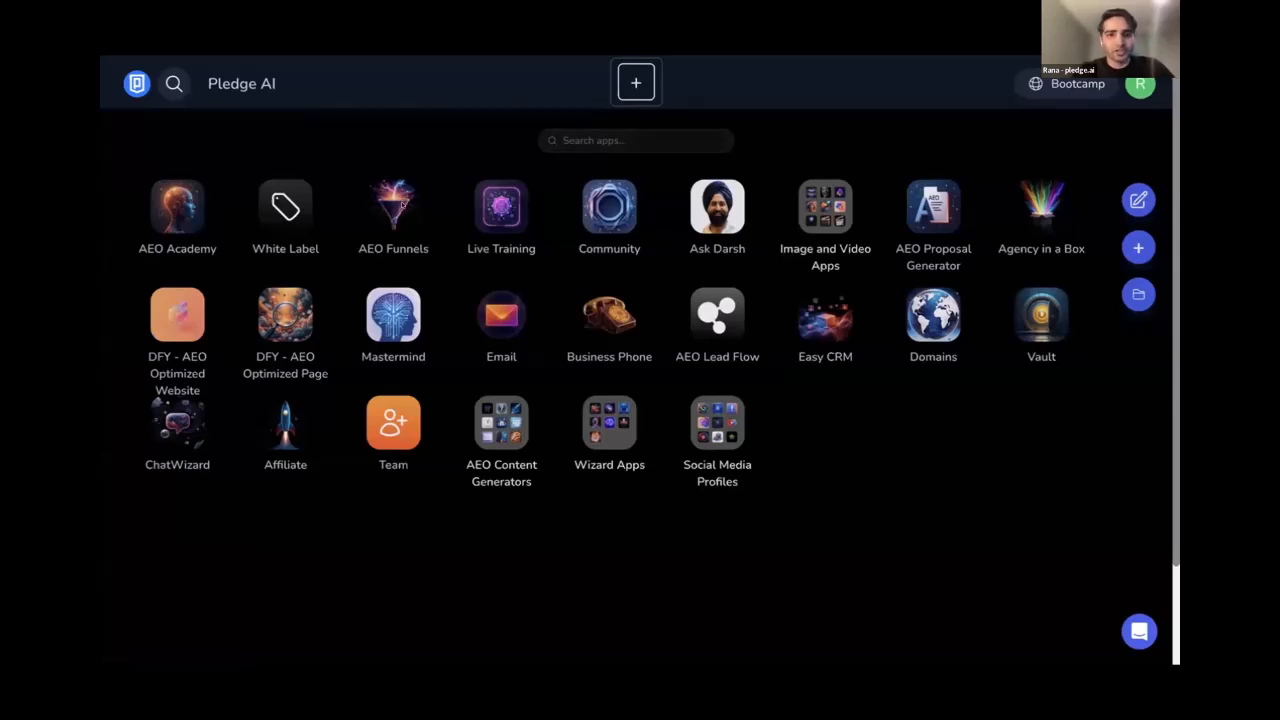
Open the AEO Funnels page, which lists the Test Funnel with 1 step
click(393, 210)
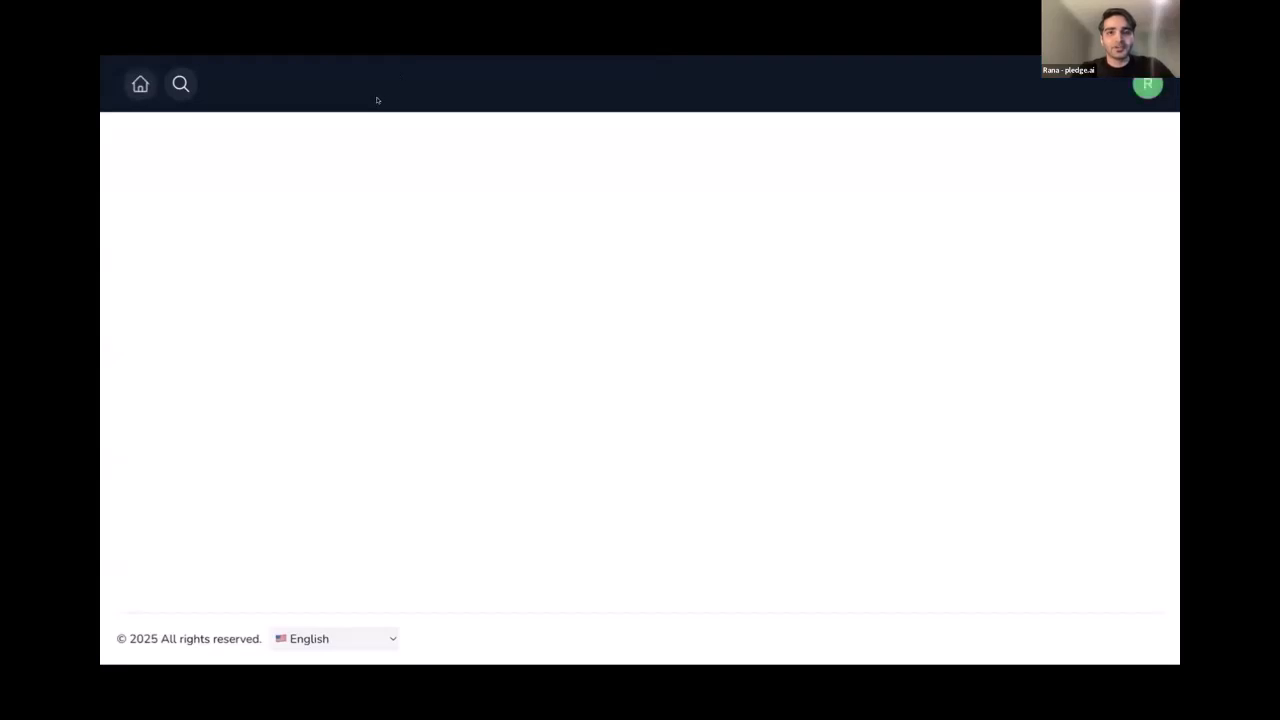
key(super+t)
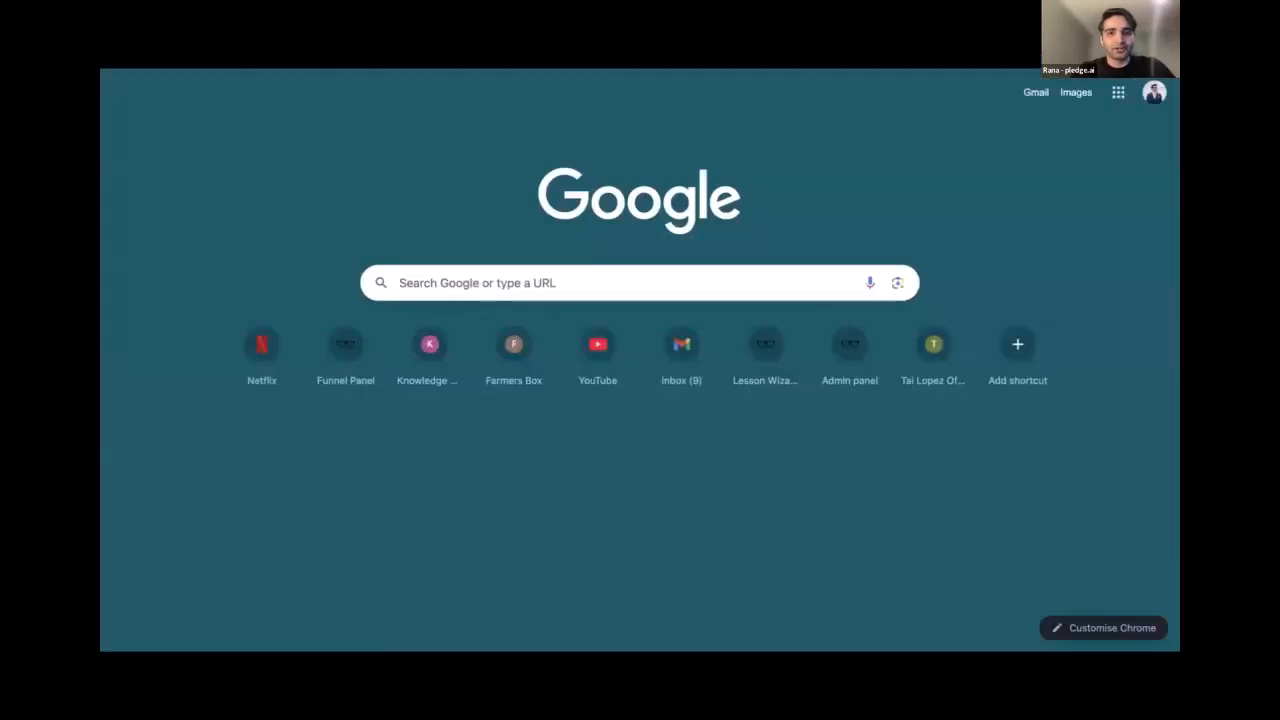
key(super+w)
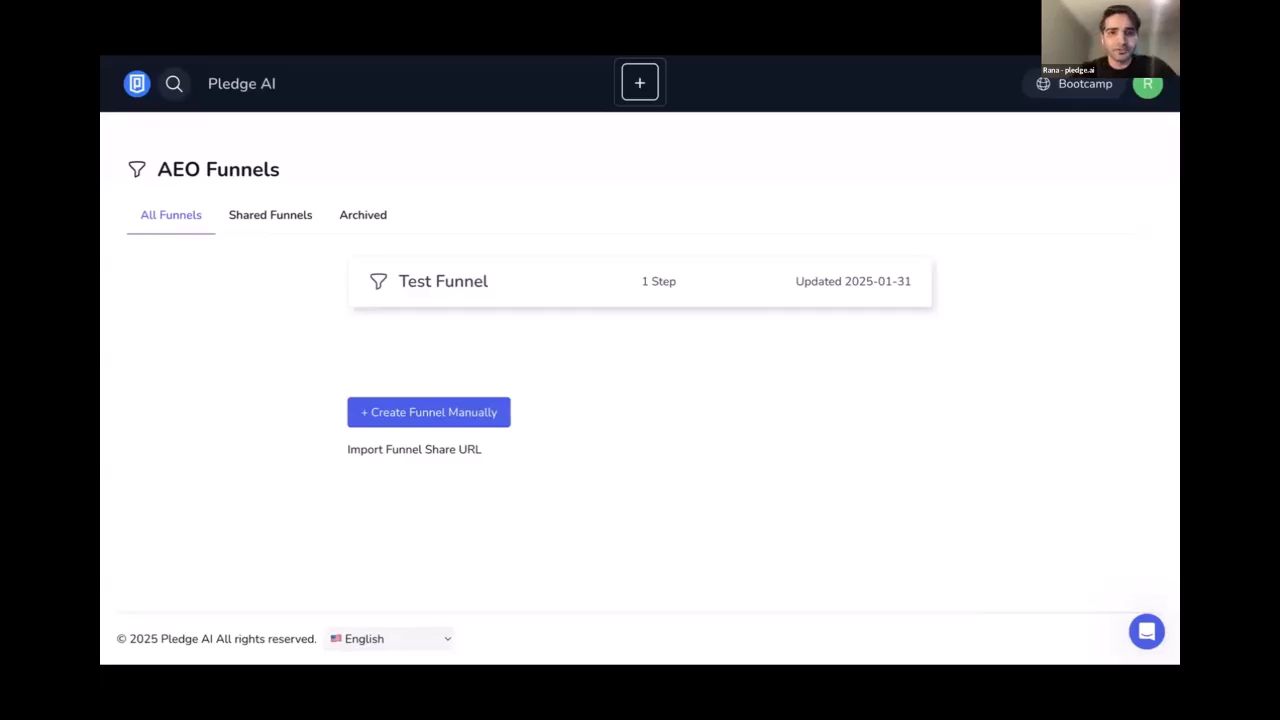
key(super+t)
key(Return)
key(super+t)
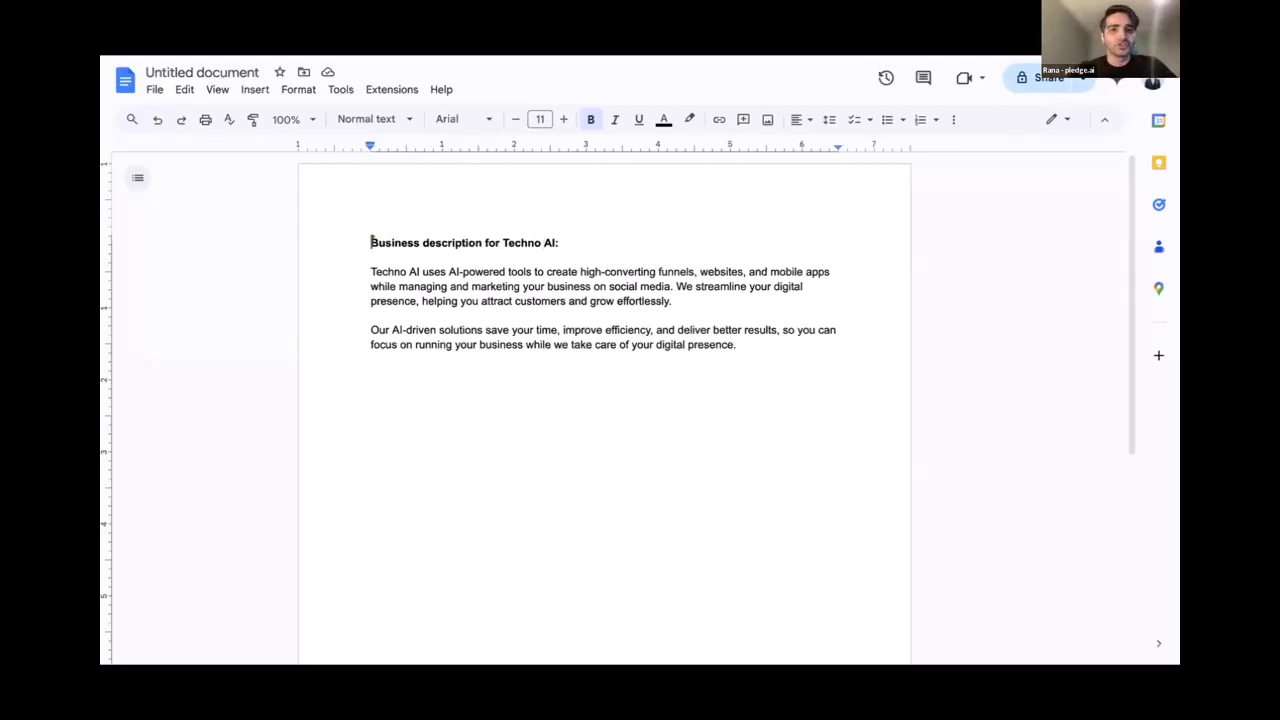
key(ctrl+Tab)
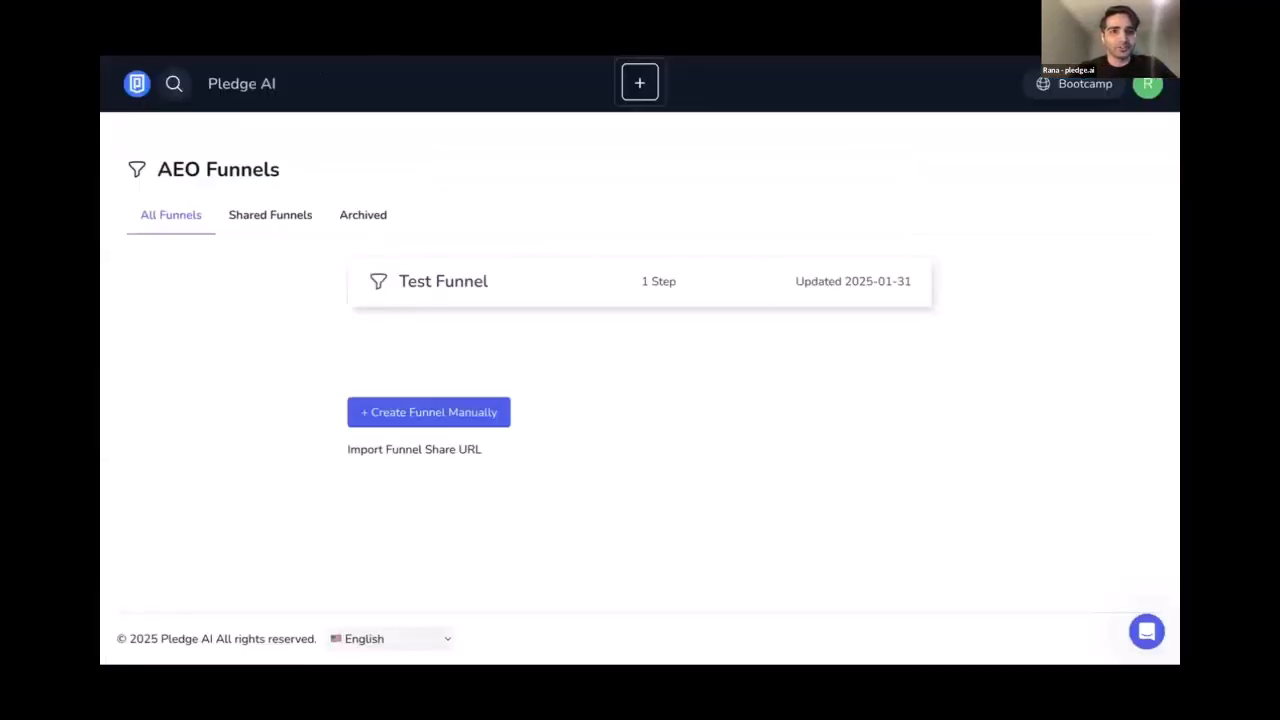
Return to the app grid and launch AEO Optimized Homepage from the AEO Content Generators folder
key(ctrl+Tab)
key(ctrl+shift+Tab)
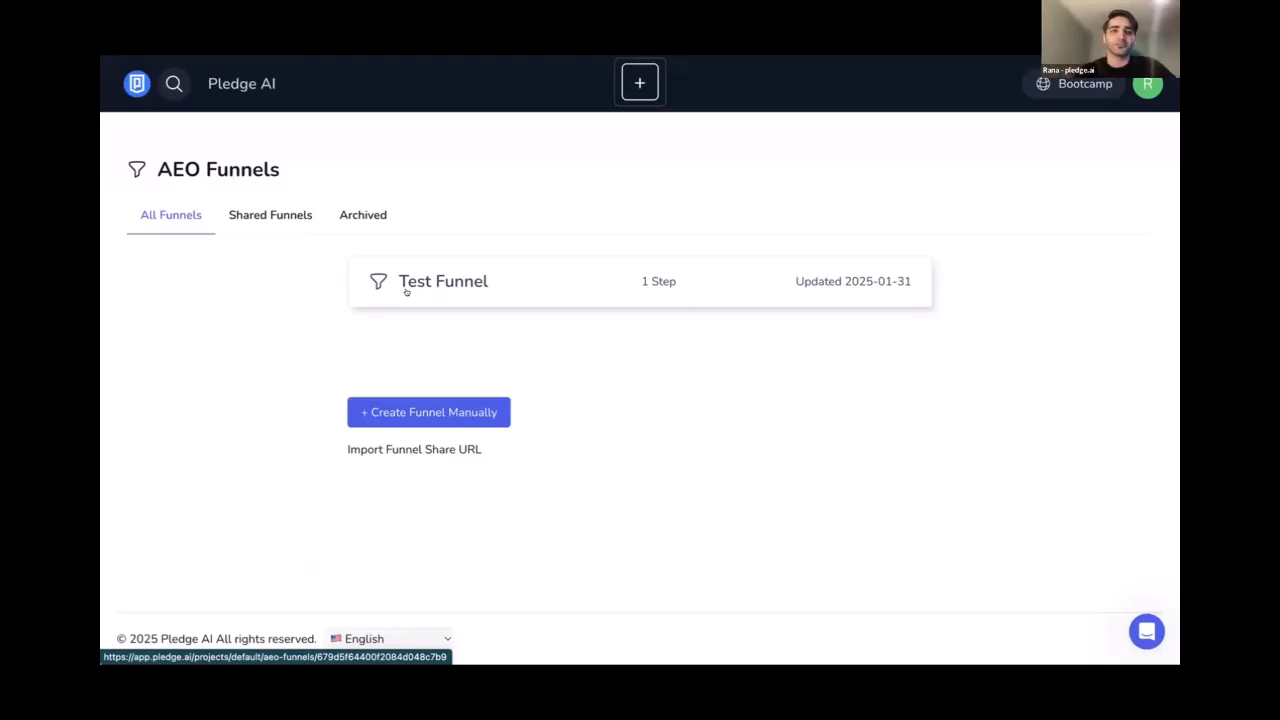
key(alt+Left)
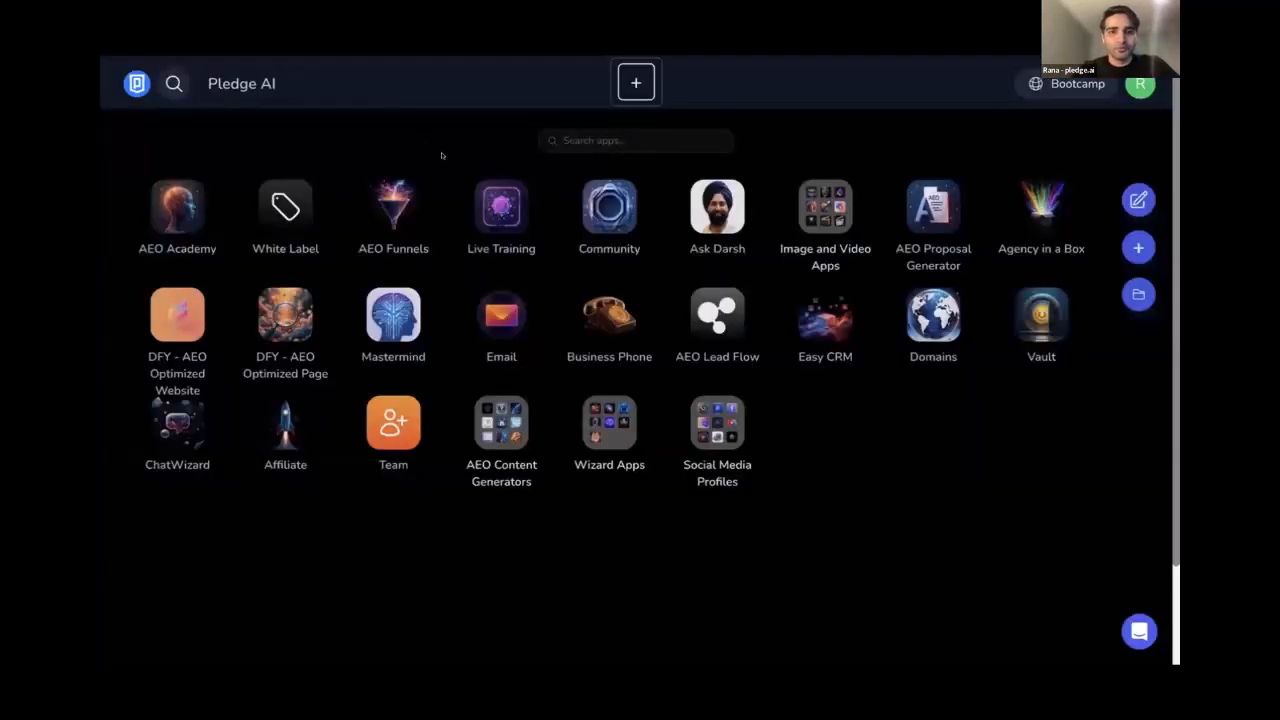
click(503, 418)
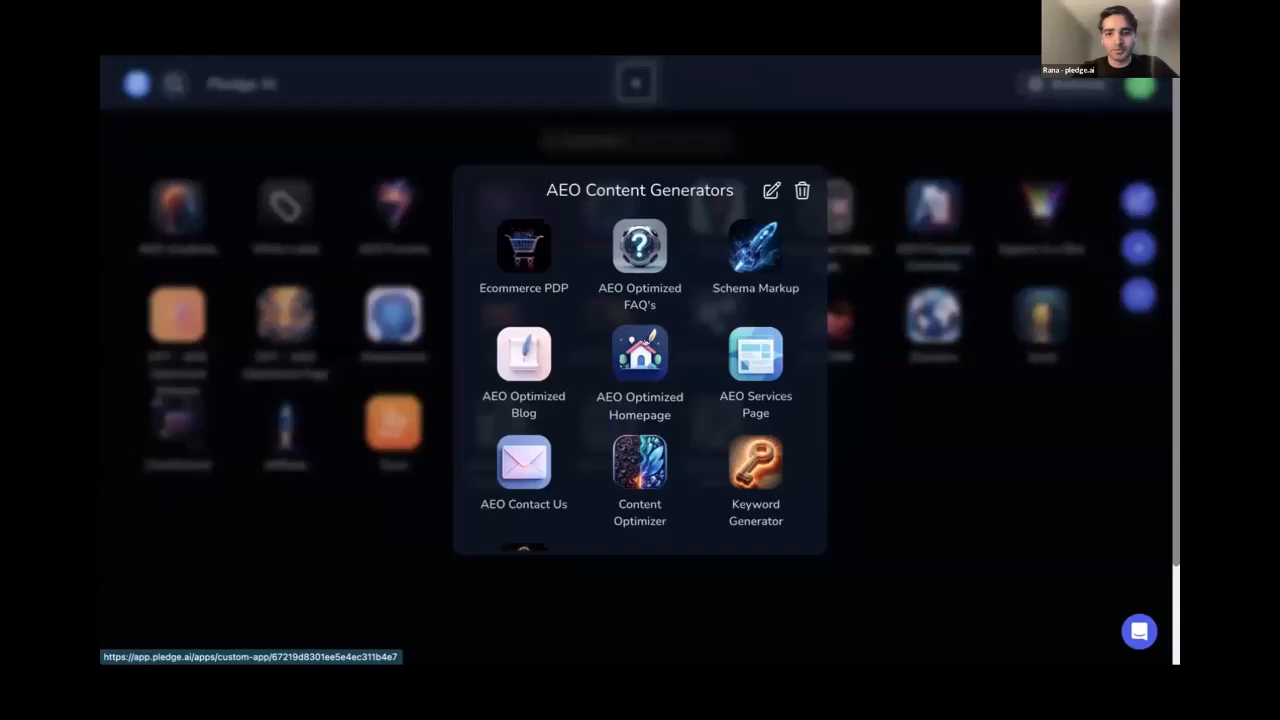
click(640, 360)
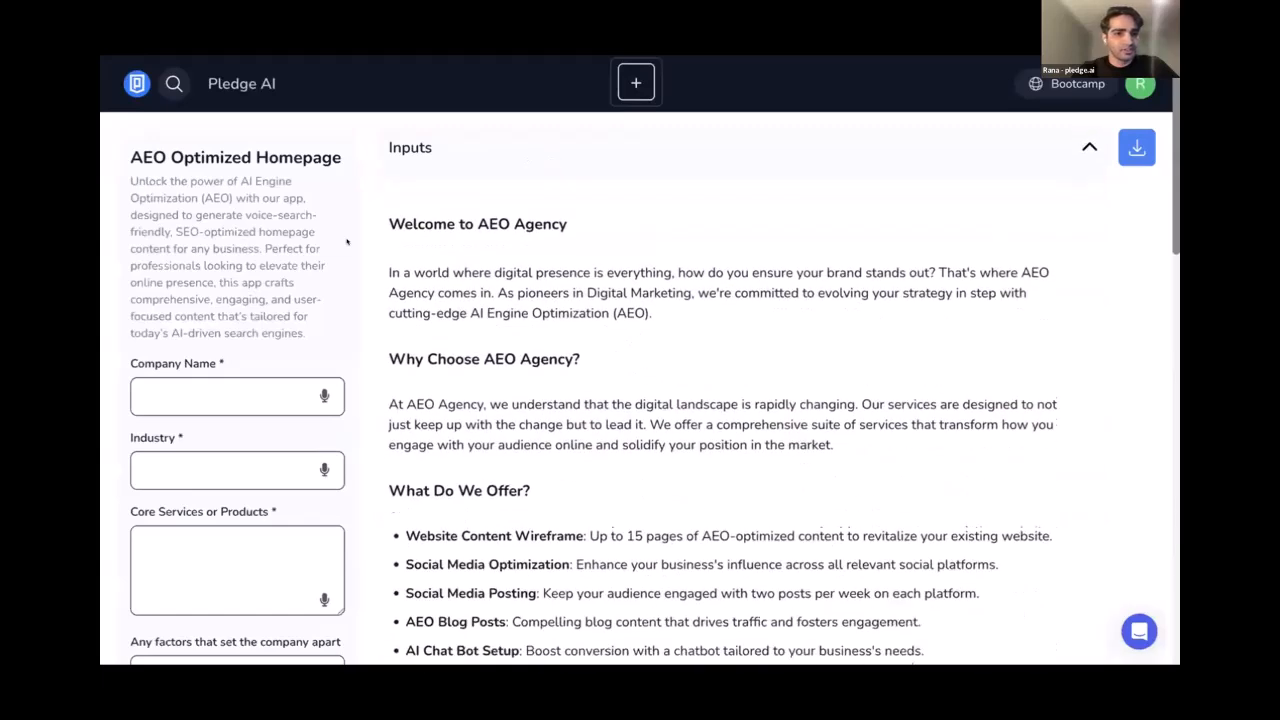
Enter 'Techno AI' as the Company Name
scroll(287, 313, down, 1)
scroll(221, 263, down, 1)
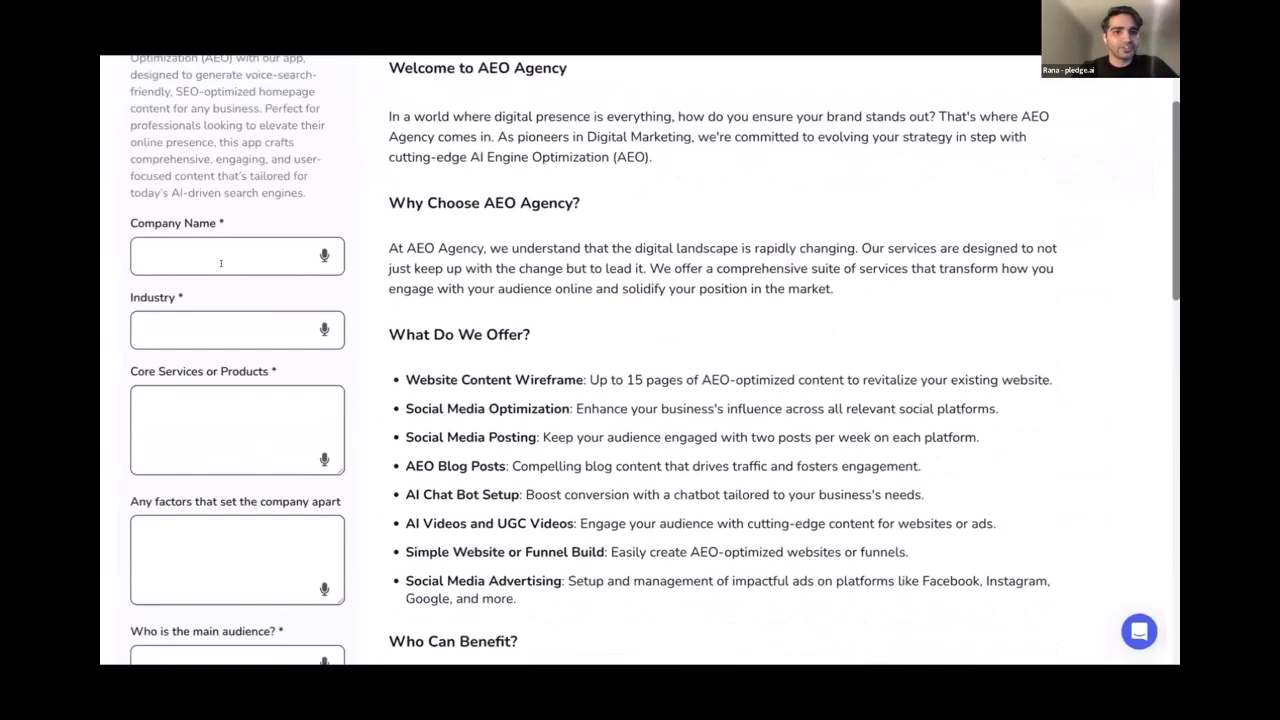
click(221, 263)
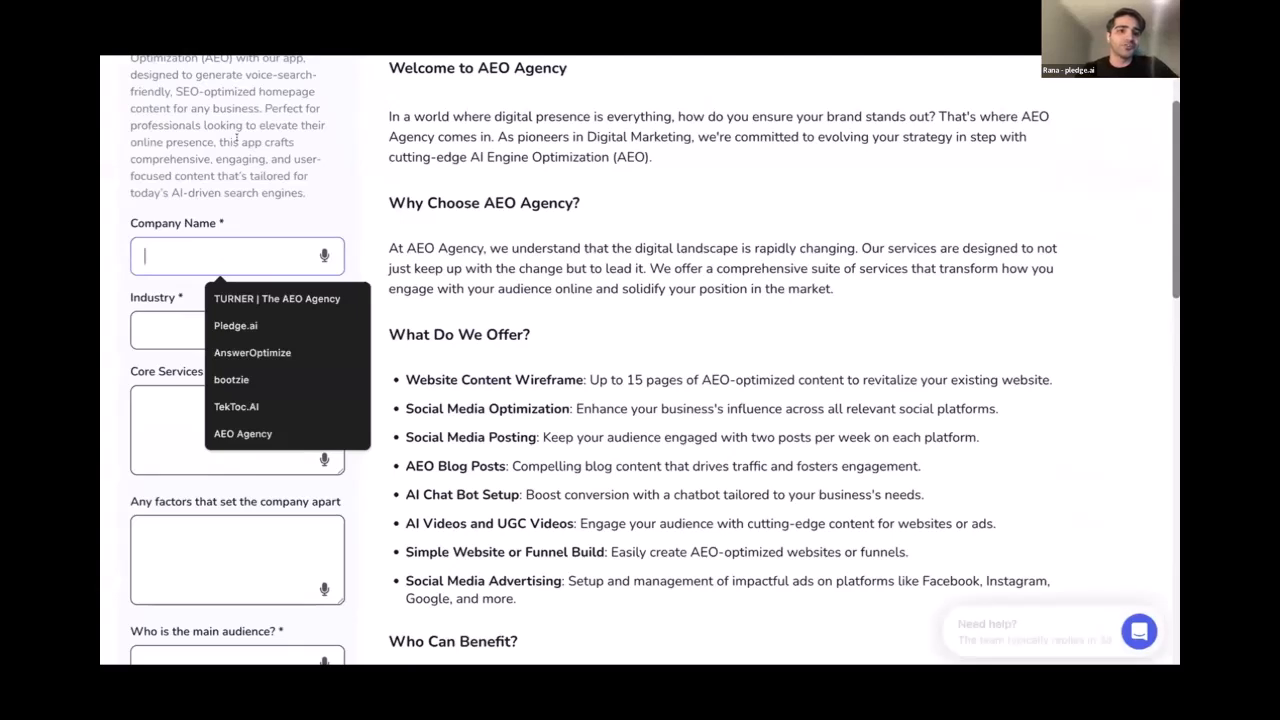
click(210, 230)
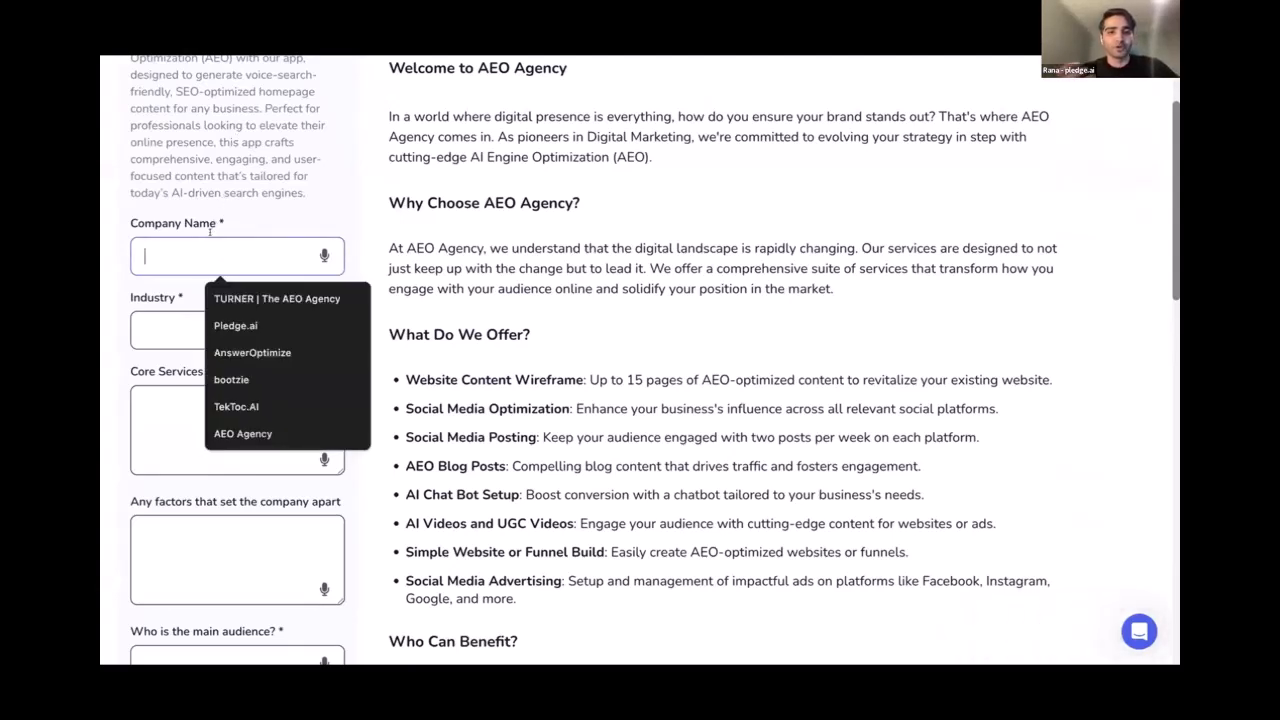
scroll(296, 170, up, 1)
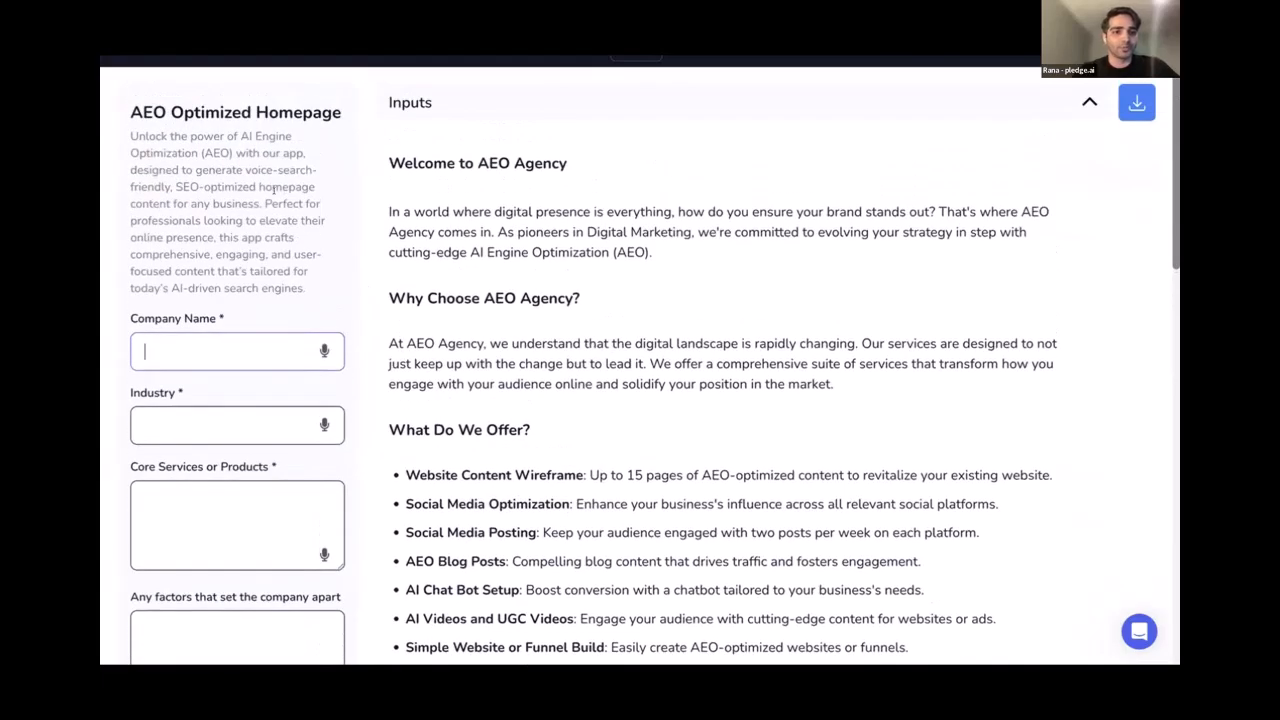
scroll(273, 190, down, 1)
click(222, 288)
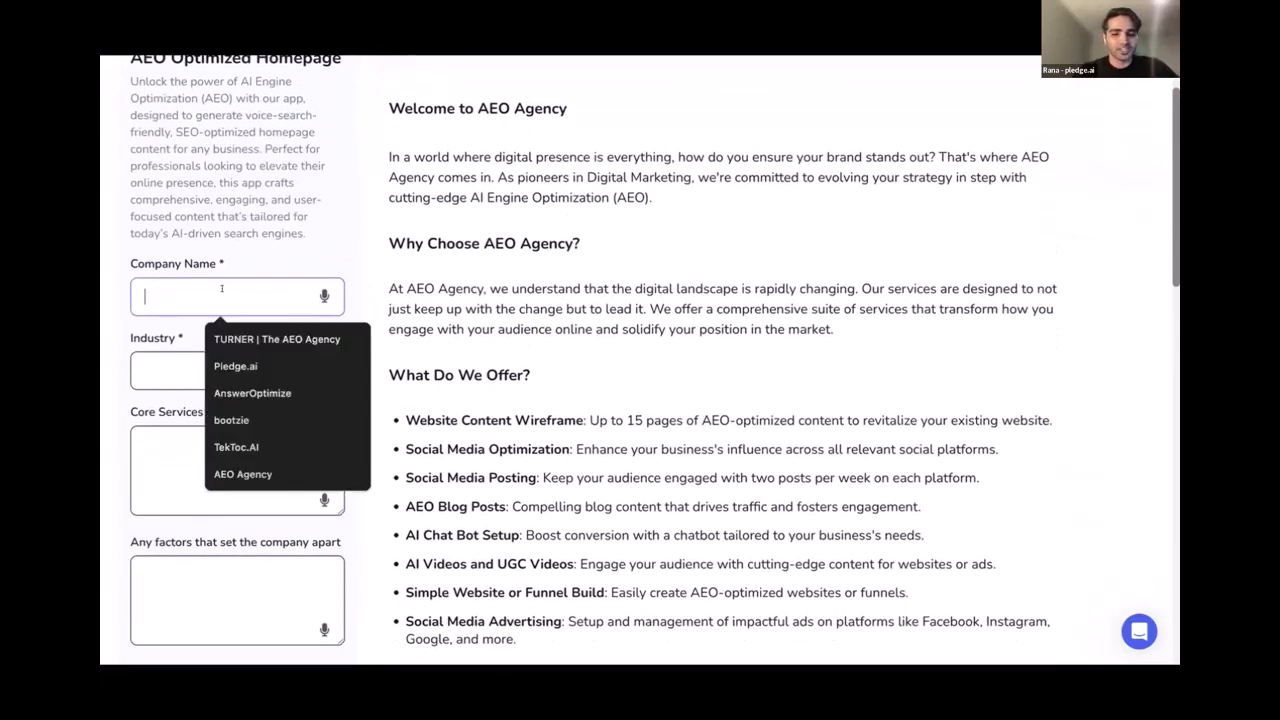
text(Tch)
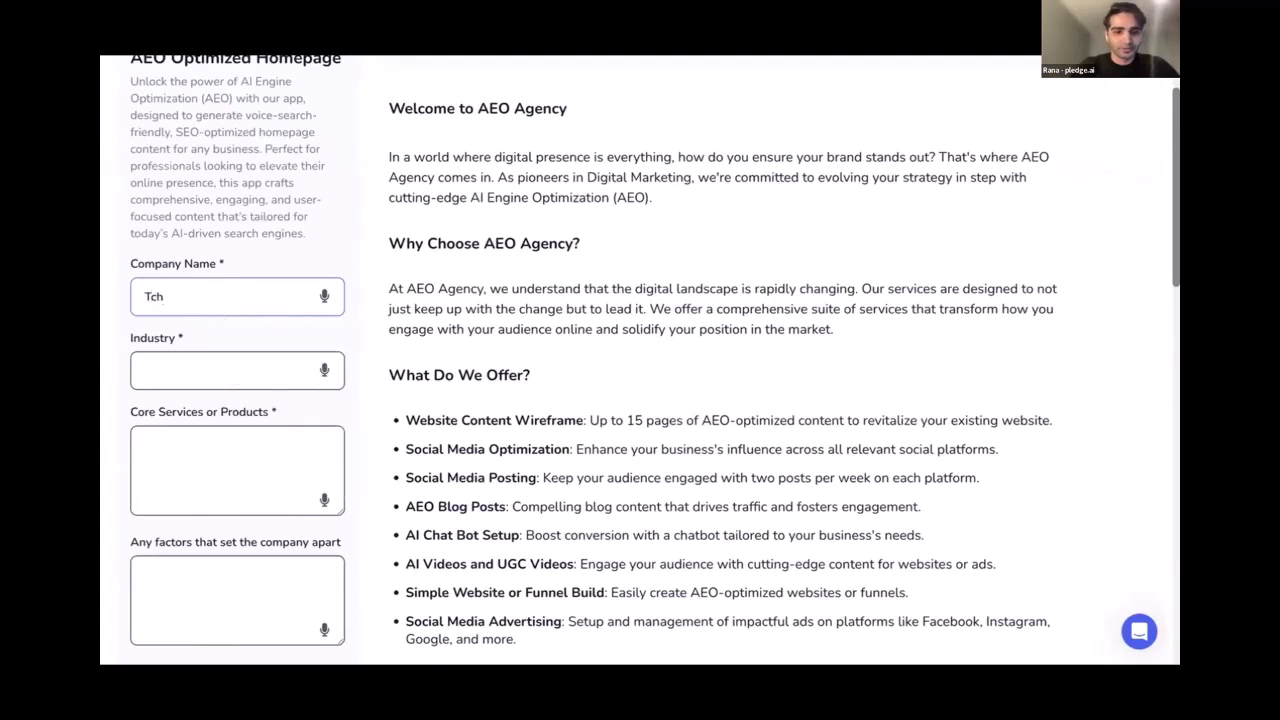
key(BackSpace)
text(echno AI)
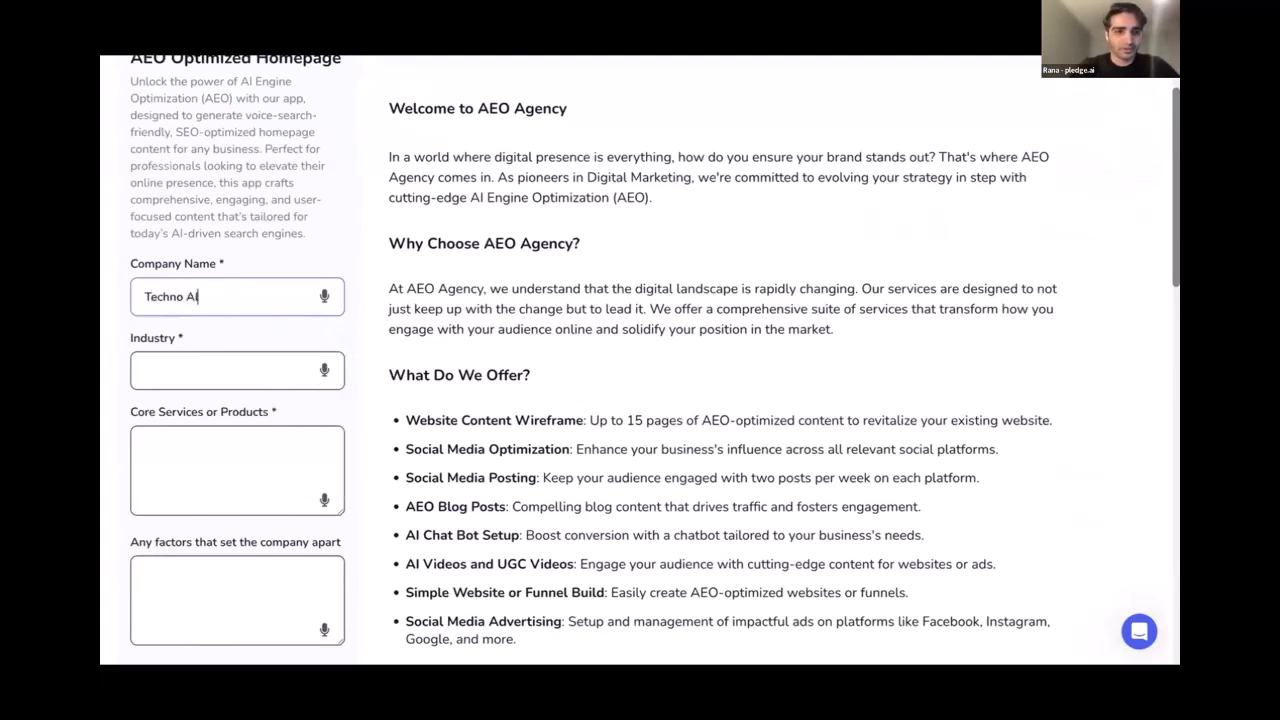
Set the Industry to 'Software Development and Social Media Marketing'
click(197, 364)
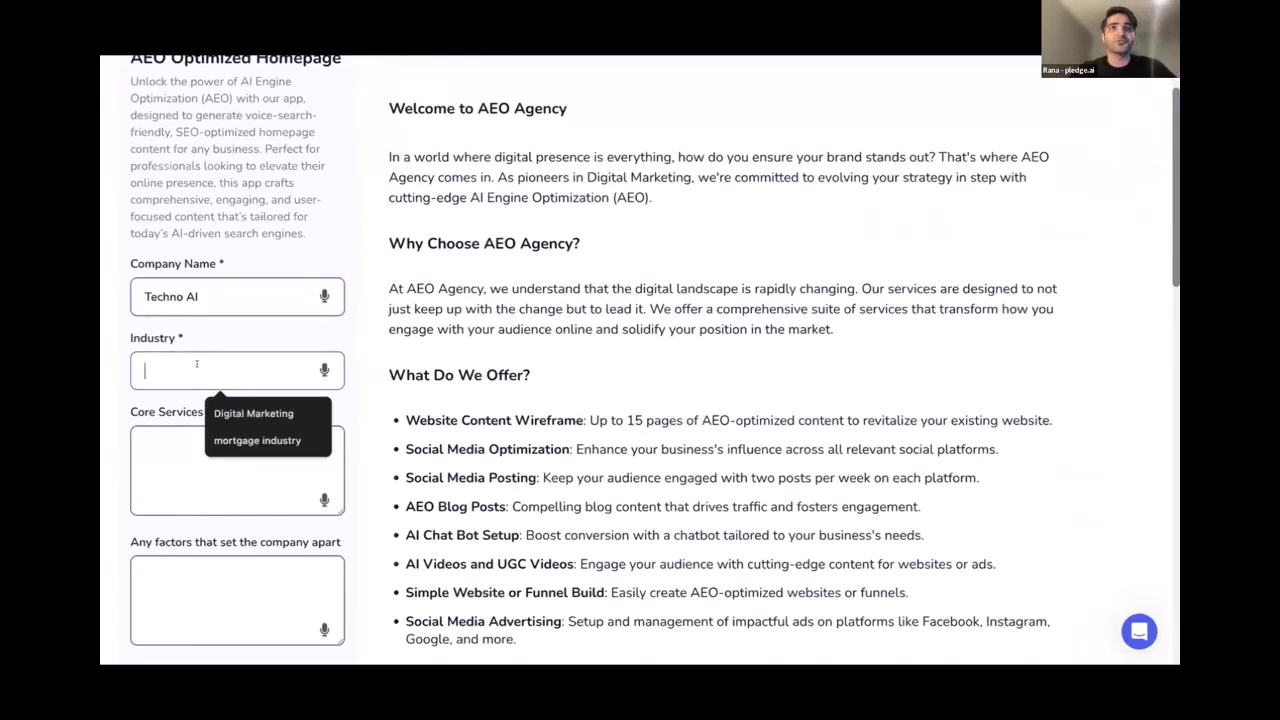
text(Soft)
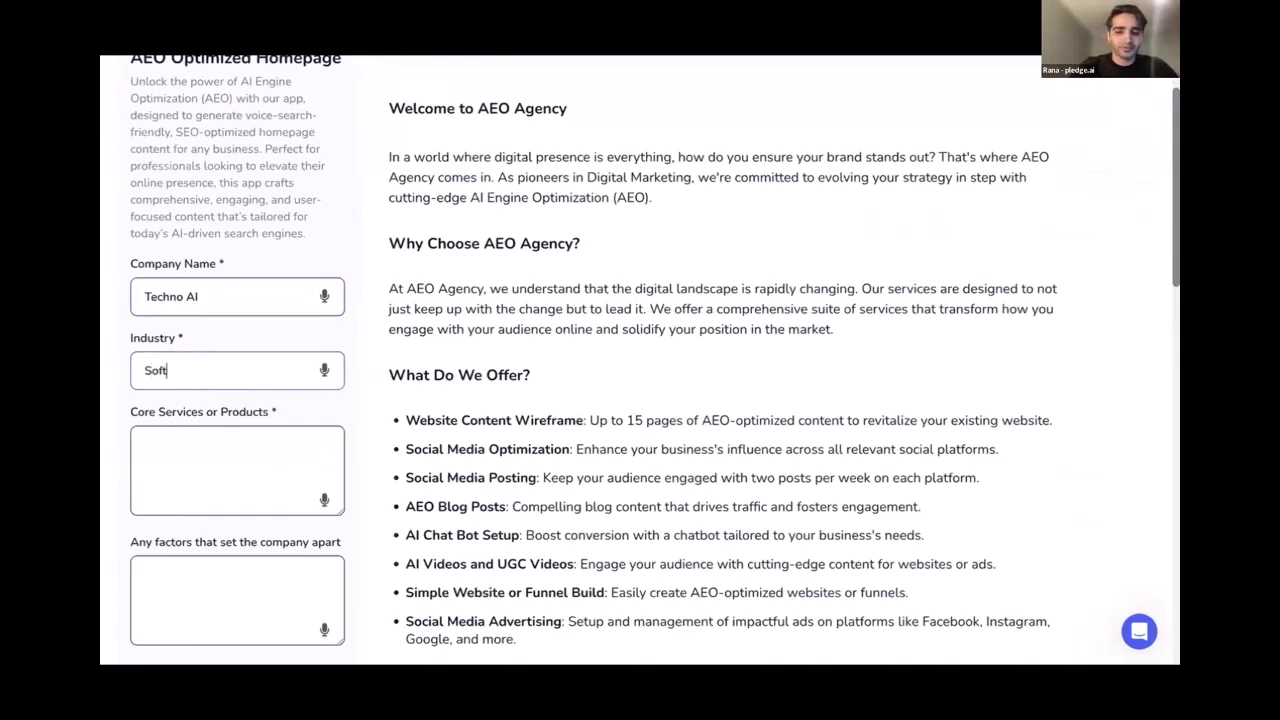
text(ware Deve)
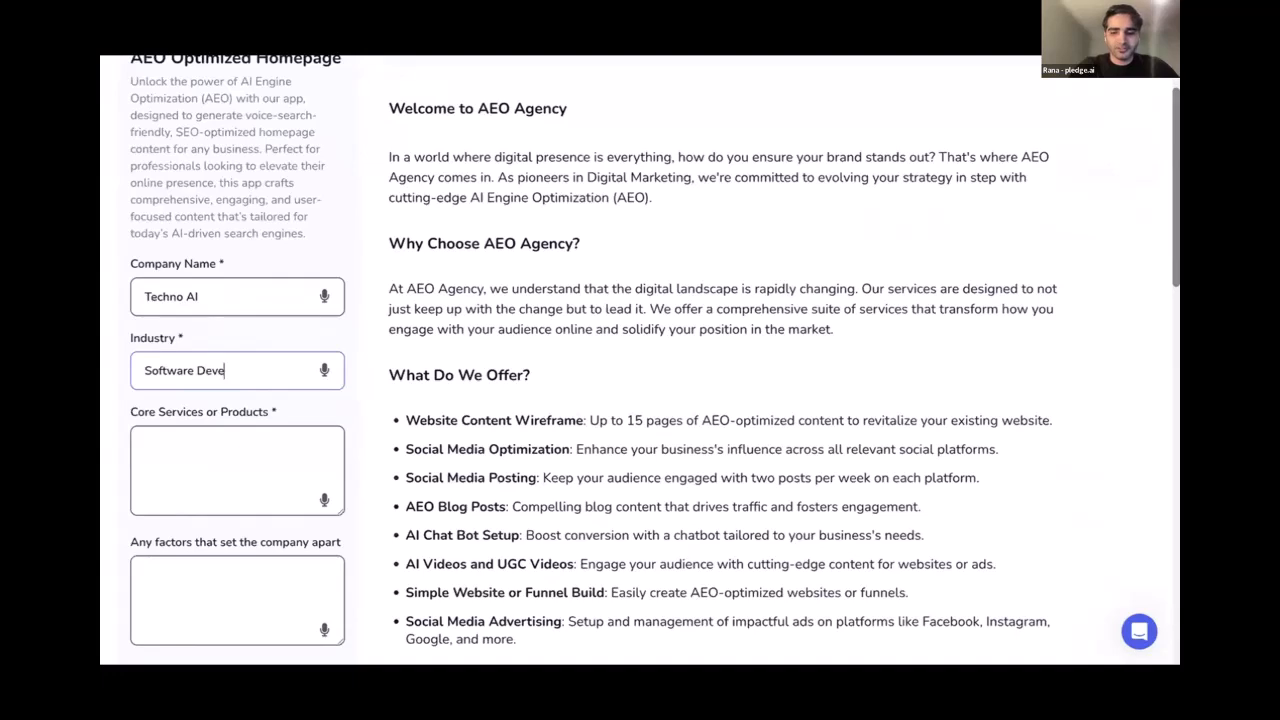
text(lopment an)
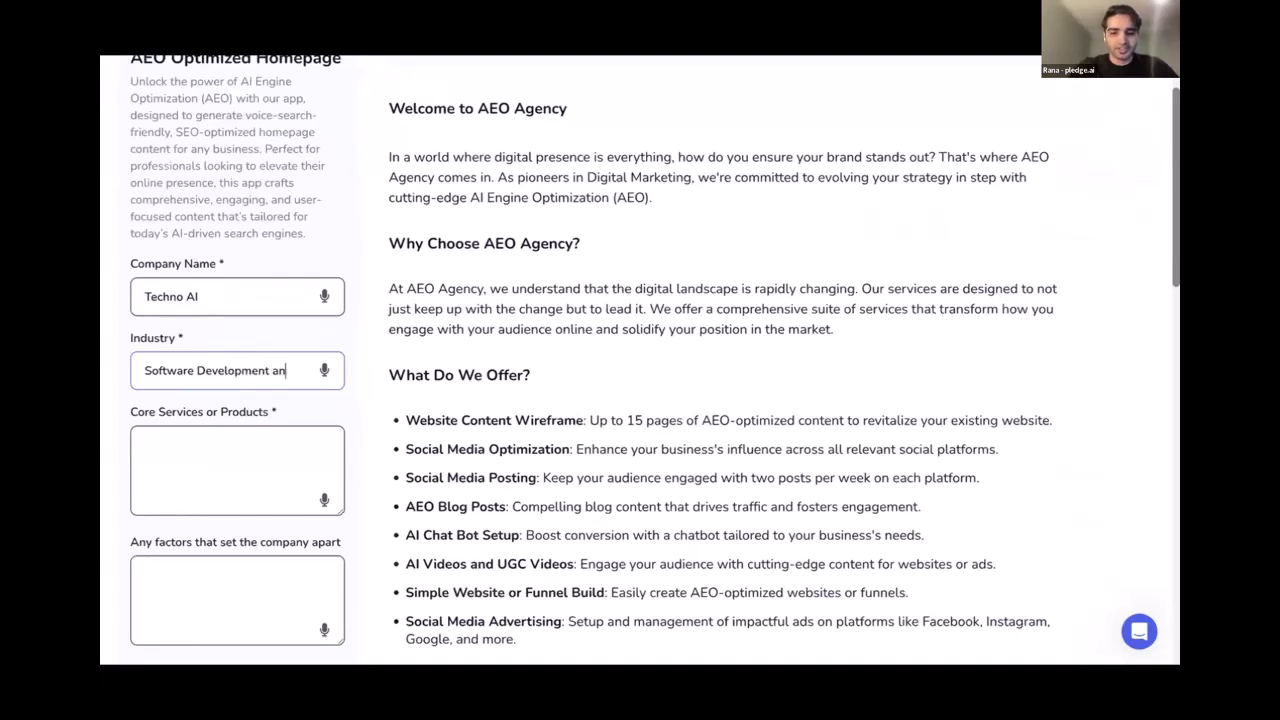
text(d Social M)
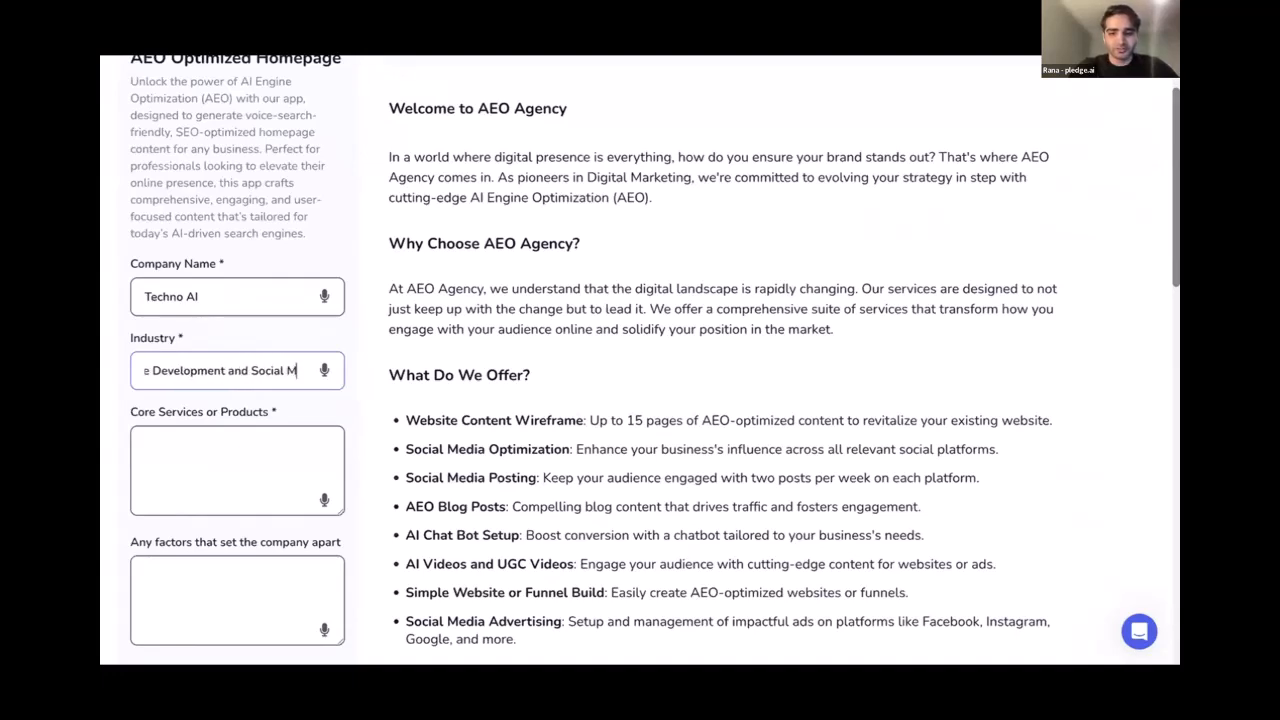
text(edia Marketinhg)
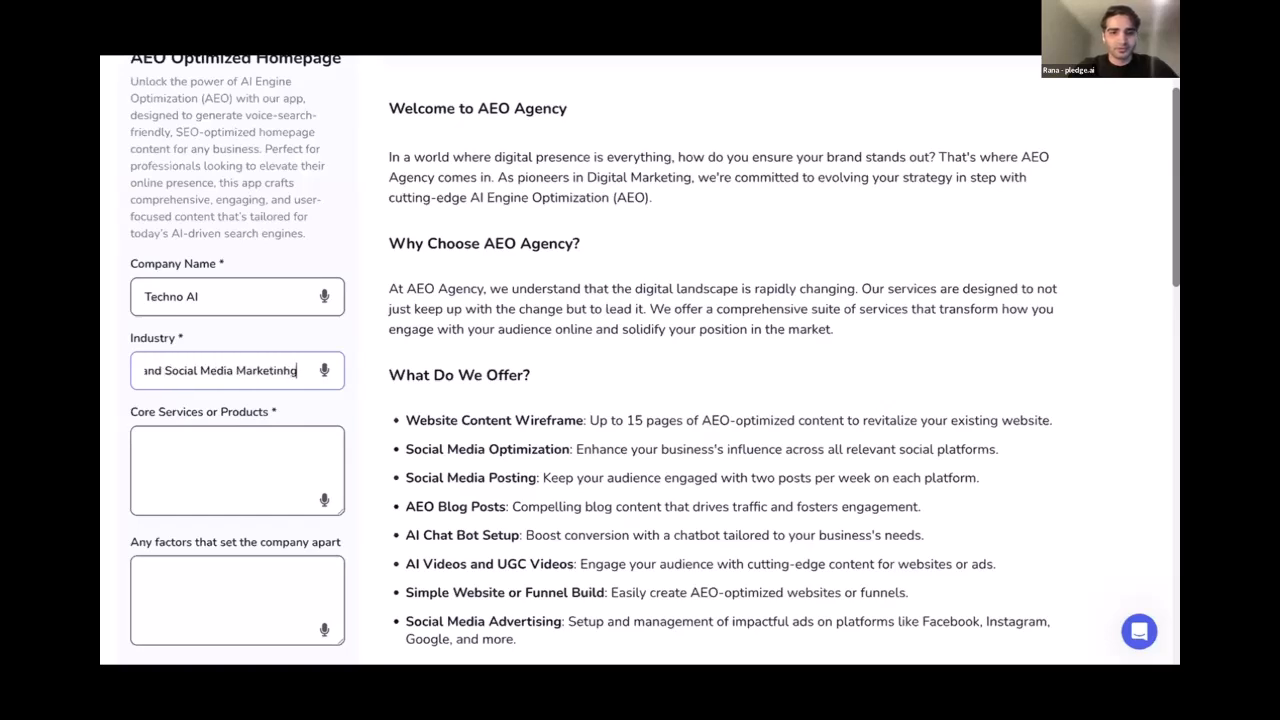
key(BackSpace)
key(BackSpace)
text(g)
List core services: 1. Website development, 2. high converting funnels, Mobile Applications (Android + iOS)
click(190, 514)
scroll(236, 459, down, 1)
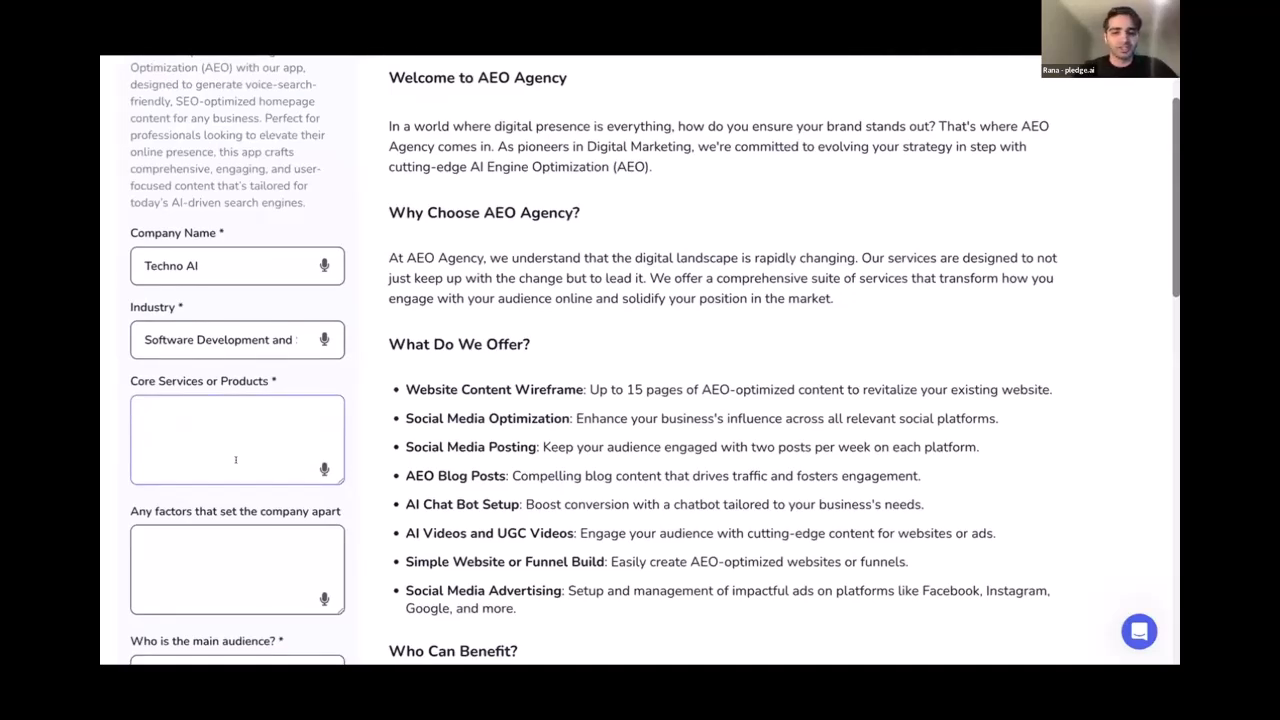
text(1. Webs)
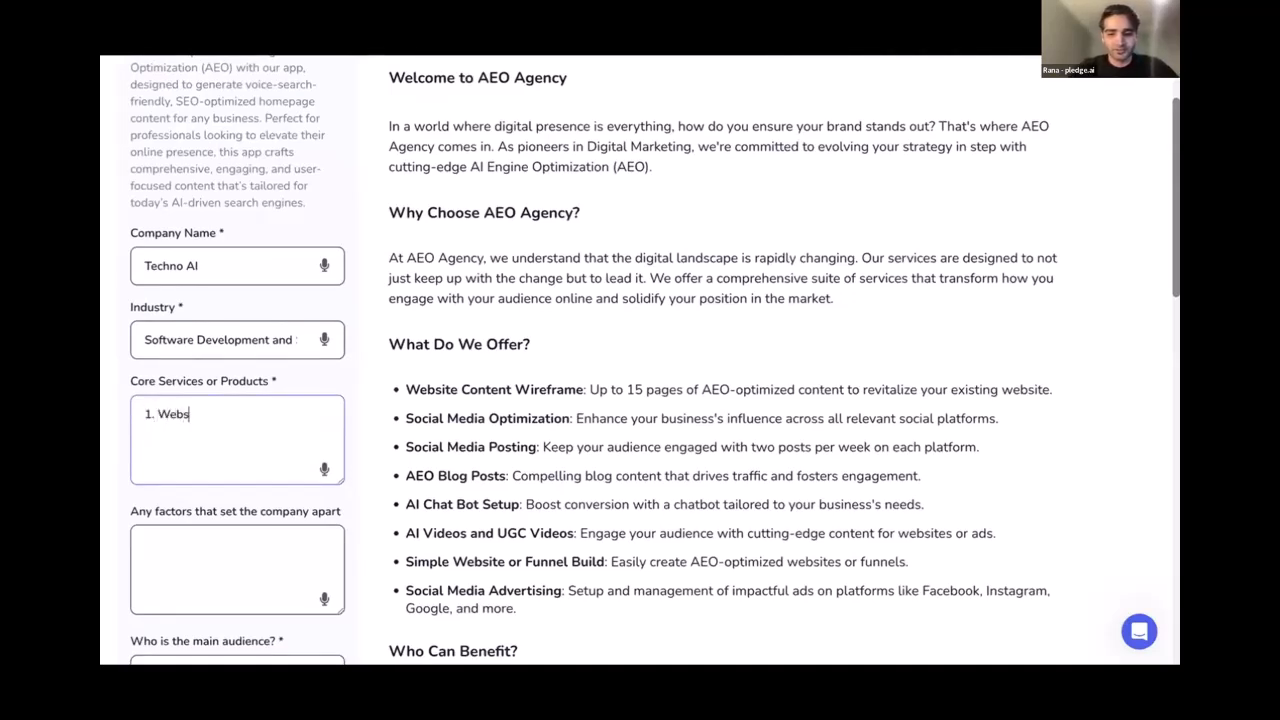
text(ite development)
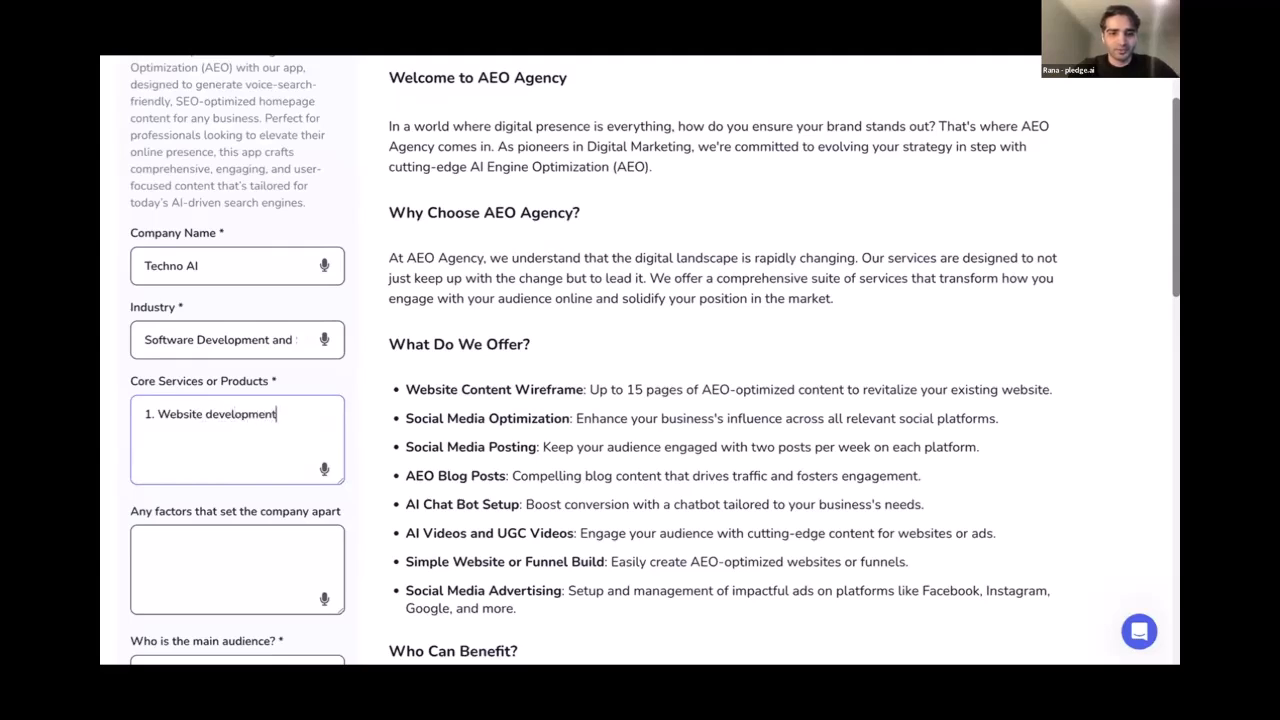
key(Return)
text(2. )
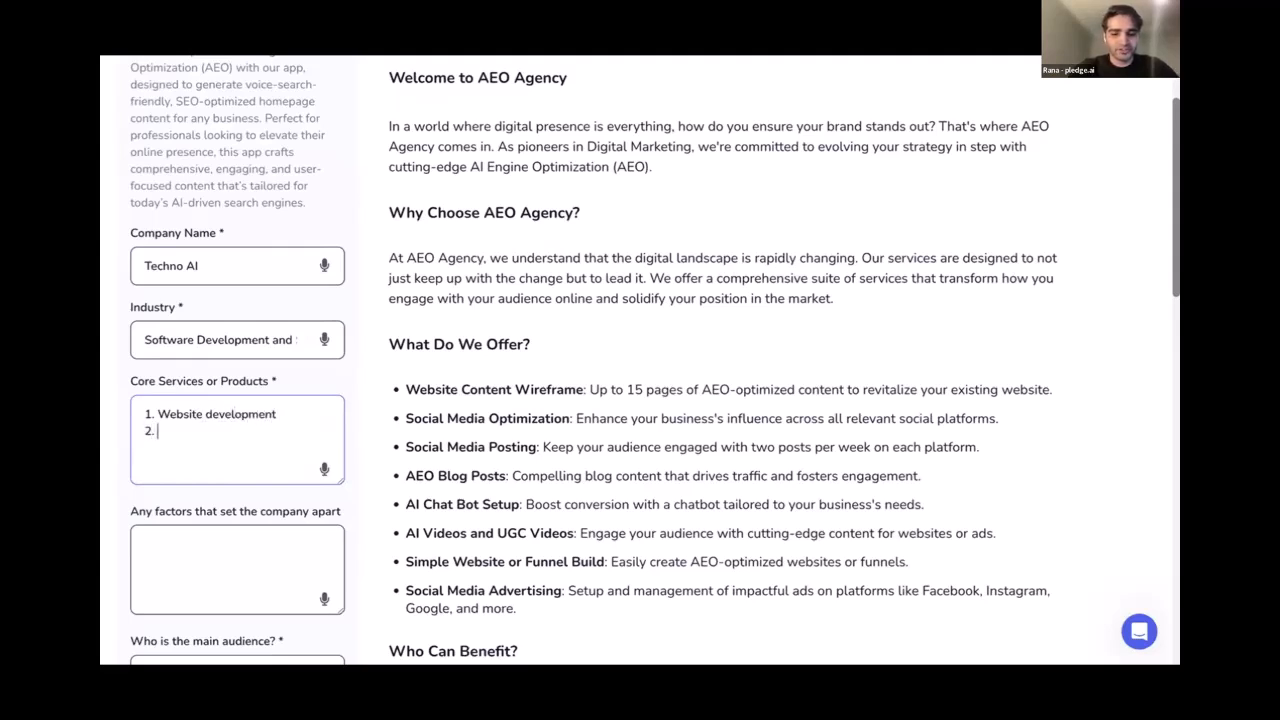
text(high converting funnels)
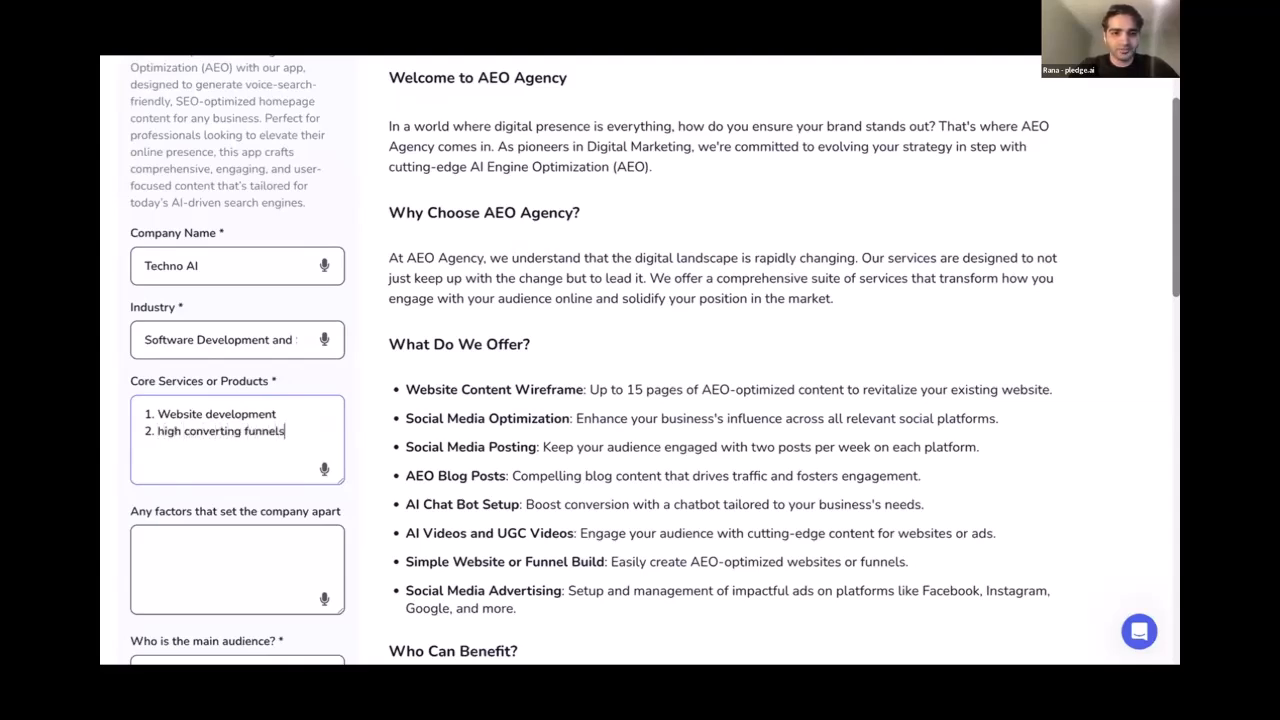
key(Return)
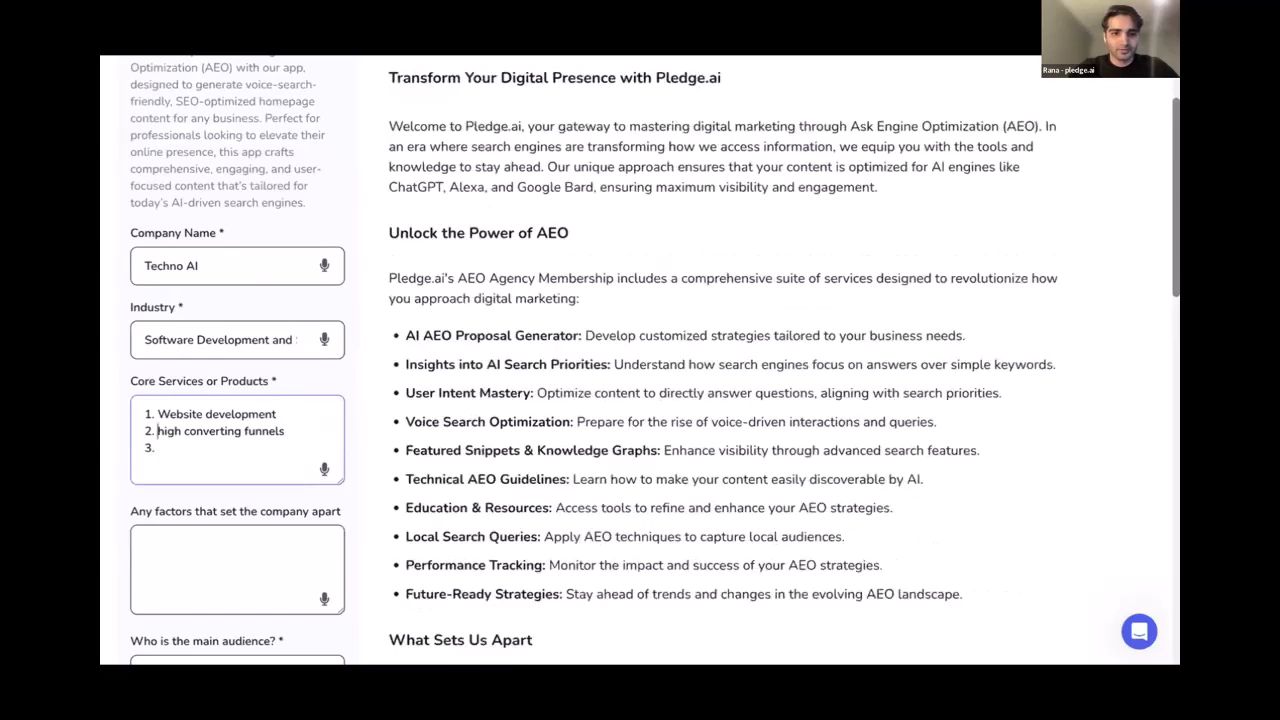
text(H)
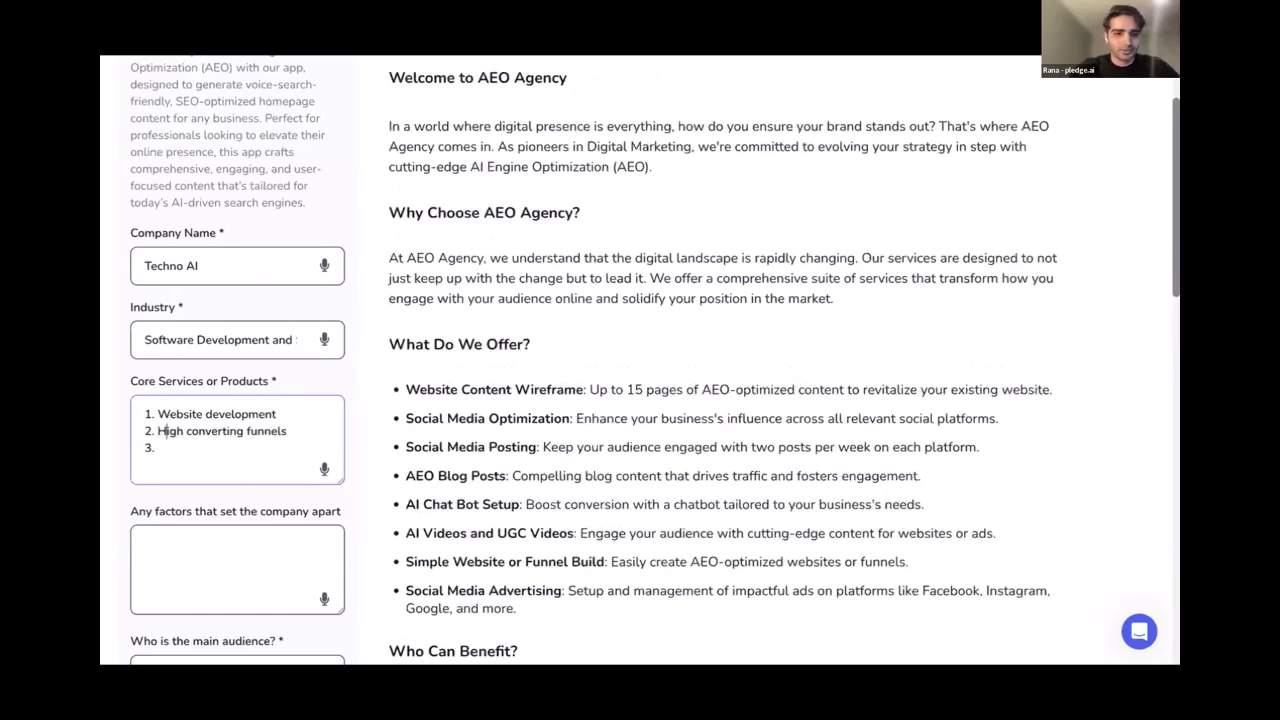
click(158, 448)
text(Mobile Applications (A)
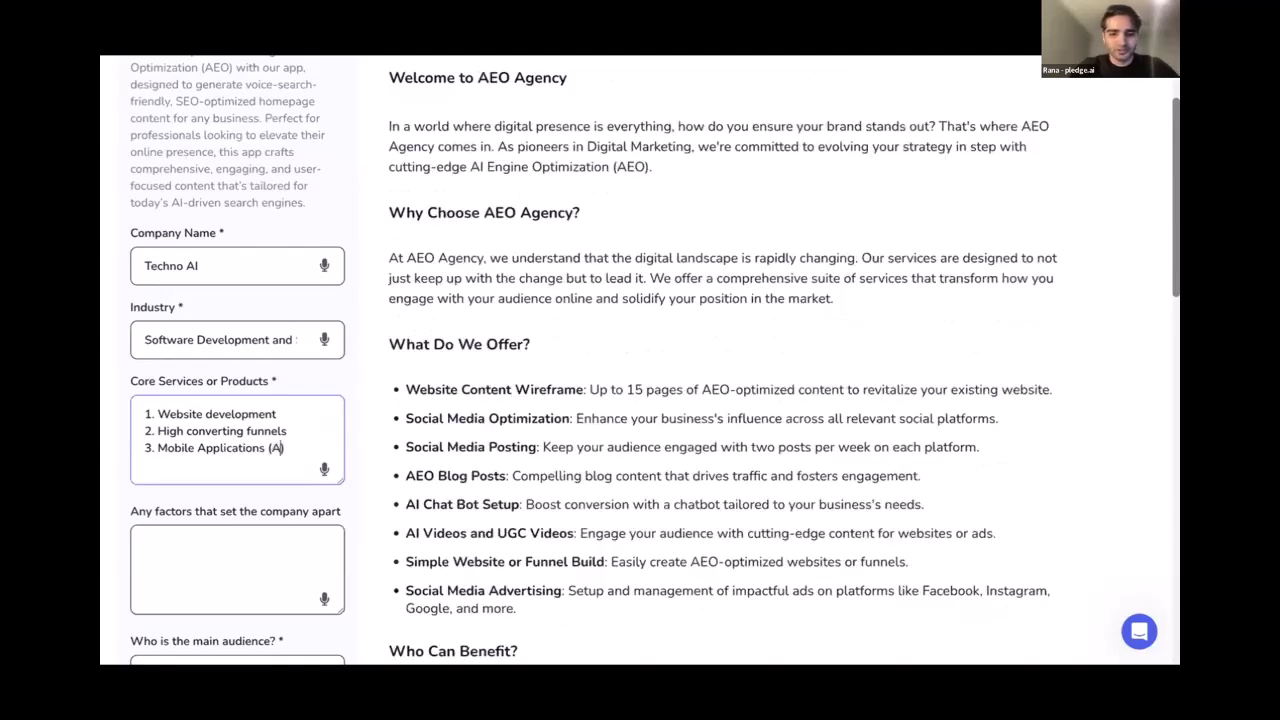
text(ndroi)
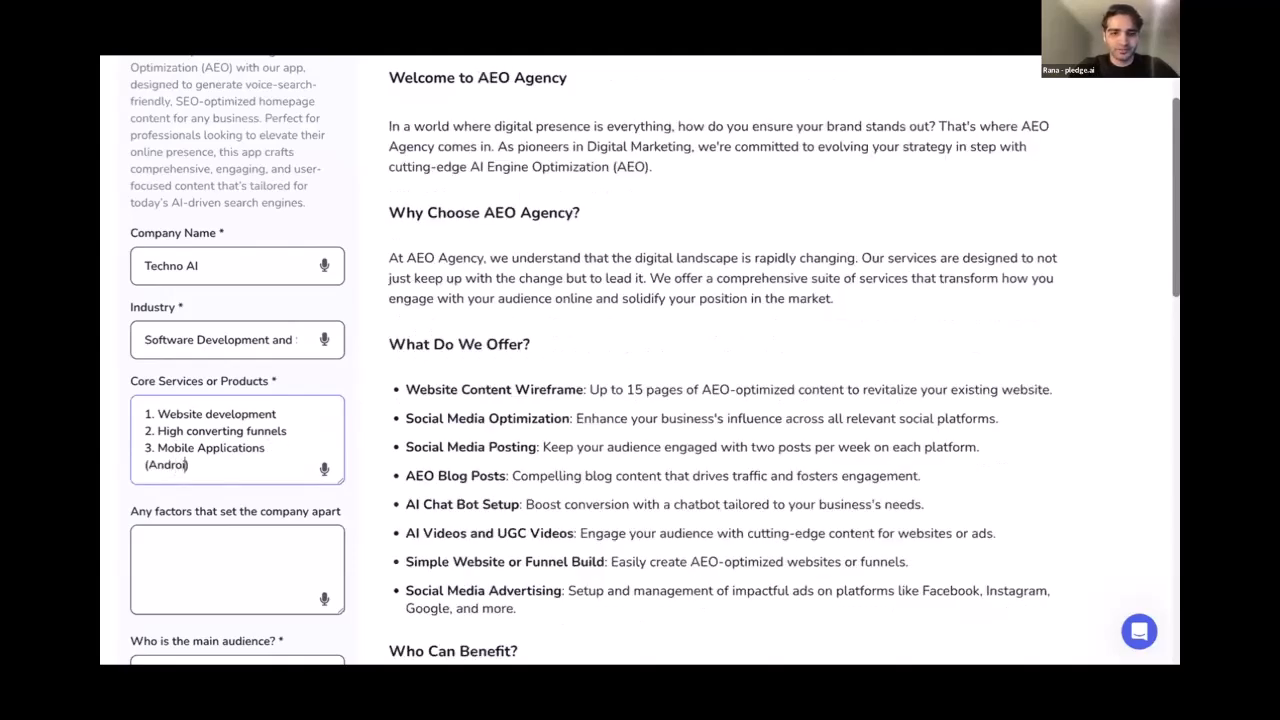
text(d + iOS))
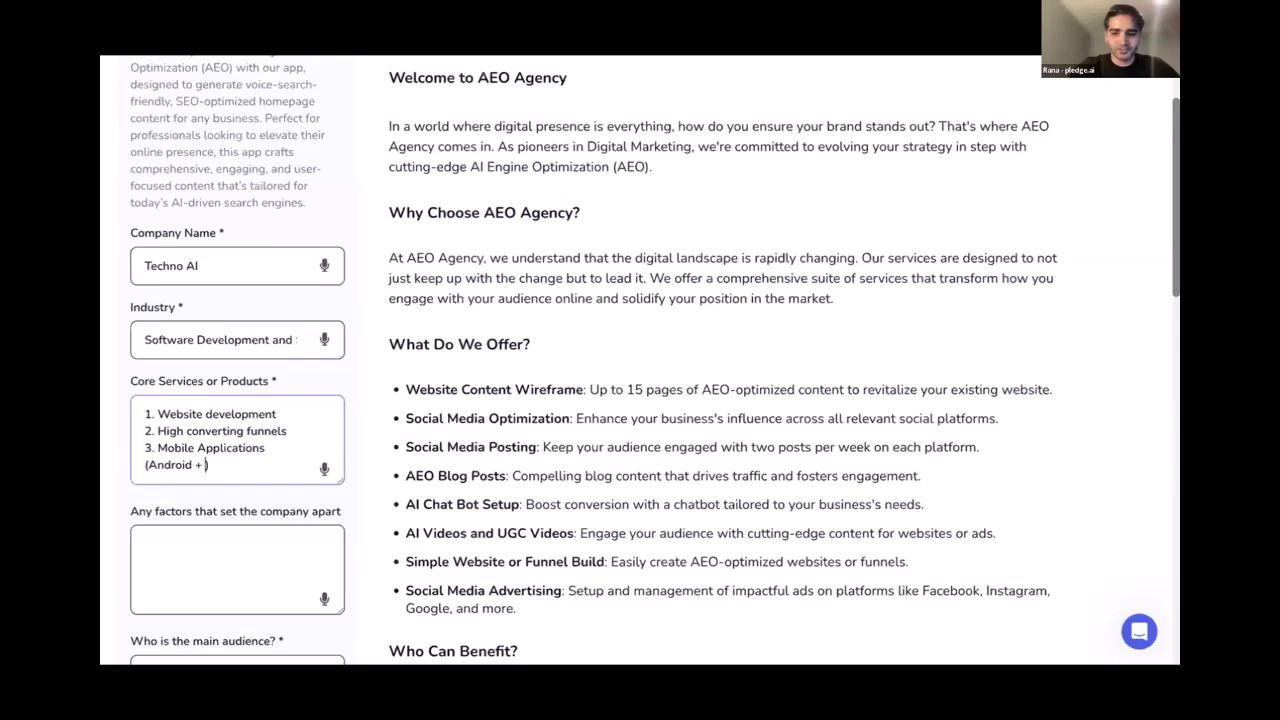
key(Return)
Enlarge the Core Services box, add item 4 'Social Media Marketing' and begin item 5
text(4.)
drag(341, 481, 323, 575)
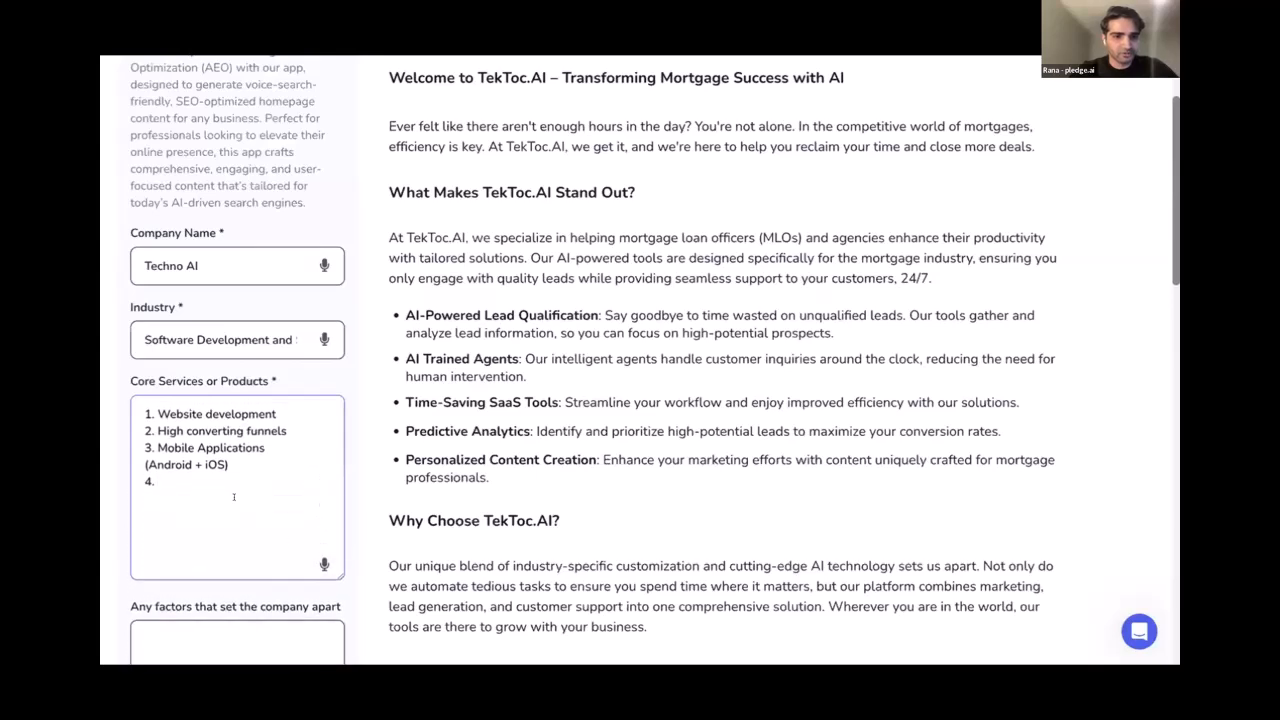
scroll(234, 497, down, 2)
text(Soiq)
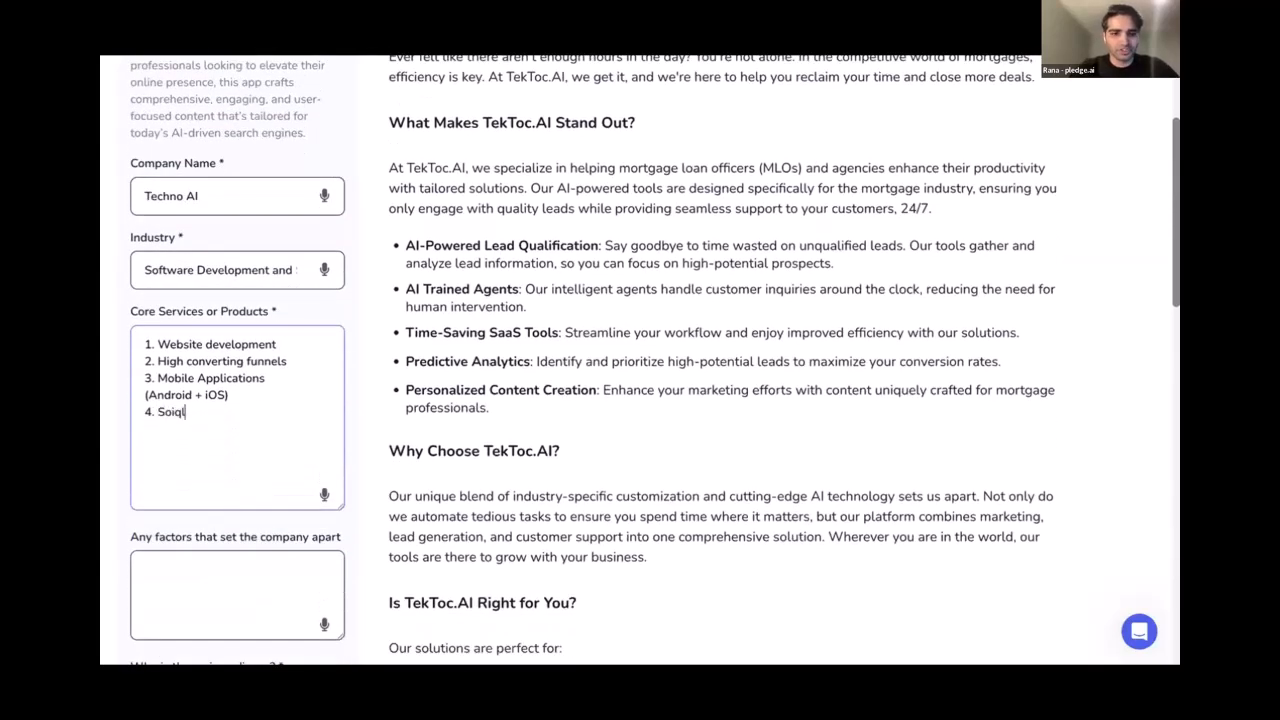
key(BackSpace)
key(BackSpace)
key(BackSpace)
text(cial Media Mar)
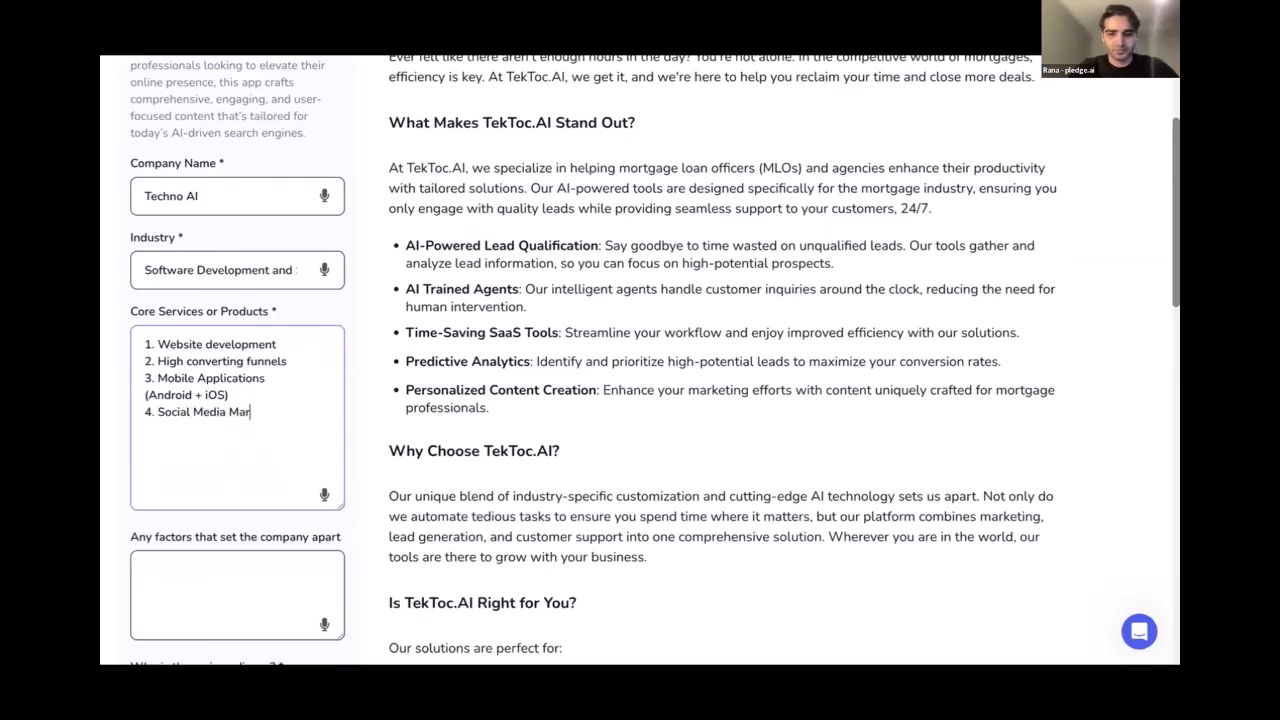
text(keting 5)
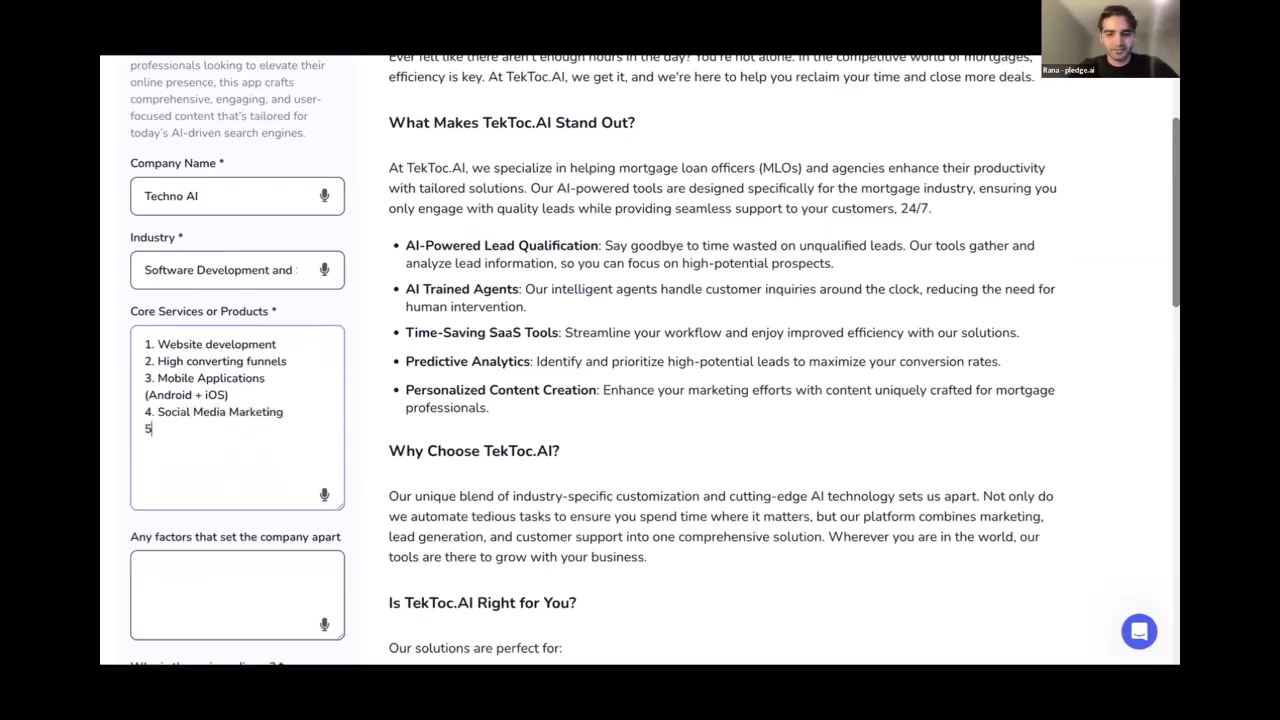
text(. Social Med)
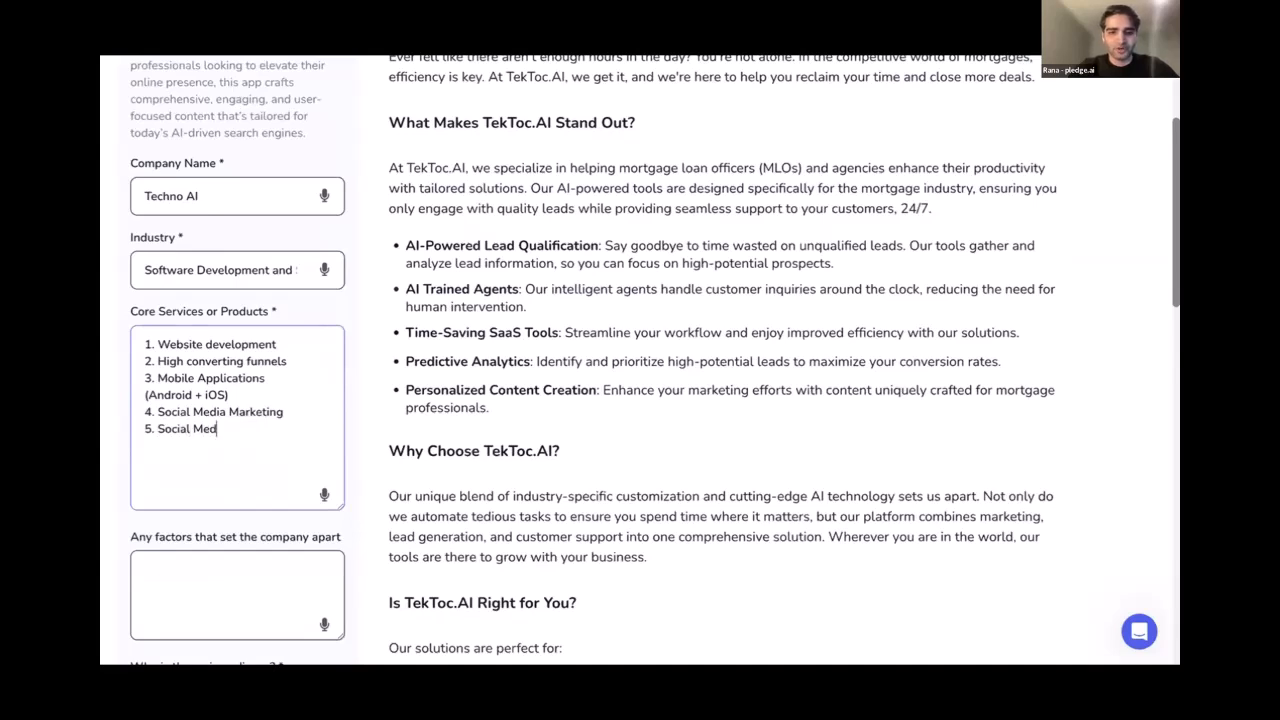
text(iaa Marketing Ma)
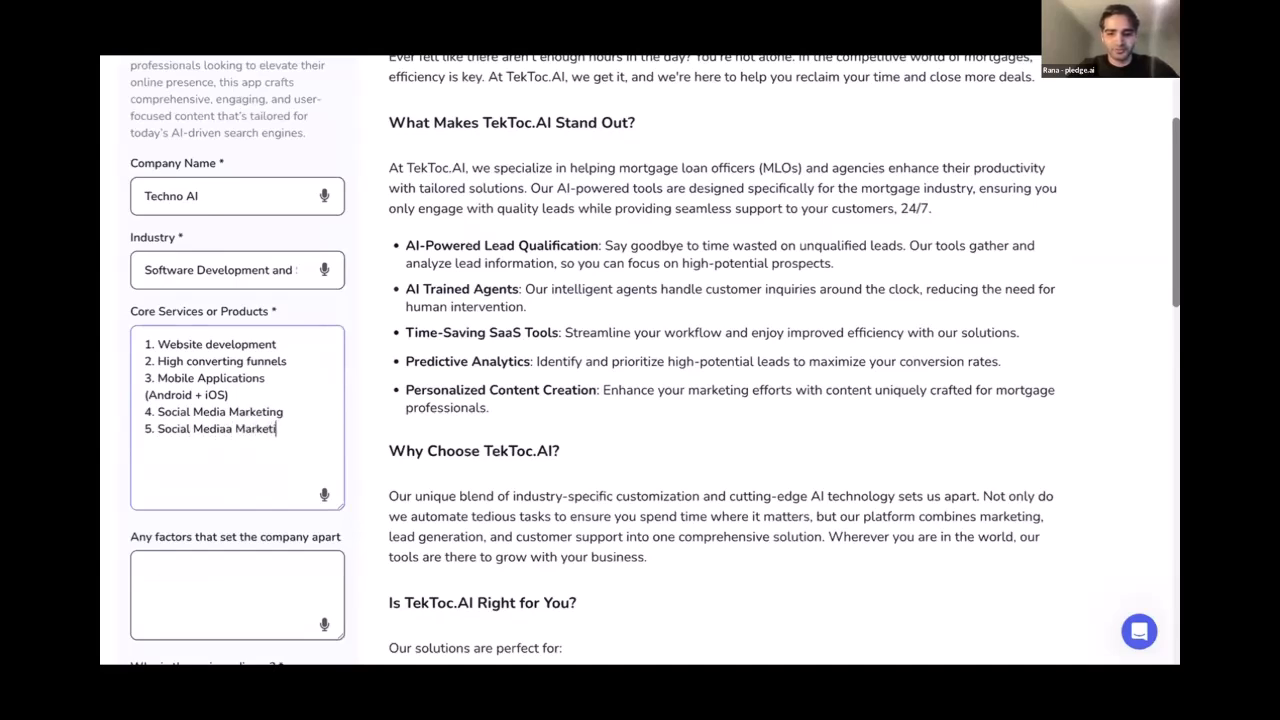
Complete item 5 as 'Social Media Marketing Management' and fix the 'Mediaa' typo
text(mn)
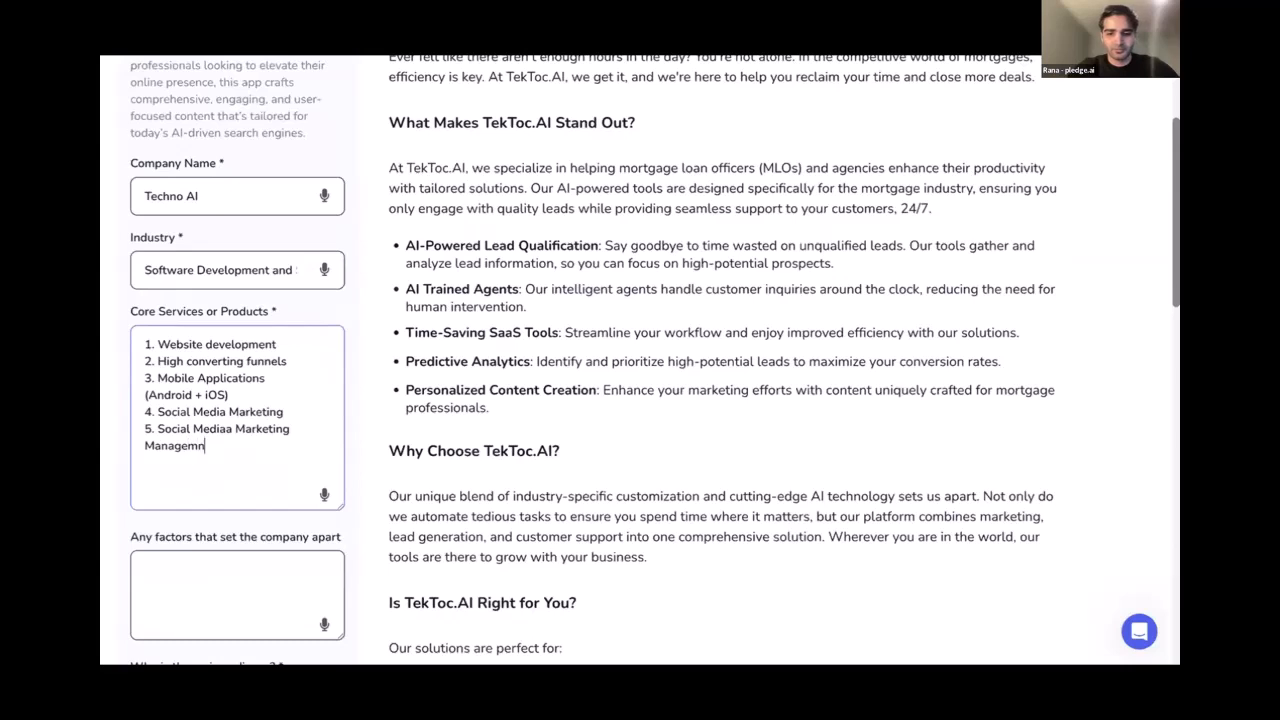
key(BackSpace)
text(ent)
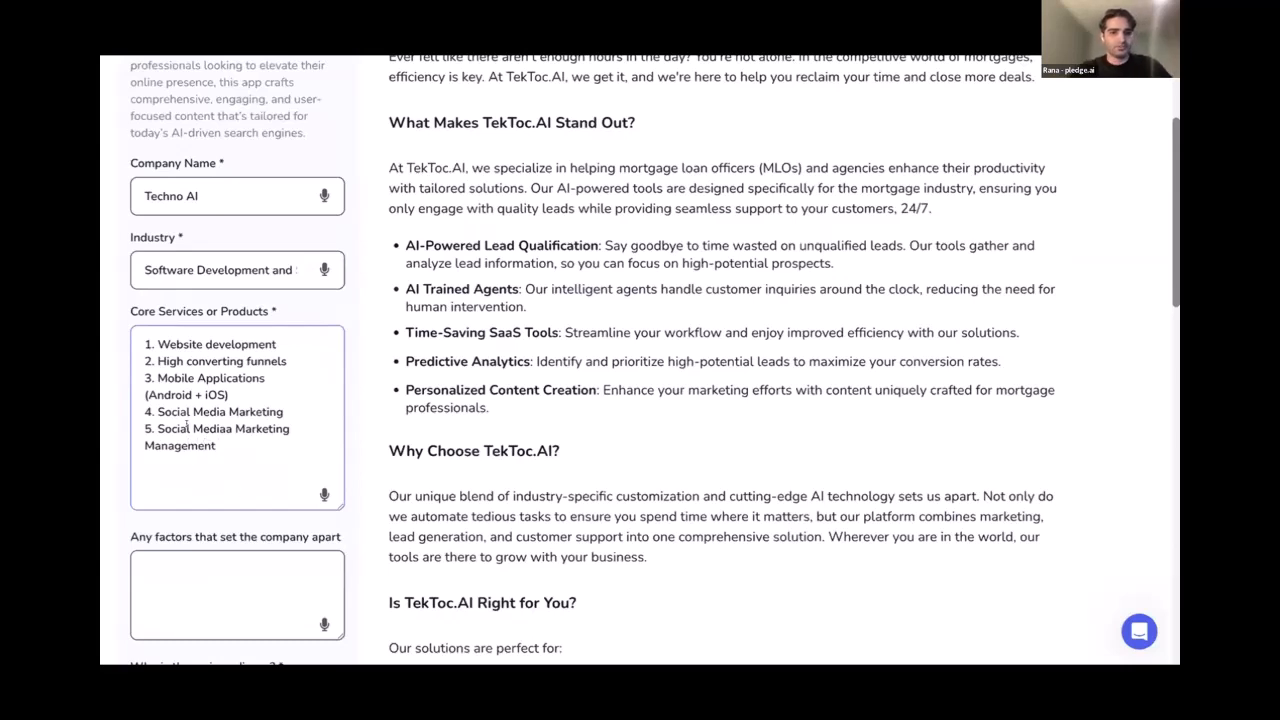
click(232, 428)
key(BackSpace)
click(220, 445)
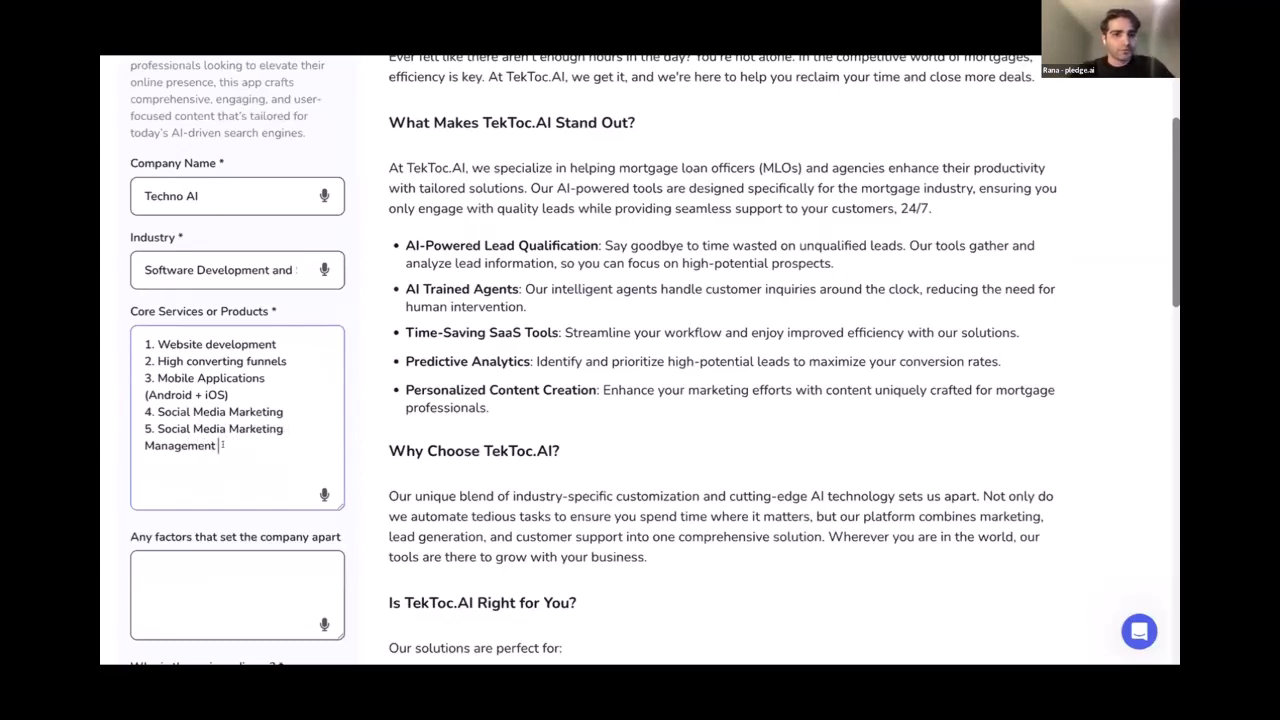
scroll(236, 392, down, 3)
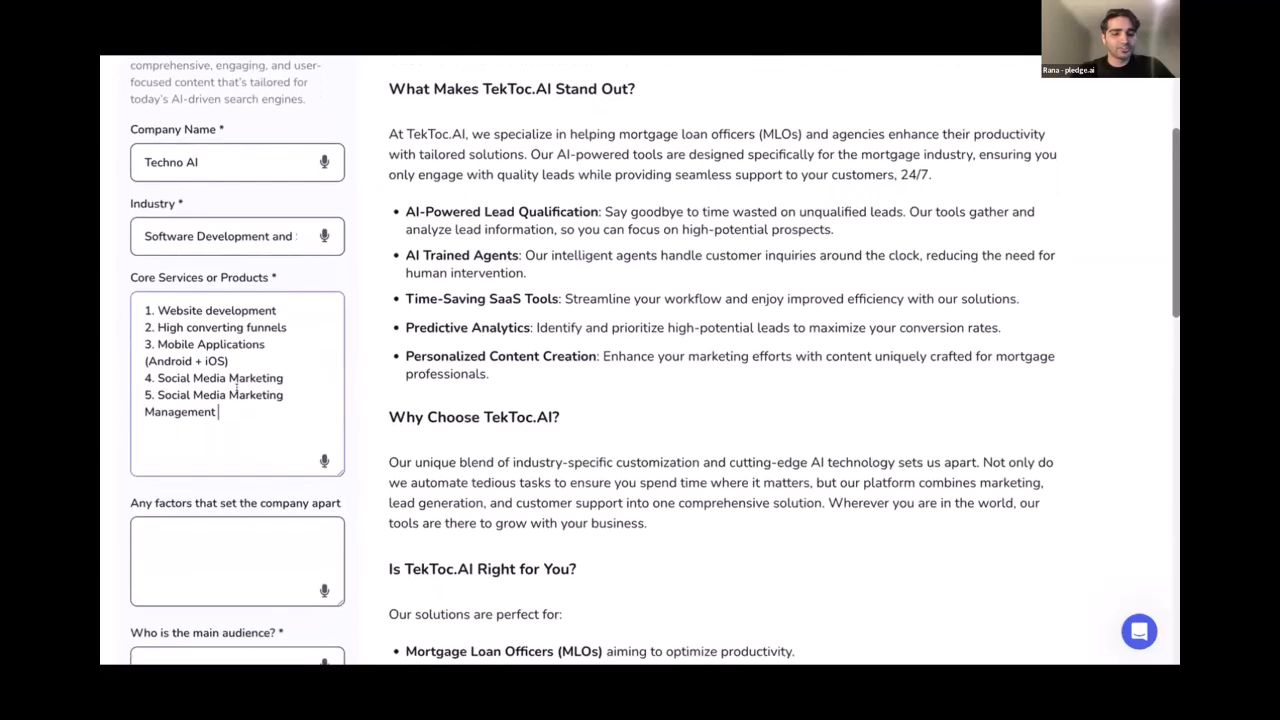
Enter the differentiator 'We'll be using AI-driven solutions for efficient and better results'
click(227, 397)
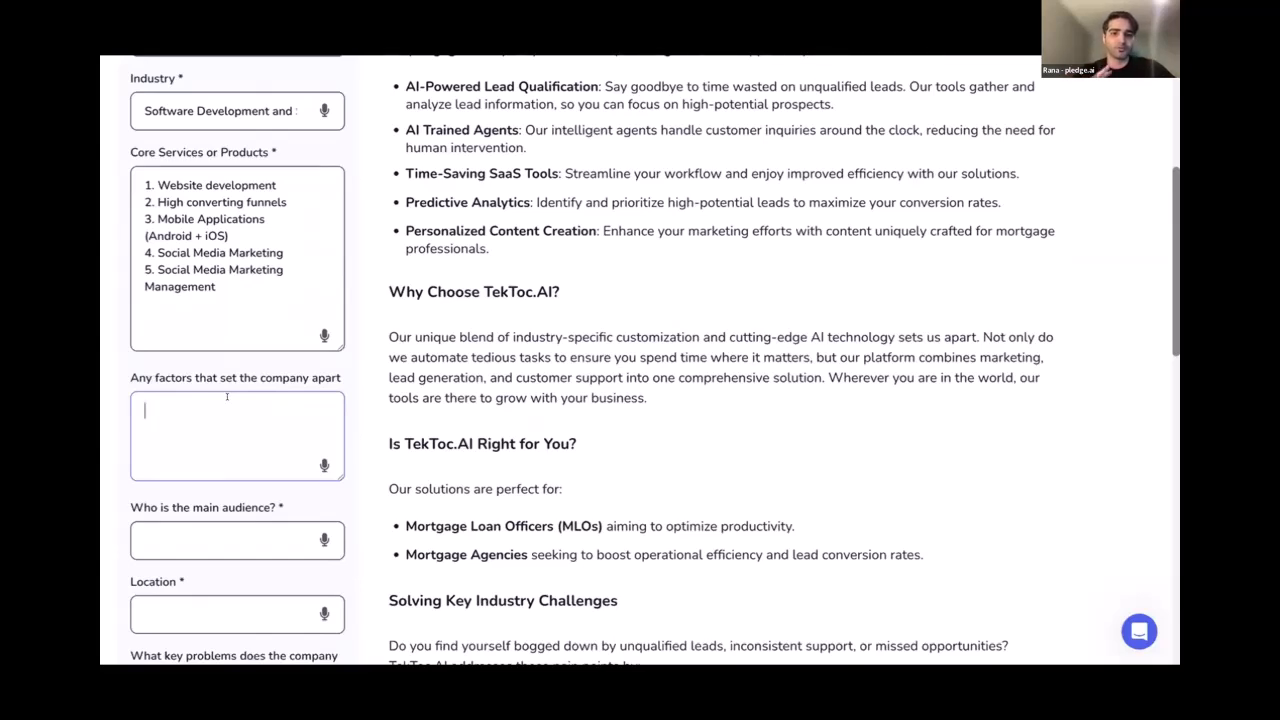
text(We'll )
text(be using AI d)
text(rv)
text(ven solutions fo)
text(r effi)
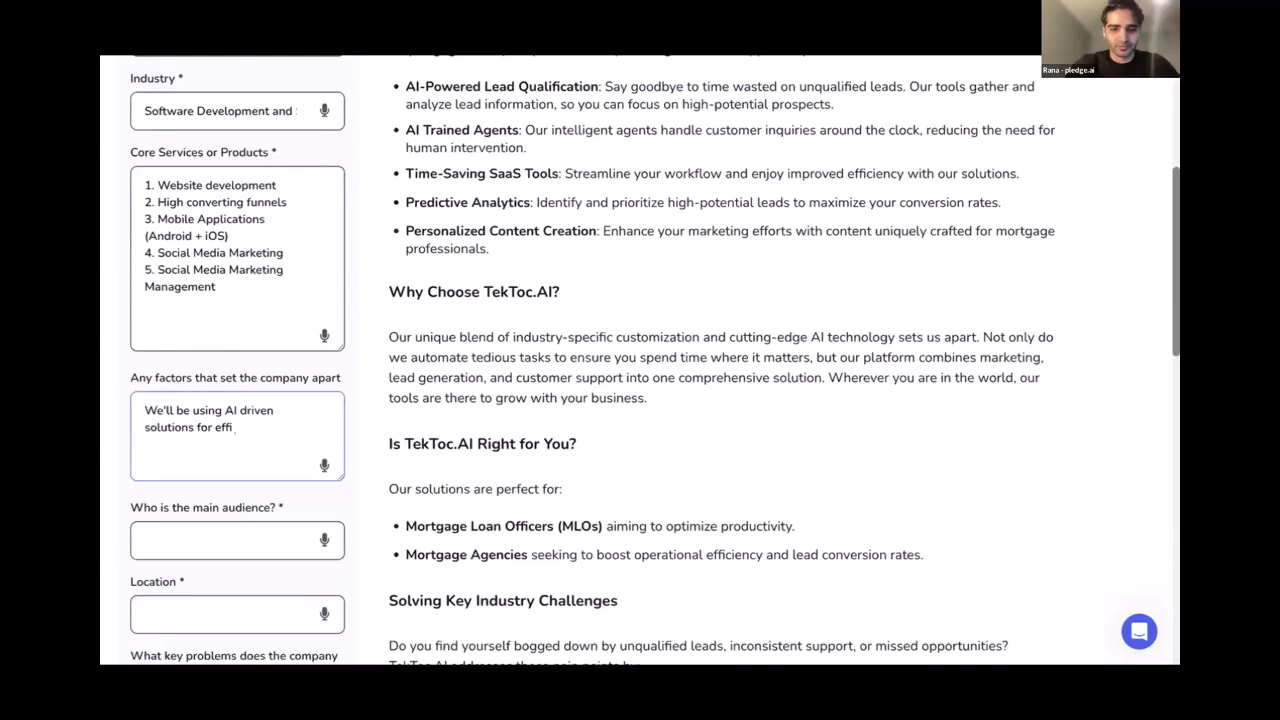
text(cient a)
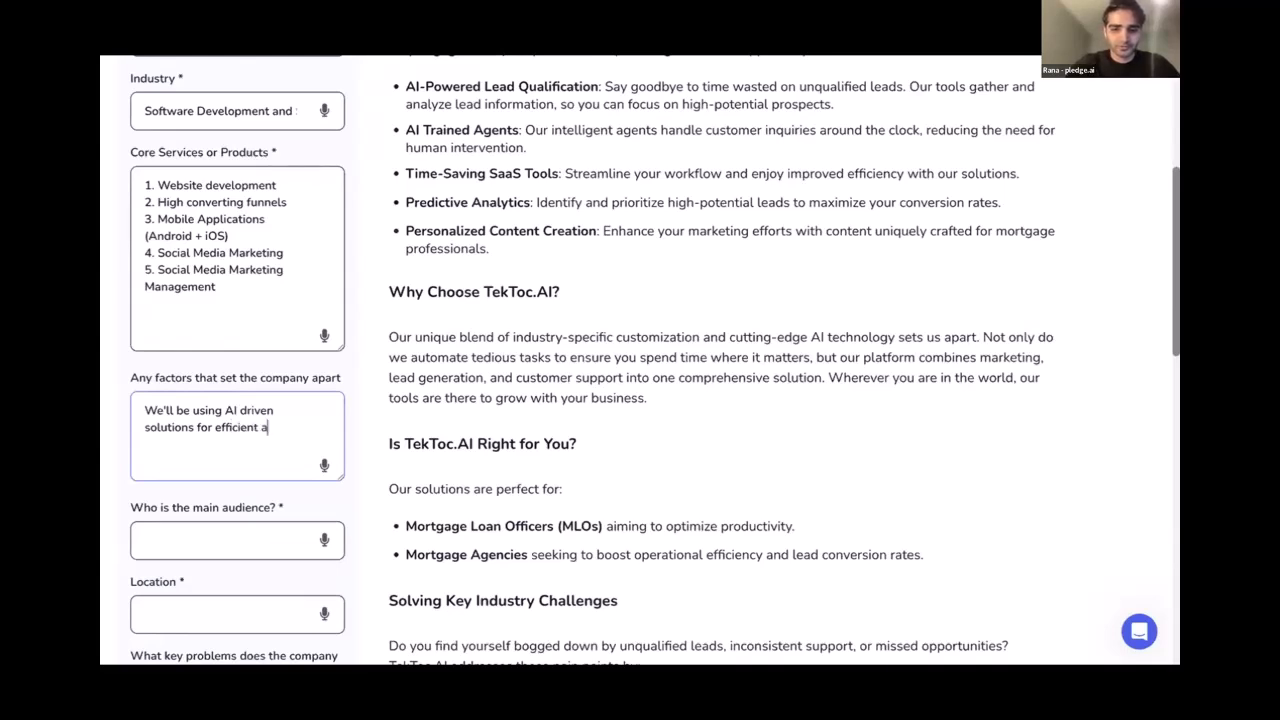
text(nd better)
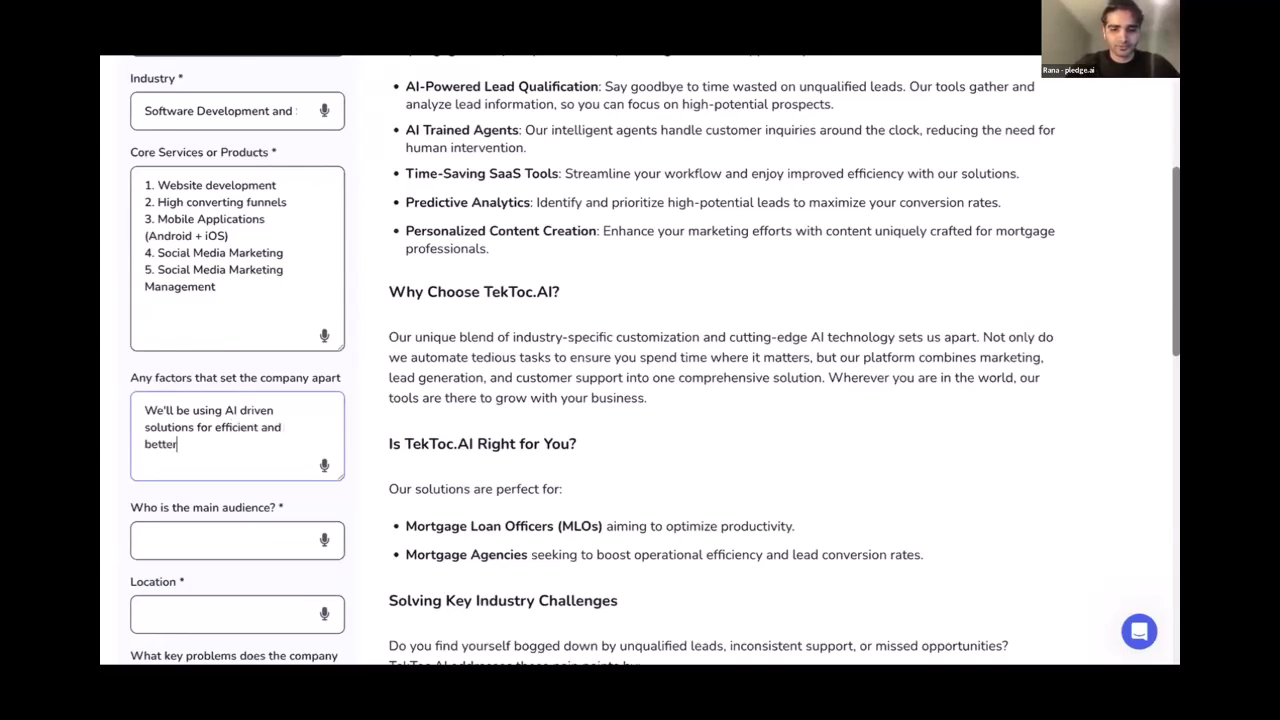
text( results)
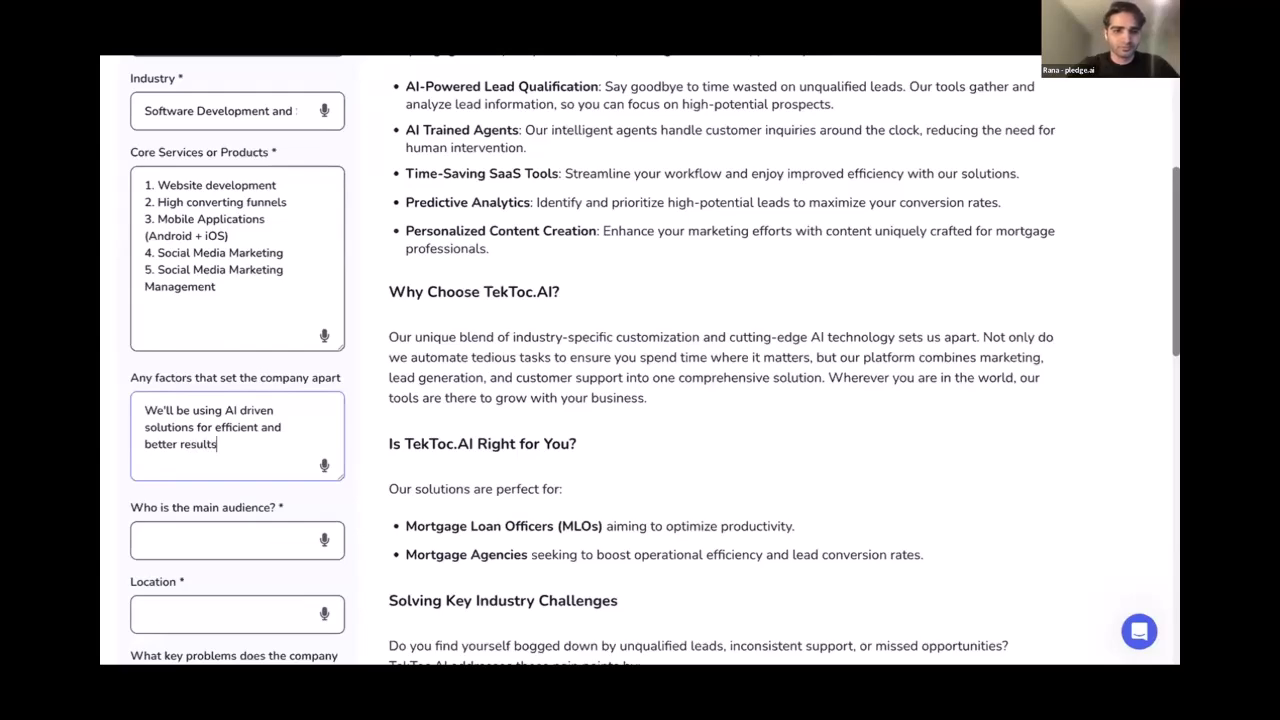
key(BackSpace)
text(-)
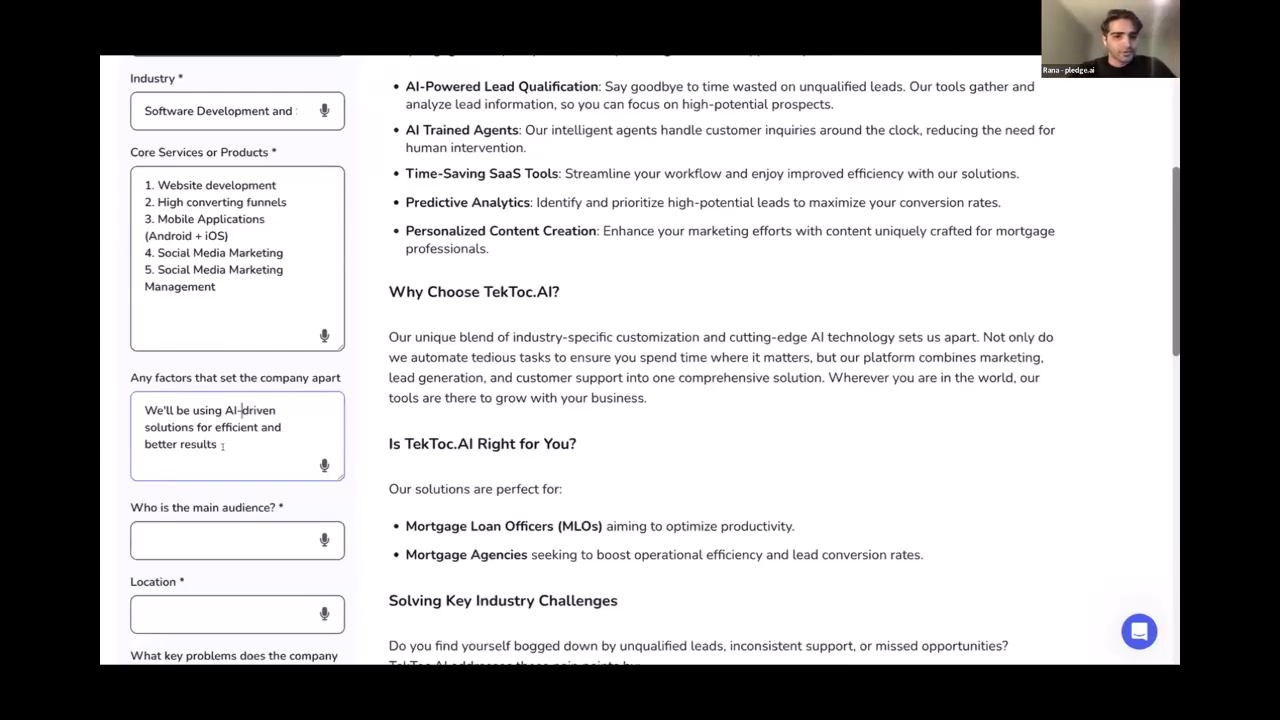
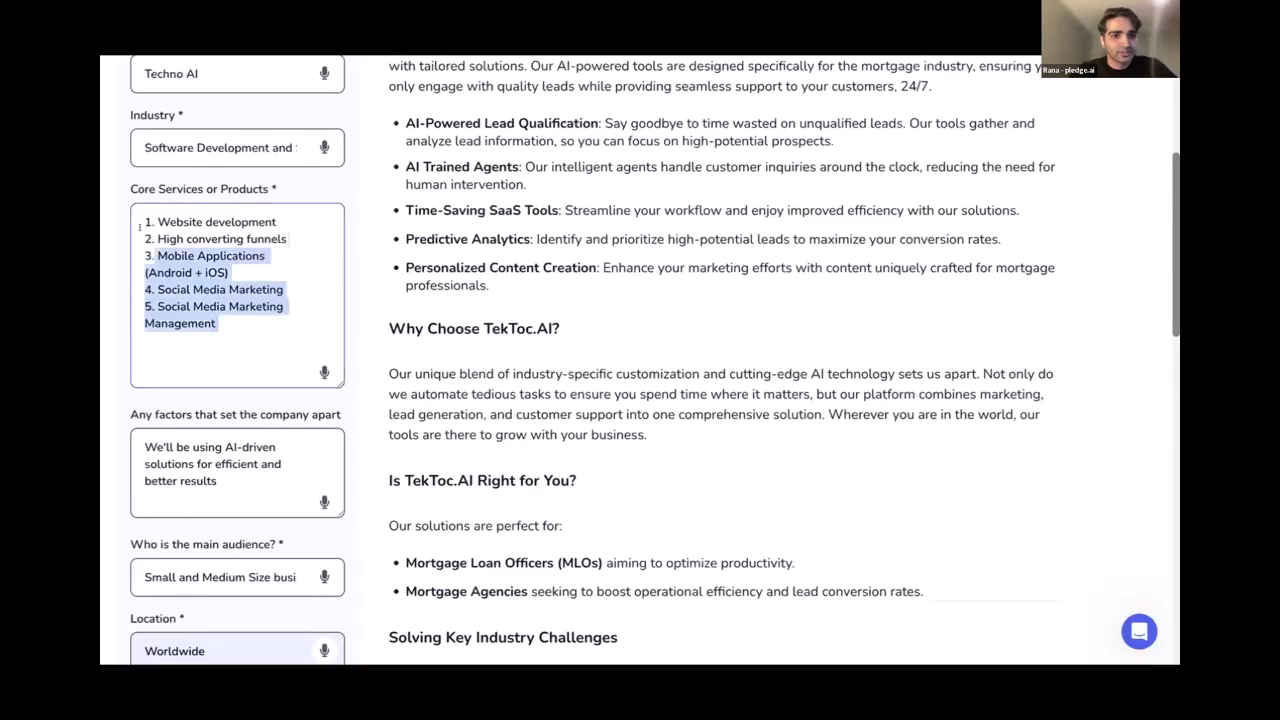
Copy the five-item Core Services list to the clipboard
key(ctrl+c)
scroll(275, 372, down, 5)
Paste the services list and describe Website development as 'We'll provide AI-driven and user interactive website'
click(275, 372)
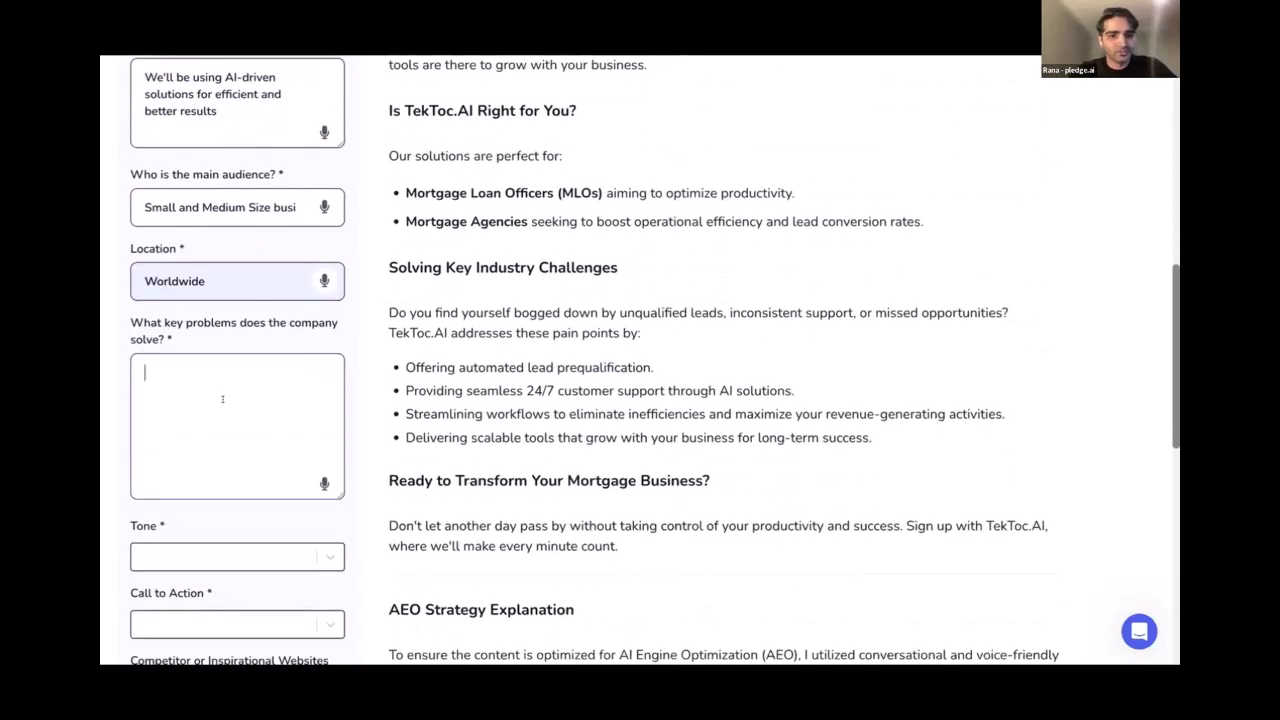
key(ctrl+v)
key(Return)
key(Return)
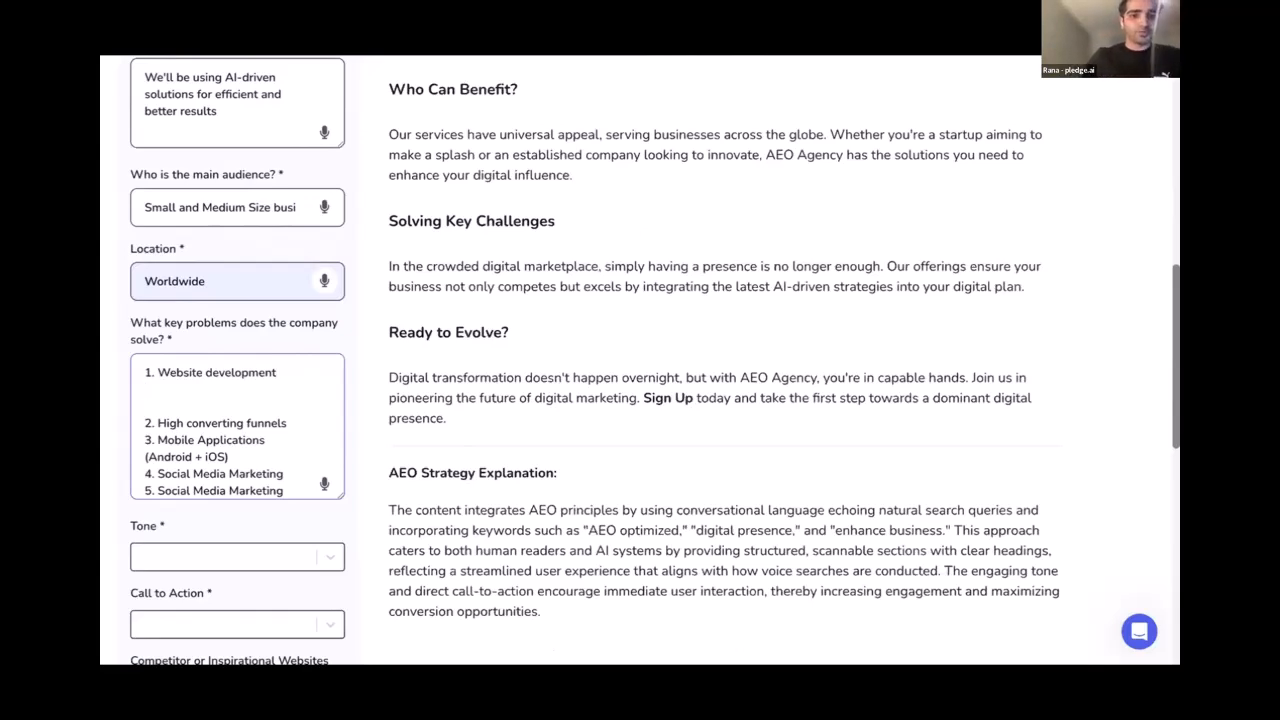
text(We'll provid)
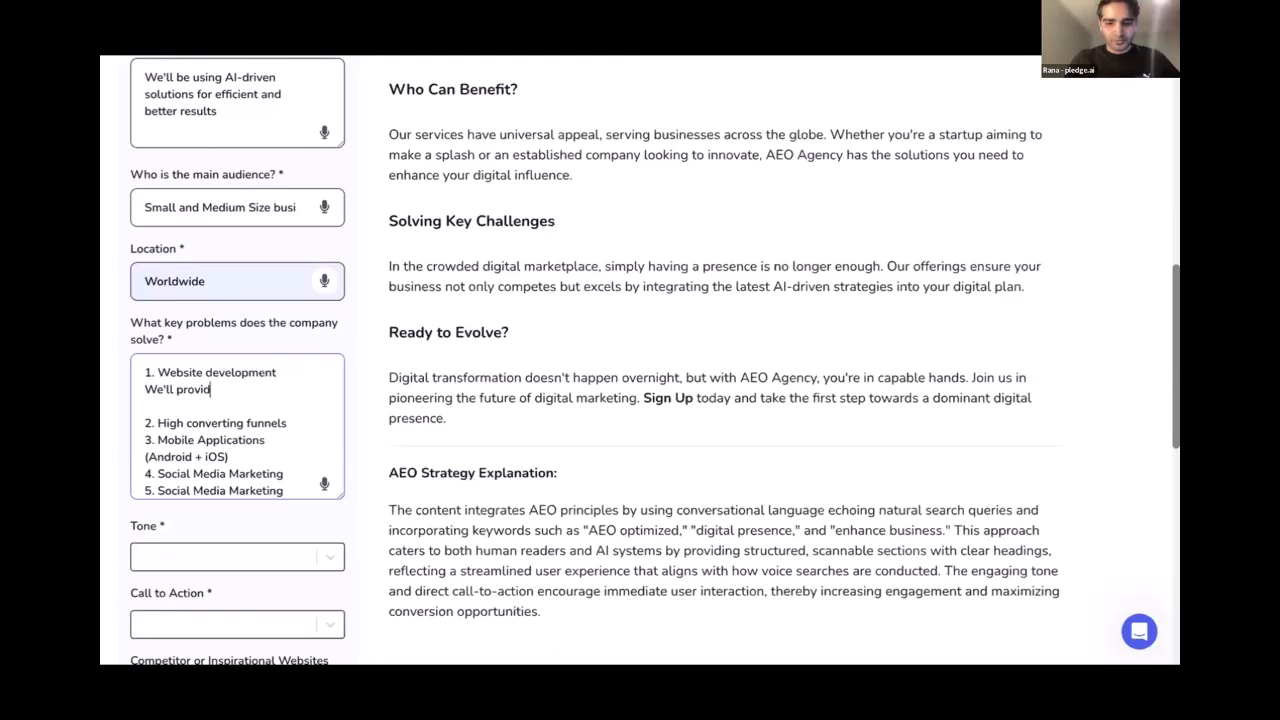
text(e AI-dr)
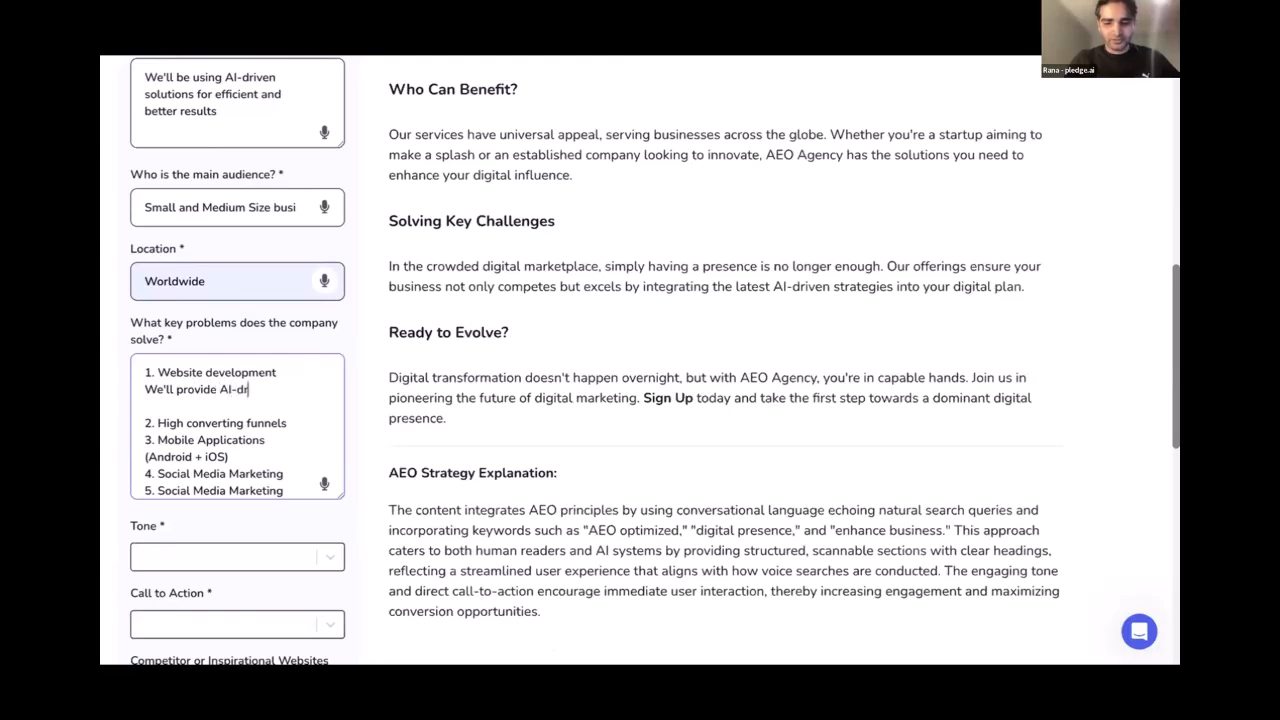
text(ievn and)
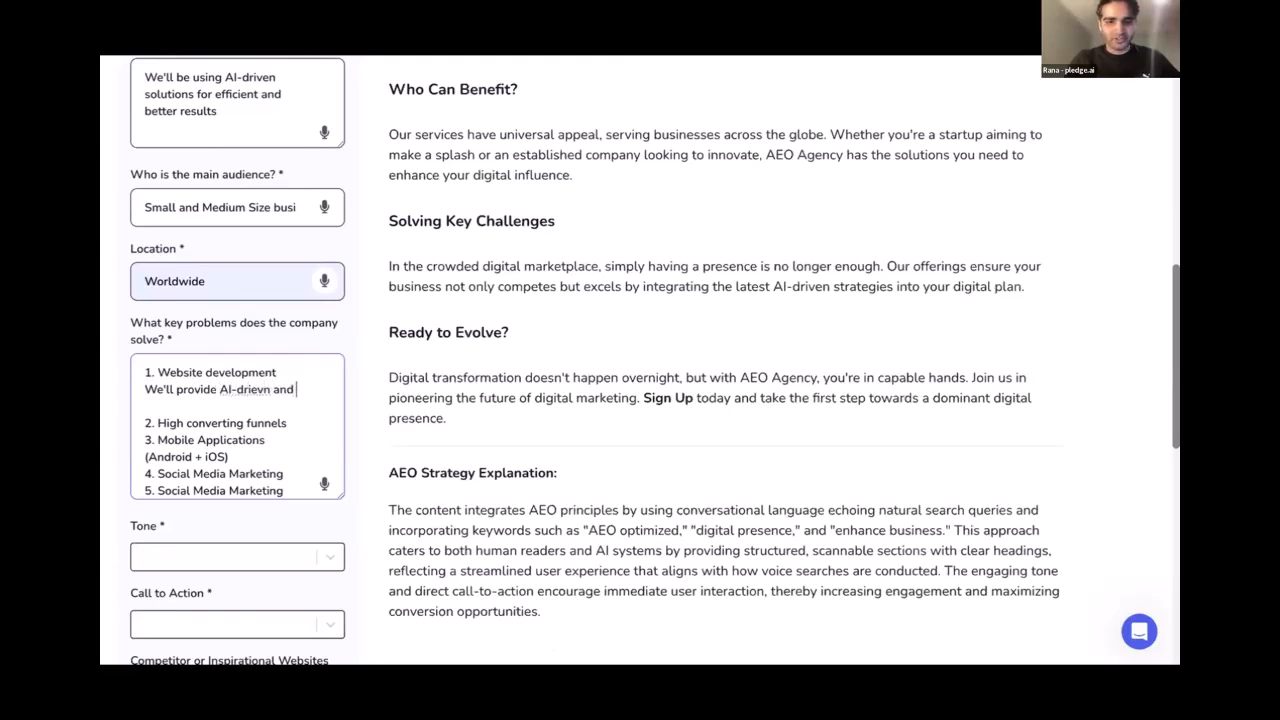
key(BackSpace)
key(BackSpace)
key(BackSpace)
text(ven and)
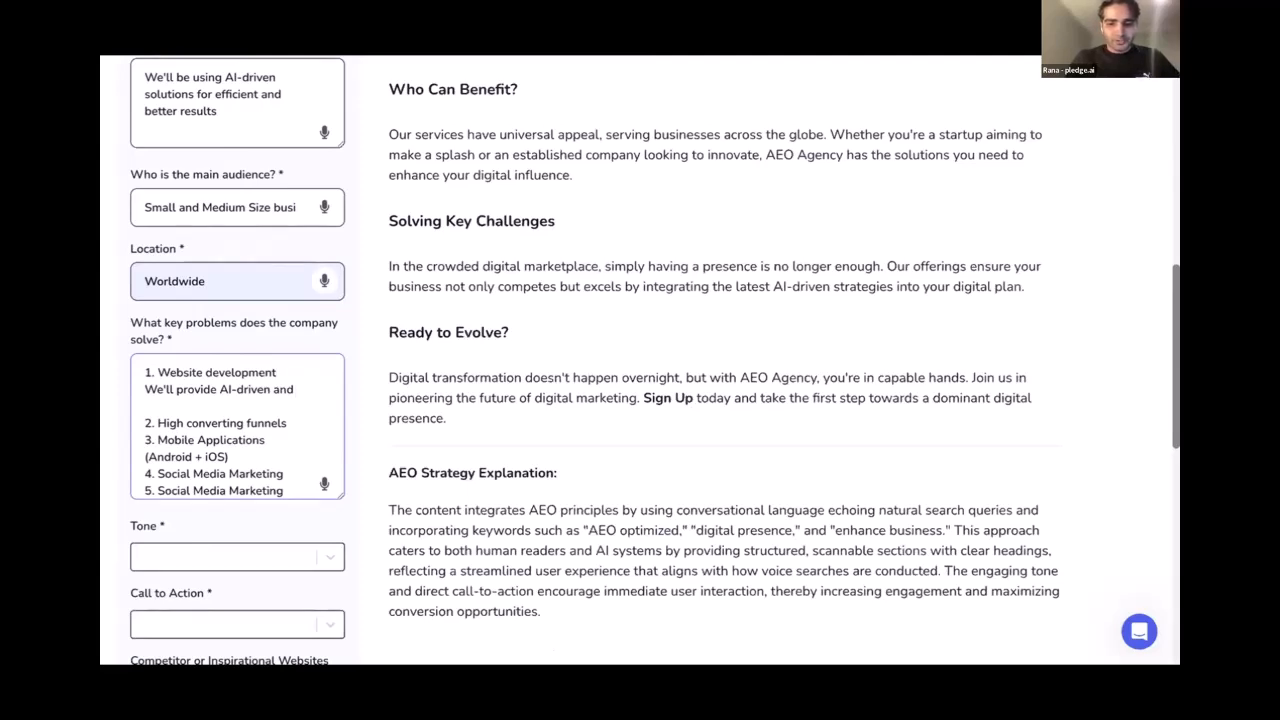
text(useer in)
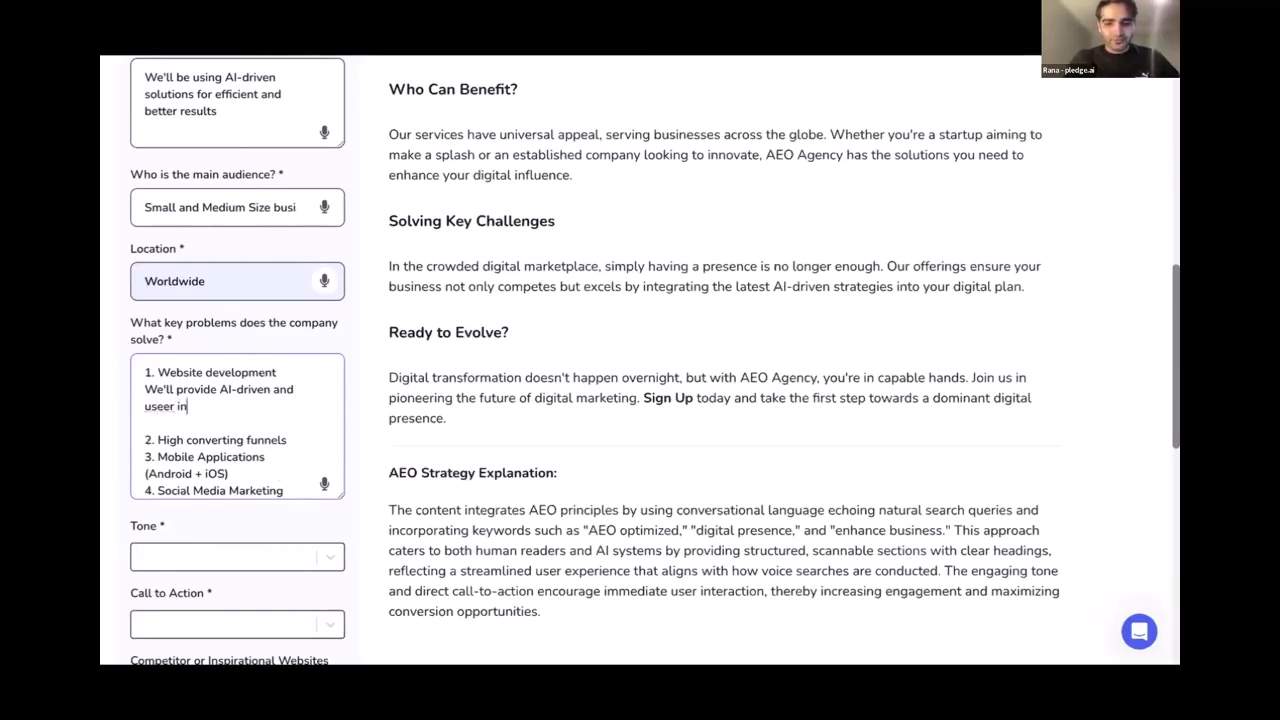
text(teractive)
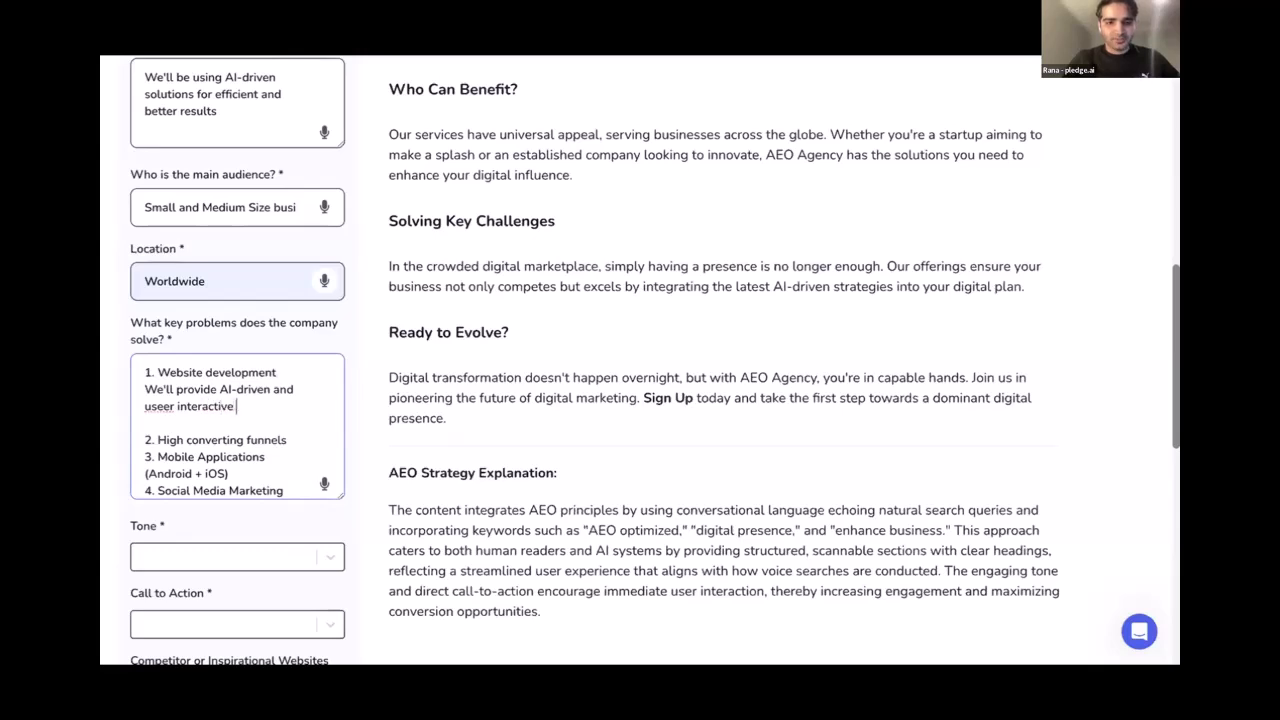
text( website)
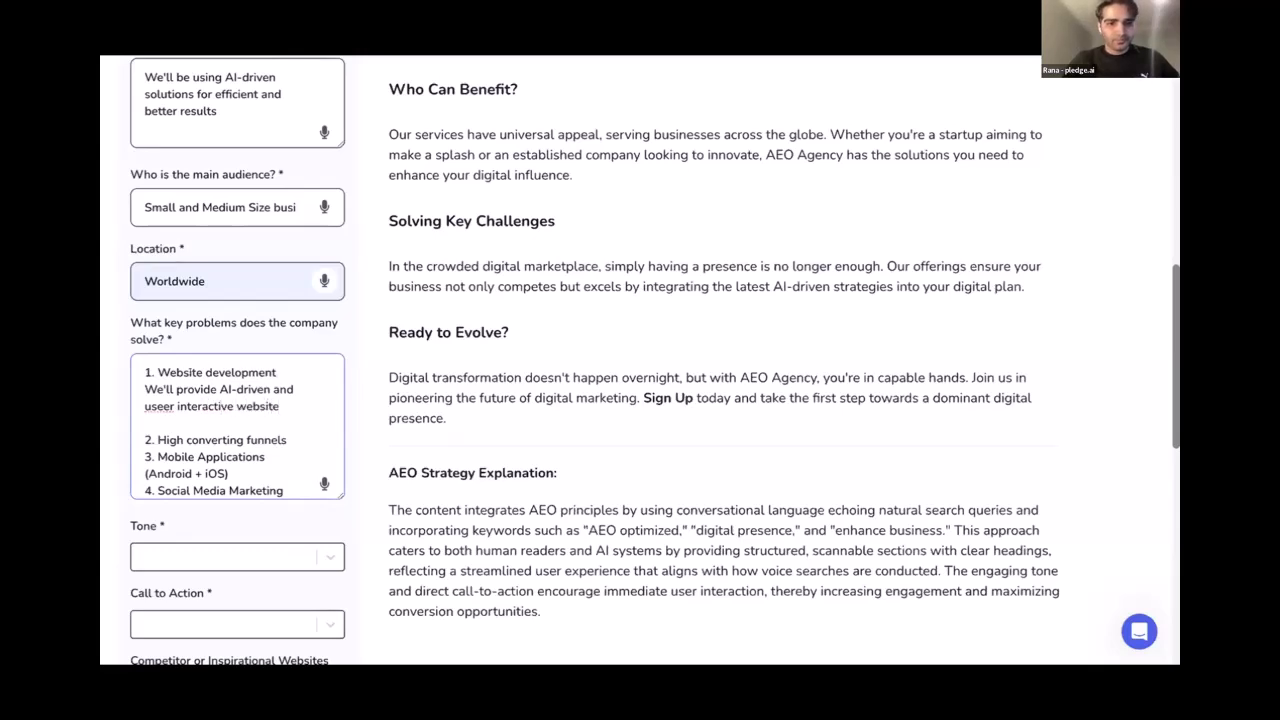
click(166, 405)
key(BackSpace)
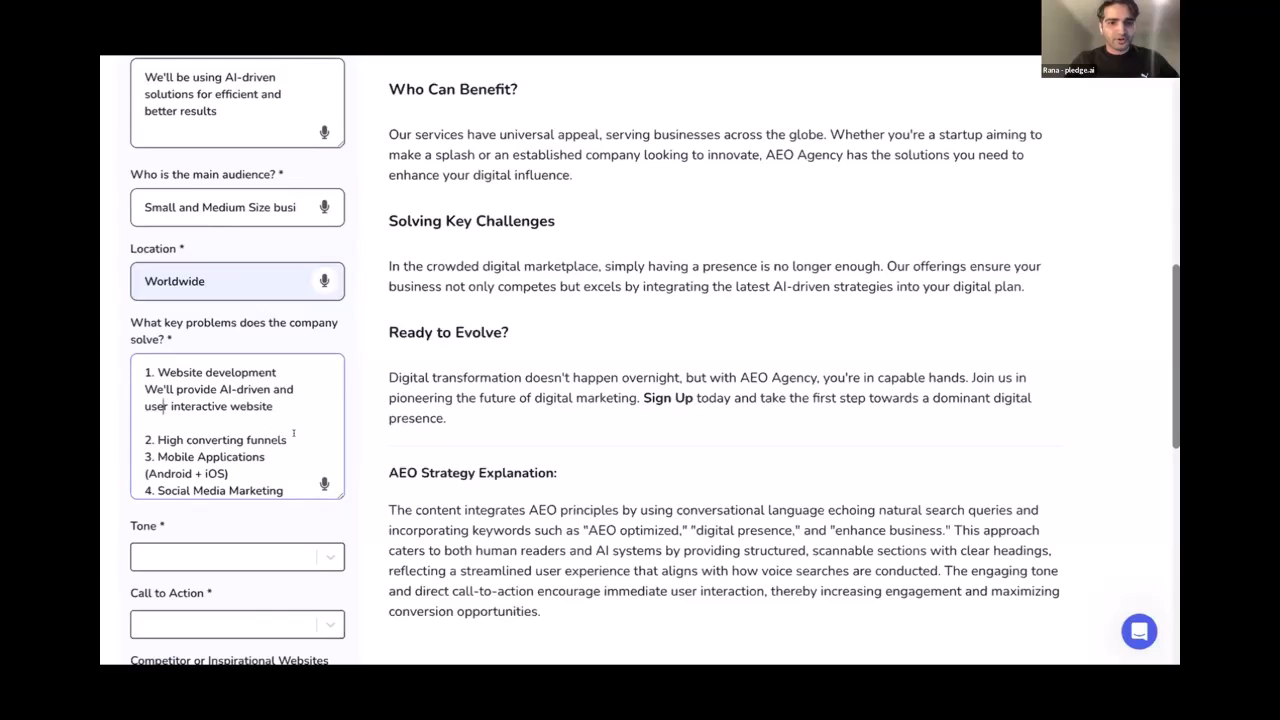
Add 'High converting and user engaging funnels' and 'Responsive and user friendly mobile applications' descriptions
key(Return)
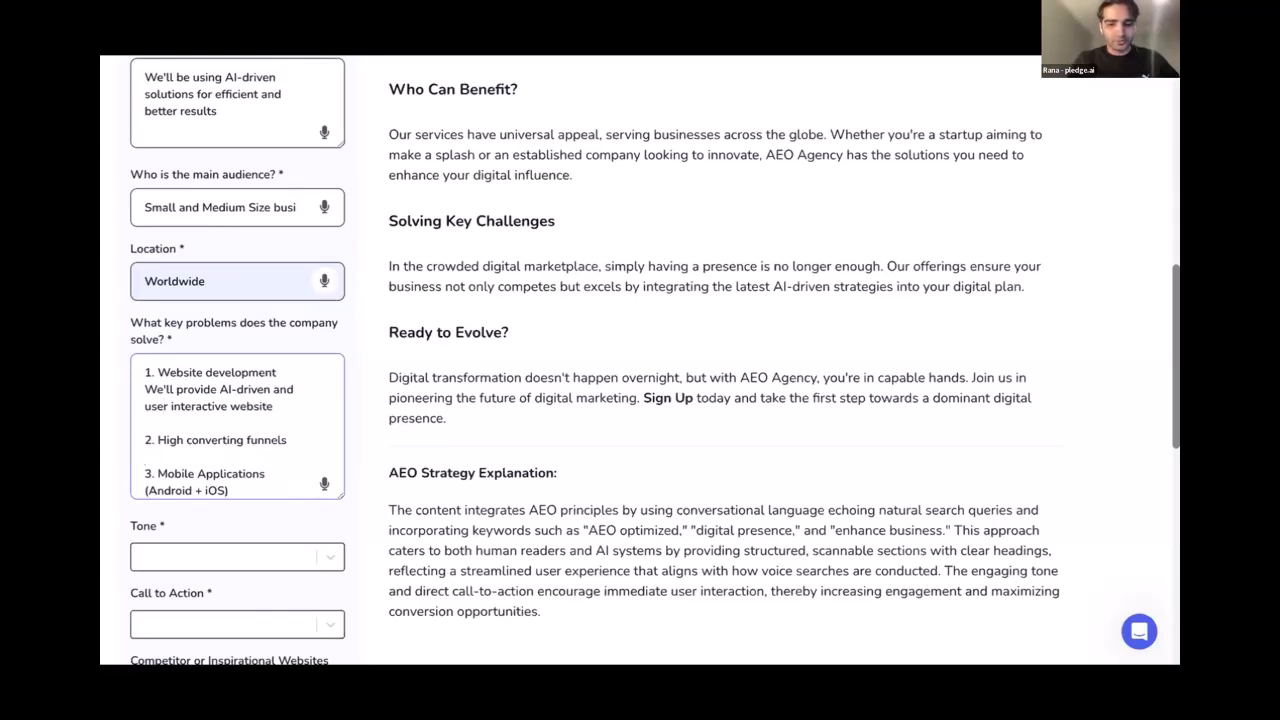
text(High con)
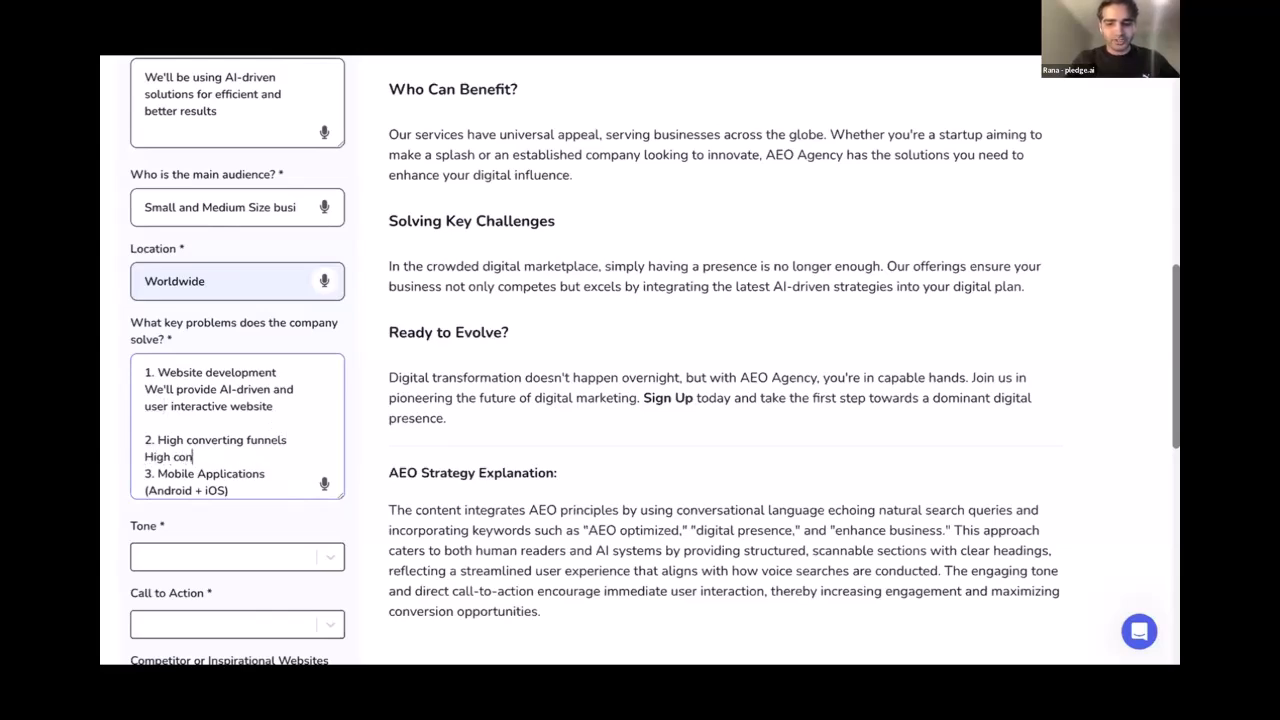
text(verting and)
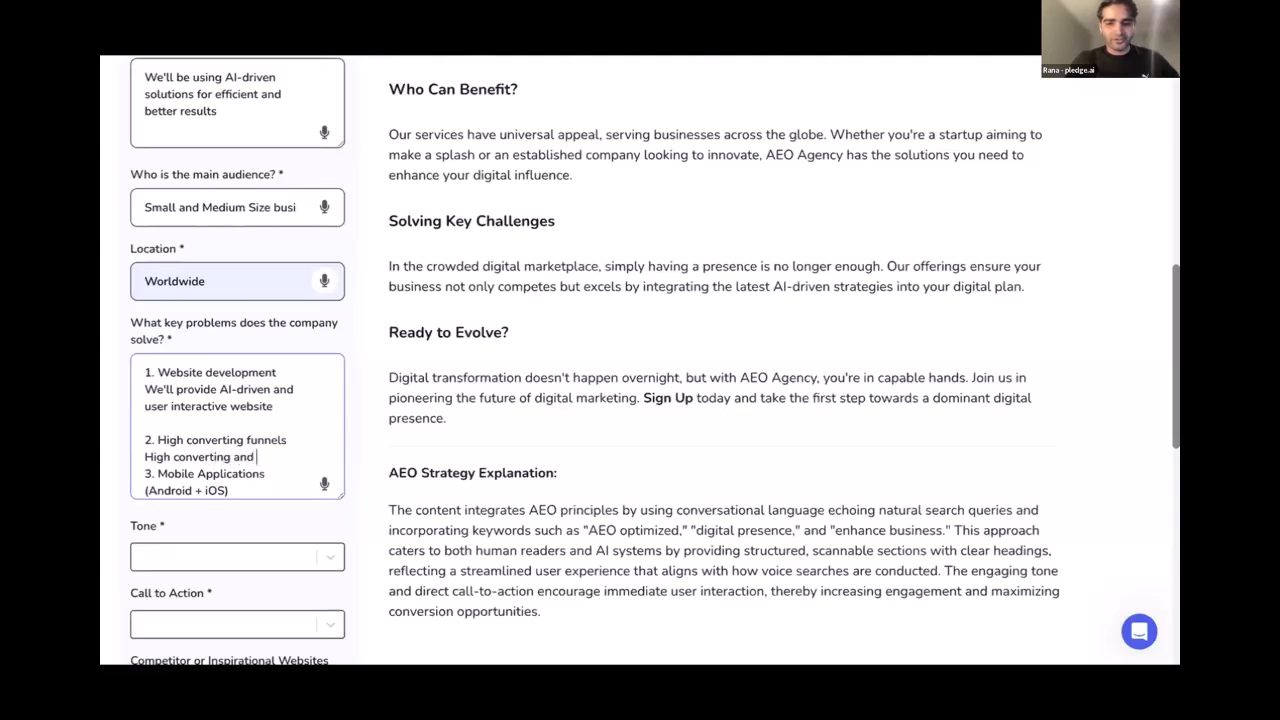
text( user engaging funnels)
key(Return)
scroll(305, 433, down, 2)
click(251, 430)
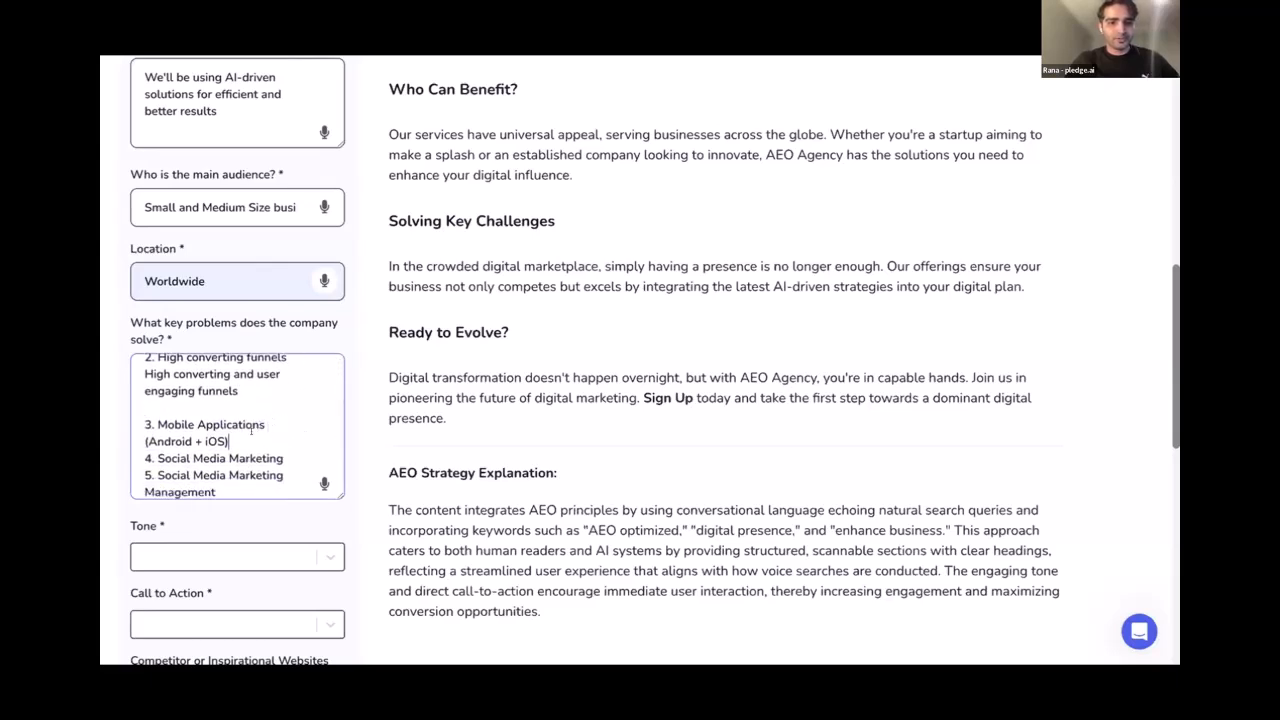
key(Return)
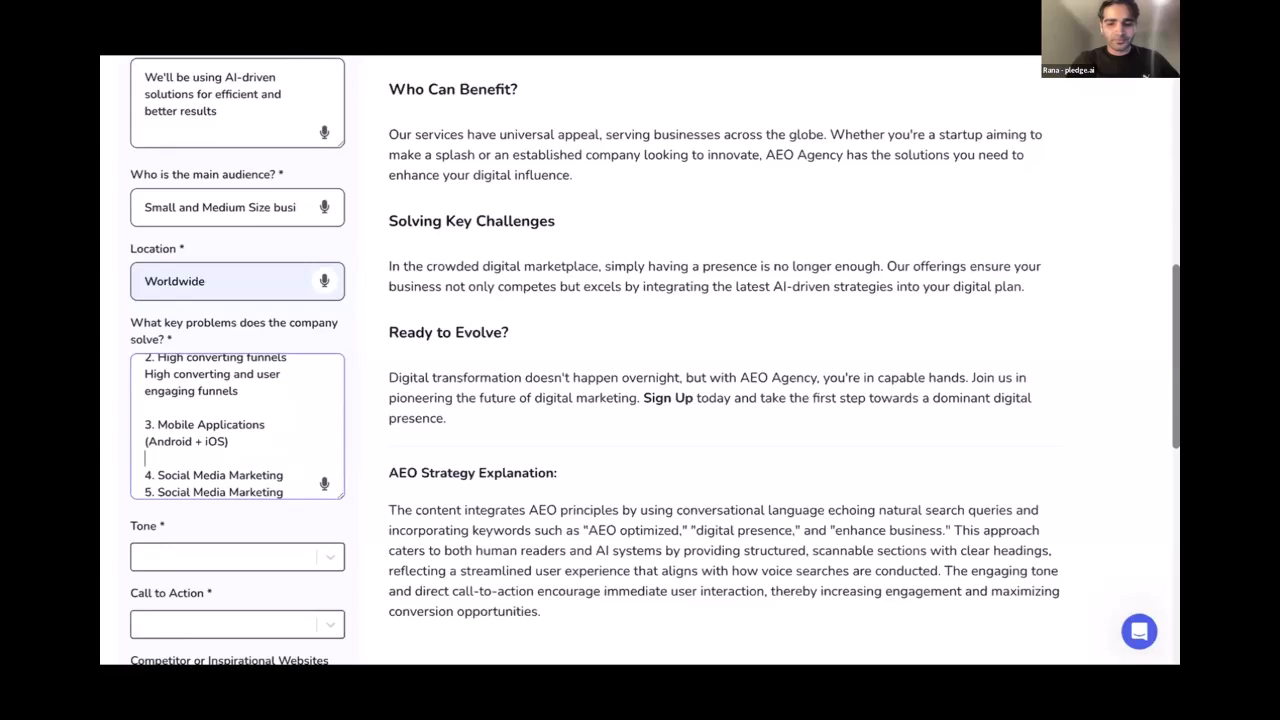
text(rer)
text(Responsive)
text( and)
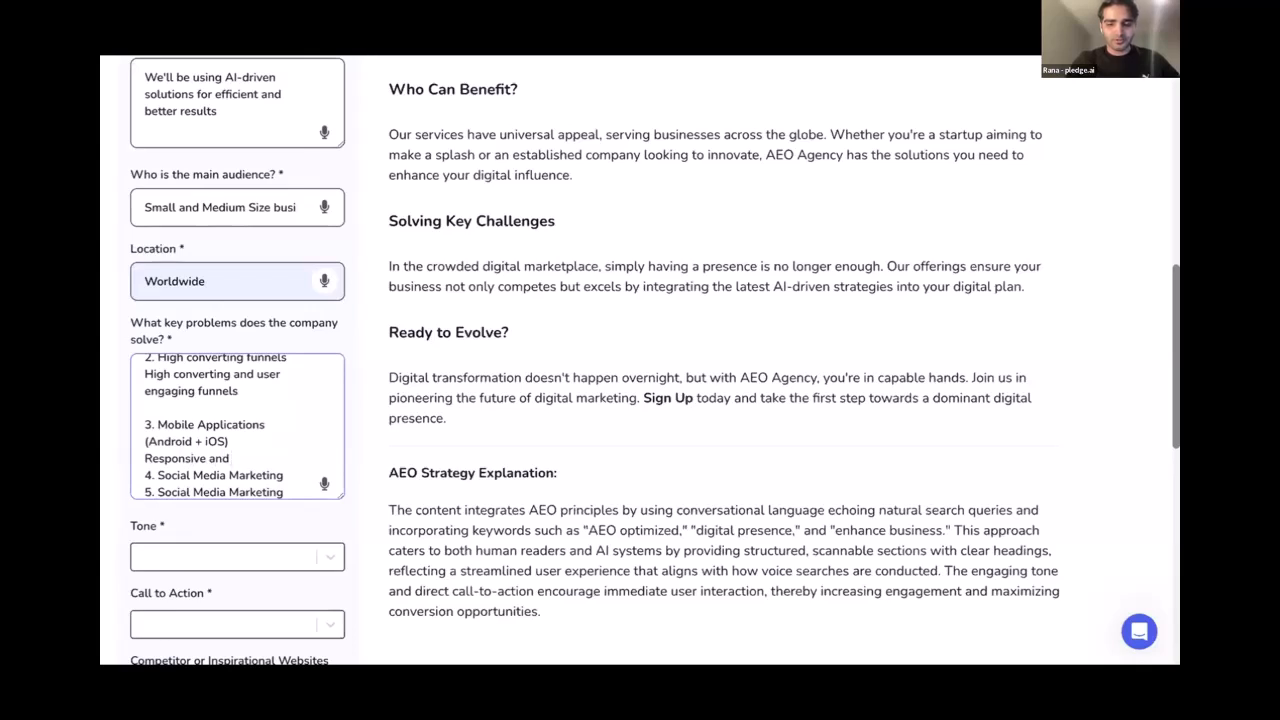
text( user fr)
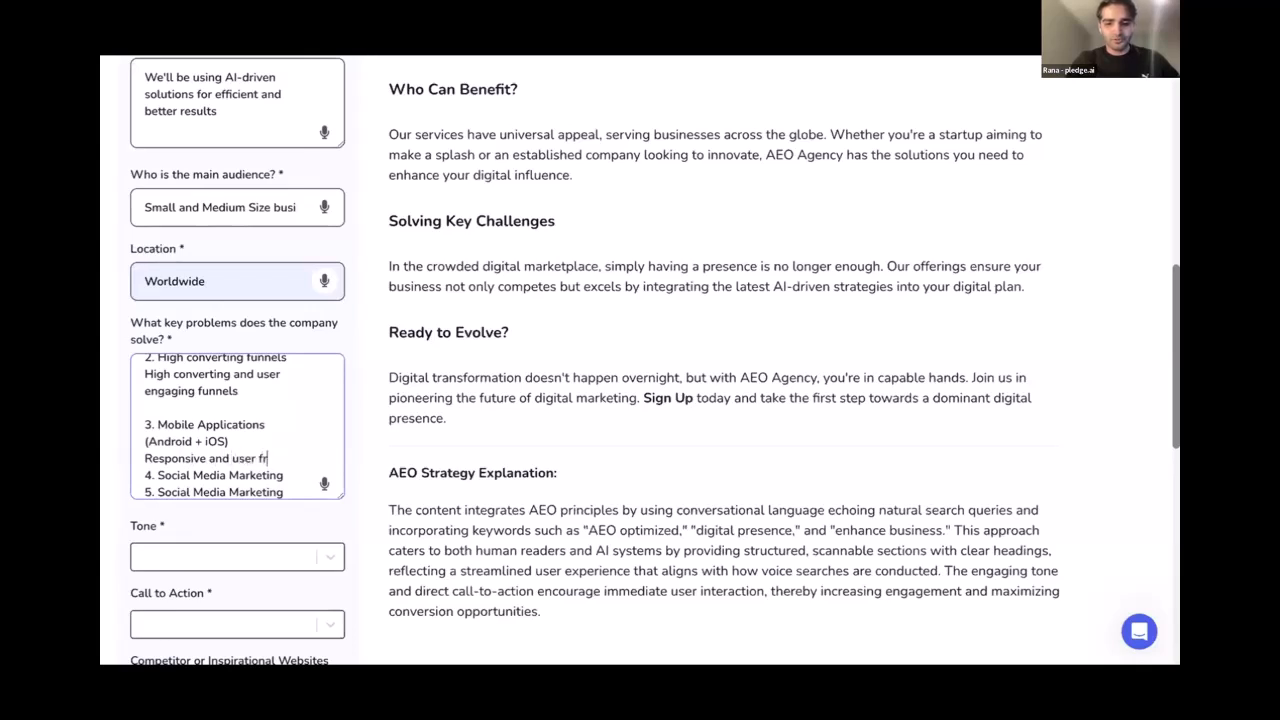
text(iendly mob)
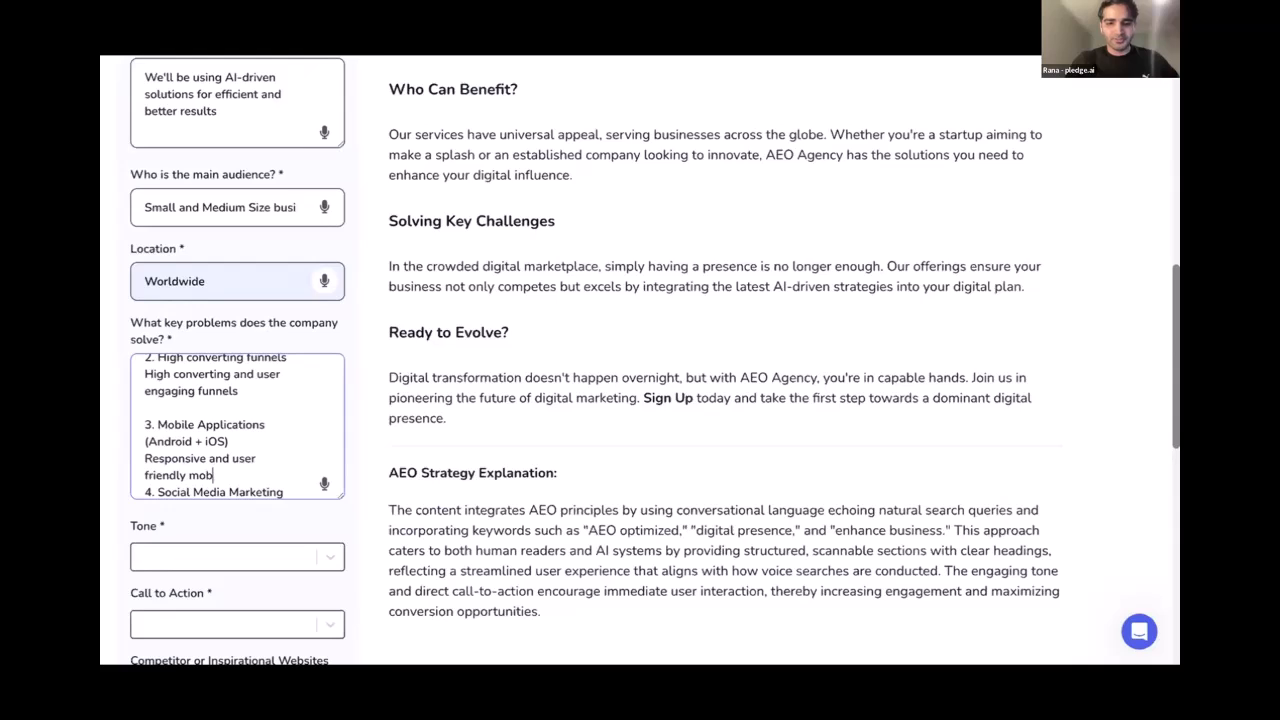
text(iele applications)
key(Return)
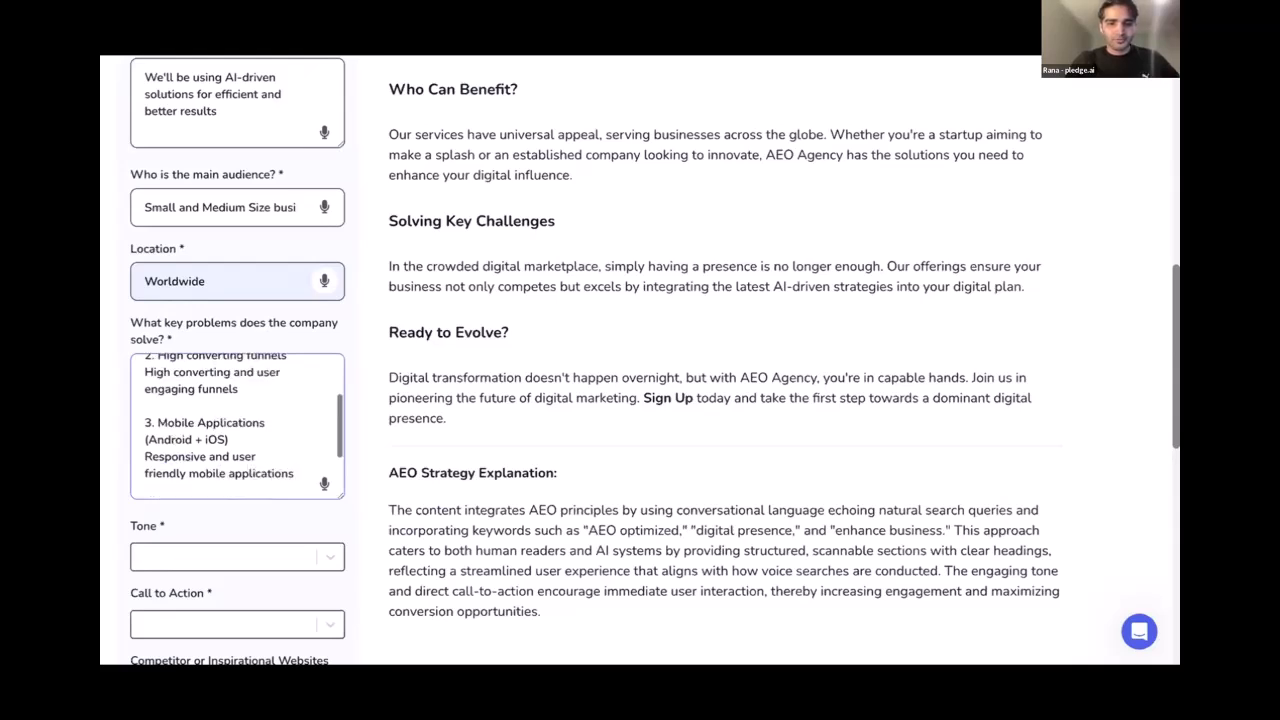
scroll(237, 425, down, 2)
scroll(237, 425, down, 1)
Add 'Posting and engagement of social media applications/platform' beneath Social Media Marketing
click(284, 440)
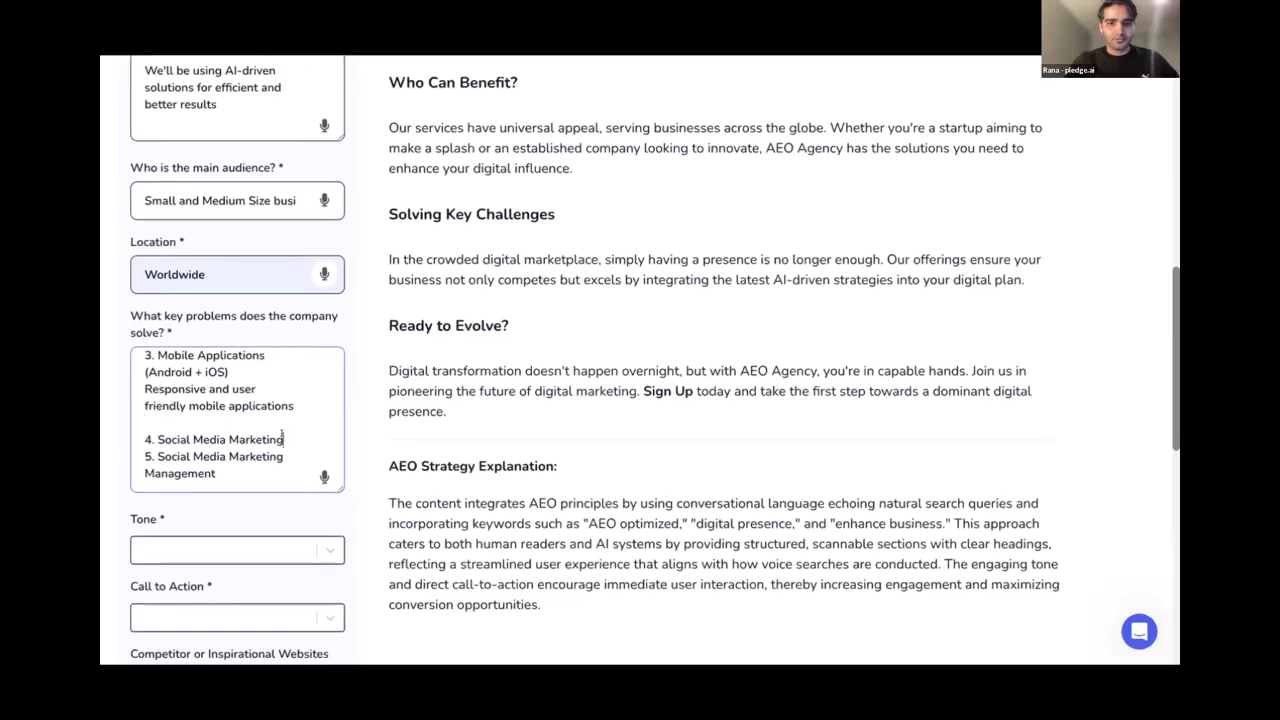
key(Return)
text(Pos)
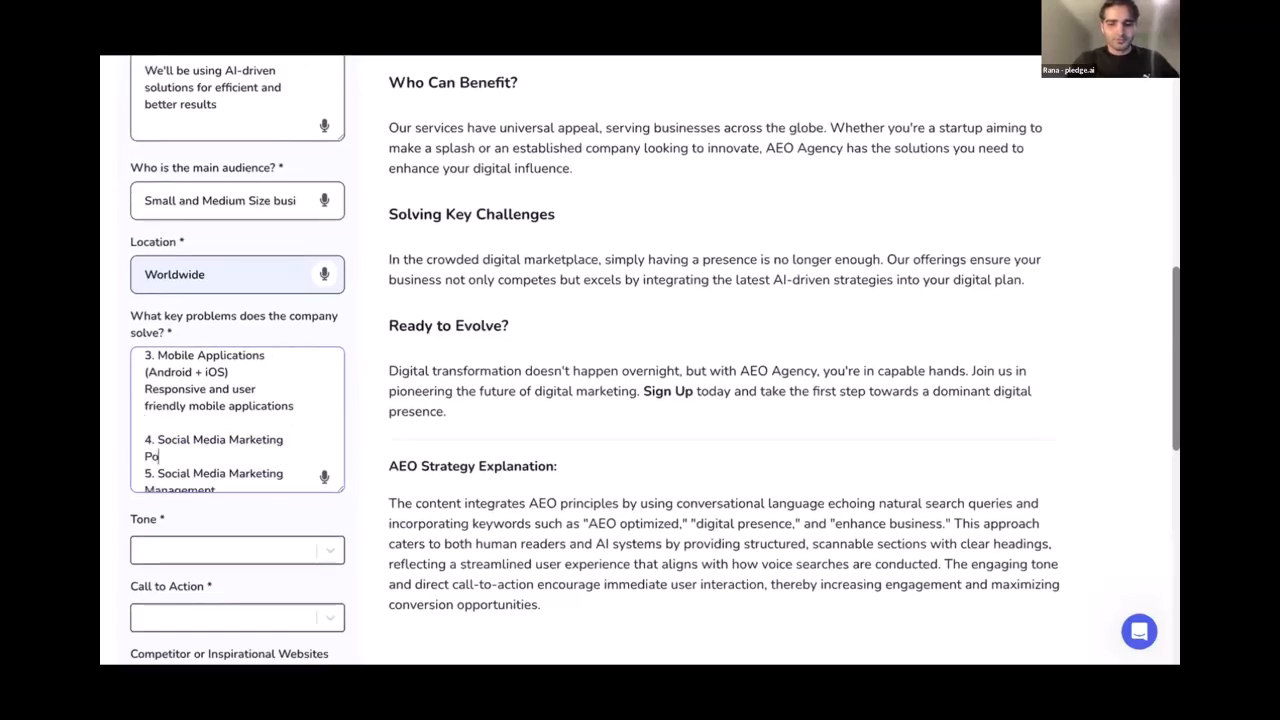
key(BackSpace)
key(BackSpace)
text(E)
key(BackSpace)
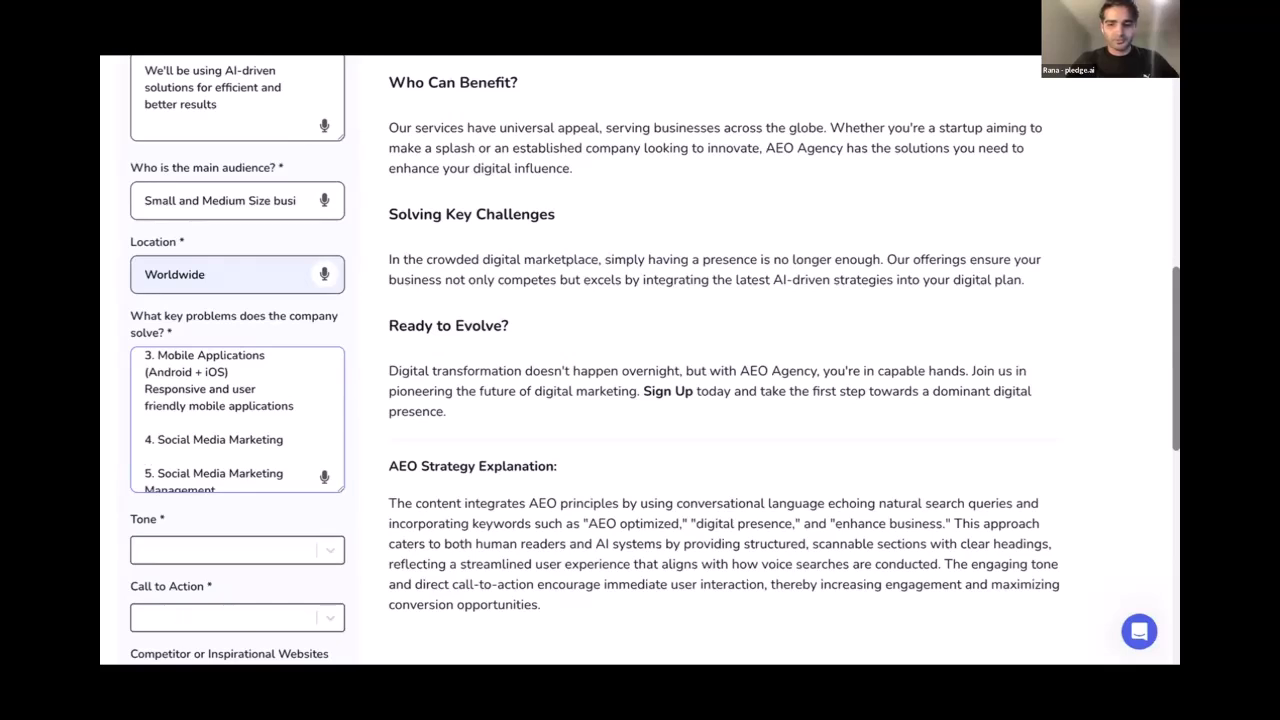
text(Postinga and)
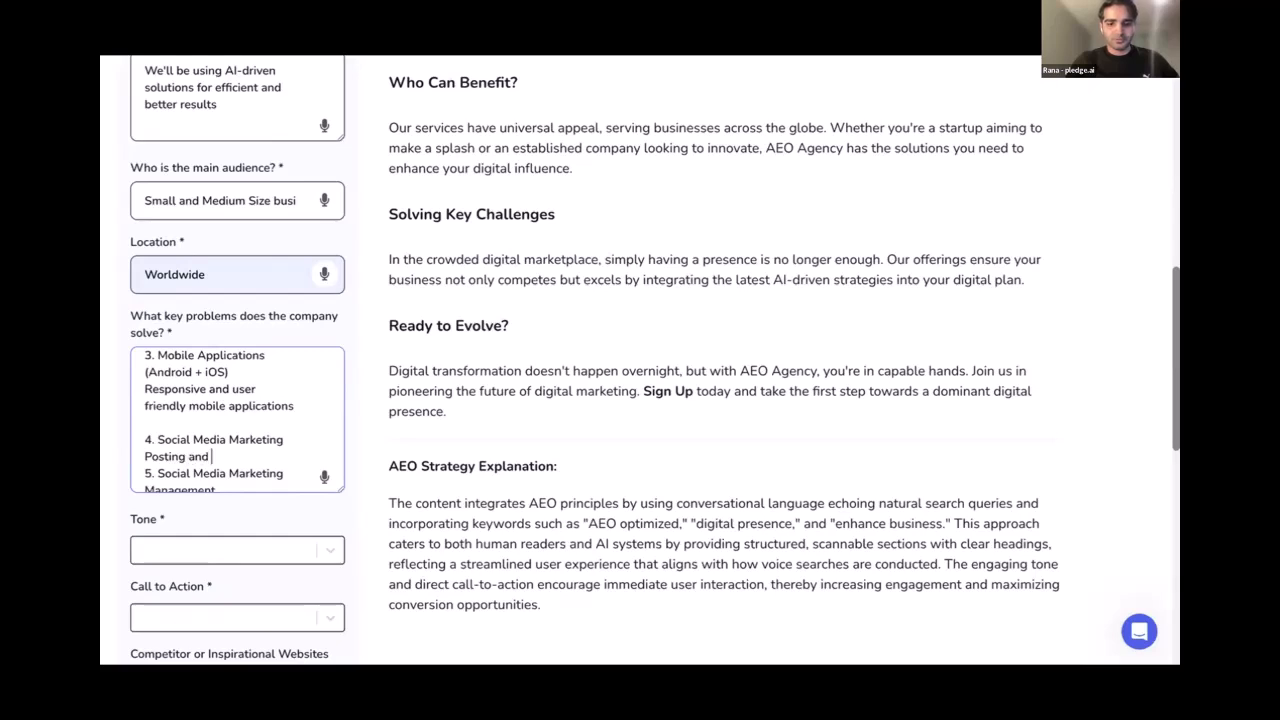
text( engegment of)
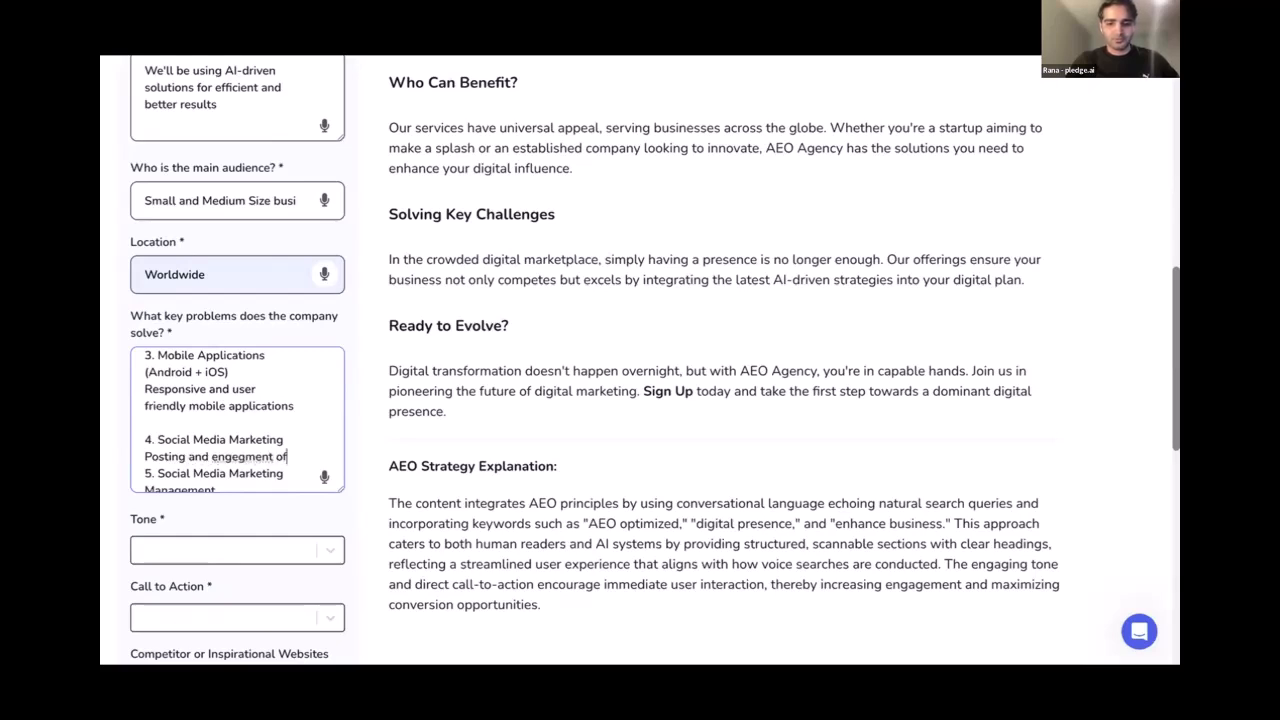
text( social media)
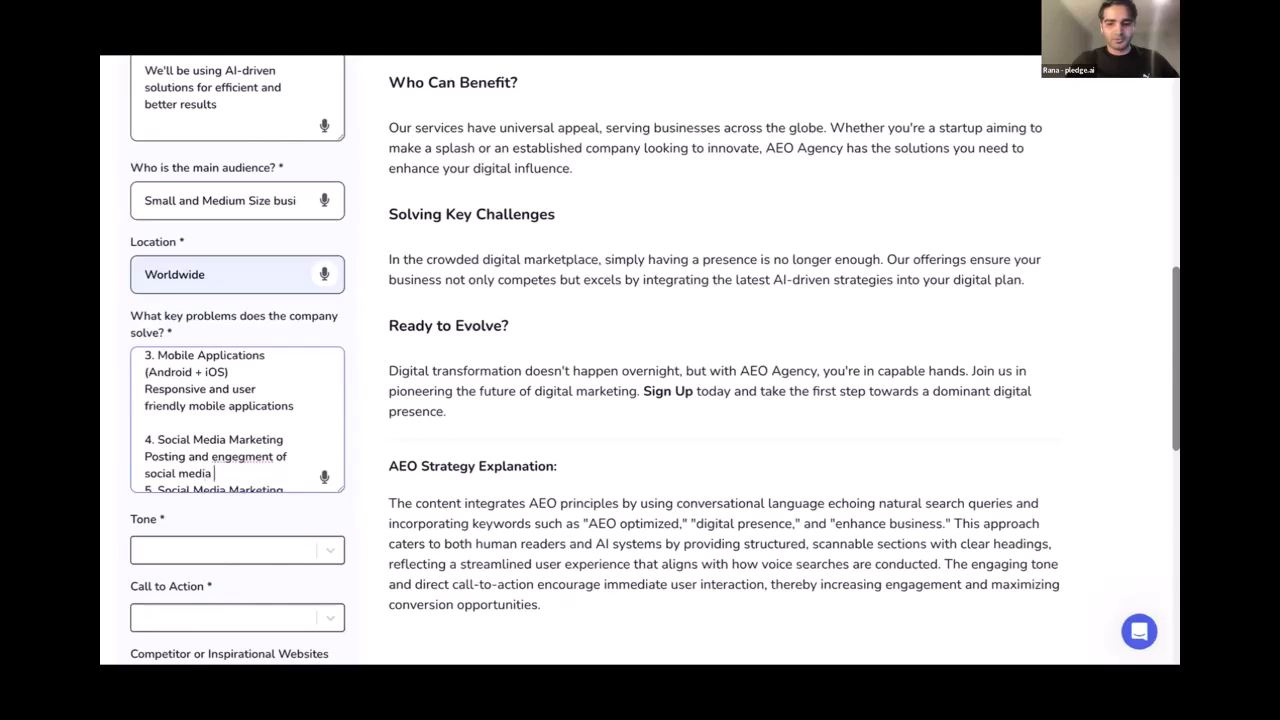
text( applications/)
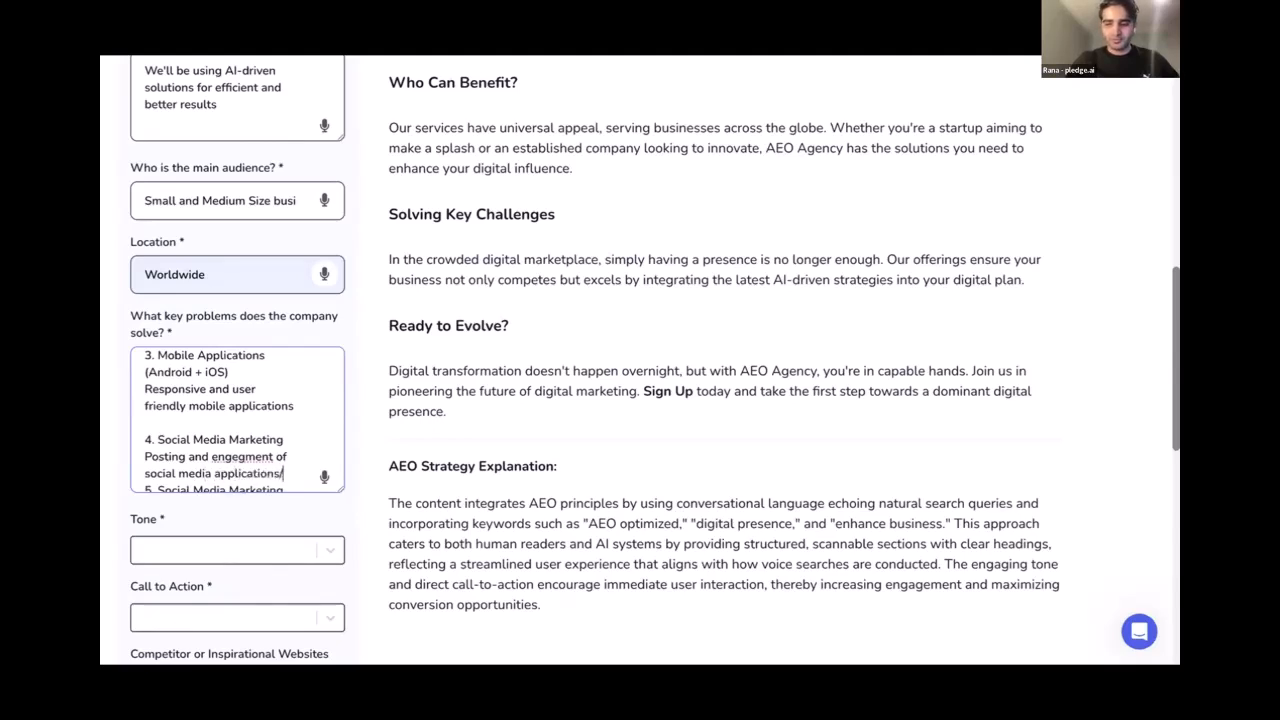
text(platform)
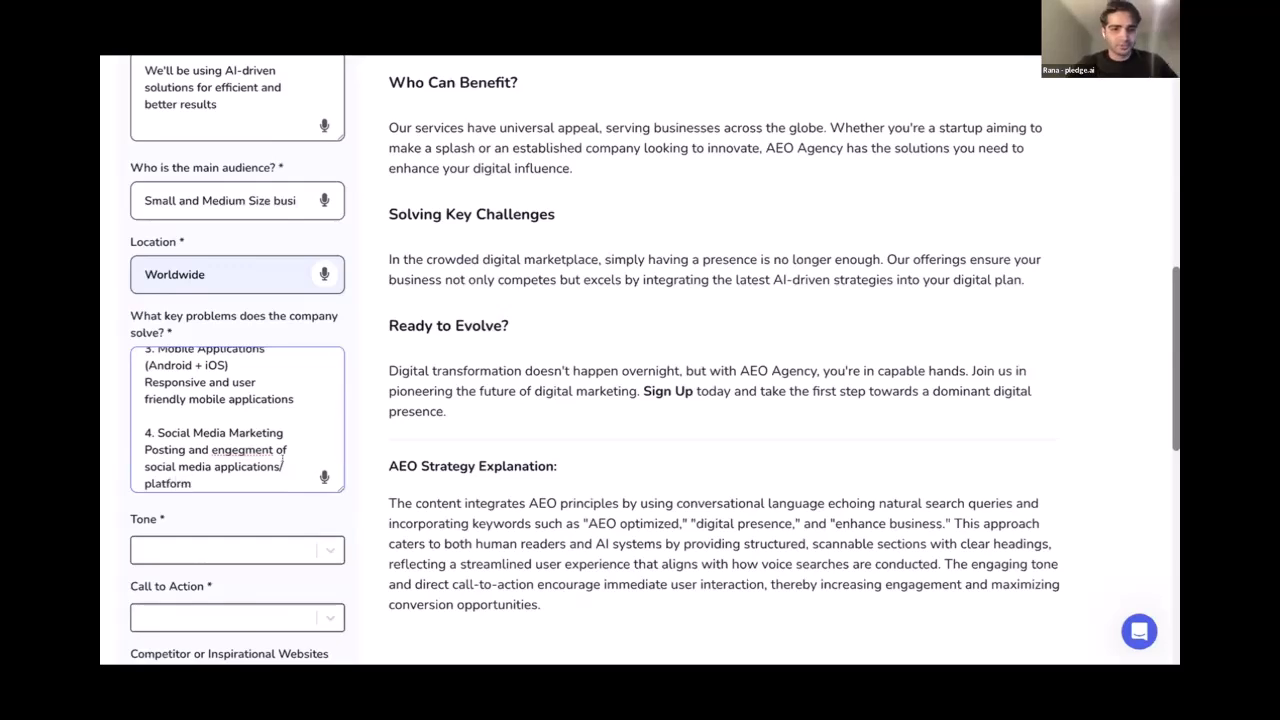
key(BackSpace)
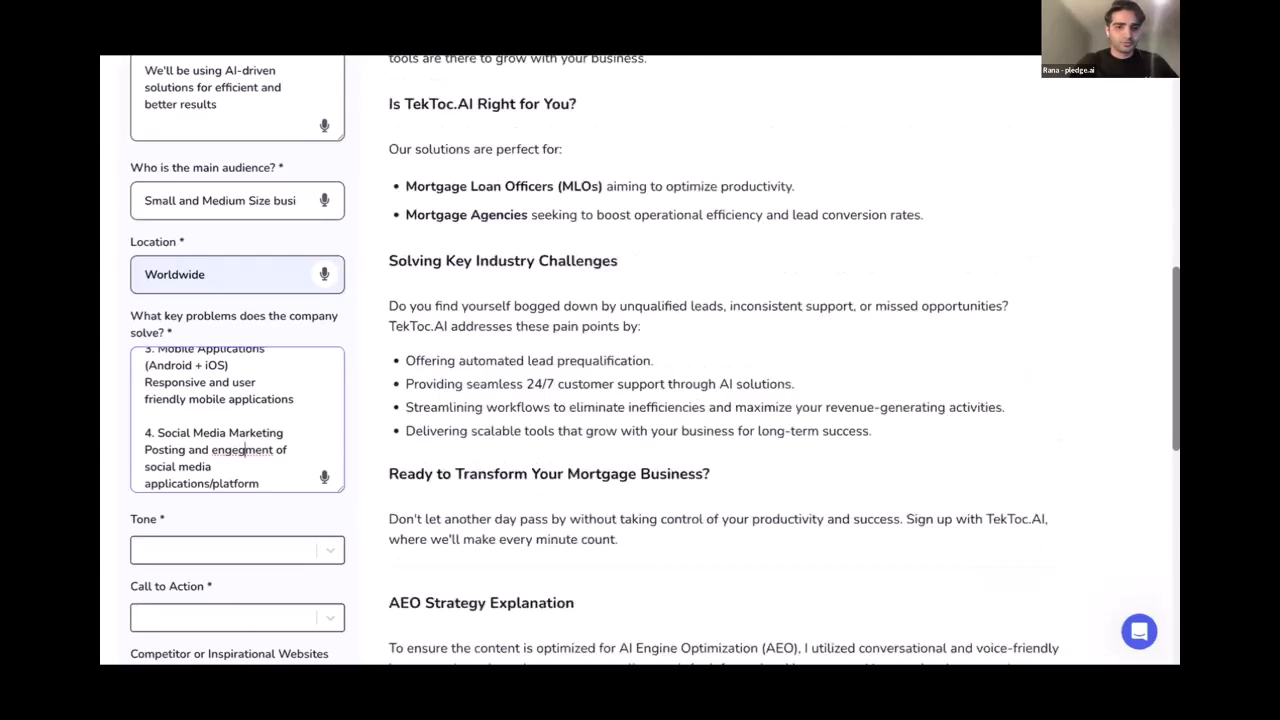
key(BackSpace)
key(BackSpace)
key(BackSpace)
key(BackSpace)
key(BackSpace)
key(BackSpace)
Finish correcting 'engagement' and set the Tone to Professional
text(agement)
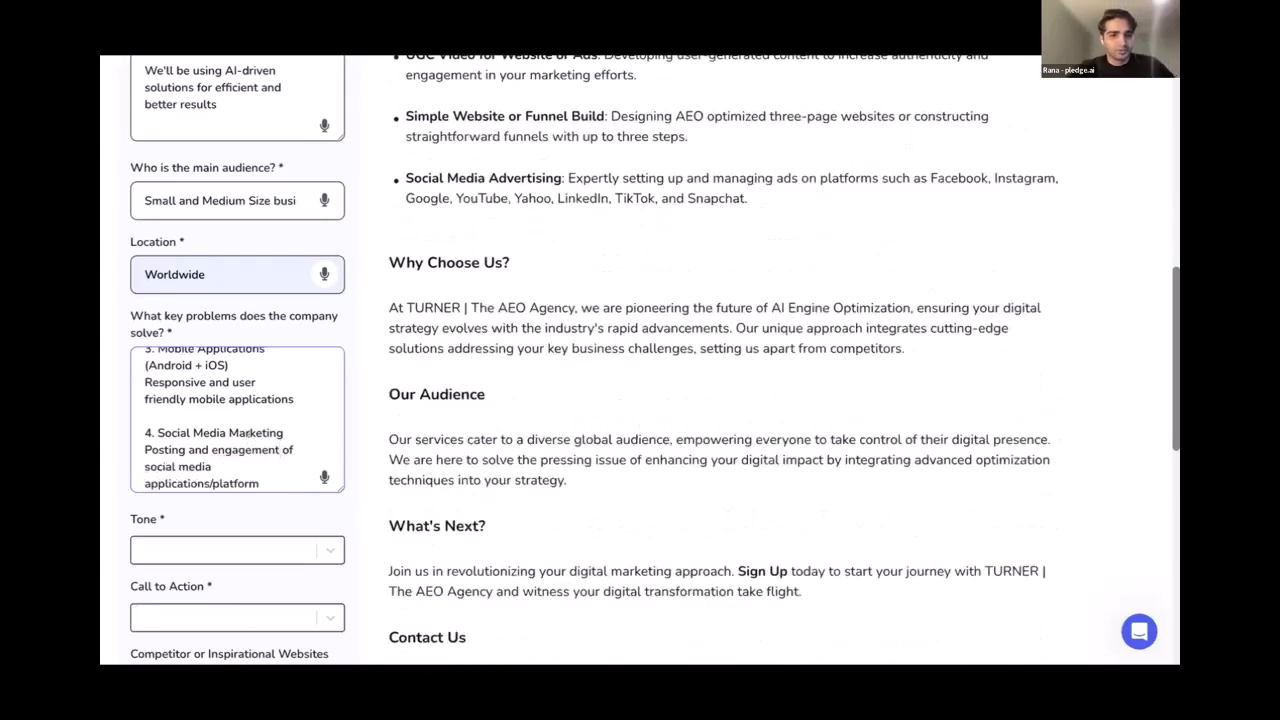
scroll(250, 436, down, 2)
scroll(249, 436, down, 2)
click(240, 325)
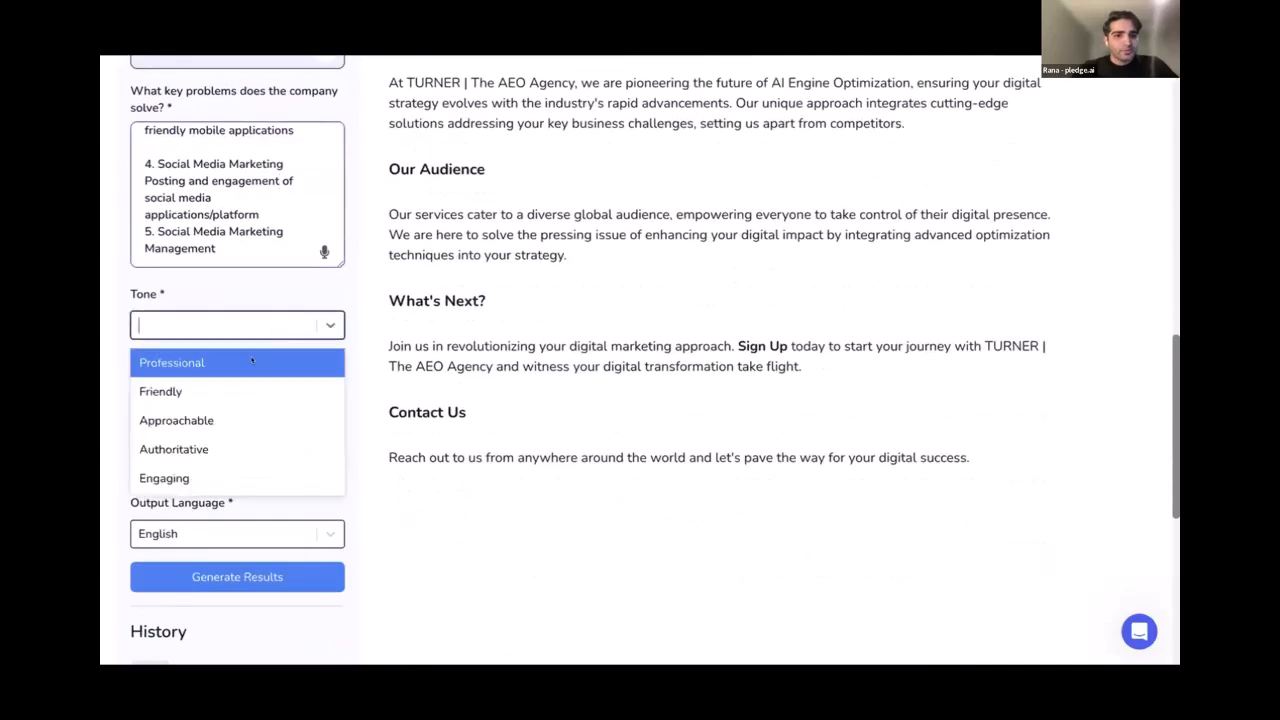
click(262, 356)
scroll(270, 349, down, 1)
click(255, 318)
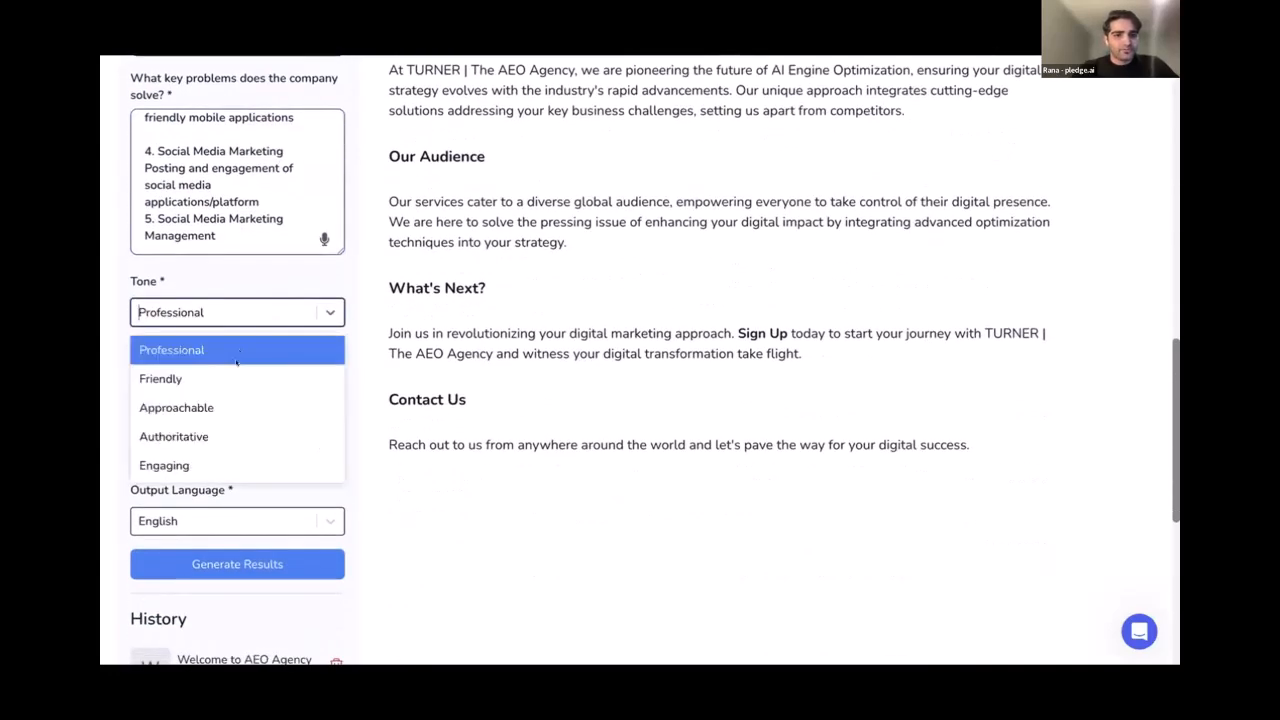
click(165, 338)
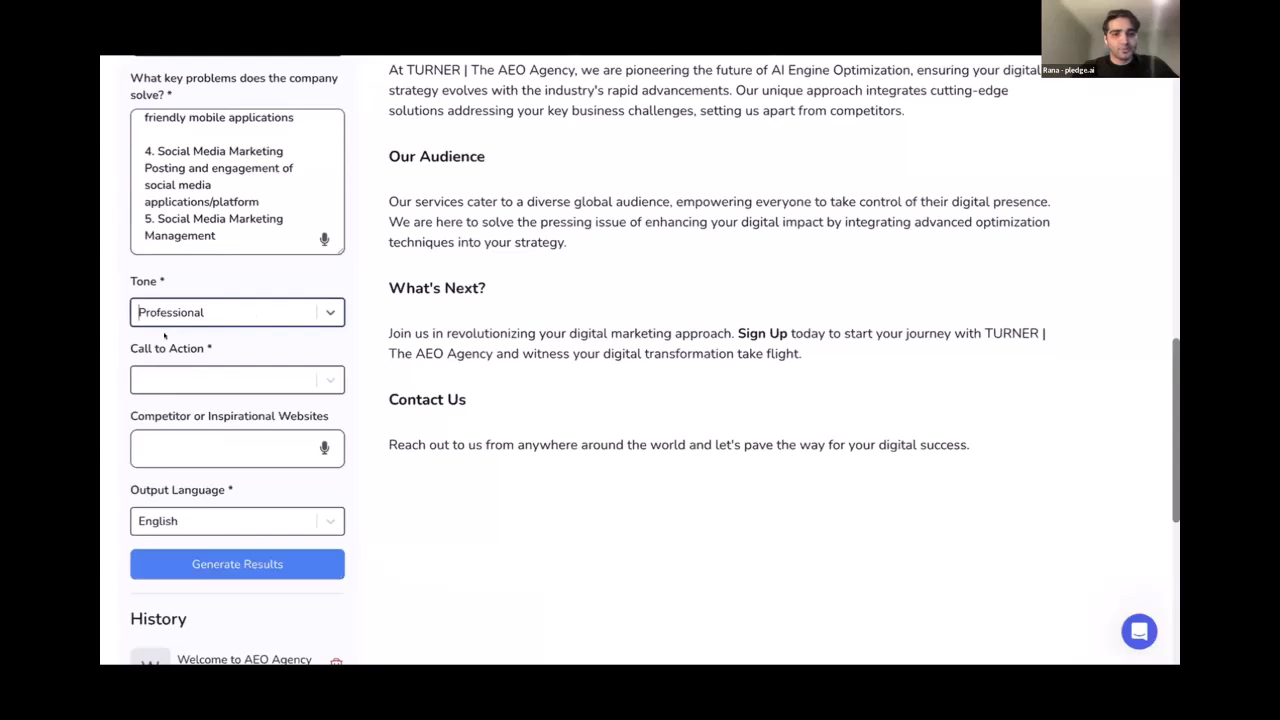
Set Call to Action to Schedule a Consultation and generate the homepage content
click(190, 383)
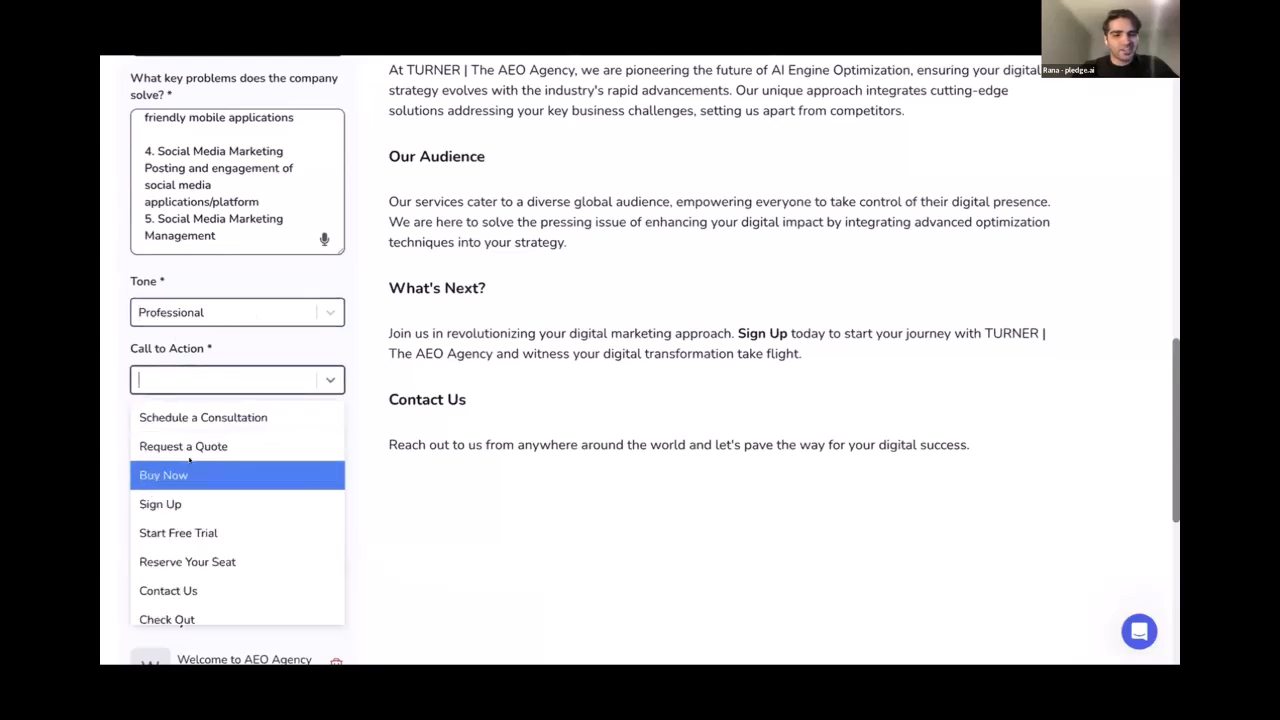
scroll(205, 480, down, 1)
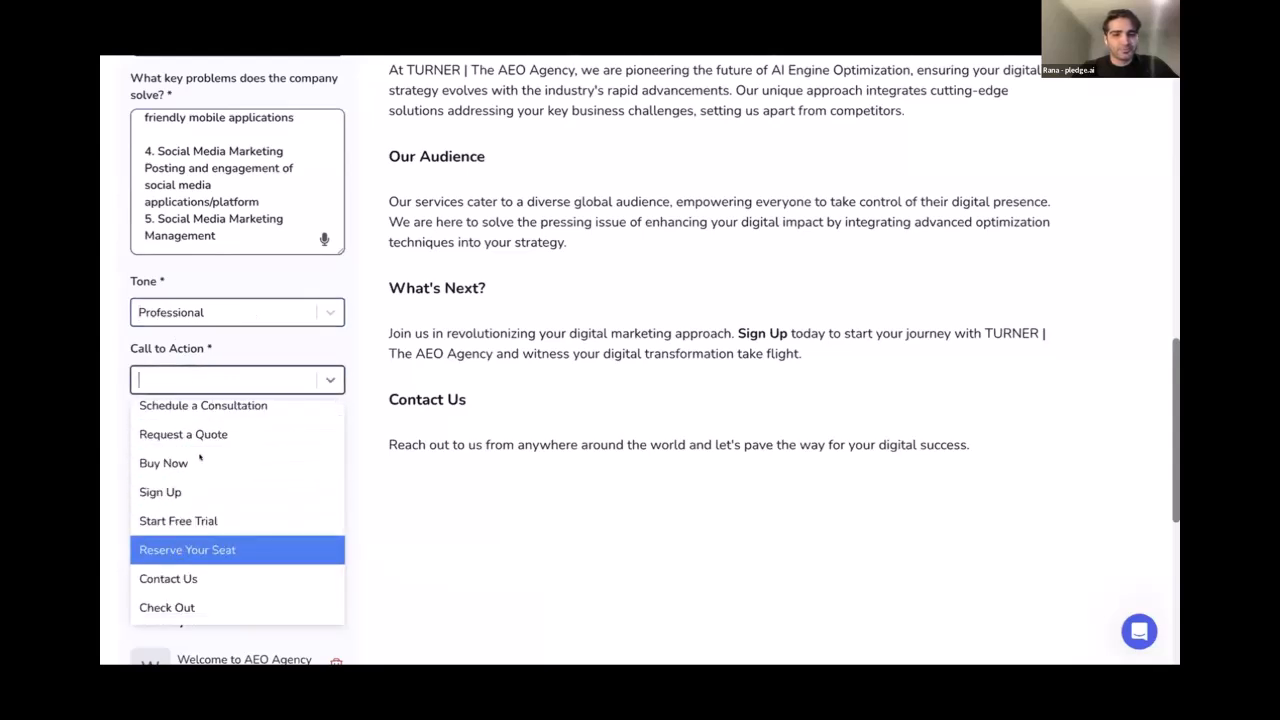
click(176, 410)
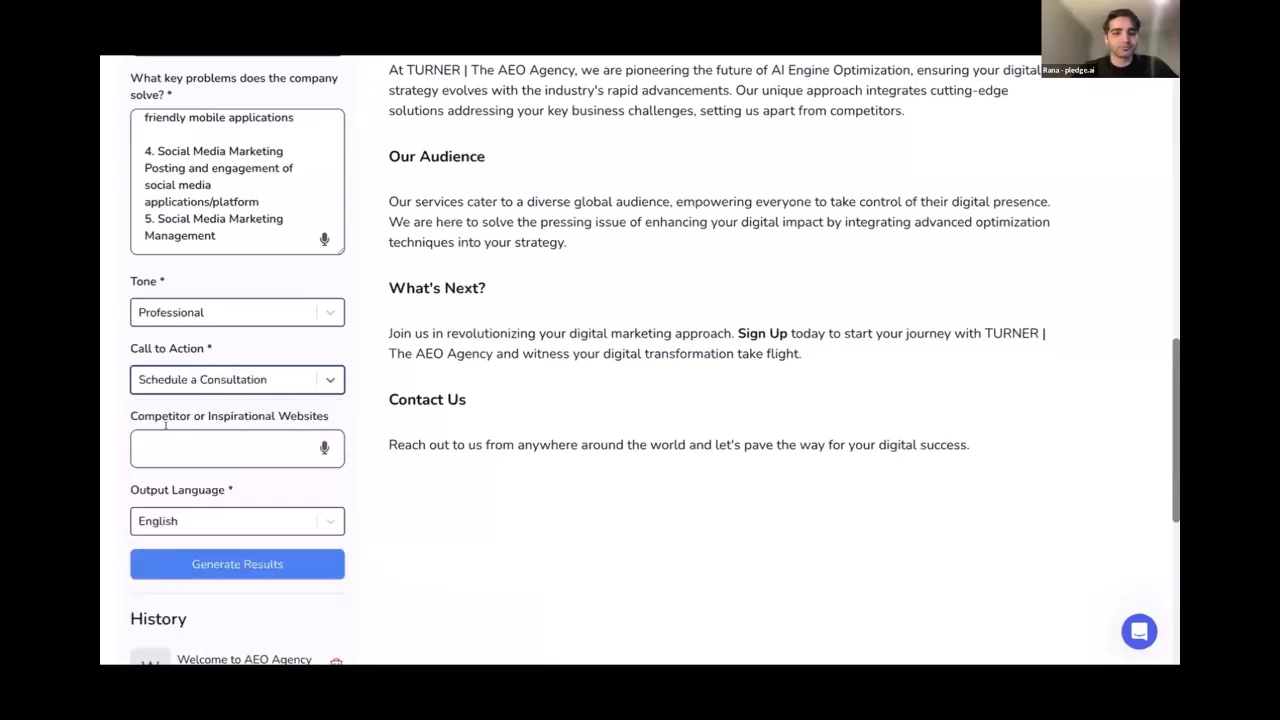
click(203, 401)
scroll(203, 401, down, 1)
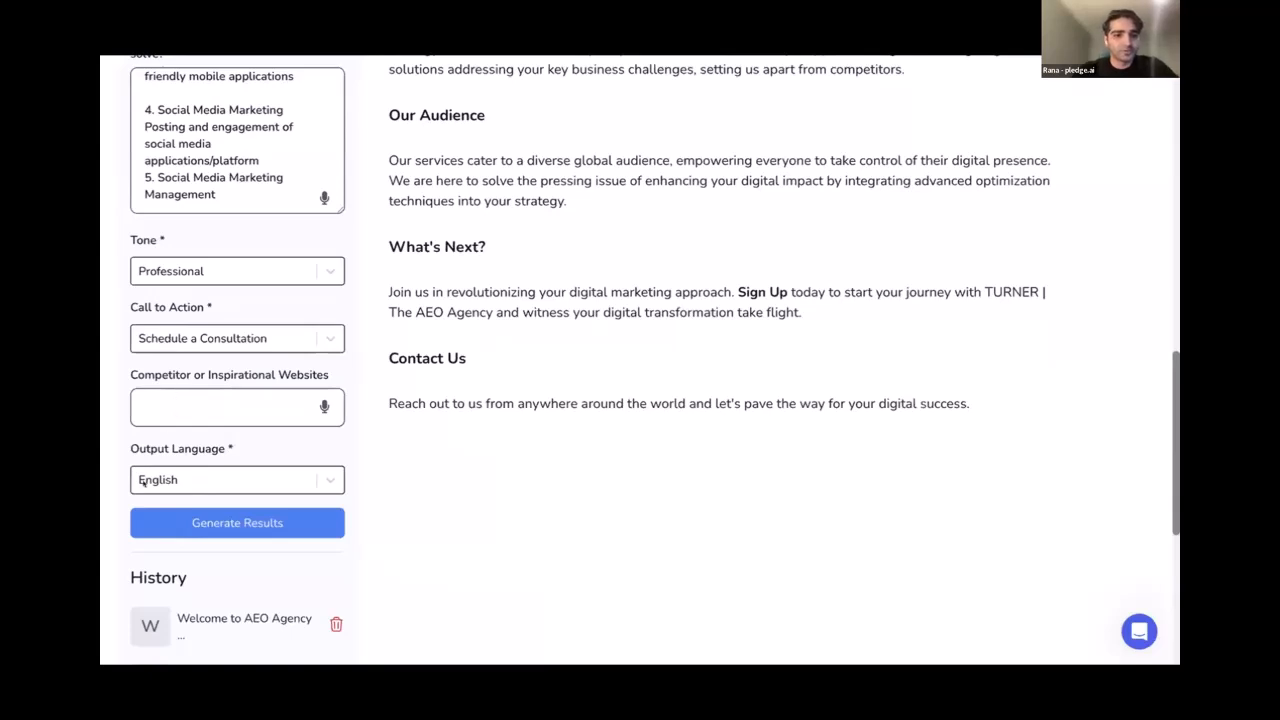
click(162, 522)
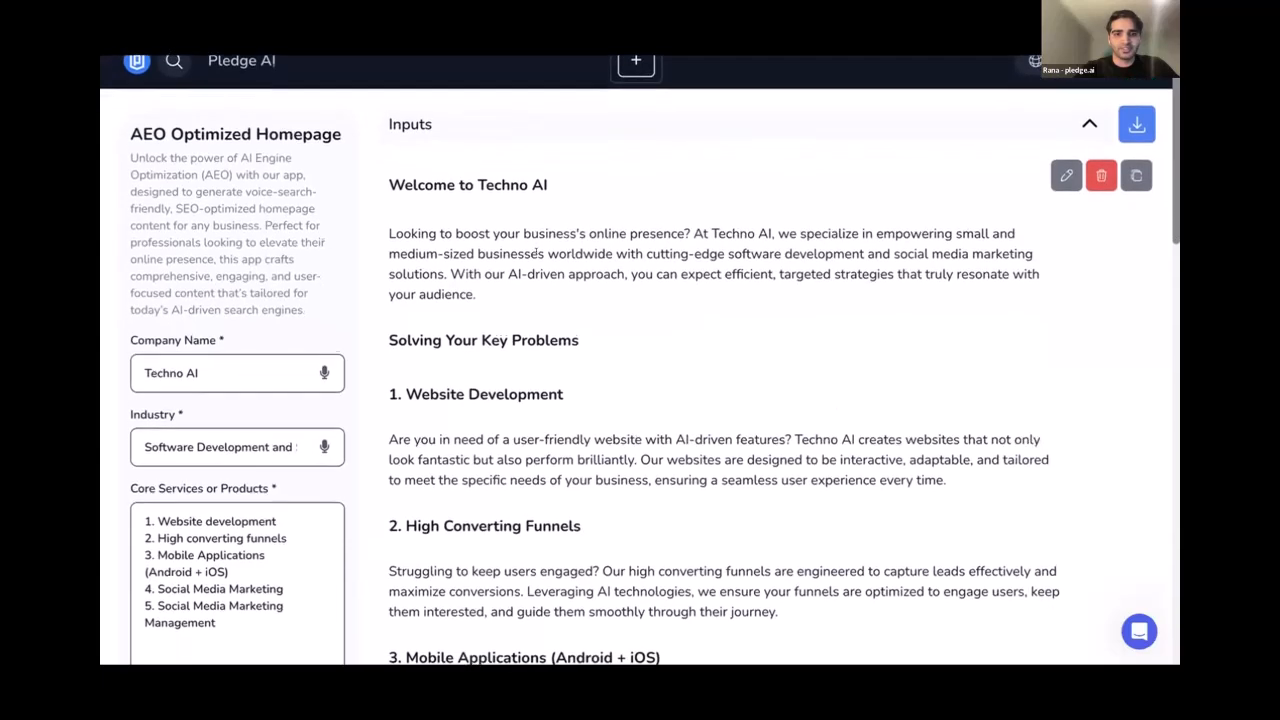
Read through the generated 'Welcome to Techno AI' draft, highlighting its headline, intro and problems heading
scroll(536, 253, down, 1)
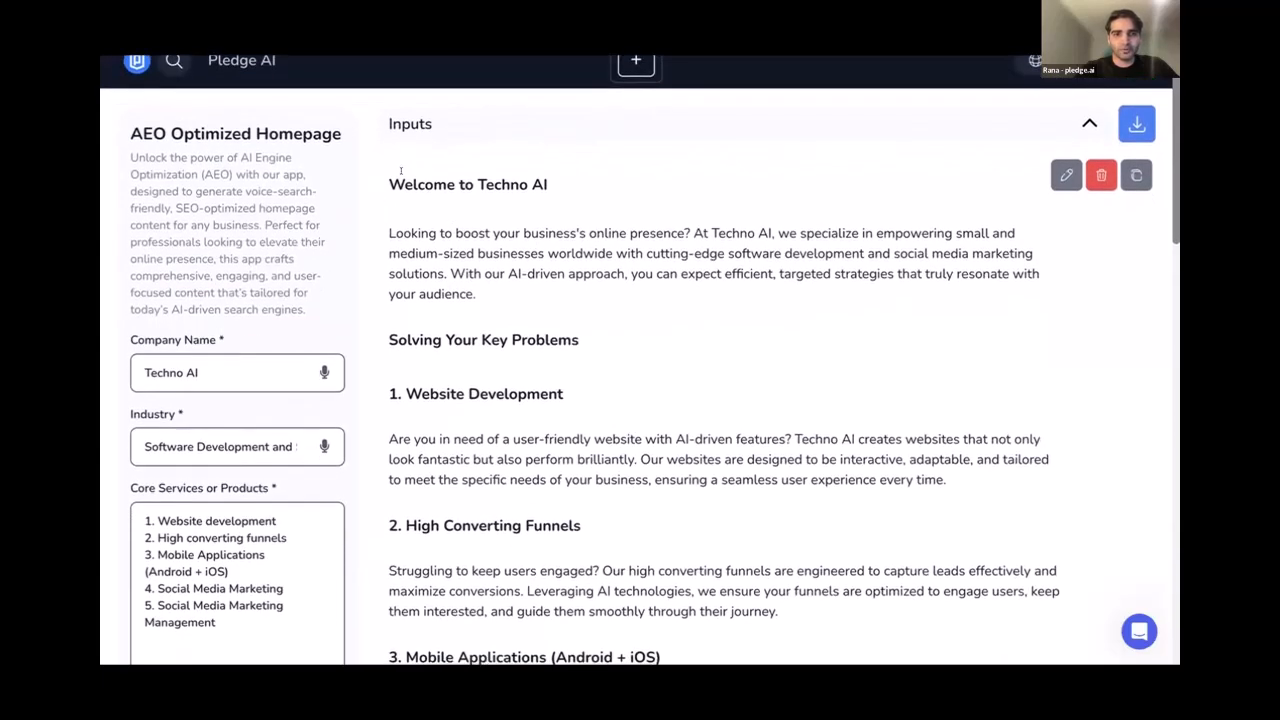
drag(389, 171, 528, 182)
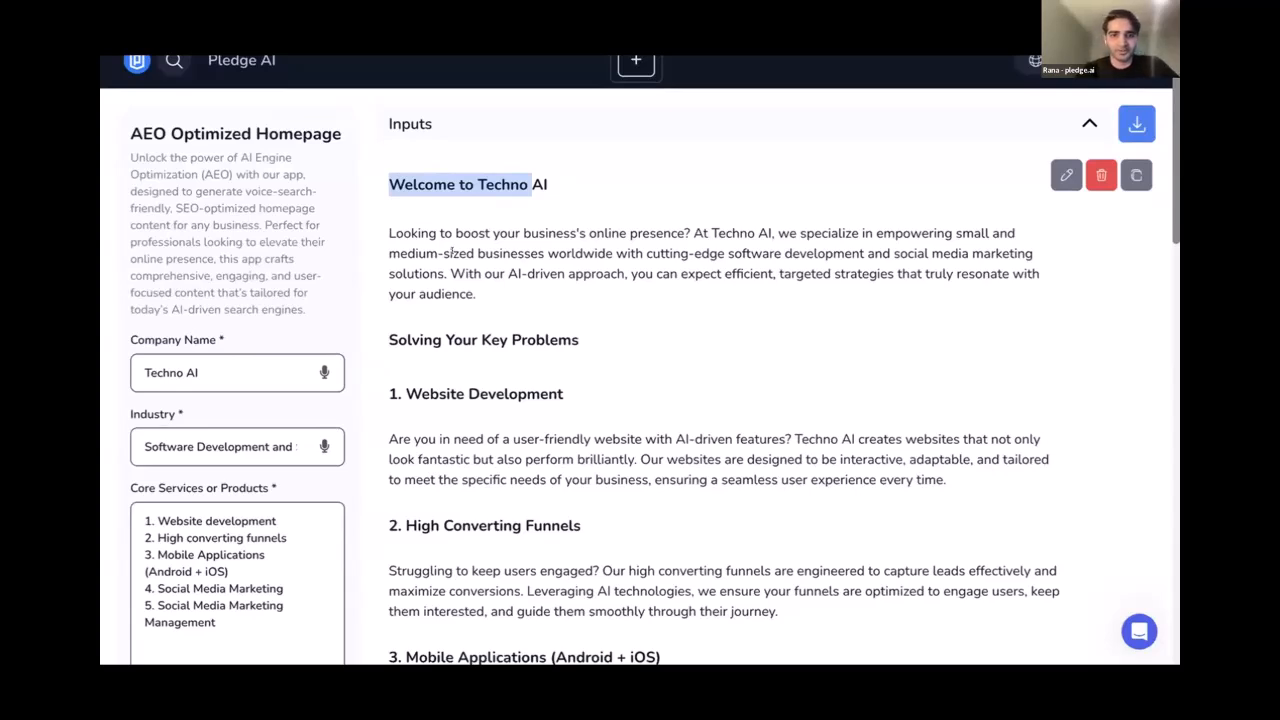
drag(692, 231, 735, 254)
click(722, 254)
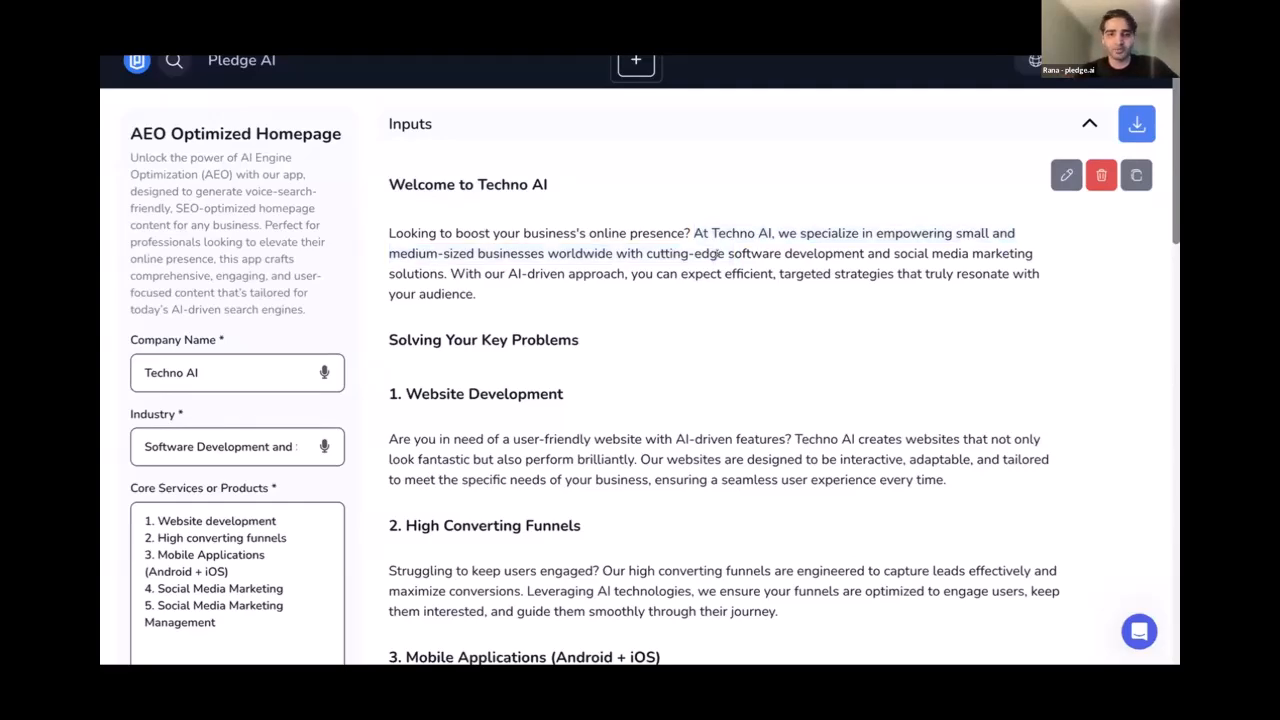
scroll(388, 146, down, 2)
drag(389, 159, 478, 160)
click(466, 213)
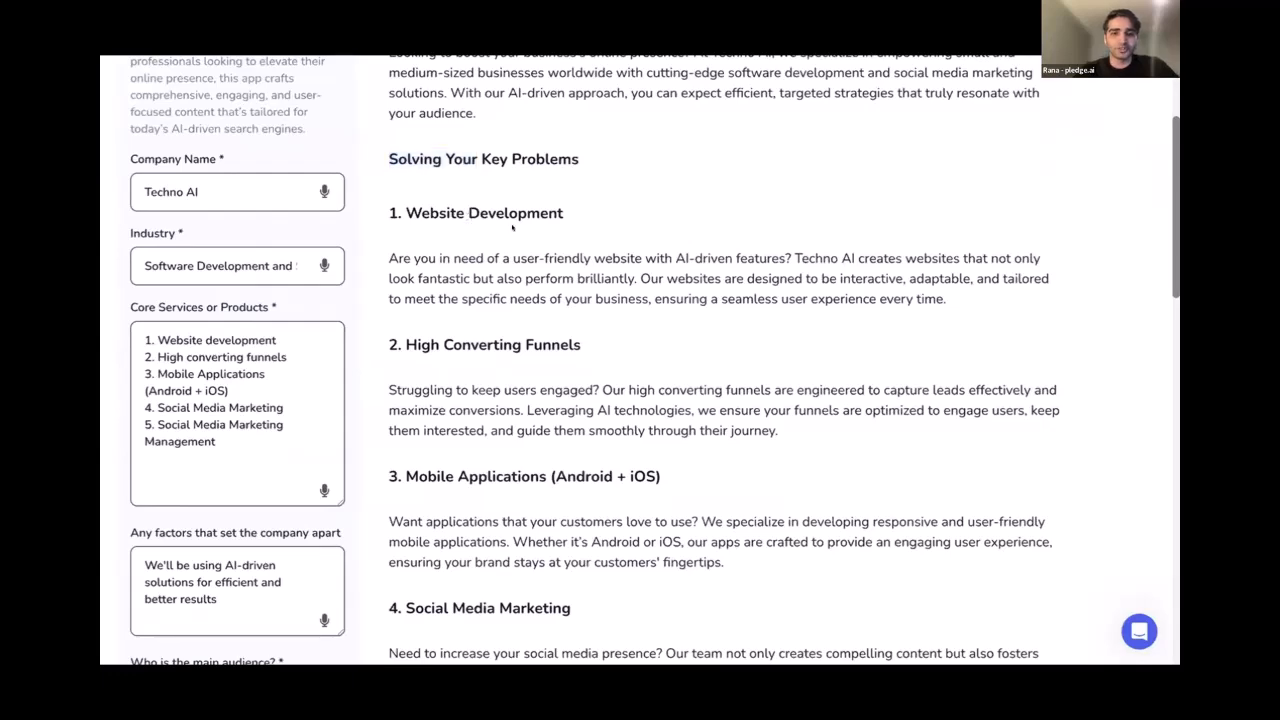
scroll(512, 228, down, 3)
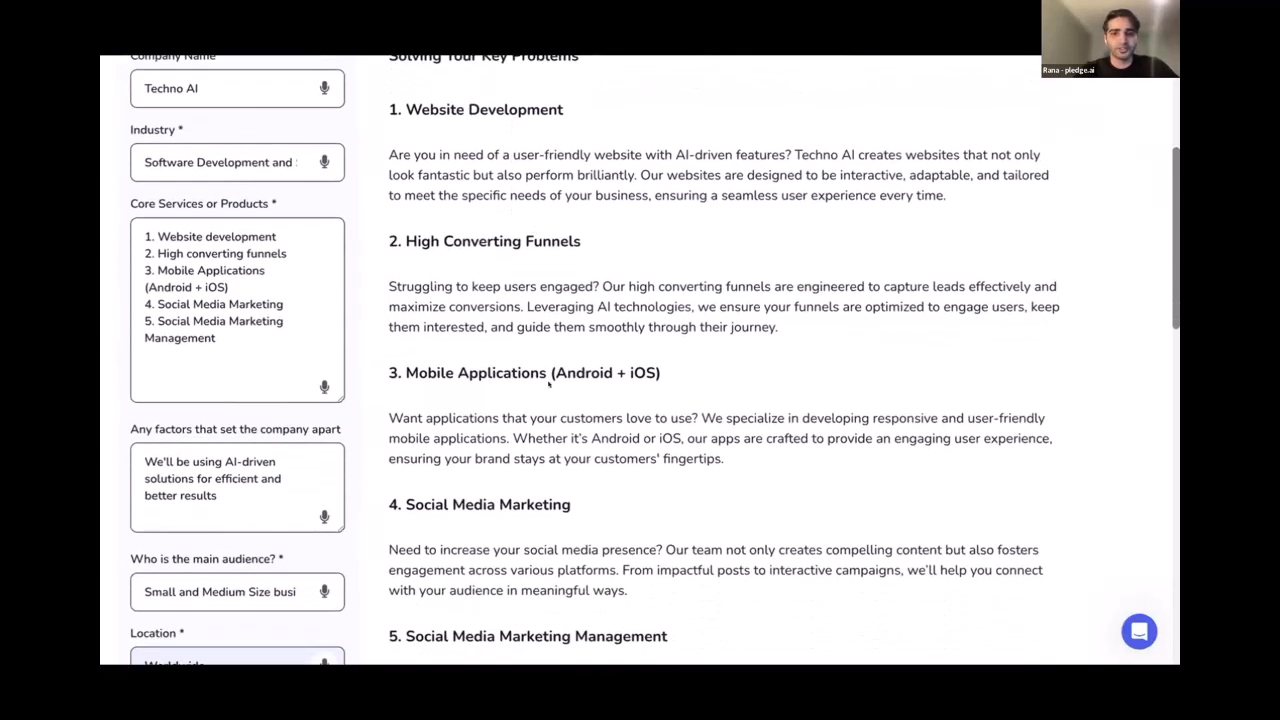
scroll(548, 378, down, 5)
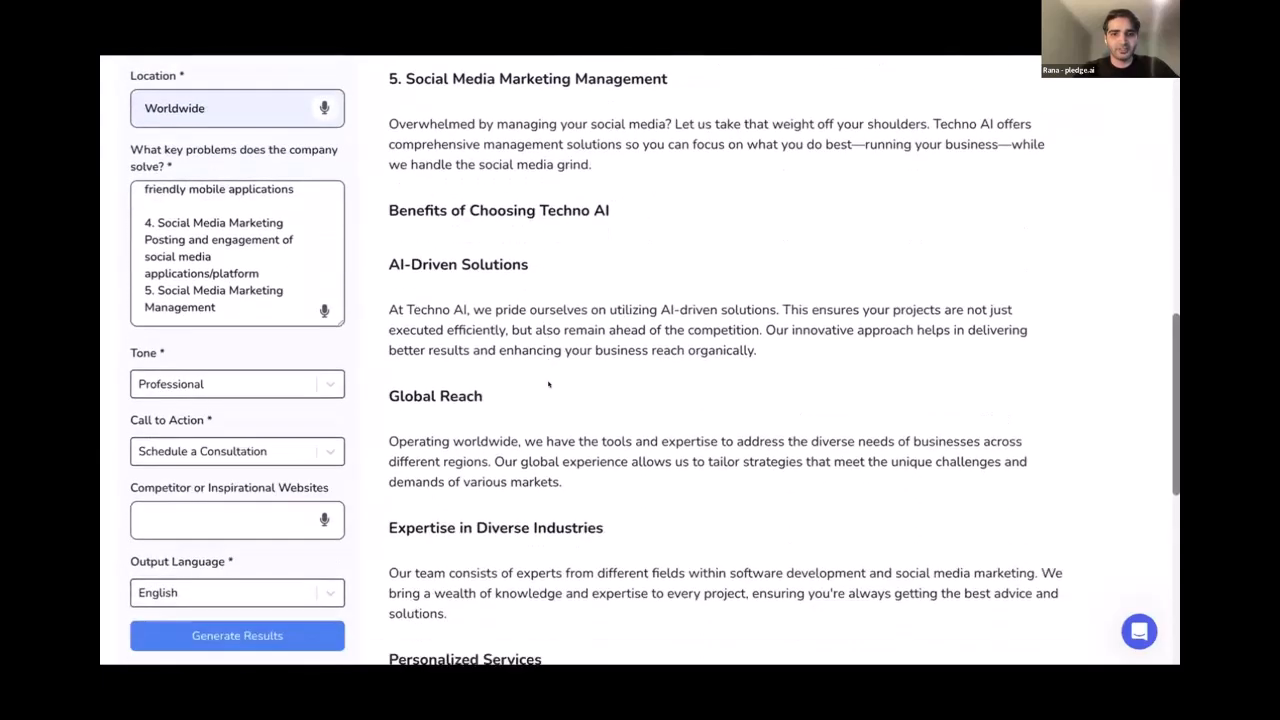
scroll(547, 375, up, 1)
scroll(547, 375, down, 1)
scroll(549, 378, down, 5)
scroll(550, 380, up, 6)
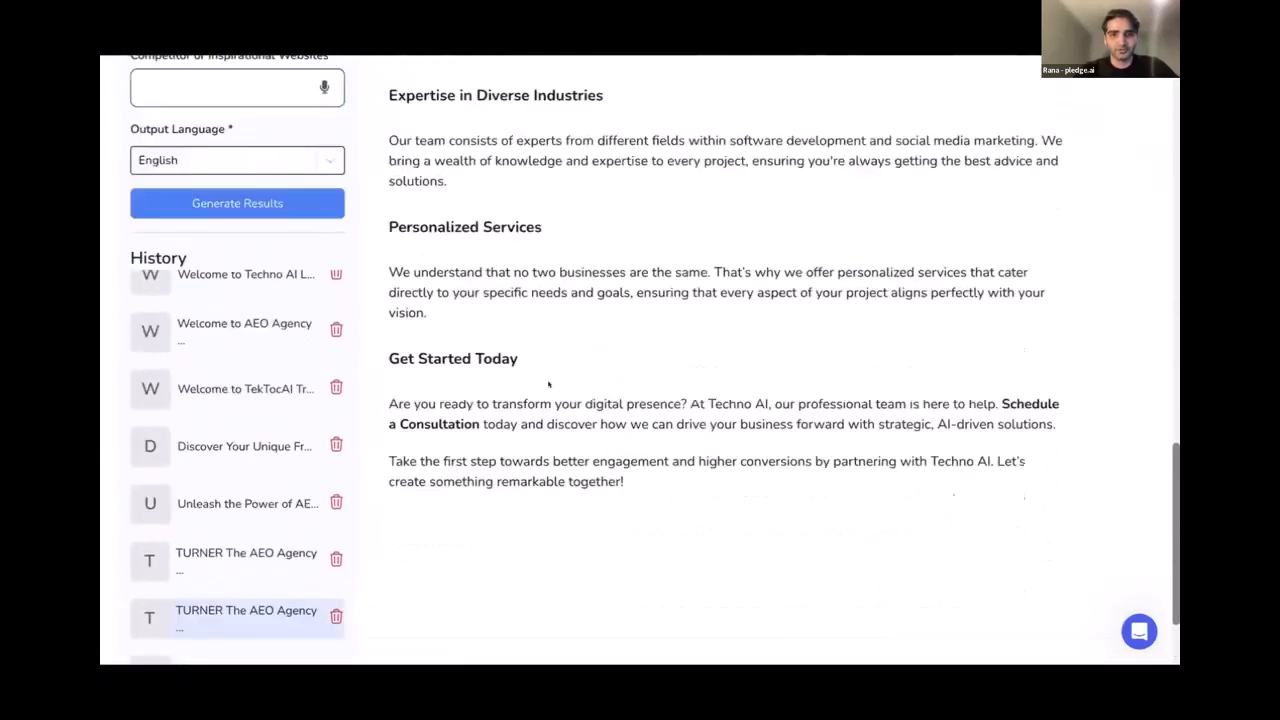
scroll(558, 408, up, 8)
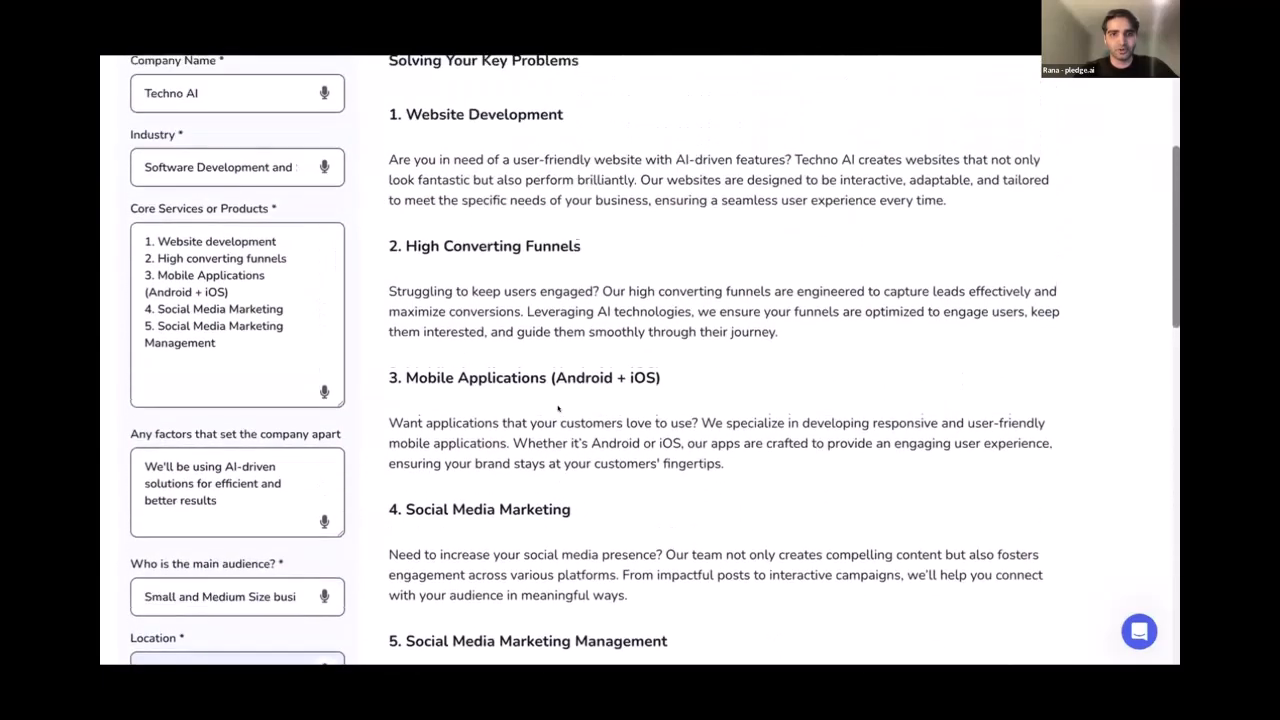
scroll(558, 401, up, 3)
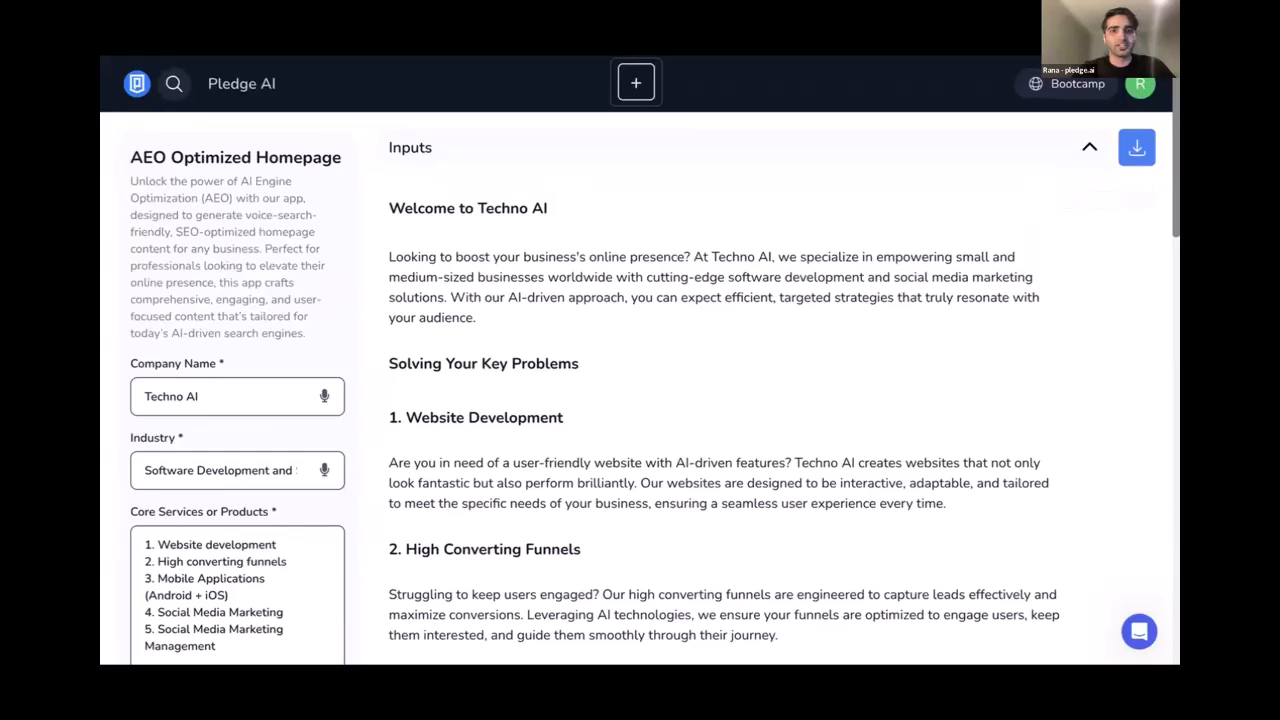
Create a manual AEO funnel titled 'Techno AI' and browse its template gallery
click(137, 84)
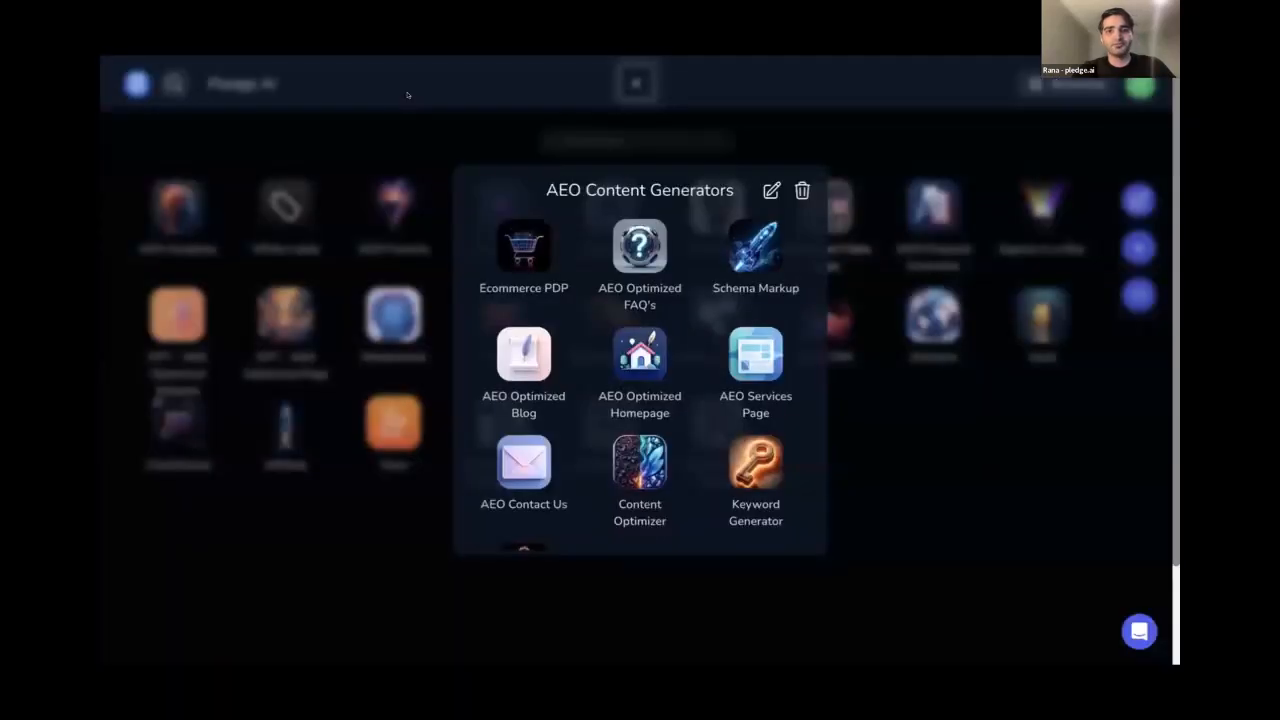
click(391, 100)
click(394, 206)
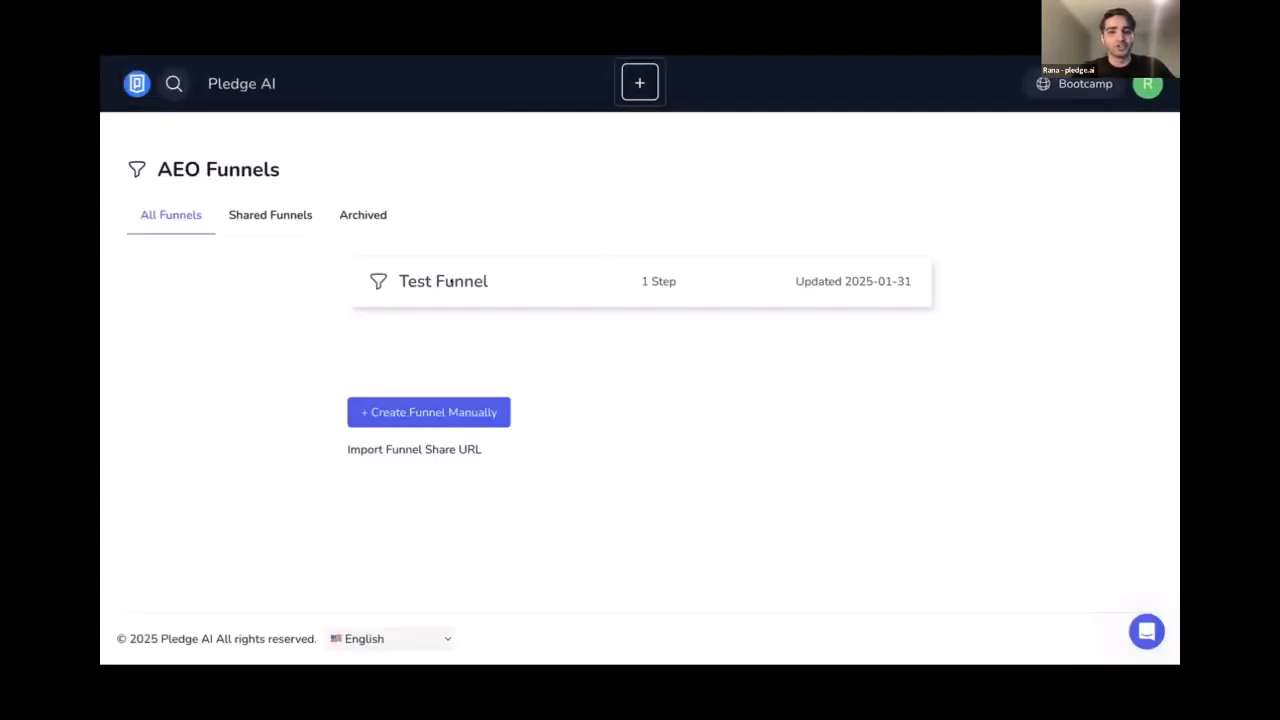
click(419, 405)
text(Techno AI)
click(820, 414)
mouse_move(303, 265)
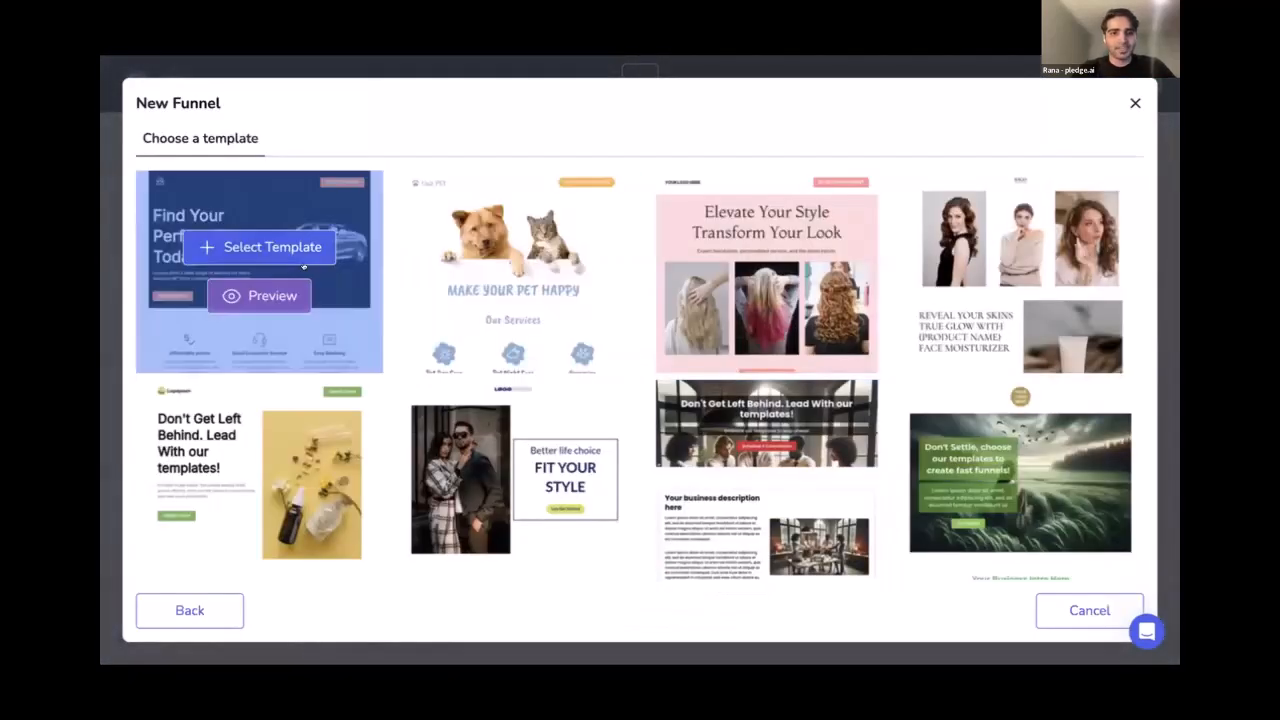
scroll(932, 242, down, 5)
scroll(932, 242, up, 6)
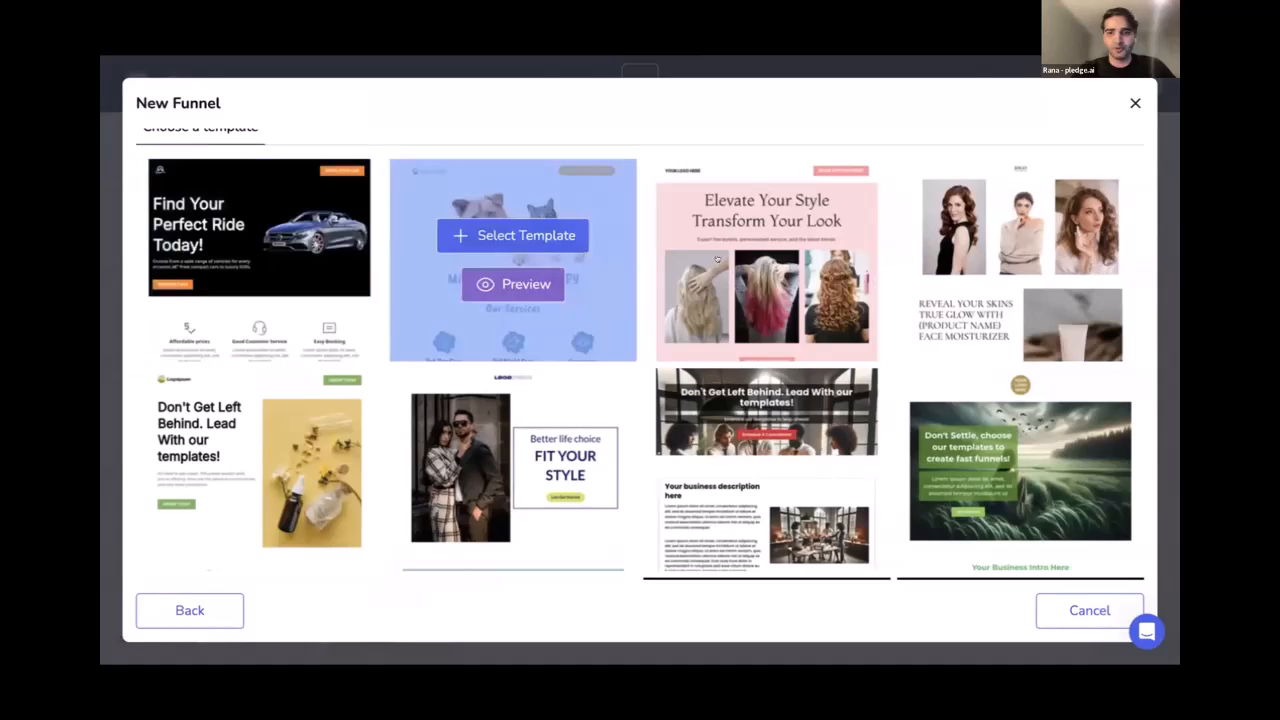
scroll(936, 312, down, 2)
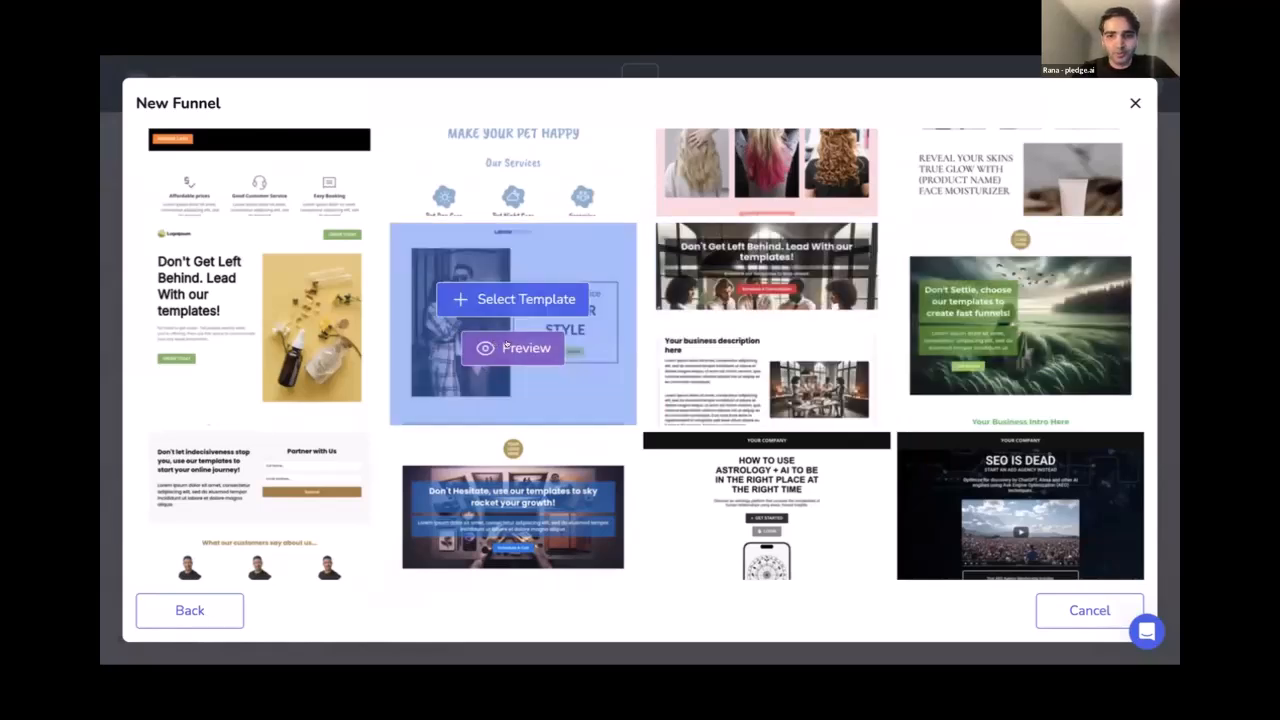
click(778, 348)
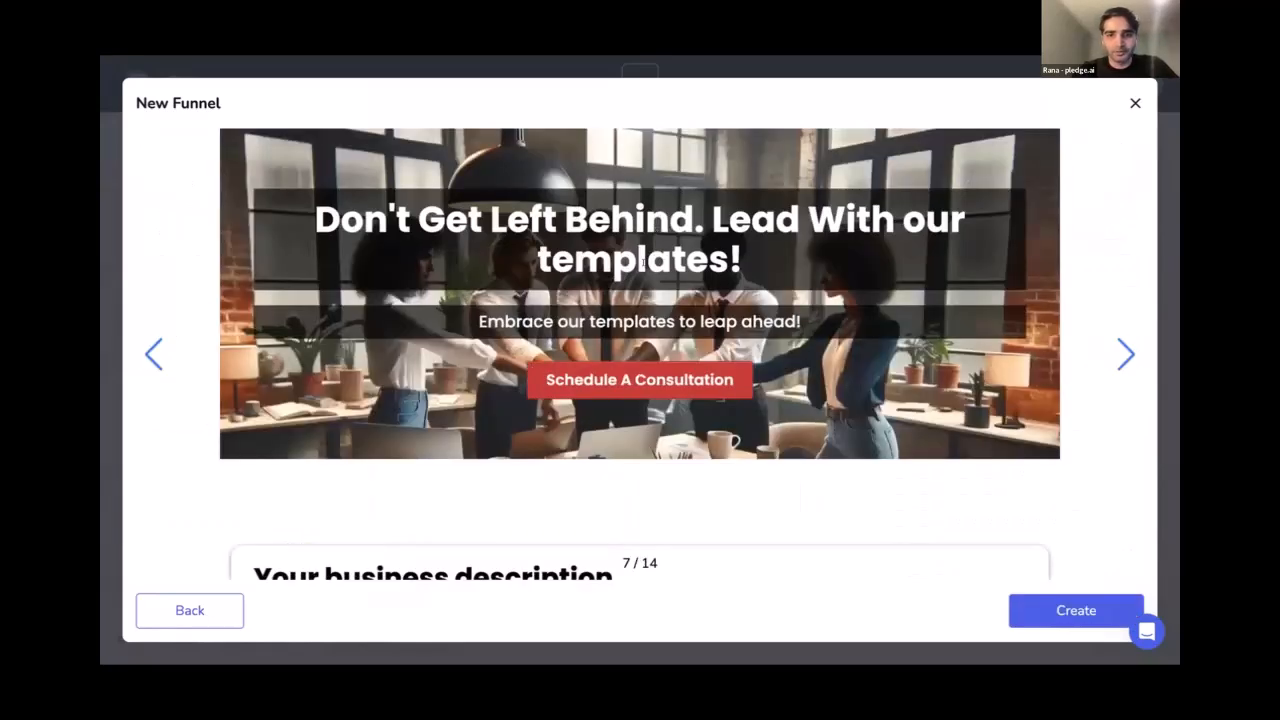
scroll(645, 251, down, 5)
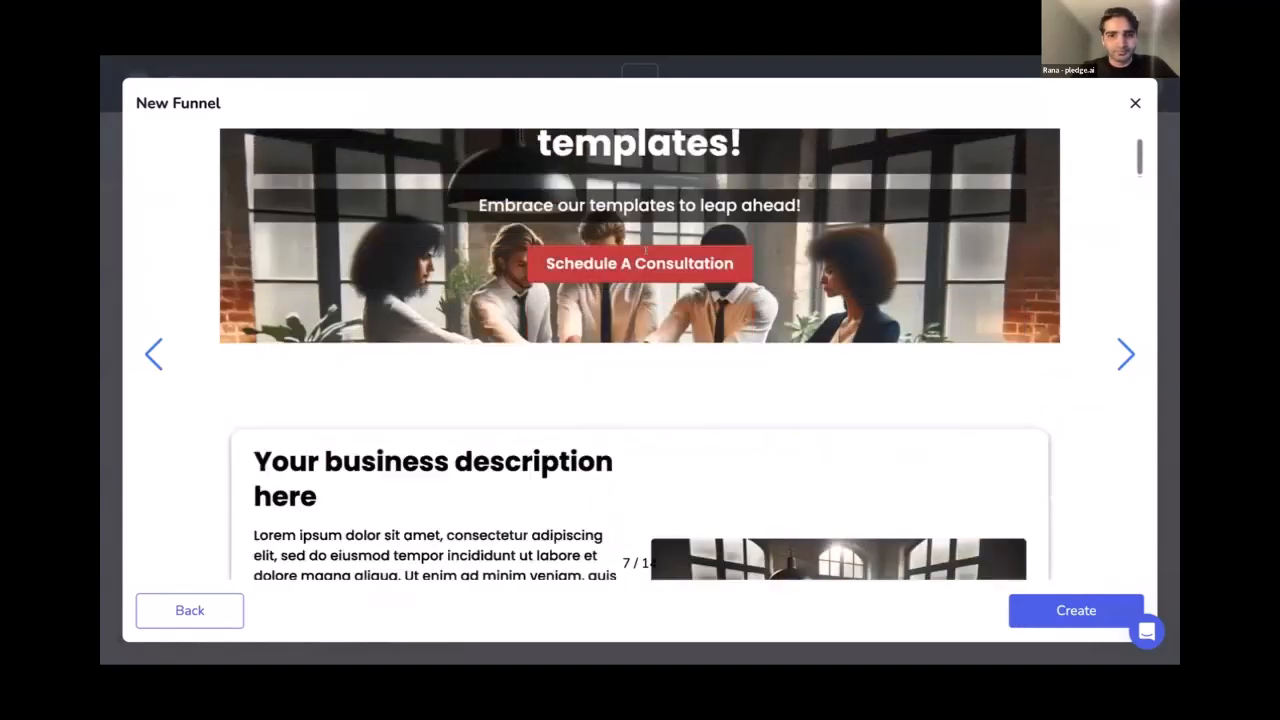
scroll(645, 251, down, 4)
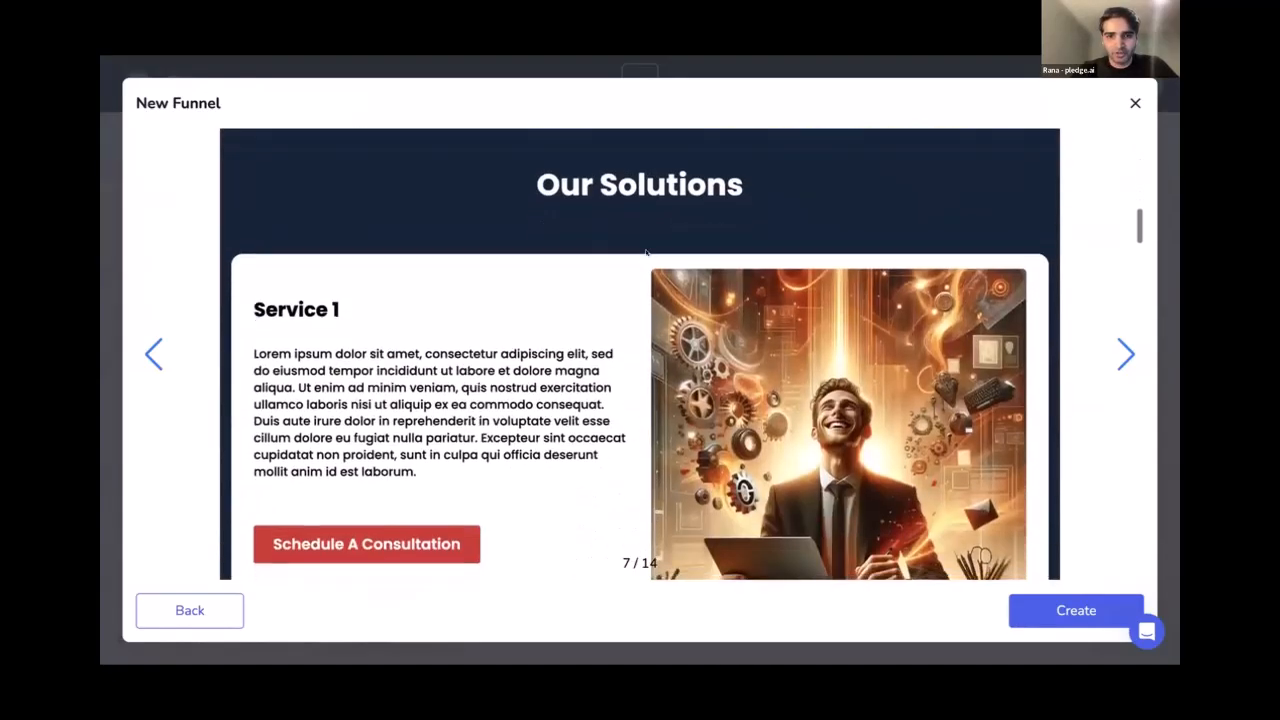
scroll(646, 253, up, 7)
scroll(587, 245, up, 1)
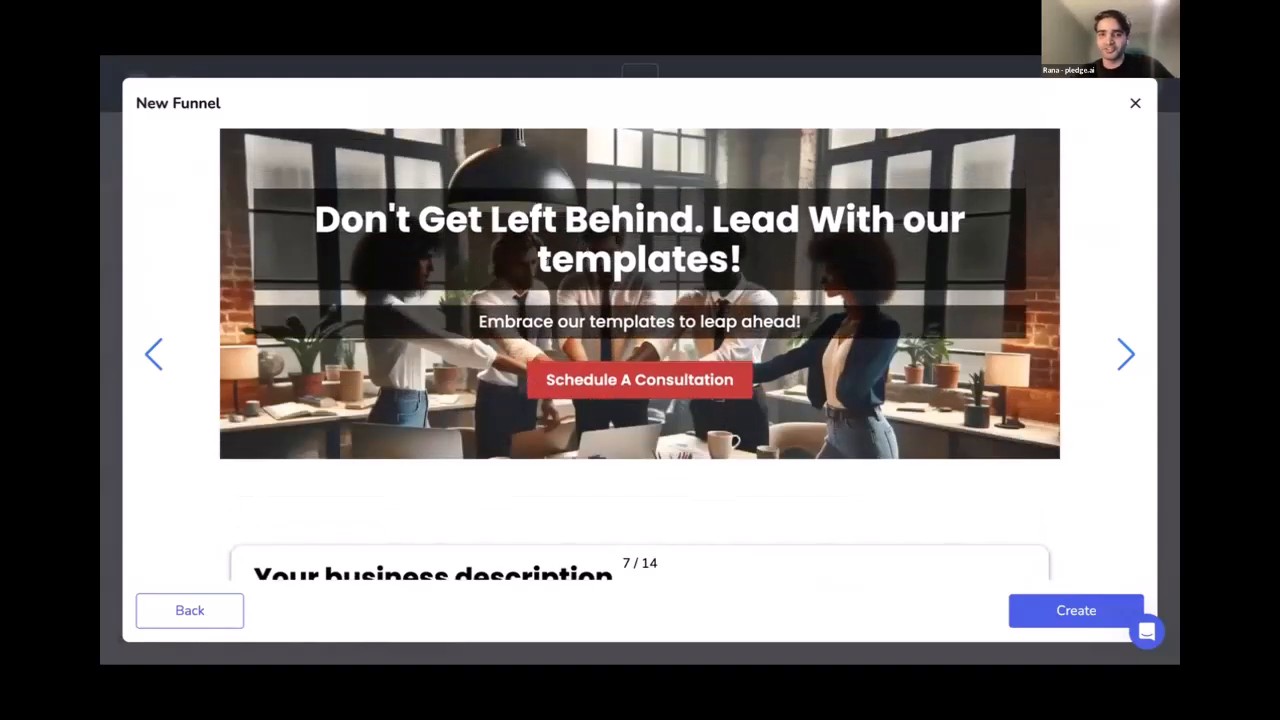
scroll(573, 299, down, 2)
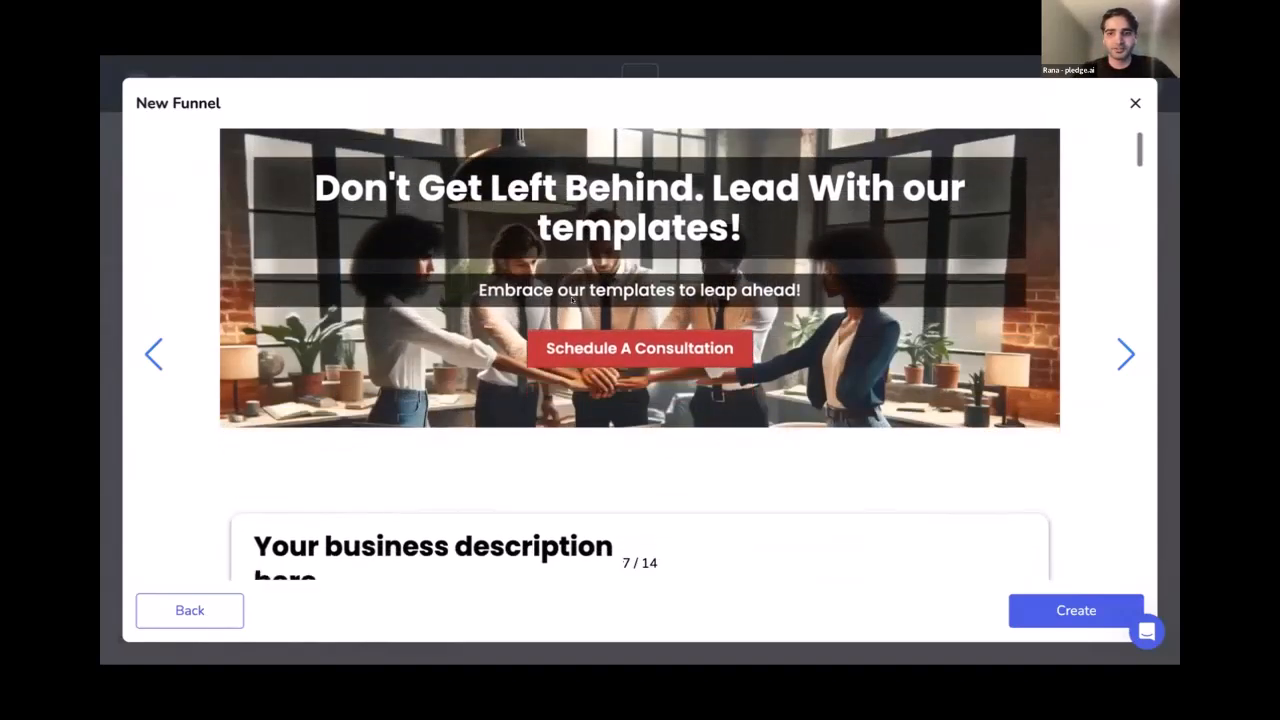
scroll(572, 301, down, 3)
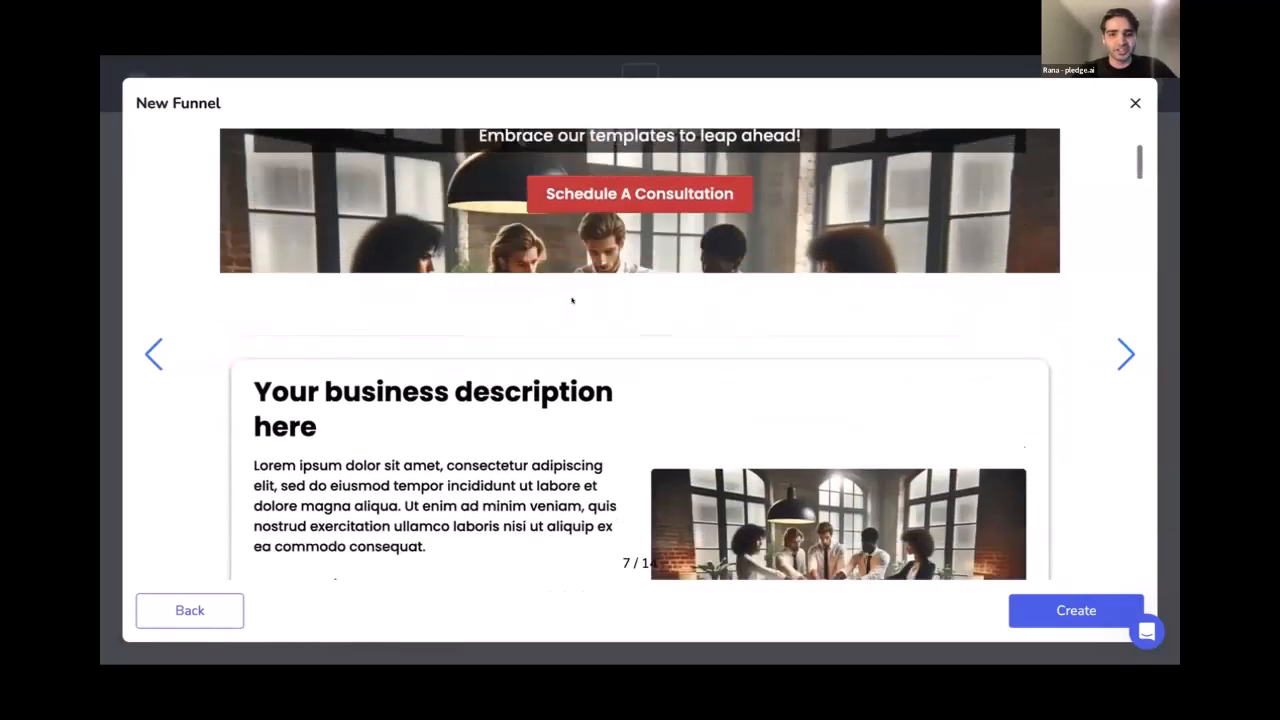
scroll(572, 301, down, 3)
scroll(574, 302, down, 10)
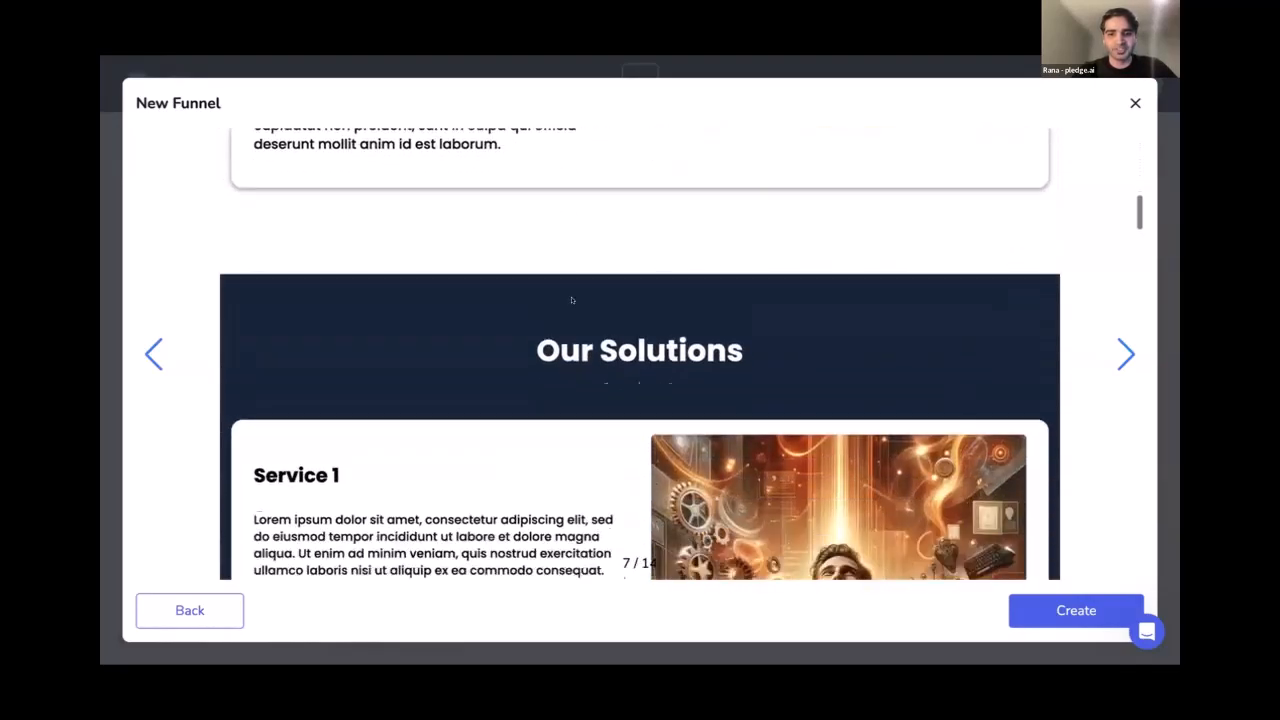
scroll(573, 302, down, 12)
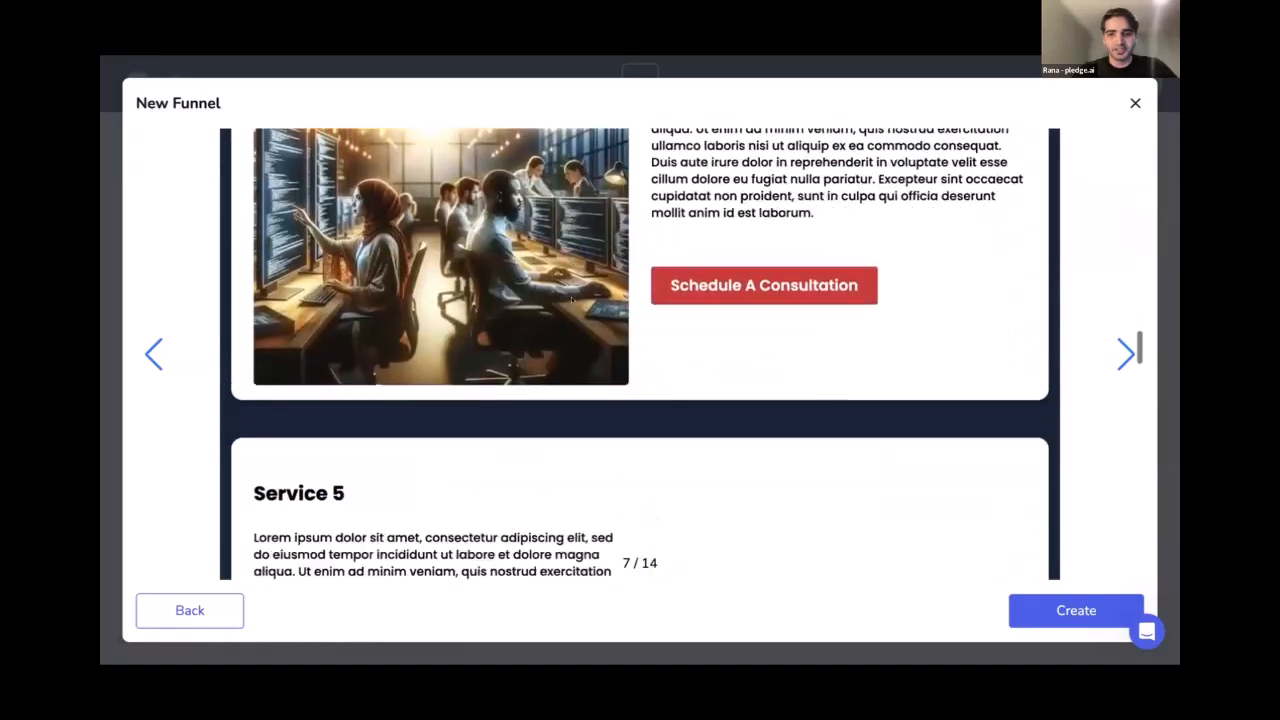
scroll(572, 301, down, 2)
scroll(631, 251, up, 2)
scroll(631, 239, down, 1)
scroll(631, 241, up, 20)
scroll(631, 243, down, 15)
scroll(631, 241, up, 15)
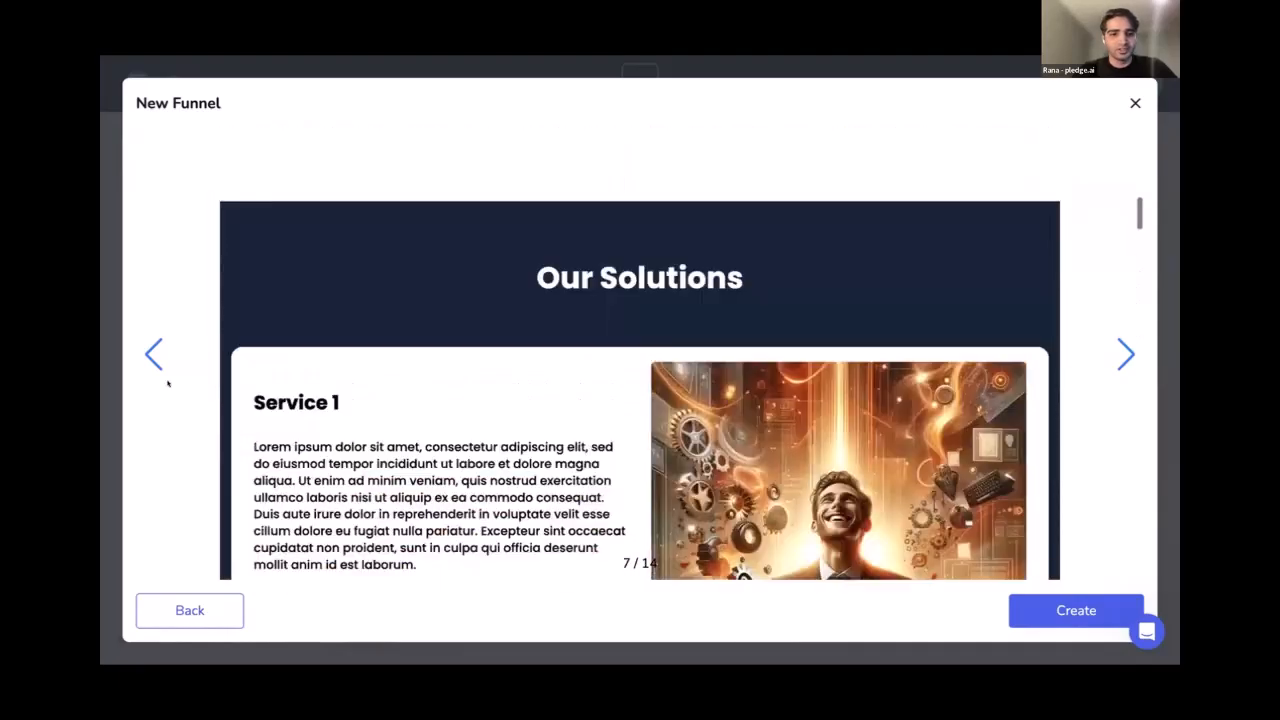
Build the Techno AI funnel from the Blank Template
click(207, 607)
scroll(606, 362, down, 5)
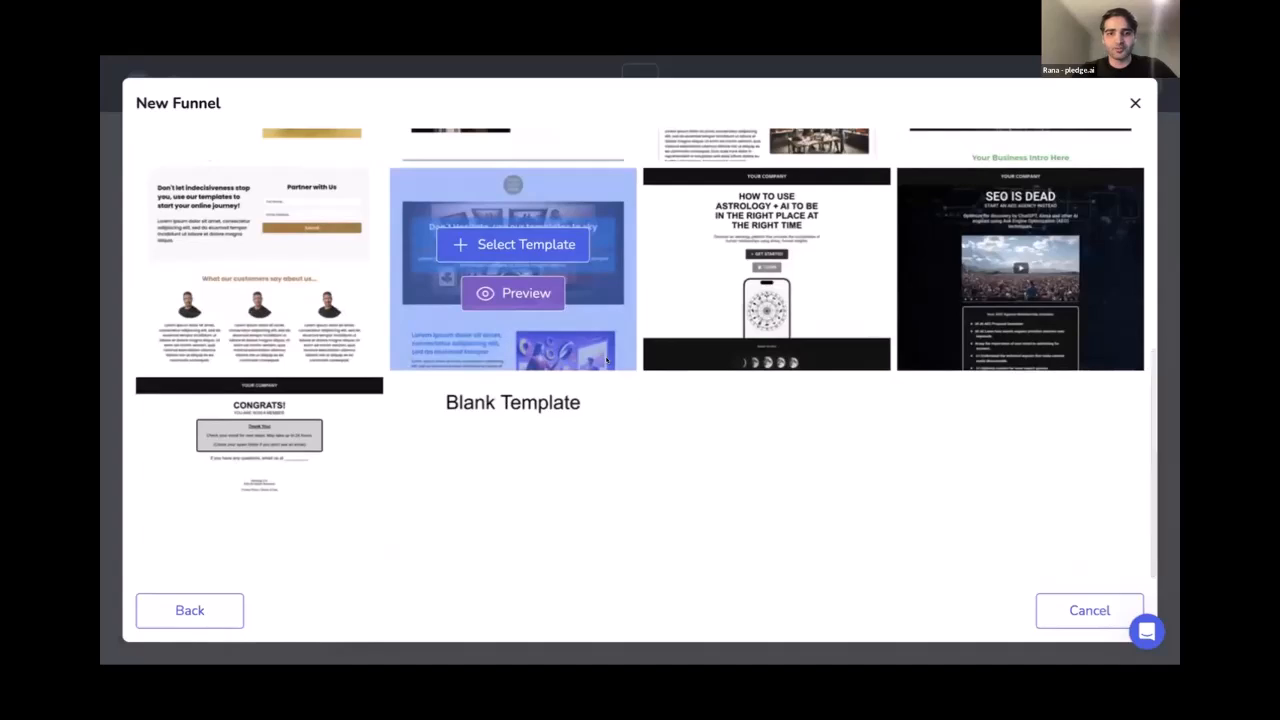
mouse_move(495, 434)
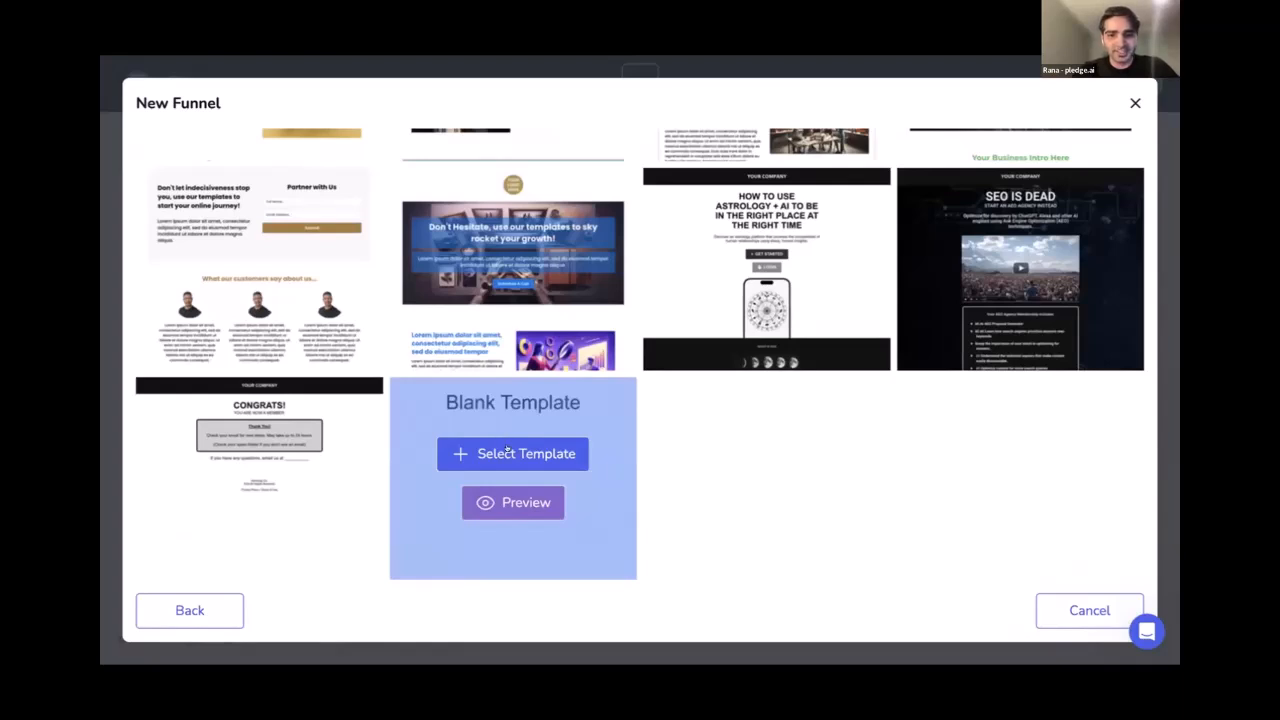
click(508, 452)
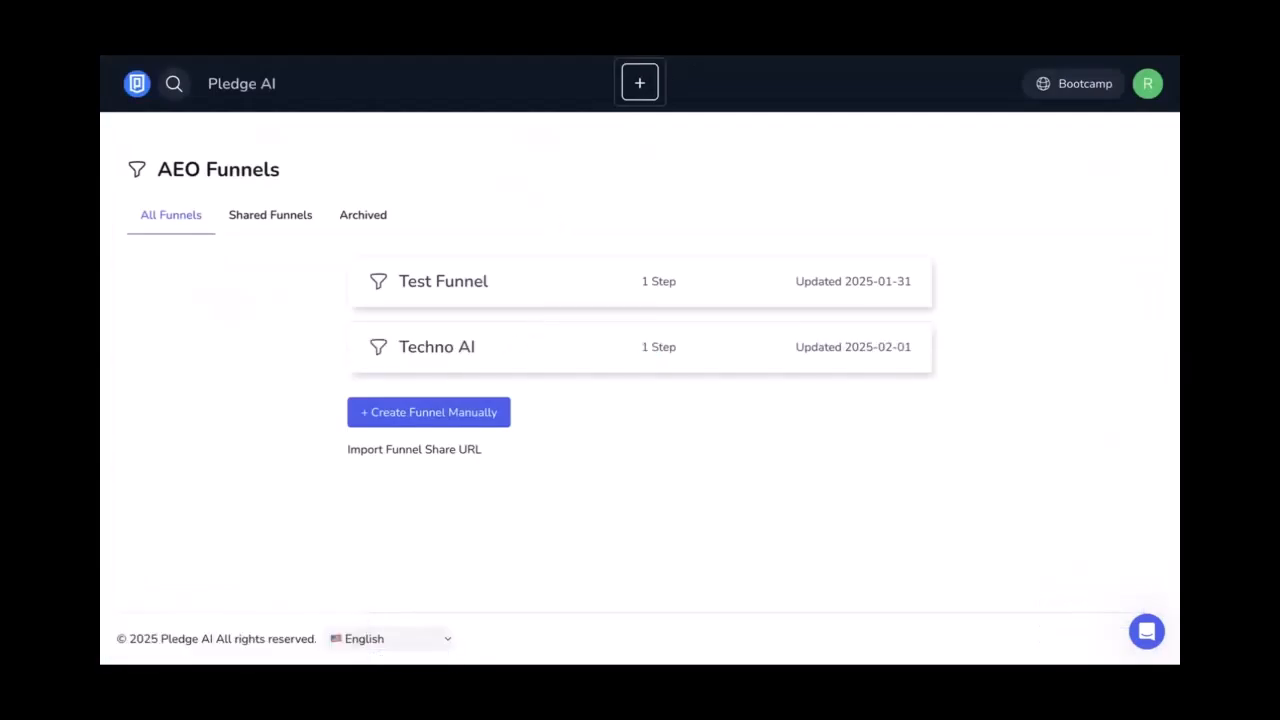
Retitle the funnel's page step from Home to 'Techno AI' and open it in the page editor
click(437, 347)
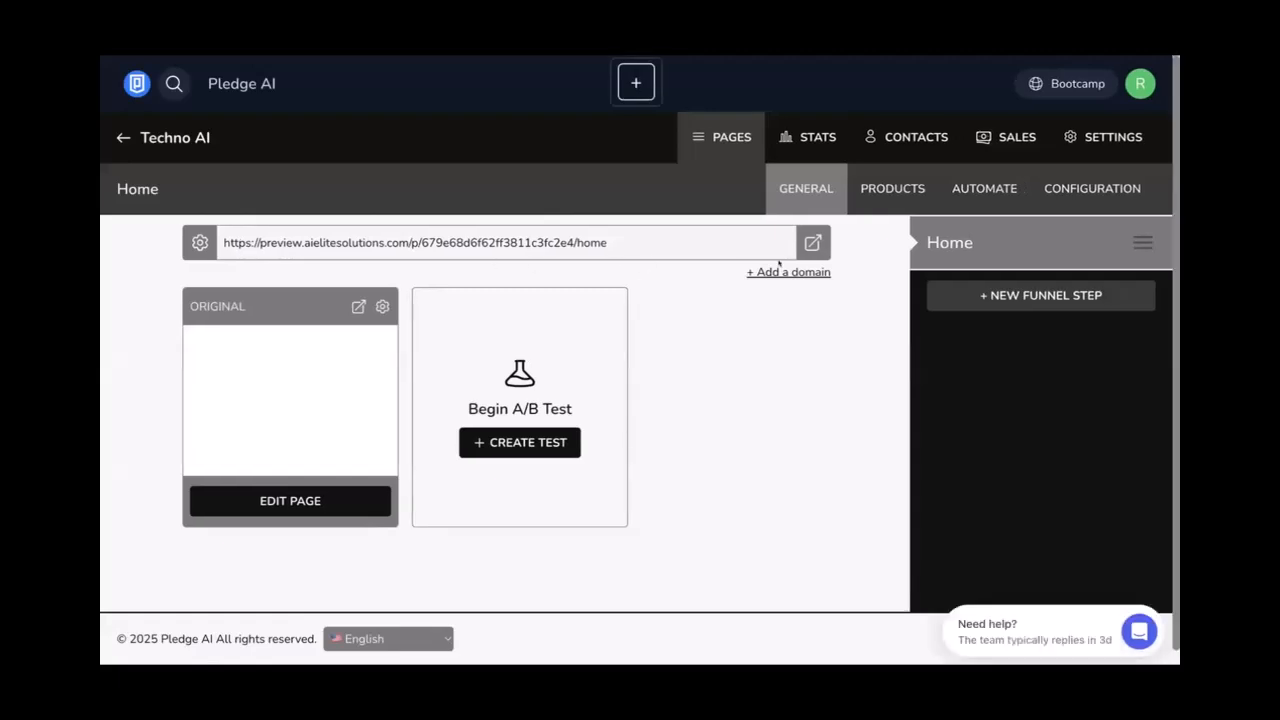
click(1092, 188)
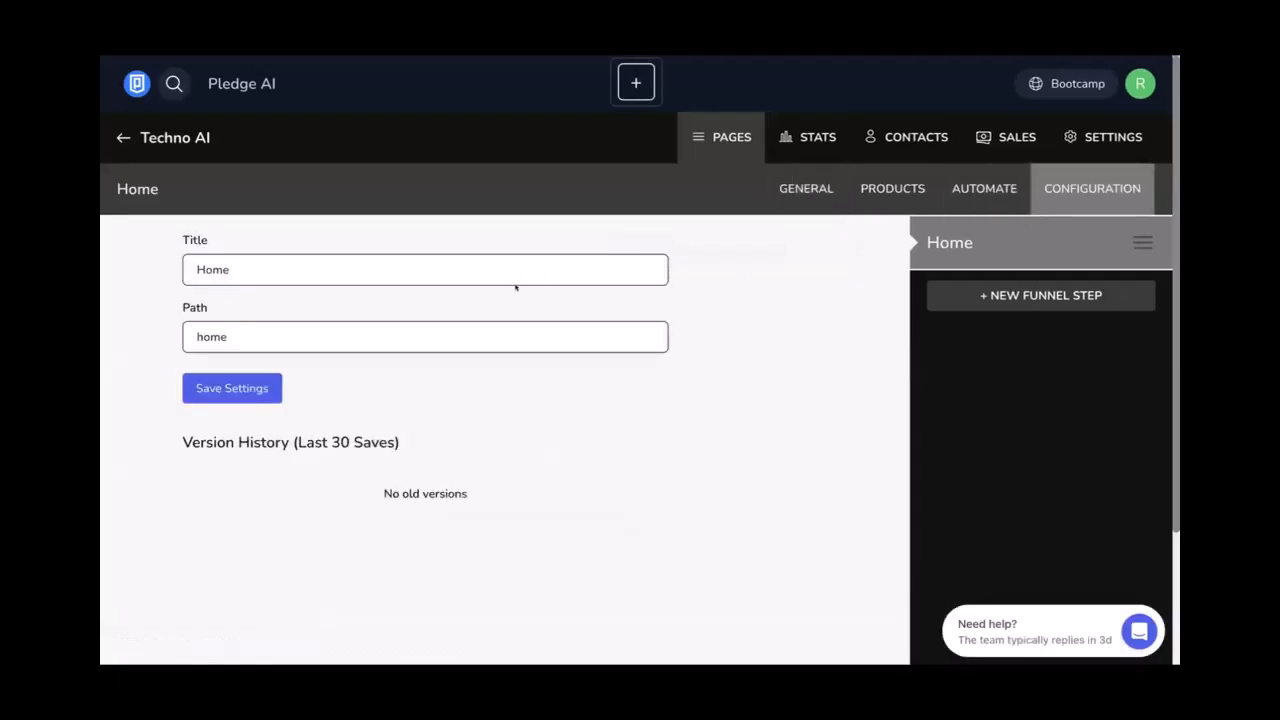
double_click(453, 265)
text(Tec)
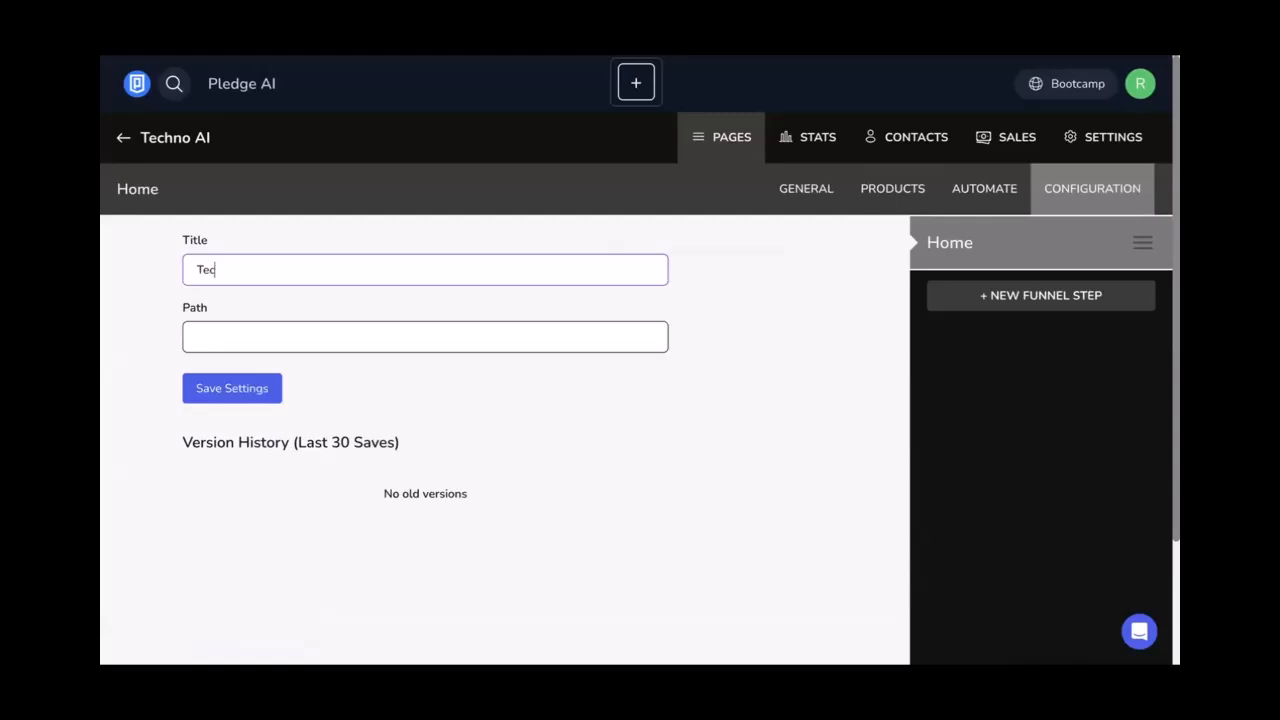
text(hno AO)
key(BackSpace)
text(I)
key(Return)
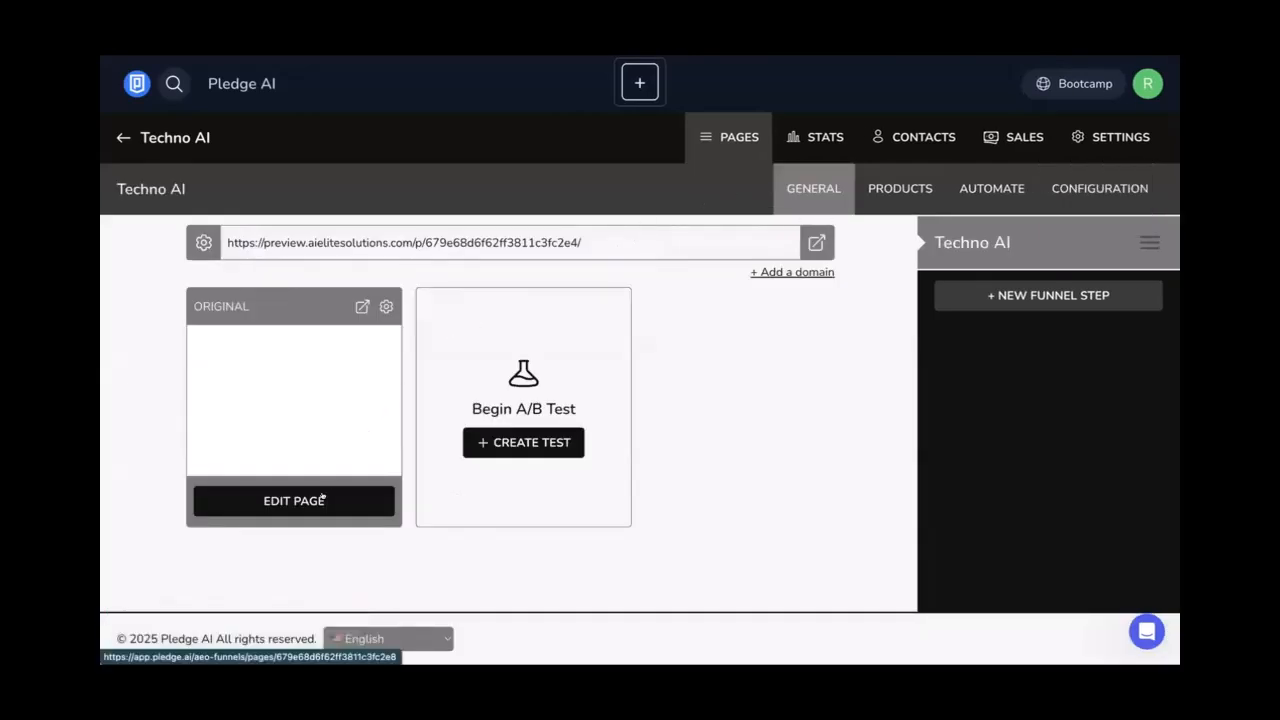
click(686, 135)
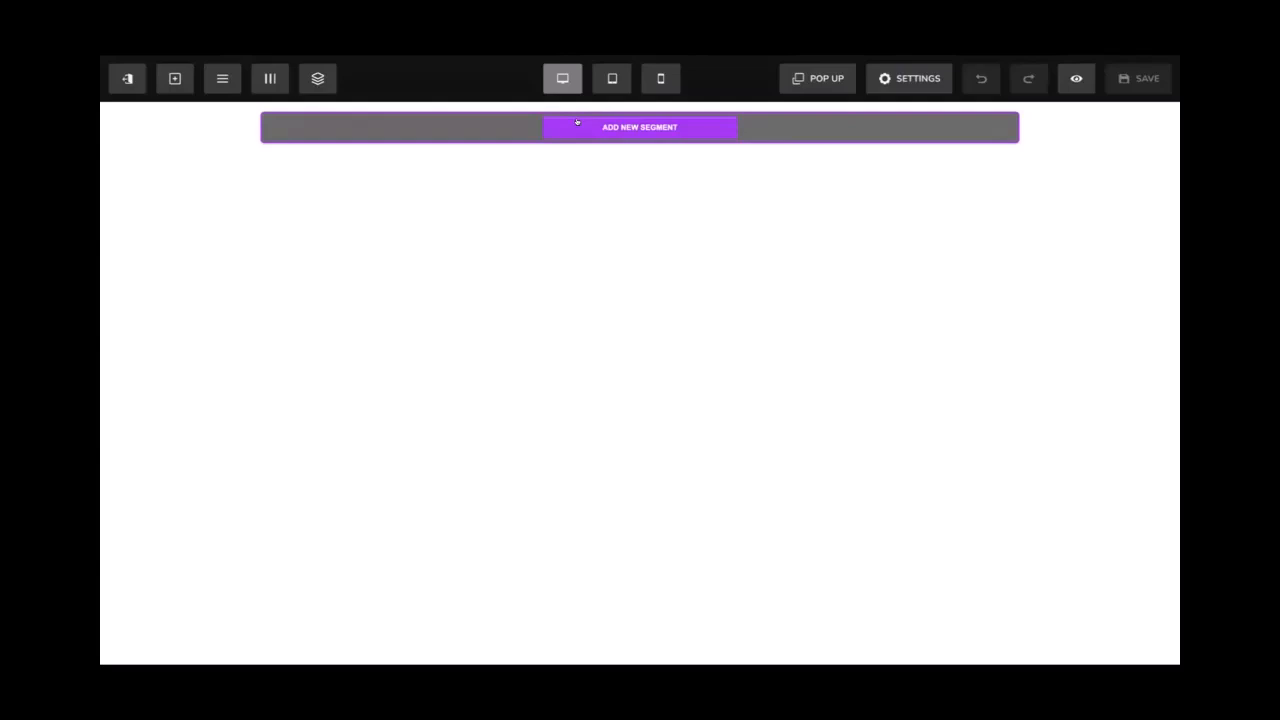
Add a full-width segment containing a one-column row
click(577, 121)
click(918, 230)
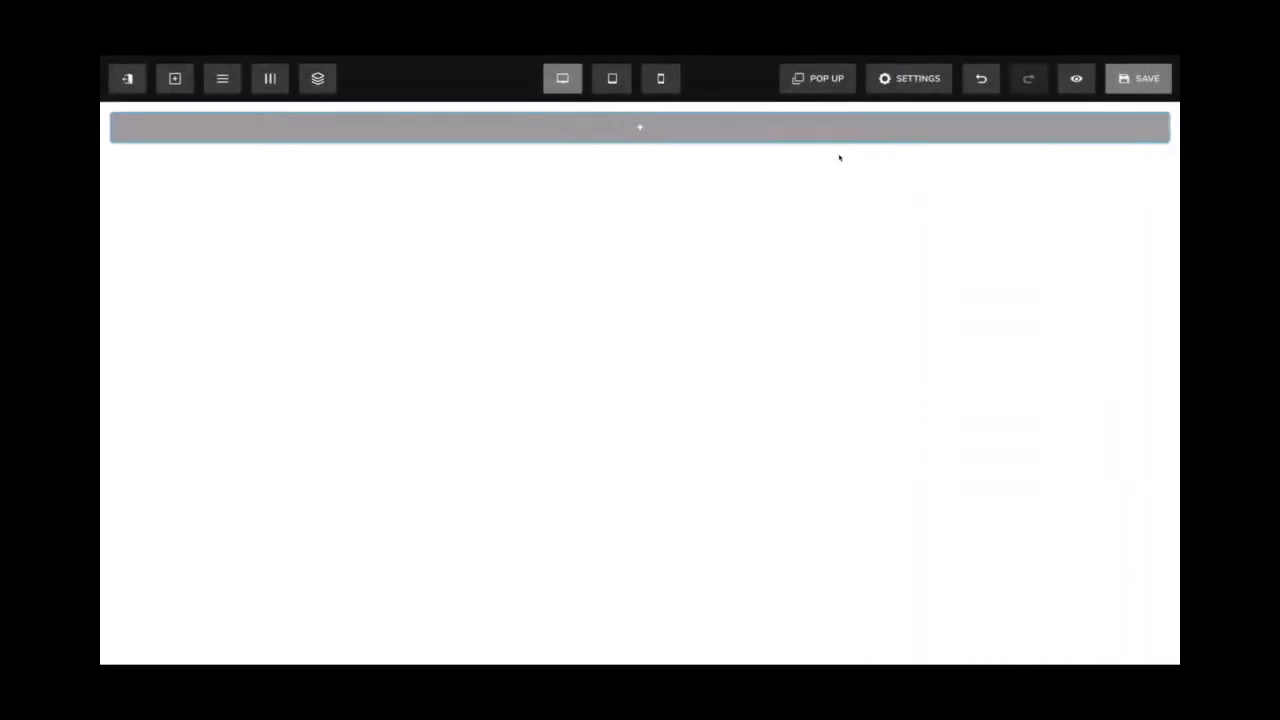
mouse_move(700, 116)
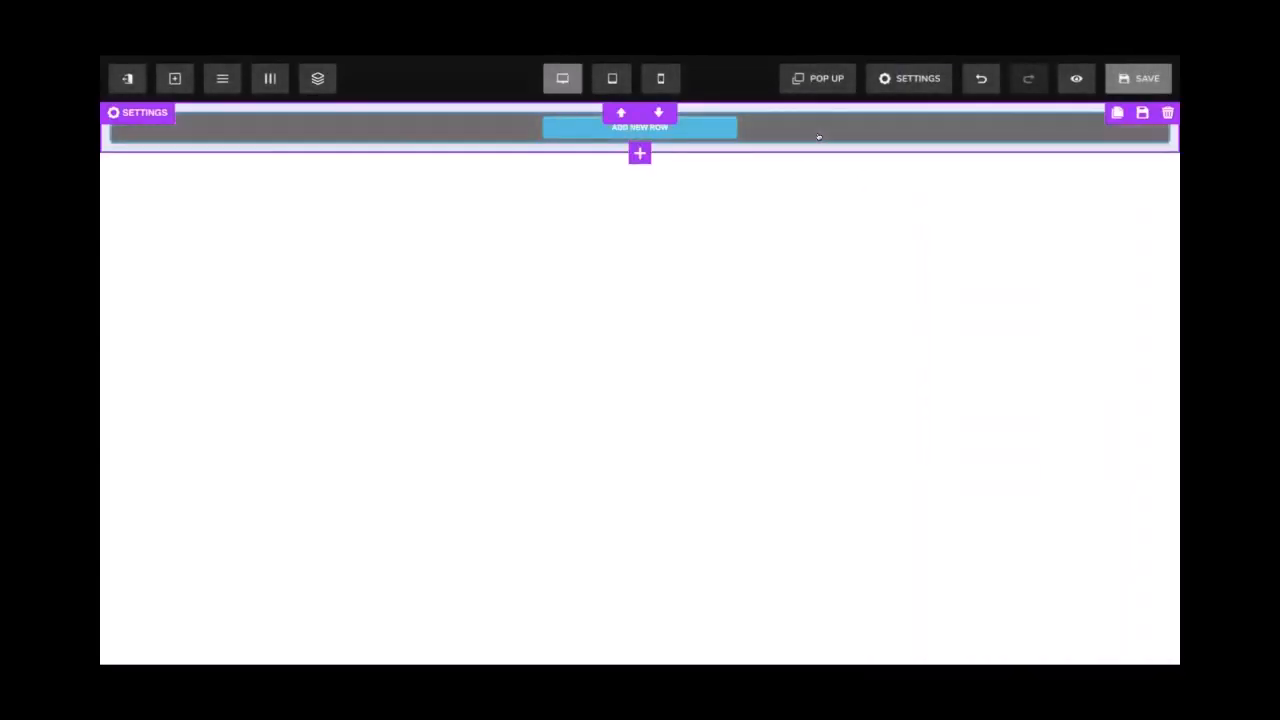
click(686, 124)
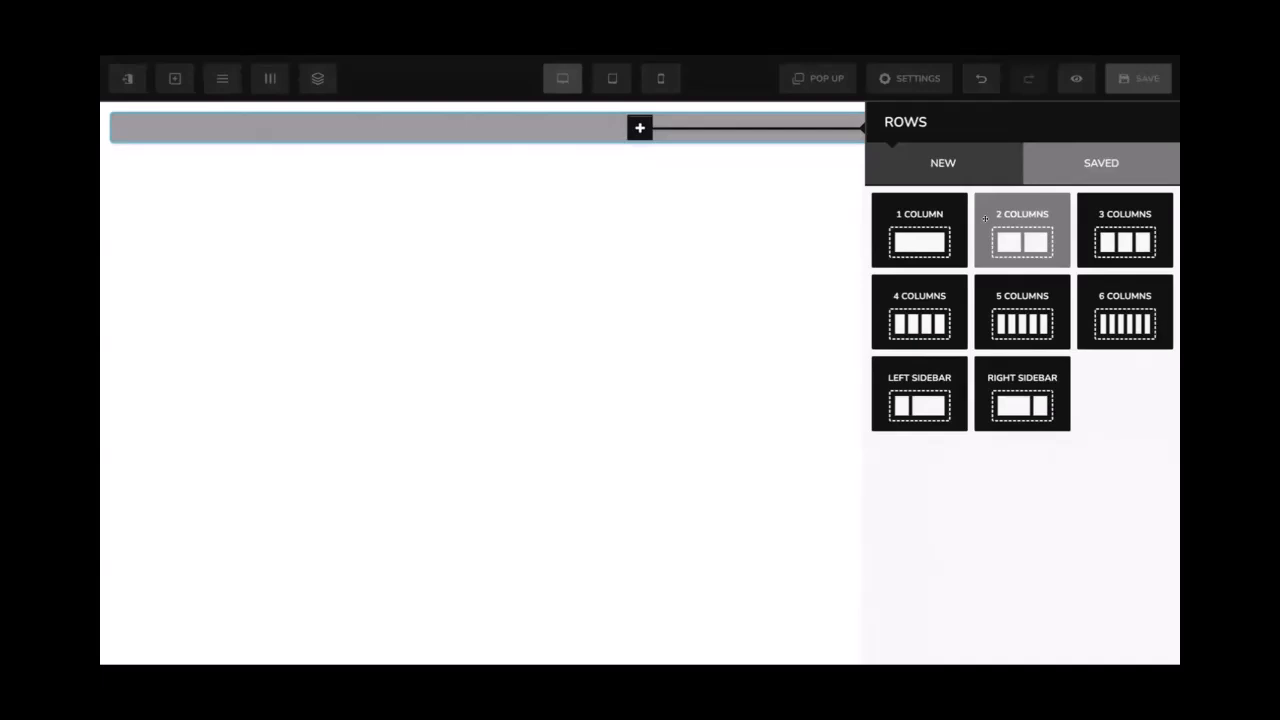
click(884, 220)
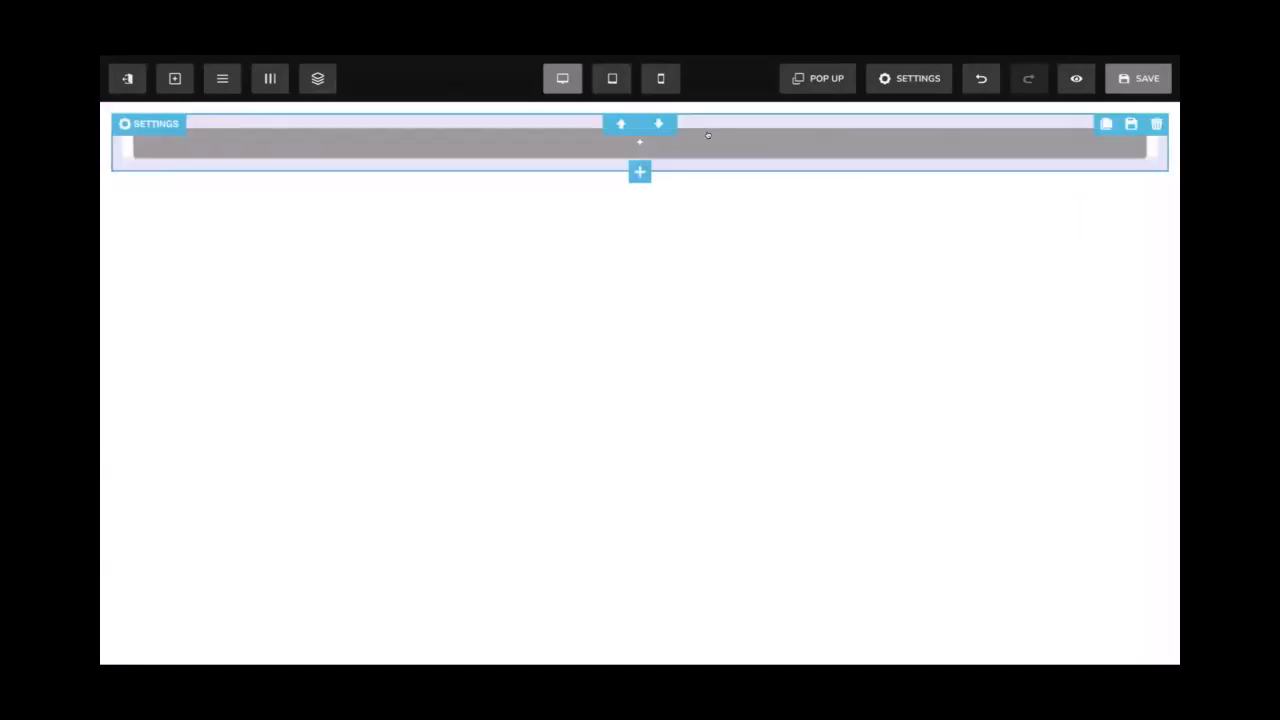
Set the segment's top and bottom padding to 50
click(735, 118)
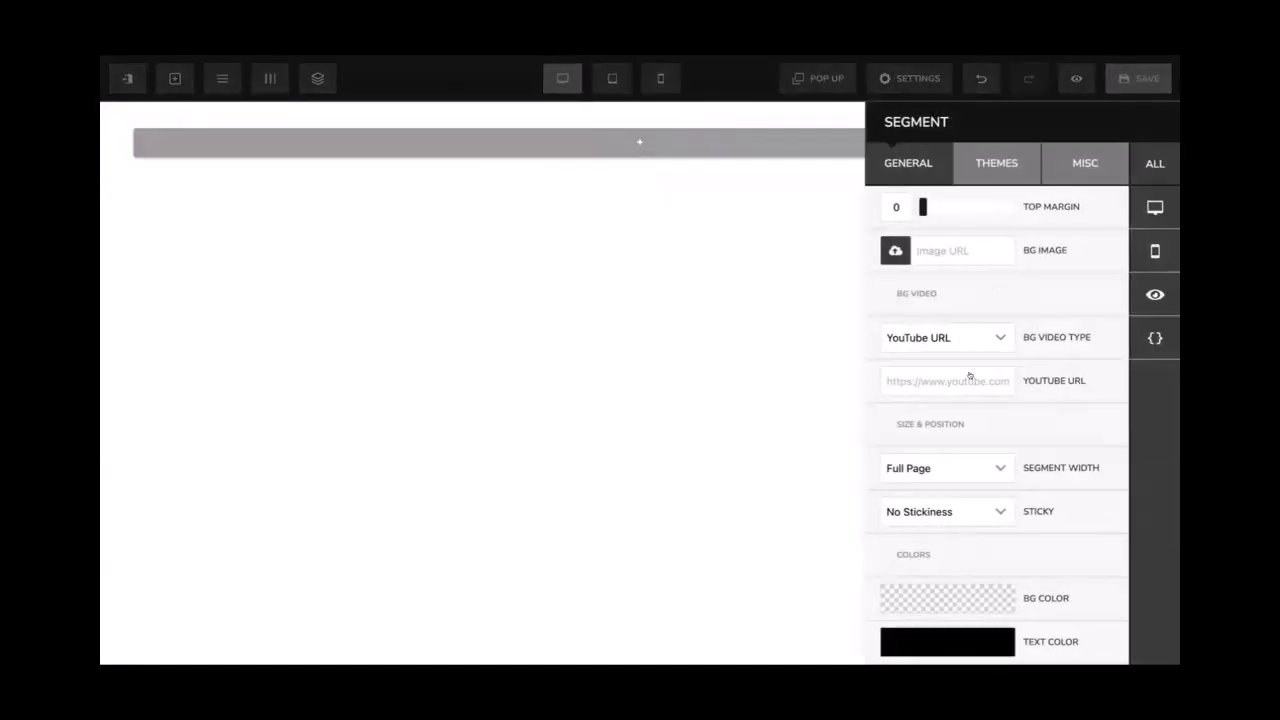
scroll(968, 376, down, 3)
double_click(896, 555)
text(50)
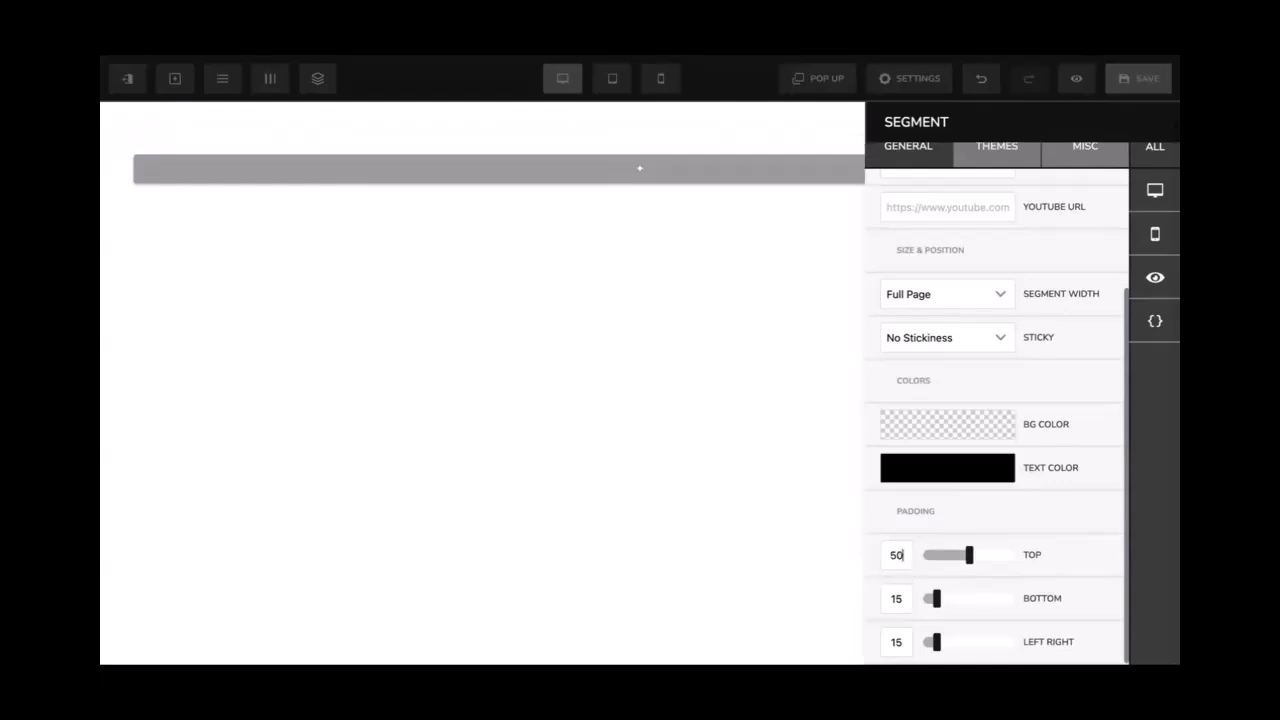
double_click(896, 598)
text(50)
click(703, 369)
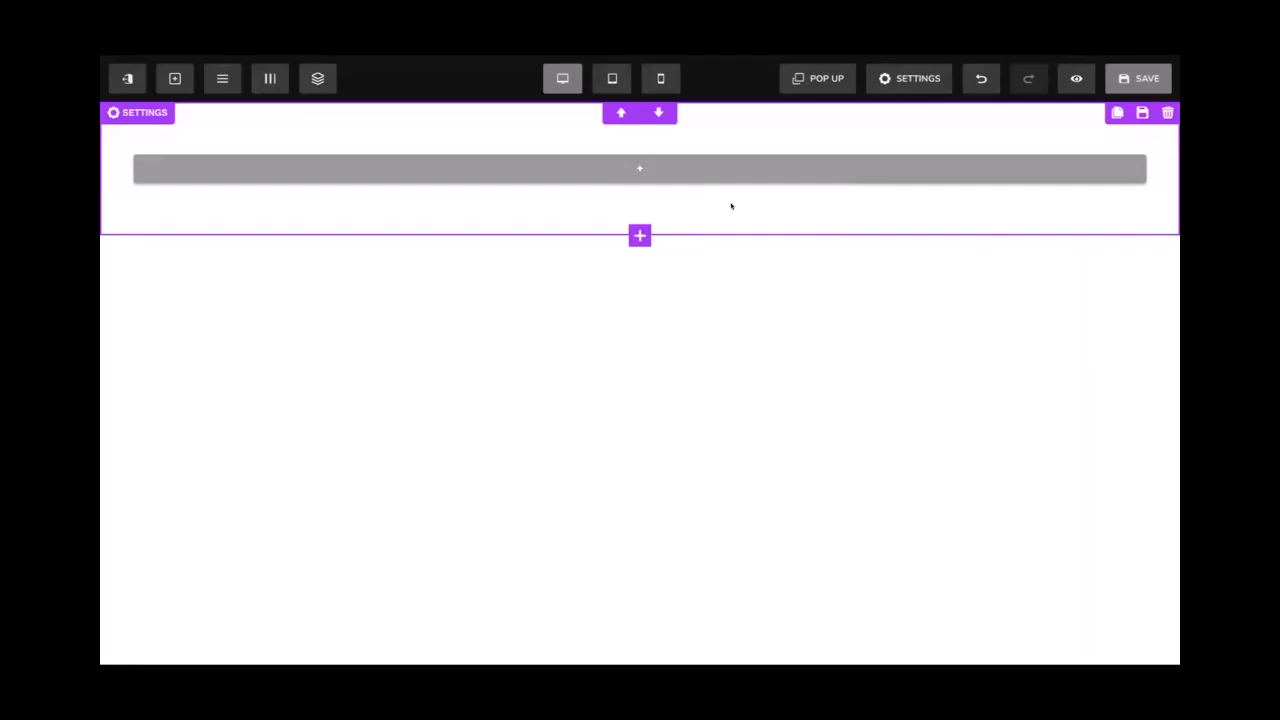
Insert an Image component into the row
mouse_move(685, 169)
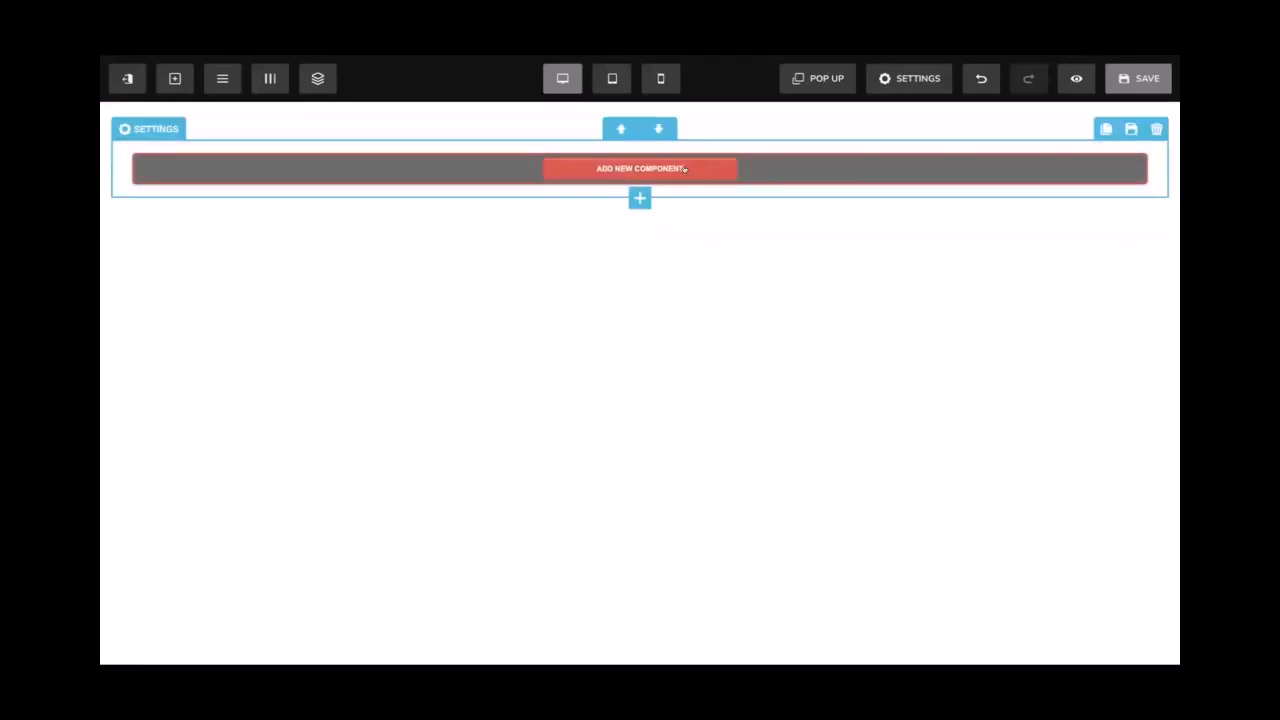
click(685, 169)
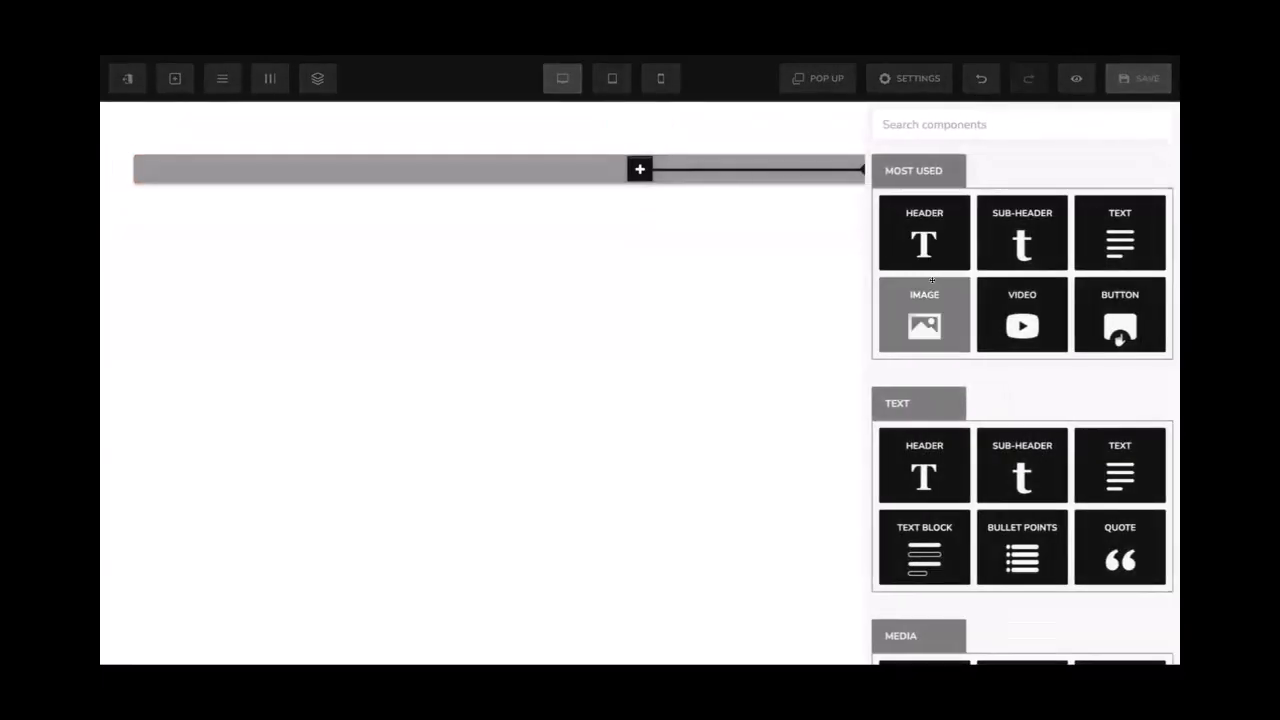
click(762, 177)
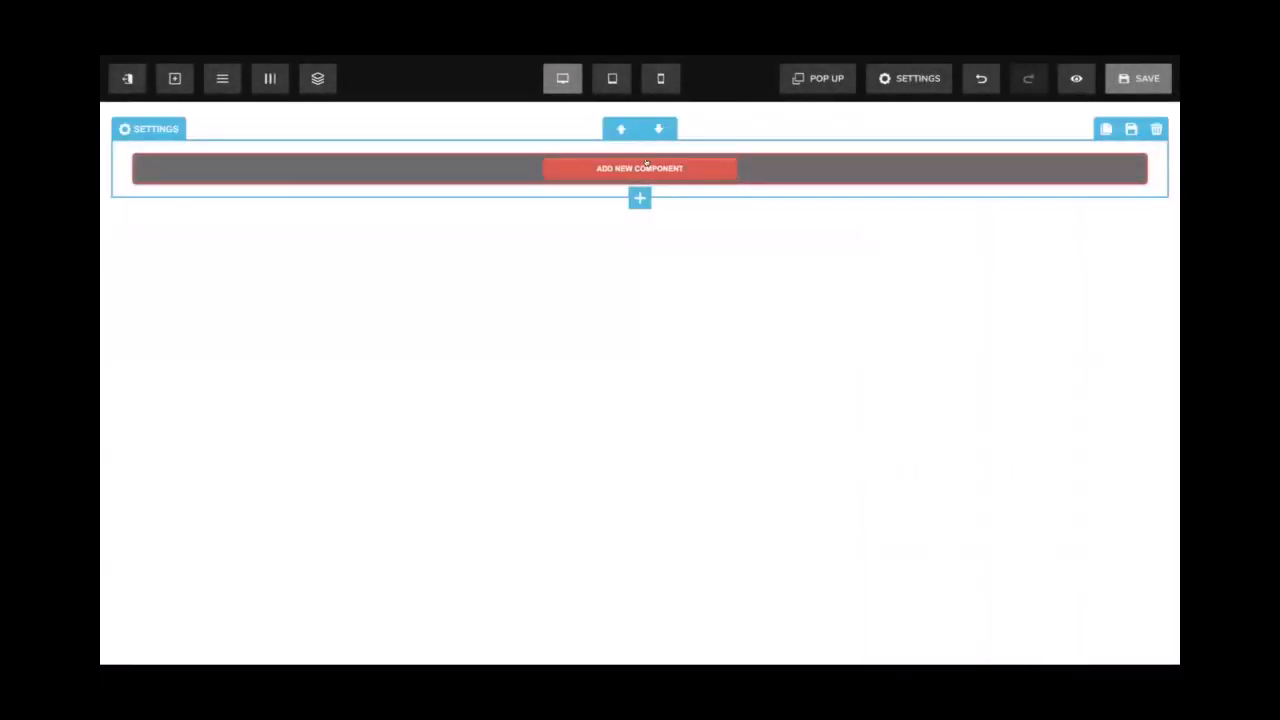
click(645, 169)
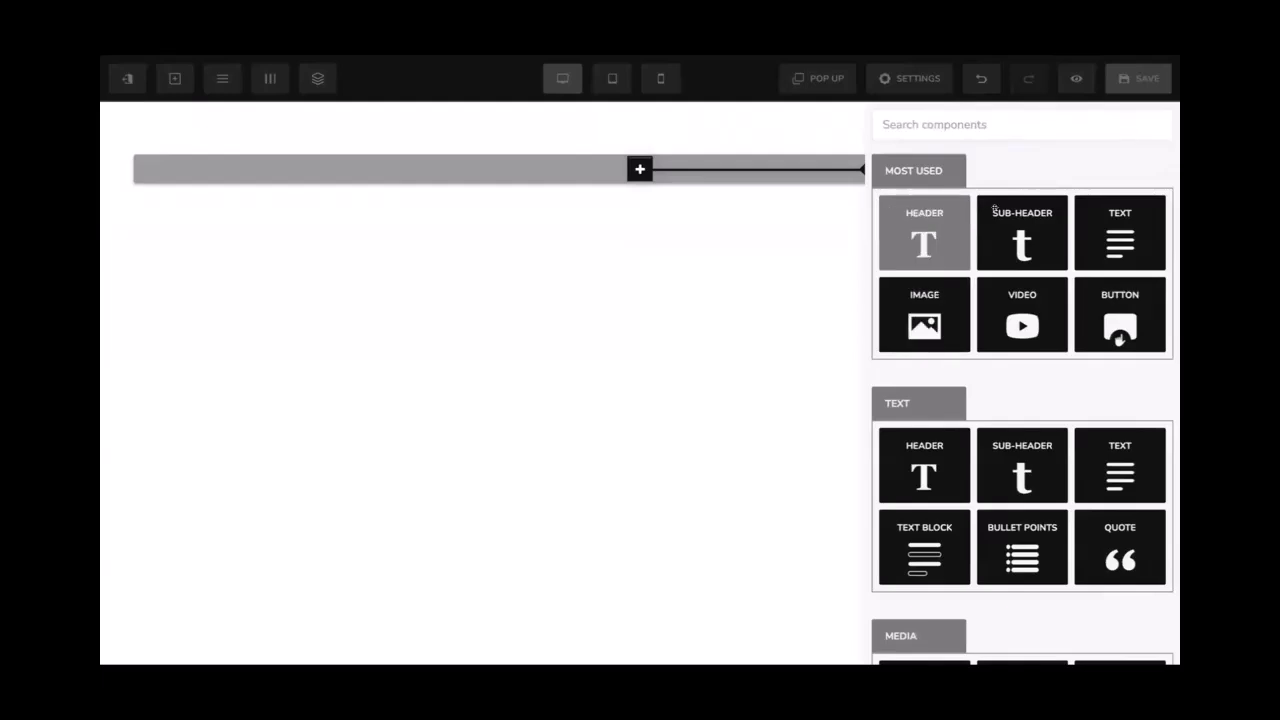
scroll(1030, 193, down, 10)
scroll(968, 220, up, 10)
click(933, 290)
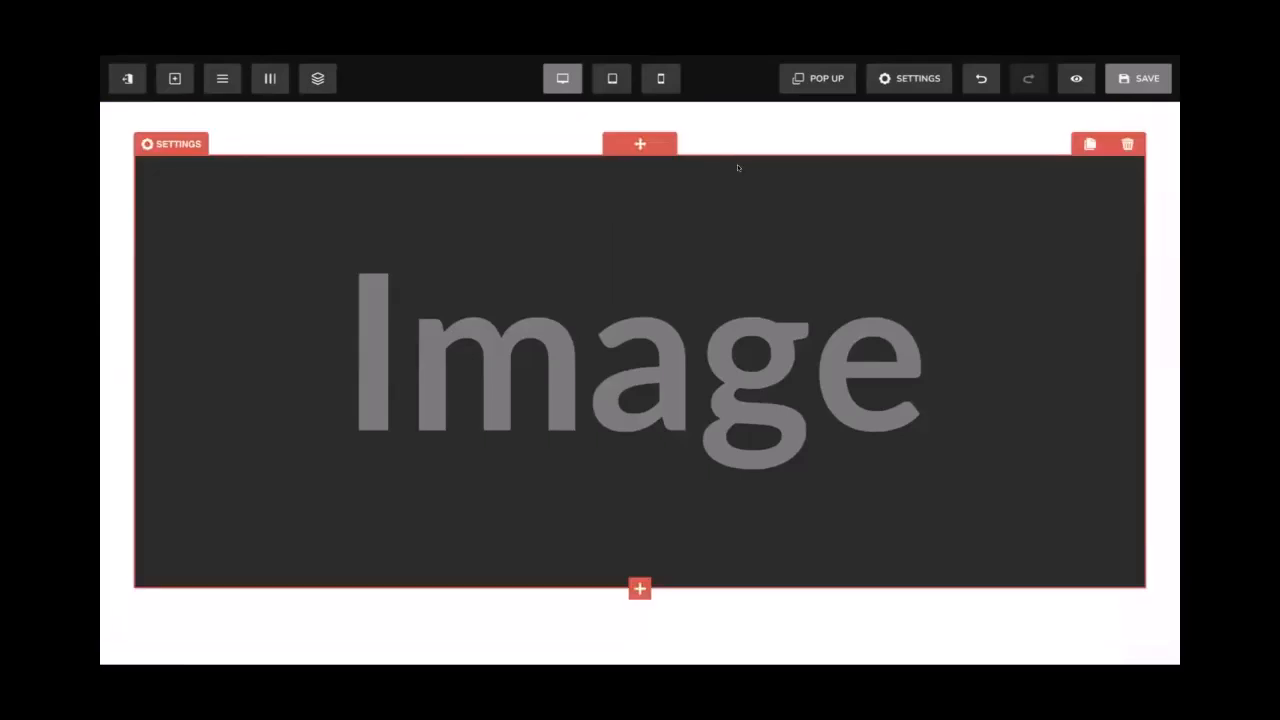
Upload the 'YOUR LOGO' image into the Image component and set its width to 120
click(738, 167)
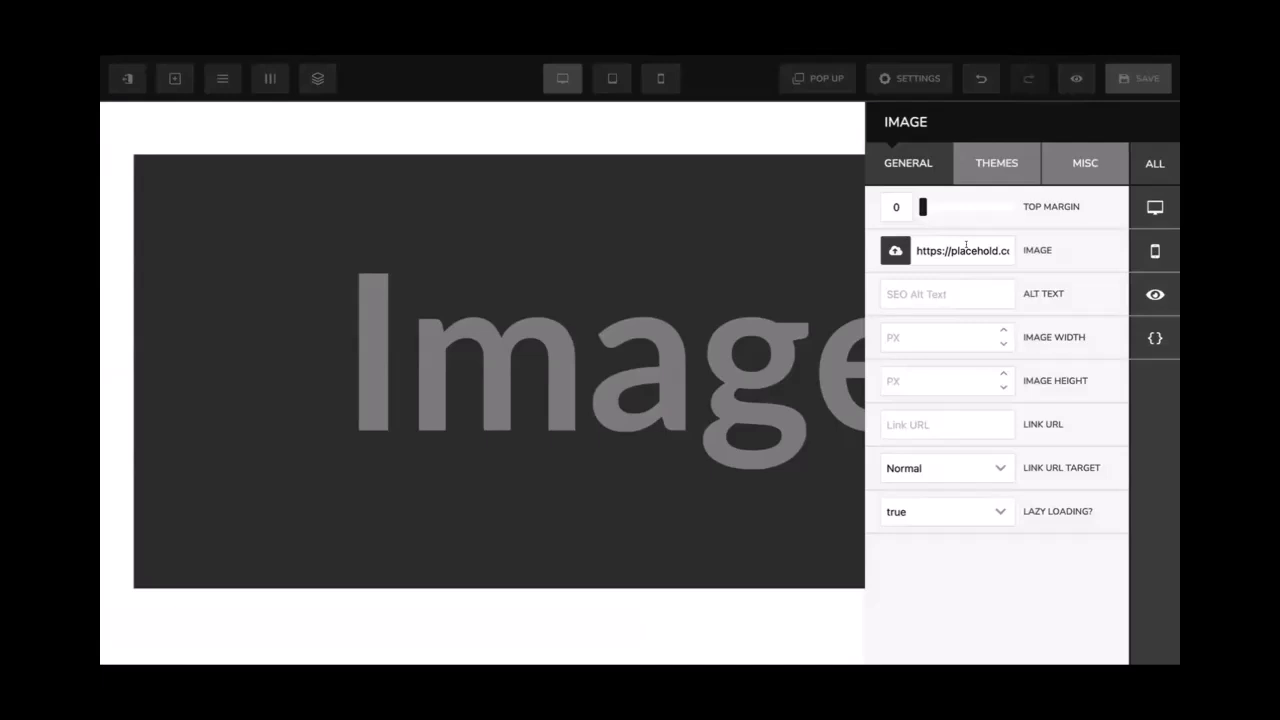
click(895, 250)
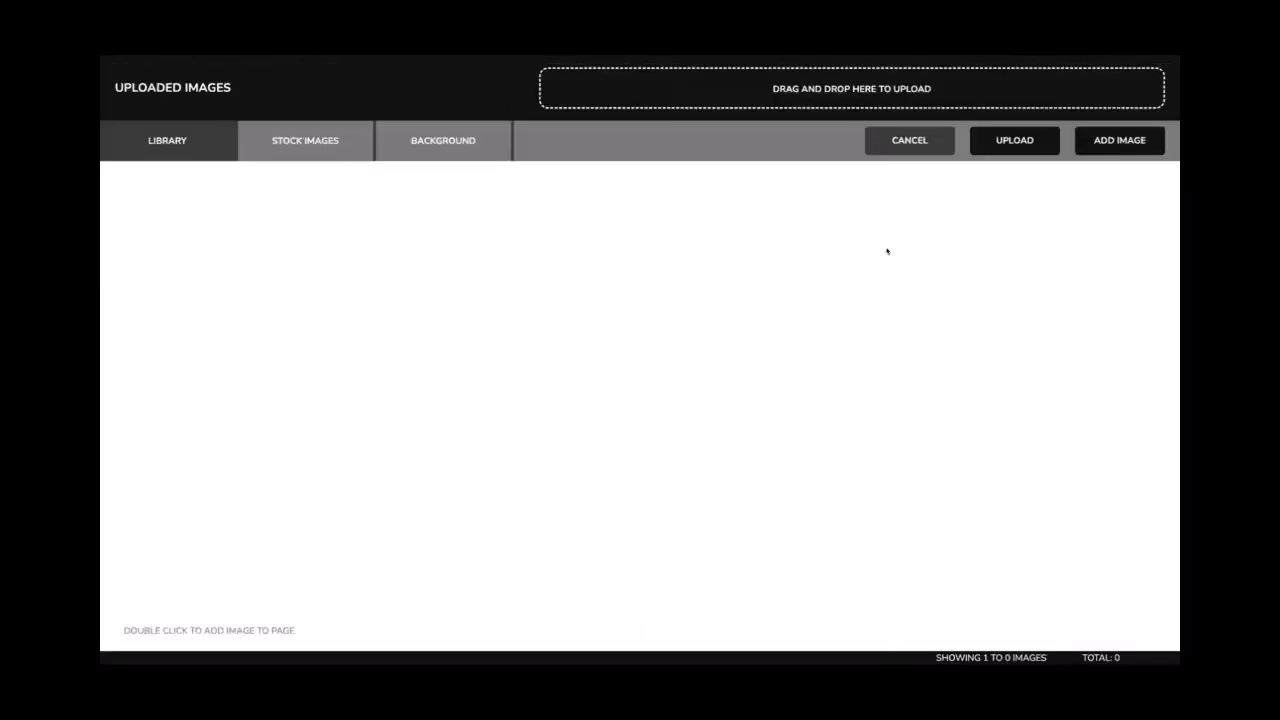
click(1014, 140)
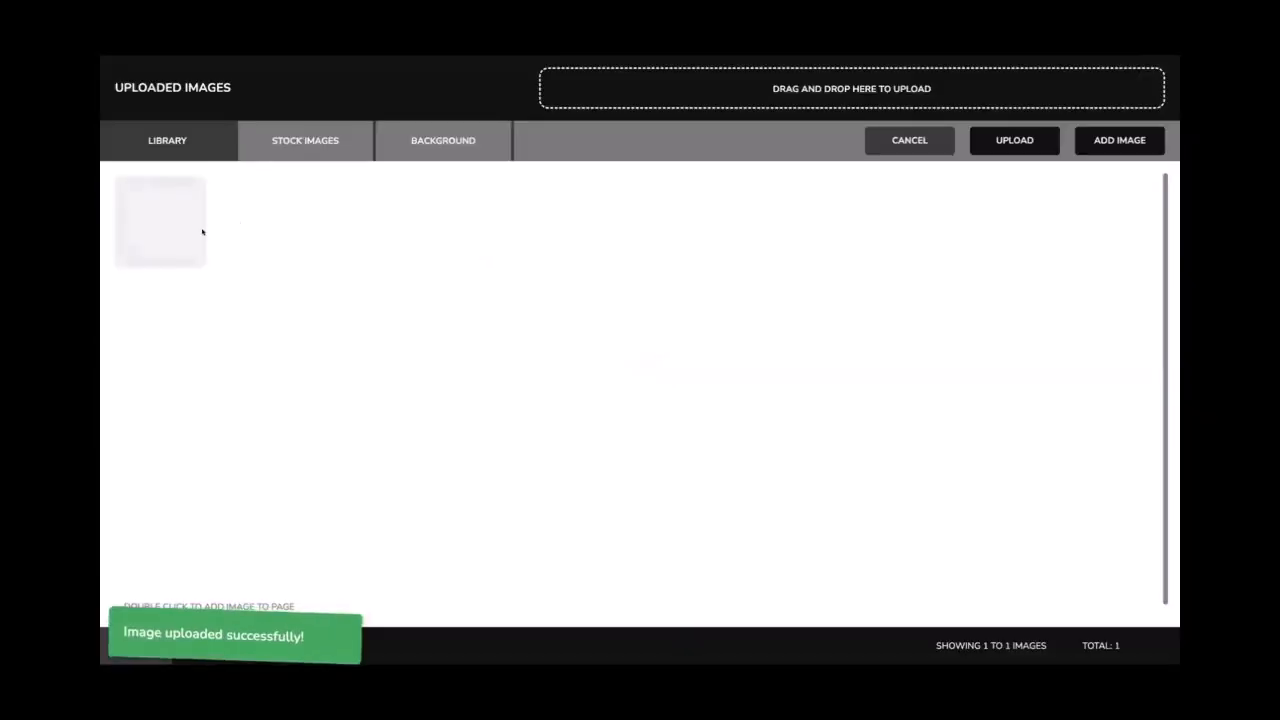
click(1098, 142)
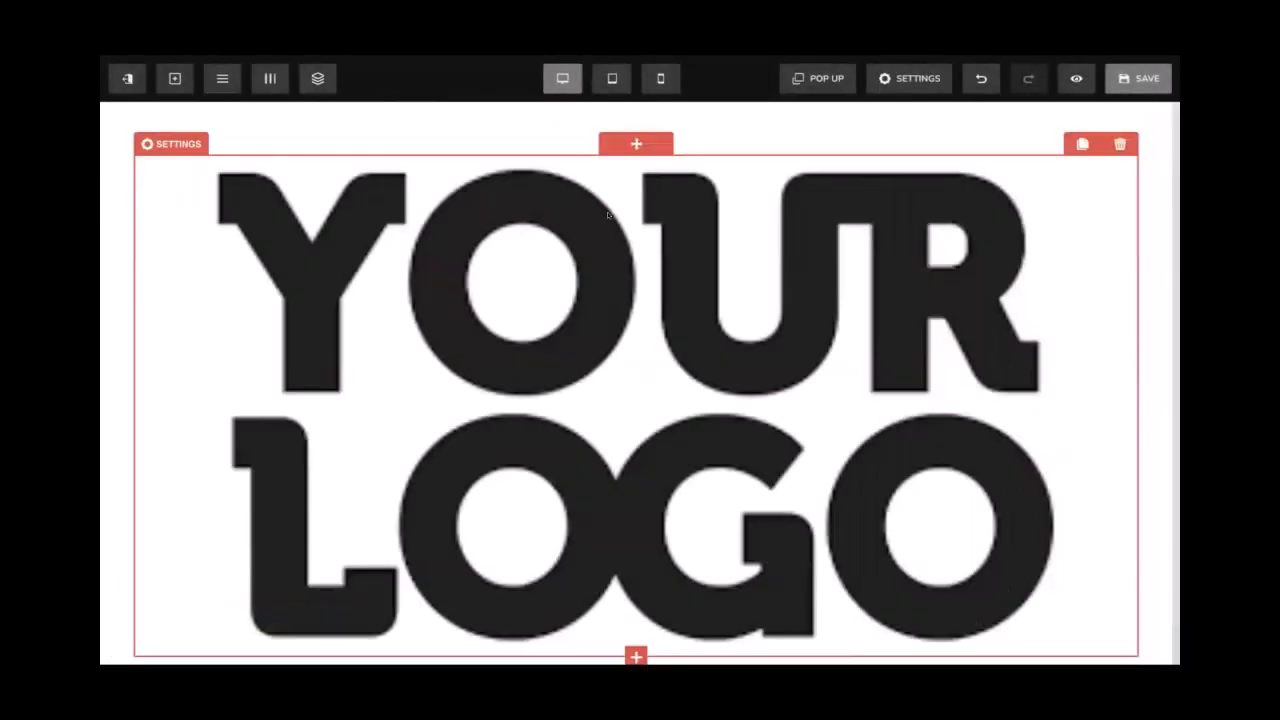
click(608, 215)
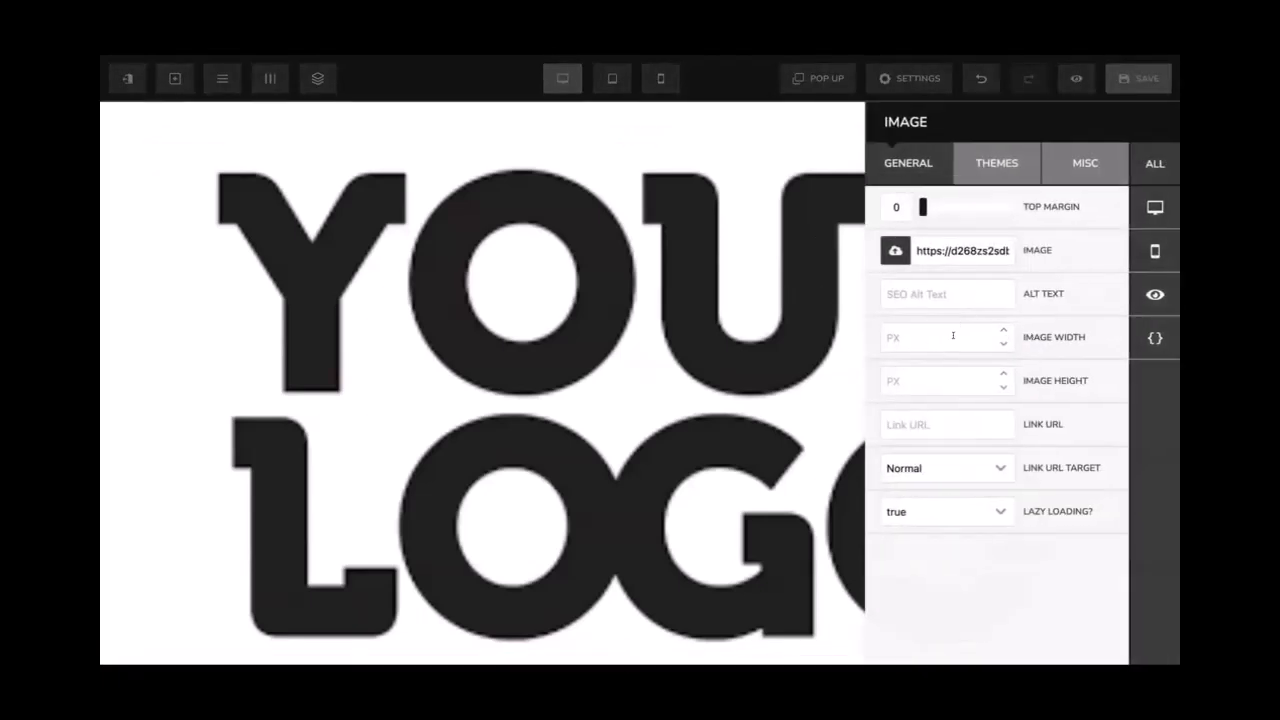
text(120)
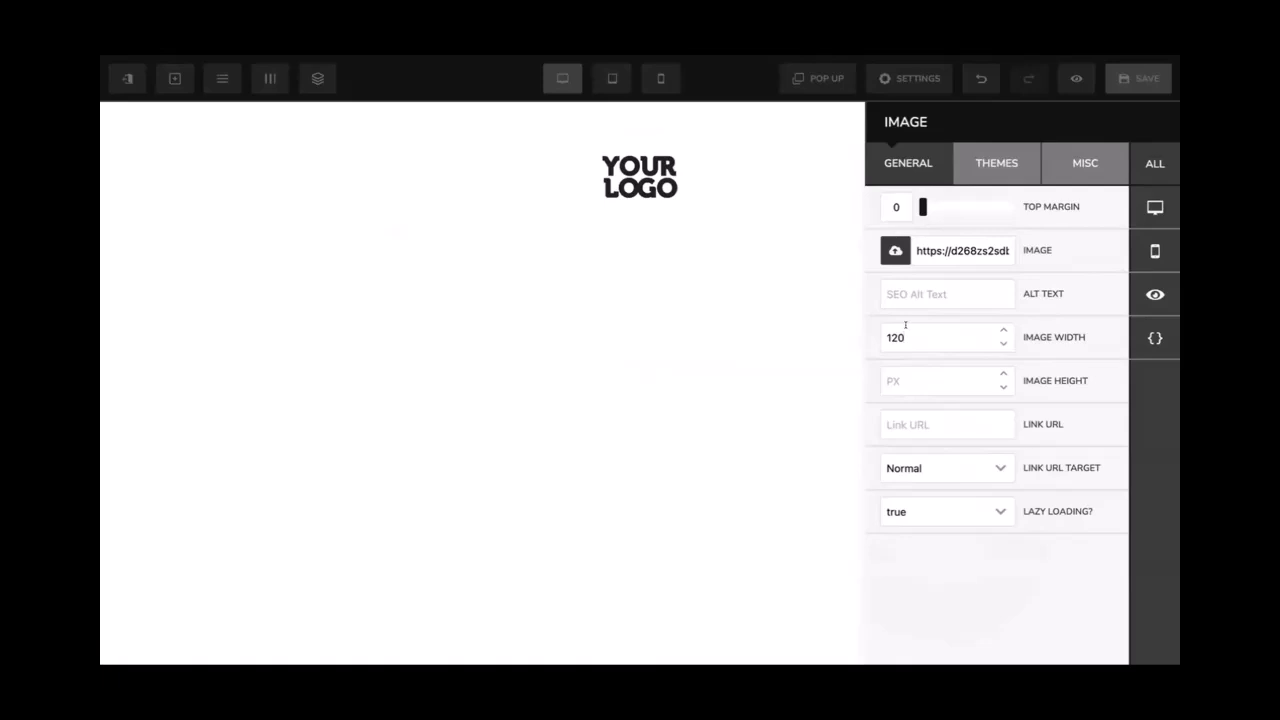
Set the logo header segment's top padding to 10 and save the page
click(679, 149)
mouse_move(653, 147)
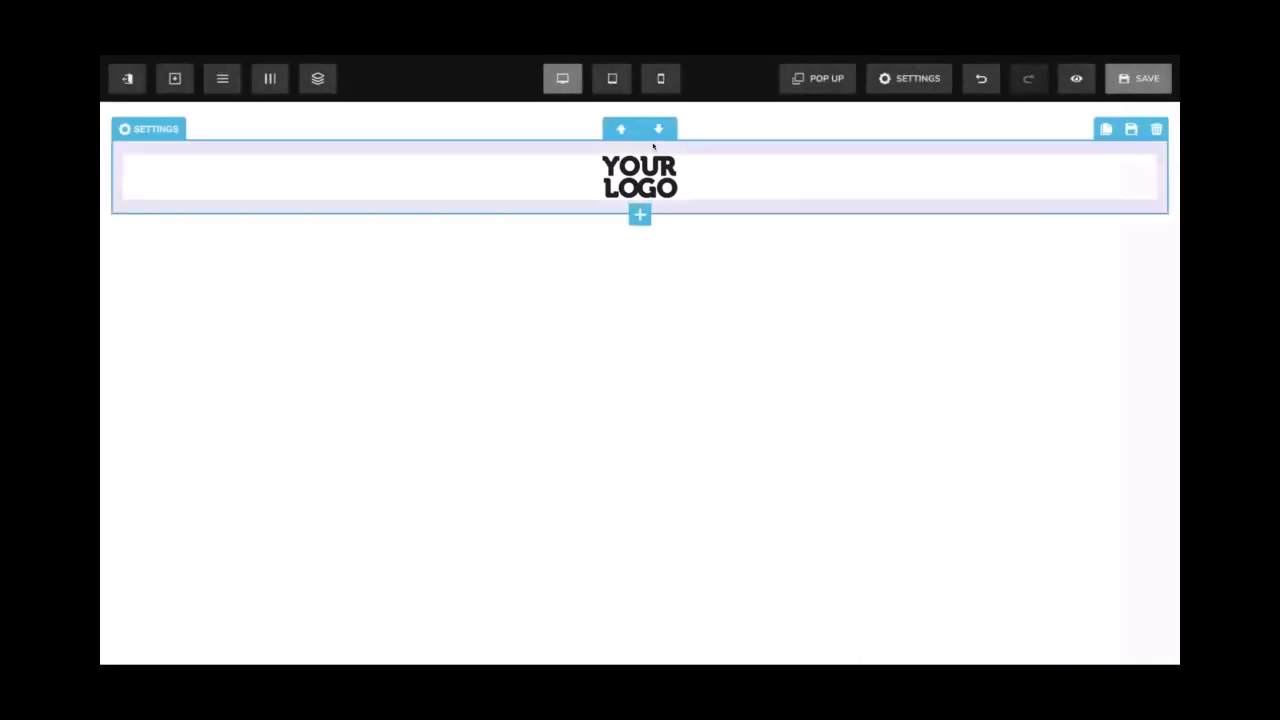
click(700, 121)
scroll(919, 530, down, 3)
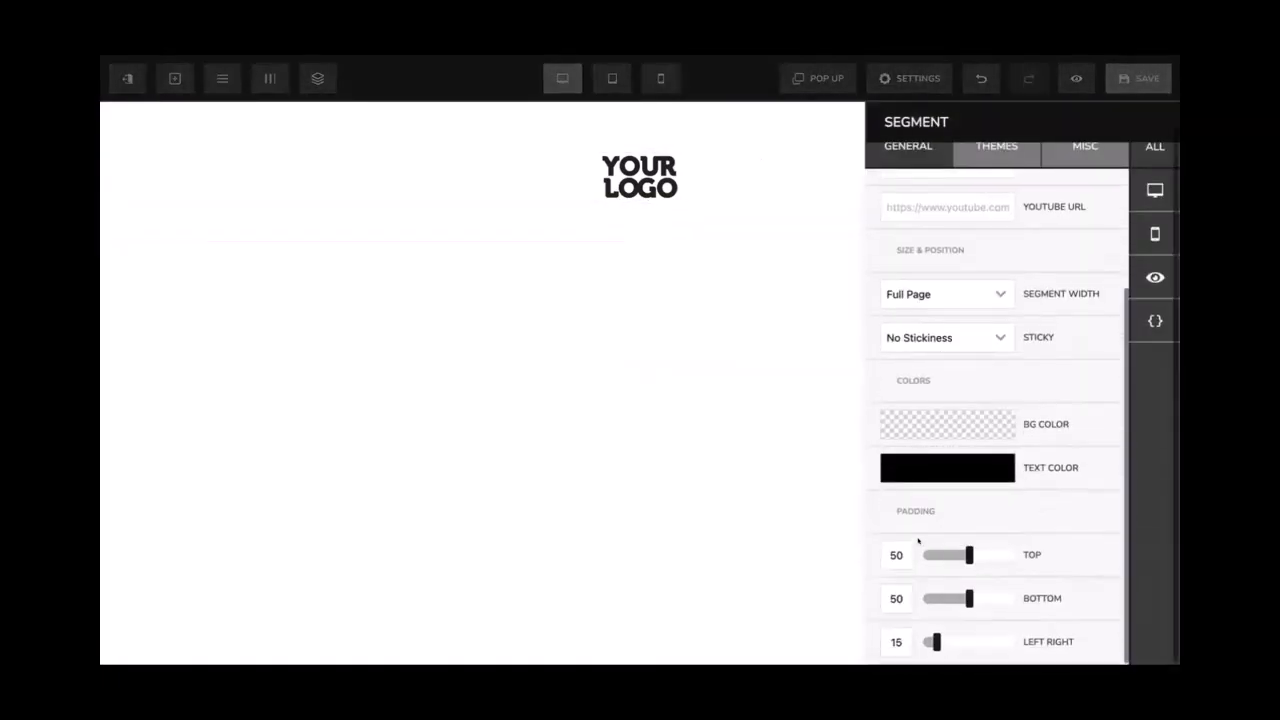
double_click(889, 553)
text(10)
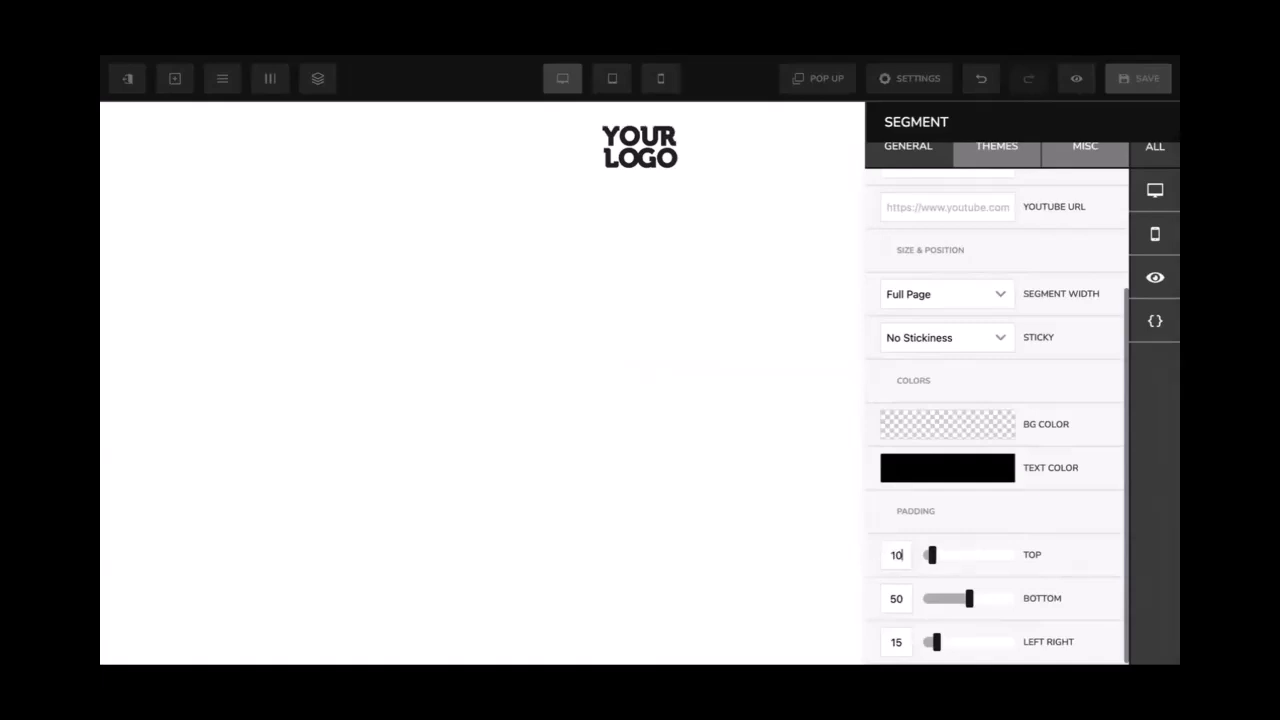
click(752, 314)
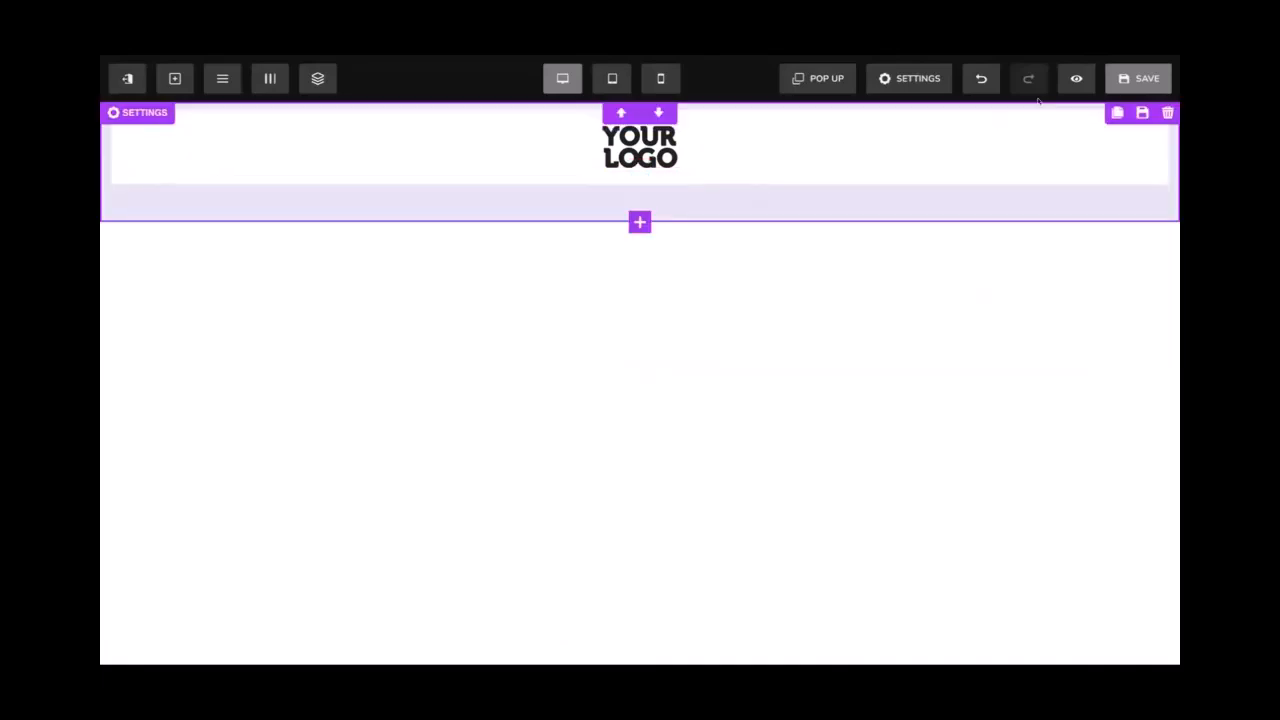
click(1115, 90)
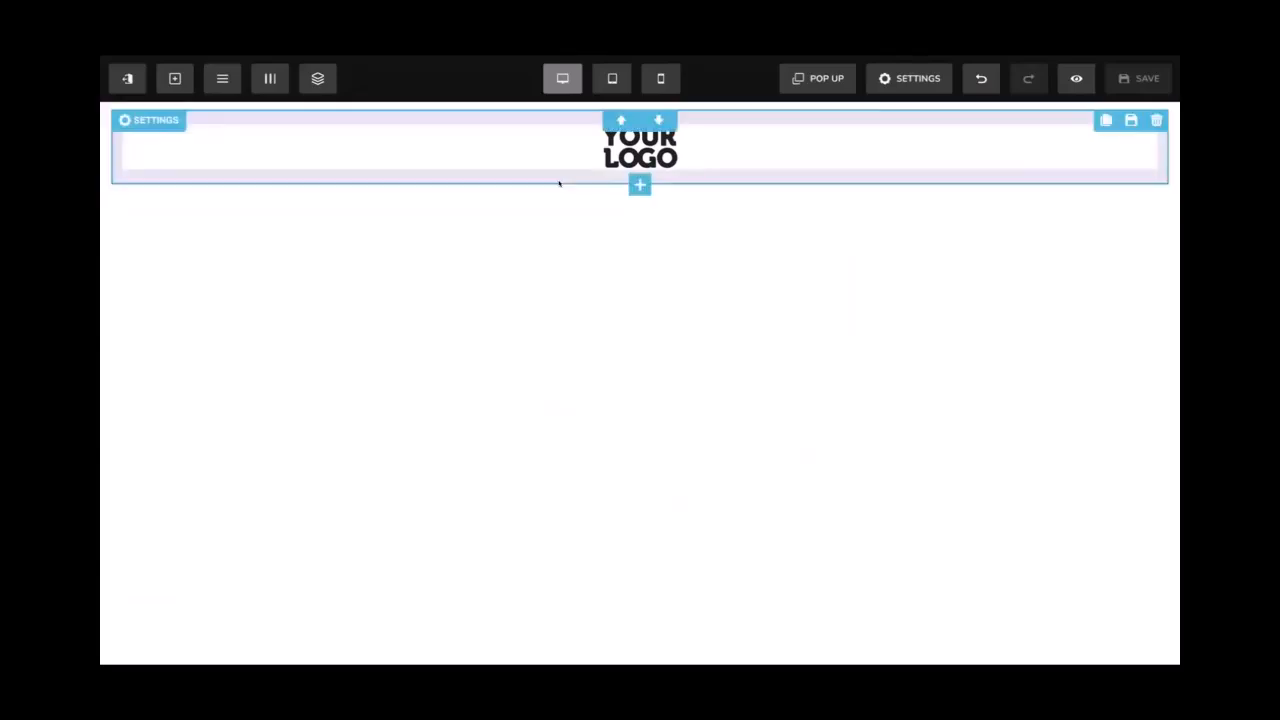
Search stock images for 'Software industry', then apply the black background swatch to the header
click(166, 204)
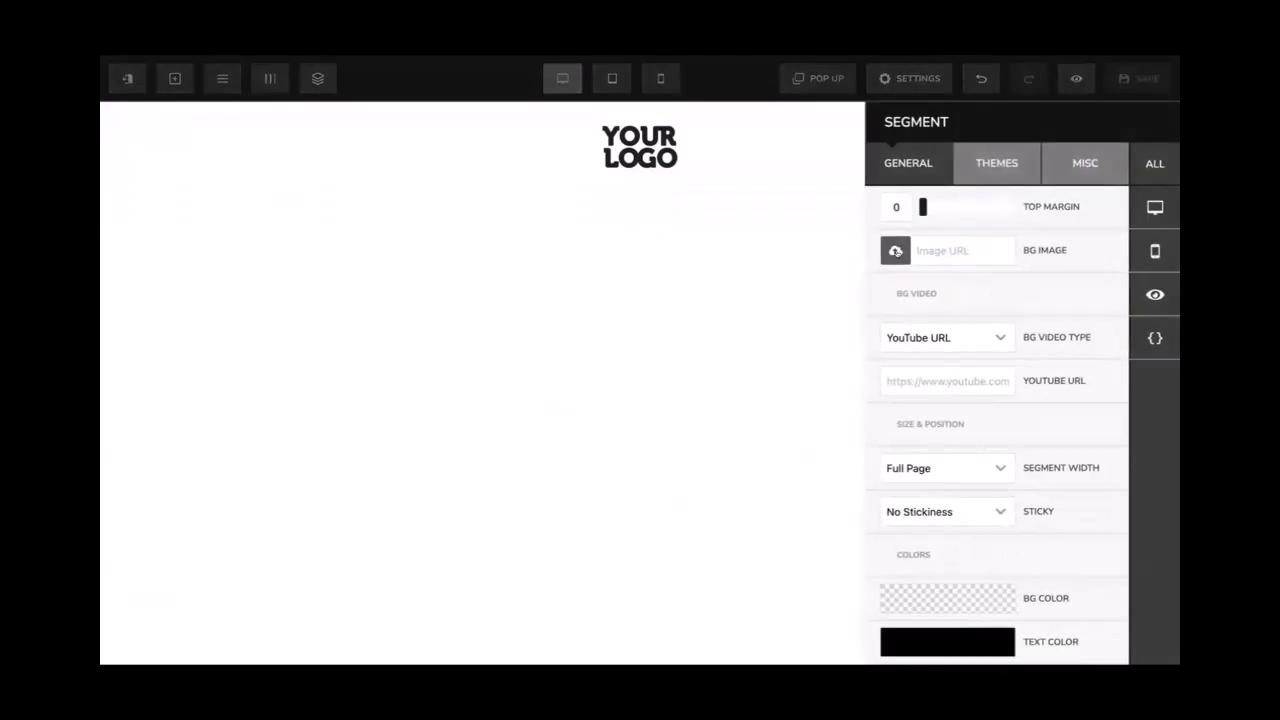
click(896, 251)
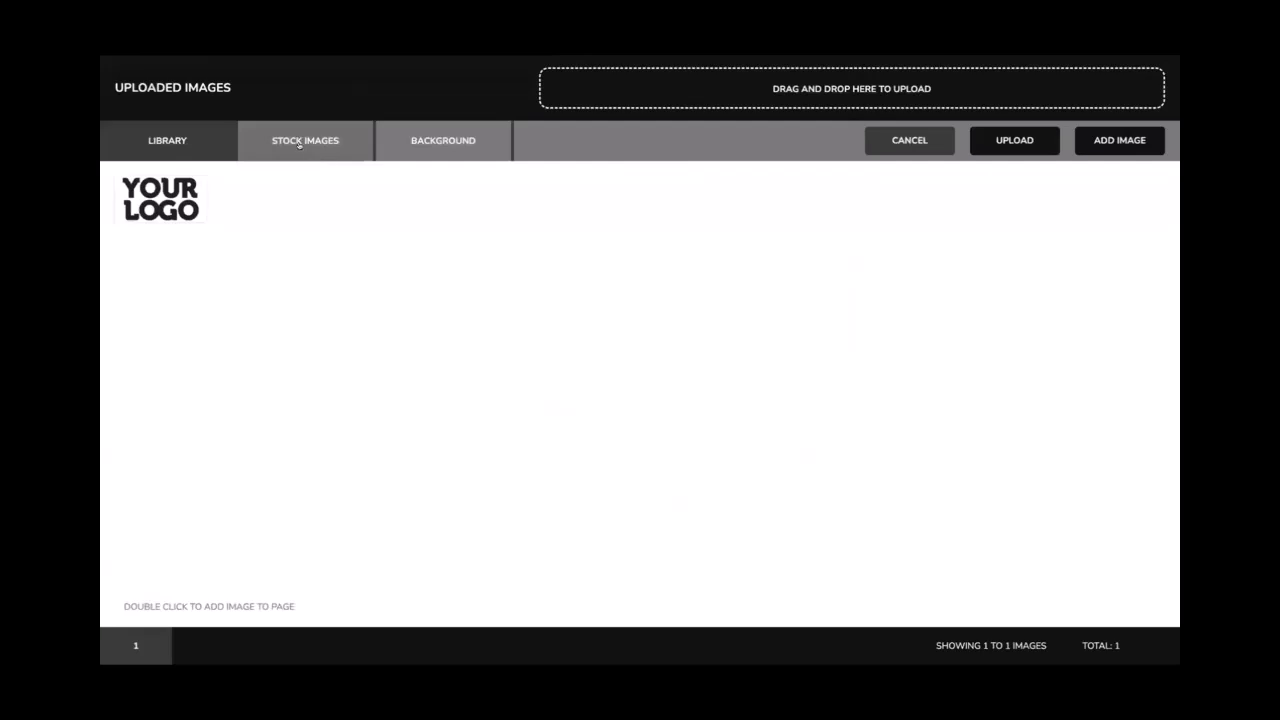
click(299, 145)
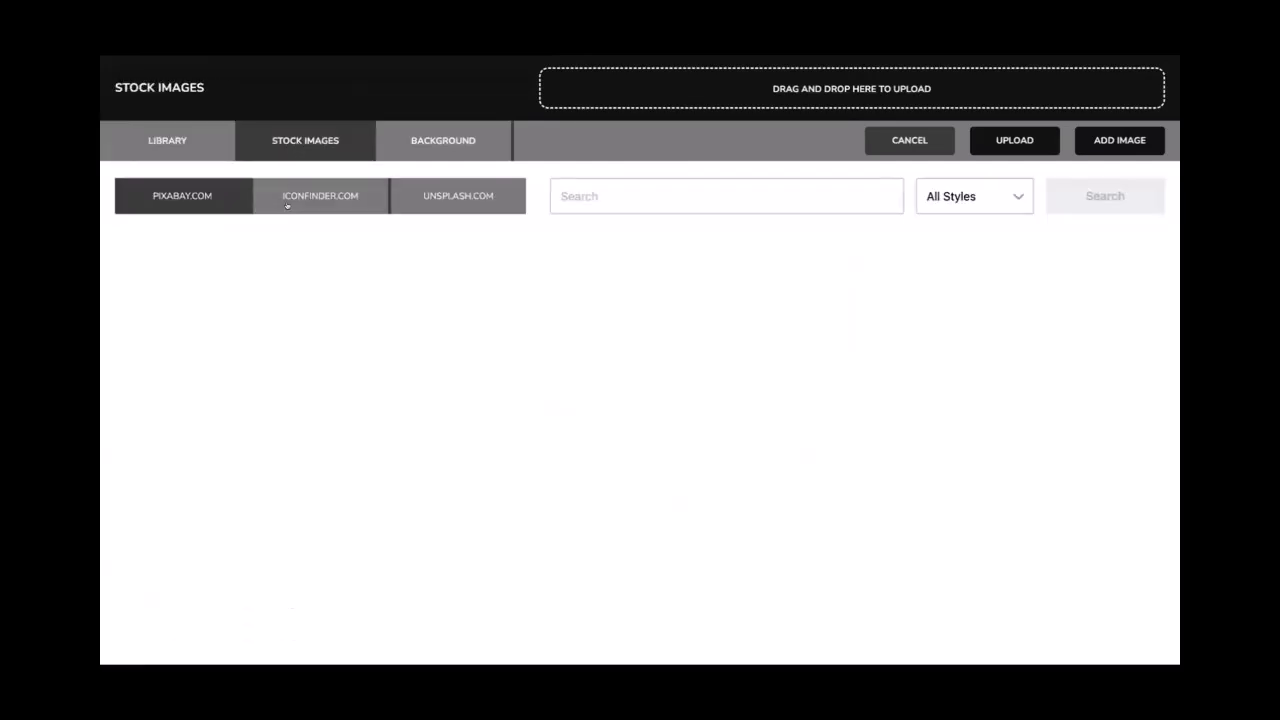
click(605, 194)
text(Softwa)
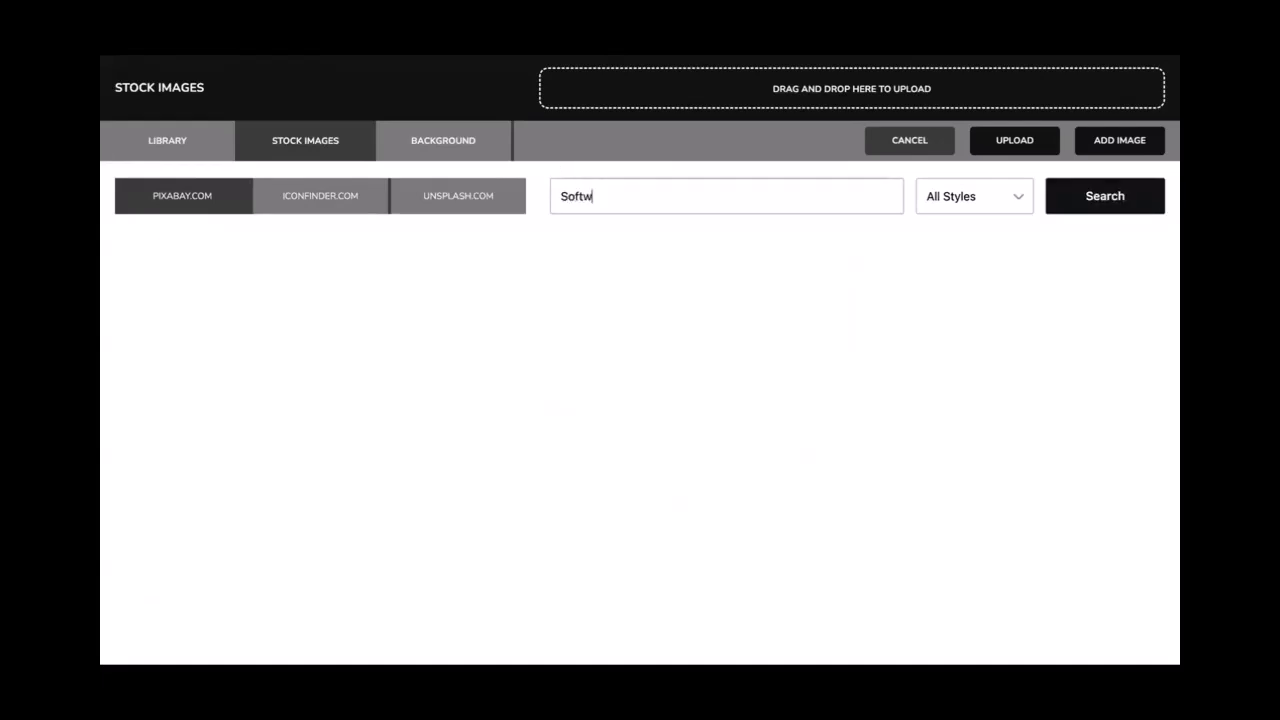
text(re industry)
click(1062, 195)
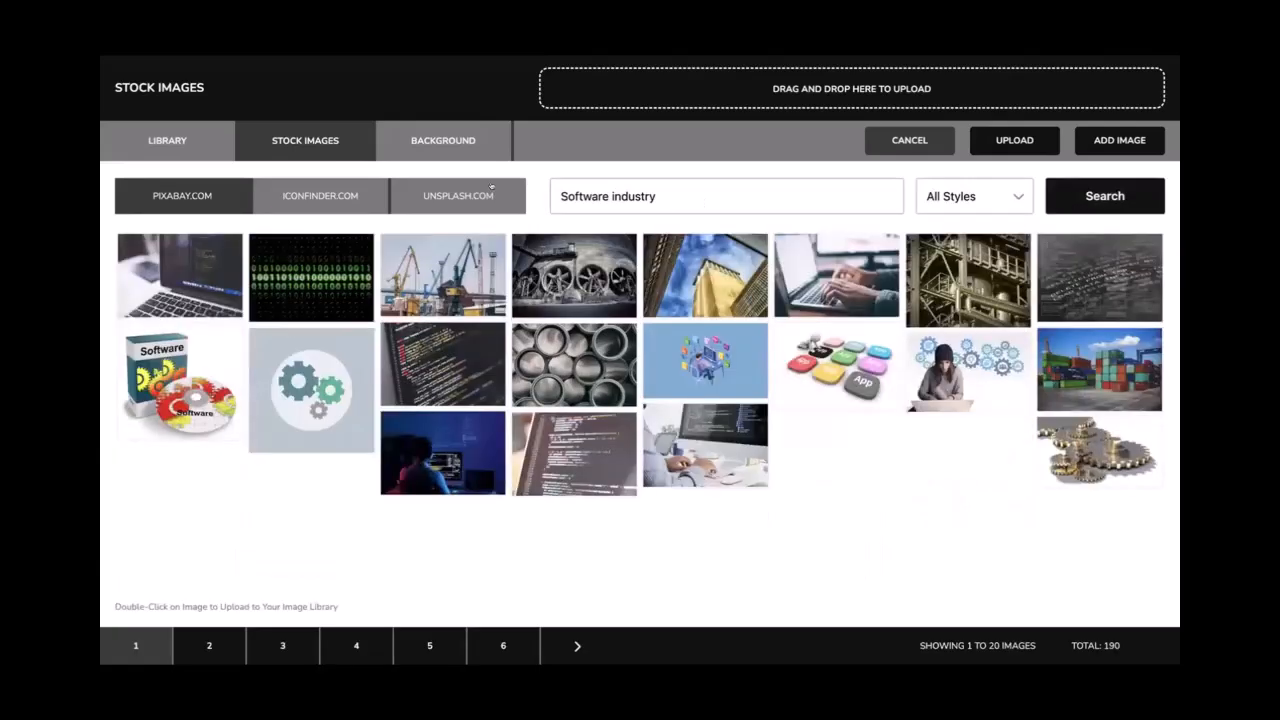
click(364, 195)
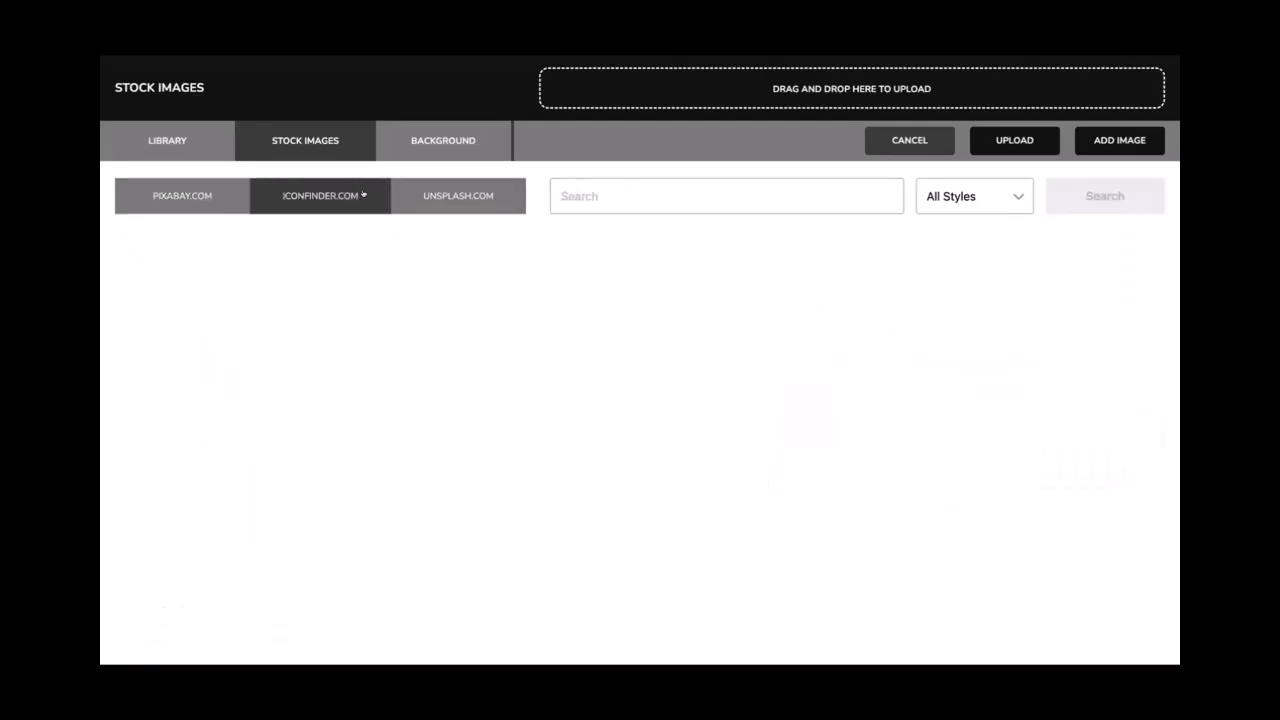
click(436, 195)
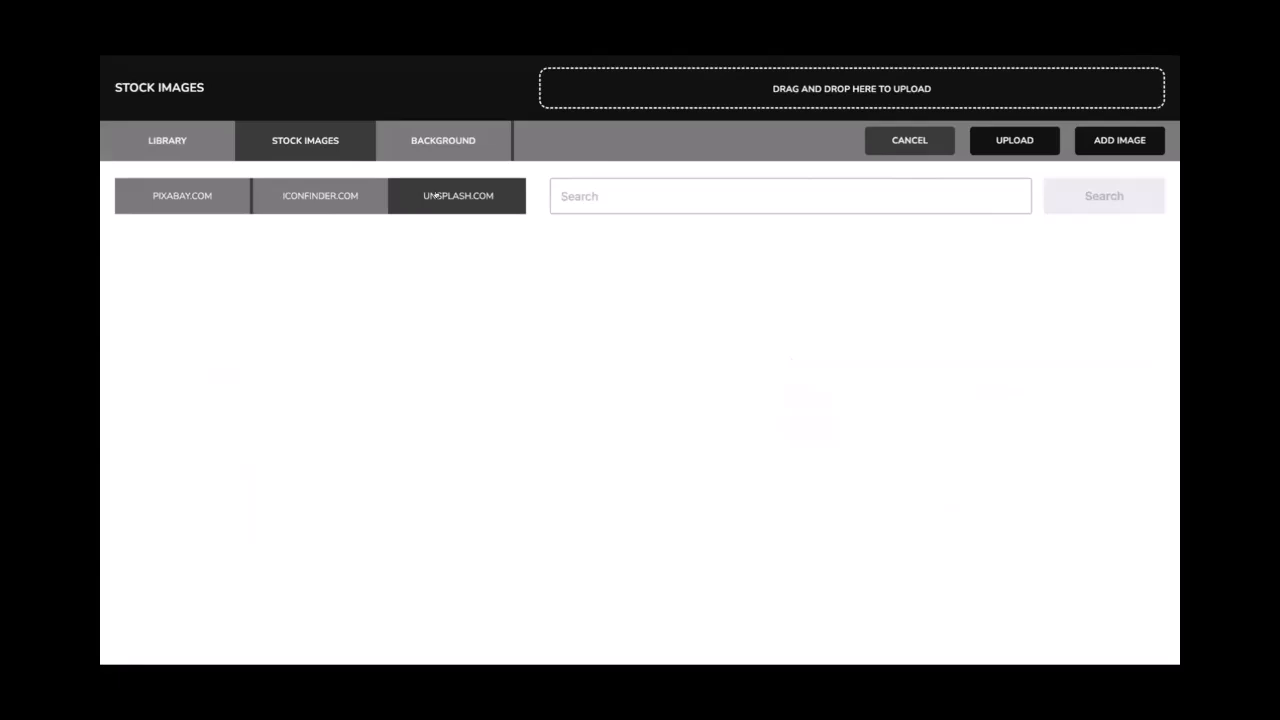
click(440, 156)
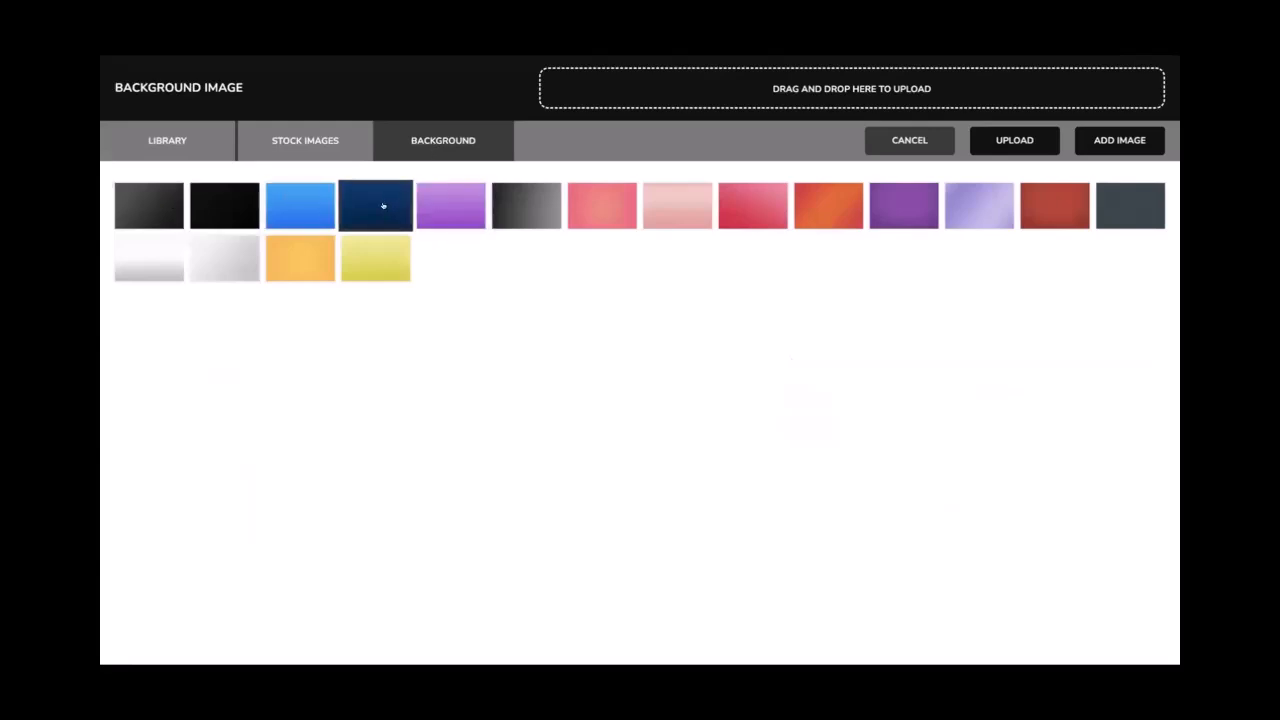
click(202, 197)
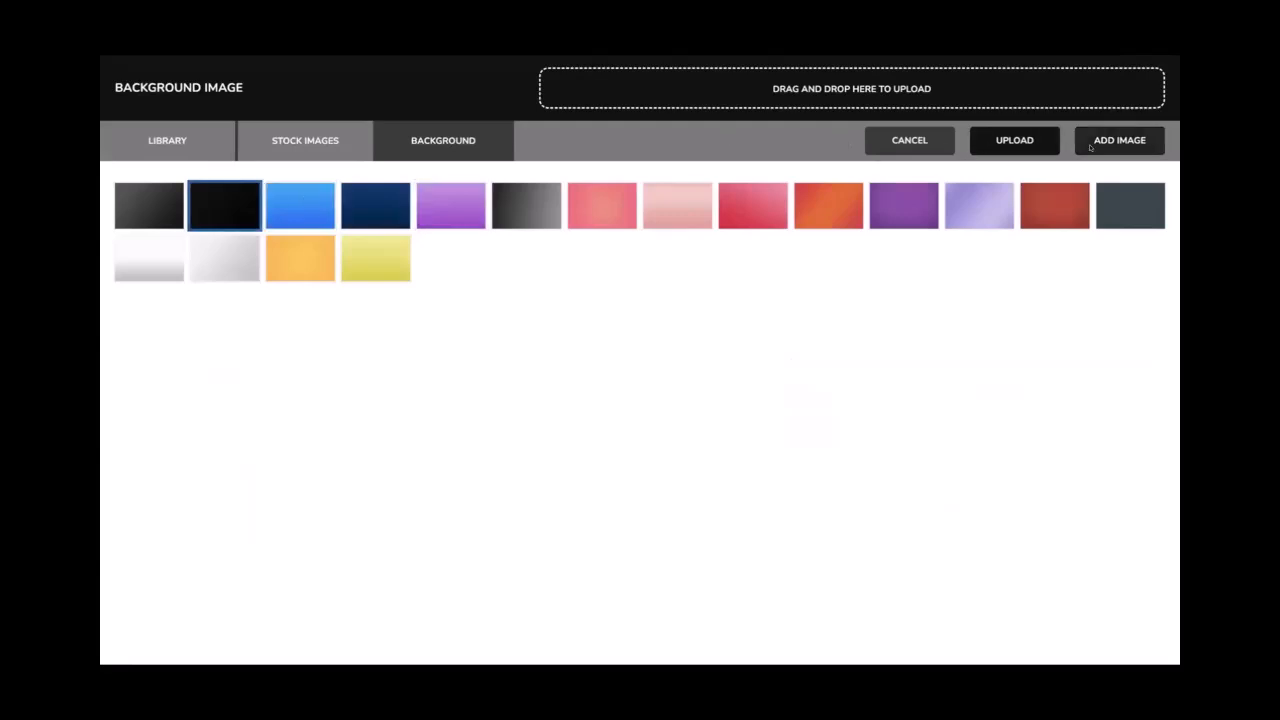
click(1094, 148)
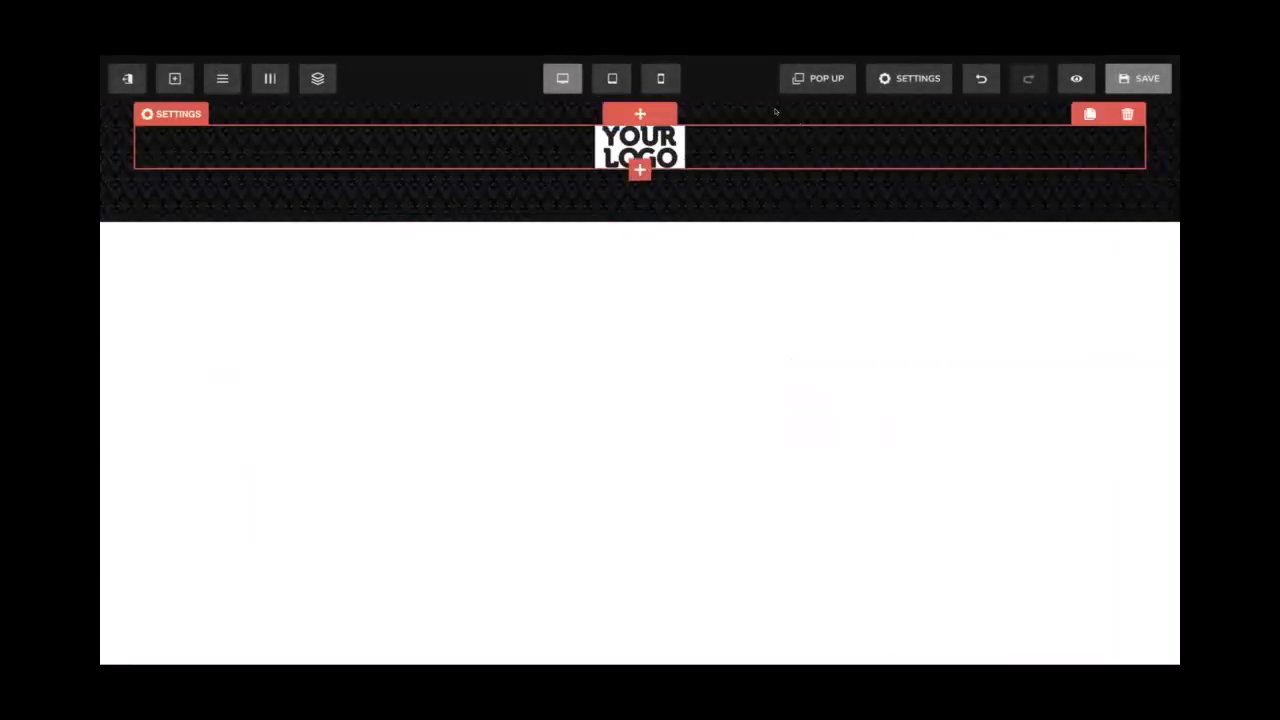
Clear the header's background image URL so it returns to plain white
click(909, 79)
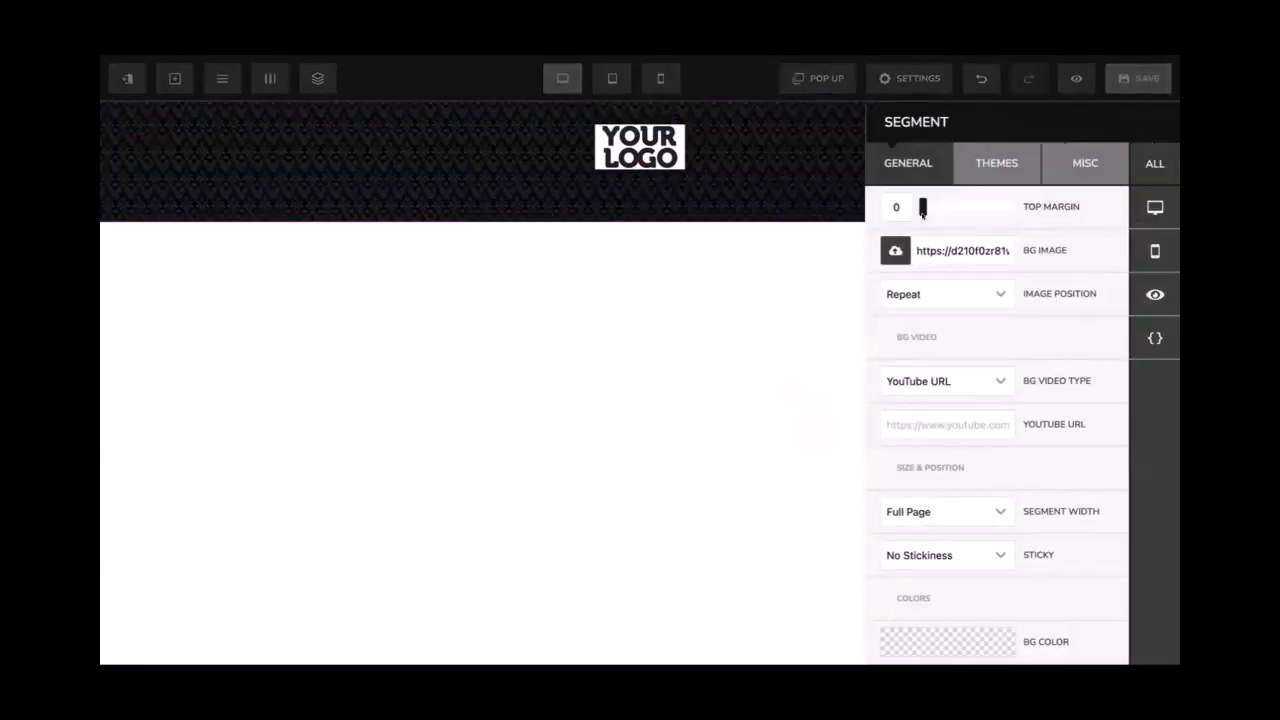
key(ctrl+a)
key(BackSpace)
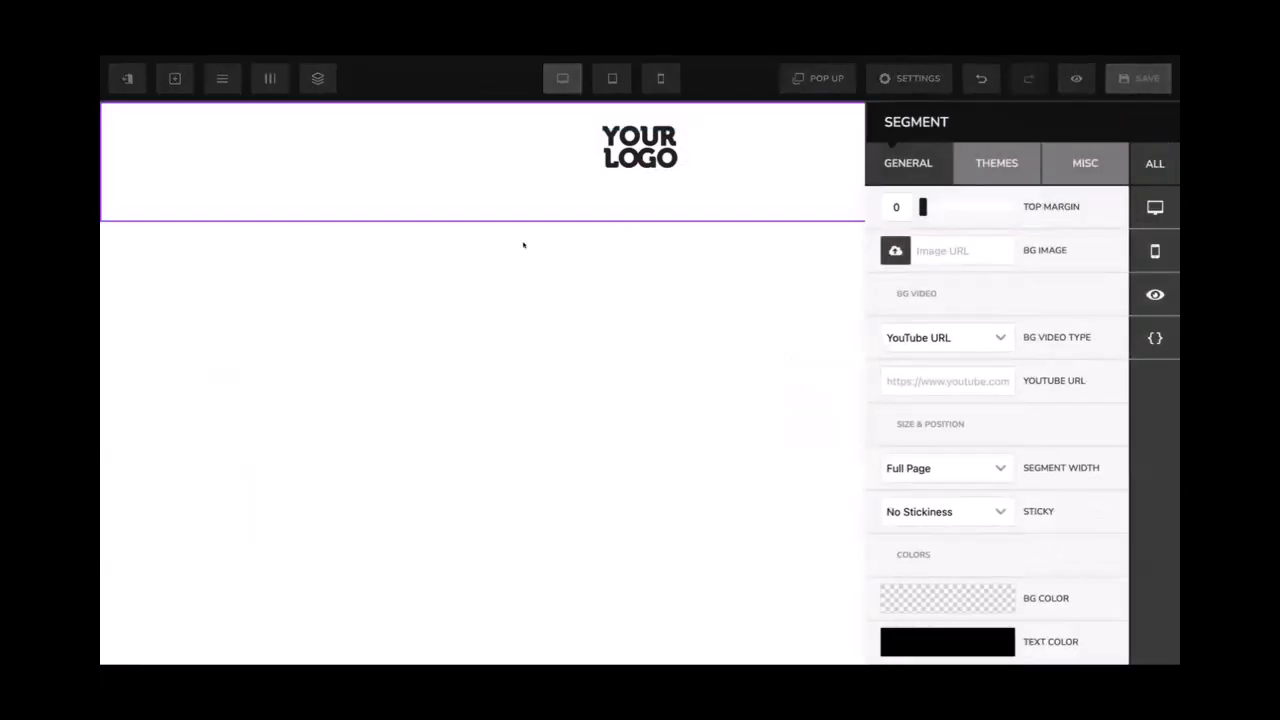
click(523, 245)
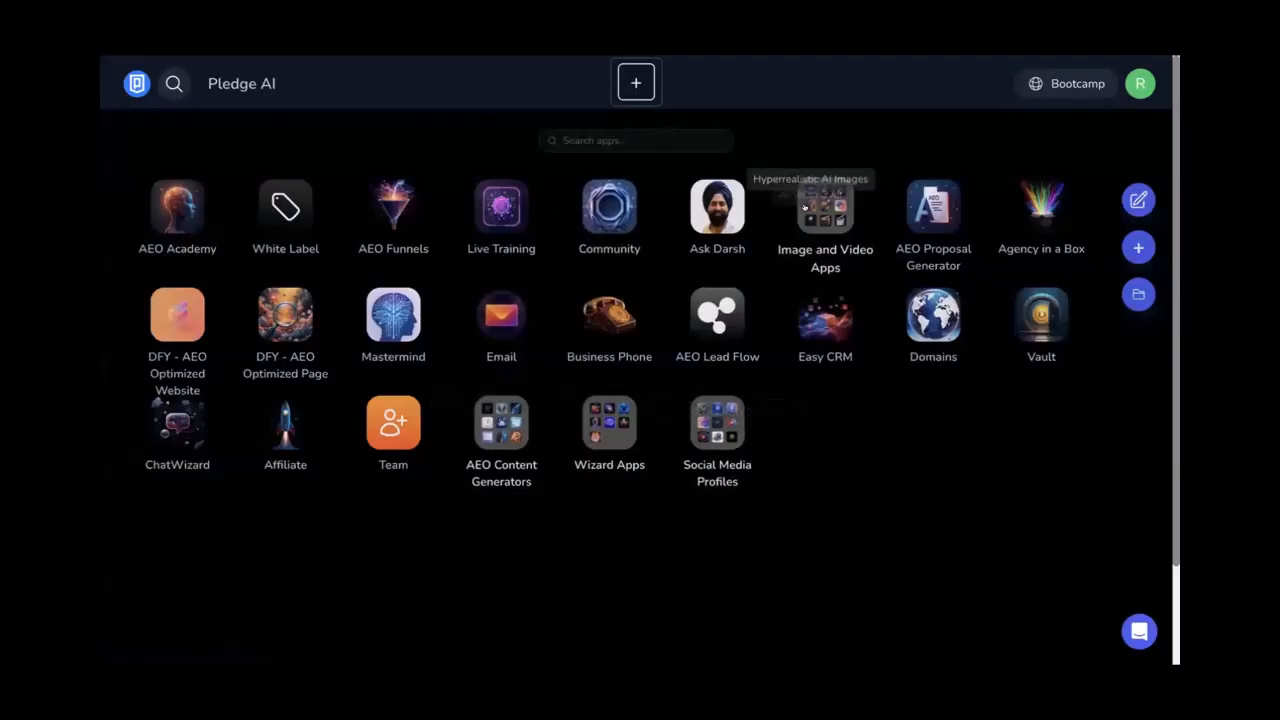
Open Hyperrealistic AI Images from Image and Video Apps and show its project list
click(804, 207)
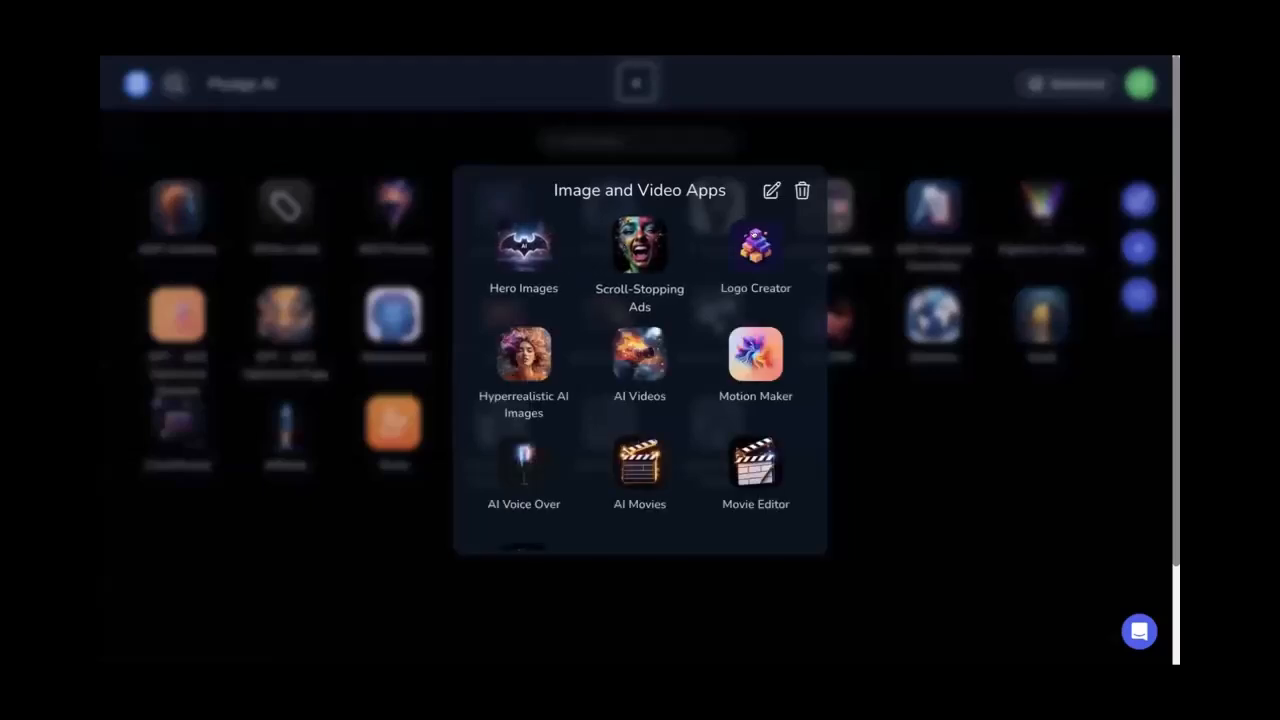
click(524, 355)
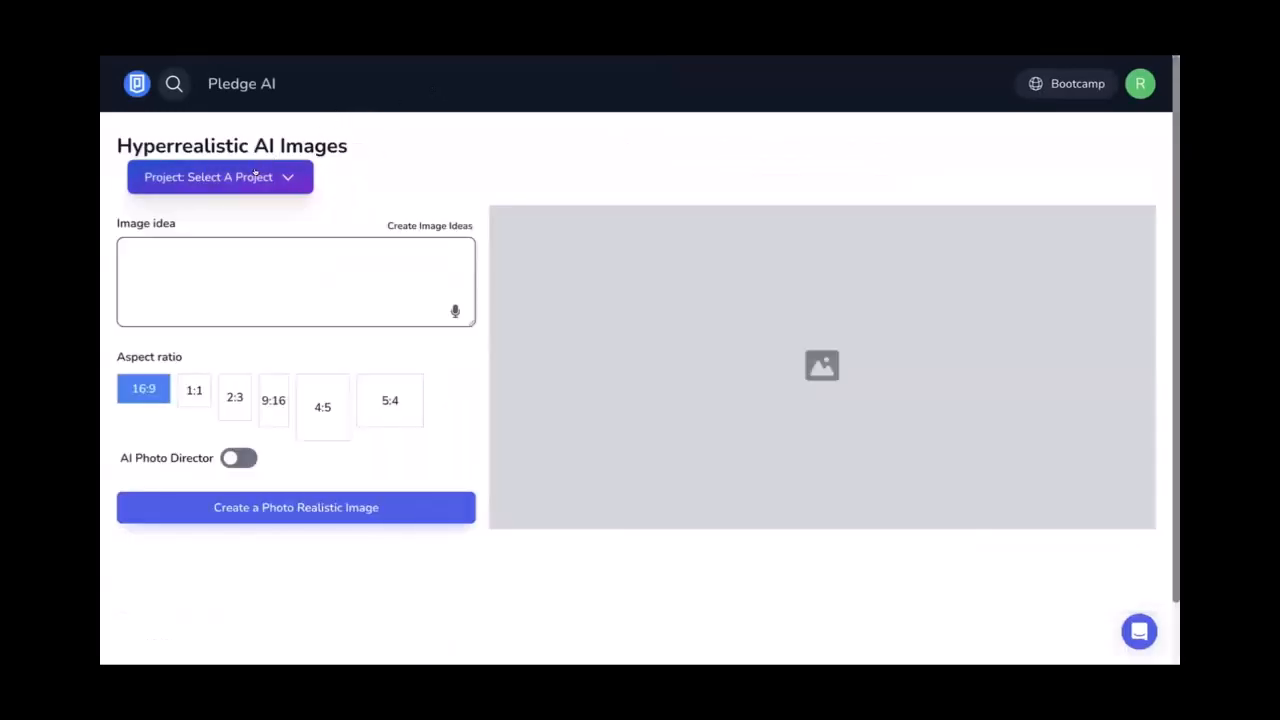
click(255, 176)
Add a project named 'Techno AI', switch to it, and start Create Image Ideas
click(246, 226)
text(techo)
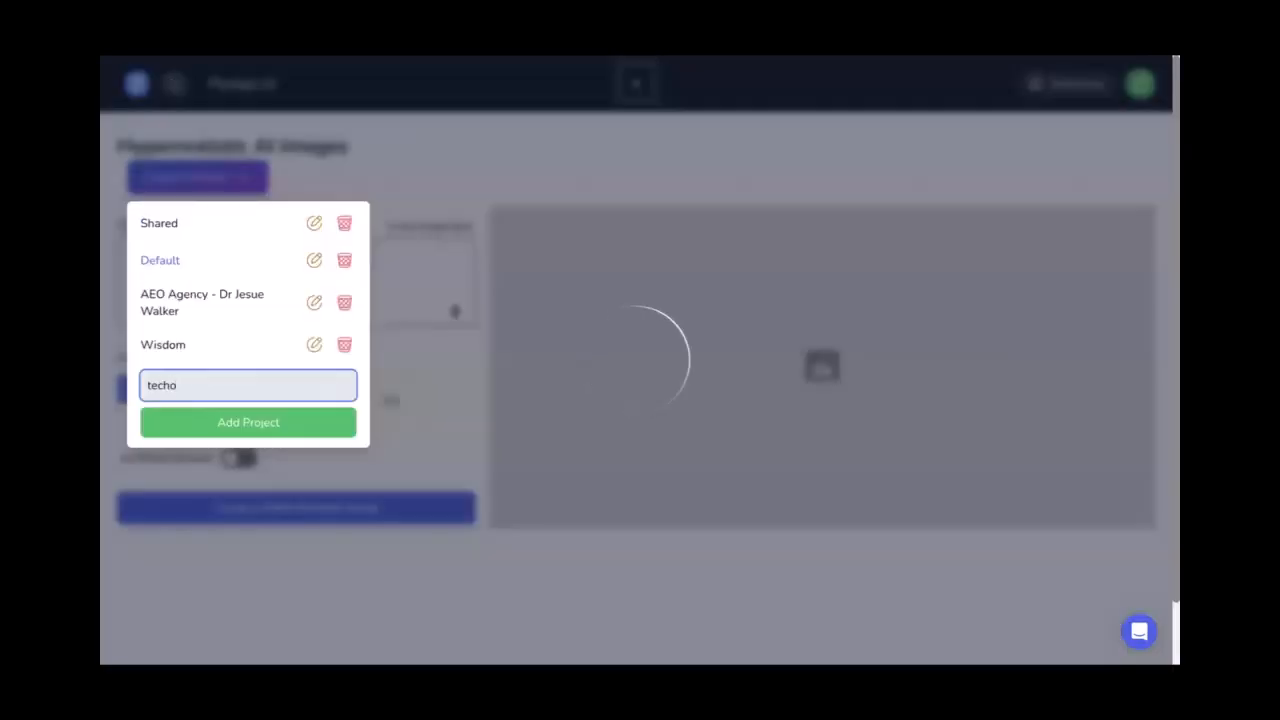
key(BackSpace)
key(BackSpace)
key(BackSpace)
key(BackSpace)
key(BackSpace)
text(Techni AI)
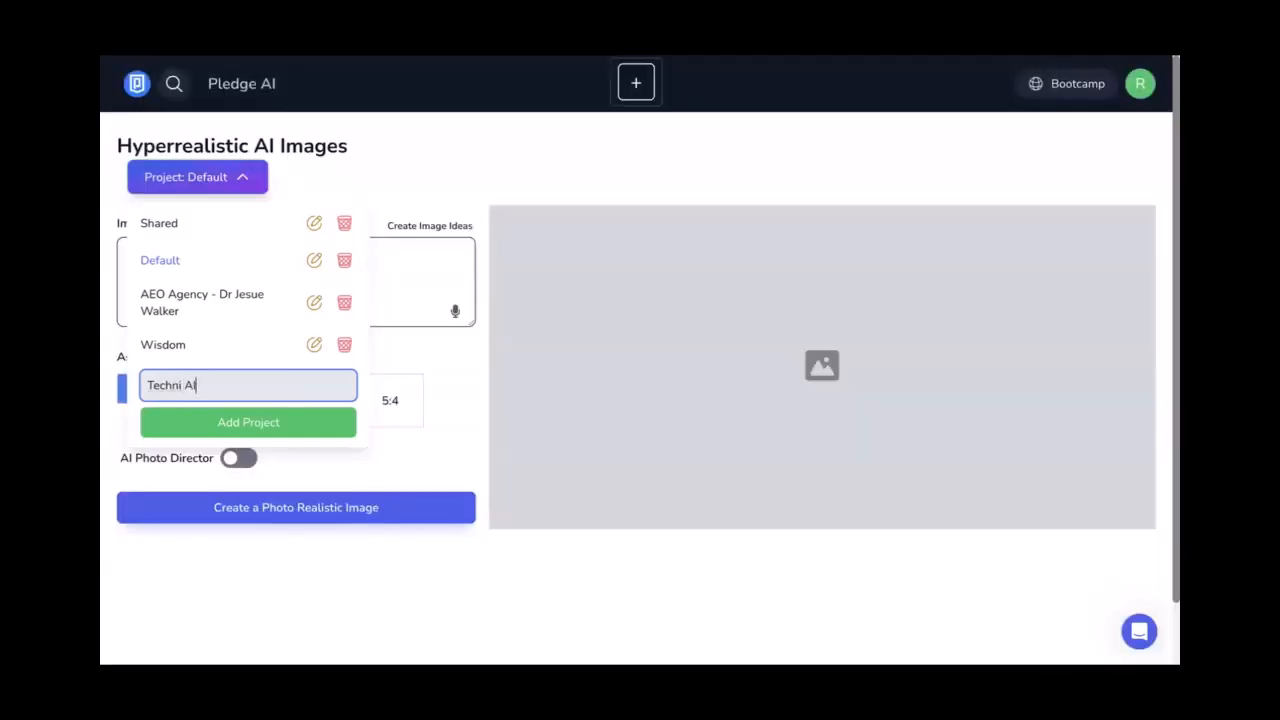
key(BackSpace)
key(BackSpace)
key(BackSpace)
key(BackSpace)
text(o AI)
click(219, 413)
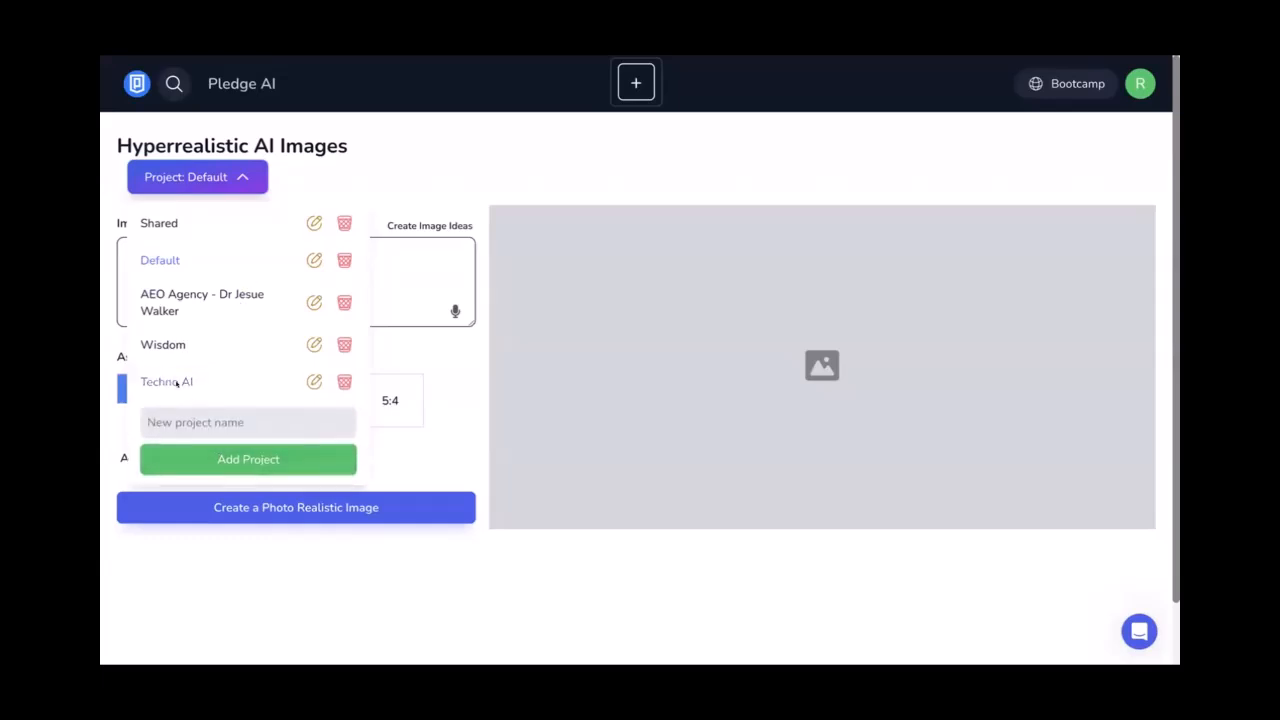
click(183, 380)
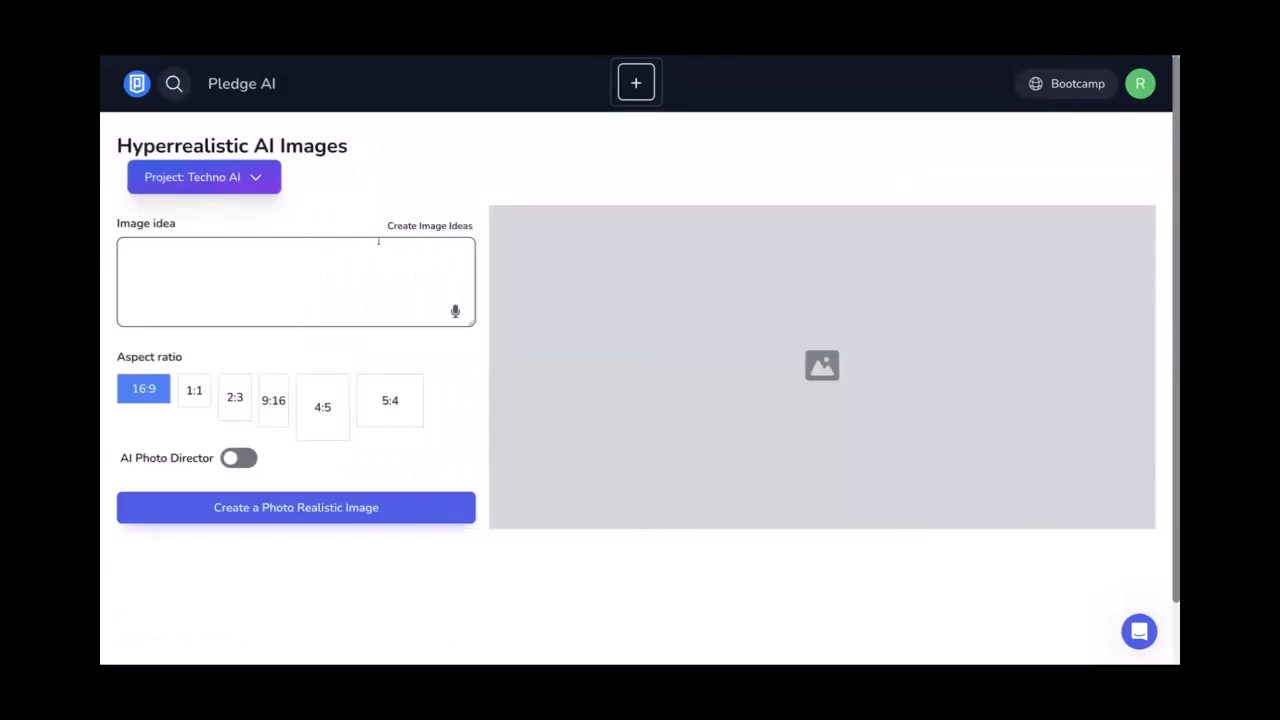
click(430, 225)
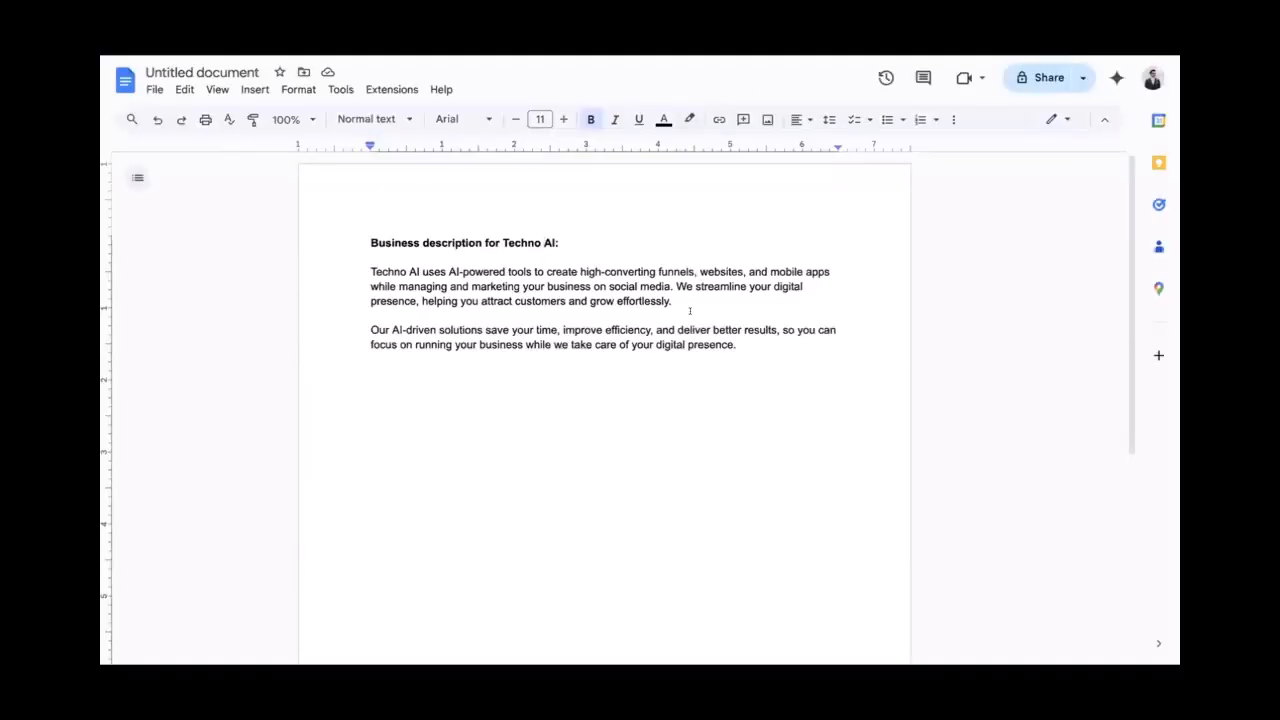
Copy the 'Techno AI uses…' paragraph from Google Docs into the business-description box
drag(678, 299, 370, 271)
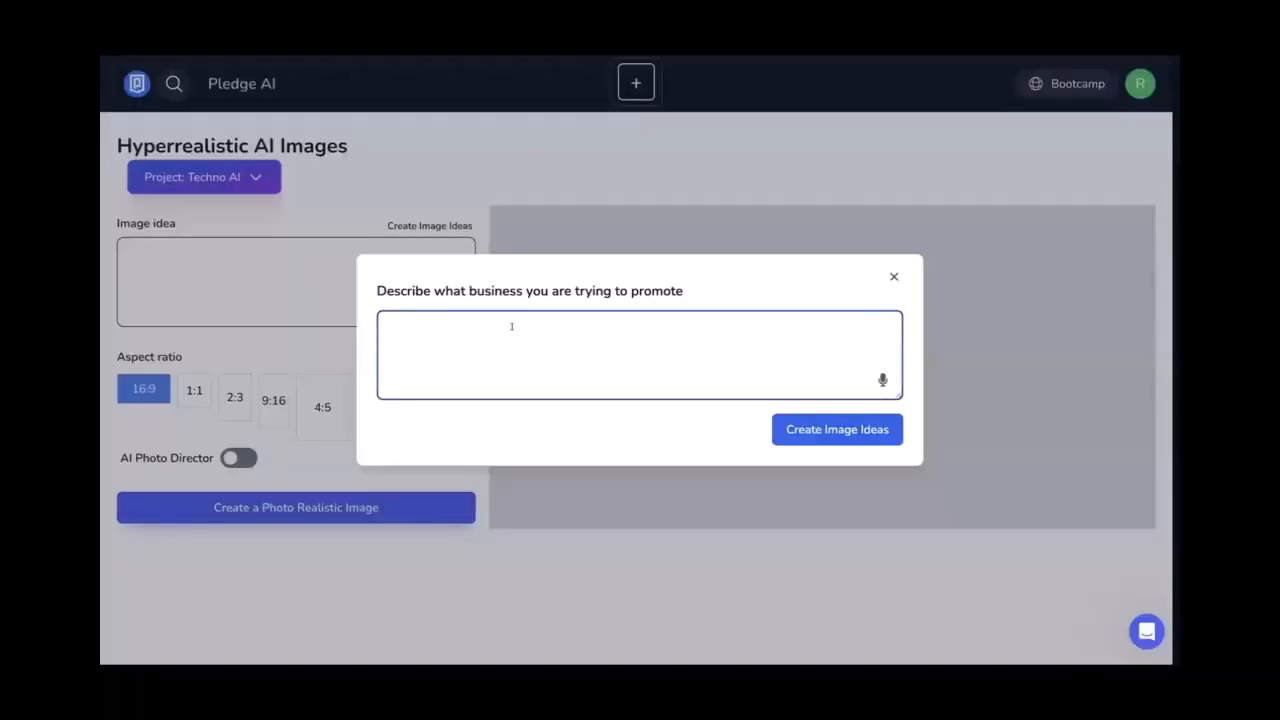
text(Techno AI uses AI-powered tools to create high-converting funnels, websites, and mobile apps while managing and marketing your business on social media. We streamline your digital presence, helping you attract customers and grow effortlessly.)
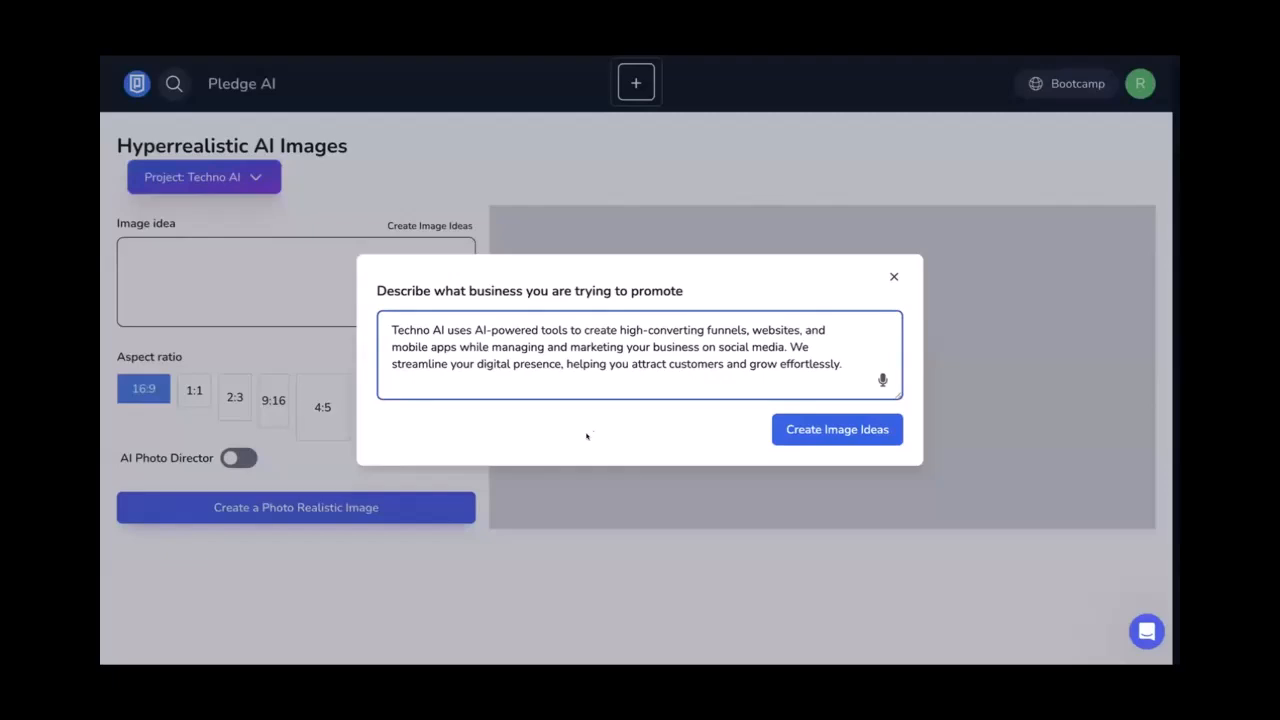
Generate 20 image ideas from the Techno AI description, starting with a skyrocketing-analytics dashboard
click(808, 428)
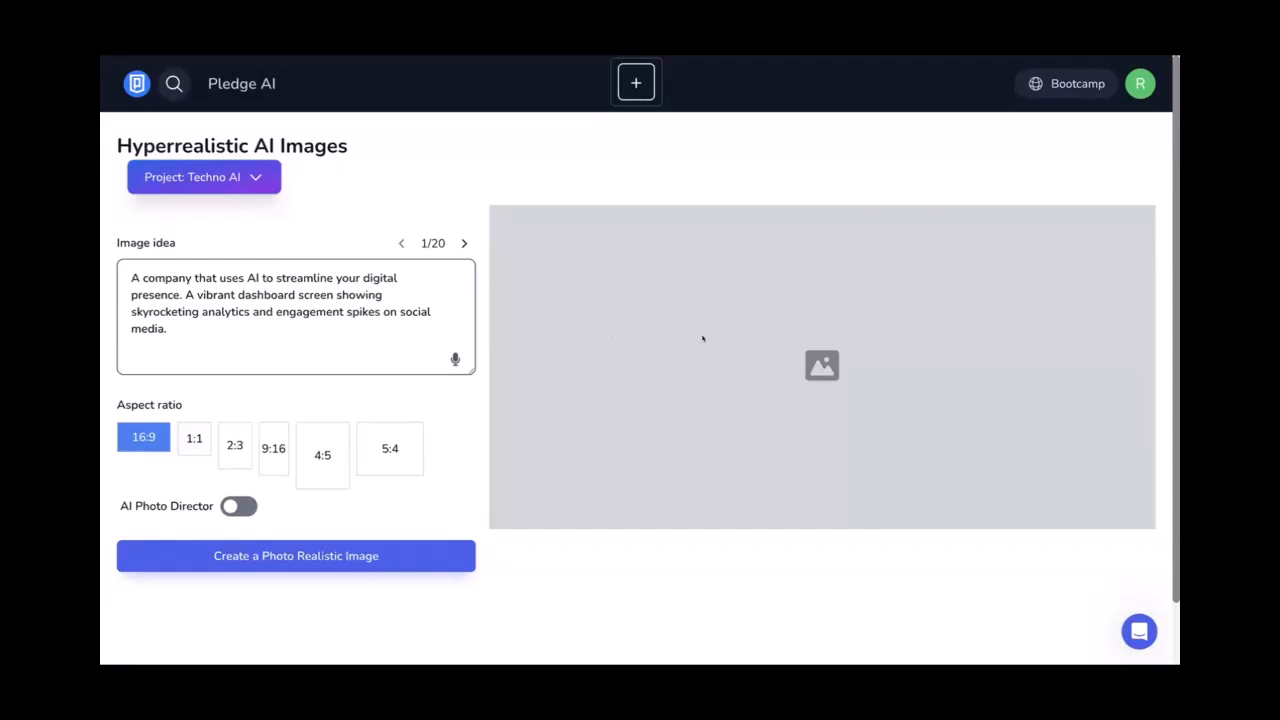
Generate photo-realistic images from the first idea and the beach business prompt
click(336, 556)
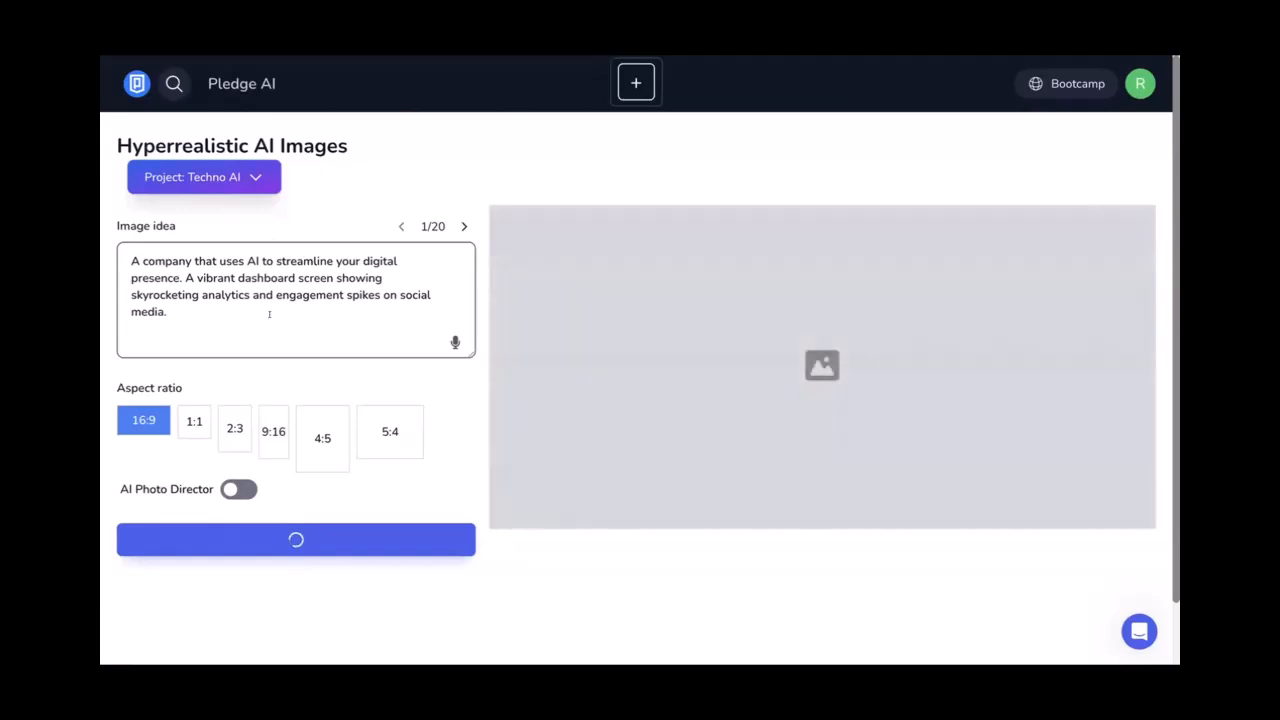
scroll(269, 315, down, 1)
scroll(269, 315, down, 1)
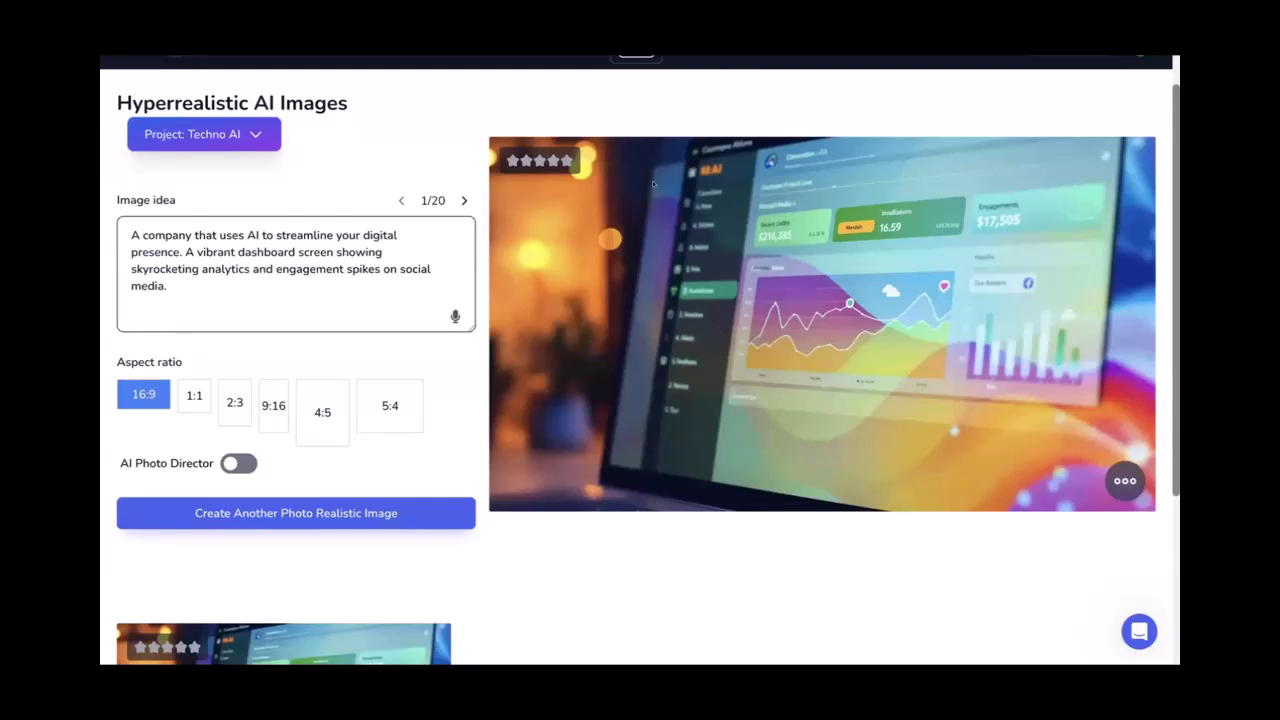
click(463, 200)
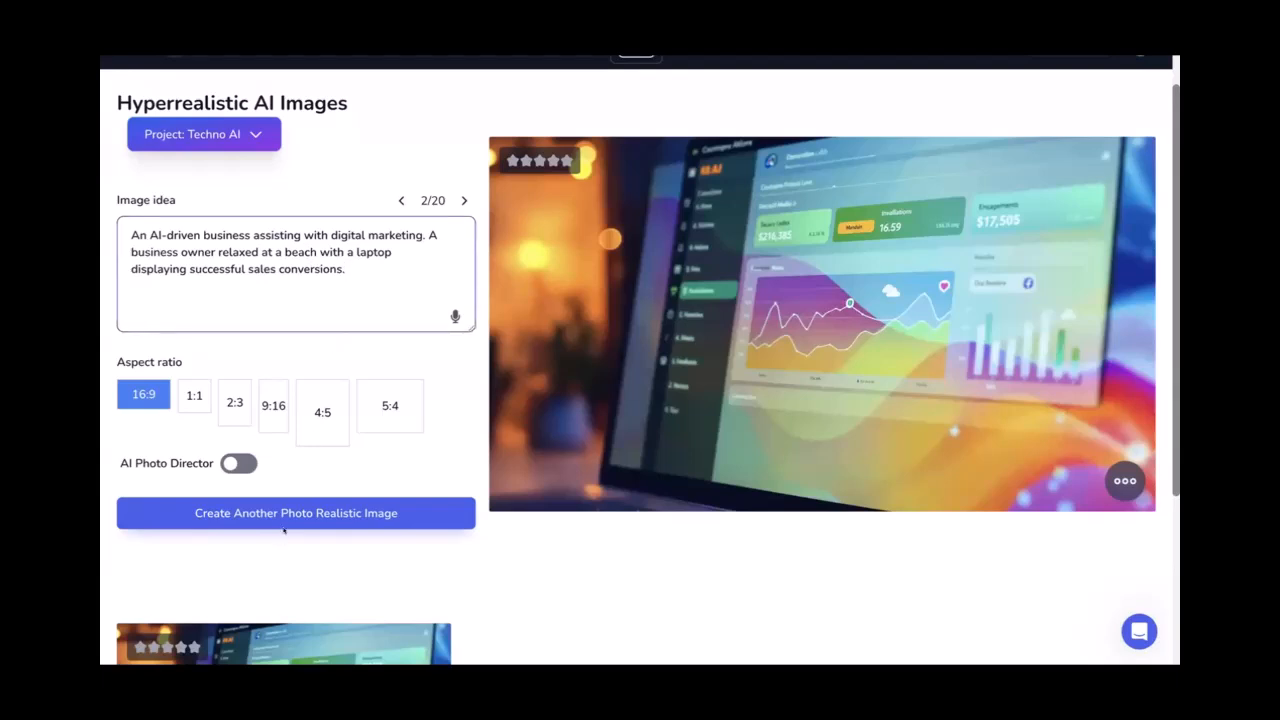
click(298, 497)
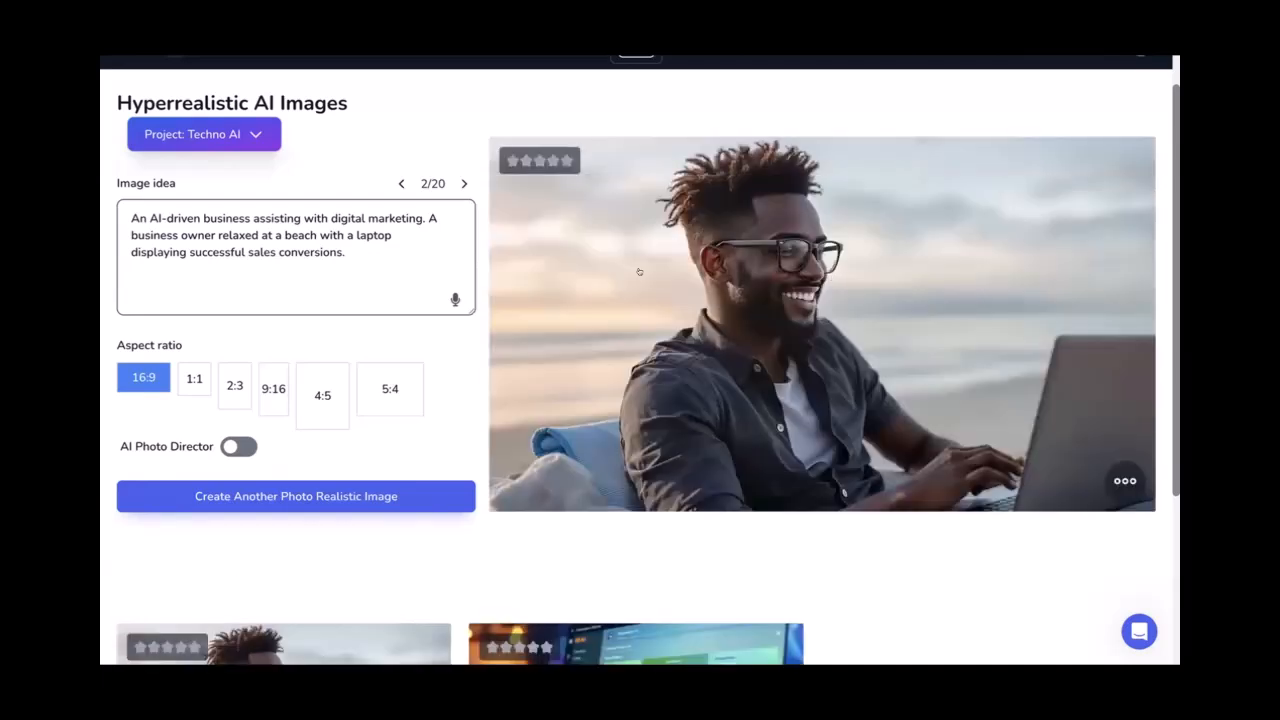
Move to image idea 4/20 and select its whole prompt text
click(334, 265)
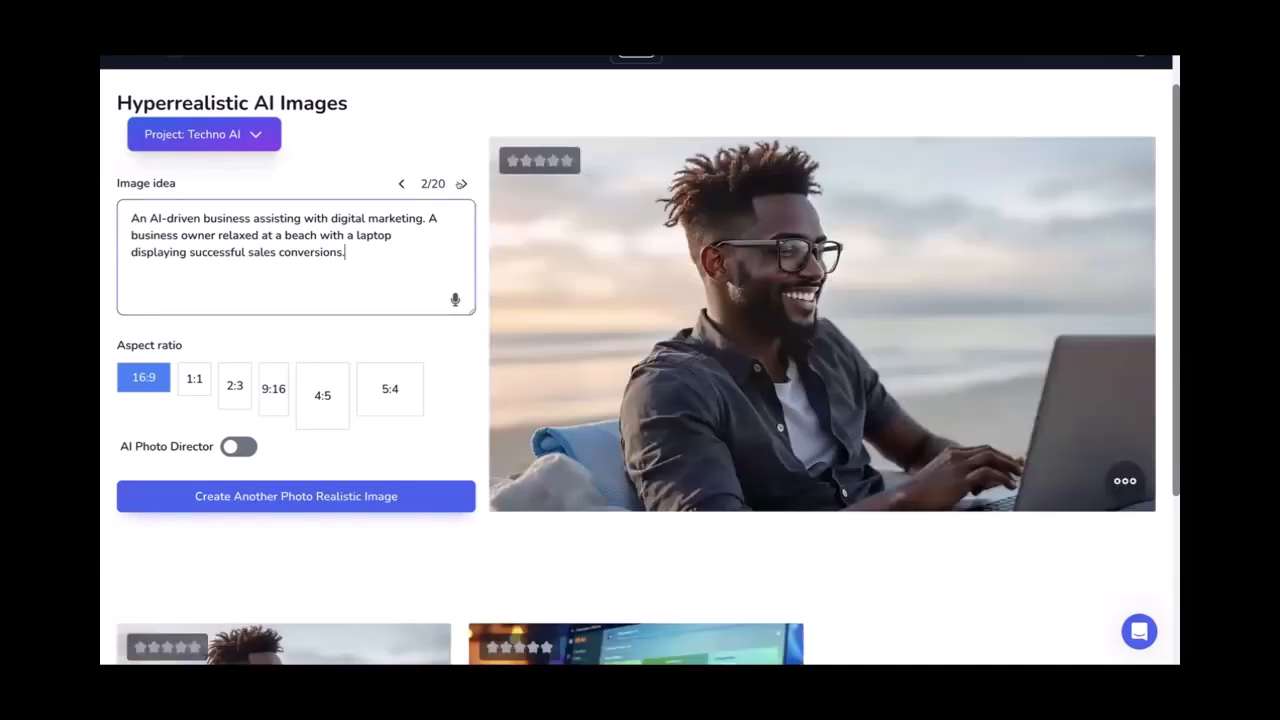
click(464, 186)
click(462, 199)
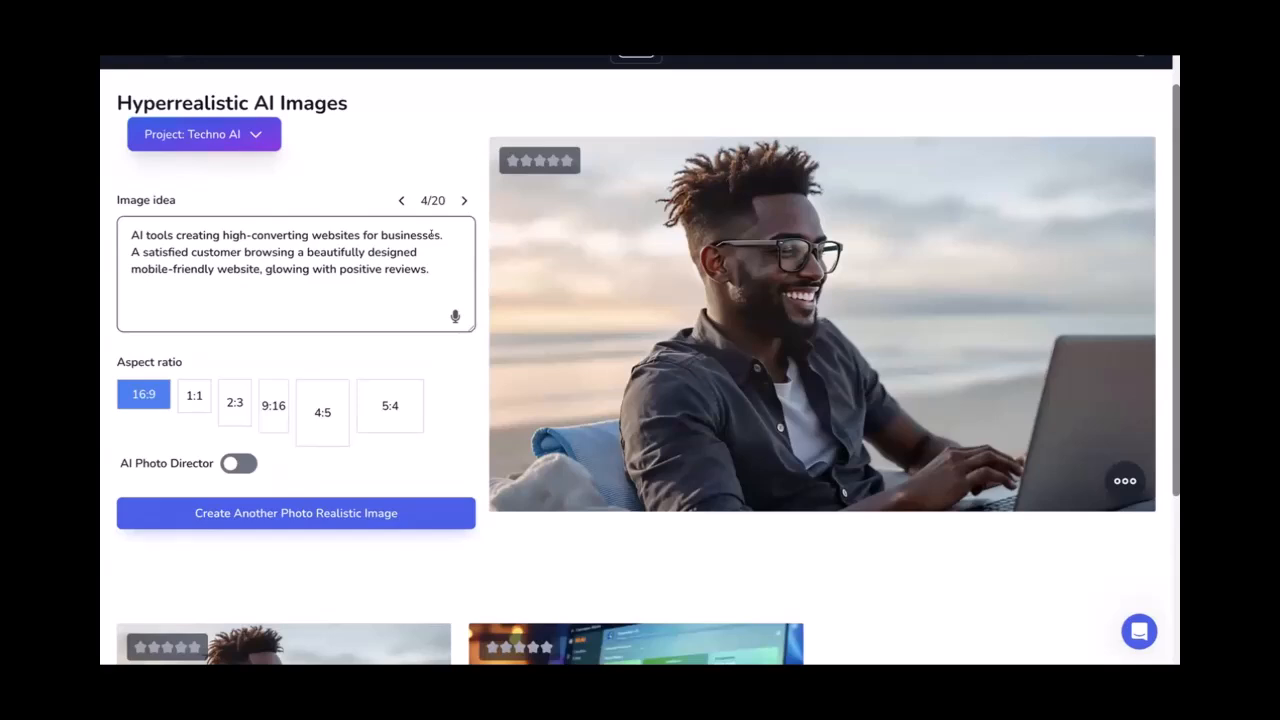
click(432, 235)
key(ctrl+a)
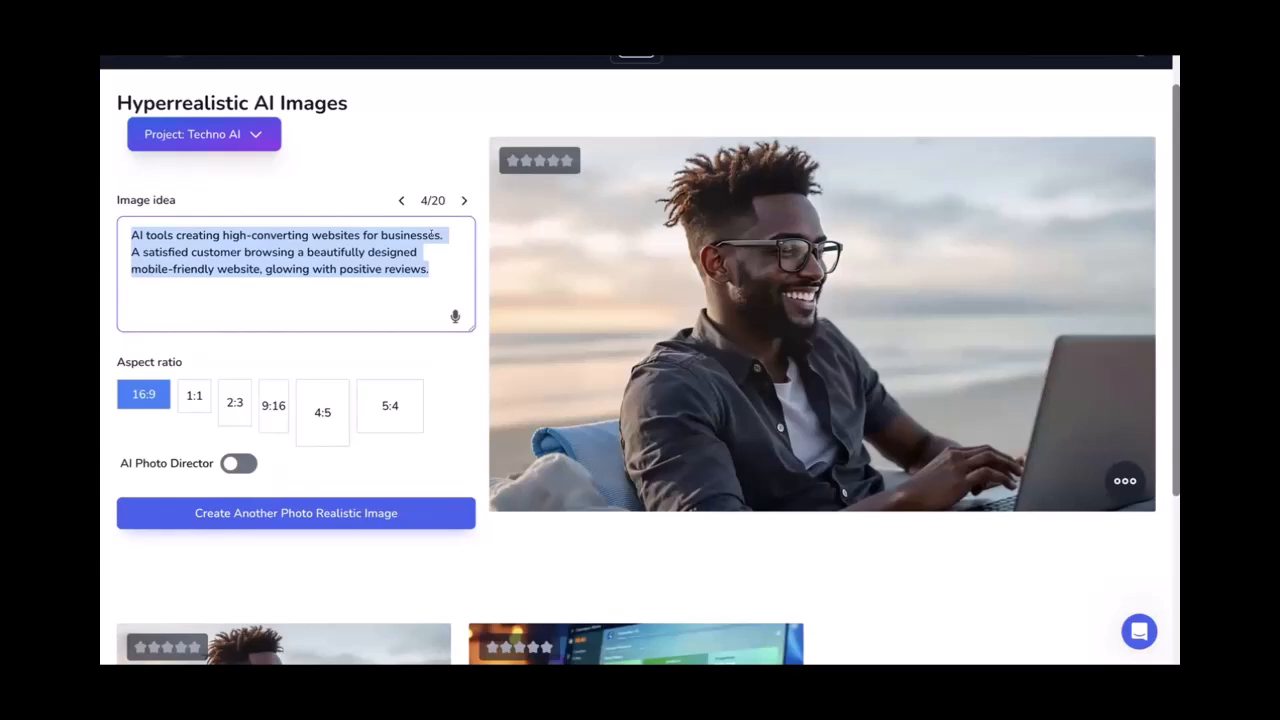
Replace the idea with 'Skyscraper with interconnected nodes that represent the AI connectivity' and generate it
text(Sky)
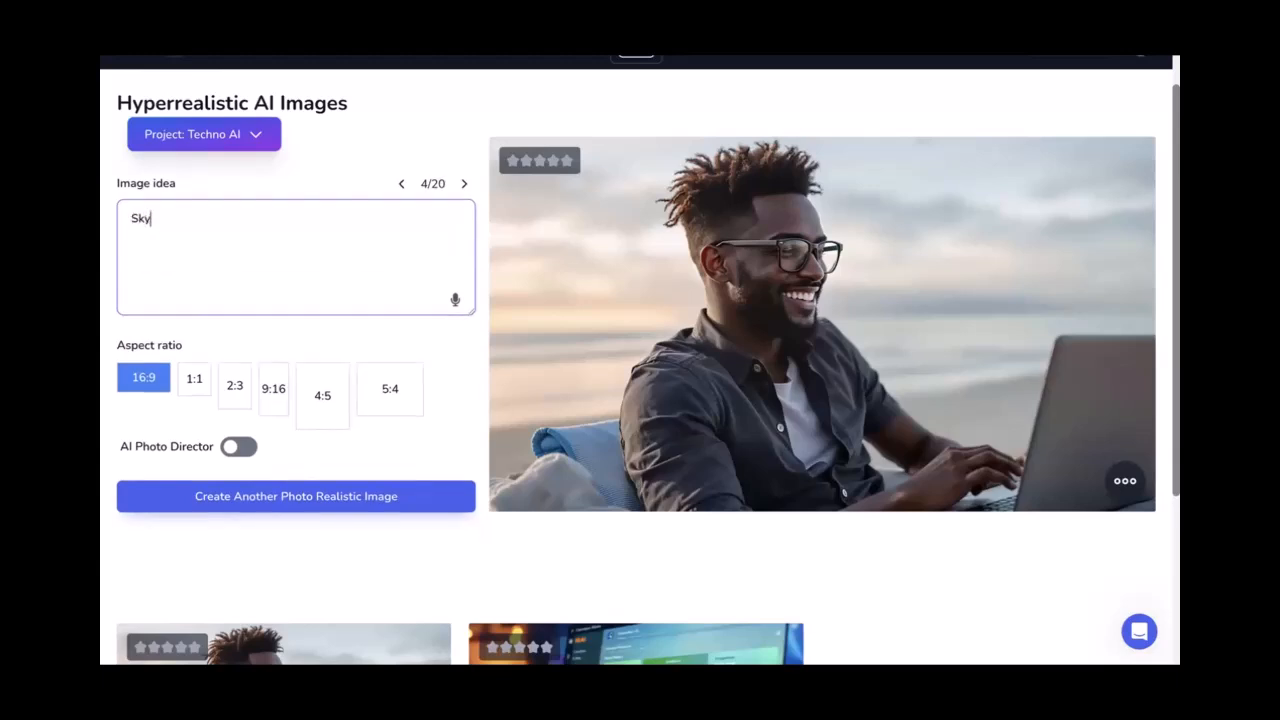
text(scapper's and)
key(BackSpace)
key(BackSpace)
key(BackSpace)
text(with interconnected nodes)
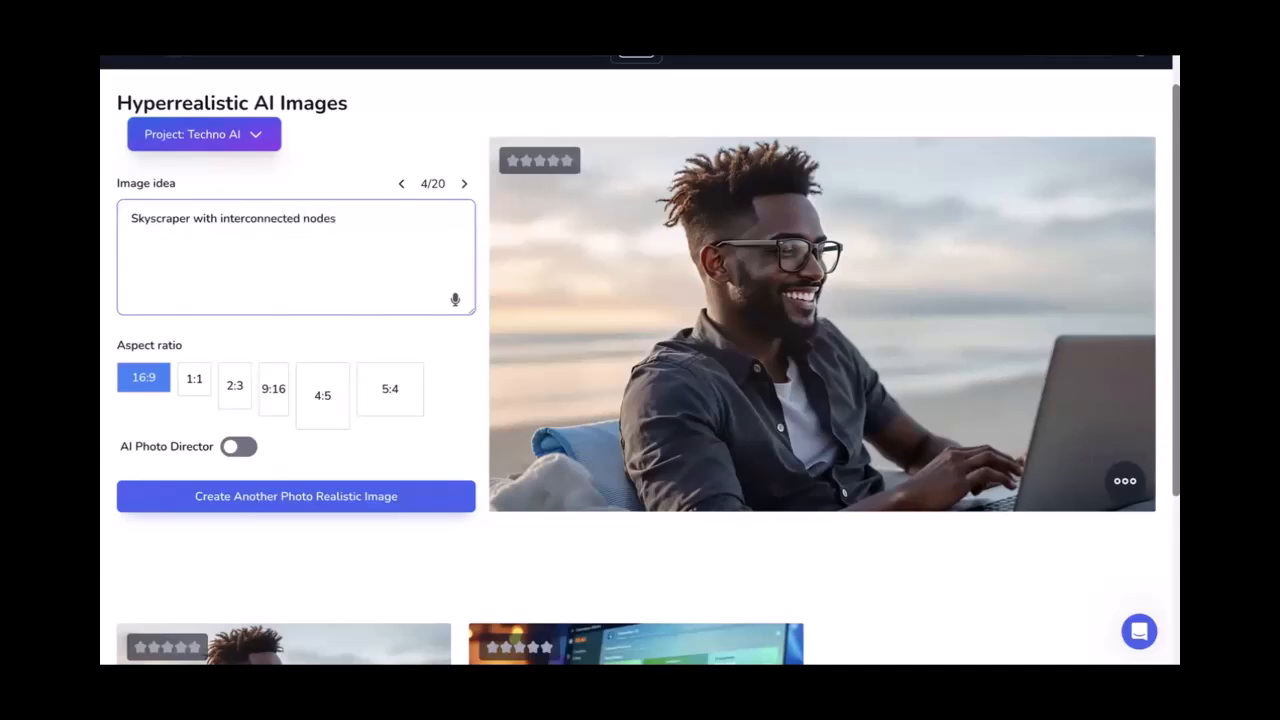
text( that represents the AI connecti)
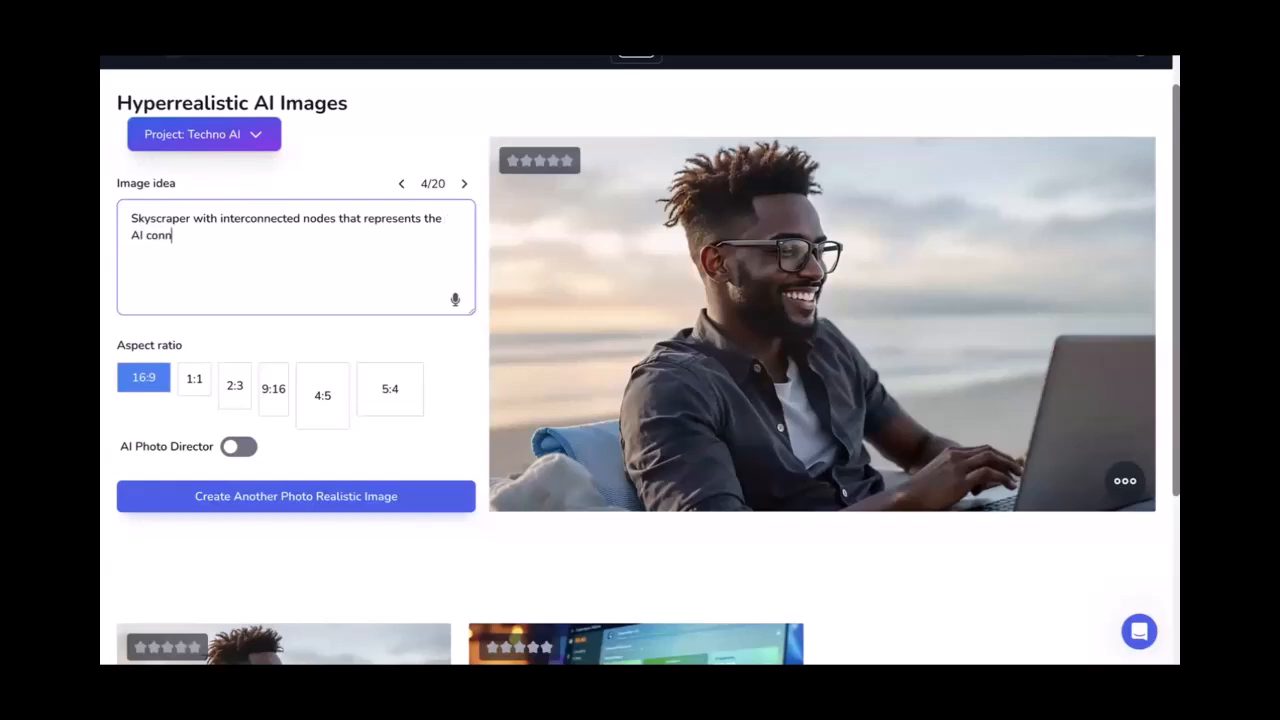
text(vity)
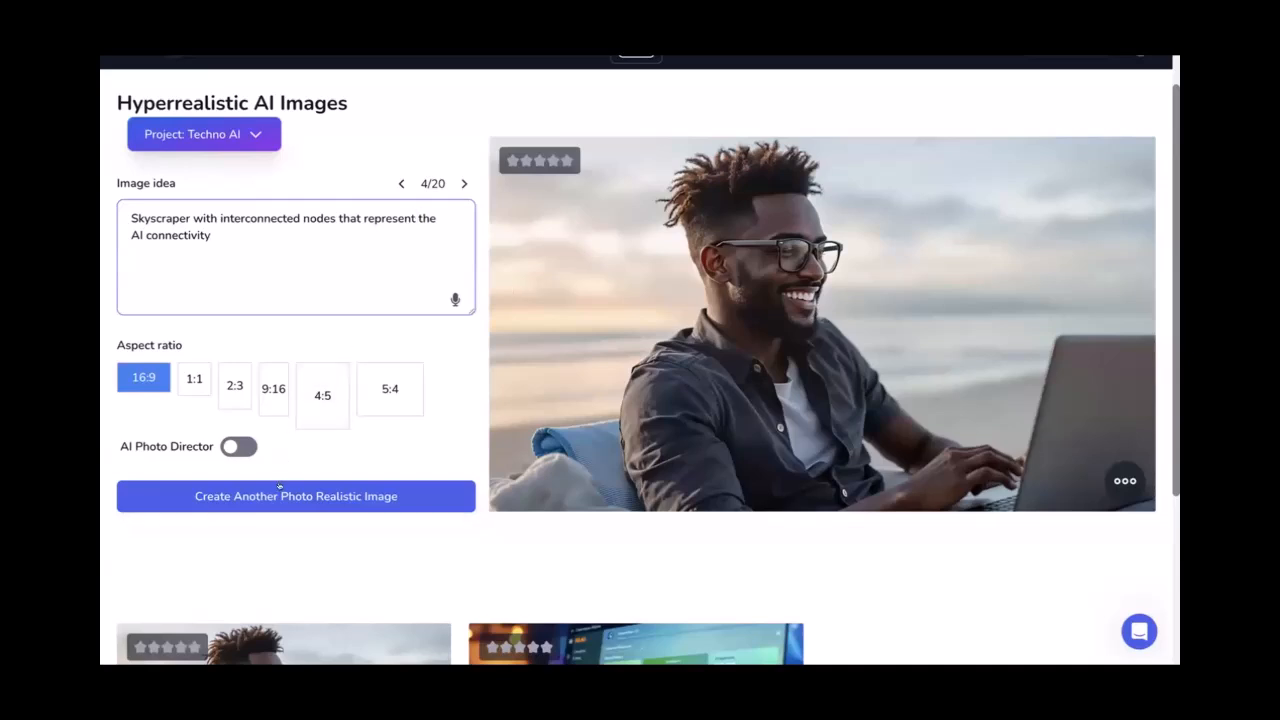
click(280, 487)
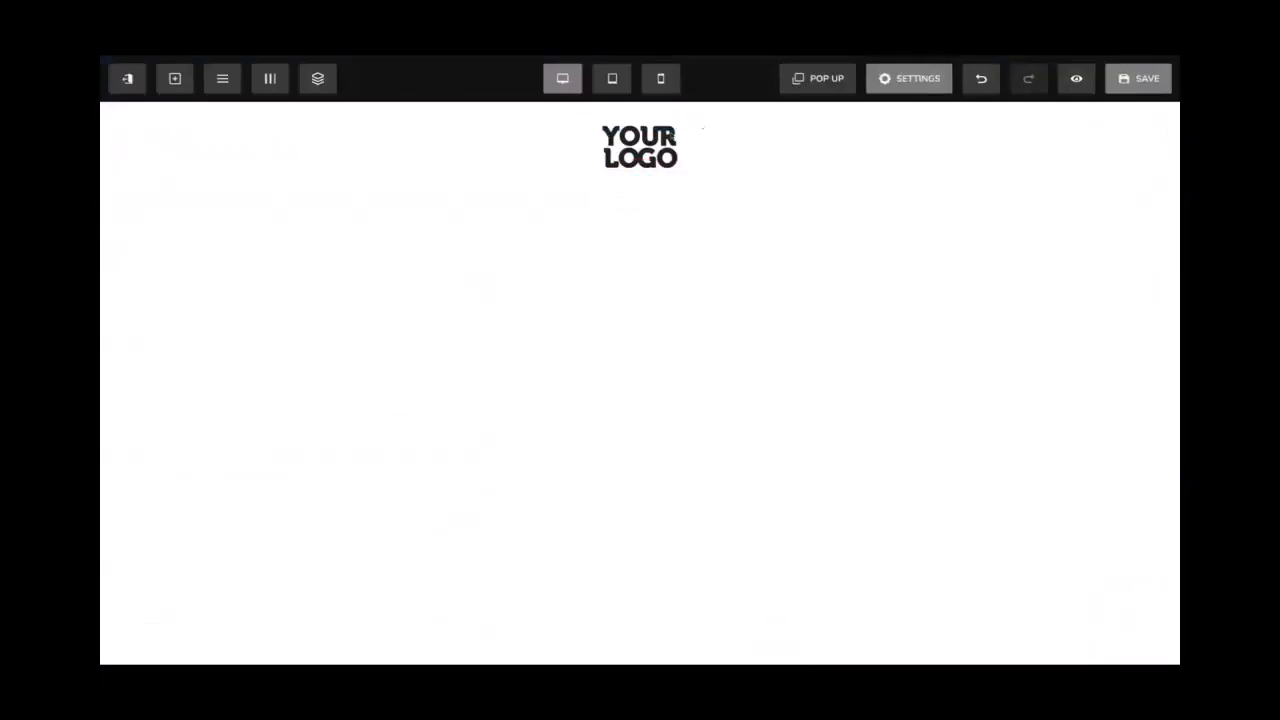
Set the page's Content Font and Headline Font both to Poppins
click(899, 84)
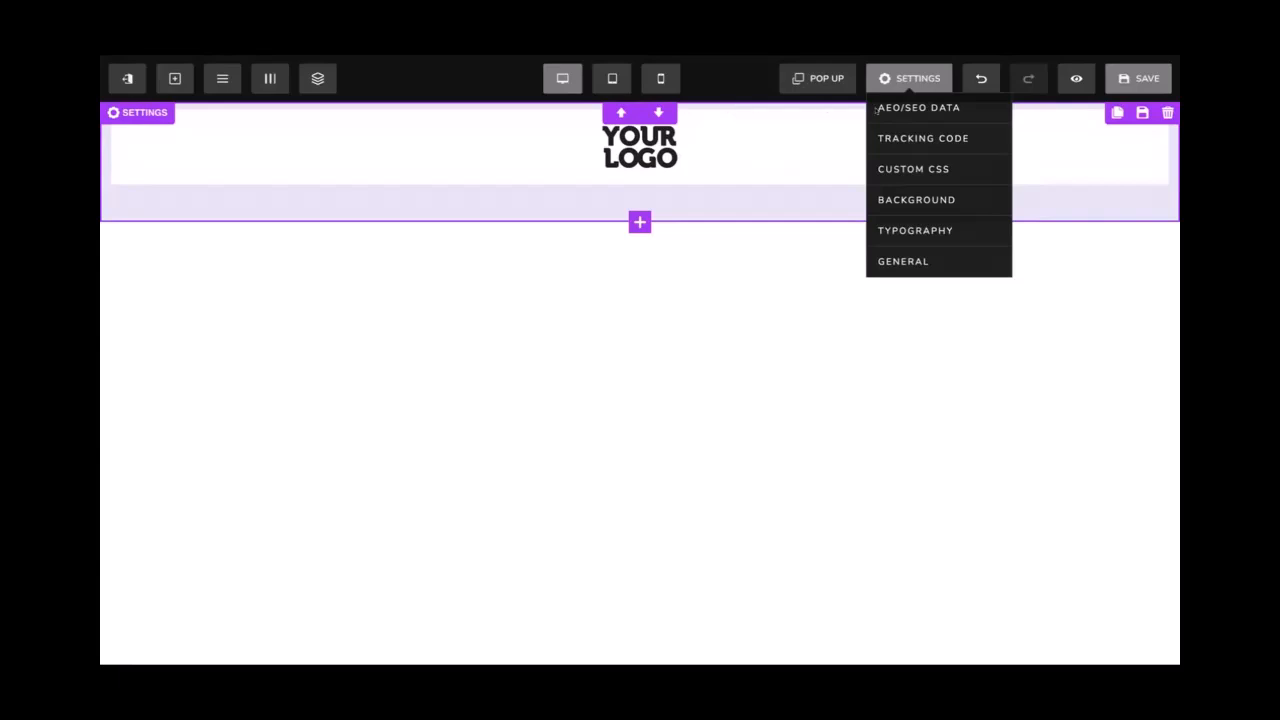
click(905, 228)
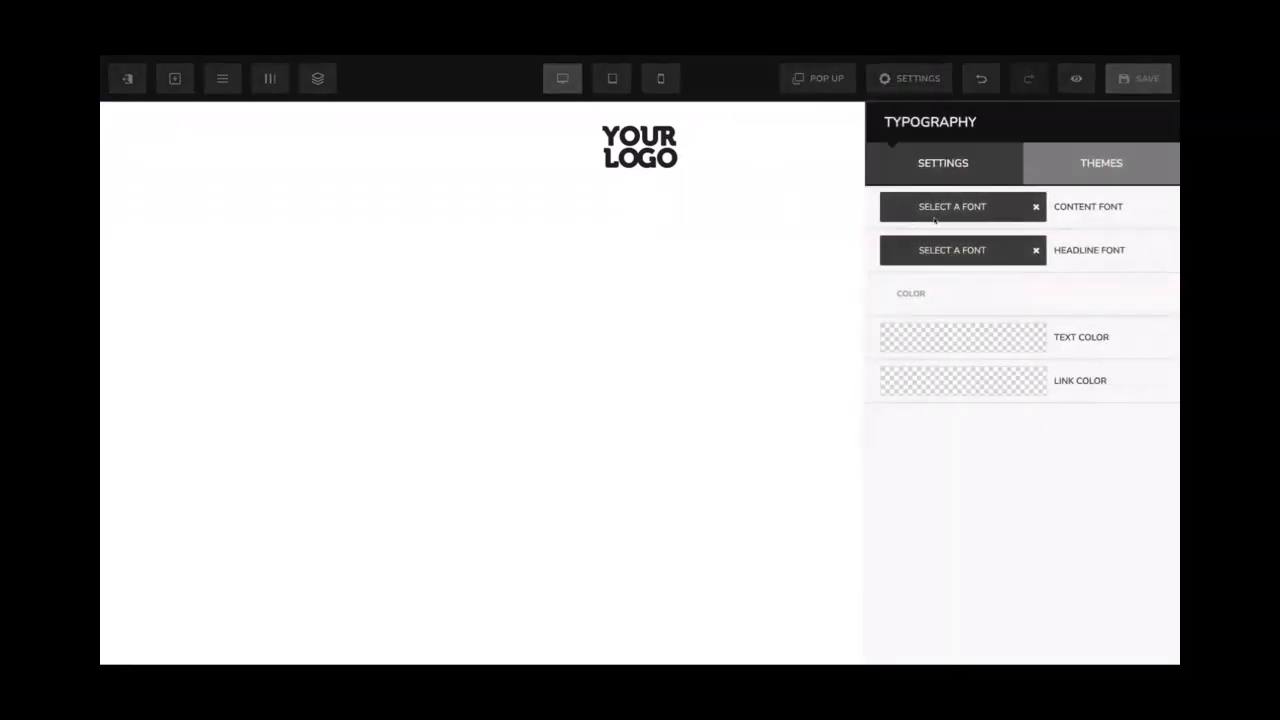
click(946, 207)
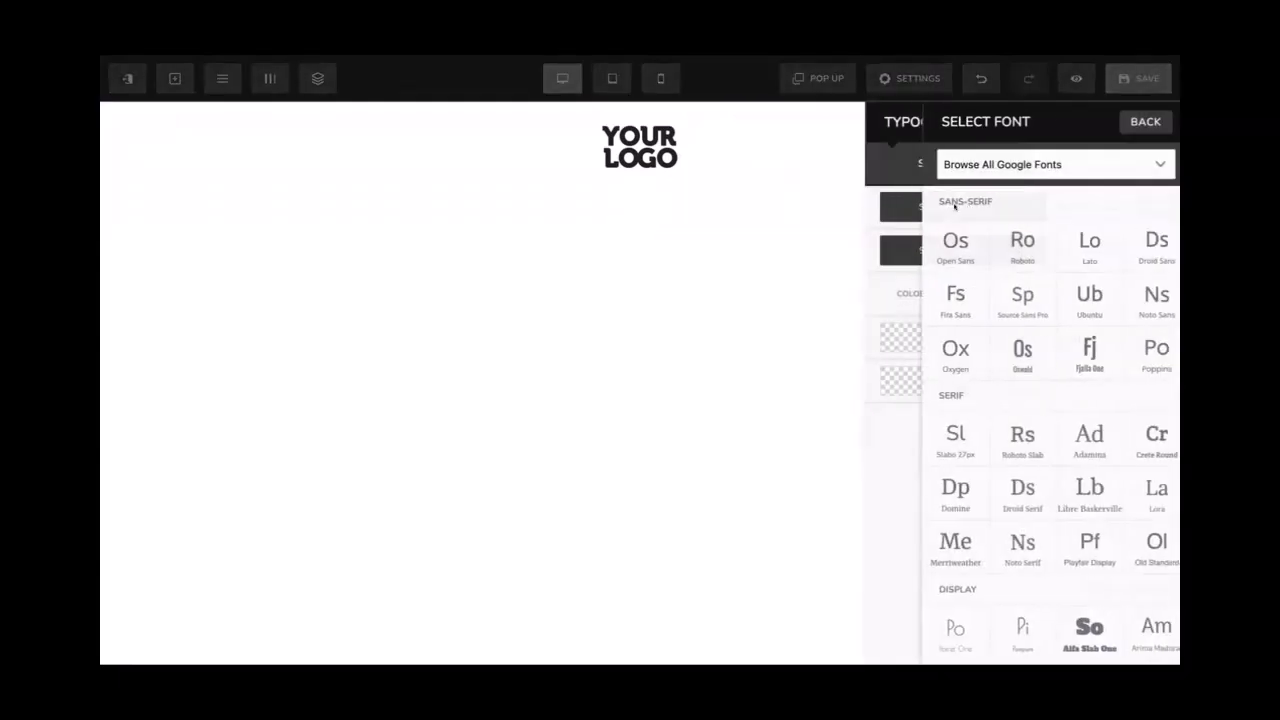
click(1136, 366)
click(964, 254)
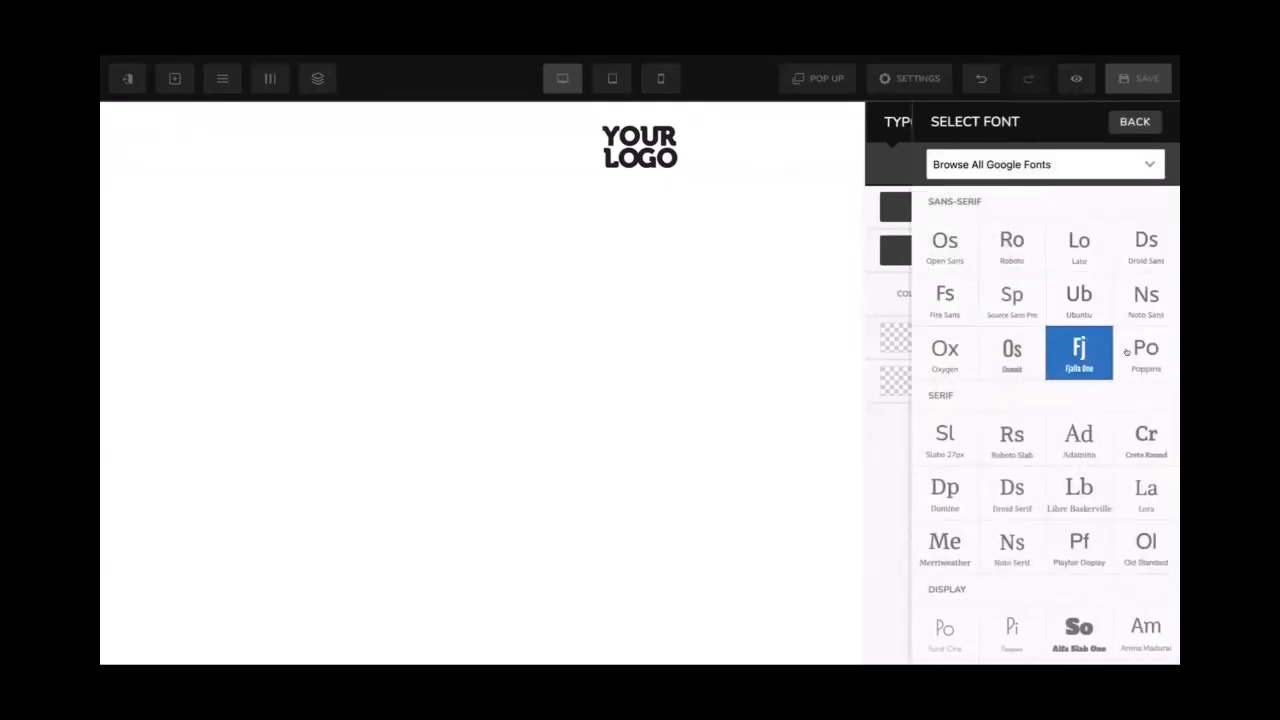
scroll(1100, 380, down, 5)
scroll(1090, 386, up, 5)
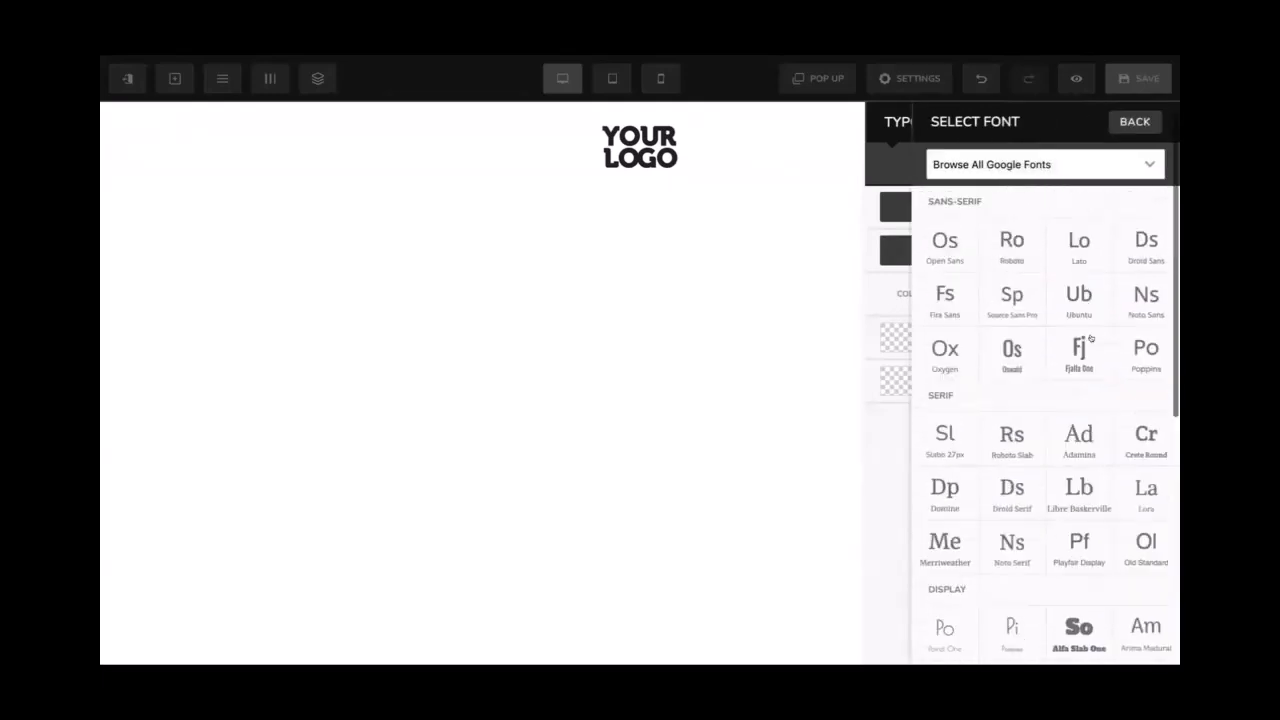
click(1065, 164)
text(mons)
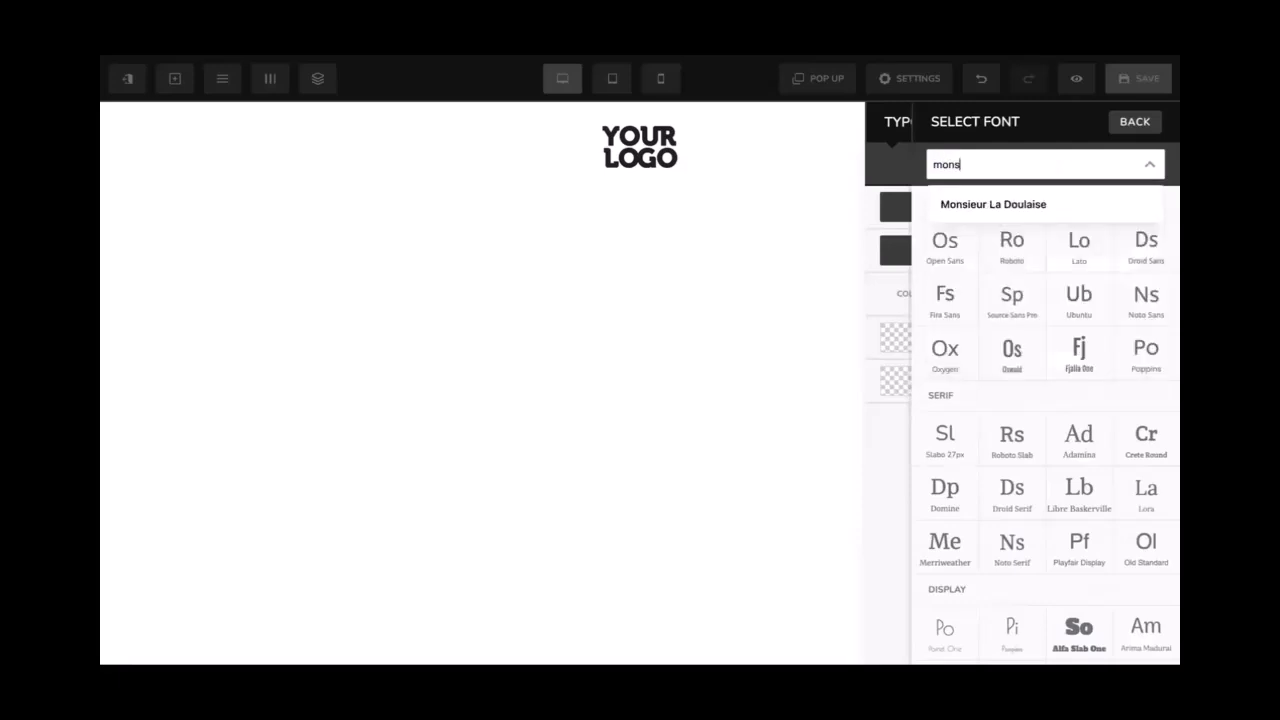
key(BackSpace)
text(ts)
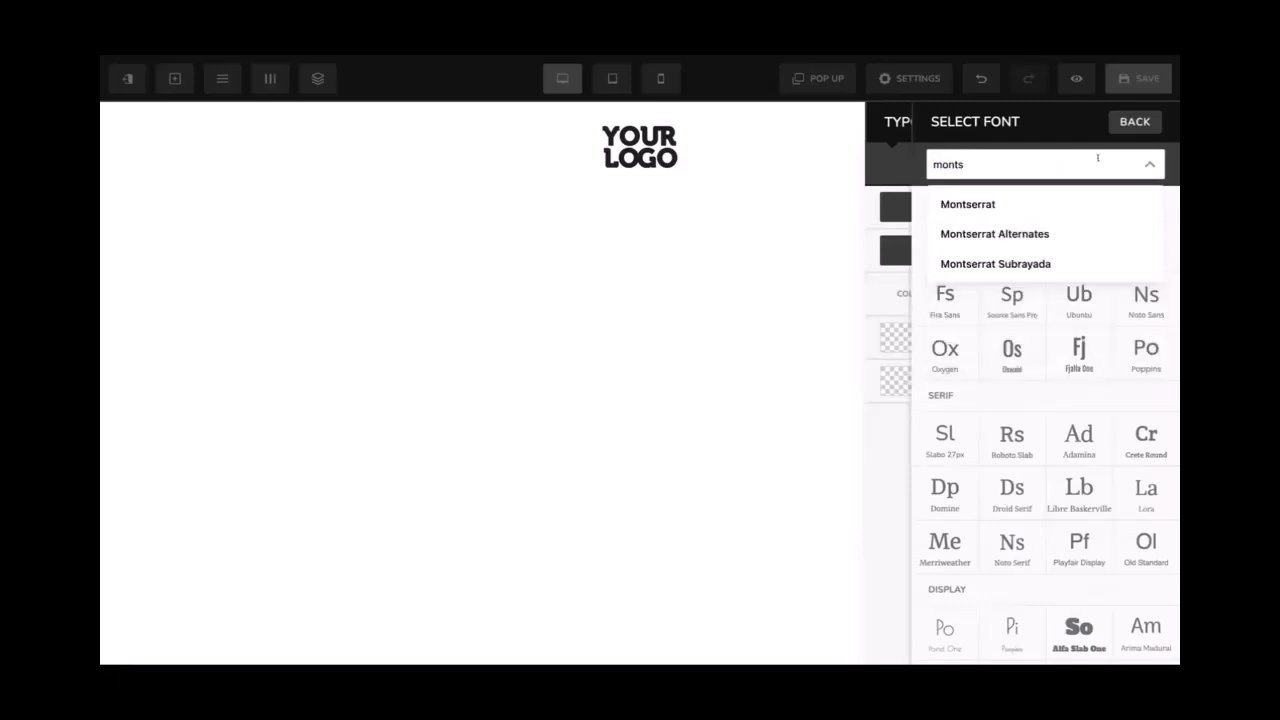
click(882, 168)
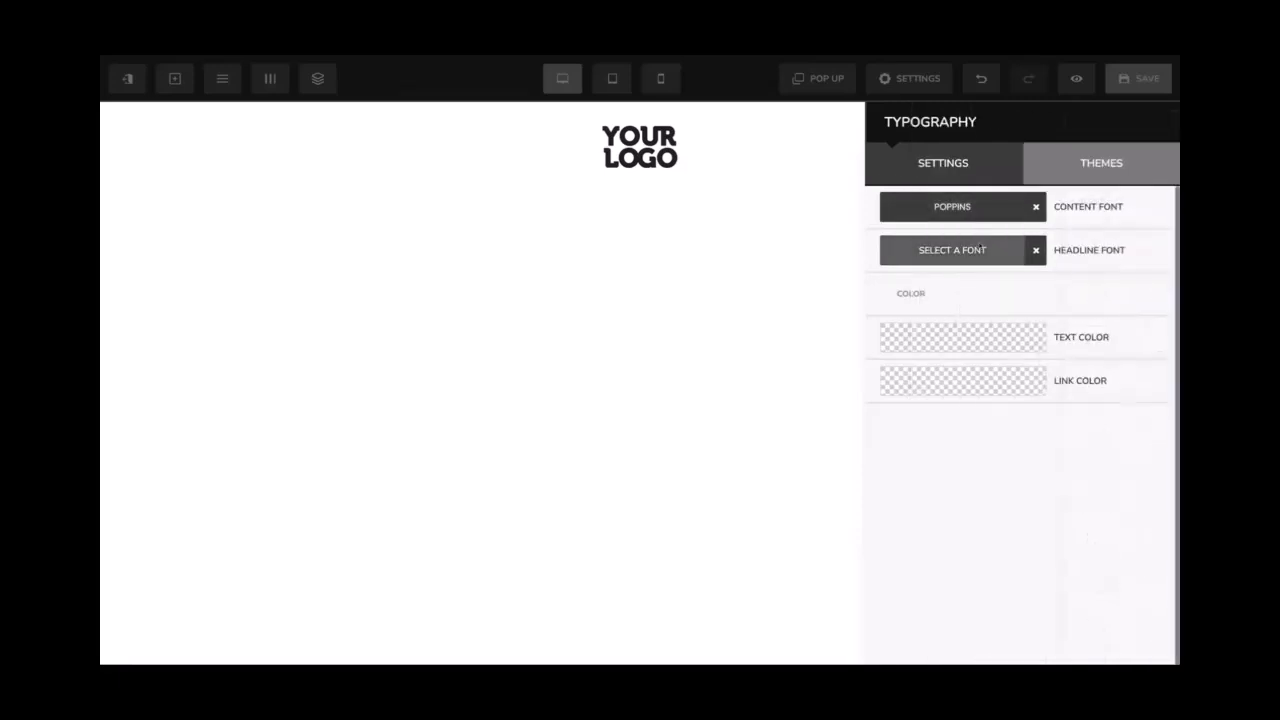
click(1045, 251)
click(1138, 352)
click(743, 226)
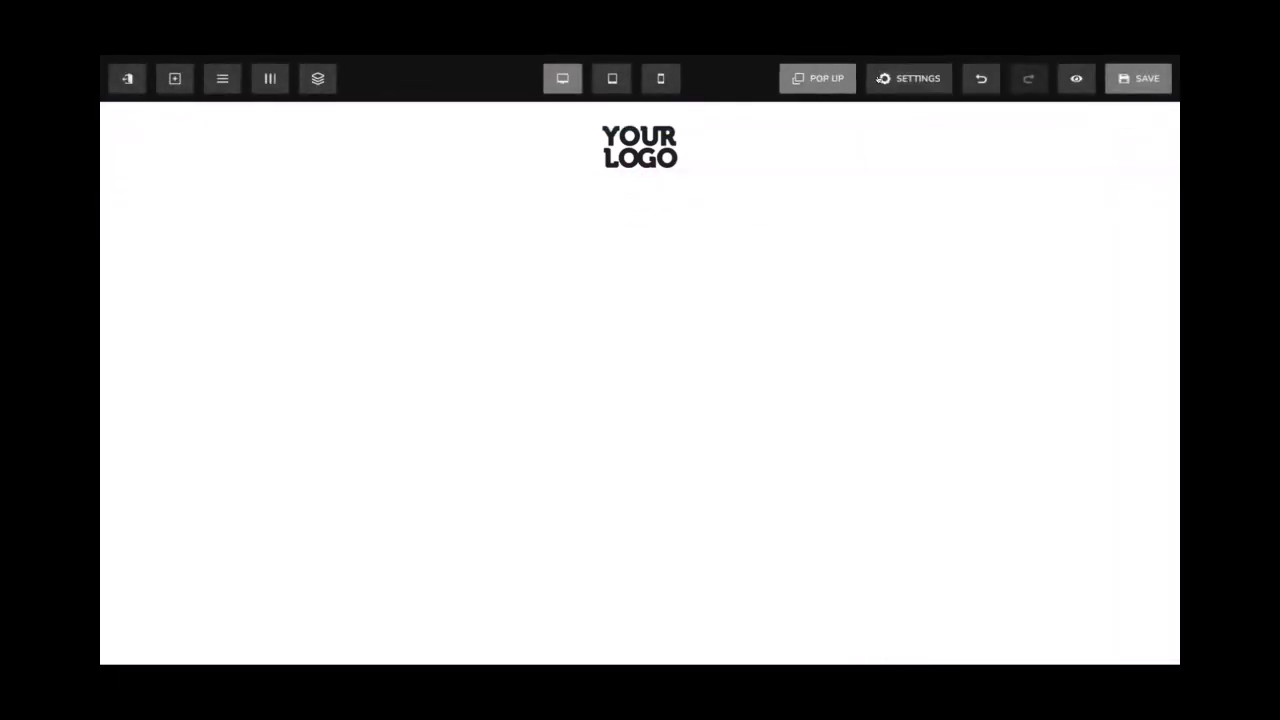
Set the page background colour to white and save the changes
click(885, 80)
click(881, 192)
click(922, 240)
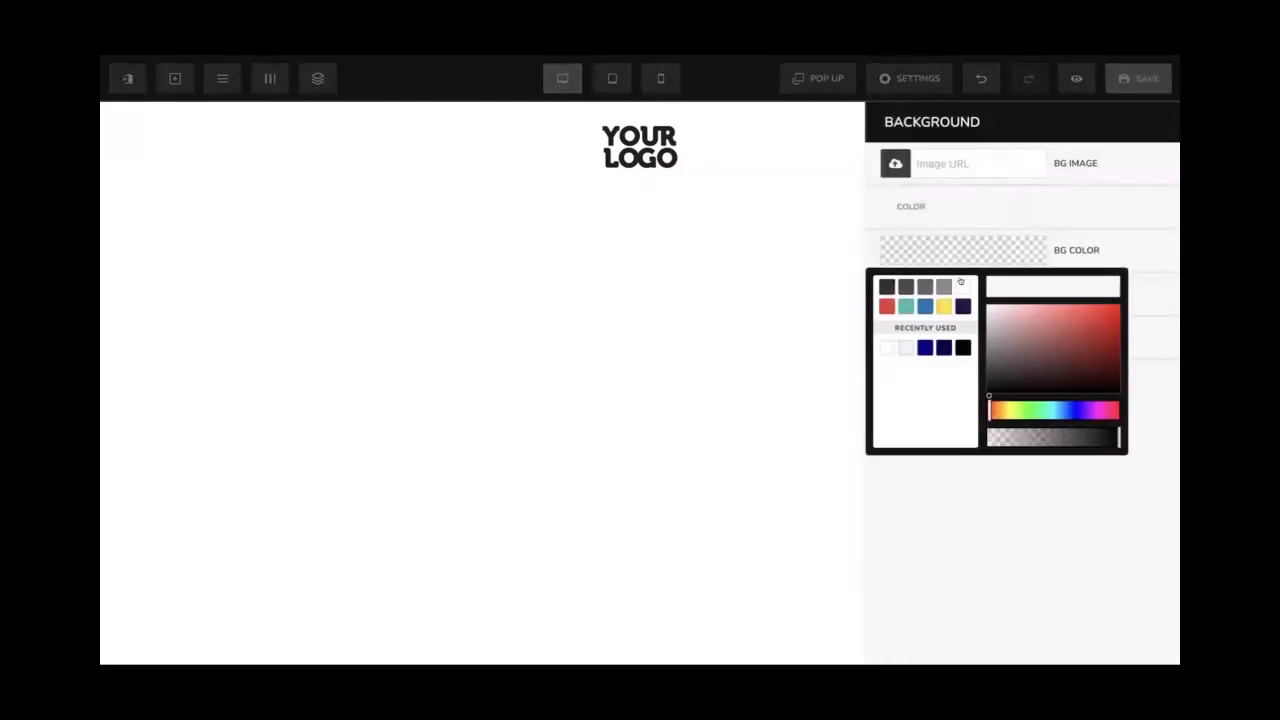
click(960, 285)
click(834, 189)
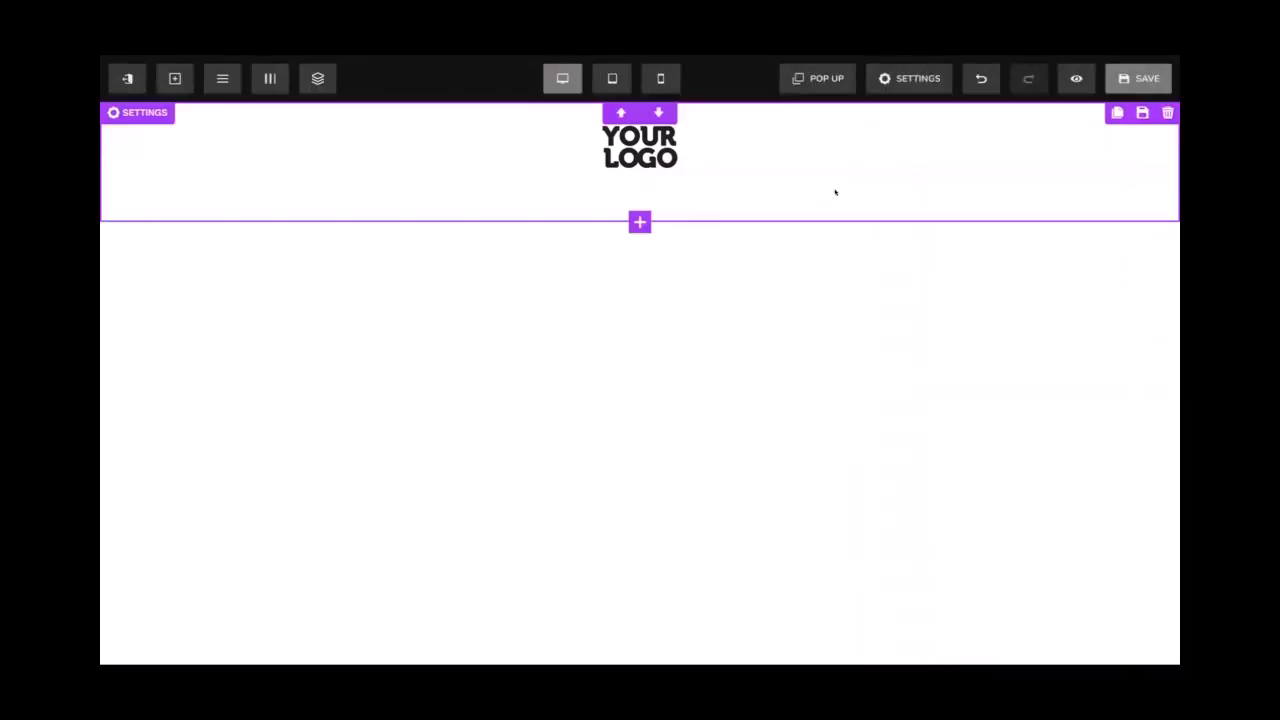
click(1144, 78)
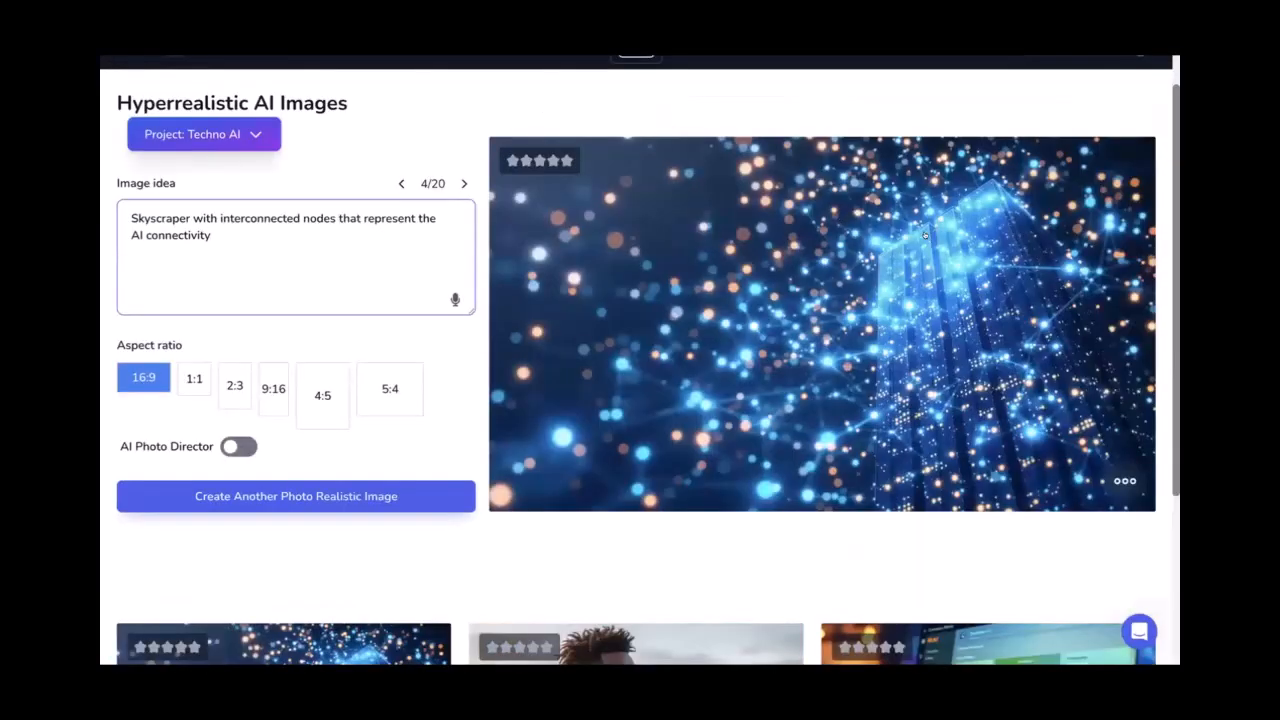
View the skyscraper image full size, then download it in WEBP format
click(926, 238)
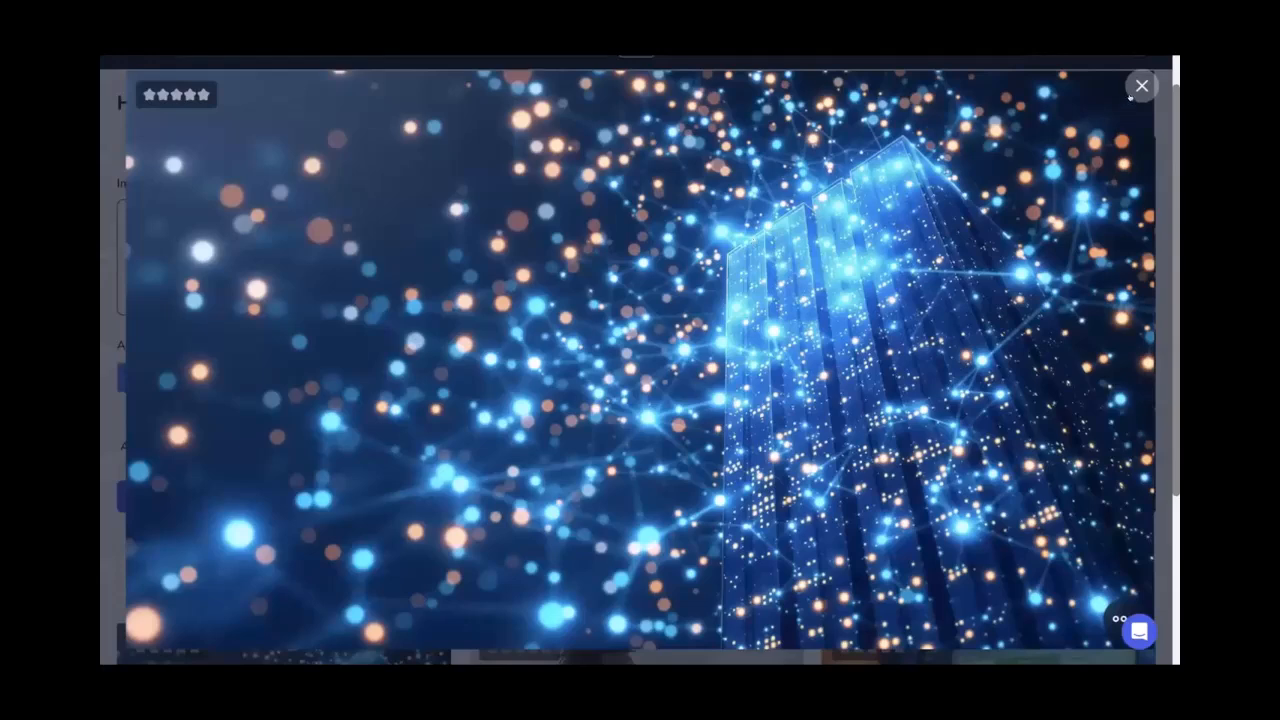
click(1140, 87)
click(1120, 481)
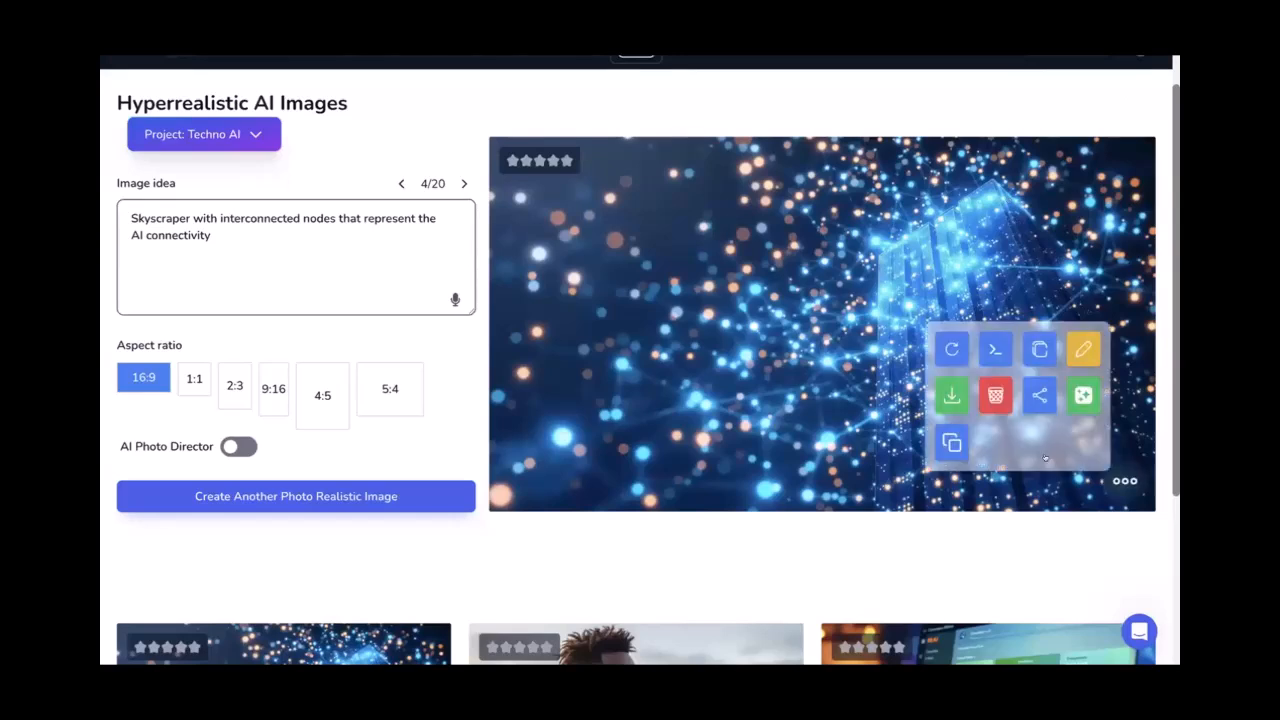
click(950, 395)
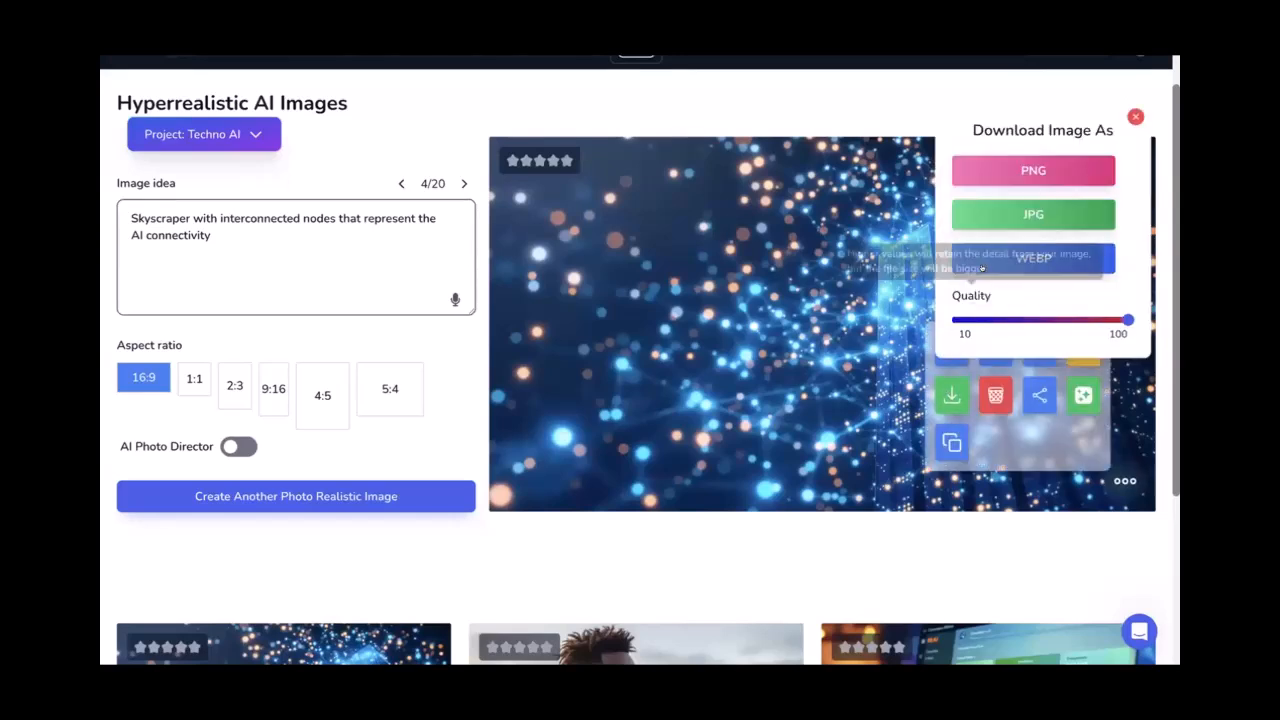
click(983, 259)
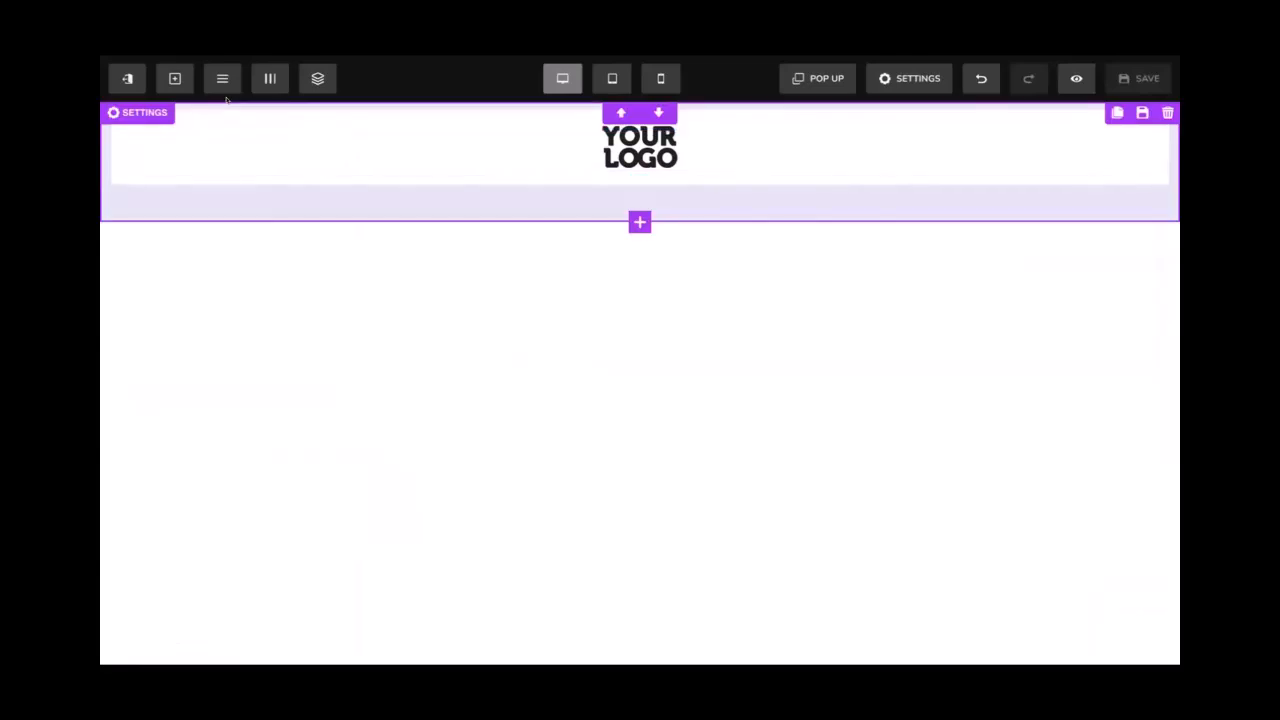
Upload the glowing network image and apply it as the header segment's background
click(110, 206)
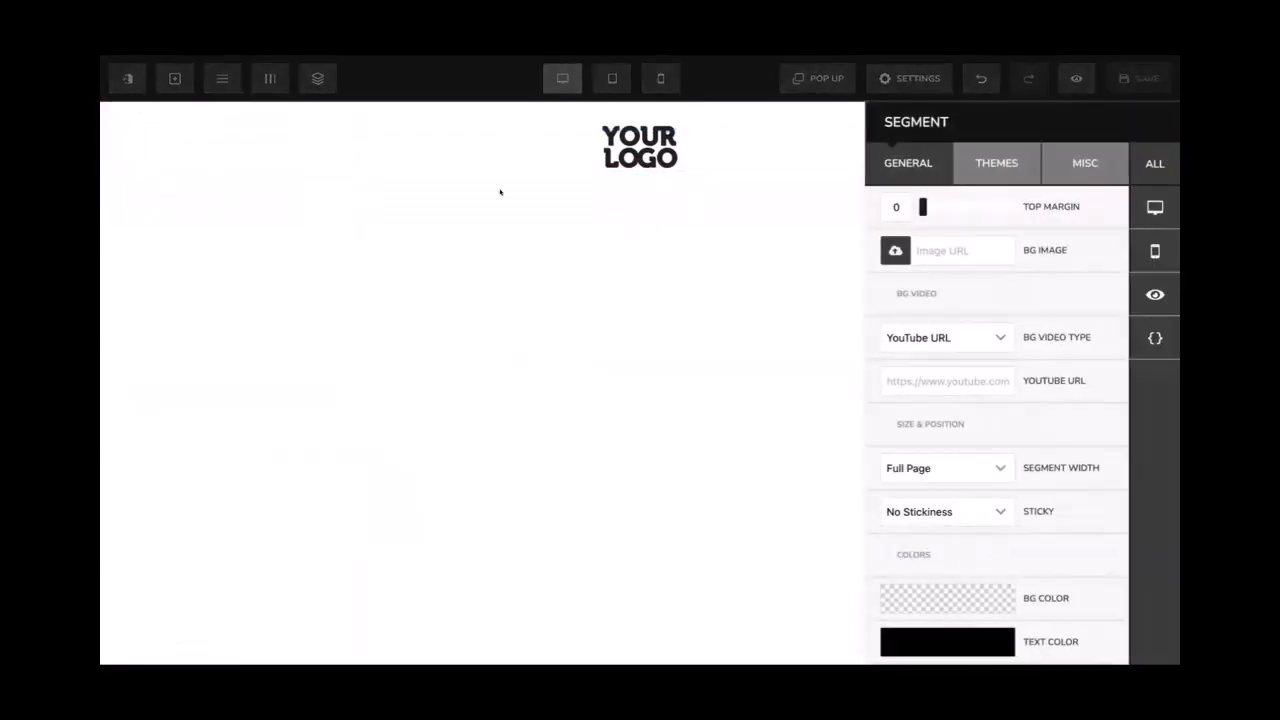
click(889, 244)
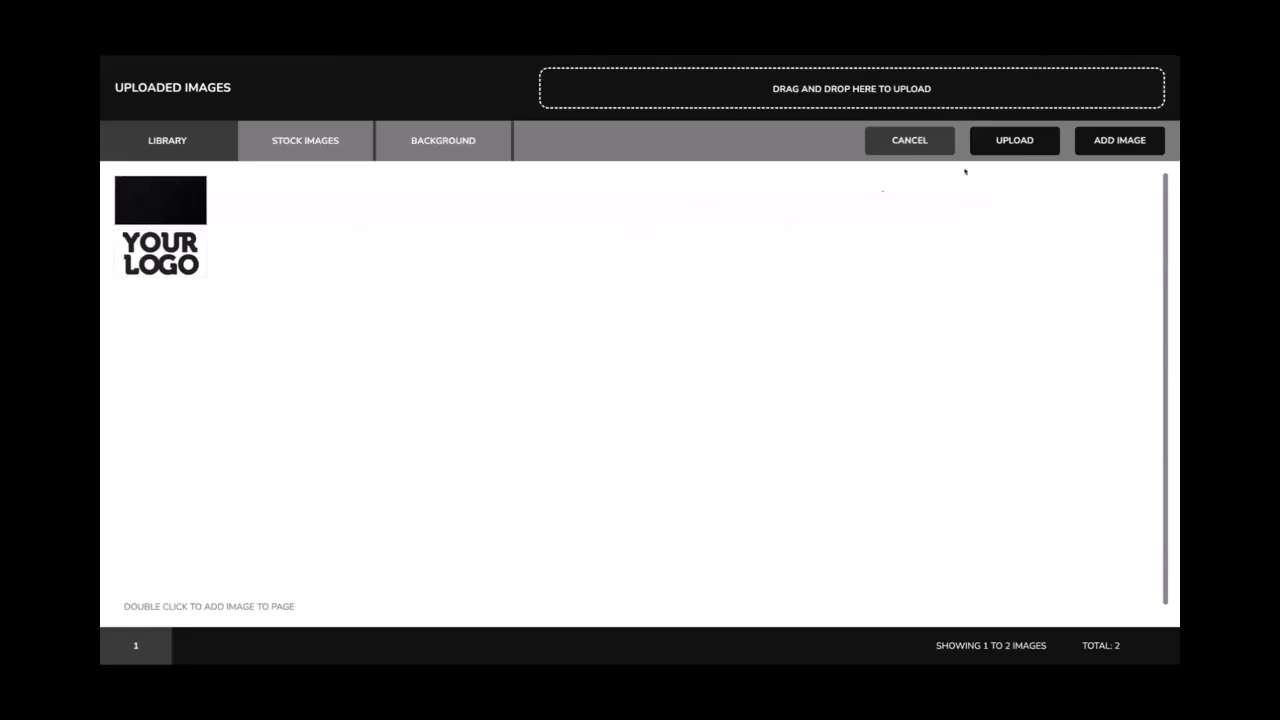
click(995, 140)
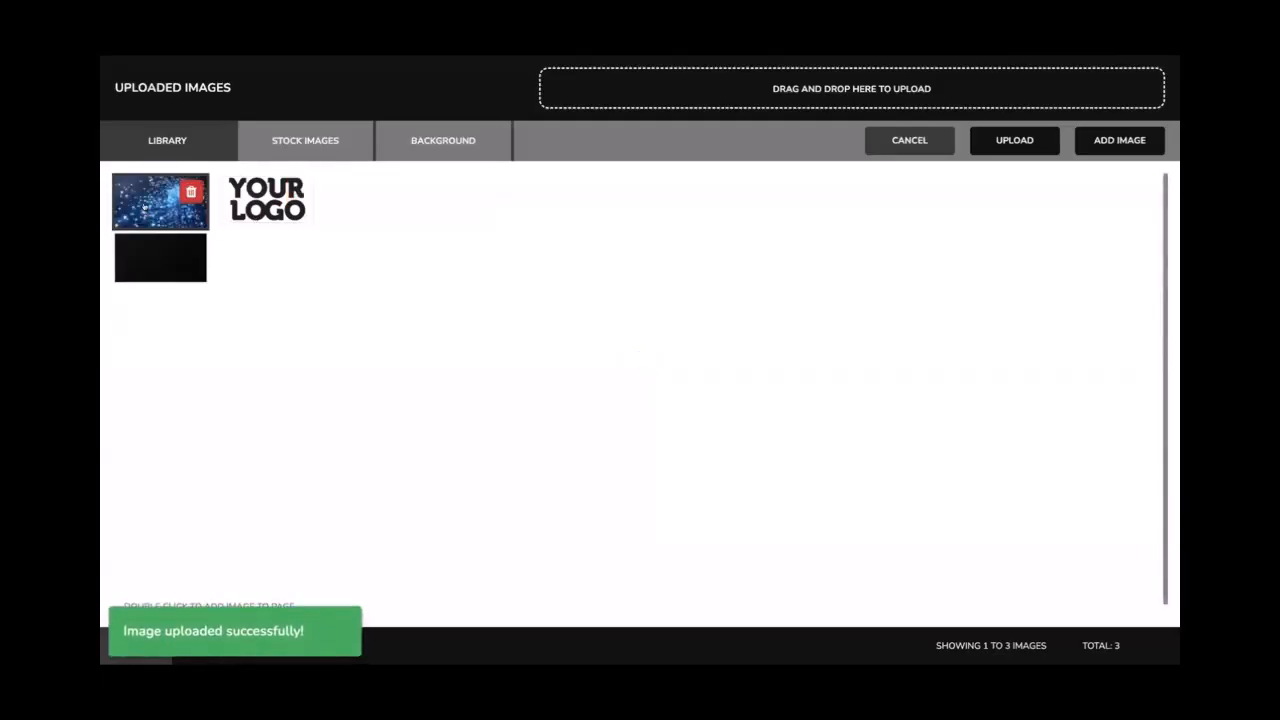
click(1125, 141)
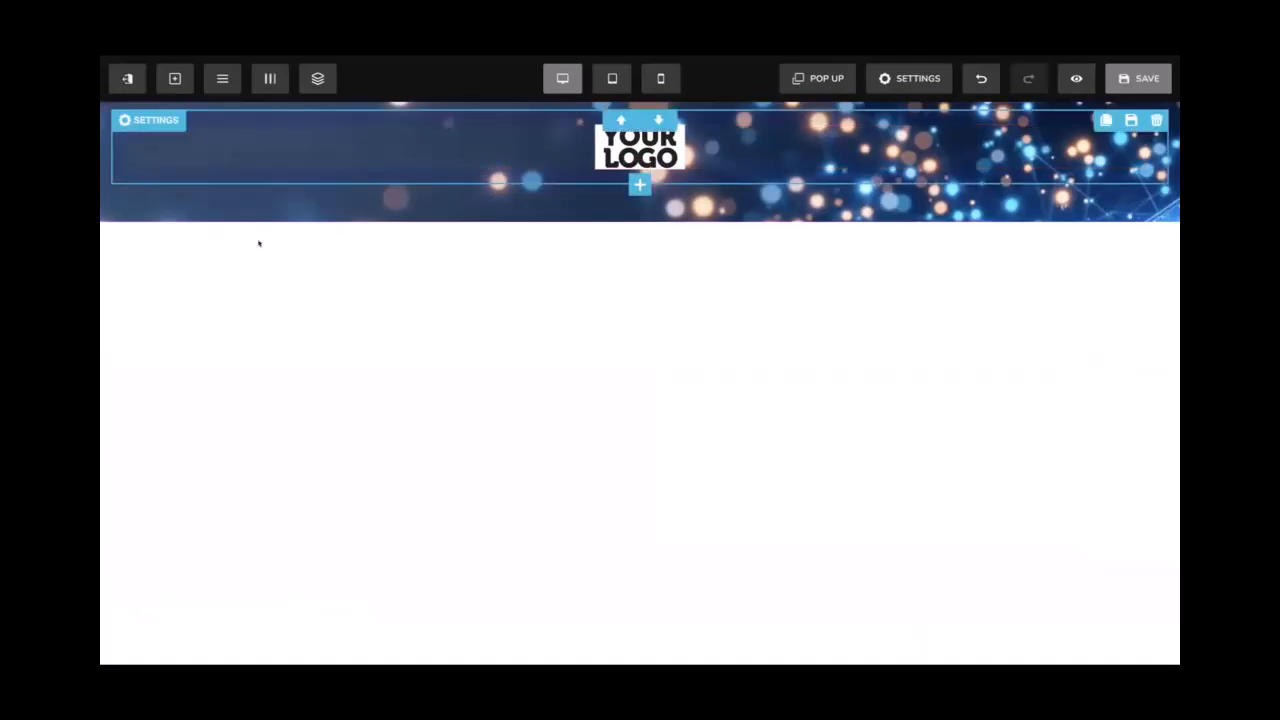
Set the header background's Image Position to Full Center (Parallax)
click(138, 112)
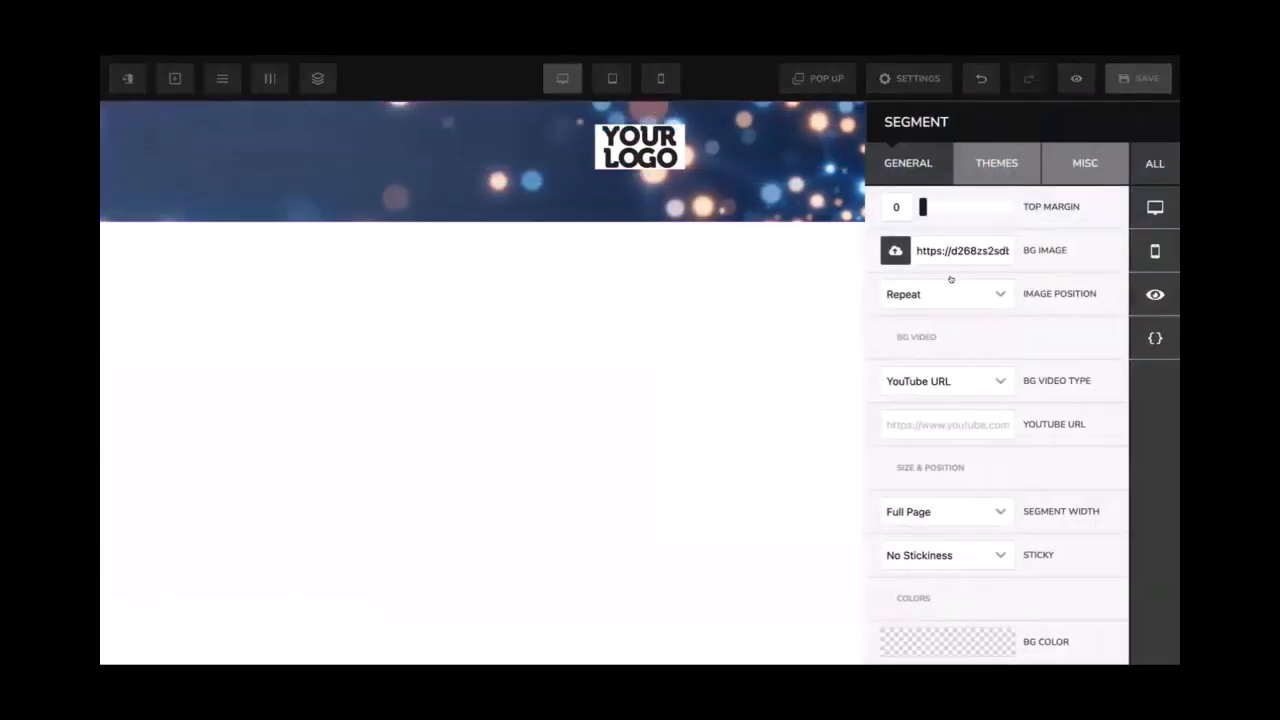
click(775, 193)
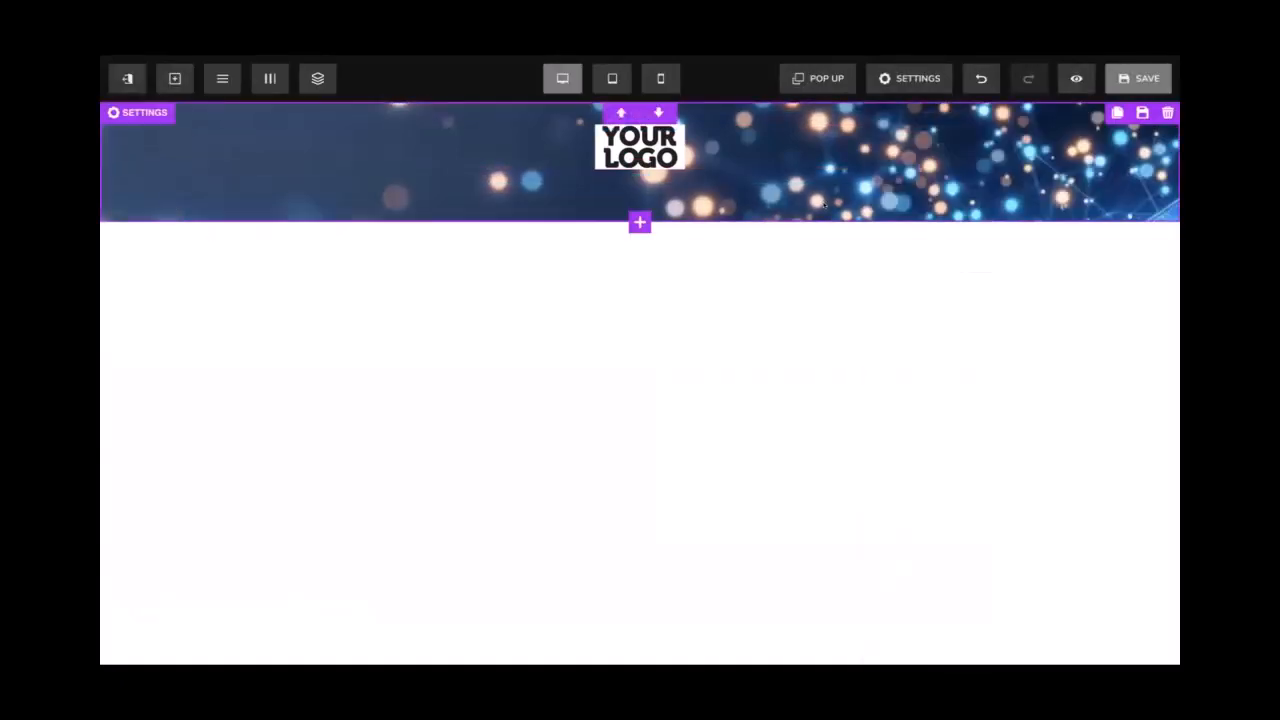
double_click(824, 205)
click(970, 301)
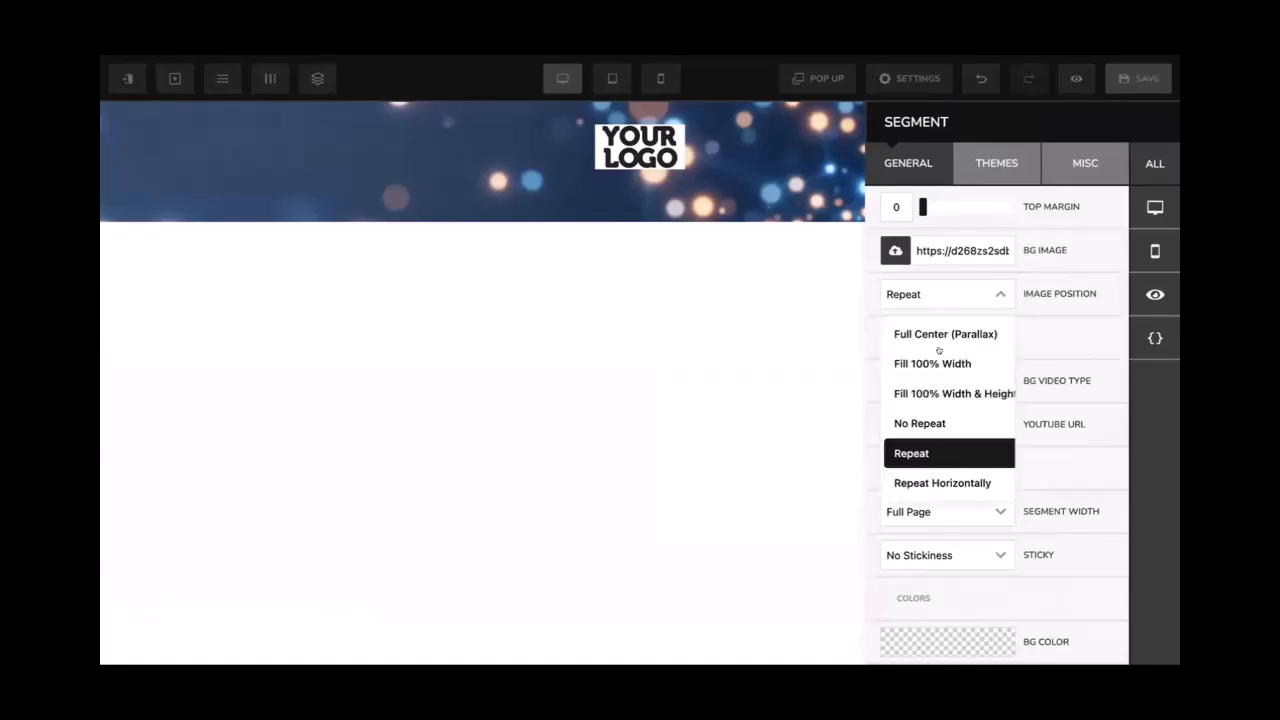
click(935, 330)
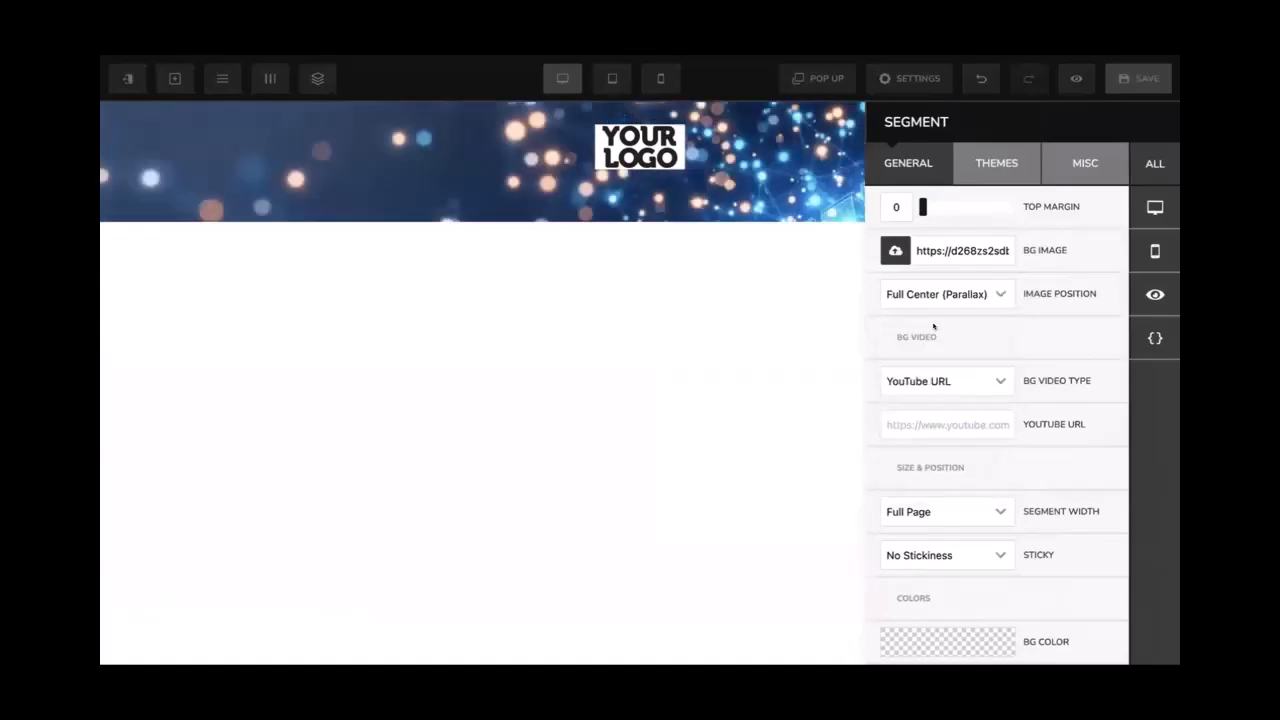
click(785, 227)
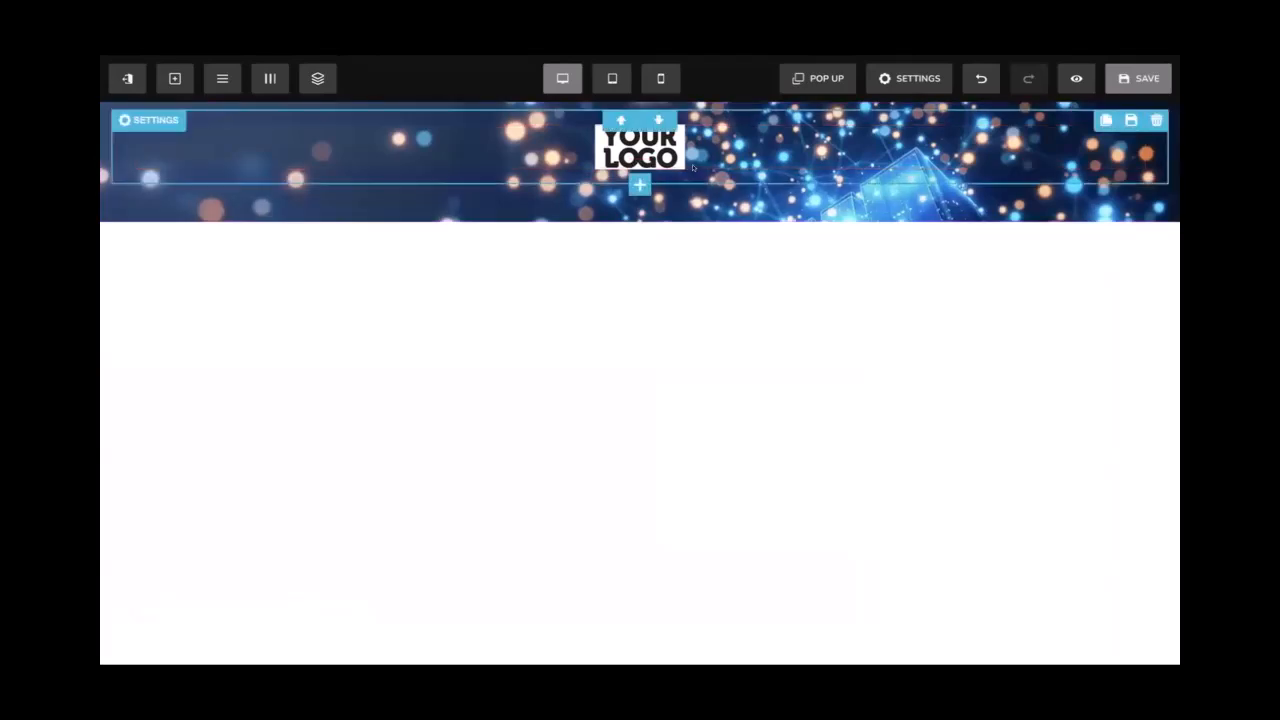
Add a one-column row below the logo and narrow it to 80% width
click(640, 184)
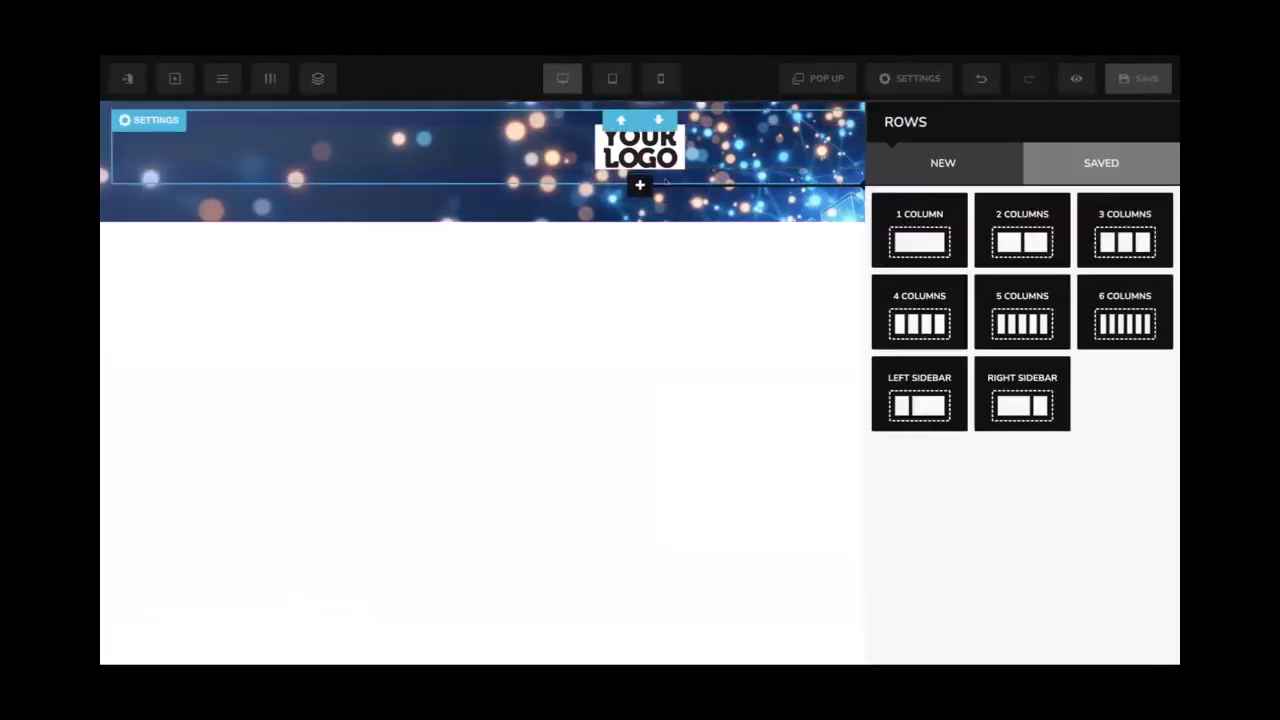
click(790, 171)
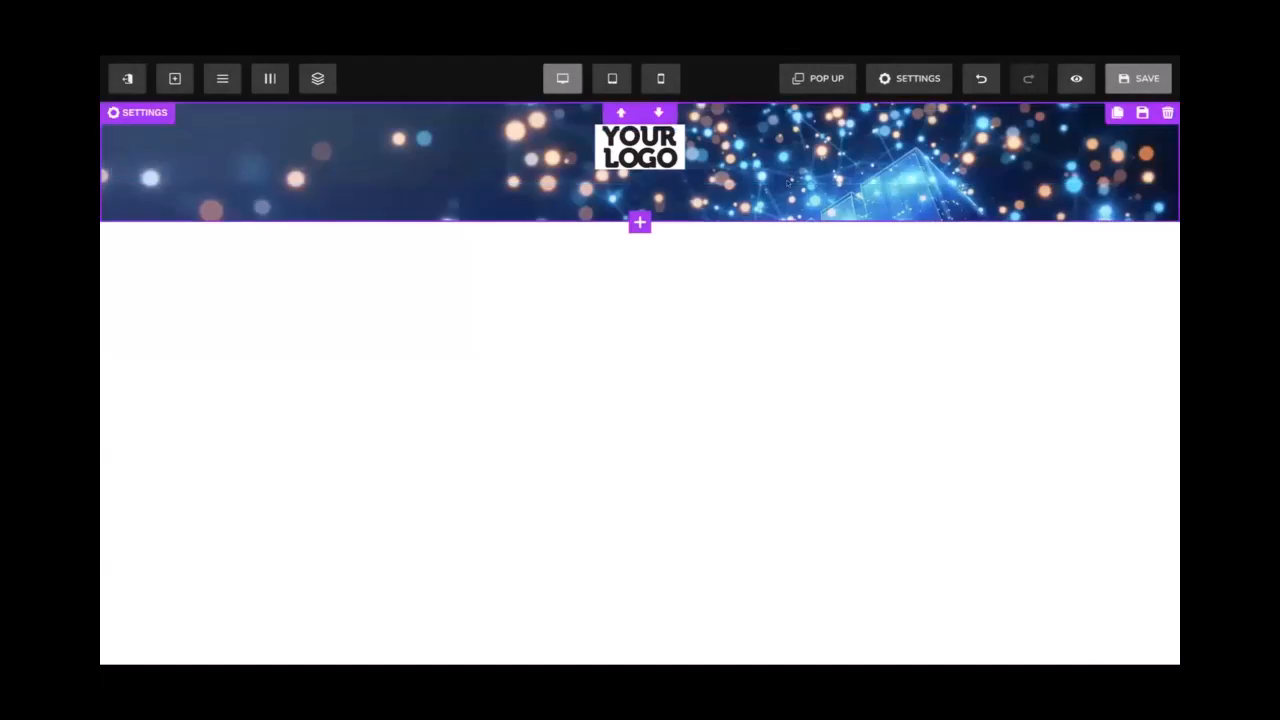
click(640, 184)
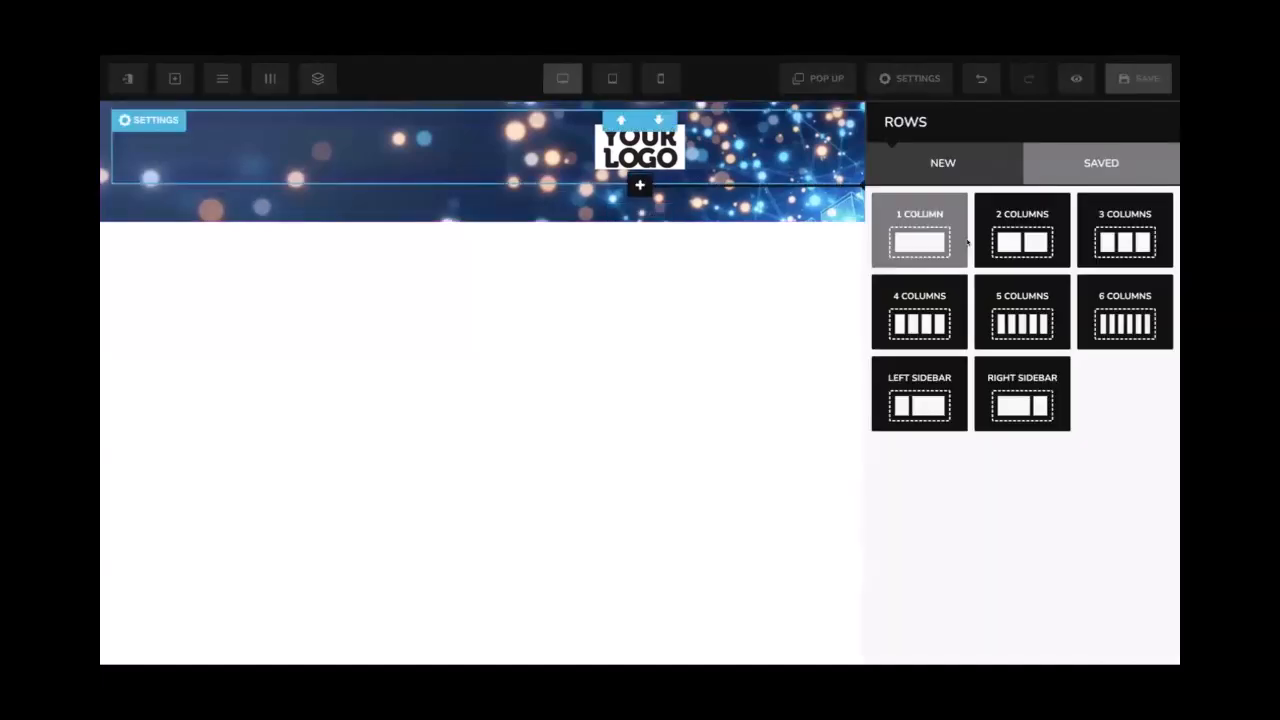
click(934, 232)
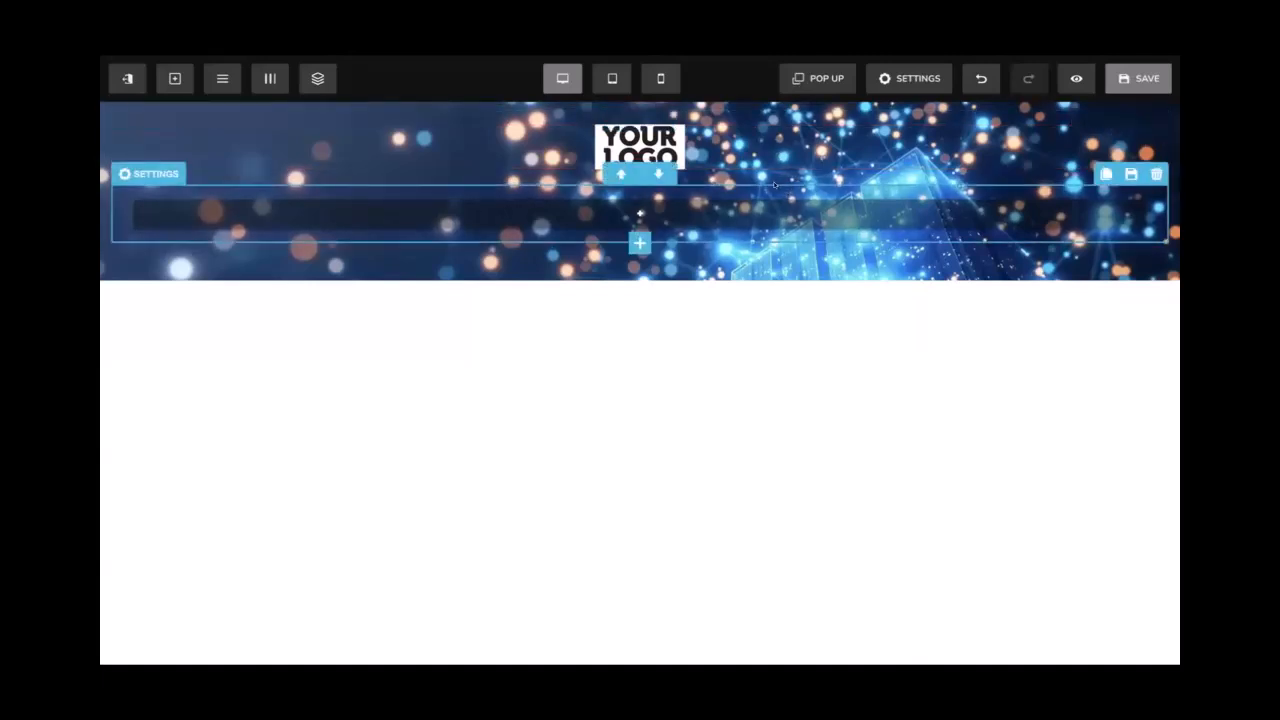
click(775, 186)
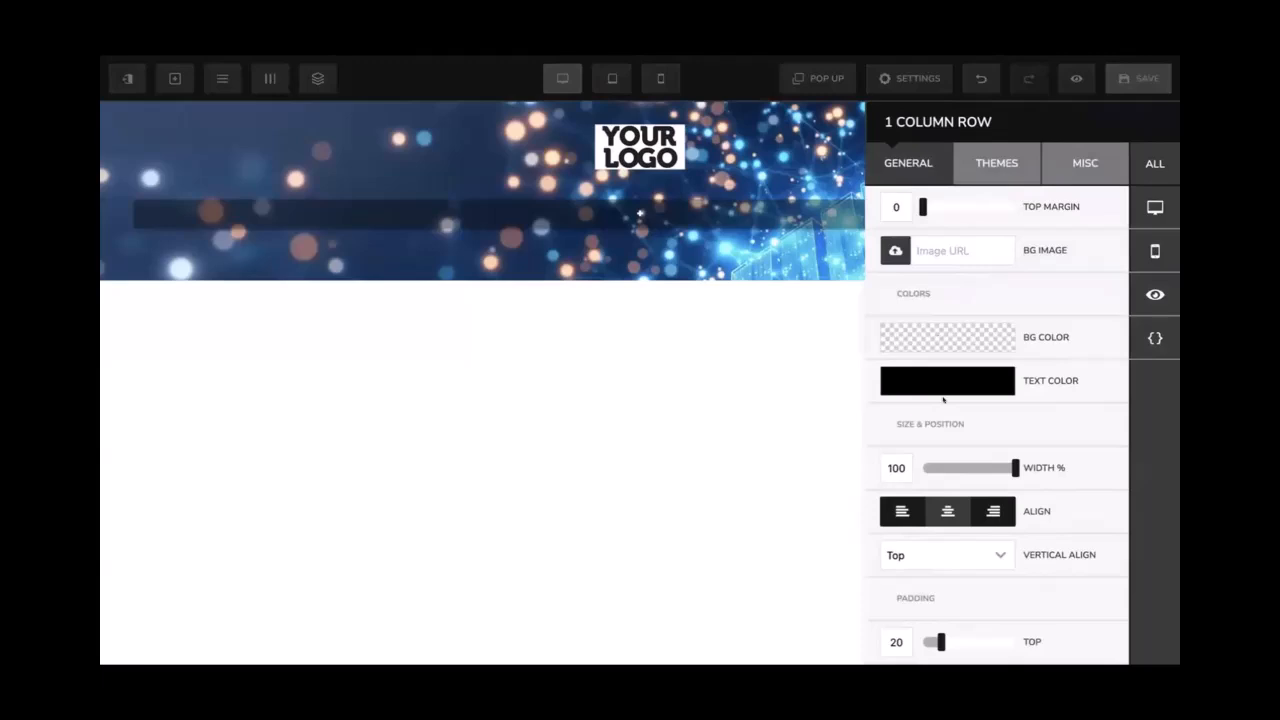
drag(990, 468, 987, 463)
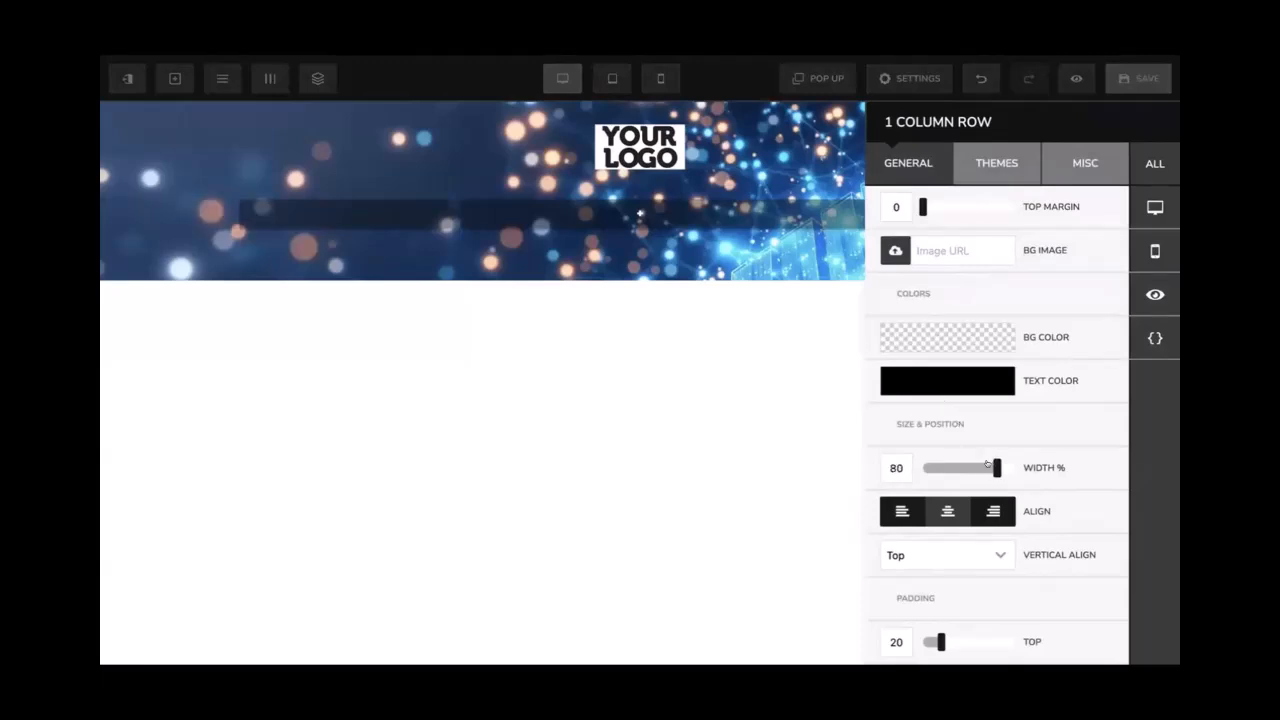
click(743, 267)
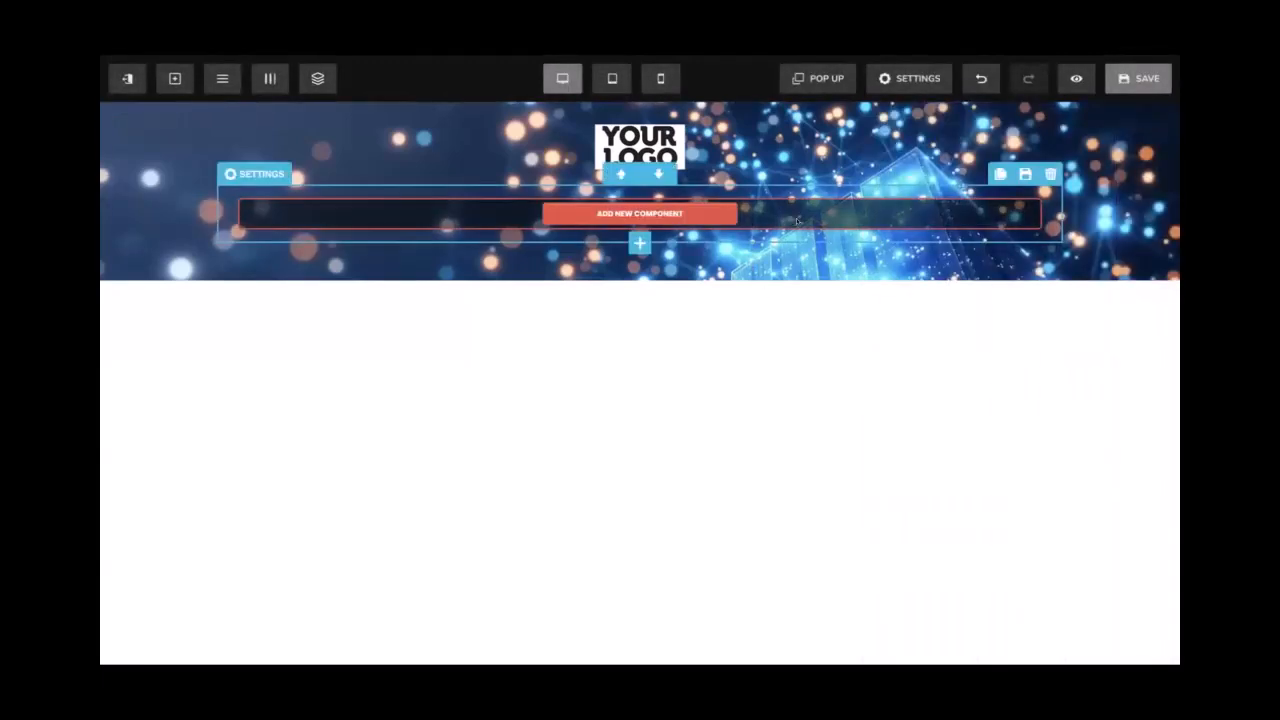
Add a Headline and a Sub Headline component to the hero row
click(797, 234)
click(751, 200)
click(640, 212)
click(900, 232)
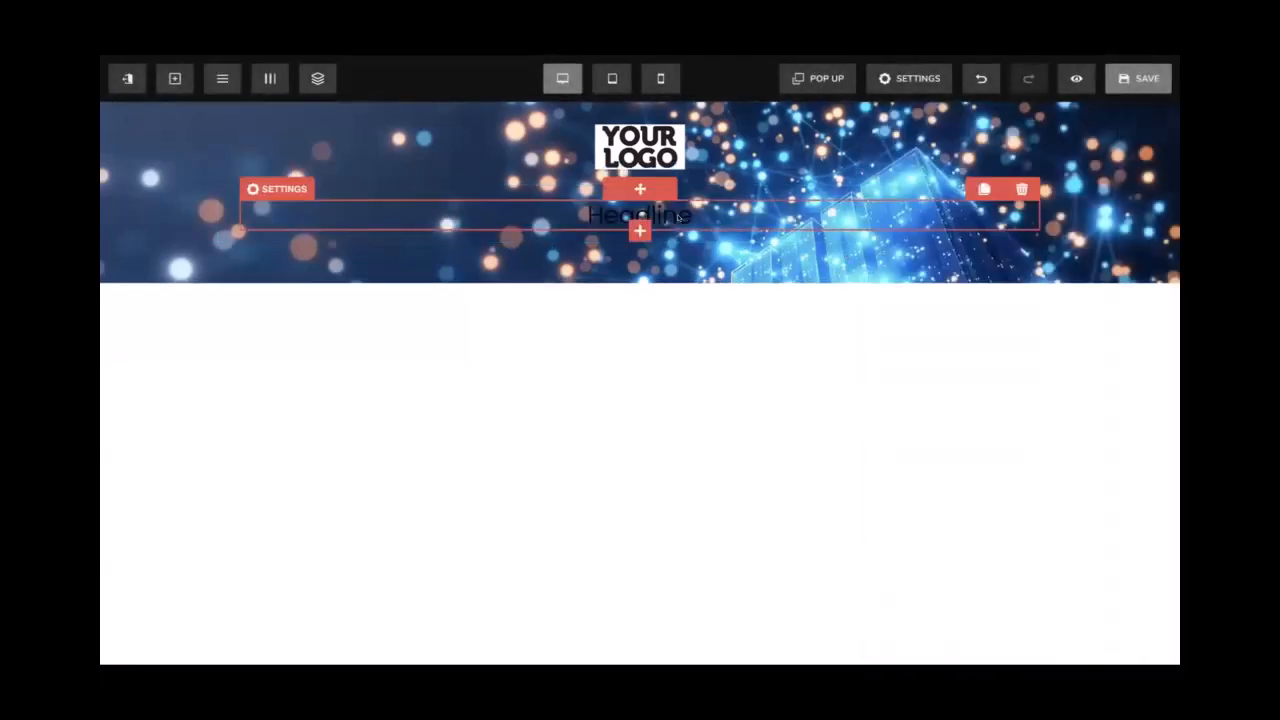
click(984, 242)
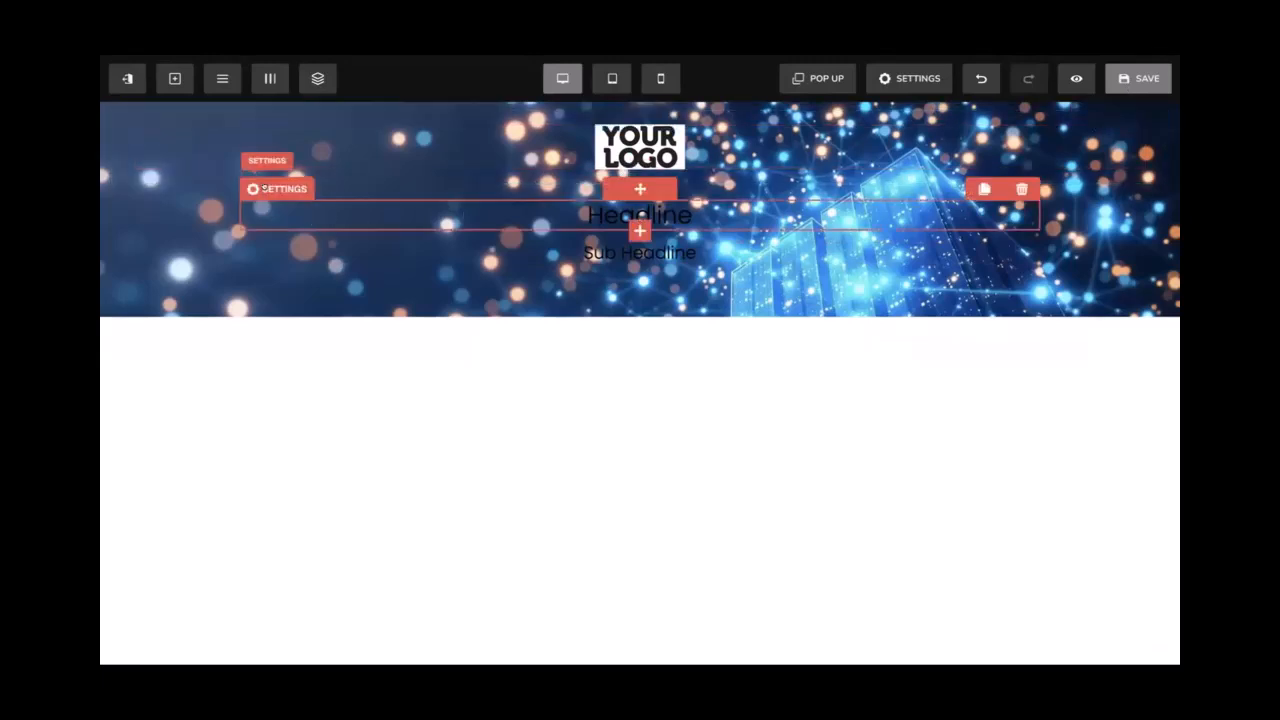
Set the Headline and Sub Headline text colour to white and save the page
click(277, 188)
click(938, 379)
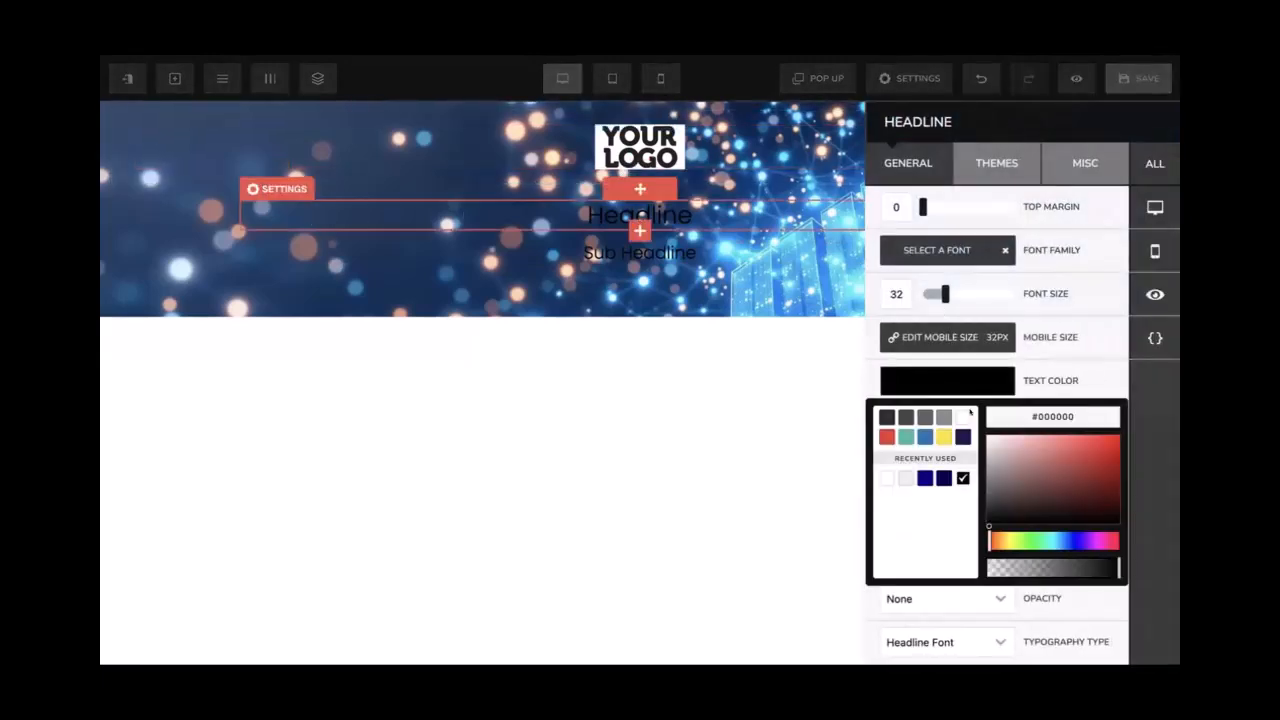
click(960, 416)
click(283, 242)
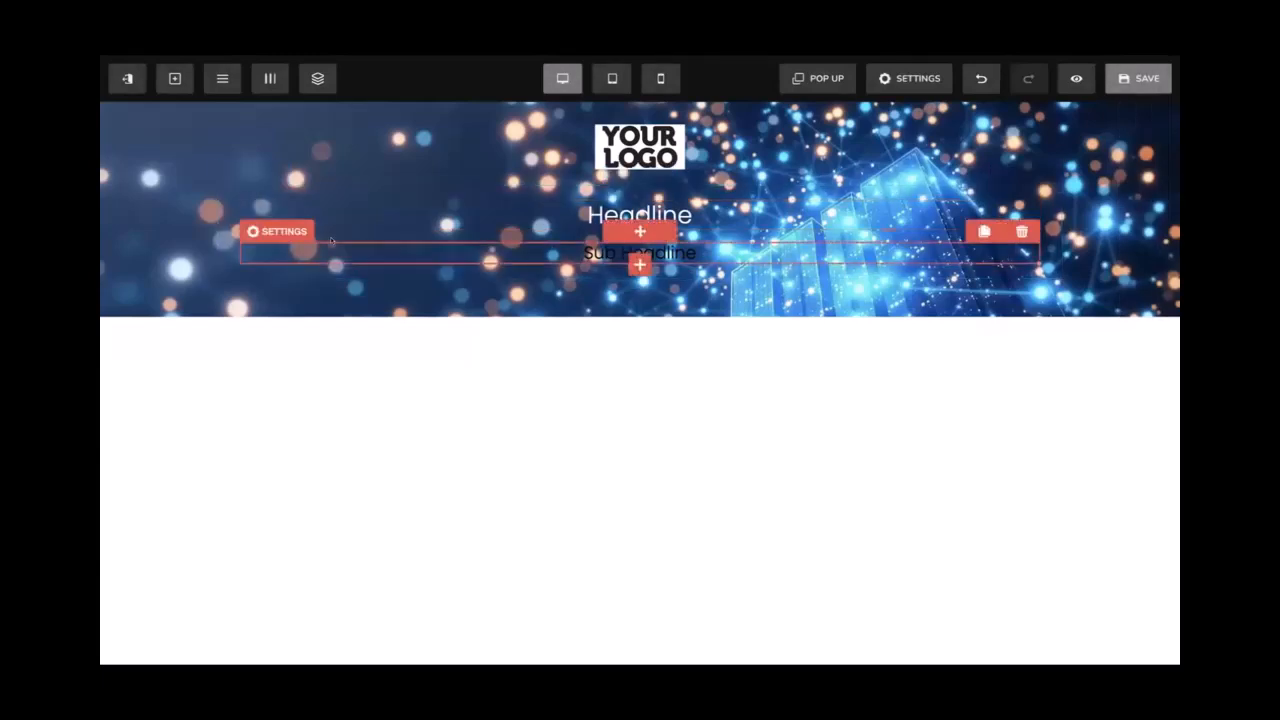
click(278, 231)
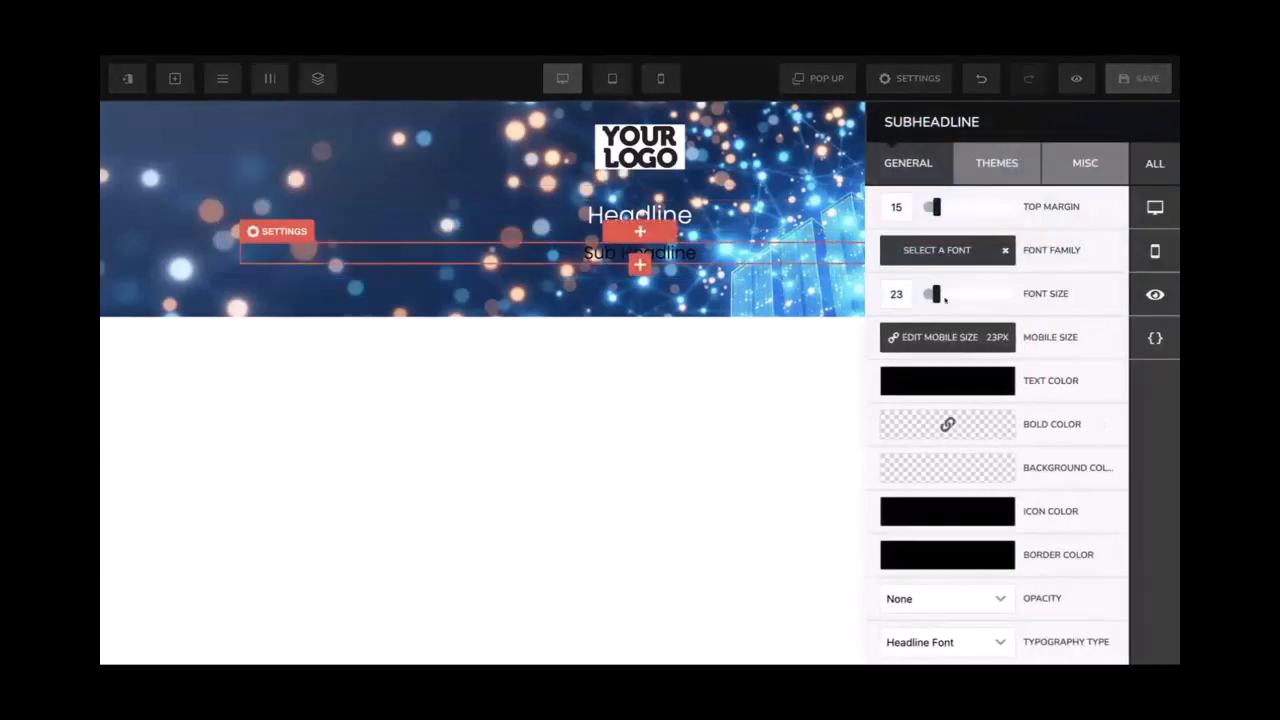
click(950, 386)
click(960, 416)
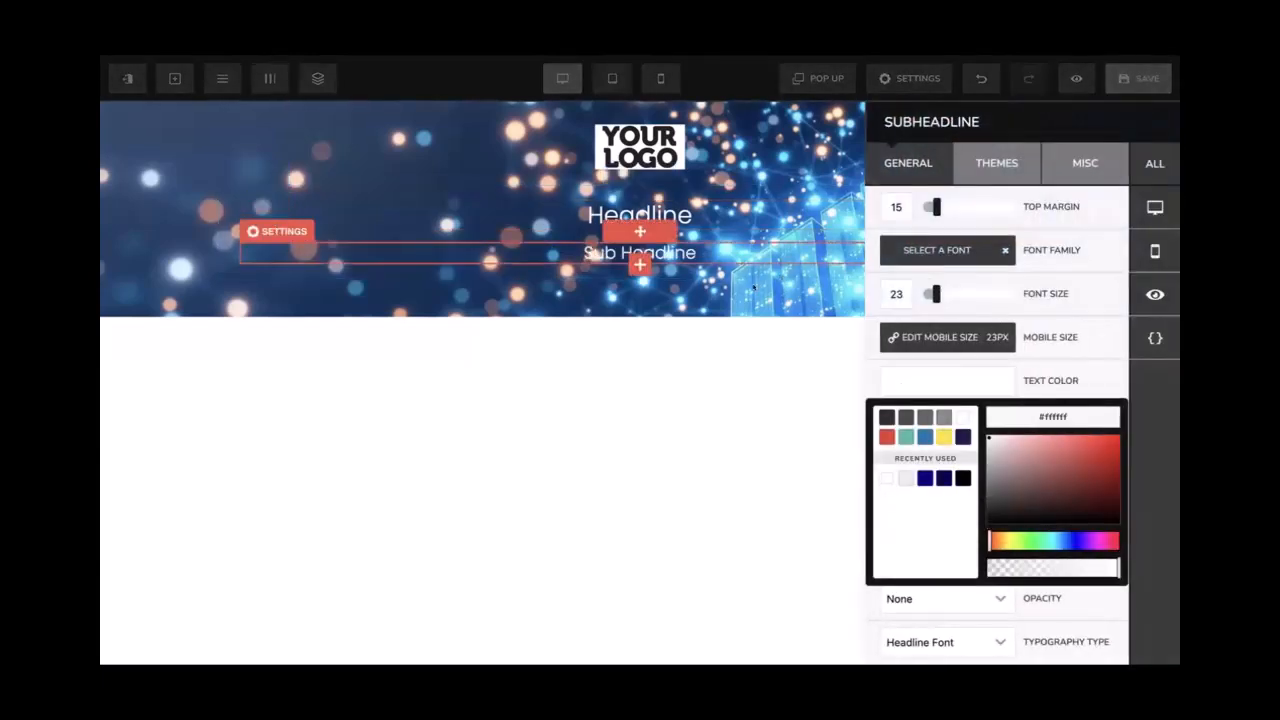
click(942, 134)
click(1110, 86)
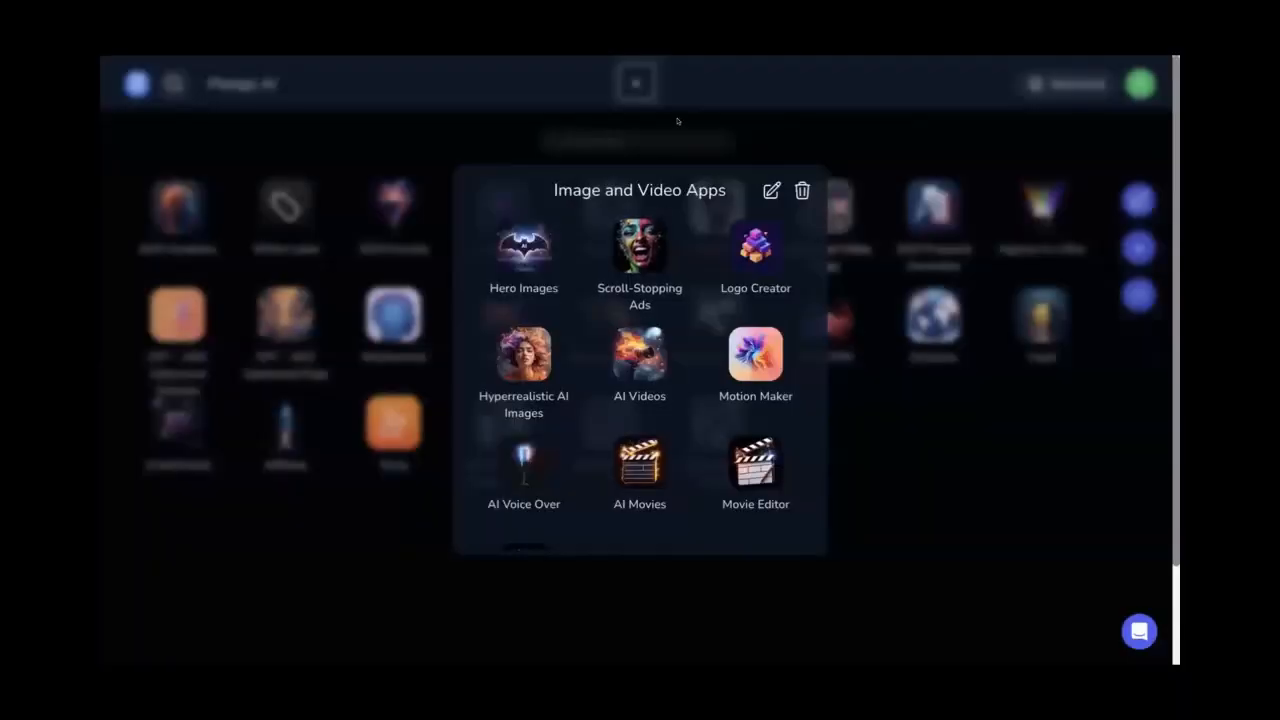
Search the apps for 'mag' and open Magic Hooks, focusing its Business Description field
click(617, 138)
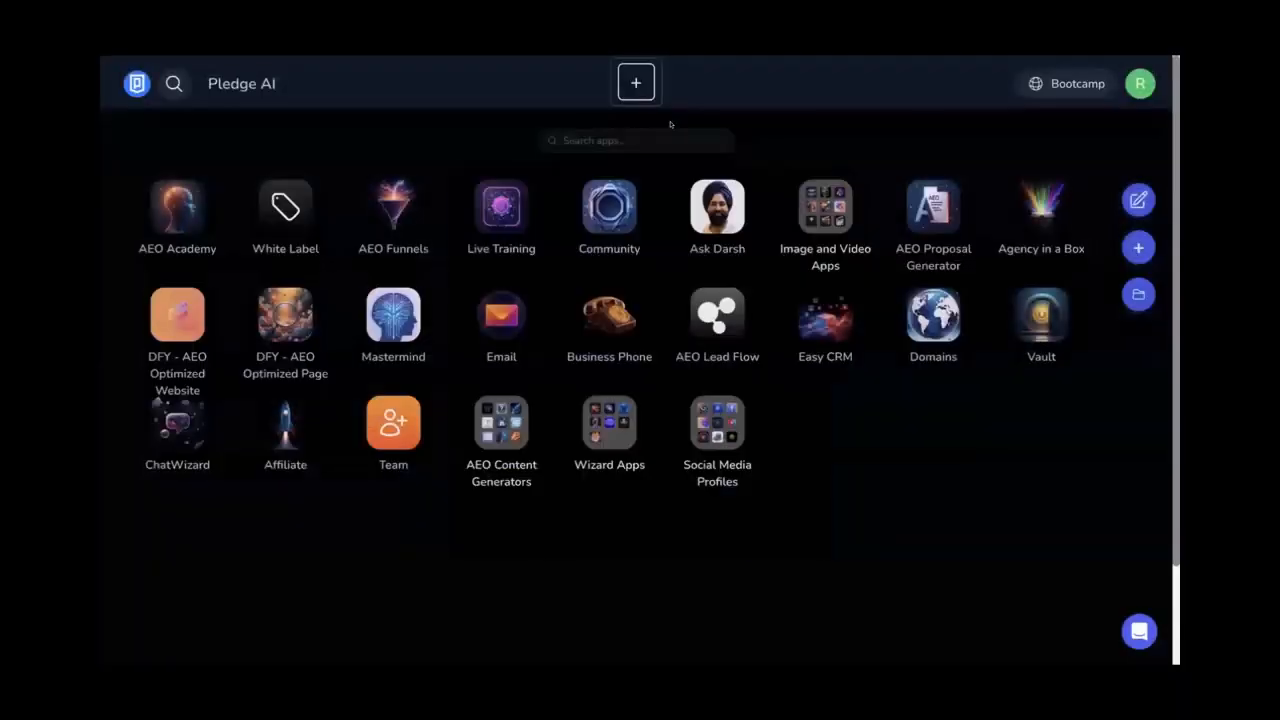
text(magi)
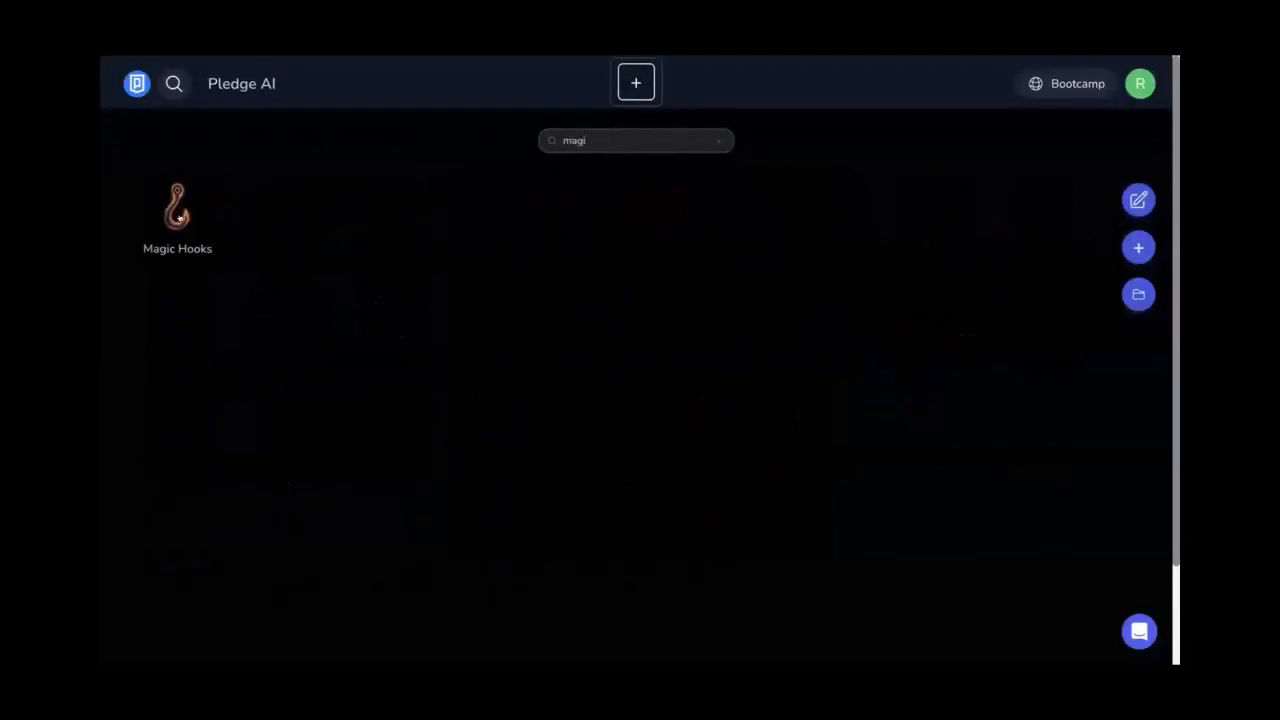
click(179, 218)
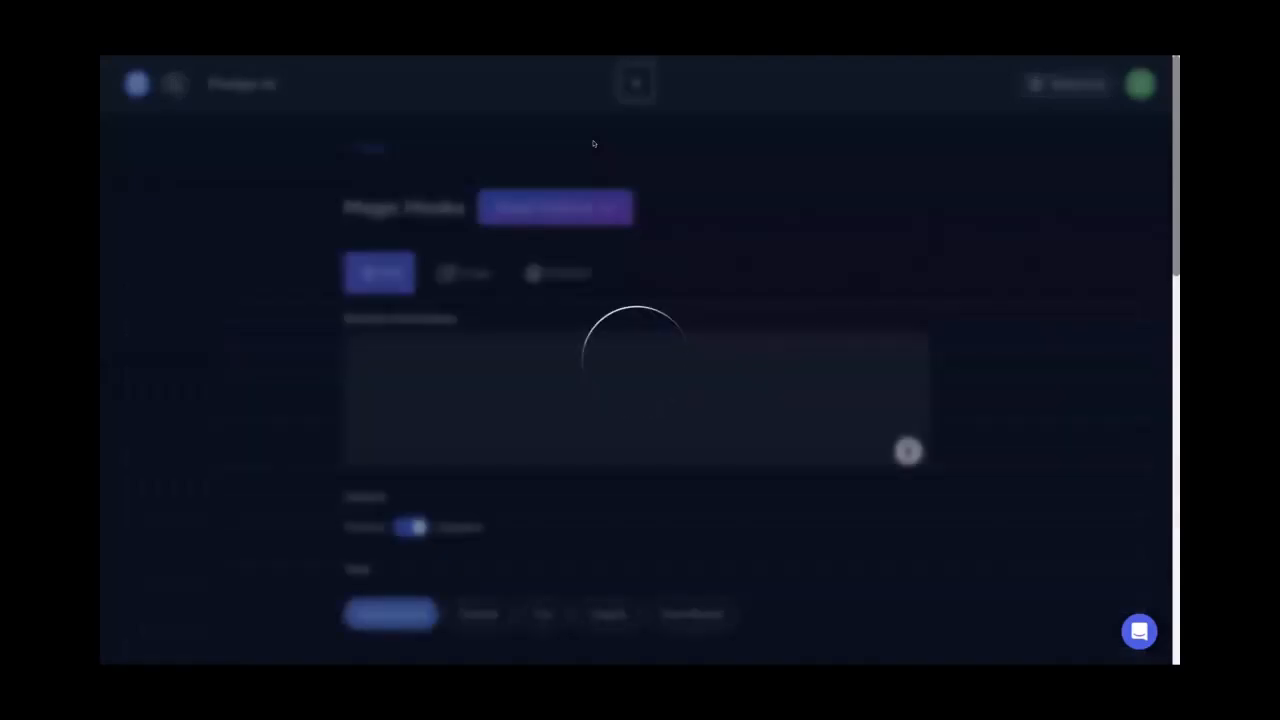
click(478, 365)
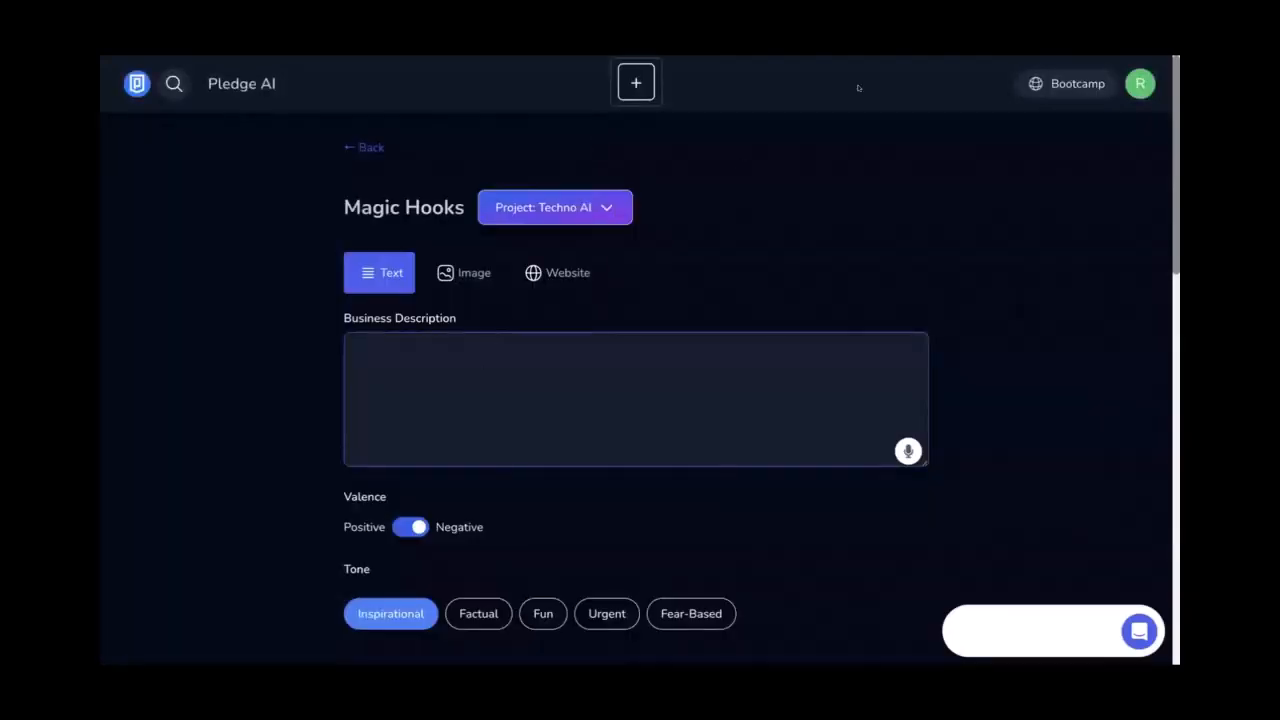
Copy both Techno AI description paragraphs into the Business Description field
click(768, 48)
click(725, 299)
click(737, 344)
drag(474, 287, 368, 267)
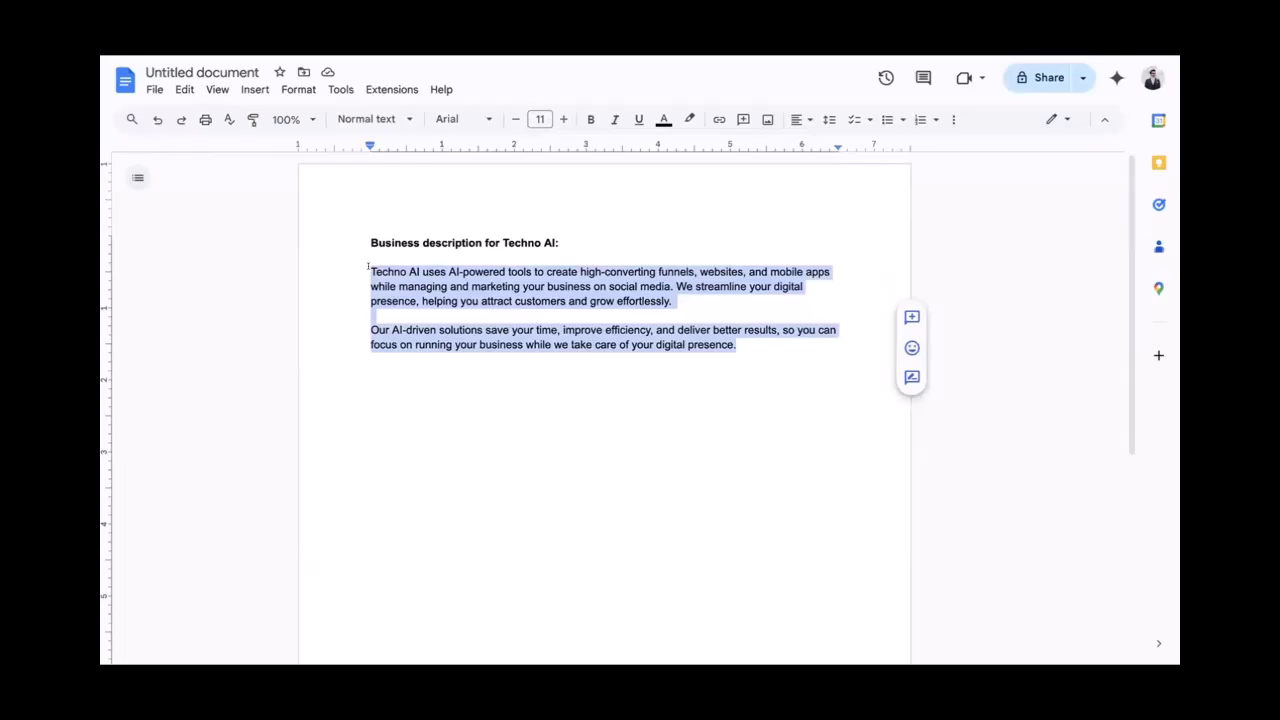
key(ctrl+c)
key(ctrl+Tab)
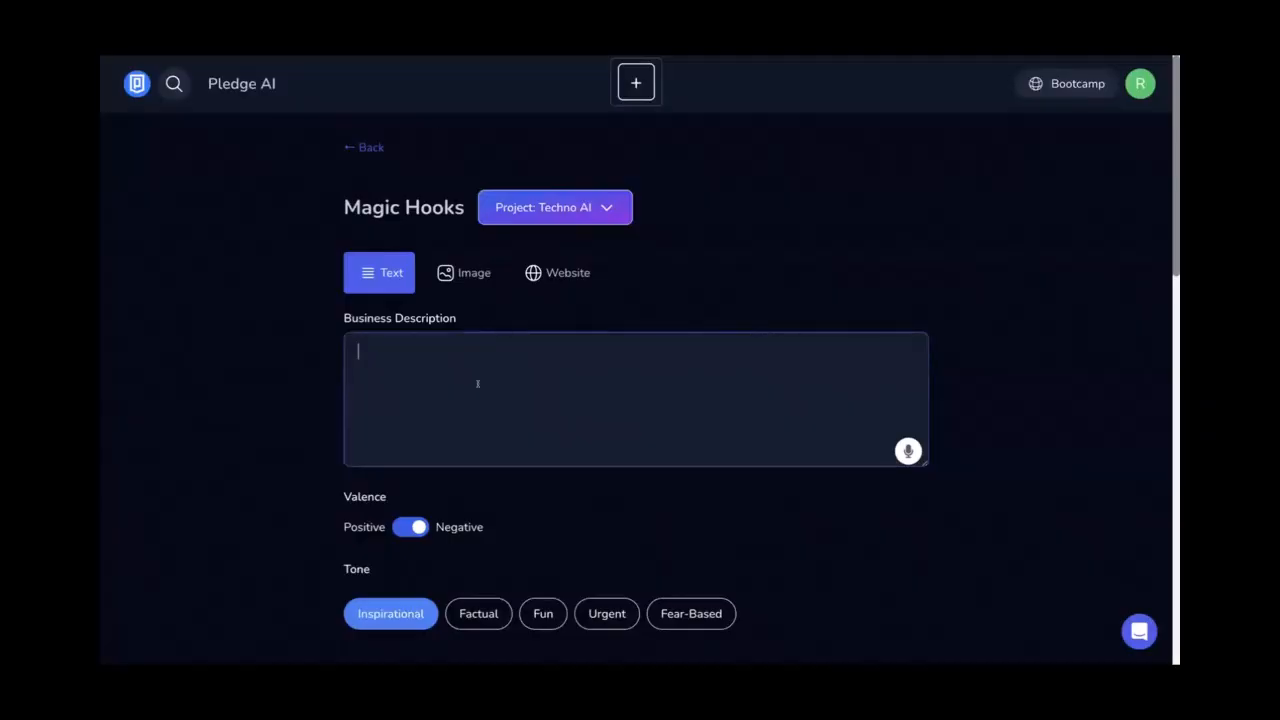
key(ctrl+v)
Keep the hook valence Negative and make the hook length slightly longer
scroll(284, 409, down, 3)
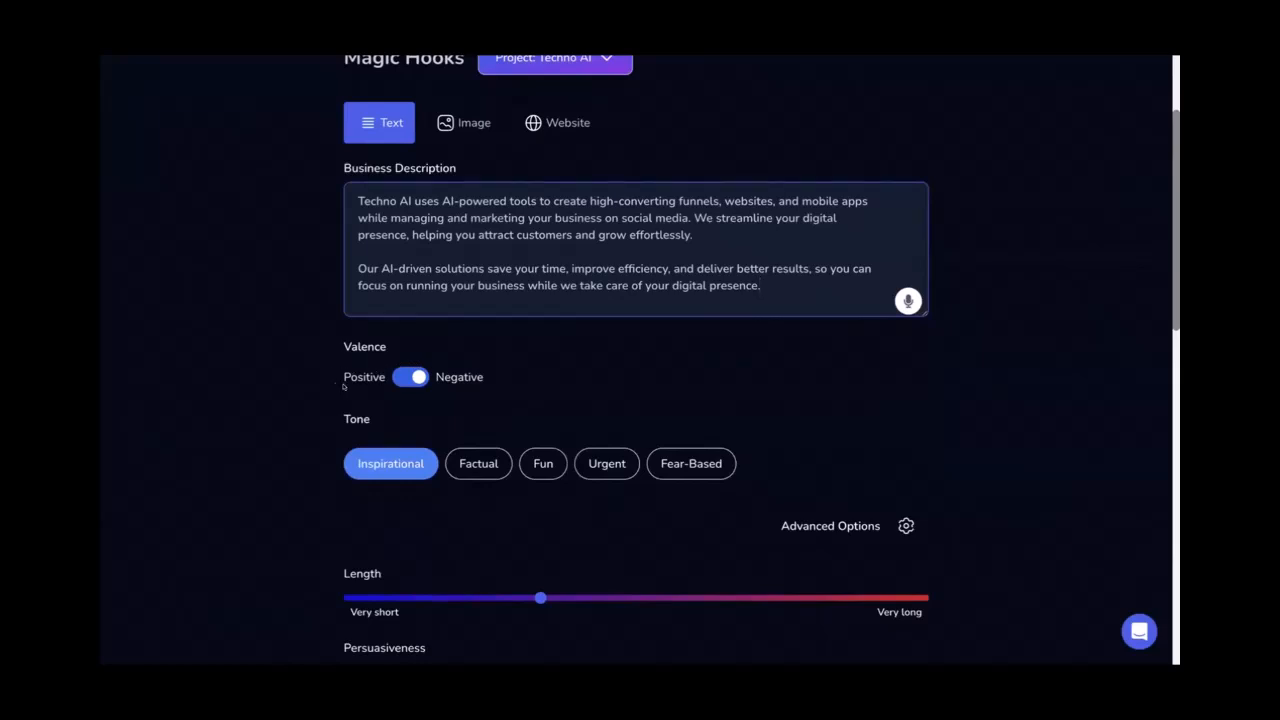
scroll(344, 388, down, 1)
scroll(344, 388, up, 1)
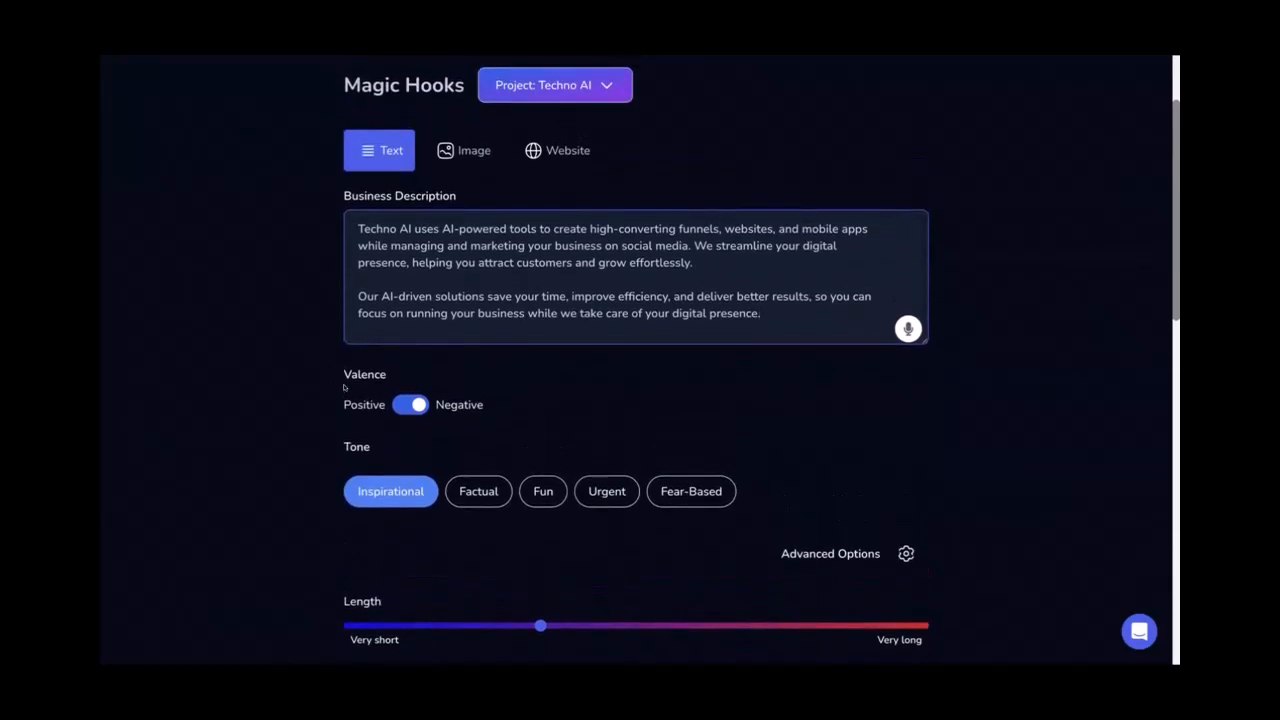
click(372, 404)
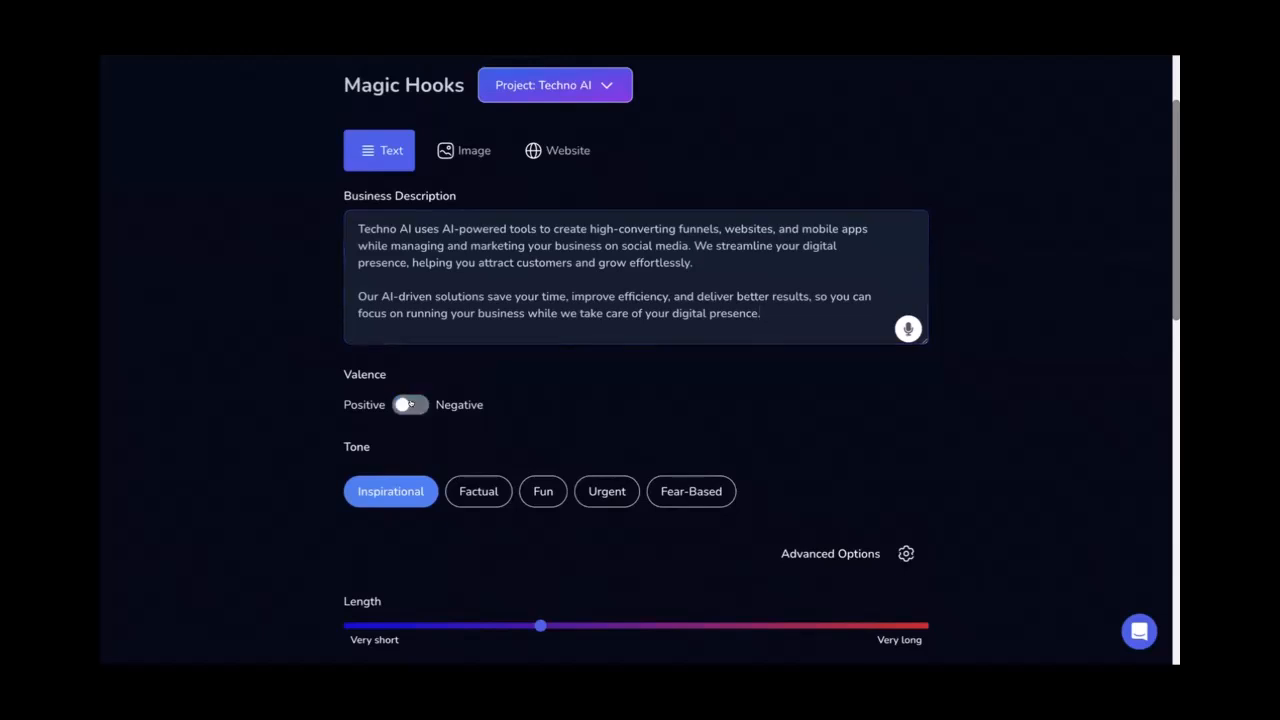
click(372, 404)
scroll(305, 316, down, 1)
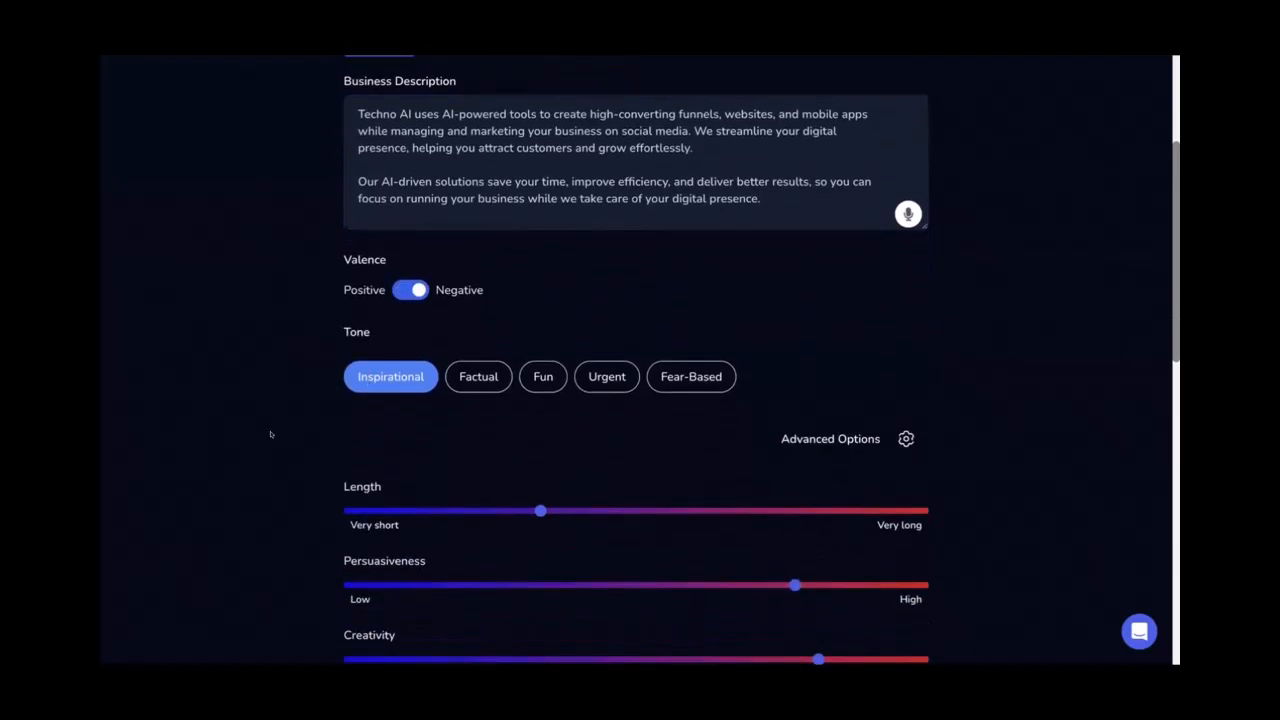
scroll(270, 434, down, 2)
click(600, 264)
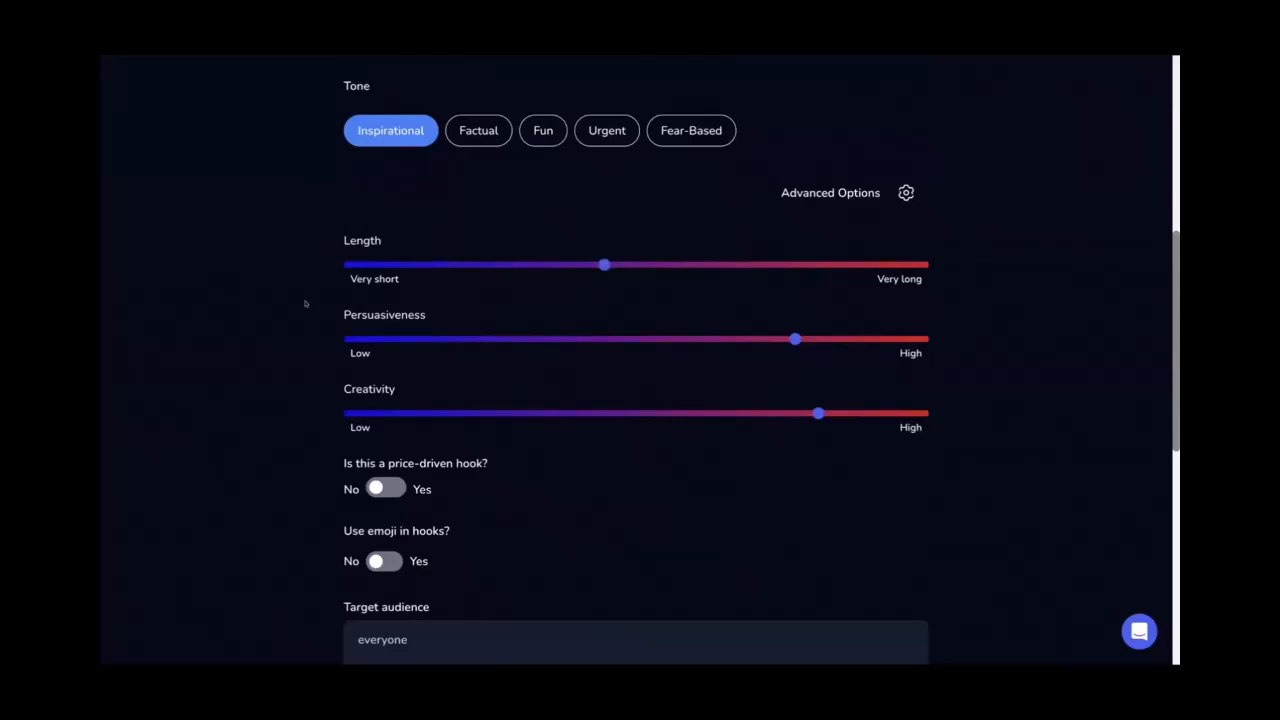
Start generating the Techno AI hooks with Create Hooks
scroll(305, 303, down, 2)
scroll(305, 303, up, 2)
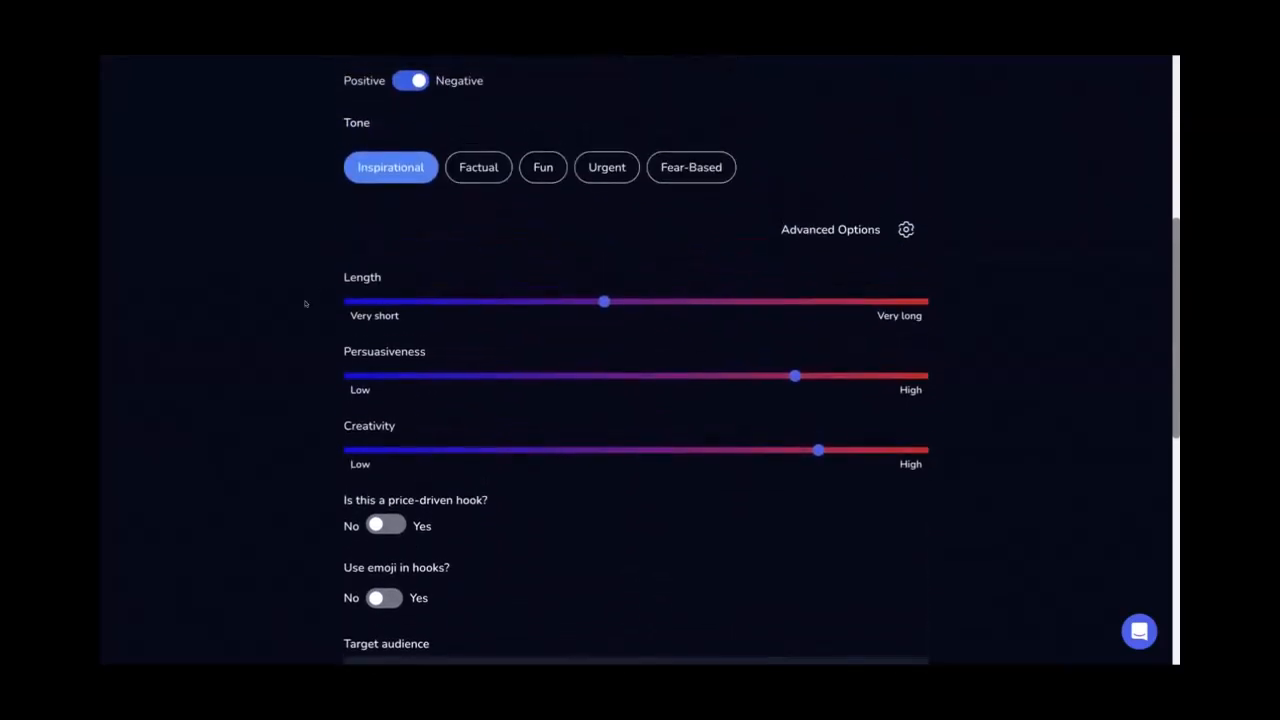
scroll(305, 303, up, 2)
scroll(305, 303, down, 1)
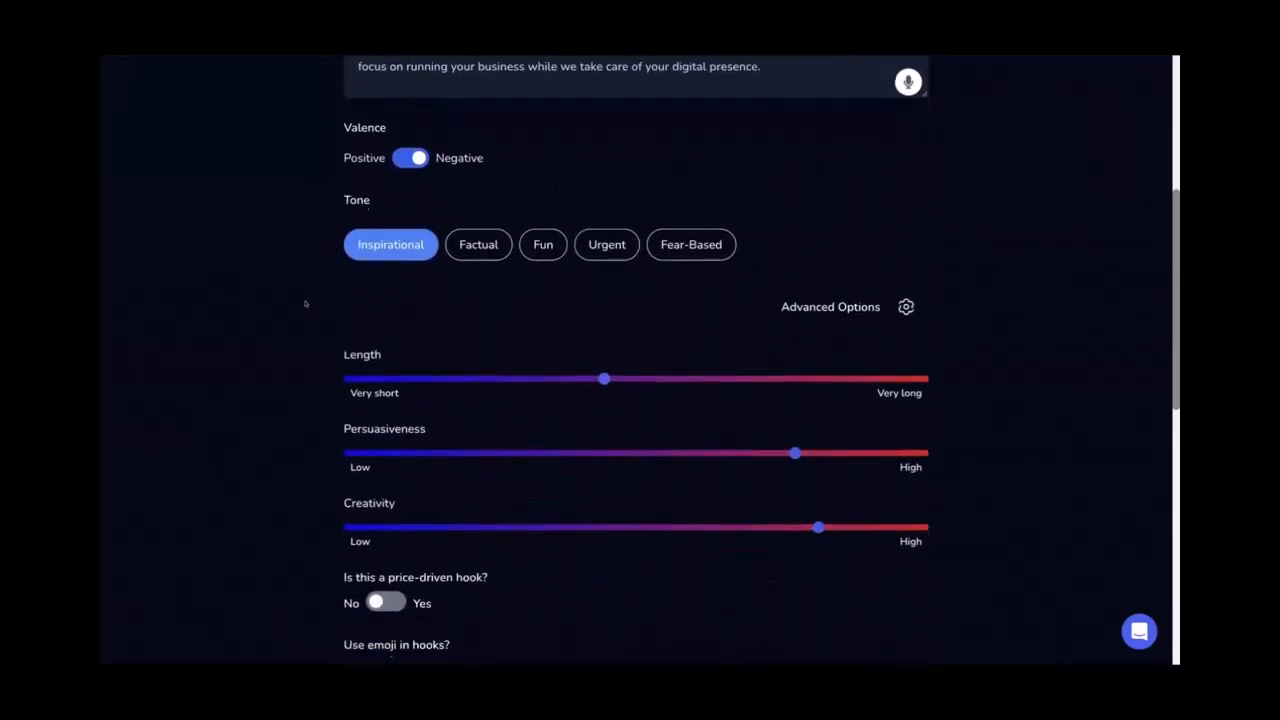
scroll(305, 303, down, 3)
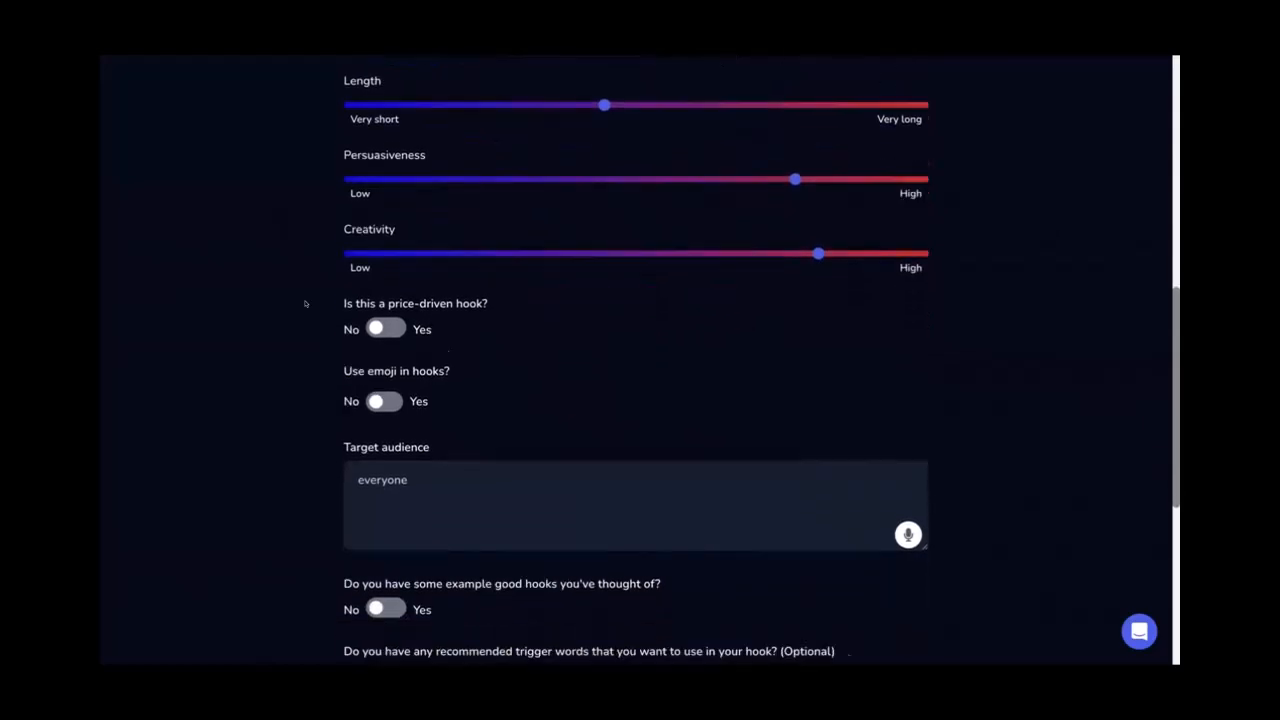
scroll(305, 303, down, 1)
scroll(305, 300, up, 7)
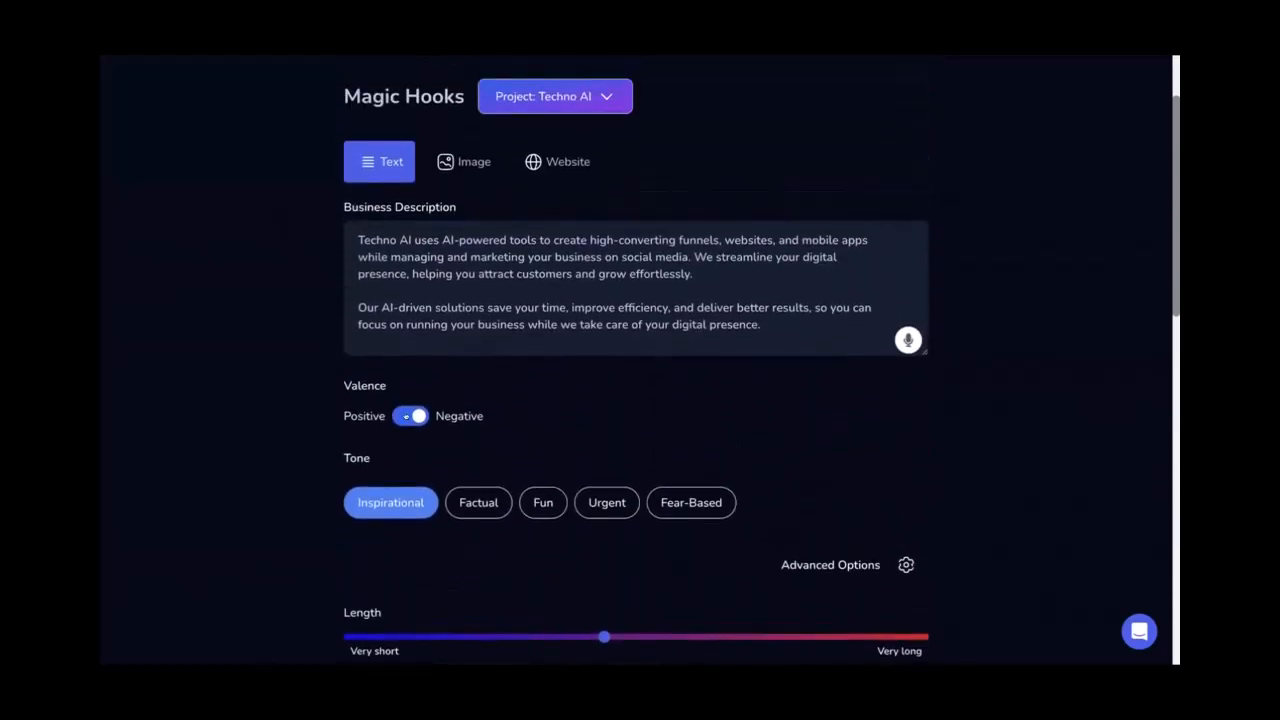
scroll(298, 410, down, 10)
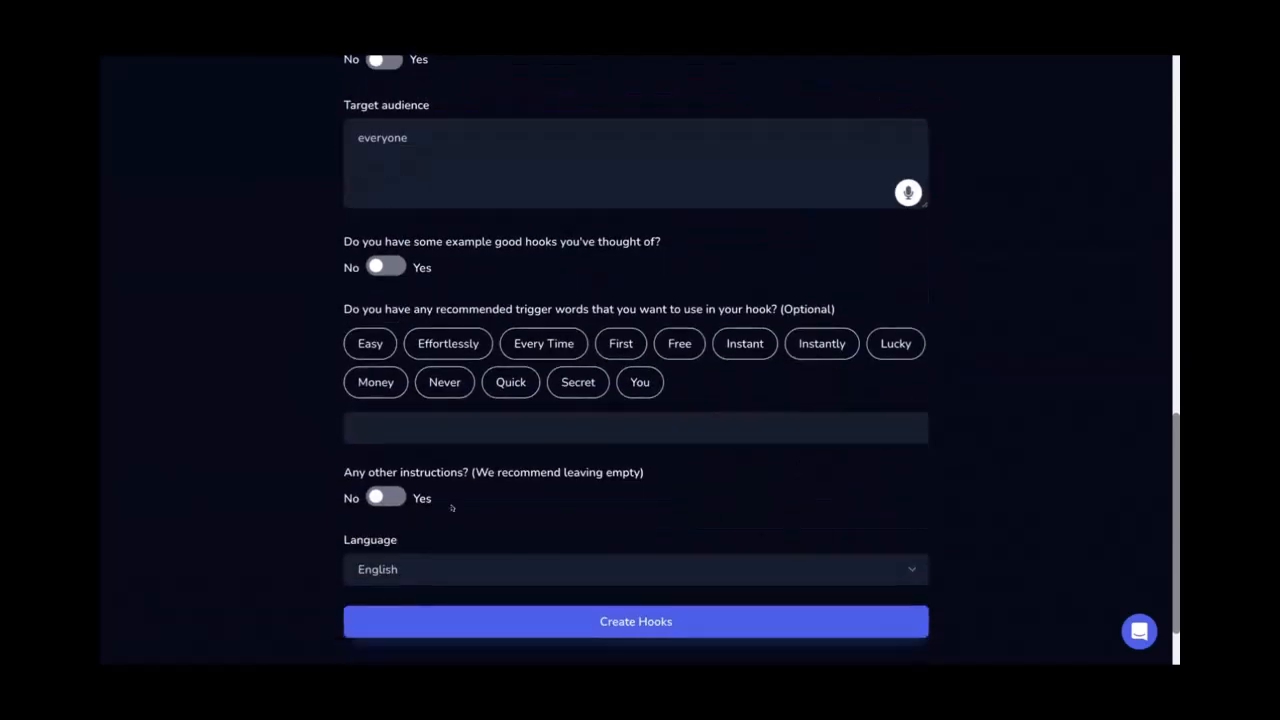
scroll(453, 520, down, 1)
click(497, 534)
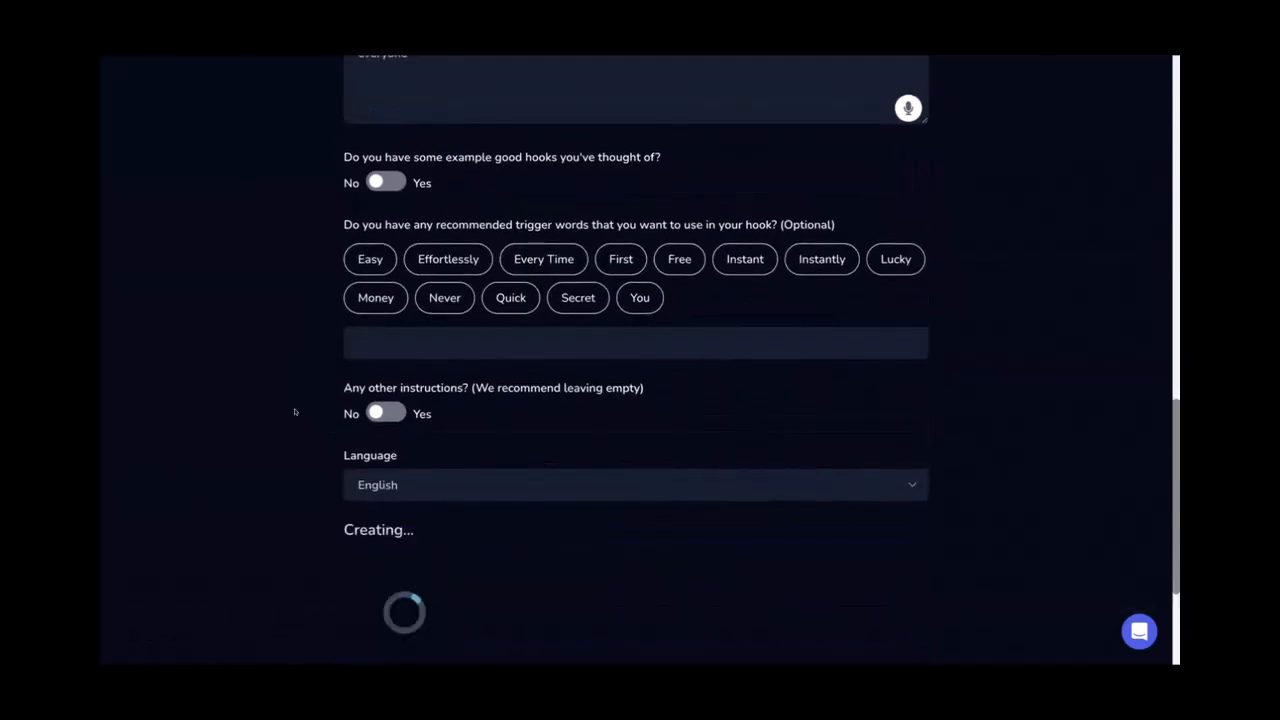
Select the opening 'Looking to boost…' paragraph under 'Welcome to Techno AI' for copying
scroll(295, 412, down, 2)
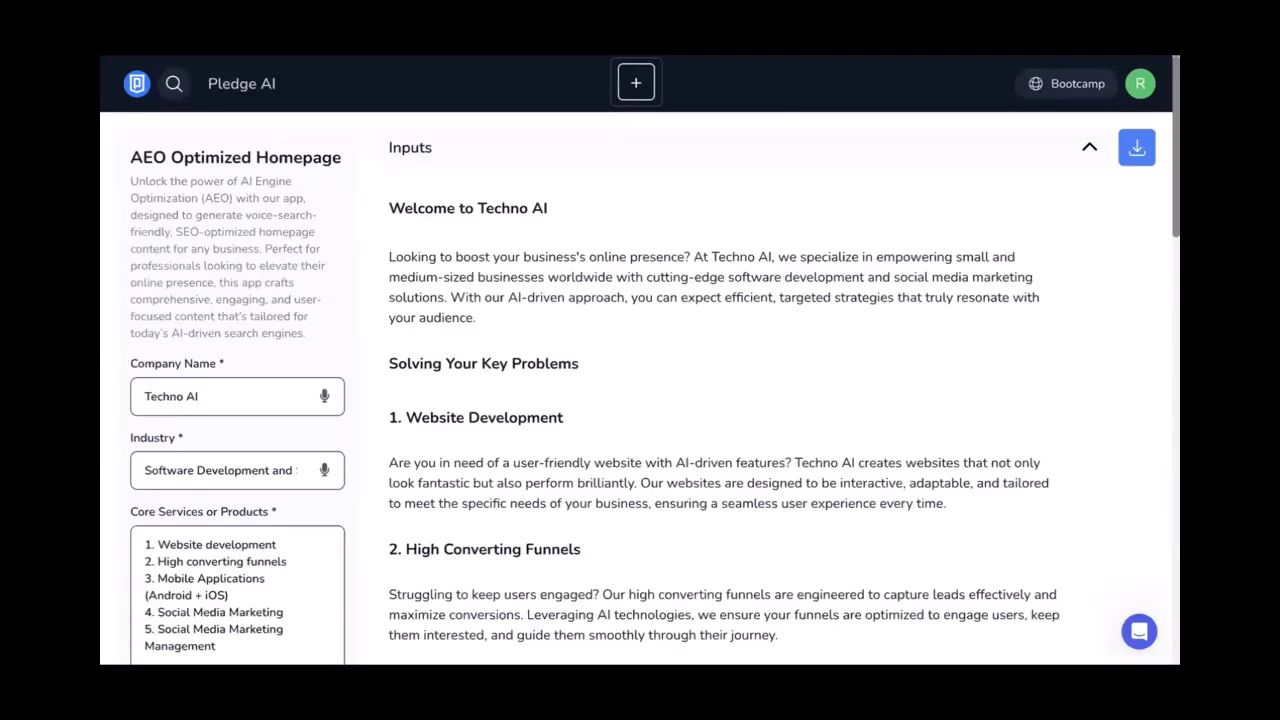
drag(478, 320, 372, 255)
click(466, 220)
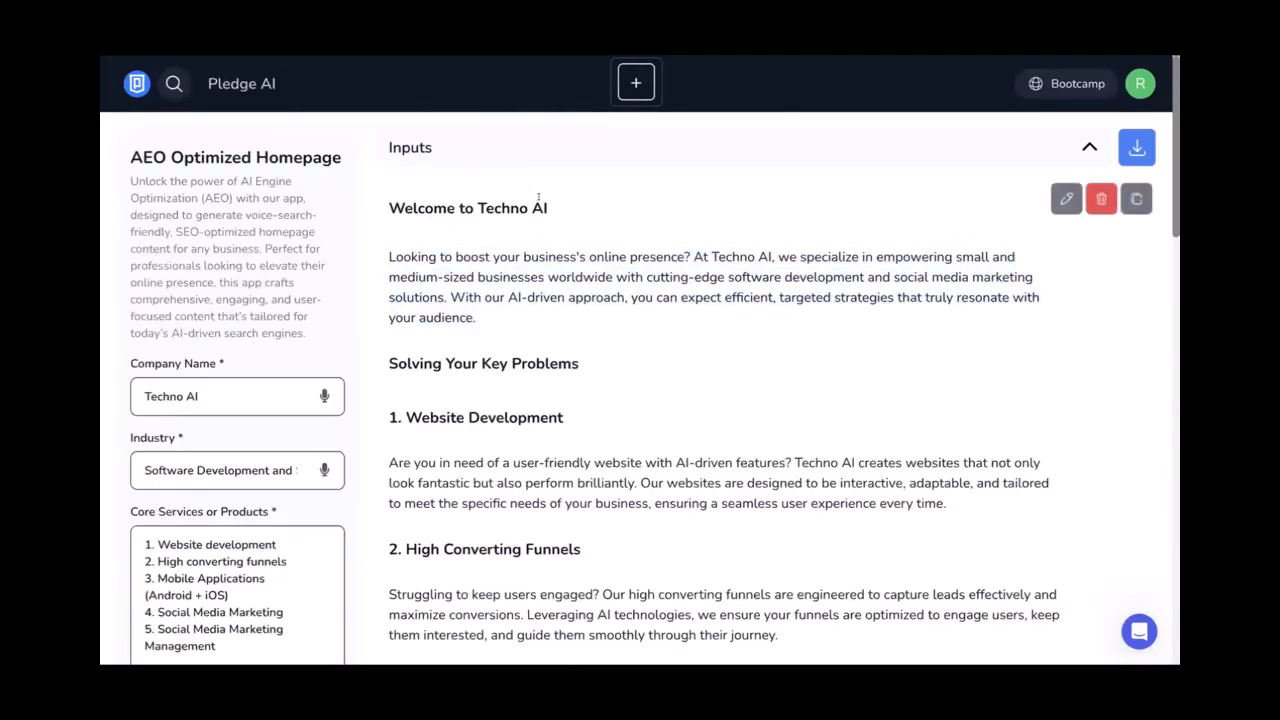
drag(545, 199, 393, 197)
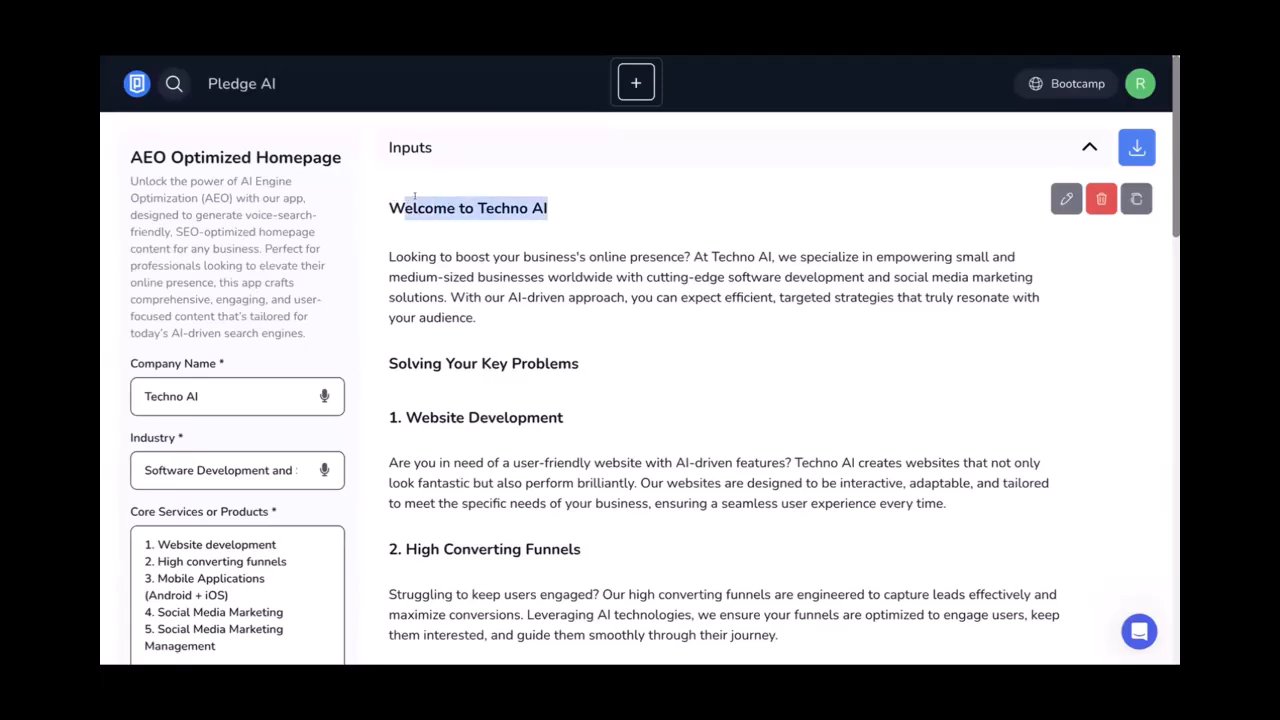
click(414, 197)
drag(478, 318, 381, 257)
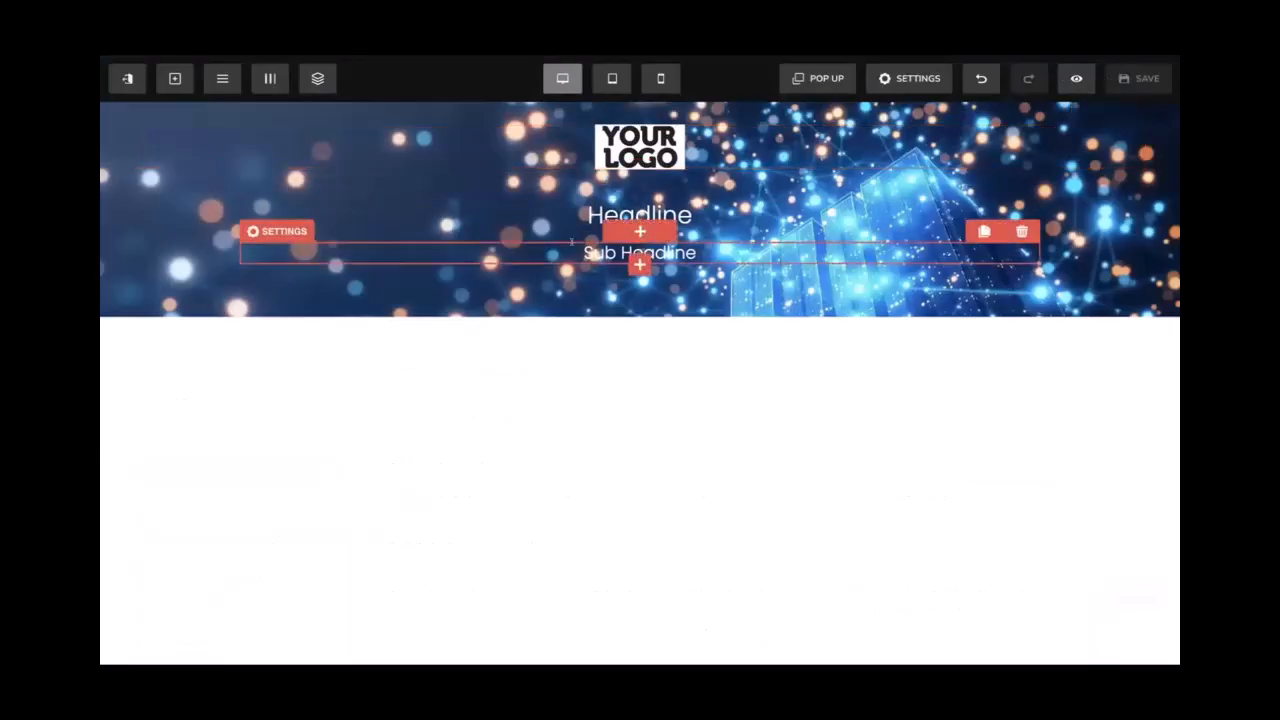
Replace the hero Sub Headline placeholder with the pasted 'Looking to boost…' paragraph
drag(697, 253, 571, 241)
key(ctrl+v)
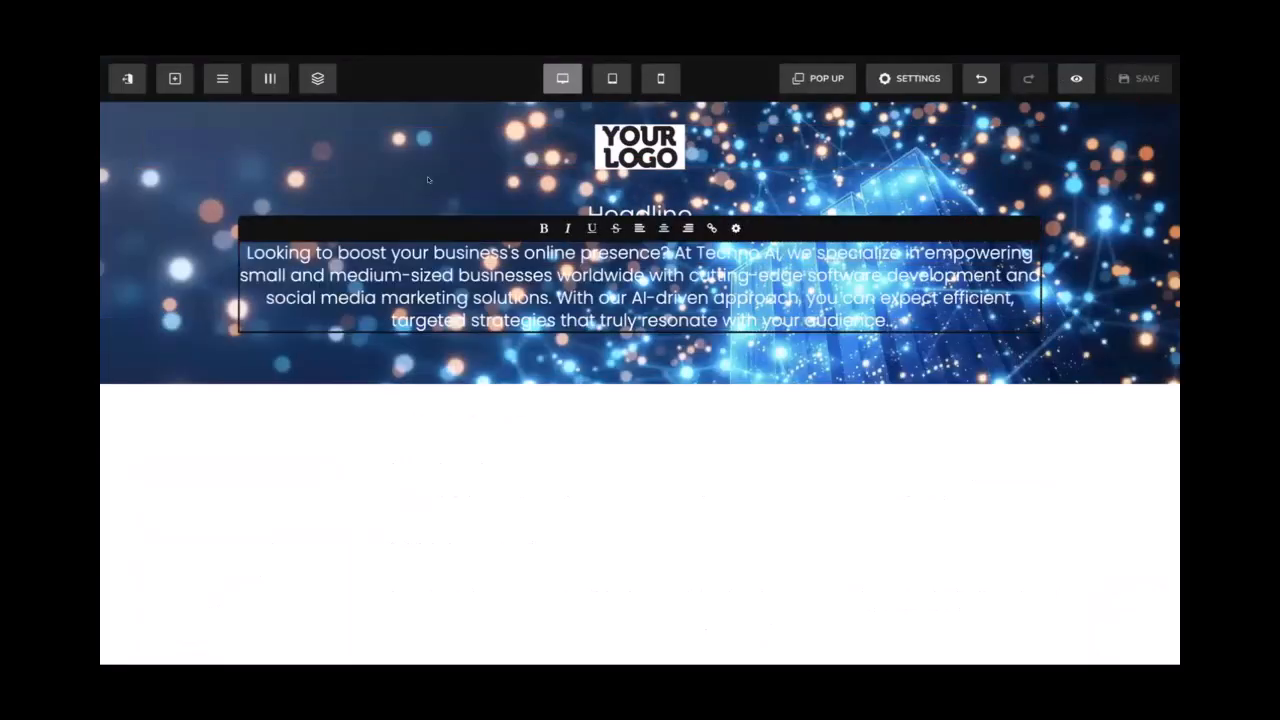
click(429, 180)
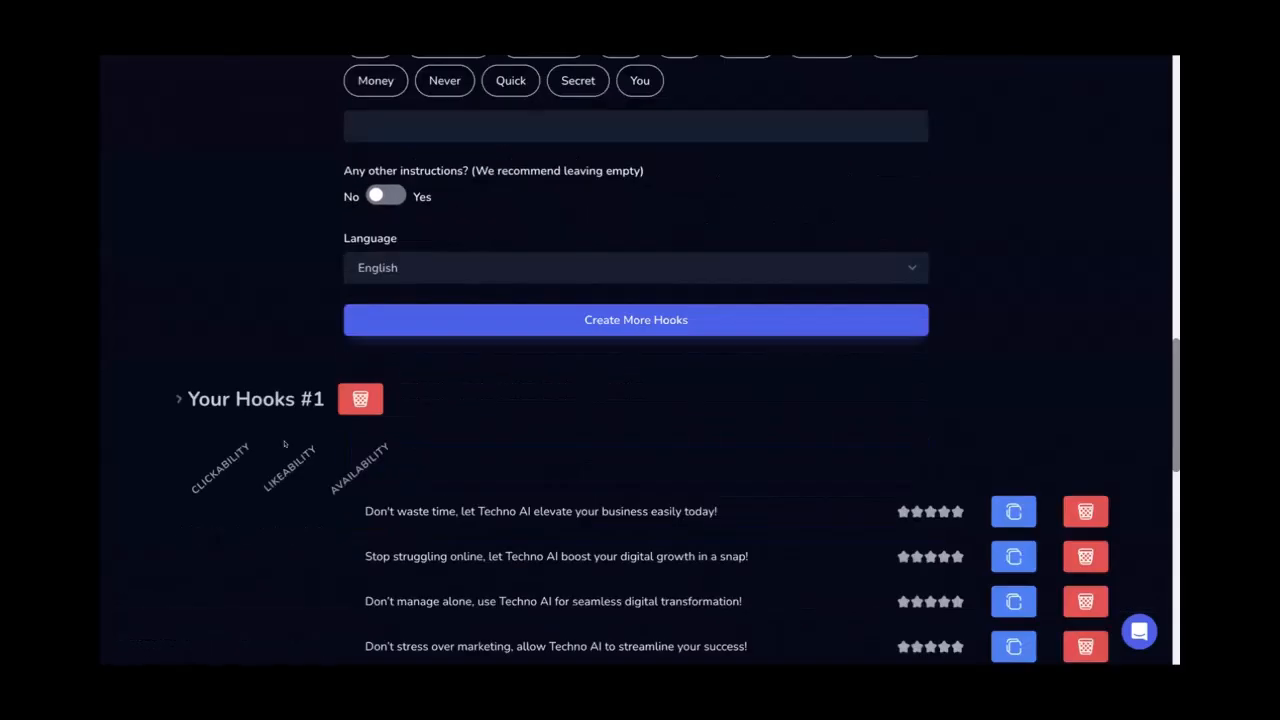
Review the scored hooks and select 'Don't waste time, let Techno AI elevate your business easily today!'
scroll(284, 443, down, 3)
scroll(285, 443, down, 1)
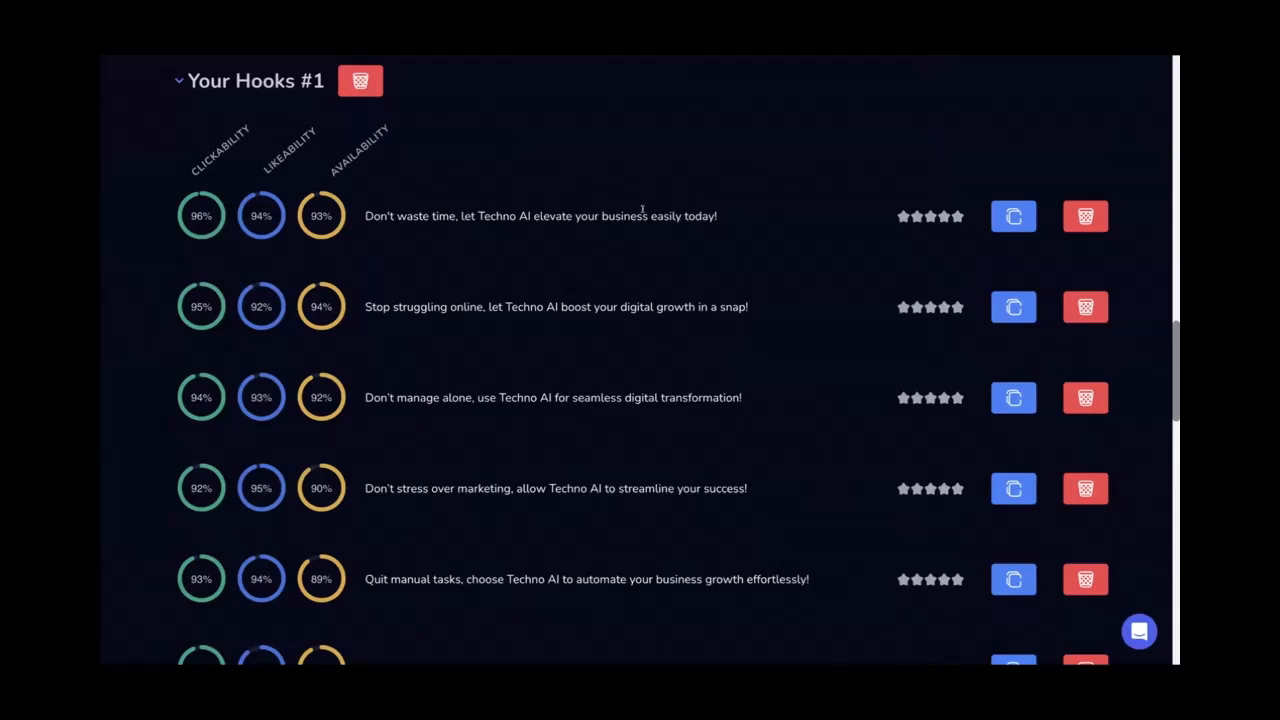
scroll(642, 209, down, 2)
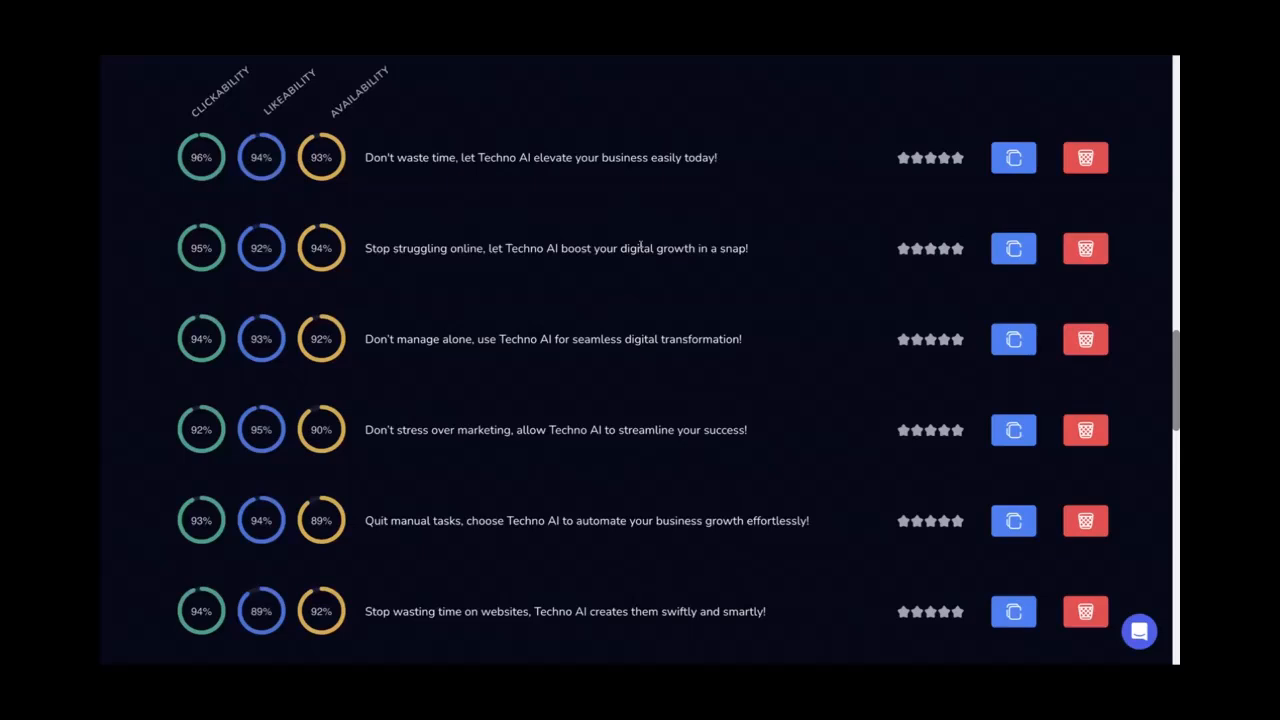
scroll(763, 303, down, 2)
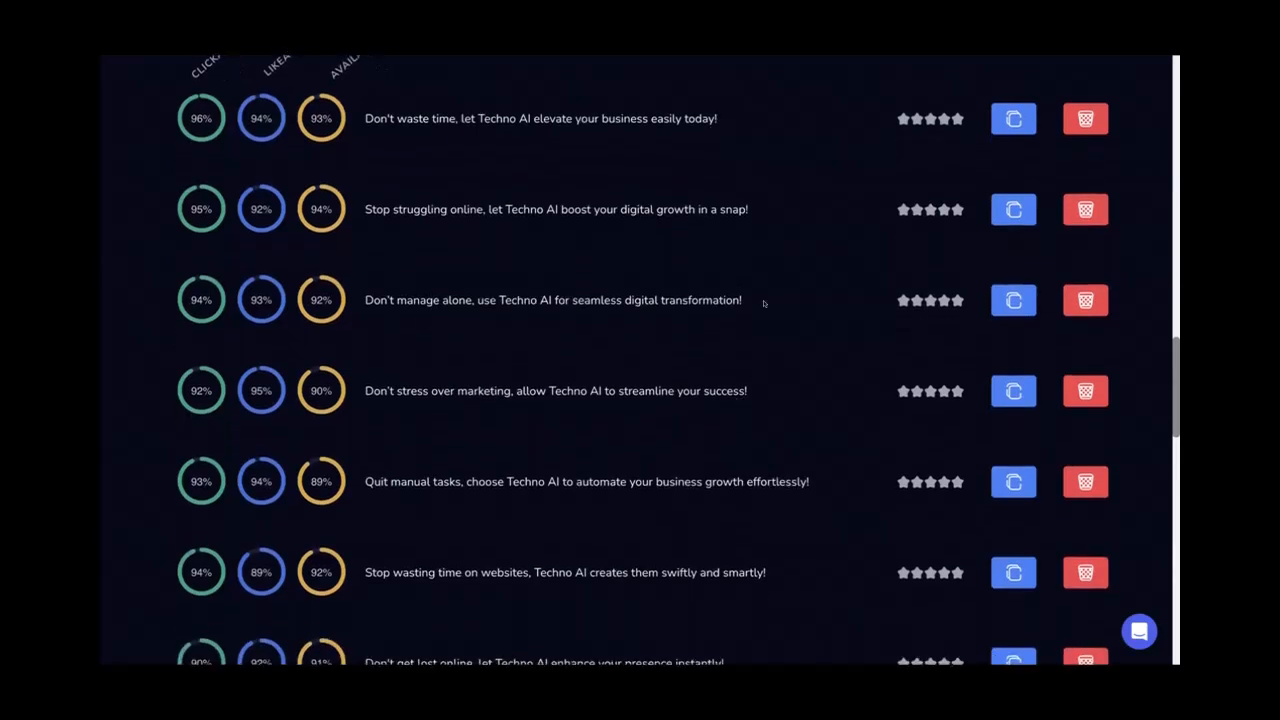
drag(402, 279, 500, 363)
click(560, 280)
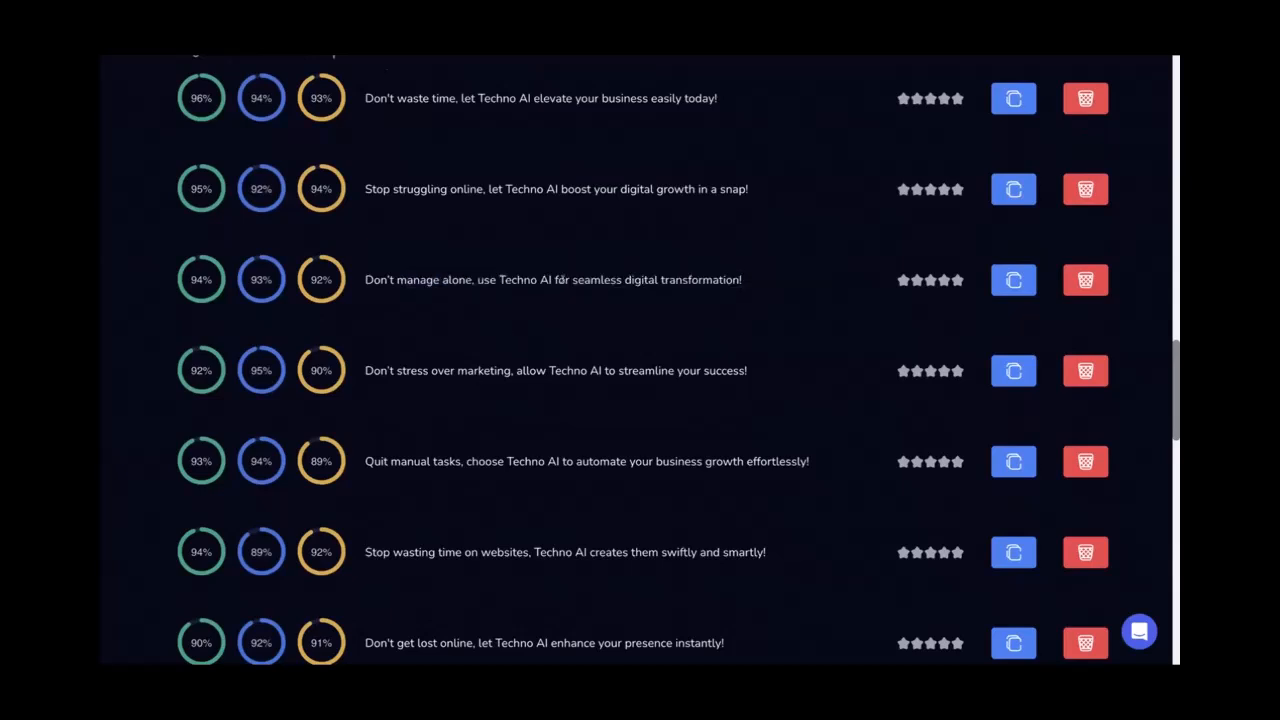
scroll(560, 280, up, 3)
drag(716, 244, 365, 244)
key(ctrl+c)
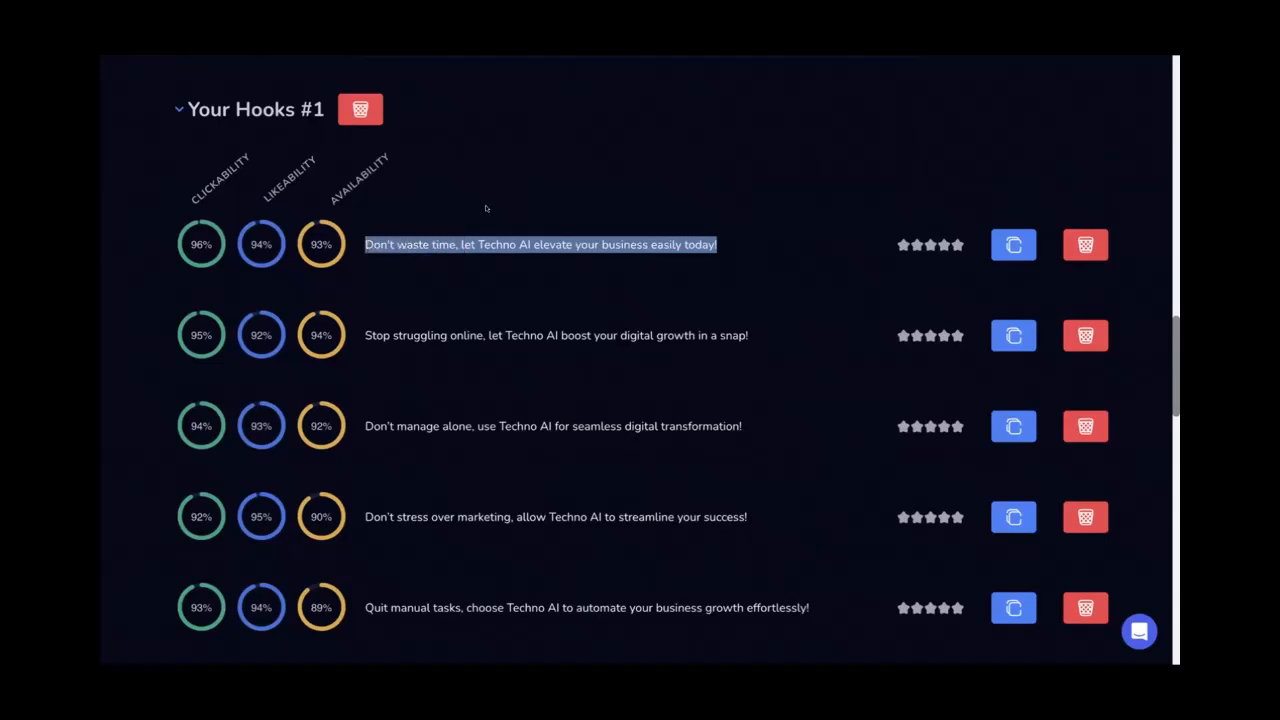
Change the hook Tone from Urgent to Fear-Based
scroll(486, 208, up, 10)
scroll(486, 206, up, 2)
scroll(486, 207, down, 2)
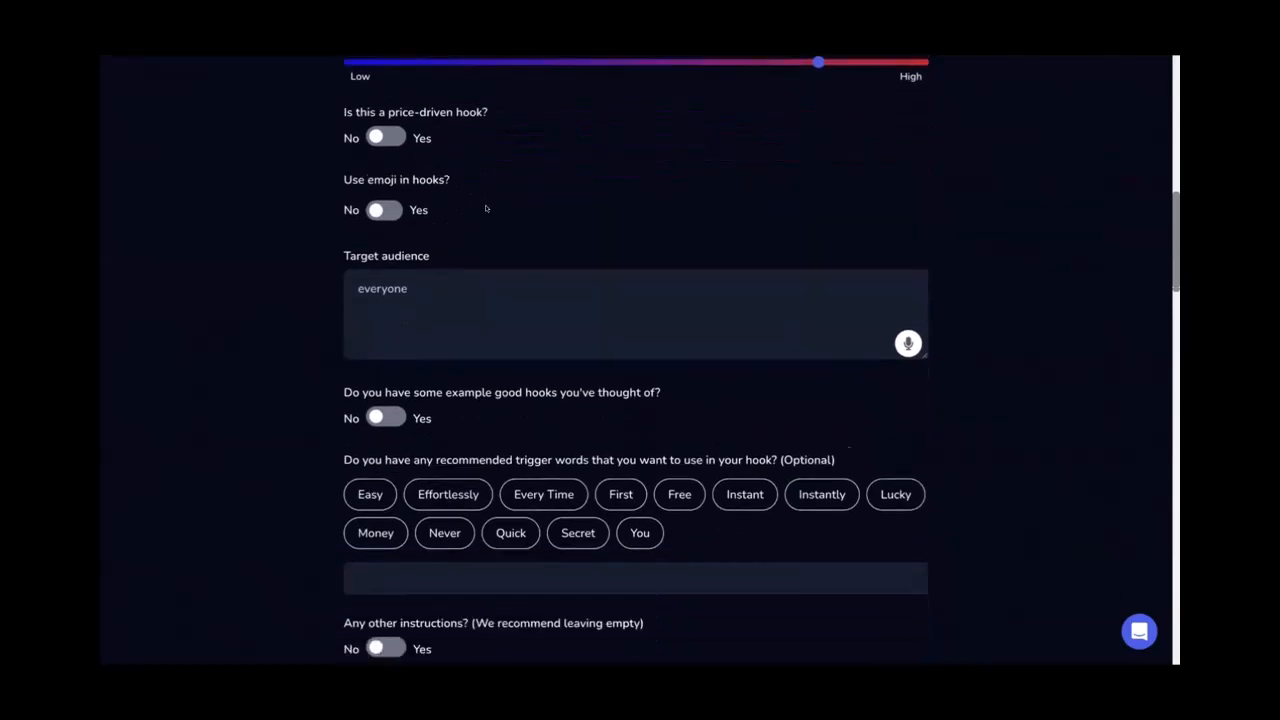
scroll(580, 246, down, 2)
scroll(581, 243, up, 2)
scroll(581, 243, up, 5)
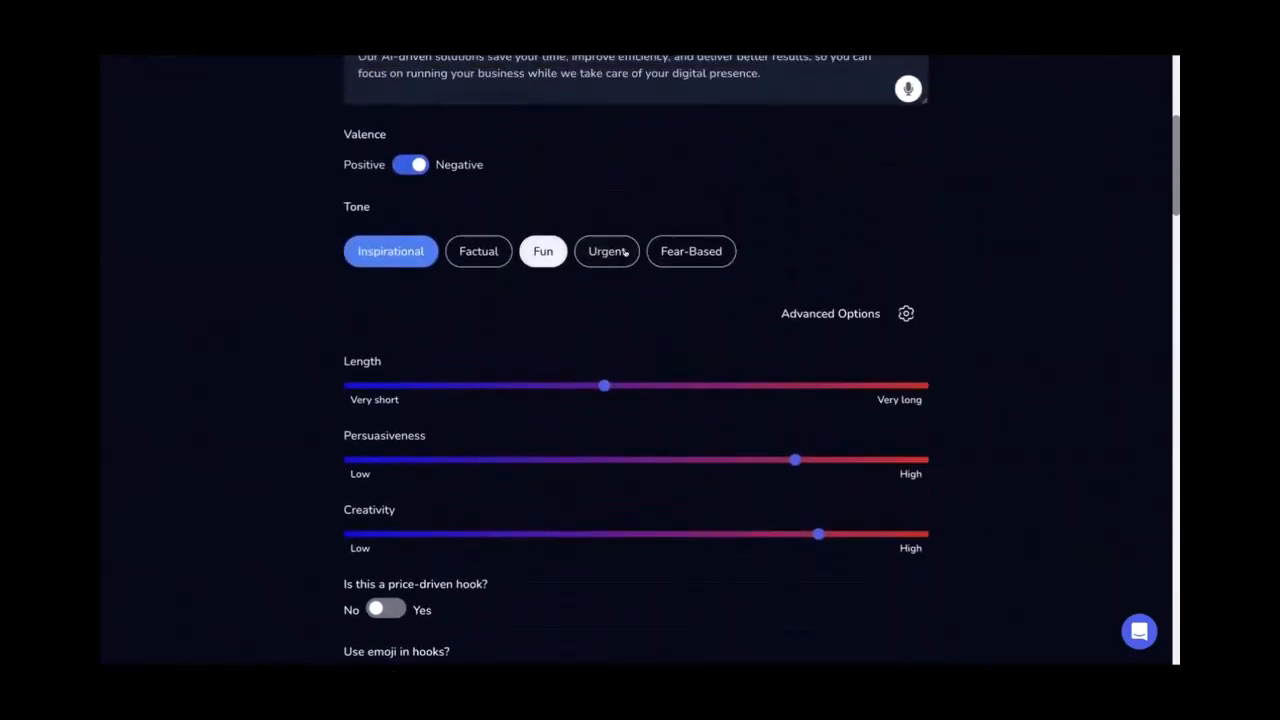
click(607, 251)
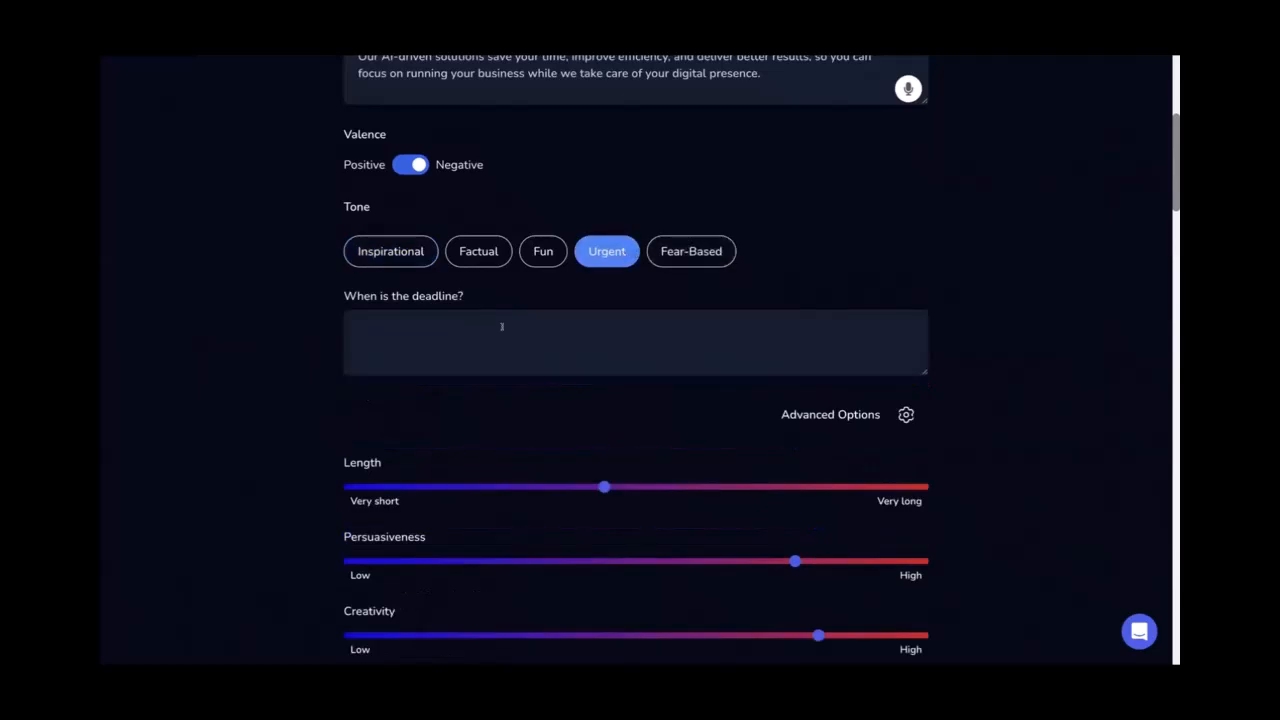
click(686, 258)
Leave the customer's main-fear question empty and scroll down the form
click(452, 312)
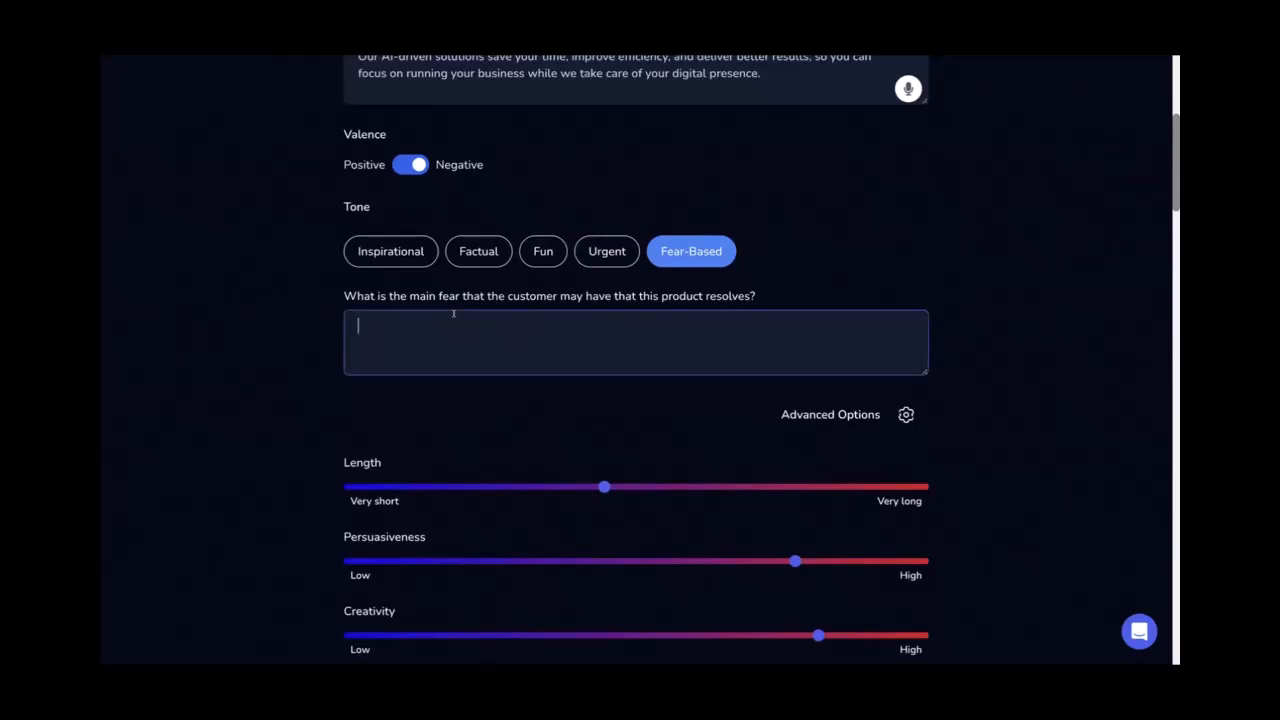
click(286, 340)
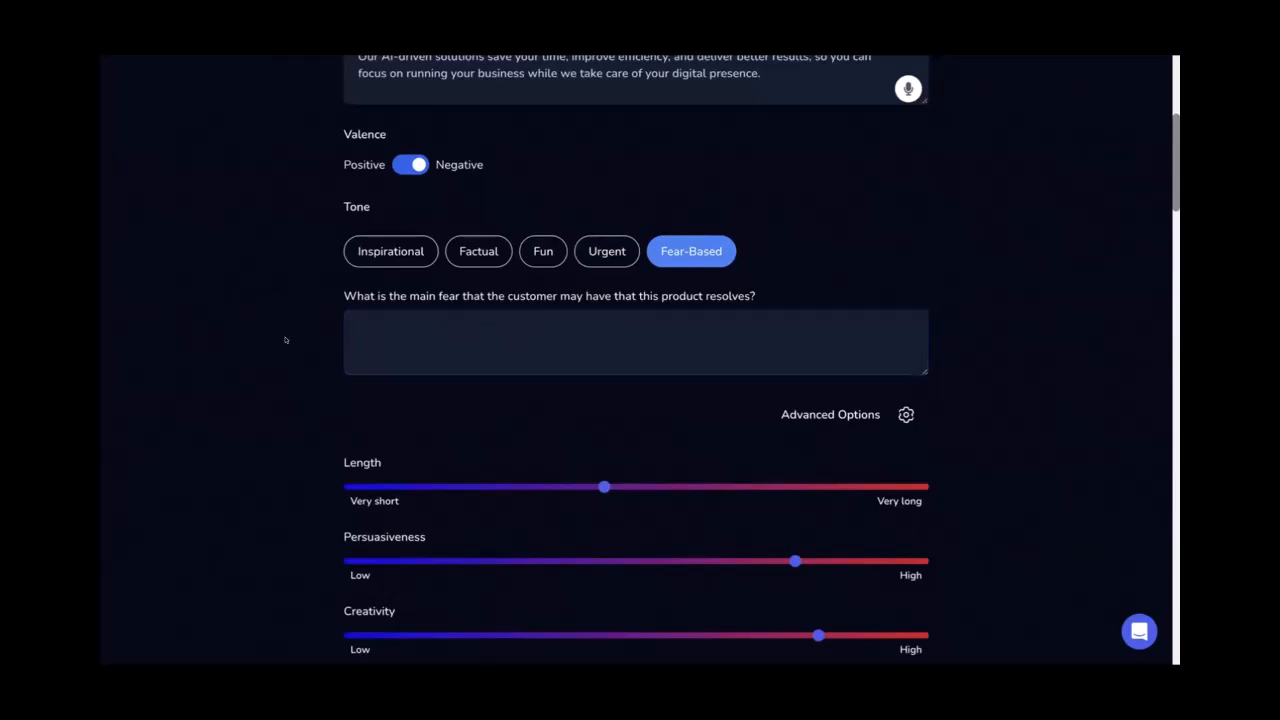
scroll(285, 340, down, 1)
scroll(285, 340, down, 8)
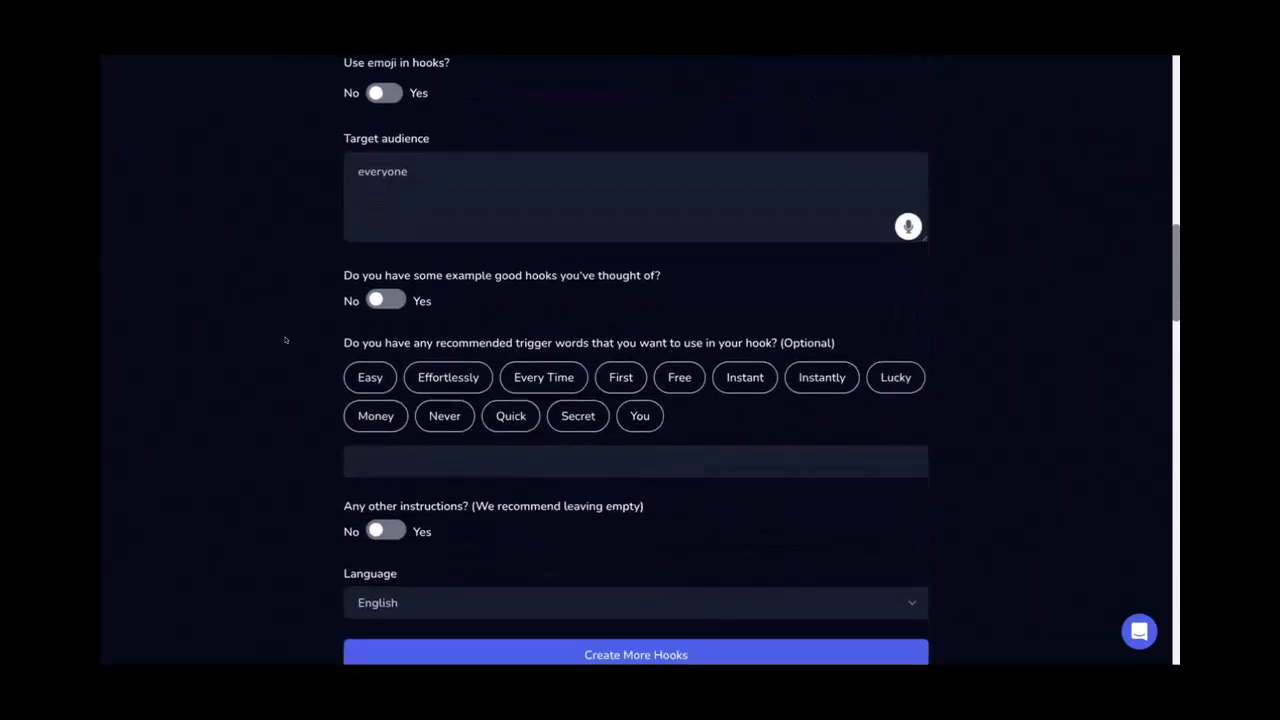
scroll(285, 340, down, 1)
scroll(285, 340, up, 7)
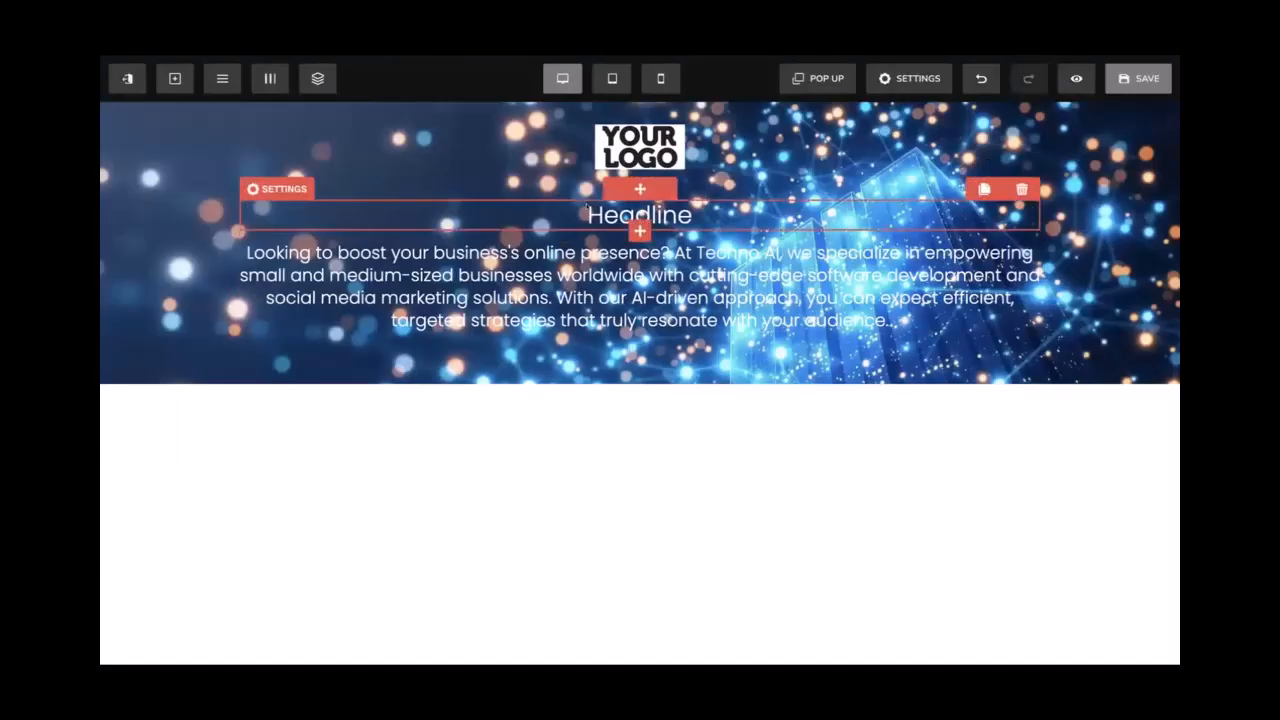
Paste the hook as the Headline, make it bold and enlarge it from 32 to 42
key(ctrl+v)
key(ctrl+a)
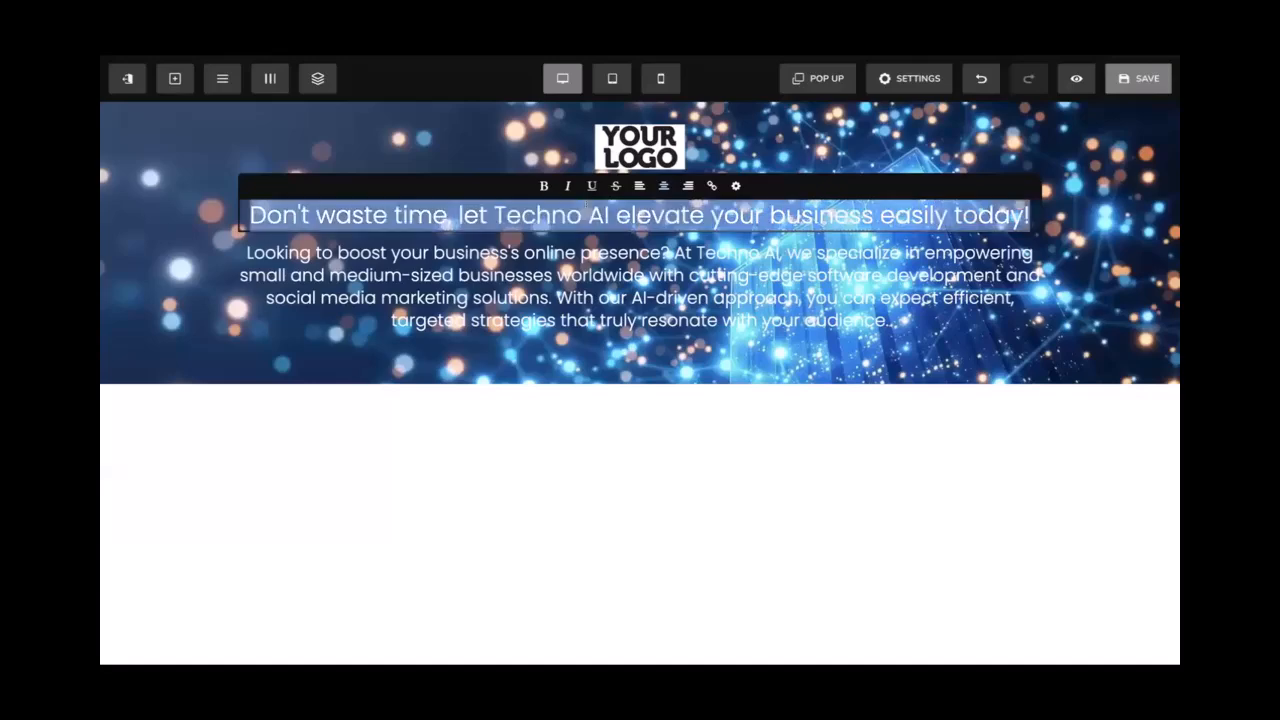
key(ctrl+b)
click(734, 186)
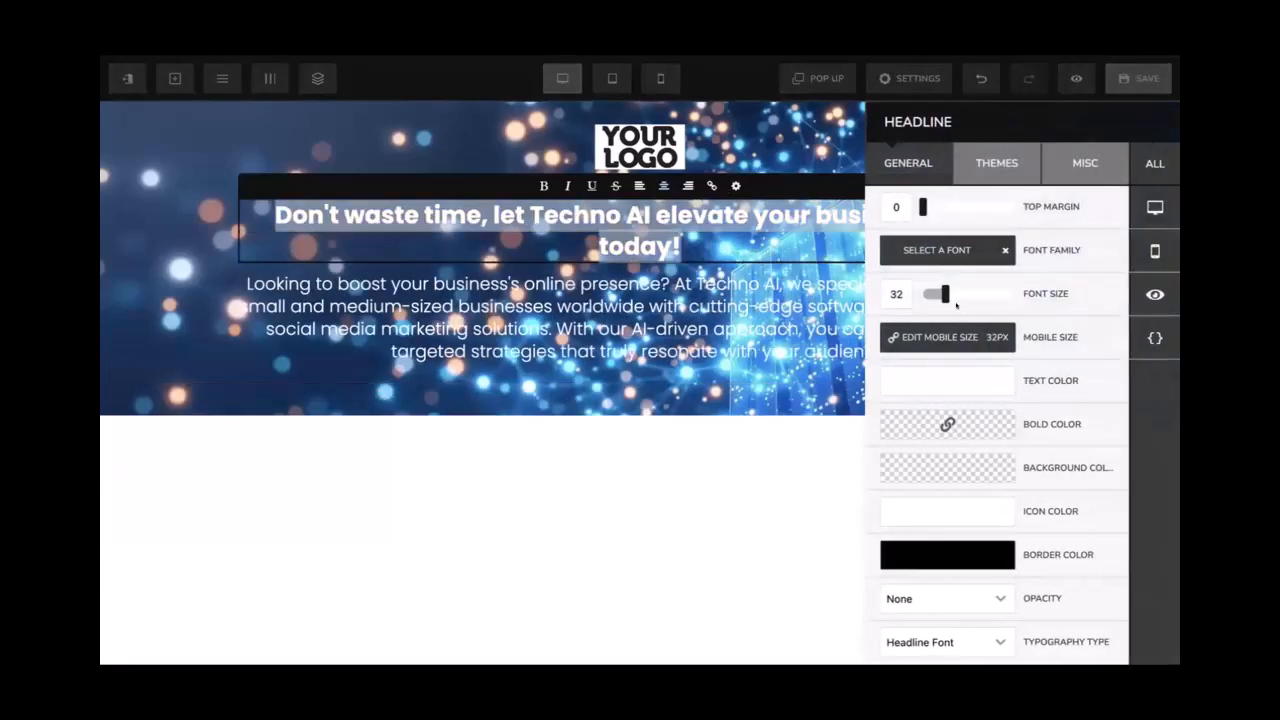
drag(938, 292, 950, 289)
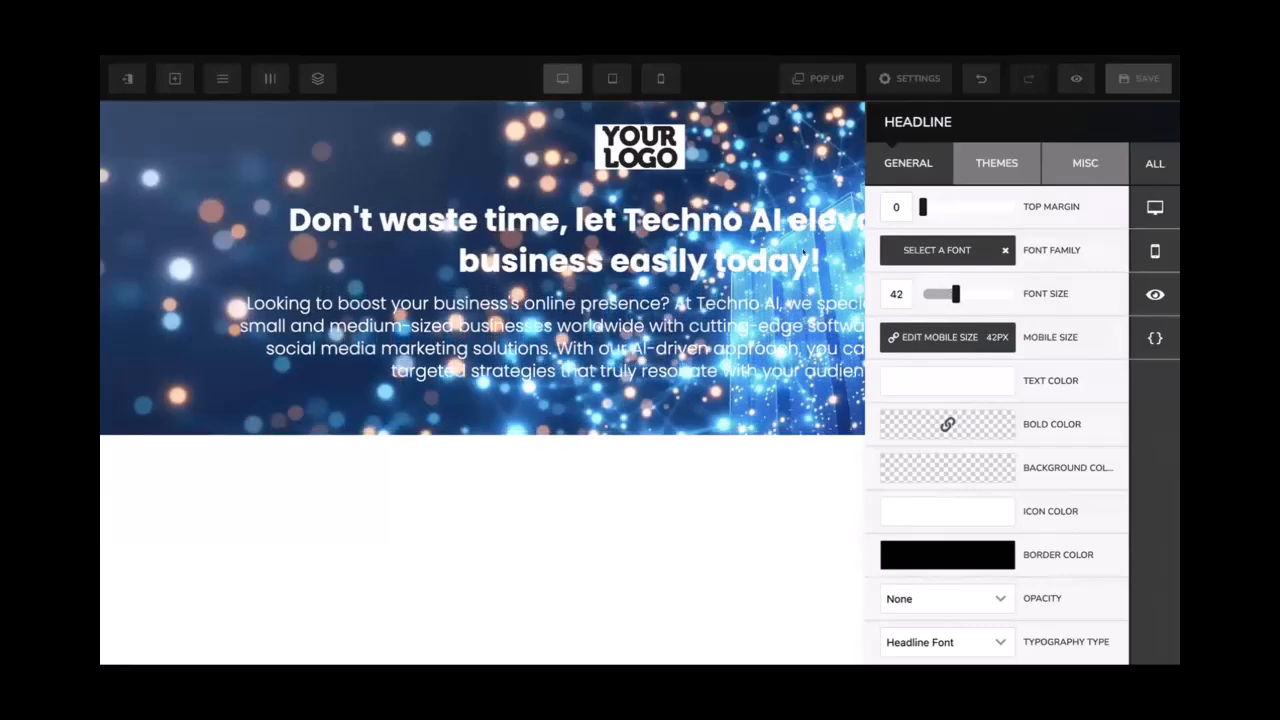
click(776, 240)
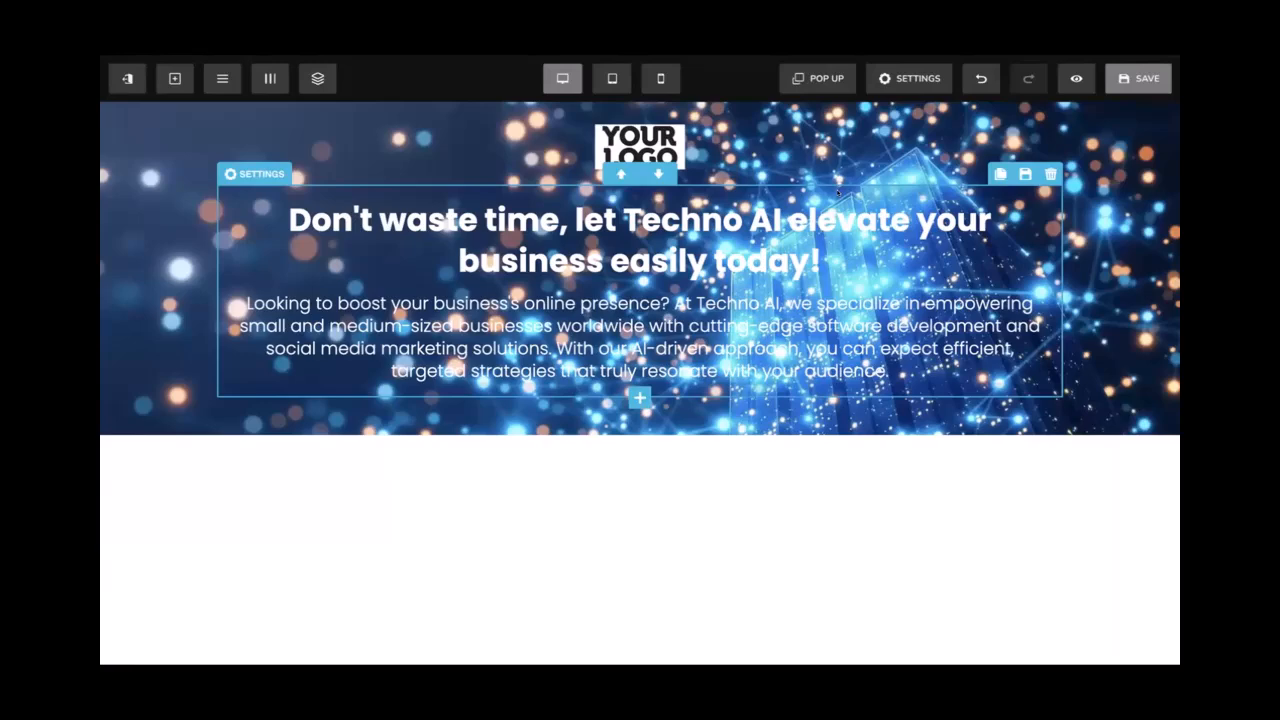
Give the text row a semi-transparent black background, about #0000009c
click(370, 183)
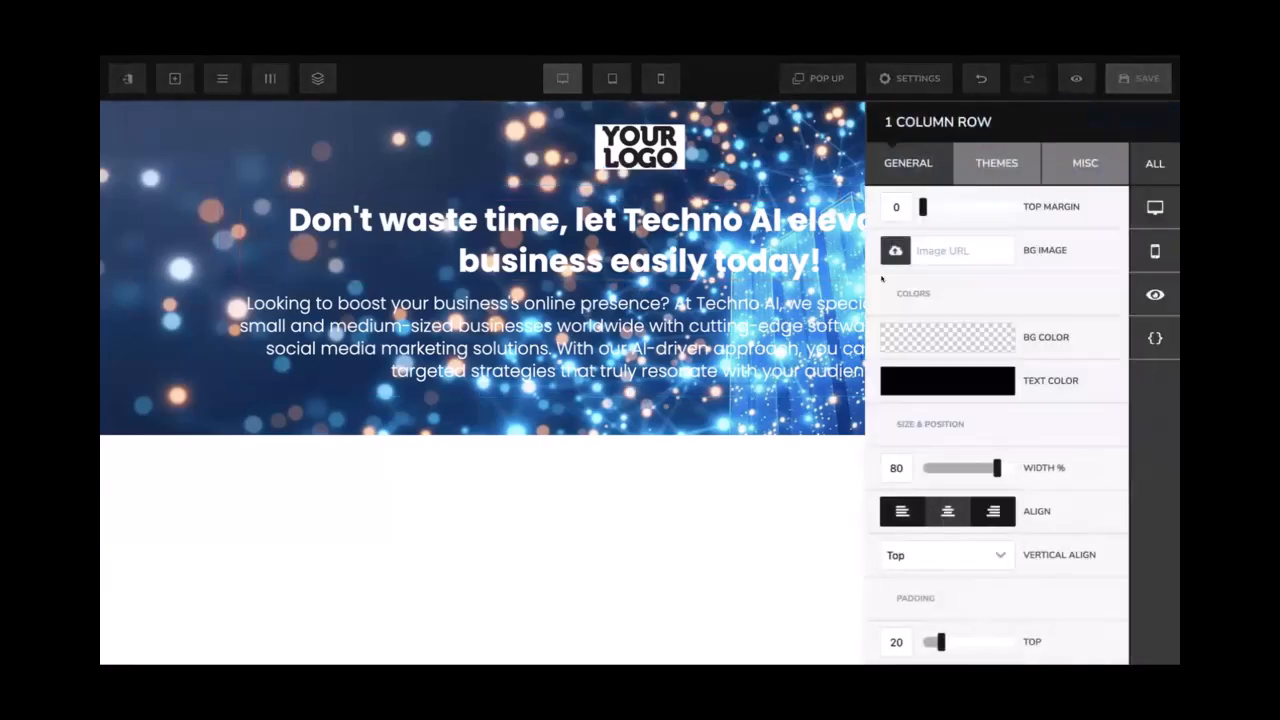
click(984, 329)
click(1000, 328)
click(972, 349)
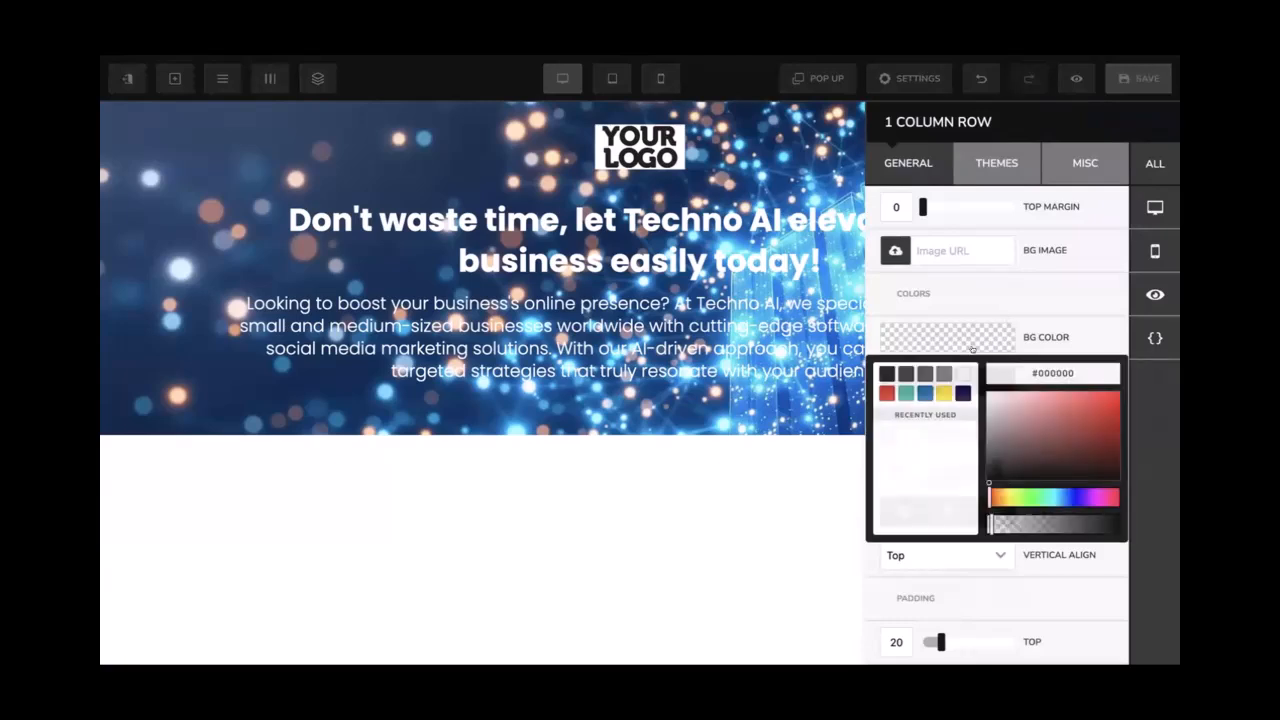
click(884, 374)
drag(985, 465, 970, 493)
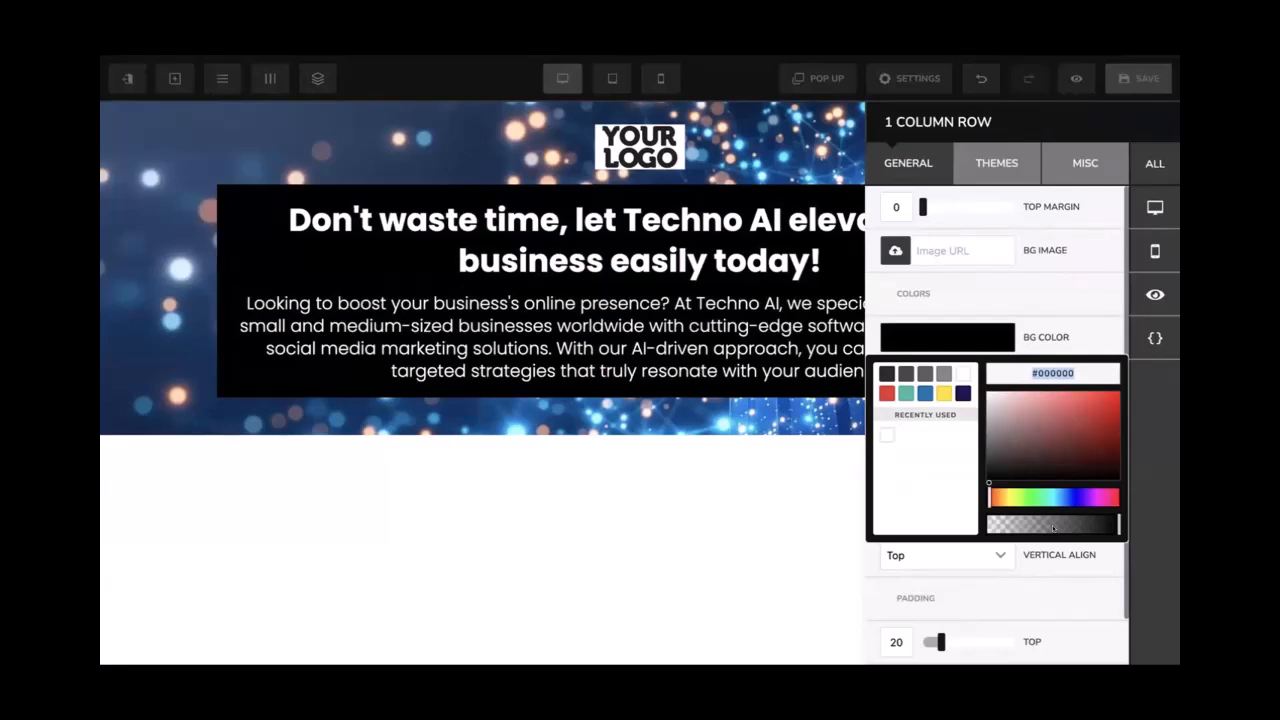
drag(1076, 531, 1056, 530)
drag(1056, 530, 1071, 526)
Round the text box corners to 20px on all edges
click(752, 326)
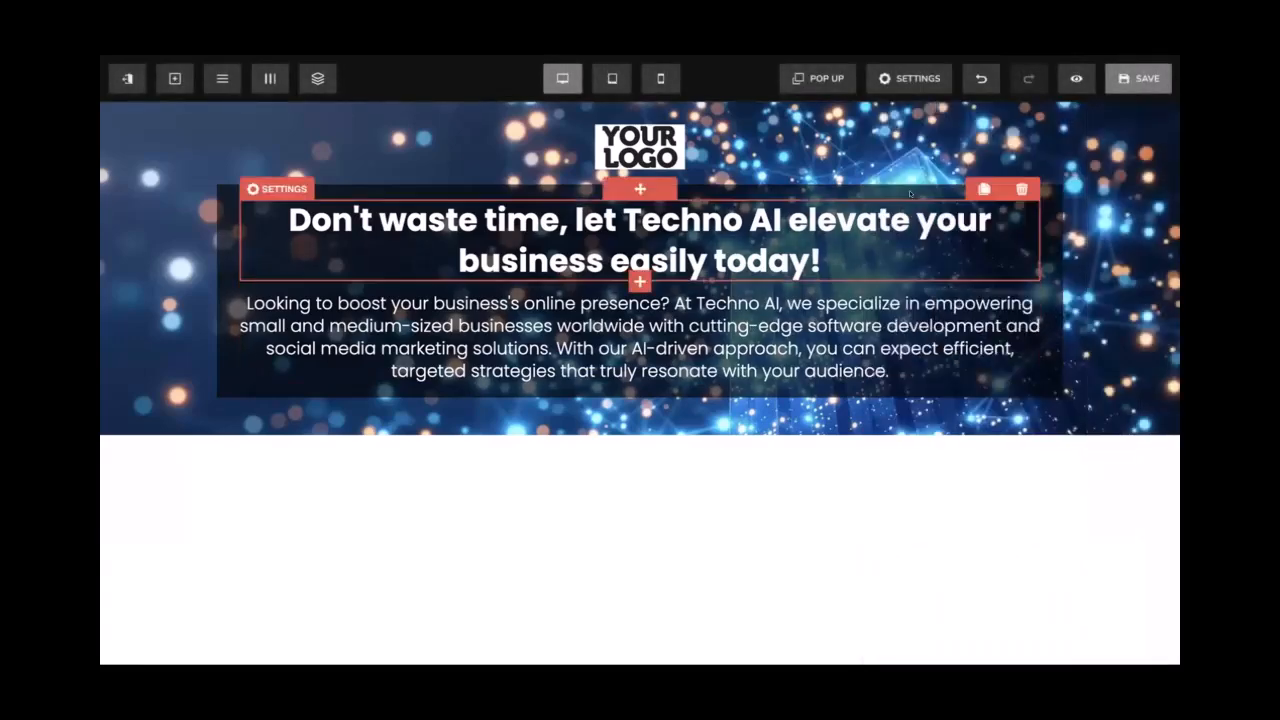
click(256, 174)
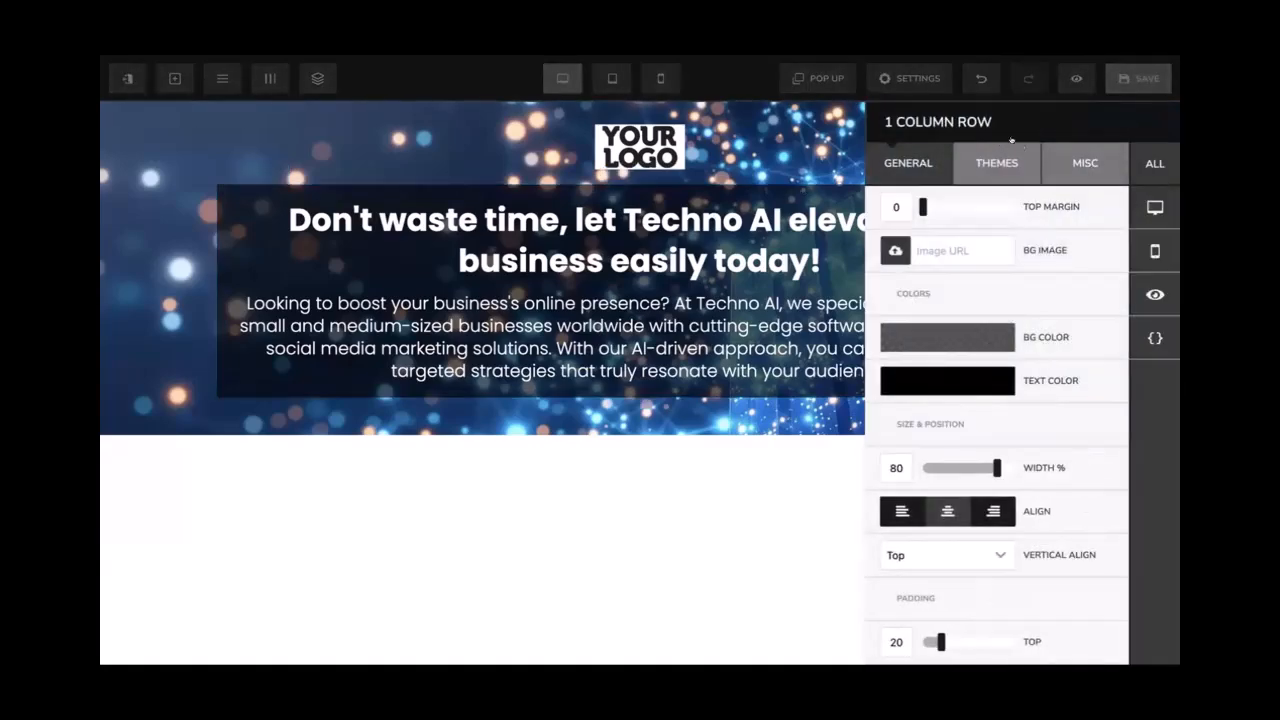
click(1085, 163)
click(900, 162)
click(1072, 163)
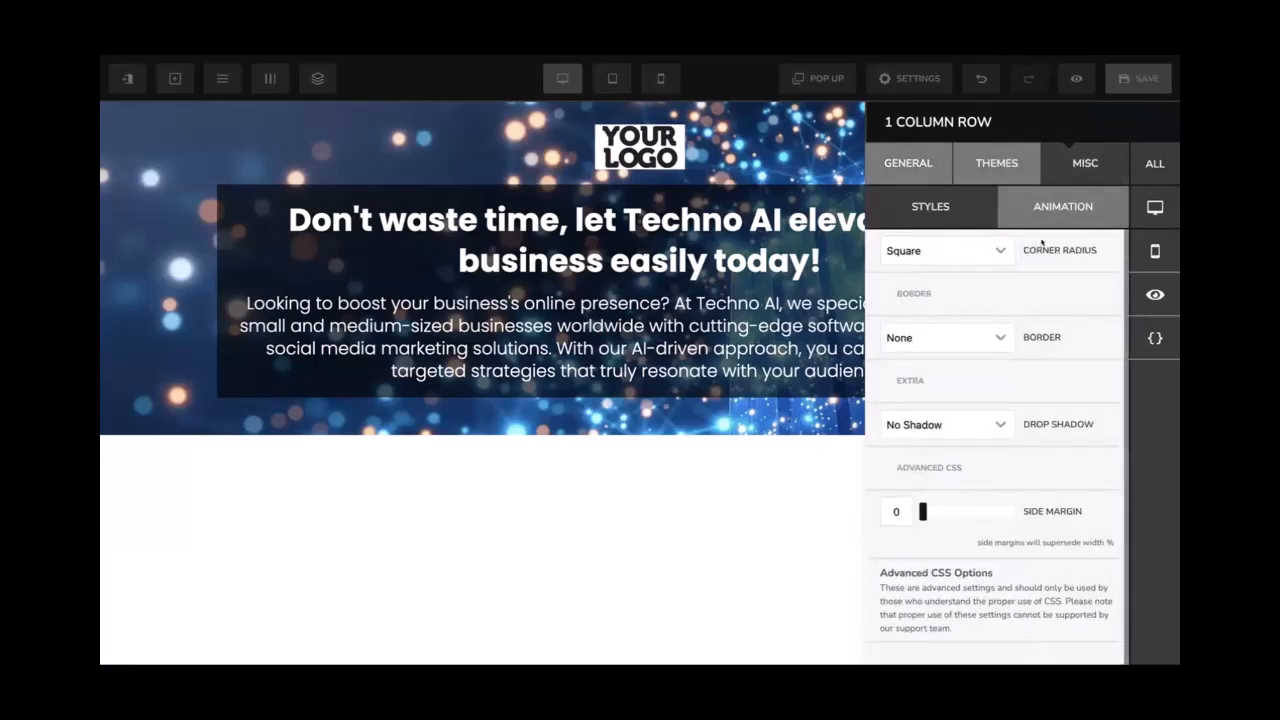
click(984, 251)
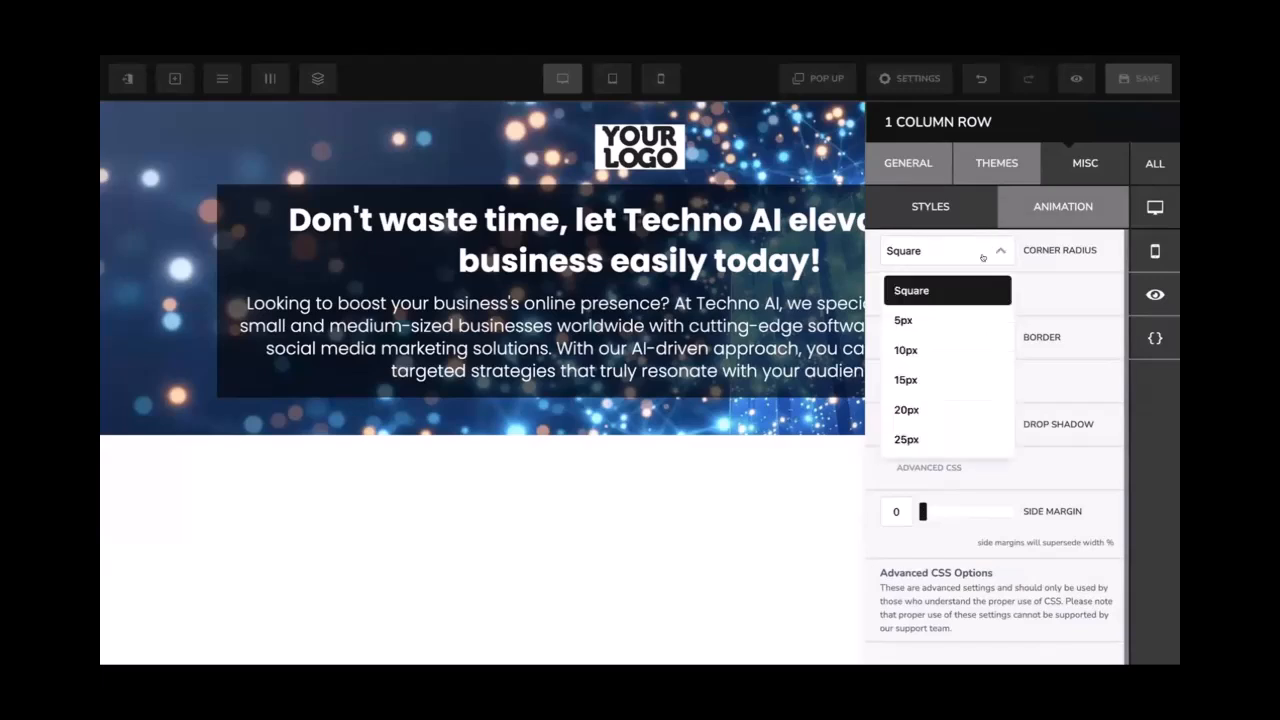
click(930, 398)
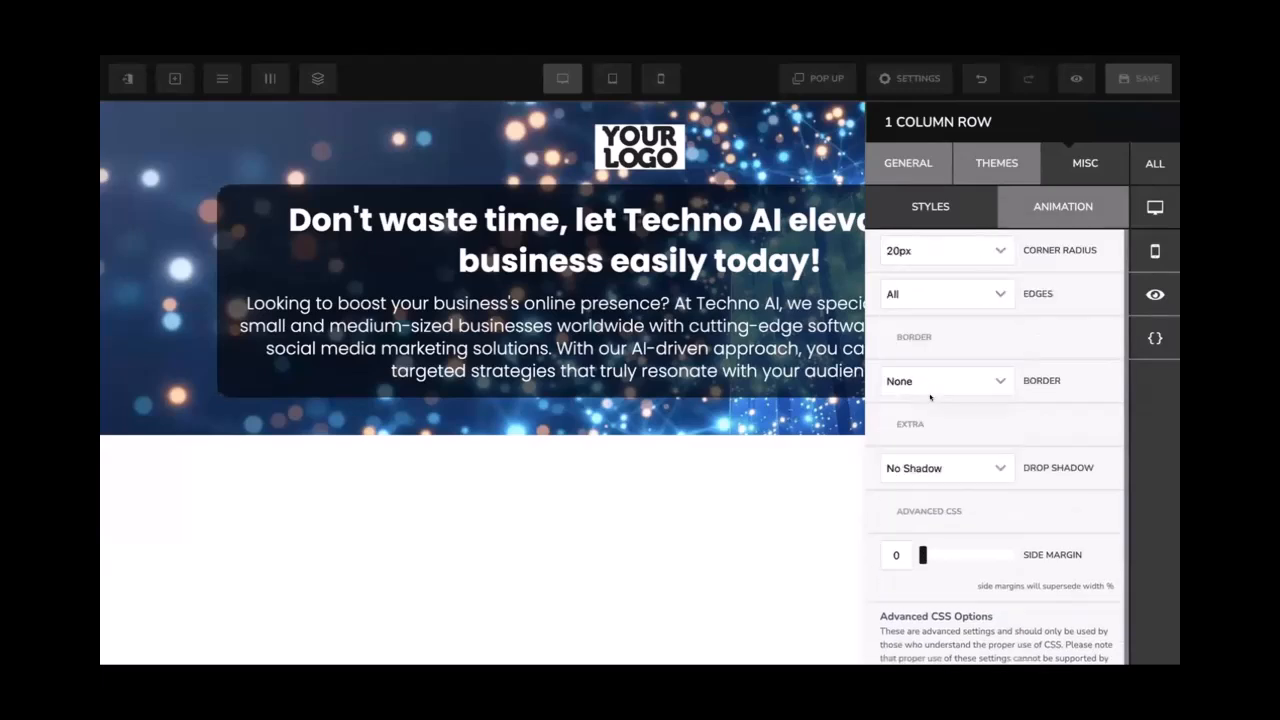
click(962, 286)
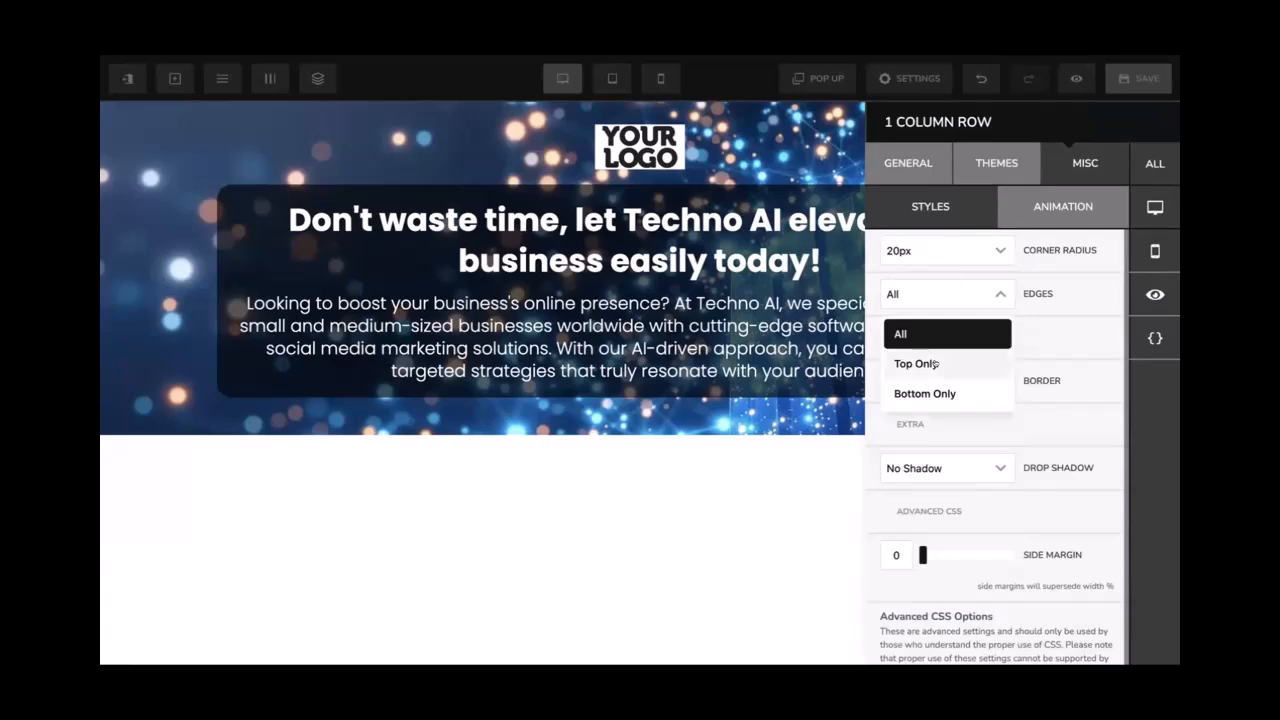
click(936, 363)
click(948, 302)
click(936, 325)
click(936, 297)
click(935, 318)
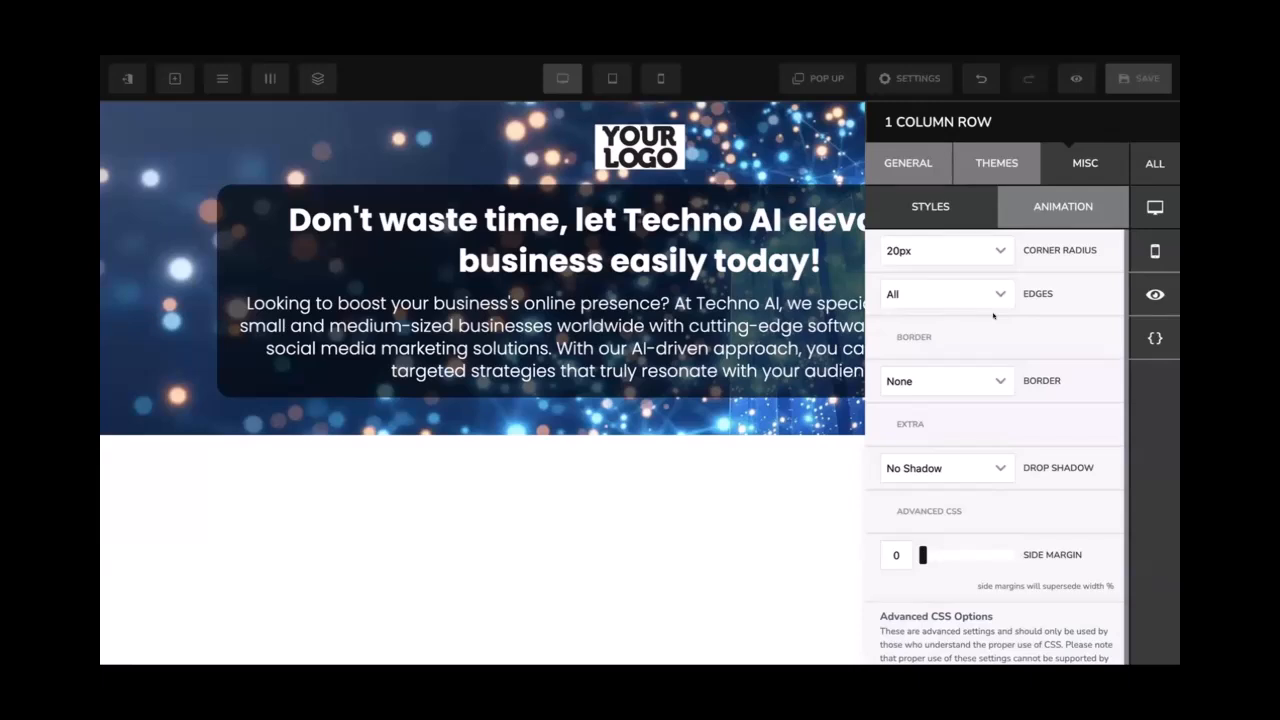
Try a timed fade-in delay on the row, then remove it again
click(1044, 201)
click(958, 208)
click(1030, 212)
click(945, 250)
click(948, 315)
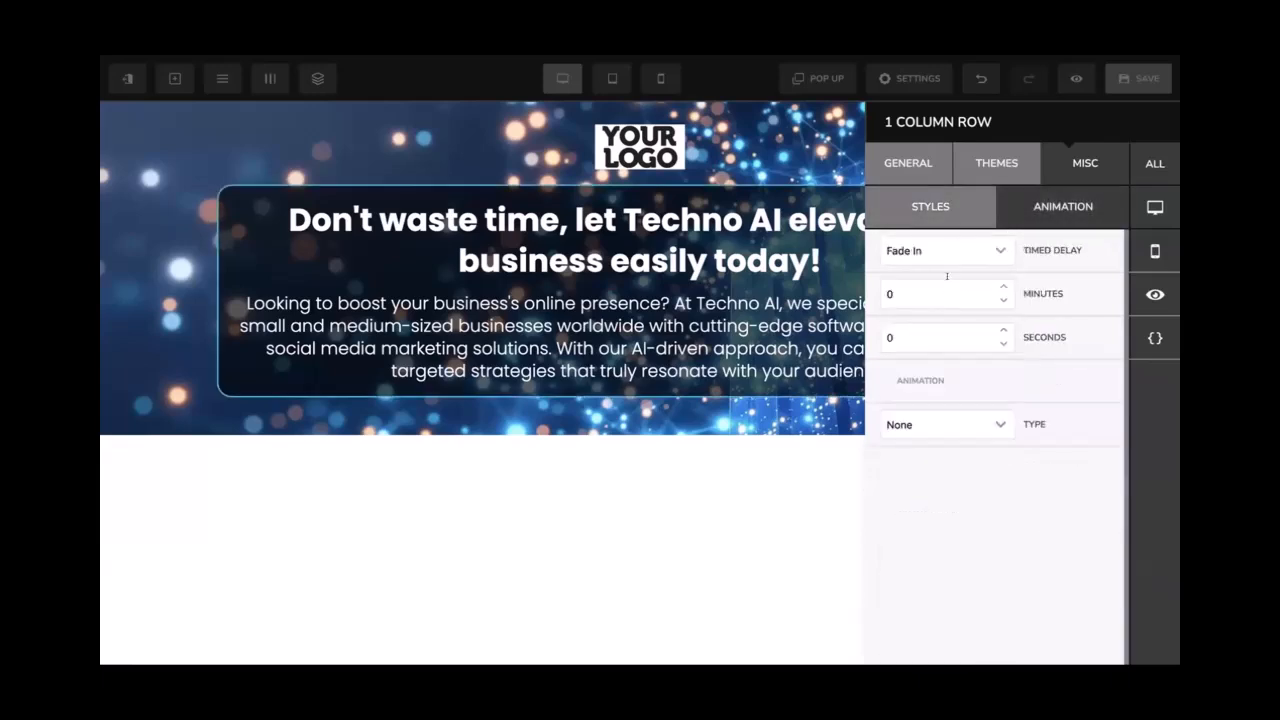
click(948, 257)
click(940, 282)
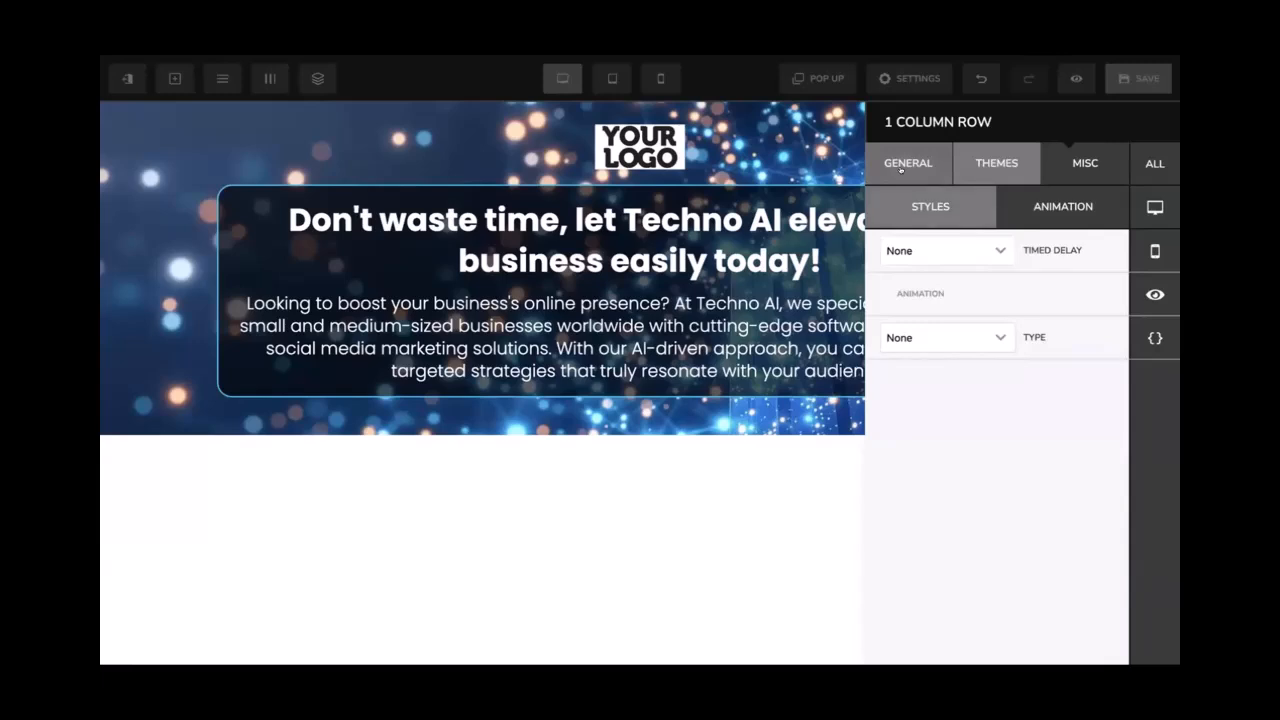
Give the text box a full white border
click(900, 168)
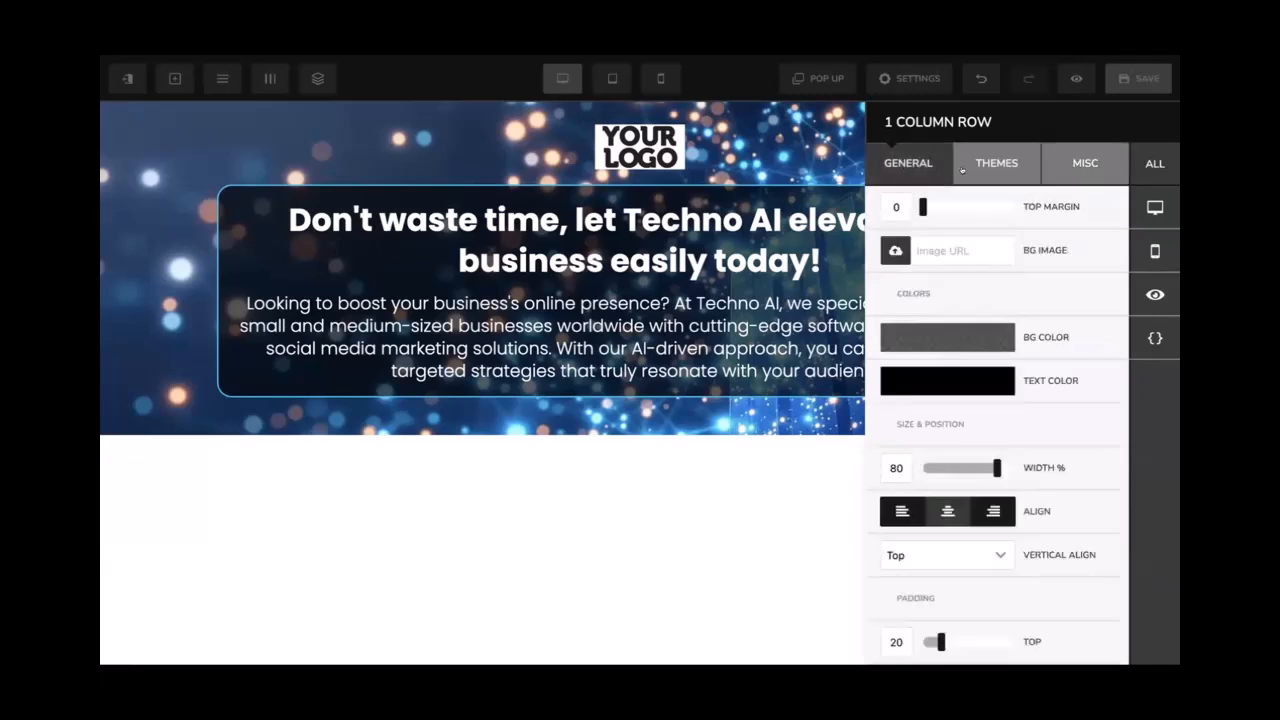
click(1071, 150)
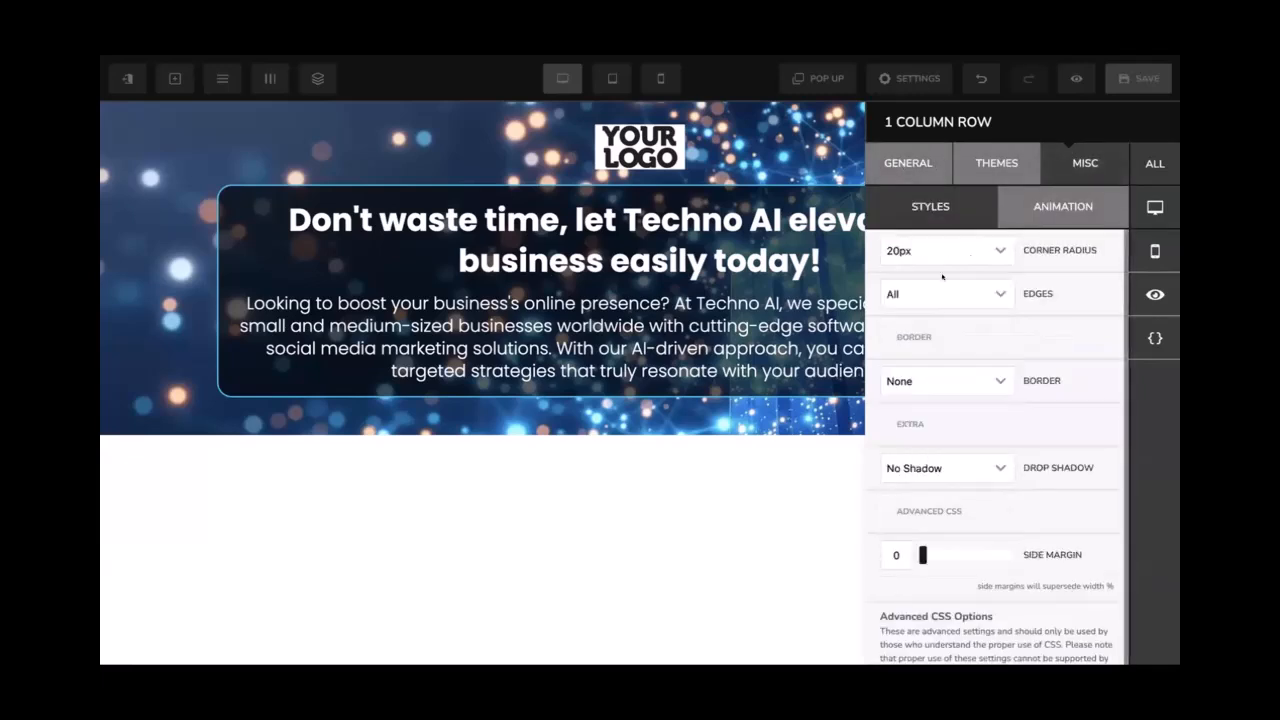
scroll(945, 352, down, 1)
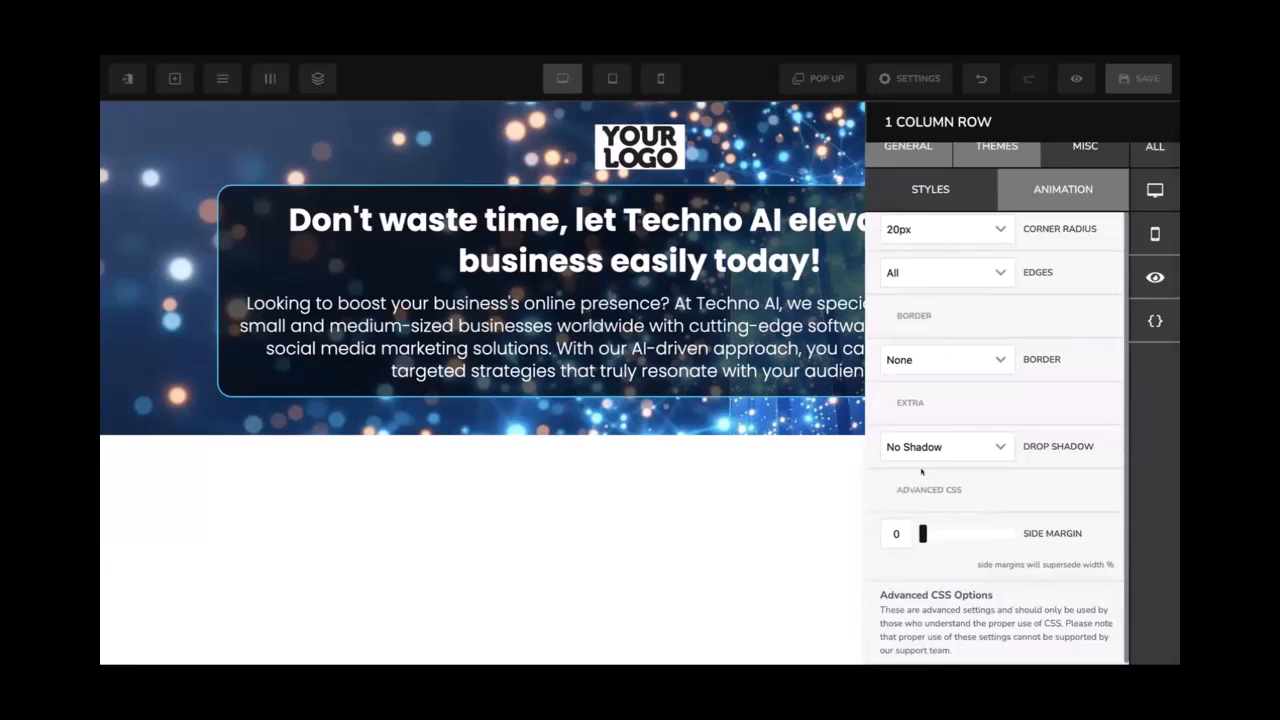
click(974, 352)
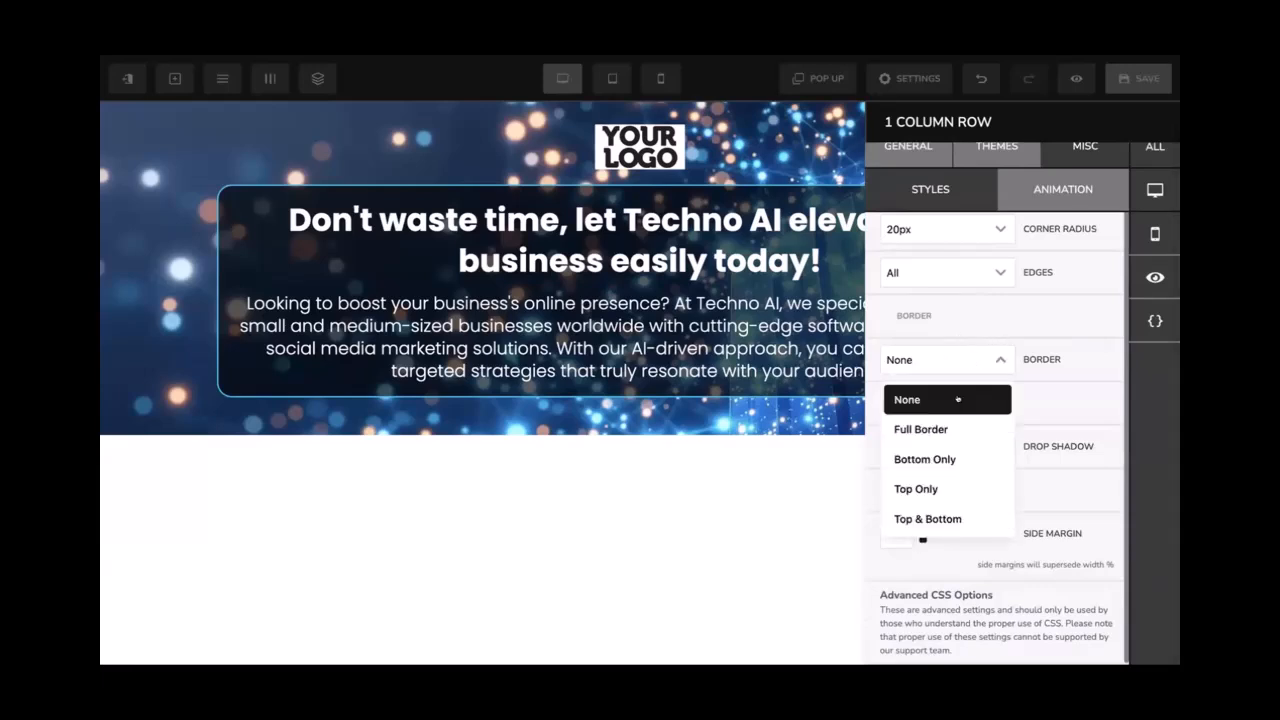
click(946, 424)
click(940, 489)
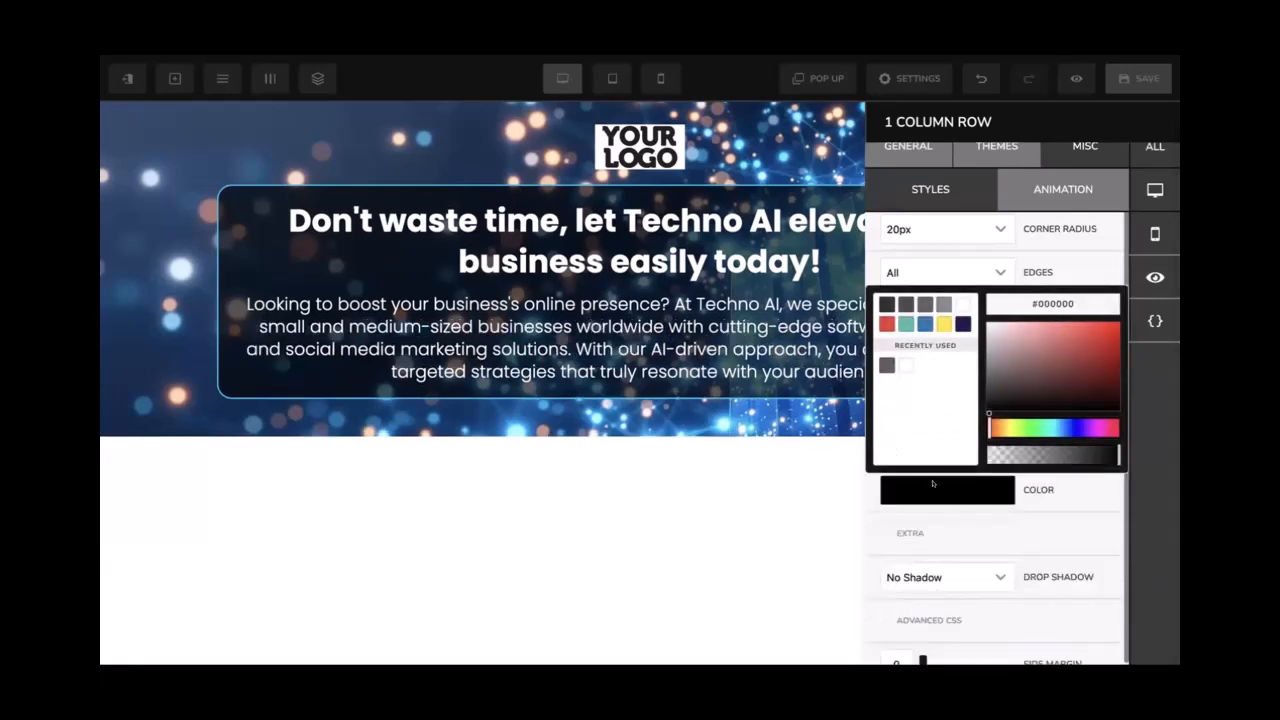
click(959, 303)
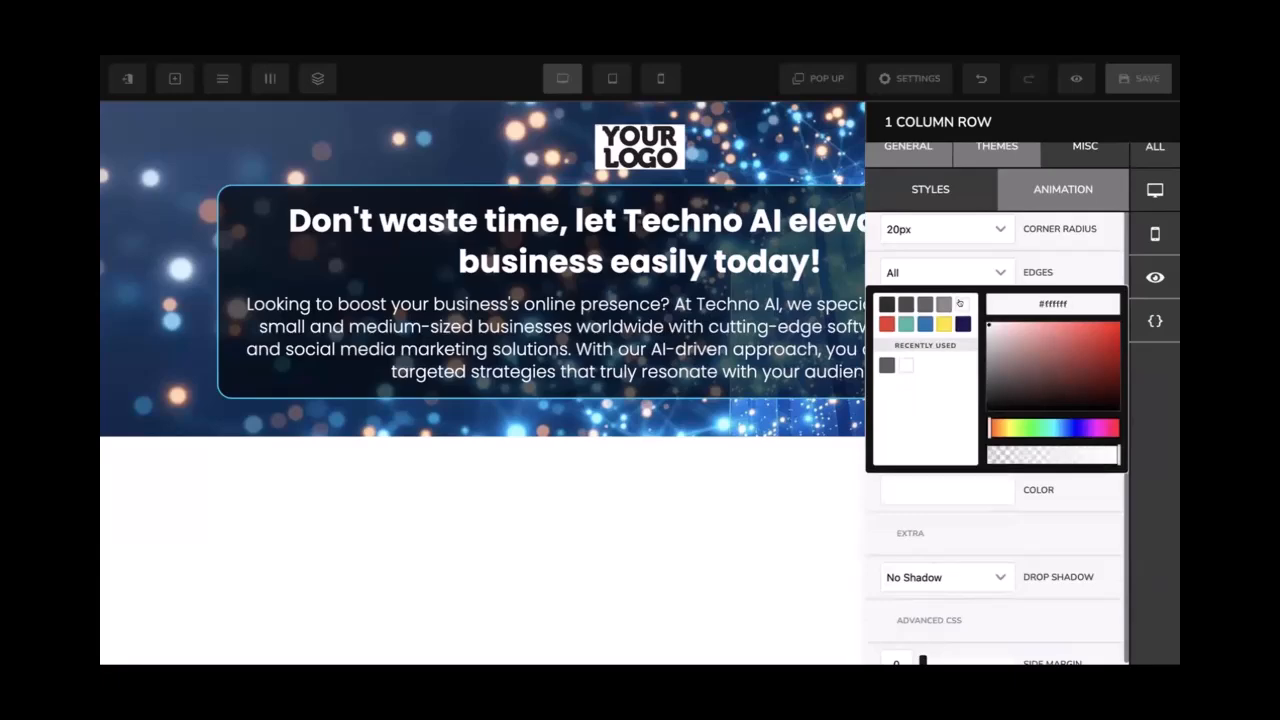
click(1018, 274)
click(751, 257)
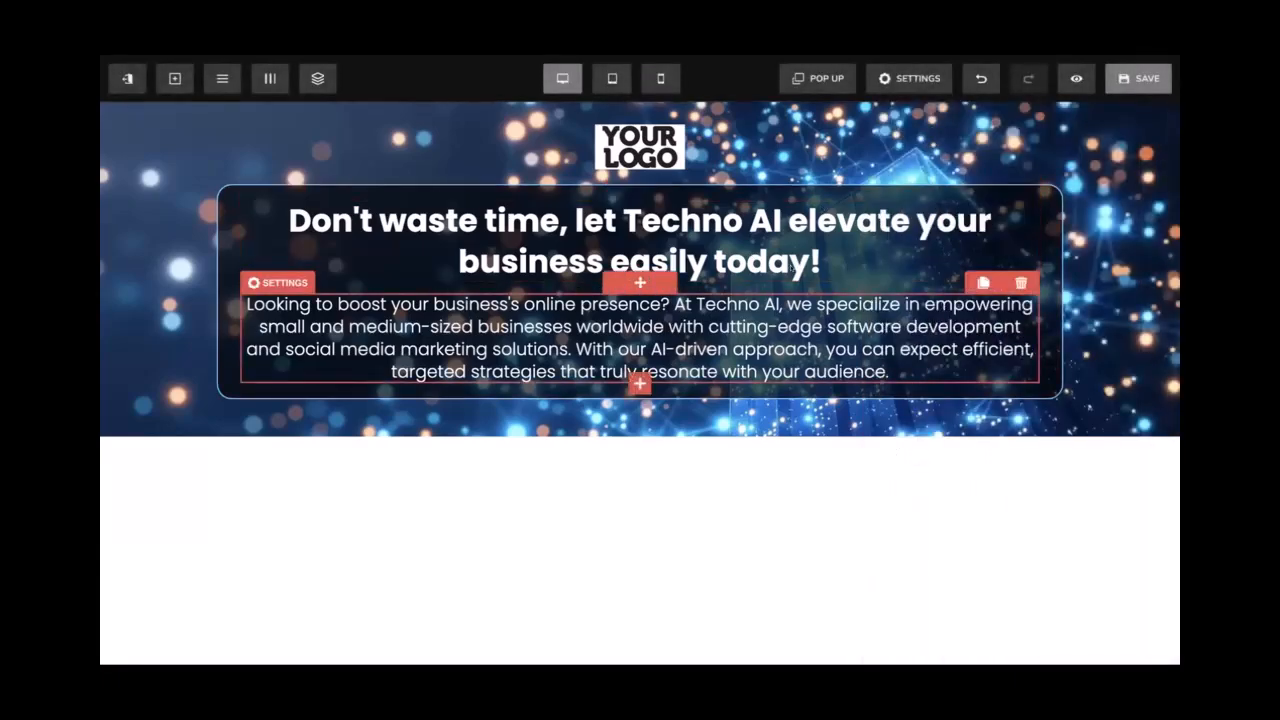
Set the text box row's top and bottom padding to 40px each
click(254, 174)
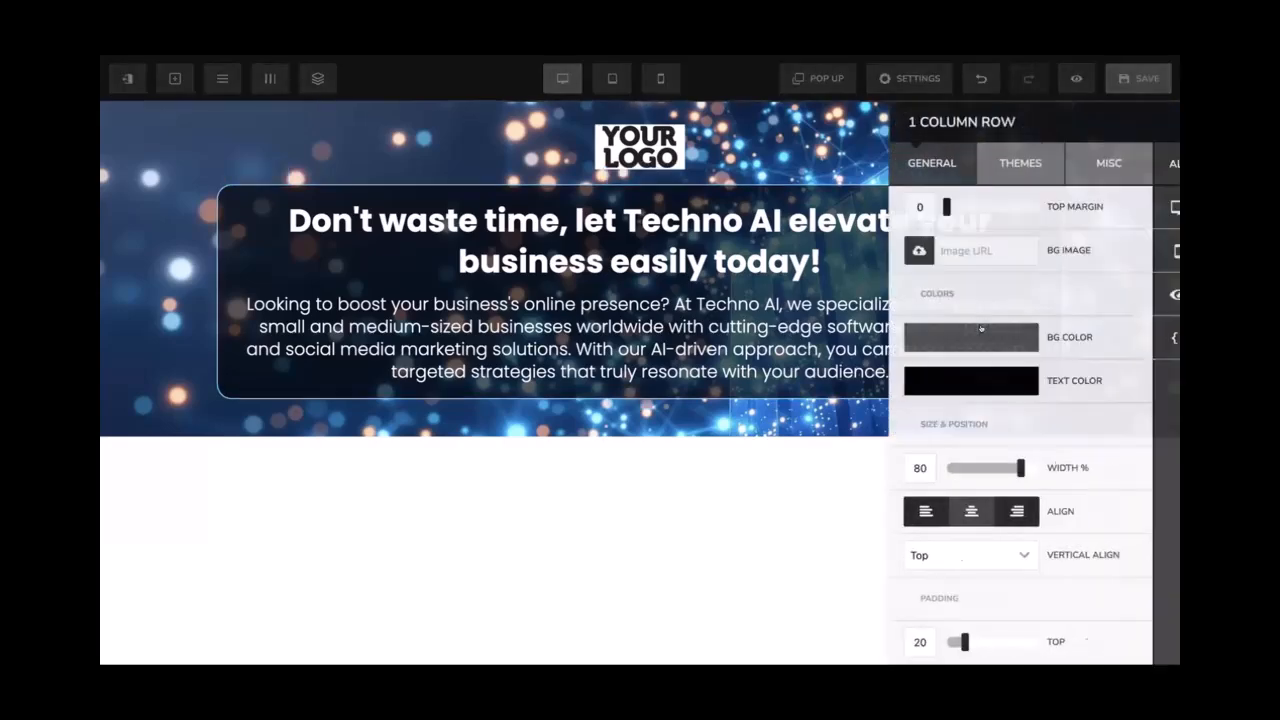
scroll(908, 516, down, 2)
double_click(896, 555)
text(40)
double_click(888, 597)
text(40)
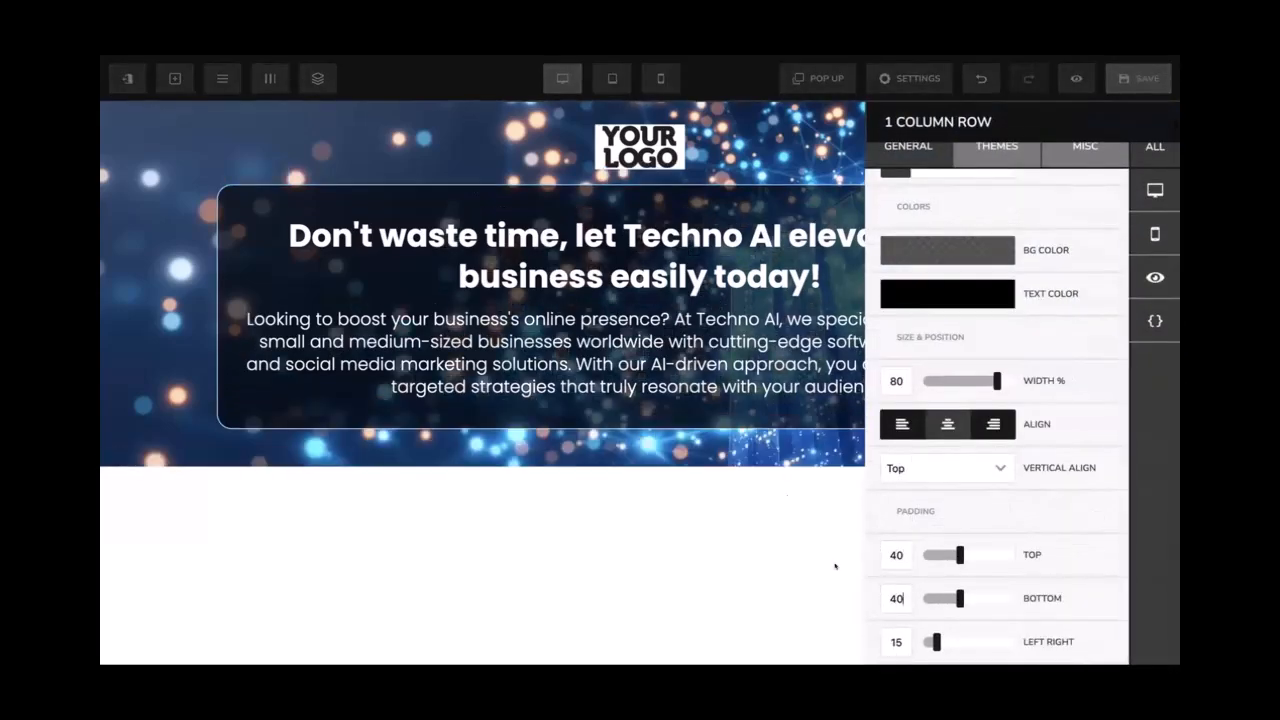
click(755, 456)
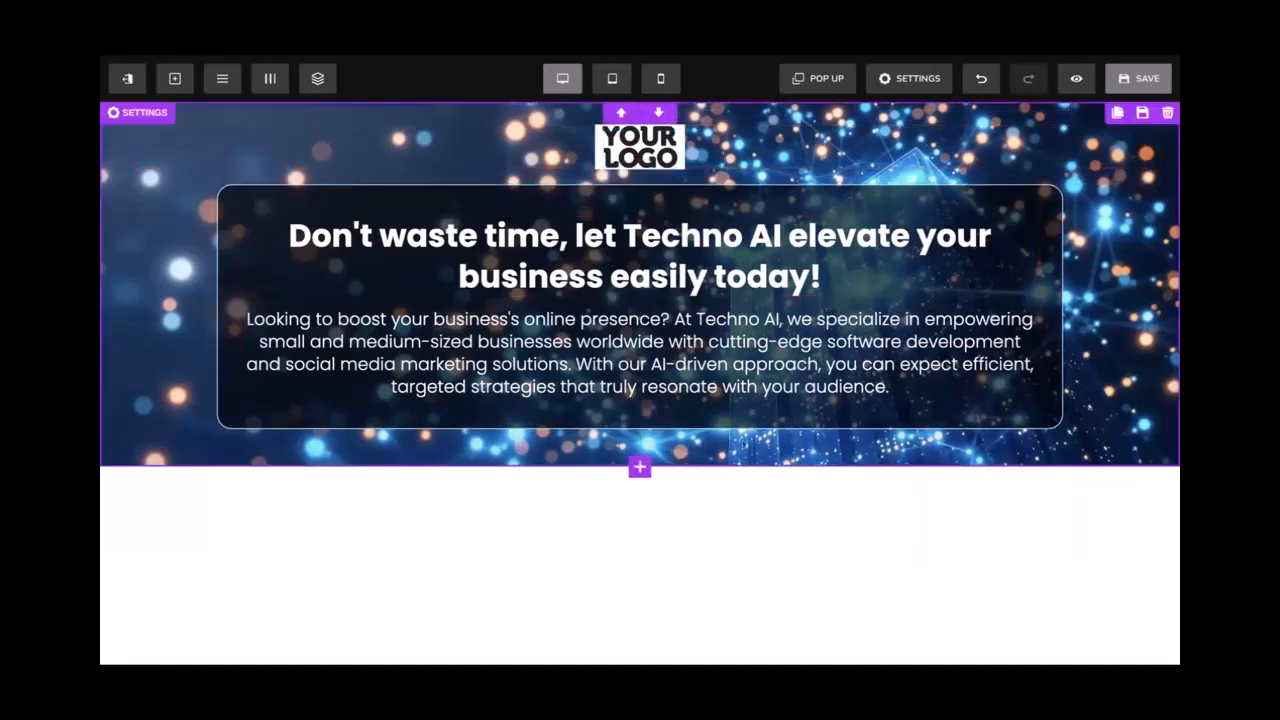
Insert a 1 Column row under the translucent text box and narrow it to 80% width
click(639, 430)
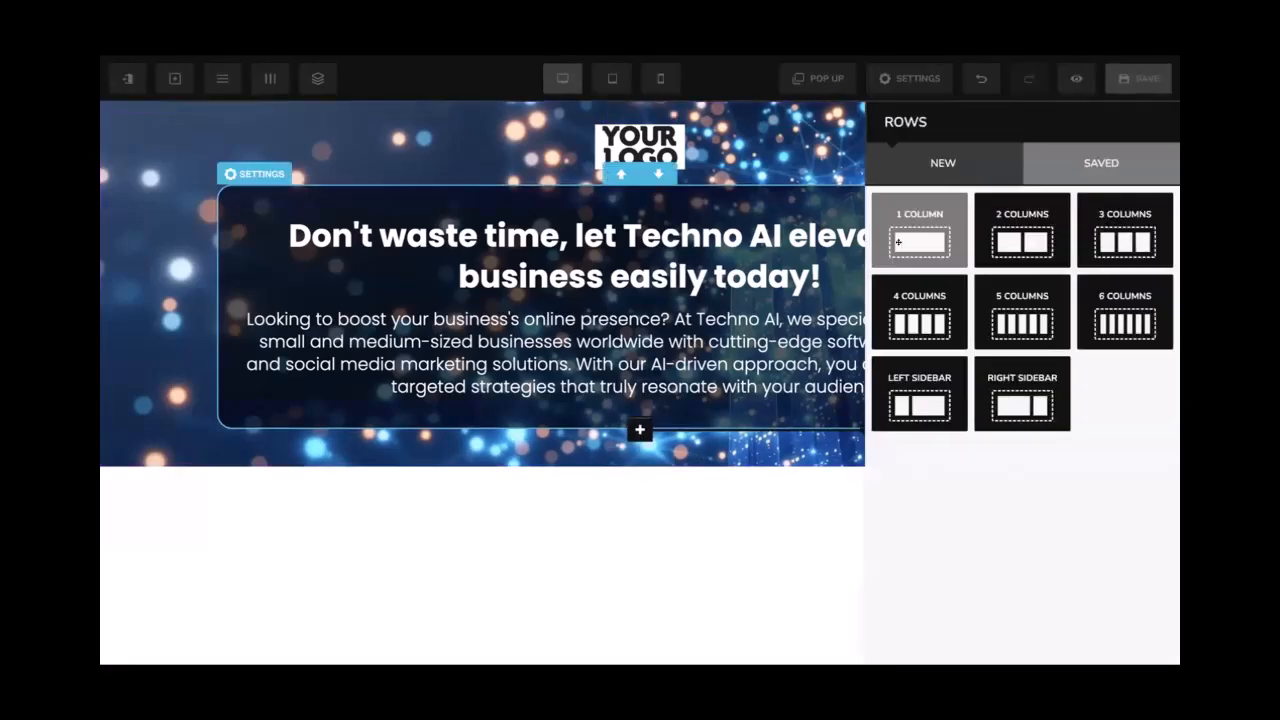
click(918, 228)
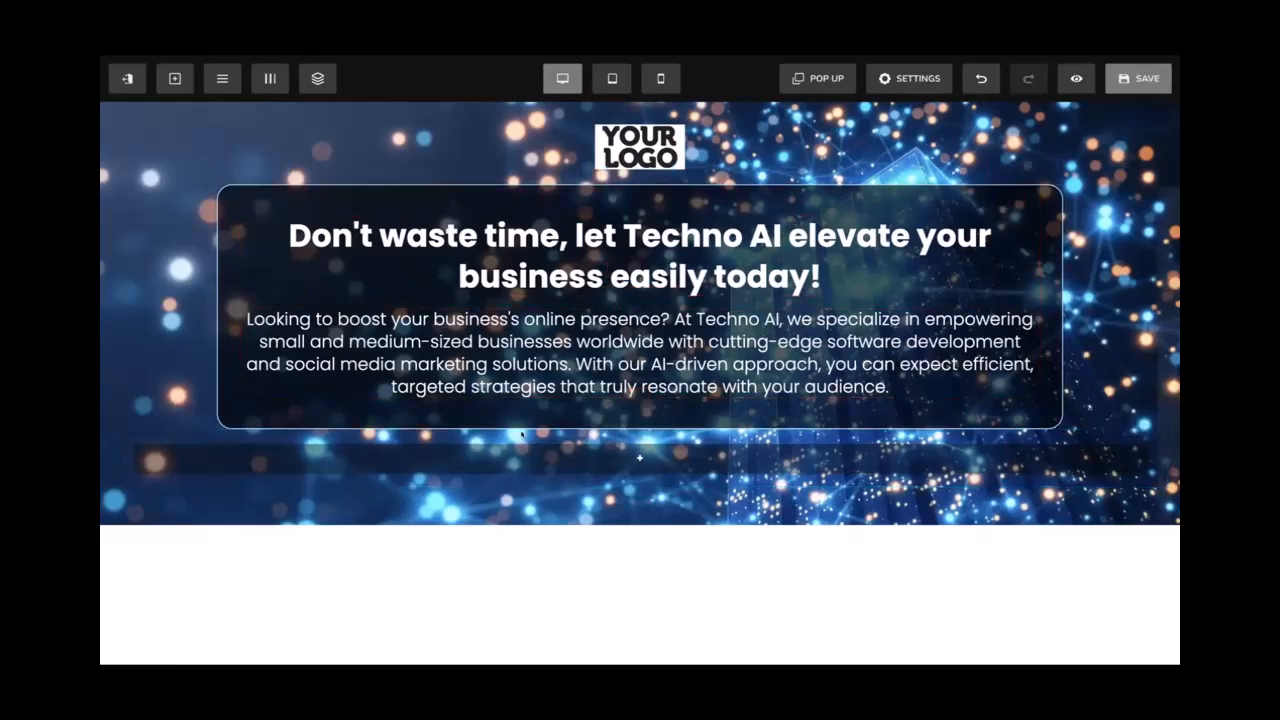
click(151, 417)
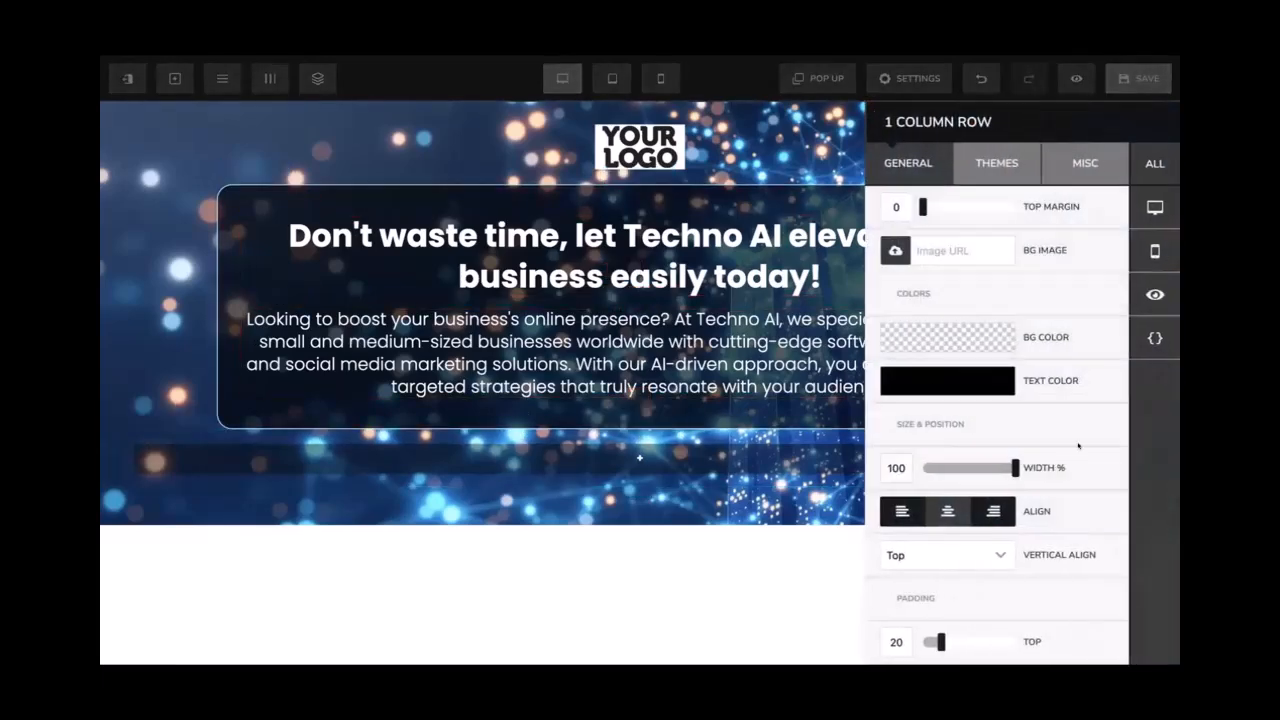
click(996, 468)
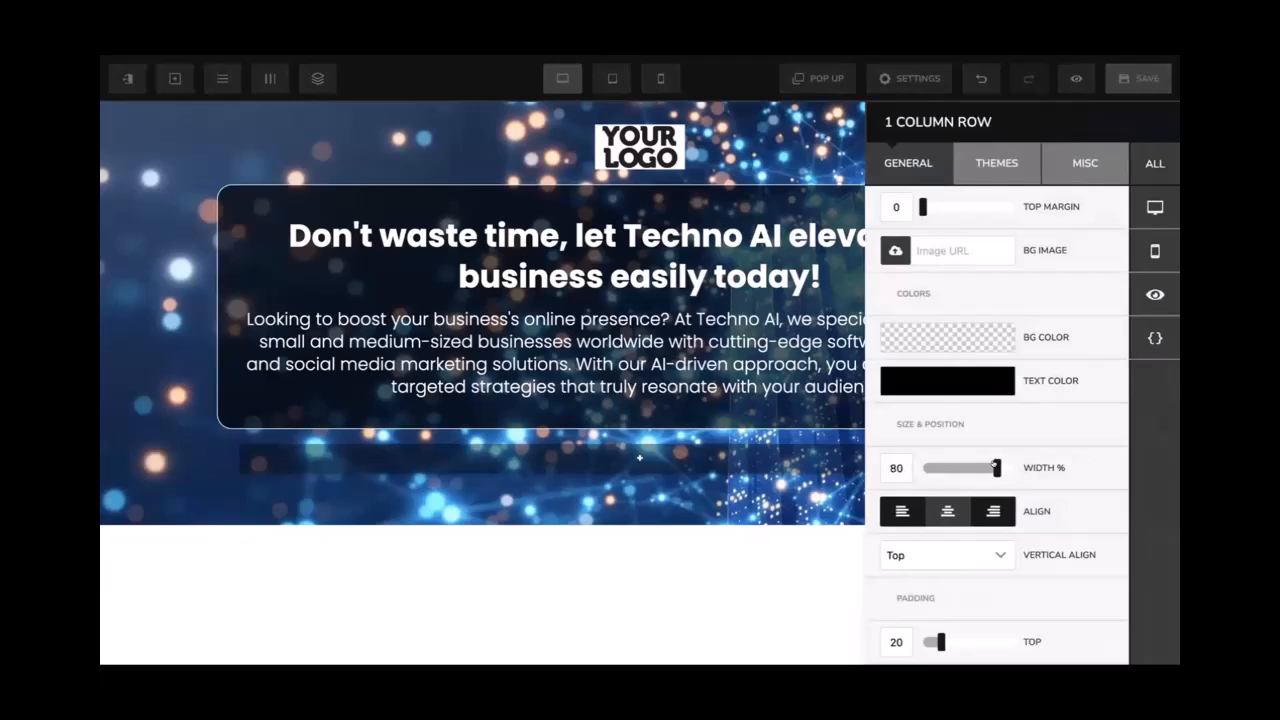
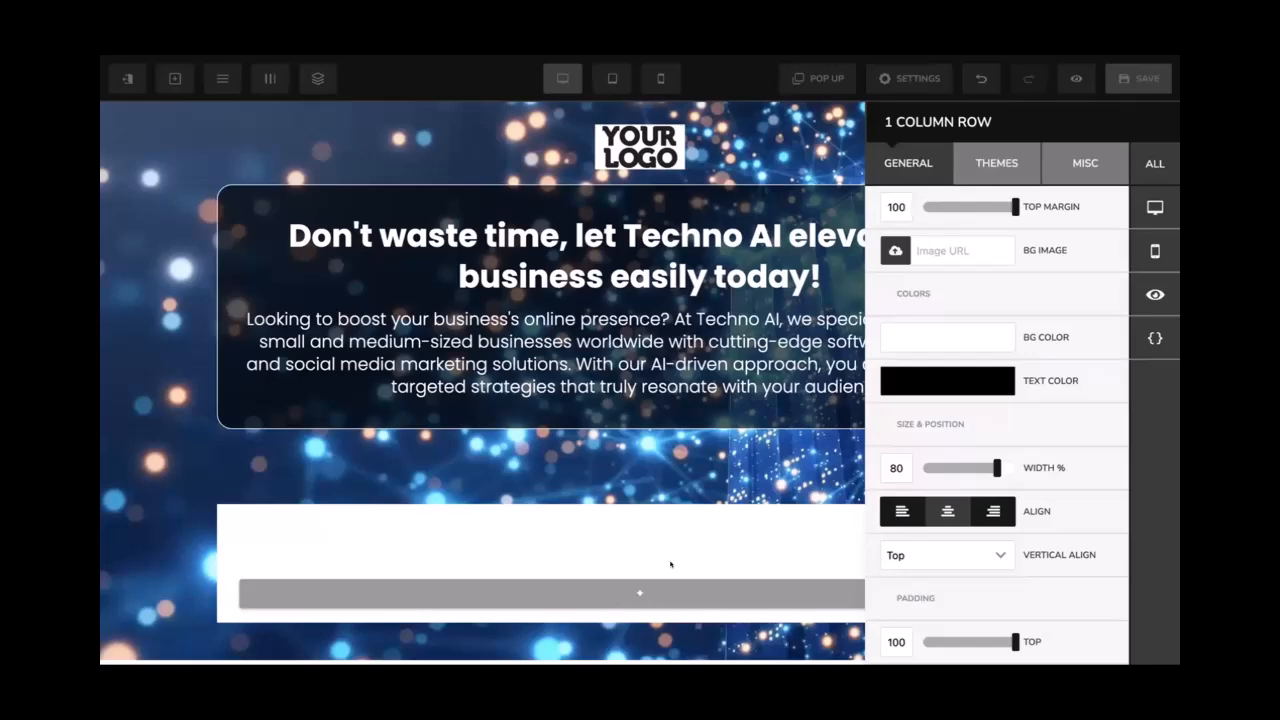
Set the empty row's top margin to 20
click(688, 548)
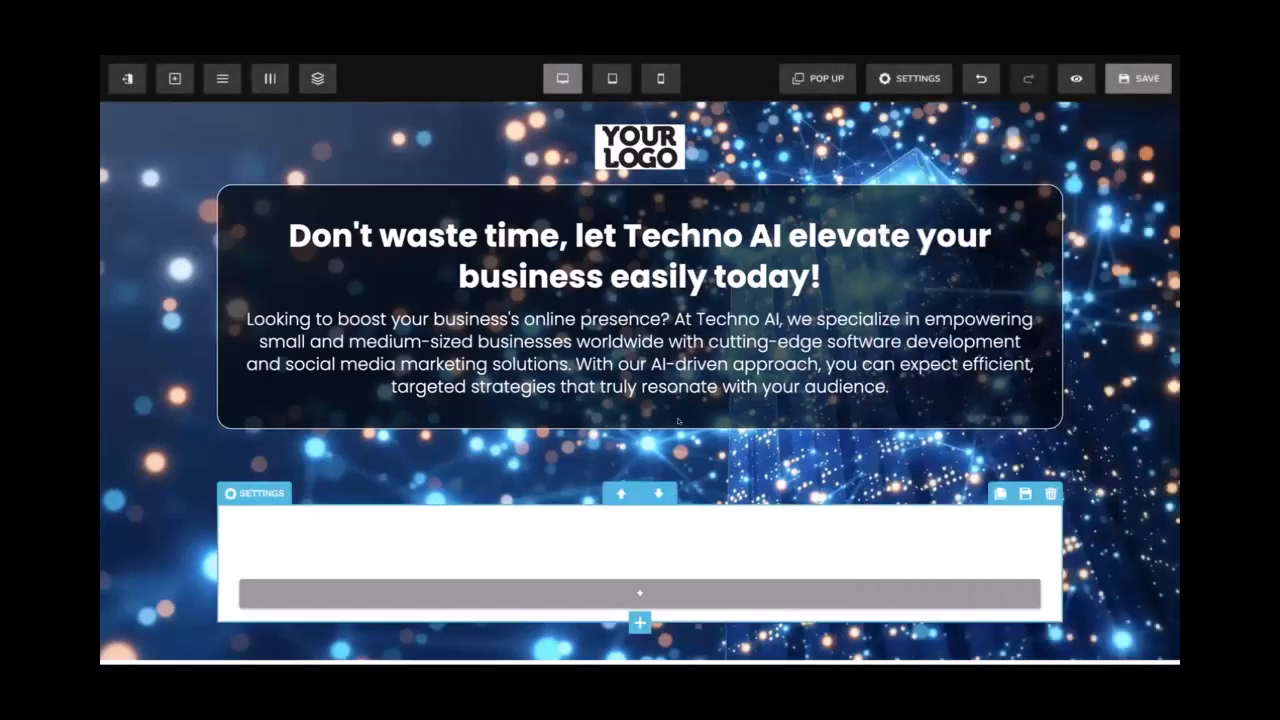
click(666, 531)
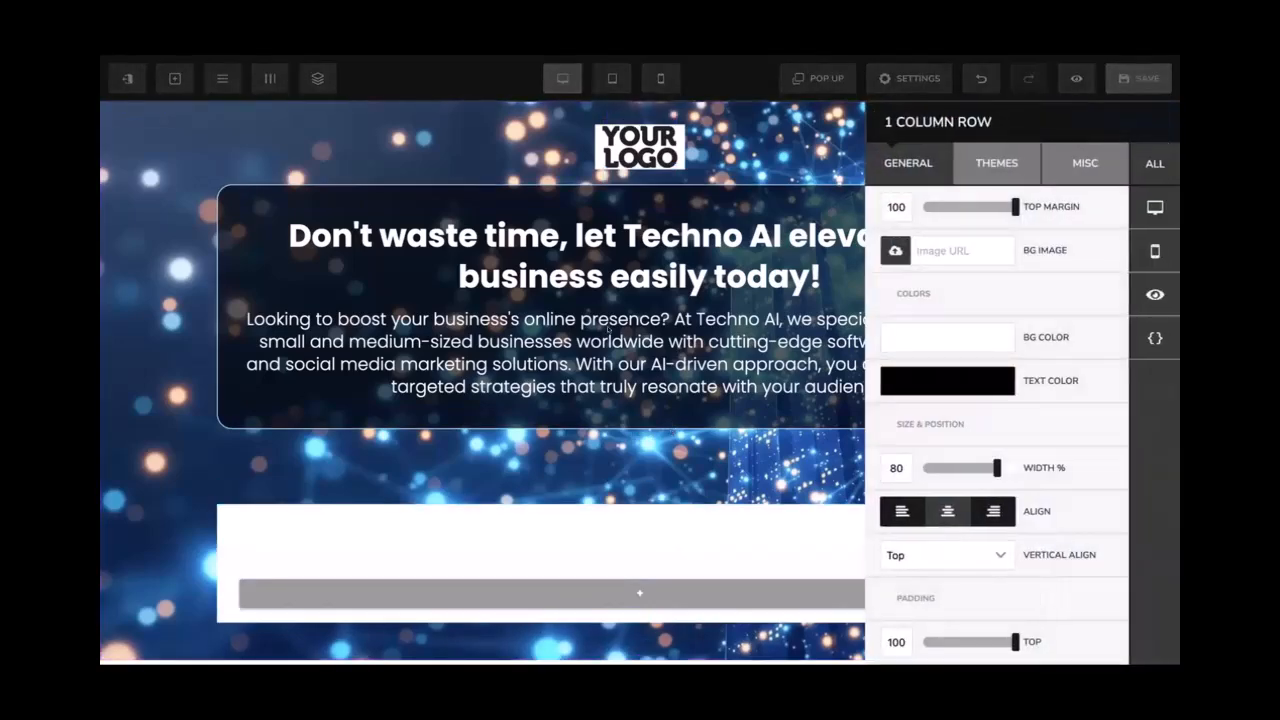
click(588, 237)
click(587, 532)
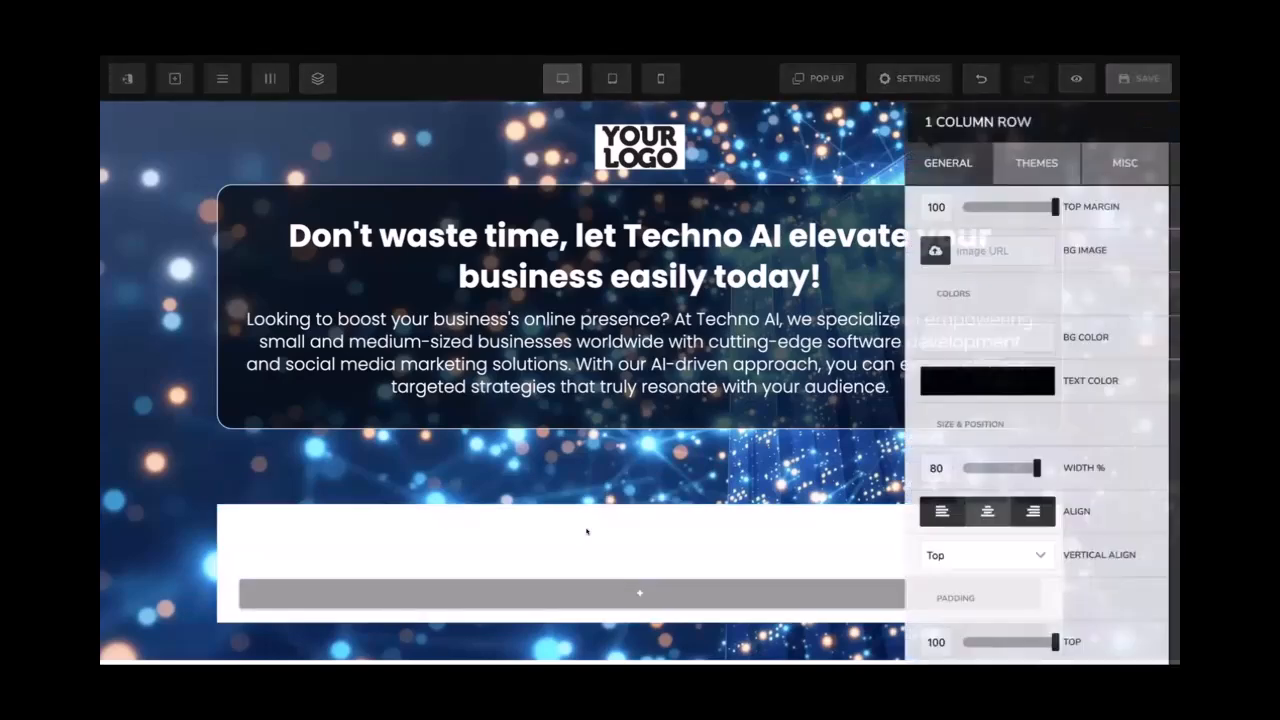
double_click(894, 206)
text(0)
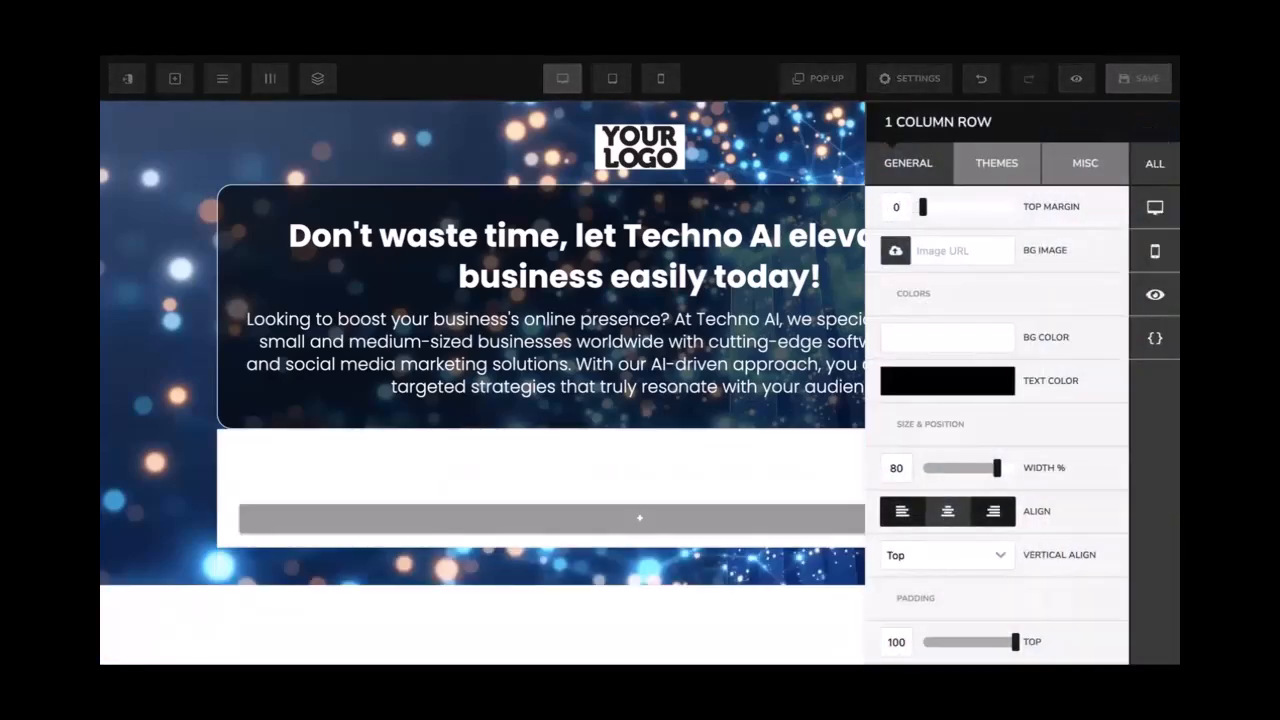
key(BackSpace)
text(20)
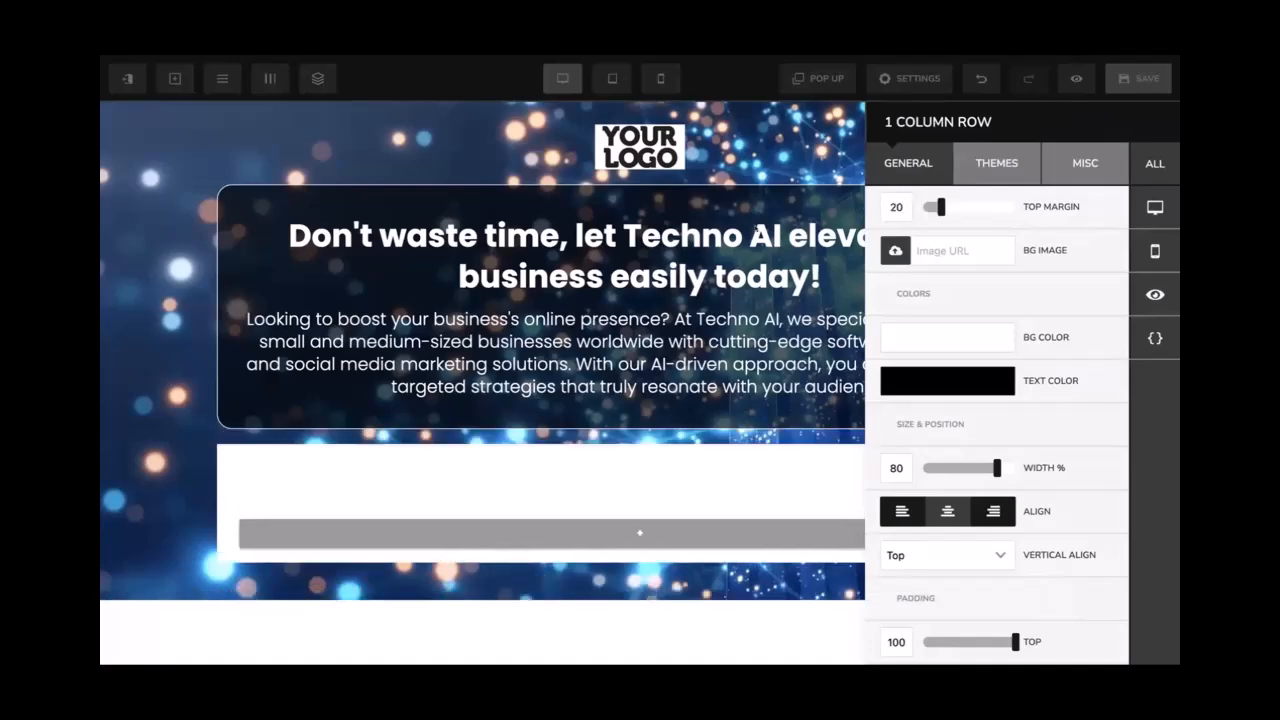
click(758, 232)
click(722, 494)
Give the hero text box row 40 left/right padding and 50 top/bottom padding
click(716, 360)
click(739, 189)
scroll(1000, 450, down, 1)
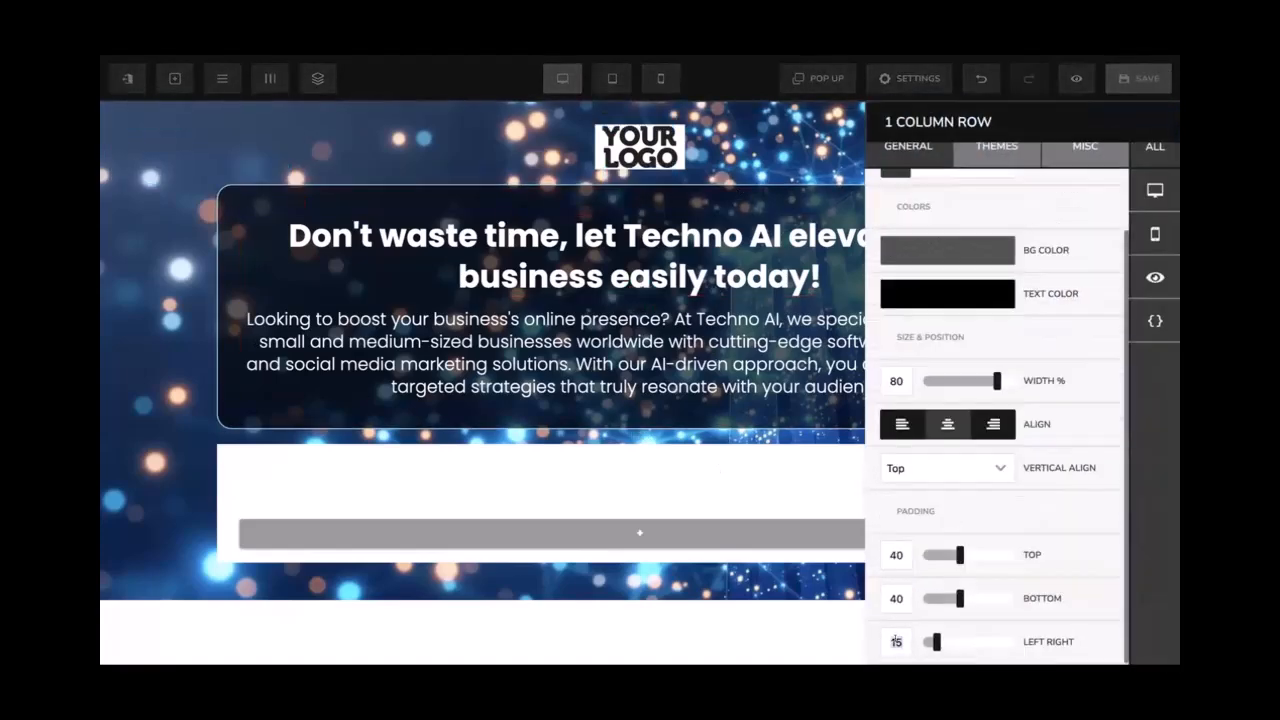
double_click(896, 641)
text(40)
double_click(886, 554)
text(50)
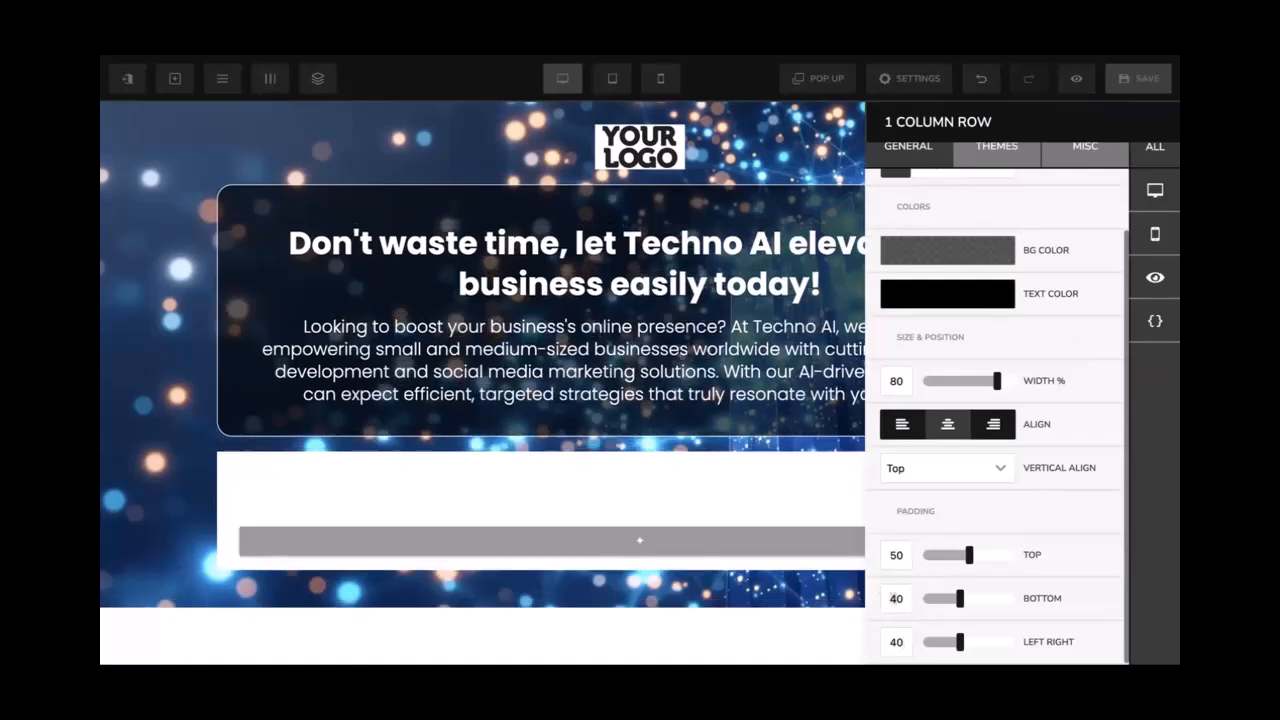
text(5)
click(800, 425)
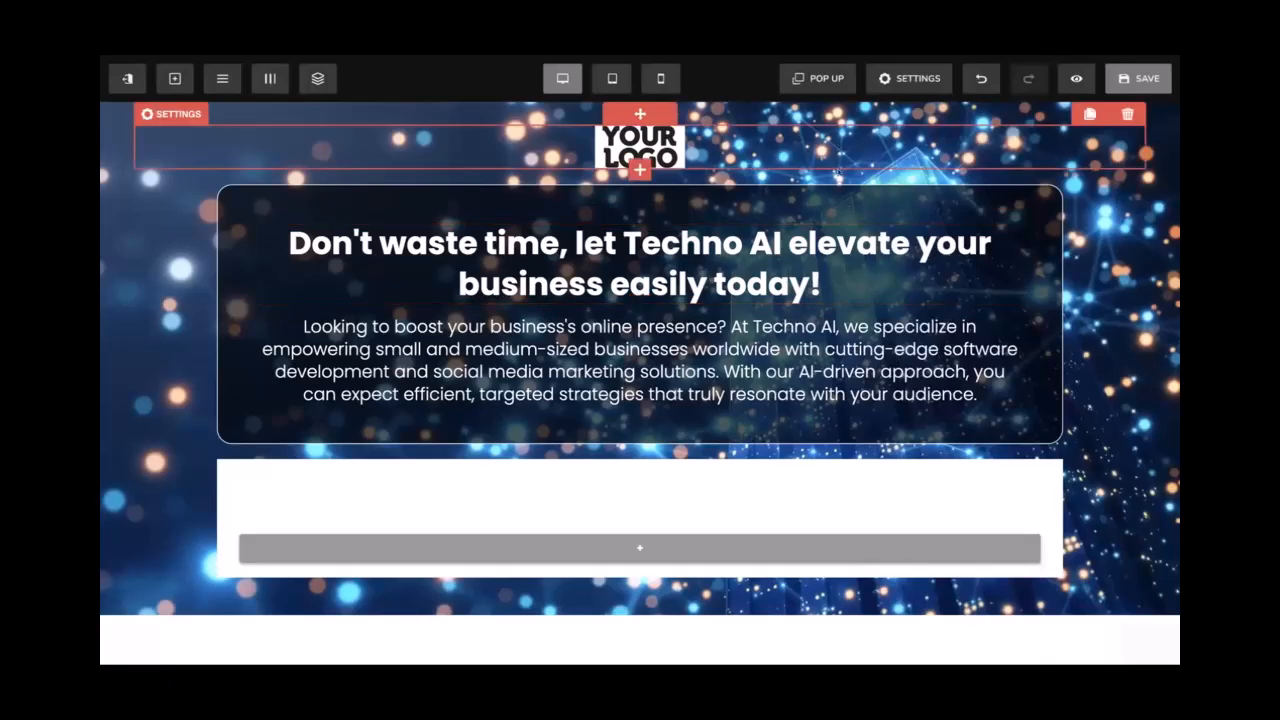
Give the hero row a 20 top margin, delete the empty row beneath it, and save
click(929, 214)
click(884, 205)
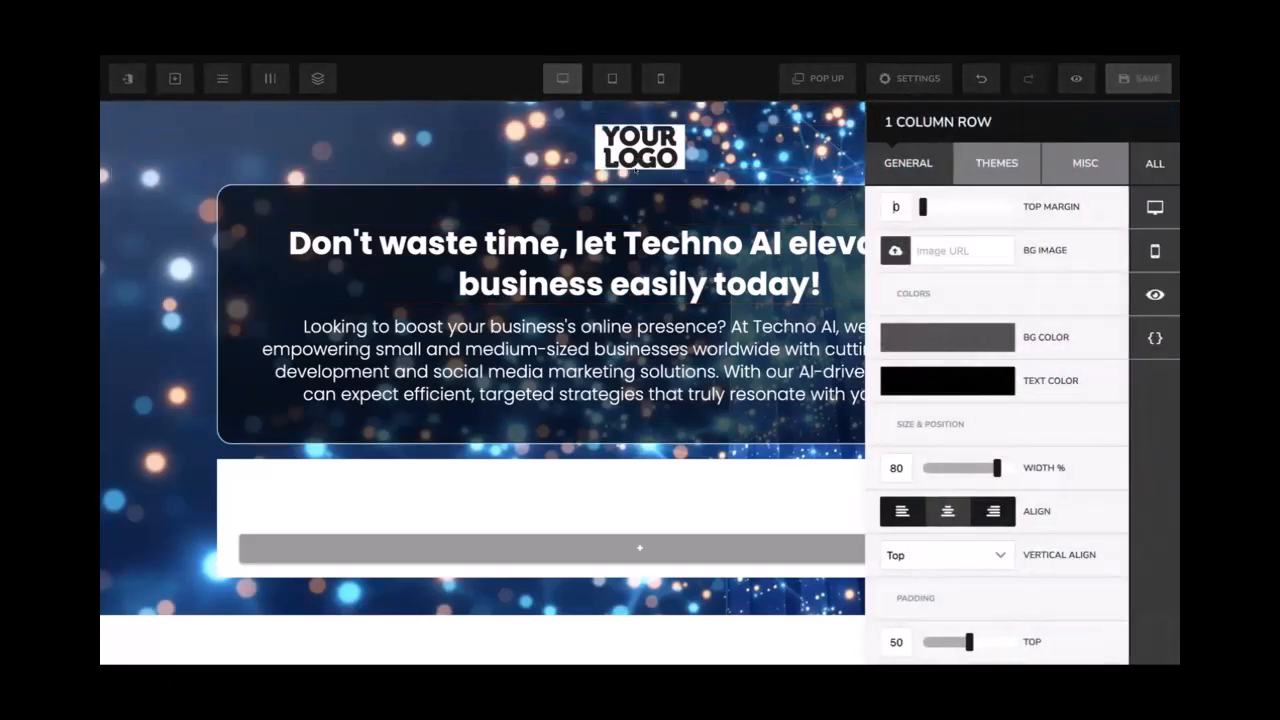
text(2)
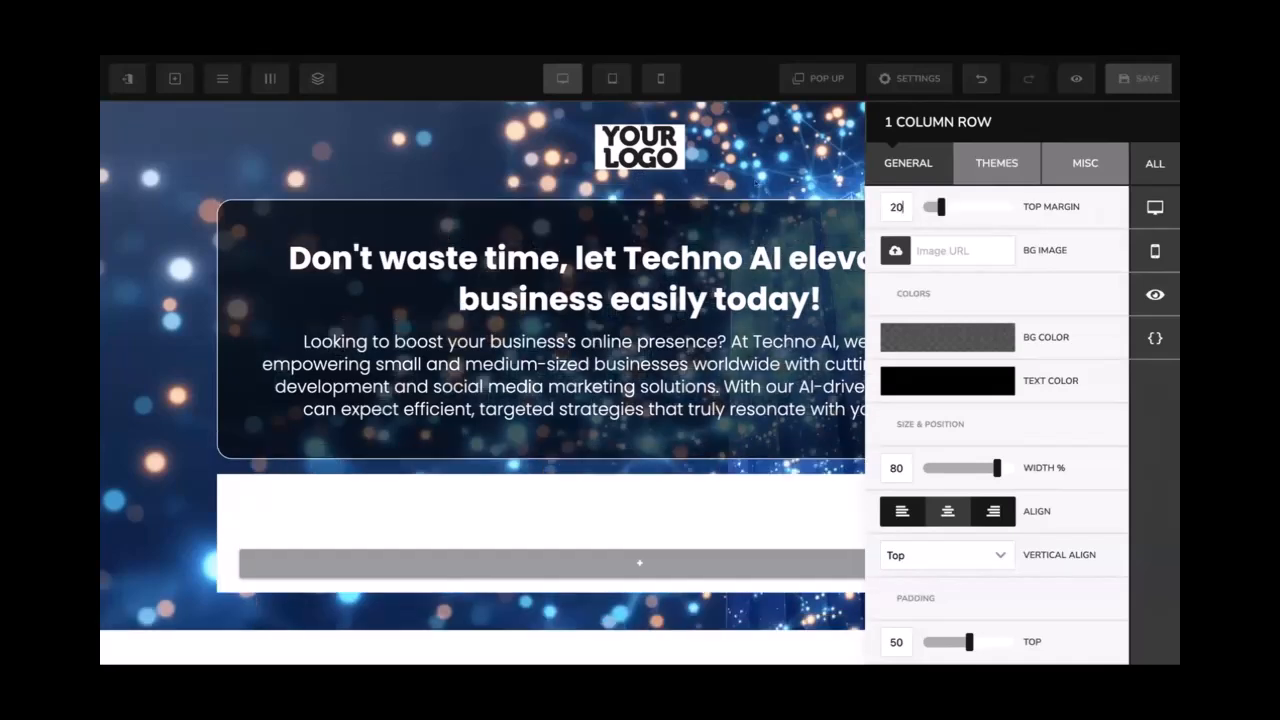
click(767, 206)
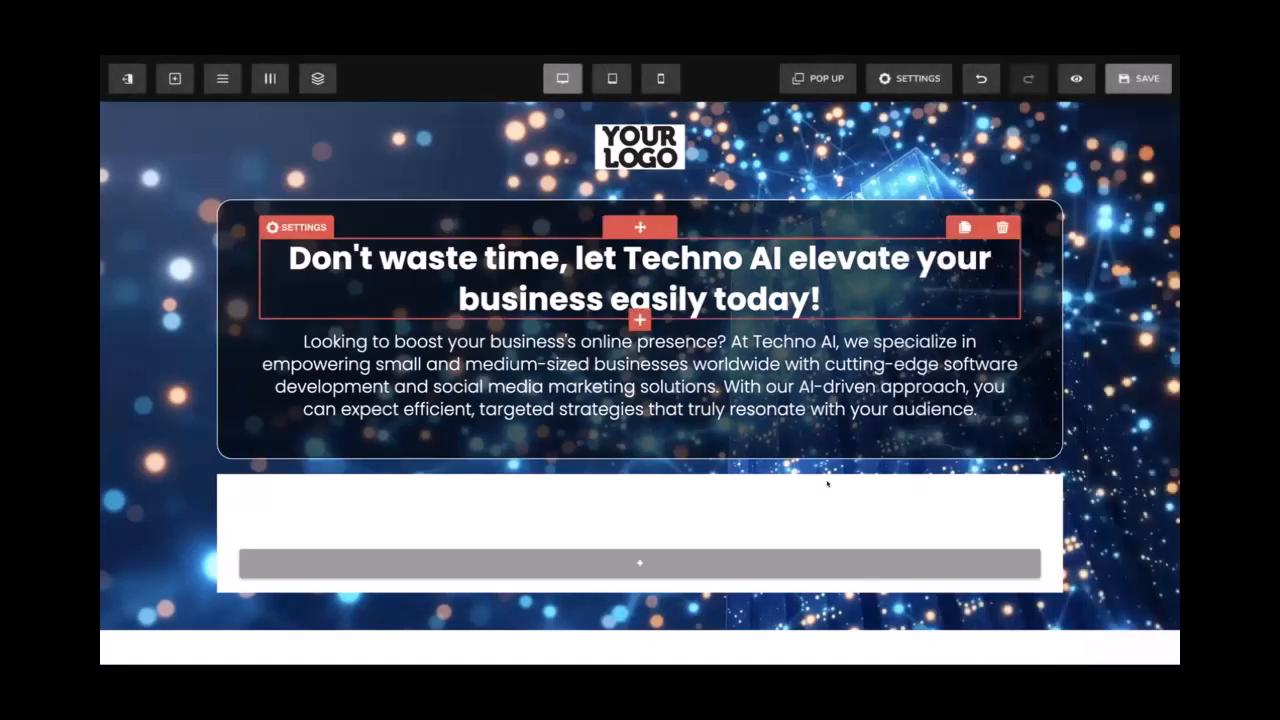
click(1049, 464)
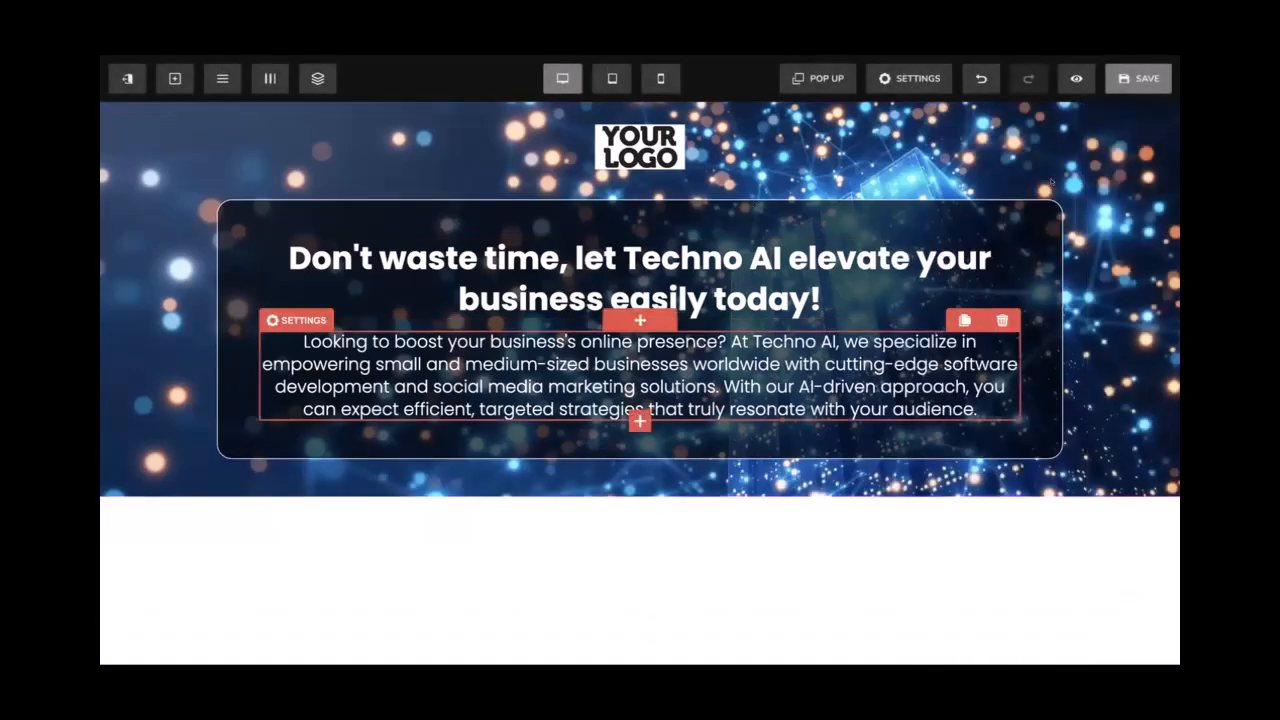
click(1130, 87)
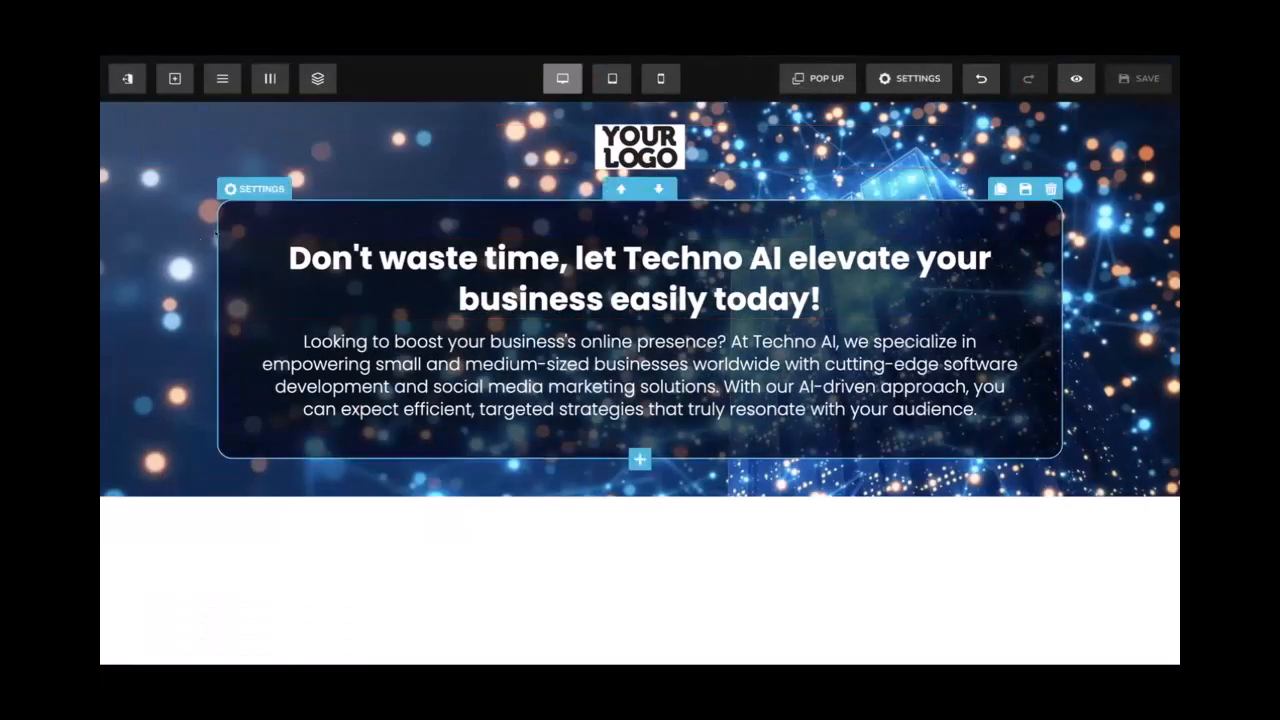
Review the hero section's background options, then clear its BG Image address
click(140, 113)
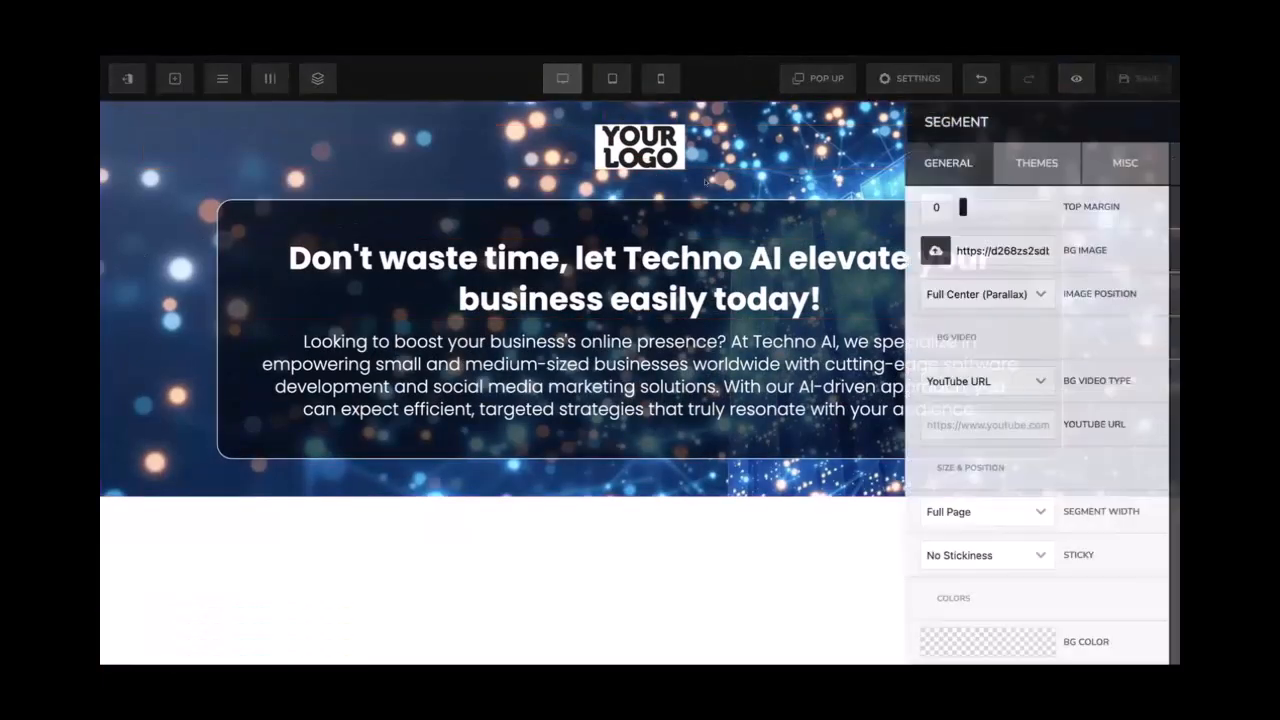
click(1050, 162)
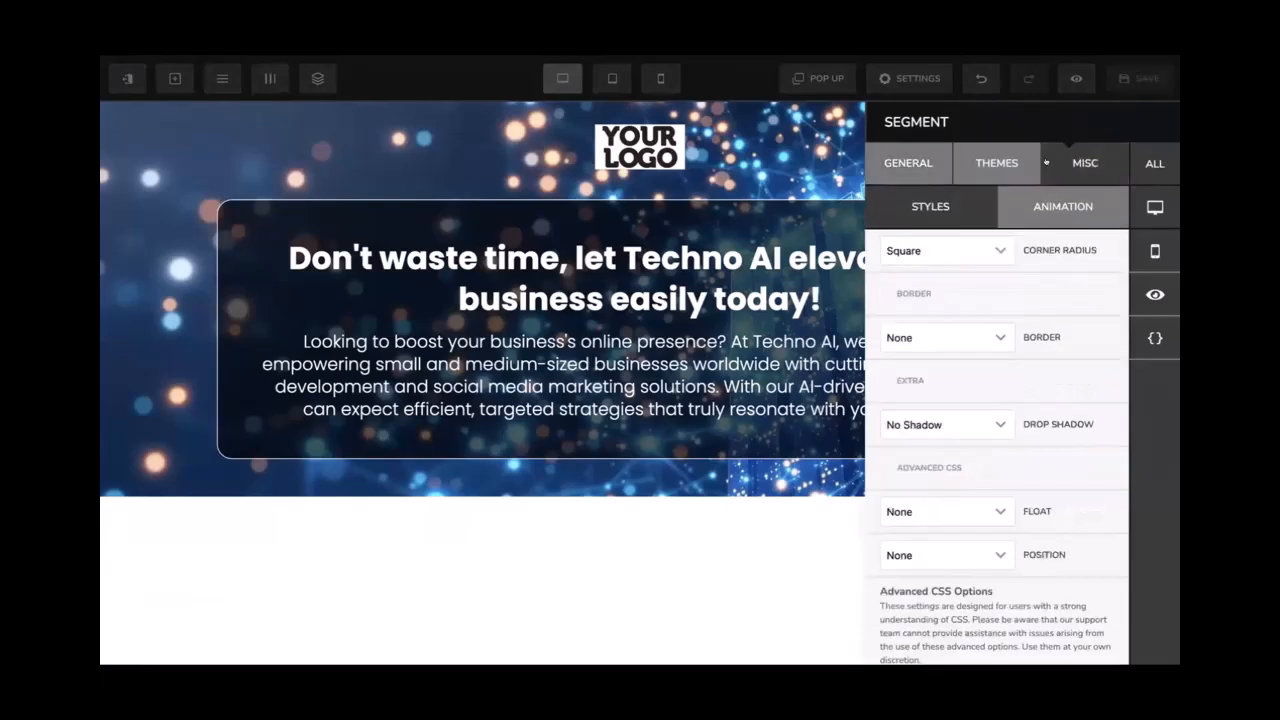
click(908, 162)
click(895, 250)
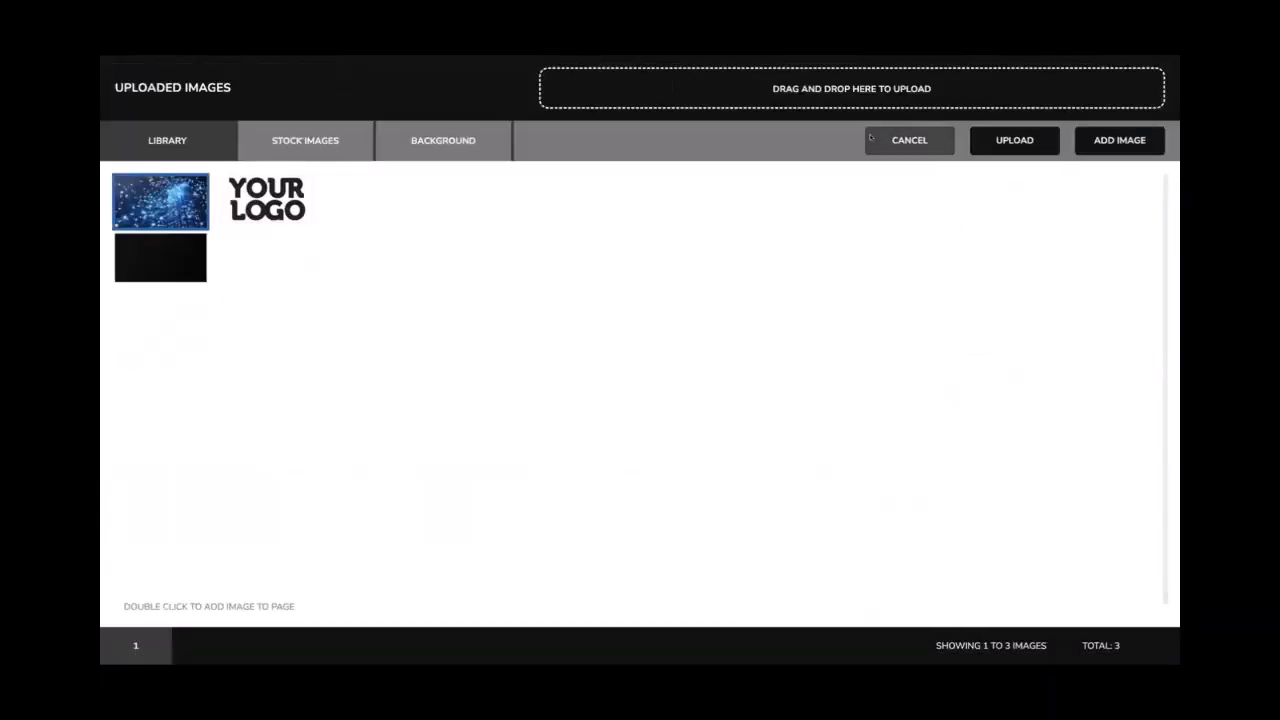
click(443, 140)
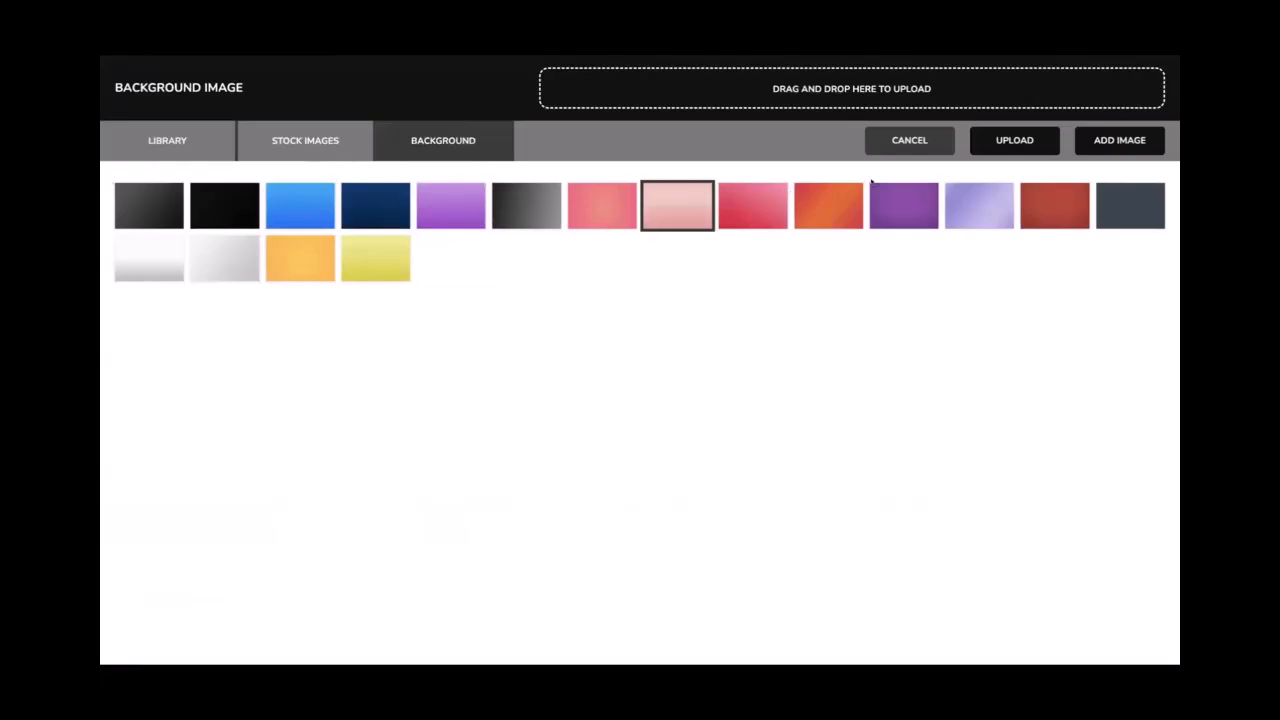
click(200, 140)
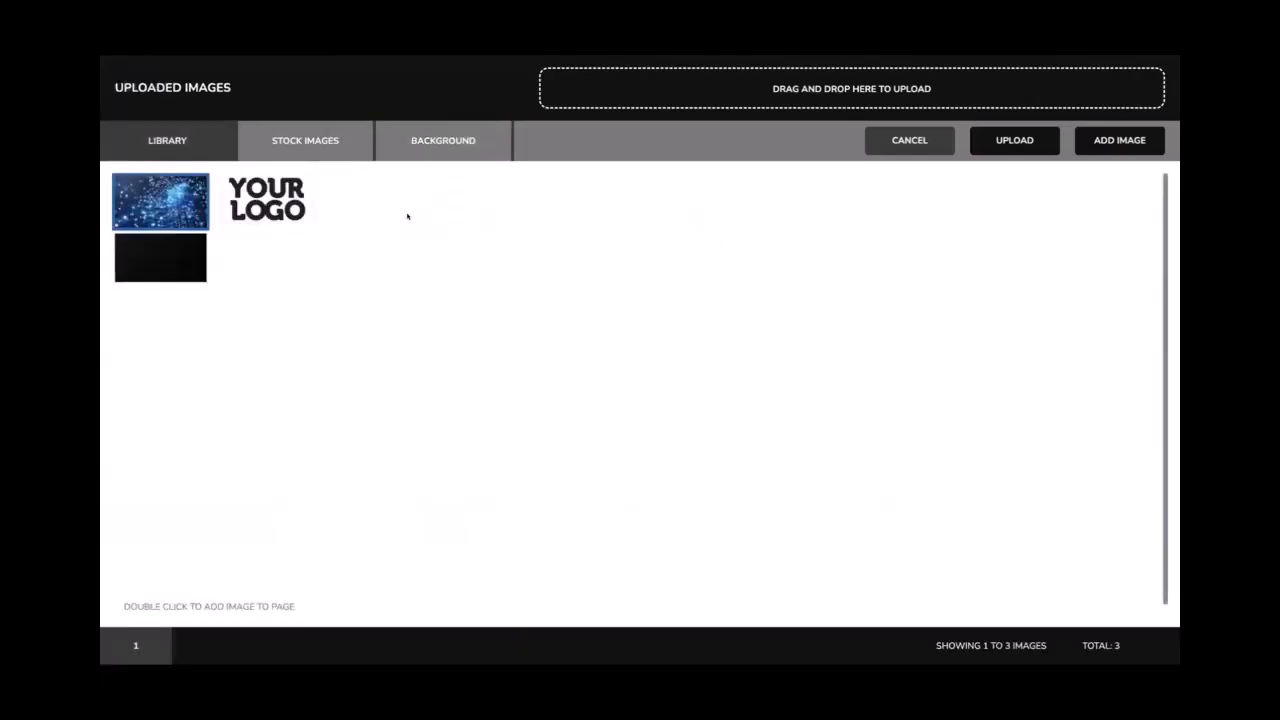
click(913, 143)
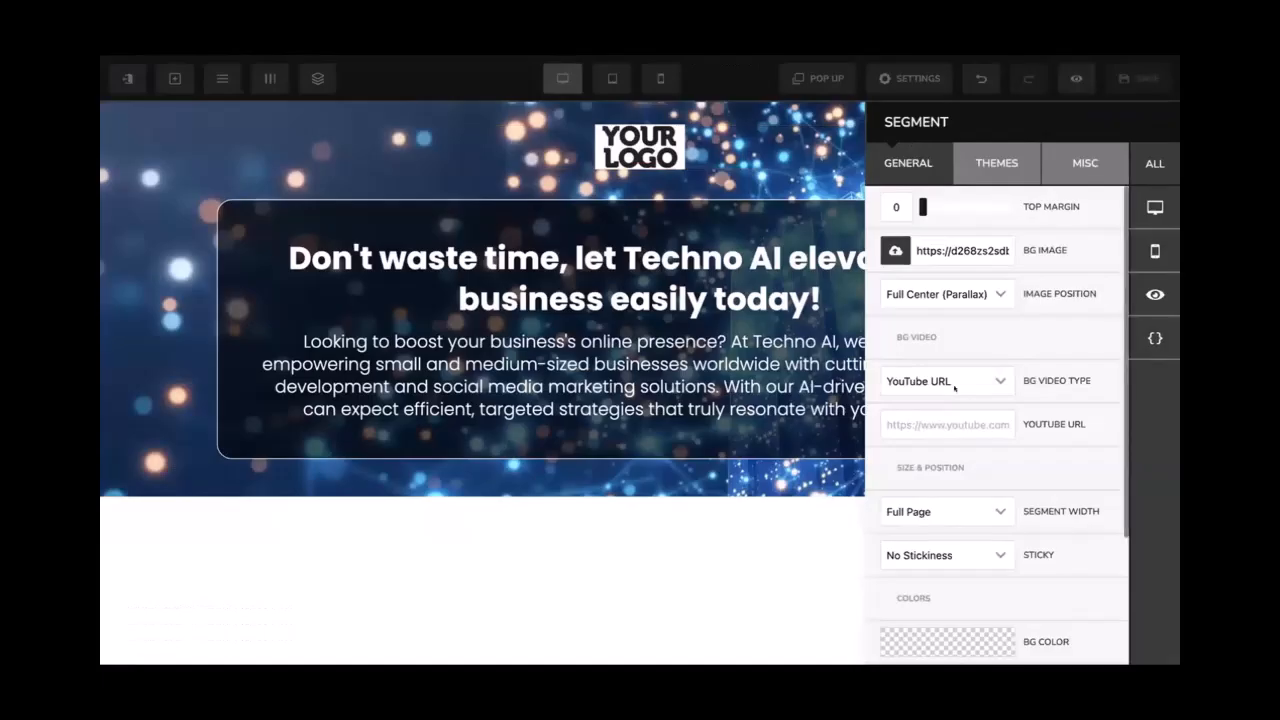
scroll(964, 507, down, 2)
click(938, 510)
click(942, 340)
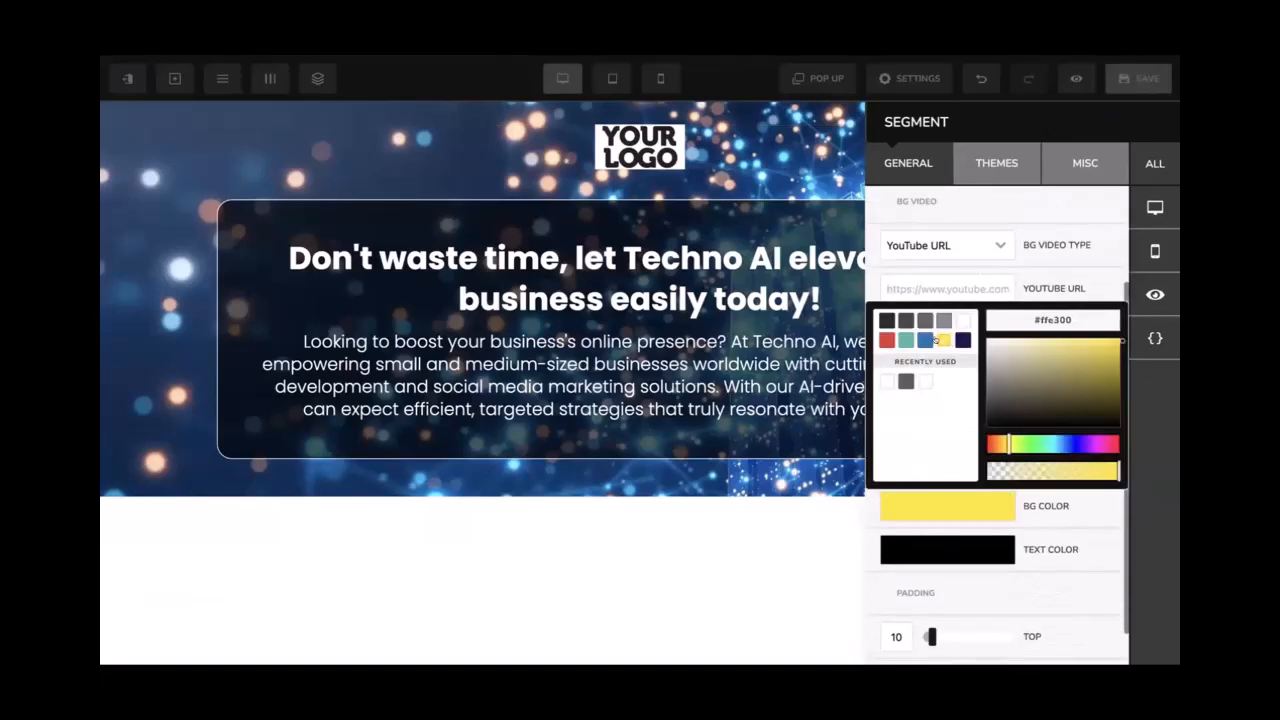
click(957, 267)
scroll(957, 267, up, 1)
triple_click(947, 251)
key(BackSpace)
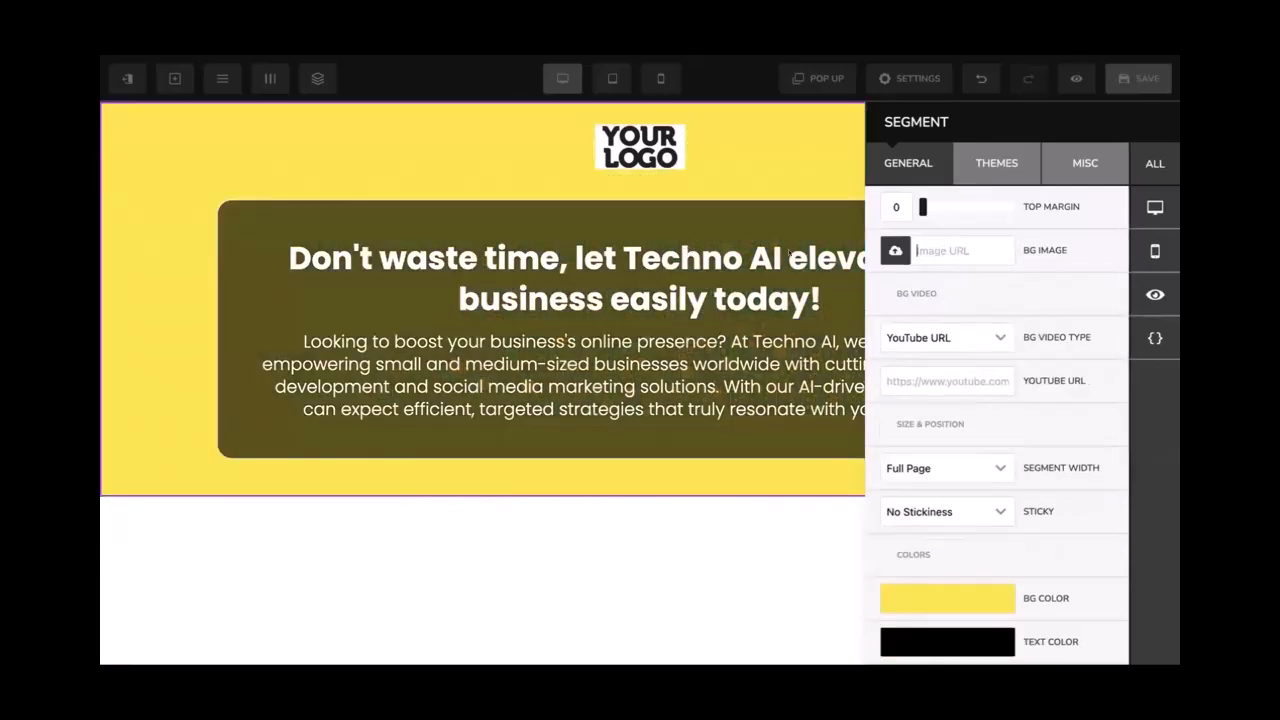
Set the hero section's background colour to purple-blue #3e34ec
click(914, 592)
click(1066, 535)
click(1093, 535)
click(1106, 535)
click(1090, 535)
click(1054, 535)
click(1022, 535)
click(994, 535)
click(1078, 535)
mouse_move(1055, 460)
mouse_down()
mouse_move(1014, 445)
mouse_move(1095, 438)
mouse_up()
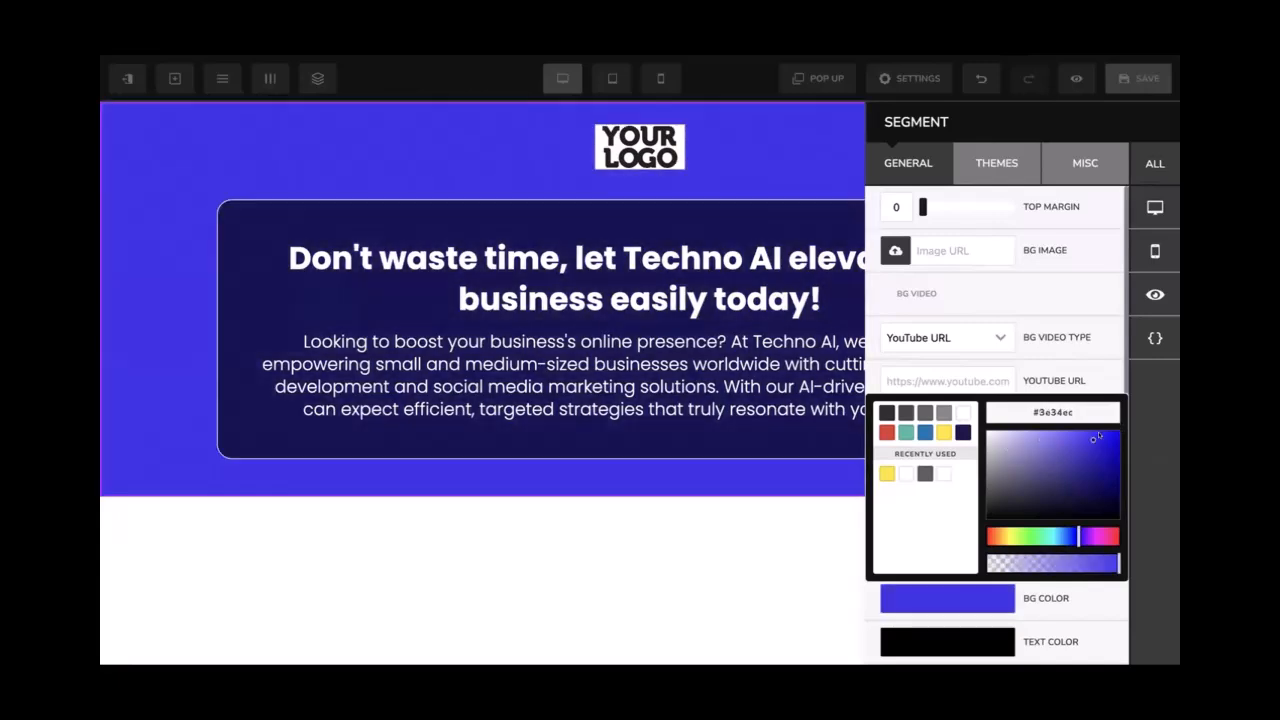
click(787, 396)
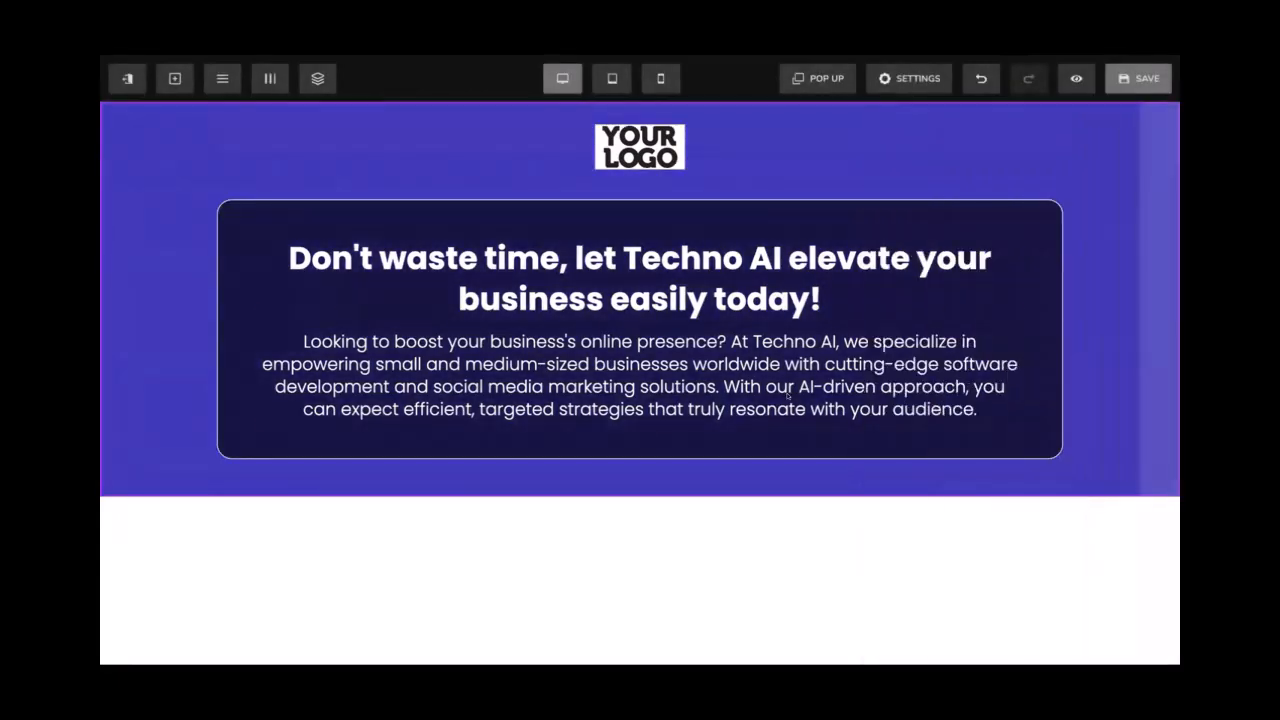
Paste the tech background image URL back into the section's BG Image
click(859, 107)
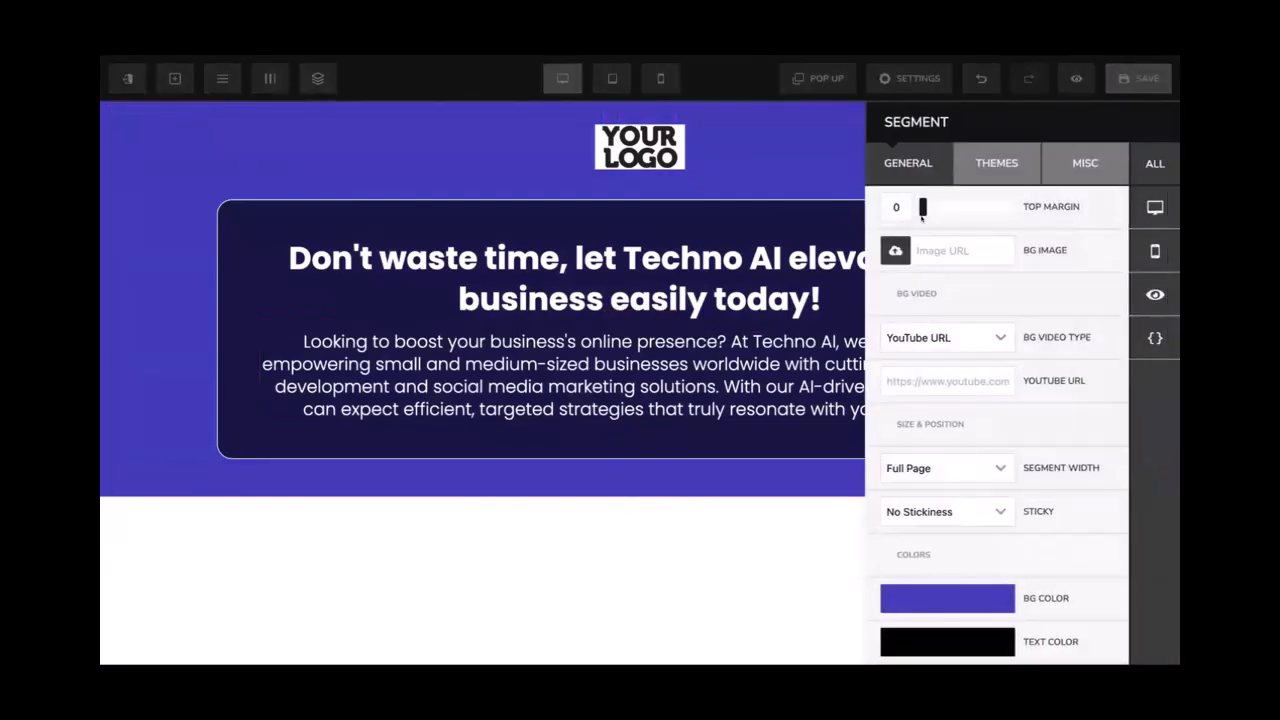
click(931, 247)
key(ctrl+v)
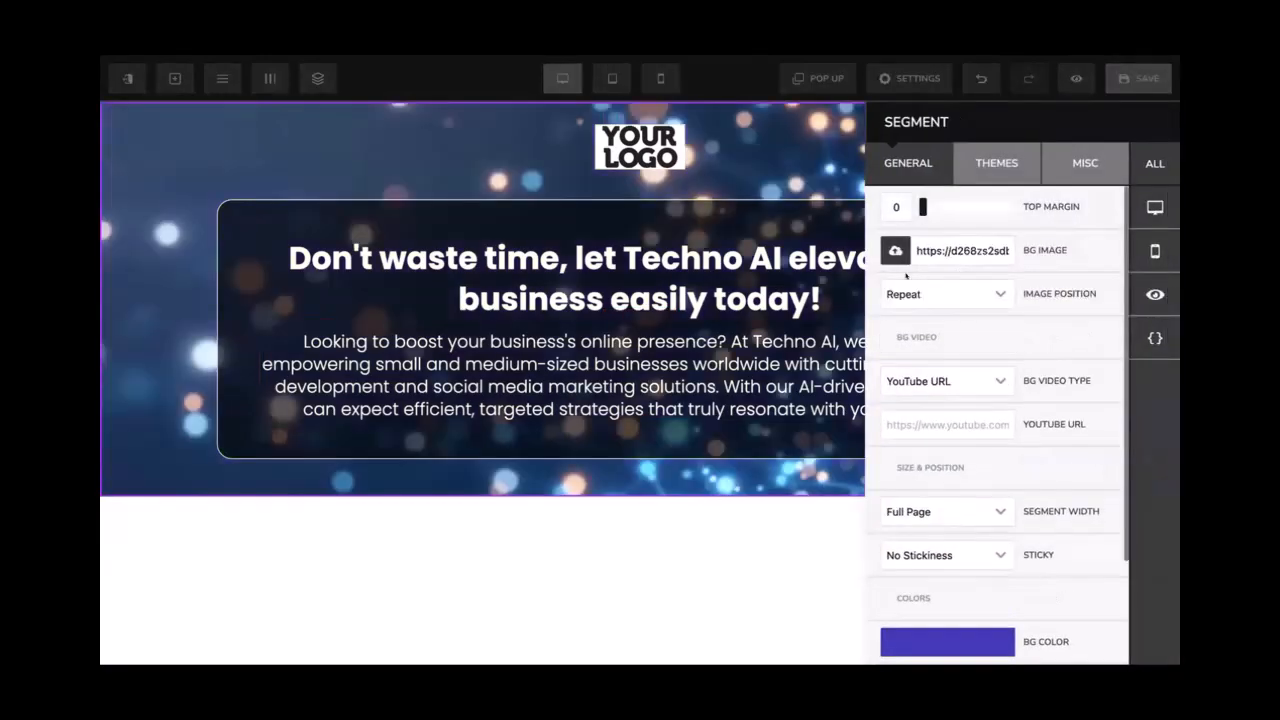
click(857, 266)
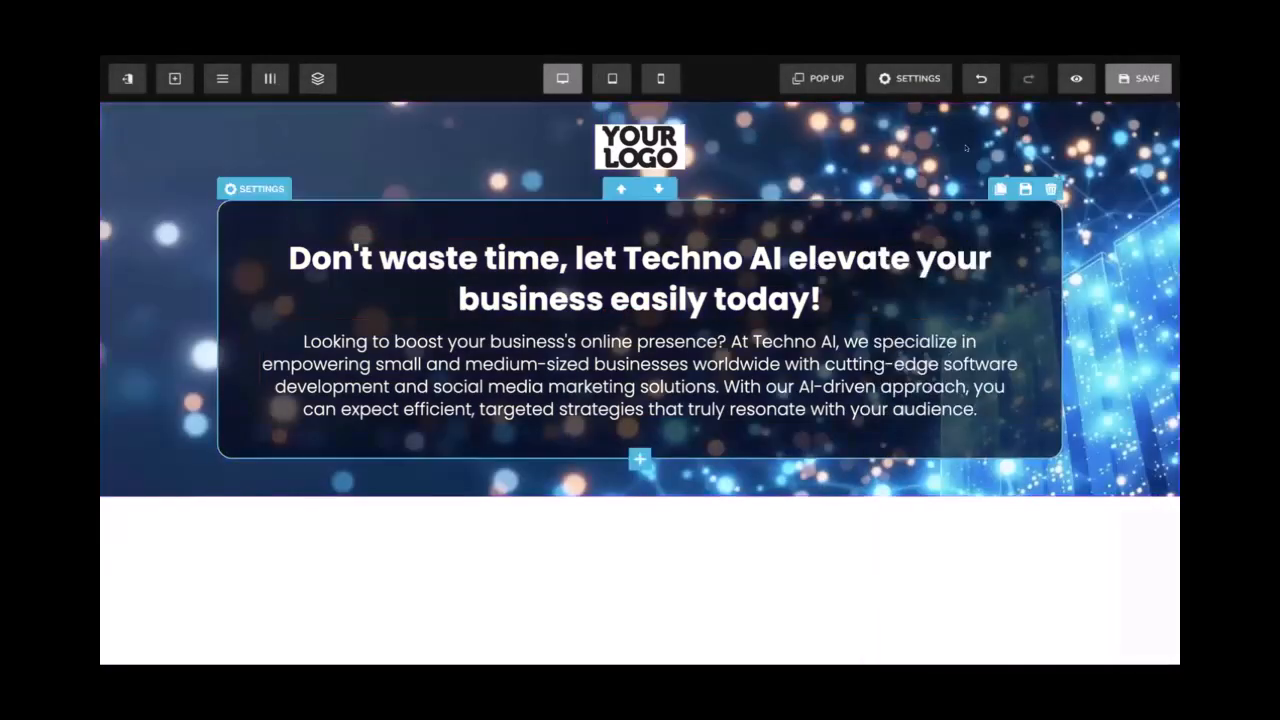
Save the page and open the component list under the hero paragraph
click(1122, 84)
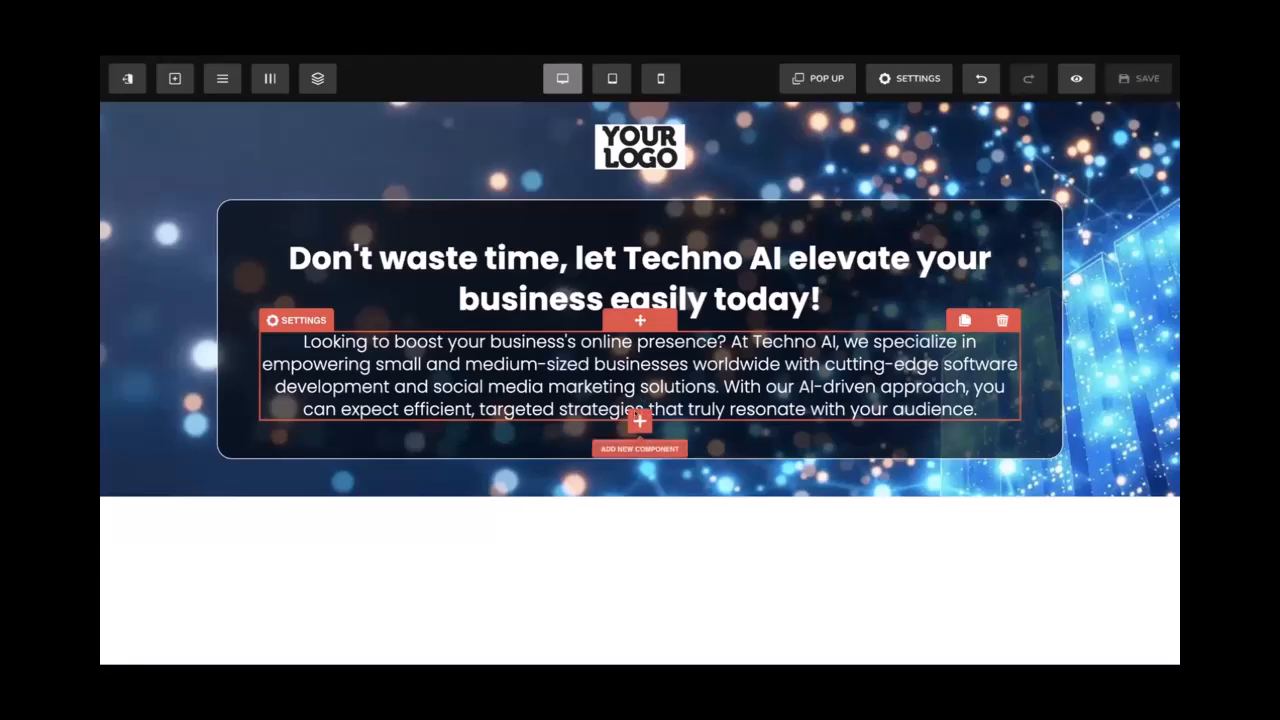
click(640, 421)
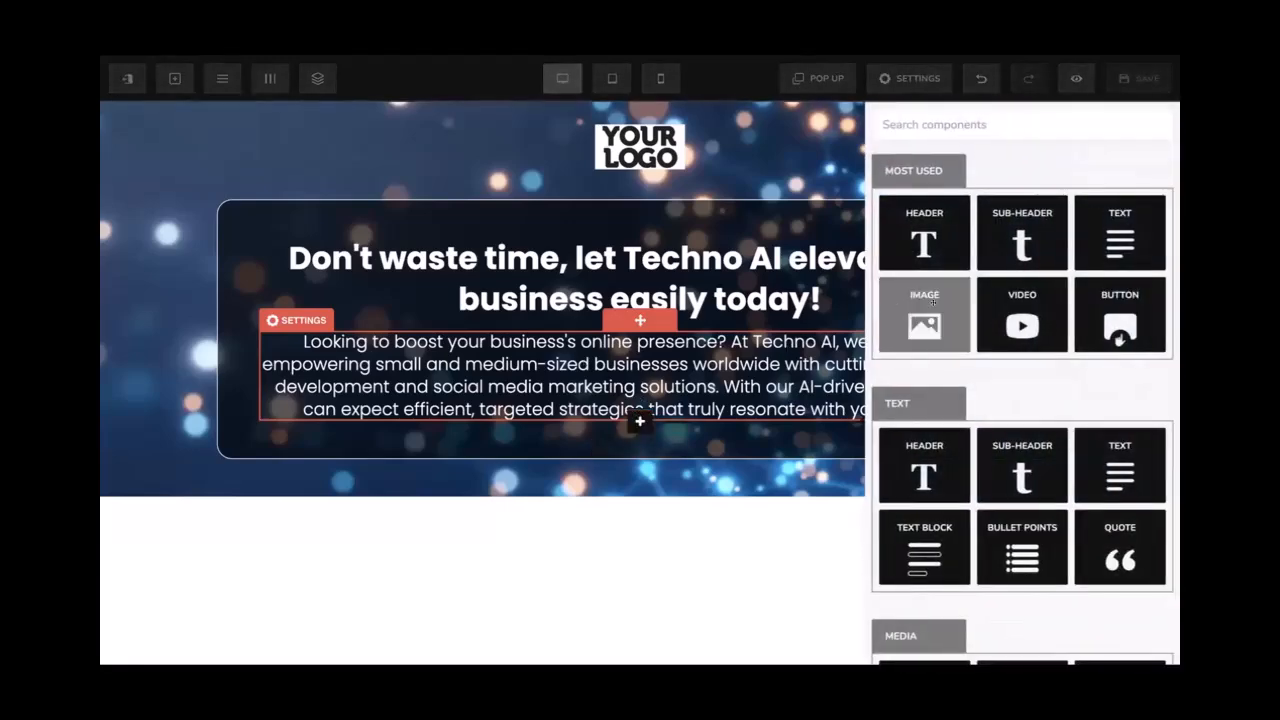
Add a Video component below the hero paragraph
click(1018, 298)
scroll(740, 266, down, 3)
scroll(697, 268, up, 1)
scroll(696, 267, up, 3)
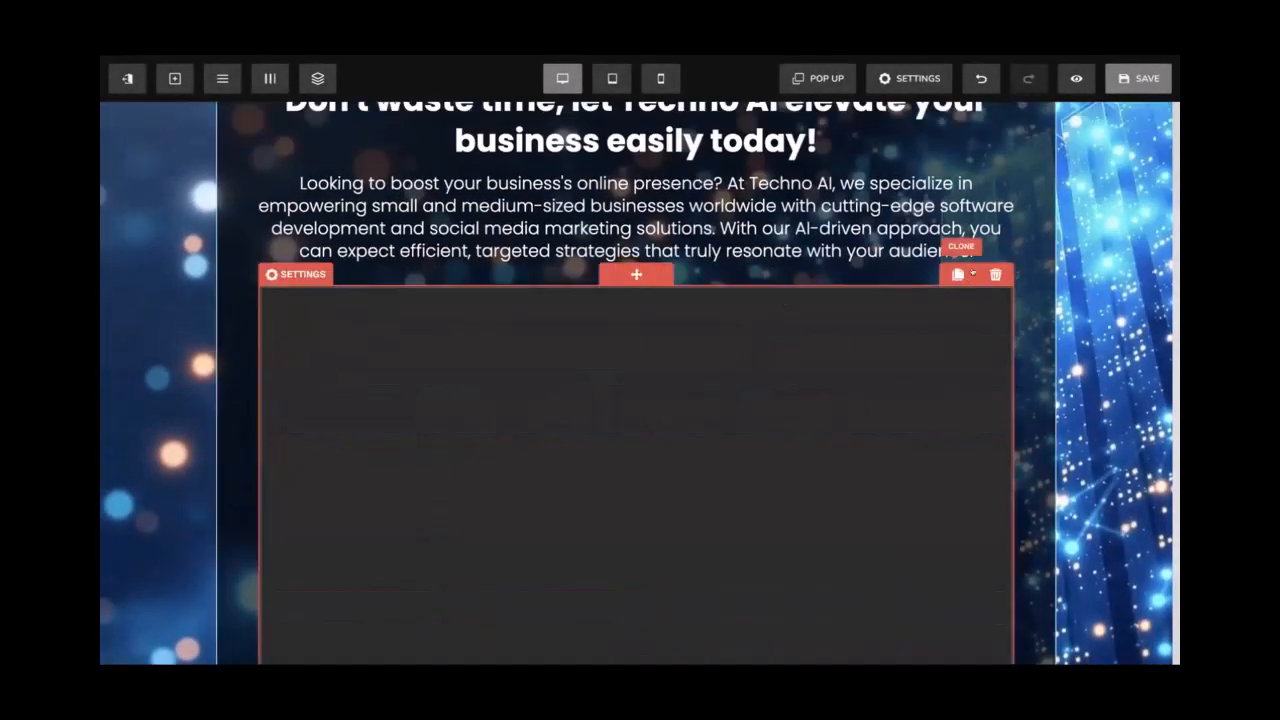
click(640, 421)
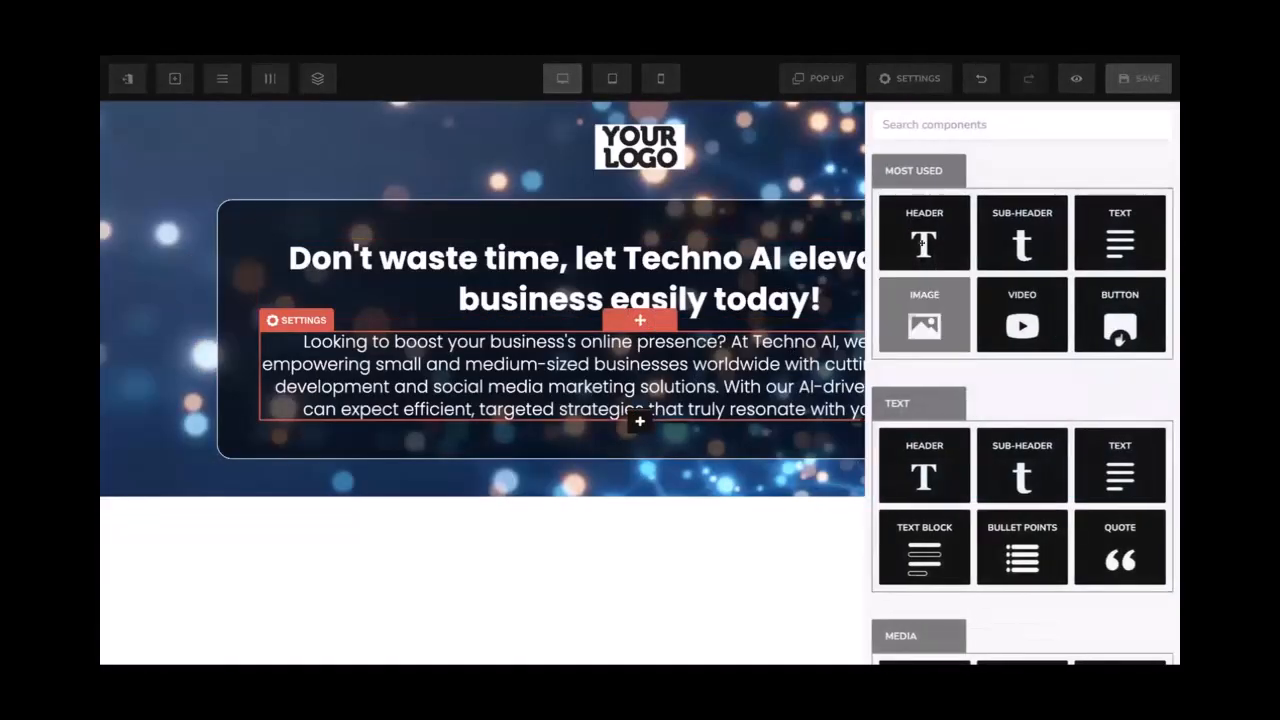
click(1023, 547)
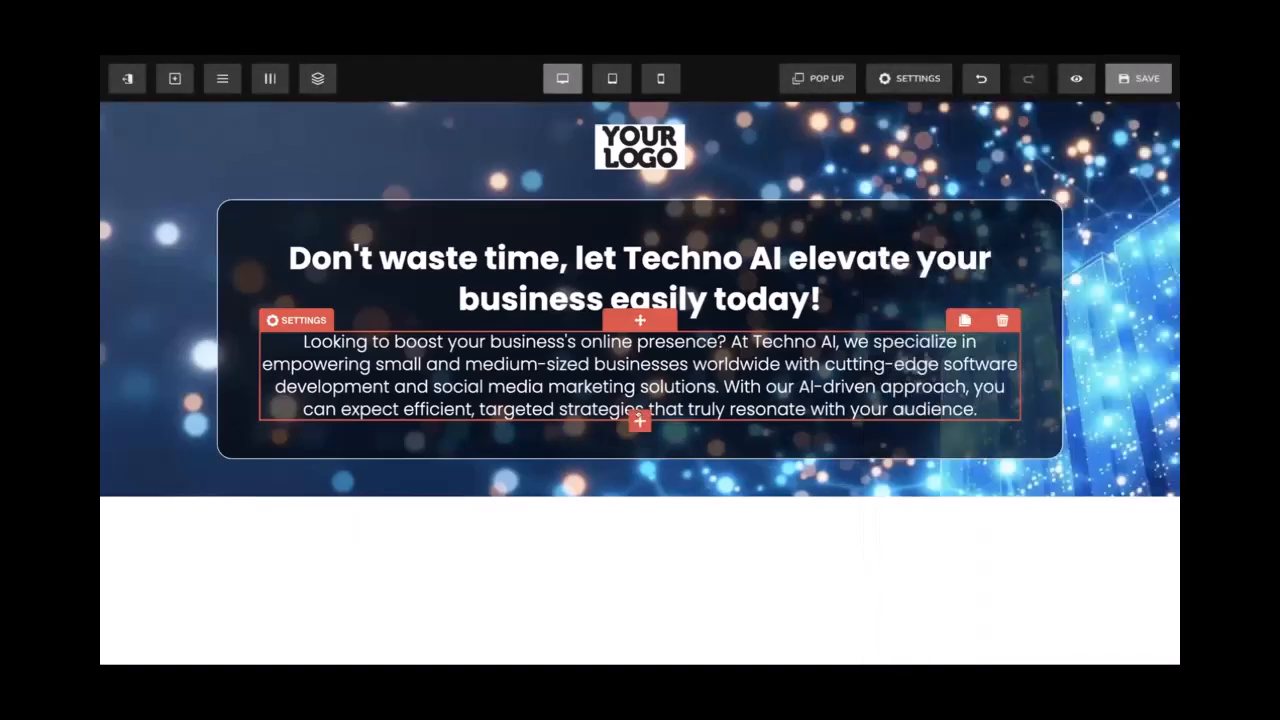
click(640, 421)
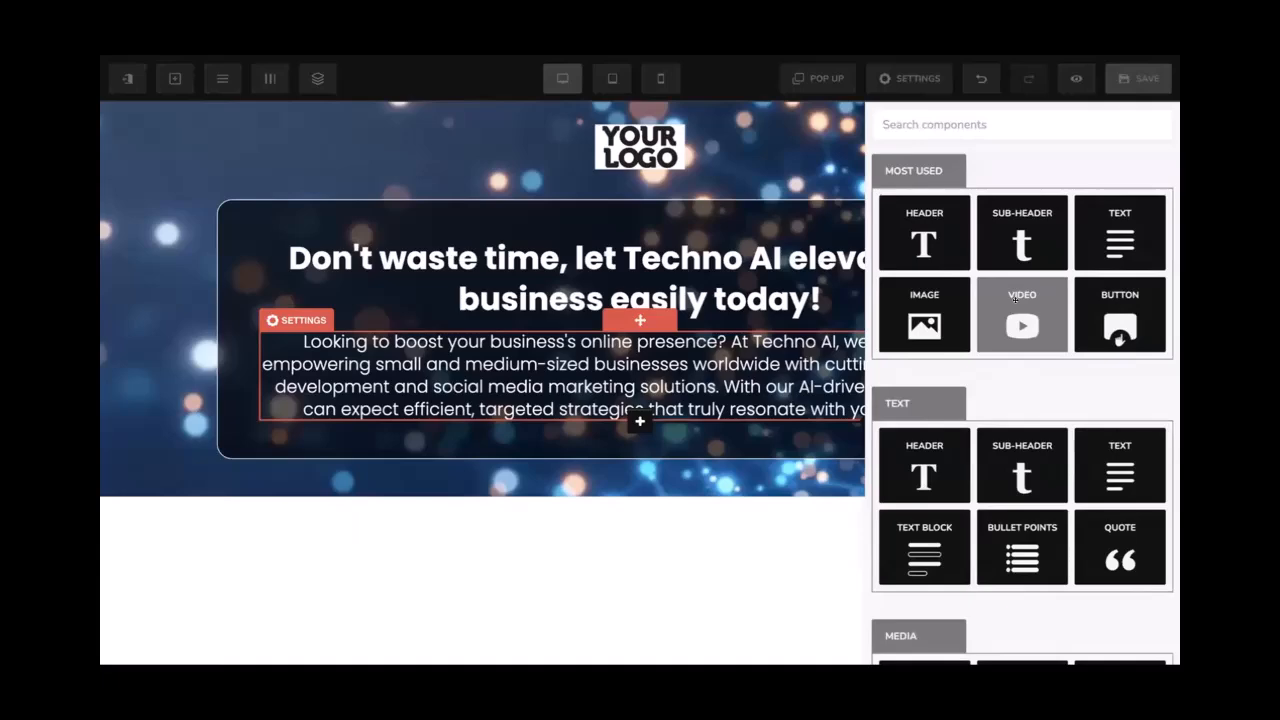
click(1015, 298)
scroll(766, 337, down, 3)
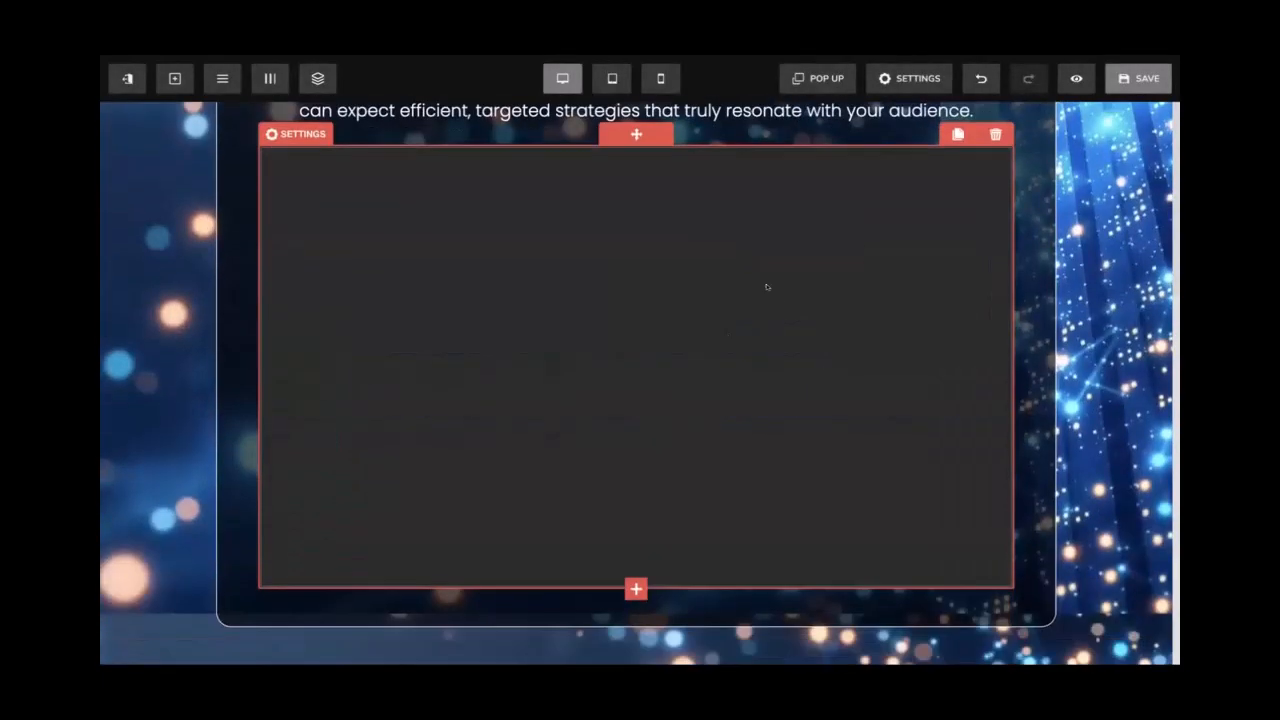
Set the video type to Youtube, paste the placeholder video link, and save
click(767, 288)
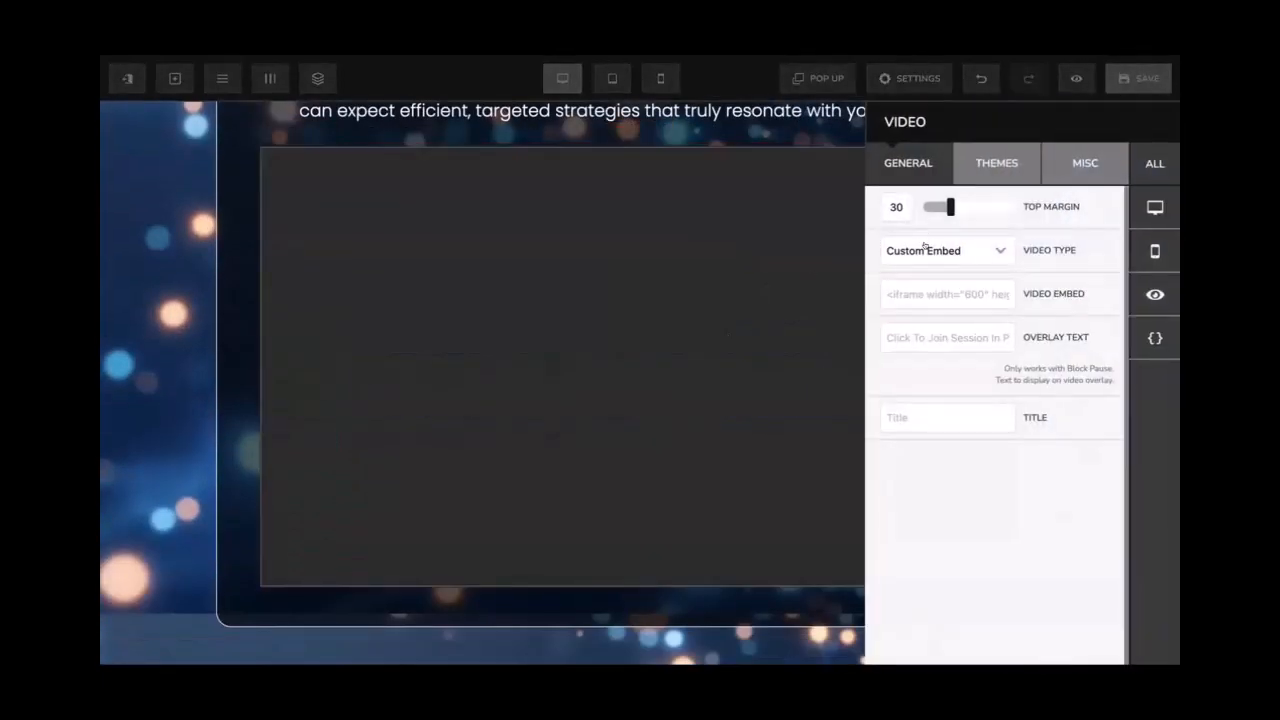
click(924, 247)
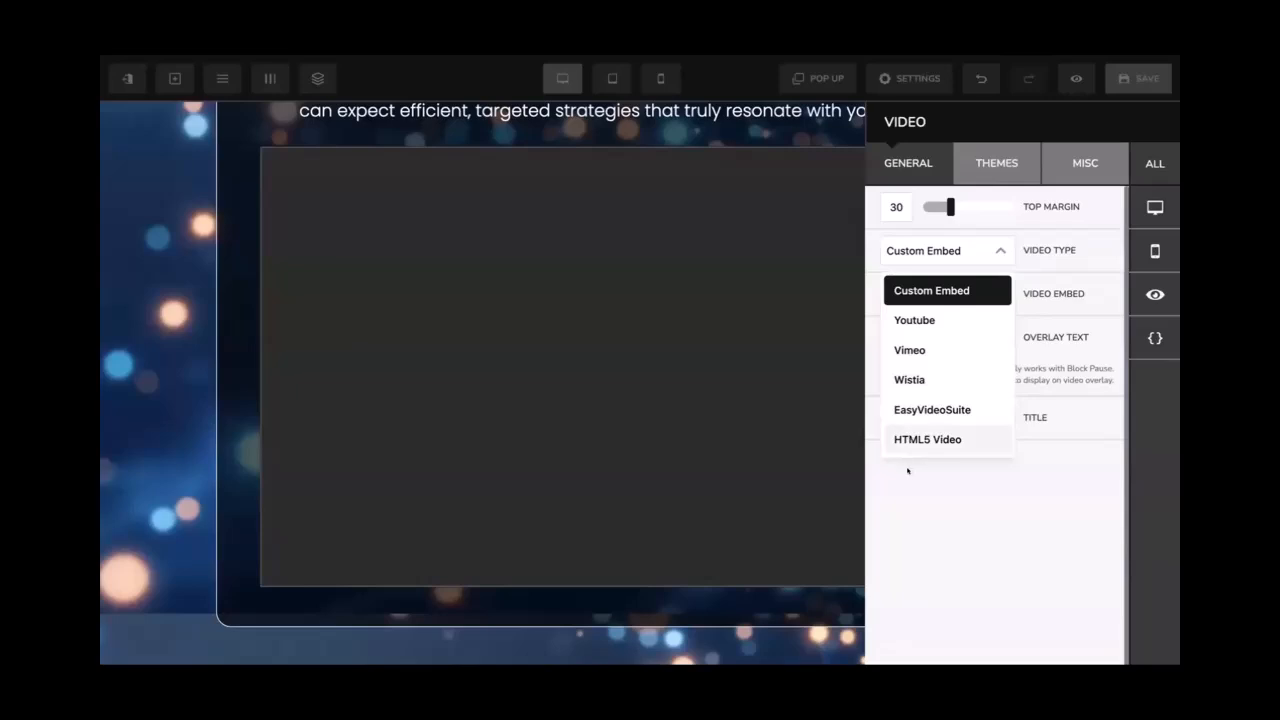
click(907, 470)
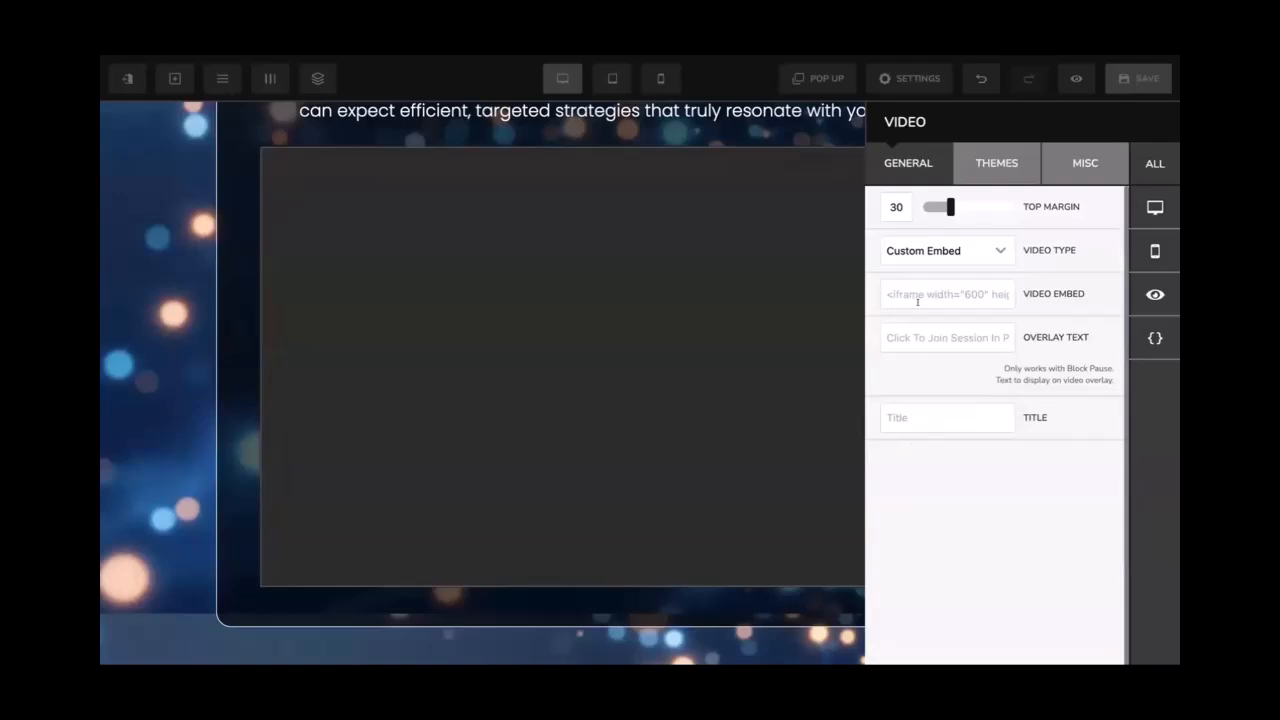
click(912, 252)
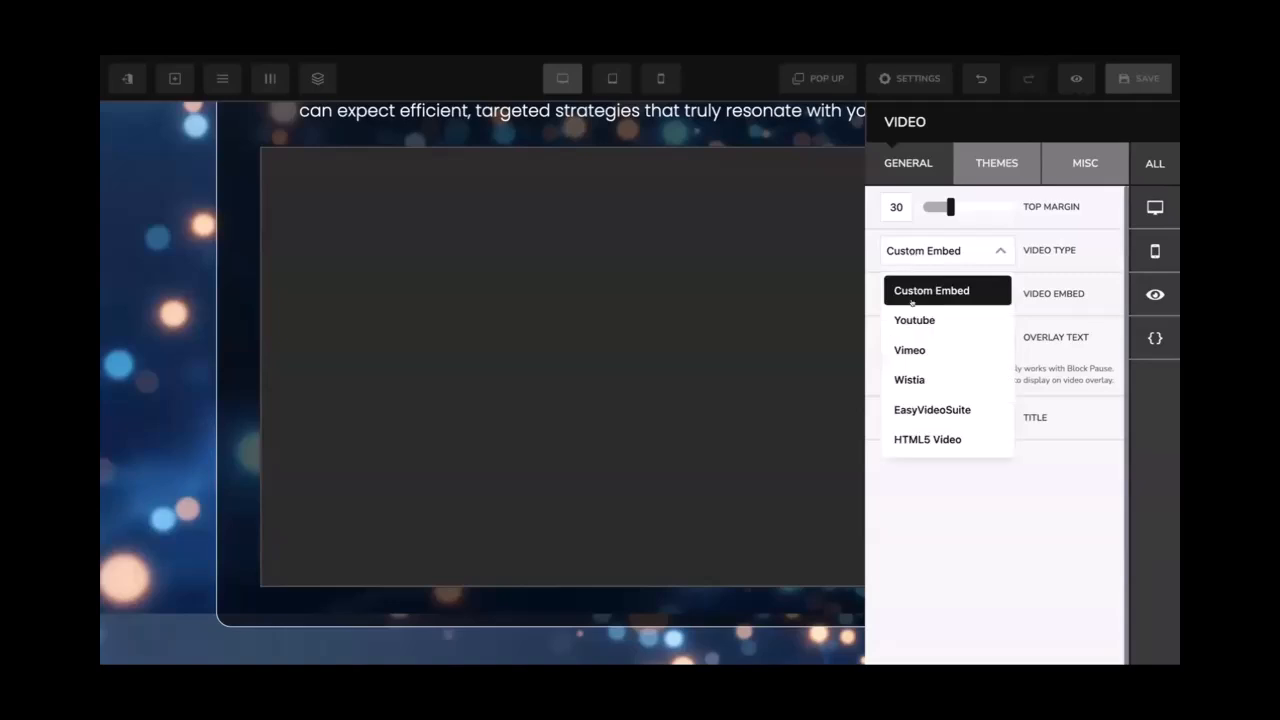
click(912, 314)
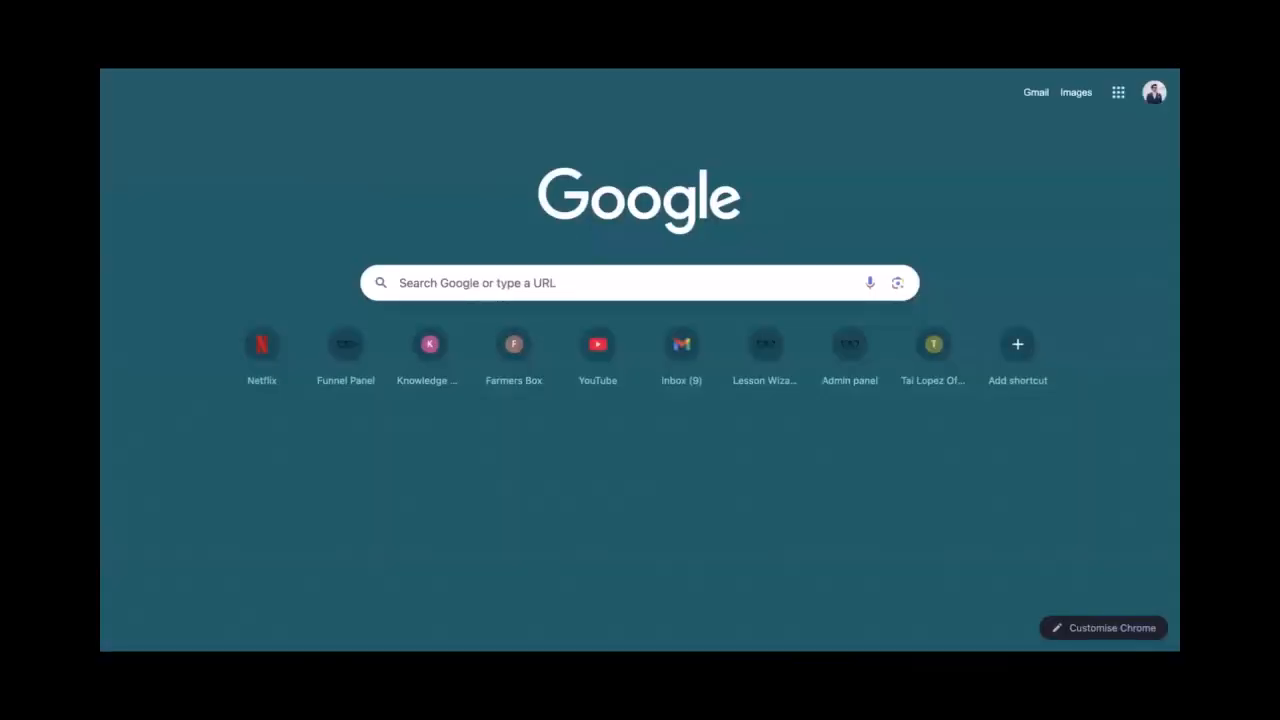
text(place)
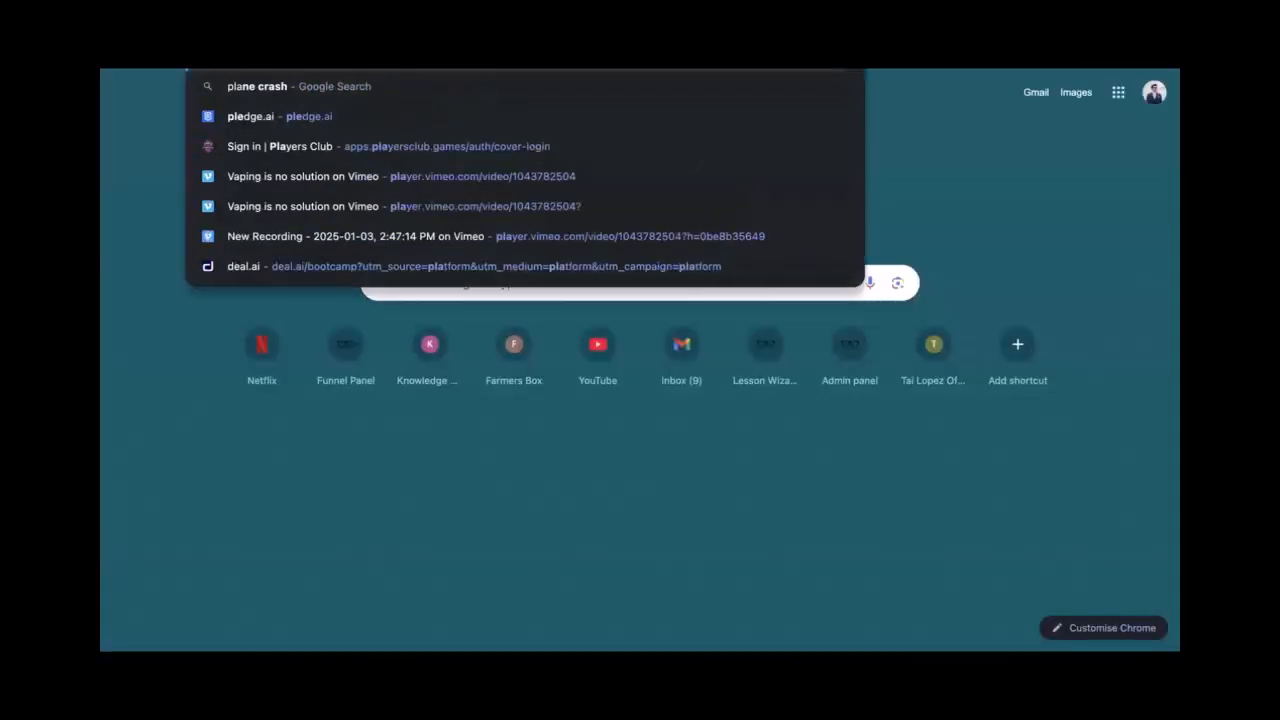
text(holder youtube)
key(Down)
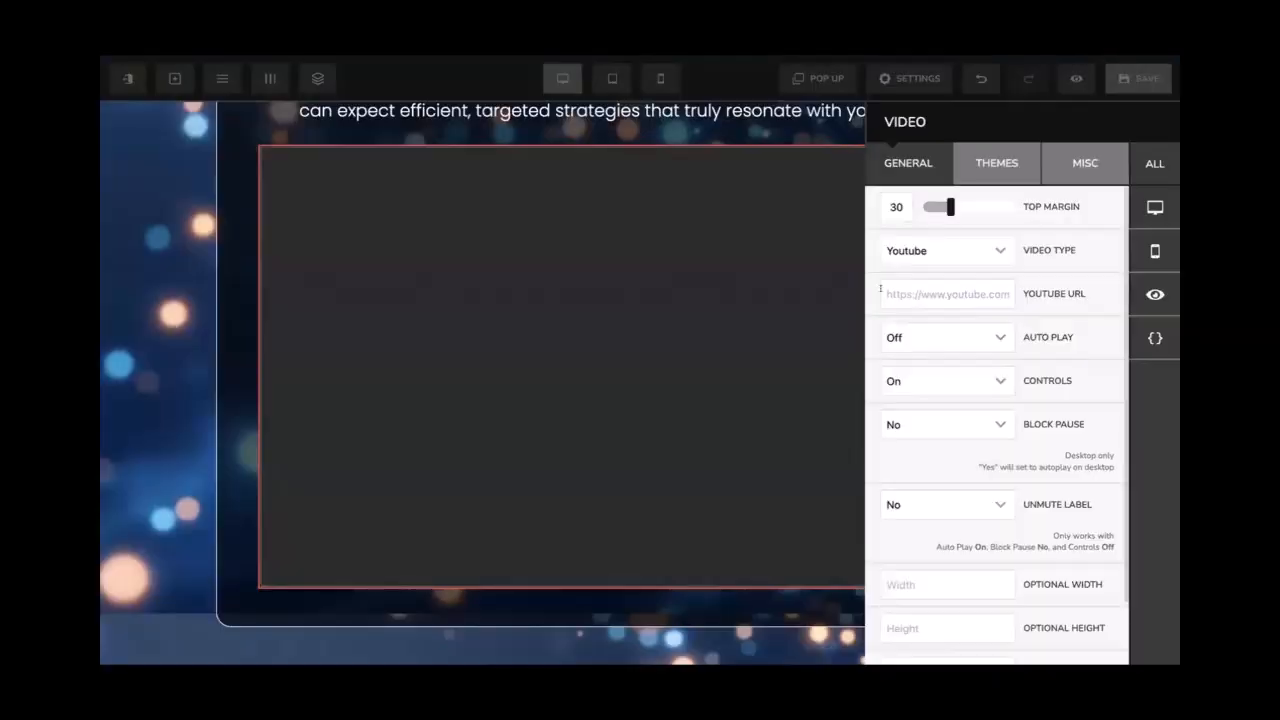
key(ctrl+v)
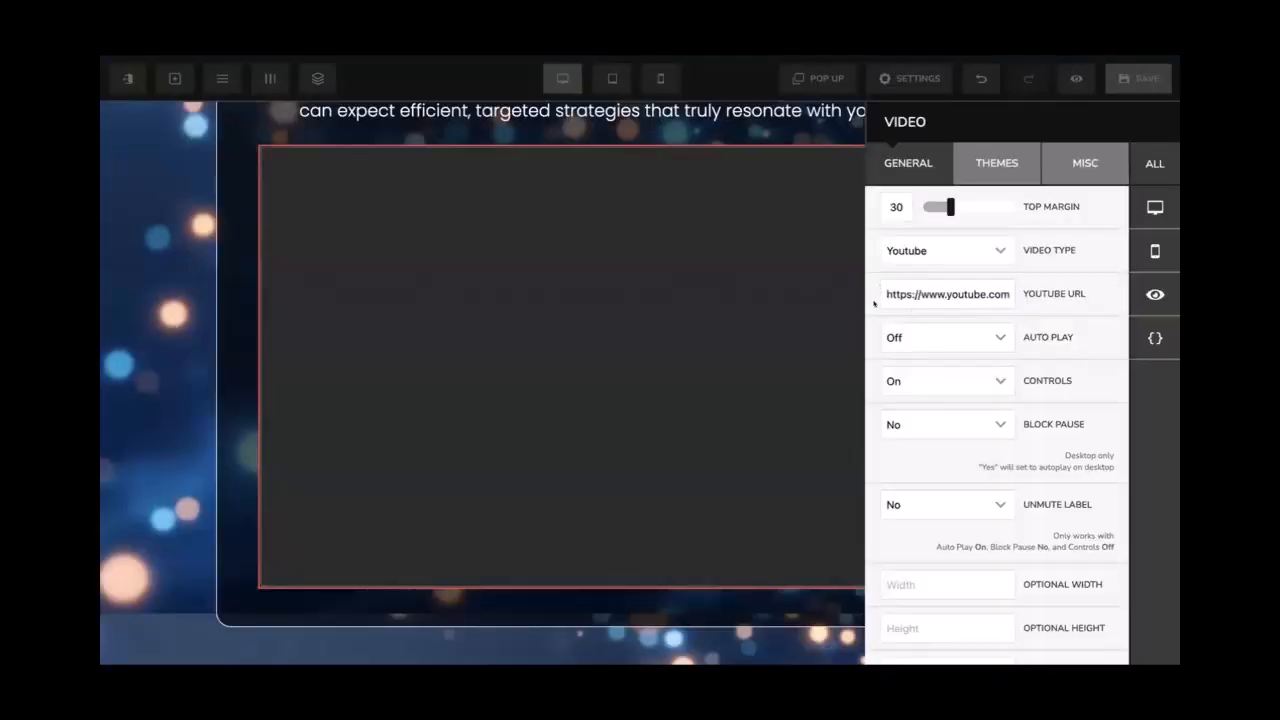
click(789, 323)
click(1136, 79)
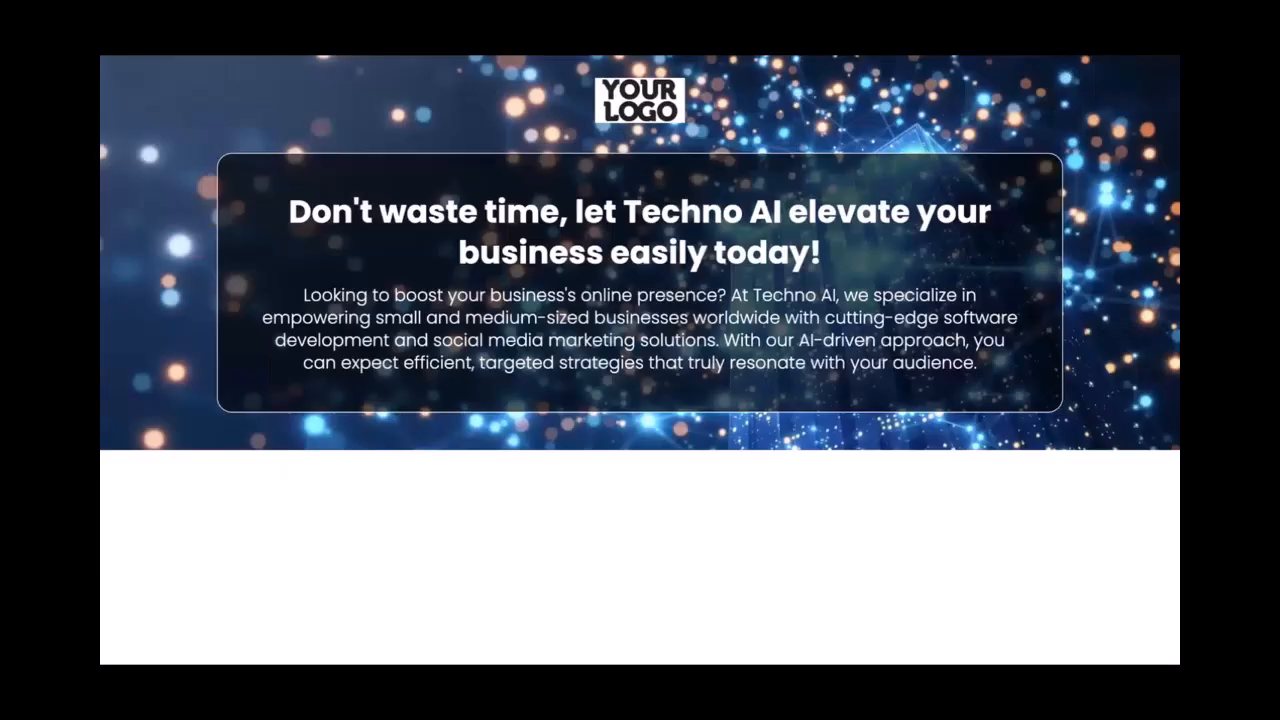
Enter 50% as the video's optional width
scroll(524, 326, down, 3)
scroll(524, 326, up, 3)
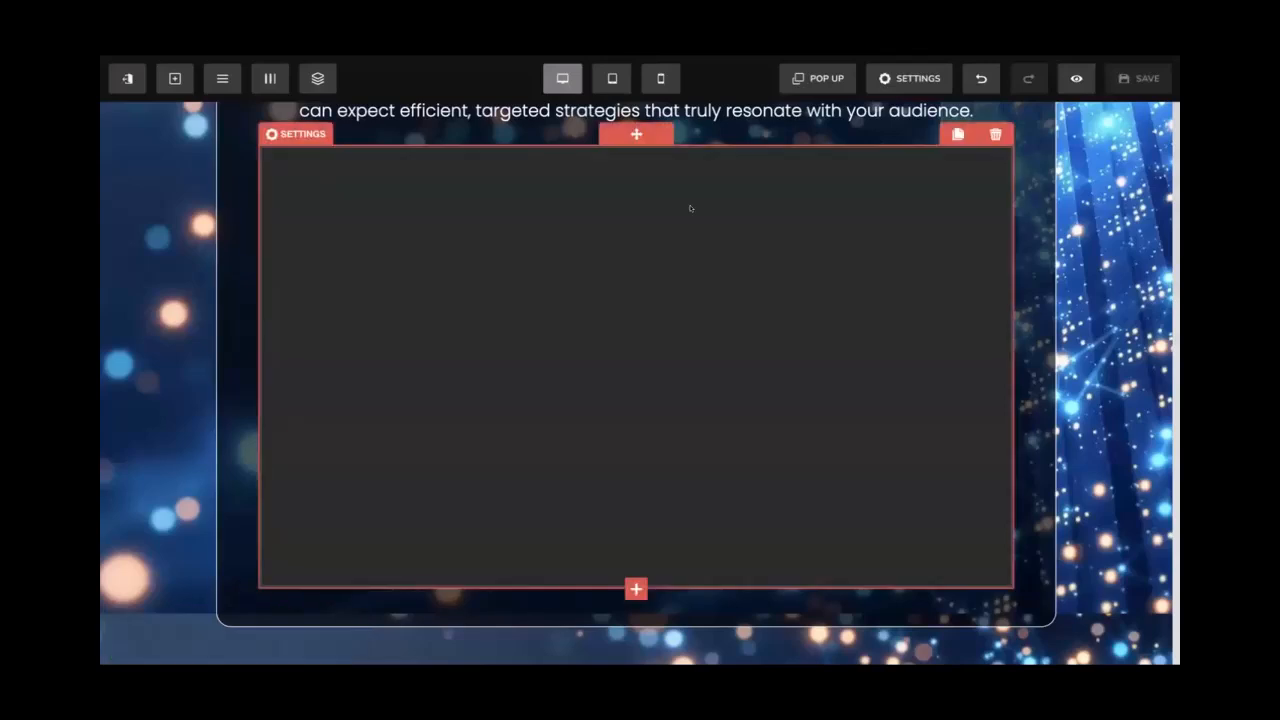
click(690, 208)
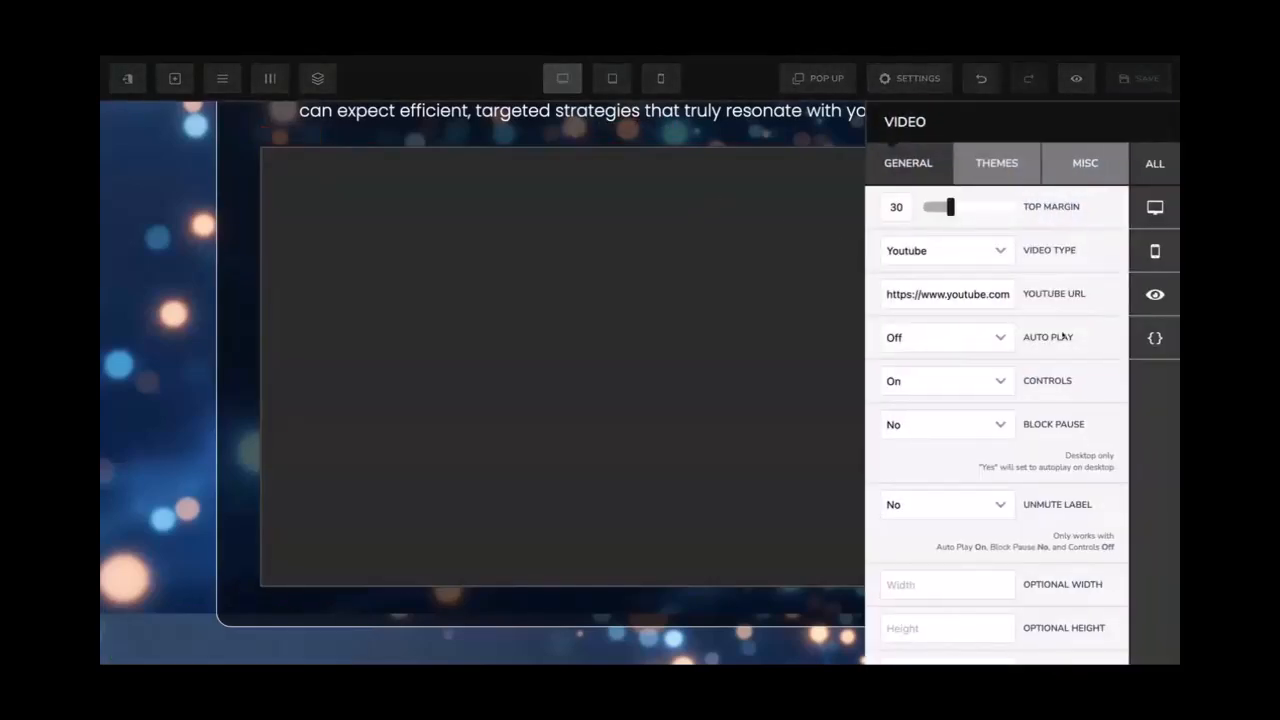
scroll(1064, 337, down, 1)
scroll(1064, 337, up, 1)
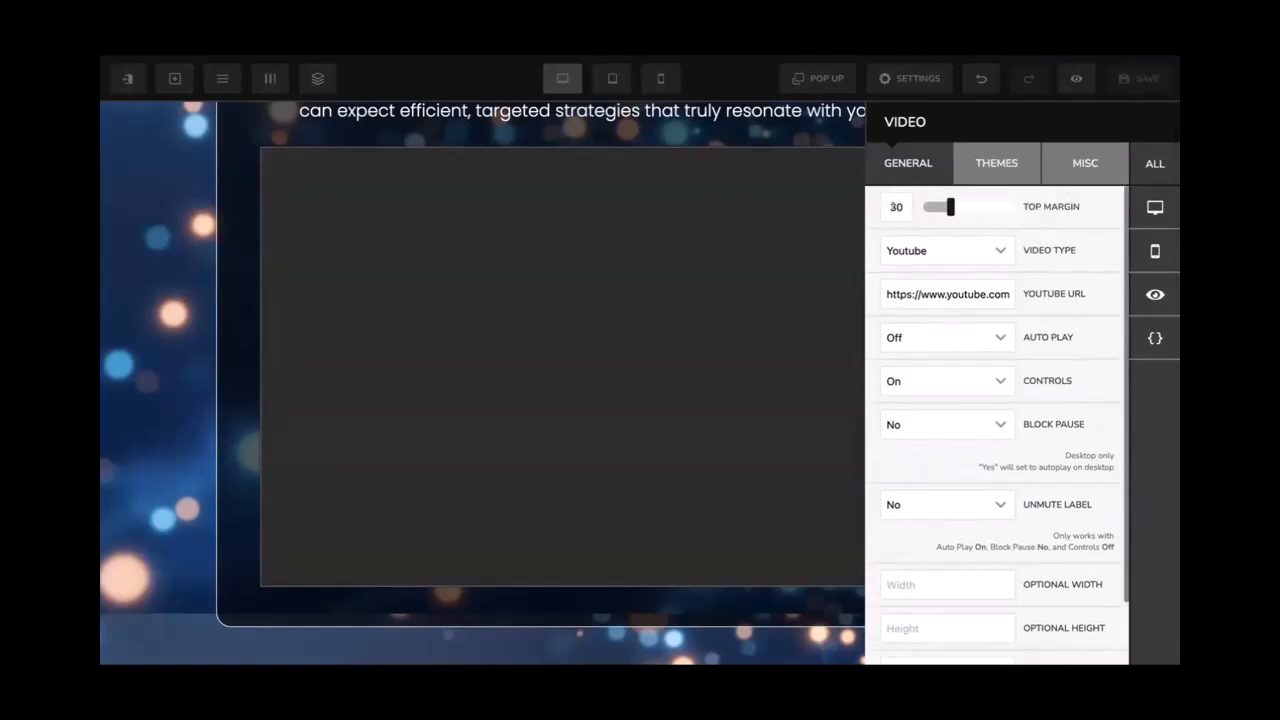
scroll(1055, 381, down, 2)
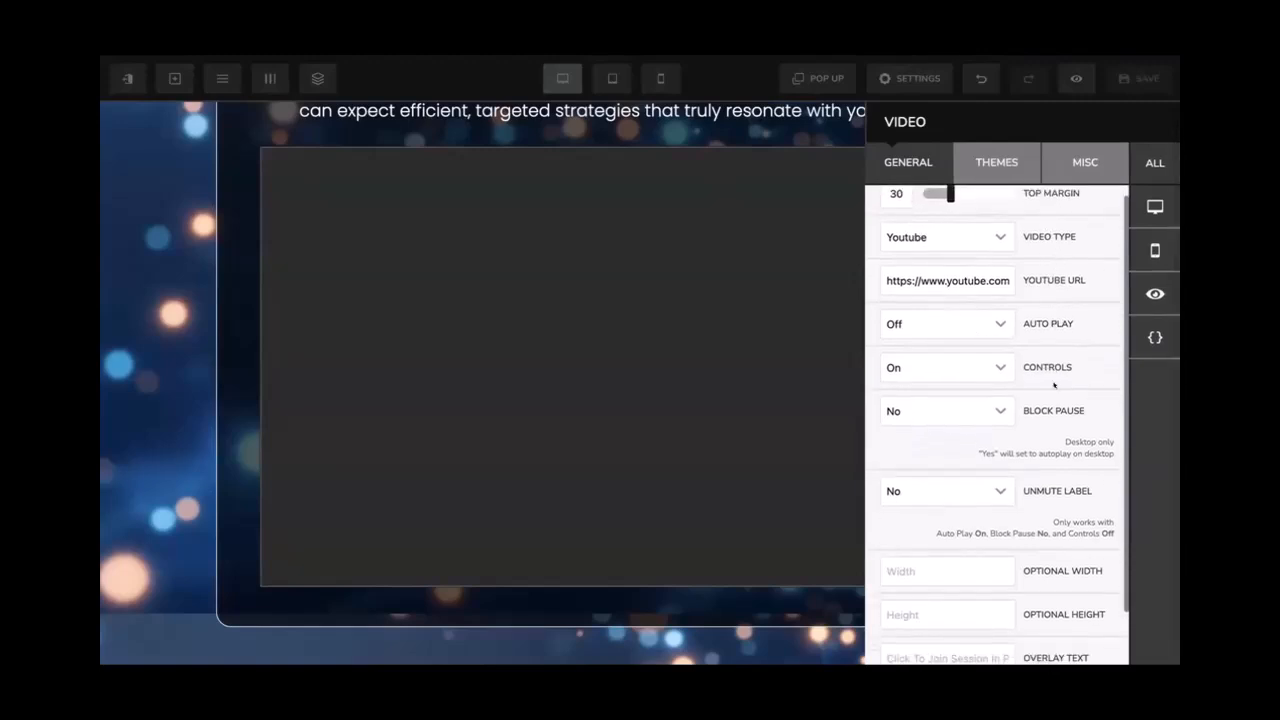
scroll(1028, 396, down, 3)
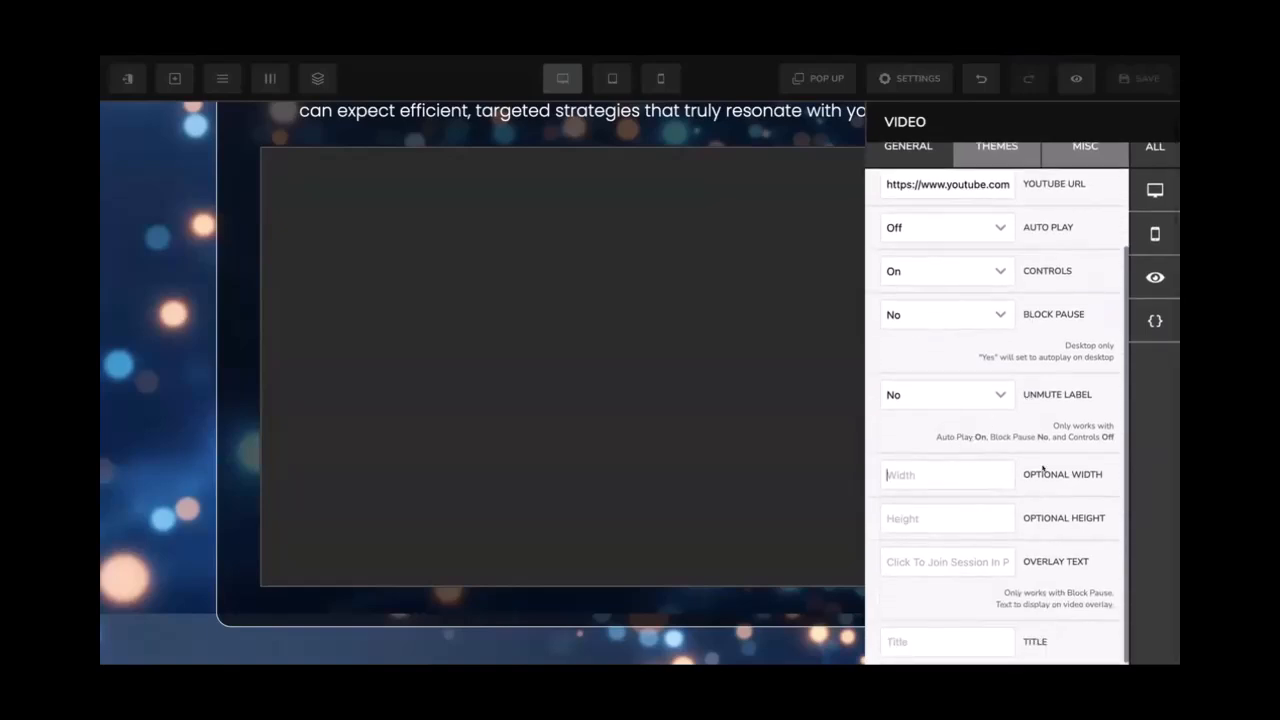
text(50%)
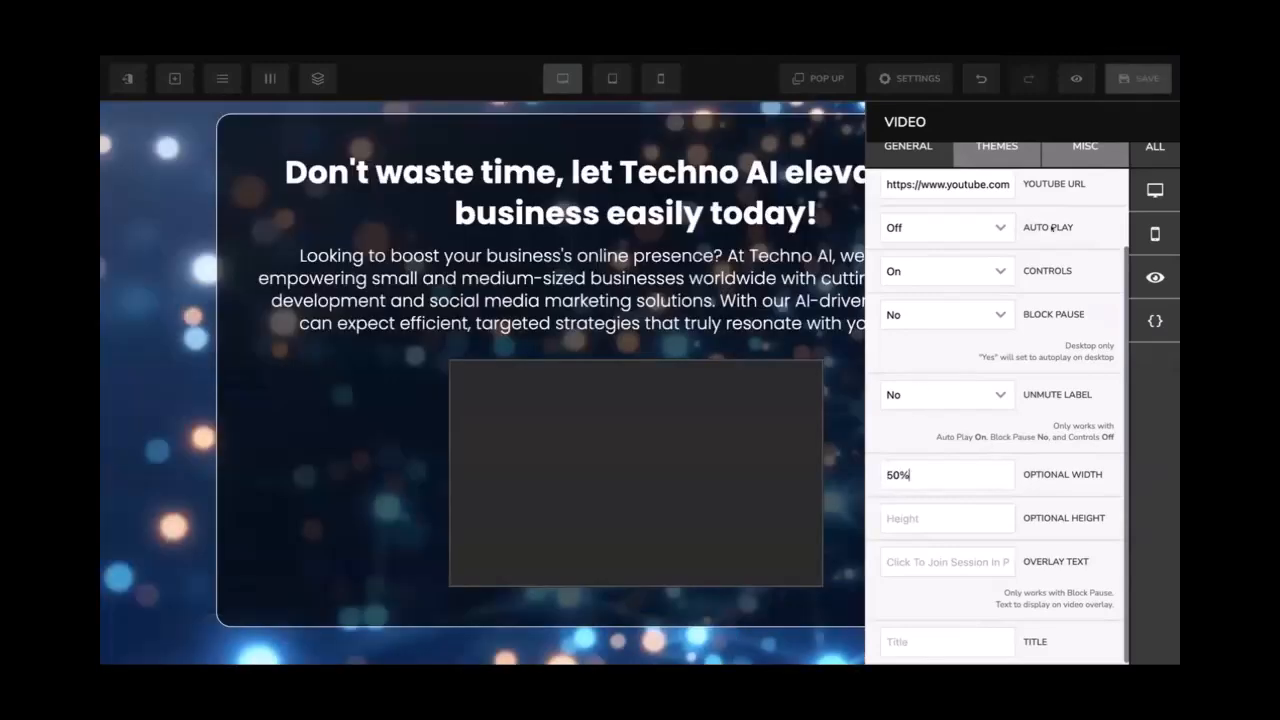
scroll(910, 409, up, 4)
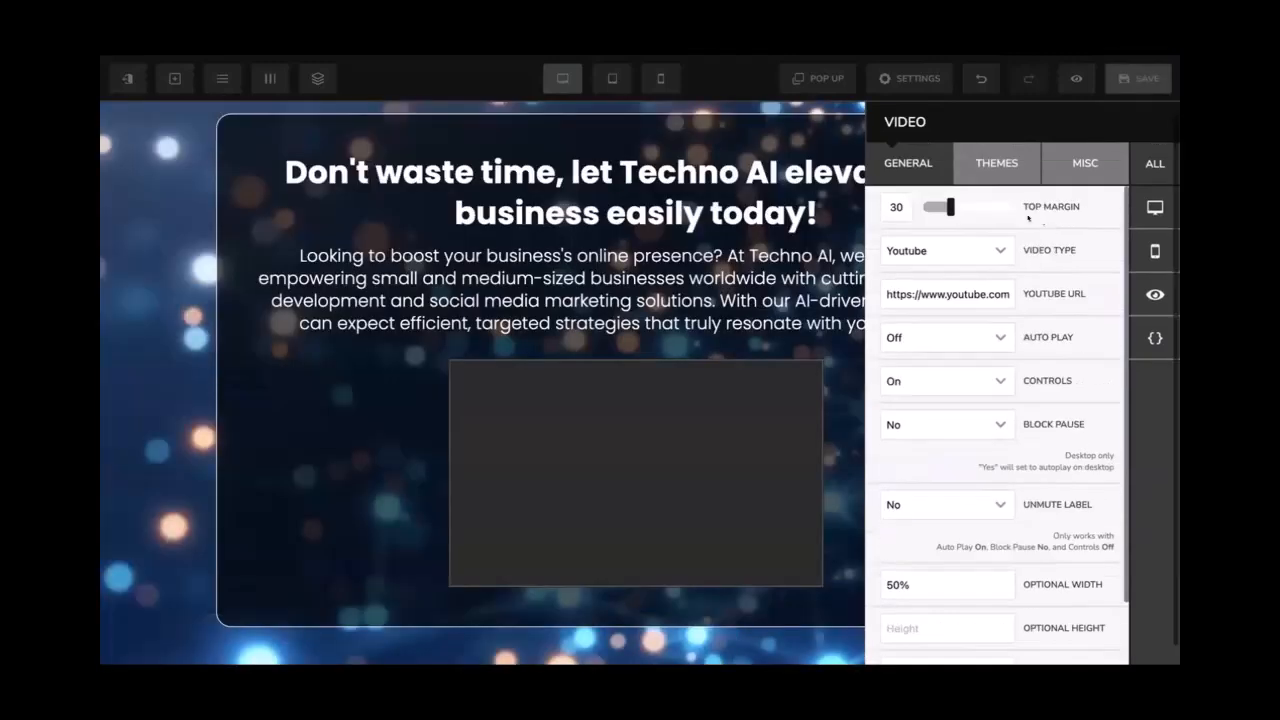
Try the red frame theme on the video, then settle on the blue-bordered theme
click(986, 170)
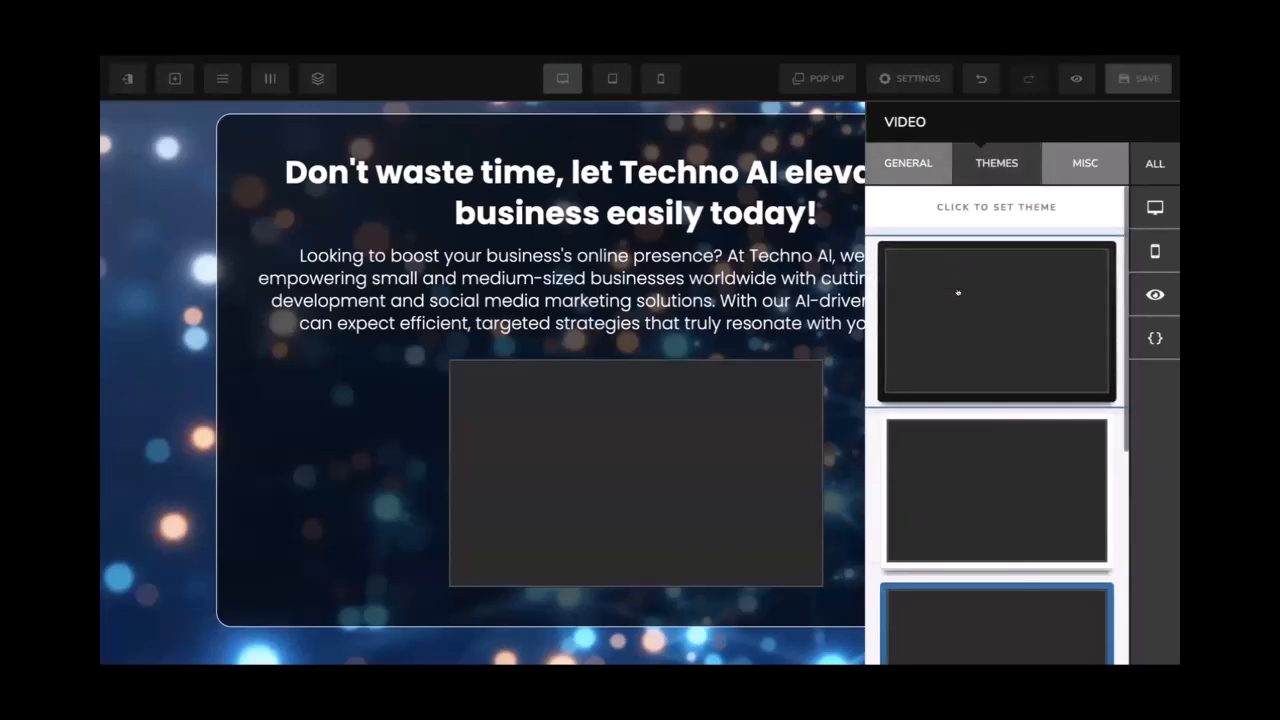
scroll(957, 291, down, 4)
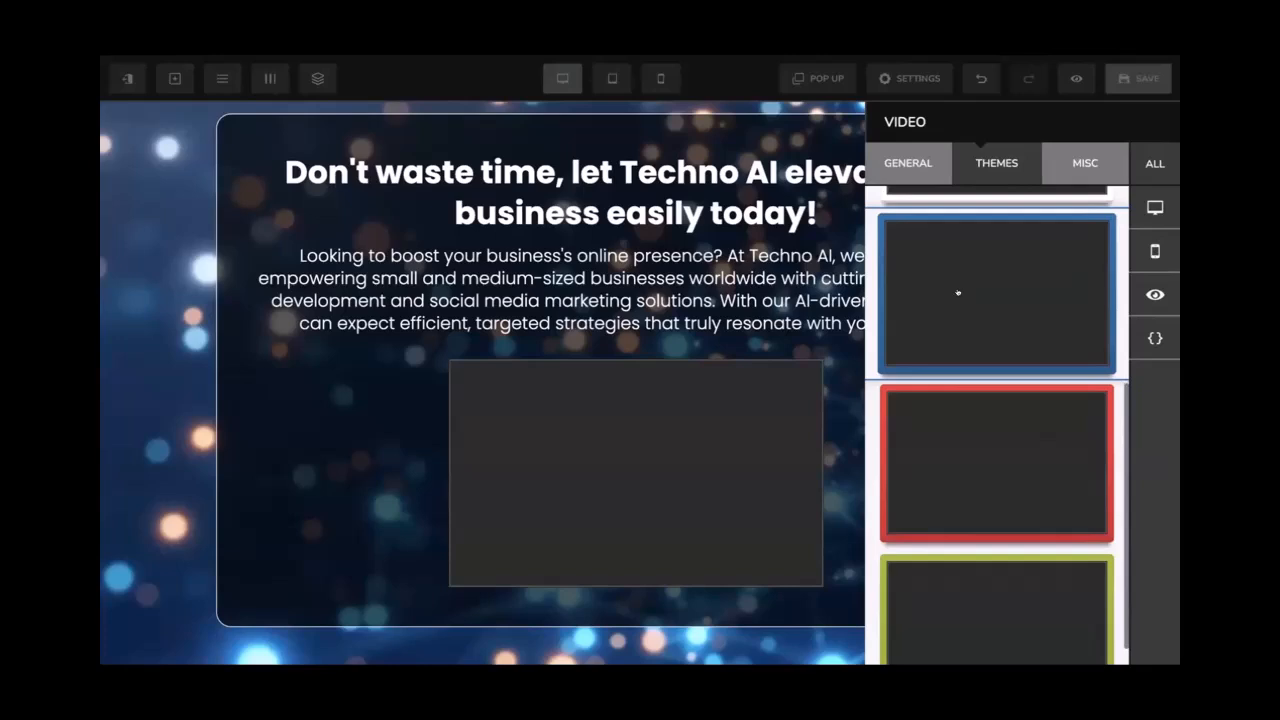
click(963, 437)
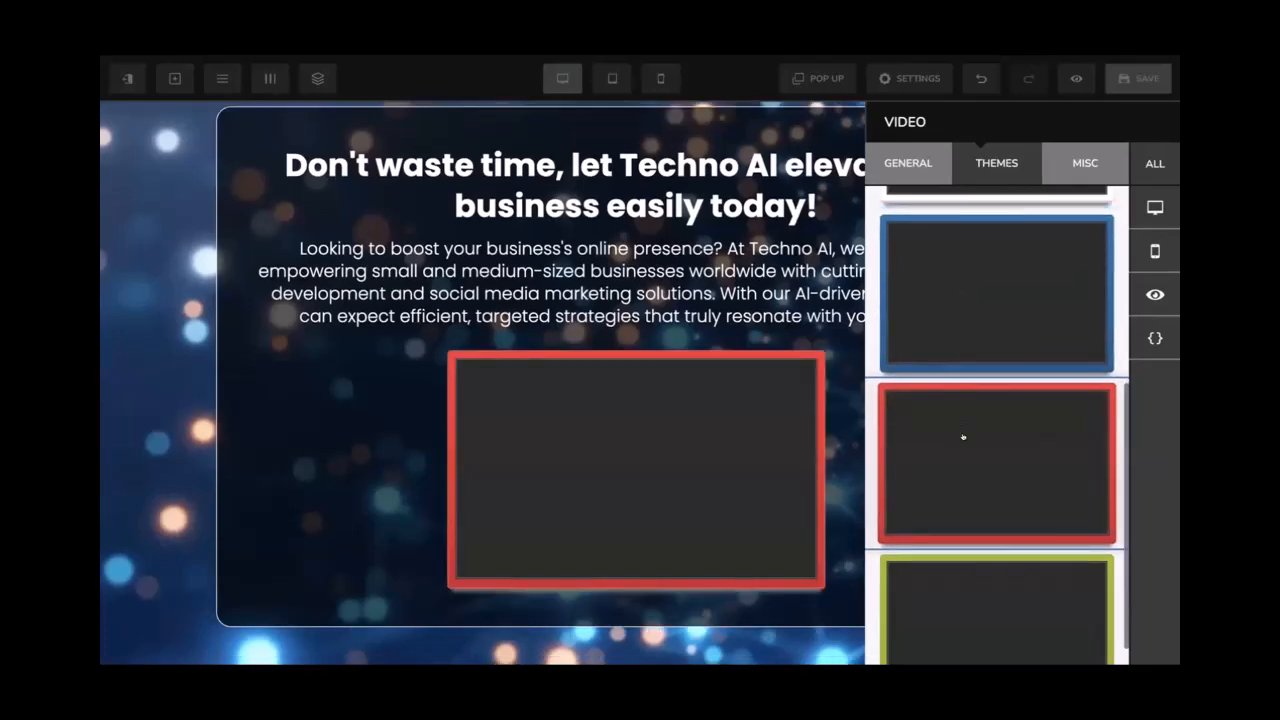
scroll(963, 437, down, 1)
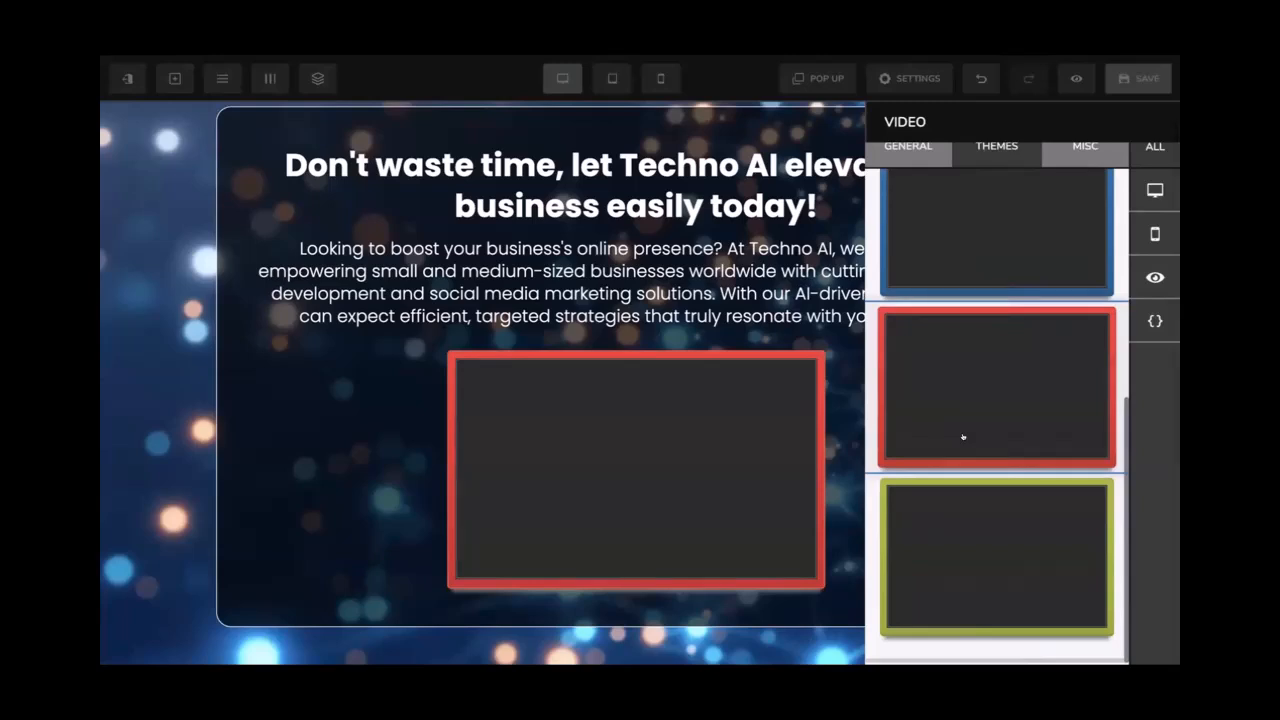
scroll(970, 430, up, 3)
click(972, 427)
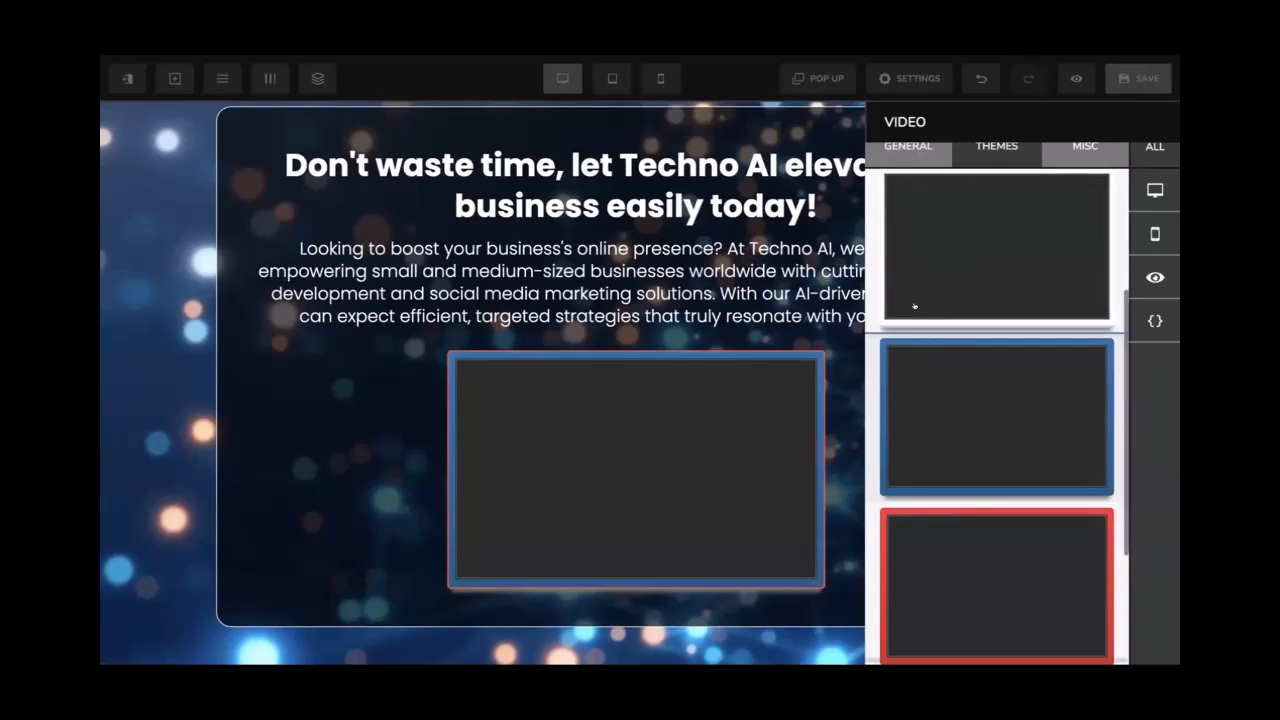
click(780, 281)
Save the page and check the video on the live page before returning to the editor
scroll(780, 281, up, 2)
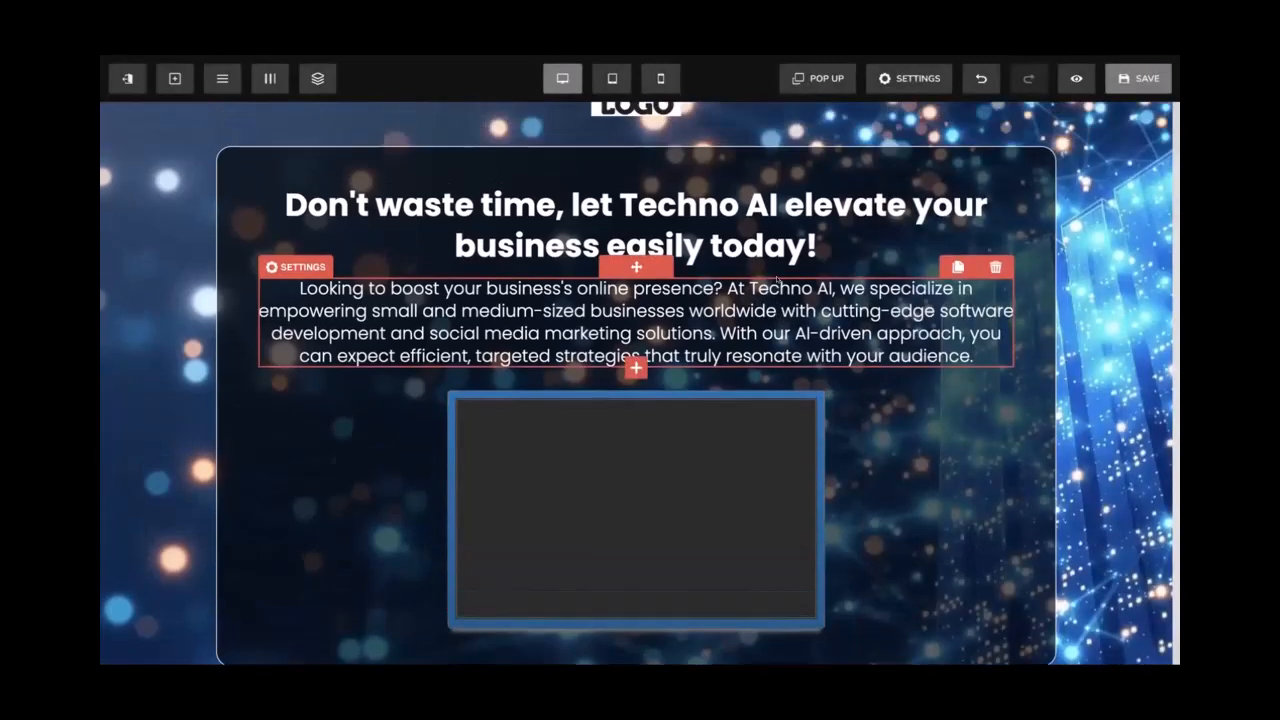
click(1116, 88)
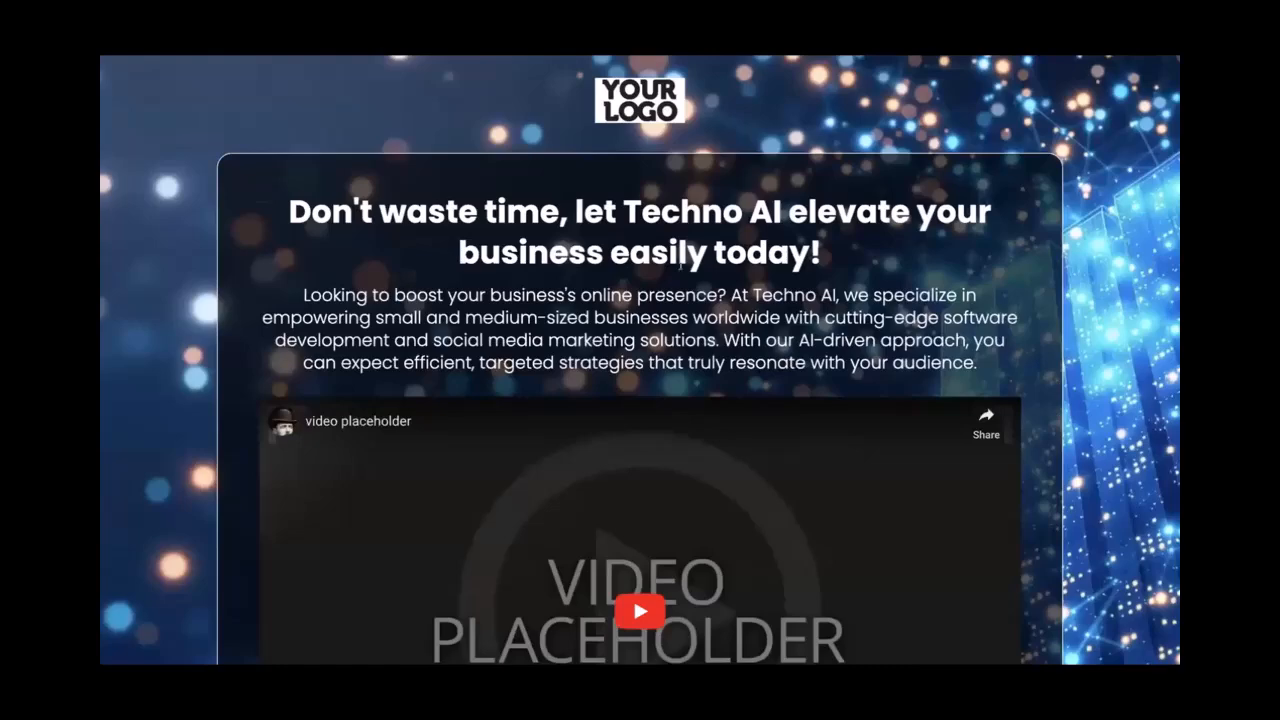
key(ctrl+r)
scroll(681, 266, down, 2)
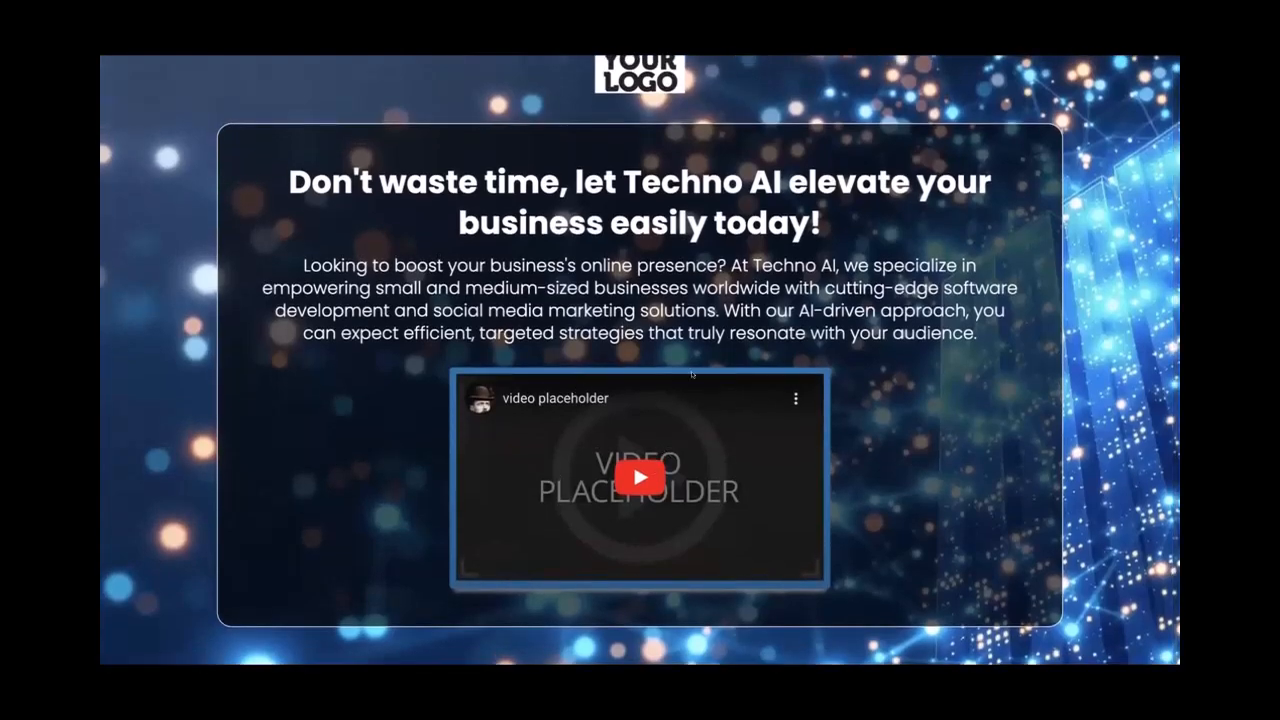
scroll(706, 328, up, 2)
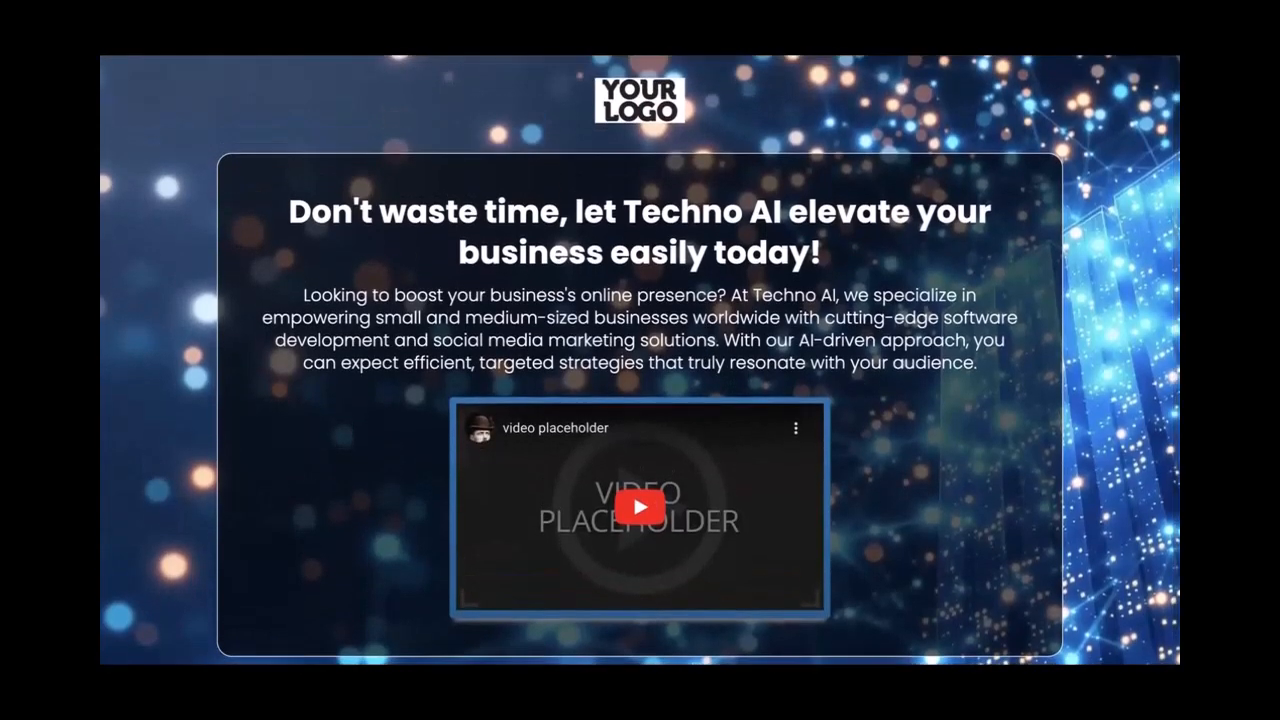
click(600, 46)
scroll(700, 340, down, 1)
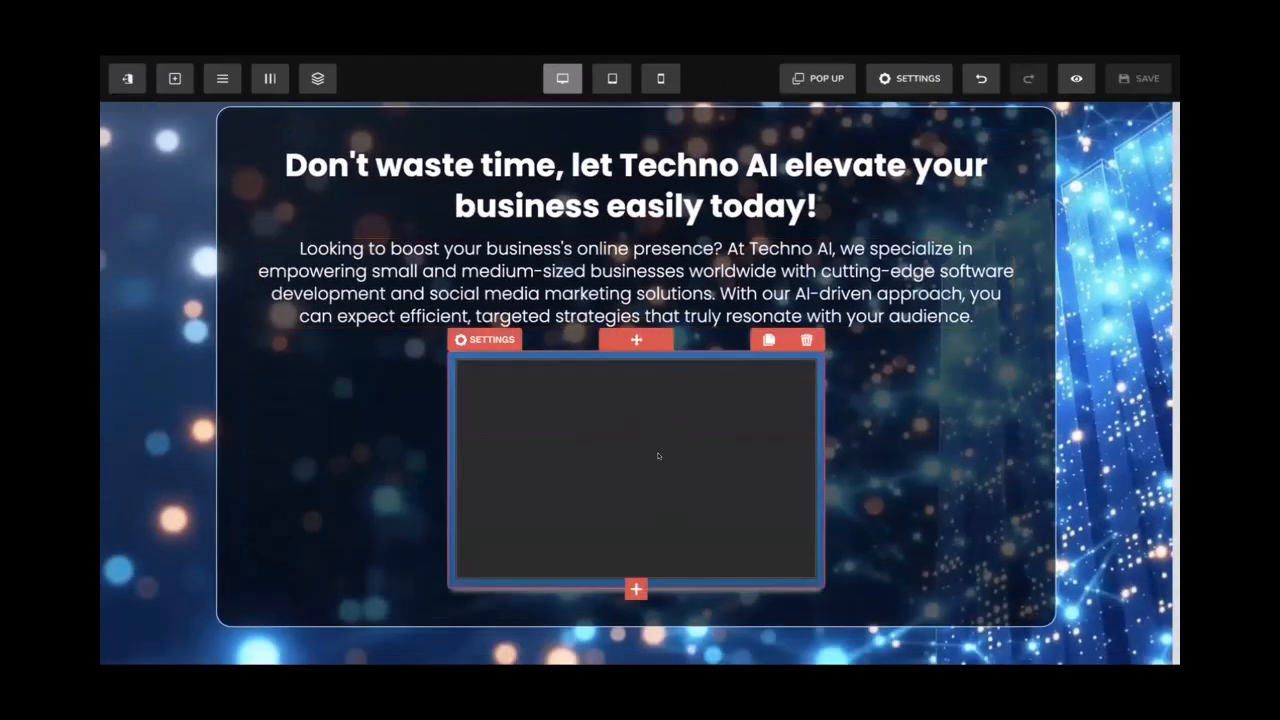
Add a CLICK HERE button below the video and open its settings
click(635, 589)
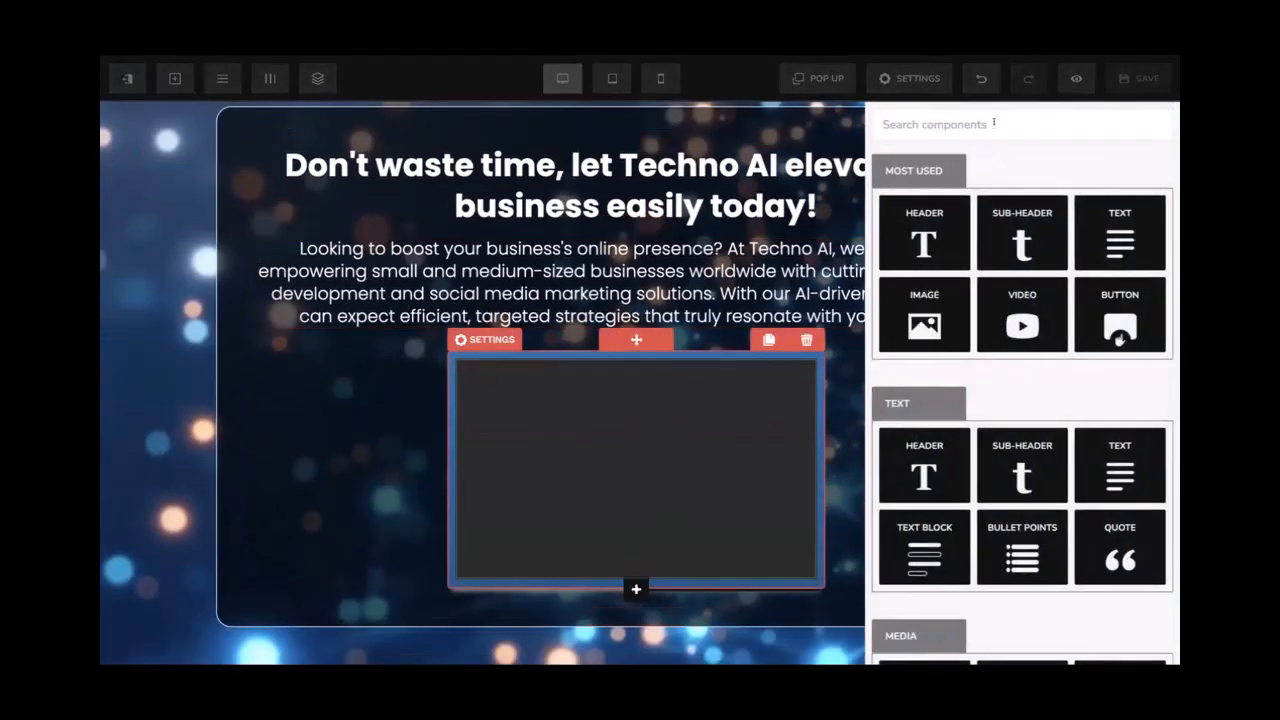
text(ct)
key(BackSpace)
key(BackSpace)
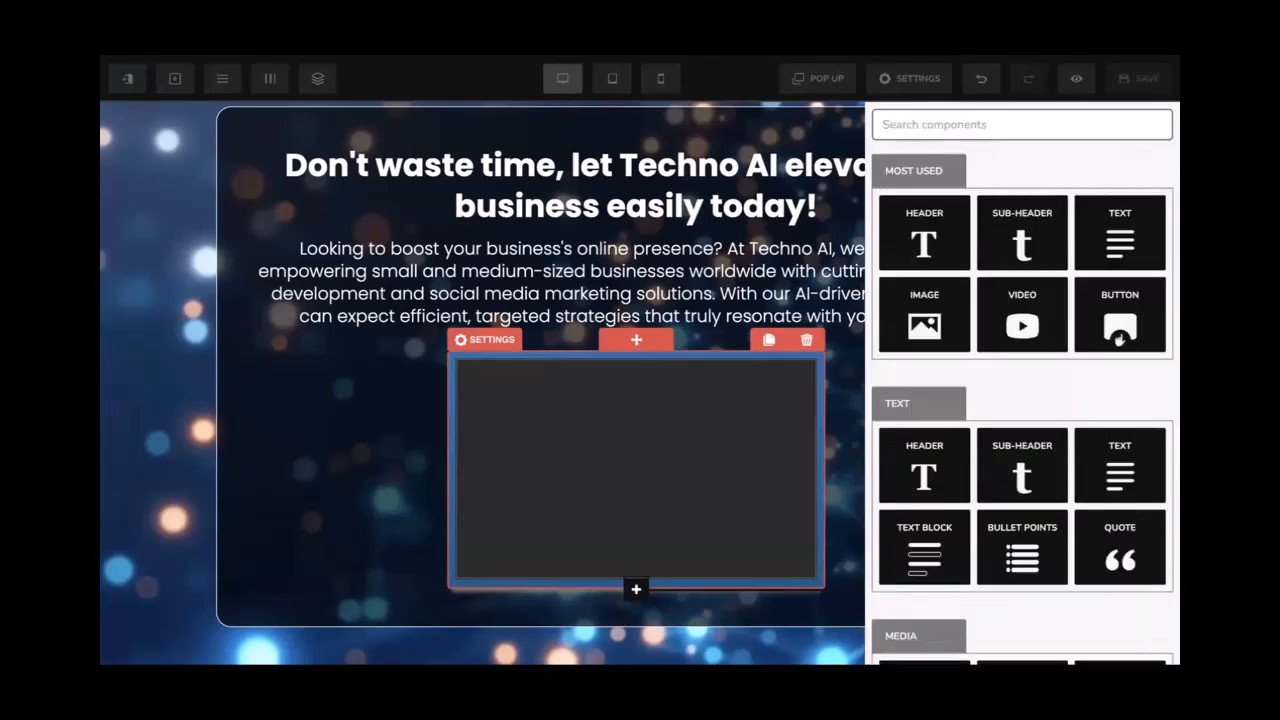
click(1120, 315)
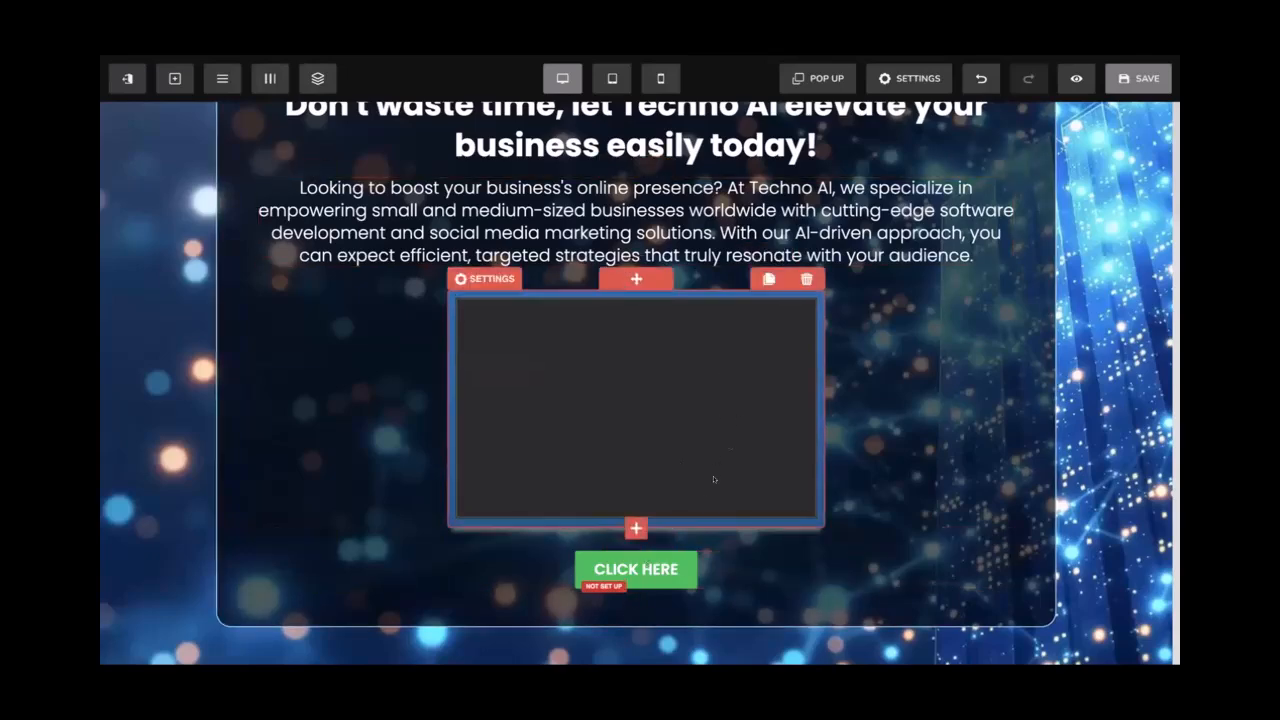
click(643, 567)
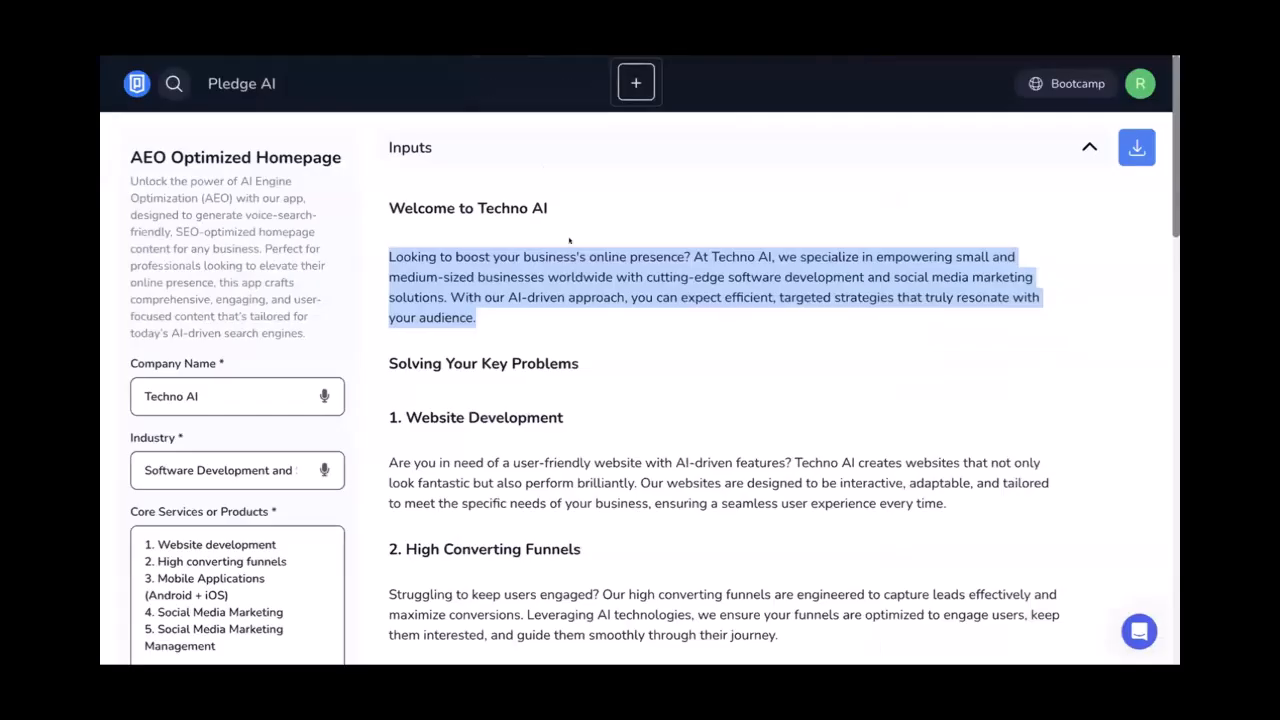
Select the 'Schedule a Consultation' phrase in the Get Started Today part of the generated copy
scroll(569, 240, down, 10)
scroll(569, 240, down, 6)
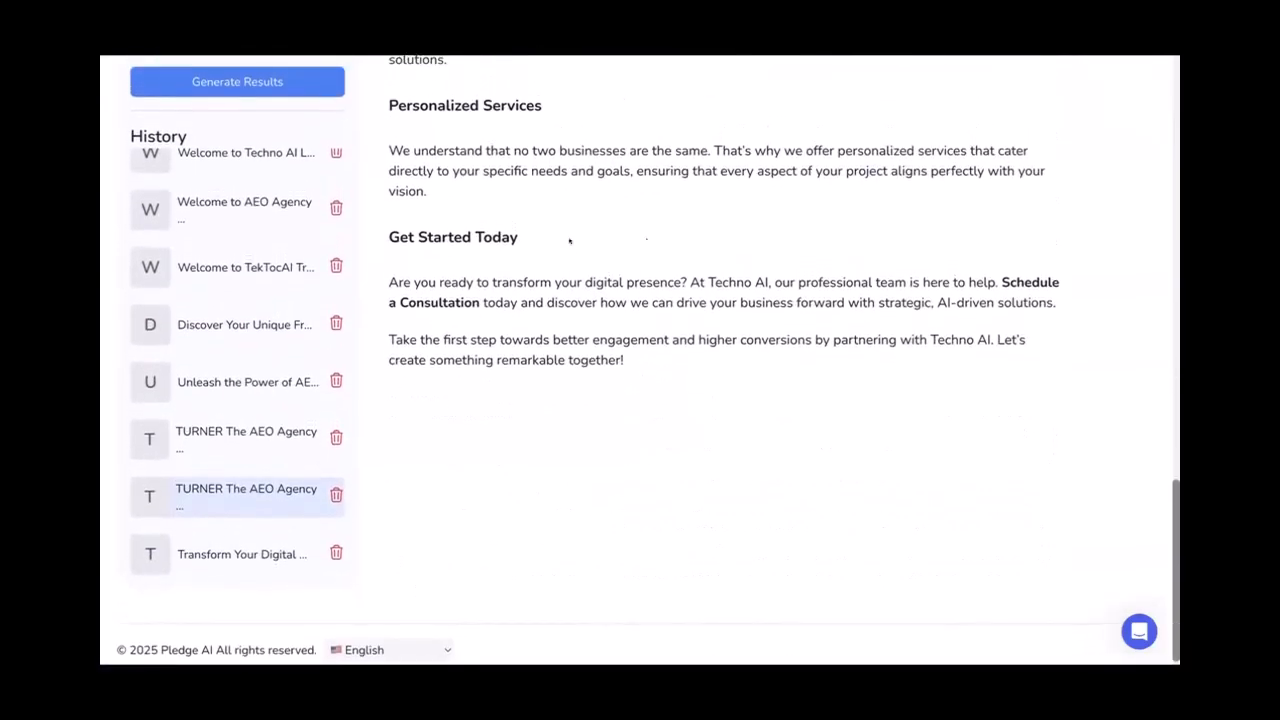
drag(1001, 281, 480, 303)
key(ctrl+c)
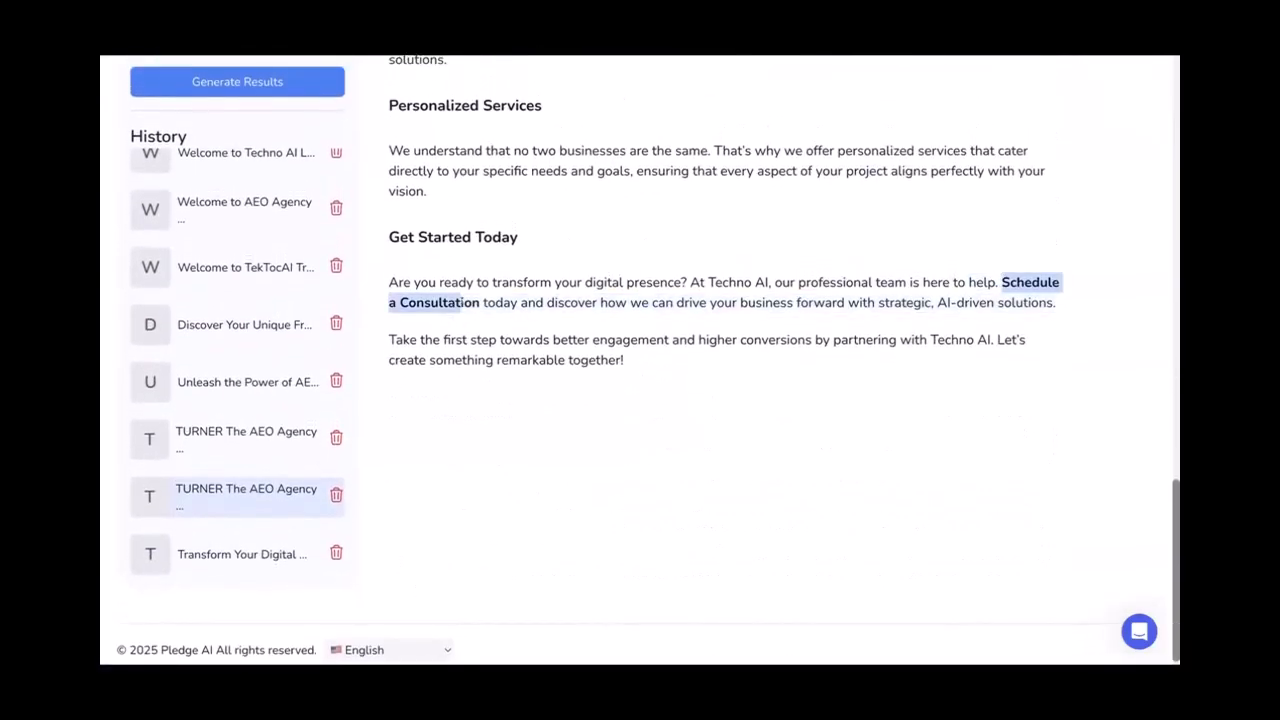
scroll(517, 277, up, 10)
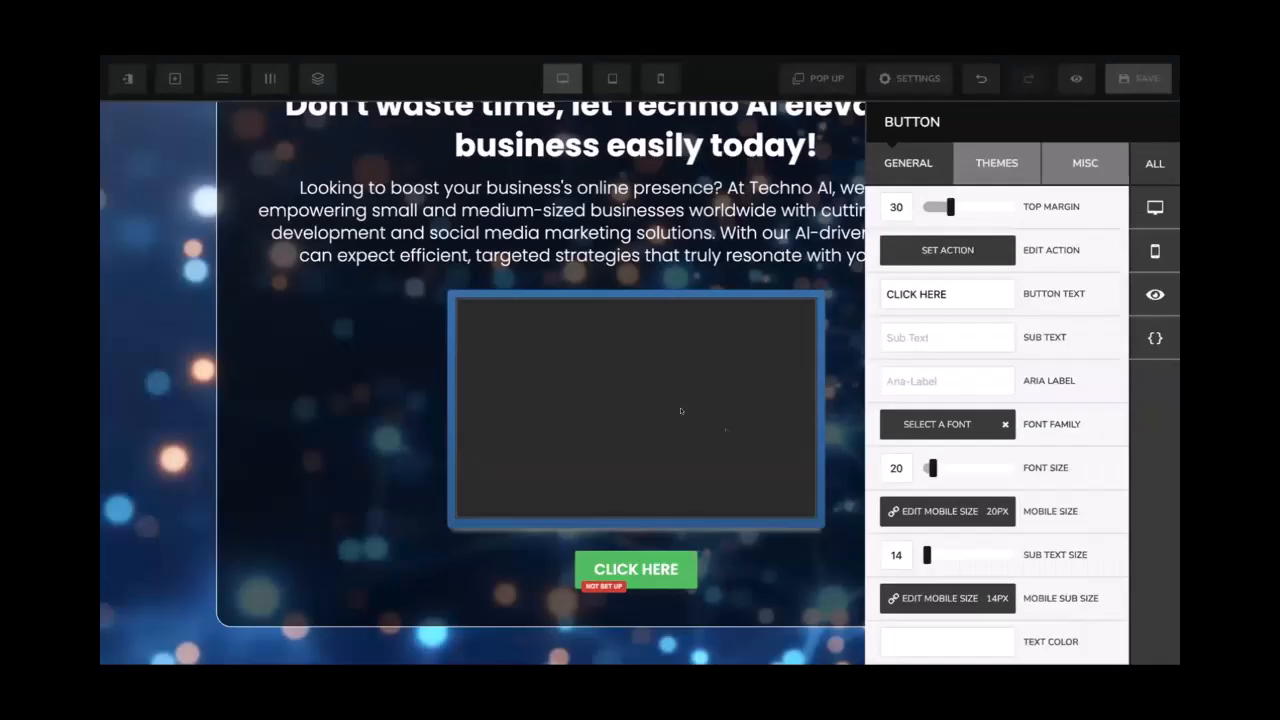
Change the button label to 'Schedule a Consultation' with subtext 'And Grab early bird discount'
triple_click(954, 290)
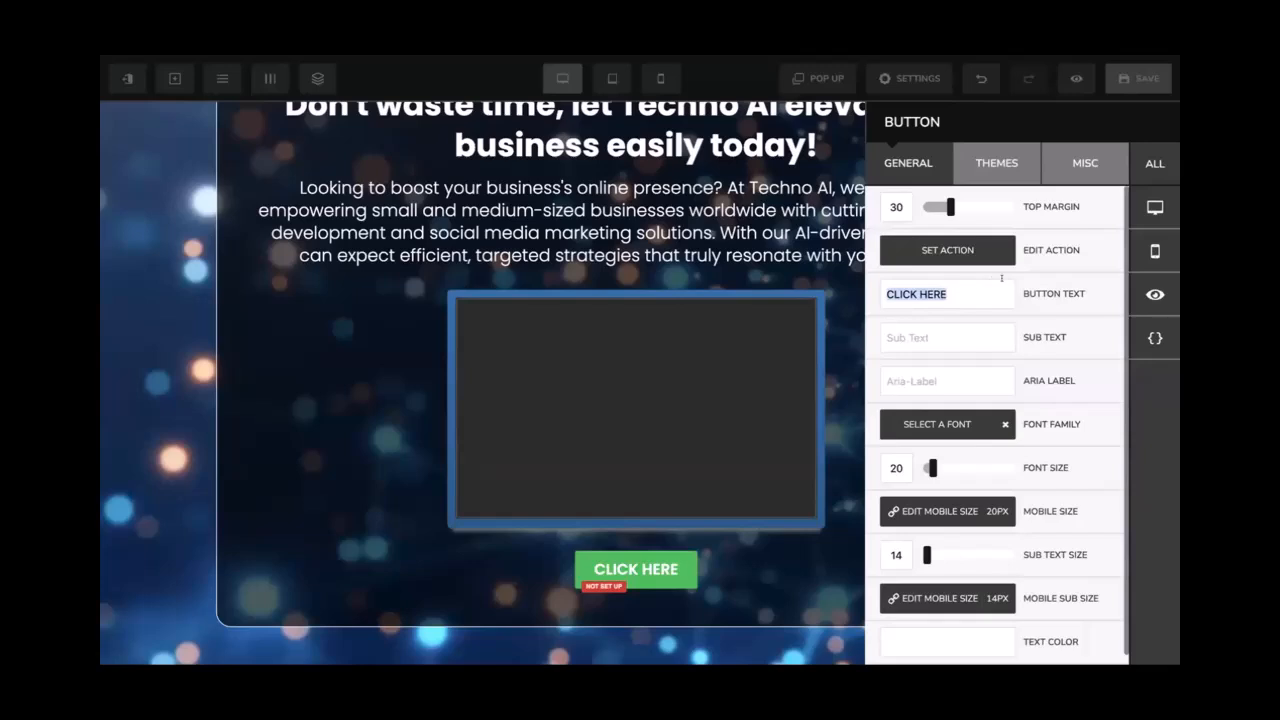
key(ctrl+v)
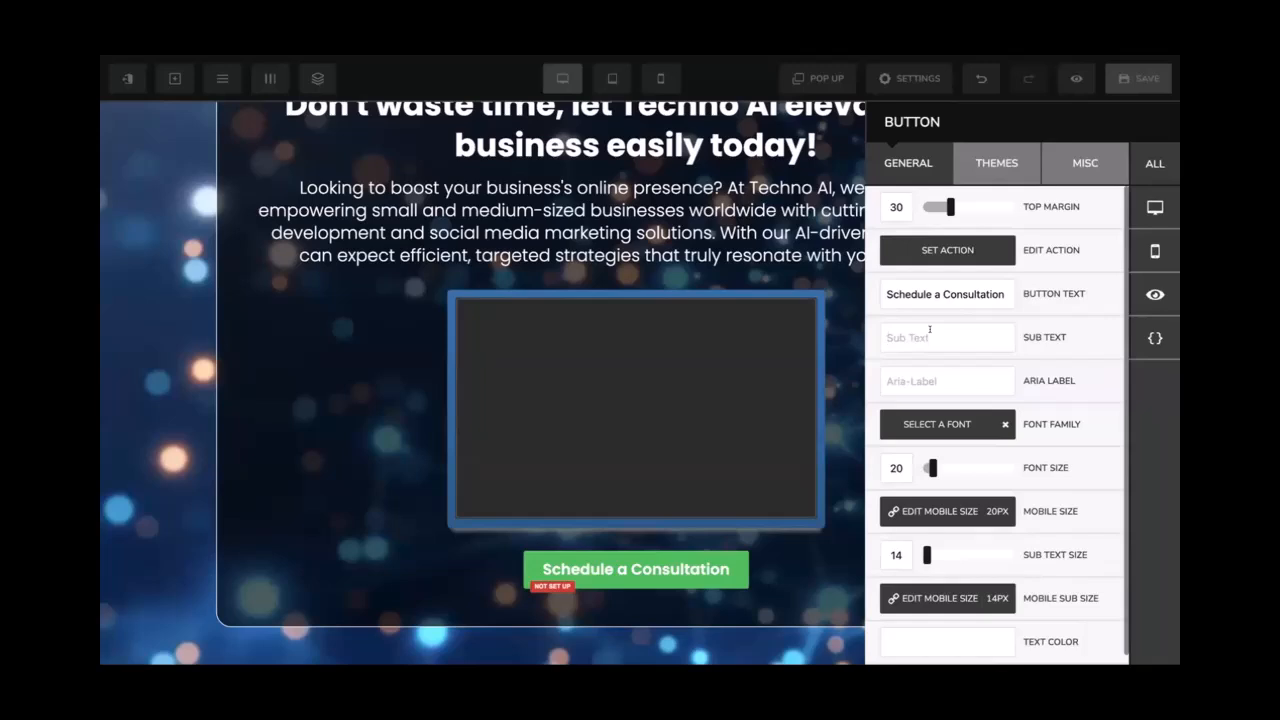
text(G)
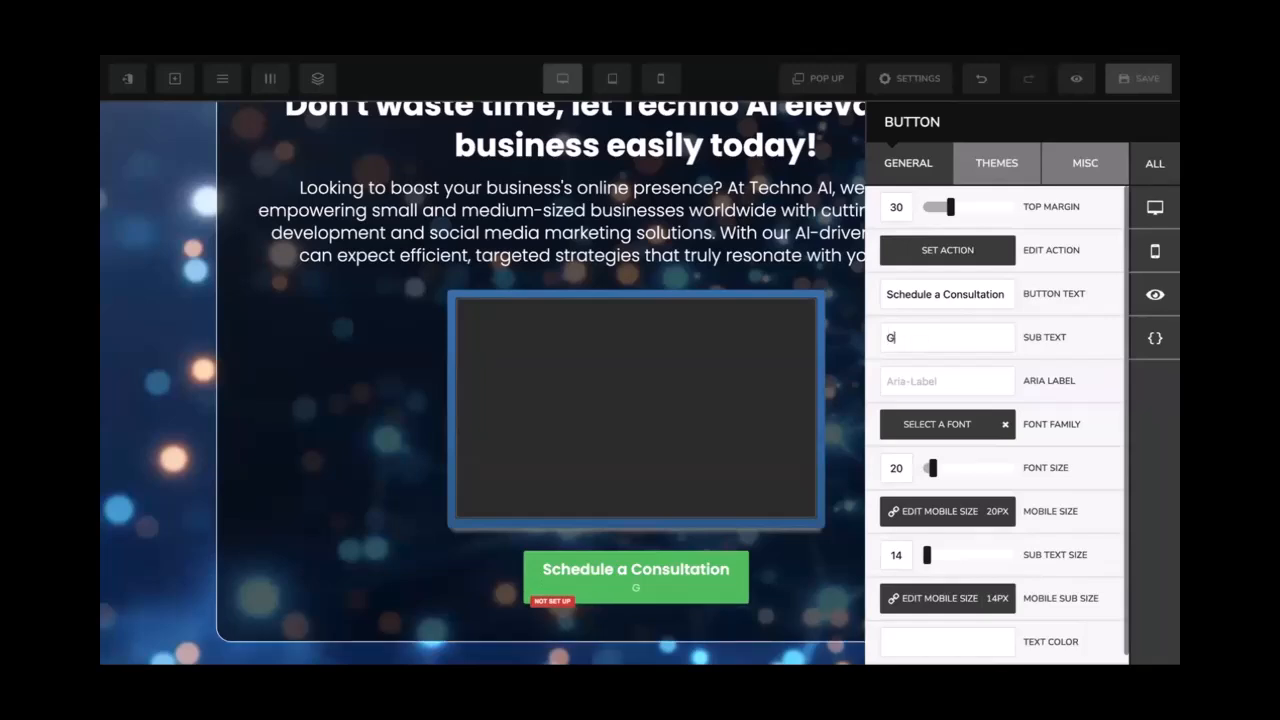
text(rab early bird discoun)
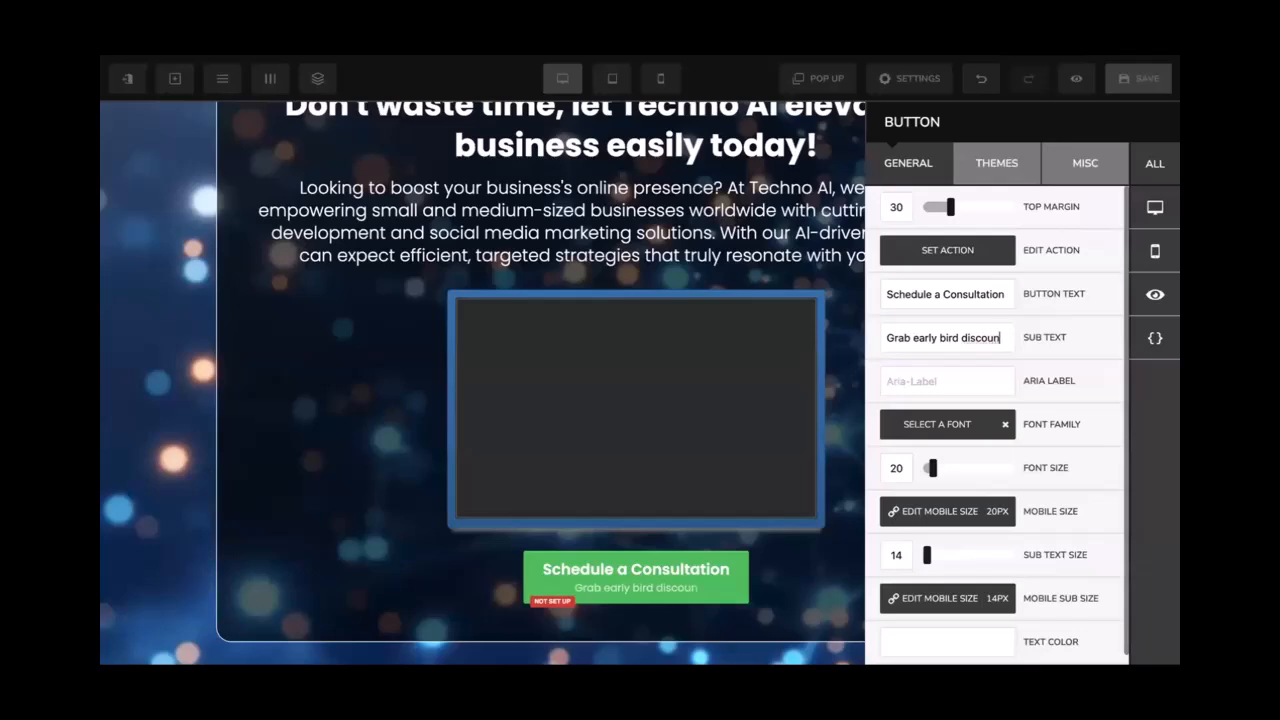
text(ta)
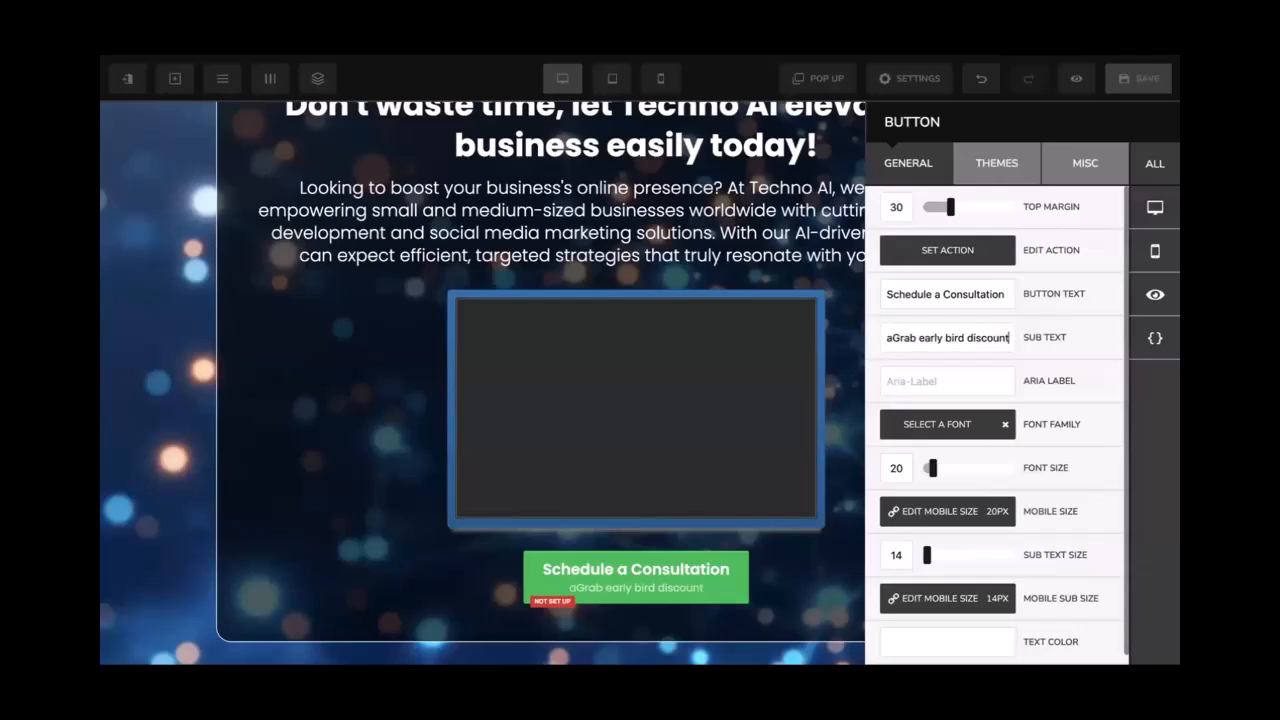
key(BackSpace)
text(An)
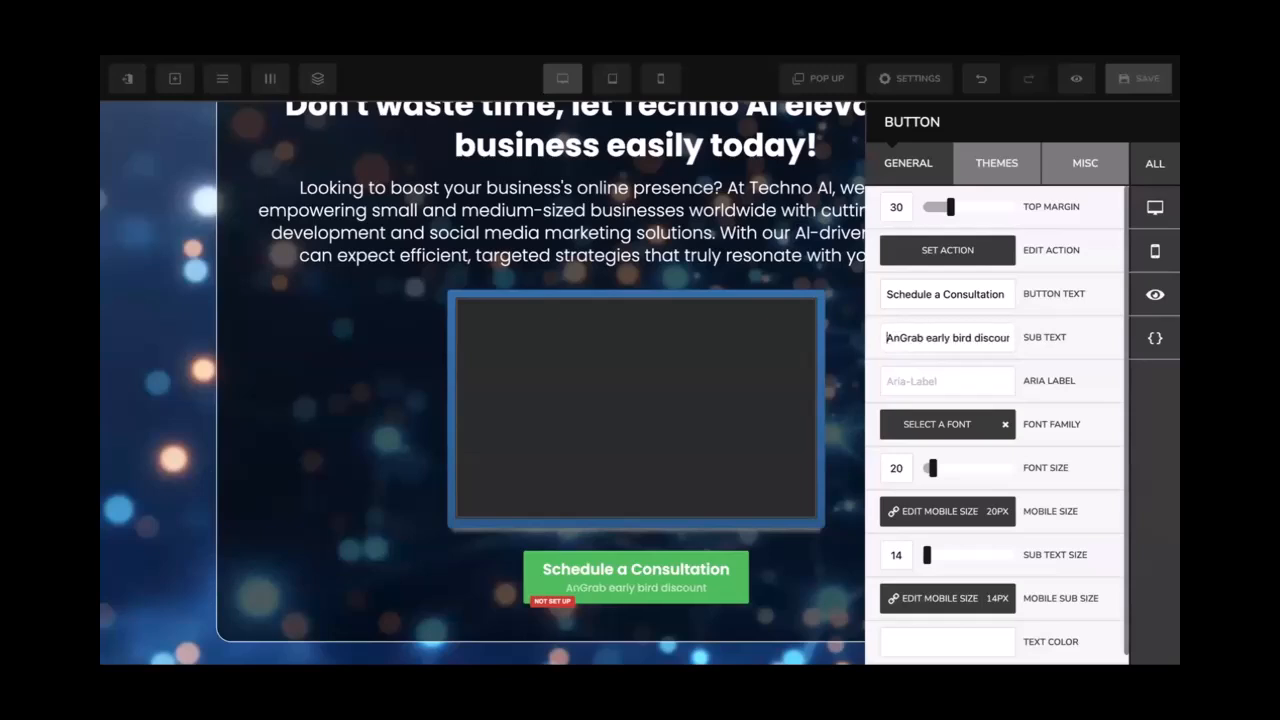
text(d)
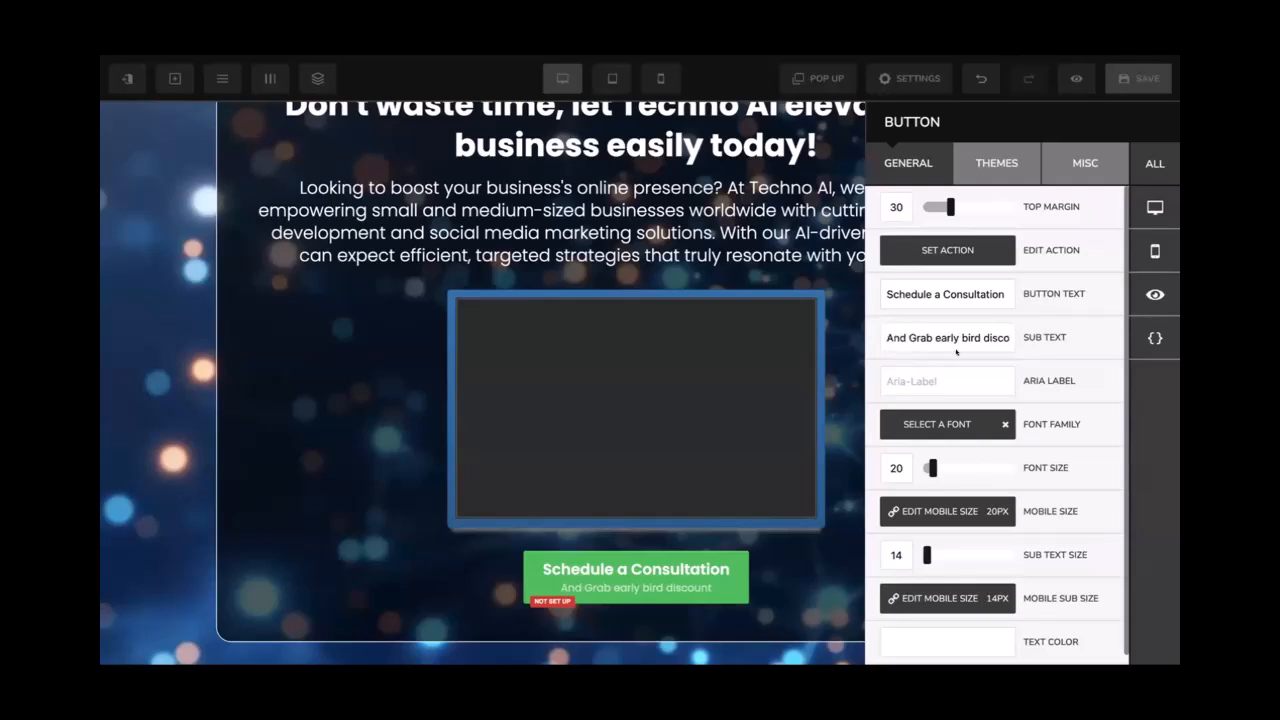
click(680, 581)
click(680, 581)
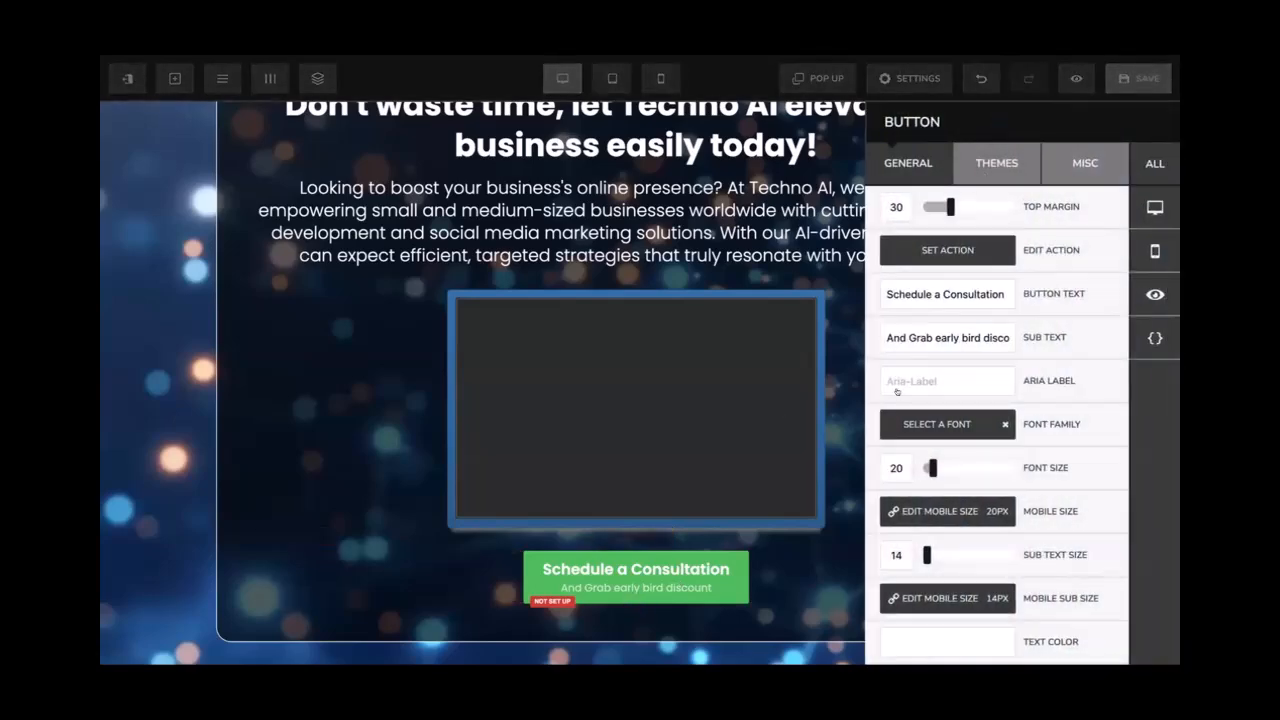
scroll(897, 394, down, 1)
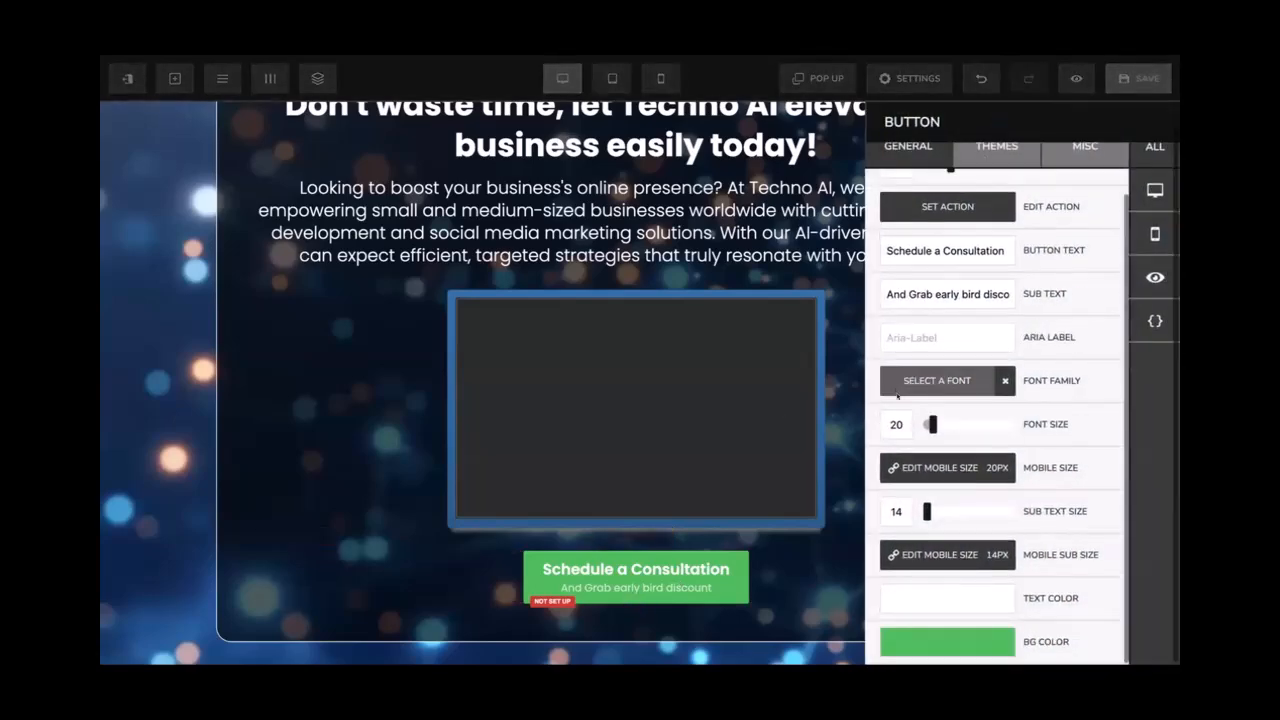
Make the button background a muted greyish blue and apply the Pill Button style
click(936, 600)
mouse_move(1066, 578)
mouse_down()
mouse_move(1080, 578)
mouse_move(1059, 579)
mouse_up()
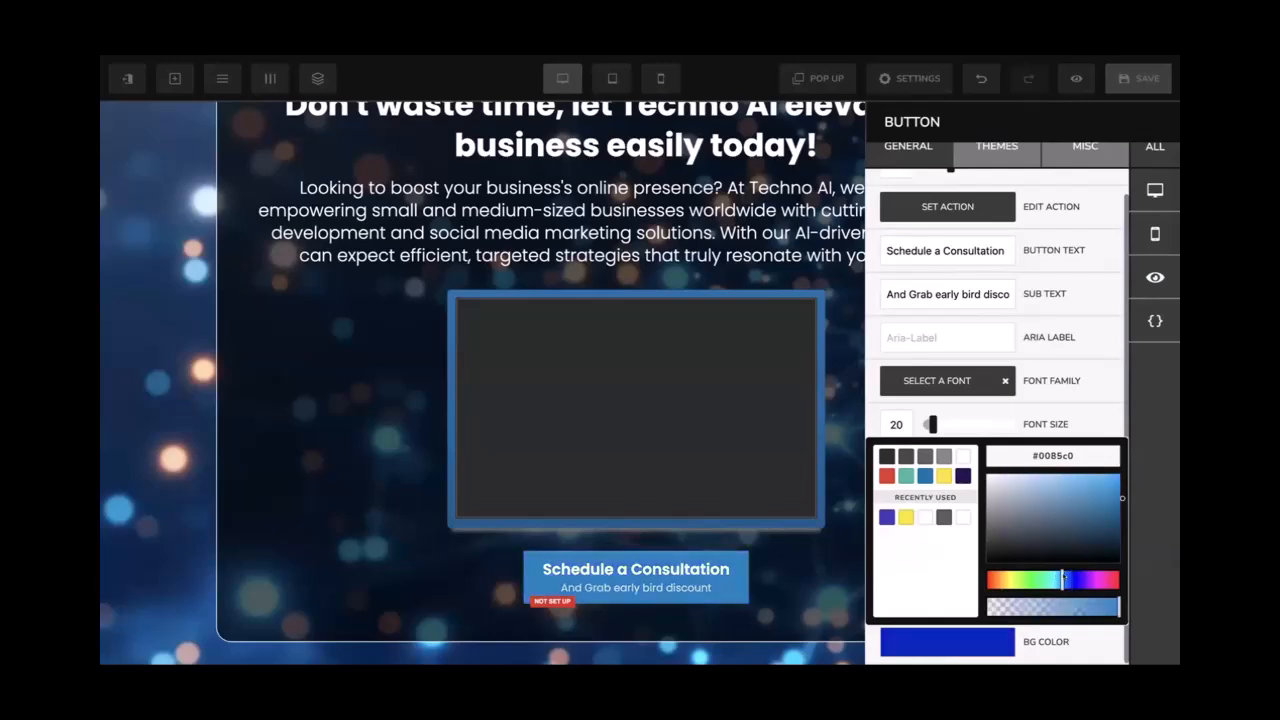
drag(1077, 491, 1093, 505)
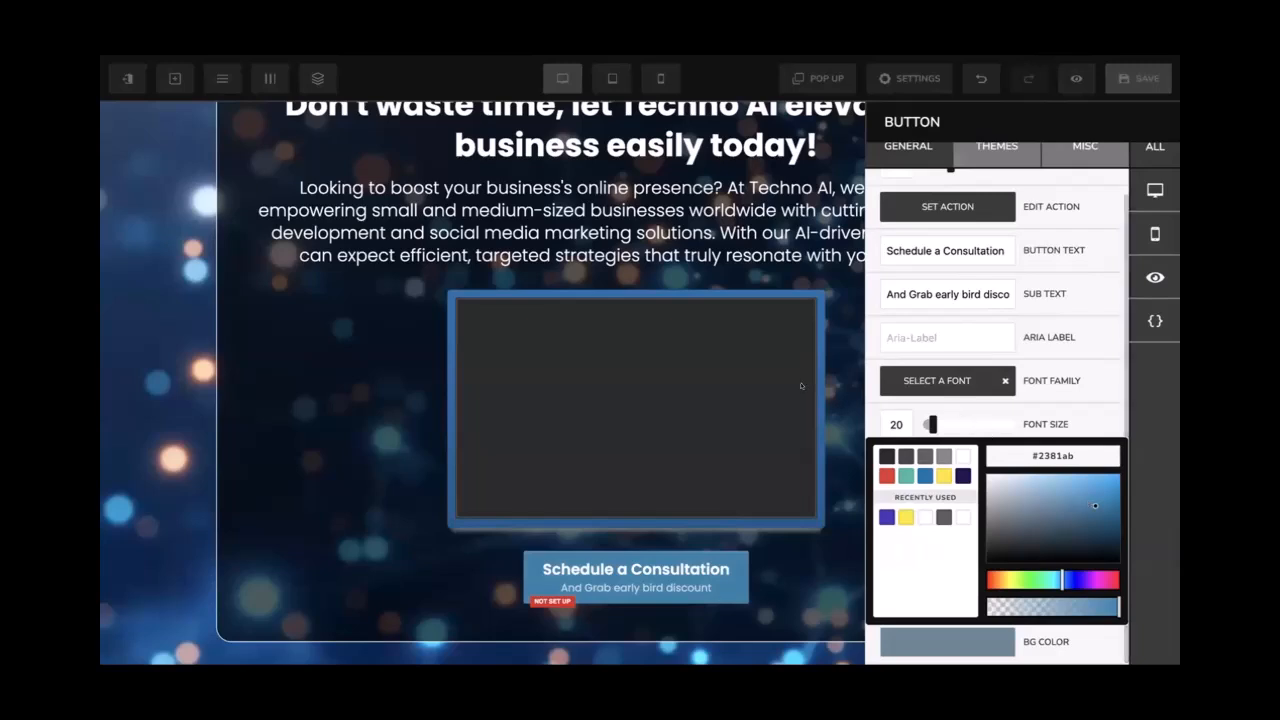
scroll(986, 172, up, 1)
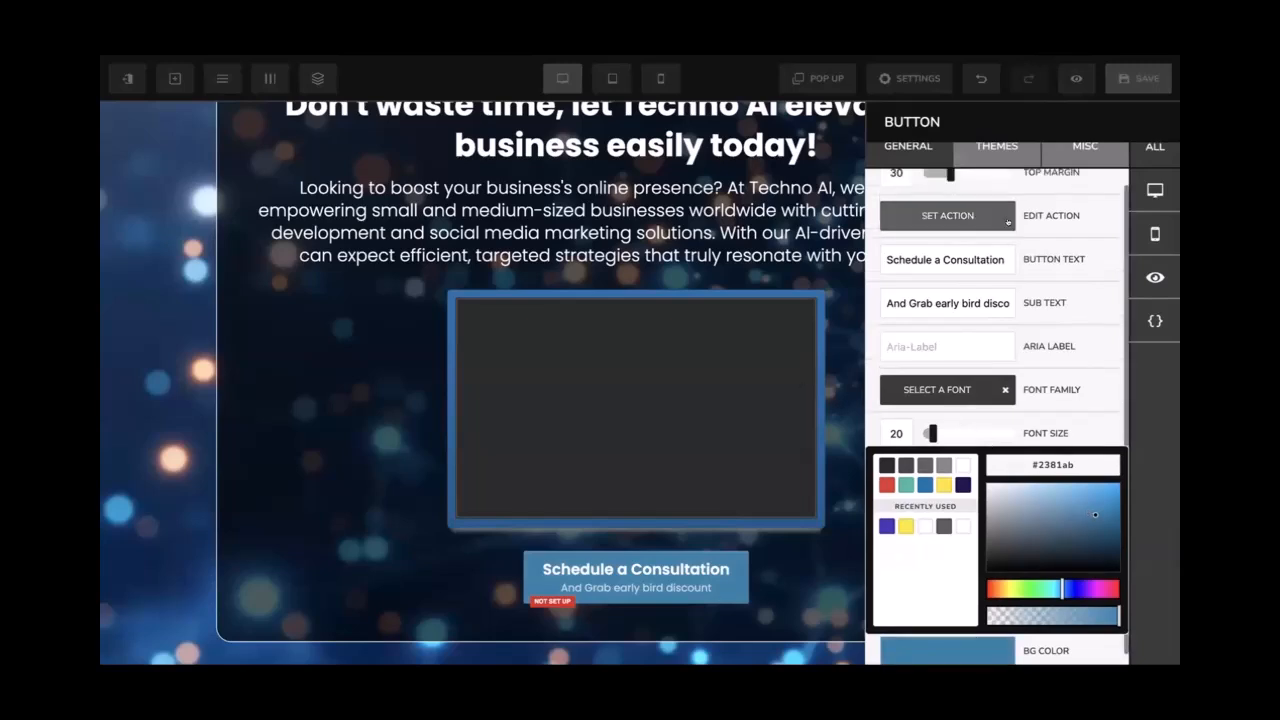
click(986, 168)
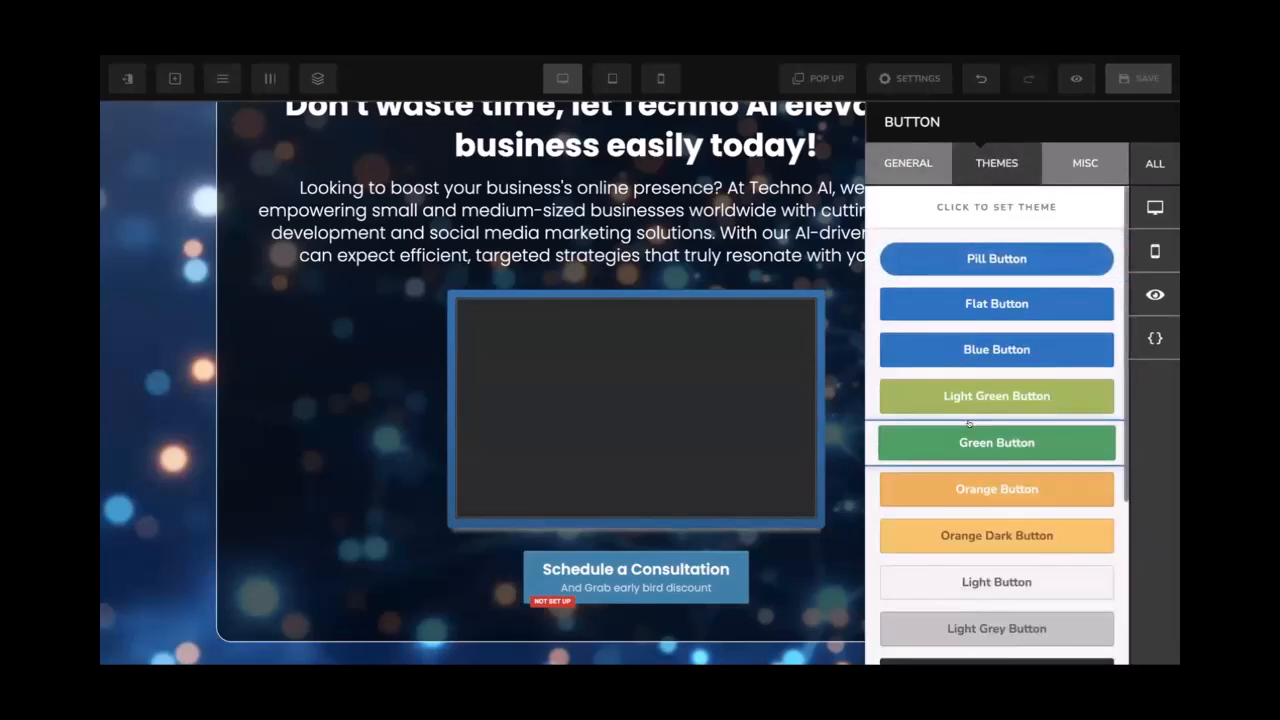
scroll(968, 424, down, 3)
scroll(968, 424, up, 3)
scroll(968, 424, down, 3)
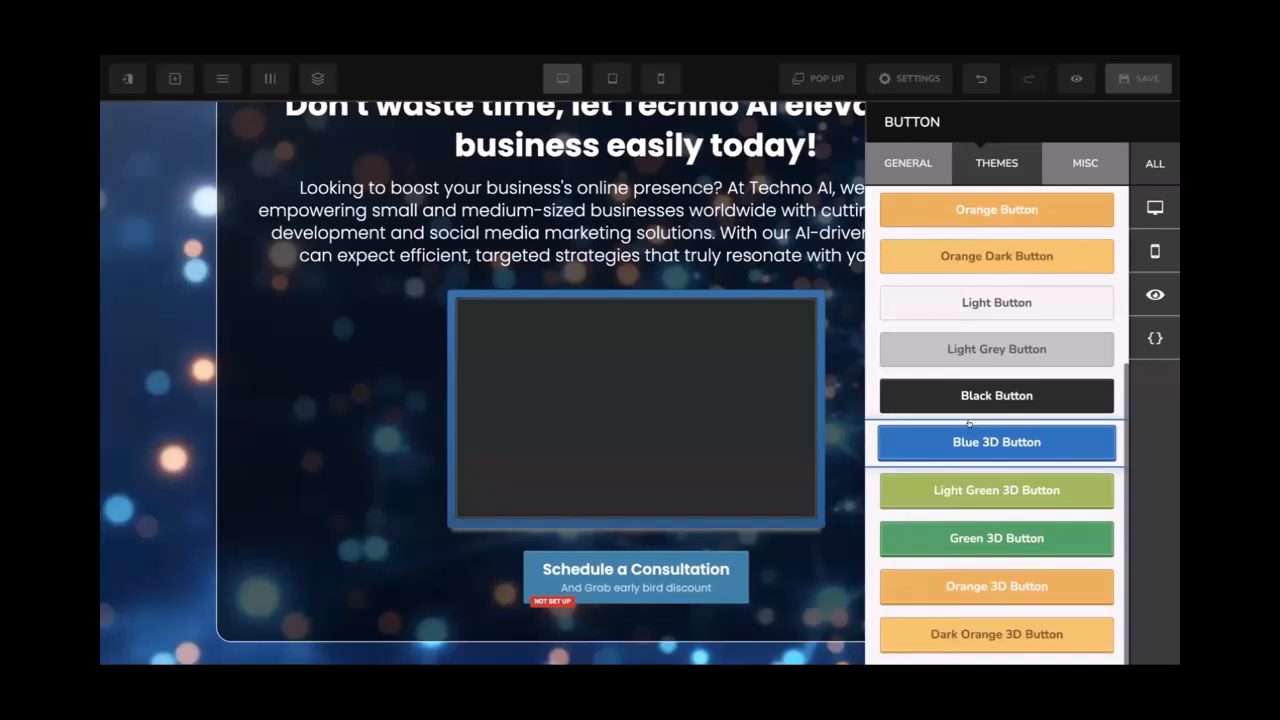
scroll(980, 490, up, 2)
scroll(982, 510, up, 2)
click(1068, 247)
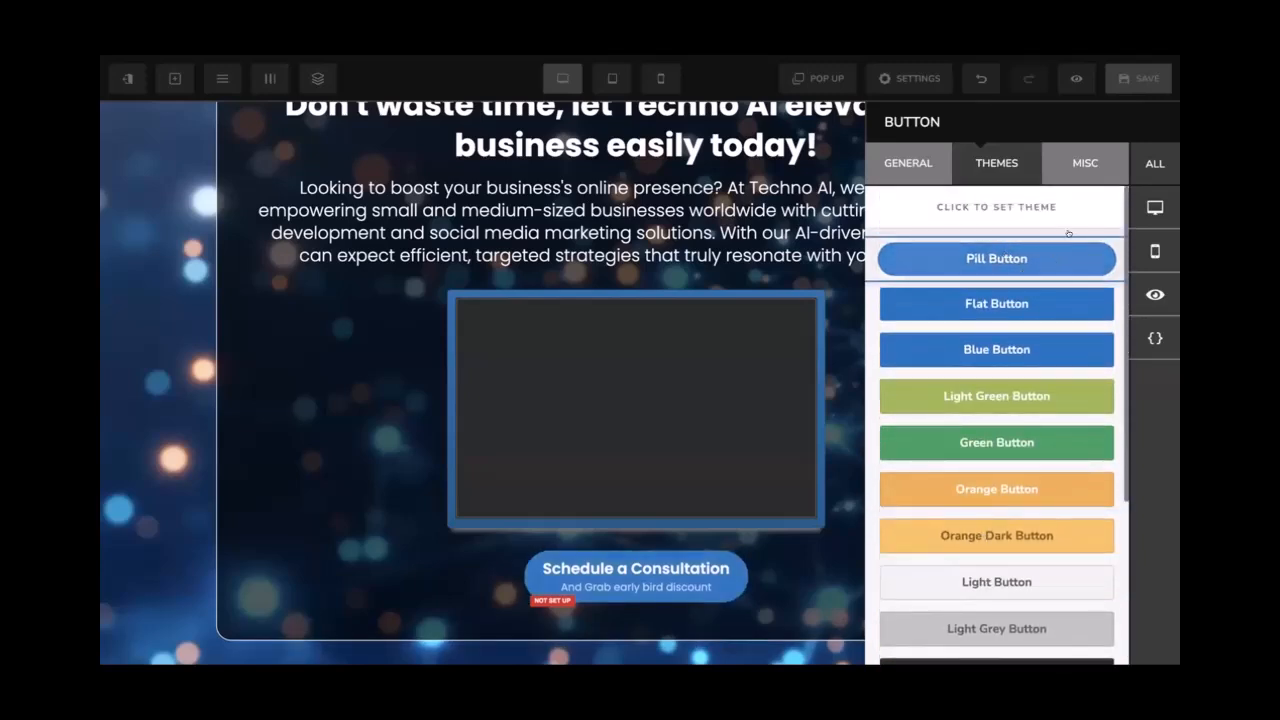
click(776, 280)
Try 2px and 5px button borders, then set the border width back to Inherit
click(669, 560)
click(1067, 176)
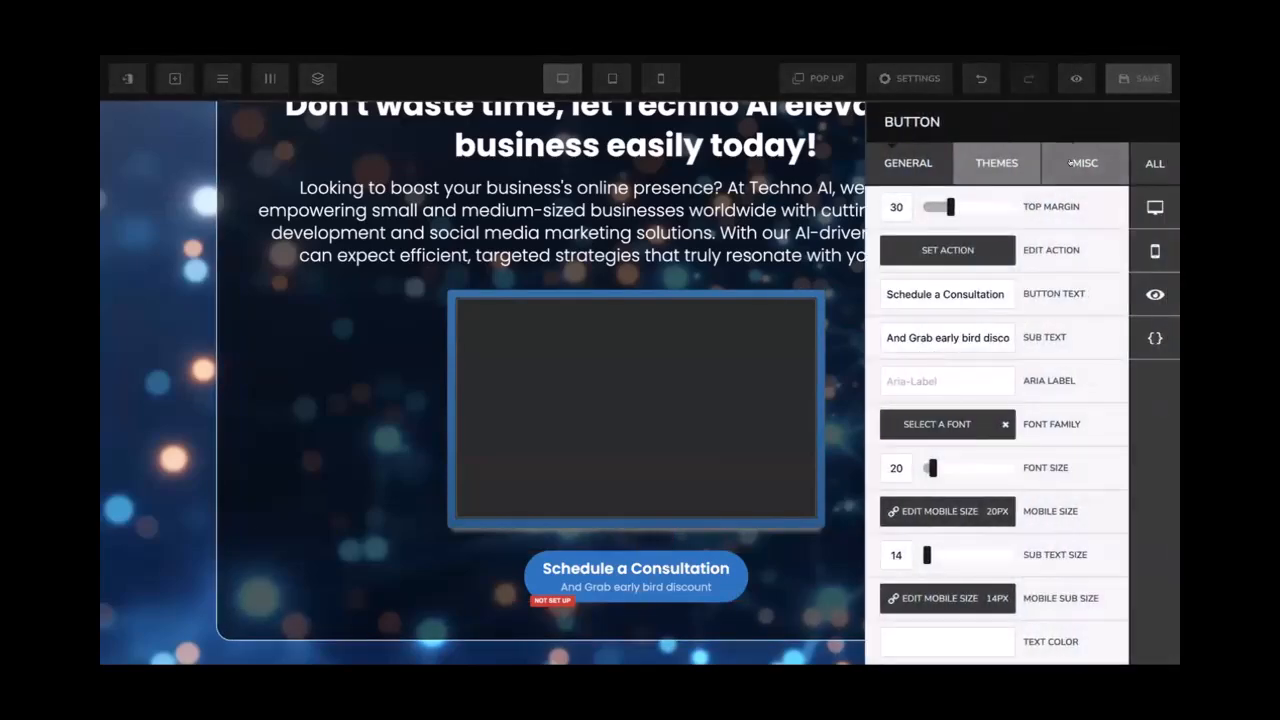
scroll(939, 362, down, 1)
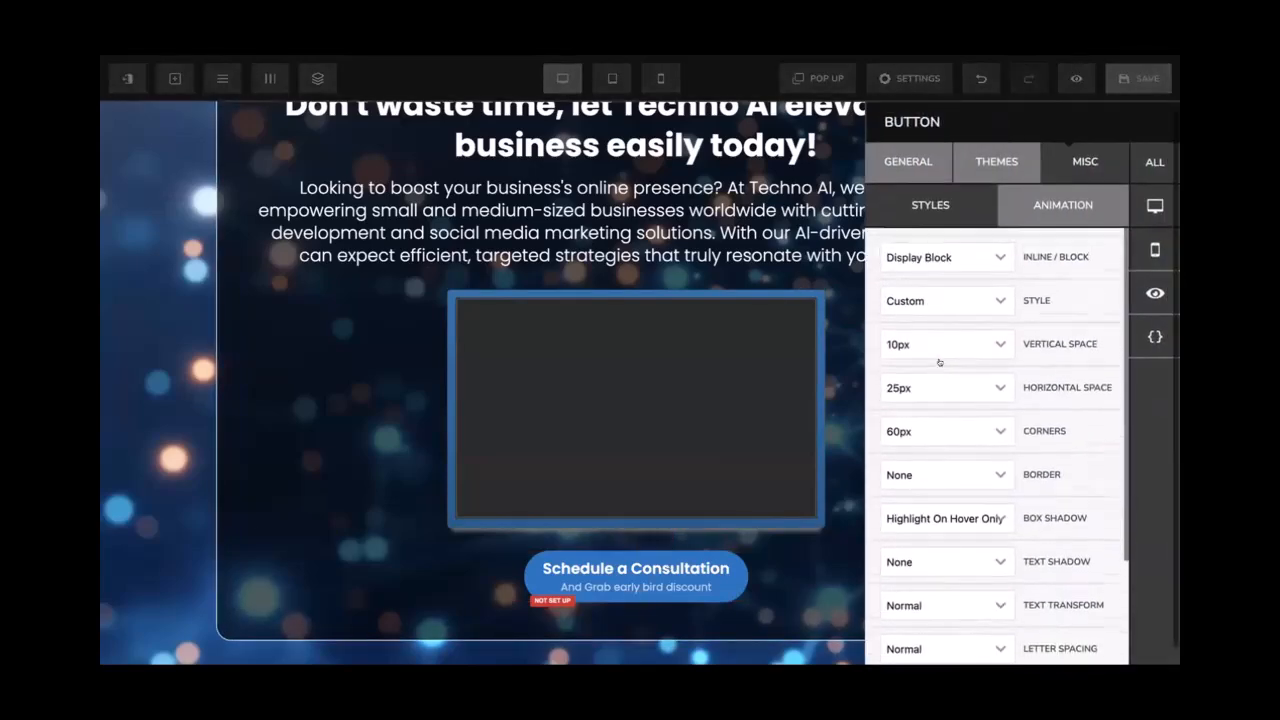
scroll(939, 362, up, 1)
scroll(971, 376, down, 3)
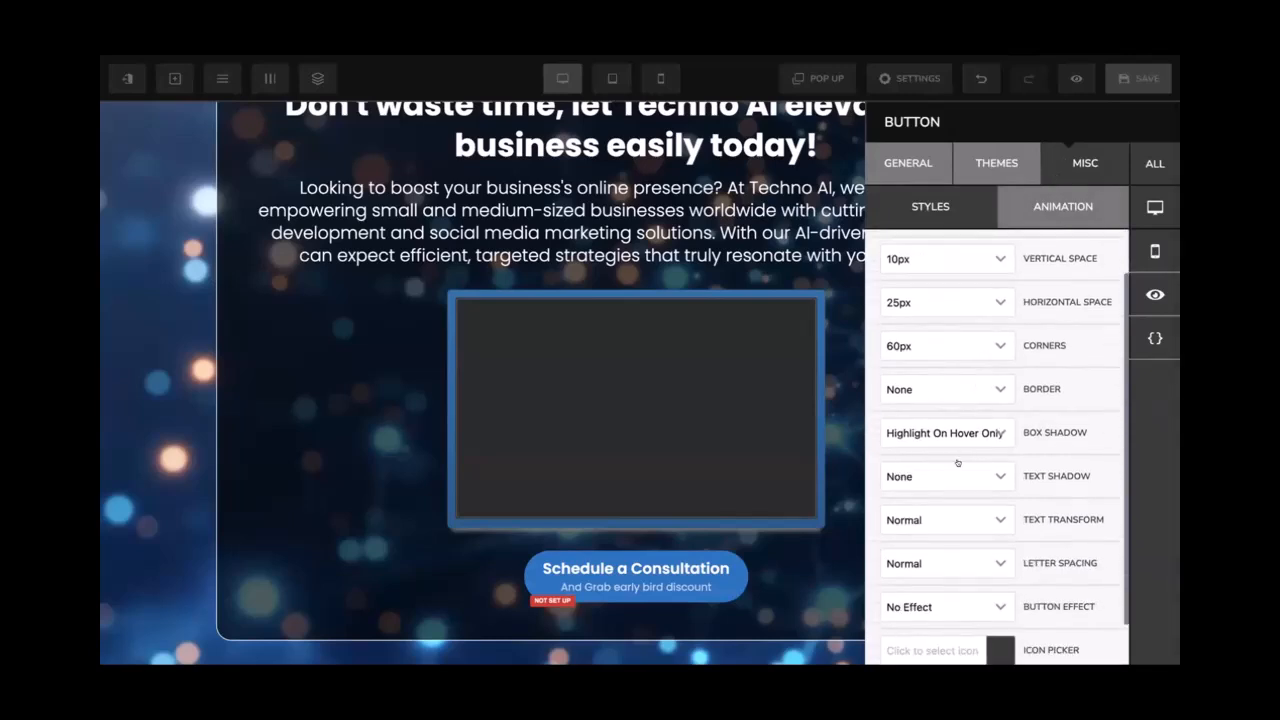
click(952, 390)
click(926, 510)
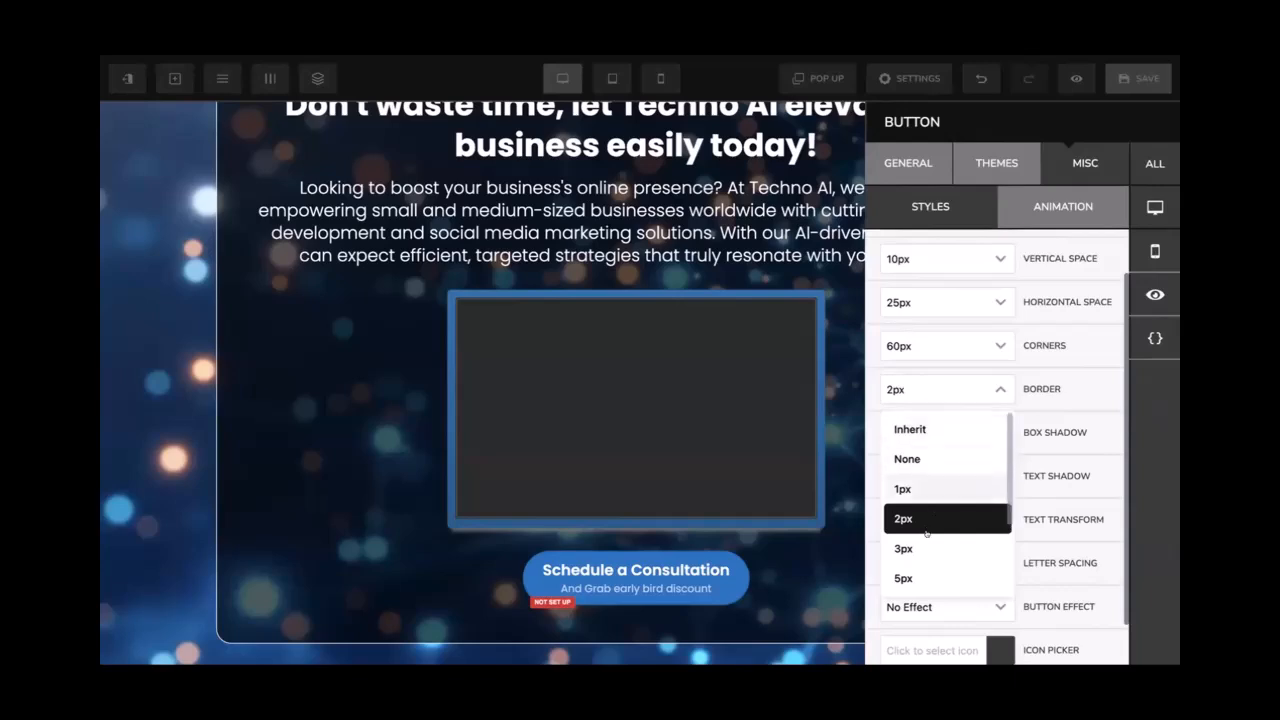
click(926, 576)
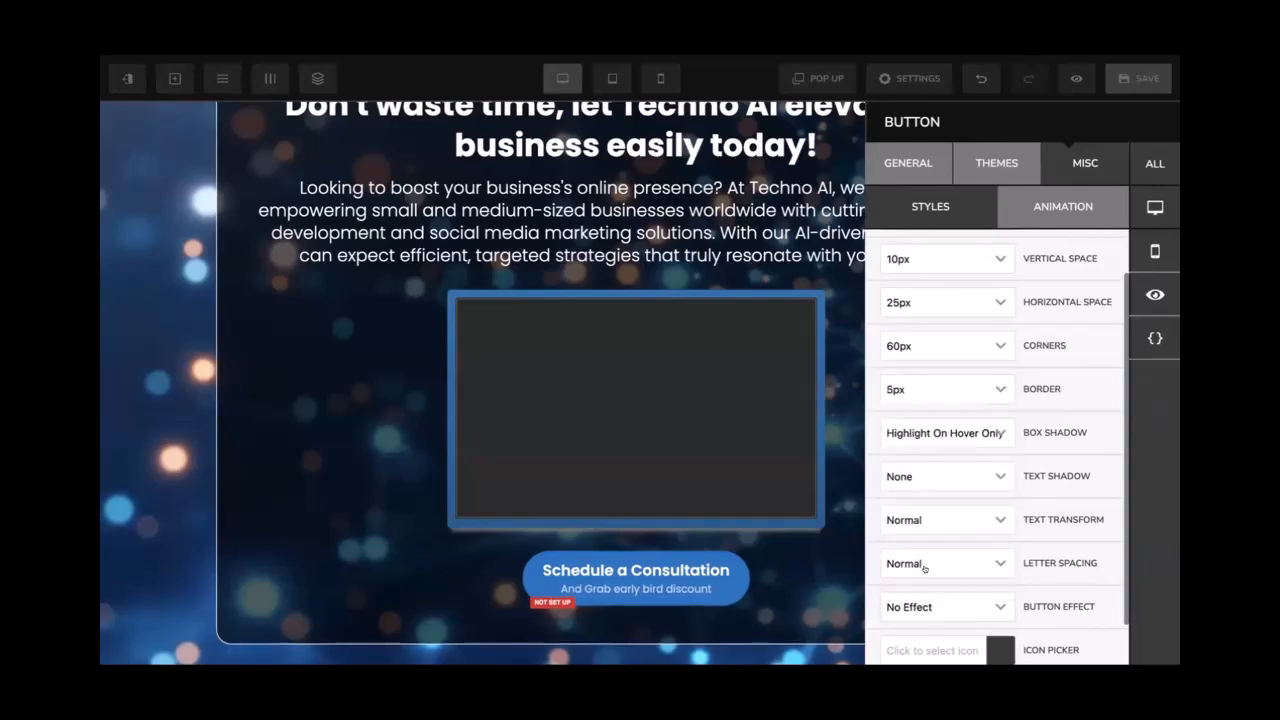
click(916, 389)
click(914, 425)
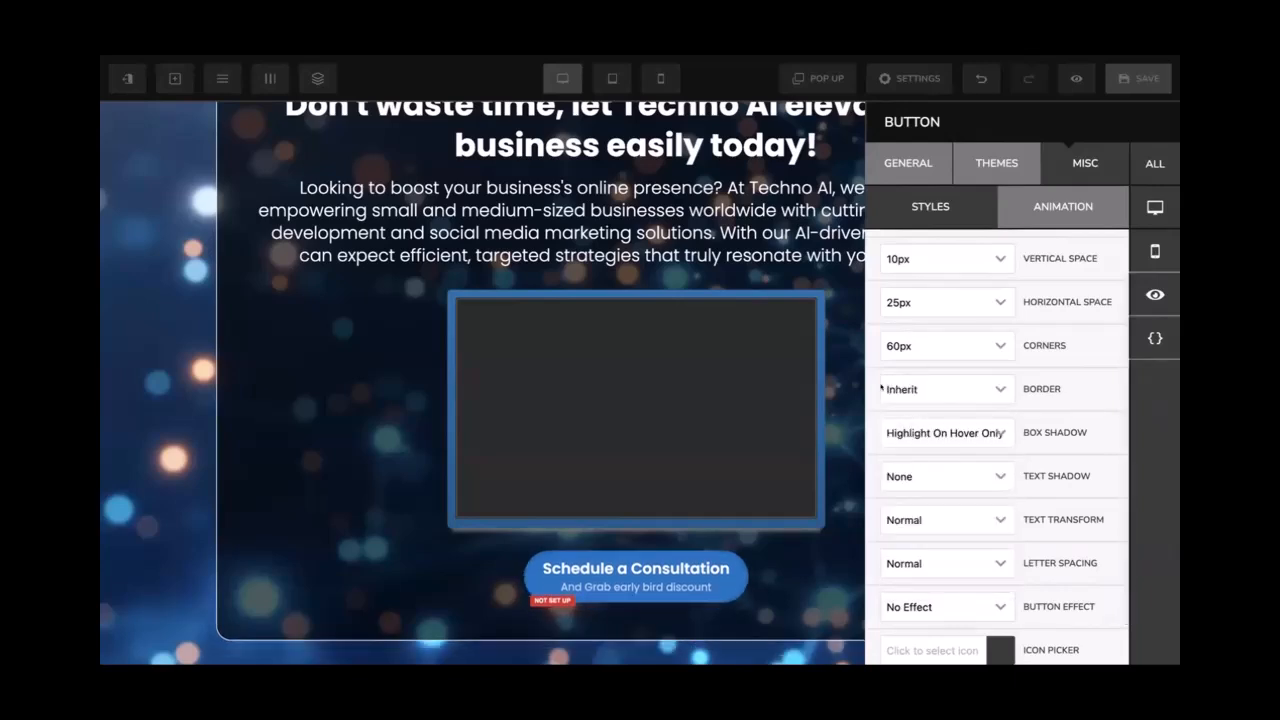
scroll(929, 350, up, 1)
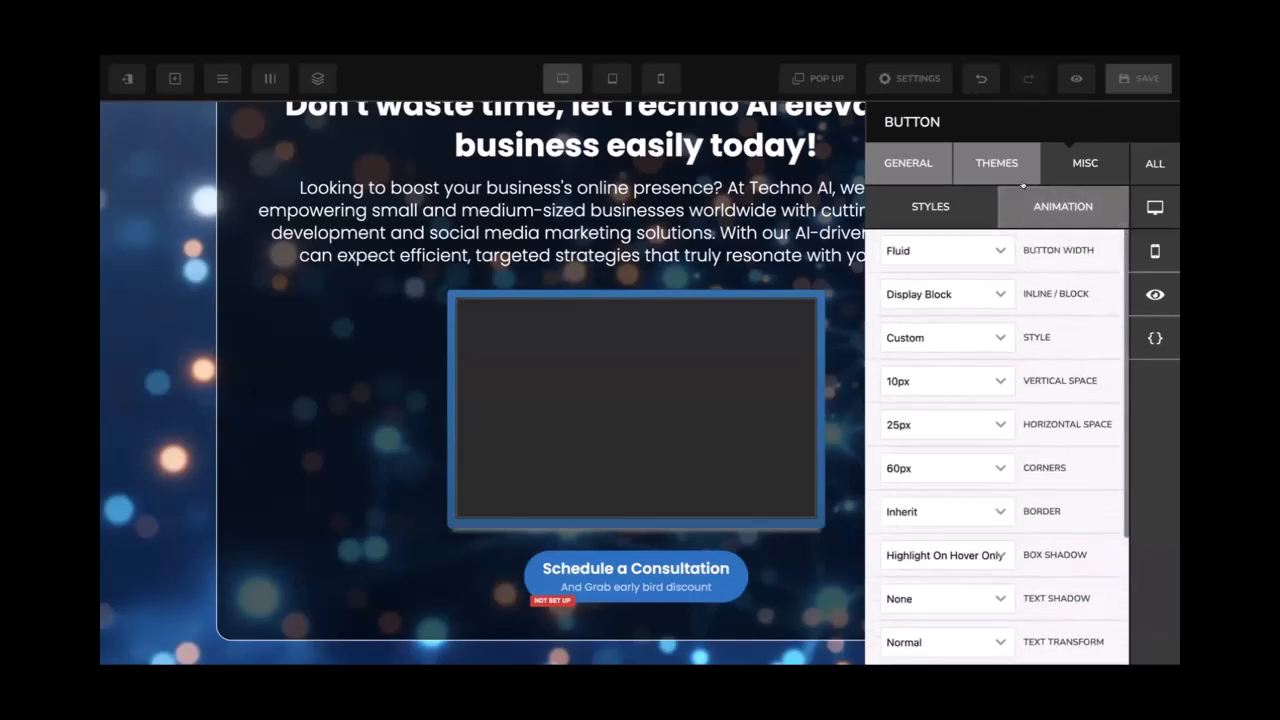
click(1063, 206)
click(908, 163)
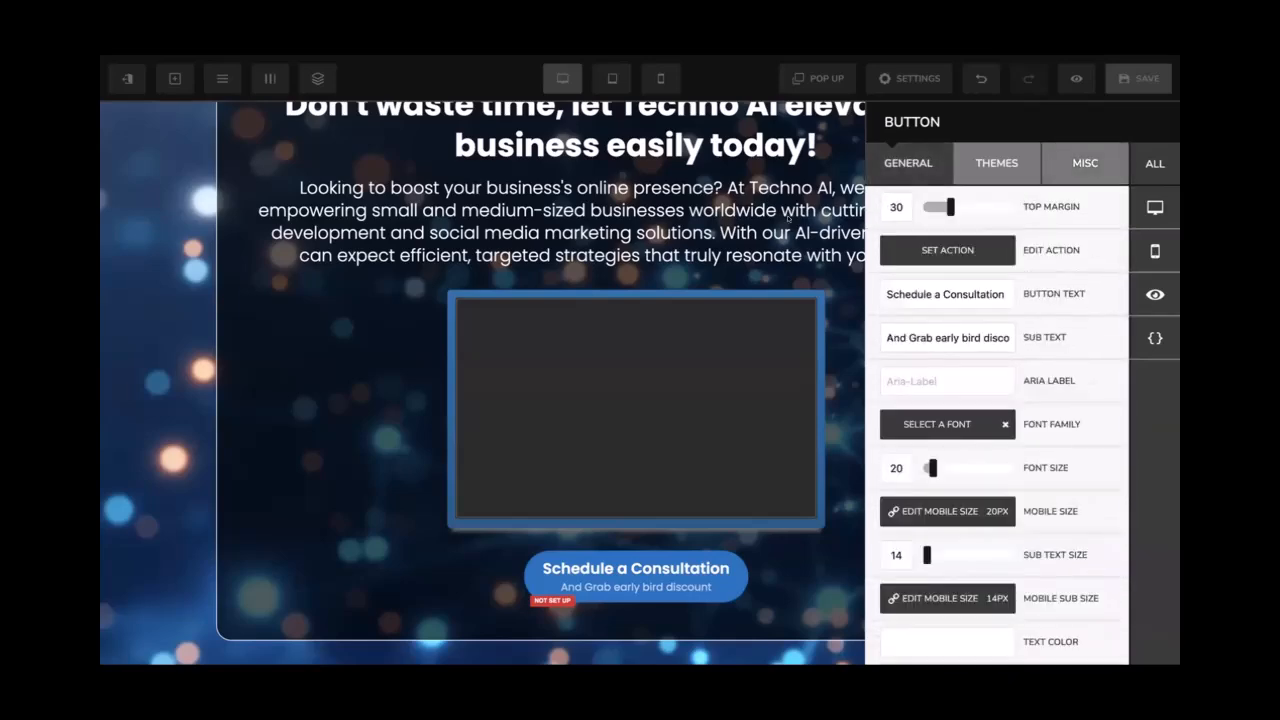
click(790, 580)
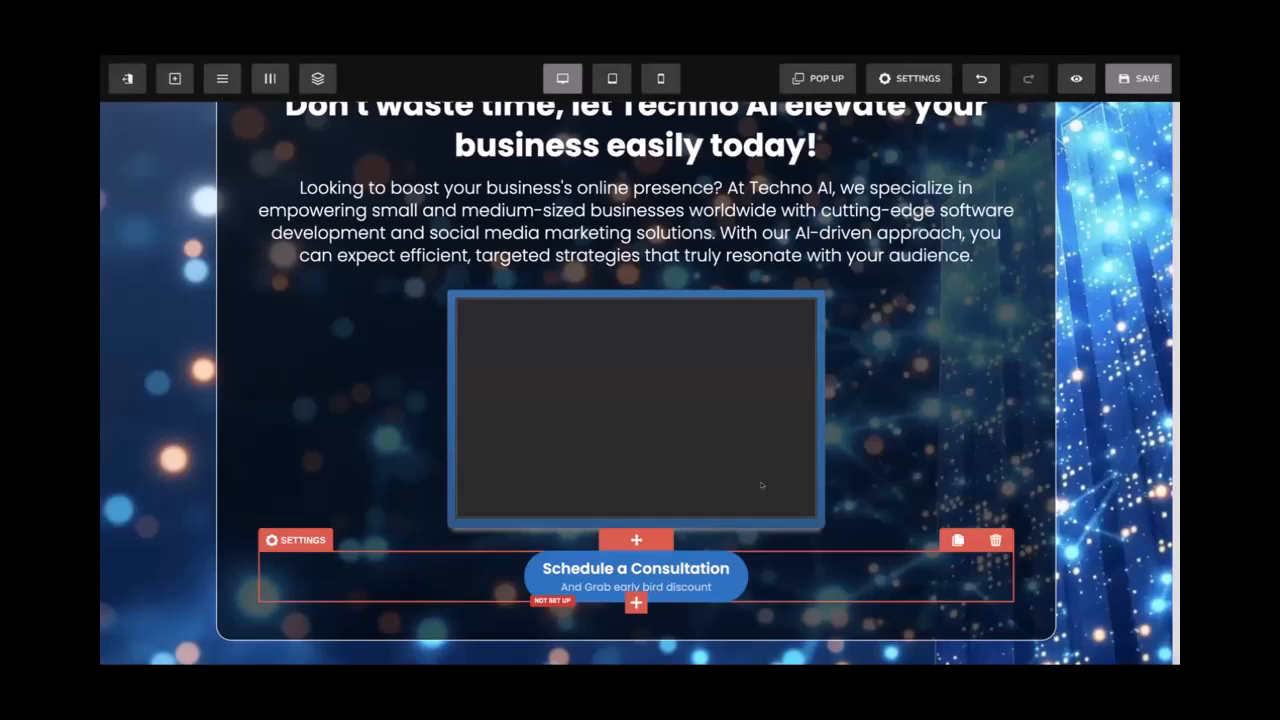
scroll(761, 485, up, 1)
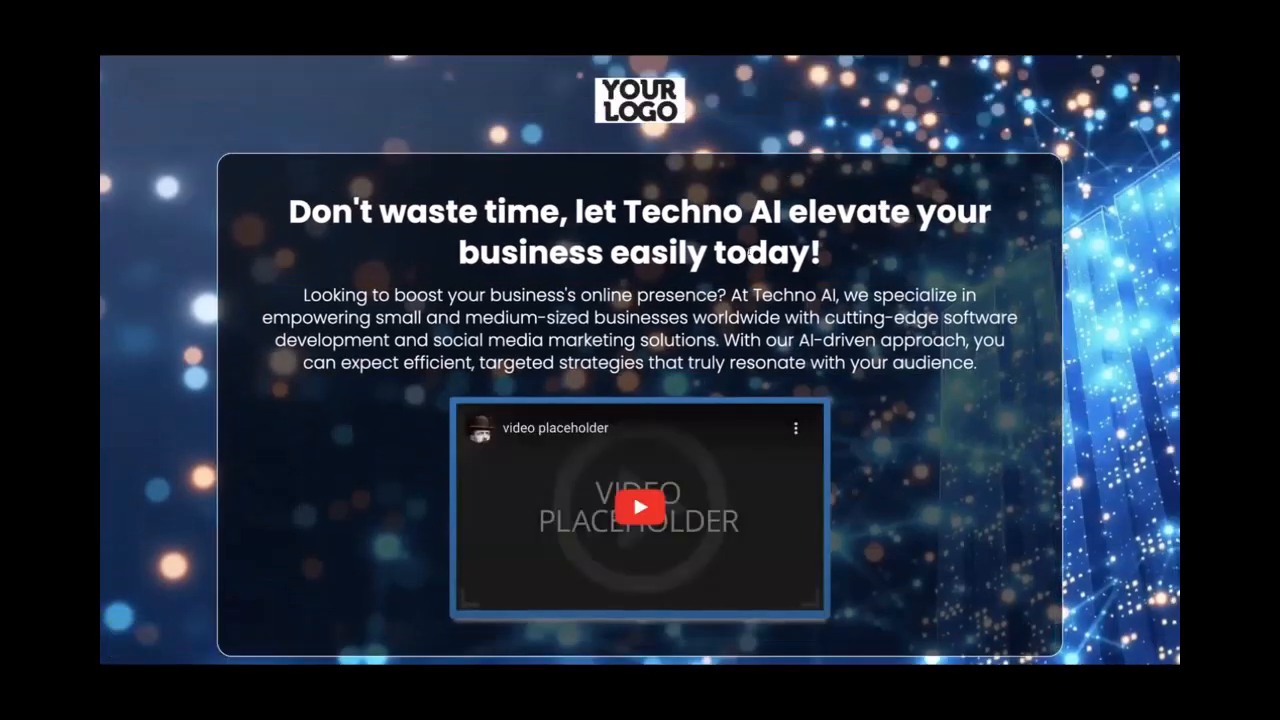
scroll(800, 268, down, 2)
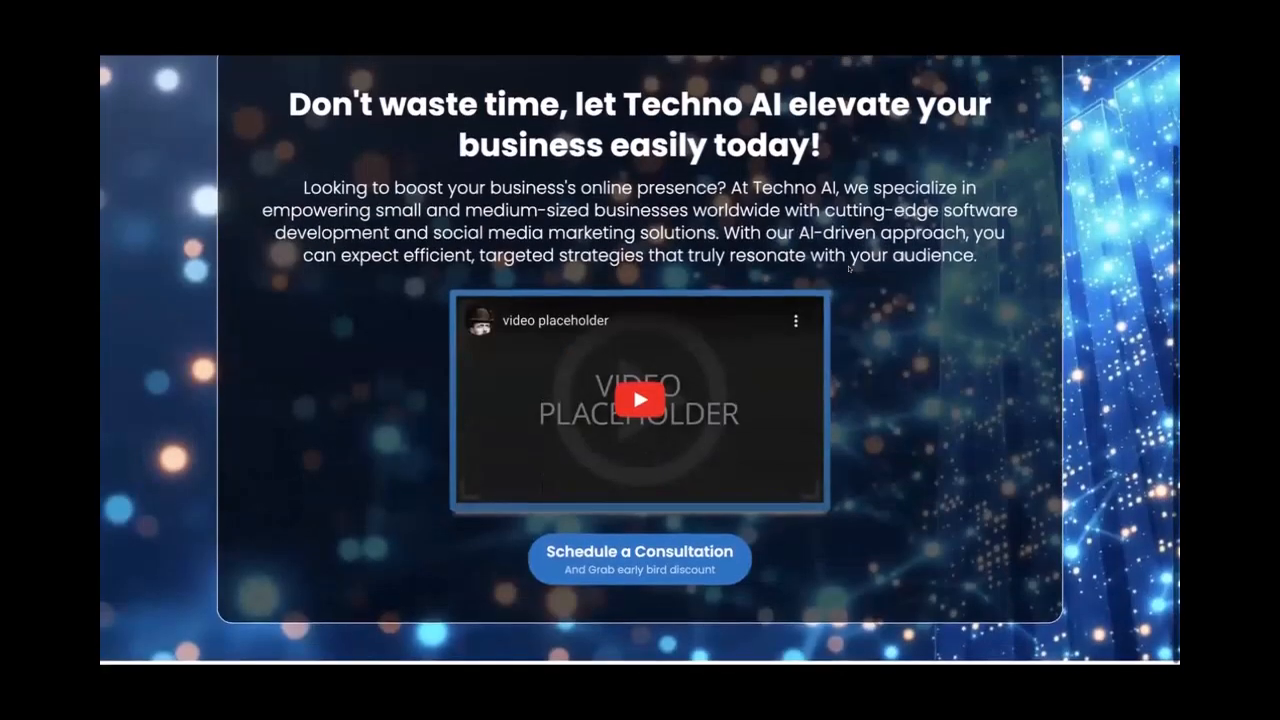
scroll(849, 268, up, 2)
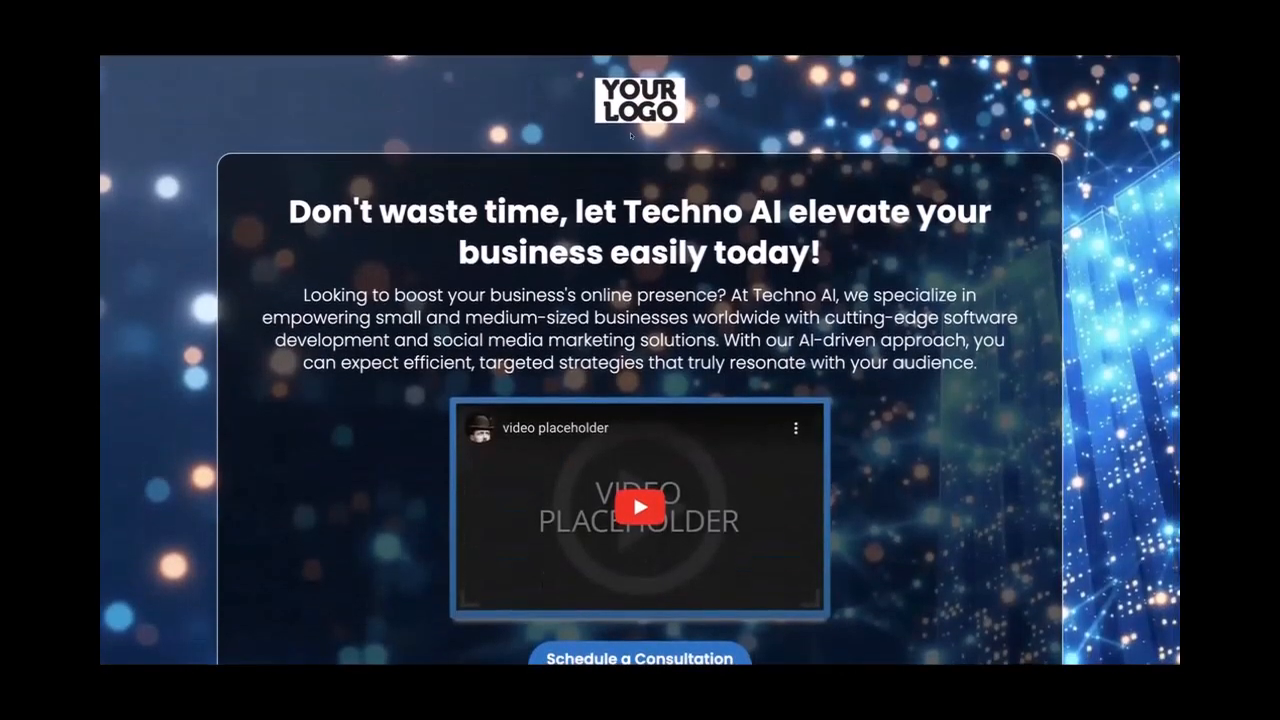
scroll(597, 289, up, 1)
key(super+minus)
key(super+minus)
key(super+plus)
key(super+plus)
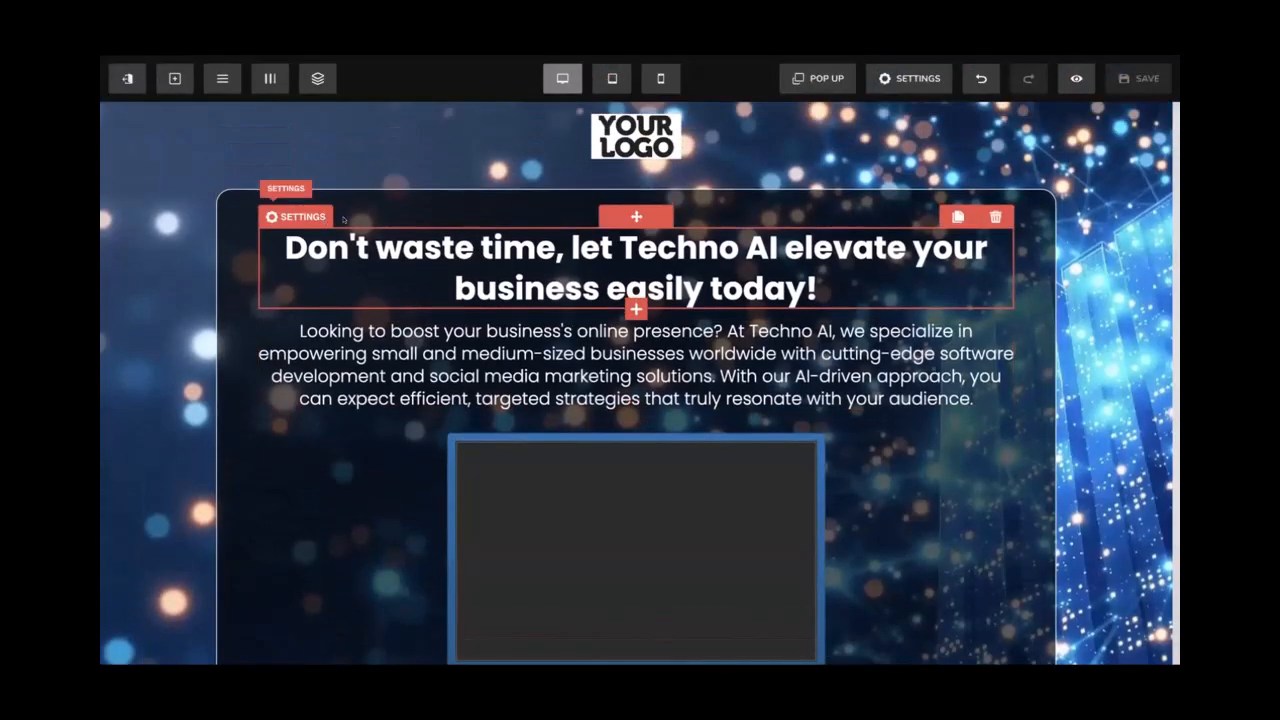
Give the headline row a top padding of 40 and a top margin of 10
click(254, 178)
scroll(1020, 330, down, 2)
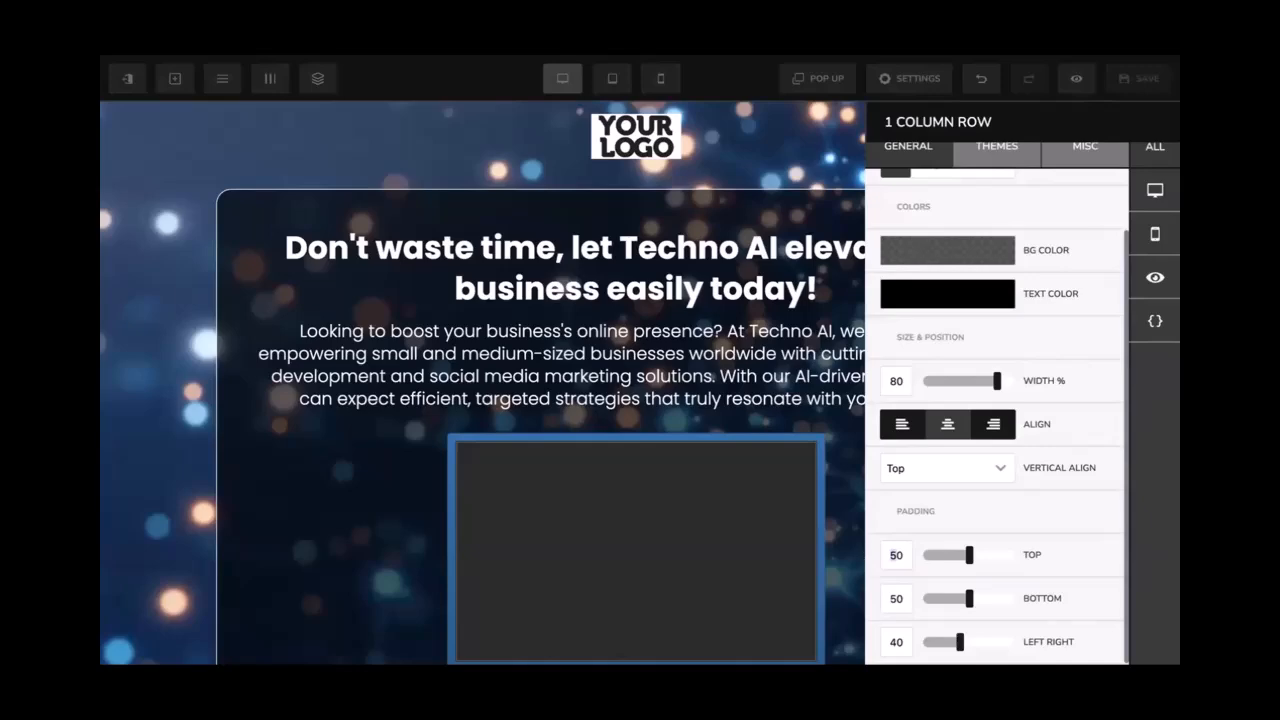
text(3)
drag(897, 555, 889, 555)
text(4)
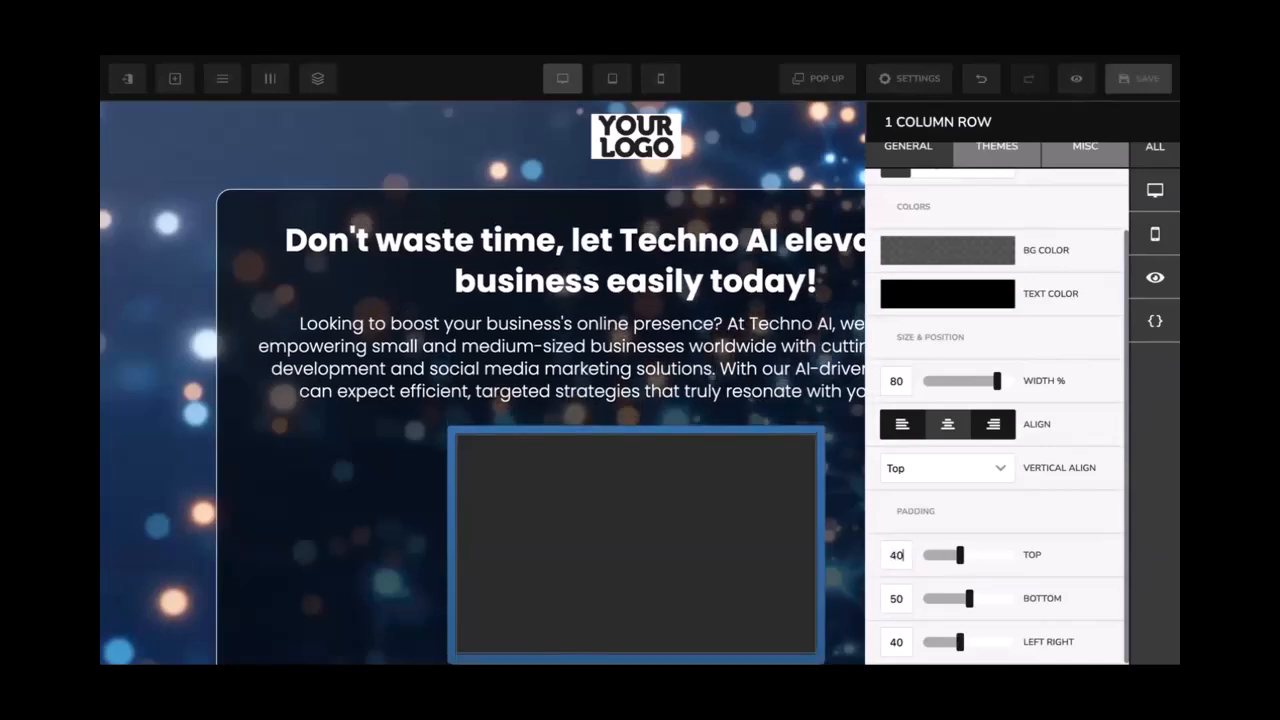
click(728, 280)
click(672, 182)
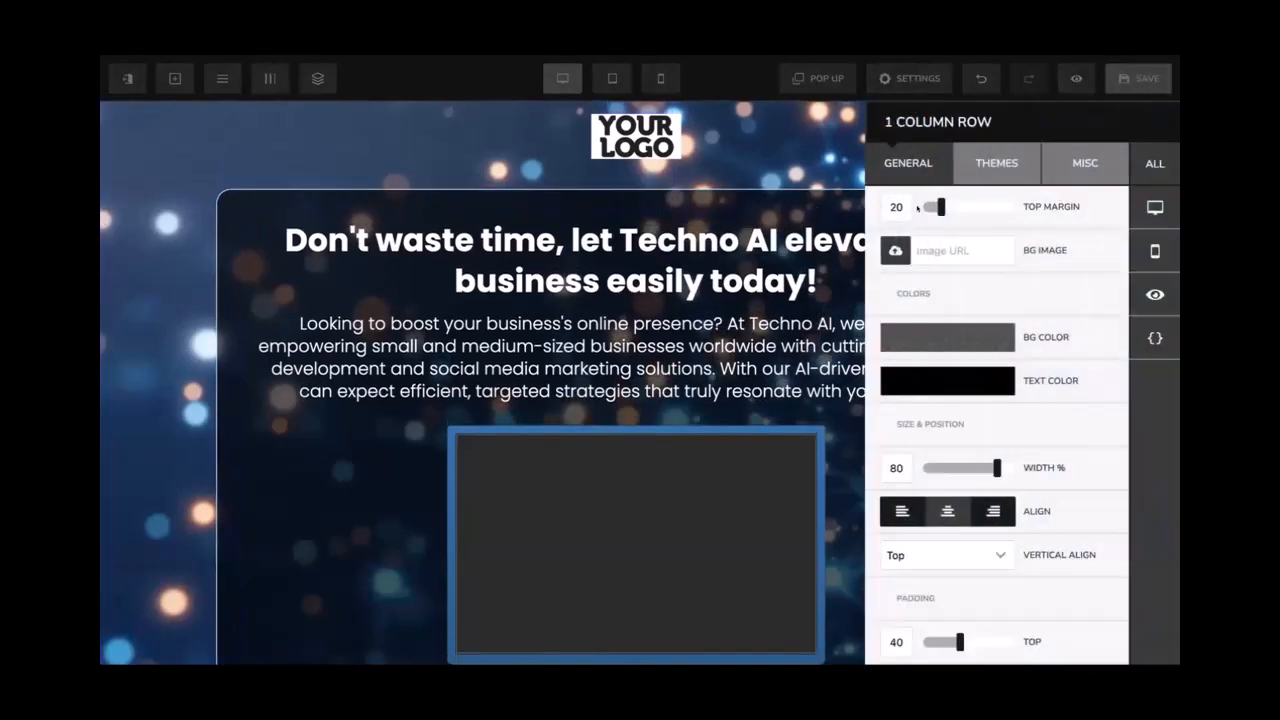
drag(897, 207, 889, 207)
text(1)
click(737, 154)
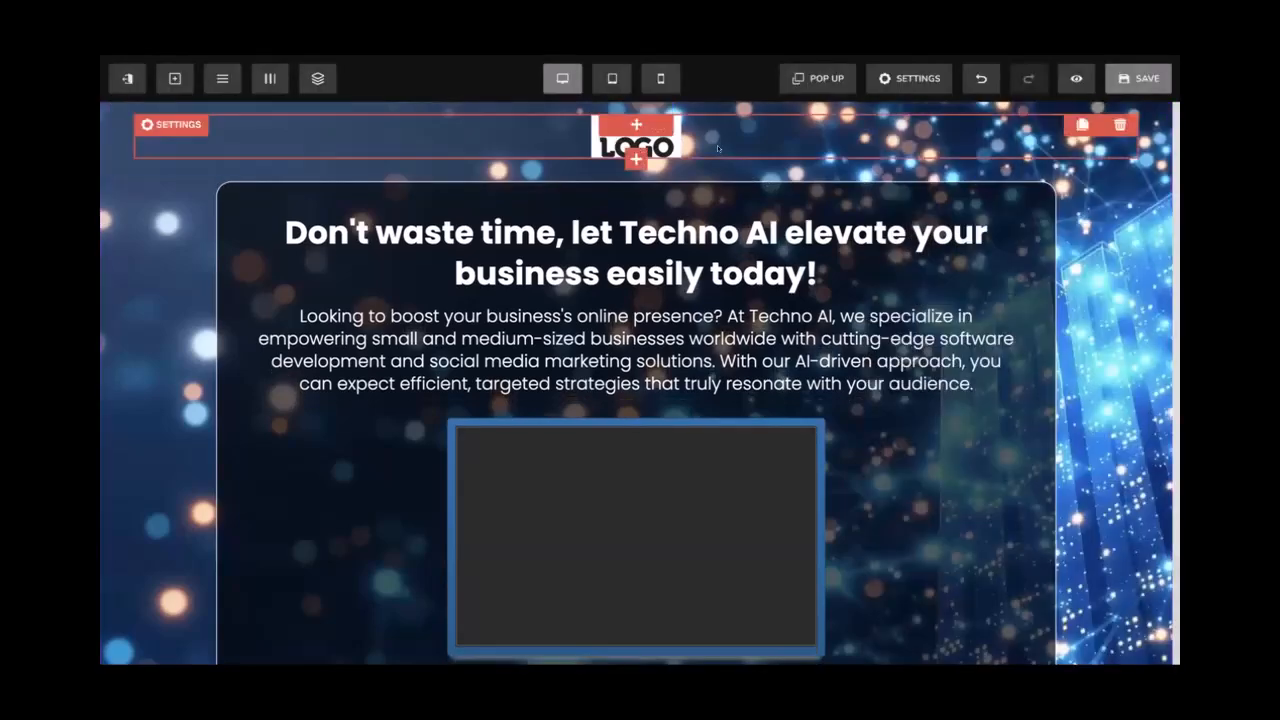
Set the logo row's bottom padding to 10 and keep its top padding at 20
scroll(886, 552, down, 2)
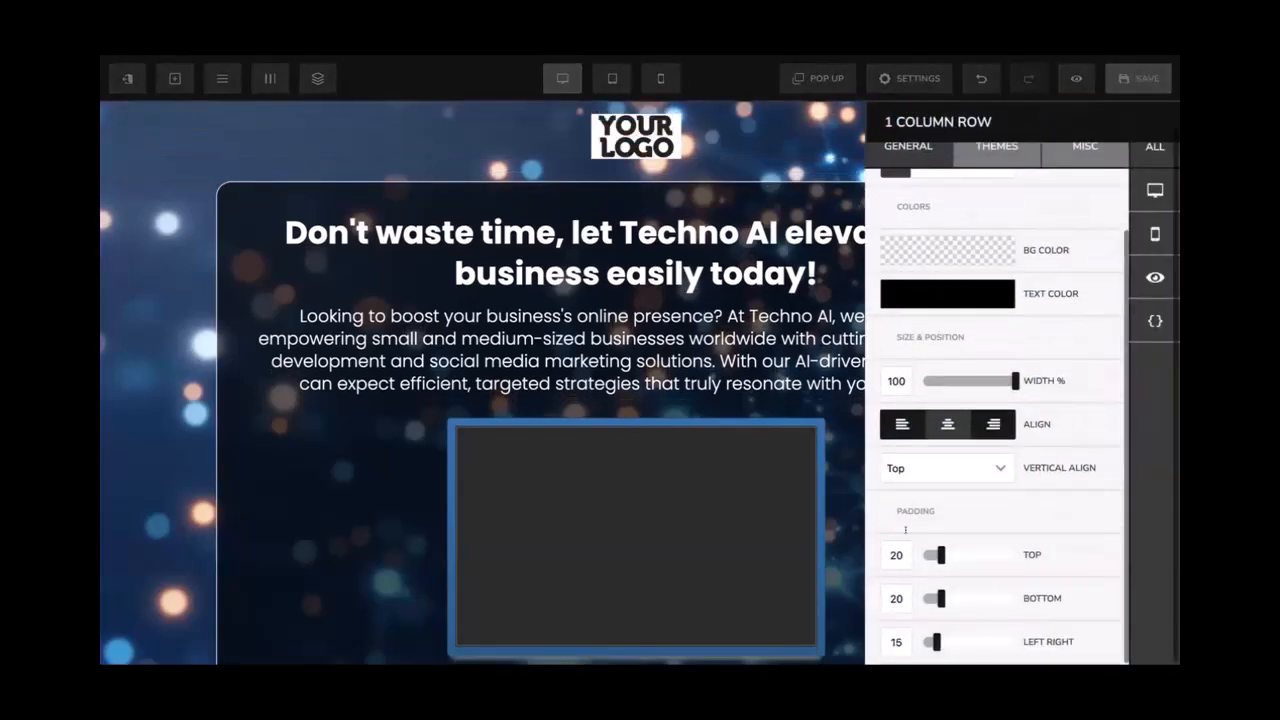
drag(886, 554, 897, 554)
text(1)
drag(889, 598, 897, 598)
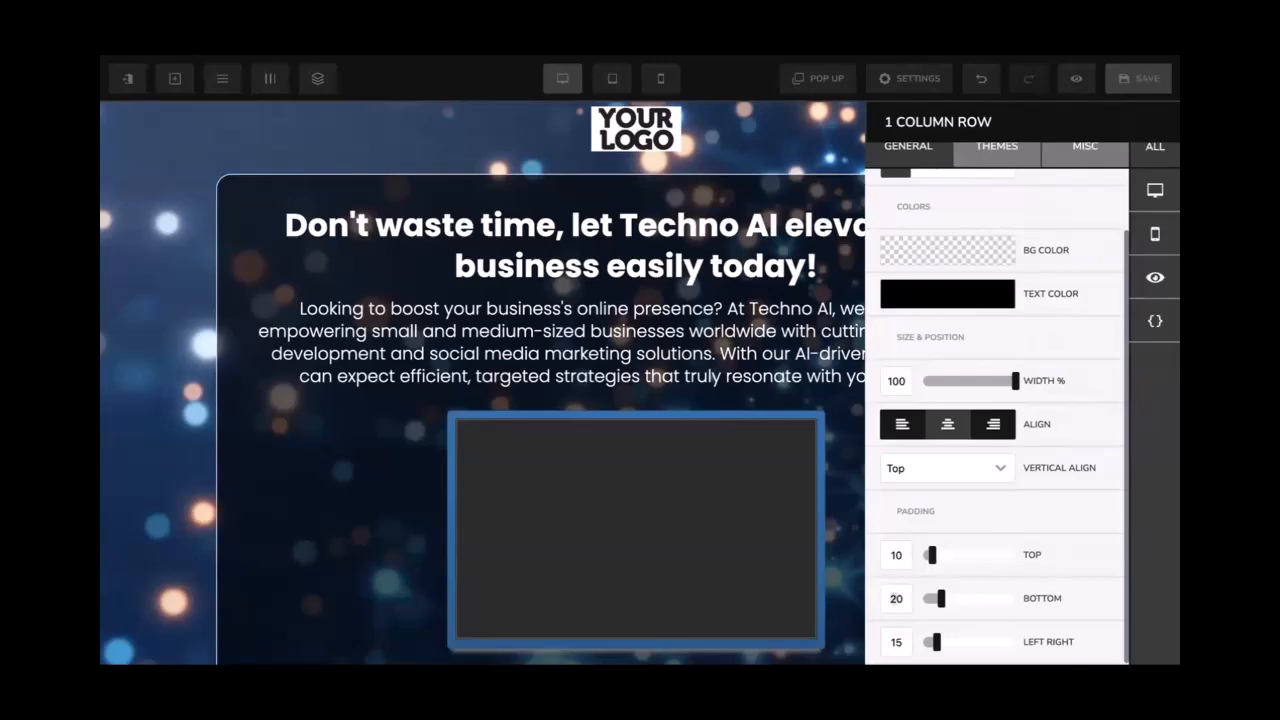
text(1)
click(790, 262)
click(763, 108)
scroll(896, 531, down, 2)
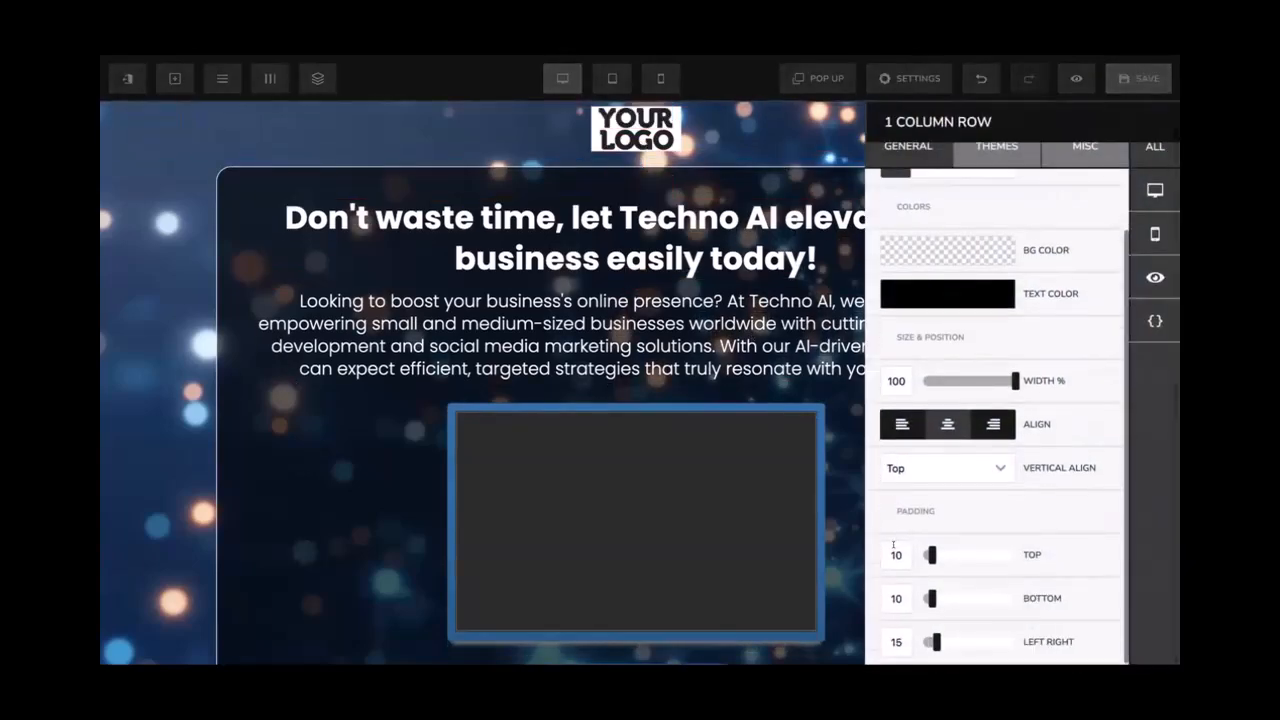
drag(885, 553, 896, 554)
text(2)
click(763, 377)
scroll(763, 377, down, 2)
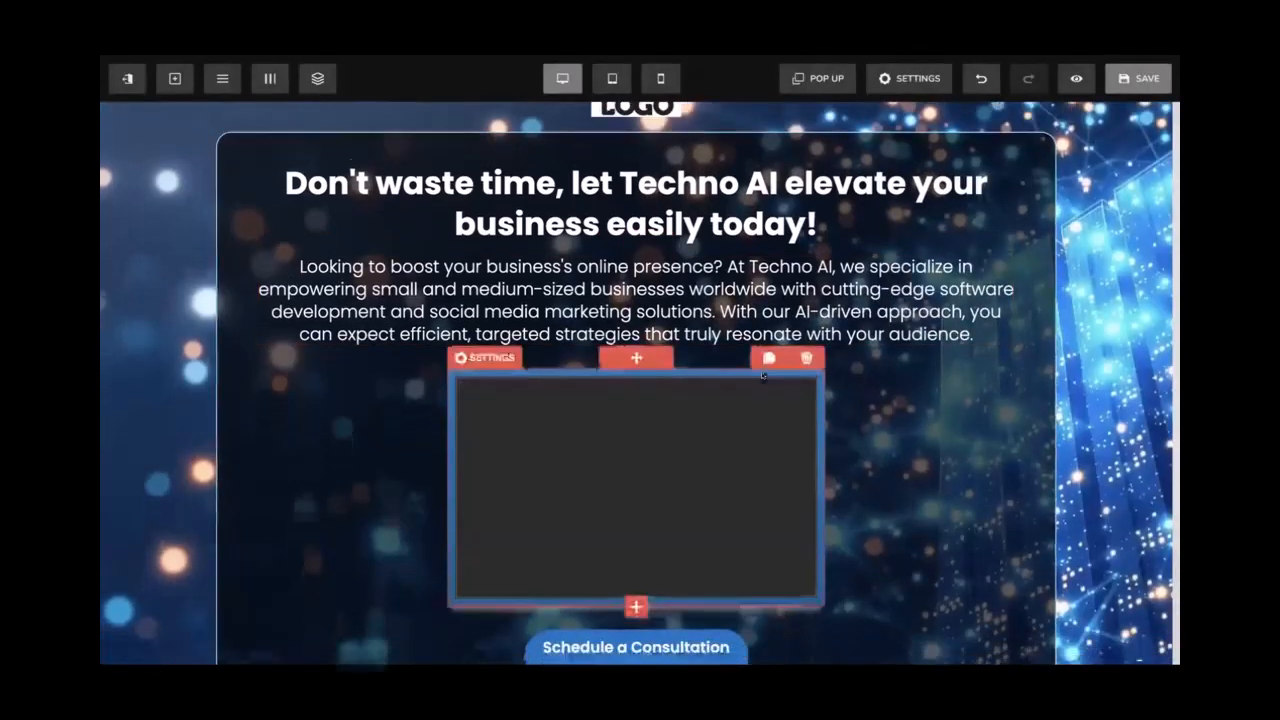
scroll(763, 374, up, 2)
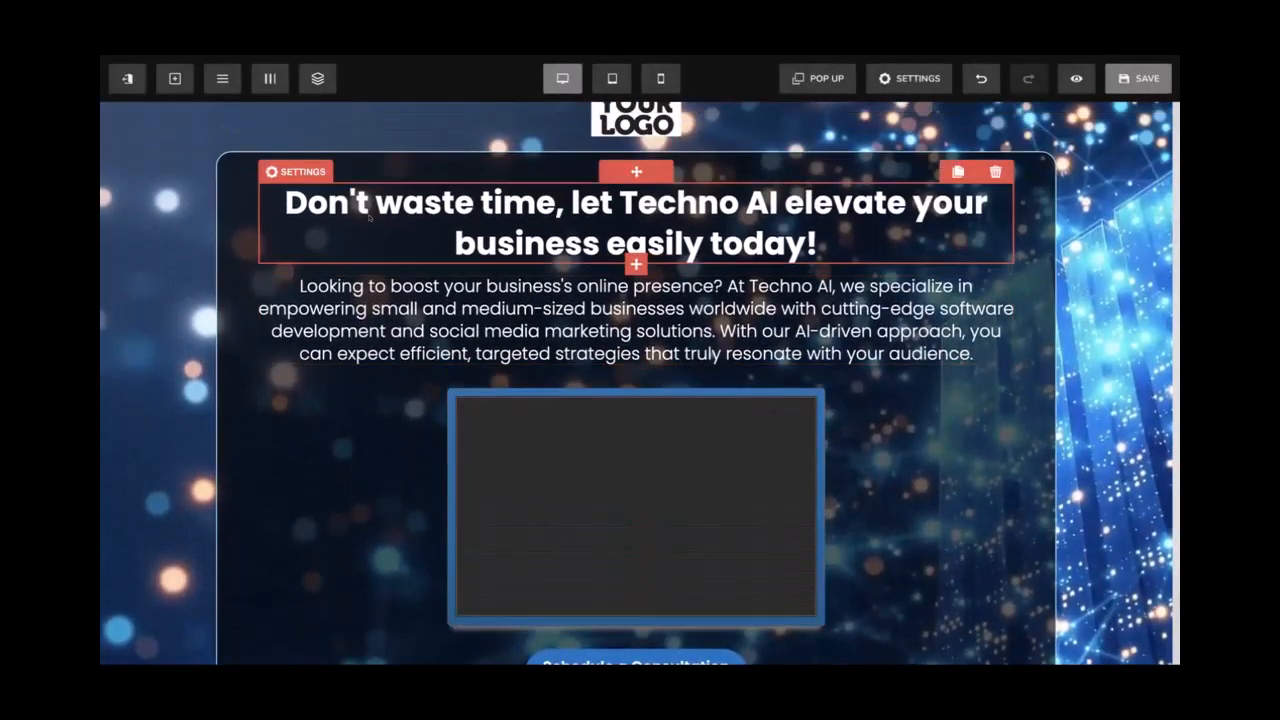
Reduce the intro paragraph under the headline to font size 20 and save the page
click(319, 286)
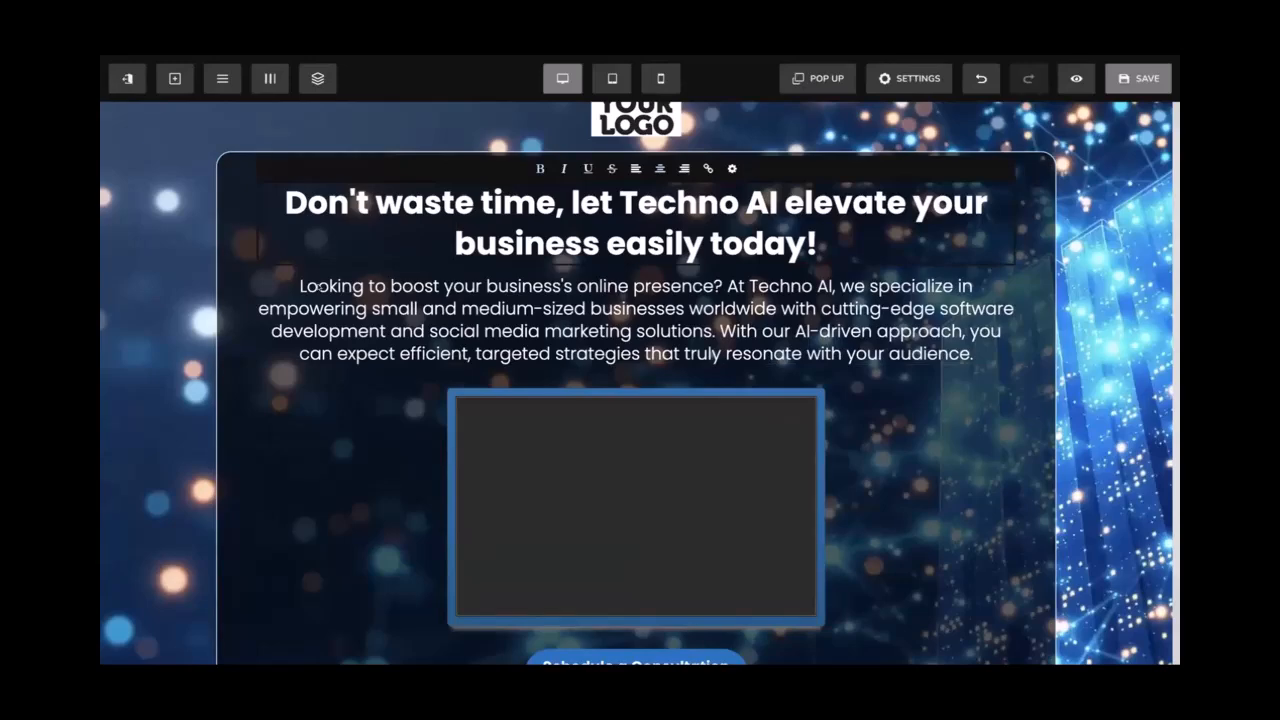
click(732, 261)
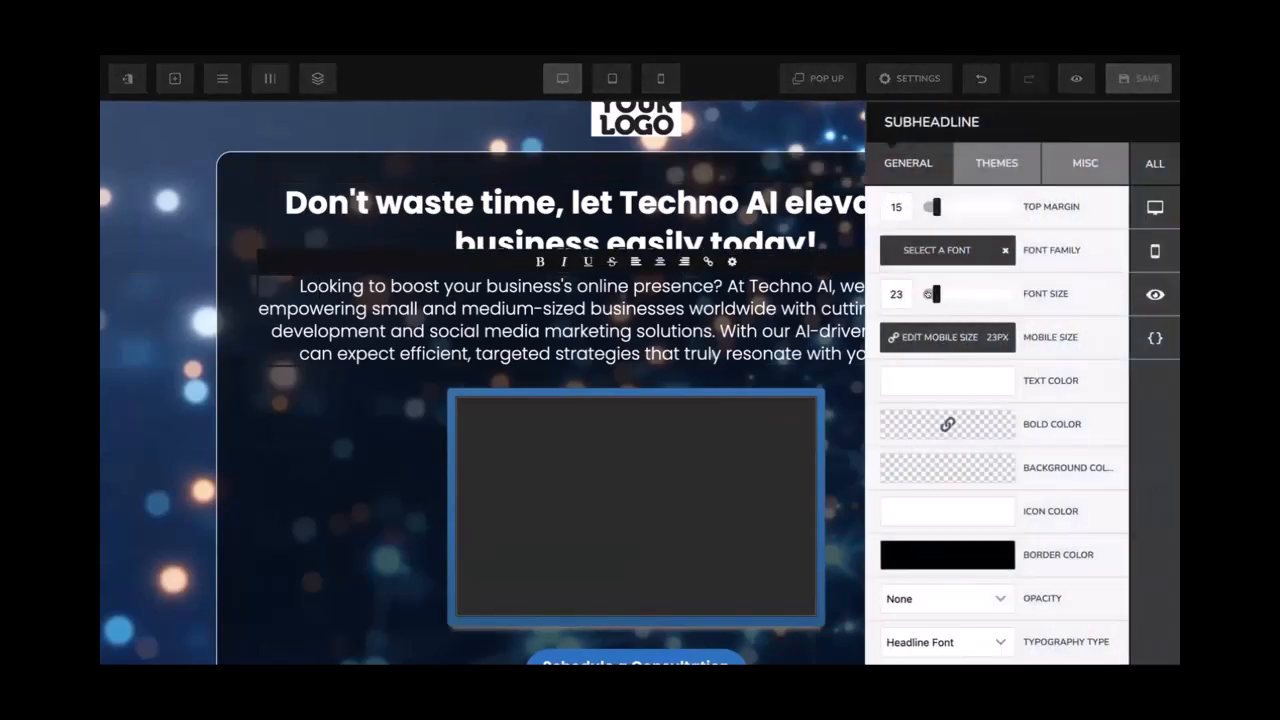
drag(929, 294, 927, 294)
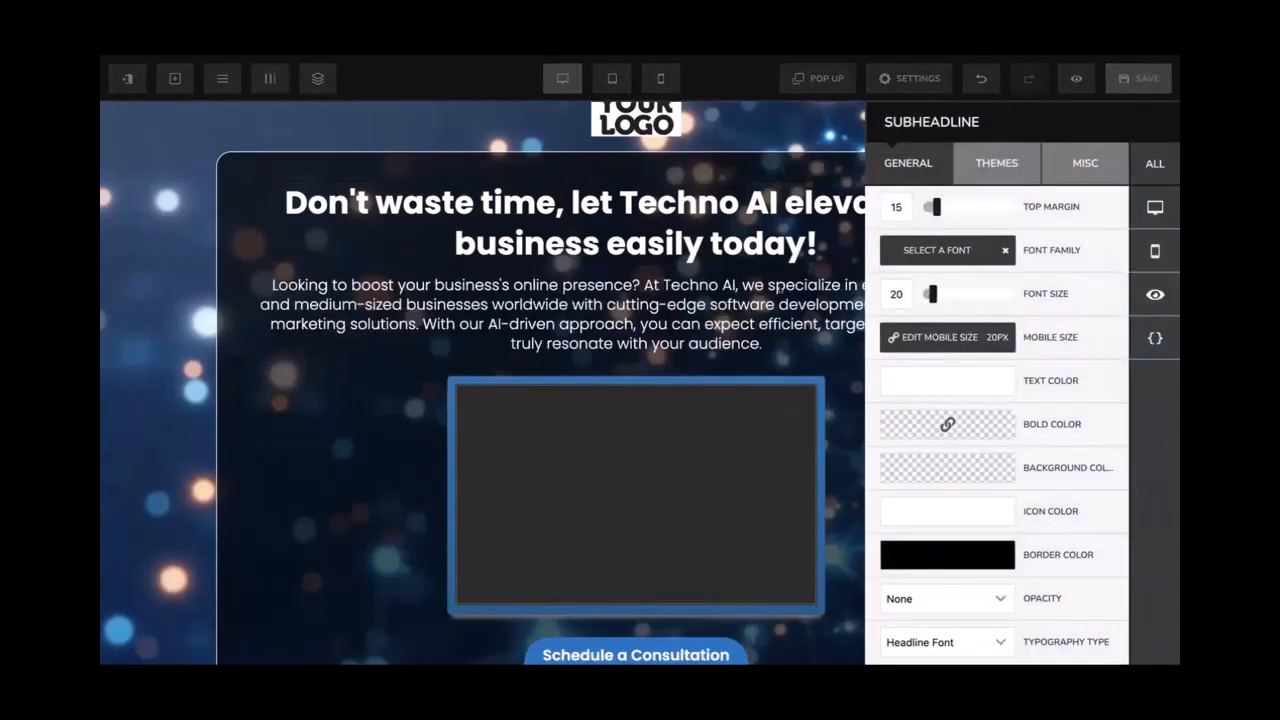
click(790, 310)
click(1112, 86)
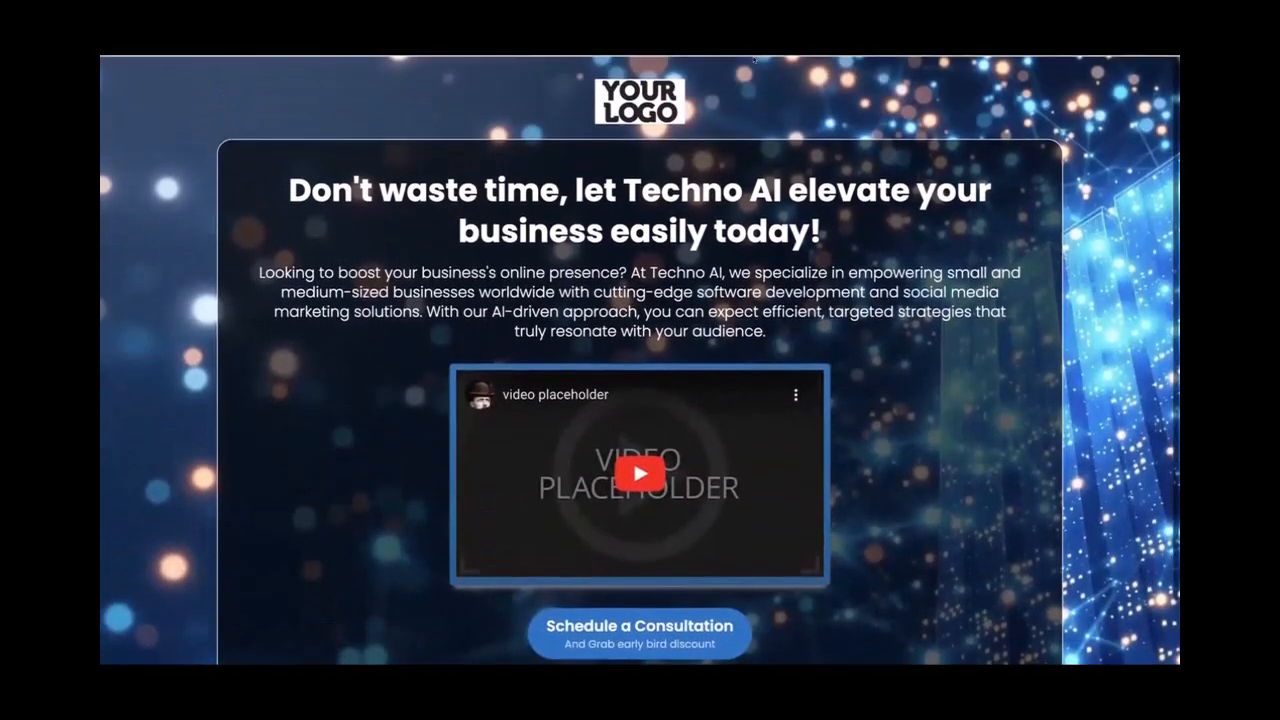
scroll(790, 290, down, 1)
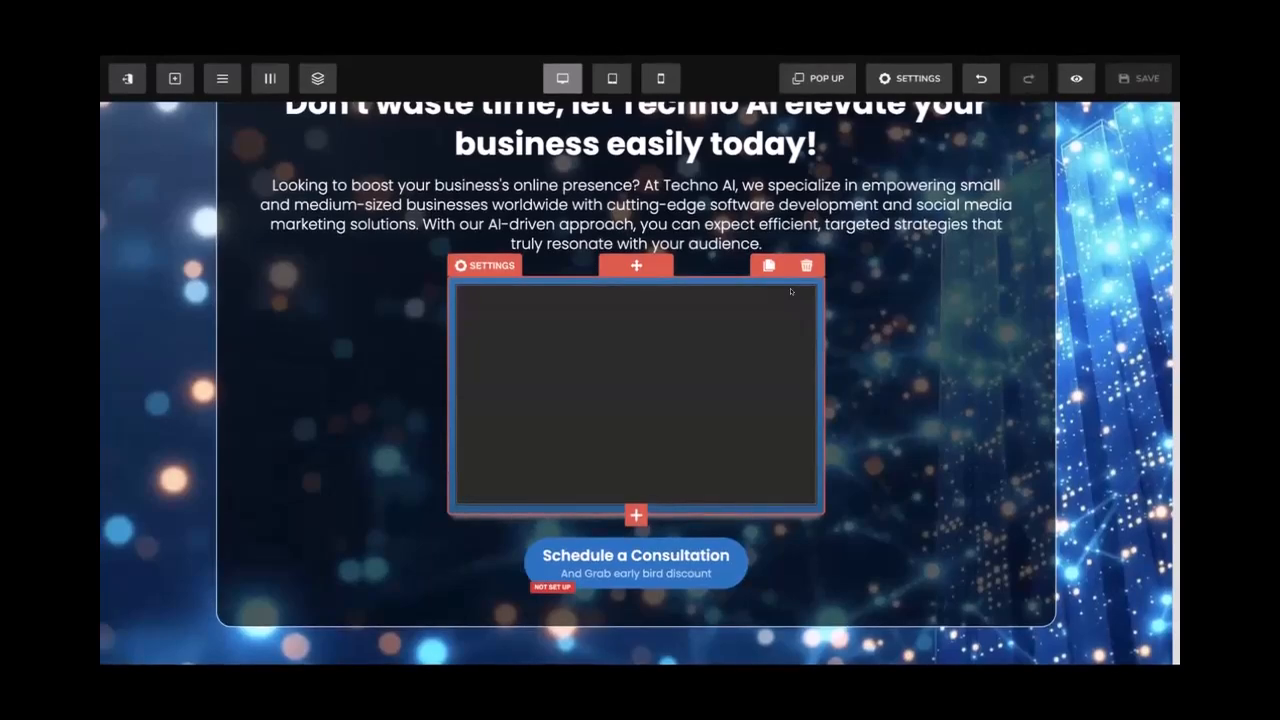
Add a full-width section below the hero containing a single-column row
scroll(896, 300, up, 1)
scroll(896, 305, down, 1)
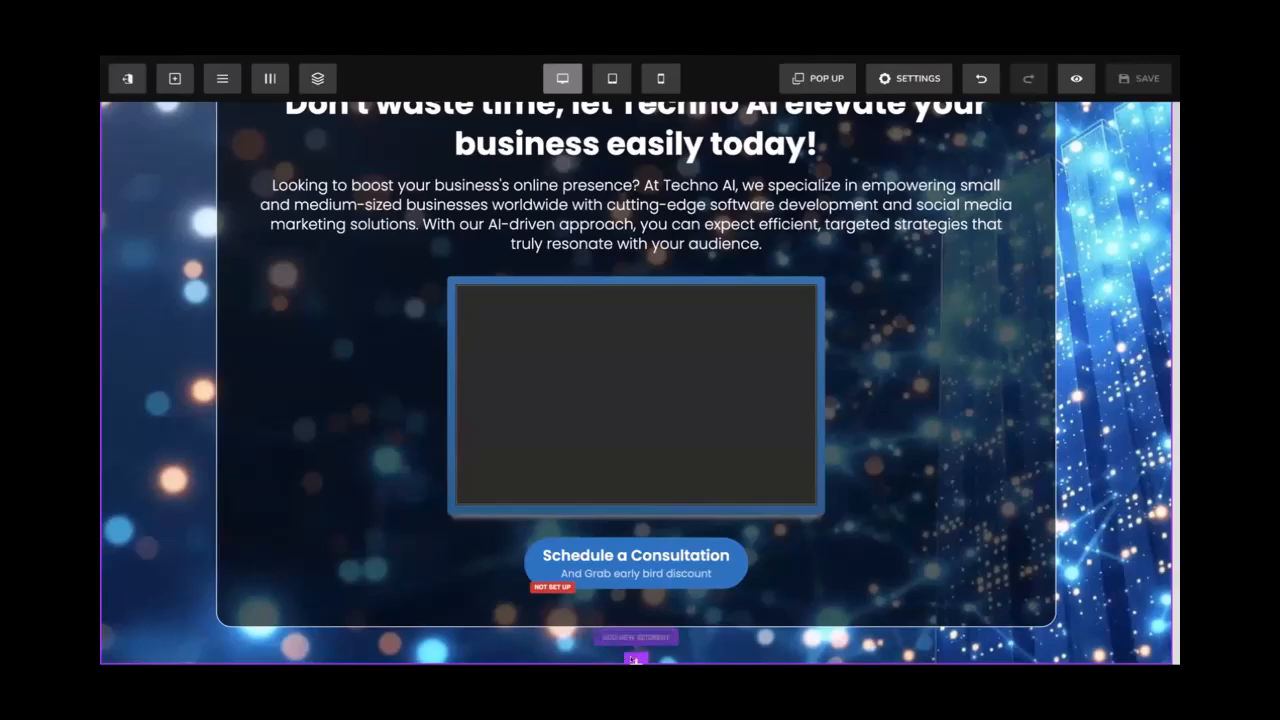
click(635, 658)
click(917, 235)
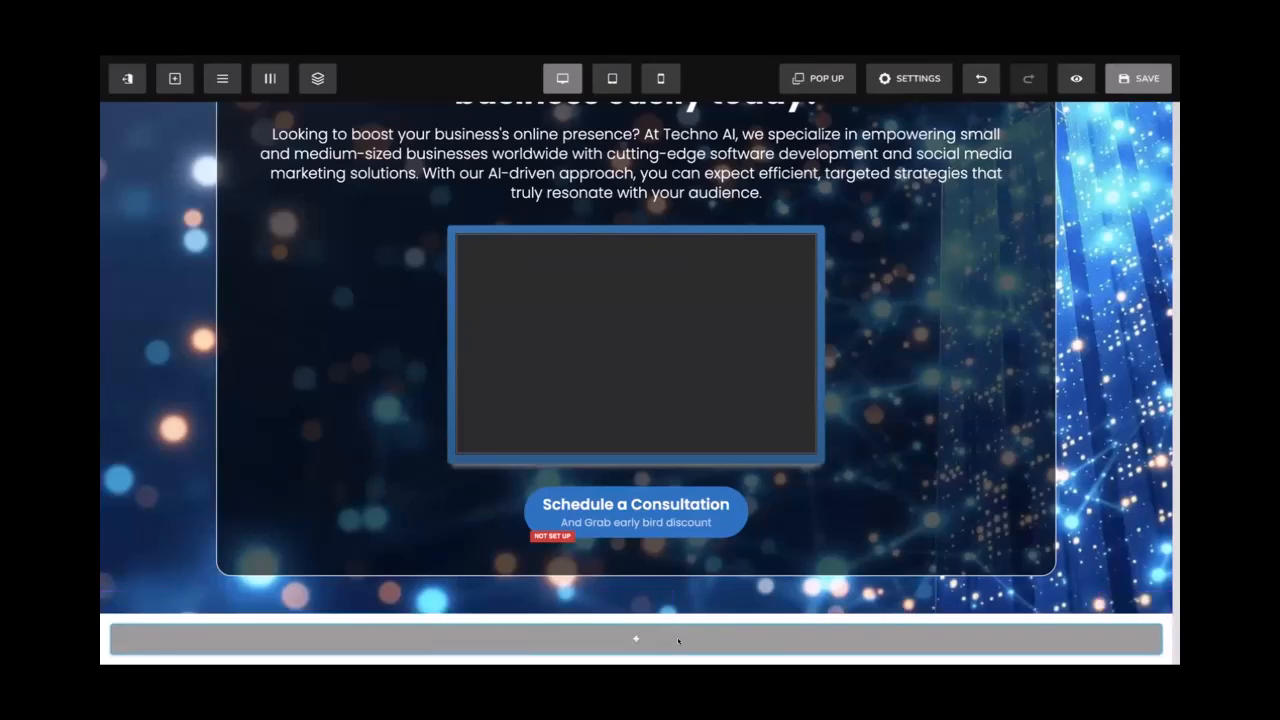
click(636, 638)
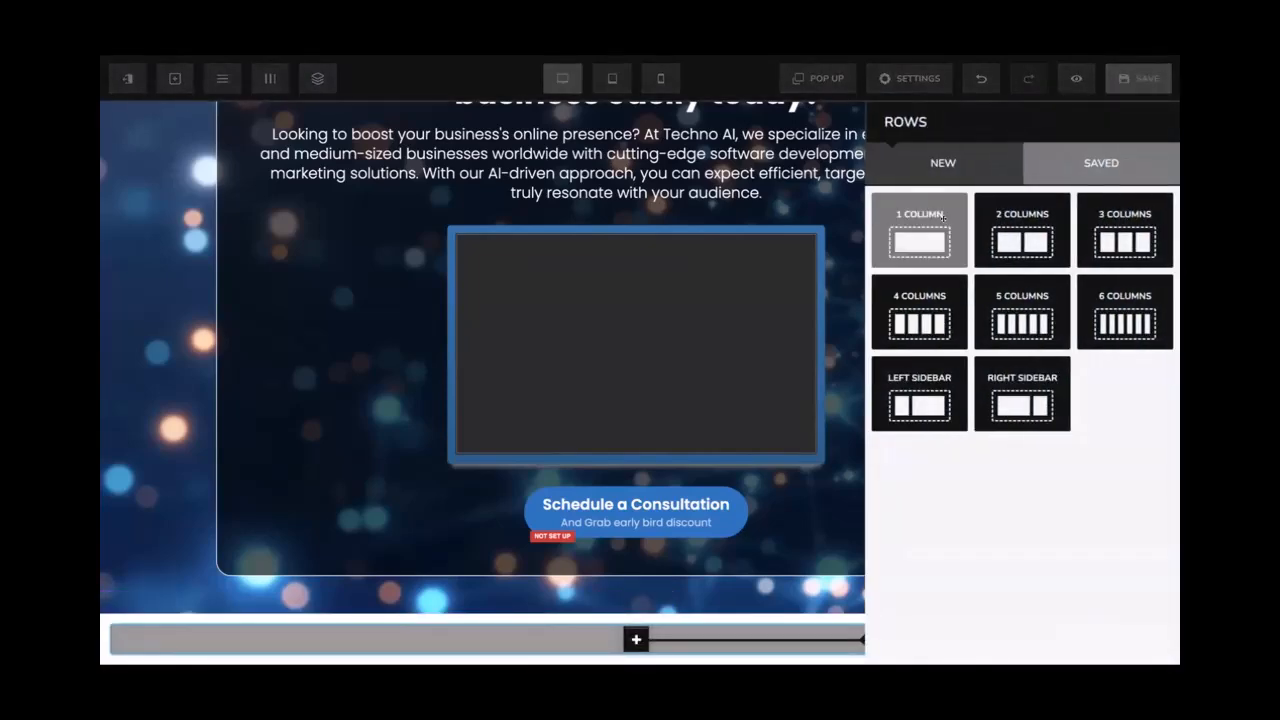
click(943, 228)
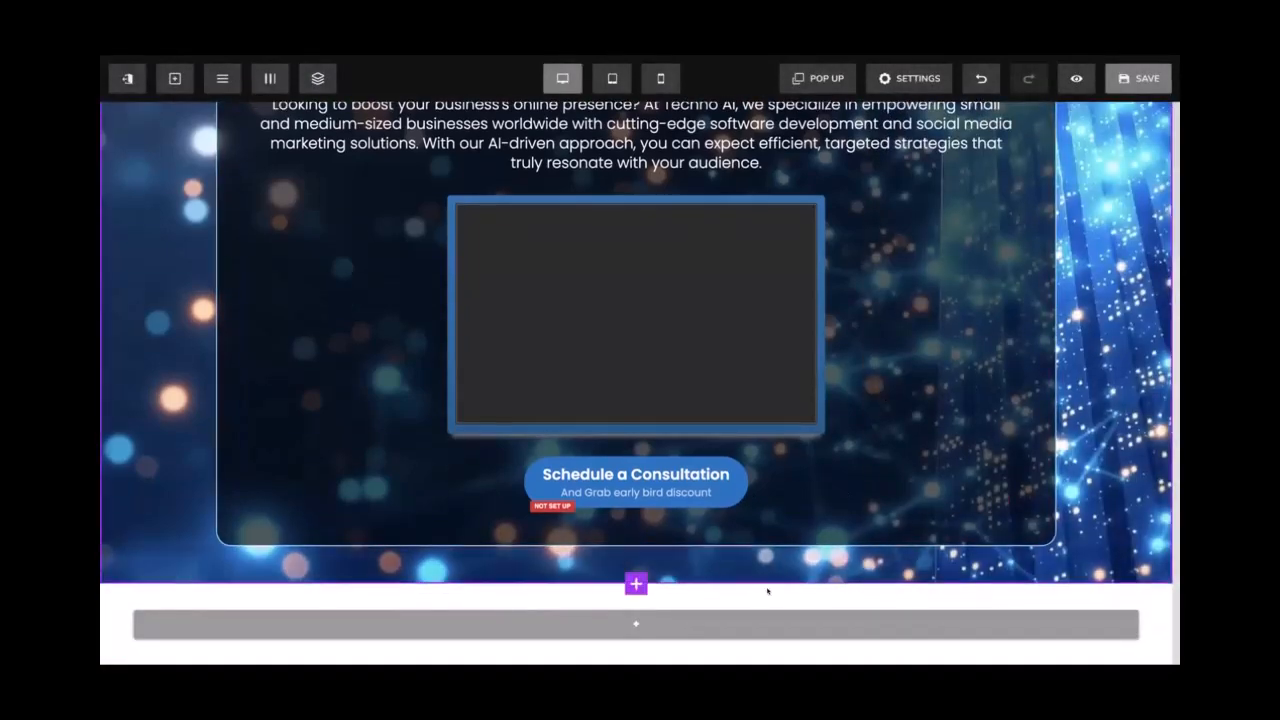
click(773, 589)
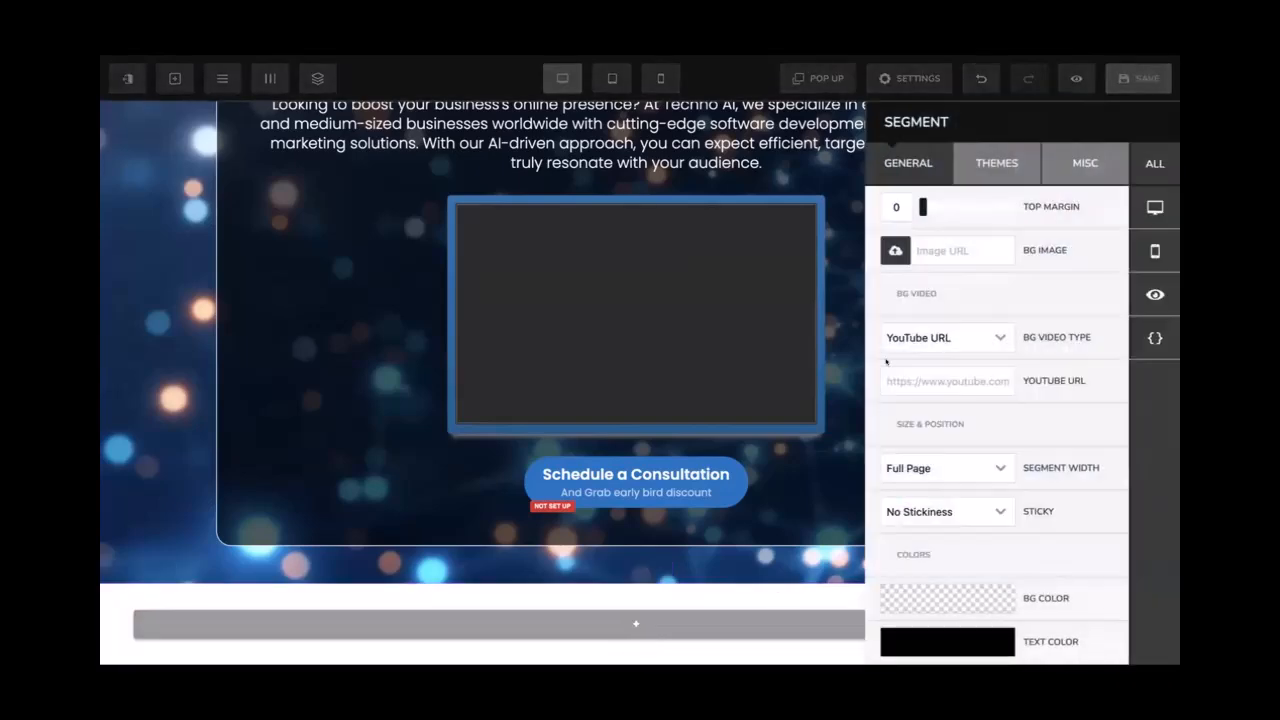
click(787, 589)
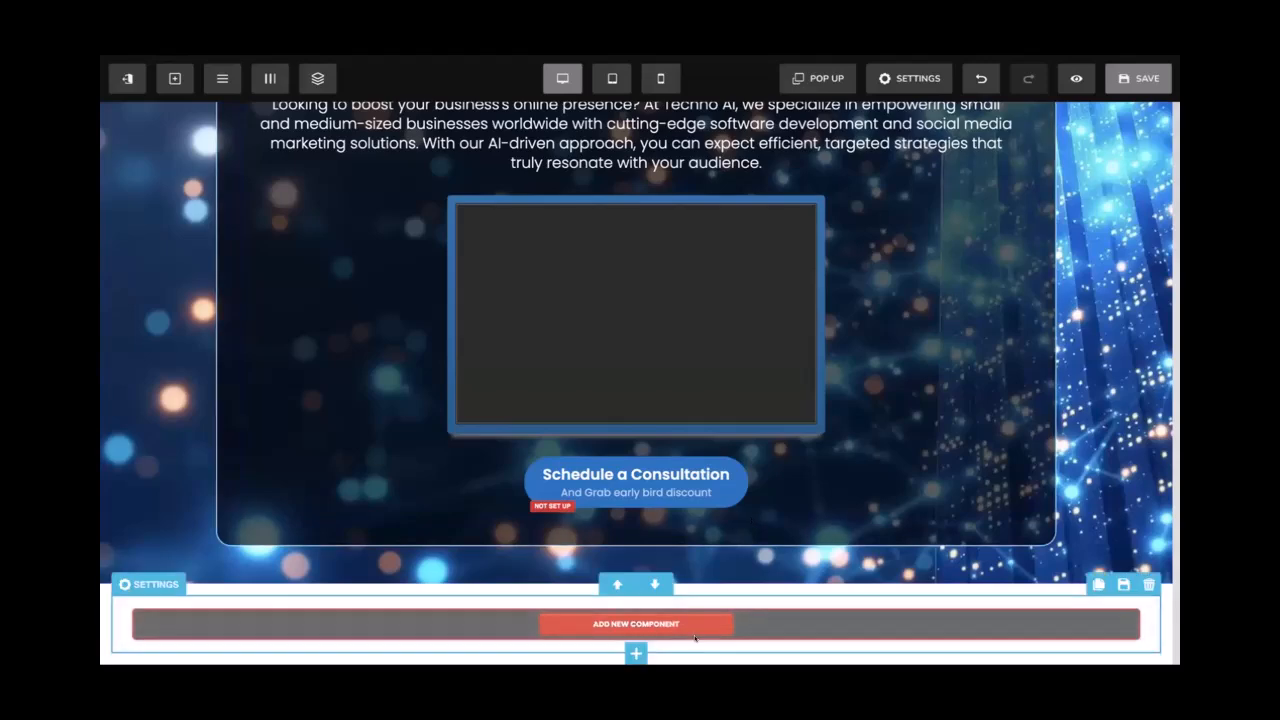
Add another section beneath it and set its top and bottom padding to 100
click(636, 657)
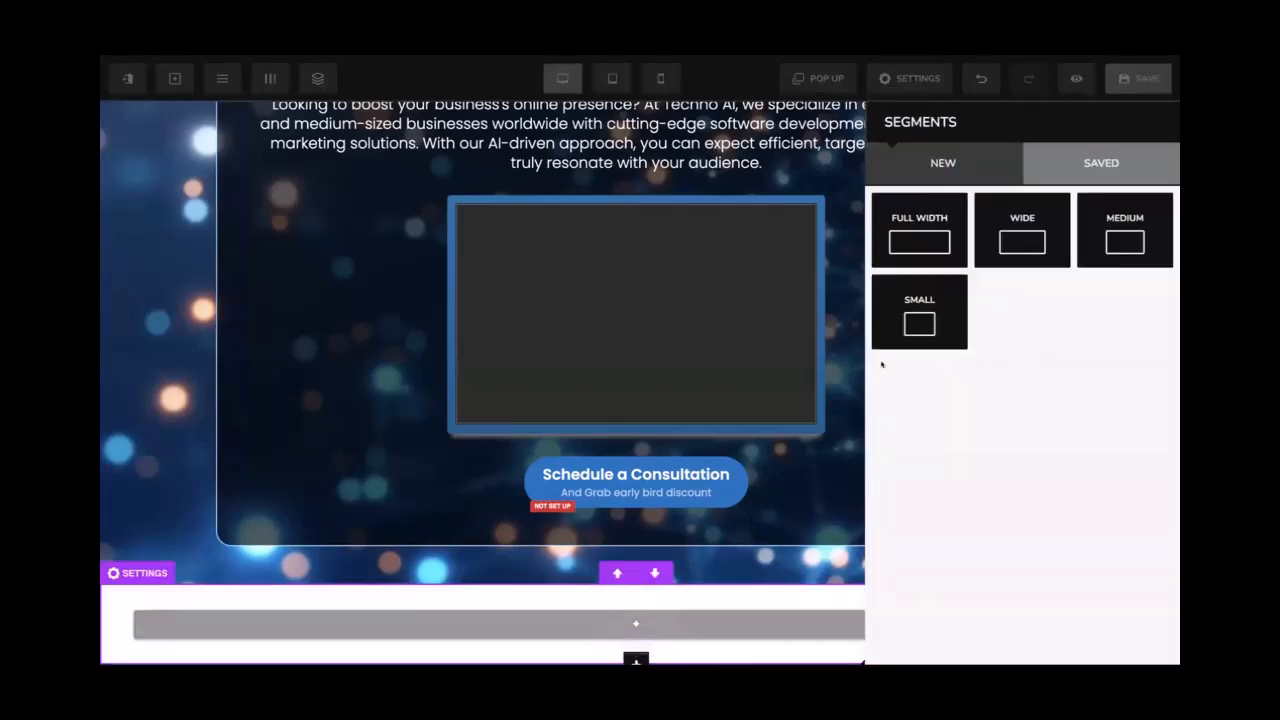
click(847, 396)
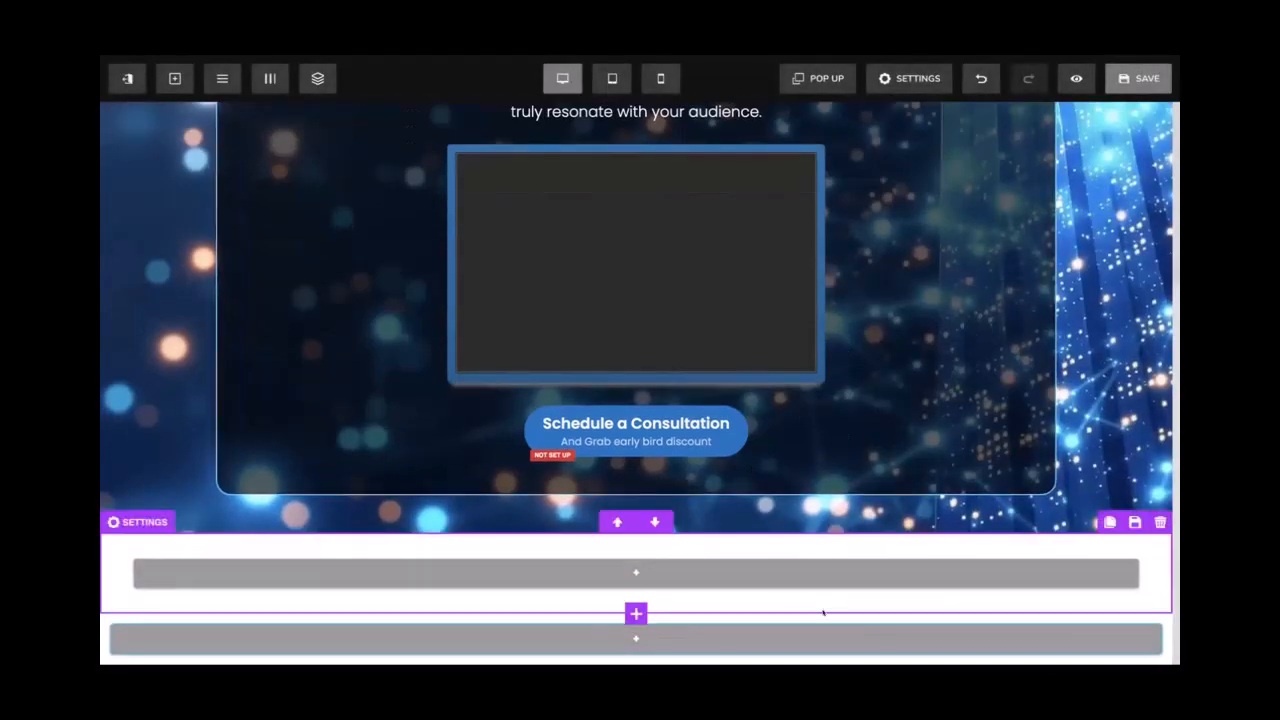
click(823, 611)
scroll(930, 421, down, 2)
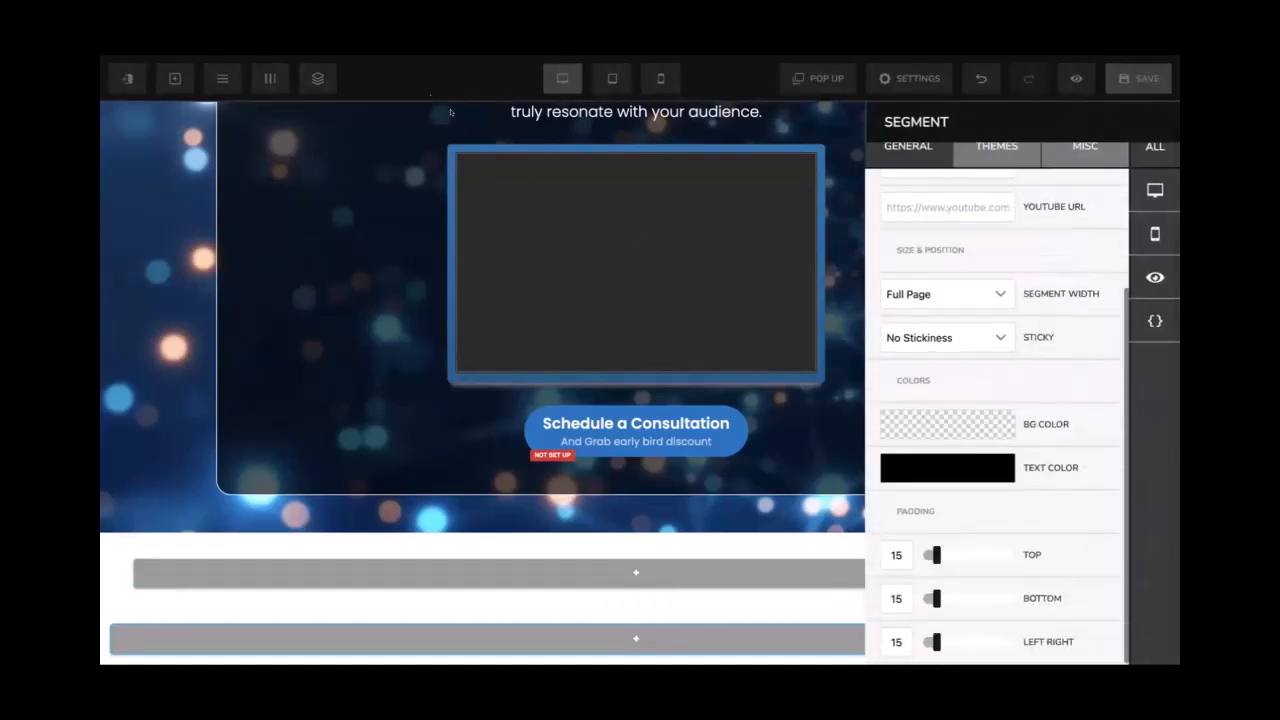
click(898, 555)
key(BackSpace)
text(00)
click(896, 598)
key(BackSpace)
text(00)
click(830, 572)
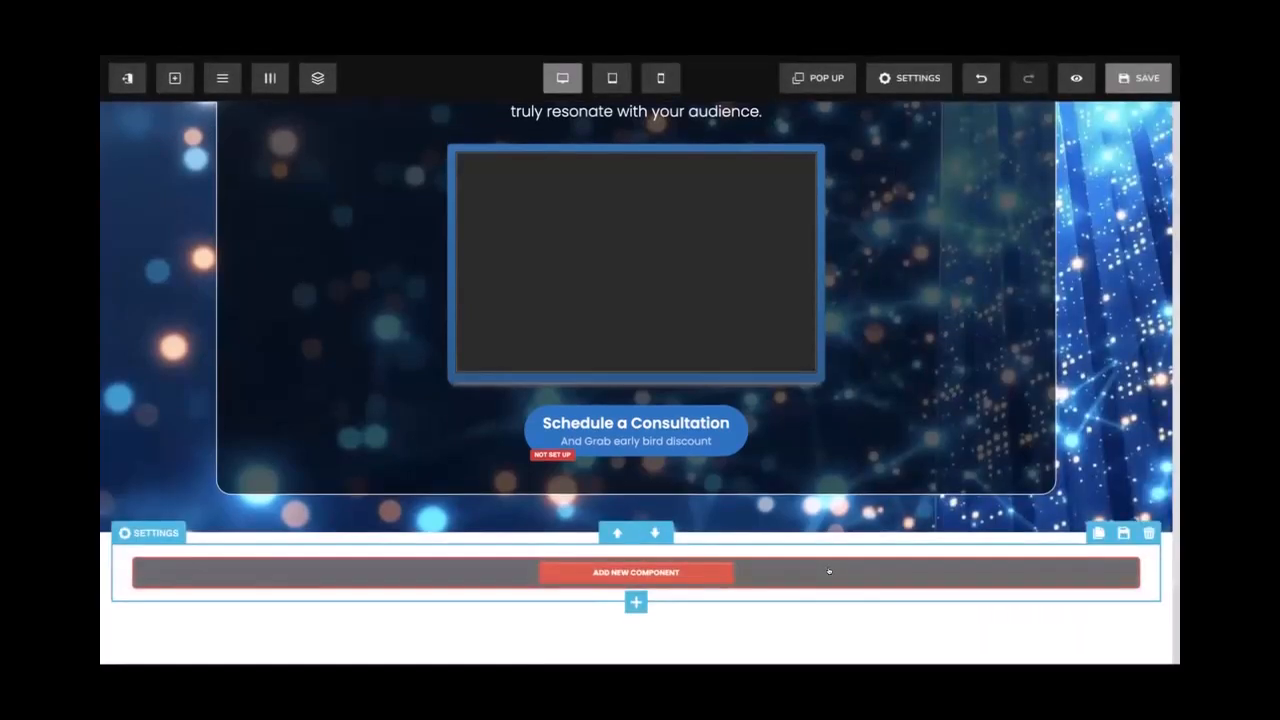
scroll(829, 572, down, 2)
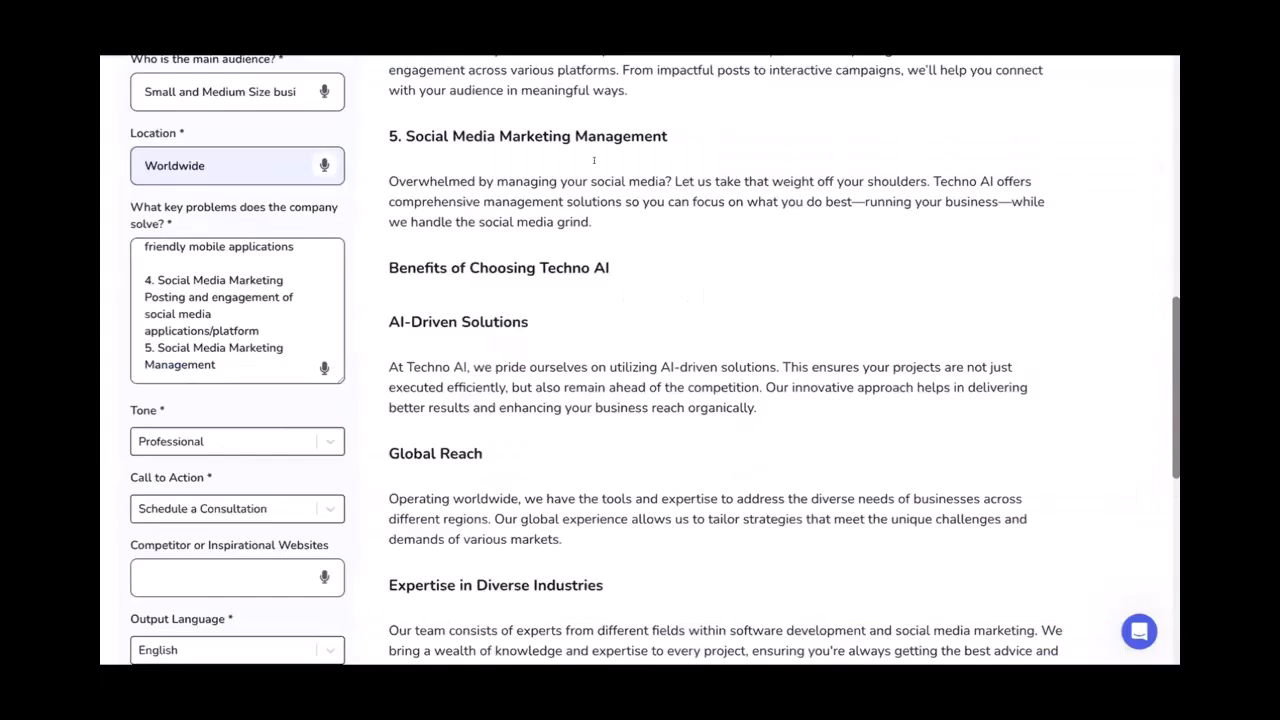
Select and copy the 'Solving Your Key Problems' heading from the generated homepage copy
scroll(593, 160, up, 15)
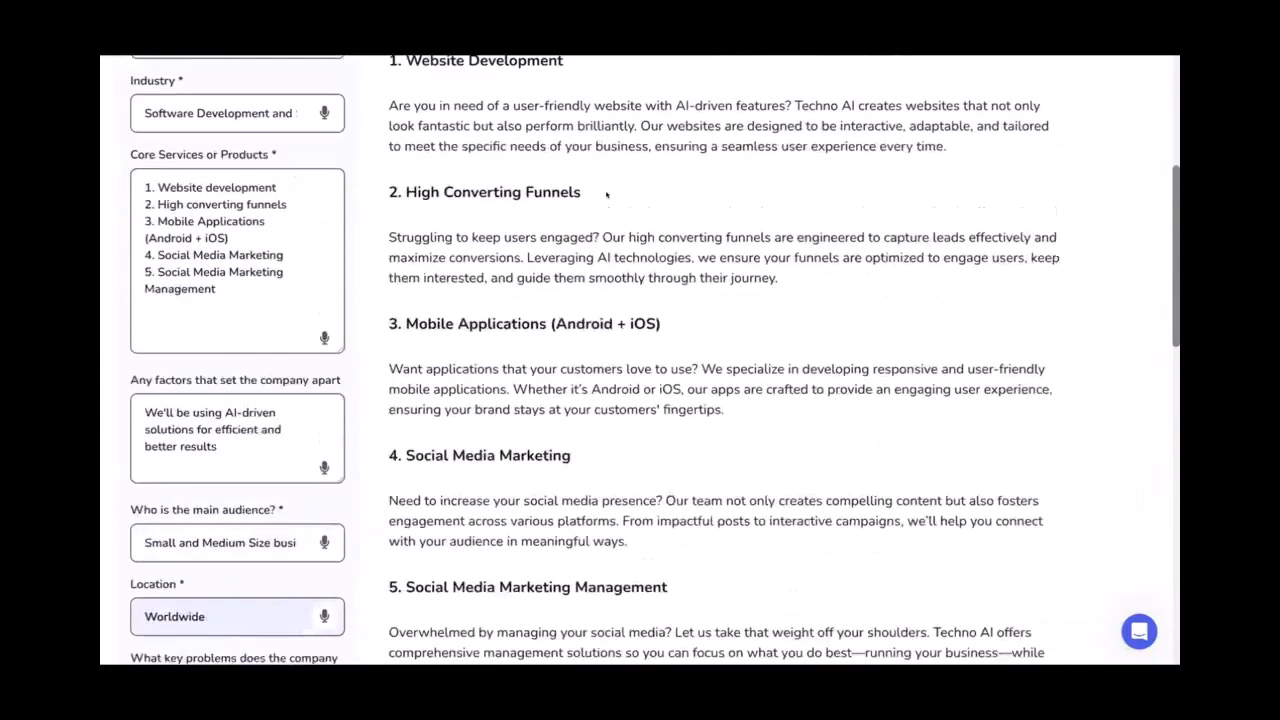
scroll(539, 301, down, 1)
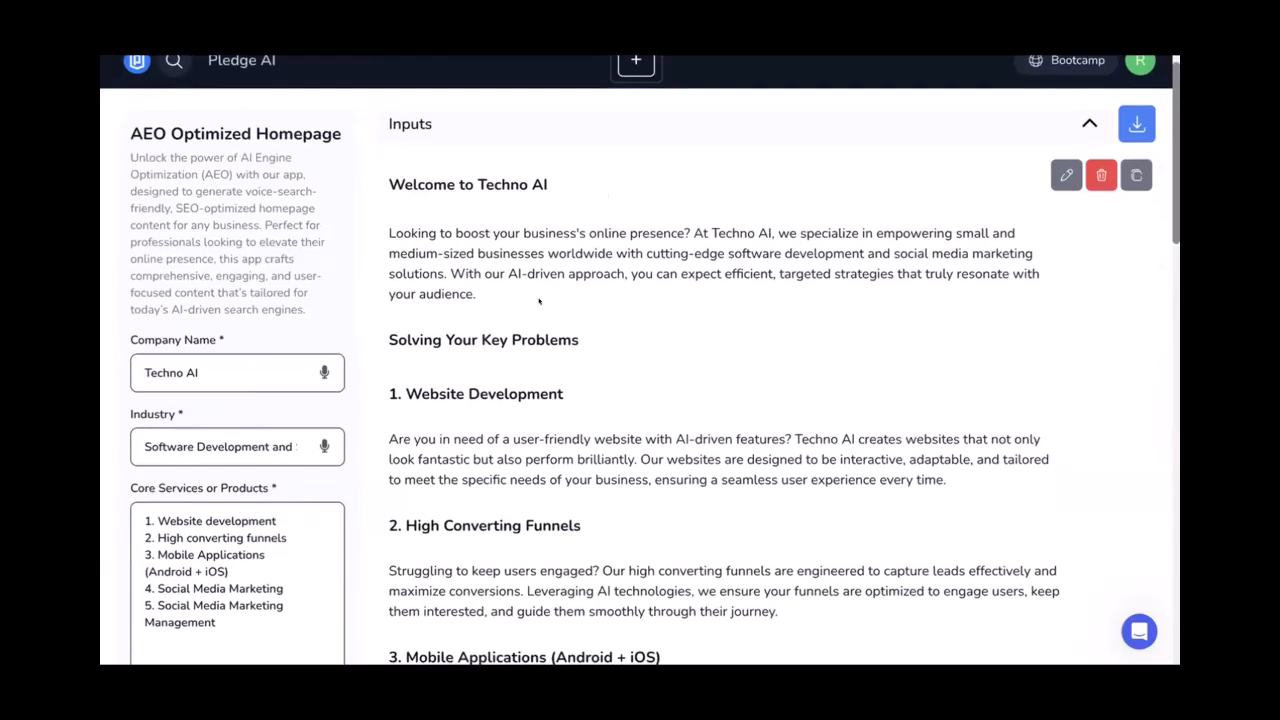
drag(389, 337, 562, 329)
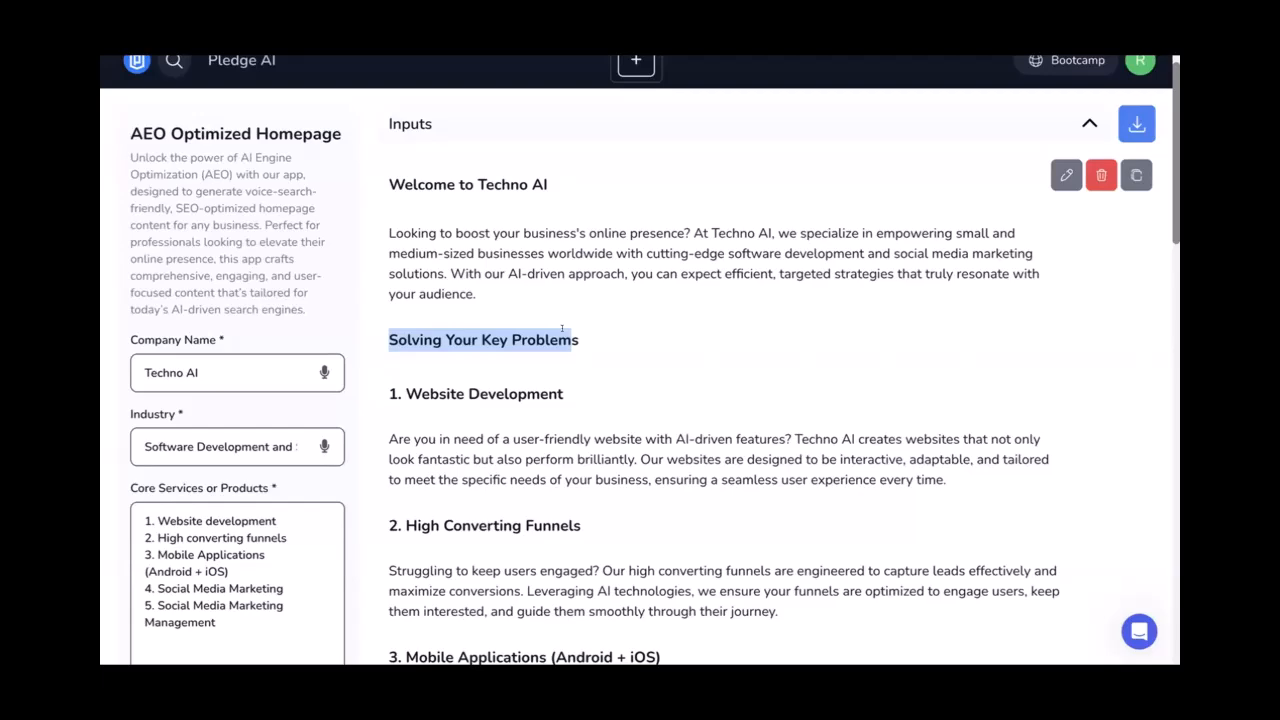
scroll(562, 329, down, 1)
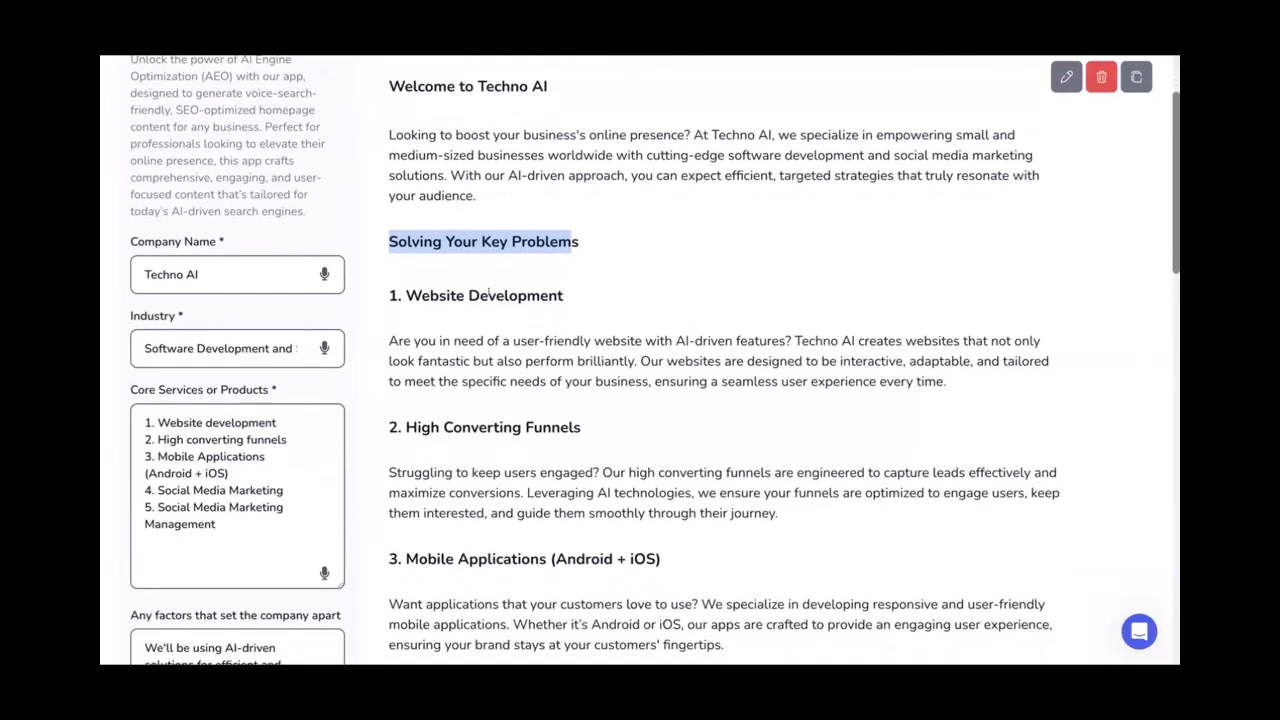
scroll(495, 293, down, 4)
scroll(510, 299, up, 4)
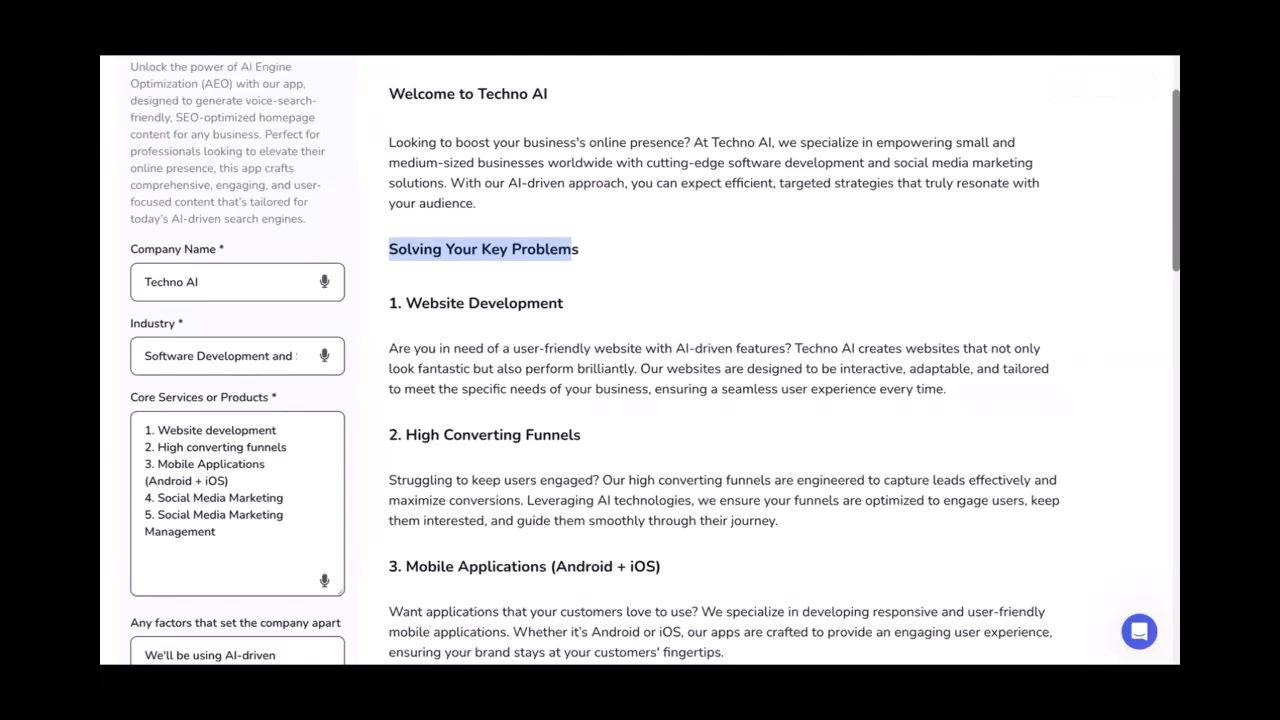
click(573, 308)
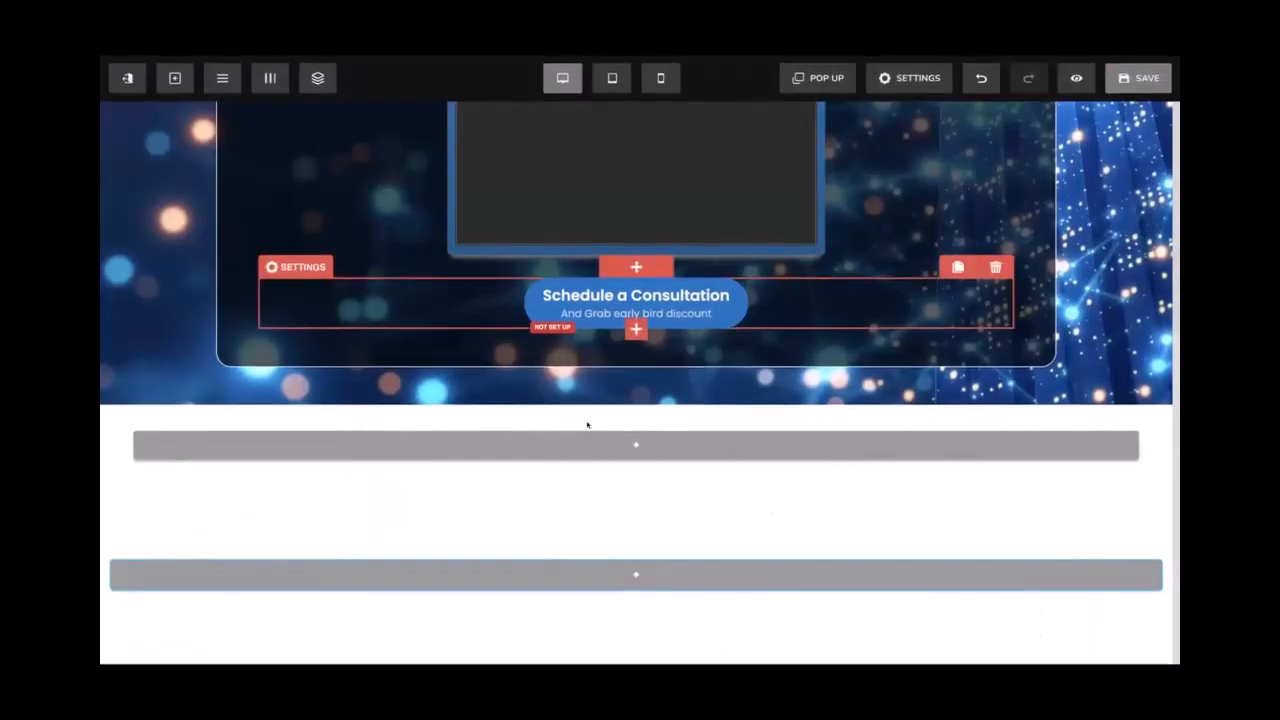
mouse_move(561, 435)
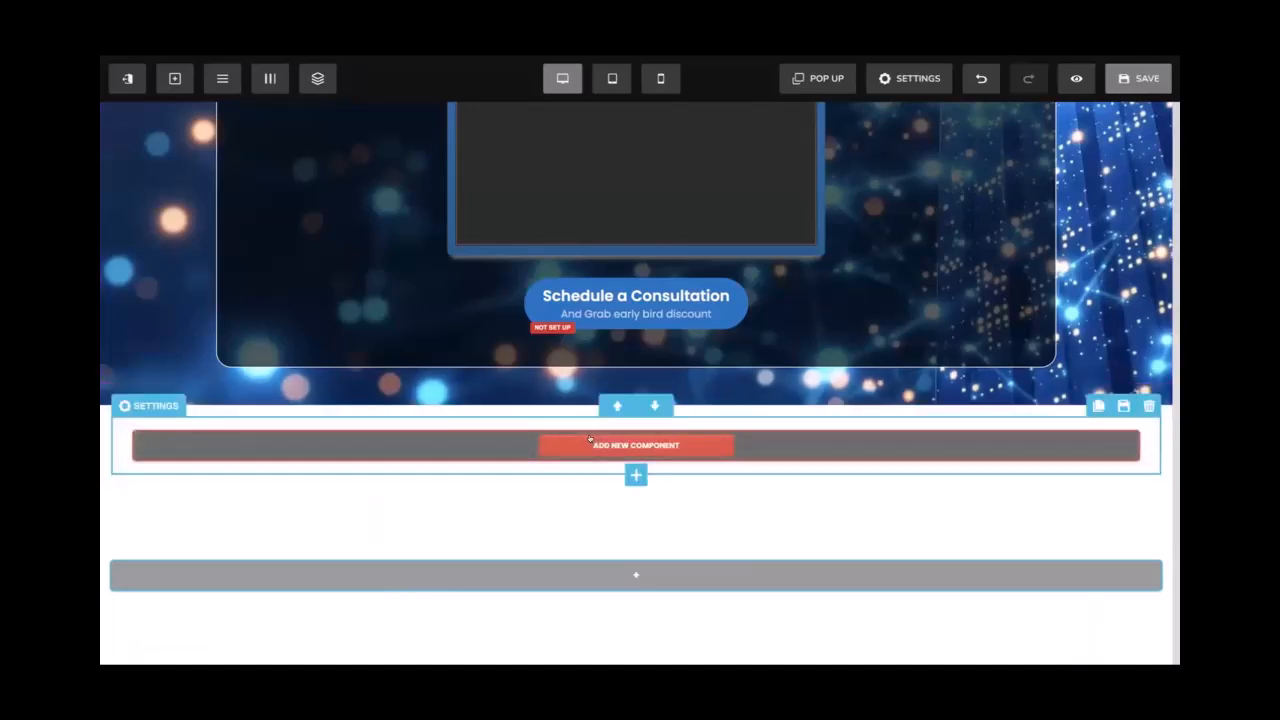
Insert a headline element into the empty section and enlarge its font to 42 px
click(590, 440)
click(908, 244)
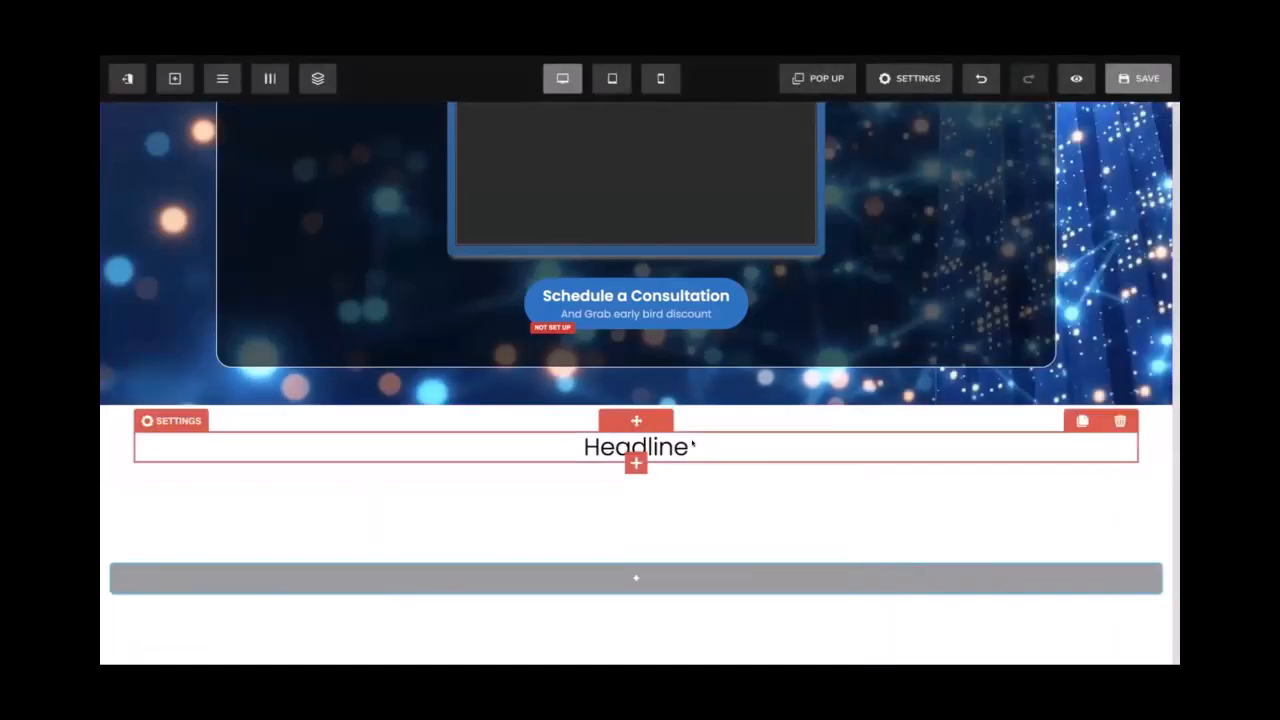
click(171, 420)
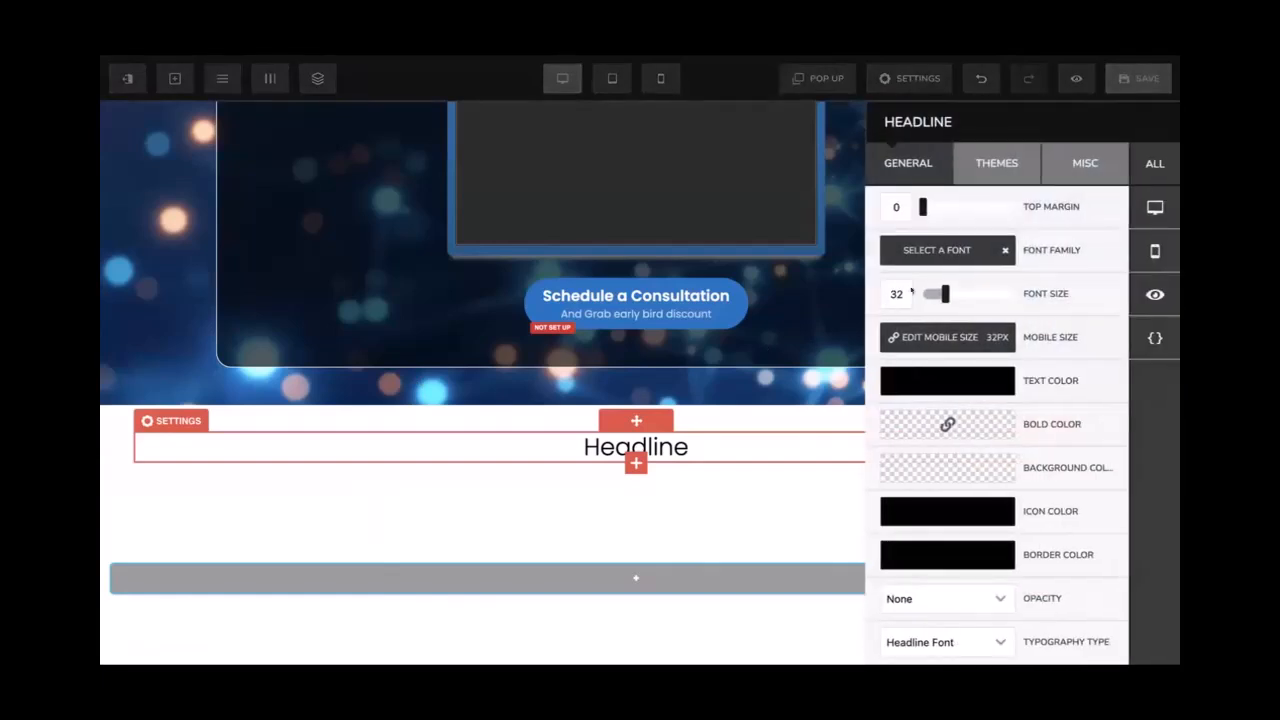
drag(946, 292, 955, 293)
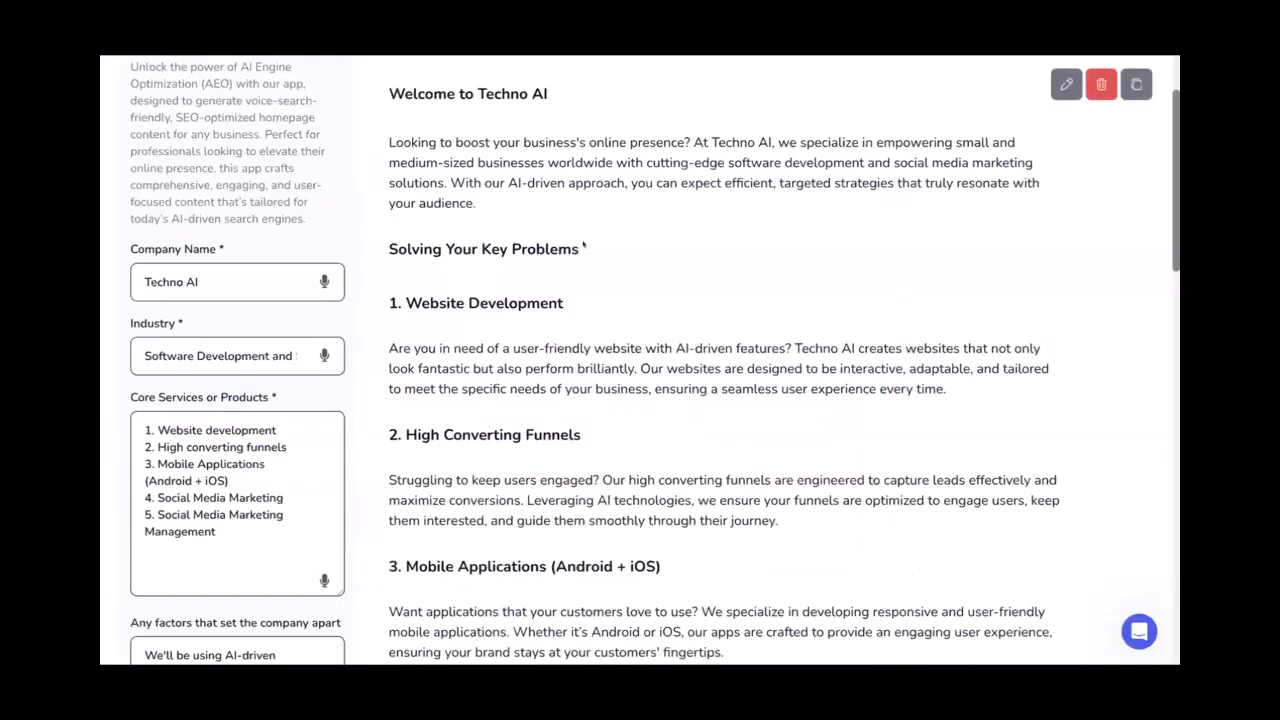
Replace the placeholder with a bold 'Solving Your Key Problems' heading
drag(582, 249, 393, 230)
key(ctrl+c)
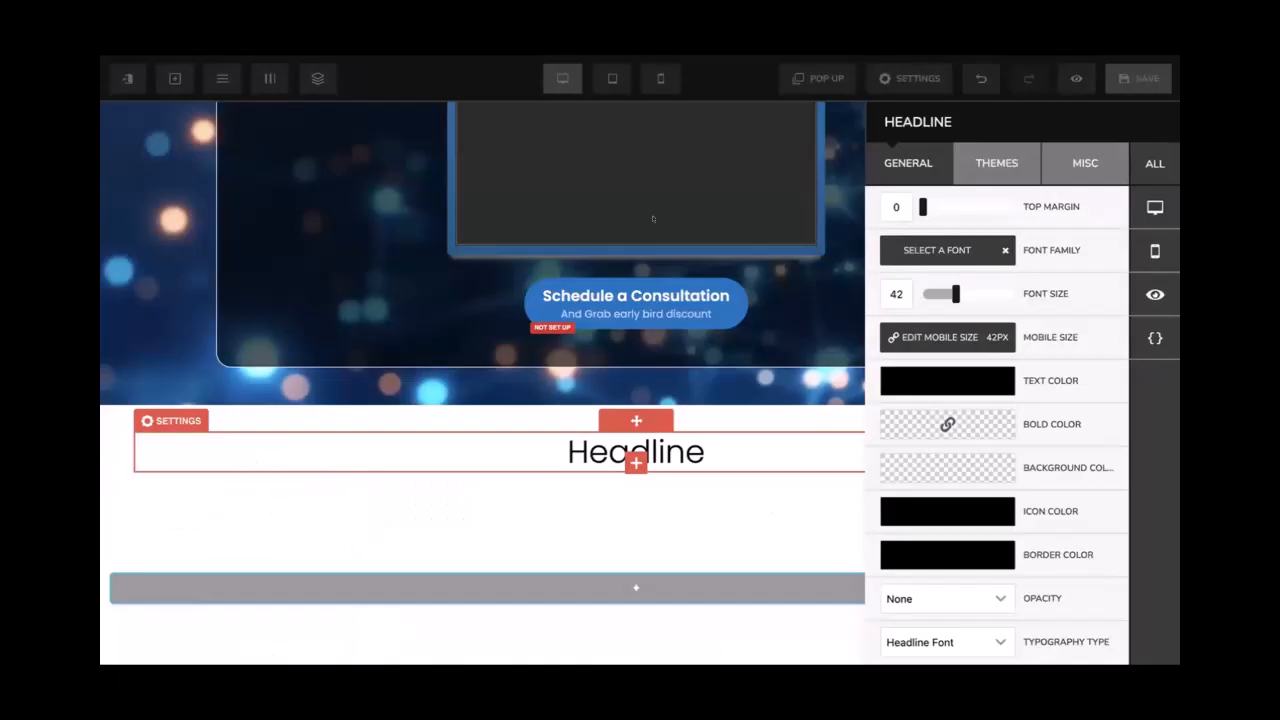
click(551, 454)
click(551, 450)
key(ctrl+a)
key(ctrl+v)
key(ctrl+a)
key(ctrl+b)
click(594, 486)
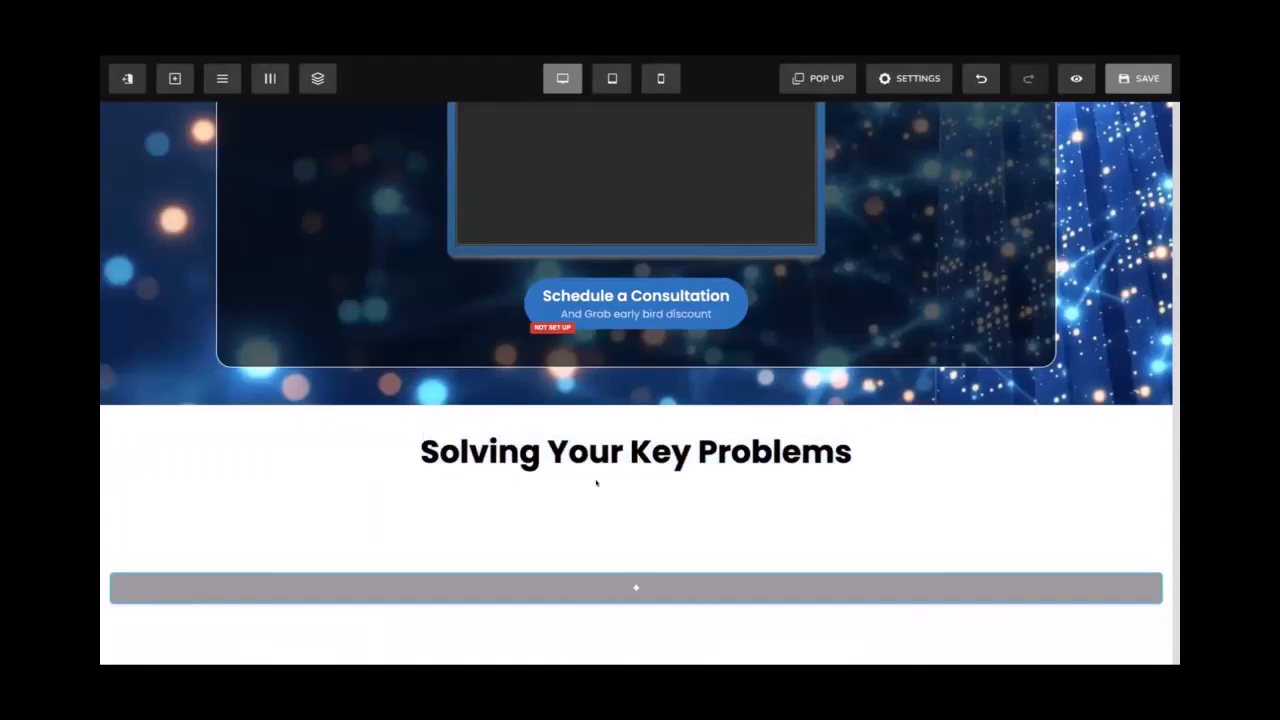
click(596, 483)
scroll(698, 456, down, 1)
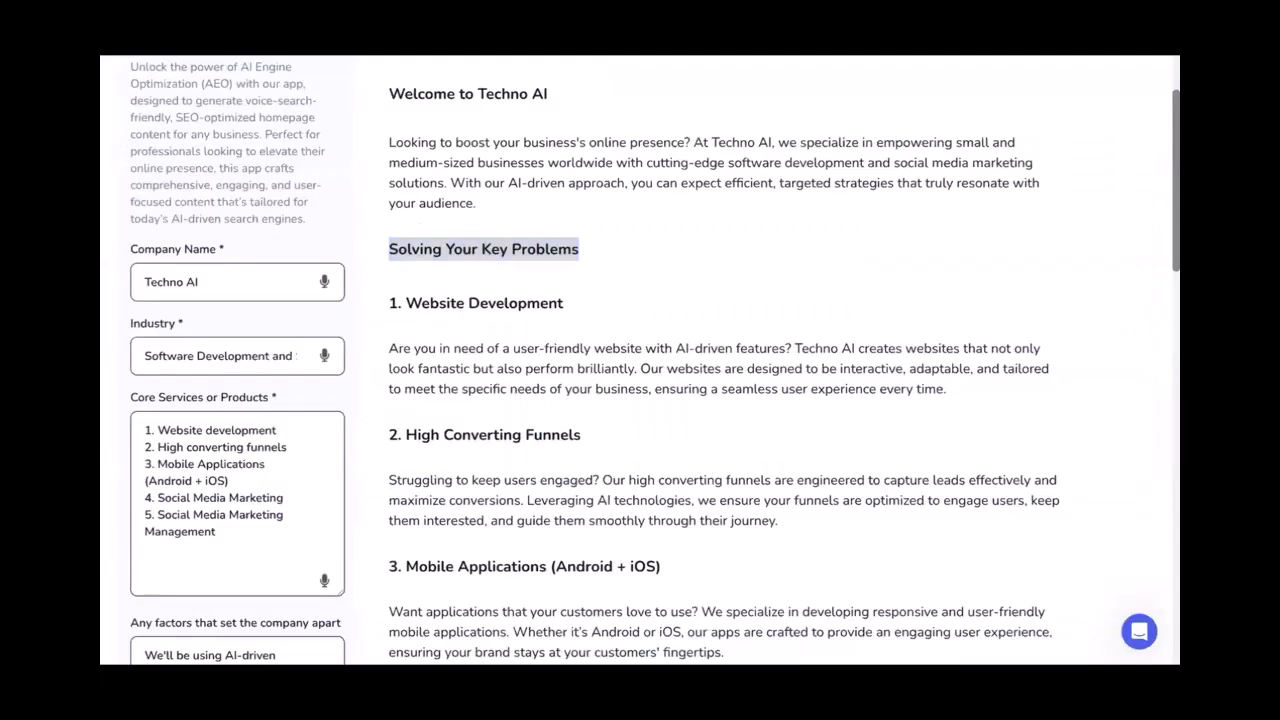
Scroll through the numbered service descriptions in the generated homepage copy
scroll(538, 365, down, 3)
scroll(427, 216, up, 1)
scroll(427, 216, down, 4)
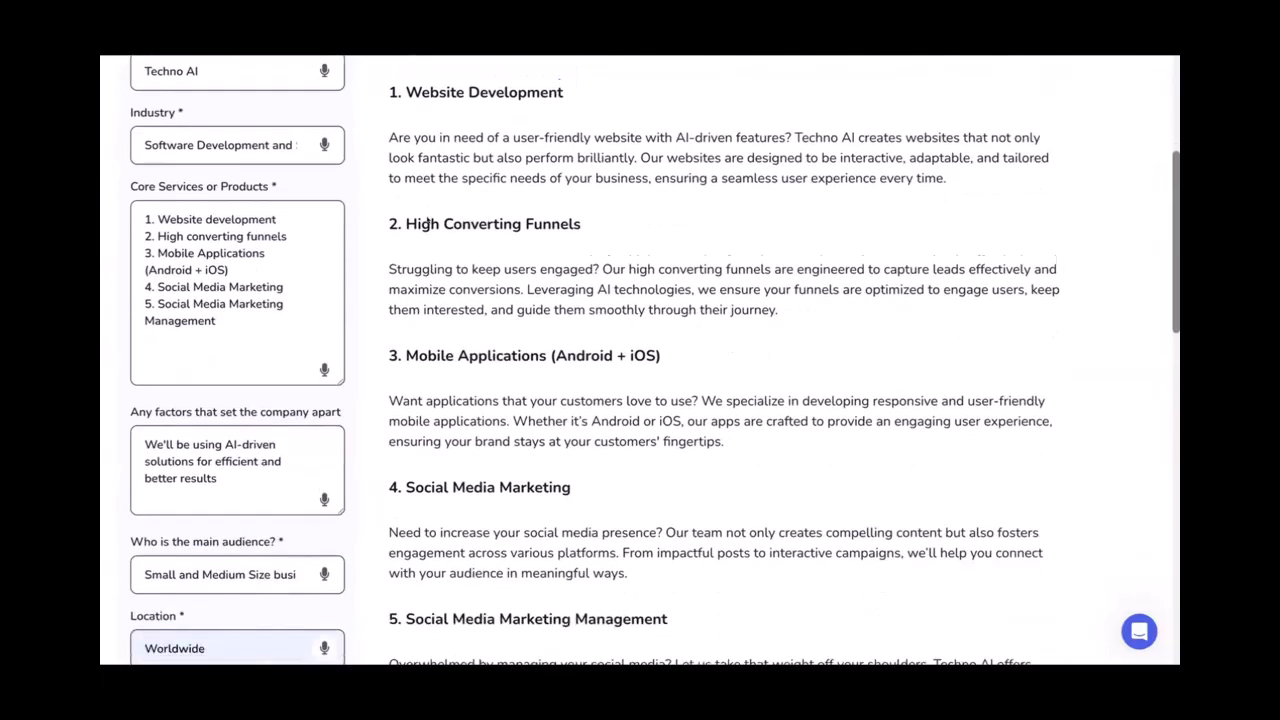
scroll(427, 216, up, 4)
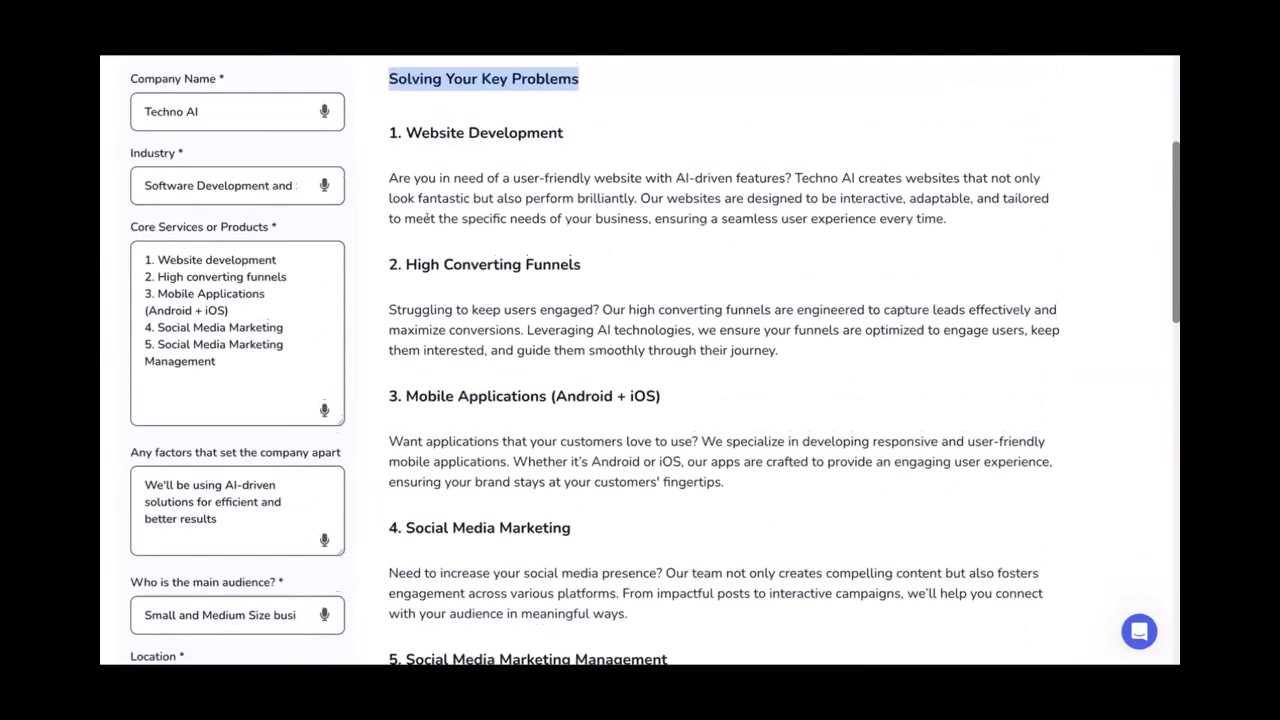
scroll(427, 216, down, 3)
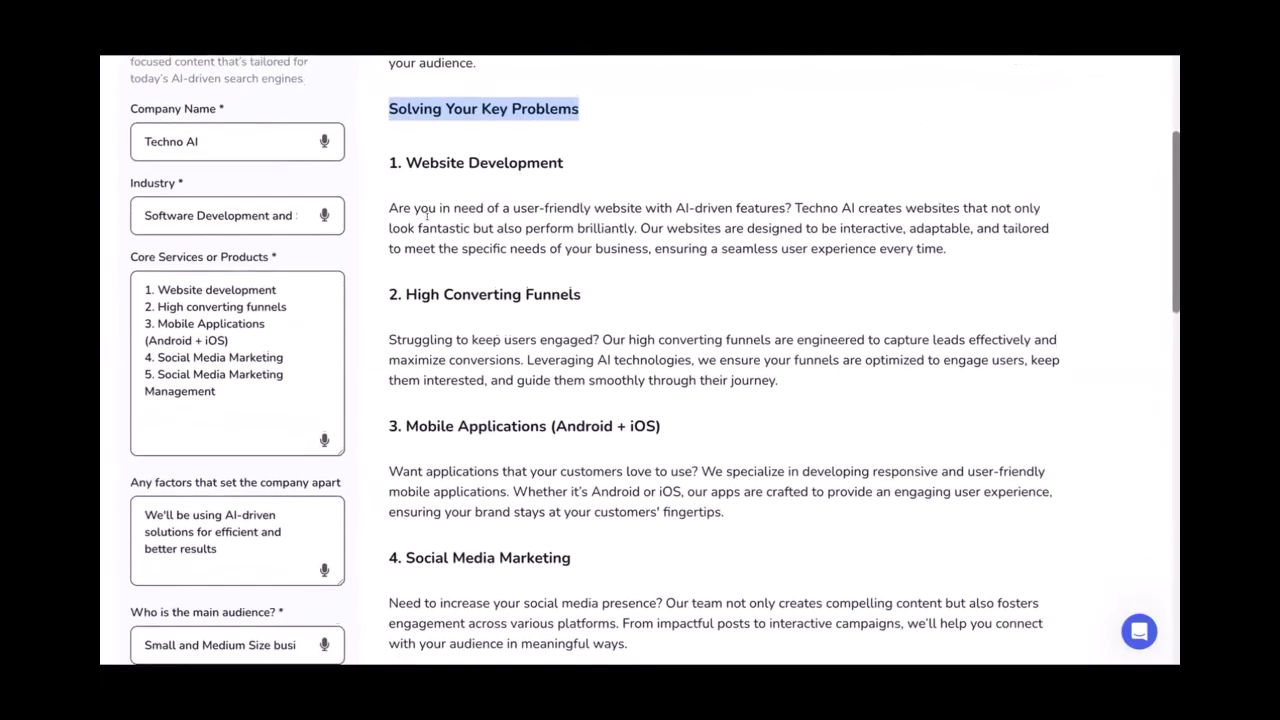
scroll(427, 216, up, 2)
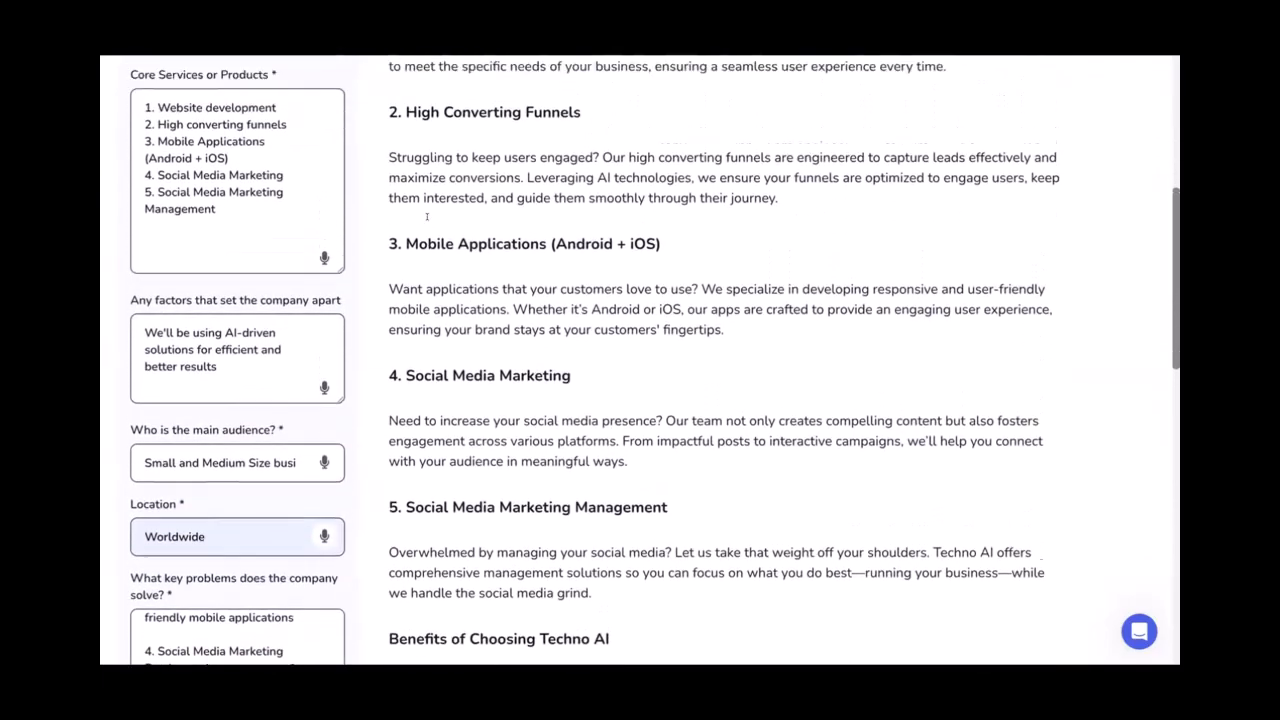
scroll(427, 215, up, 3)
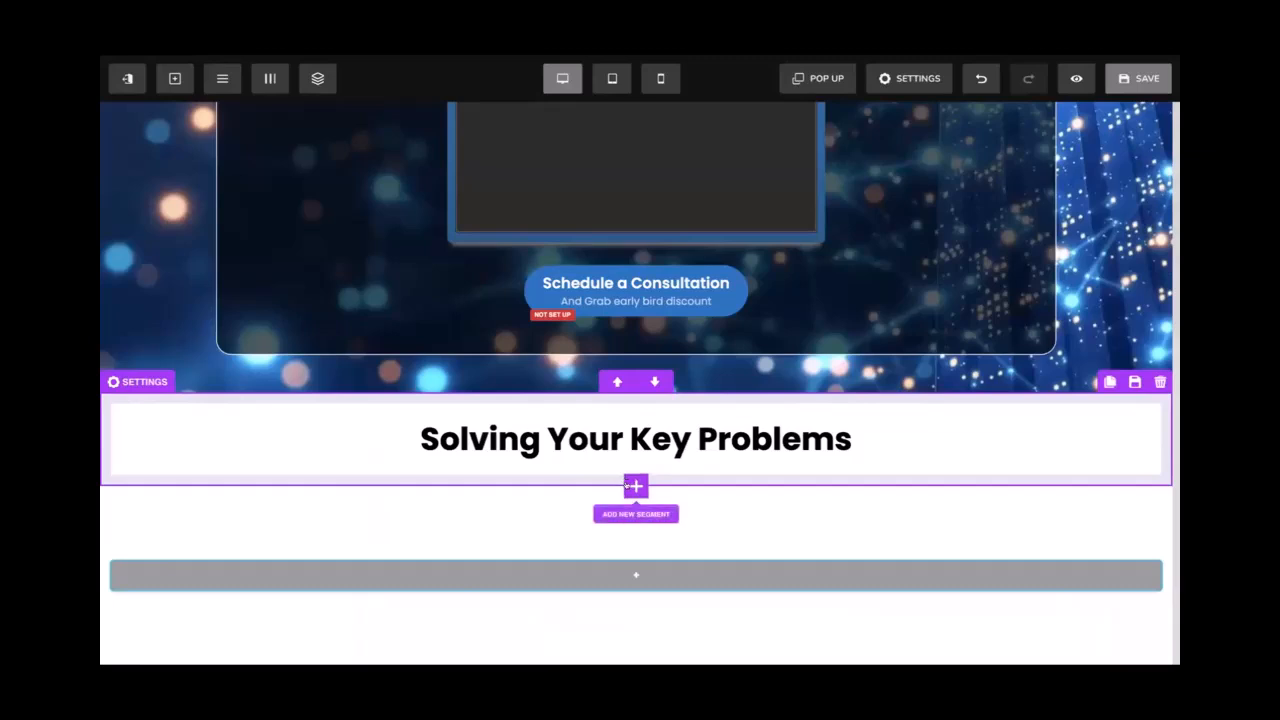
Add a two-column row at 80% width under the heading, with a text block in its left column
click(636, 461)
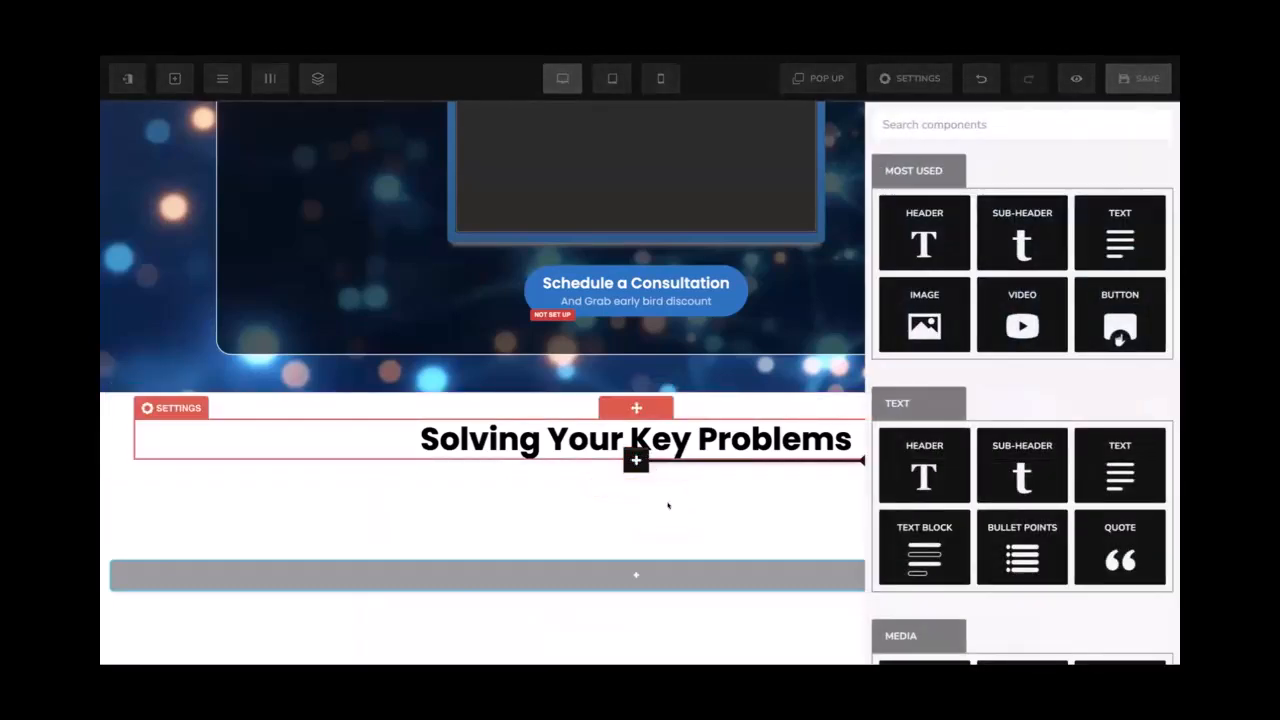
click(651, 469)
click(636, 475)
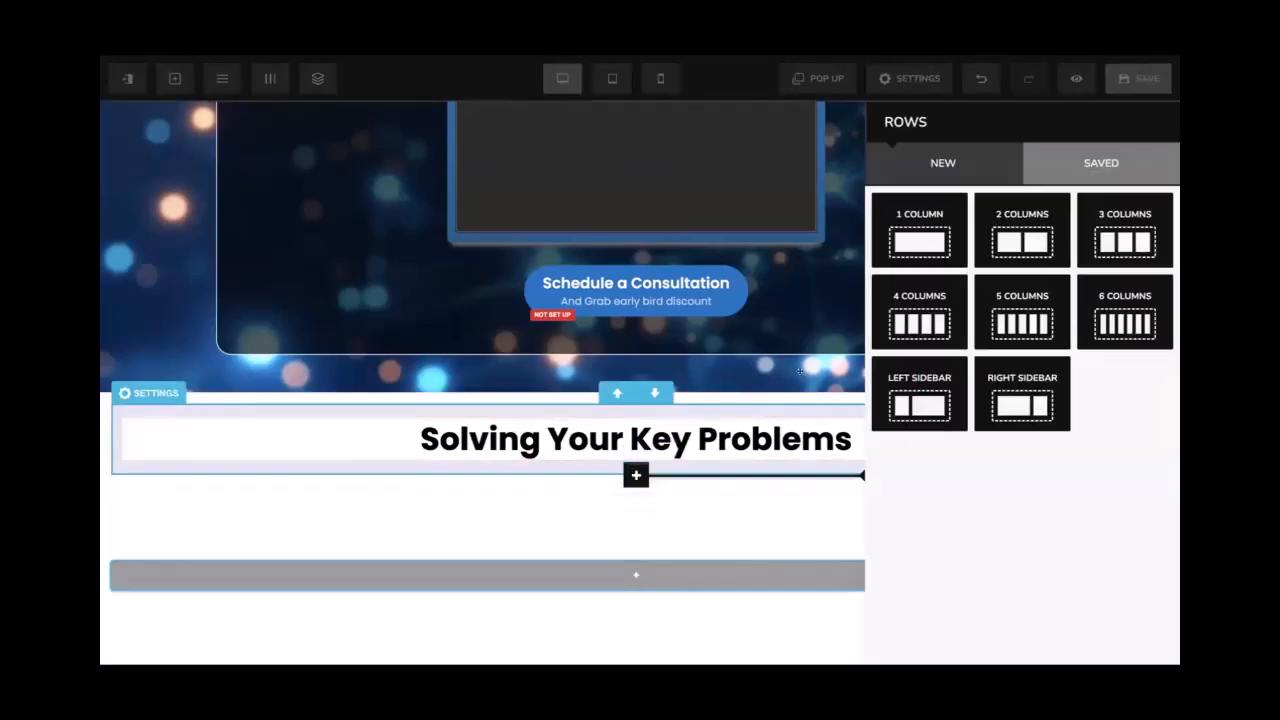
click(1022, 232)
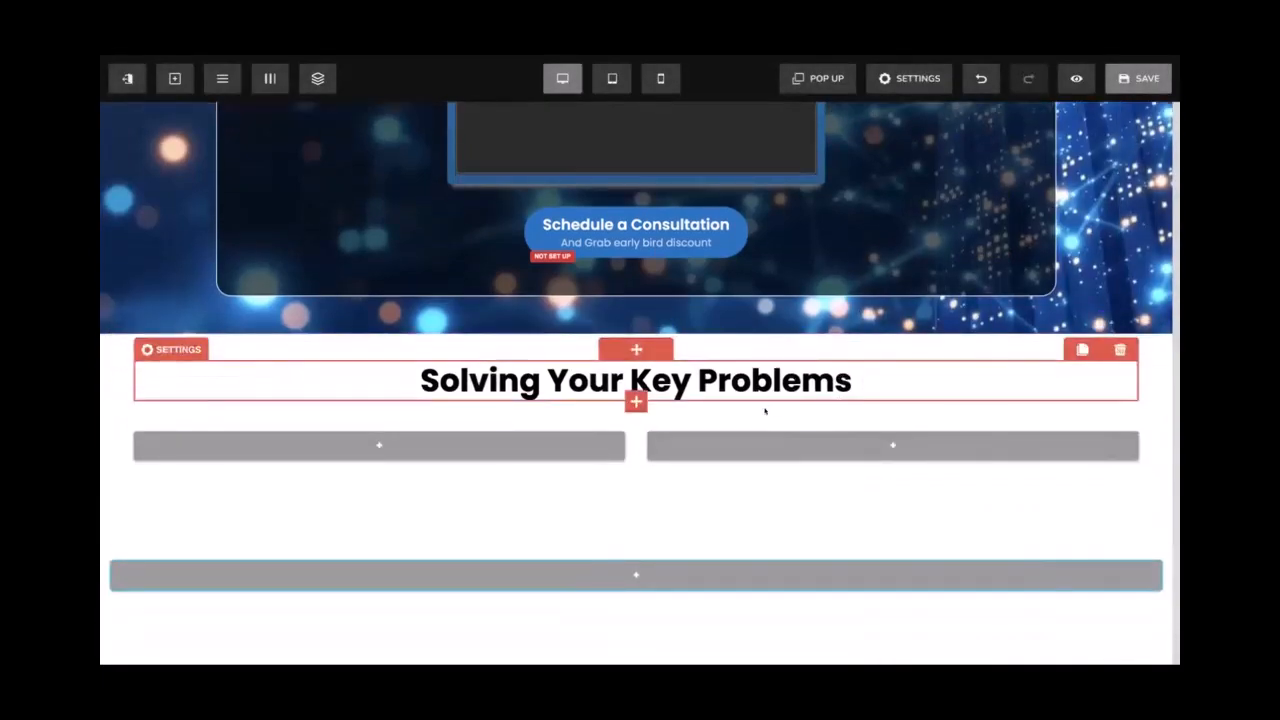
click(761, 421)
mouse_move(986, 464)
mouse_down()
mouse_move(996, 467)
mouse_move(987, 461)
mouse_up()
click(790, 396)
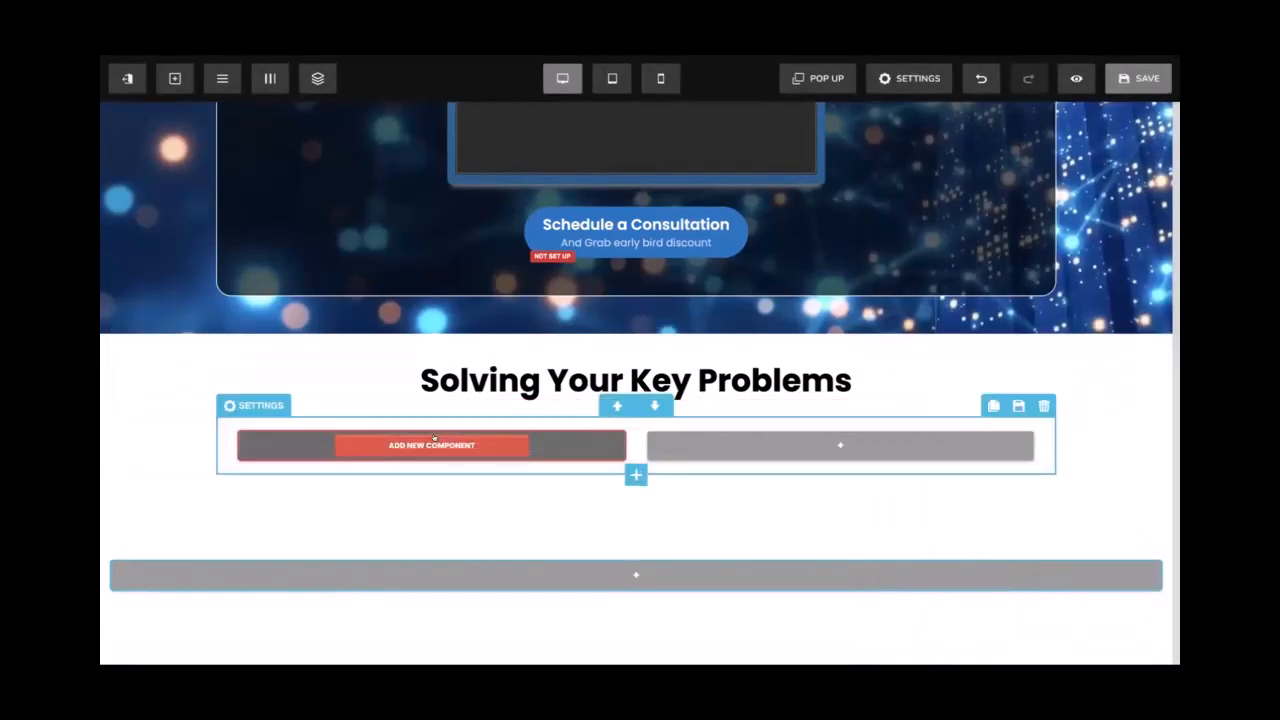
click(432, 445)
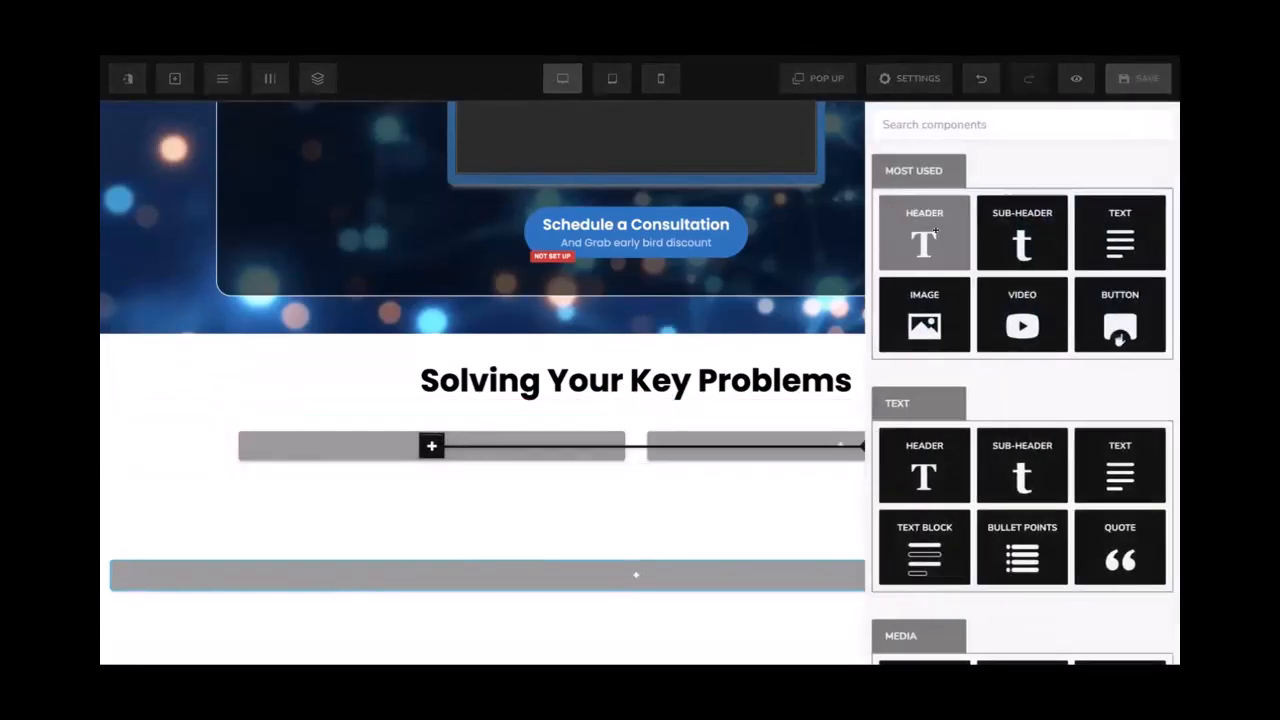
click(1093, 233)
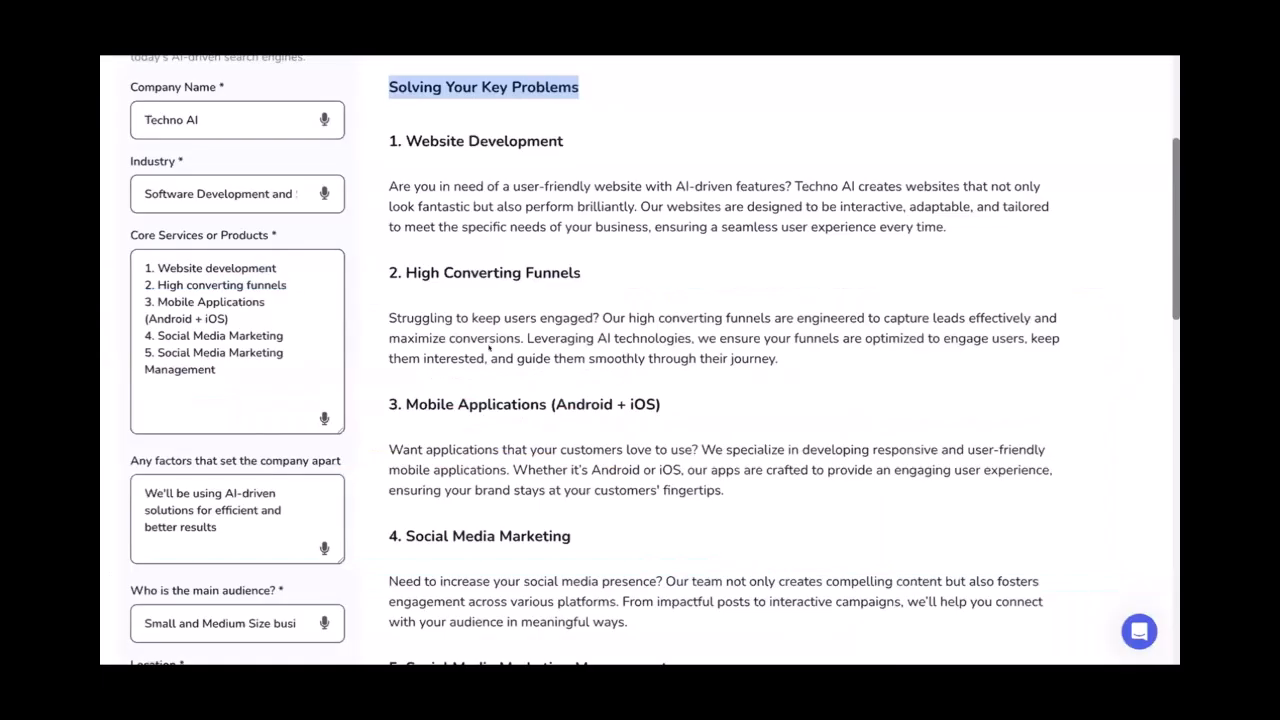
scroll(958, 284, up, 1)
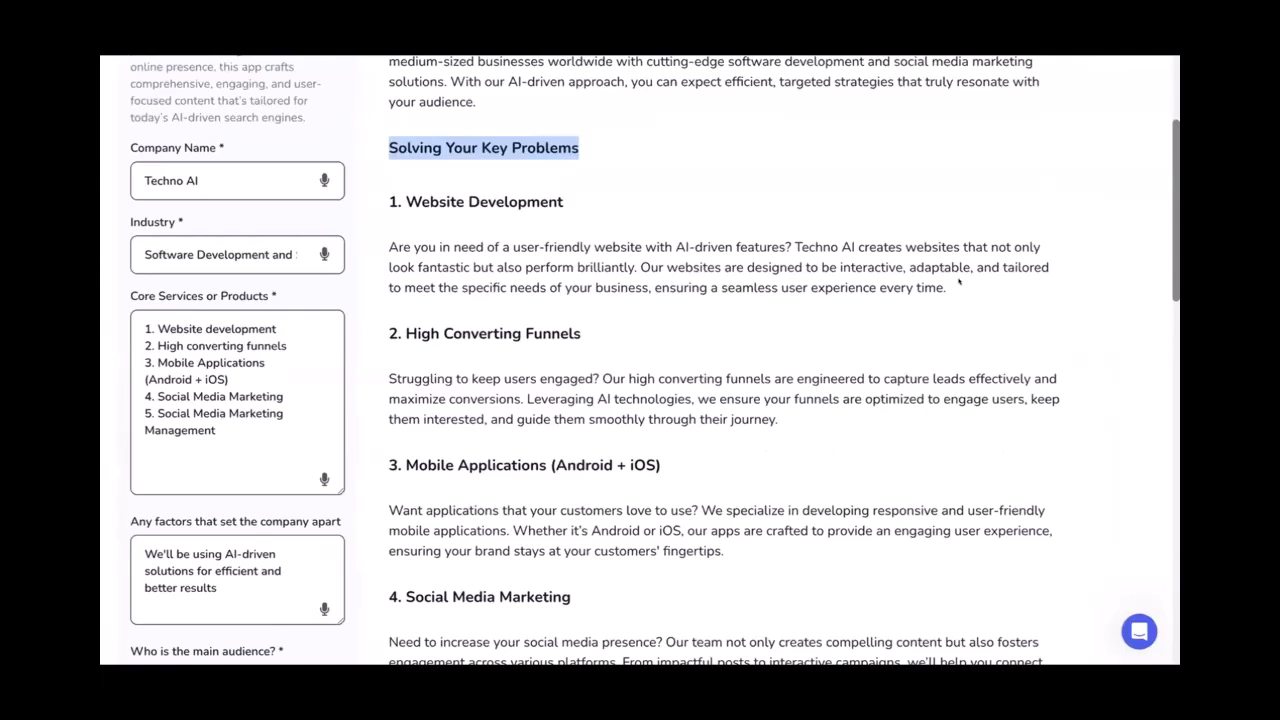
Paste the Website Development description into the left column's text block
drag(946, 288, 371, 251)
key(ctrl+c)
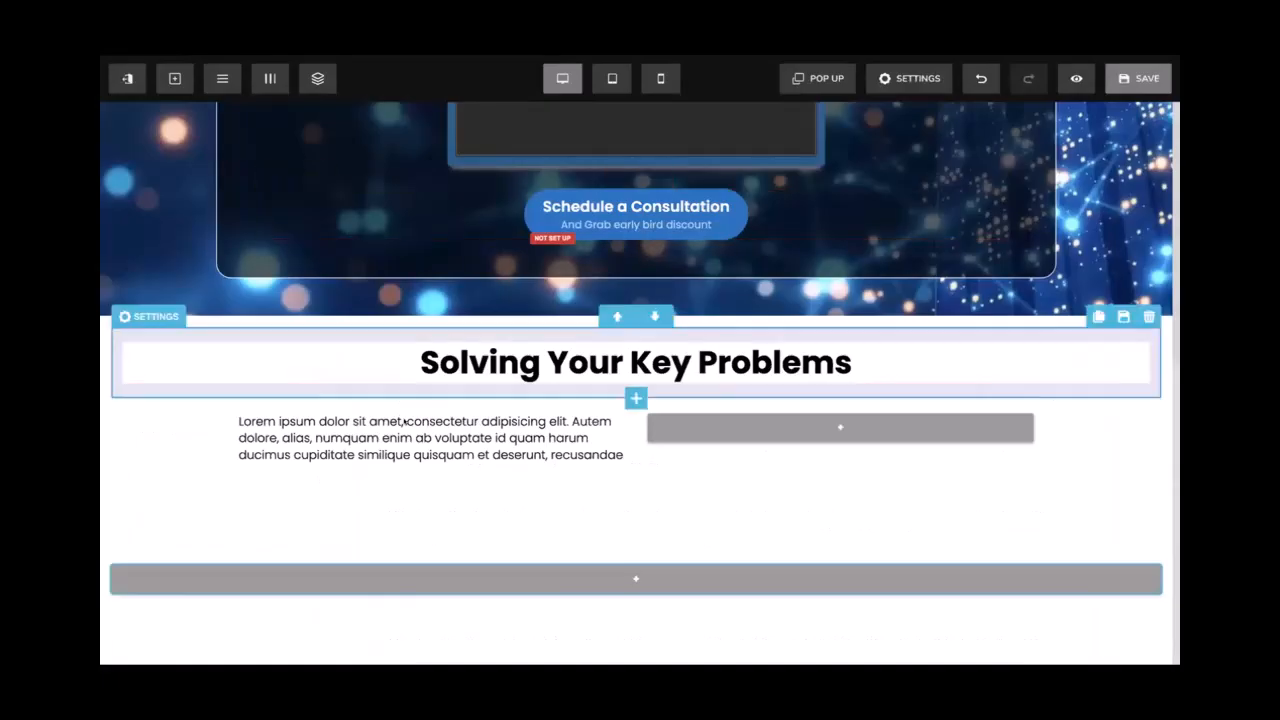
click(402, 421)
key(ctrl+a)
key(ctrl+v)
click(168, 467)
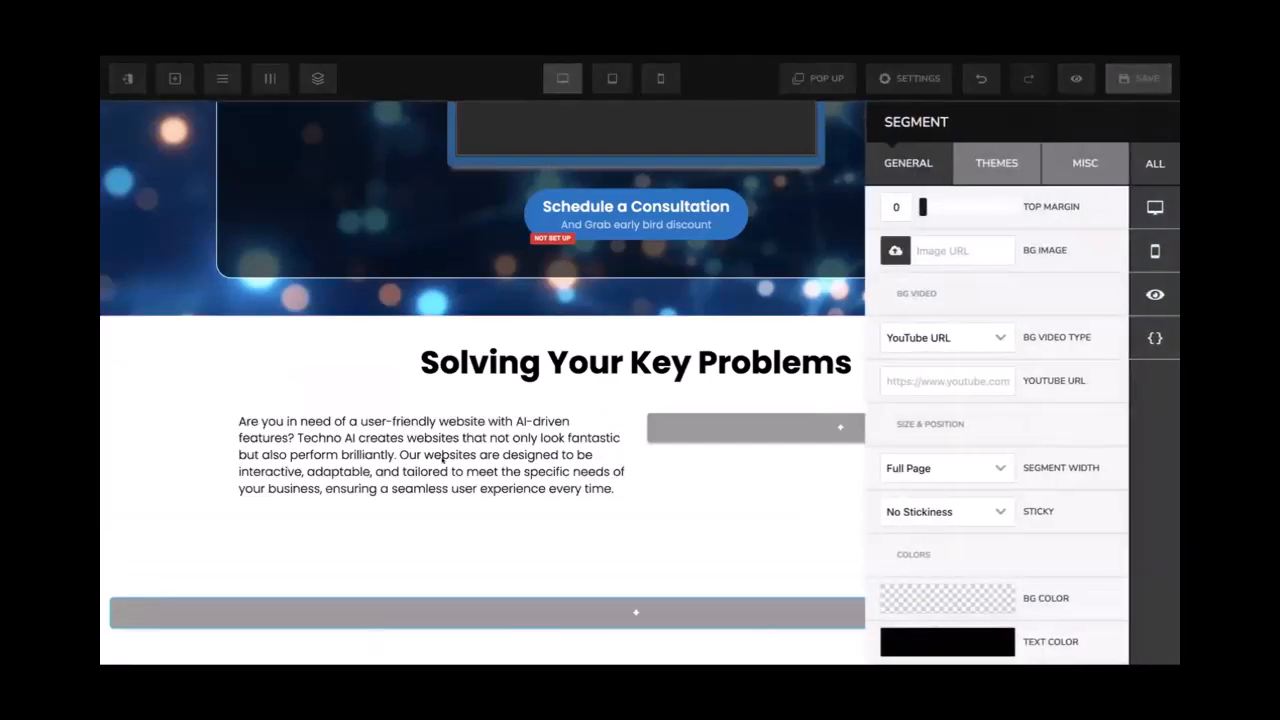
click(289, 467)
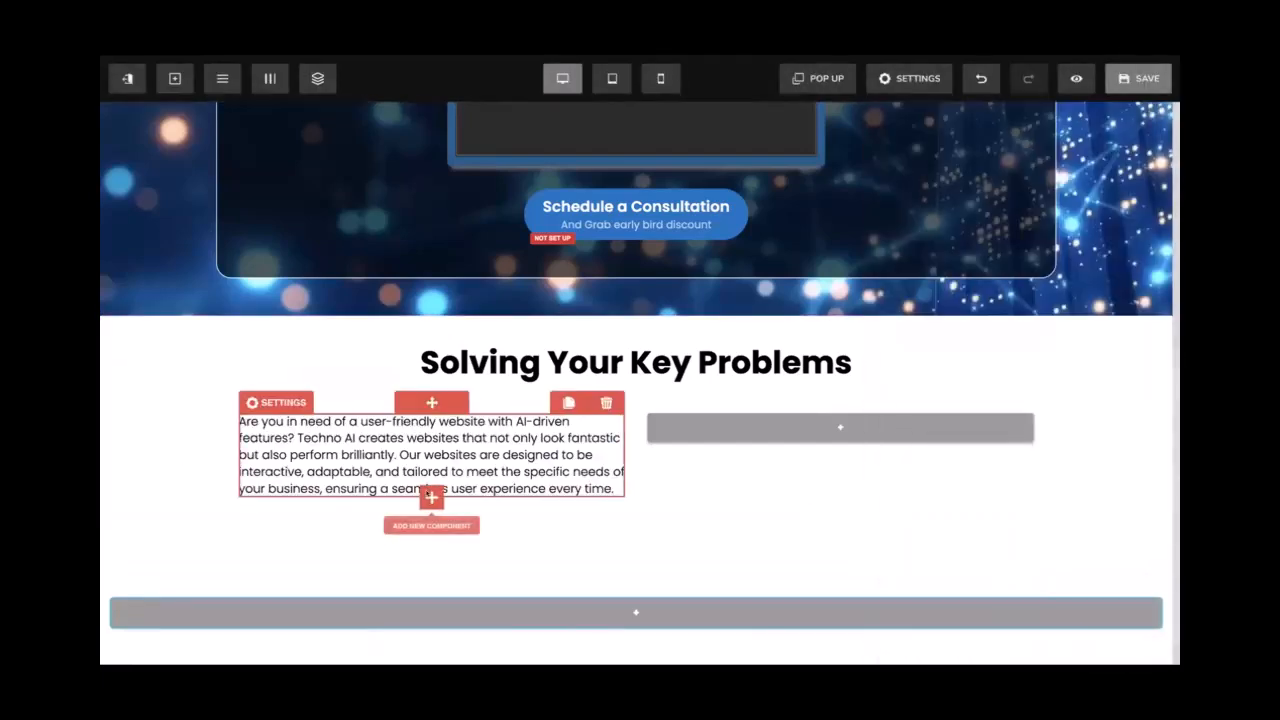
Add a 'Website Development' headline above the paragraph
click(431, 497)
click(941, 225)
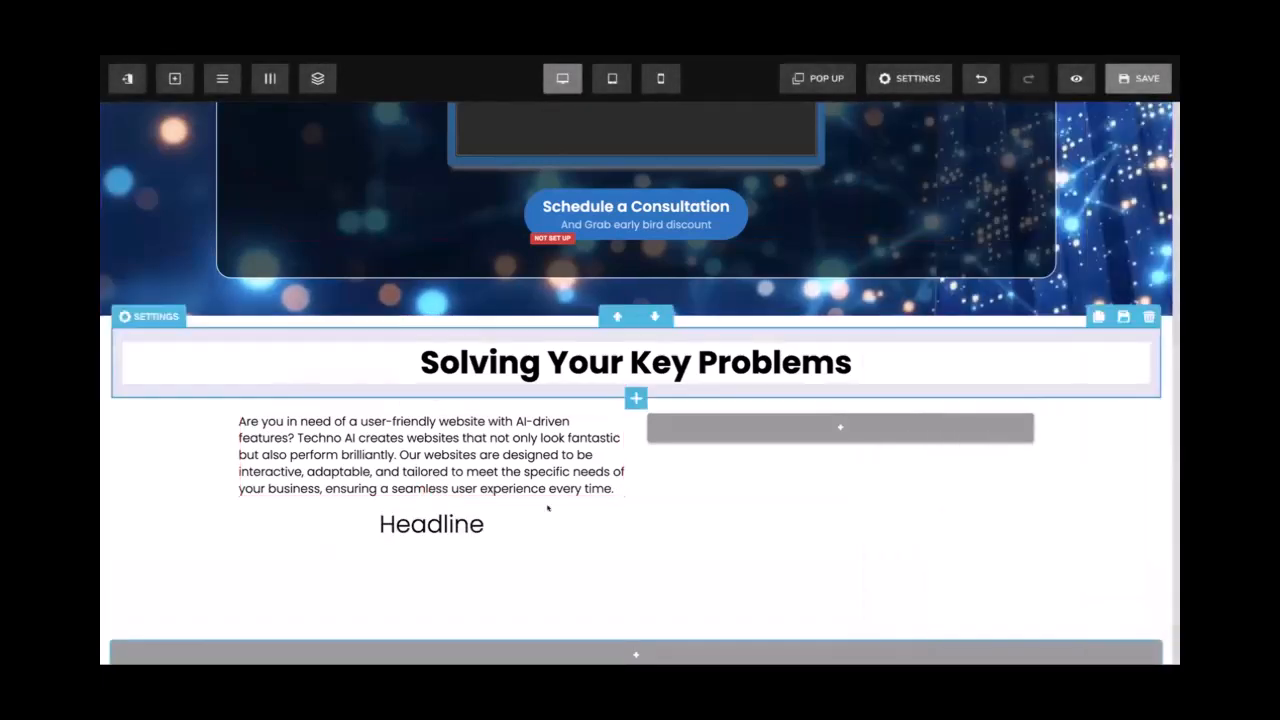
drag(432, 422, 432, 428)
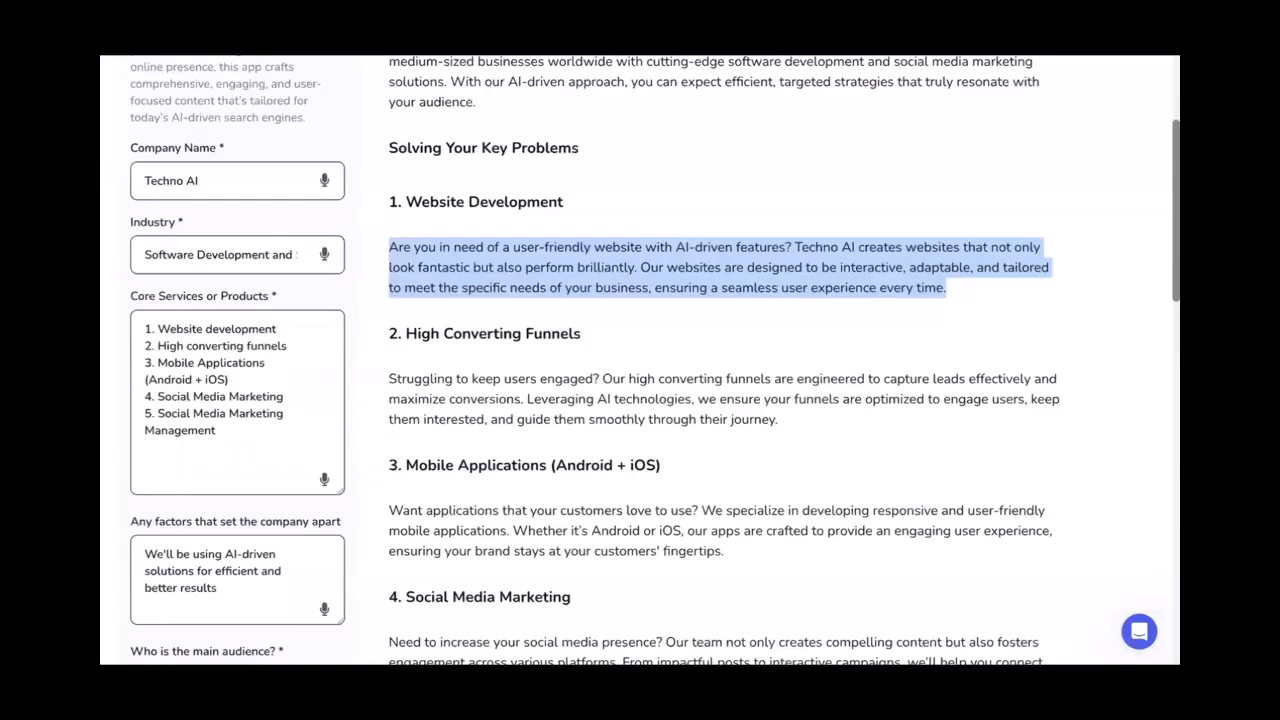
drag(562, 199, 413, 185)
key(ctrl+c)
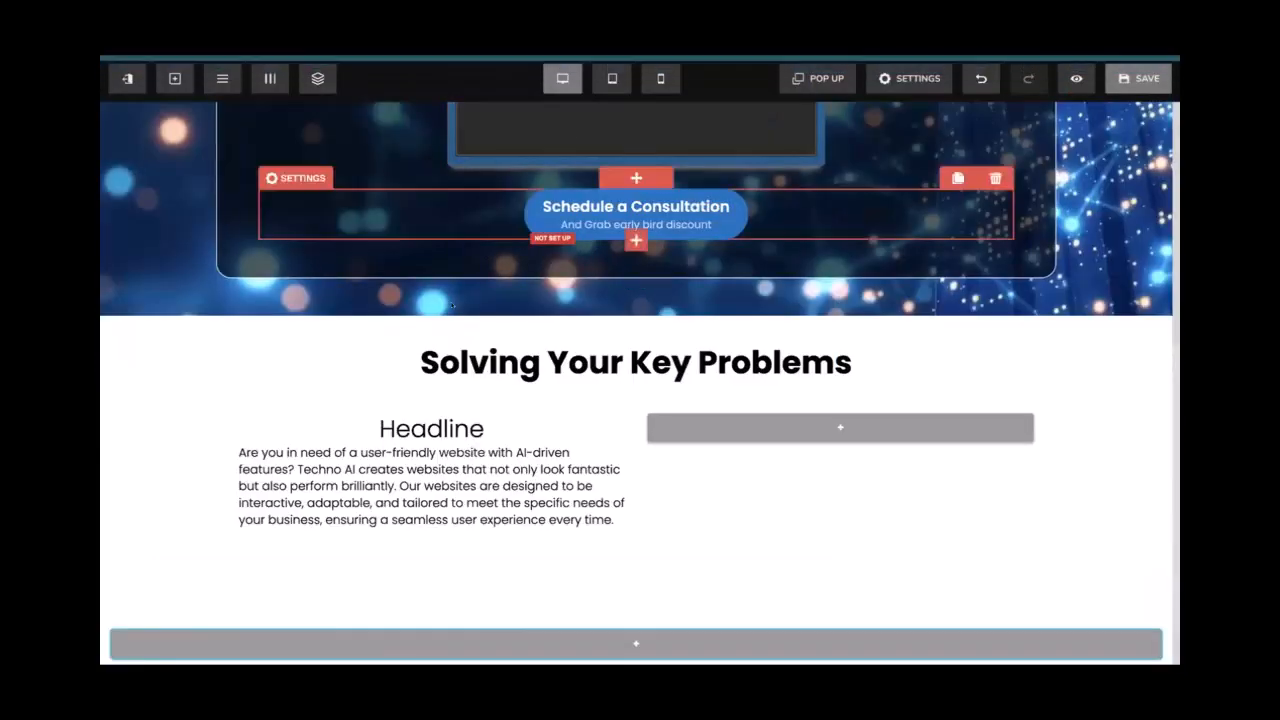
double_click(401, 425)
key(ctrl+v)
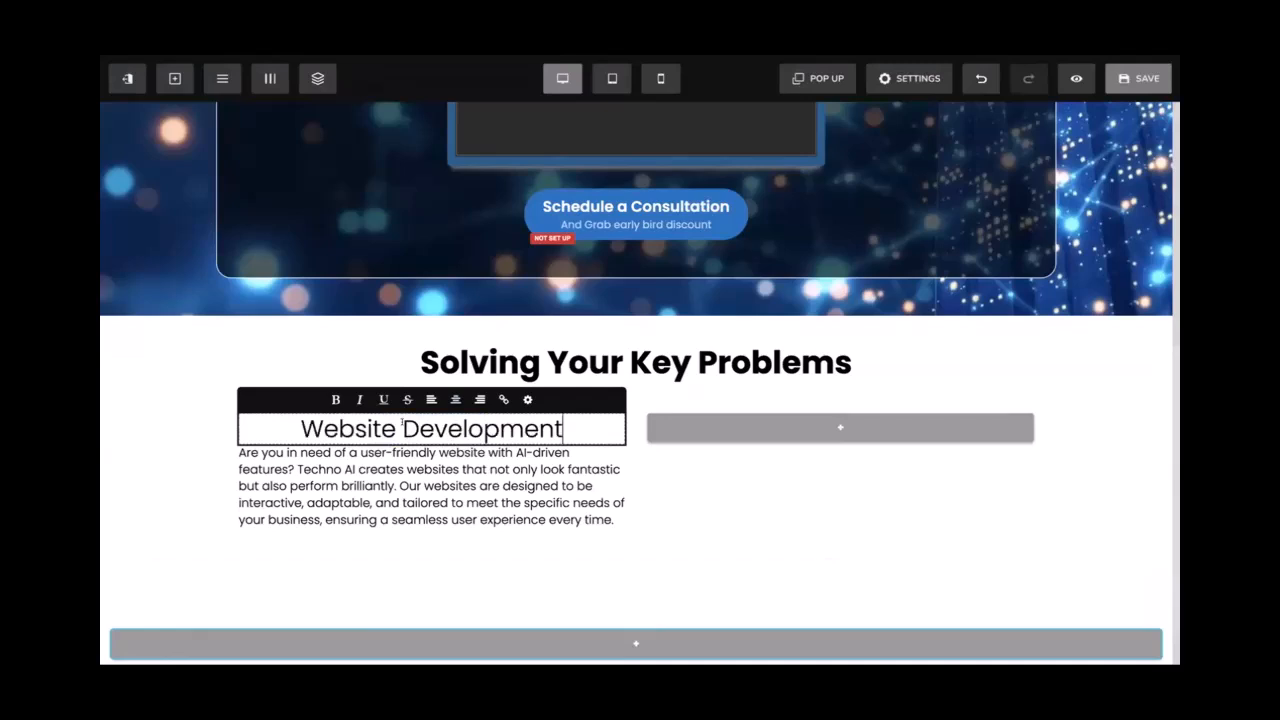
Make the Website Development heading left-aligned, smaller and bold
key(ctrl+a)
click(431, 399)
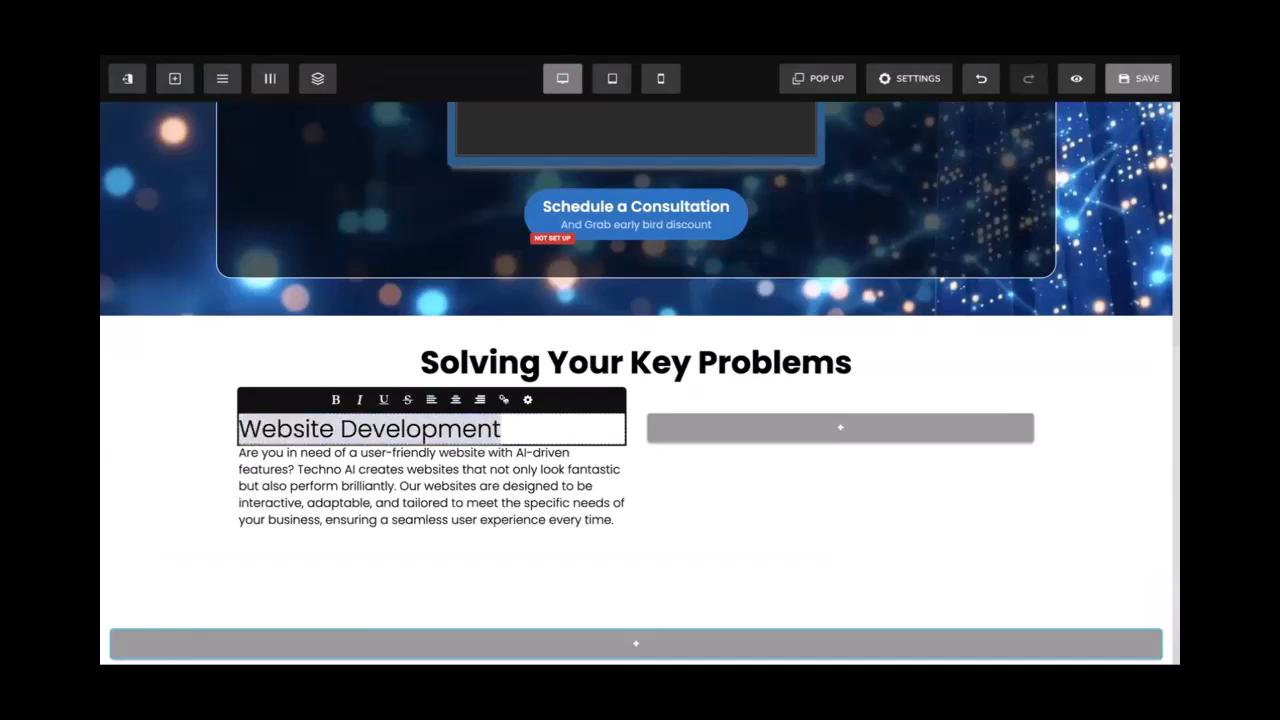
click(527, 399)
drag(941, 294, 931, 294)
click(451, 421)
key(super+b)
click(418, 443)
click(200, 441)
click(237, 437)
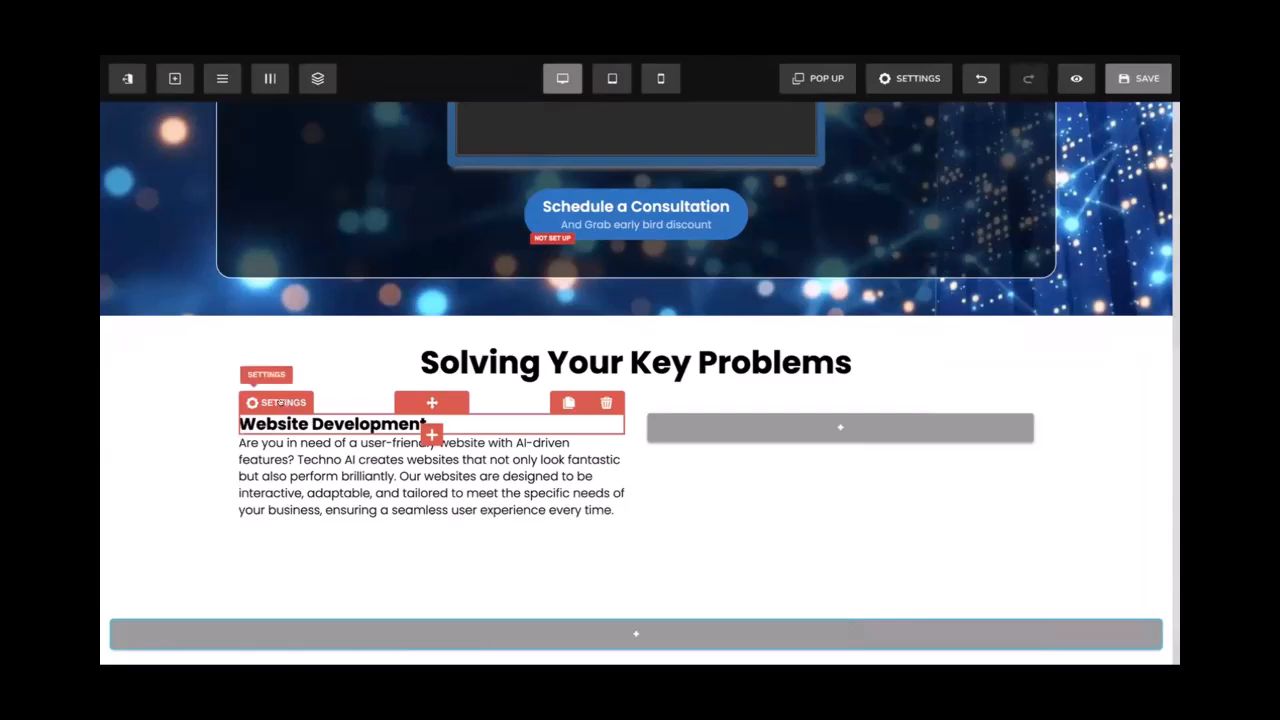
Set the paragraph's top margin to 10 and save the page
click(281, 402)
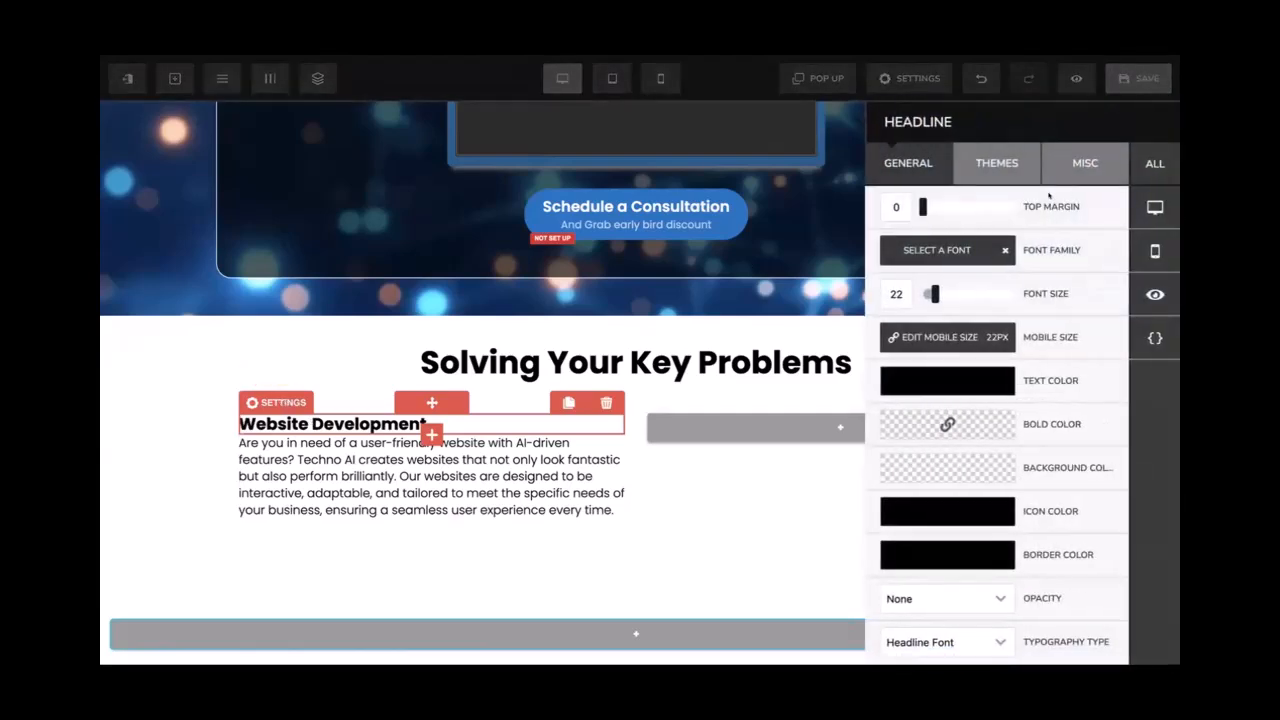
click(333, 484)
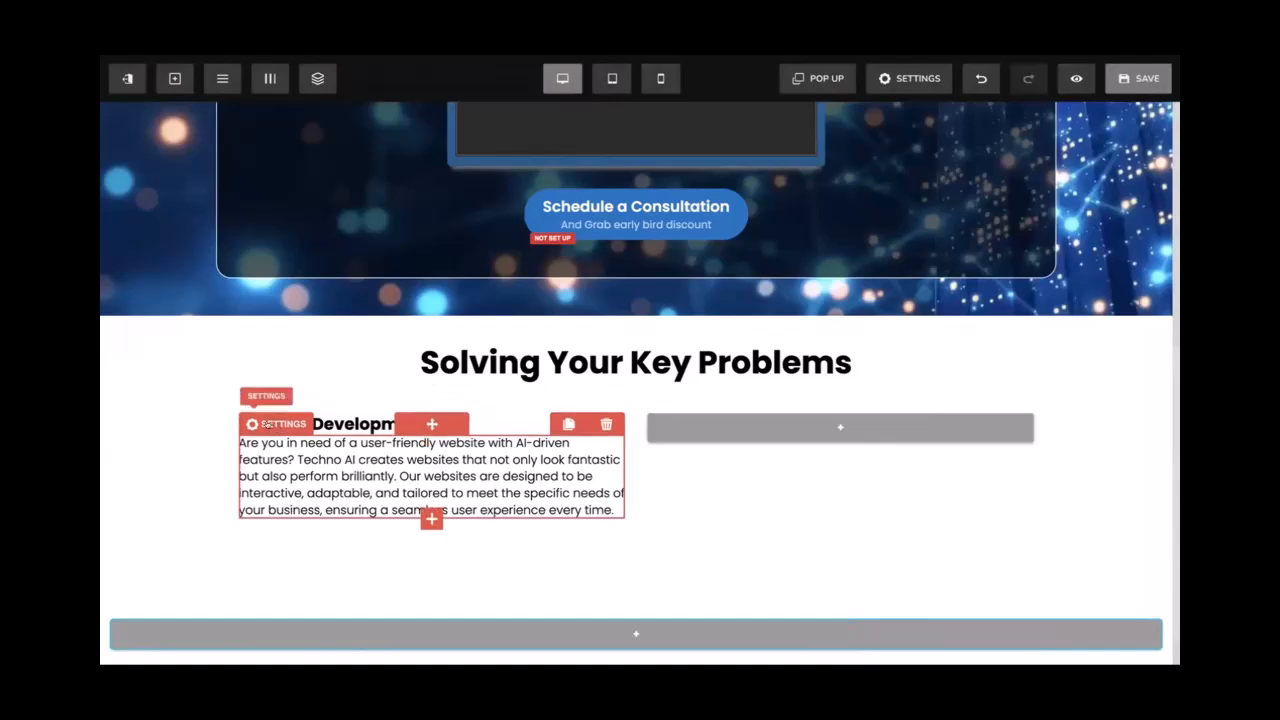
click(281, 424)
click(884, 207)
text(10)
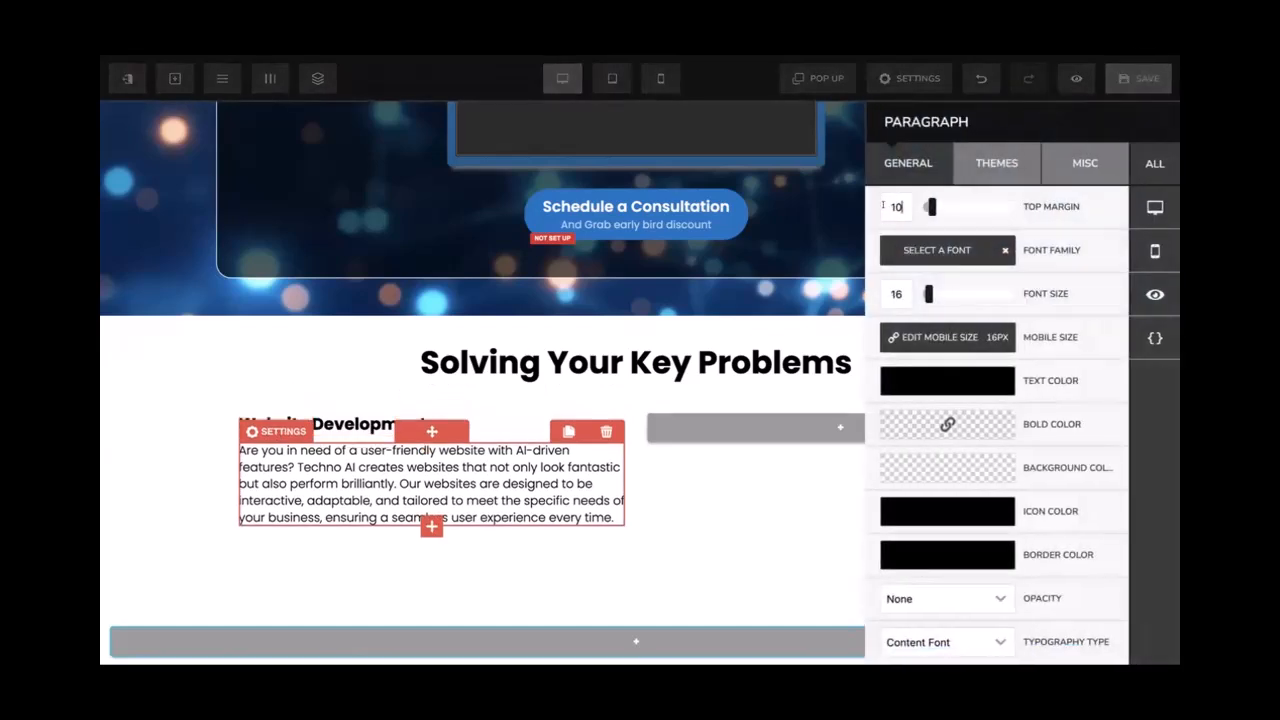
click(188, 456)
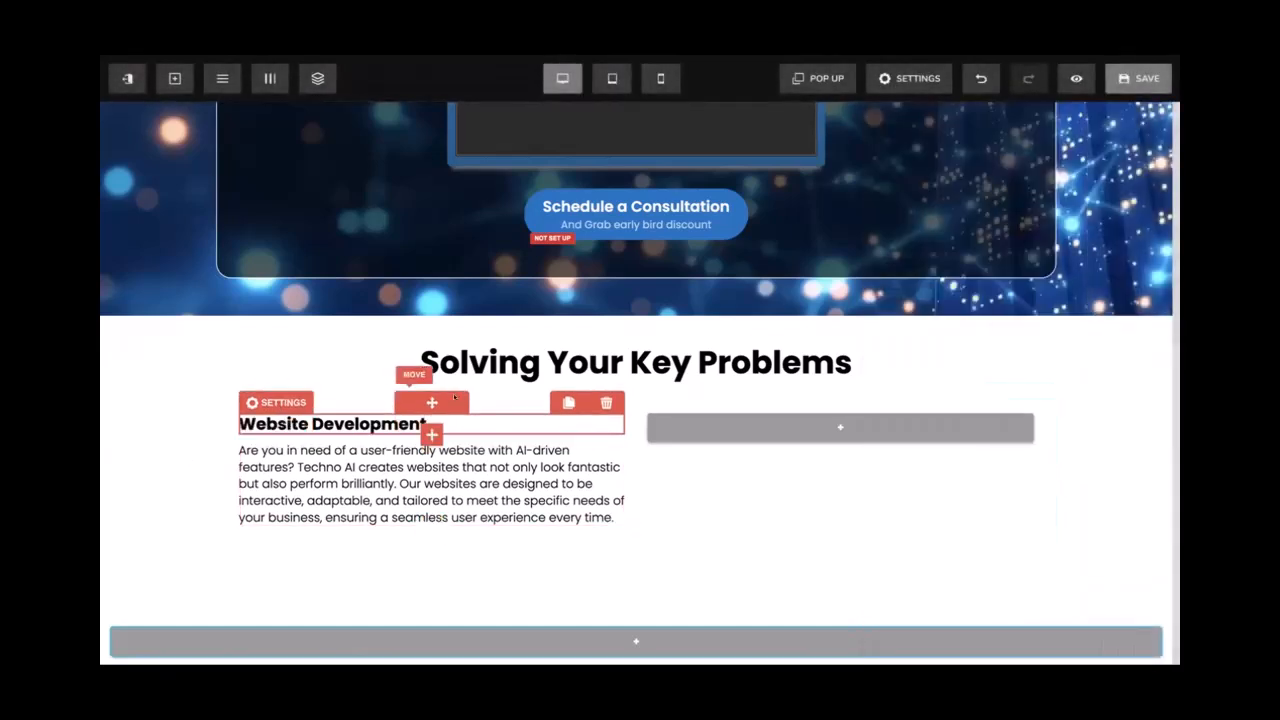
click(1147, 80)
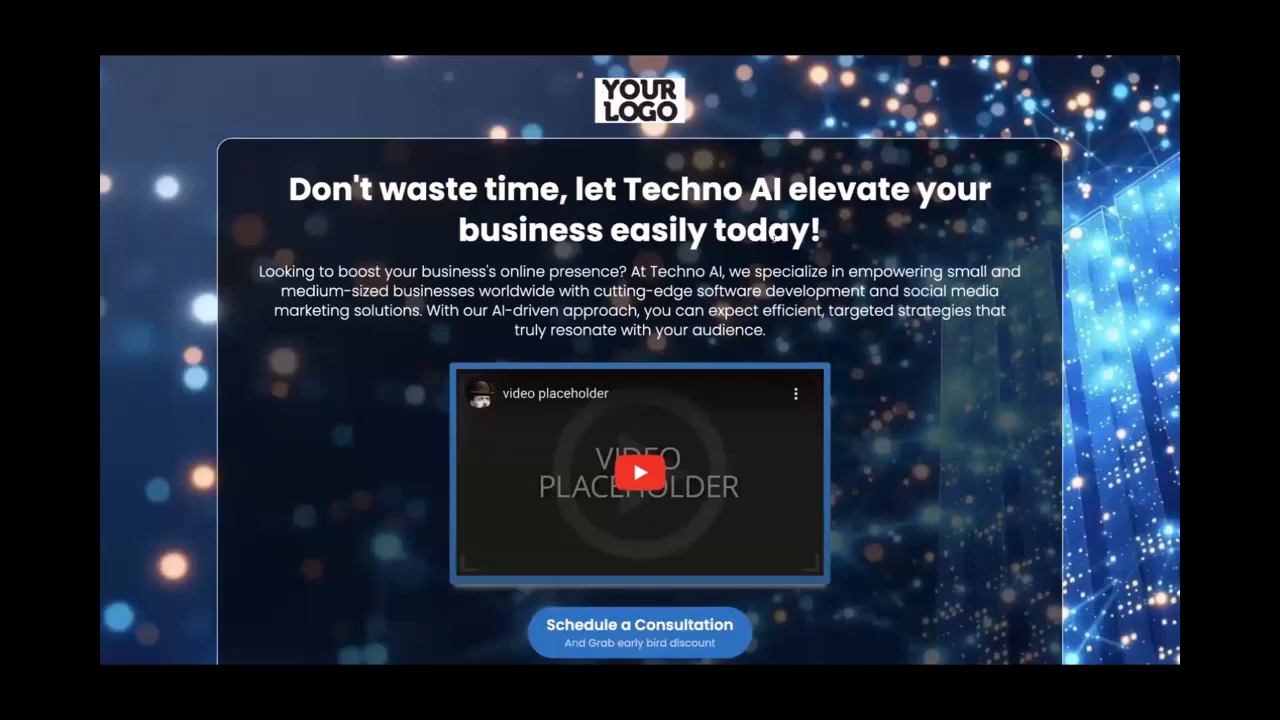
Begin editing the Website Development heading text to add its number
scroll(772, 236, down, 5)
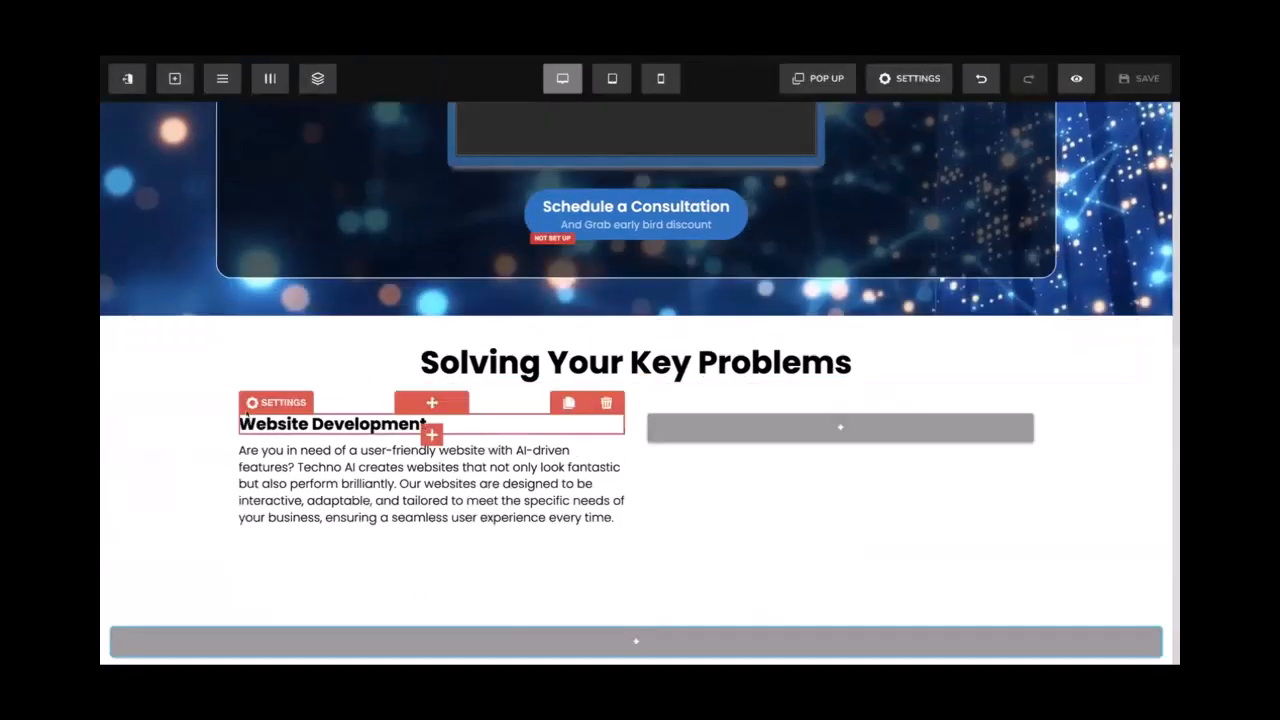
click(240, 417)
Number the heading '1. Website Development' and place a copy below the paragraph with top margin 20
text(1.)
click(128, 449)
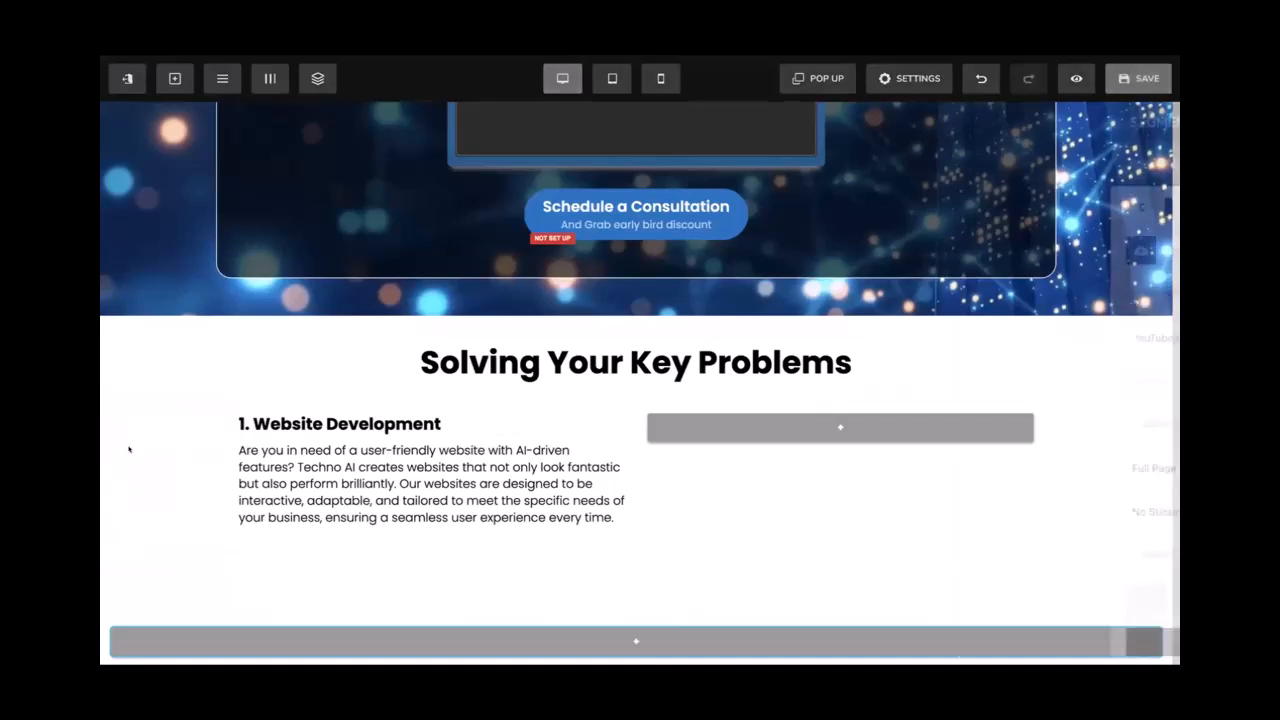
click(368, 425)
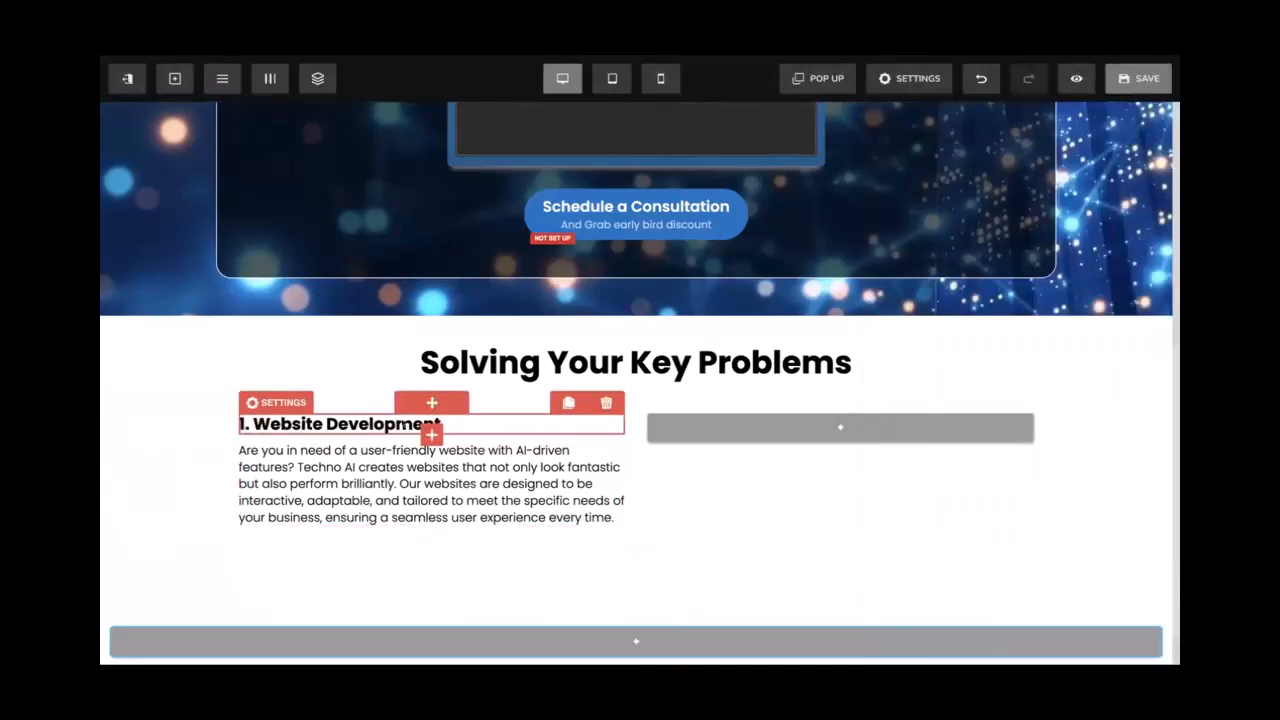
click(564, 402)
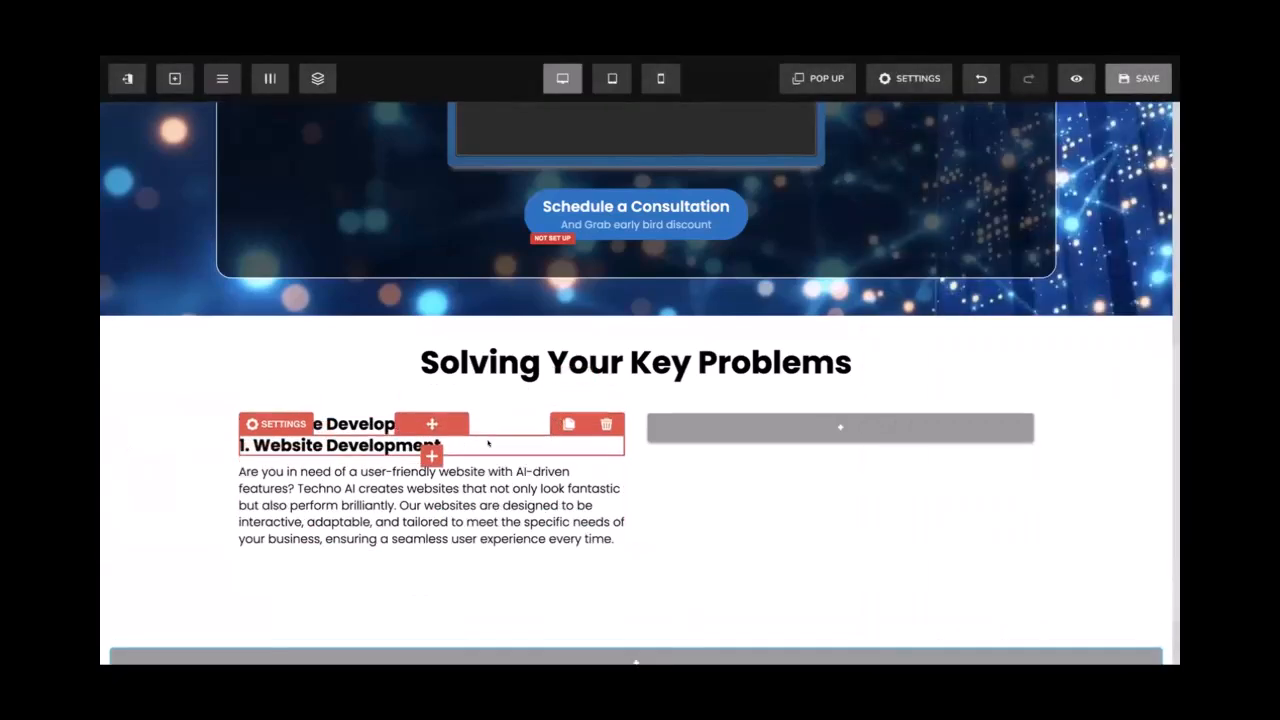
drag(488, 436, 465, 495)
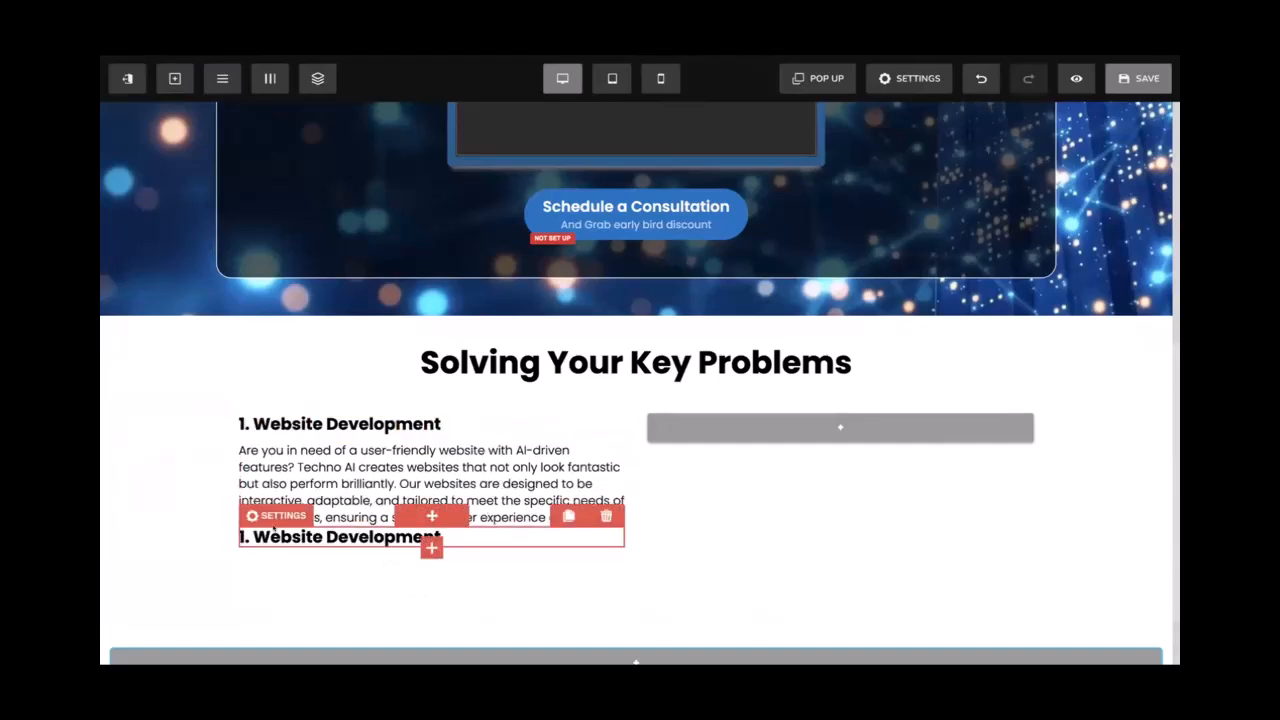
click(276, 516)
click(882, 206)
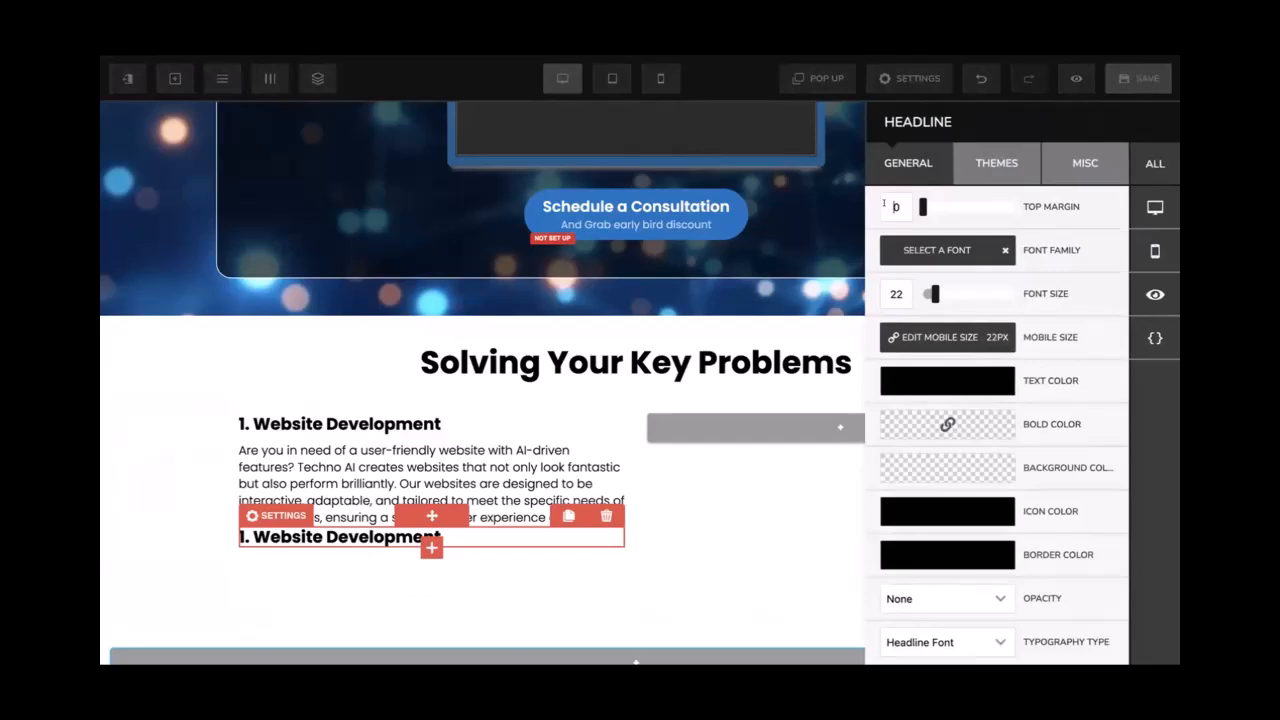
text(2)
click(527, 432)
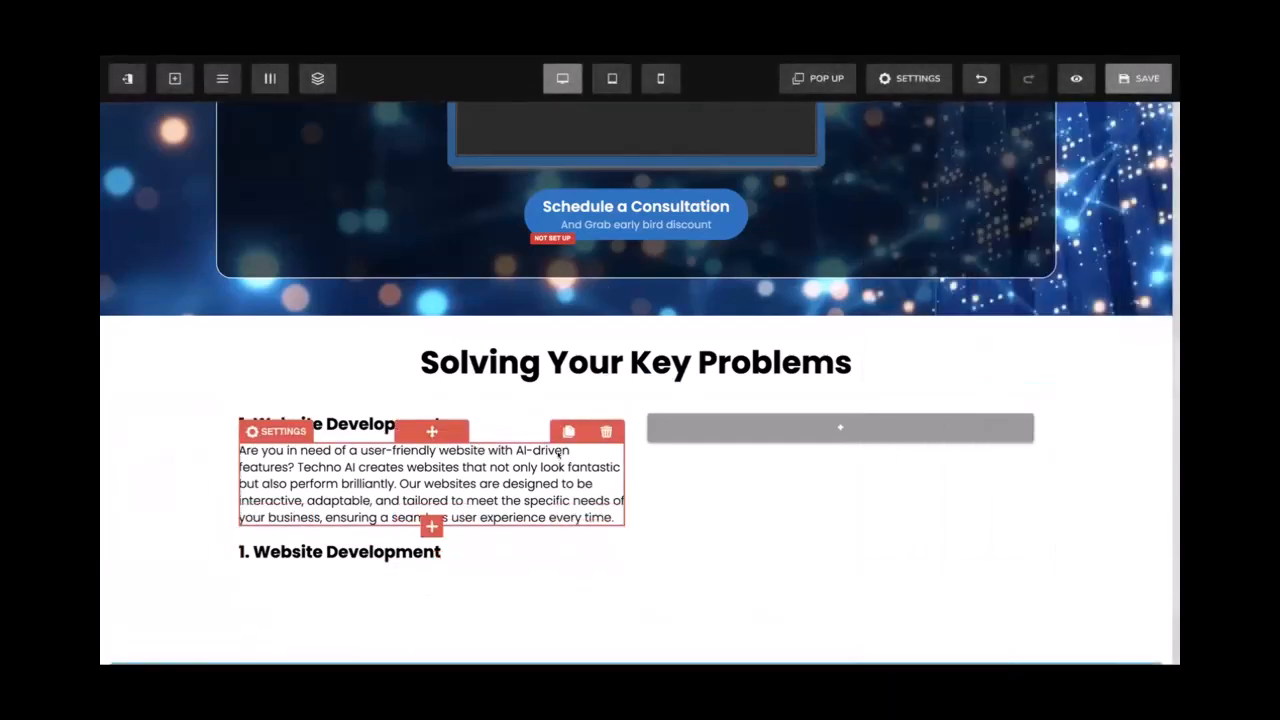
Duplicate the paragraph and heading to form the second and third blocks in order
click(568, 431)
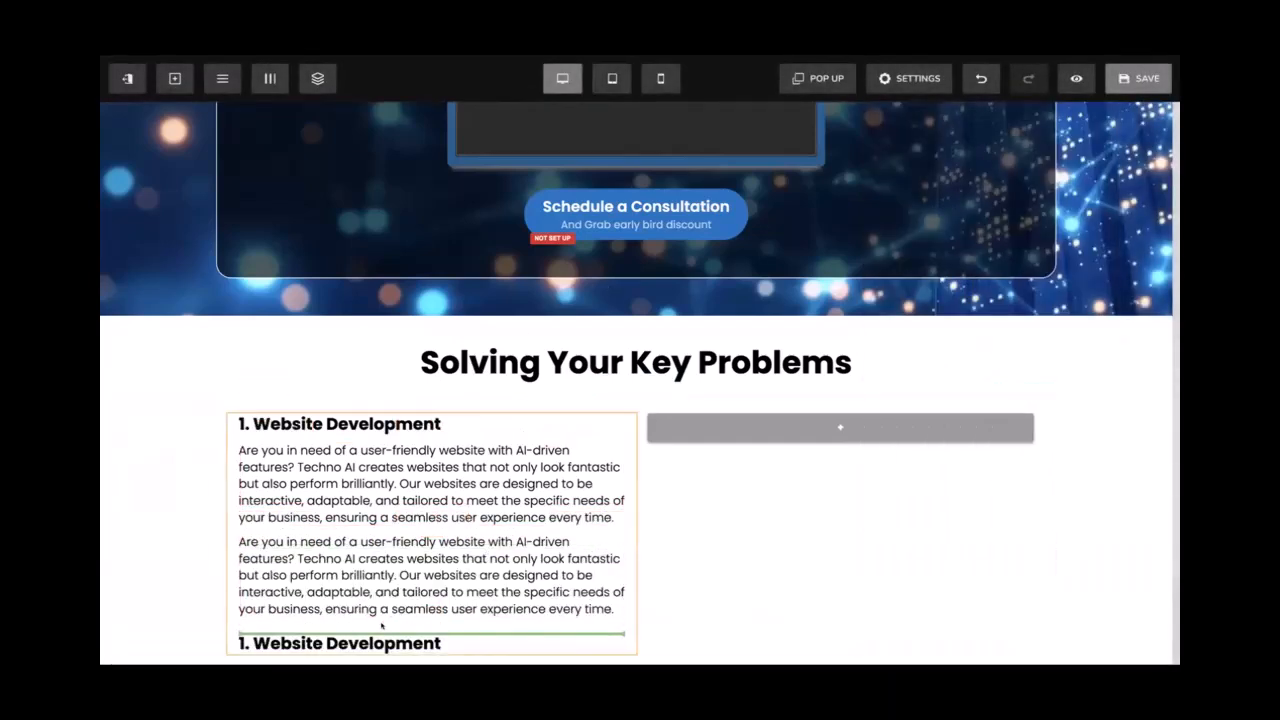
scroll(401, 606, down, 3)
drag(360, 527, 456, 390)
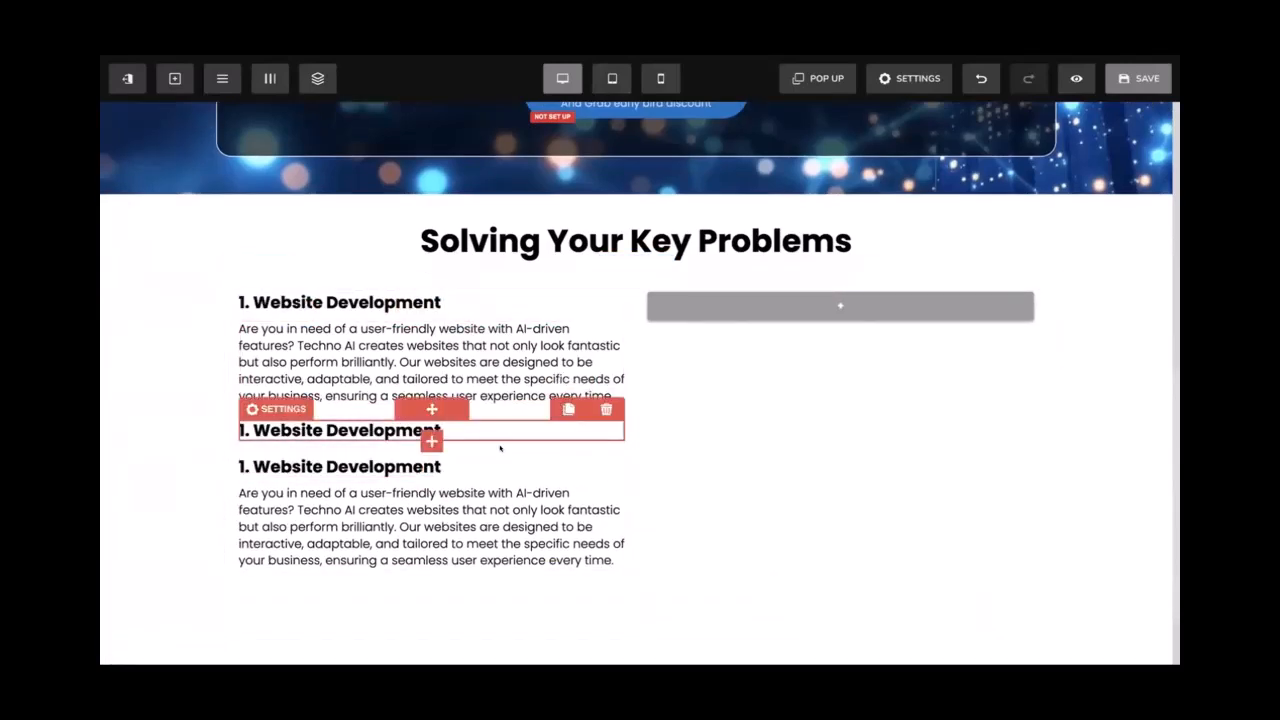
click(568, 409)
mouse_move(453, 553)
mouse_down()
mouse_move(443, 565)
mouse_move(493, 423)
mouse_up()
scroll(492, 455, down, 2)
click(568, 355)
scroll(493, 423, down, 2)
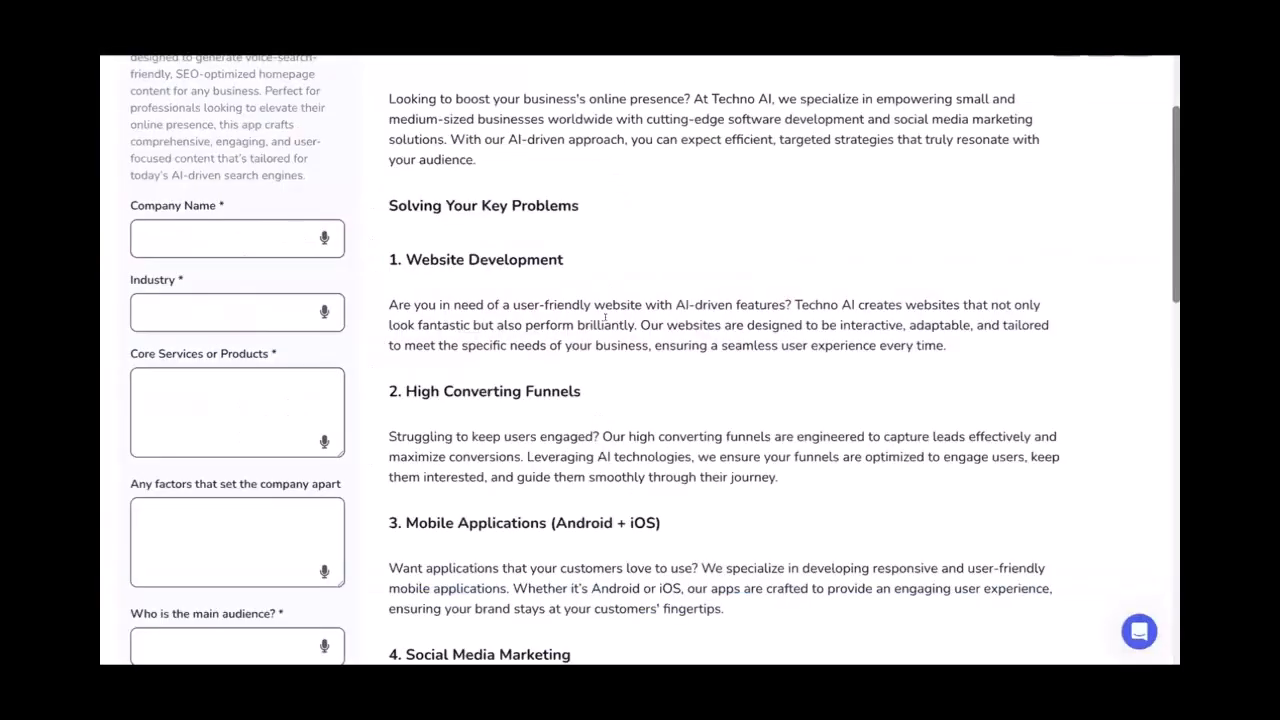
scroll(605, 316, down, 2)
scroll(605, 316, down, 1)
Fill the second block with the '2. High Converting Funnels' heading and its description from the earlier Techno AI output
drag(582, 270, 403, 257)
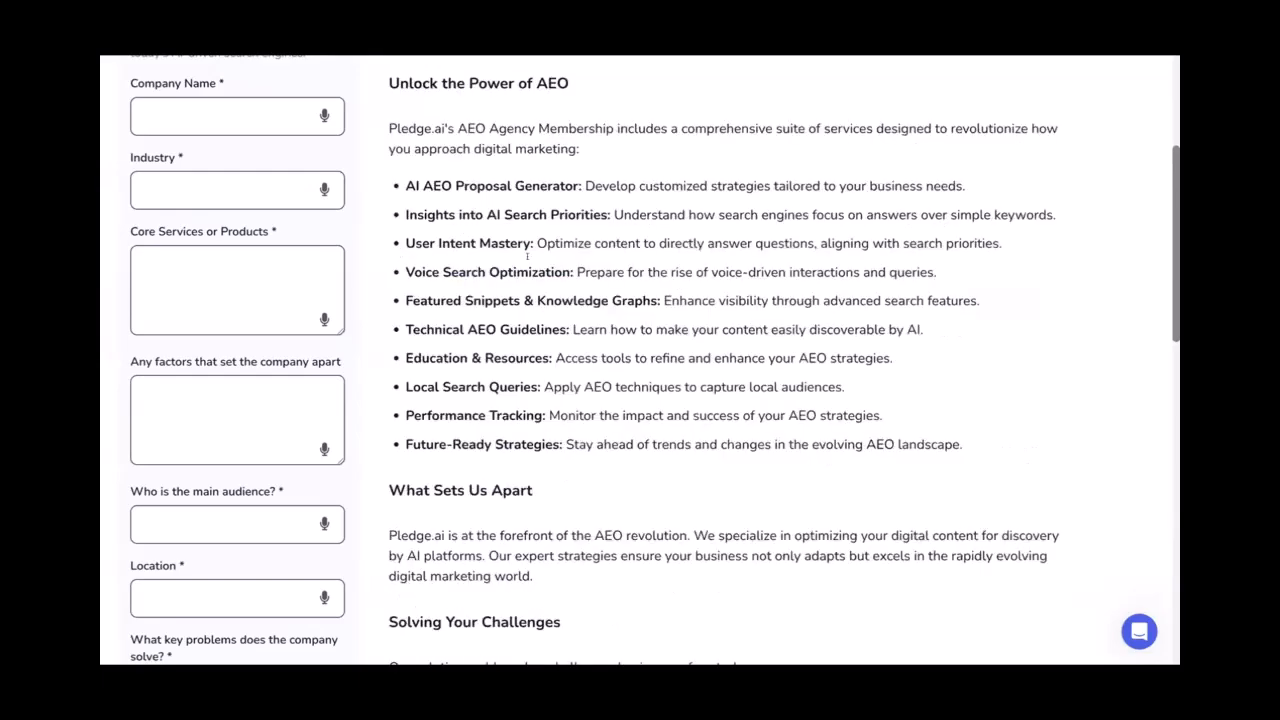
scroll(527, 256, up, 4)
scroll(237, 311, down, 11)
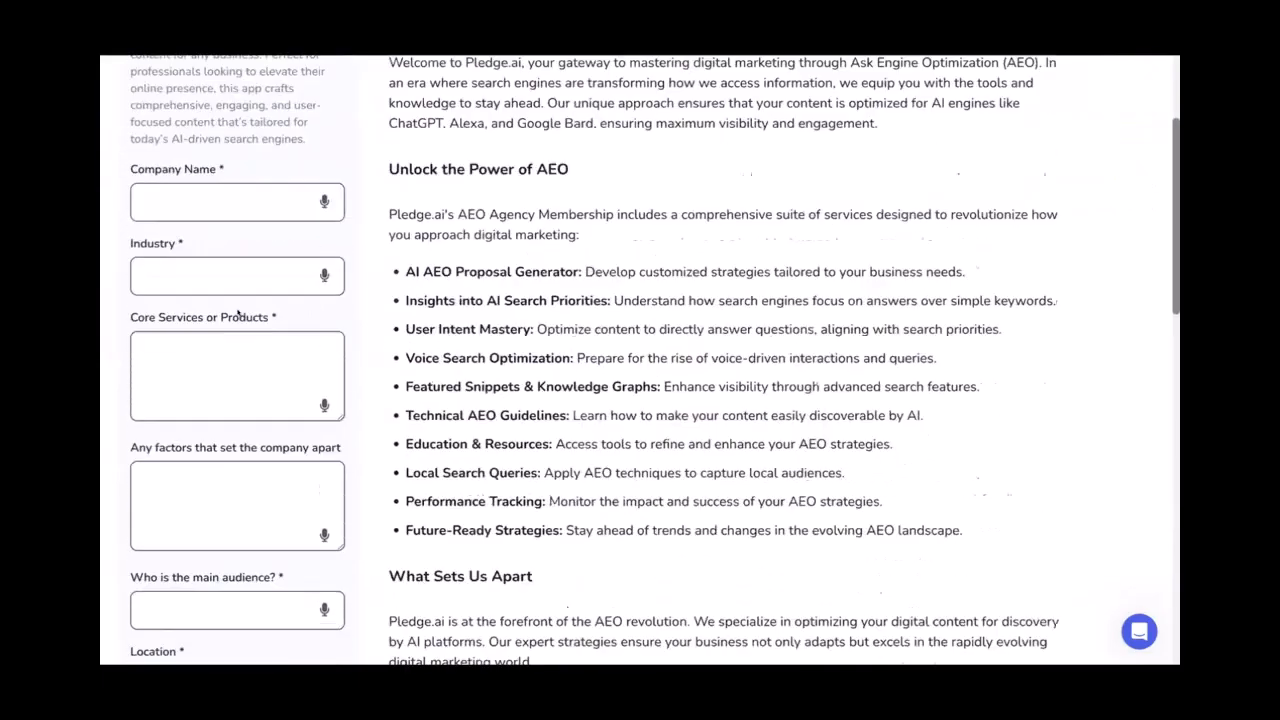
click(213, 386)
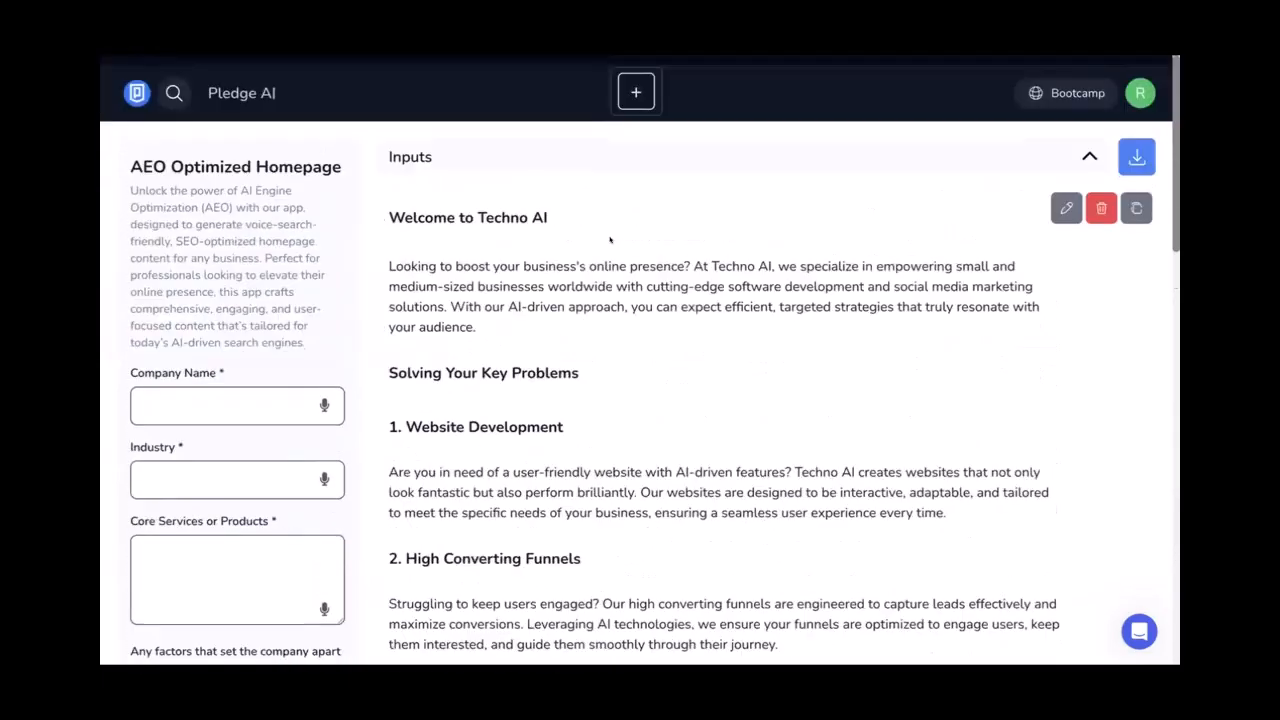
scroll(587, 373, down, 2)
drag(587, 373, 389, 376)
key(ctrl+c)
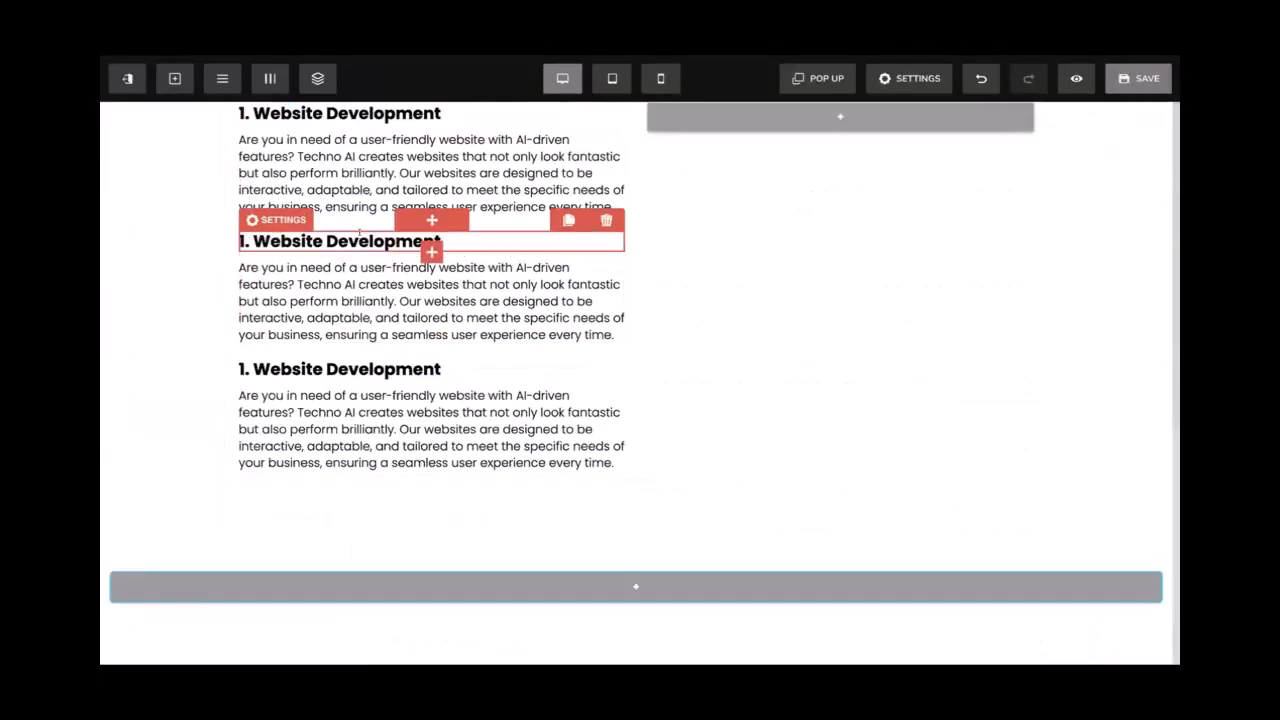
drag(440, 243, 238, 242)
key(ctrl+v)
key(ctrl+a)
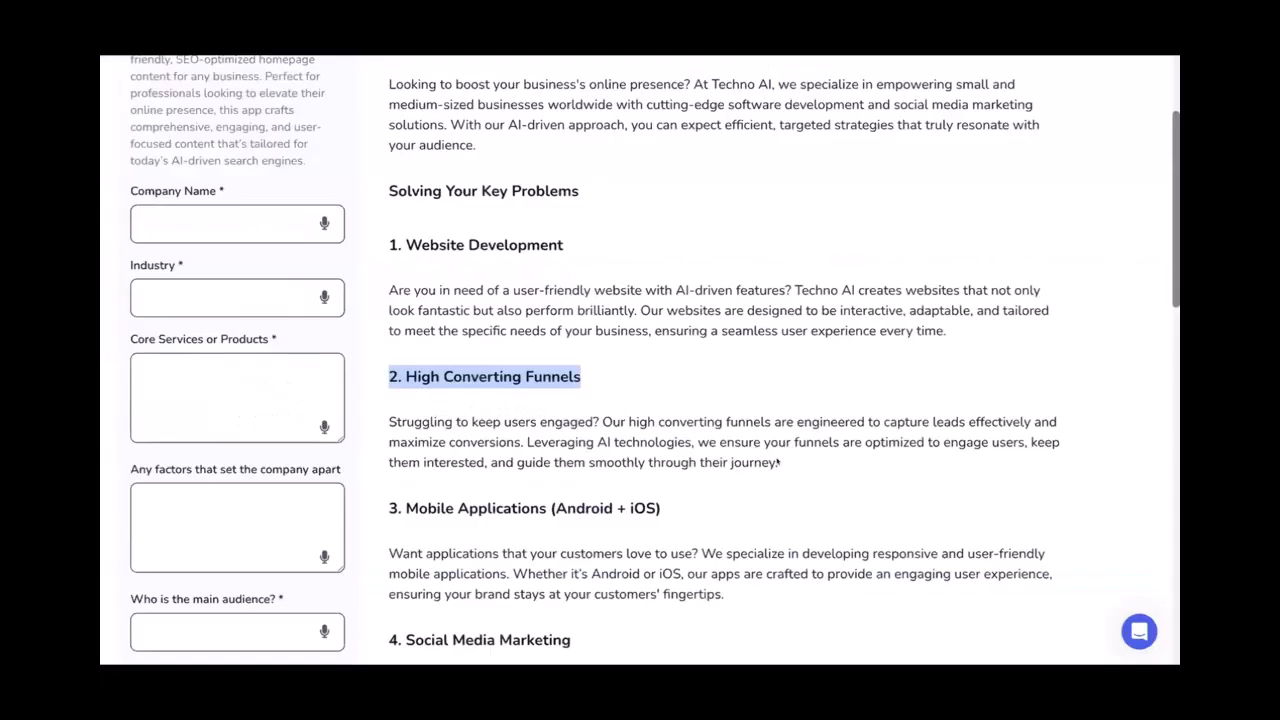
drag(779, 462, 366, 409)
key(ctrl+c)
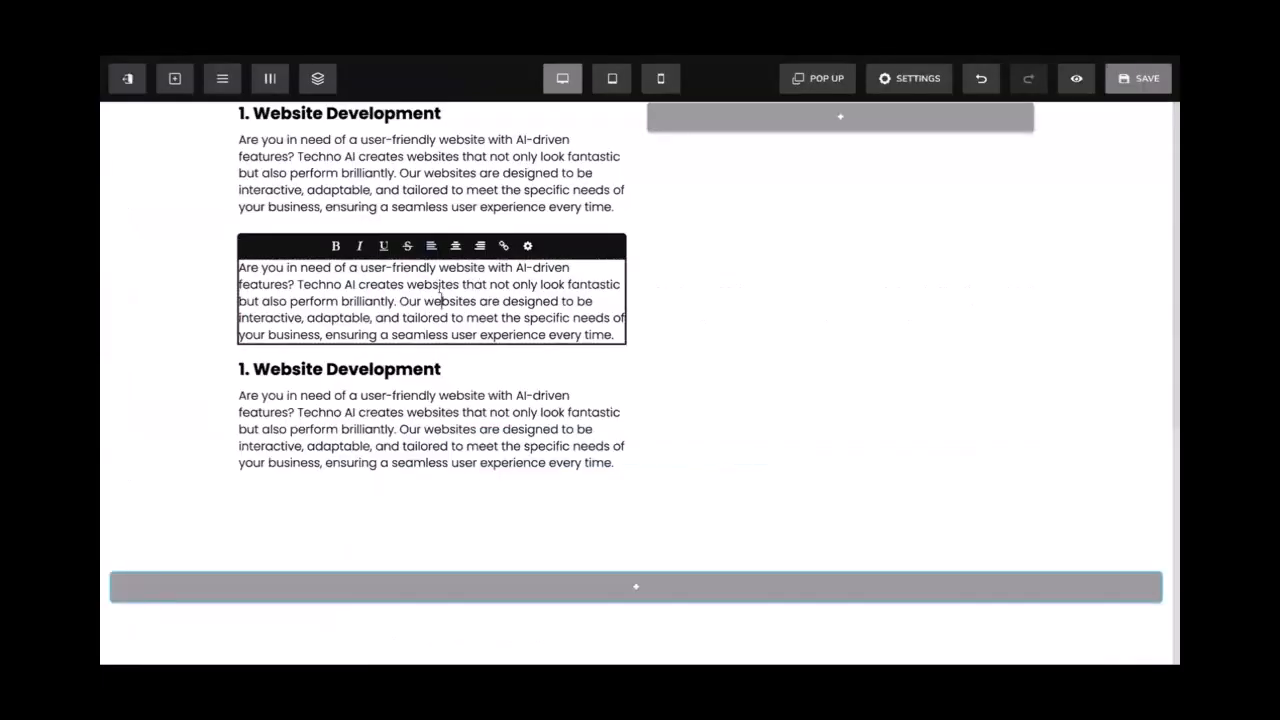
key(ctrl+a)
key(ctrl+v)
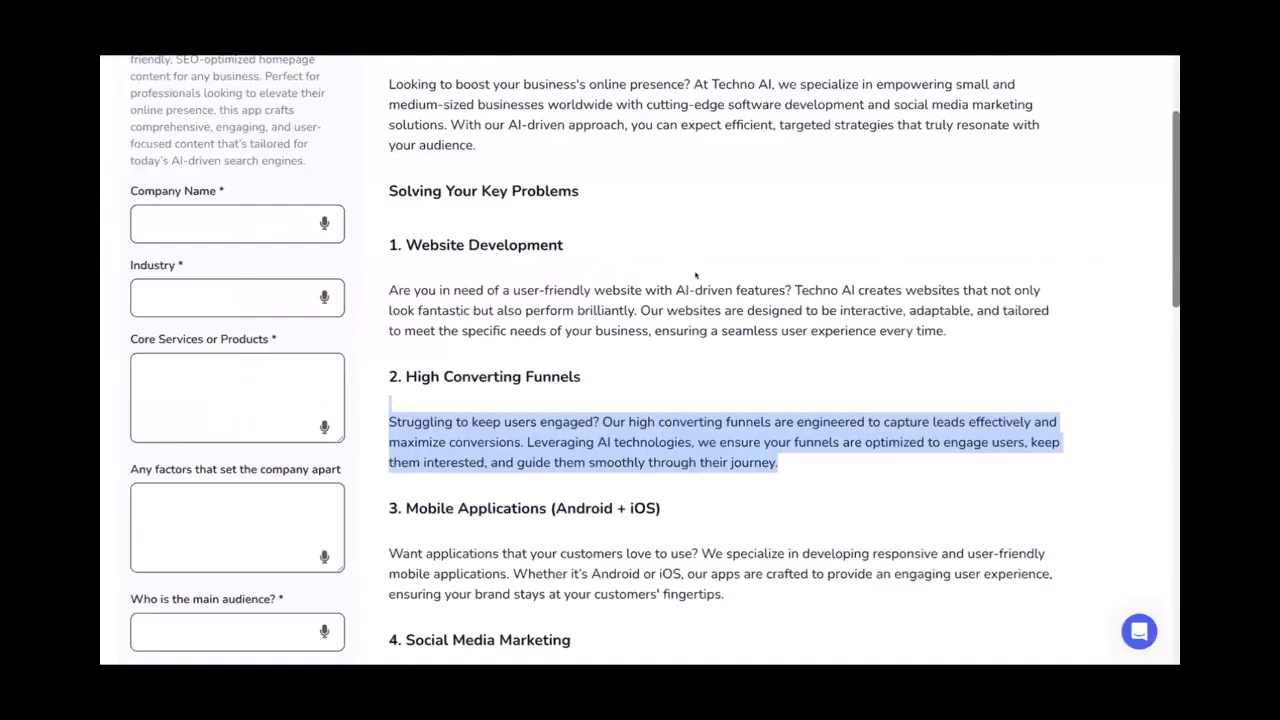
Fill the third block with a bold '3. Mobile Applications (Android + iOS)' heading and its description
scroll(441, 373, down, 3)
drag(662, 382, 388, 378)
key(ctrl+c)
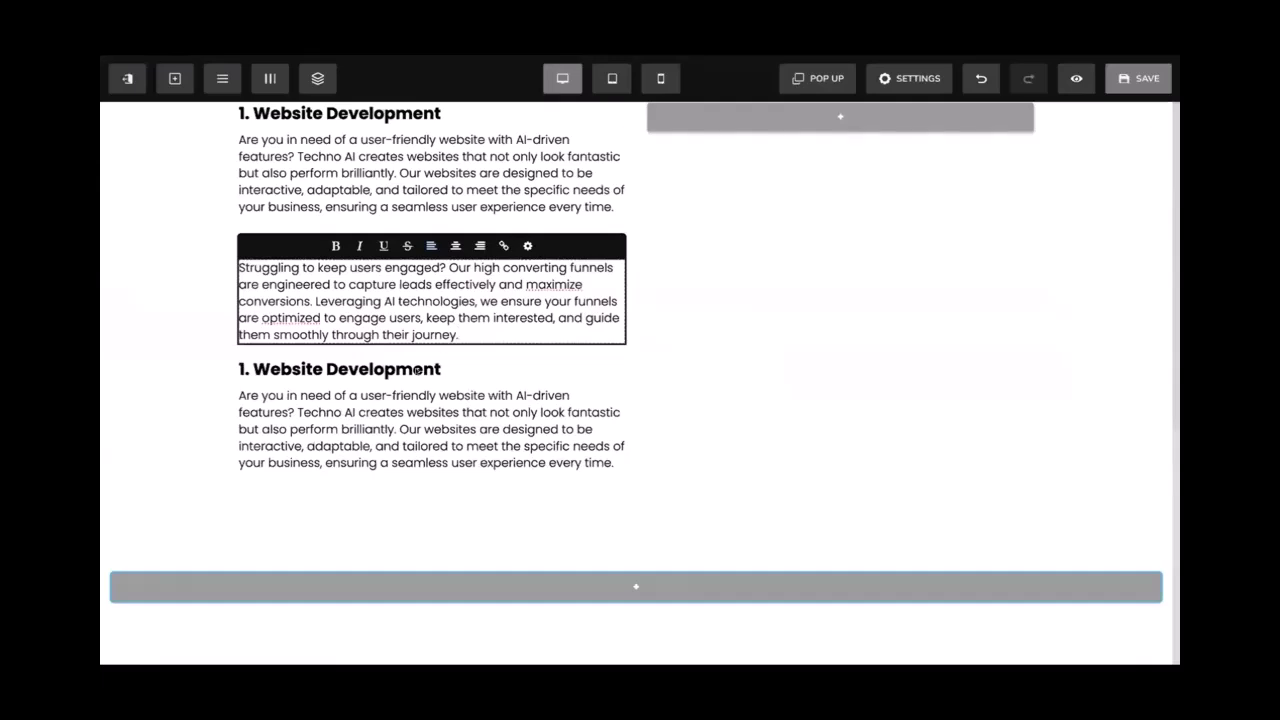
click(414, 362)
double_click(414, 362)
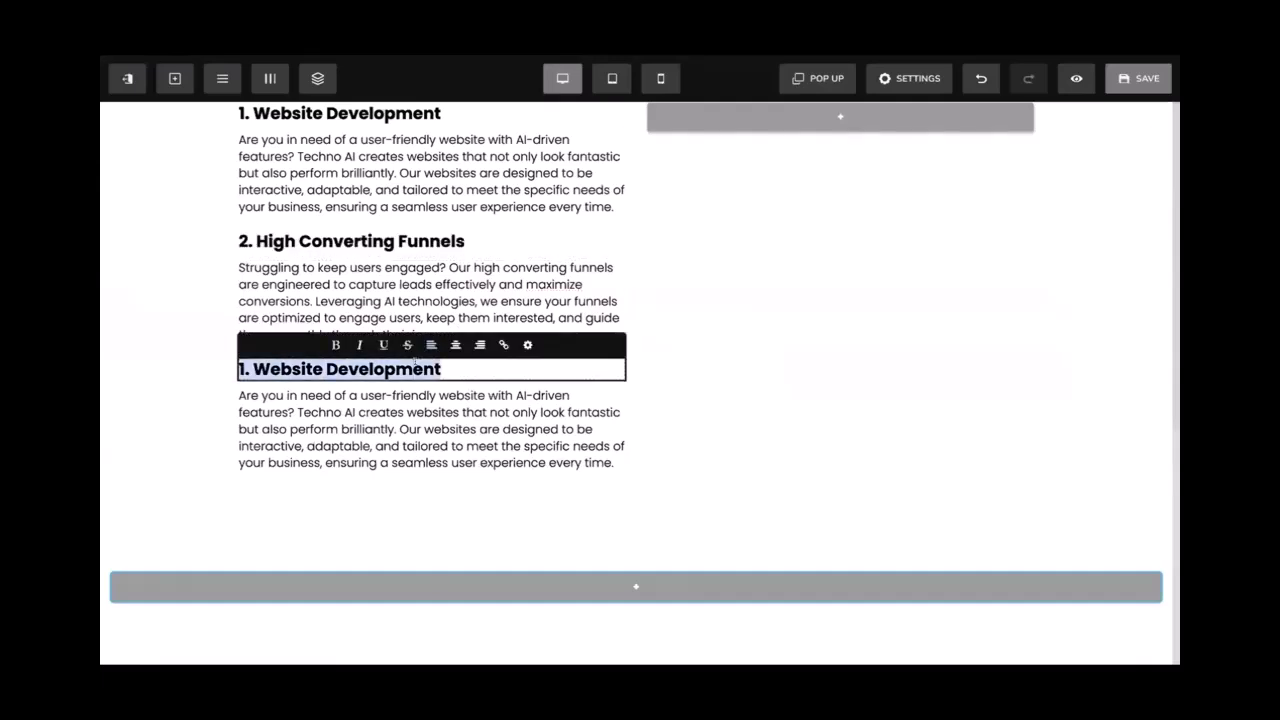
key(ctrl+v)
key(ctrl+b)
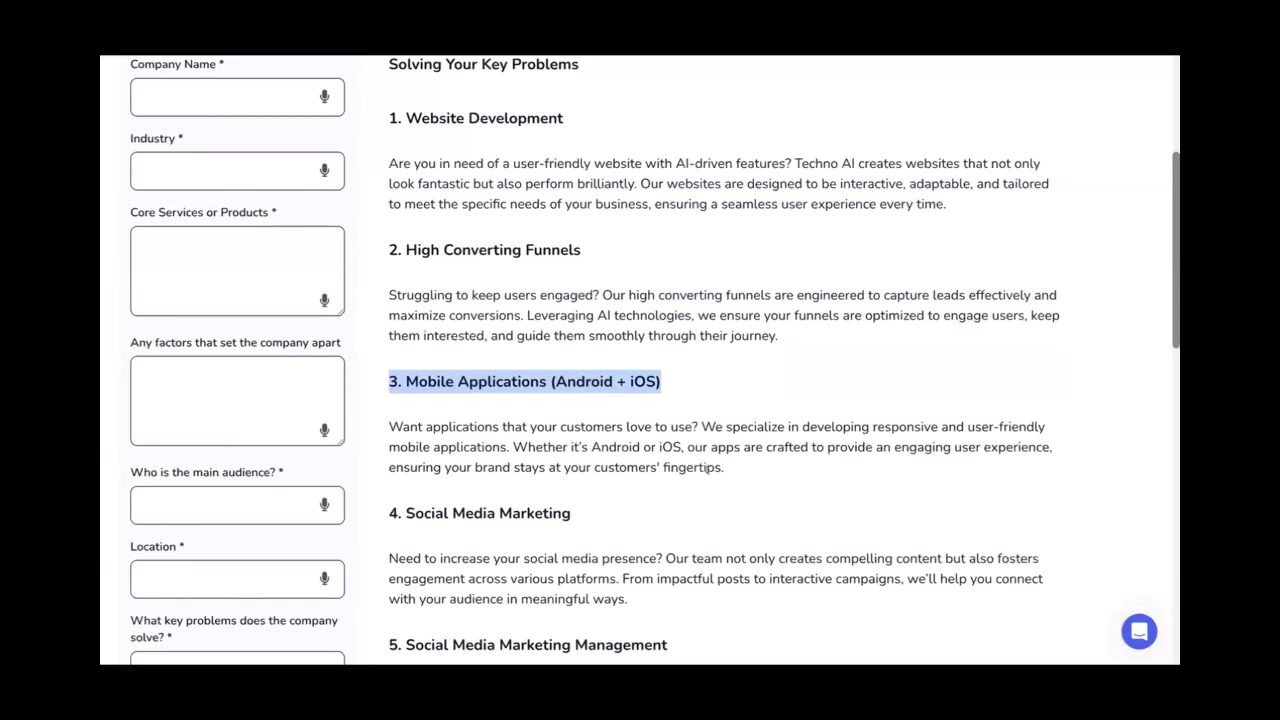
triple_click(683, 468)
key(ctrl+c)
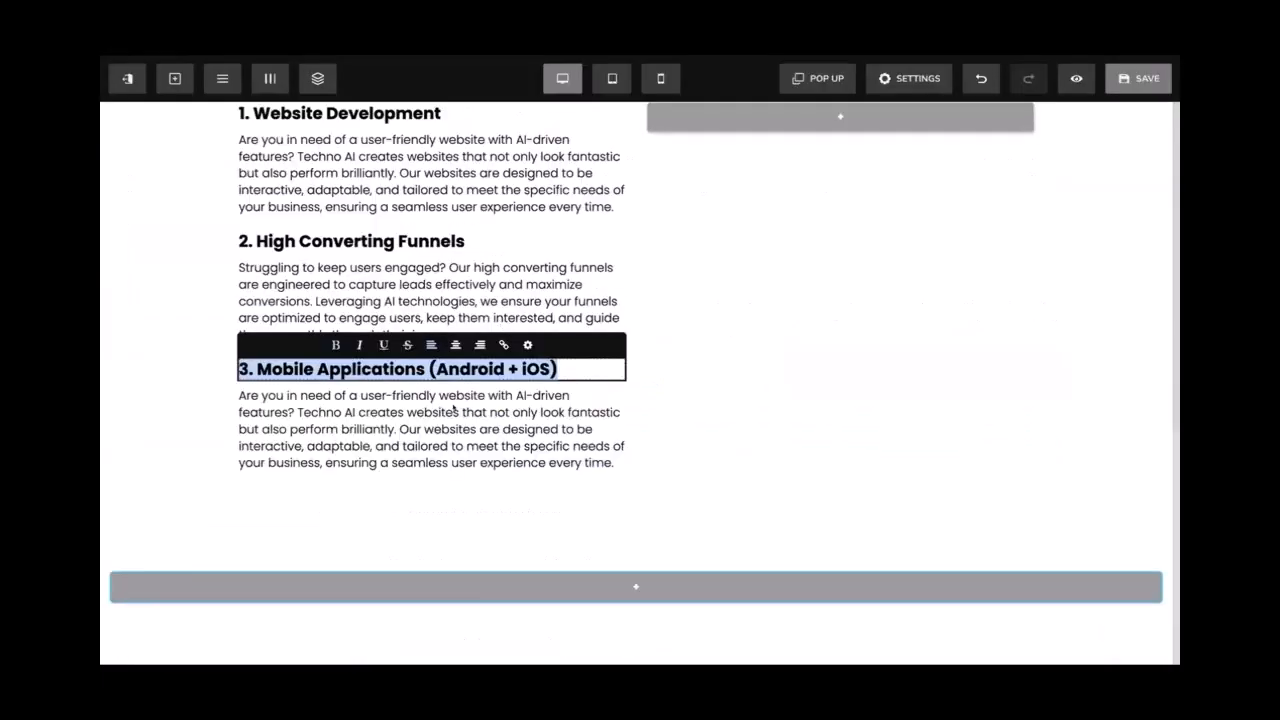
triple_click(455, 400)
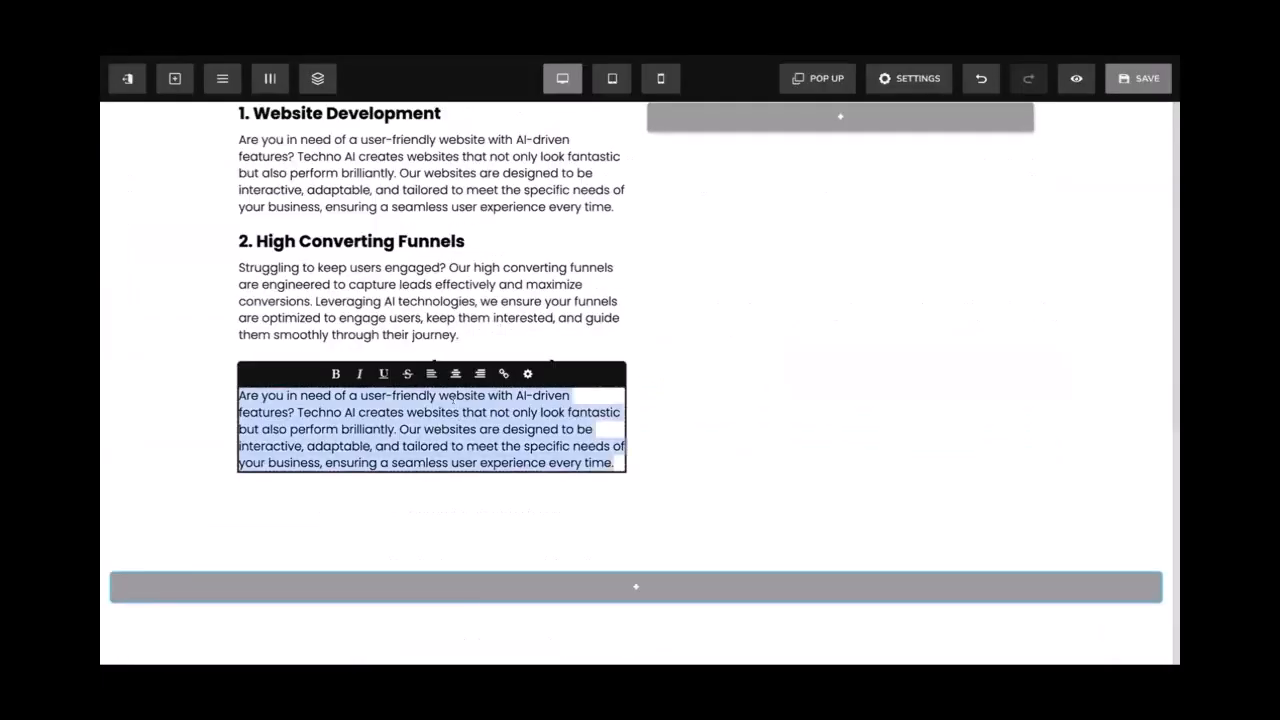
key(ctrl+v)
click(634, 243)
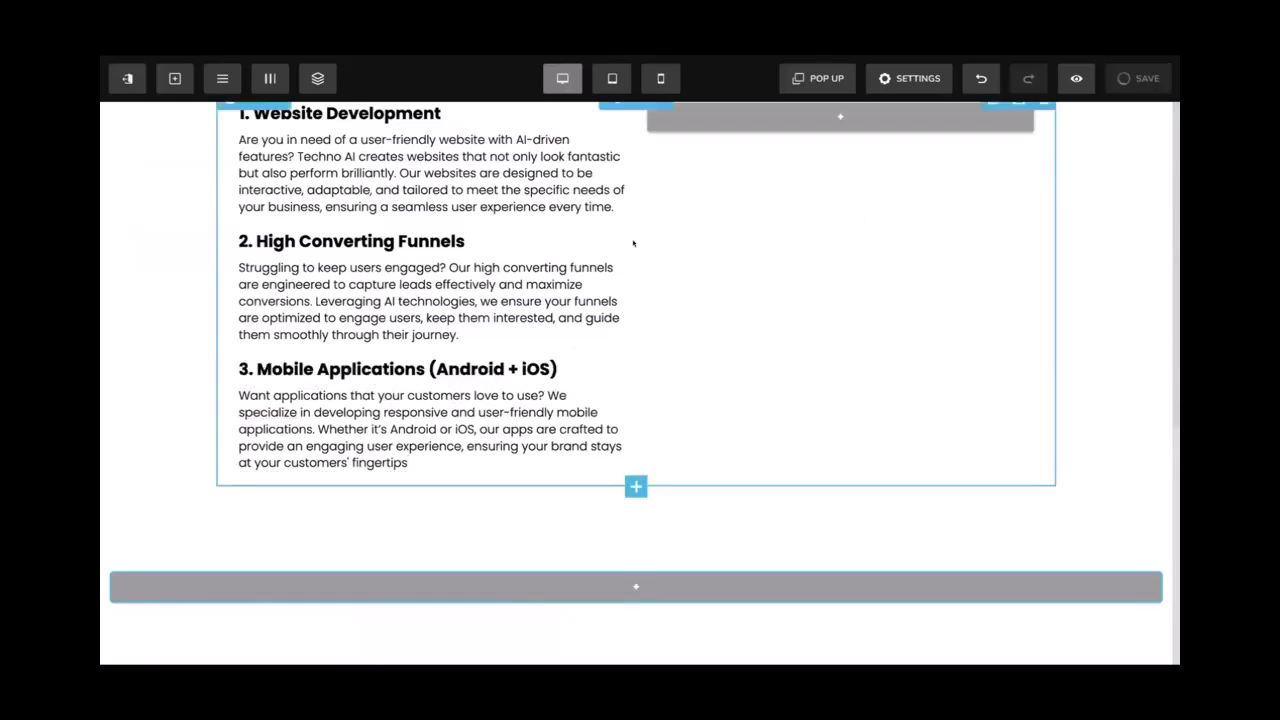
scroll(634, 243, up, 1)
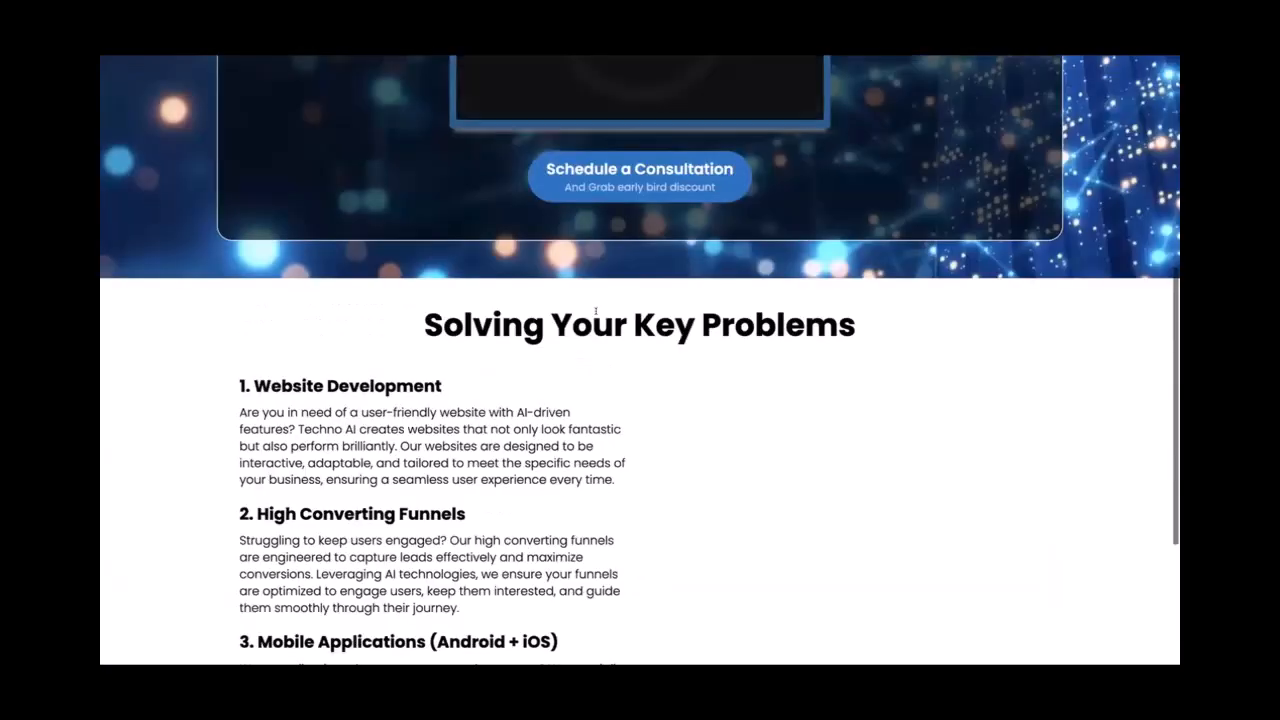
scroll(596, 314, down, 1)
scroll(596, 314, down, 1)
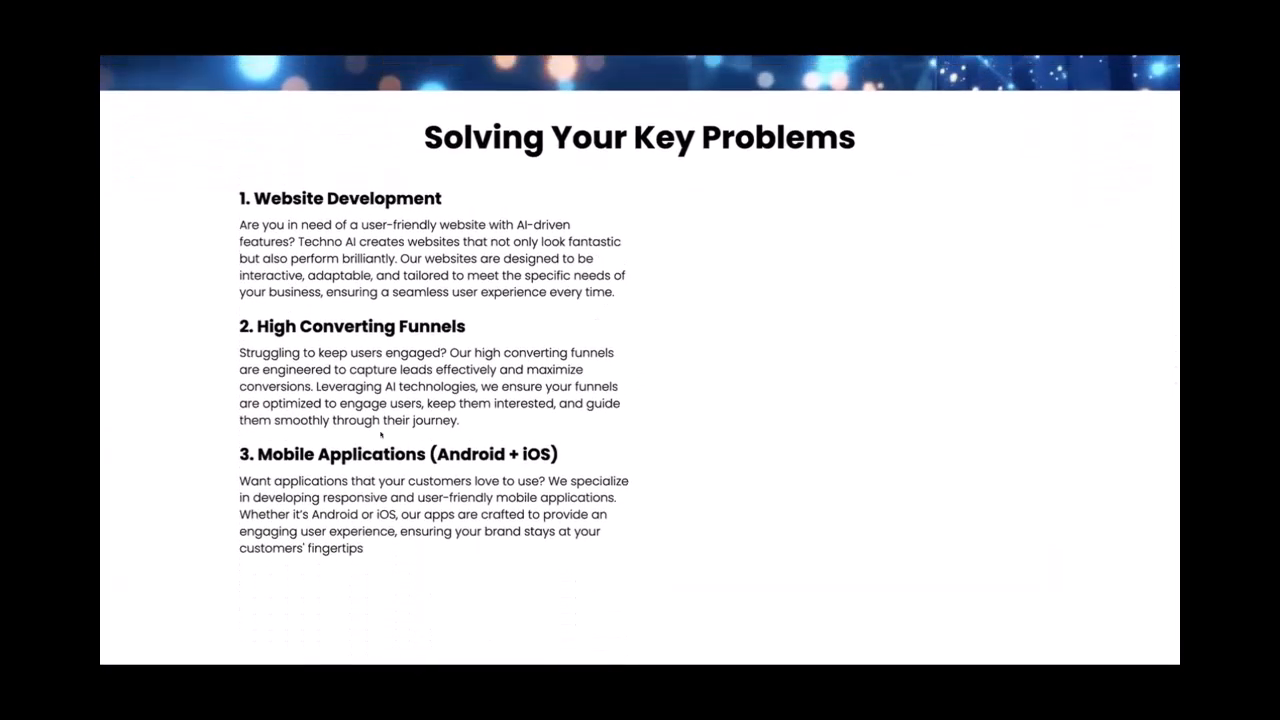
scroll(596, 314, down, 1)
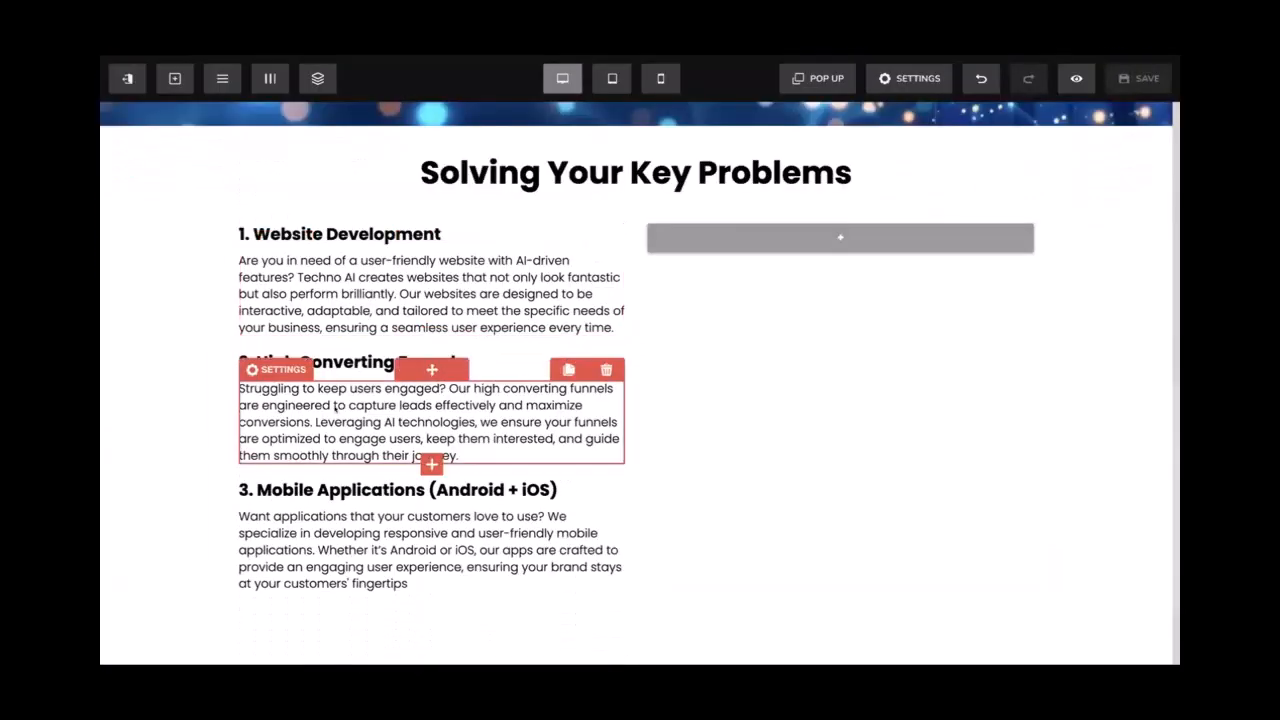
scroll(331, 437, down, 1)
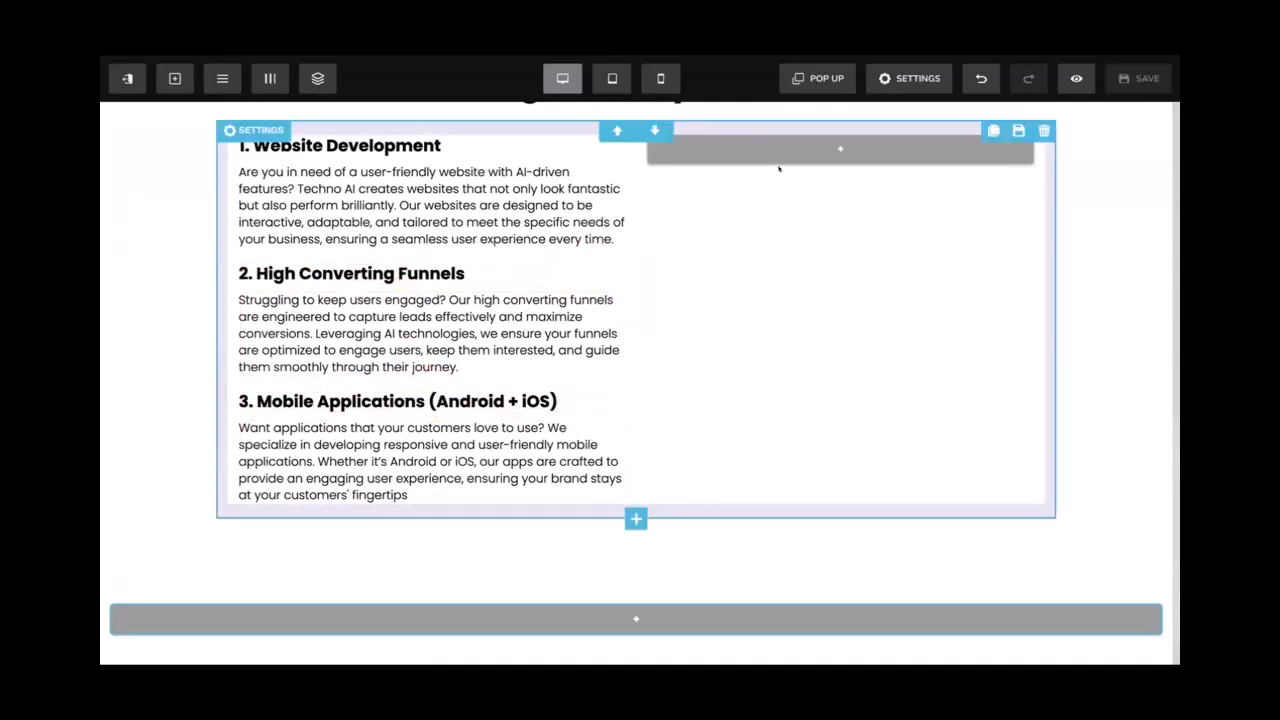
Add an Image component to the empty right column of the Key Problems section
click(816, 148)
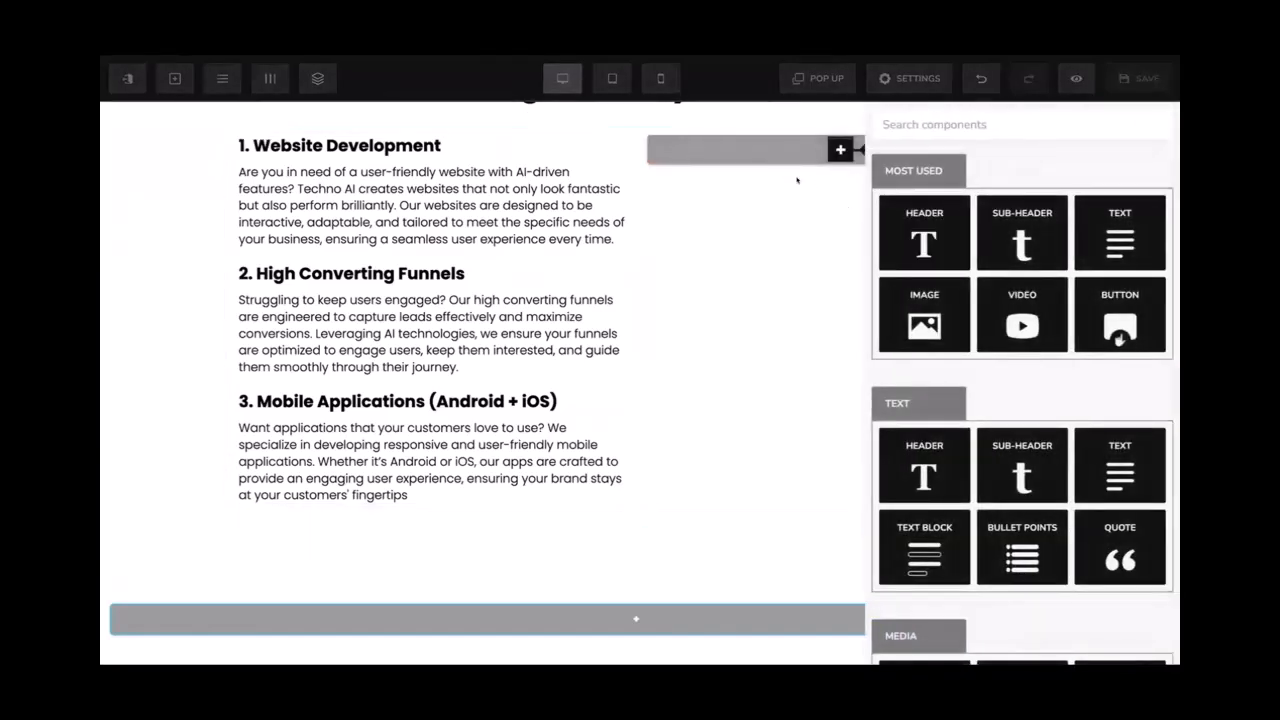
click(815, 155)
click(838, 150)
click(922, 305)
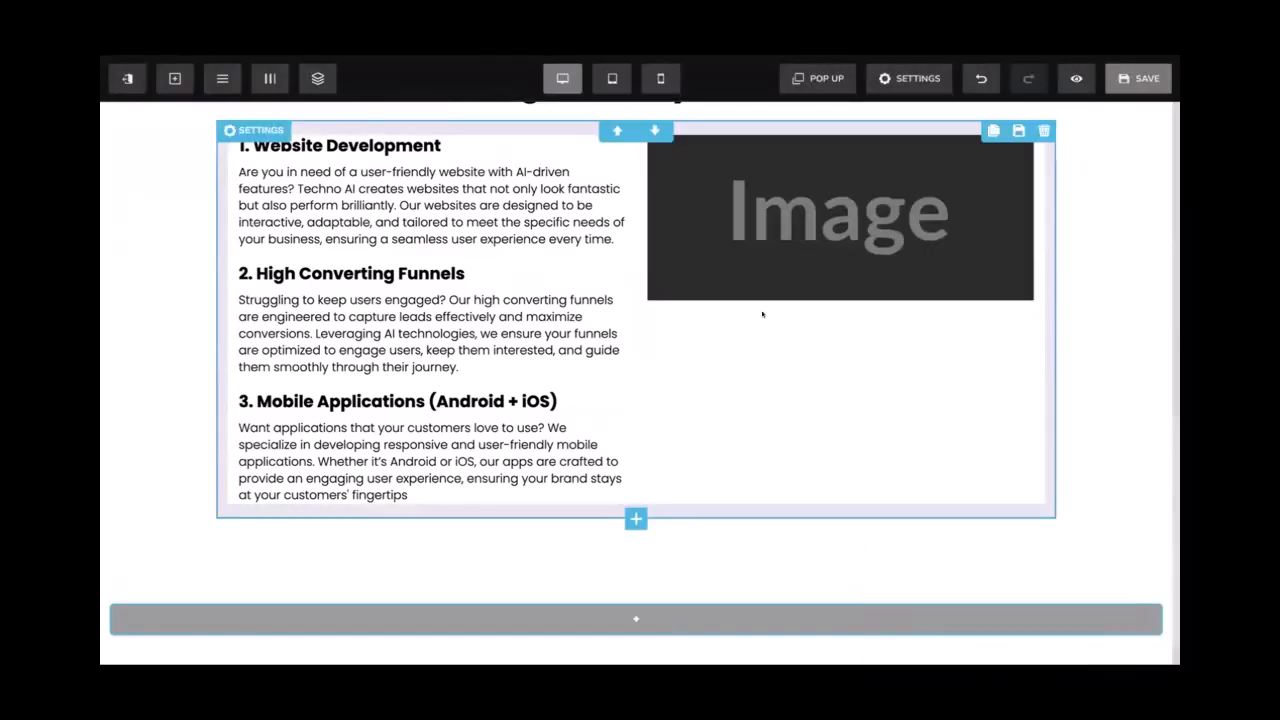
scroll(762, 315, up, 1)
scroll(762, 314, up, 1)
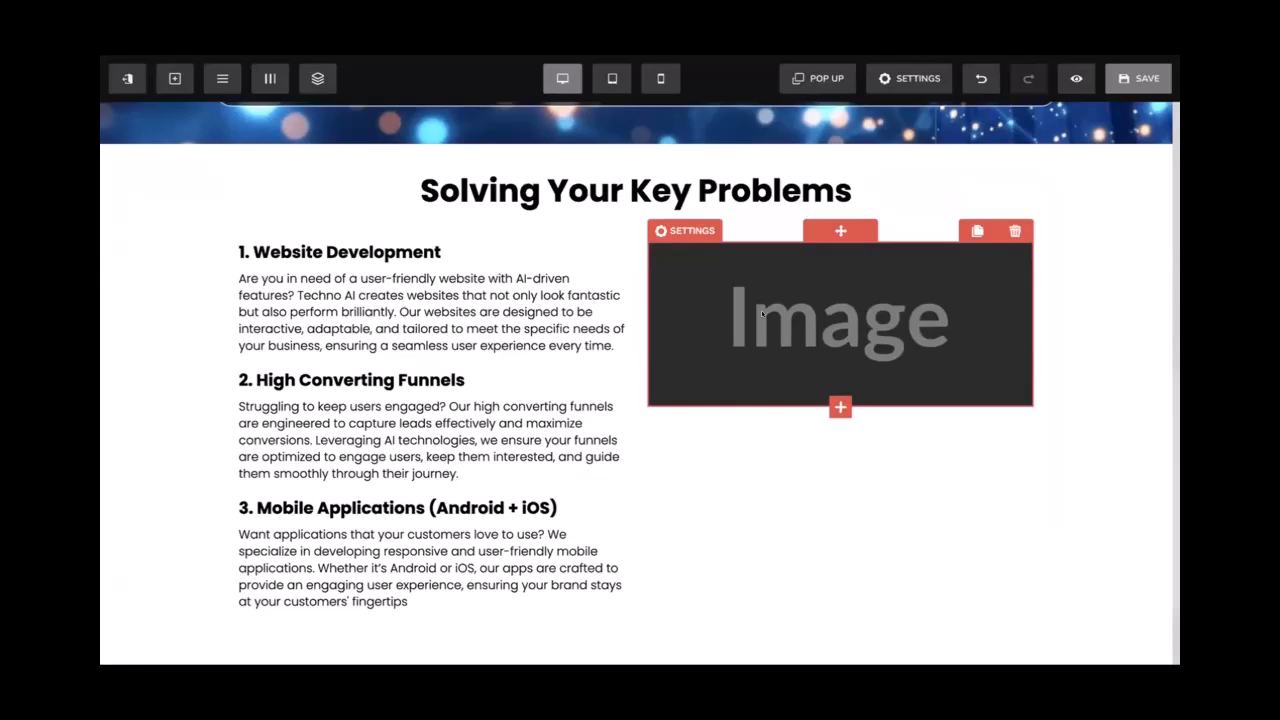
scroll(762, 314, up, 7)
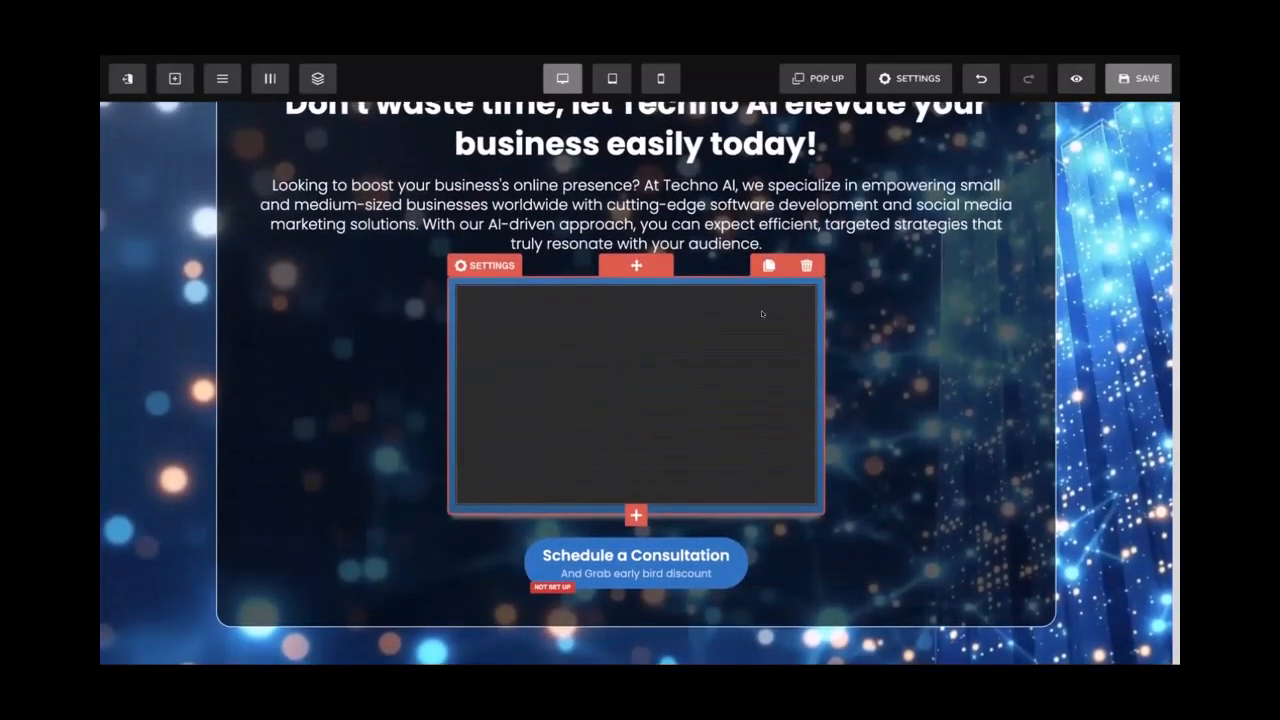
scroll(762, 314, down, 7)
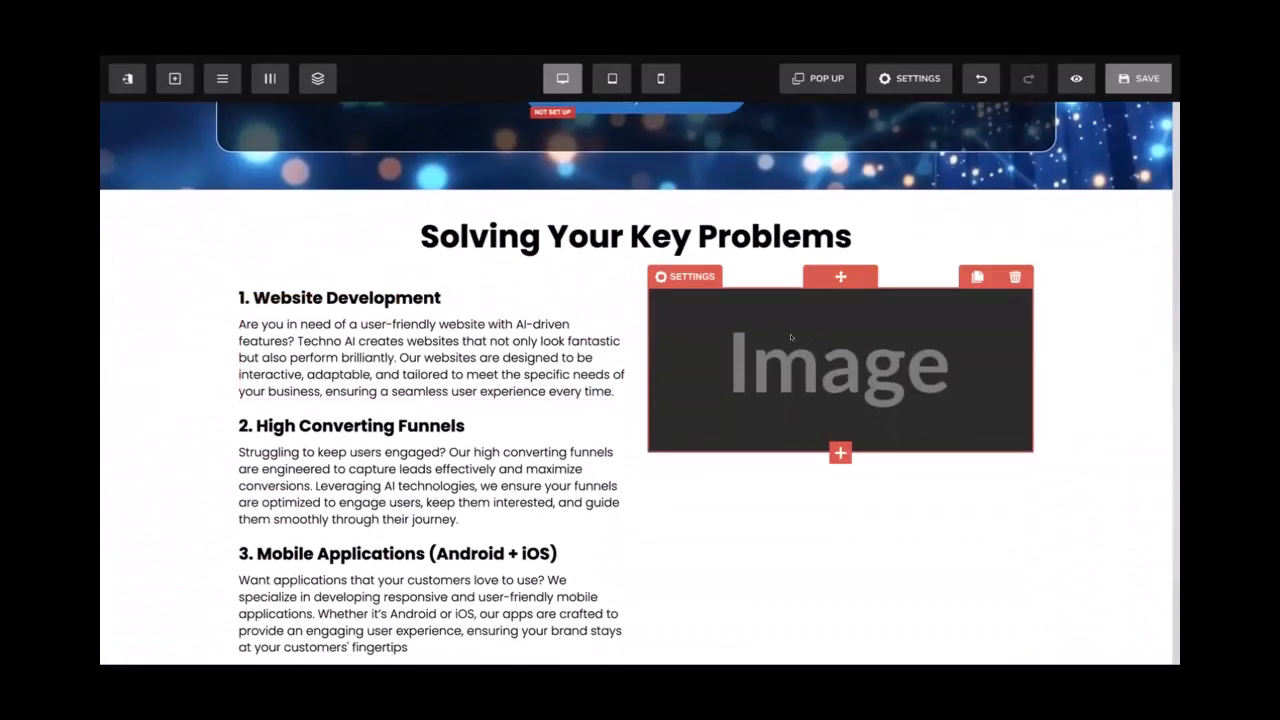
scroll(790, 337, down, 1)
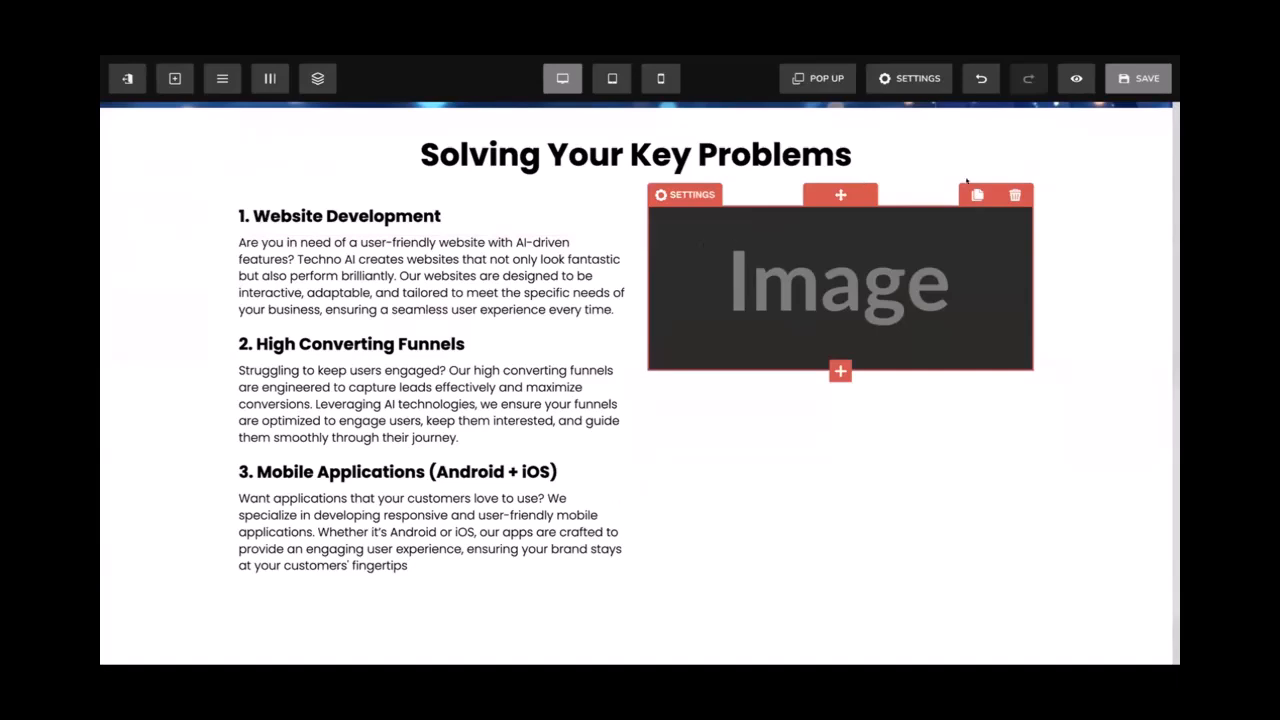
Save the page and write the image idea 'A business owner whose depressed because of lack of Social media engagement'
click(1130, 84)
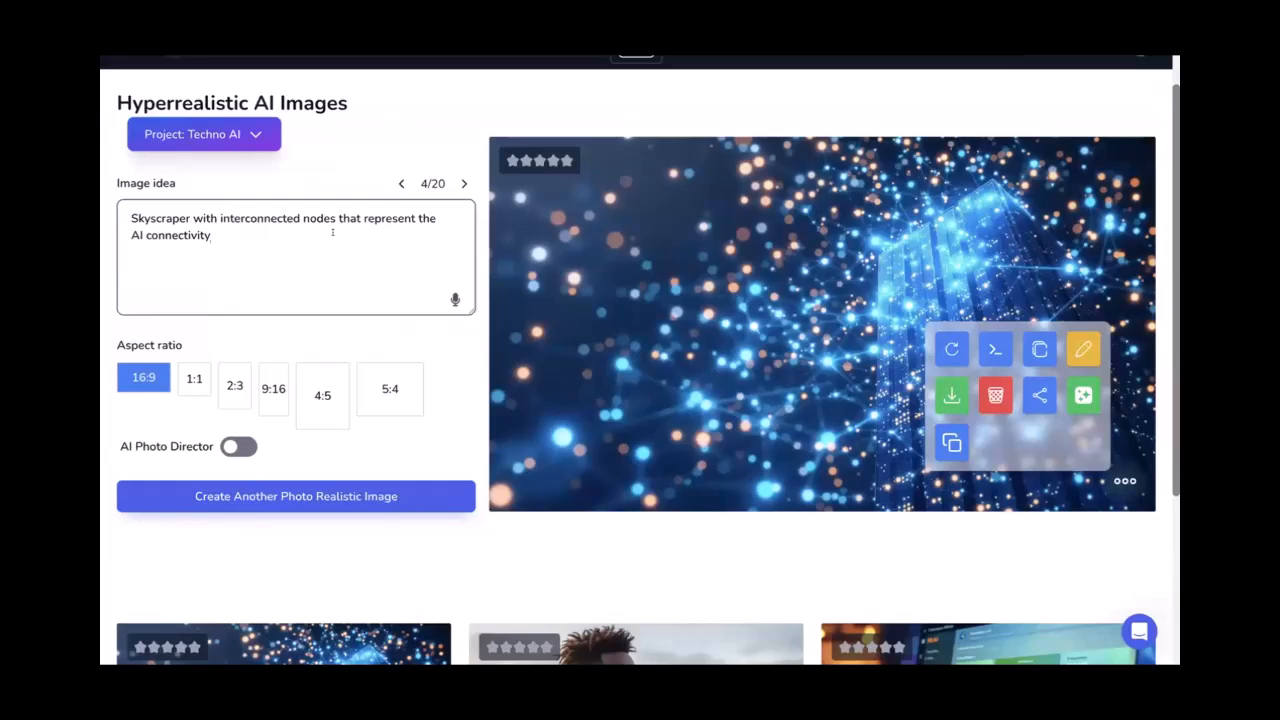
triple_click(333, 232)
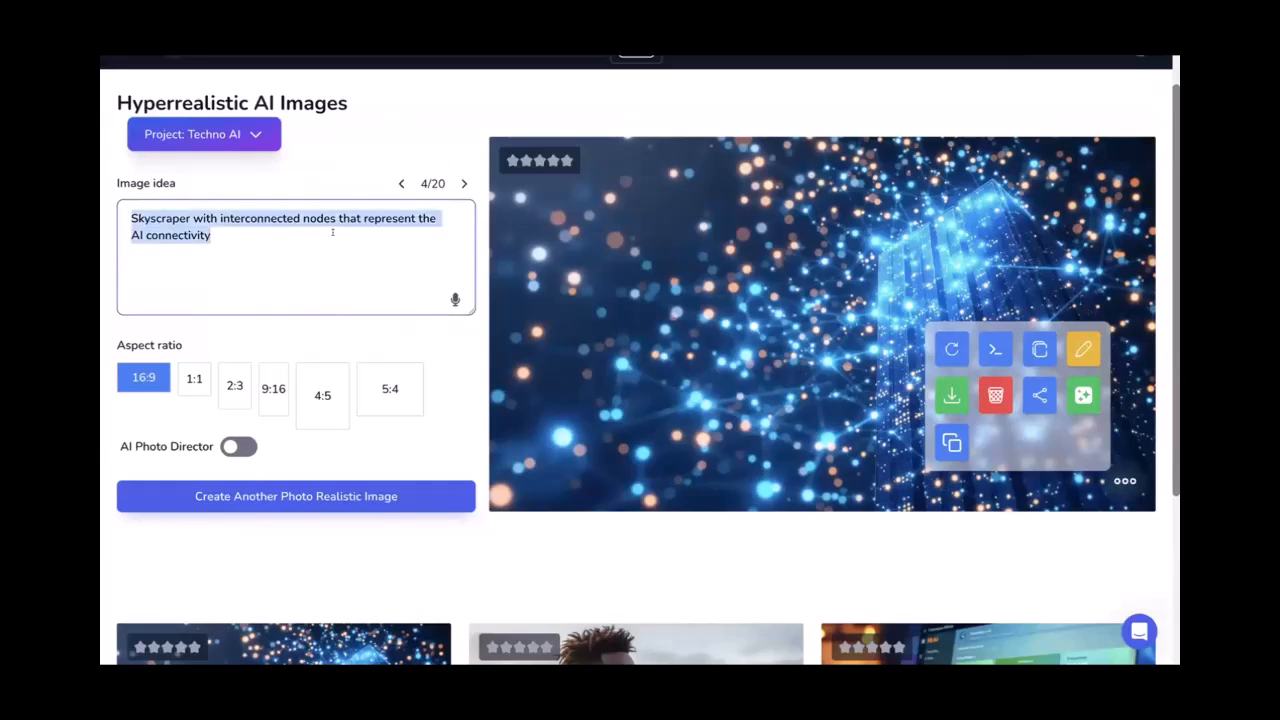
text(A p)
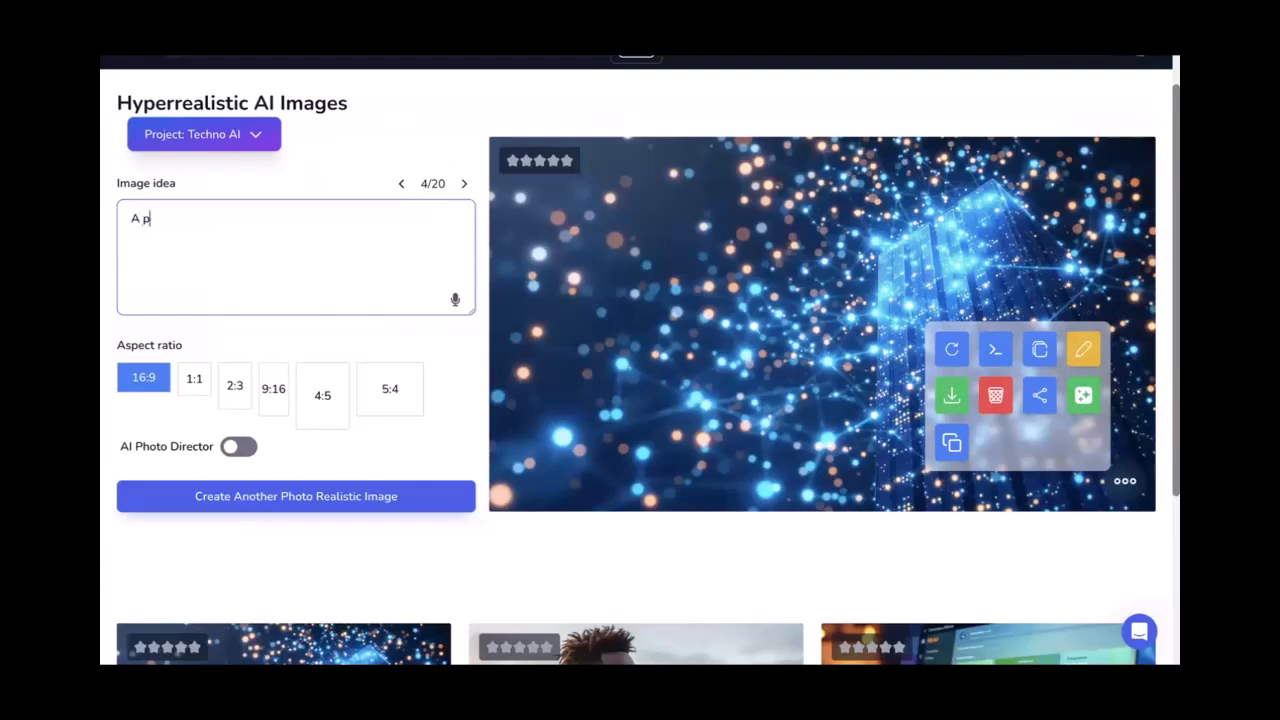
text(erson whose depressed because)
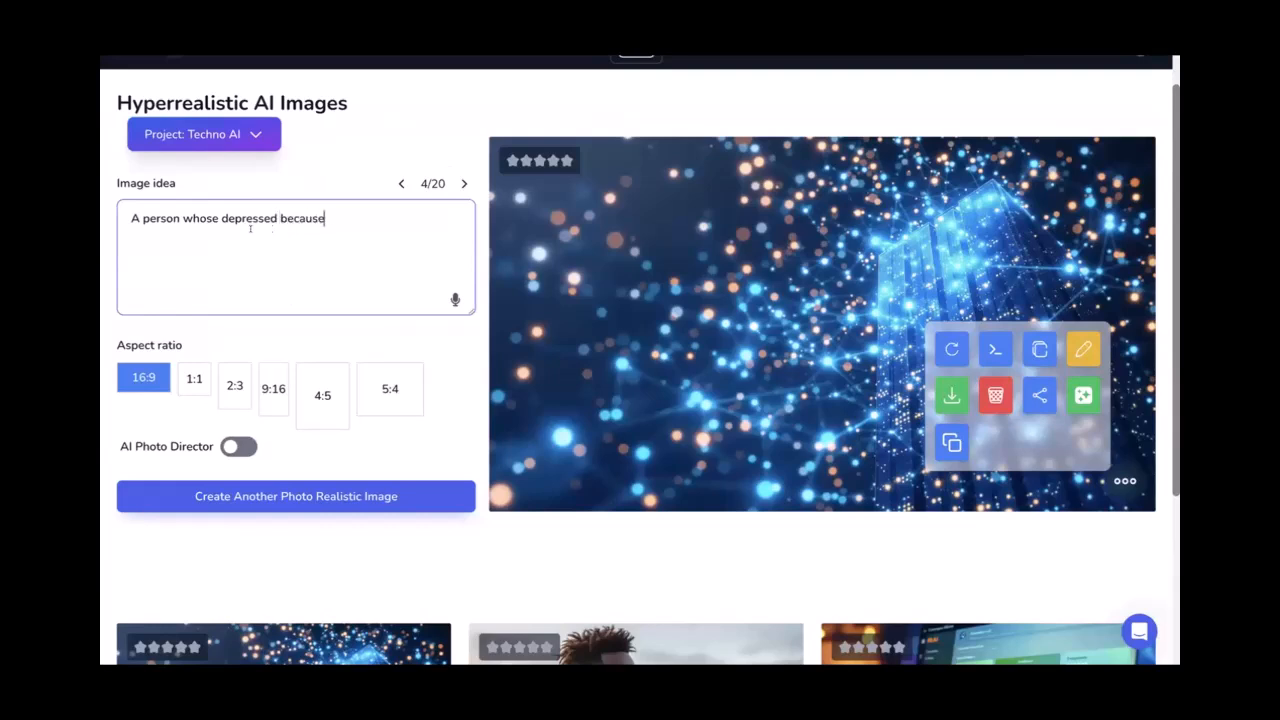
double_click(161, 218)
text(business owner)
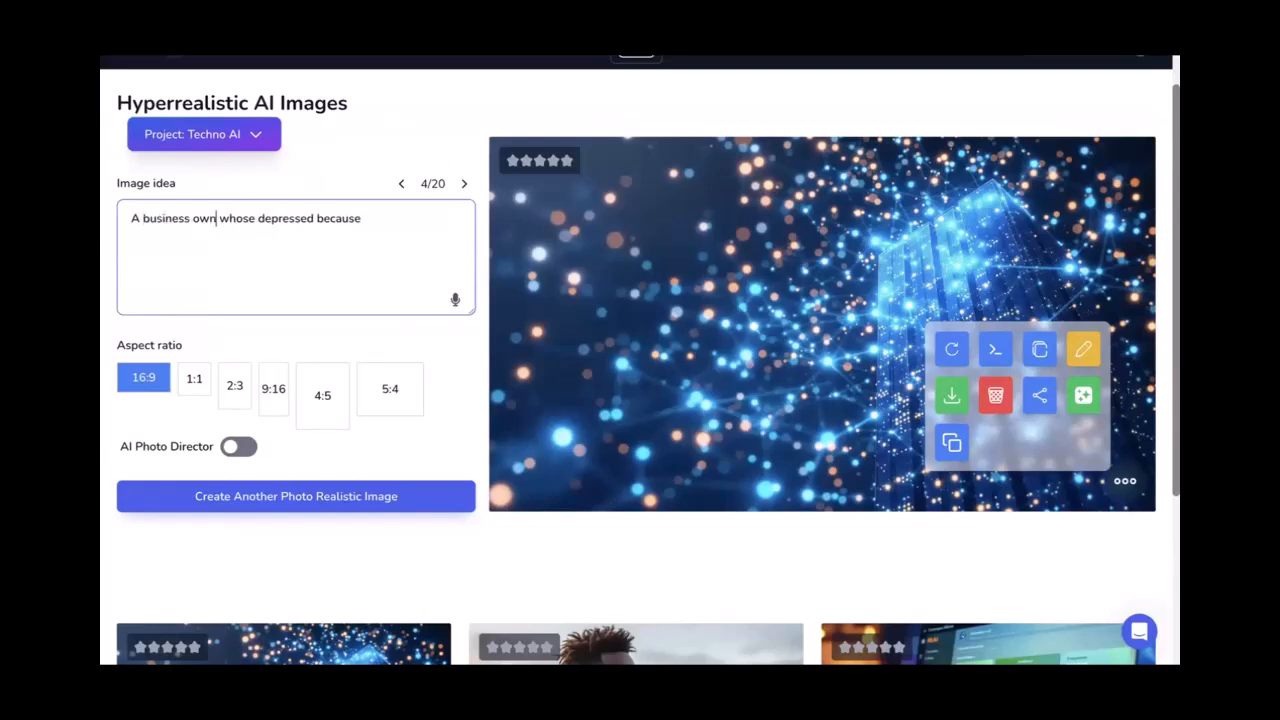
click(373, 218)
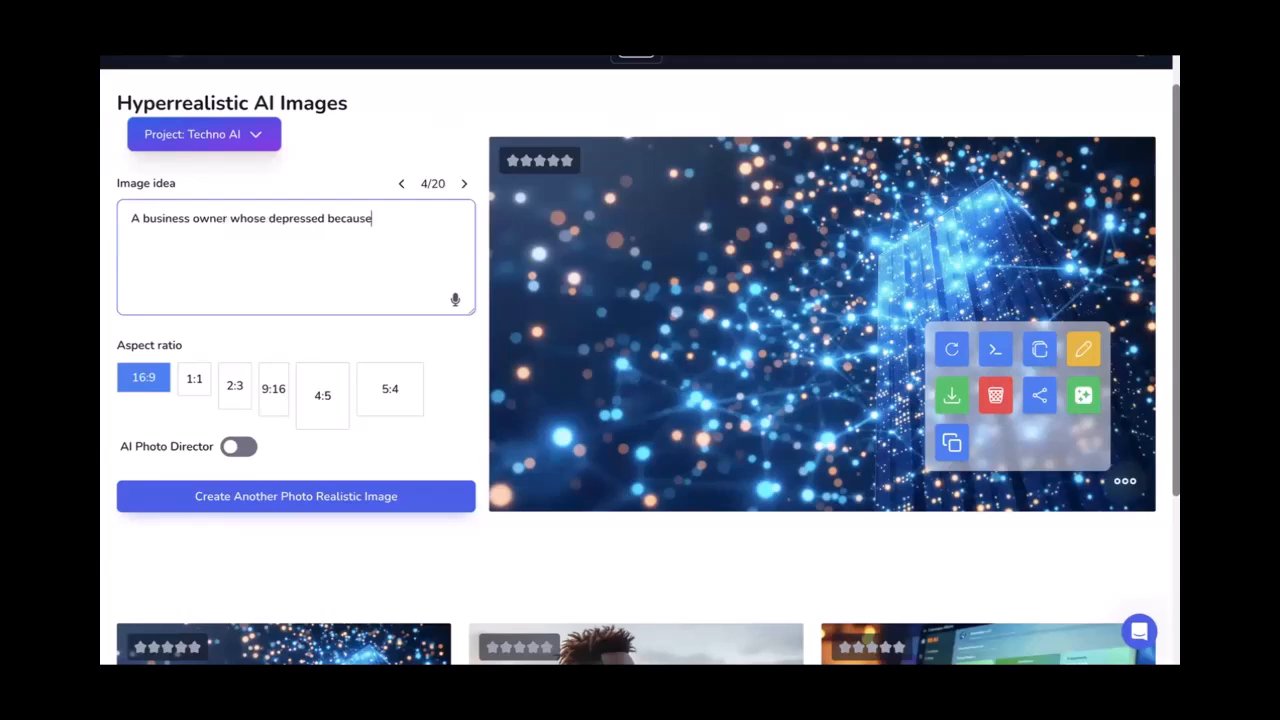
text(of lack of Social media engagement)
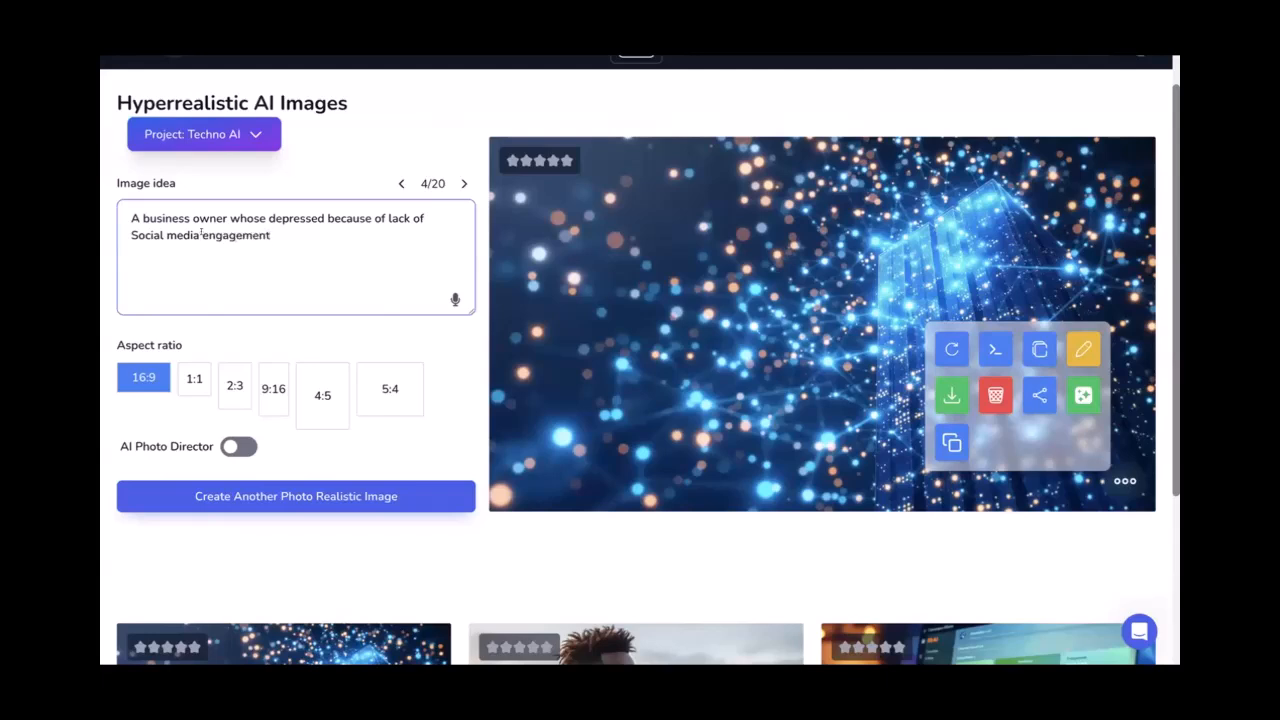
Choose the 1:1 aspect ratio and add the line 'Add glowing social media icons in background'
click(194, 372)
key(Return)
key(Return)
text(Ad)
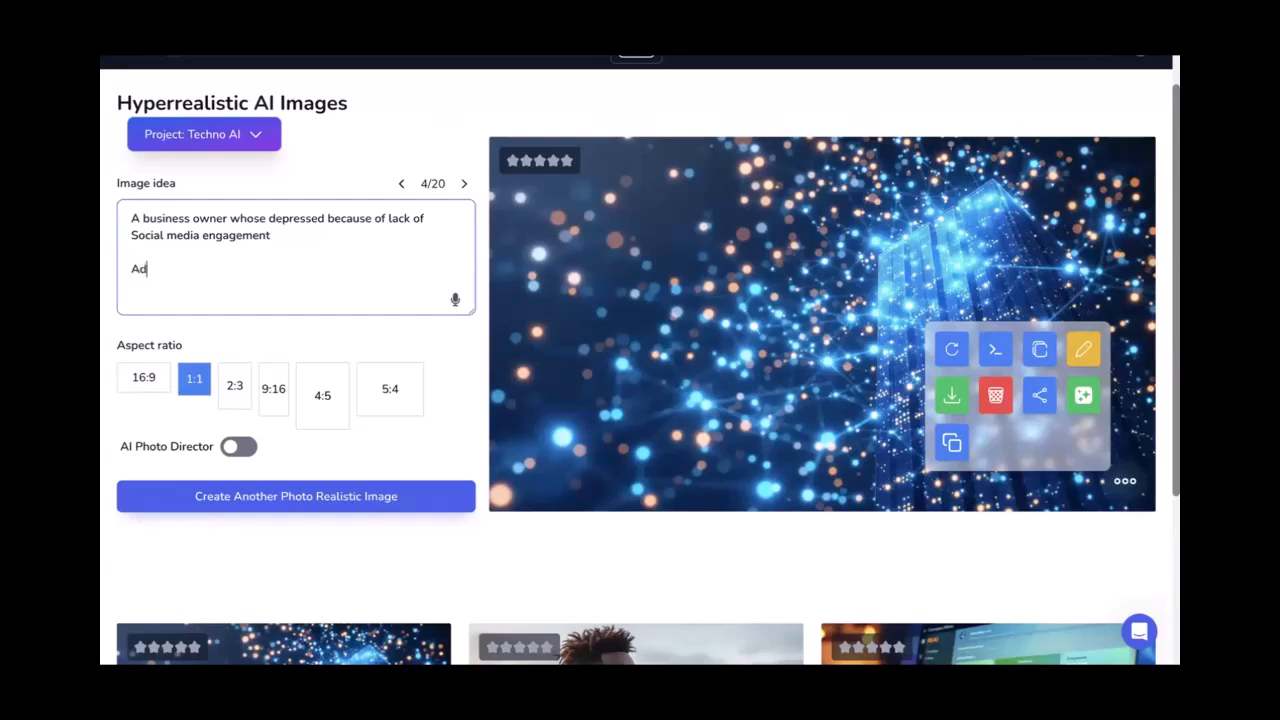
text(d glowing so)
key(BackSpace)
key(BackSpace)
text(social media icons )
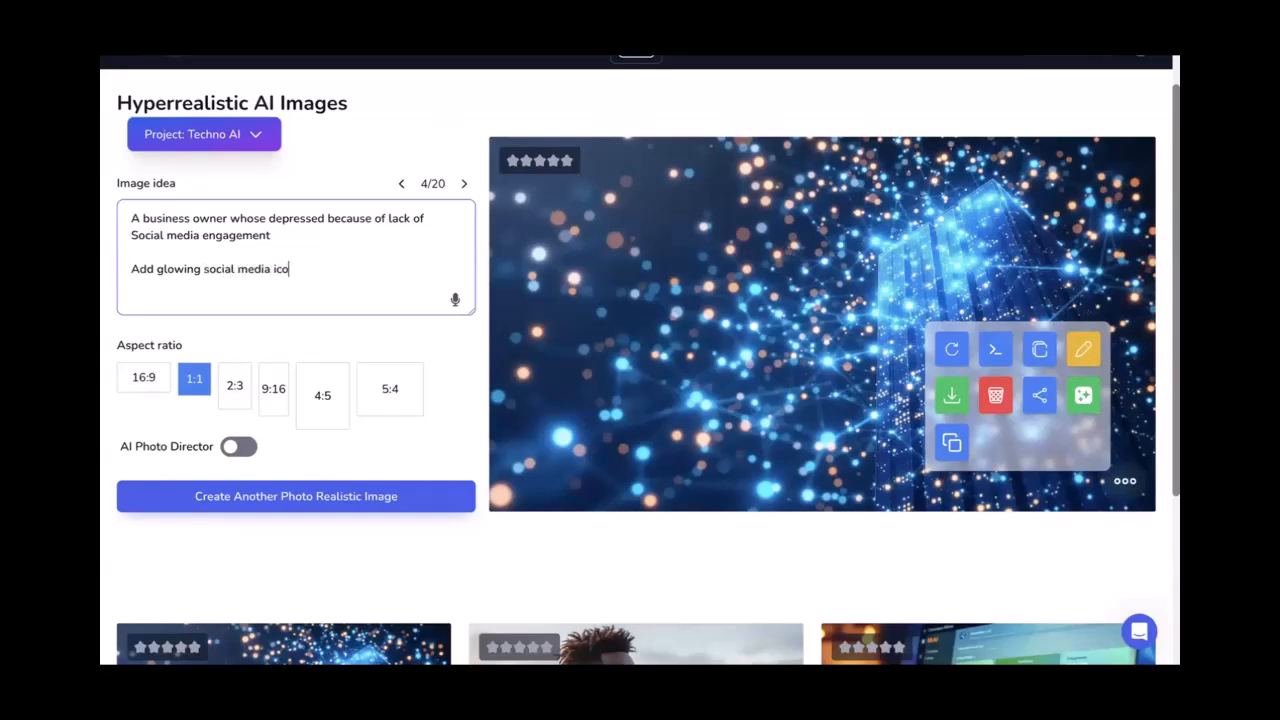
text(in background)
Generate the square stressed-business-owner image with Create Another Photo Realistic Image
click(207, 496)
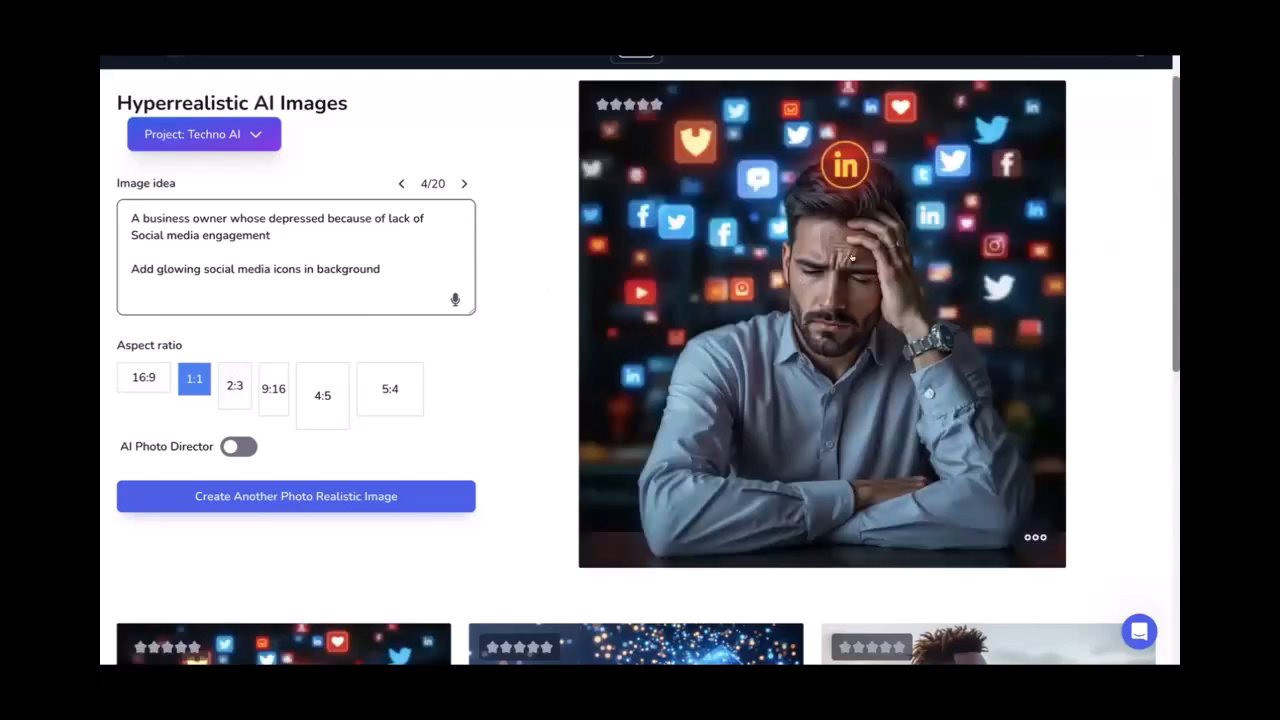
scroll(852, 259, up, 1)
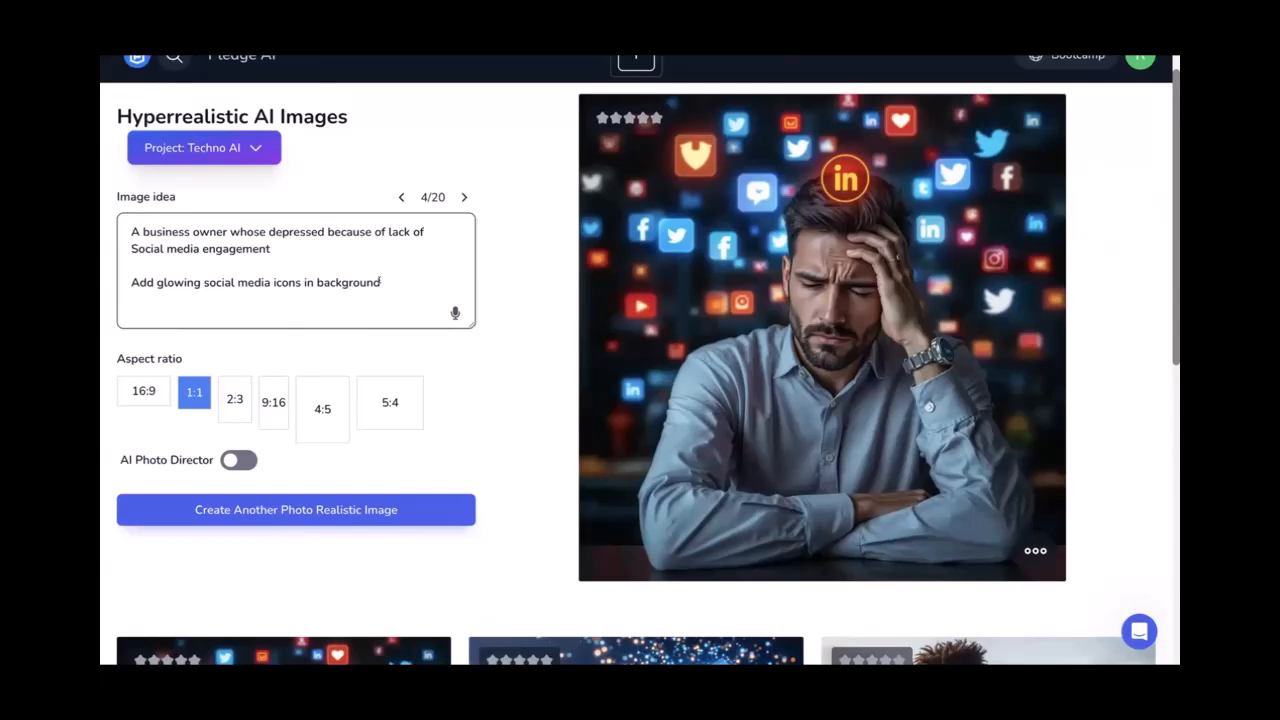
Download the generated business owner image as a WEBP file
click(1035, 550)
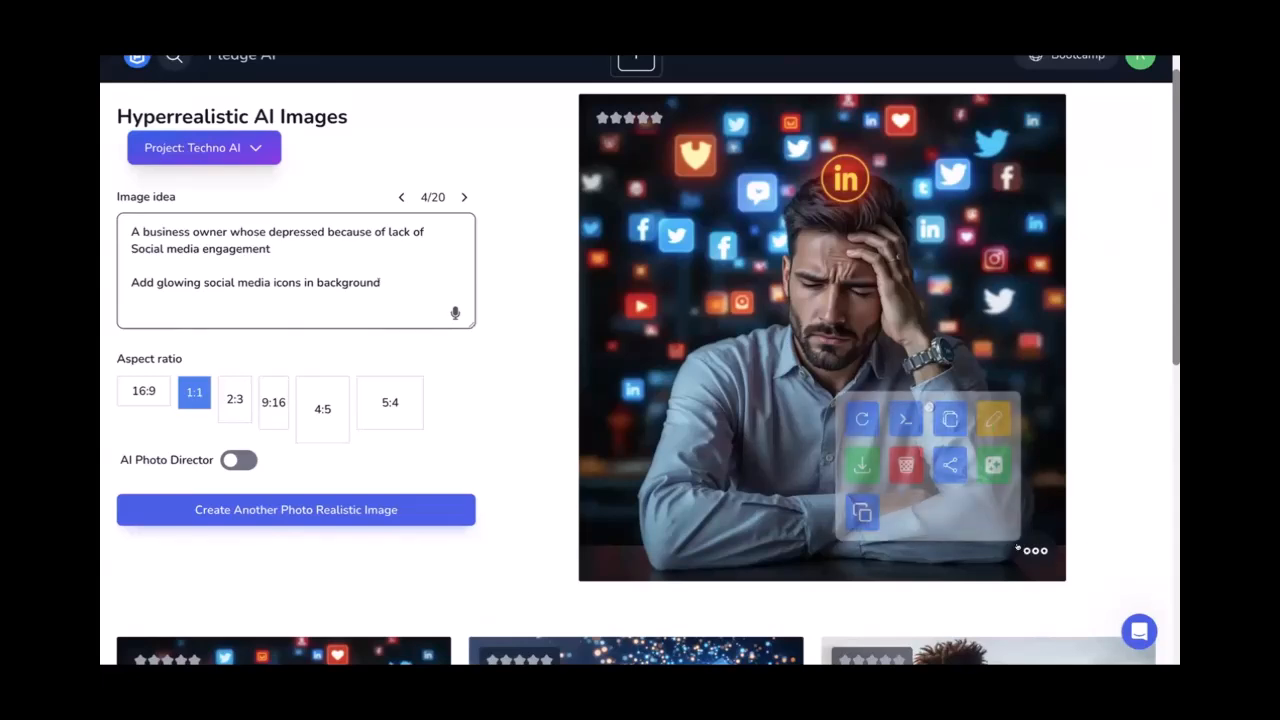
click(862, 464)
click(926, 322)
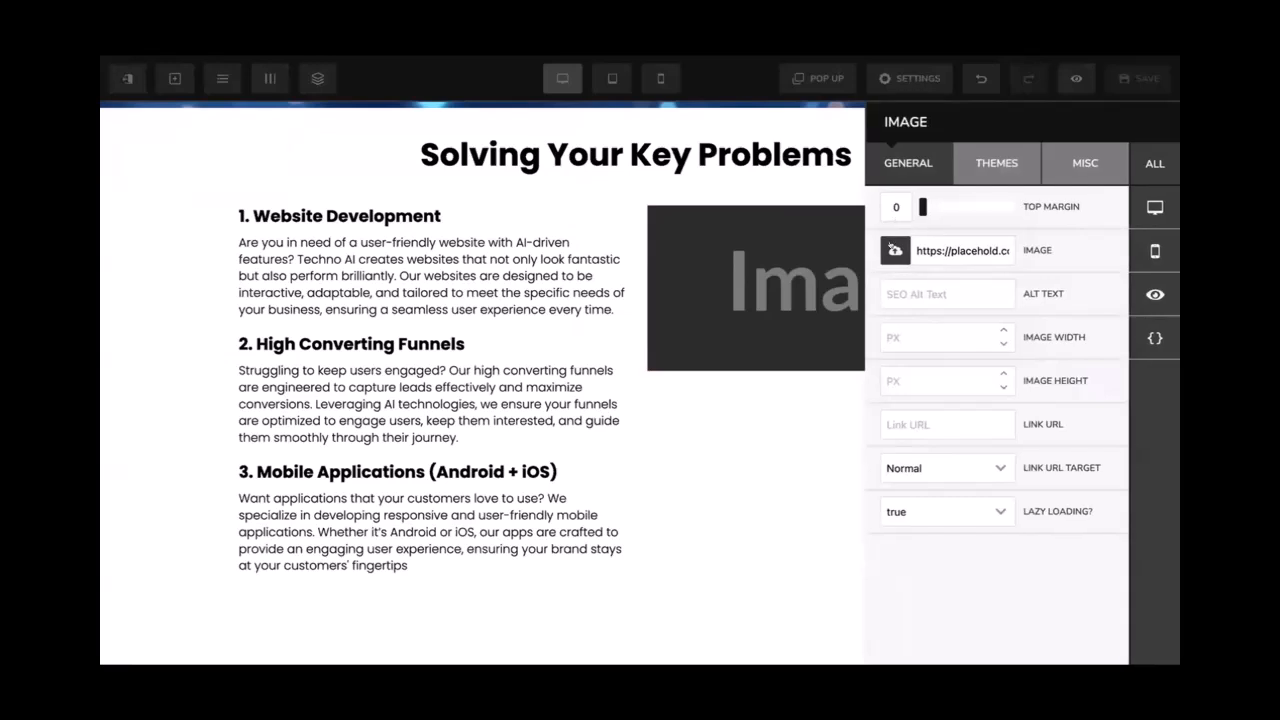
Upload the WEBP into Uploaded Images, insert it in place of the placeholder, and save the page
click(895, 250)
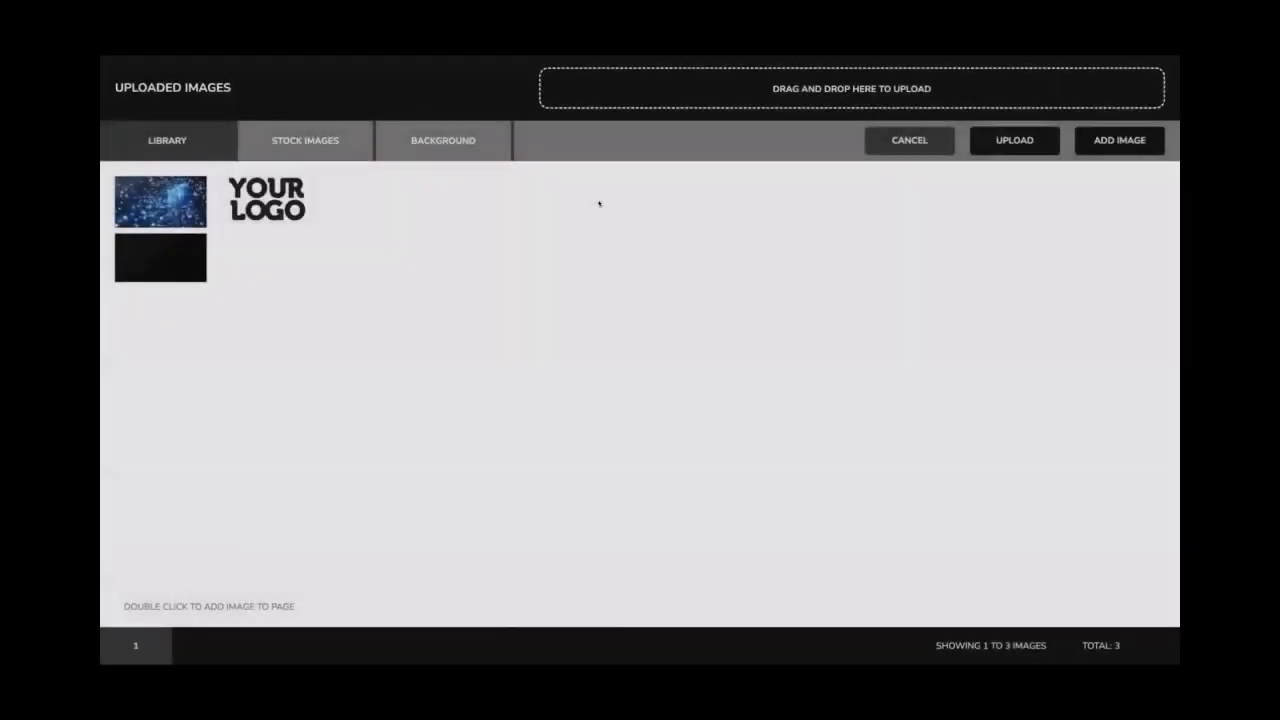
double_click(137, 204)
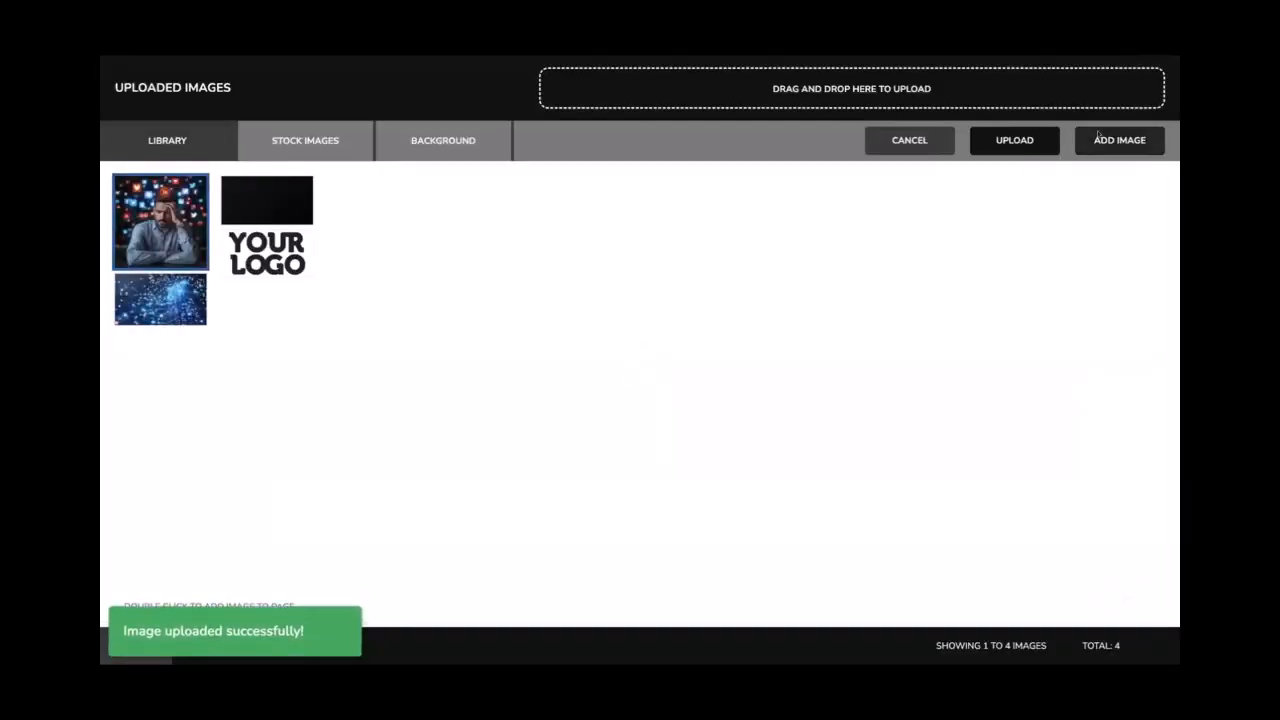
click(1099, 136)
click(692, 198)
click(692, 202)
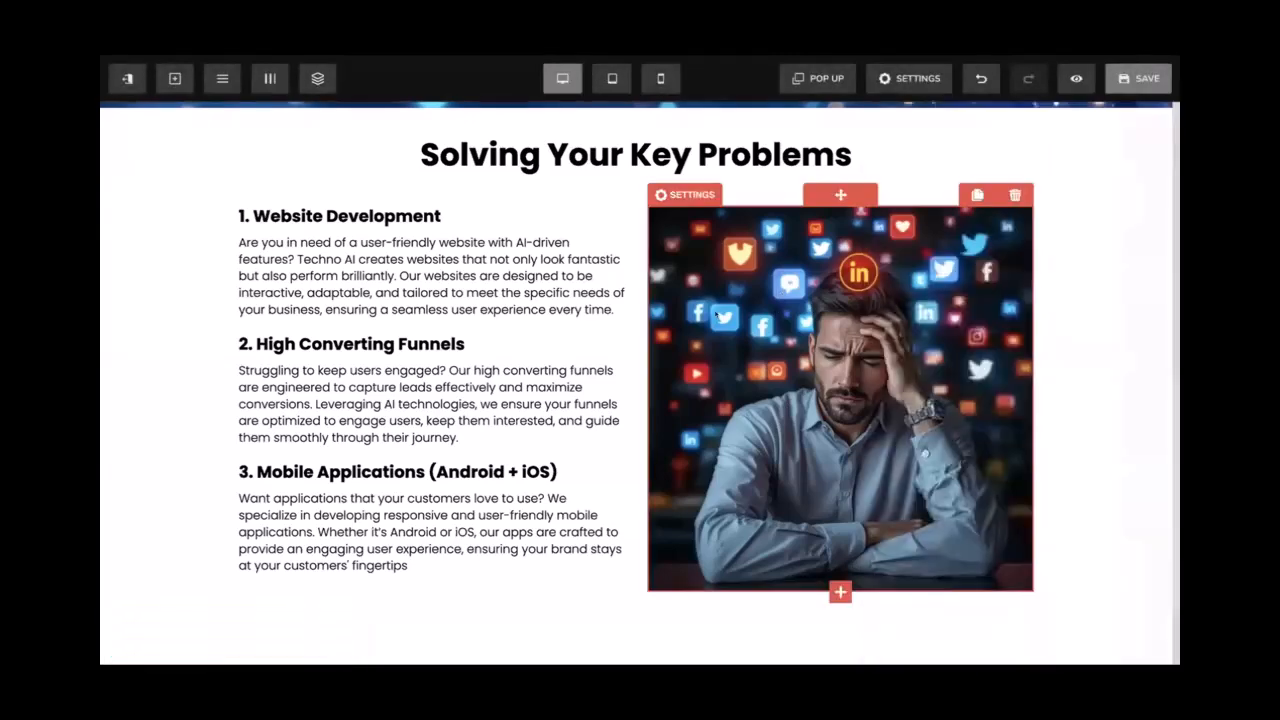
click(1138, 78)
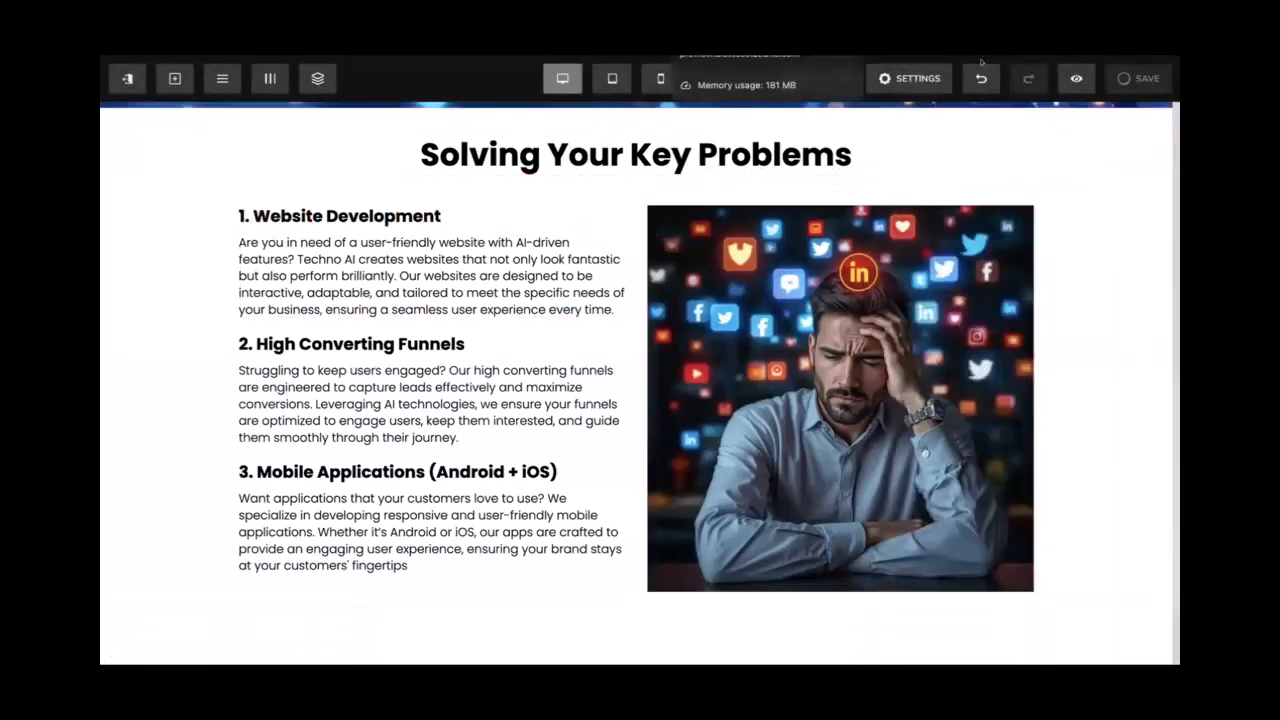
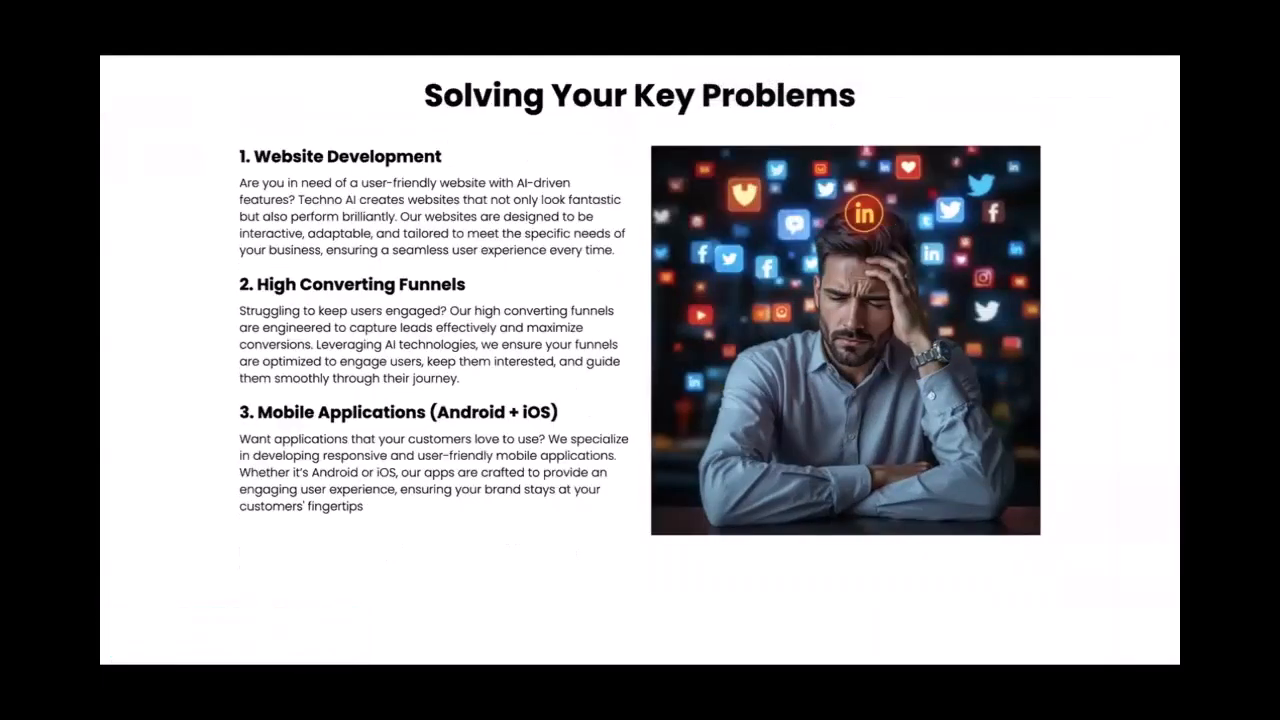
Reload the live page to check the image's rounded corners and soft shadow
key(super+r)
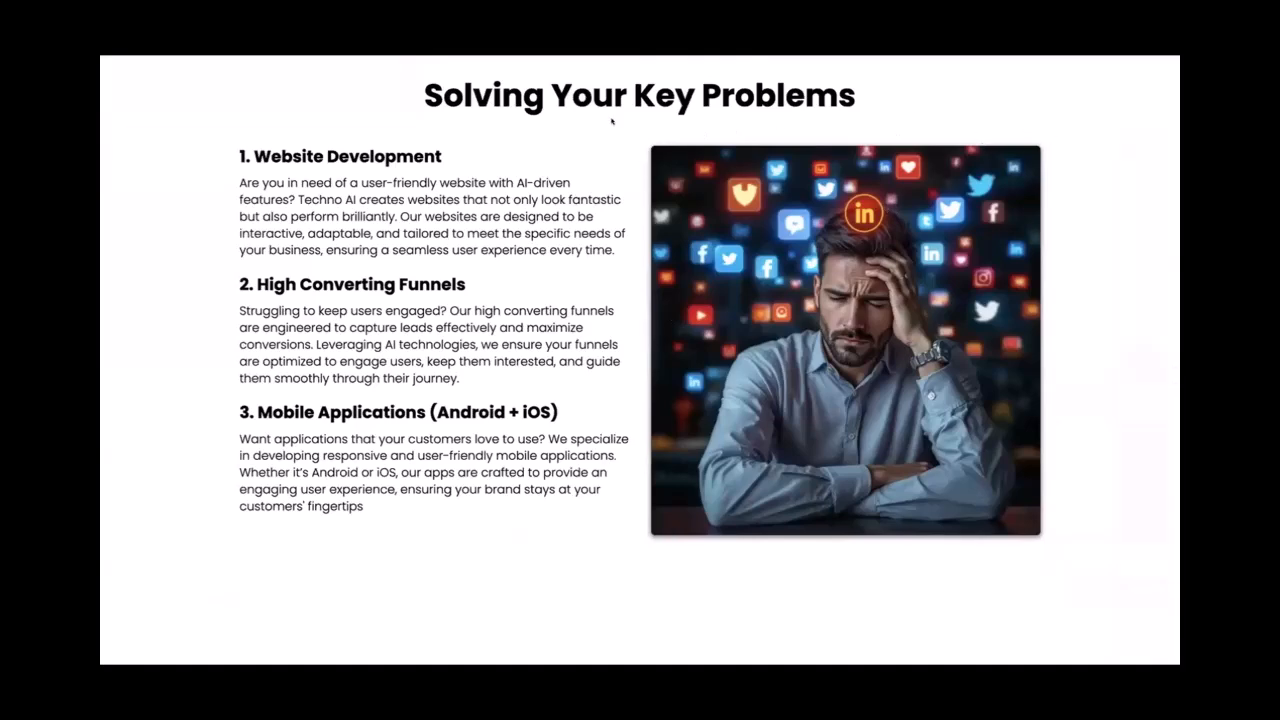
Back in the editor, select the whole Solving Your Key Problems section and show its settings
click(500, 20)
scroll(466, 277, down, 2)
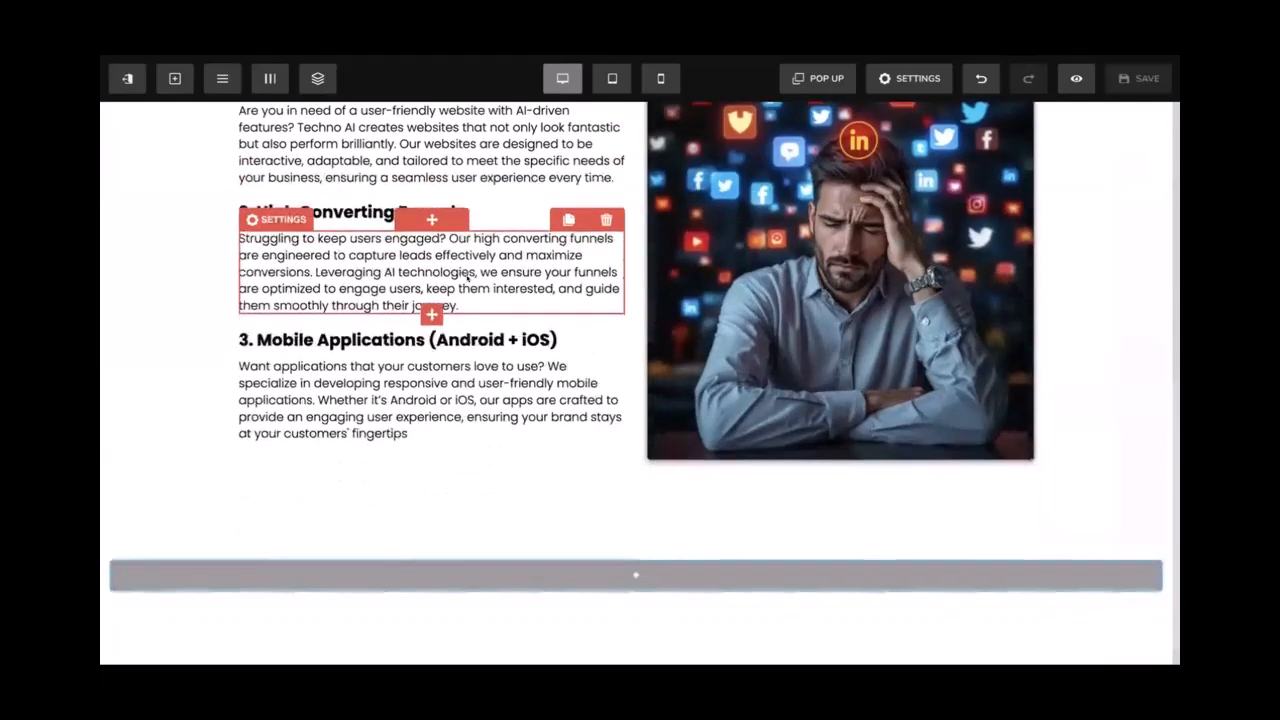
scroll(400, 350, up, 1)
scroll(355, 230, up, 1)
scroll(355, 230, up, 2)
scroll(430, 290, down, 3)
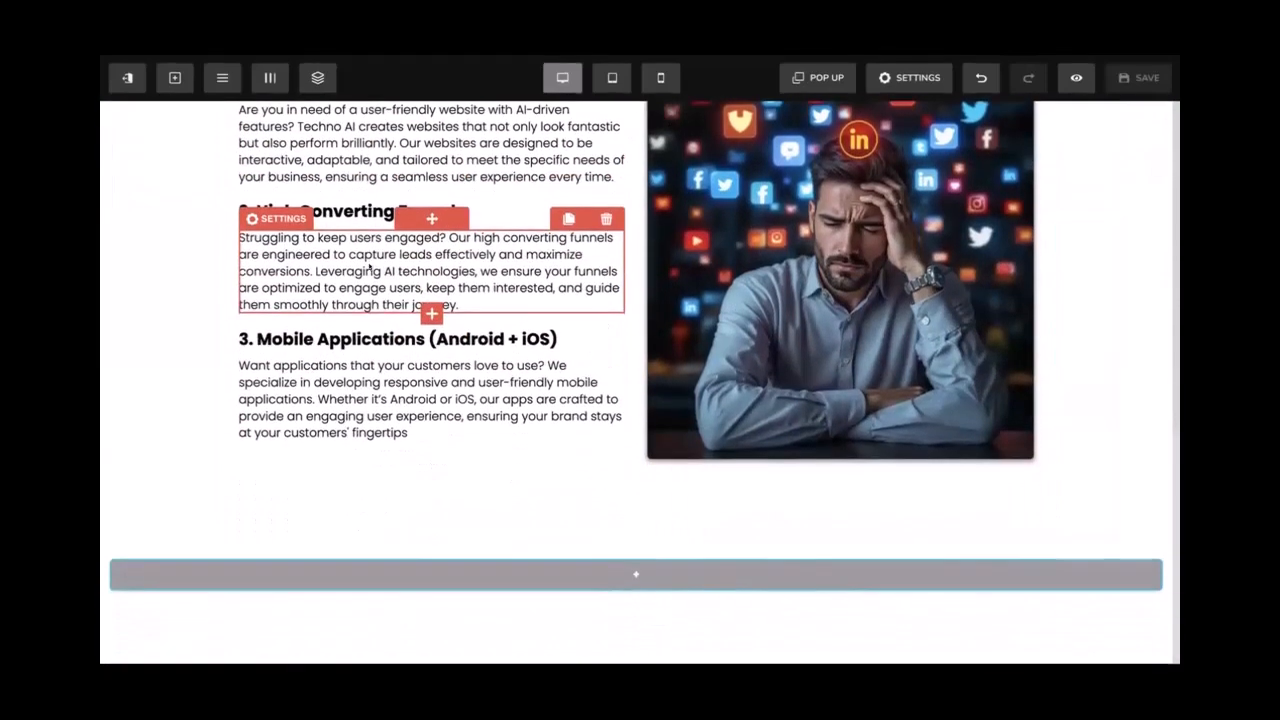
click(569, 433)
scroll(153, 396, up, 2)
click(153, 396)
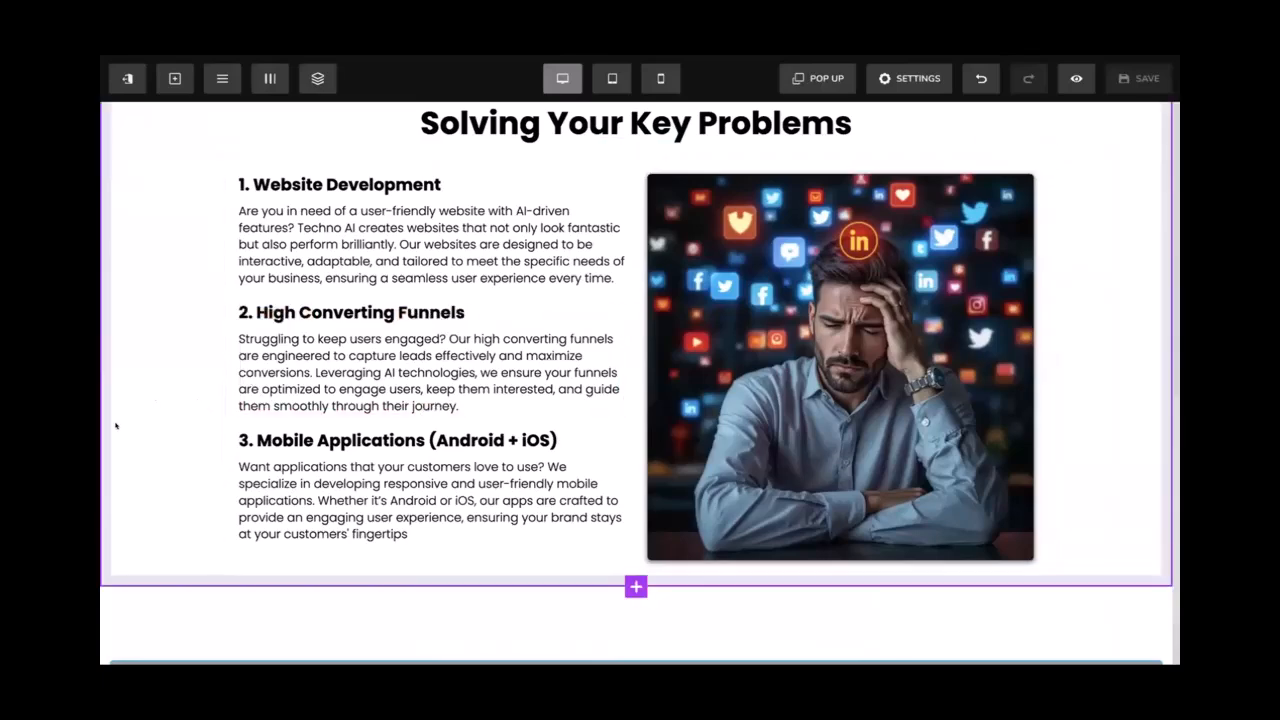
scroll(116, 426, up, 1)
scroll(115, 425, up, 3)
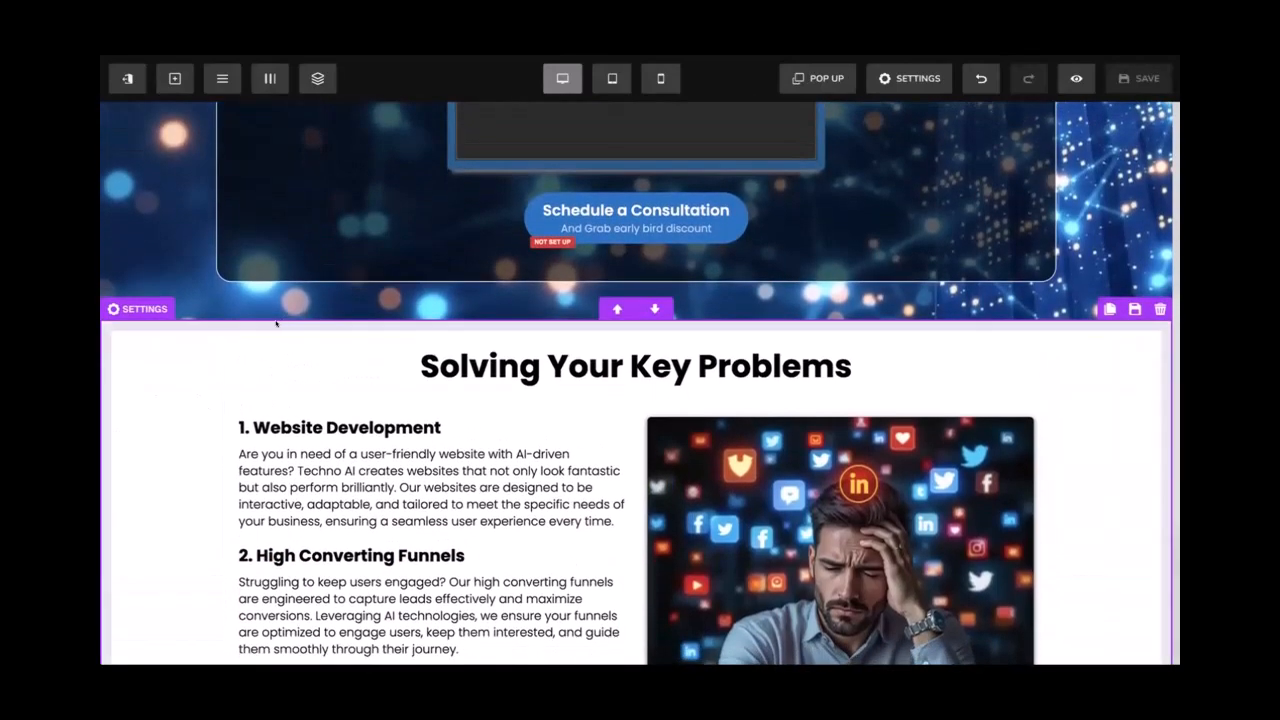
click(276, 323)
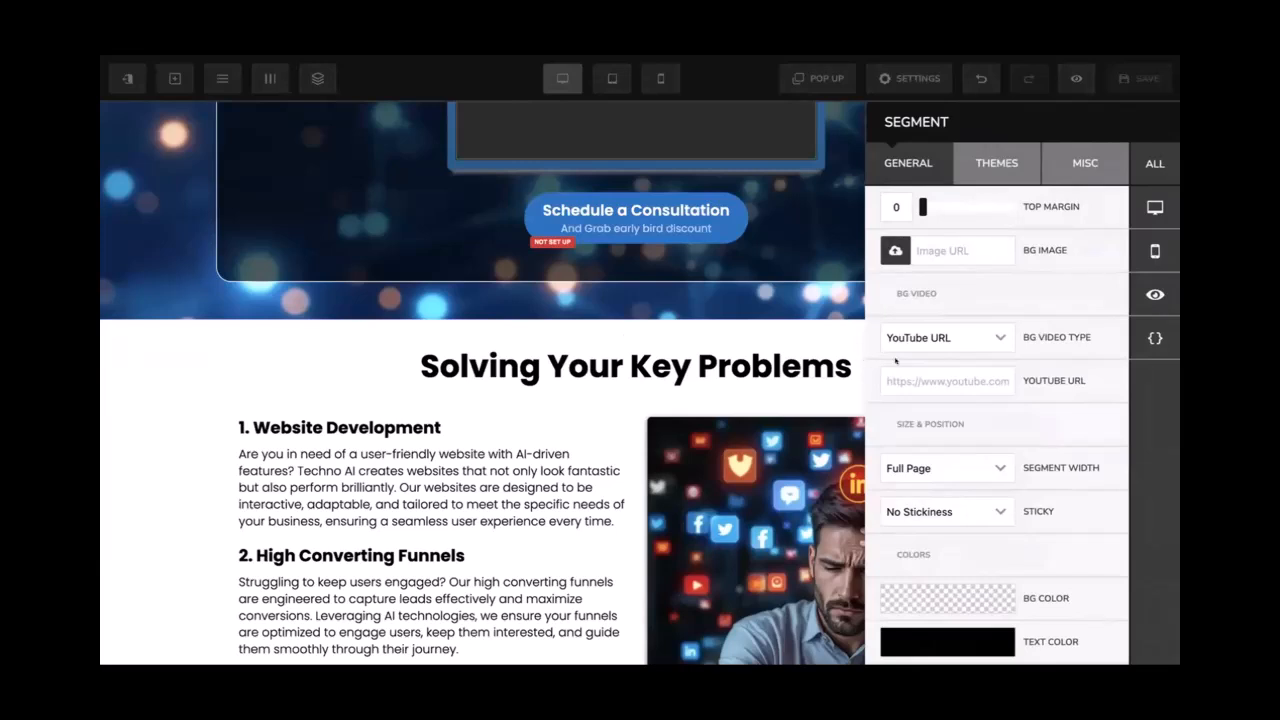
Set the section's background colour to #efefef
scroll(945, 420, down, 2)
click(951, 420)
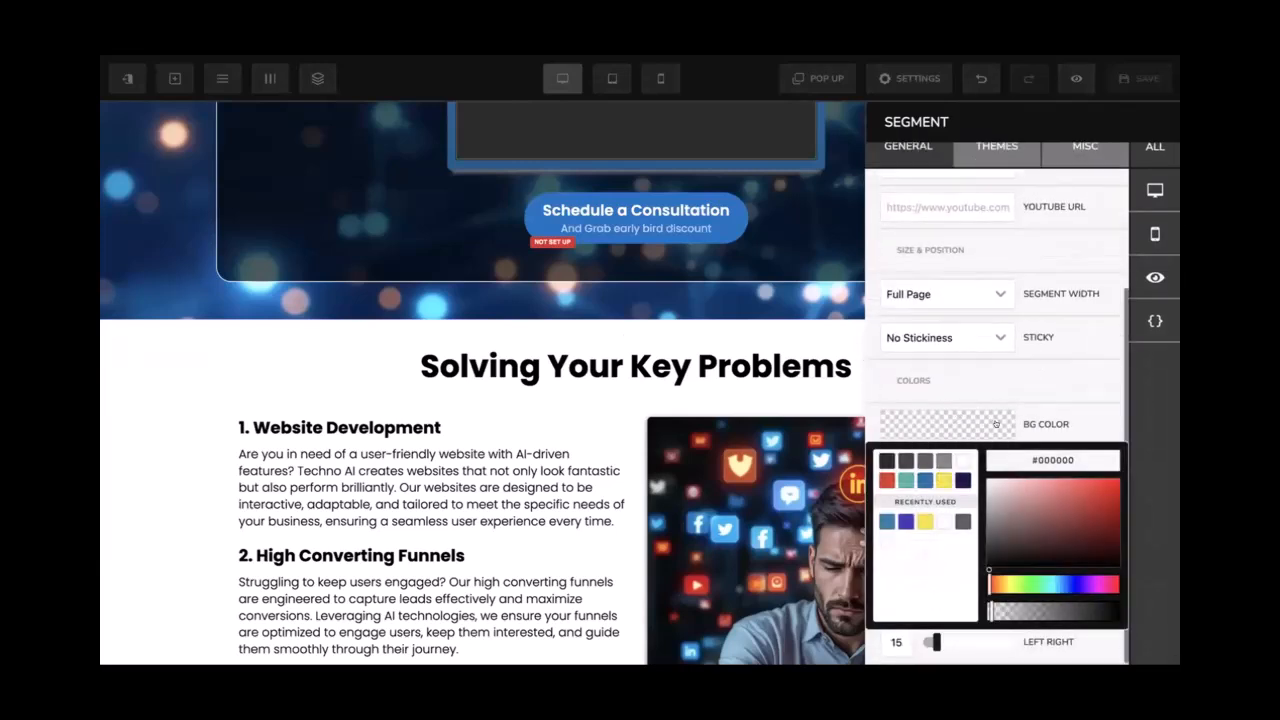
double_click(1038, 456)
text(efefef)
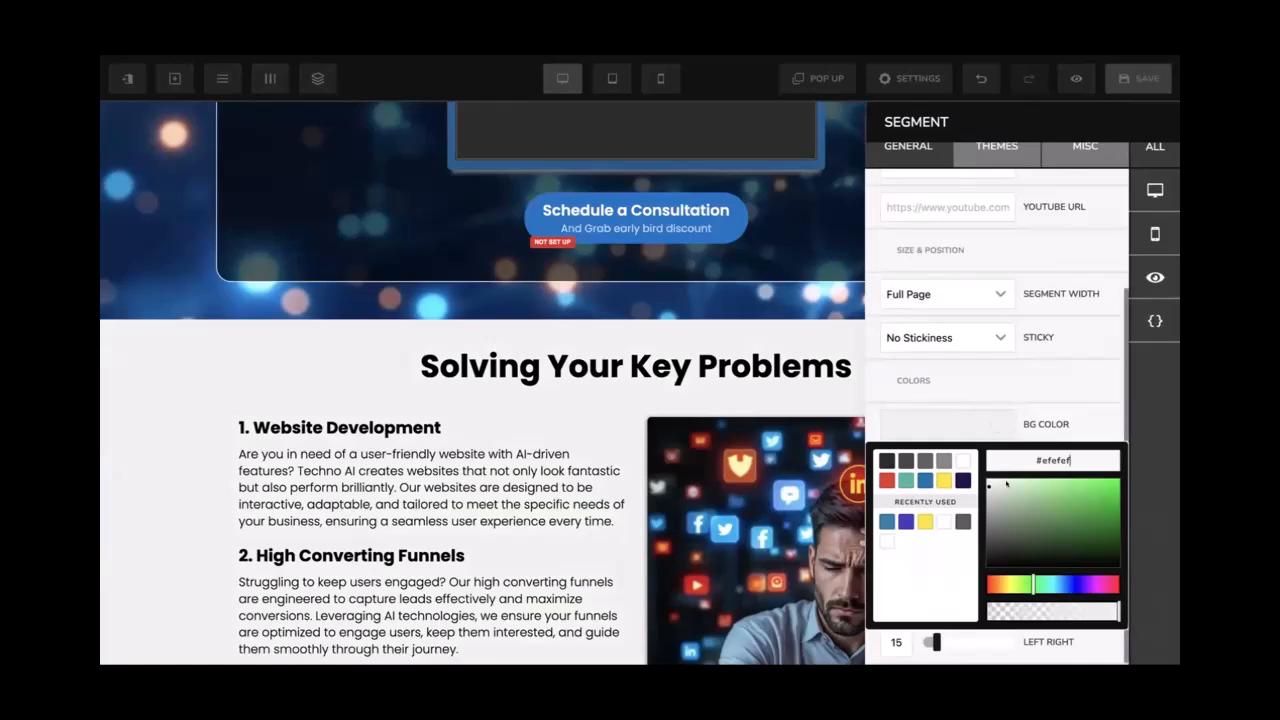
click(963, 462)
drag(969, 471, 968, 479)
text(#efefef)
click(760, 372)
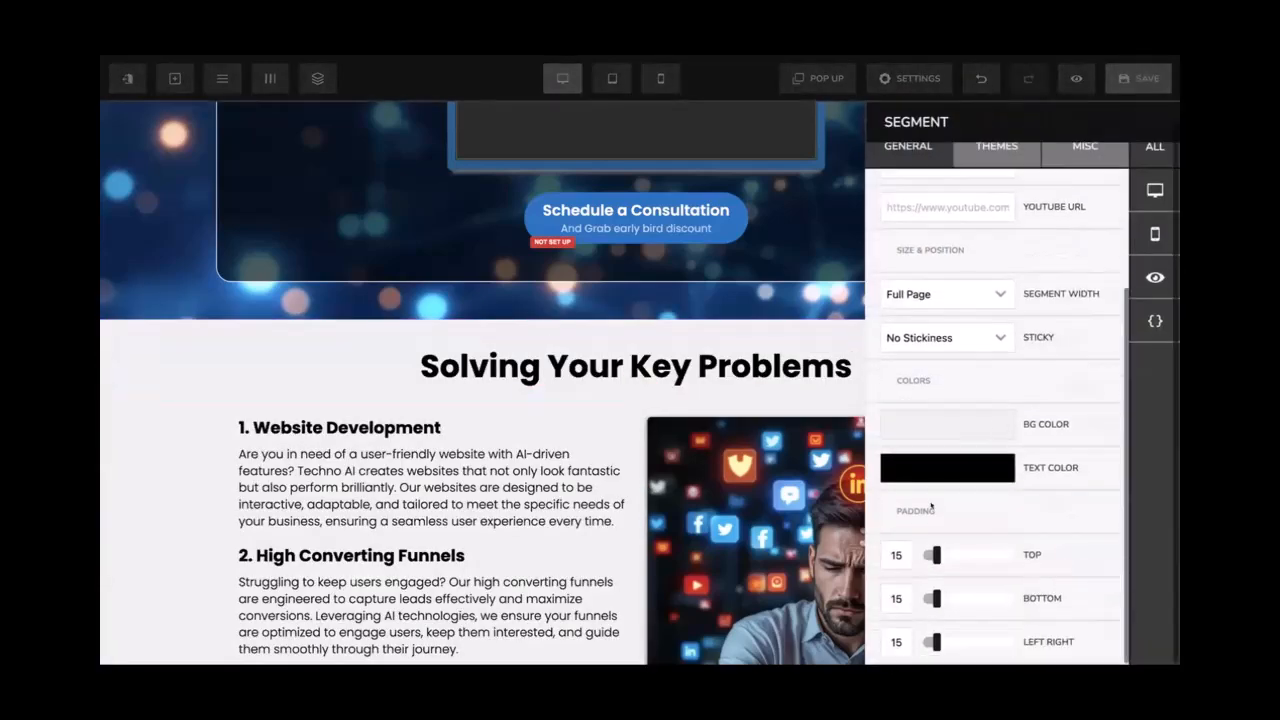
Set the section's top and bottom padding to 50
double_click(893, 549)
text(50)
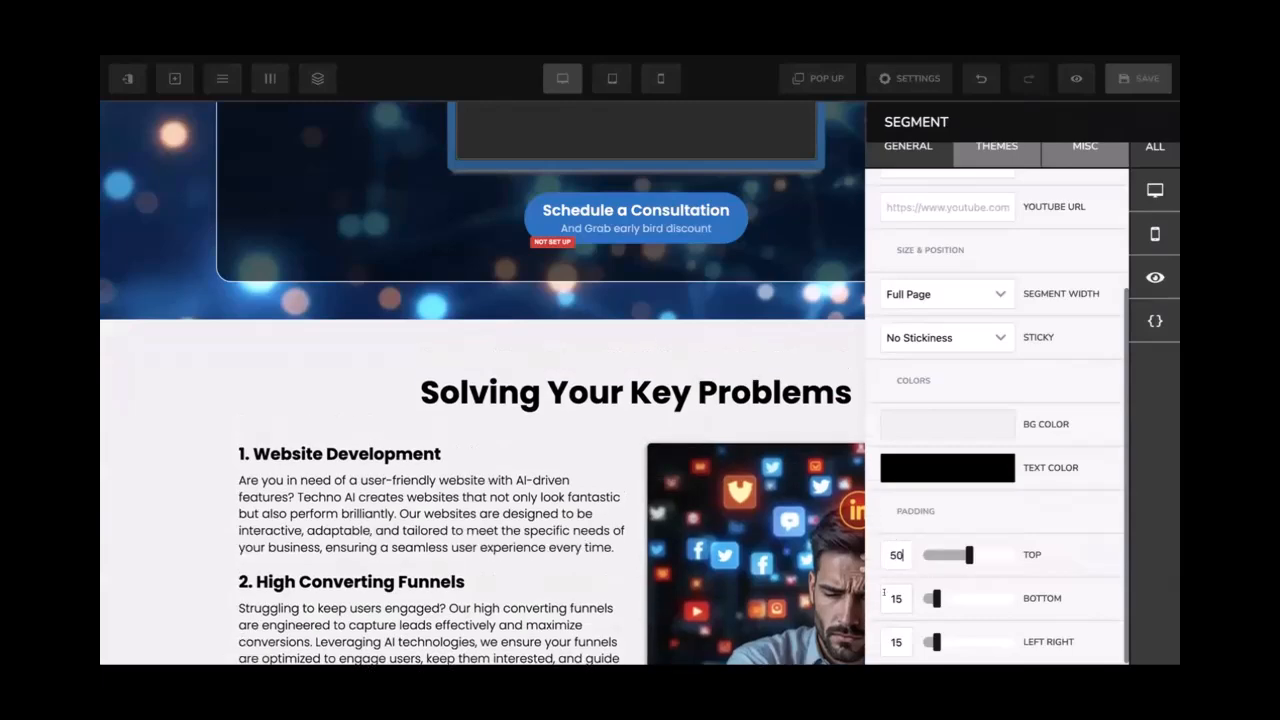
double_click(893, 598)
text(50)
click(761, 412)
scroll(761, 412, down, 1)
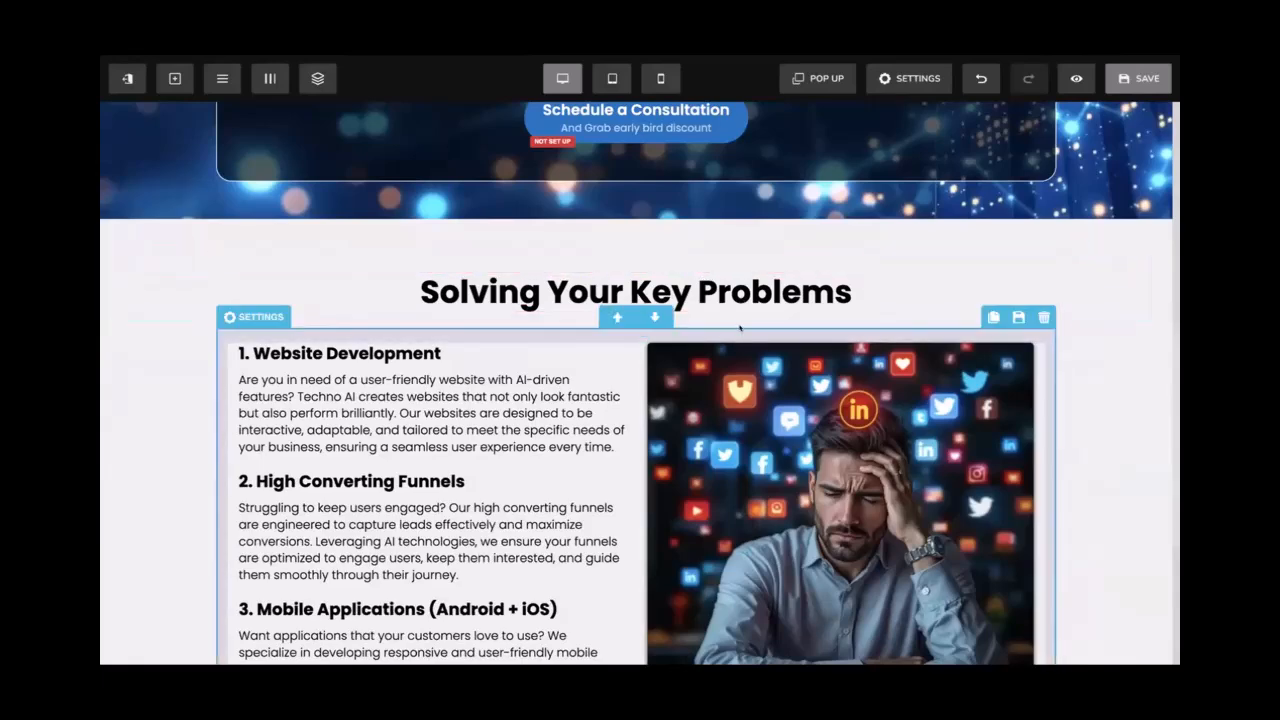
Give the two-column row a top margin of 20 and save the page
click(740, 327)
click(886, 206)
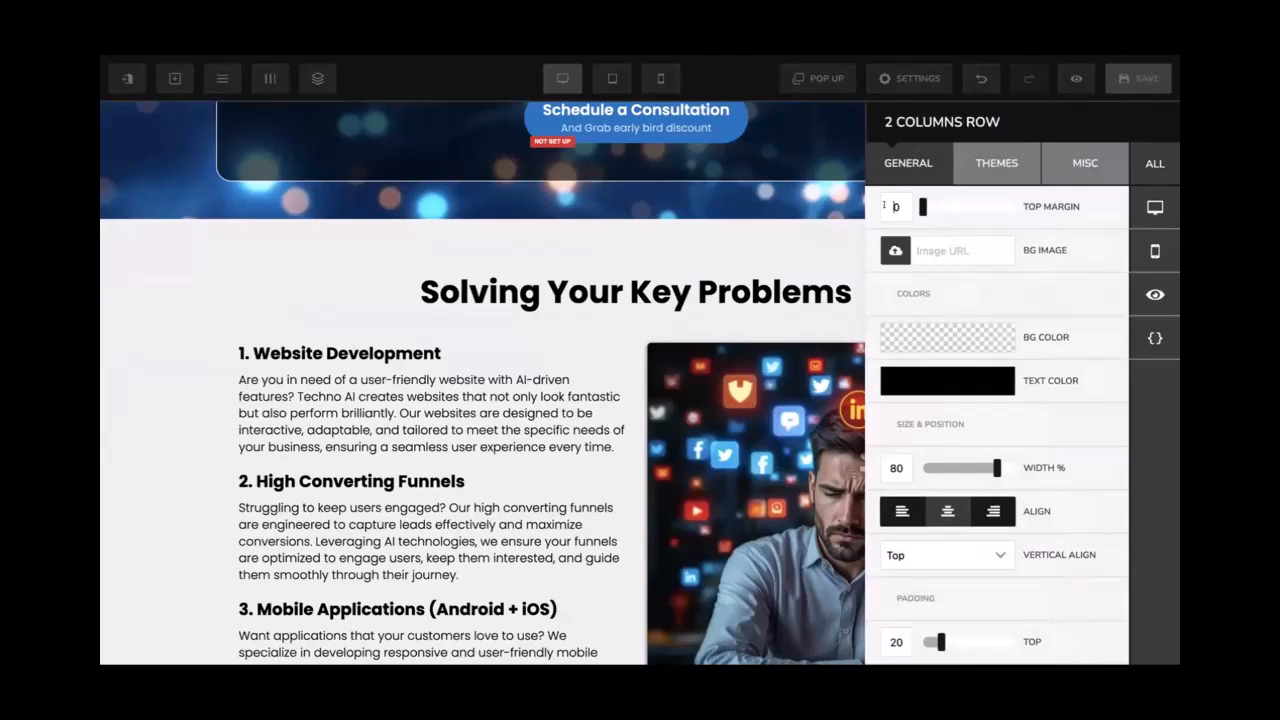
text(2)
click(752, 232)
scroll(826, 279, down, 2)
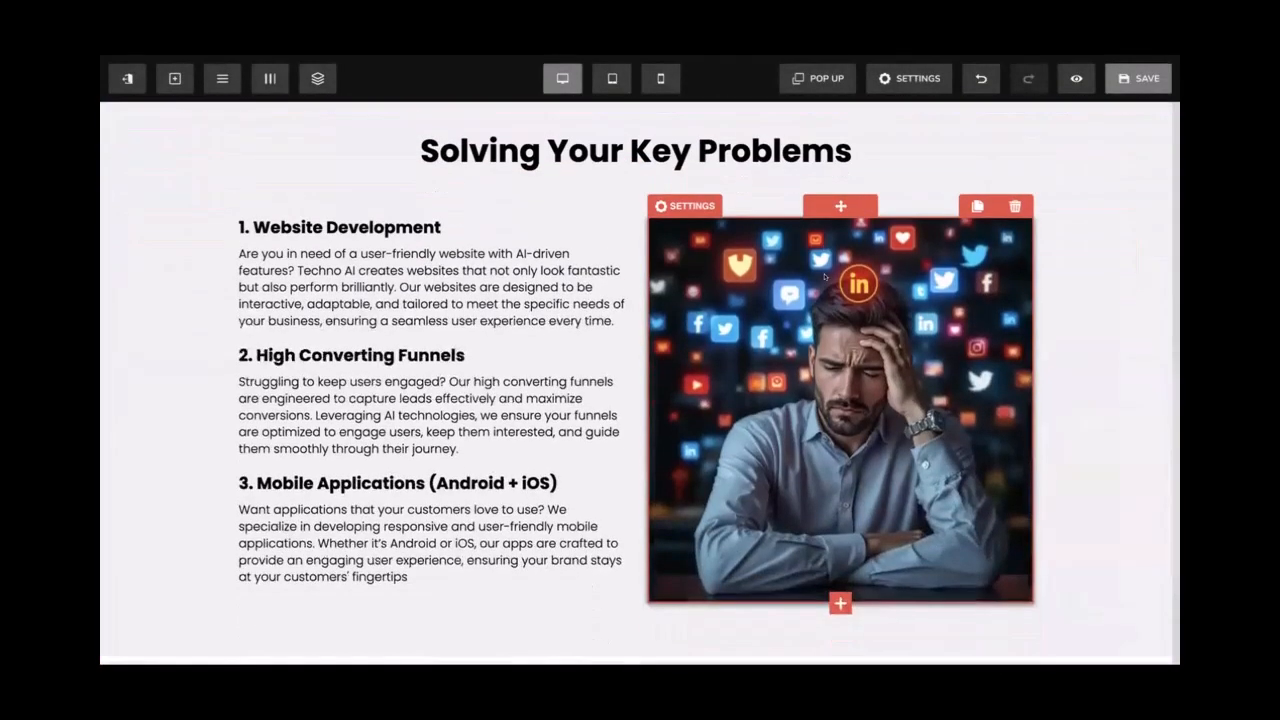
scroll(826, 279, up, 1)
click(1120, 86)
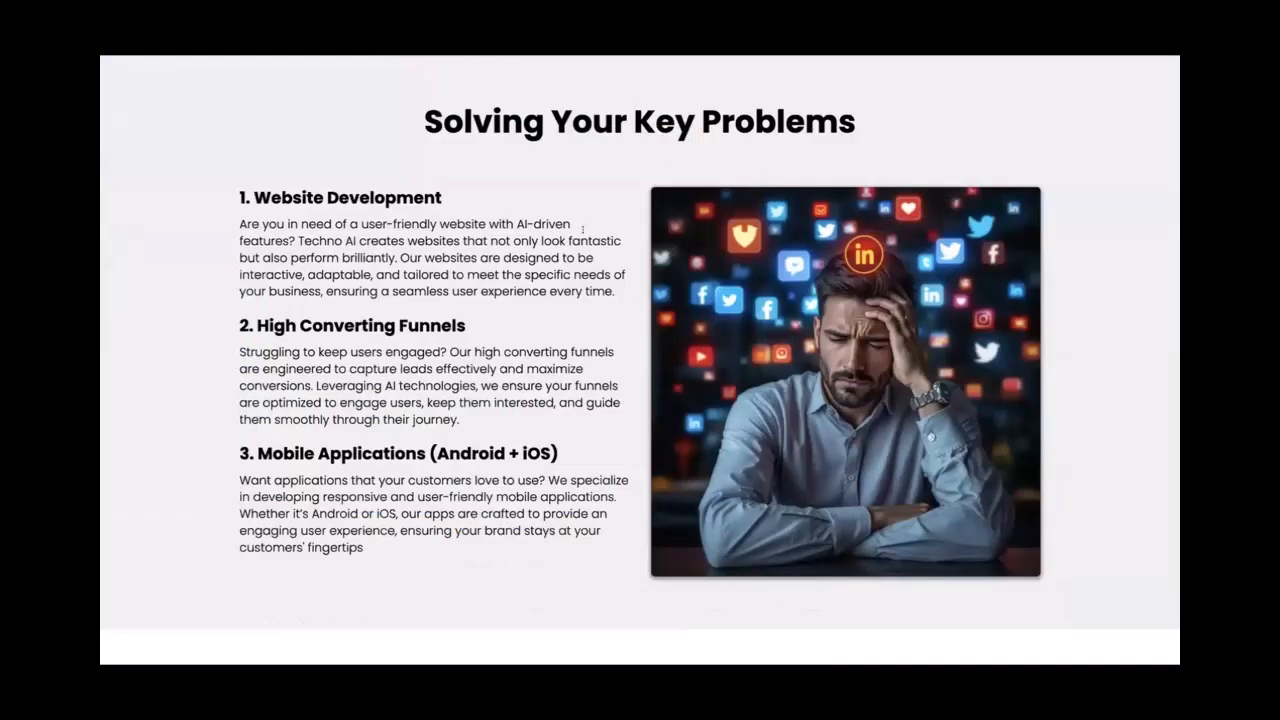
scroll(583, 230, down, 1)
scroll(583, 230, up, 1)
scroll(583, 230, up, 1)
scroll(583, 230, down, 1)
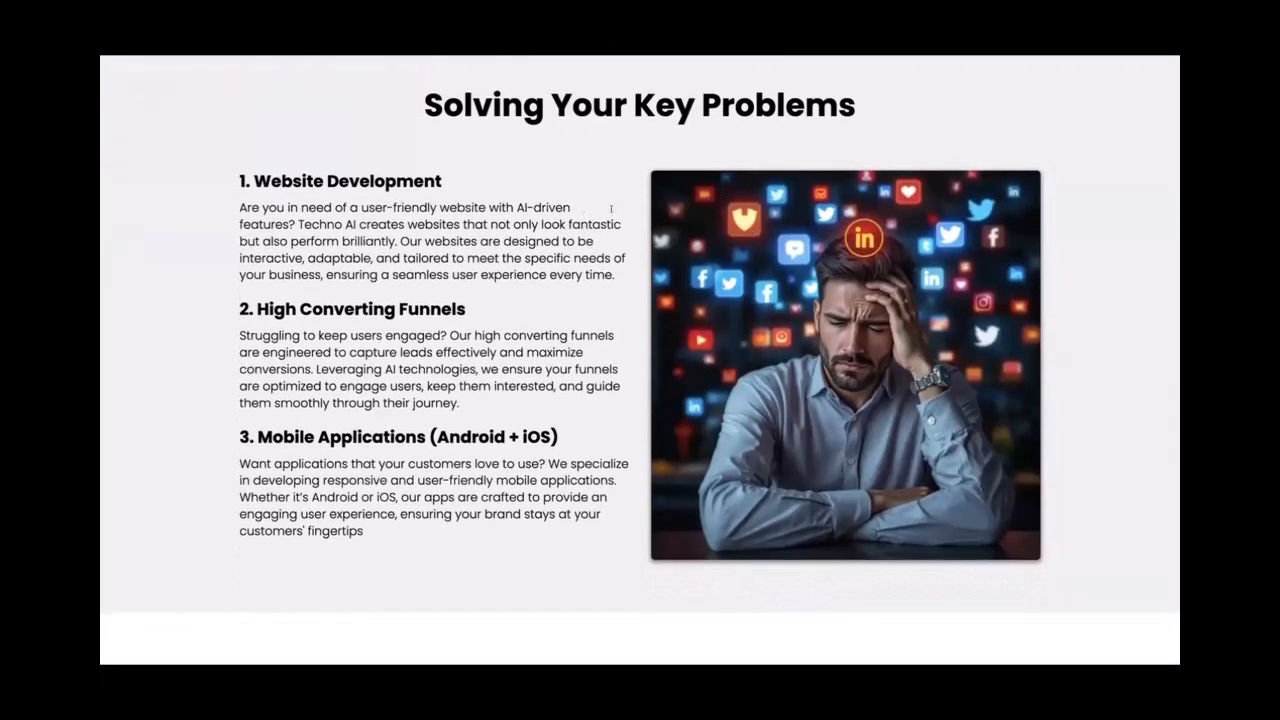
Set the problems image width to 400 px, save, and check the section layout
key(ctrl+Tab)
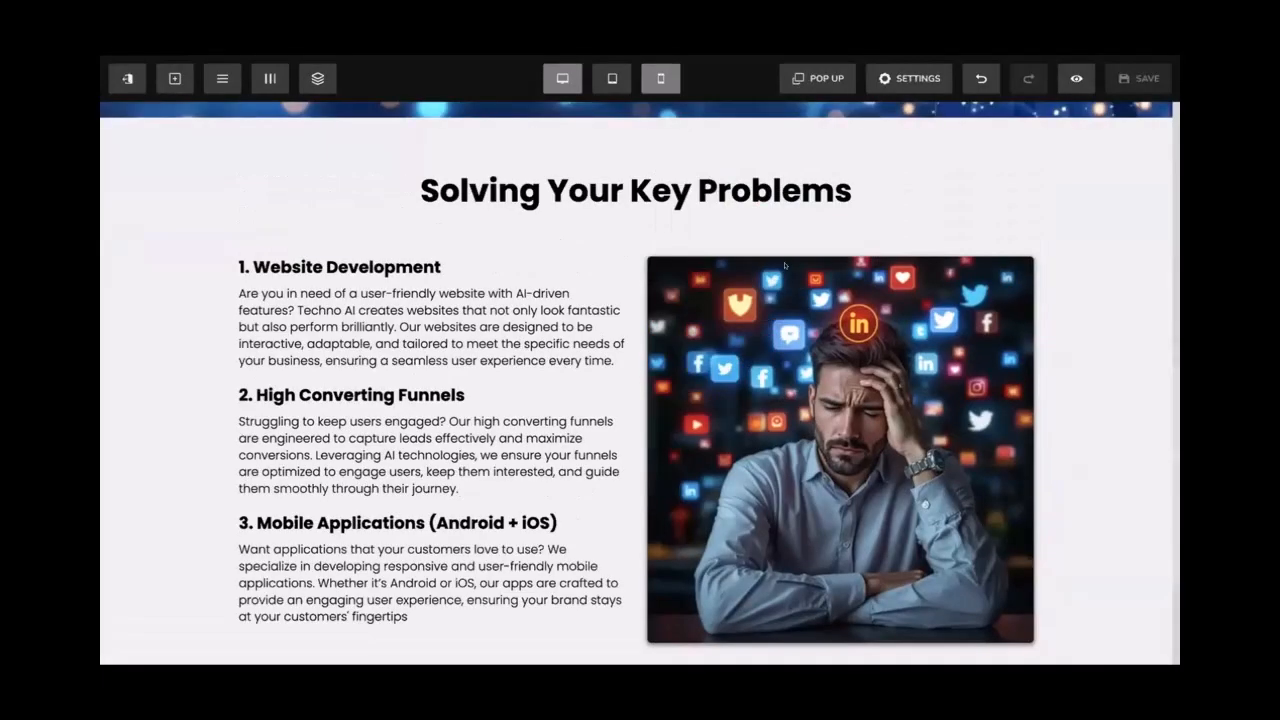
click(861, 293)
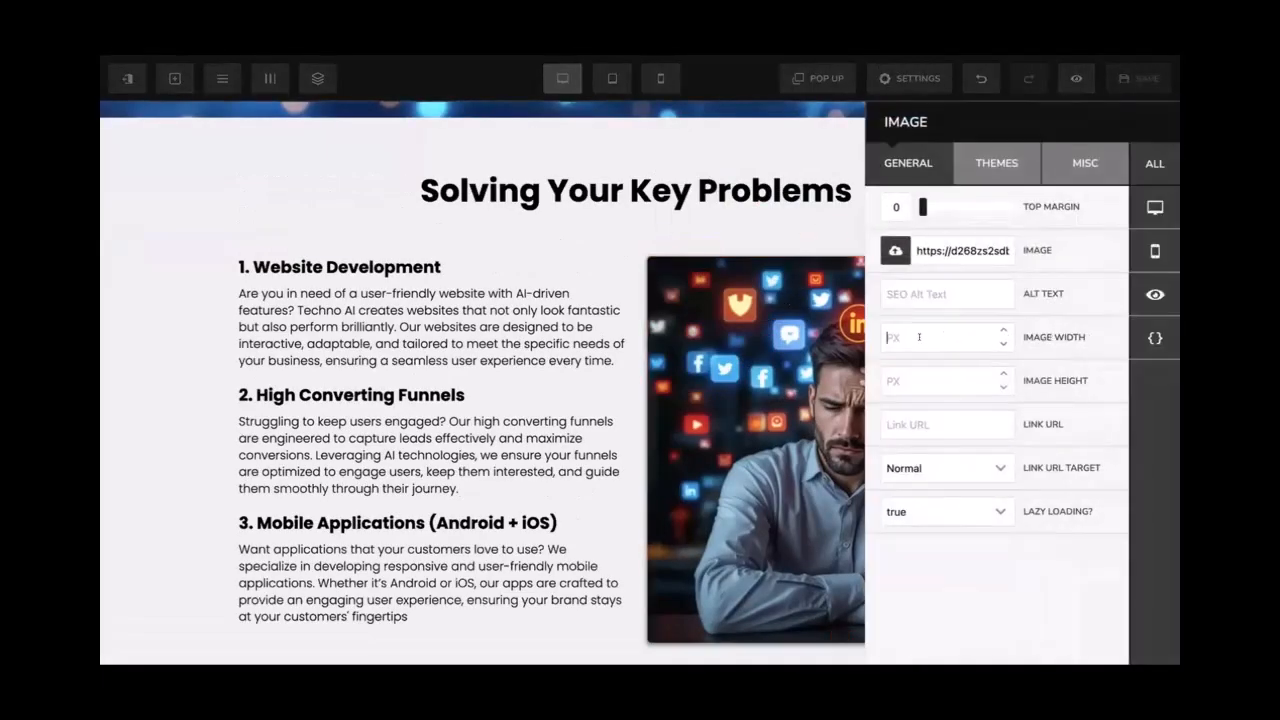
text(300)
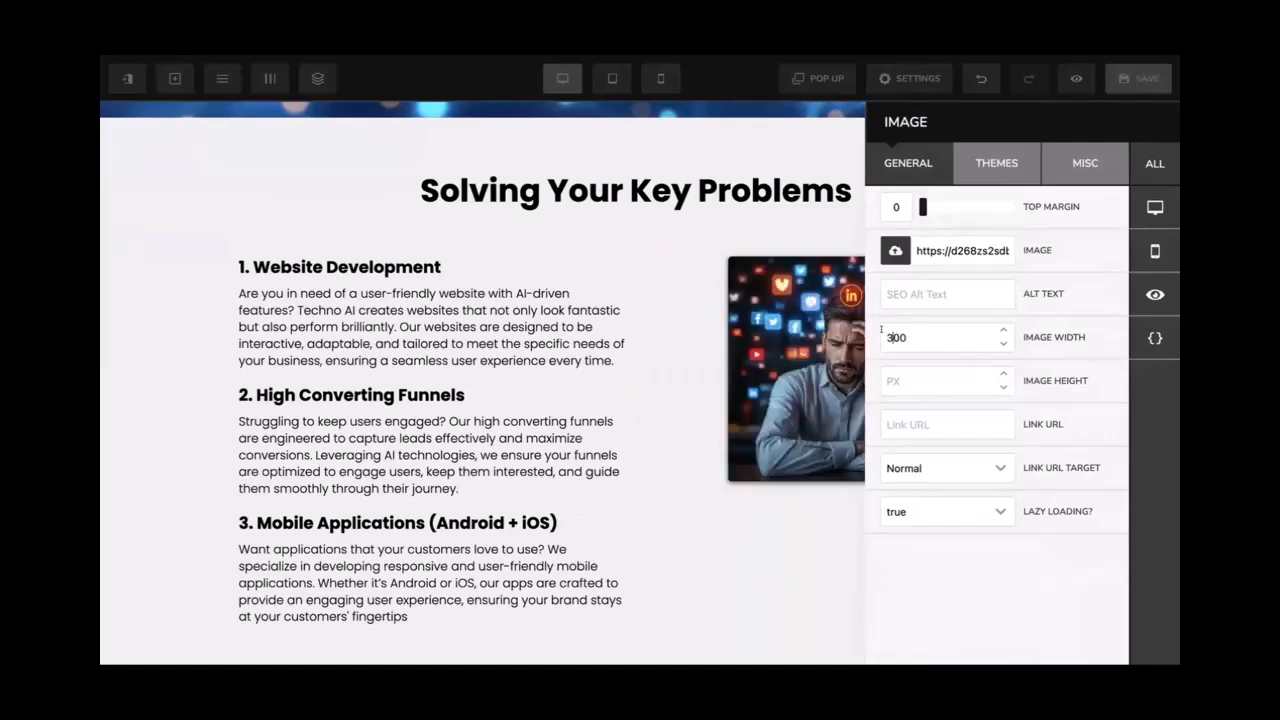
text(4)
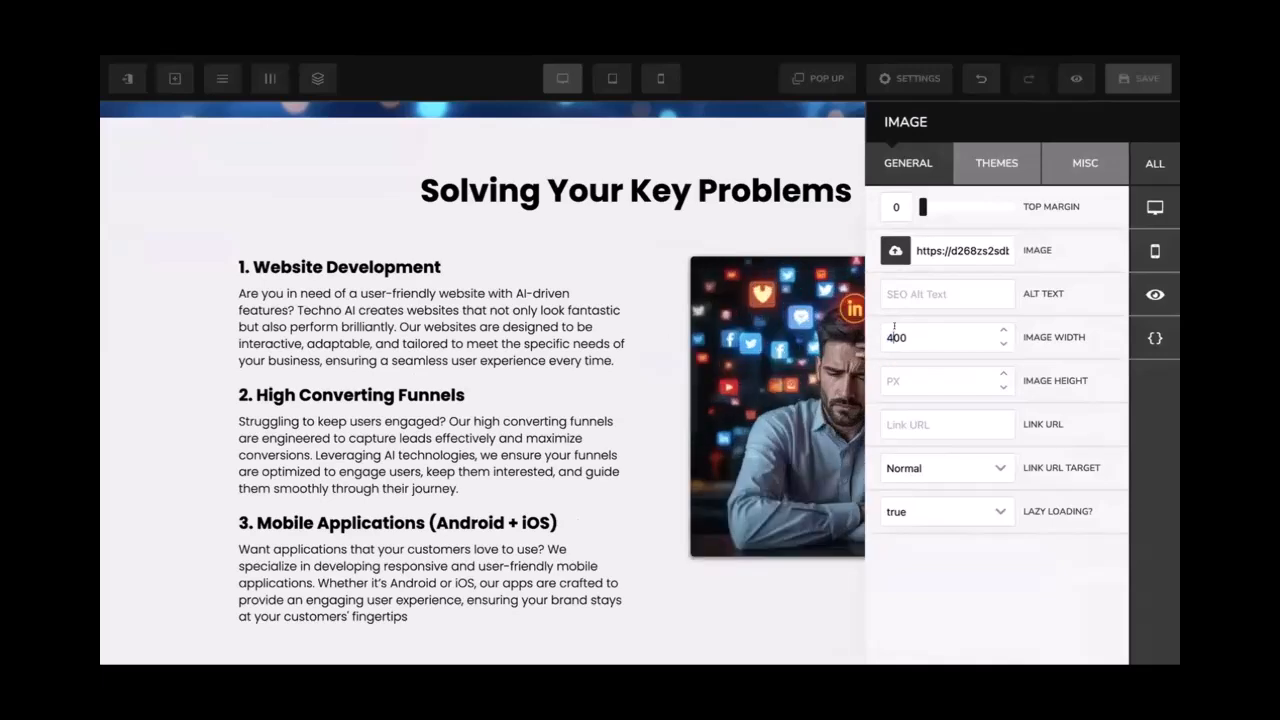
text(5)
click(680, 337)
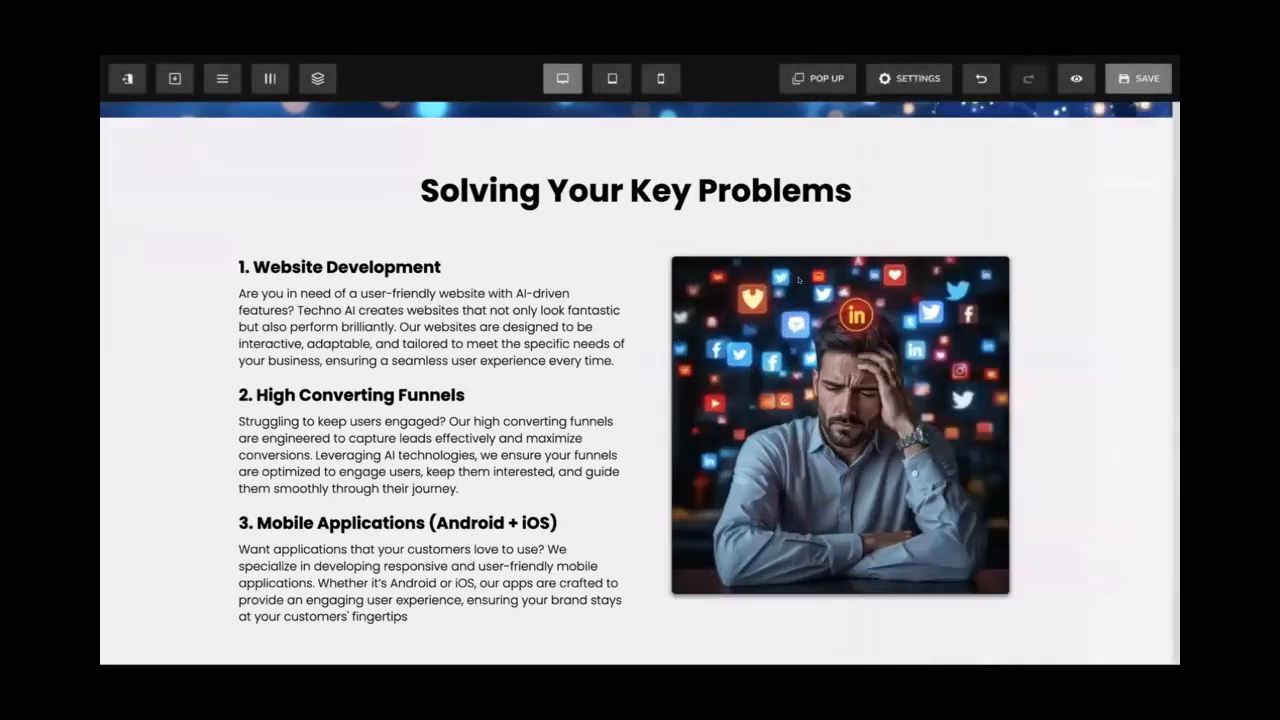
click(1138, 78)
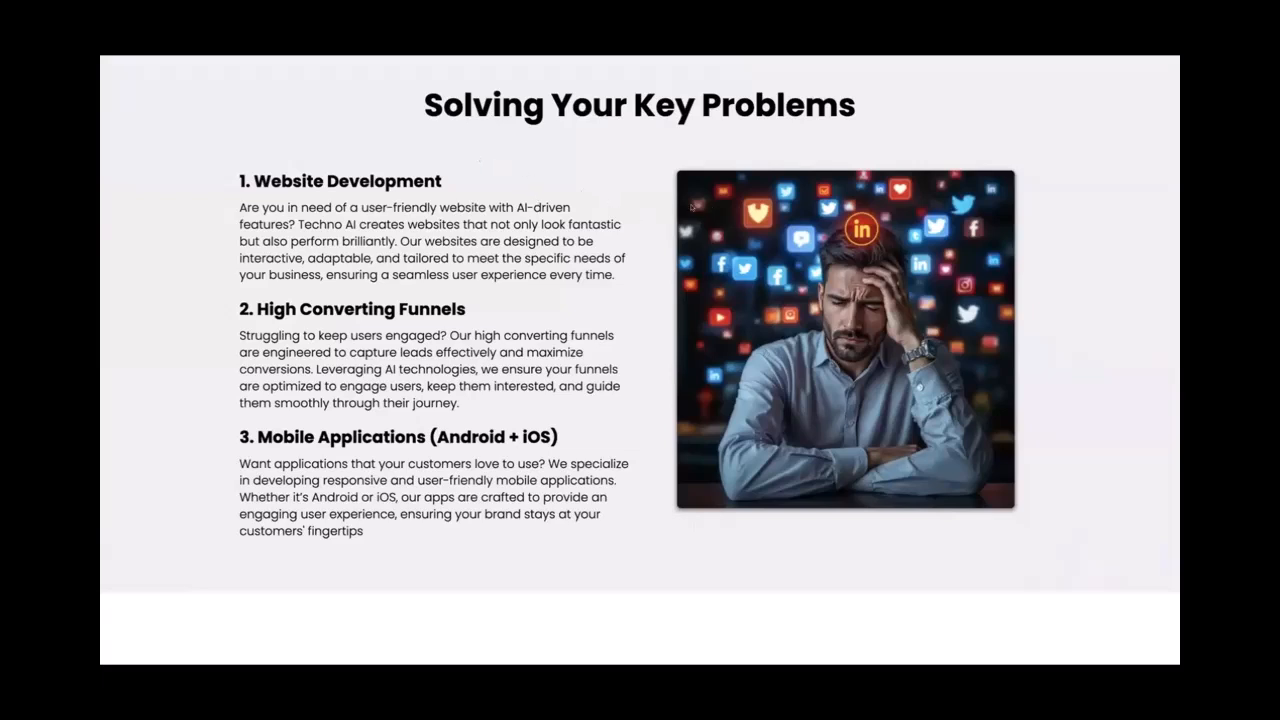
drag(213, 170, 968, 425)
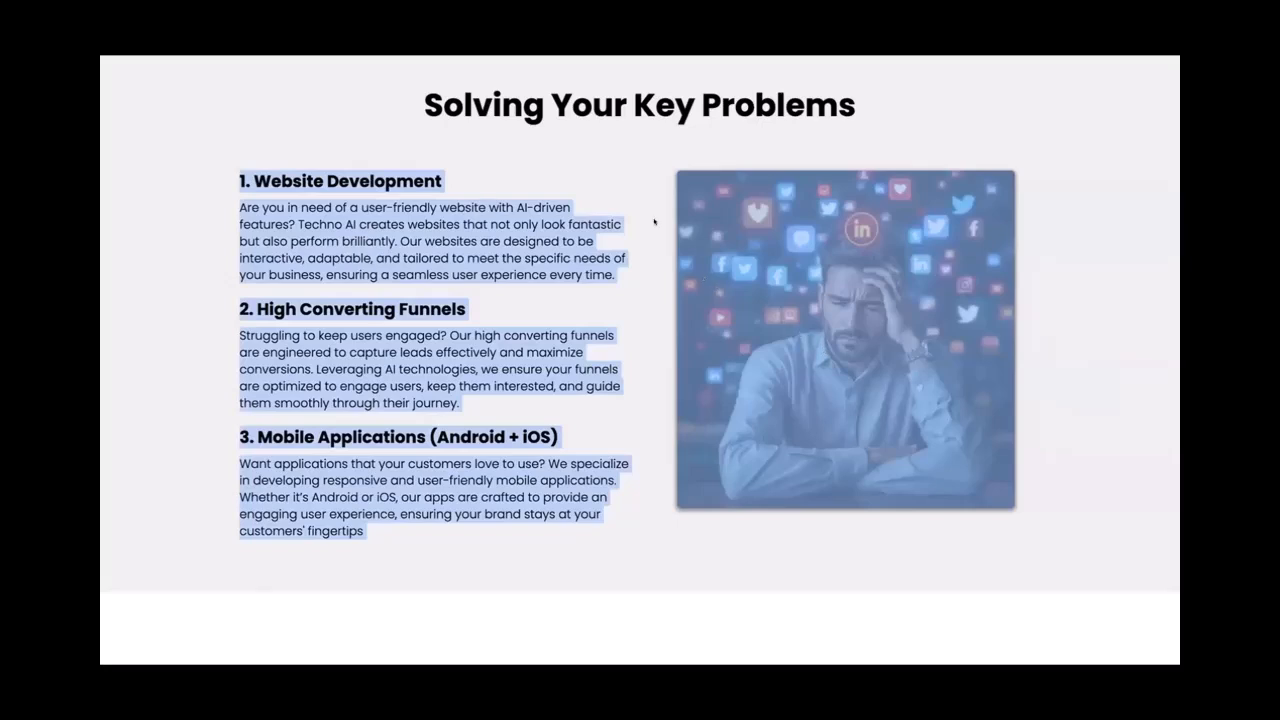
Vertically centre the two-column row's columns with Middle alignment and save
key(ctrl+shift+Tab)
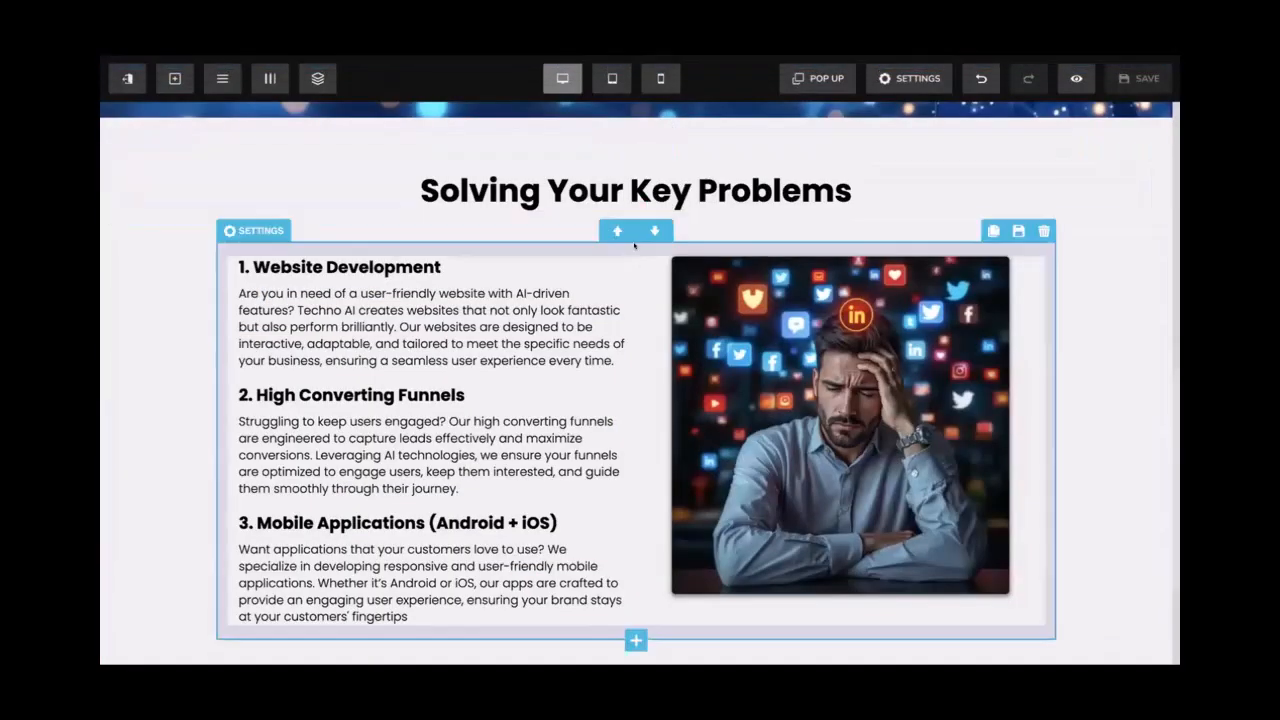
click(634, 245)
scroll(1068, 463, down, 2)
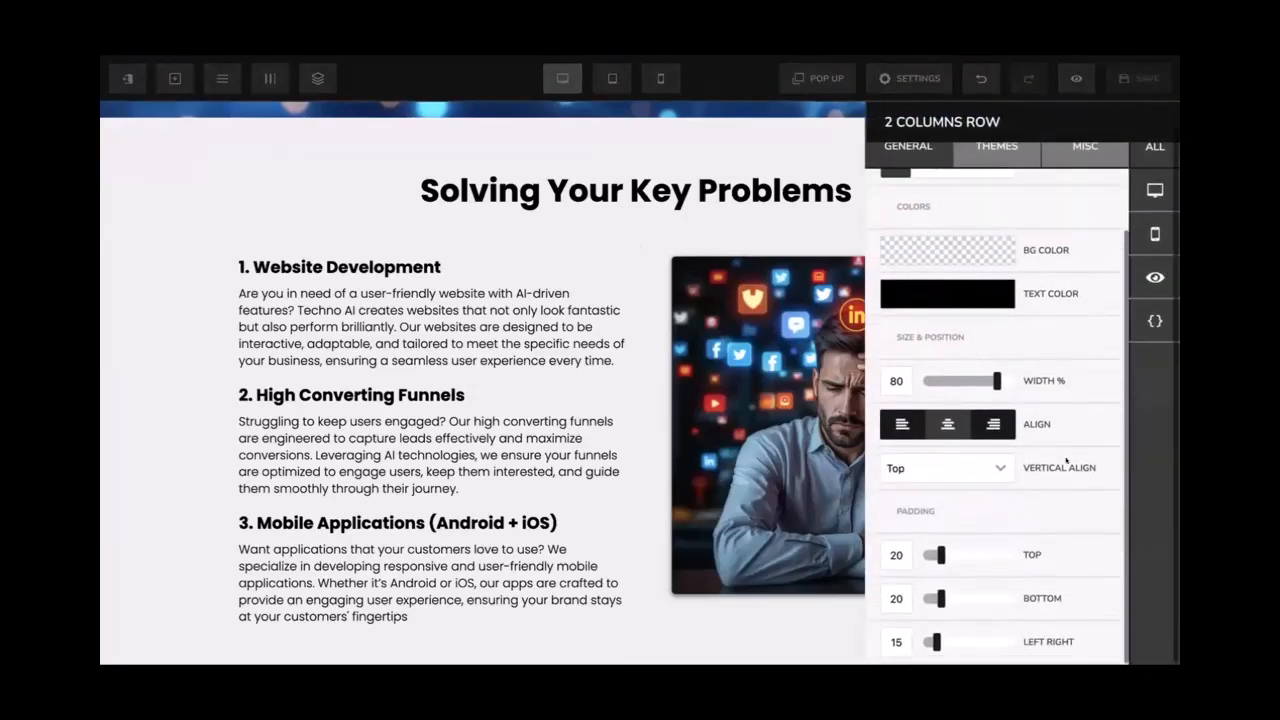
click(975, 470)
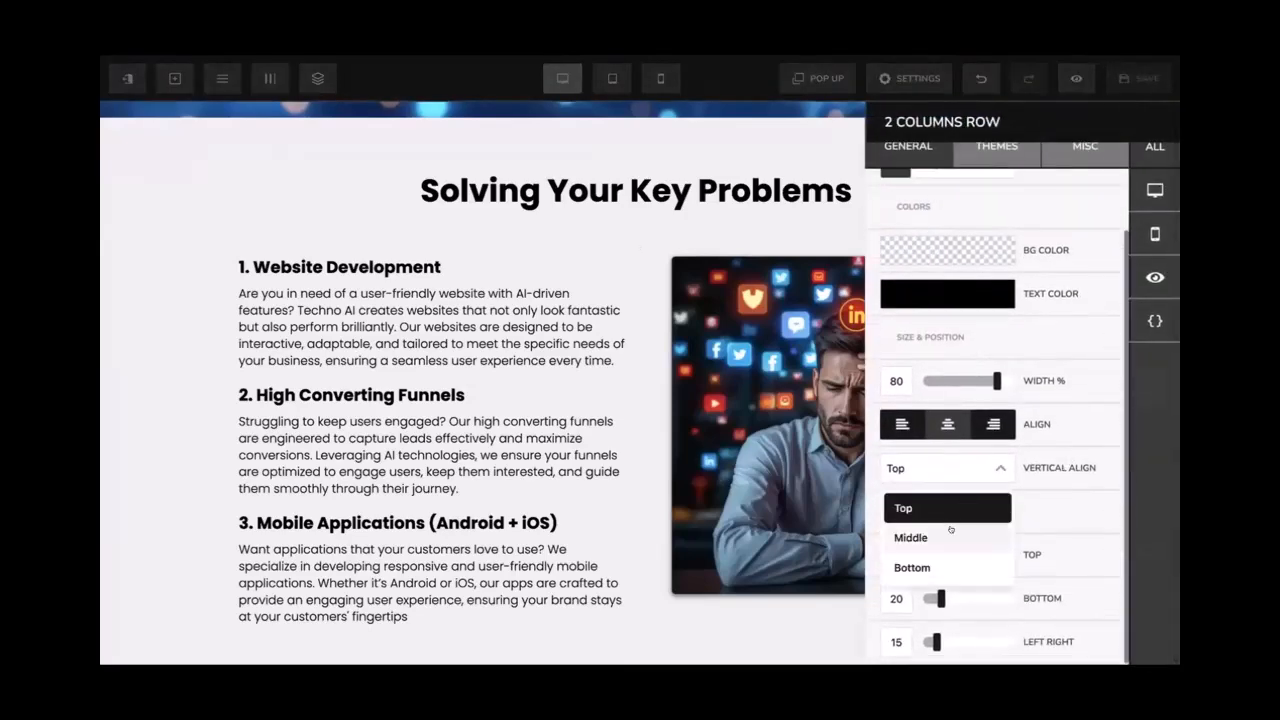
click(956, 531)
click(823, 279)
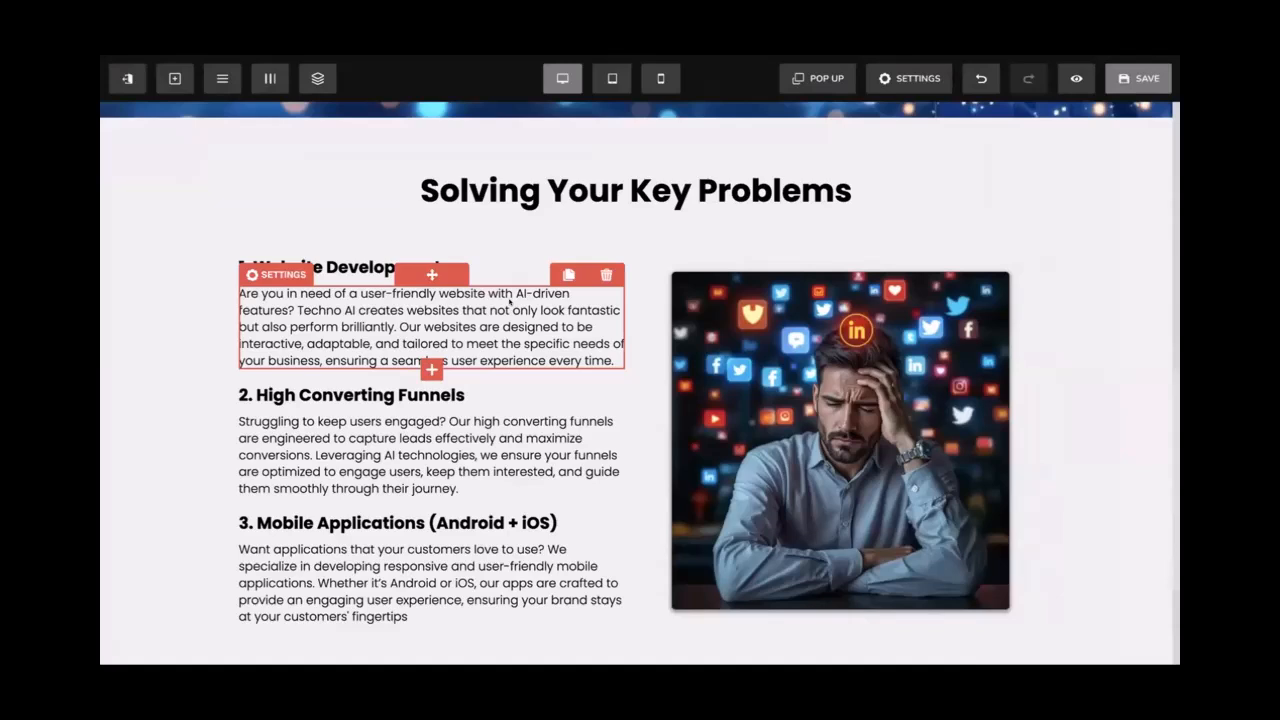
click(1118, 86)
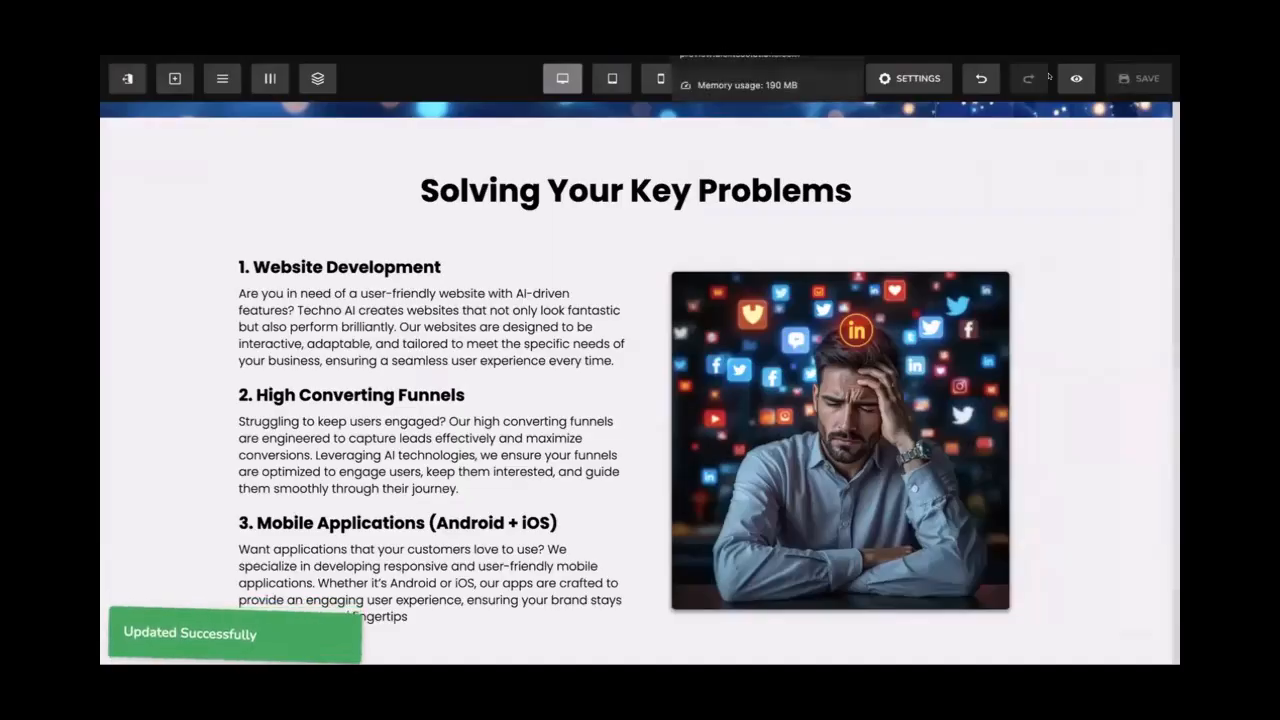
Reload the live page and review the Solving Your Key Problems section
click(740, 14)
key(super+r)
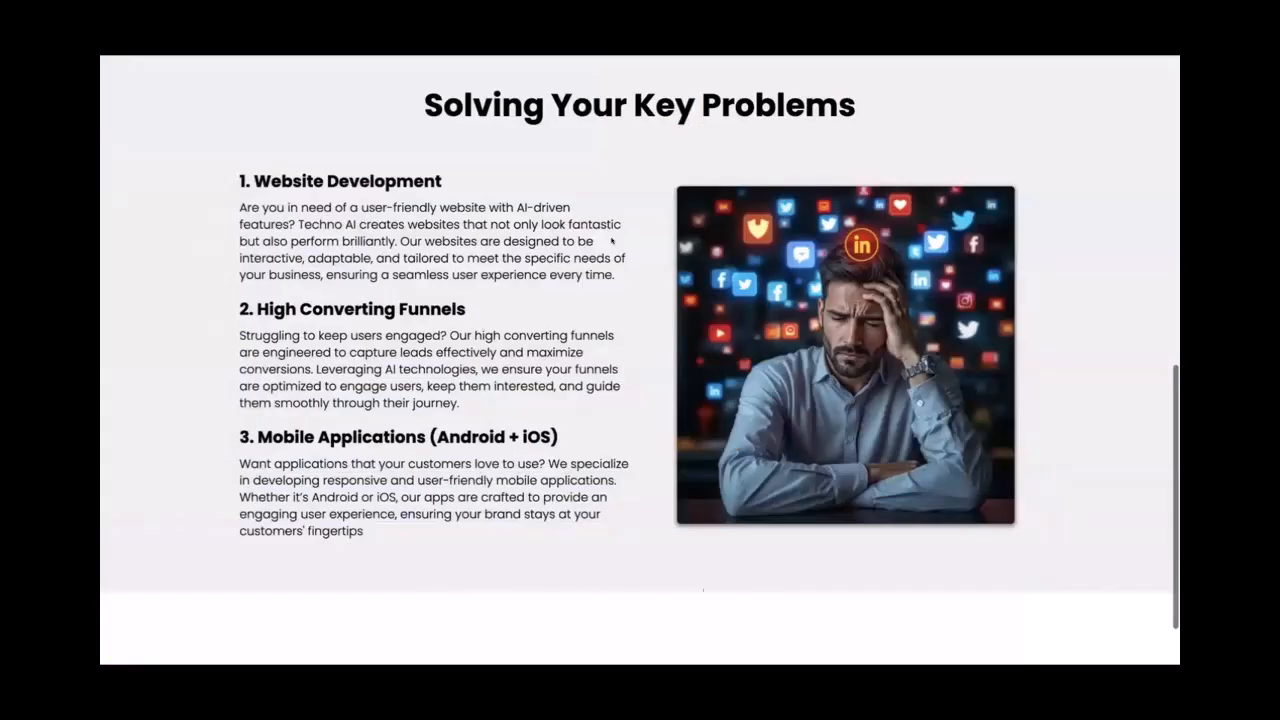
drag(239, 178, 908, 467)
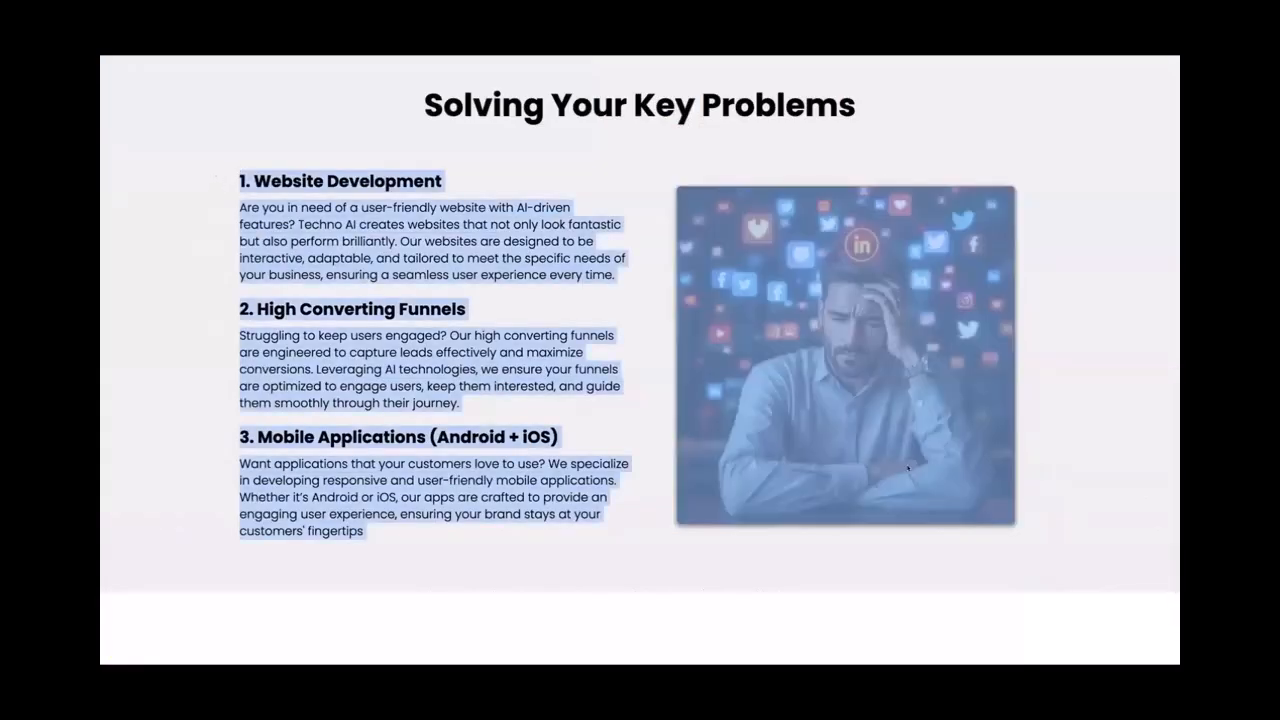
click(643, 232)
scroll(634, 234, down, 1)
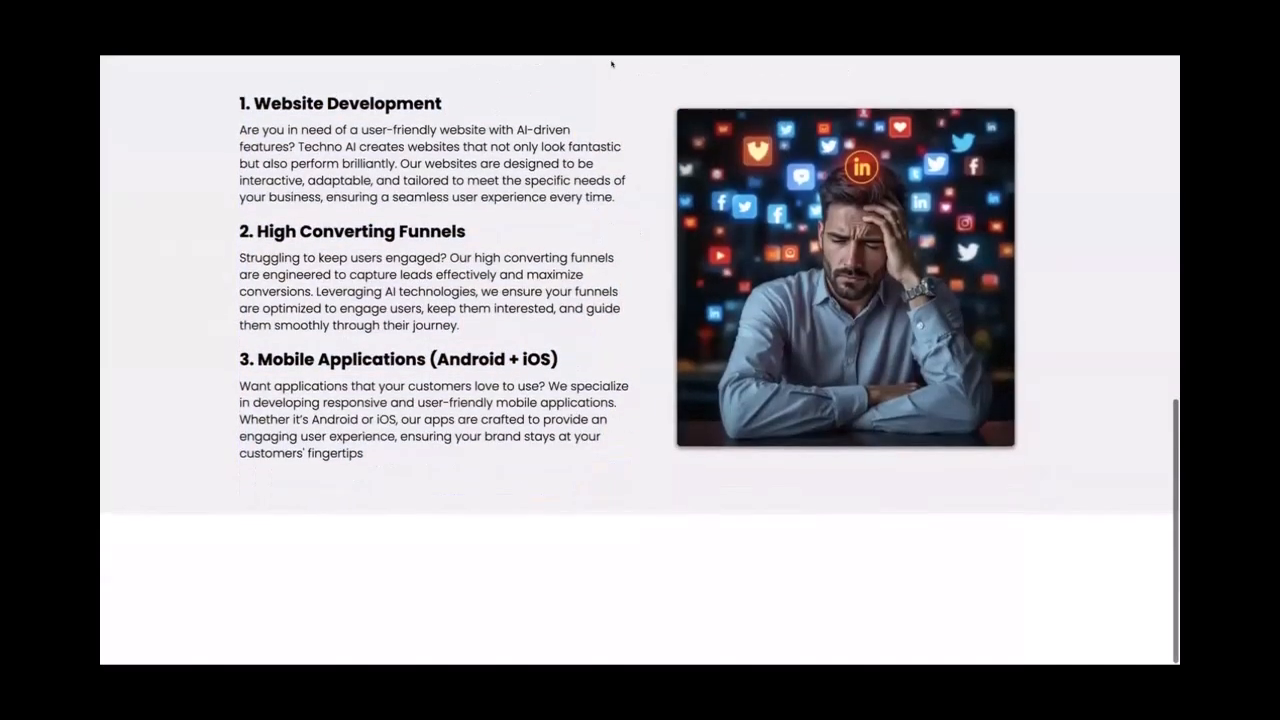
scroll(610, 64, up, 3)
scroll(612, 64, up, 2)
scroll(549, 244, down, 3)
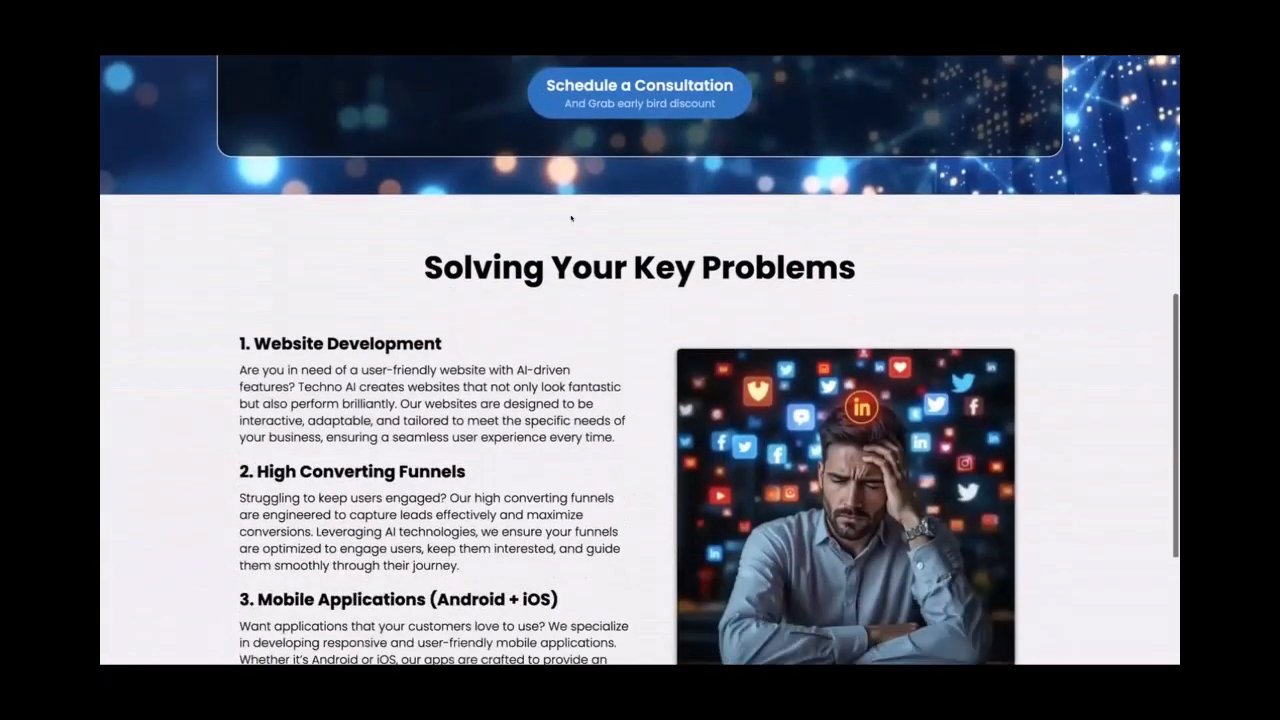
scroll(549, 244, down, 3)
drag(231, 150, 499, 437)
click(491, 436)
scroll(490, 434, down, 1)
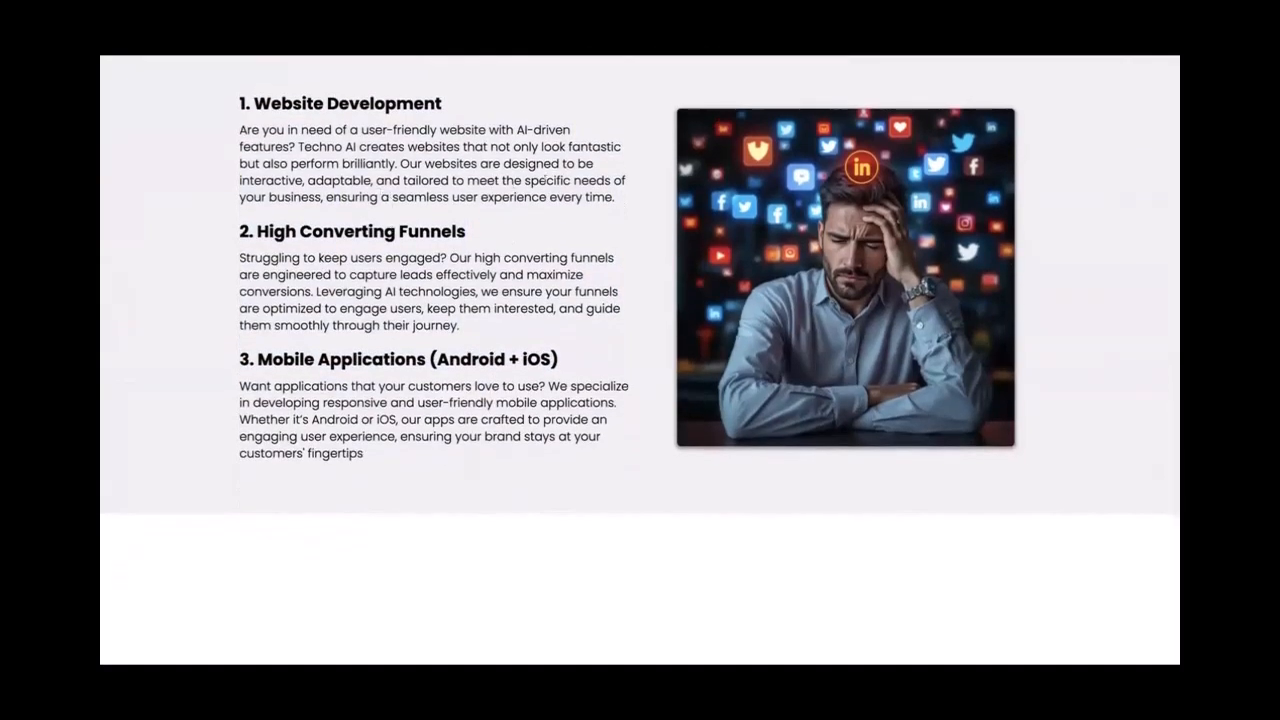
scroll(548, 170, up, 1)
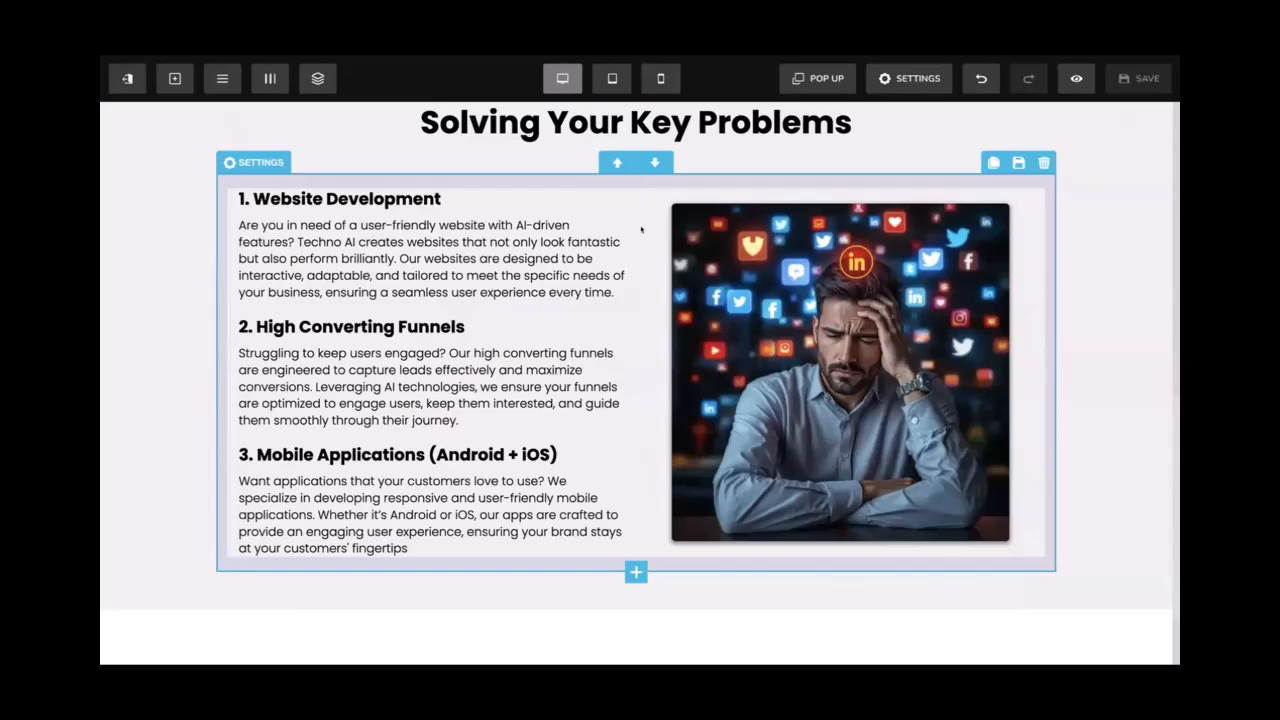
Add a trial three-column row below the section at 80% width
scroll(635, 280, down, 2)
click(636, 448)
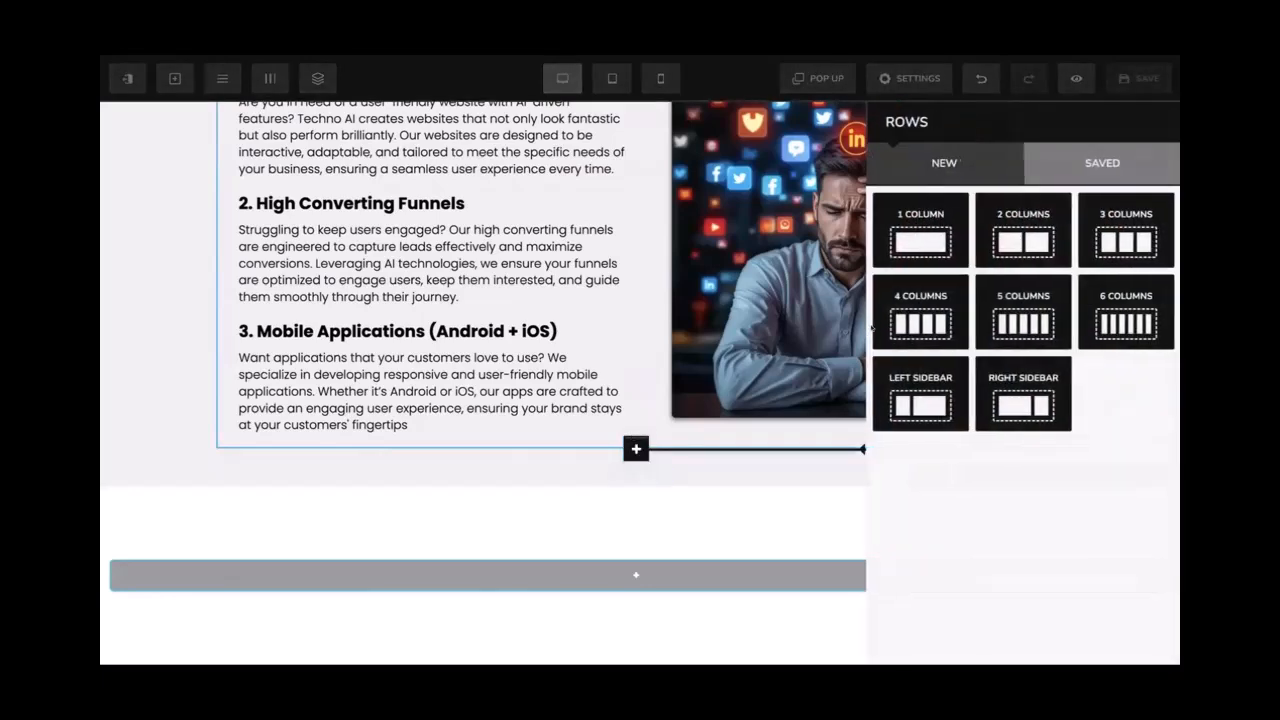
click(636, 448)
click(636, 448)
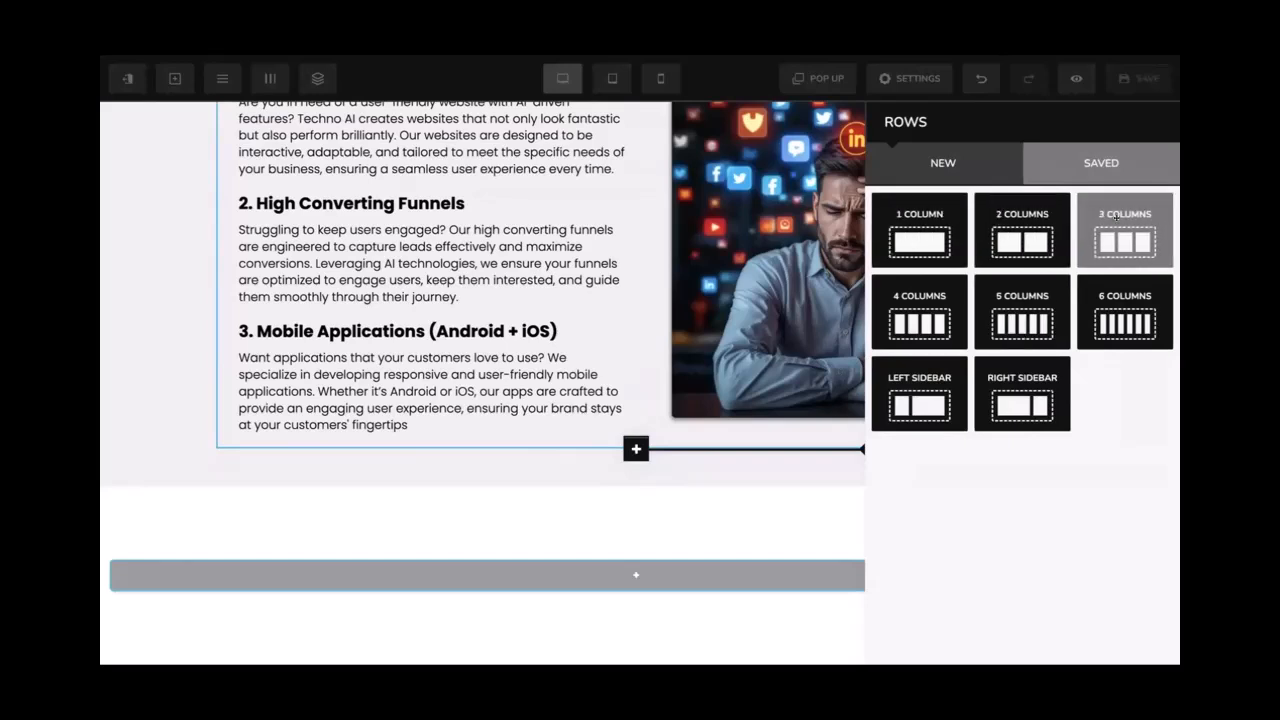
click(1116, 217)
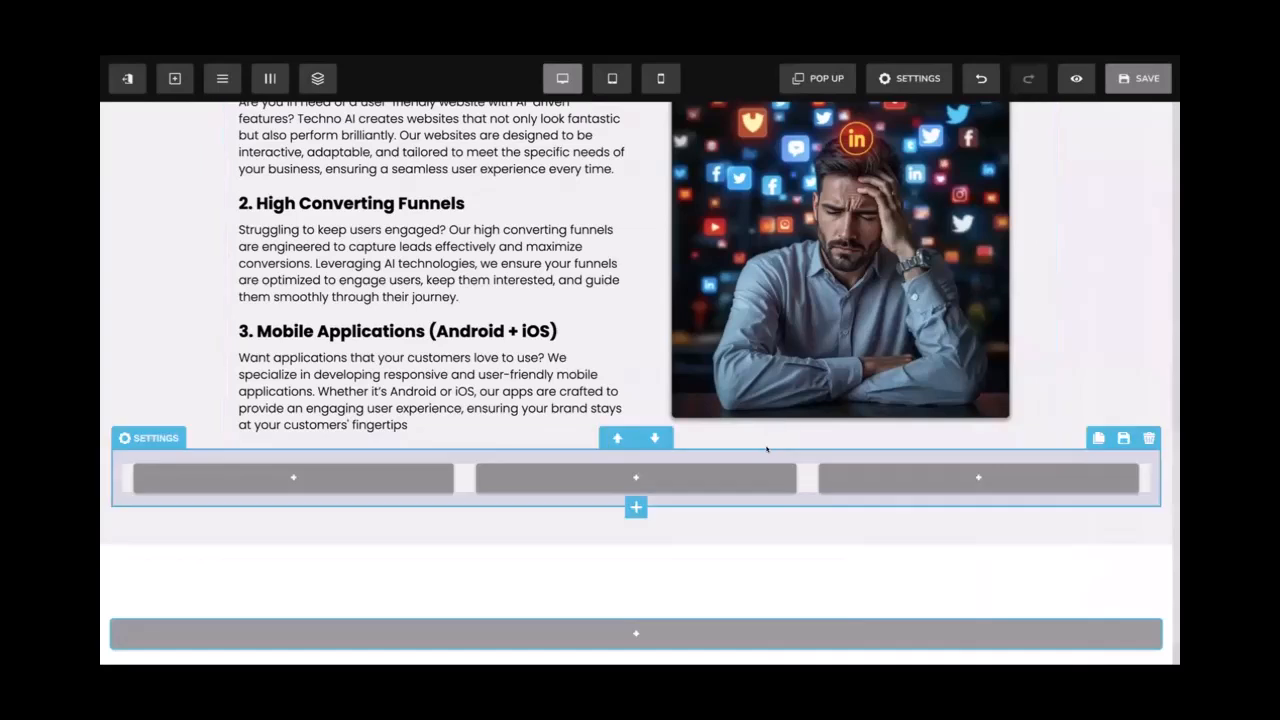
click(989, 466)
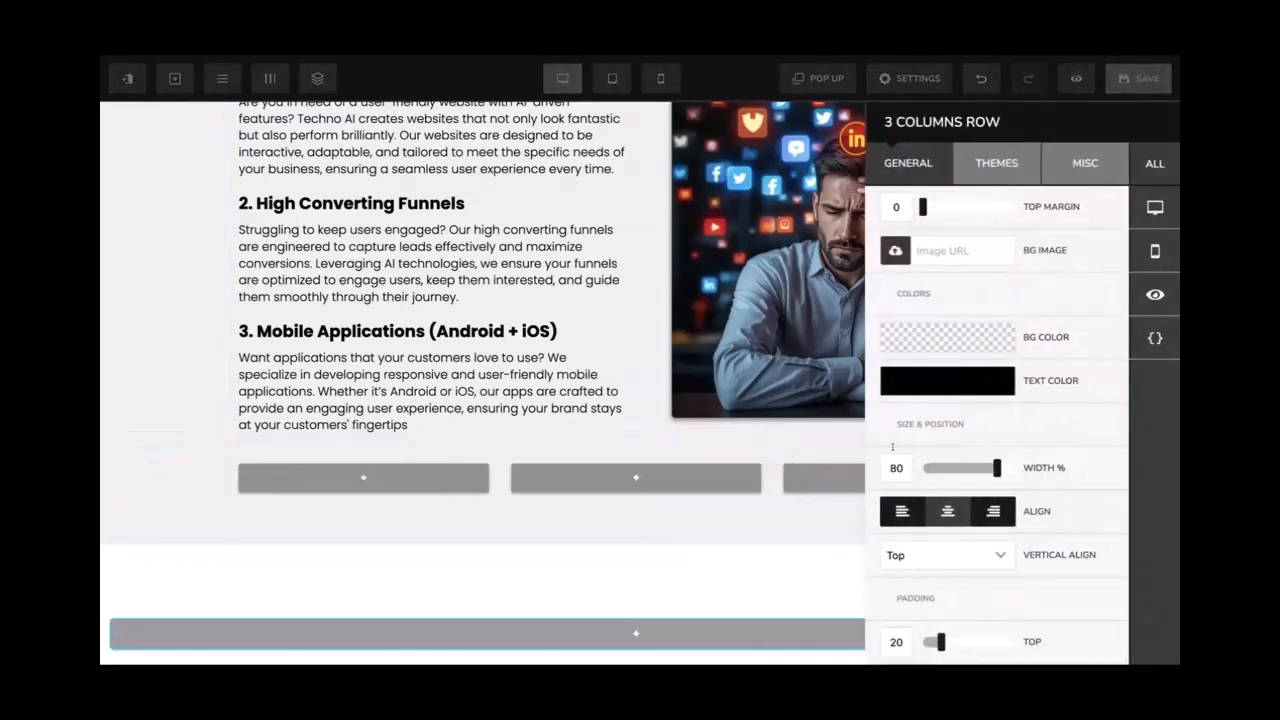
click(763, 433)
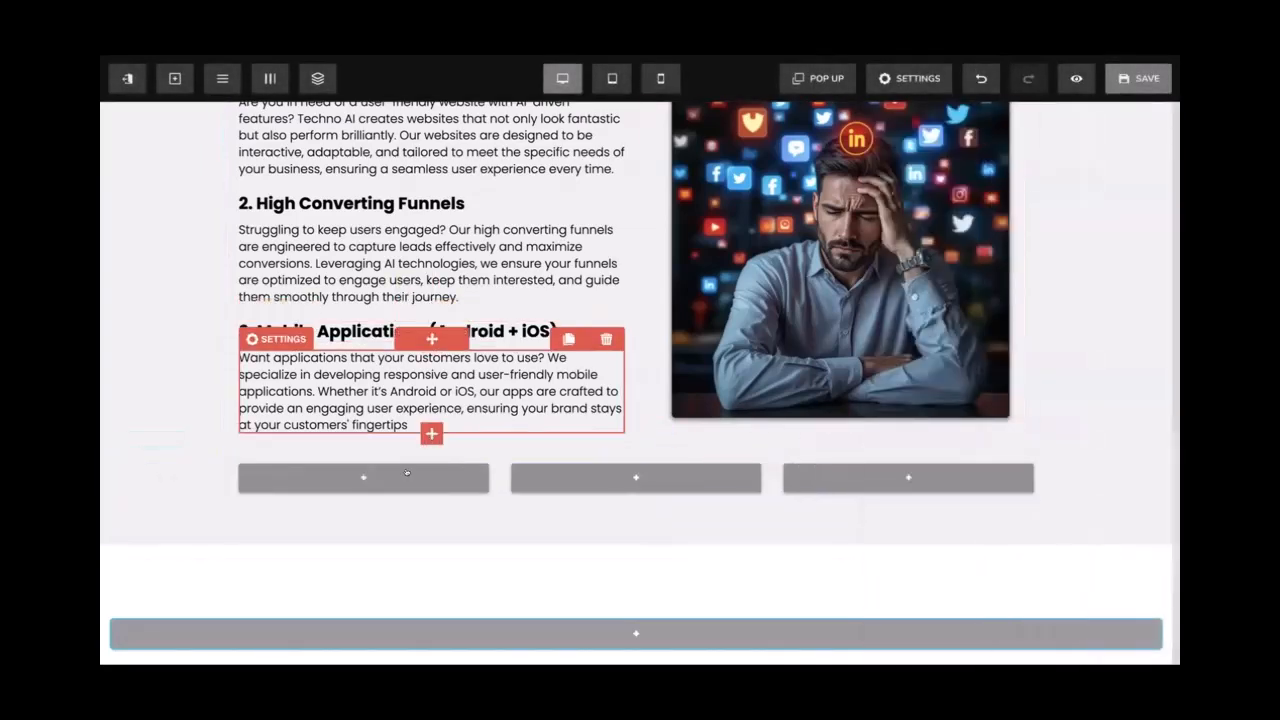
Delete the three-column row and save the page without adding another row
scroll(455, 291, up, 2)
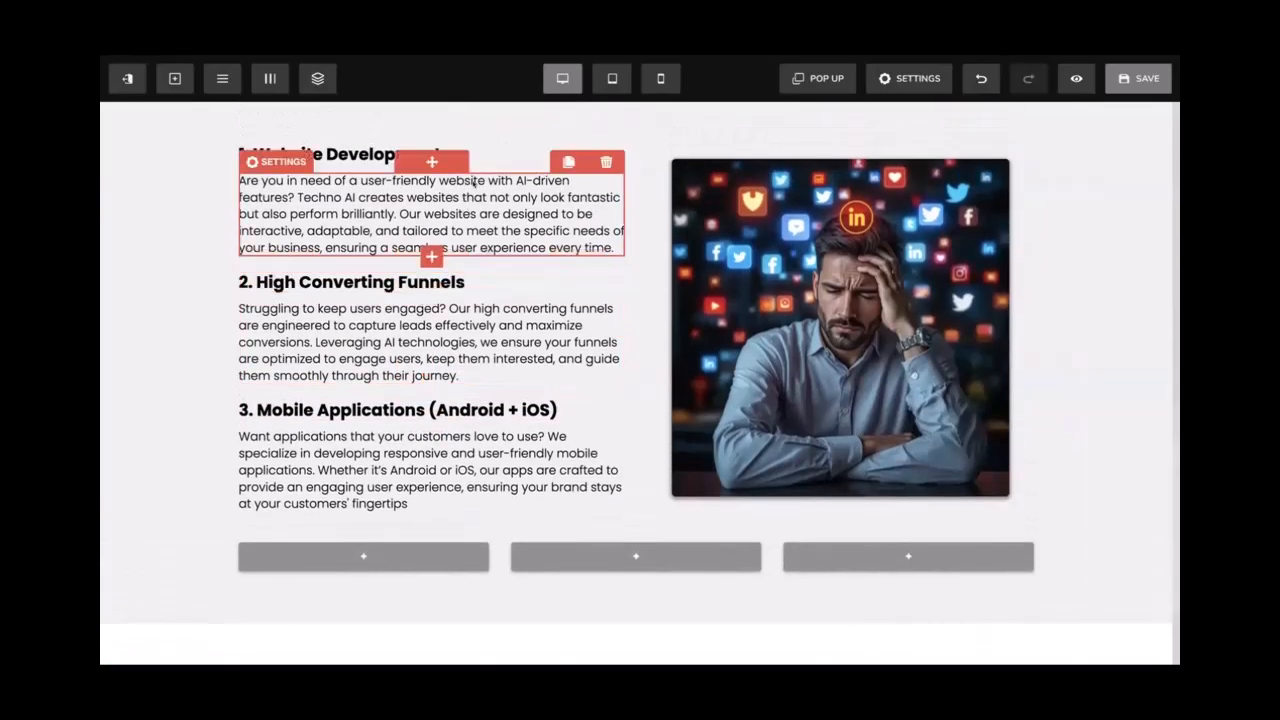
scroll(474, 181, up, 1)
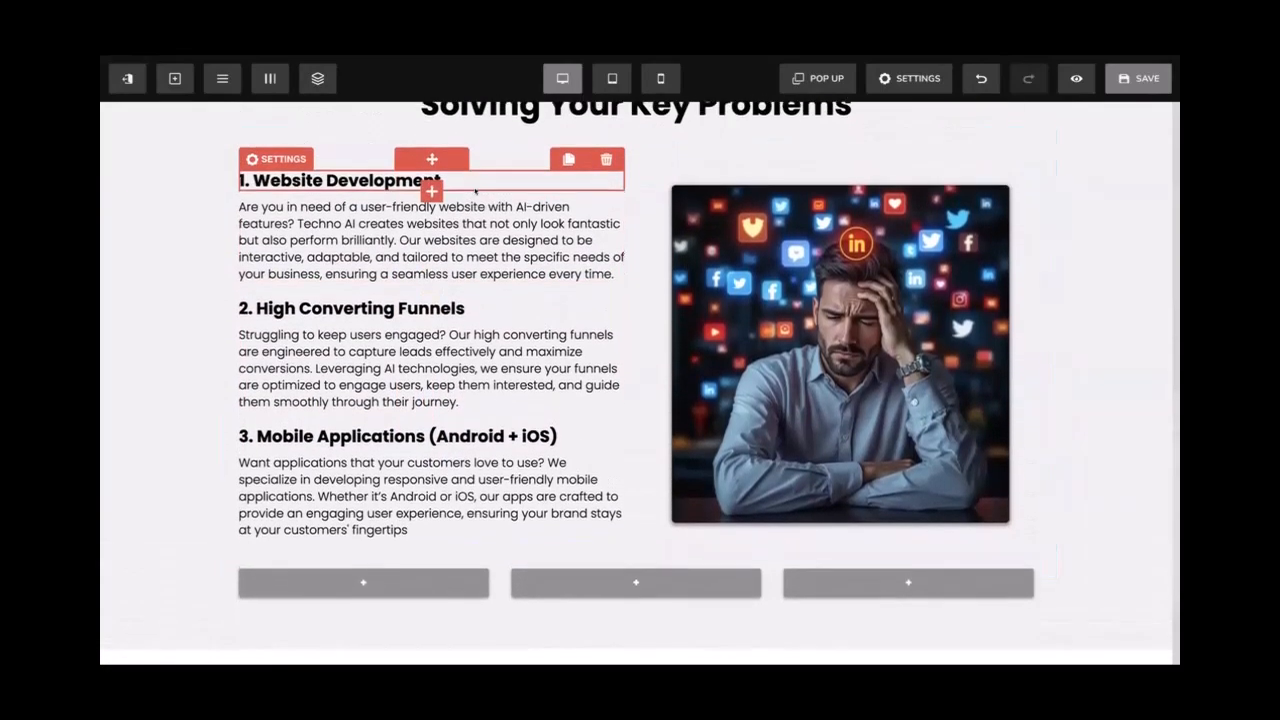
scroll(430, 230, down, 1)
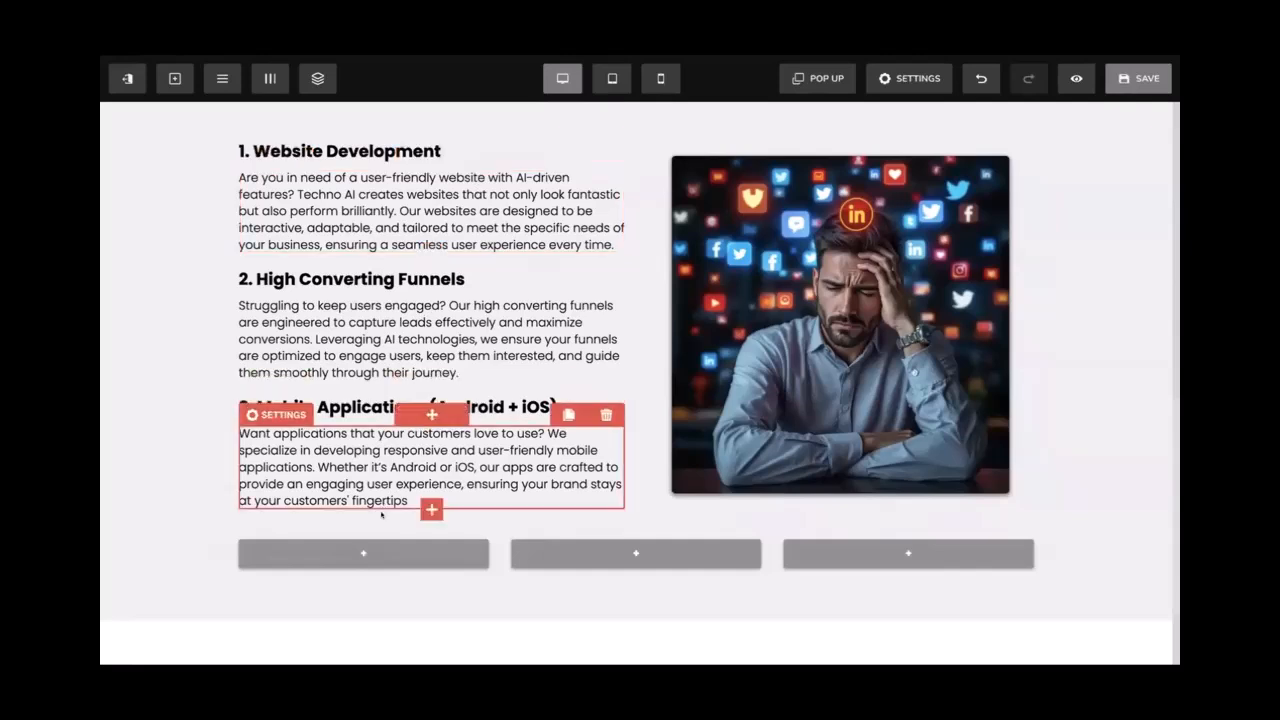
mouse_move(672, 556)
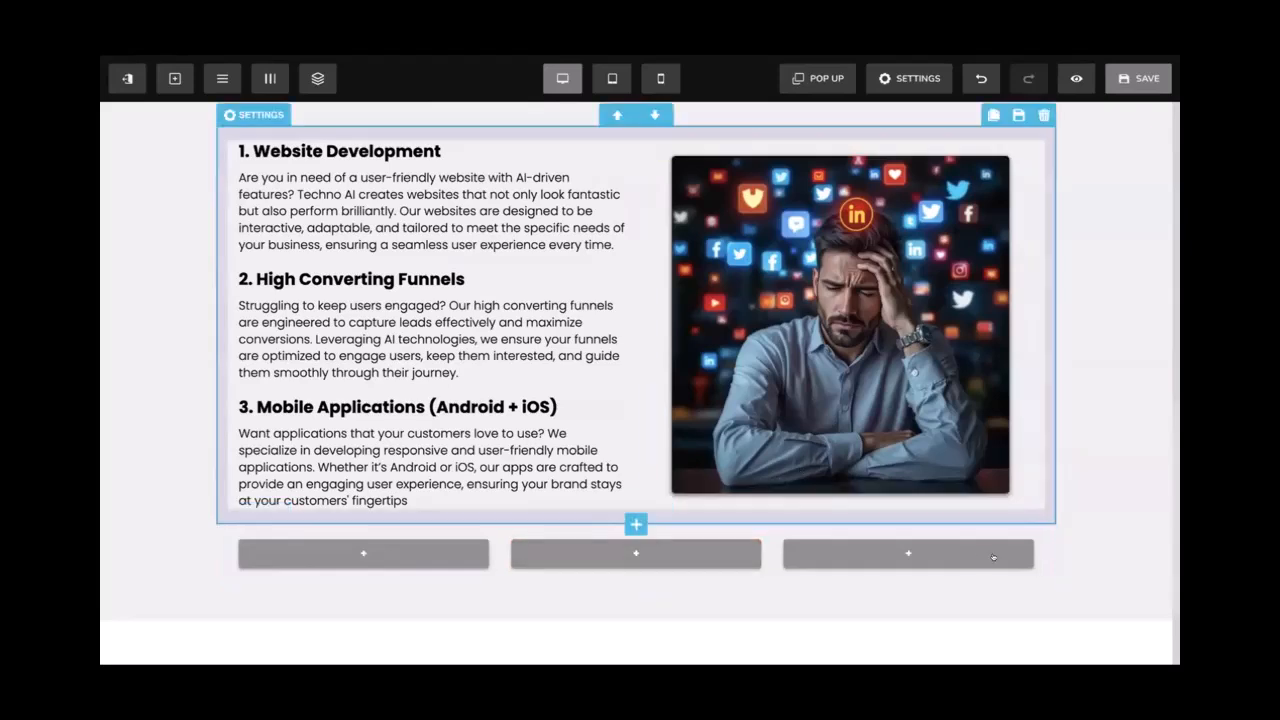
click(1043, 514)
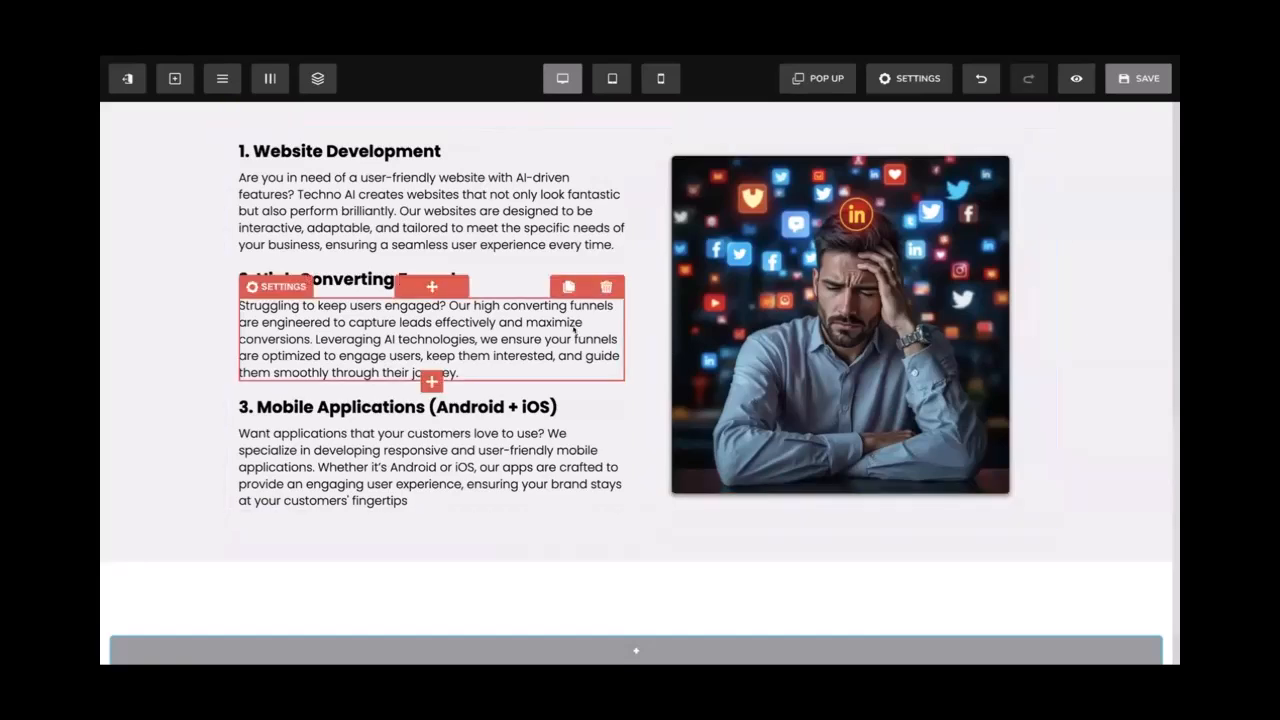
click(1145, 80)
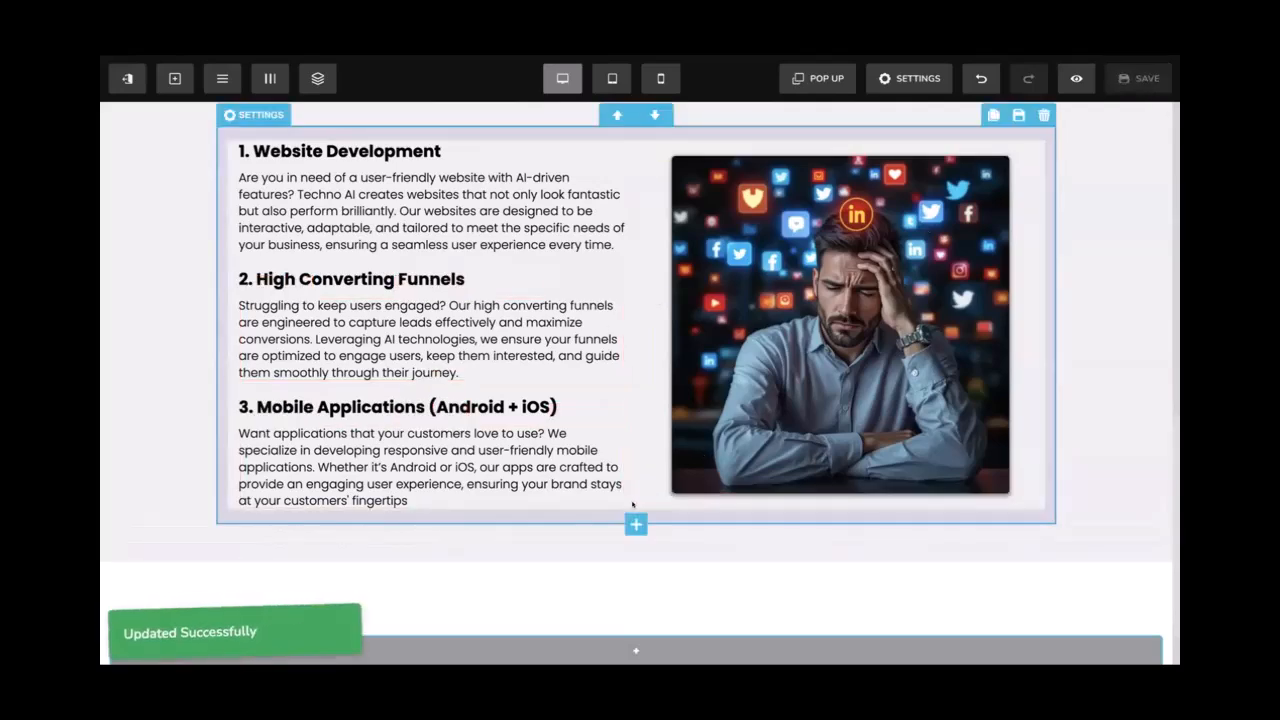
click(636, 524)
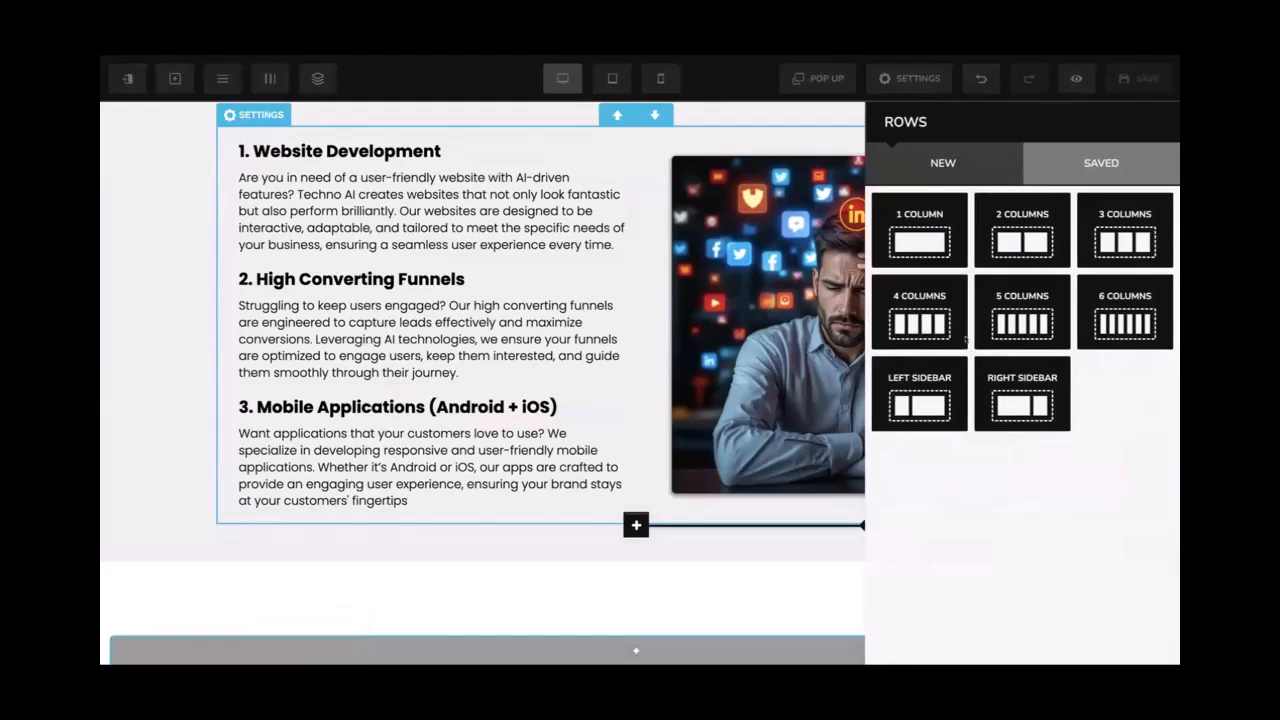
click(643, 343)
scroll(583, 482, down, 1)
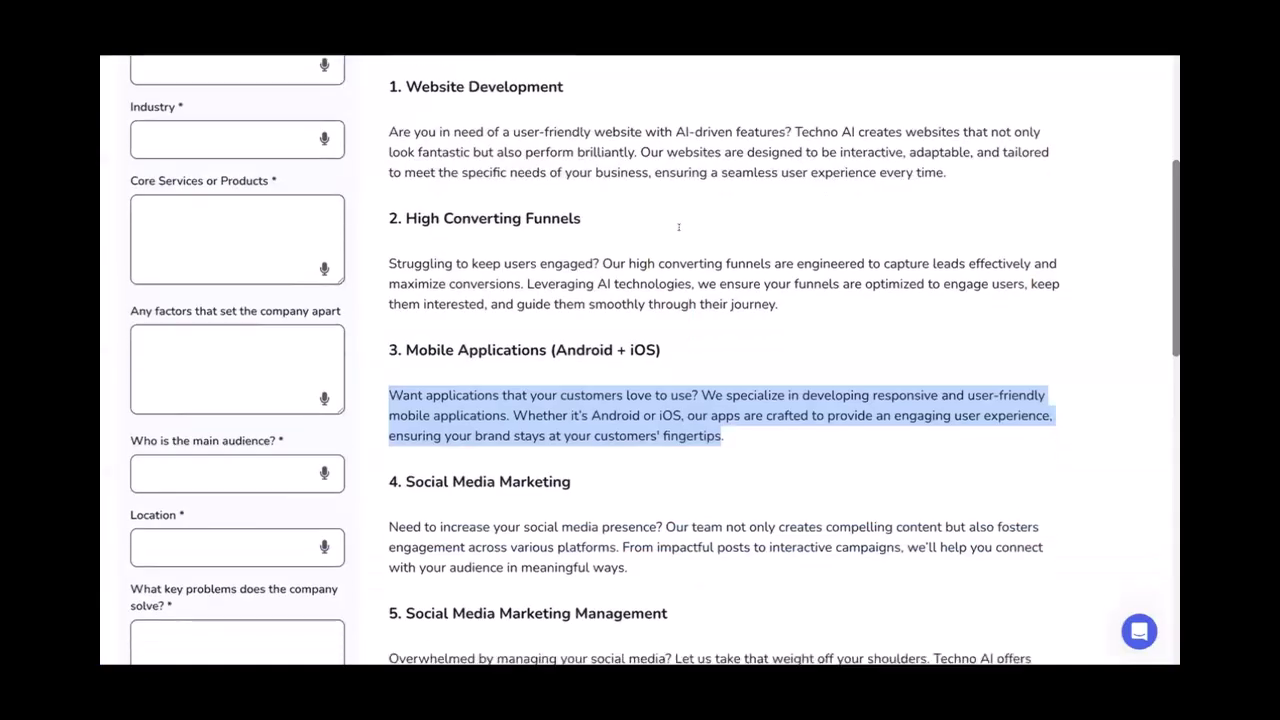
scroll(678, 227, down, 5)
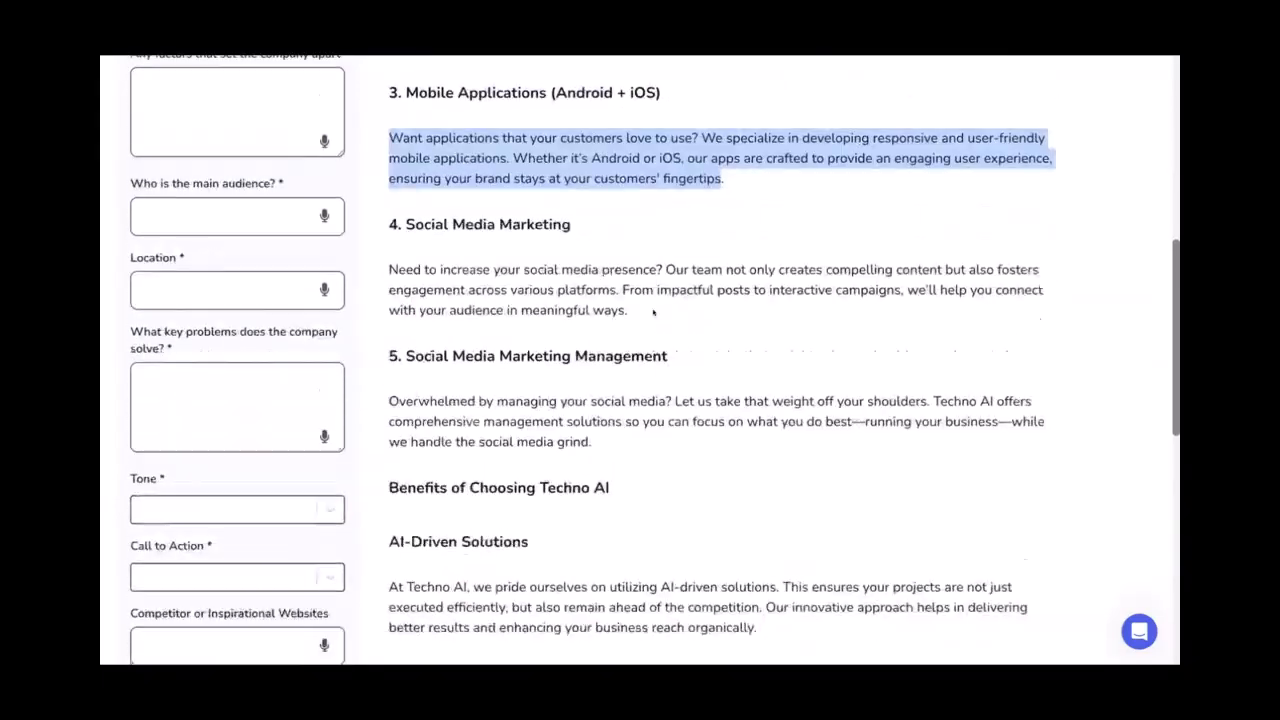
drag(381, 240, 600, 231)
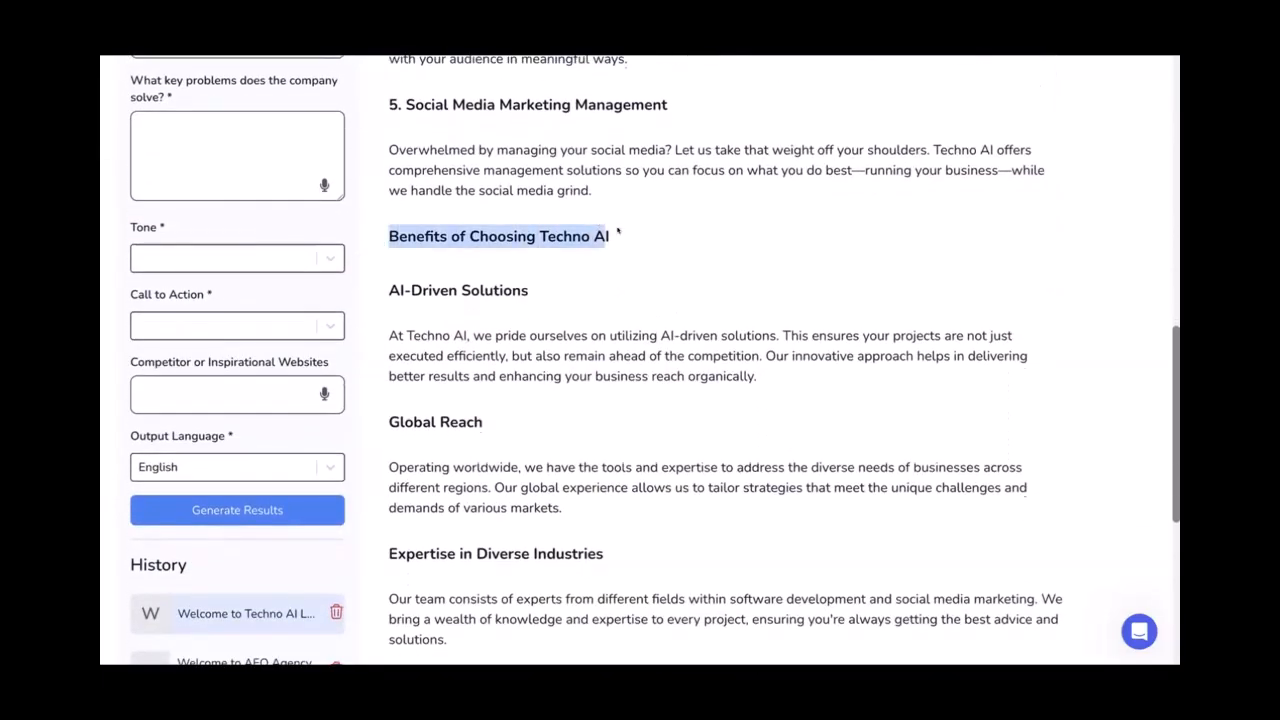
scroll(619, 232, up, 7)
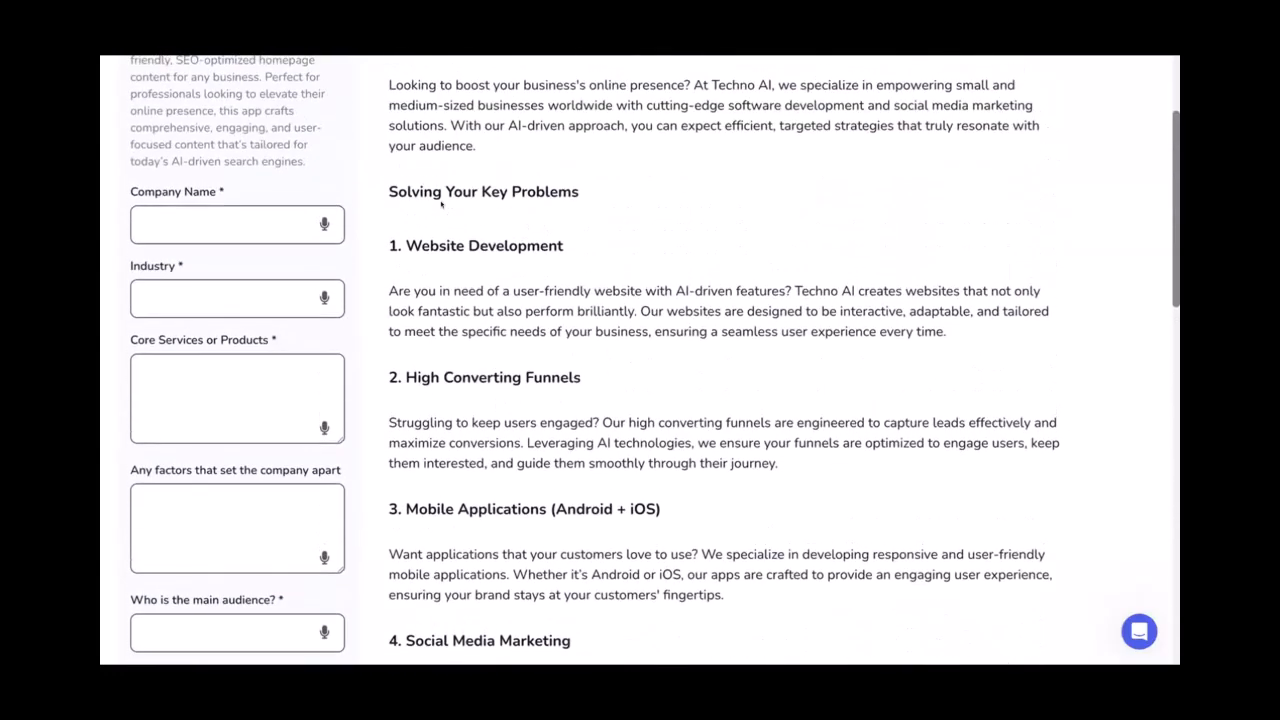
scroll(524, 219, down, 7)
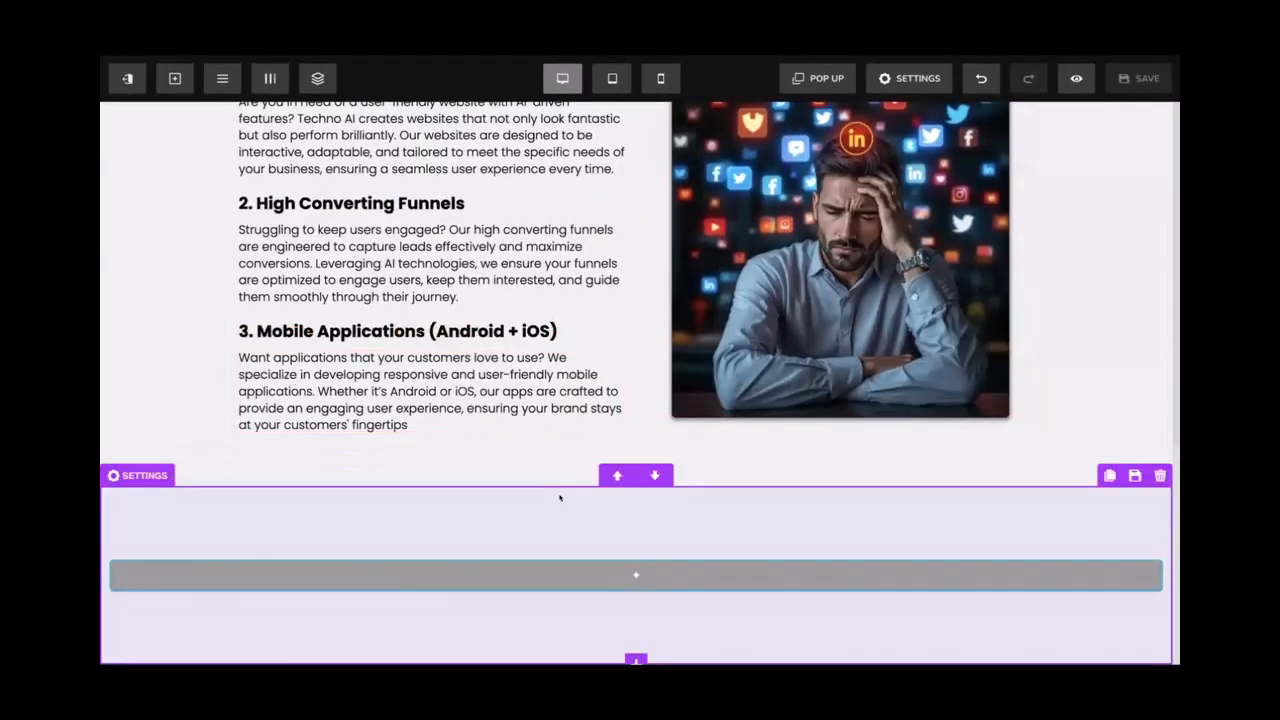
Add a new full-width segment below the services list with 50 padding
scroll(559, 497, up, 5)
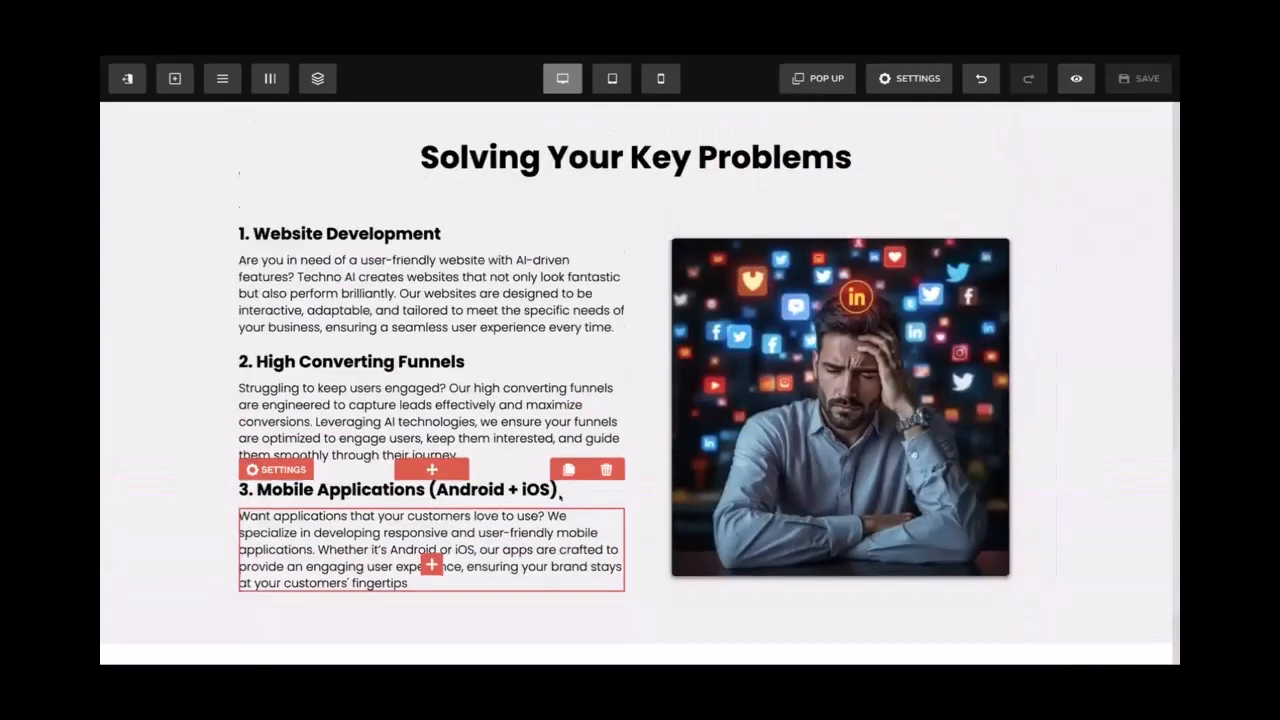
scroll(555, 503, down, 5)
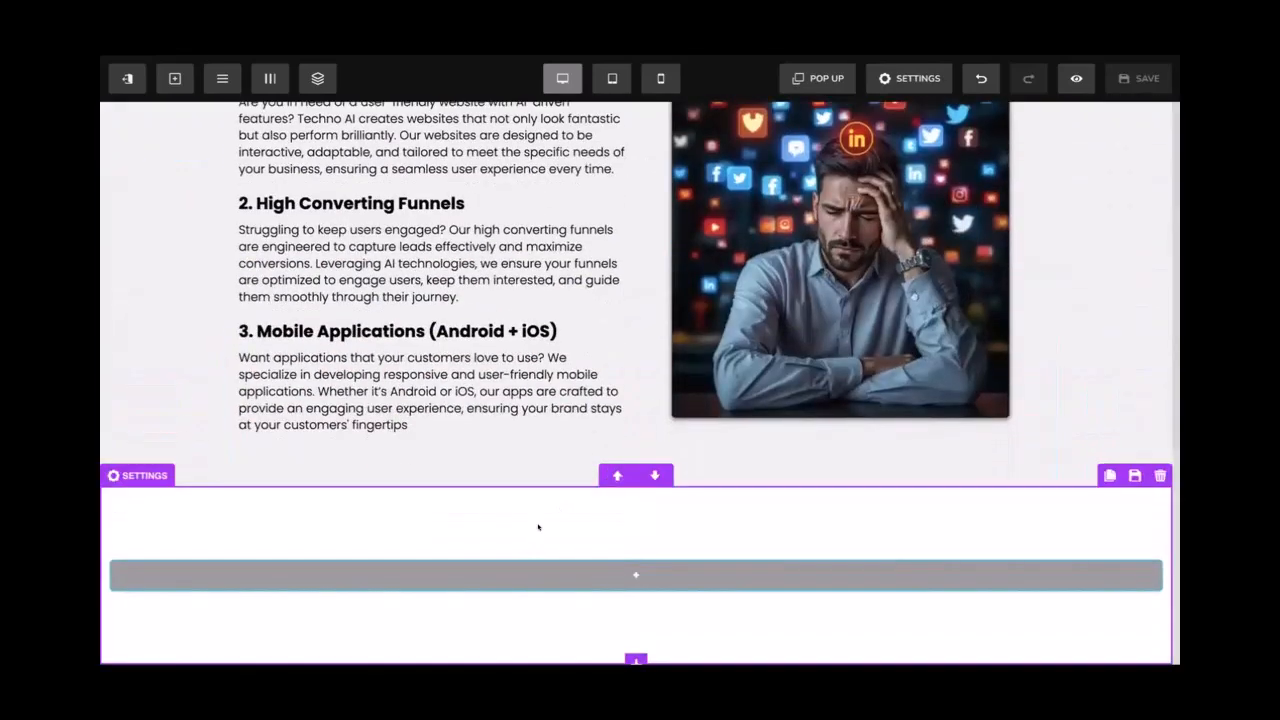
click(538, 527)
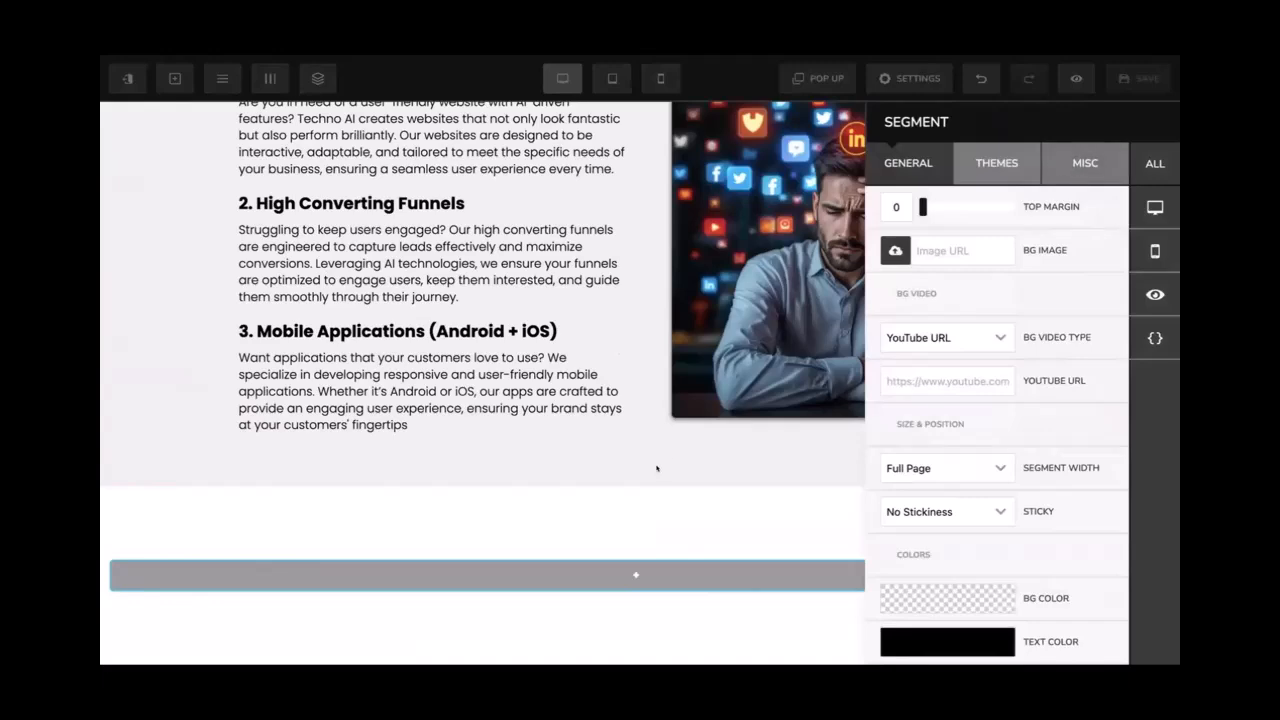
click(655, 468)
click(635, 484)
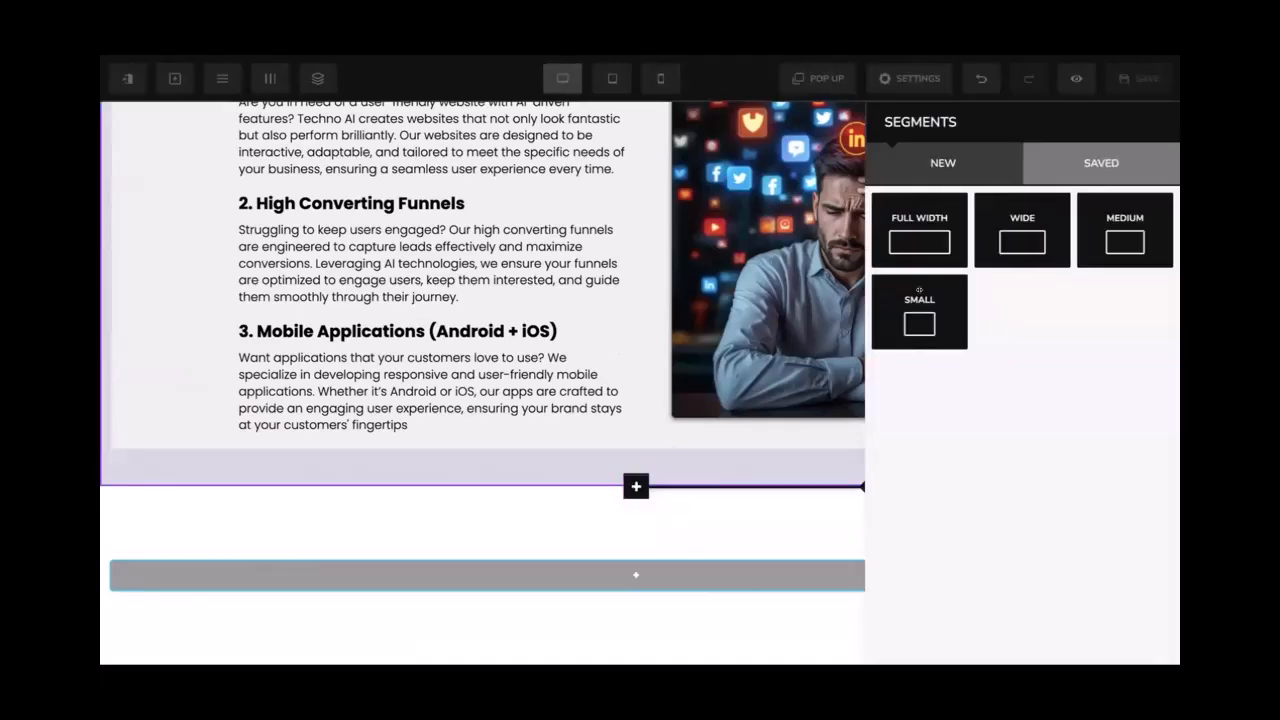
click(920, 232)
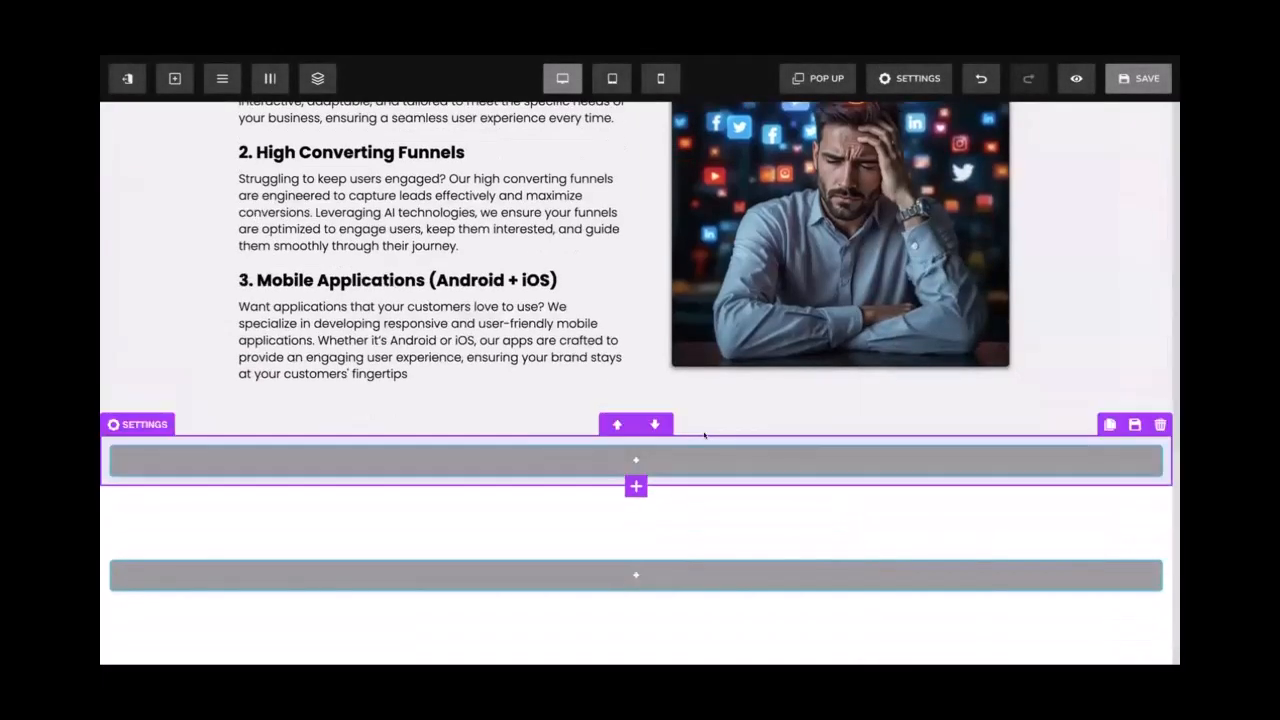
click(706, 434)
scroll(884, 552, down, 3)
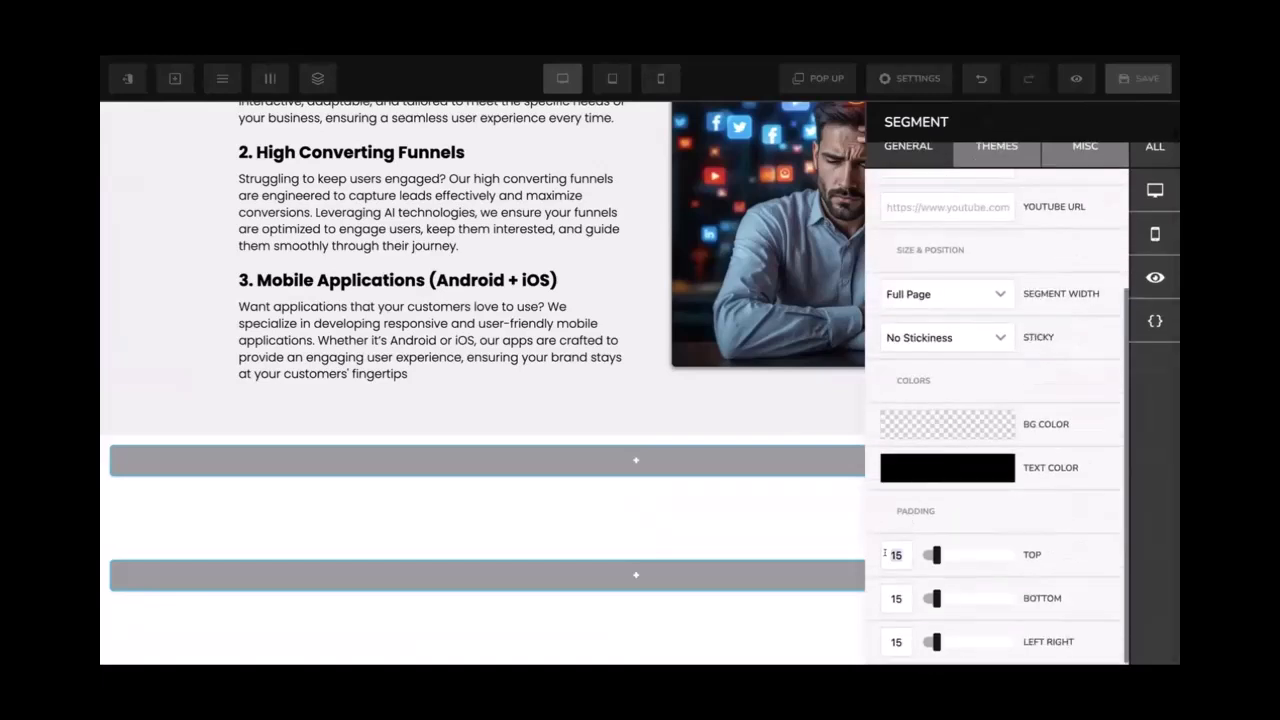
click(884, 554)
text(0)
text(5)
text(0)
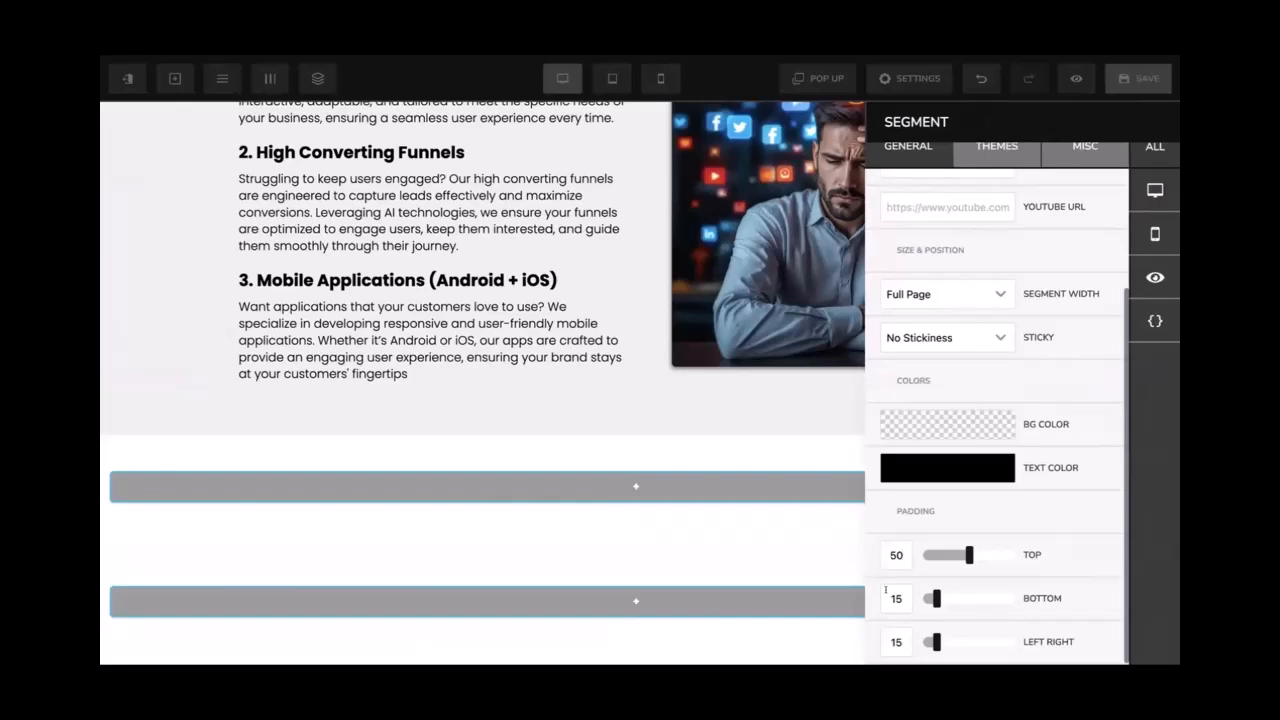
text(50)
click(778, 448)
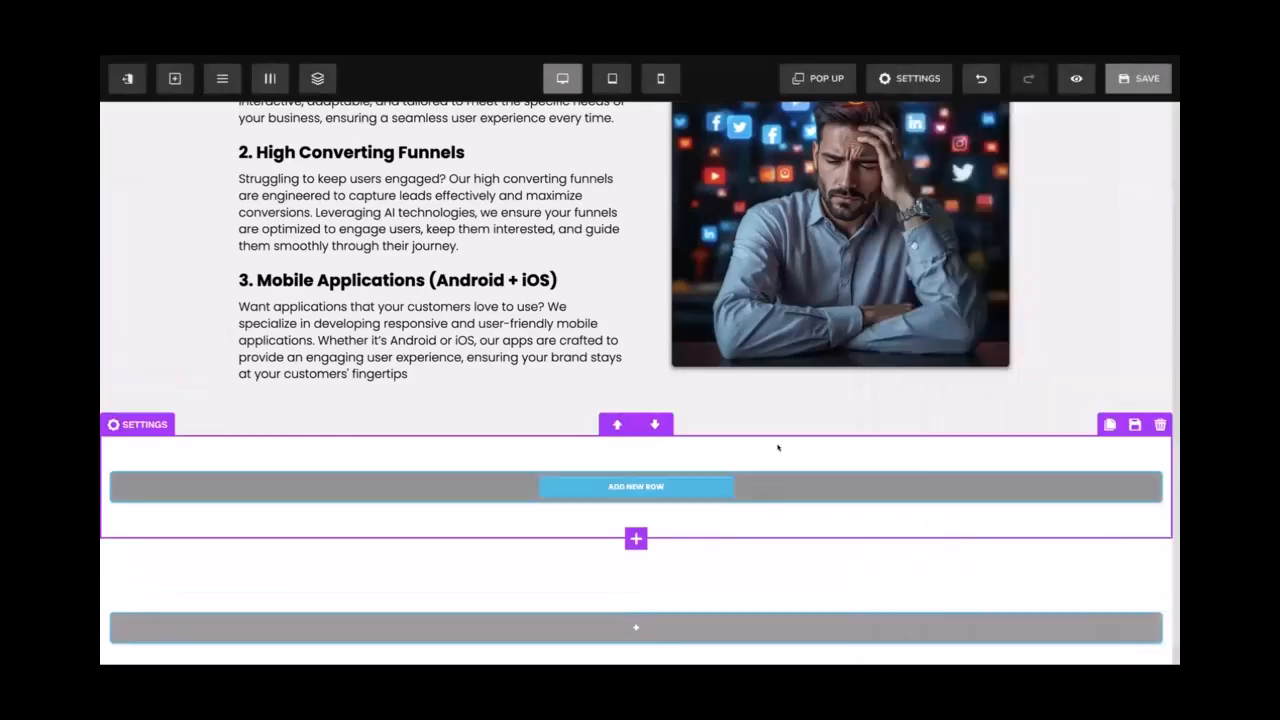
Apply the navy gradient from the background library to the new section
click(778, 448)
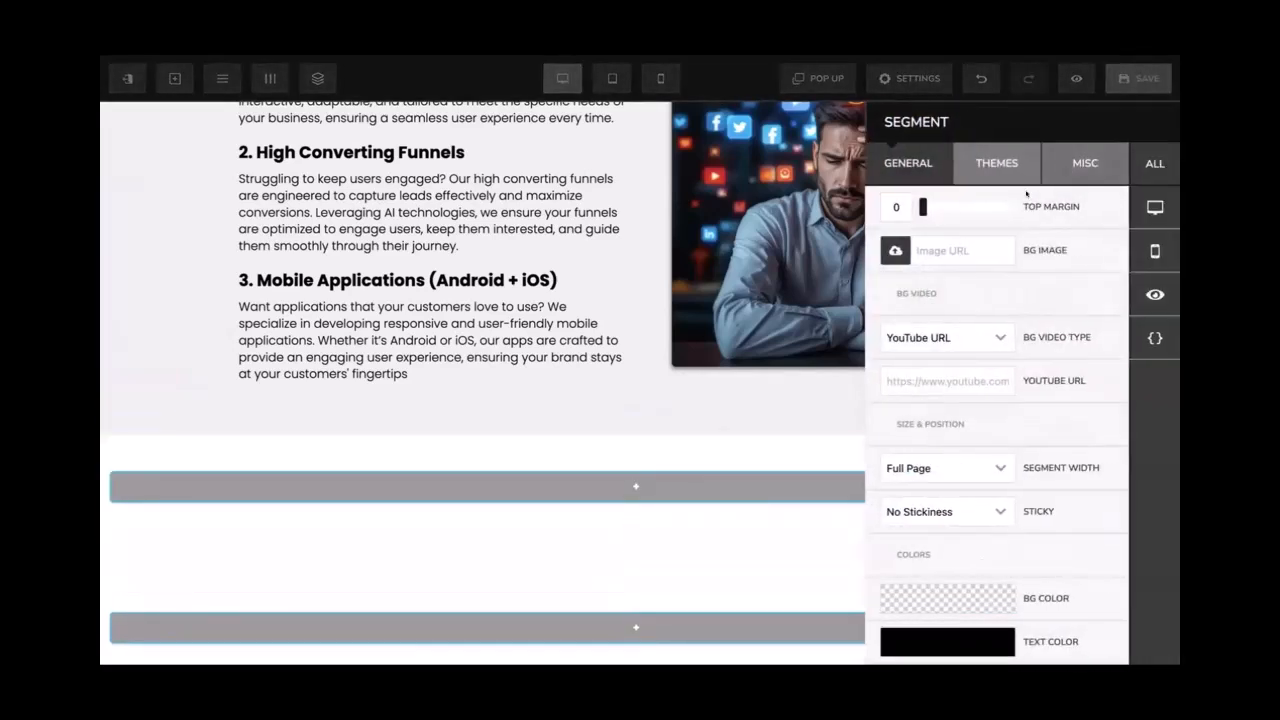
click(896, 251)
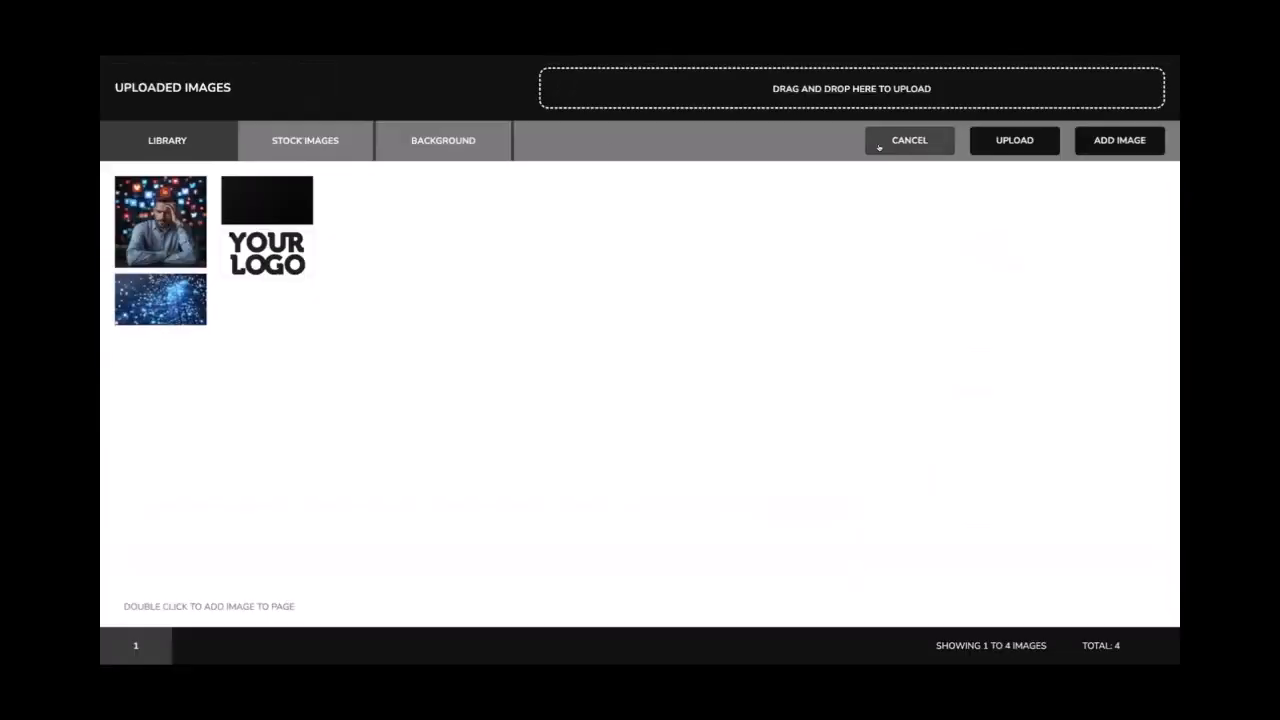
click(443, 142)
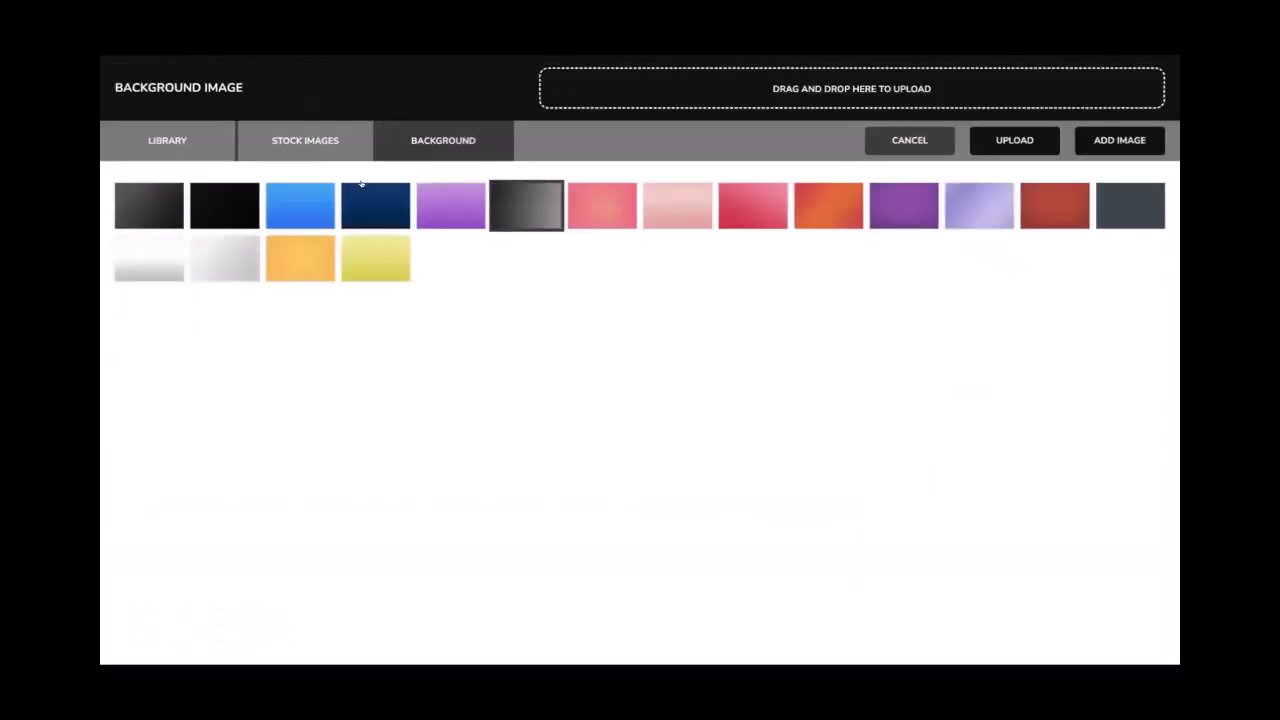
click(302, 195)
click(357, 193)
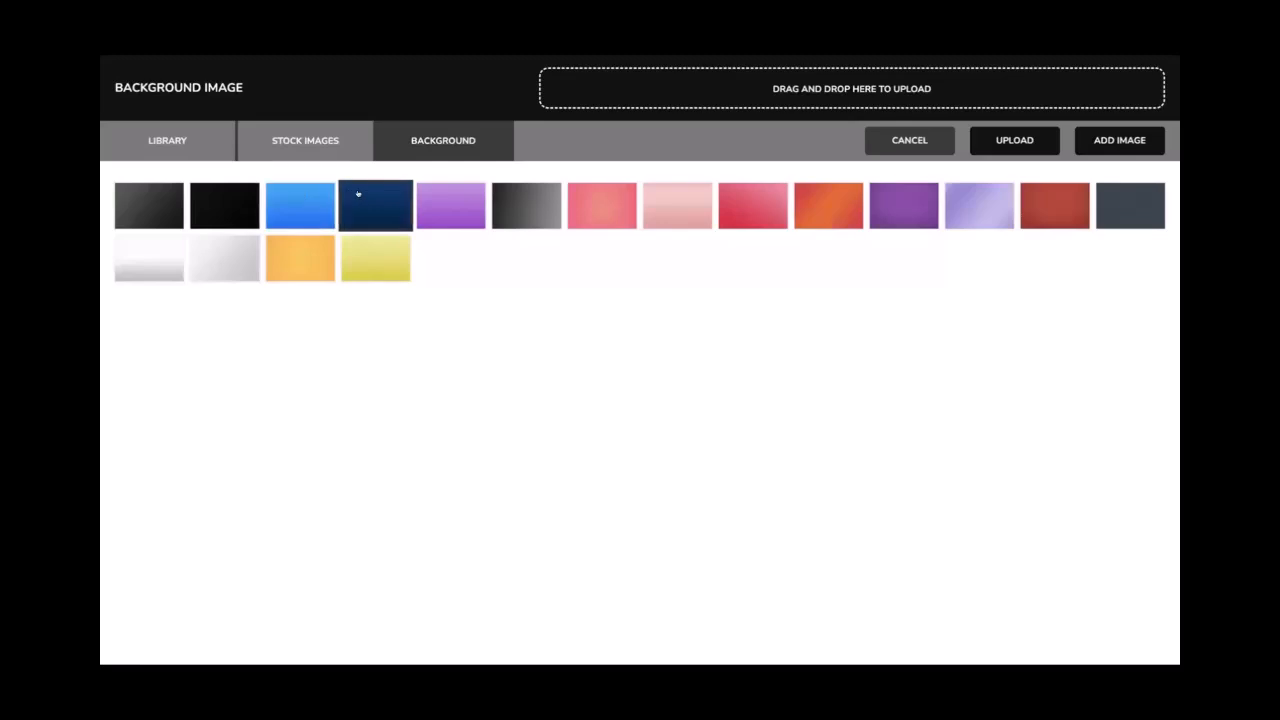
click(316, 197)
click(348, 195)
click(1128, 143)
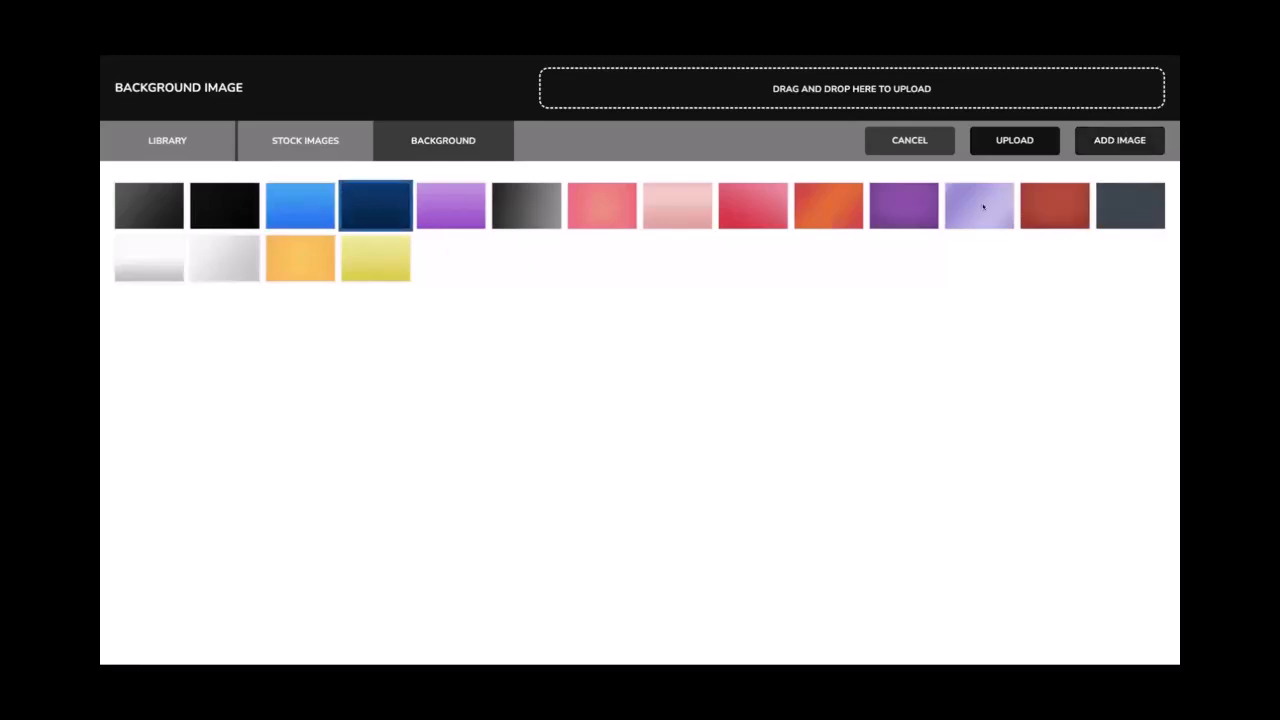
In the generated article, select the benefits text from AI-Driven Solutions down
scroll(774, 360, down, 1)
scroll(774, 360, up, 3)
scroll(774, 360, down, 3)
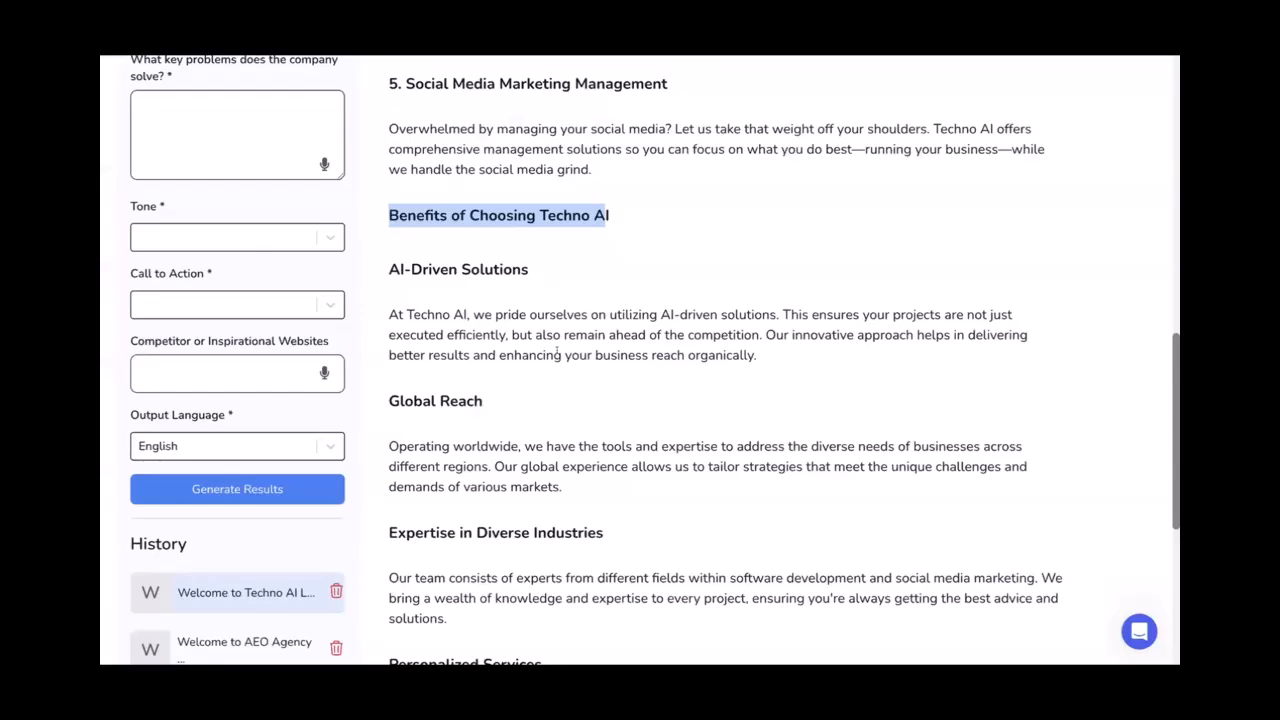
scroll(557, 350, down, 5)
scroll(557, 345, up, 2)
drag(401, 131, 489, 578)
Clear the article selection and bring up the row layouts for the navy section
scroll(489, 577, down, 1)
click(489, 541)
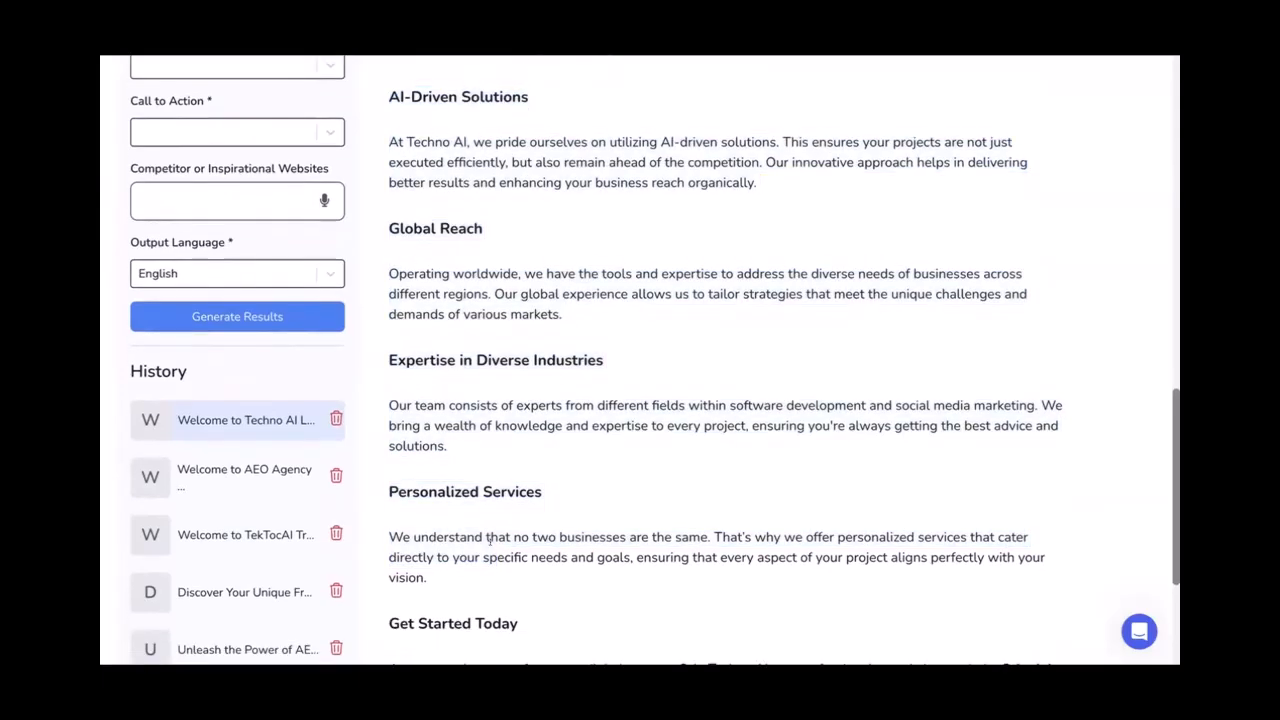
scroll(514, 432, up, 1)
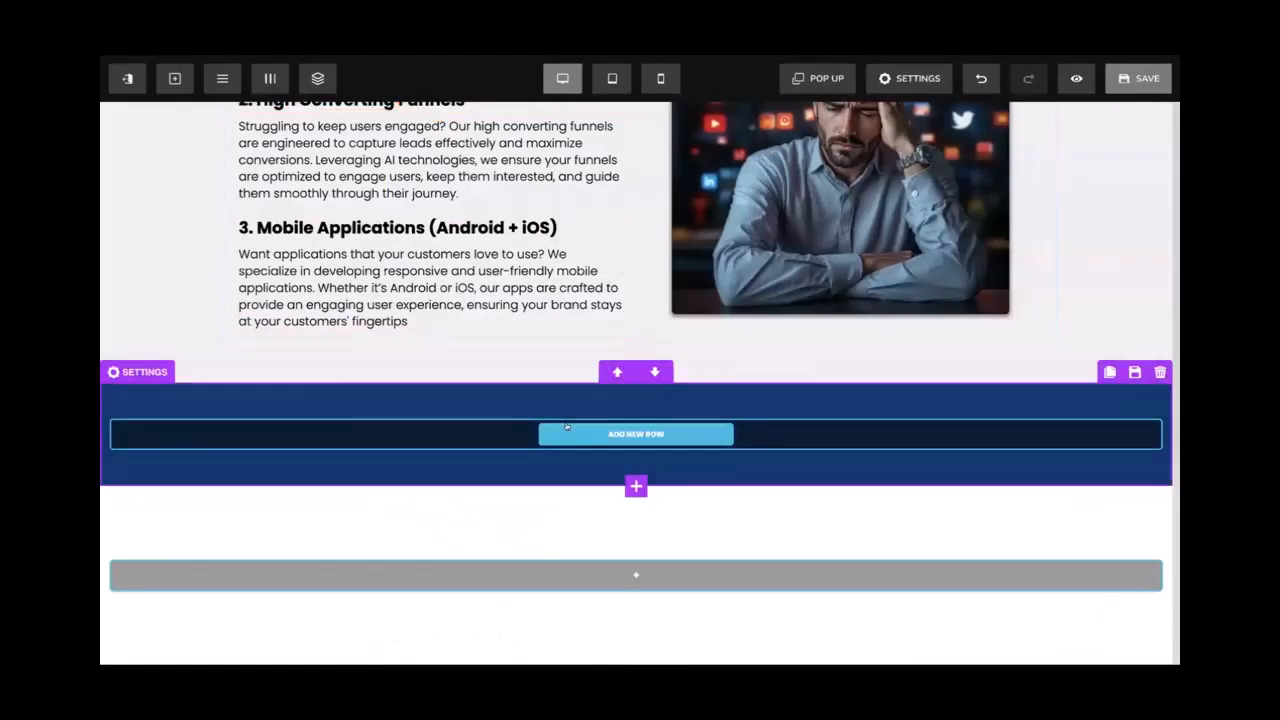
click(612, 424)
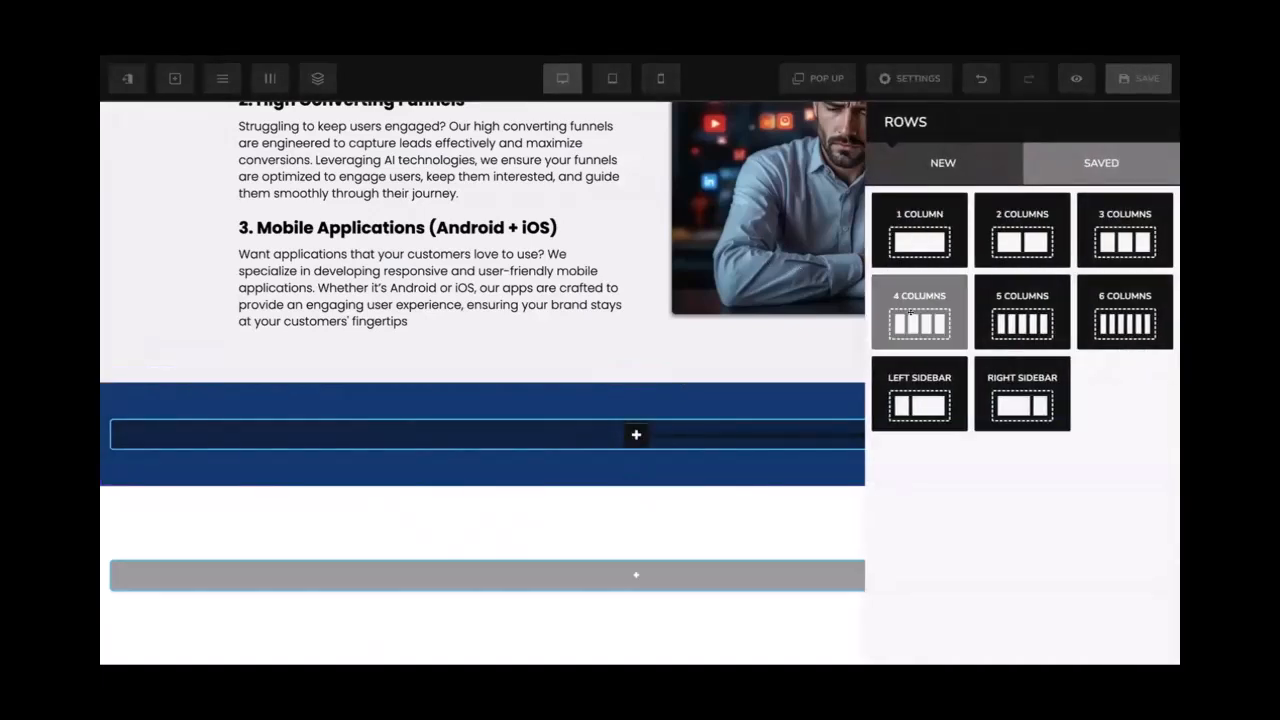
Insert a four-column row at 80% width with 10 left-right padding
click(913, 312)
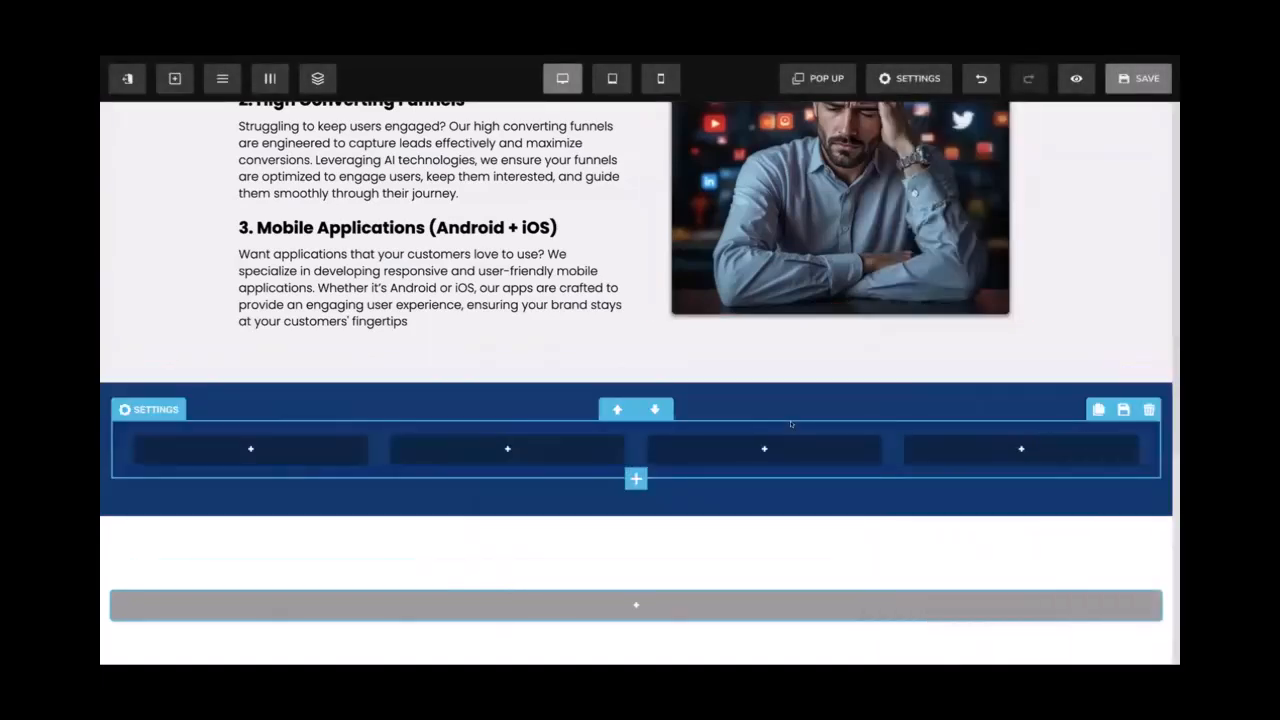
click(791, 424)
scroll(965, 432, down, 1)
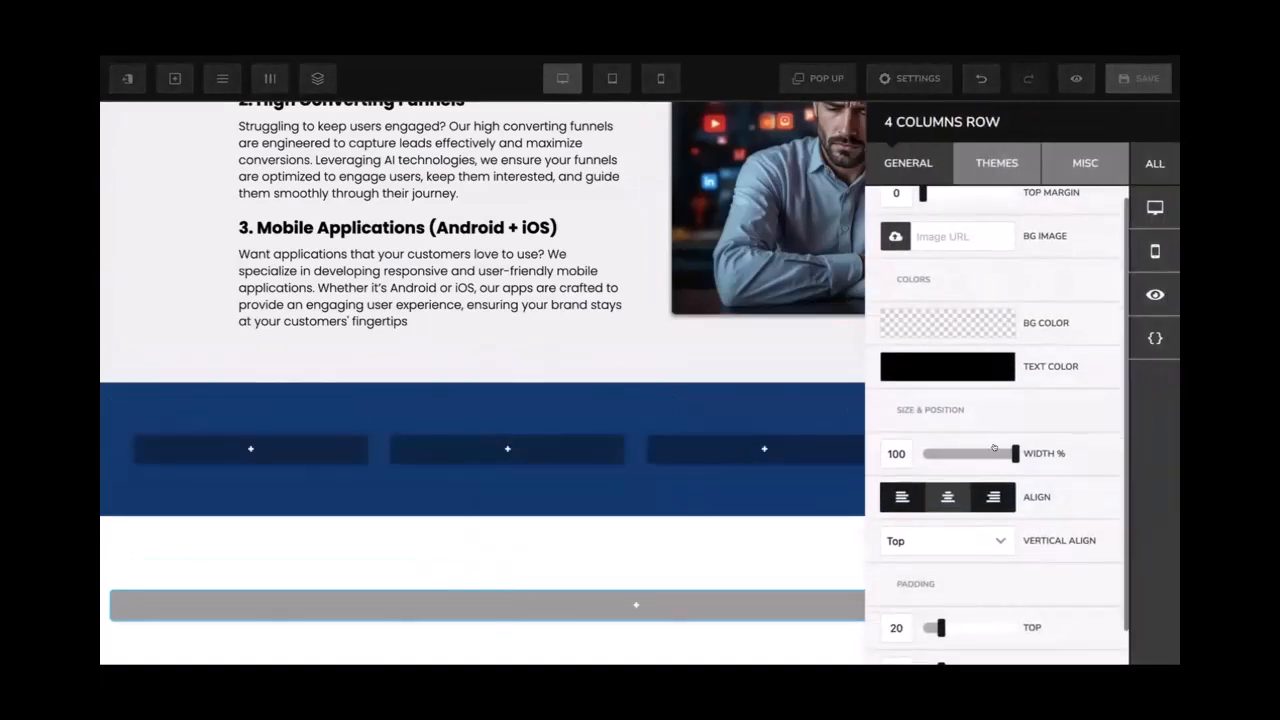
key(Left)
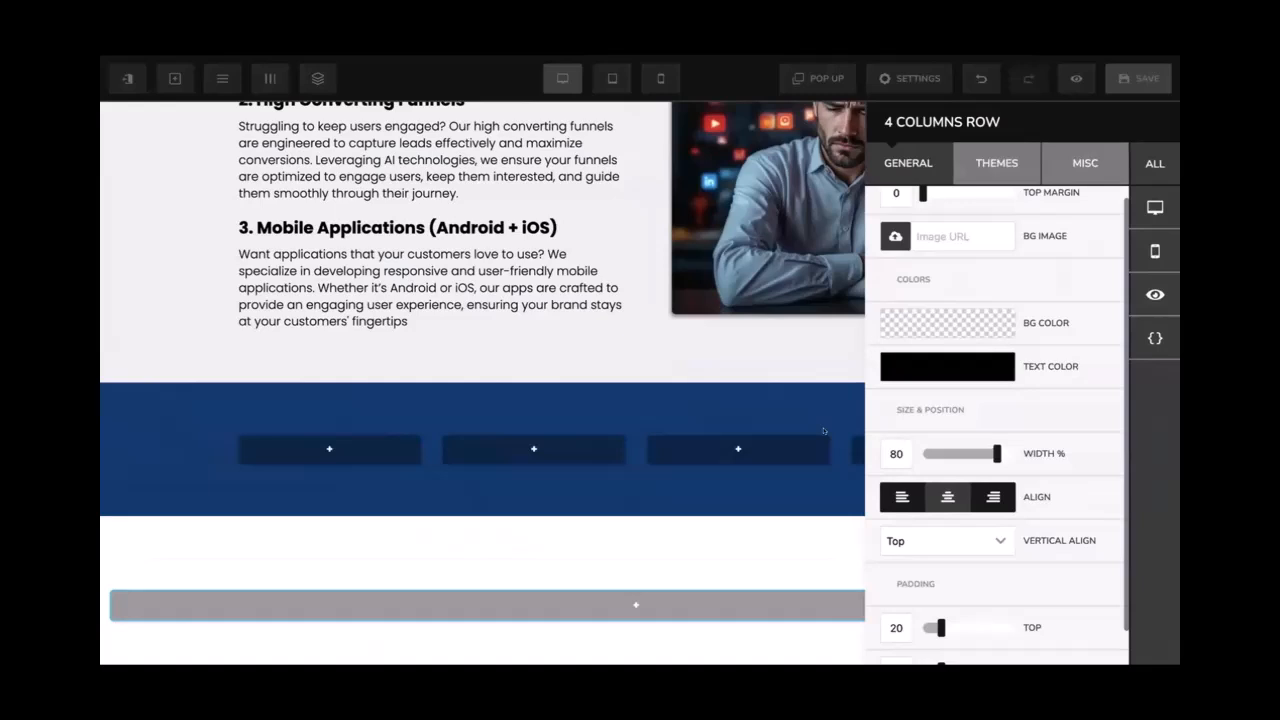
click(804, 426)
click(803, 425)
scroll(935, 577, down, 2)
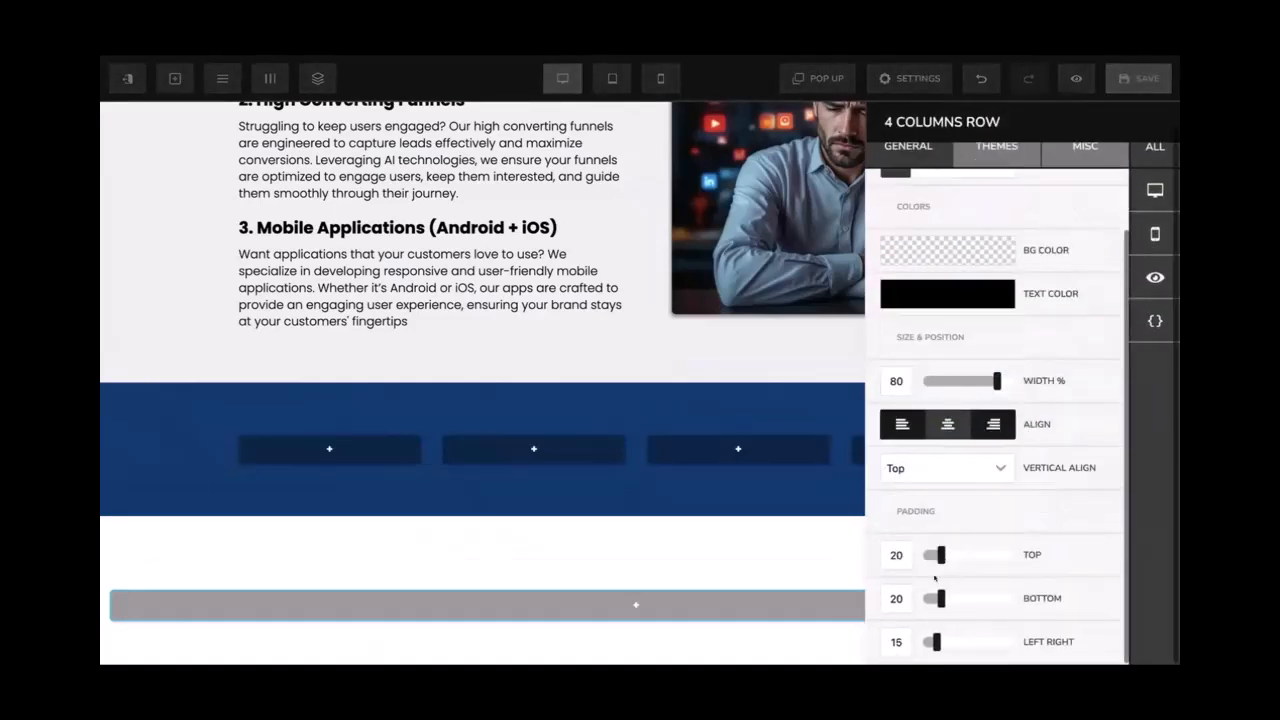
double_click(894, 640)
text(10)
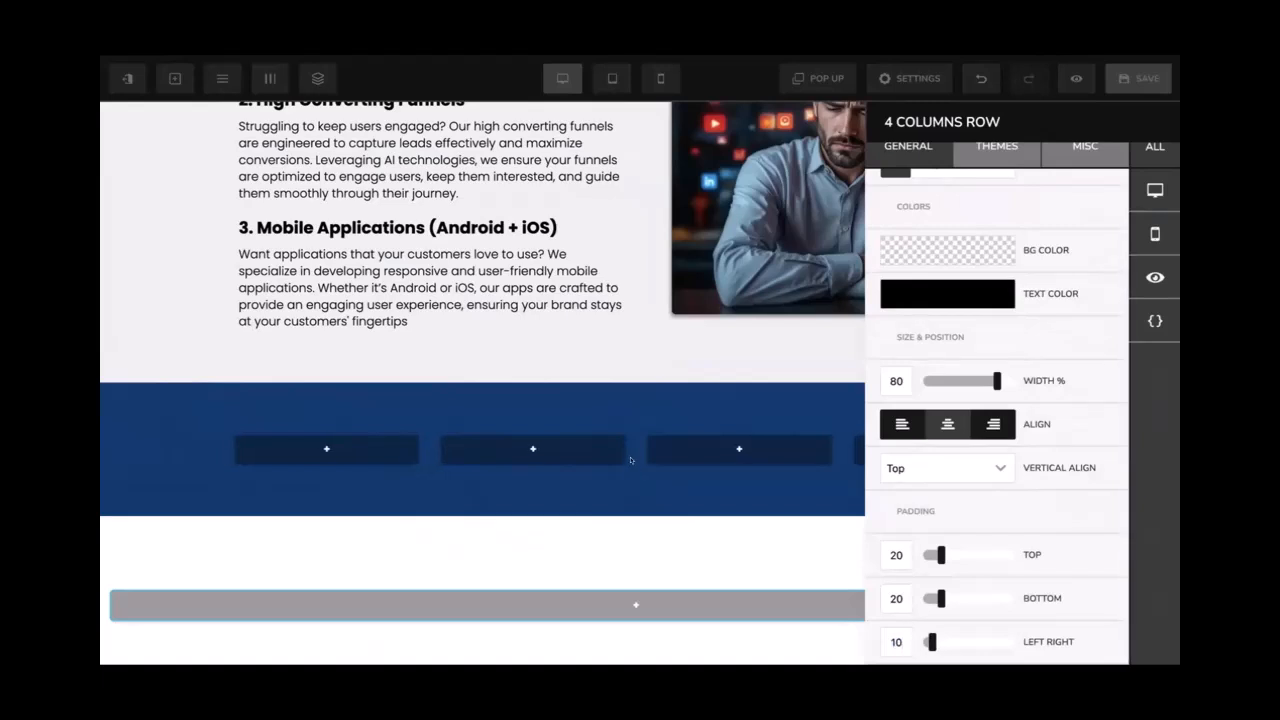
click(628, 457)
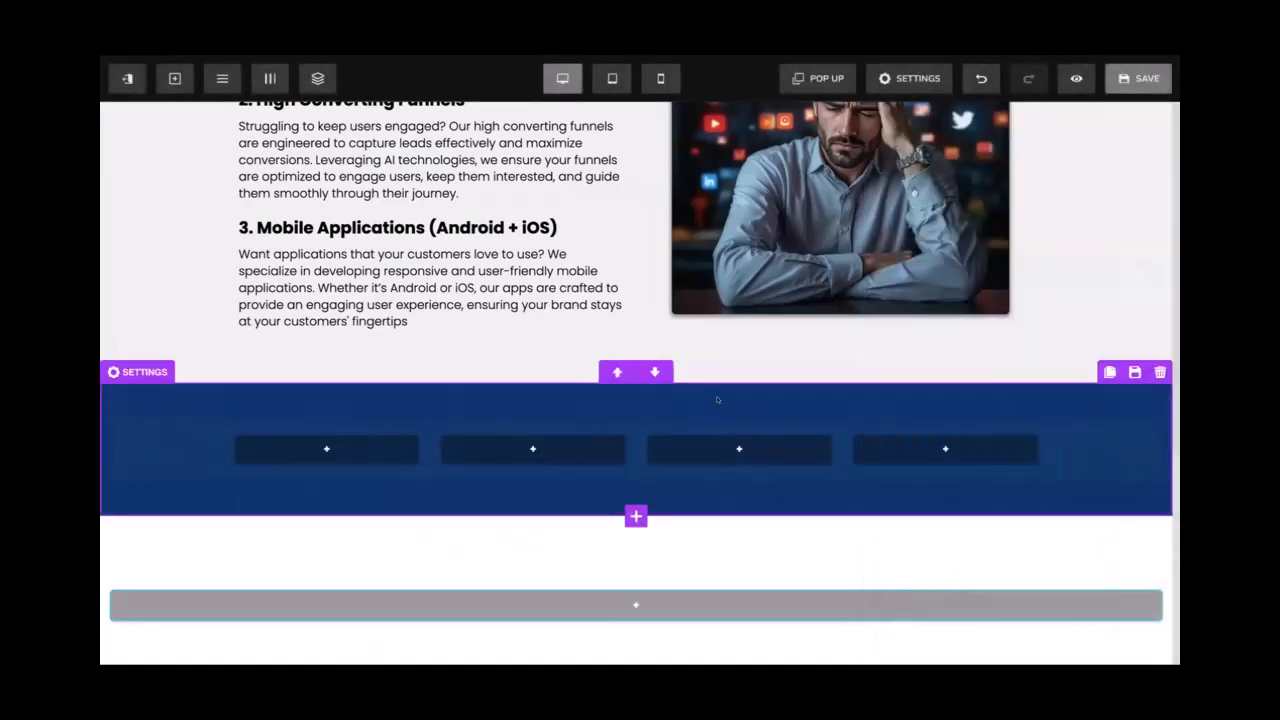
Add a one-column row and move it above the four-column row
scroll(714, 400, down, 1)
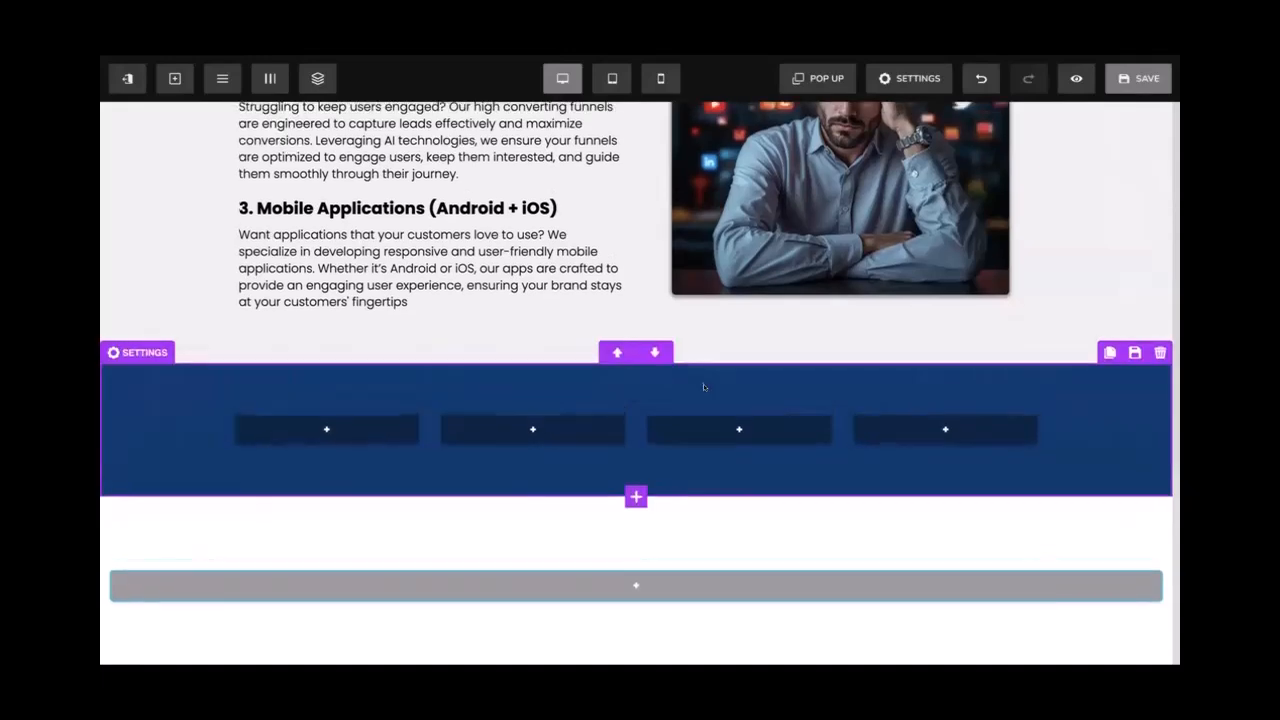
scroll(632, 292, up, 3)
scroll(650, 350, down, 2)
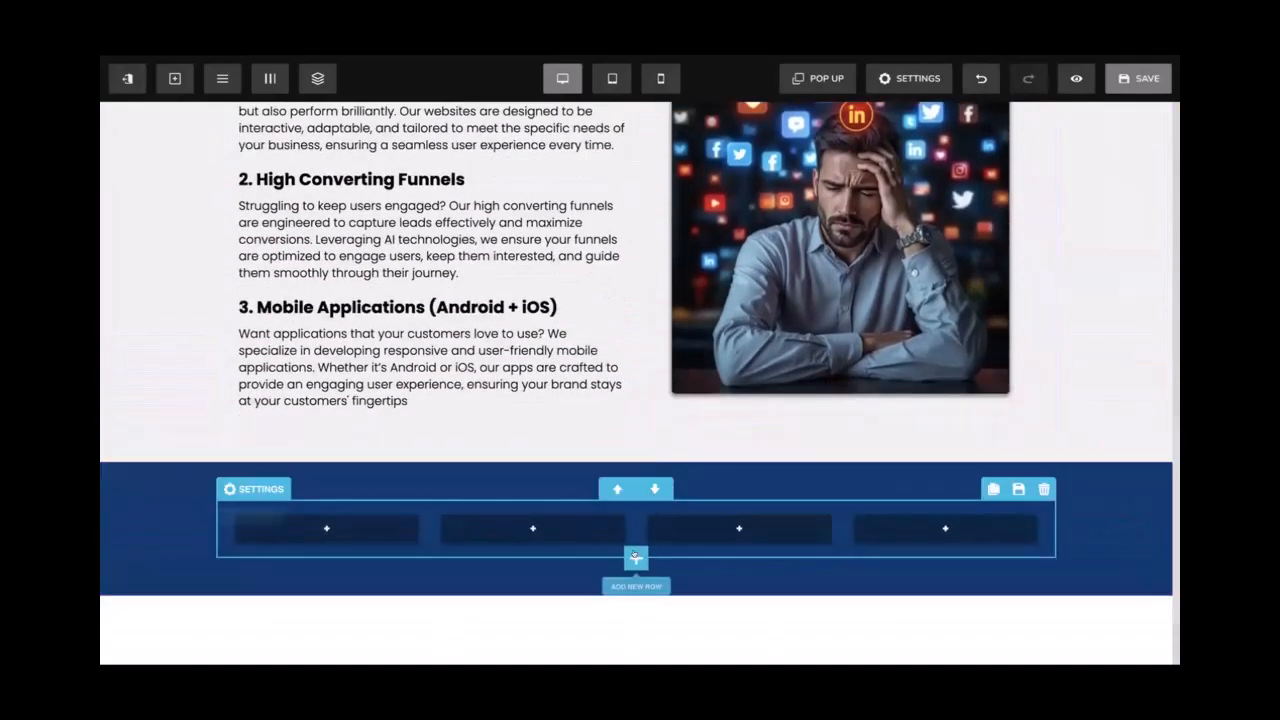
click(636, 558)
click(919, 235)
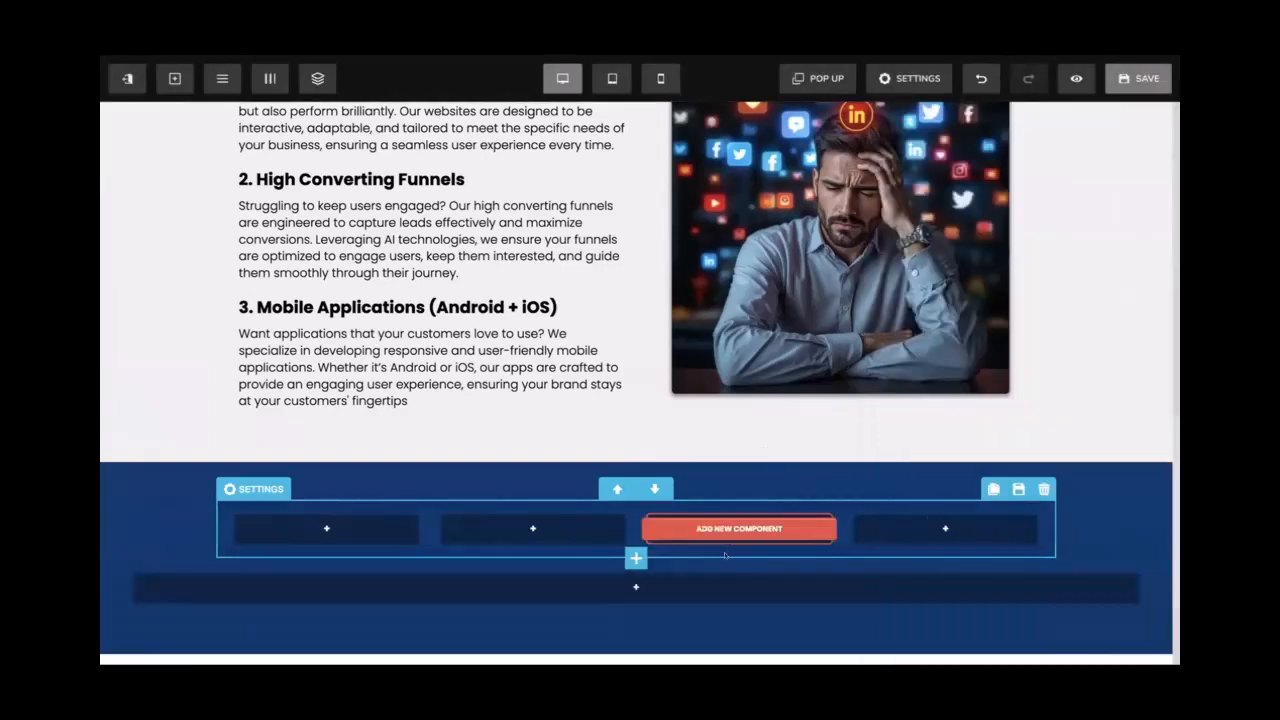
click(617, 547)
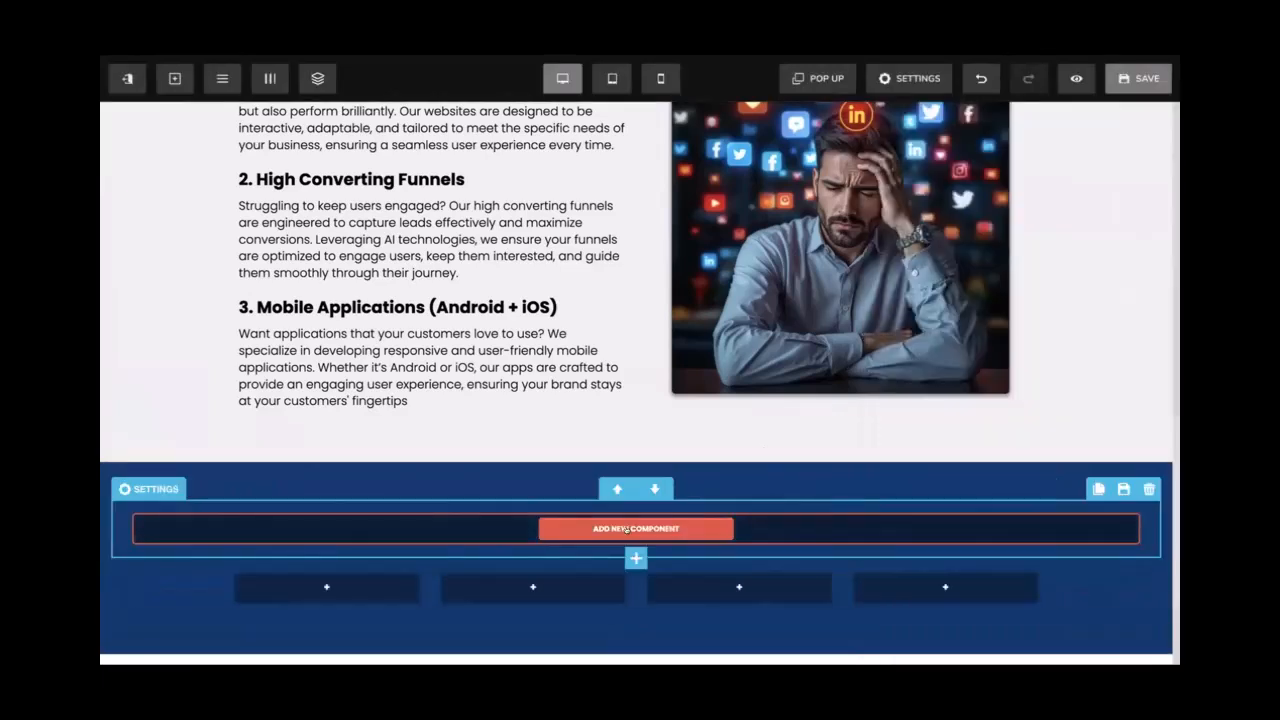
scroll(680, 480, up, 4)
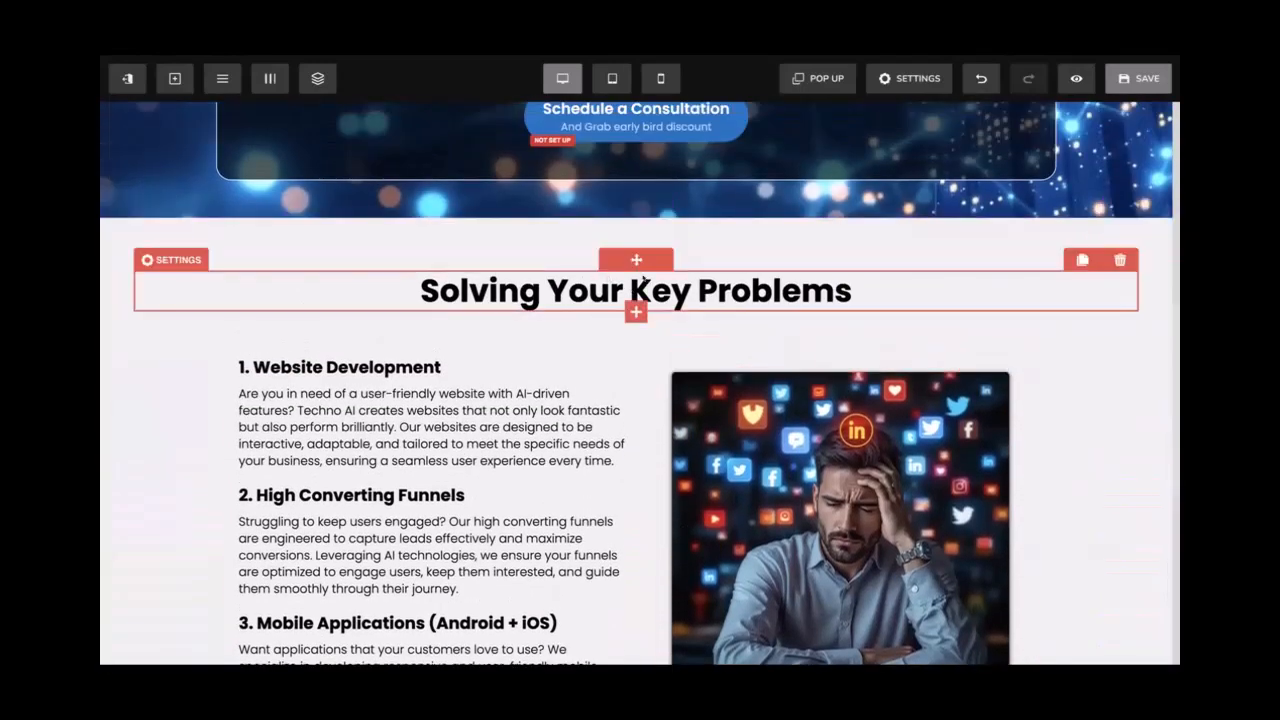
Duplicate the 'Solving Your Key Problems' heading row into the blue section
click(171, 260)
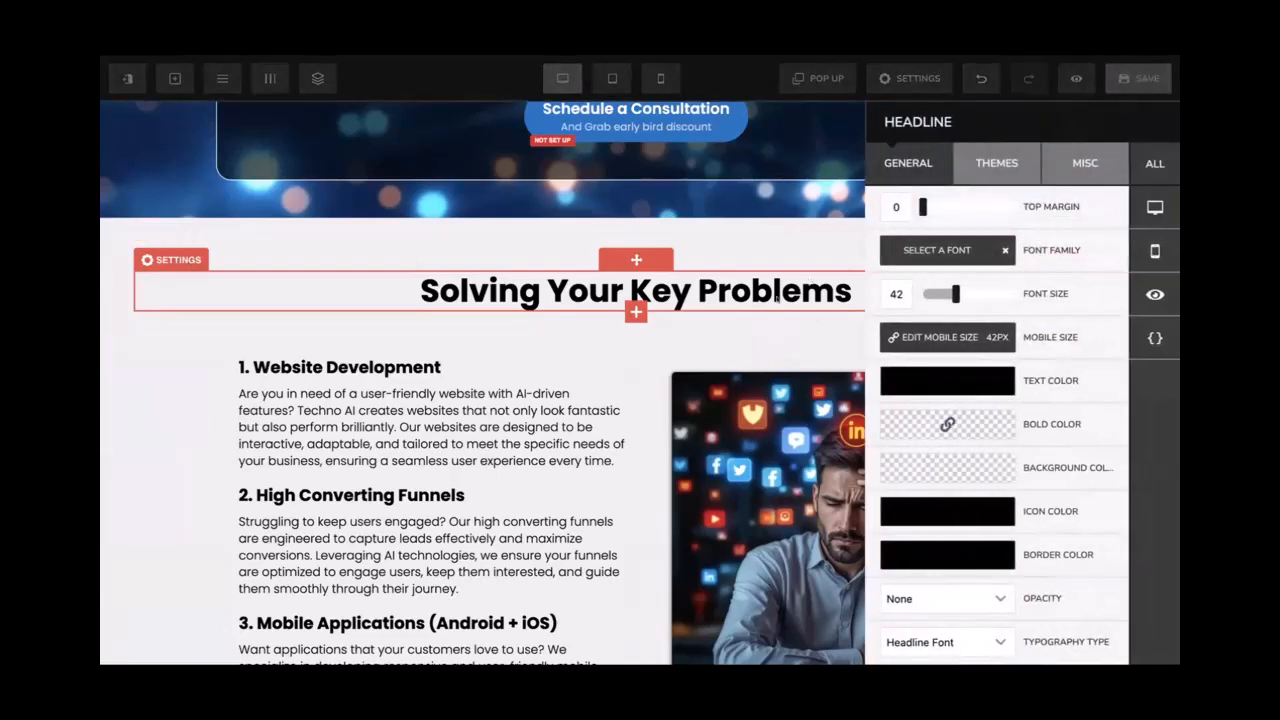
click(778, 298)
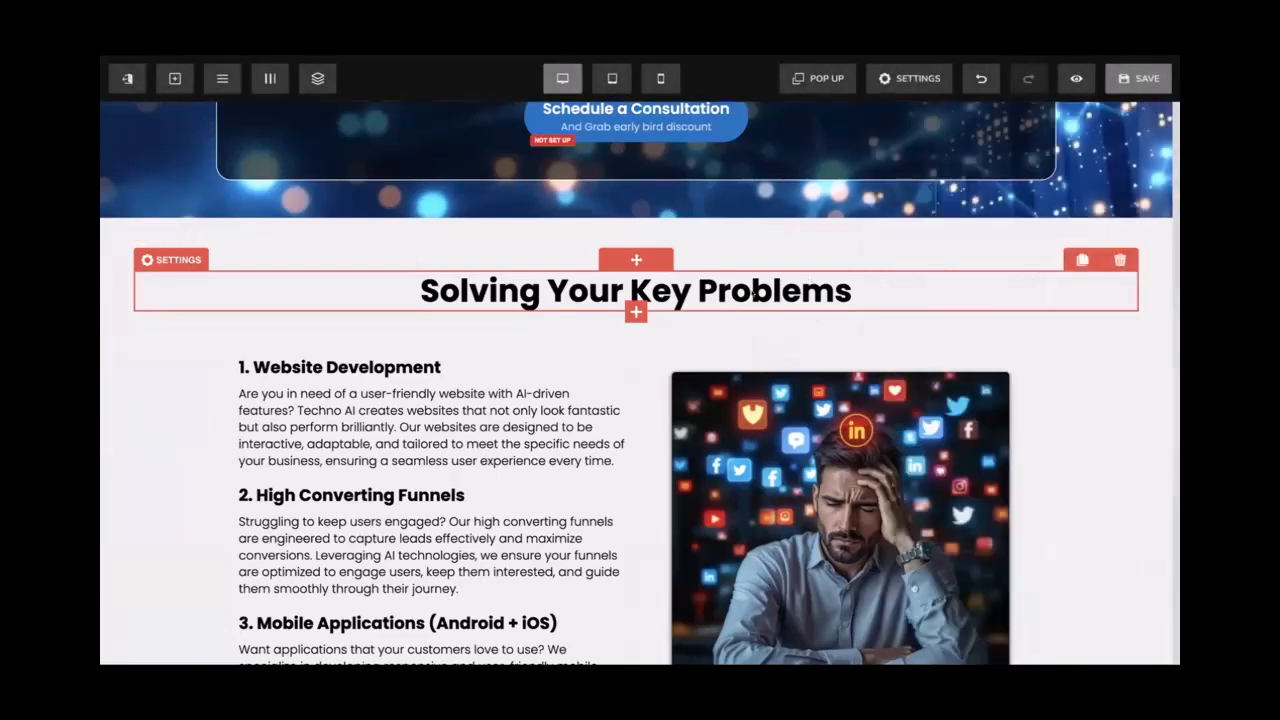
click(1080, 260)
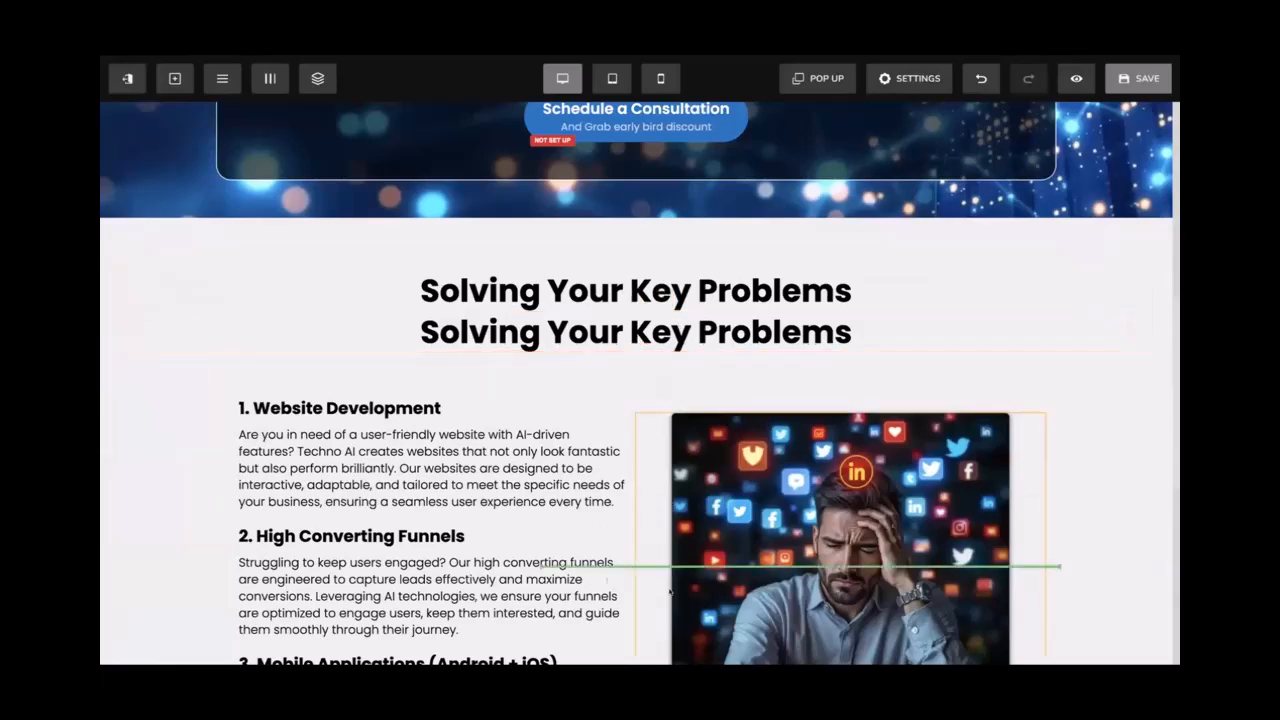
drag(680, 639, 642, 416)
click(829, 391)
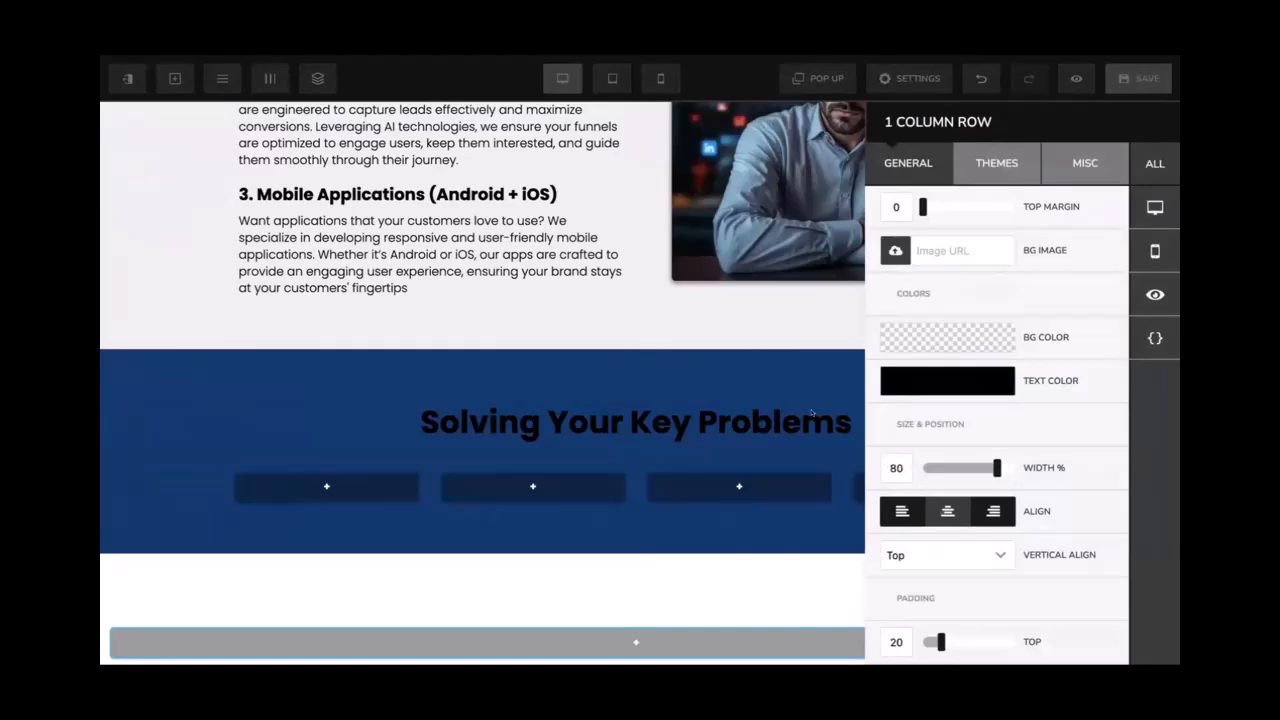
click(833, 419)
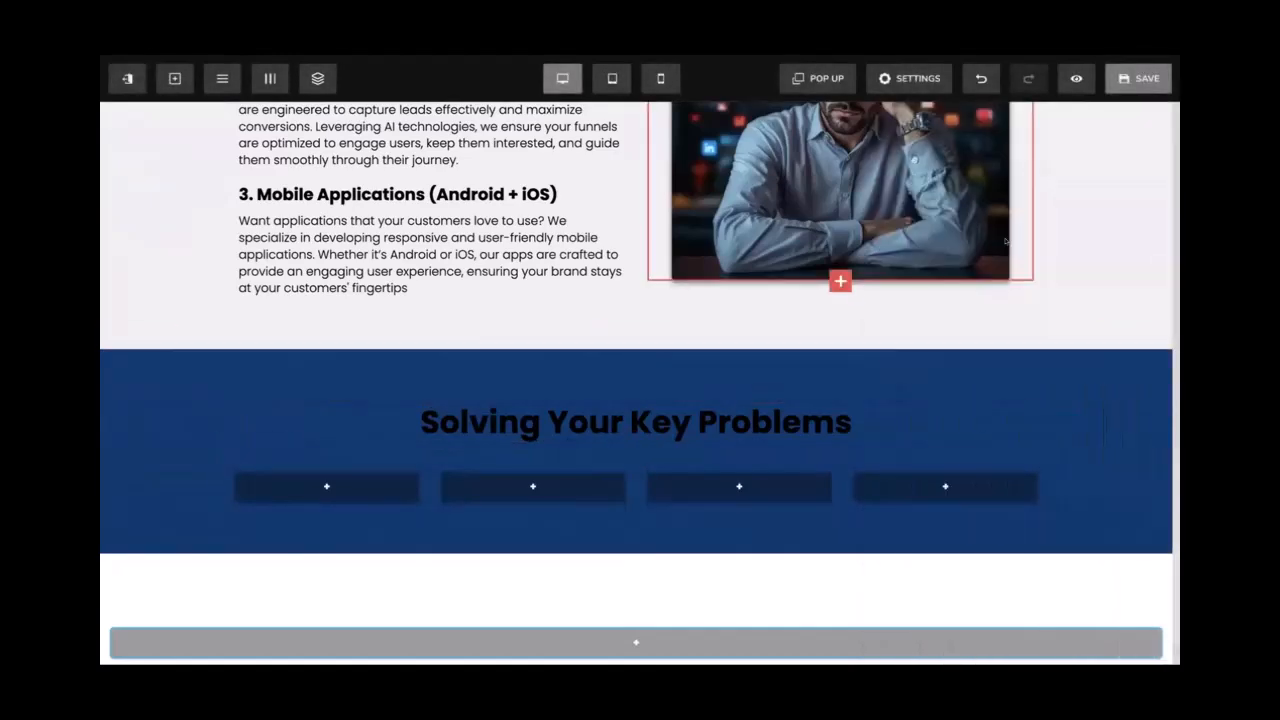
scroll(1005, 241, up, 7)
scroll(1005, 241, down, 4)
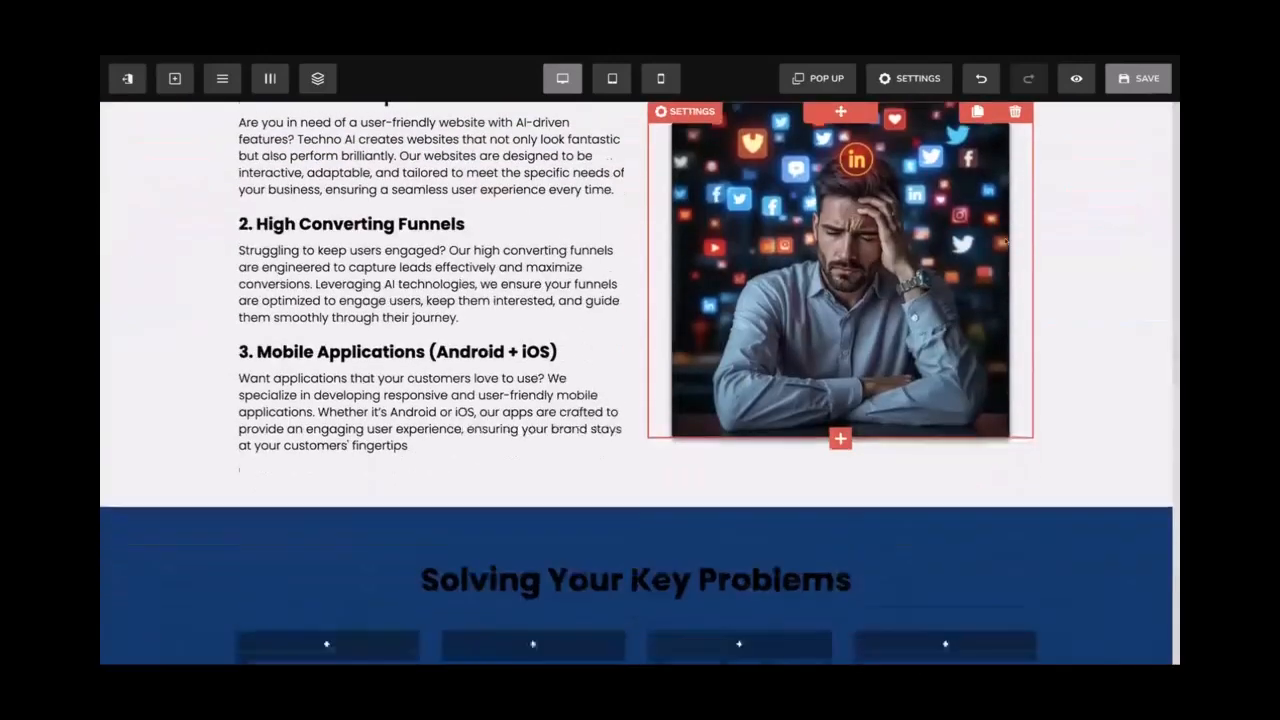
scroll(1005, 241, down, 3)
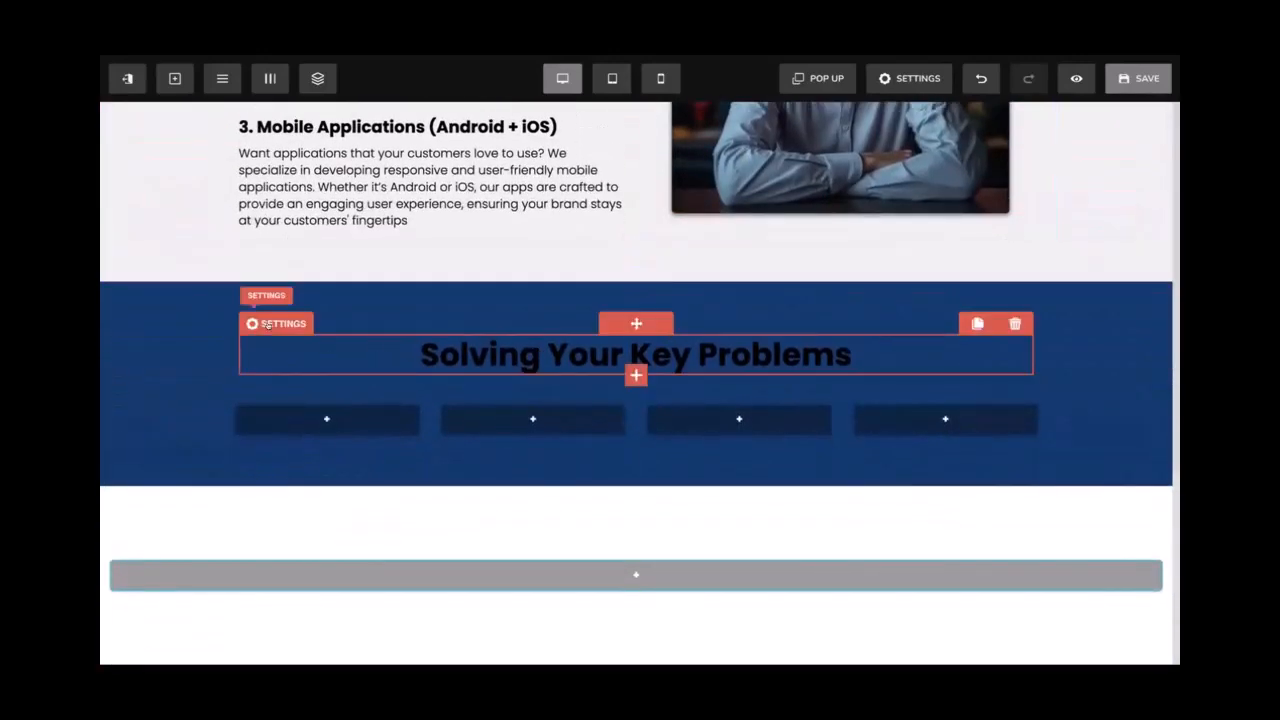
Make the copied heading's text white
click(270, 325)
click(948, 383)
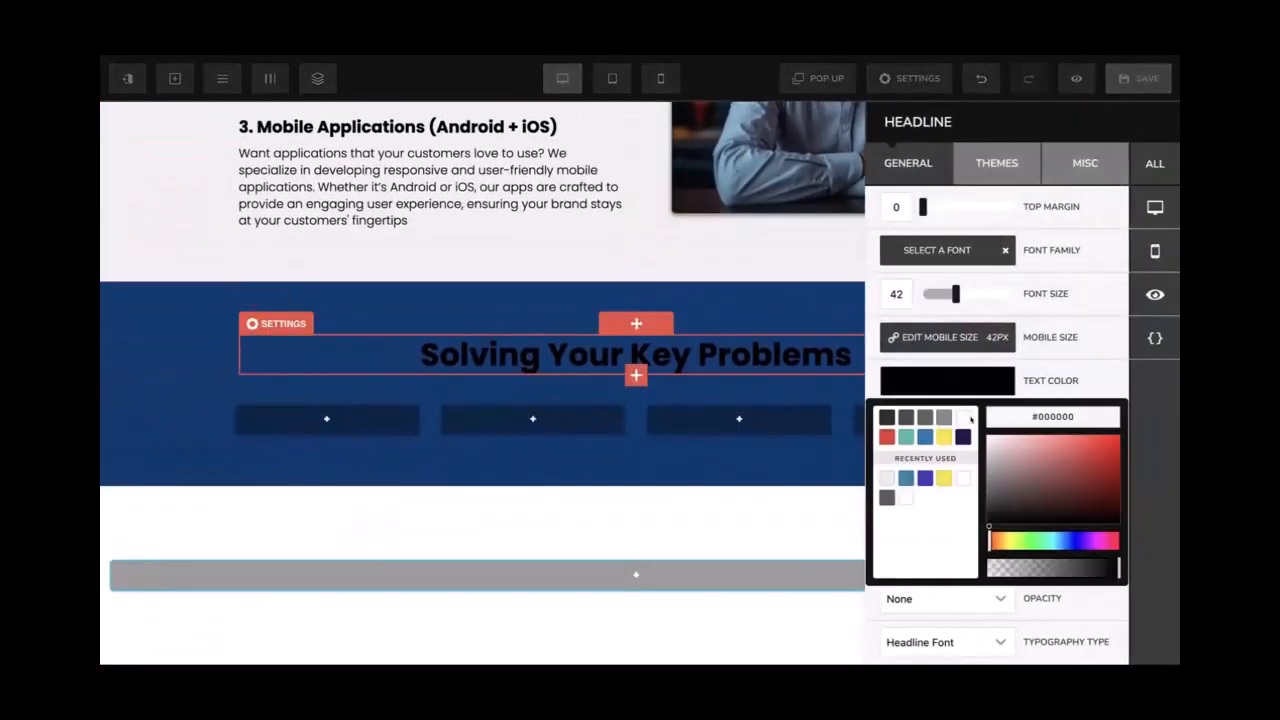
click(961, 414)
key(Escape)
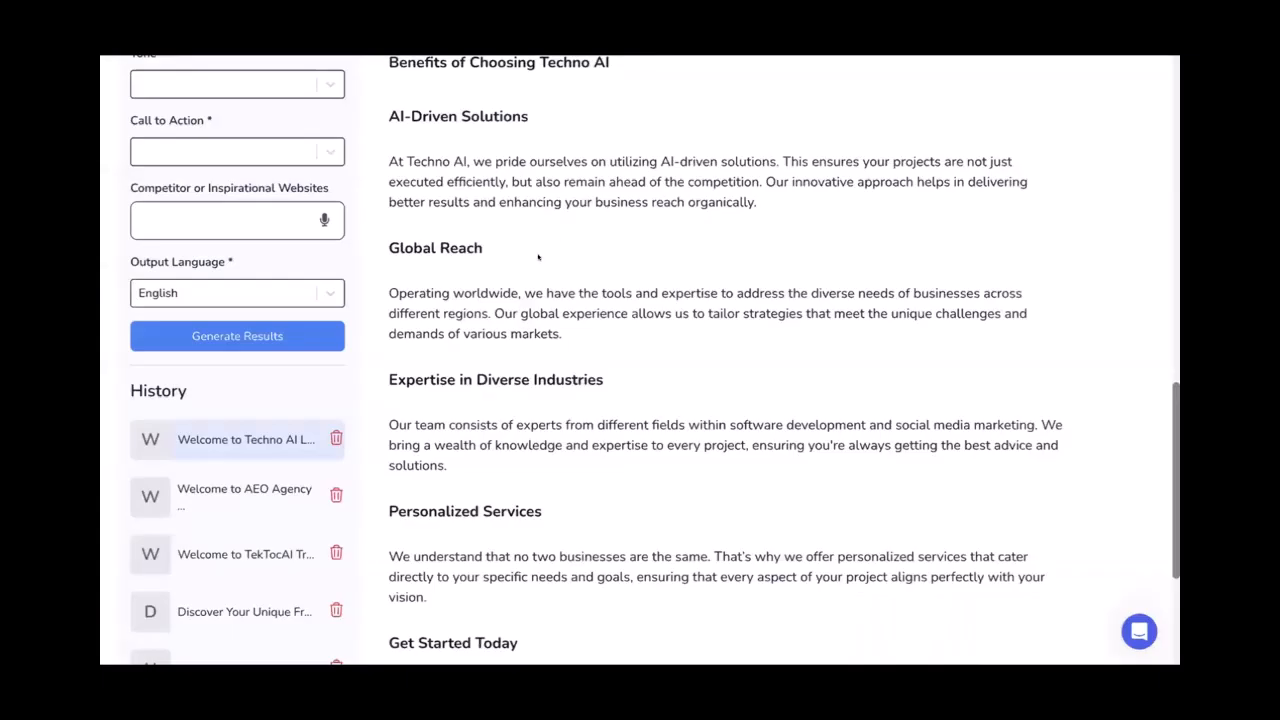
Replace the copied heading with 'Benefits of Choosing Techno AI' and make it bold
scroll(538, 257, up, 2)
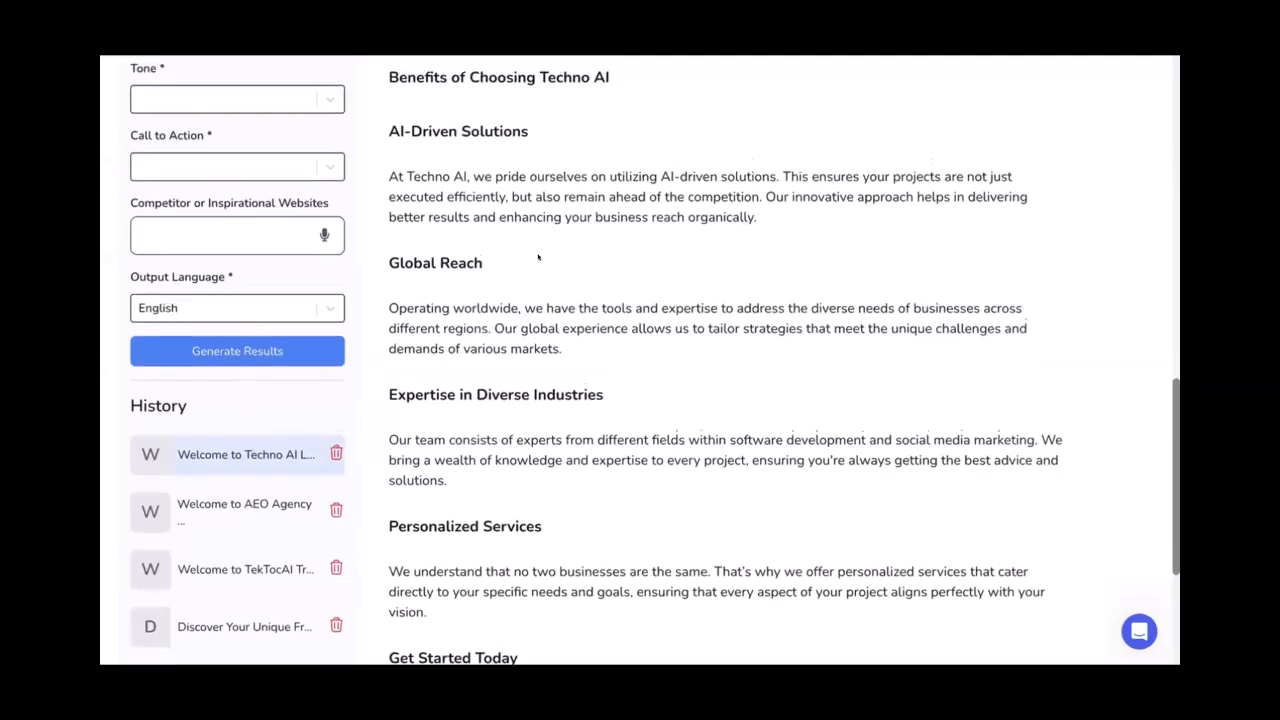
drag(603, 230, 389, 223)
key(ctrl+c)
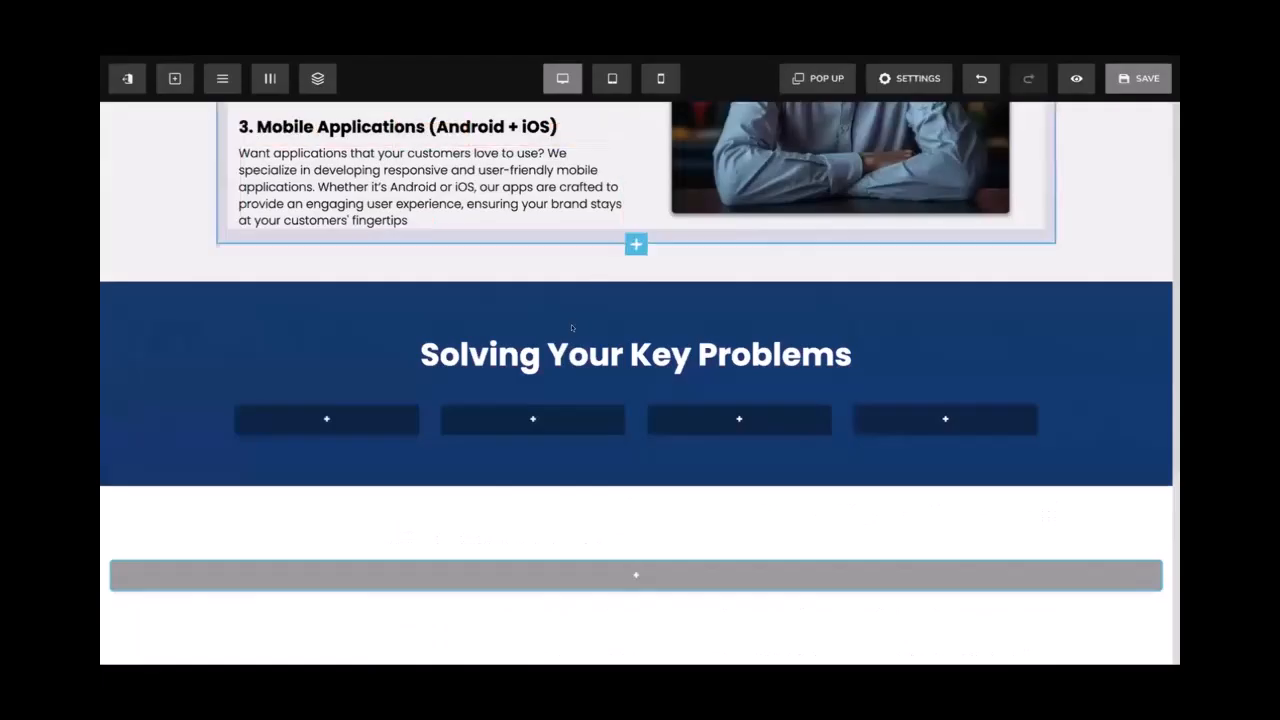
triple_click(636, 354)
key(ctrl+v)
key(ctrl+a)
key(ctrl+b)
click(335, 434)
click(331, 424)
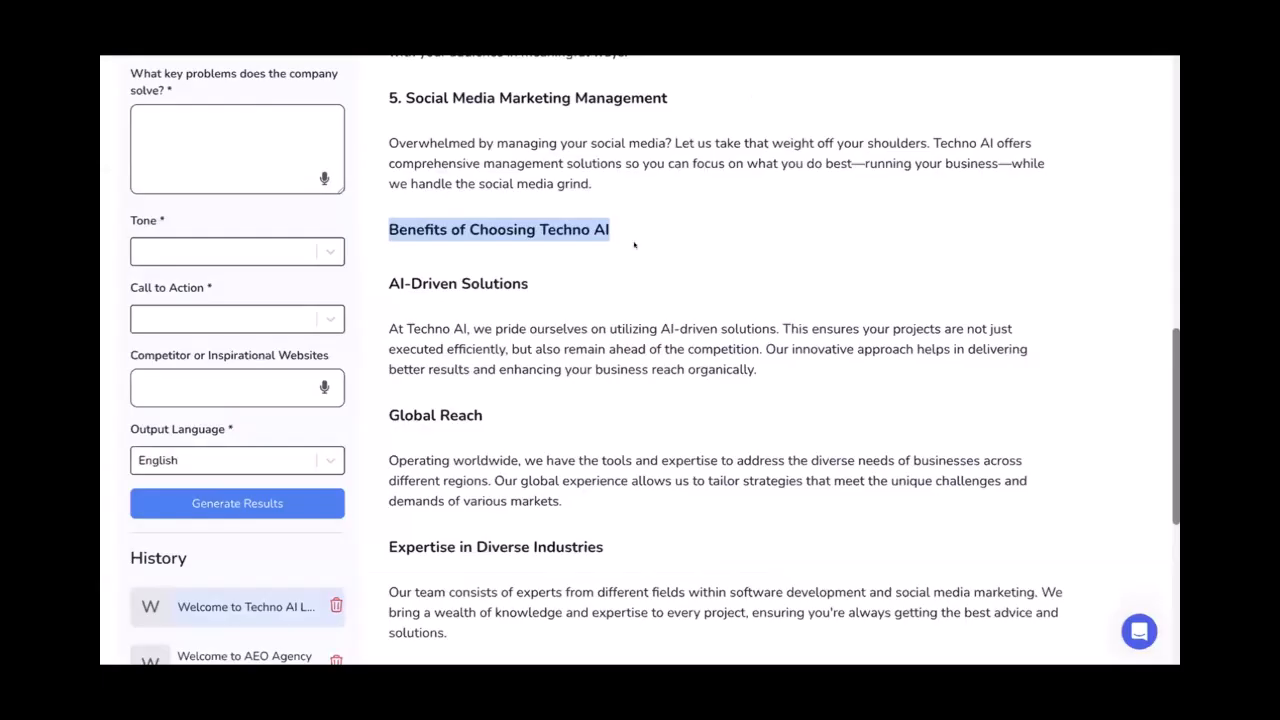
Copy 'AI-Driven Solutions' from the AI writer and open the first card's components list
scroll(633, 244, down, 1)
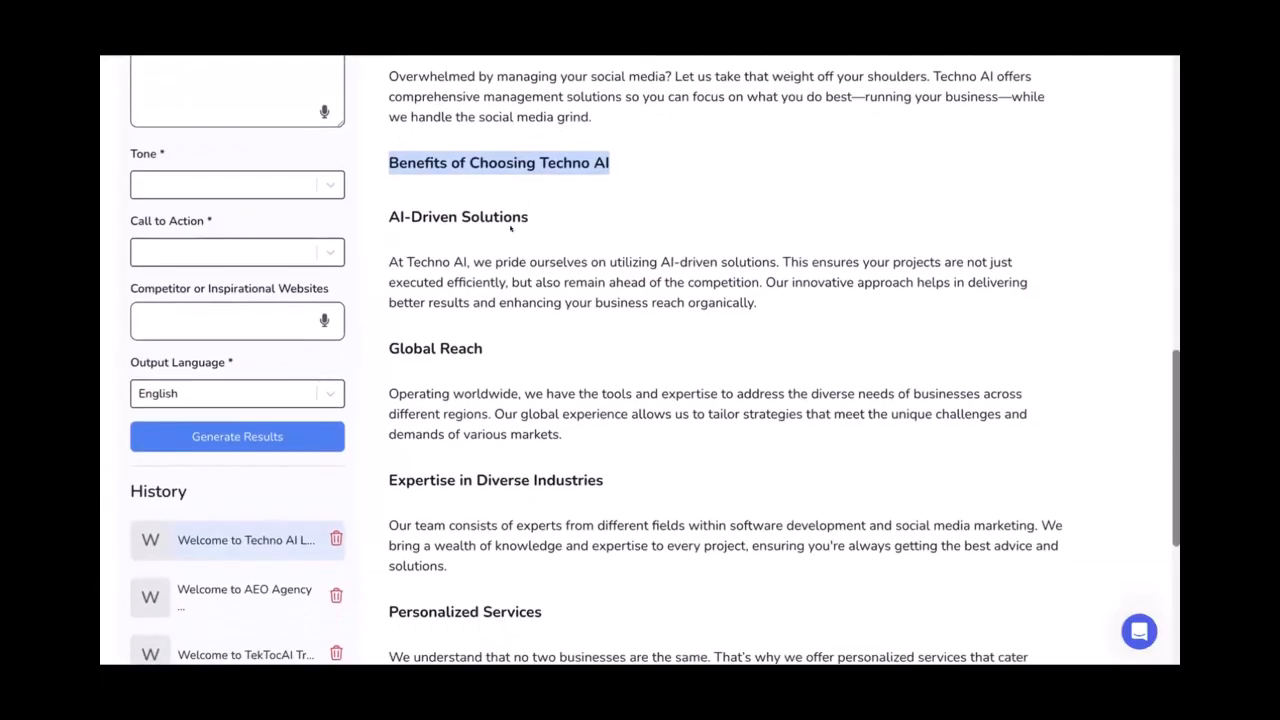
drag(529, 217, 388, 217)
key(ctrl+c)
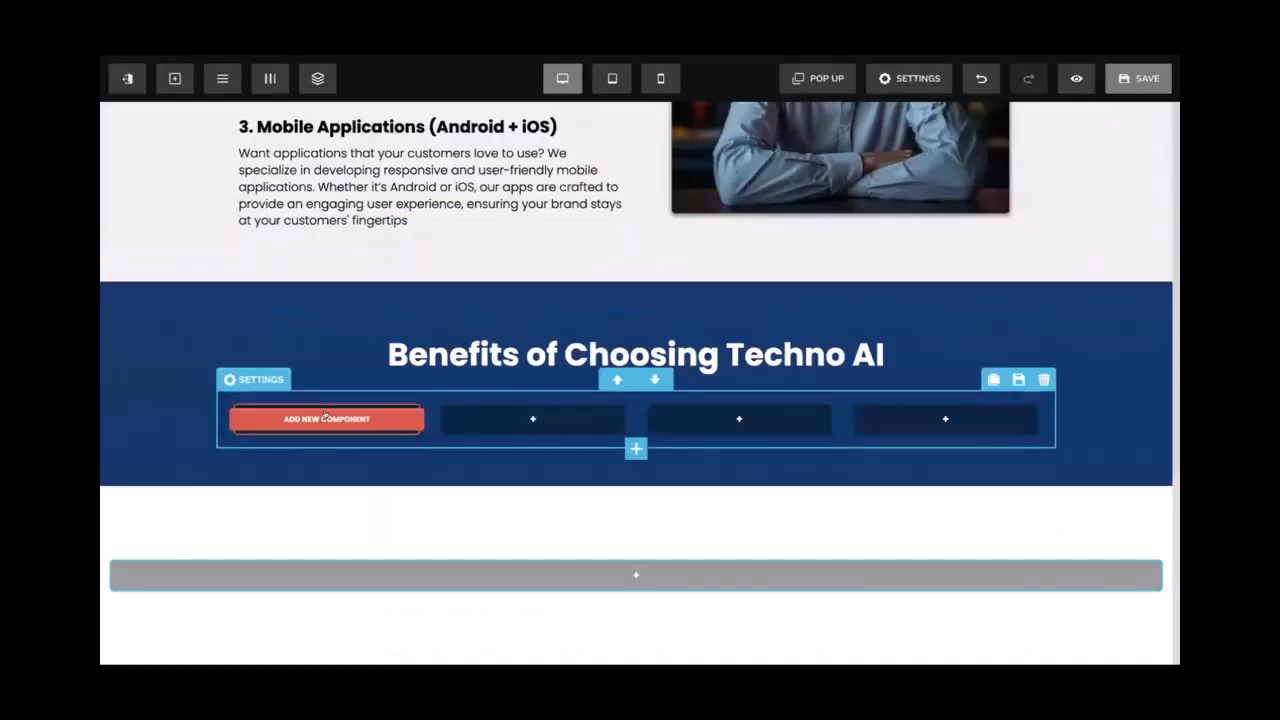
click(326, 420)
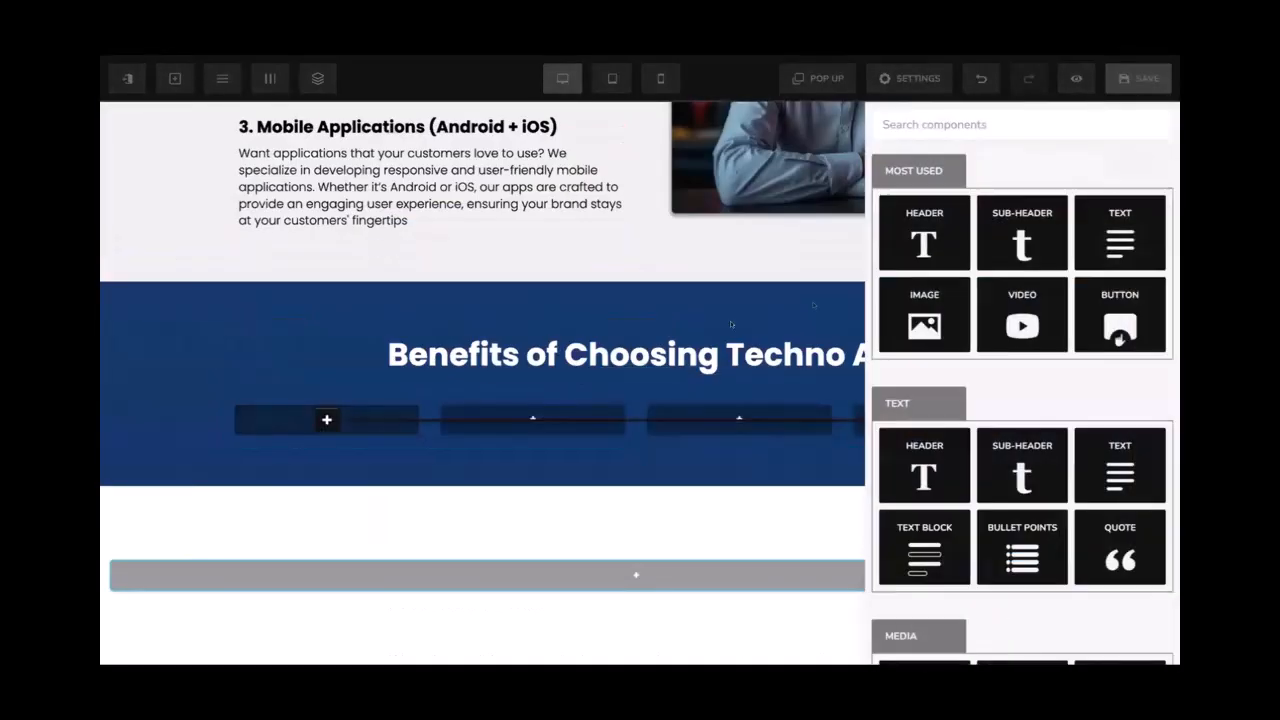
Add a bold, white 'AI-Driven Solutions' sub-headline to the first card
click(985, 241)
click(360, 416)
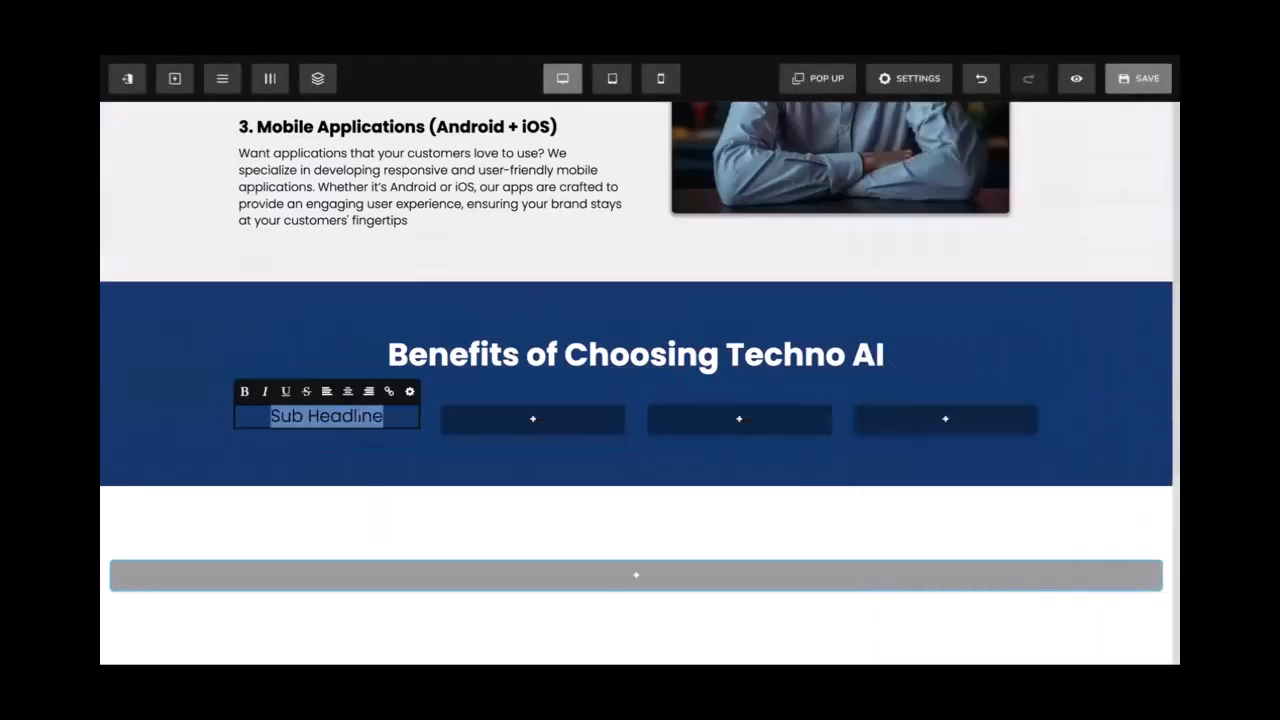
key(ctrl+v)
click(410, 391)
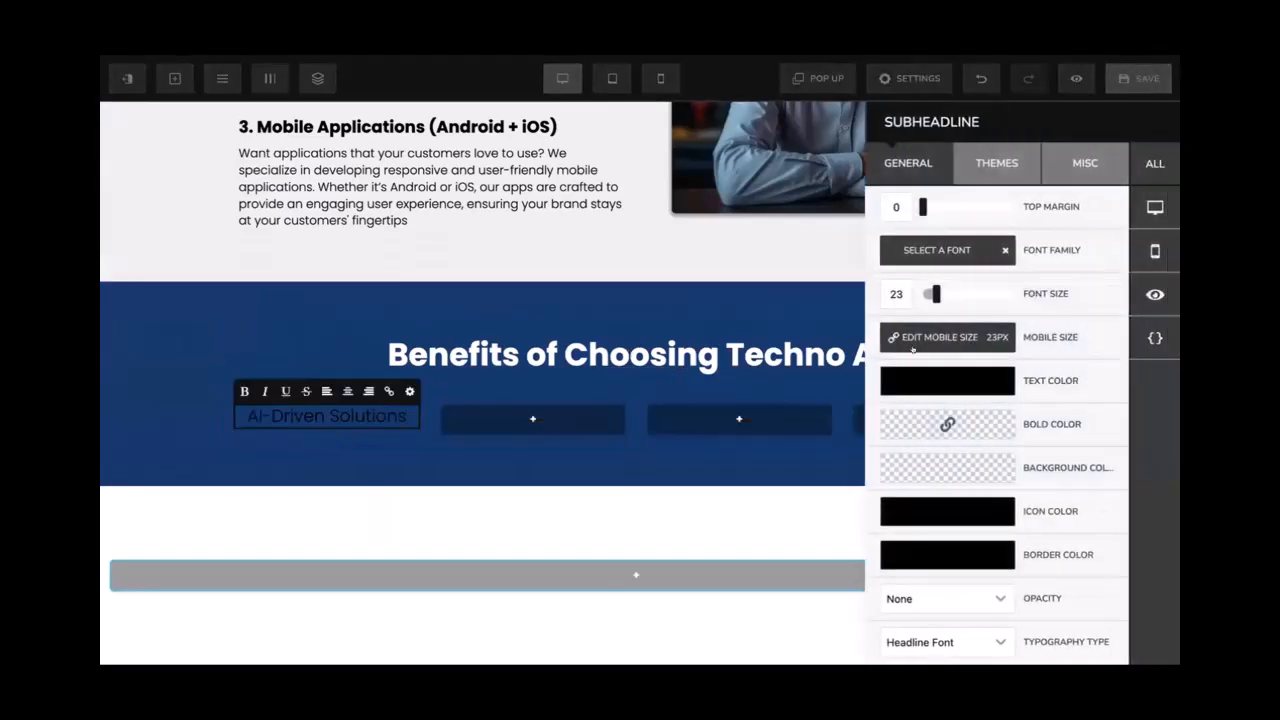
click(951, 381)
click(962, 416)
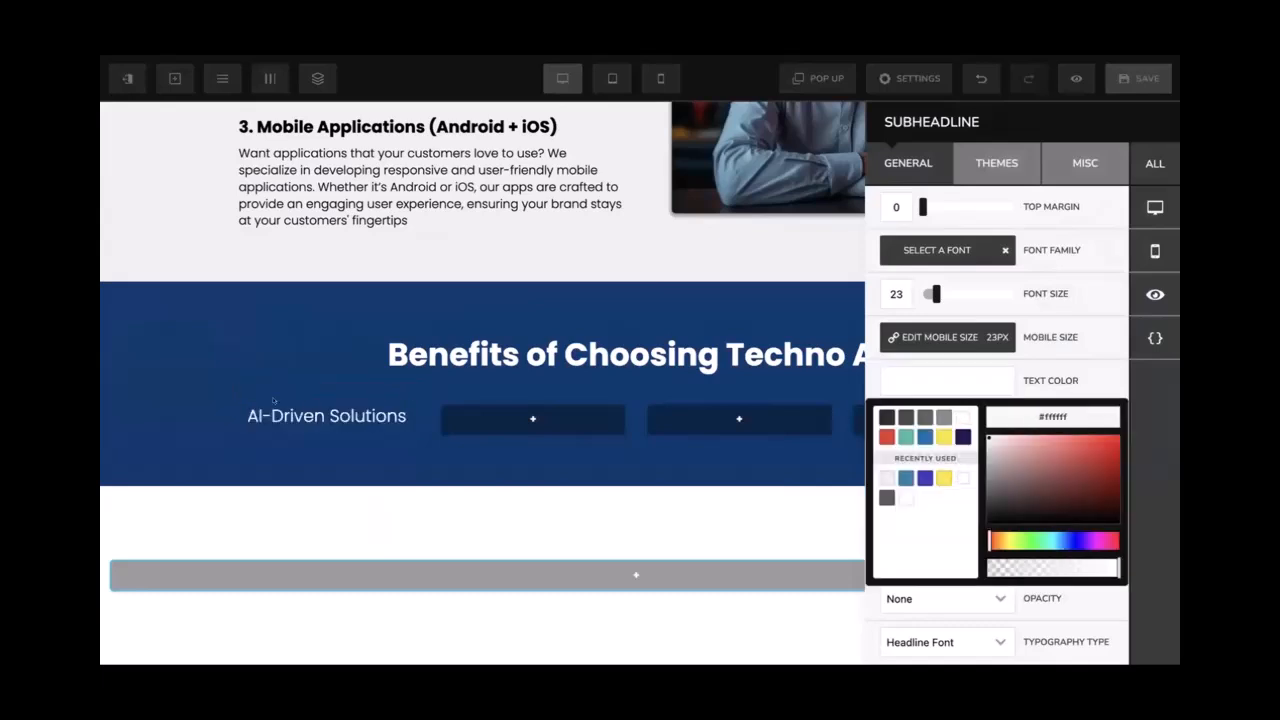
click(275, 418)
triple_click(275, 416)
key(ctrl+b)
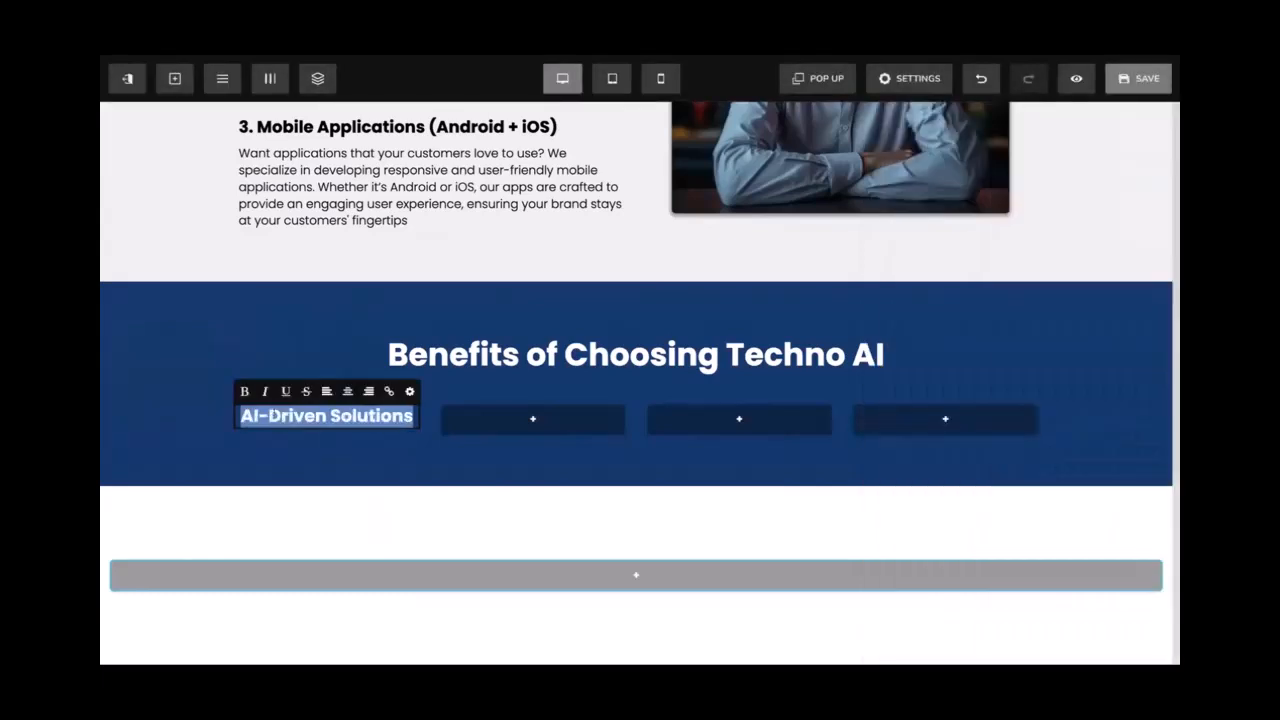
click(347, 302)
click(533, 187)
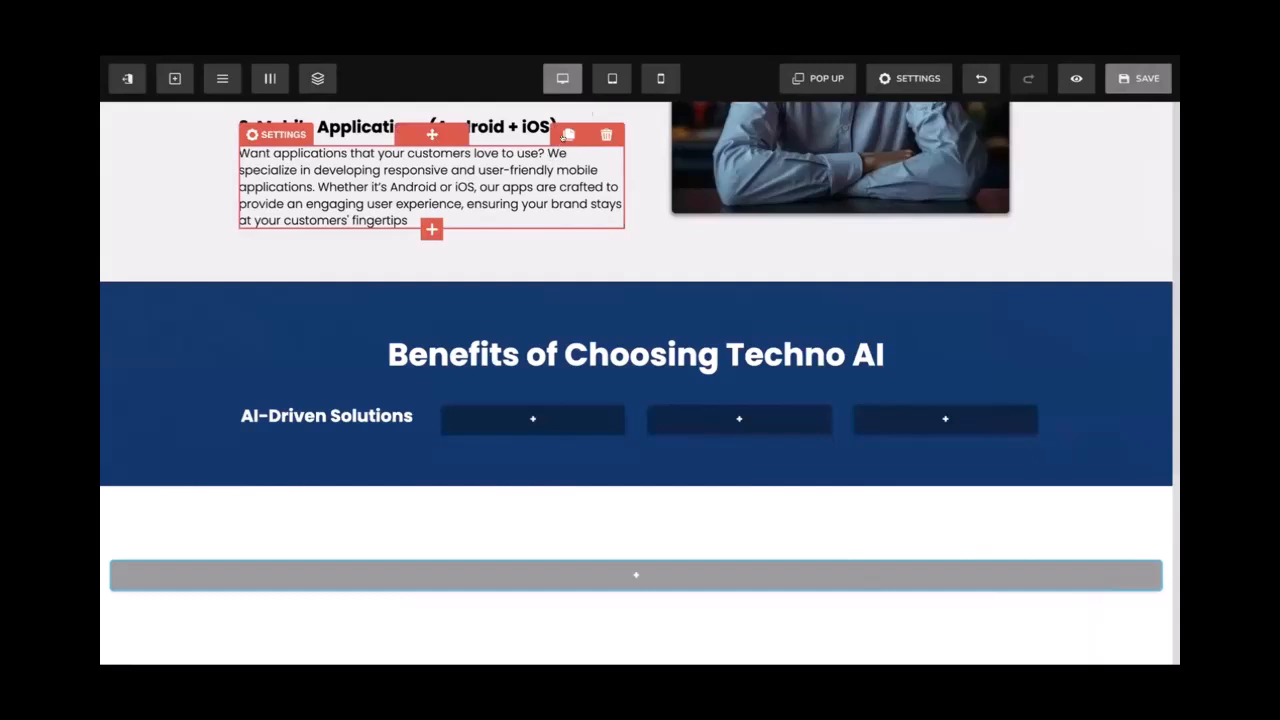
Add a text paragraph below the sub-headline and make its placeholder text white
click(326, 418)
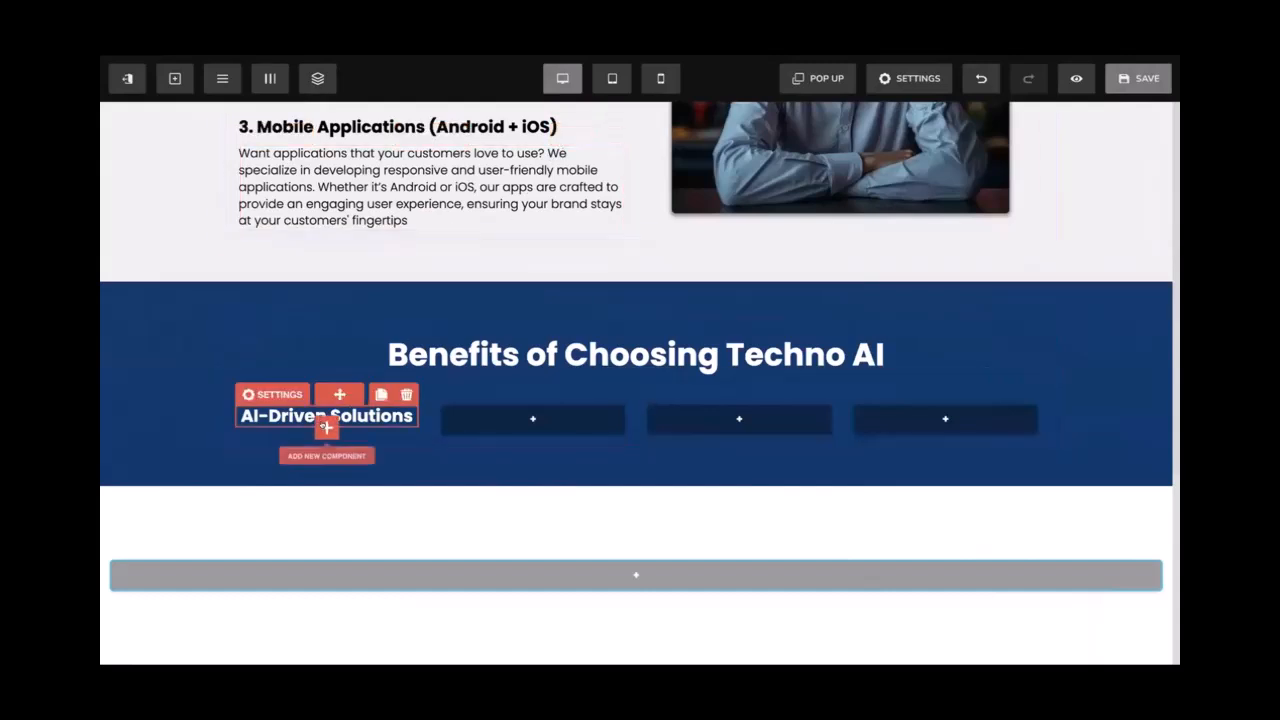
click(326, 428)
click(1120, 232)
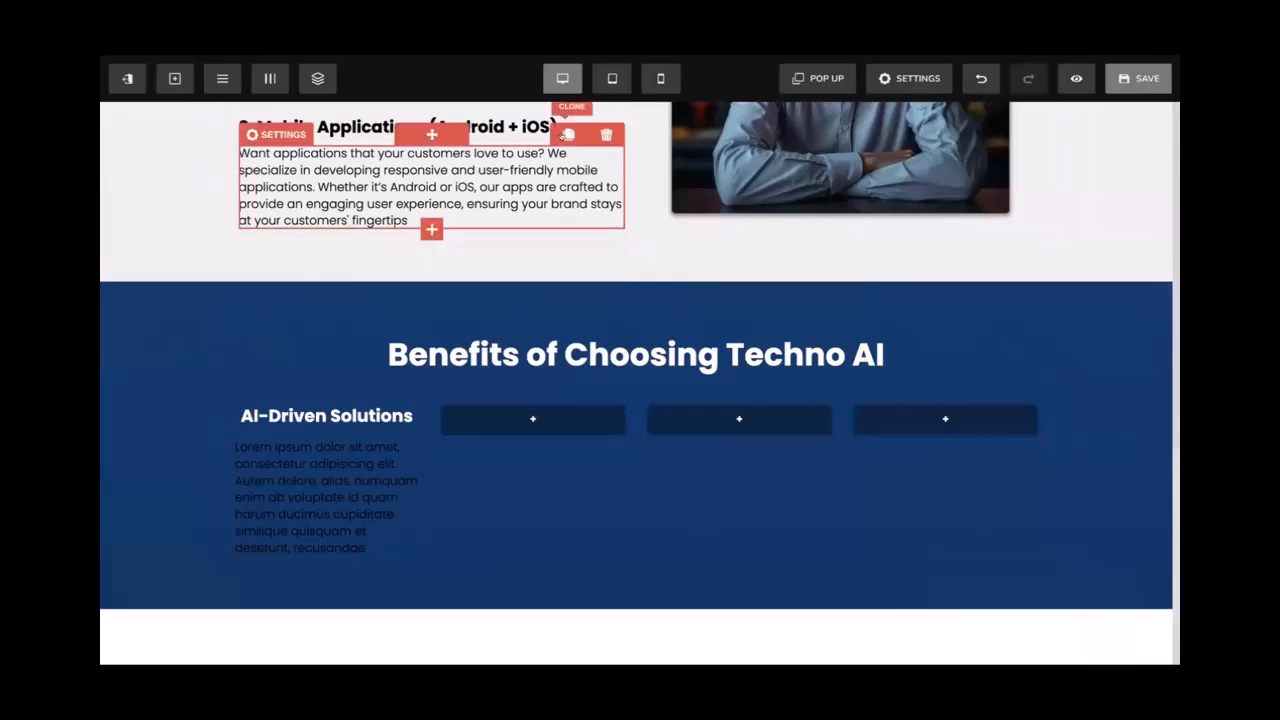
click(342, 467)
click(342, 460)
click(189, 473)
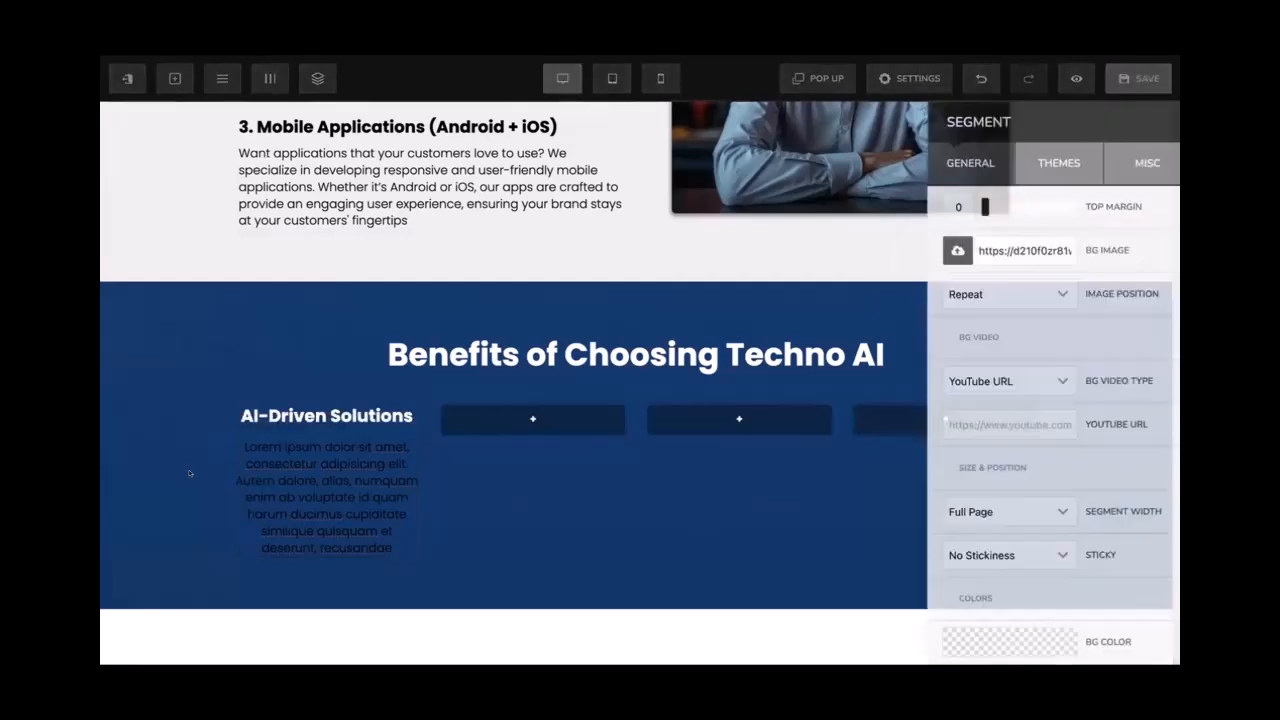
click(260, 458)
click(252, 428)
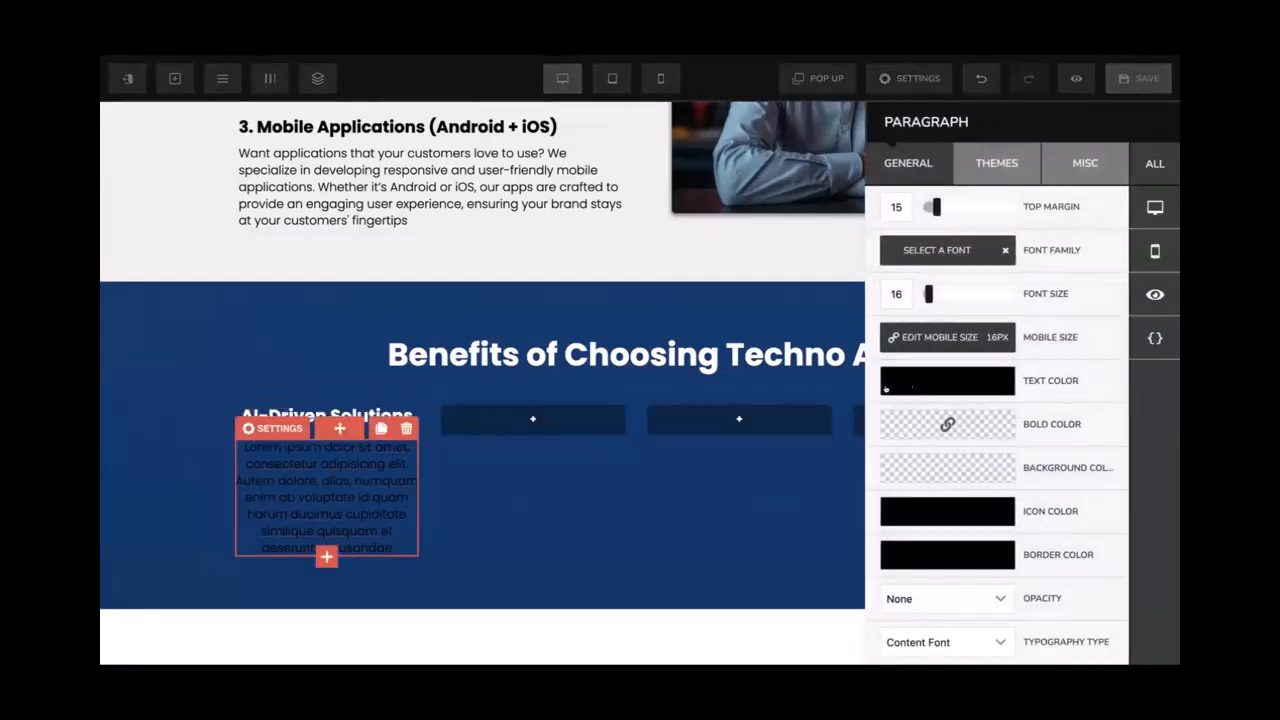
click(927, 378)
click(962, 417)
click(645, 446)
scroll(424, 380, down, 1)
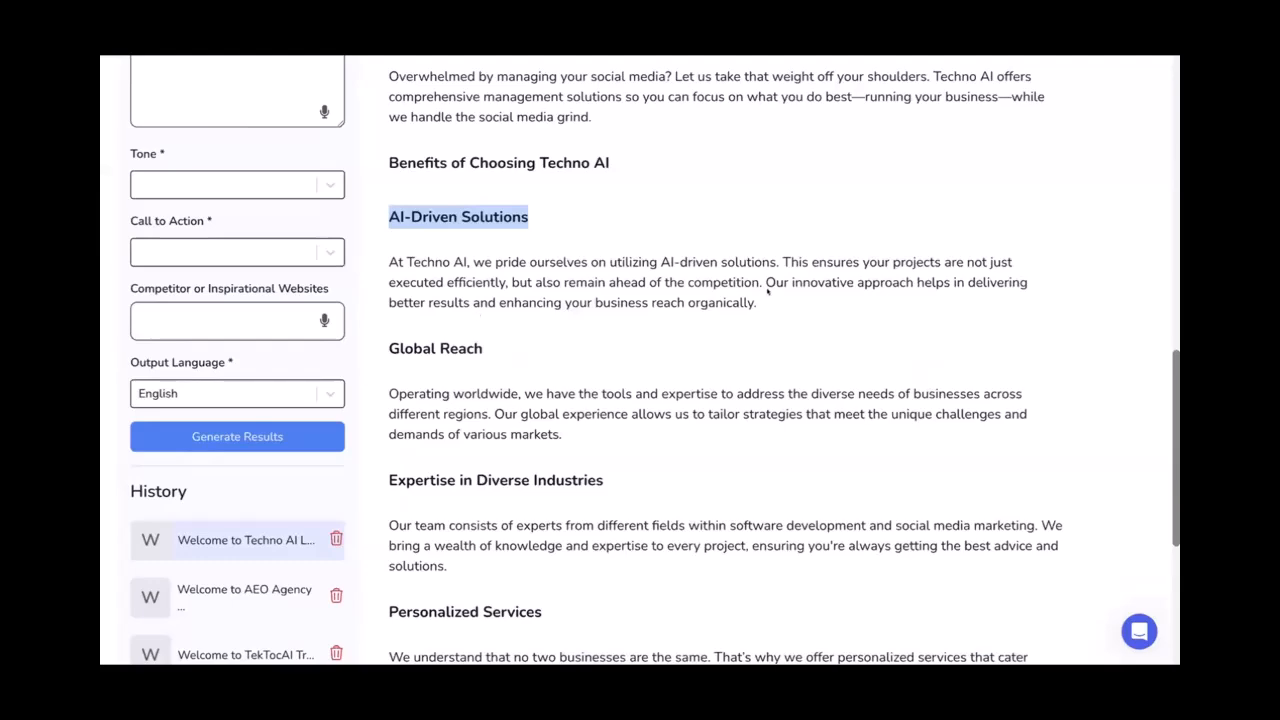
Replace the lorem placeholder with the copied AI-Driven Solutions description and save the page
drag(768, 291, 383, 263)
key(ctrl+c)
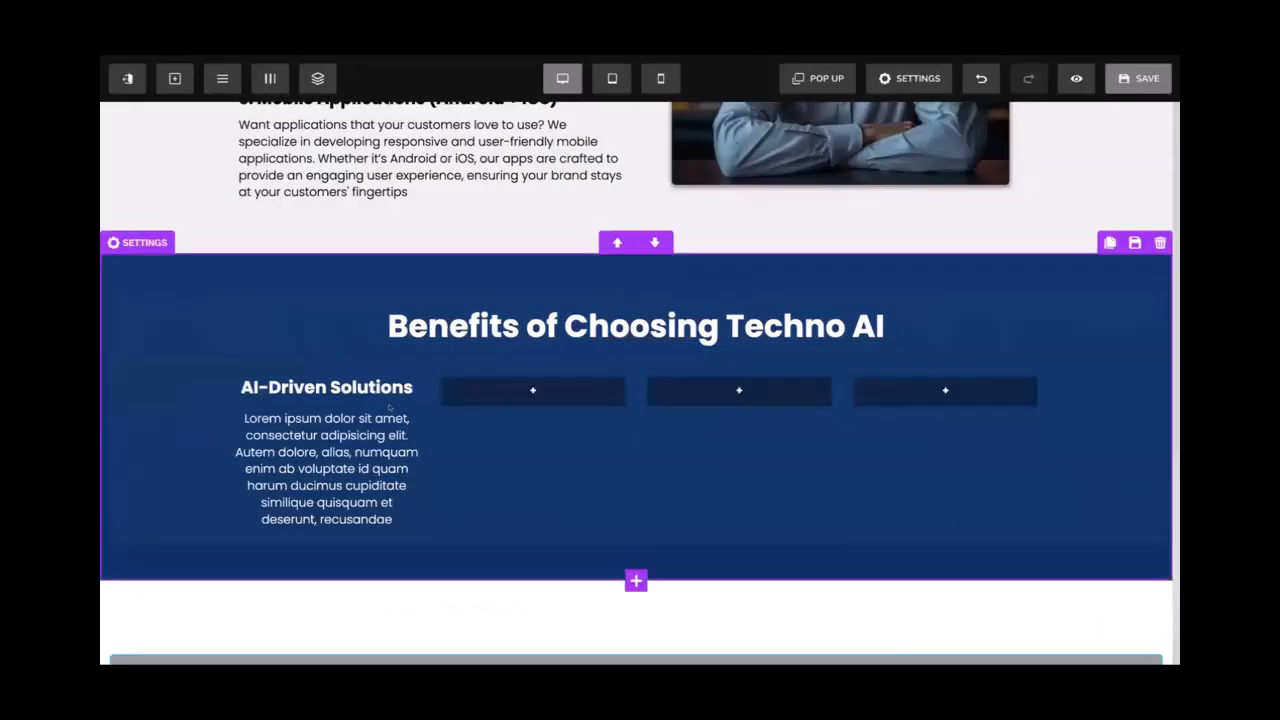
click(361, 424)
triple_click(361, 424)
key(ctrl+v)
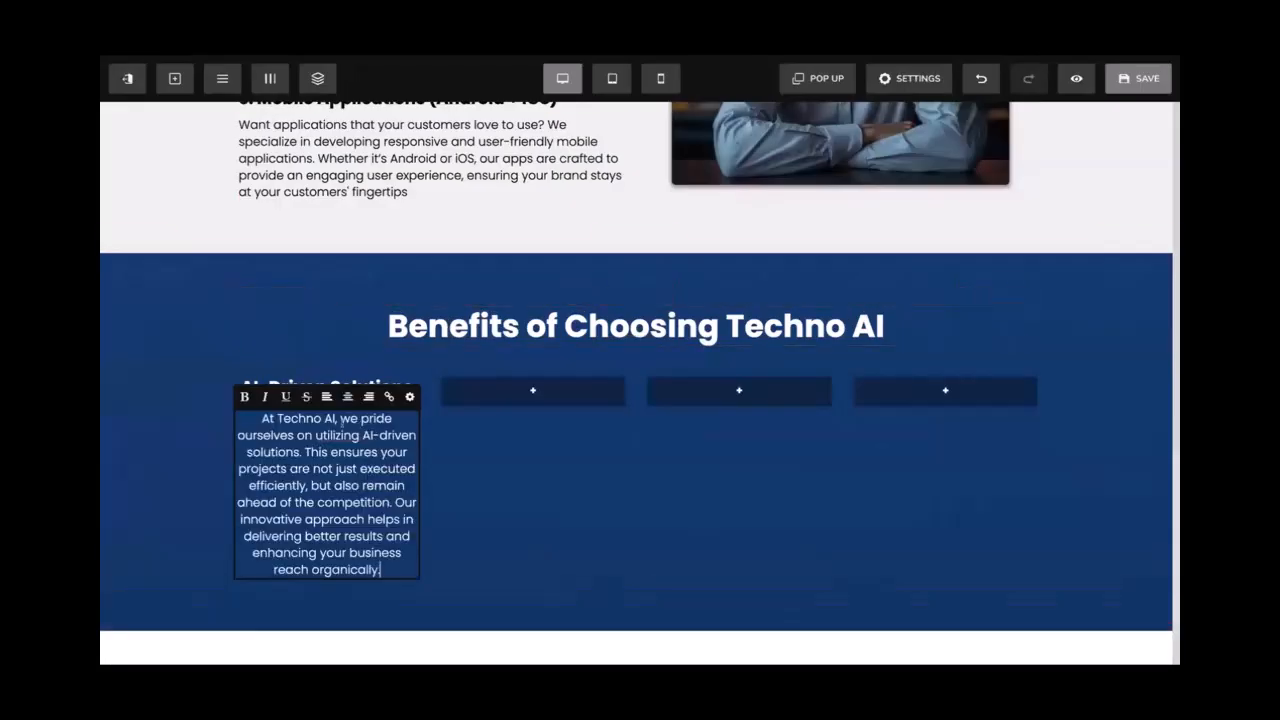
click(152, 432)
click(152, 432)
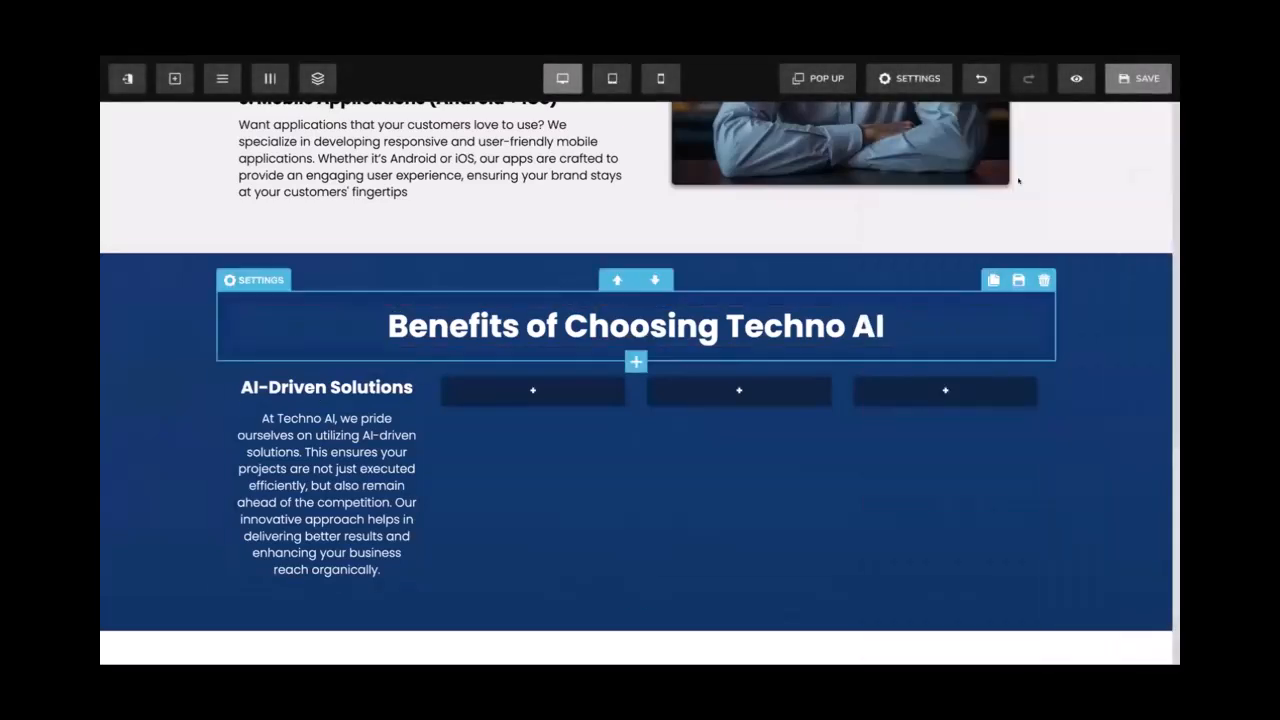
click(1138, 78)
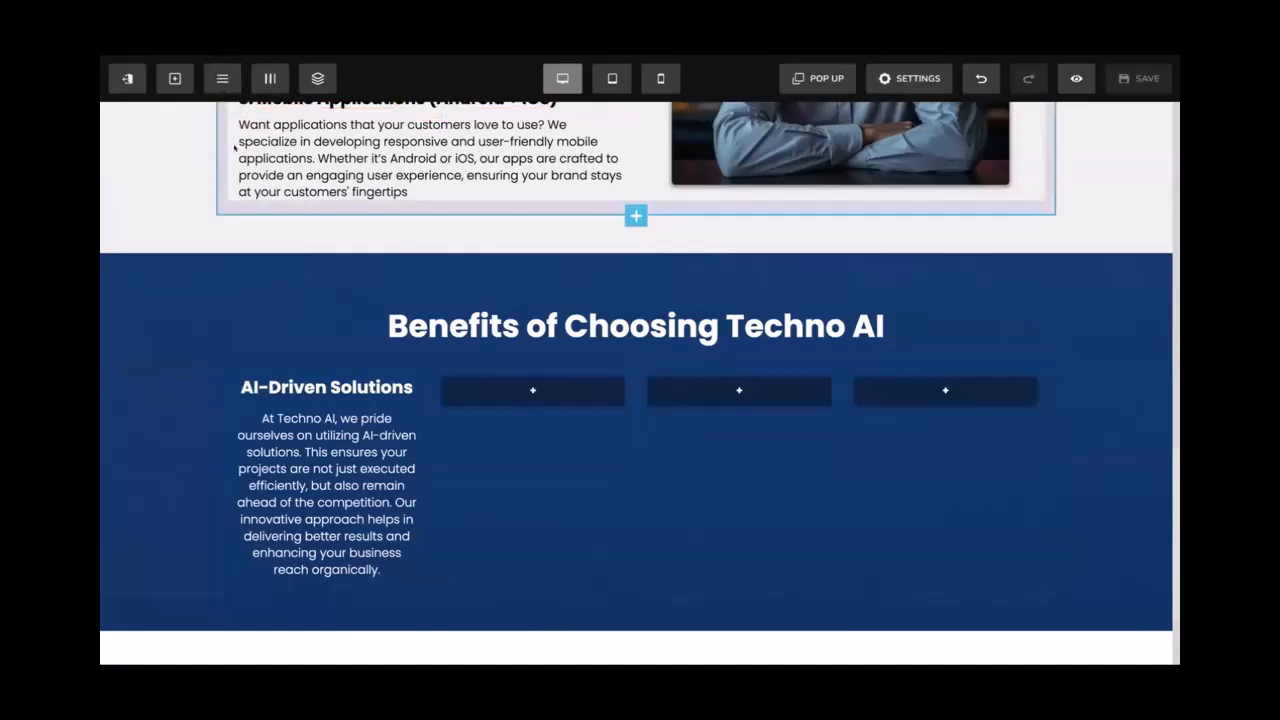
Browse the toolbar's section, row, column and component options
scroll(237, 145, up, 20)
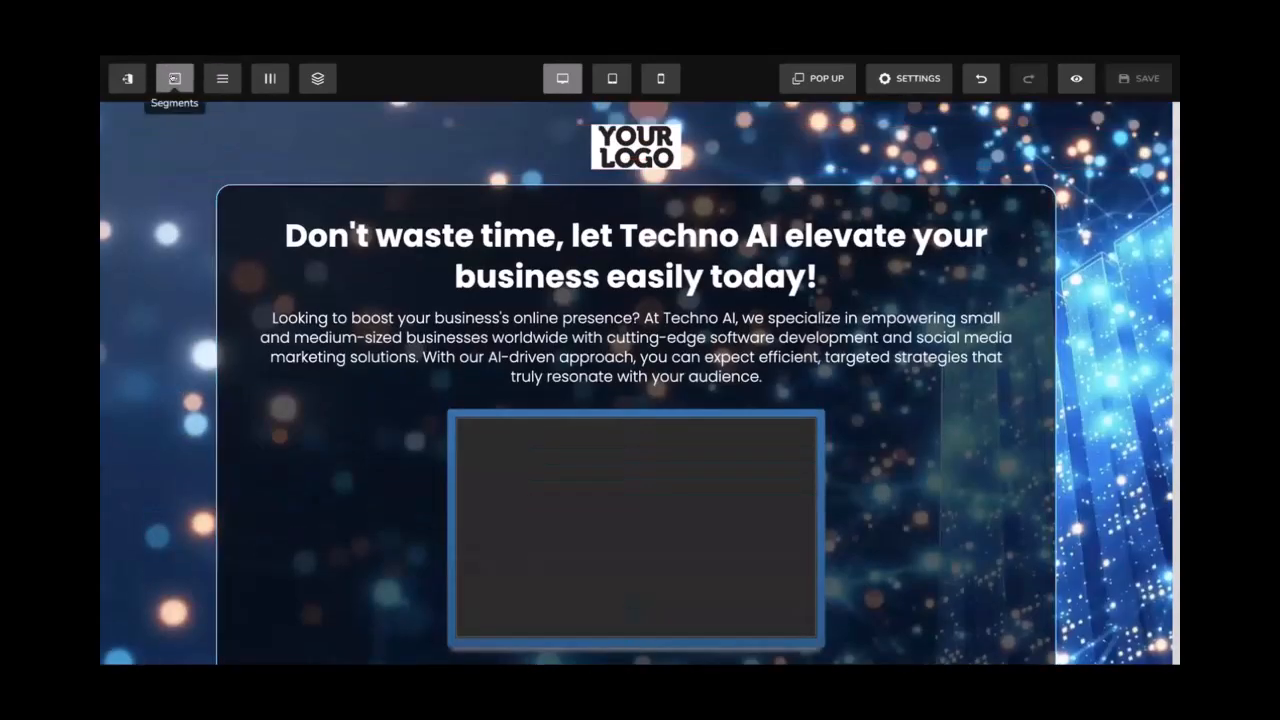
click(175, 80)
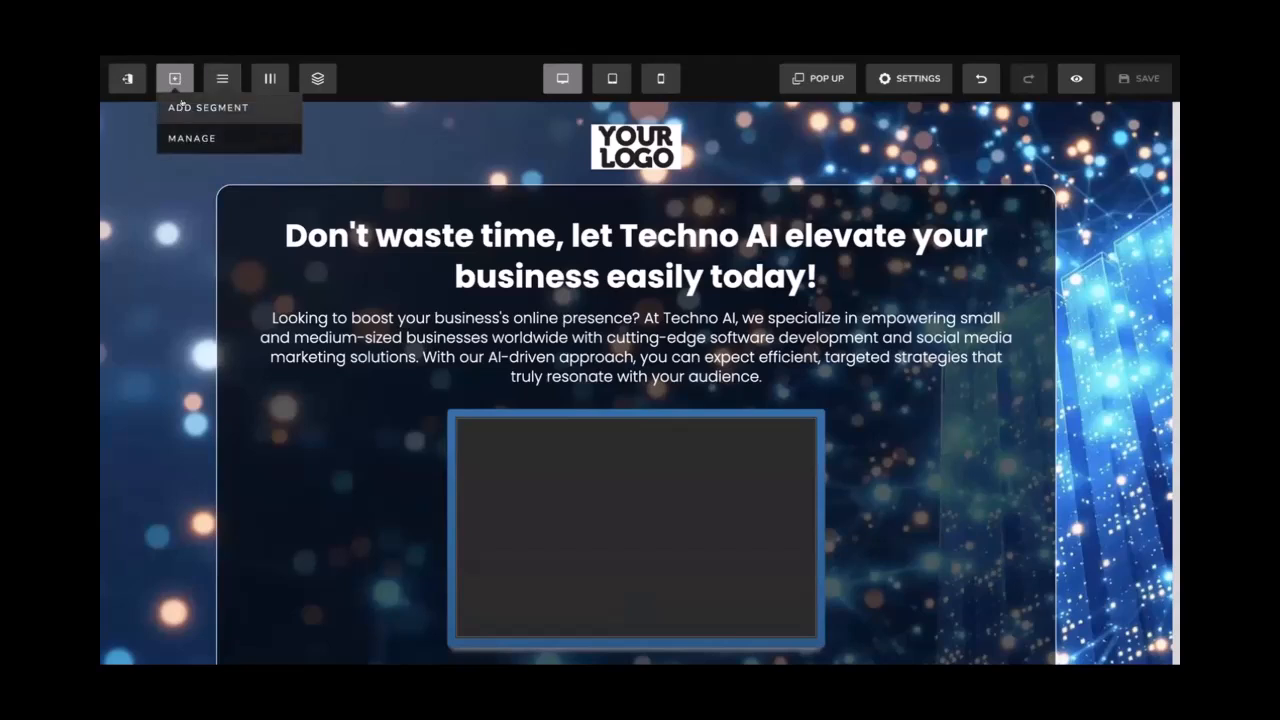
click(183, 106)
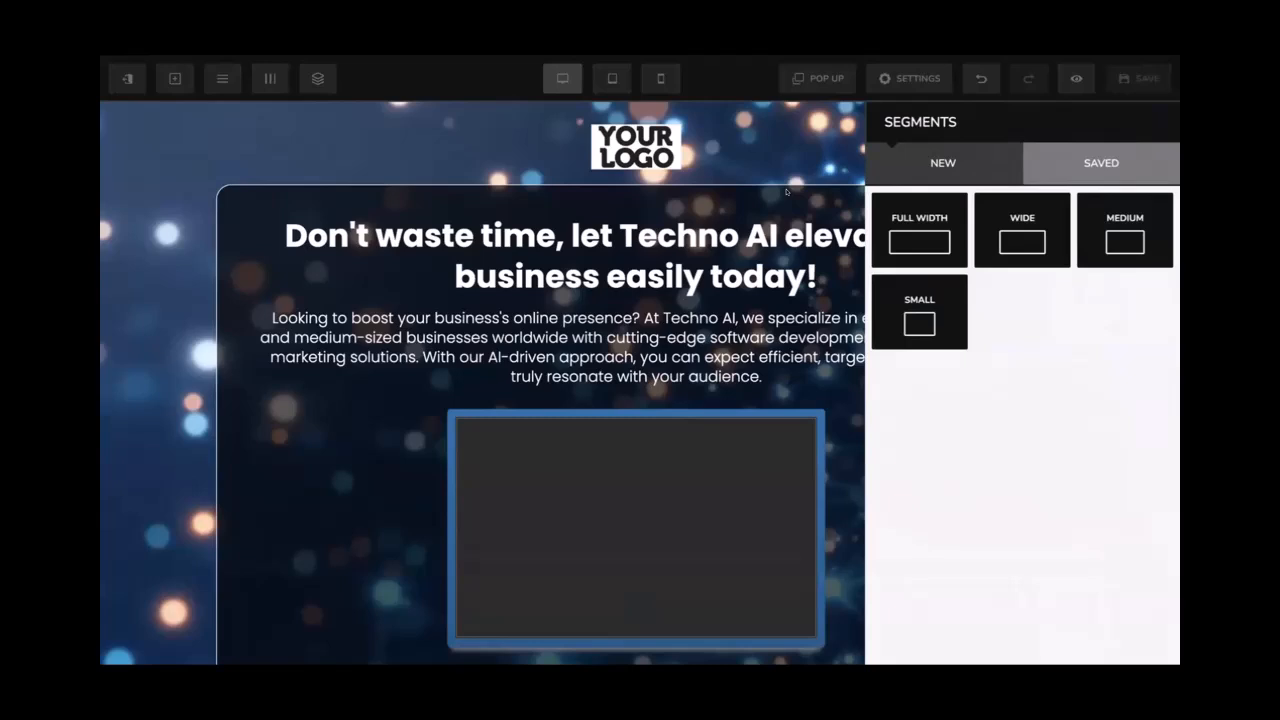
click(210, 88)
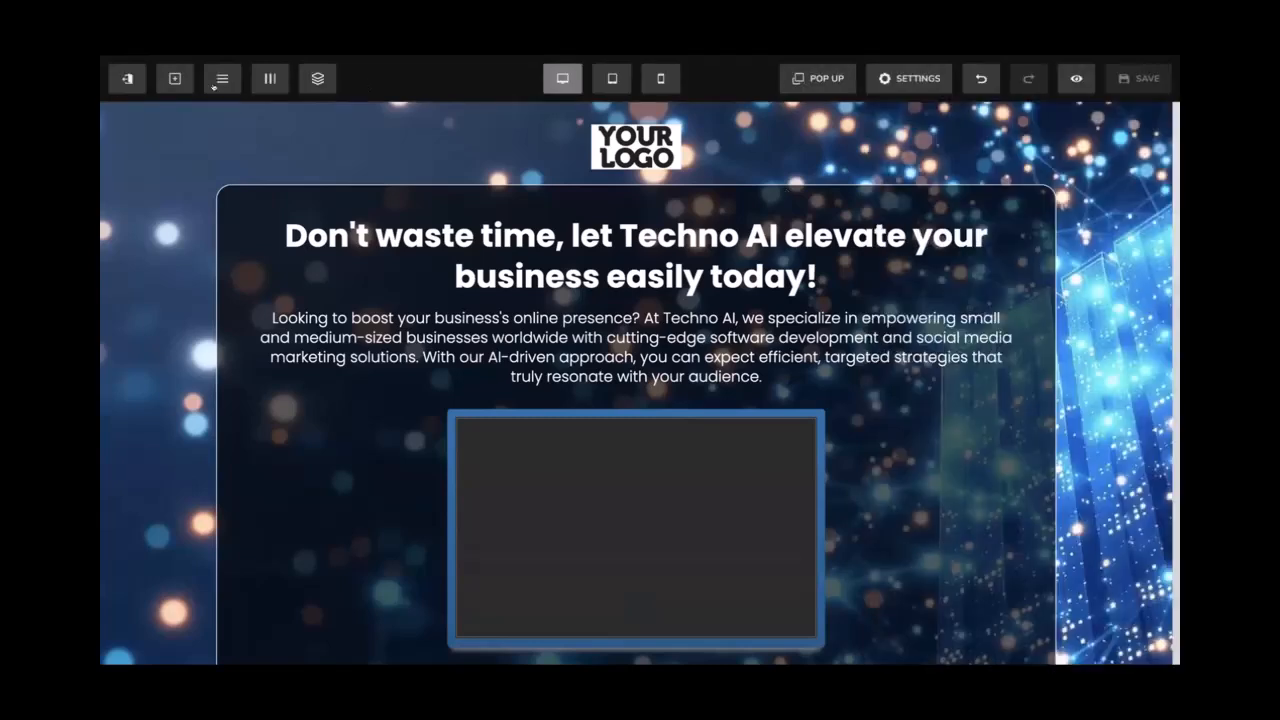
click(223, 87)
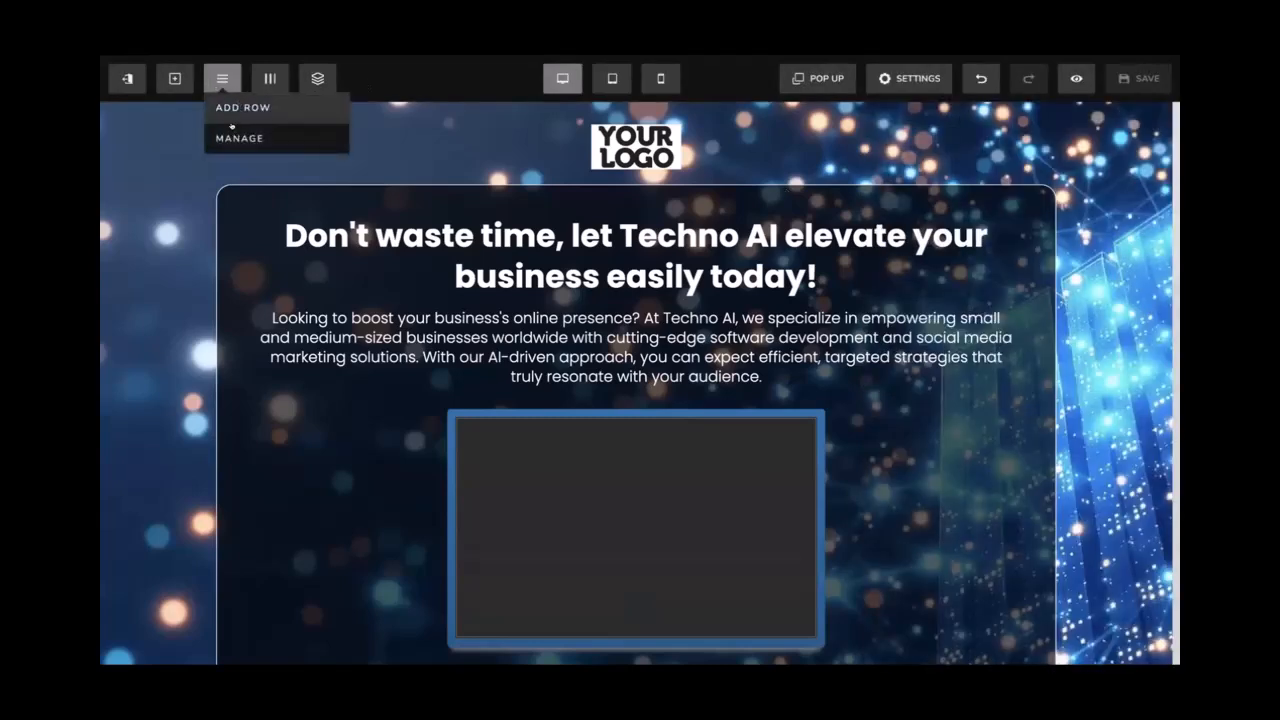
click(269, 79)
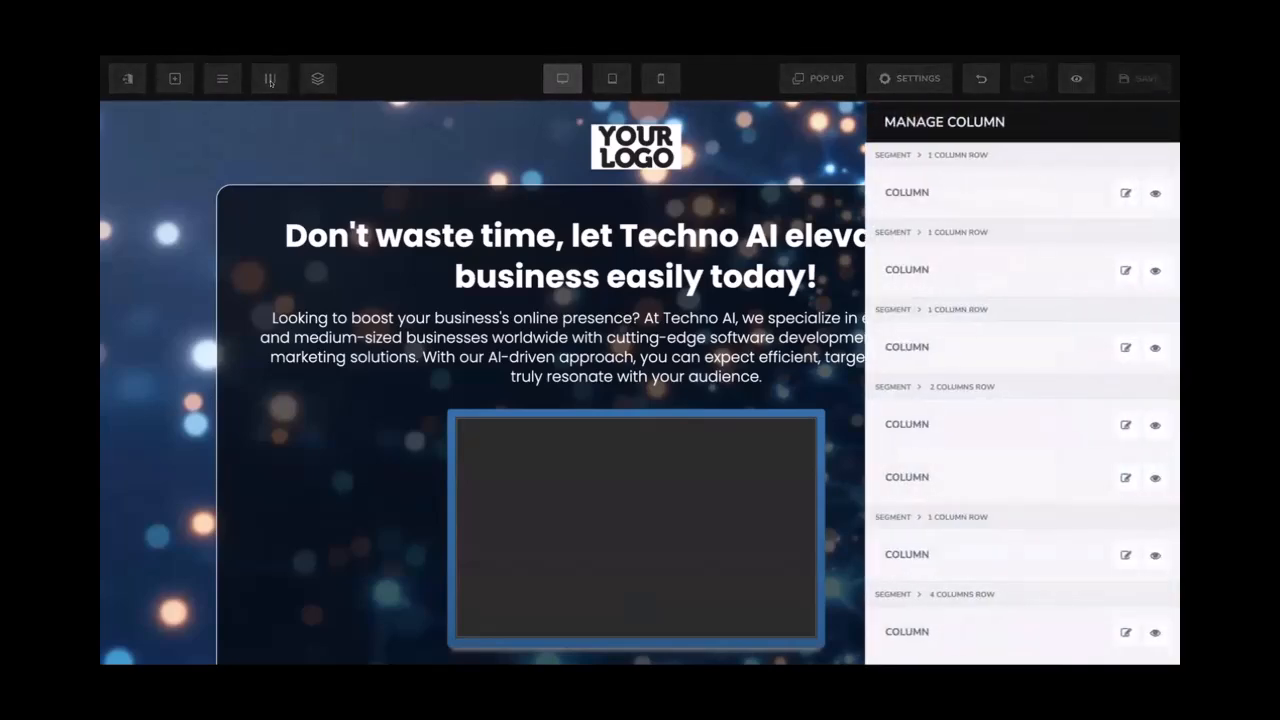
click(269, 79)
click(317, 78)
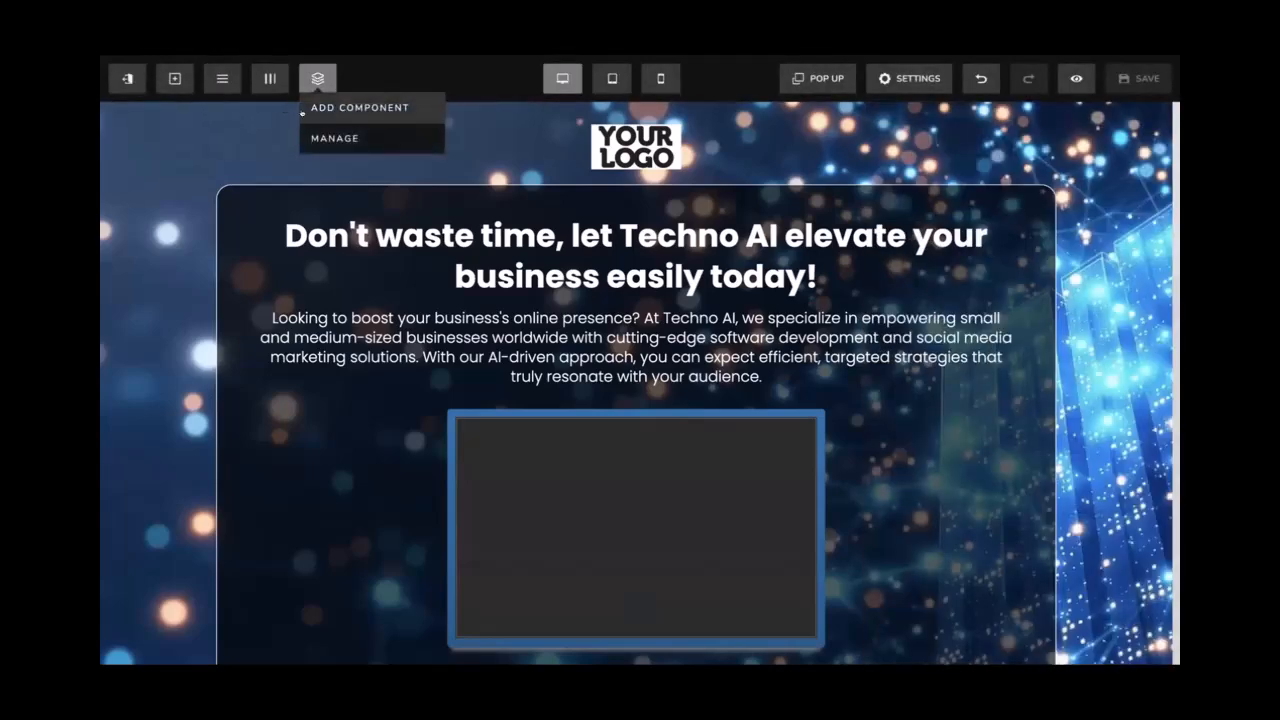
Open Manage Segments and toggle the hero segment's visibility off and back on
click(175, 80)
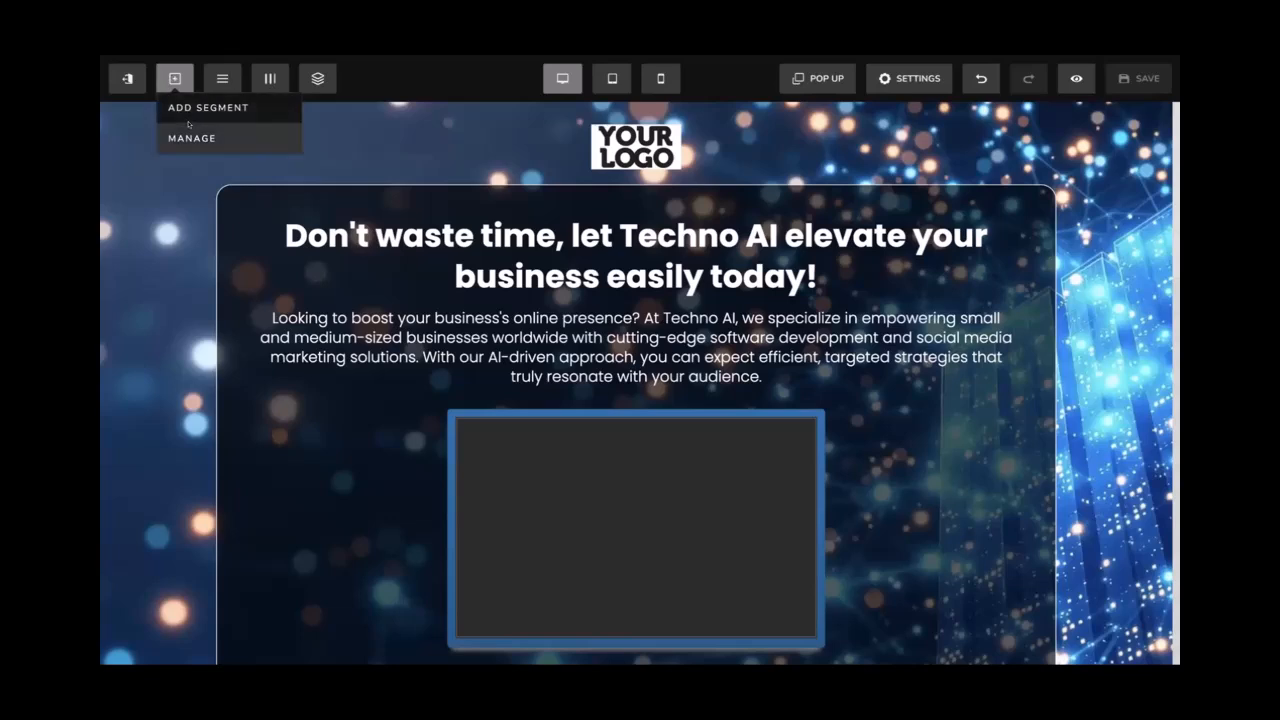
click(190, 137)
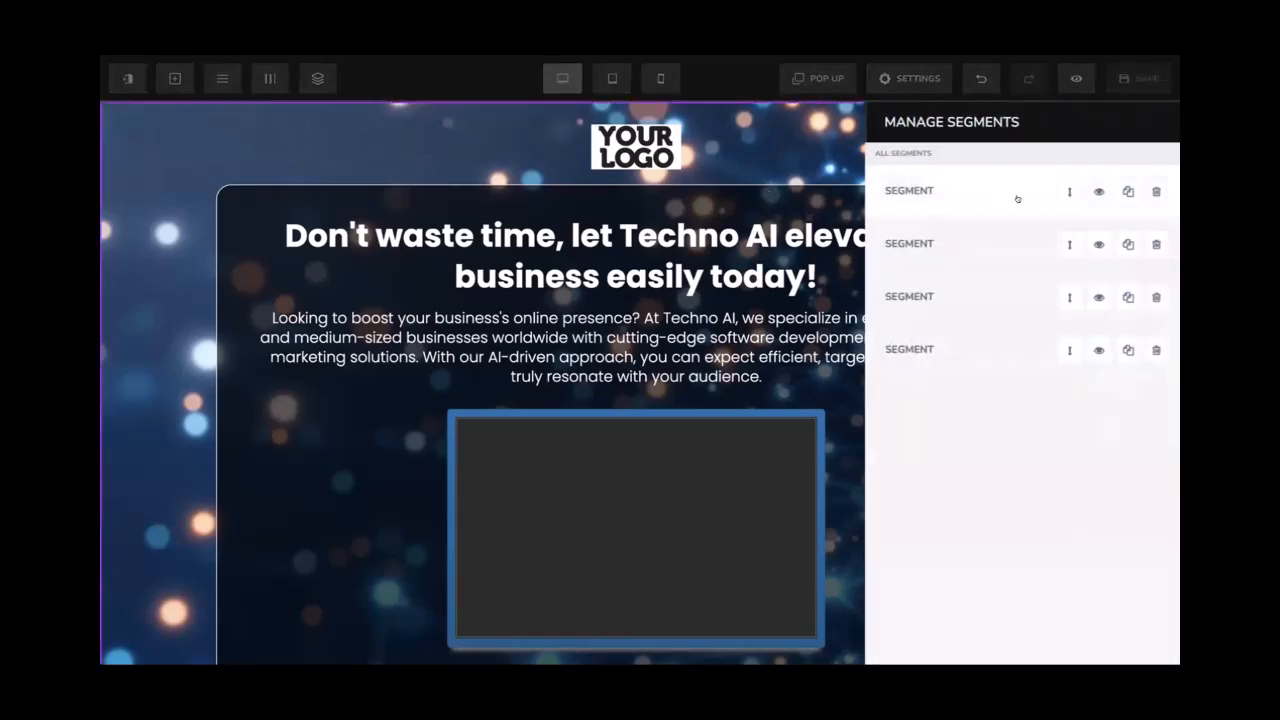
mouse_move(1067, 188)
mouse_down()
mouse_move(1066, 246)
mouse_move(1050, 191)
mouse_up()
click(1093, 189)
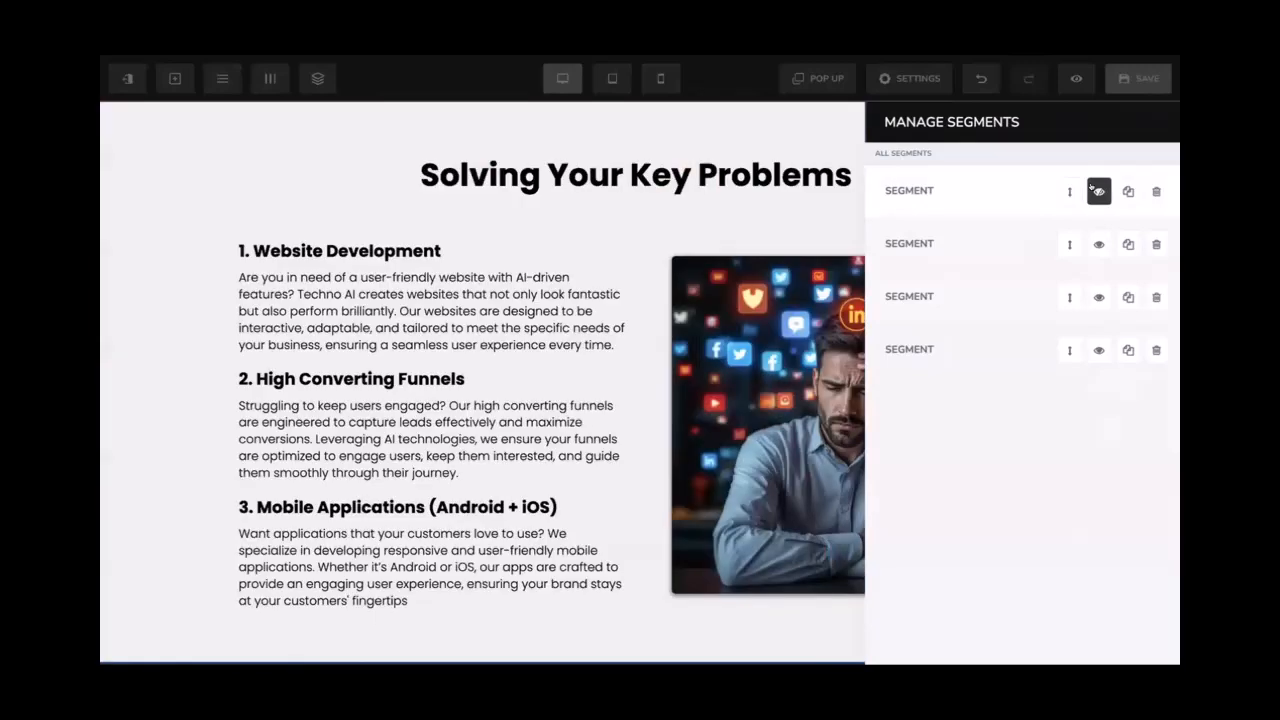
click(1096, 190)
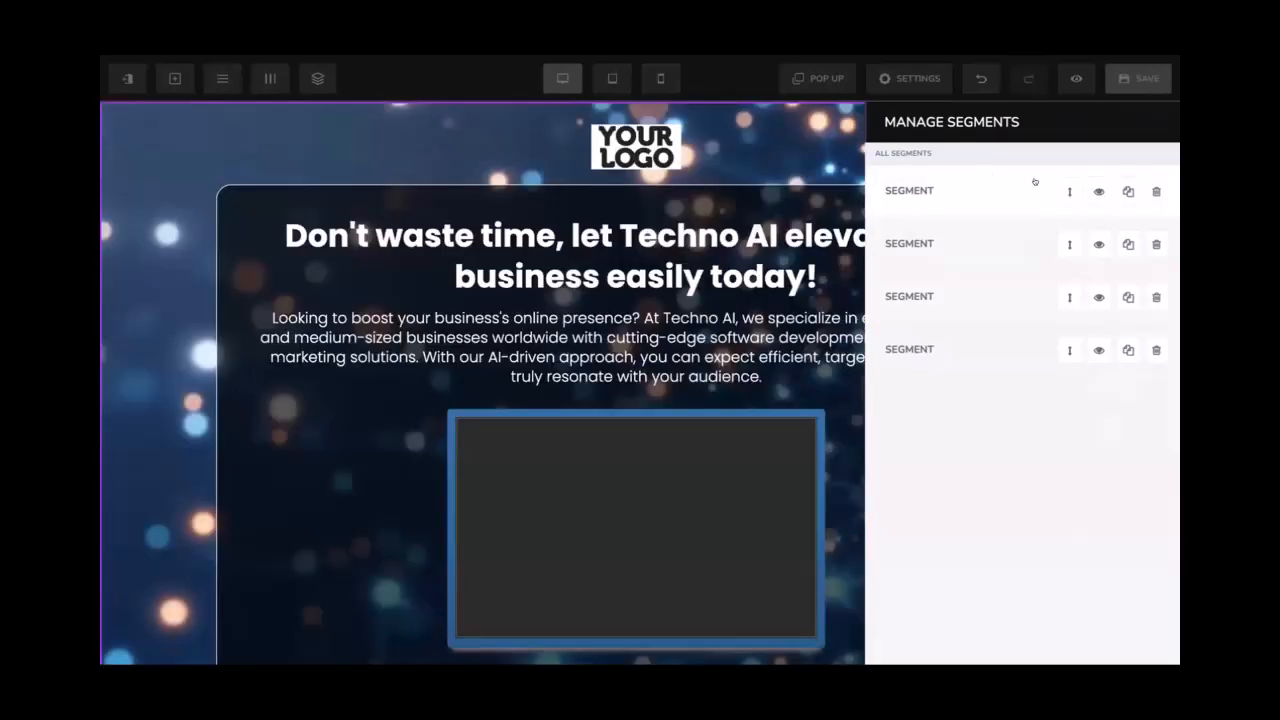
Open Manage Rows and toggle the logo row's visibility off and back on
click(390, 124)
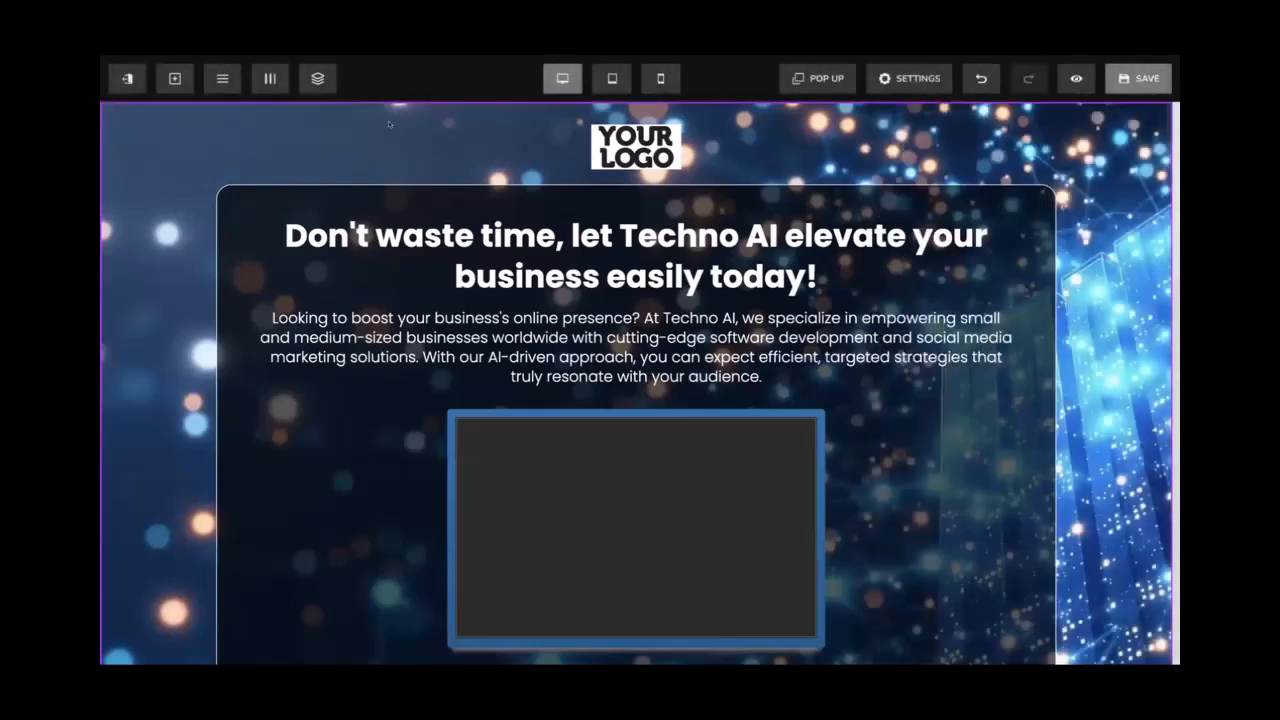
click(222, 80)
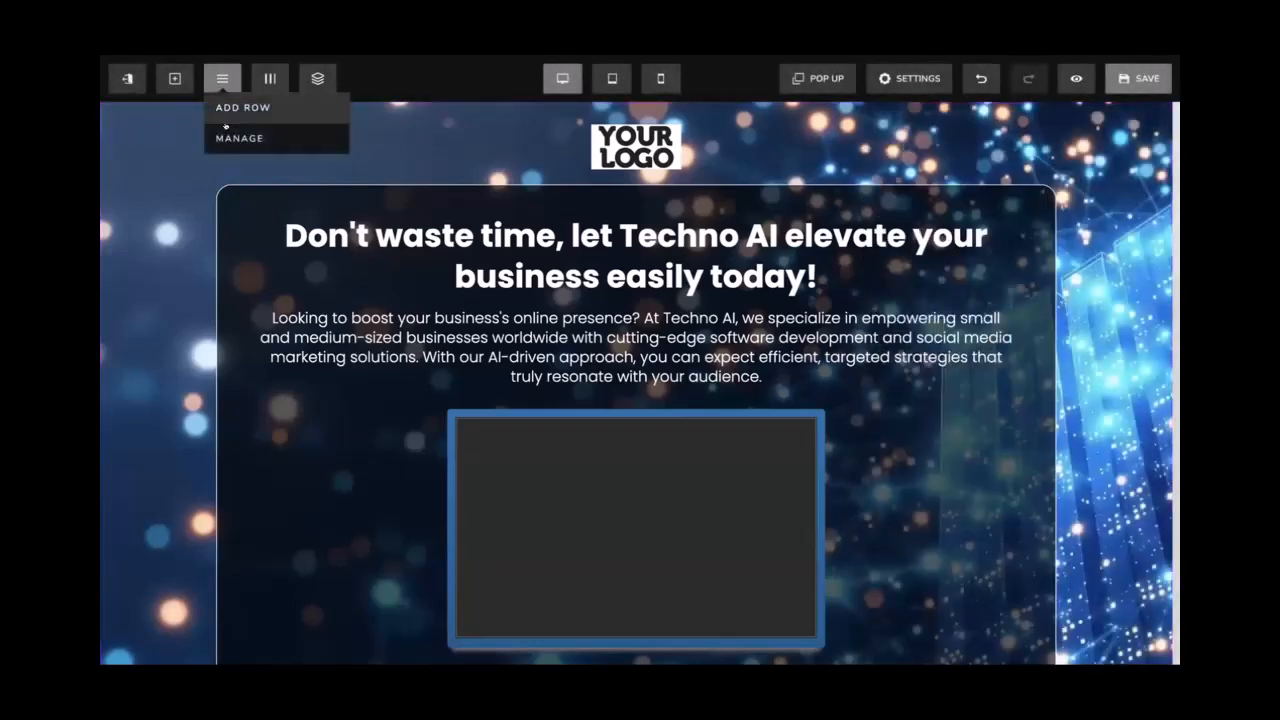
click(232, 137)
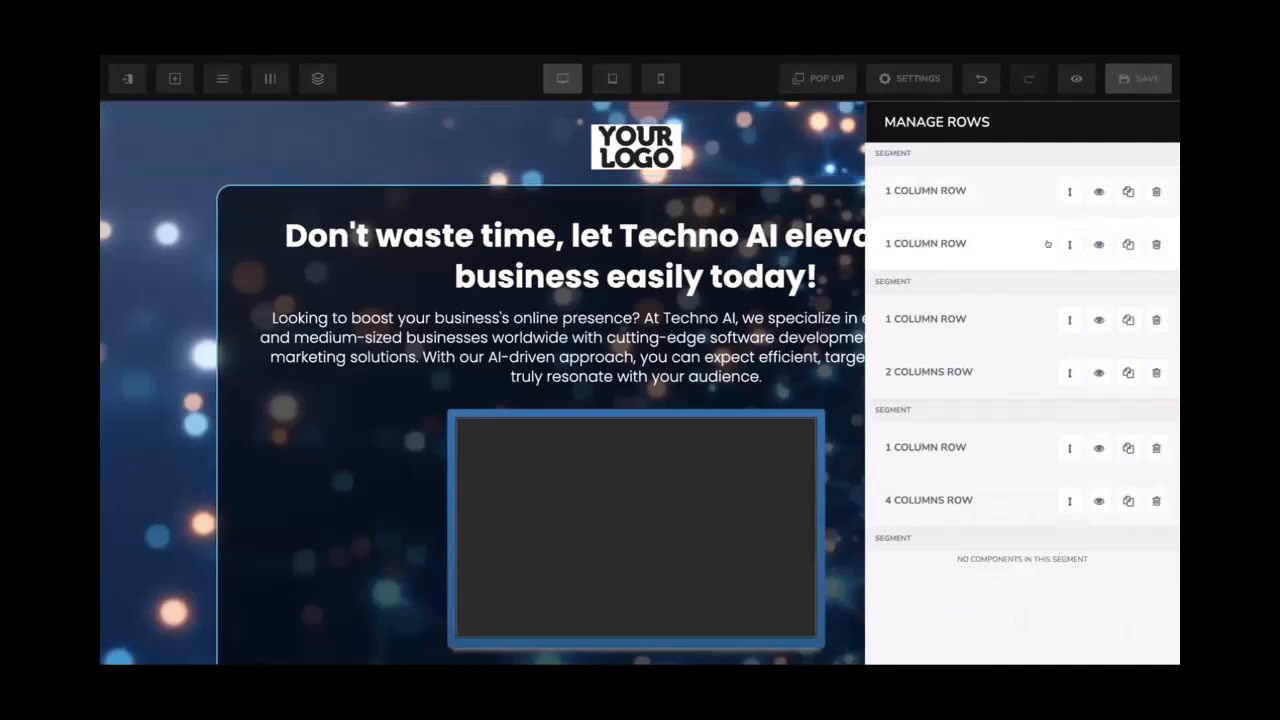
mouse_move(1067, 244)
mouse_down()
mouse_move(1054, 182)
mouse_move(1062, 247)
mouse_up()
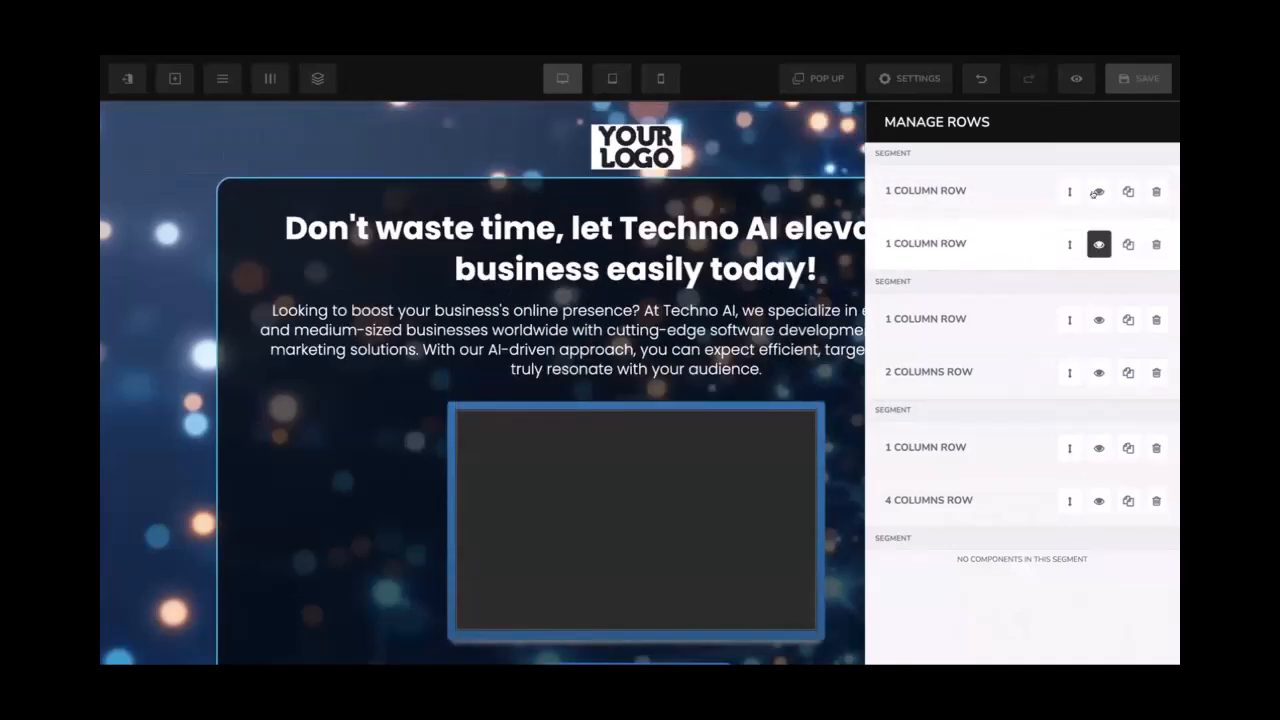
click(1097, 191)
click(1097, 191)
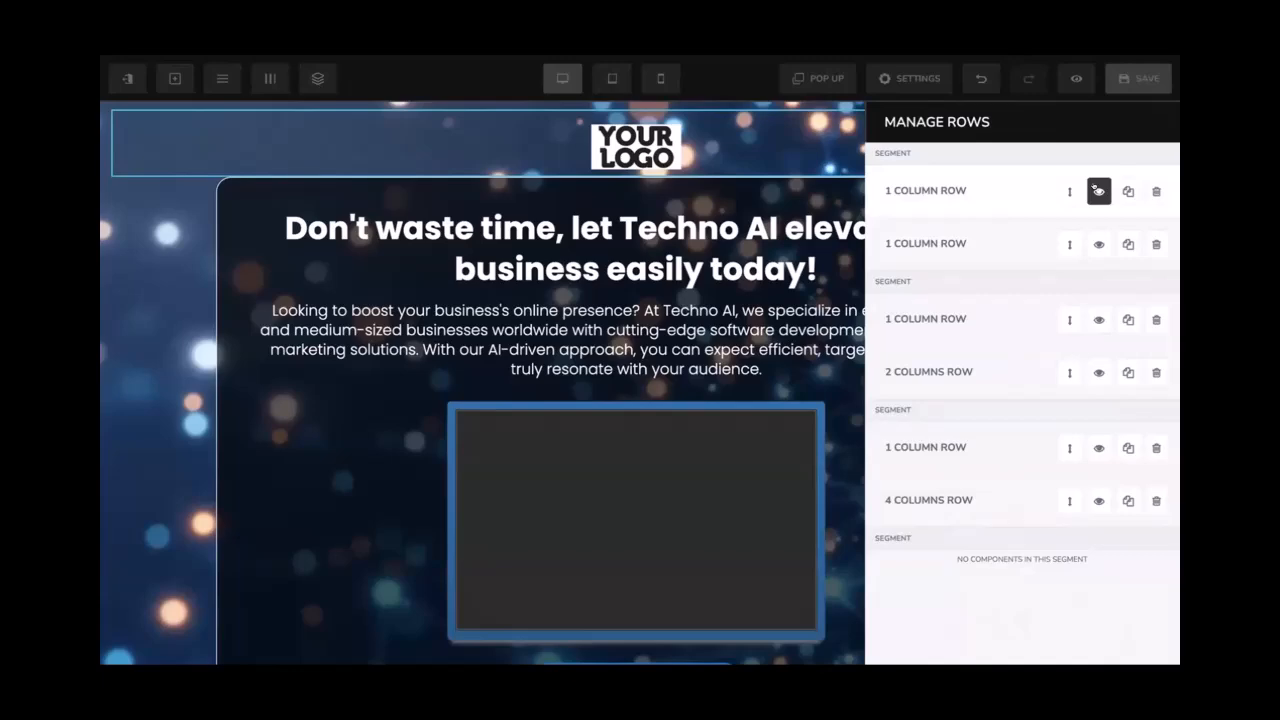
Hide and re-show the Solving Your Key Problems segment to preview the Benefits section
scroll(545, 276, down, 5)
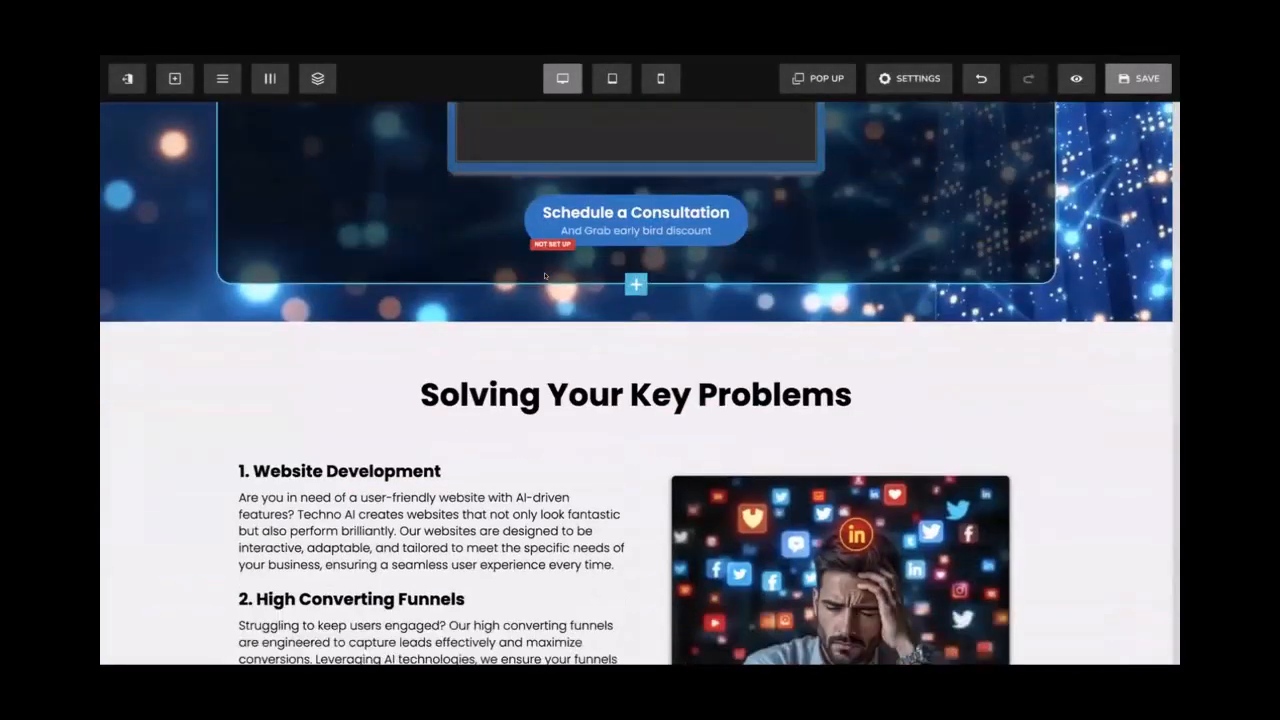
scroll(545, 276, down, 3)
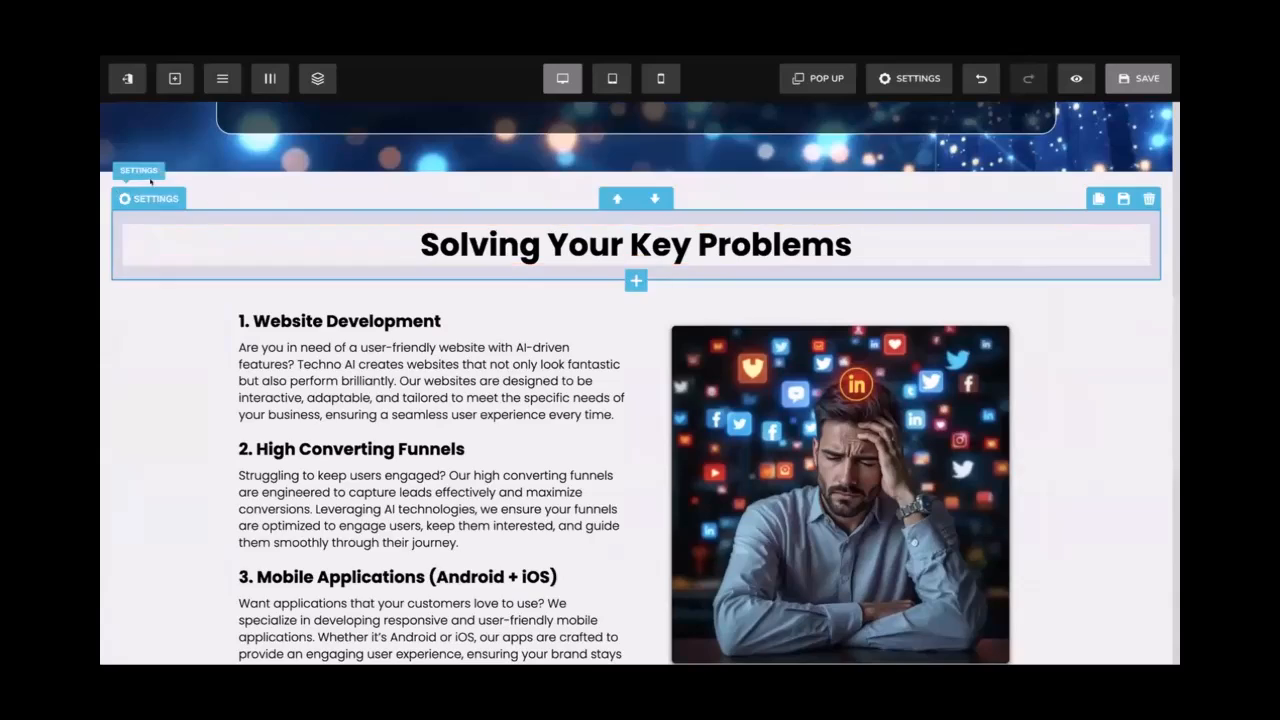
click(150, 196)
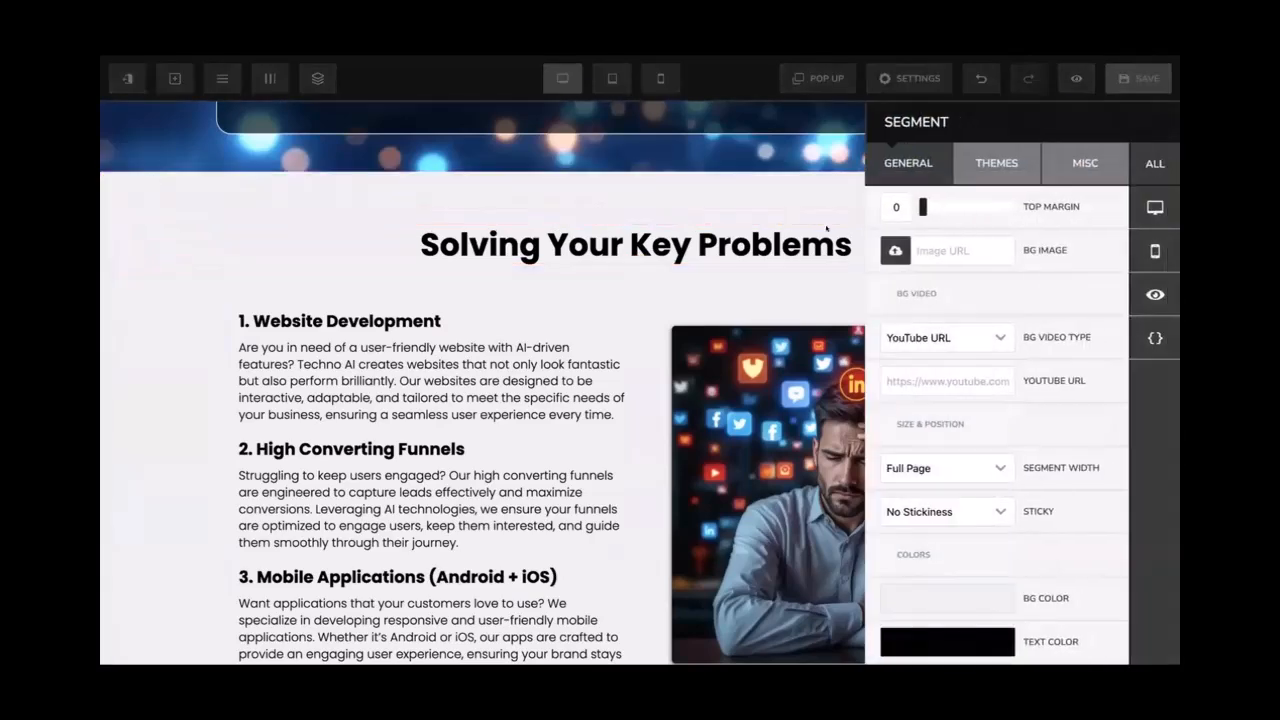
click(1141, 293)
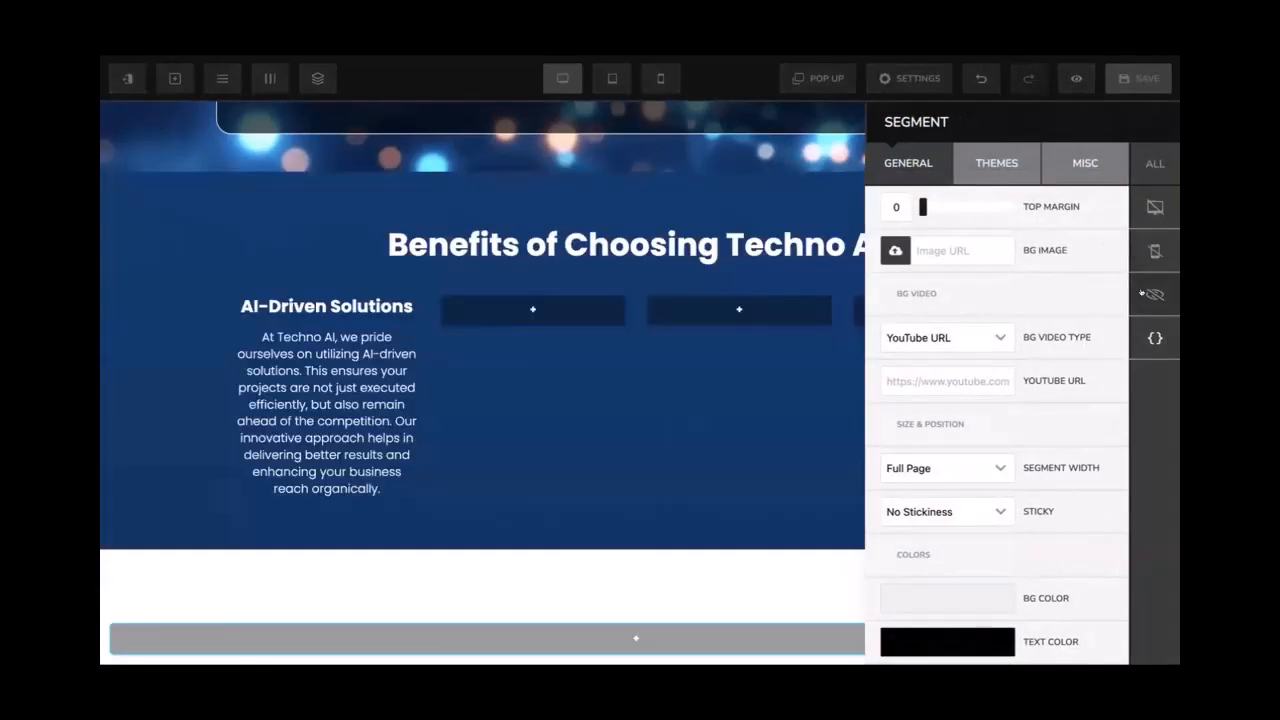
click(1141, 293)
click(442, 183)
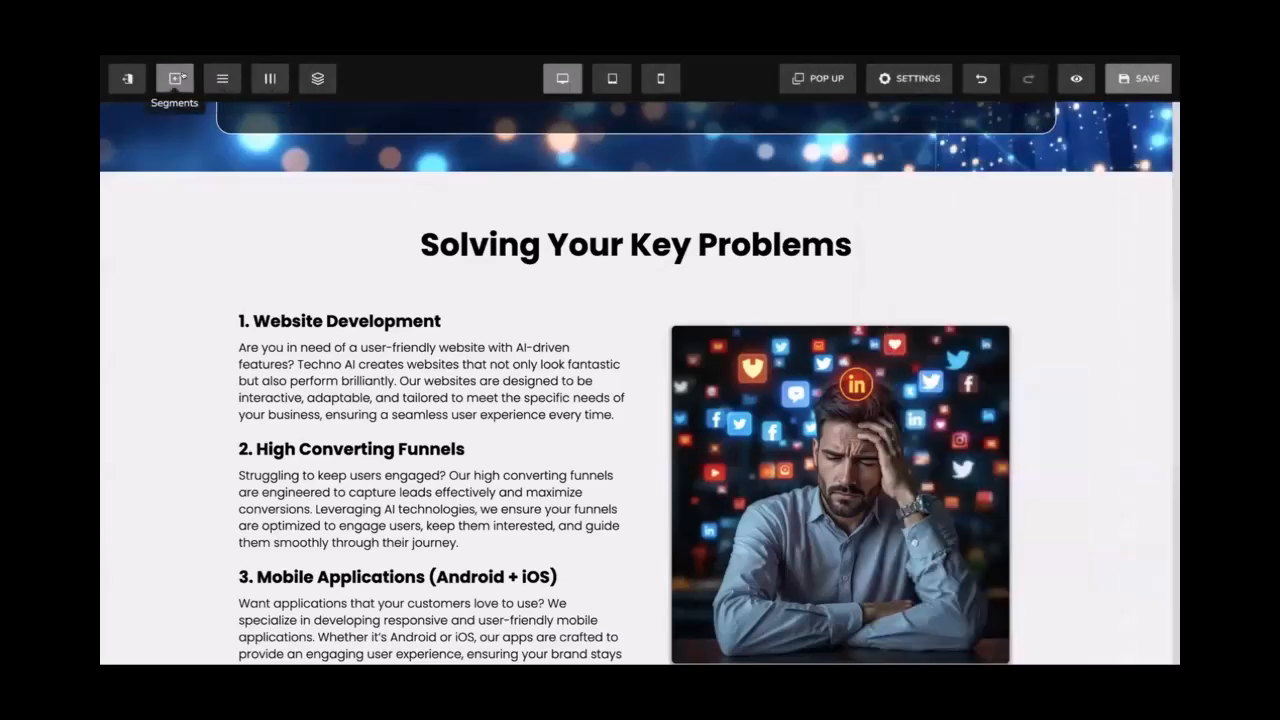
Scroll to the Benefits section and open the column manager
scroll(357, 160, down, 4)
scroll(357, 160, down, 4)
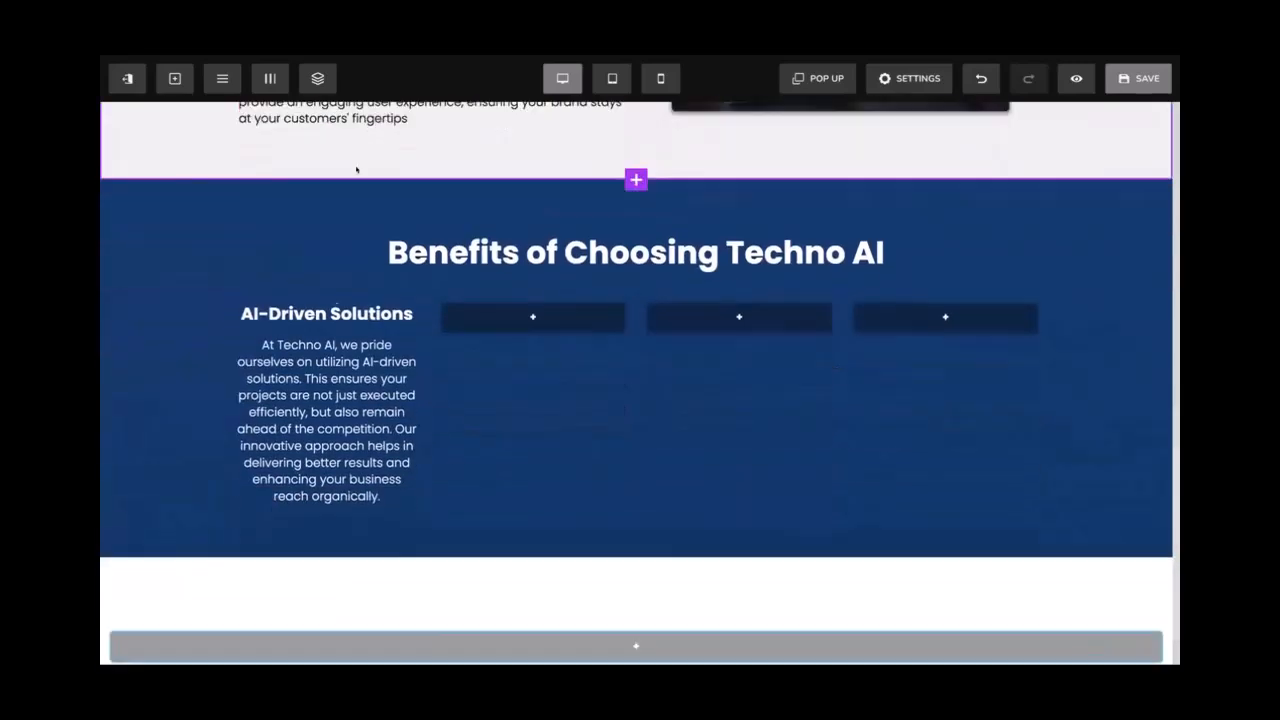
click(256, 79)
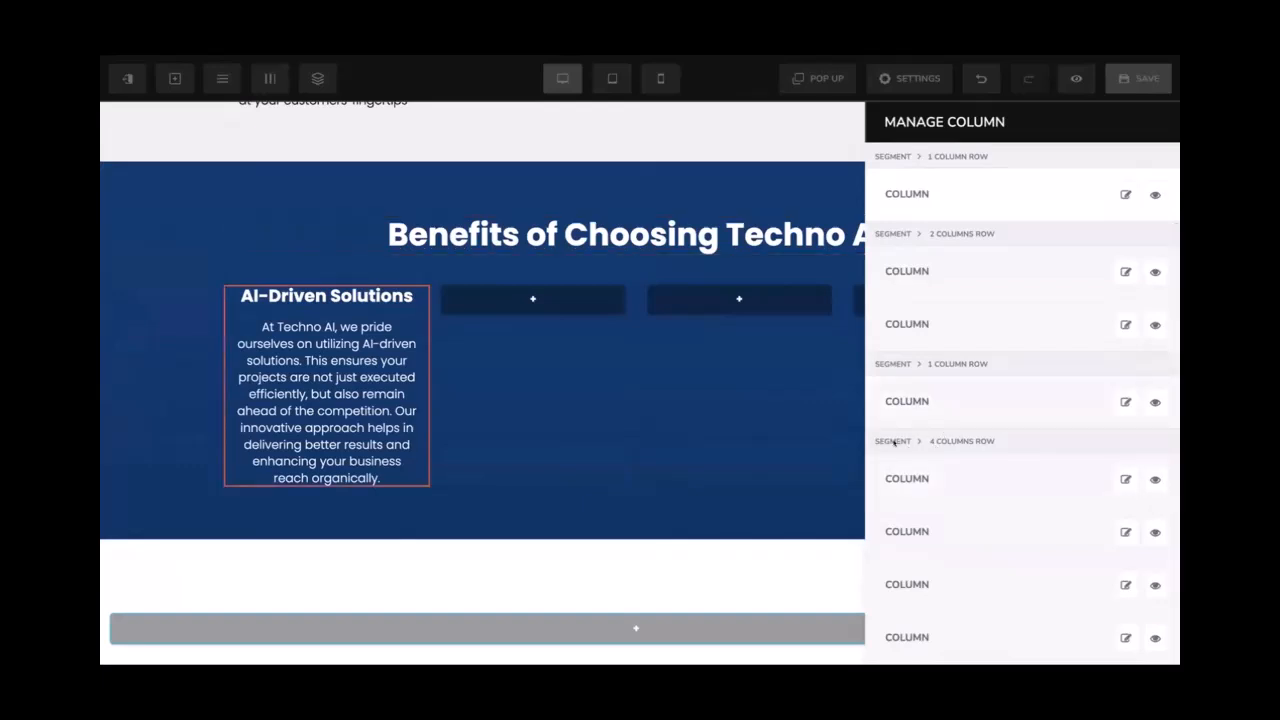
Give the first Benefits column 20 top and bottom padding and a light-grey #efefef background
click(1125, 479)
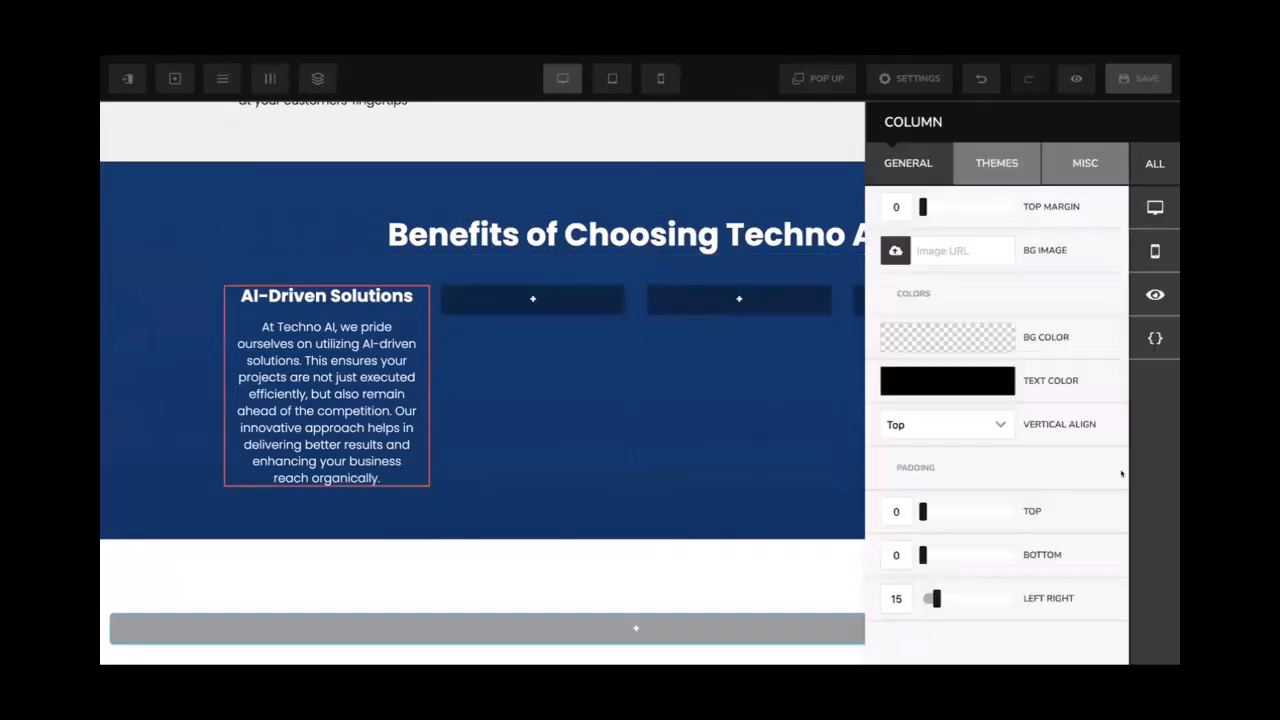
click(885, 505)
text(2)
click(884, 545)
text(2)
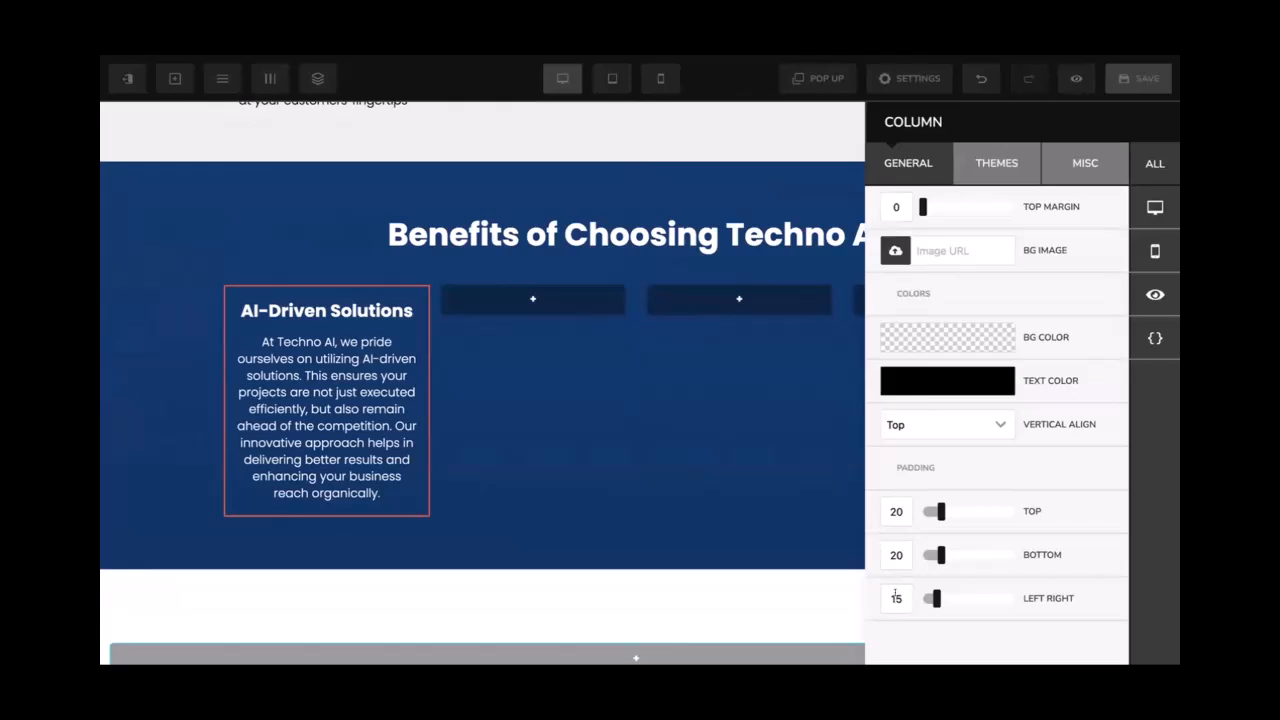
click(964, 333)
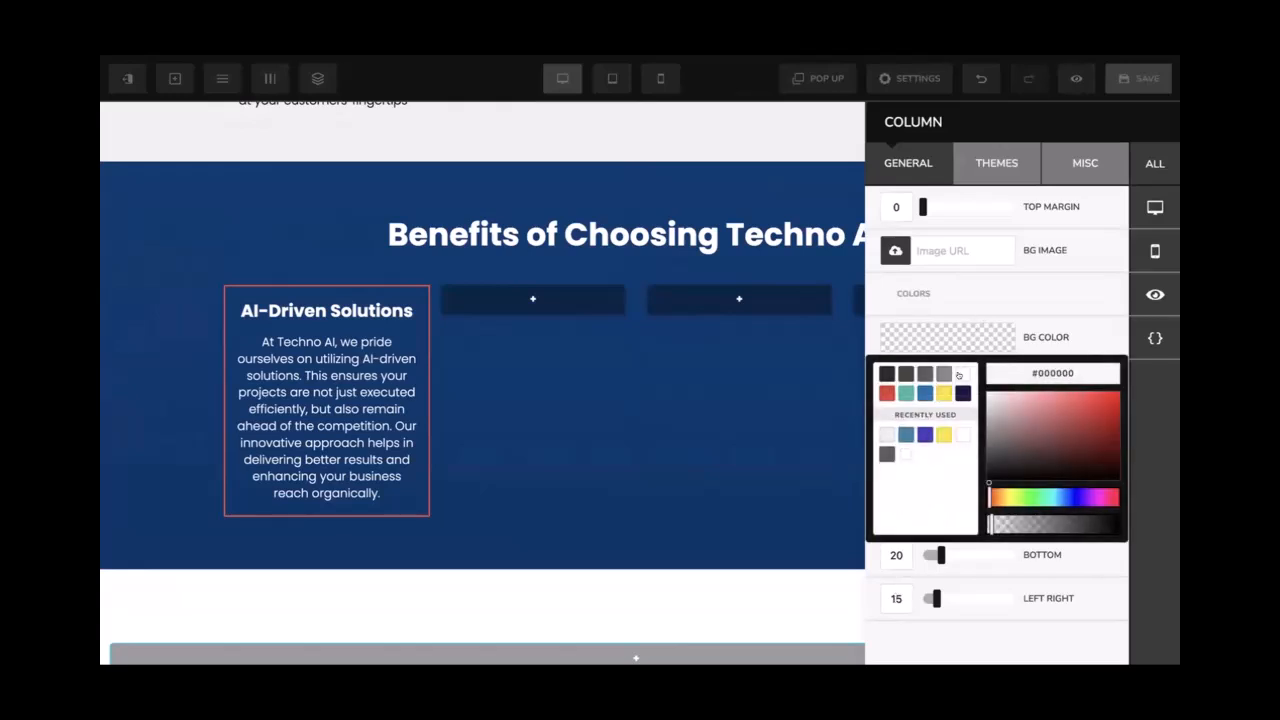
click(879, 434)
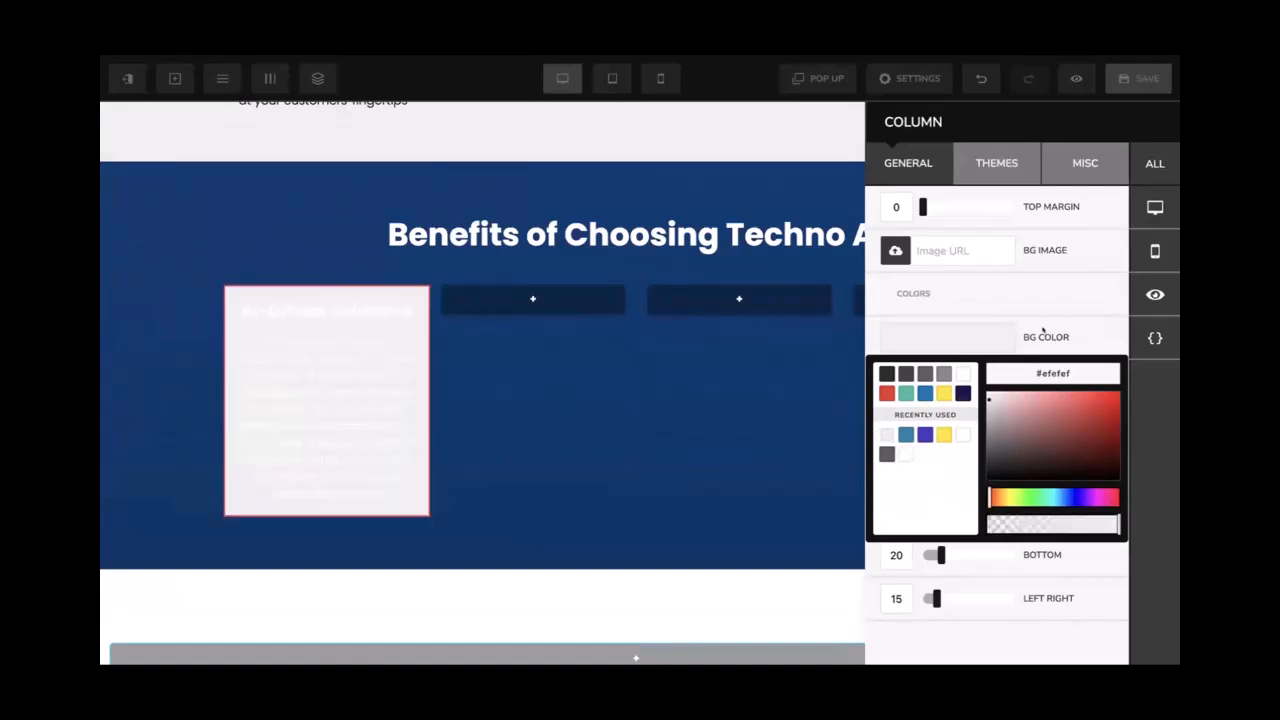
click(1056, 297)
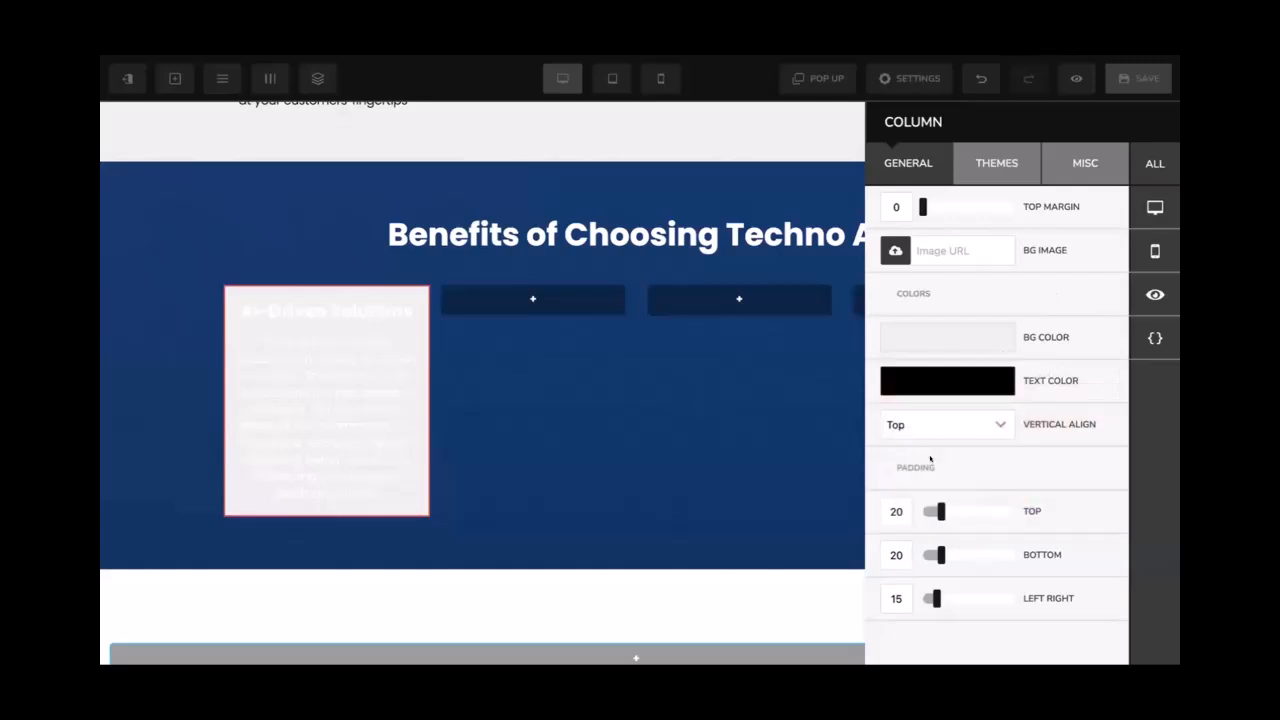
Round the column's corners to 15px and raise its top padding to 30
click(1066, 172)
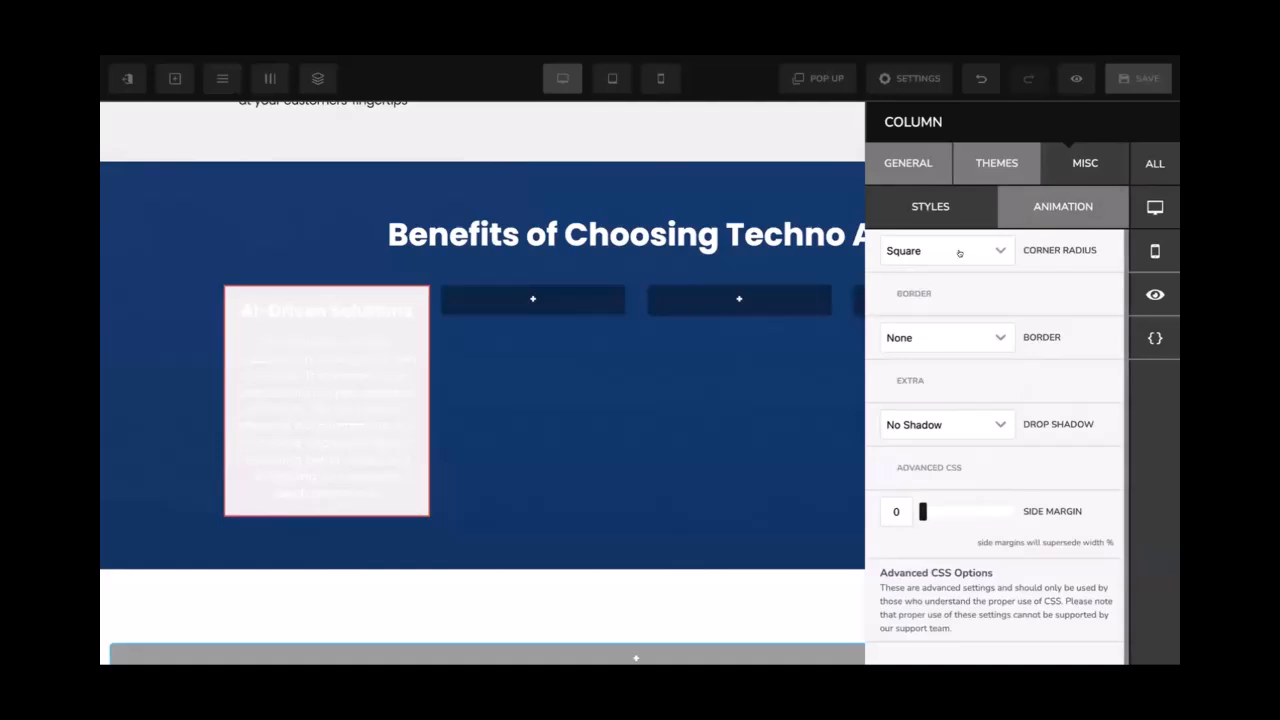
click(959, 253)
click(917, 403)
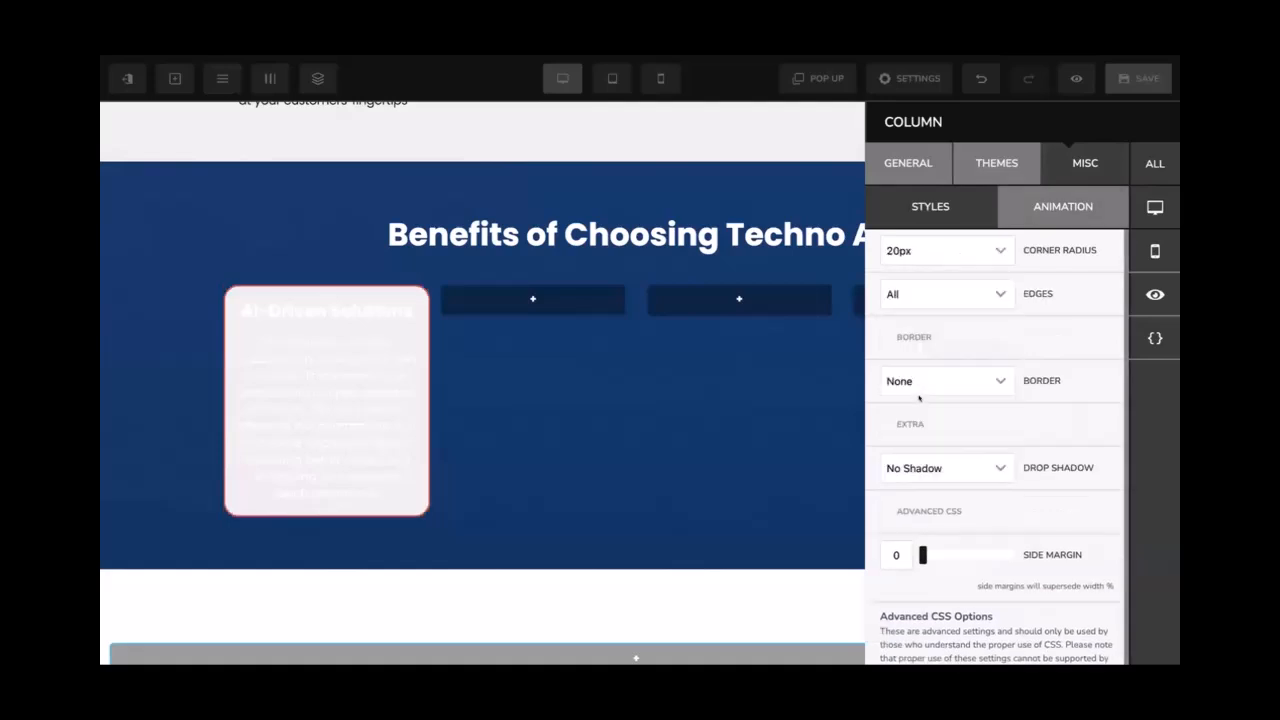
click(959, 252)
click(924, 368)
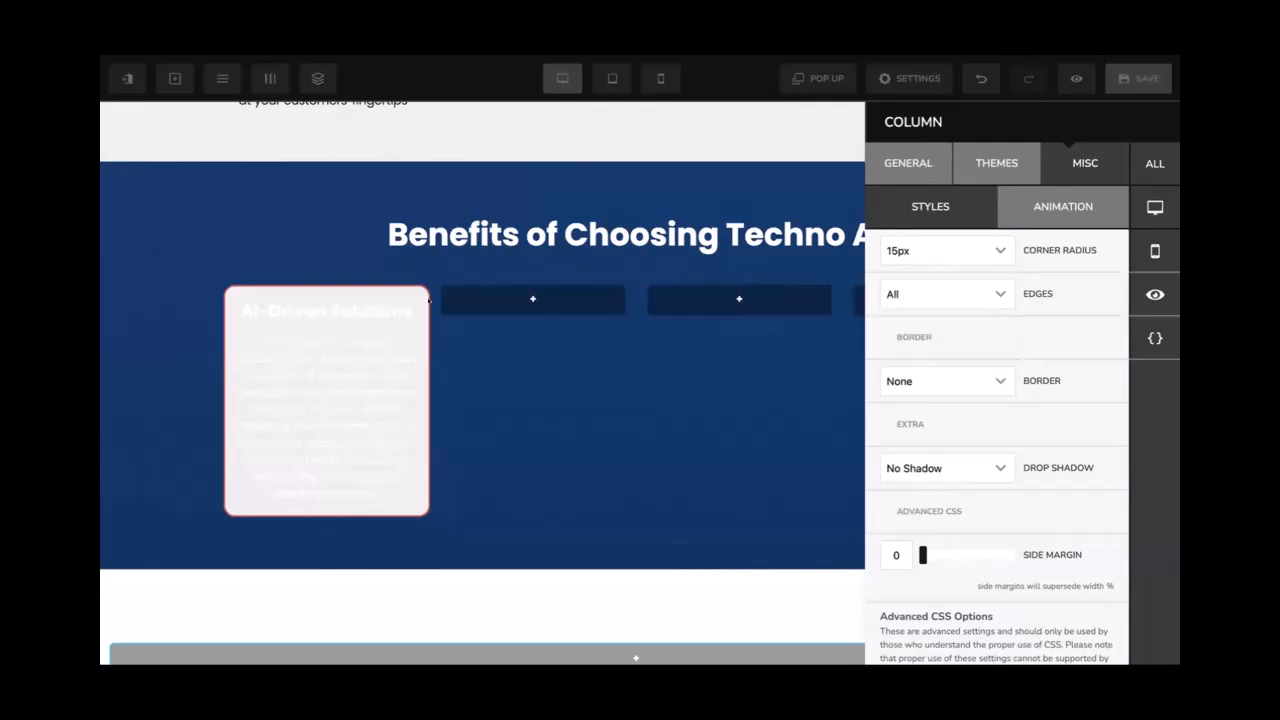
click(908, 163)
scroll(944, 443, down, 1)
drag(904, 494, 874, 484)
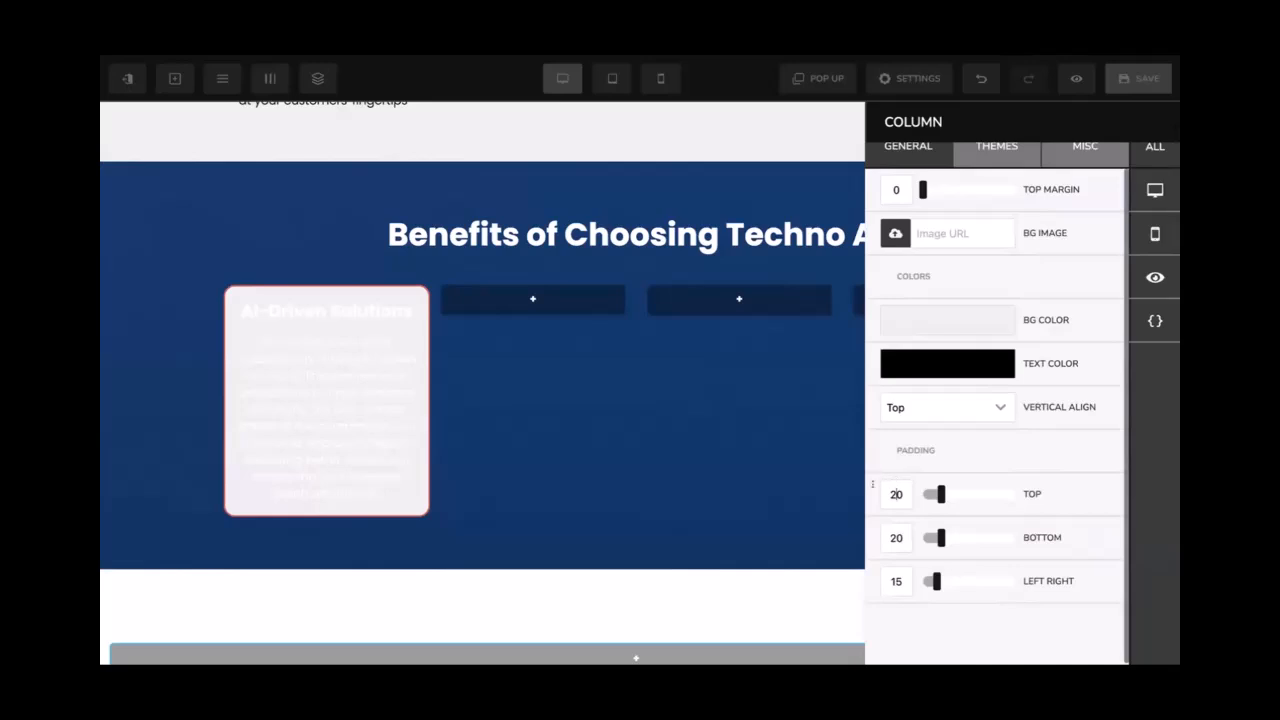
text(30)
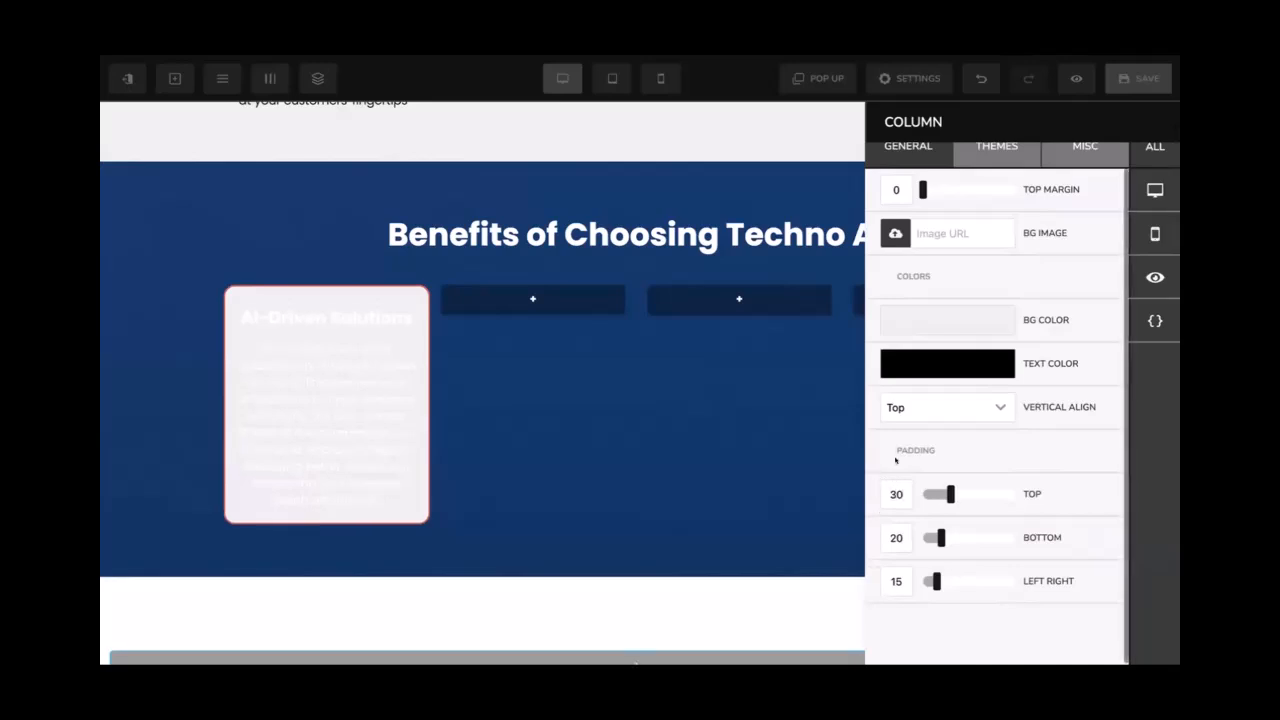
Turn the AI-Driven Solutions subheading and paragraph text black
click(323, 317)
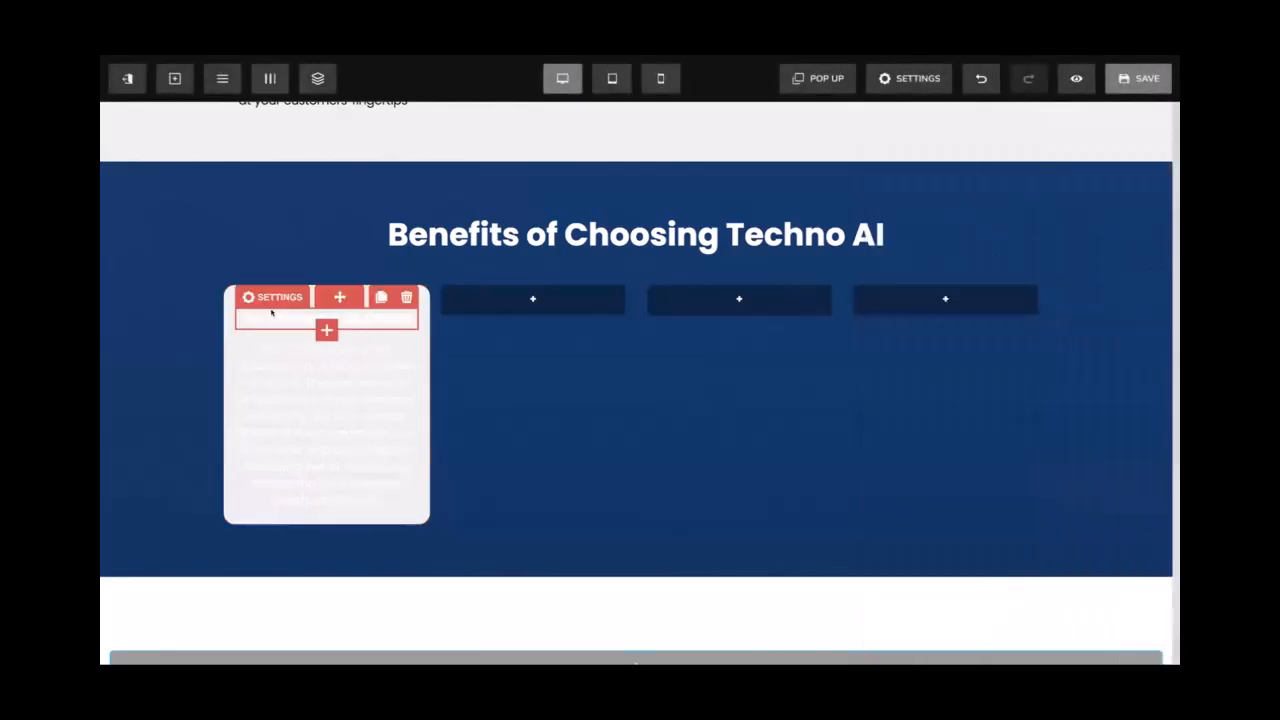
click(272, 297)
click(900, 376)
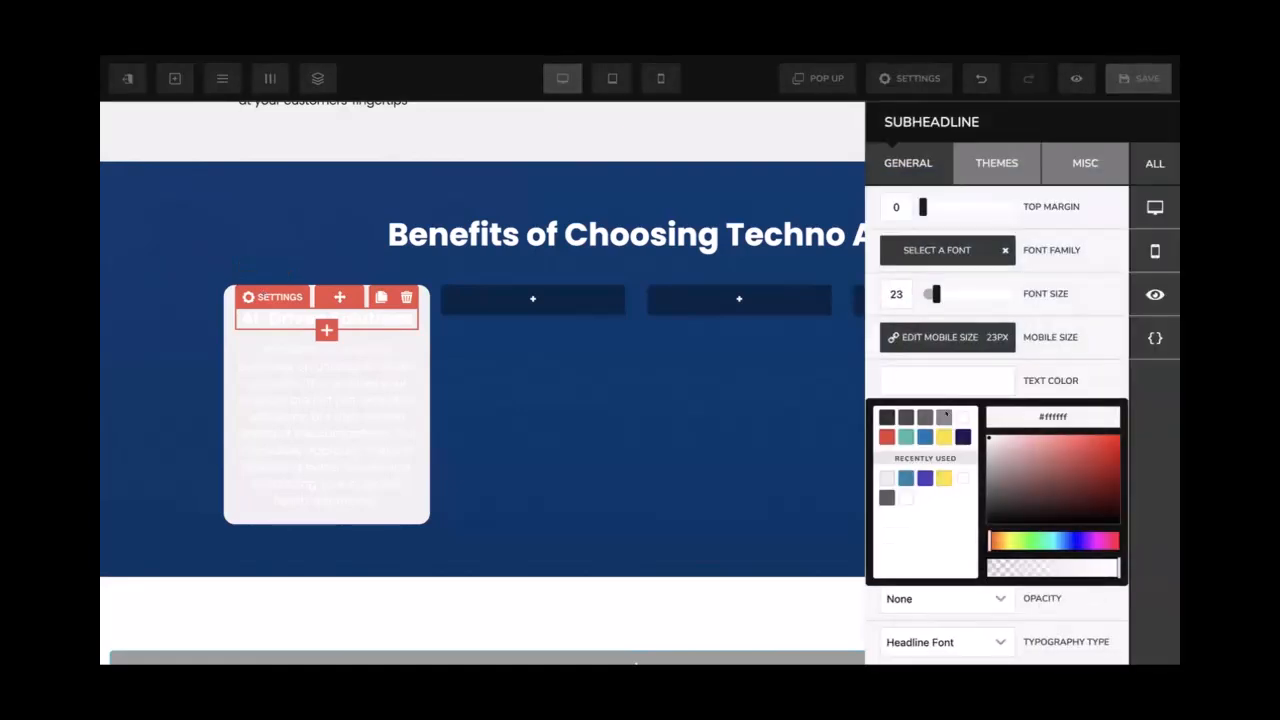
drag(1016, 461, 970, 553)
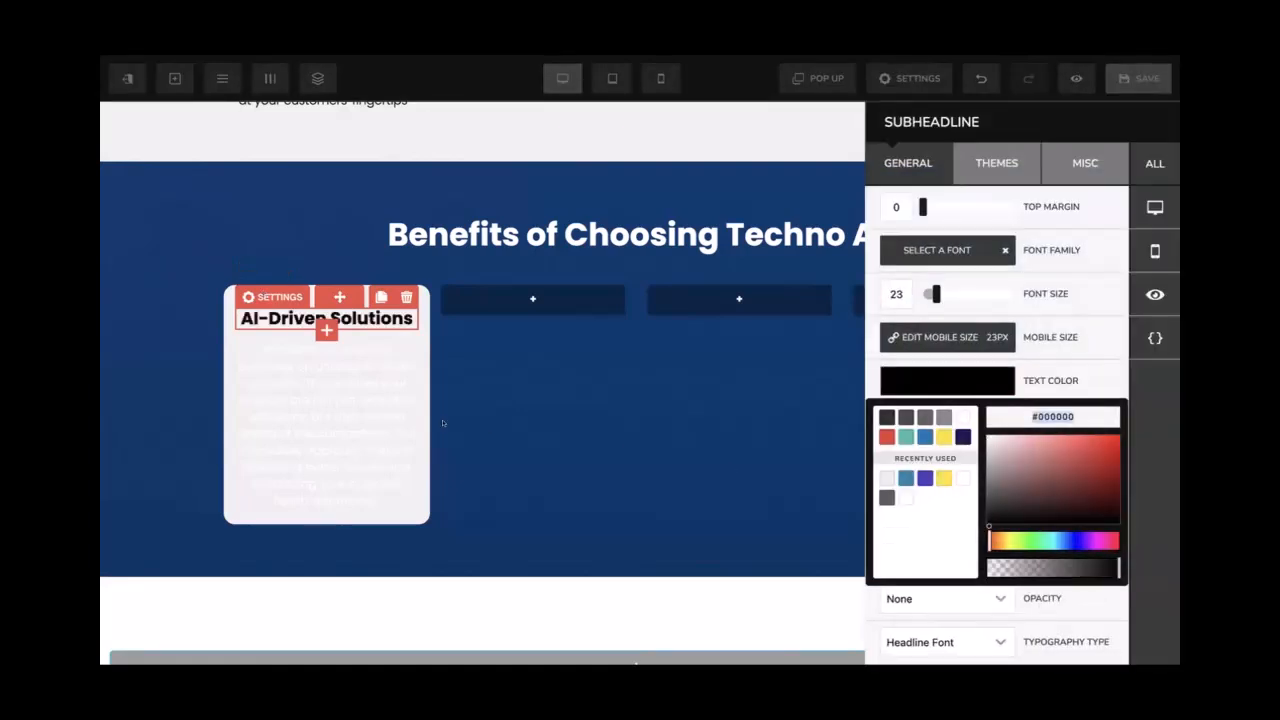
click(406, 420)
click(272, 331)
click(924, 509)
click(961, 521)
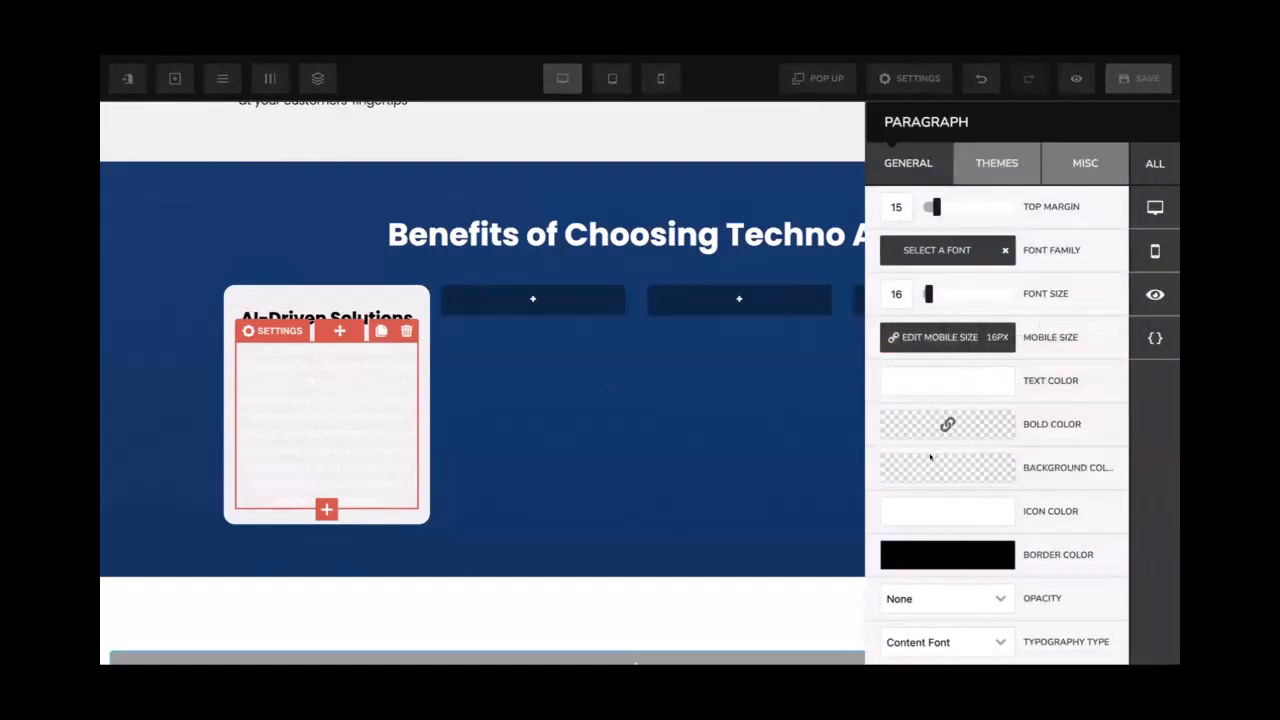
click(900, 387)
drag(1003, 459, 965, 557)
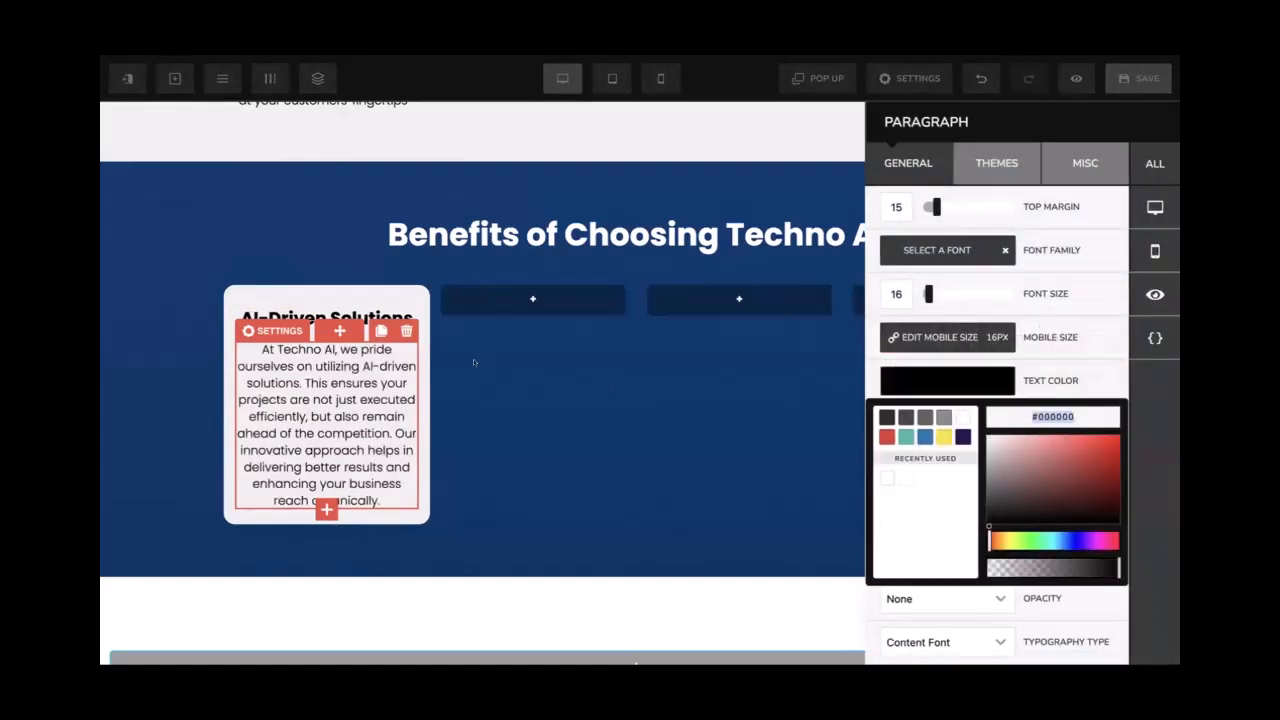
click(474, 362)
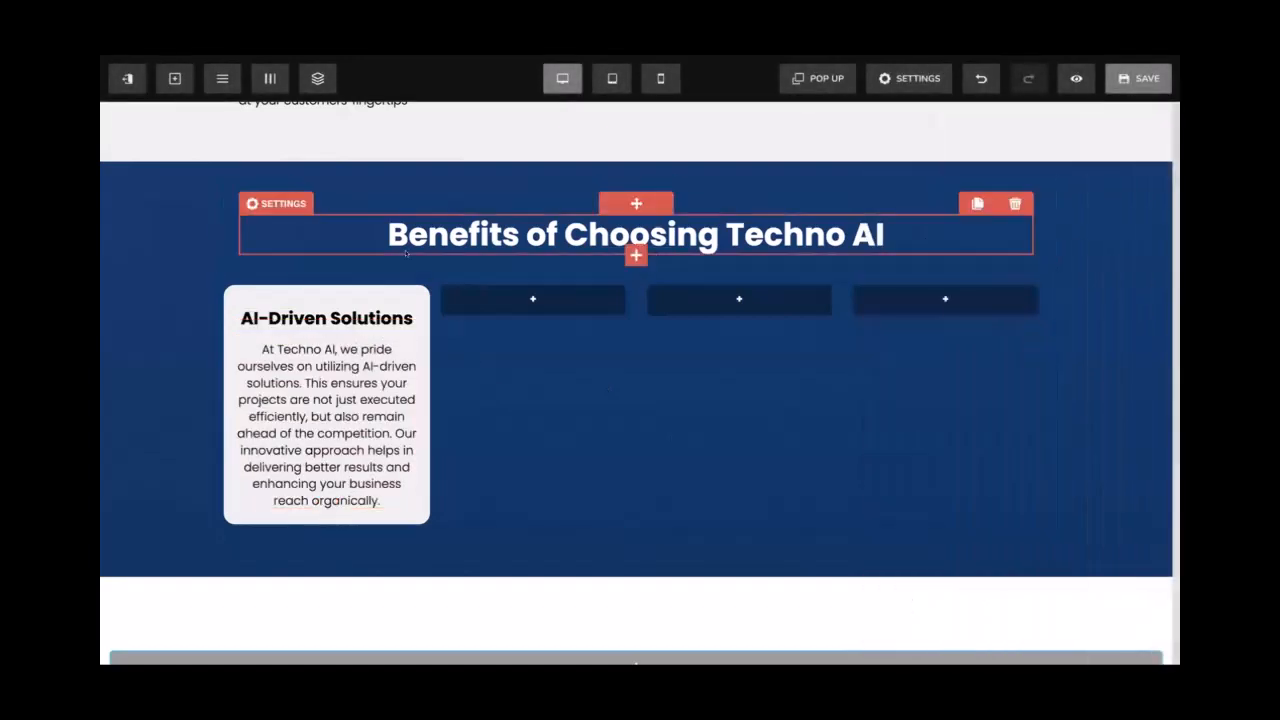
Save the page and scroll the live preview to the Benefits section
click(1116, 85)
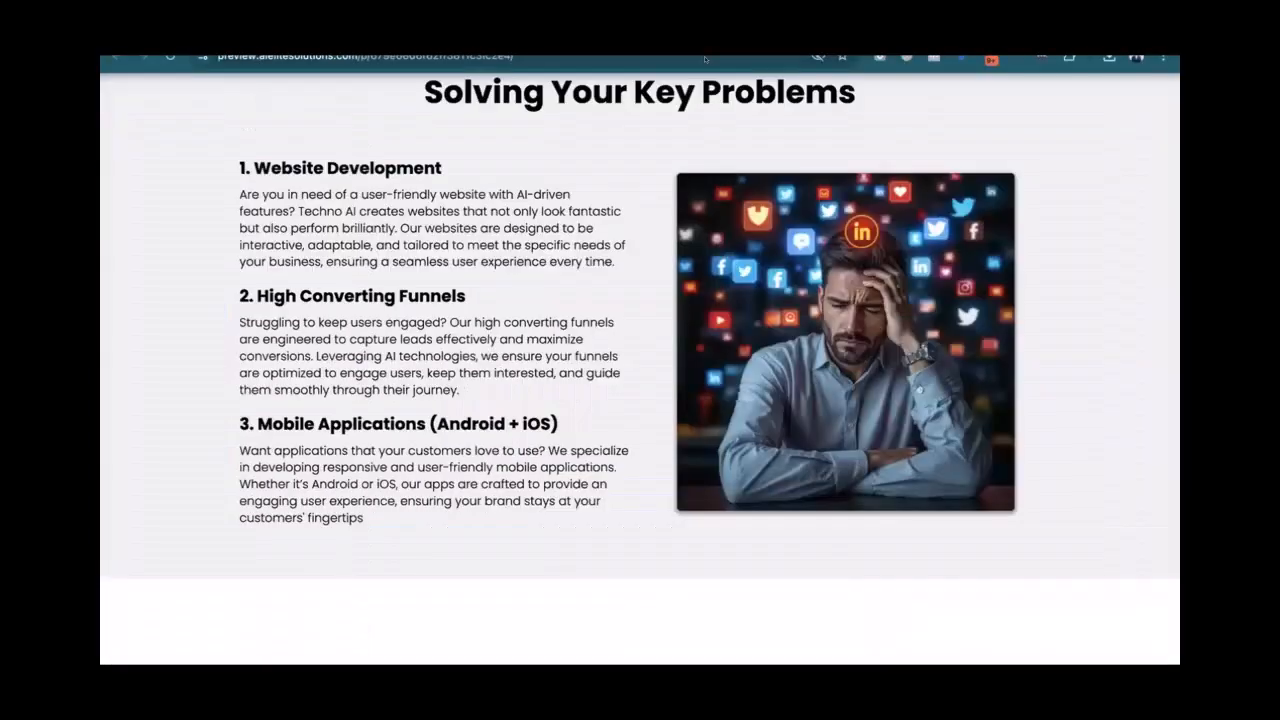
scroll(442, 302, down, 3)
scroll(442, 302, down, 2)
drag(381, 169, 786, 172)
click(214, 269)
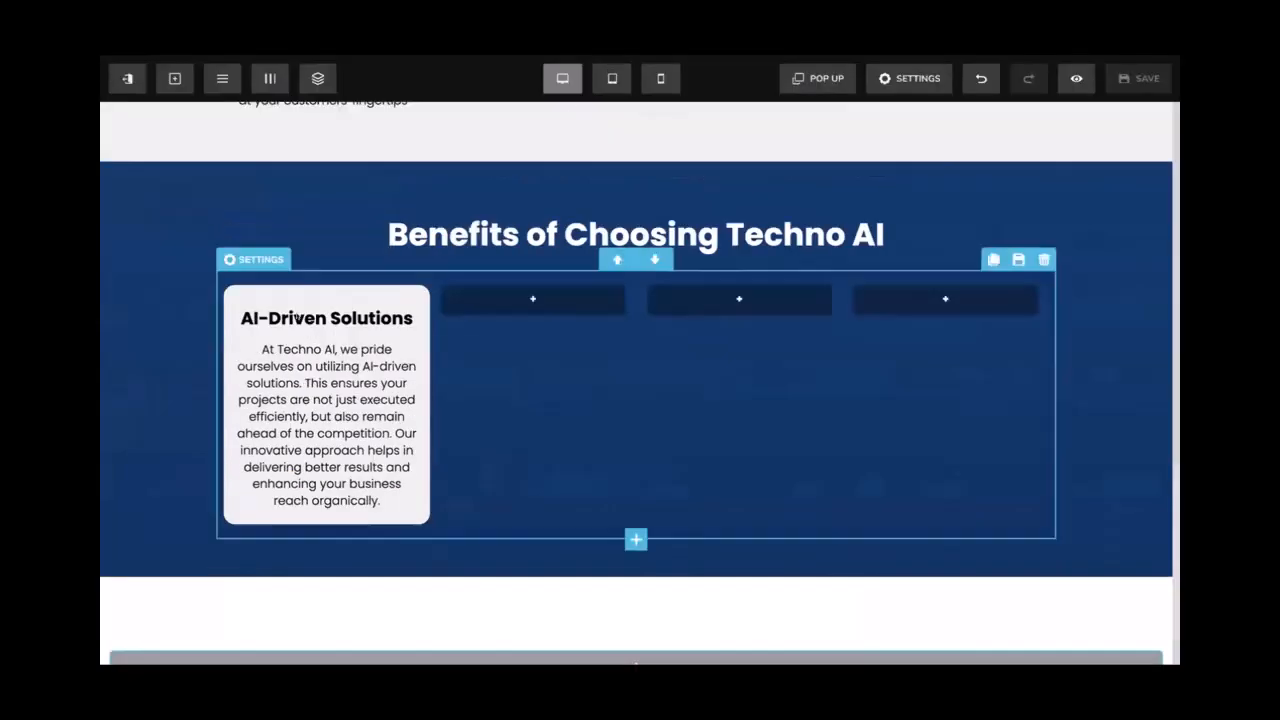
Place an image element above the AI-Driven Solutions heading, browsing Iconfinder stock images without choosing one
click(325, 329)
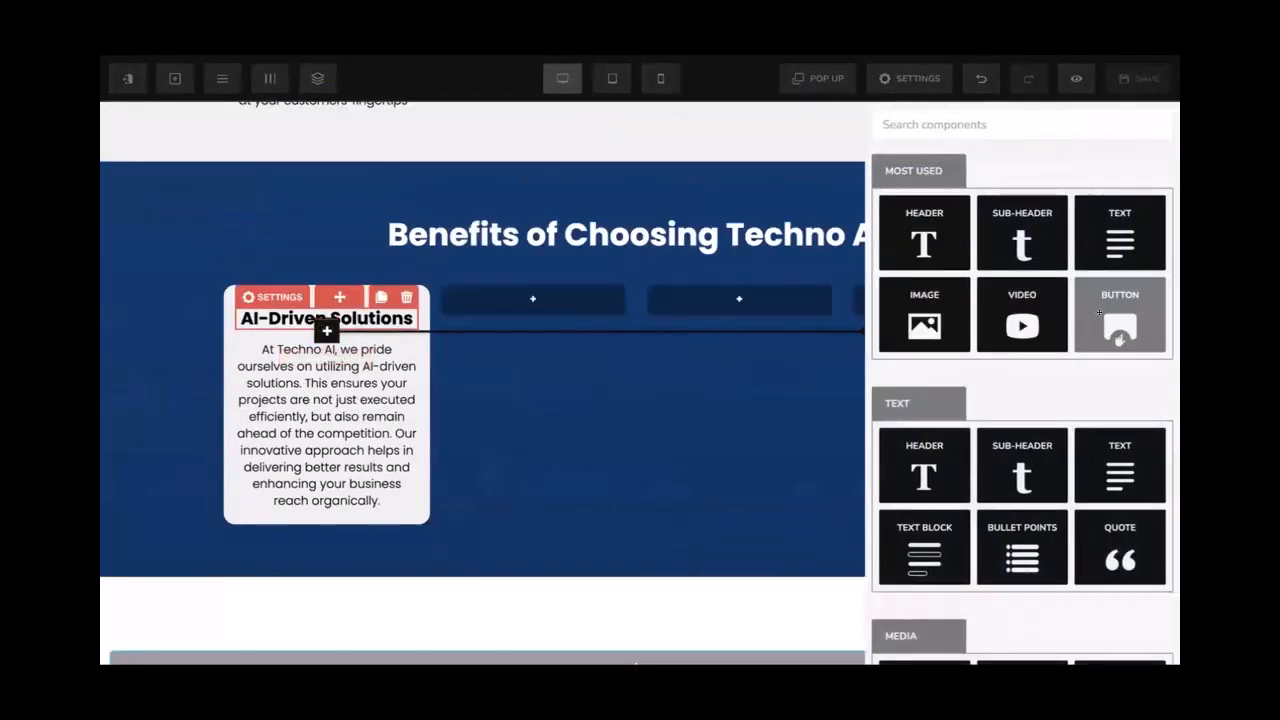
click(924, 315)
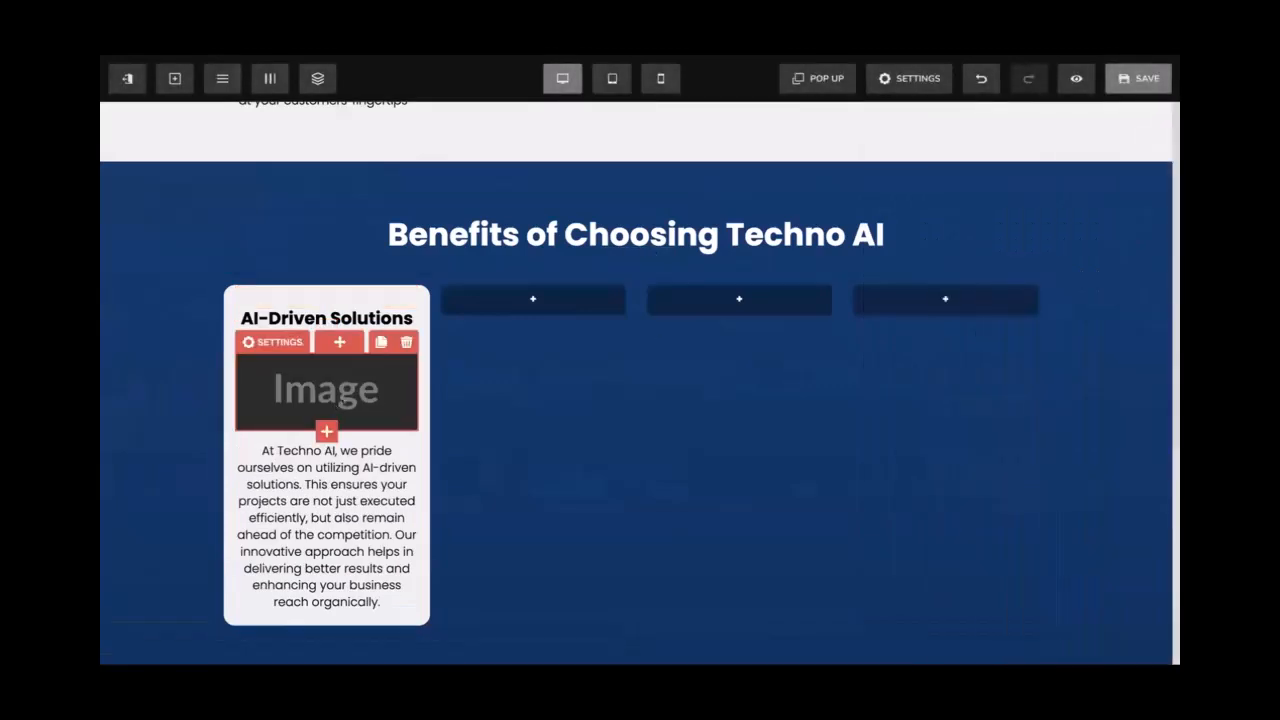
drag(326, 431, 329, 306)
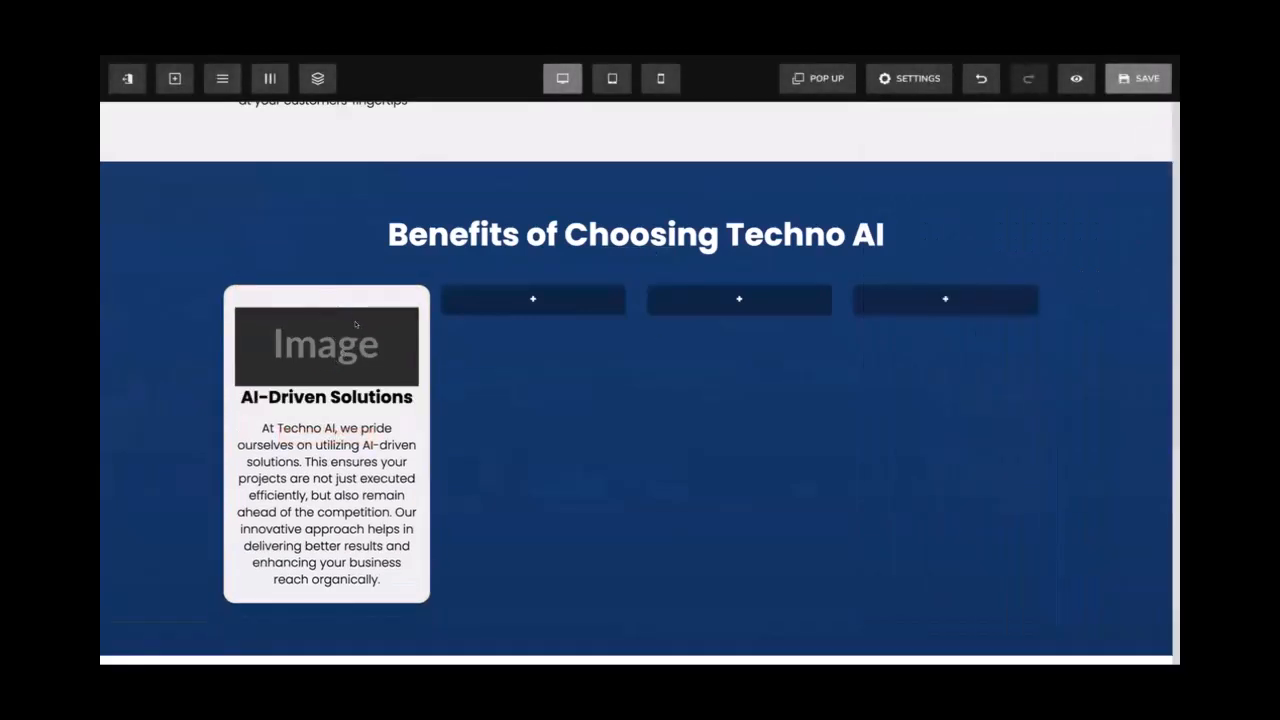
click(355, 324)
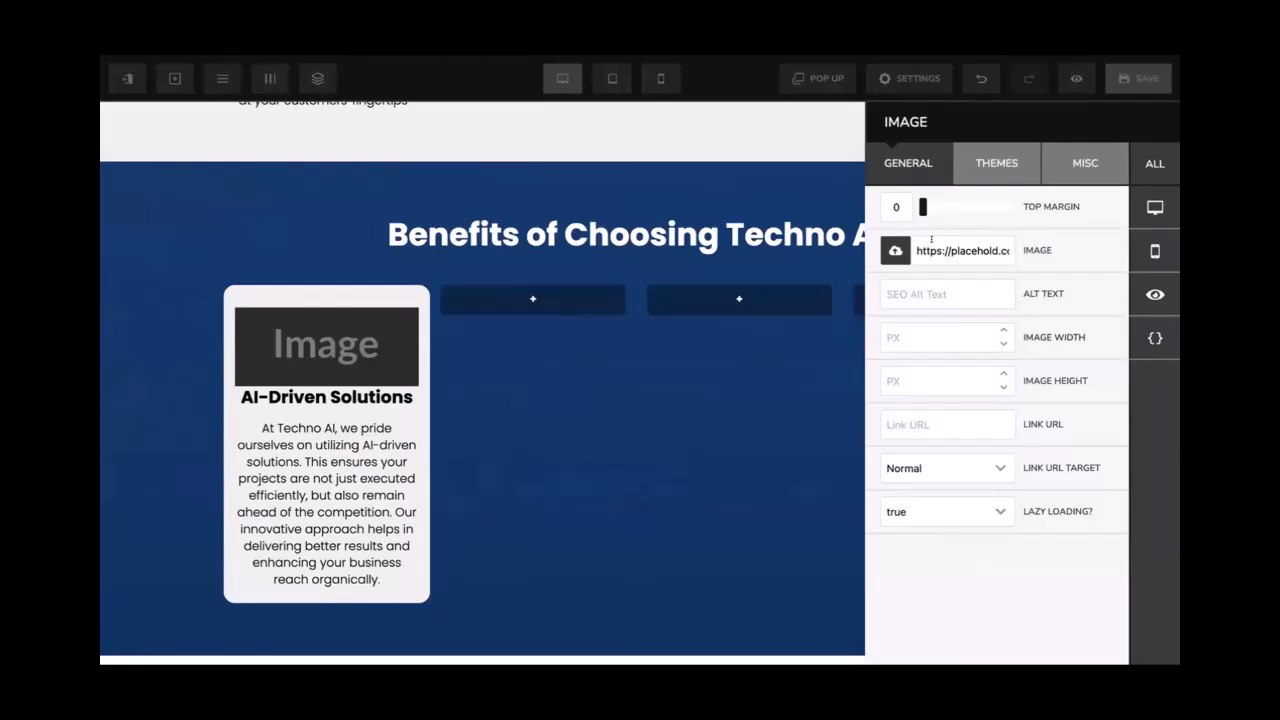
click(896, 251)
click(366, 148)
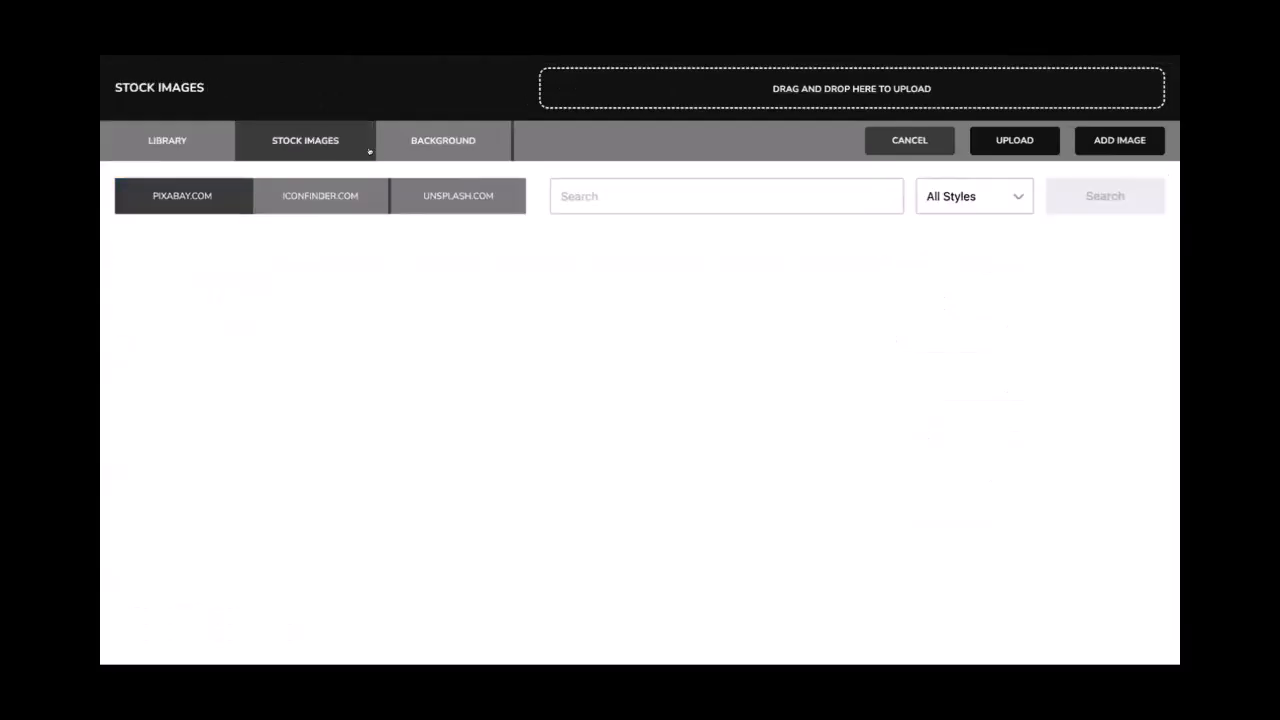
click(304, 196)
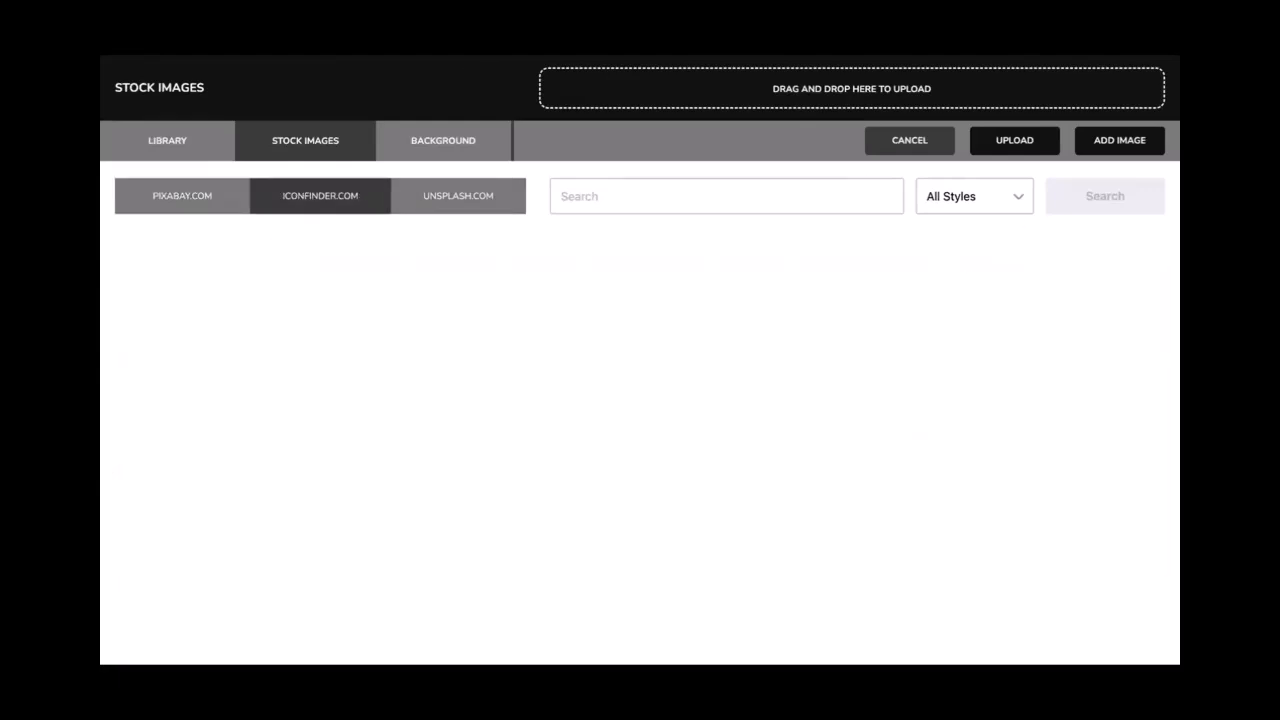
click(890, 139)
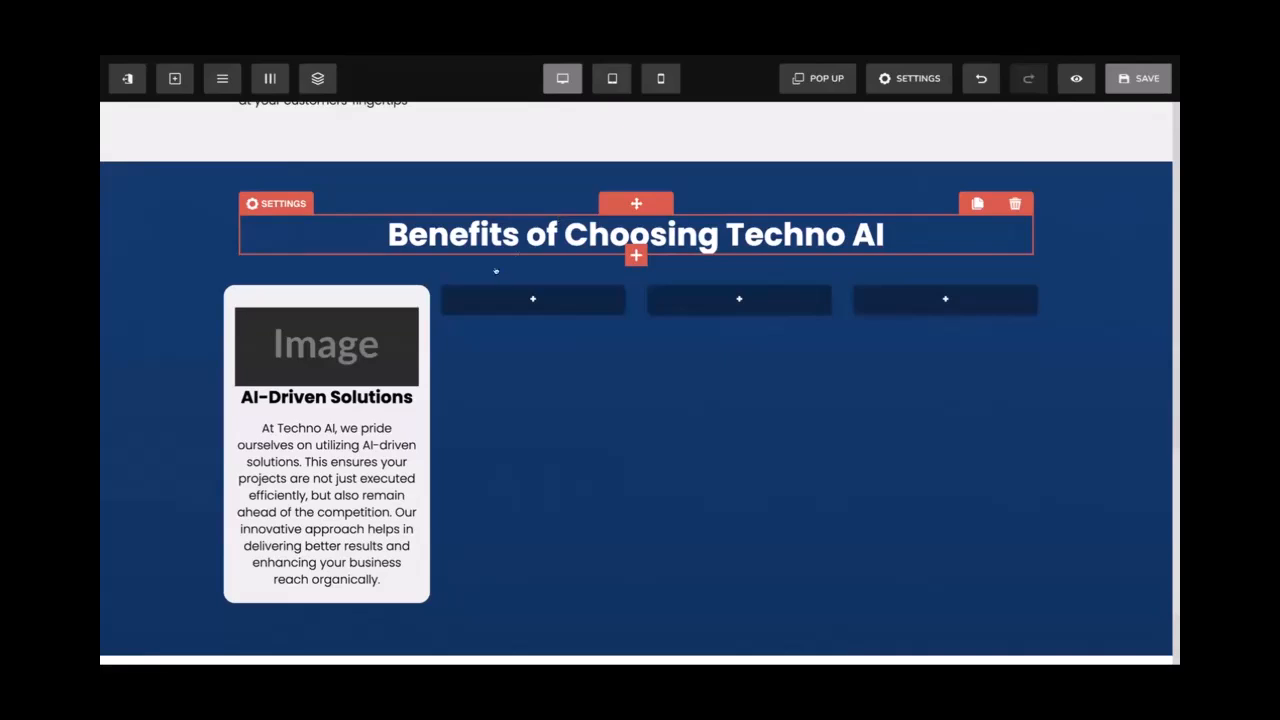
Set the first Benefits column's side margin to 10 from the column manager
click(270, 80)
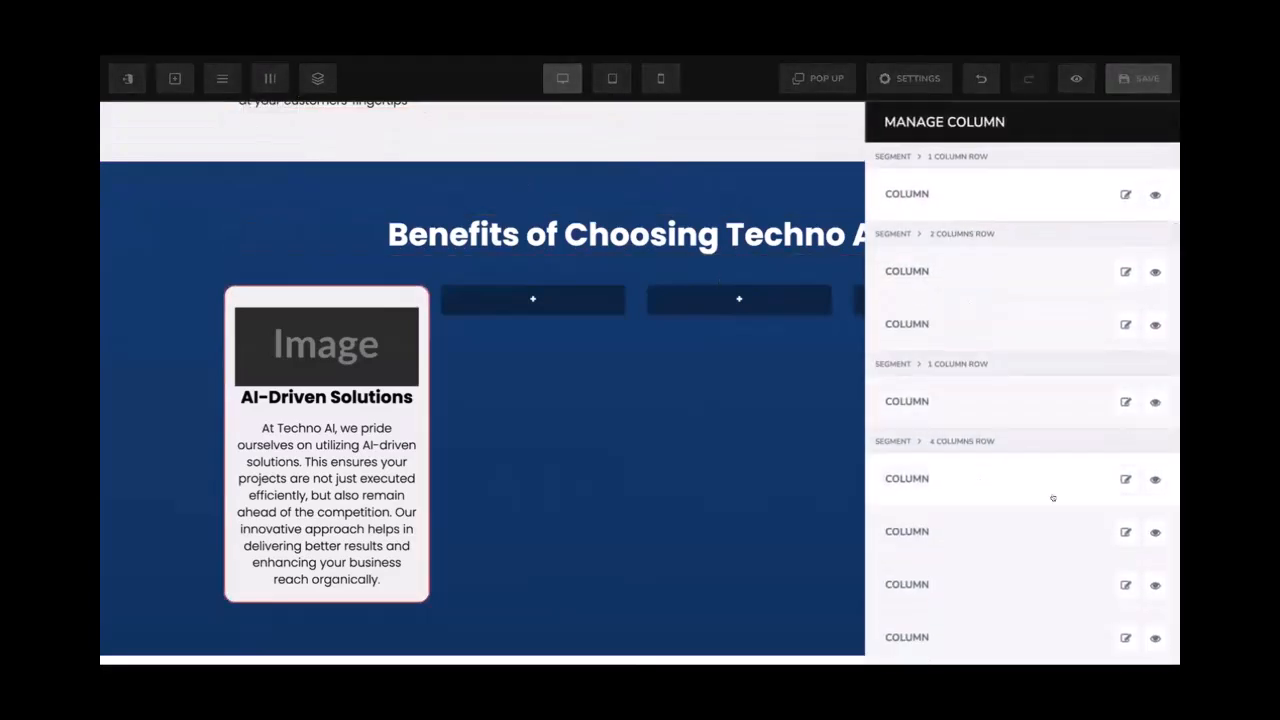
click(1125, 479)
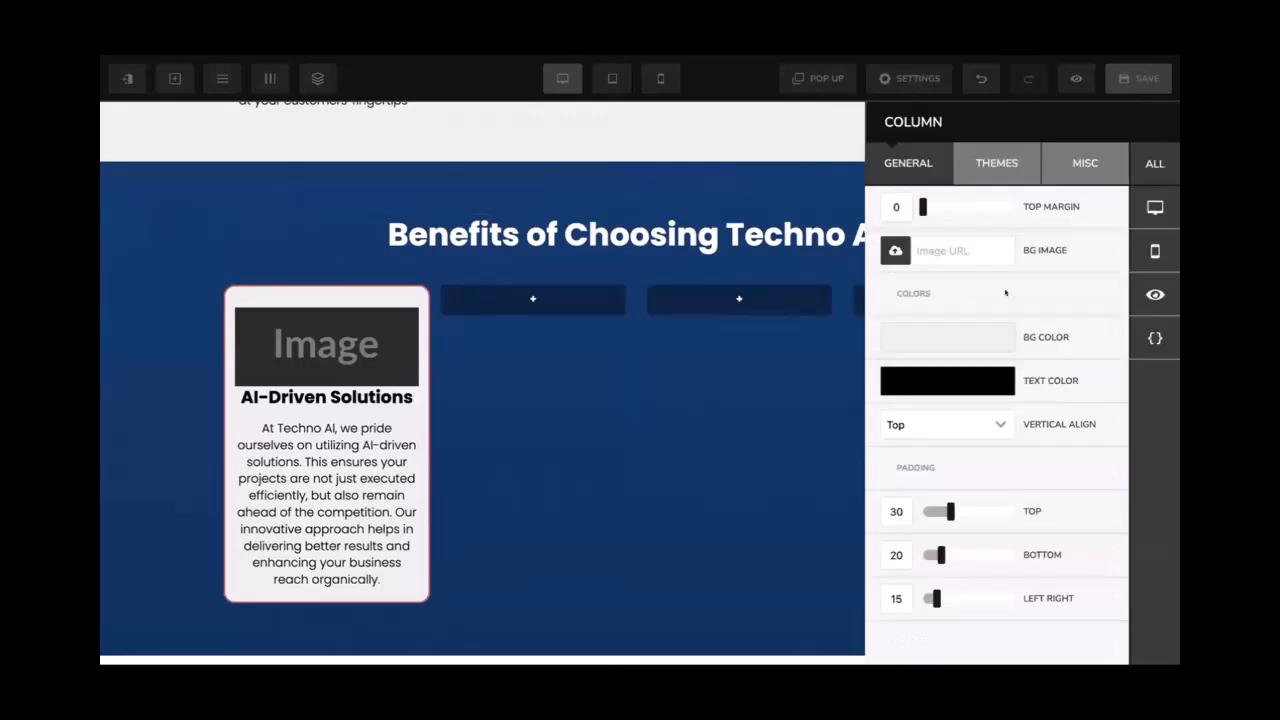
click(1085, 163)
scroll(885, 533, down, 1)
click(885, 533)
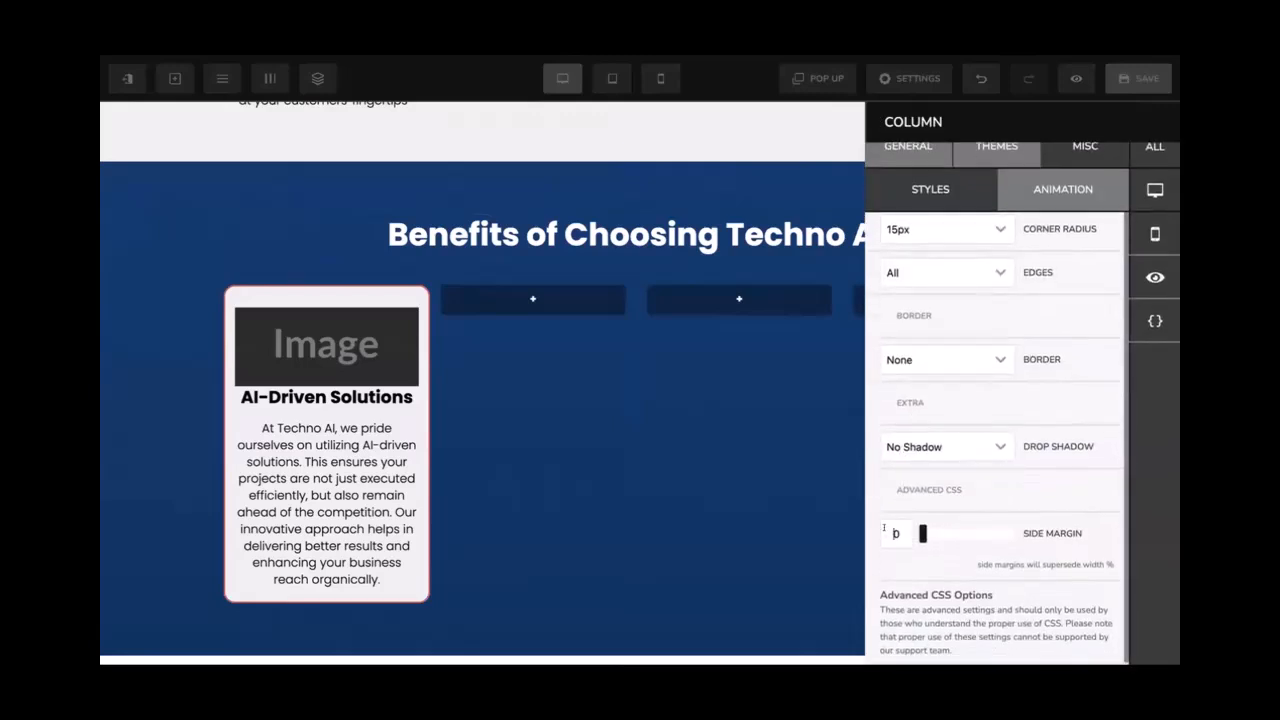
text(1)
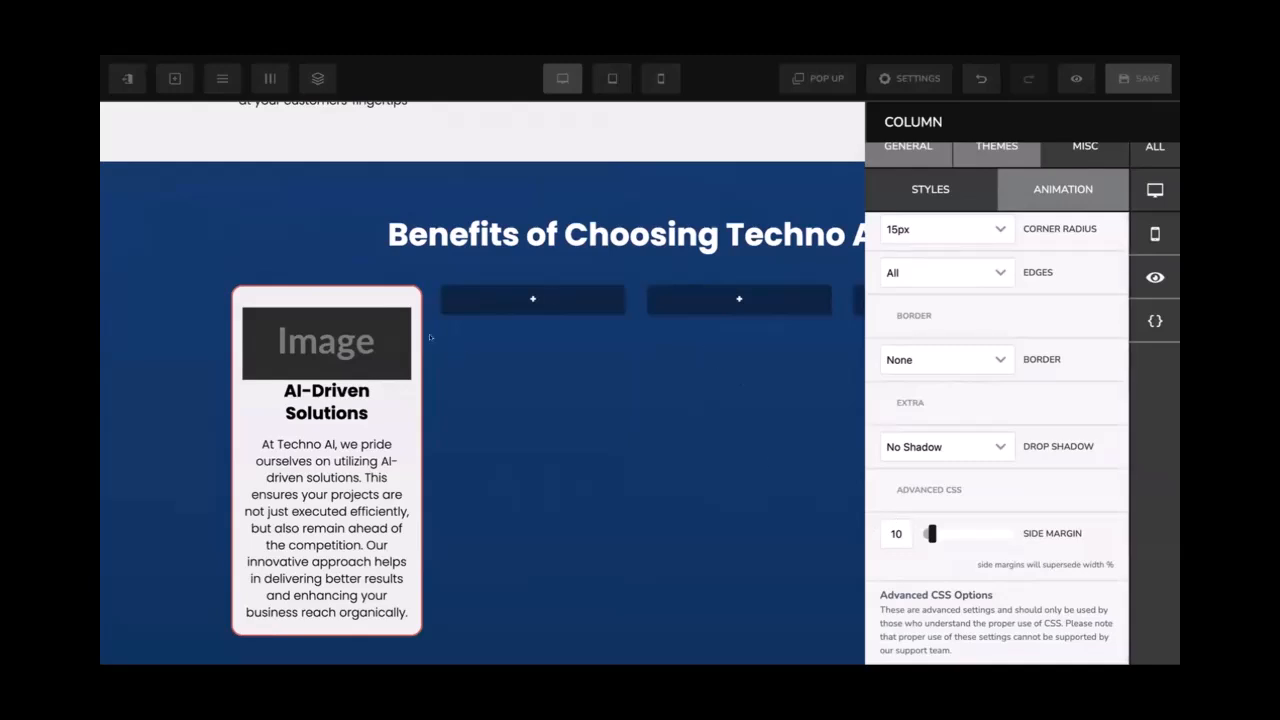
click(431, 338)
scroll(938, 325, down, 3)
Give the second column 30 top and 20 bottom padding and a #efefef background
click(1123, 530)
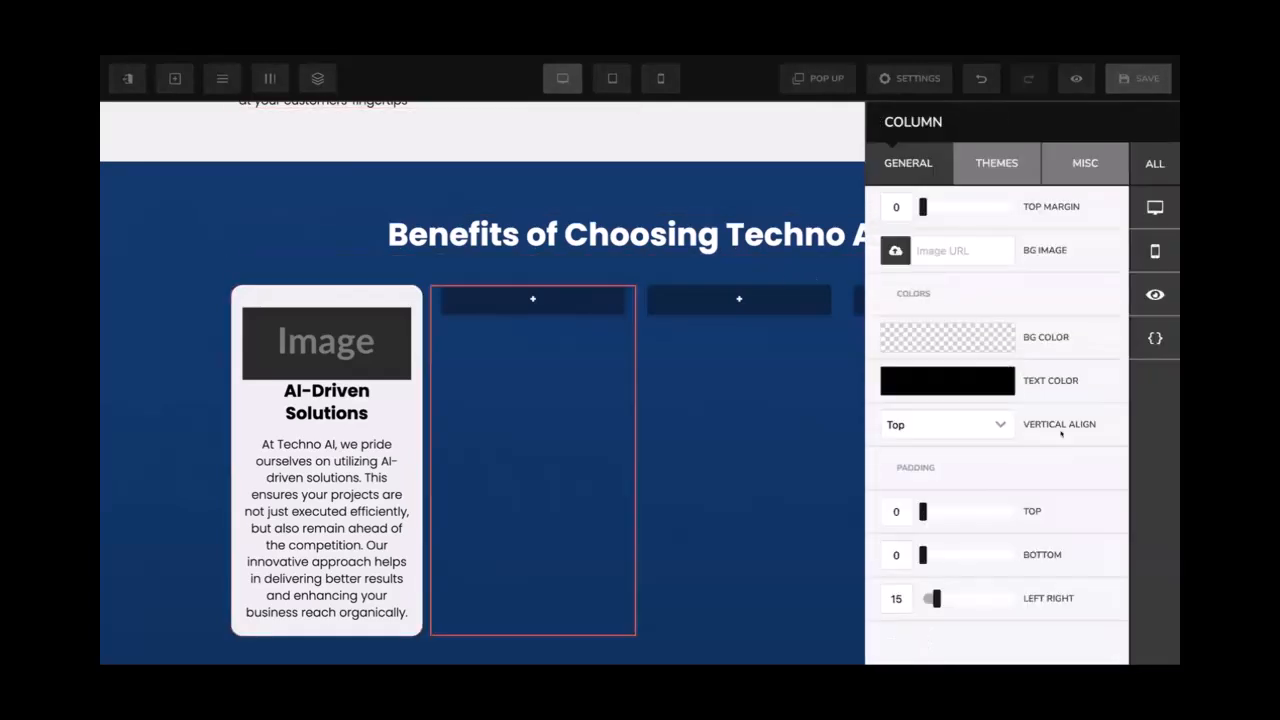
text(30)
key(Tab)
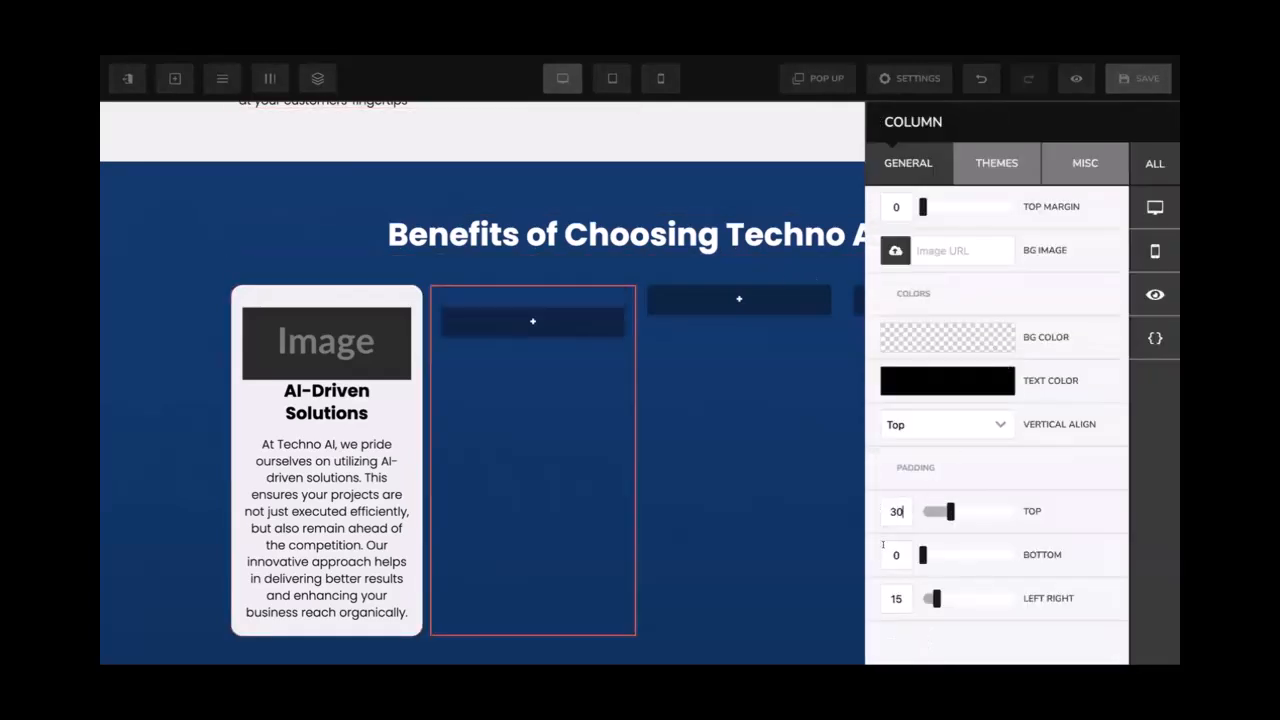
text(20)
click(985, 333)
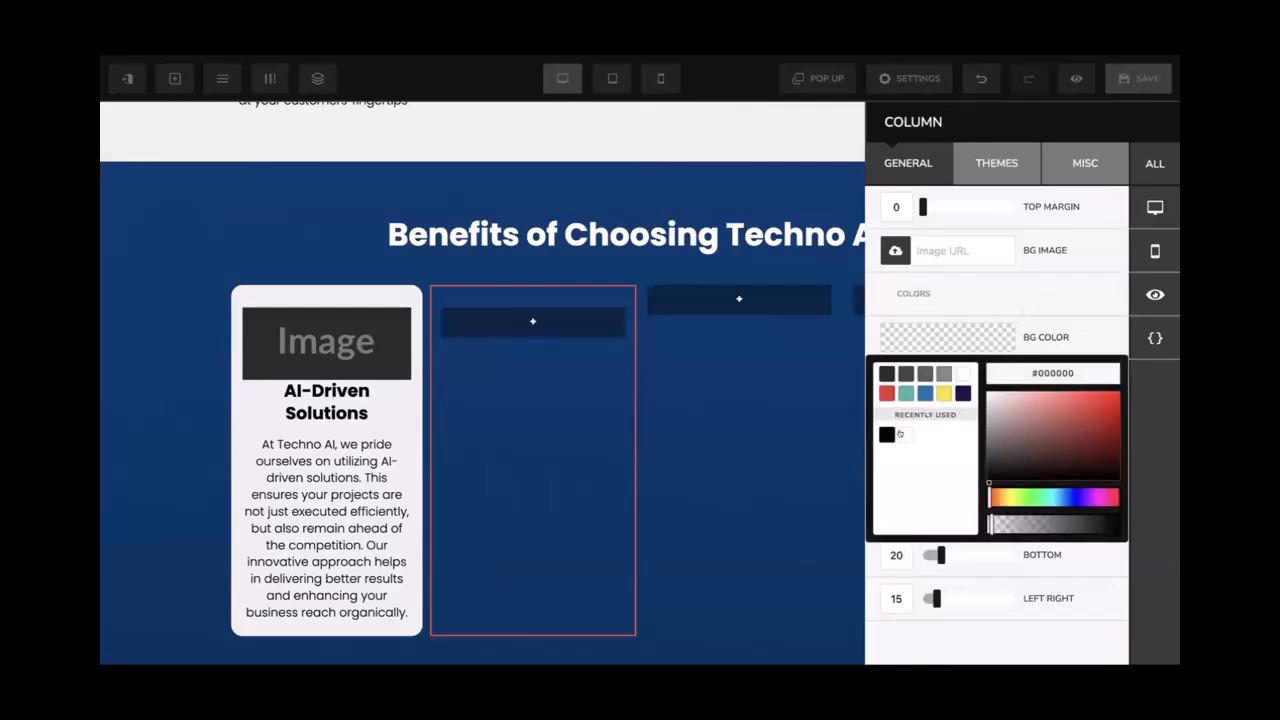
click(963, 373)
double_click(1047, 373)
text(efefef)
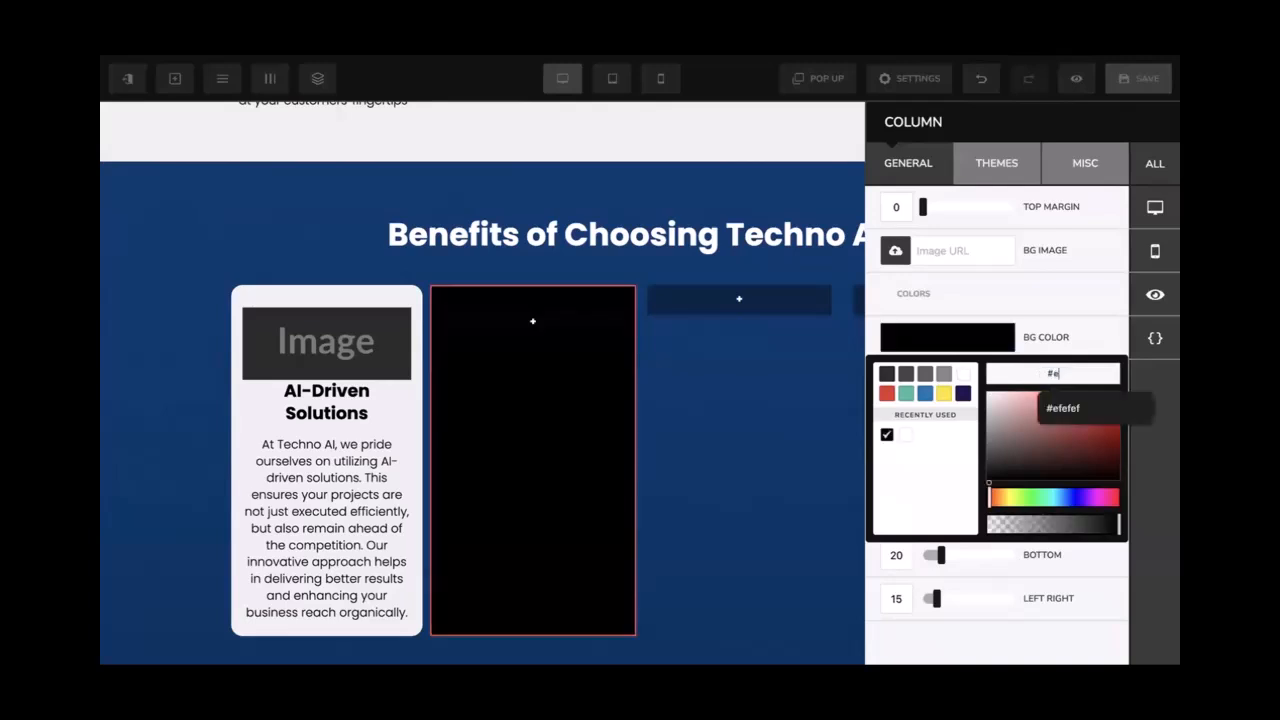
click(1067, 312)
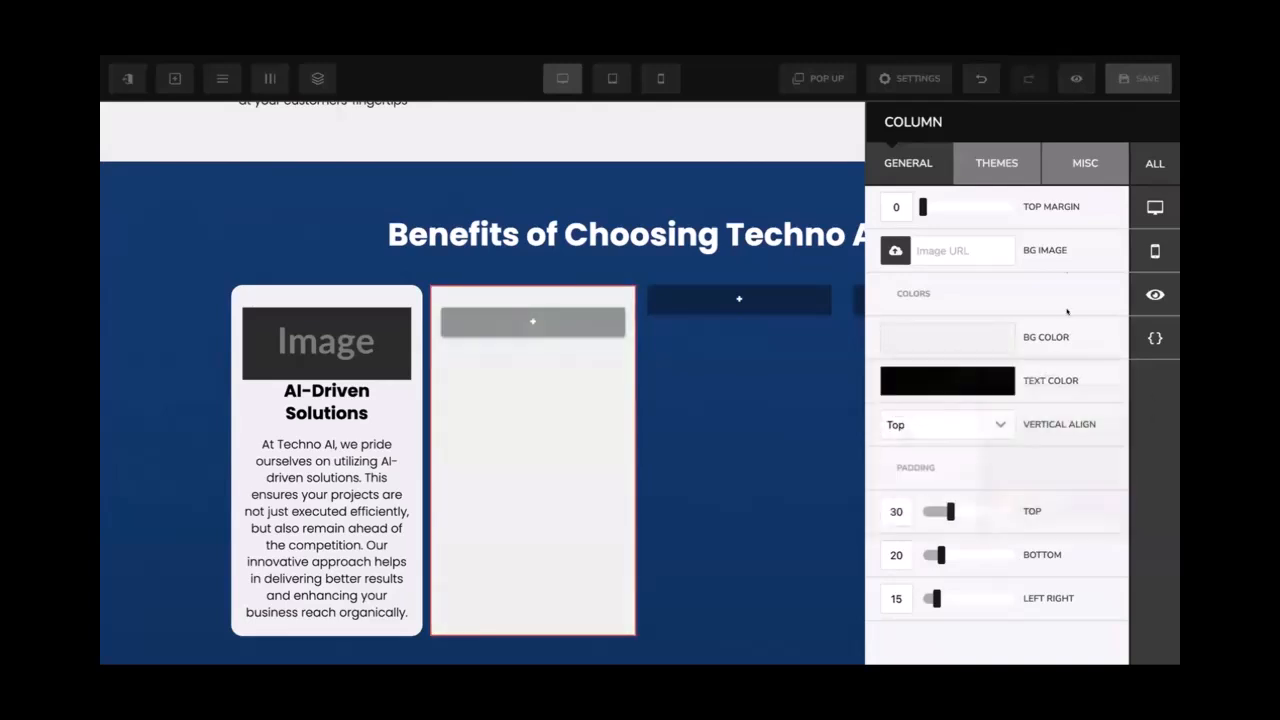
Round the second column's corners to 15px and set its side margin to 10
click(1068, 163)
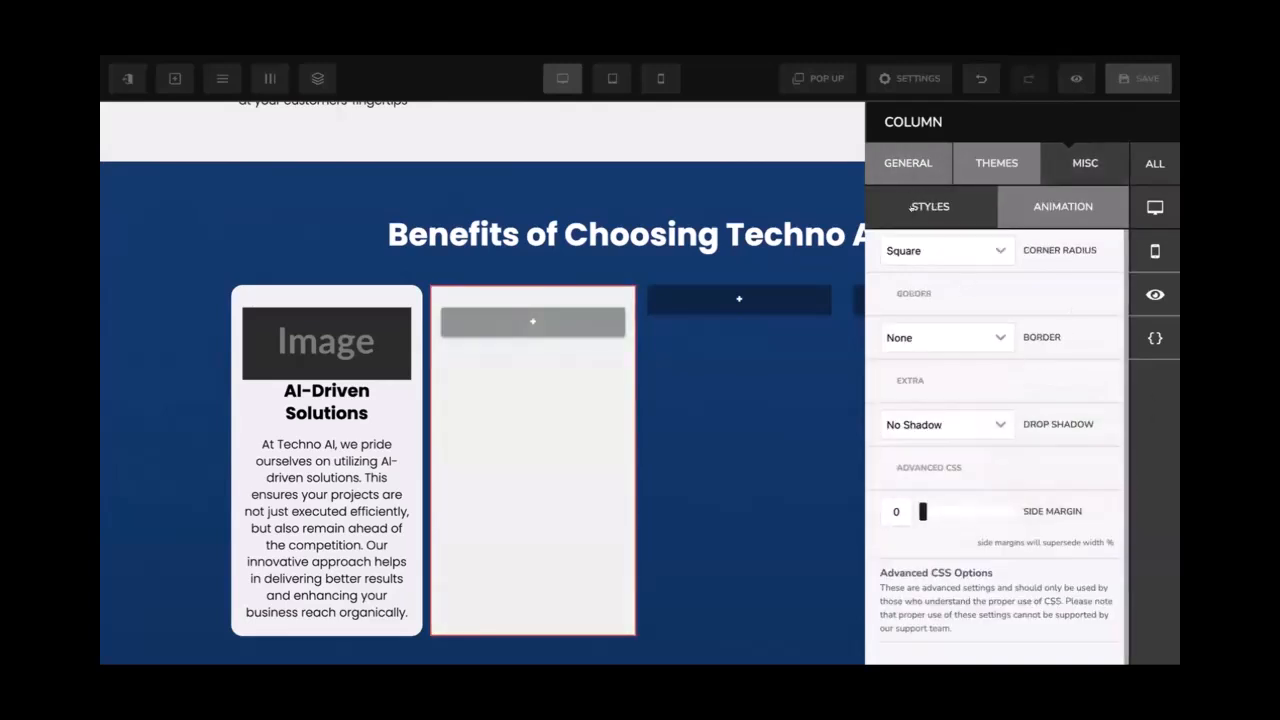
click(945, 251)
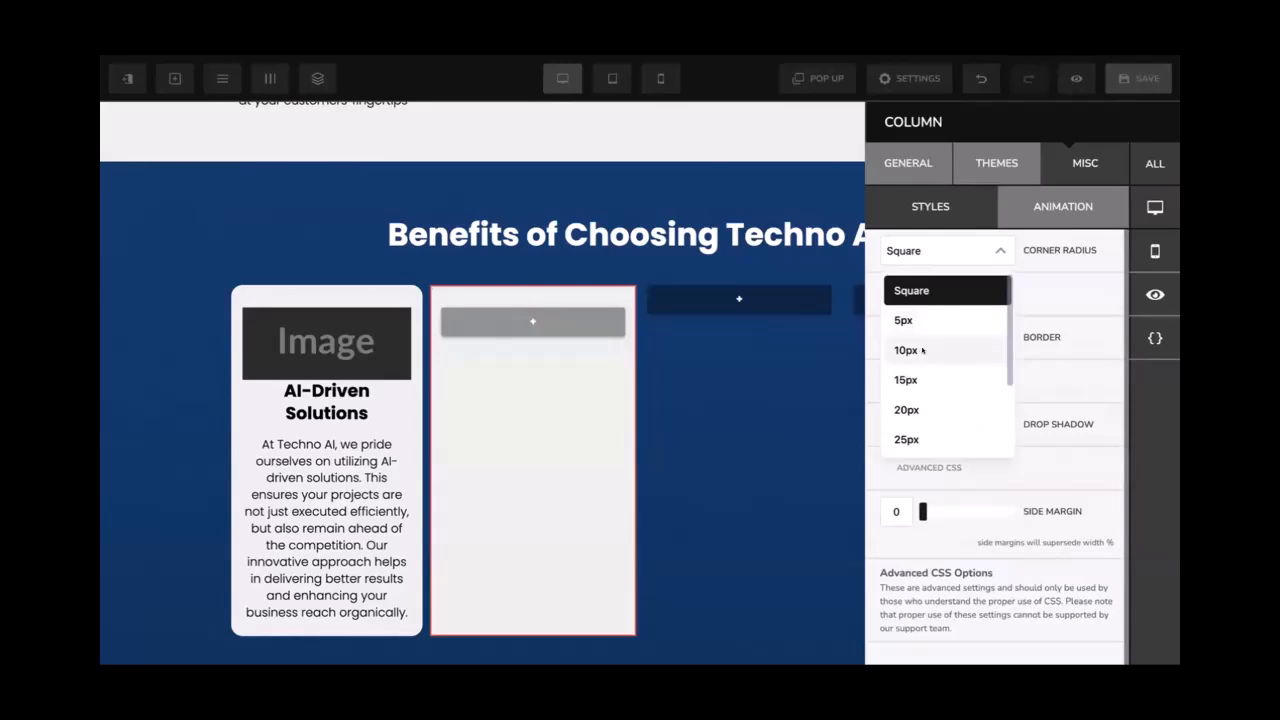
click(922, 350)
click(973, 258)
click(925, 375)
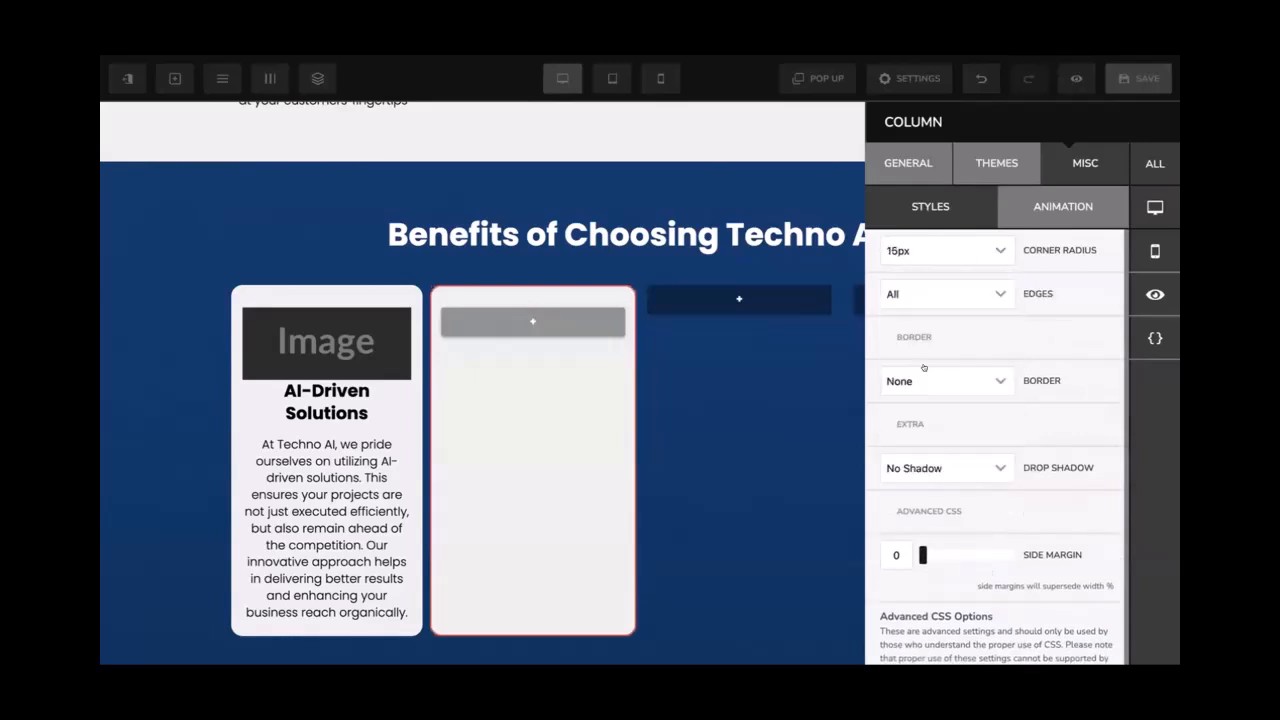
click(885, 551)
text(1)
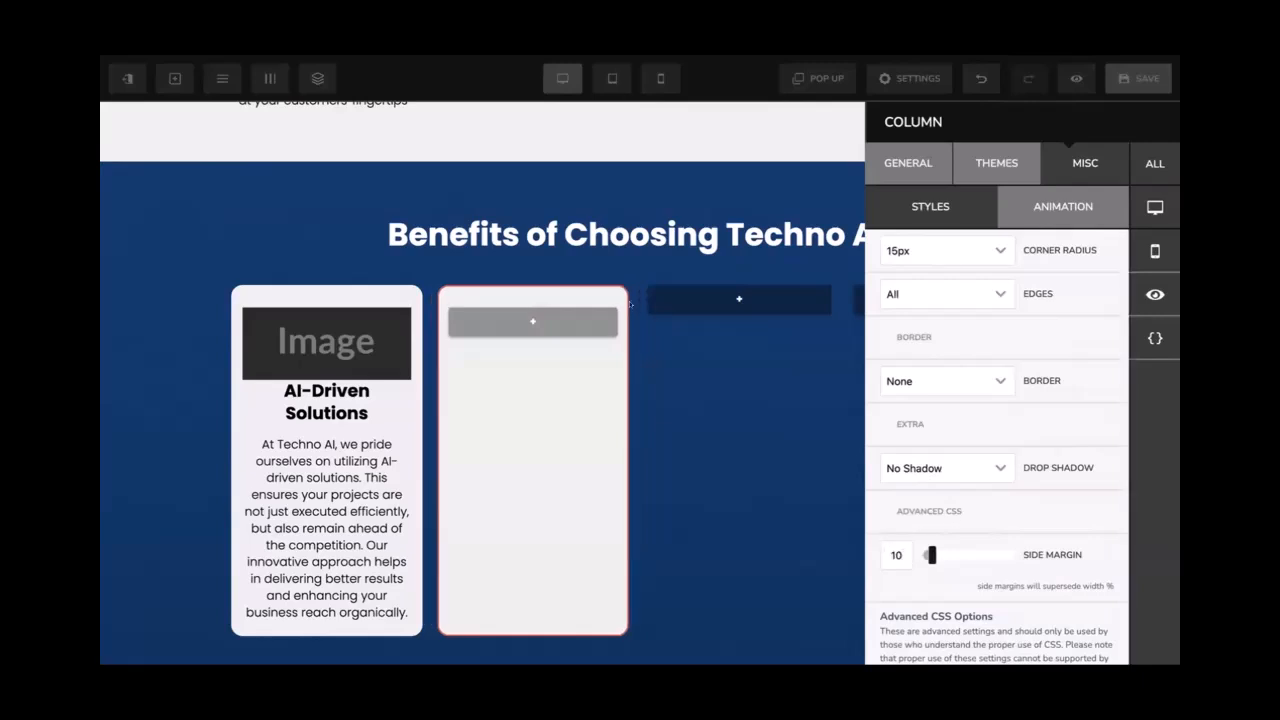
click(269, 78)
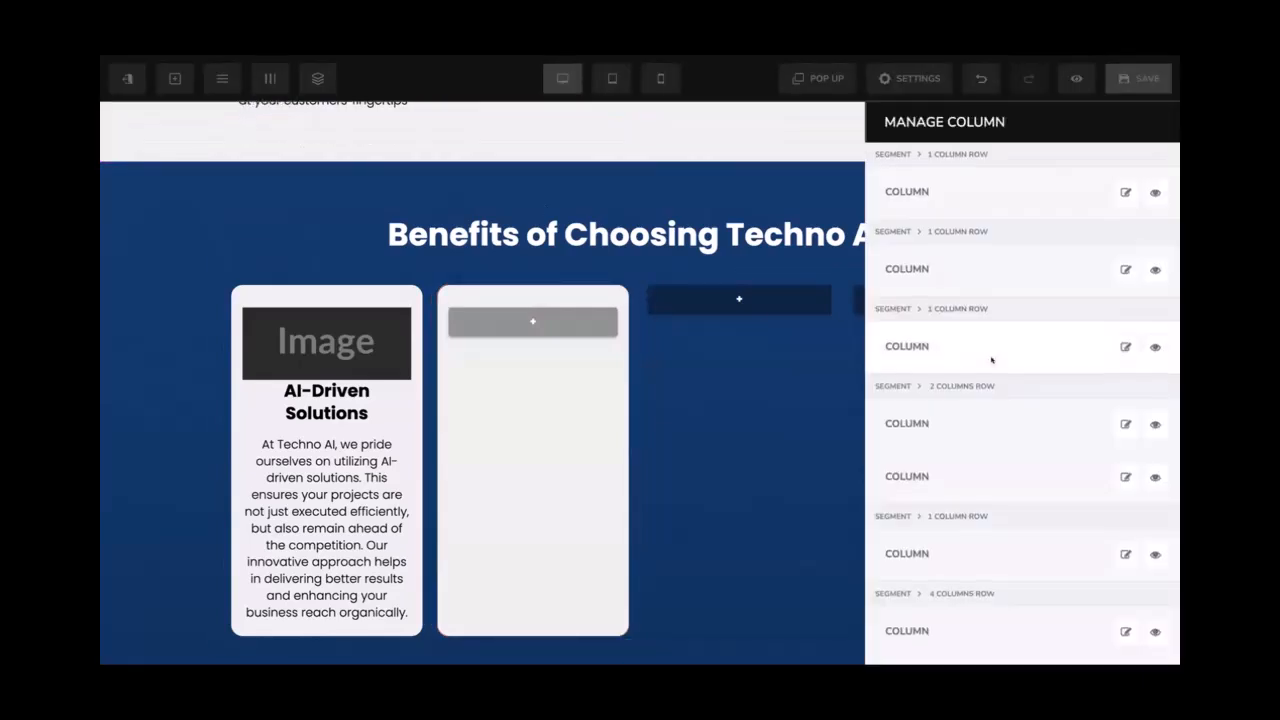
Give the third column 30 top and 20 bottom padding and the light grey #efefef background
scroll(1043, 383, down, 2)
click(1124, 584)
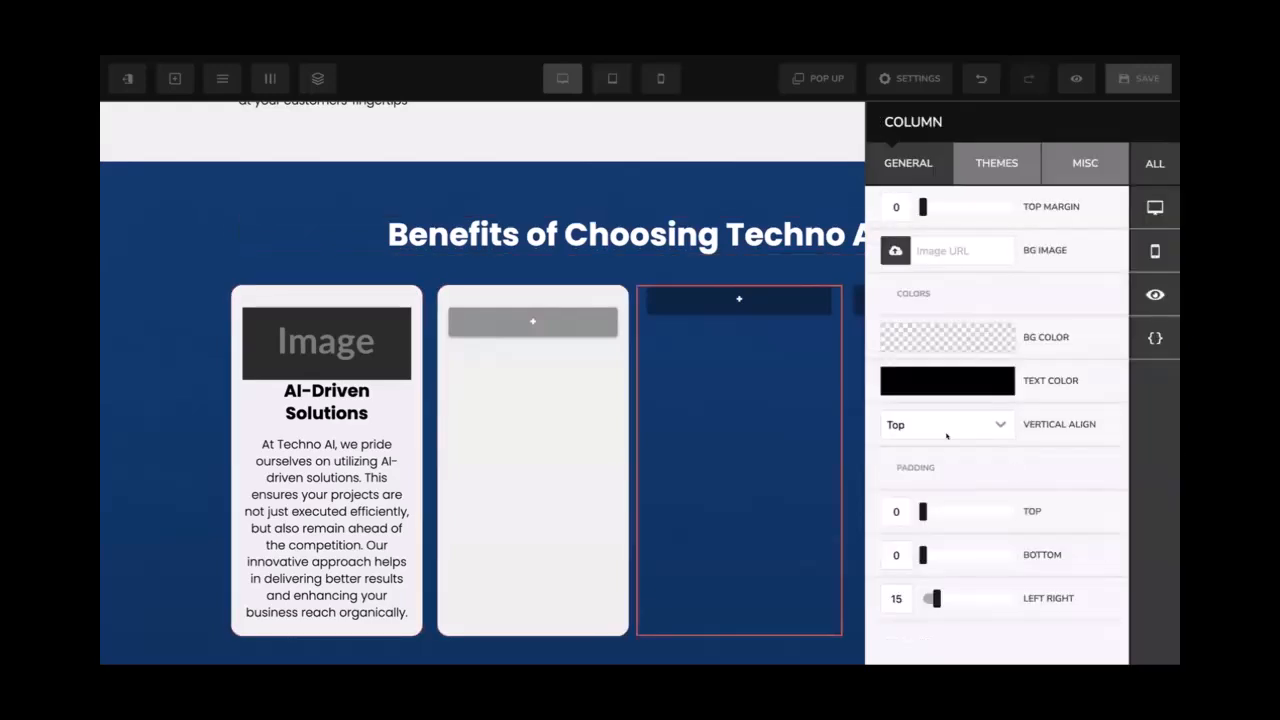
text(3)
click(888, 555)
text(20)
click(964, 340)
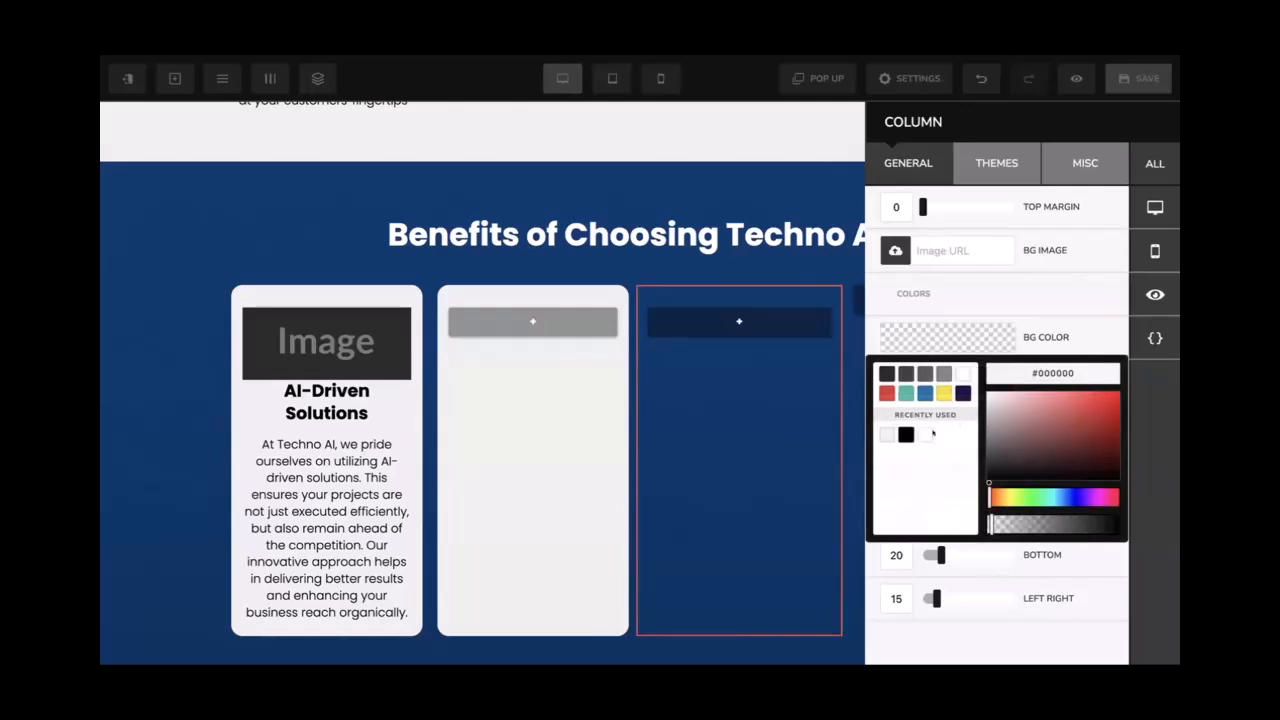
click(884, 434)
Round the third column's corners to 15px, set side margin 10, and save the page
click(1070, 162)
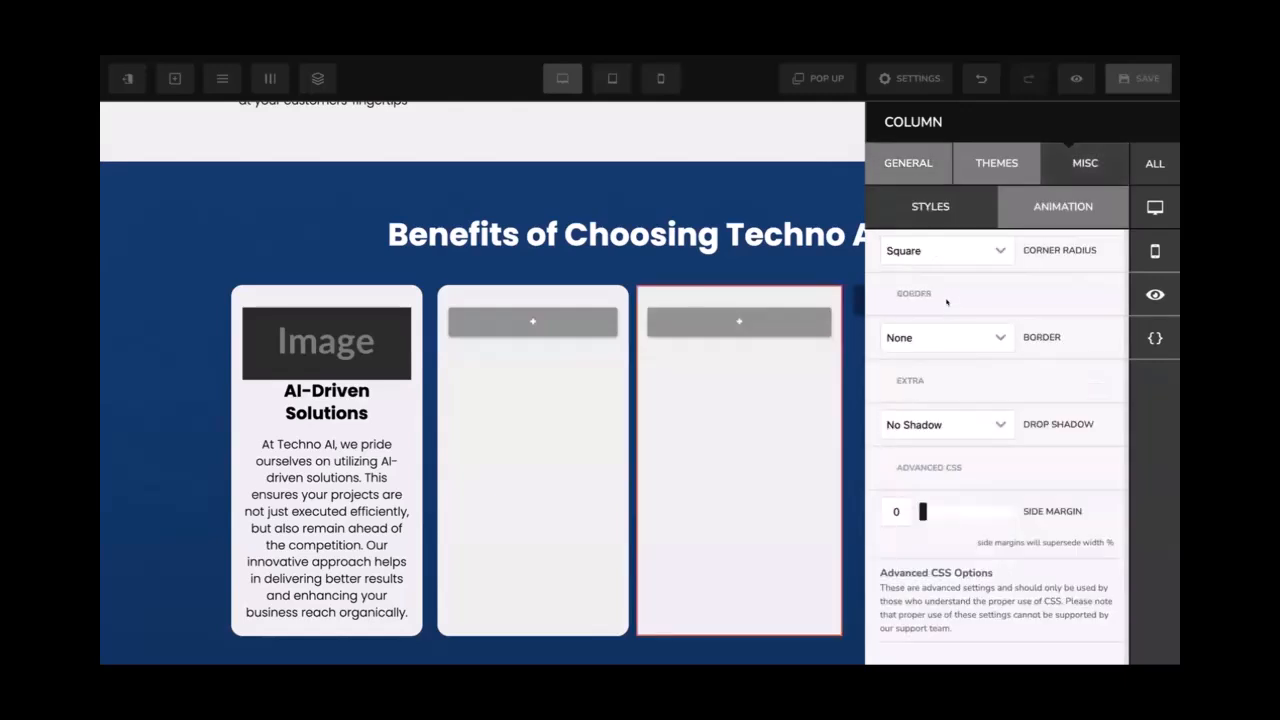
click(940, 252)
click(906, 380)
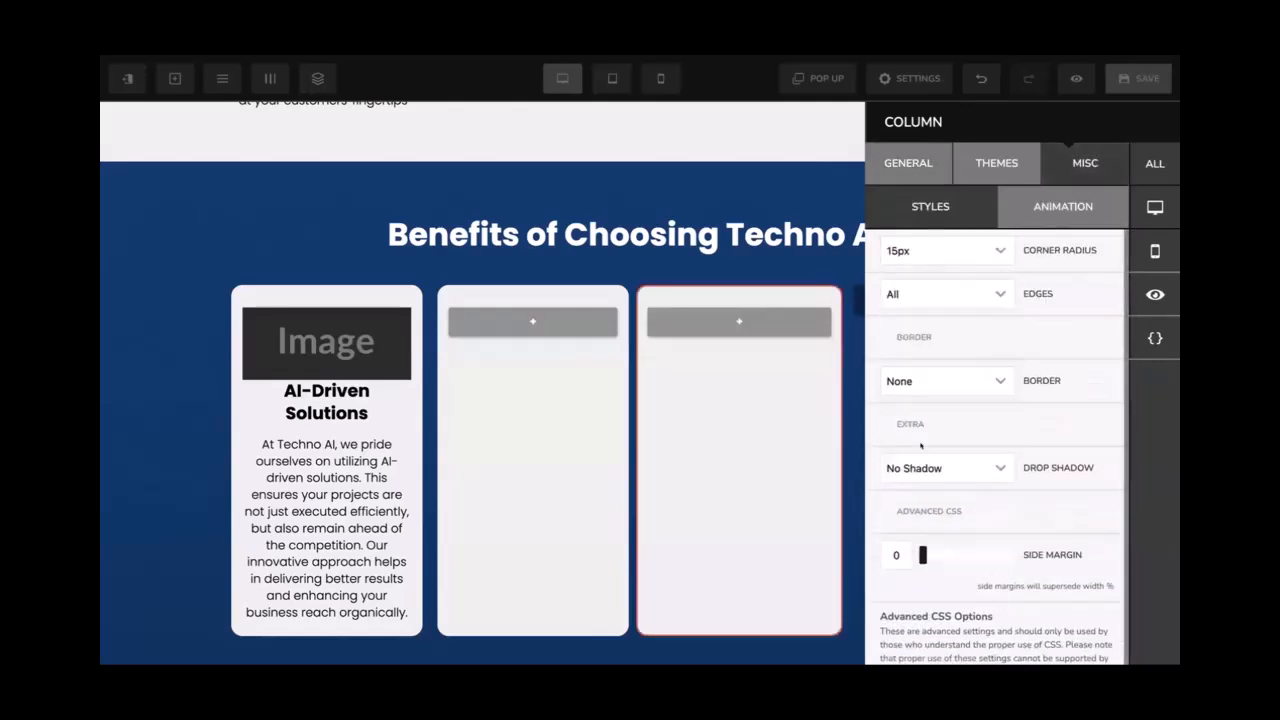
click(892, 545)
text(1)
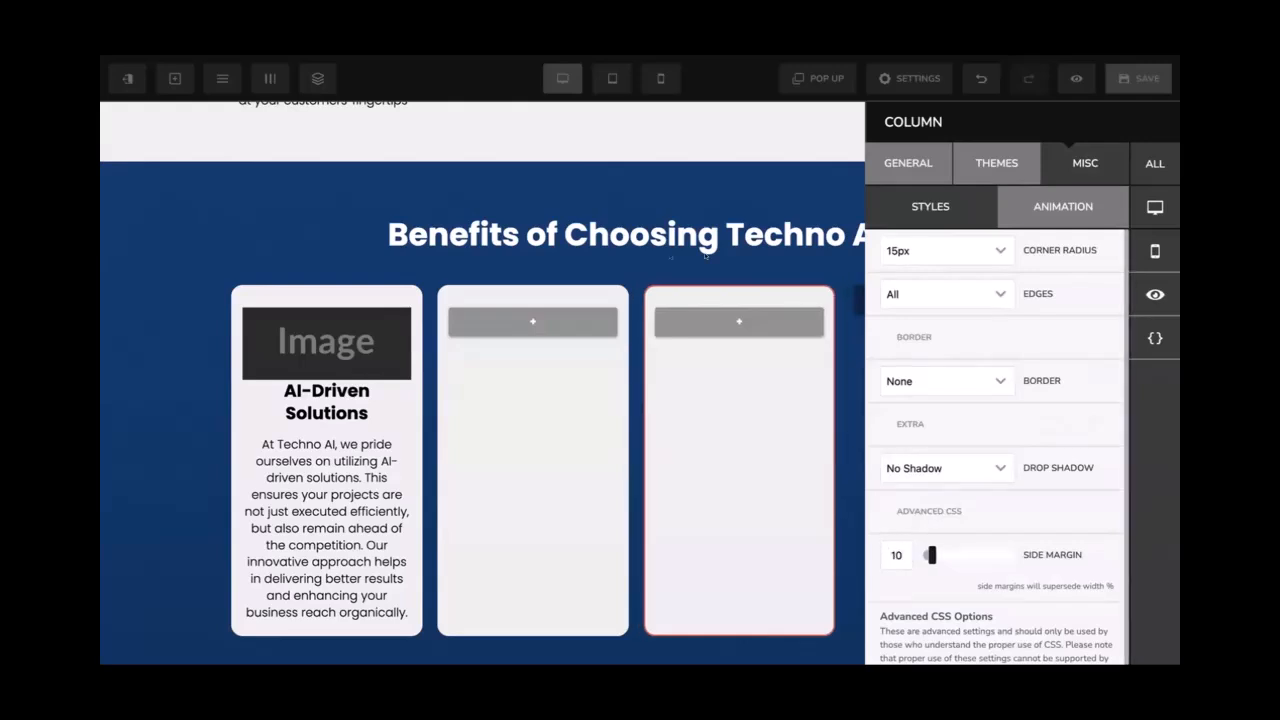
click(340, 190)
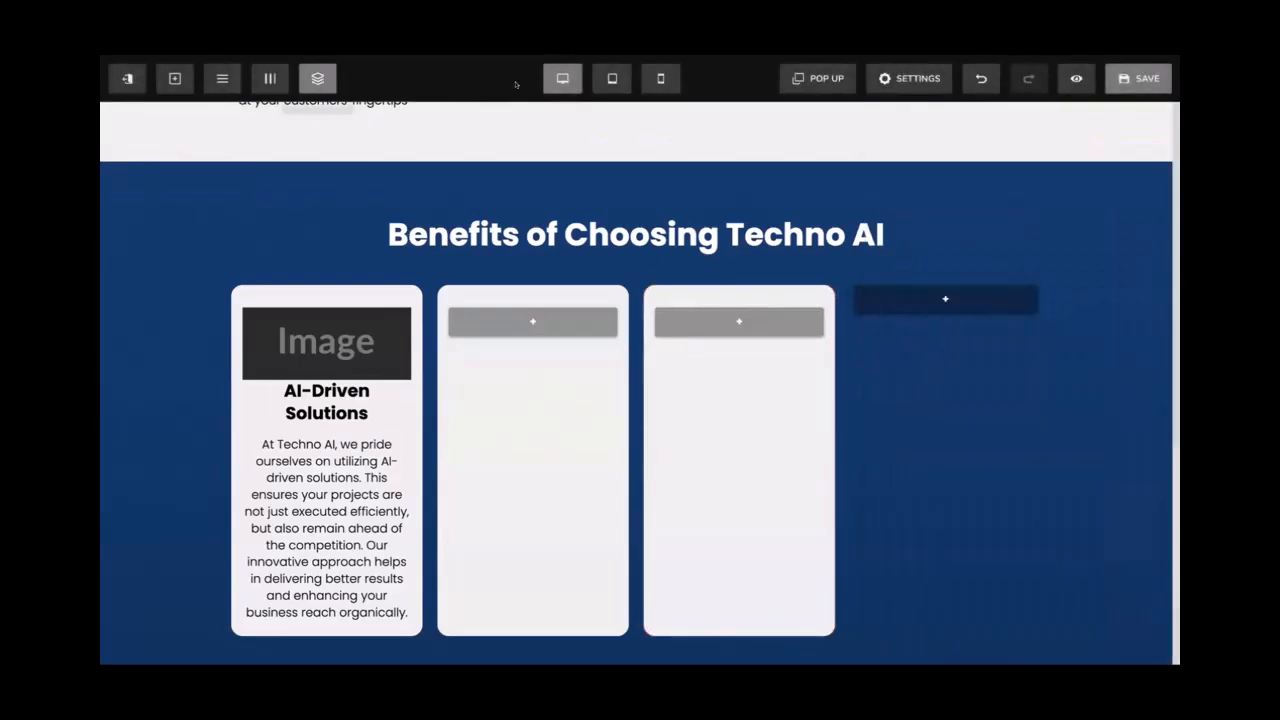
click(1116, 88)
Give the fourth column 30 top and 20 bottom padding and a #efefef background
click(270, 78)
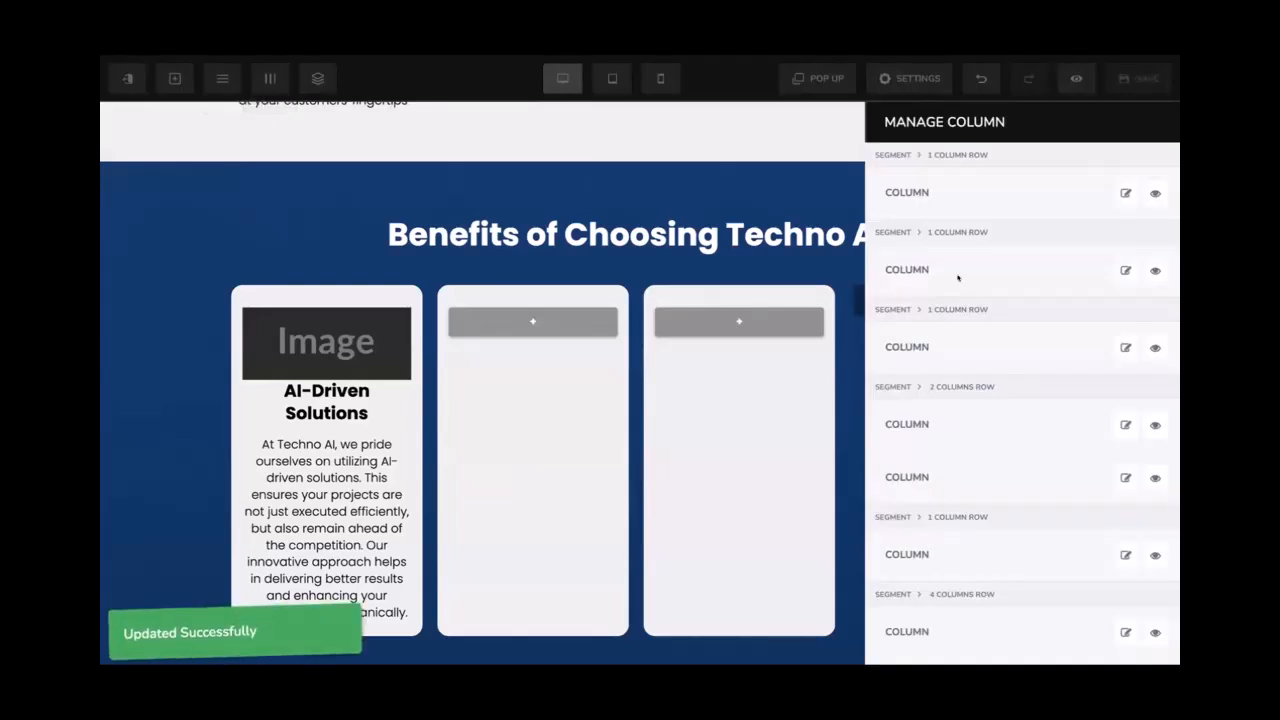
scroll(1110, 600, down, 3)
click(1125, 636)
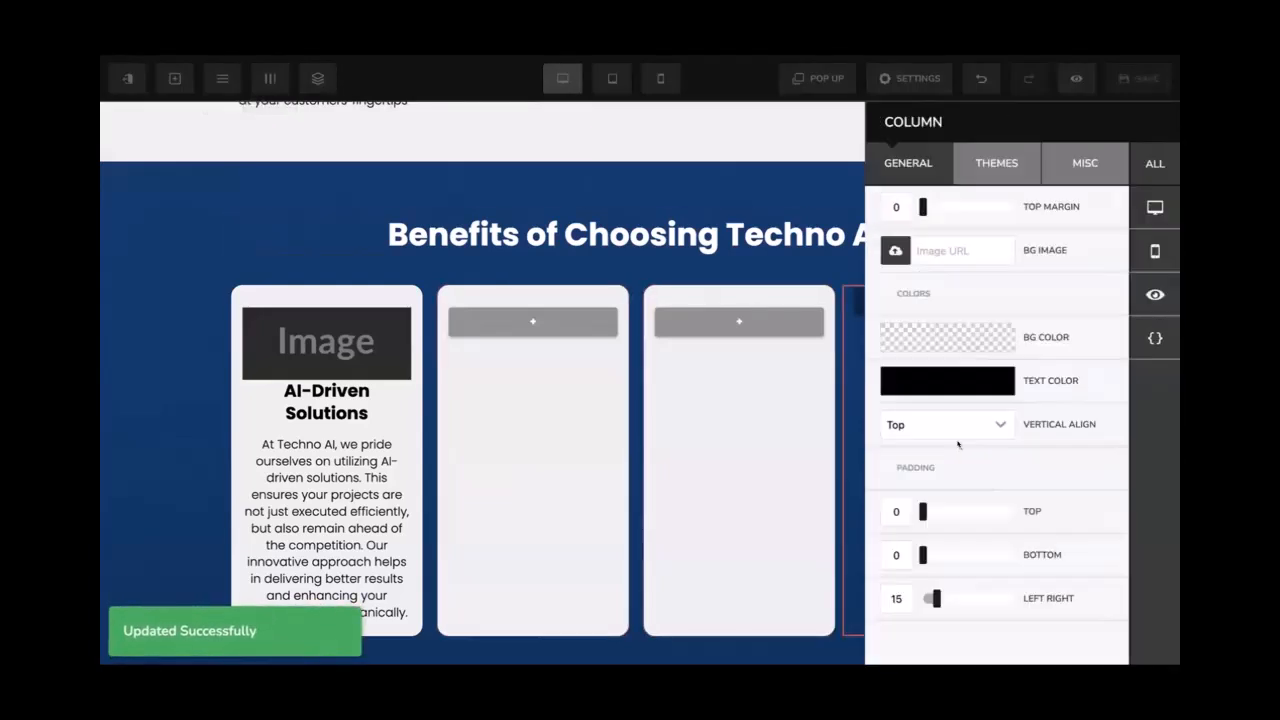
double_click(896, 511)
text(30)
key(Tab)
text(20)
click(974, 344)
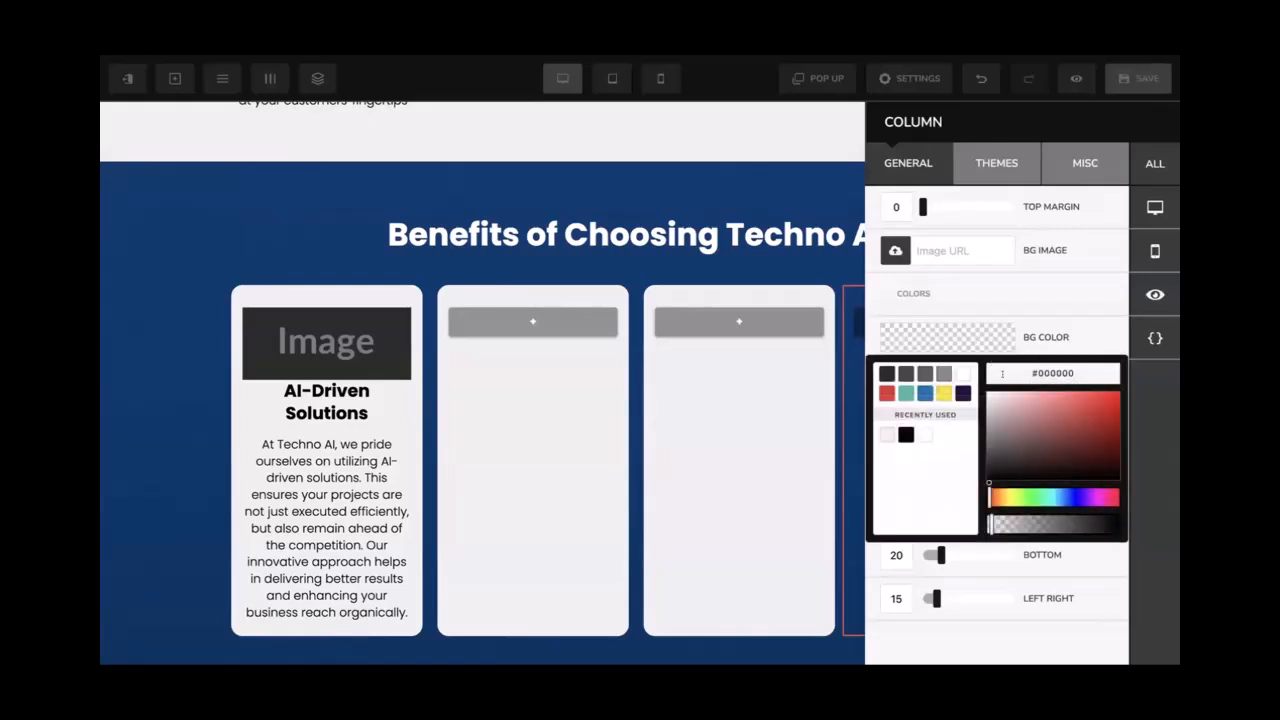
click(887, 433)
Round the fourth column's corners to 15px and set its side margin to 10
click(1072, 162)
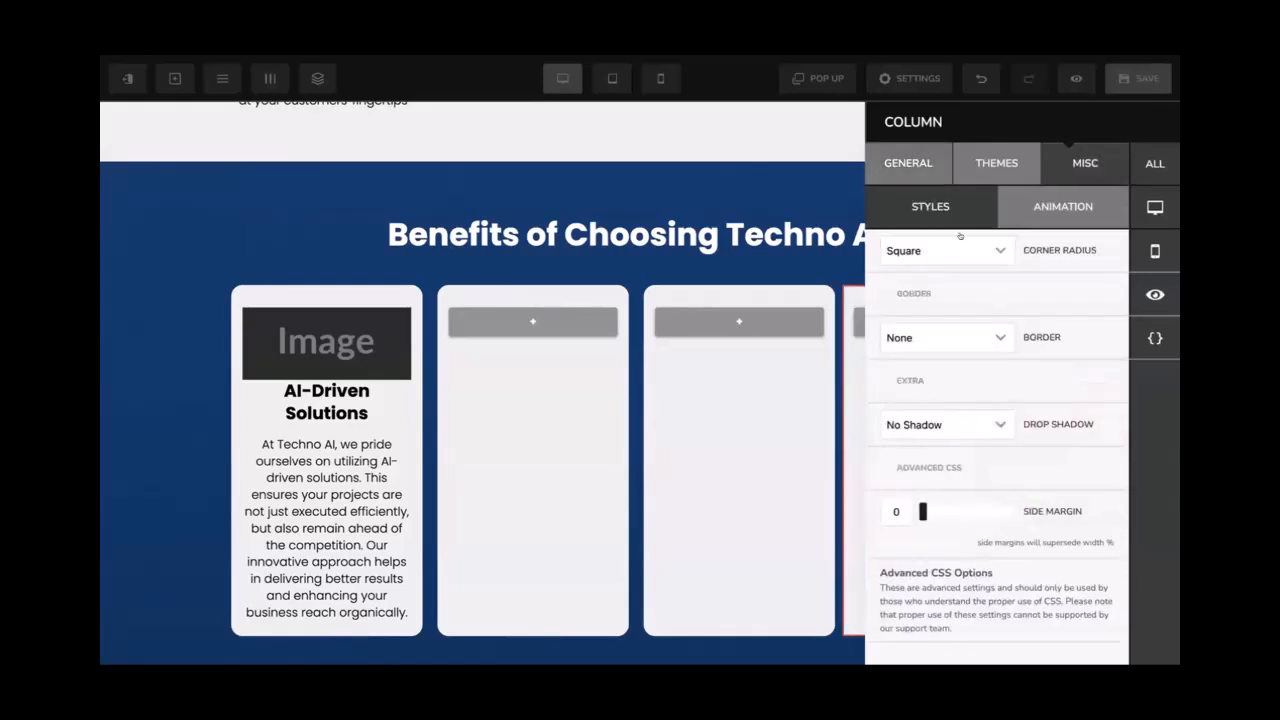
click(940, 250)
click(923, 374)
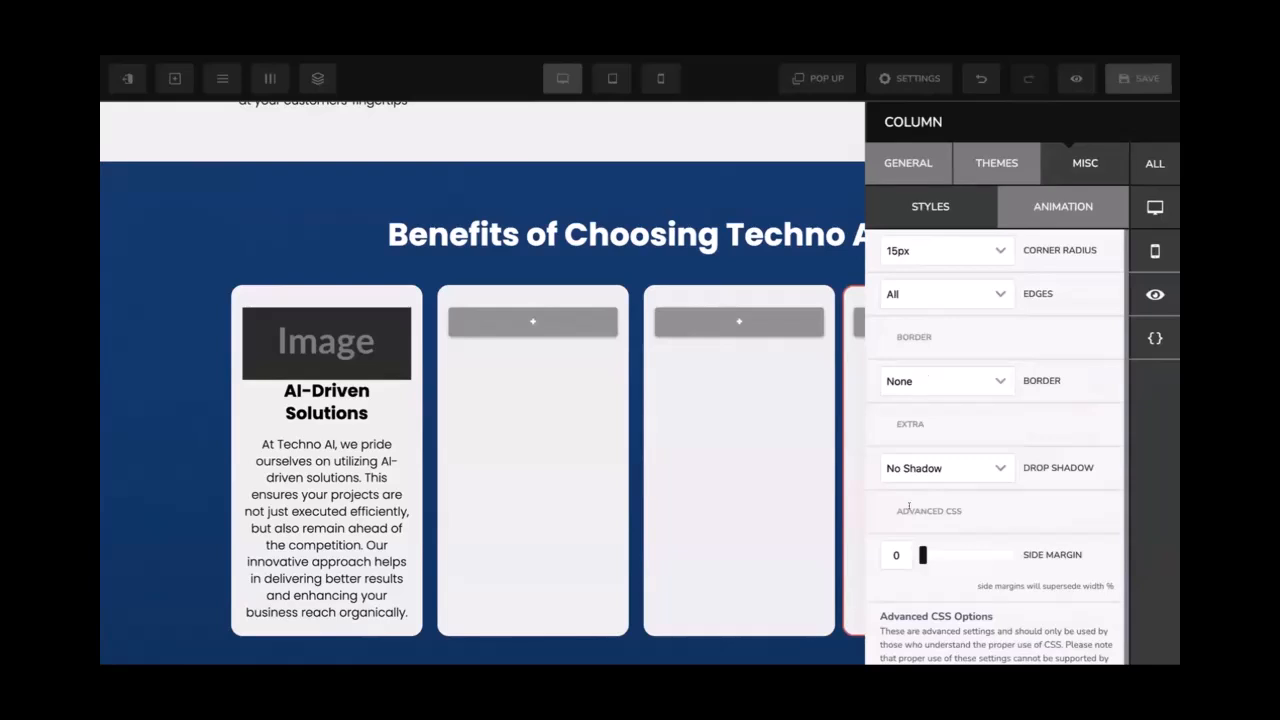
double_click(889, 552)
text(10)
click(738, 448)
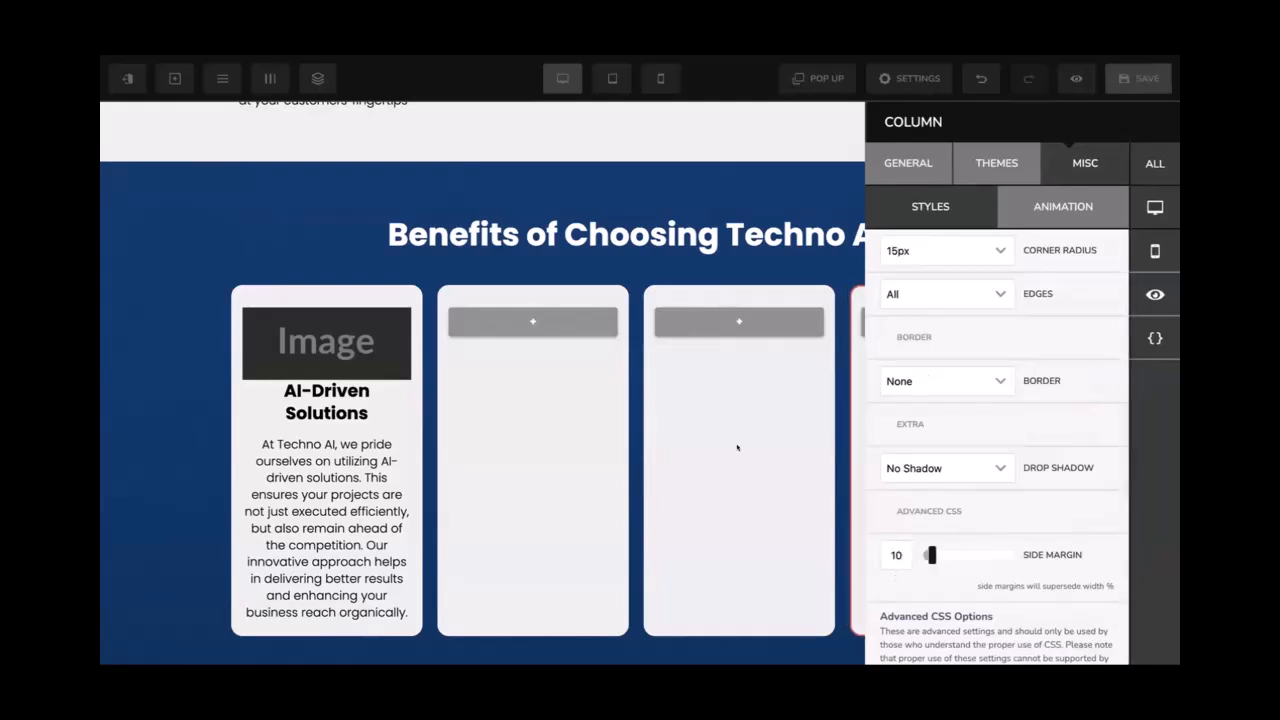
Delete the image placeholder from the first card and save the page
scroll(330, 300, down, 1)
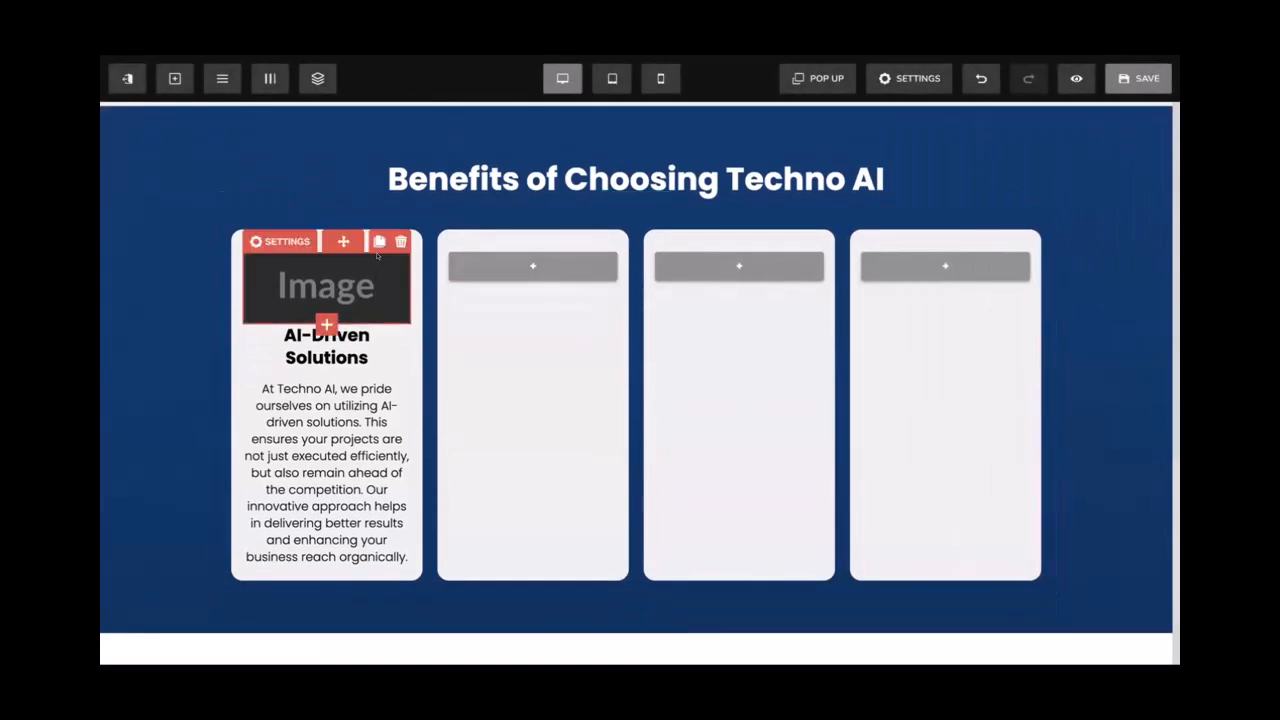
click(399, 241)
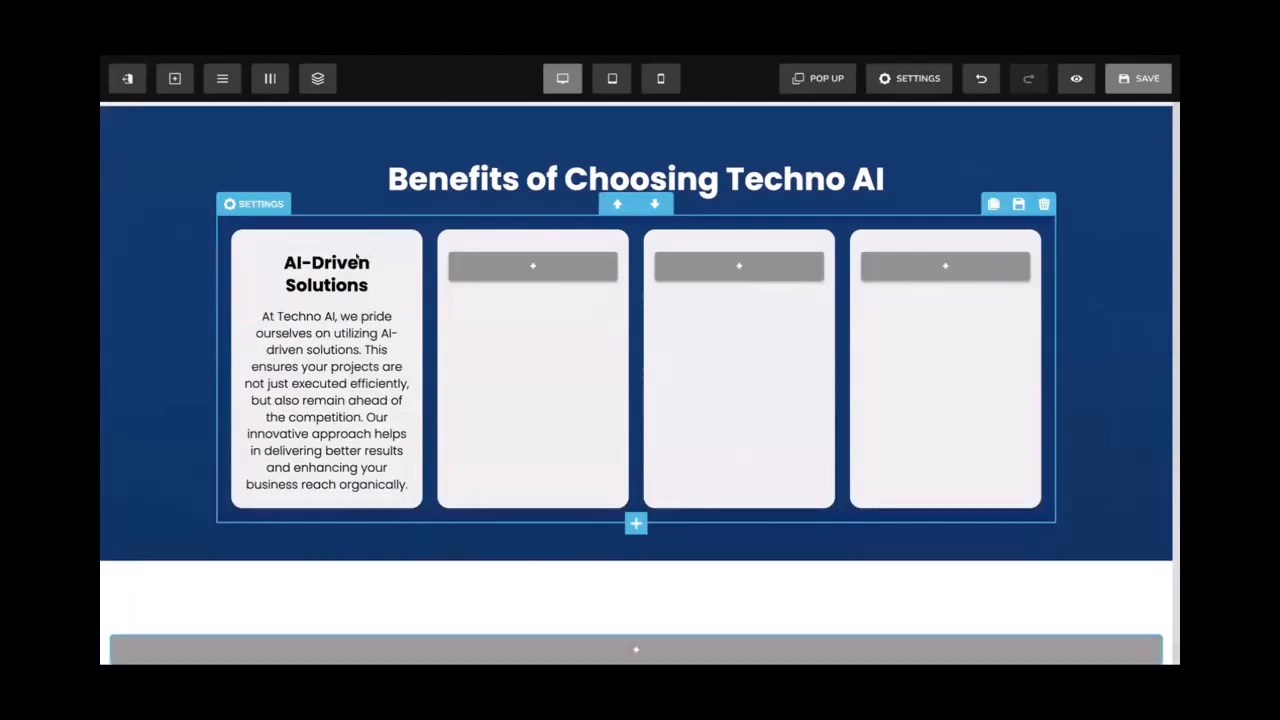
click(1114, 86)
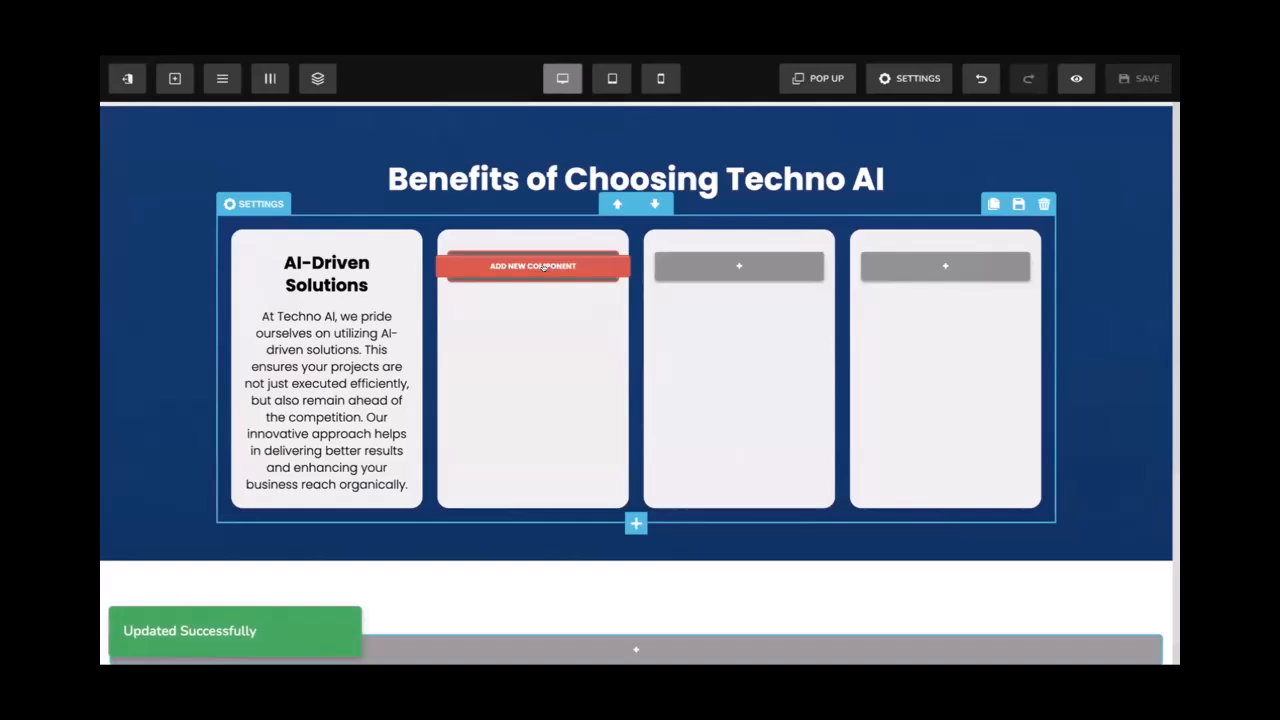
Reduce the first card's heading font size from 23 to 22
click(270, 241)
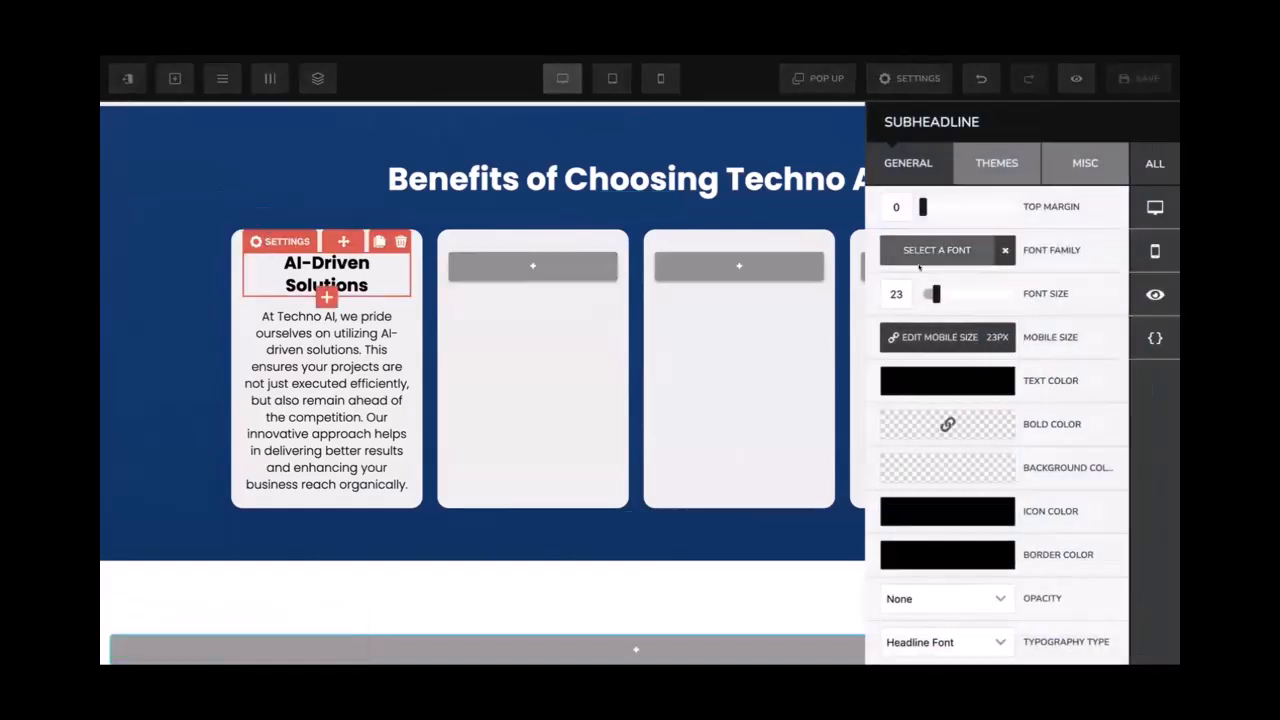
drag(928, 293, 927, 293)
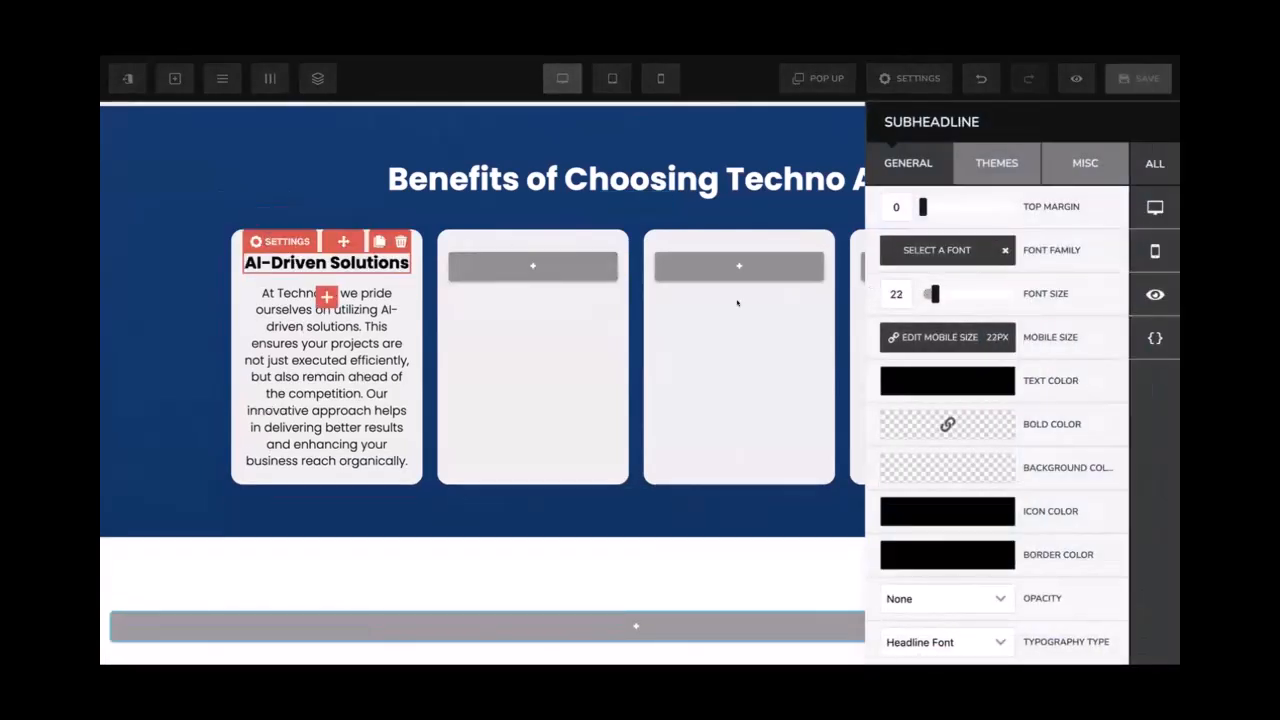
click(737, 302)
Duplicate the 'AI-Driven Solutions' heading into the second, third and fourth cards
click(379, 241)
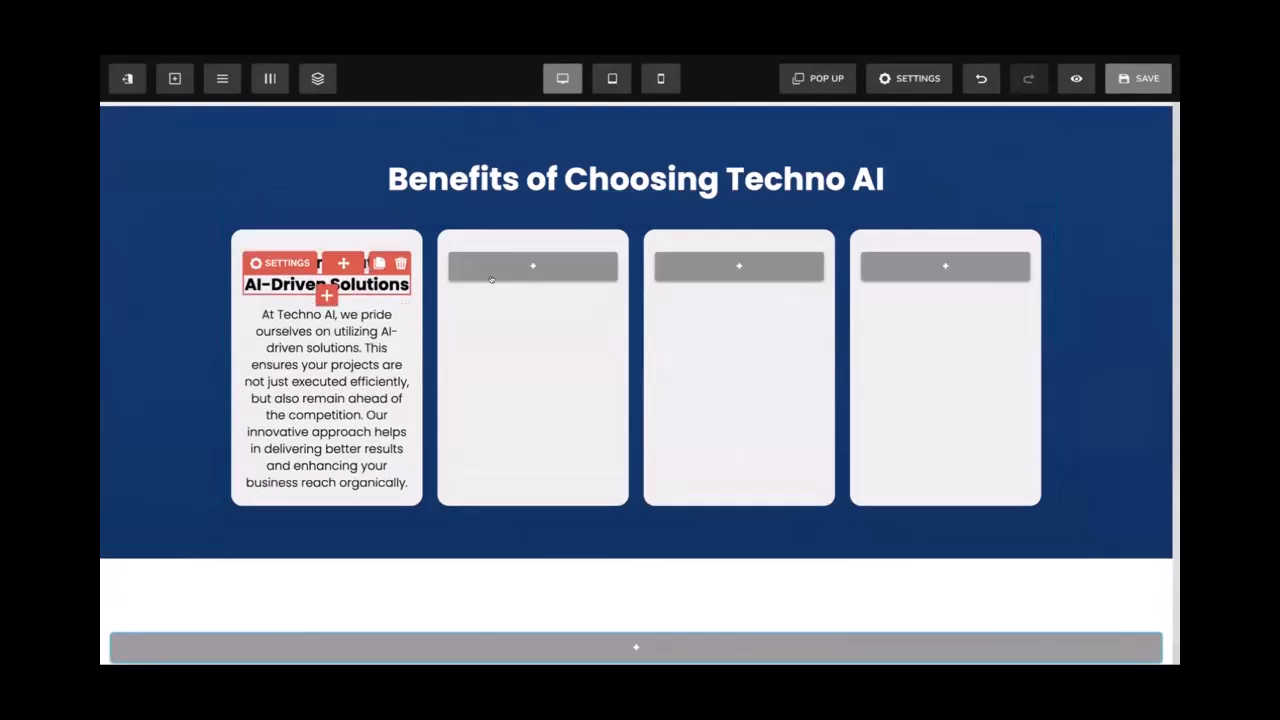
drag(491, 279, 493, 276)
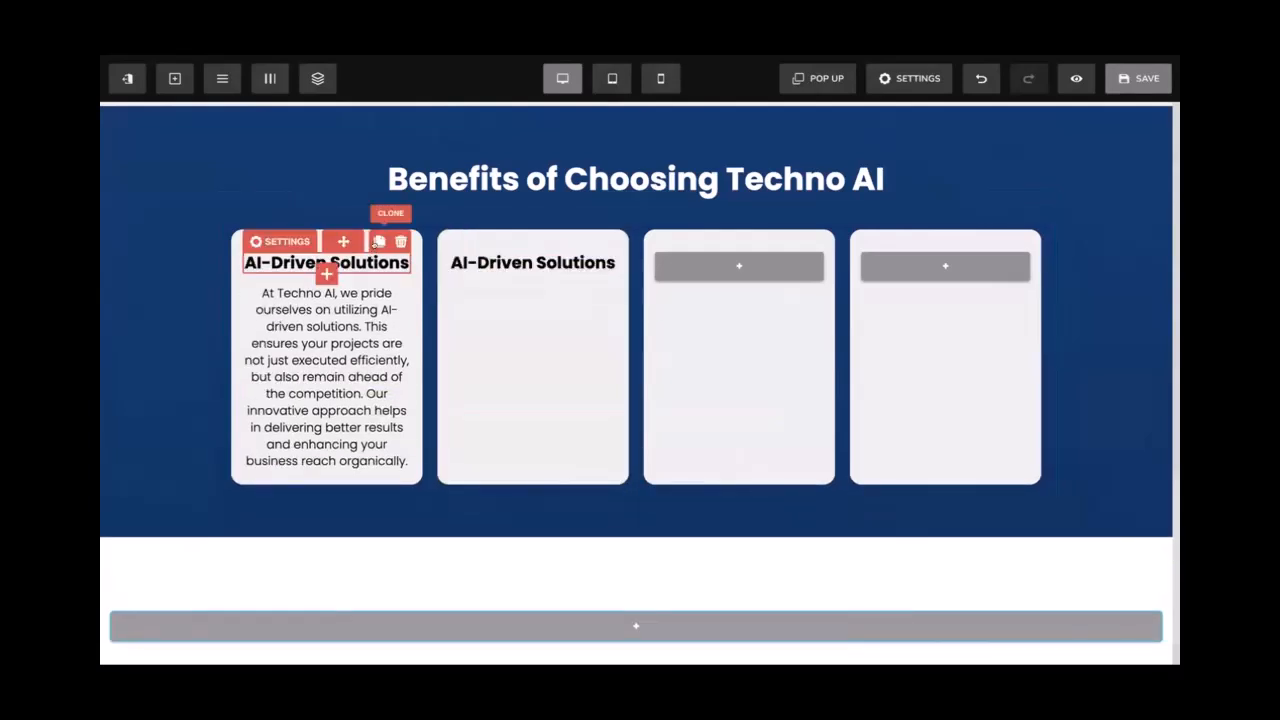
click(379, 242)
click(379, 242)
mouse_move(343, 263)
mouse_down()
mouse_move(575, 286)
mouse_move(690, 280)
mouse_up()
drag(380, 281, 897, 289)
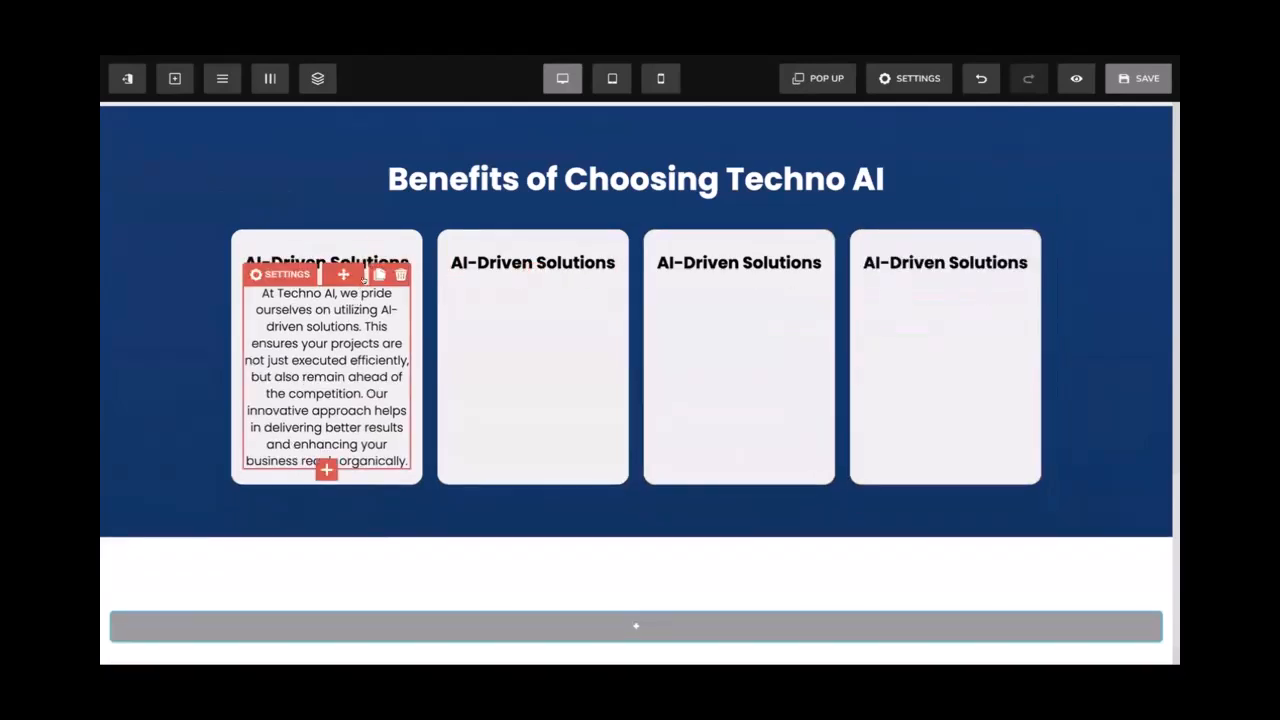
Duplicate the first card's paragraph into the second, third and fourth cards
click(379, 274)
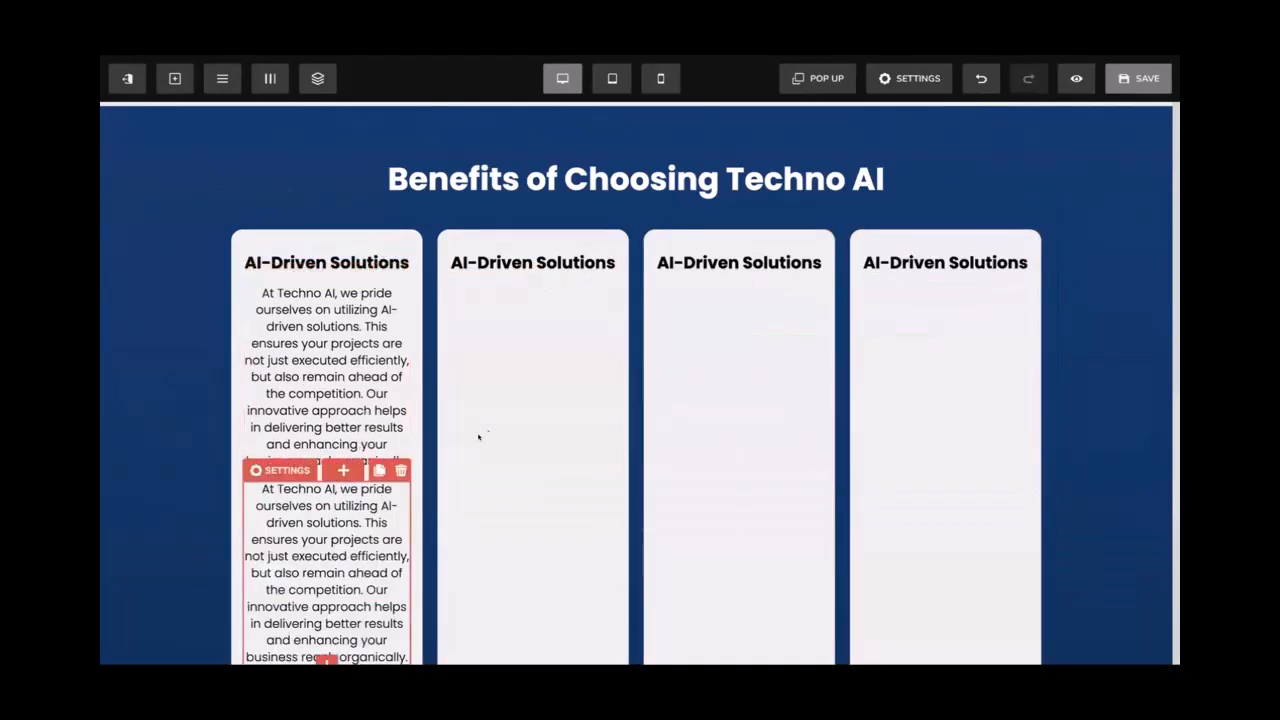
drag(478, 437, 498, 435)
drag(355, 521, 716, 459)
drag(407, 530, 900, 290)
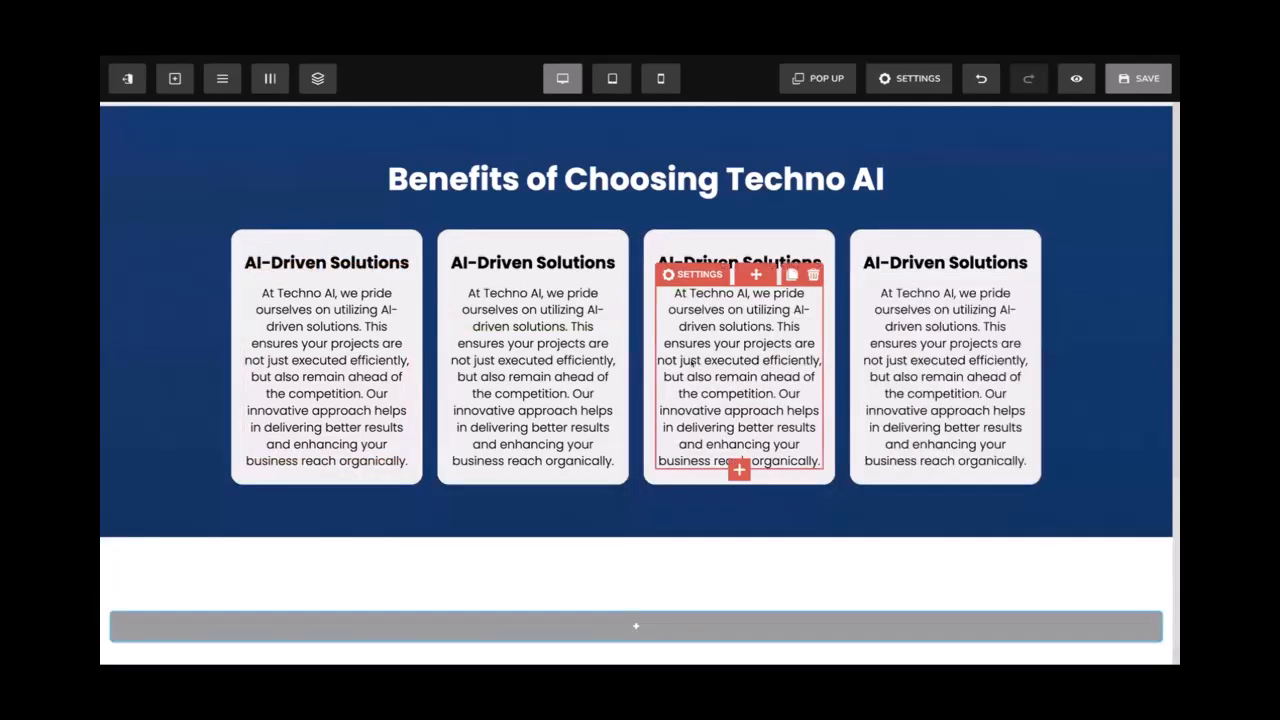
scroll(691, 362, down, 1)
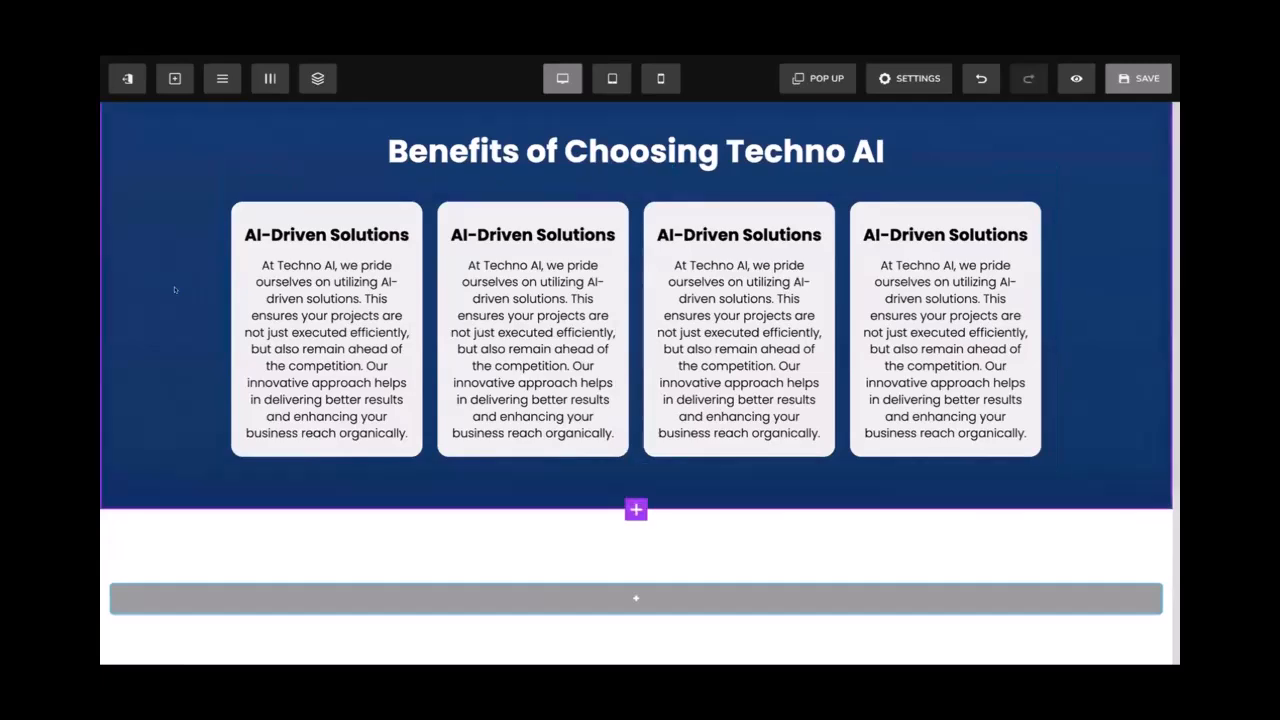
scroll(174, 289, up, 2)
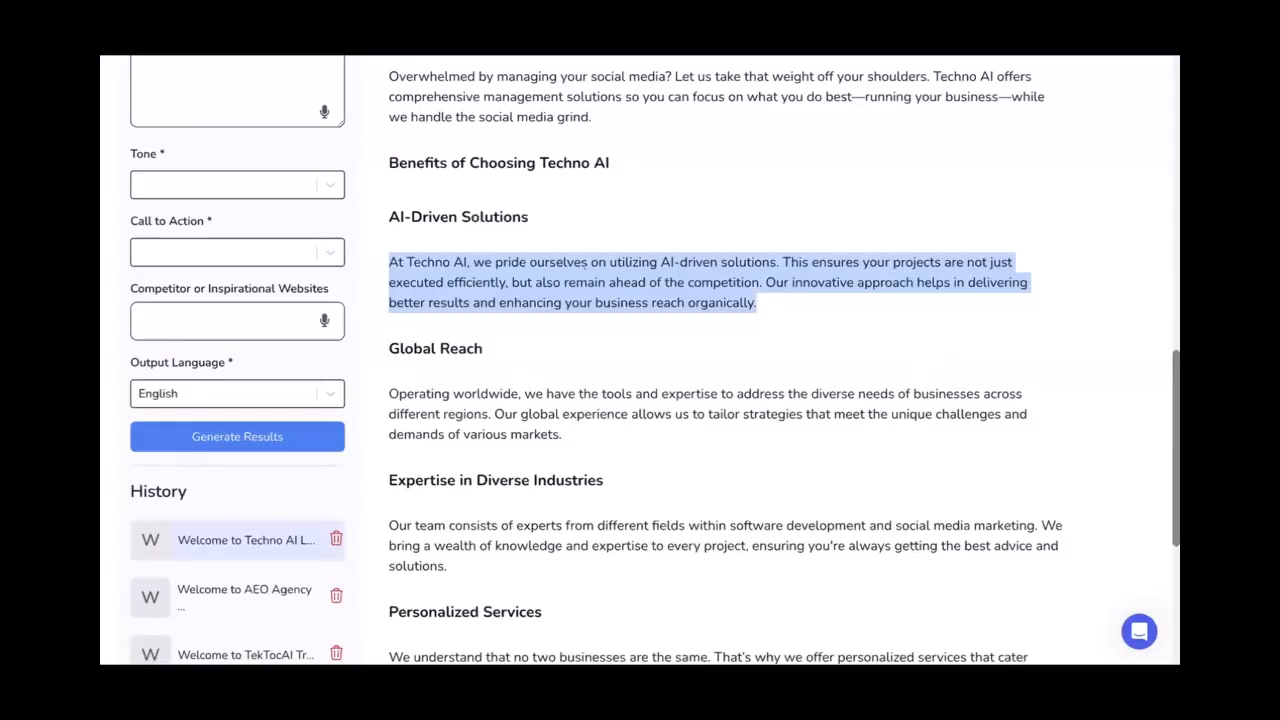
Replace the second card's heading with a bold 'Global Reach' from the generated copy
click(585, 264)
scroll(501, 193, down, 2)
drag(486, 195, 381, 194)
key(ctrl+c)
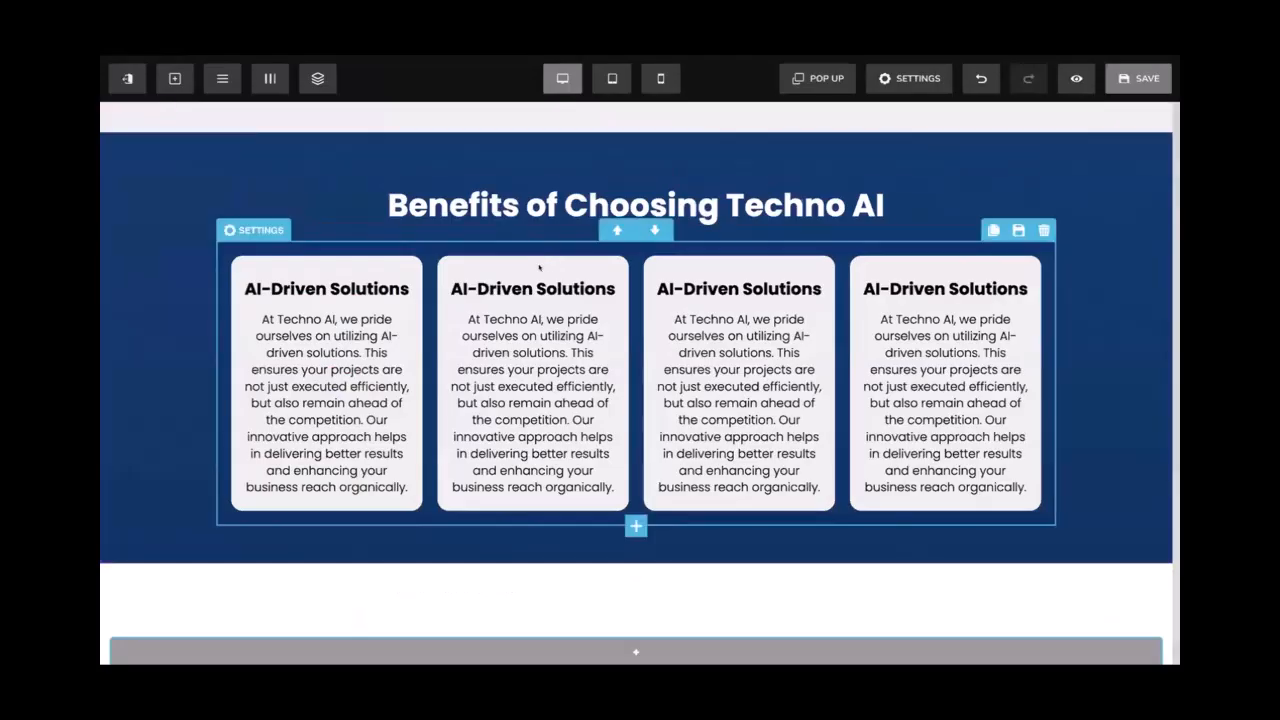
double_click(532, 286)
key(ctrl+v)
key(ctrl+a)
key(ctrl+b)
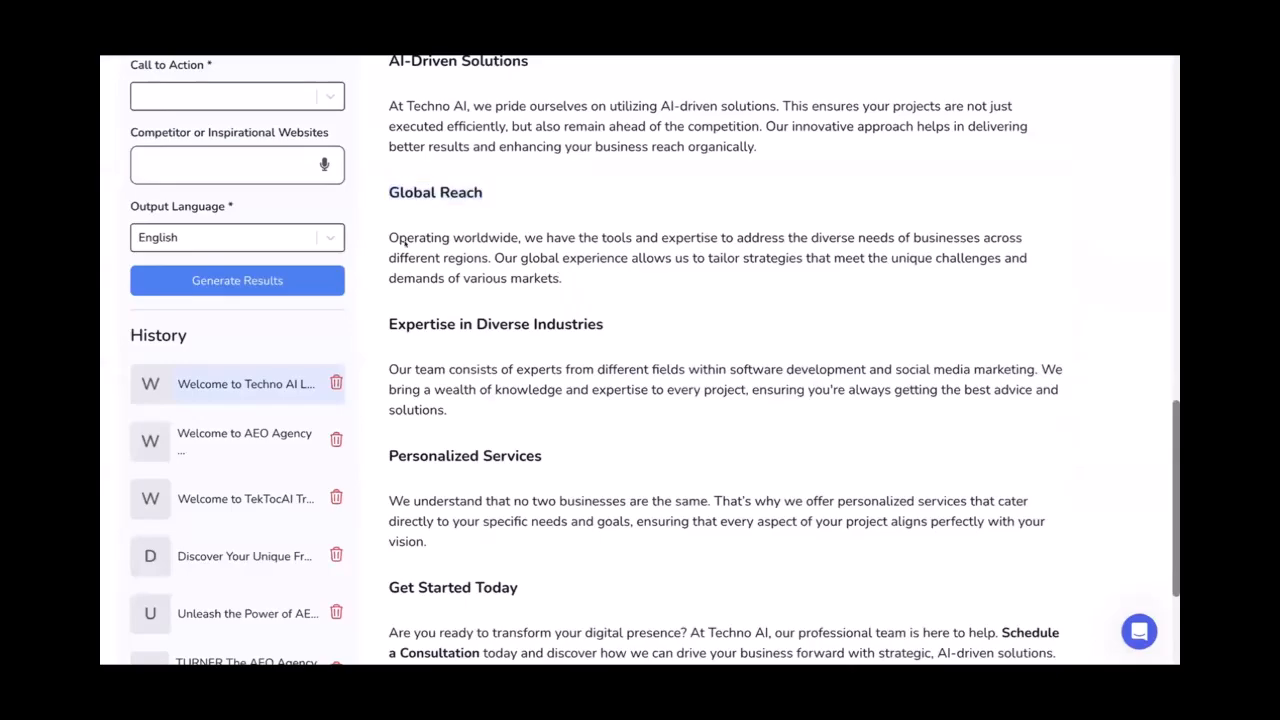
Replace the second card's paragraph with the Global Reach description
drag(563, 279, 389, 238)
key(ctrl+c)
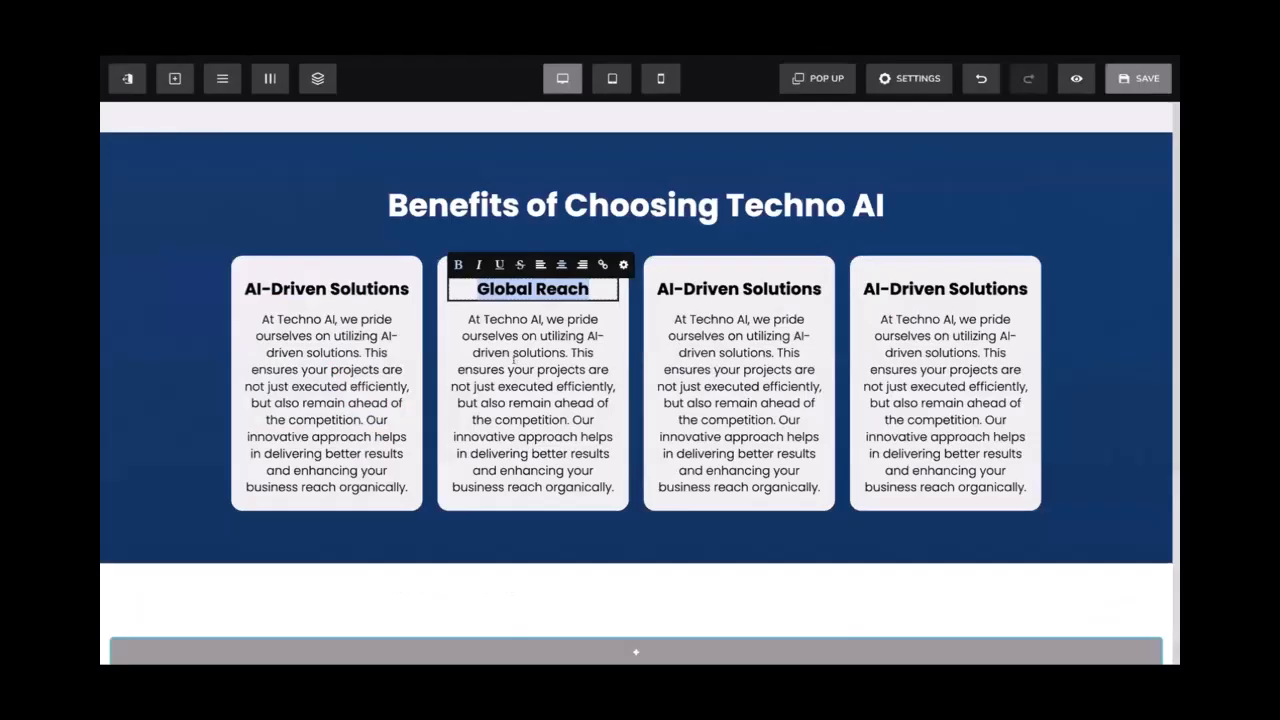
triple_click(515, 361)
key(ctrl+v)
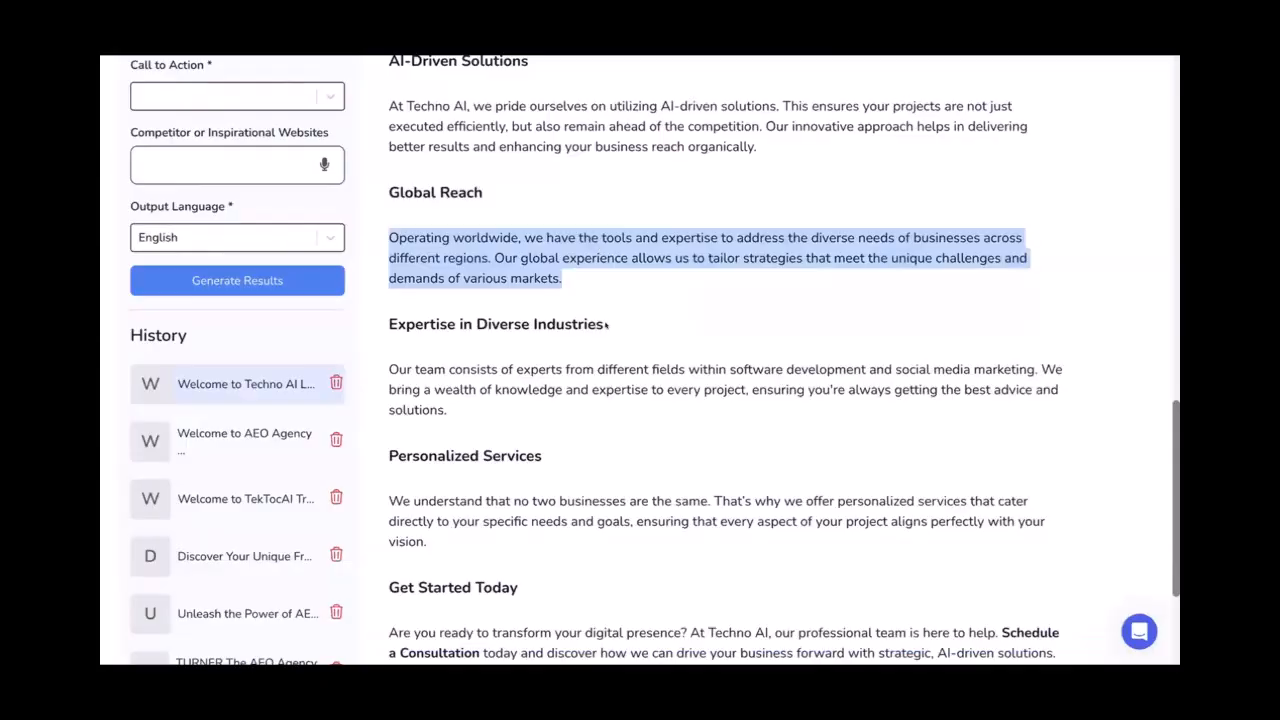
Replace the third card's heading with a bold 'Expertise in Diverse Industries'
drag(606, 325, 381, 324)
key(ctrl+c)
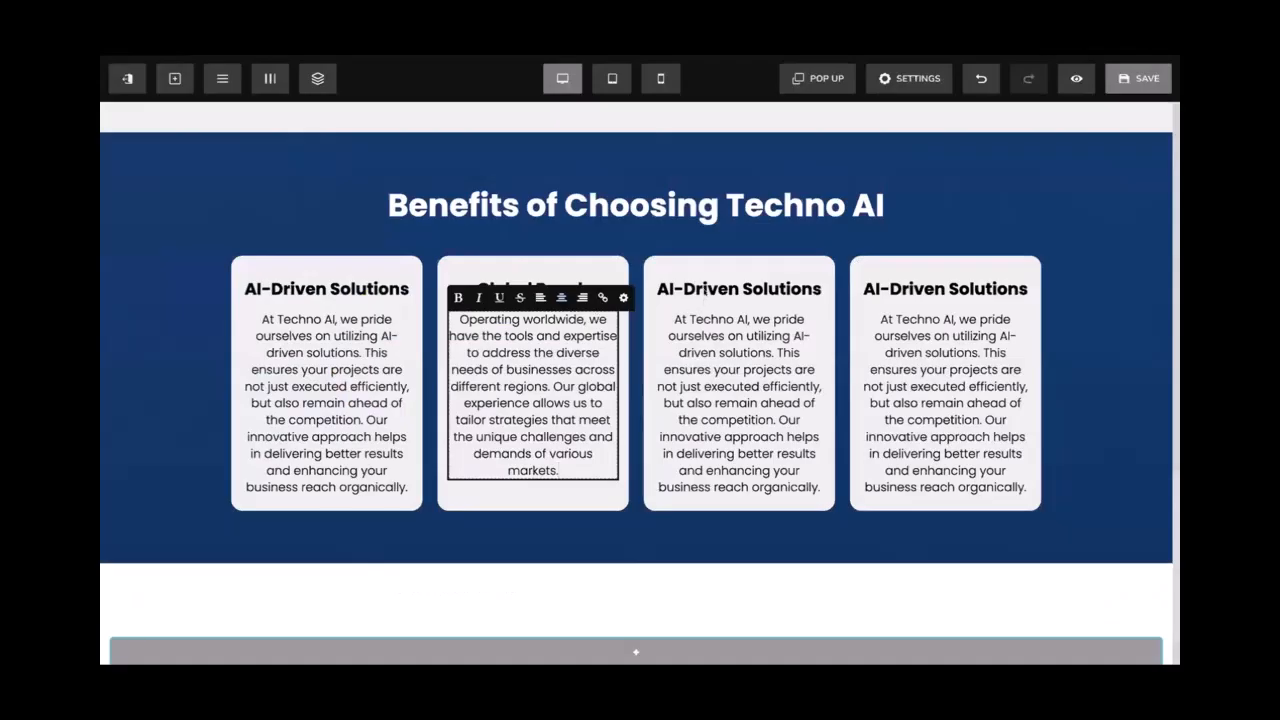
triple_click(705, 290)
key(ctrl+v)
triple_click(703, 289)
key(ctrl+b)
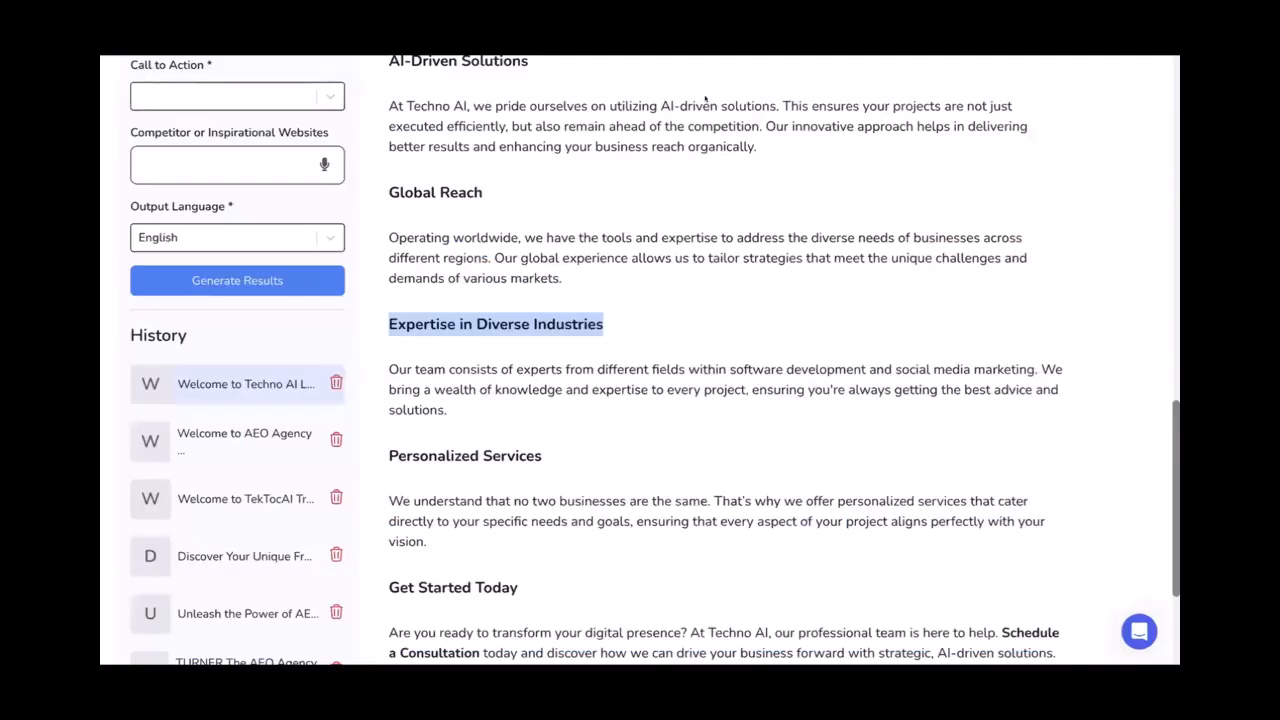
Replace the third card's paragraph with the 'Our team consists…' description
drag(447, 410, 381, 365)
key(ctrl+c)
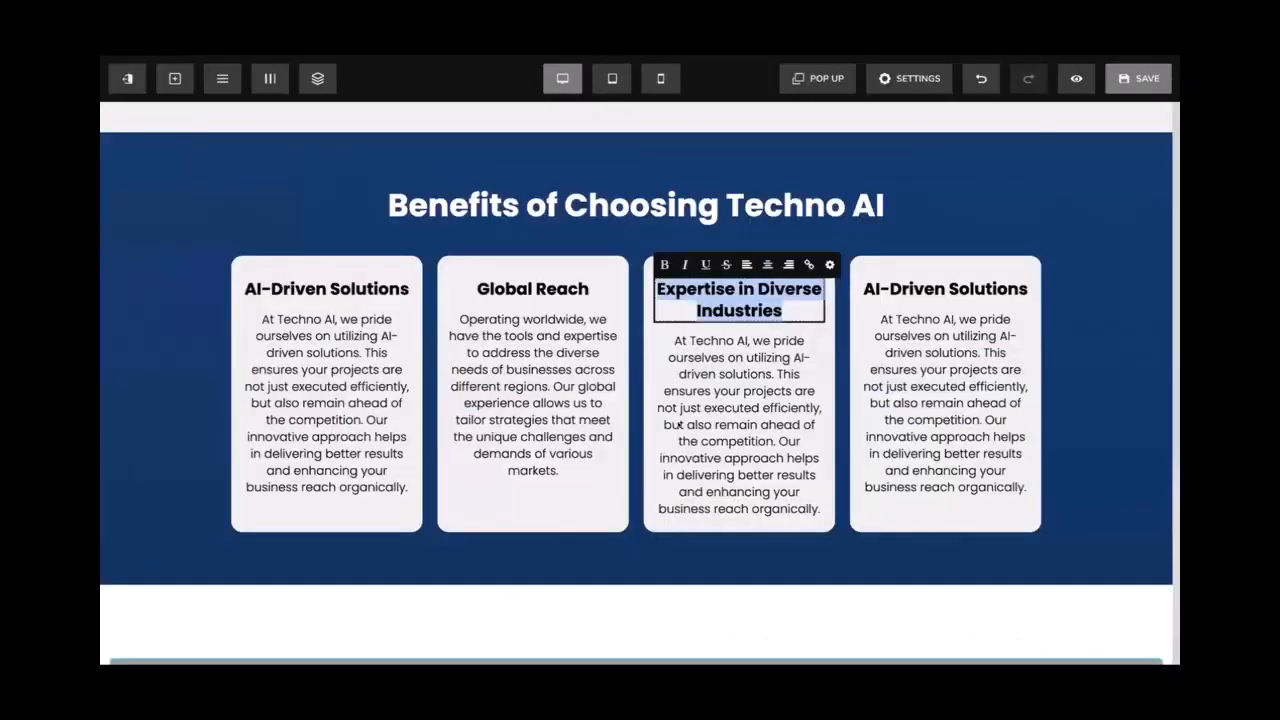
click(738, 400)
key(ctrl+a)
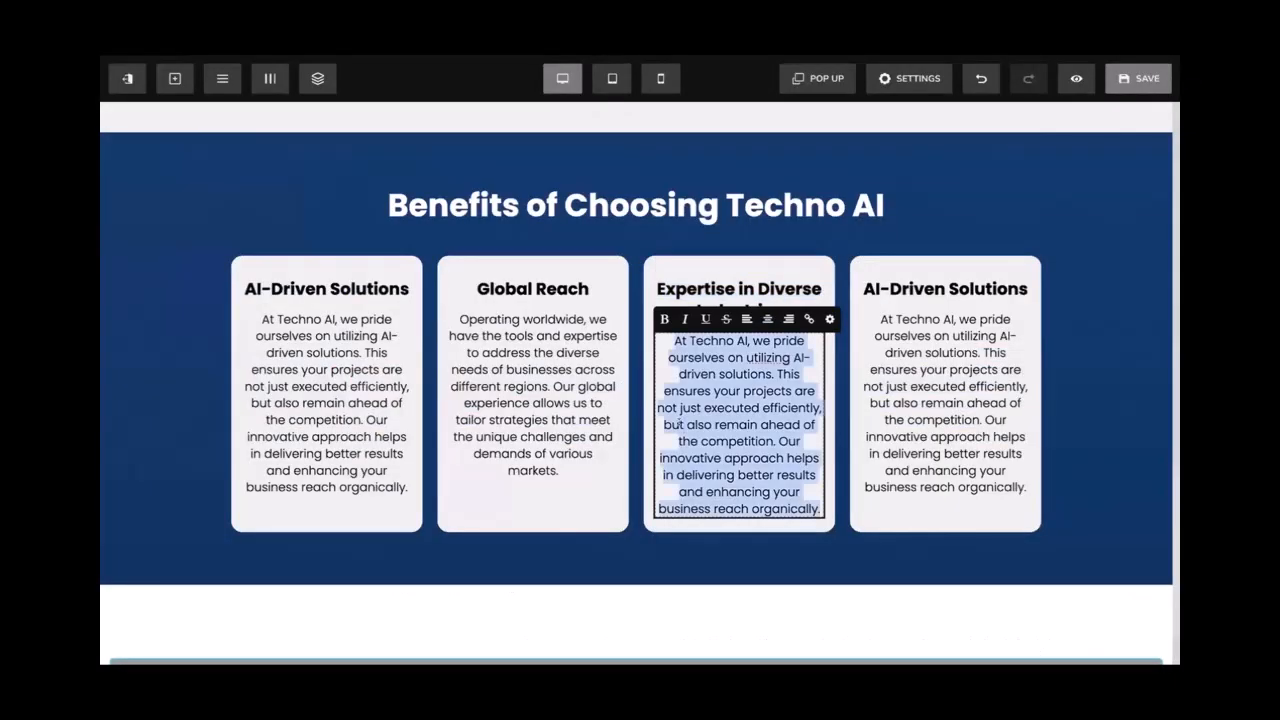
key(ctrl+v)
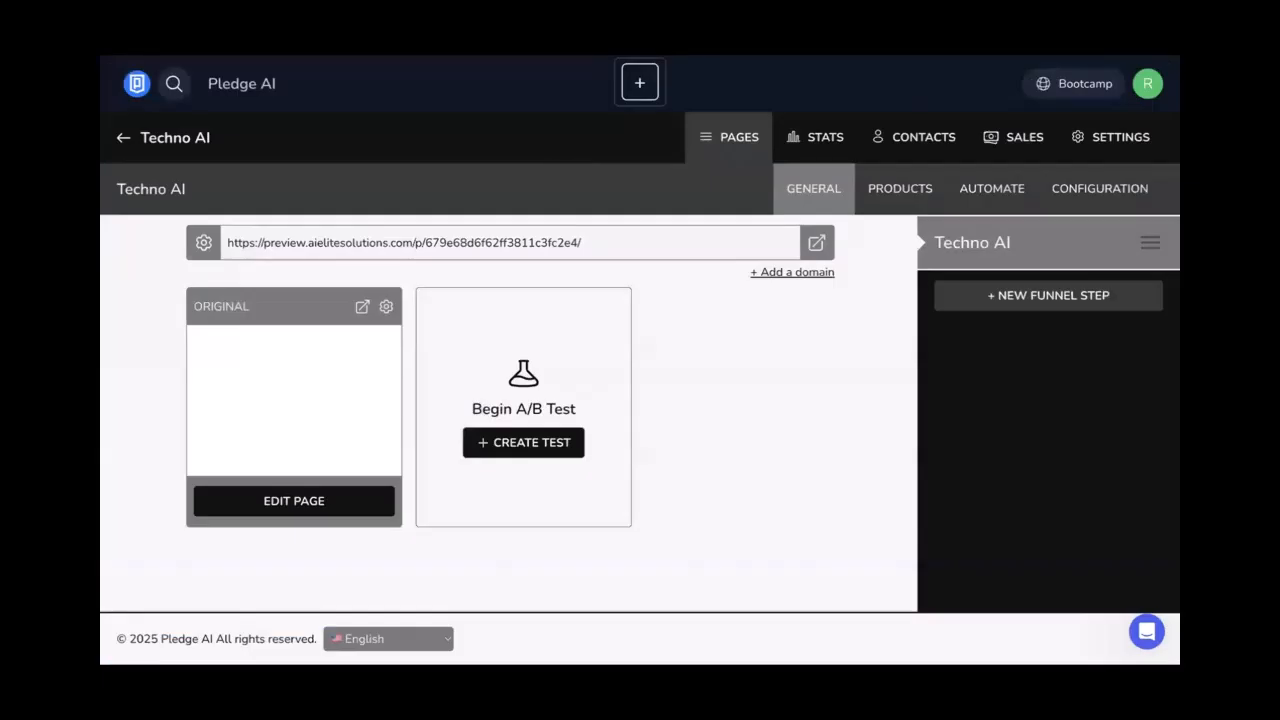
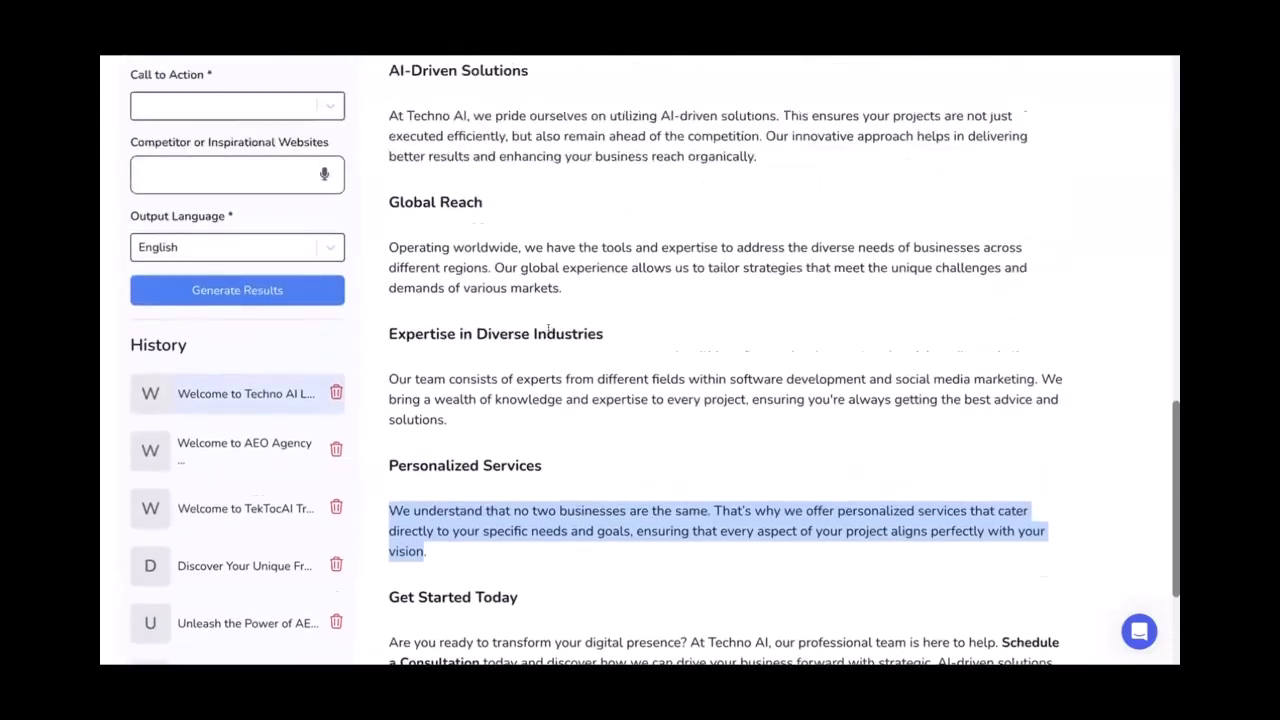
Scroll back up through the generated Techno AI homepage copy to the Welcome to Techno AI heading
scroll(548, 330, down, 2)
scroll(547, 325, up, 2)
scroll(548, 325, up, 10)
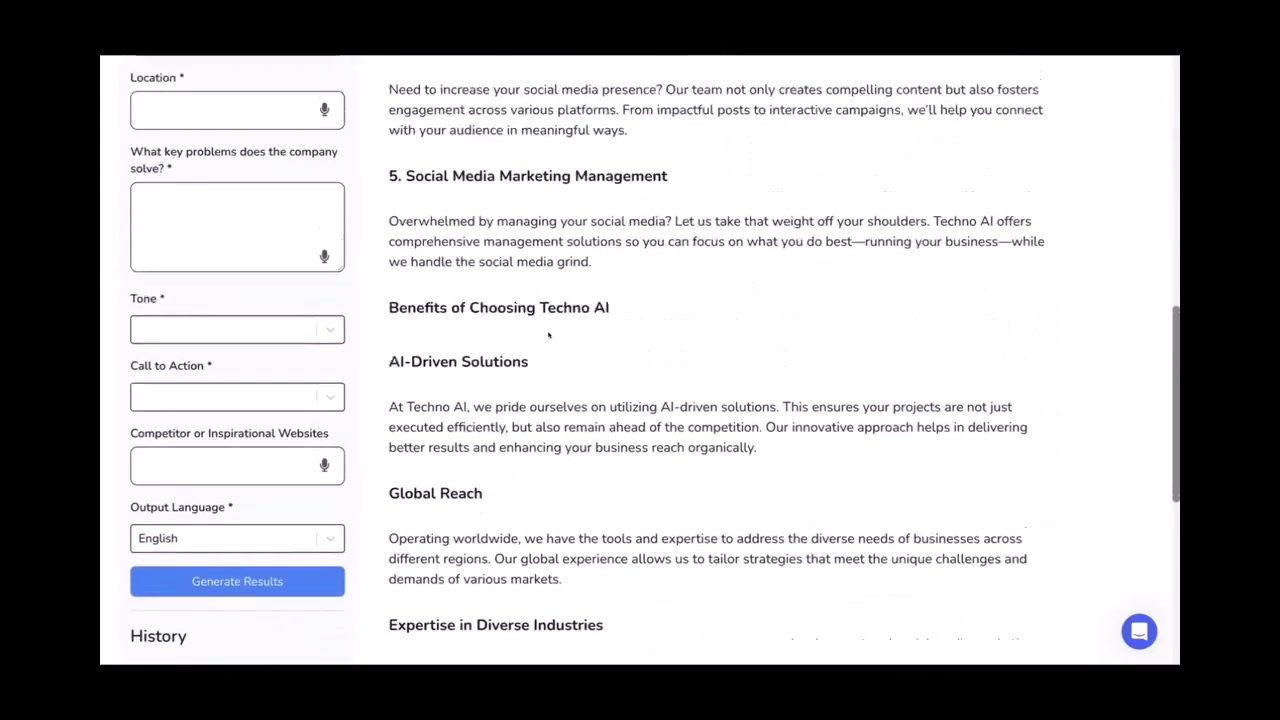
scroll(499, 245, up, 3)
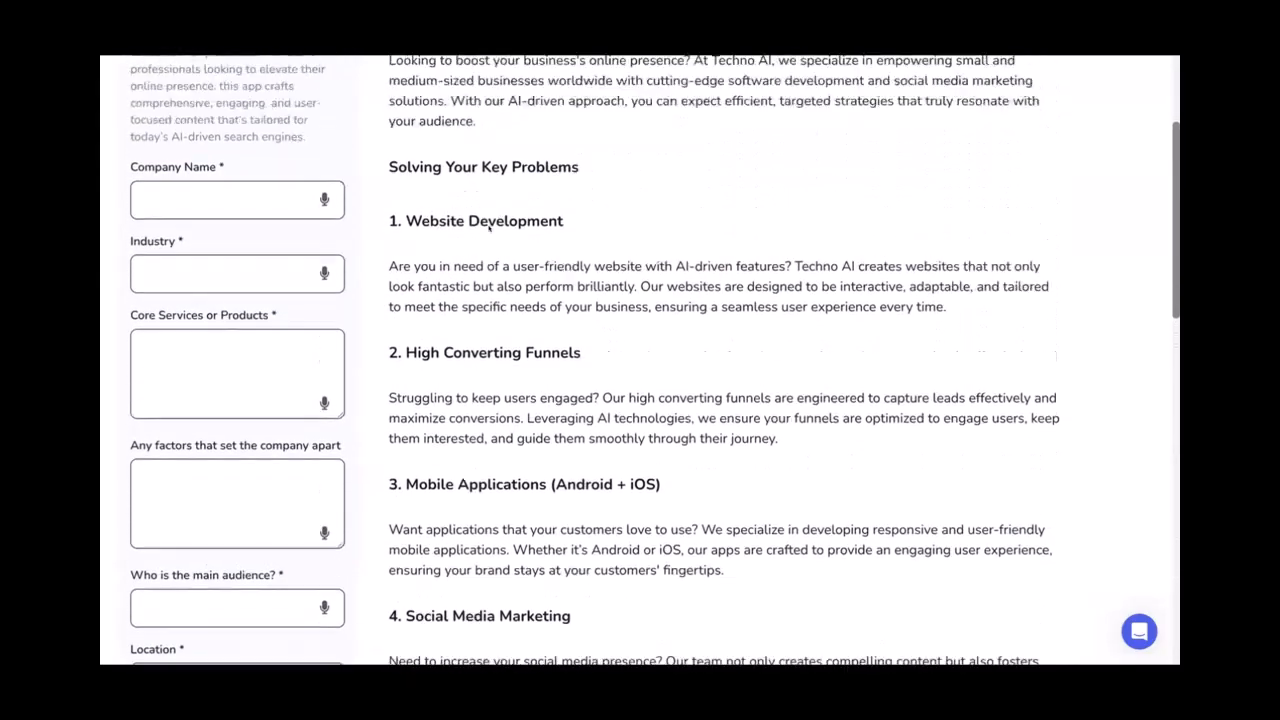
scroll(462, 291, up, 2)
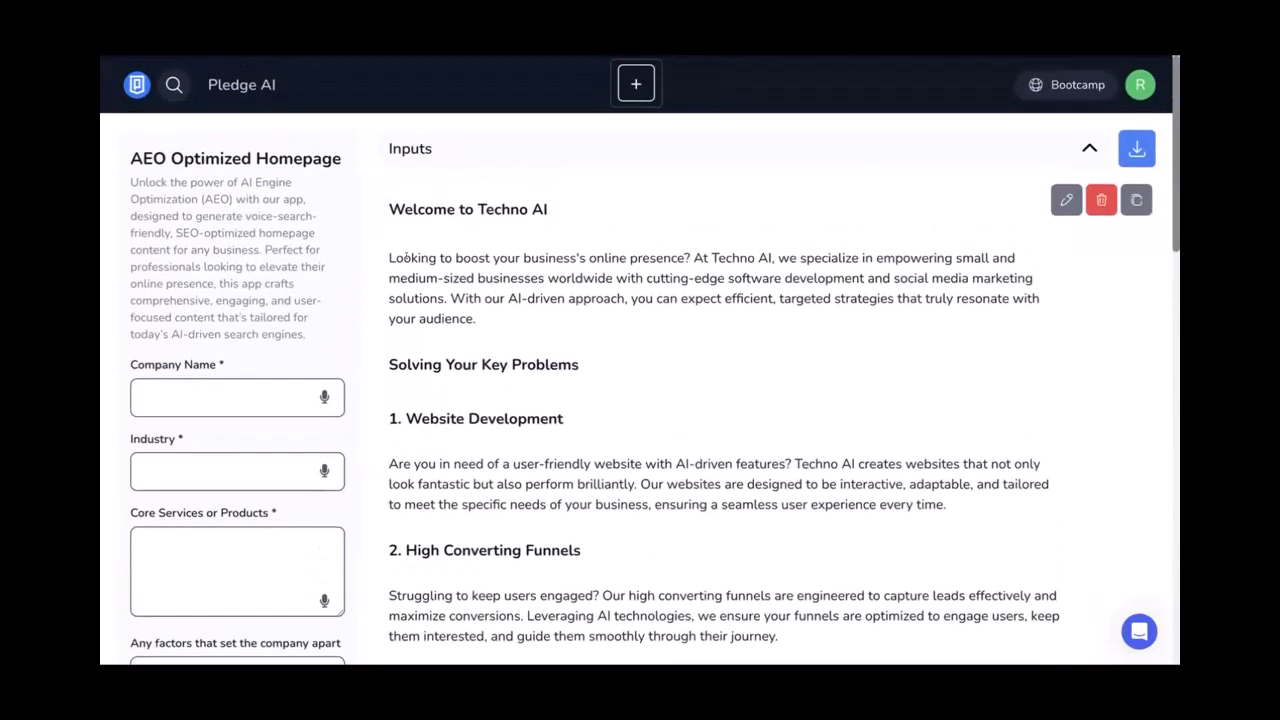
Clear the app search and open the AEO Content Generators folder
drag(396, 256, 470, 297)
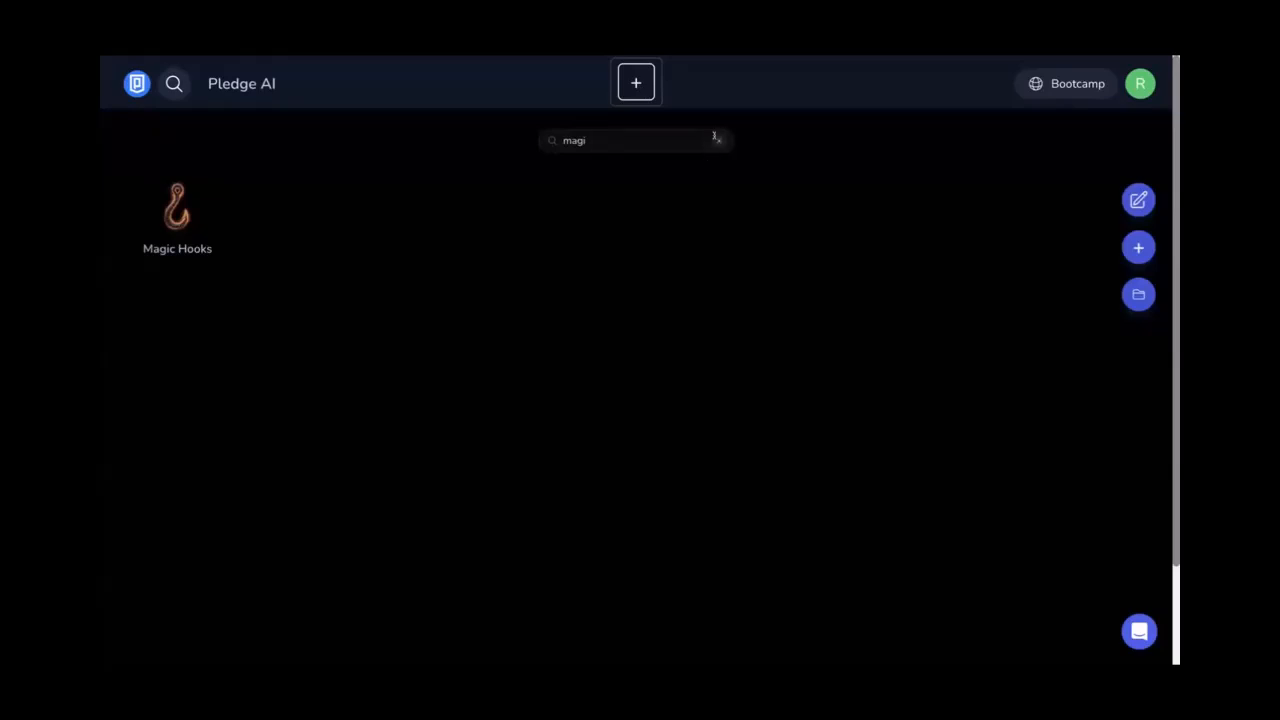
click(714, 140)
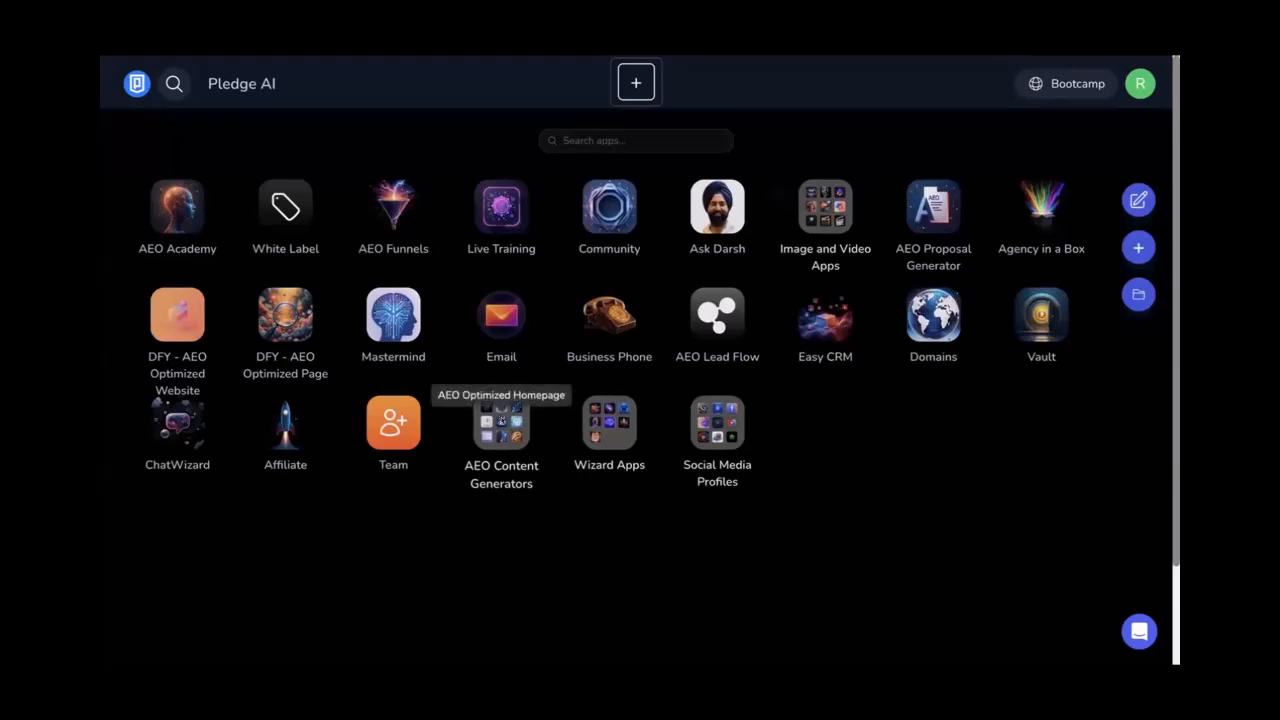
click(511, 417)
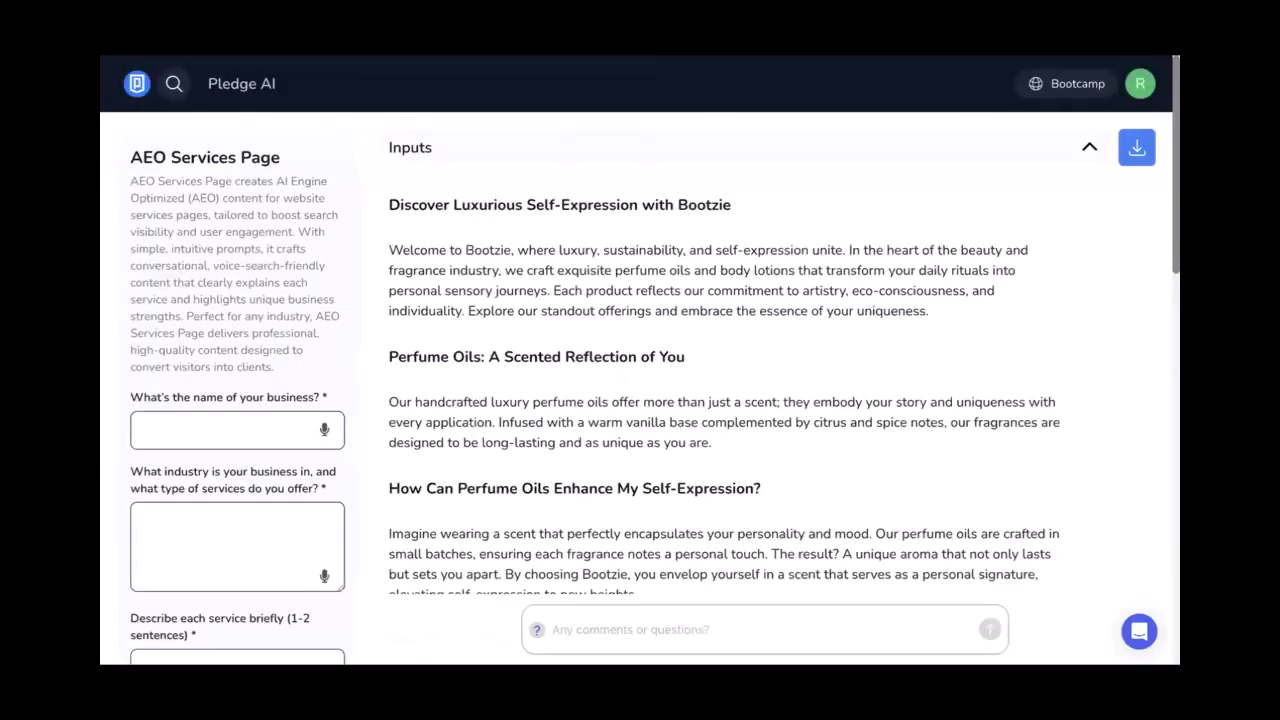
Enter Techno AI as the business name and begin the industry answer as 'Softwarree'
scroll(403, 214, down, 2)
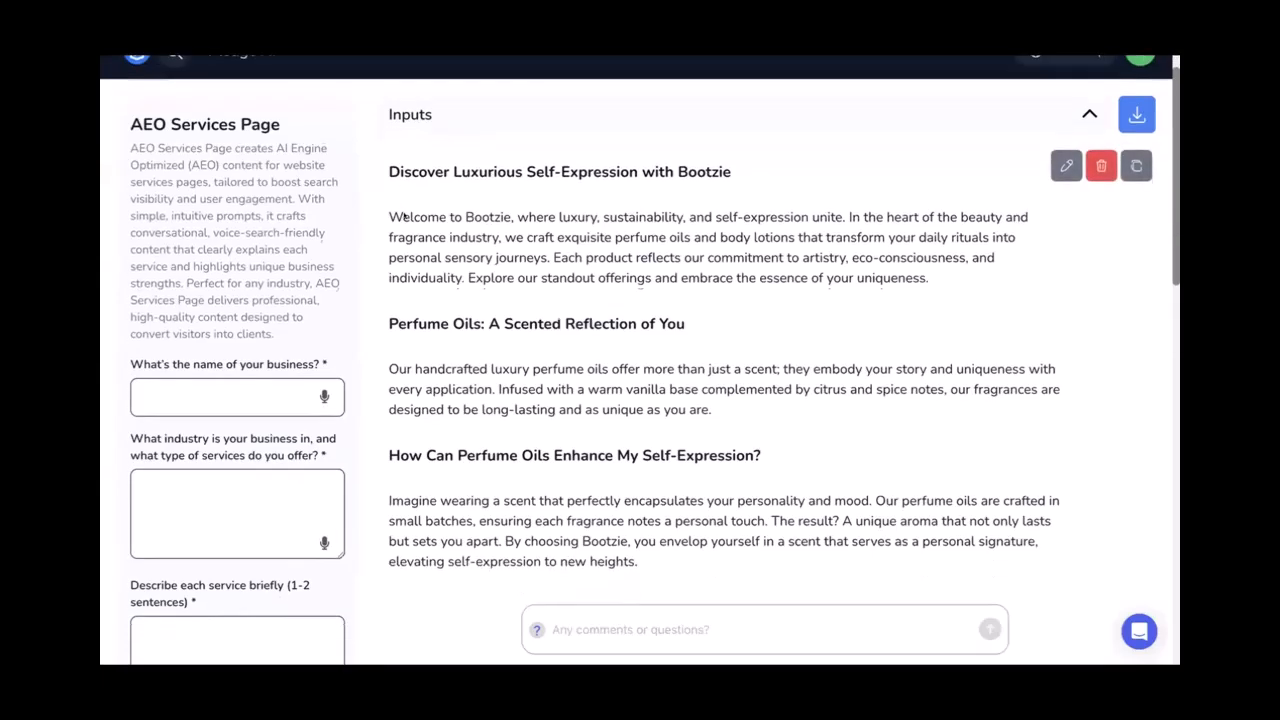
scroll(372, 265, up, 2)
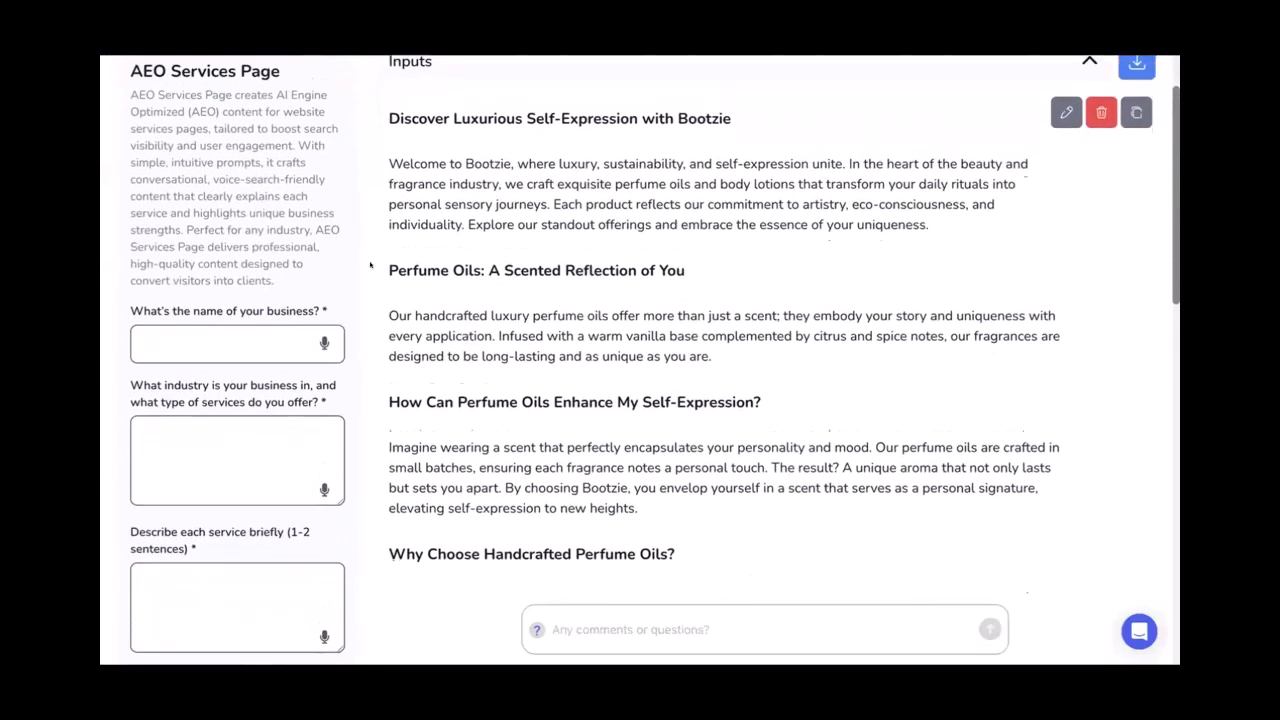
scroll(370, 265, down, 1)
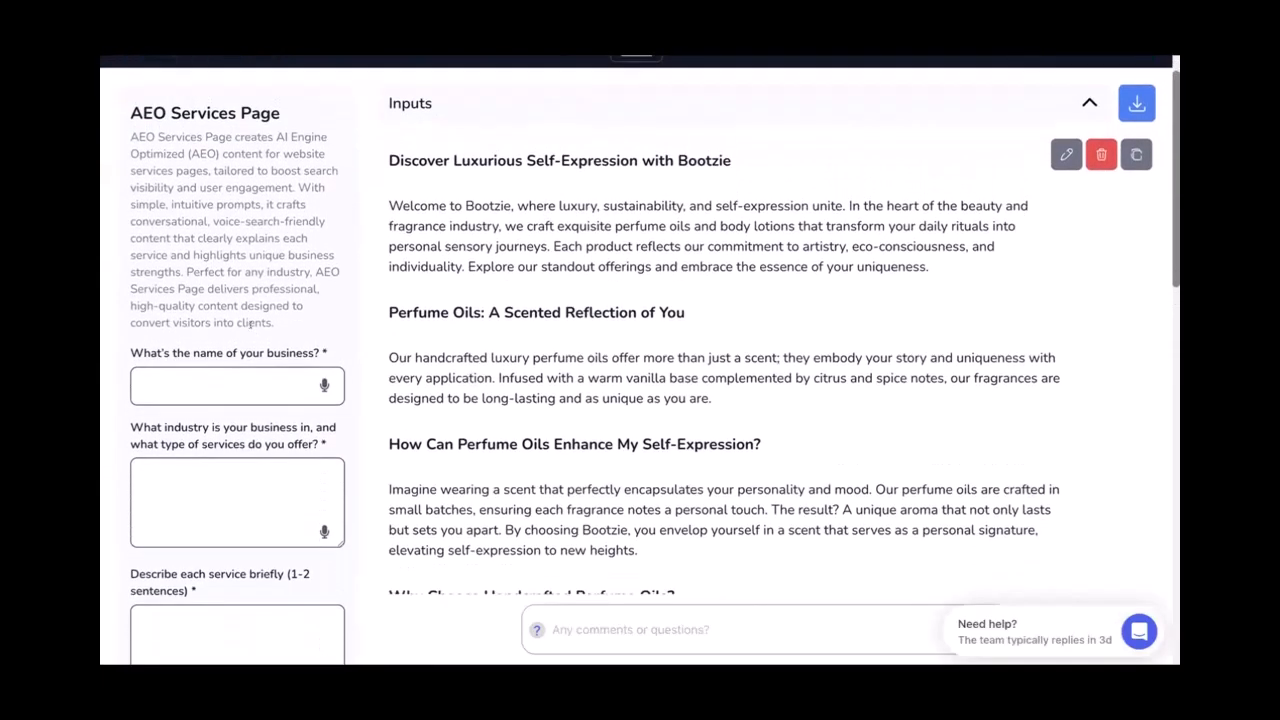
click(202, 376)
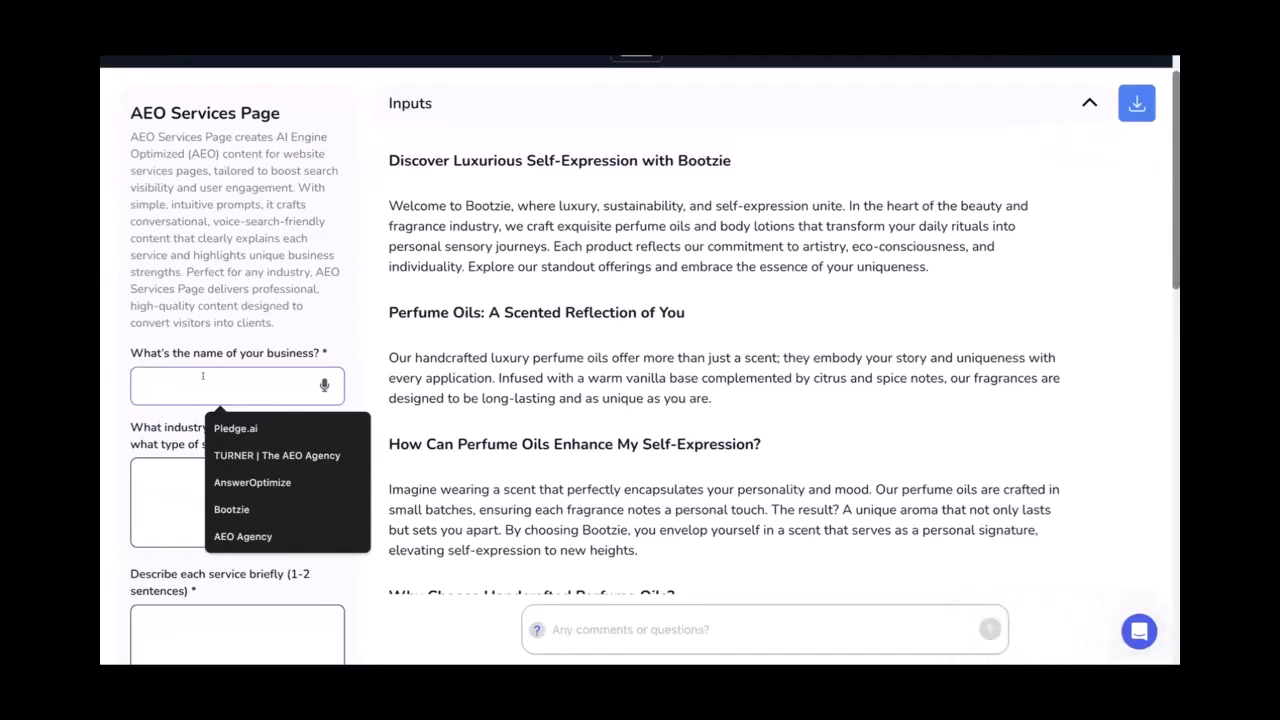
text(Techni AI)
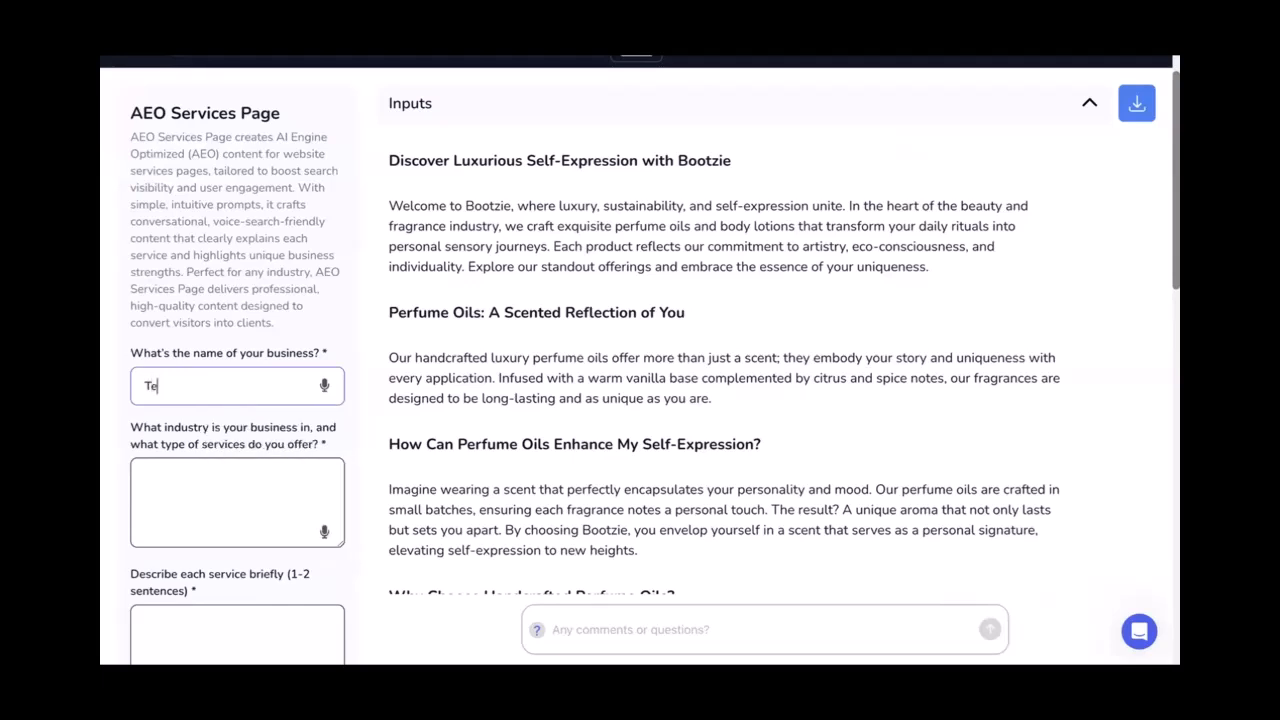
key(BackSpace)
key(BackSpace)
key(BackSpace)
text(o AI)
scroll(190, 440, down, 1)
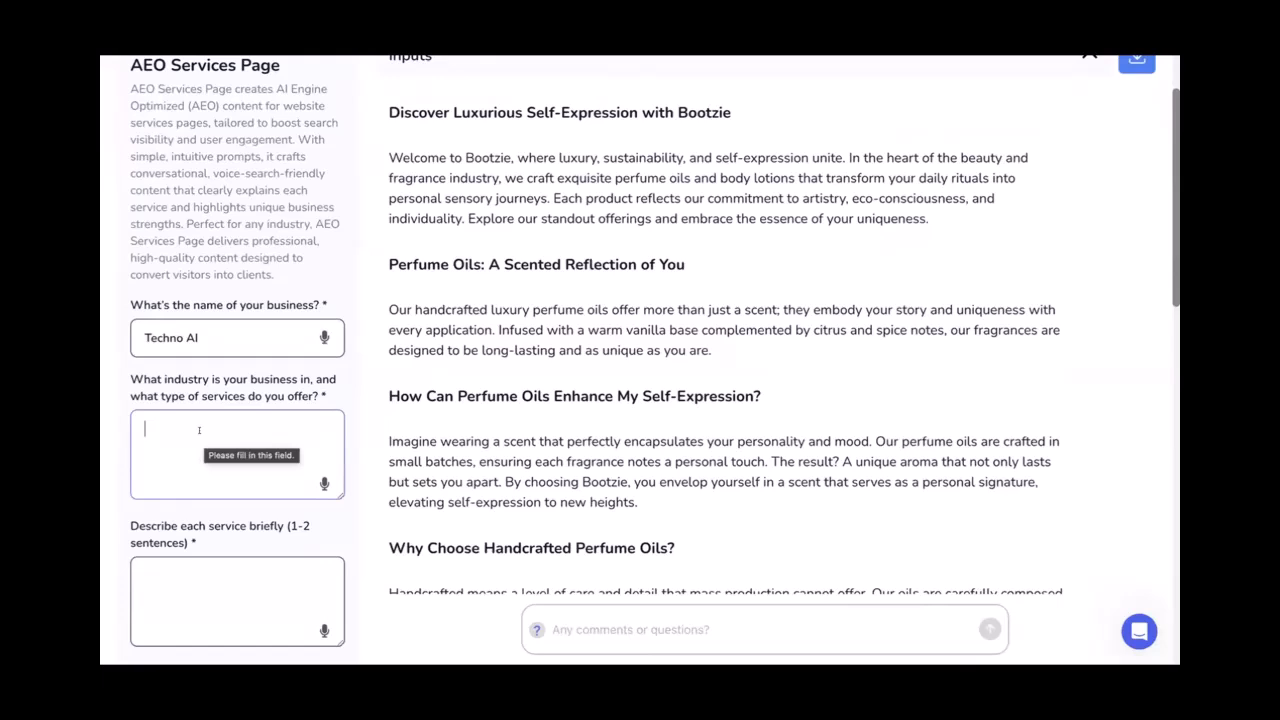
text(Softwarre)
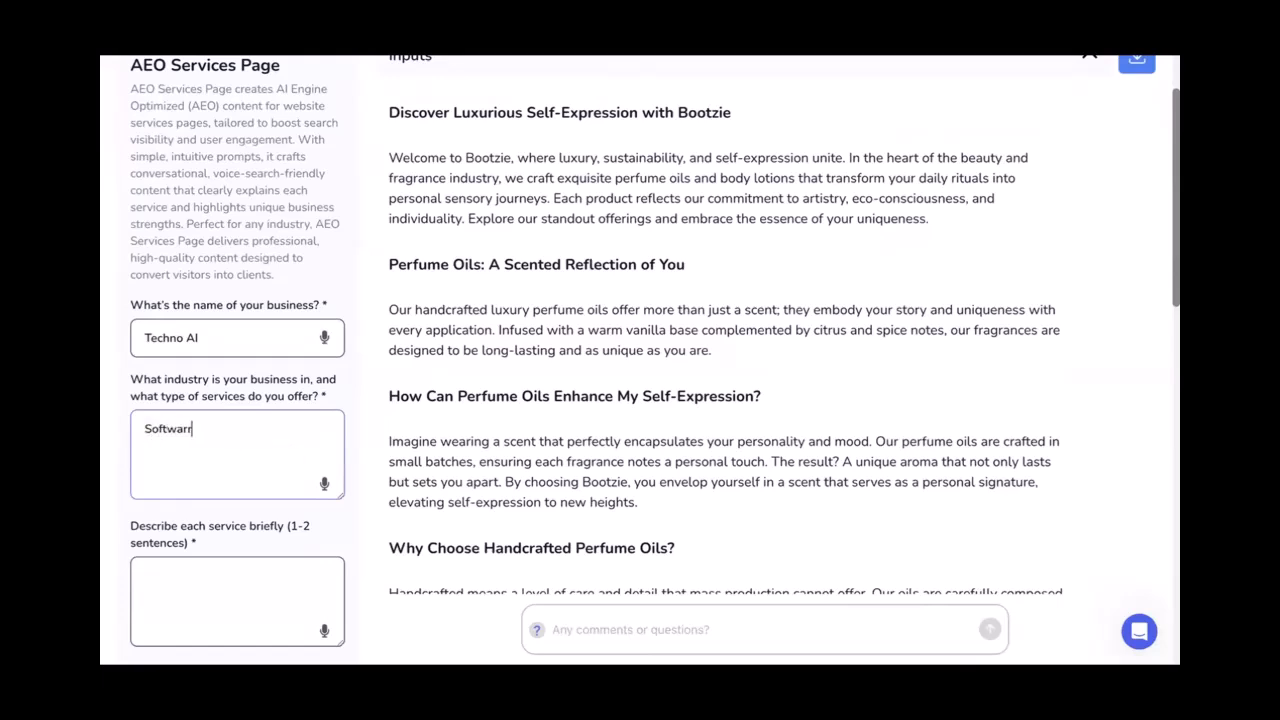
text(e)
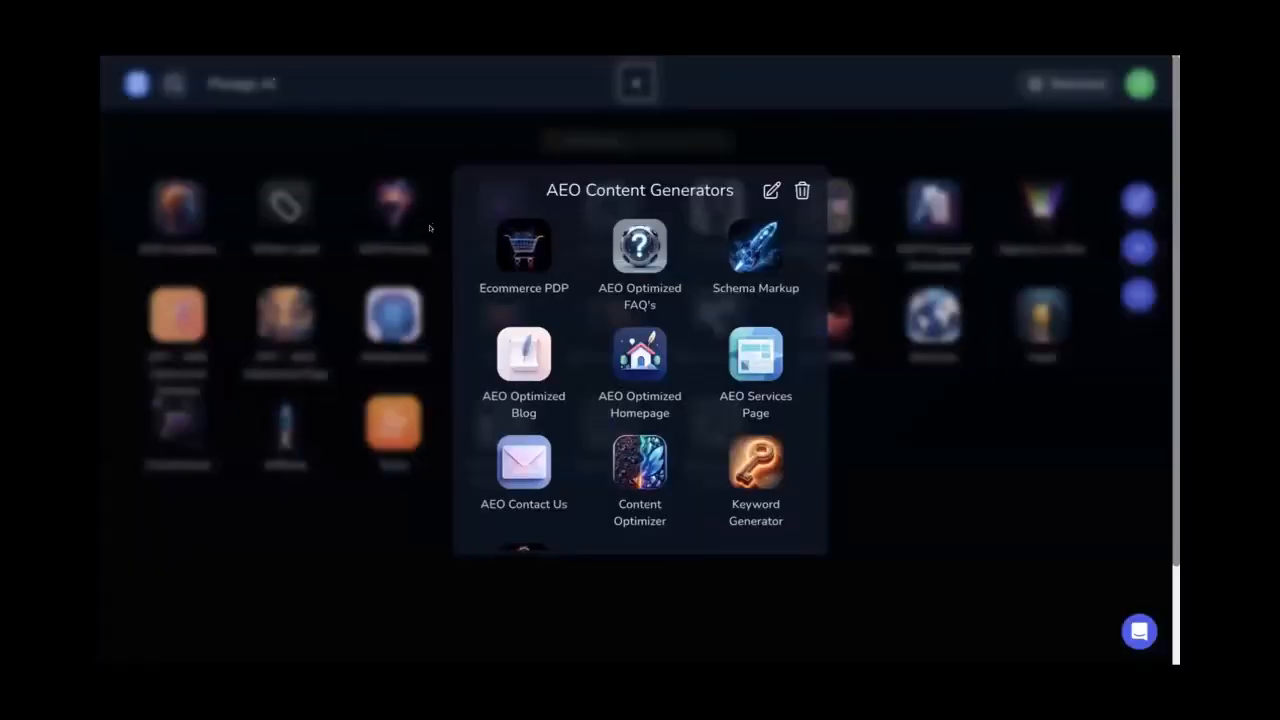
Search the apps for 'busi' and open the AEO Business Profiler app
click(605, 131)
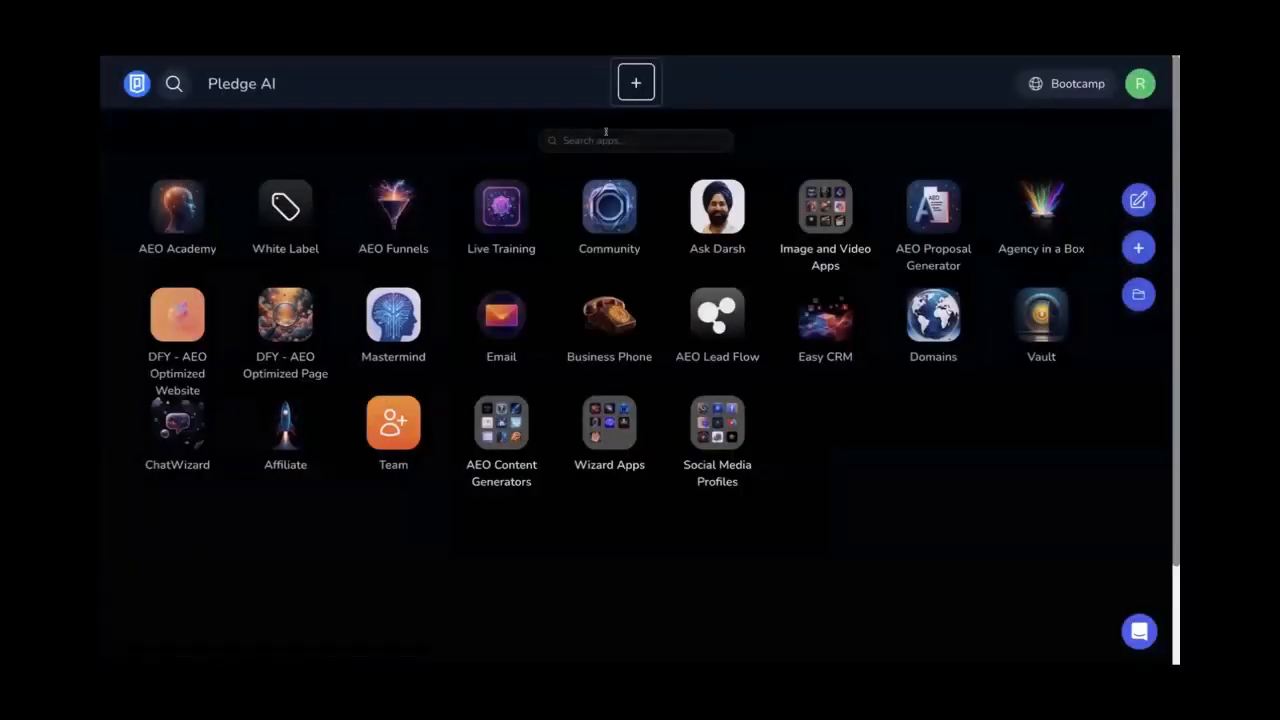
click(605, 131)
text(busi)
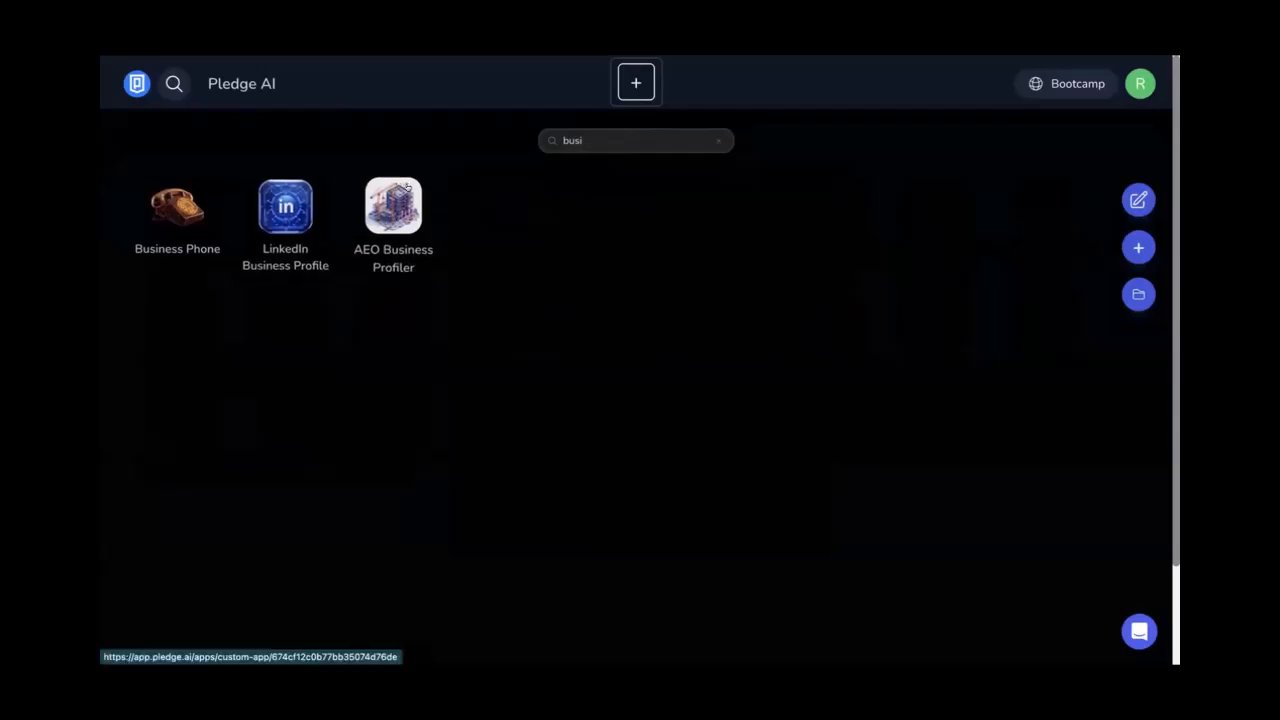
click(407, 188)
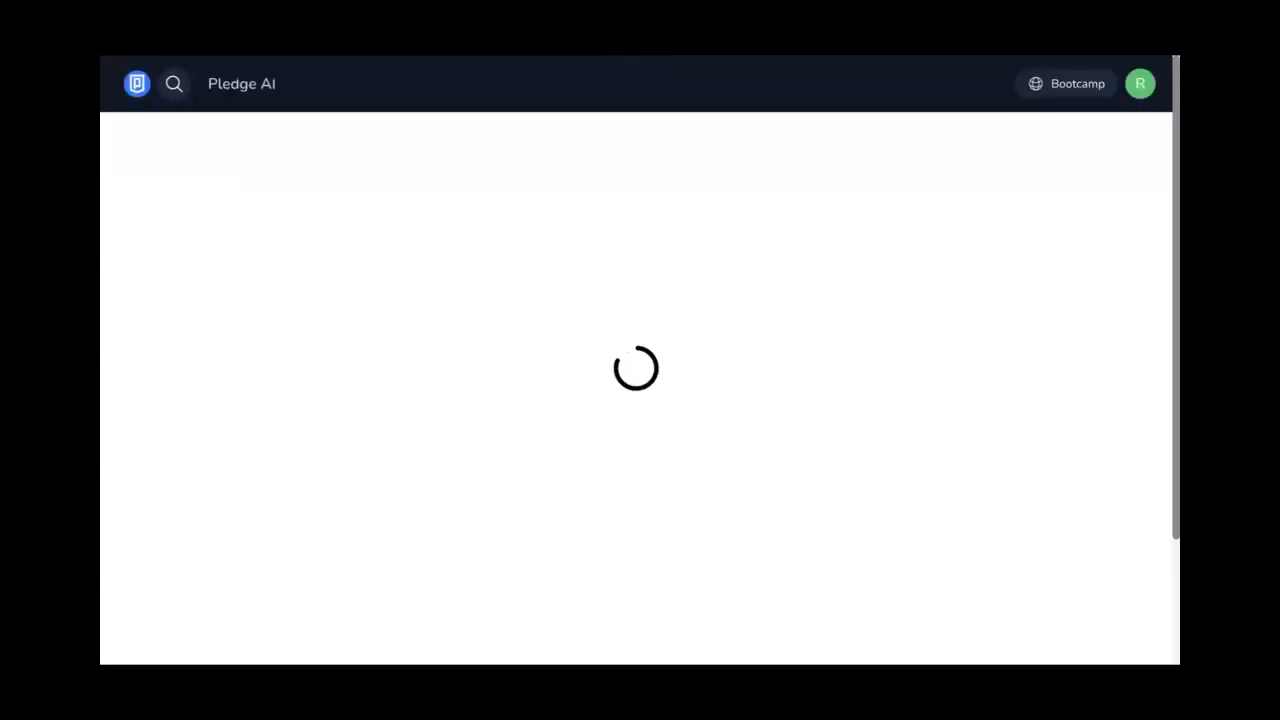
Enter Techno AI as the Business Name
scroll(240, 330, down, 2)
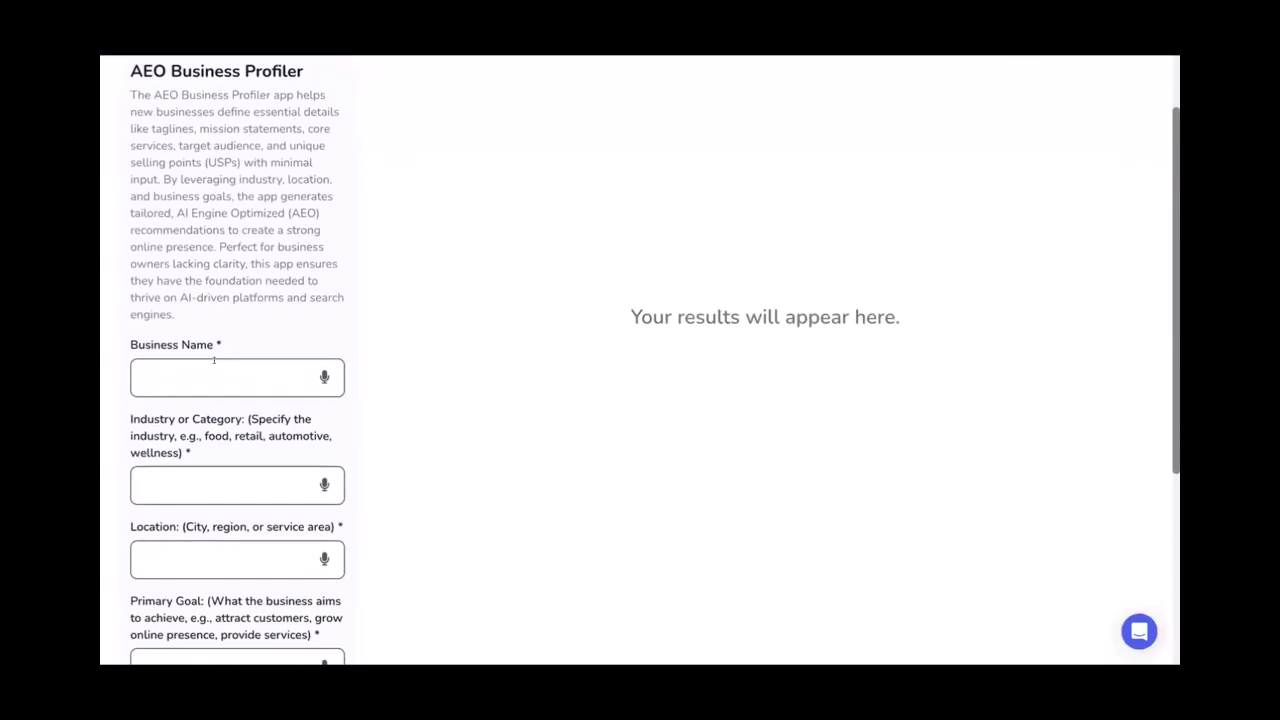
click(213, 362)
text(Techni)
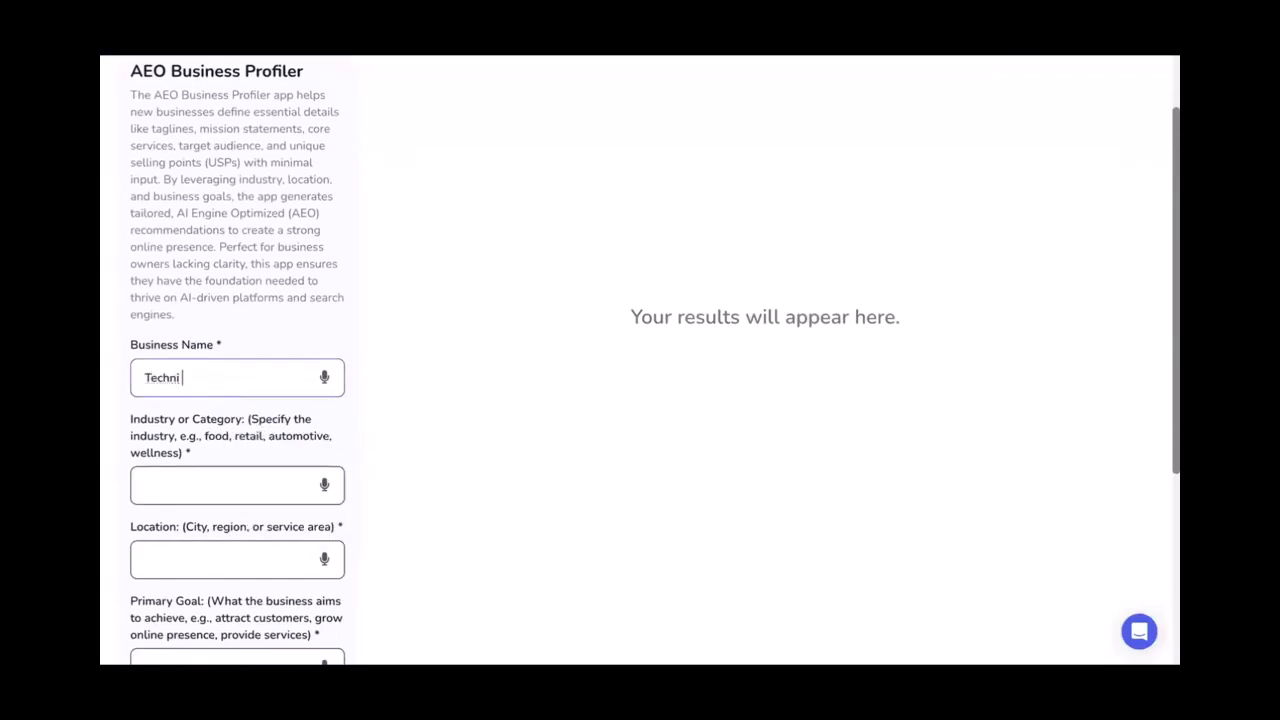
key(BackSpace)
text(o AO)
key(BackSpace)
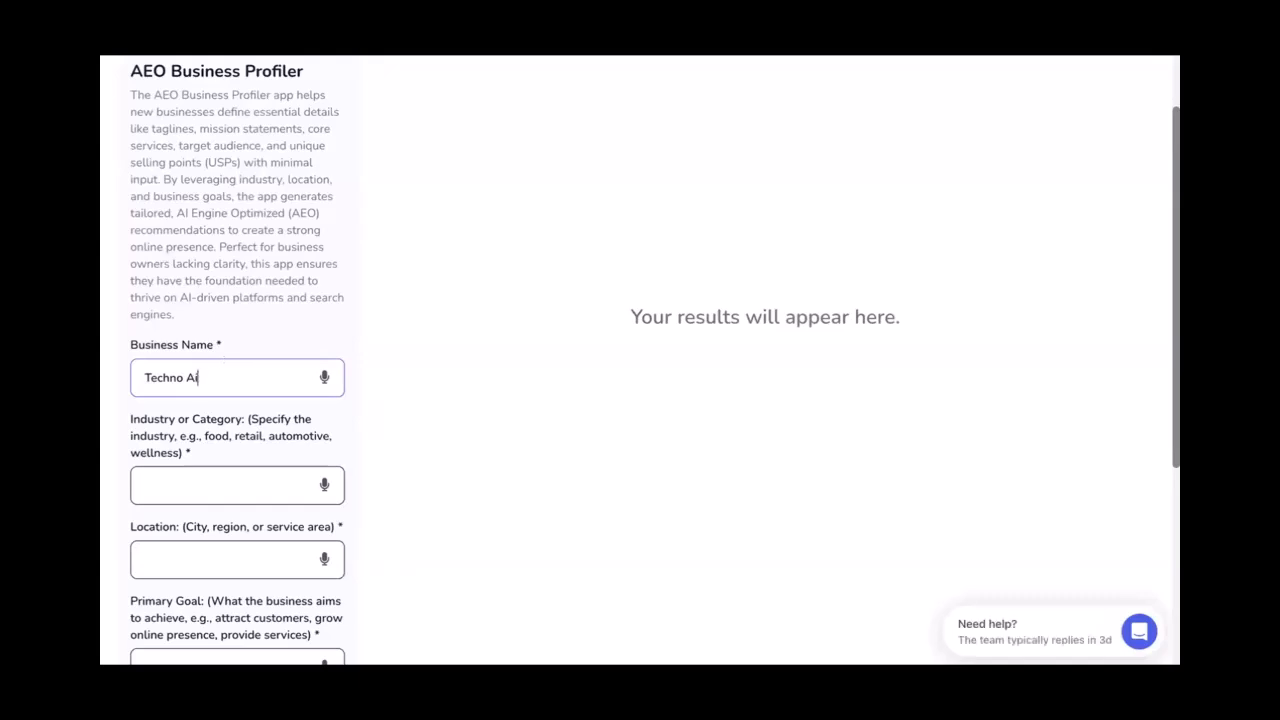
text(I)
Set Industry to software development and social media marketing, and Location to Worldwide
scroll(226, 363, down, 3)
click(187, 313)
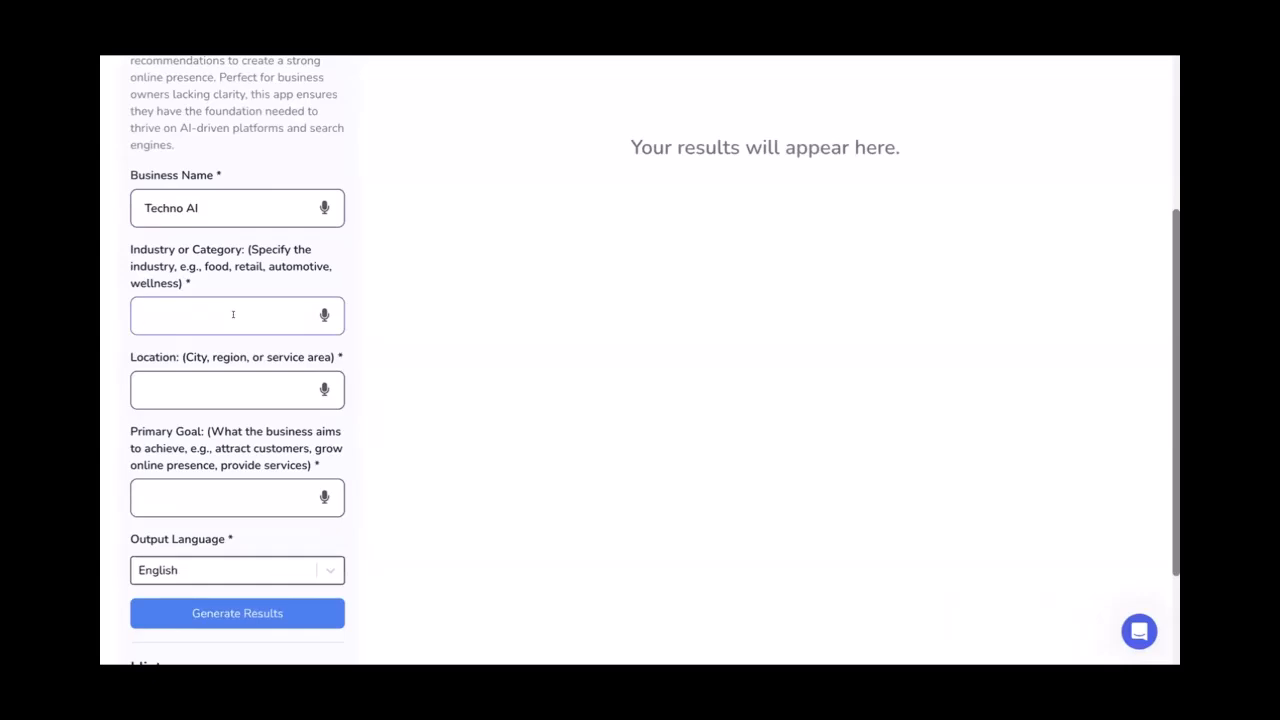
text(Softear)
text(are)
text( developmen)
text(t and)
text( social media ma)
text(rketing)
click(203, 374)
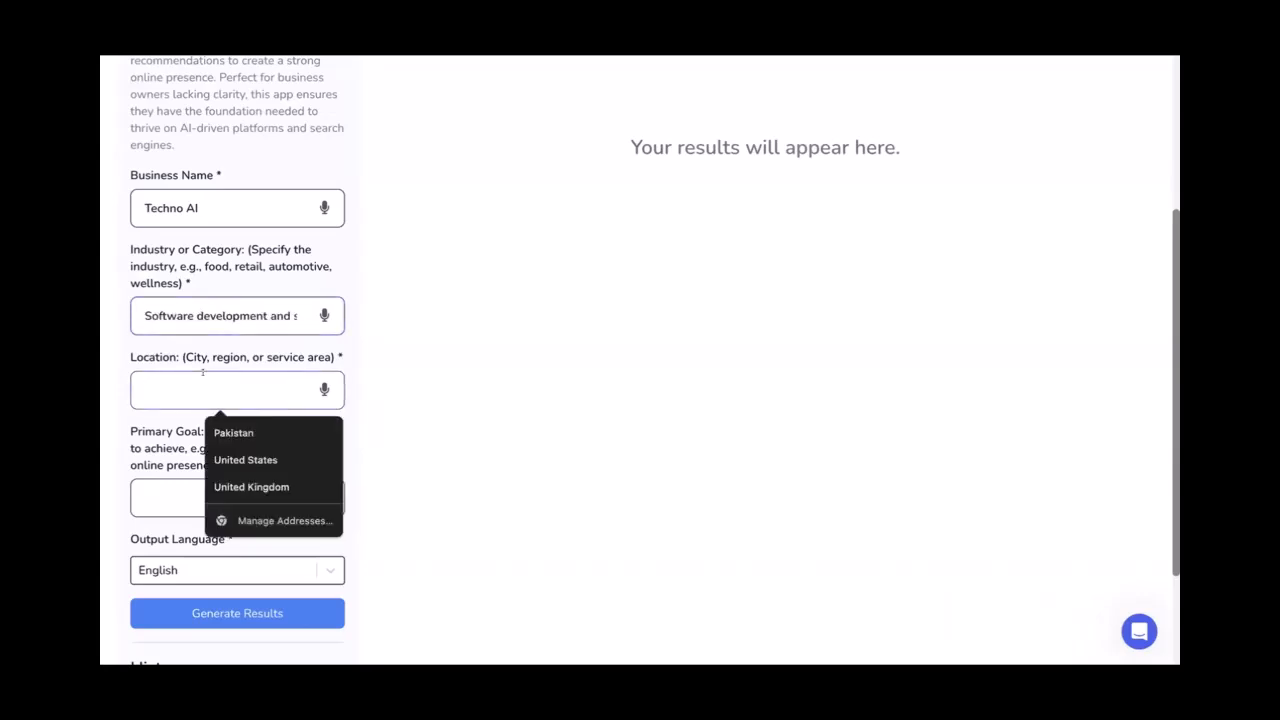
text(Work)
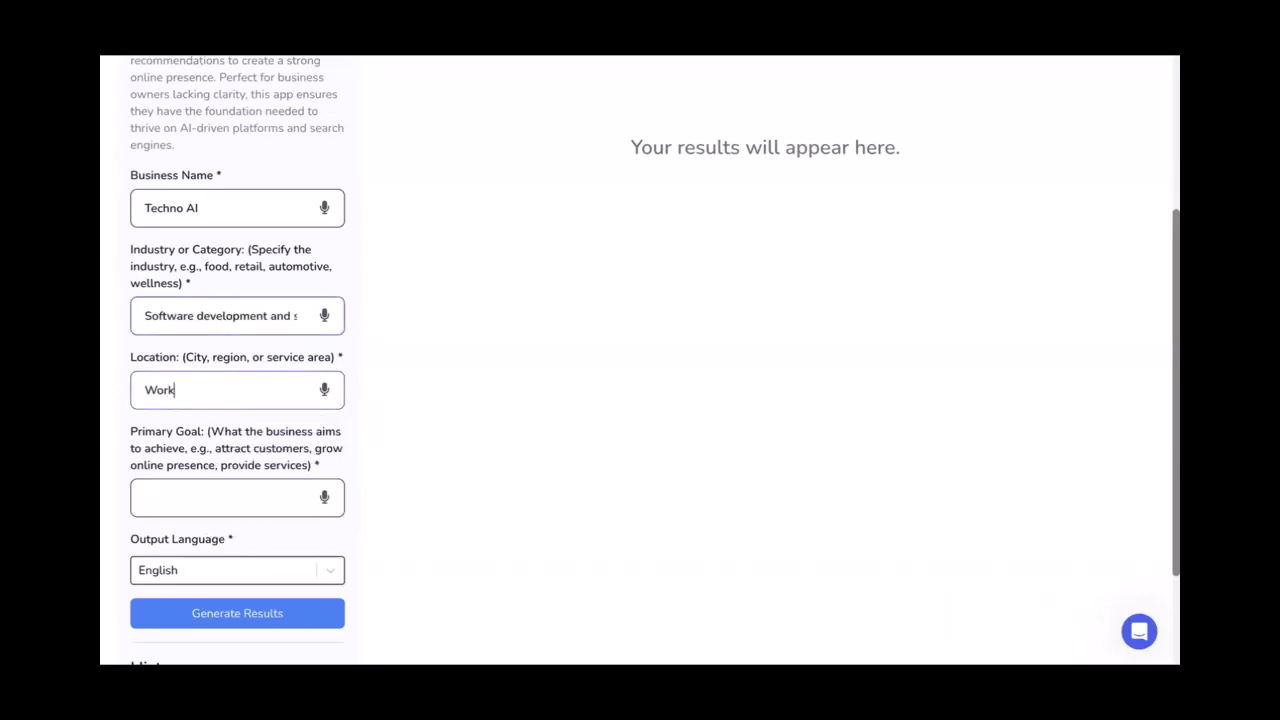
key(BackSpace)
text(ldwide)
click(101, 397)
Set Primary Goal to 'To get more customers' and generate the business profile
scroll(130, 412, down, 1)
scroll(130, 412, down, 2)
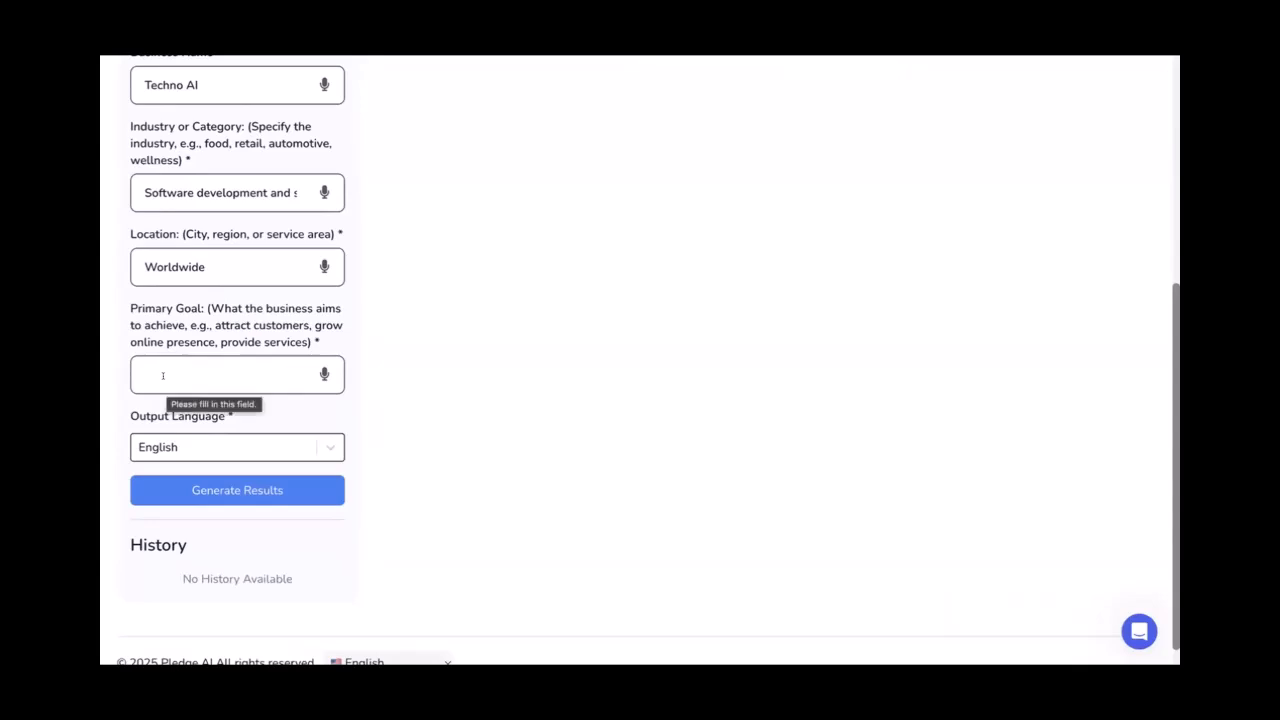
click(163, 375)
text(To)
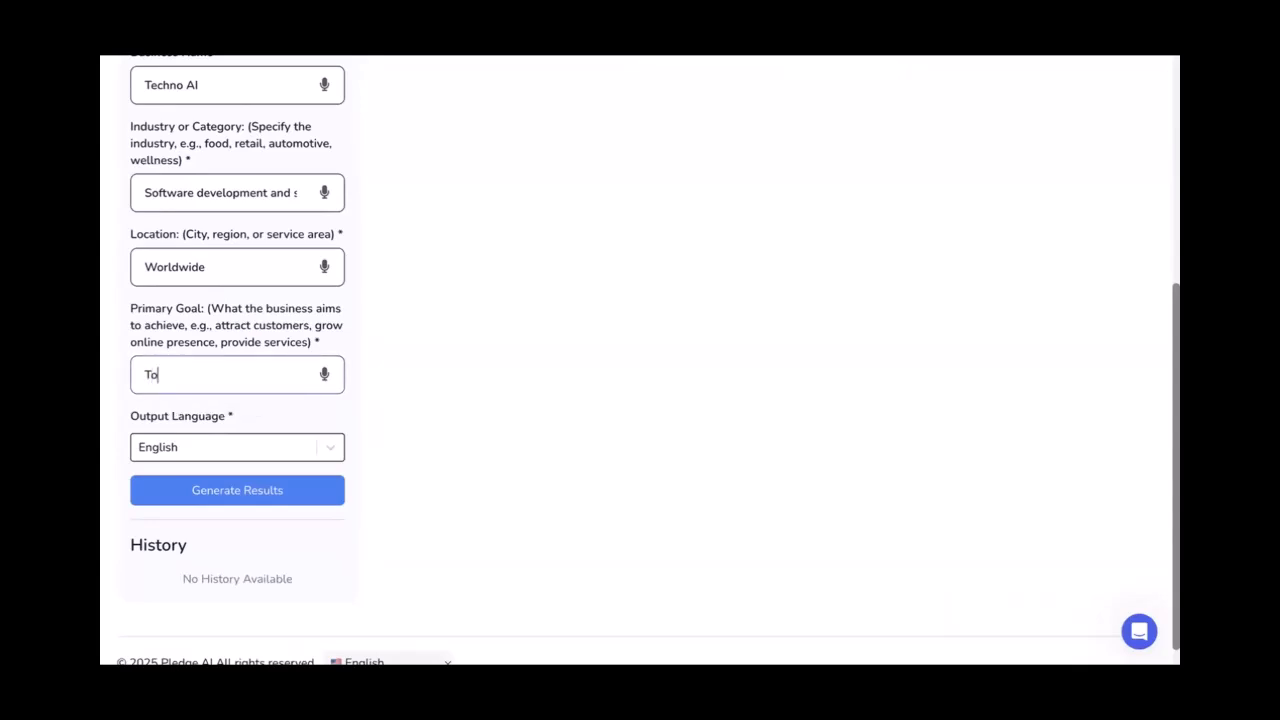
text( get more customers)
click(143, 492)
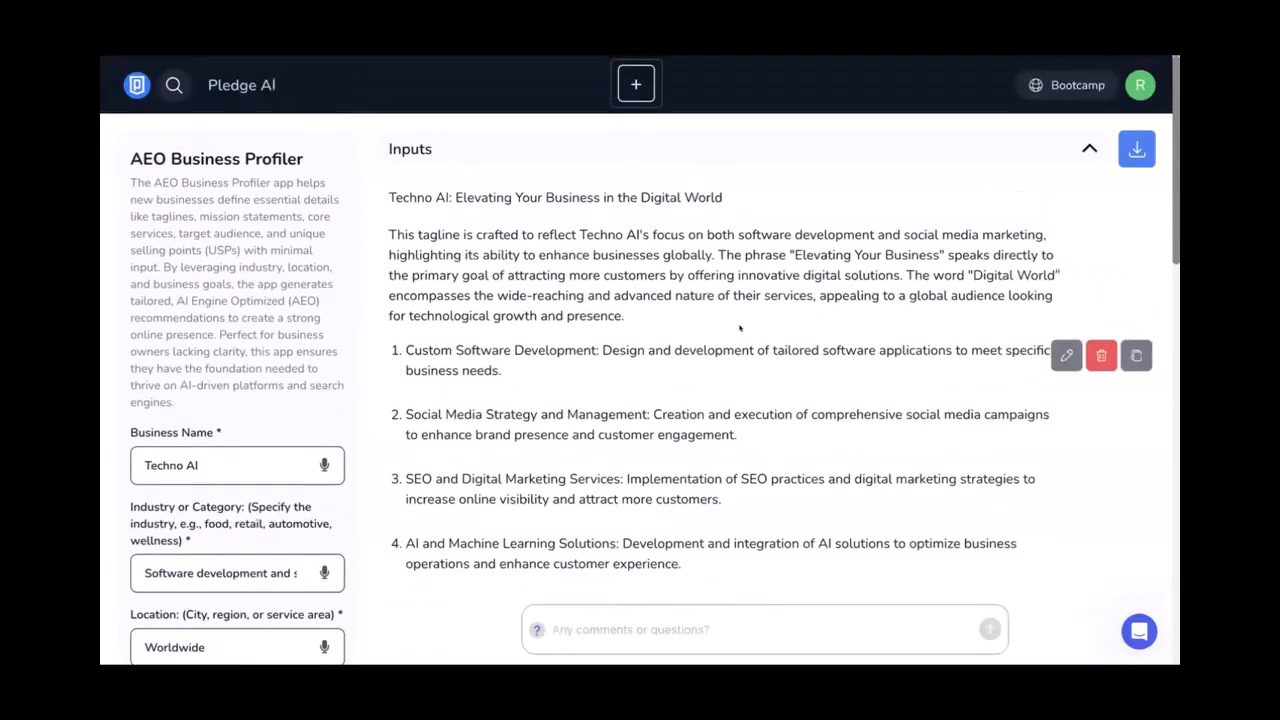
scroll(740, 327, down, 1)
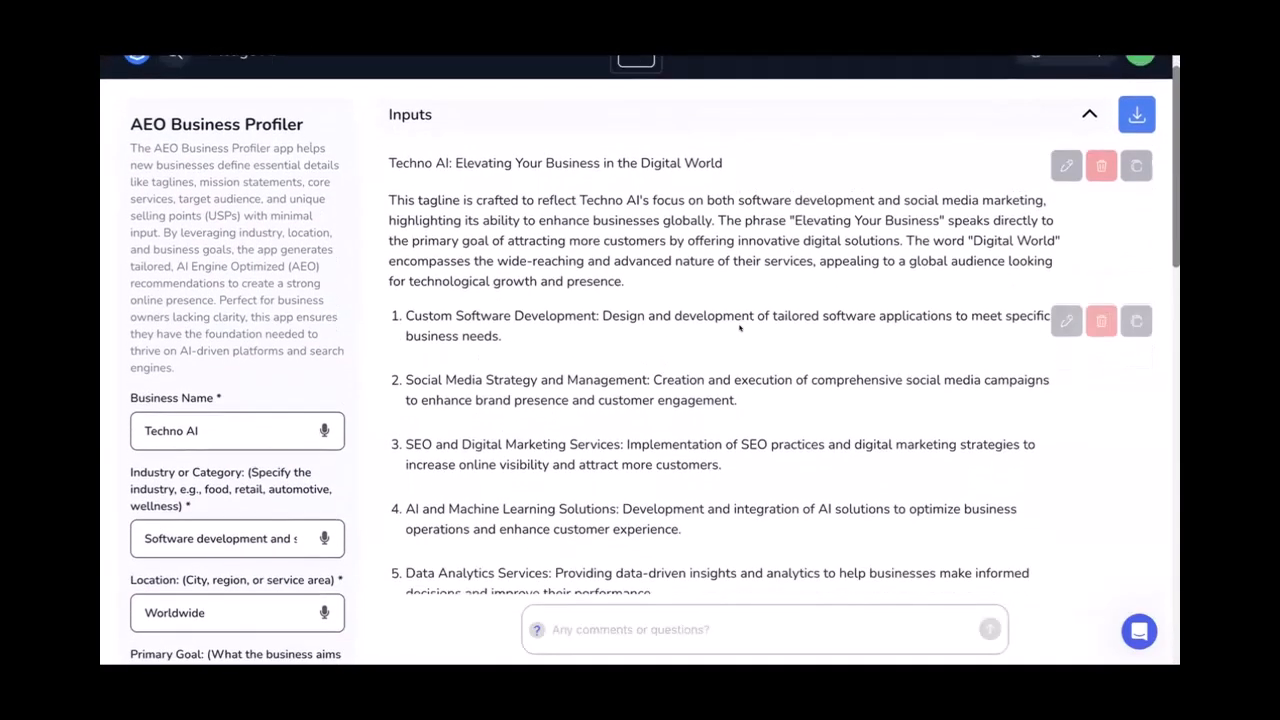
scroll(740, 327, down, 1)
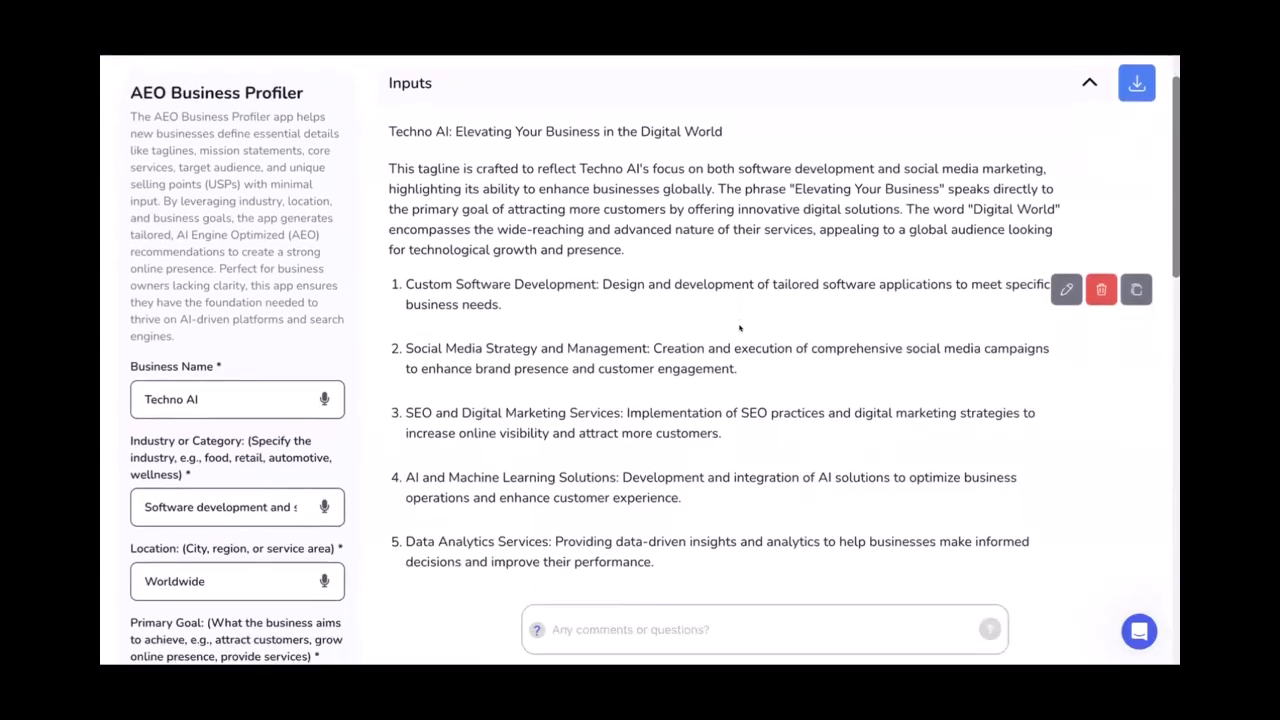
scroll(740, 327, down, 5)
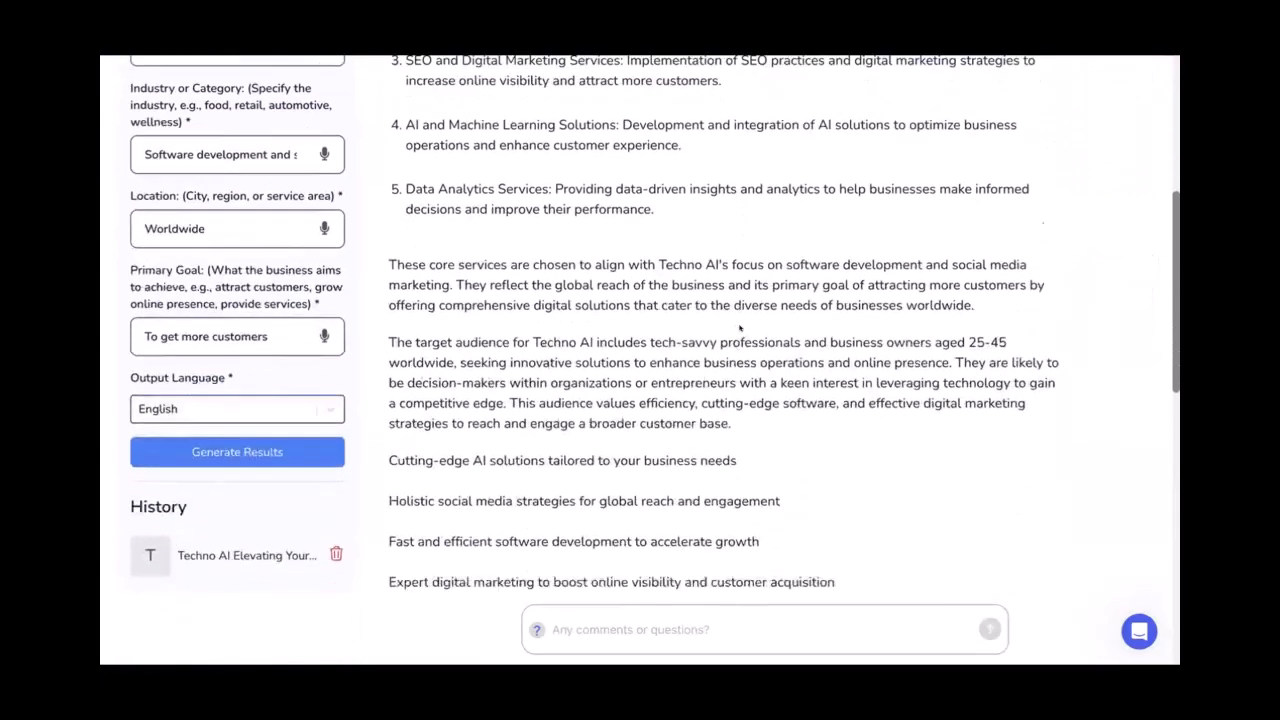
scroll(740, 327, down, 3)
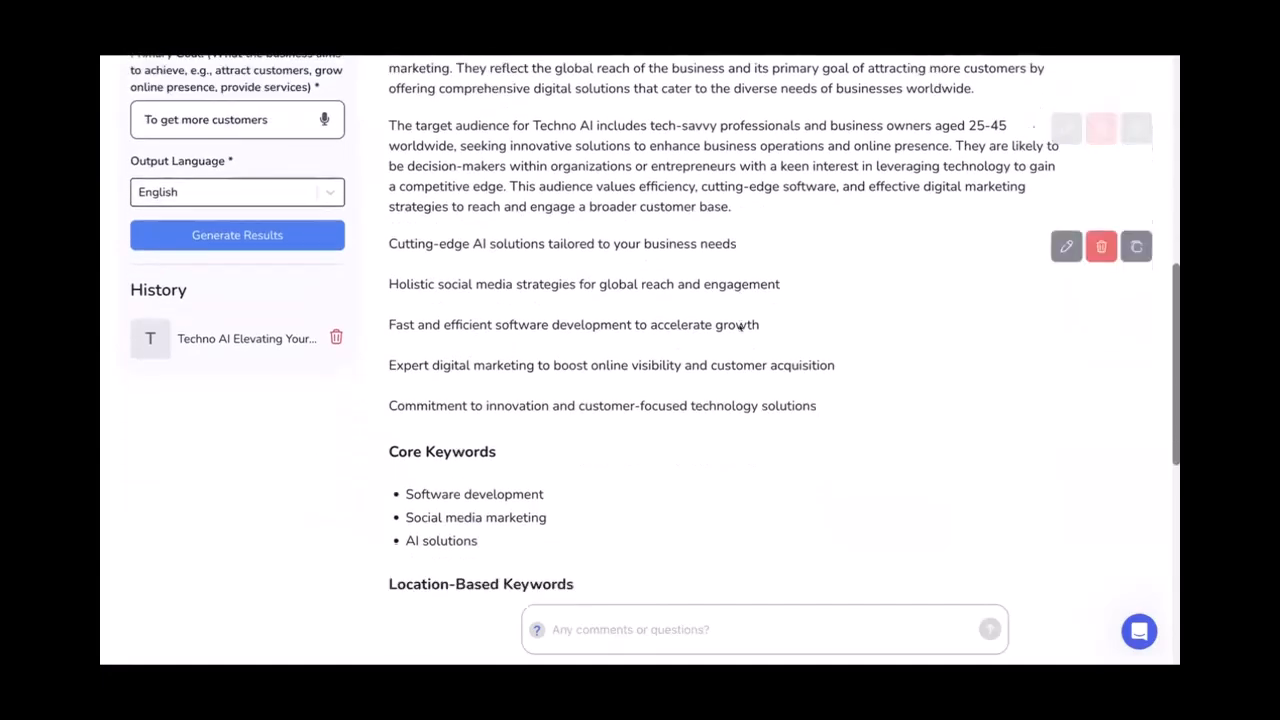
scroll(740, 327, down, 7)
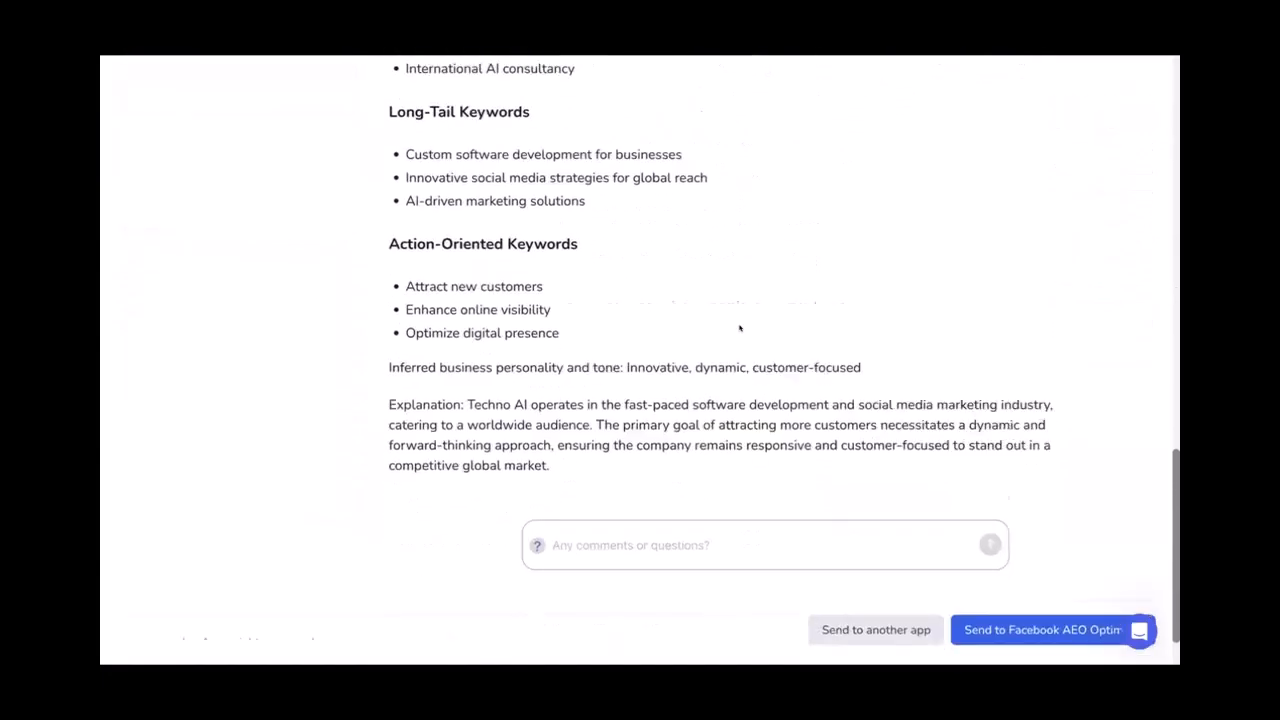
scroll(740, 327, up, 1)
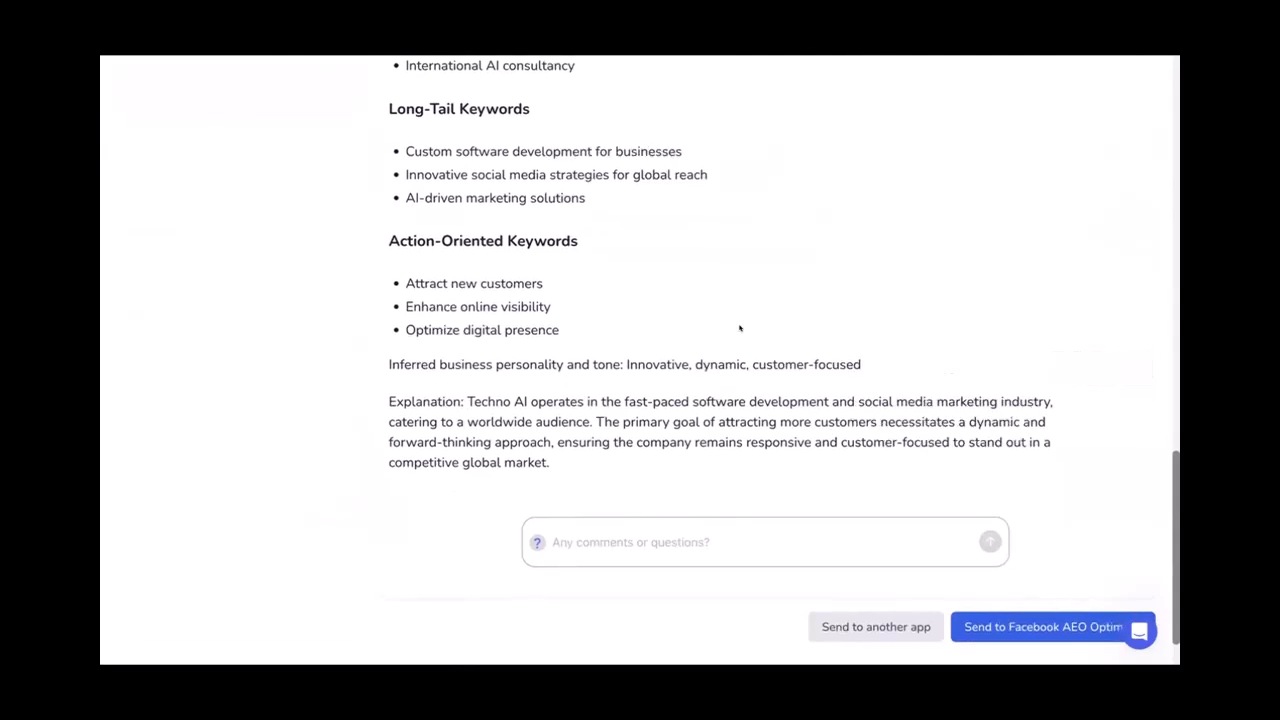
Send the profiler results to the AEO Services Page app, found by searching 'serv'
click(828, 628)
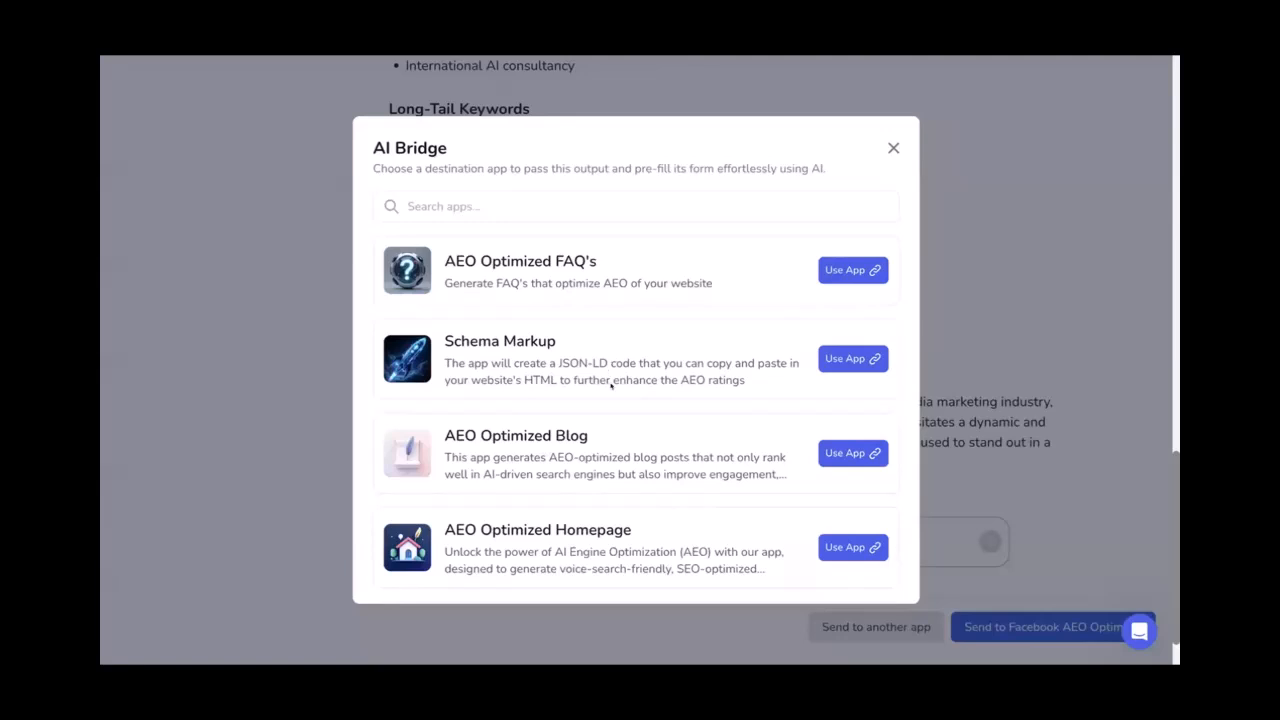
scroll(606, 471, down, 1)
scroll(606, 471, up, 1)
click(681, 195)
text(serv)
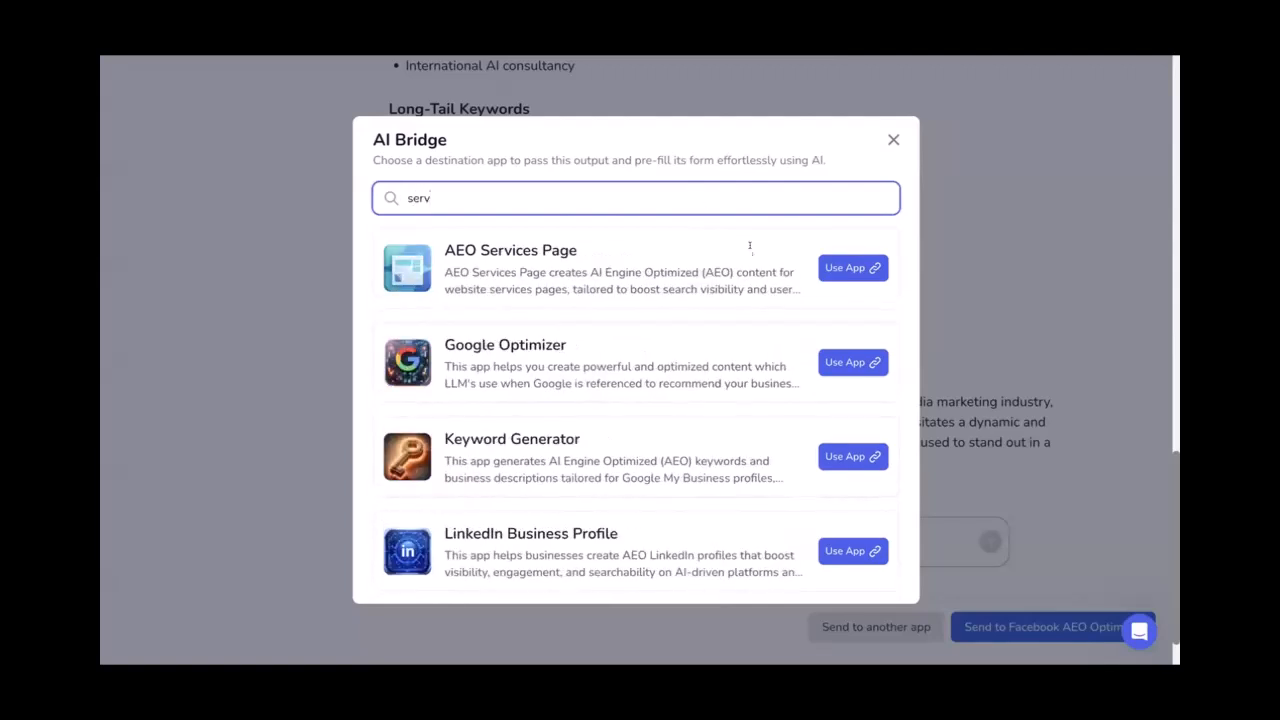
click(847, 268)
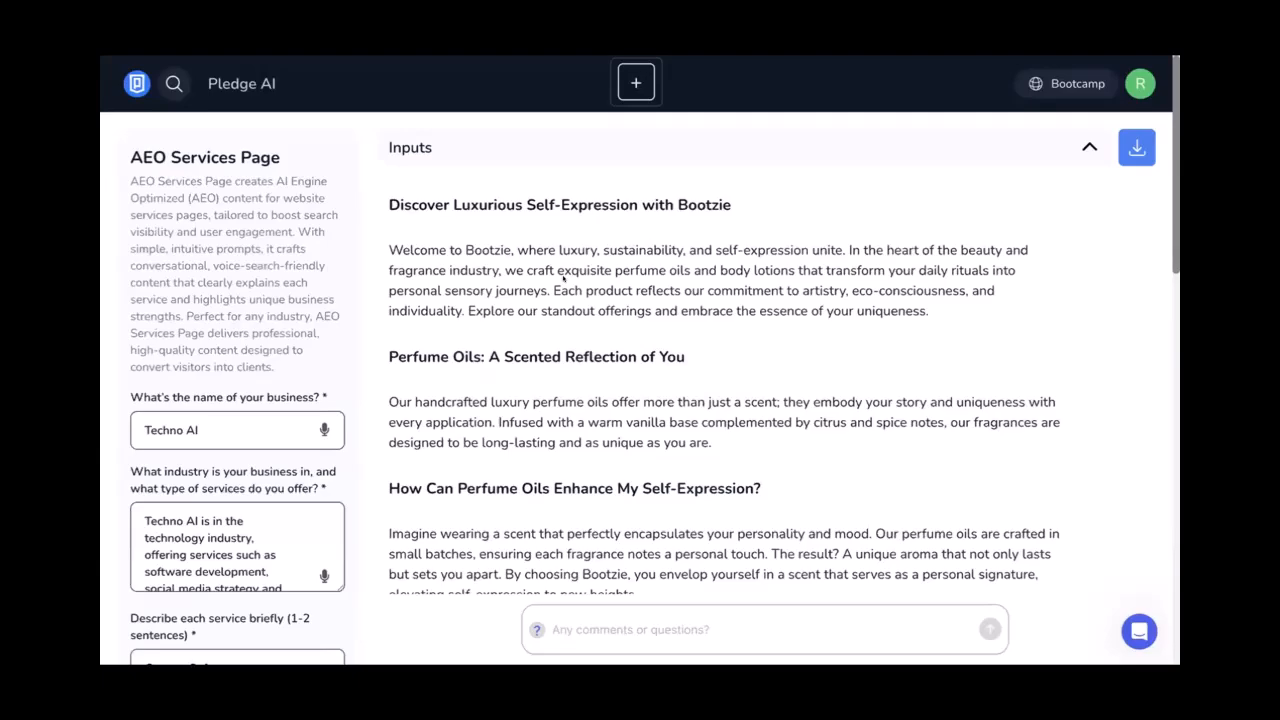
Generate services page content from the pre-filled Techno AI form
scroll(563, 279, down, 10)
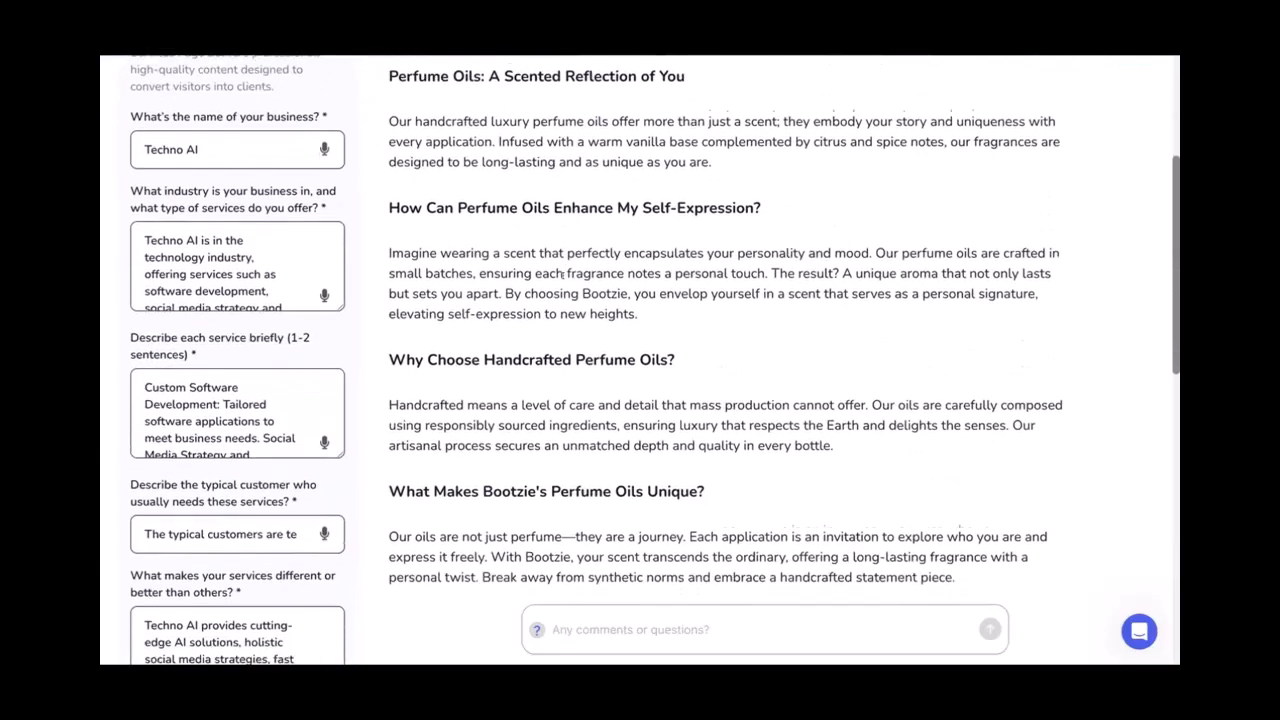
scroll(563, 279, up, 5)
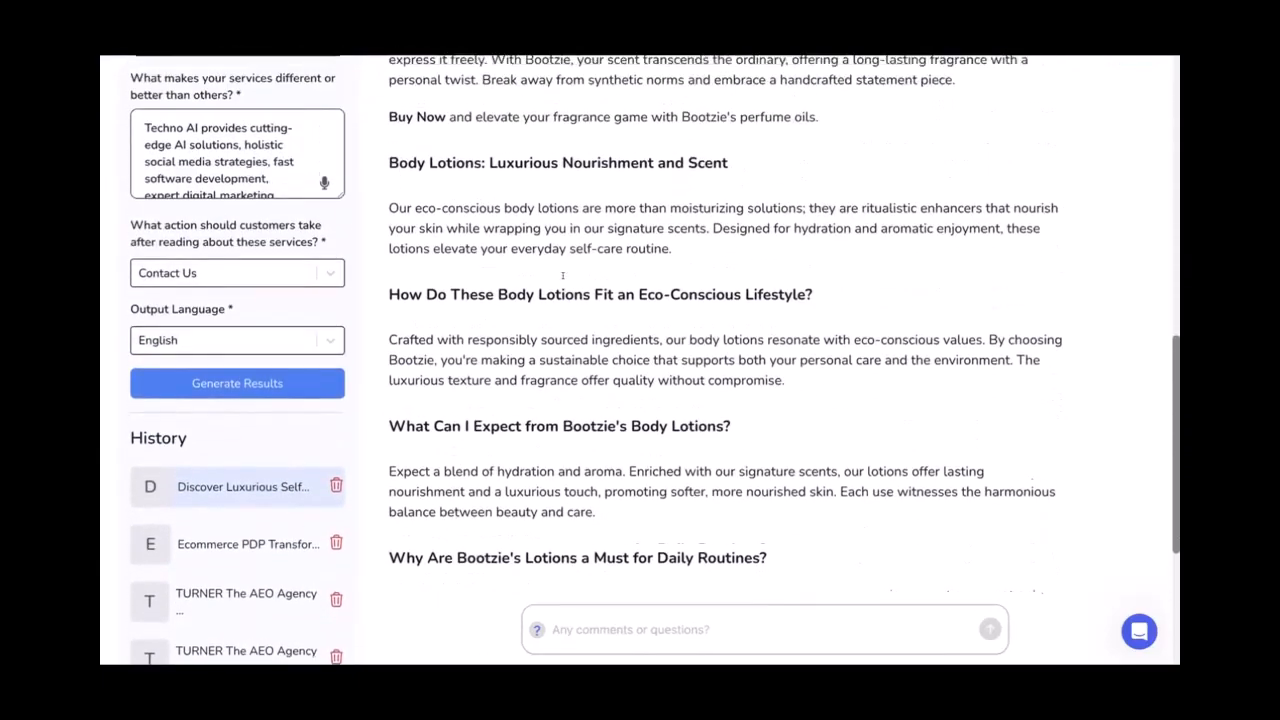
scroll(563, 275, down, 1)
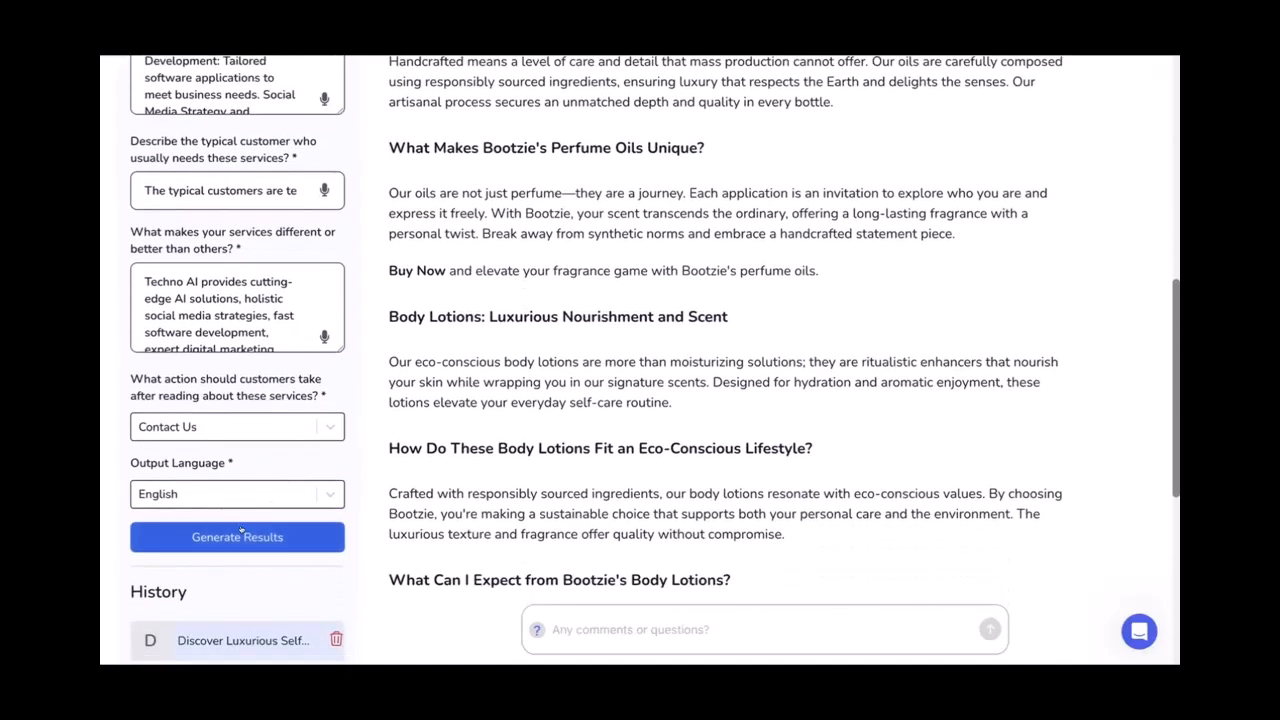
click(240, 538)
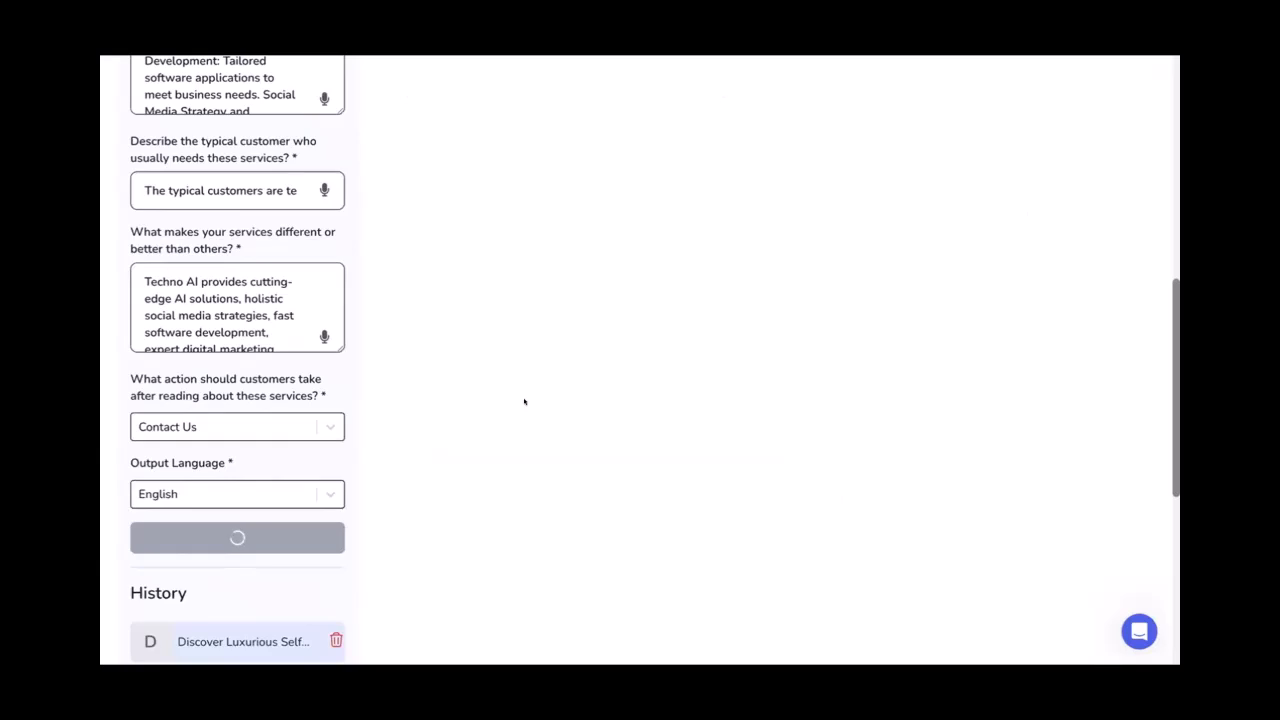
Scroll through the generated Techno AI Services copy, starting at Custom Software Development
scroll(524, 401, up, 1)
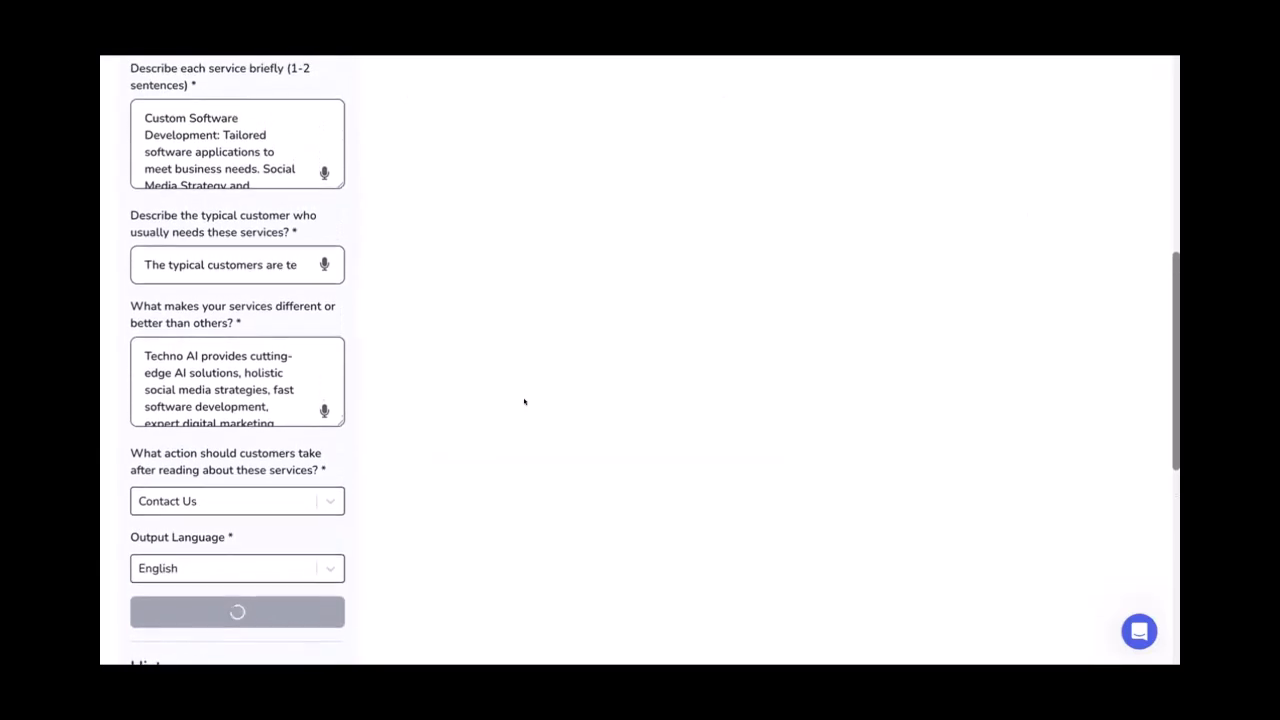
scroll(524, 401, up, 6)
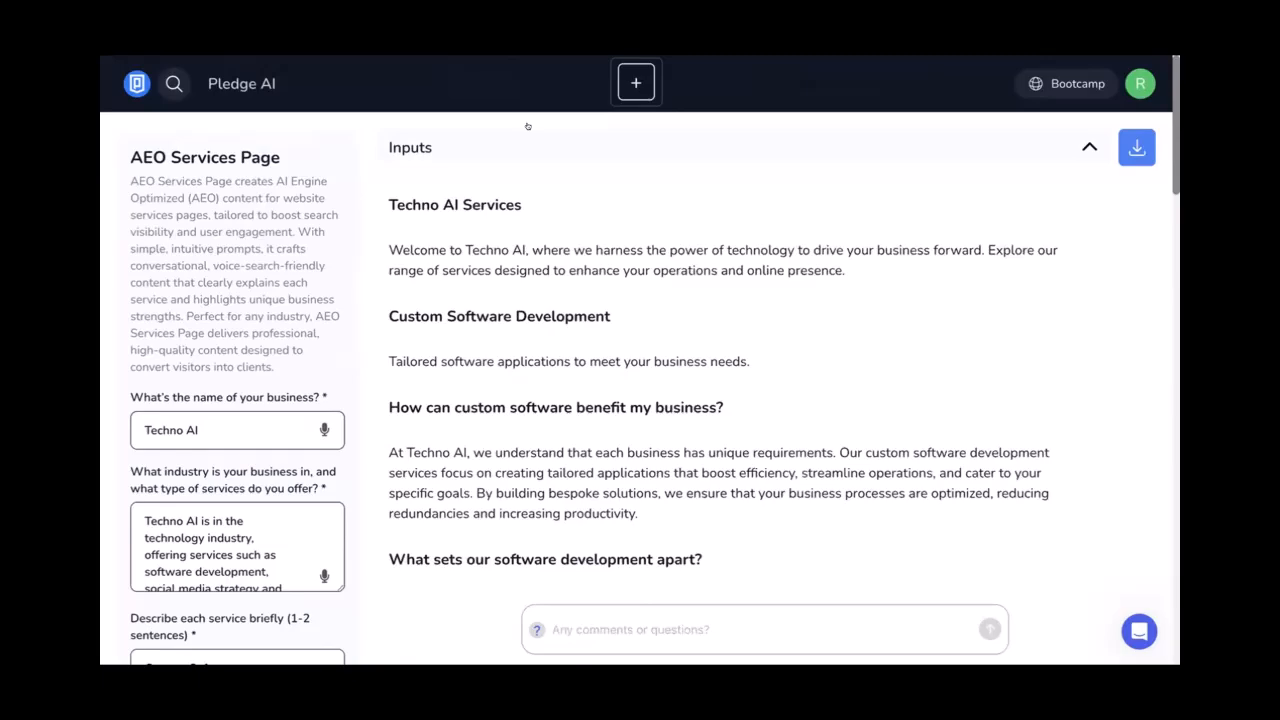
scroll(522, 217, down, 4)
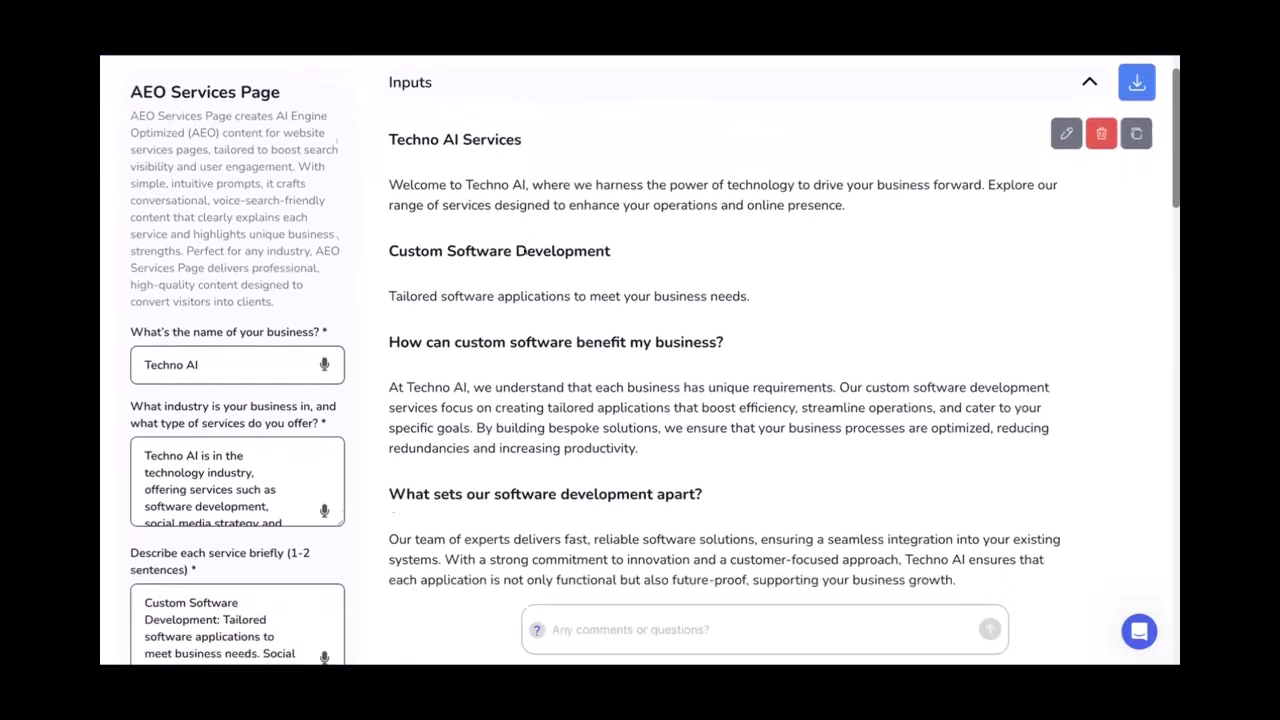
scroll(523, 245, up, 3)
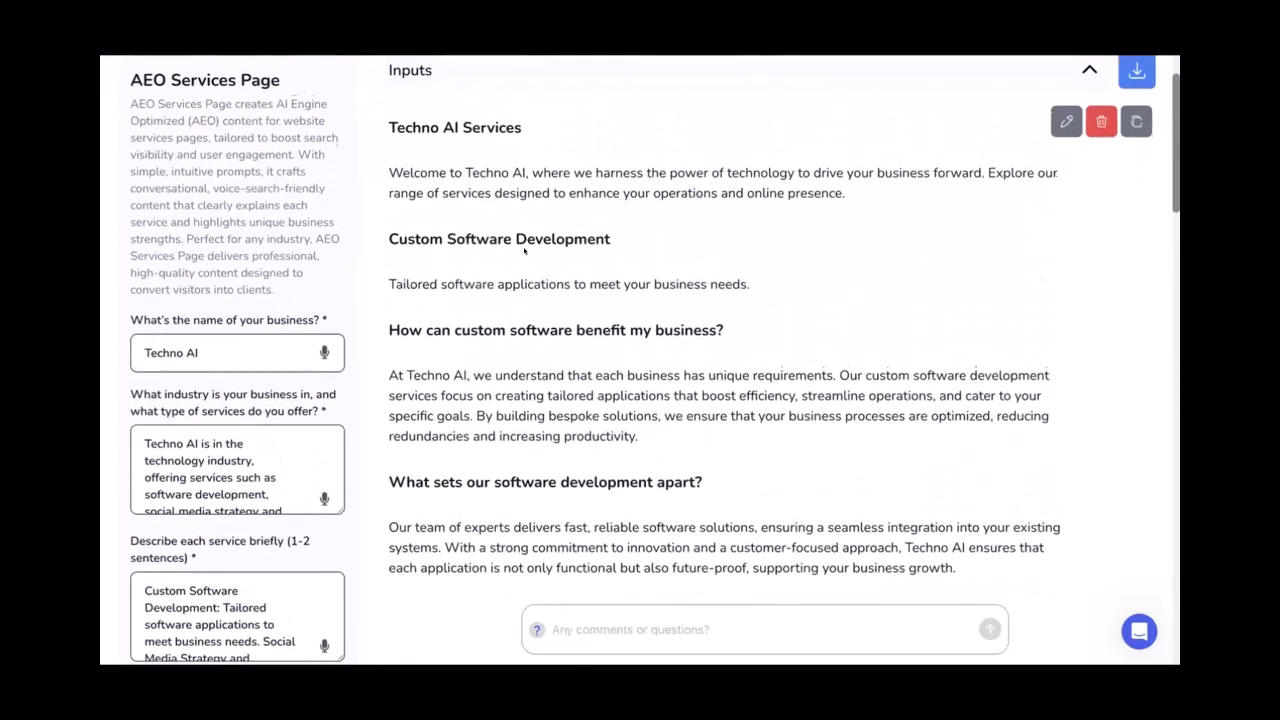
scroll(523, 243, down, 6)
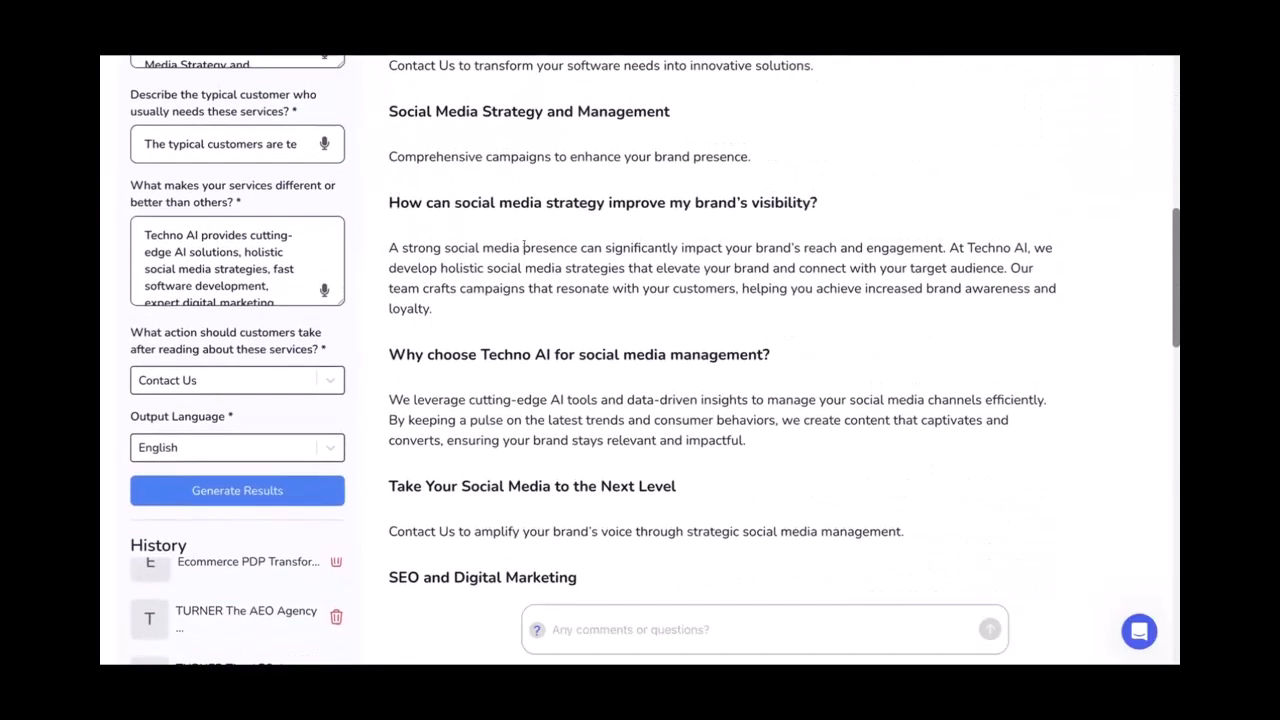
scroll(523, 245, down, 1)
scroll(523, 251, down, 4)
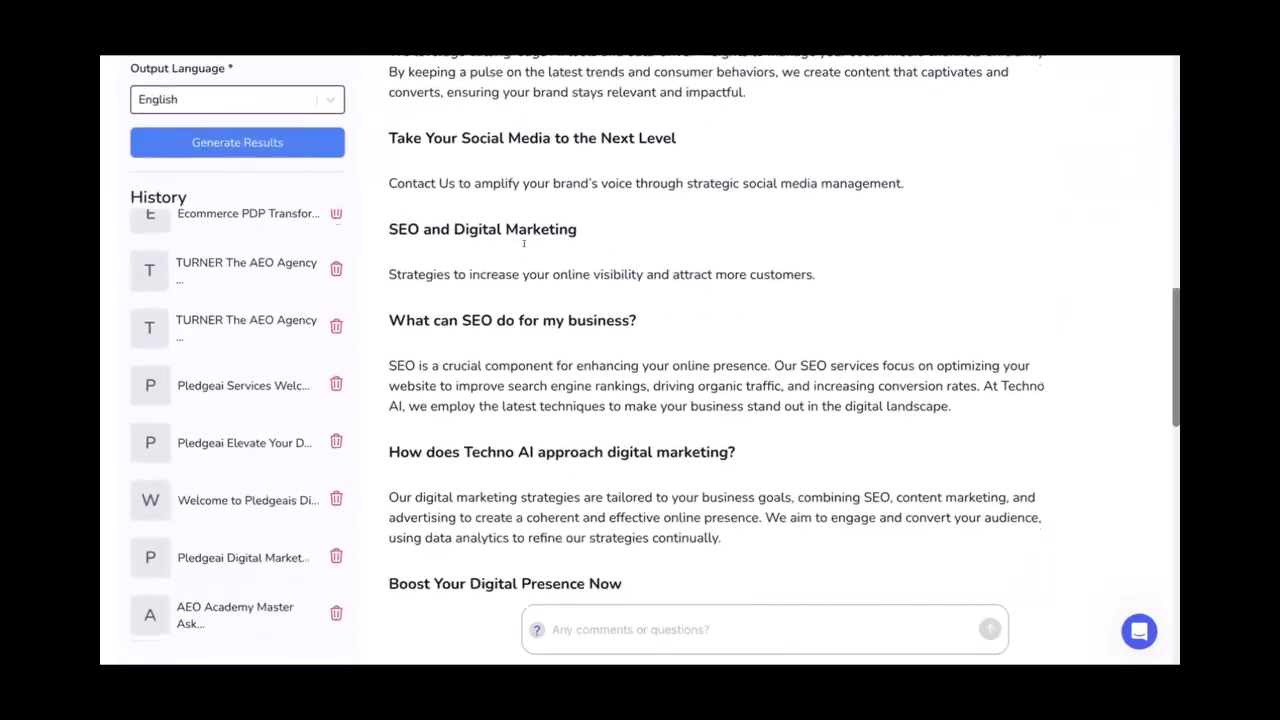
scroll(523, 243, down, 3)
scroll(524, 246, up, 14)
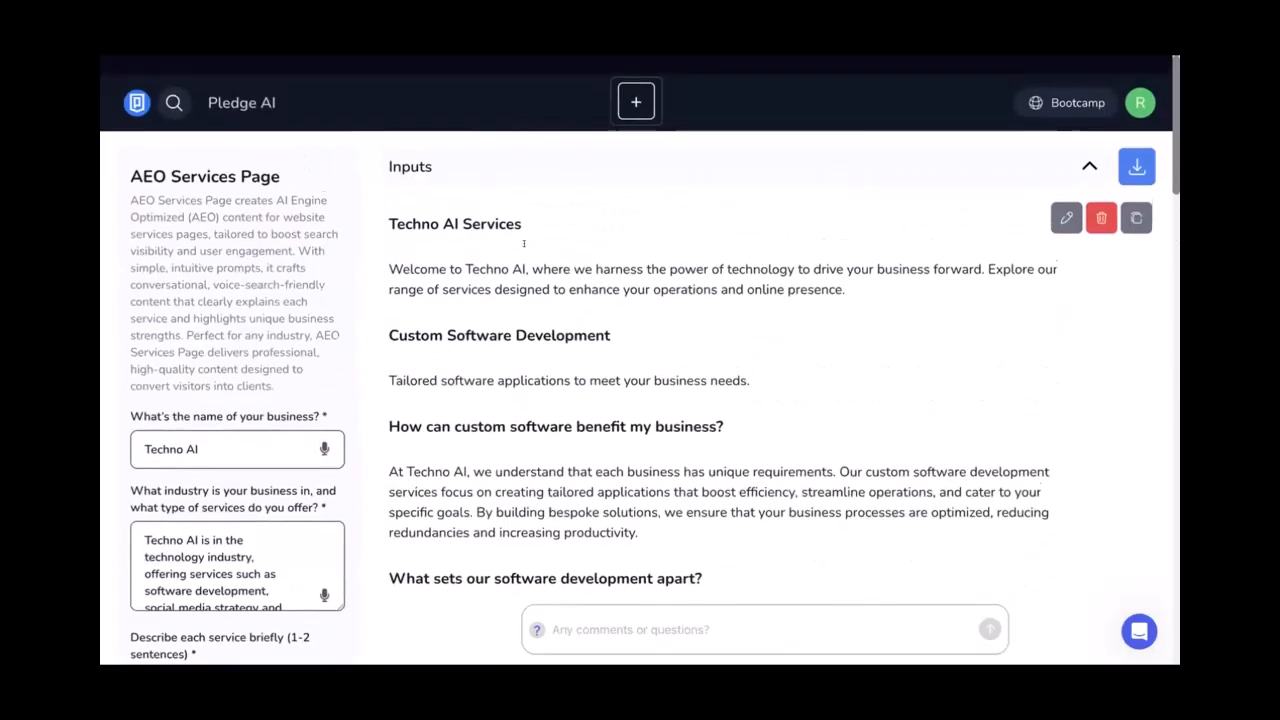
scroll(524, 249, down, 1)
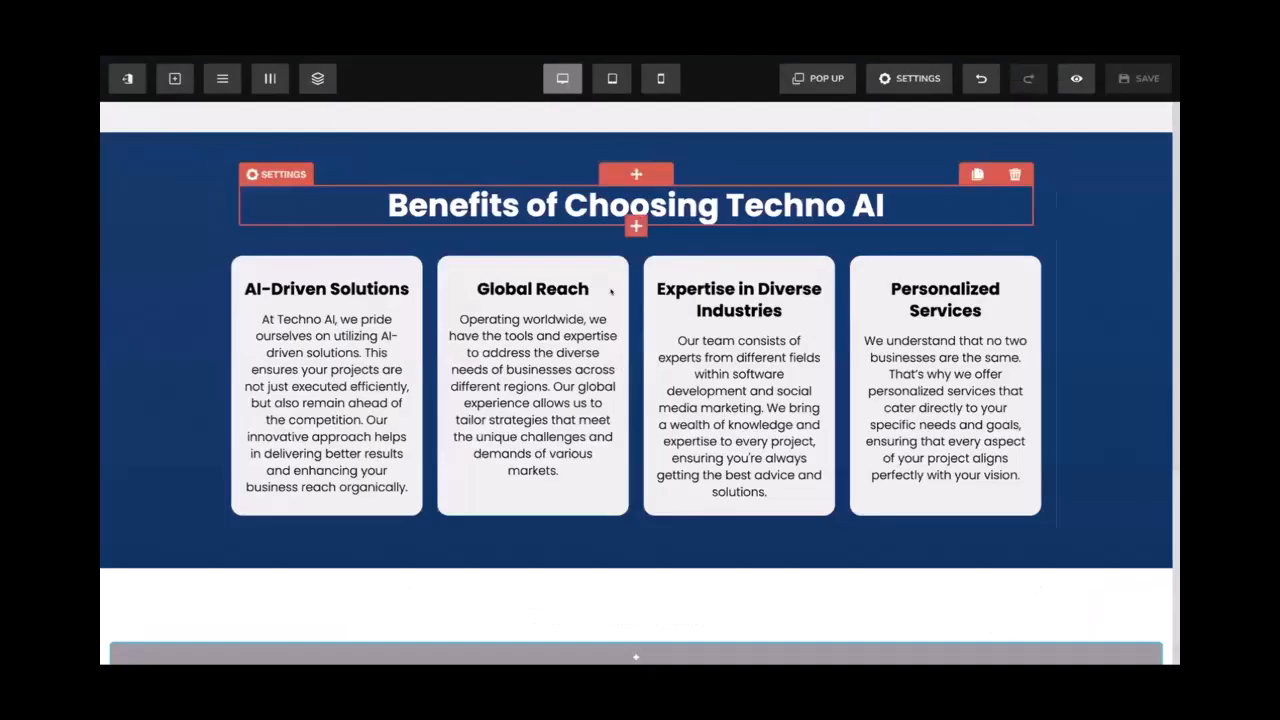
scroll(530, 300, down, 1)
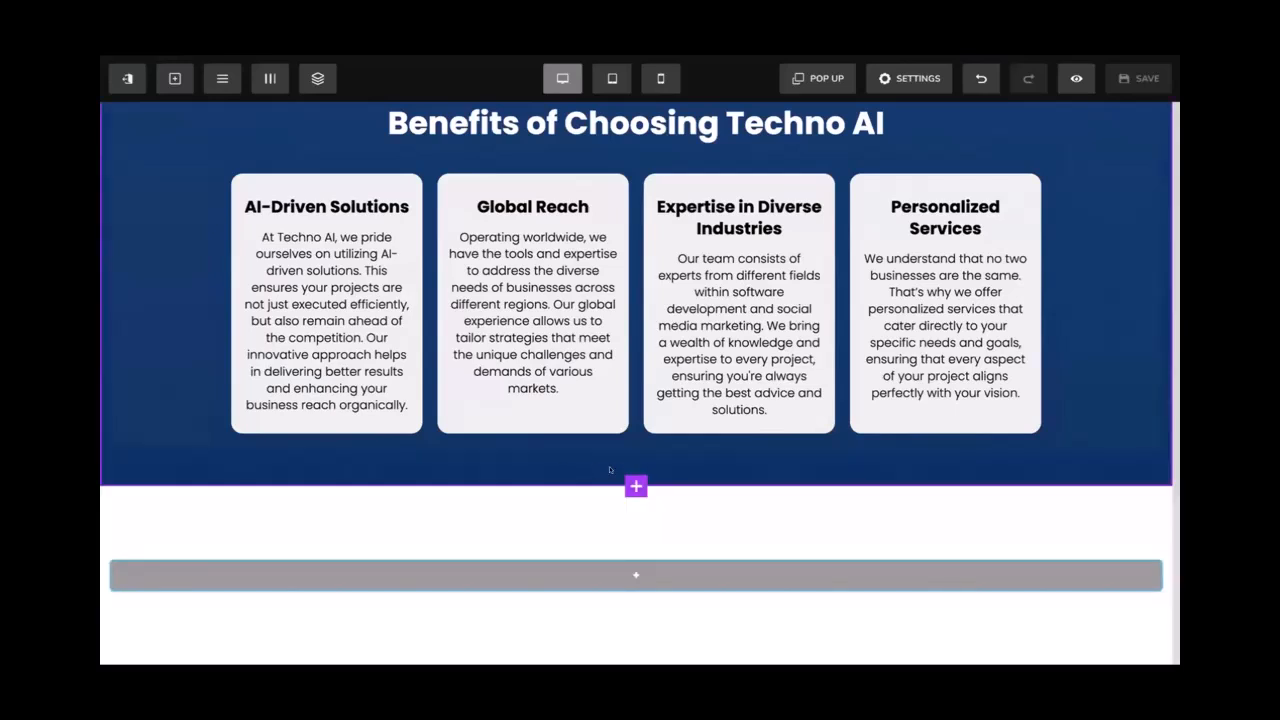
Add a full-width section below Benefits with top and bottom padding of 50
click(636, 486)
click(925, 215)
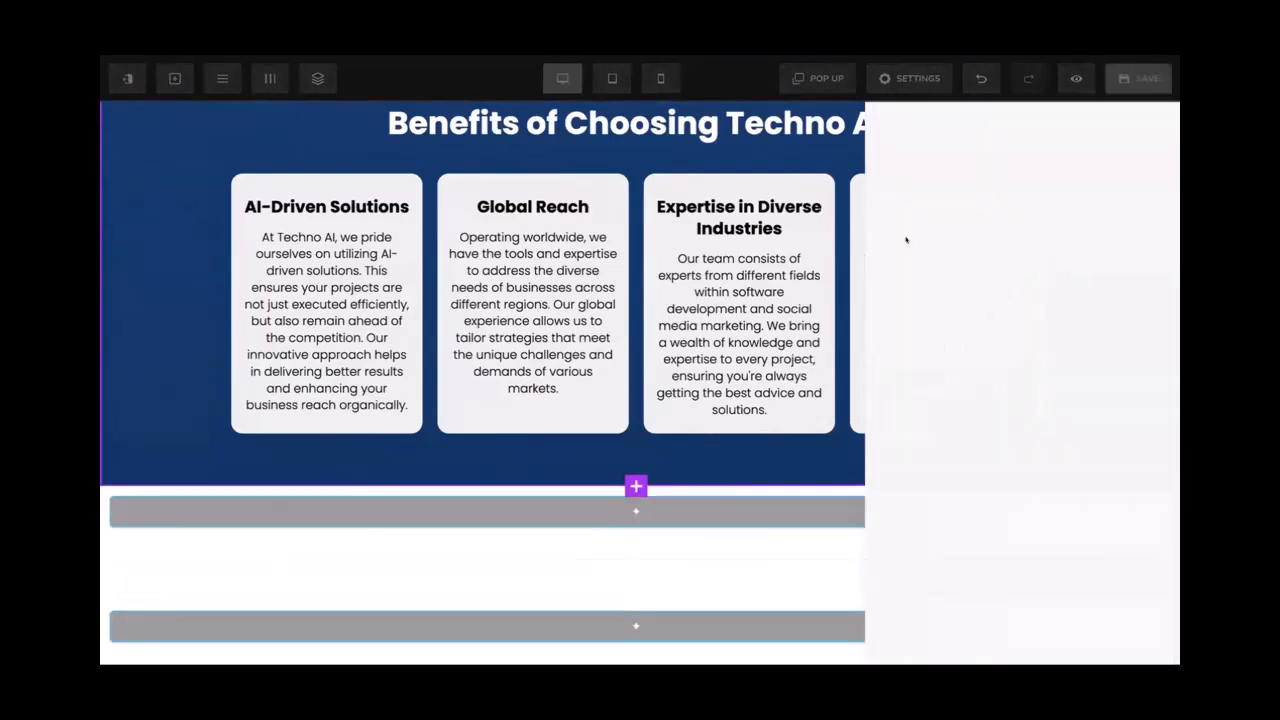
click(729, 491)
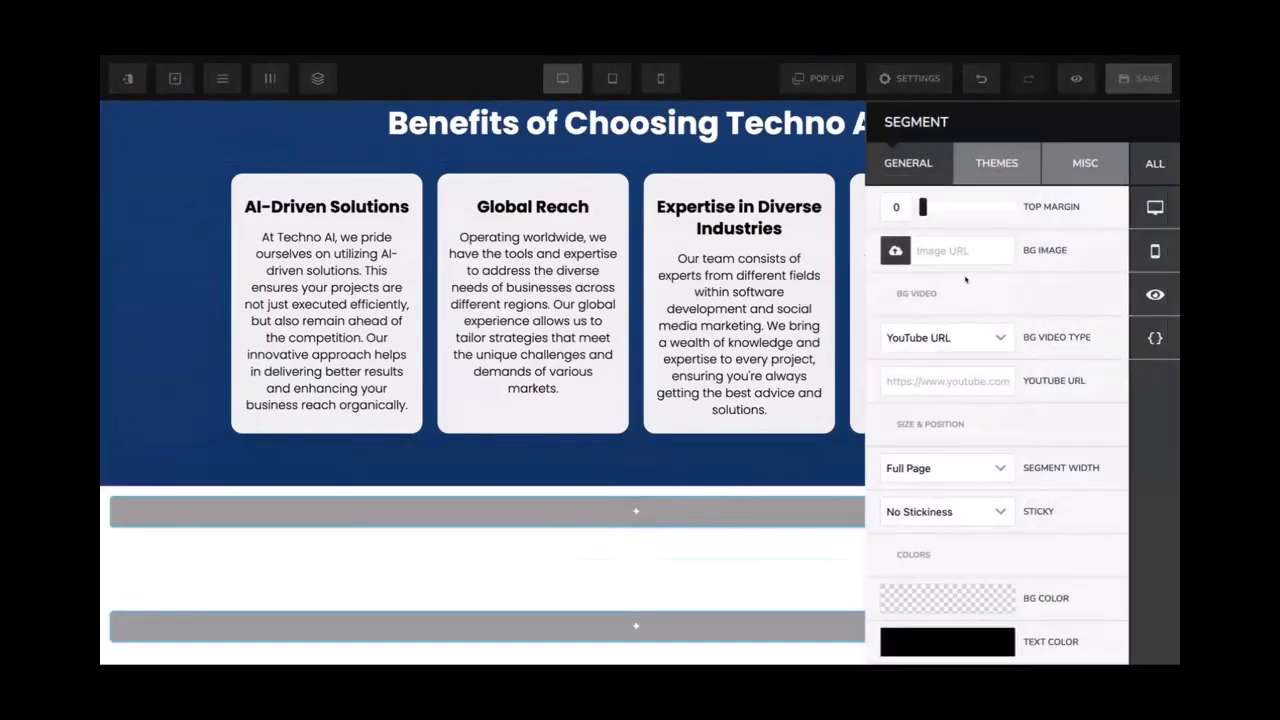
scroll(941, 330, down, 3)
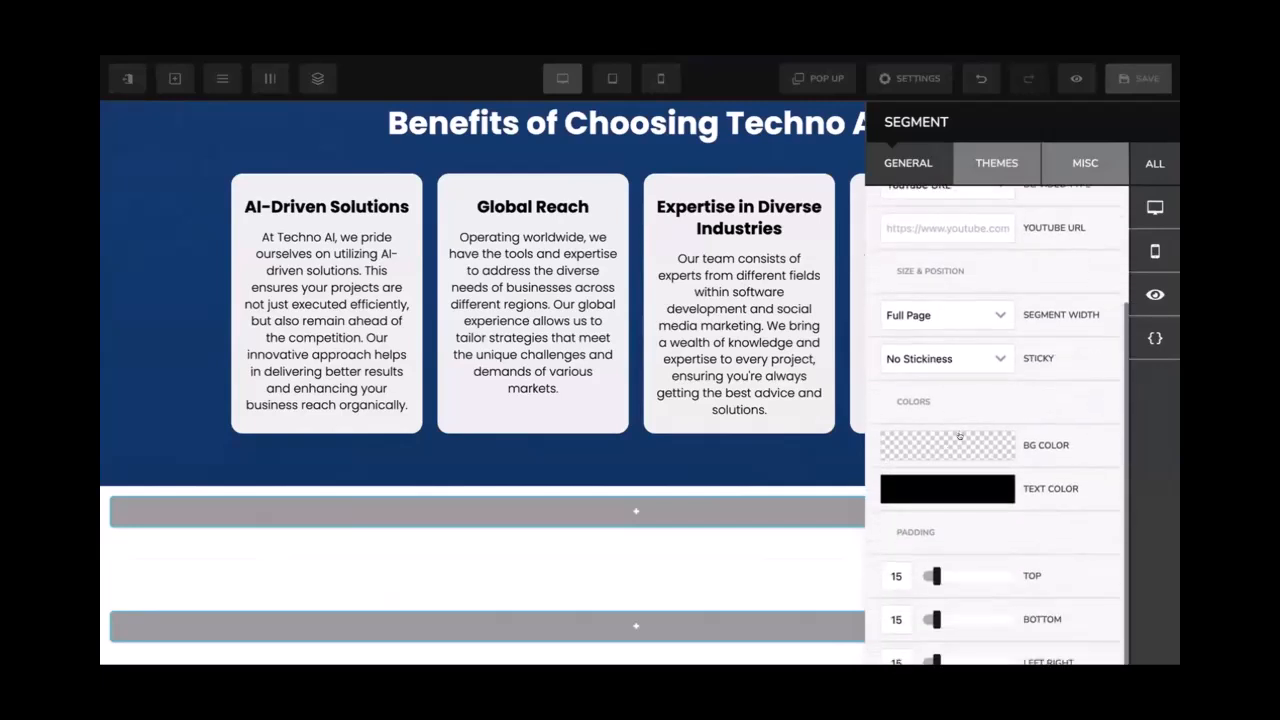
scroll(984, 342, down, 1)
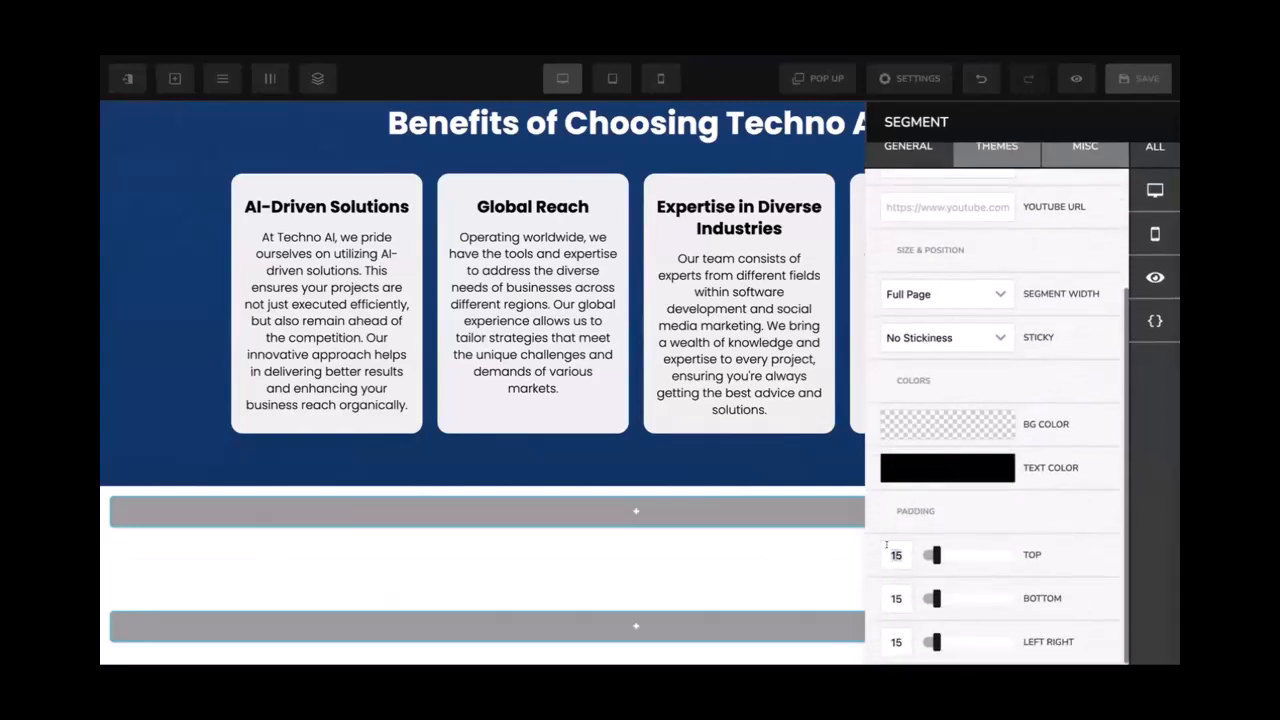
double_click(888, 552)
text(50)
double_click(887, 592)
text(50)
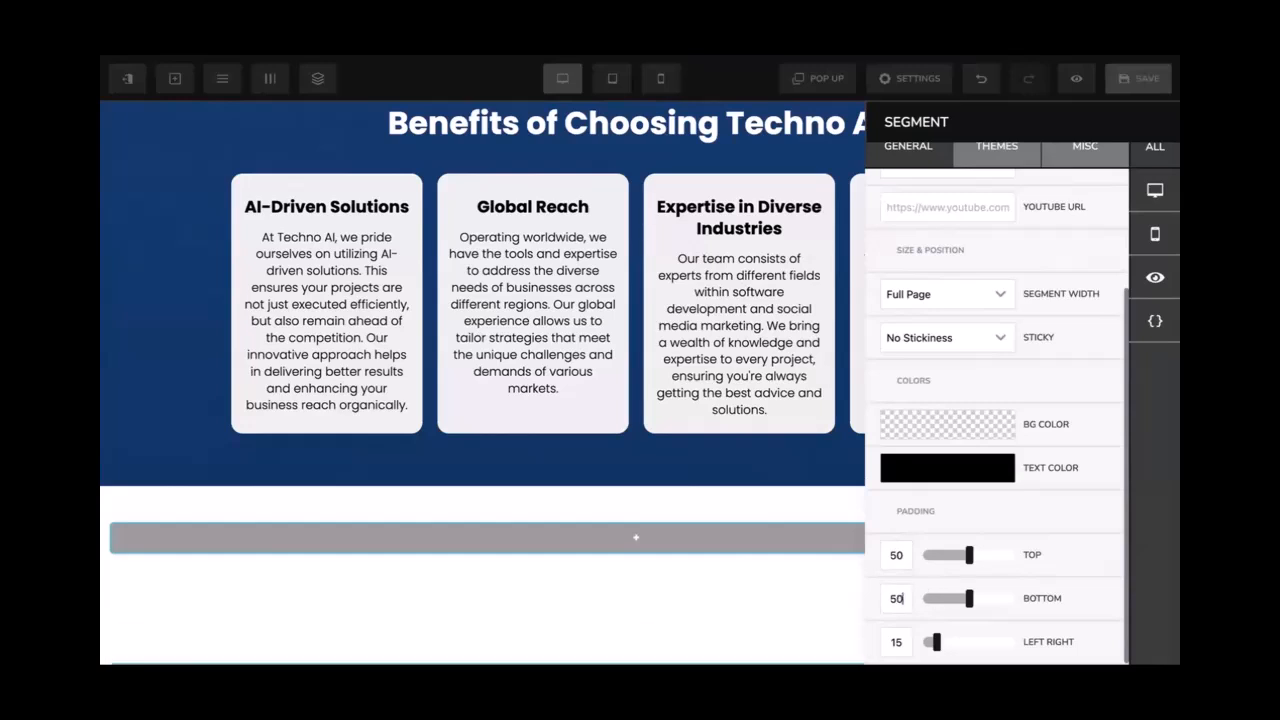
click(763, 508)
Add a single-column row to the new section
scroll(763, 508, down, 1)
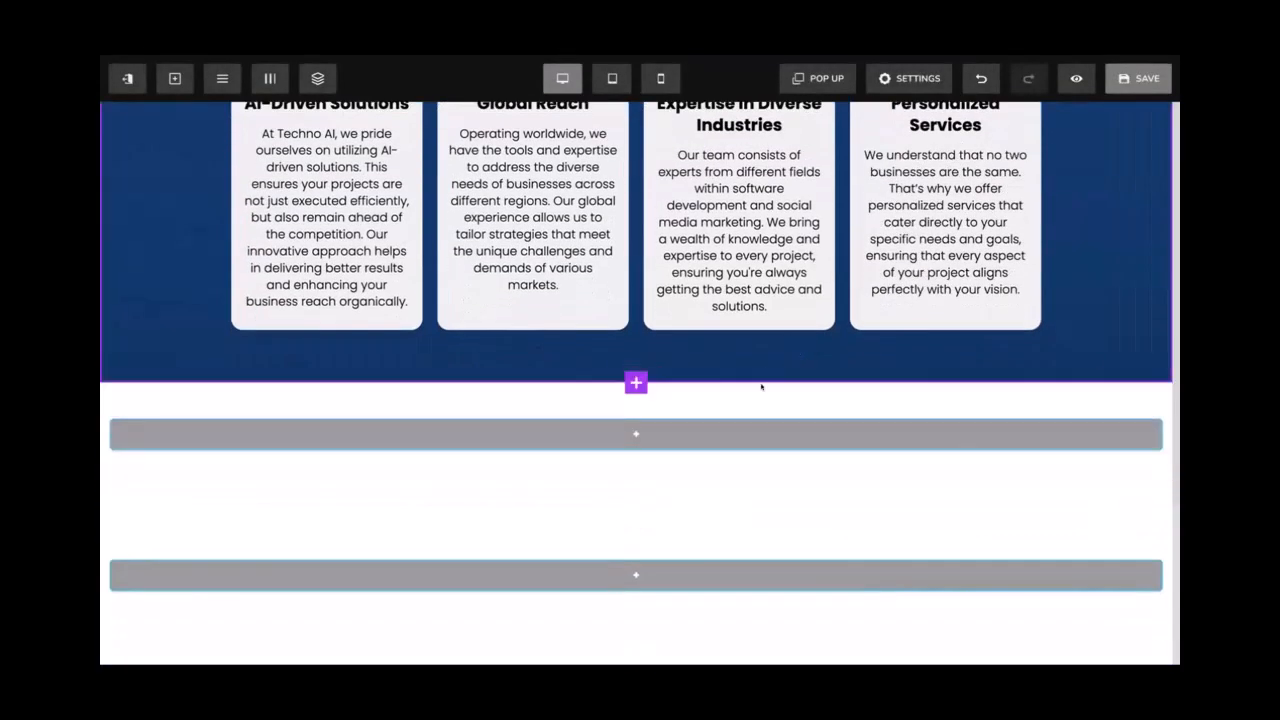
click(683, 428)
click(919, 230)
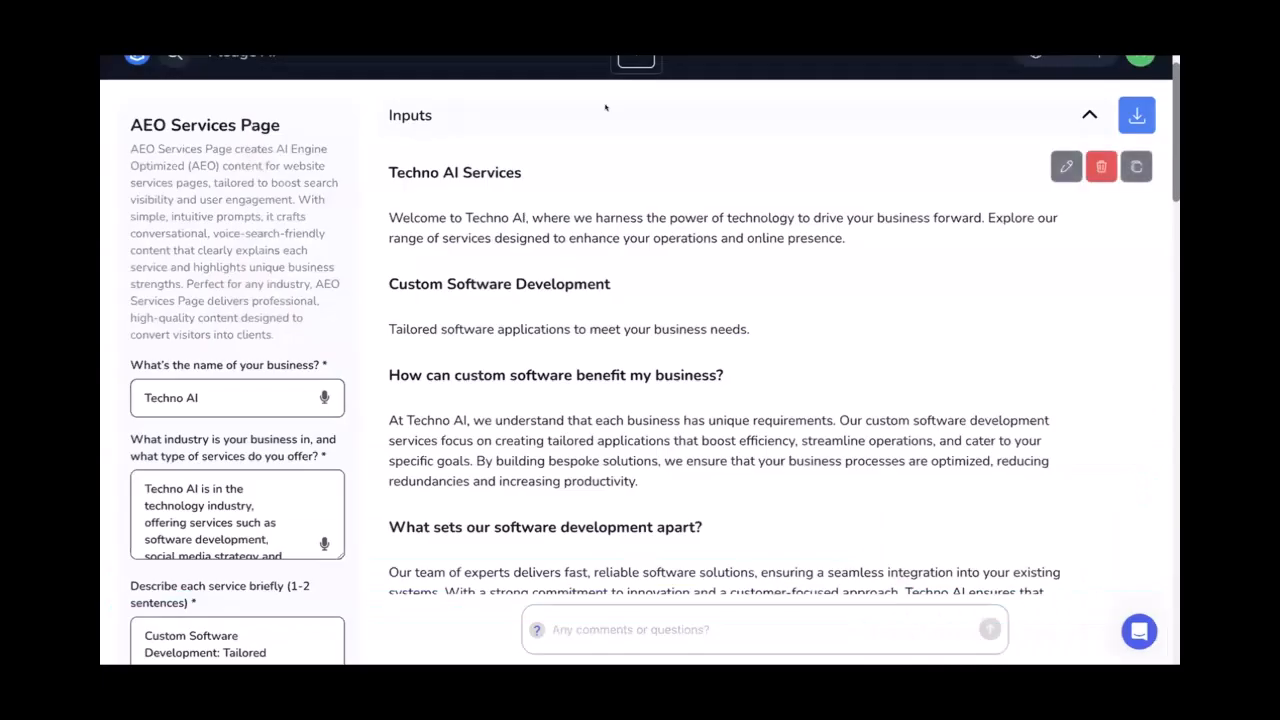
scroll(605, 107, up, 1)
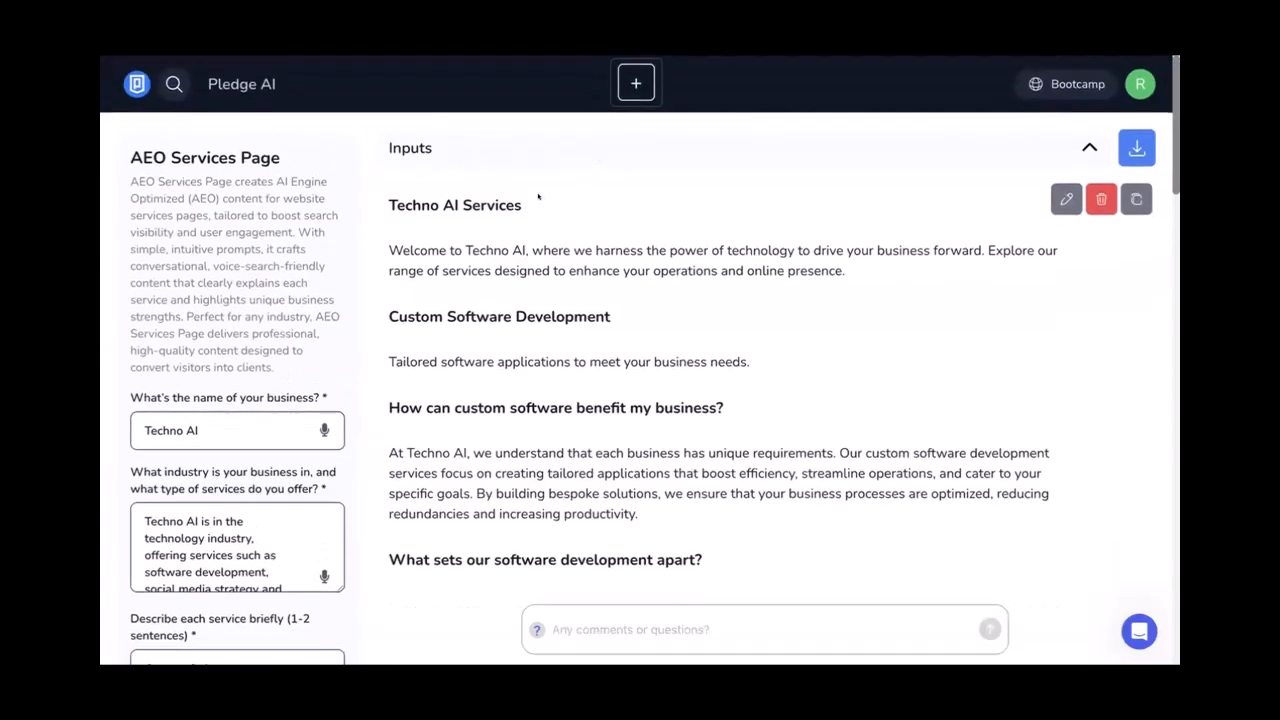
drag(441, 203, 563, 250)
click(441, 239)
click(563, 250)
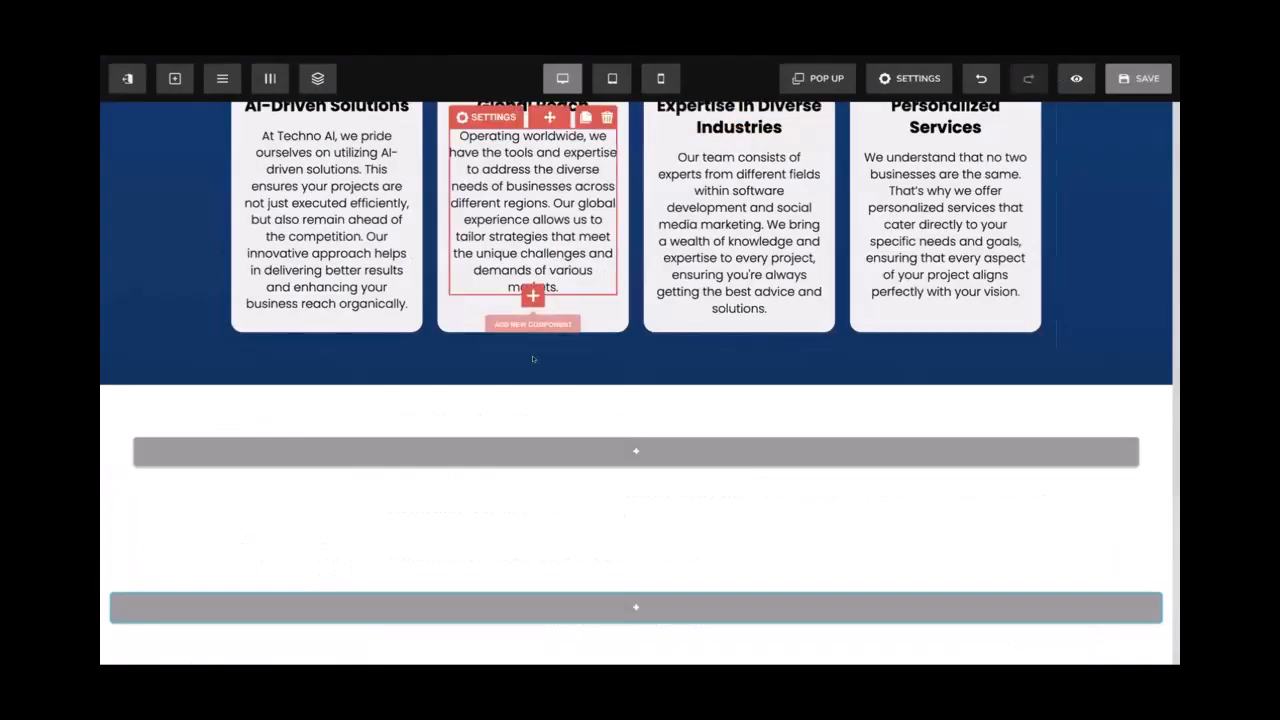
Duplicate the Benefits of Choosing Techno AI heading into a new row and make it black
scroll(533, 359, down, 1)
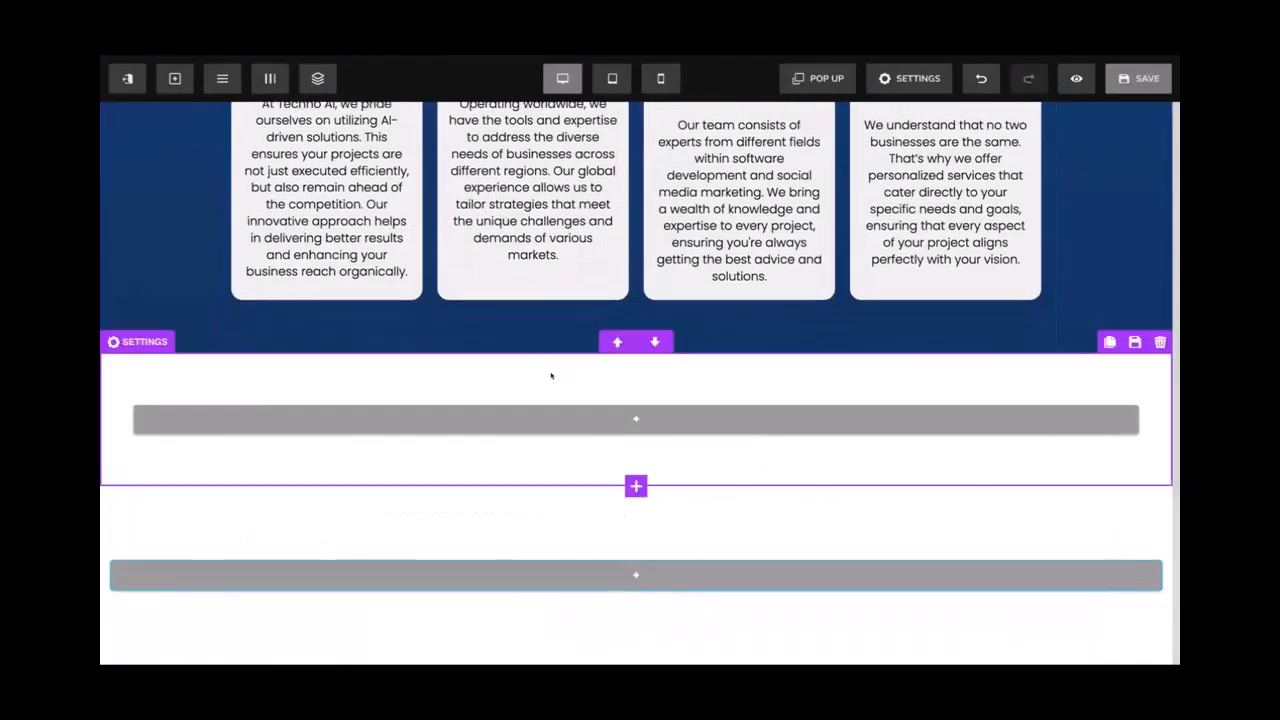
scroll(561, 387, up, 4)
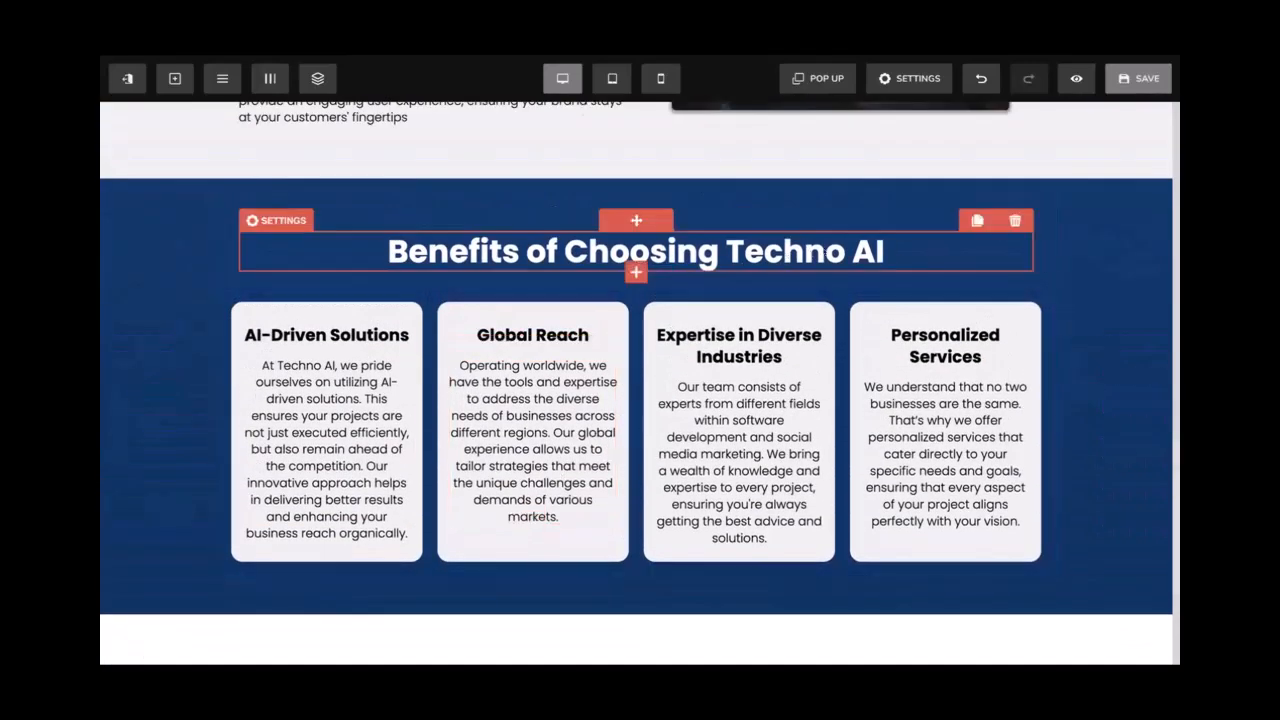
click(977, 220)
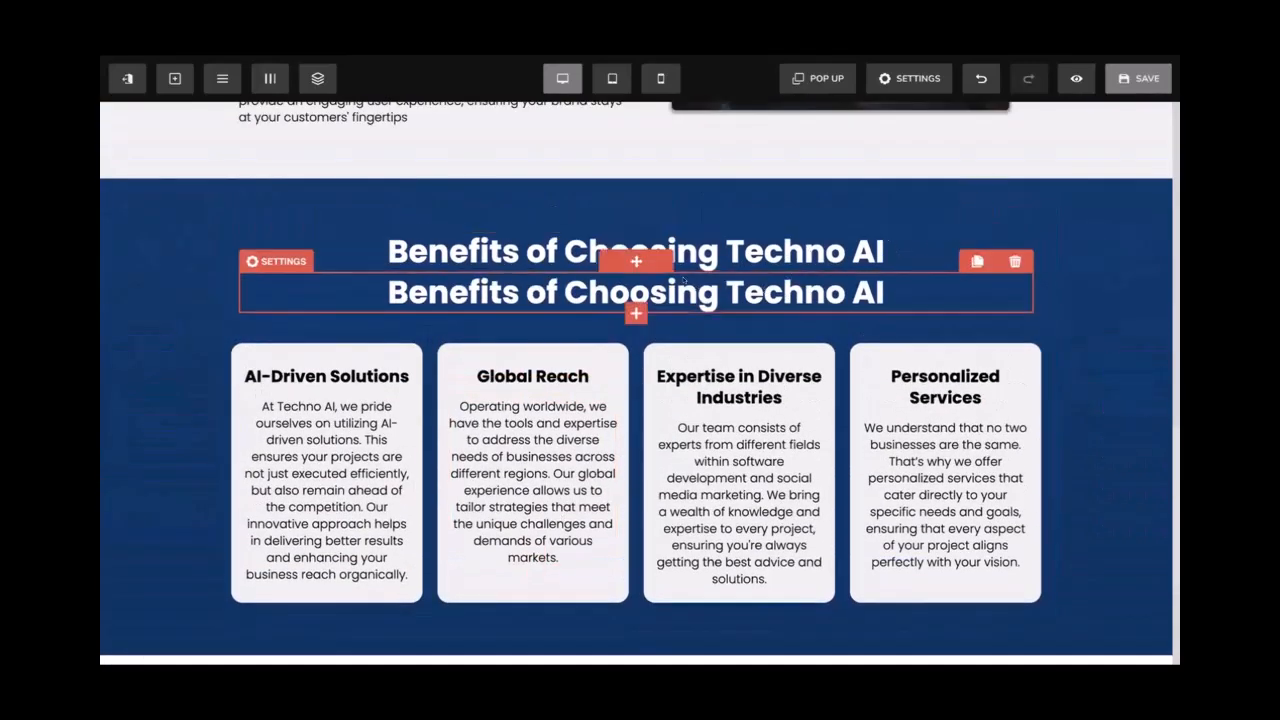
scroll(643, 400, down, 5)
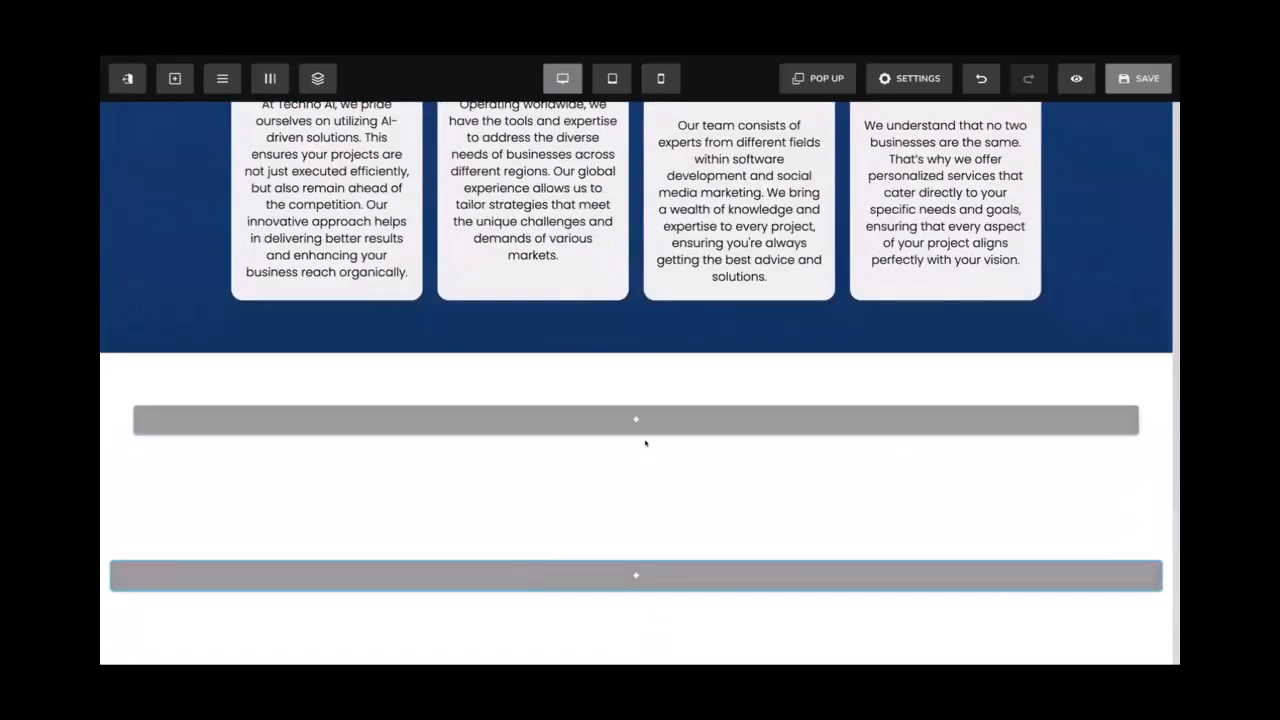
click(640, 416)
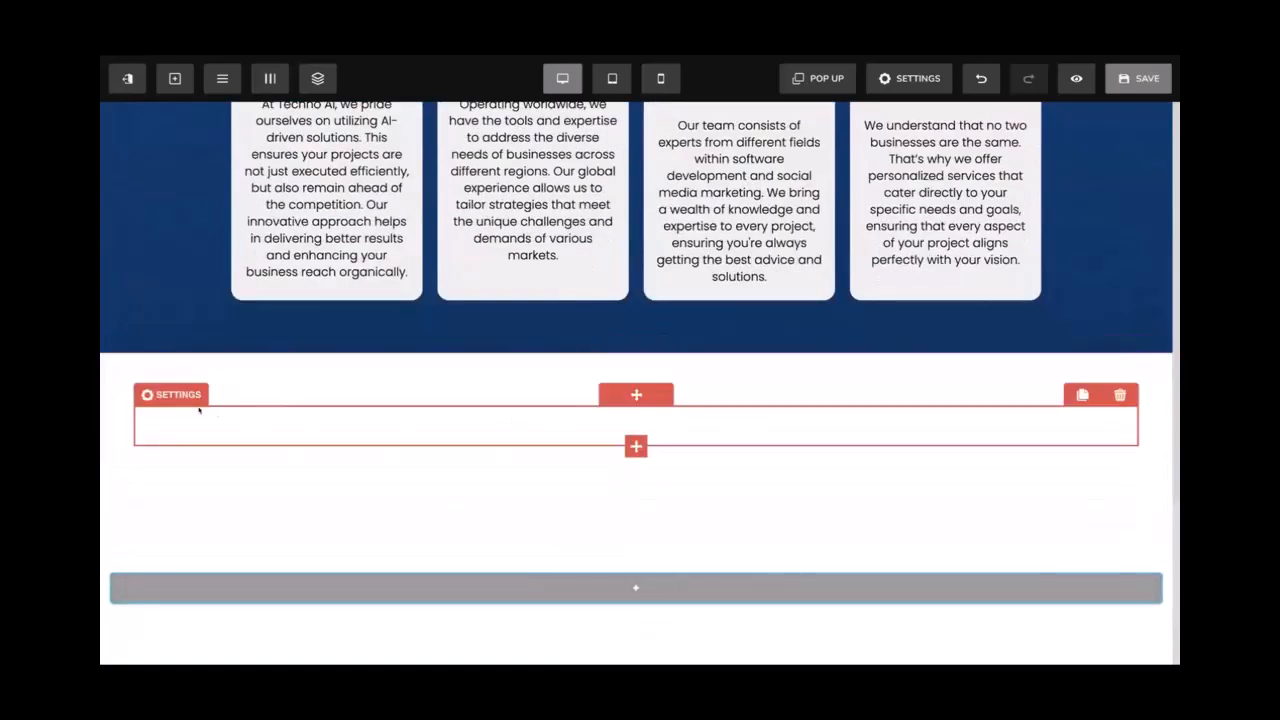
click(922, 378)
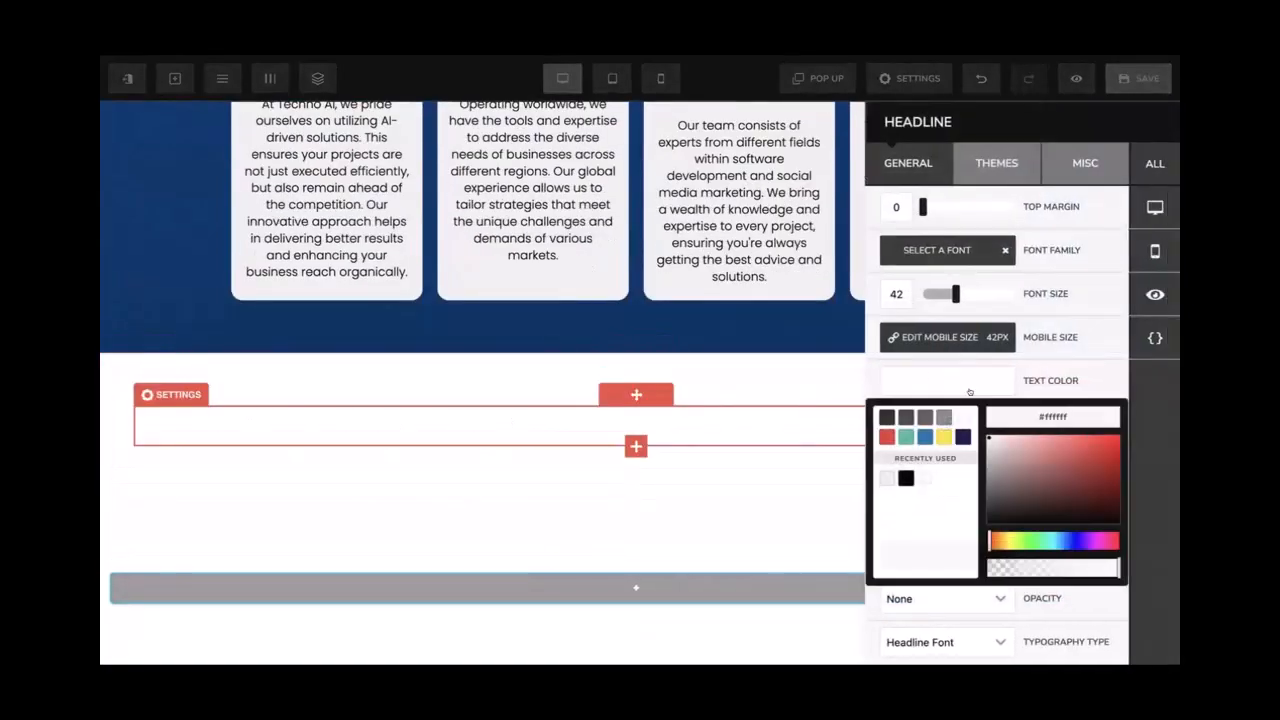
click(906, 478)
click(619, 449)
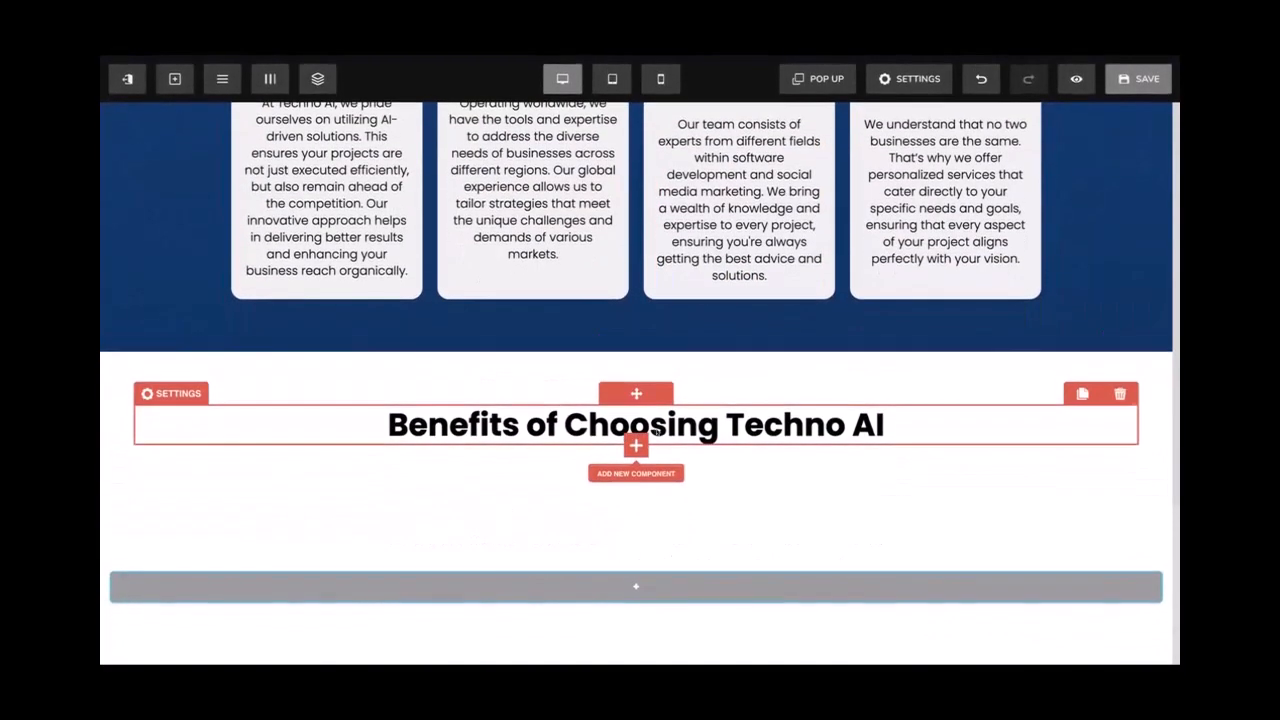
Add a Sub Headline beneath the heading and copy the Techno AI Services title
click(635, 444)
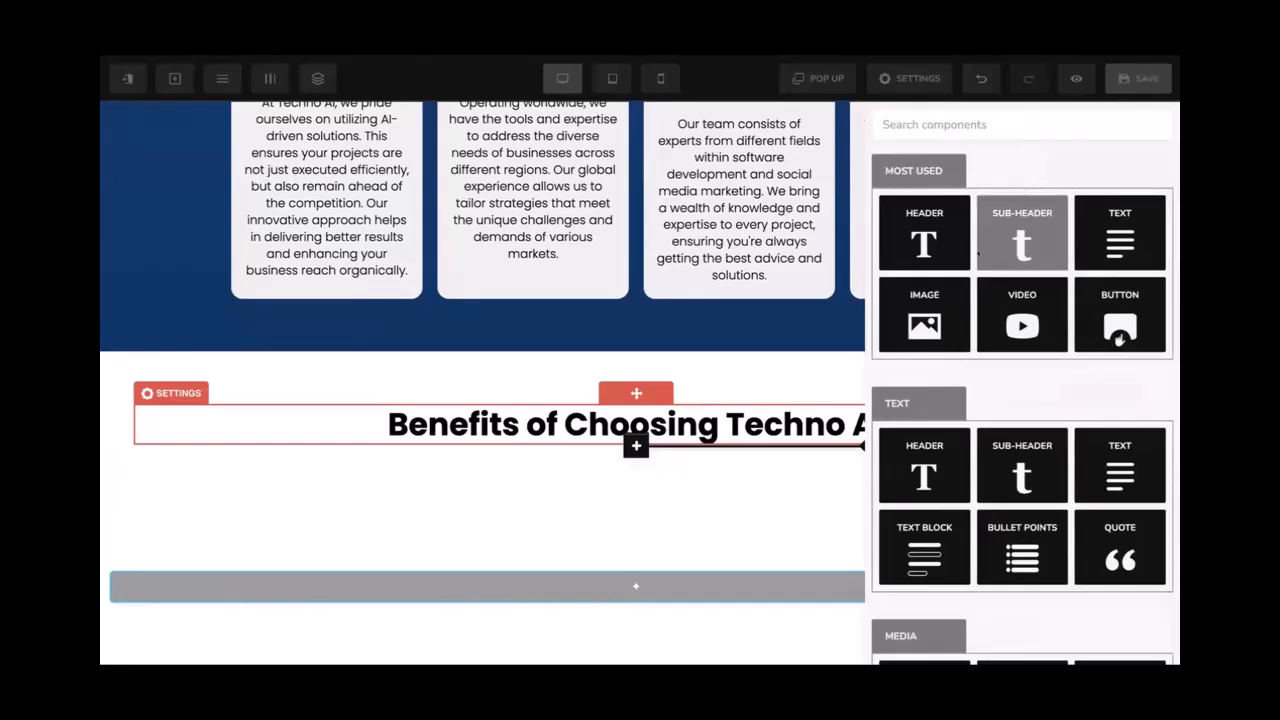
click(985, 245)
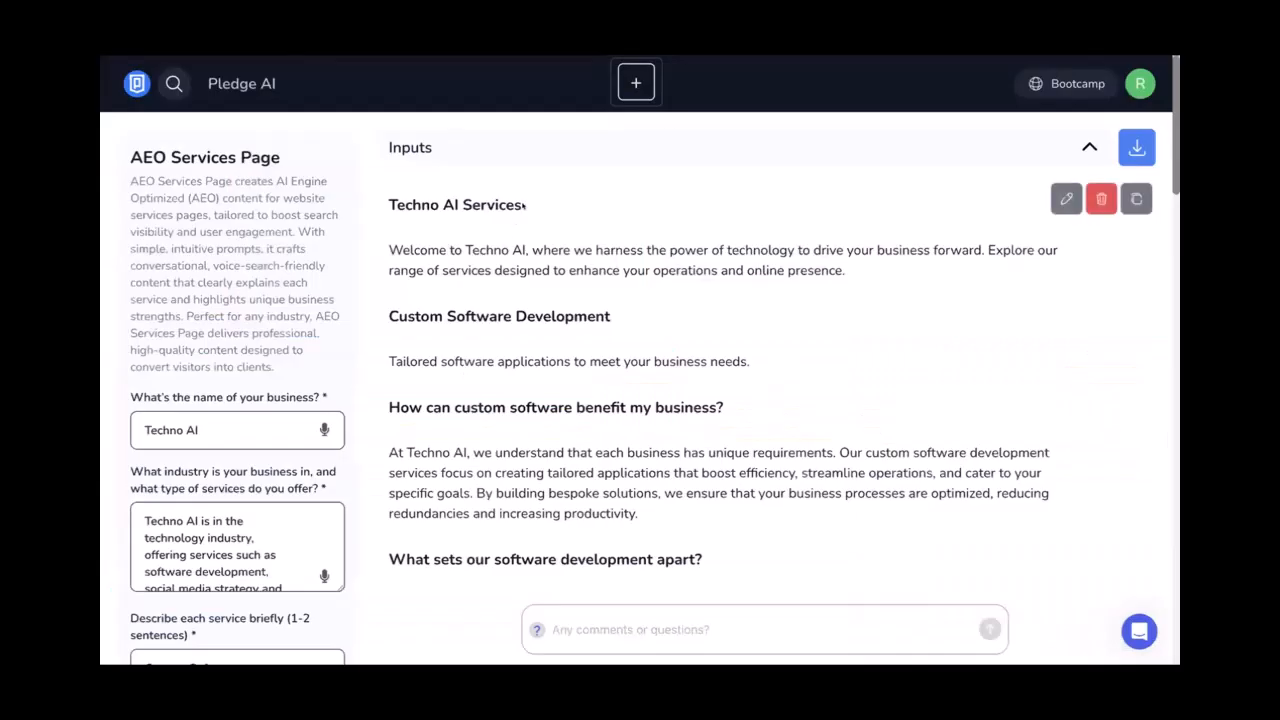
drag(523, 205, 380, 197)
key(ctrl+c)
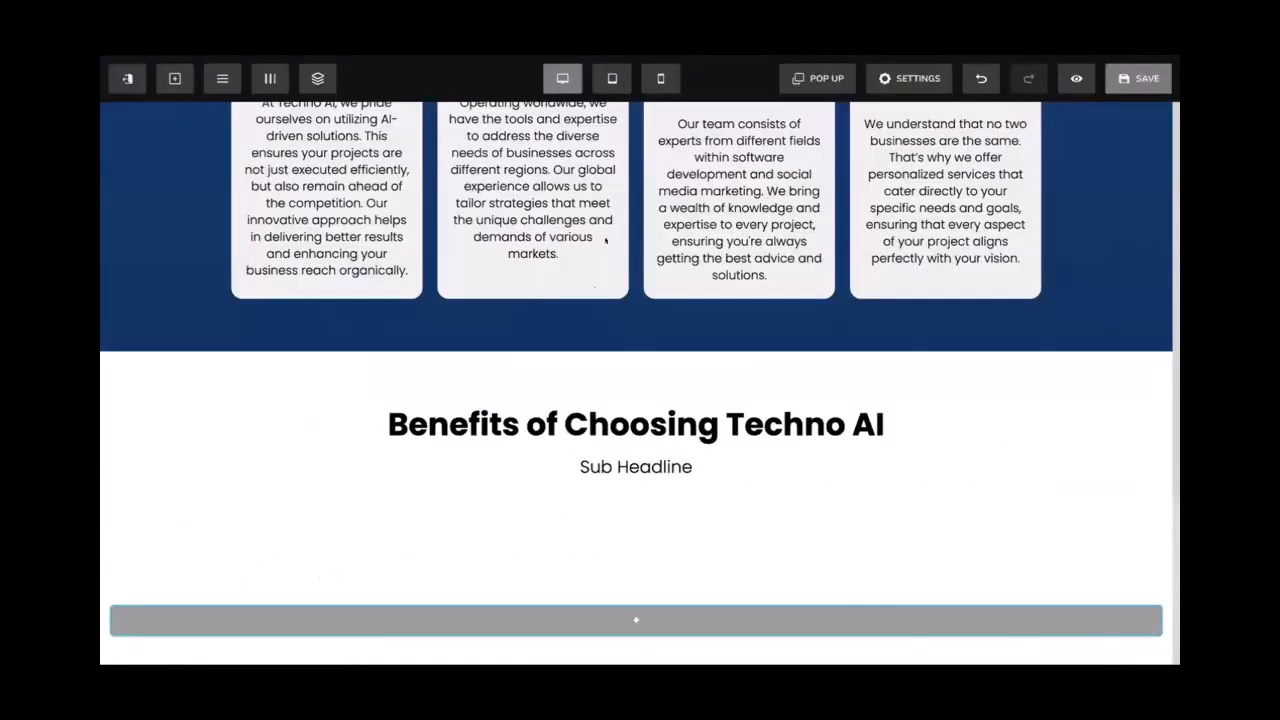
Replace the new section's heading with 'Techno AI Services'
click(549, 412)
key(ctrl+a)
key(ctrl+v)
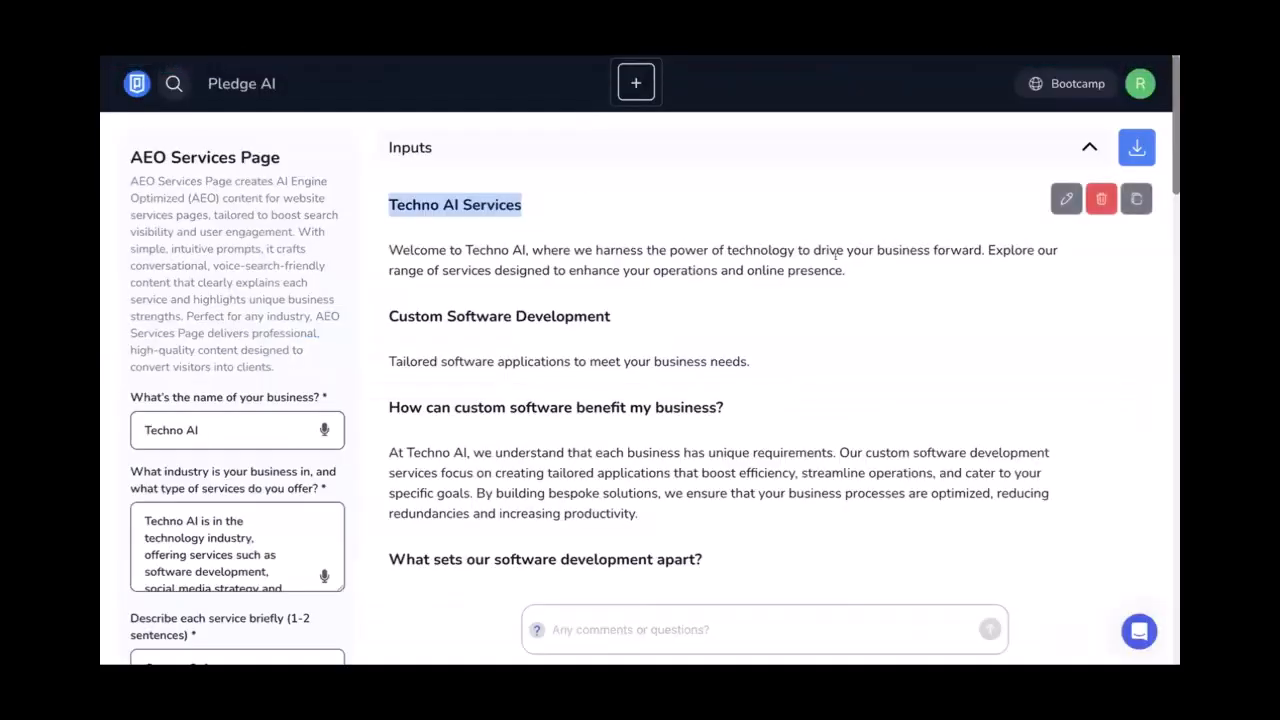
click(834, 255)
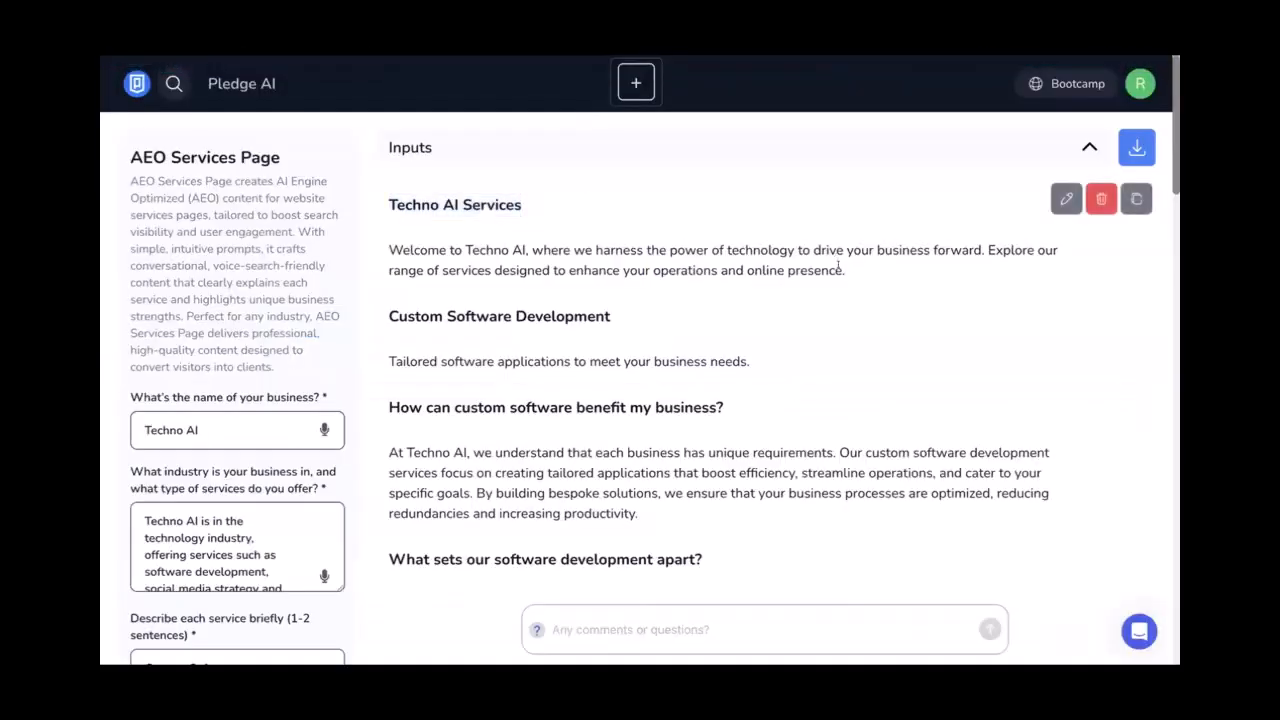
Replace the Sub Headline placeholder with the copied welcome paragraph
drag(846, 270, 394, 233)
key(ctrl+c)
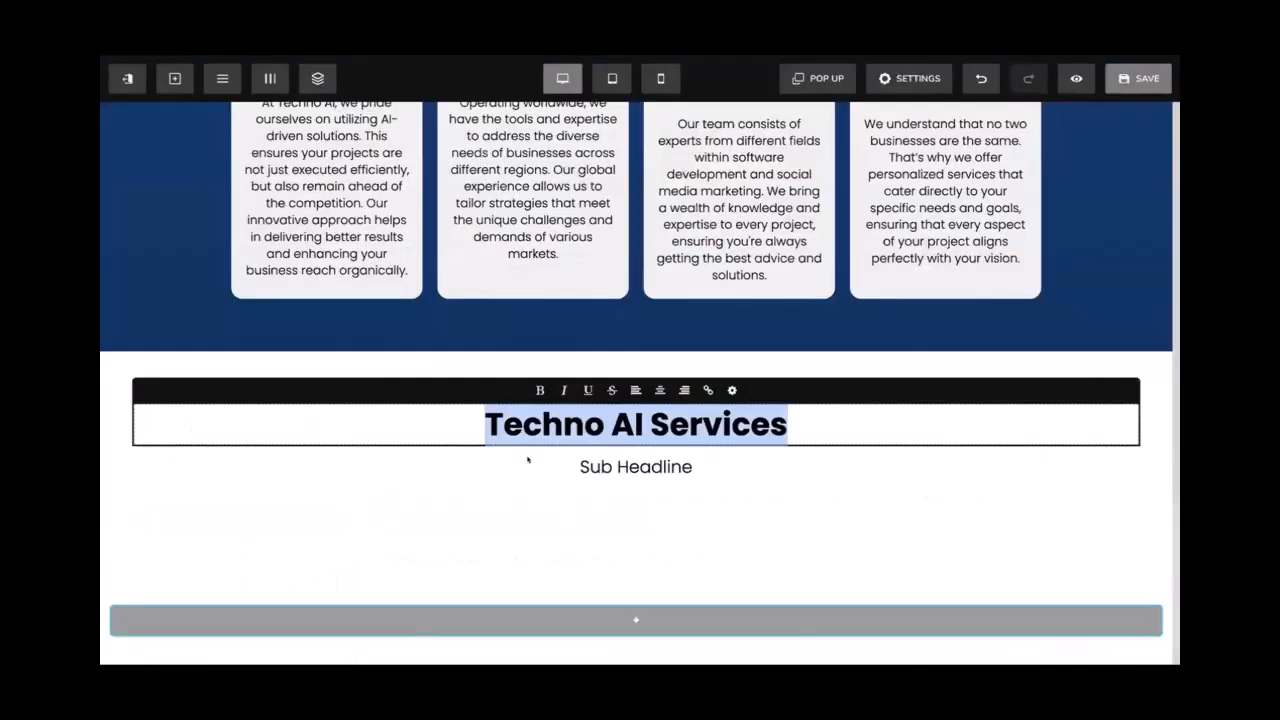
click(528, 460)
key(ctrl+a)
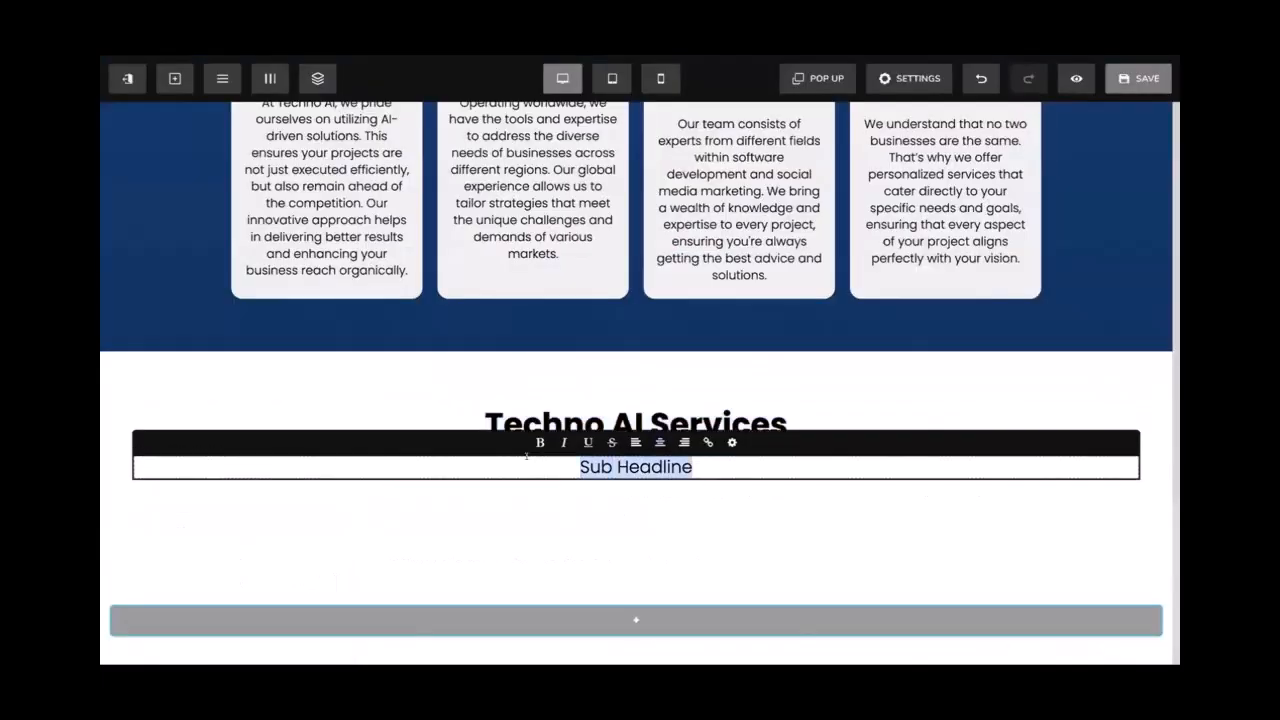
key(ctrl+v)
key(ctrl+a)
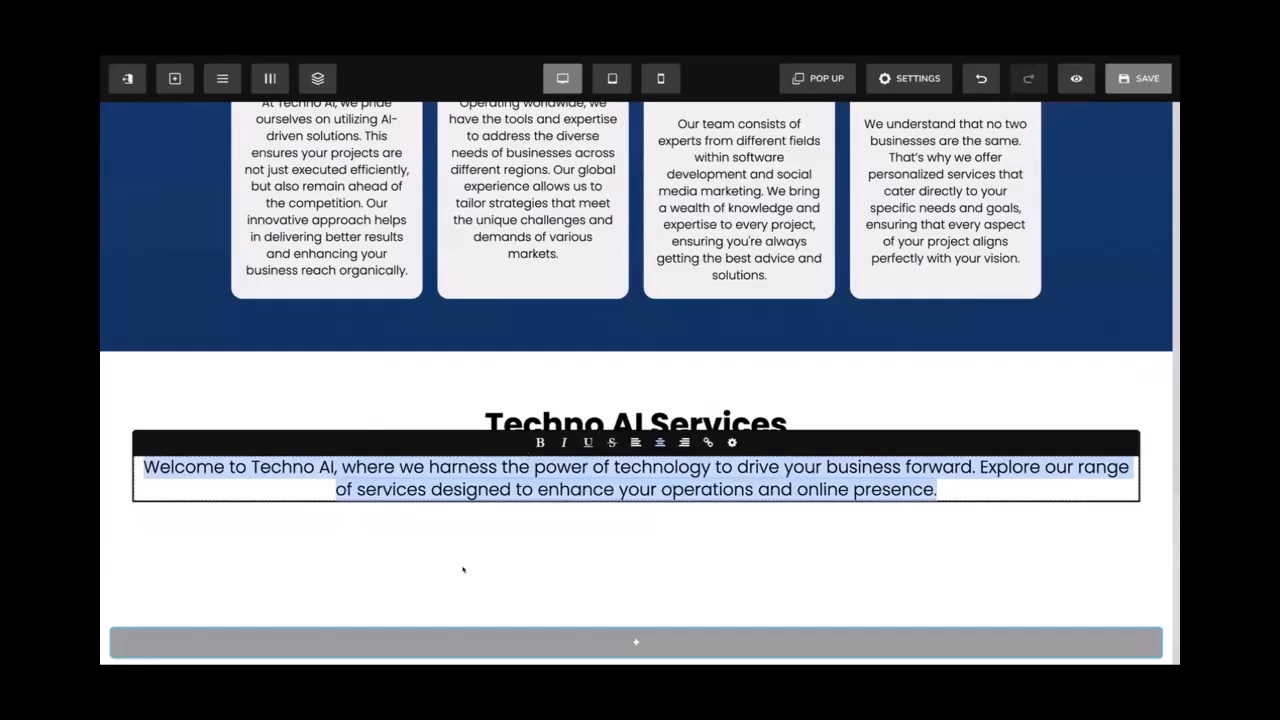
click(463, 569)
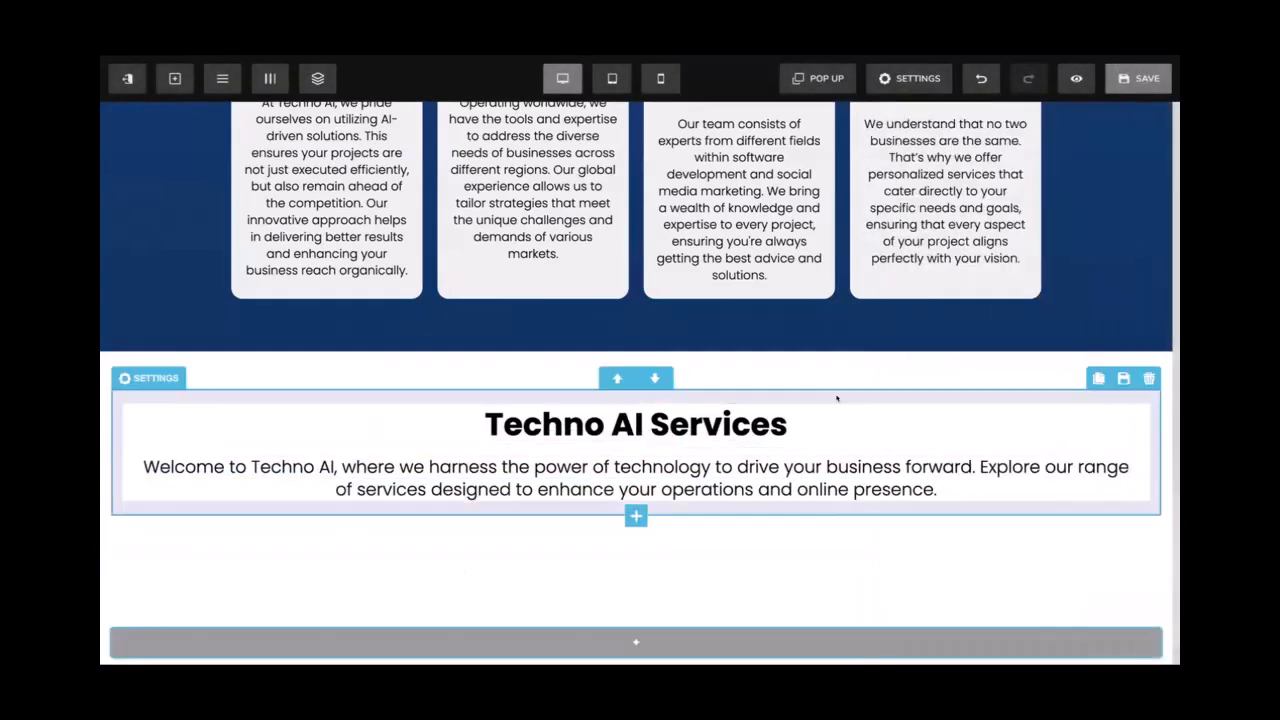
Narrow the row to 80% width and save the page
click(837, 398)
click(994, 465)
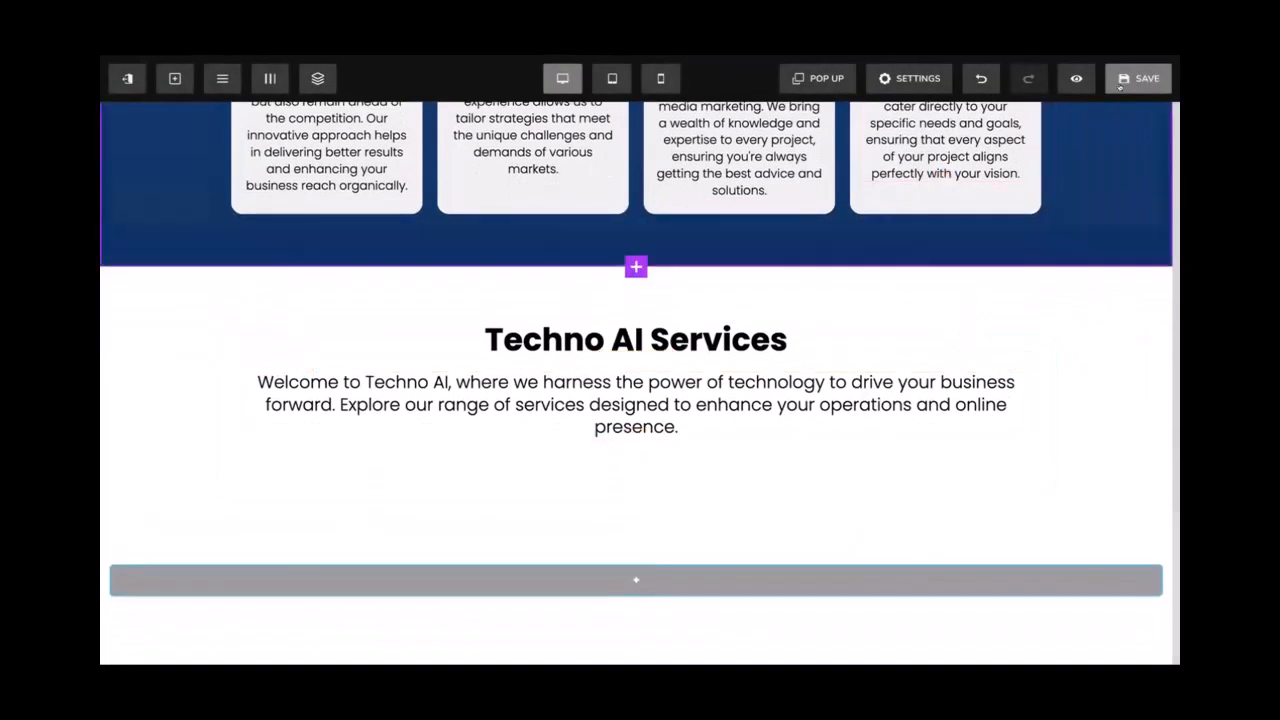
click(1124, 88)
scroll(652, 301, up, 10)
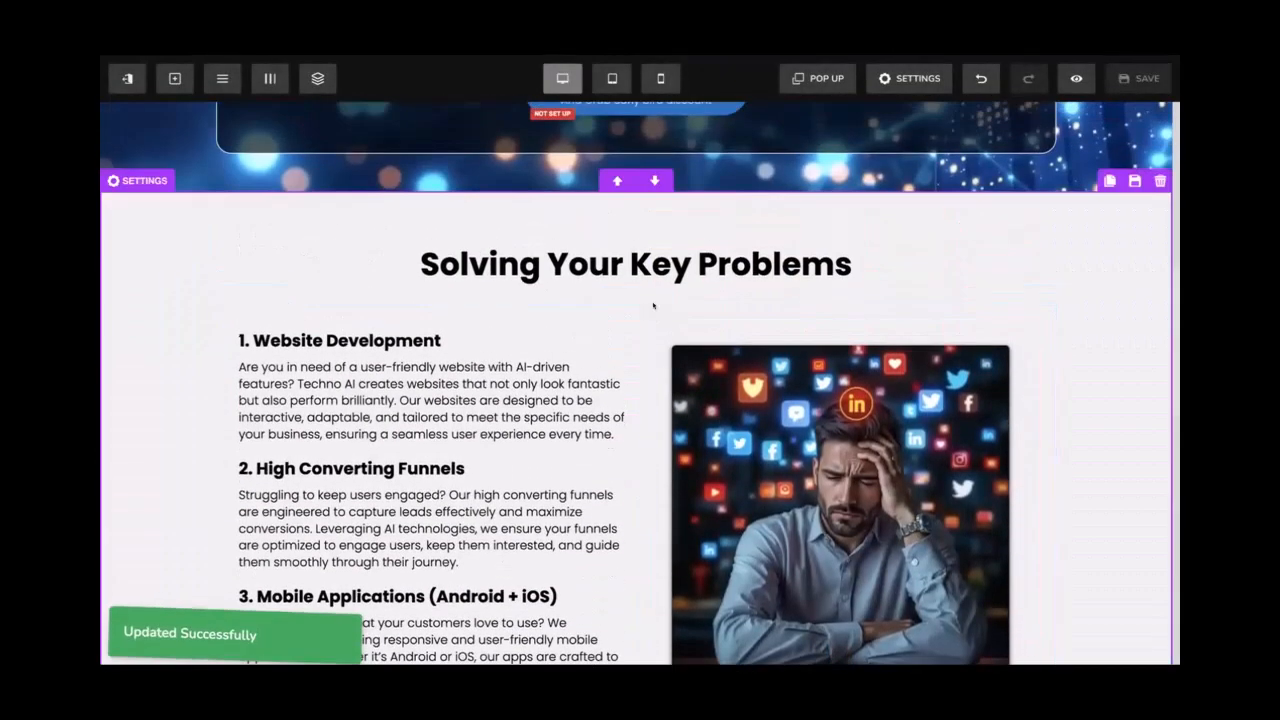
Advance to image idea 6/20 in Hyperrealistic AI Images
scroll(652, 301, down, 10)
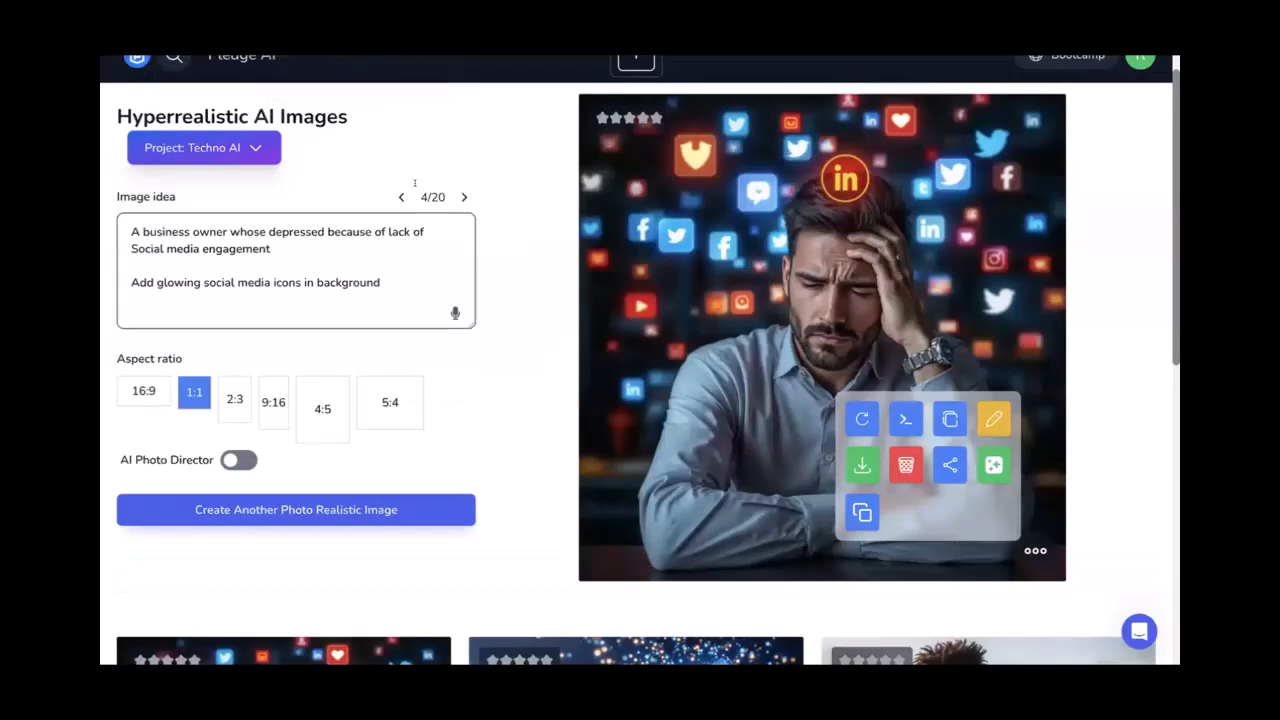
scroll(450, 266, down, 3)
scroll(451, 266, up, 3)
click(464, 220)
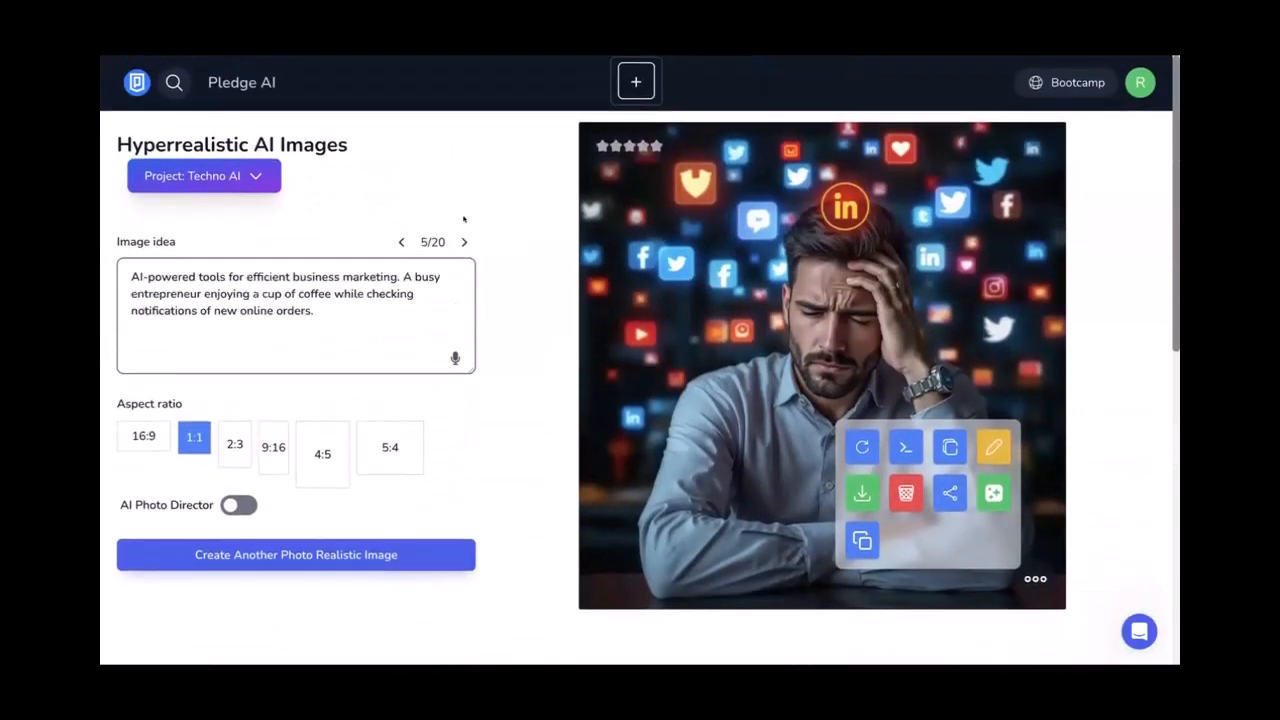
click(455, 234)
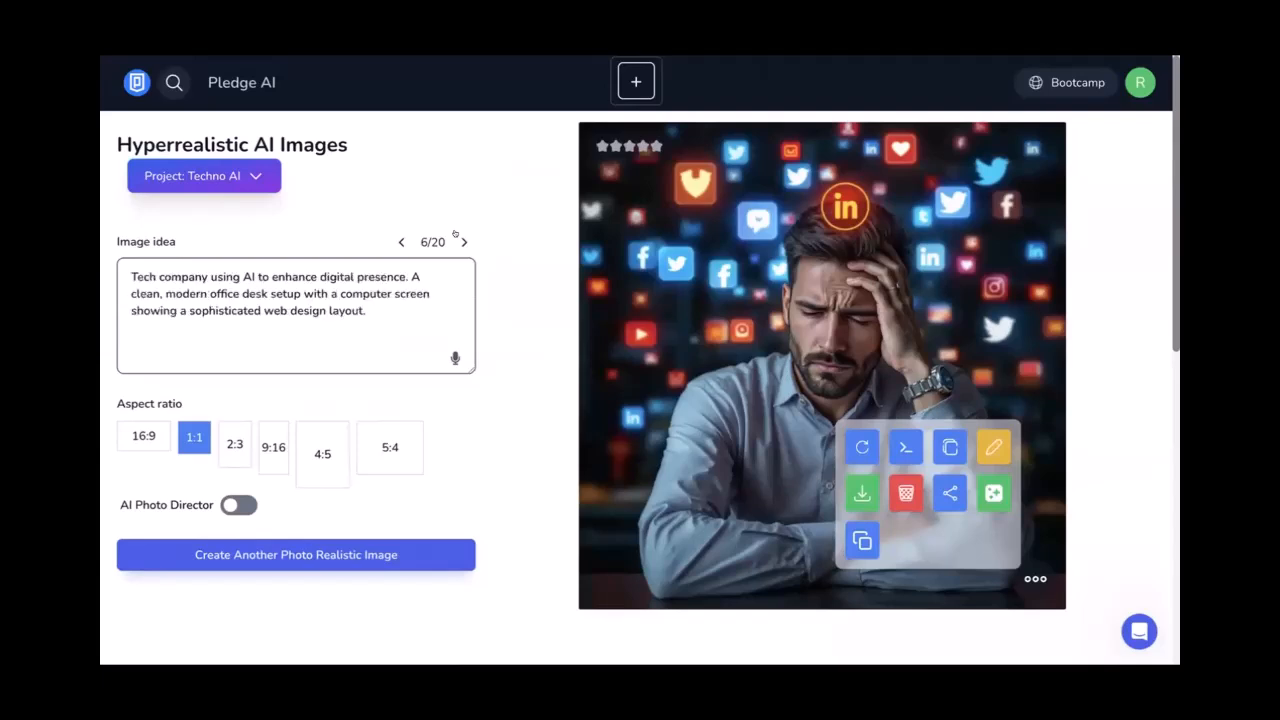
Change the prompt to 'A deep blue background image with small interconnected wires' at 16:9
click(407, 311)
key(ctrl+a)
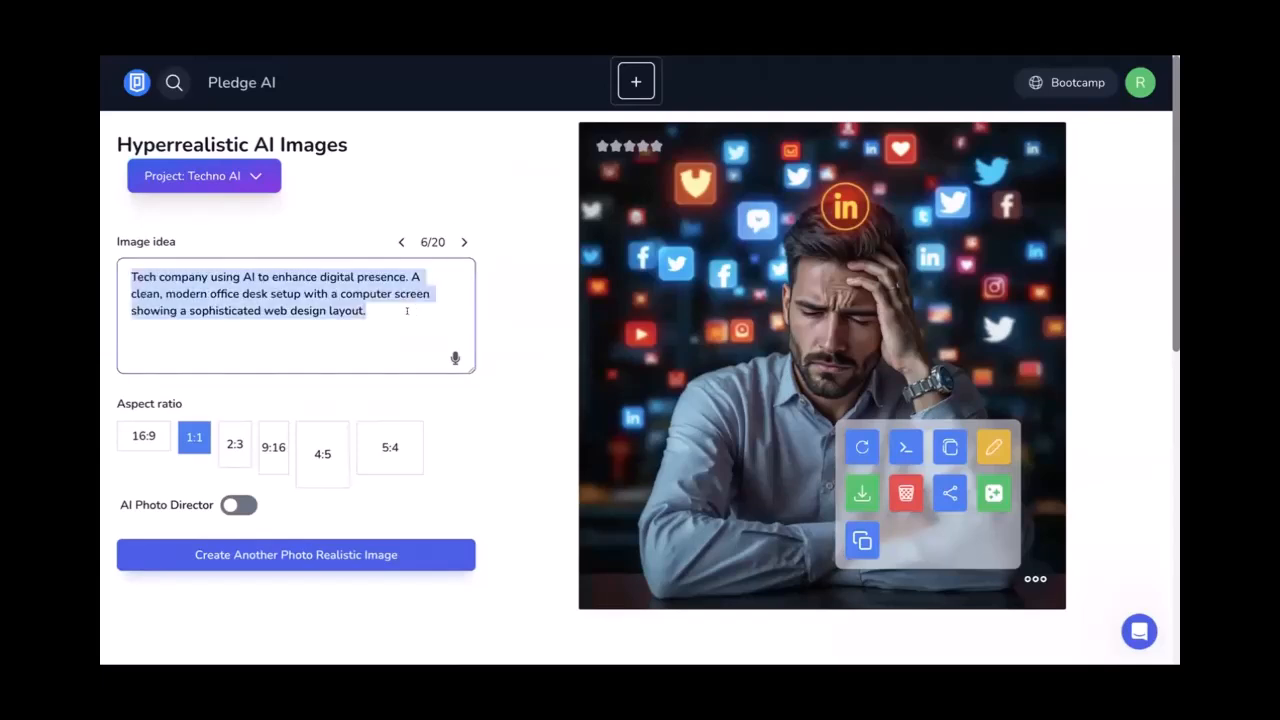
text(A backgroun)
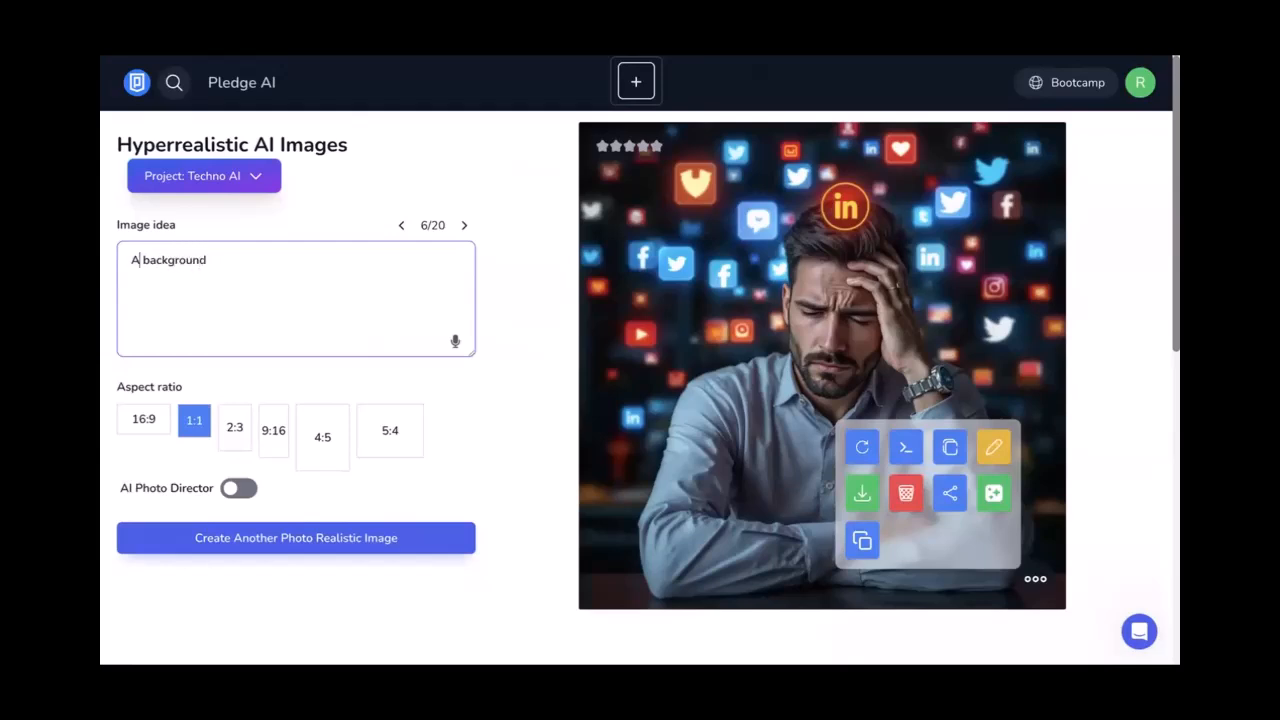
text( deep blue)
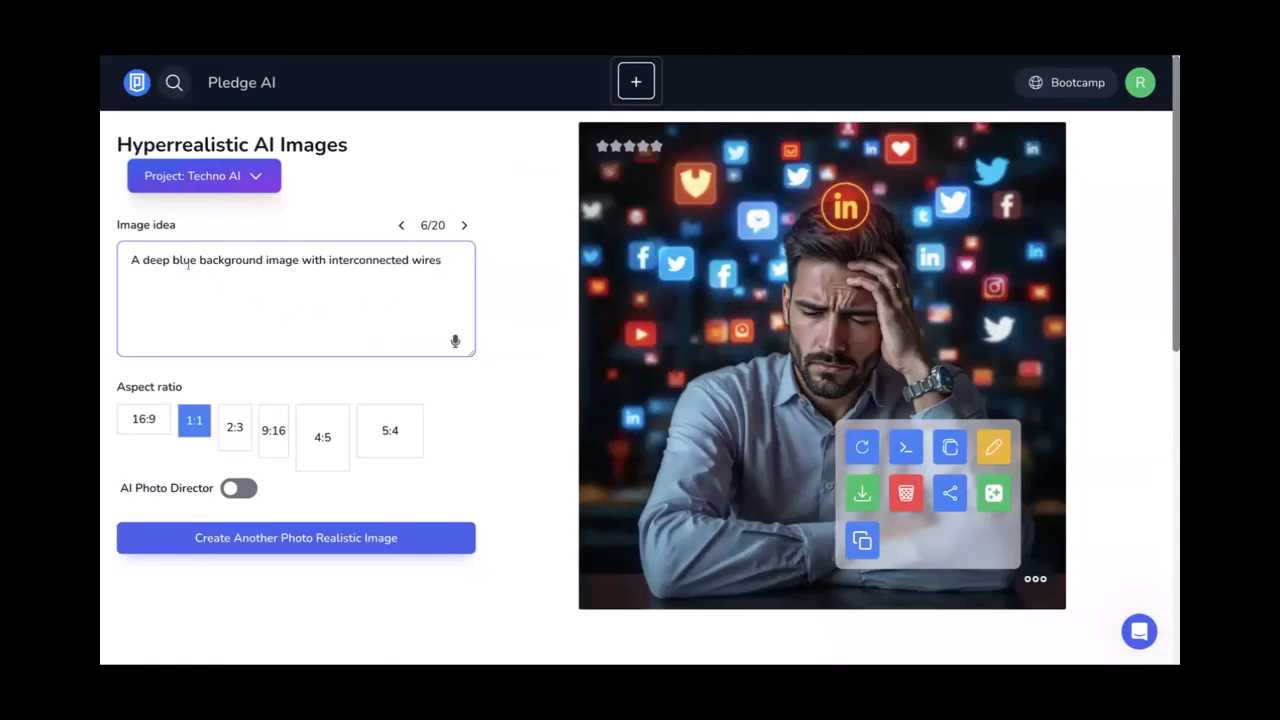
text(small)
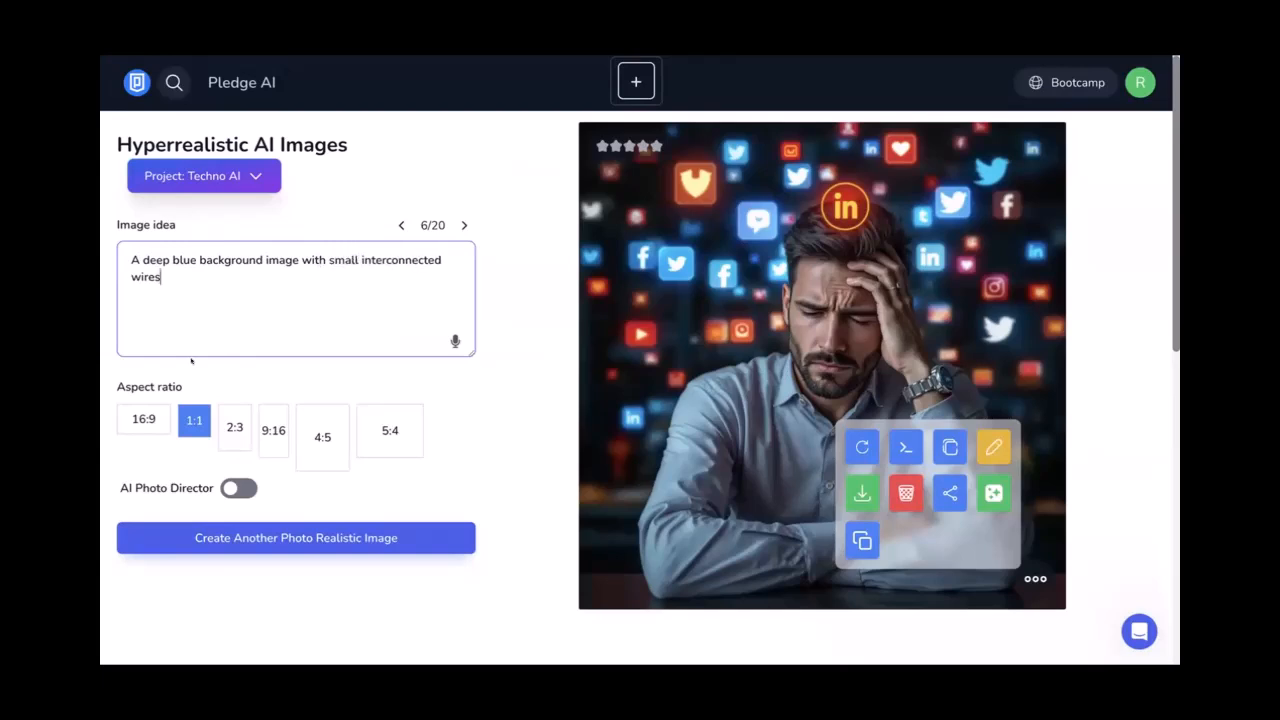
click(140, 419)
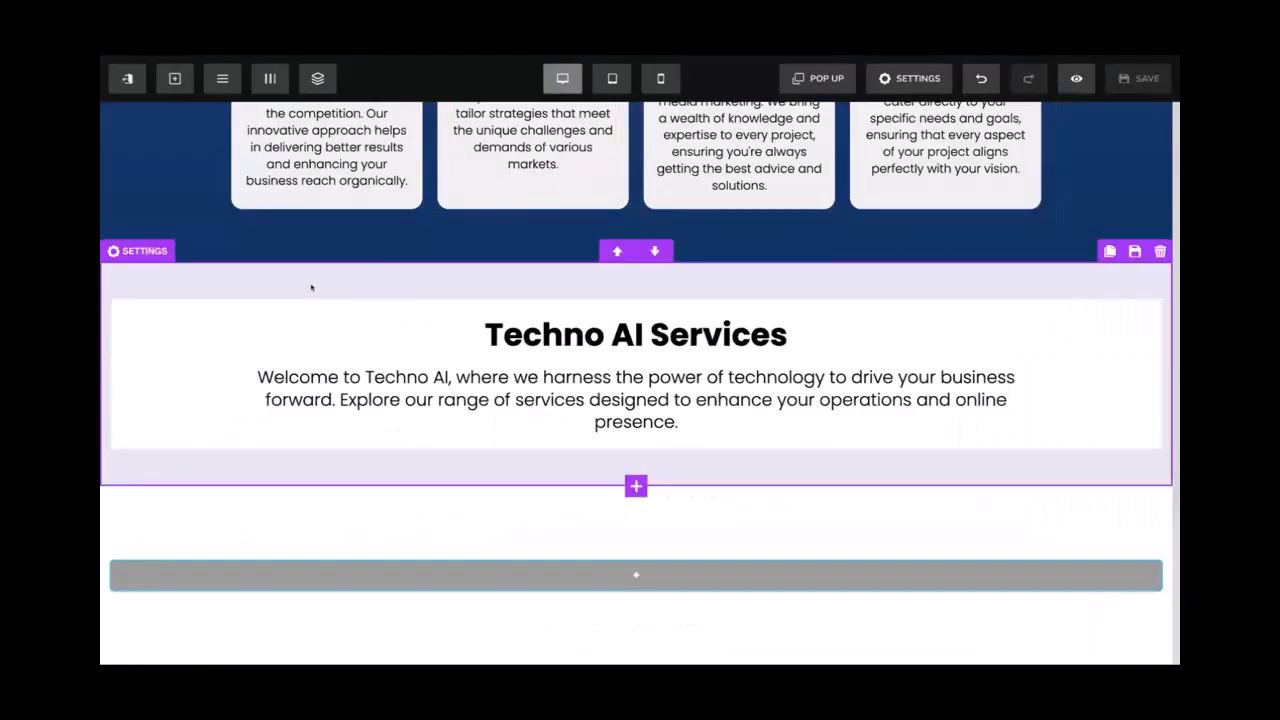
Download the blue interconnected-wires image from the preset background gallery in WEBP format
click(311, 286)
click(893, 251)
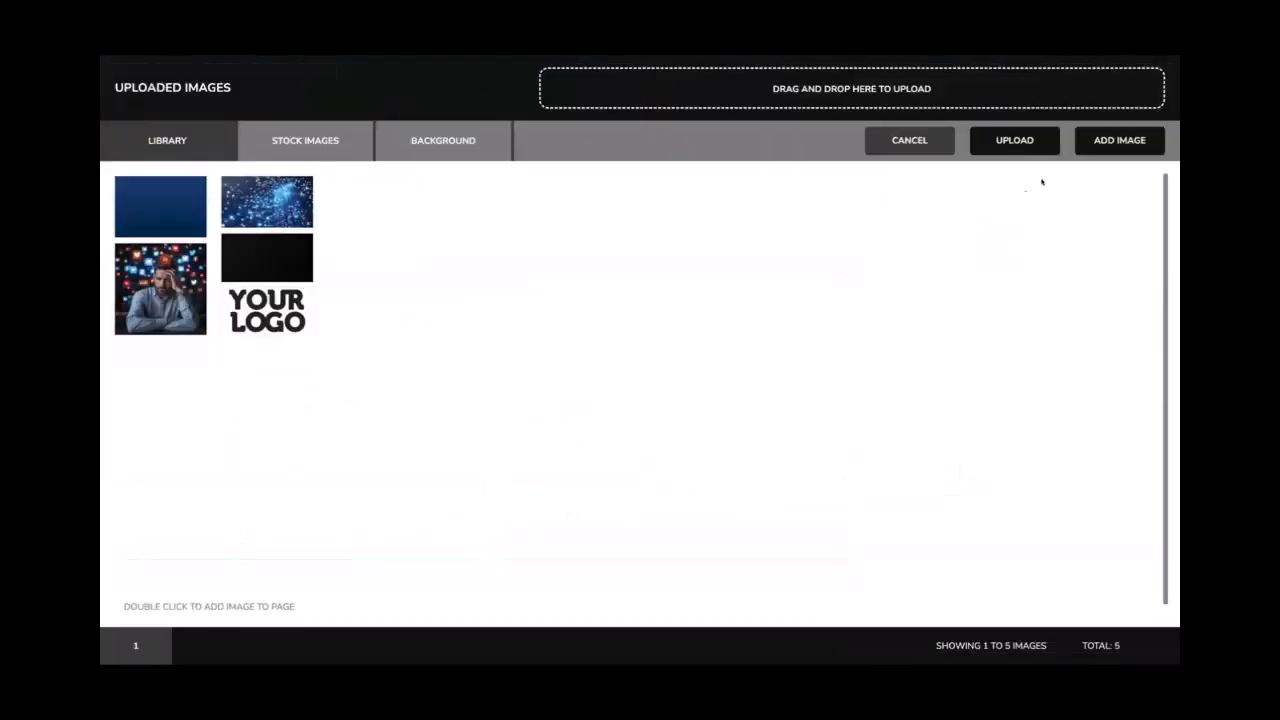
click(422, 140)
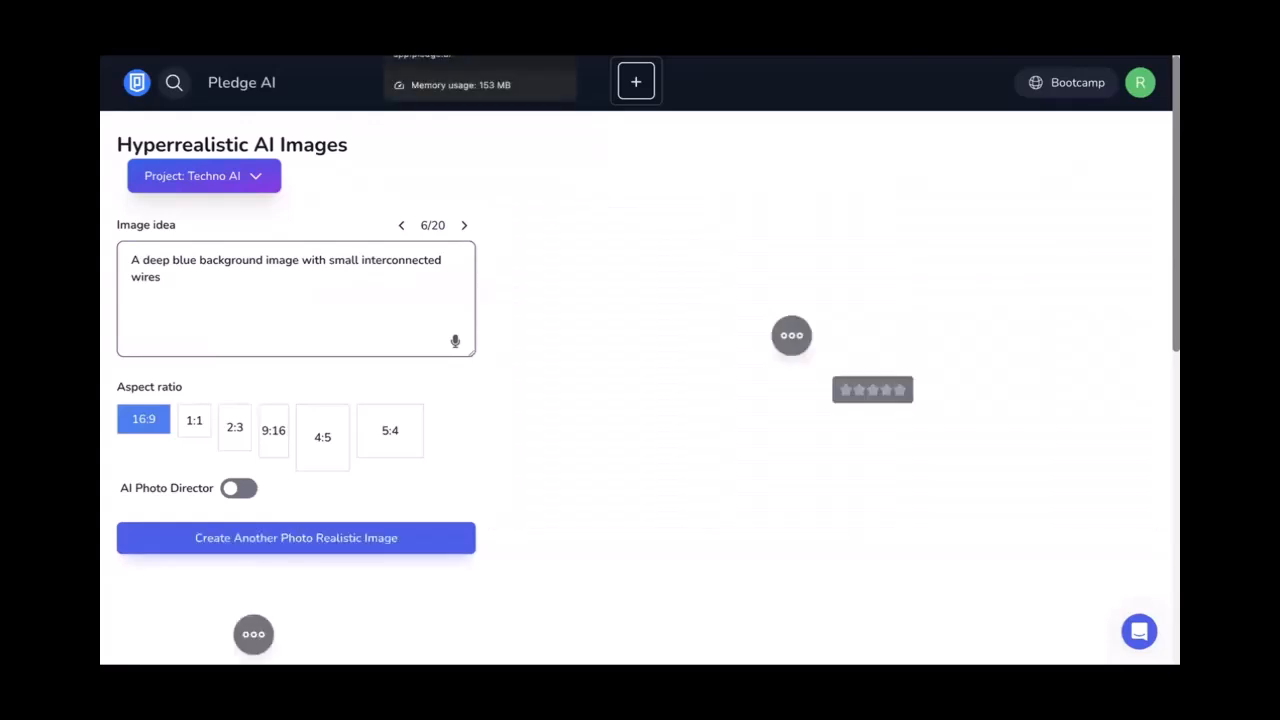
click(1116, 519)
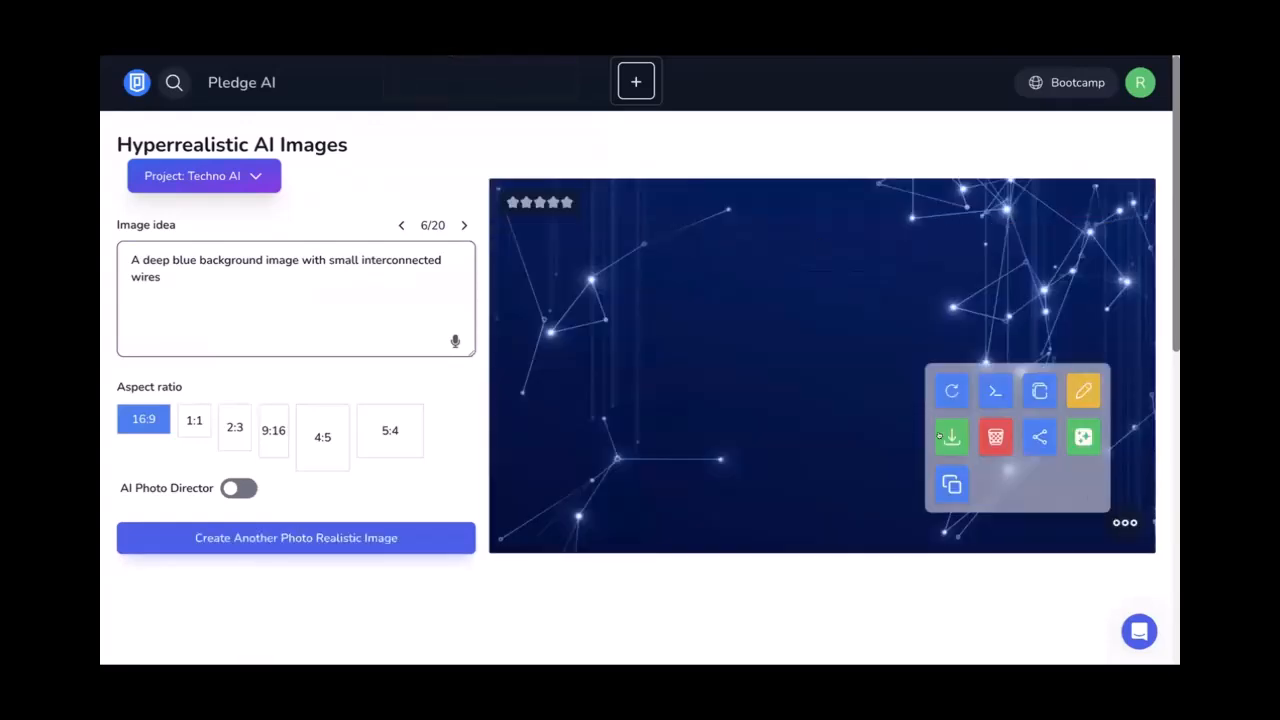
click(939, 428)
click(1008, 299)
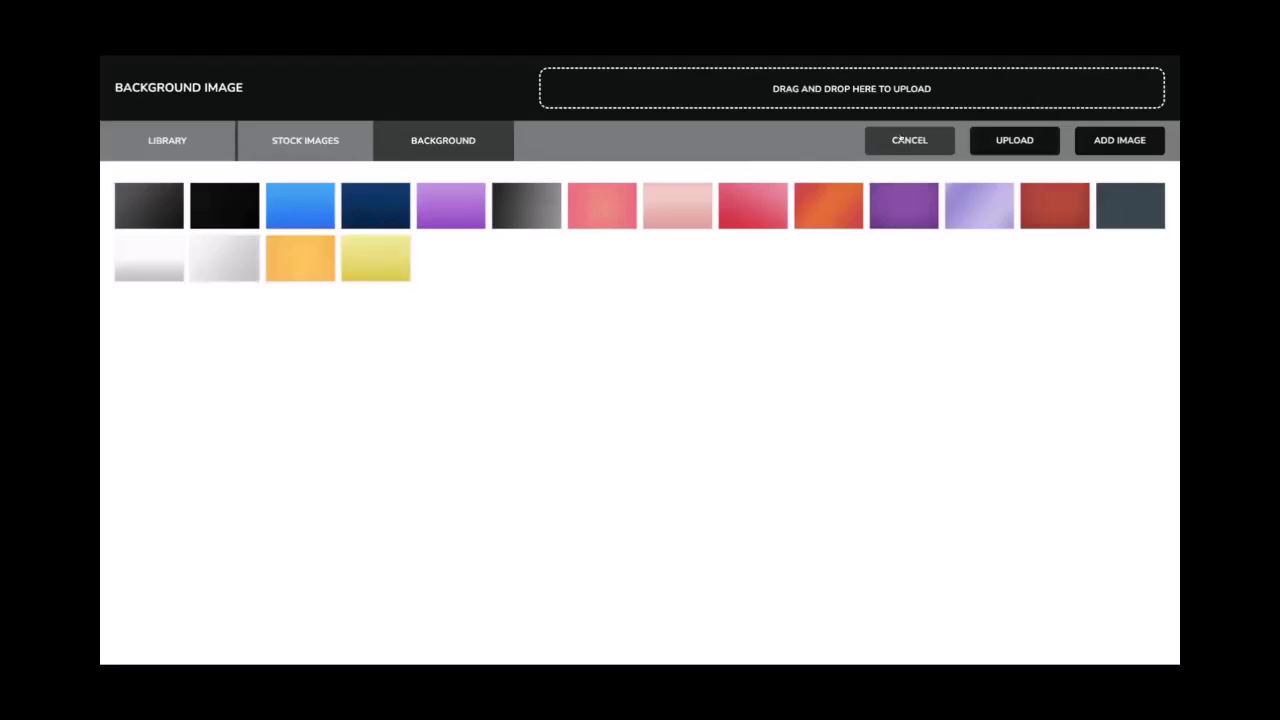
click(930, 144)
Upload the downloaded blue wires image and apply it as the section's background image
click(896, 246)
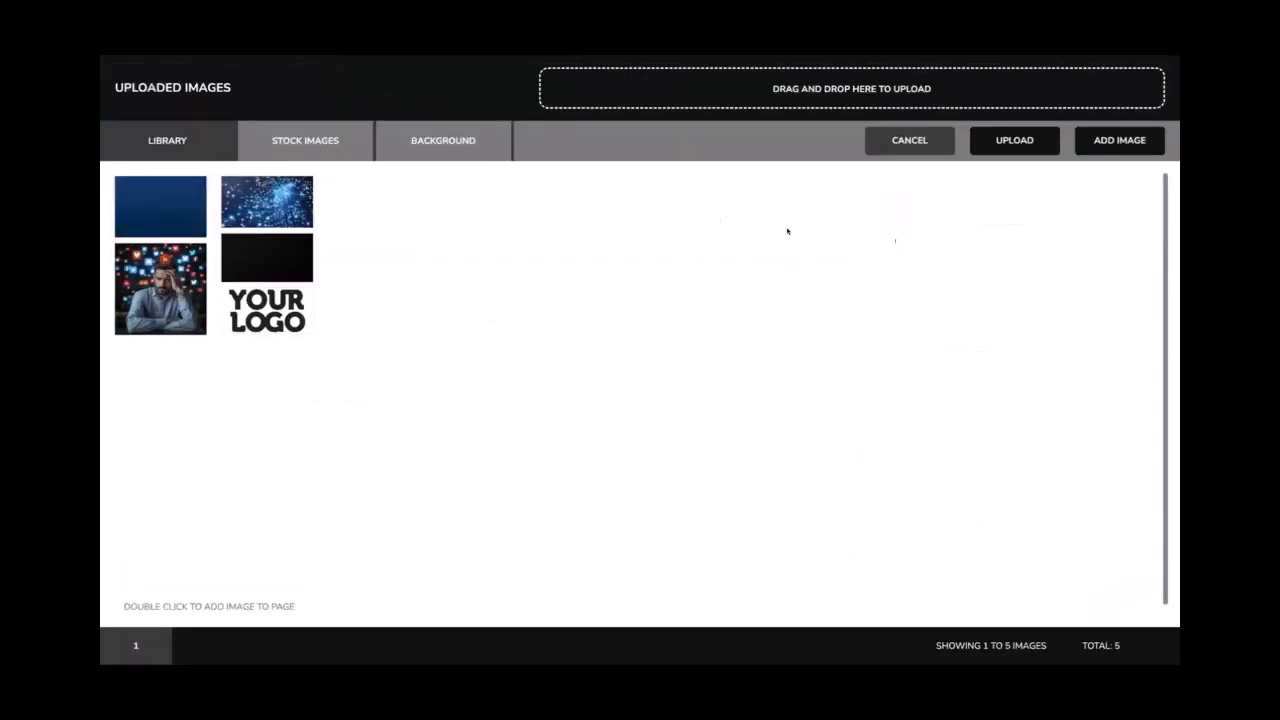
click(1006, 143)
double_click(574, 194)
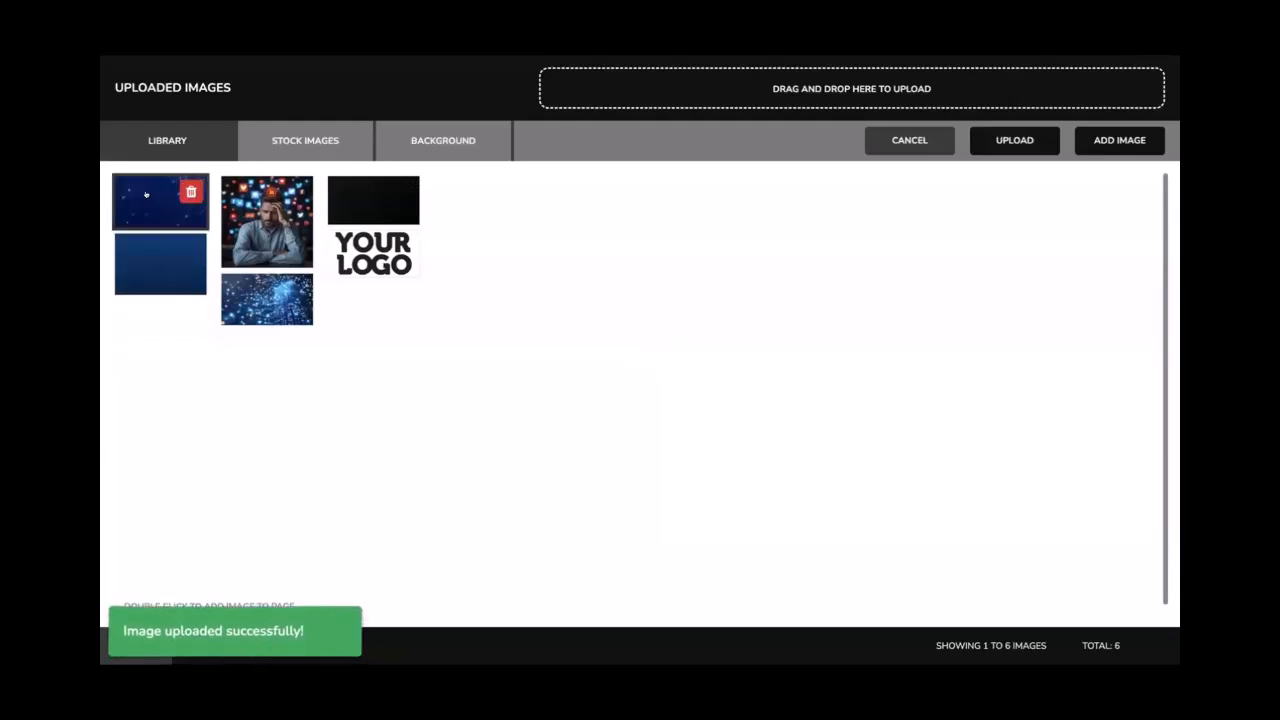
click(1119, 140)
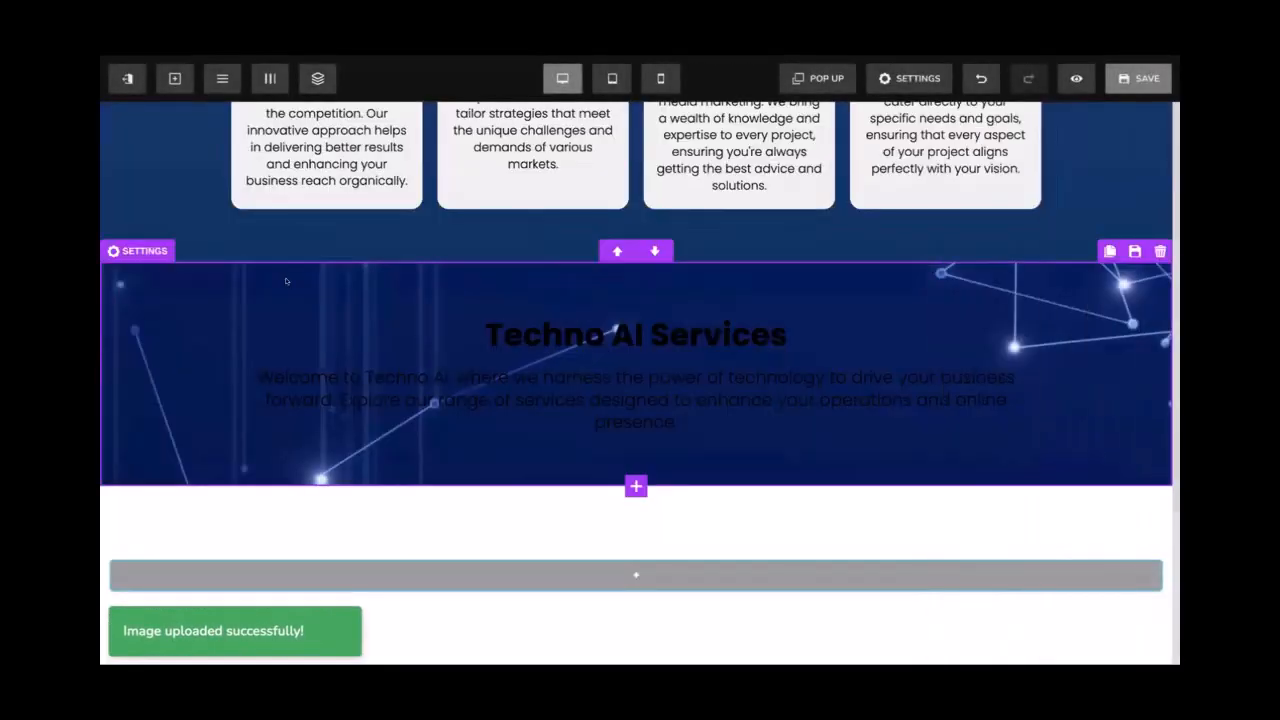
Set the section's background image position to Full Center (Parallax)
click(716, 289)
click(957, 296)
click(936, 332)
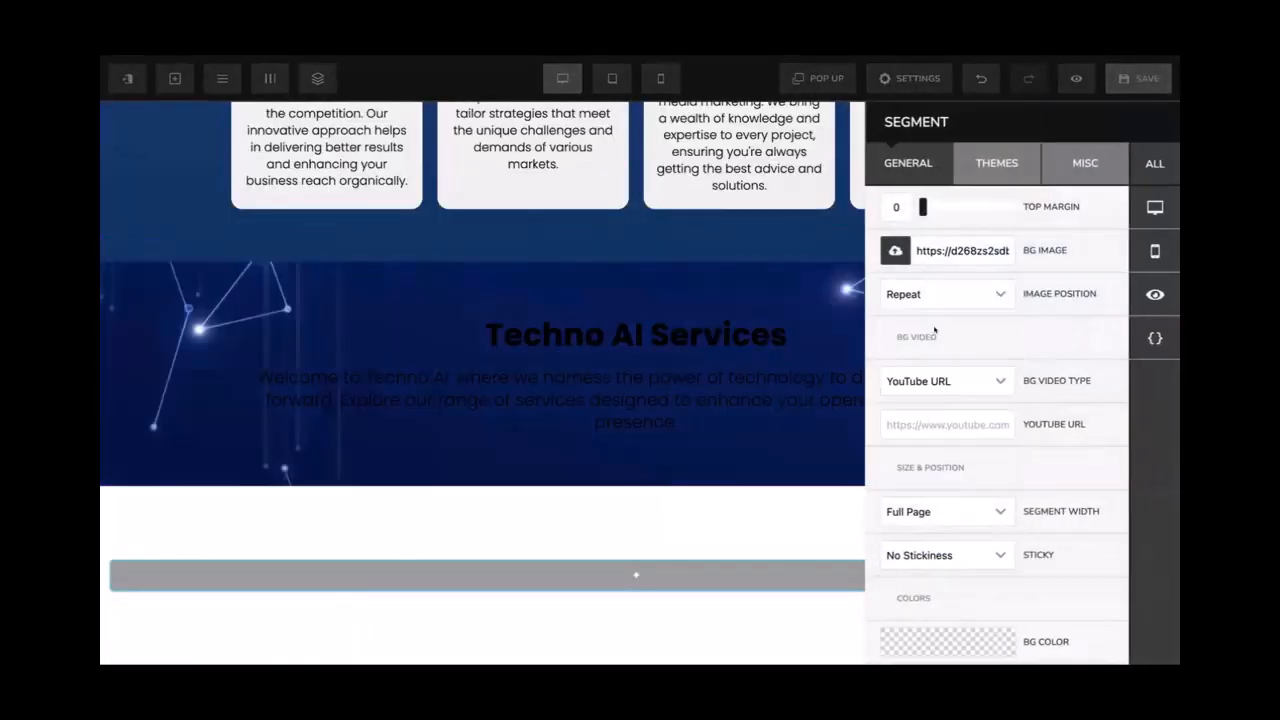
click(761, 289)
scroll(840, 316, up, 3)
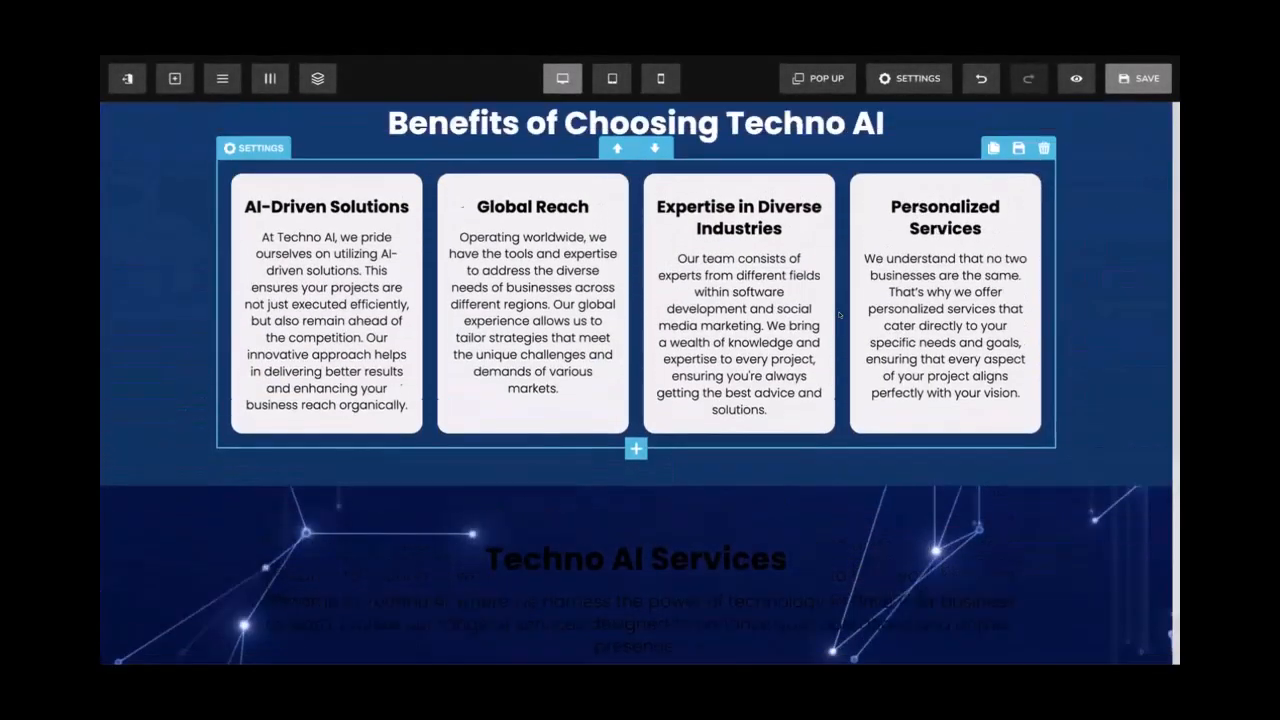
scroll(840, 316, down, 3)
scroll(800, 310, up, 2)
scroll(786, 303, down, 1)
scroll(786, 303, down, 1)
Make the Techno AI Services heading and intro paragraph text white
click(677, 310)
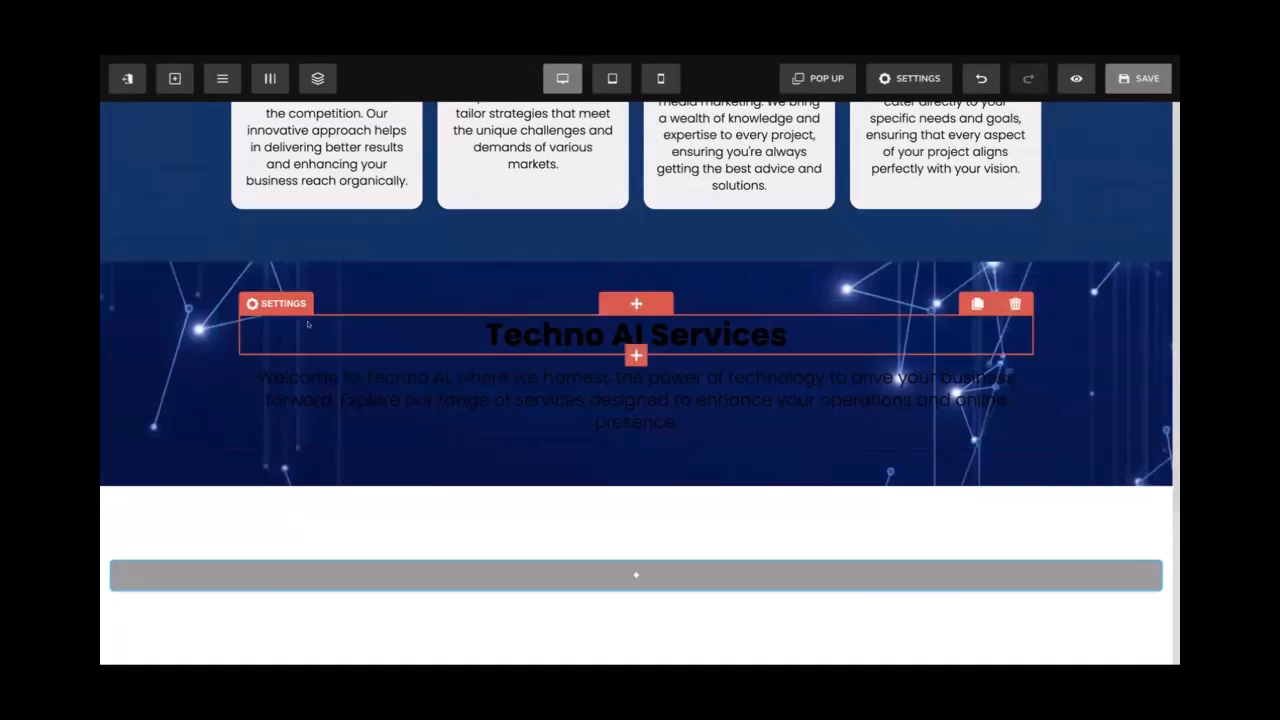
click(272, 303)
click(984, 378)
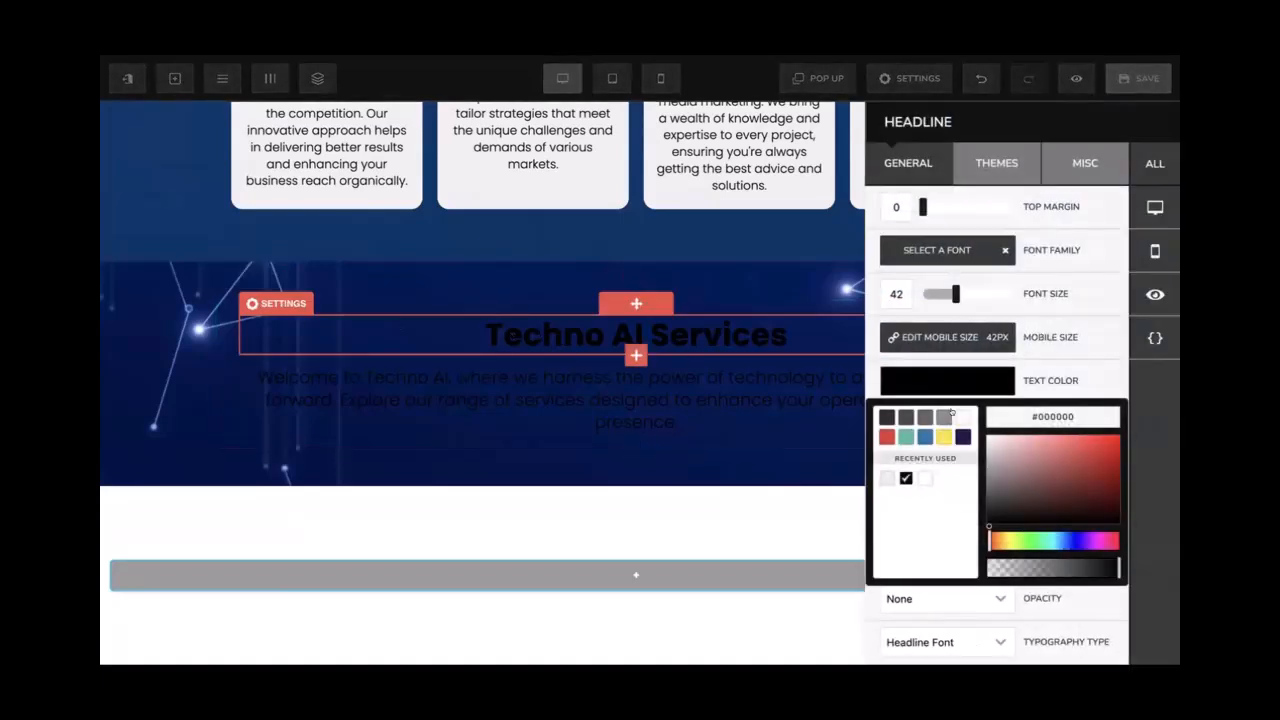
click(886, 477)
click(768, 359)
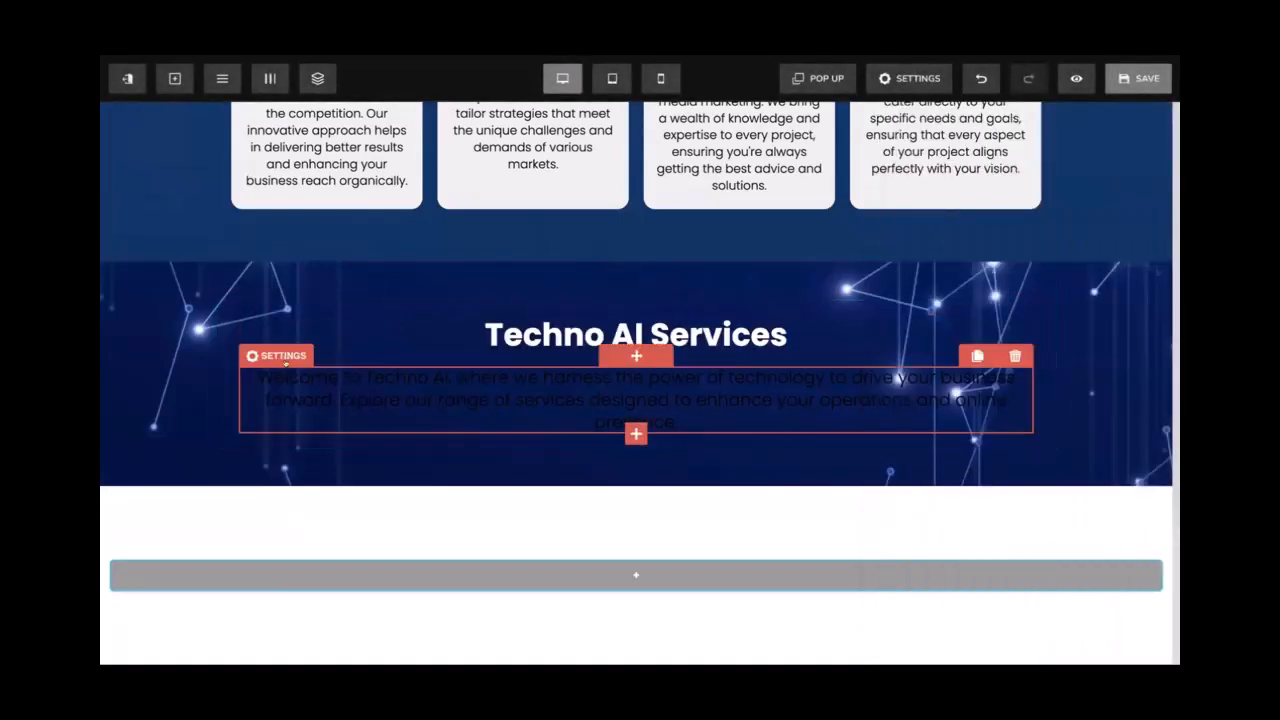
click(281, 355)
click(984, 382)
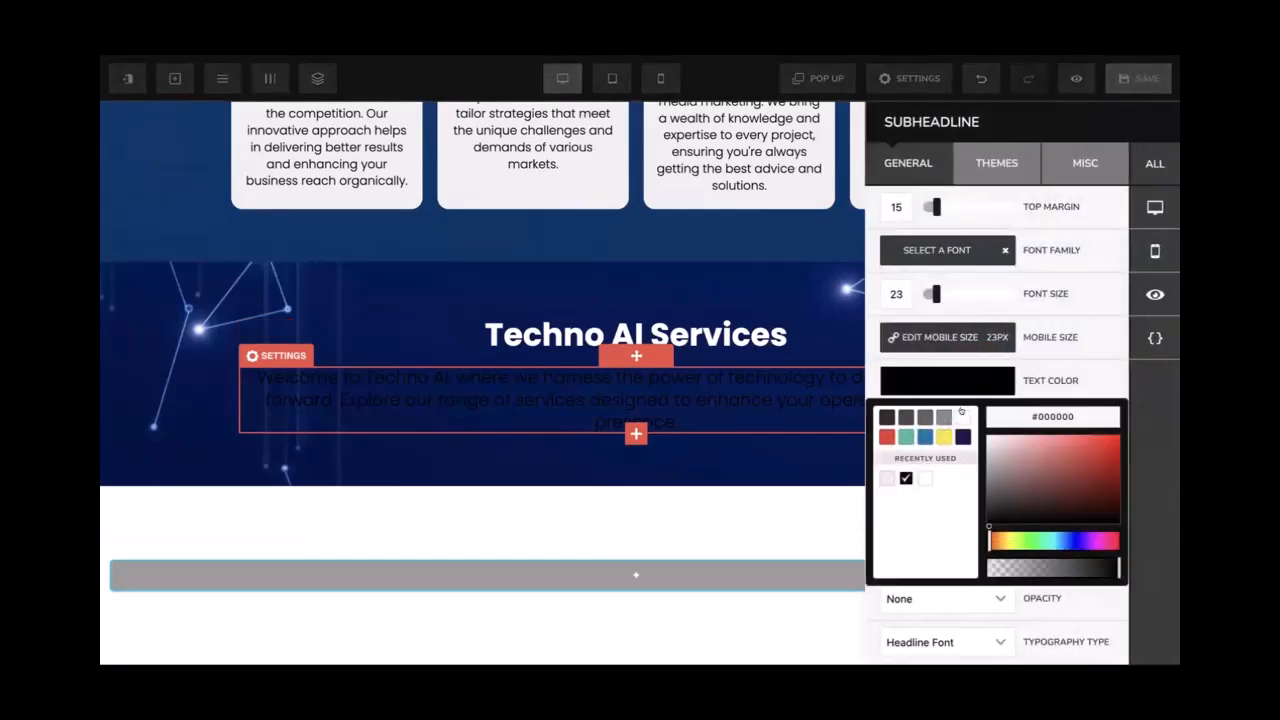
click(961, 413)
click(774, 336)
Review the generated copy and add an empty two-column row beneath the intro
scroll(773, 335, up, 1)
scroll(773, 335, down, 1)
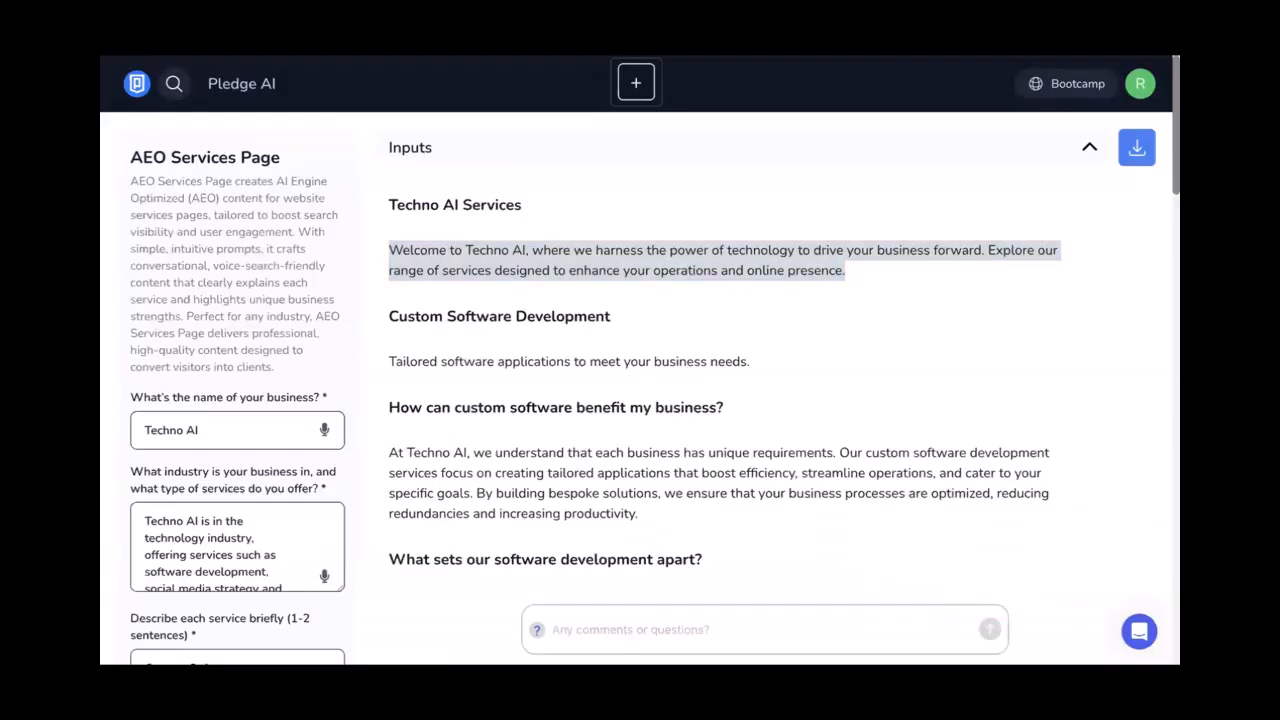
scroll(575, 288, down, 3)
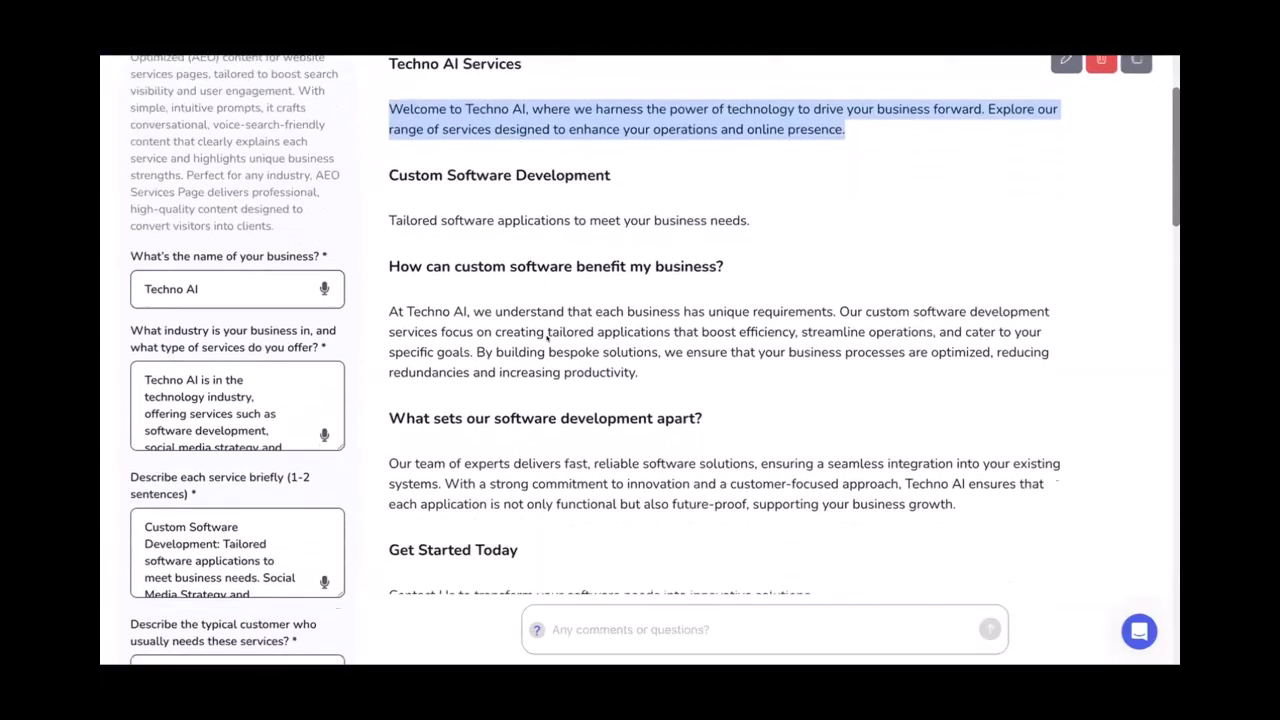
scroll(522, 338, down, 2)
scroll(535, 315, up, 3)
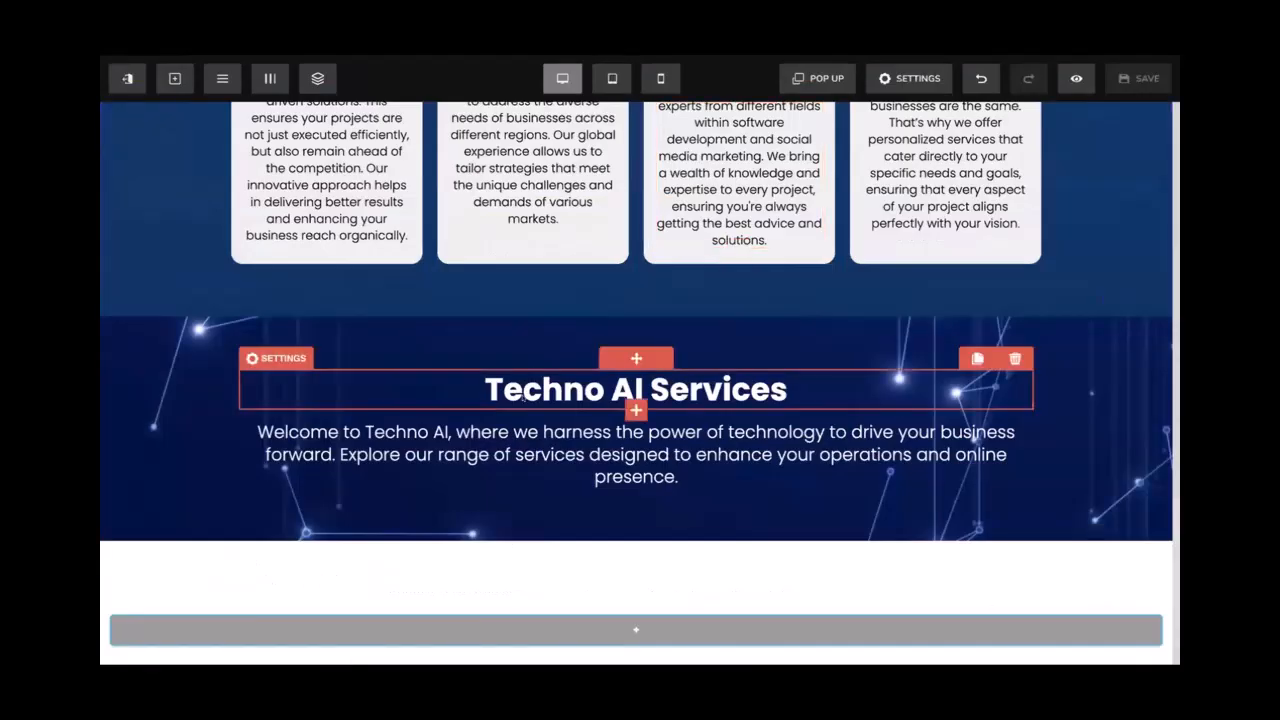
scroll(573, 455, down, 1)
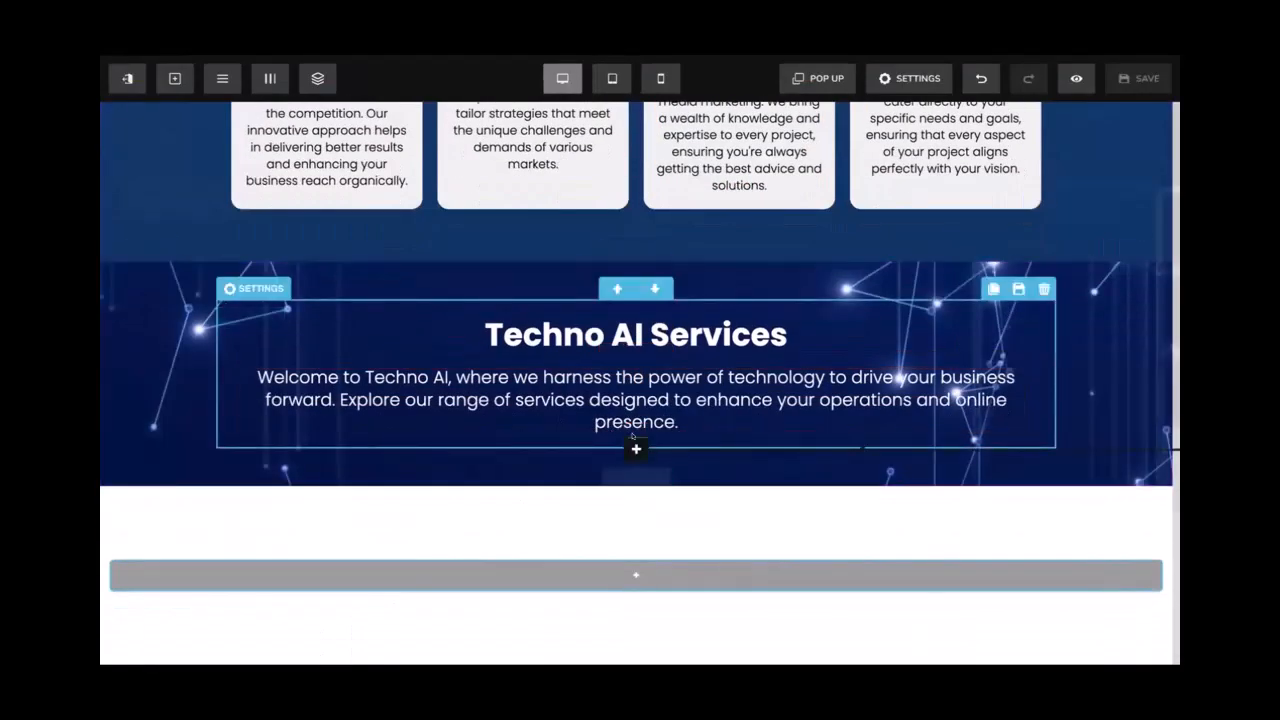
click(636, 448)
click(1004, 242)
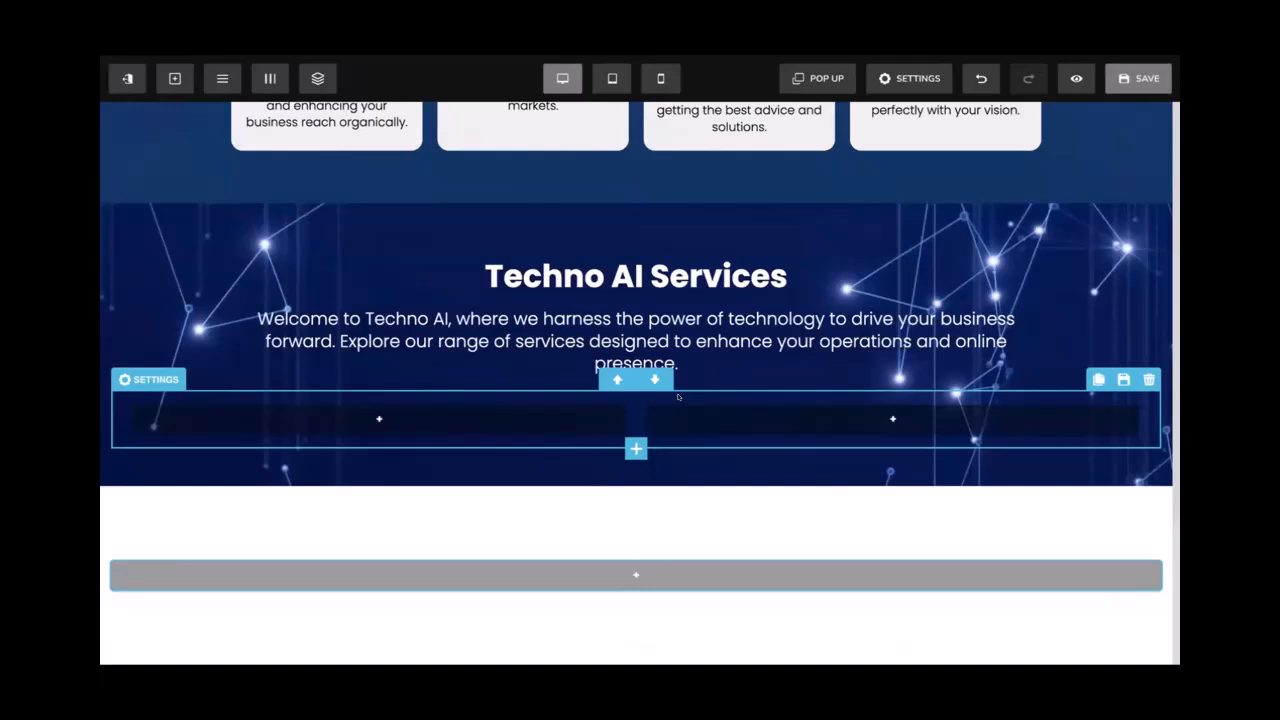
Narrow the two-column row to 80% width
click(677, 397)
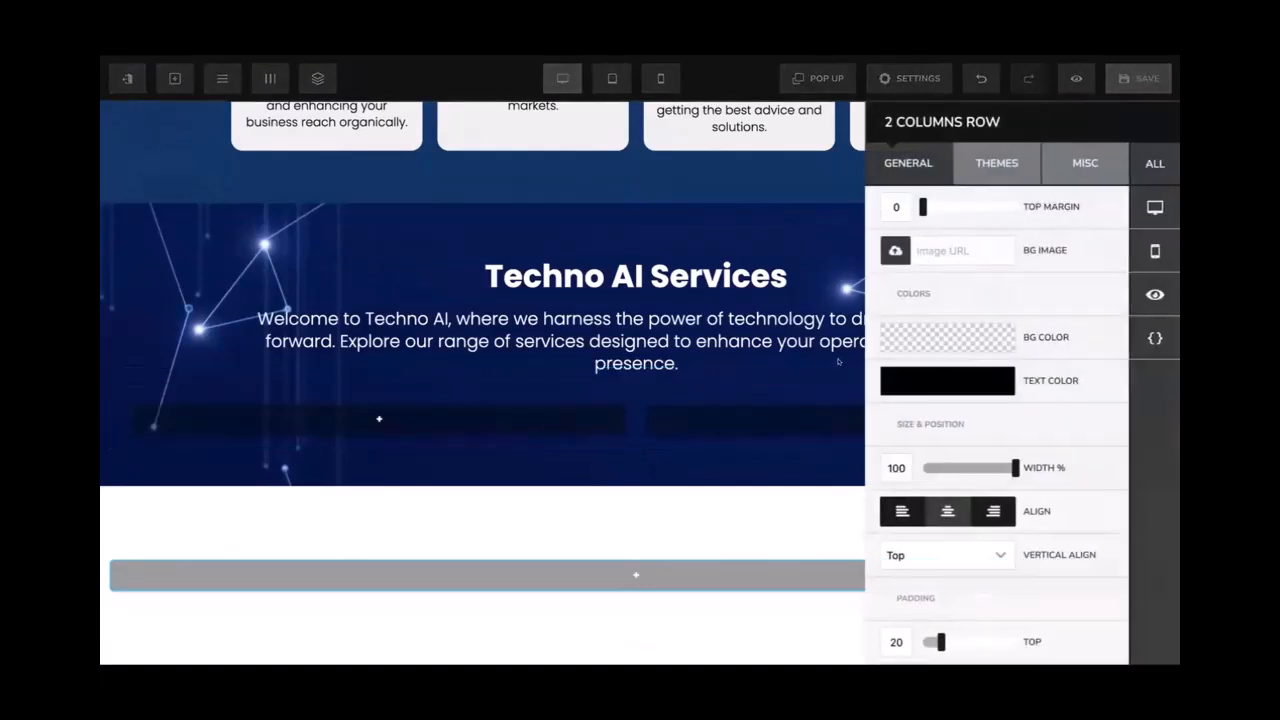
drag(987, 461, 996, 464)
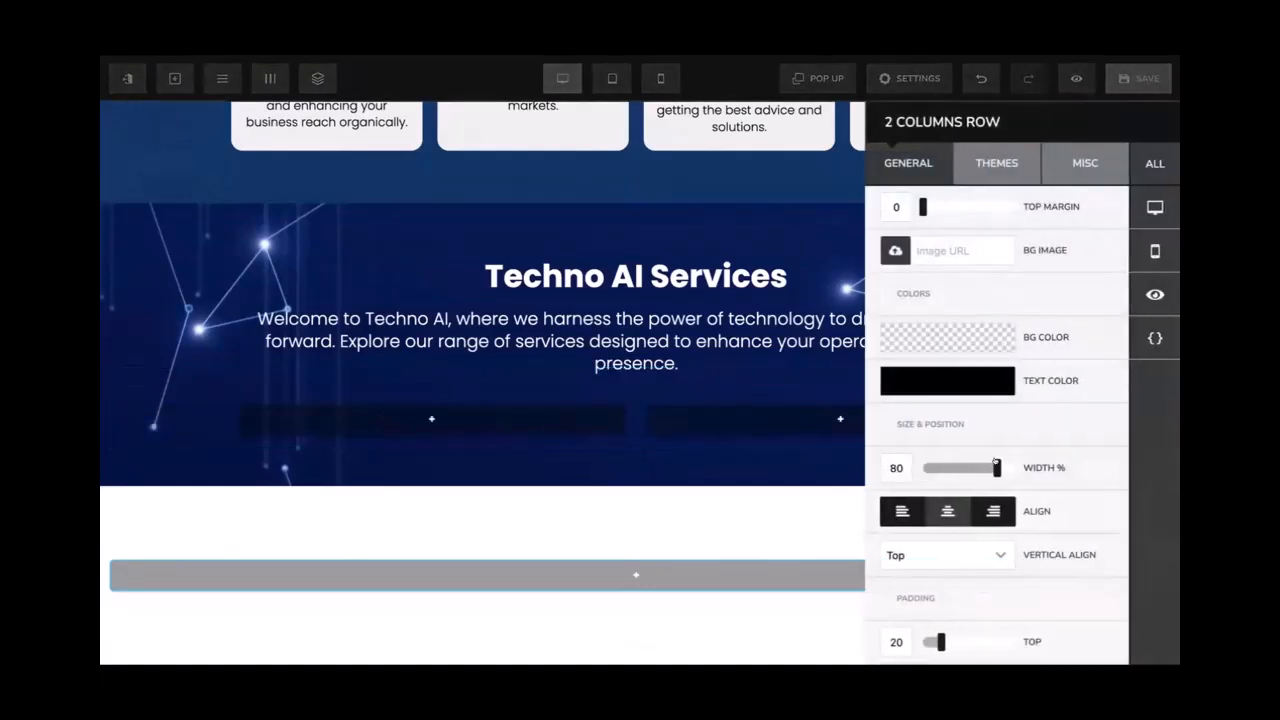
click(788, 401)
click(788, 400)
click(788, 391)
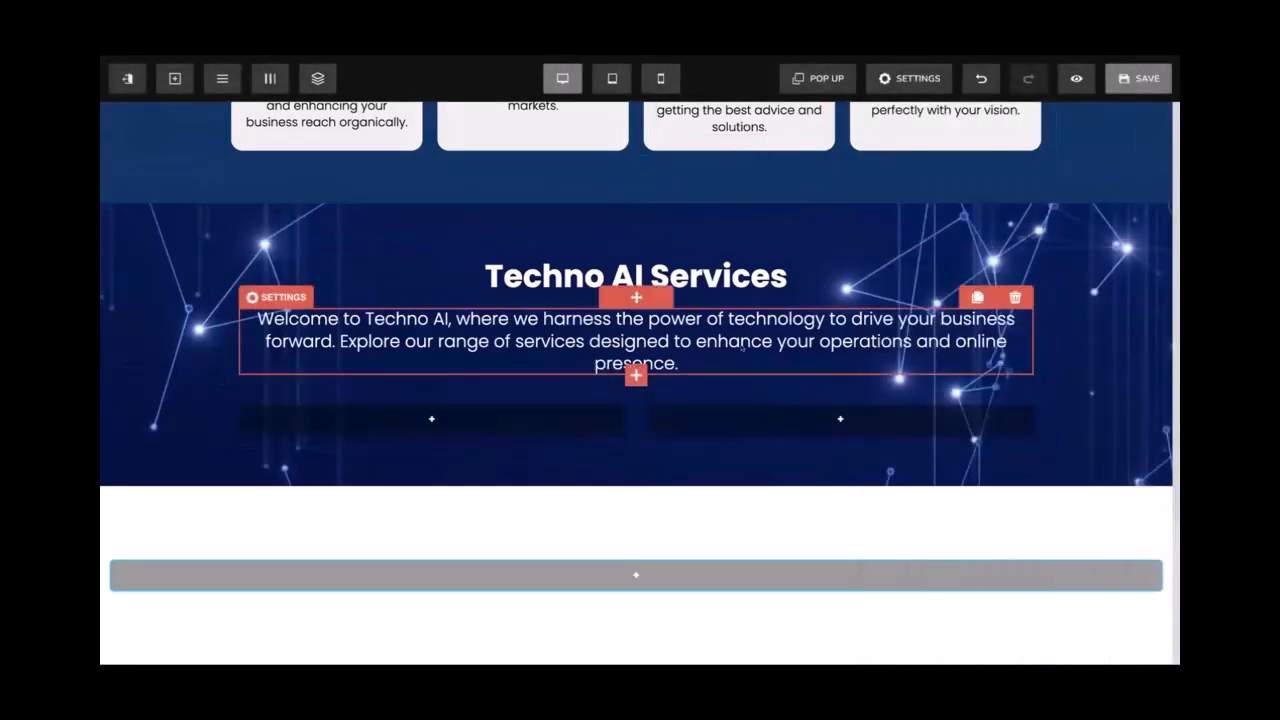
Give the row a white background and 15px rounded corners
click(725, 396)
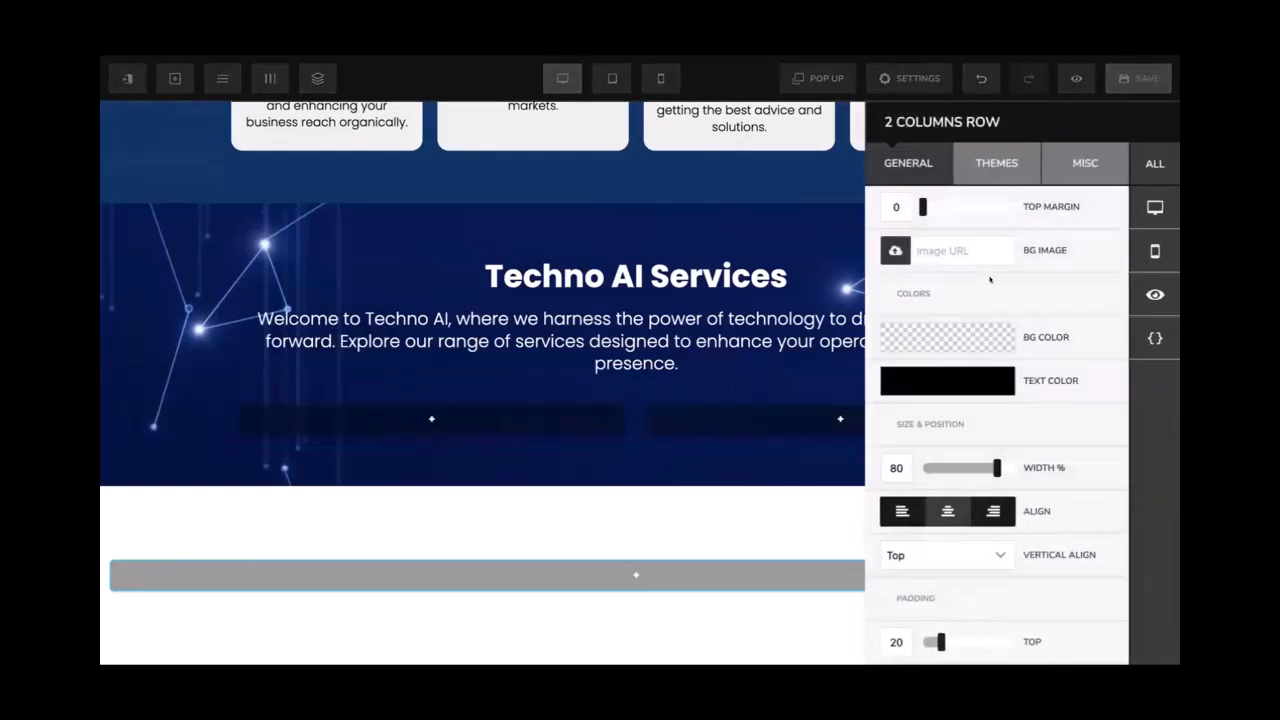
click(949, 330)
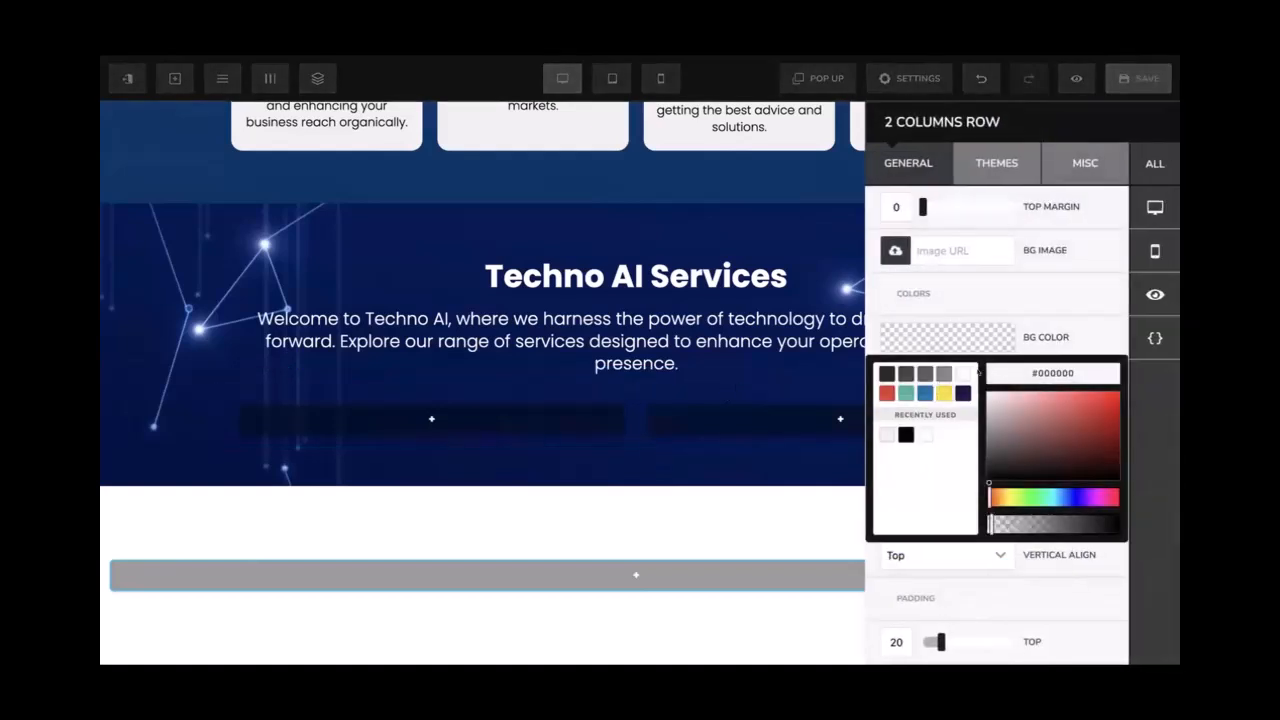
click(960, 374)
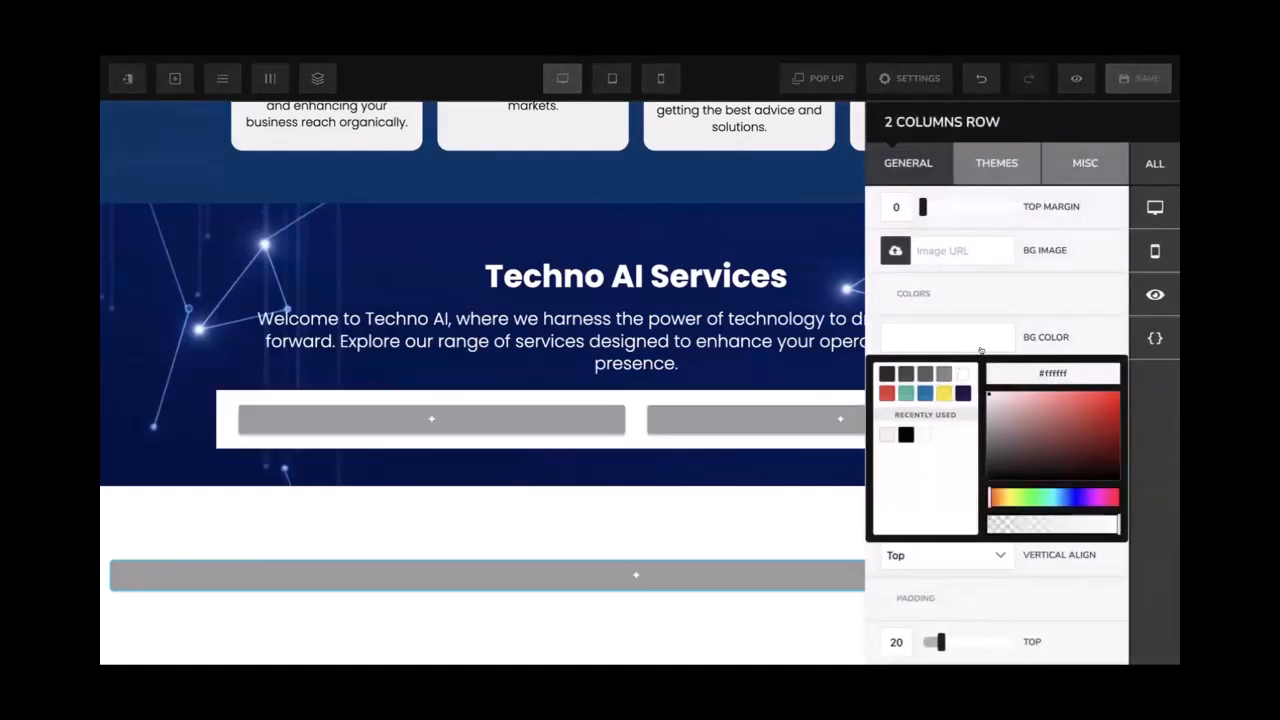
click(1082, 164)
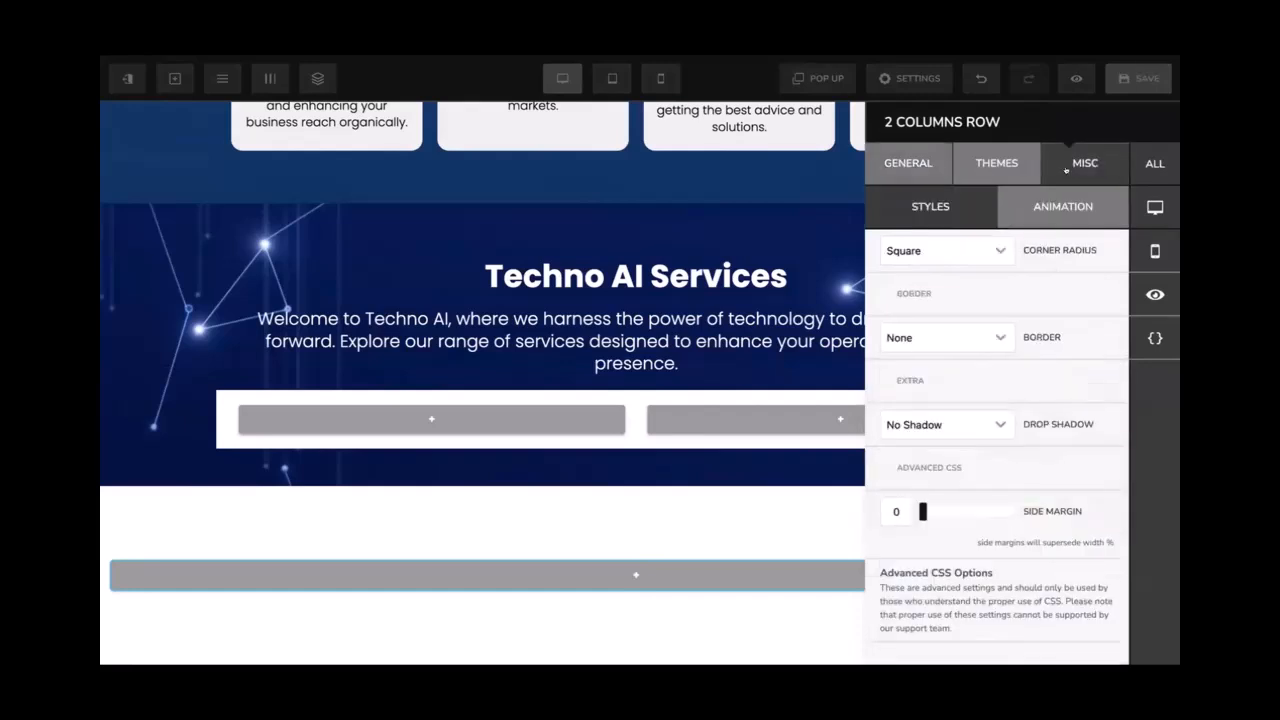
click(968, 254)
click(922, 376)
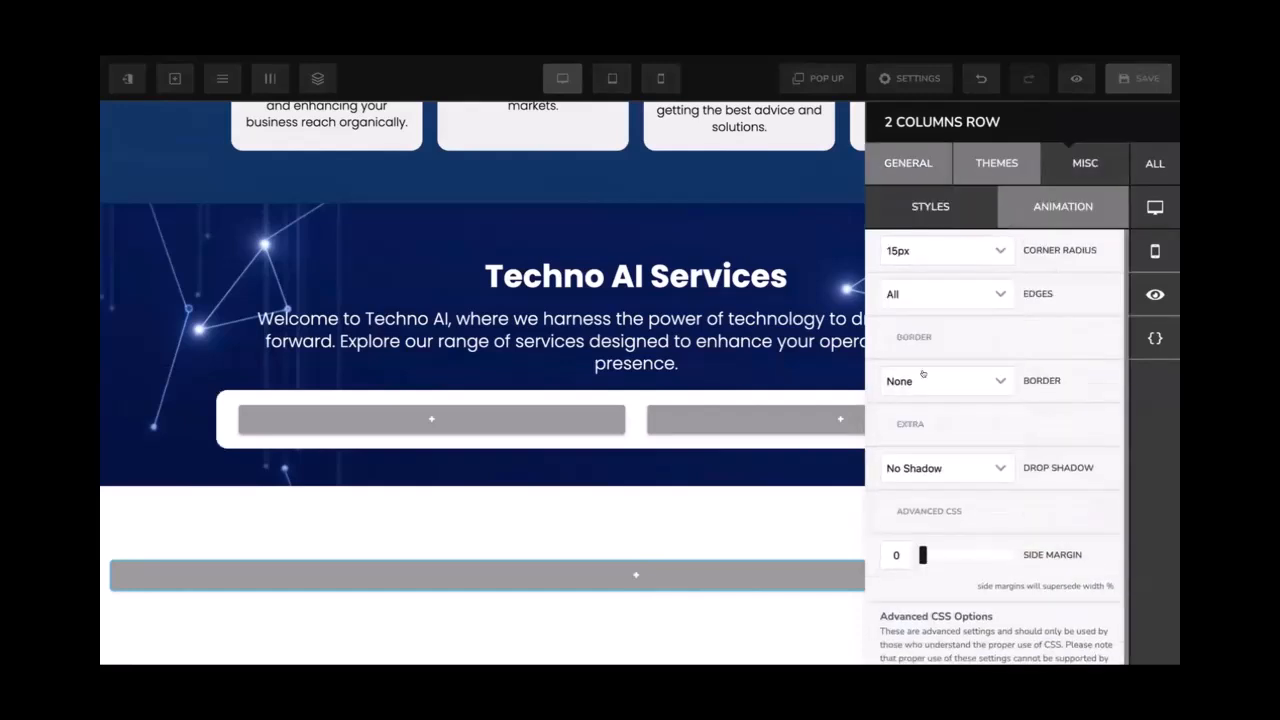
scroll(958, 378, down, 1)
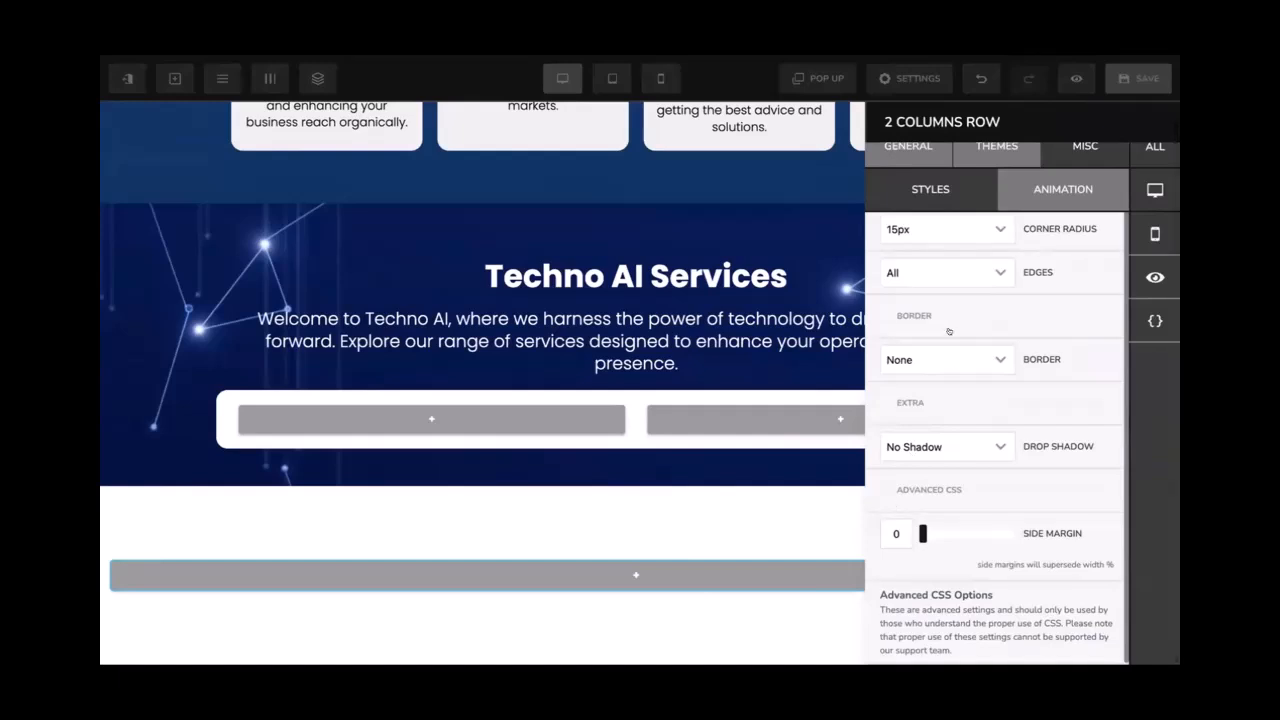
Set the row padding to 30 top and bottom and 20 on the sides
click(905, 157)
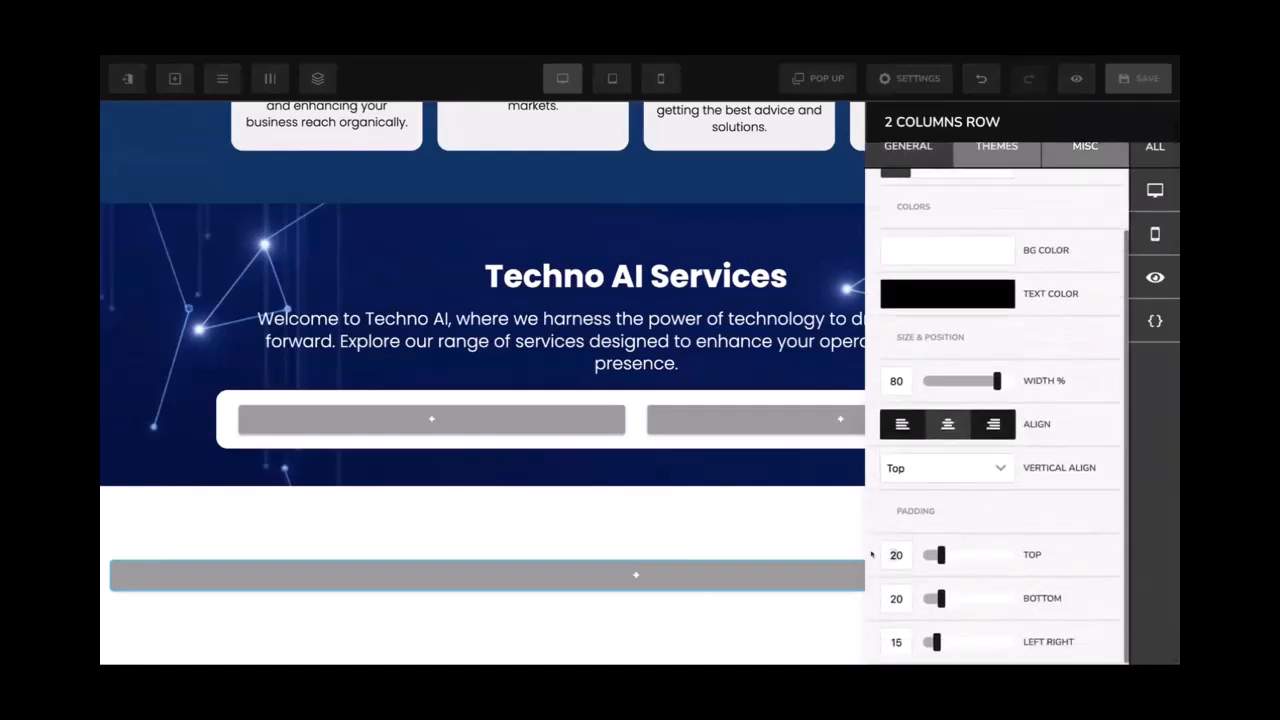
text(30)
double_click(888, 598)
text(30)
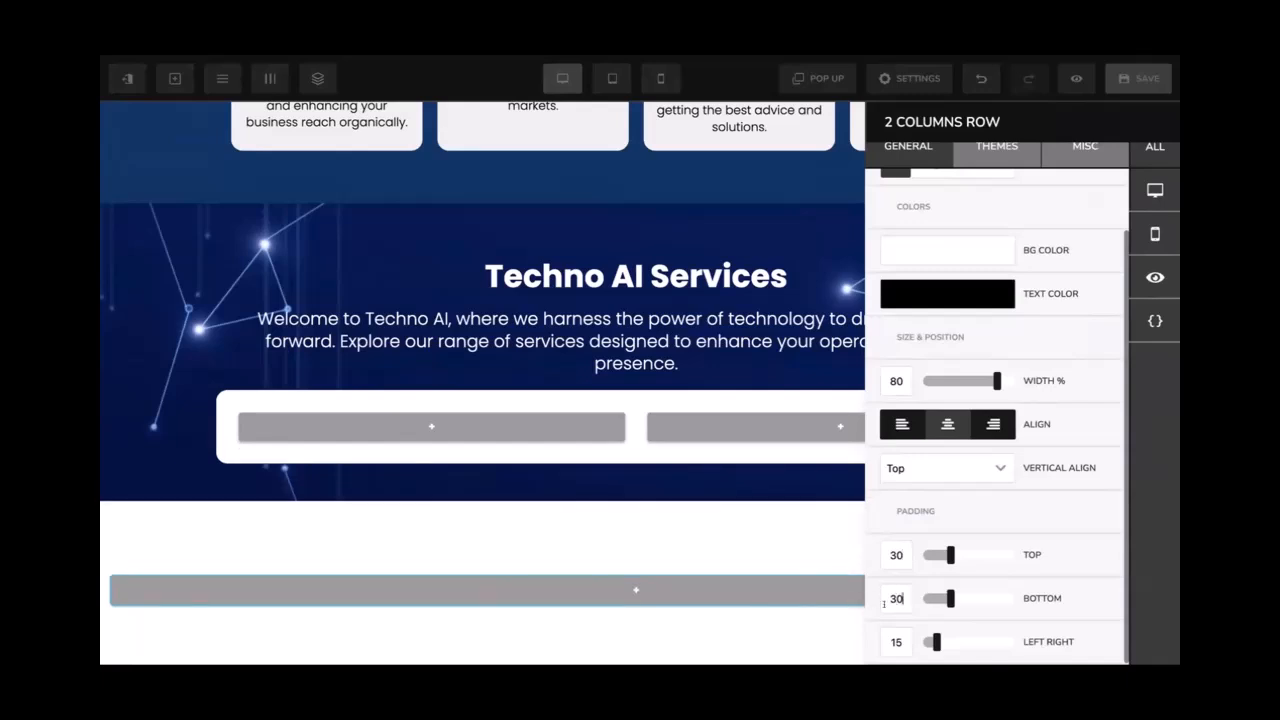
double_click(892, 630)
text(20)
click(655, 372)
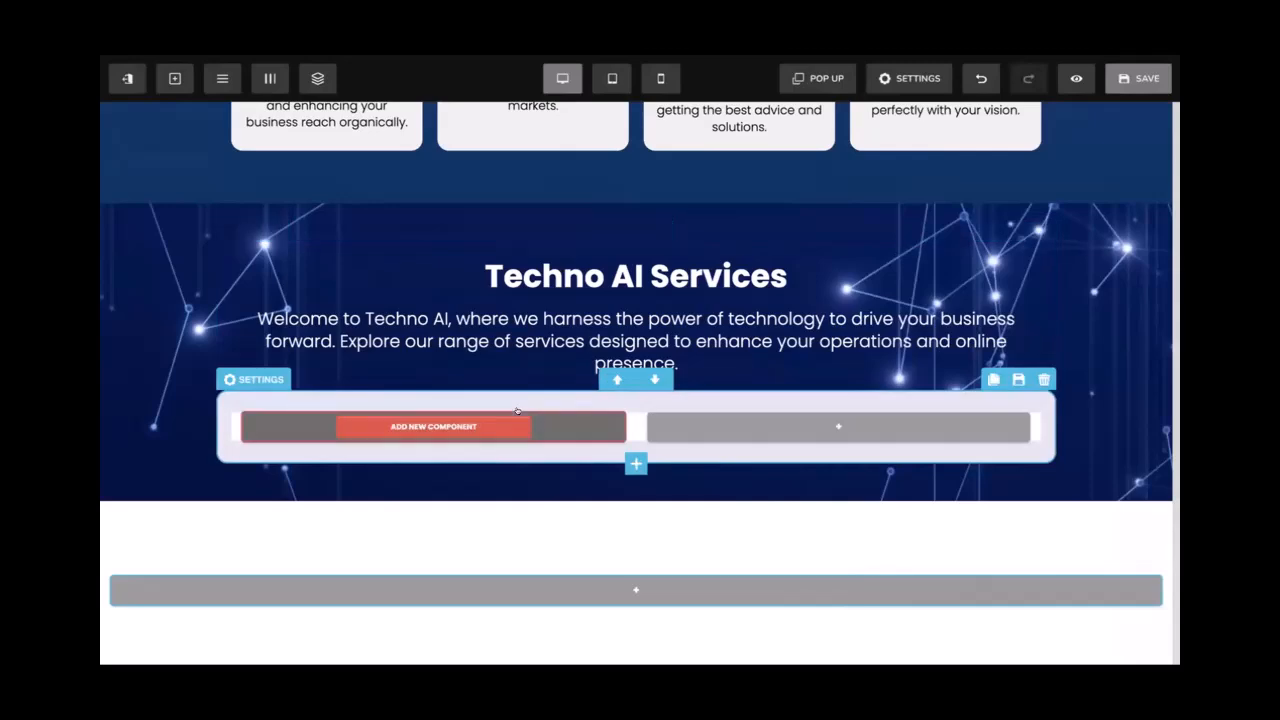
Add a left-aligned headline and a text paragraph to the left column
click(429, 426)
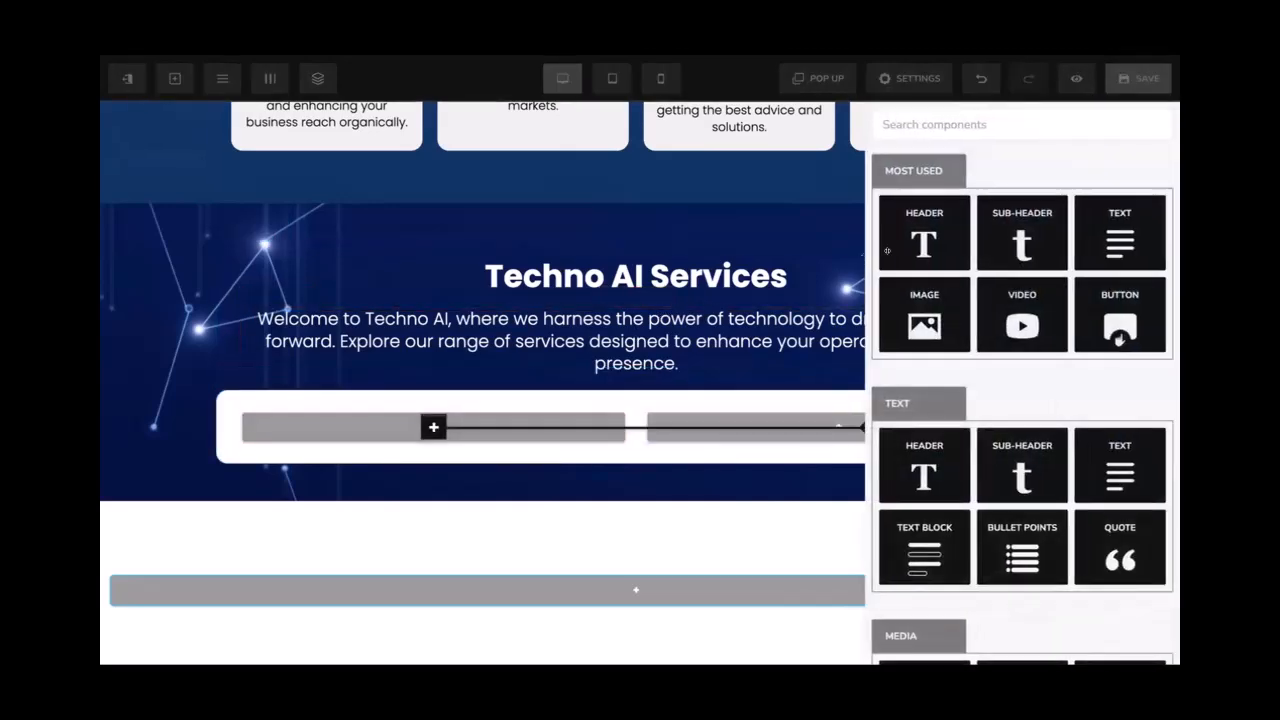
click(922, 232)
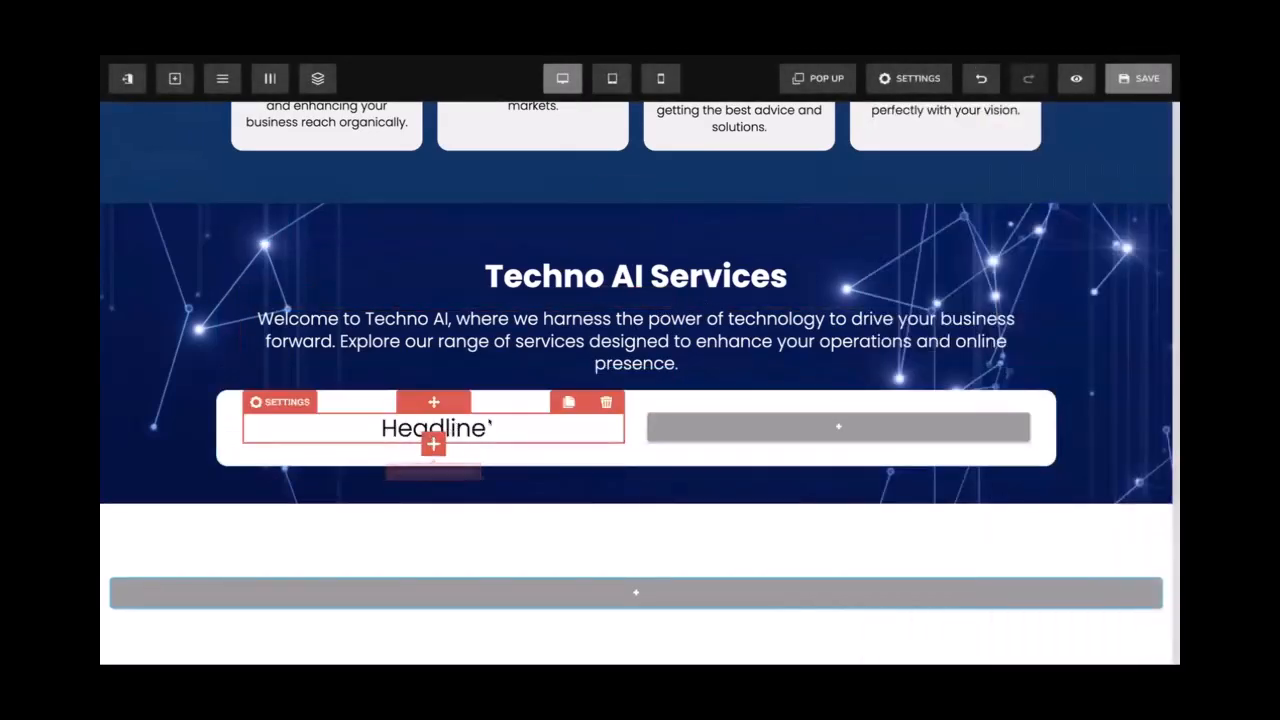
click(433, 444)
click(1120, 232)
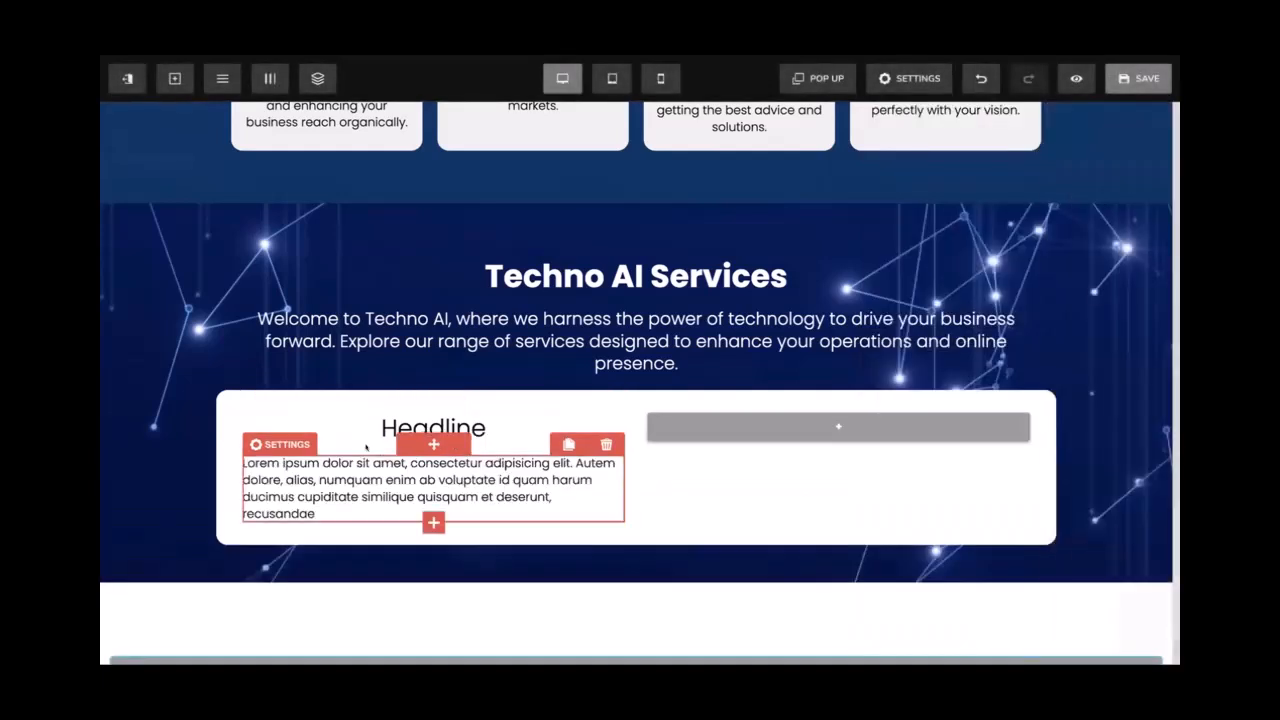
click(360, 424)
click(433, 398)
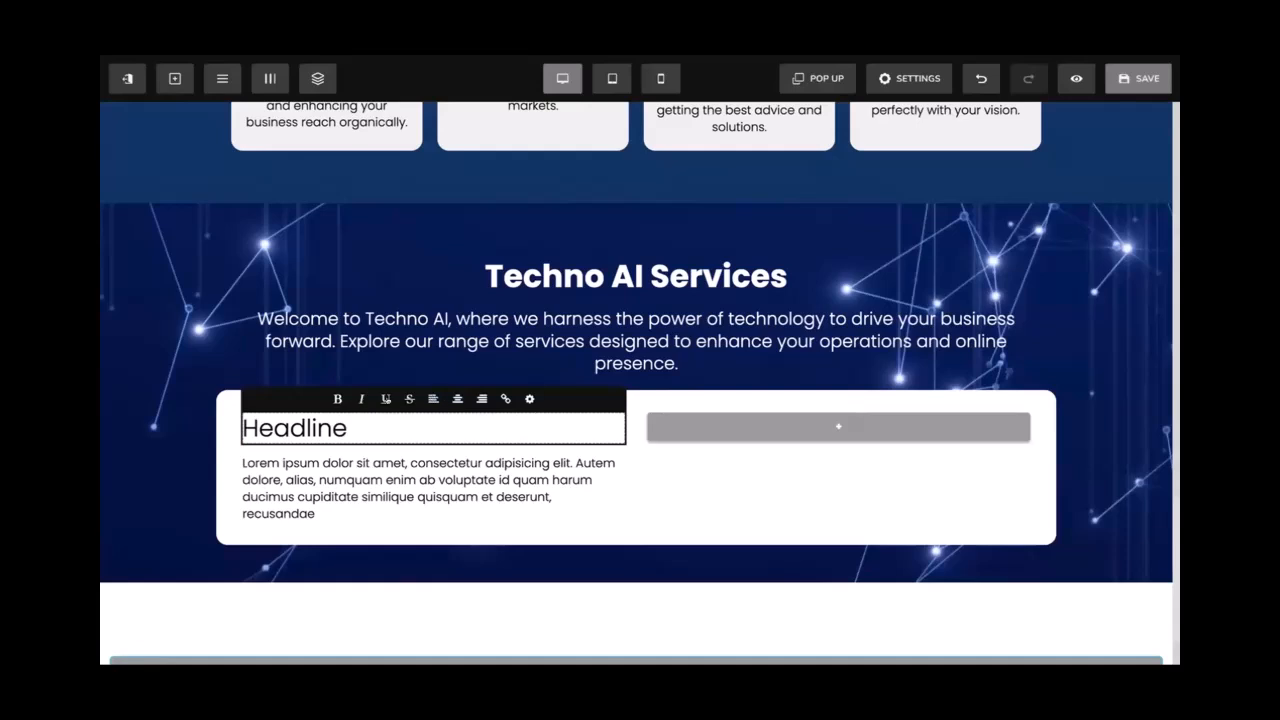
click(339, 463)
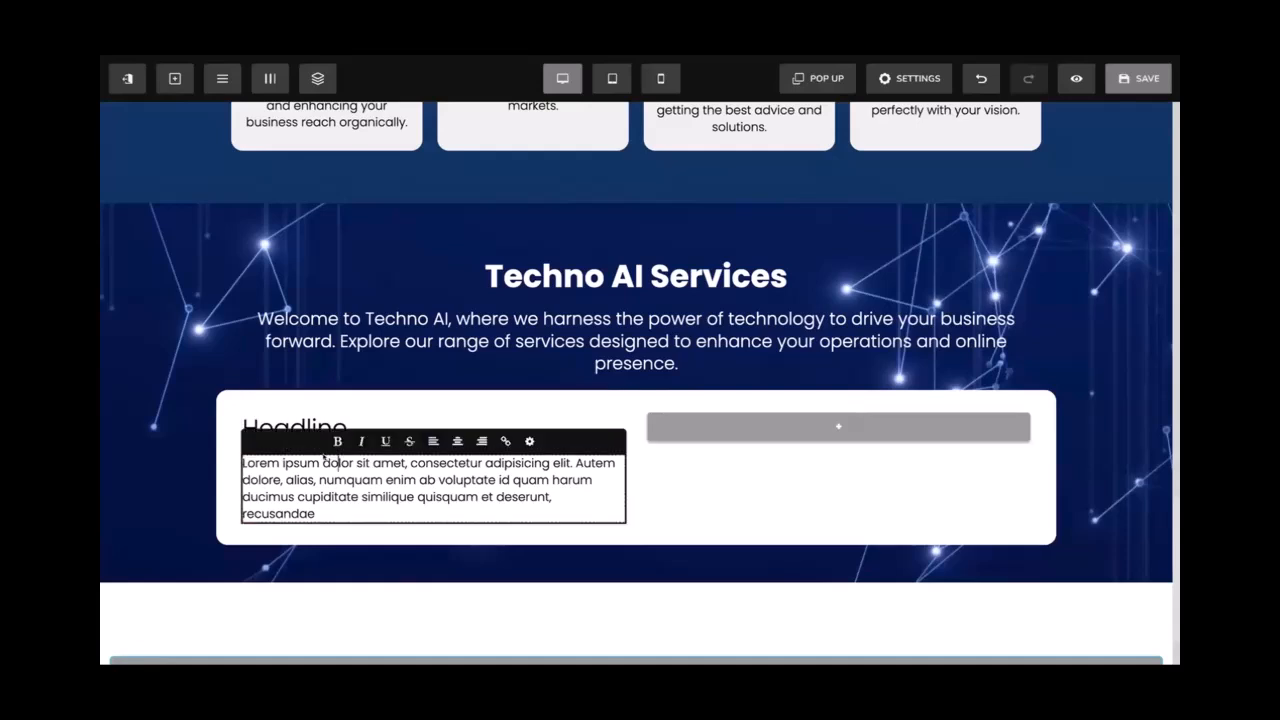
click(288, 428)
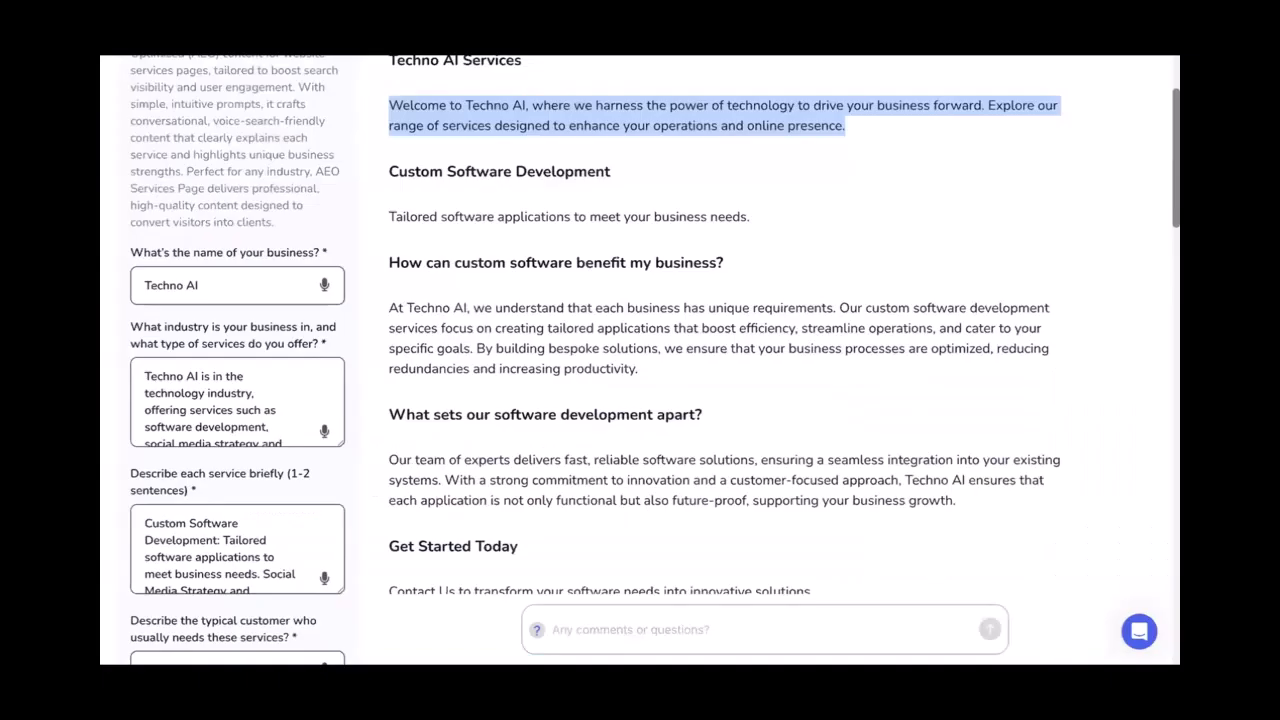
Replace the placeholder headline with a bold 'Custom Software Development' title
drag(615, 262, 387, 259)
key(ctrl+c)
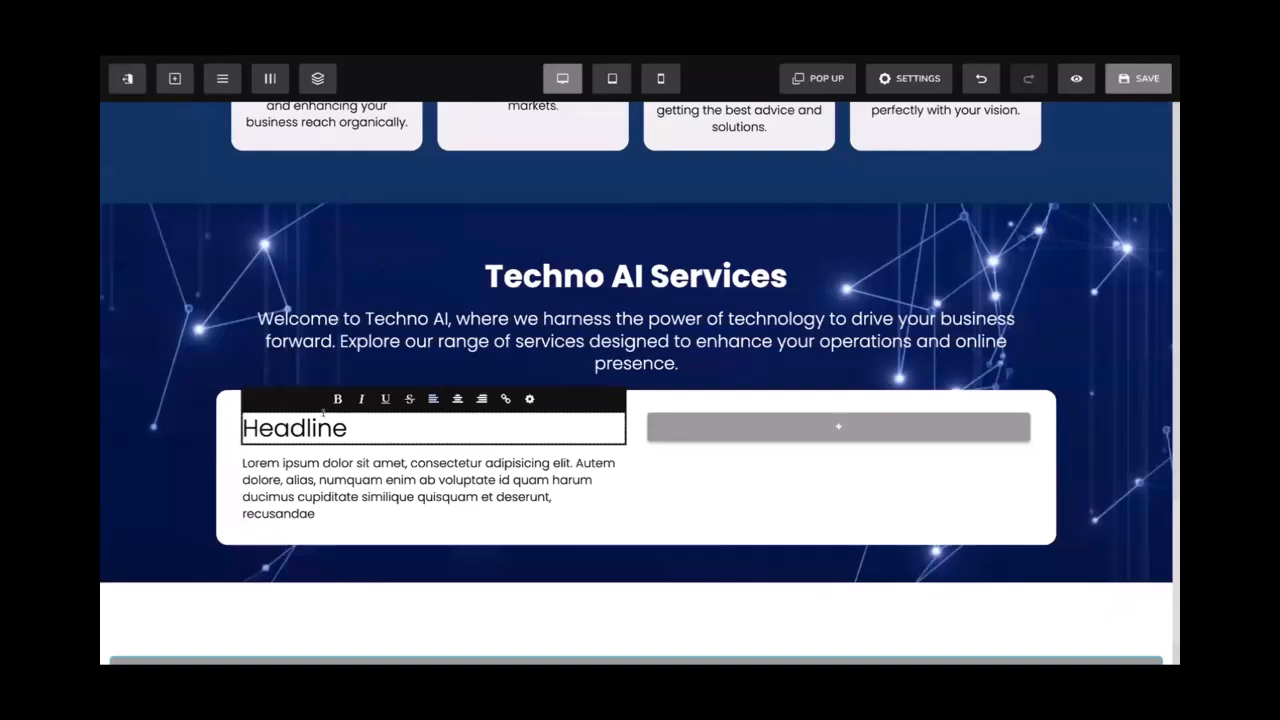
double_click(323, 412)
key(ctrl+v)
key(ctrl+a)
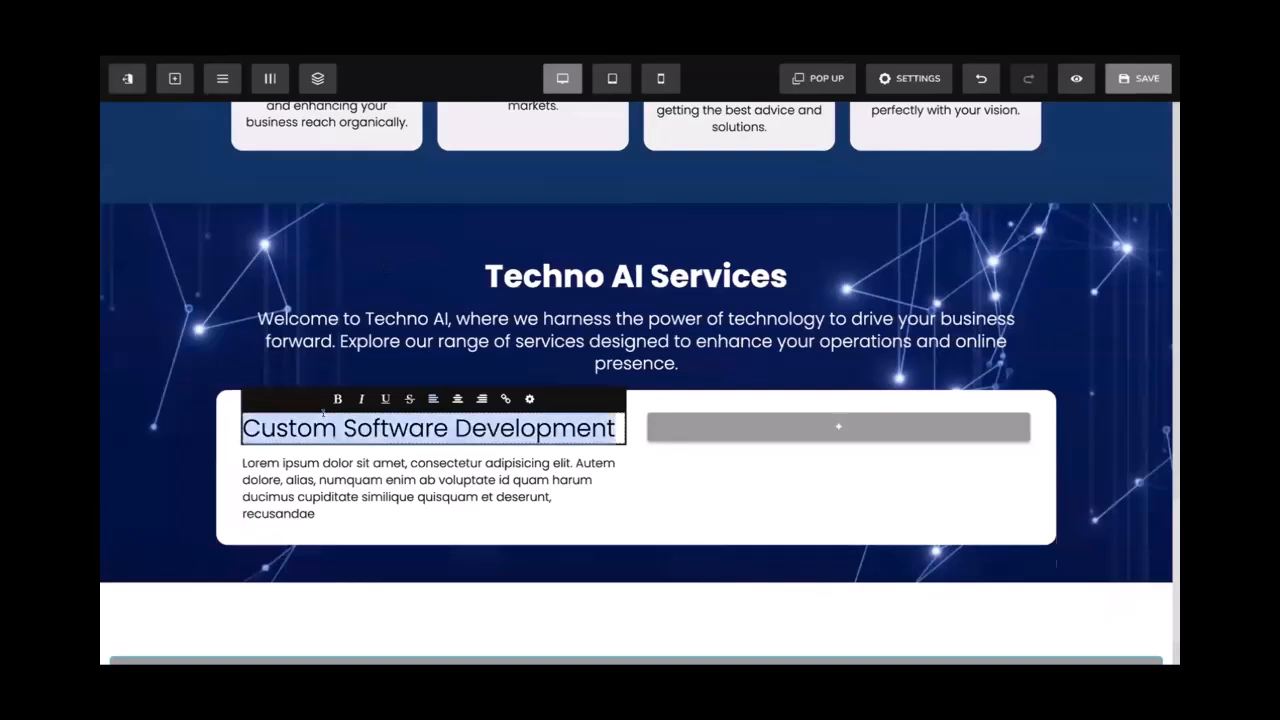
key(ctrl+b)
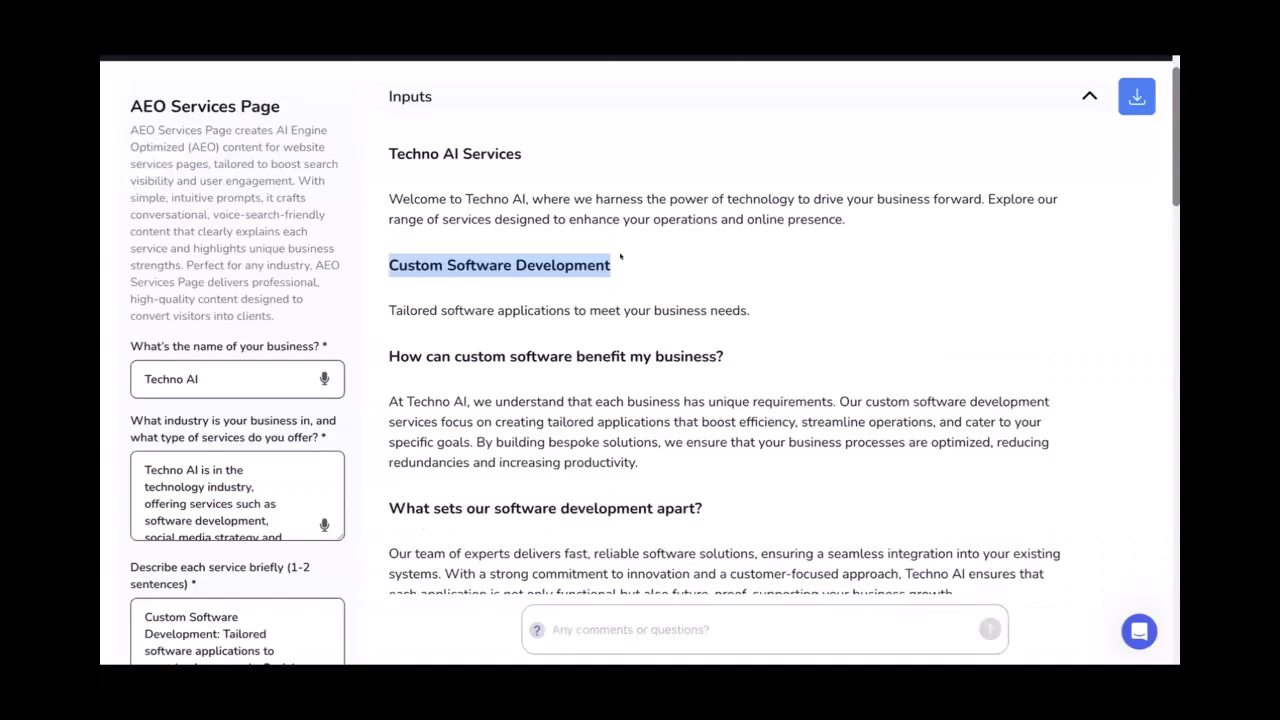
Replace the Lorem ipsum paragraph with the tagline and enter 10 in its settings
drag(750, 310, 388, 310)
key(ctrl+c)
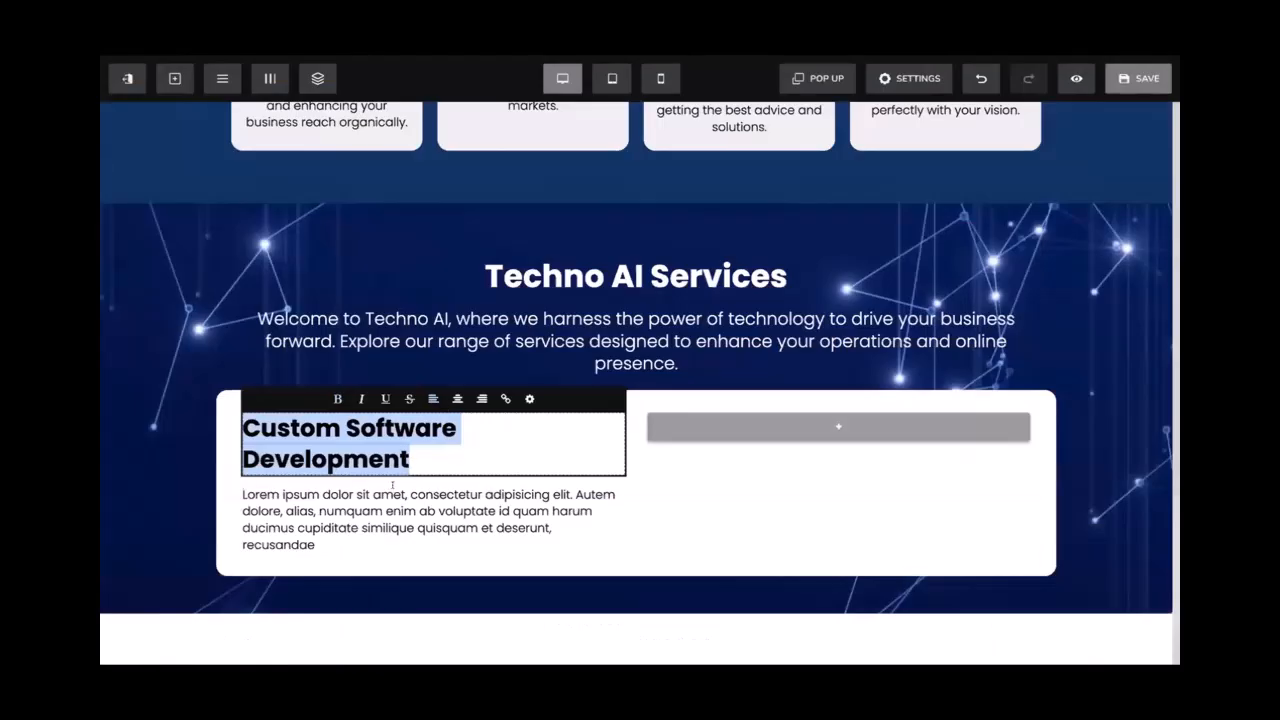
triple_click(392, 484)
key(ctrl+v)
click(139, 460)
click(139, 460)
click(260, 478)
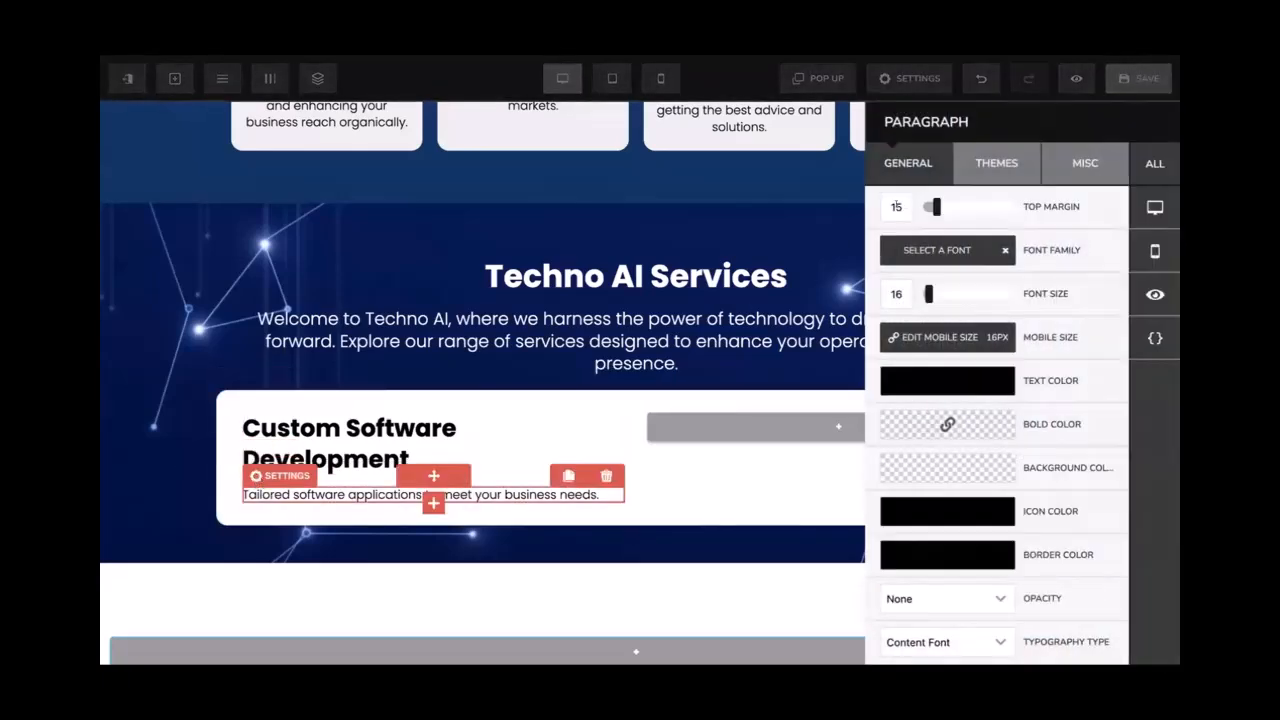
text(10)
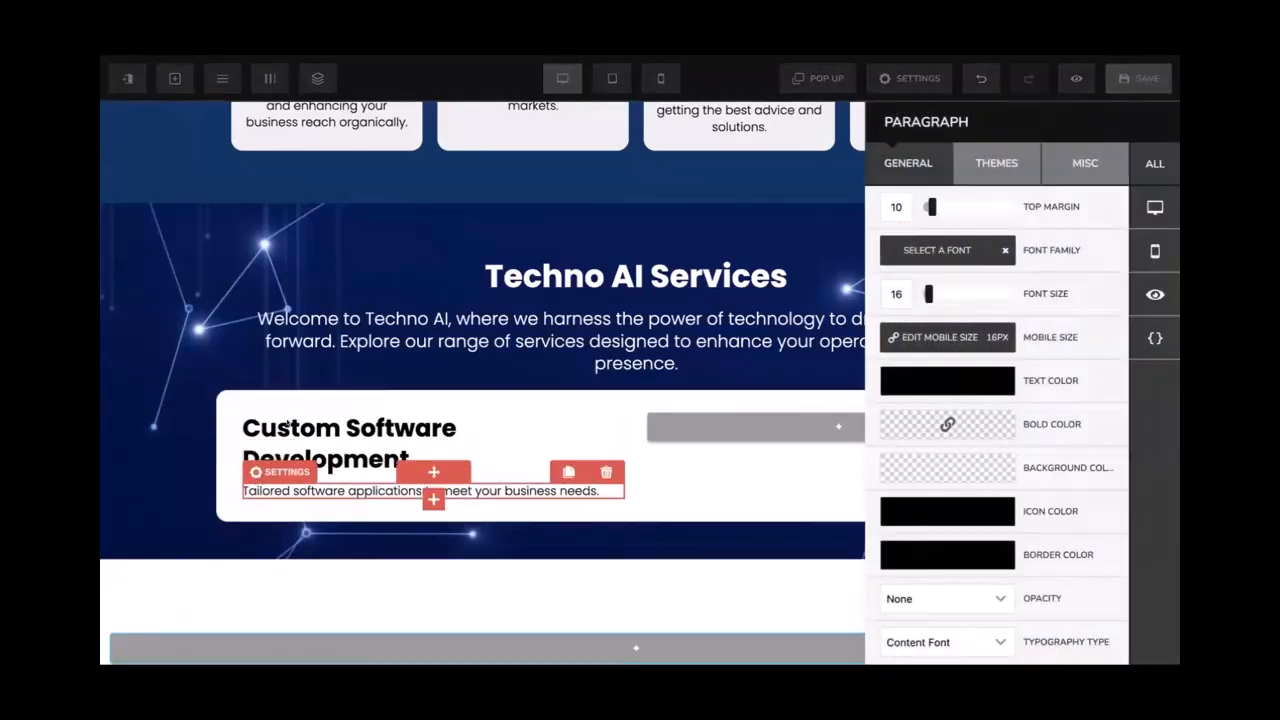
click(288, 424)
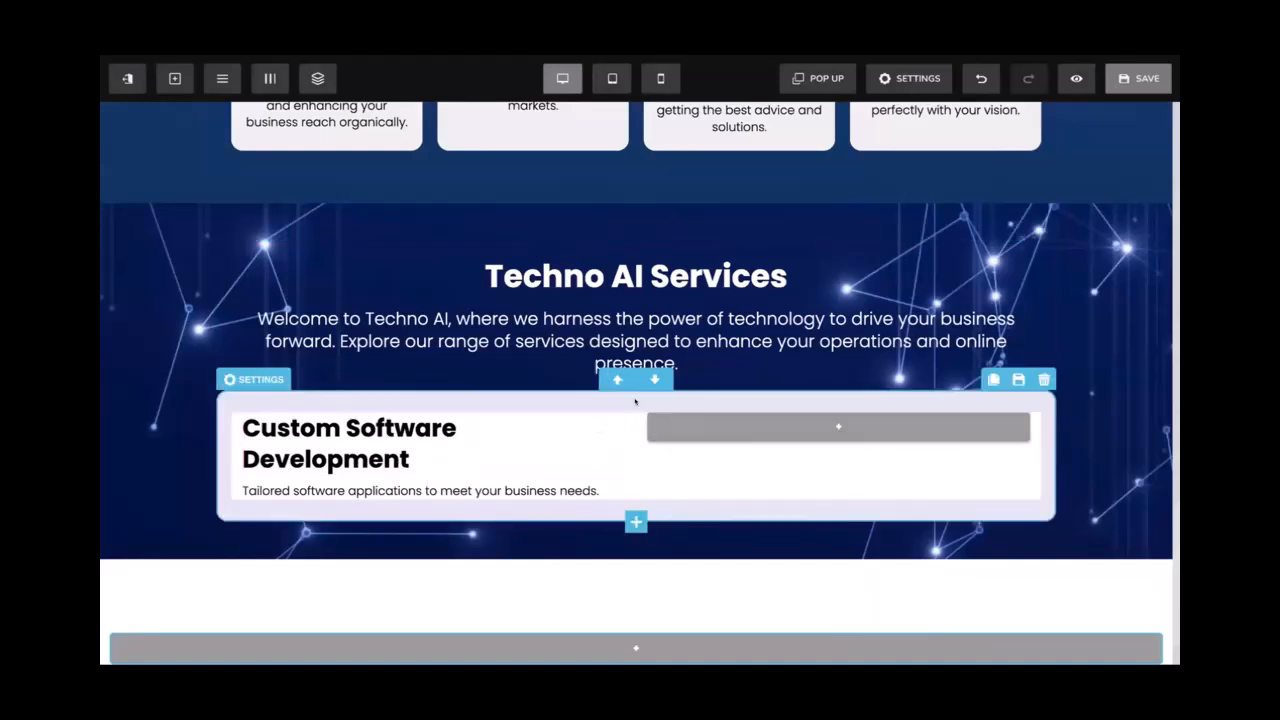
Add the first question as a bold paragraph copy with font size 20
scroll(635, 401, down, 1)
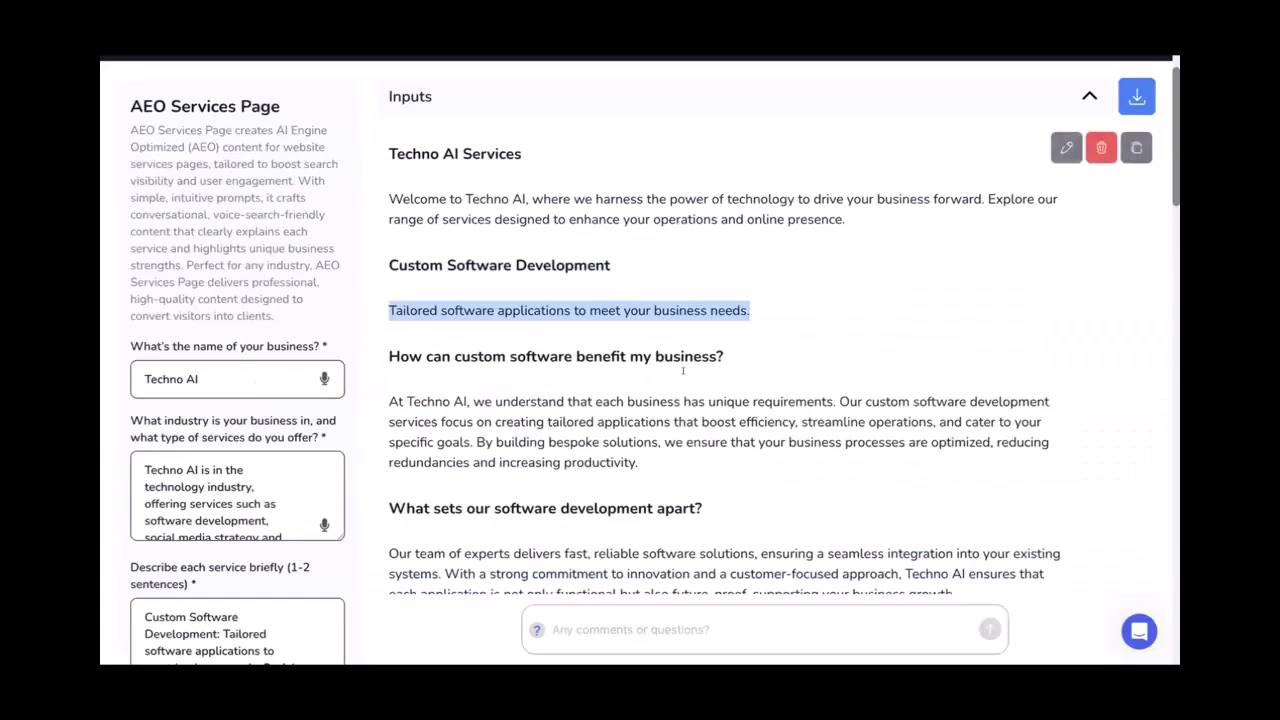
drag(727, 357, 381, 358)
key(ctrl+c)
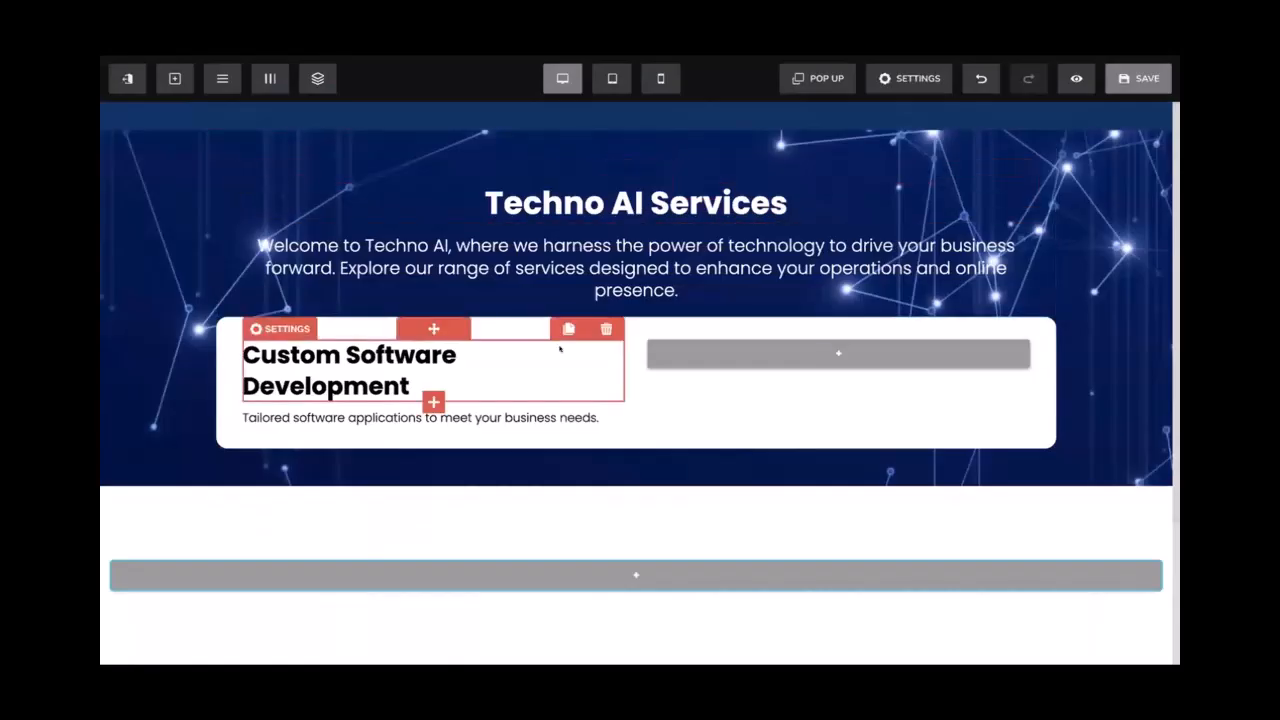
click(569, 399)
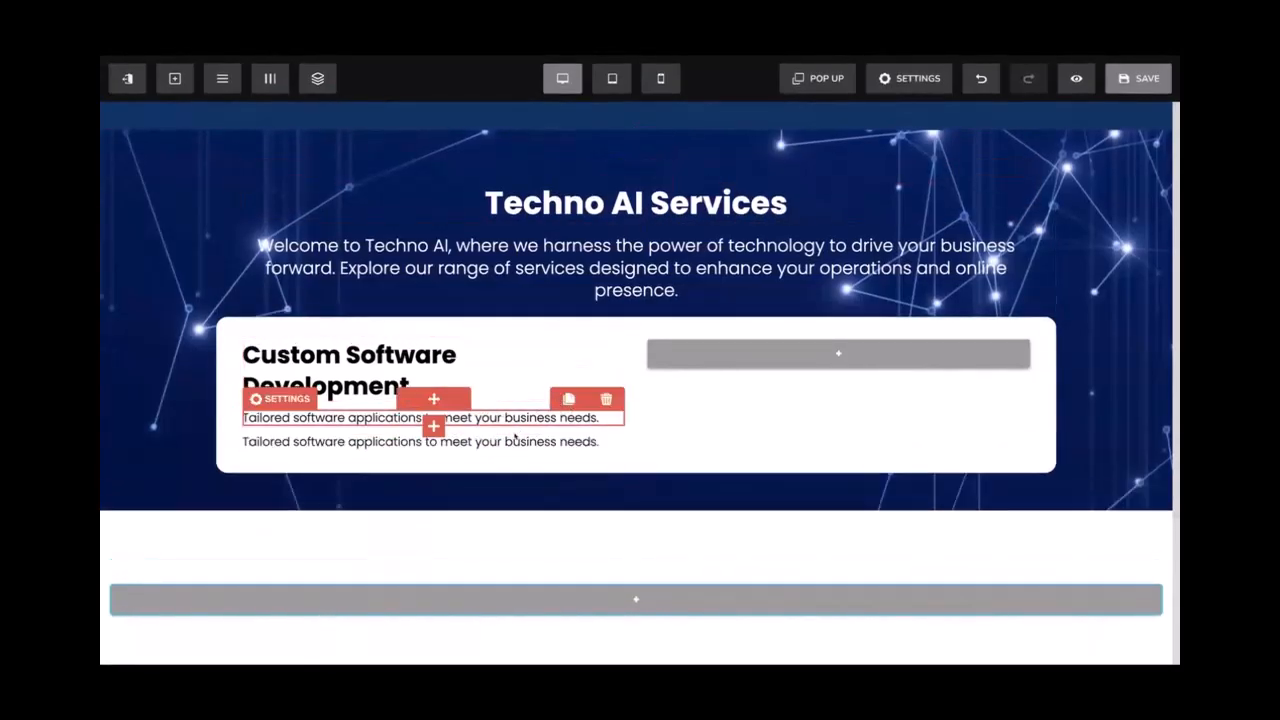
click(520, 441)
key(ctrl+a)
key(ctrl+v)
key(ctrl+a)
key(ctrl+b)
click(529, 420)
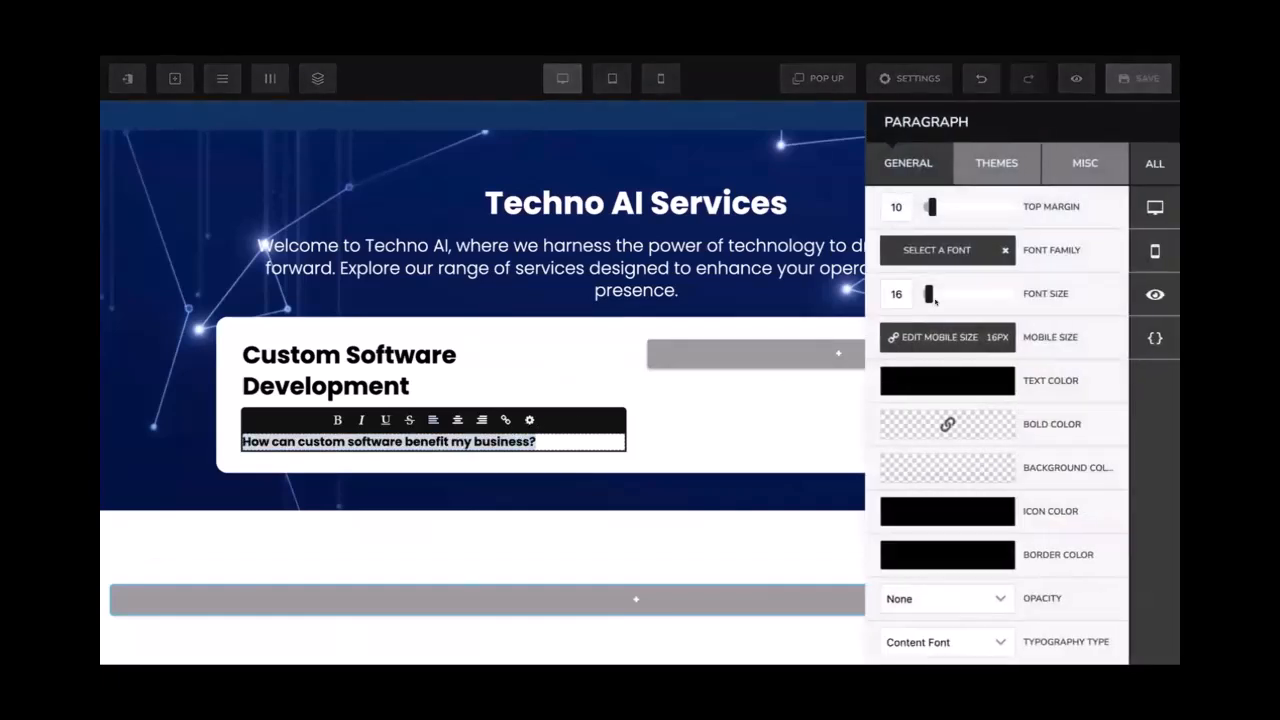
drag(928, 293, 931, 293)
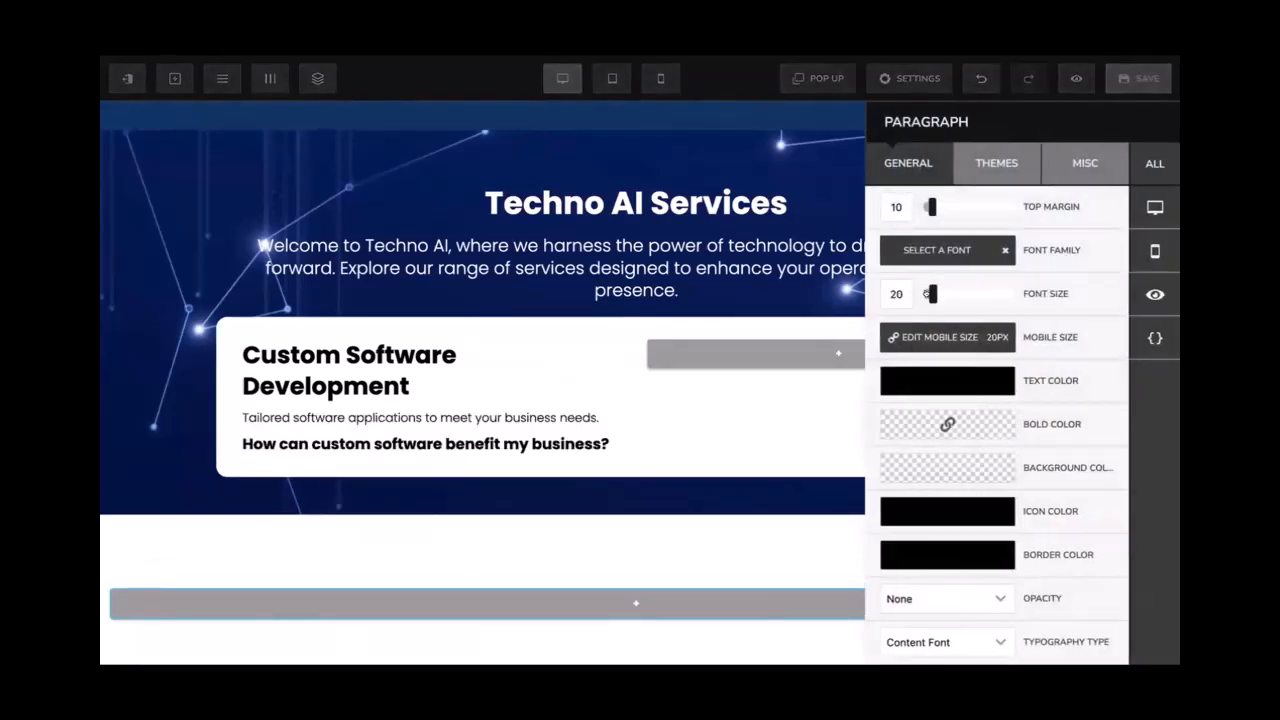
Add the first answer paragraph beneath the question and save the page
click(568, 399)
drag(499, 436, 468, 482)
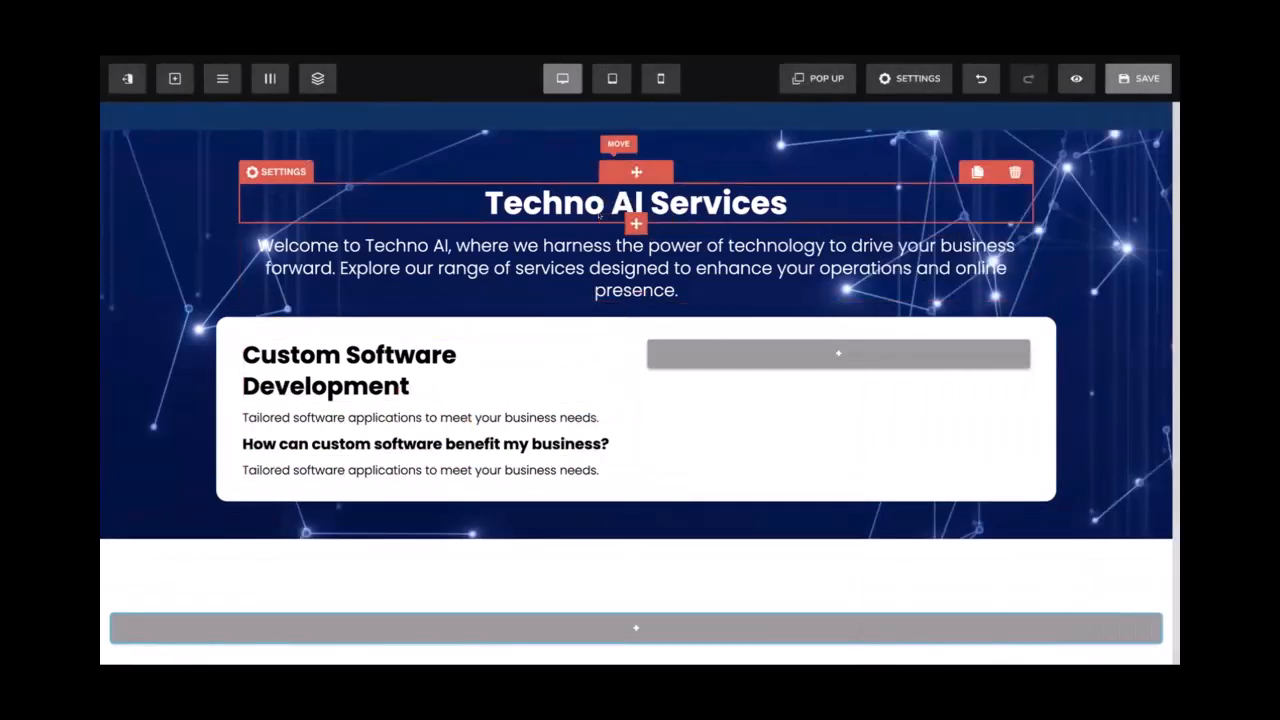
click(275, 423)
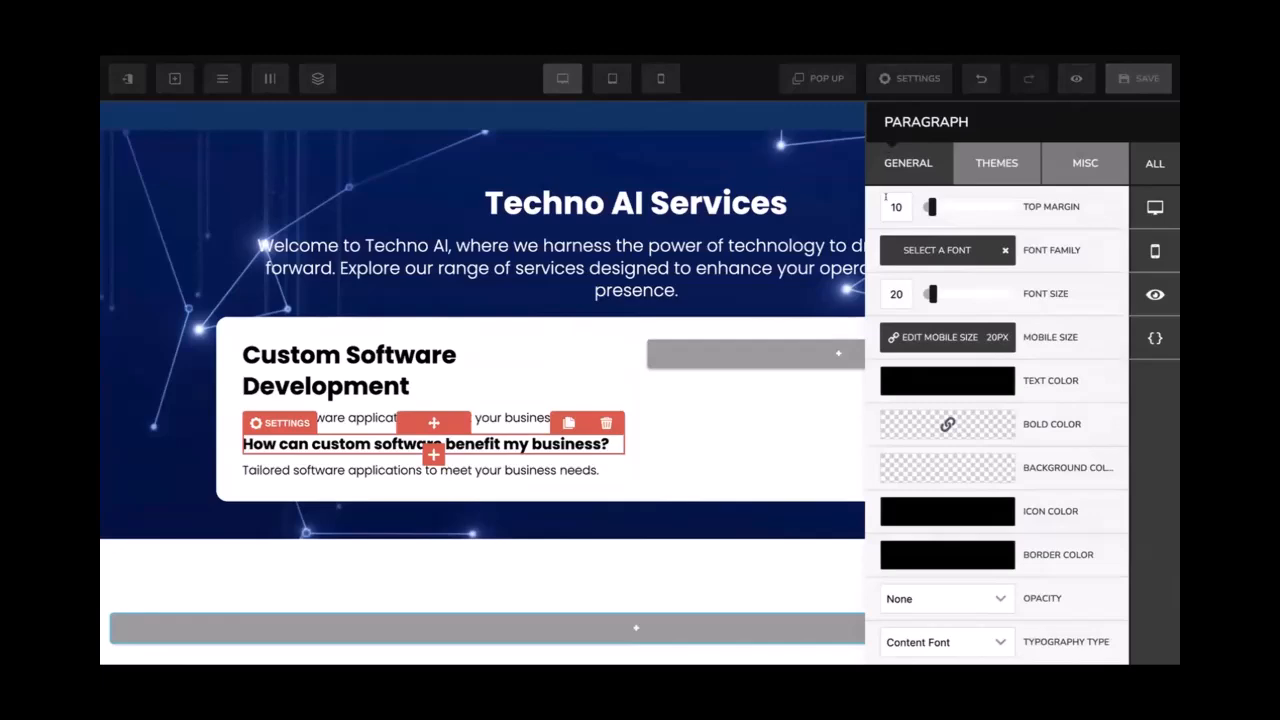
click(500, 349)
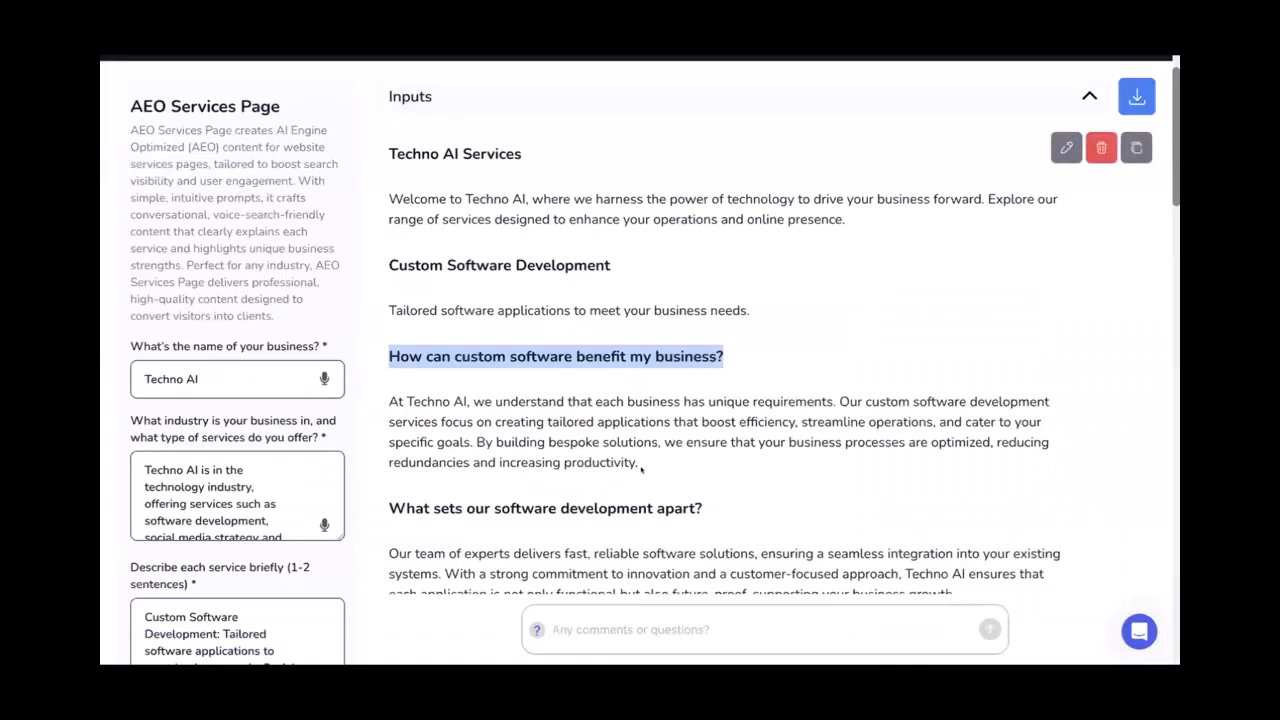
drag(641, 468, 388, 401)
key(ctrl+c)
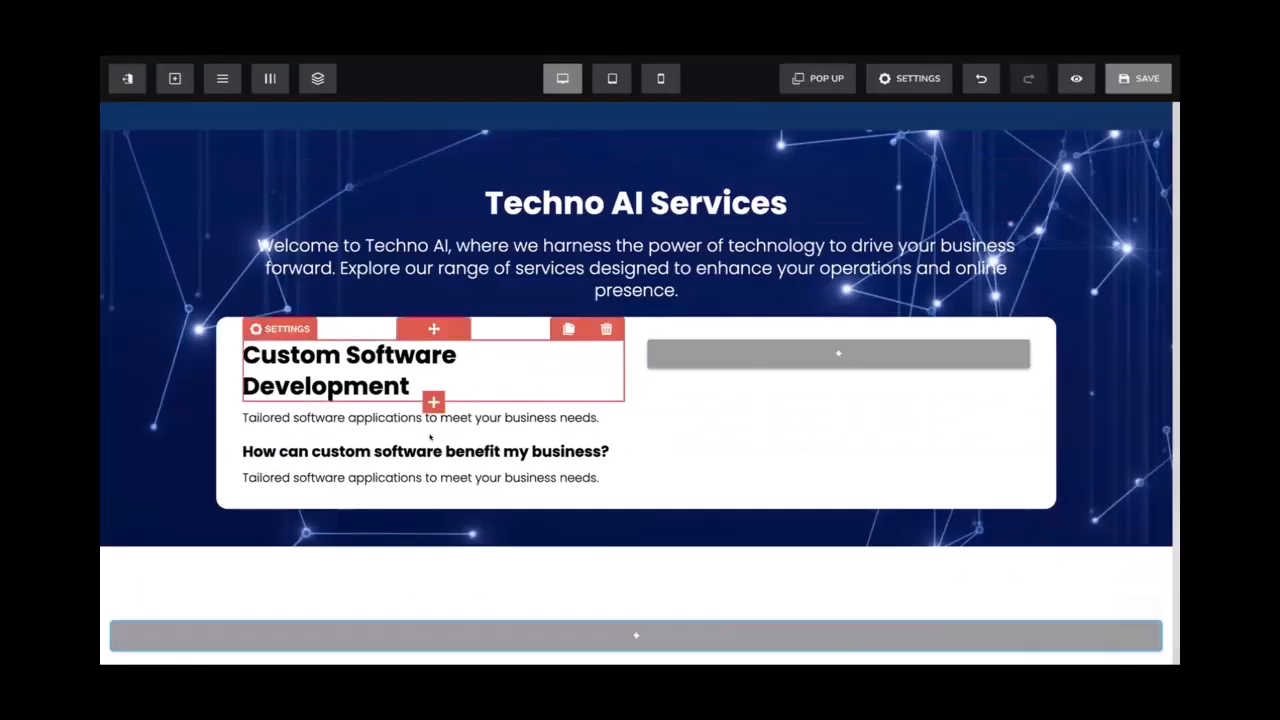
click(392, 477)
double_click(392, 477)
key(ctrl+a)
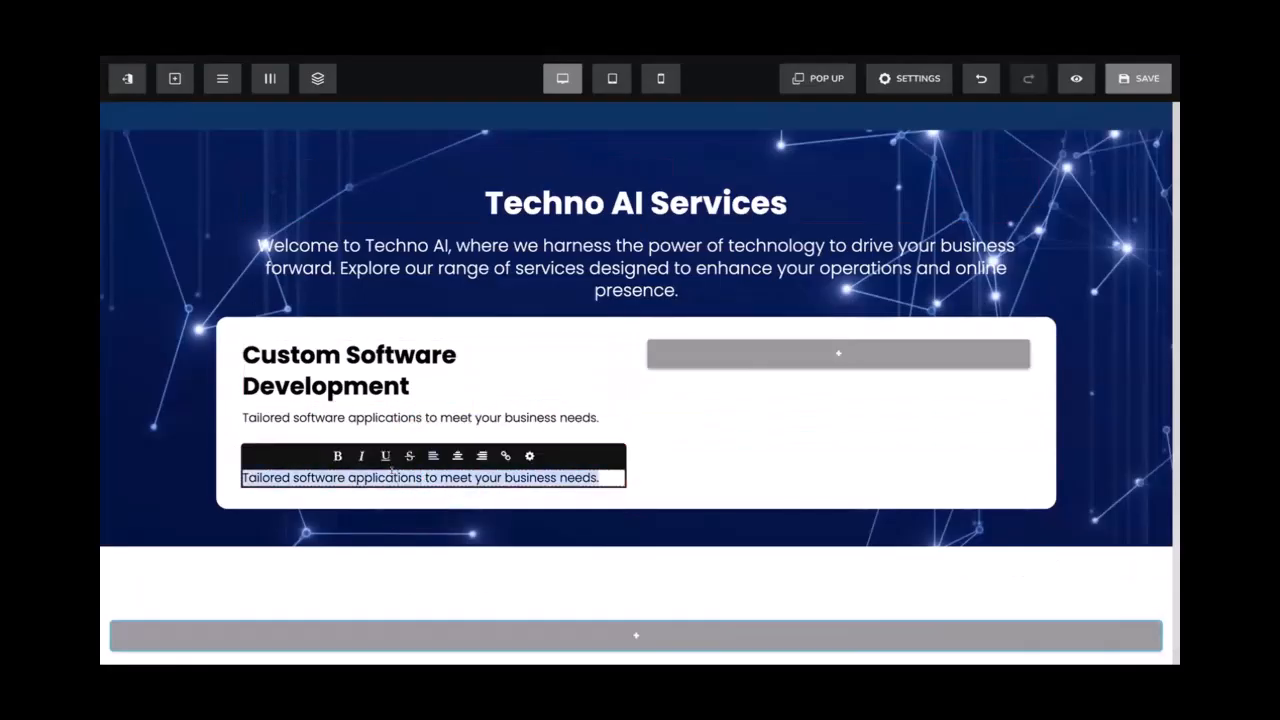
key(ctrl+v)
click(720, 440)
click(534, 419)
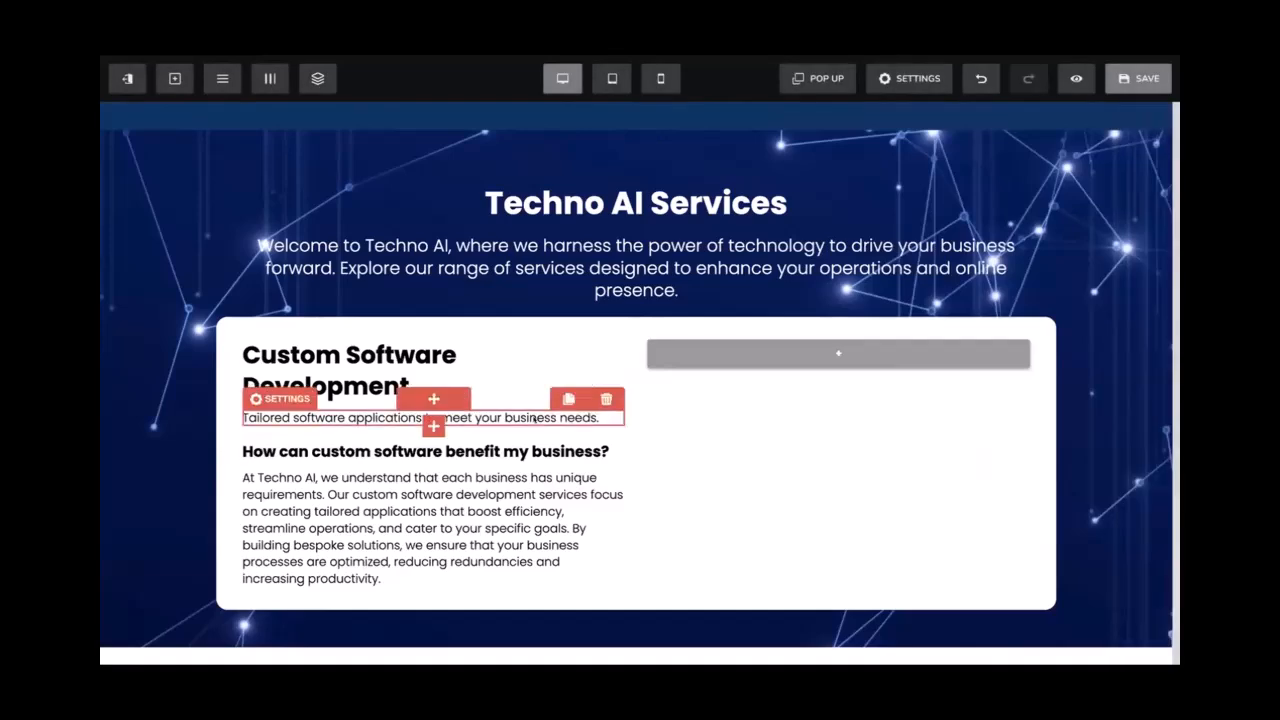
scroll(534, 419, down, 2)
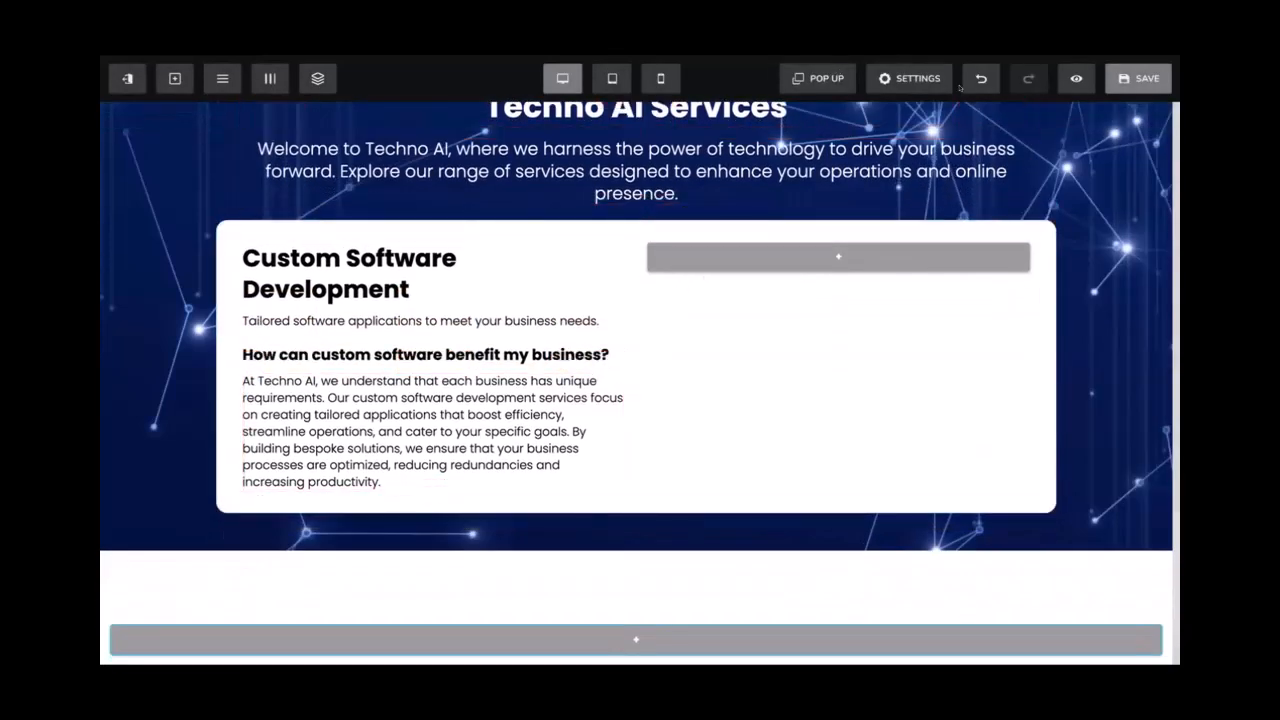
click(1120, 84)
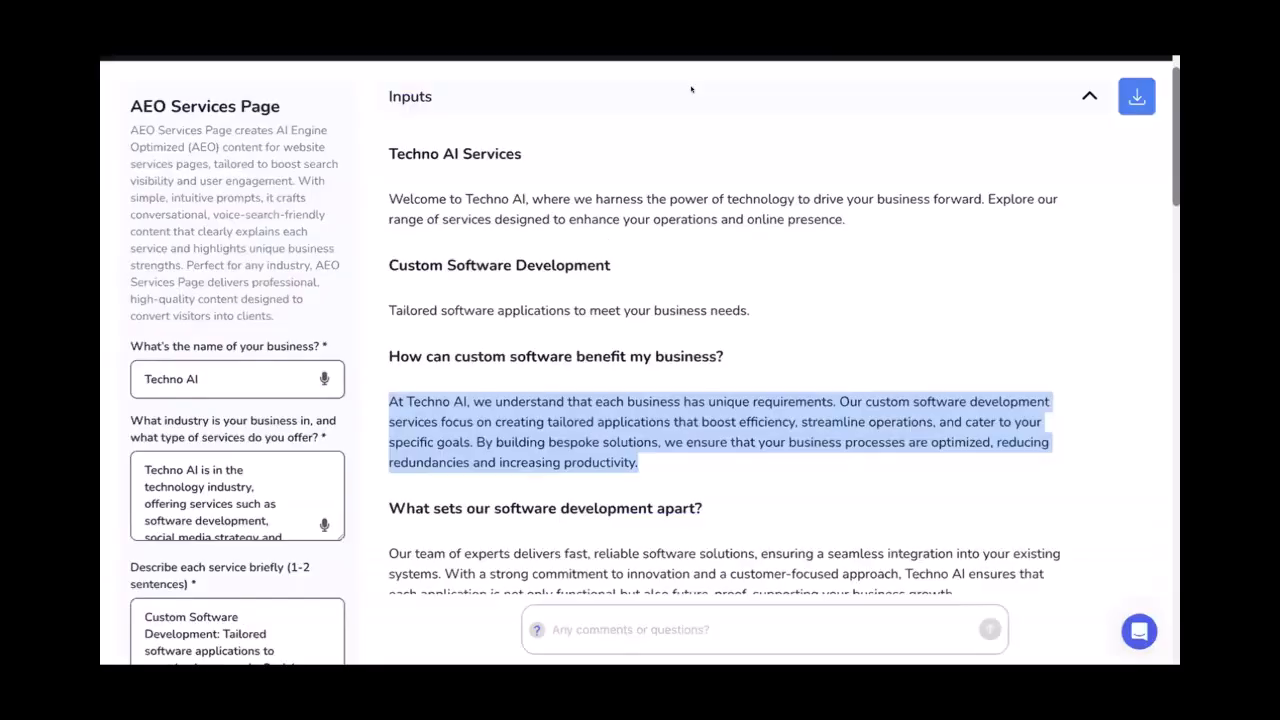
Add the second bold question below the first answer
scroll(706, 199, down, 3)
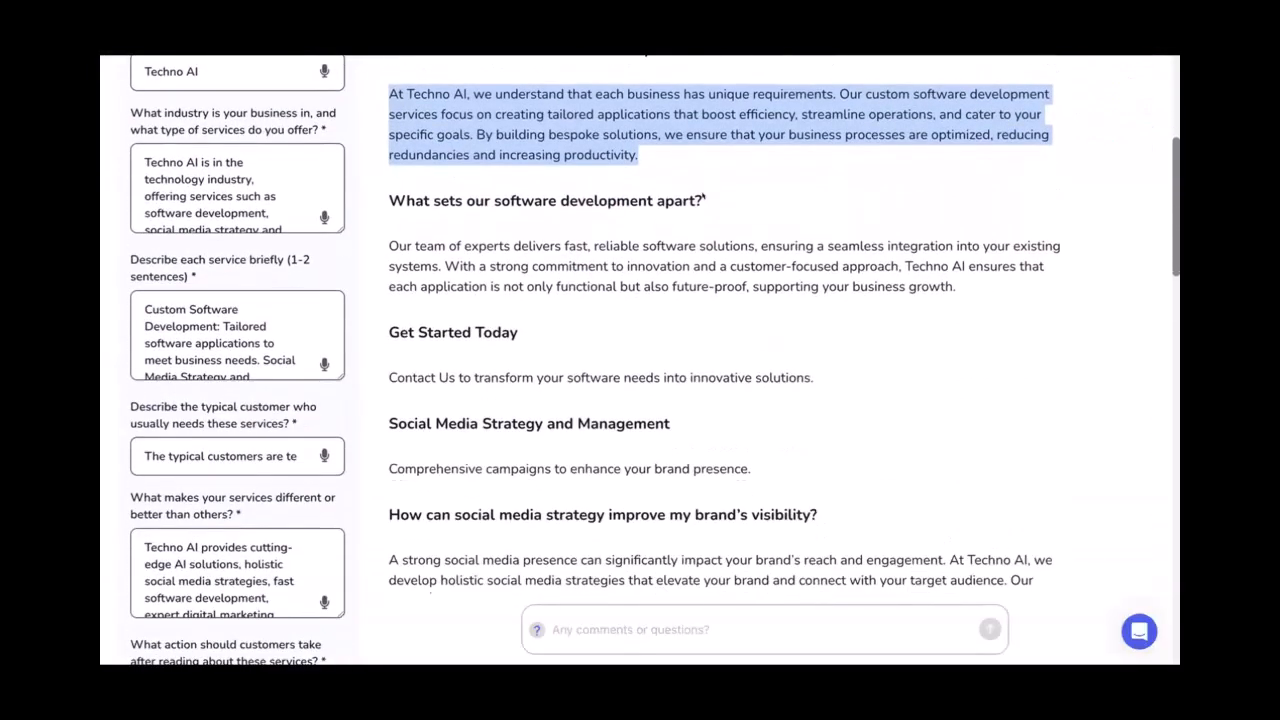
drag(706, 199, 389, 200)
scroll(390, 196, up, 1)
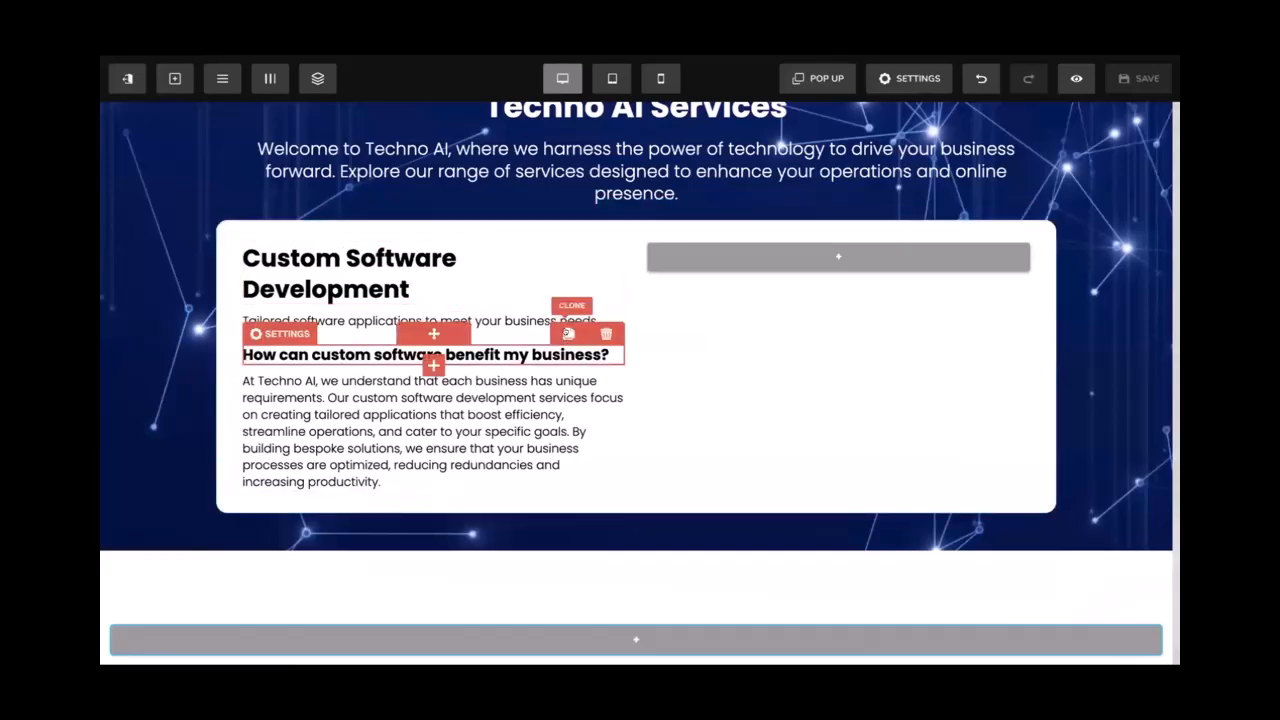
click(568, 333)
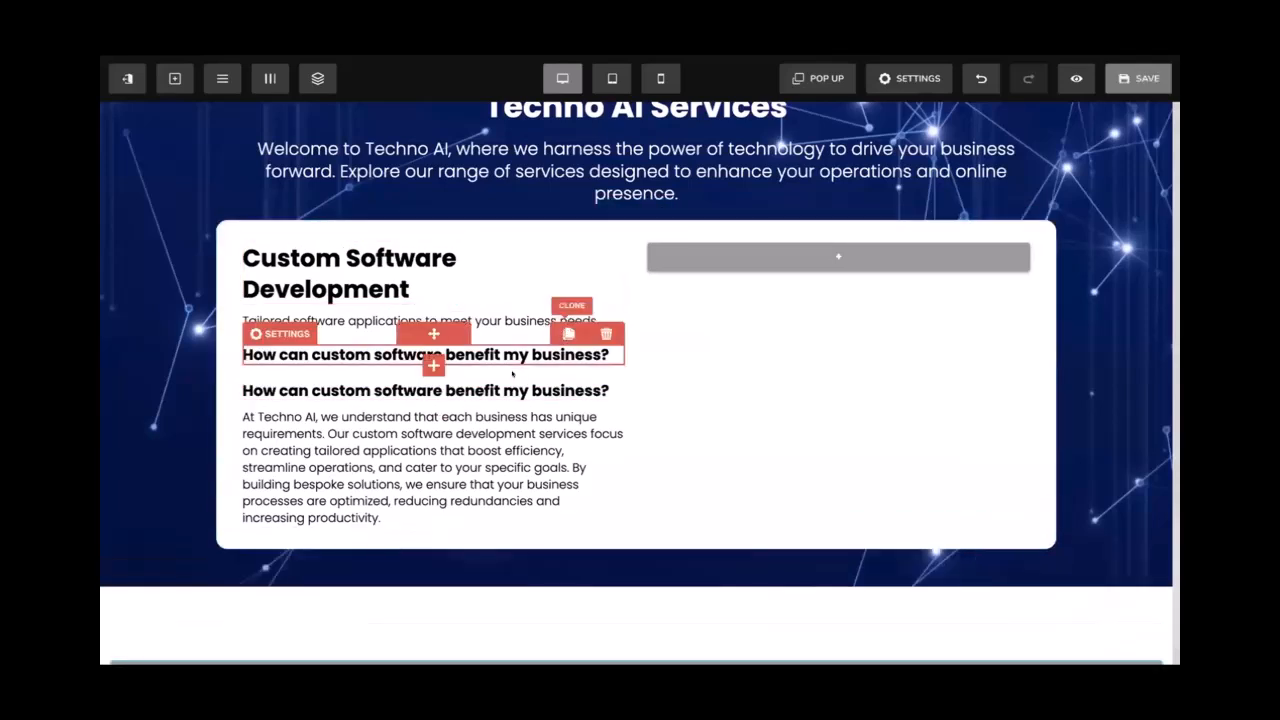
mouse_move(429, 391)
mouse_down()
mouse_move(440, 460)
mouse_move(470, 510)
mouse_move(432, 512)
mouse_up()
triple_click(431, 510)
text(What sets our software development apart?)
triple_click(431, 510)
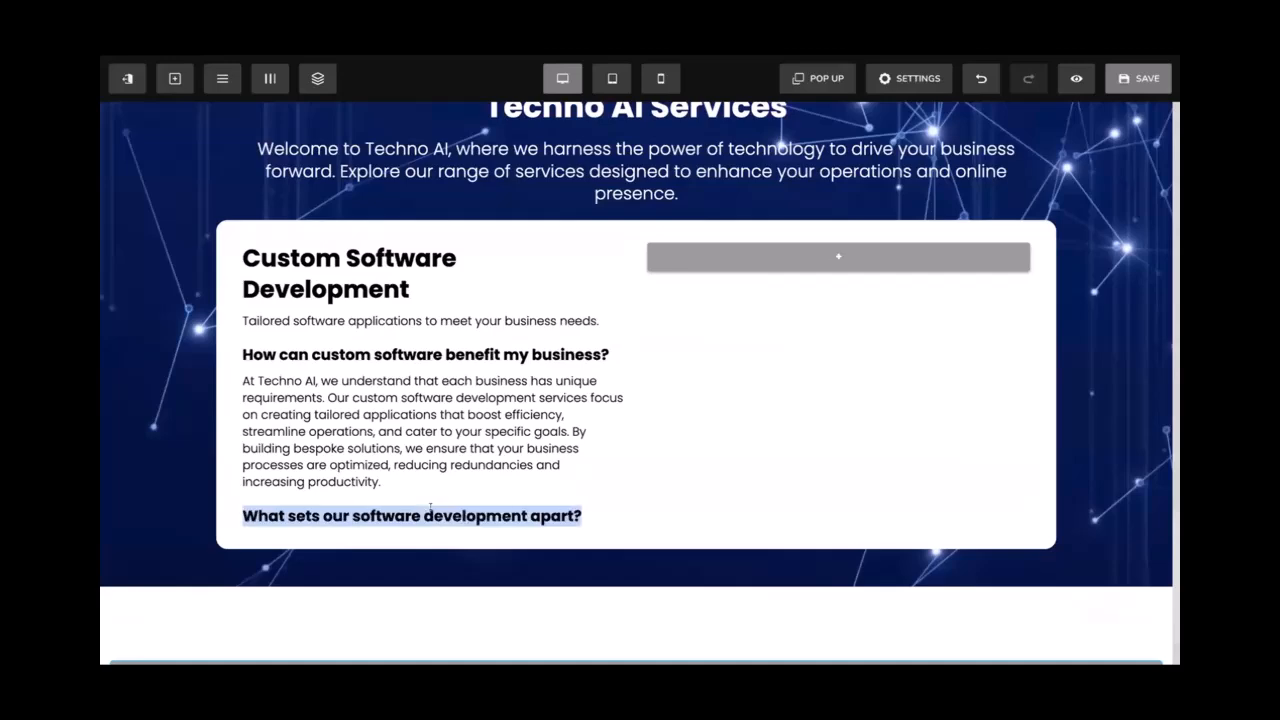
click(520, 395)
click(909, 78)
click(909, 78)
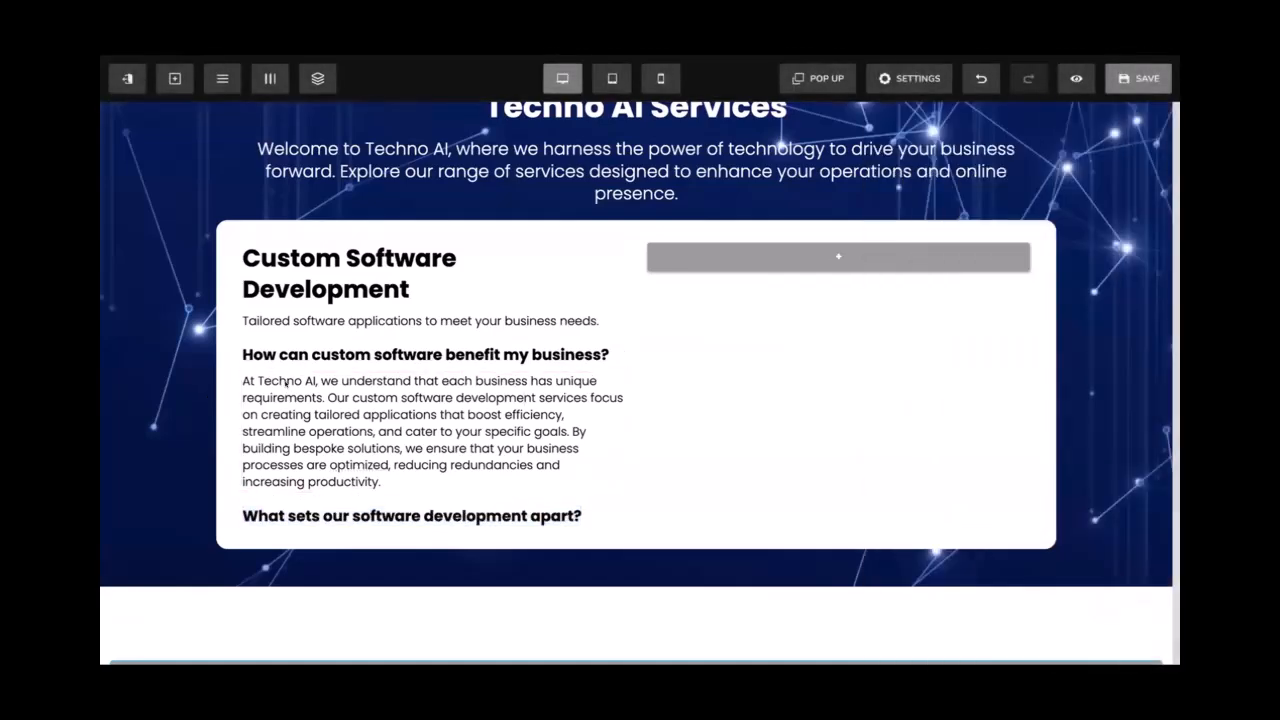
Add the second answer paragraph beneath the second question
click(568, 362)
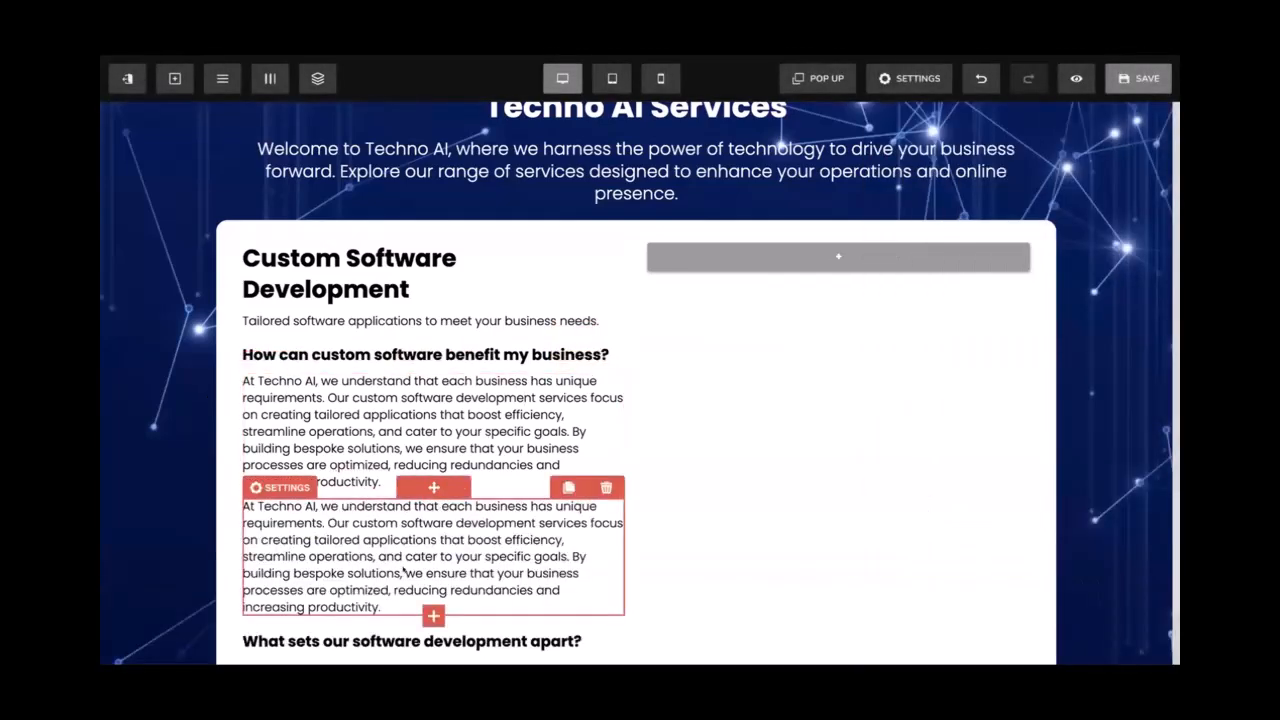
scroll(391, 627, down, 3)
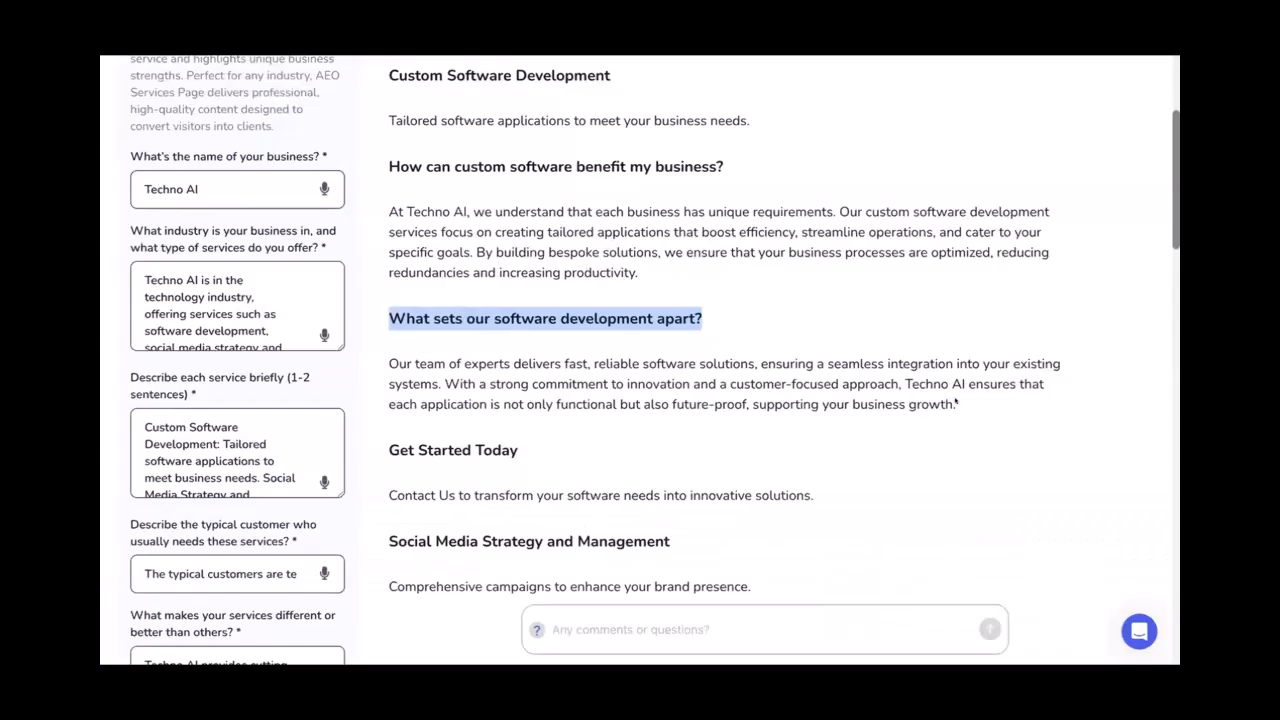
drag(955, 404, 380, 364)
key(ctrl+c)
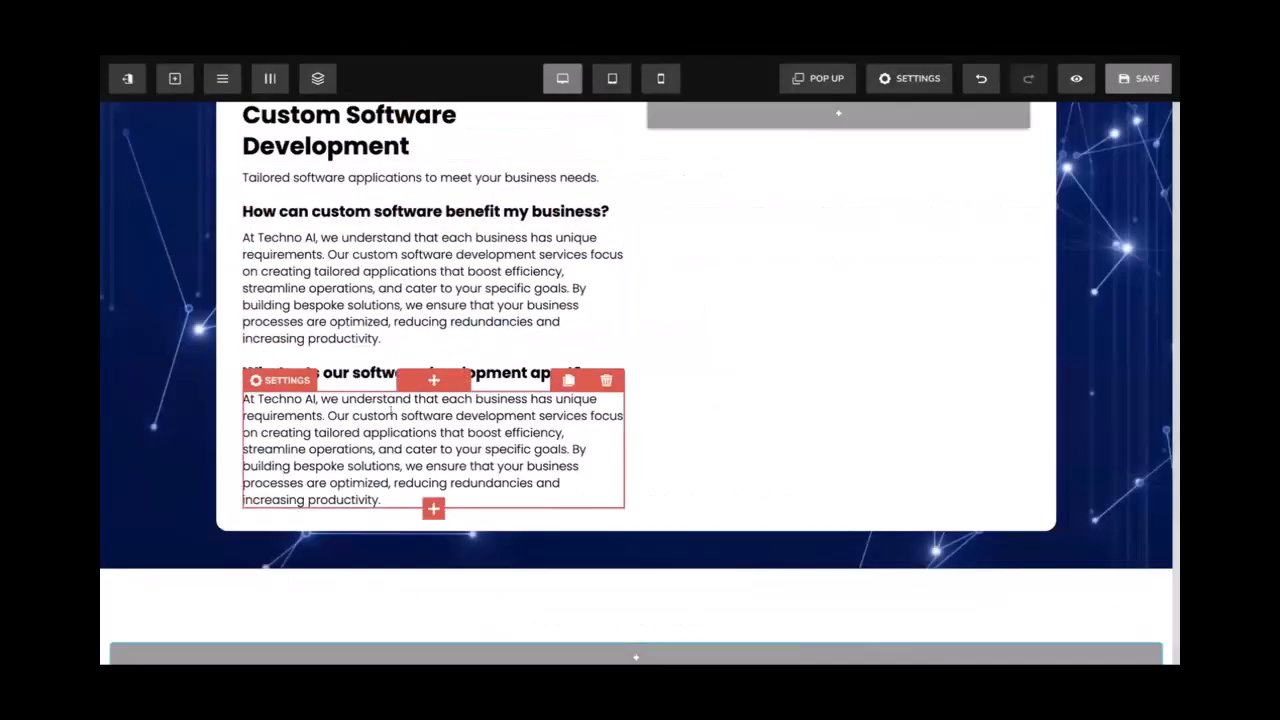
triple_click(393, 414)
key(ctrl+v)
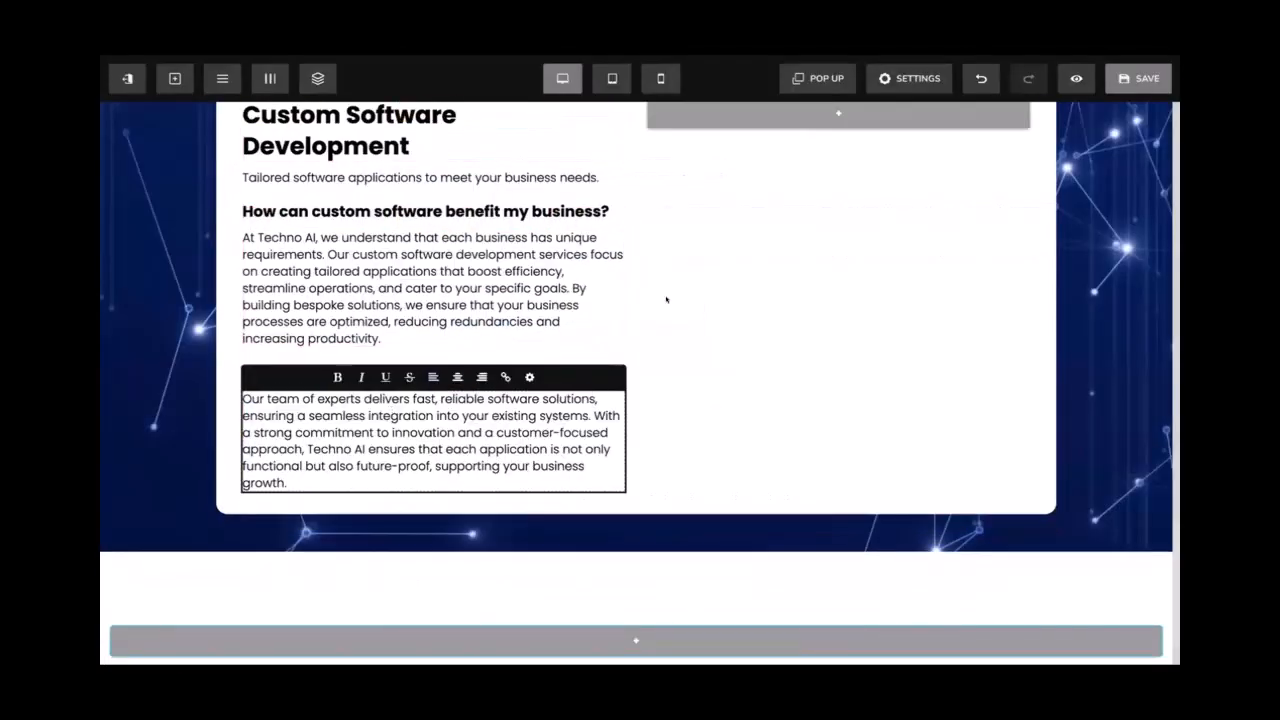
scroll(667, 300, up, 1)
click(667, 299)
click(645, 275)
Prefix the main heading to read '1. Custom Software Development'
scroll(432, 243, up, 1)
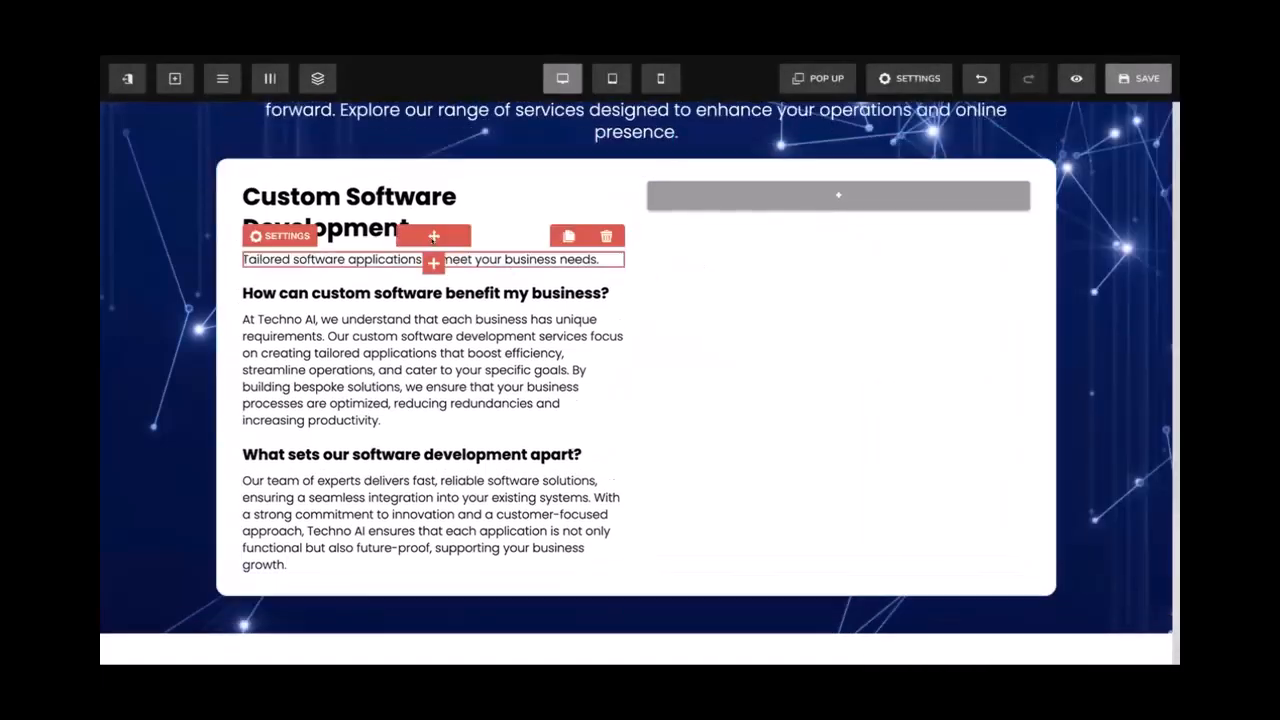
click(245, 223)
text(1.)
click(113, 279)
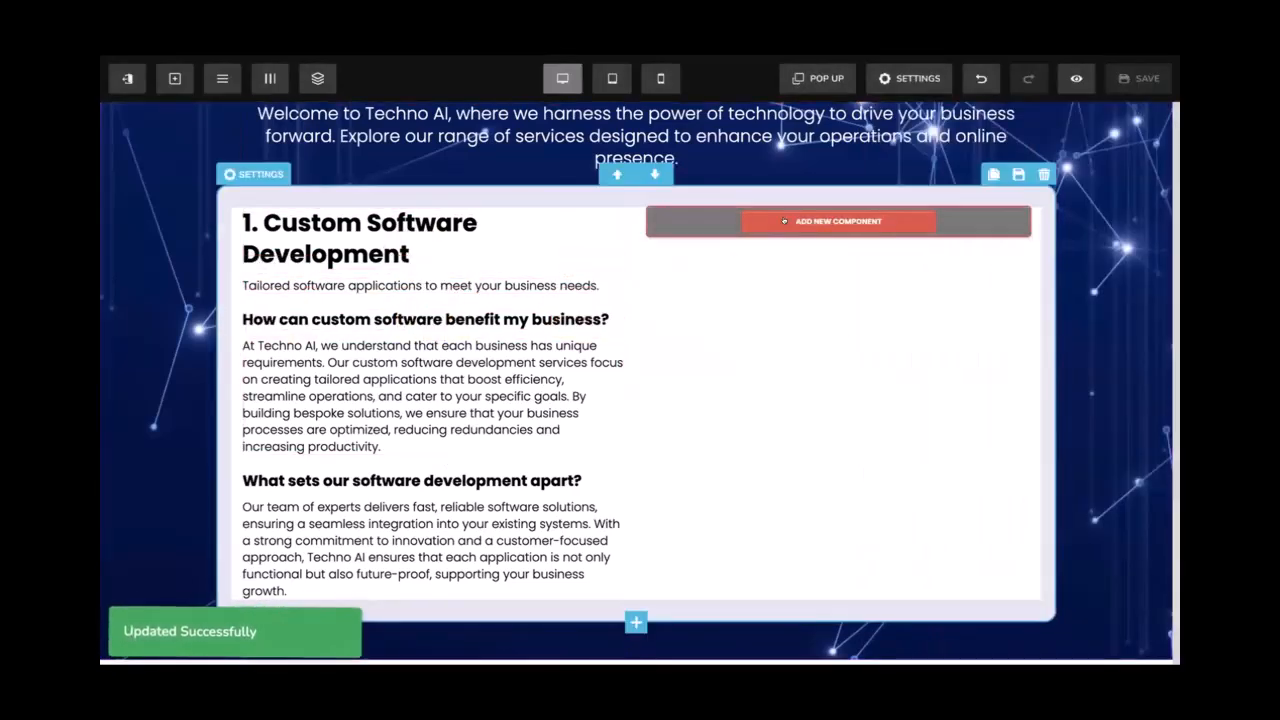
Insert an image into the right column and select the 'Custom Software Development' heading text
click(838, 221)
click(900, 303)
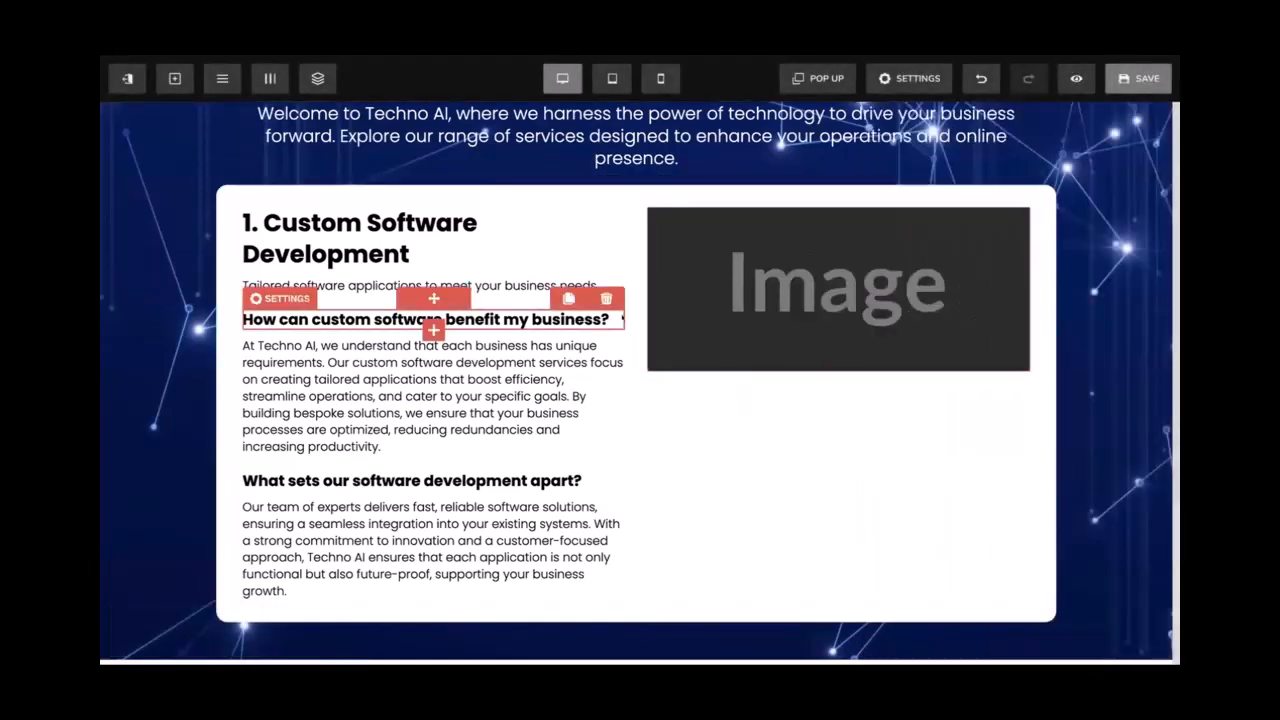
click(406, 245)
drag(410, 254, 263, 222)
key(ctrl+c)
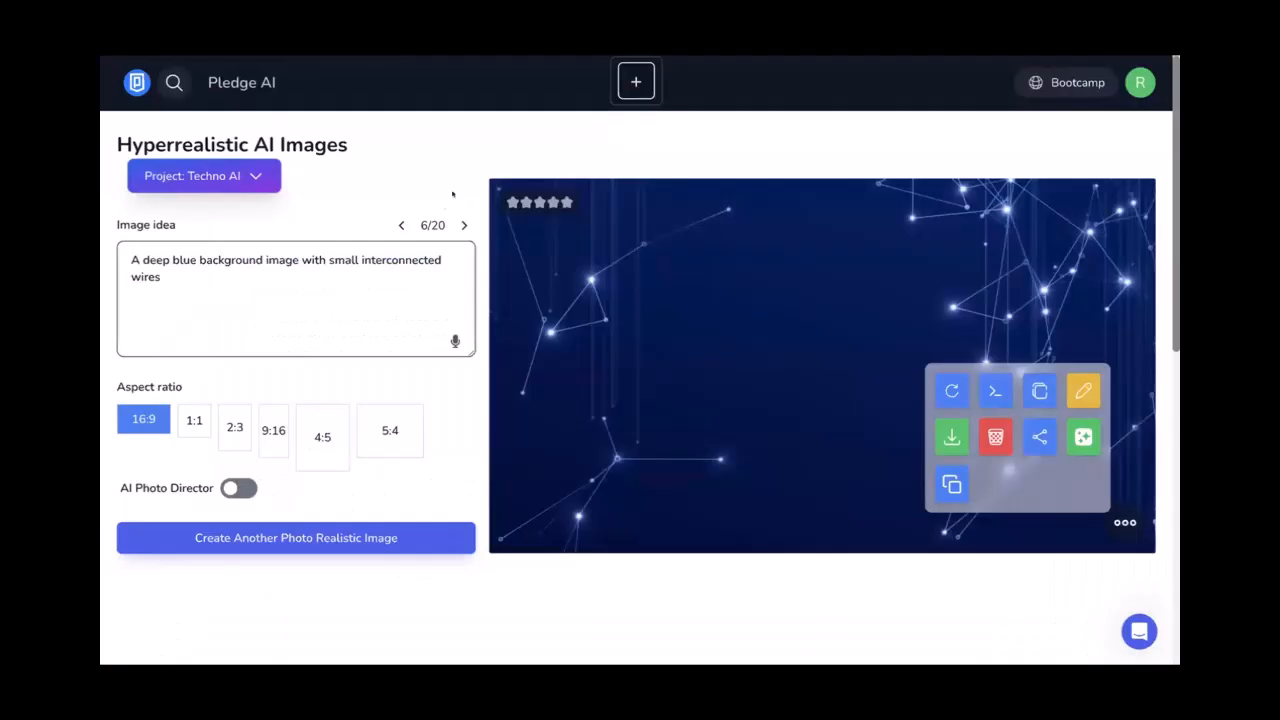
Generate a 1:1 image from the prompt 'An image that represent Custom Software Development industry'
triple_click(358, 254)
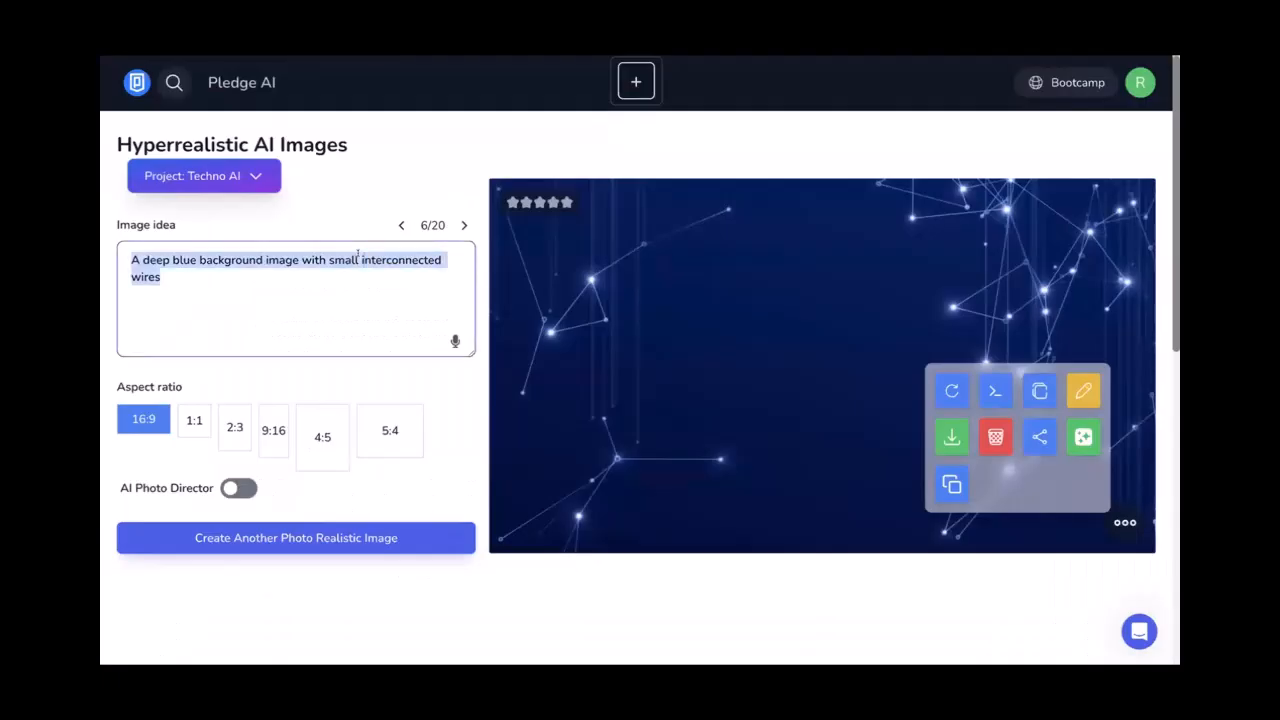
text(A )
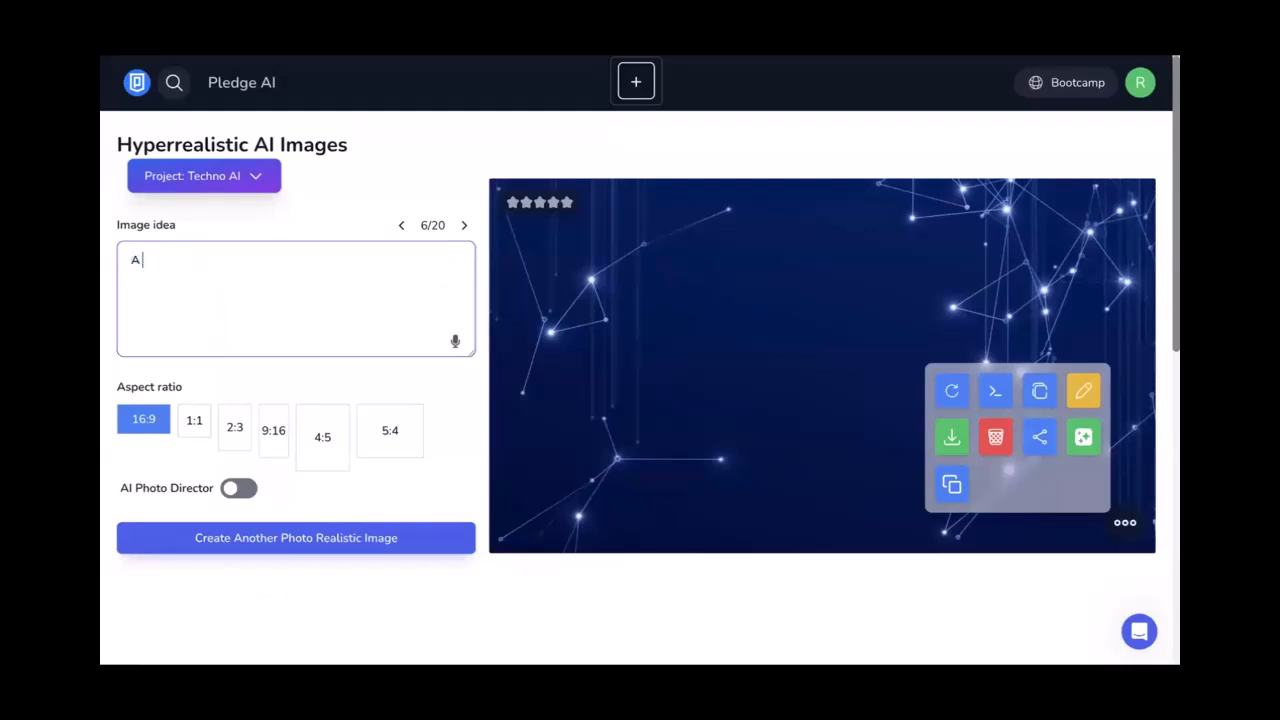
text(n image that represent Custom Software Development)
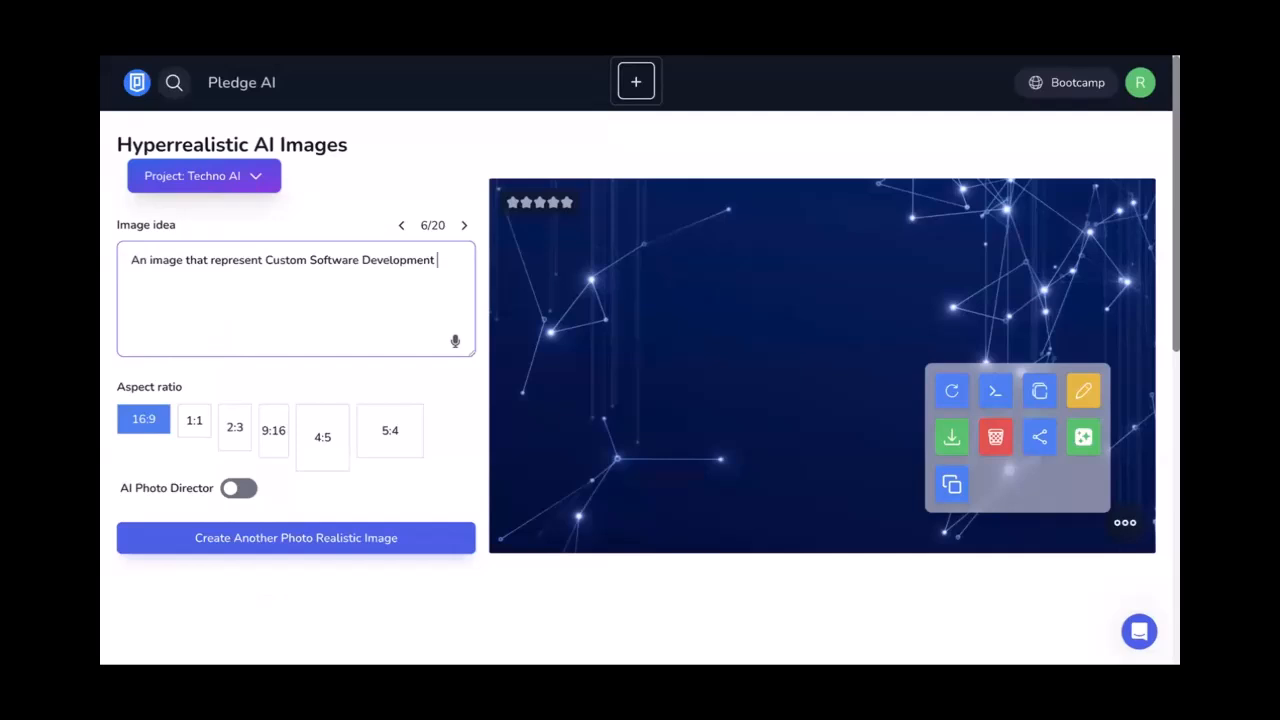
text( industry)
click(193, 419)
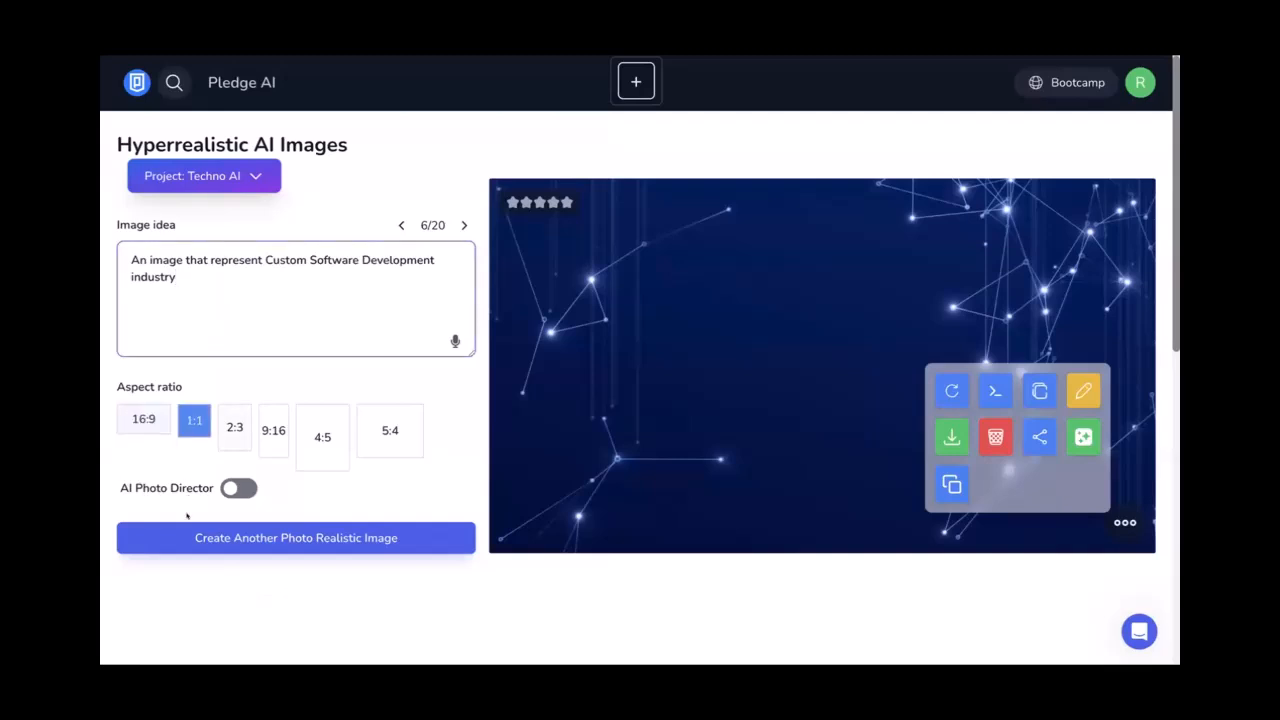
click(186, 534)
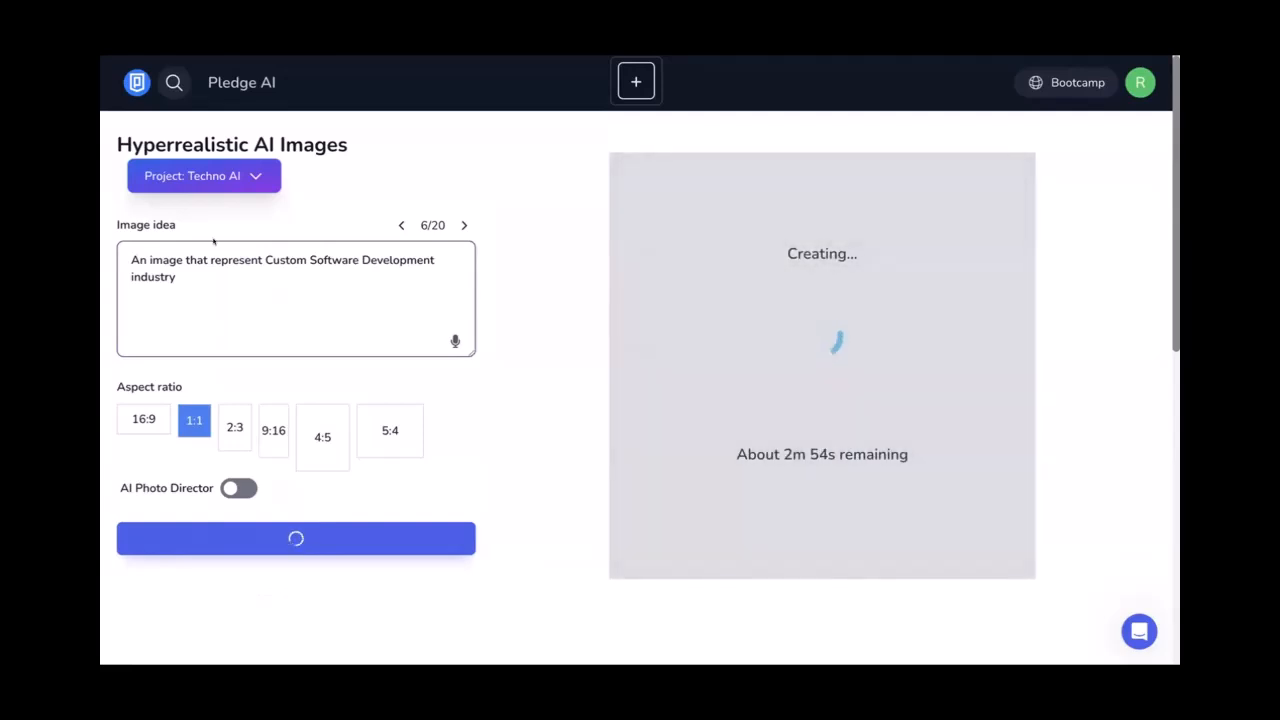
click(262, 288)
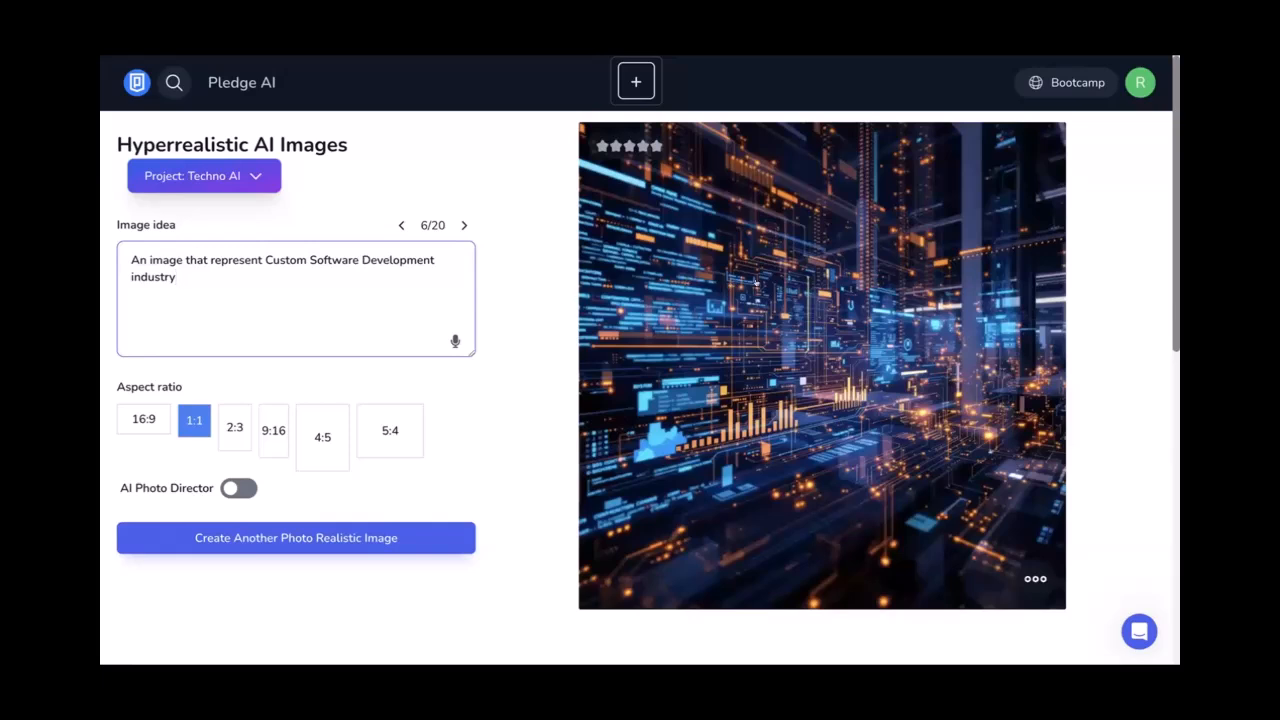
Rewrite the prompt as 'An office workspace where AI and humans are collaborating to'
click(263, 261)
text(s)
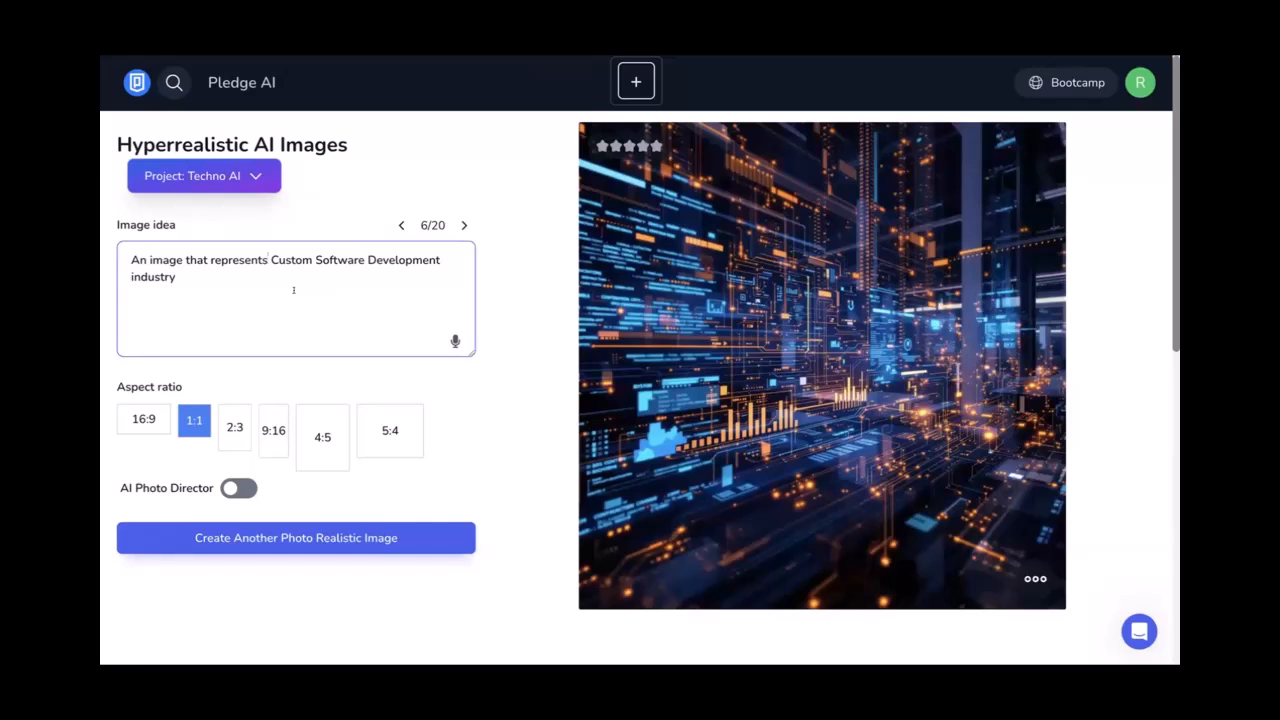
key(ctrl+a)
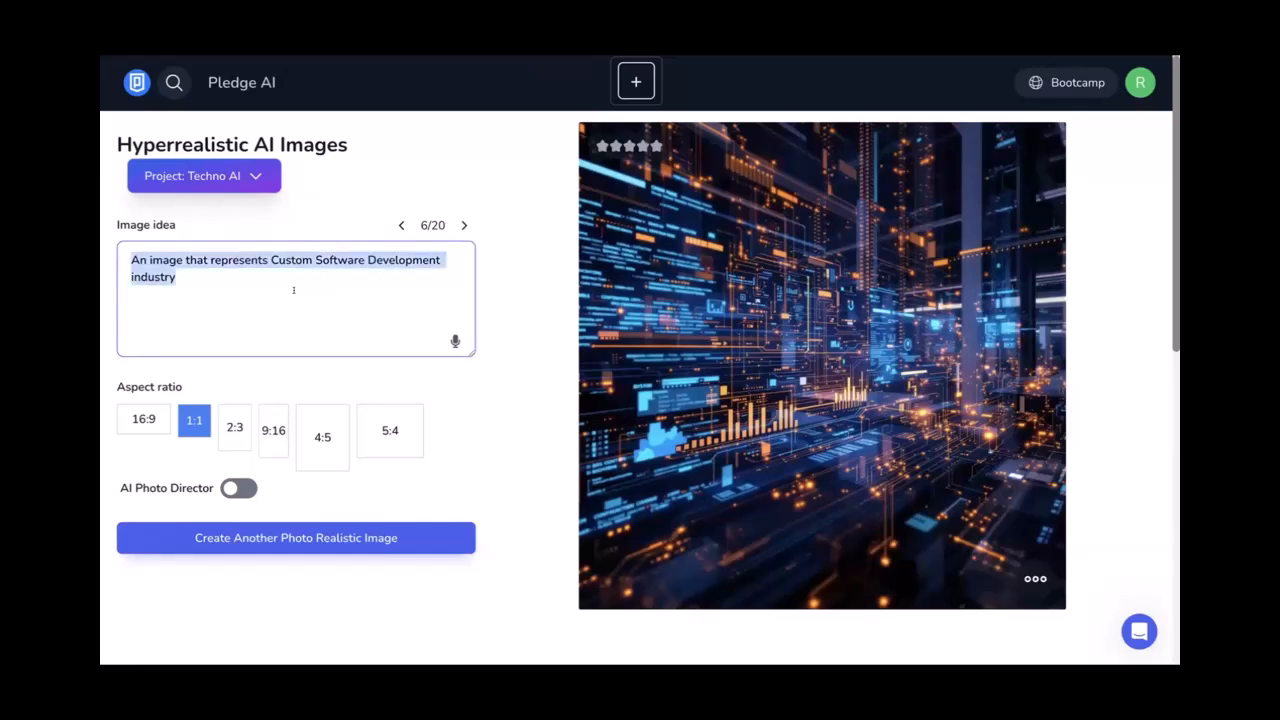
text(An off)
key(BackSpace)
key(BackSpace)
key(BackSpace)
key(BackSpace)
text(workspca)
key(BackSpace)
key(BackSpace)
text(ace whe)
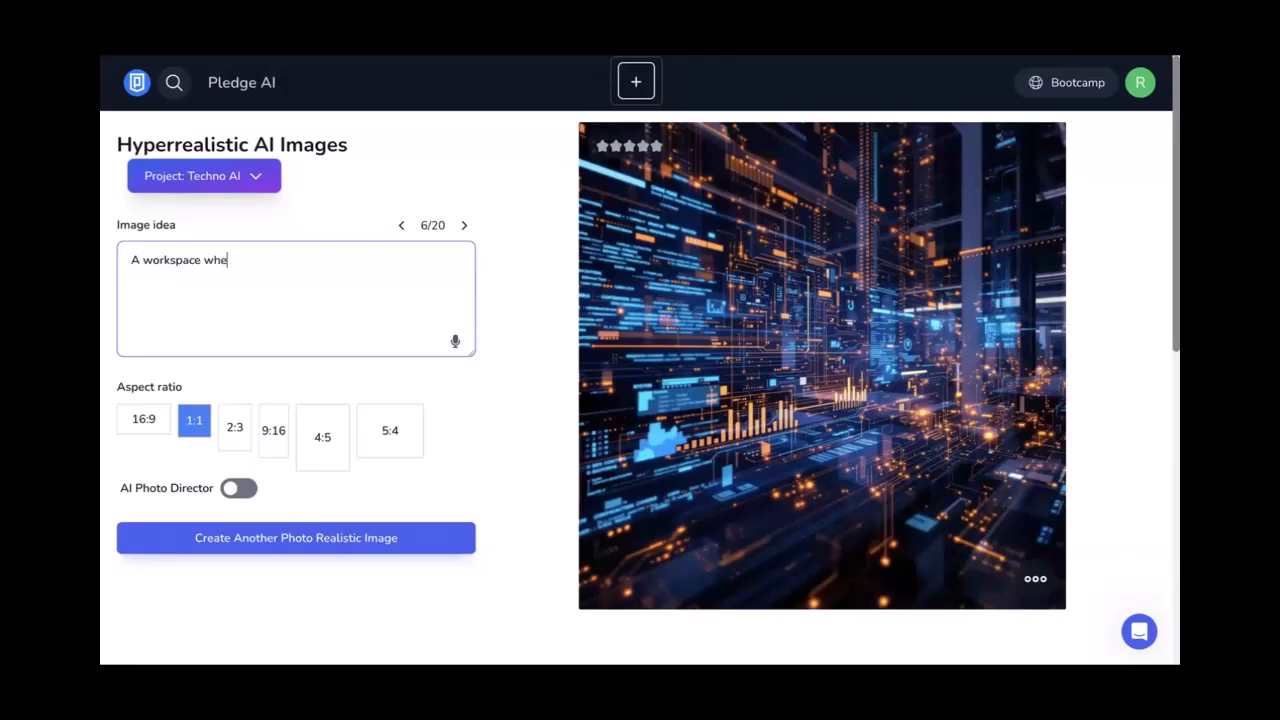
text(re AI and humans are collabo)
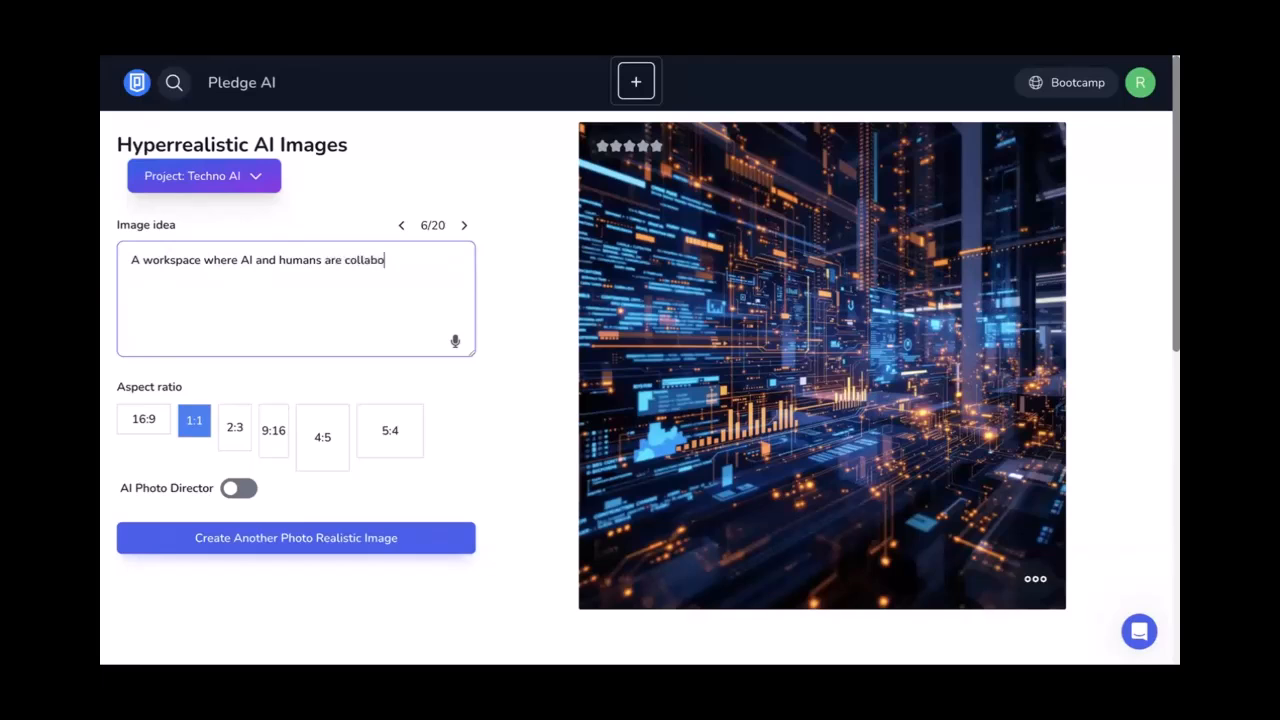
text(rating to)
Complete the prompt with 'develop Custom Software' and generate the robot-and-human workspace image
key(ctrl+v)
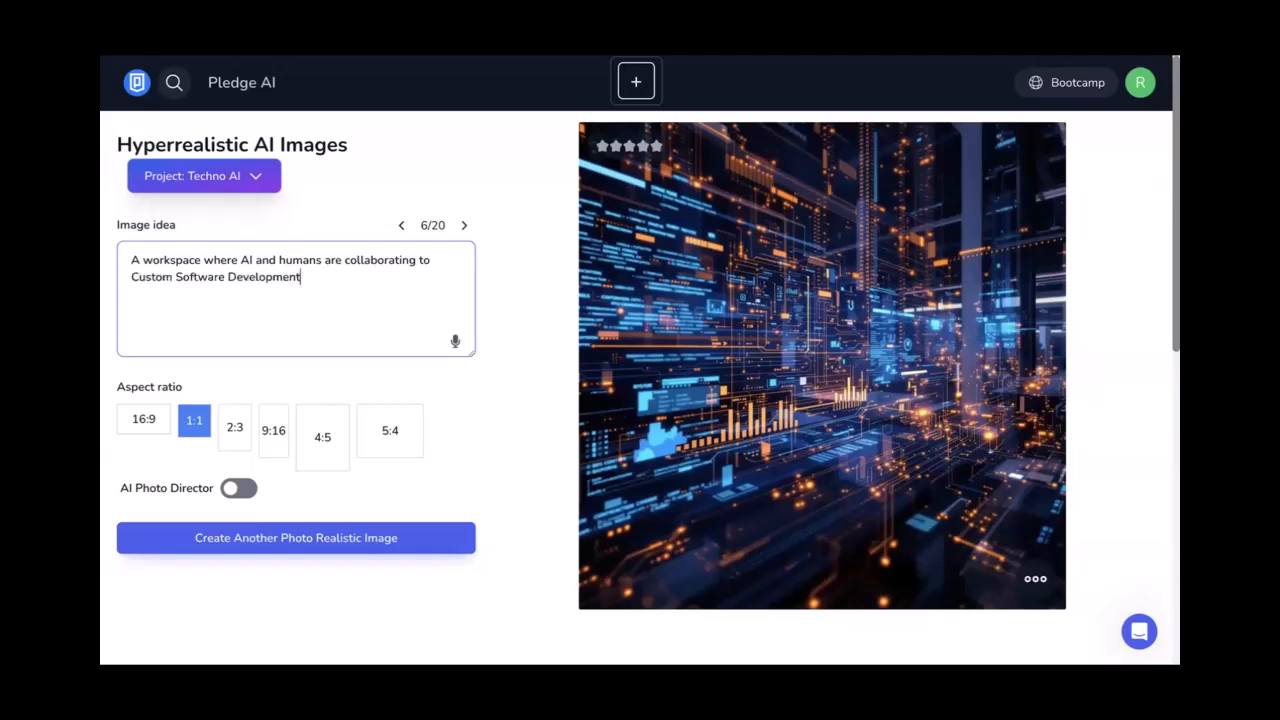
click(452, 252)
text(d)
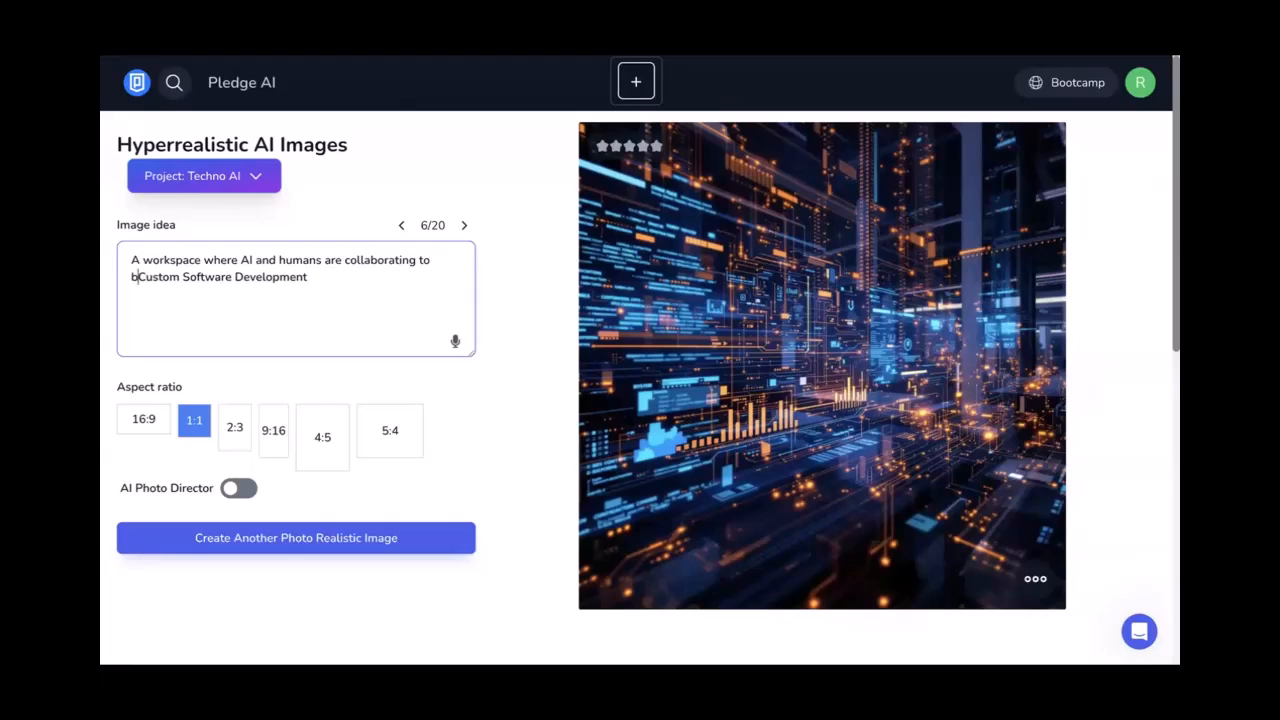
text(evelop)
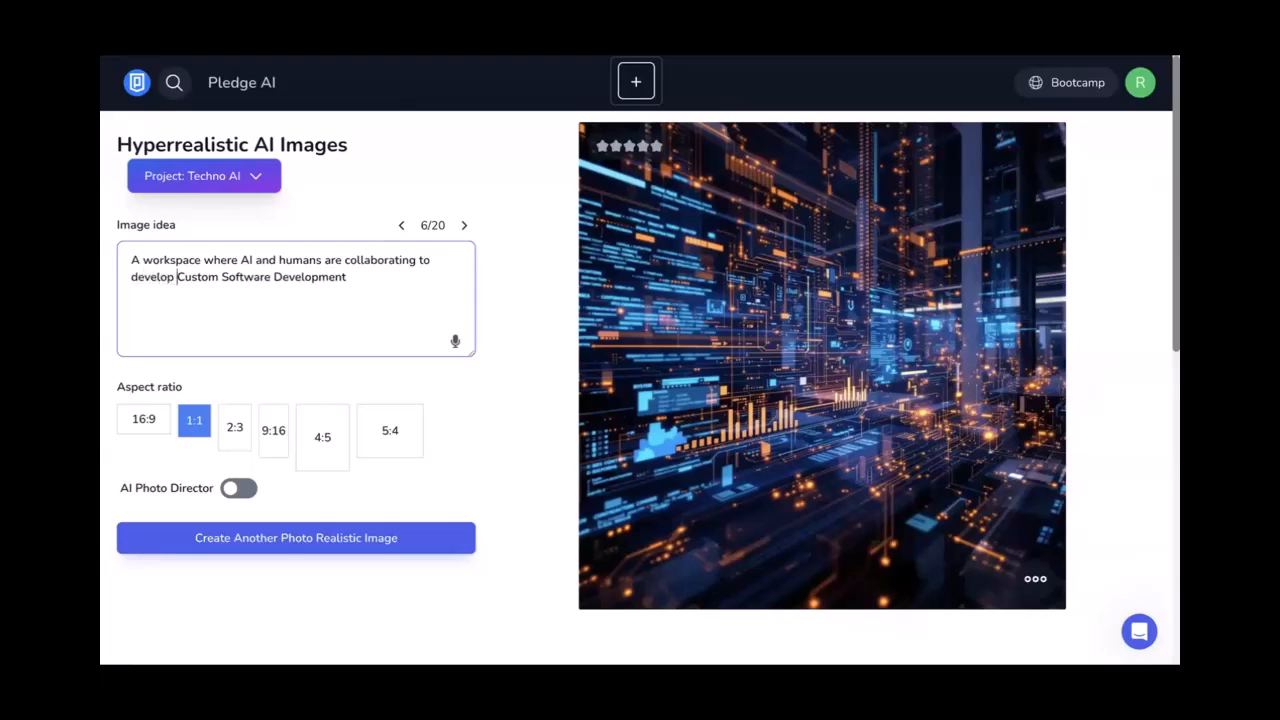
double_click(310, 277)
key(BackSpace)
click(238, 535)
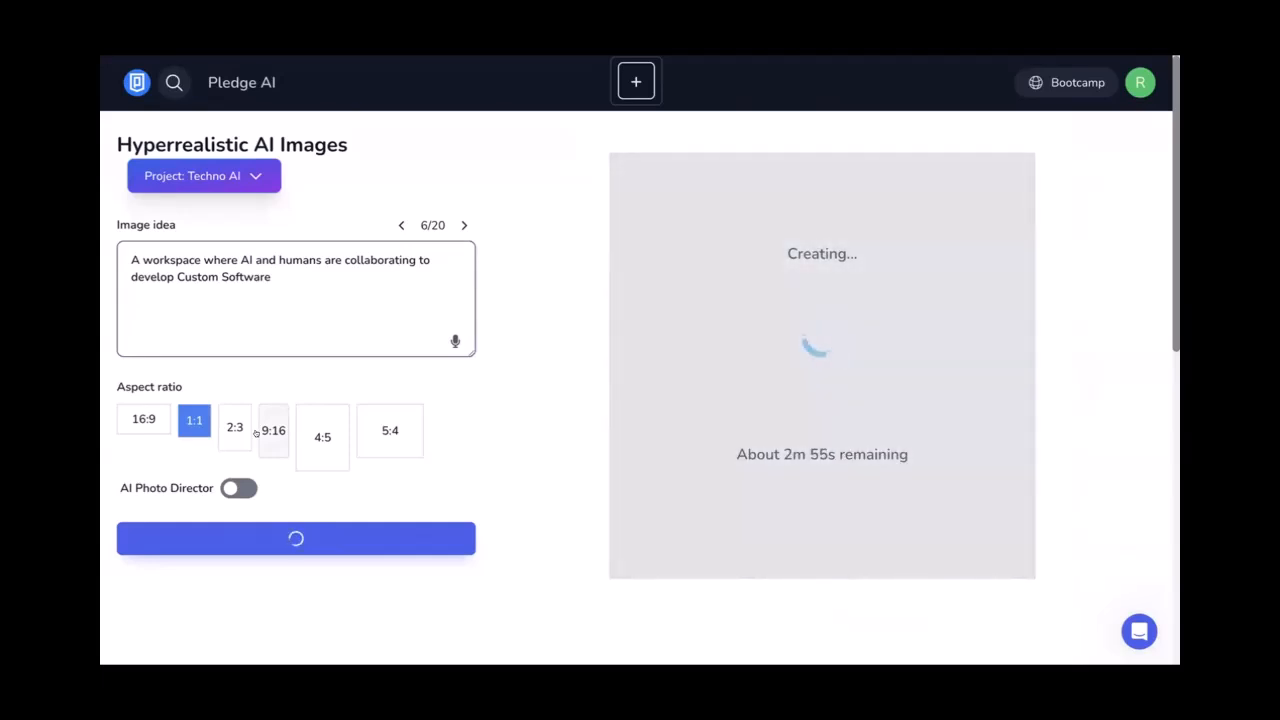
Download the cityscape image as WEBP, then select the card's placeholder image
scroll(523, 386, down, 2)
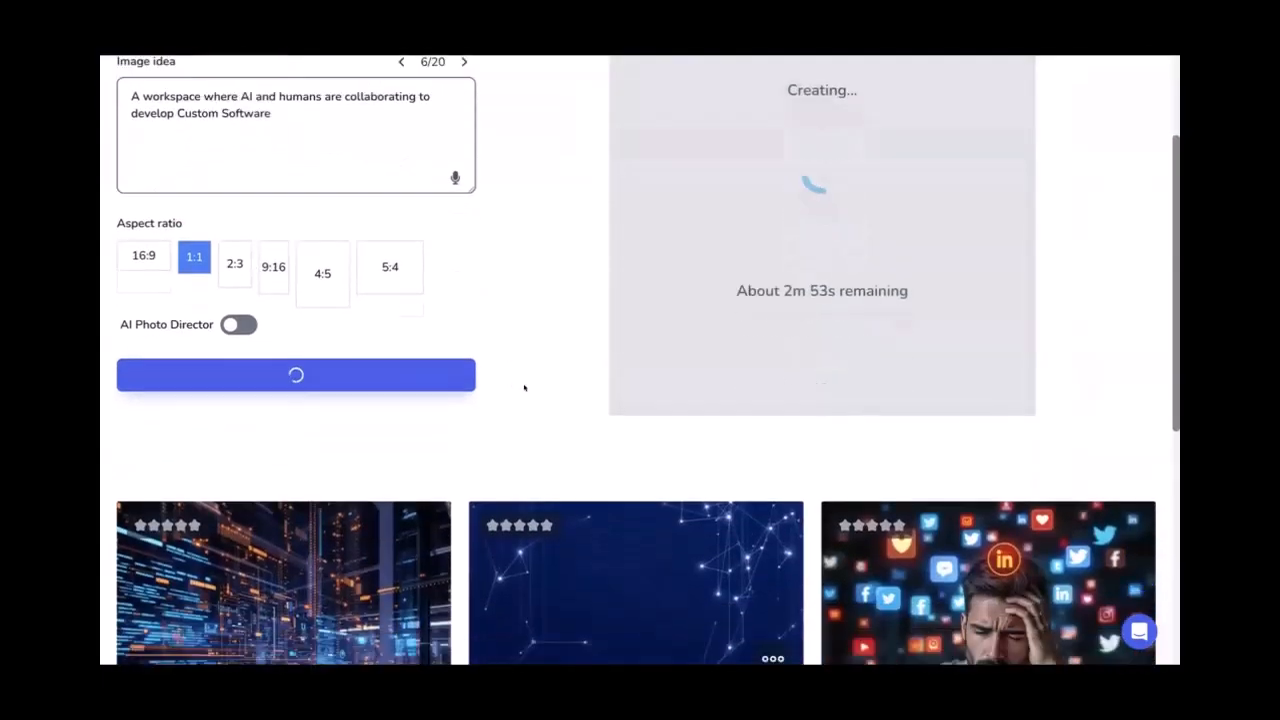
scroll(523, 386, up, 2)
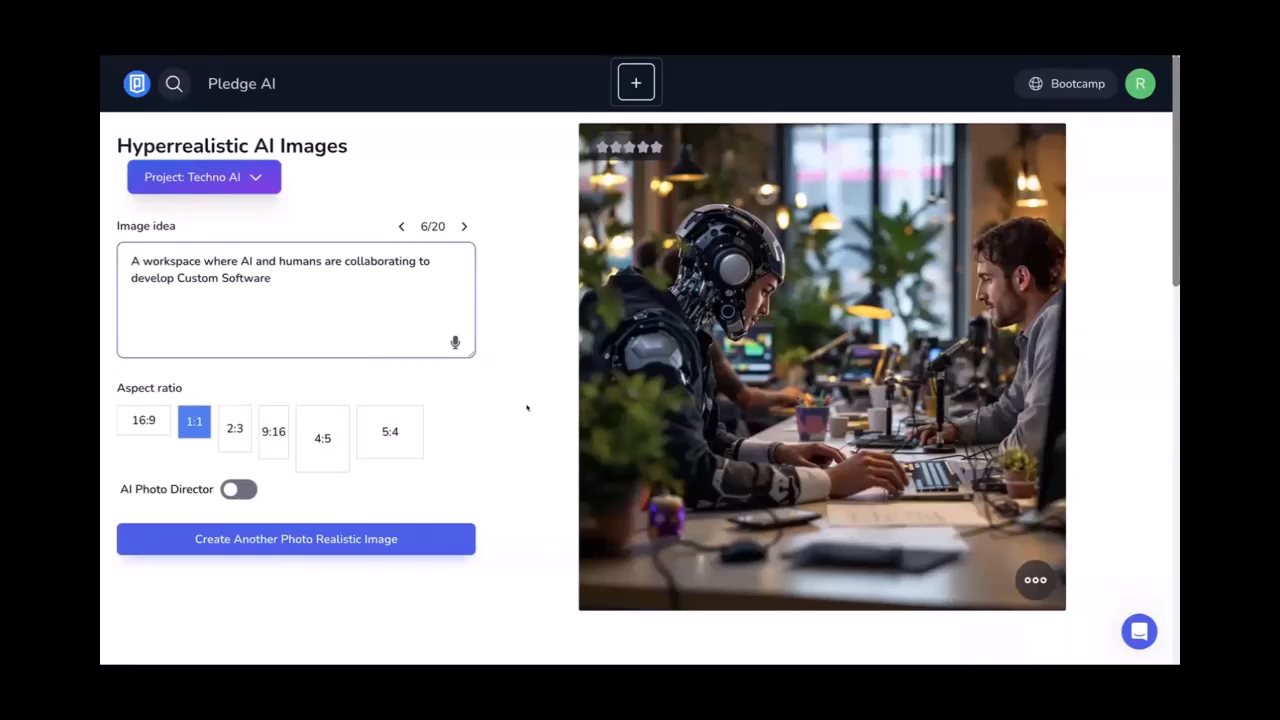
scroll(527, 407, down, 1)
scroll(527, 407, down, 4)
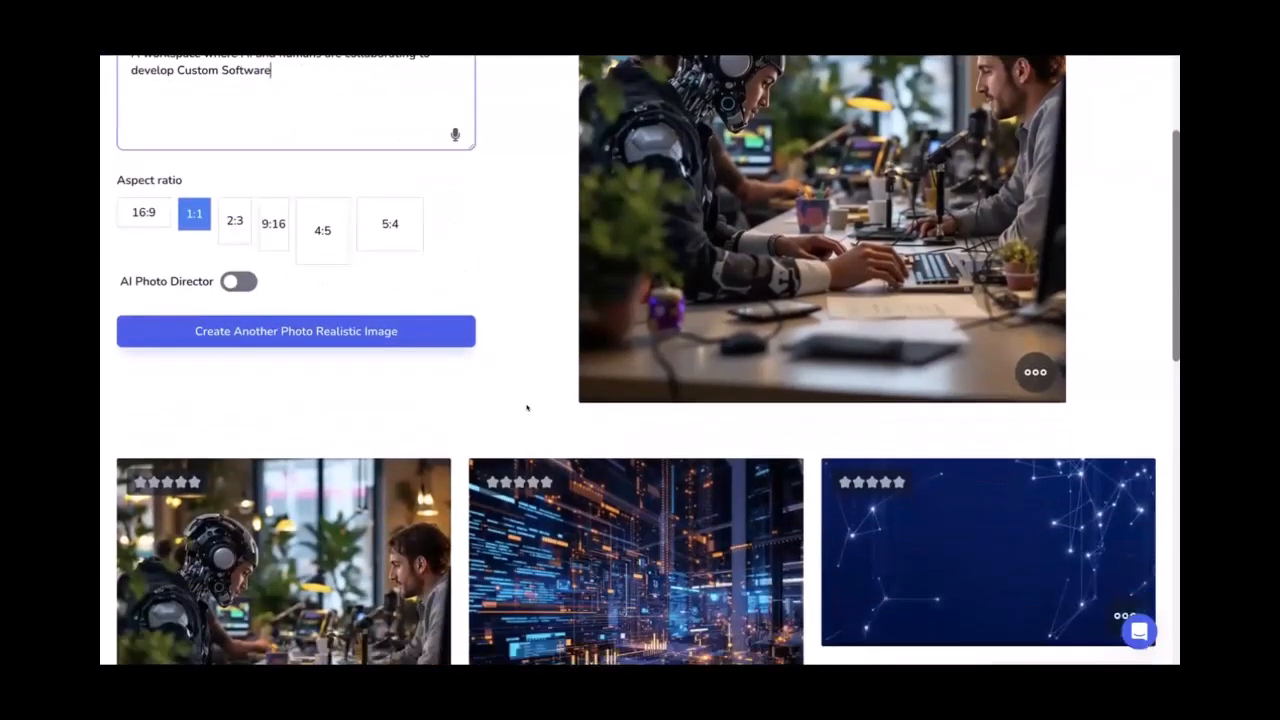
click(773, 573)
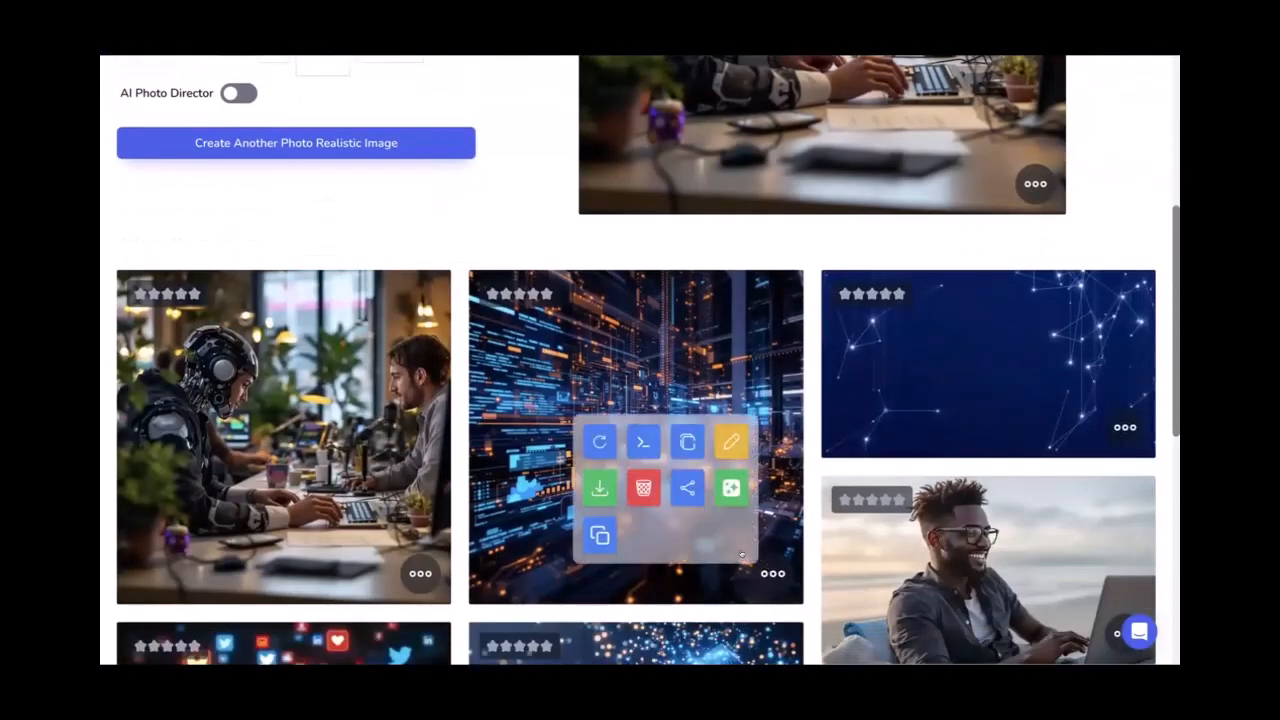
click(599, 487)
click(735, 357)
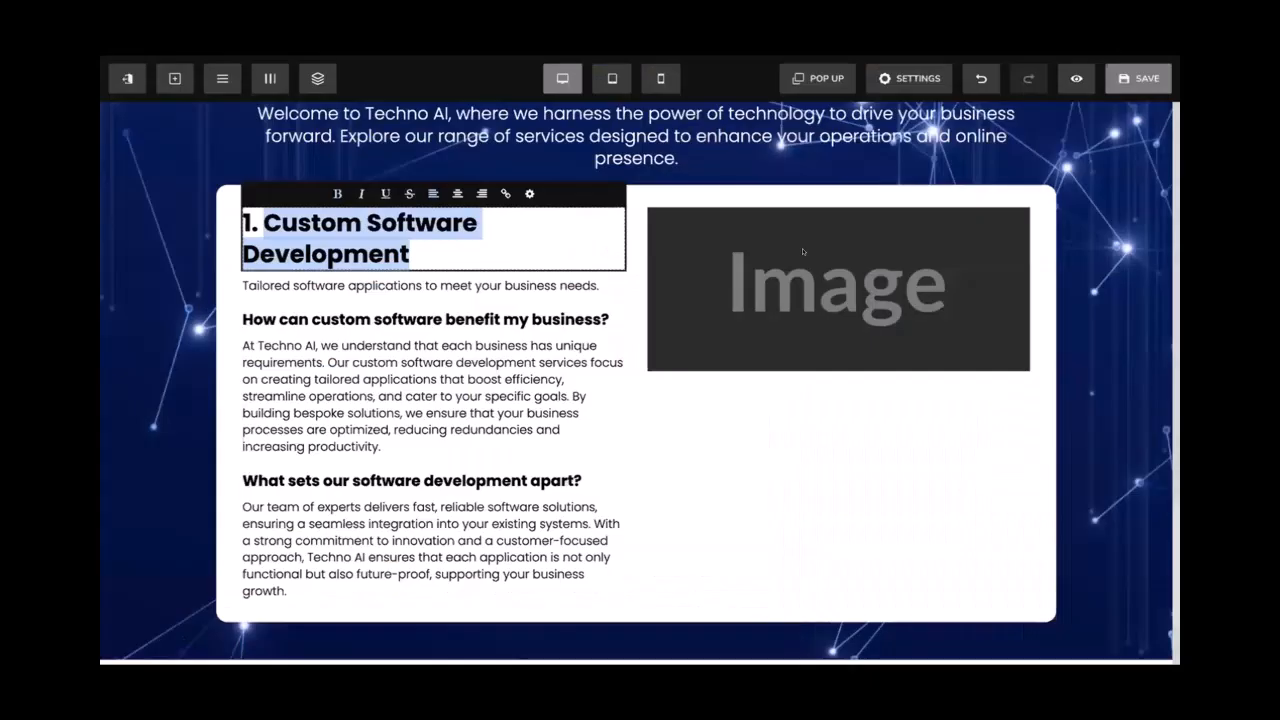
click(885, 269)
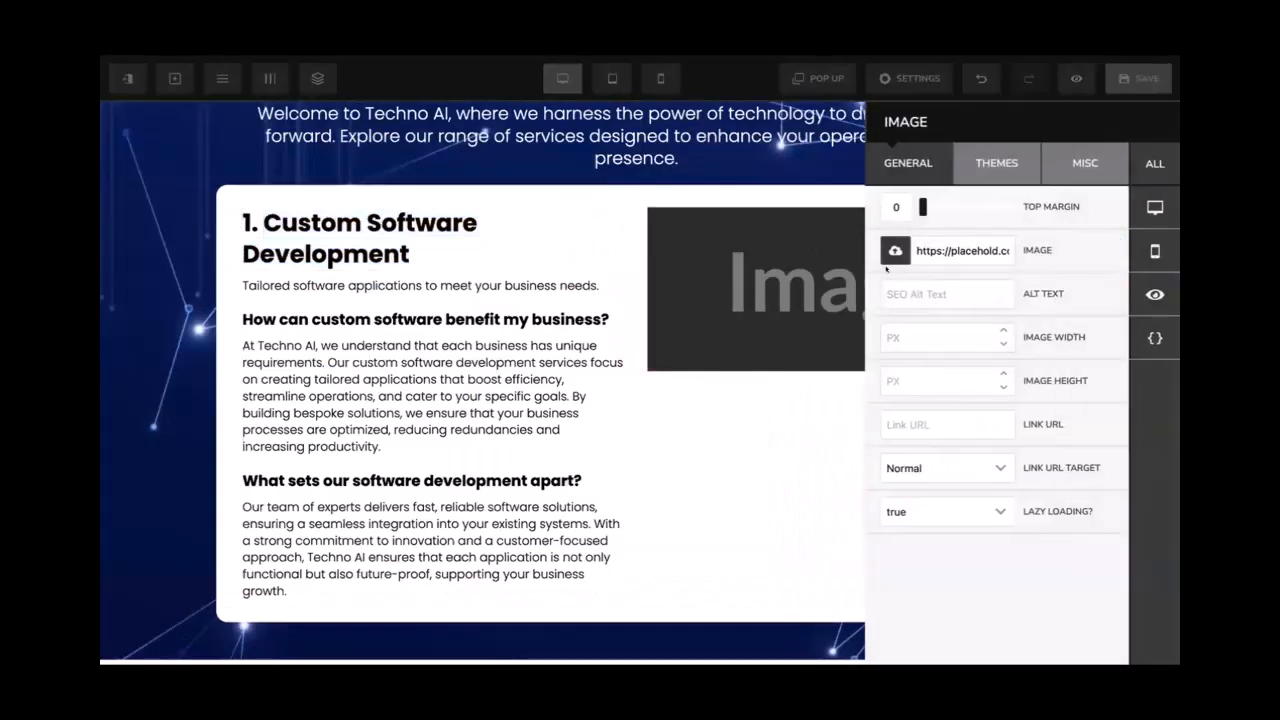
Replace the card's right-column placeholder with the uploaded data cityscape image
click(800, 290)
click(868, 276)
click(921, 254)
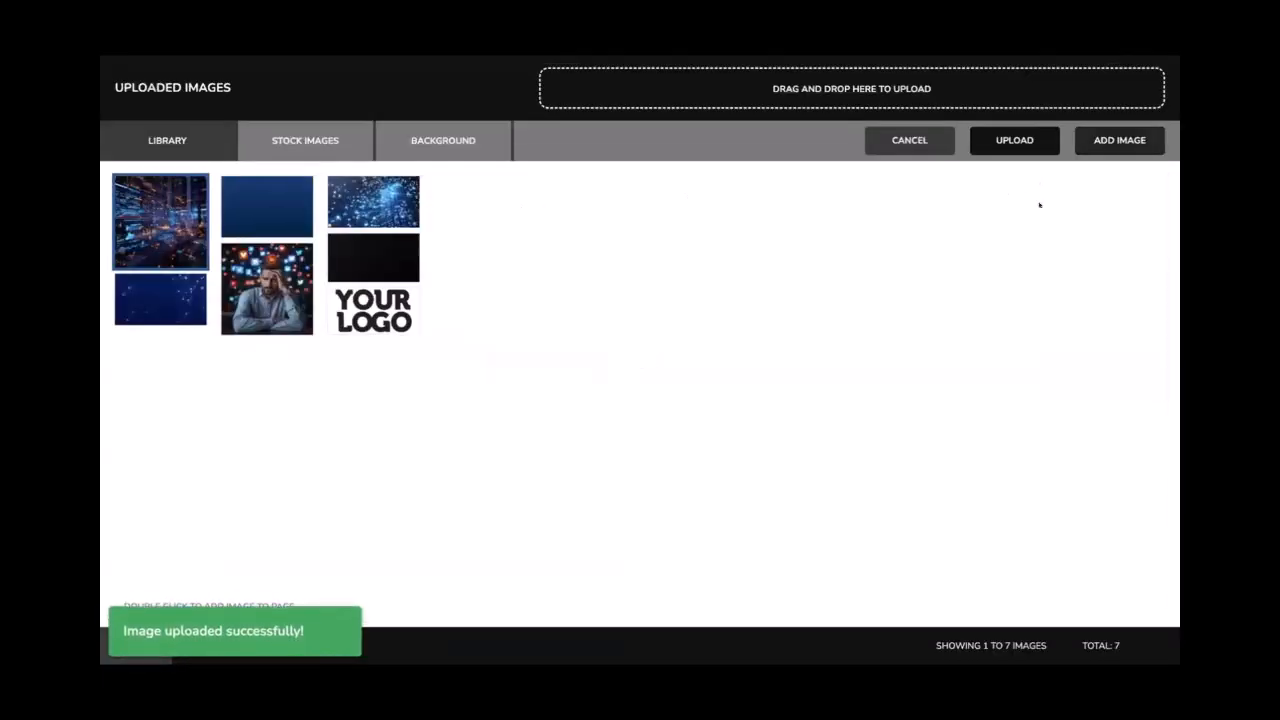
click(1119, 140)
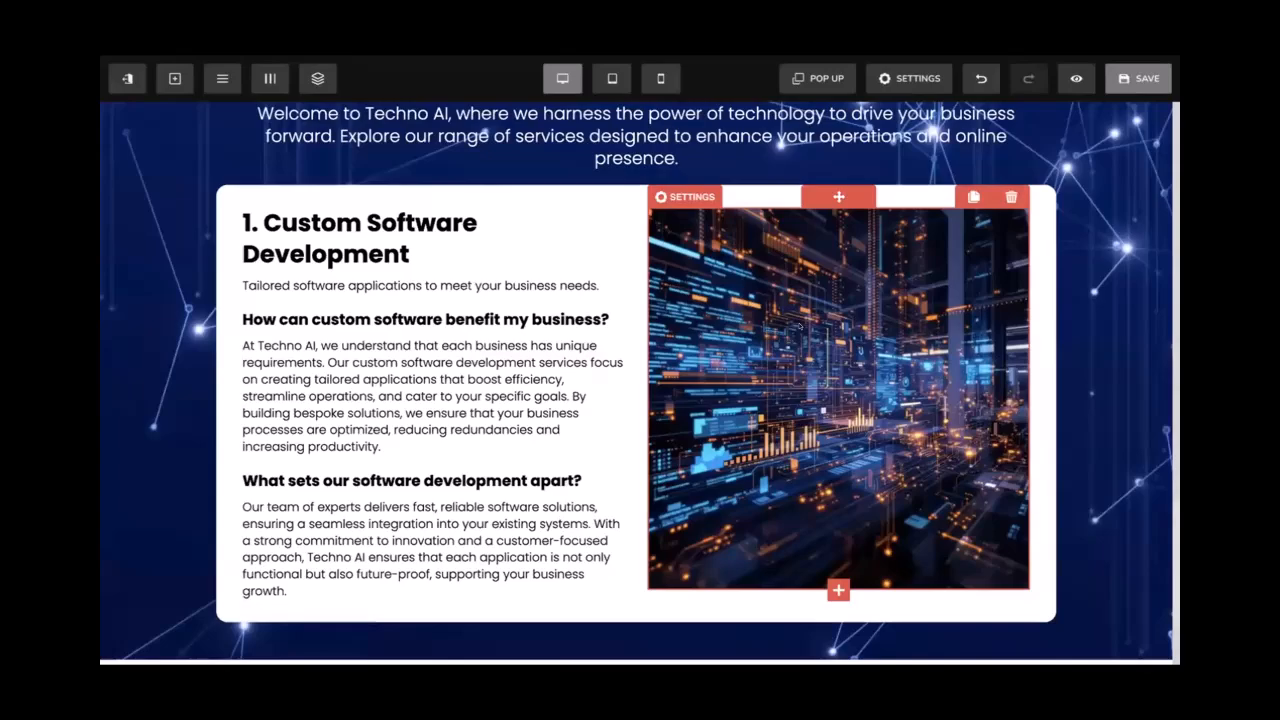
Set the new cityscape image's width to 400
scroll(800, 324, up, 15)
scroll(800, 326, up, 1)
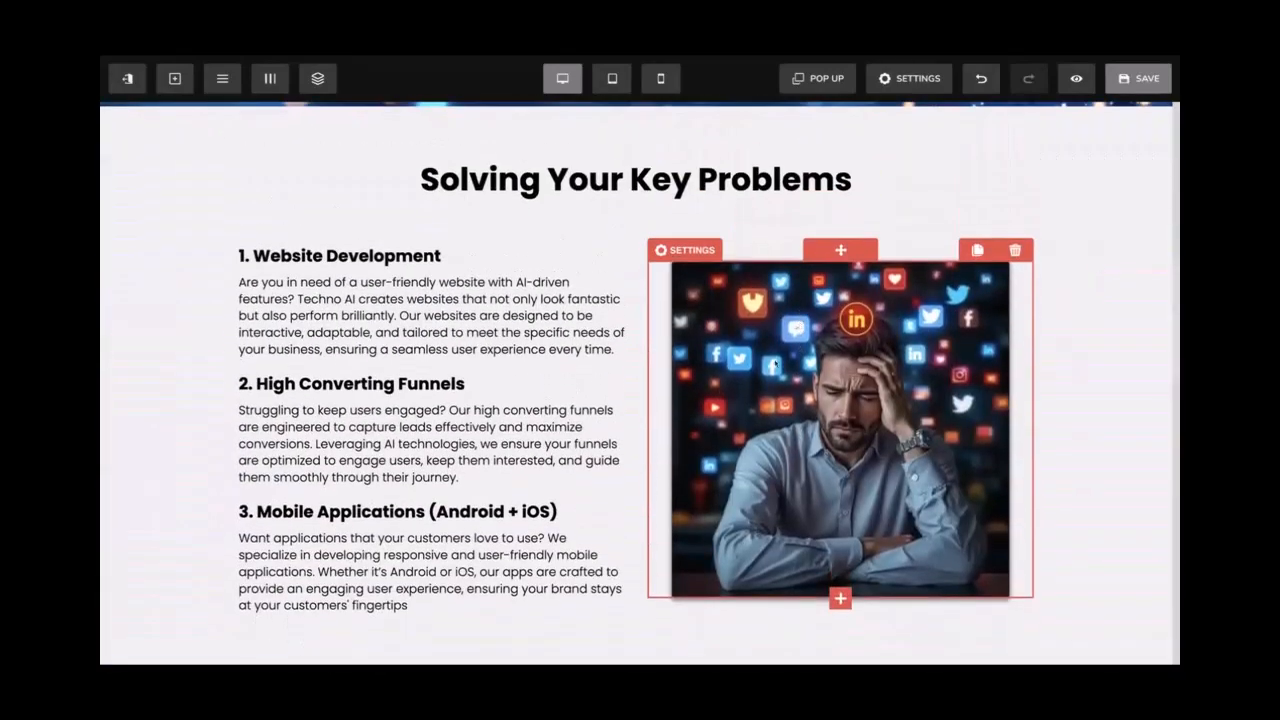
scroll(777, 339, down, 15)
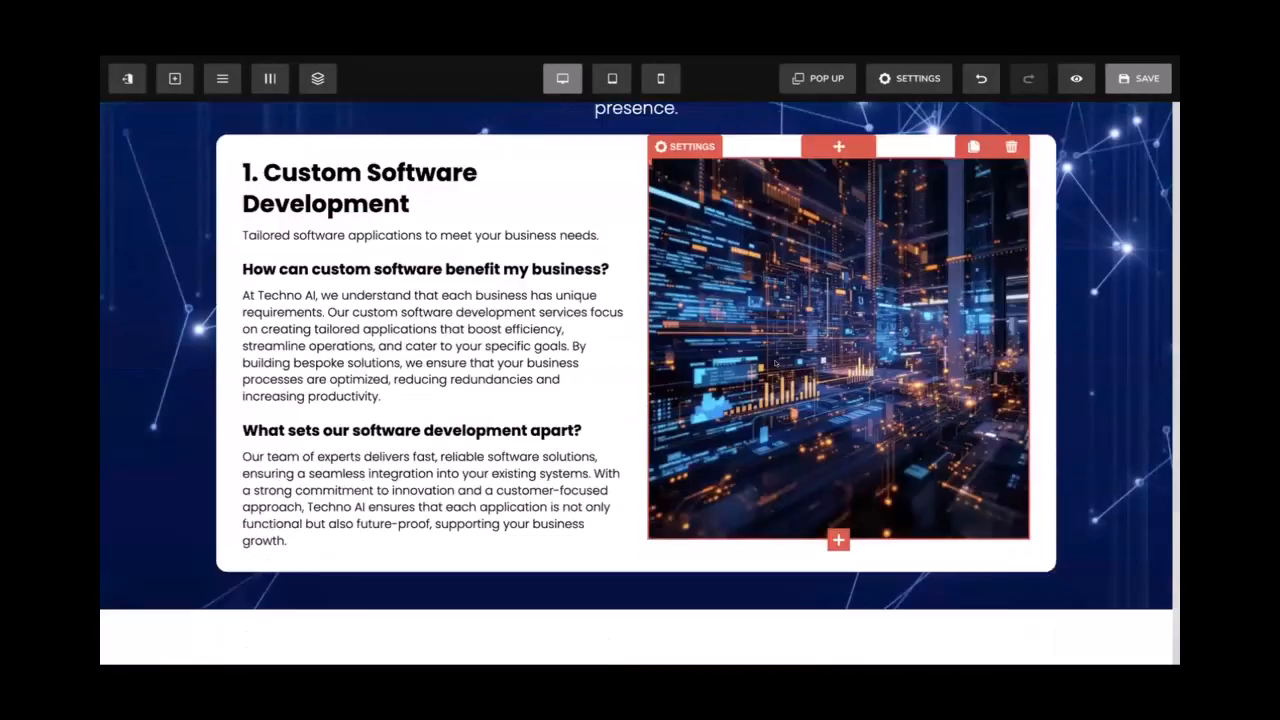
click(686, 147)
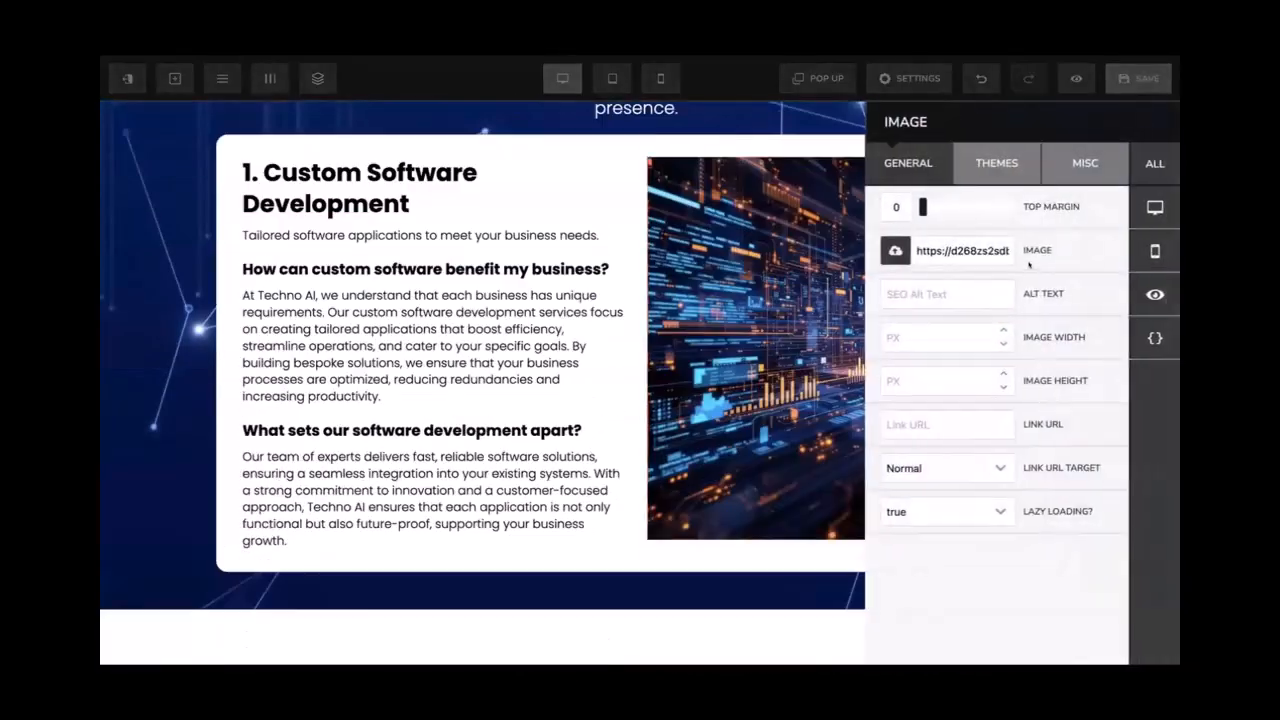
click(904, 333)
text(400)
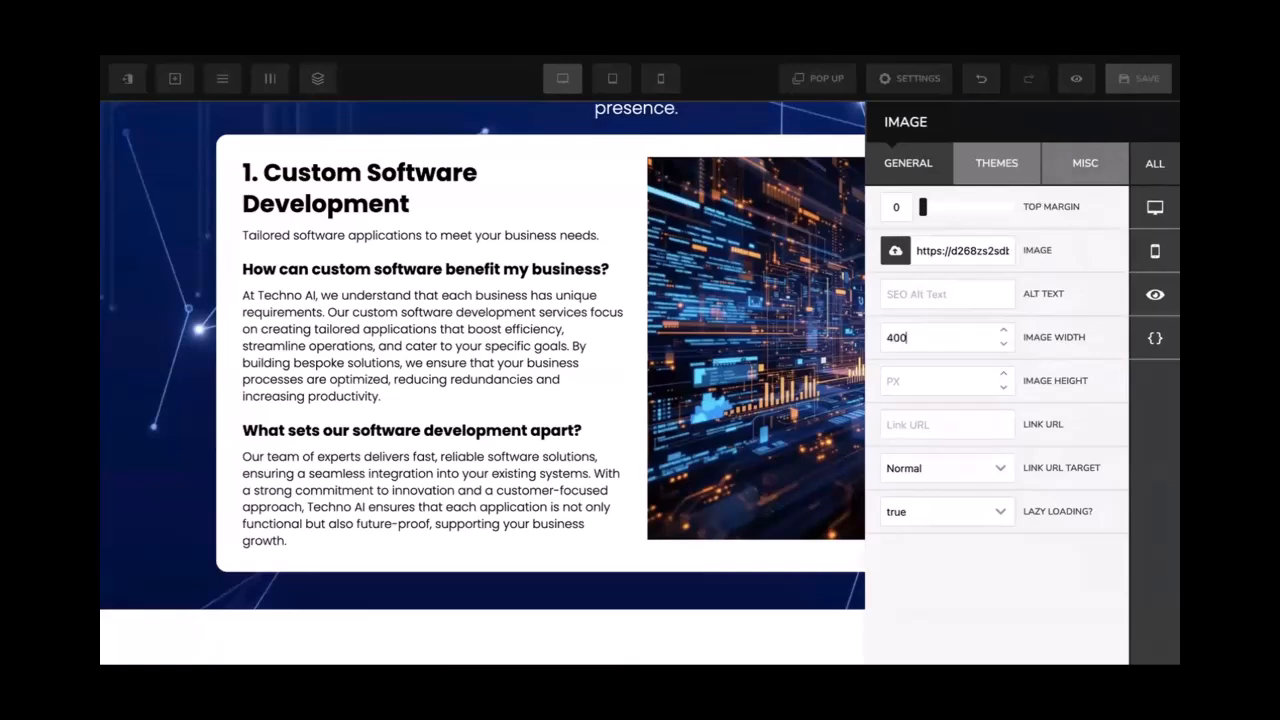
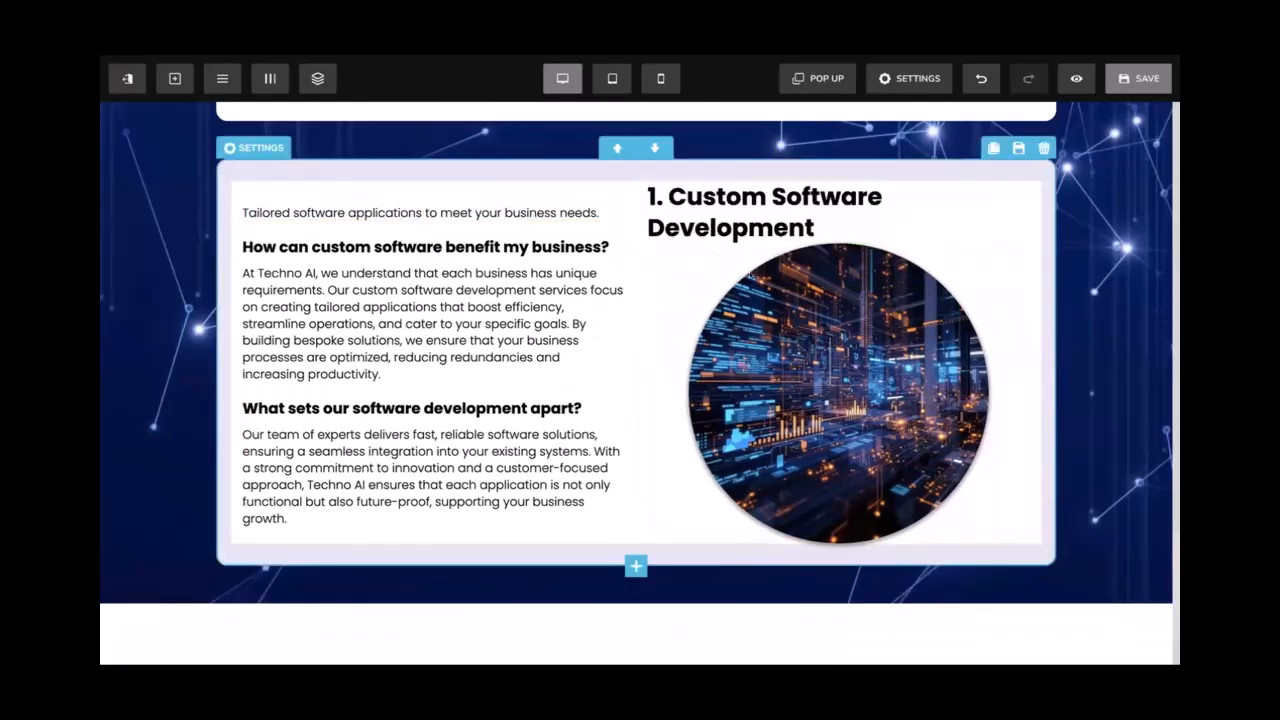
Rearrange the card: circular image to the left column, tagline and question headings to the right
drag(537, 213, 780, 258)
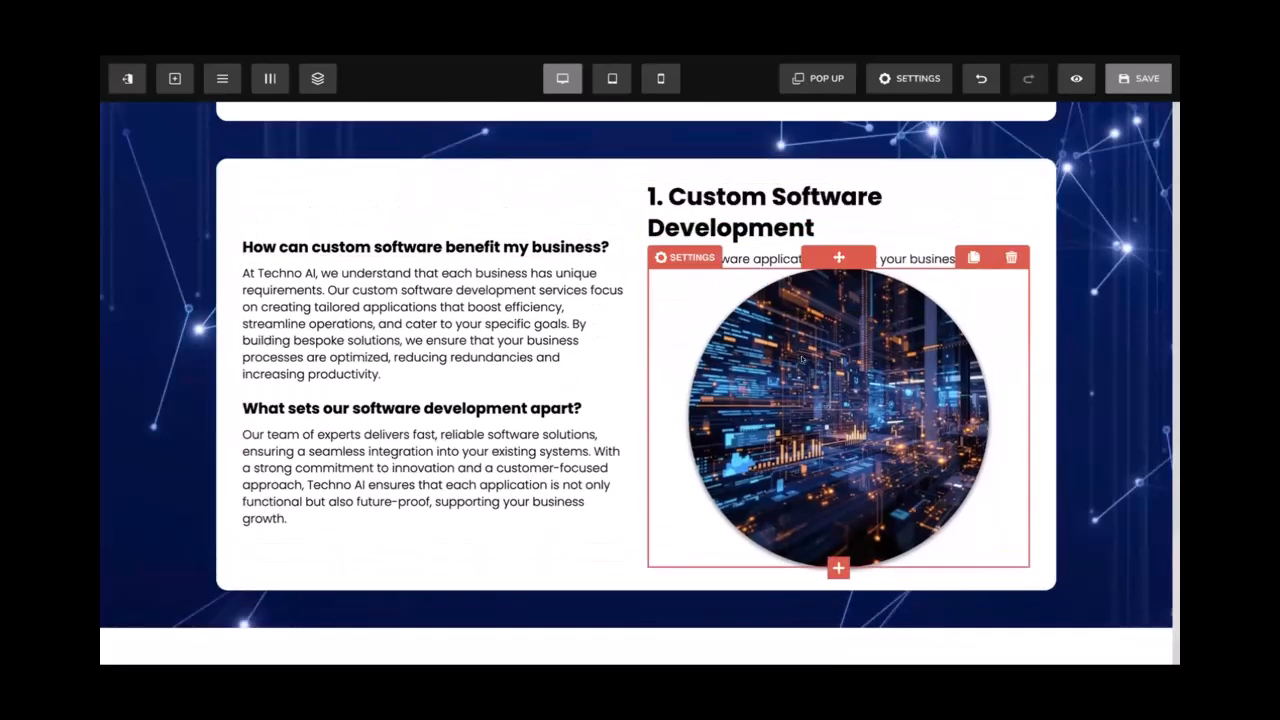
drag(417, 230, 426, 241)
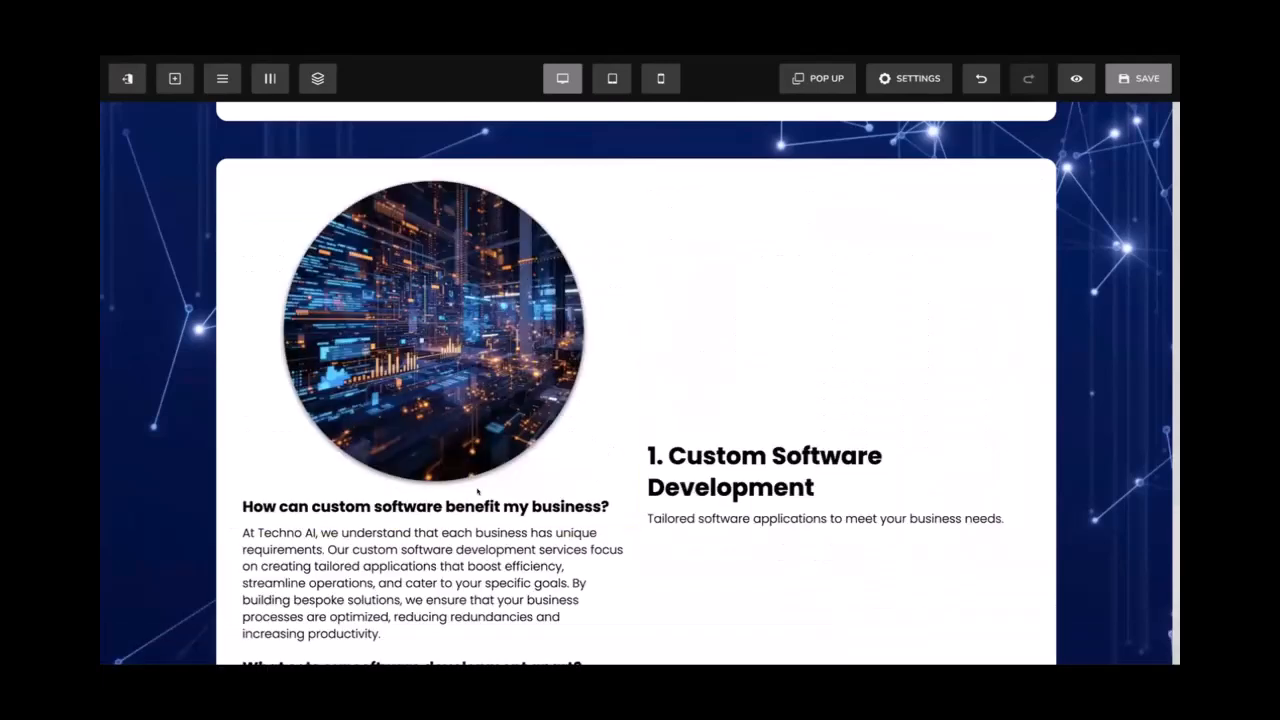
scroll(475, 484, down, 1)
drag(655, 495, 681, 501)
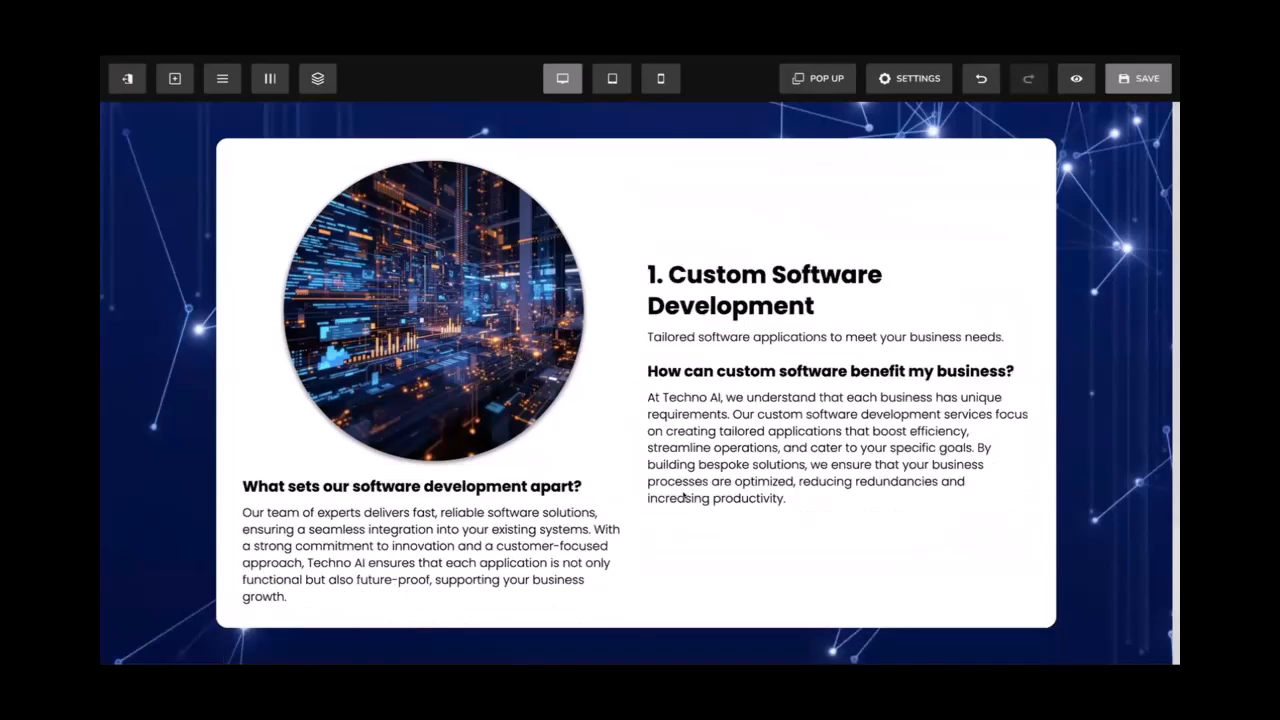
scroll(678, 497, down, 3)
drag(526, 313, 668, 354)
drag(433, 314, 655, 364)
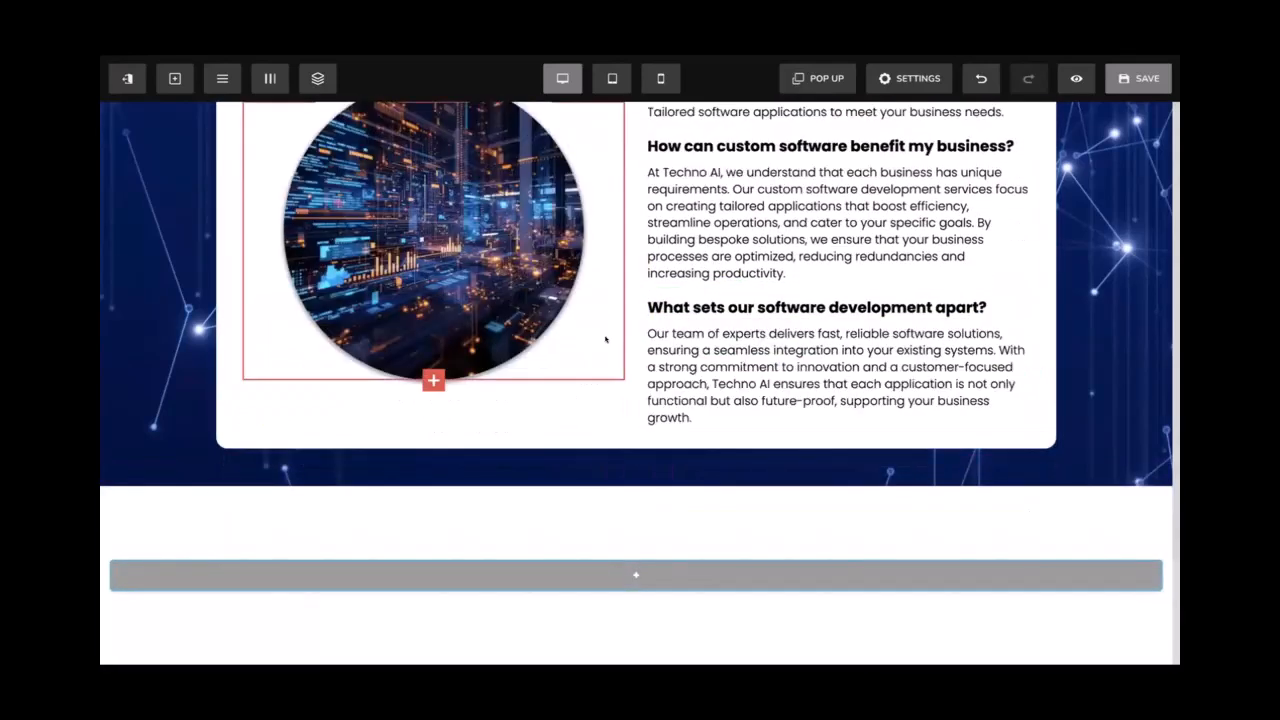
scroll(606, 338, up, 2)
Change the card title to '2. Custom Software Development', then save and preview the page
click(666, 245)
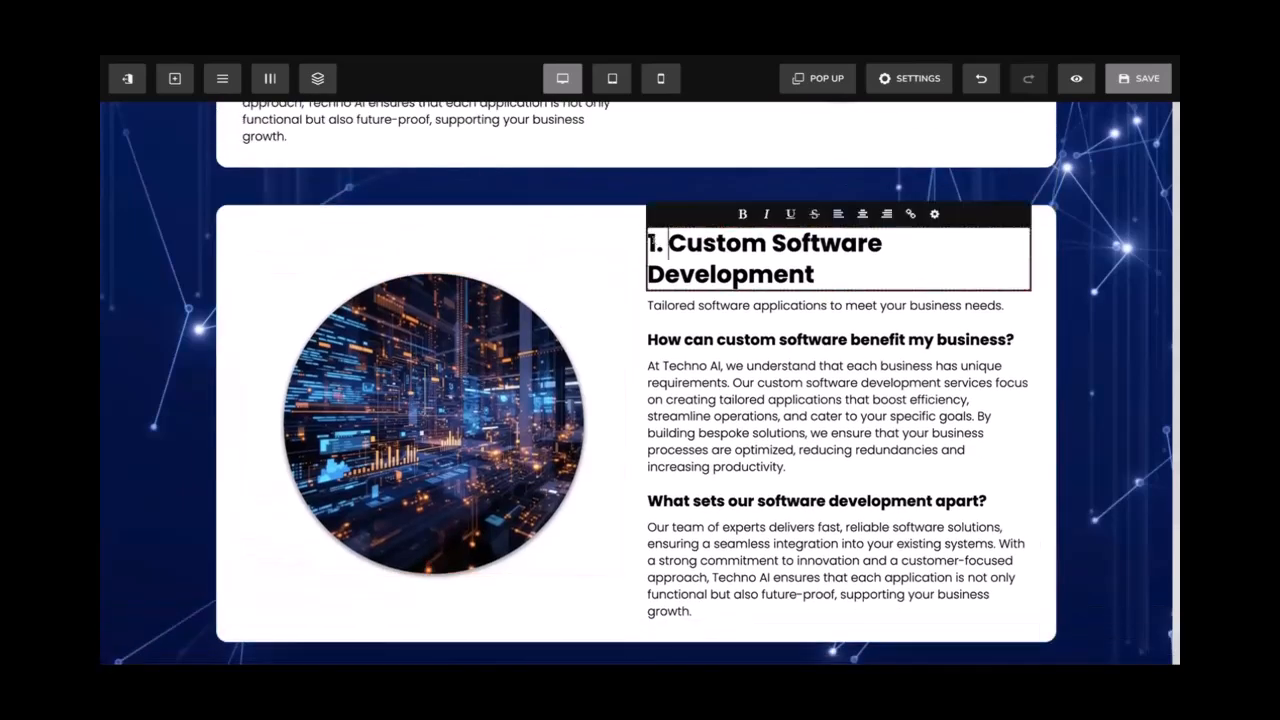
key(BackSpace)
text(2)
click(1117, 90)
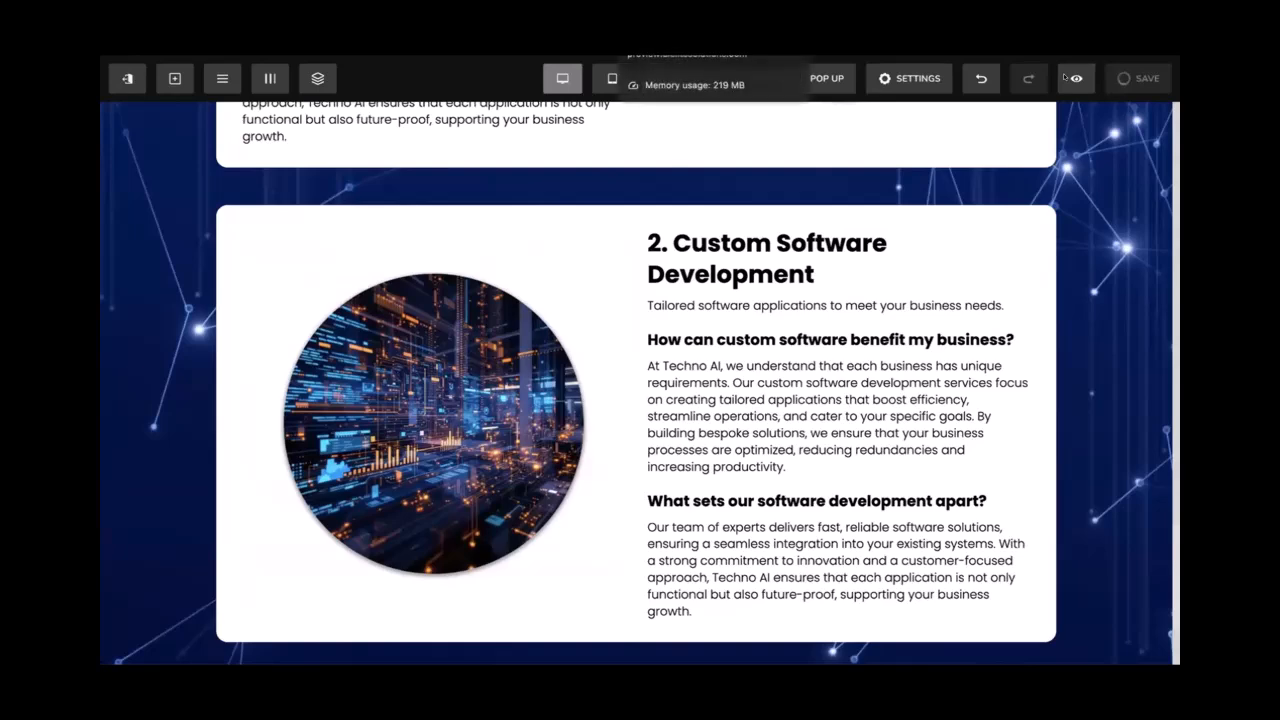
click(1075, 78)
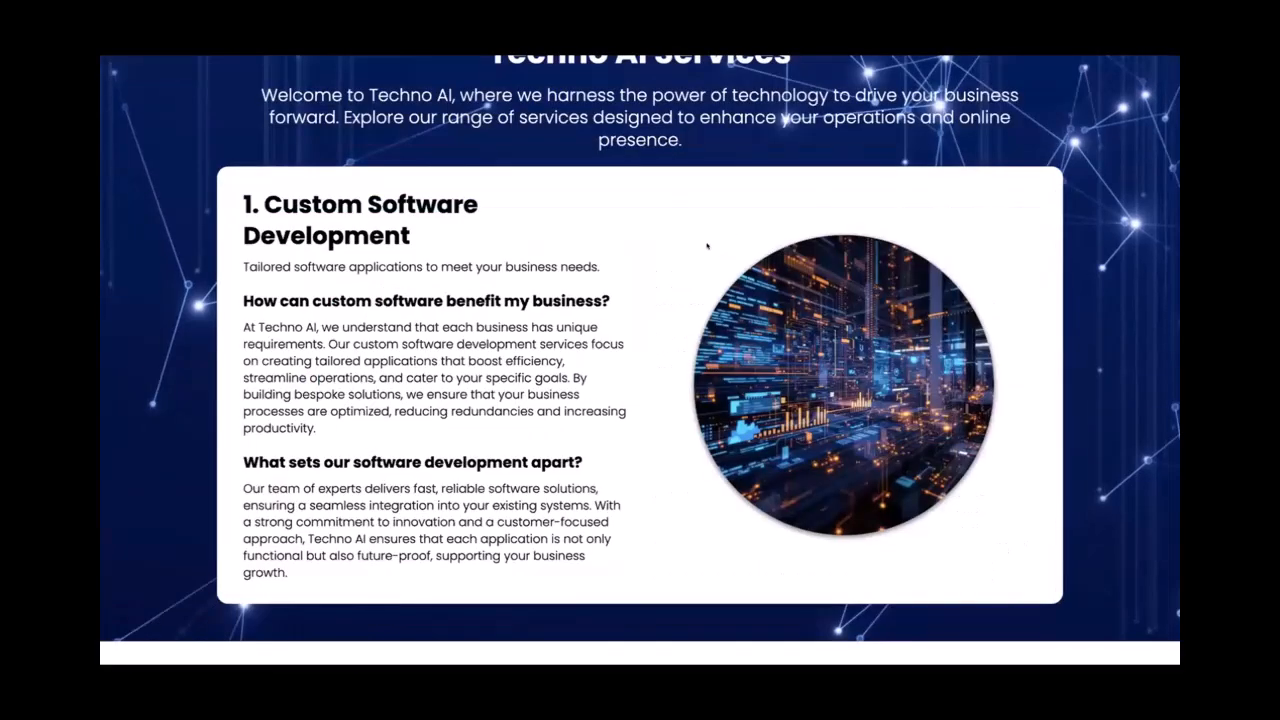
Scroll through the preview to check both service cards' mirrored image and text layouts
scroll(694, 256, up, 3)
scroll(694, 256, down, 4)
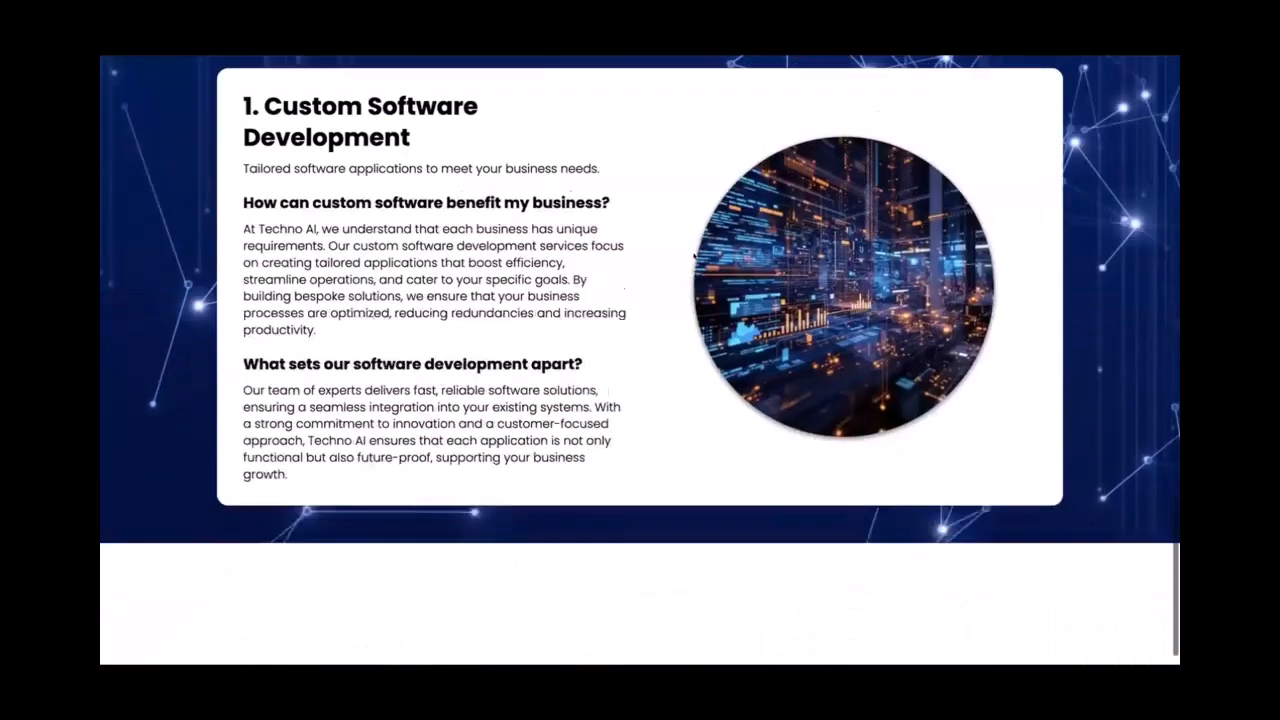
scroll(694, 256, down, 4)
scroll(713, 241, up, 5)
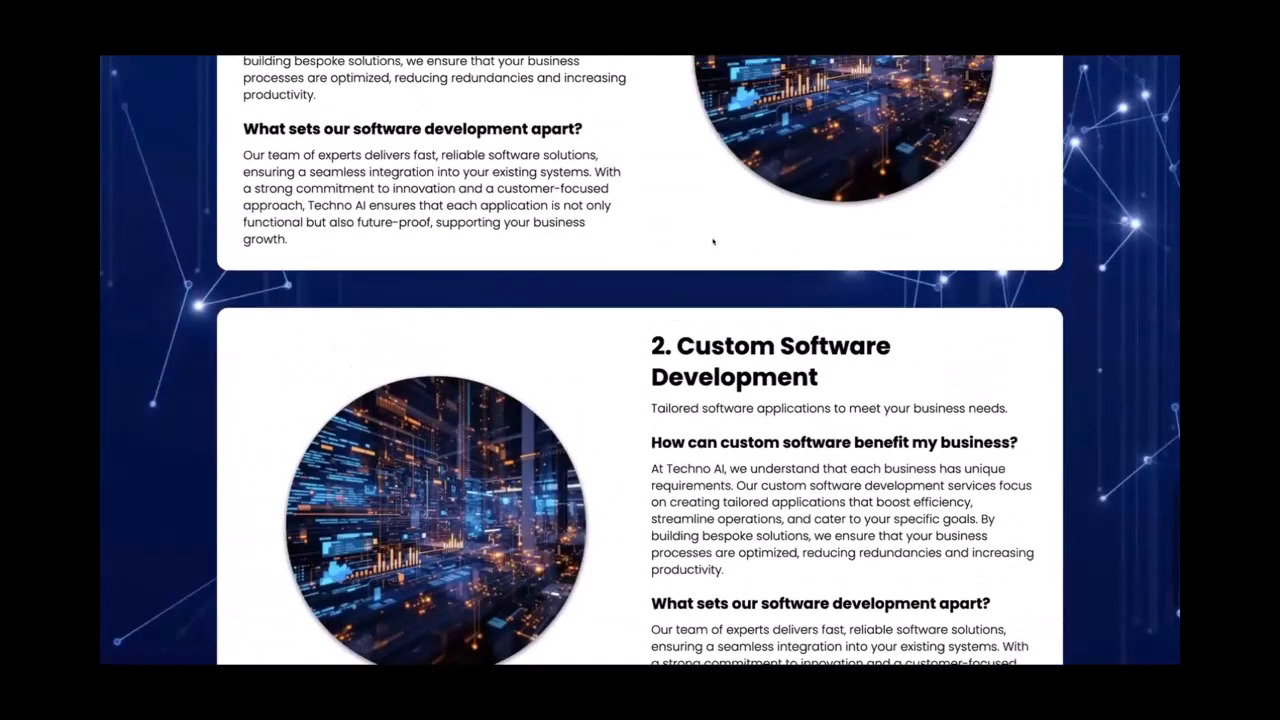
scroll(713, 241, down, 5)
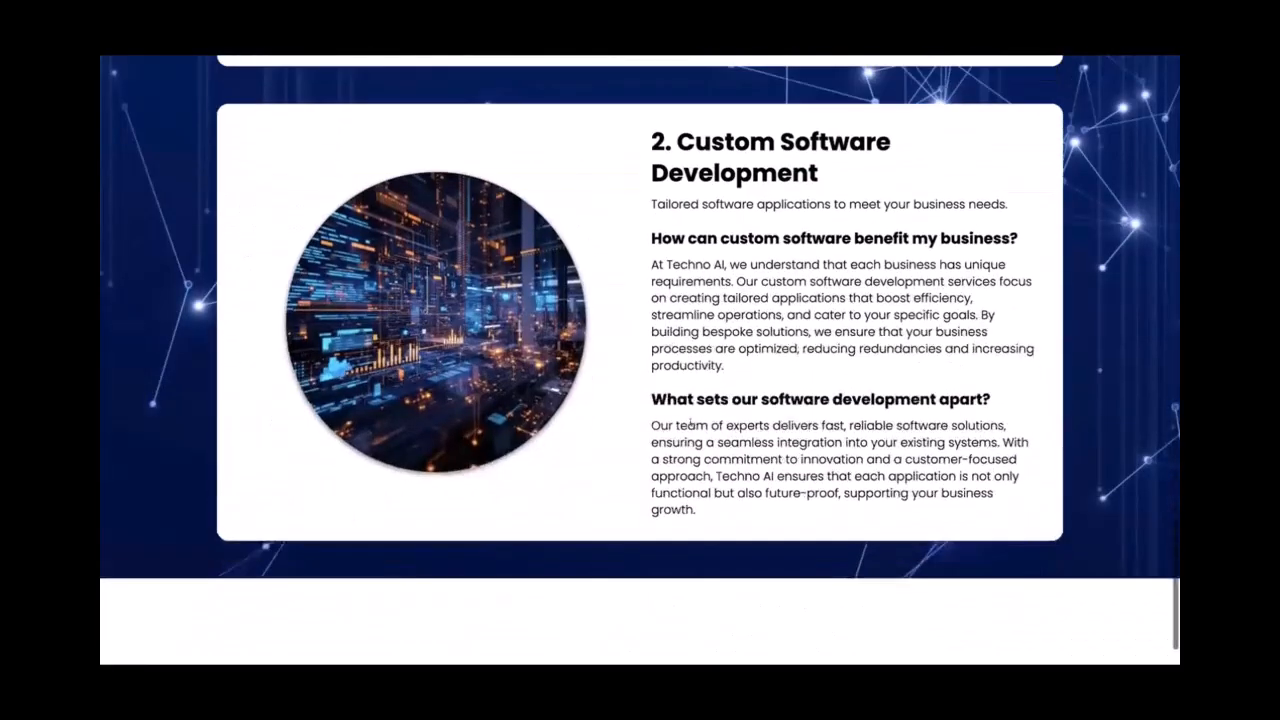
scroll(726, 370, up, 3)
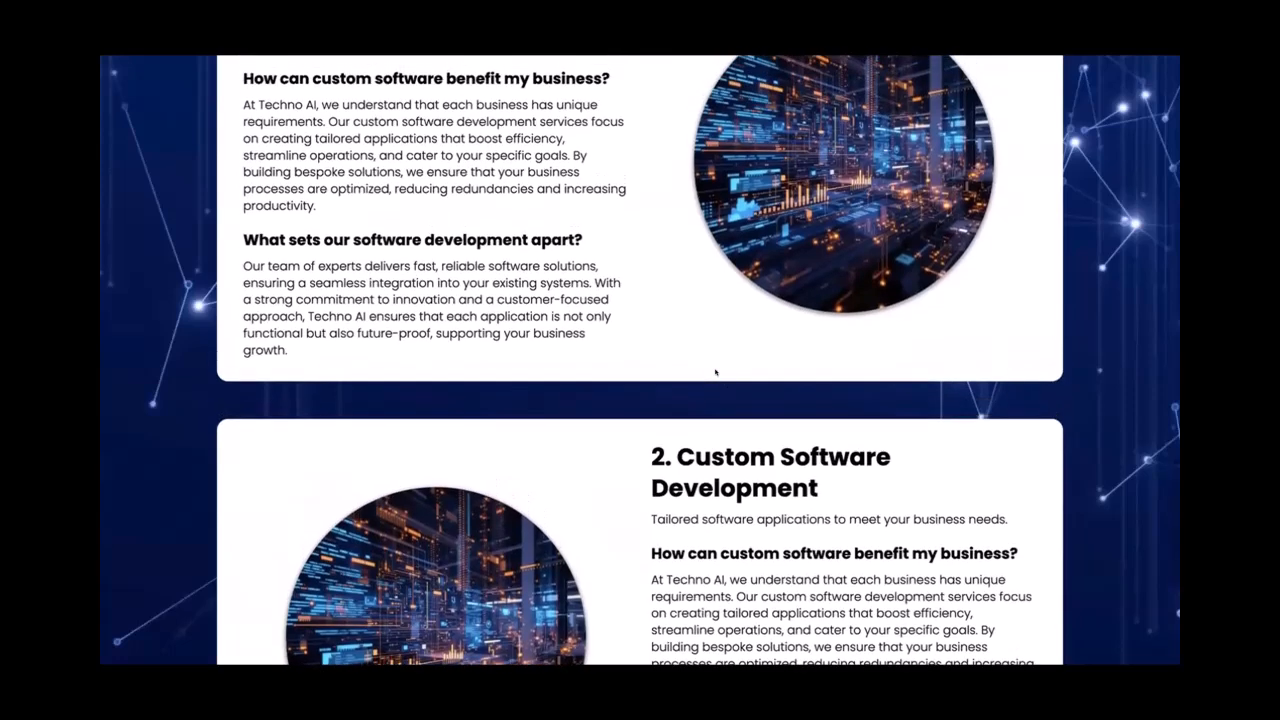
scroll(715, 363, up, 3)
scroll(715, 363, down, 4)
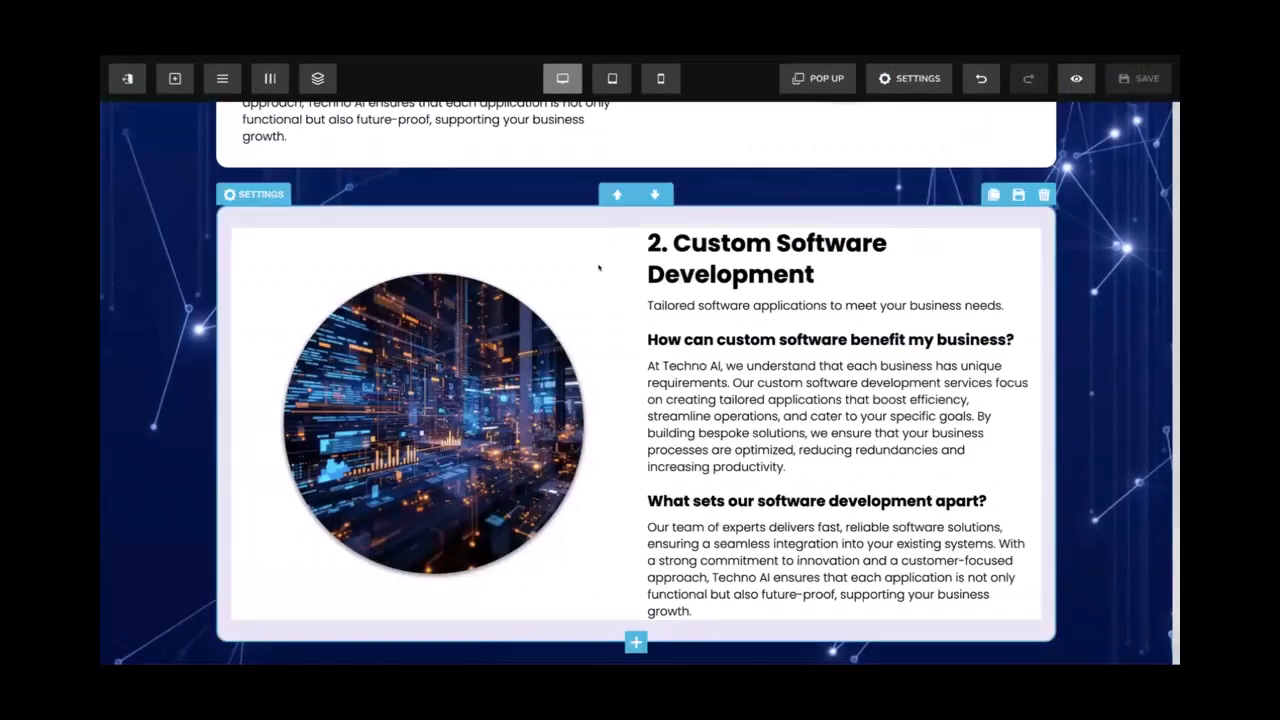
scroll(600, 267, up, 5)
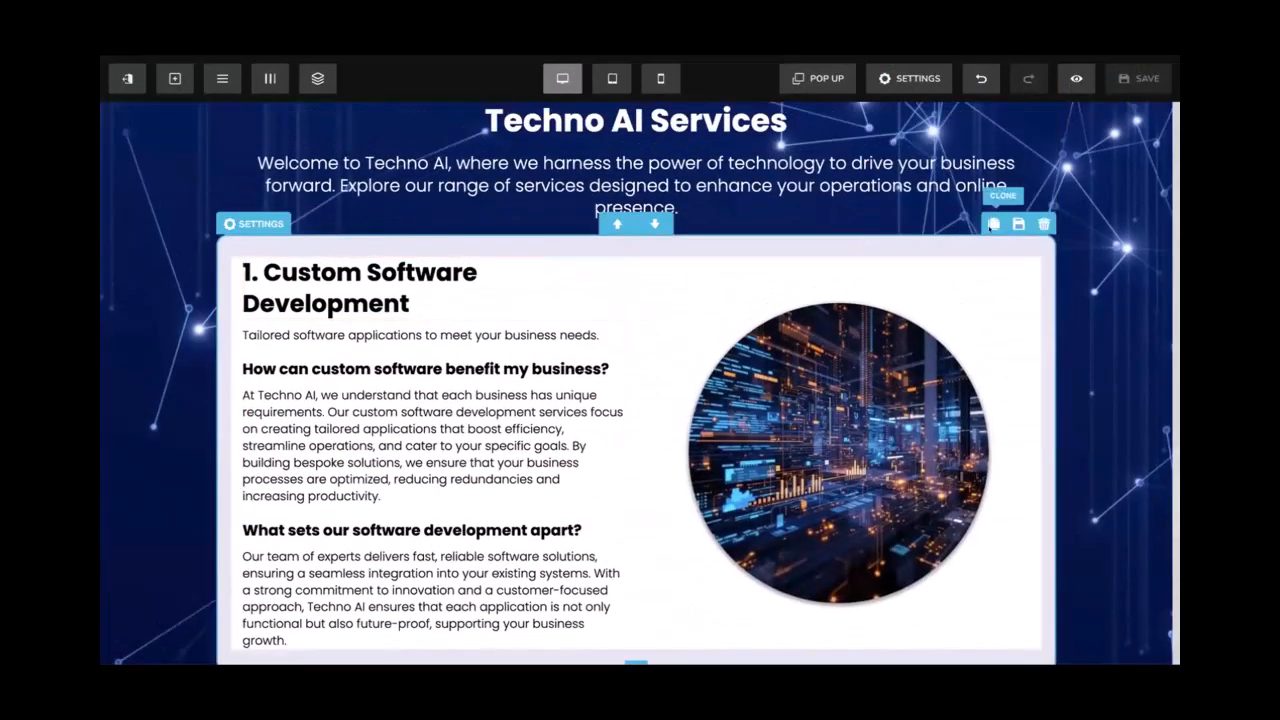
Duplicate the first service card section
click(993, 224)
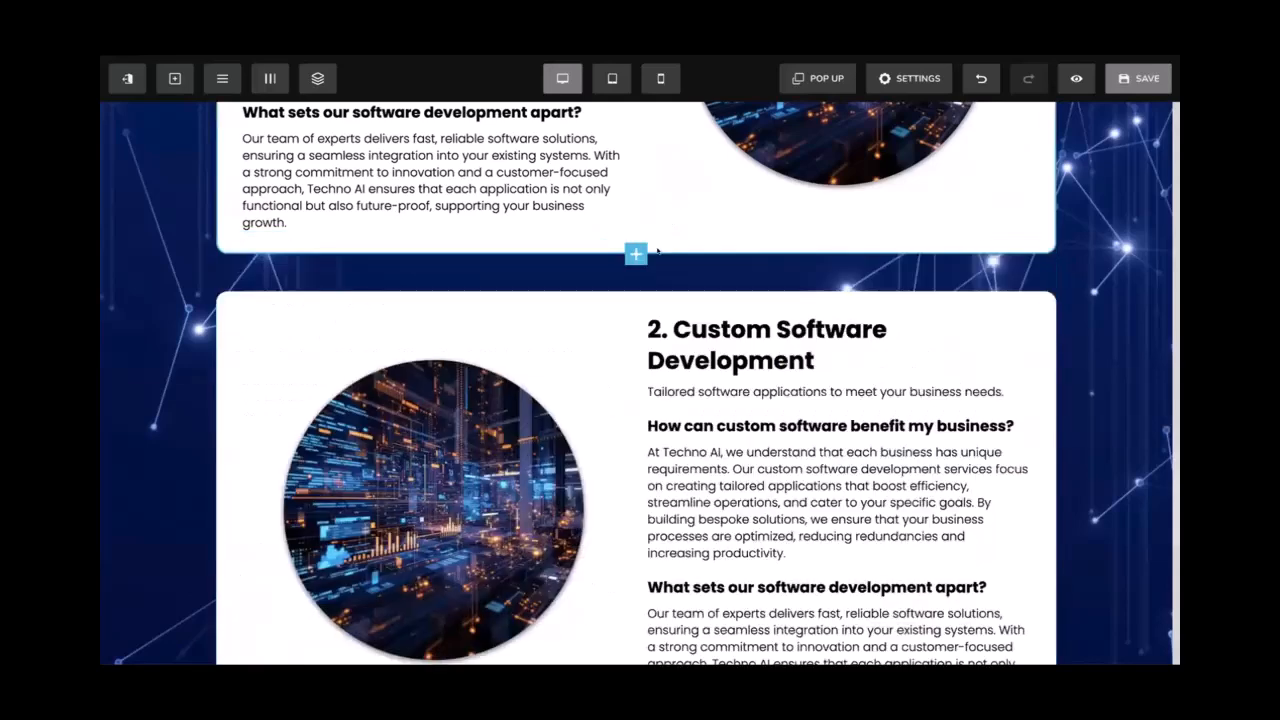
scroll(640, 300, down, 5)
scroll(551, 243, up, 1)
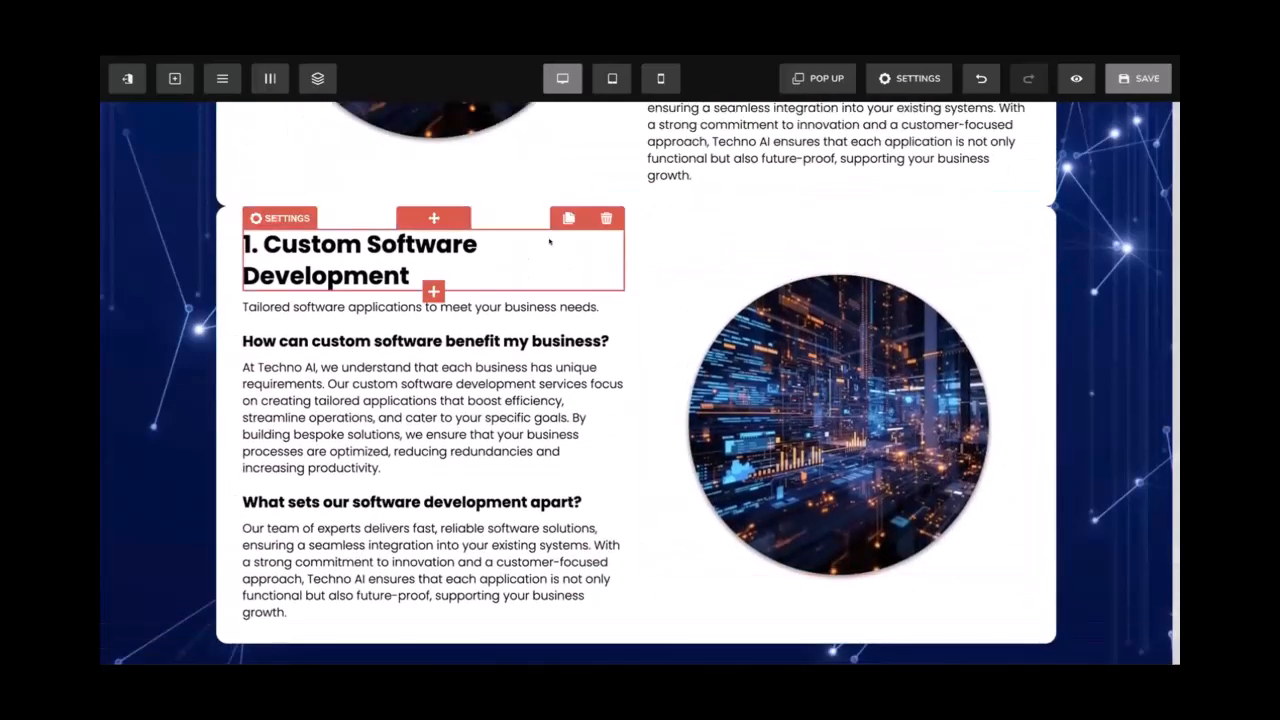
Give the copied card's row a top margin of 50
click(256, 197)
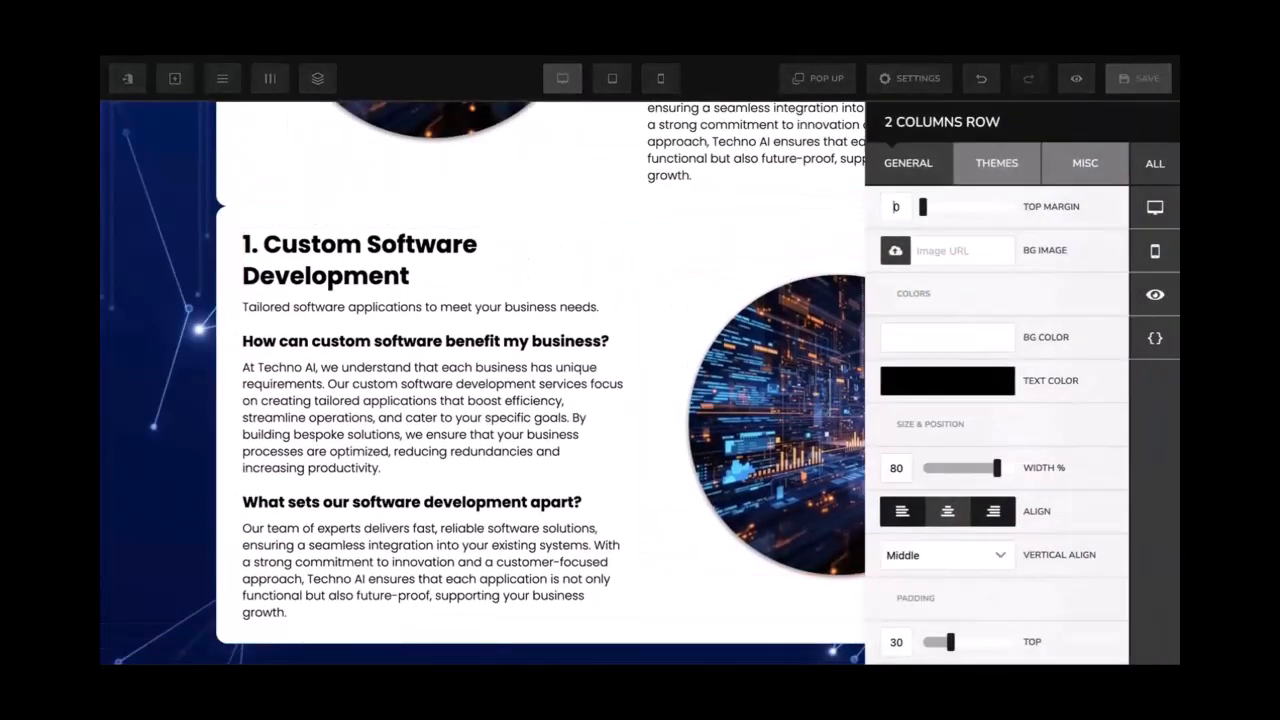
text(5)
click(716, 241)
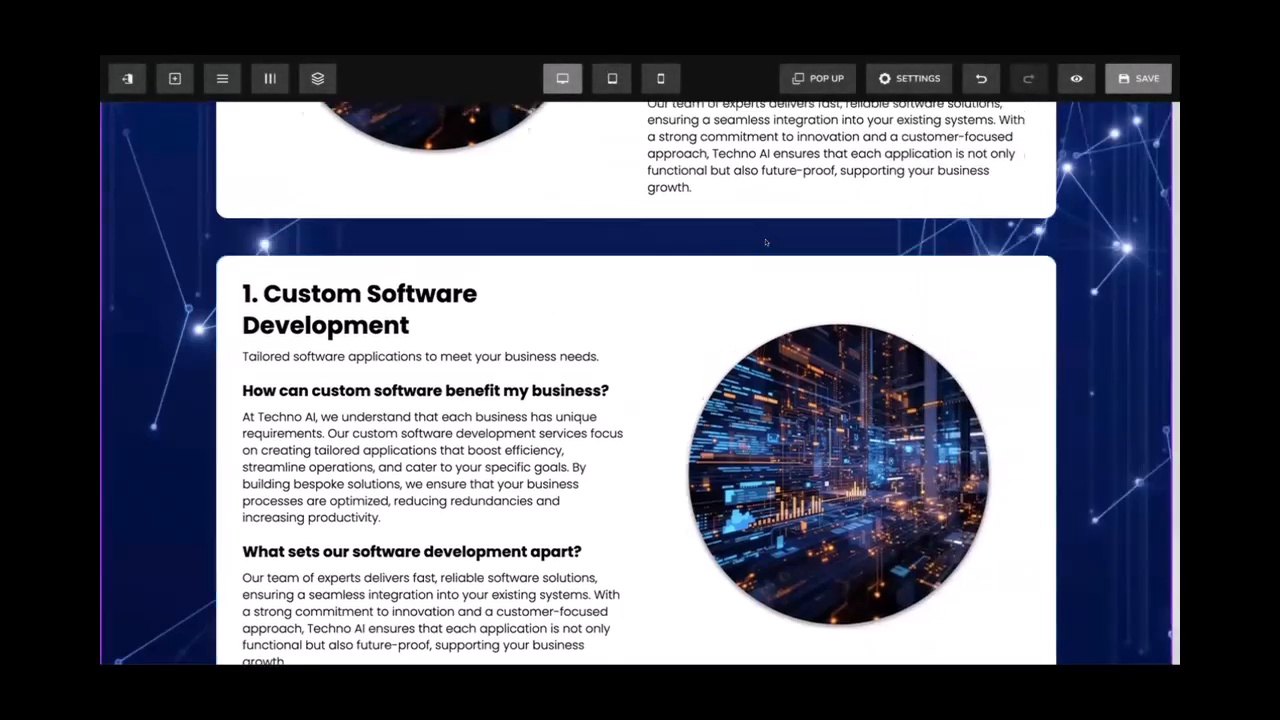
scroll(900, 230, up, 4)
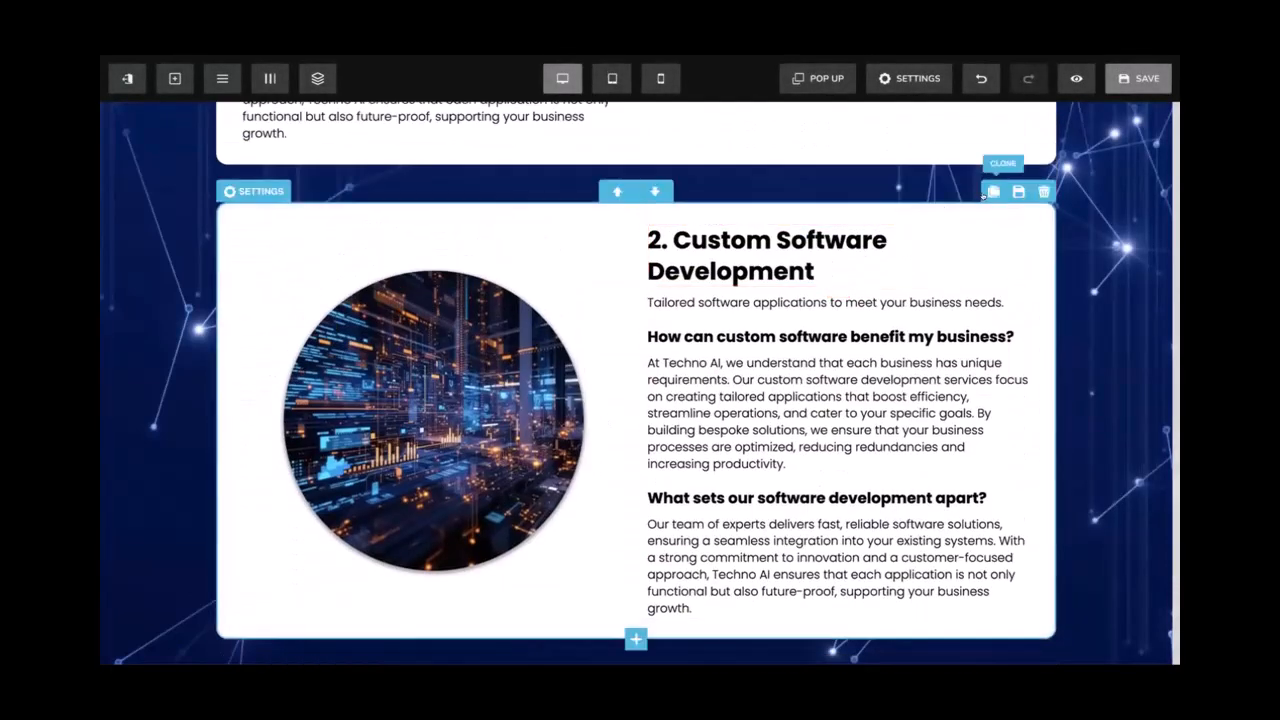
scroll(918, 220, down, 1)
scroll(918, 220, up, 1)
scroll(918, 220, up, 2)
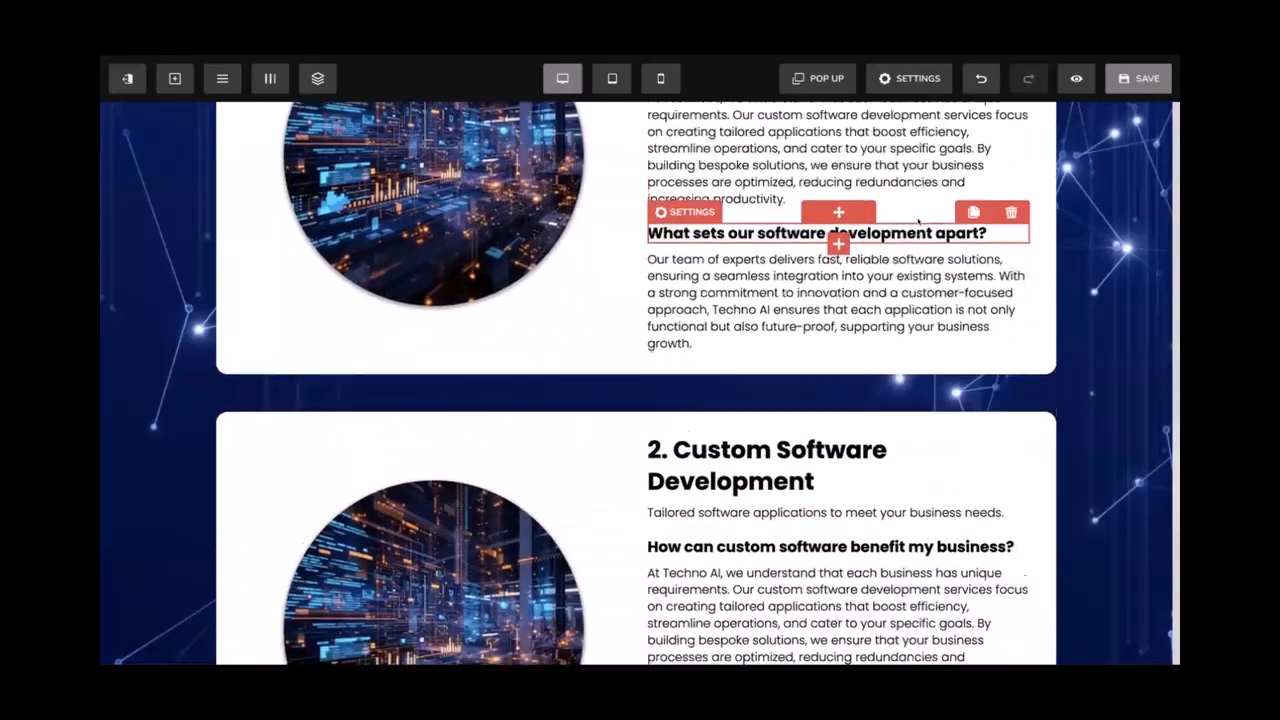
scroll(645, 328, down, 1)
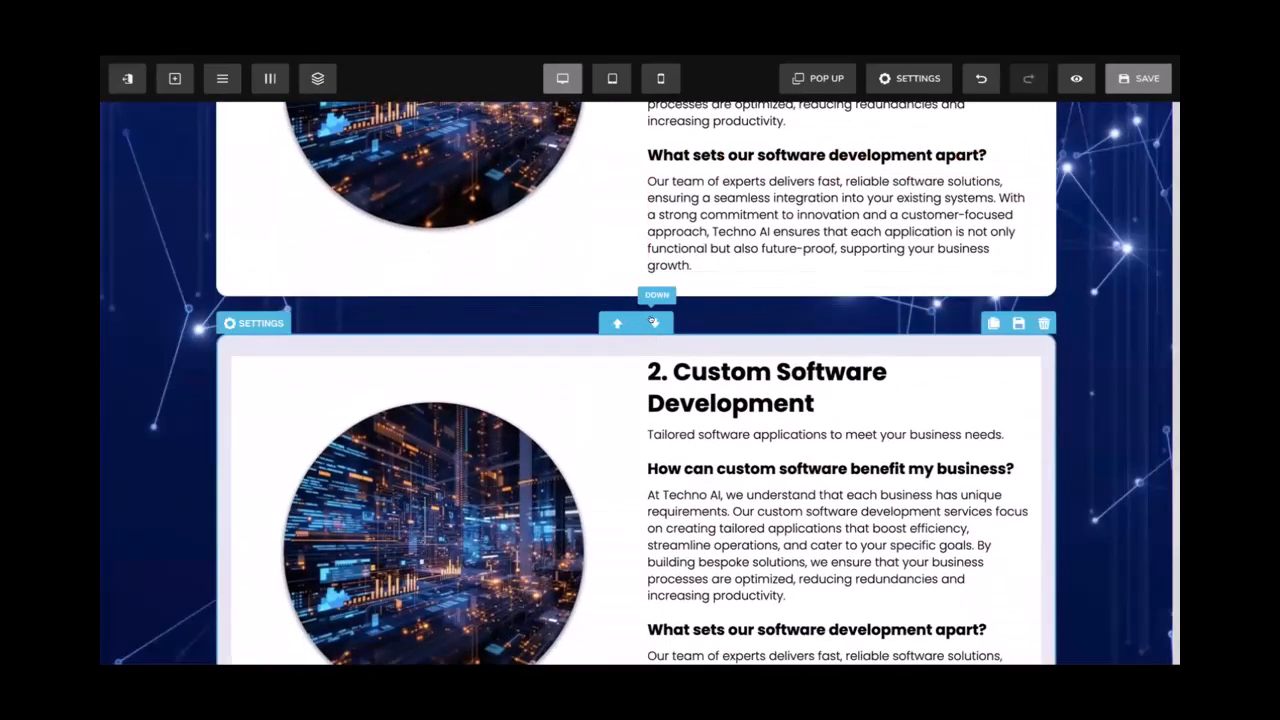
click(654, 322)
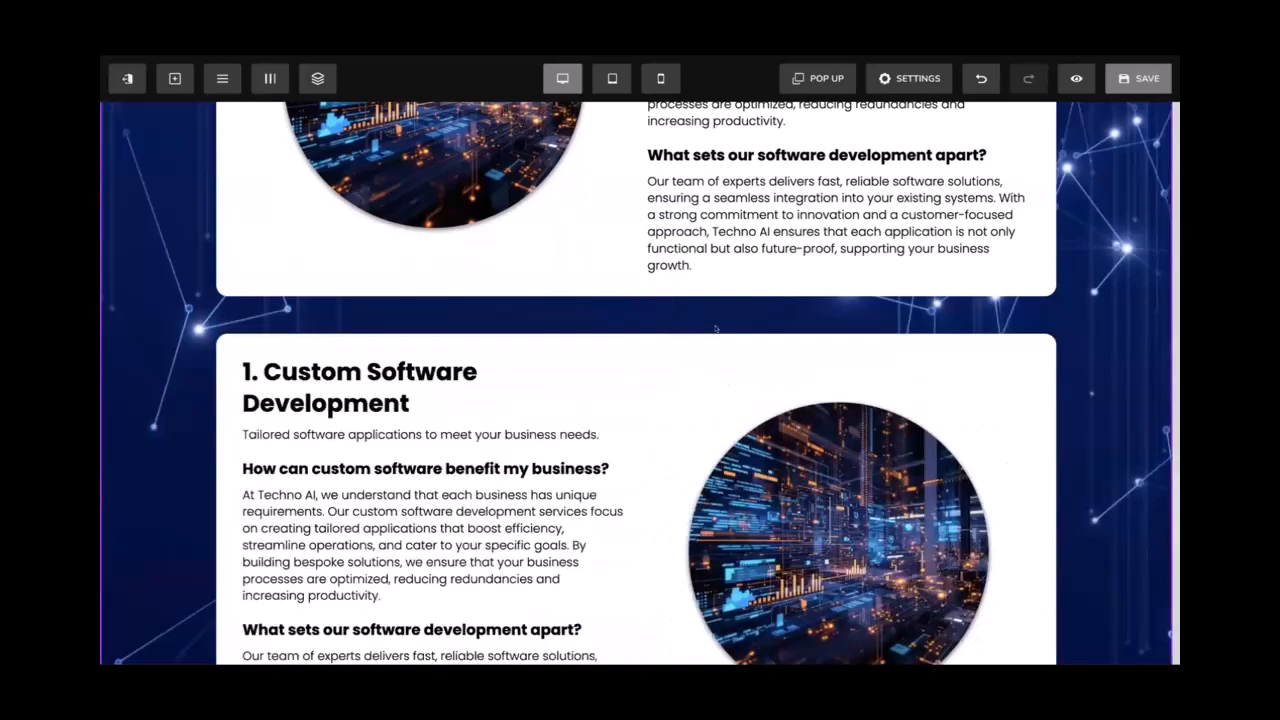
scroll(716, 331, down, 5)
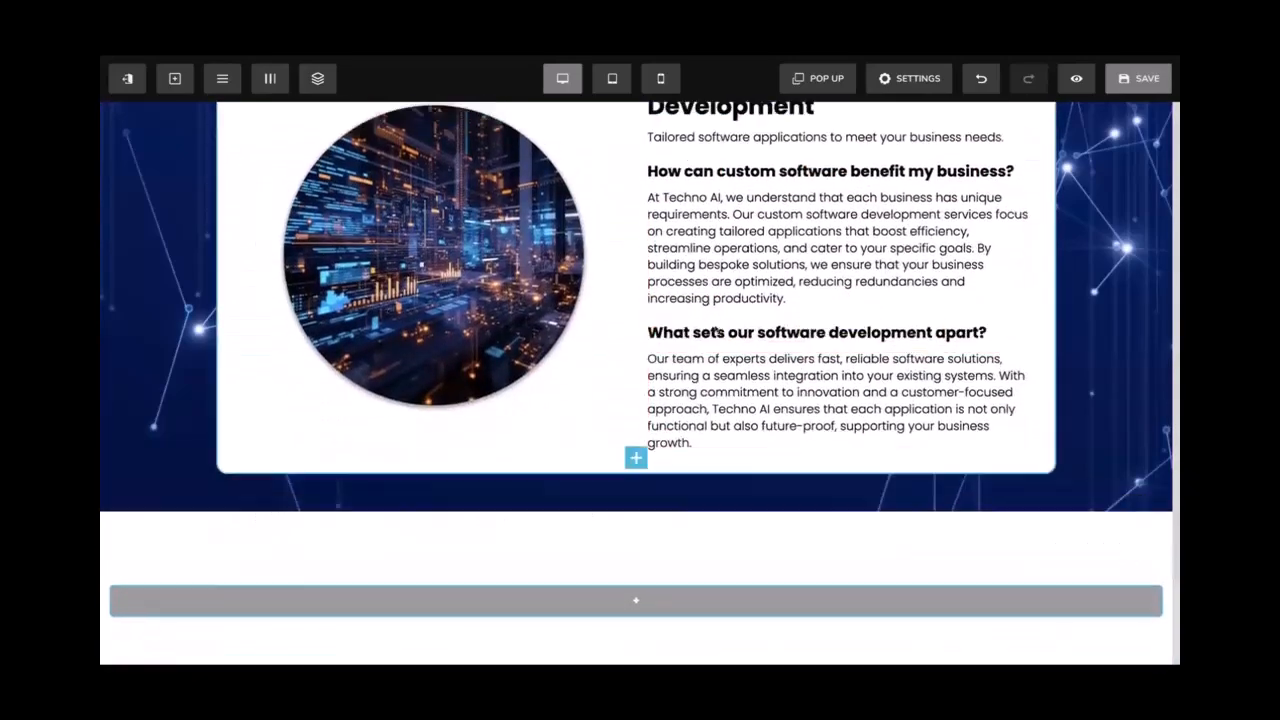
scroll(716, 331, up, 7)
scroll(717, 330, down, 5)
scroll(731, 334, up, 2)
click(1136, 78)
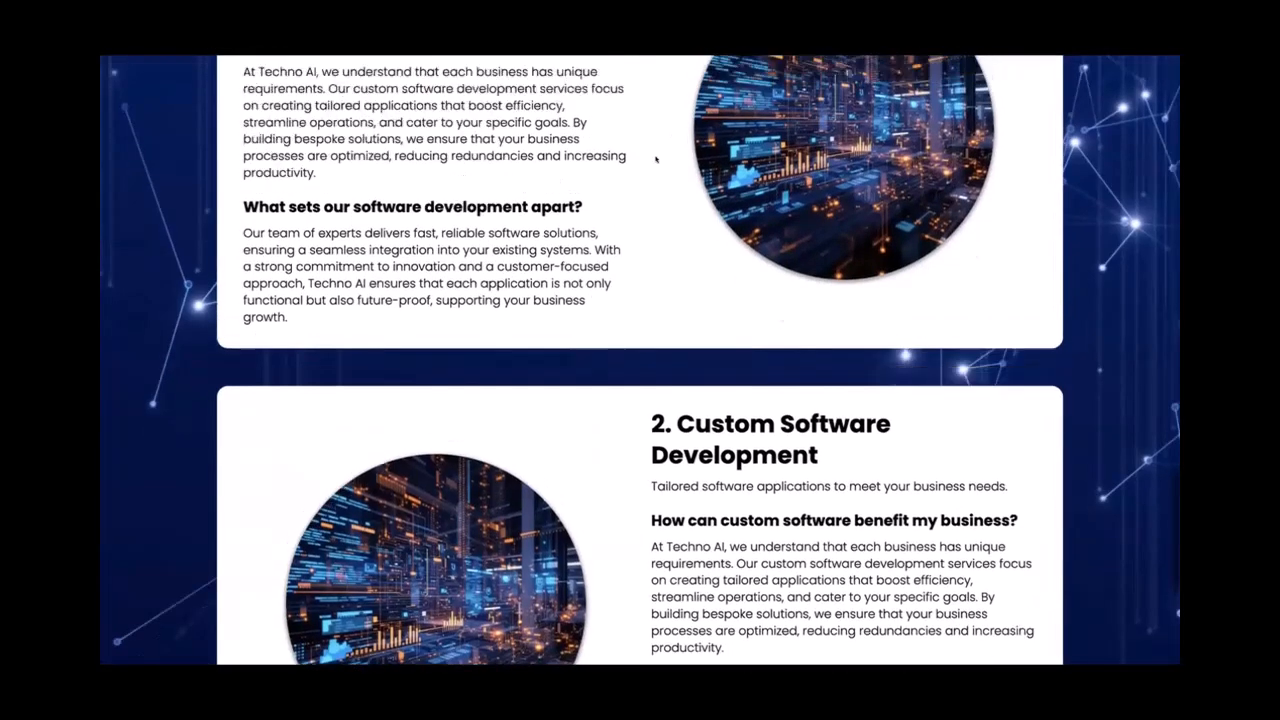
scroll(656, 158, down, 2)
scroll(656, 158, down, 5)
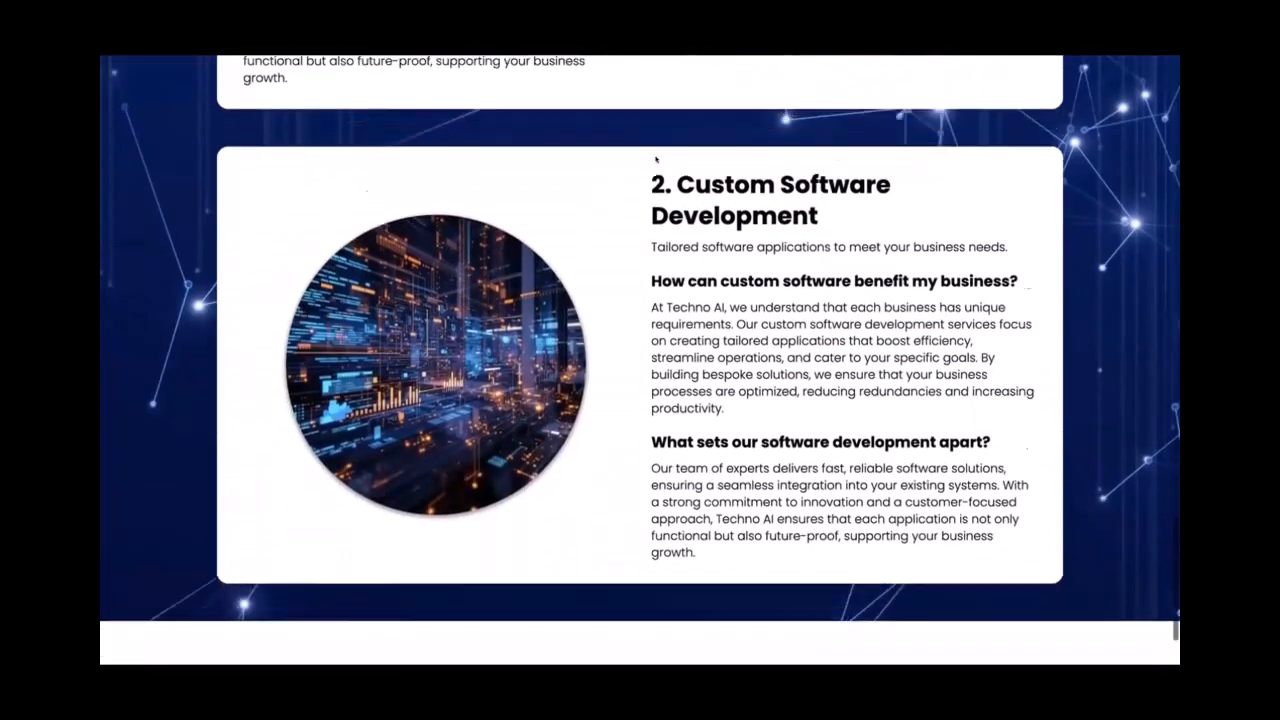
scroll(656, 158, up, 3)
scroll(656, 158, up, 8)
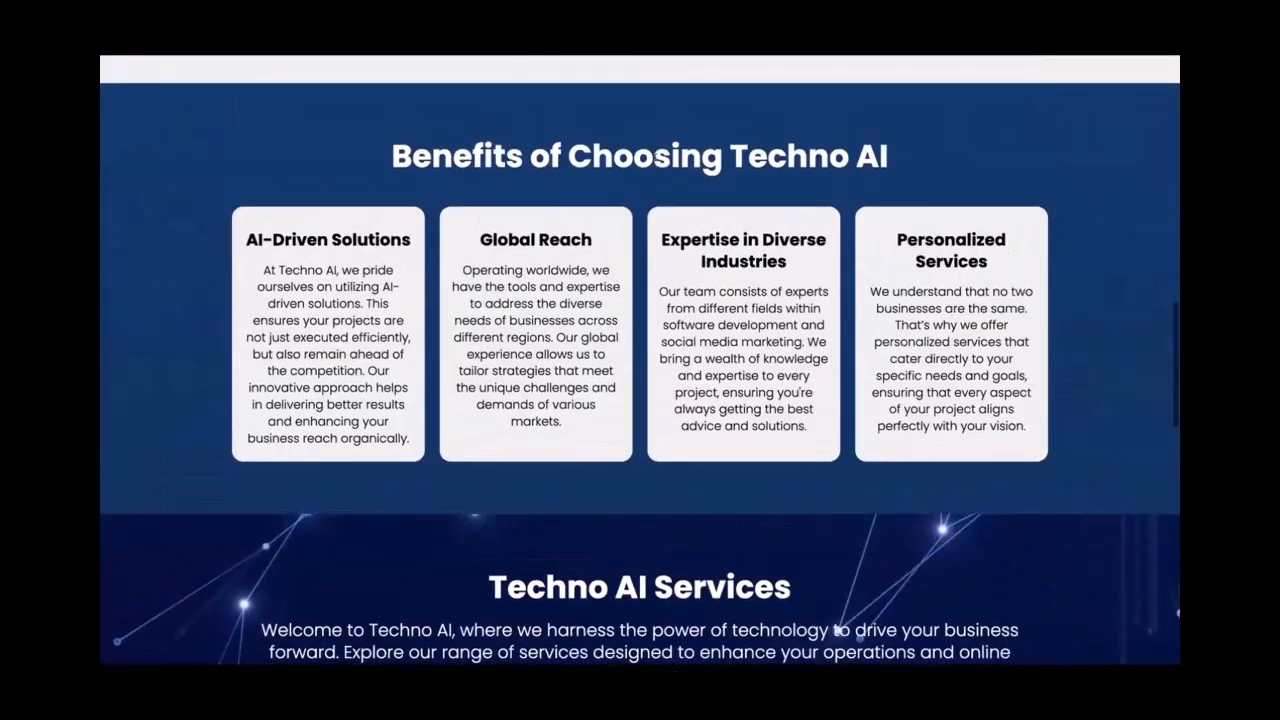
scroll(862, 265, down, 13)
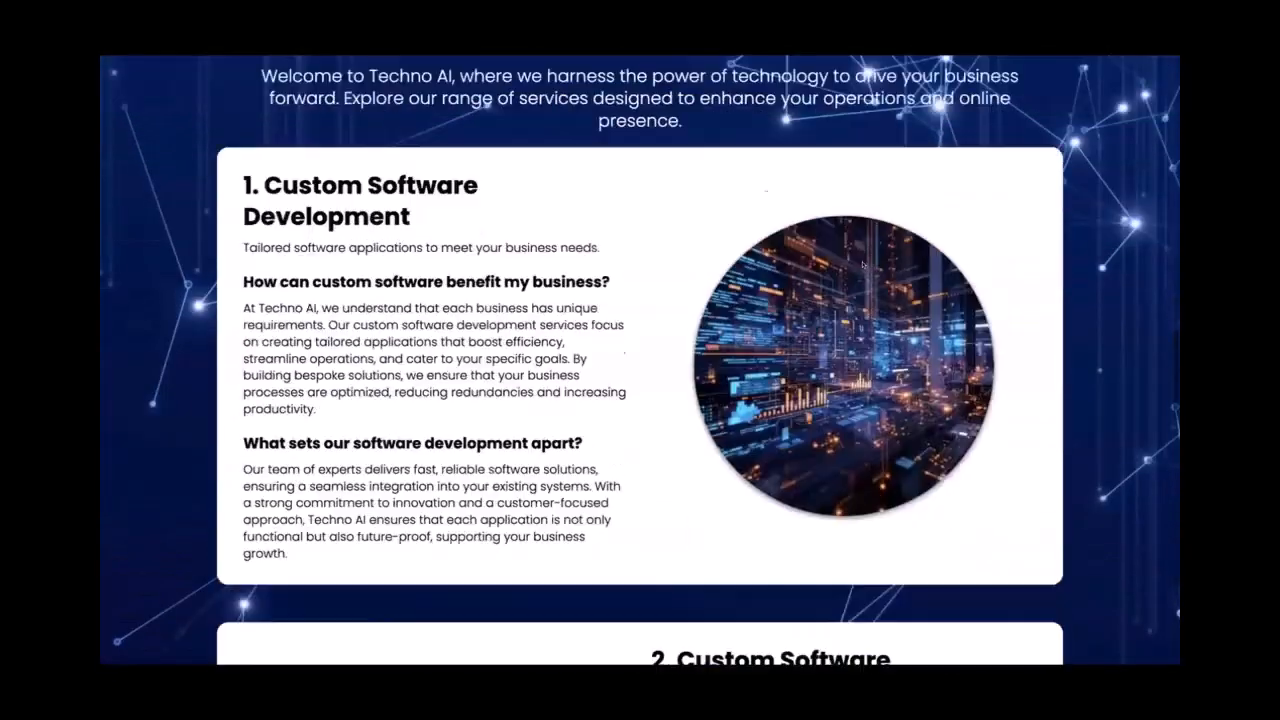
scroll(862, 265, down, 8)
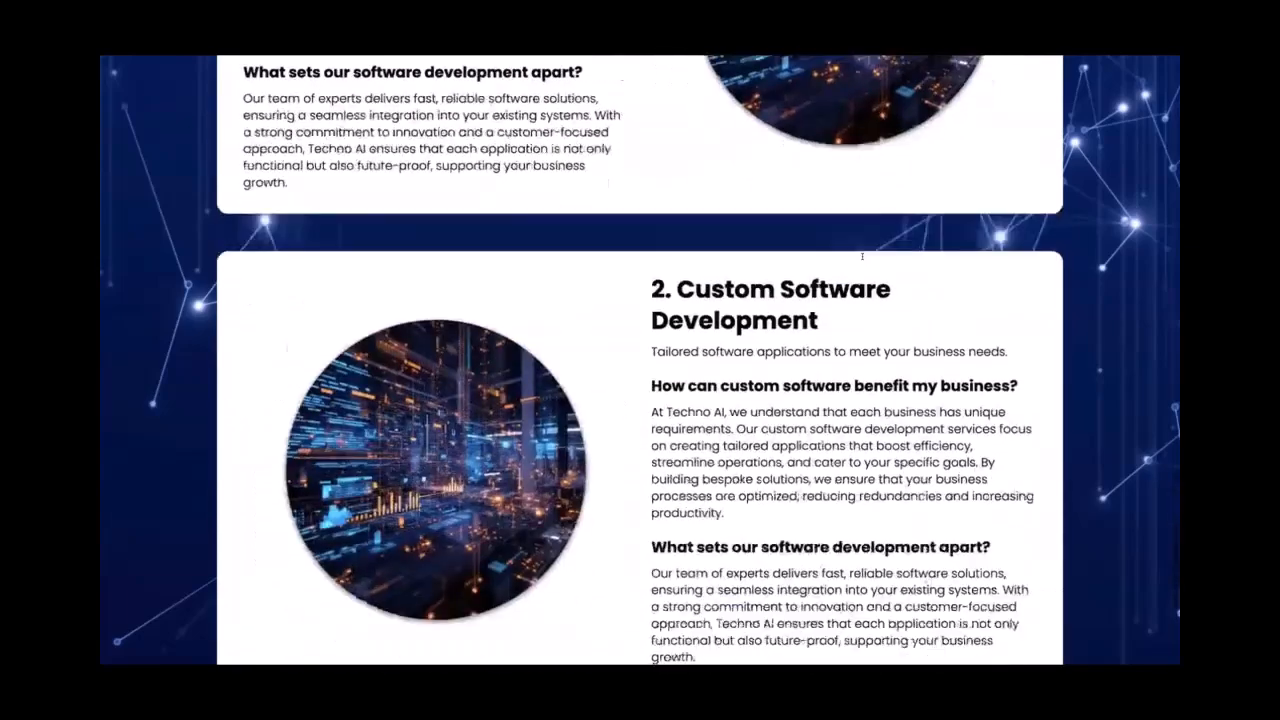
scroll(862, 265, up, 5)
scroll(862, 265, up, 9)
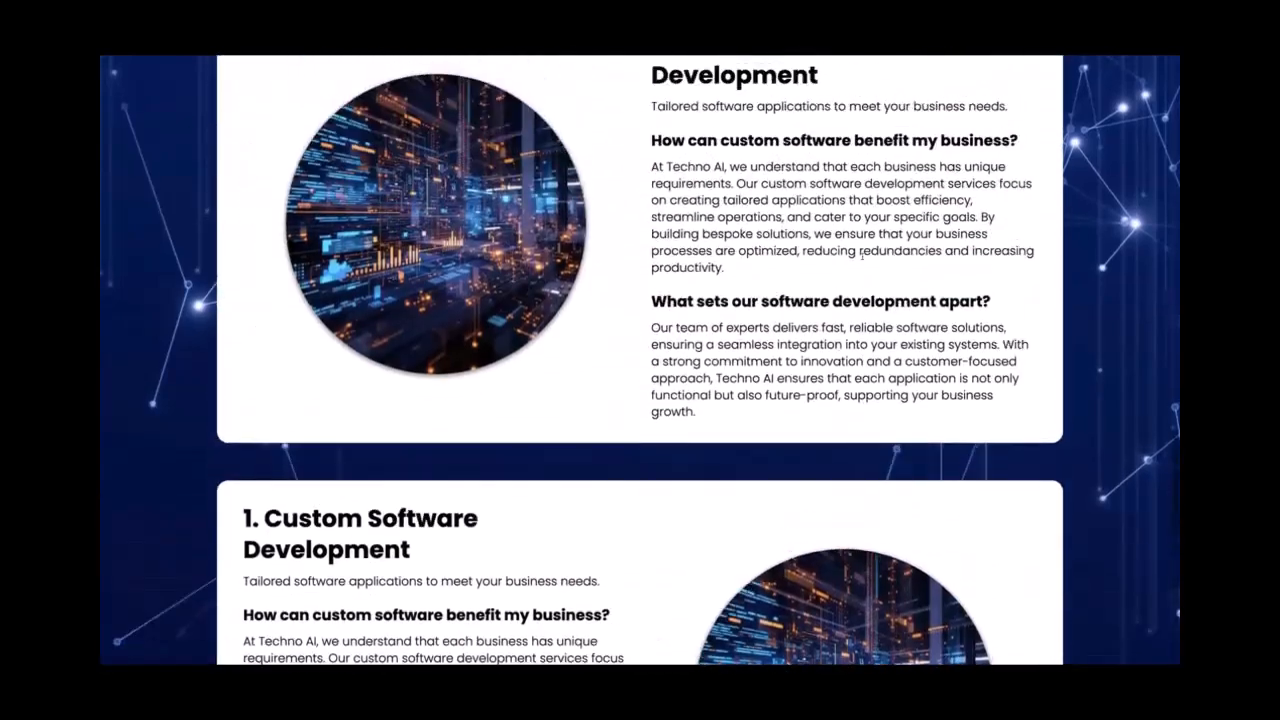
scroll(840, 264, down, 2)
scroll(838, 263, up, 3)
scroll(800, 424, down, 2)
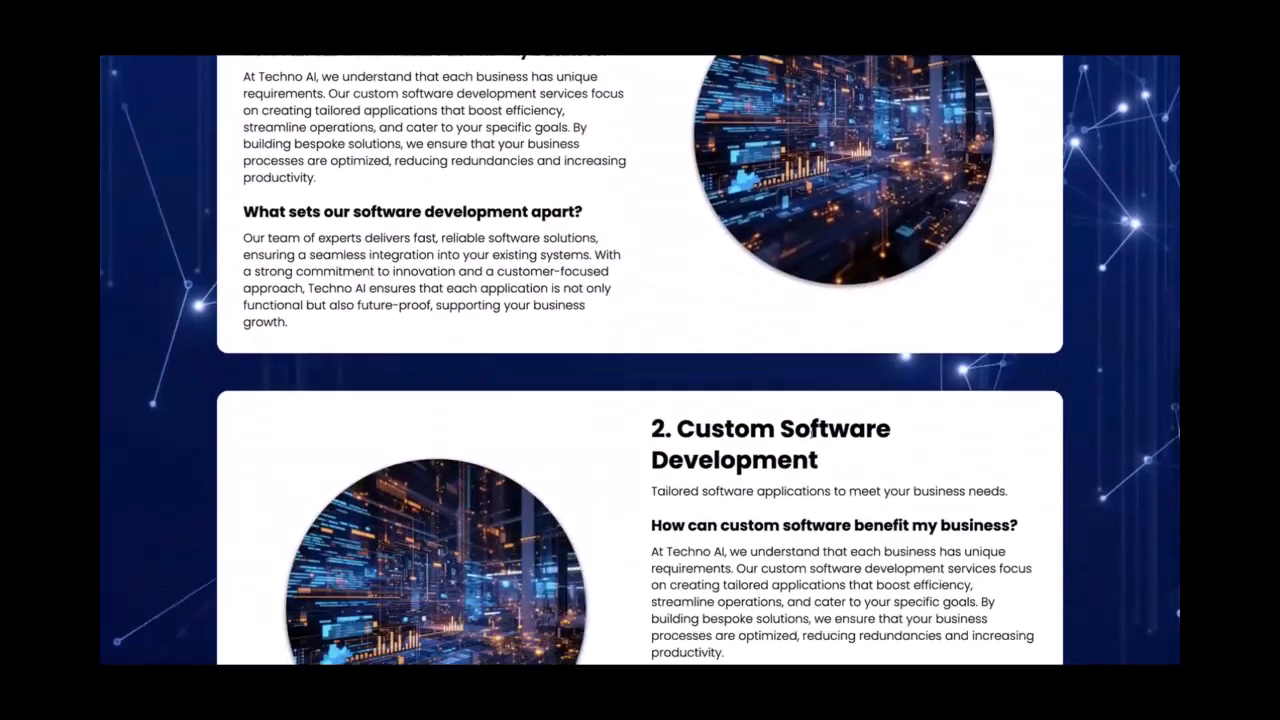
drag(677, 425, 818, 462)
scroll(818, 462, down, 2)
triple_click(836, 343)
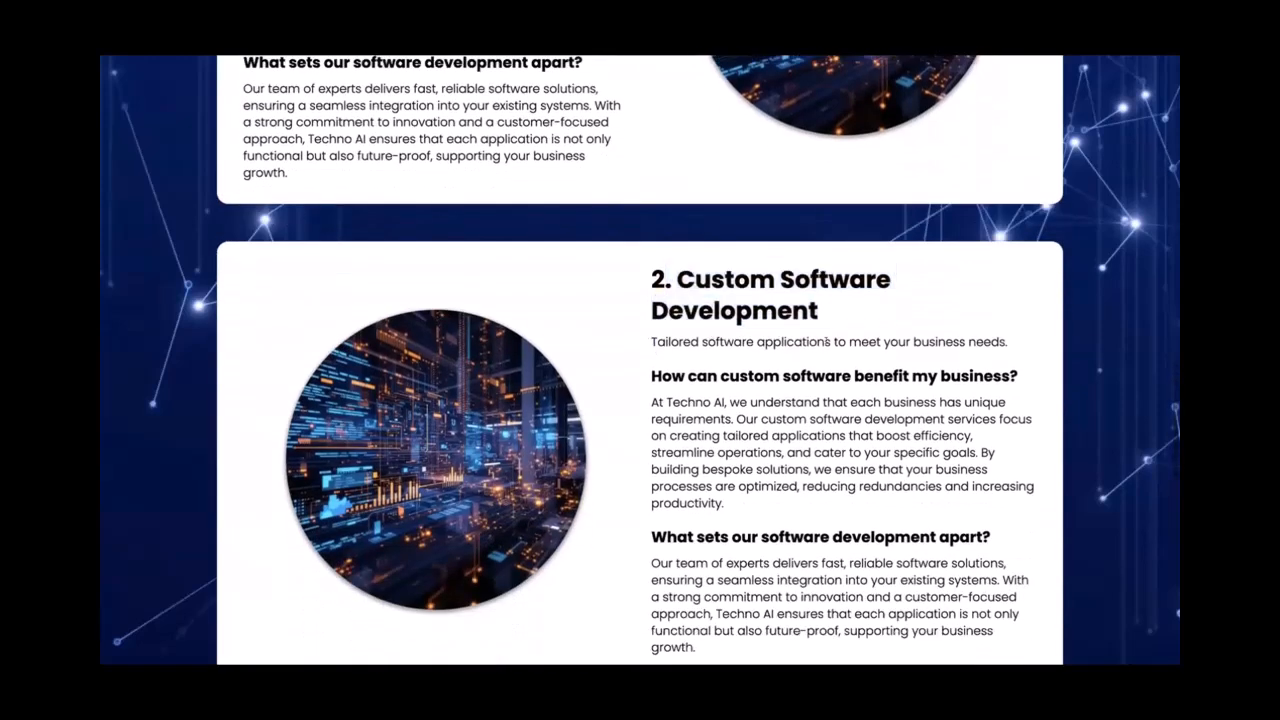
scroll(848, 424, down, 4)
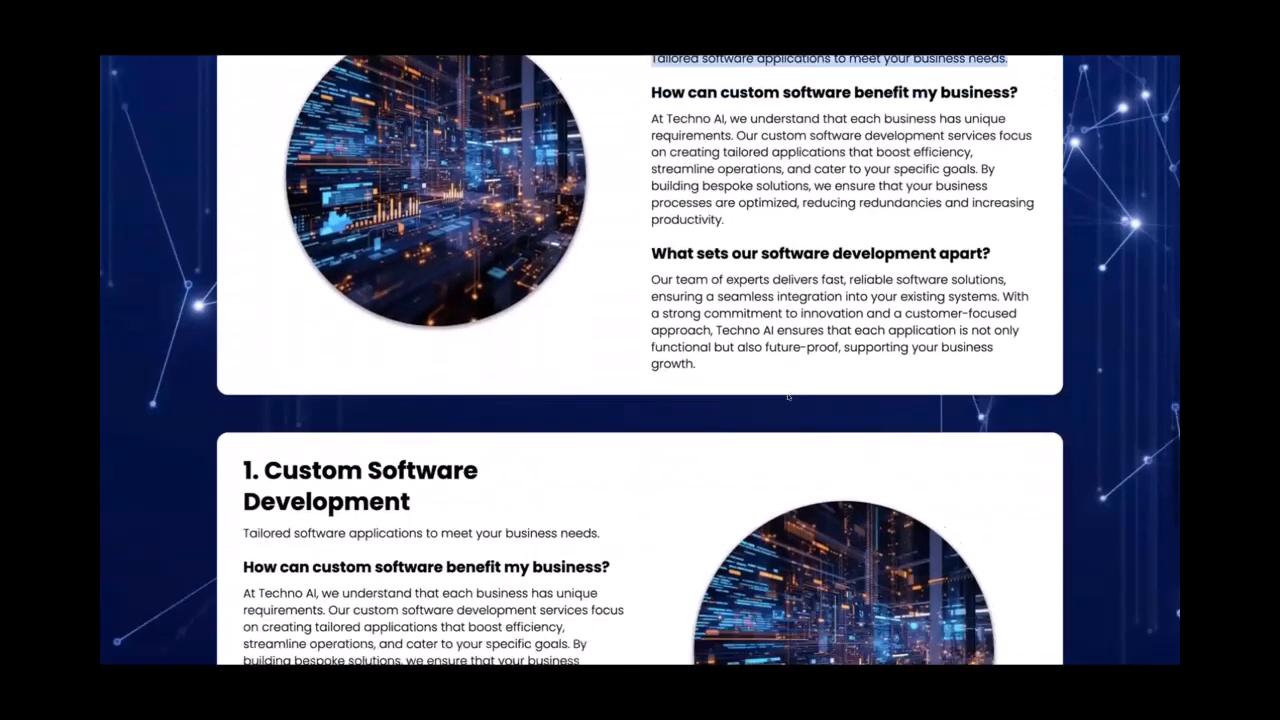
scroll(654, 205, up, 1)
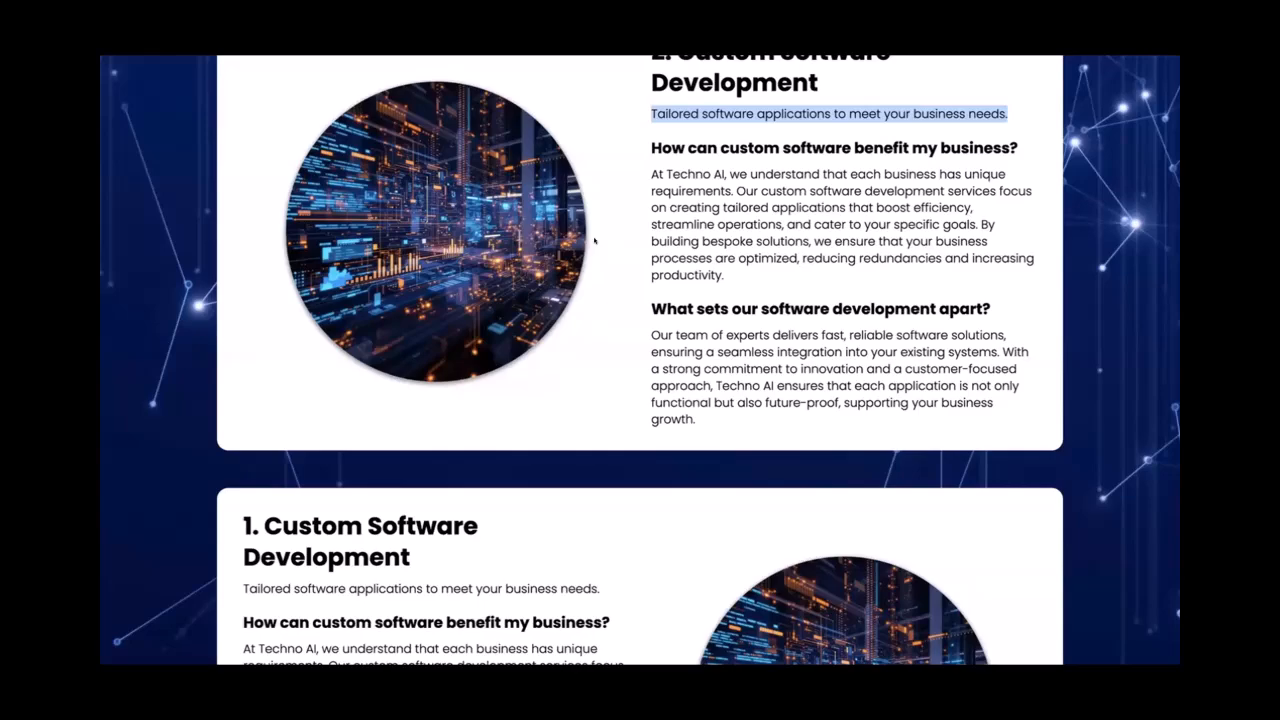
scroll(594, 240, down, 8)
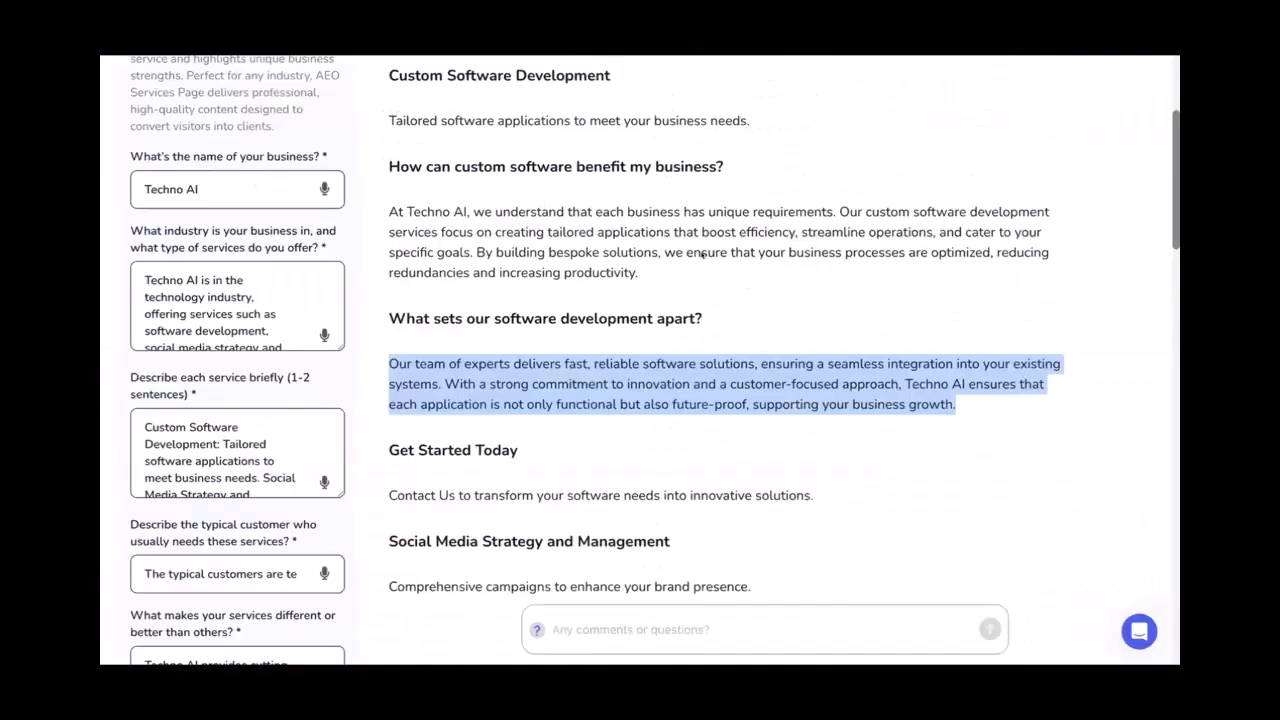
Scroll through the generated app results before returning to the 'busi'-filtered gallery
scroll(703, 256, down, 7)
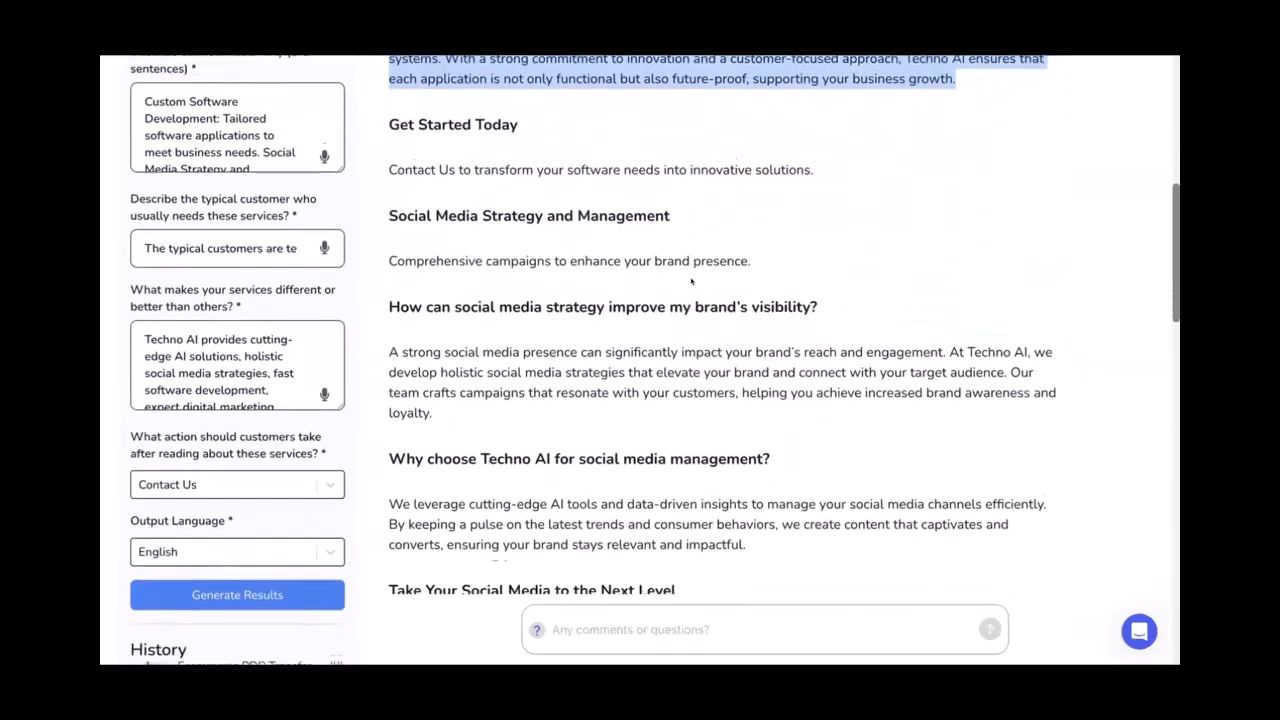
scroll(690, 281, down, 12)
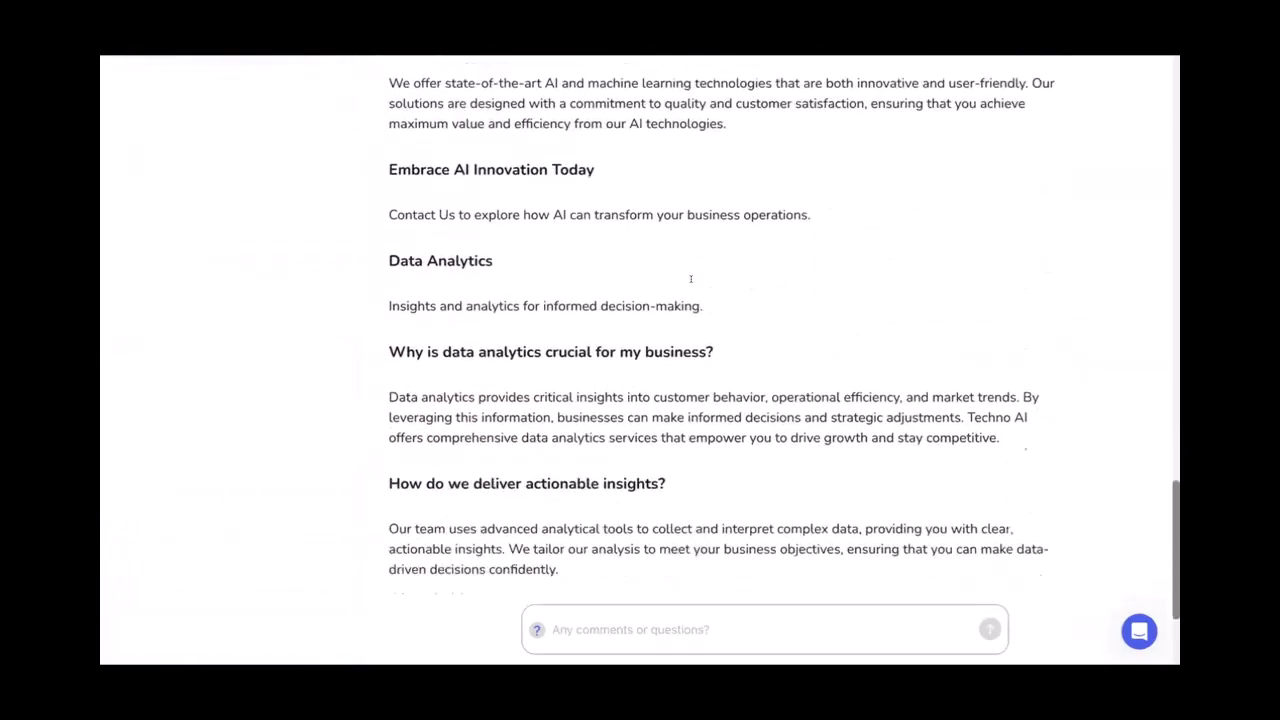
scroll(690, 281, up, 10)
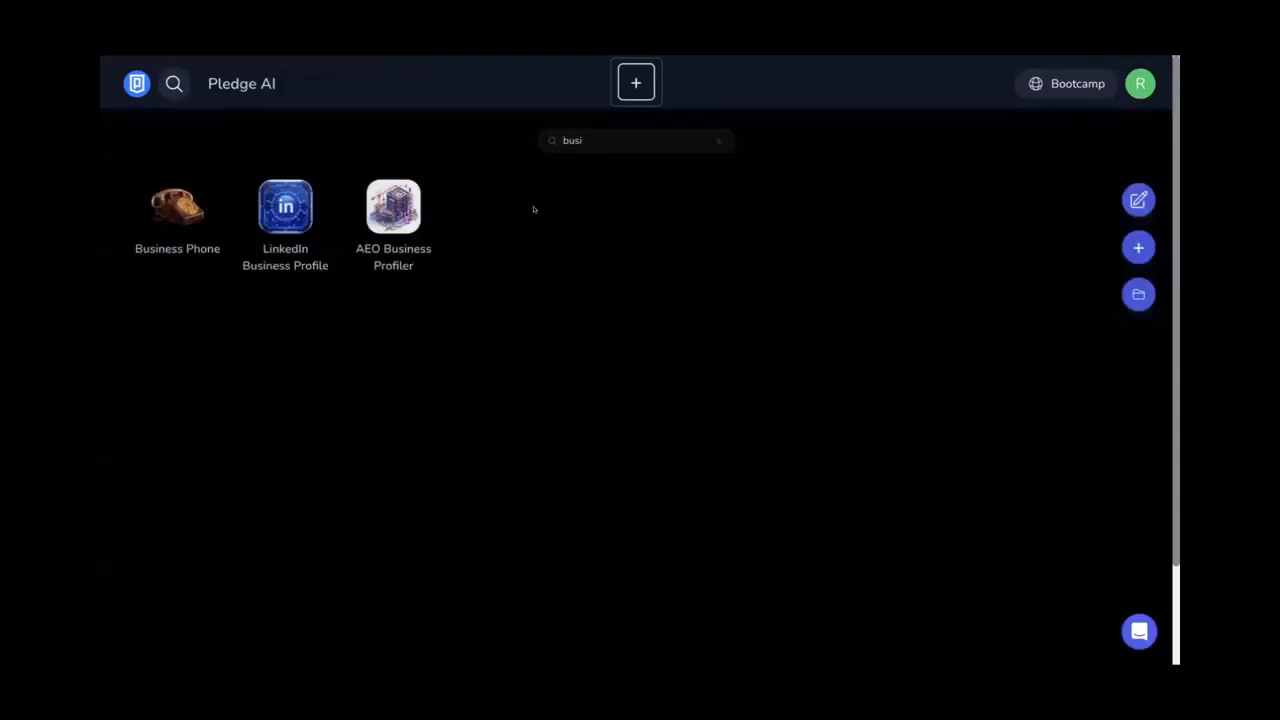
Search the app gallery for 'home' and open AEO Optimized Homepage
triple_click(611, 143)
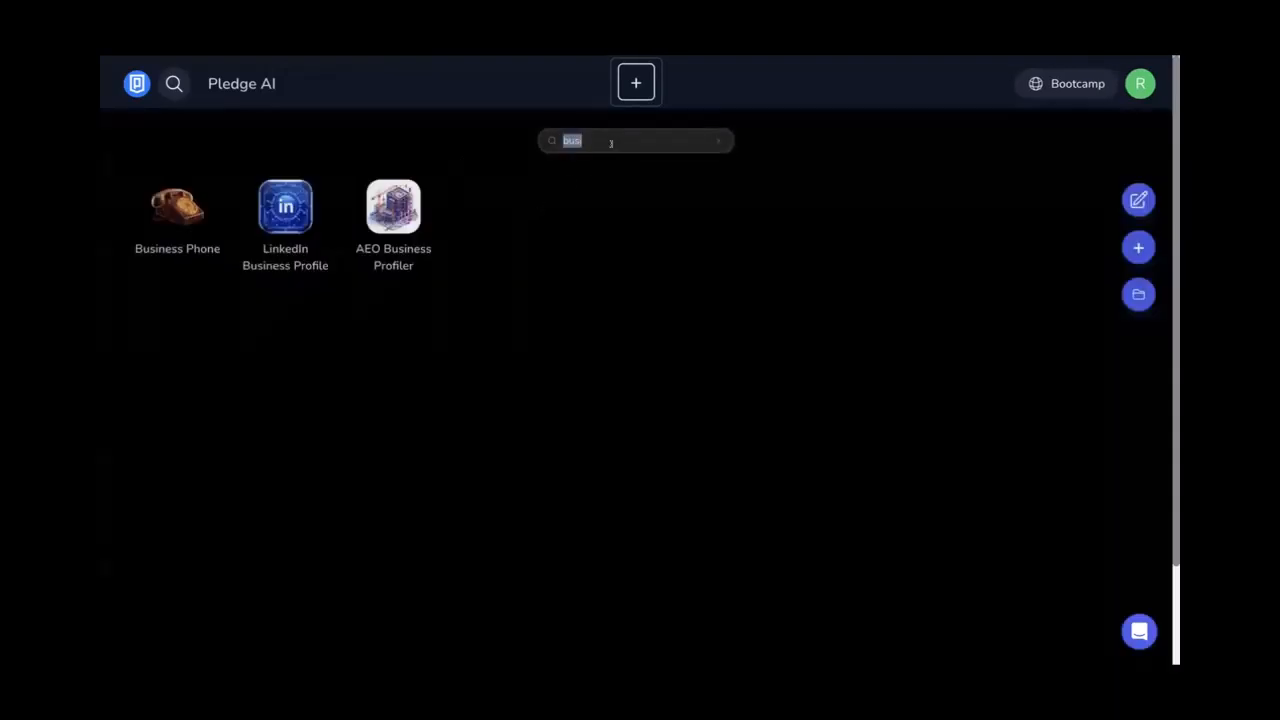
text(aeo)
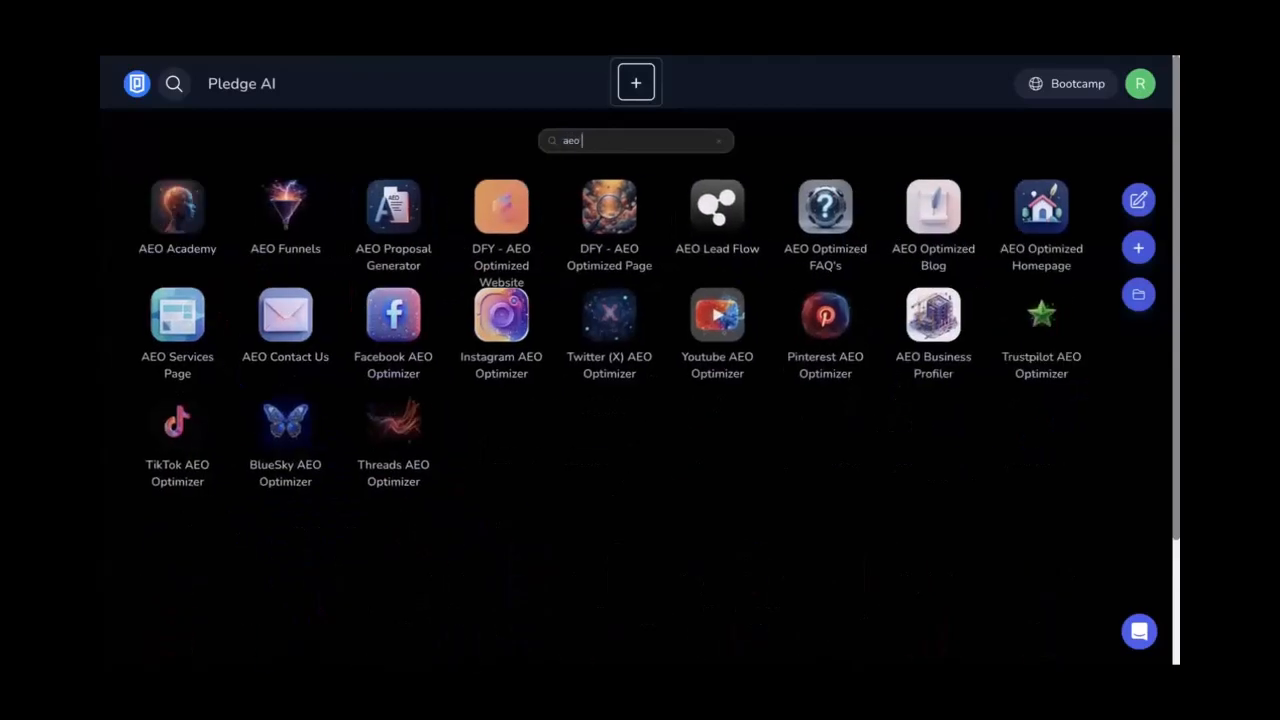
text( ho)
key(BackSpace)
key(BackSpace)
key(BackSpace)
key(BackSpace)
key(BackSpace)
text(home)
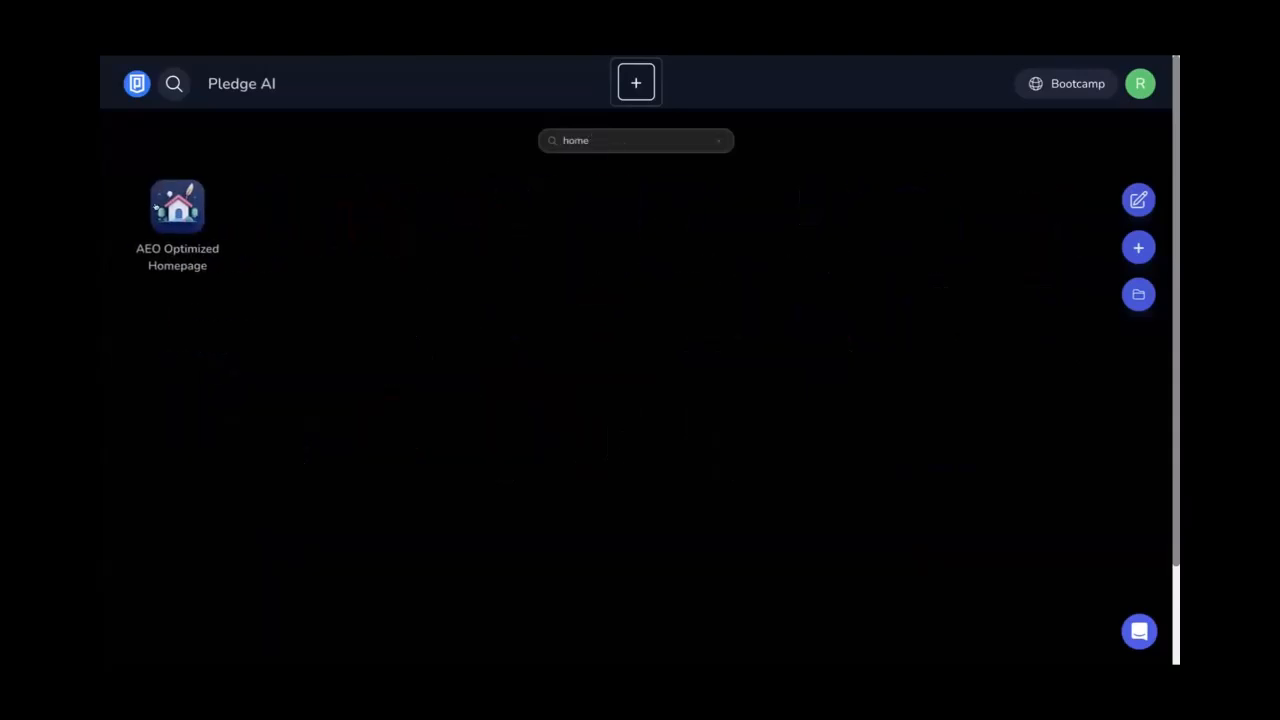
click(175, 208)
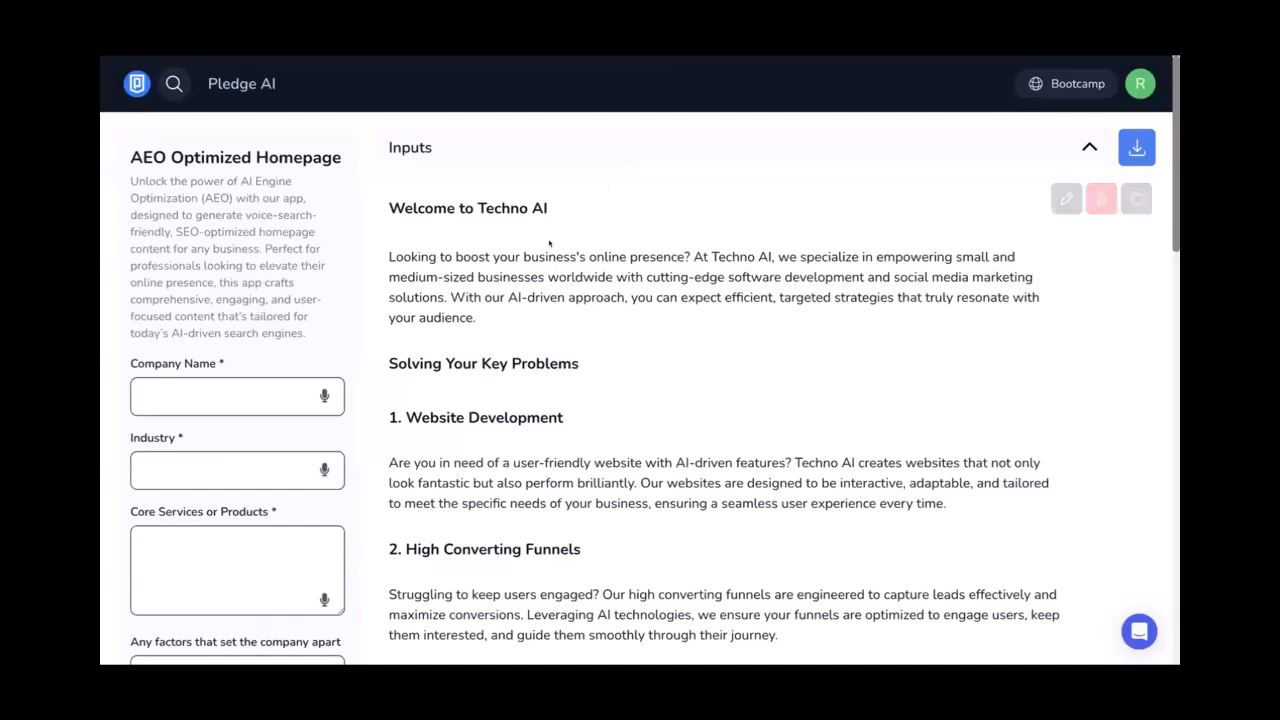
Scroll through the generated 'Welcome to Techno AI' homepage copy
scroll(549, 242, down, 5)
scroll(549, 242, down, 8)
scroll(549, 242, up, 10)
scroll(549, 242, up, 3)
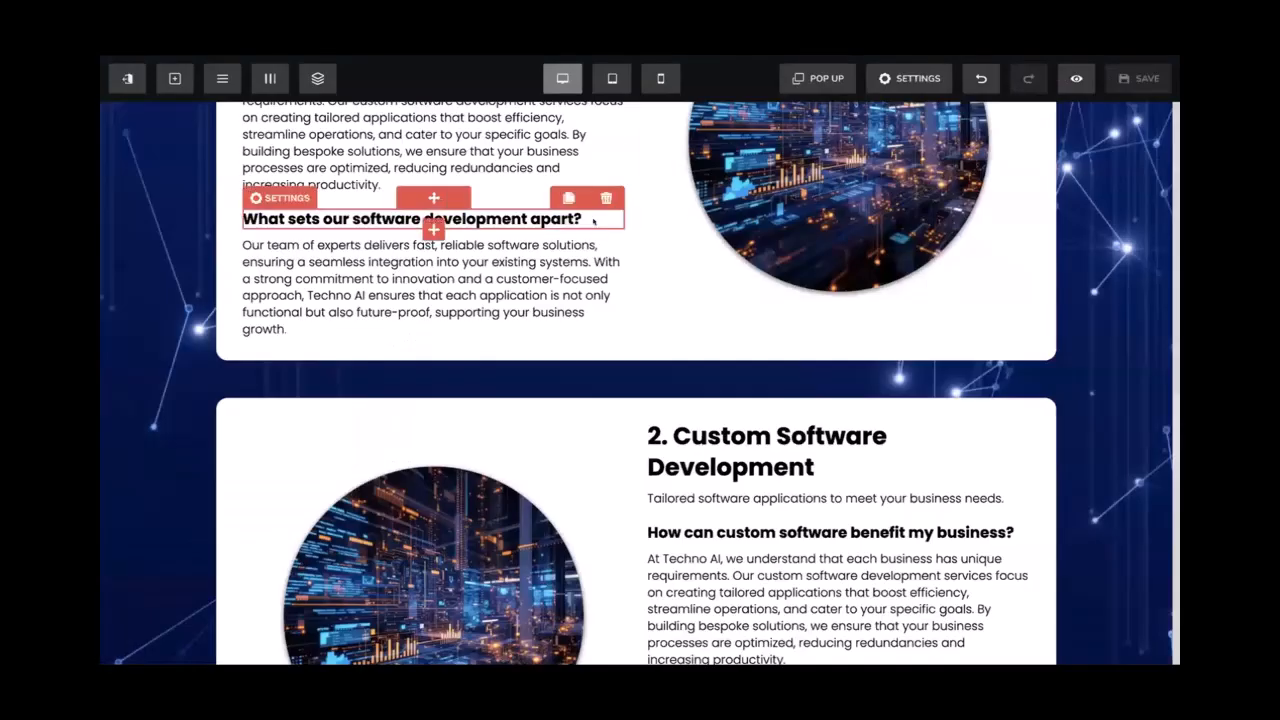
Insert a button element below the first card's software-development paragraph
scroll(594, 221, up, 3)
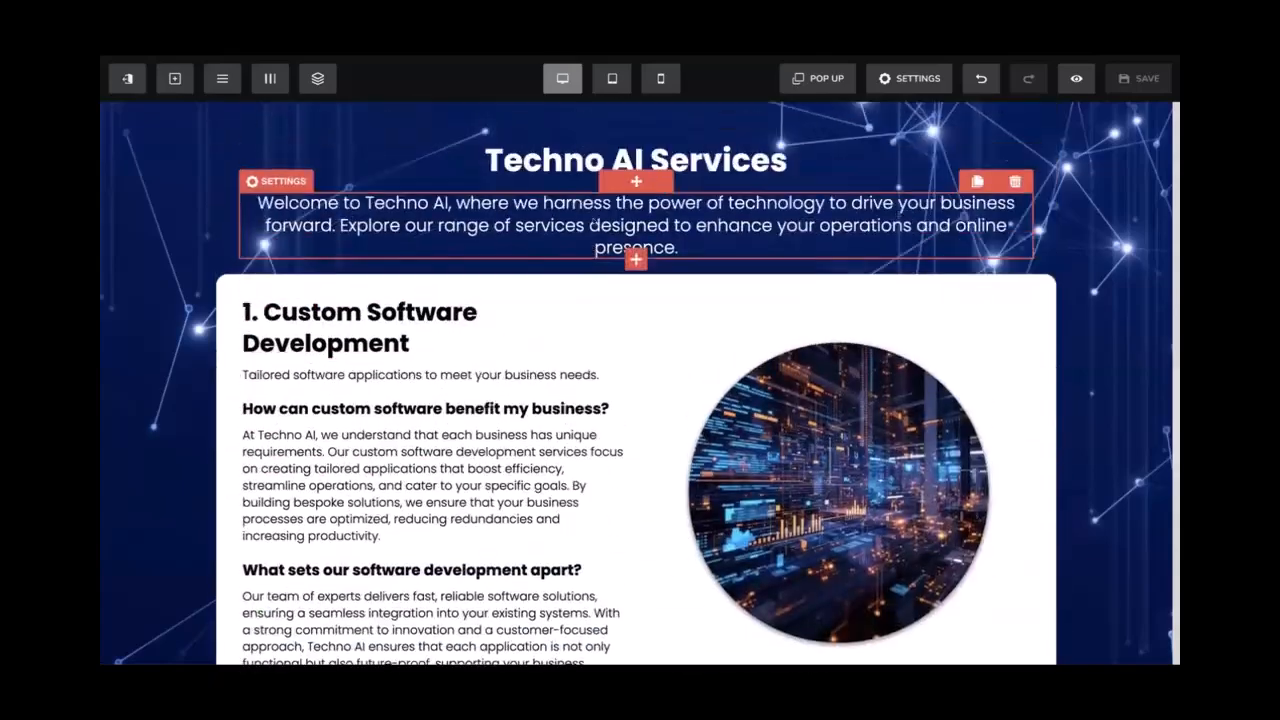
scroll(594, 221, down, 4)
scroll(552, 101, down, 1)
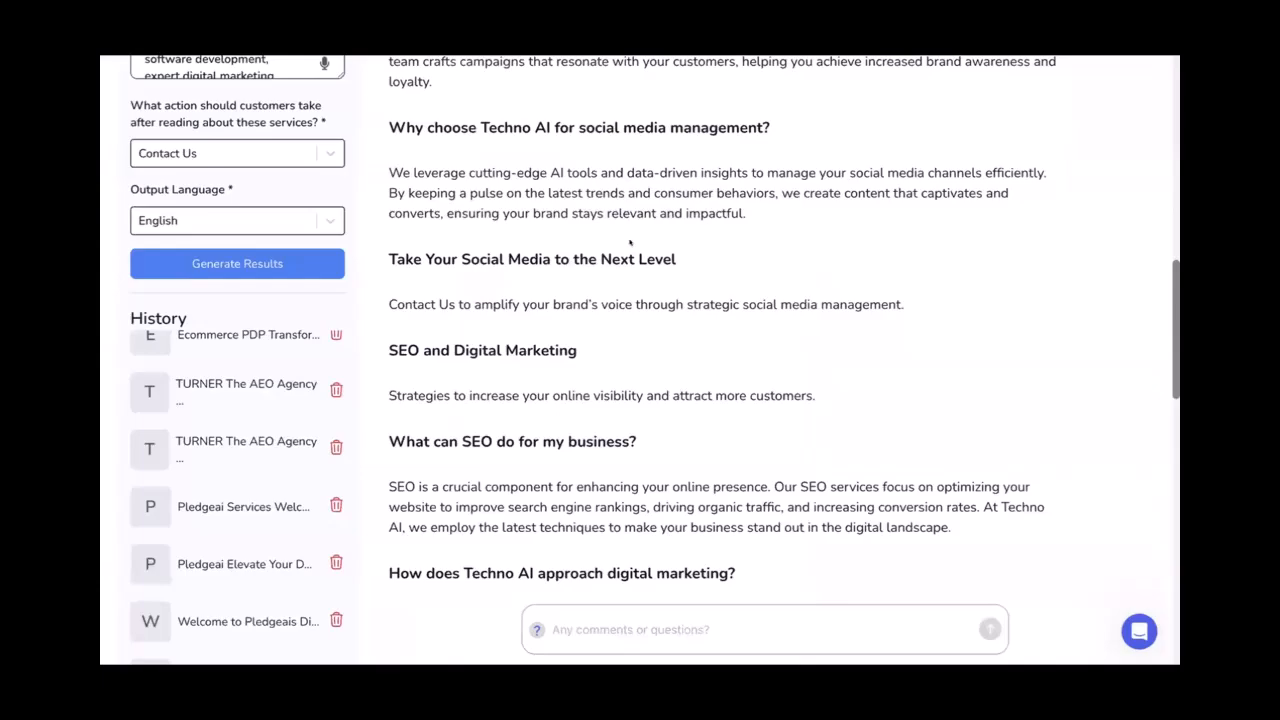
scroll(630, 241, up, 8)
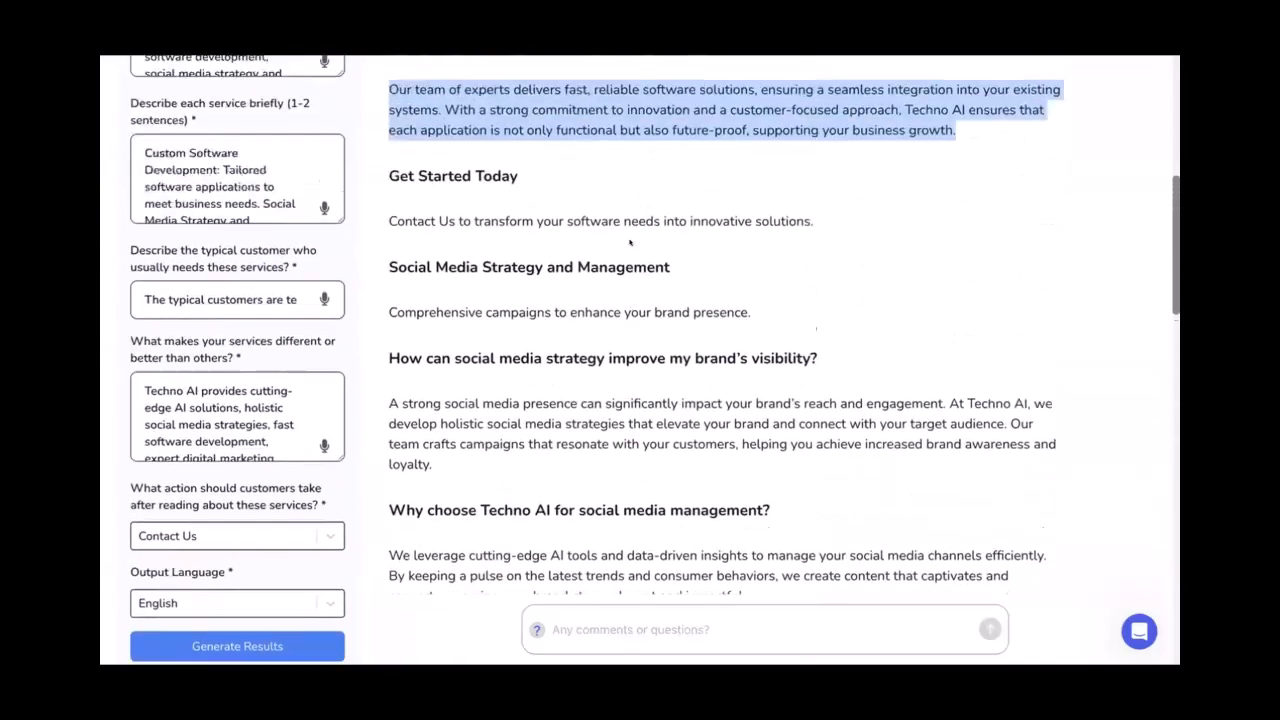
scroll(630, 241, down, 2)
drag(519, 206, 381, 206)
scroll(527, 217, up, 1)
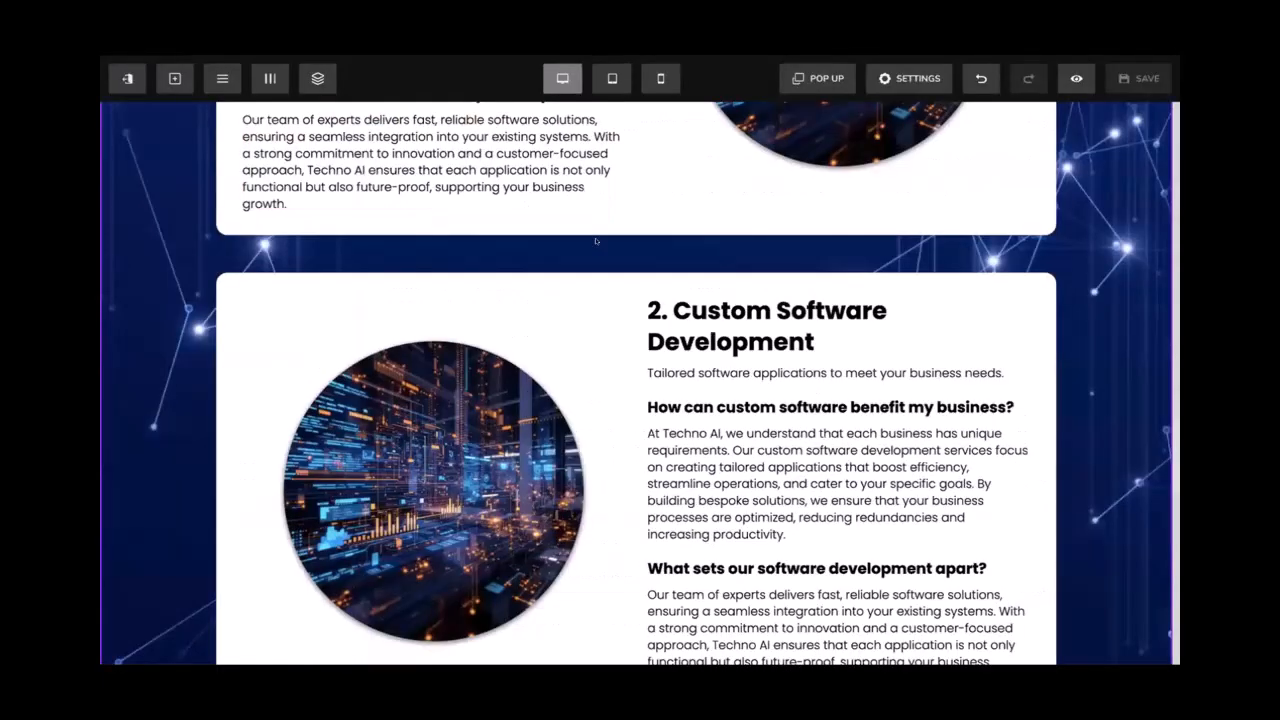
scroll(596, 241, up, 7)
scroll(596, 241, down, 3)
click(433, 409)
click(1114, 330)
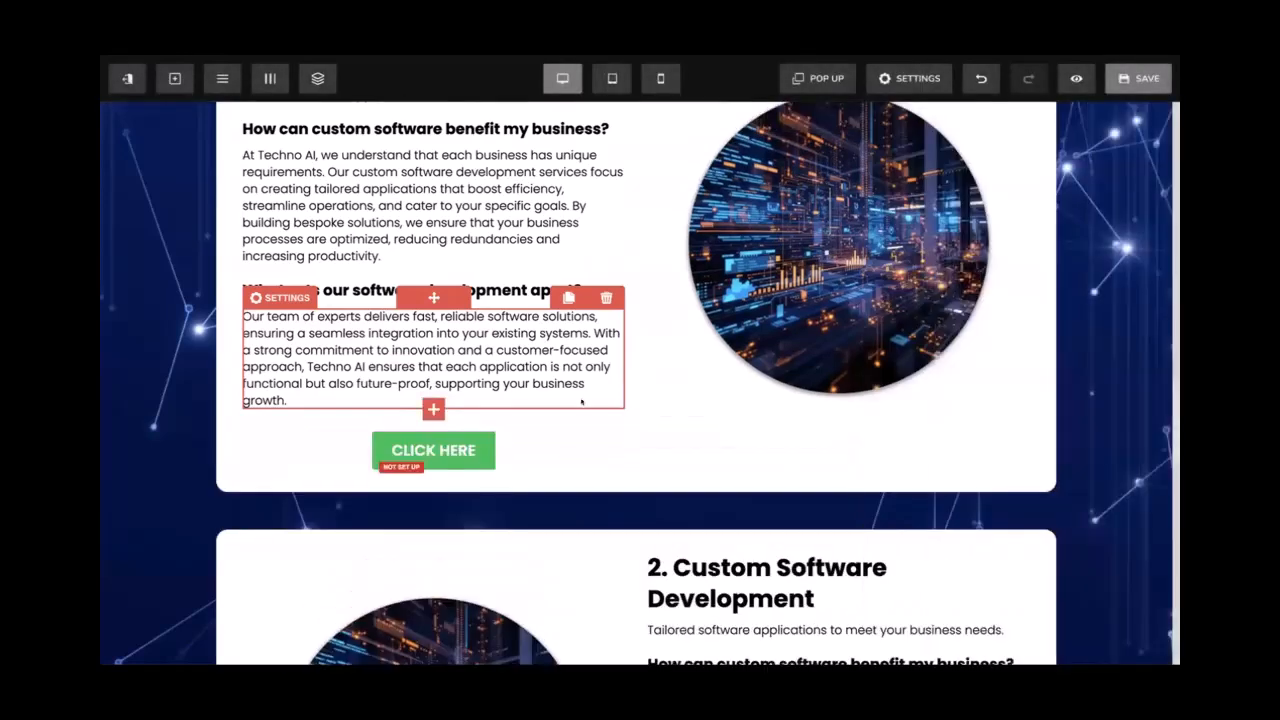
Change the new button's text from 'CLICK HERE' to 'Get Started Today'
click(433, 452)
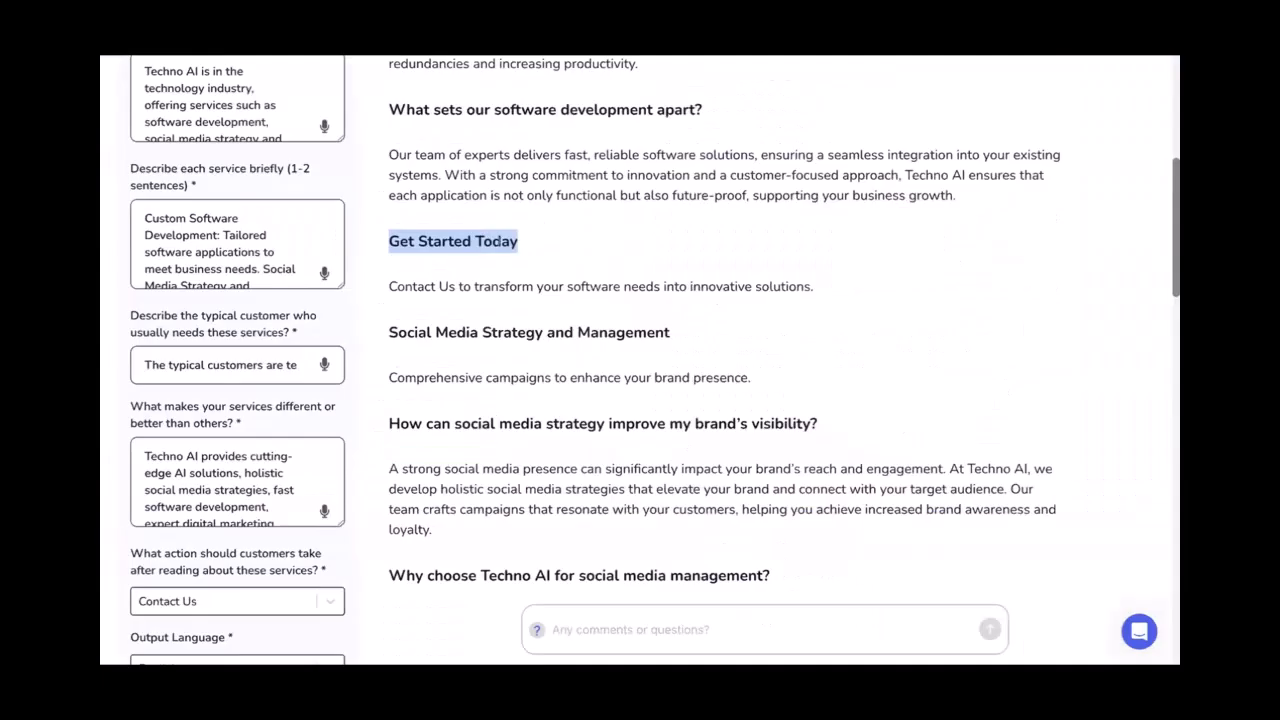
click(517, 242)
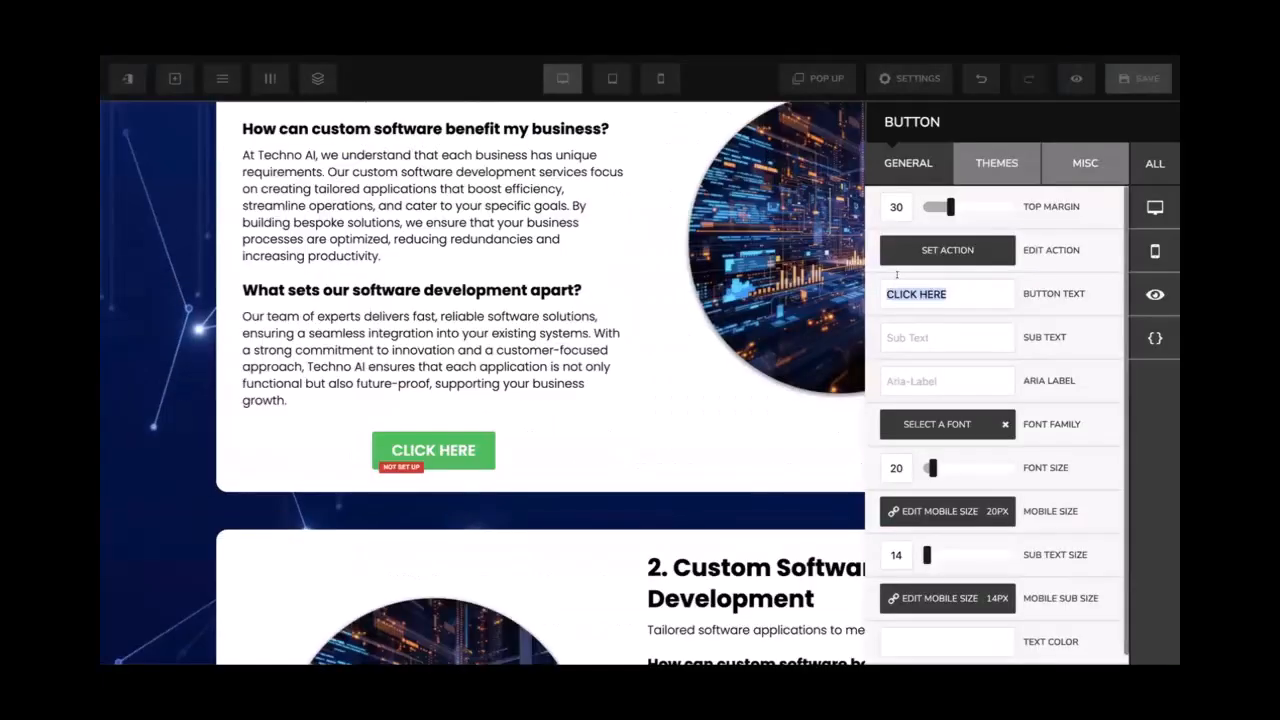
key(ctrl+a)
text(Get Started Today)
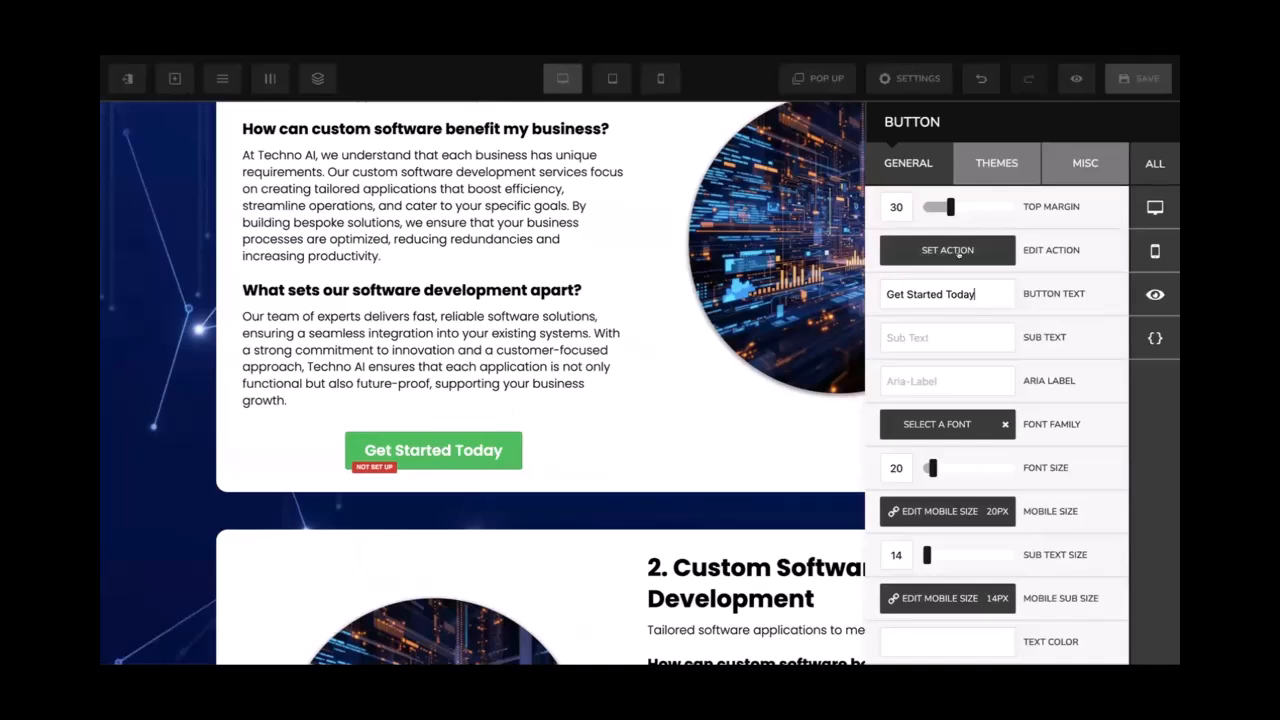
Set the Get Started Today button's alignment to Left
click(1080, 163)
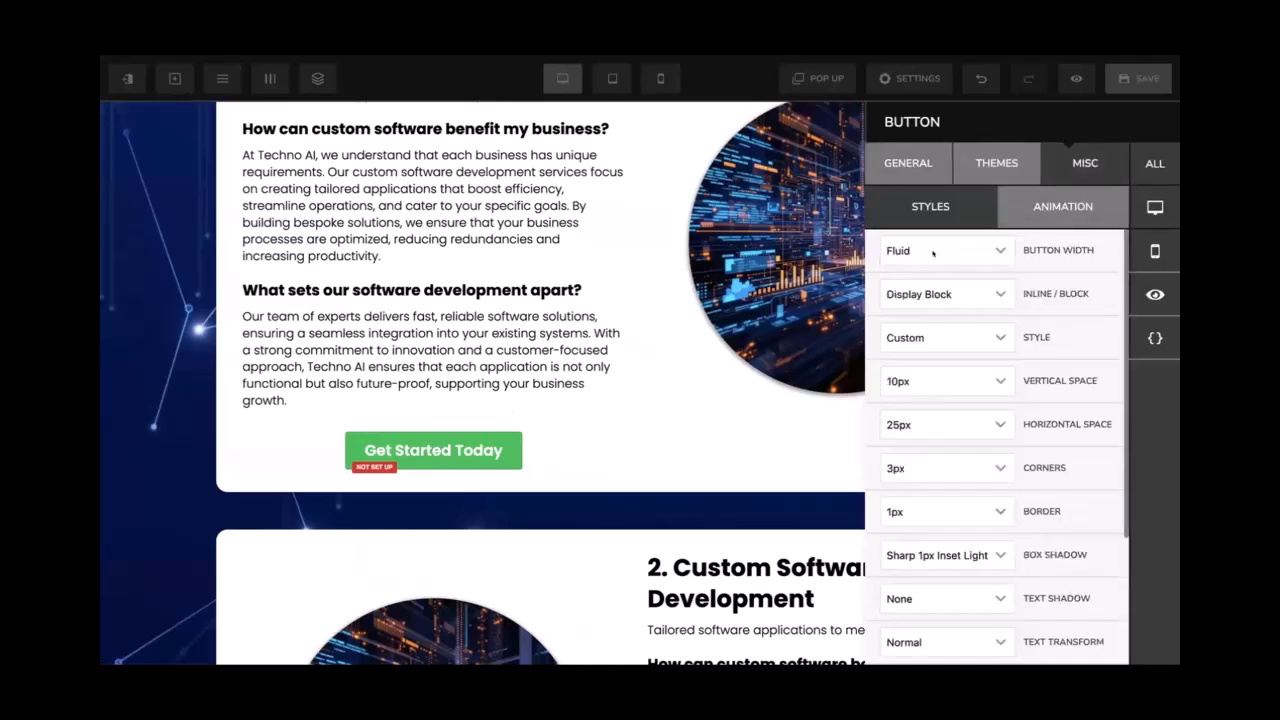
scroll(938, 375, down, 3)
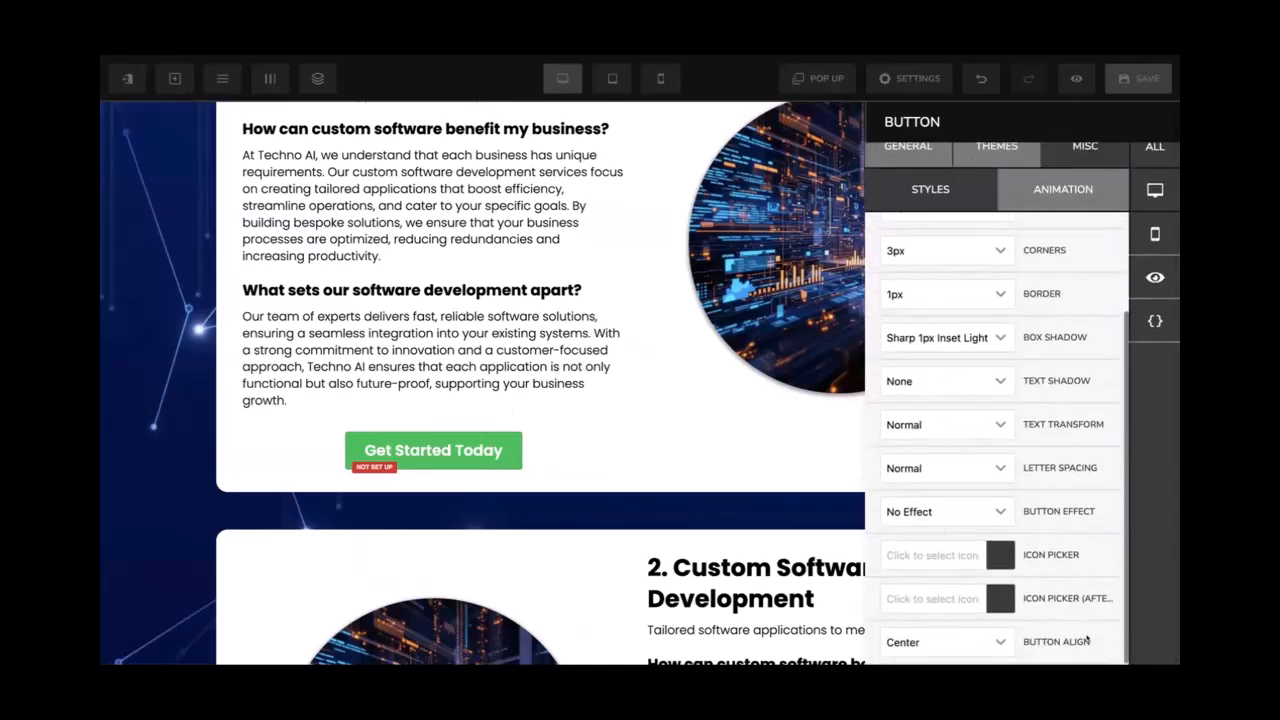
click(935, 643)
click(942, 541)
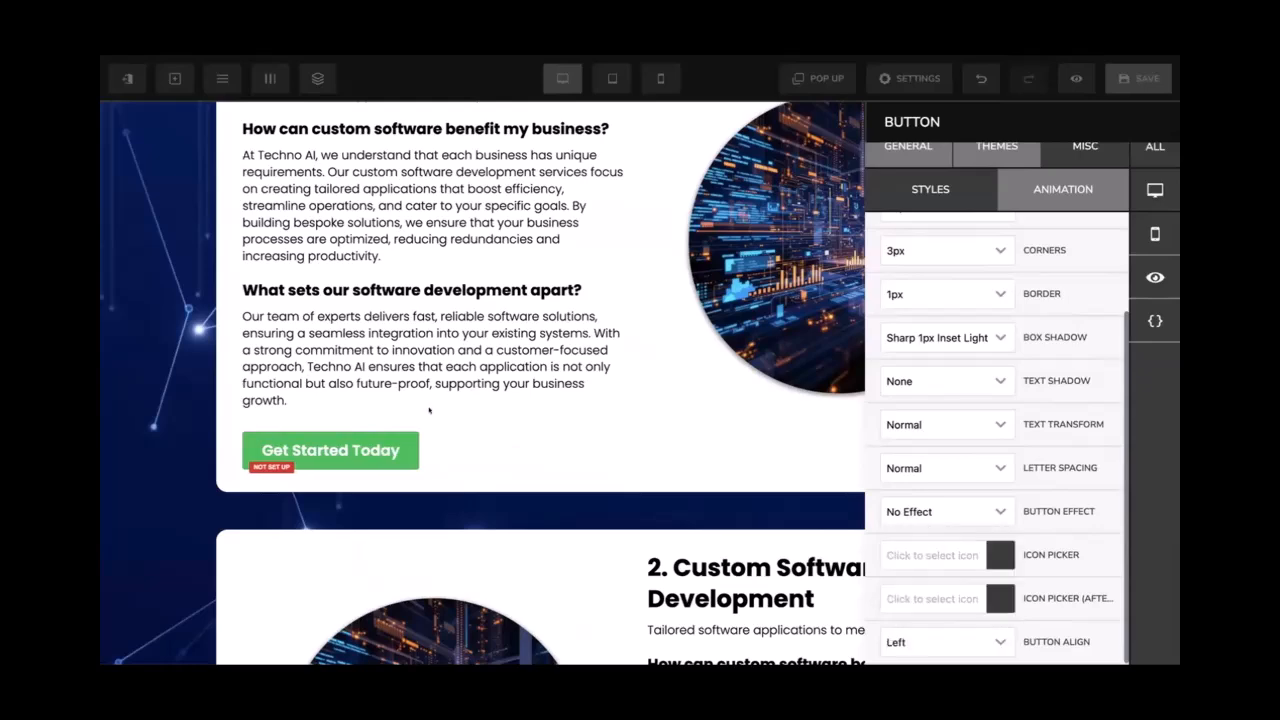
Apply the Green 3D Button theme to the Get Started Today button
click(425, 412)
click(403, 437)
click(997, 166)
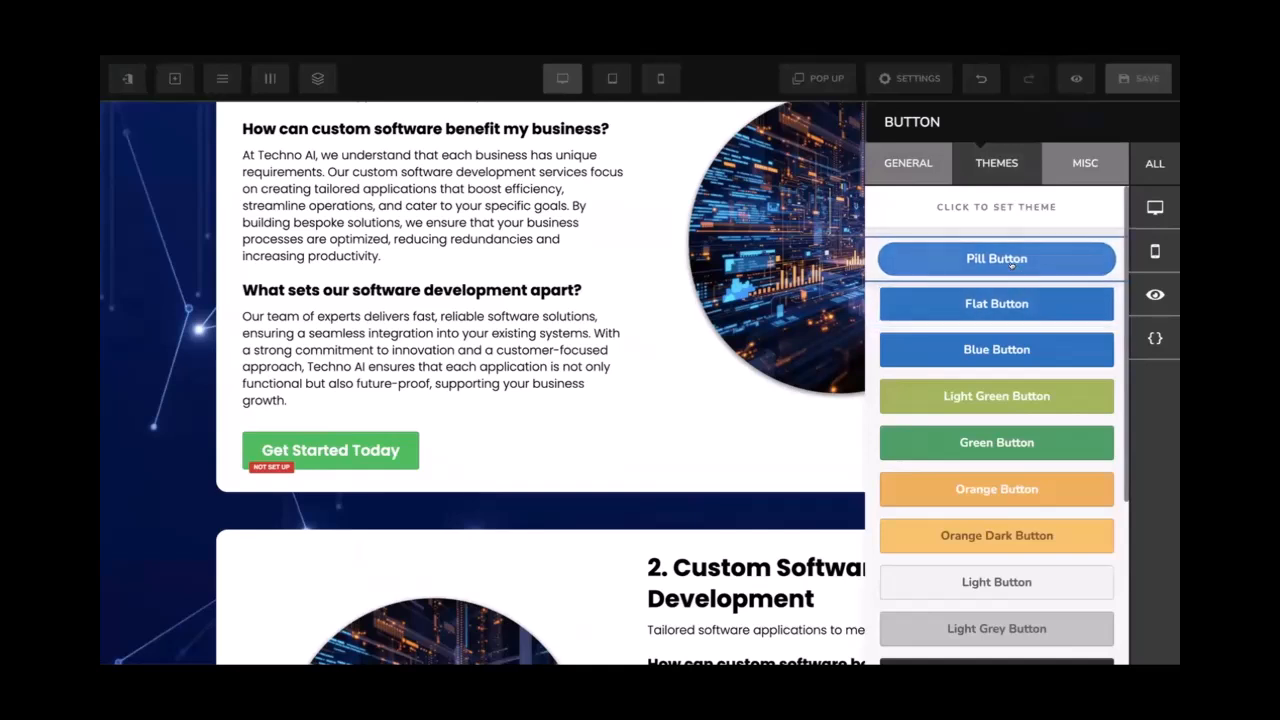
click(1005, 393)
scroll(990, 440, down, 3)
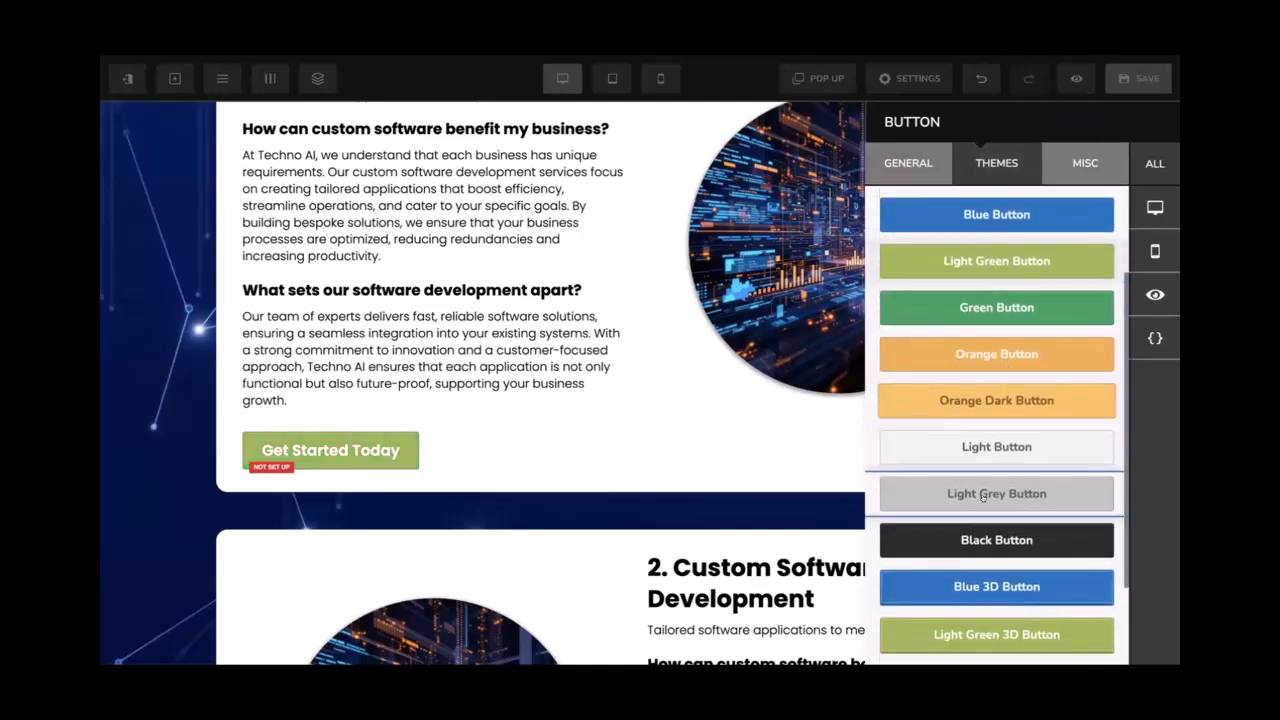
scroll(983, 497, down, 3)
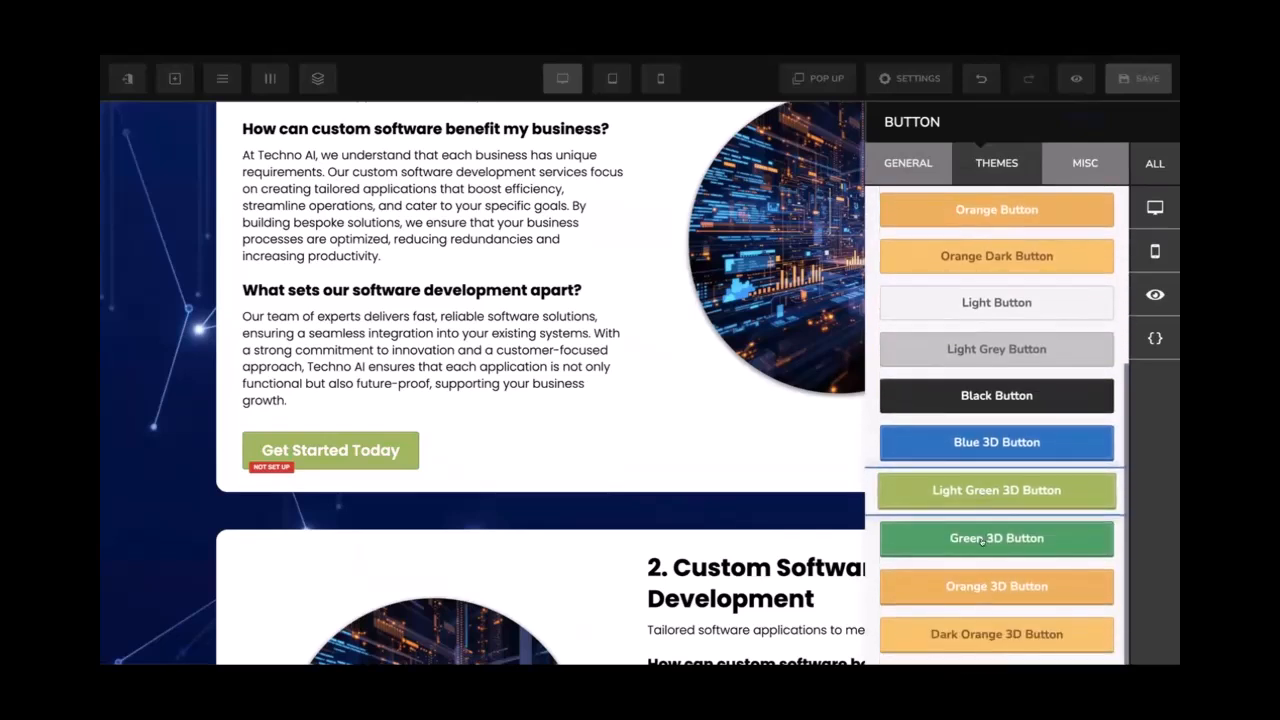
click(985, 537)
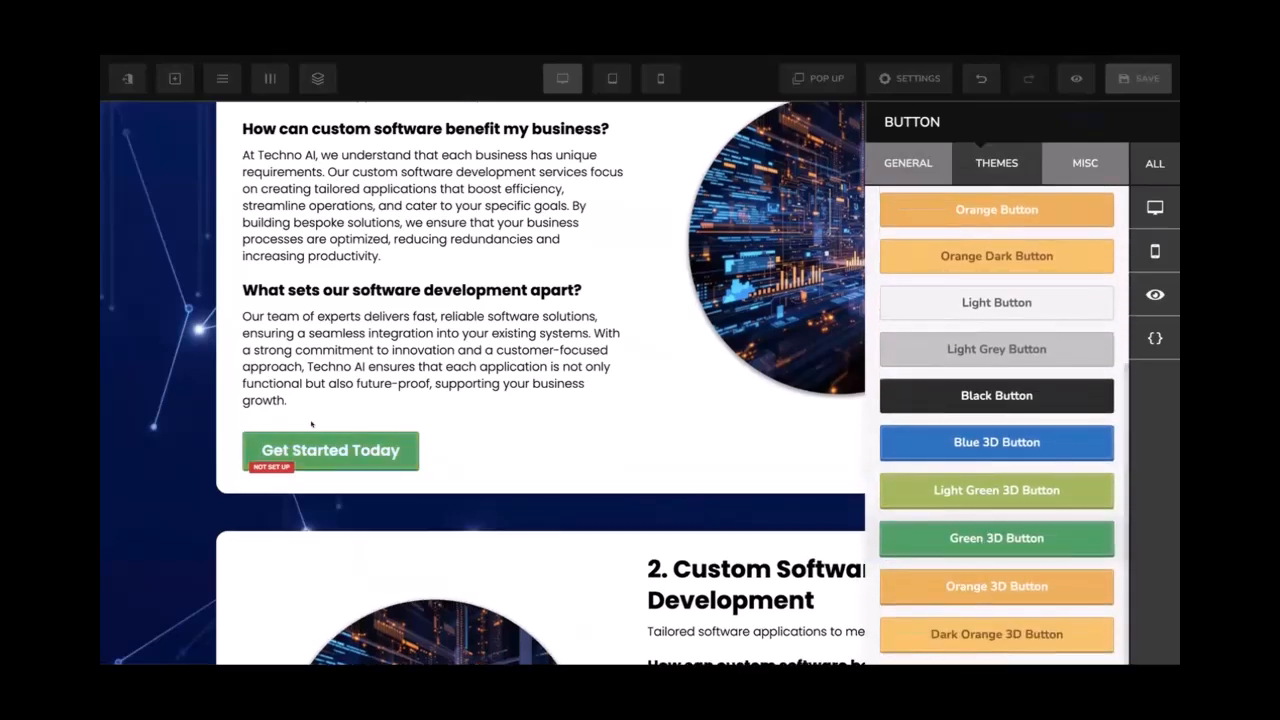
click(402, 445)
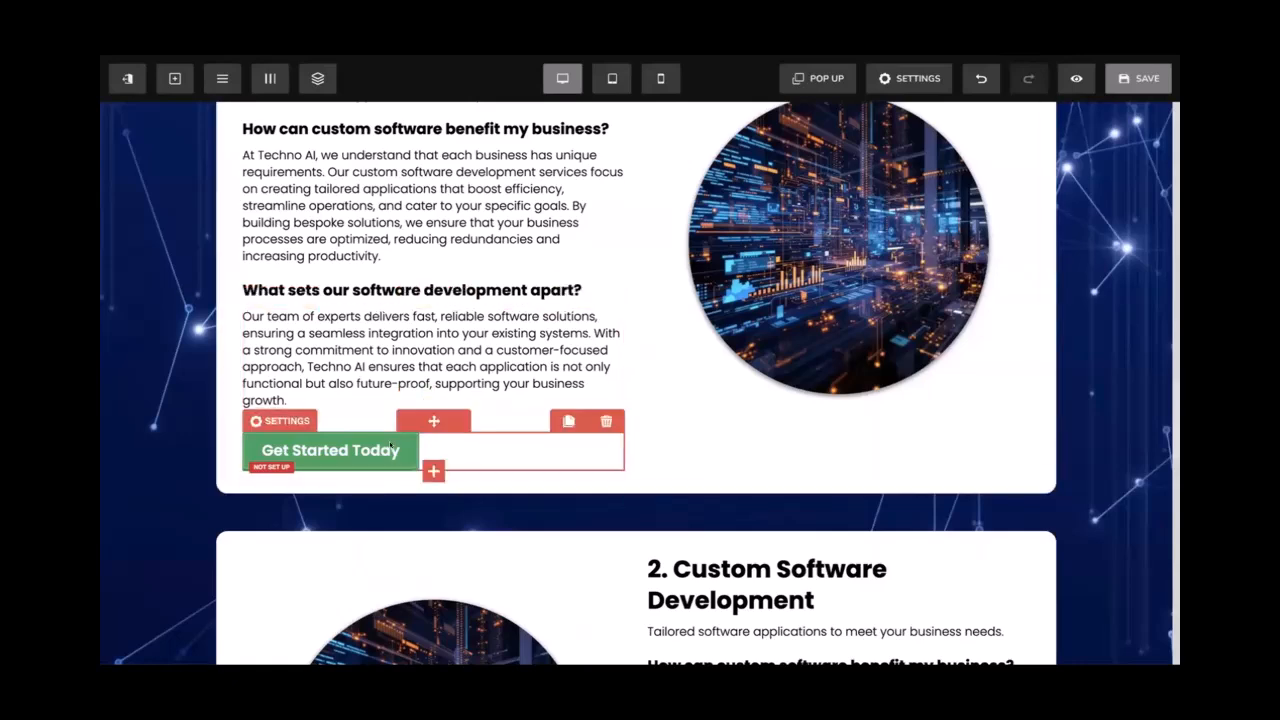
Duplicate the green Get Started Today button
click(281, 420)
click(538, 421)
scroll(530, 420, down, 1)
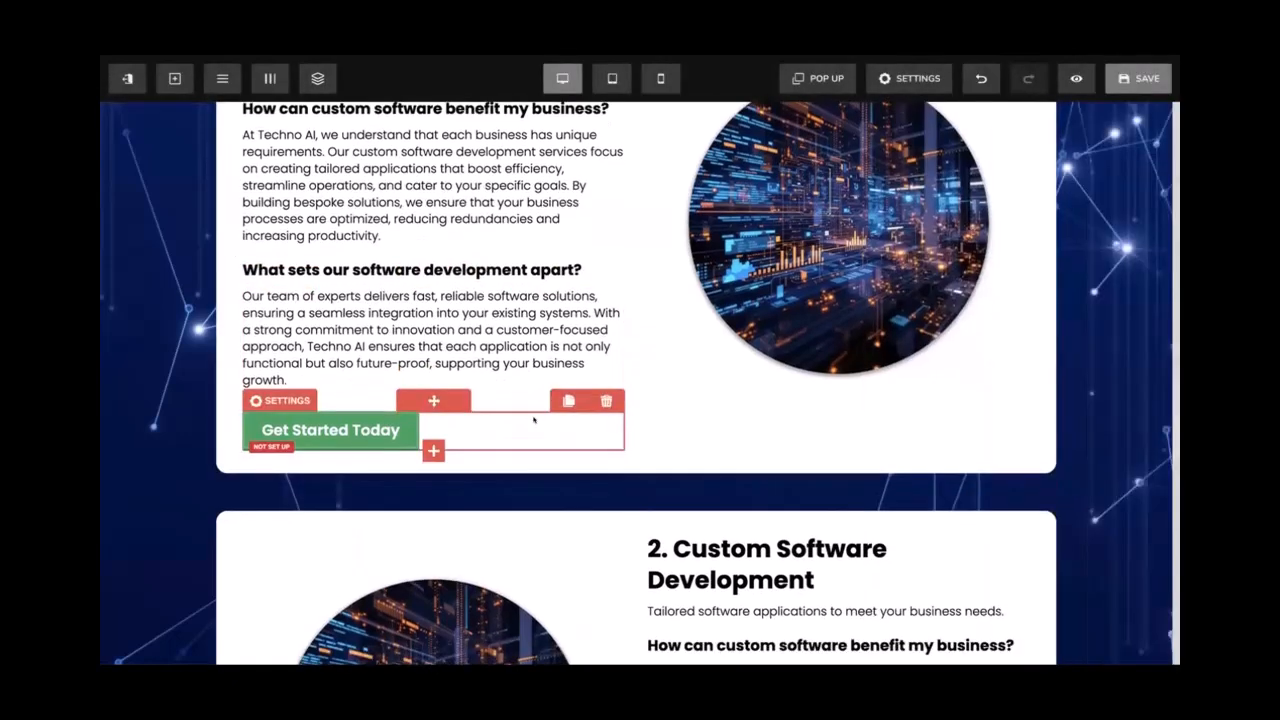
scroll(535, 420, down, 3)
scroll(539, 241, up, 1)
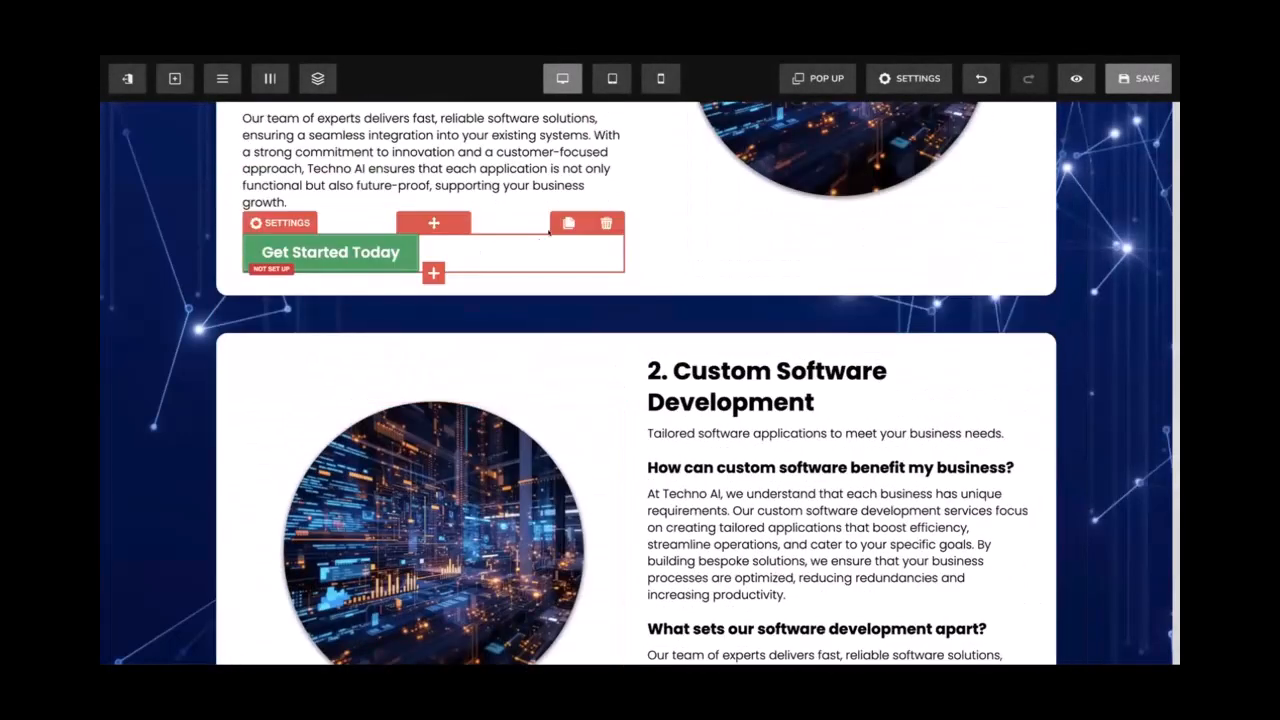
click(568, 223)
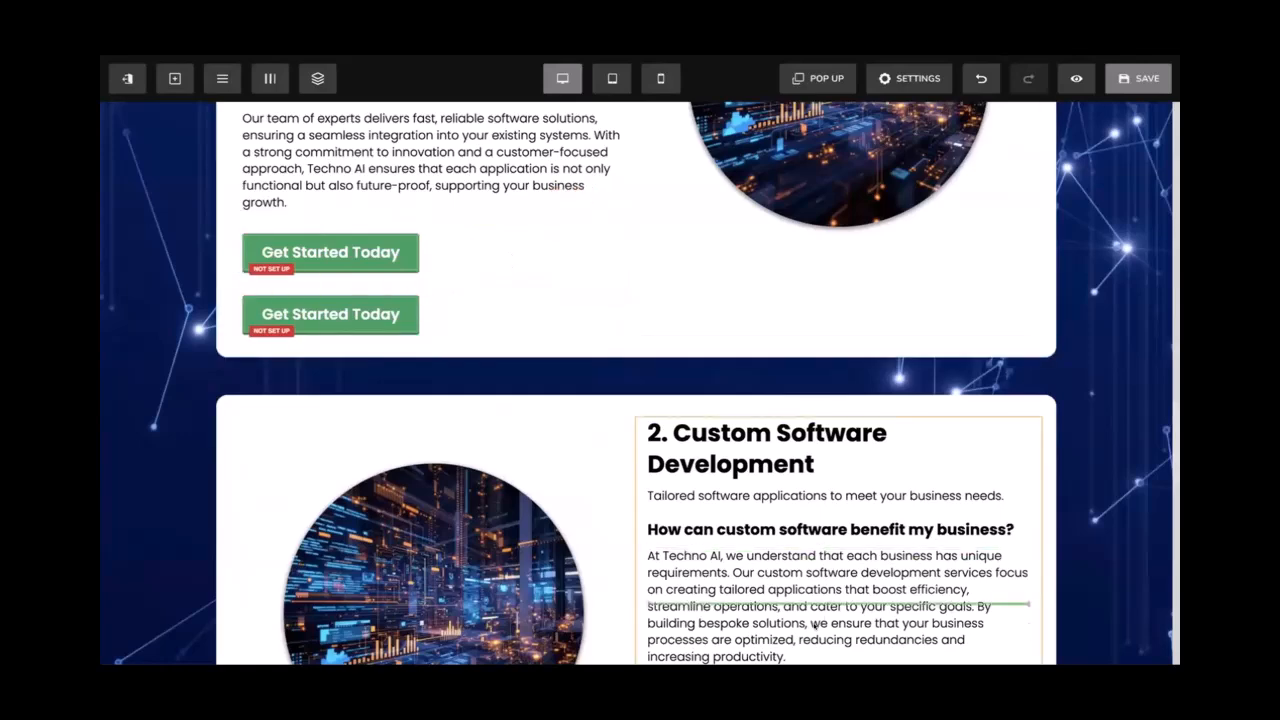
scroll(813, 651, down, 1)
scroll(790, 420, up, 7)
scroll(766, 180, down, 1)
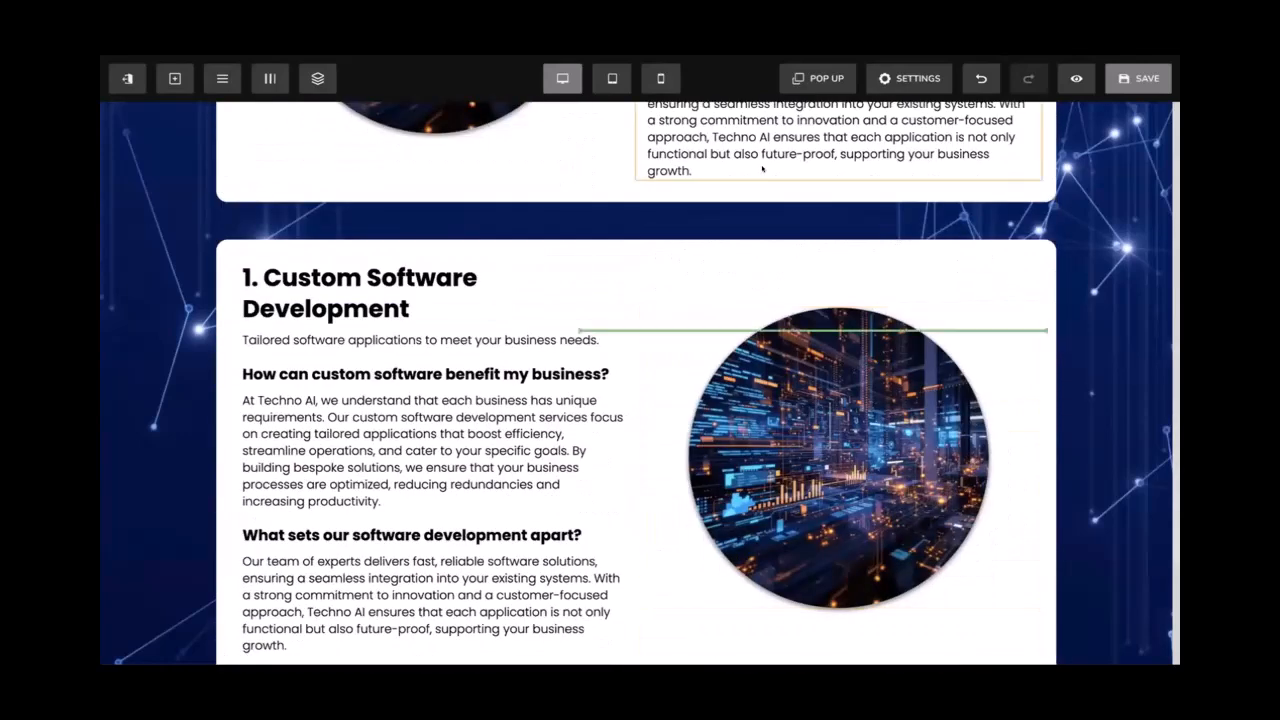
scroll(762, 169, up, 4)
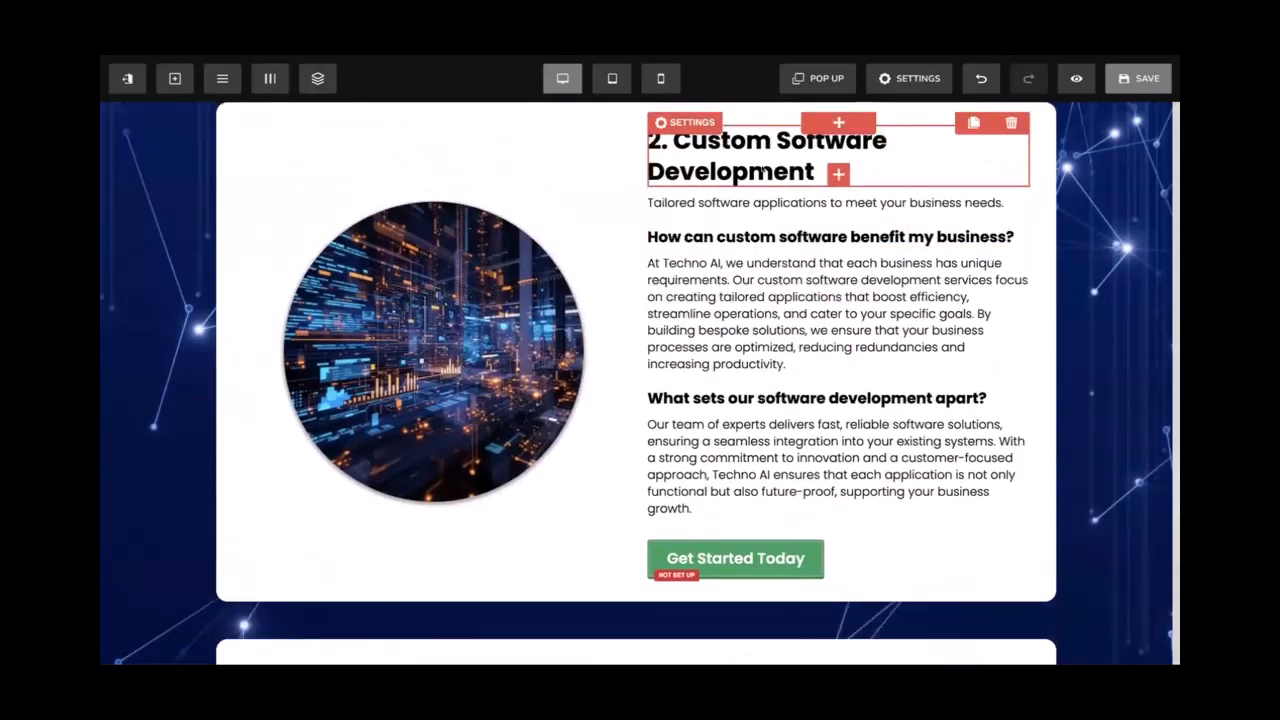
scroll(765, 170, up, 8)
scroll(860, 159, down, 5)
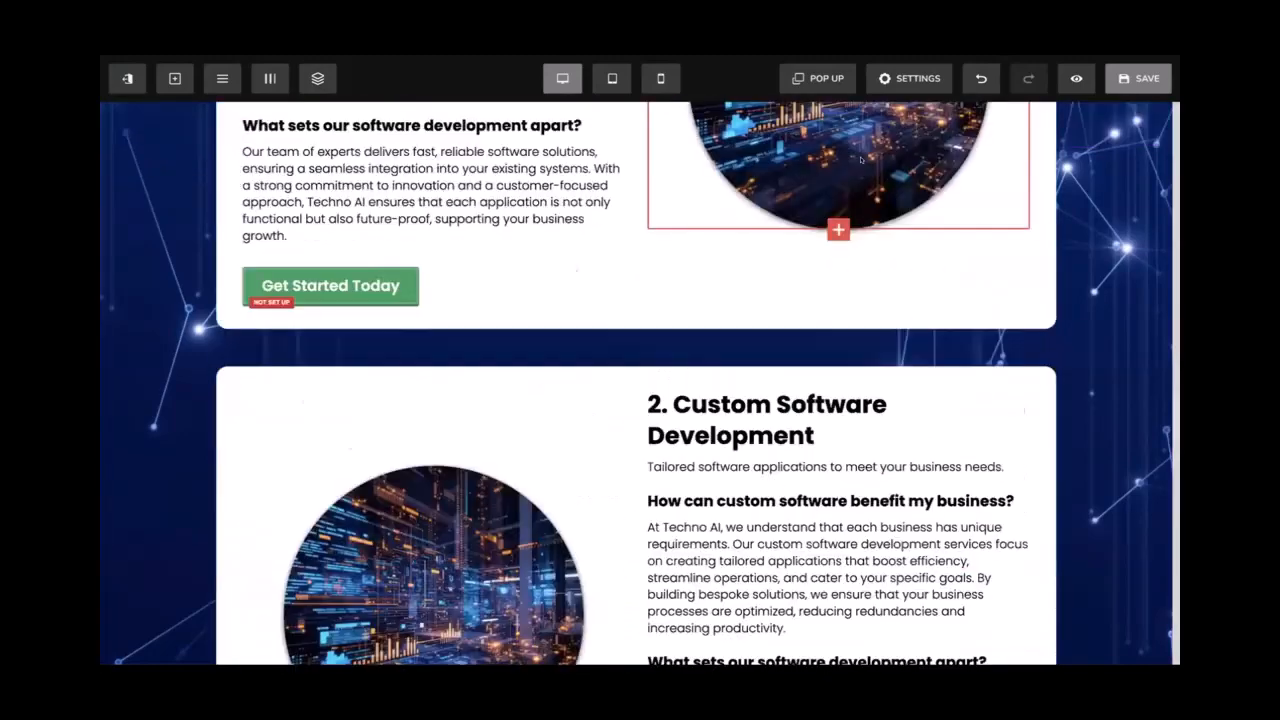
scroll(860, 159, up, 4)
Clone the button again and drag the copy into the left column
click(968, 162)
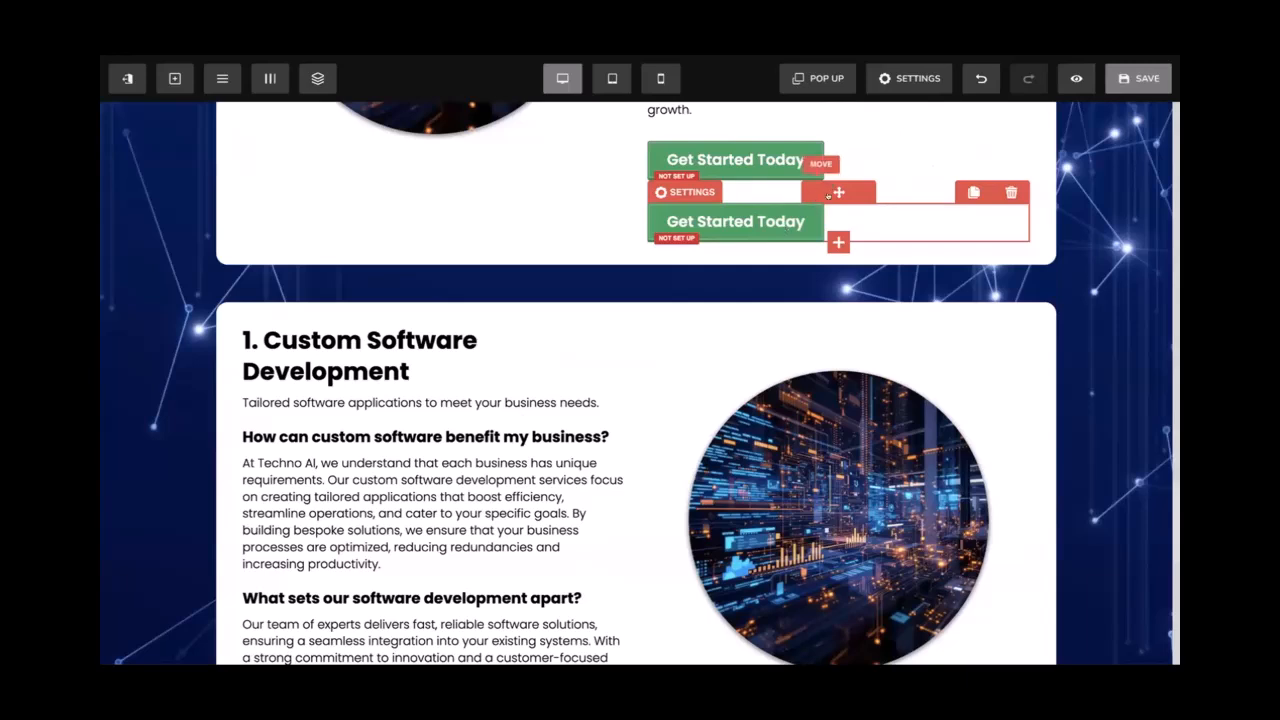
drag(831, 188, 707, 519)
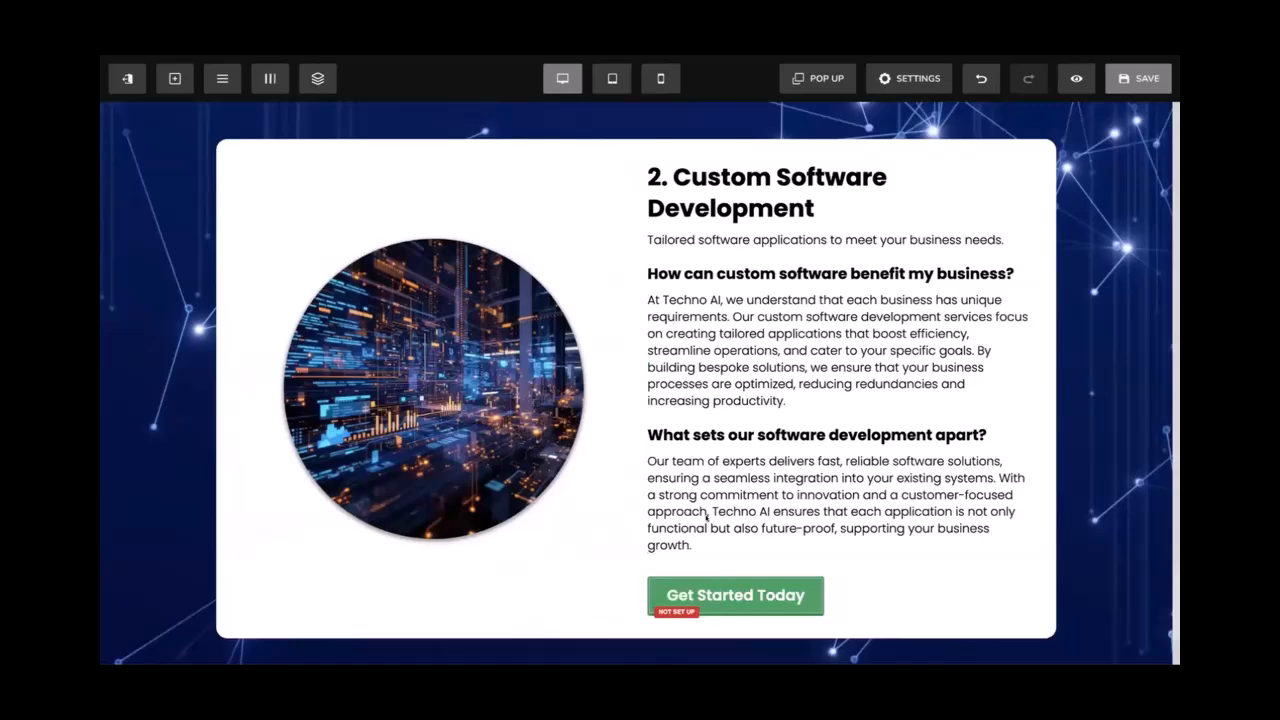
Clone the Get Started Today button once more and review sections 1 and 2 while autosave completes
scroll(707, 517, up, 7)
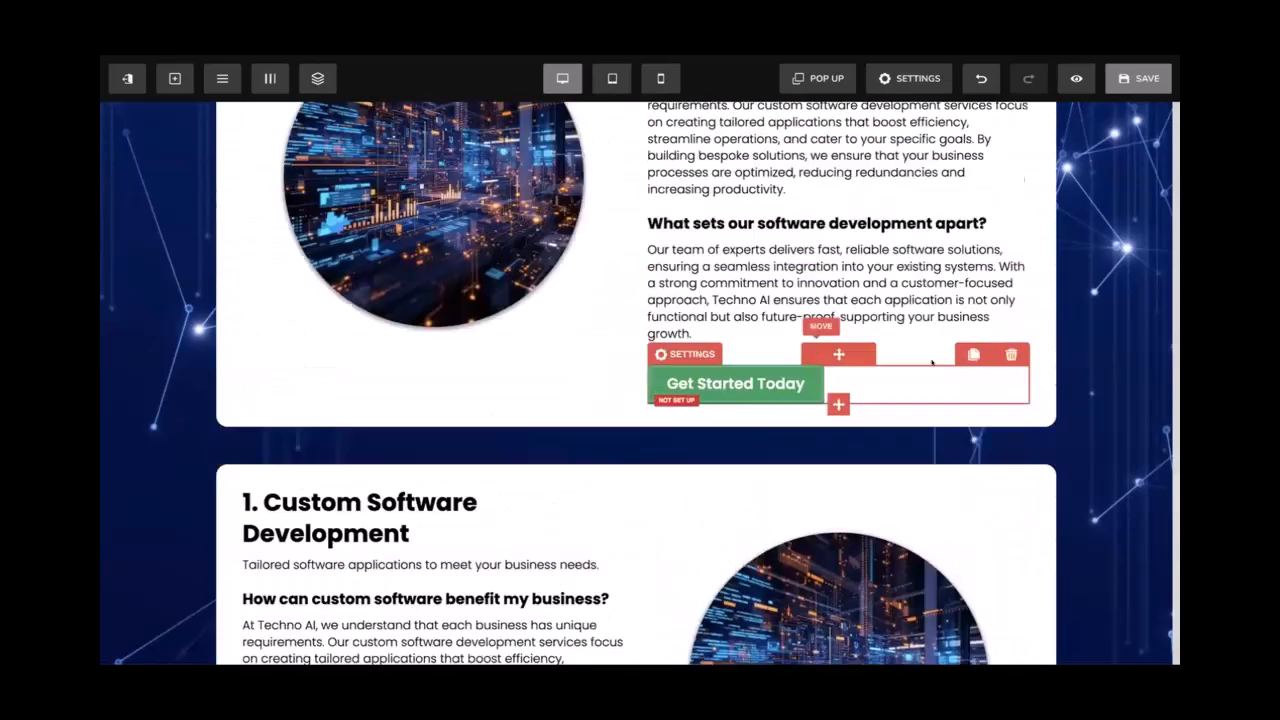
click(970, 352)
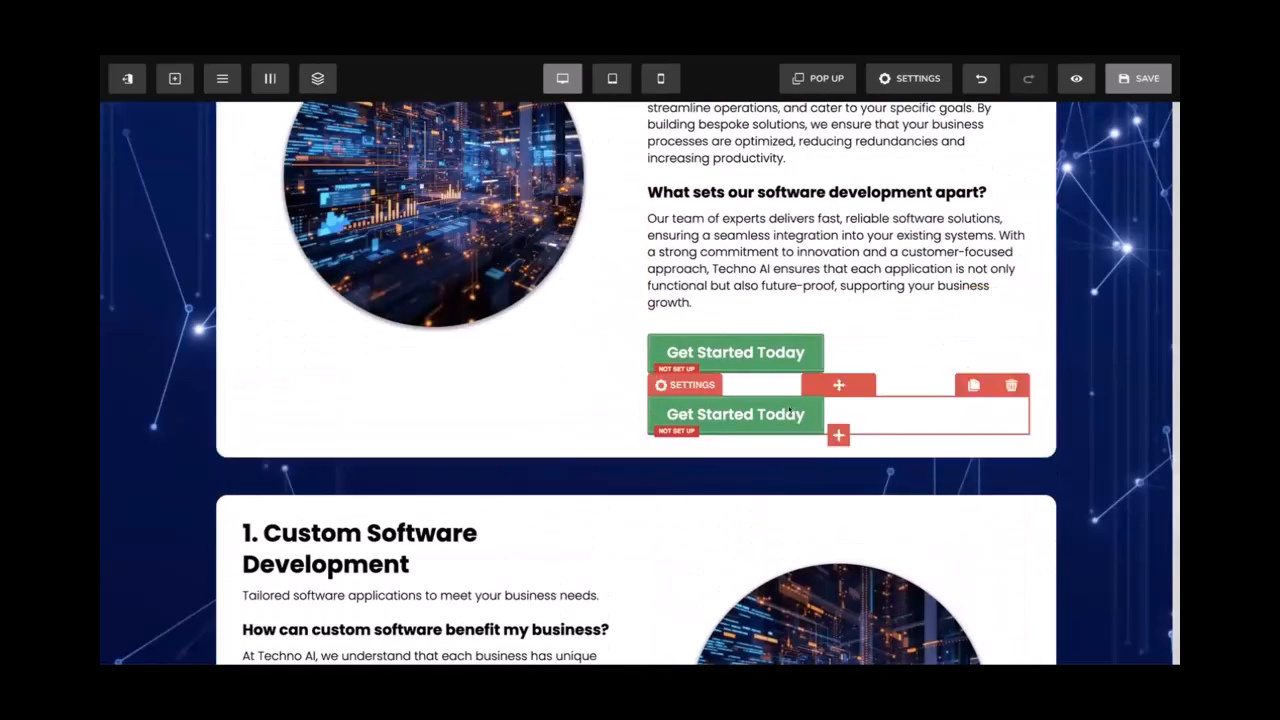
scroll(605, 599, down, 4)
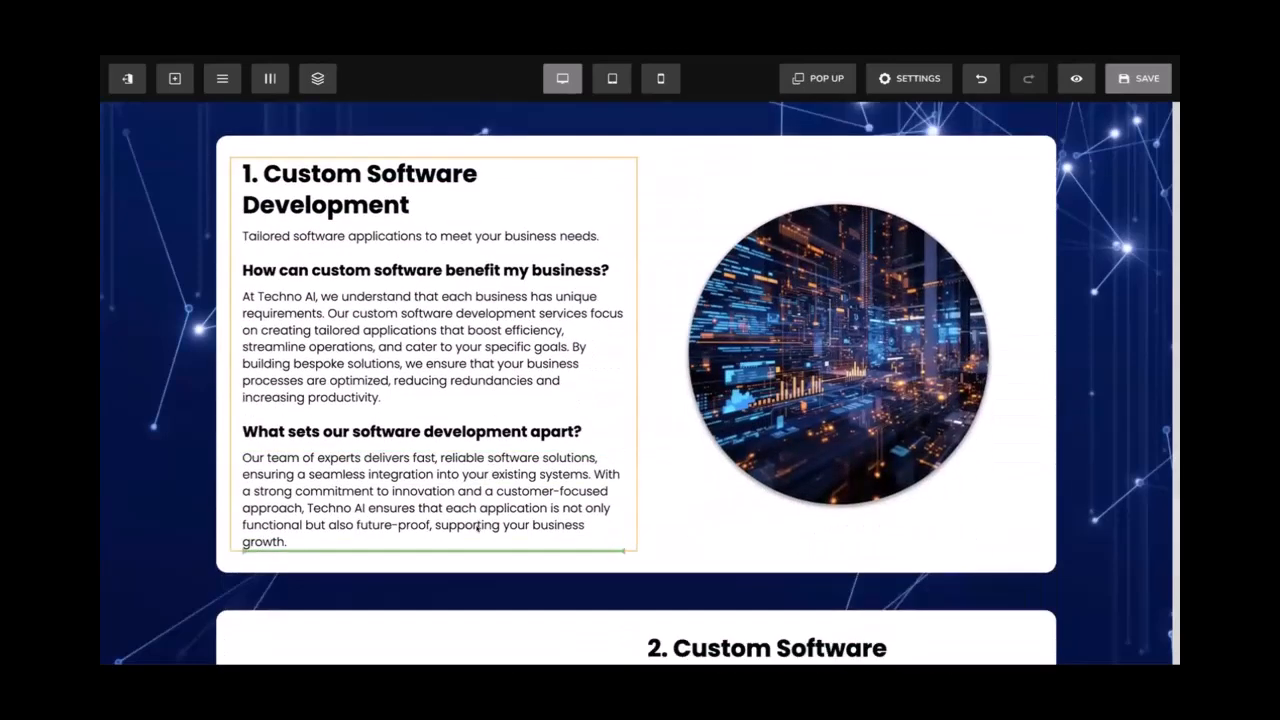
scroll(540, 458, up, 1)
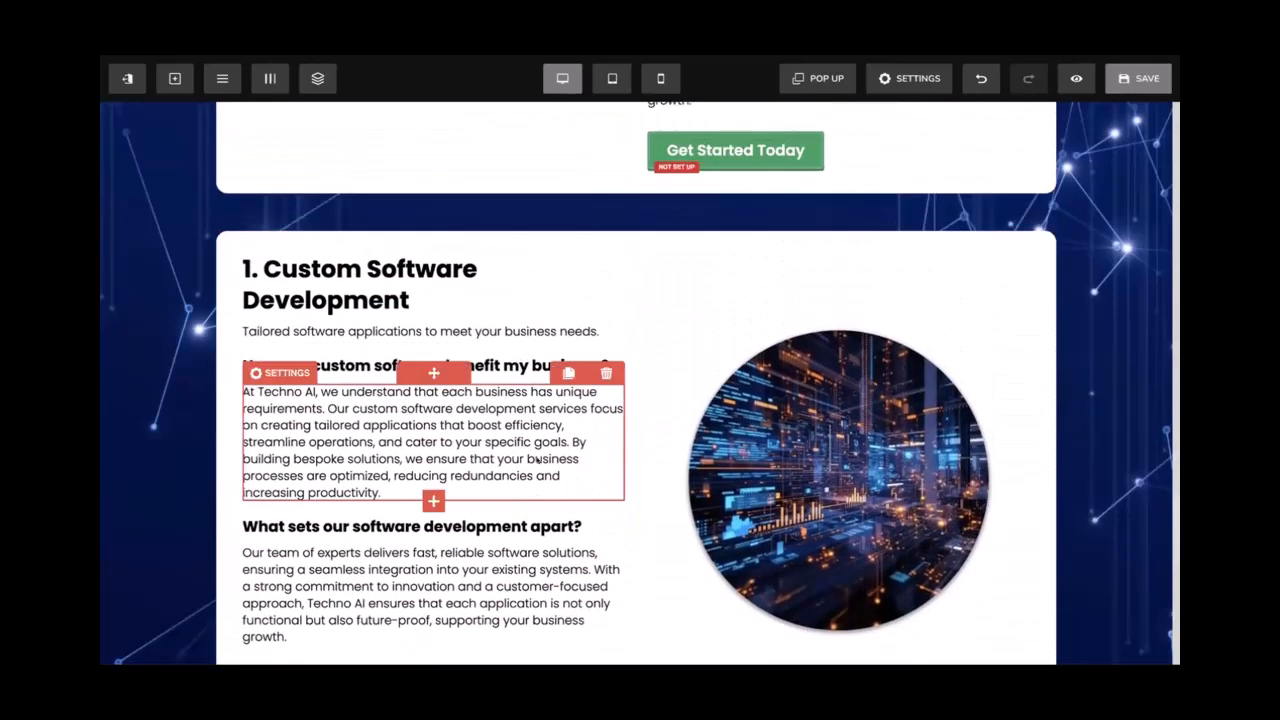
scroll(585, 348, down, 1)
scroll(585, 348, down, 9)
scroll(585, 348, up, 6)
scroll(585, 348, down, 5)
scroll(585, 348, up, 9)
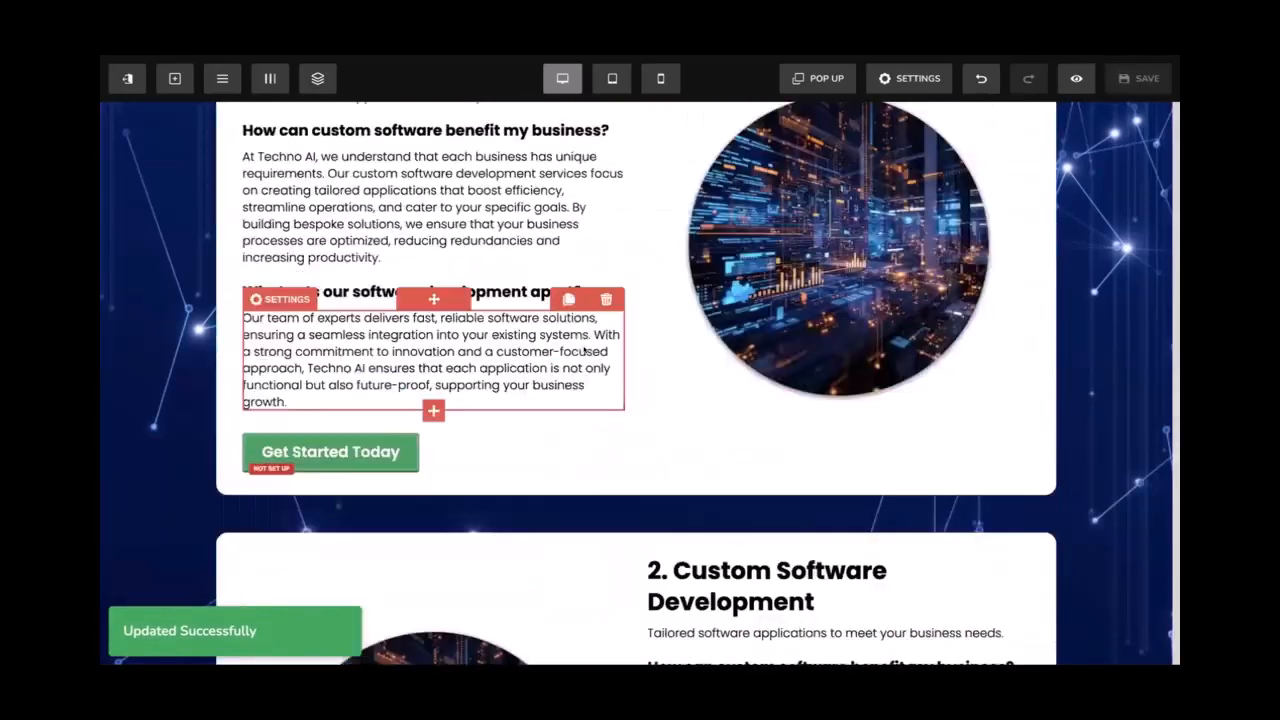
scroll(537, 292, down, 15)
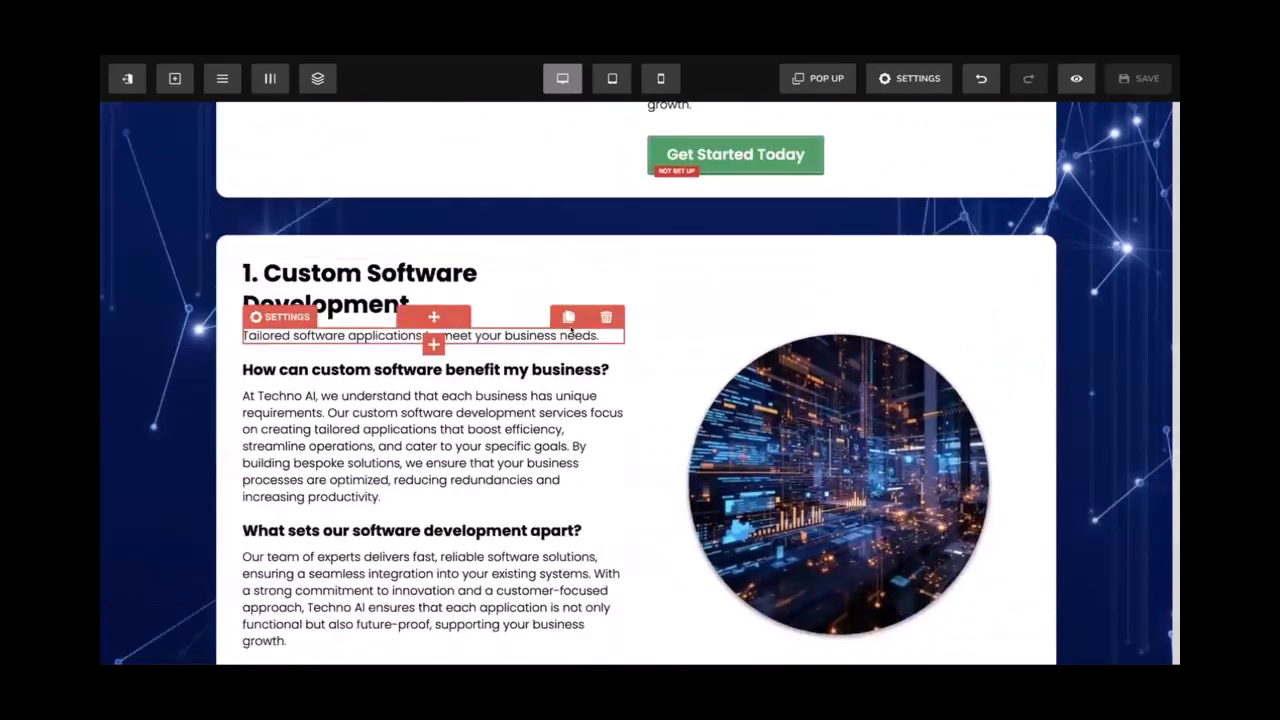
scroll(572, 330, down, 6)
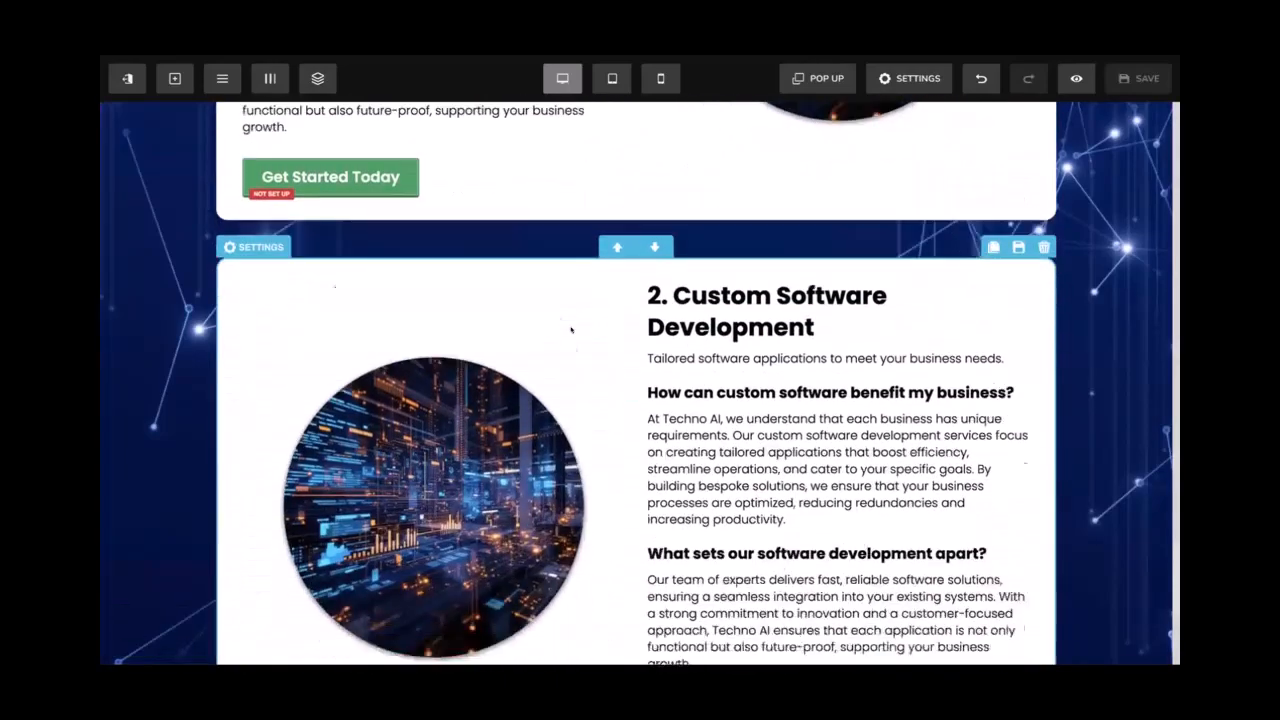
scroll(571, 330, up, 9)
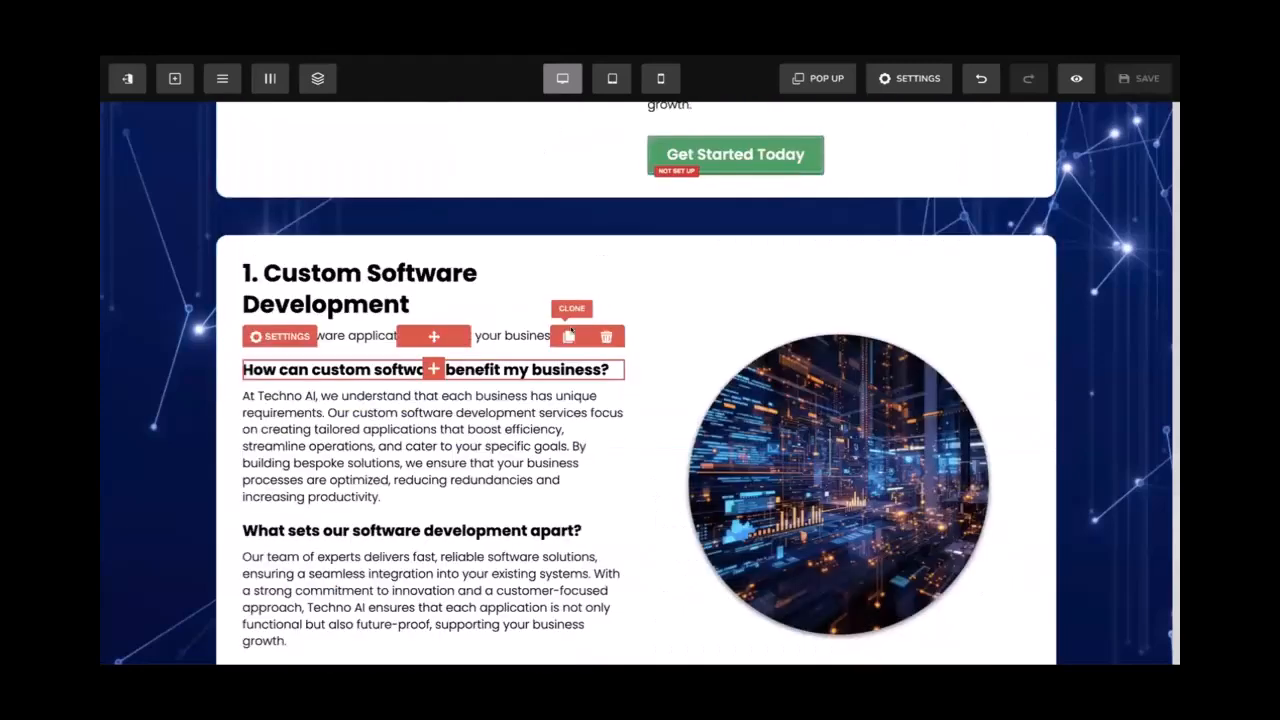
scroll(571, 330, down, 10)
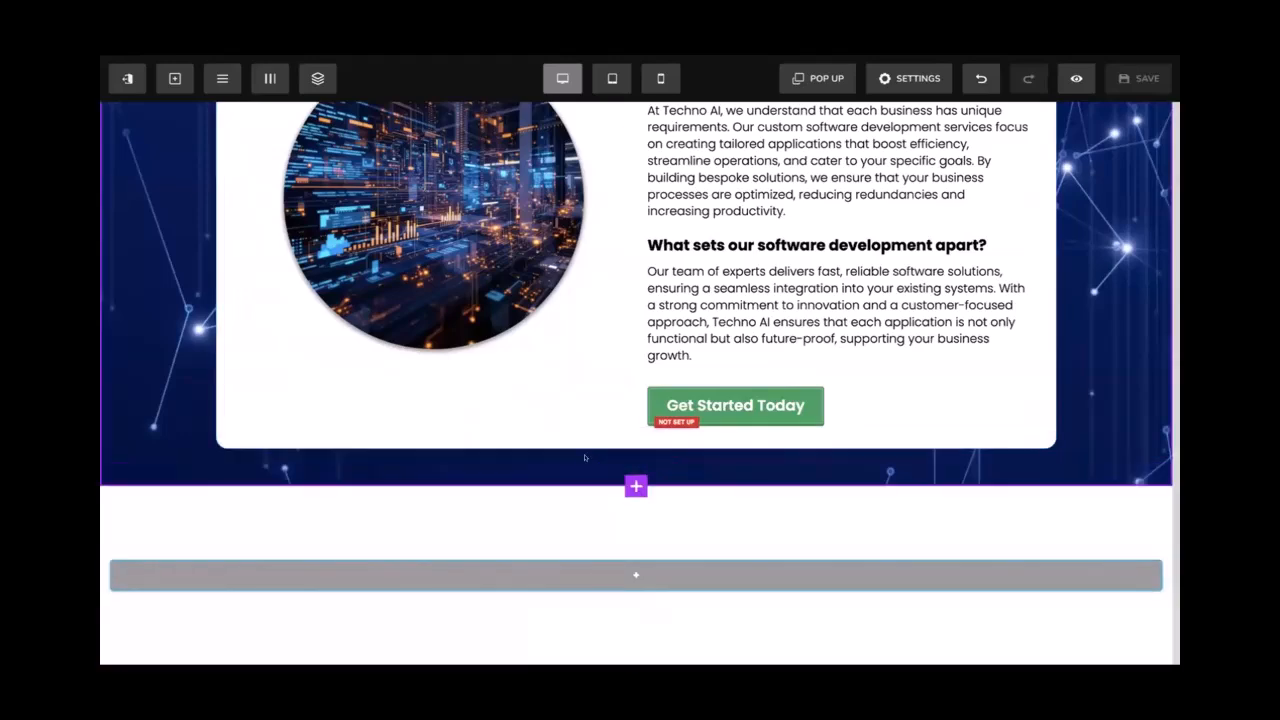
Add a full-width segment below the services section and check its Segment settings
scroll(584, 493, up, 6)
scroll(600, 470, down, 8)
click(636, 487)
click(919, 230)
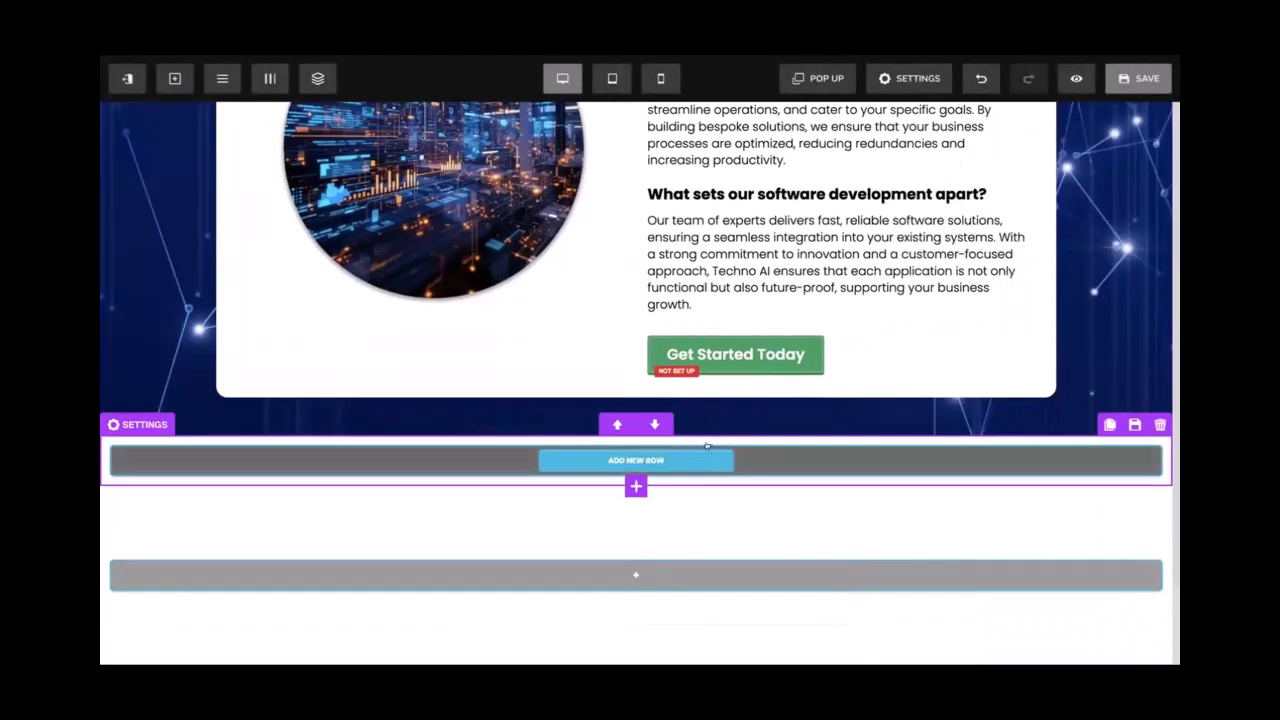
click(706, 436)
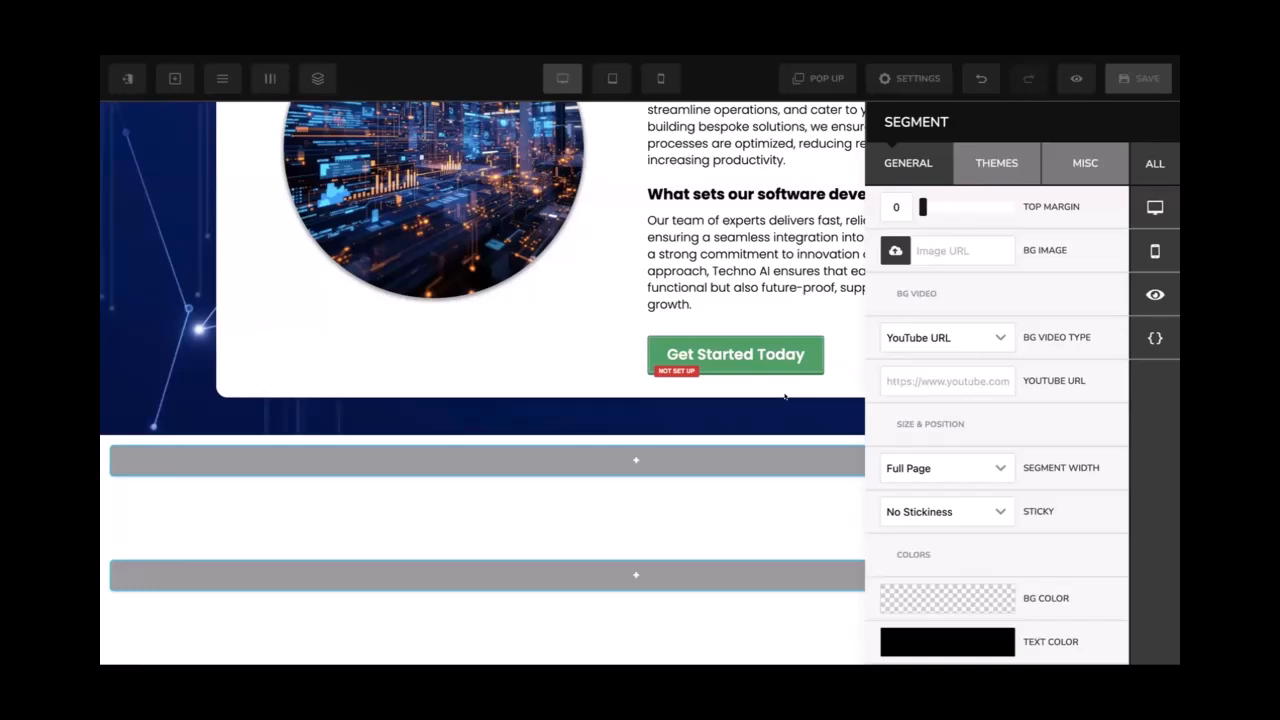
click(712, 436)
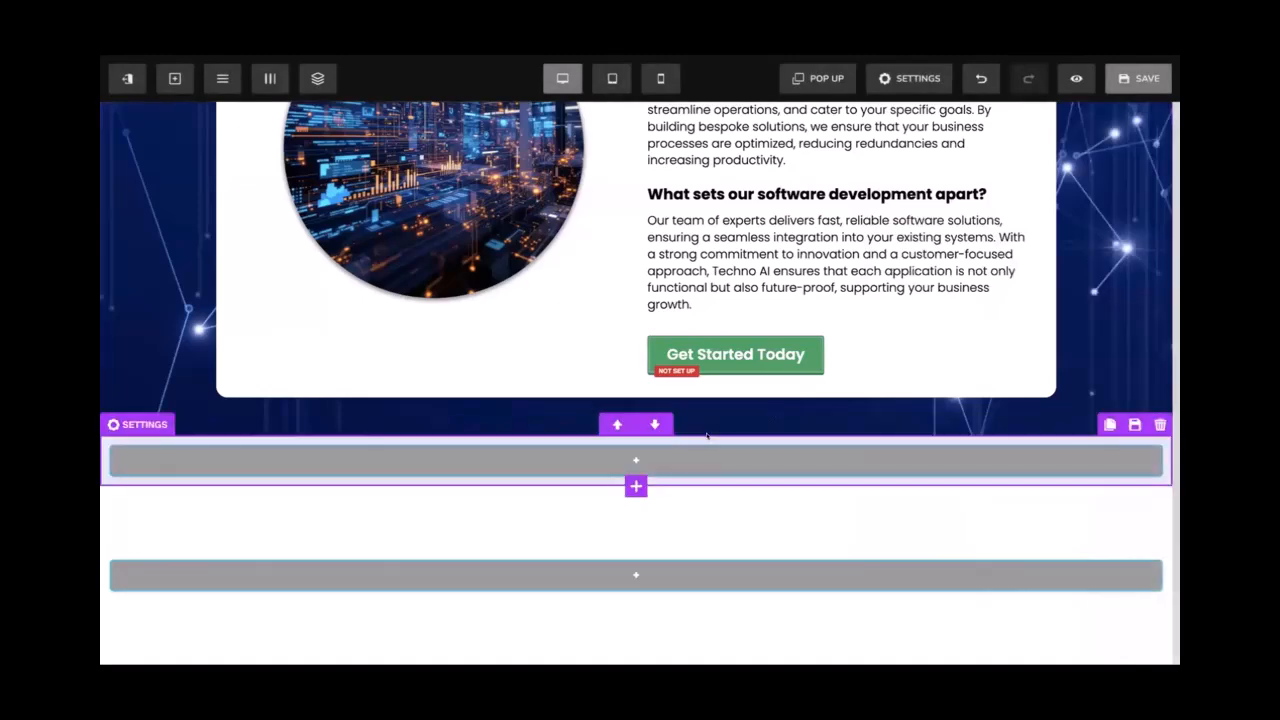
Bring up the row layout choices for the new empty segment
scroll(712, 432, up, 8)
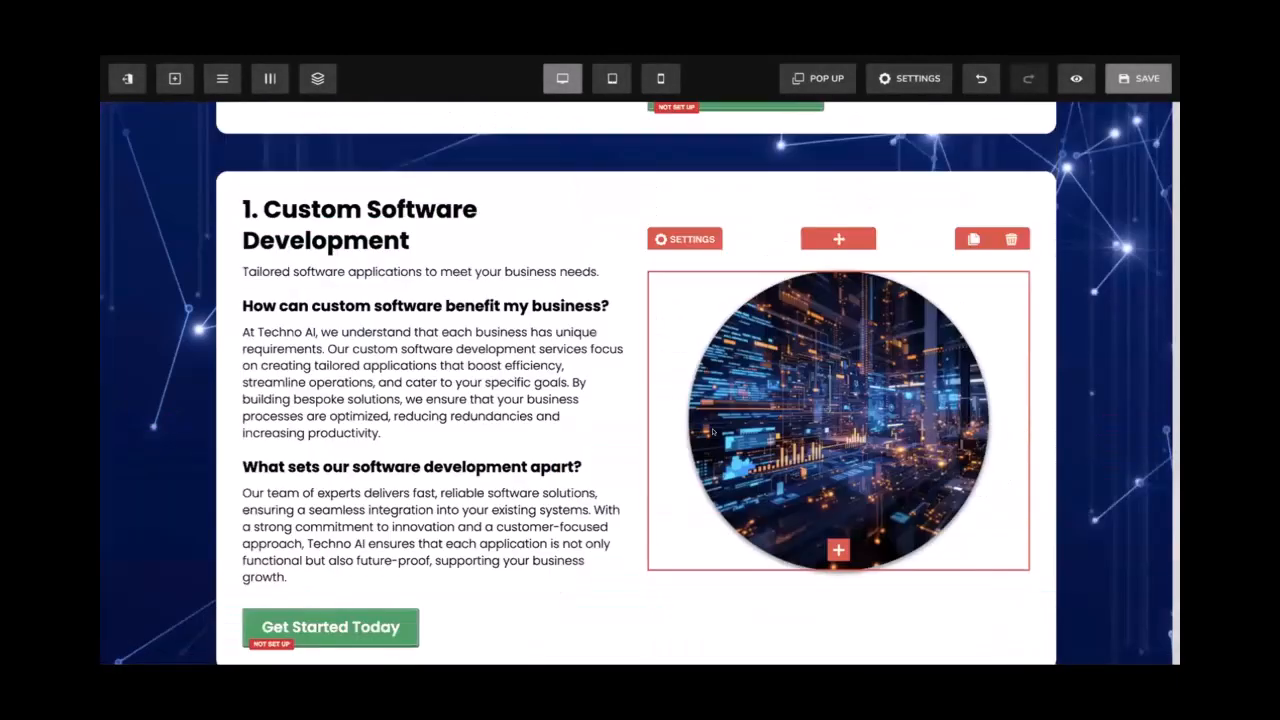
scroll(694, 443, down, 7)
scroll(694, 443, down, 2)
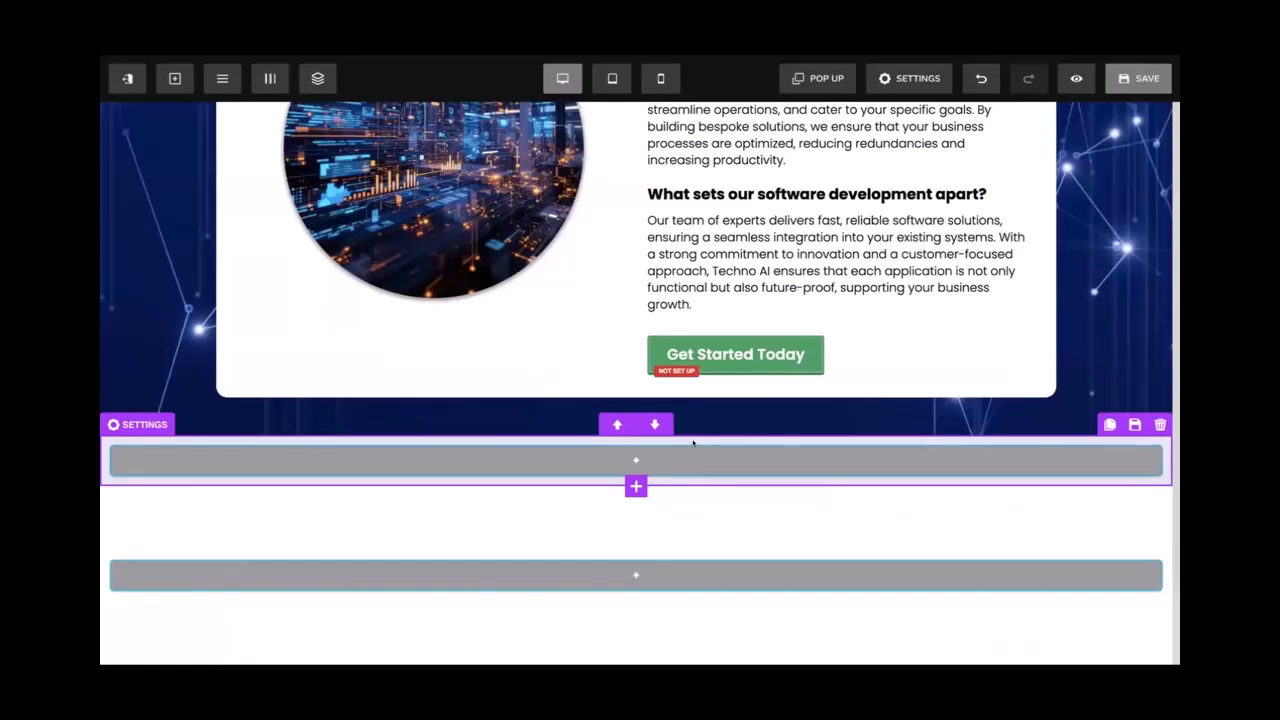
click(636, 460)
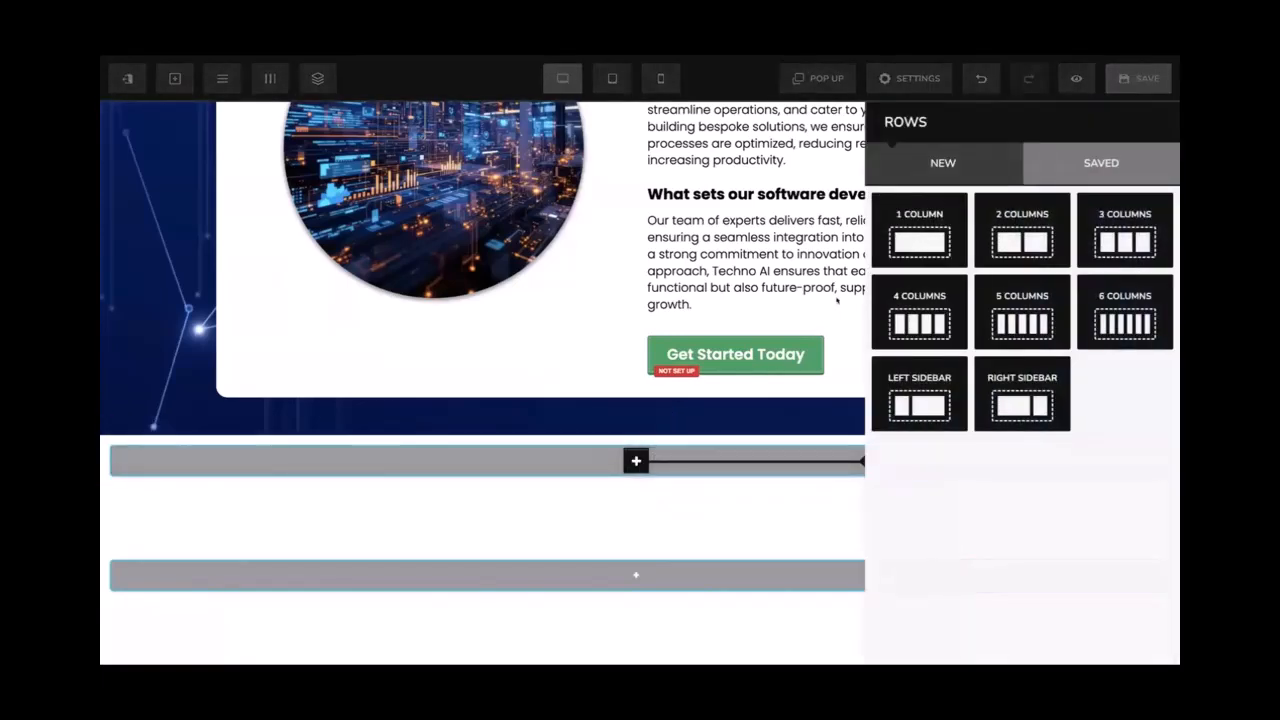
Add a one-column row and give the segment 50 top and 50 bottom padding
click(931, 242)
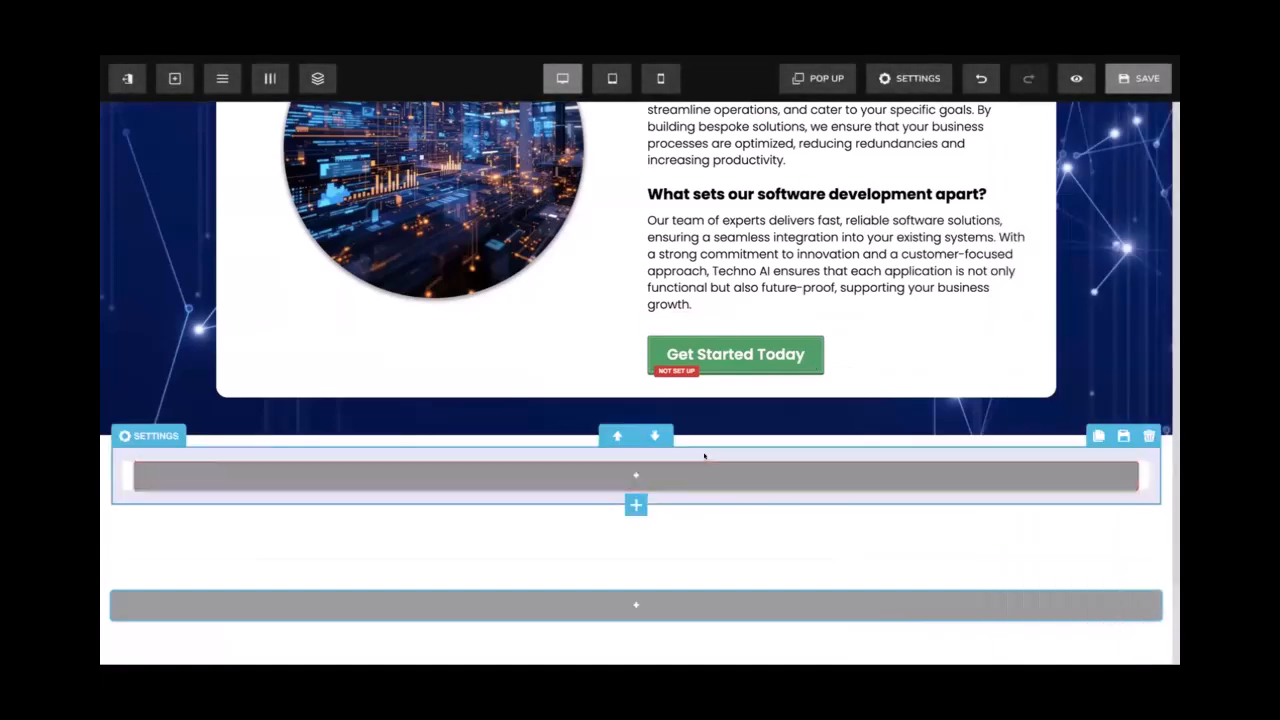
click(716, 436)
scroll(1051, 437, down, 3)
double_click(897, 554)
text(50)
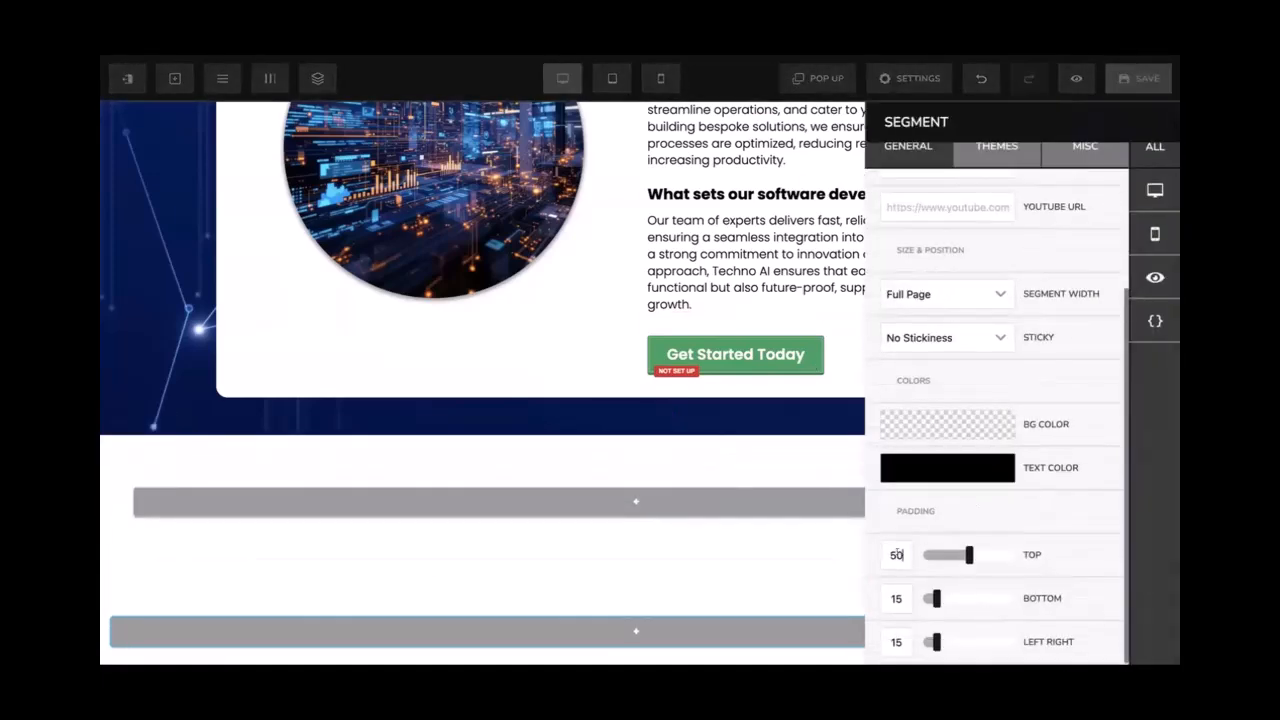
double_click(895, 598)
text(50)
click(776, 491)
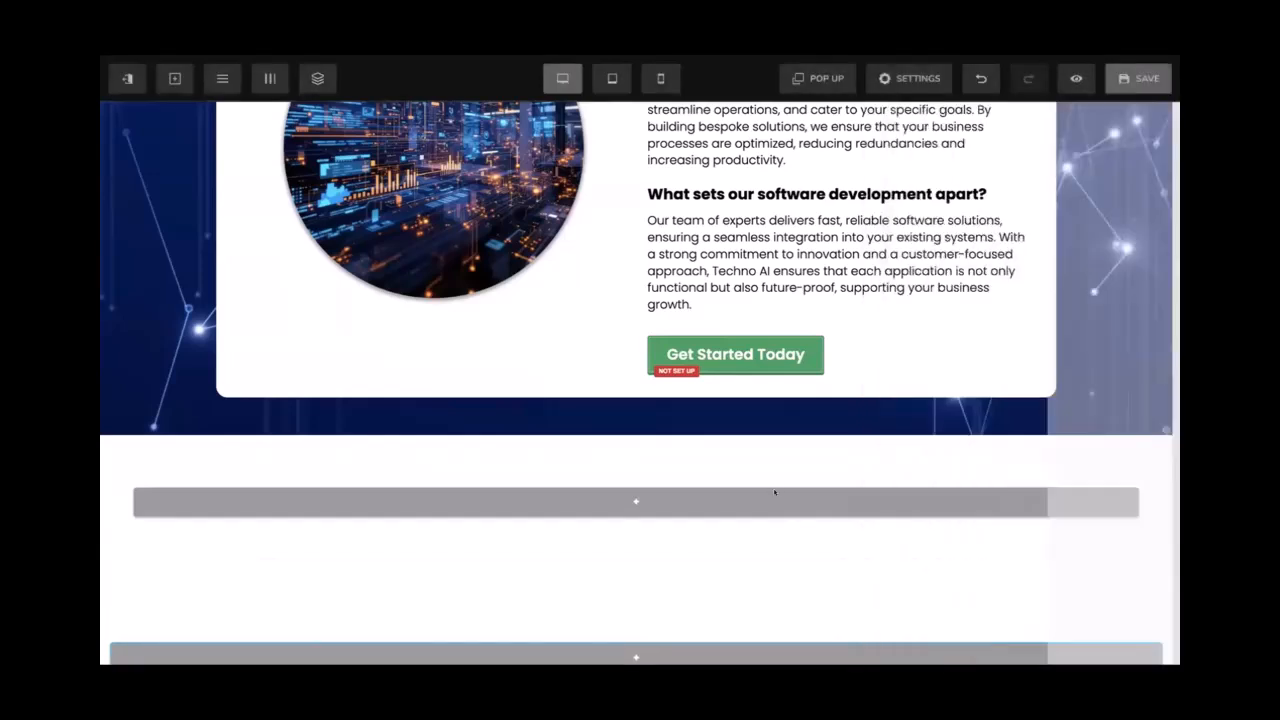
Open the segment's background colour picker and select its hex value for replacement
click(741, 448)
scroll(965, 440, down, 3)
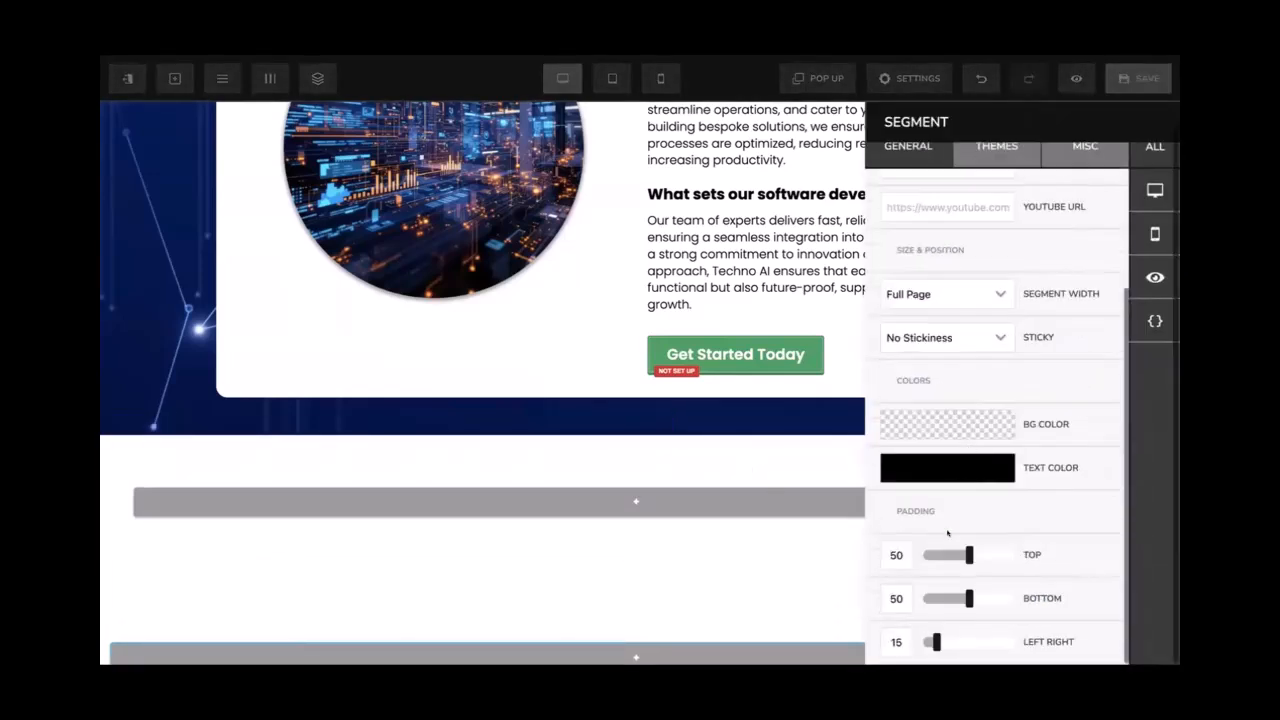
click(943, 464)
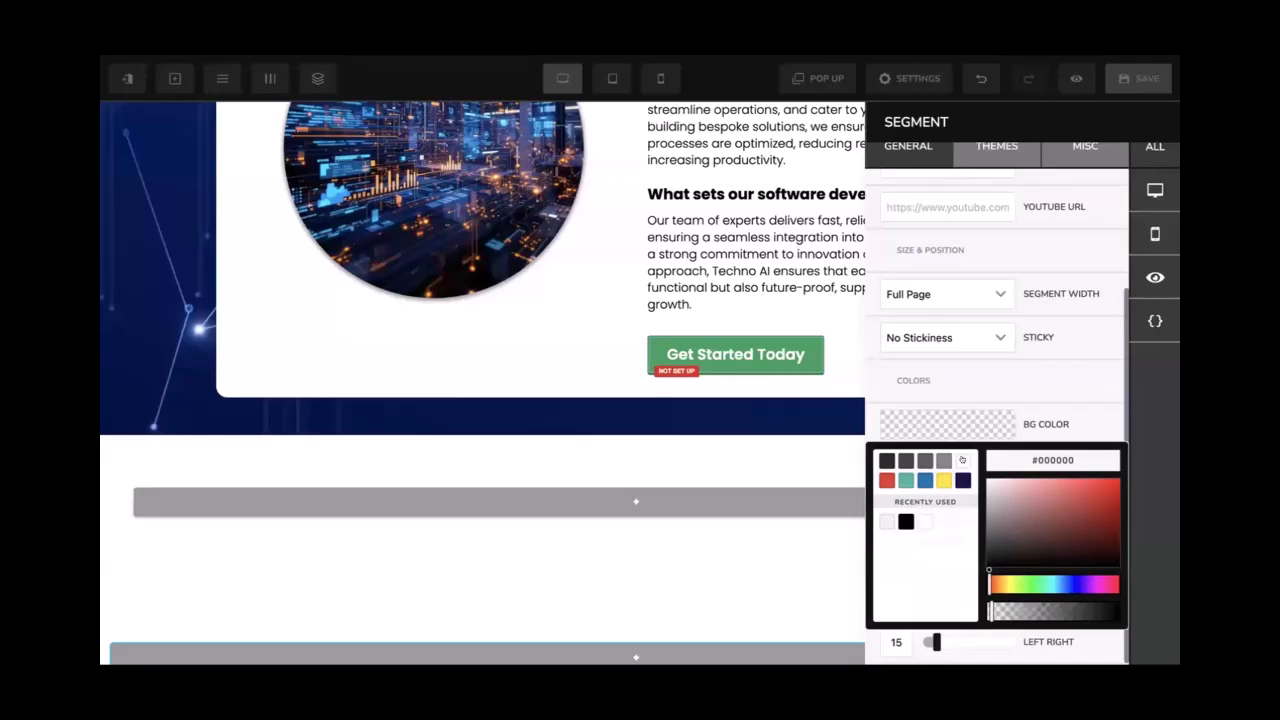
double_click(1040, 459)
Set the segment background to #efefef and add a headline to the new row
text(efefef)
click(726, 443)
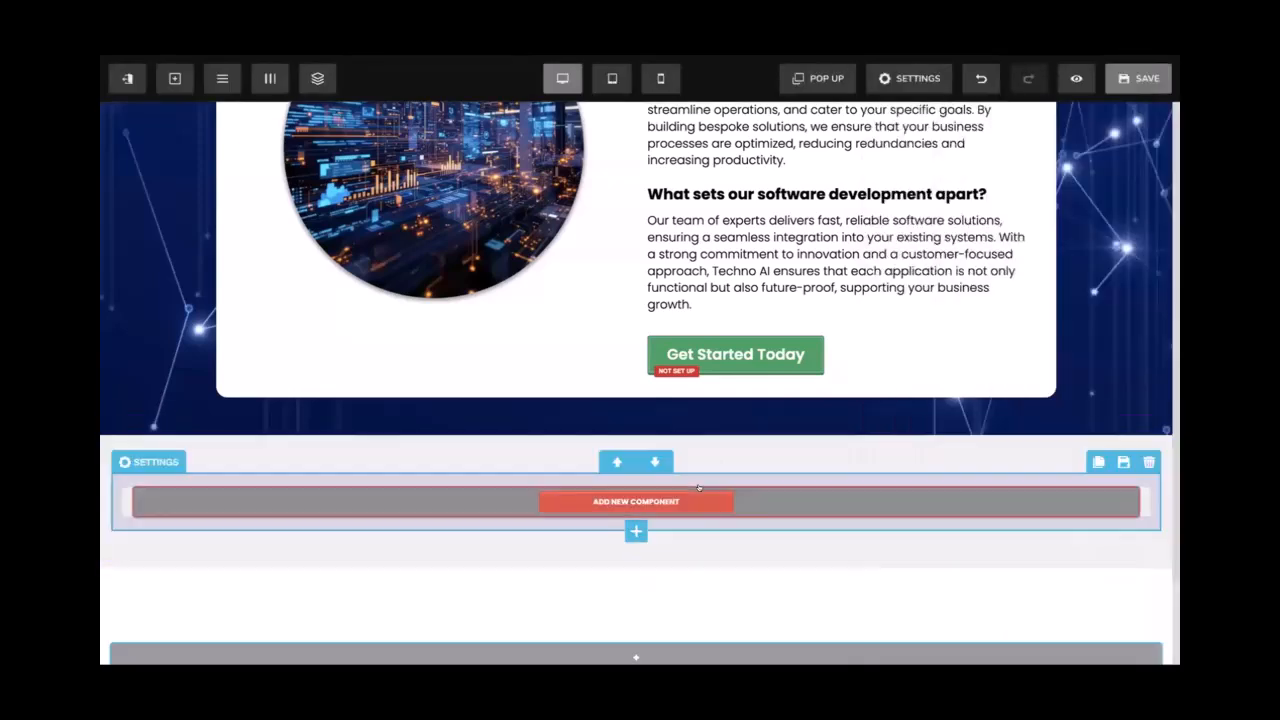
click(636, 501)
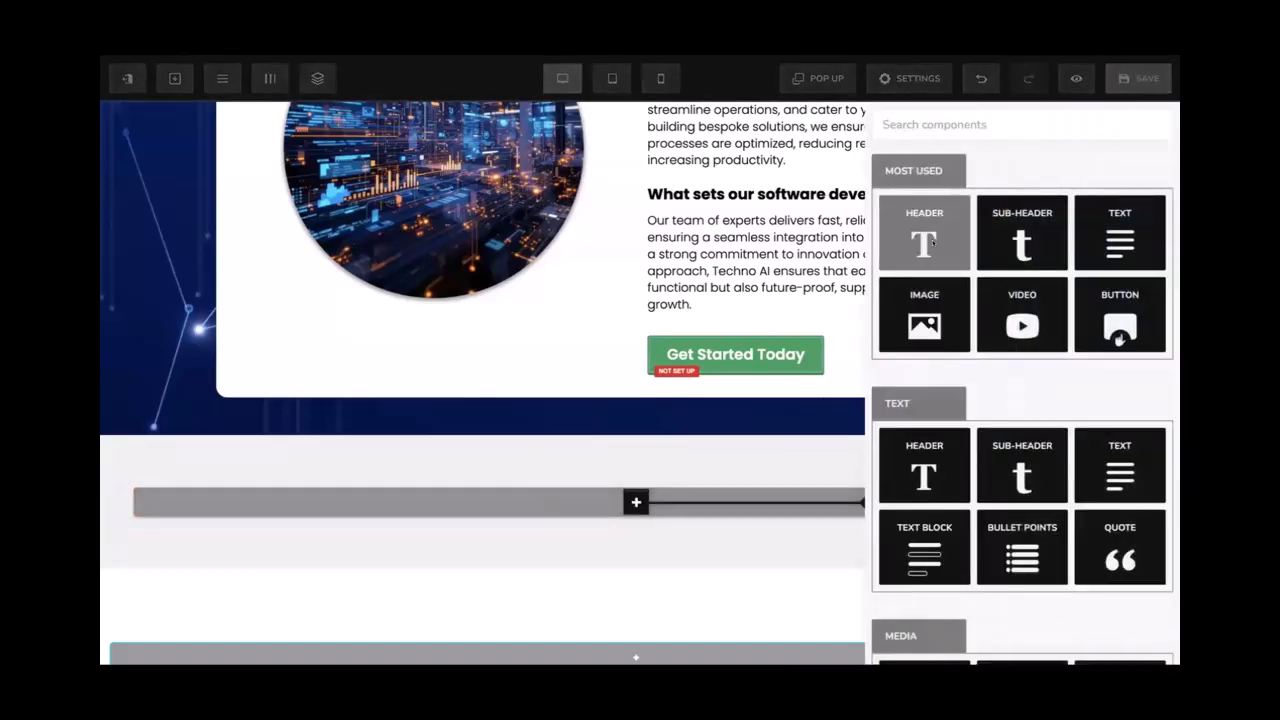
click(924, 232)
Narrow the one-column row to about 80% width
click(954, 472)
drag(1014, 466, 998, 463)
click(777, 482)
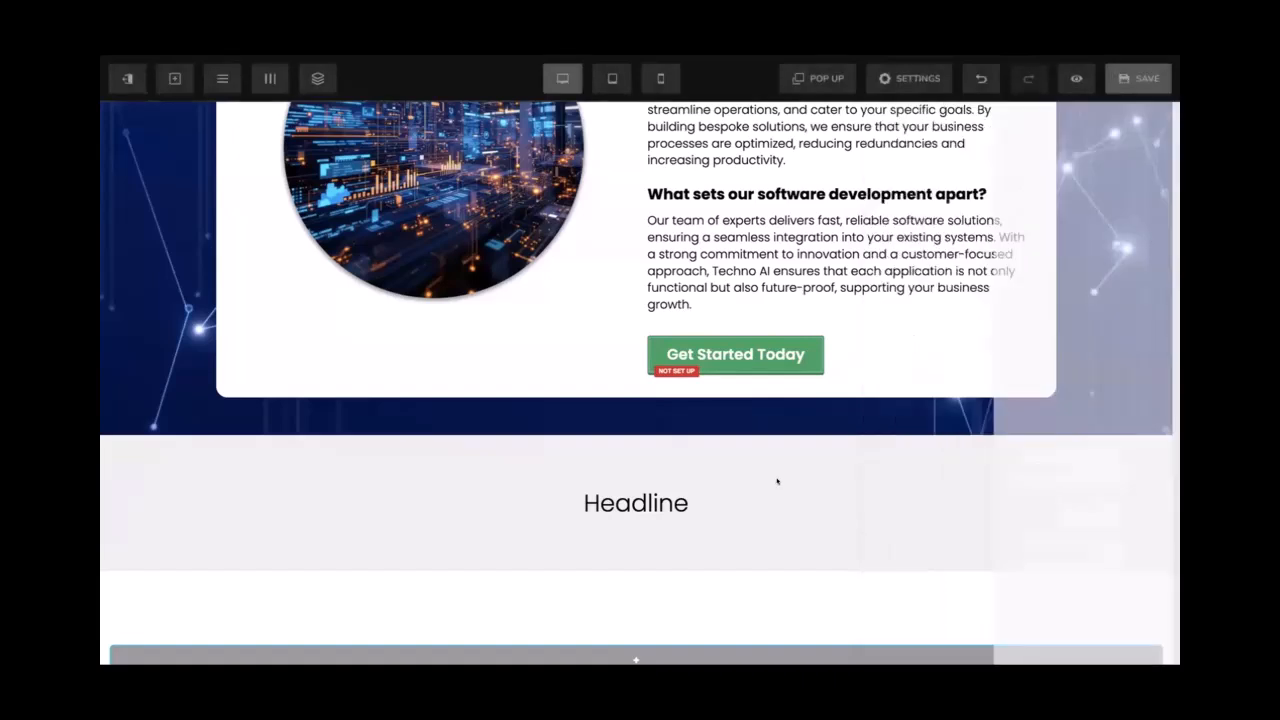
Change the headline to bold 'What Our Clients Say'
double_click(692, 484)
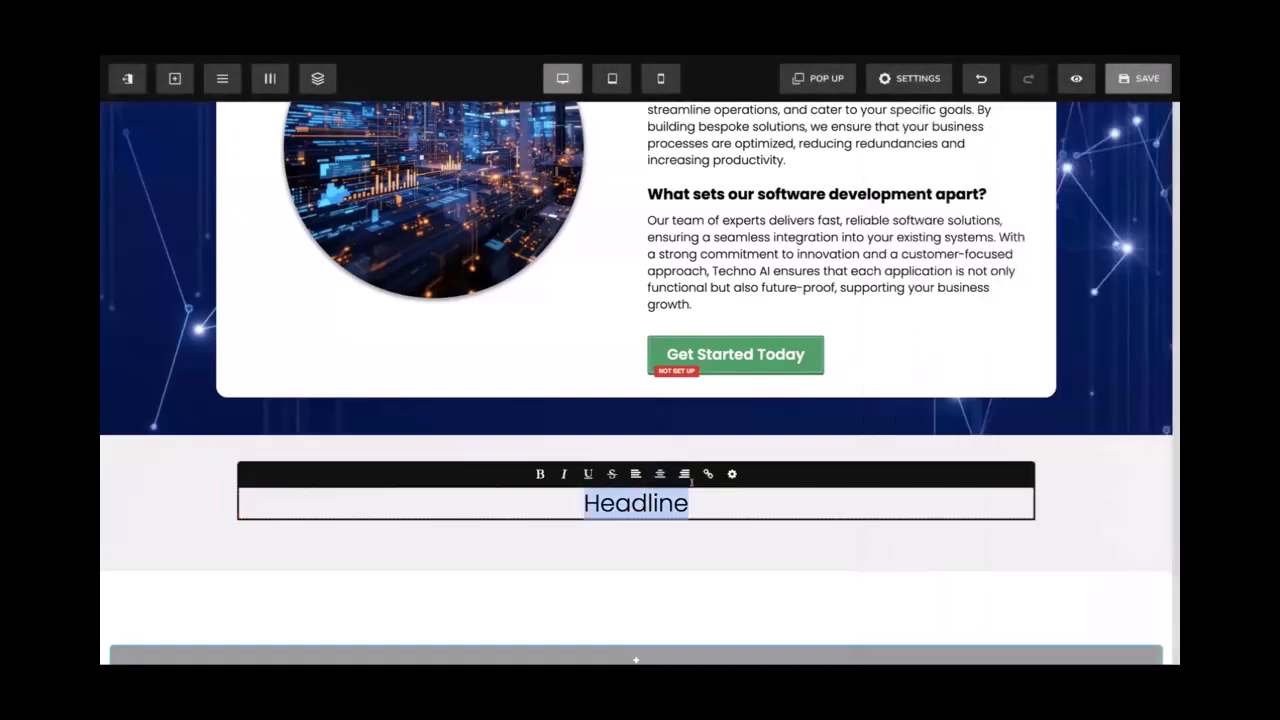
key(ctrl+b)
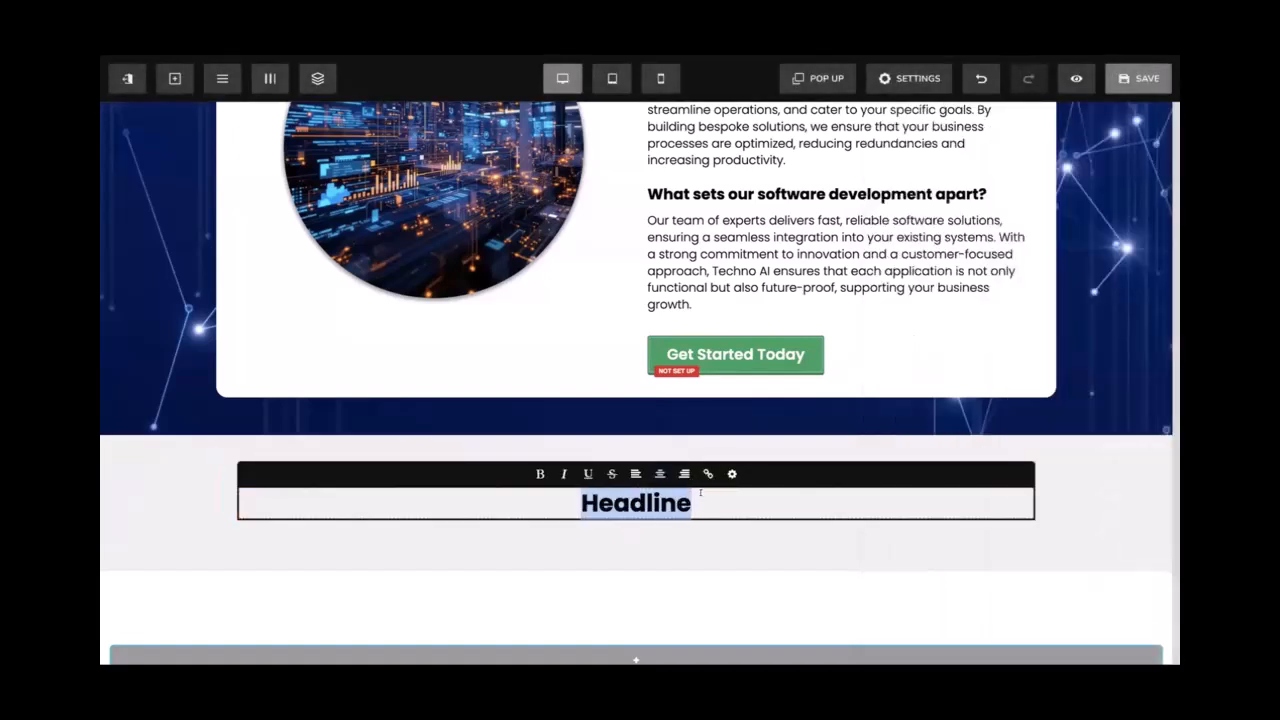
text(What)
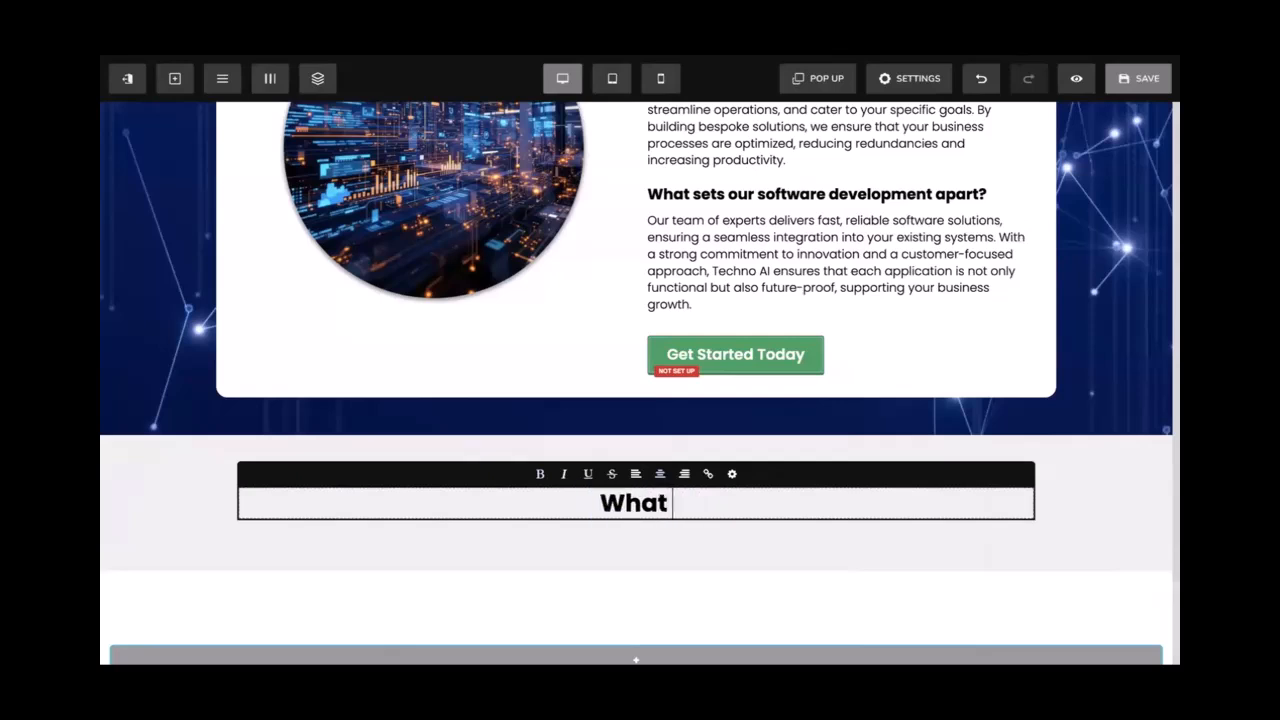
text( Our Client)
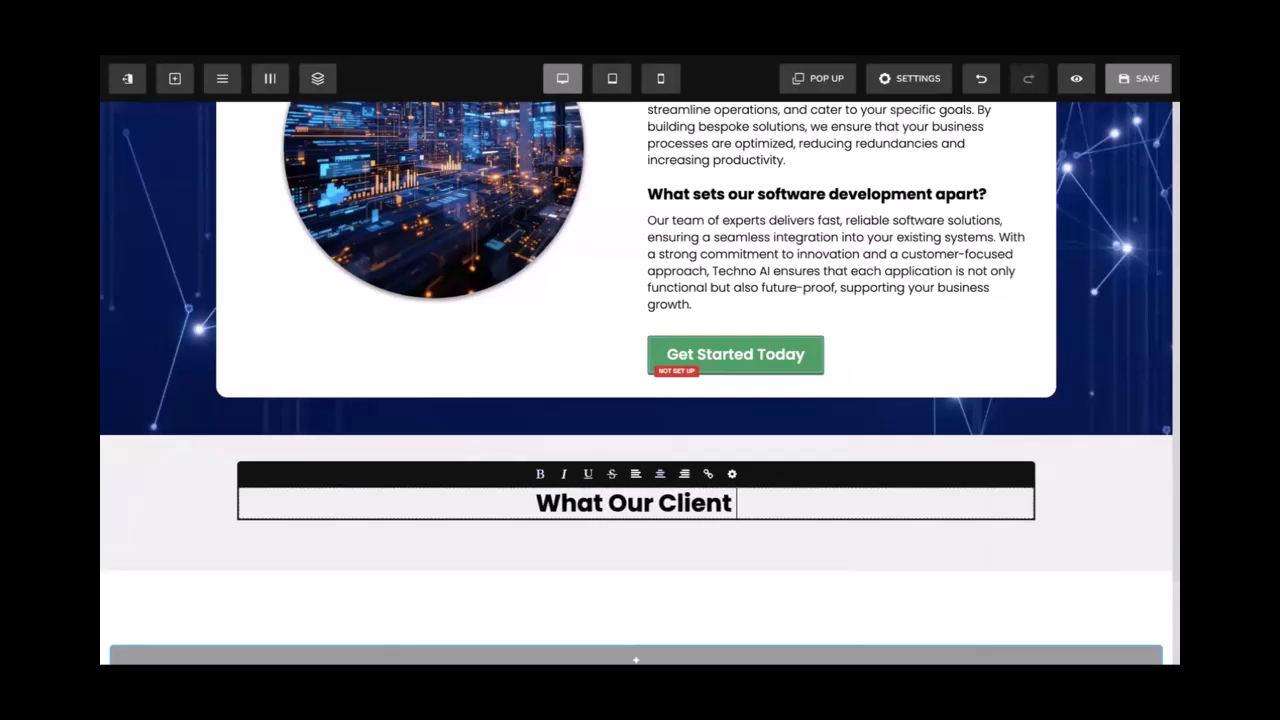
text( Say)
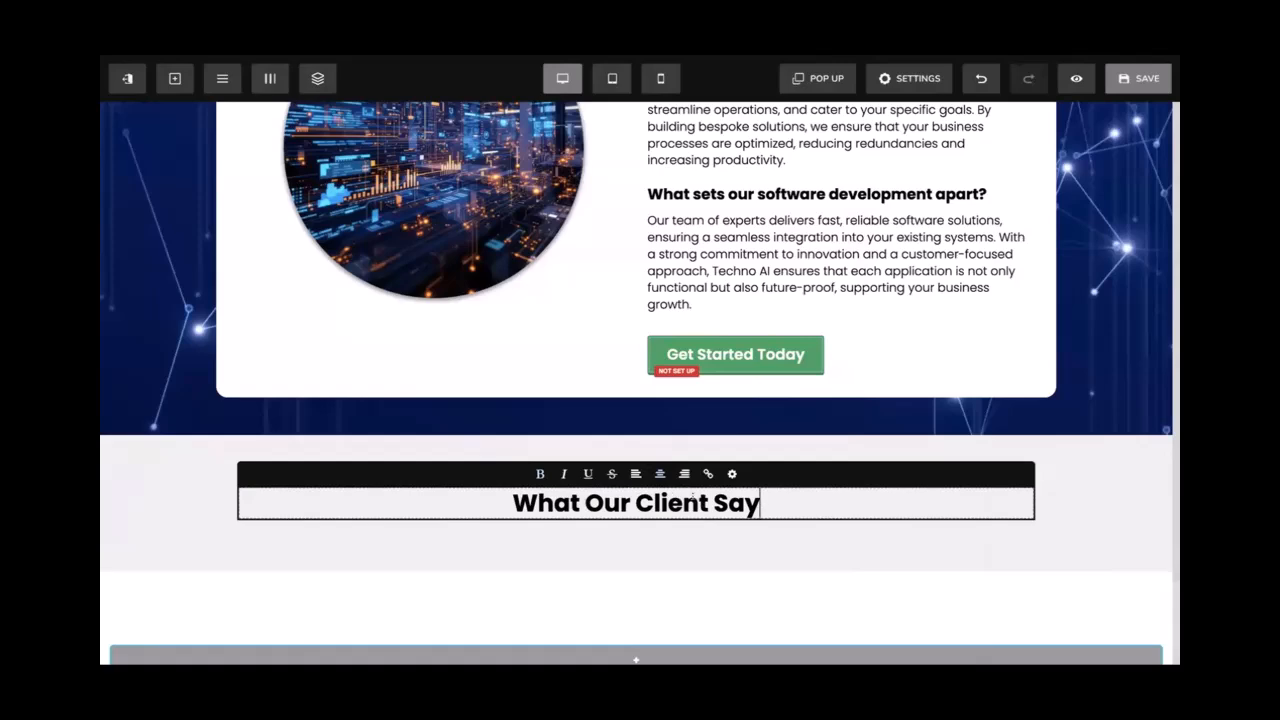
click(708, 502)
text(s)
click(814, 526)
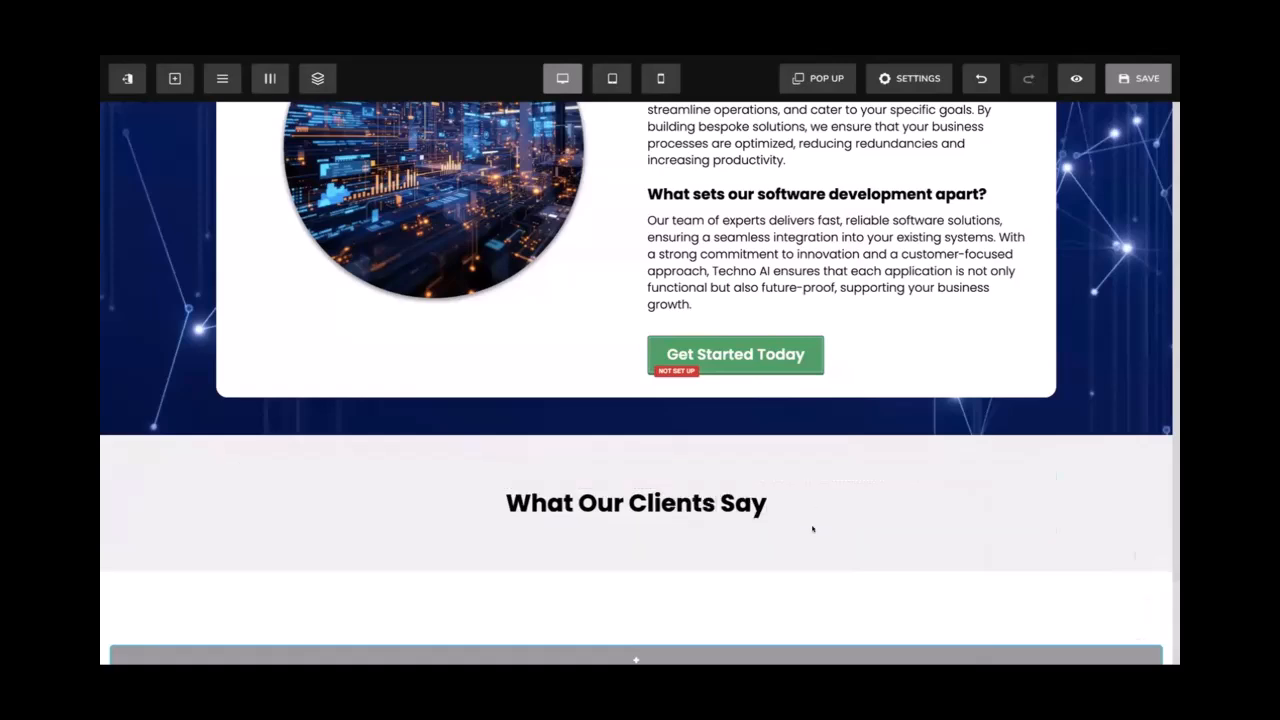
click(706, 497)
Enlarge the heading's font size to 40
click(294, 480)
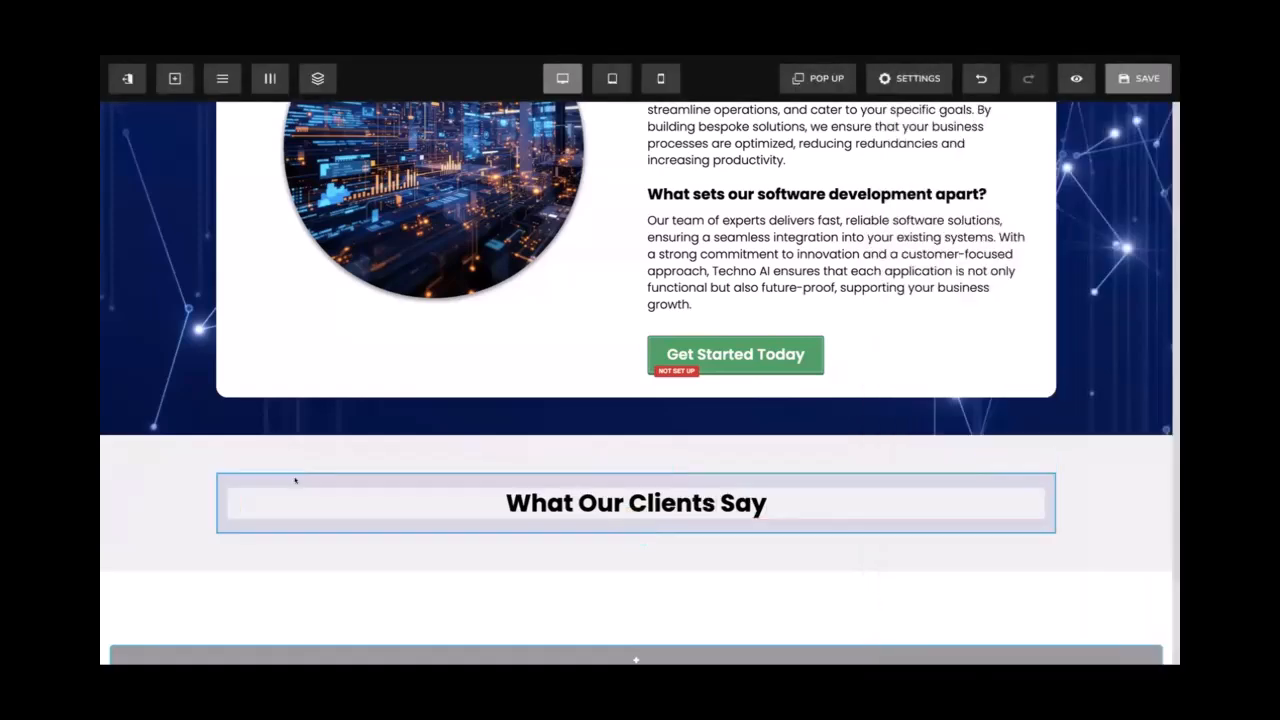
click(286, 493)
click(278, 478)
drag(943, 294, 950, 293)
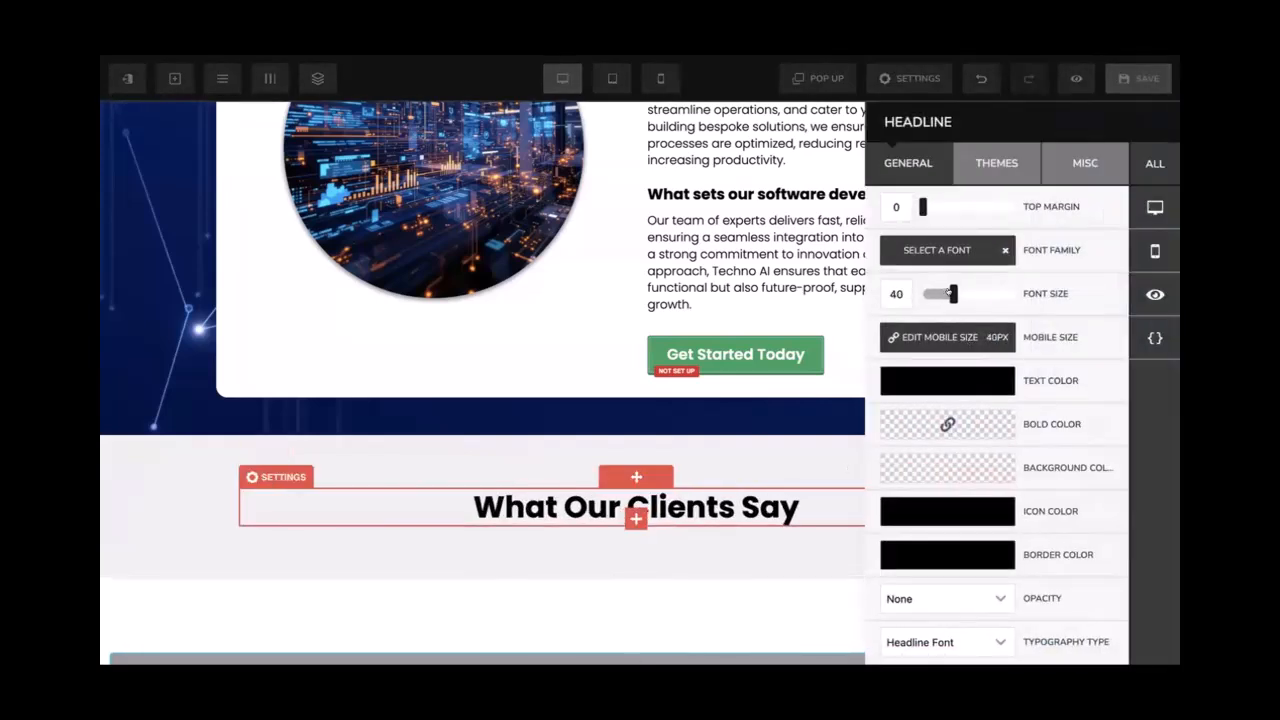
click(742, 484)
scroll(755, 482, down, 1)
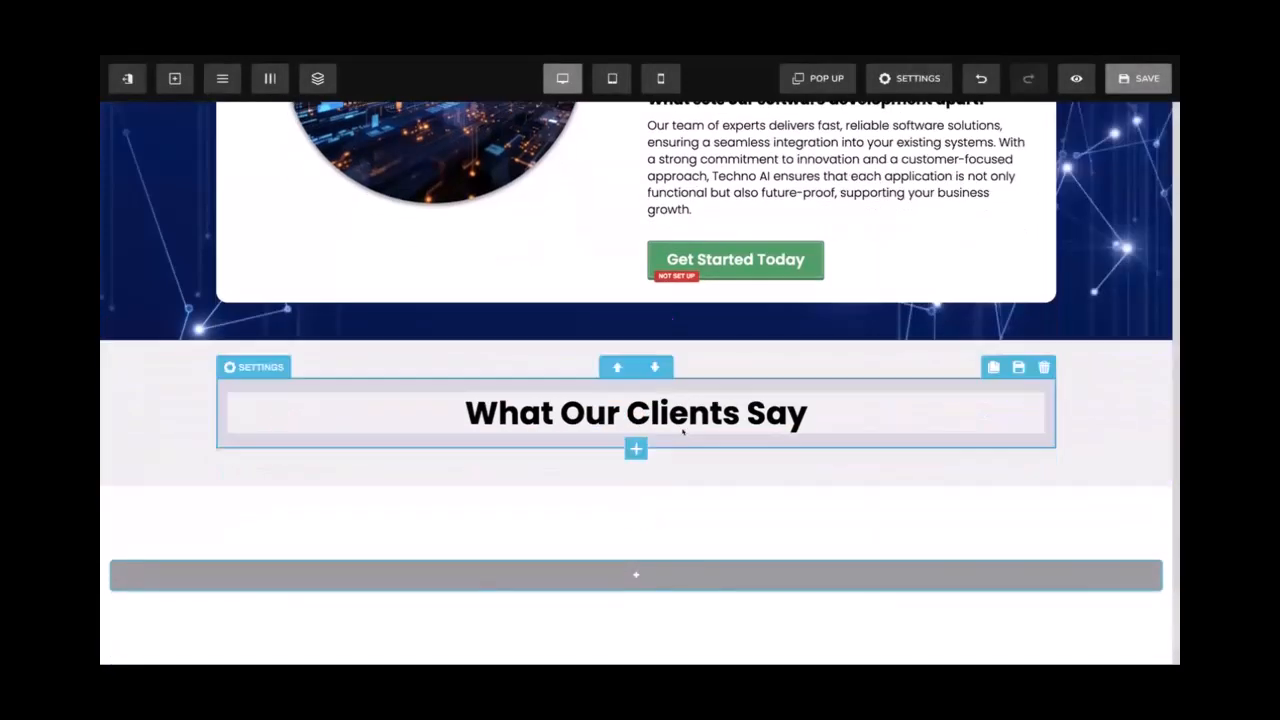
Add a three-column row under the heading and set its width to 80%
click(636, 449)
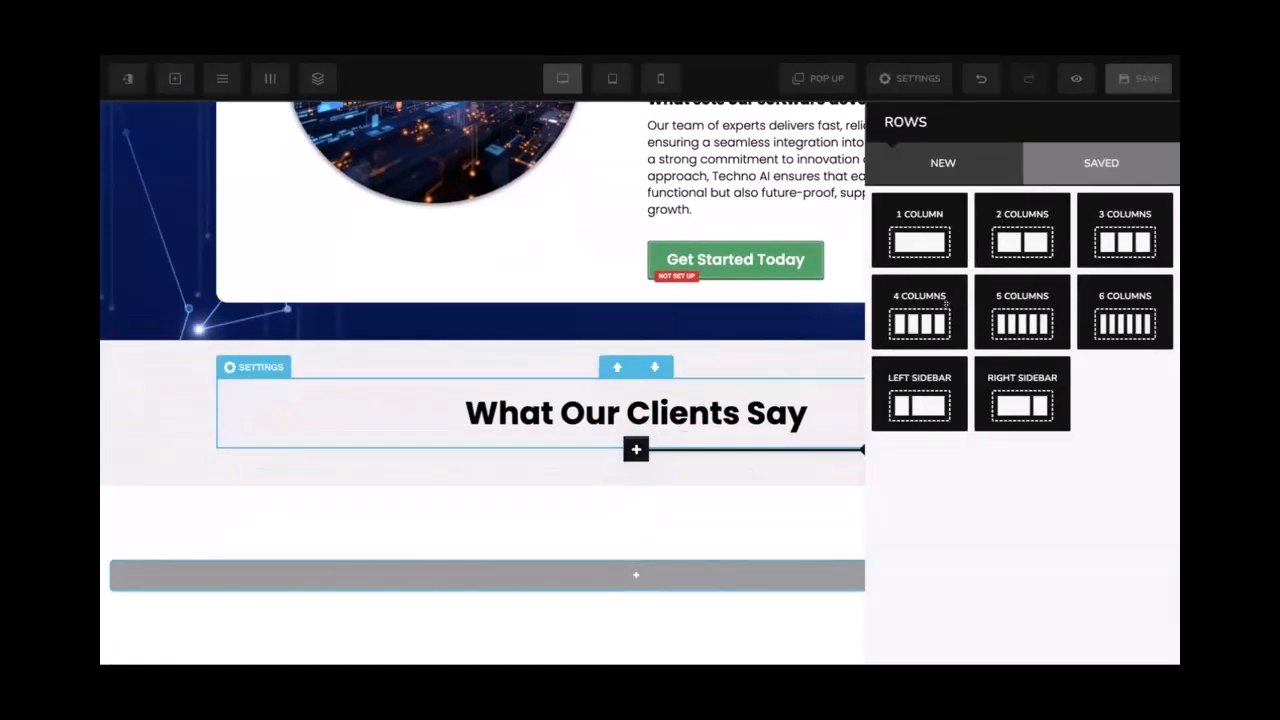
click(1124, 232)
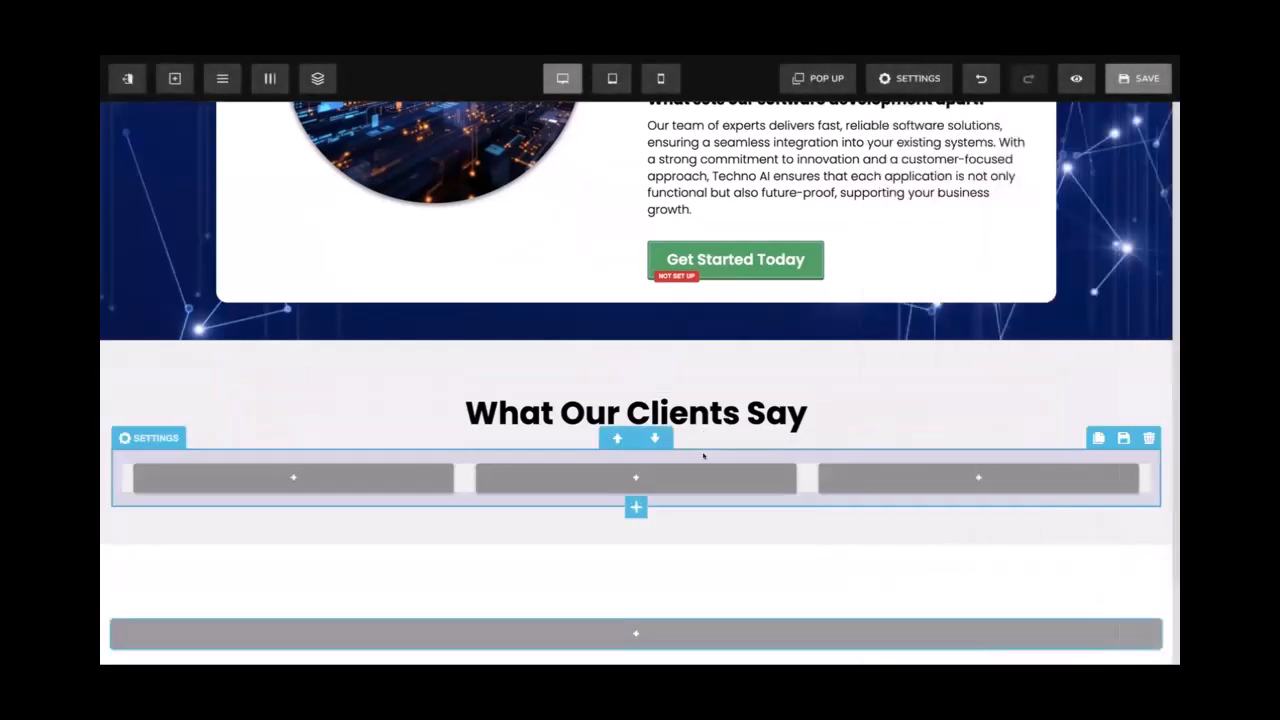
click(703, 456)
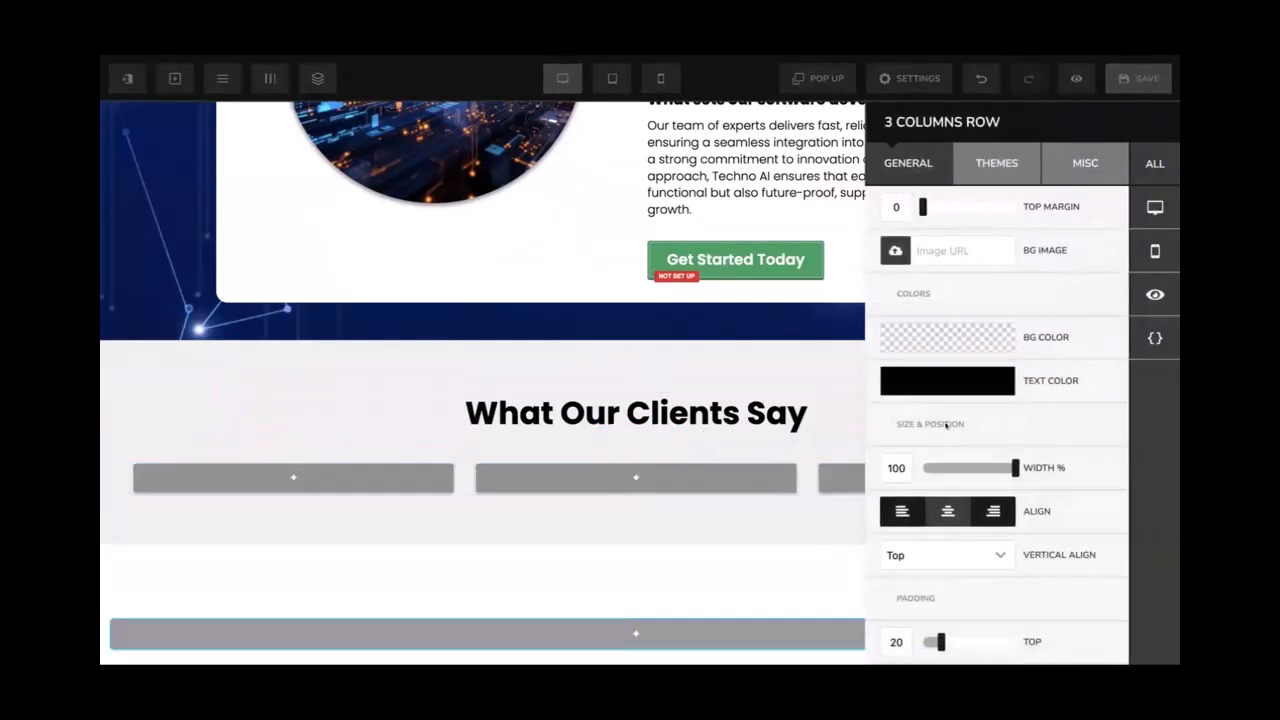
drag(984, 467, 987, 463)
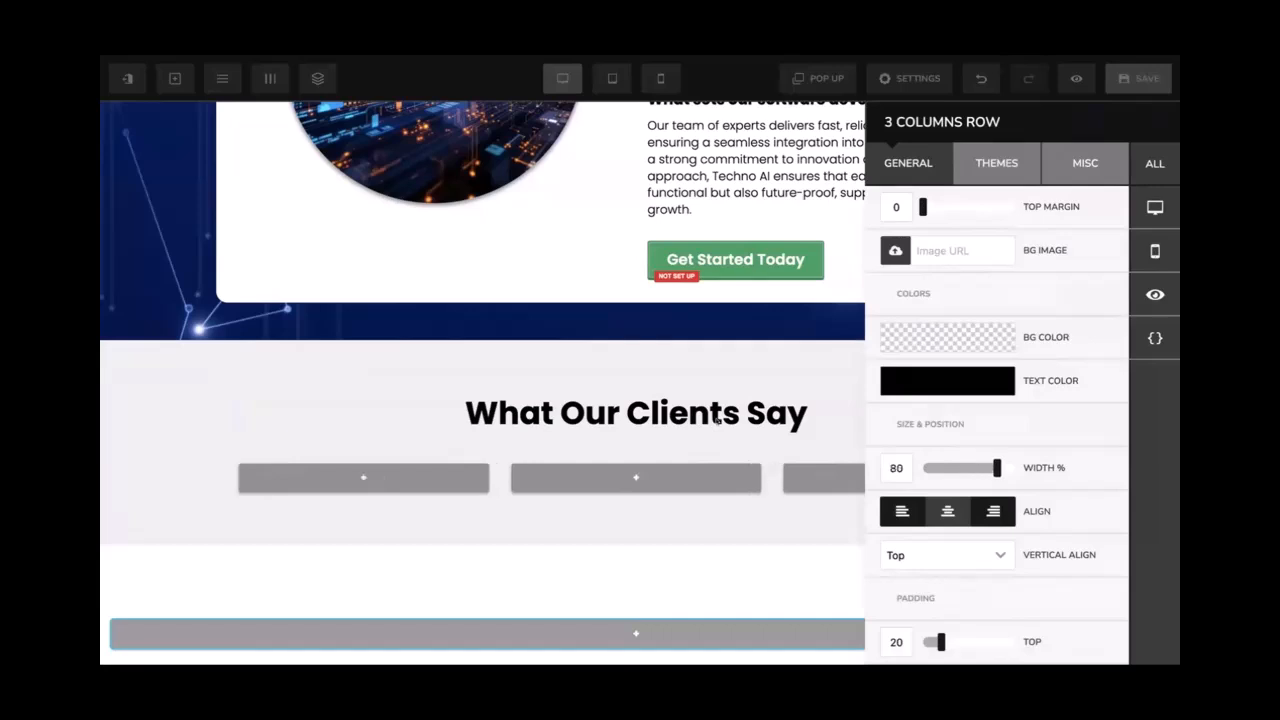
click(717, 421)
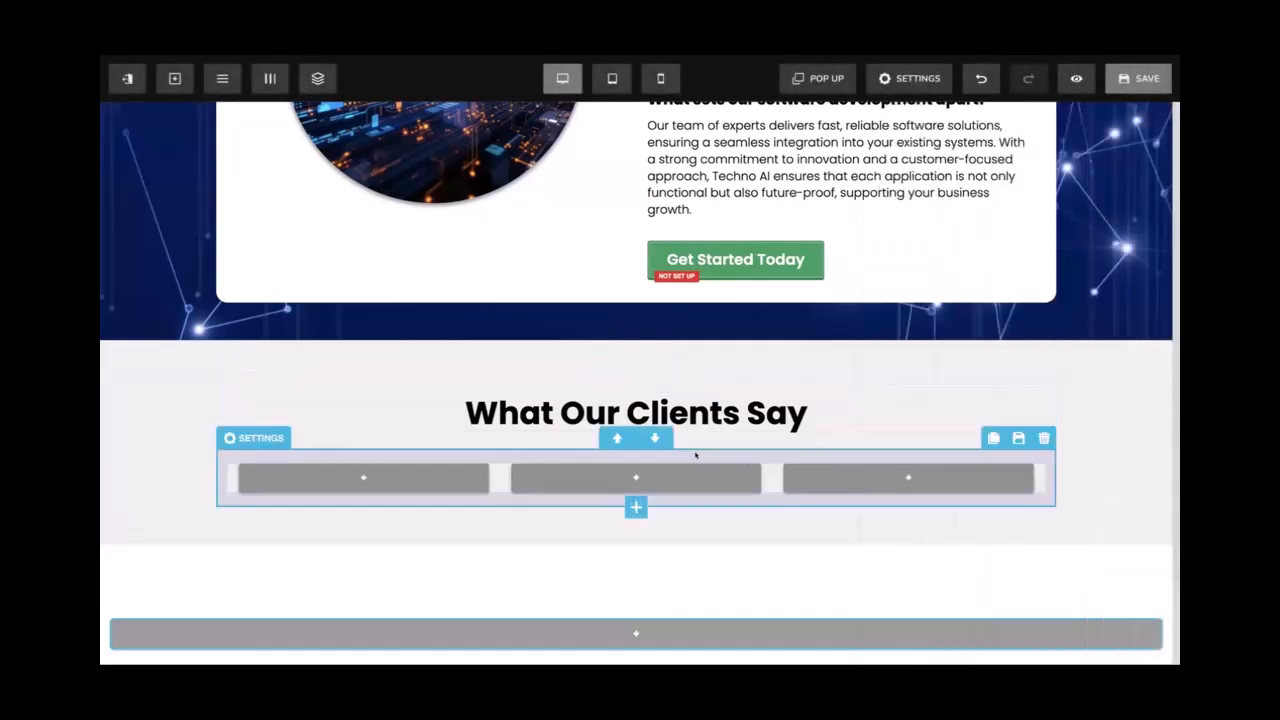
click(696, 455)
click(695, 454)
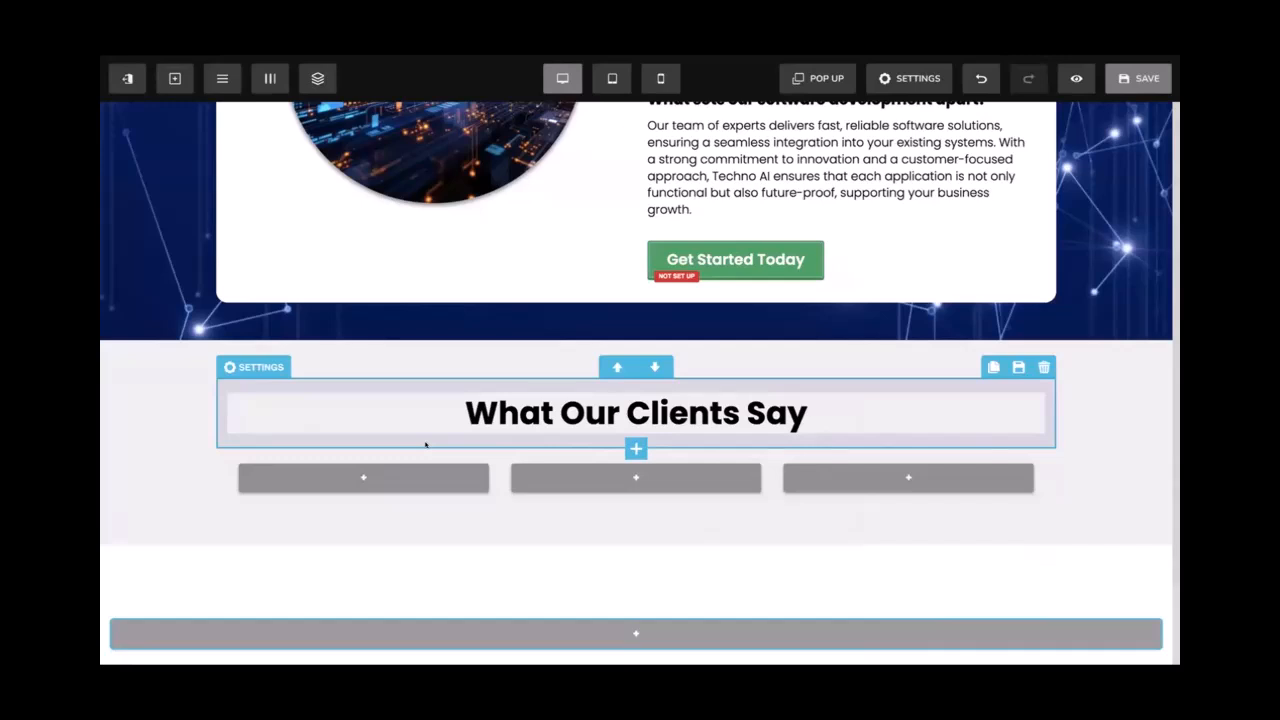
Give the testimonials section a white gradient background positioned Full Center (Parallax)
click(331, 359)
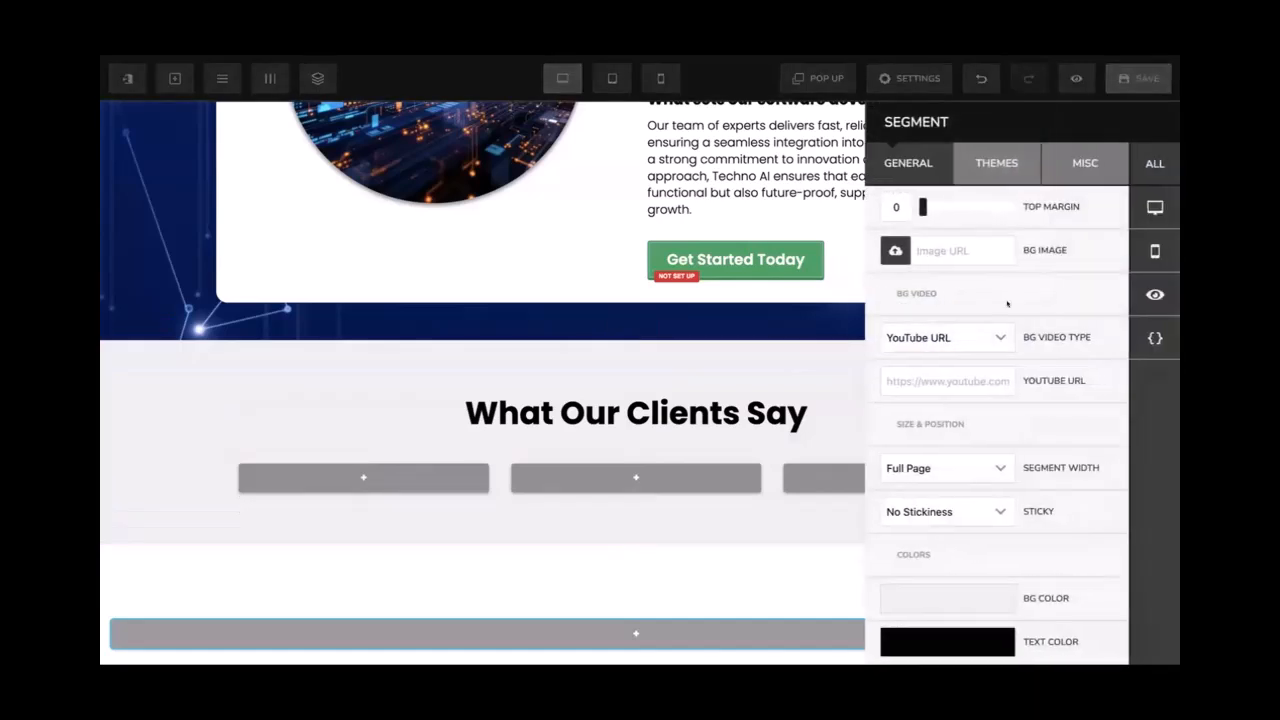
click(1069, 171)
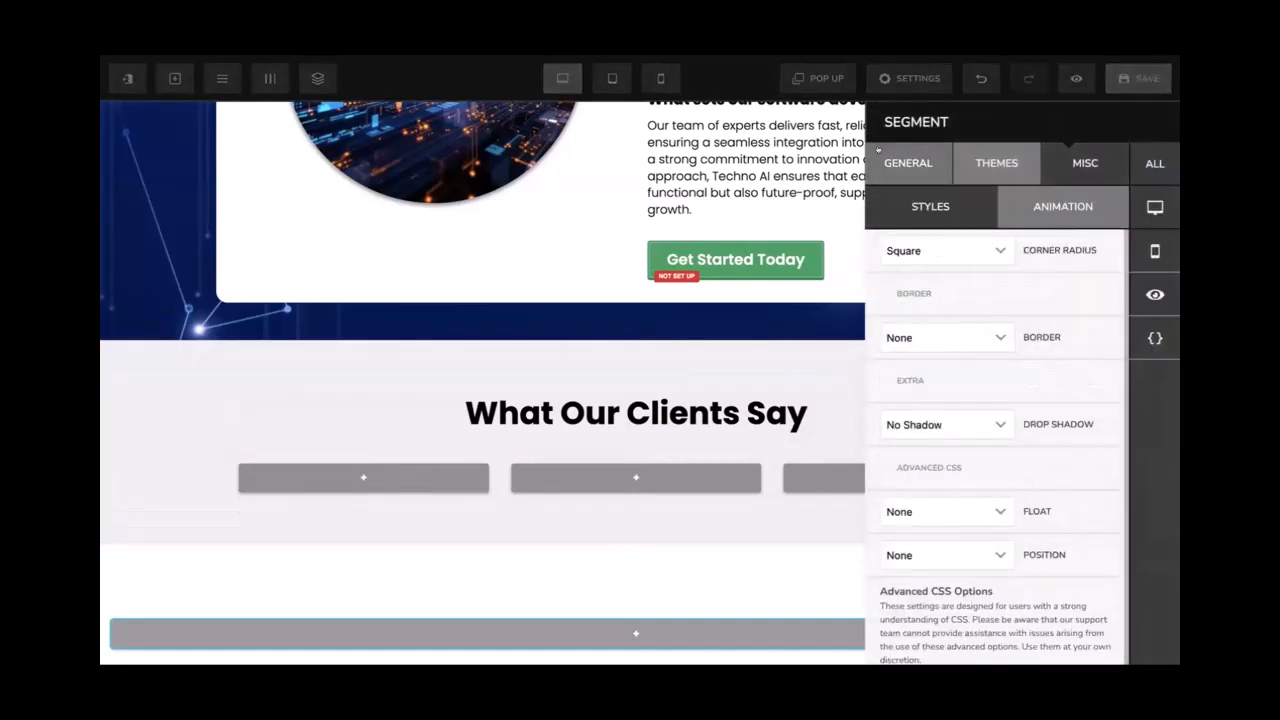
click(905, 160)
click(895, 250)
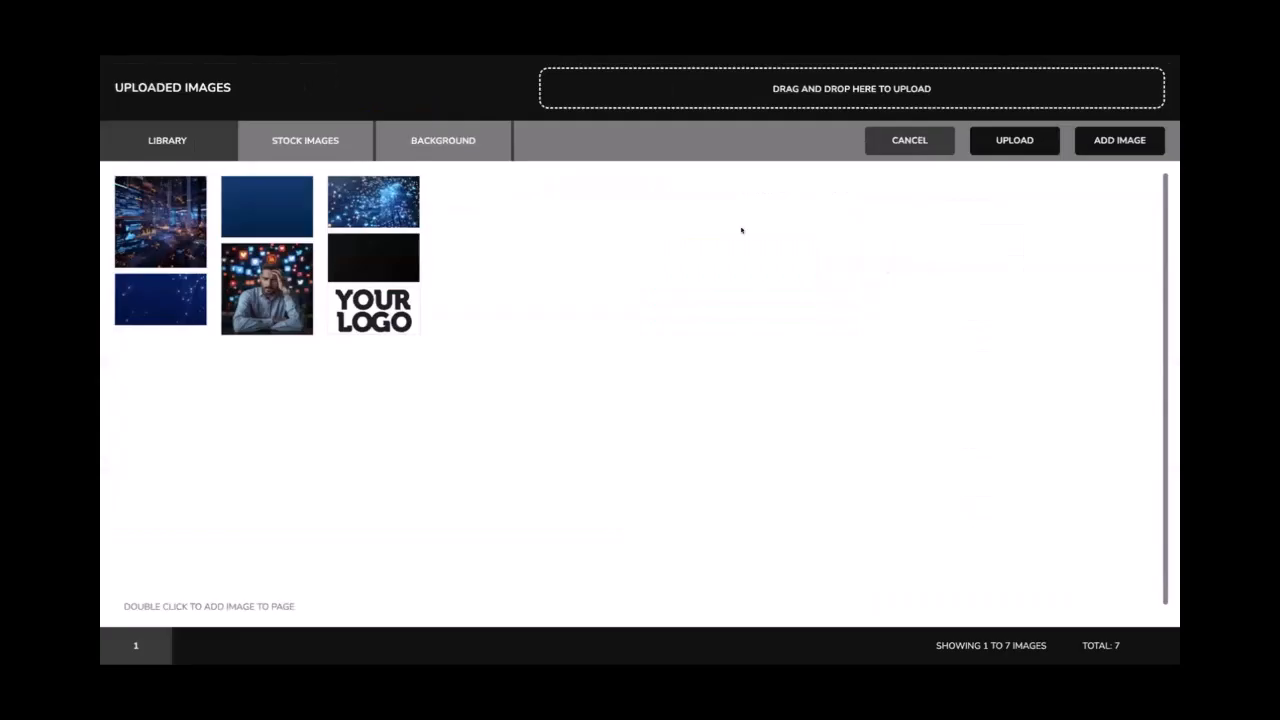
click(467, 143)
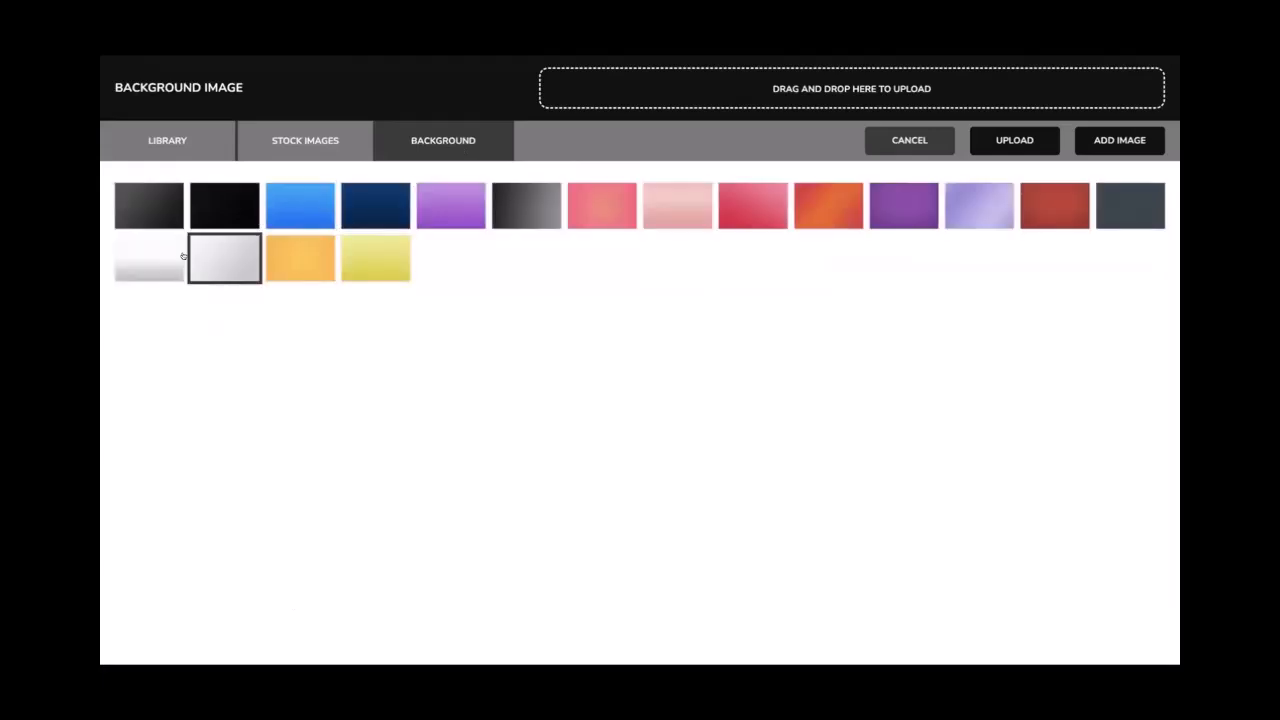
click(148, 259)
click(1119, 140)
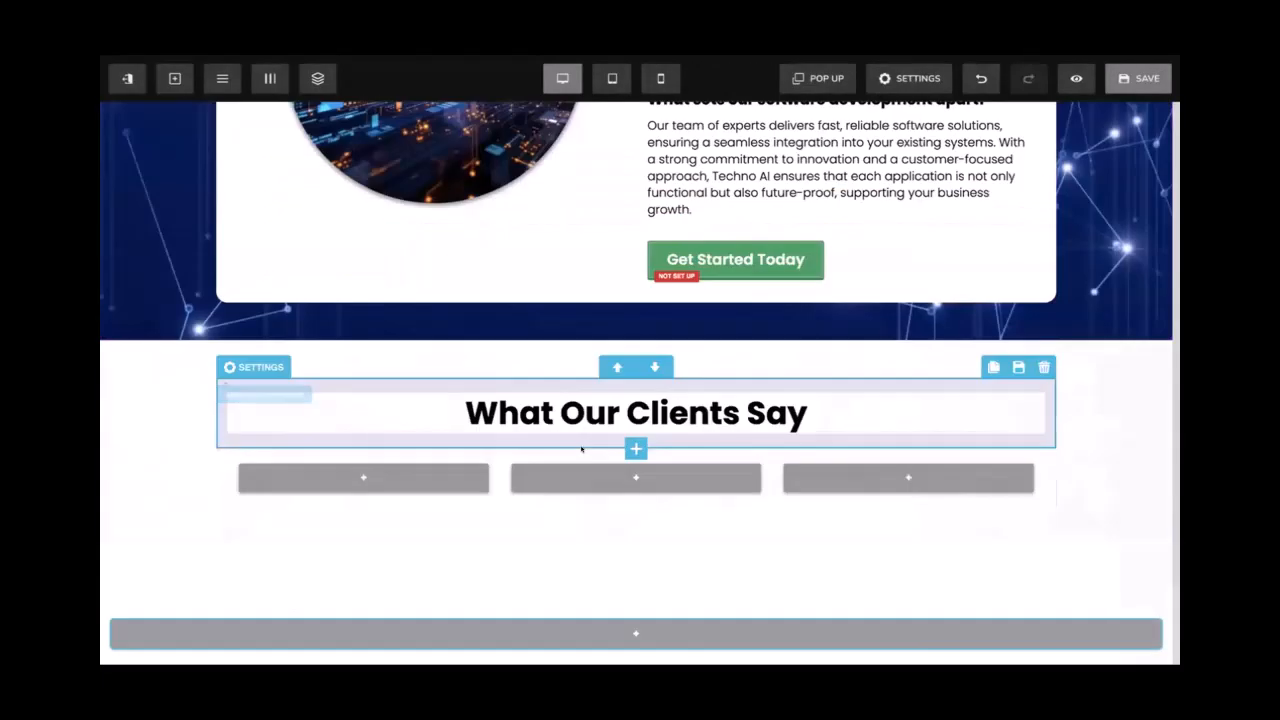
scroll(200, 330, down, 1)
click(383, 325)
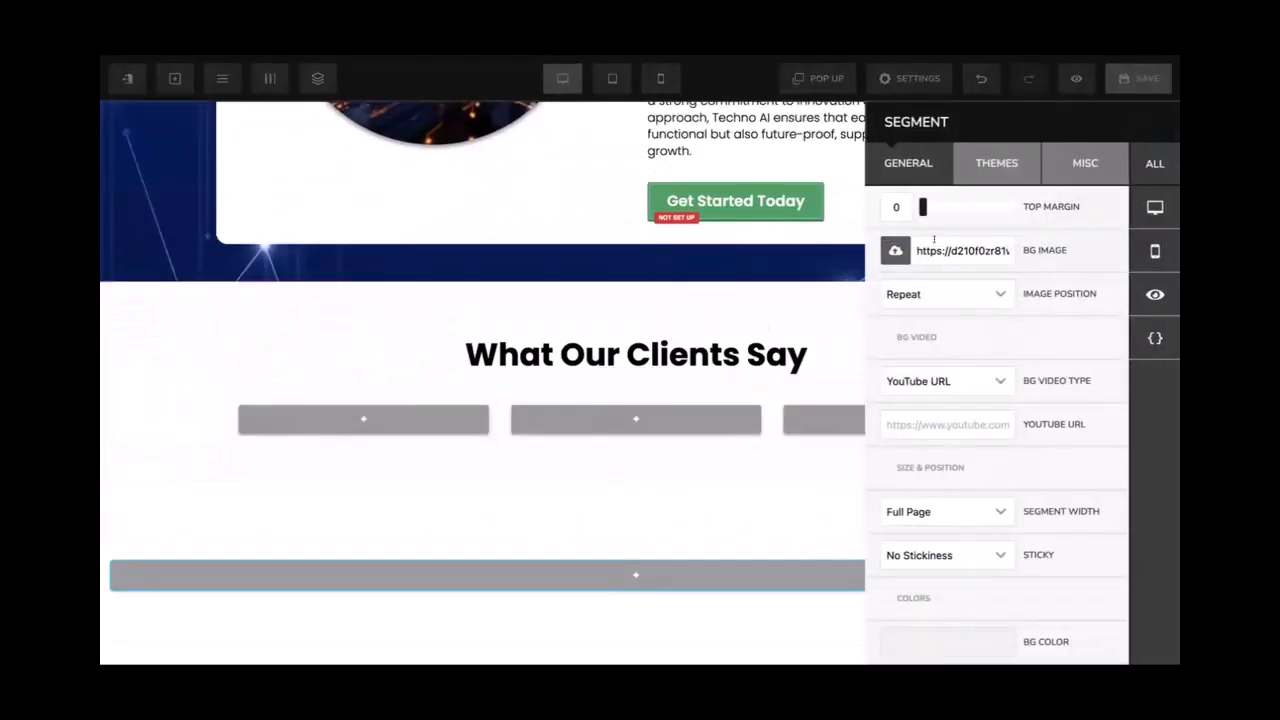
click(928, 292)
click(921, 332)
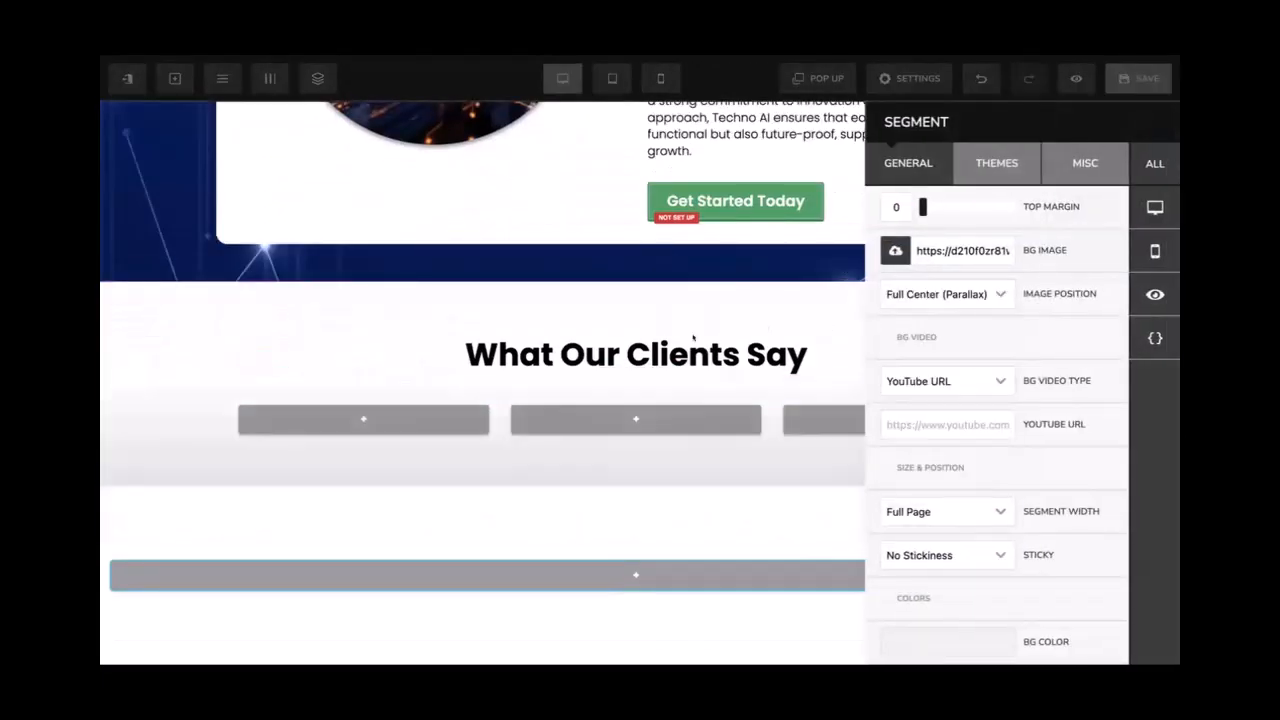
click(823, 335)
Switch the section background to the lavender gradient
click(797, 314)
click(896, 251)
click(450, 150)
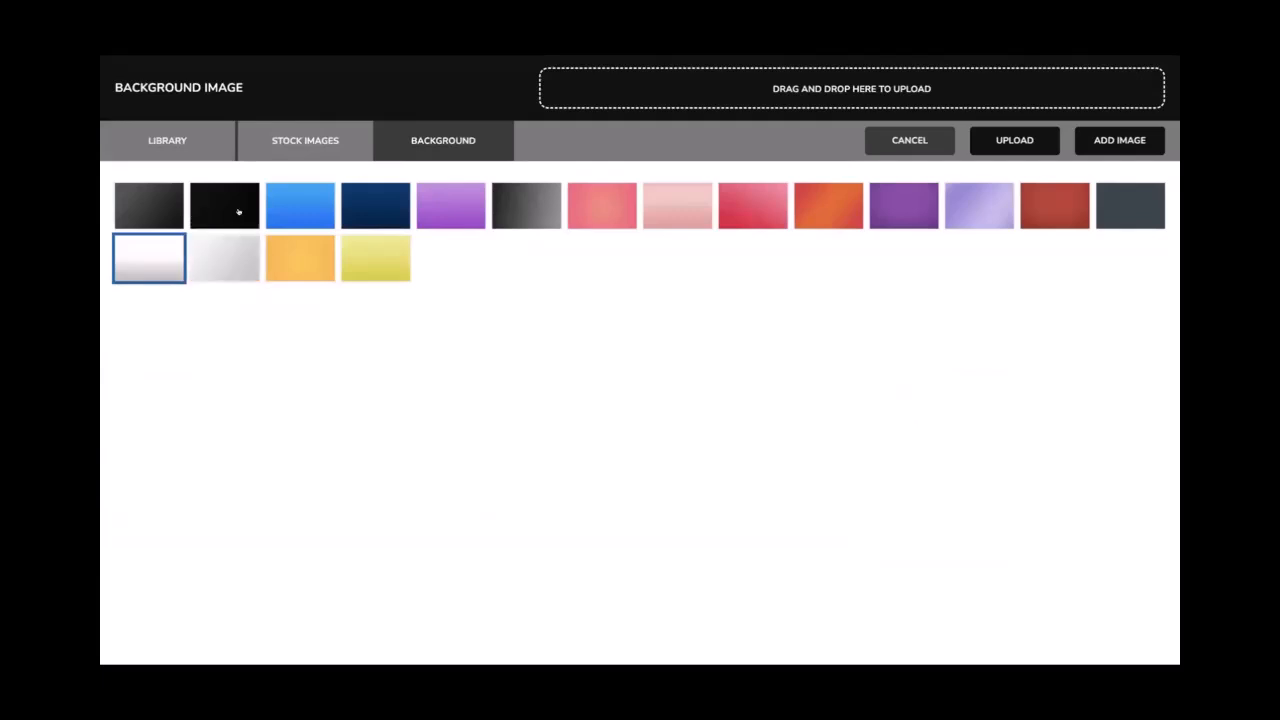
click(963, 222)
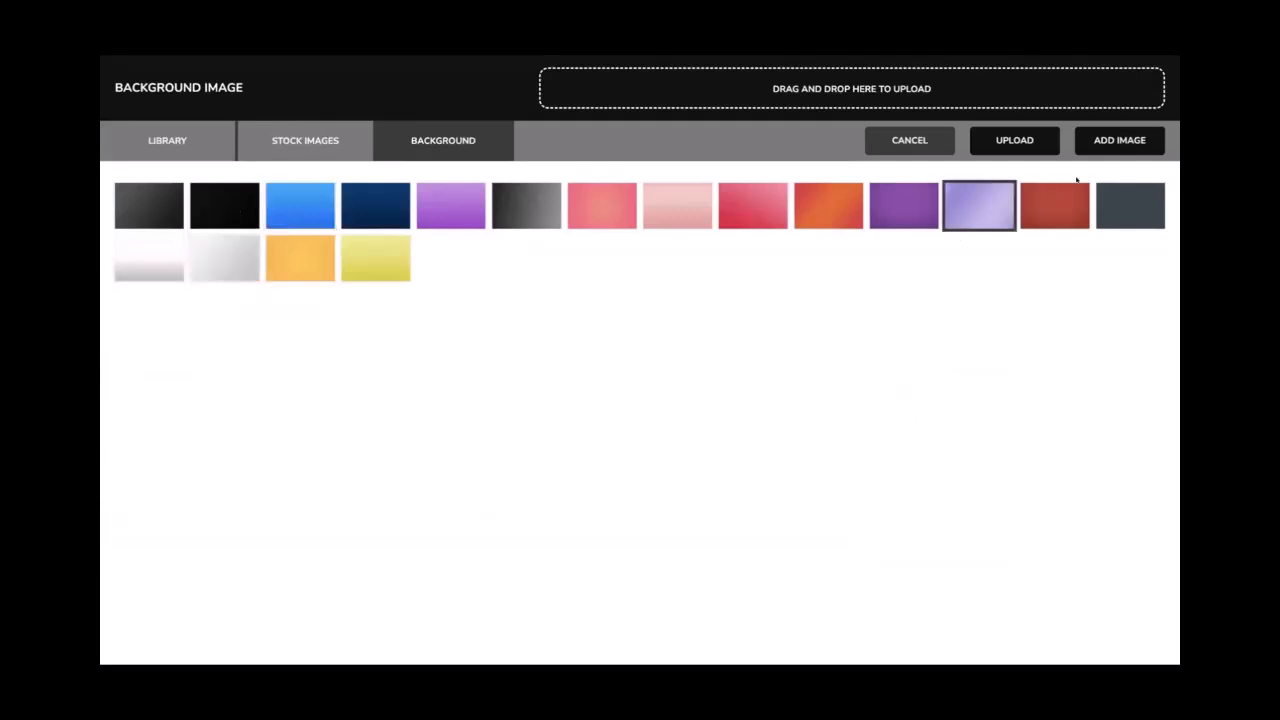
click(1110, 141)
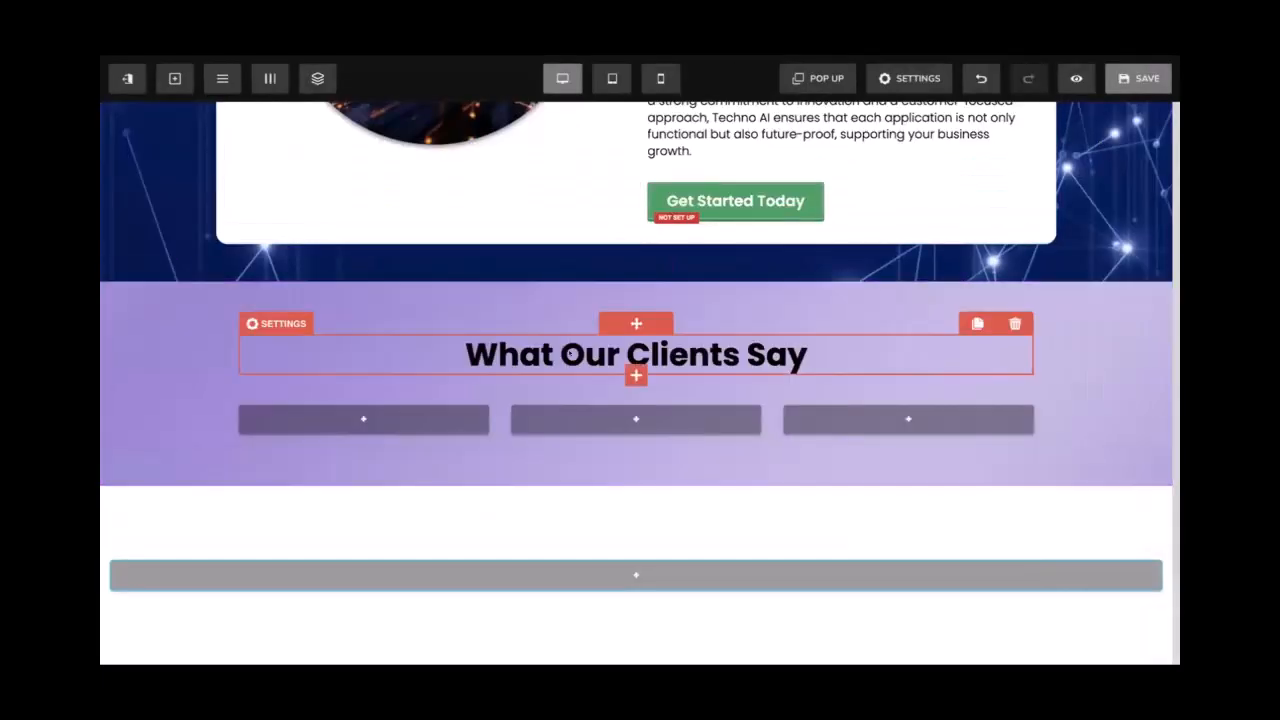
scroll(571, 352, up, 3)
scroll(569, 353, down, 10)
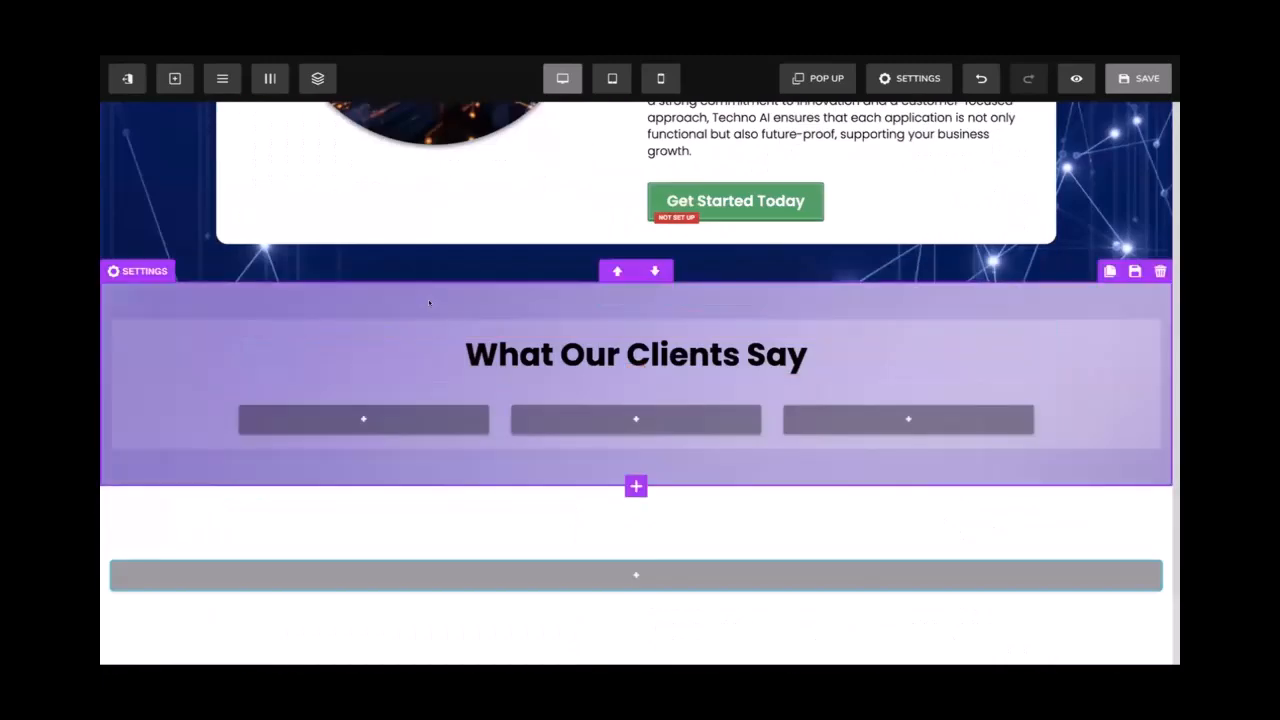
Replace the section background with the light grey gradient
click(428, 300)
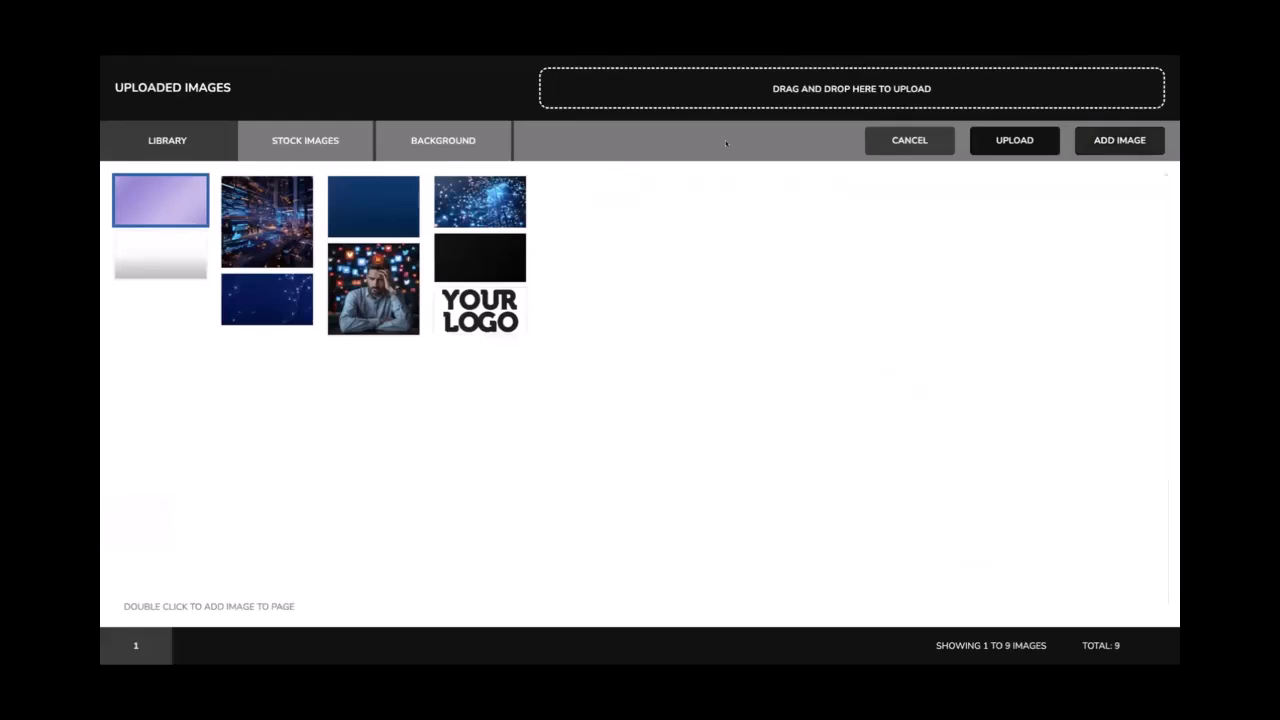
click(420, 140)
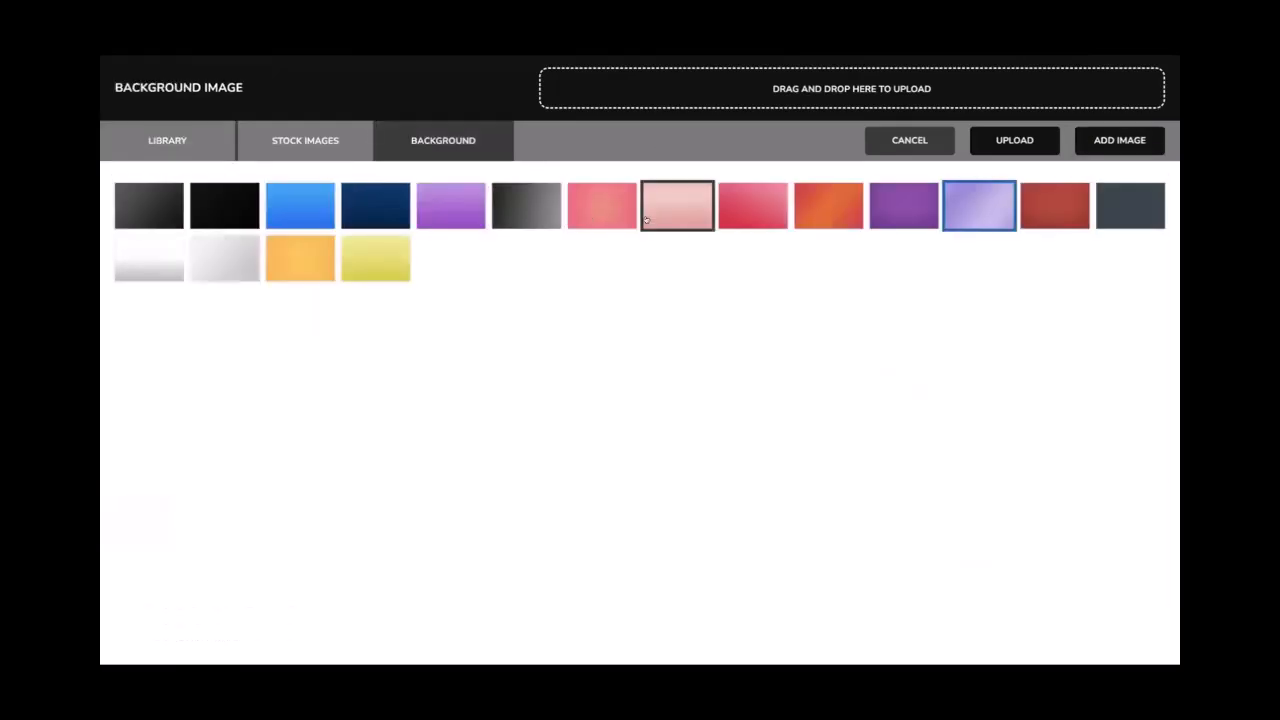
click(214, 258)
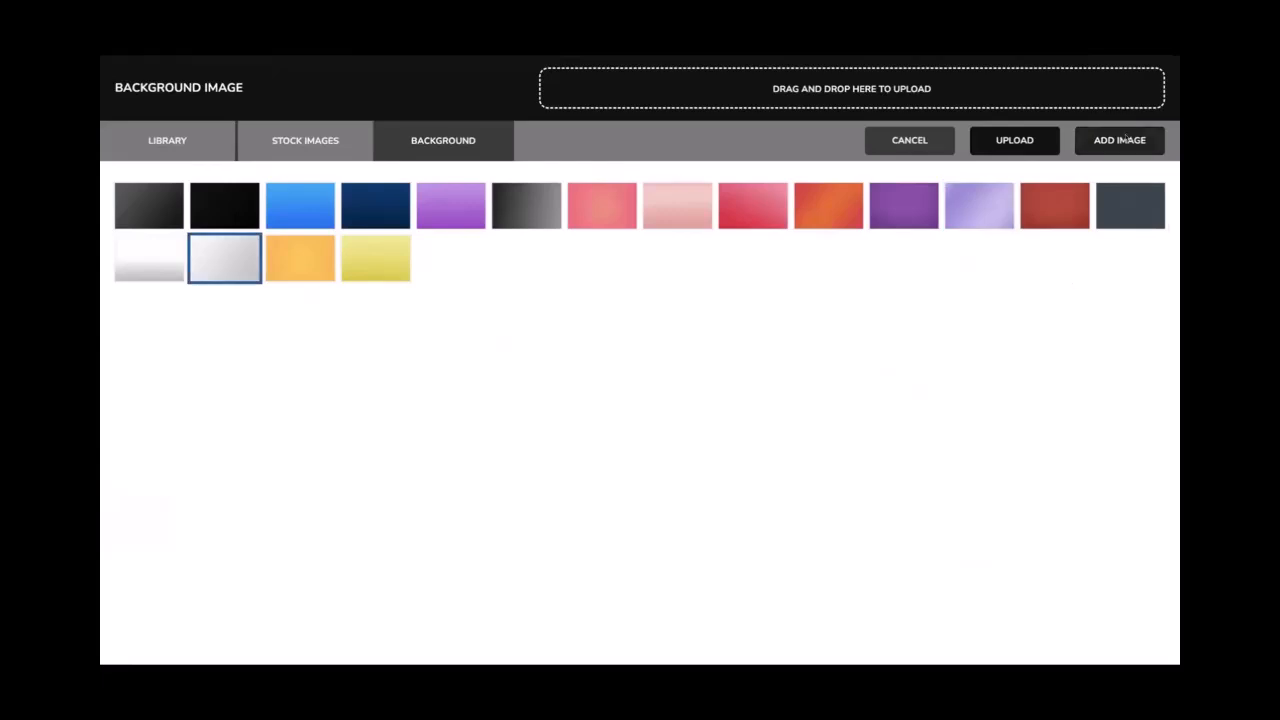
click(1122, 140)
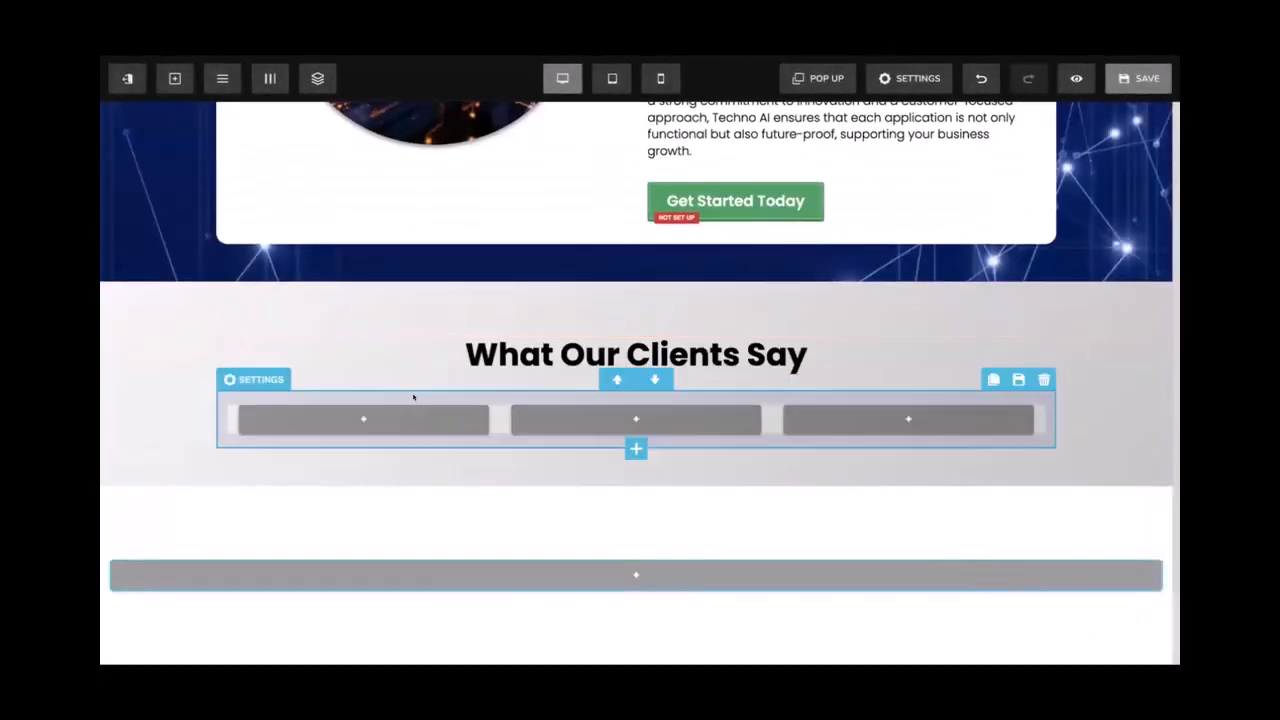
scroll(458, 360, up, 15)
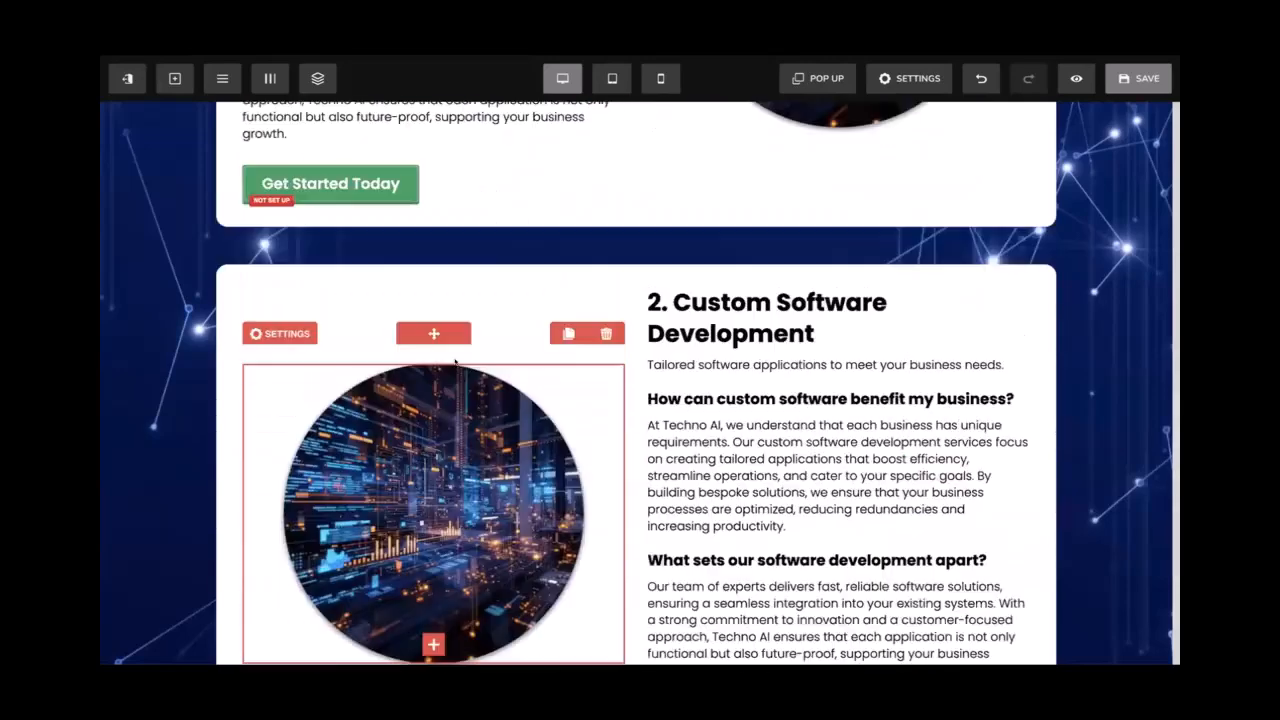
scroll(461, 358, up, 3)
scroll(500, 320, down, 18)
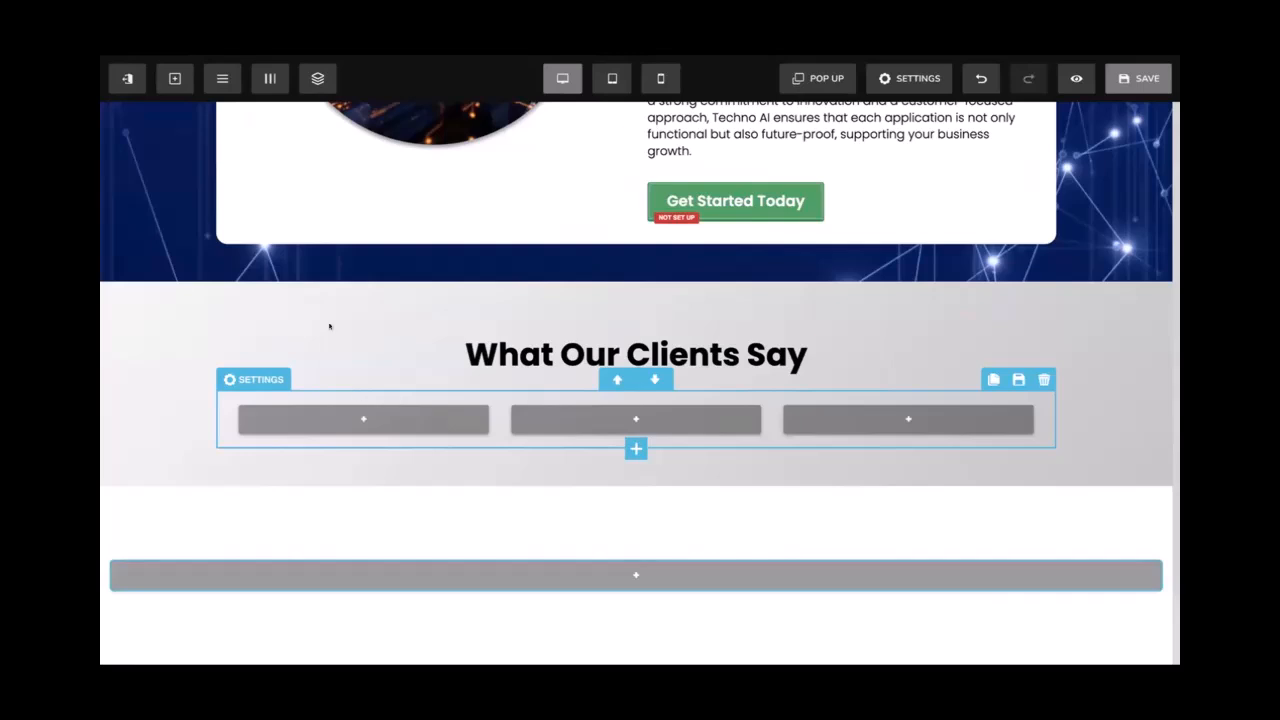
Set the first testimonial column's padding to 30 top and 20 bottom
click(270, 78)
scroll(935, 355, down, 10)
click(311, 94)
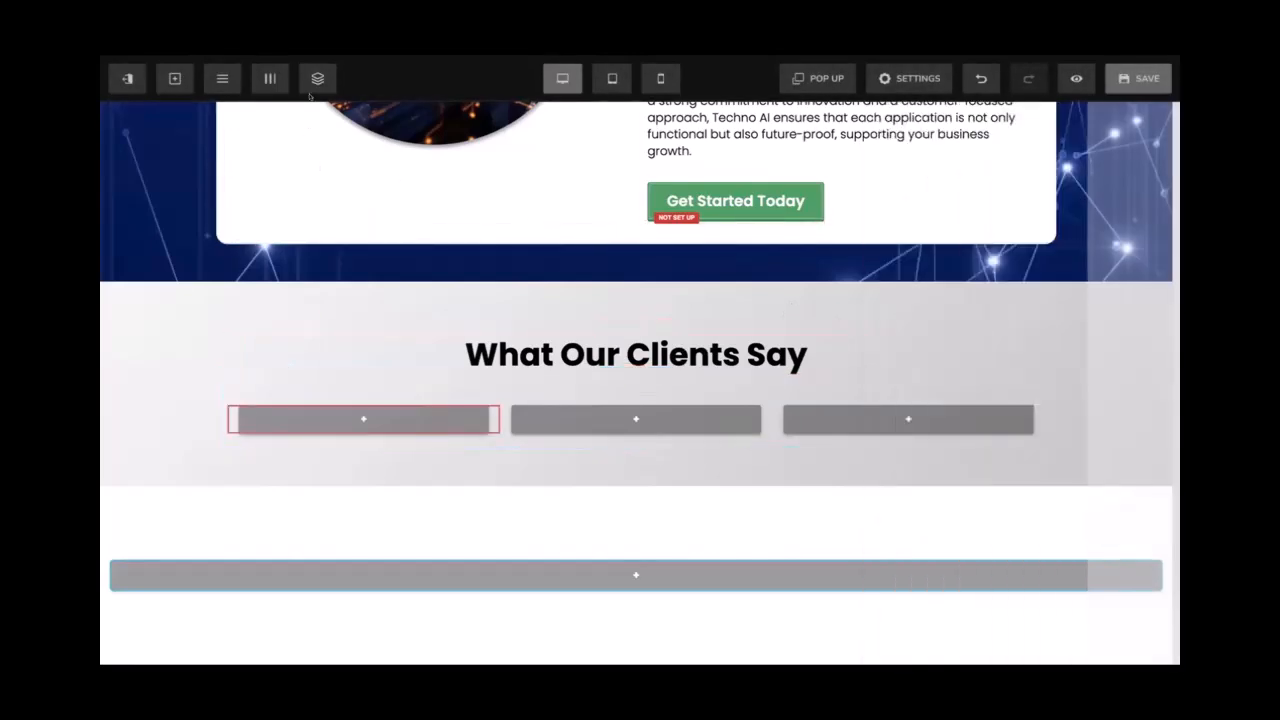
click(270, 78)
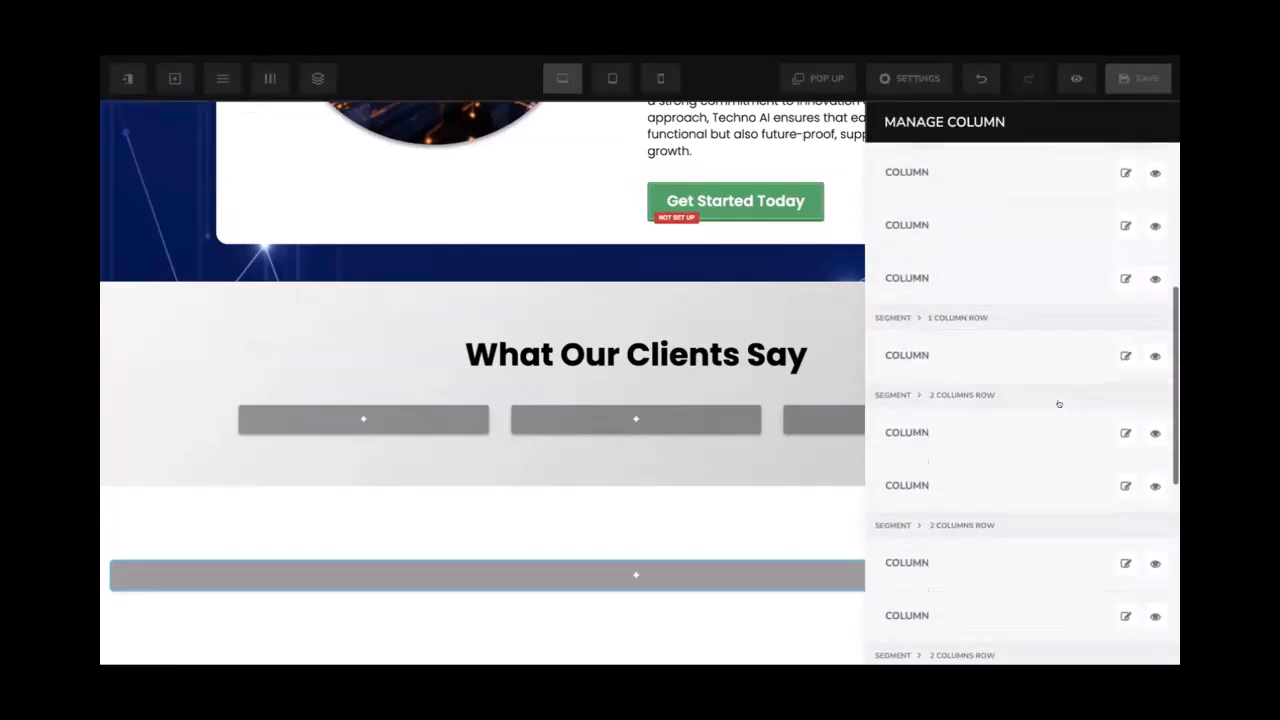
scroll(1059, 403, down, 5)
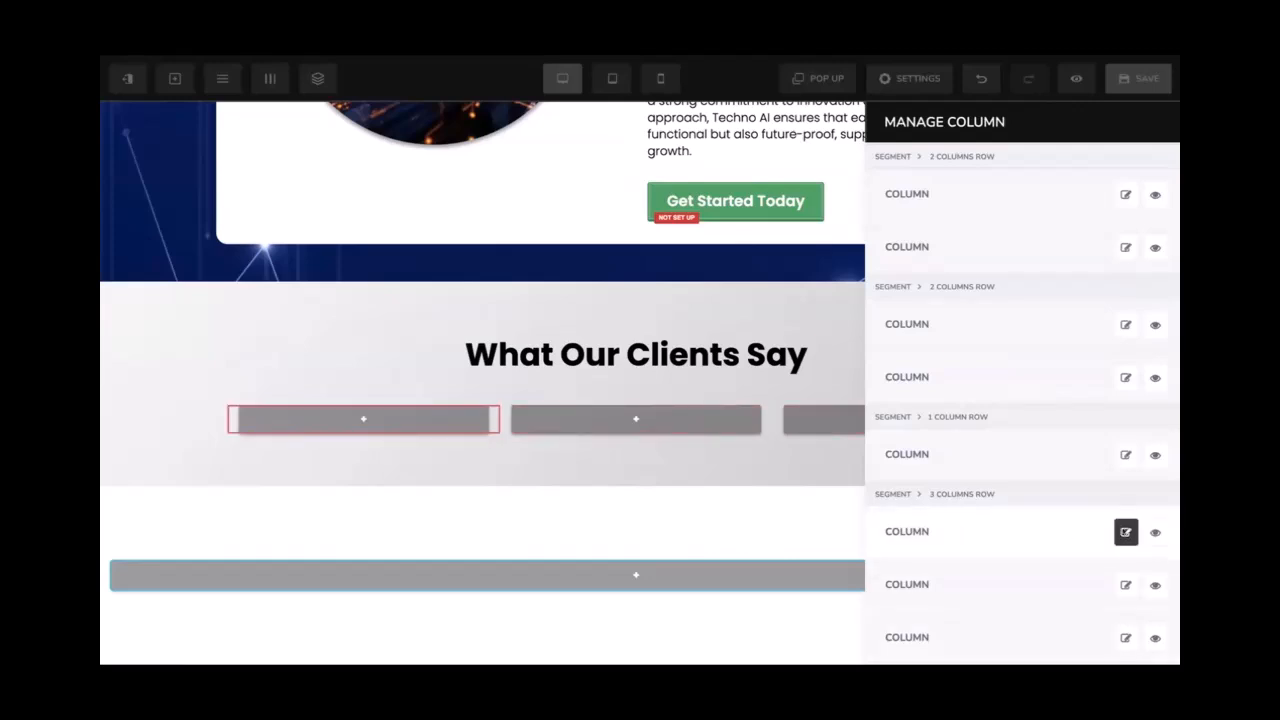
click(1126, 531)
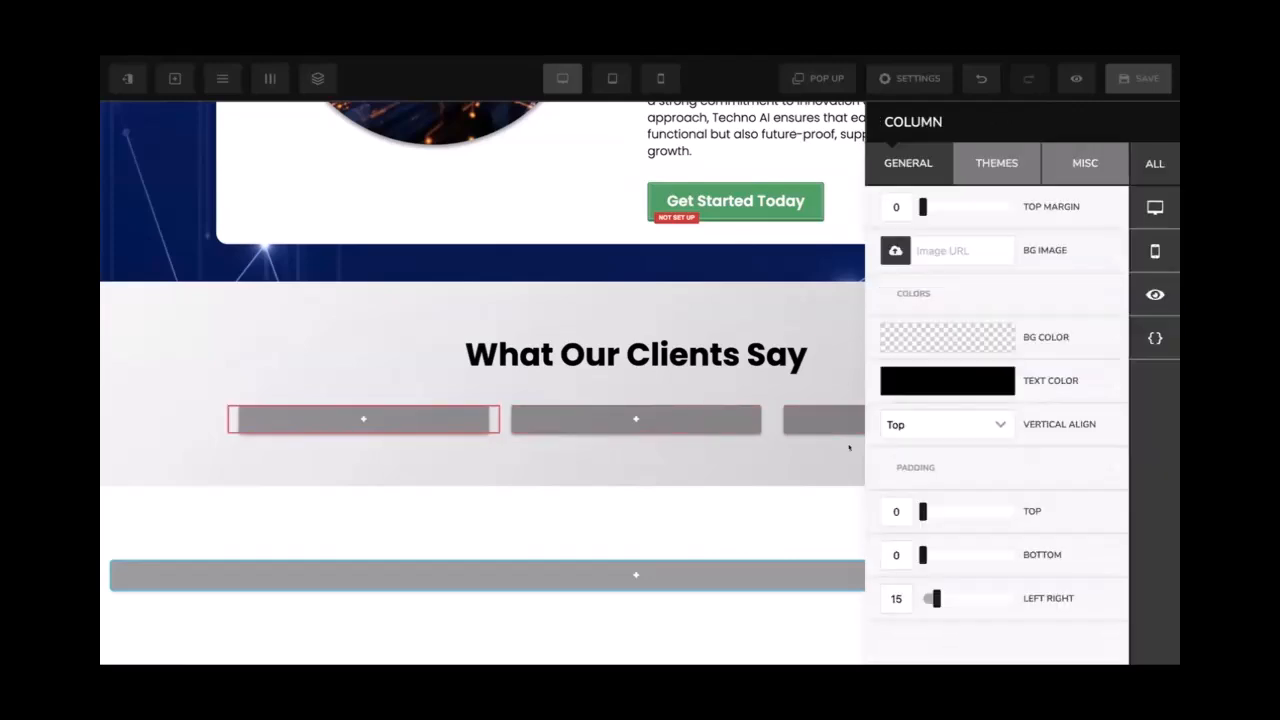
click(893, 511)
text(30)
text(20)
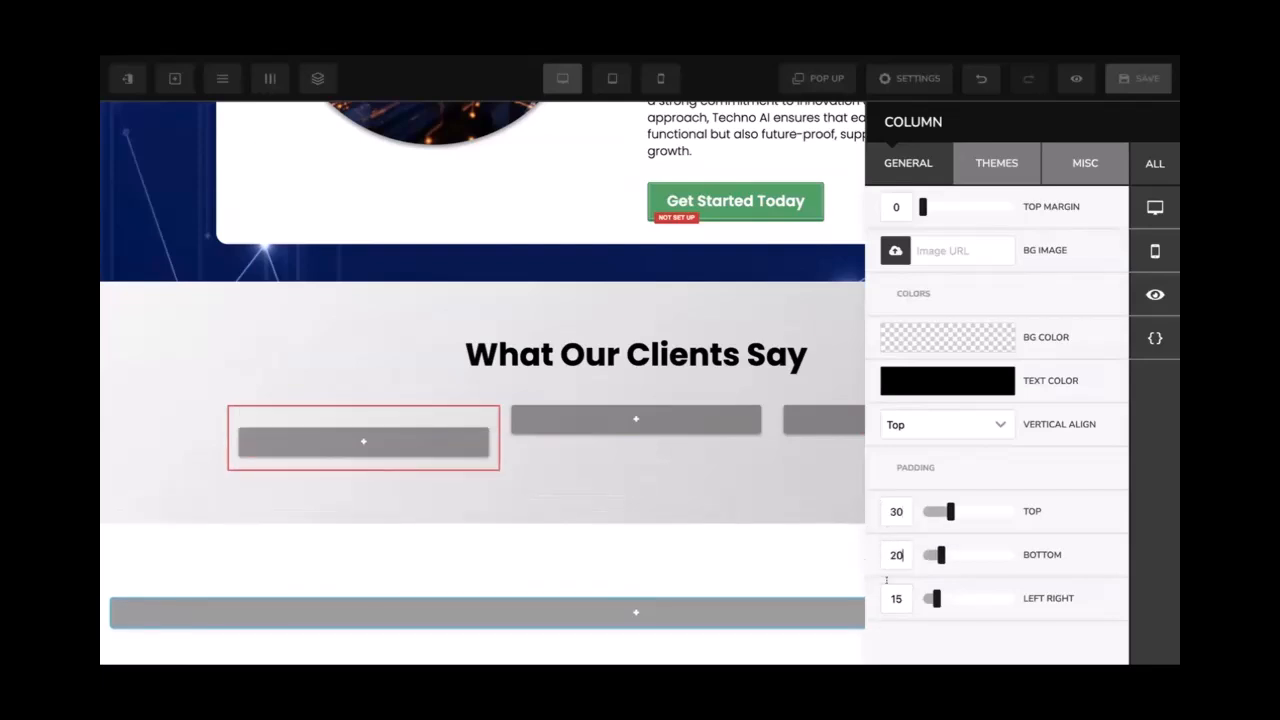
Give the column 10px rounded corners and a full 3px border
click(1080, 160)
click(962, 248)
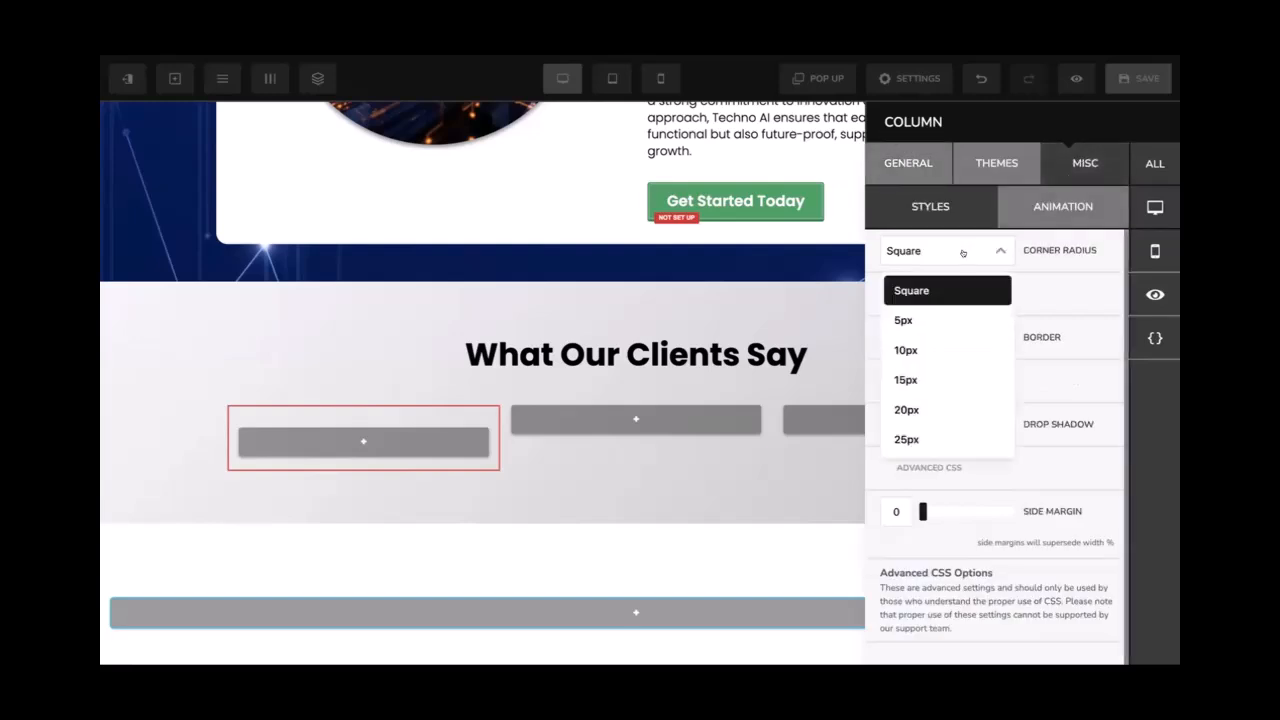
click(942, 350)
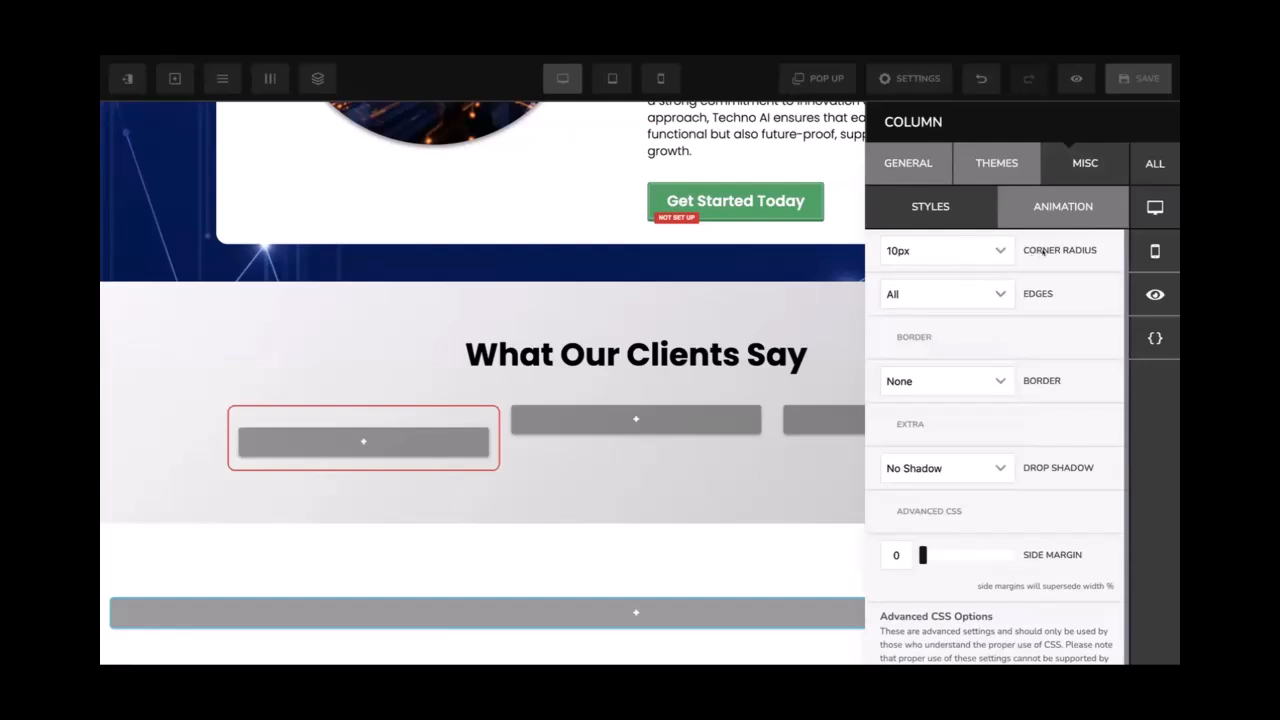
click(950, 380)
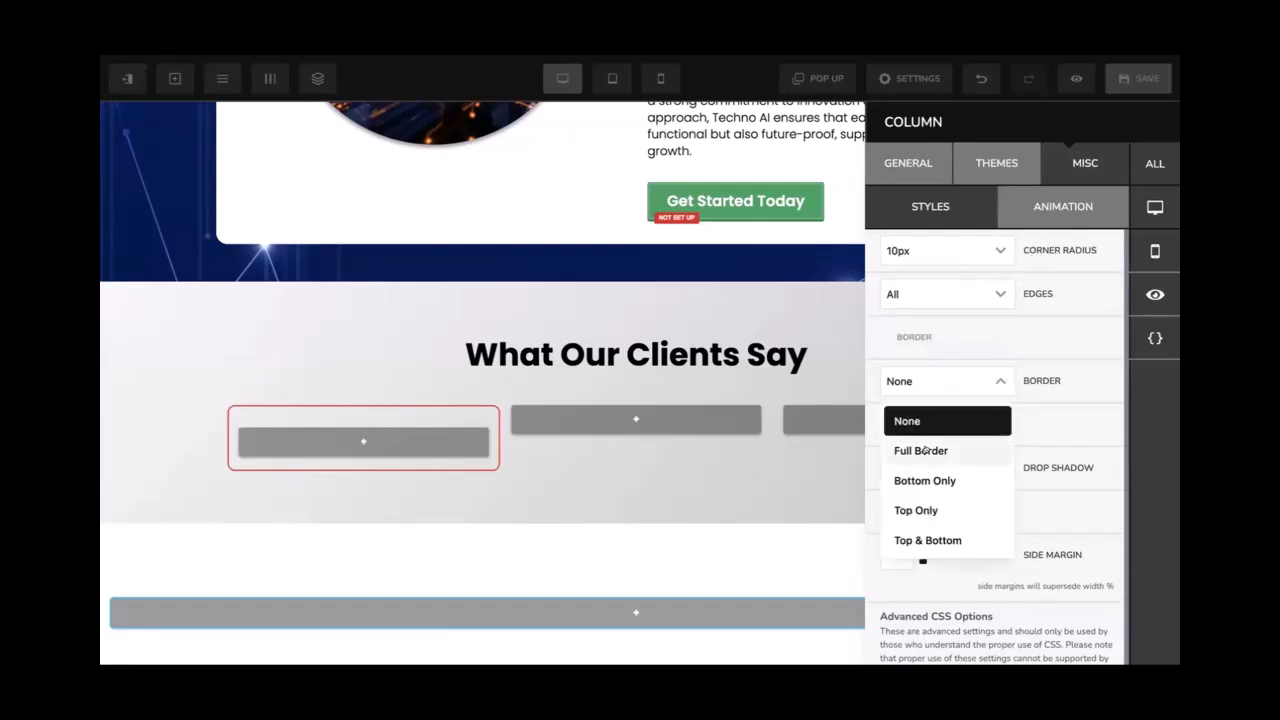
click(925, 449)
scroll(945, 375, down, 2)
click(939, 366)
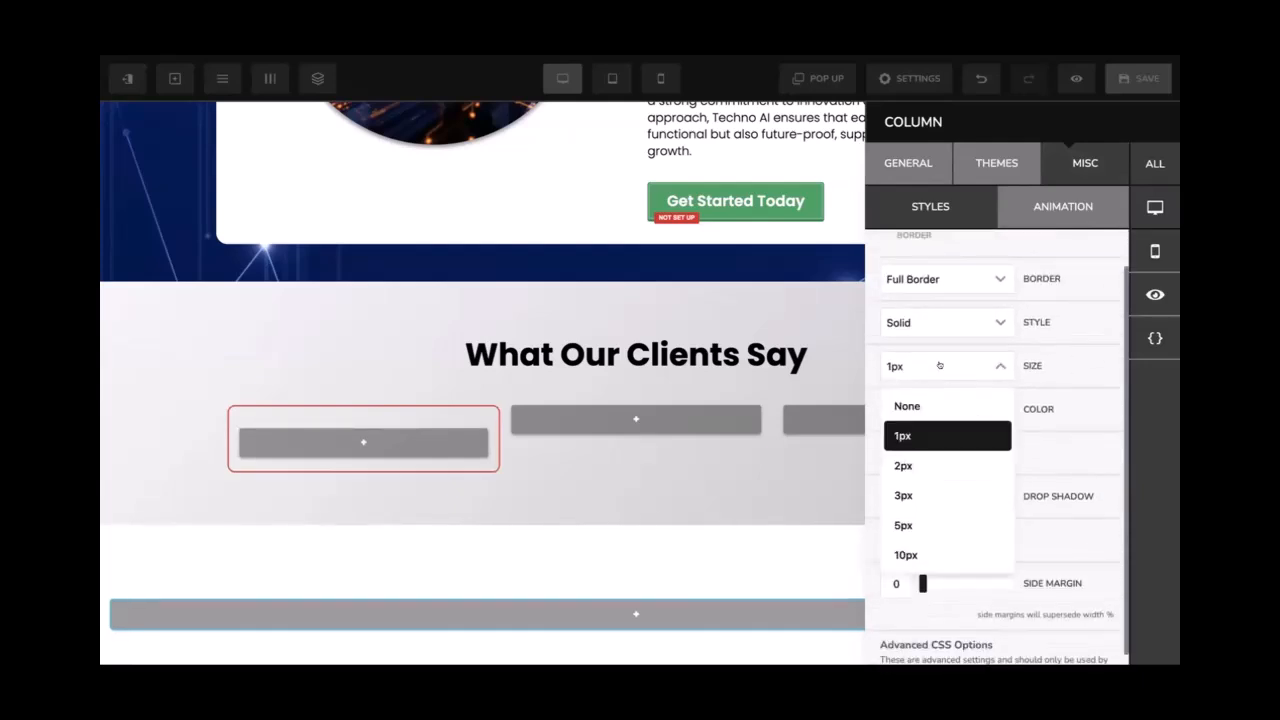
click(914, 490)
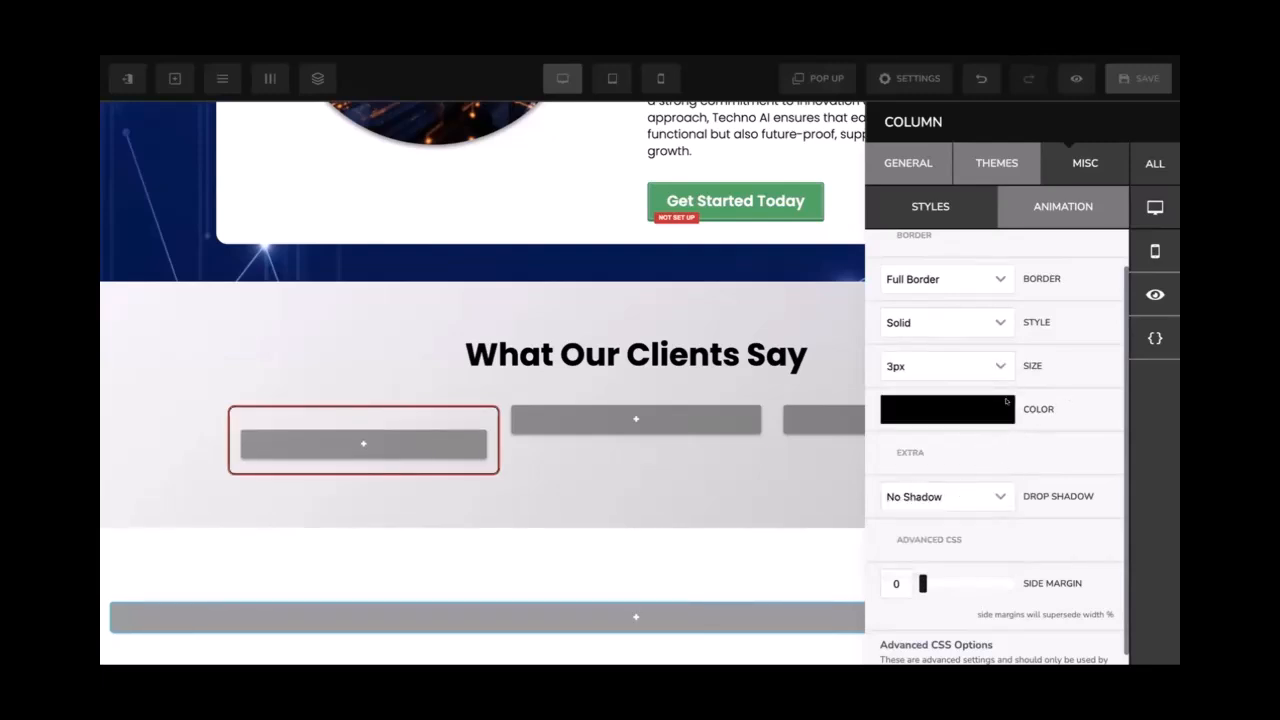
Try a dotted border style on the column, then settle on solid
scroll(1006, 401, up, 1)
click(975, 368)
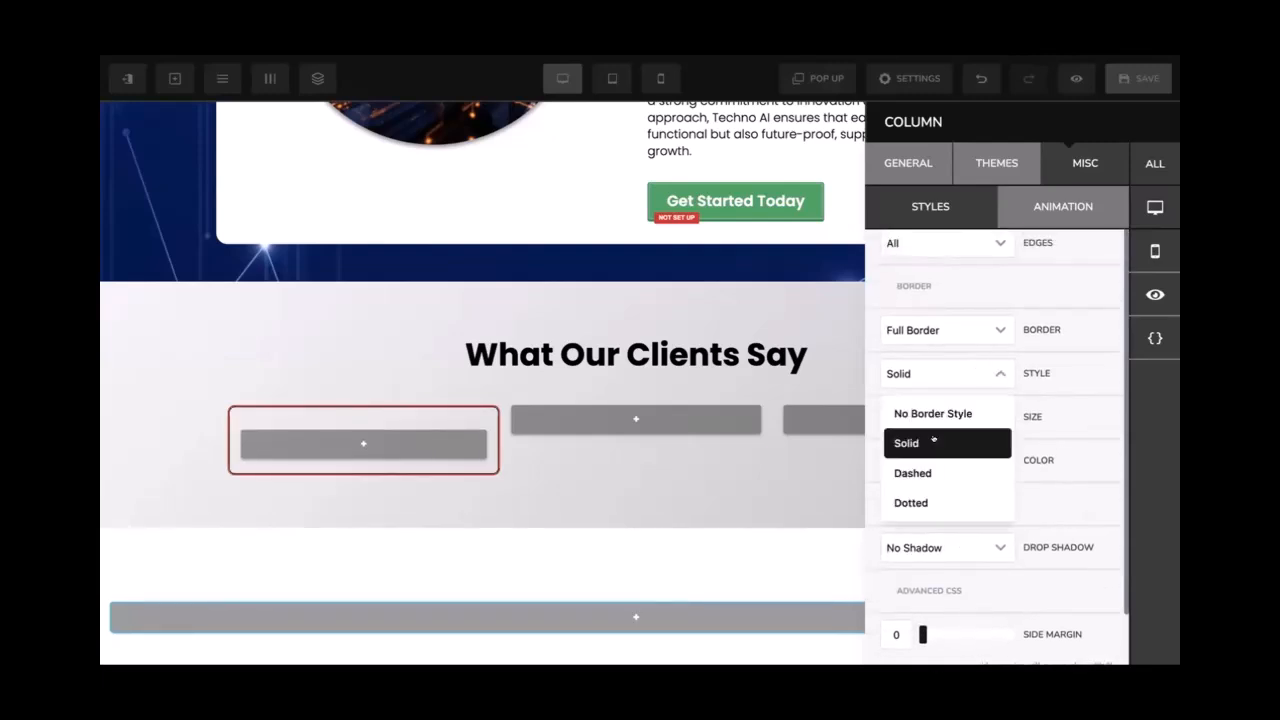
click(910, 502)
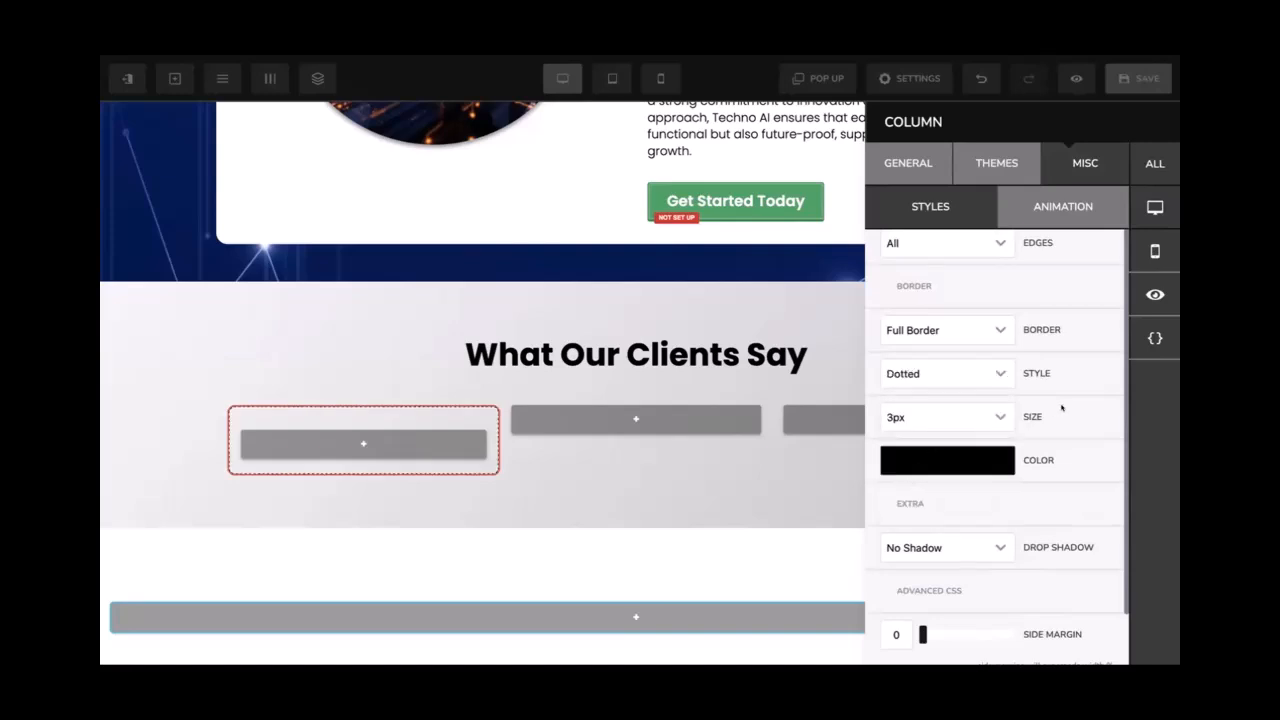
click(983, 416)
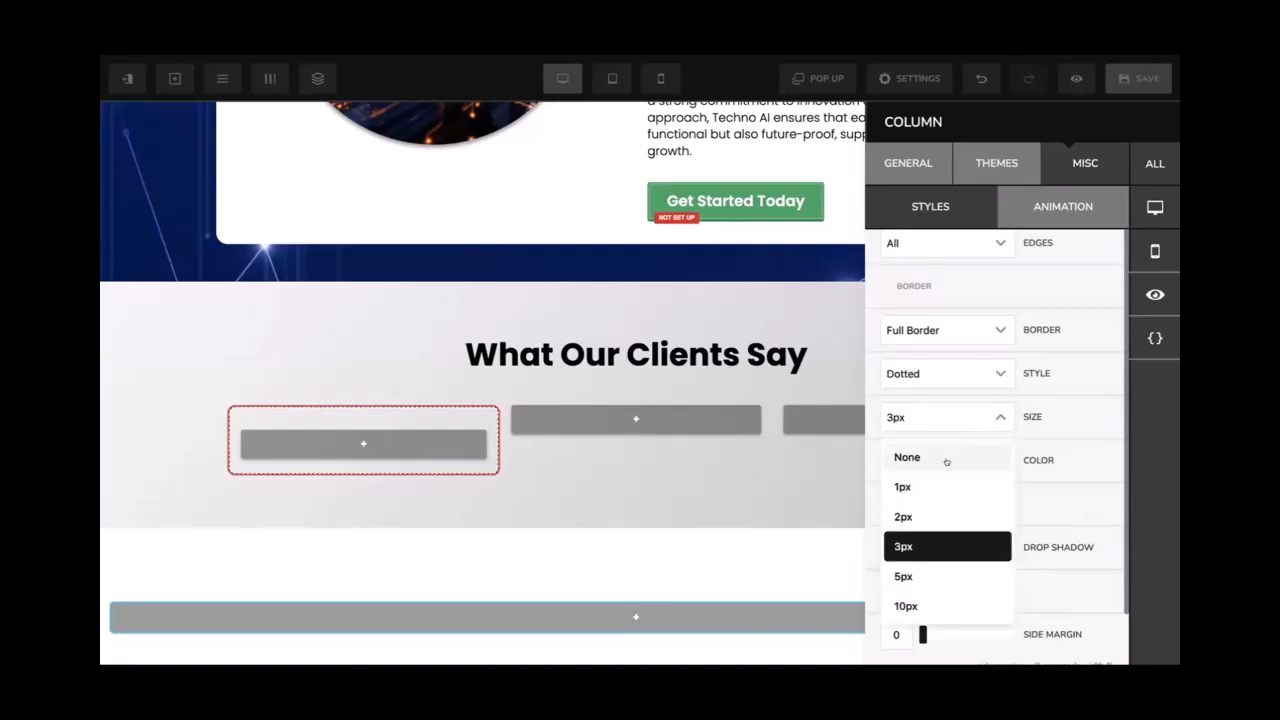
click(978, 370)
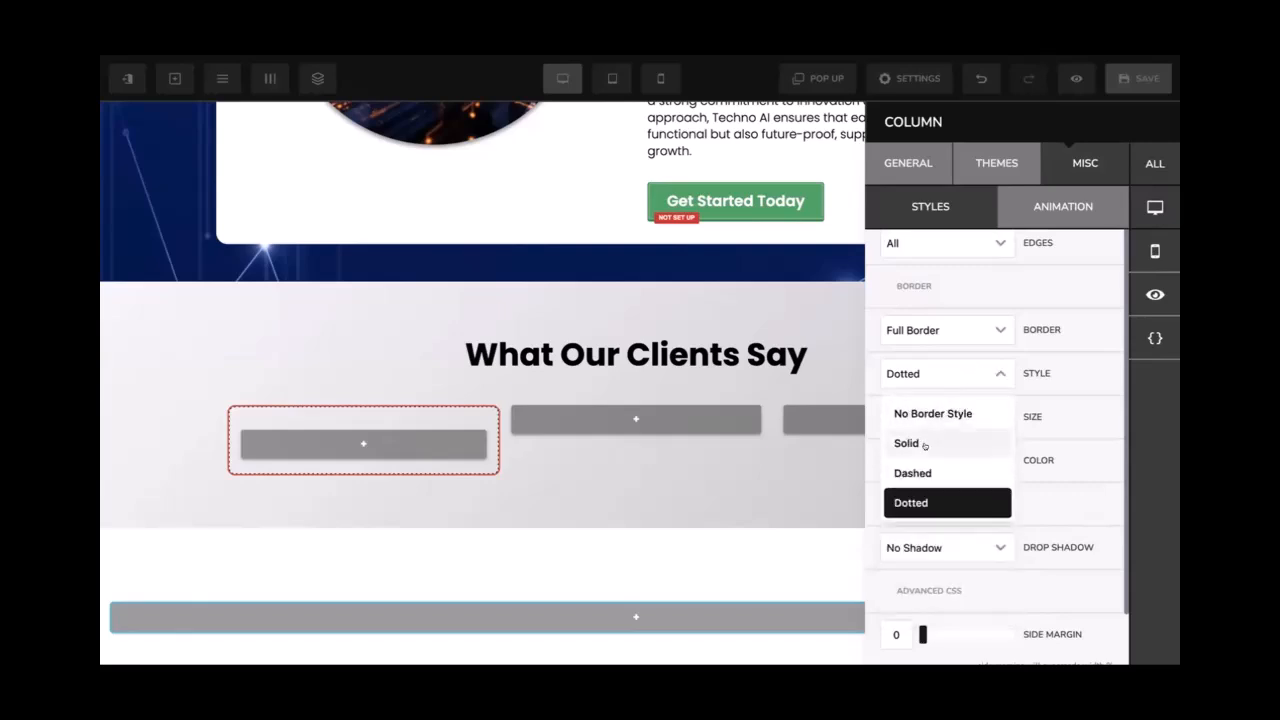
click(924, 445)
click(947, 424)
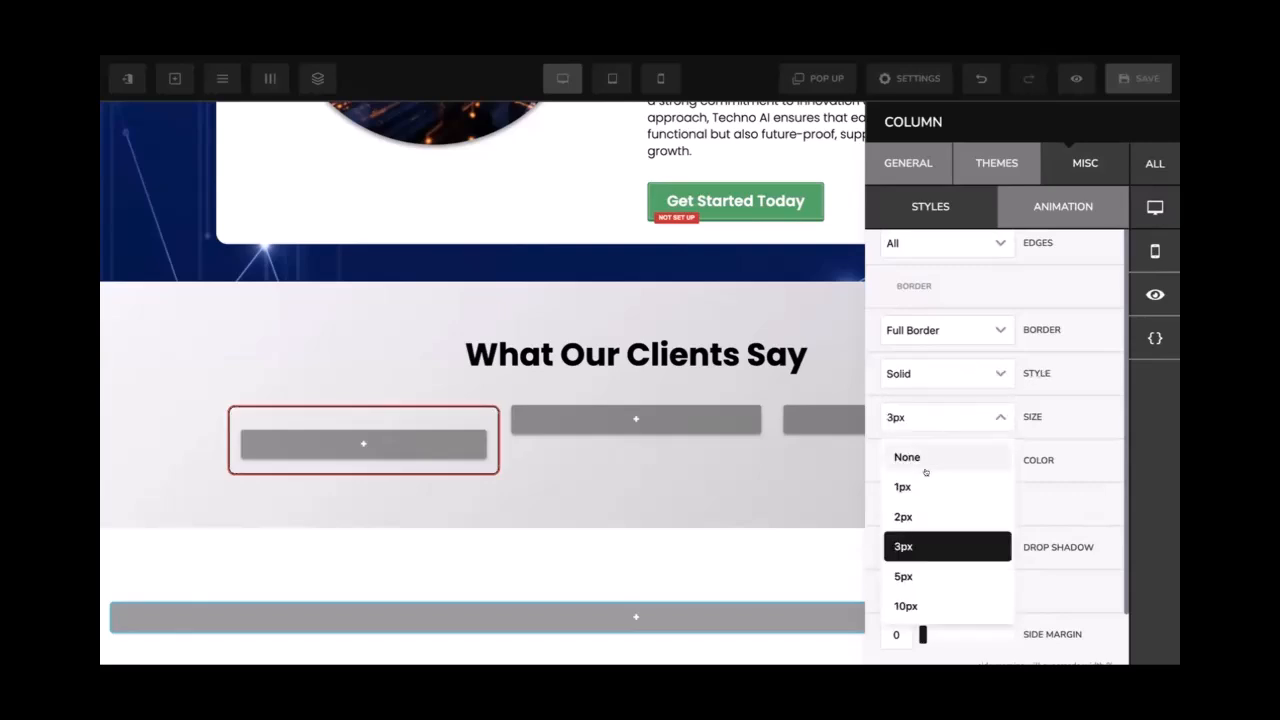
click(1050, 475)
click(558, 388)
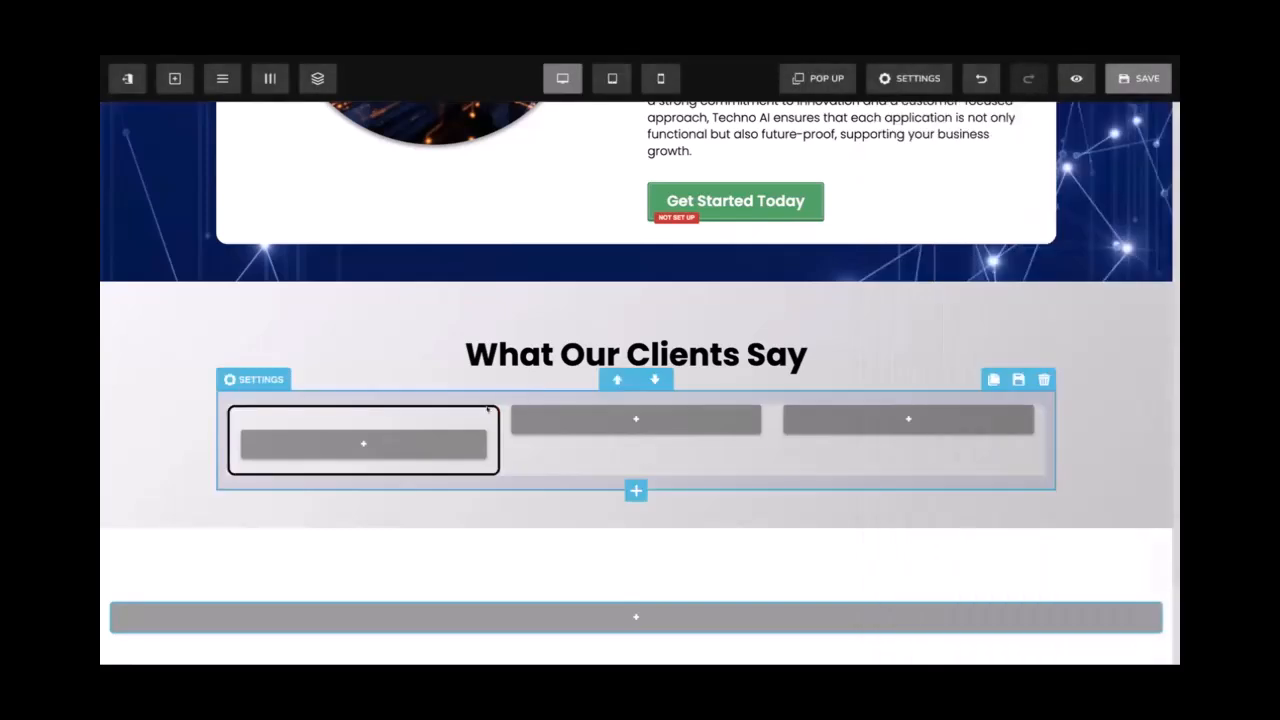
Thin the first column's border to 2px
click(270, 79)
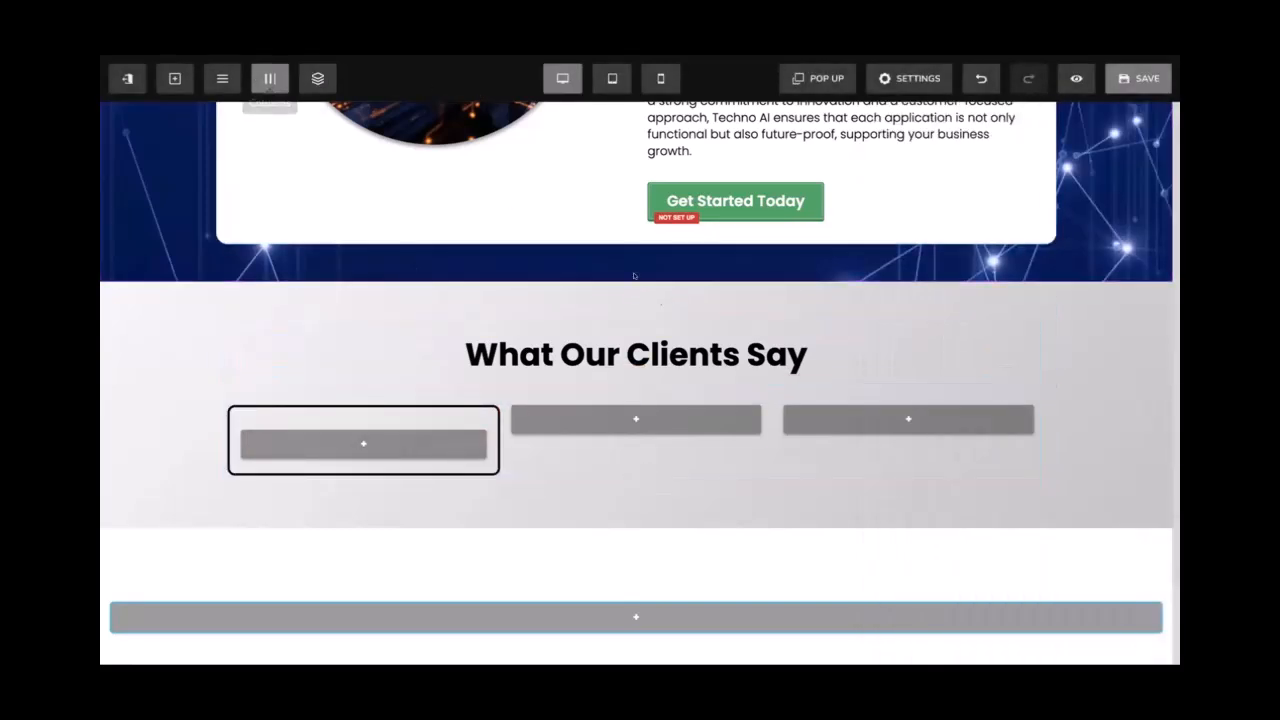
scroll(980, 397, down, 4)
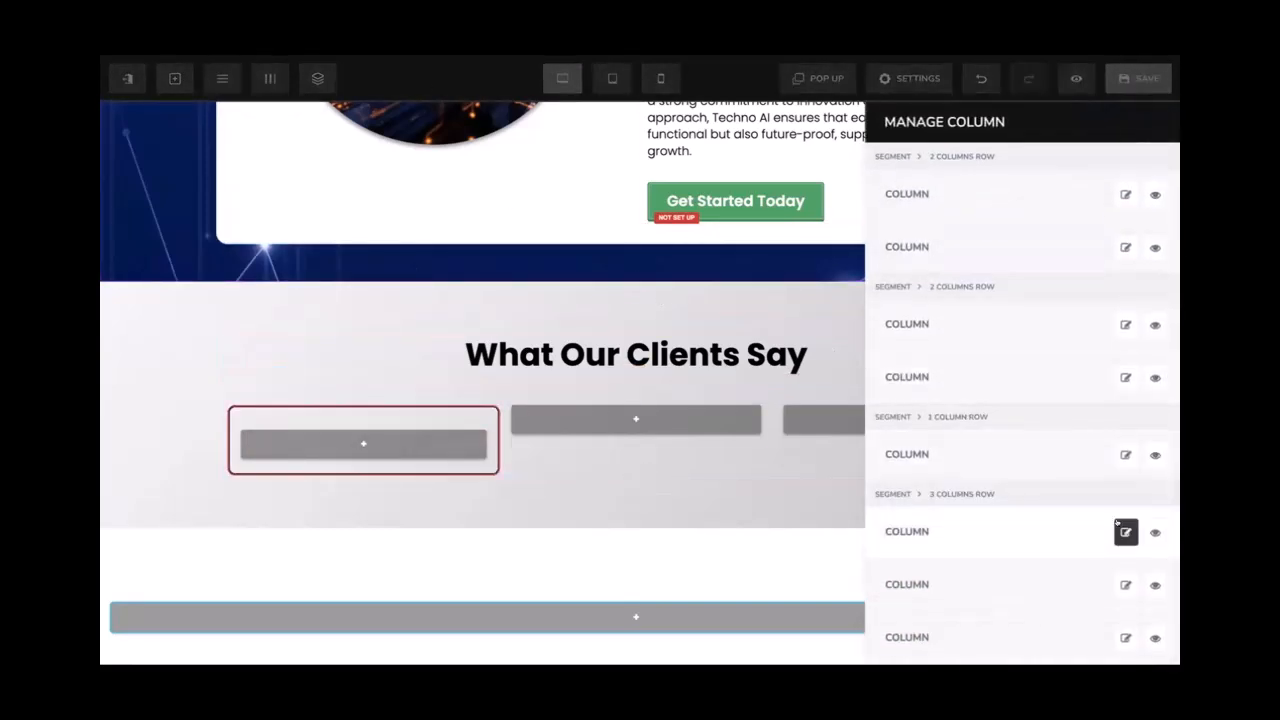
click(1125, 531)
click(1077, 175)
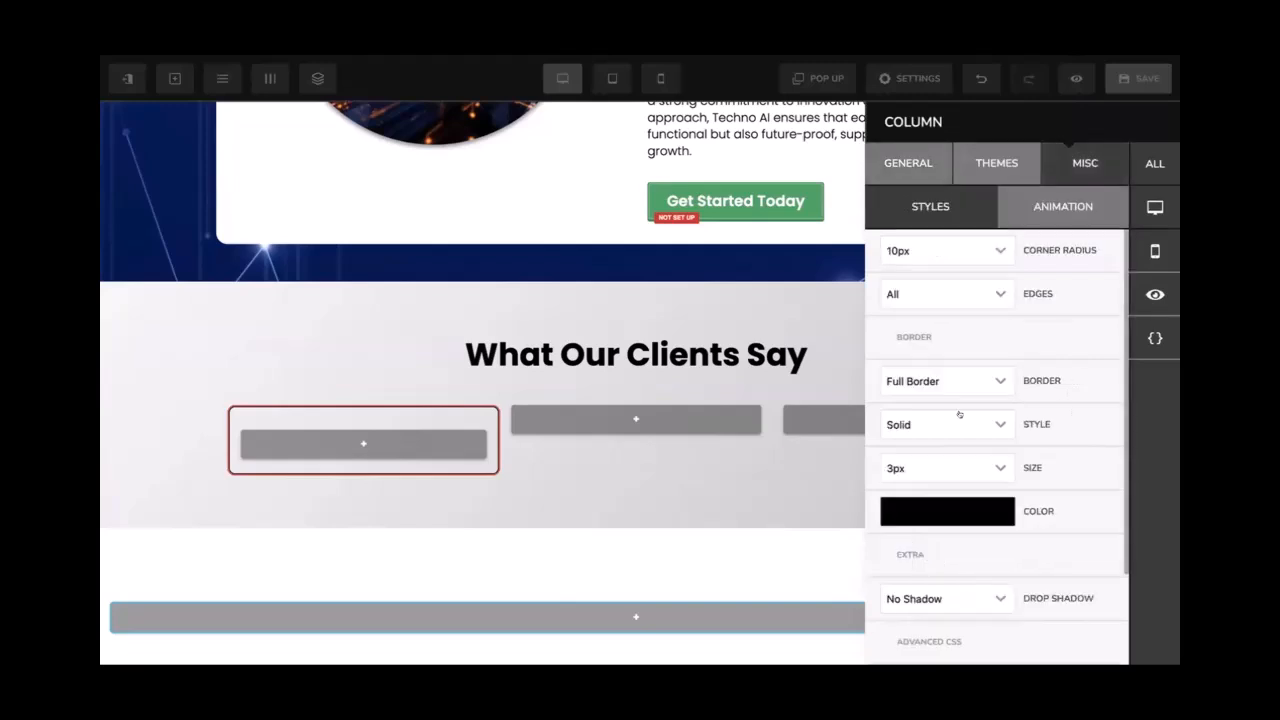
click(926, 462)
click(929, 338)
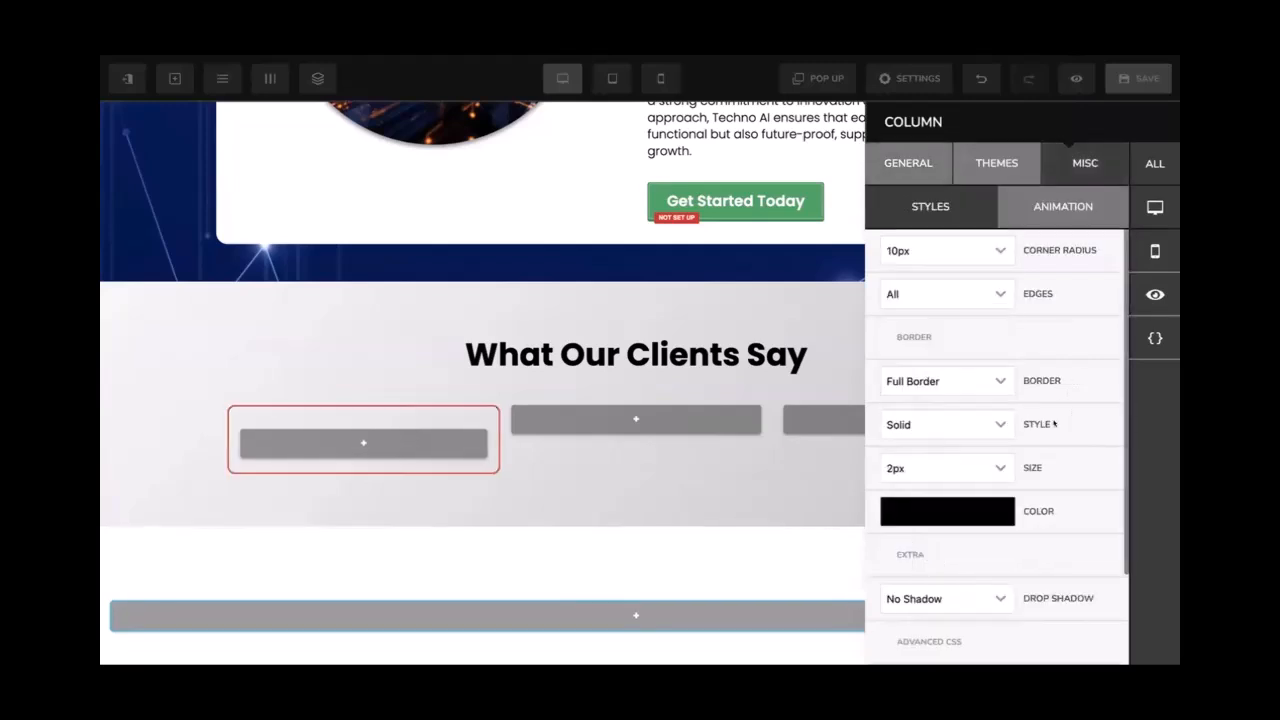
Add a 40% drop shadow and a side margin of 10, then save the page
scroll(1053, 424, down, 2)
click(960, 447)
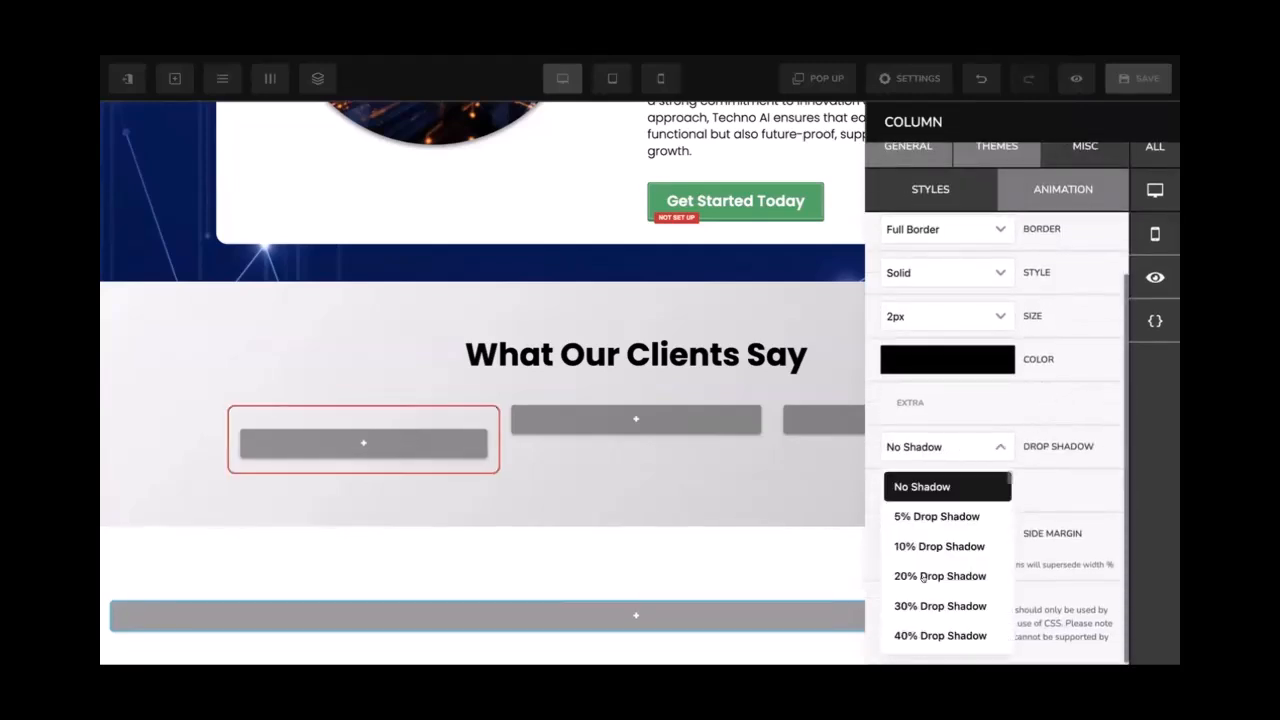
click(912, 630)
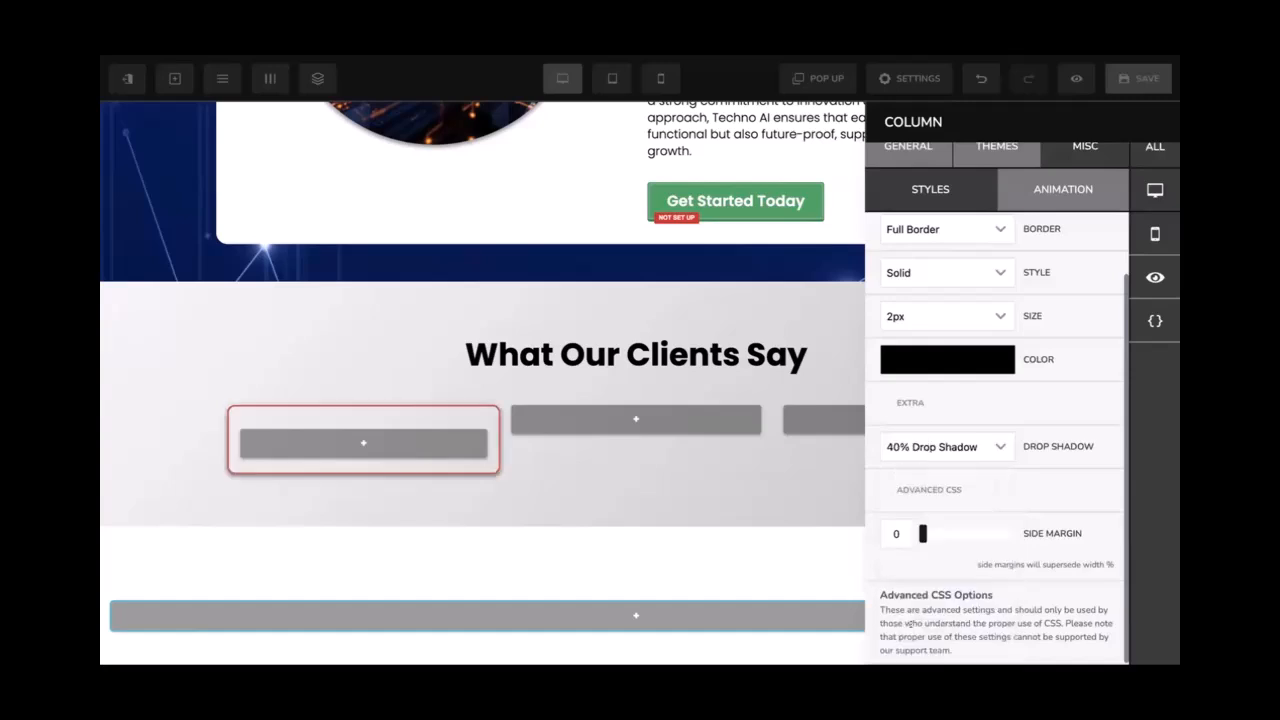
click(884, 531)
text(10)
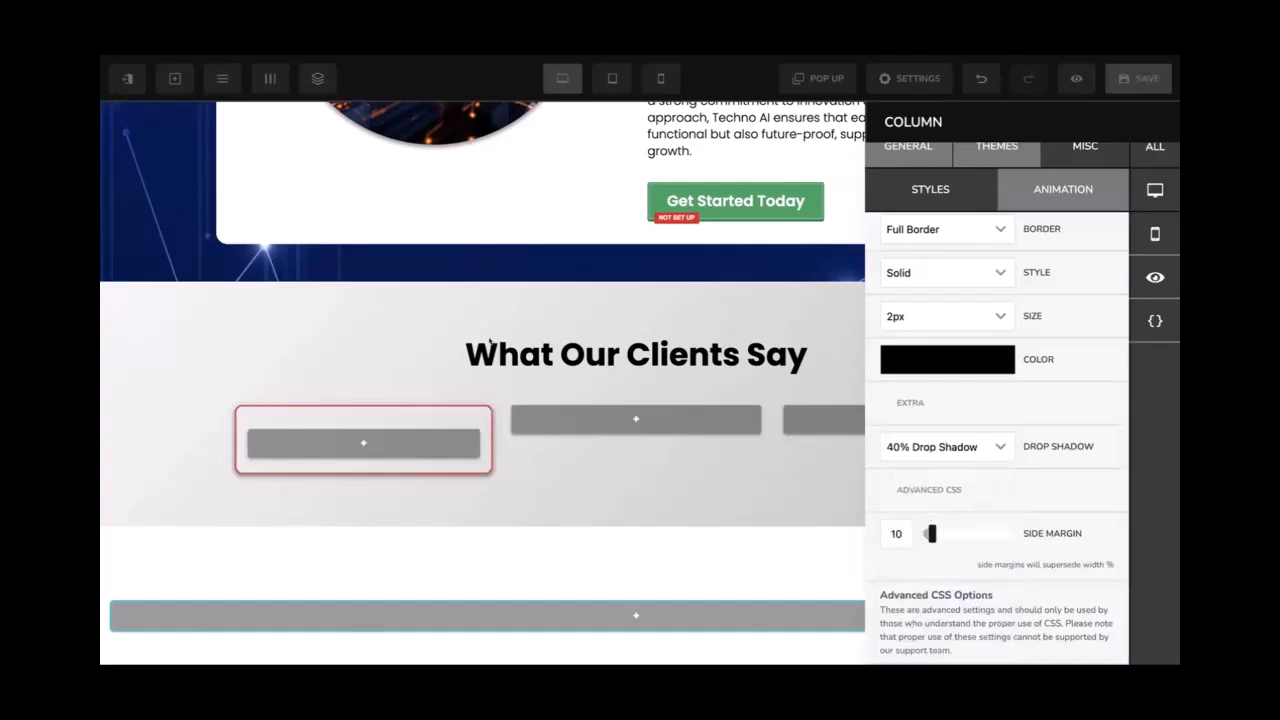
click(472, 345)
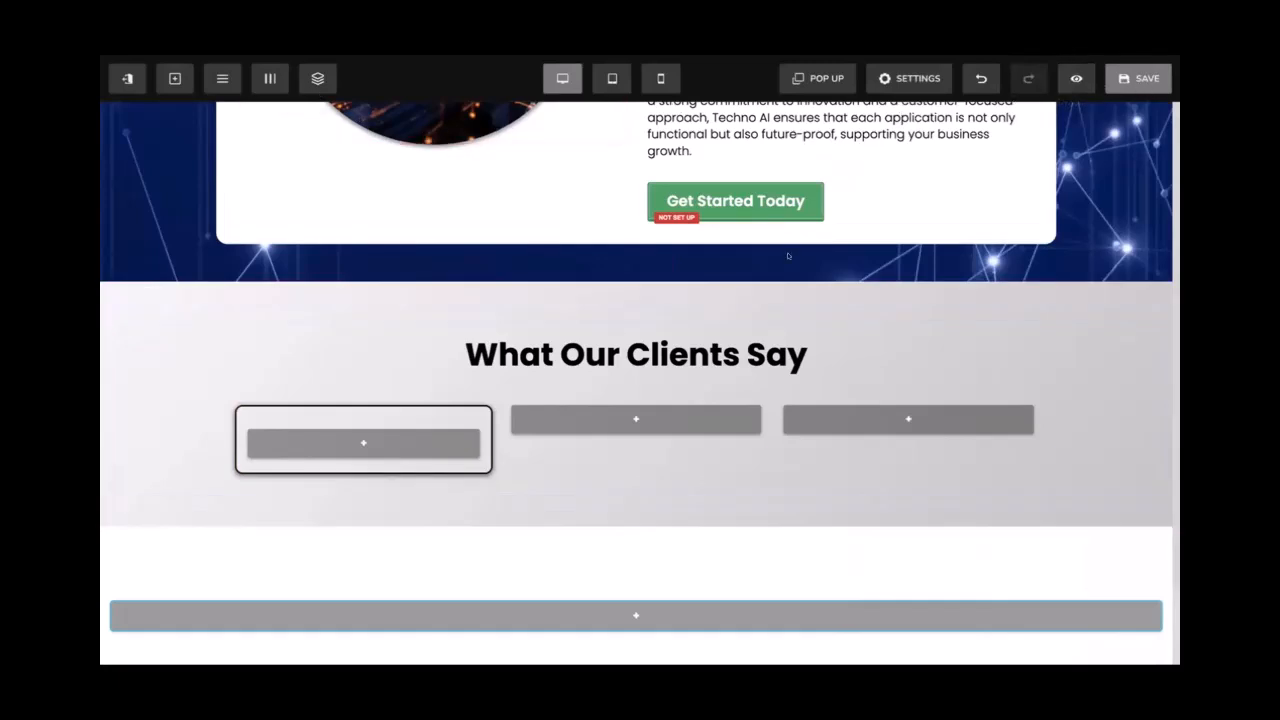
click(1138, 78)
Insert a header into the first testimonial column reading 'Client Name'
click(363, 443)
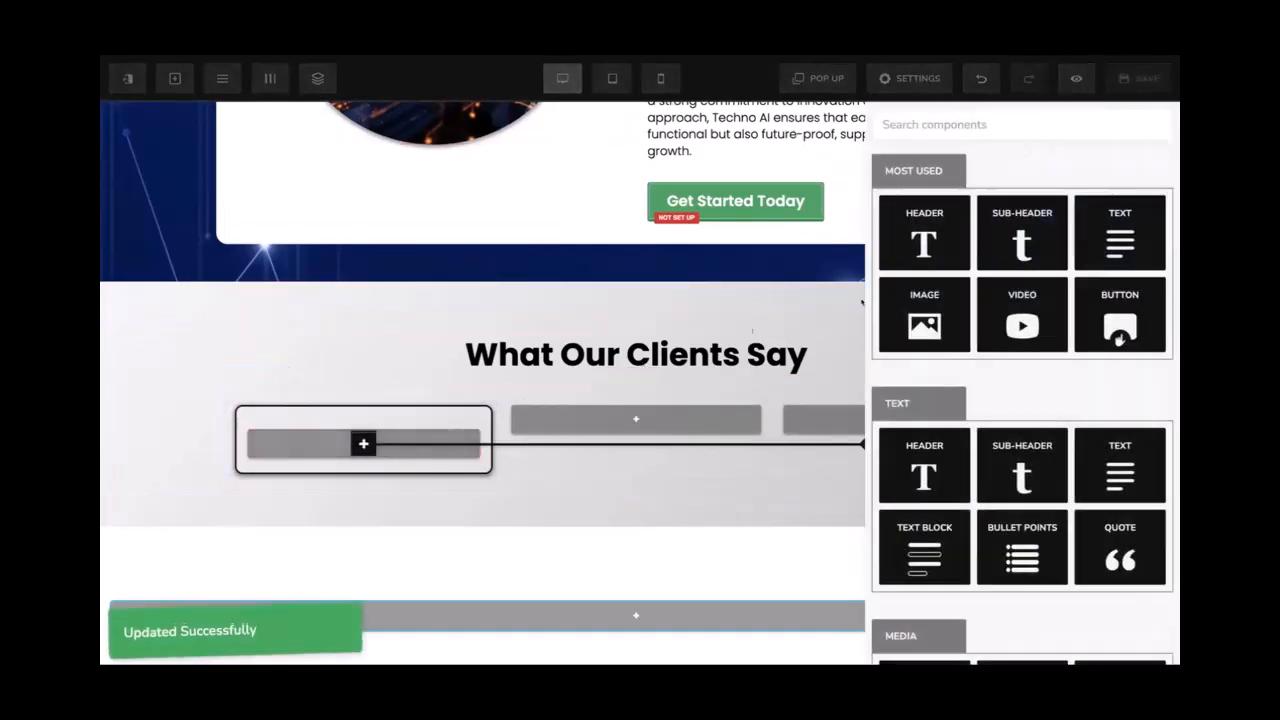
click(907, 240)
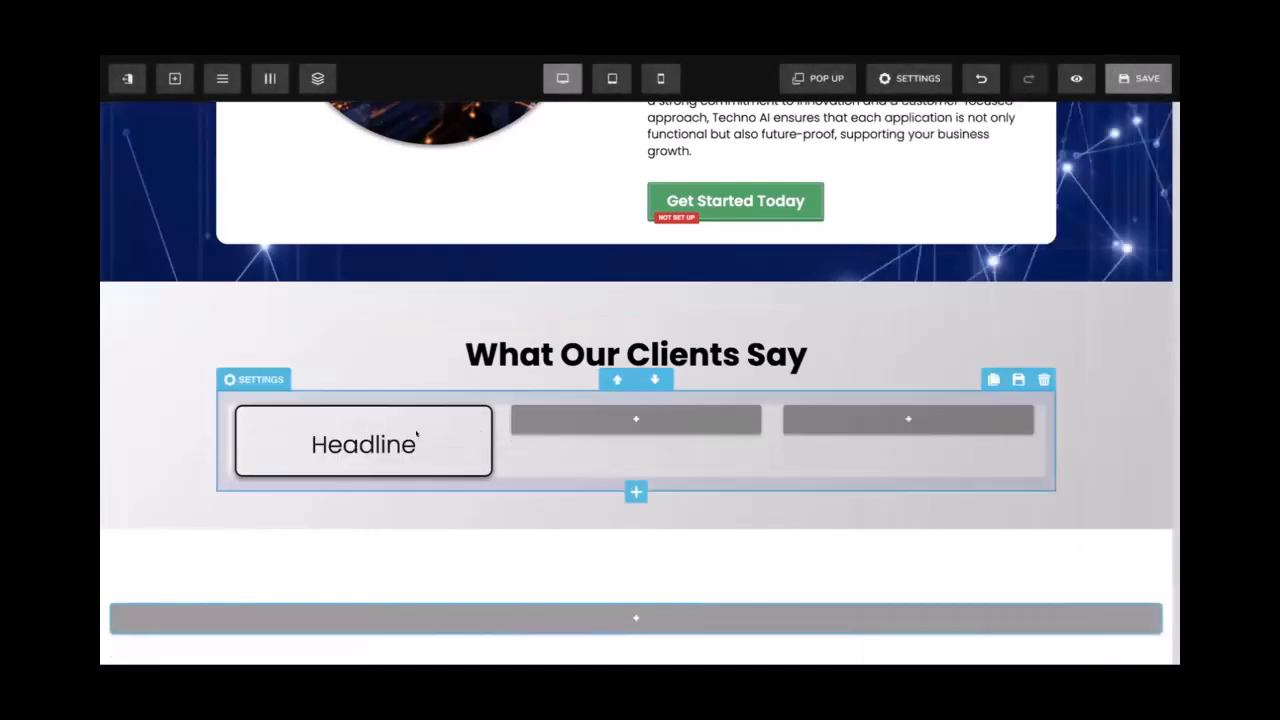
double_click(360, 440)
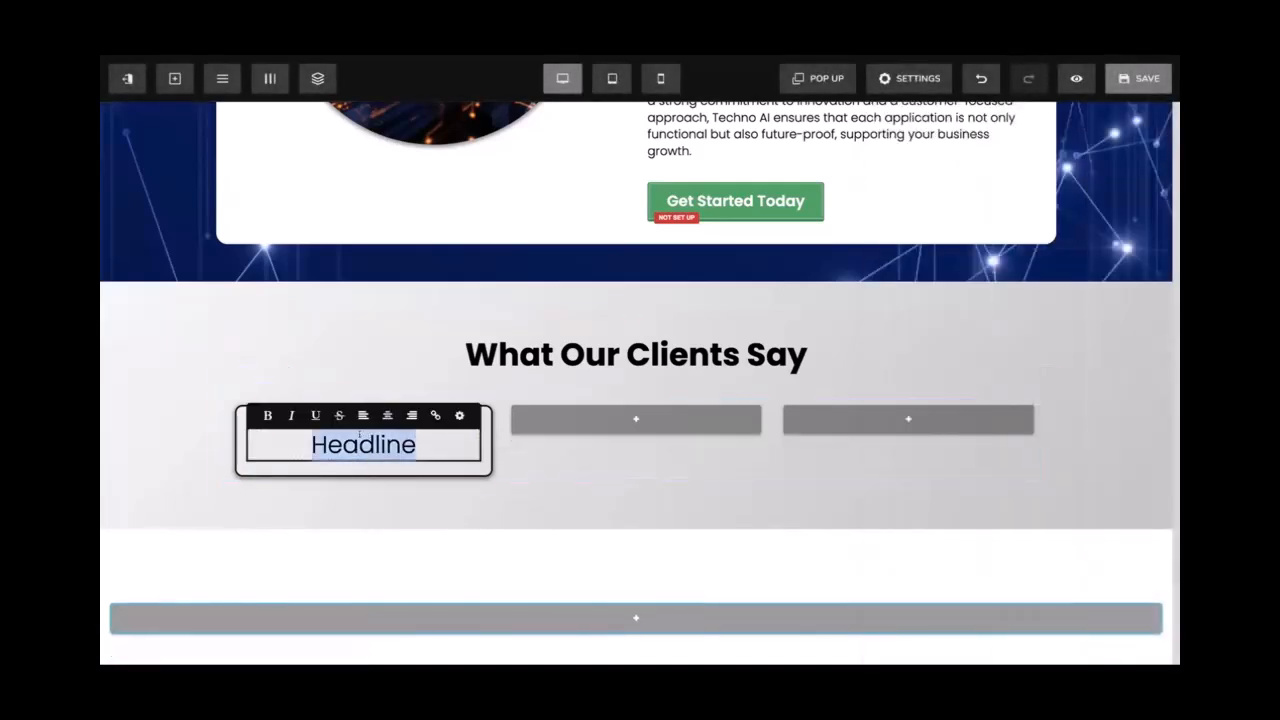
text(Client name)
key(BackSpace)
text(N)
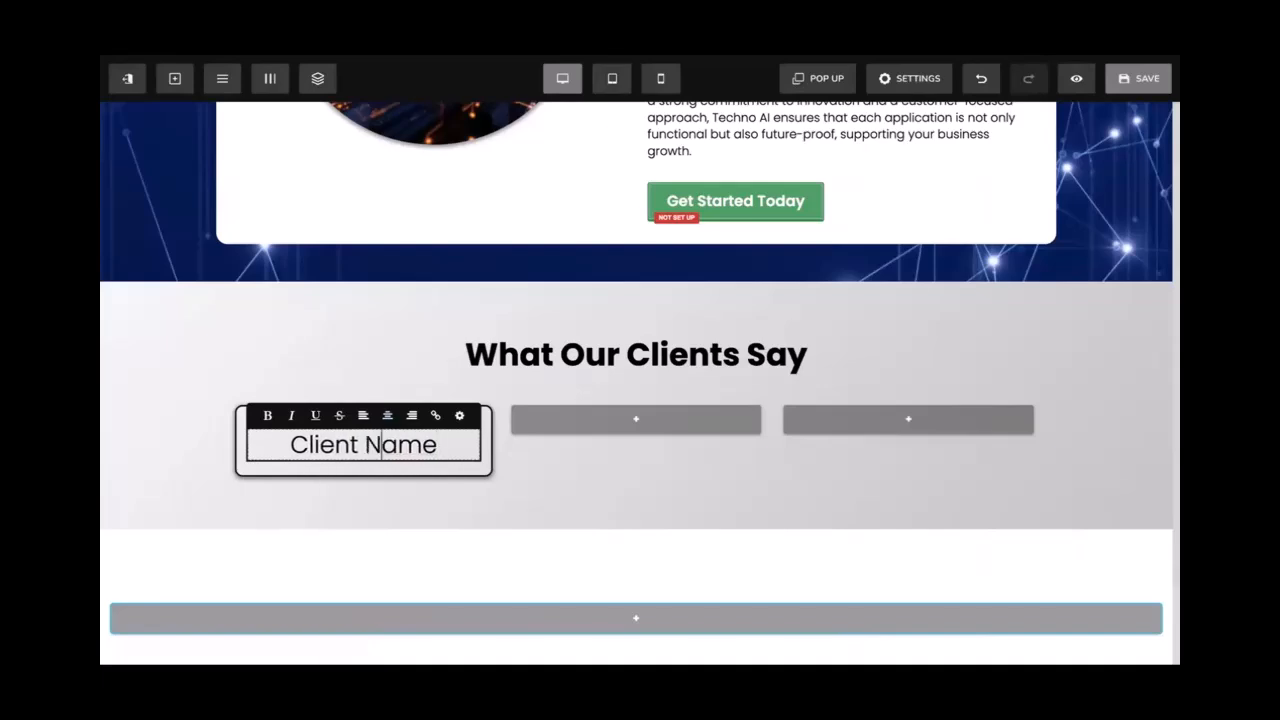
key(ctrl+a)
Reduce the Client Name heading's font size and make it bold
click(461, 414)
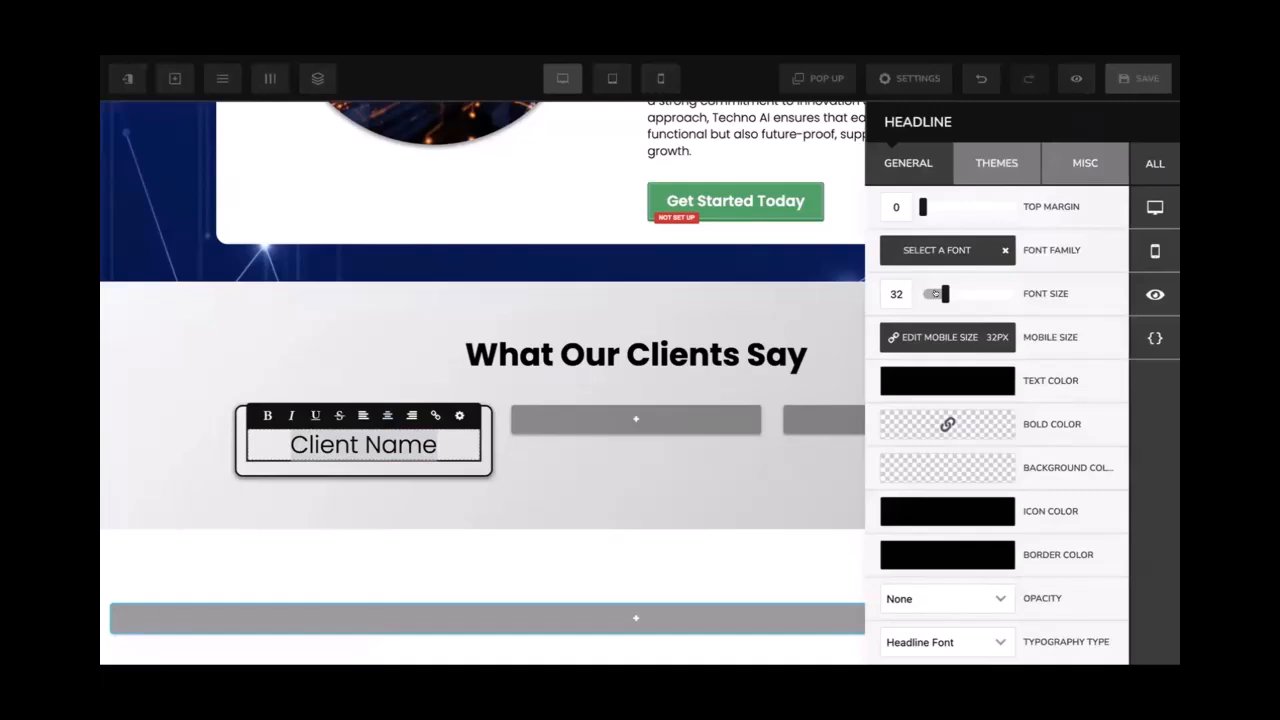
drag(934, 293, 935, 293)
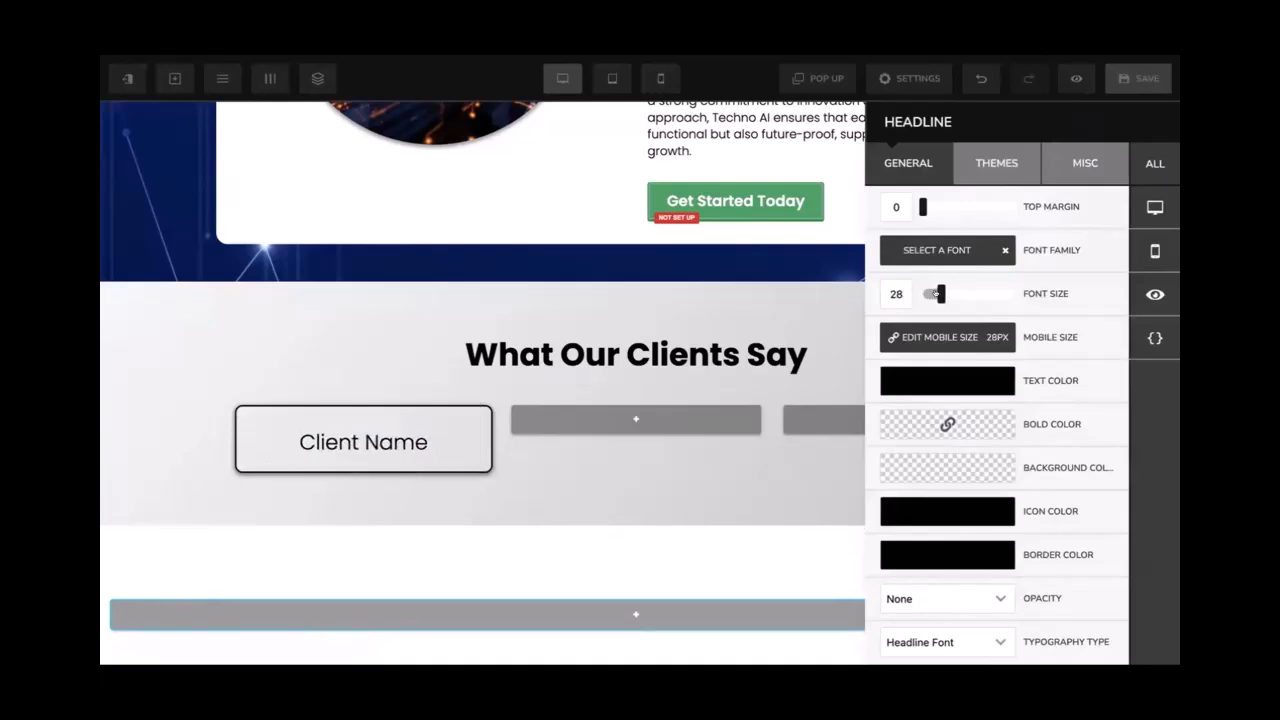
click(357, 437)
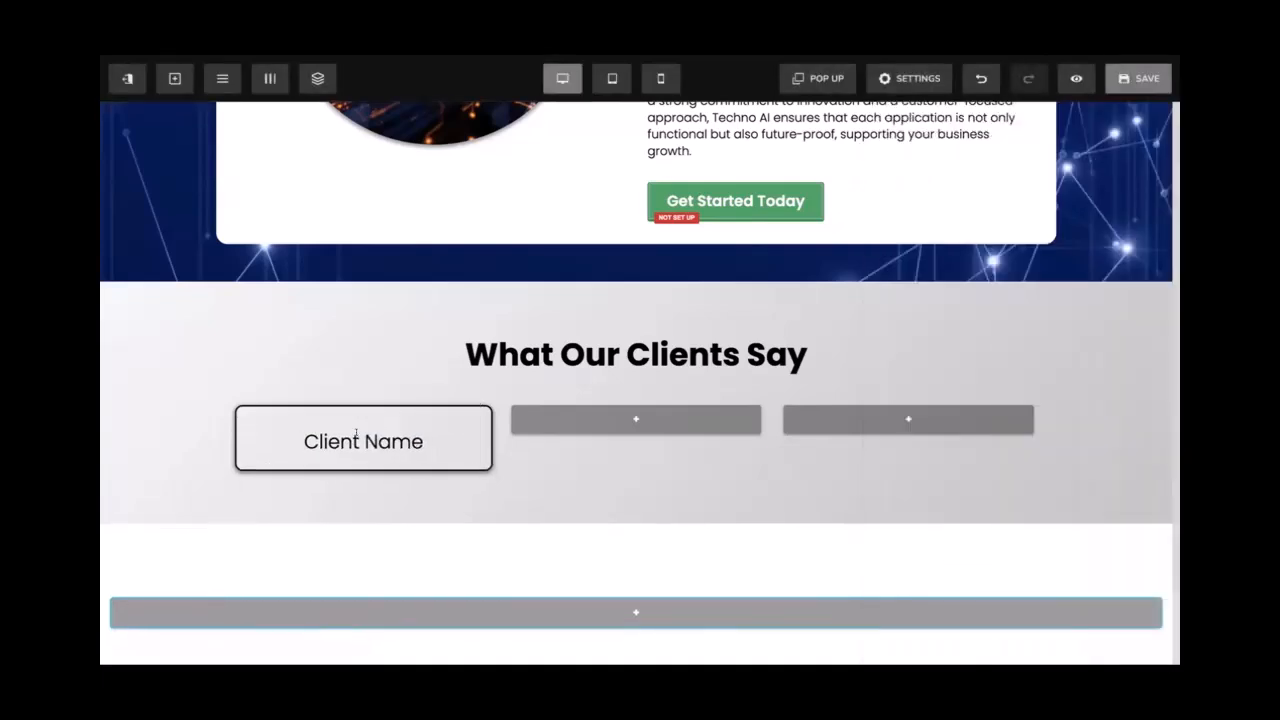
triple_click(357, 439)
click(268, 417)
click(168, 443)
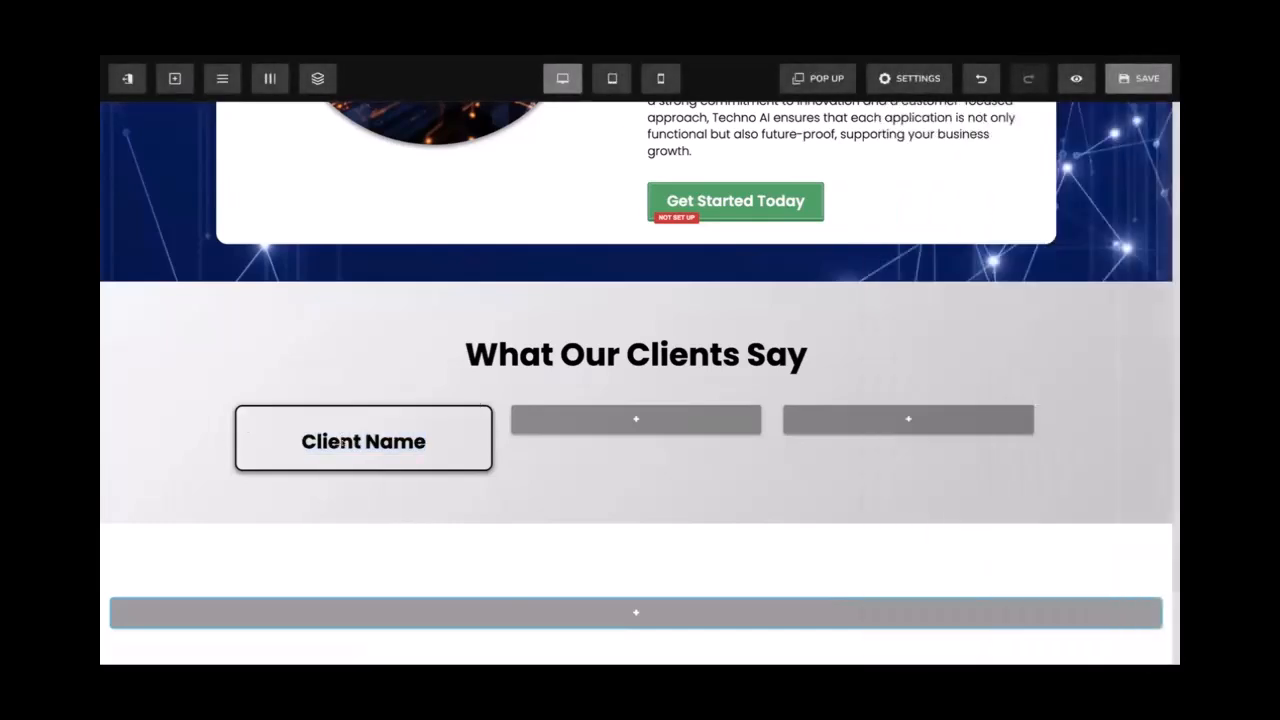
Add a centred Lorem ipsum text block below Client Name in the card
click(357, 441)
click(363, 455)
drag(1120, 232, 360, 455)
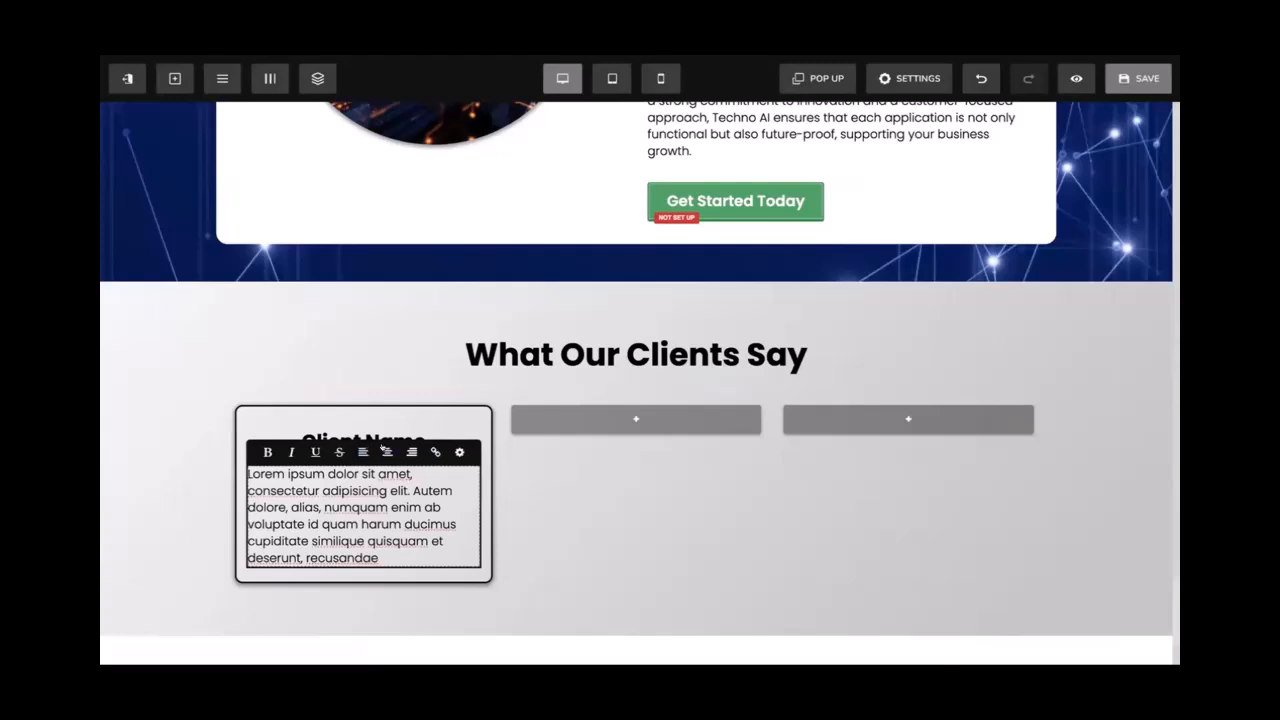
click(387, 452)
click(120, 446)
click(154, 455)
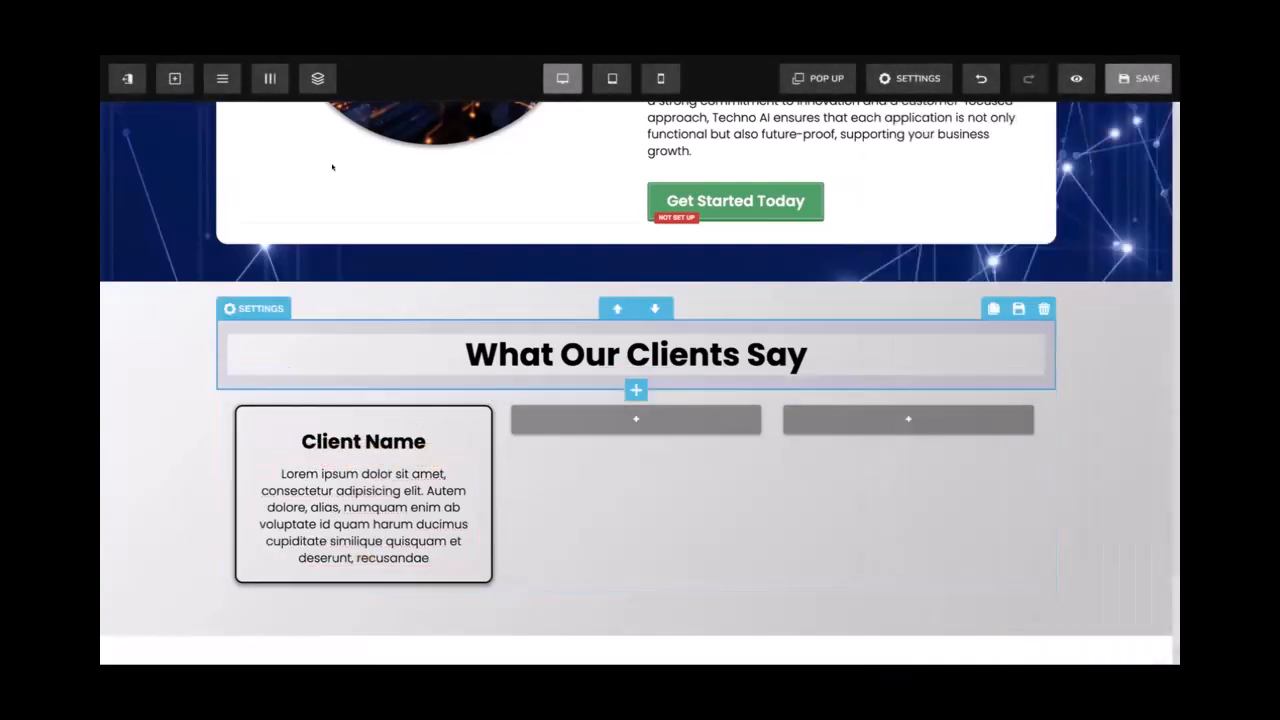
Give the first testimonial card a 1px border and save the page
click(270, 78)
scroll(1040, 395, down, 10)
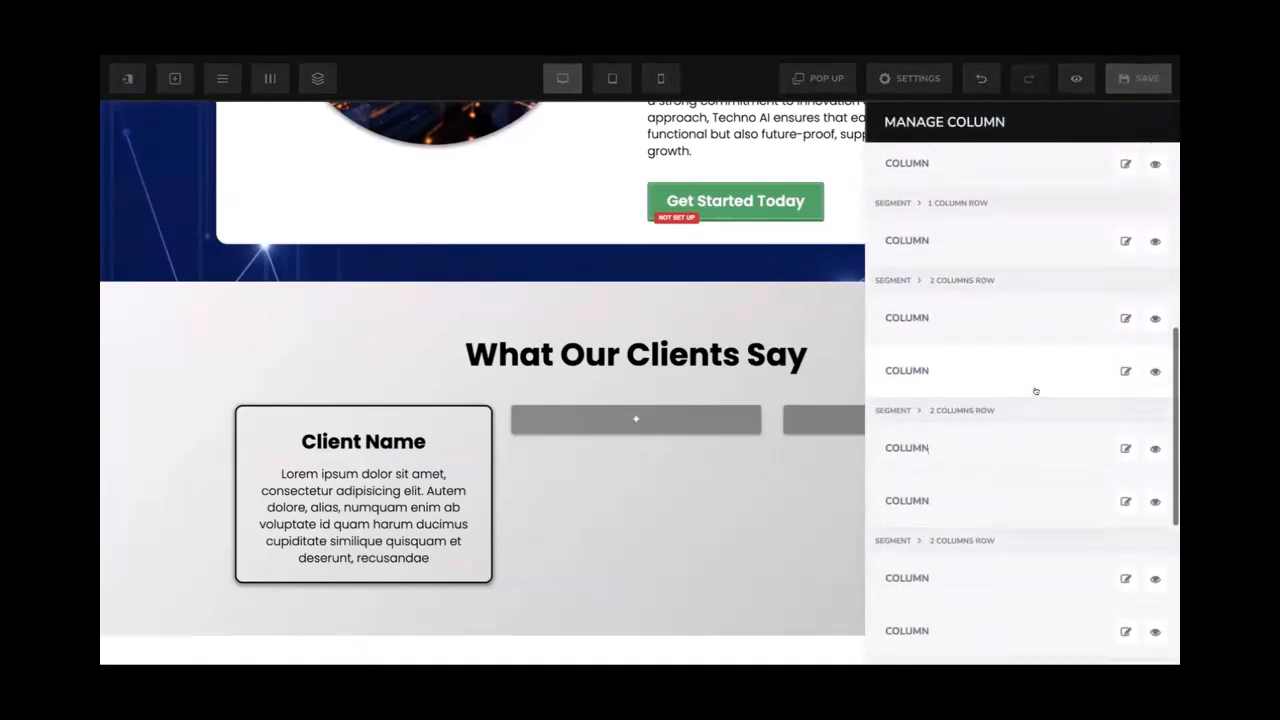
click(1124, 531)
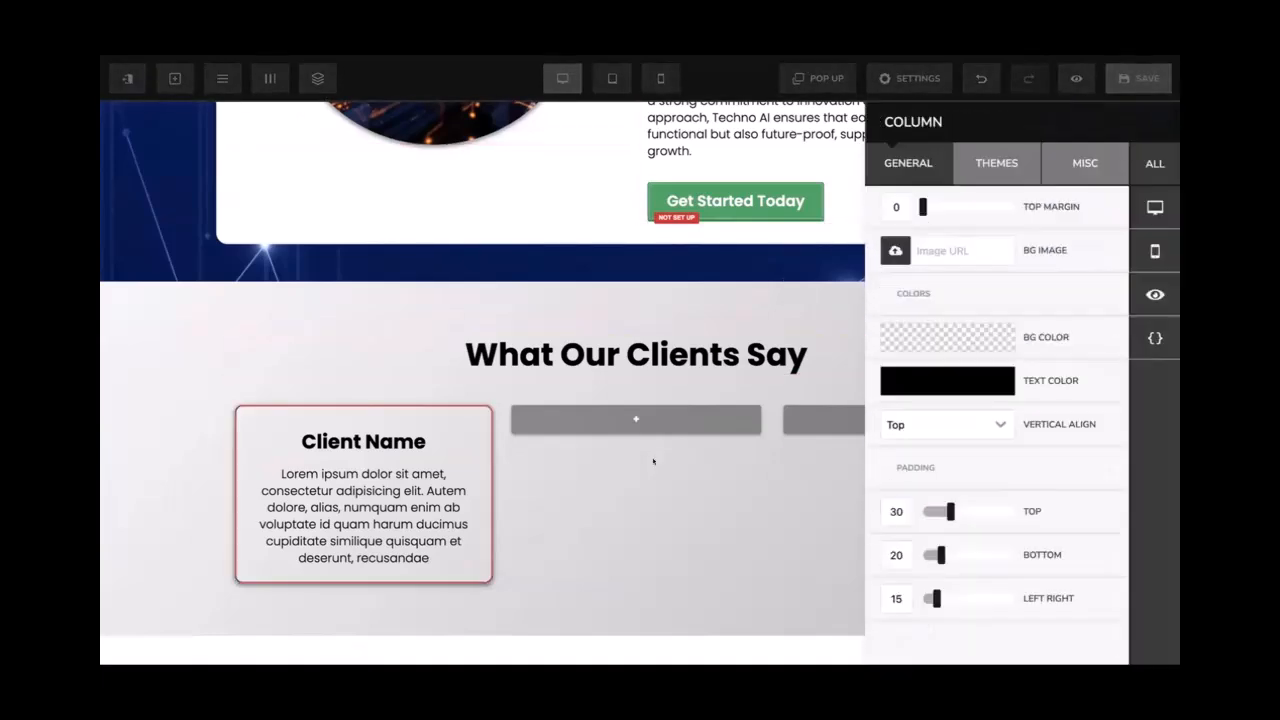
click(1092, 168)
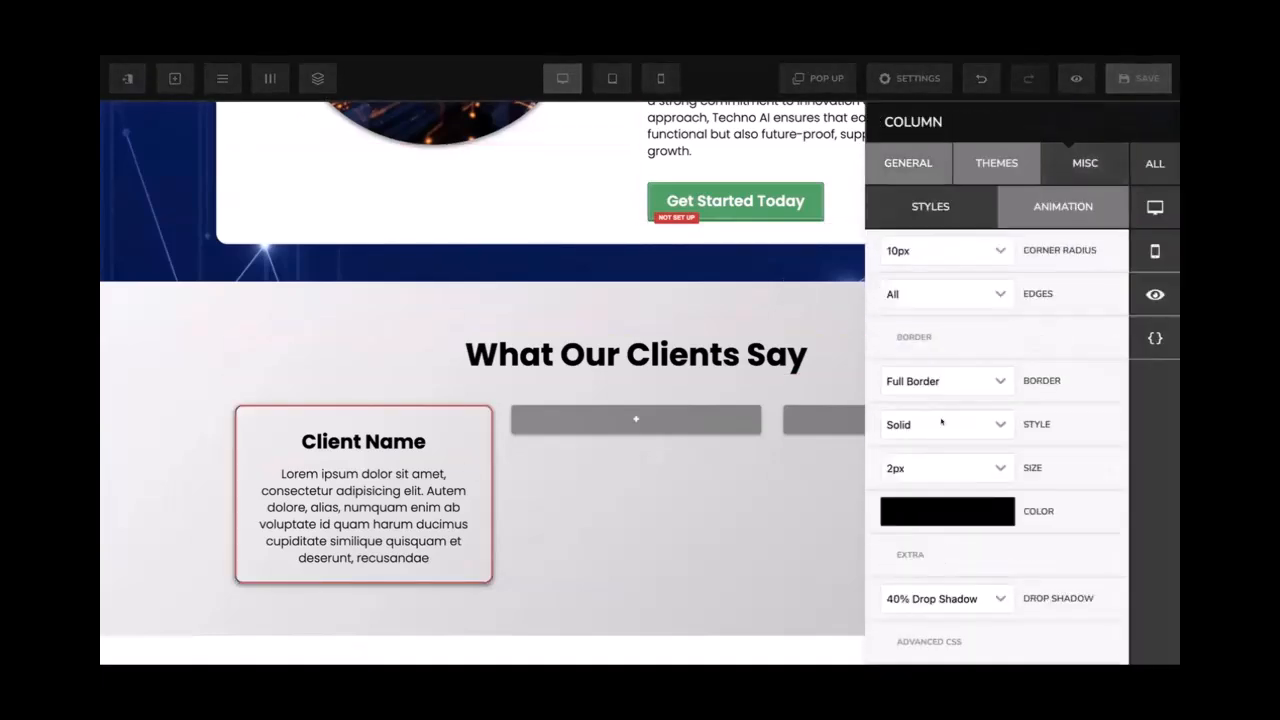
click(912, 462)
click(904, 309)
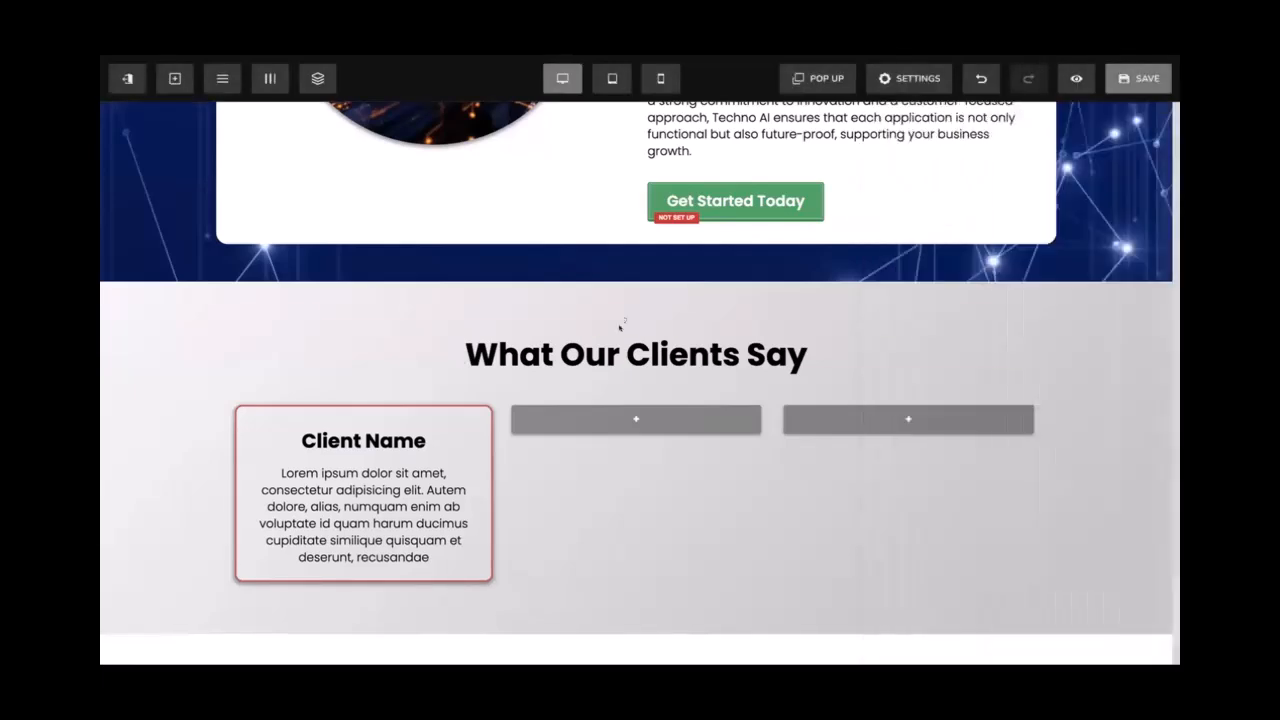
click(1109, 87)
Give the second testimonial column a full border with 10px rounded corners
click(269, 78)
scroll(960, 486, down, 5)
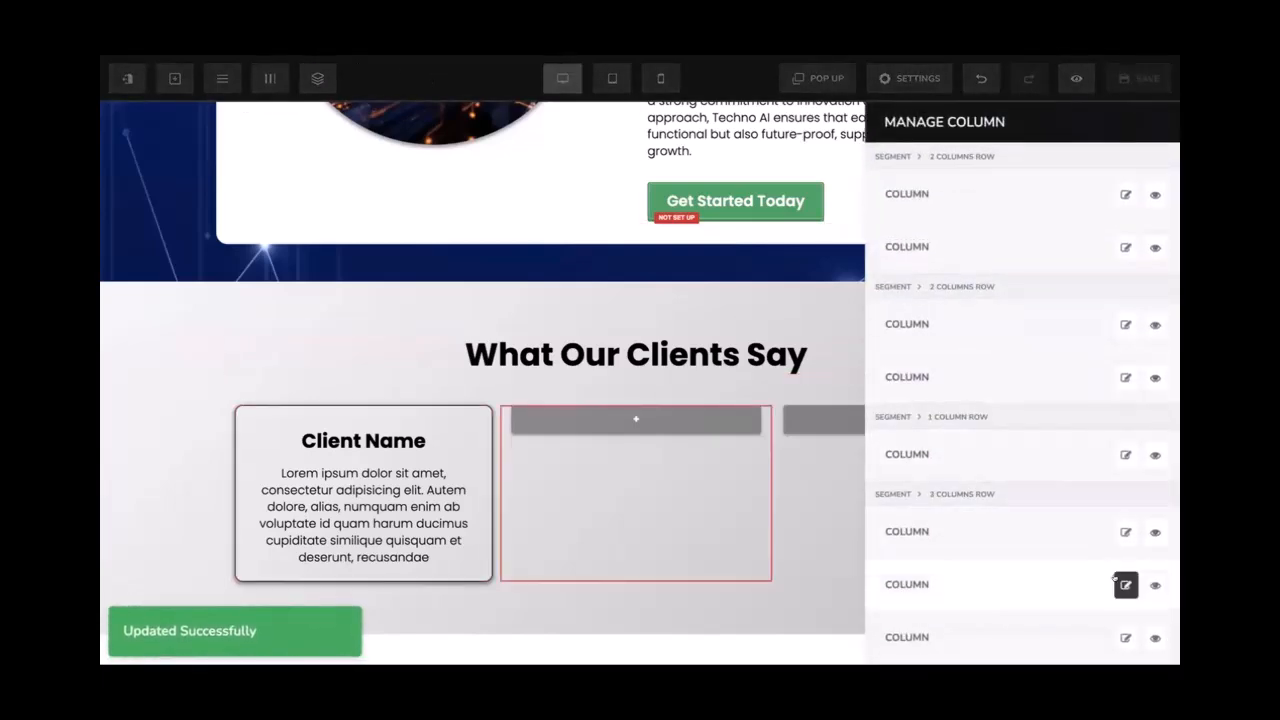
click(1125, 584)
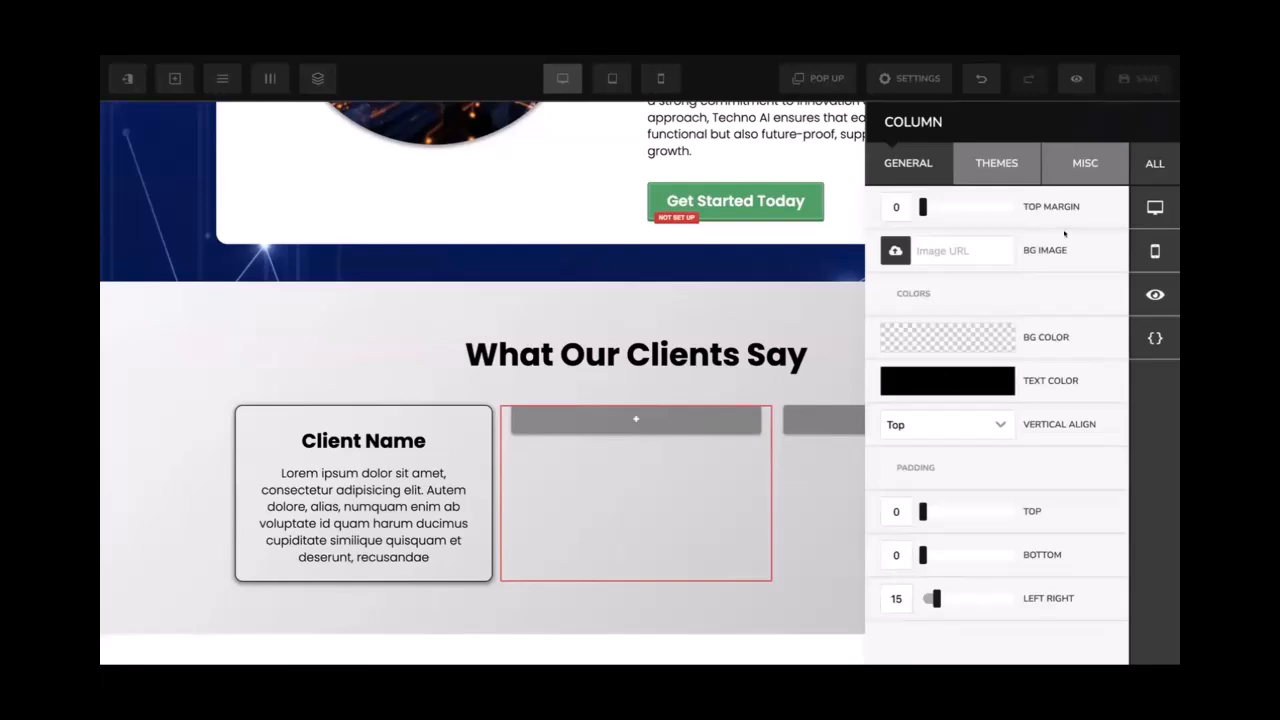
click(1066, 162)
click(935, 331)
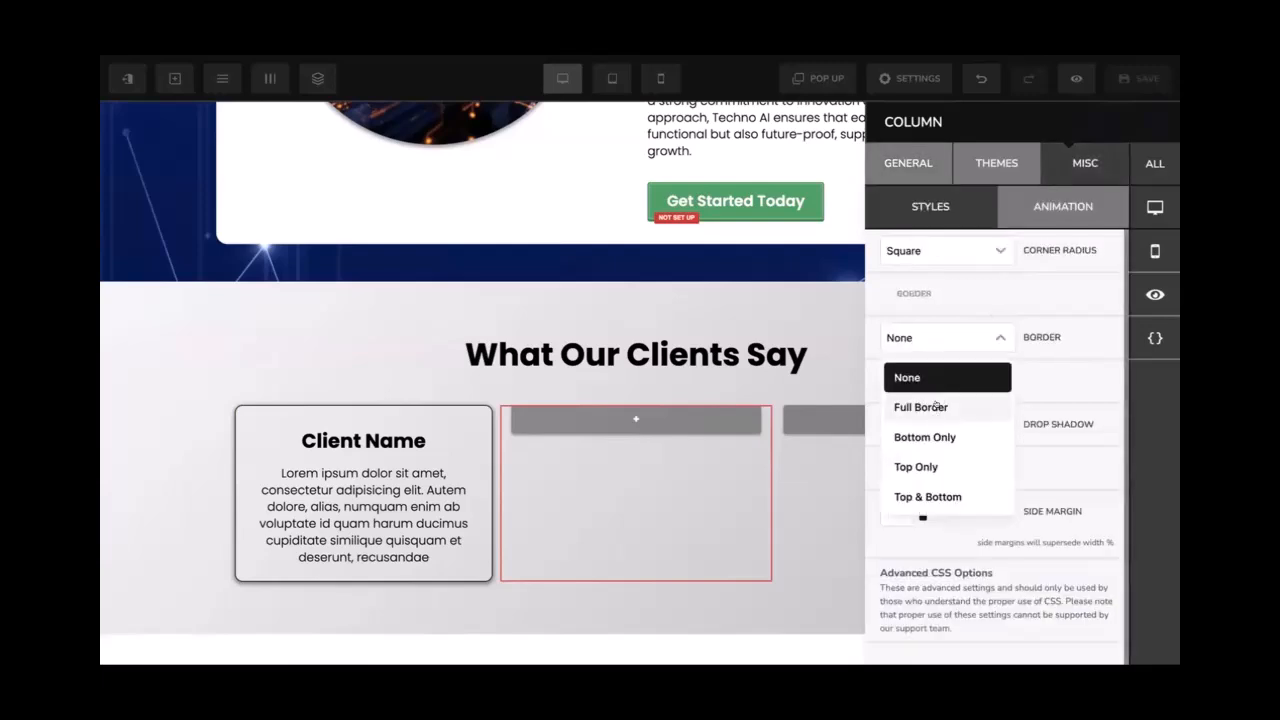
click(936, 403)
click(945, 250)
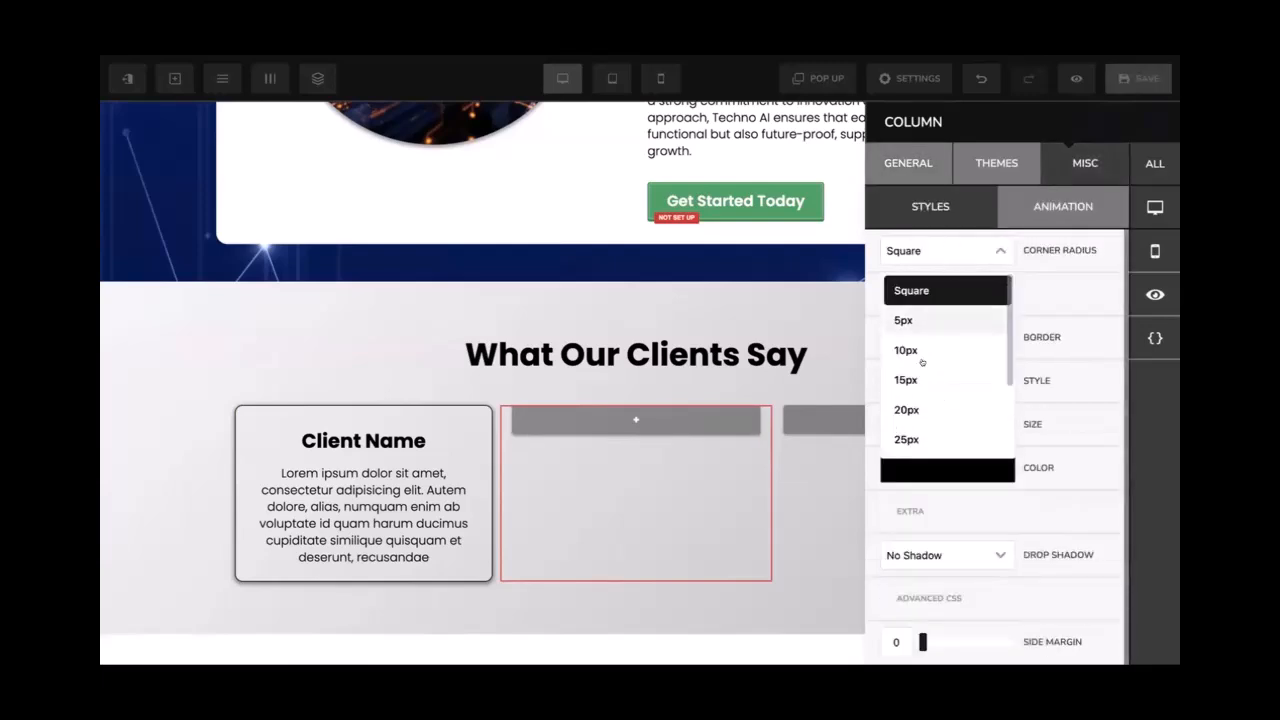
click(928, 349)
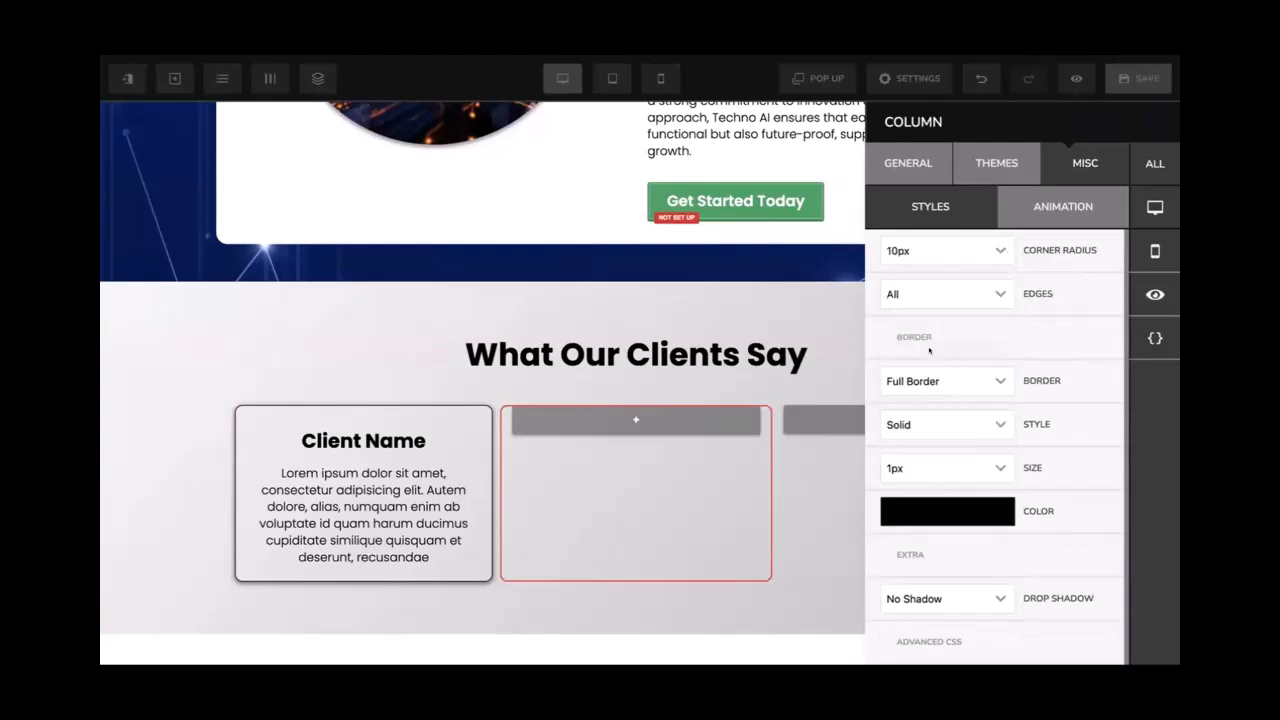
Adjust the second card's top and bottom padding and side margin, and add a 40% drop shadow
click(898, 152)
text(20)
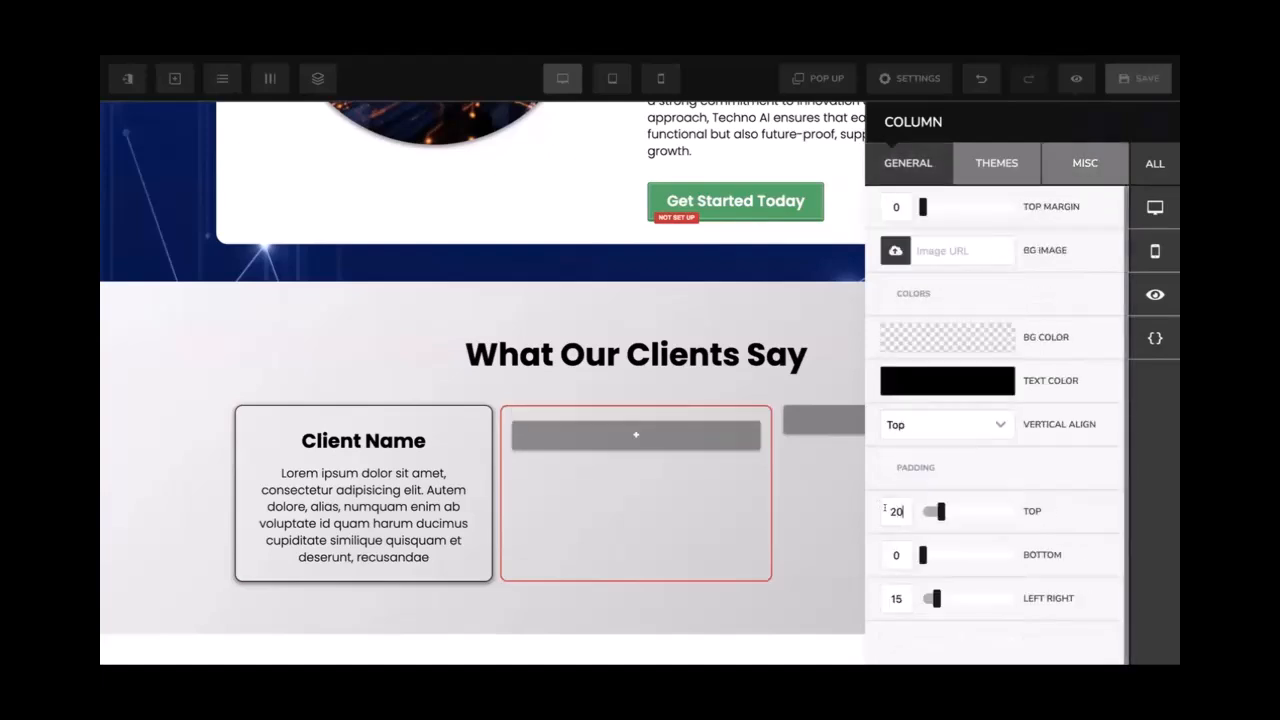
key(BackSpace)
text(3)
click(885, 553)
text(2)
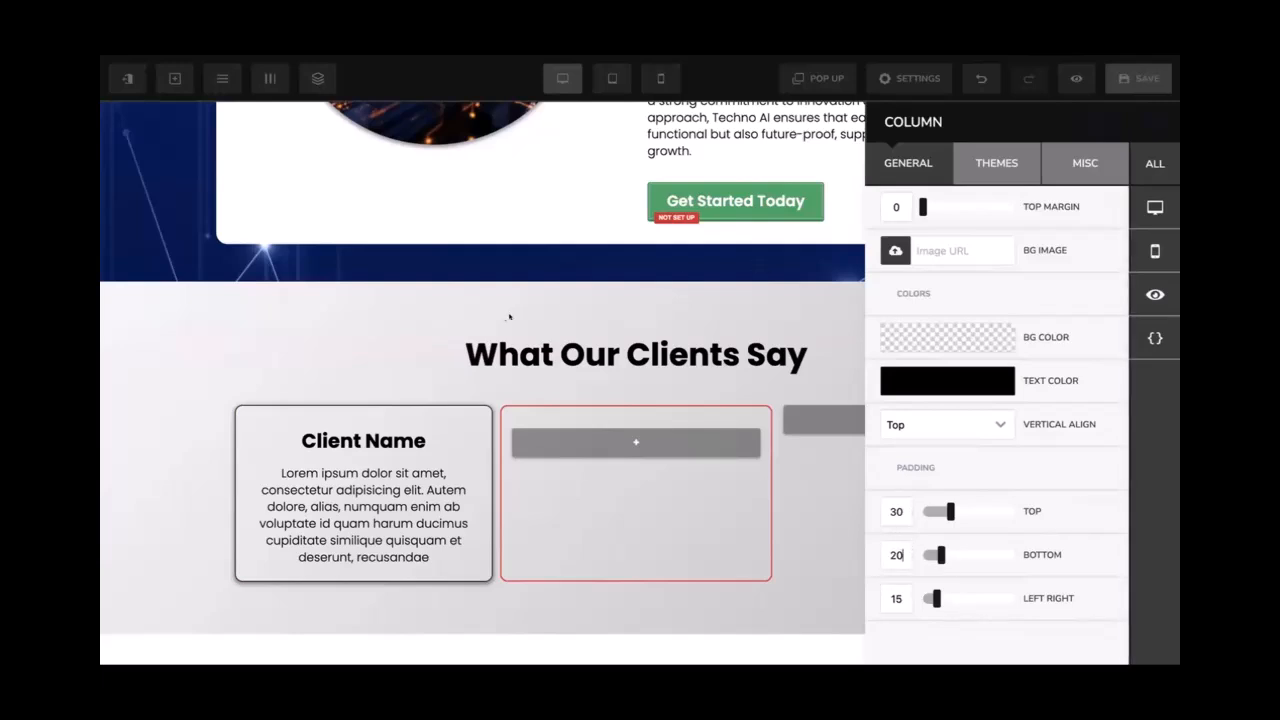
click(1091, 173)
scroll(931, 481, down, 1)
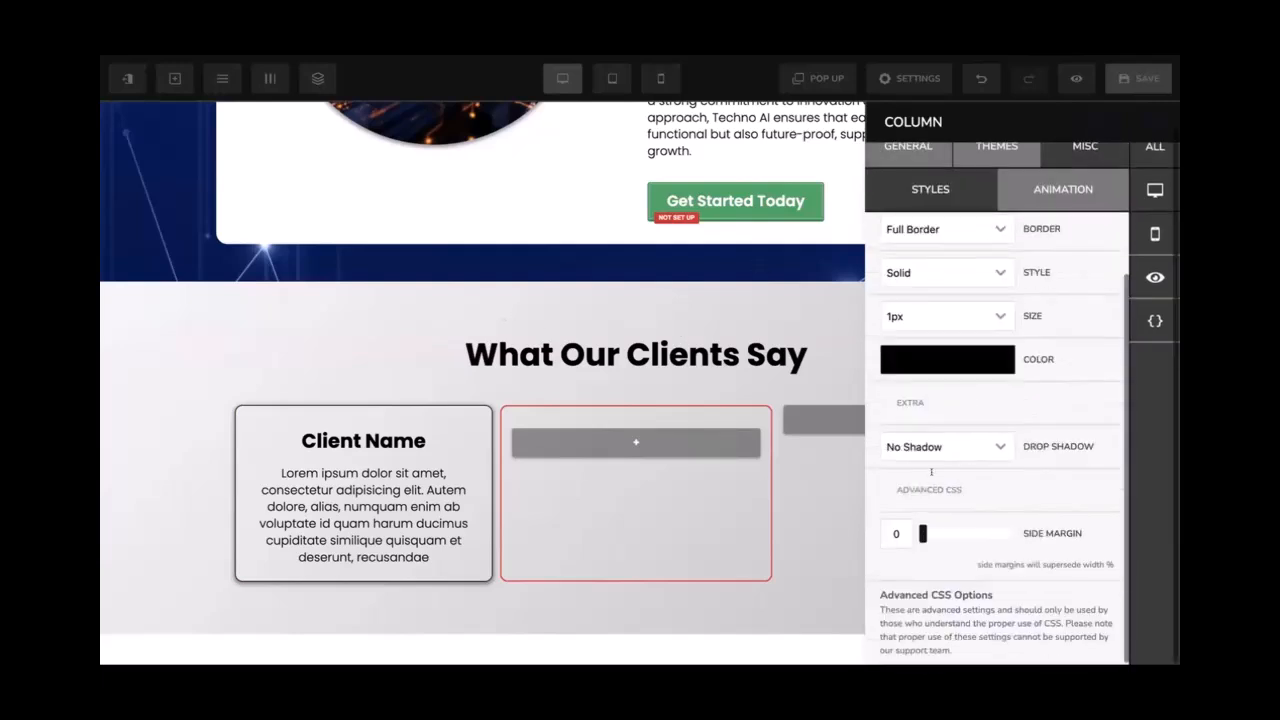
click(886, 533)
text(1)
click(948, 447)
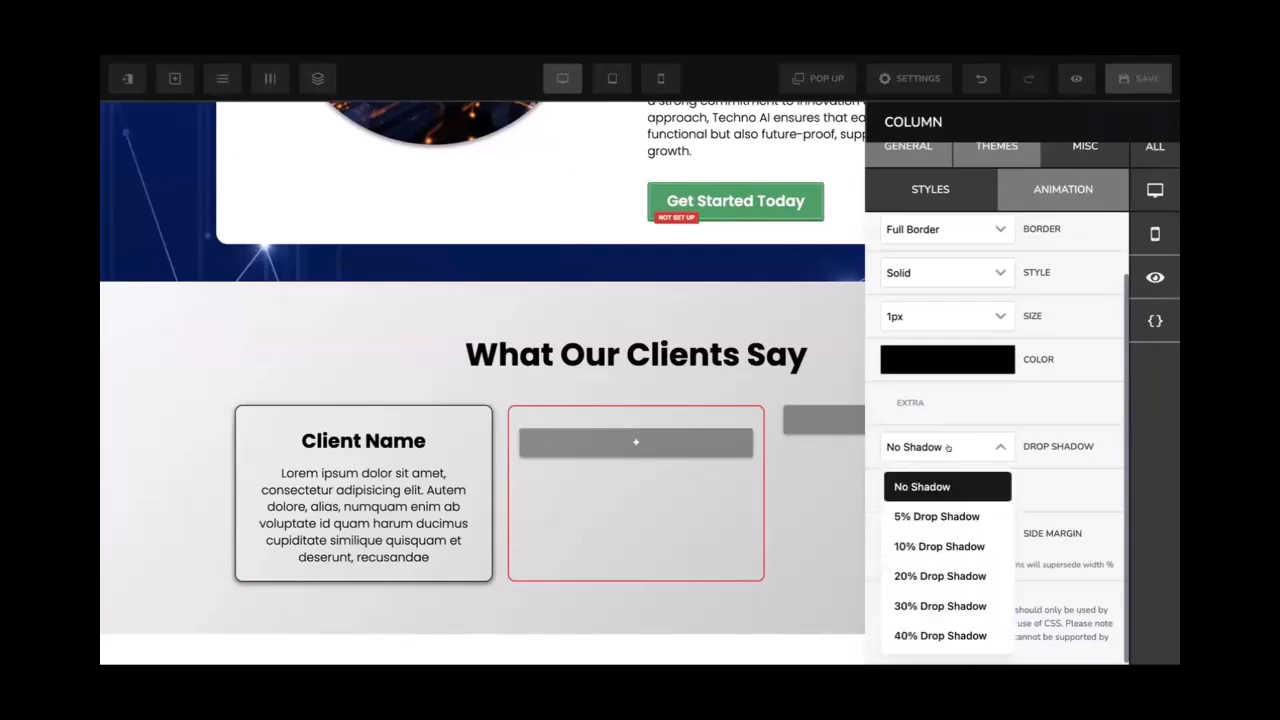
click(911, 634)
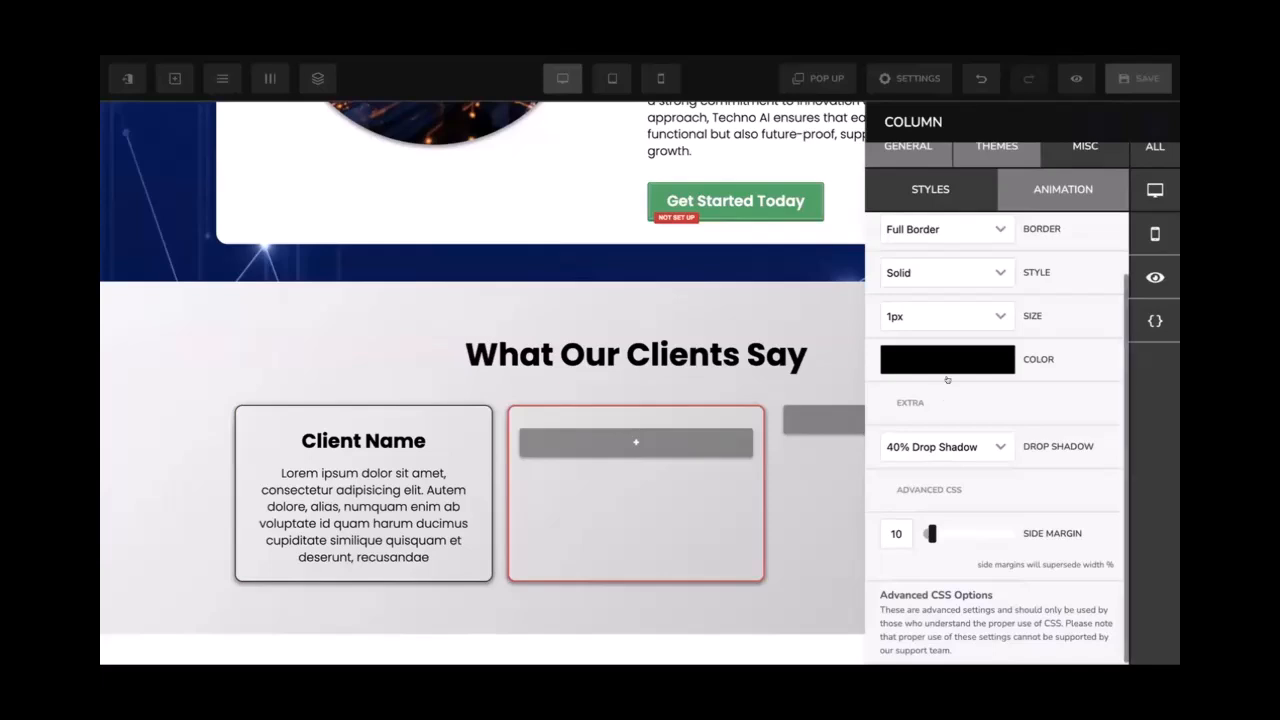
scroll(955, 372, up, 3)
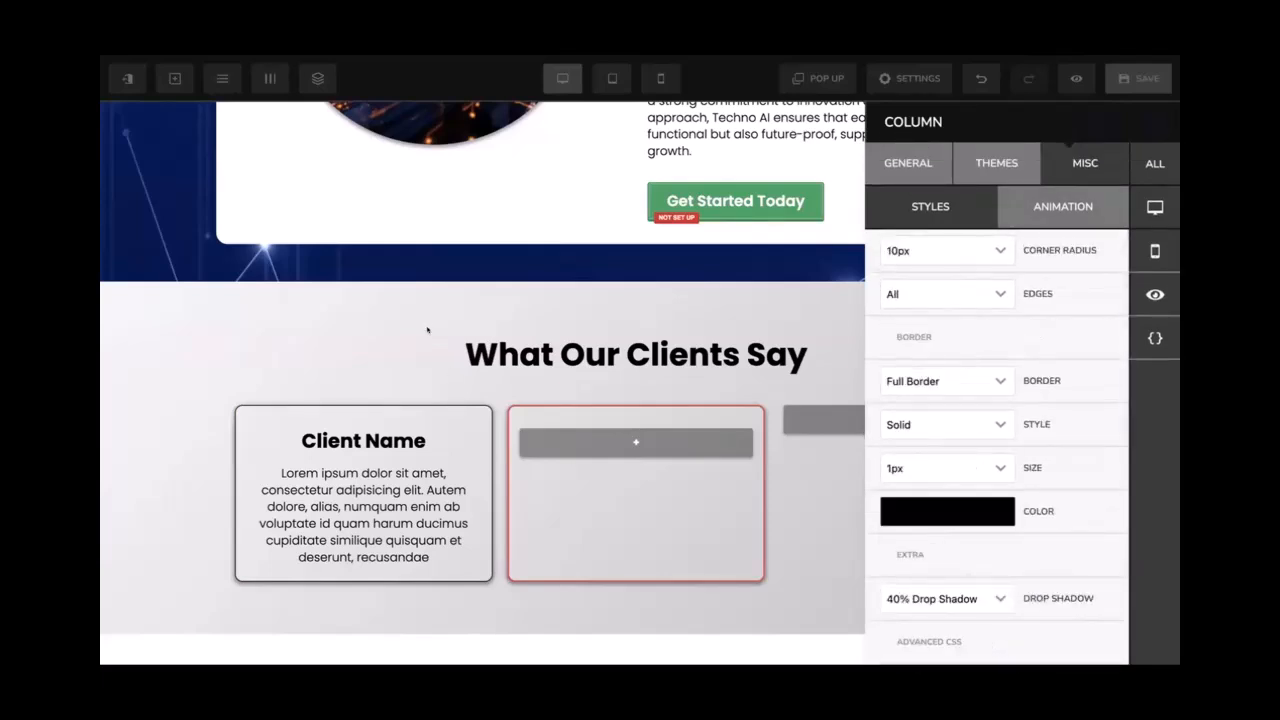
Give the third testimonial column a full border
click(270, 80)
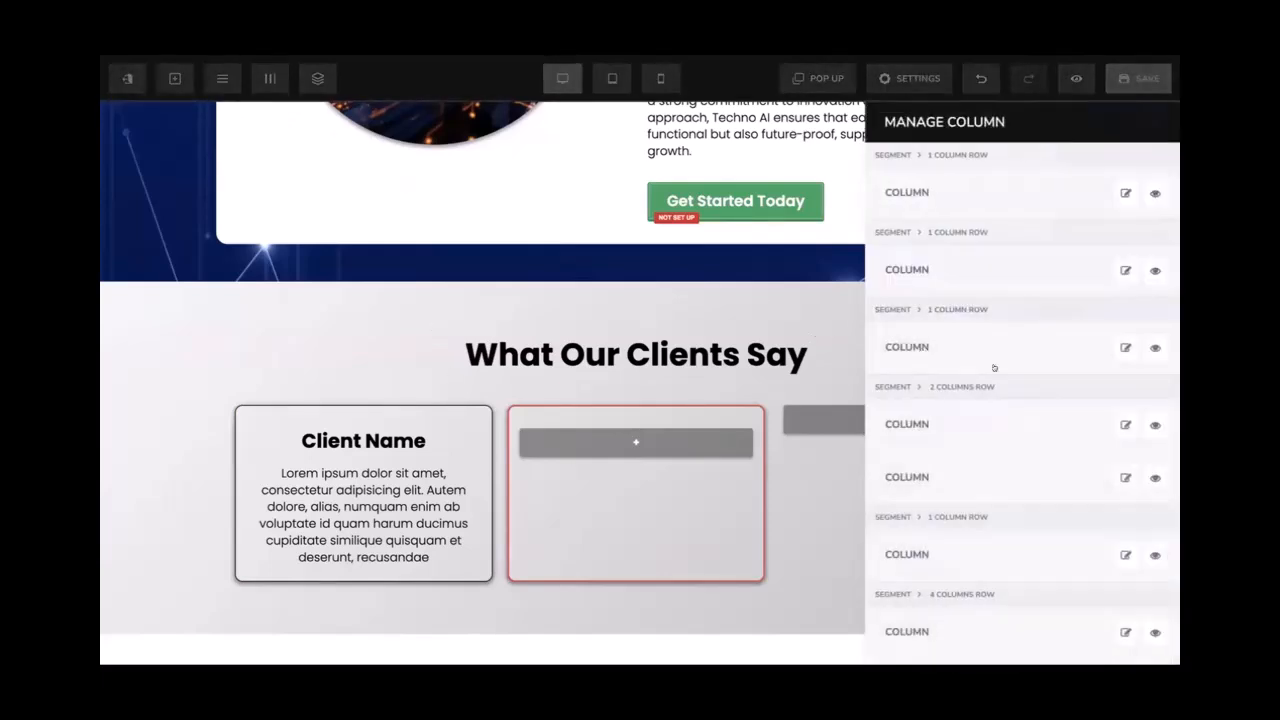
scroll(1015, 388, down, 3)
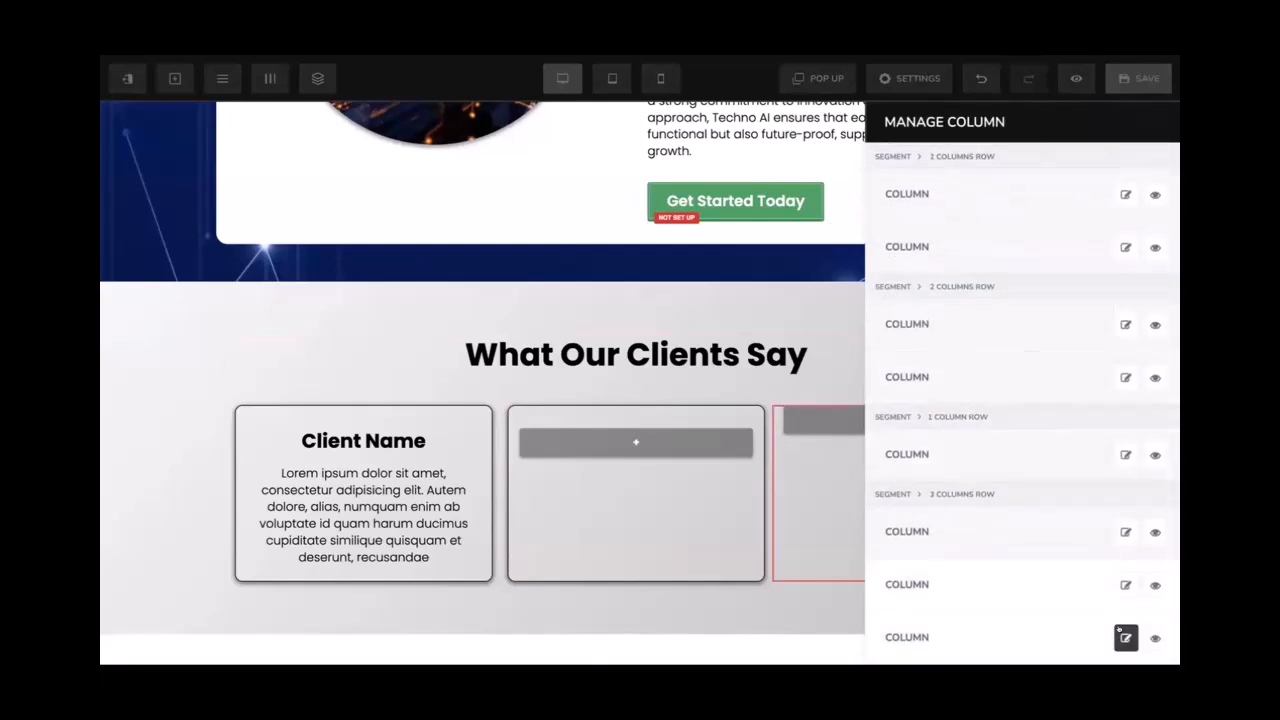
click(1124, 633)
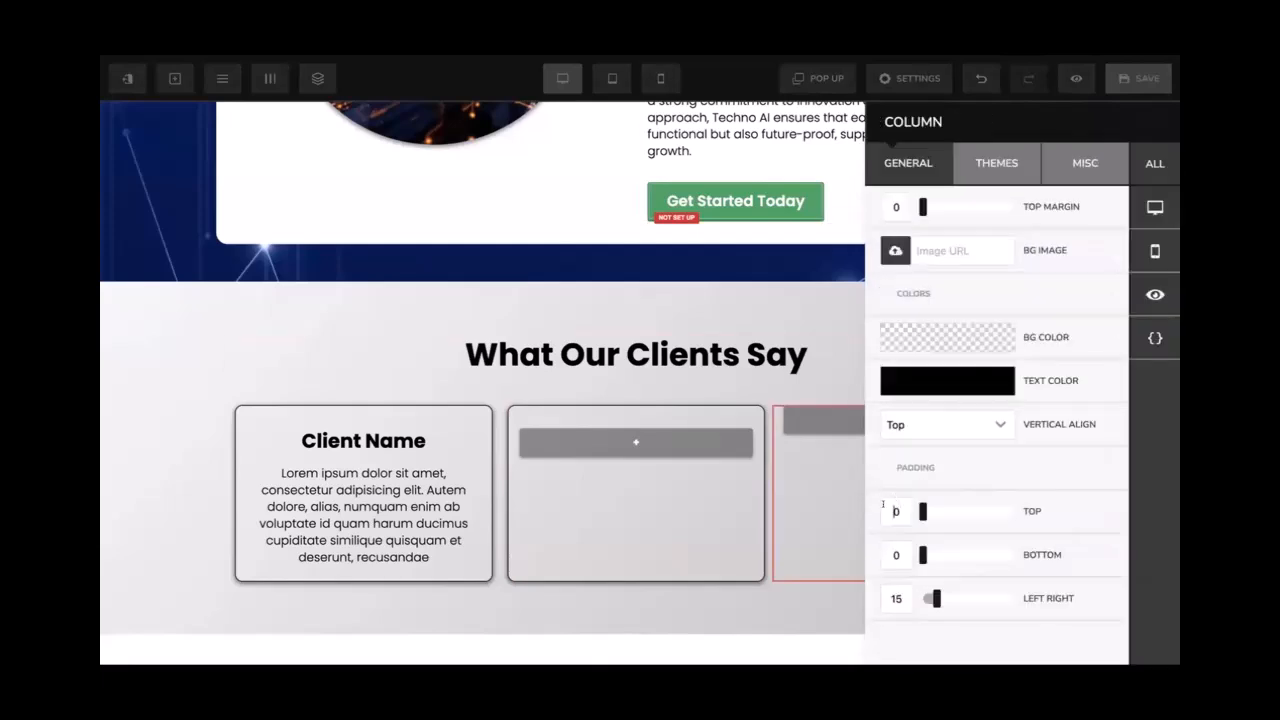
text(3)
text(2)
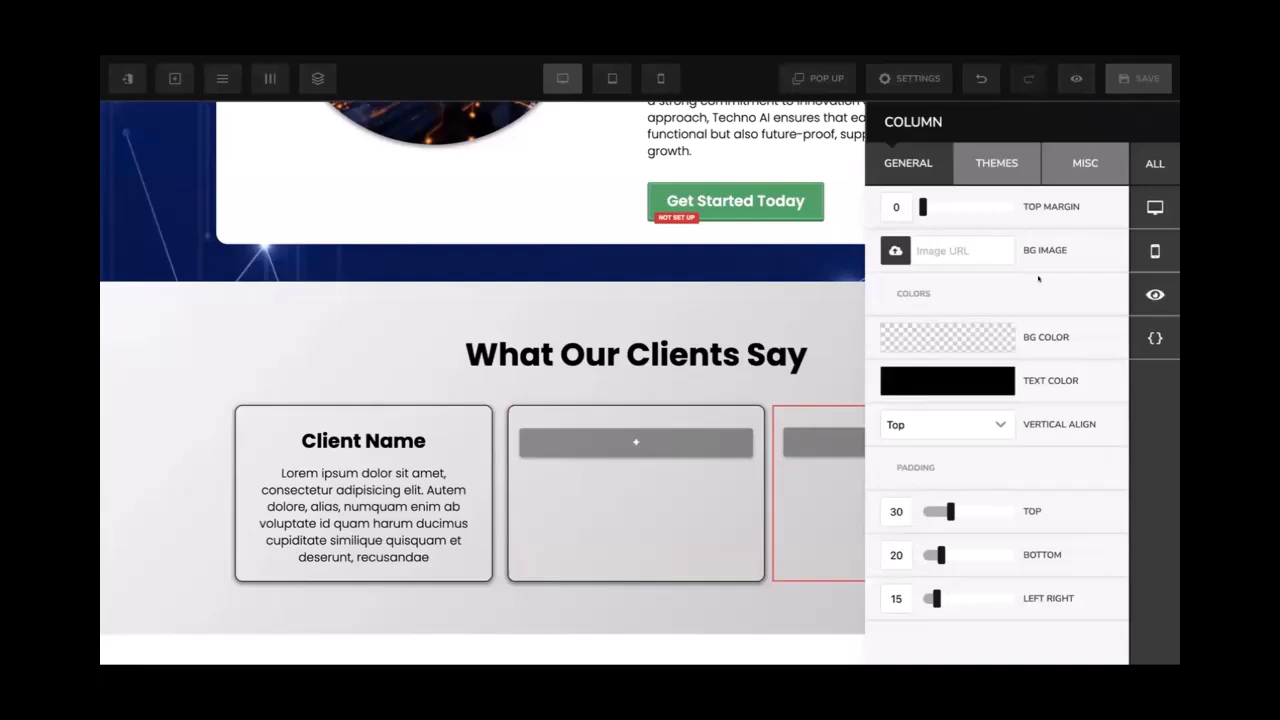
click(1064, 181)
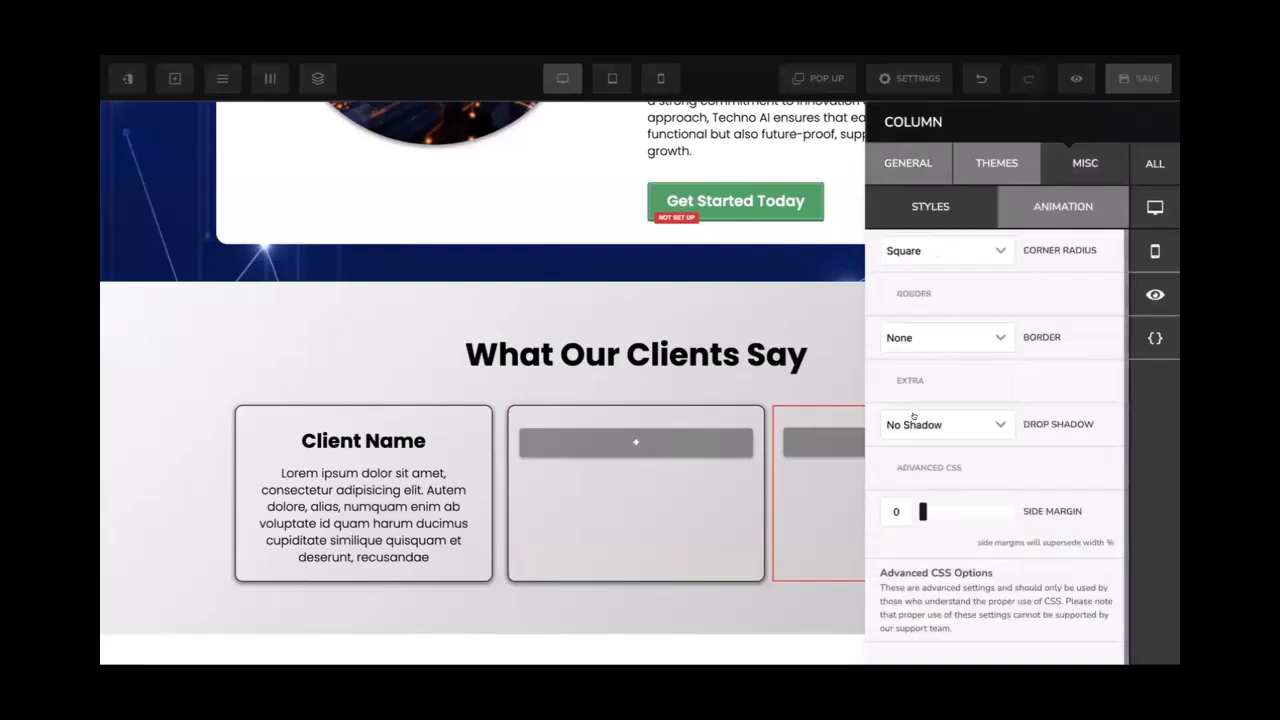
click(914, 425)
click(905, 611)
click(940, 340)
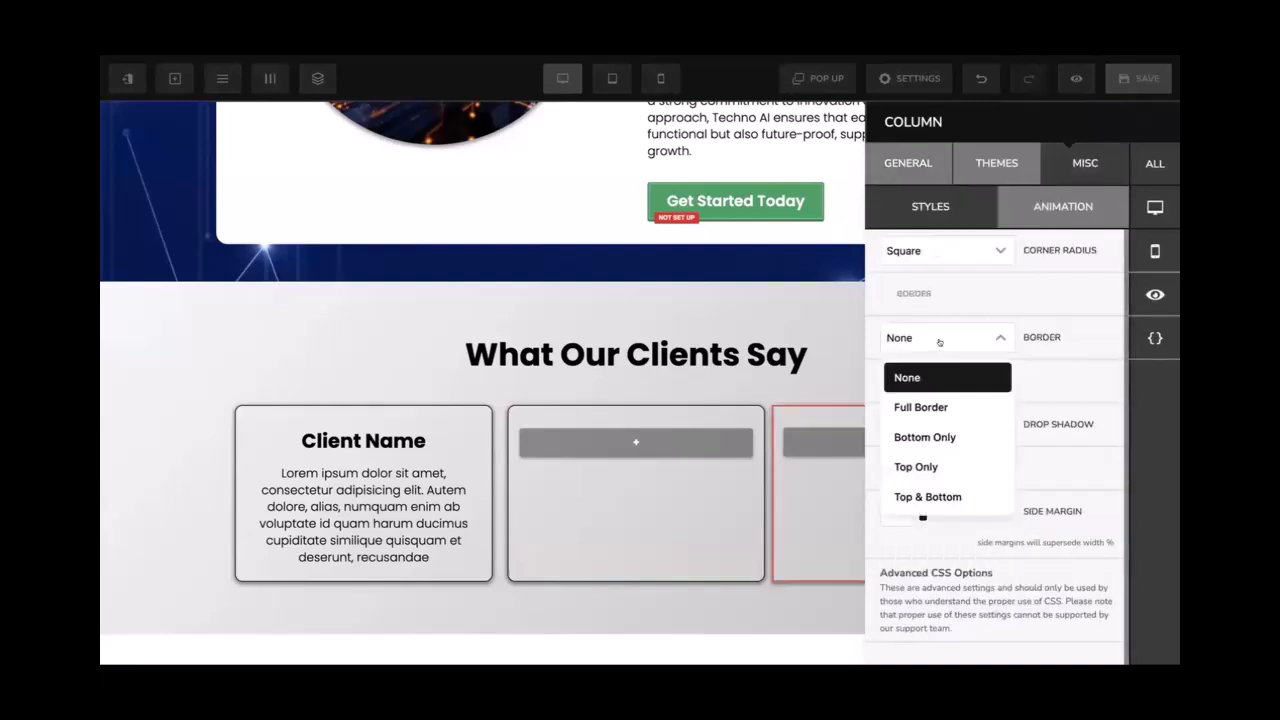
click(922, 406)
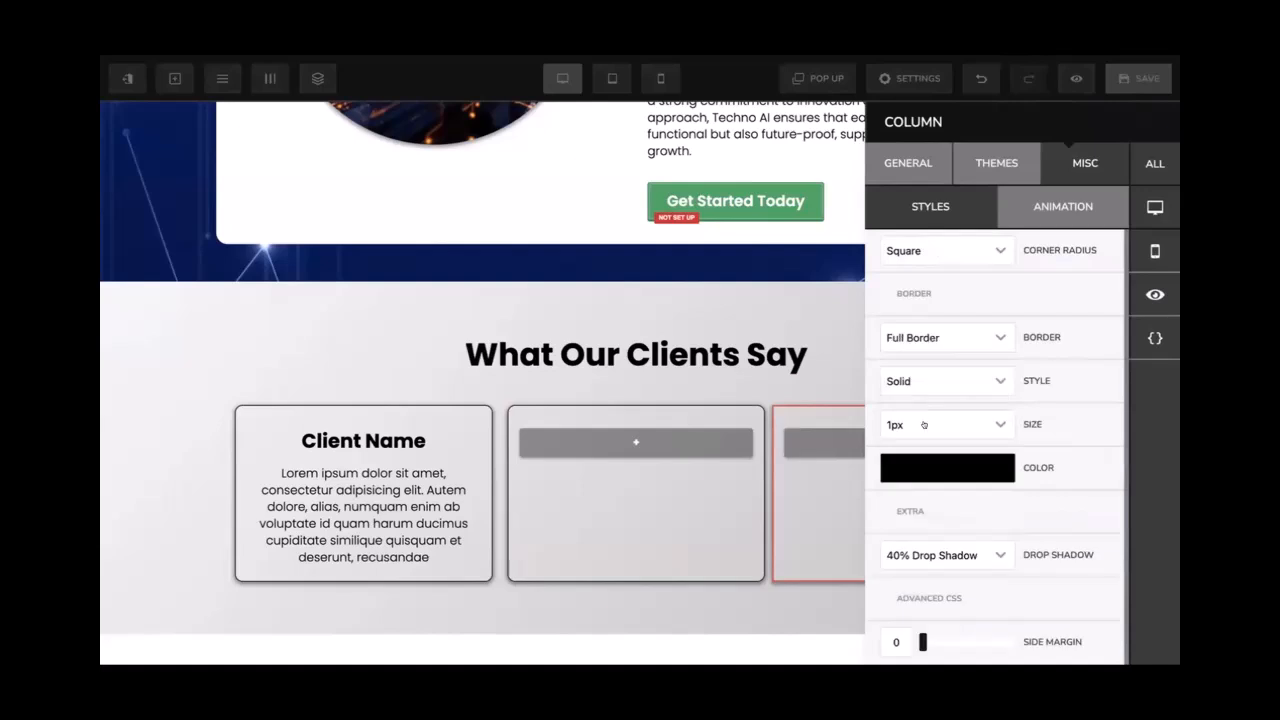
Round the third card's corners to 10px and set its side margin to 10
click(939, 251)
click(963, 341)
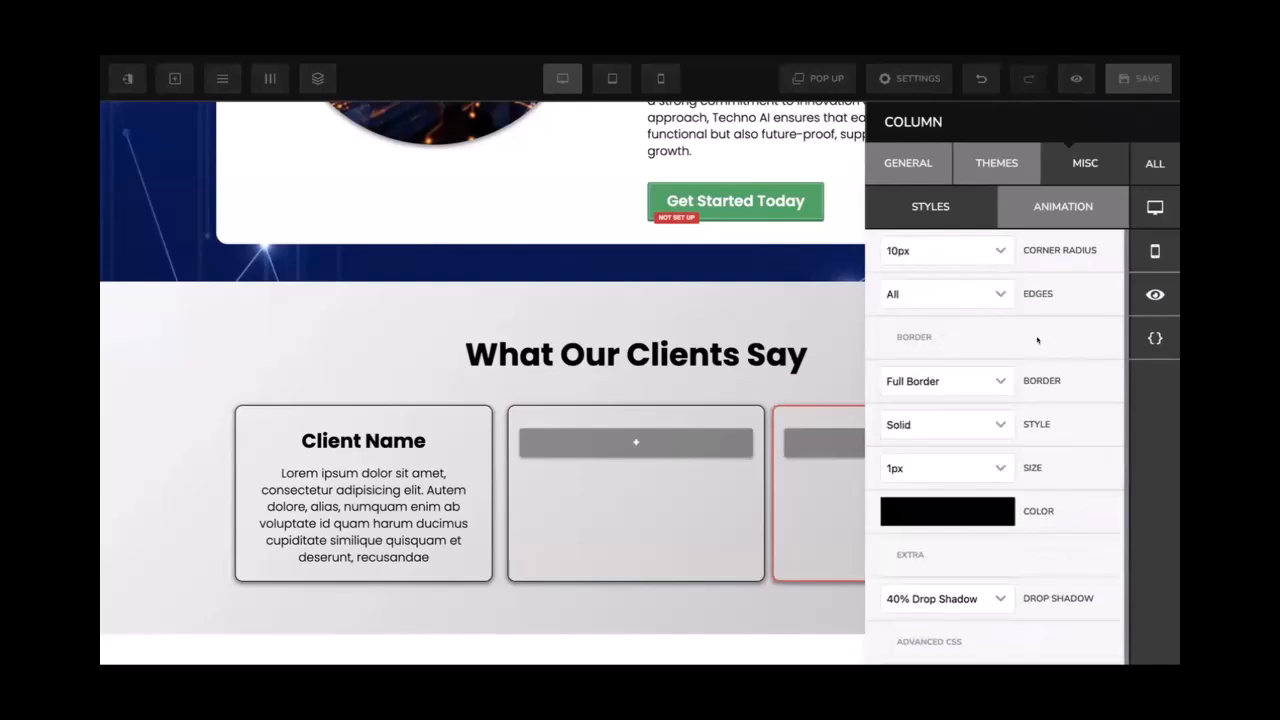
scroll(933, 534, down, 3)
click(886, 532)
text(10)
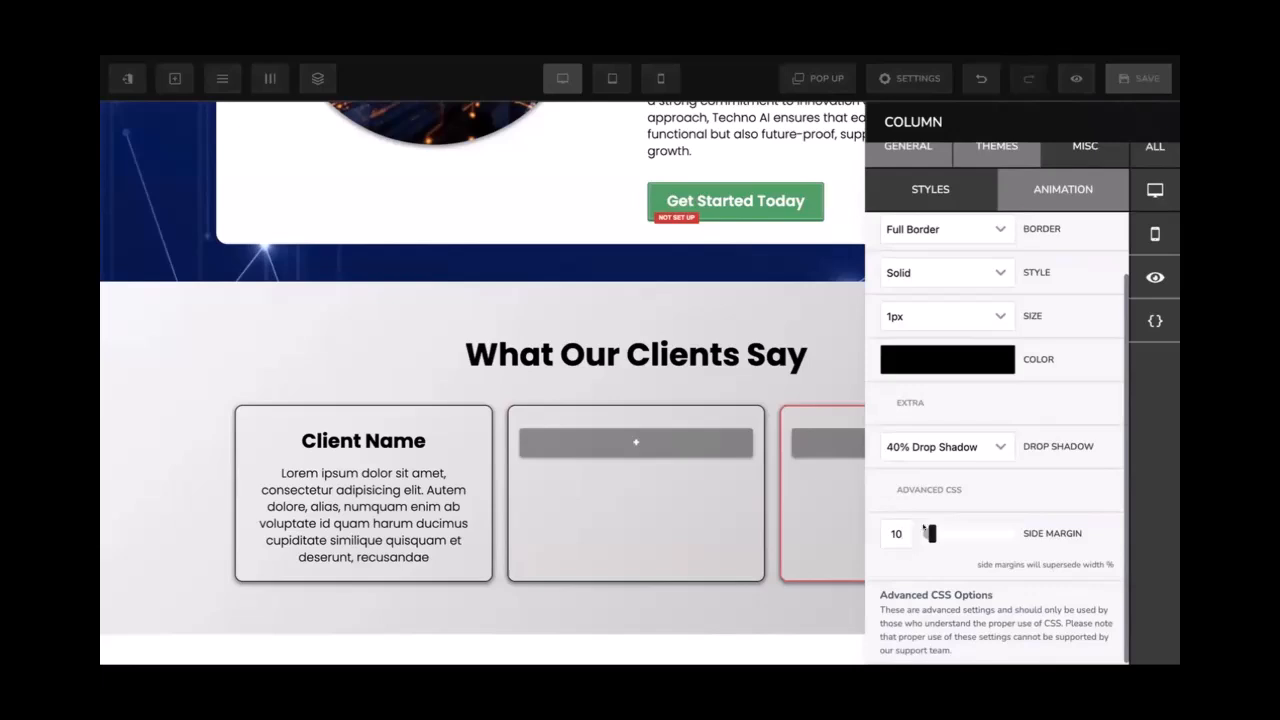
click(837, 394)
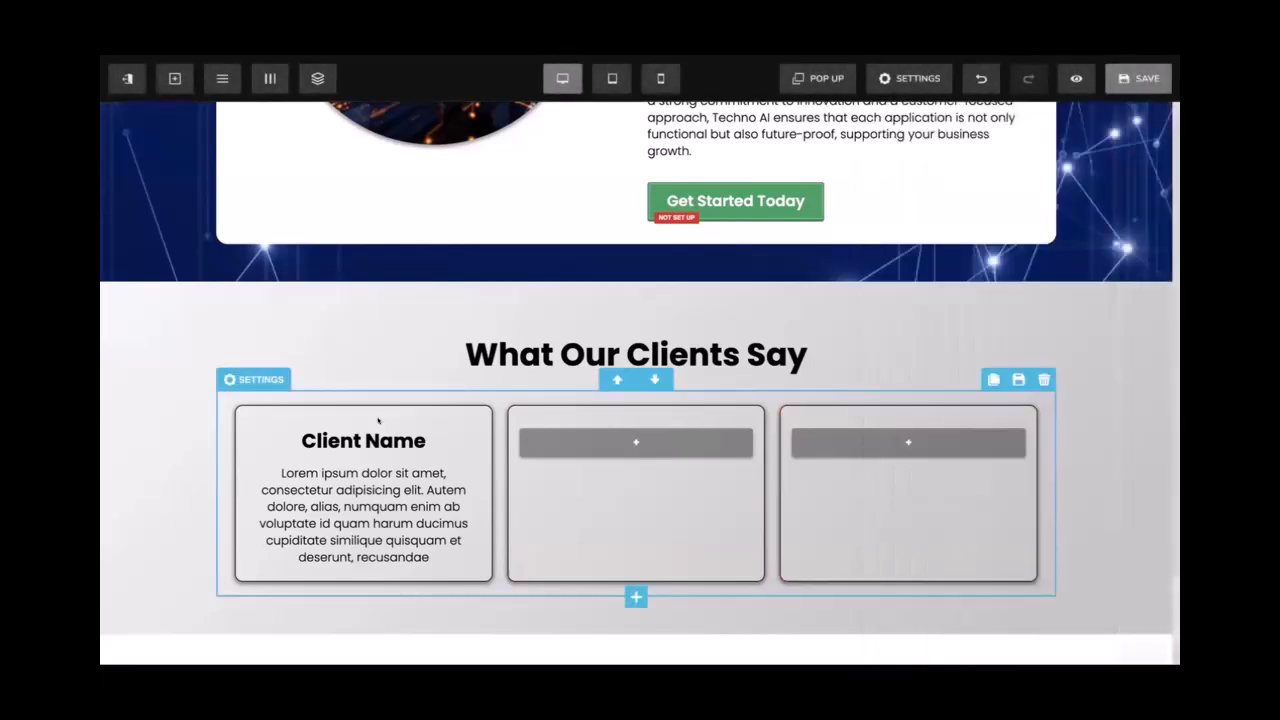
Copy the Client Name heading and placeholder paragraph into the middle and third cards
click(424, 417)
drag(363, 452, 508, 457)
click(424, 455)
mouse_move(363, 566)
mouse_down()
mouse_move(589, 529)
mouse_move(679, 443)
mouse_move(848, 460)
mouse_up()
click(697, 424)
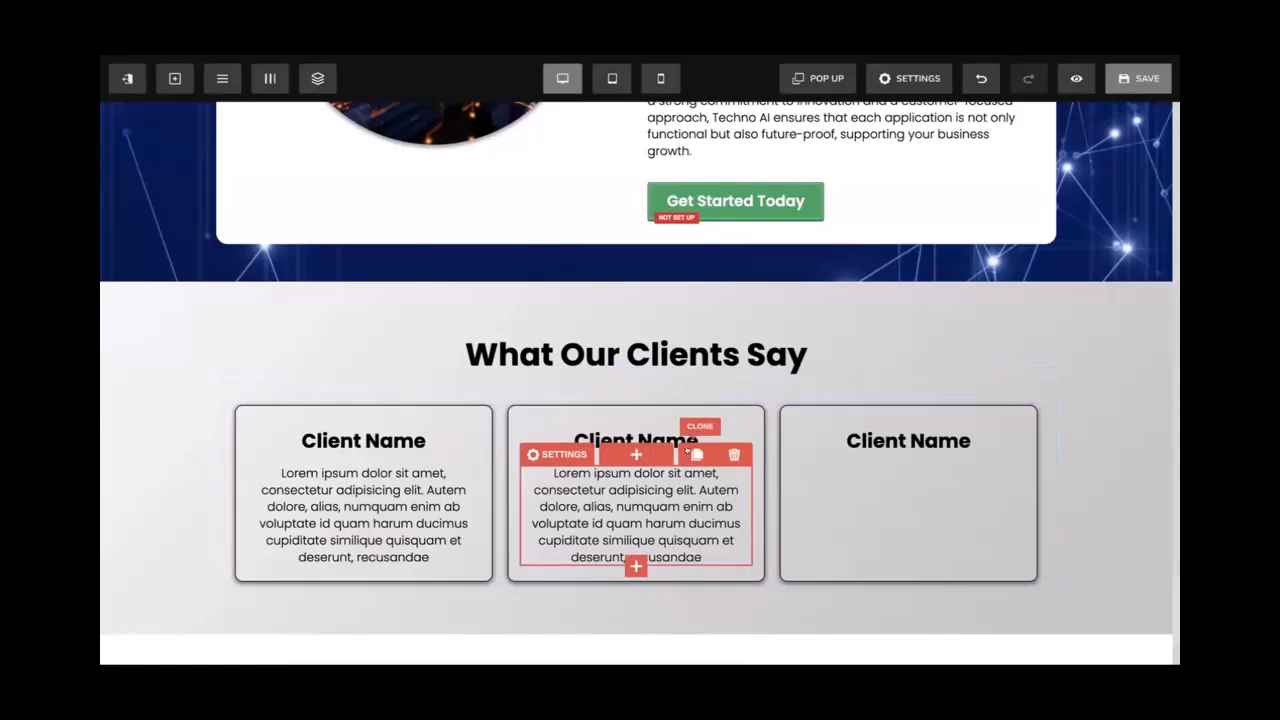
click(696, 455)
mouse_move(636, 567)
mouse_down()
mouse_move(873, 528)
mouse_move(870, 515)
mouse_up()
Save the page and scroll through the preview
scroll(863, 363, down, 1)
click(1116, 89)
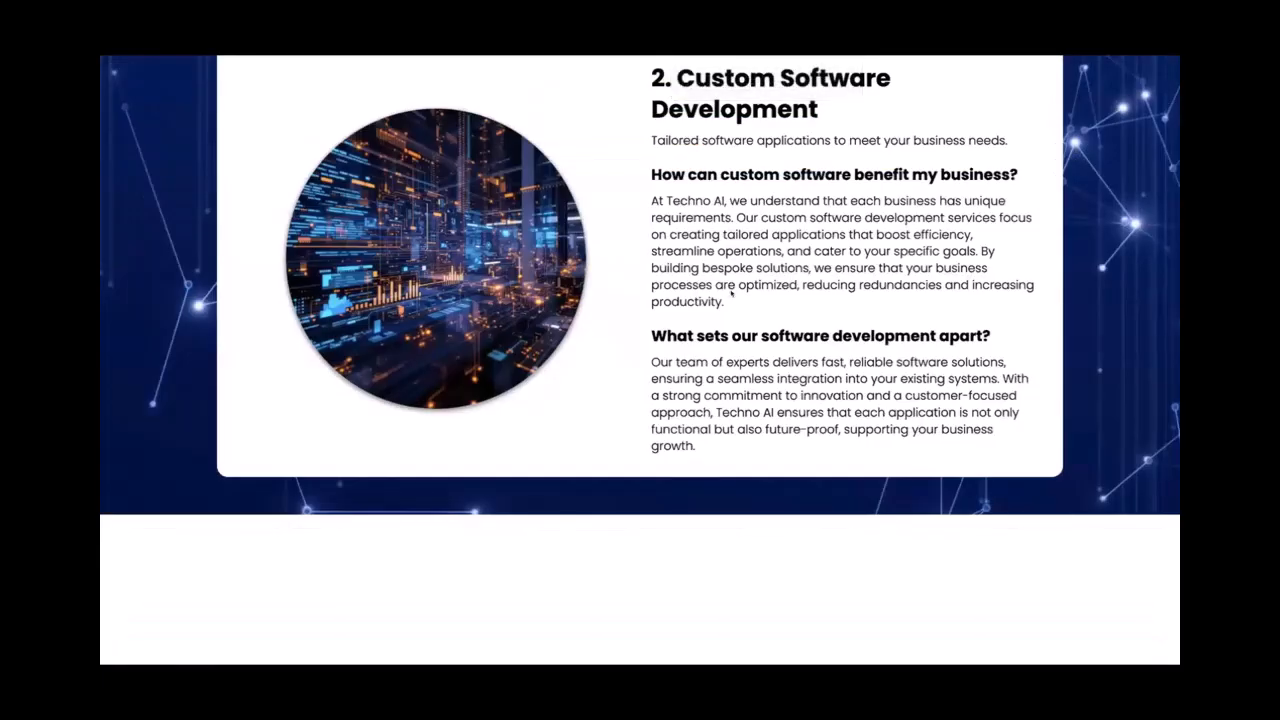
scroll(737, 318, up, 2)
scroll(737, 315, down, 2)
Reload the preview and scroll through the three filled testimonial cards to check them
scroll(737, 316, down, 3)
scroll(737, 317, up, 4)
scroll(737, 317, down, 5)
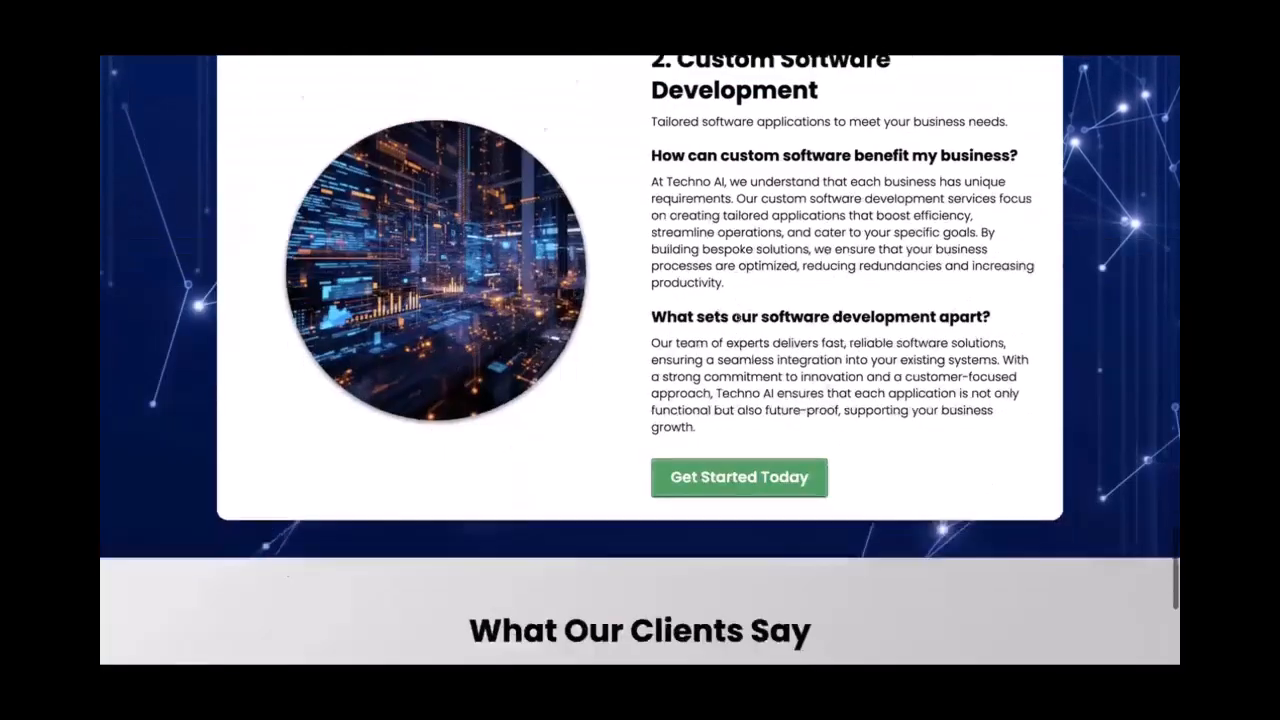
key(super+r)
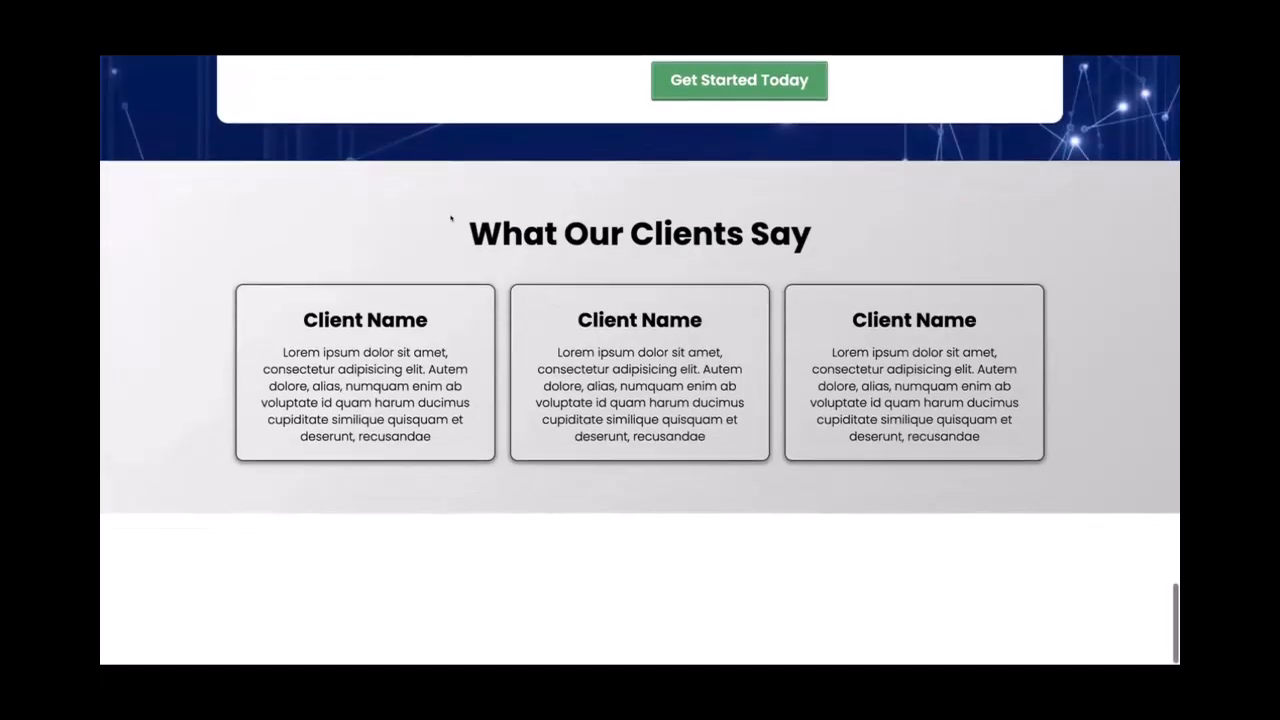
drag(451, 218, 968, 406)
click(1088, 408)
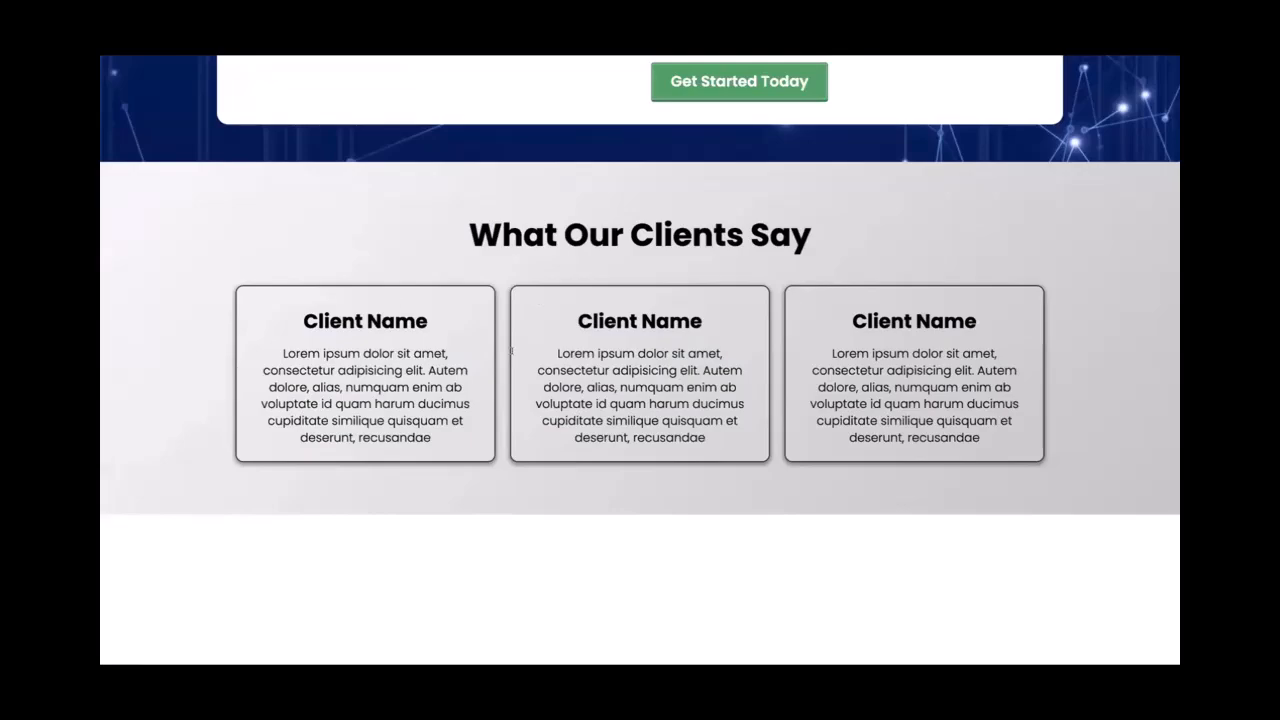
scroll(425, 372, up, 15)
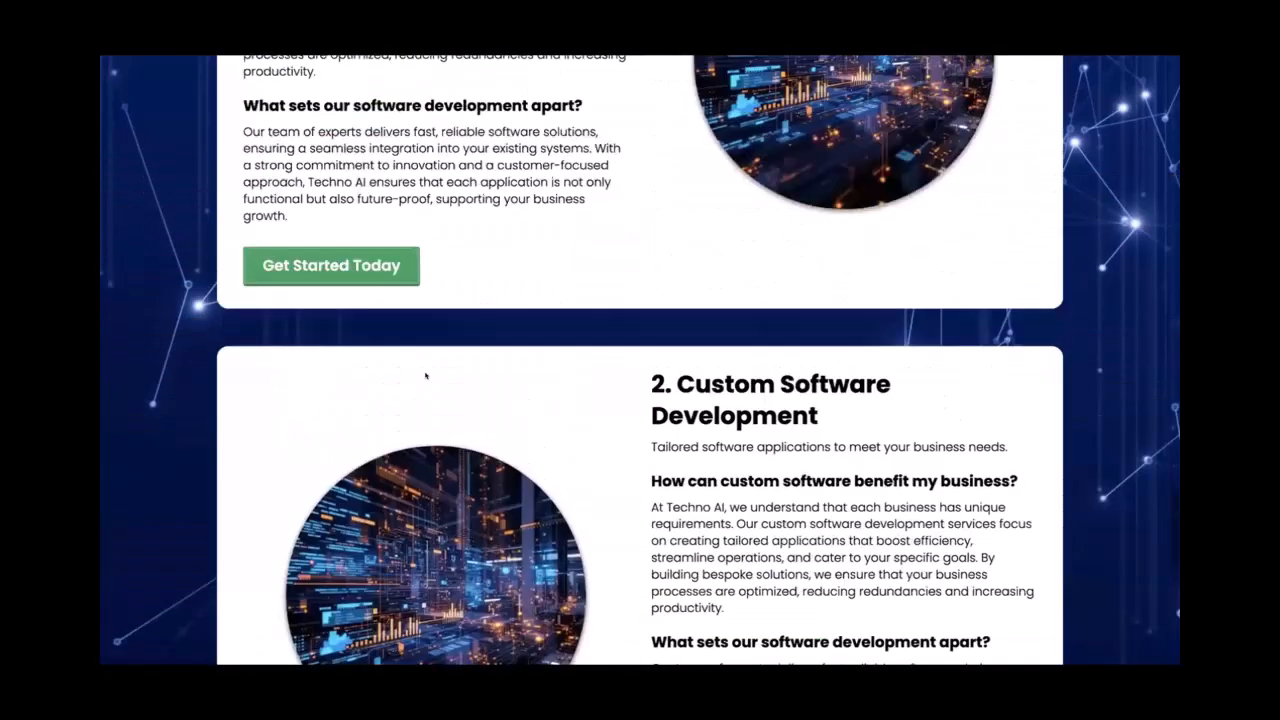
scroll(425, 375, up, 2)
scroll(425, 372, down, 20)
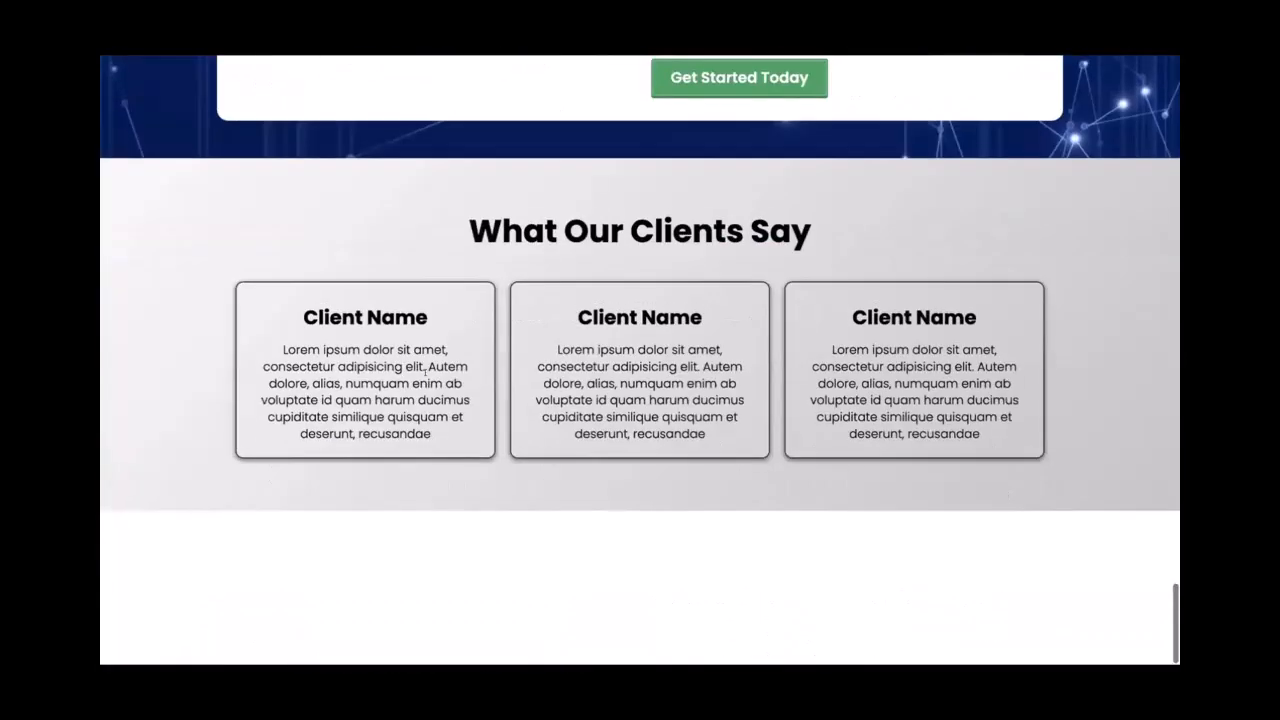
scroll(425, 372, up, 12)
scroll(425, 375, down, 8)
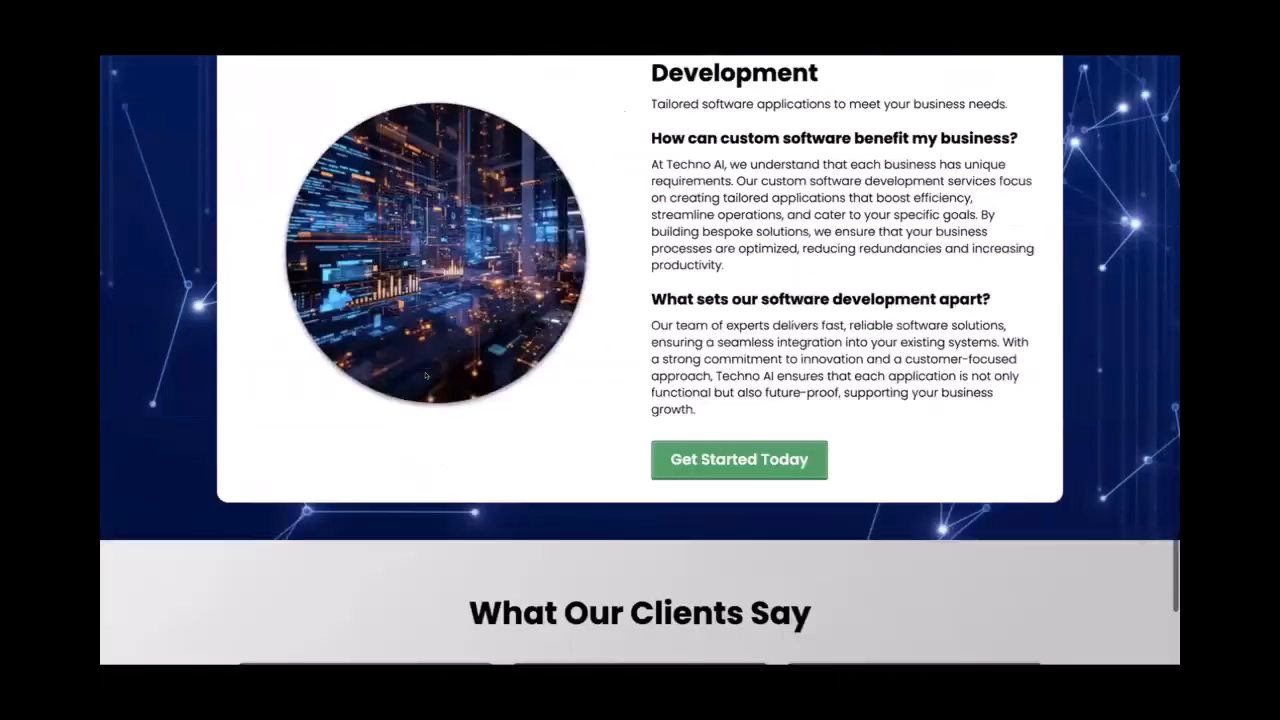
scroll(425, 375, down, 3)
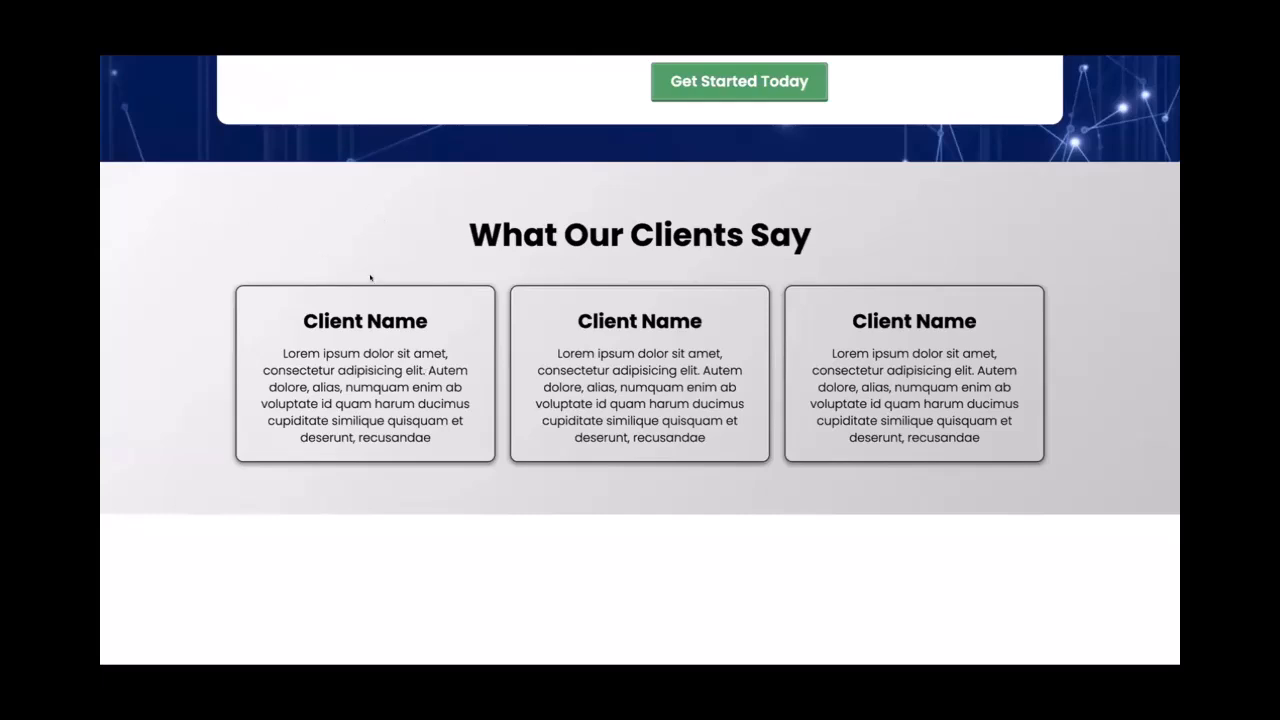
scroll(370, 278, up, 20)
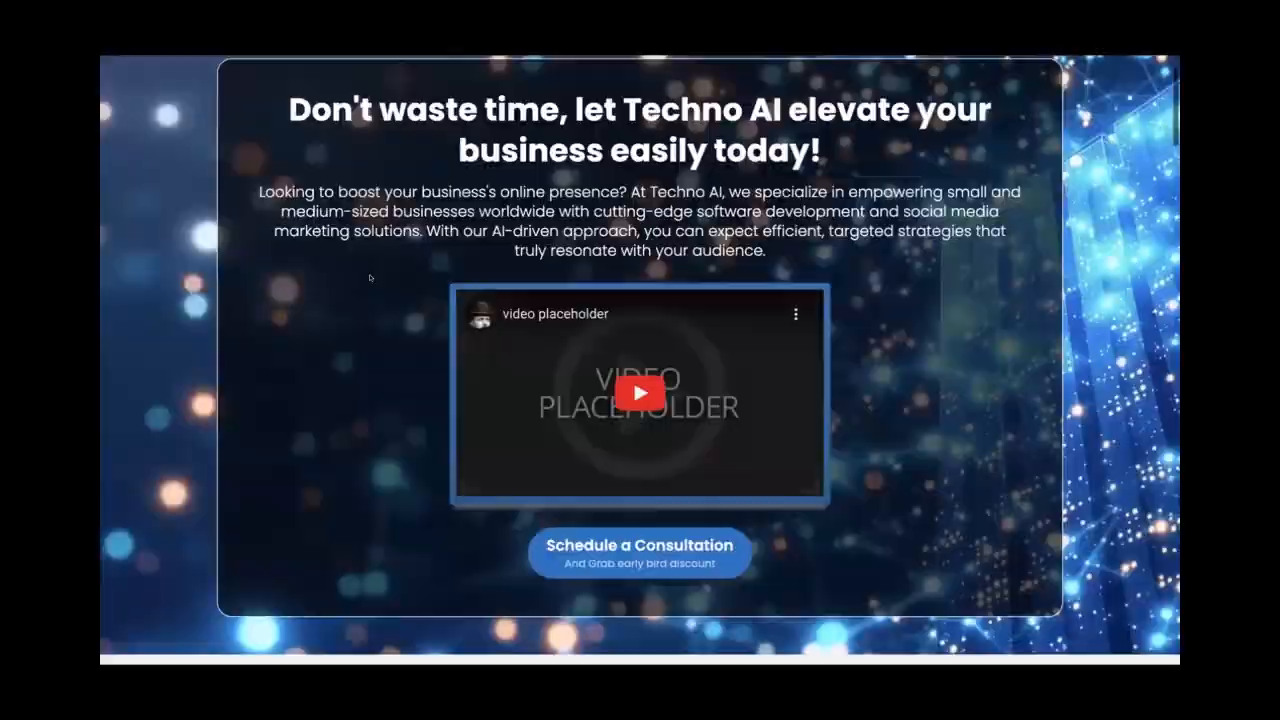
scroll(370, 278, down, 20)
scroll(640, 360, up, 1)
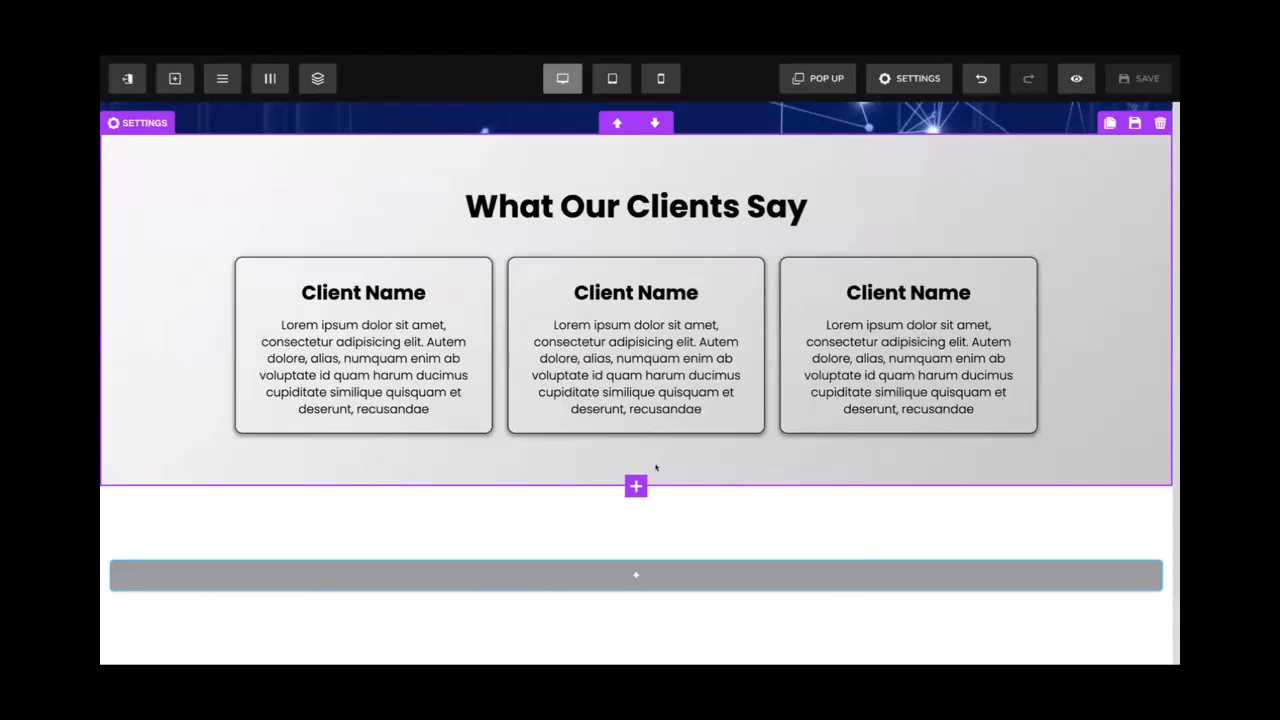
Show the page popup for editing and add a single-column row to it
scroll(656, 467, up, 8)
scroll(656, 467, down, 7)
scroll(656, 467, up, 2)
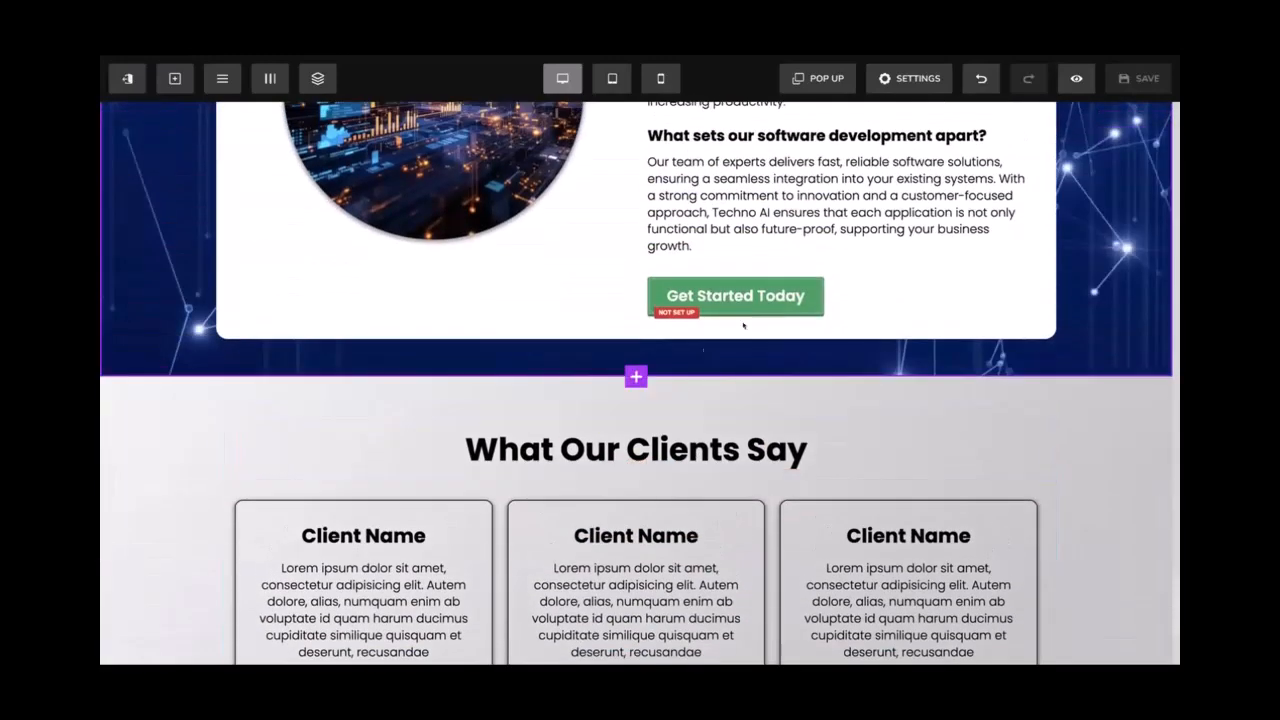
click(812, 84)
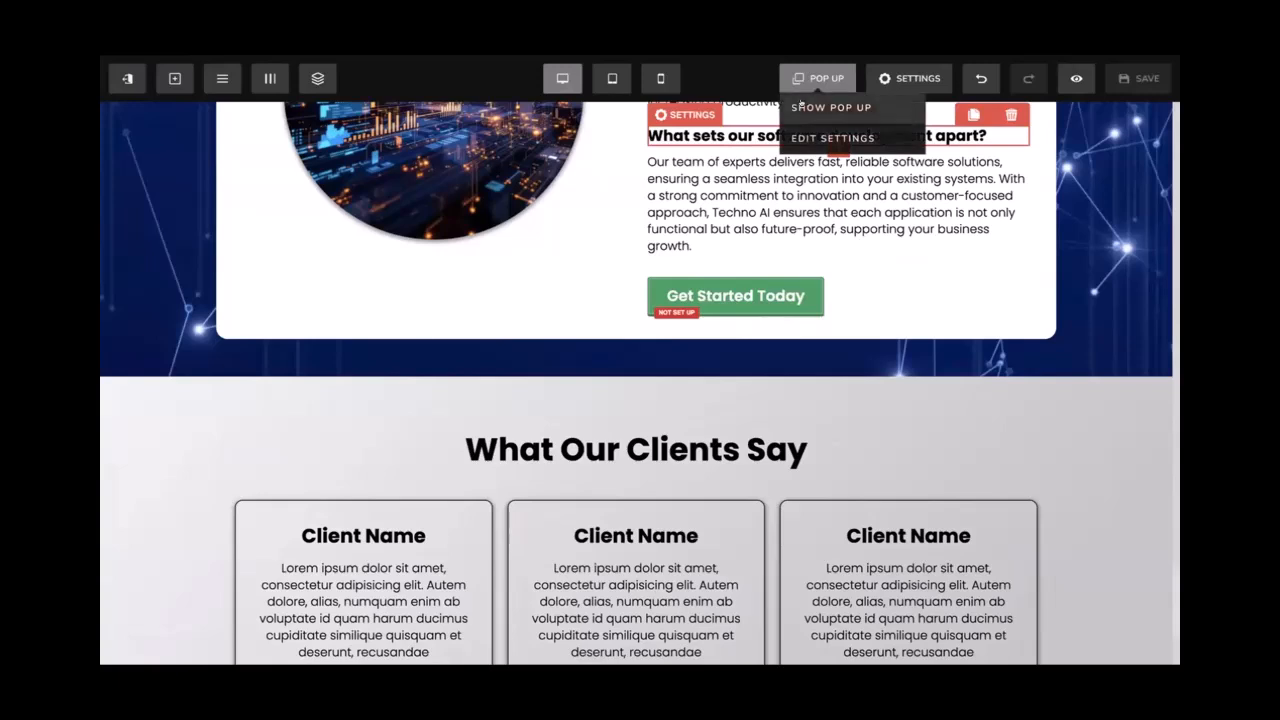
click(800, 106)
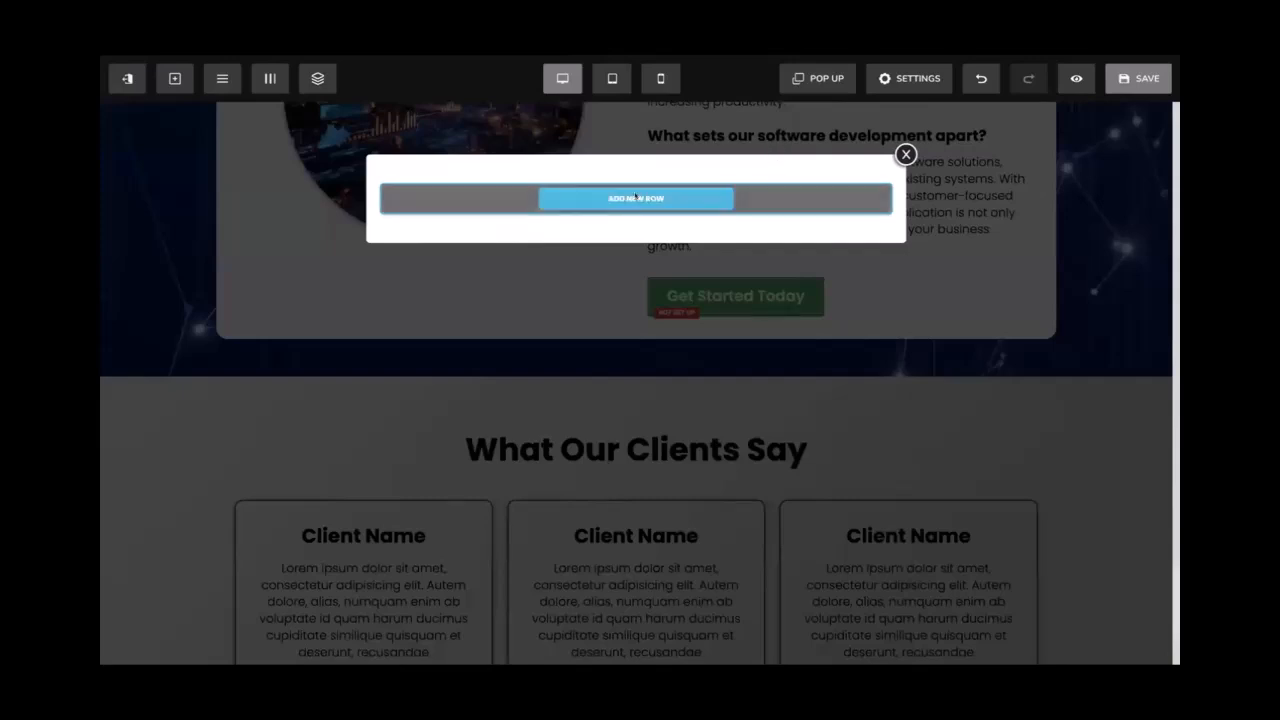
click(636, 198)
click(897, 228)
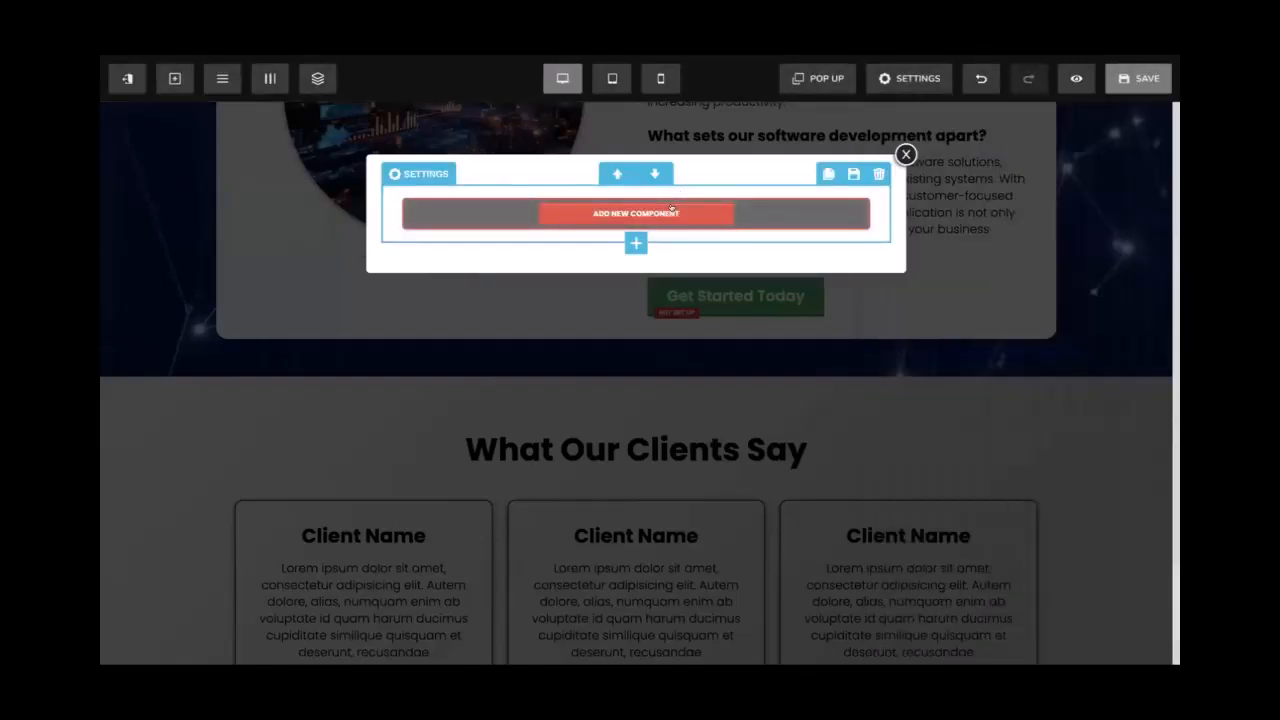
click(672, 207)
Add a bold popup headline reading 'Fill The Form Below To Get Started'
click(920, 232)
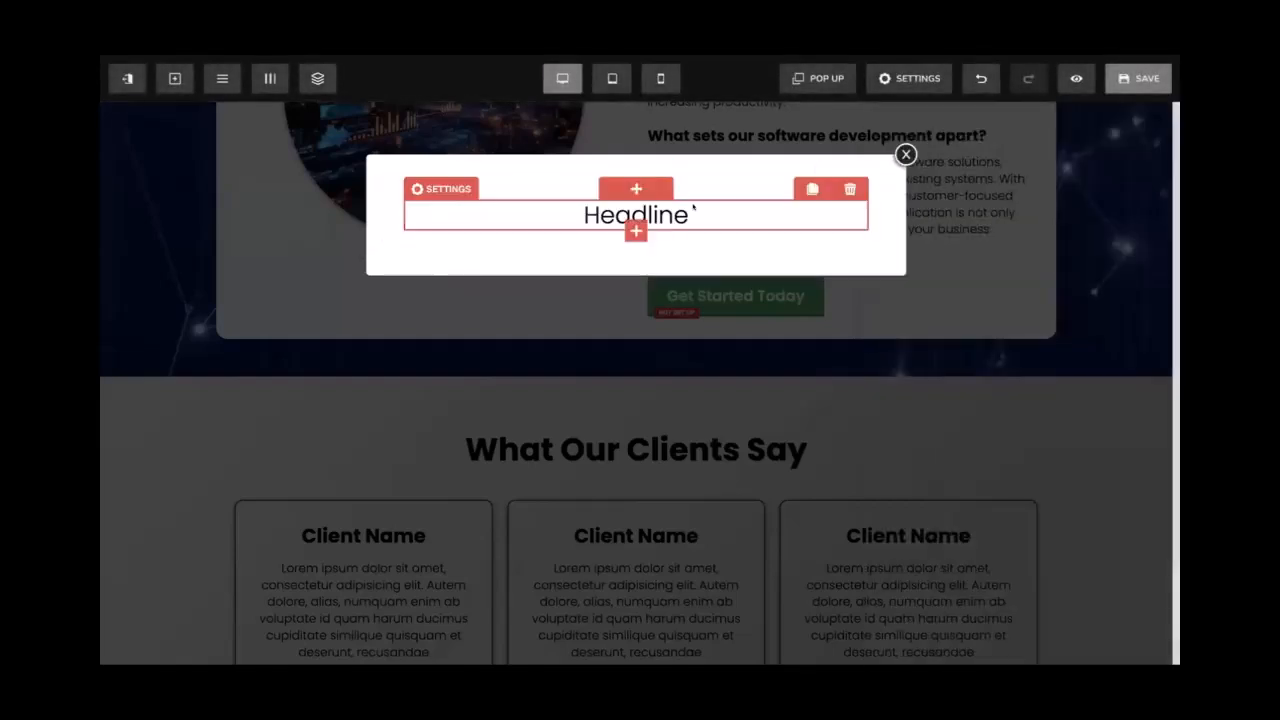
double_click(683, 207)
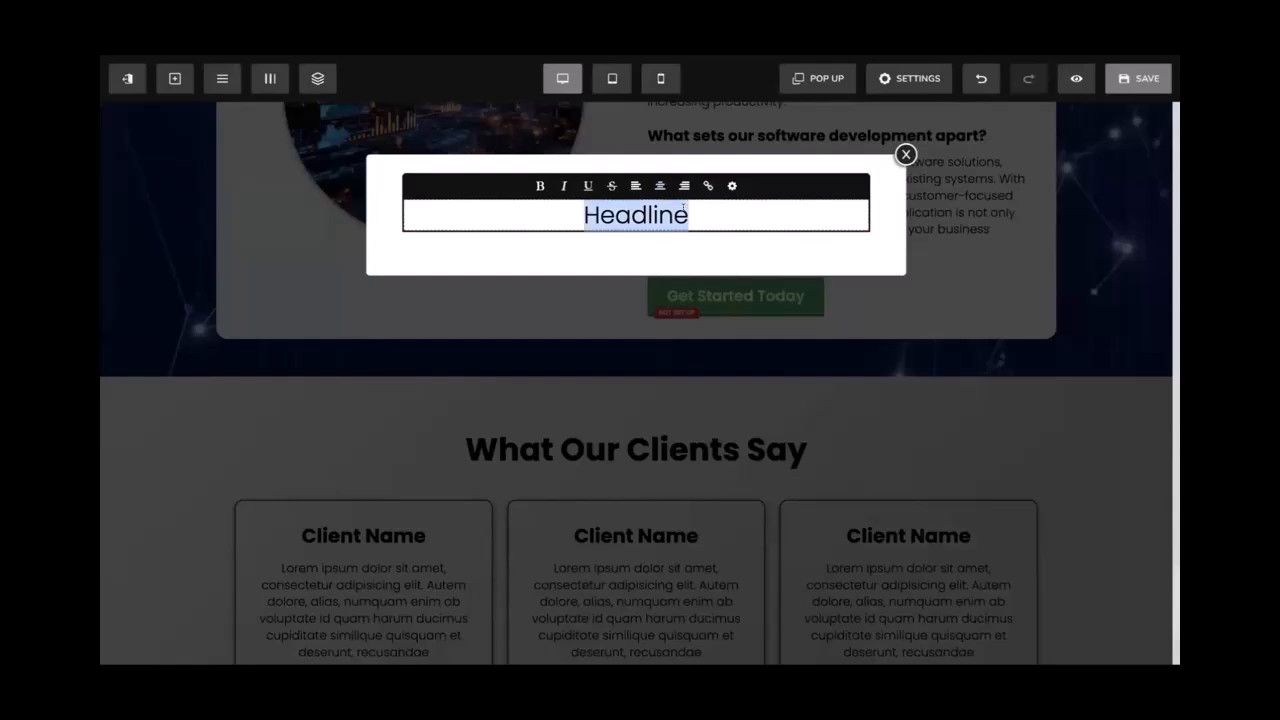
text(Fil)
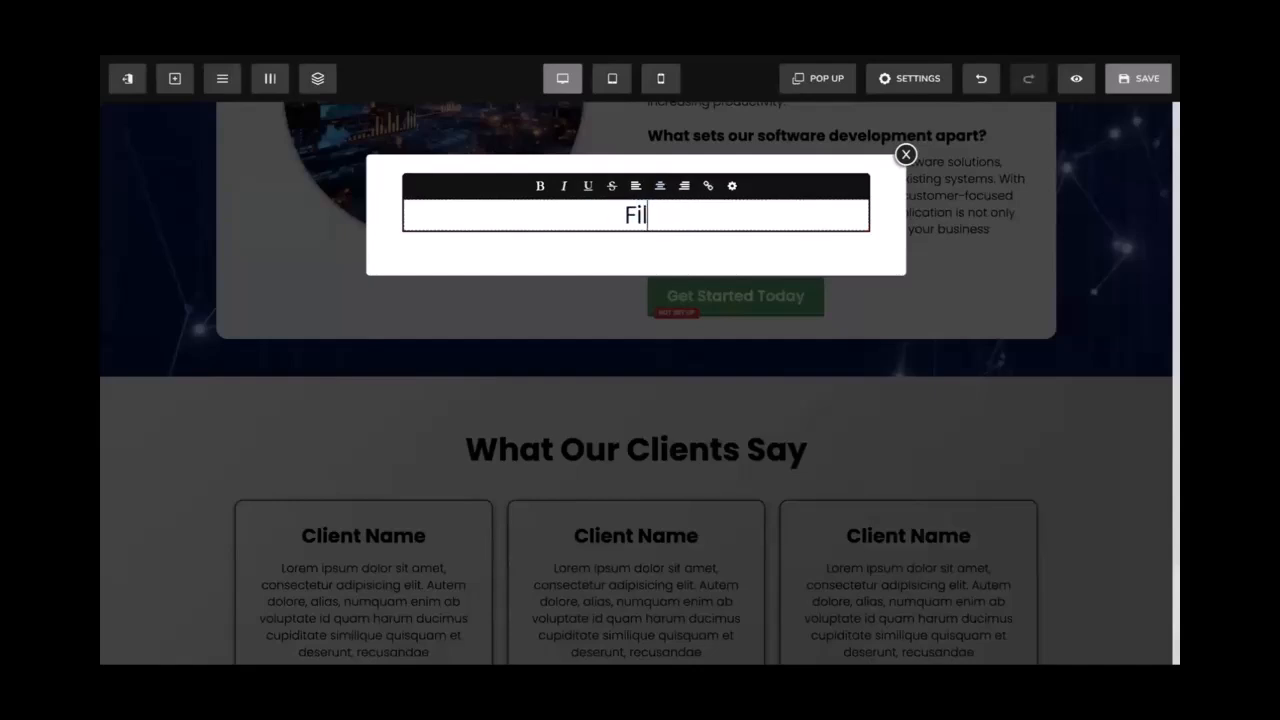
text(l The Form Below T)
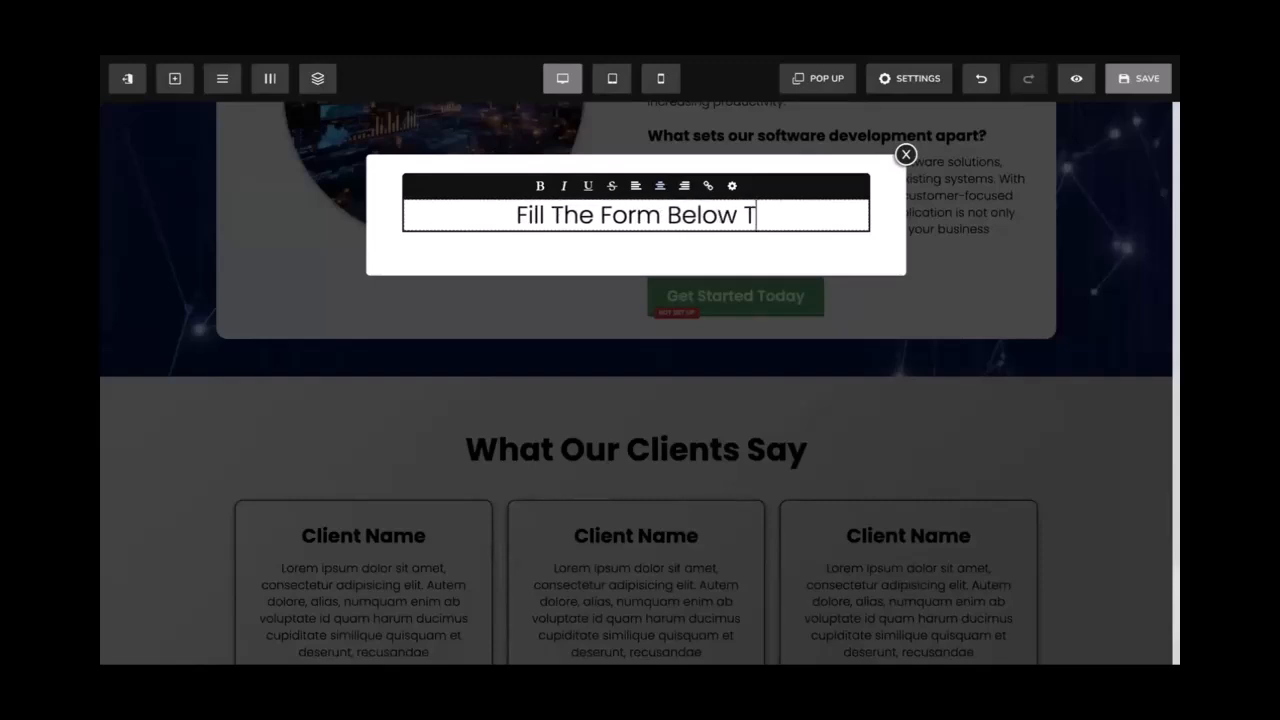
text(o Get Started)
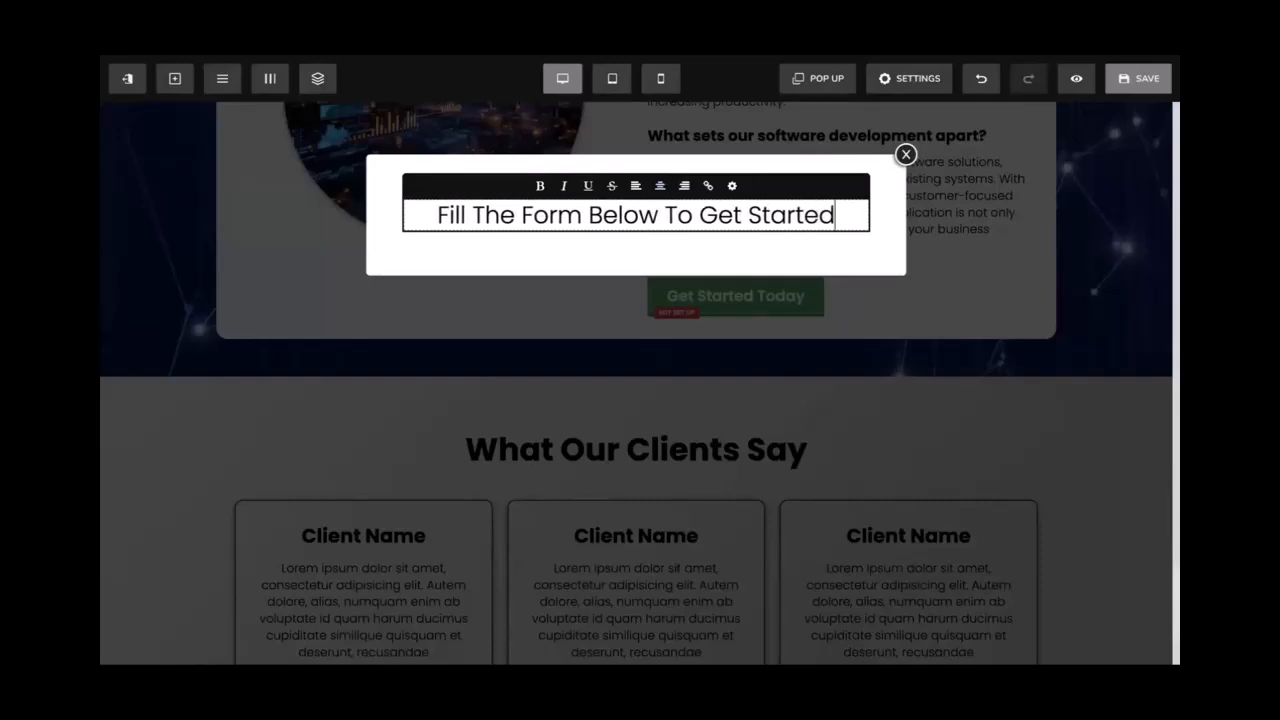
key(ctrl+a)
key(ctrl+b)
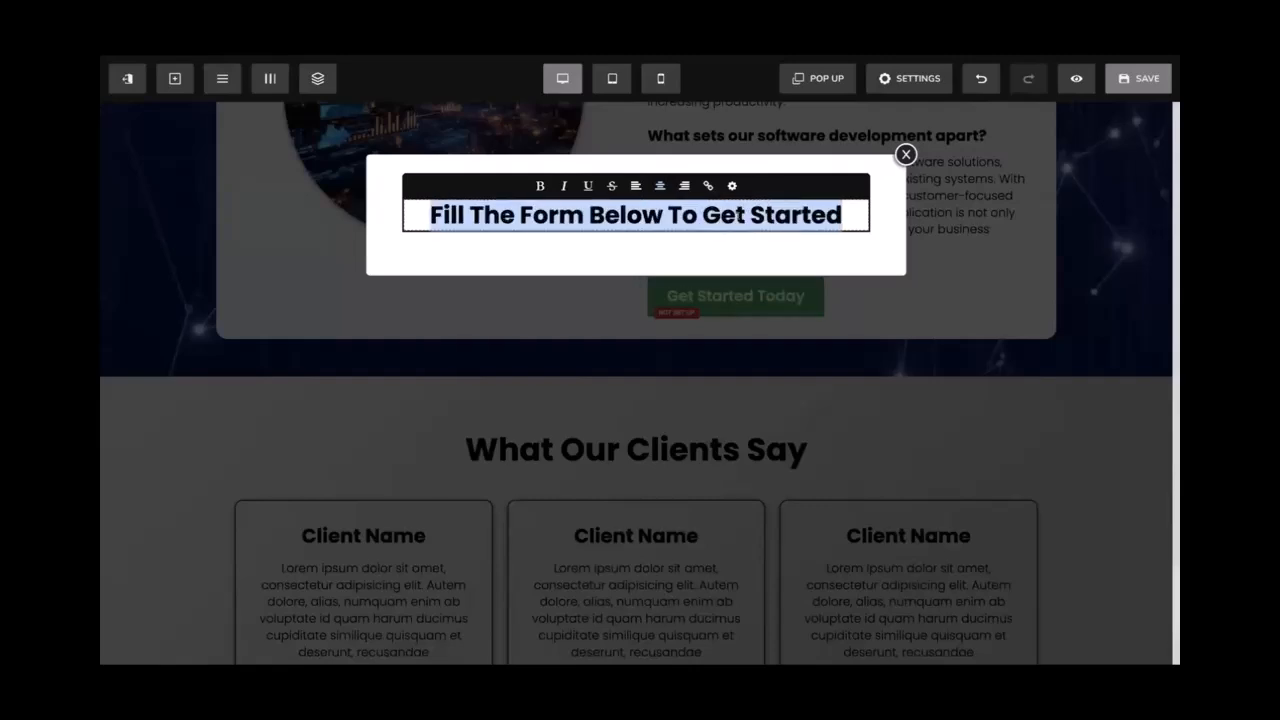
click(718, 246)
click(698, 216)
click(683, 248)
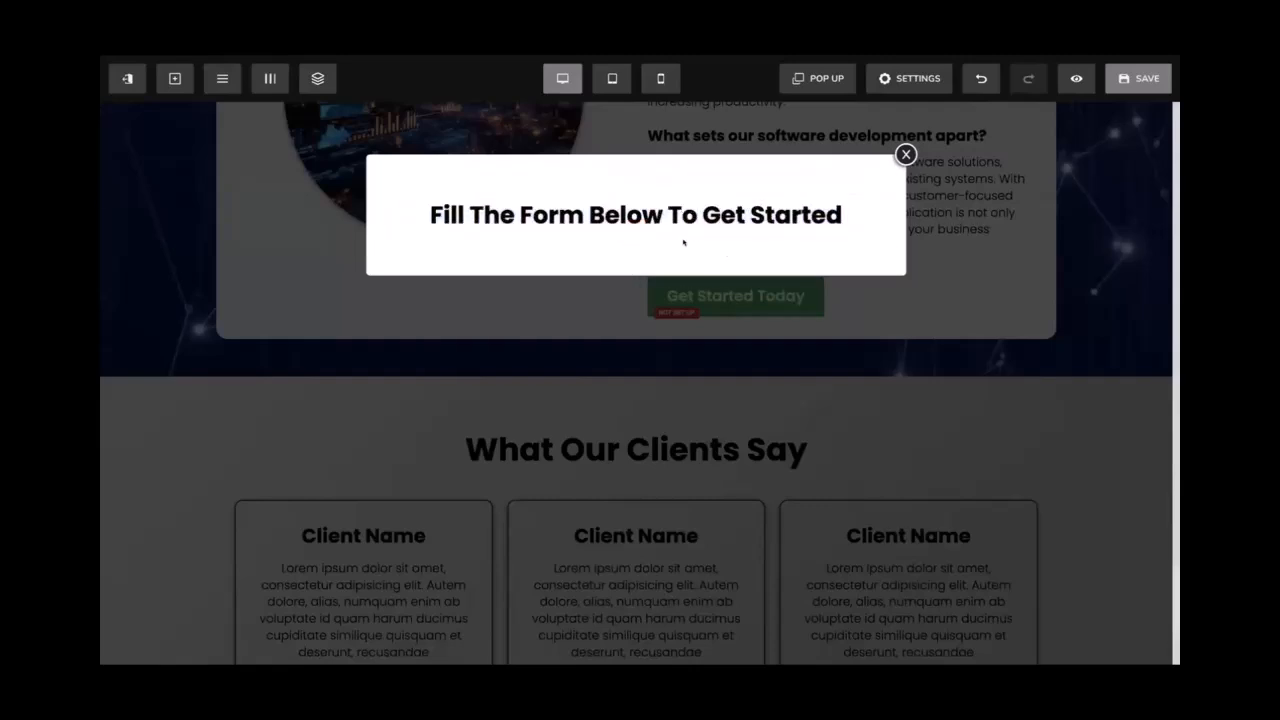
Add a Sub Headline element below the headline
click(666, 229)
click(636, 231)
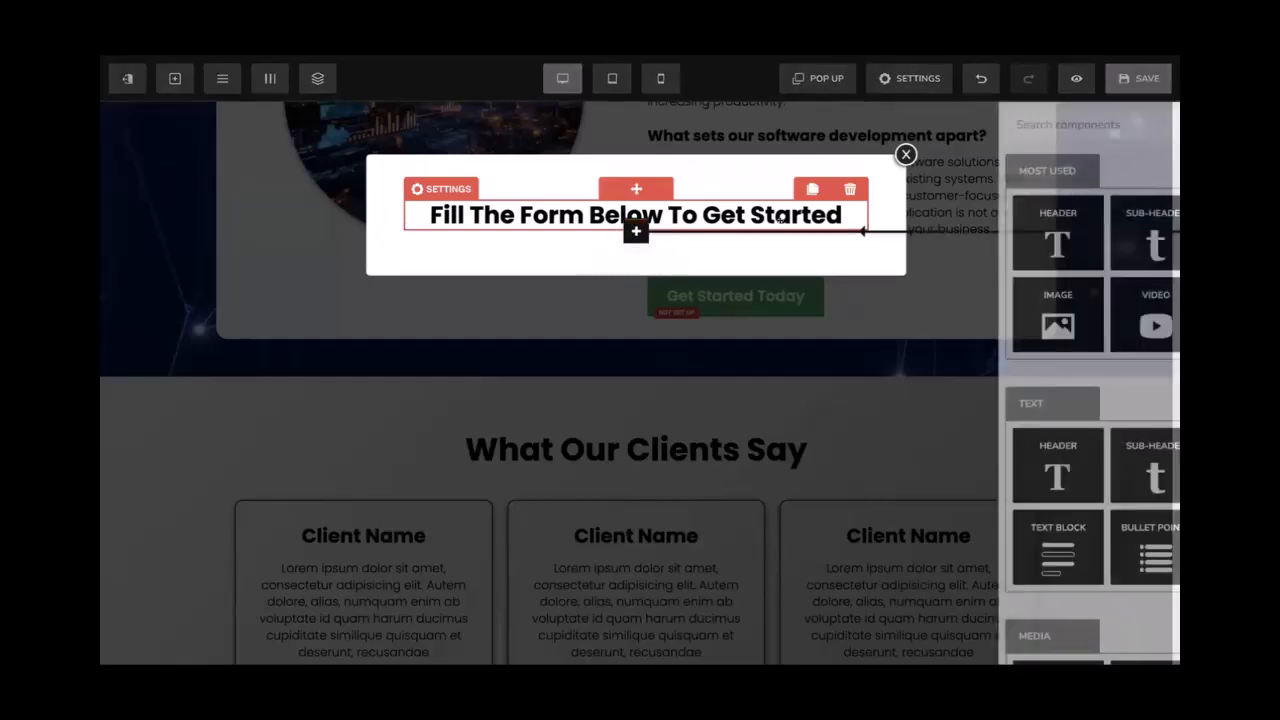
click(1040, 228)
Replace the Sub Headline placeholder text with 'Lorem Ipsum'
triple_click(752, 246)
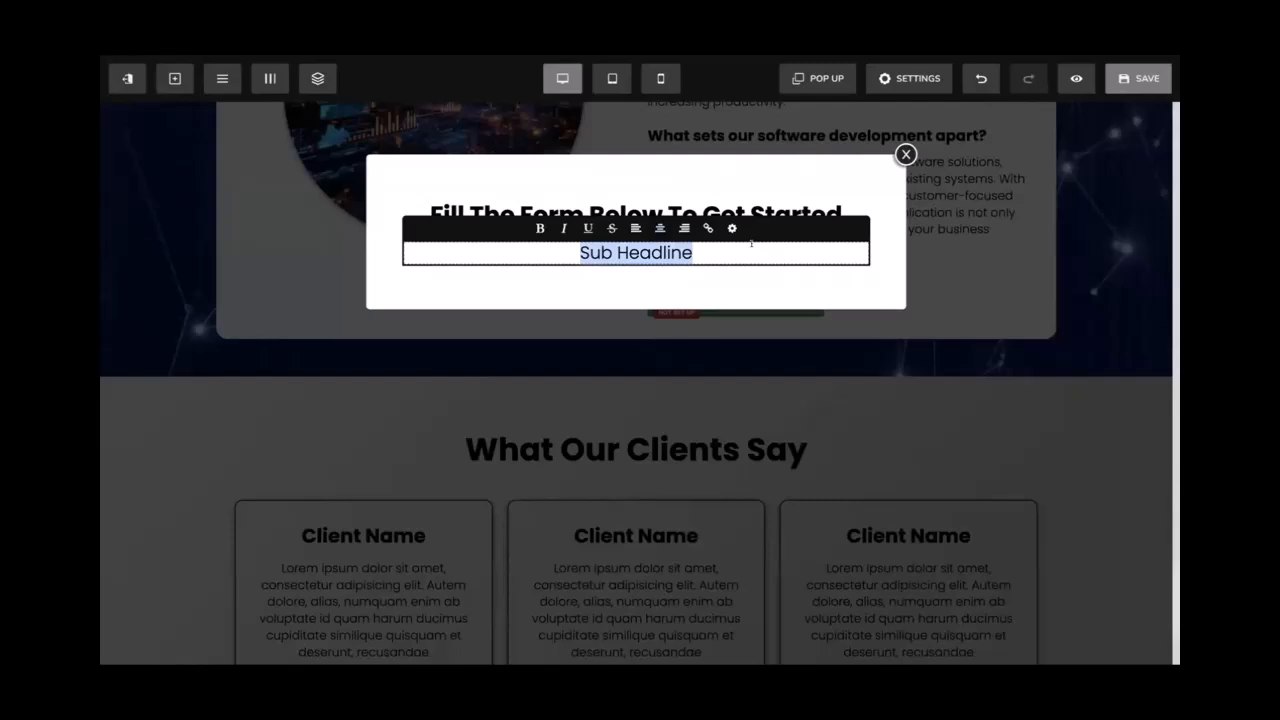
text(Cla)
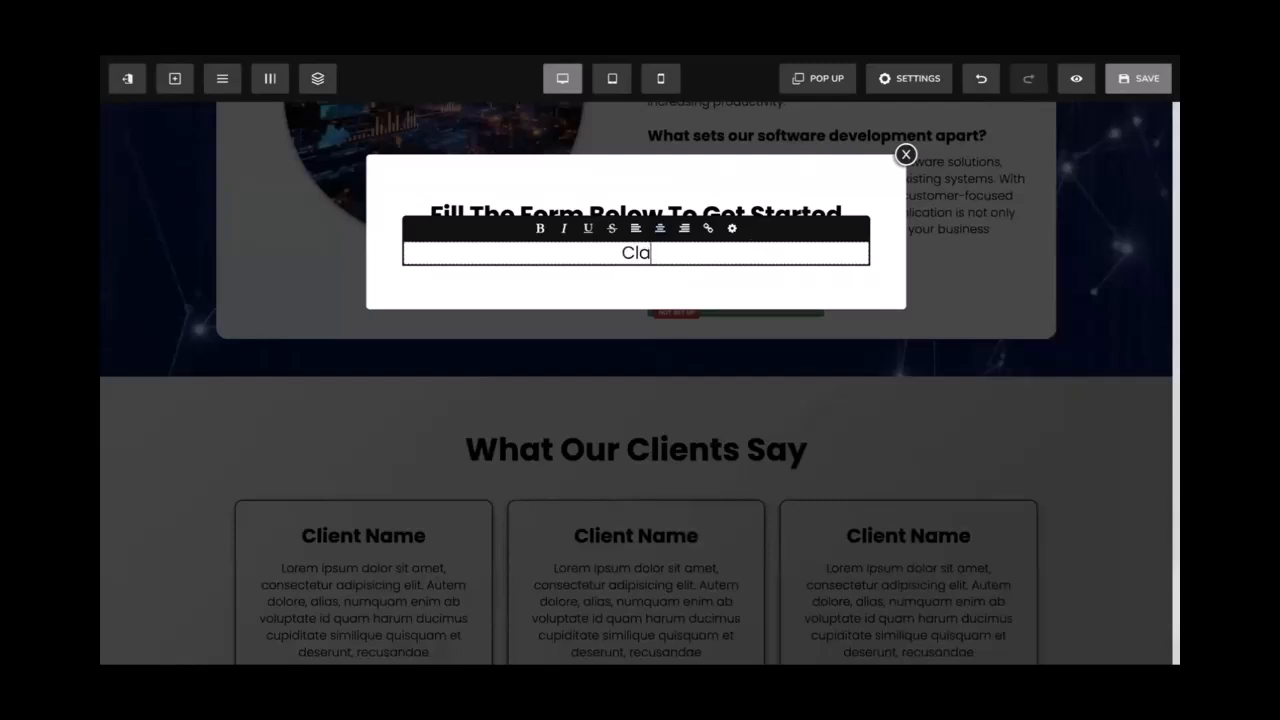
text(im your ea)
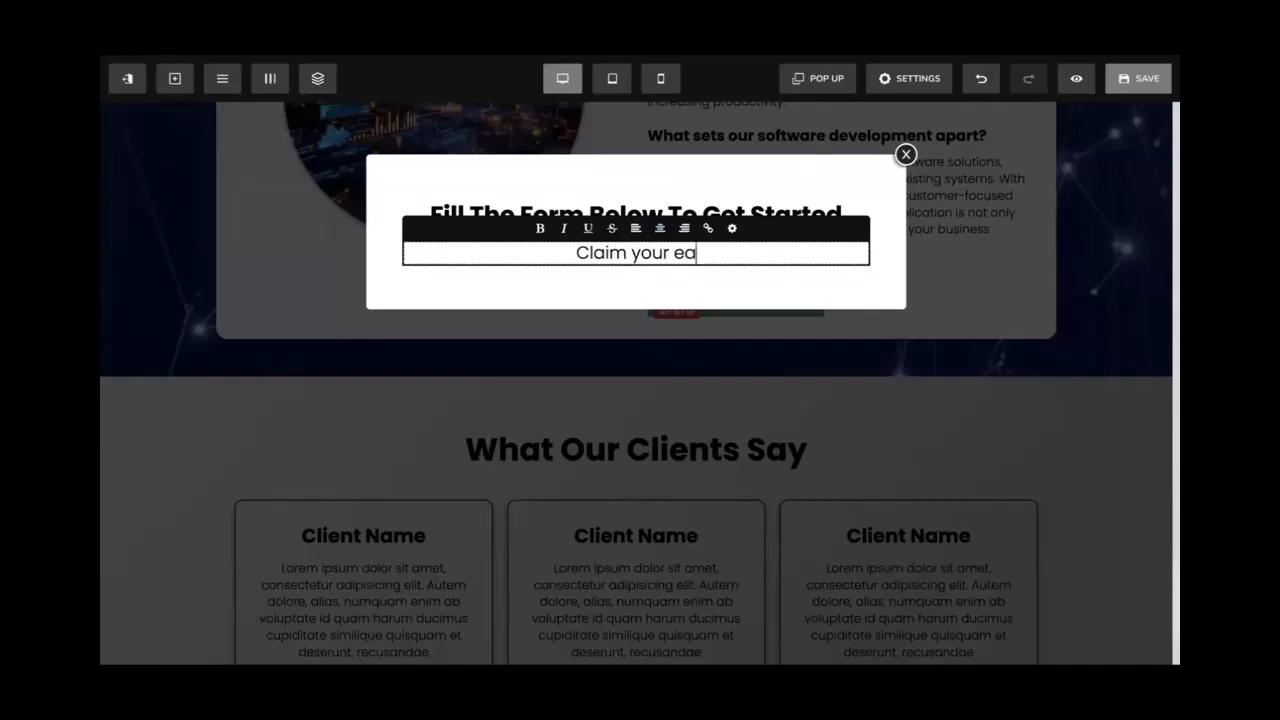
text(rly bird discount by )
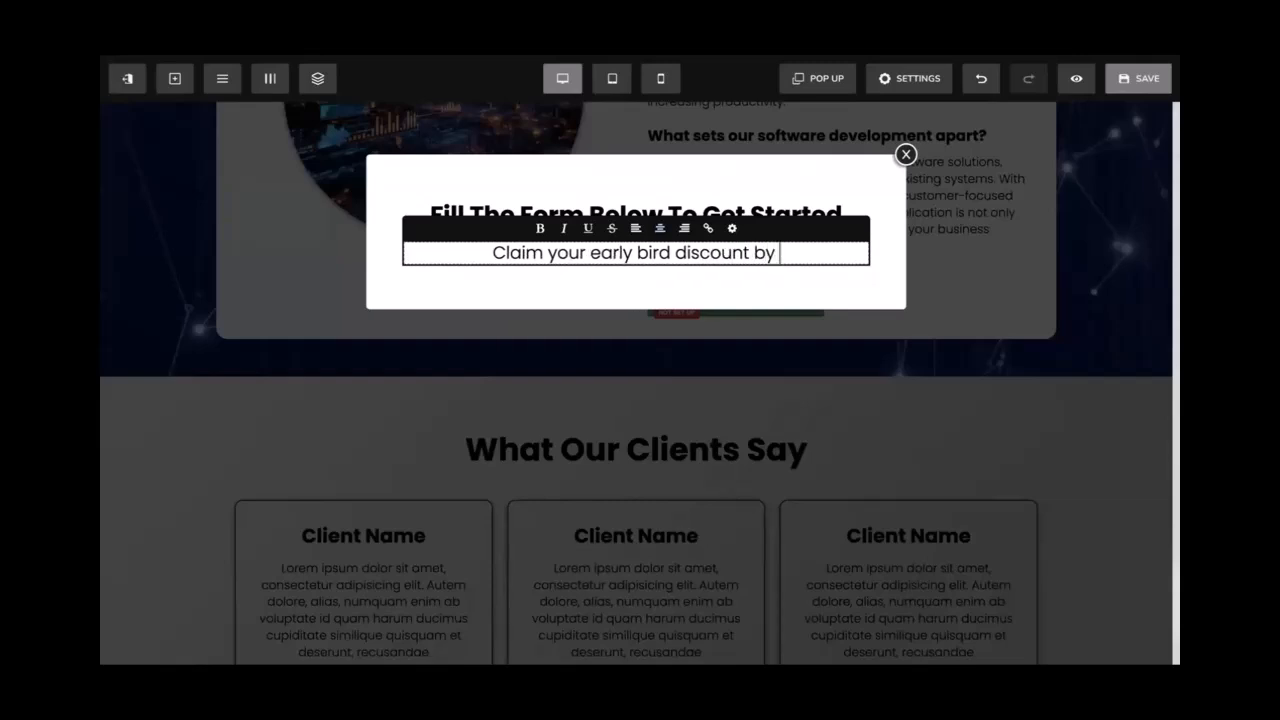
text(filling out thje form)
key(BackSpace)
key(BackSpace)
key(BackSpace)
key(BackSpace)
key(BackSpace)
key(BackSpace)
key(BackSpace)
text(e form )
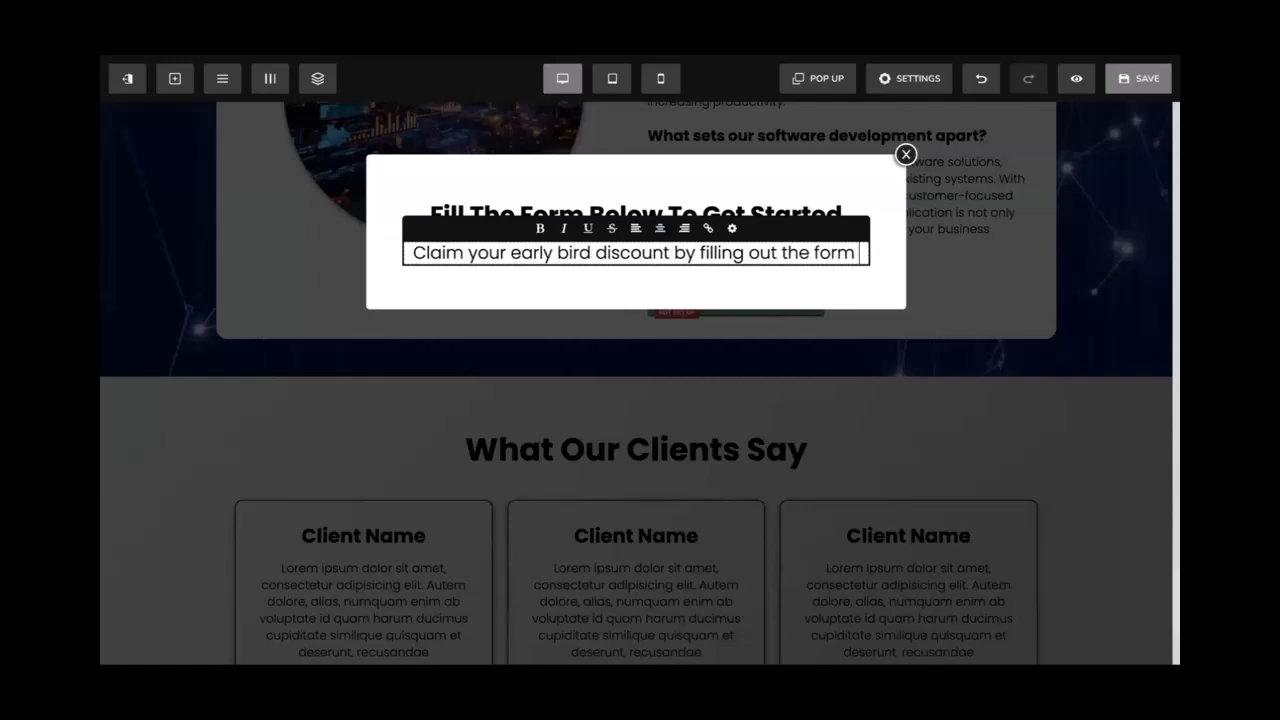
text(before)
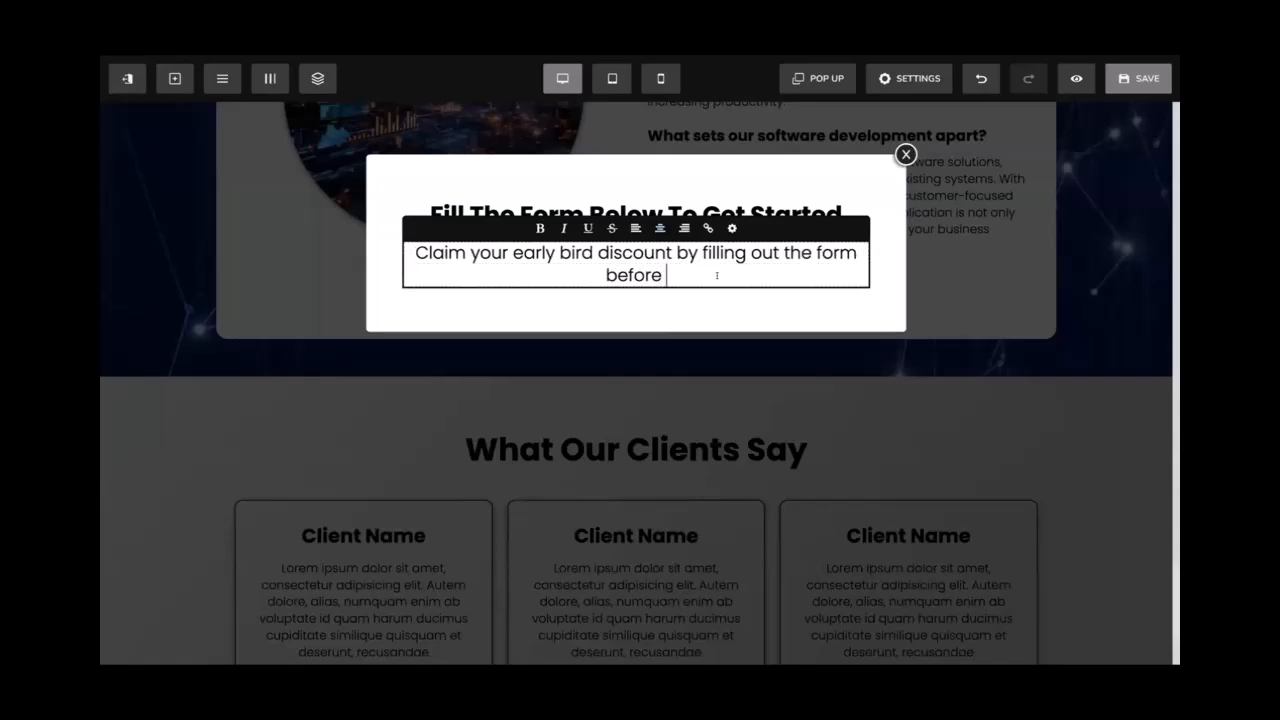
drag(693, 263, 415, 253)
key(BackSpace)
text(Lorem Ipsum)
click(655, 267)
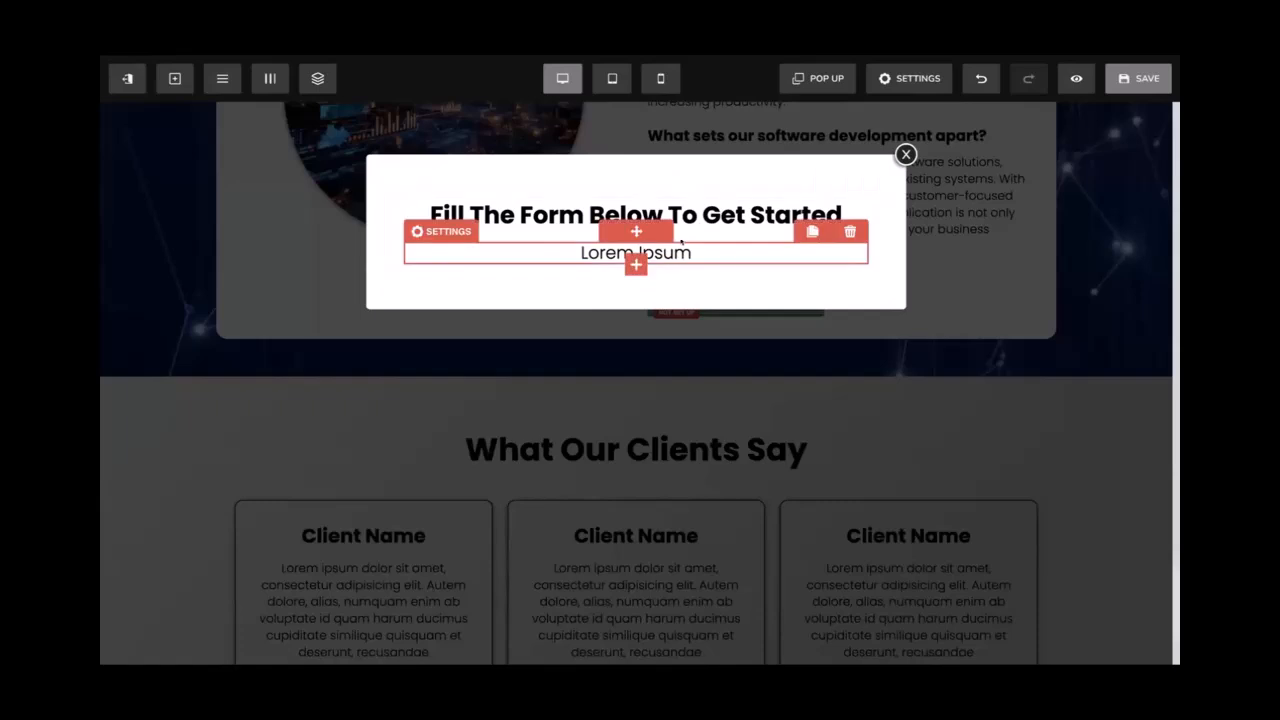
Search components for 'op' and drag the Email Optin form below the subheadline
click(636, 265)
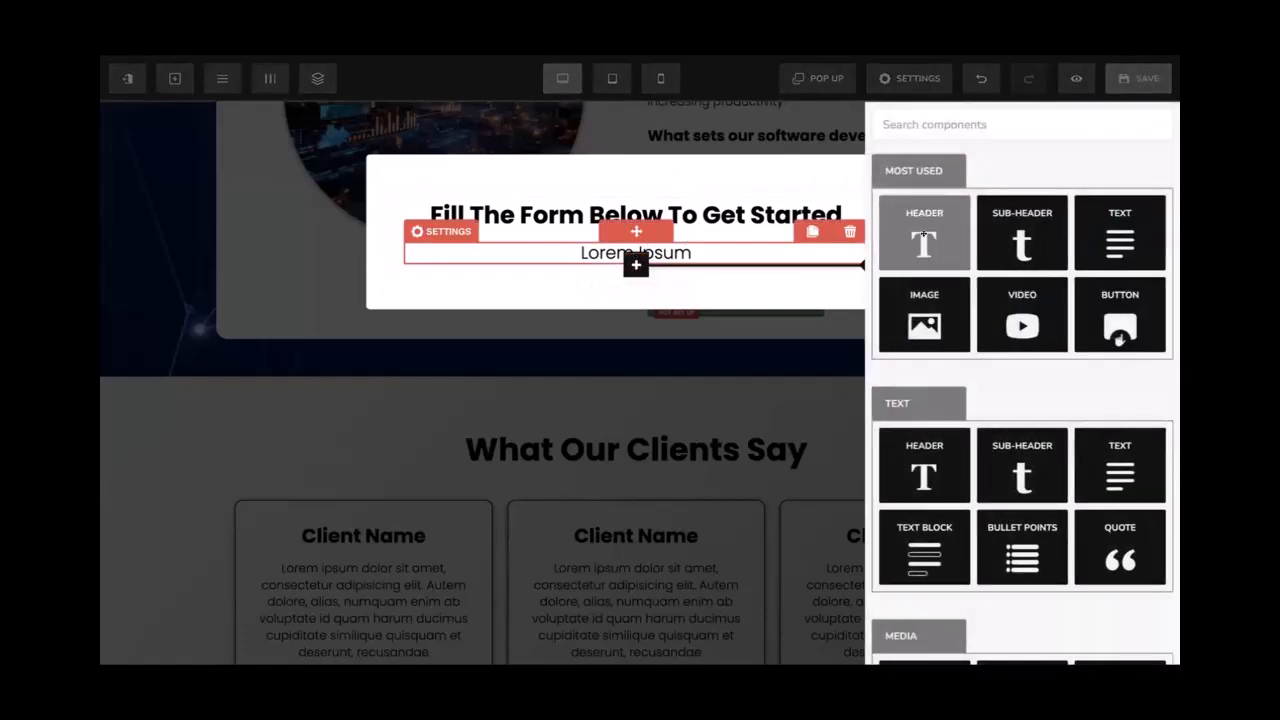
click(945, 123)
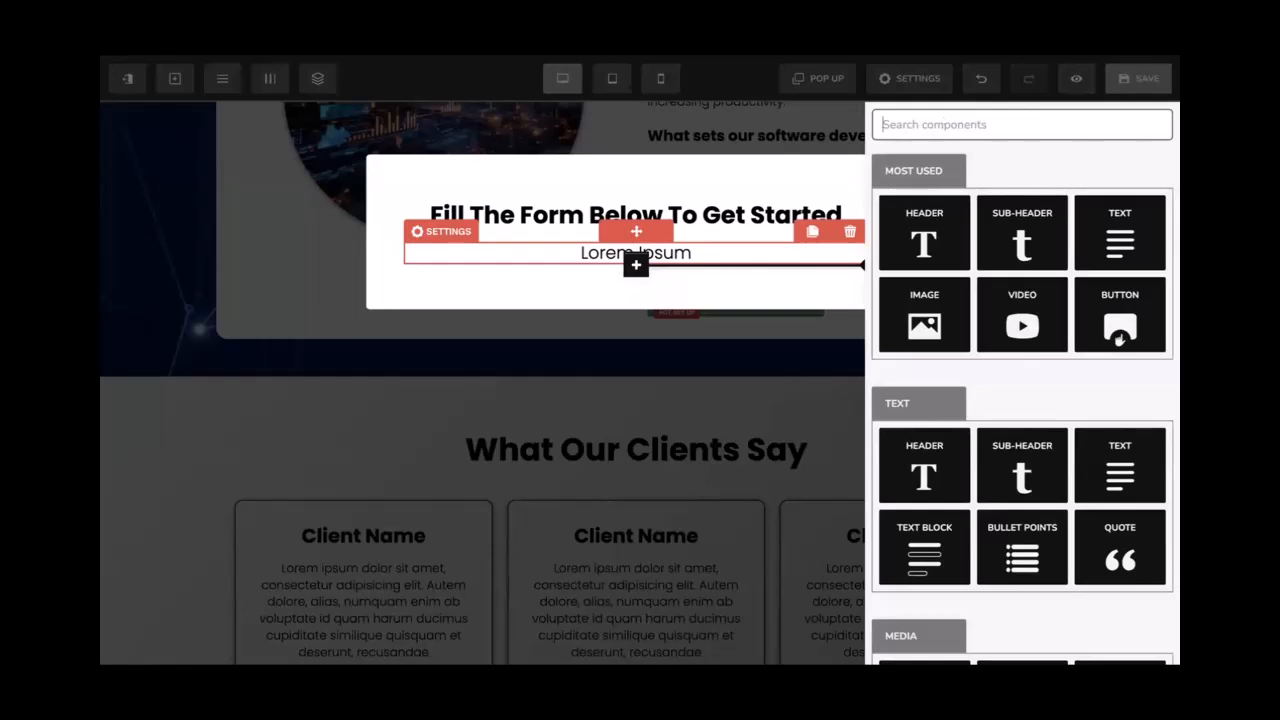
text(op)
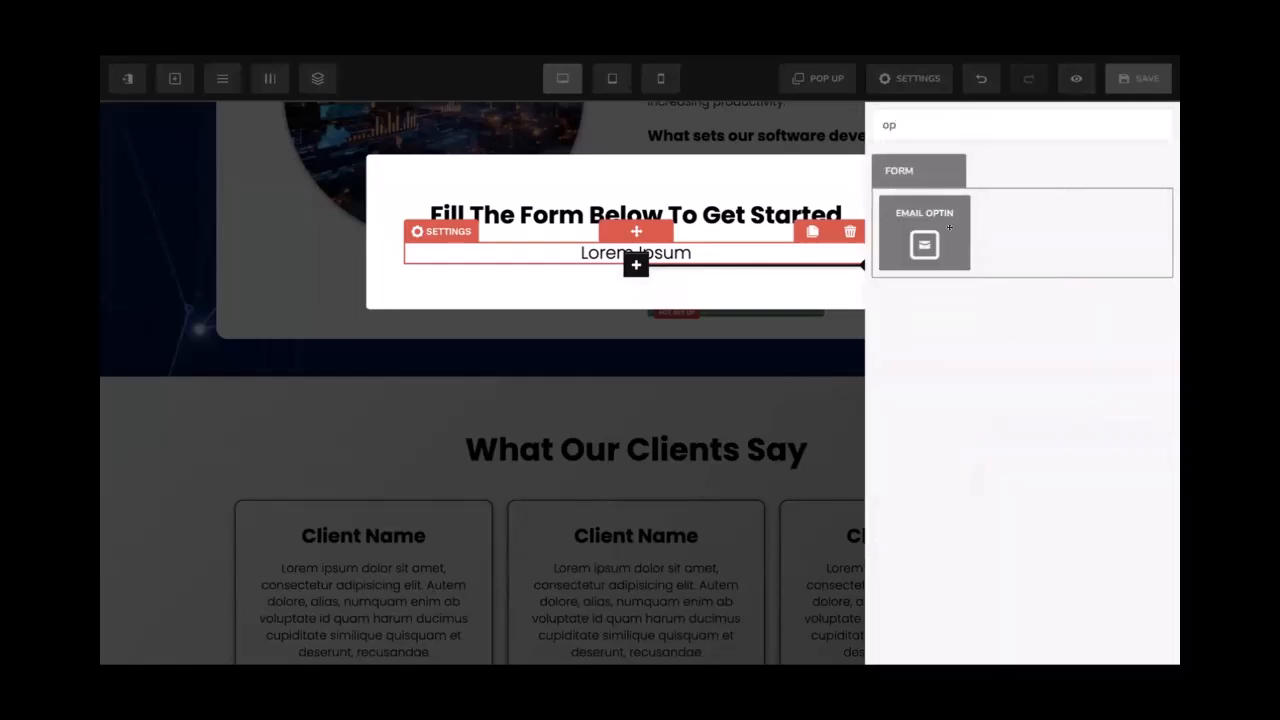
drag(949, 228, 951, 230)
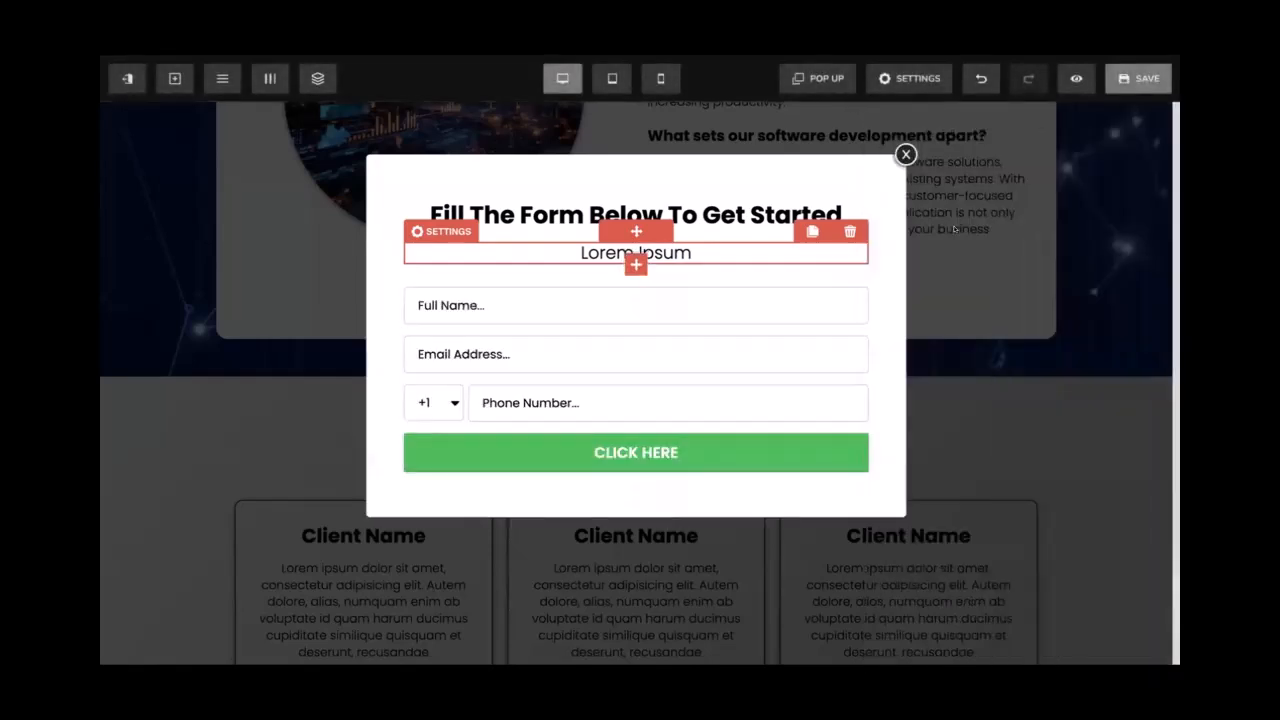
Change the form's first field placeholder from 'Full Name...' to 'Name...'
click(700, 312)
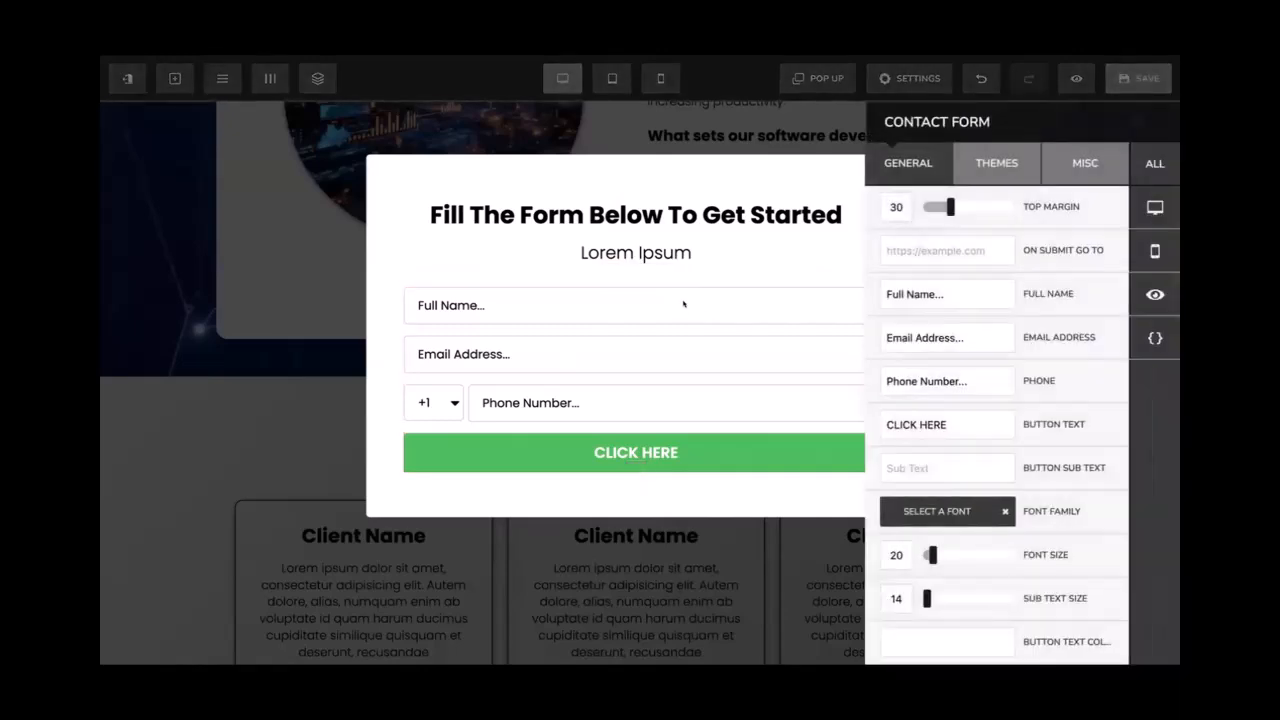
click(684, 303)
click(703, 289)
double_click(905, 291)
key(BackSpace)
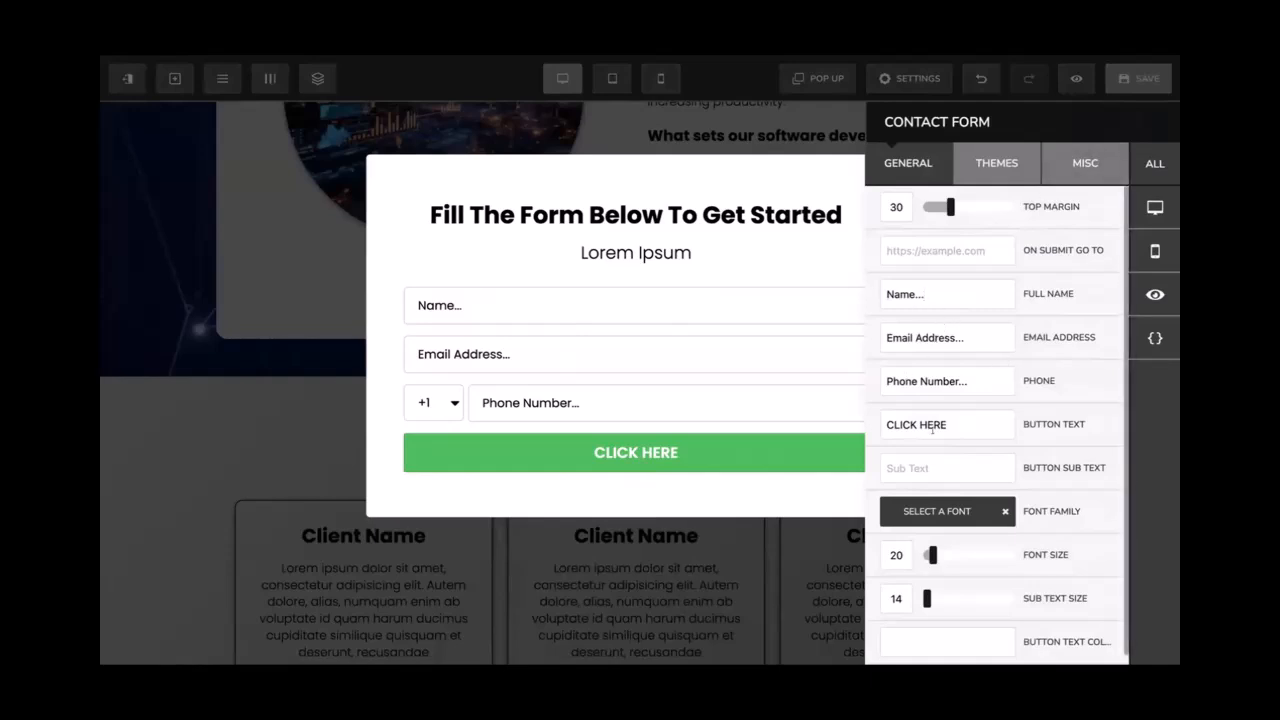
Hide the phone number field in the form's Misc settings
click(1075, 162)
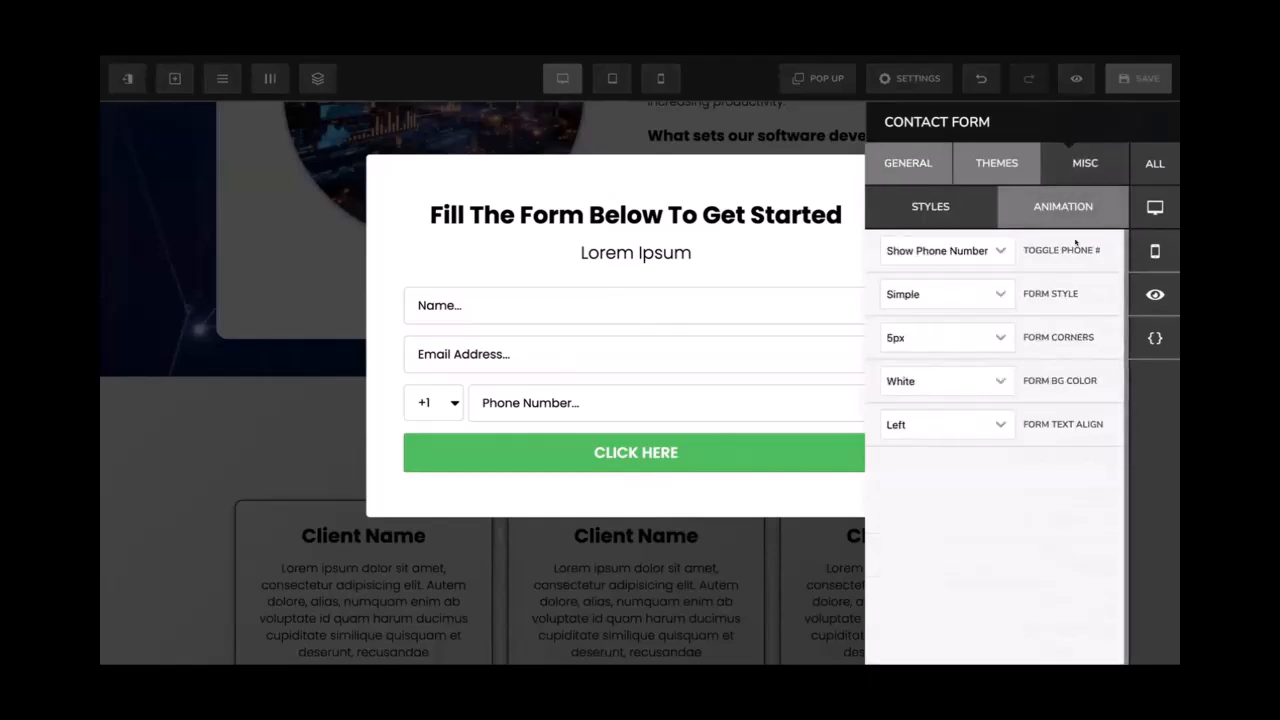
click(960, 252)
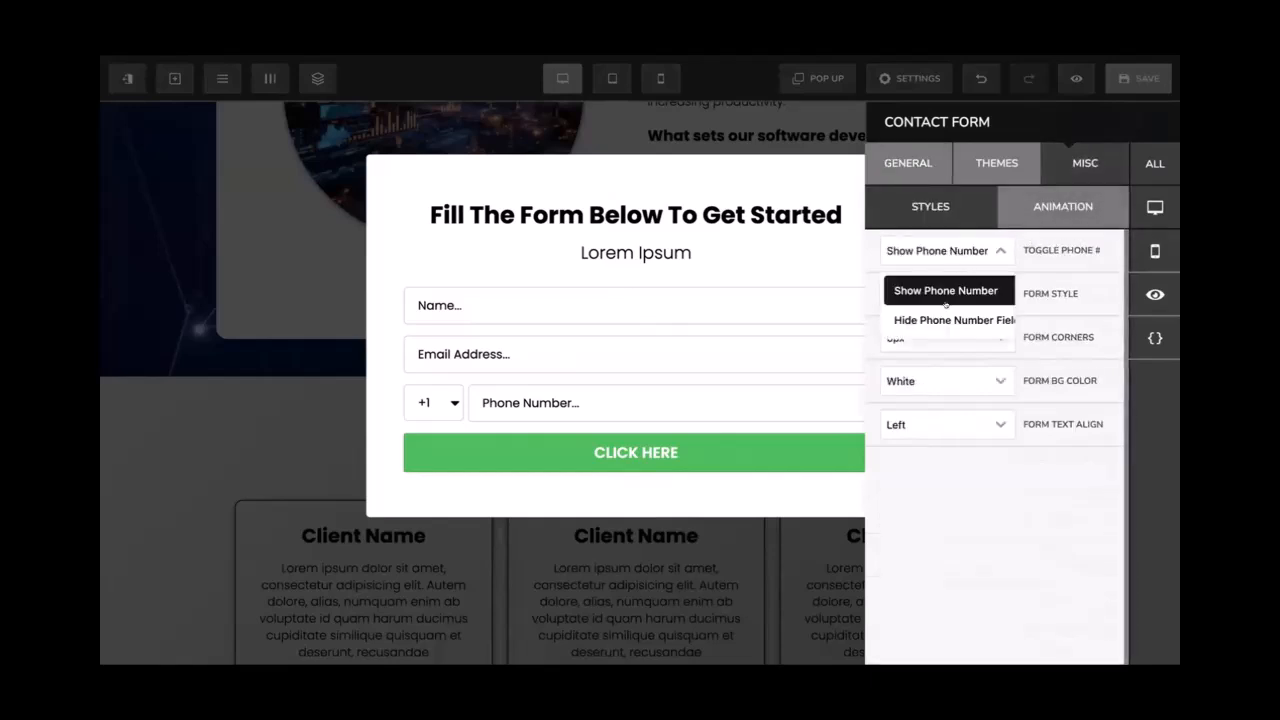
click(943, 313)
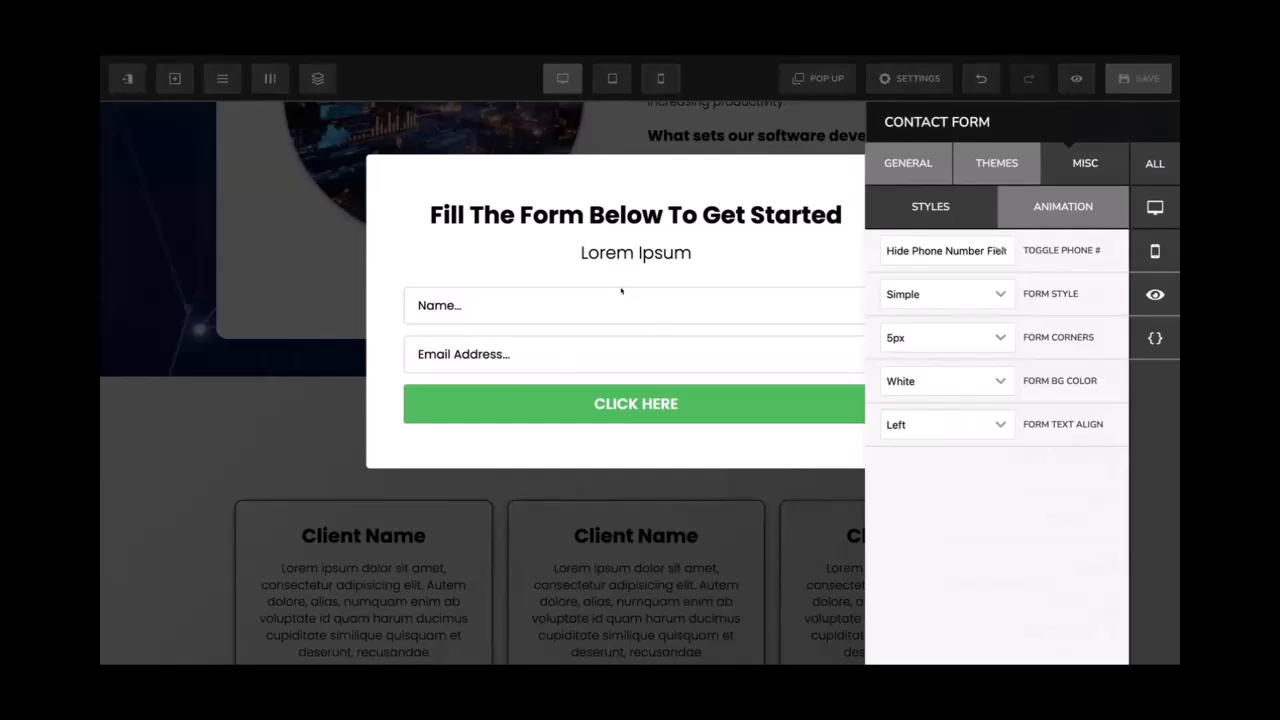
Change the form's button text from CLICK HERE to 'Get Started Now!'
click(916, 164)
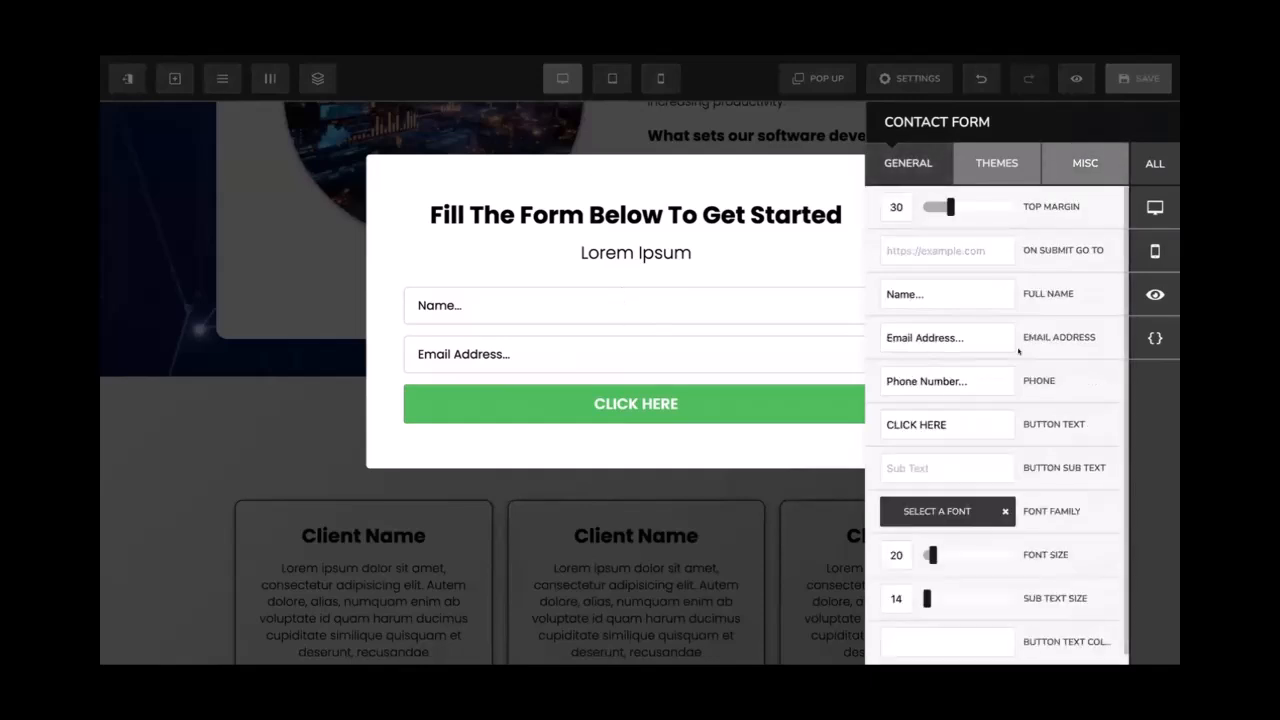
scroll(1018, 350, down, 1)
scroll(1019, 351, up, 1)
scroll(1005, 365, down, 1)
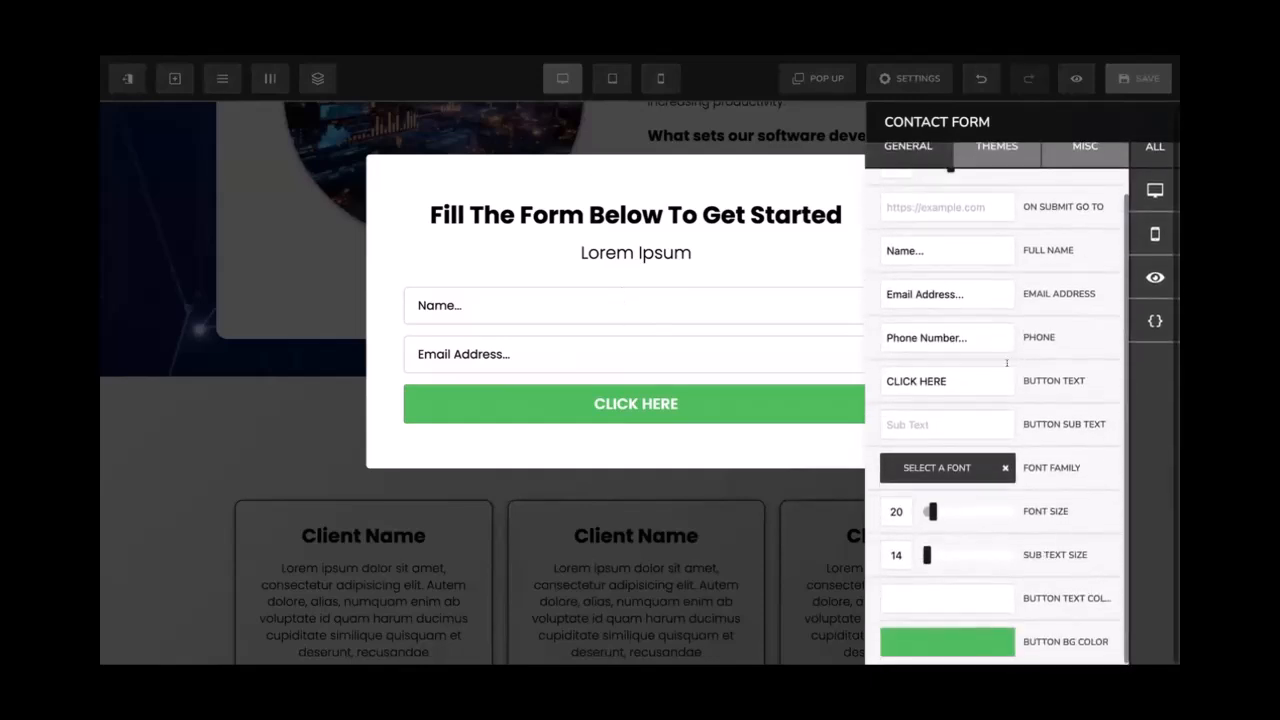
triple_click(978, 366)
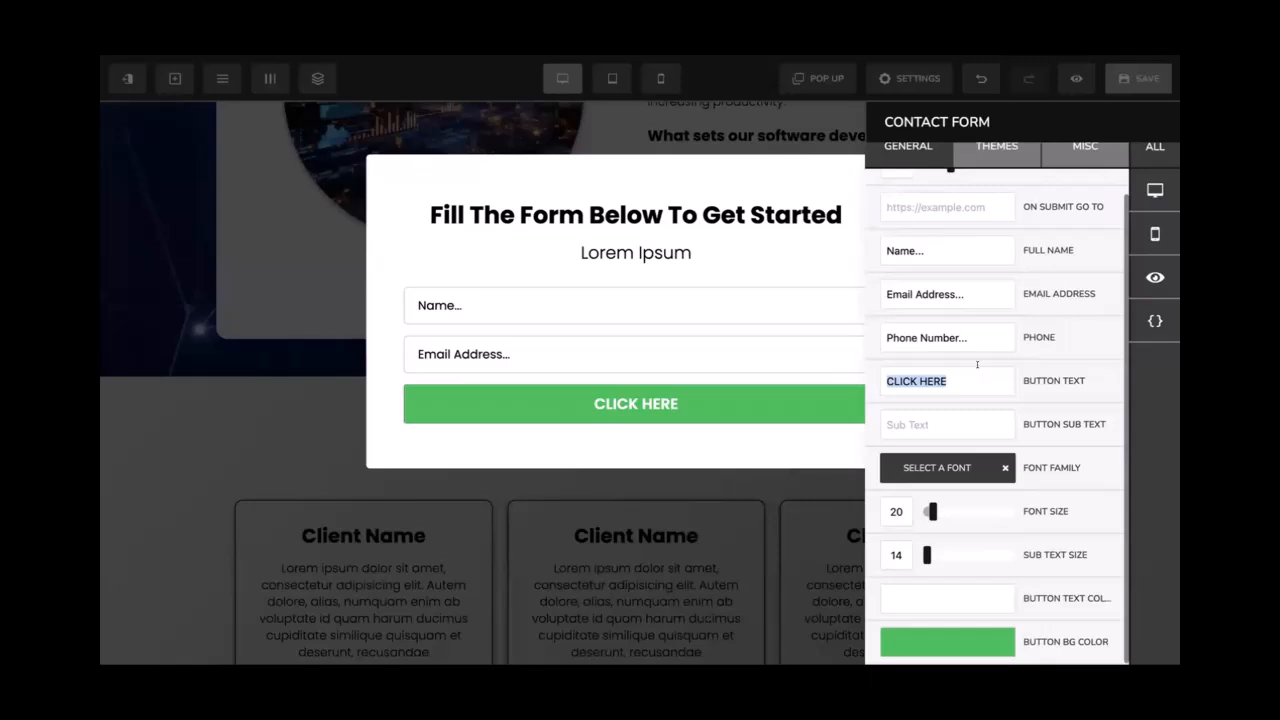
text(Get Star)
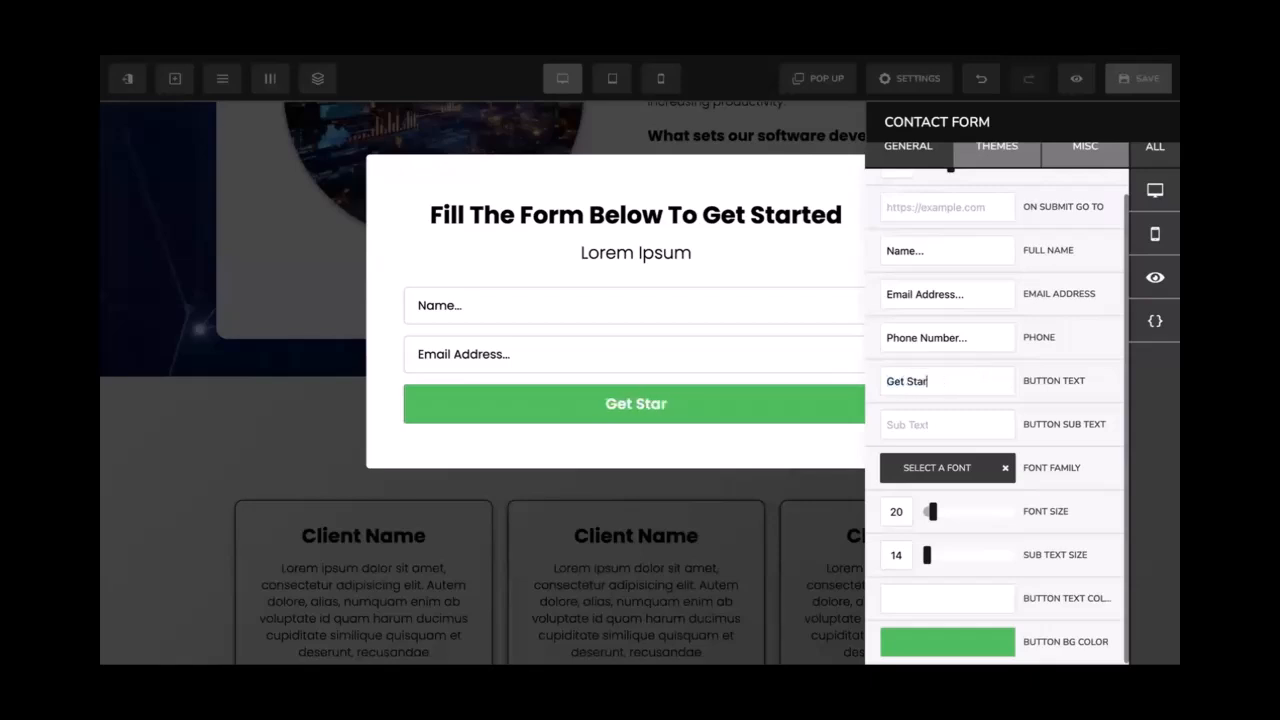
text(ted Now!)
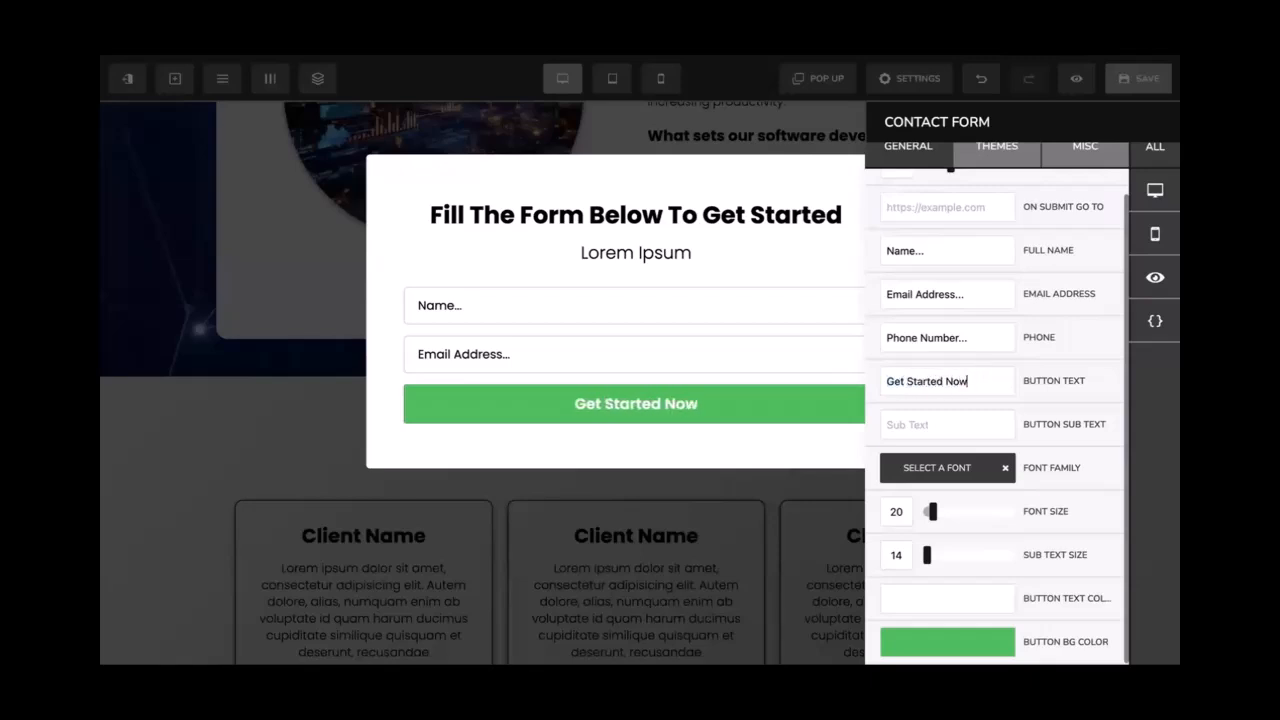
click(938, 631)
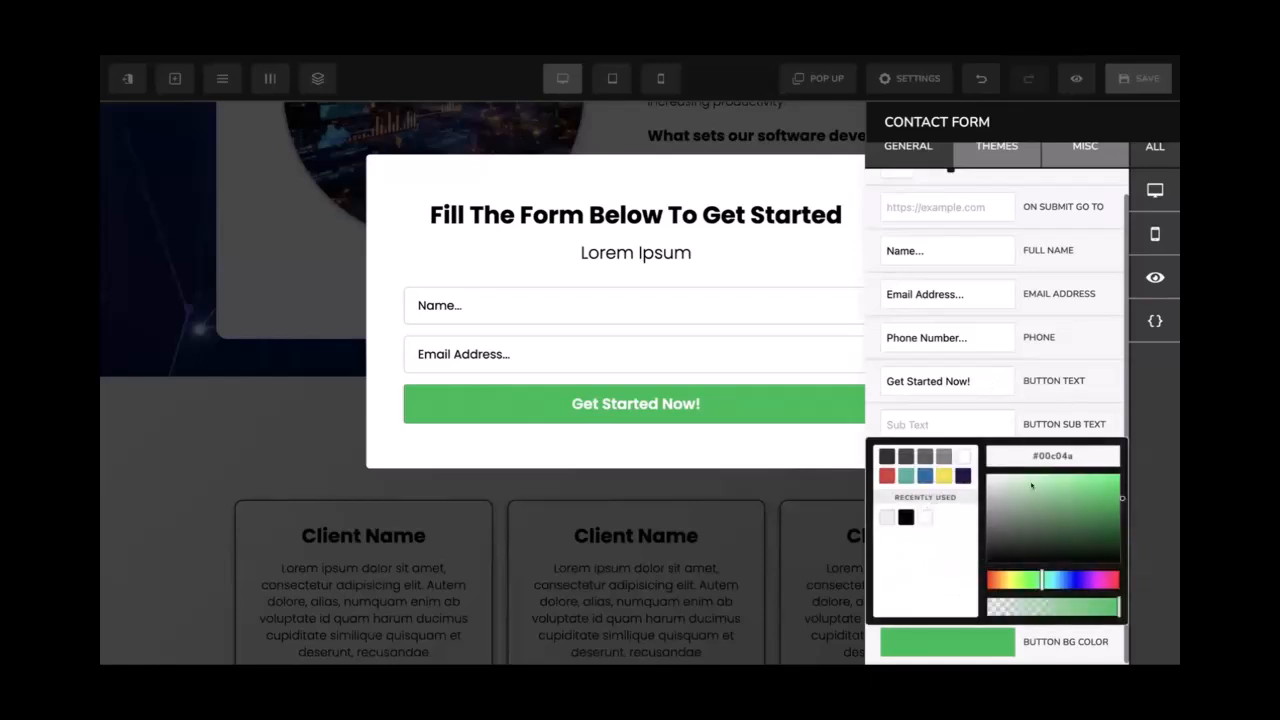
click(1039, 397)
scroll(968, 254, up, 1)
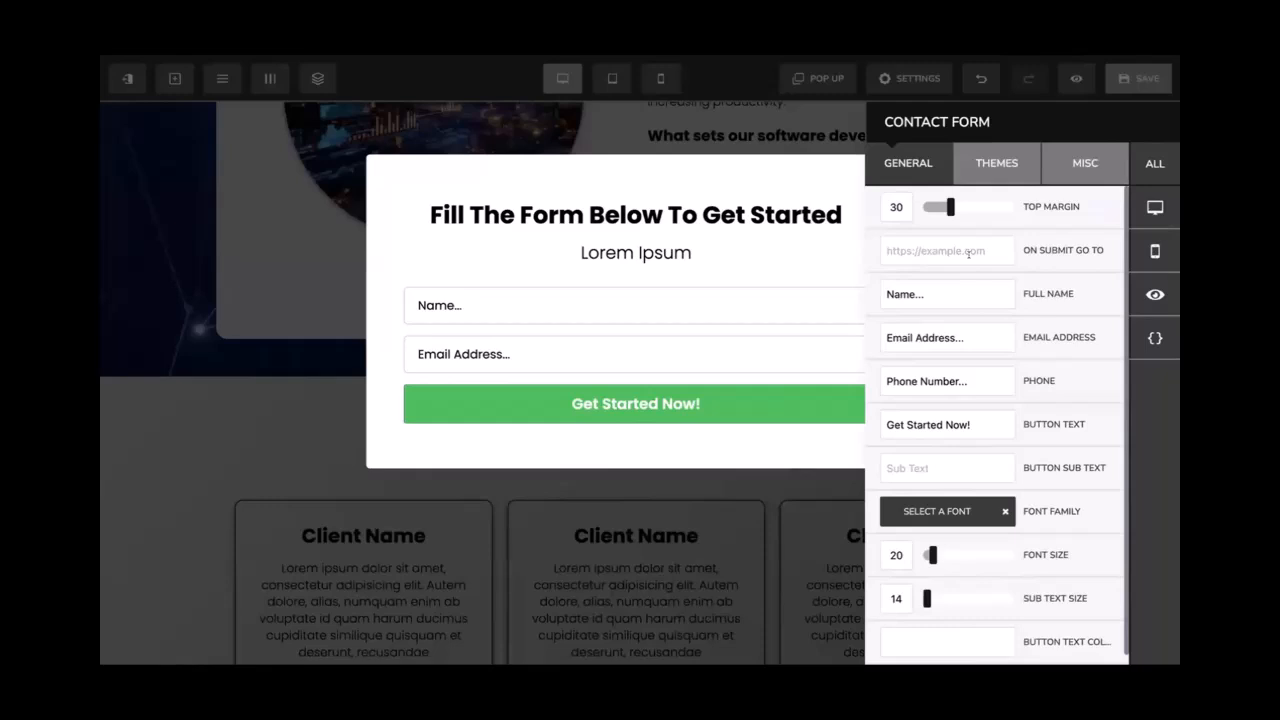
click(932, 264)
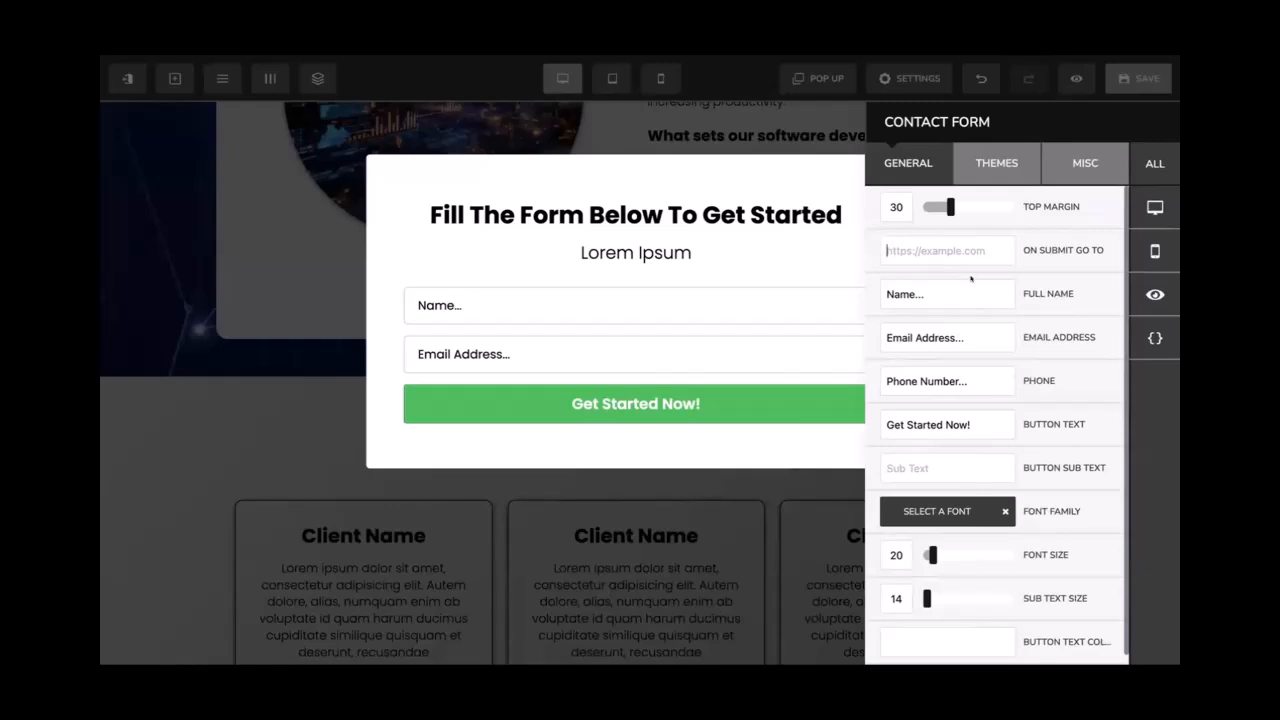
Close the Contact Form settings panel and save the page with the updated popup form
scroll(986, 337, down, 1)
scroll(960, 320, up, 1)
click(722, 286)
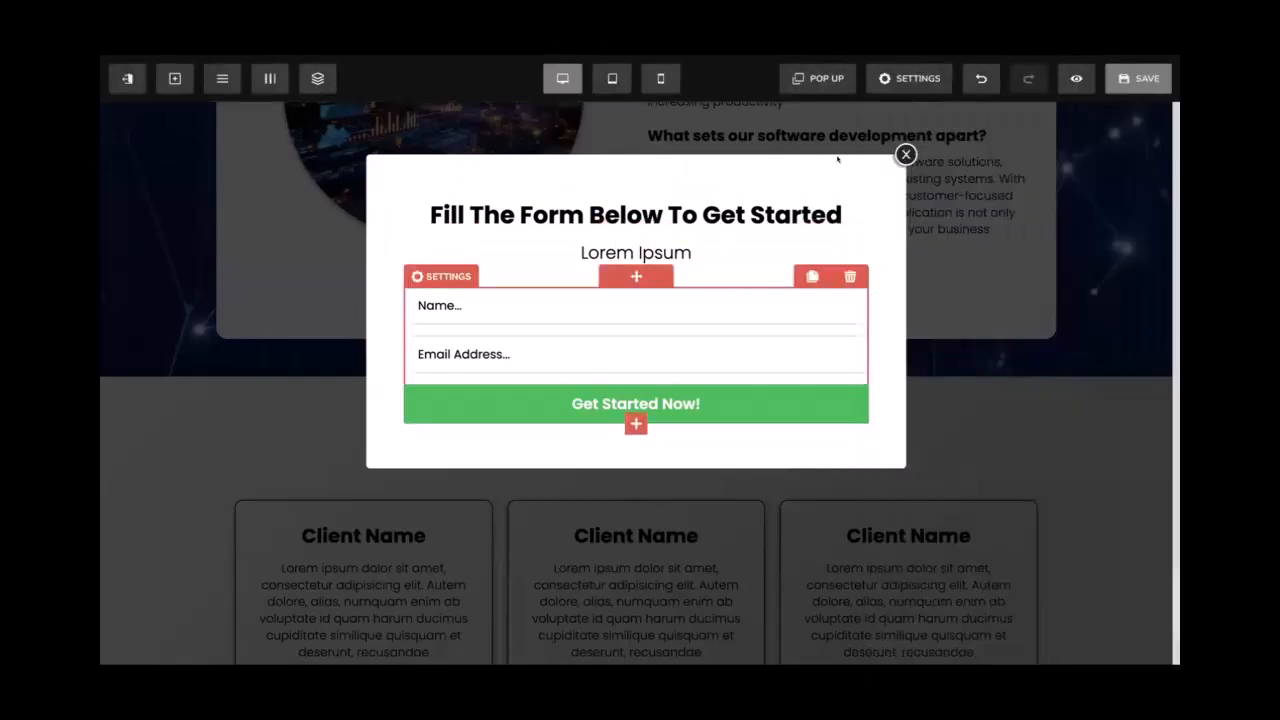
click(1120, 82)
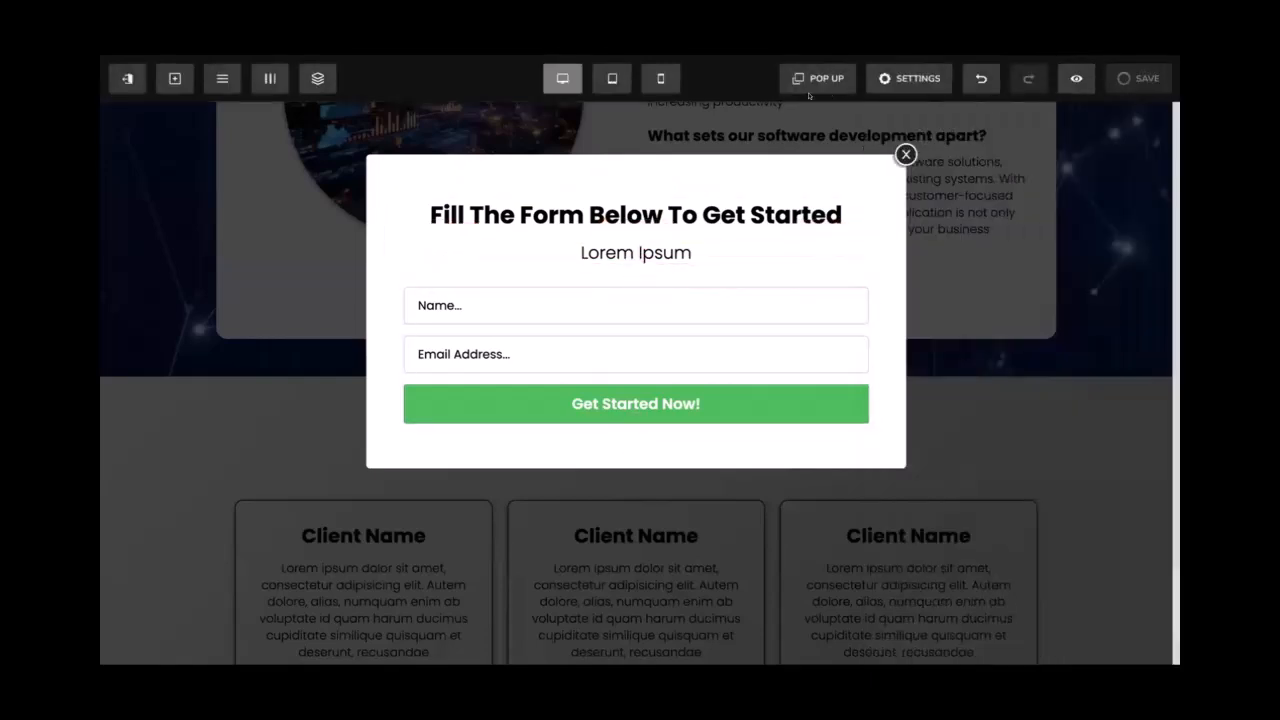
Close the signup popup and return to the Schedule a Consultation button
click(904, 154)
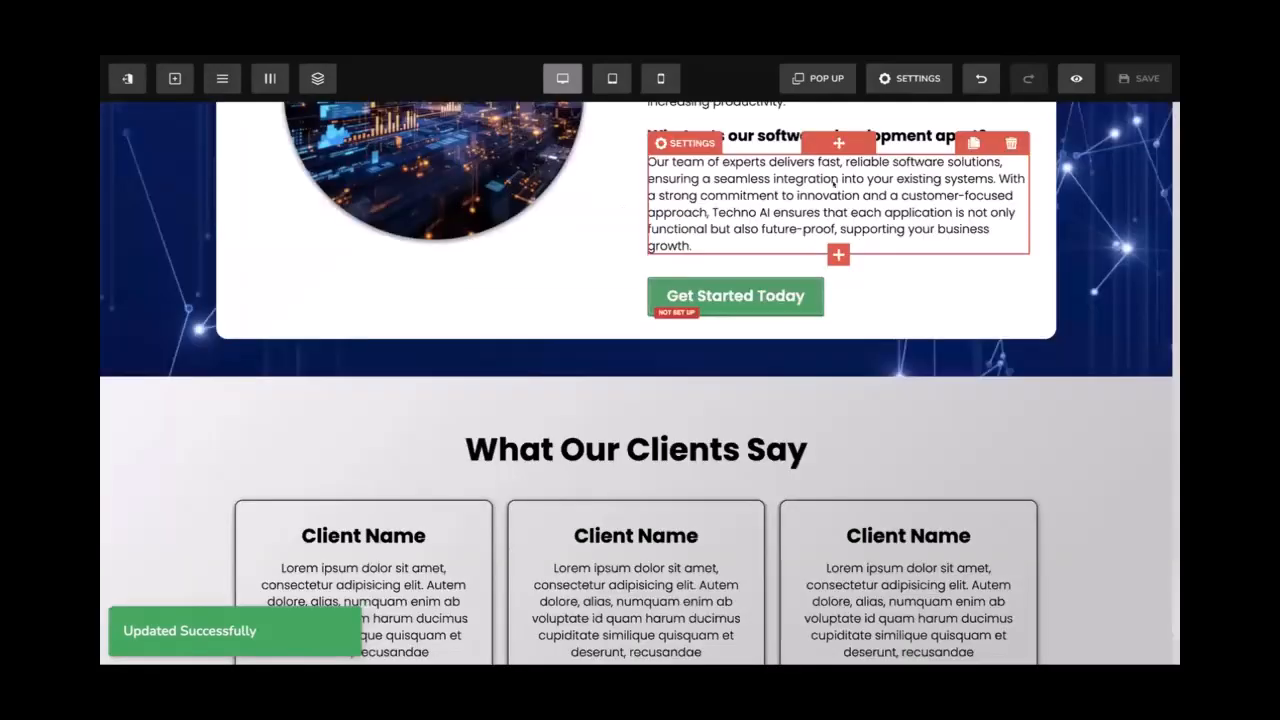
scroll(731, 290, up, 3)
scroll(729, 277, up, 10)
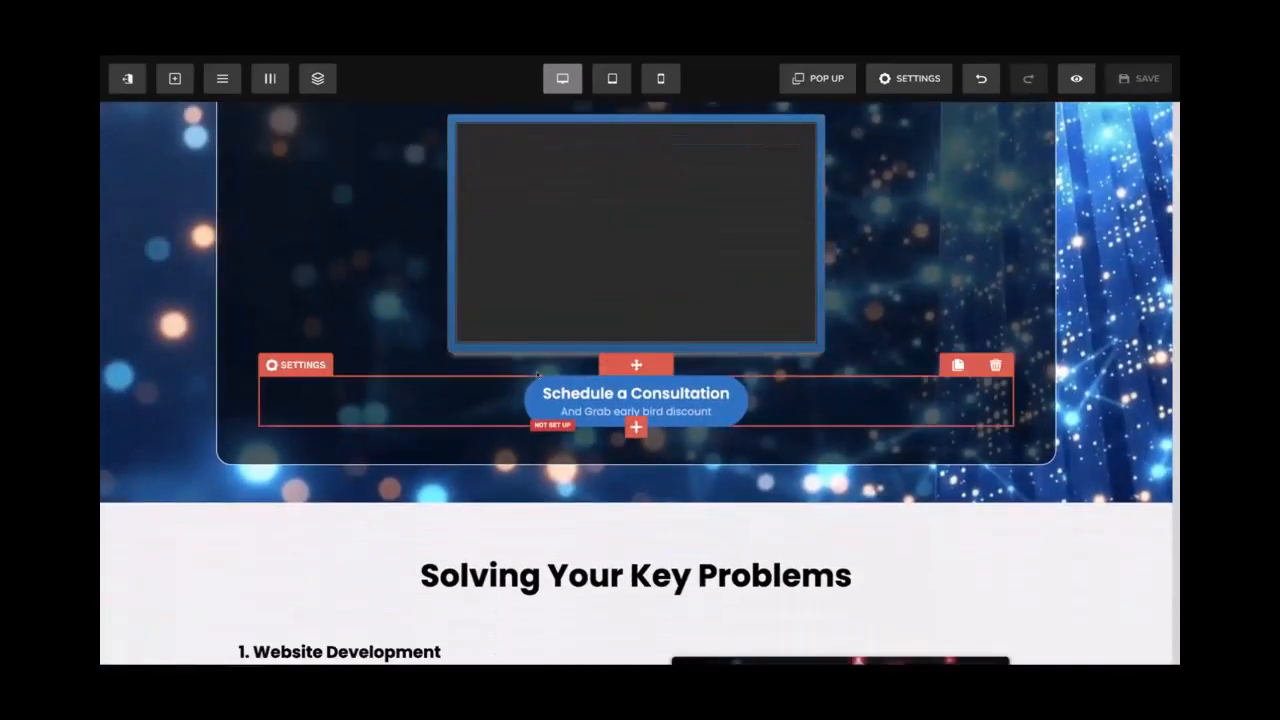
scroll(440, 385, up, 2)
scroll(438, 337, down, 3)
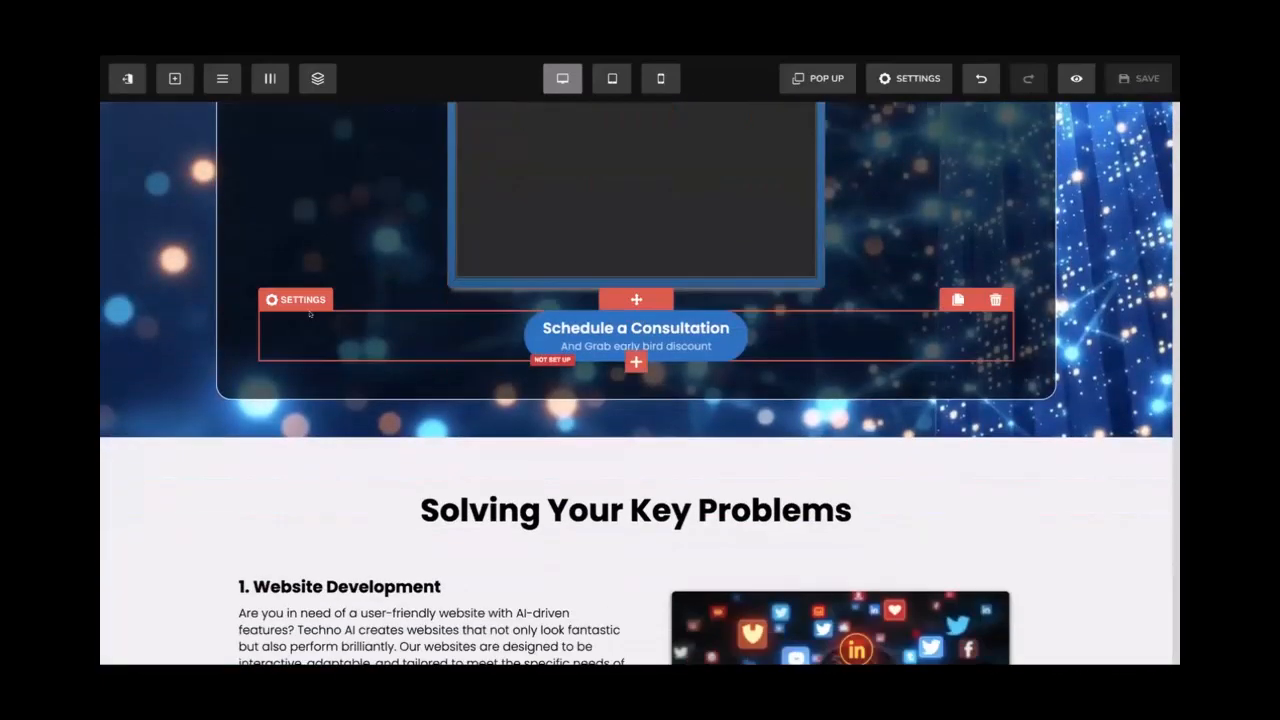
Set the Schedule a Consultation button's action to Popup and save the page
click(594, 347)
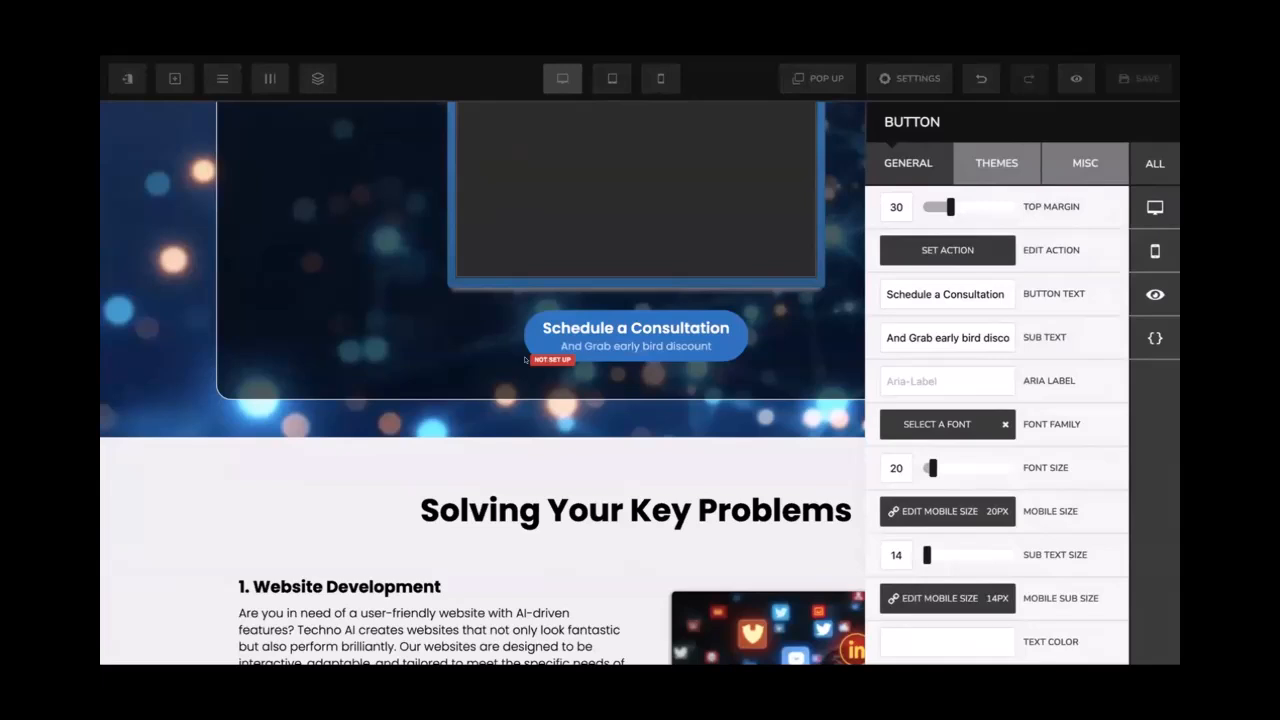
click(621, 348)
click(621, 348)
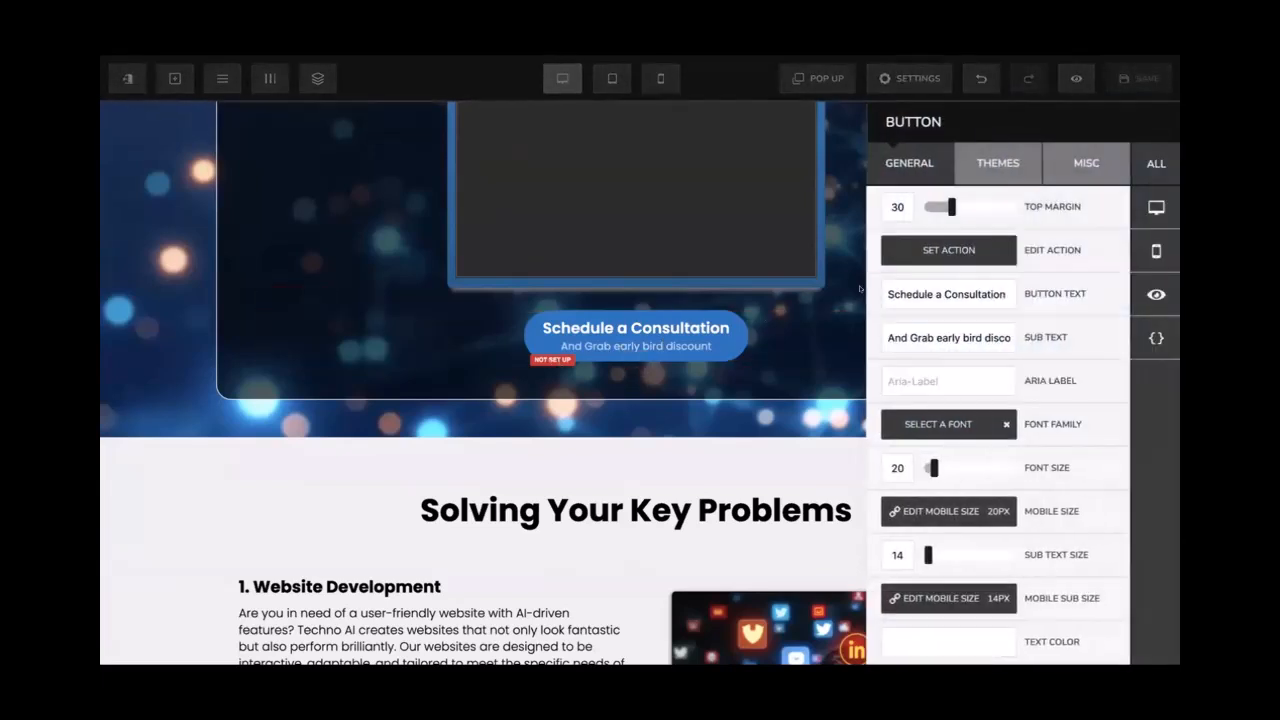
click(934, 252)
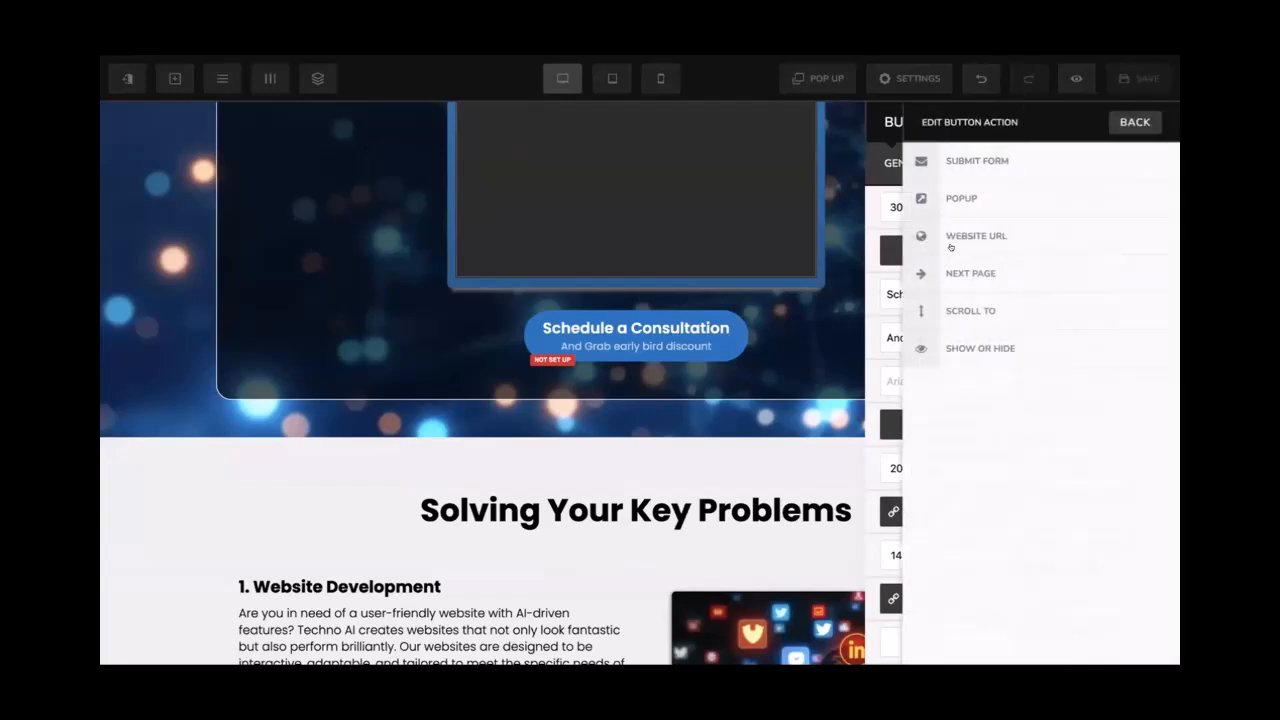
click(983, 197)
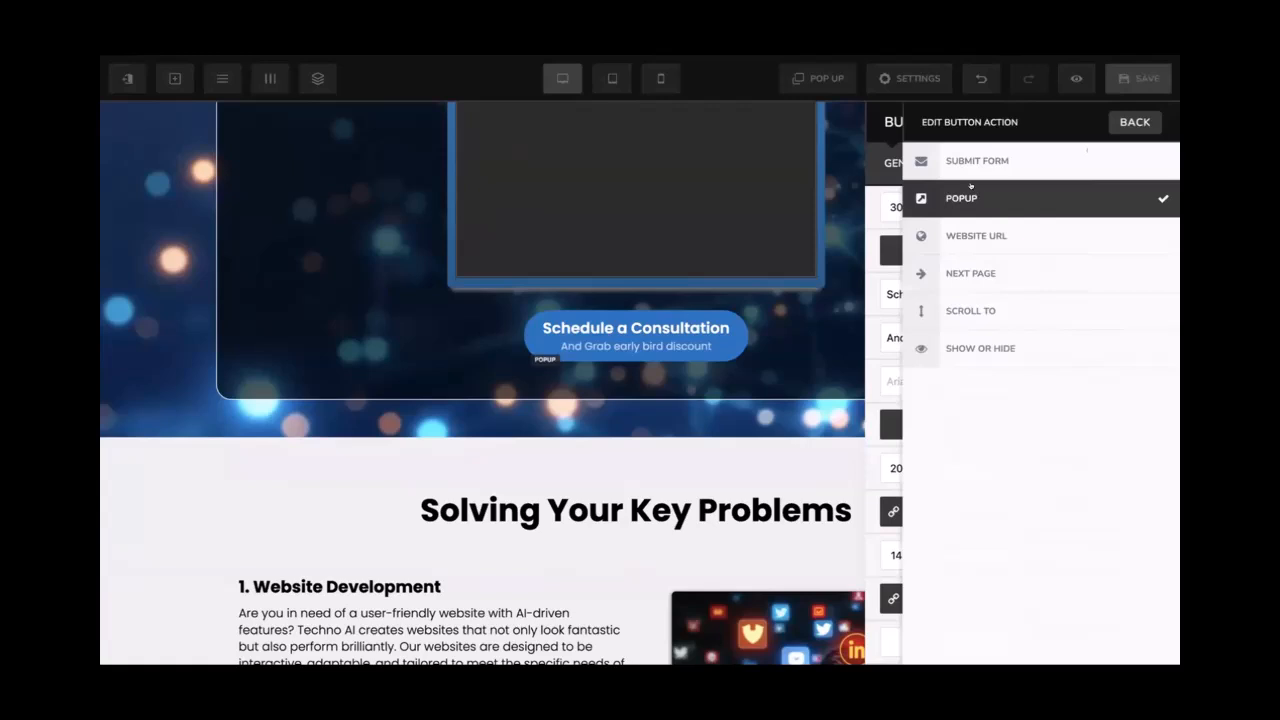
click(1152, 80)
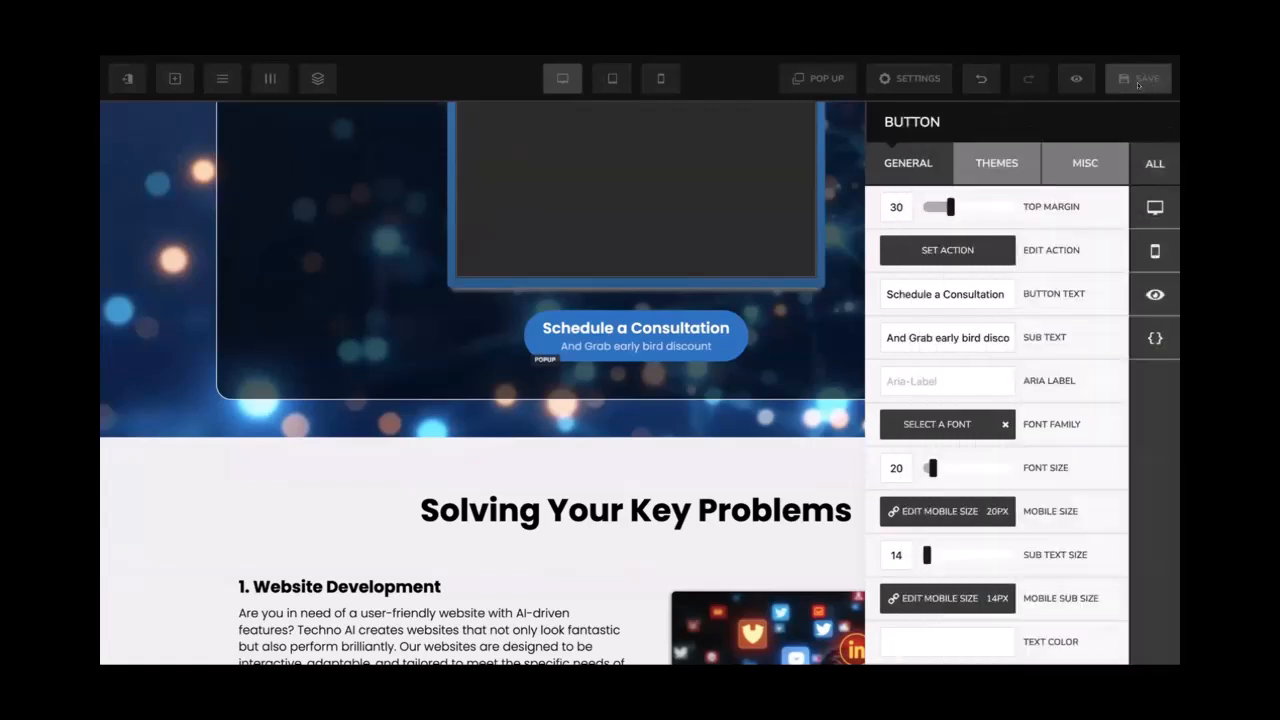
click(1138, 80)
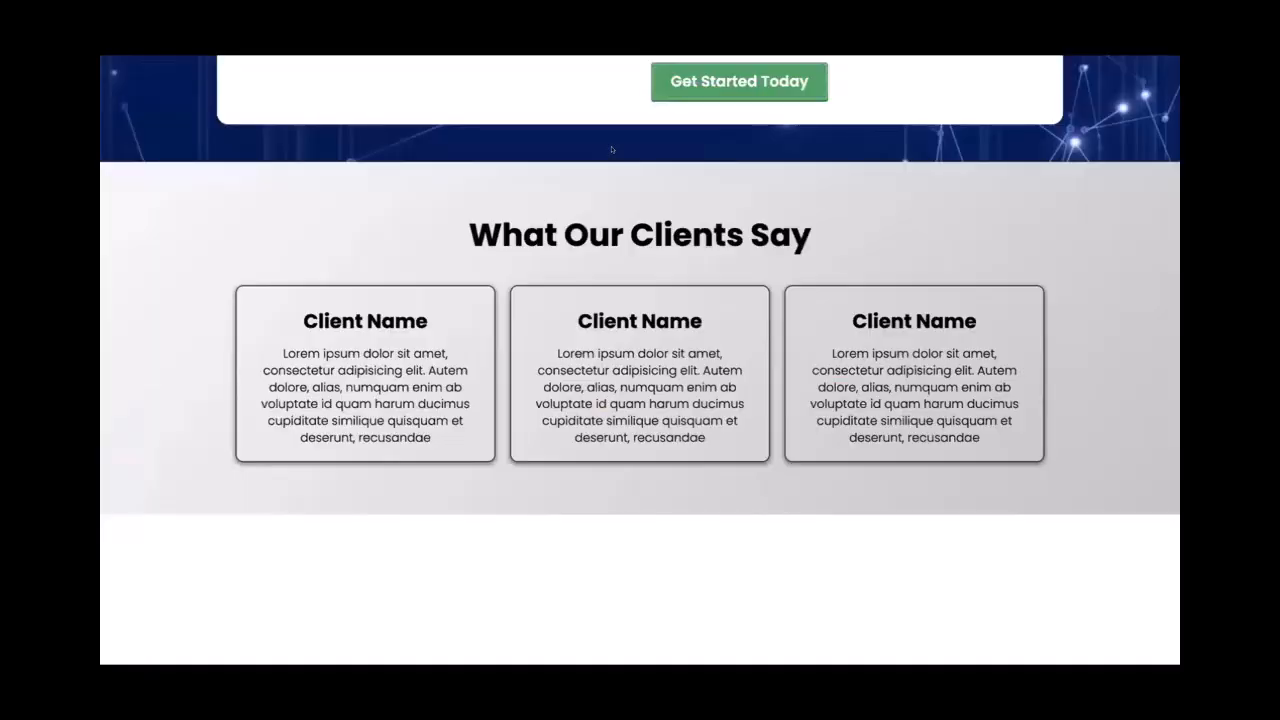
scroll(612, 150, up, 1)
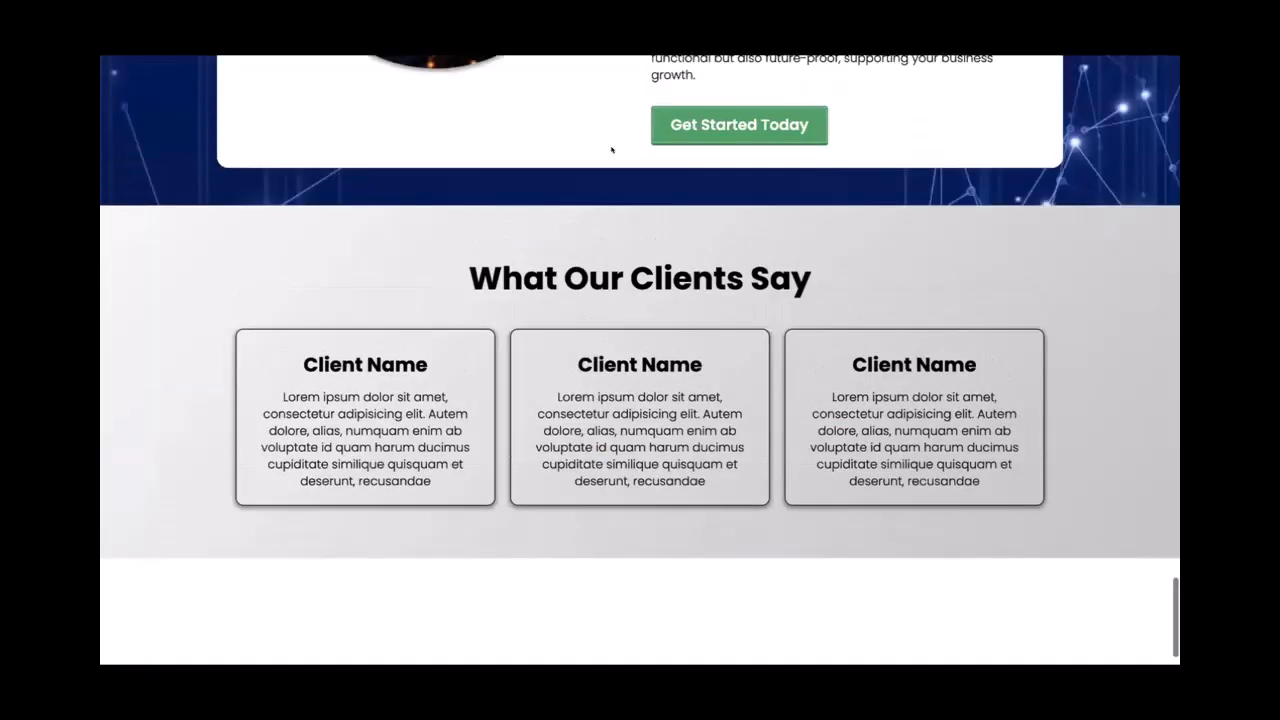
scroll(612, 150, up, 10)
scroll(612, 150, up, 20)
scroll(797, 205, down, 1)
scroll(673, 398, down, 2)
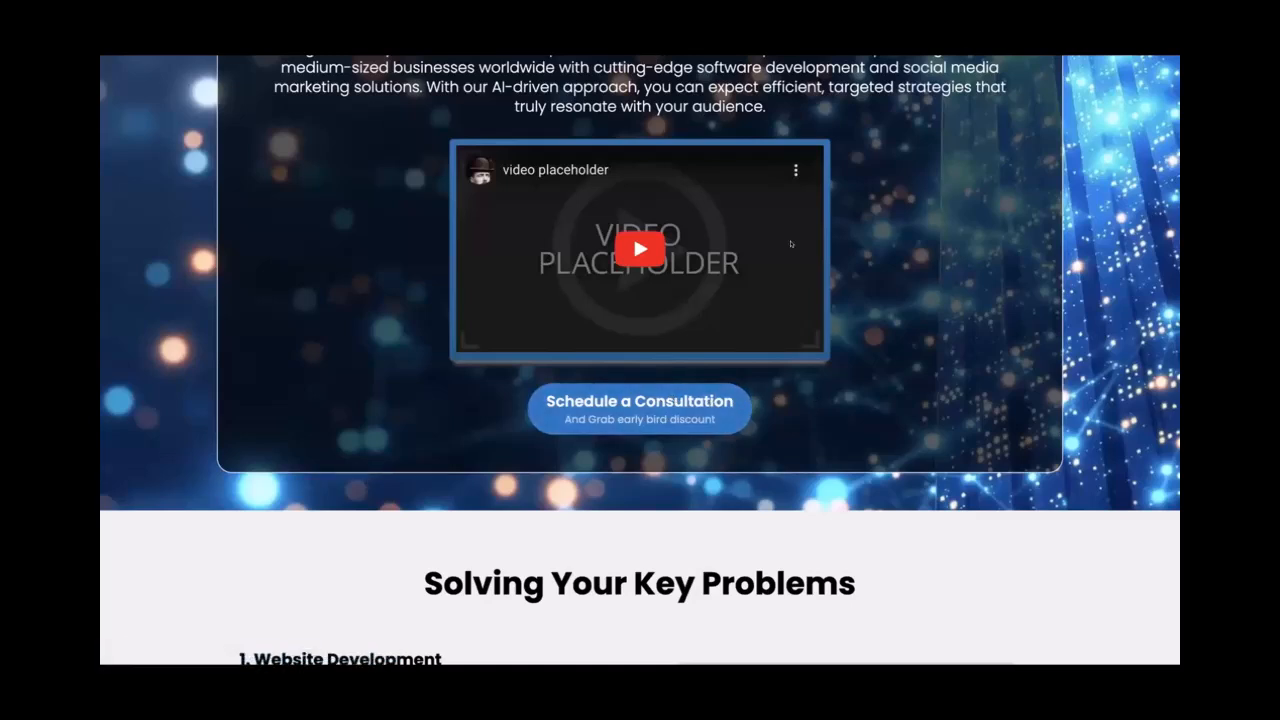
scroll(790, 347, down, 3)
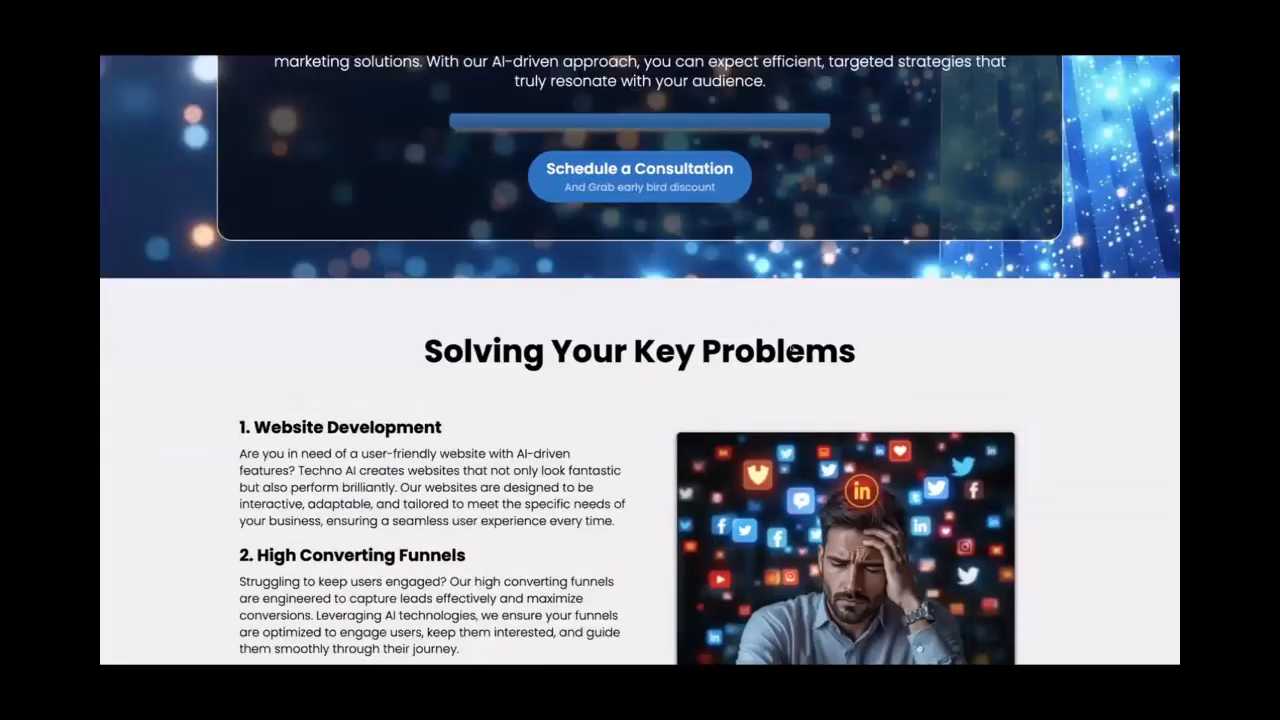
scroll(675, 424, up, 4)
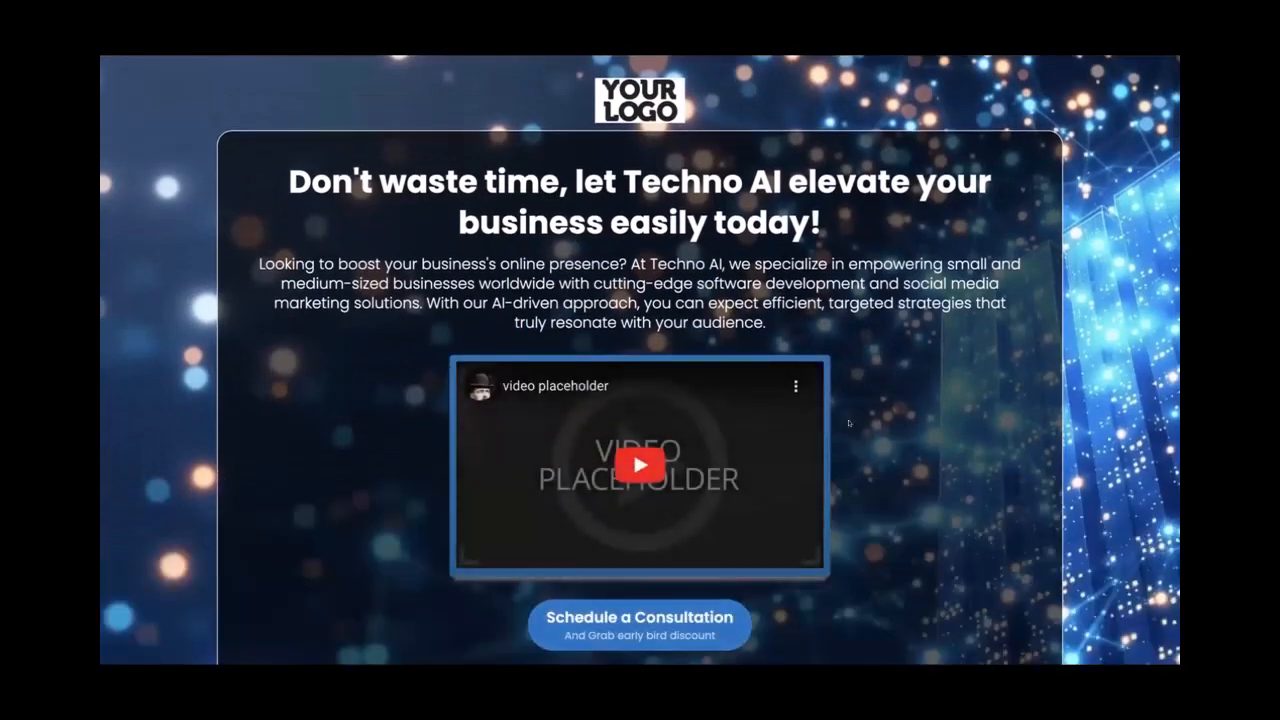
scroll(957, 413, down, 2)
click(640, 452)
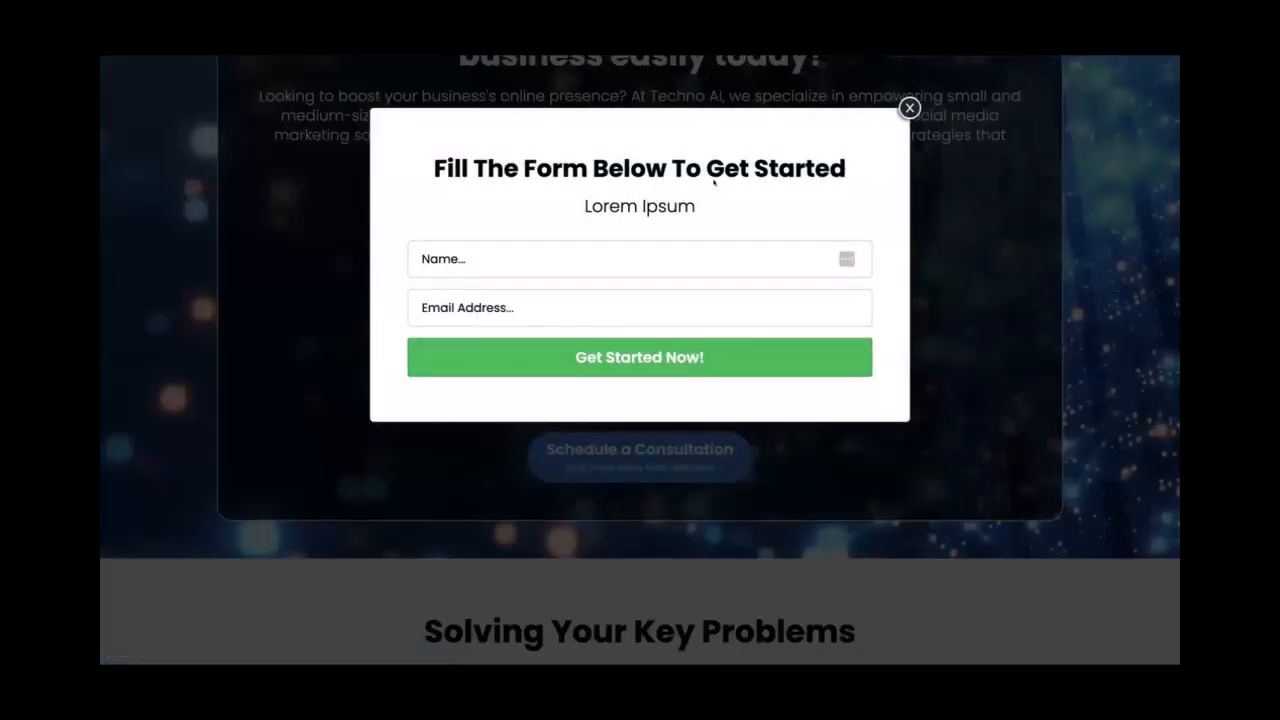
click(653, 256)
text(yeu)
click(618, 306)
text(test)
key(ctrl+a)
key(BackSpace)
click(597, 263)
key(ctrl+a)
key(BackSpace)
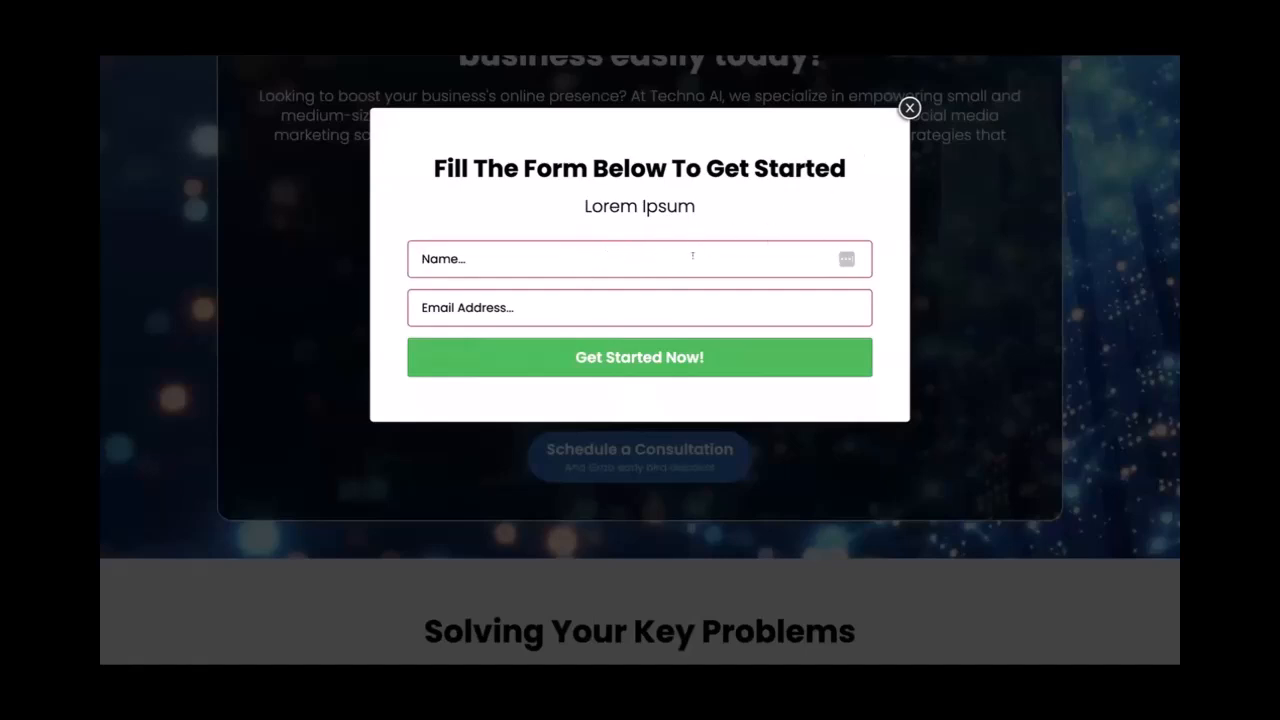
key(super+w)
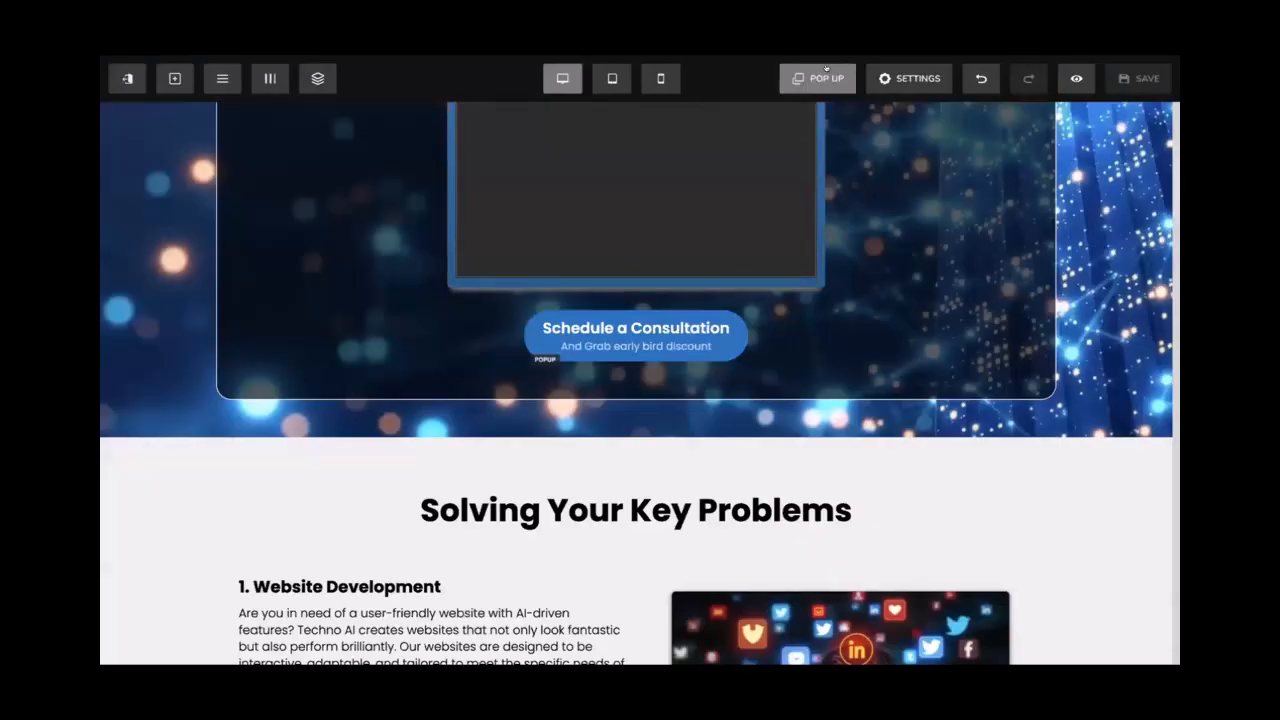
Show the signup popup and open its contact form's style settings
mouse_move(825, 82)
click(837, 117)
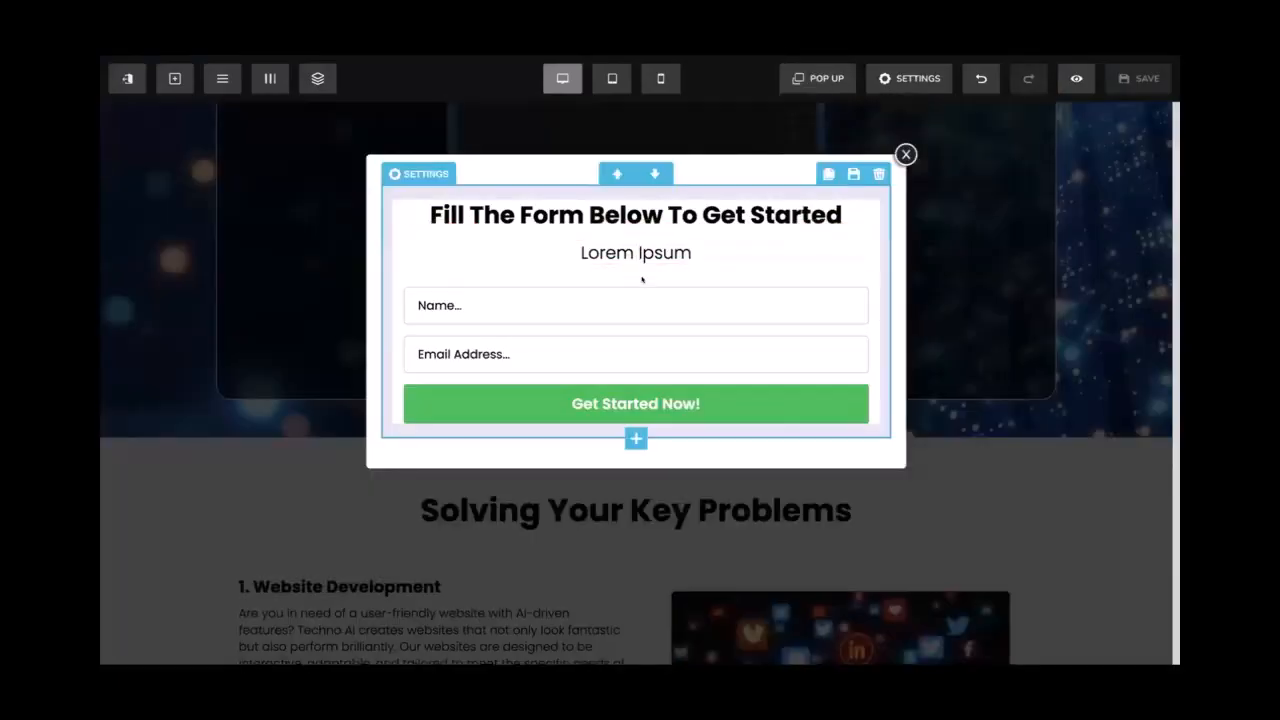
click(660, 290)
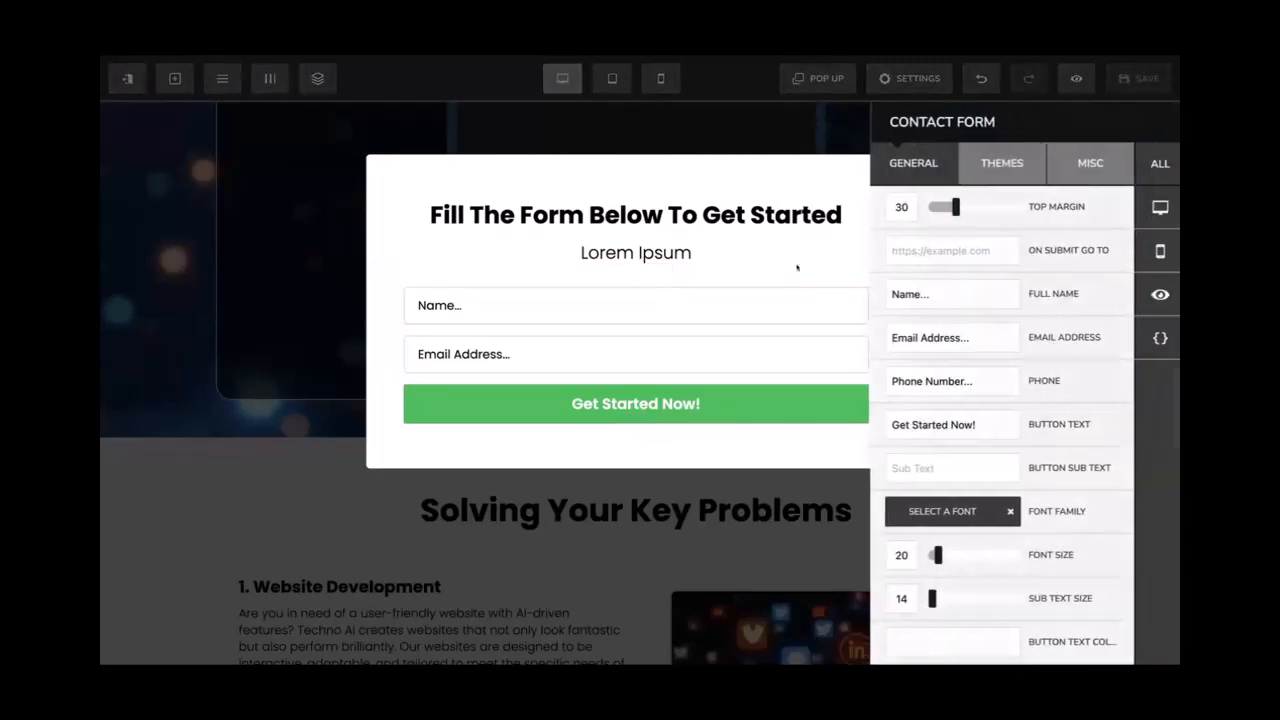
scroll(1000, 337, down, 1)
scroll(1000, 300, up, 1)
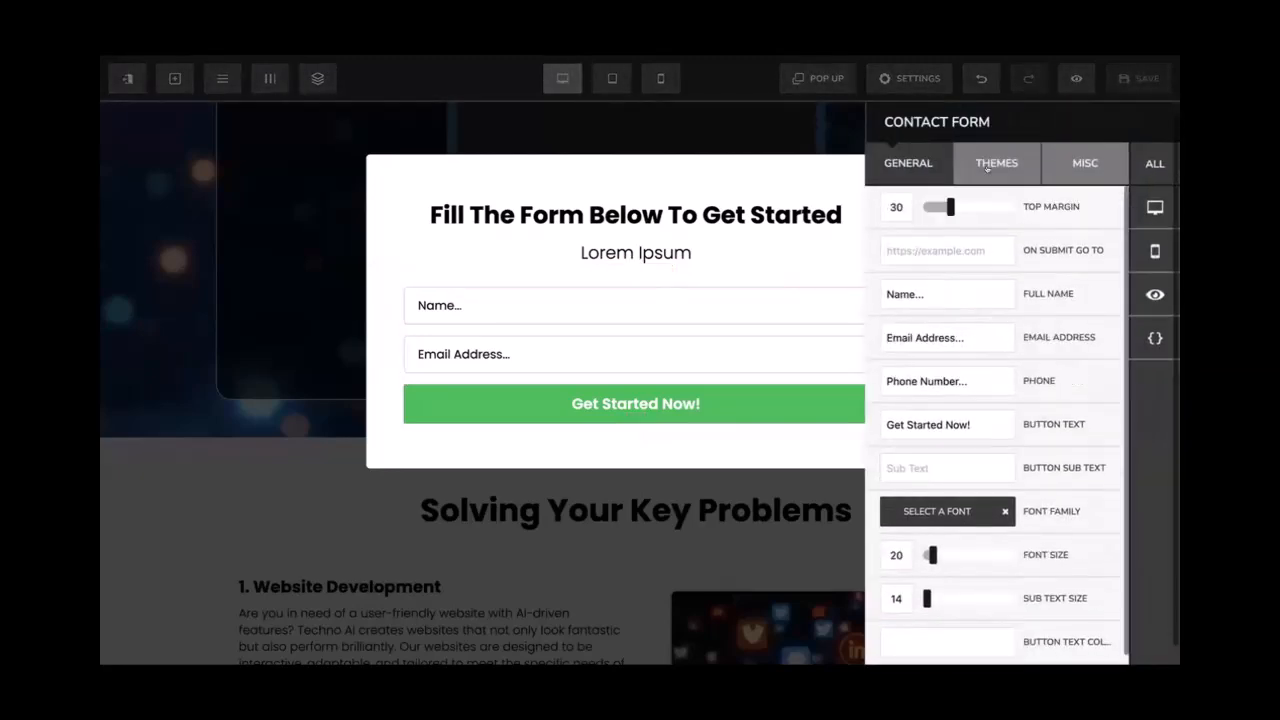
click(994, 163)
click(1058, 169)
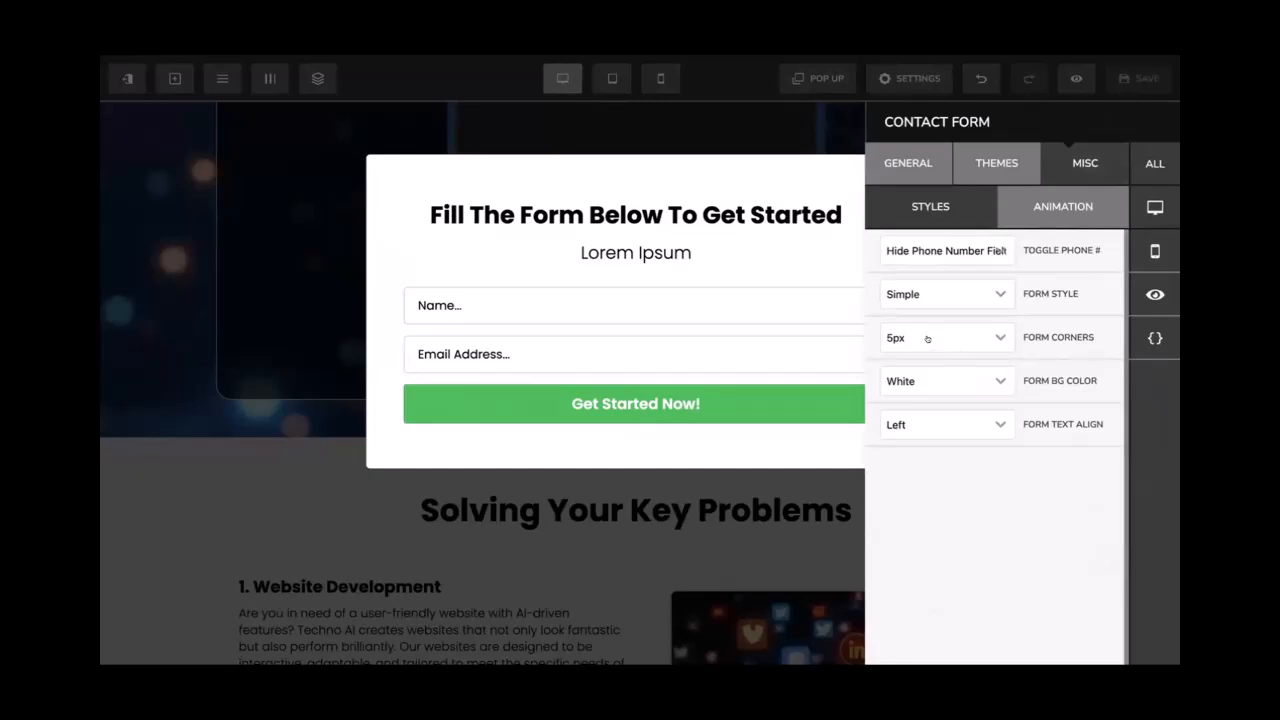
Try grey and black field backgrounds, then keep the form fields White
click(949, 389)
click(930, 447)
click(951, 386)
click(930, 479)
click(947, 386)
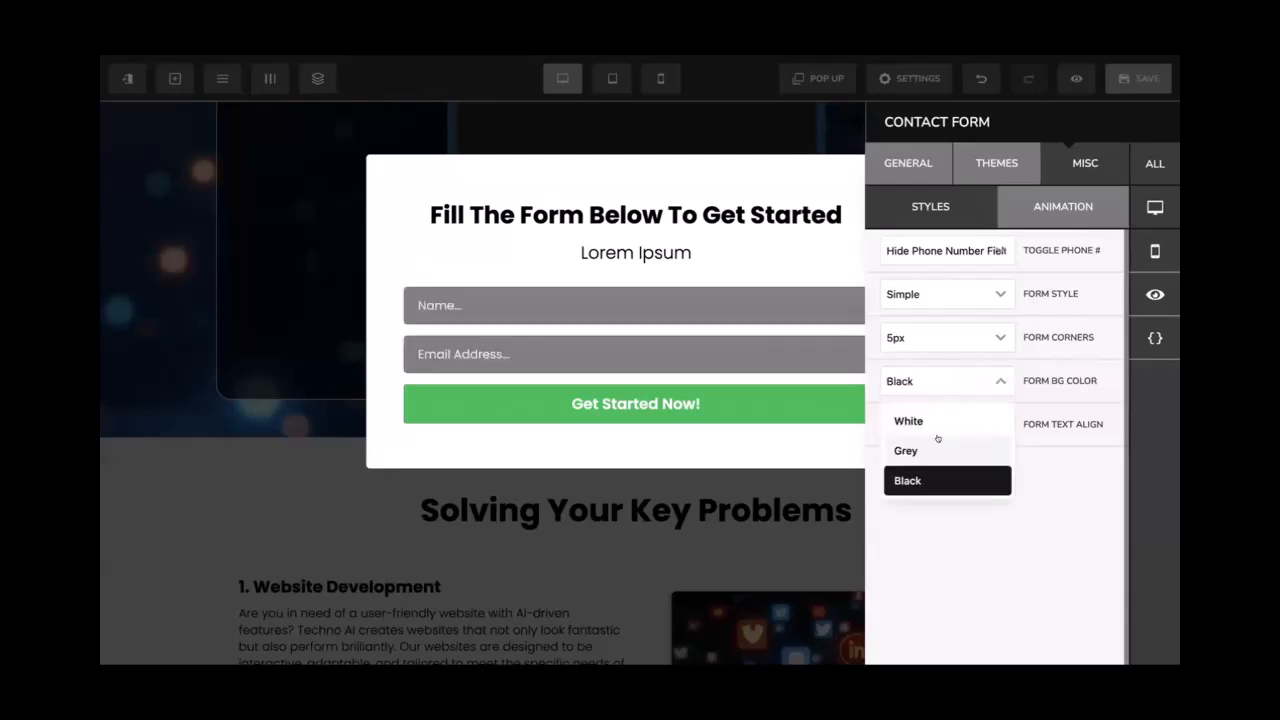
click(937, 445)
click(935, 387)
click(936, 423)
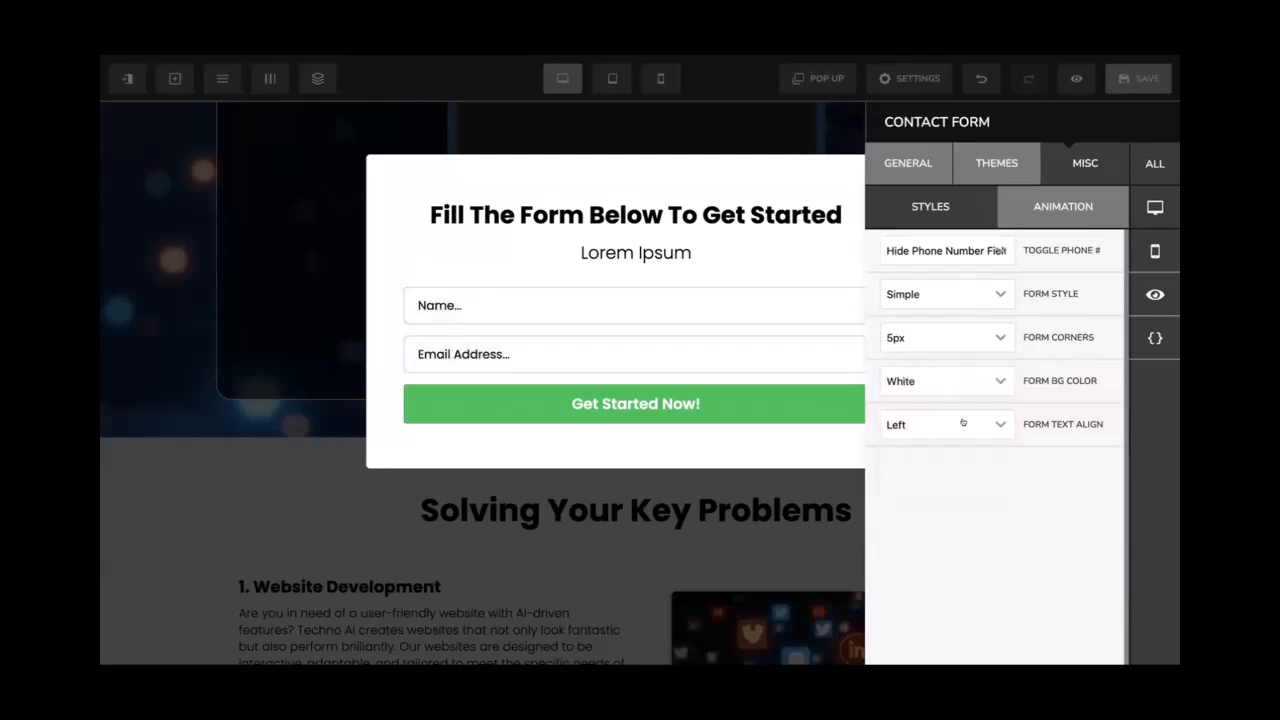
Try centred and right-aligned form text, then keep it left-aligned
click(965, 424)
click(935, 490)
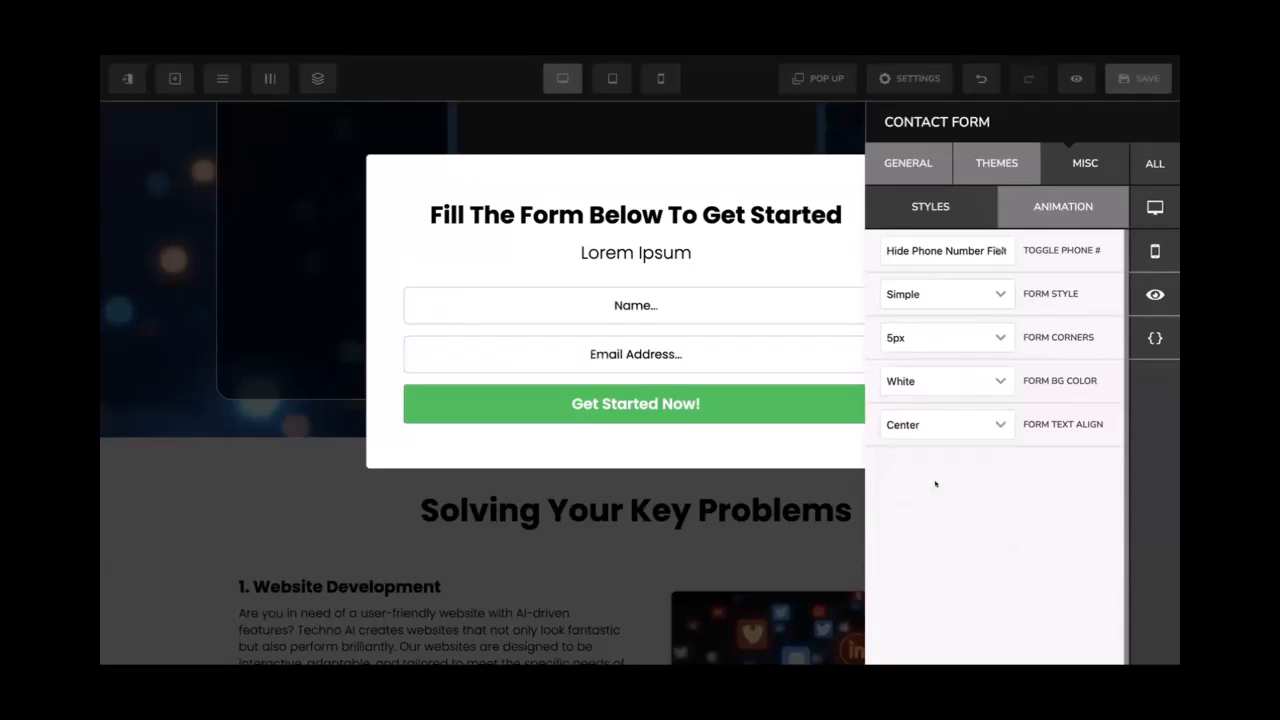
click(950, 426)
click(940, 522)
click(948, 426)
click(935, 460)
Try the Professional style with 5px corners, then set Form Style to Big Border
click(922, 294)
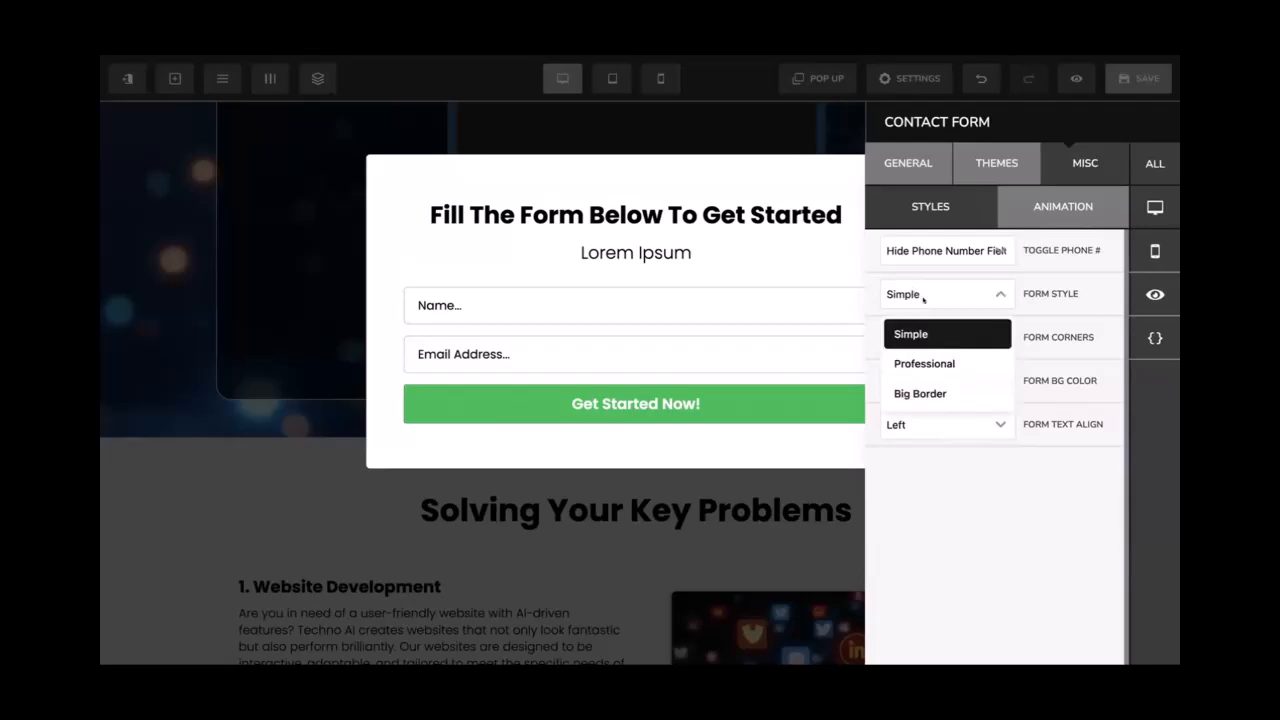
click(924, 355)
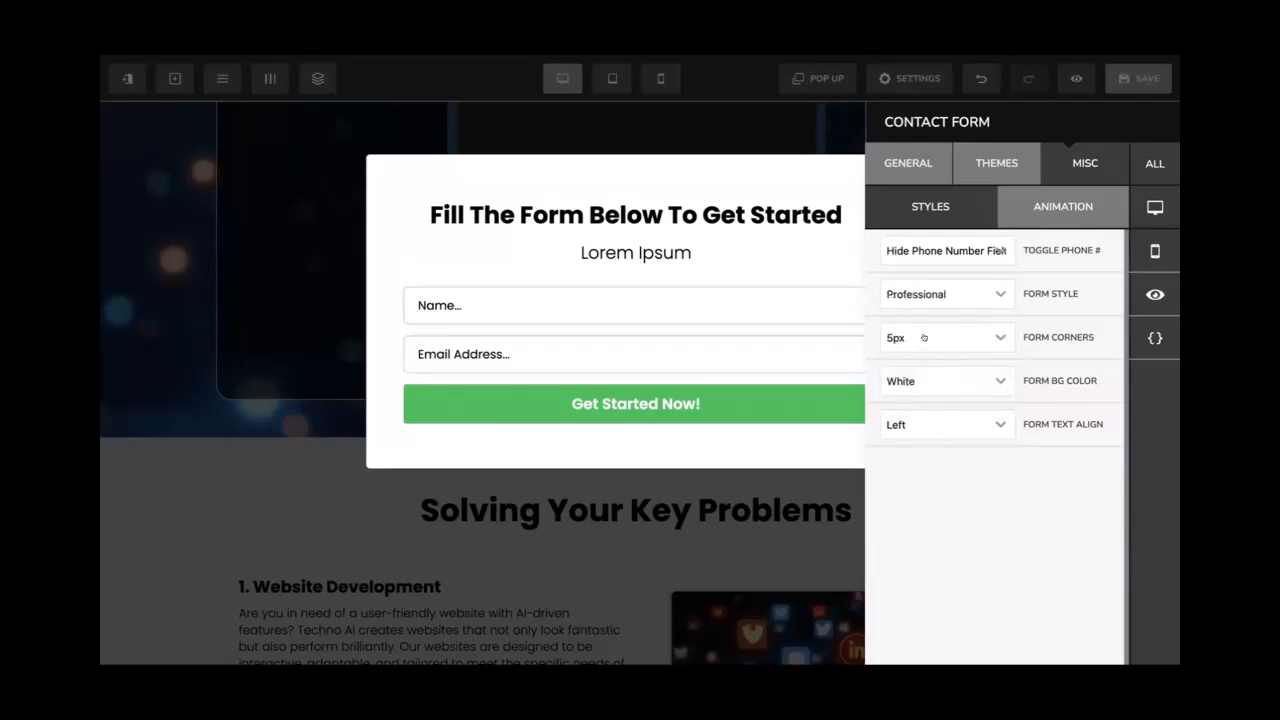
click(924, 337)
click(938, 331)
click(947, 303)
click(937, 390)
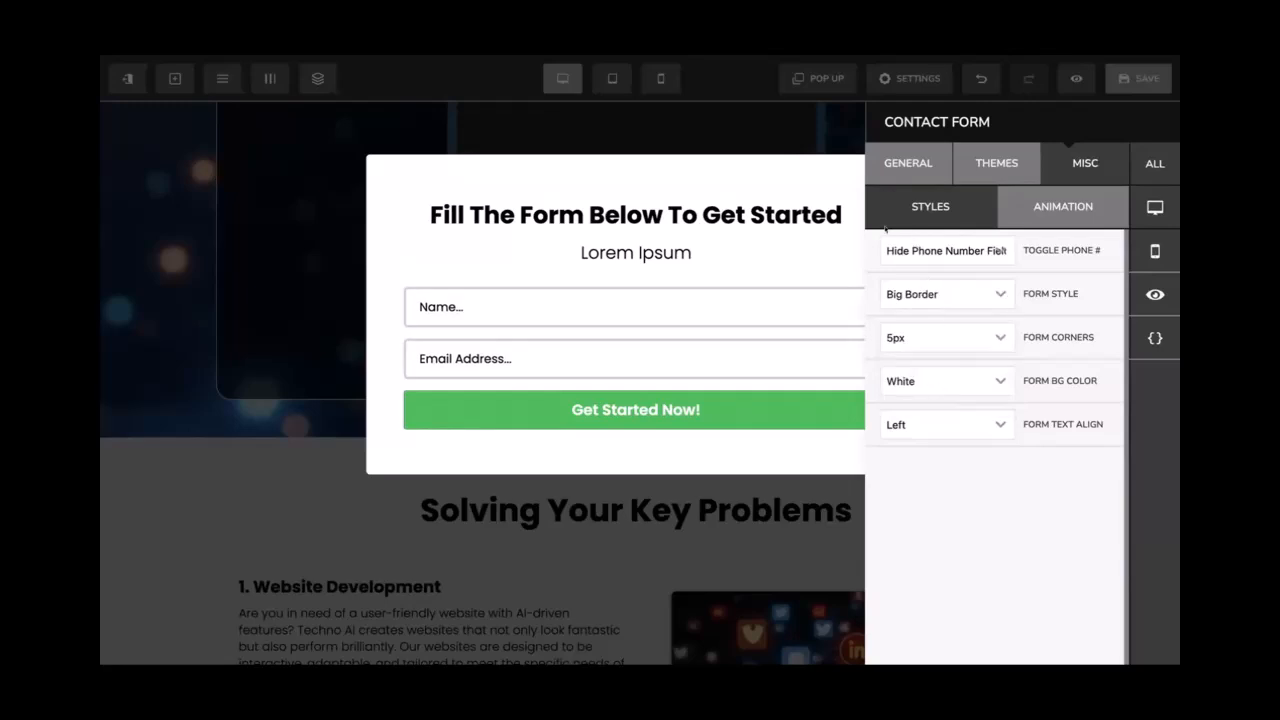
click(777, 254)
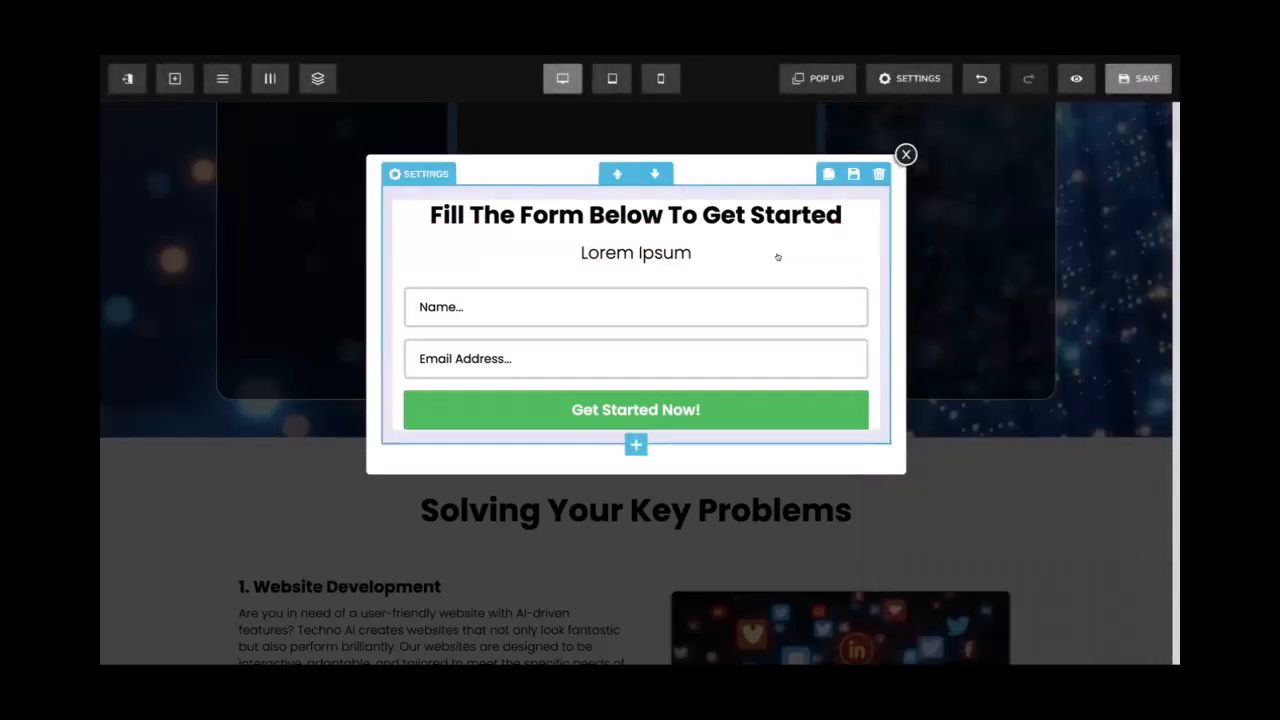
Save the page, preview the restyled signup popup from the consultation button, and close it
click(1120, 90)
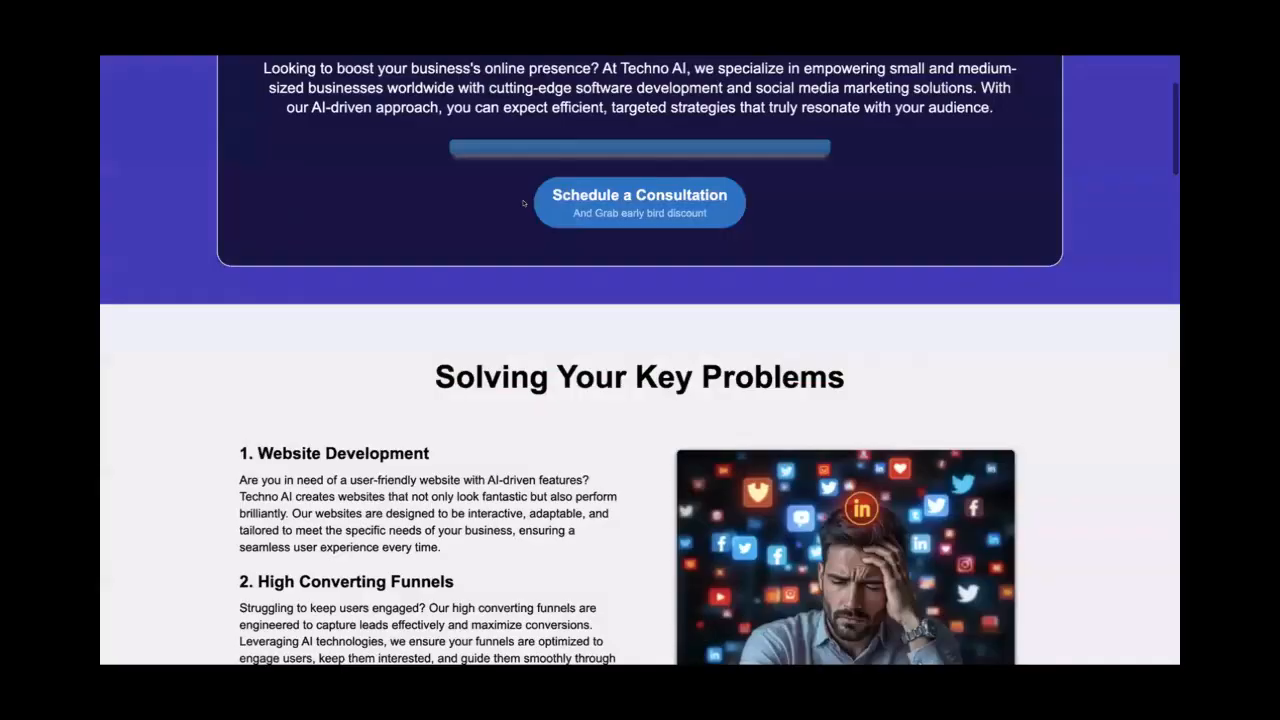
scroll(535, 229, up, 5)
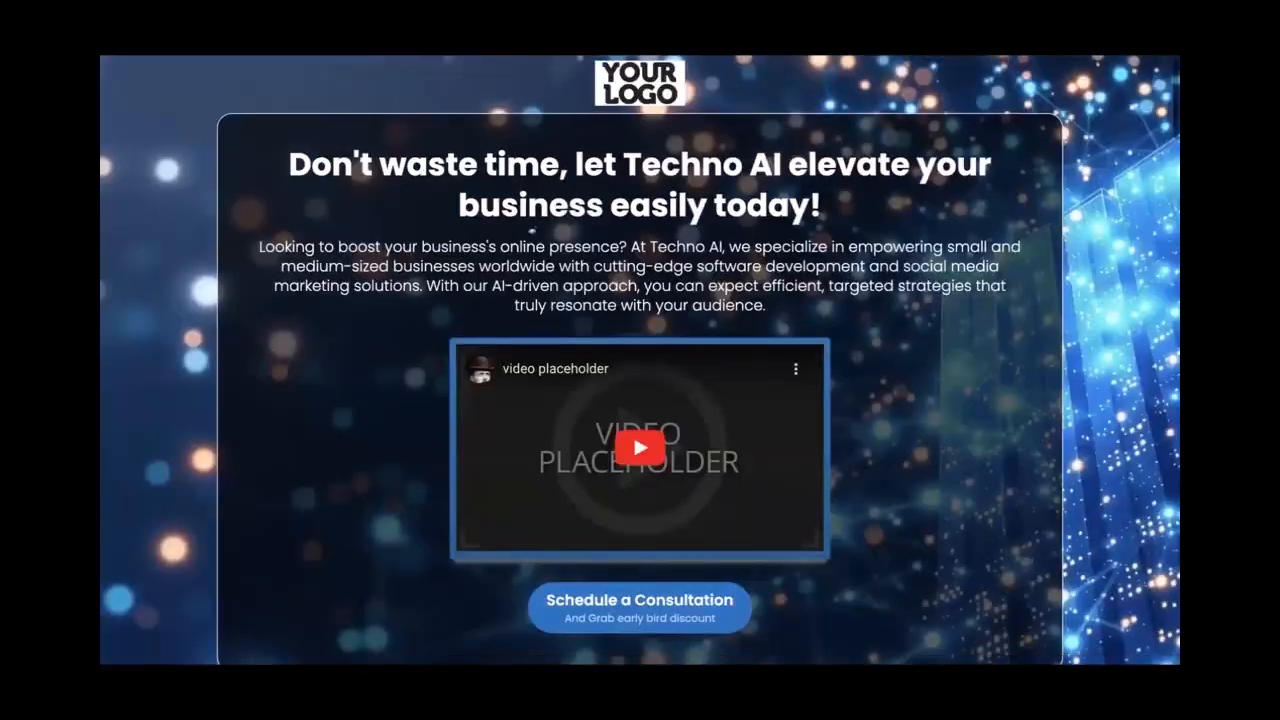
scroll(535, 229, down, 1)
click(640, 471)
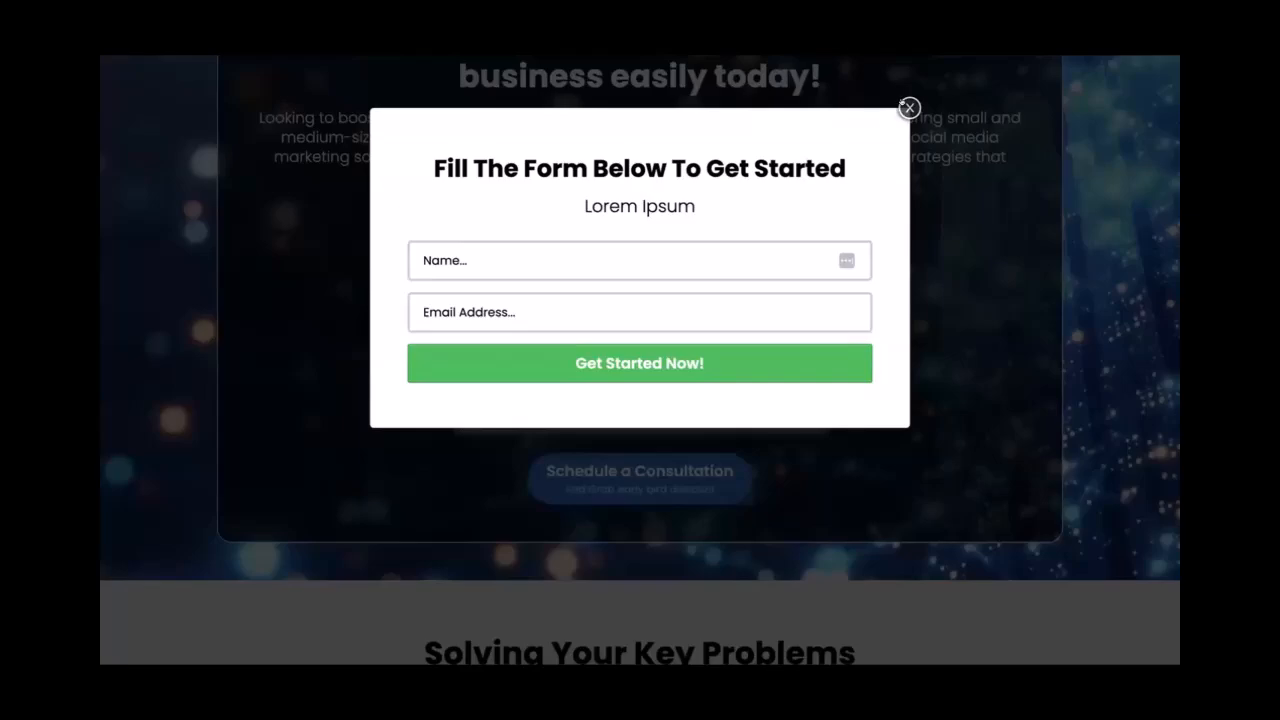
click(908, 108)
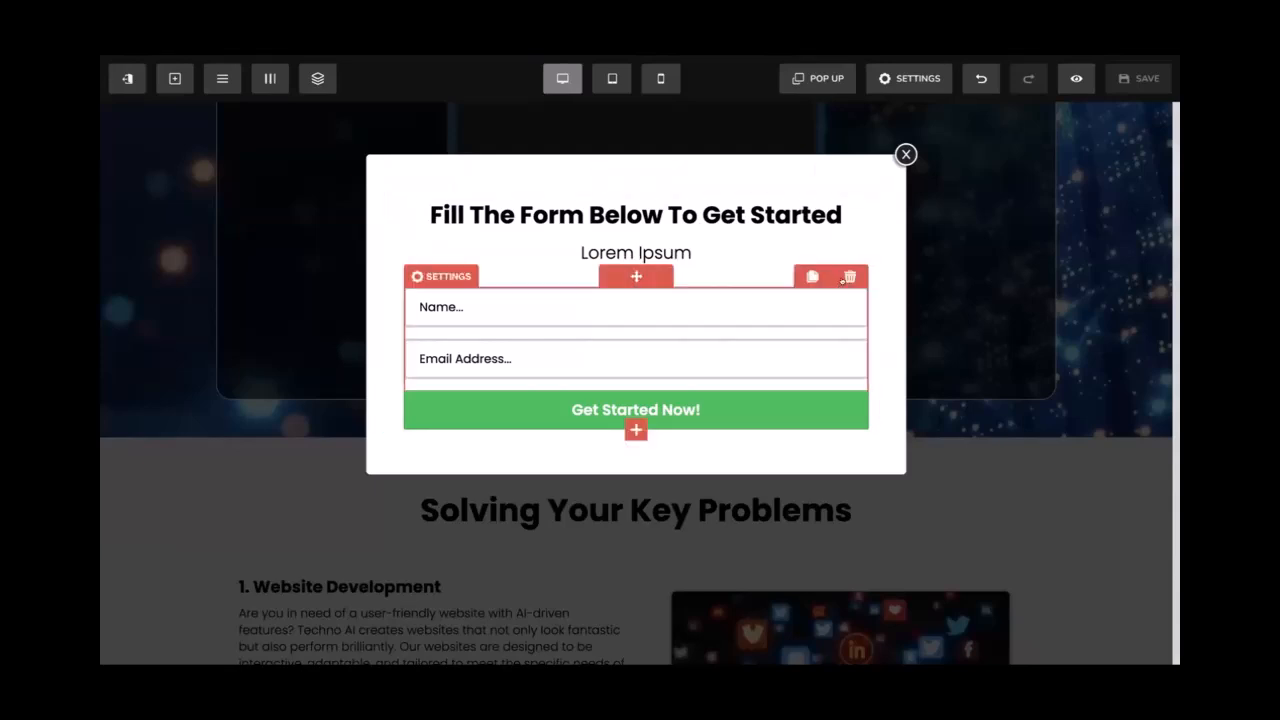
Replace the popup's name-and-email form with a Checkout '2 Step Order' form
click(850, 276)
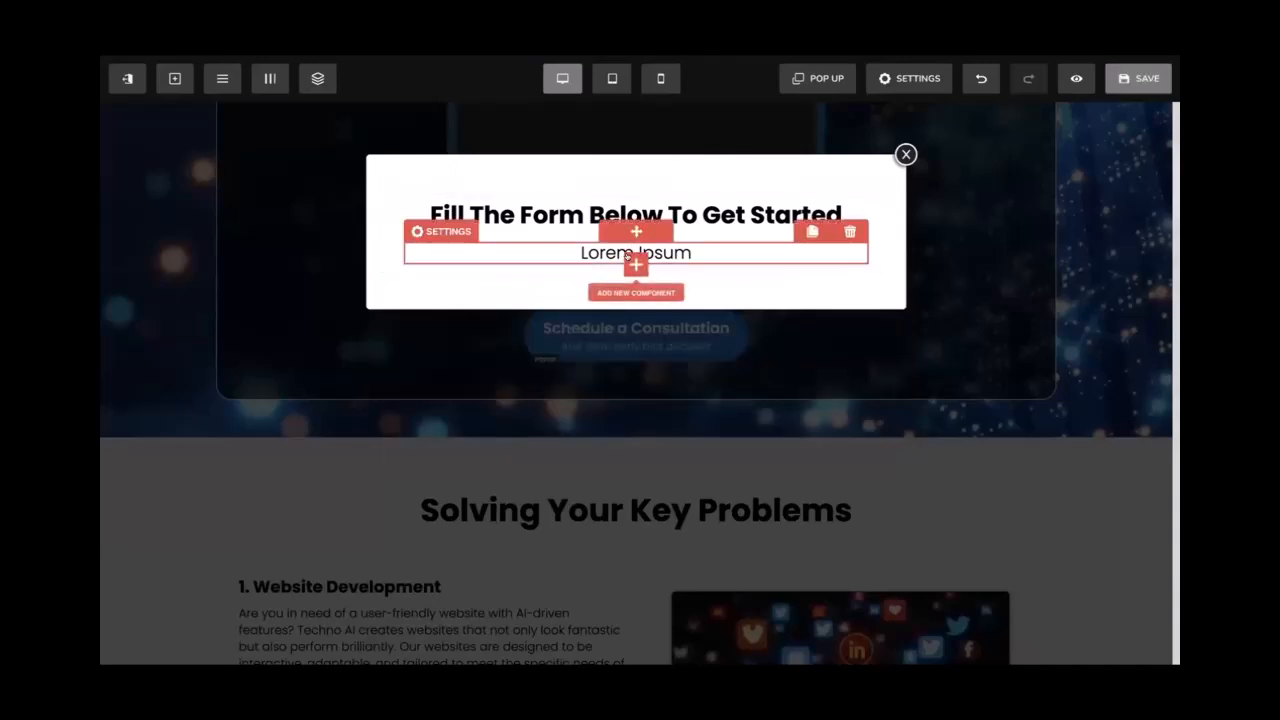
click(636, 264)
scroll(1018, 253, down, 8)
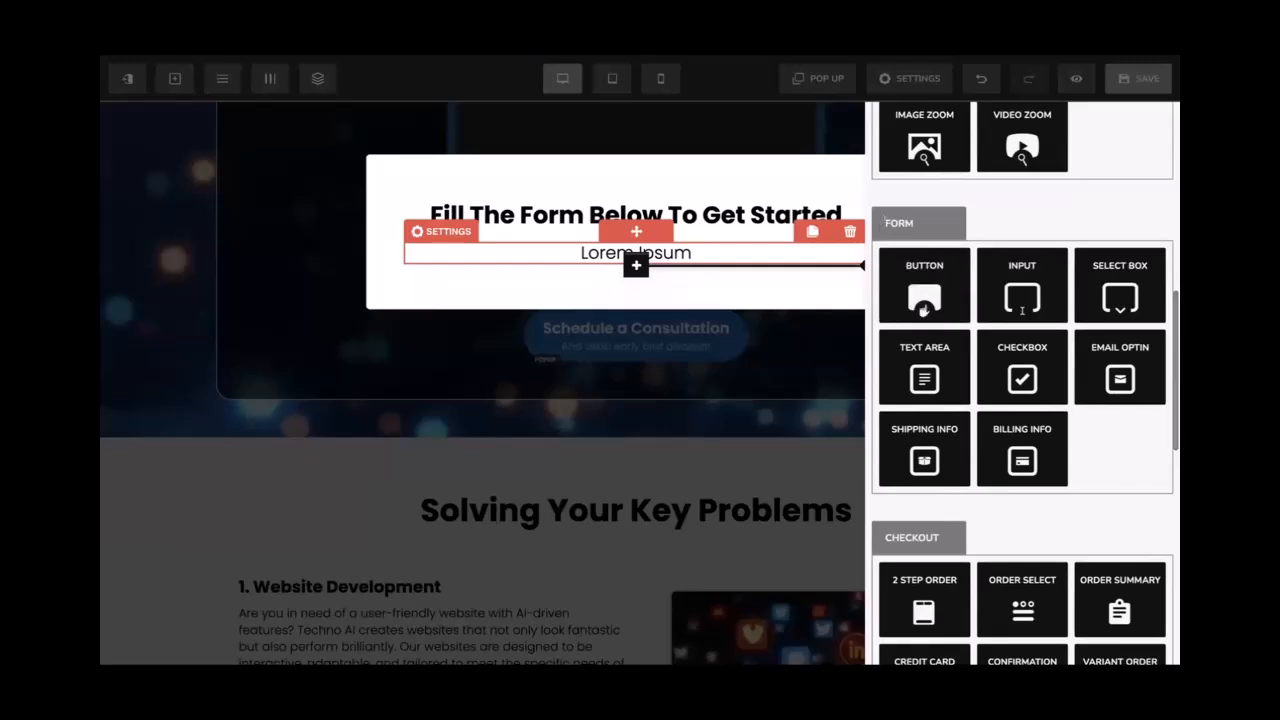
double_click(895, 223)
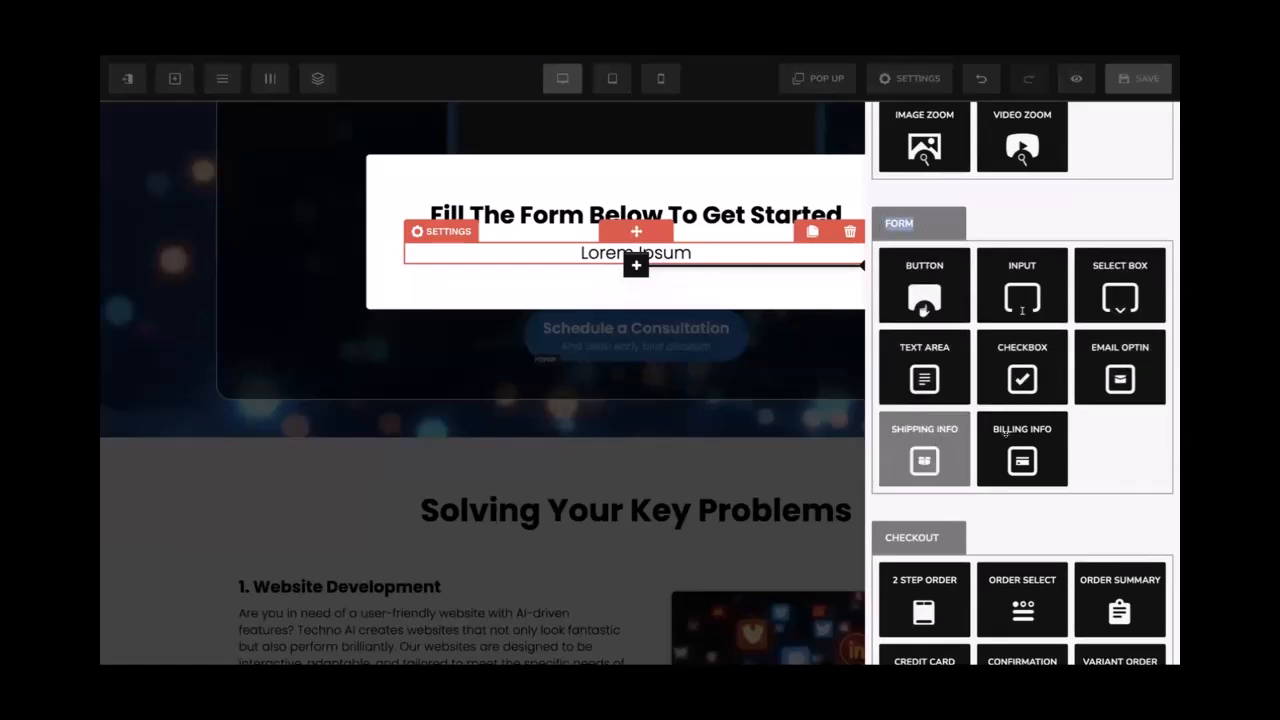
scroll(997, 365, down, 1)
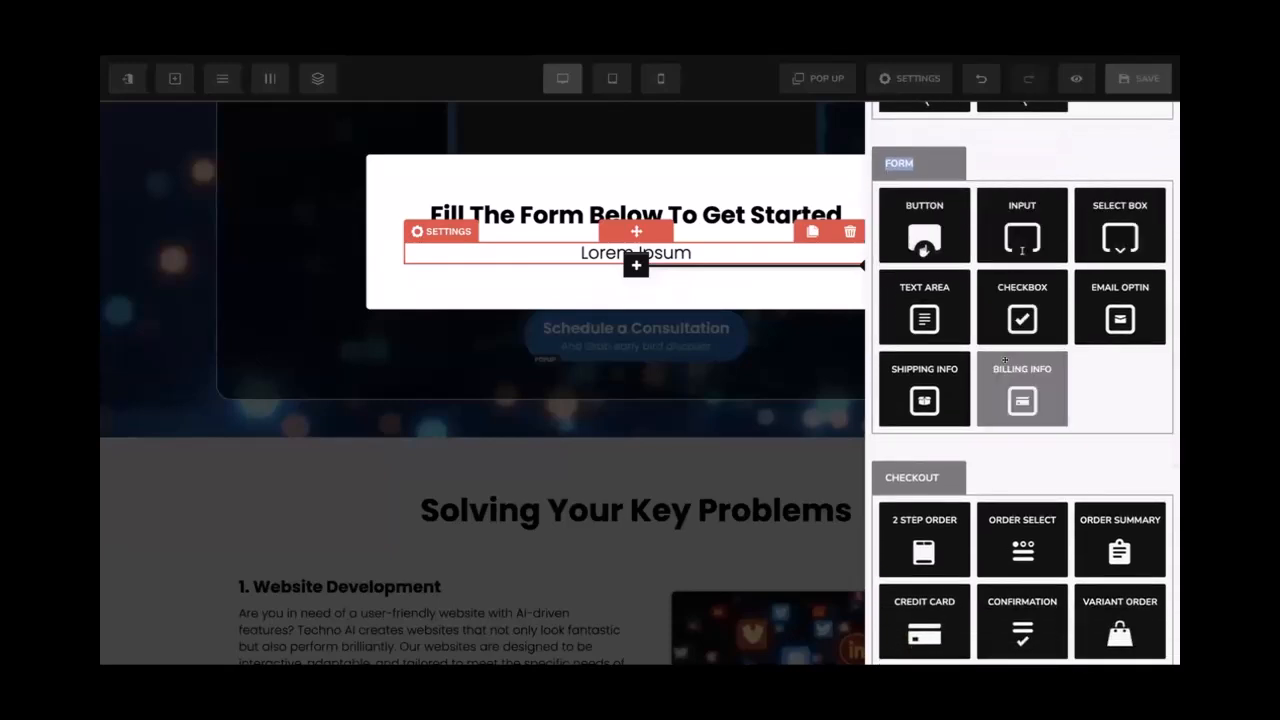
scroll(921, 346, down, 2)
drag(881, 336, 933, 338)
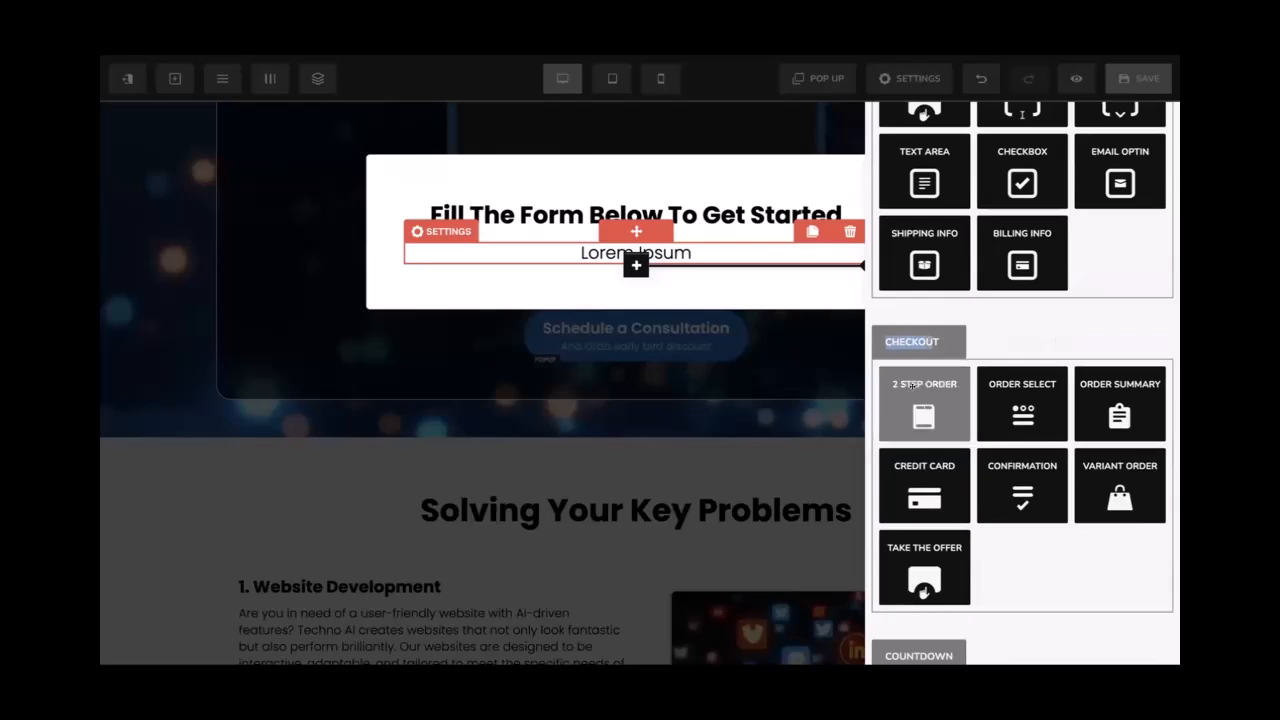
click(912, 385)
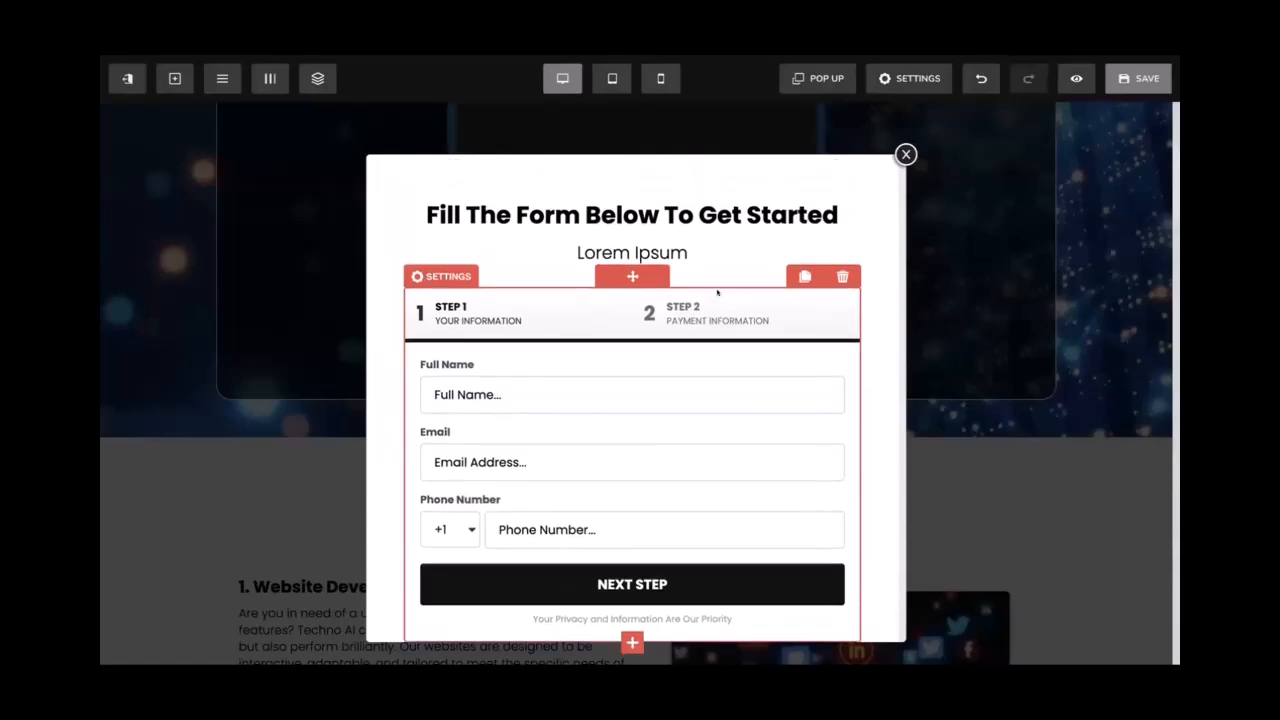
Delete the Lorem Ipsum subheading and open the two-step form's Misc settings
click(680, 252)
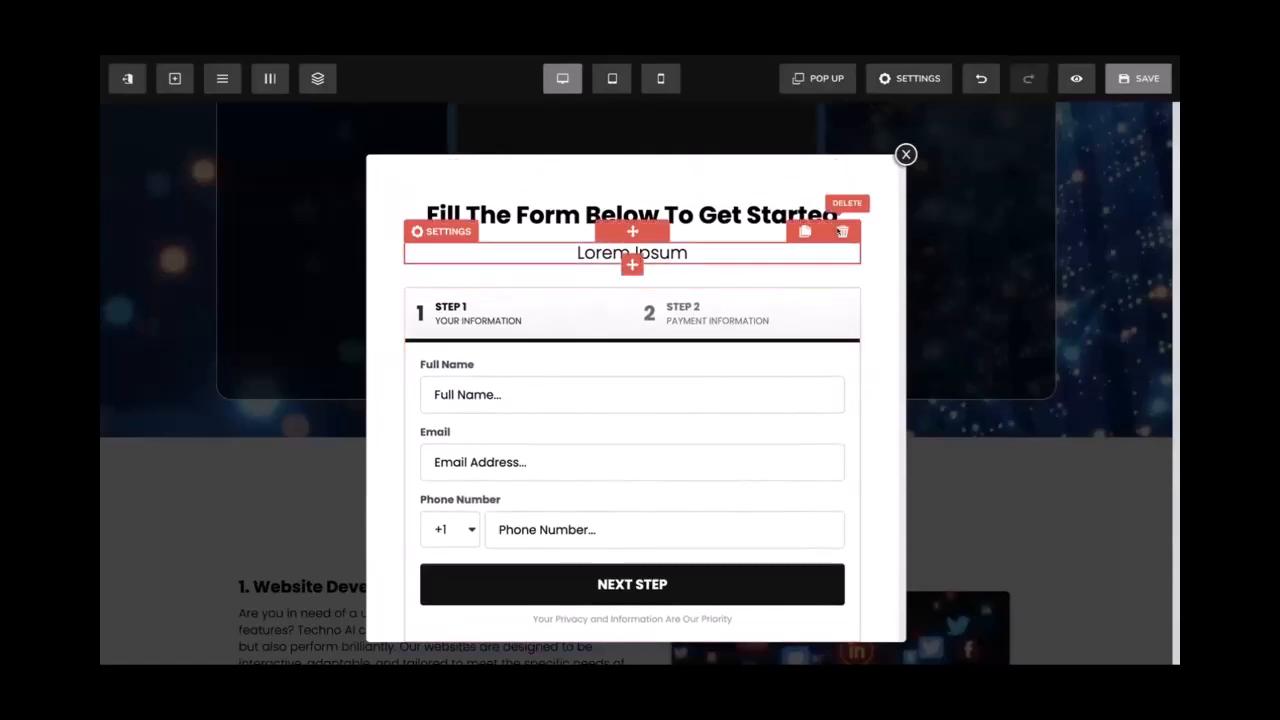
key(Delete)
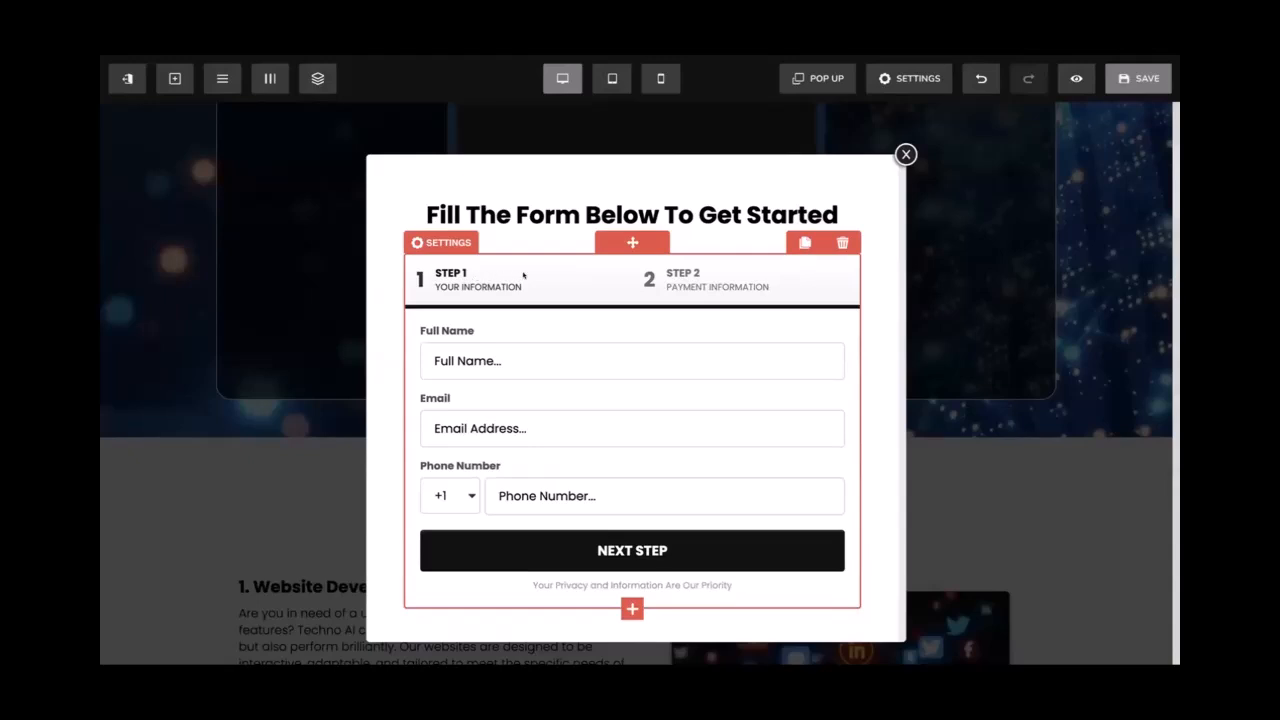
click(523, 275)
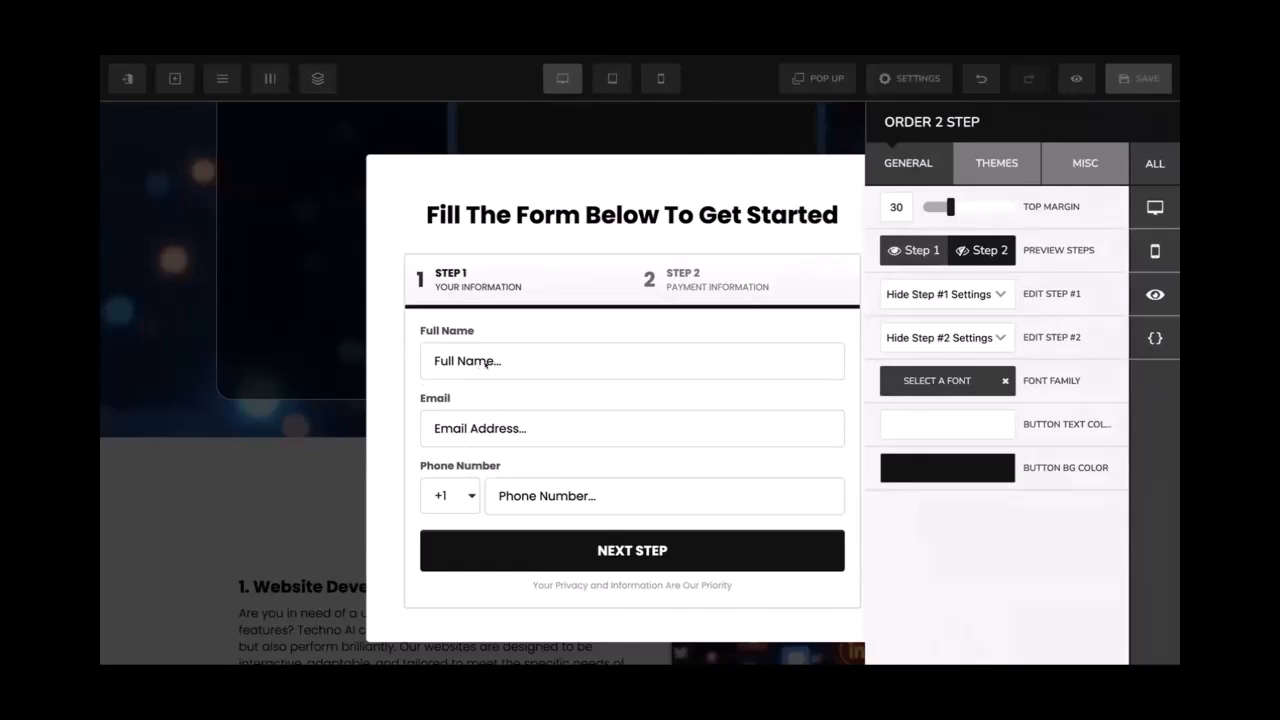
click(525, 408)
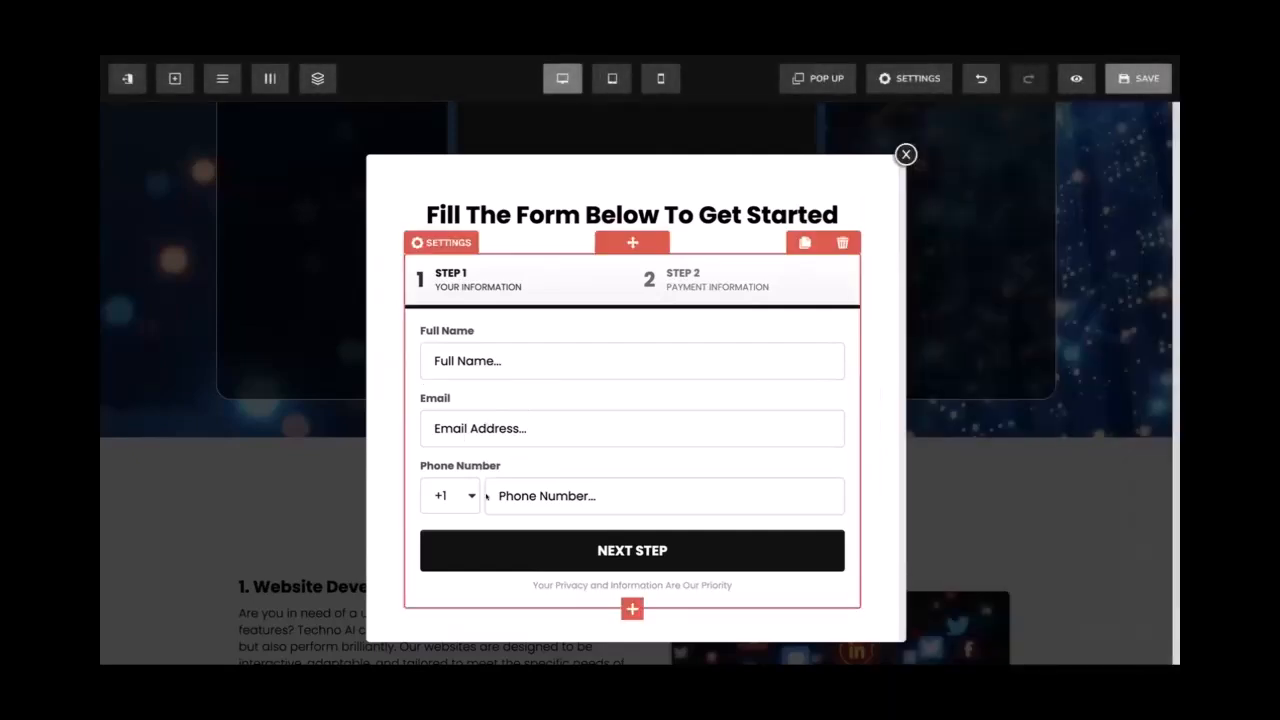
click(486, 495)
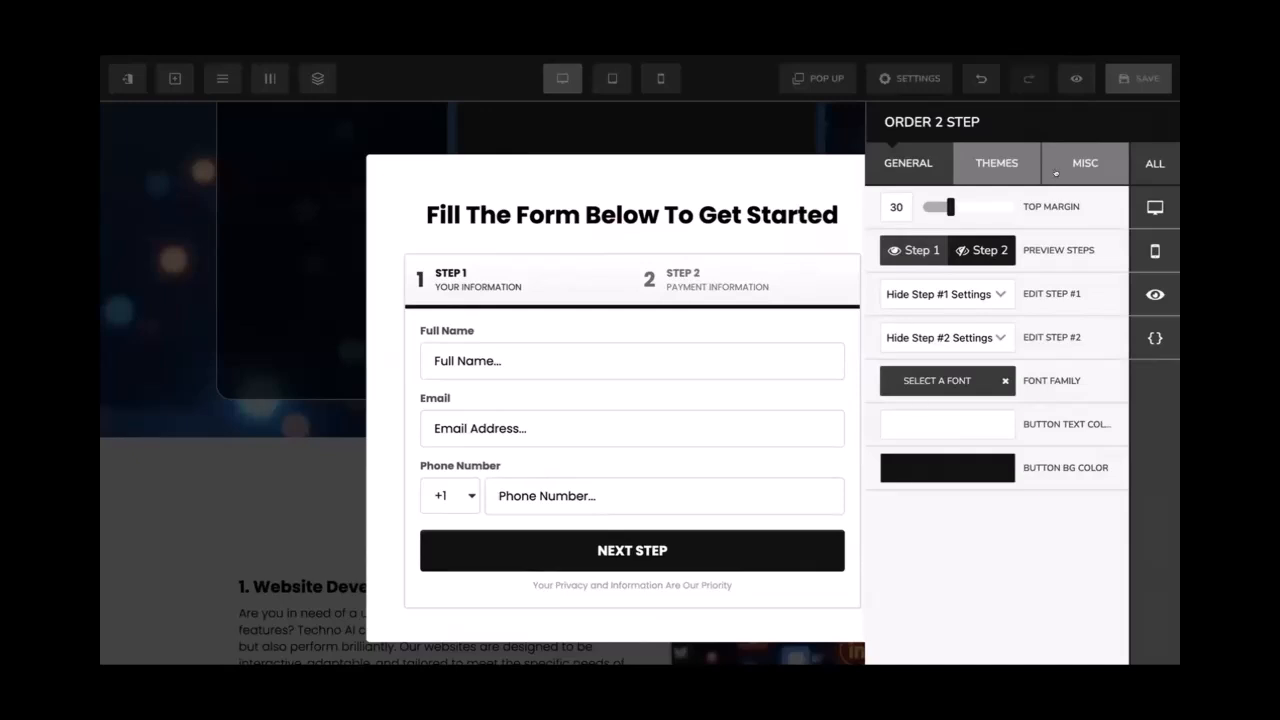
click(1070, 165)
Hide the phone number field in the two-step form
click(945, 250)
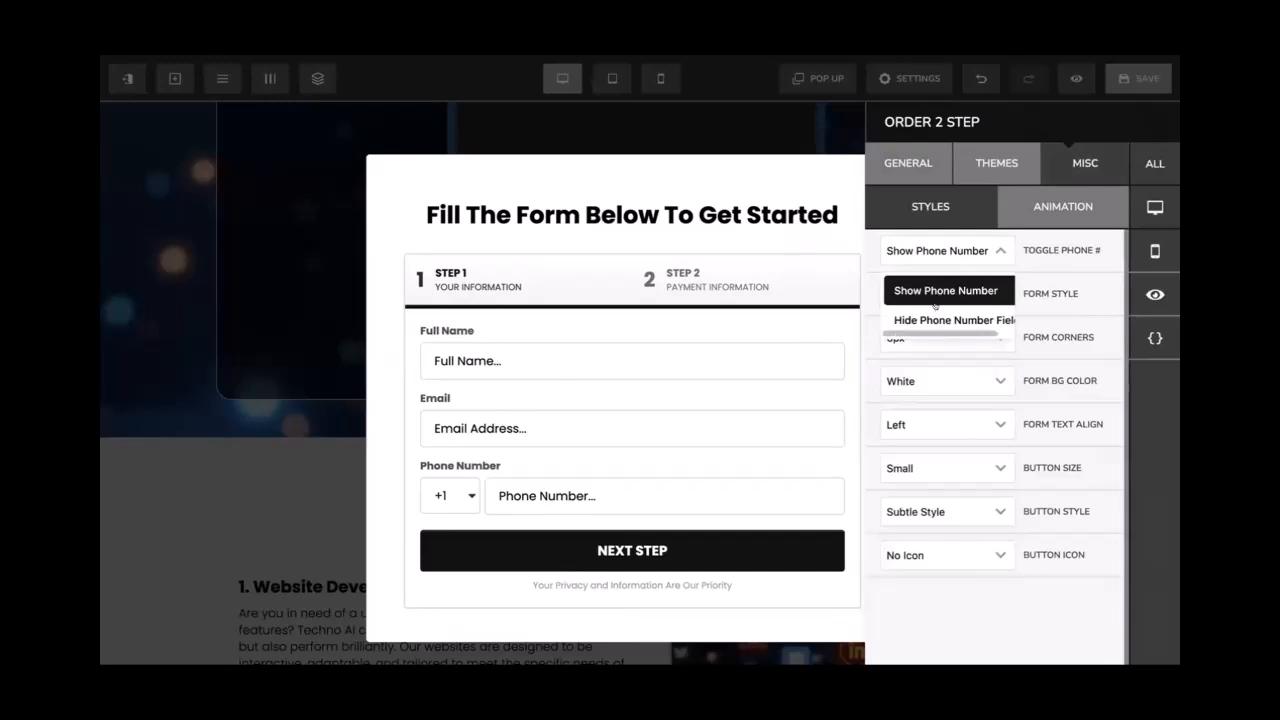
click(935, 317)
click(716, 286)
click(729, 266)
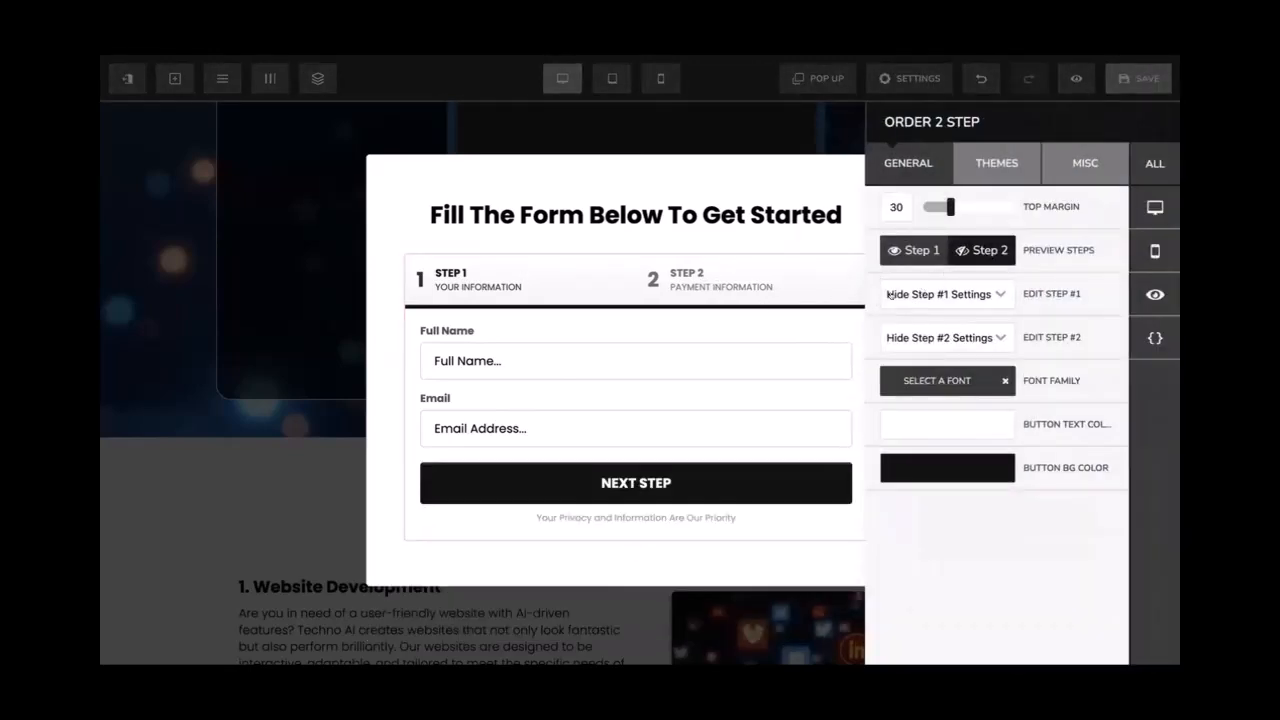
Show the Step #1 settings and change its headline to 'Sign Up'
click(893, 296)
click(903, 362)
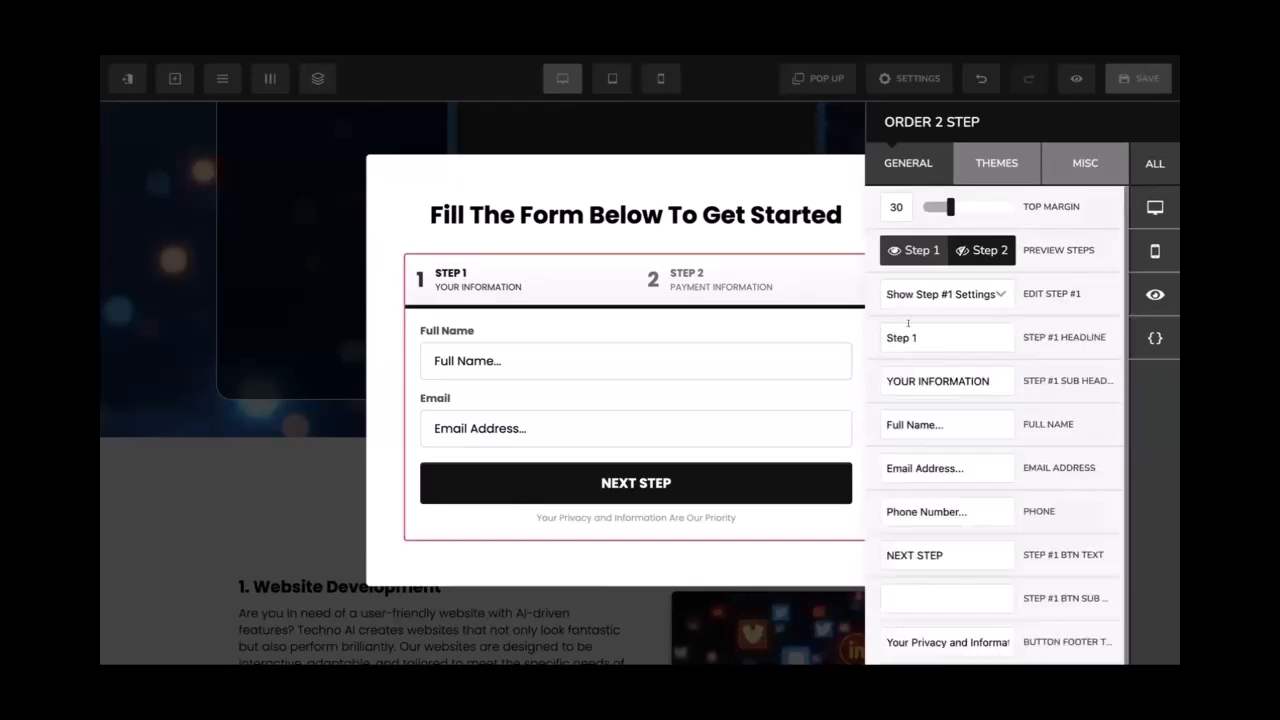
scroll(918, 349, down, 1)
triple_click(930, 323)
text(Sign Up)
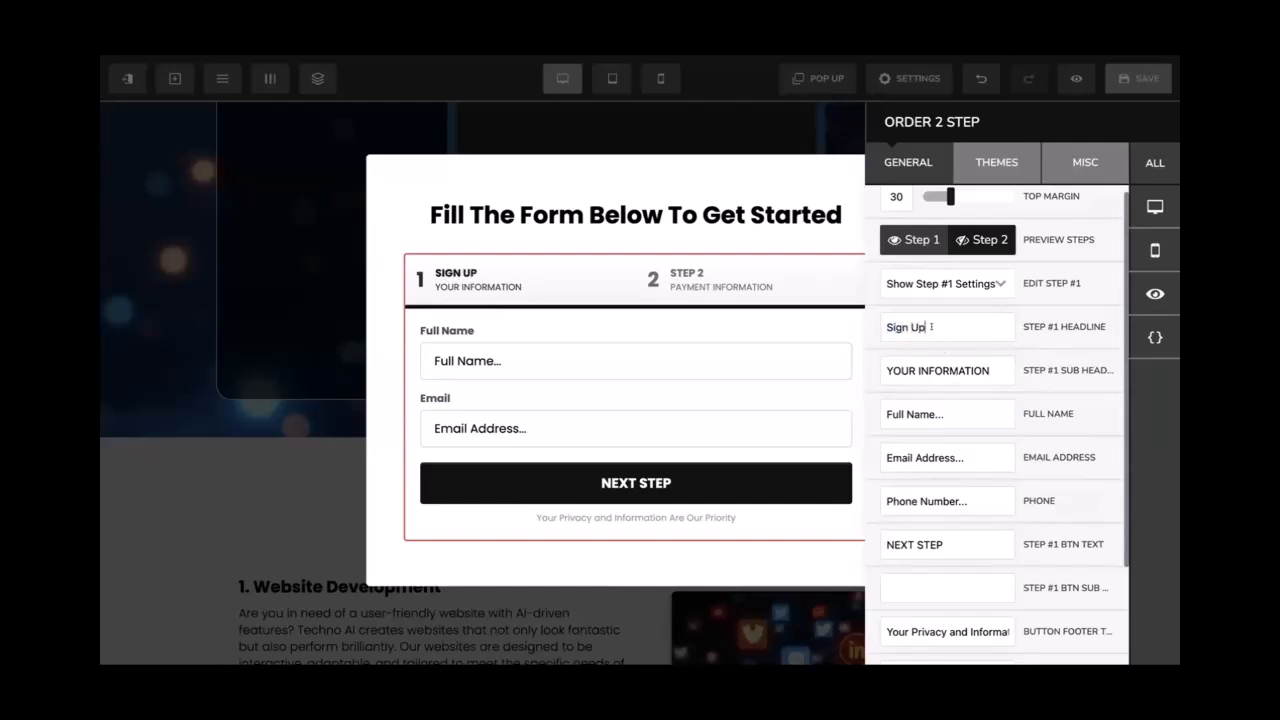
triple_click(931, 326)
scroll(932, 425, down, 3)
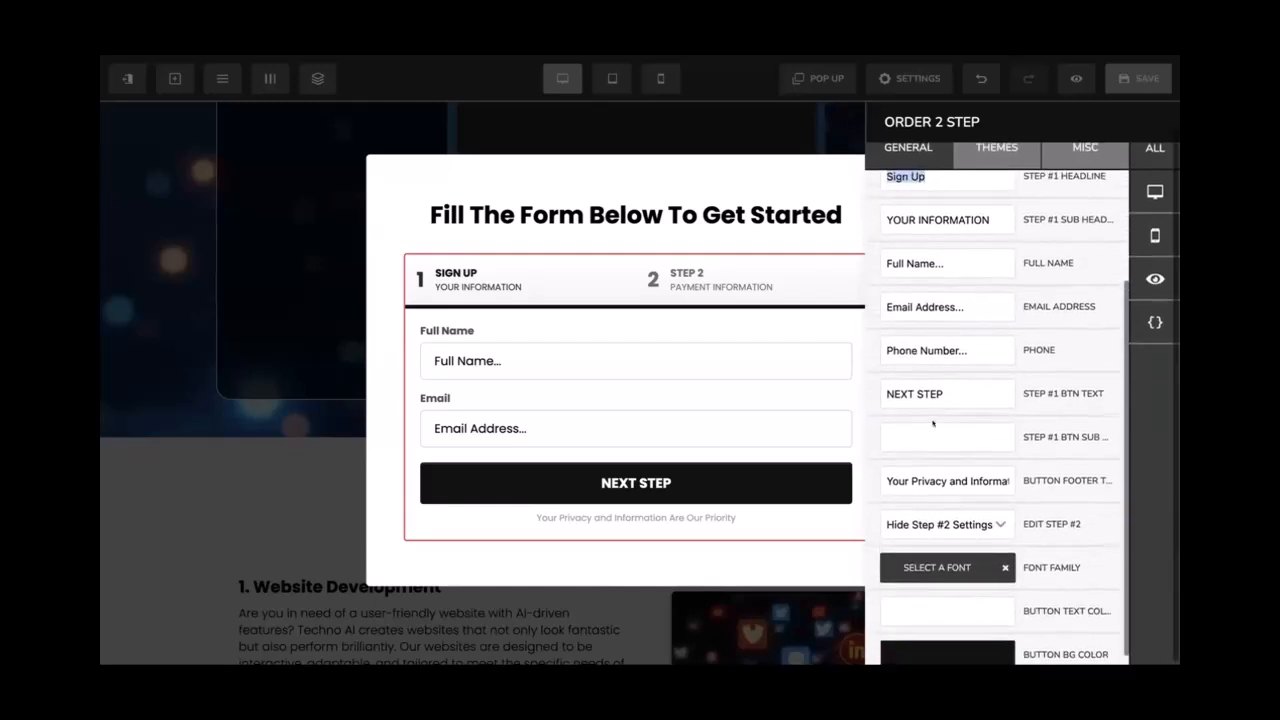
scroll(932, 423, up, 3)
scroll(933, 424, up, 4)
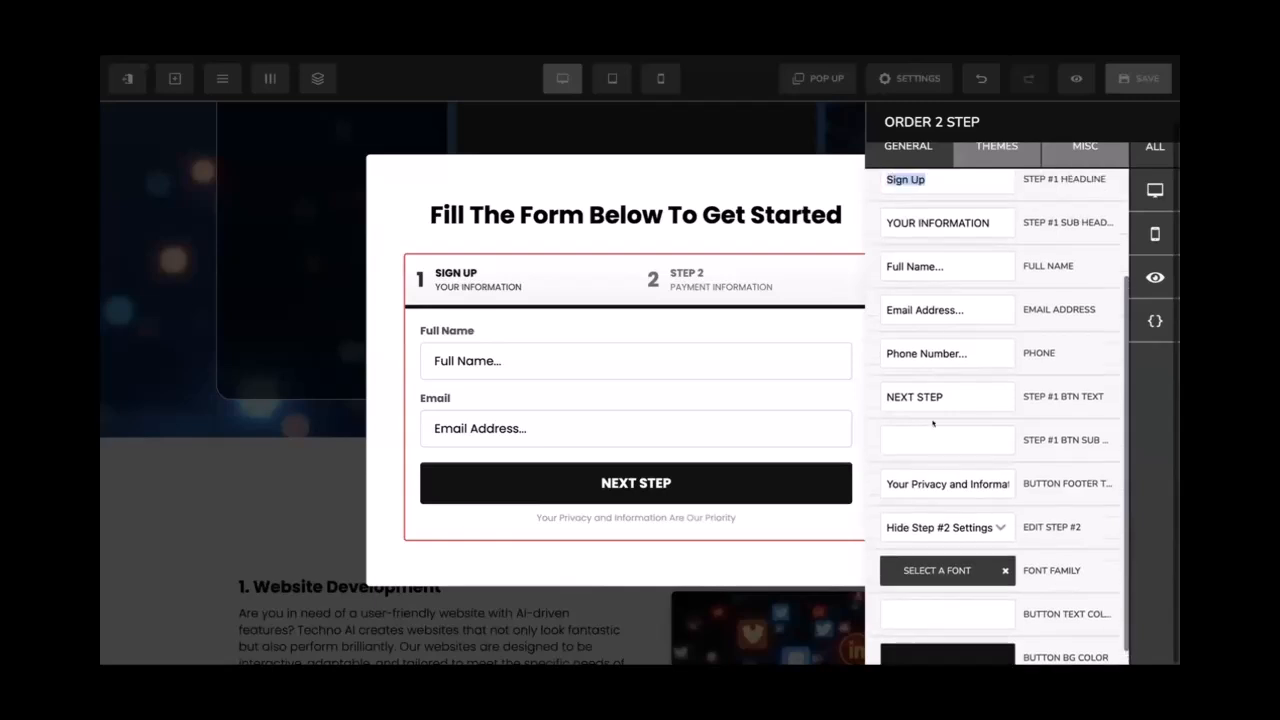
Hide the Step #1 settings and preview the form's payment step
click(982, 250)
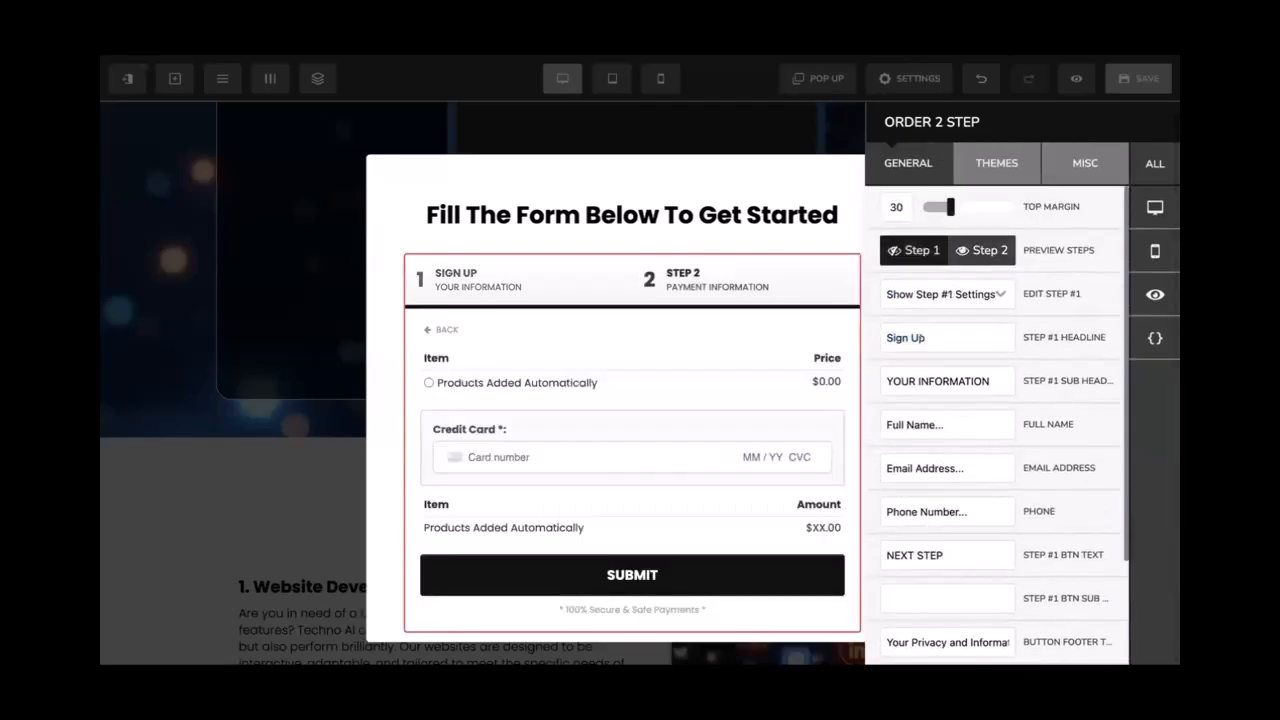
scroll(922, 359, down, 3)
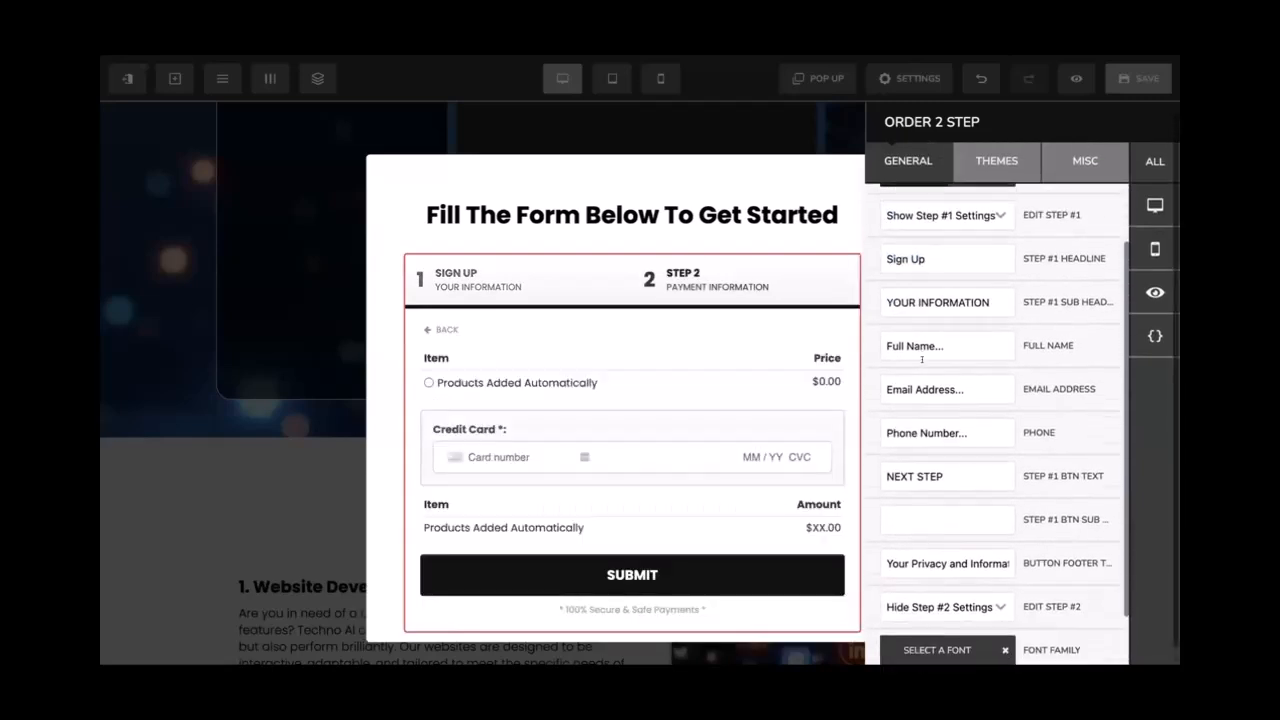
scroll(945, 400, up, 3)
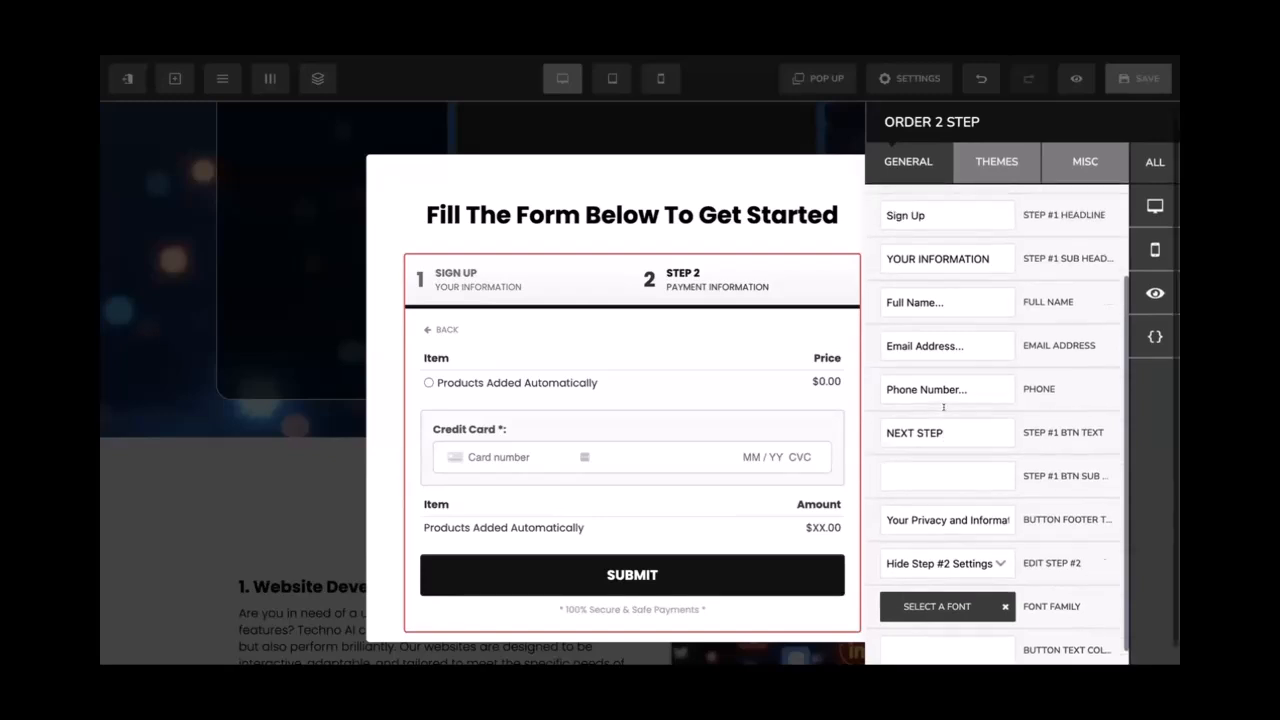
scroll(943, 407, up, 1)
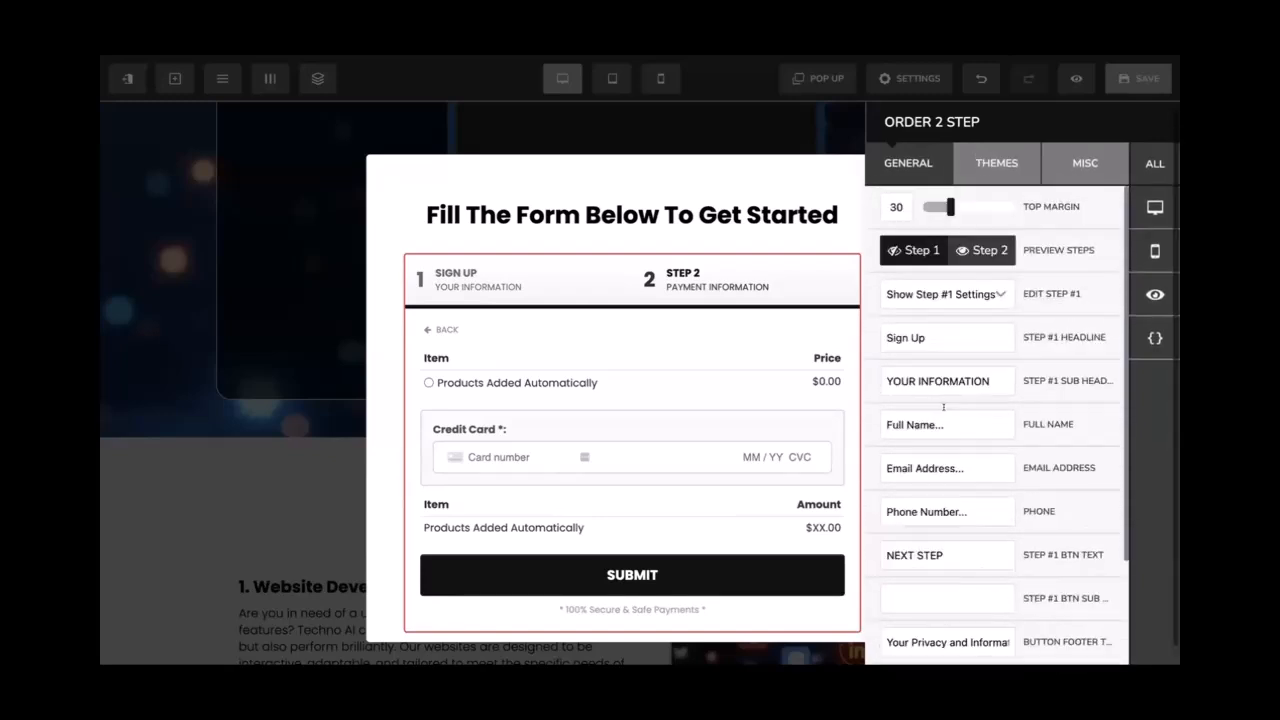
click(924, 292)
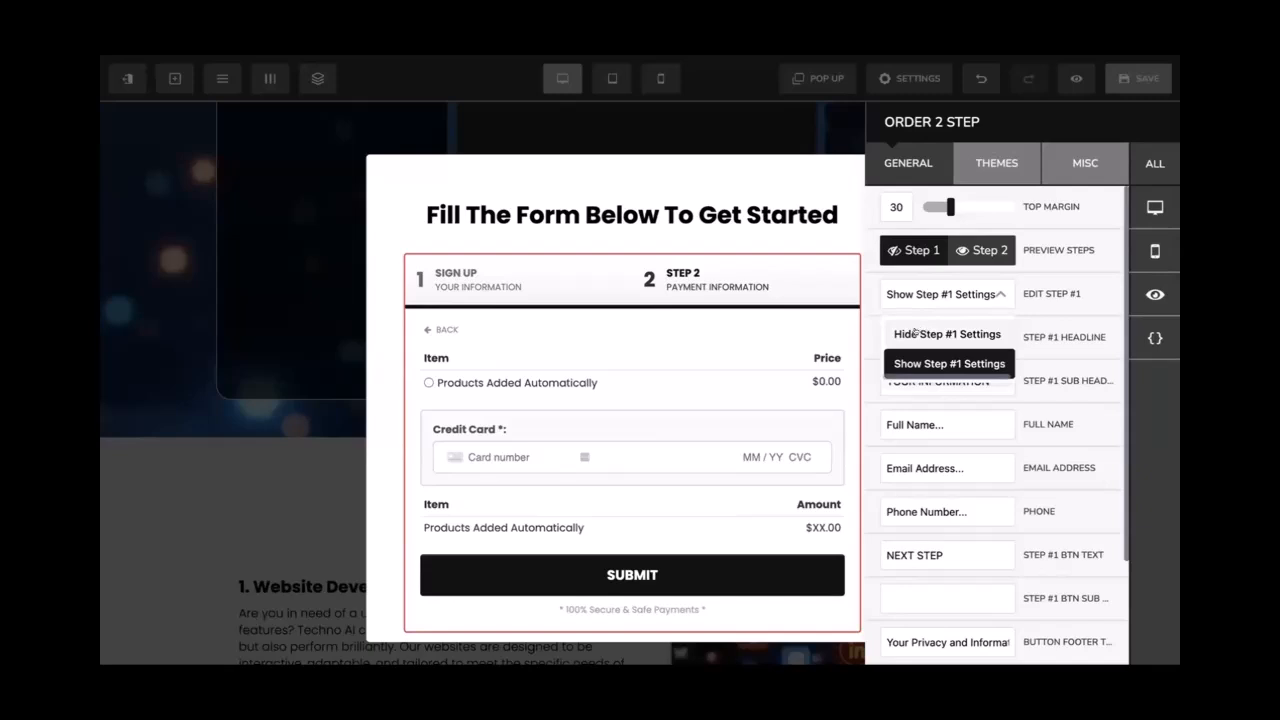
click(921, 333)
click(972, 249)
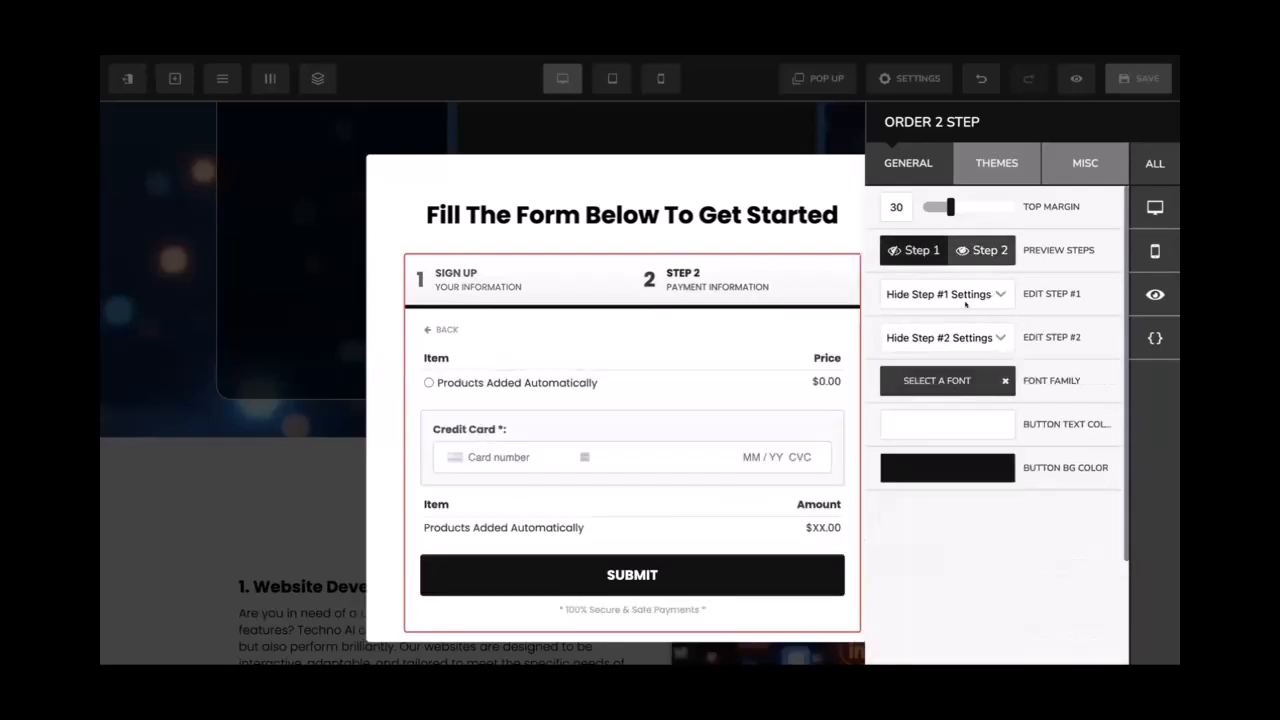
Show the Step #2 settings and change its headline to 'Grab your Offer'
click(950, 337)
click(945, 406)
scroll(948, 348, down, 2)
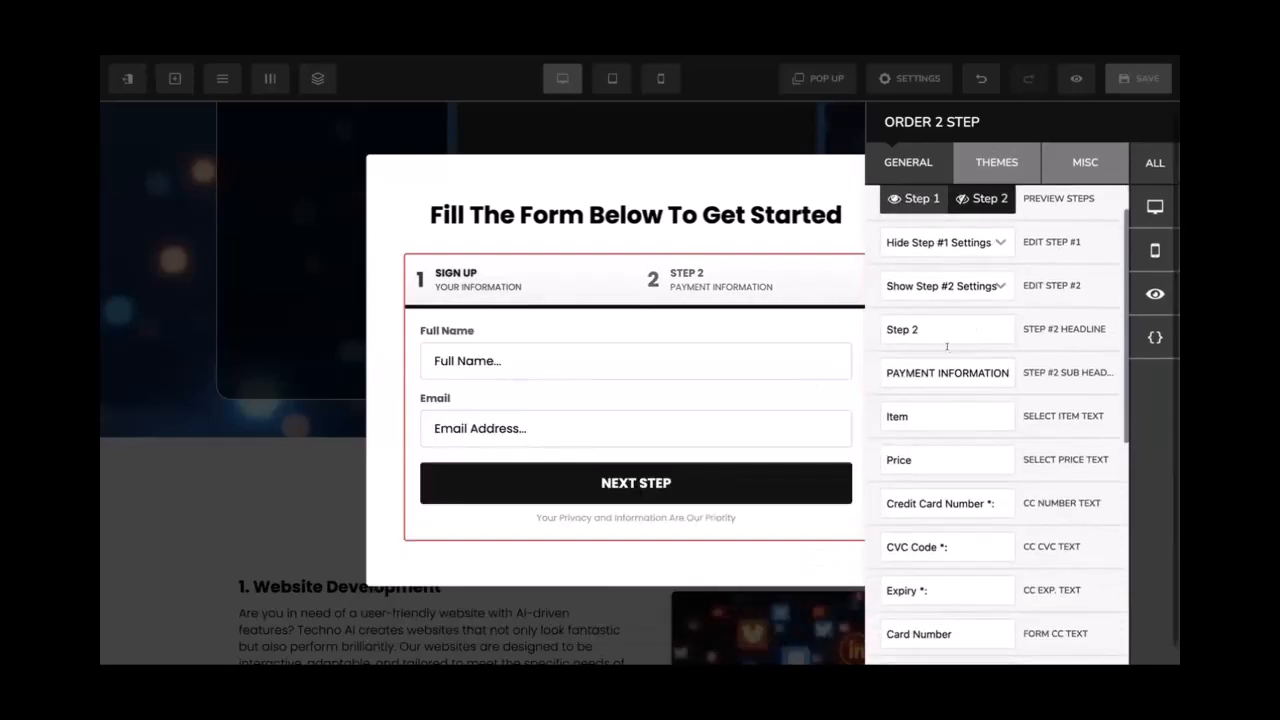
triple_click(943, 328)
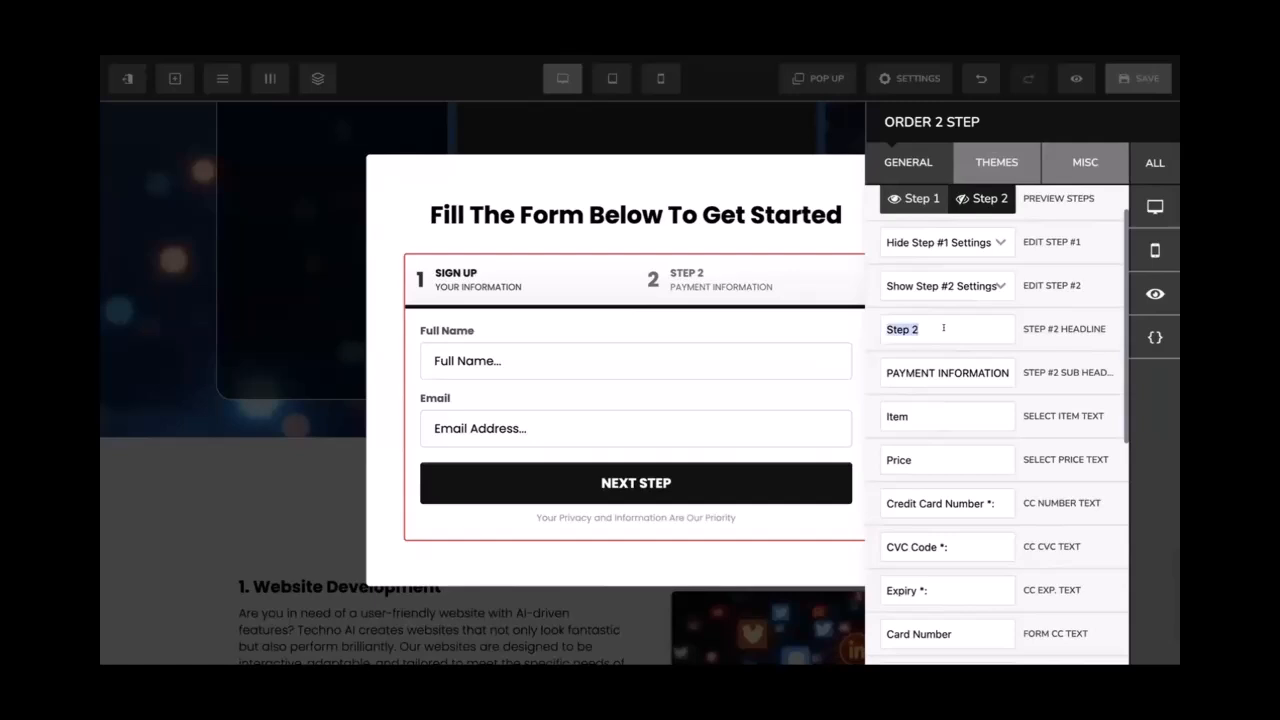
text(Grab)
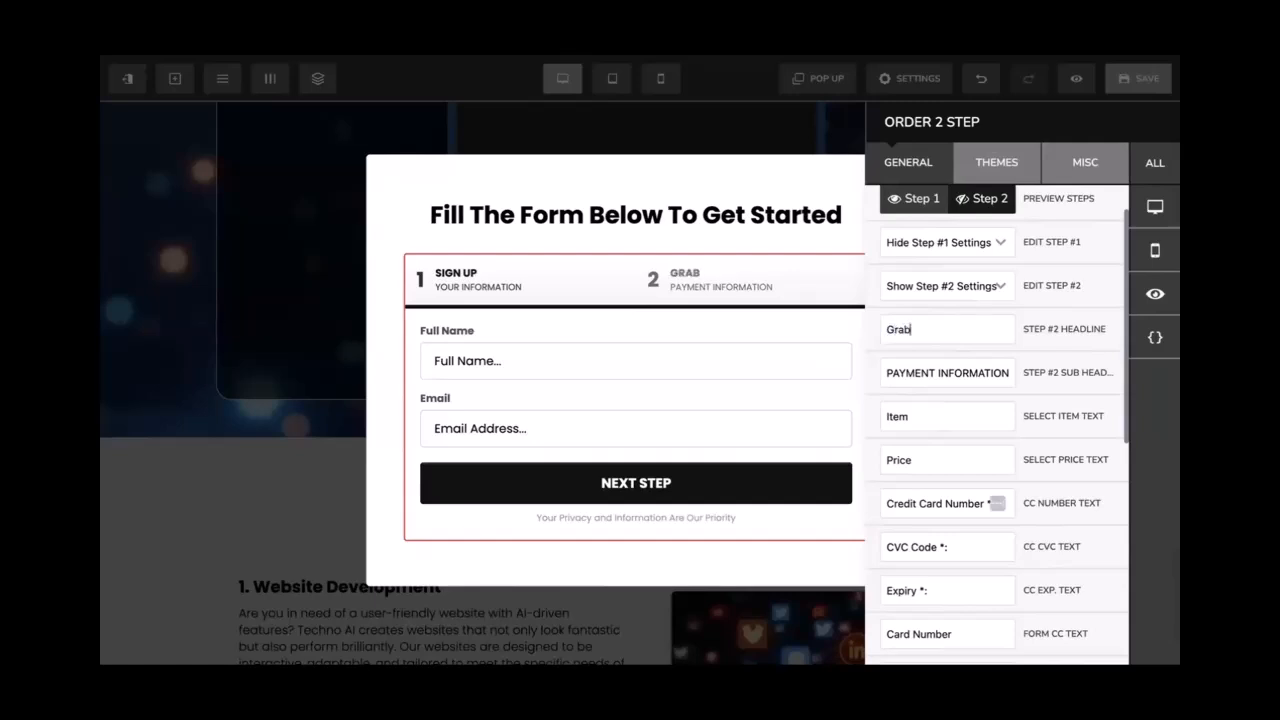
text( your Offer)
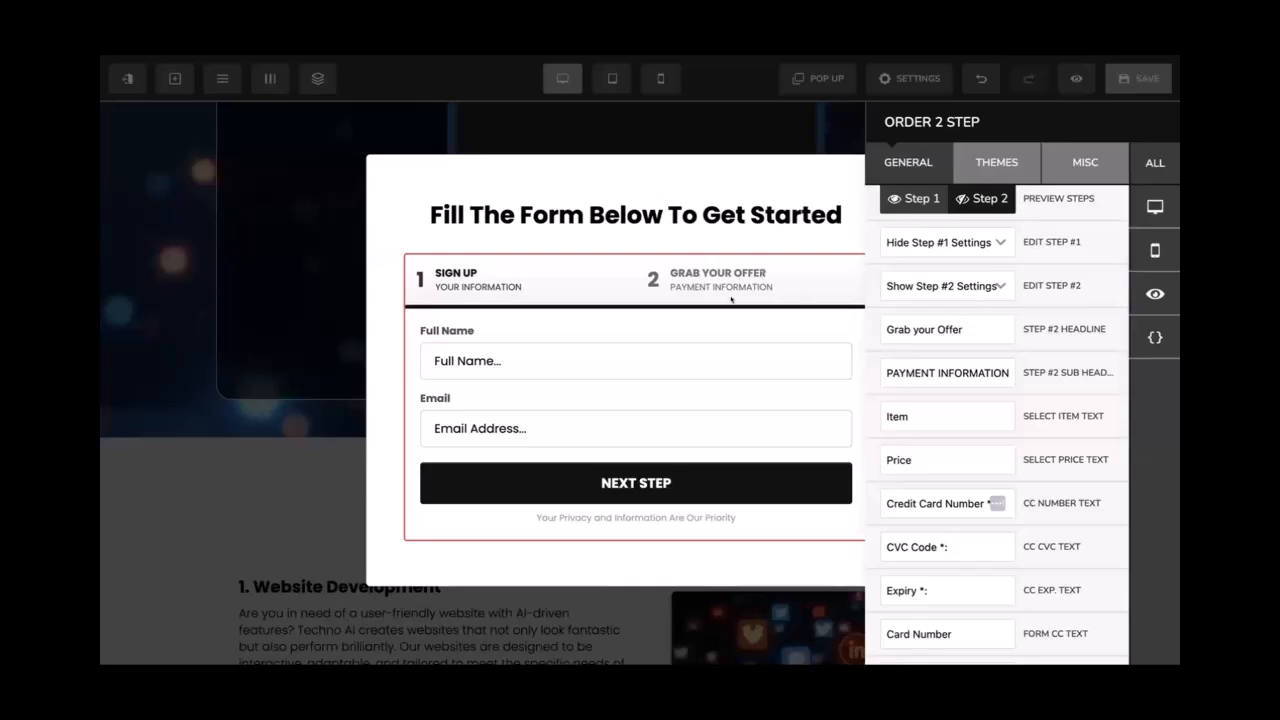
Compare the step 1 and step 2 previews, then close the settings and save
click(964, 205)
click(919, 200)
click(962, 201)
click(913, 199)
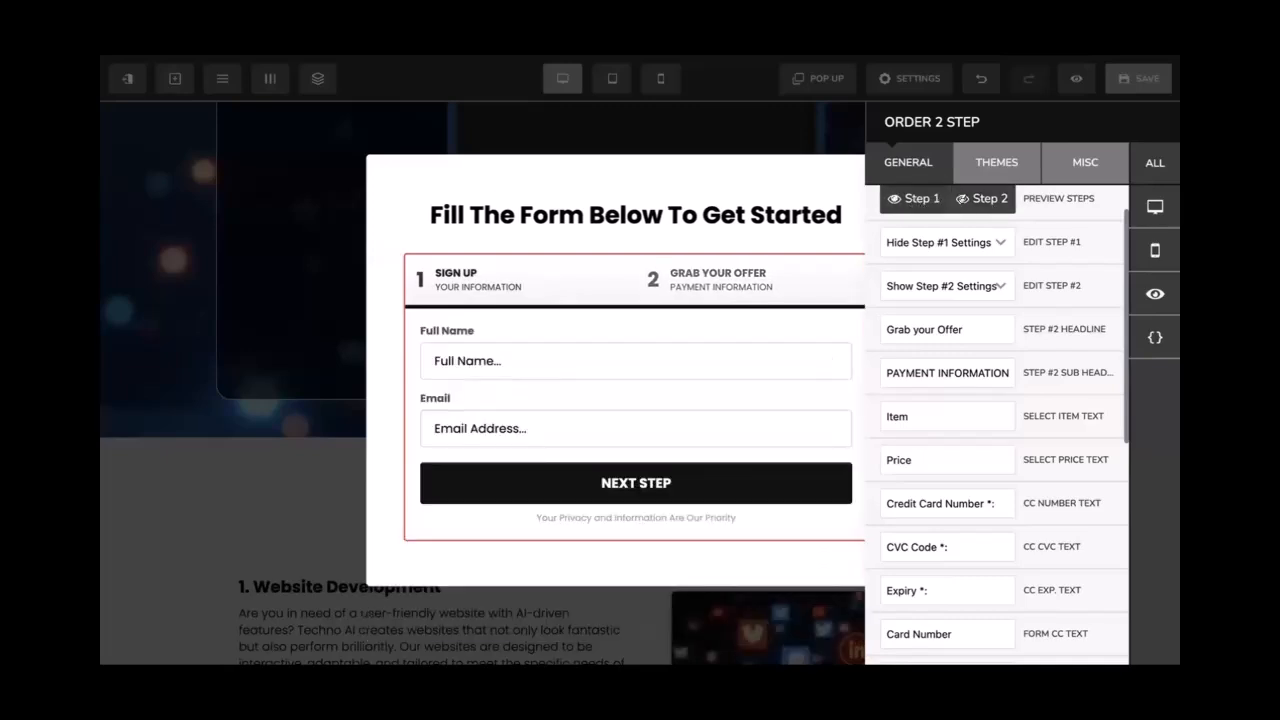
click(978, 199)
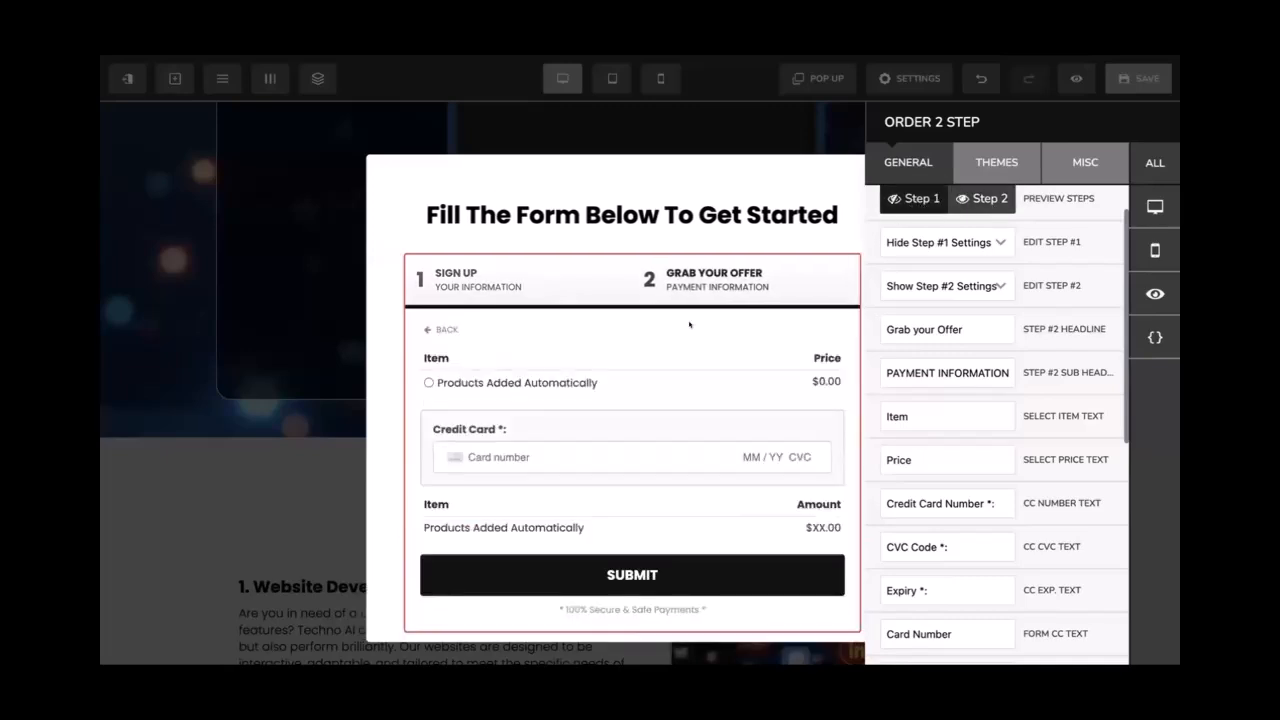
click(1135, 85)
click(1135, 86)
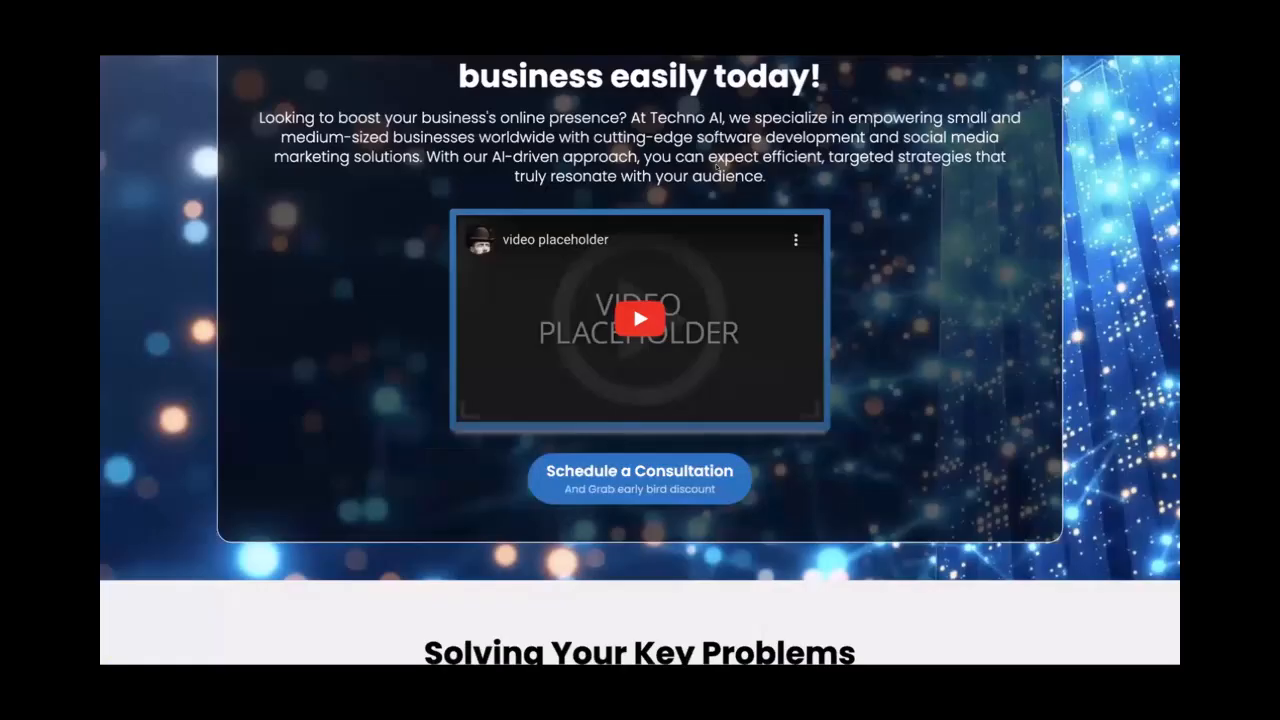
On the reloaded live page, submit the signup popup with name 'test' and an autofilled email
key(super+r)
click(646, 486)
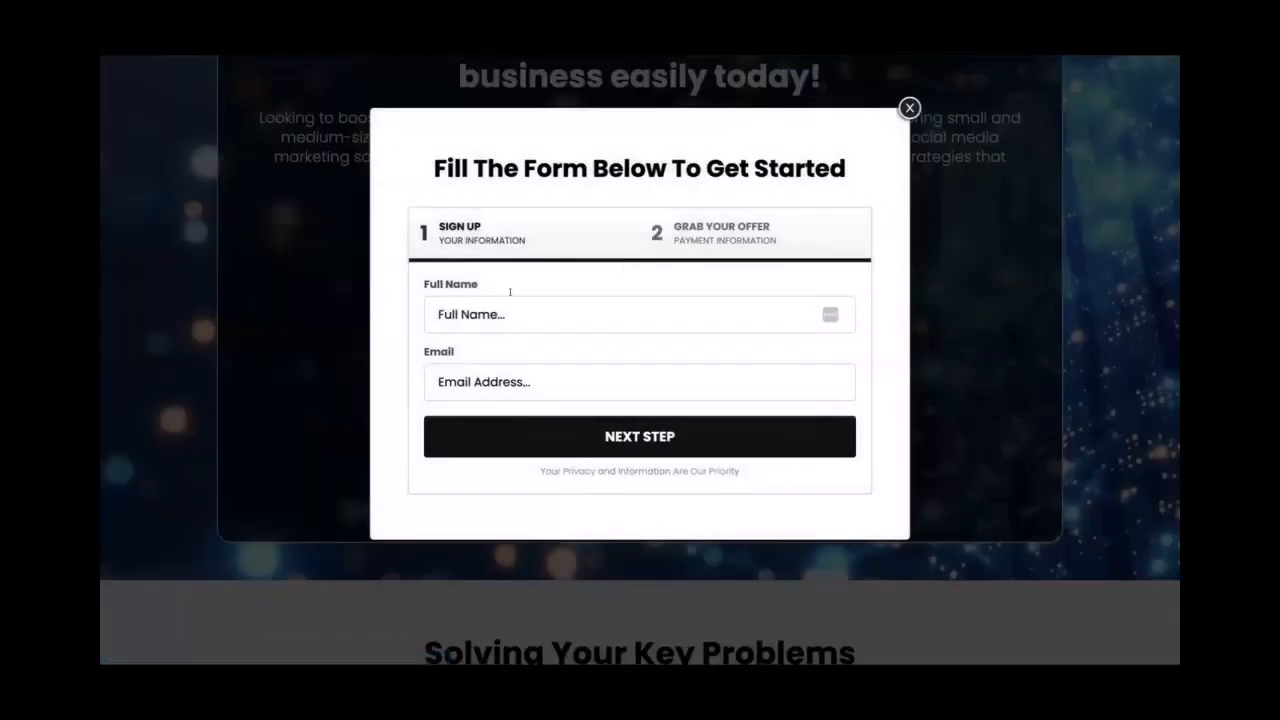
click(570, 304)
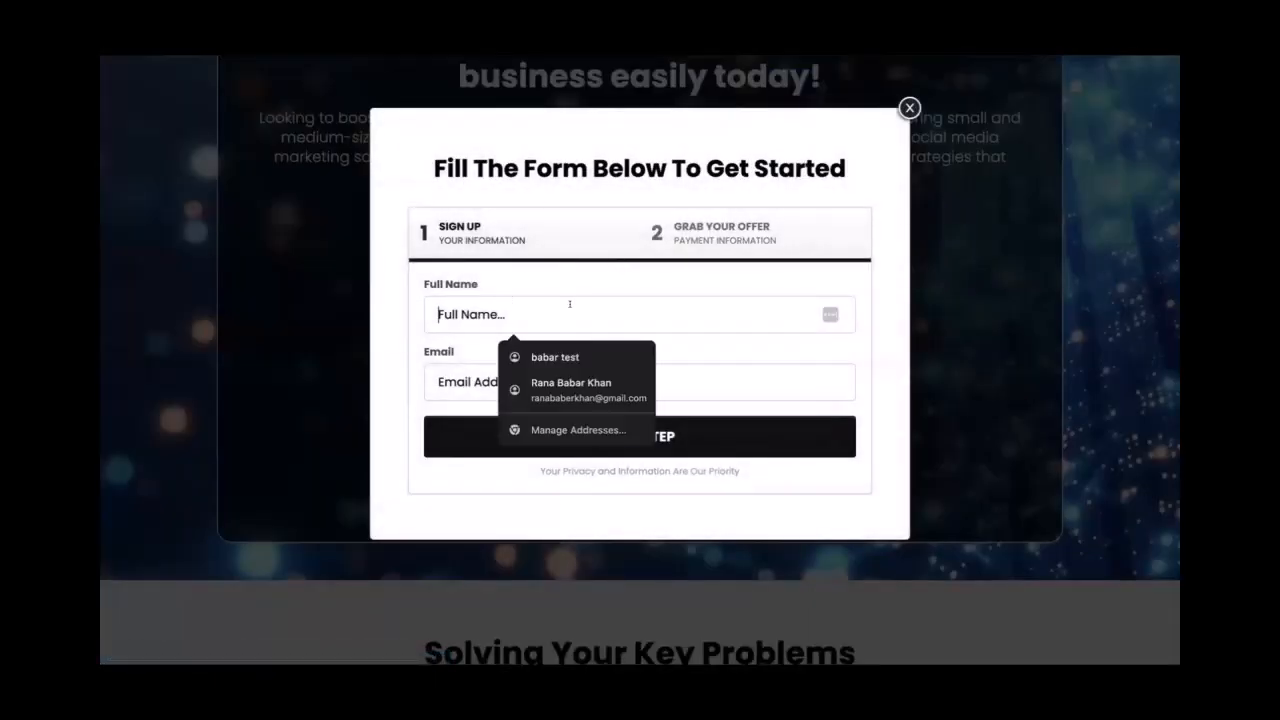
text(test)
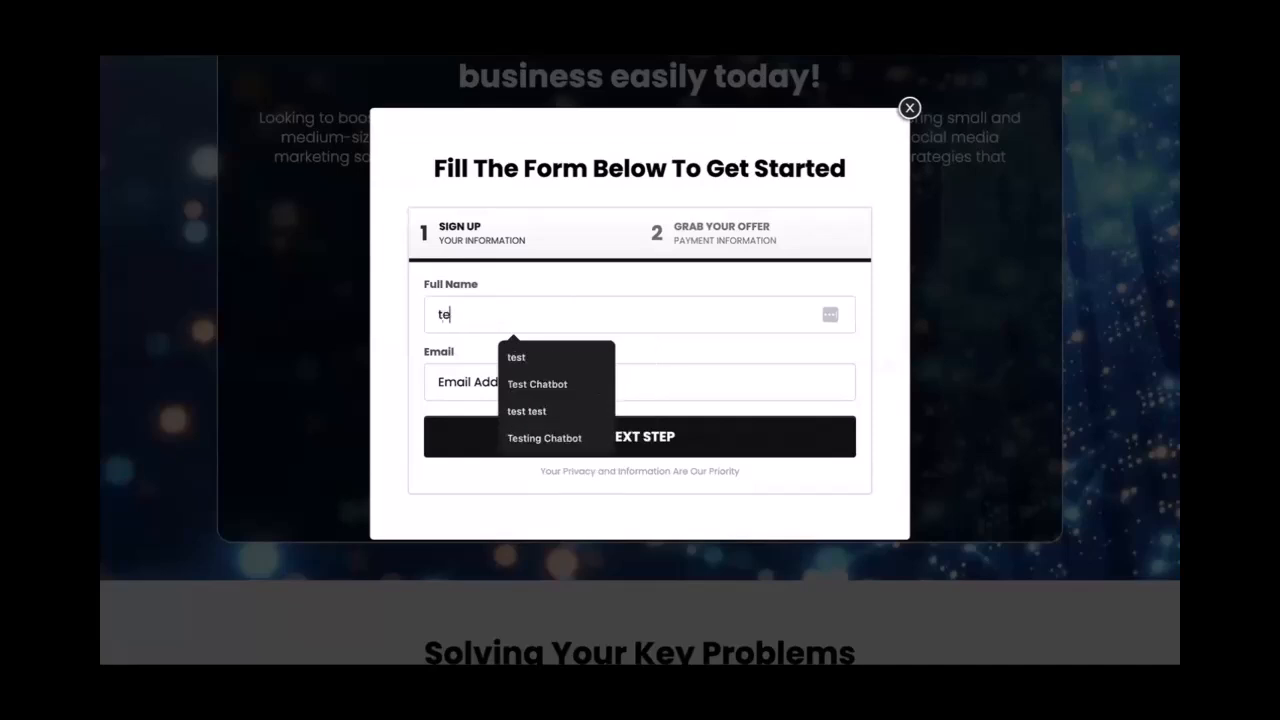
key(Tab)
text(test)
key(Down)
key(Return)
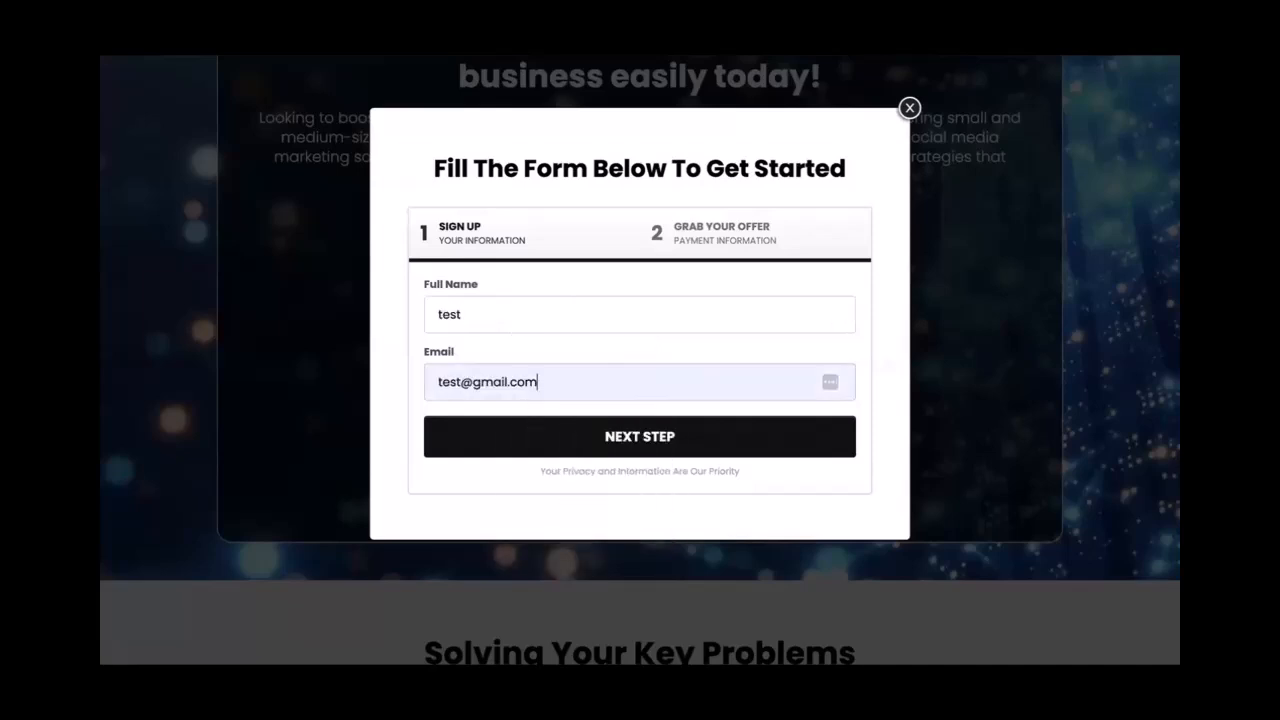
click(623, 444)
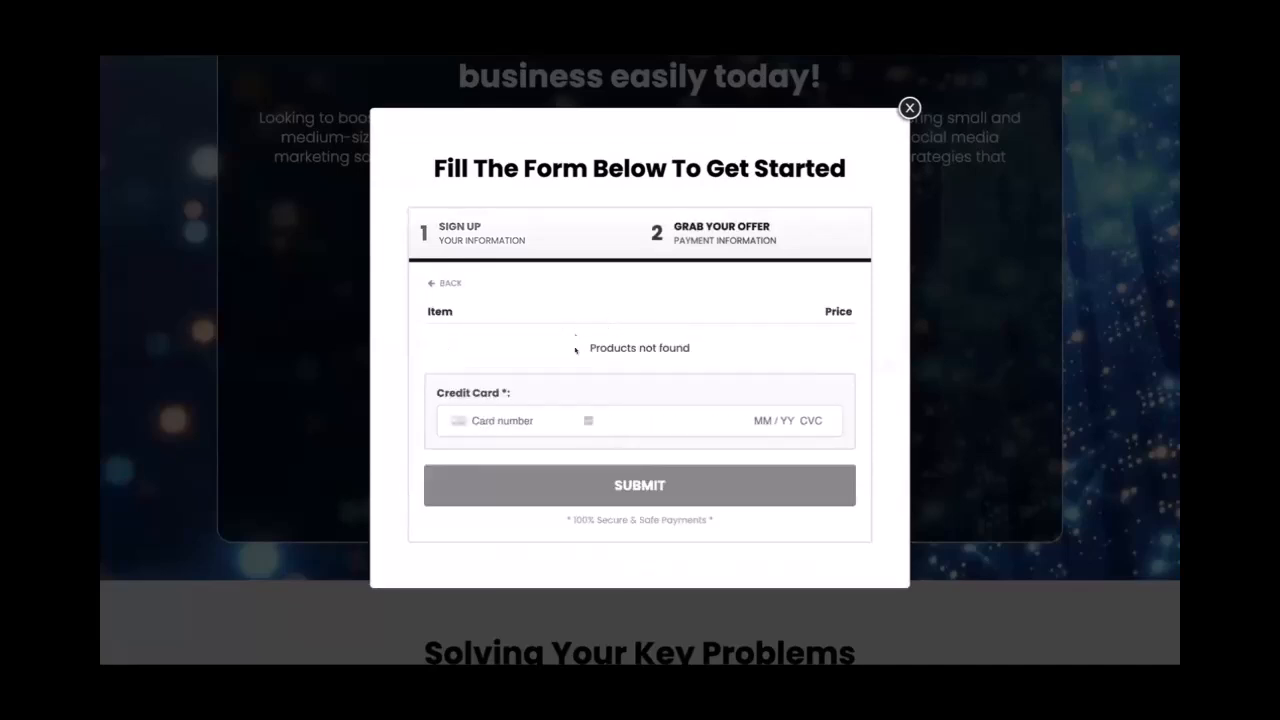
Check the payment step's 'Products not found' message, then close the popup
drag(581, 347, 690, 347)
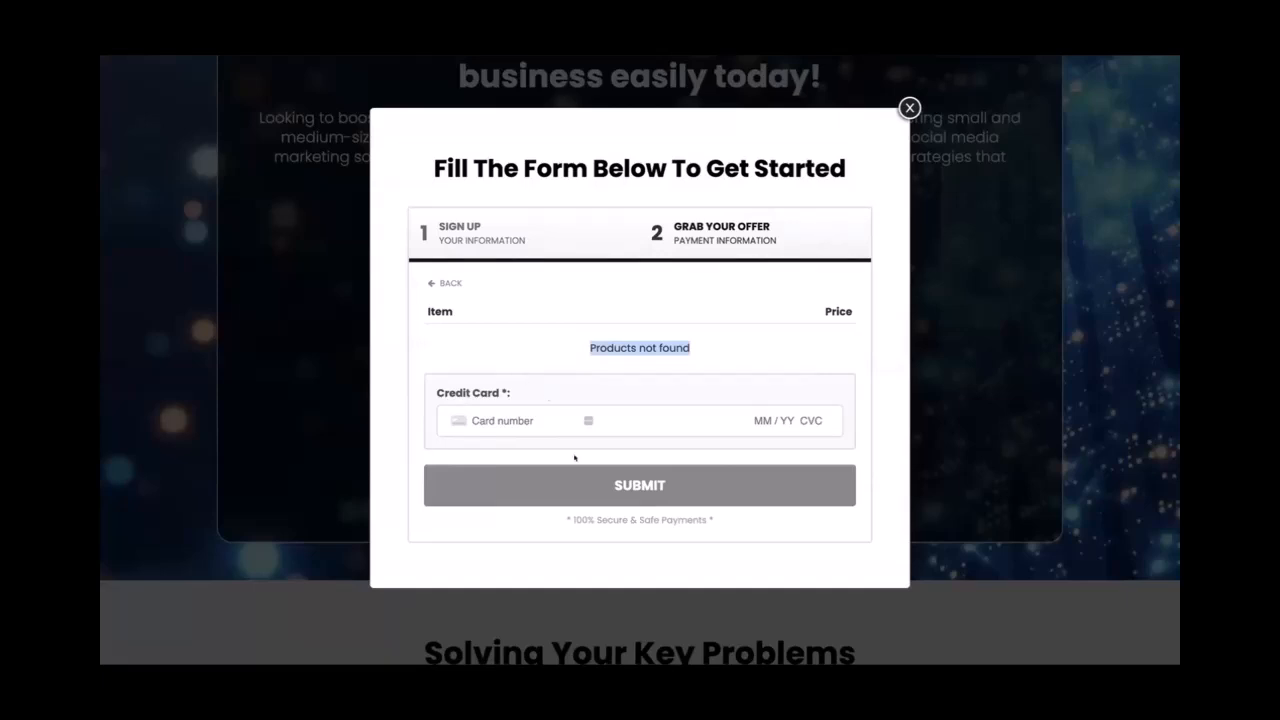
click(908, 107)
scroll(730, 243, down, 15)
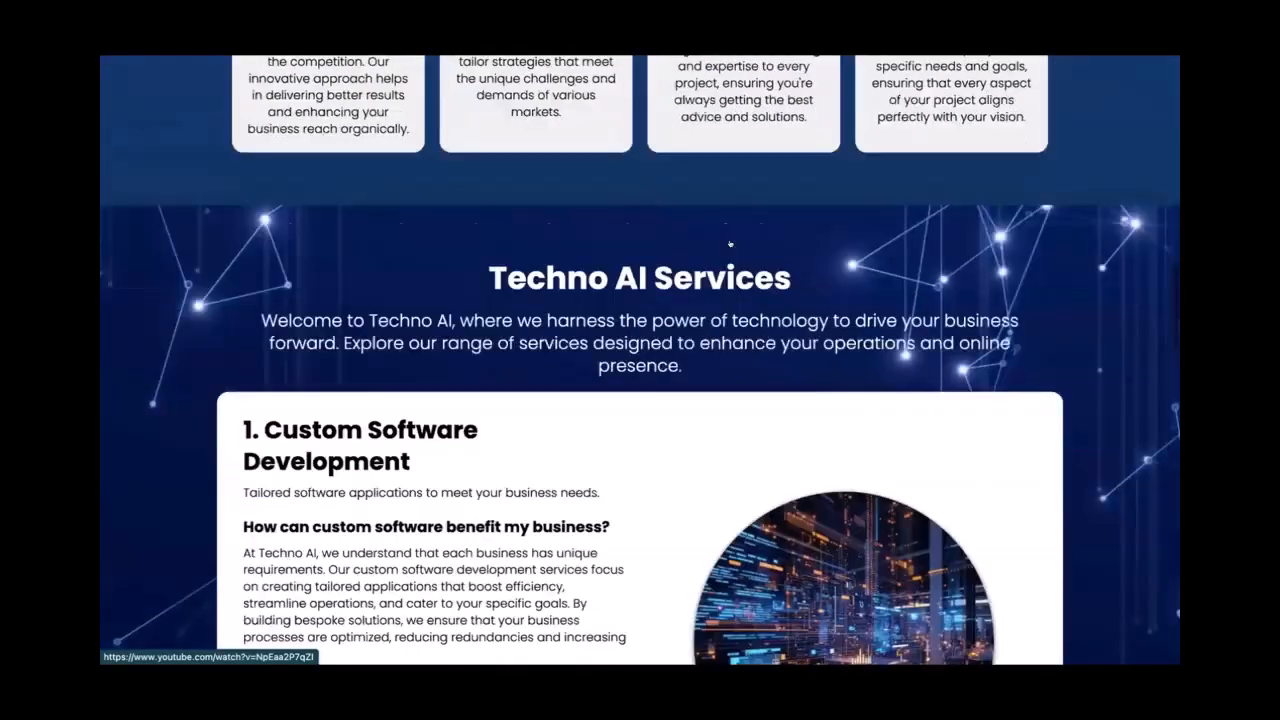
scroll(730, 243, down, 15)
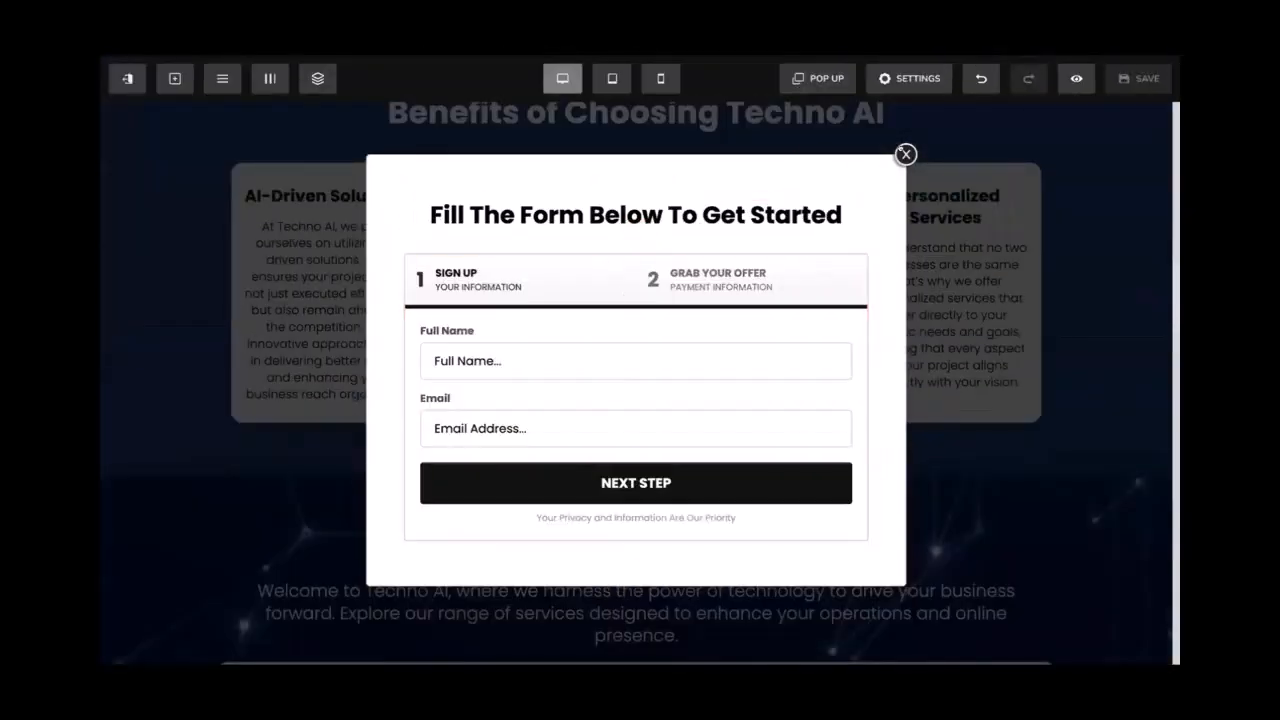
Add a full-width section with a one-column row below the testimonials
click(905, 154)
scroll(775, 553, down, 20)
scroll(775, 553, down, 2)
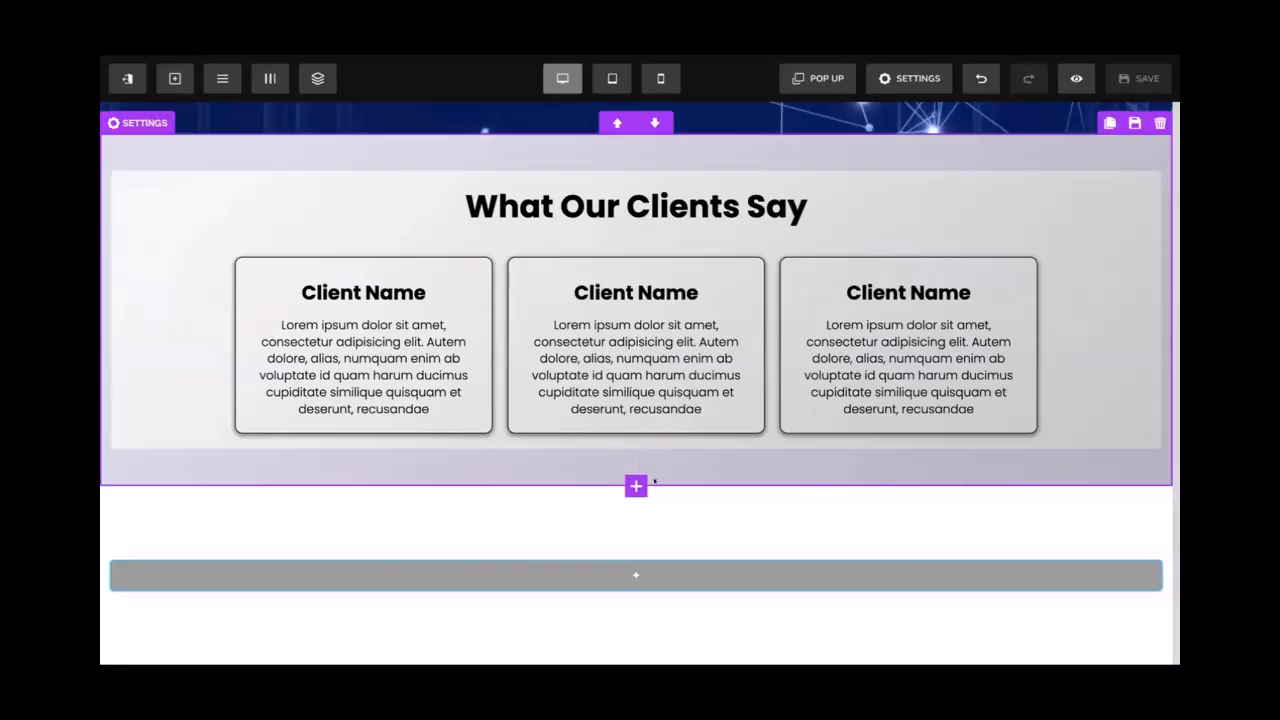
click(636, 486)
click(906, 218)
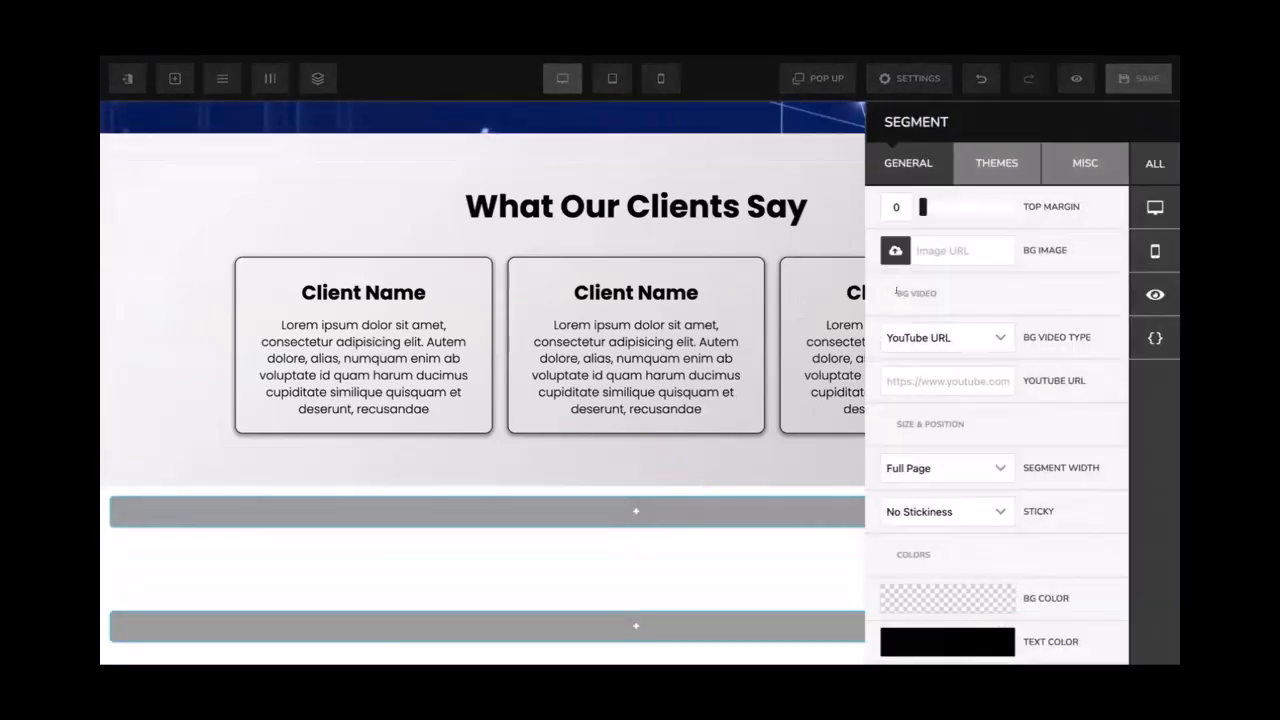
click(636, 511)
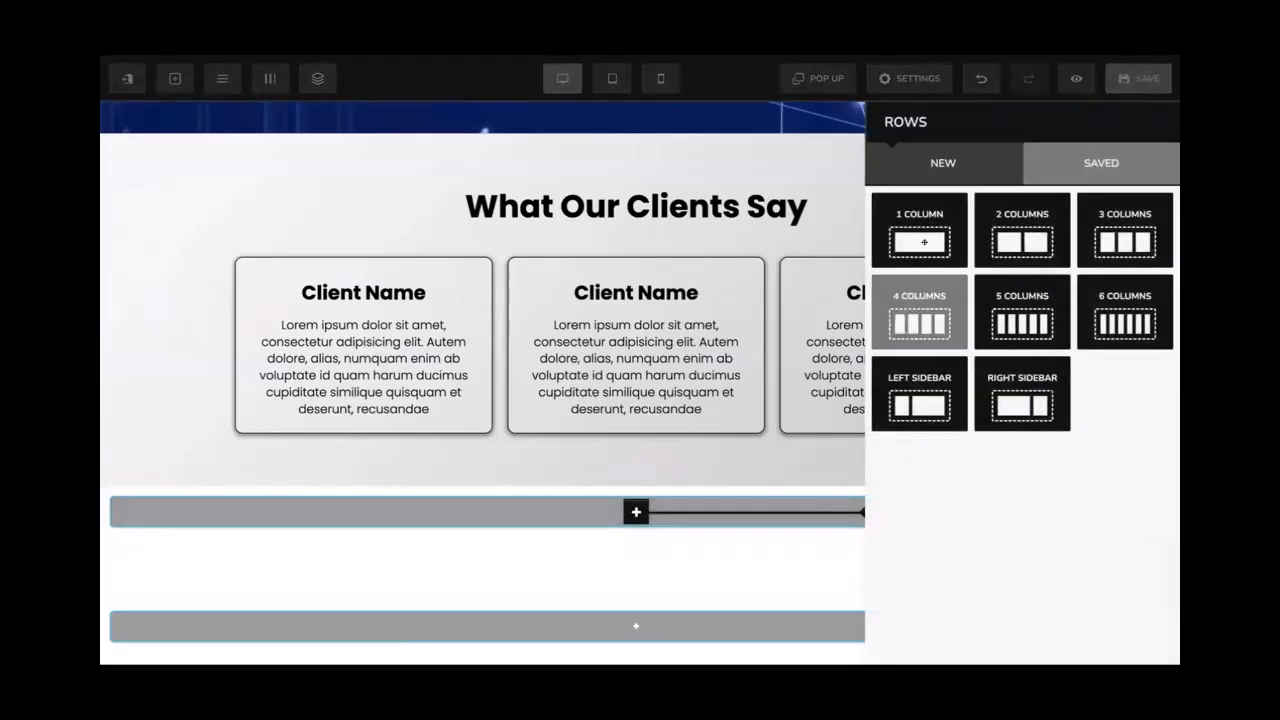
click(915, 235)
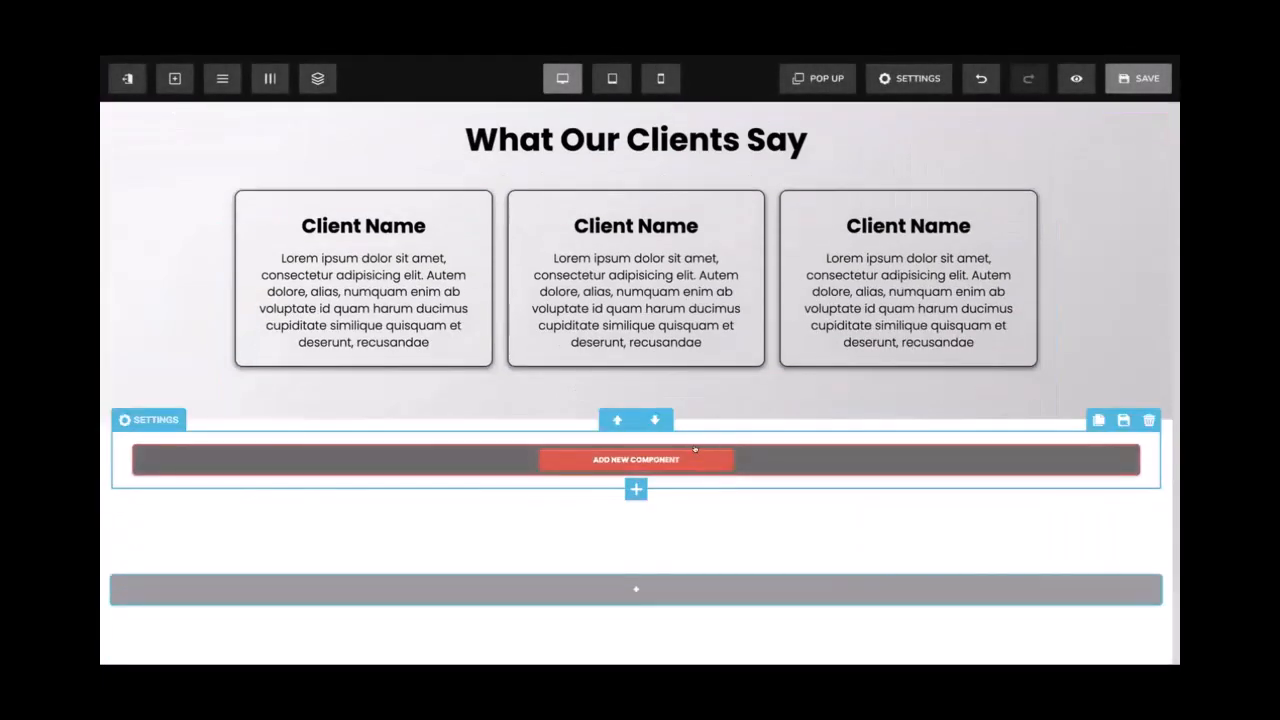
Copy the 'What Our Clients Say' heading into the new row and retype it 'Frequently Asked Questions'
scroll(716, 411, up, 1)
click(977, 174)
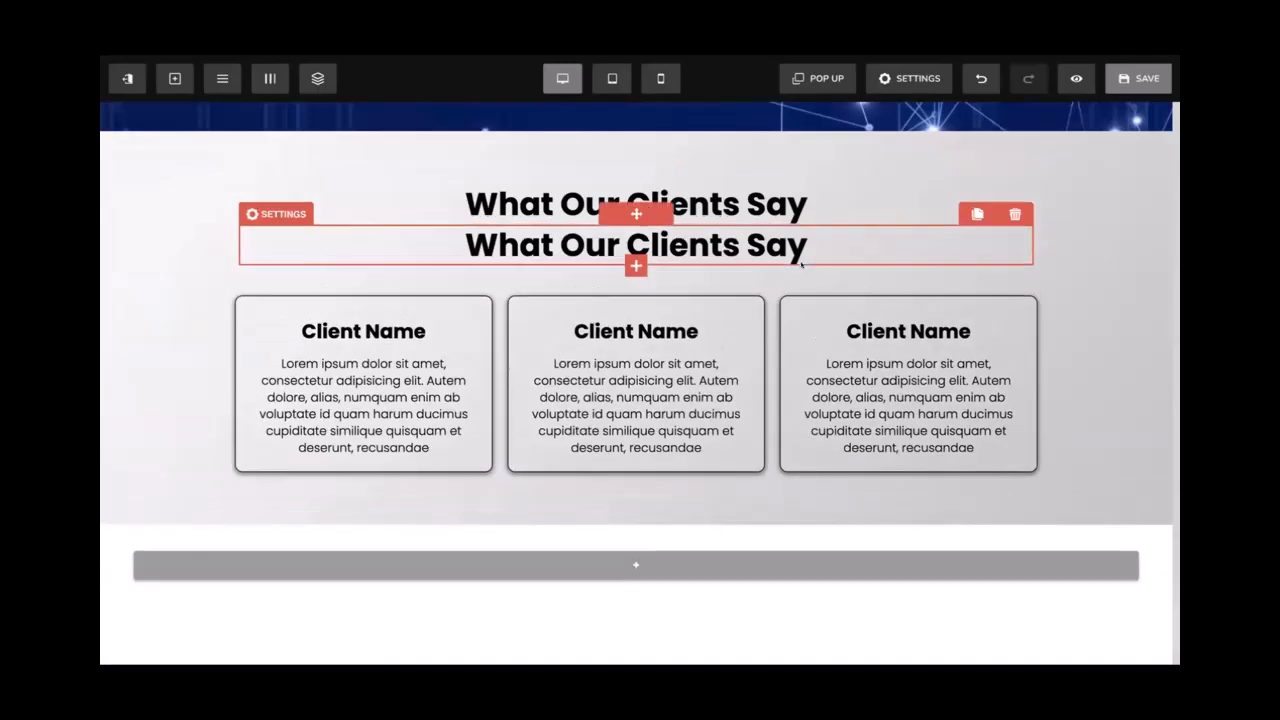
drag(636, 214, 655, 565)
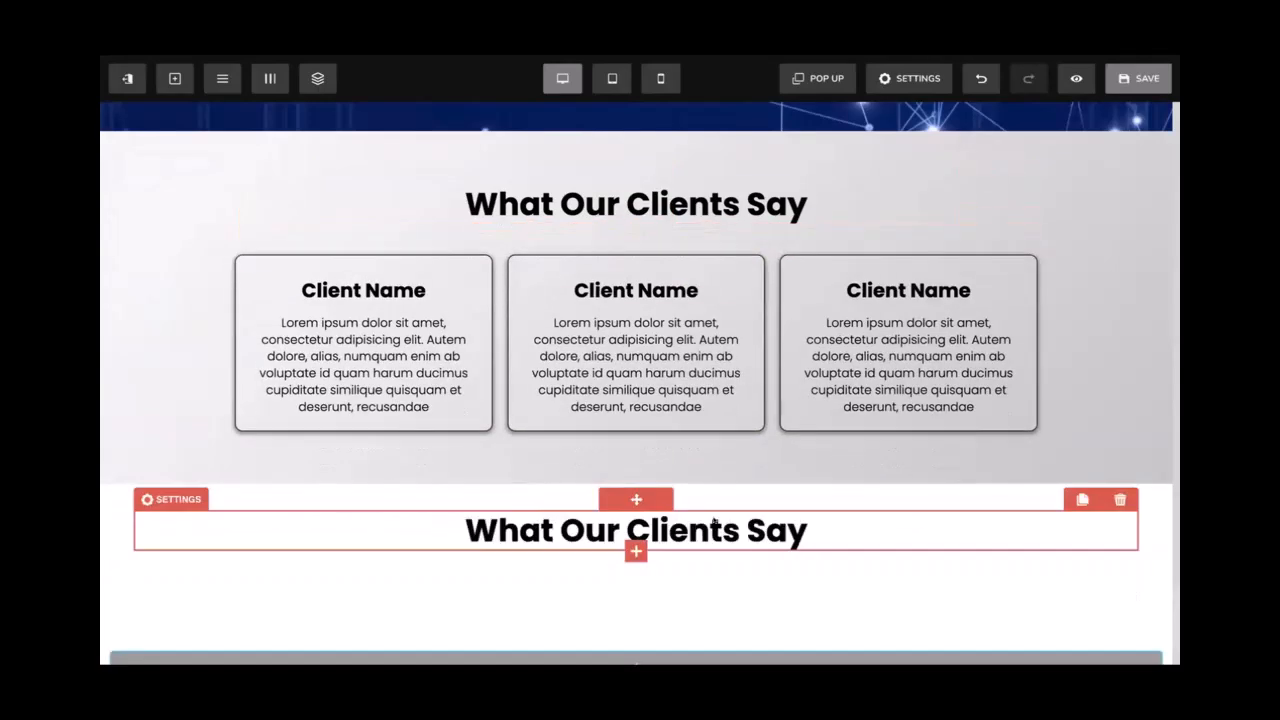
scroll(704, 515, down, 1)
double_click(704, 515)
text(Fr)
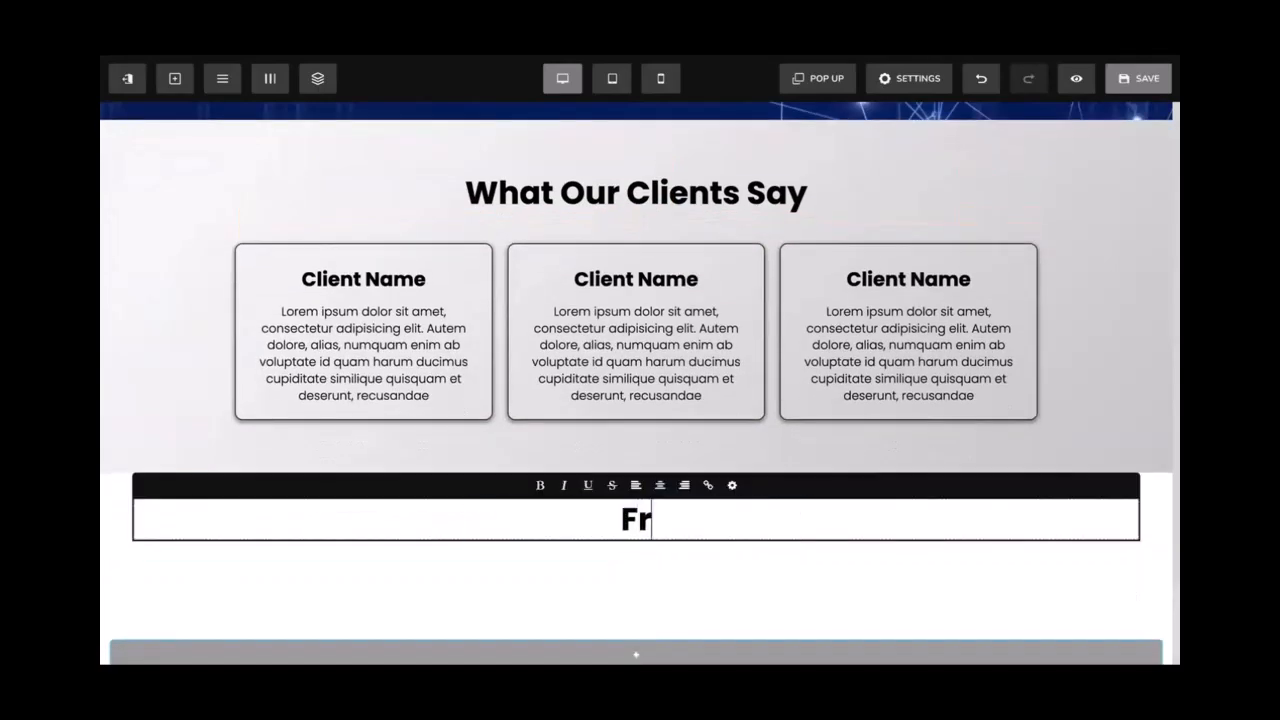
text(equency)
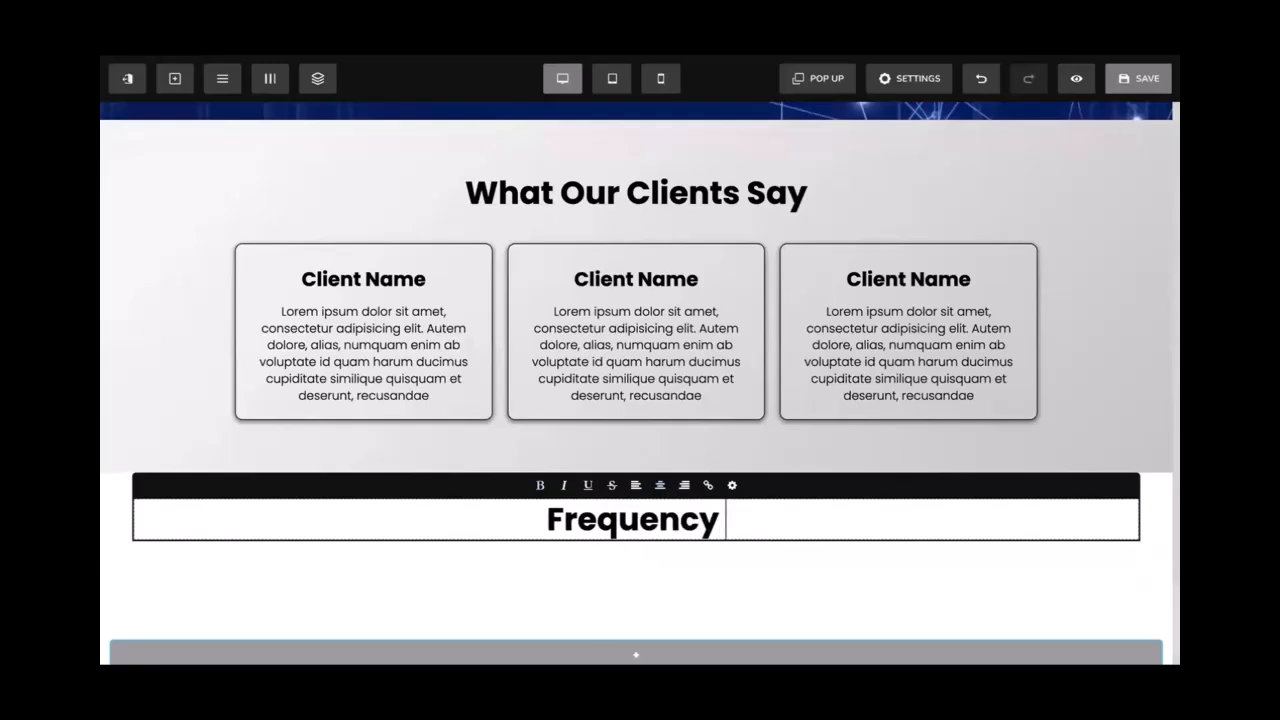
key(BackSpace)
key(BackSpace)
key(BackSpace)
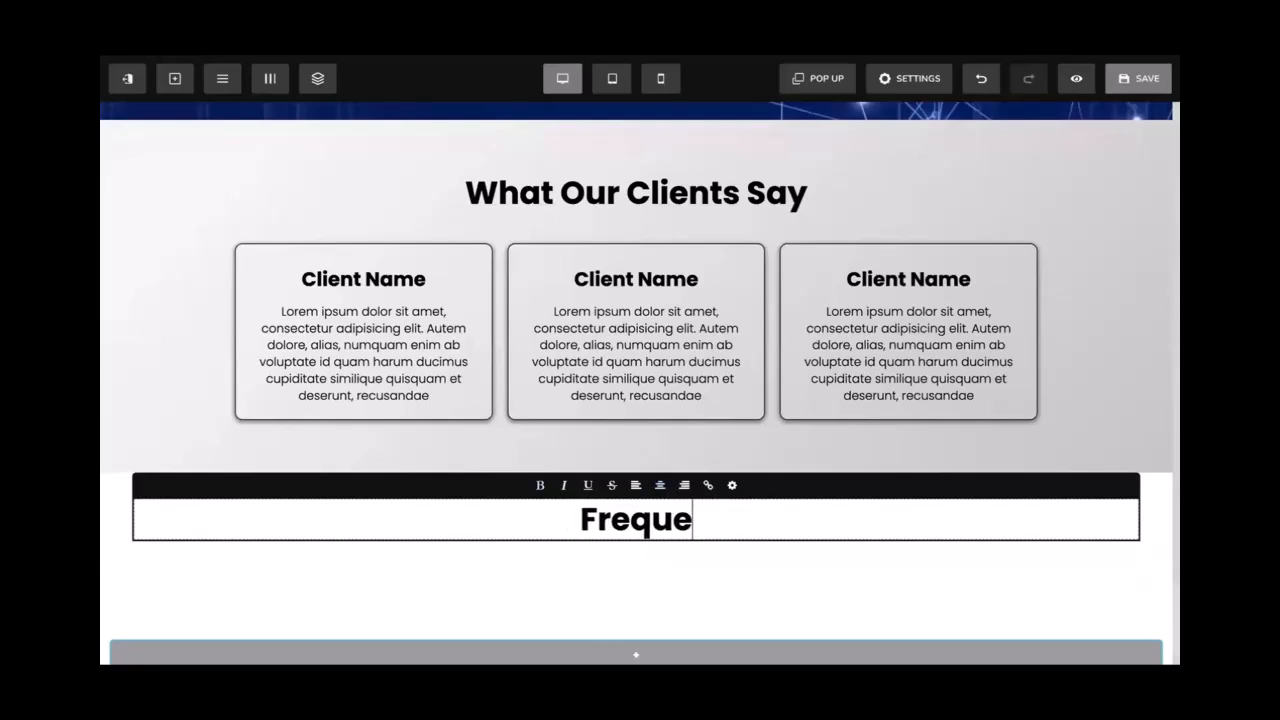
text(ntly Asked)
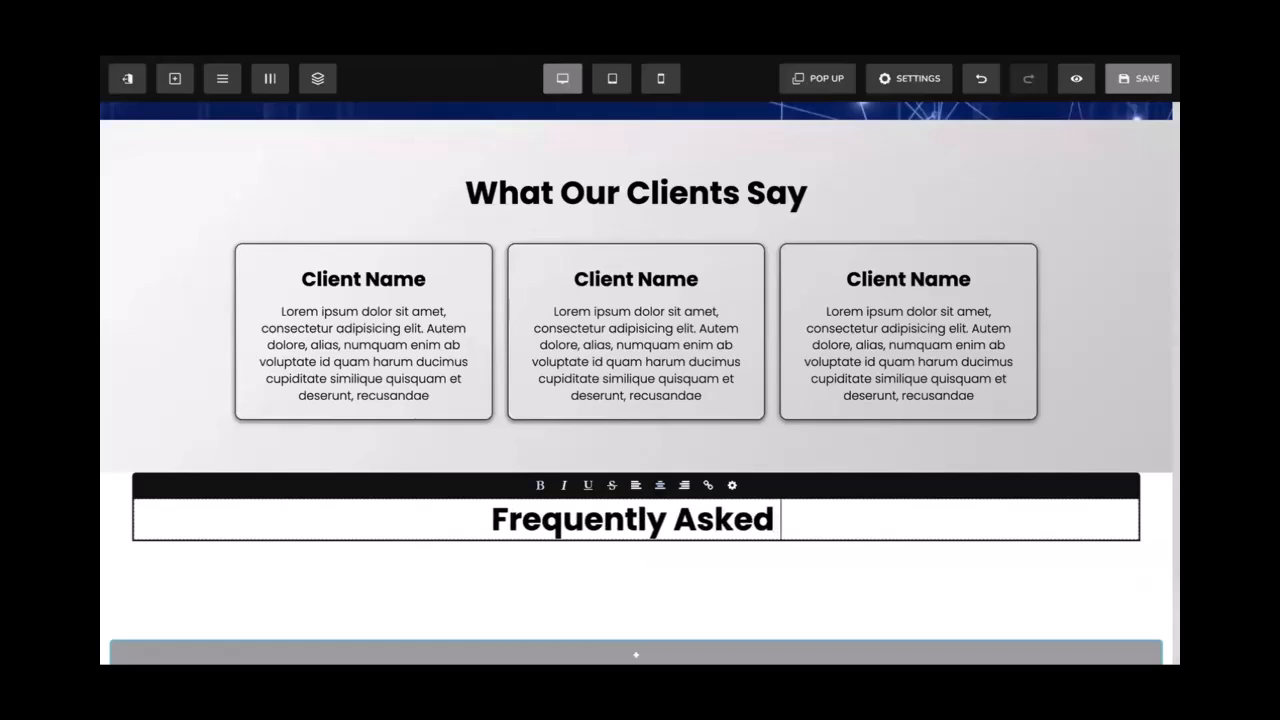
text( Questiobns)
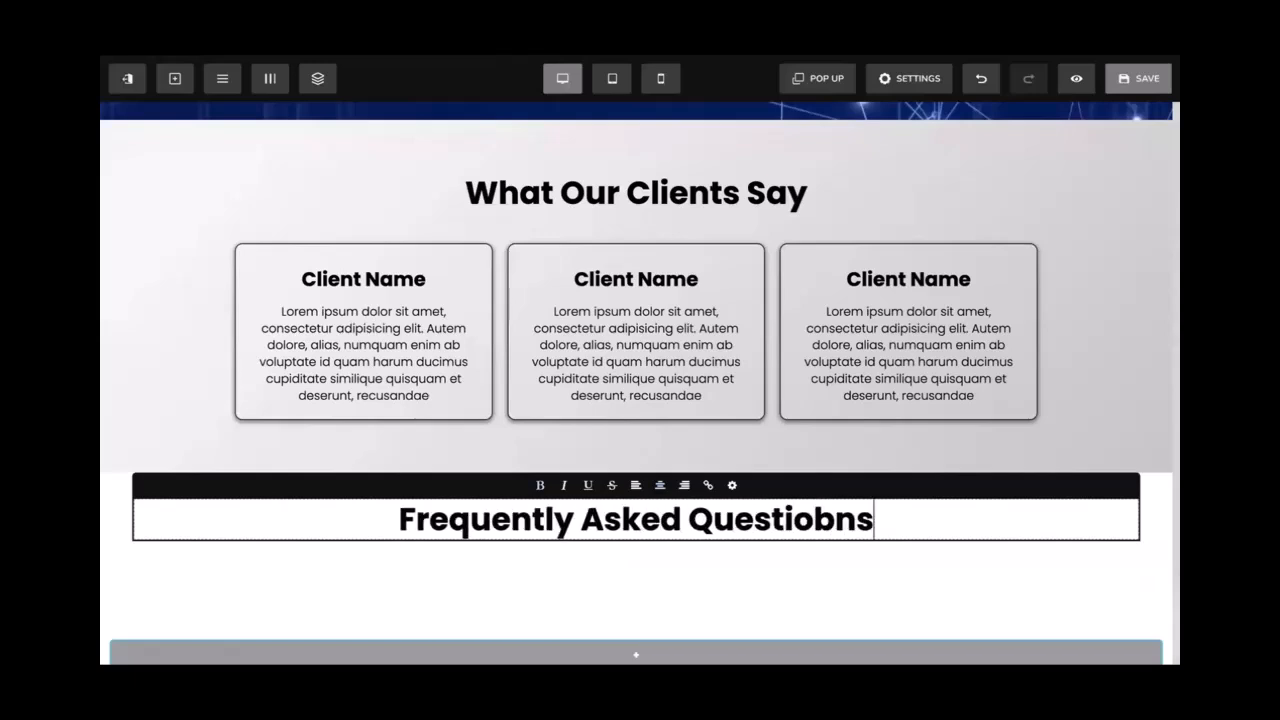
key(BackSpace)
key(BackSpace)
key(BackSpace)
text(ns)
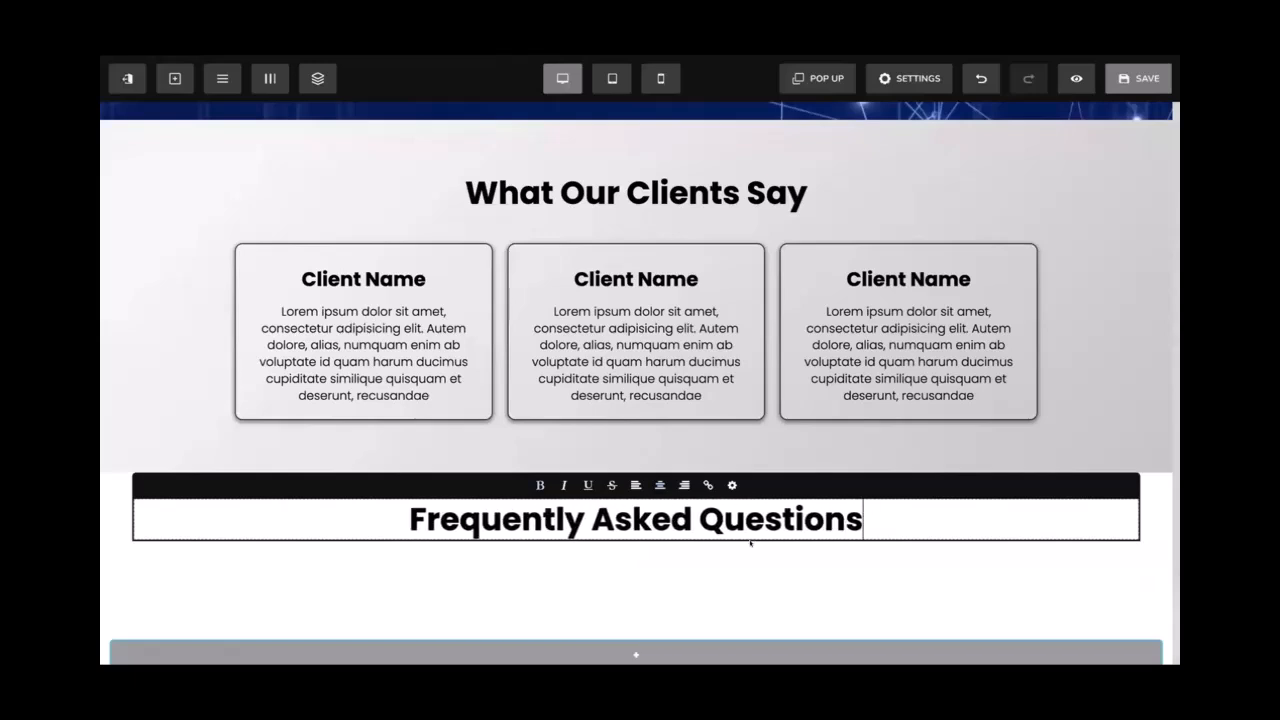
click(743, 543)
click(718, 527)
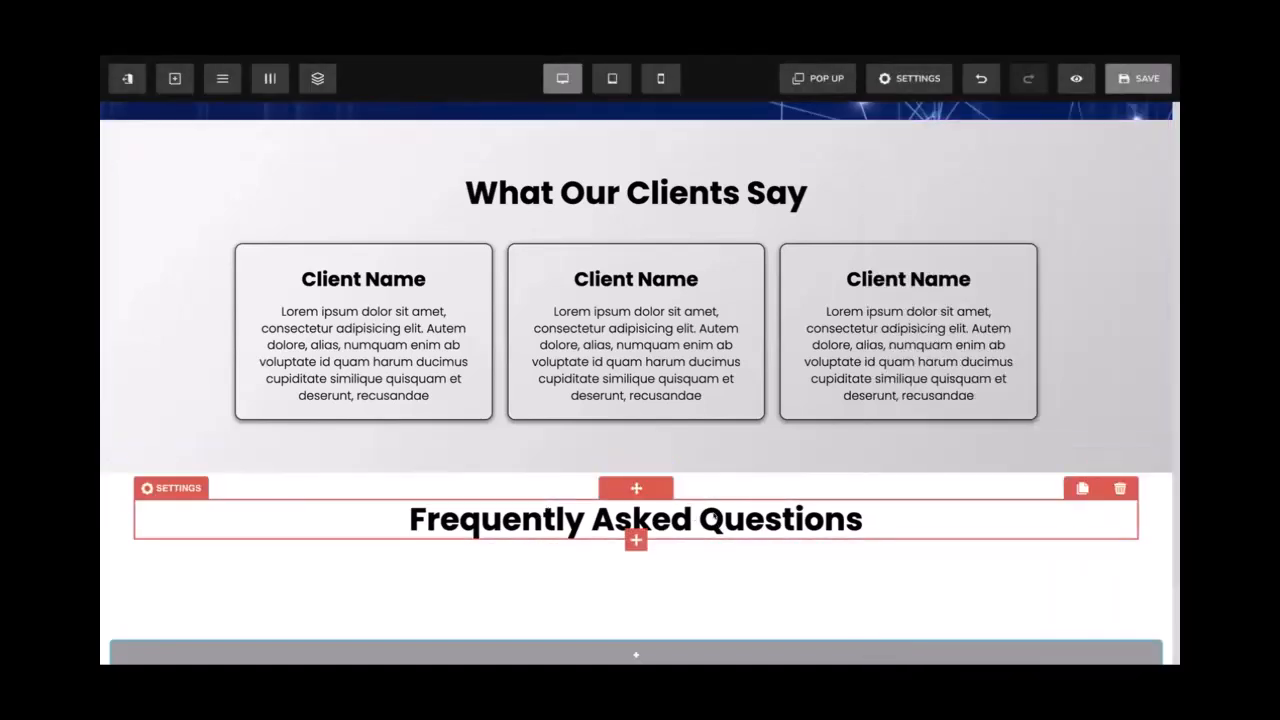
Narrow the FAQ heading's row to 80% width
click(869, 485)
drag(1013, 468, 996, 468)
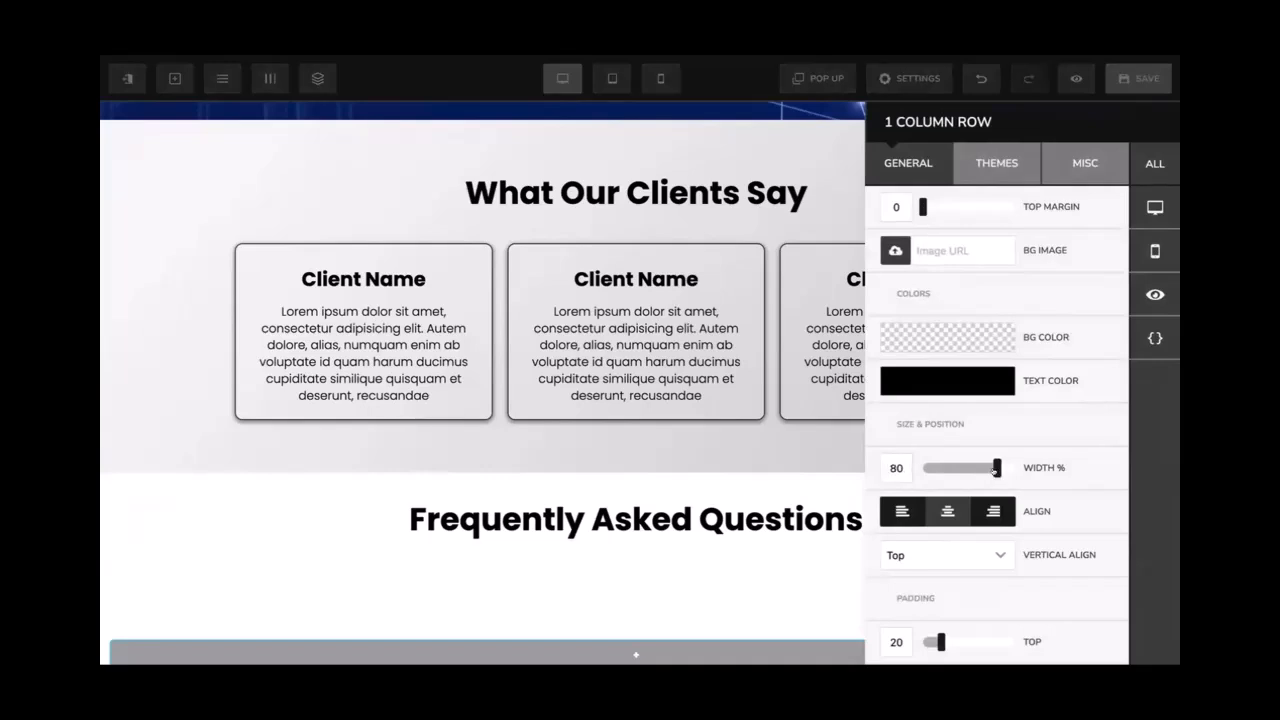
click(735, 513)
Give the FAQ section 50 padding at the top and bottom
scroll(735, 513, down, 1)
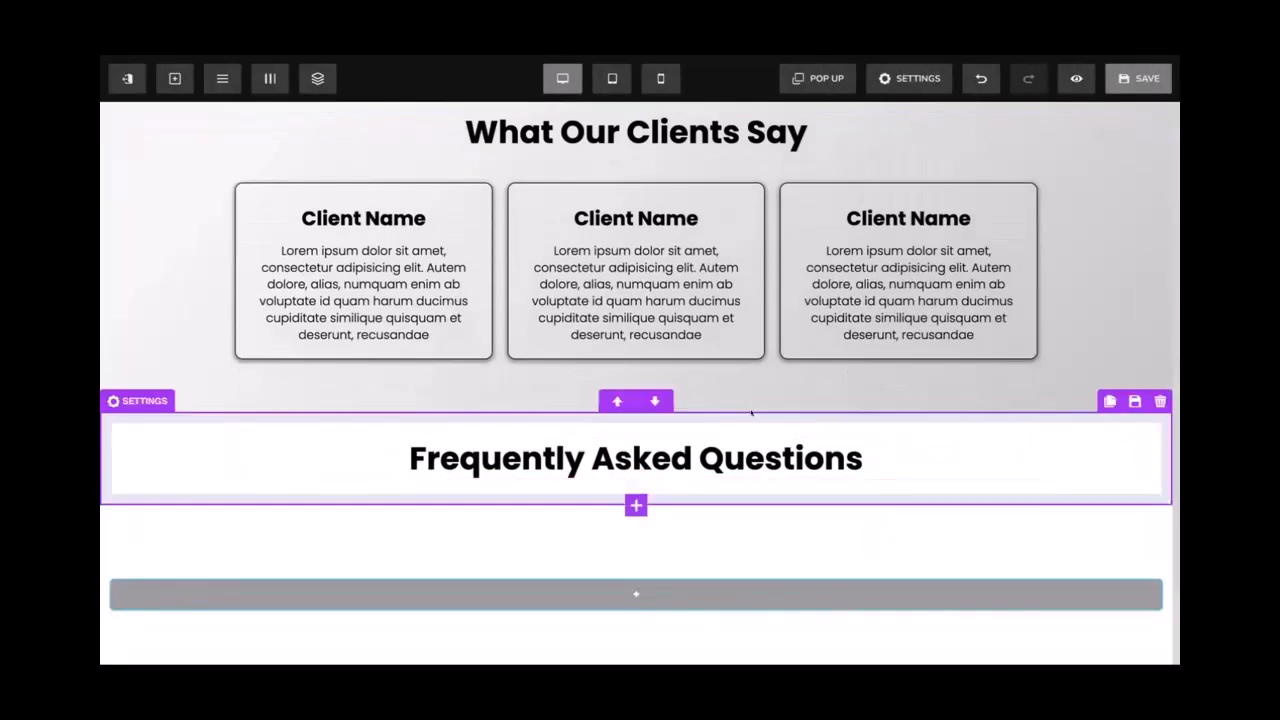
click(872, 410)
scroll(983, 455, down, 3)
double_click(894, 552)
text(50)
double_click(894, 597)
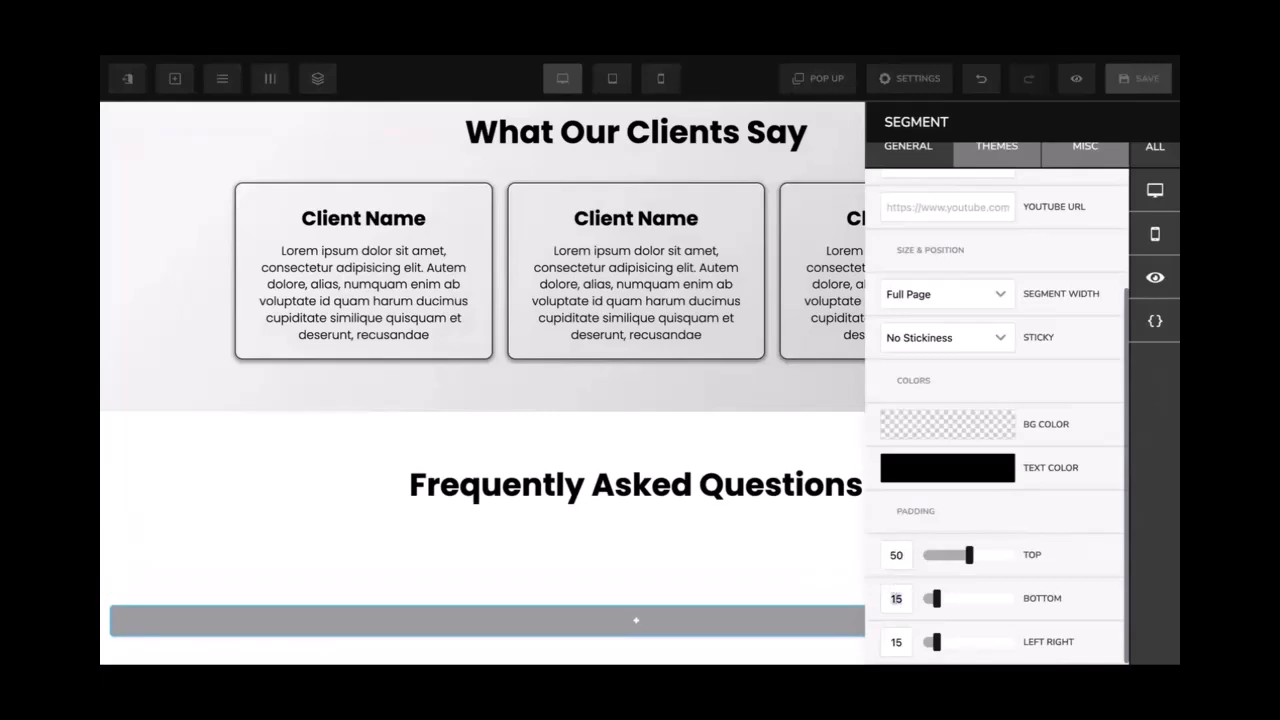
text(50)
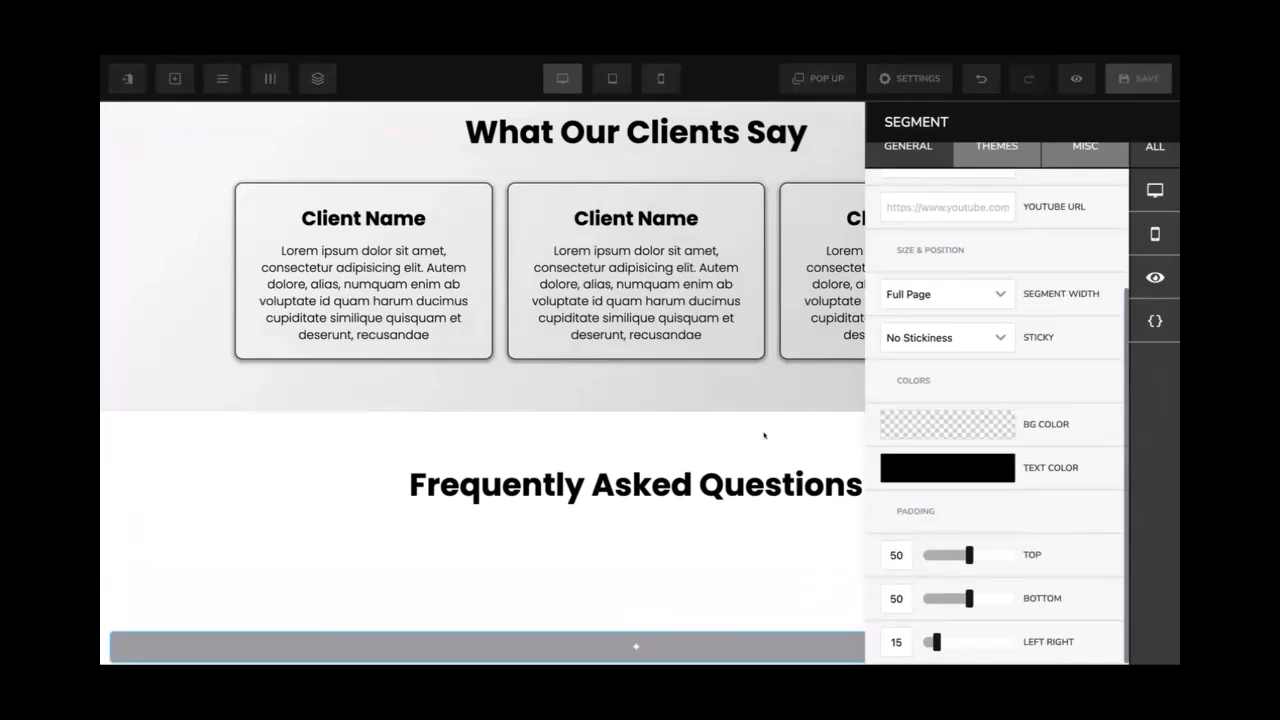
click(775, 421)
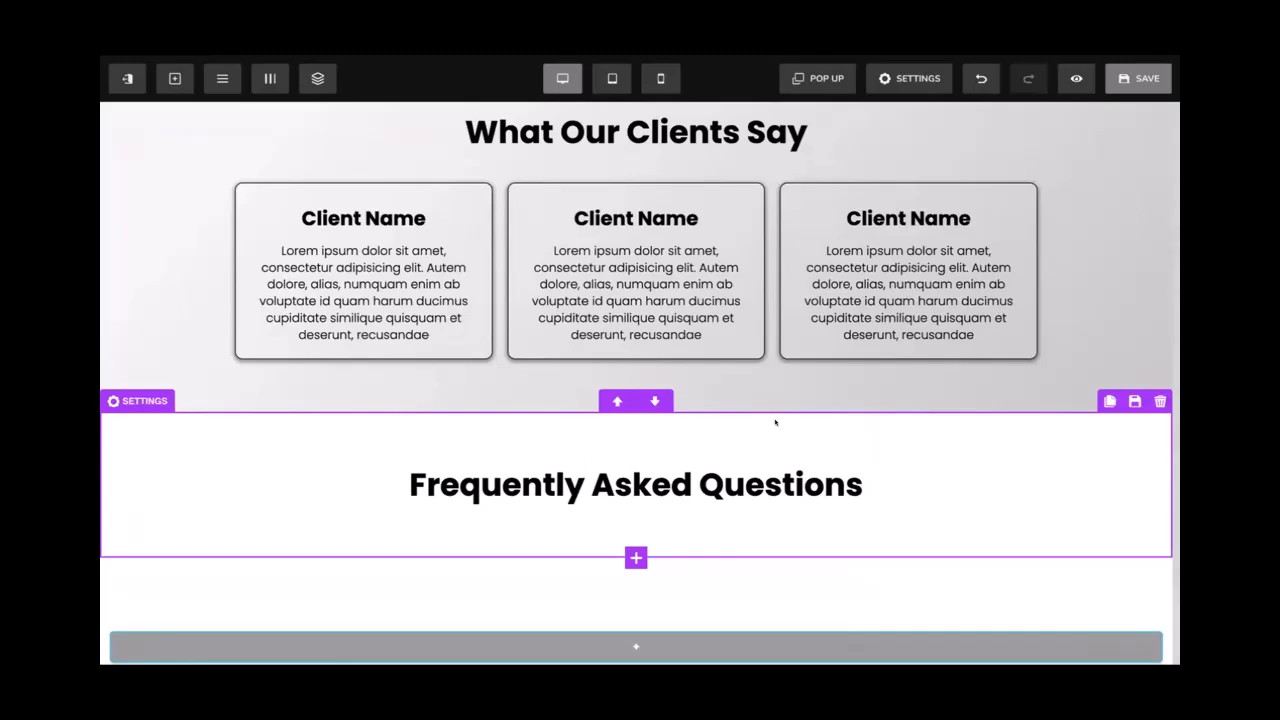
scroll(775, 421, up, 3)
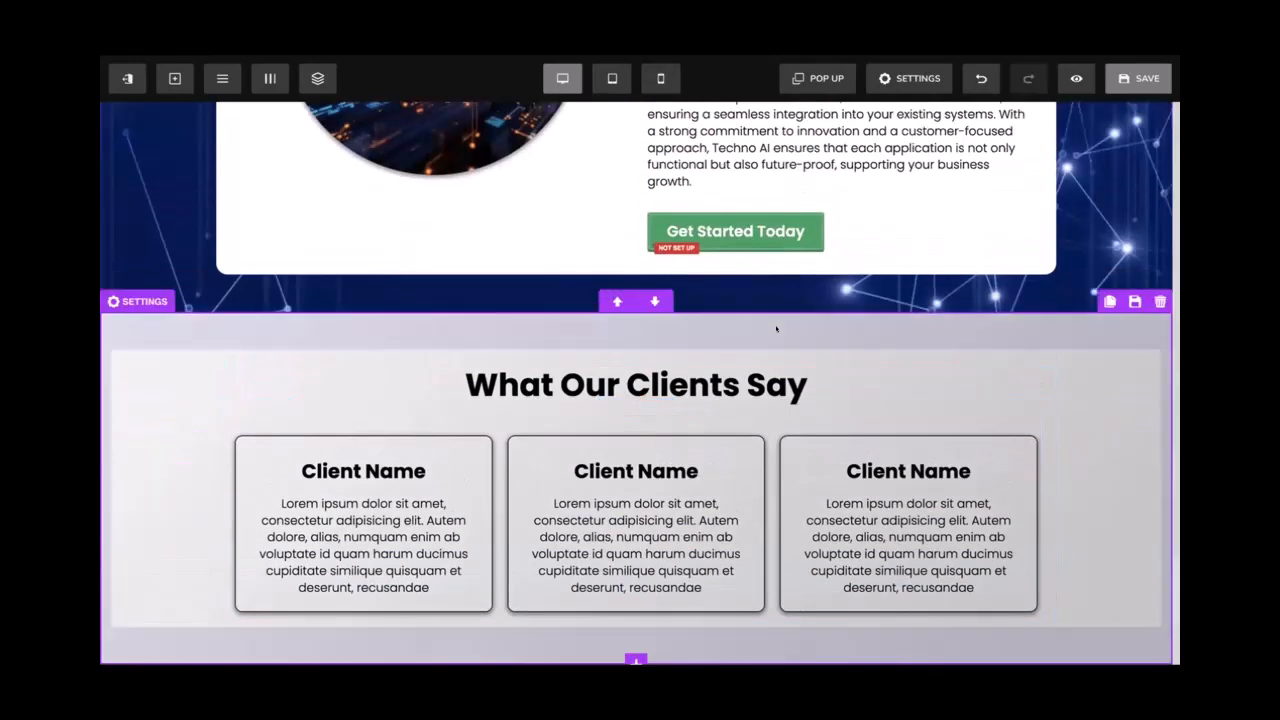
scroll(775, 327, up, 10)
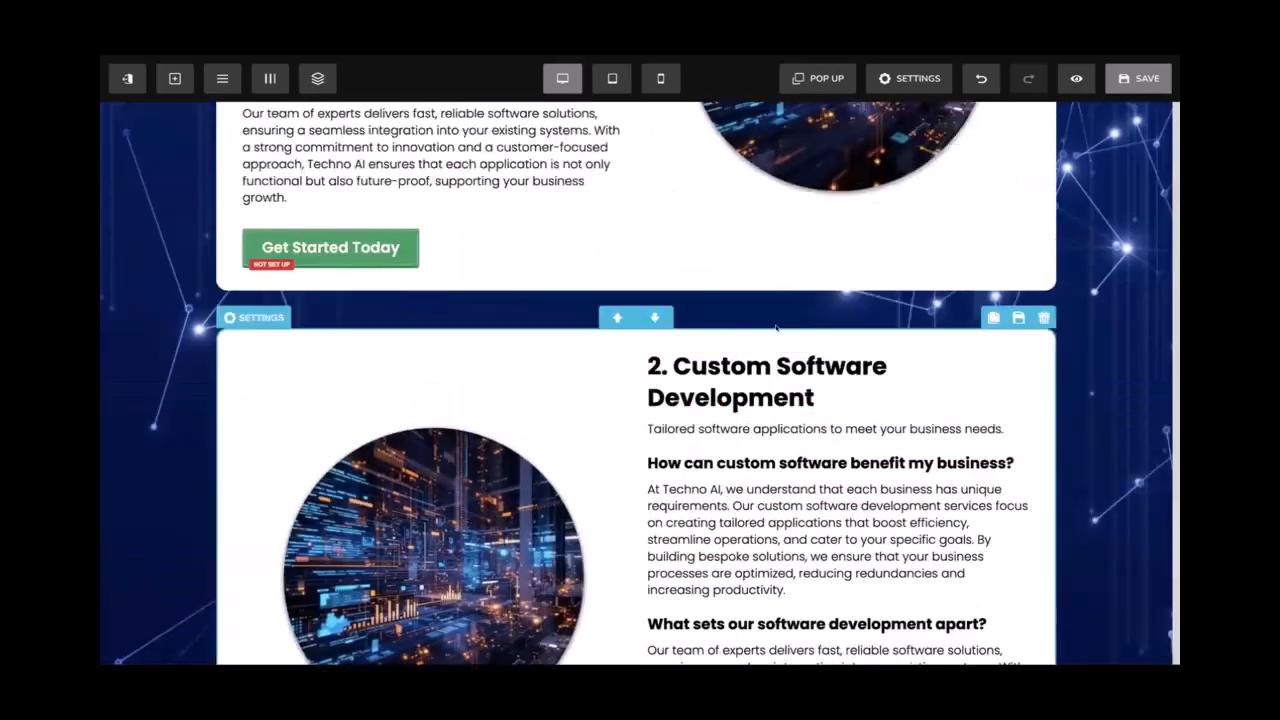
scroll(775, 327, down, 10)
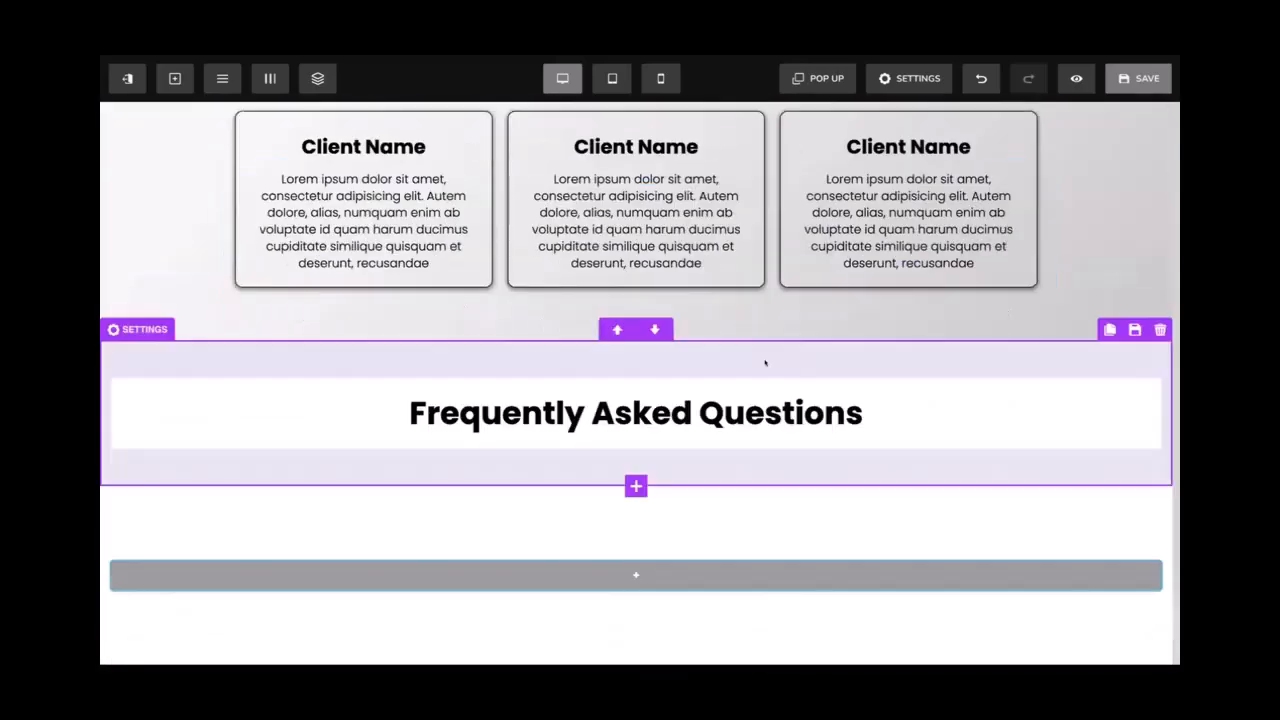
scroll(765, 358, up, 3)
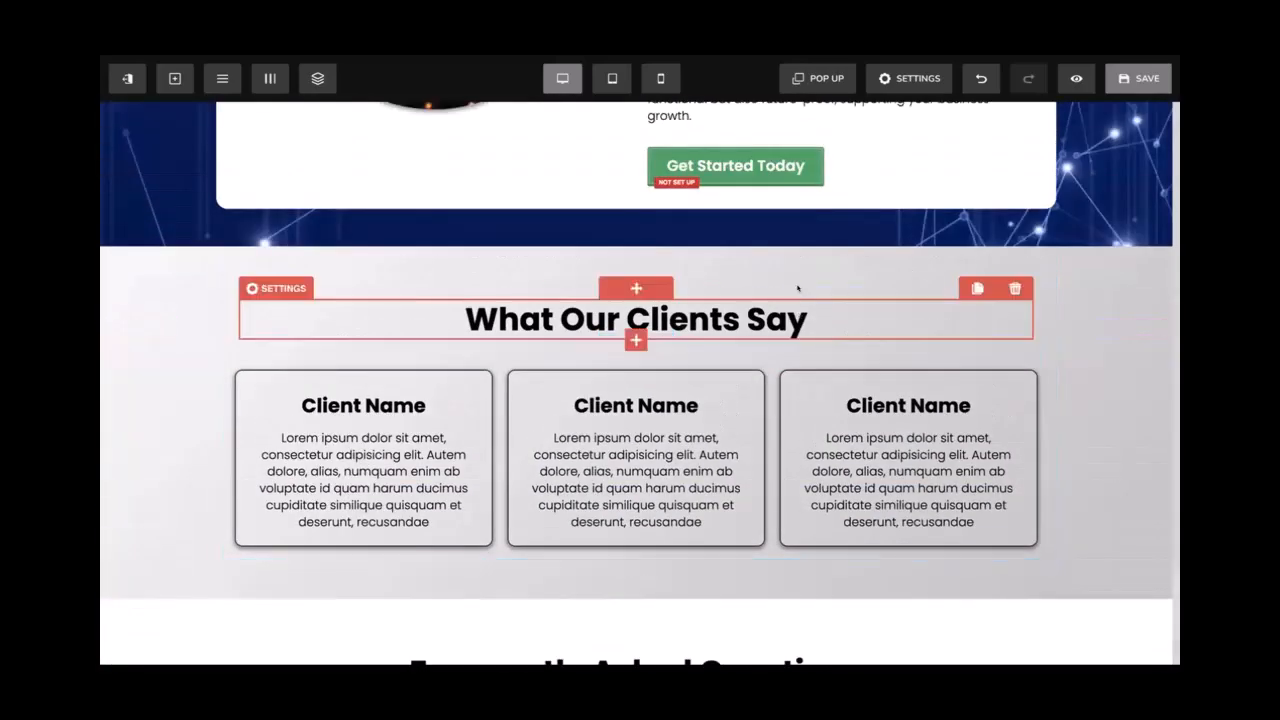
scroll(797, 327, down, 3)
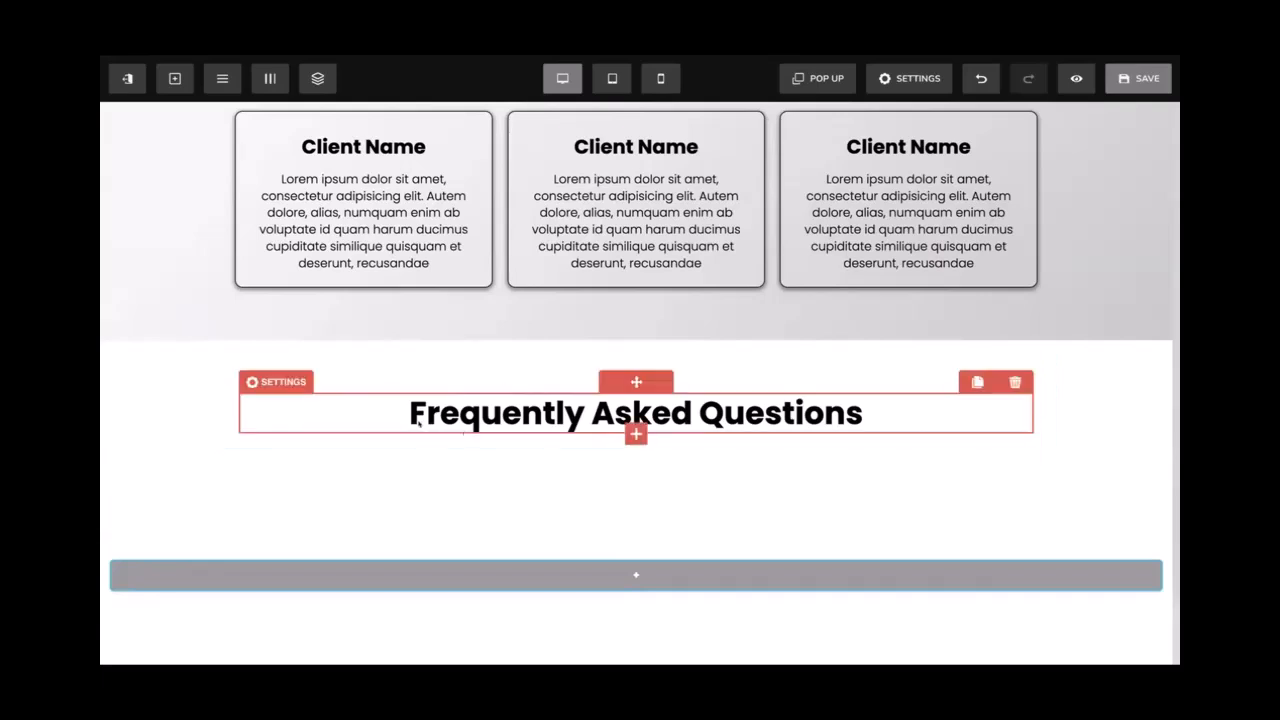
Select the Frequently Asked Questions heading block
click(634, 432)
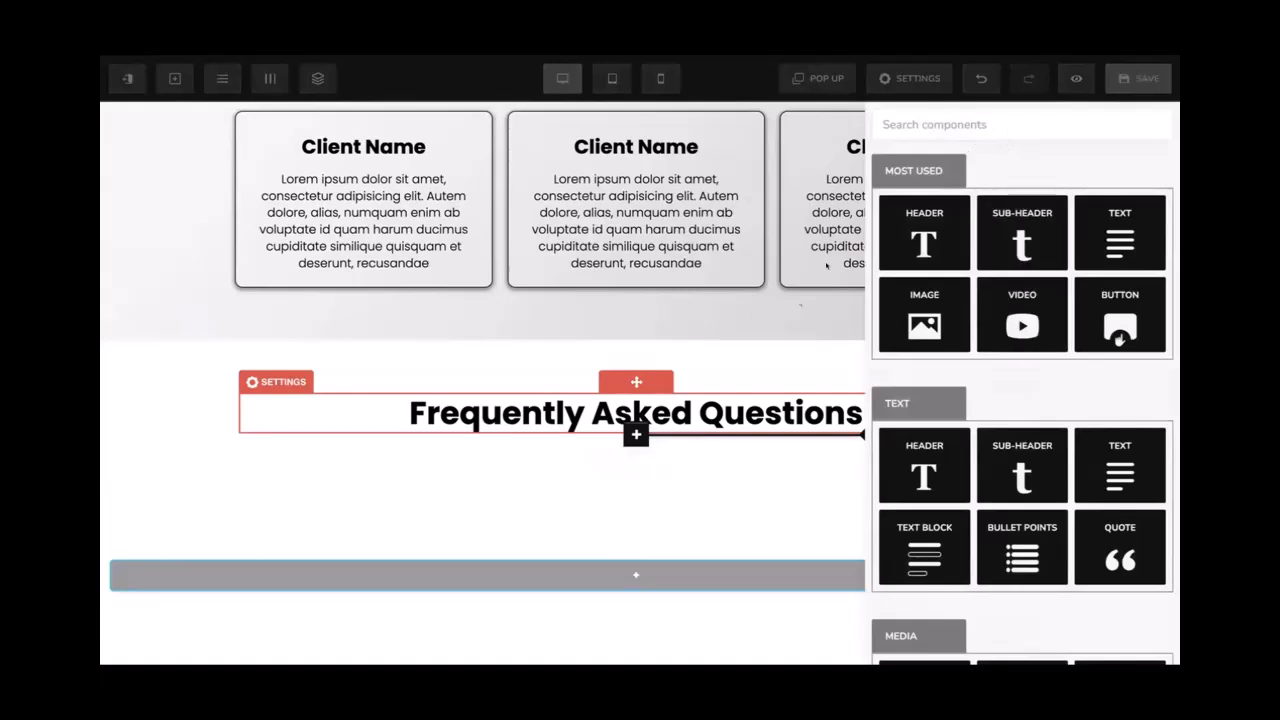
click(765, 376)
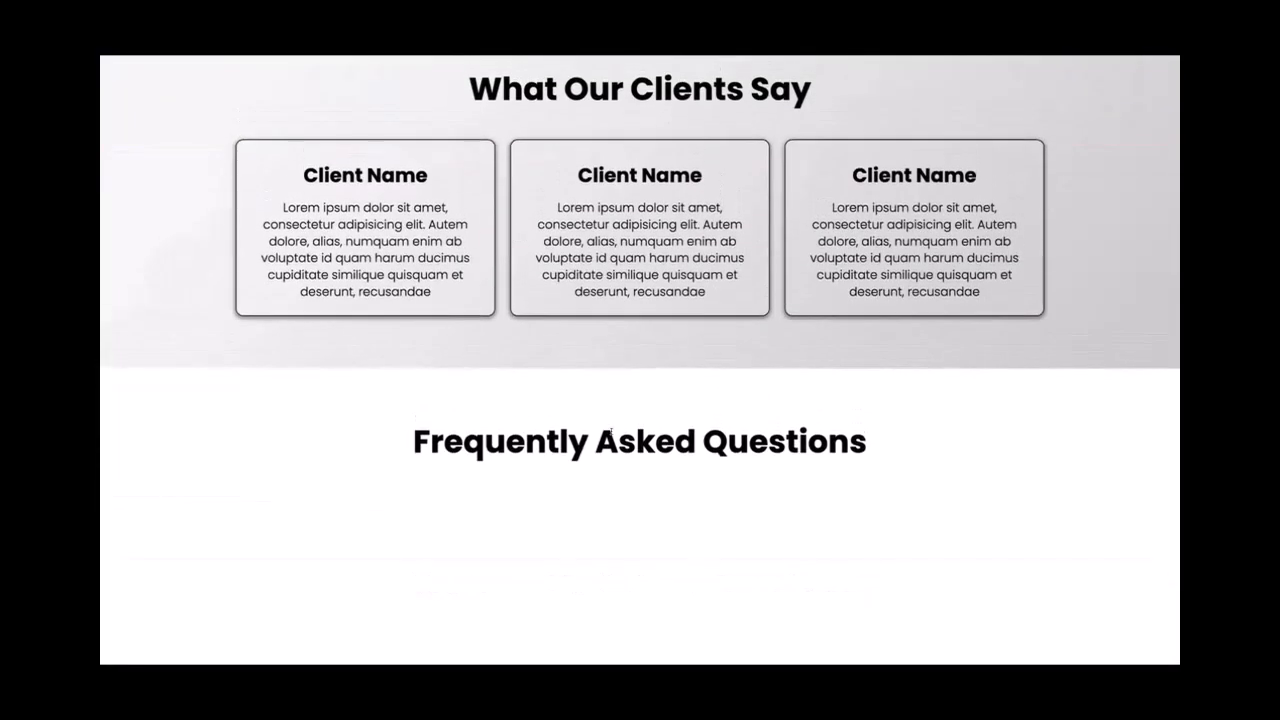
drag(414, 441, 877, 446)
click(789, 446)
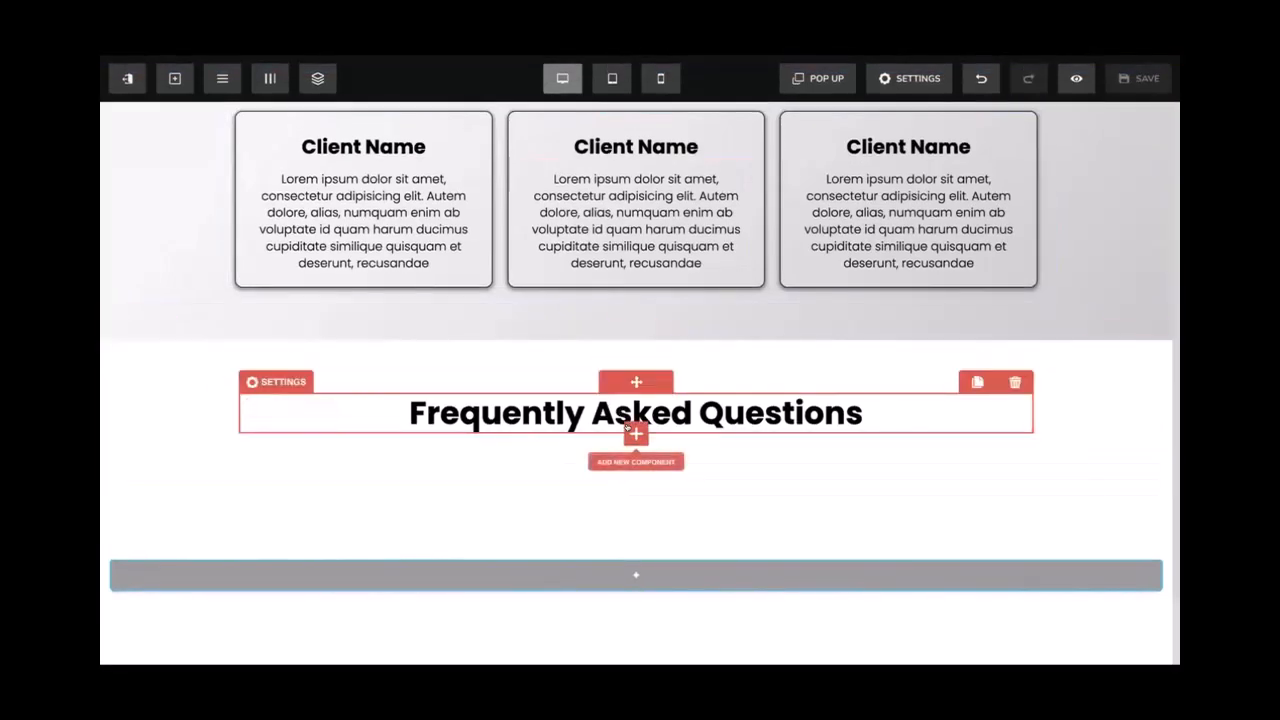
Add an AEO FAQs block from AI Components below the heading, then close its generation form unused
click(629, 429)
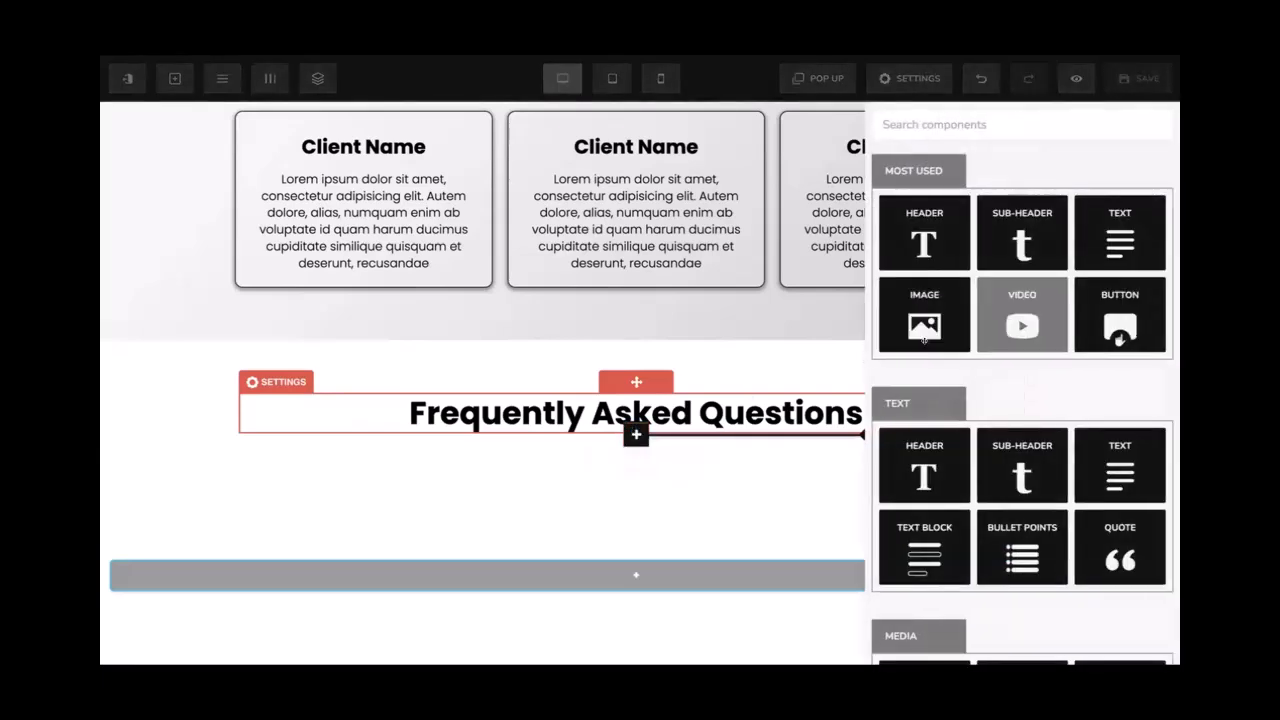
scroll(924, 340, down, 15)
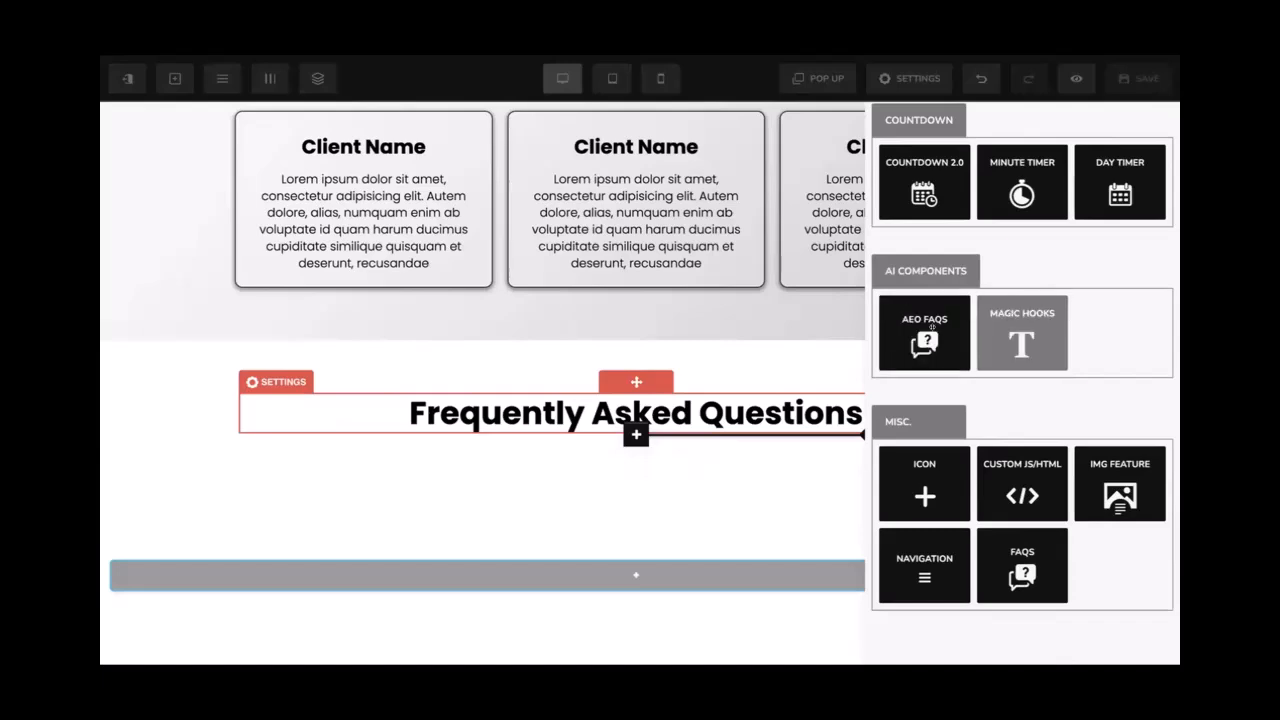
drag(893, 271, 961, 271)
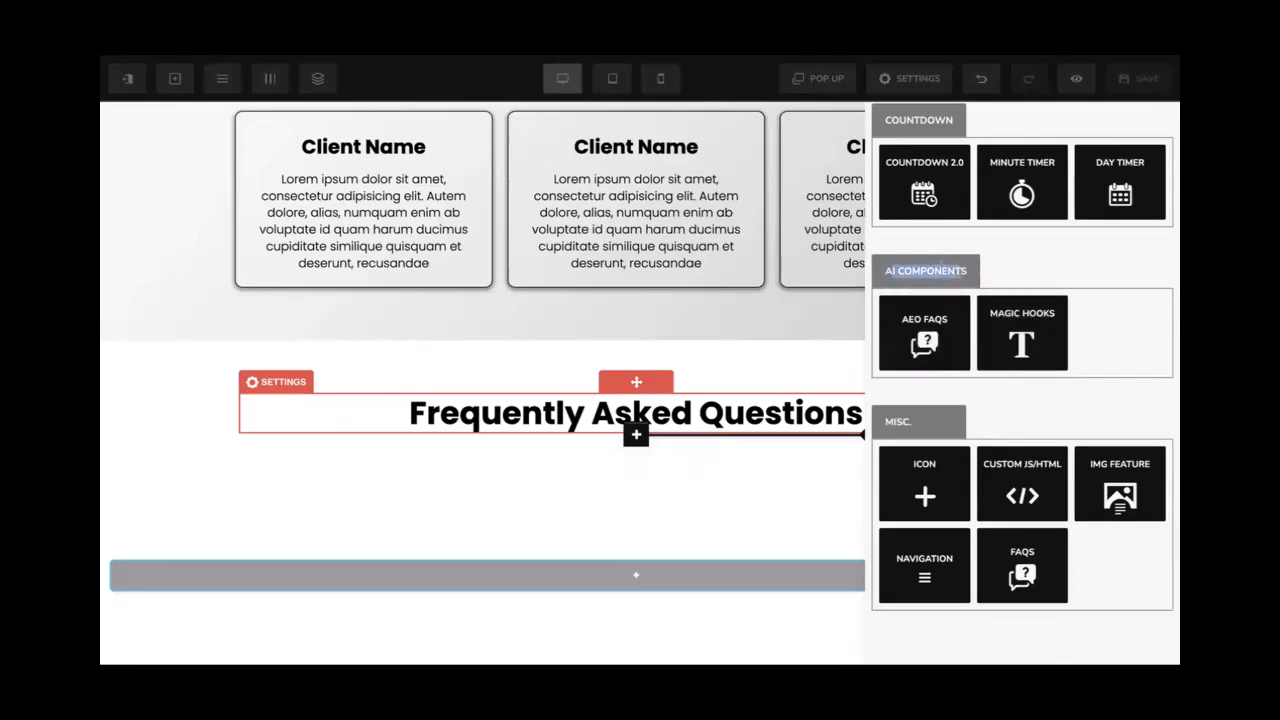
click(942, 267)
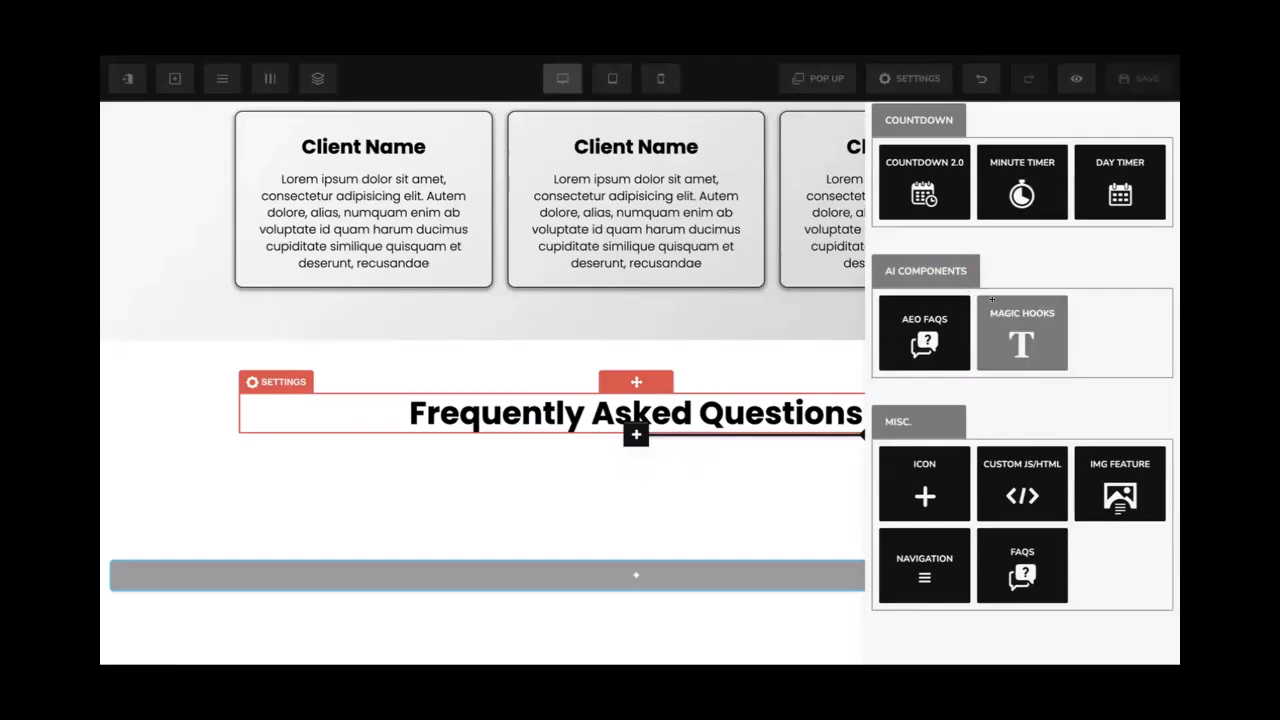
click(910, 315)
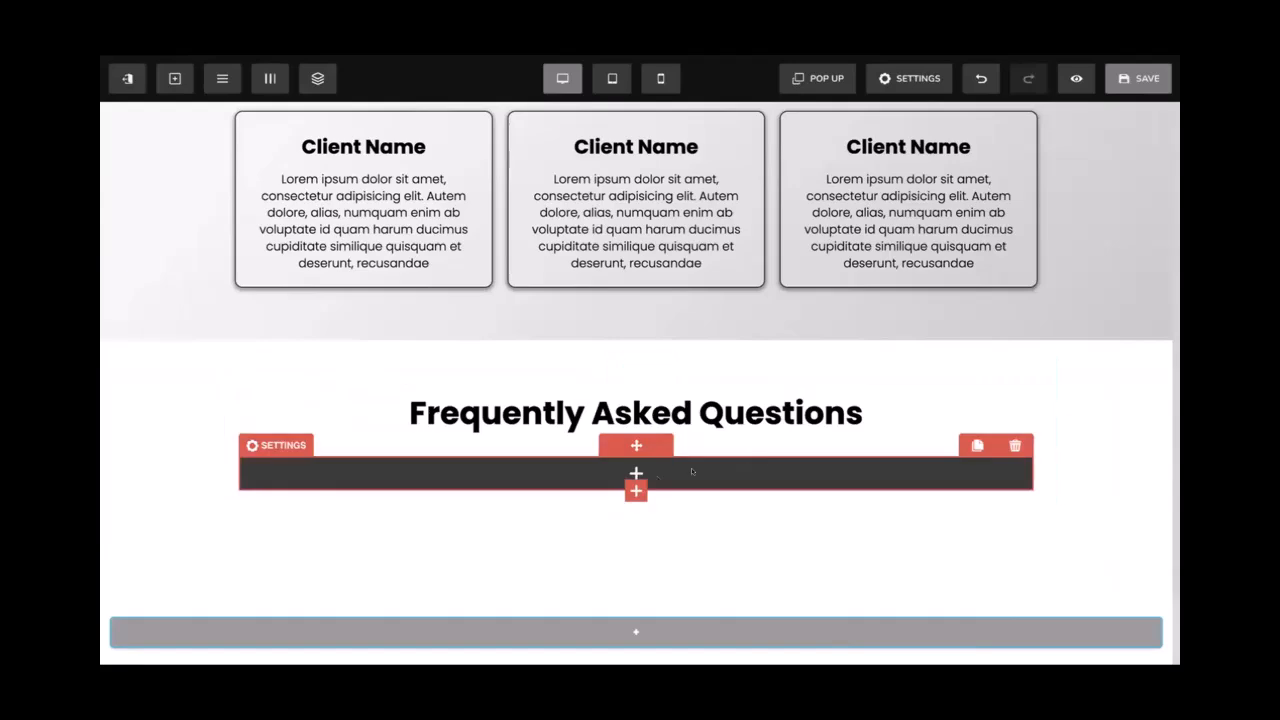
click(640, 473)
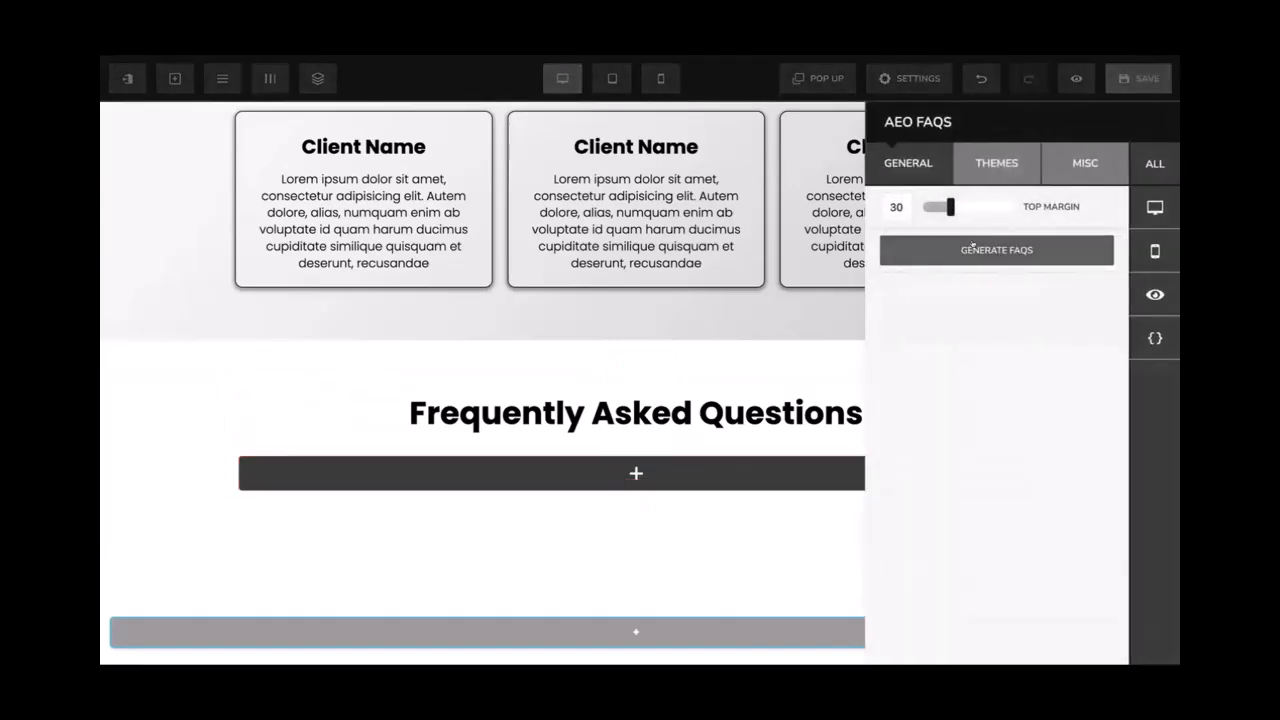
click(973, 249)
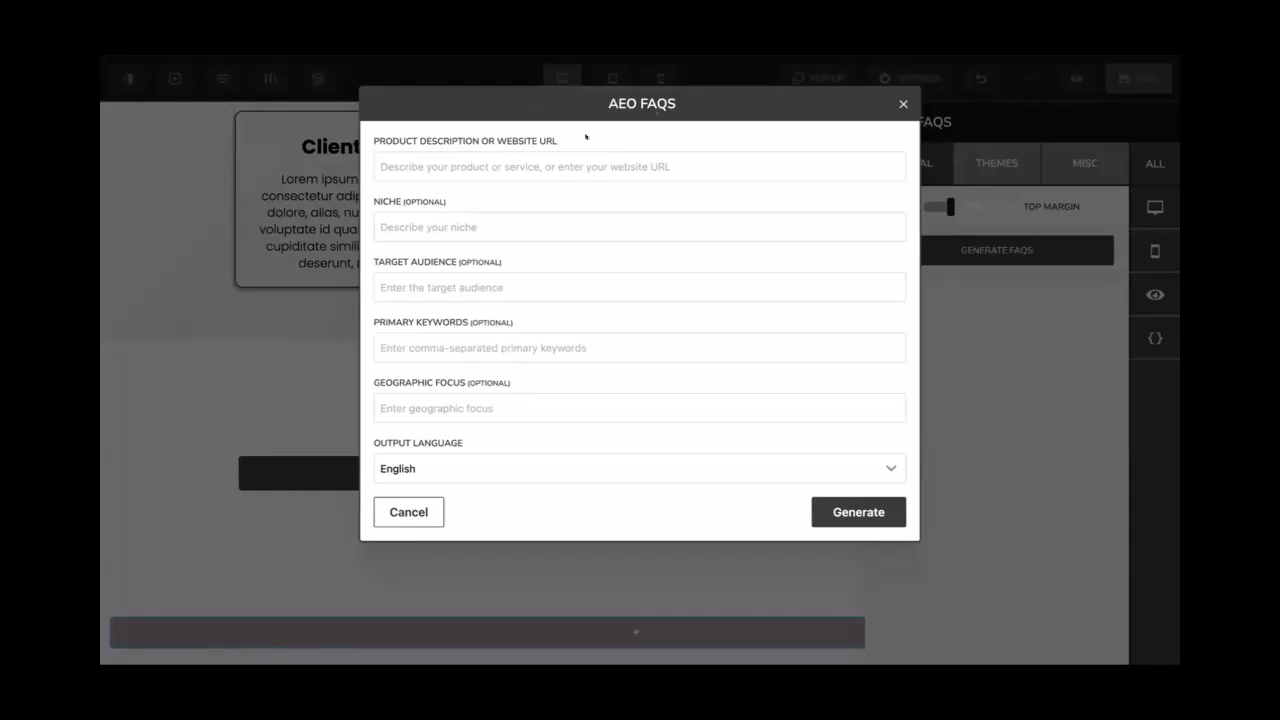
click(903, 103)
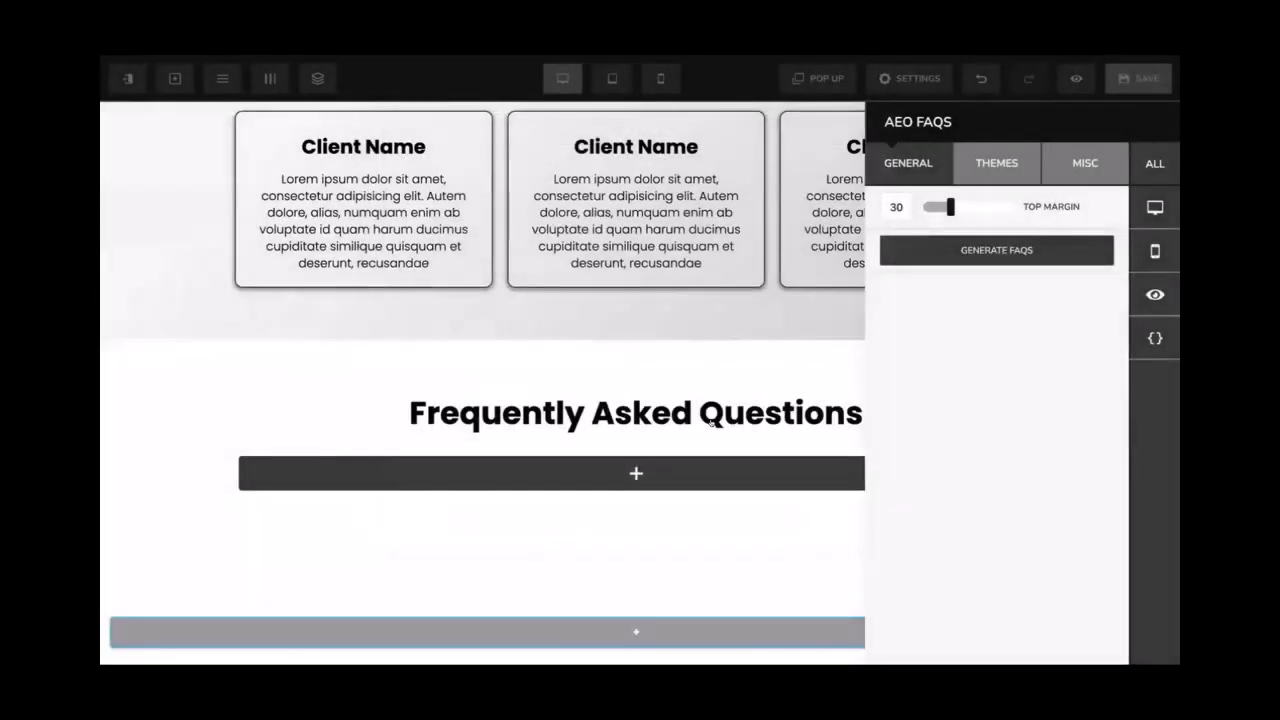
Swap the AEO FAQs block for a plain FAQS accordion found via 'fa', and save the page
click(1008, 442)
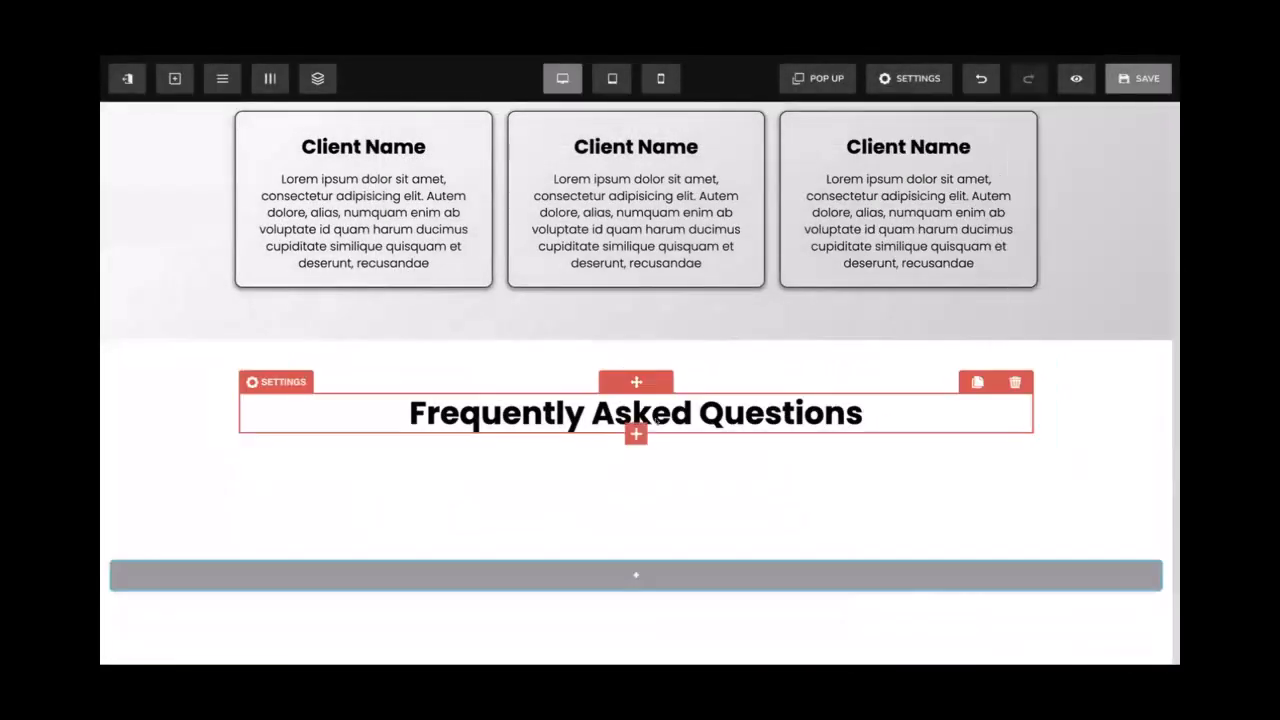
click(636, 433)
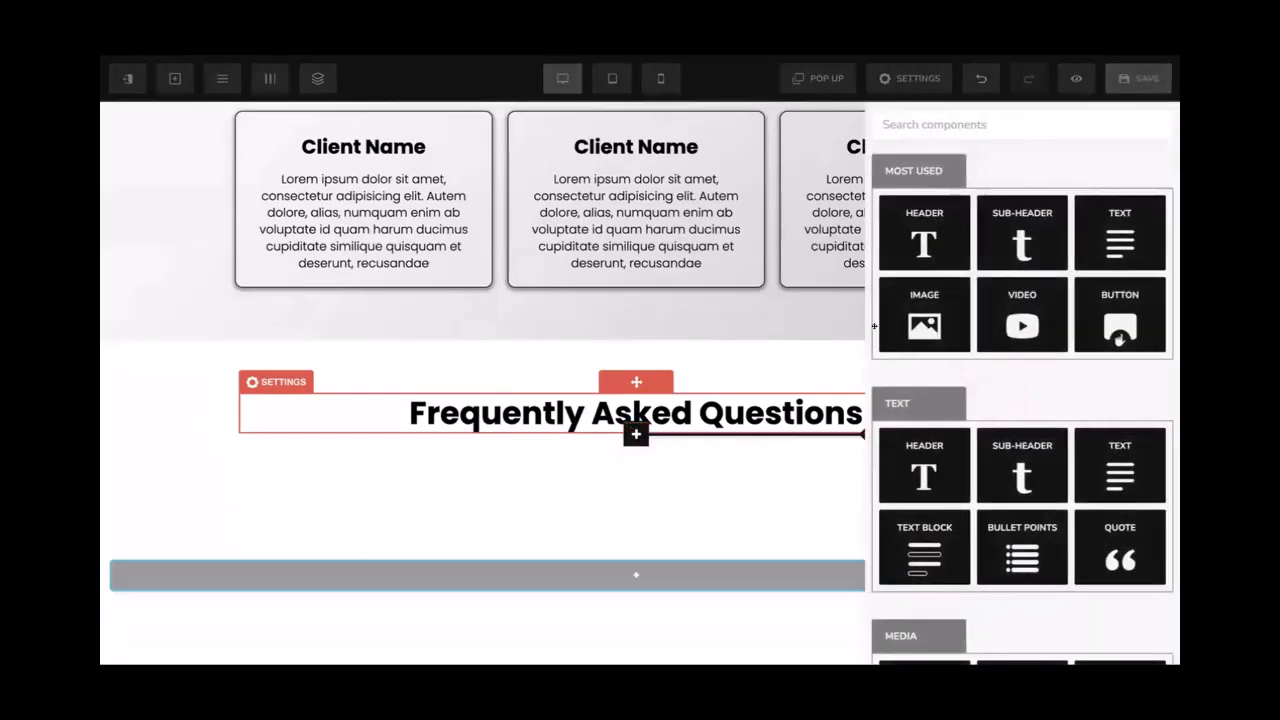
click(1151, 123)
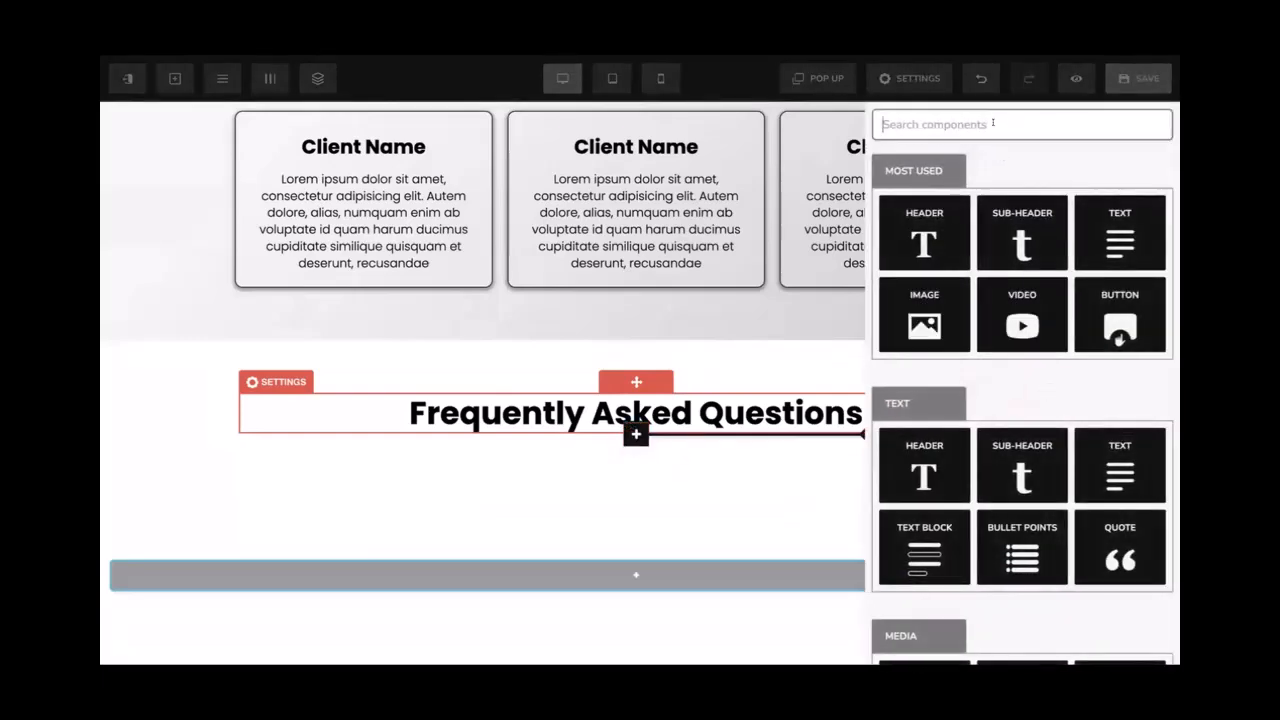
text(fa)
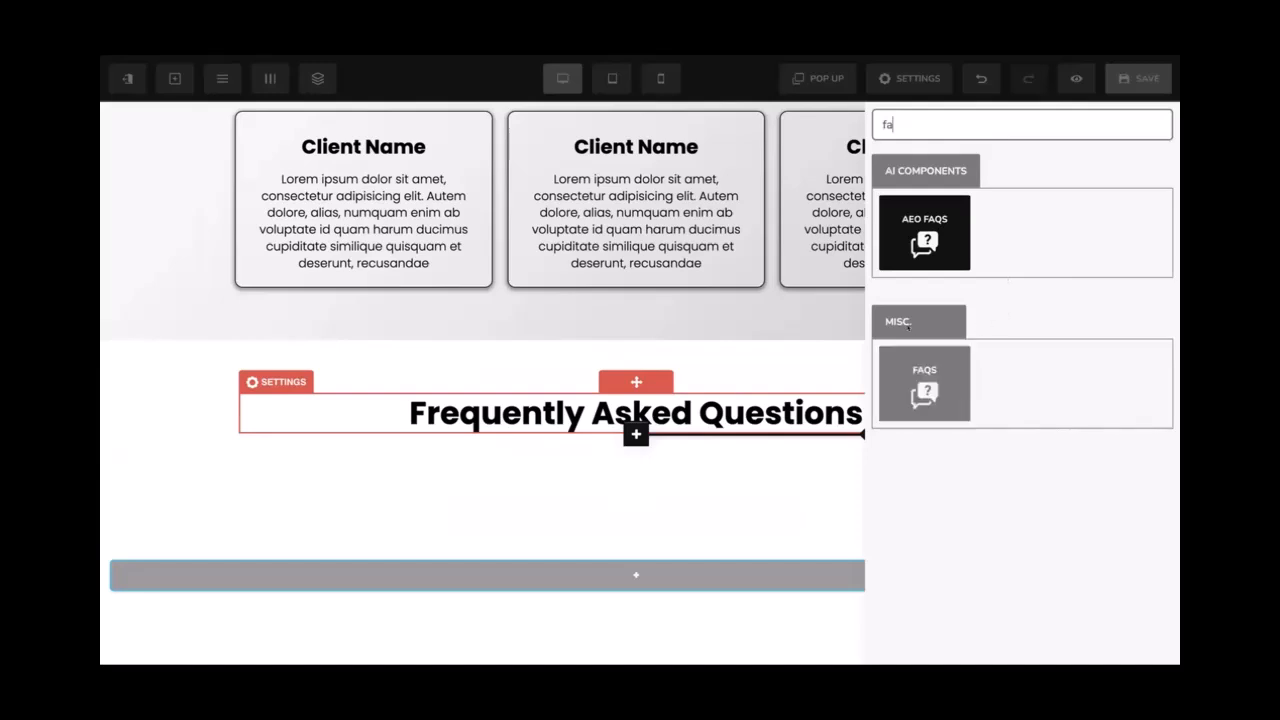
click(908, 390)
scroll(709, 470, down, 1)
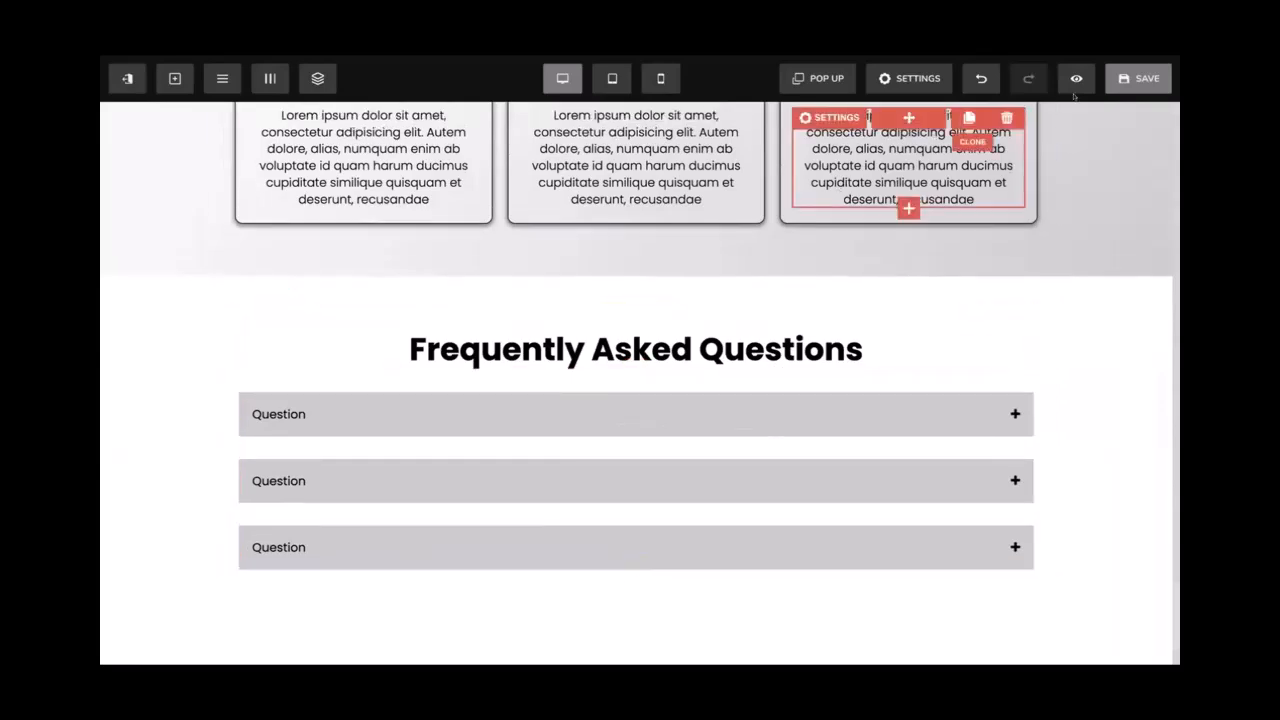
click(1104, 87)
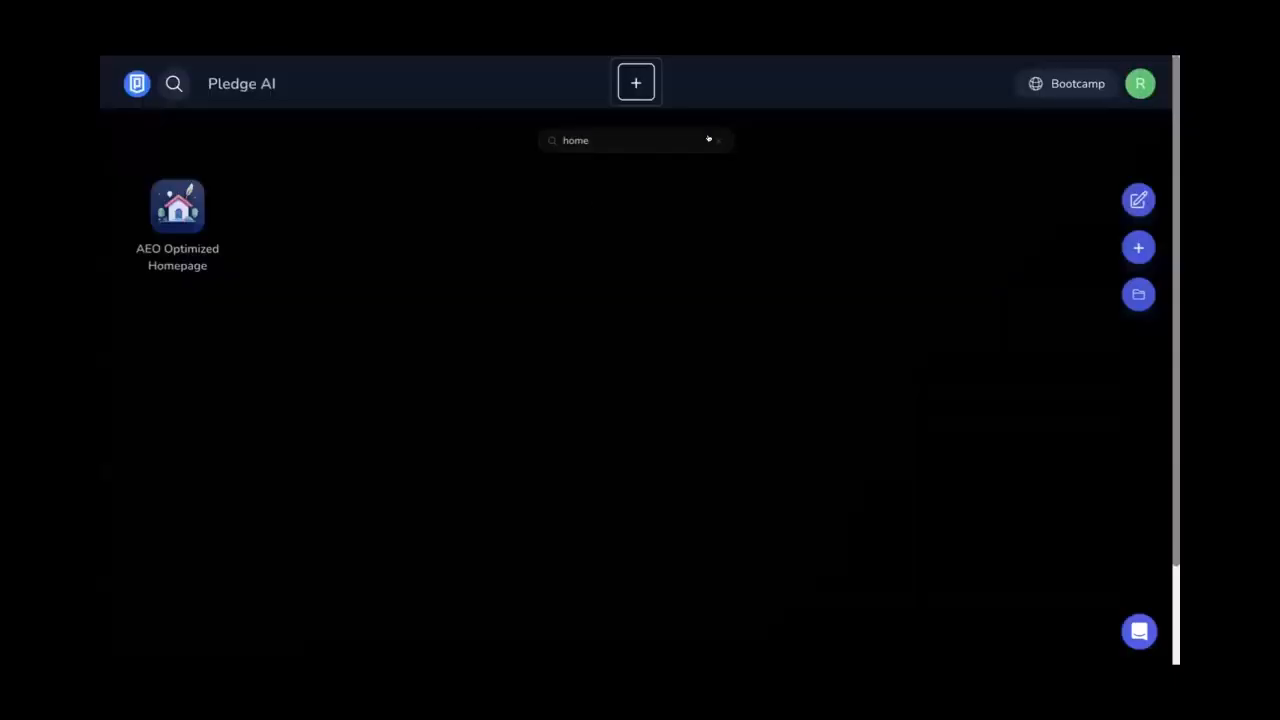
click(716, 140)
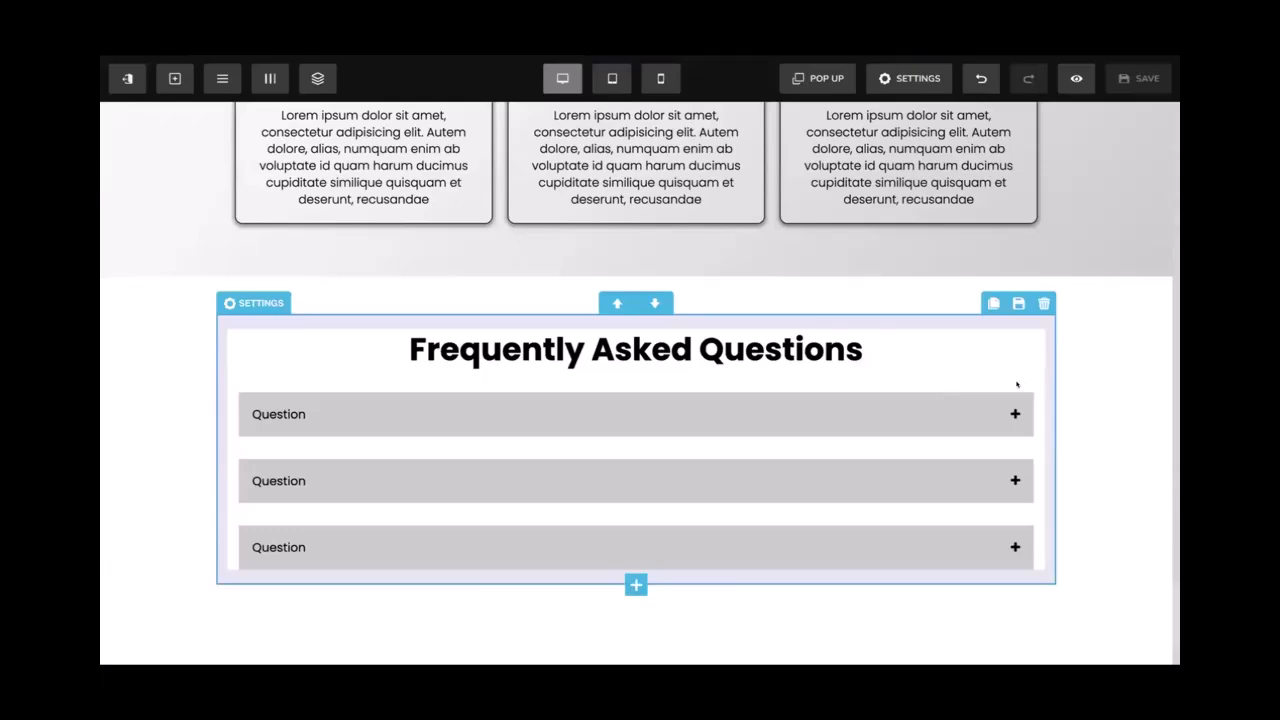
Replace the placeholder accordion with a new AEO FAQs block and open its Generate FAQs form
click(1012, 382)
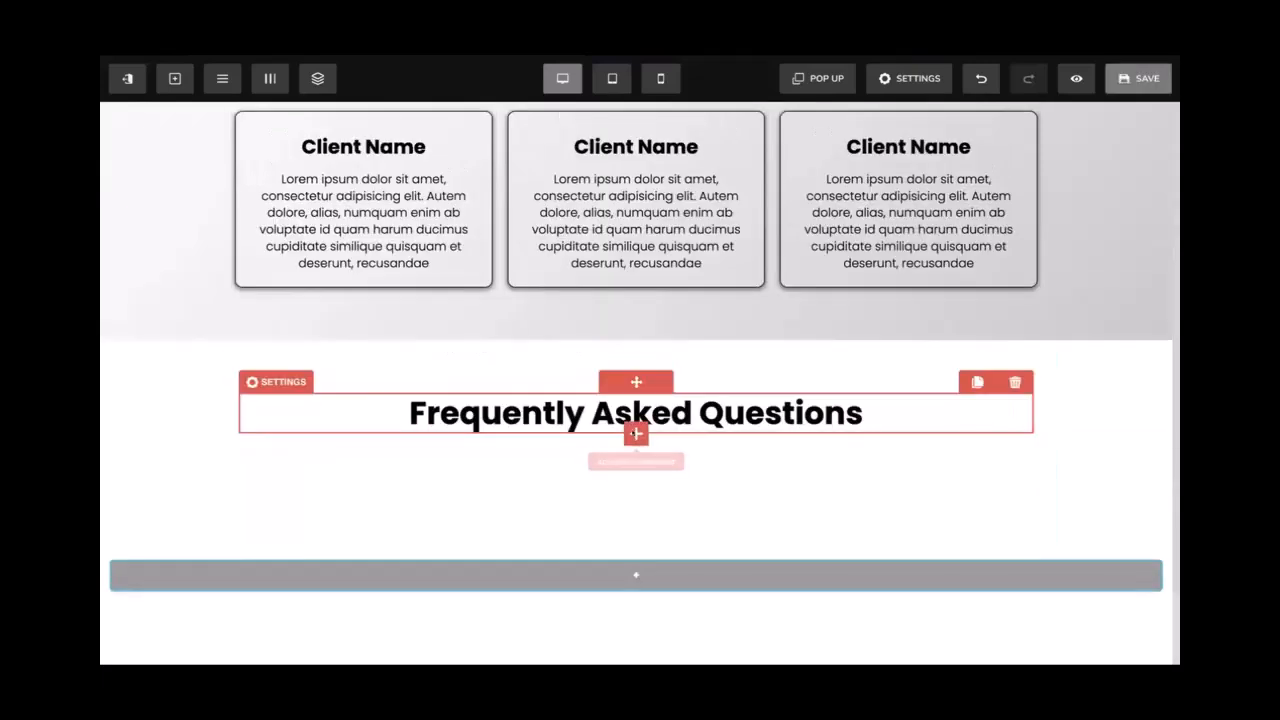
click(636, 434)
scroll(1100, 376, down, 10)
scroll(1100, 376, down, 4)
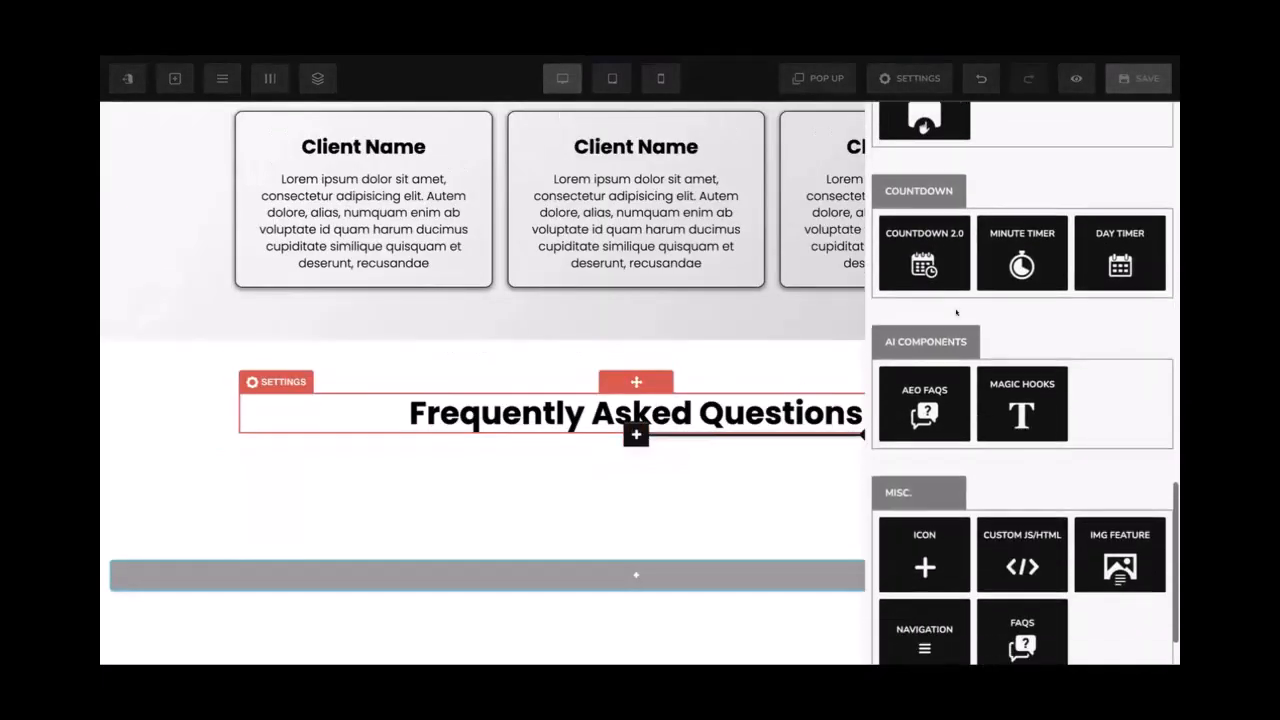
scroll(1023, 314, down, 1)
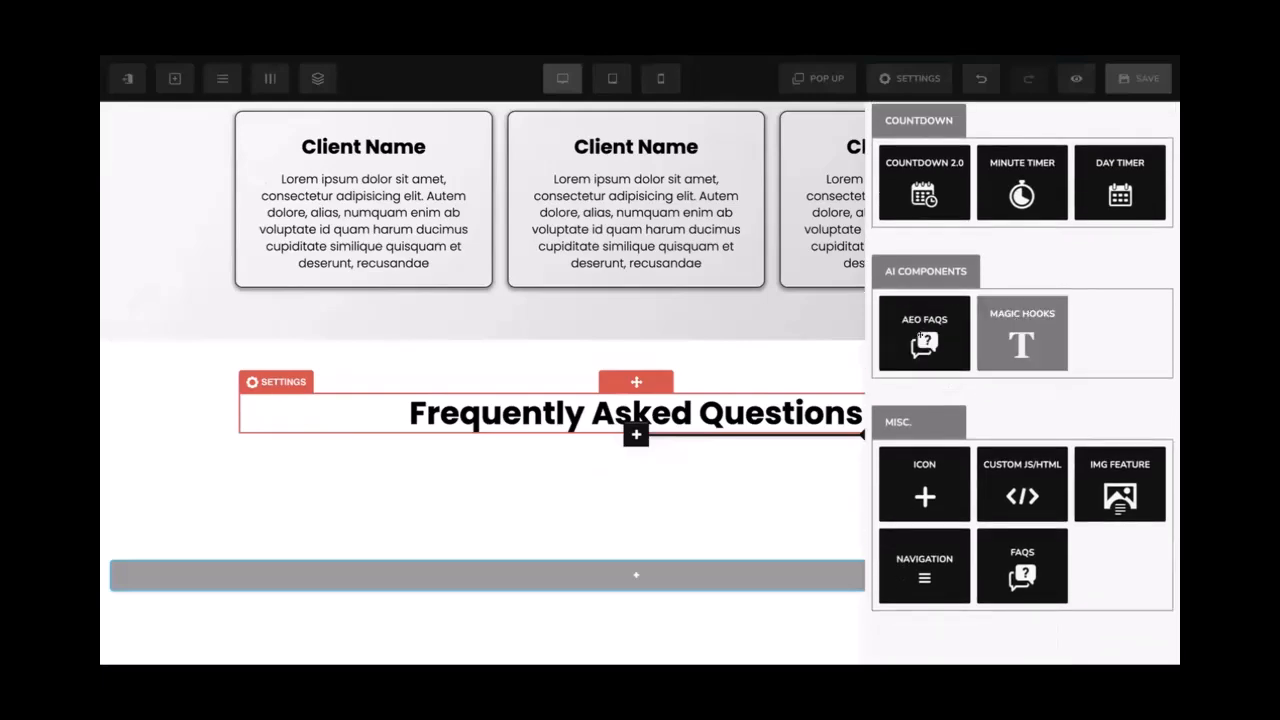
click(918, 336)
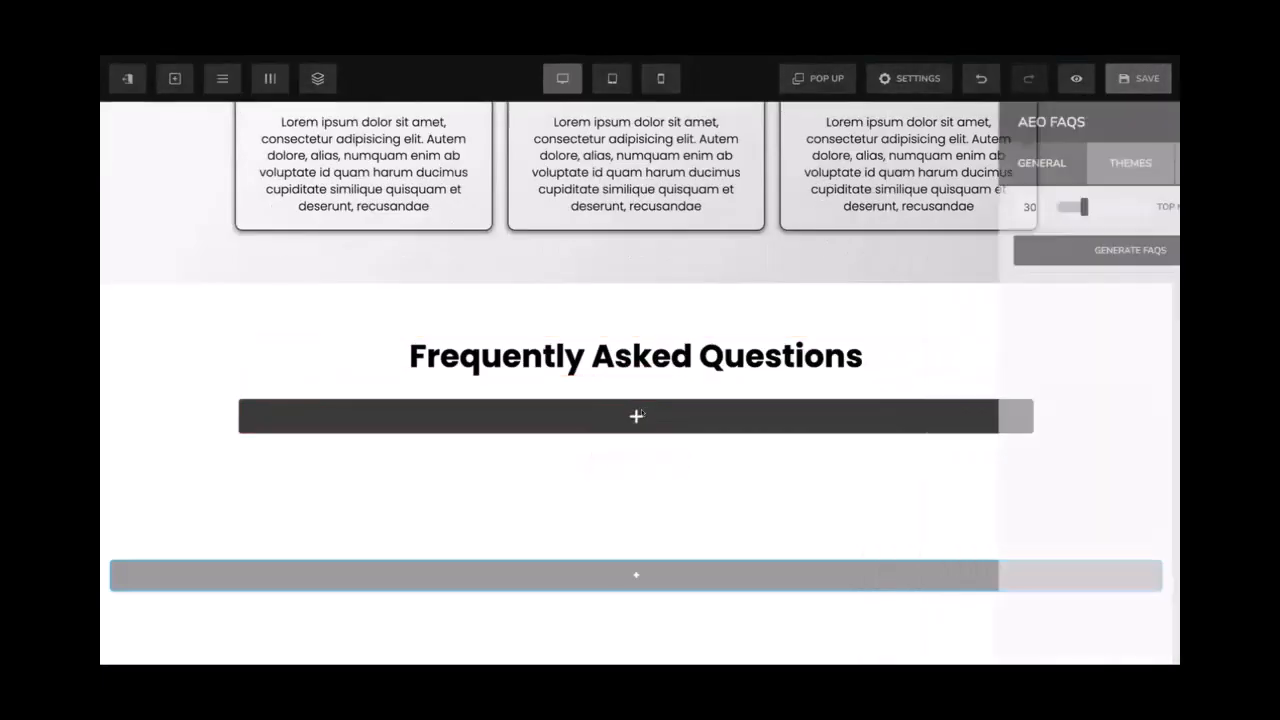
click(997, 250)
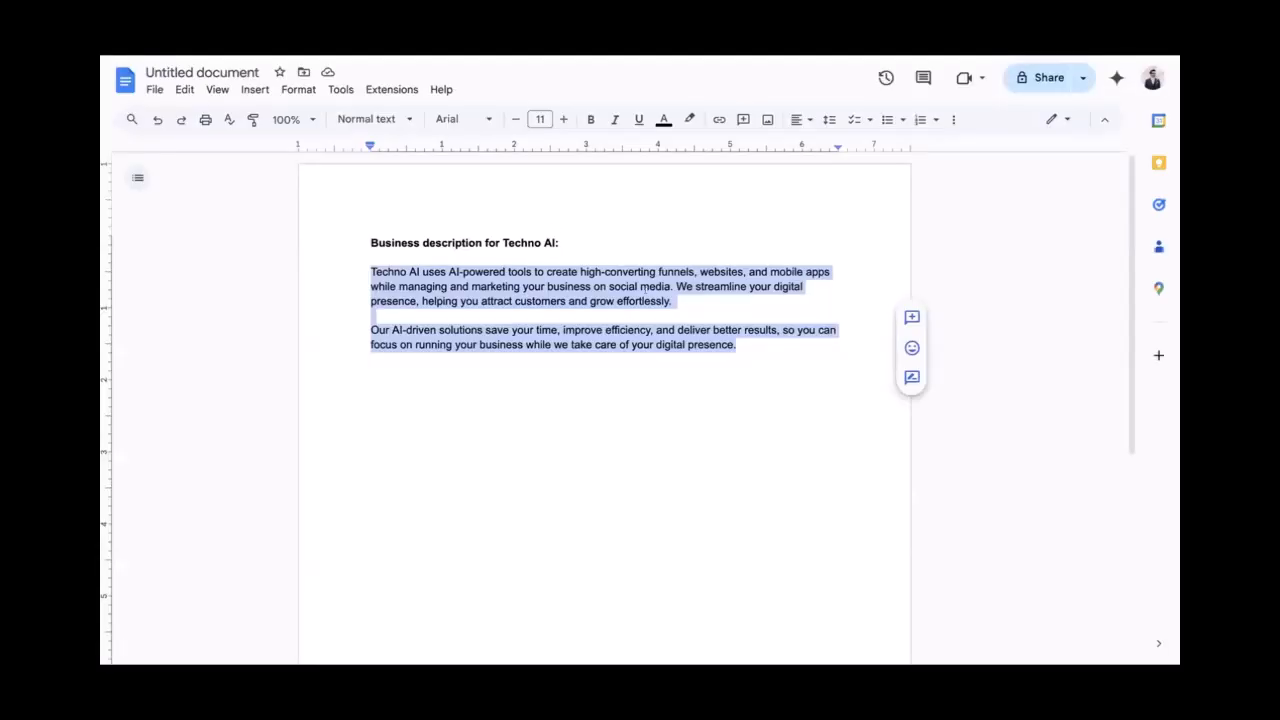
Paste the copied Techno AI business description into the product description field
click(651, 300)
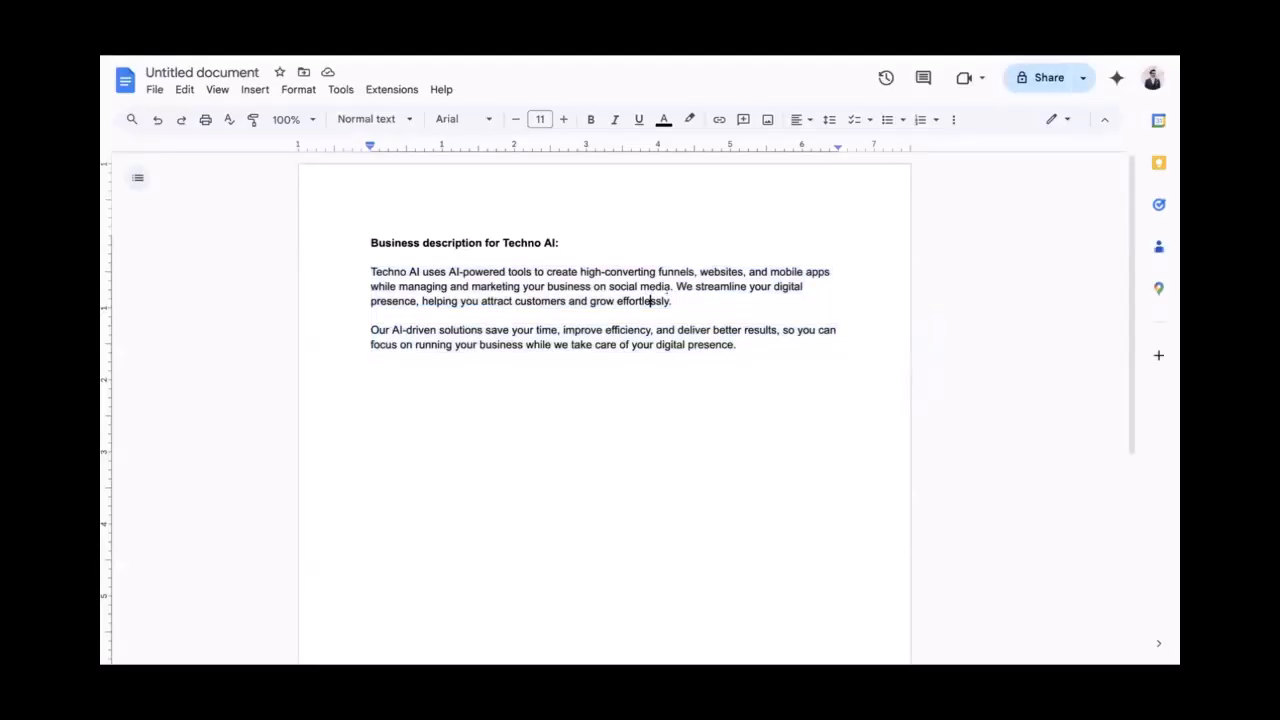
drag(672, 301, 367, 266)
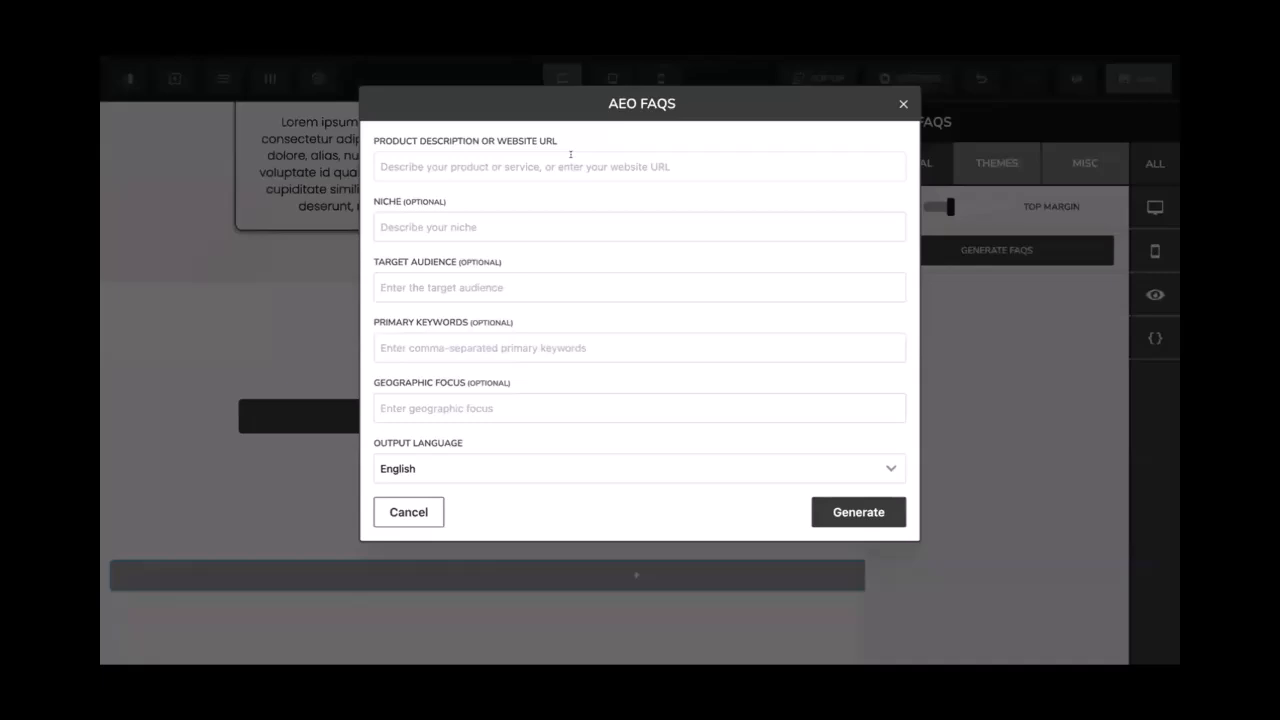
key(ctrl+v)
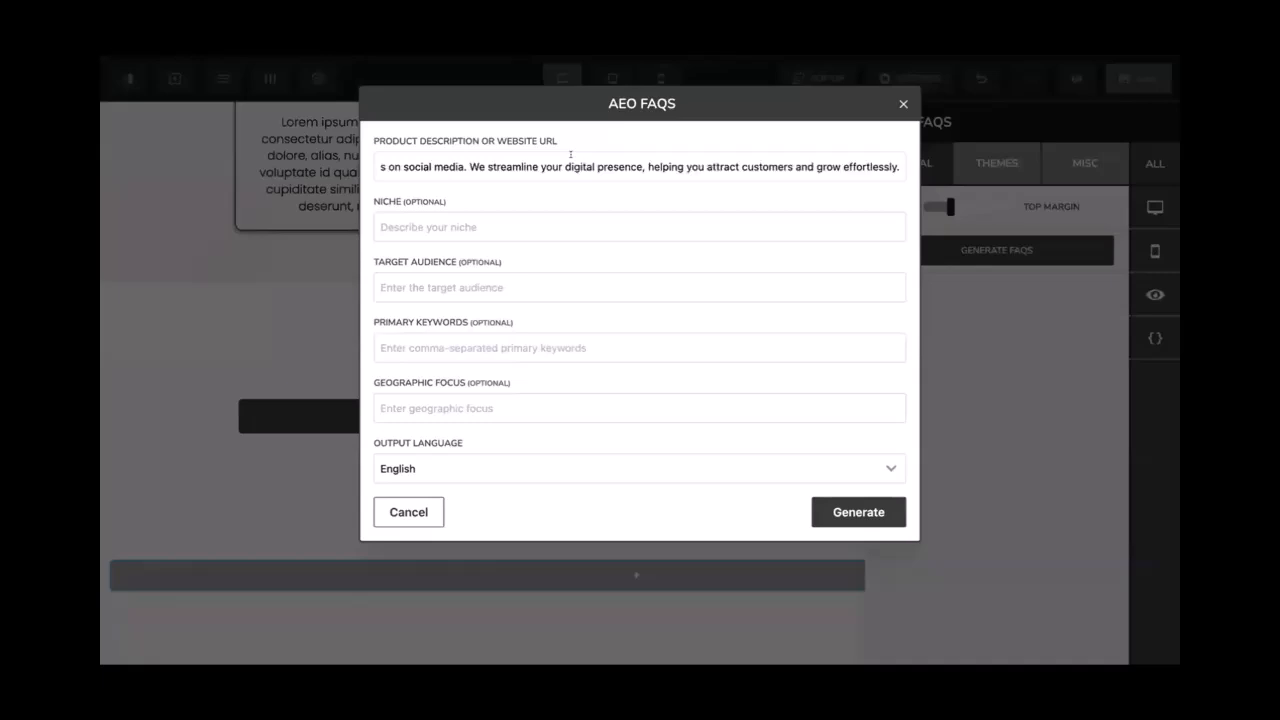
Enter niche 'Software development and social media marketing' and audience 'Small to medium size businesses'
click(465, 228)
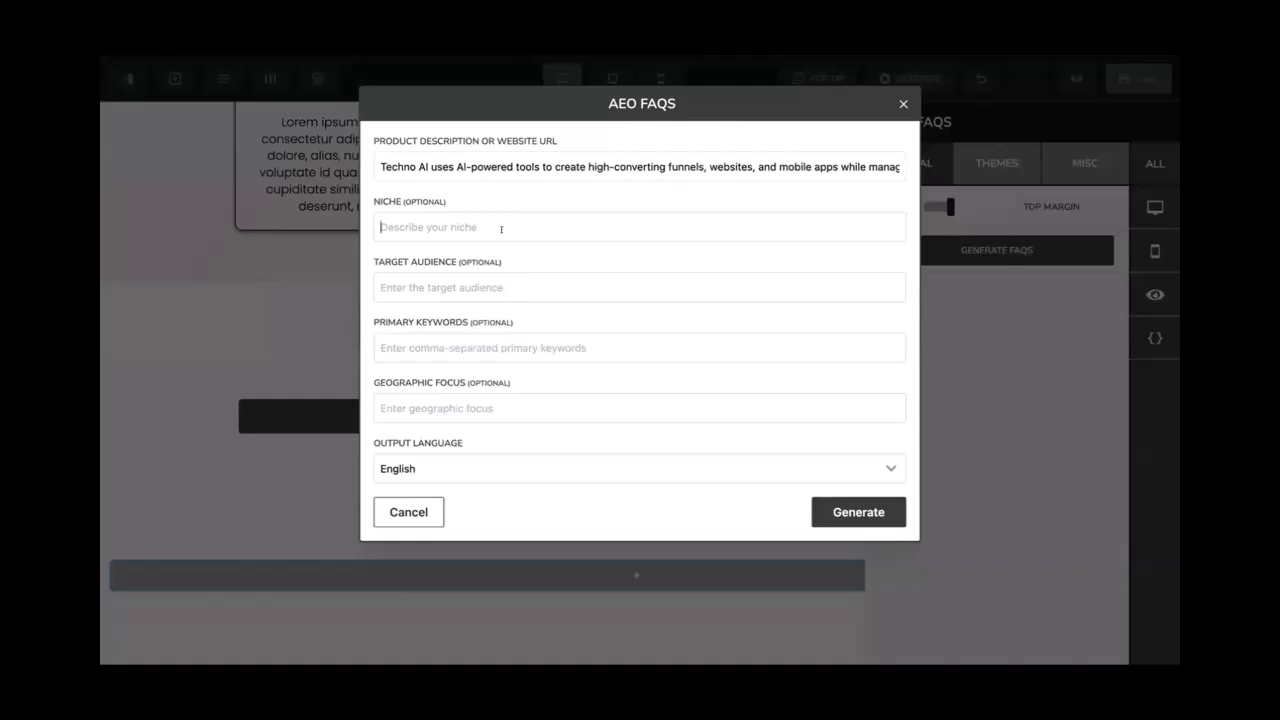
text(Softea)
key(BackSpace)
key(BackSpace)
text(ware development)
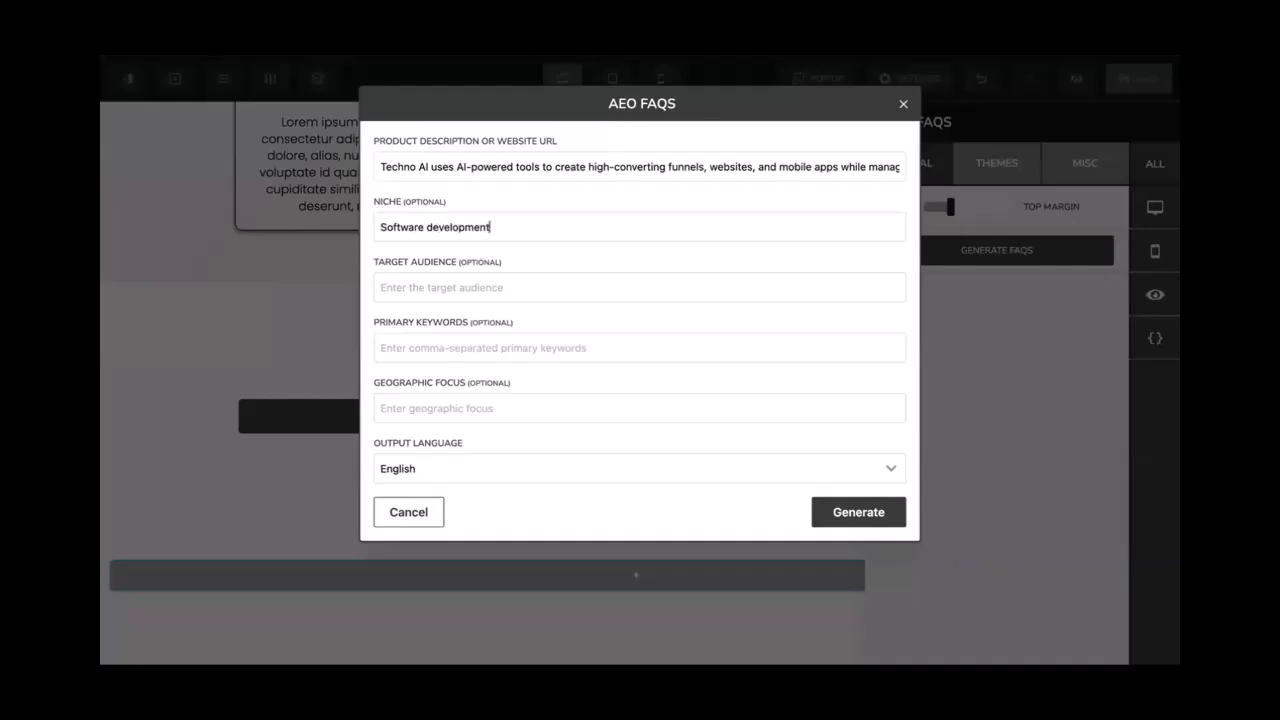
text( and social media marketing)
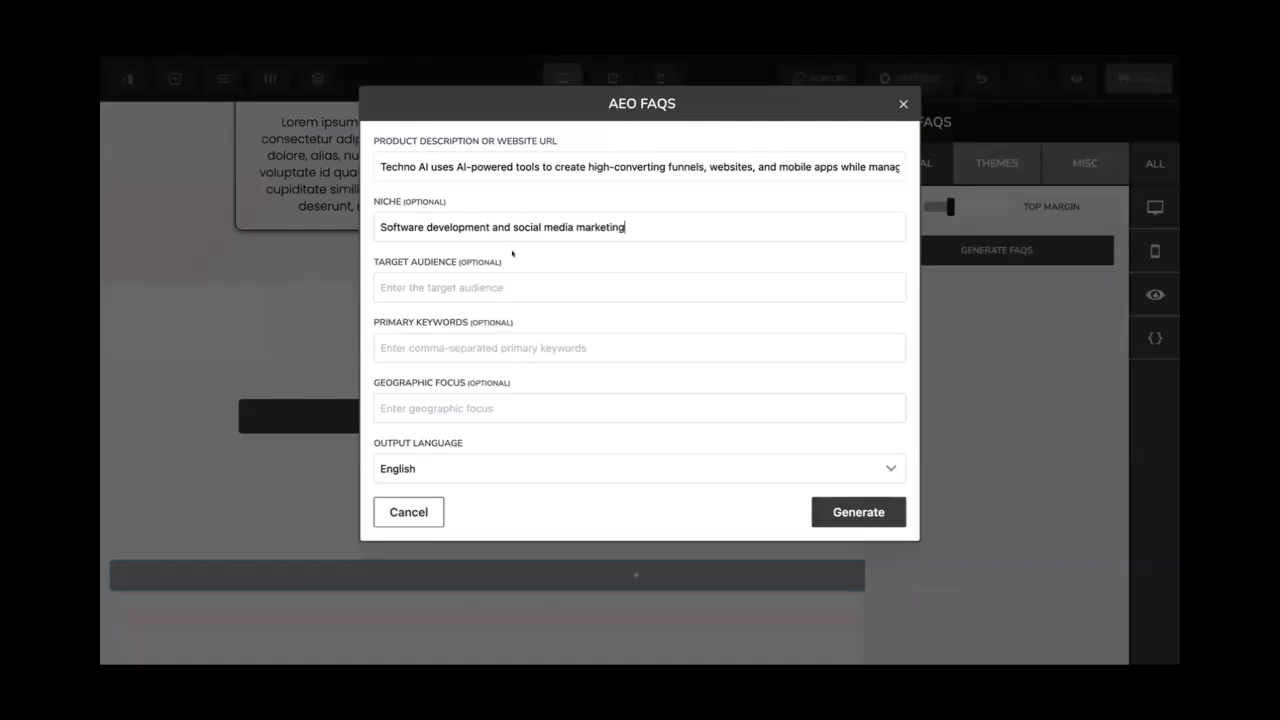
text(Small to medium size businesses)
Fill in primary keywords 'AI Tools, Smarter, faster, efficient, Digital solutions'
key(Tab)
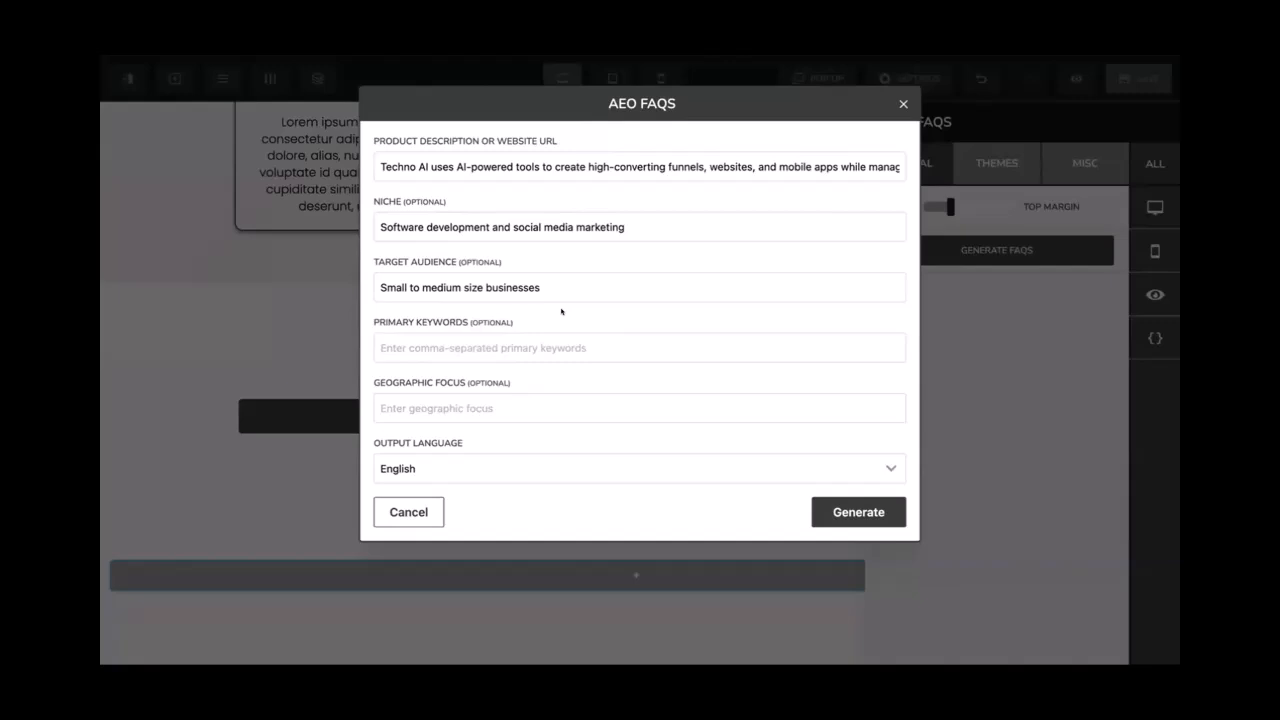
text(Ai Tools)
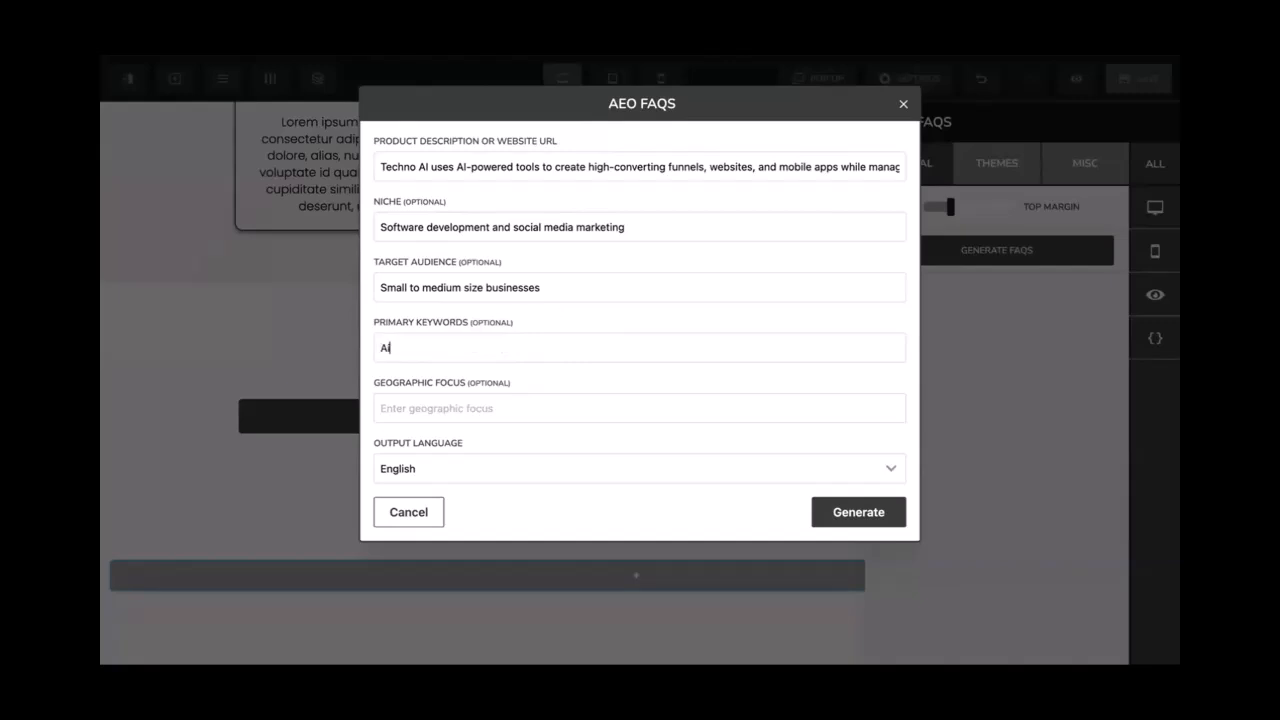
text(,)
key(Right)
key(Right)
key(BackSpace)
text(I)
key(Down)
text(Smarter, faster, efficient)
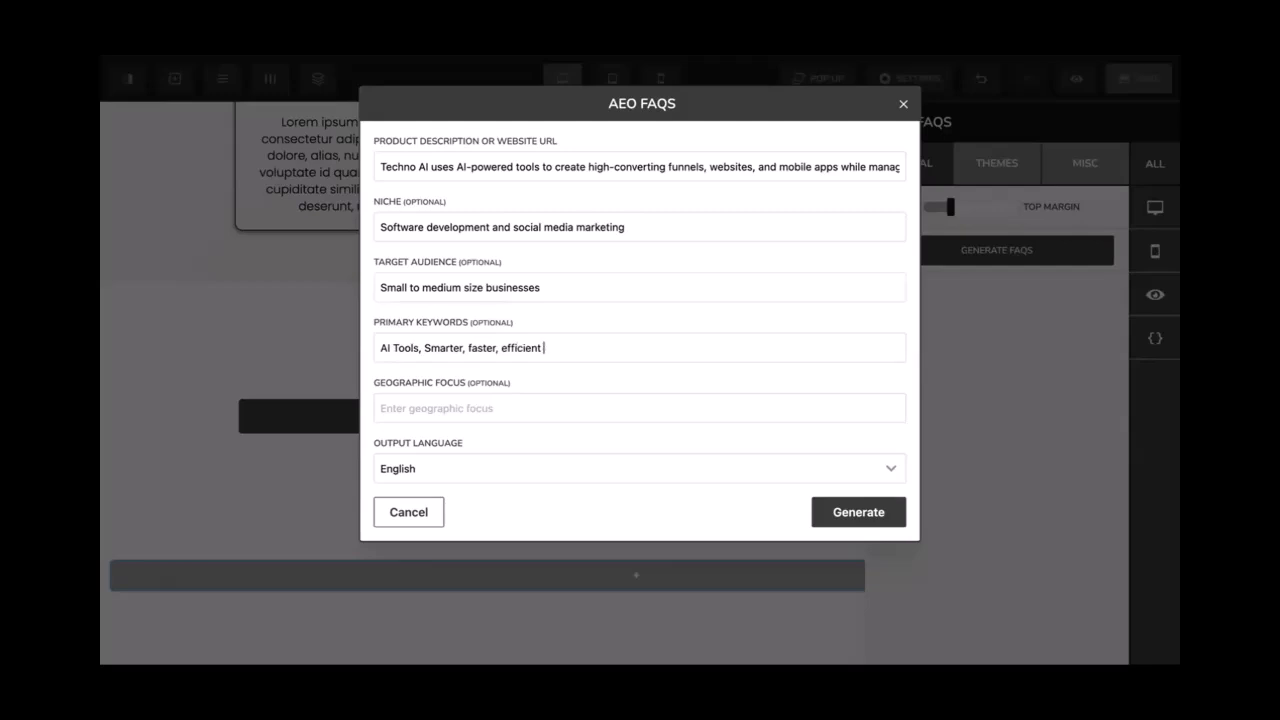
text(Digital solutions)
Generate the FAQs, review them, and insert them into the page
click(841, 510)
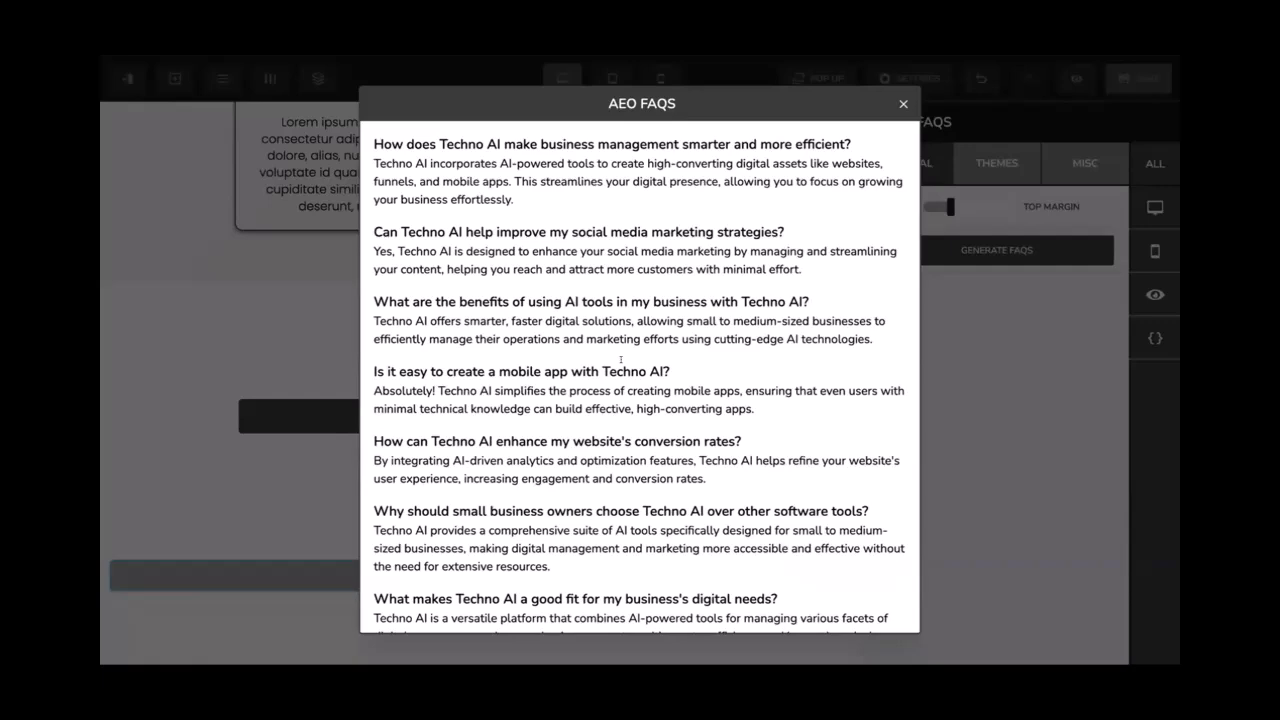
scroll(620, 360, down, 2)
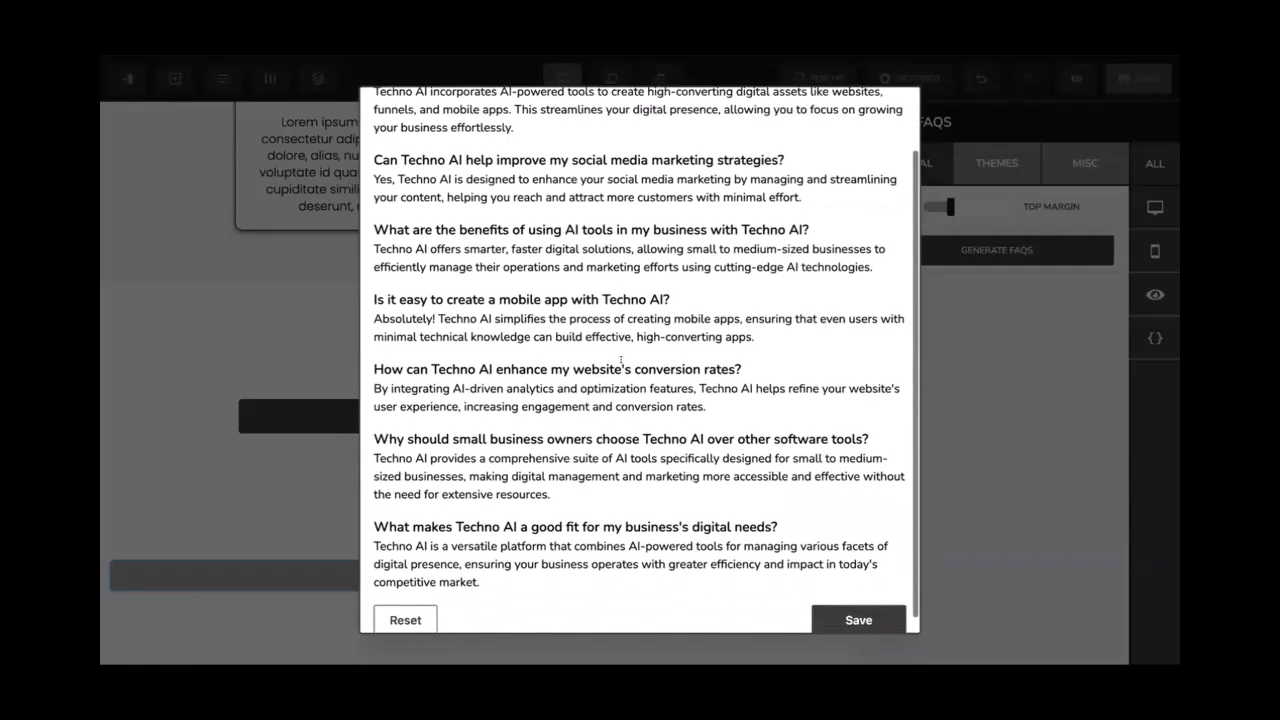
scroll(441, 183, up, 2)
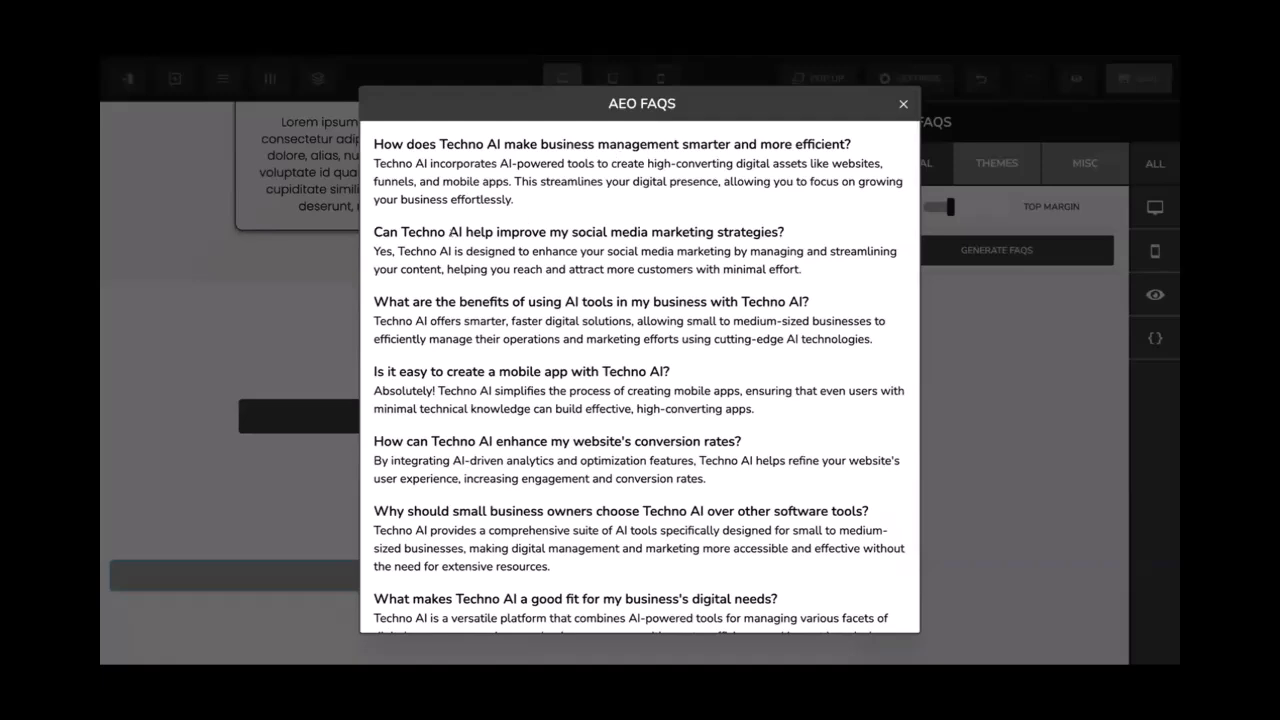
scroll(628, 250, down, 2)
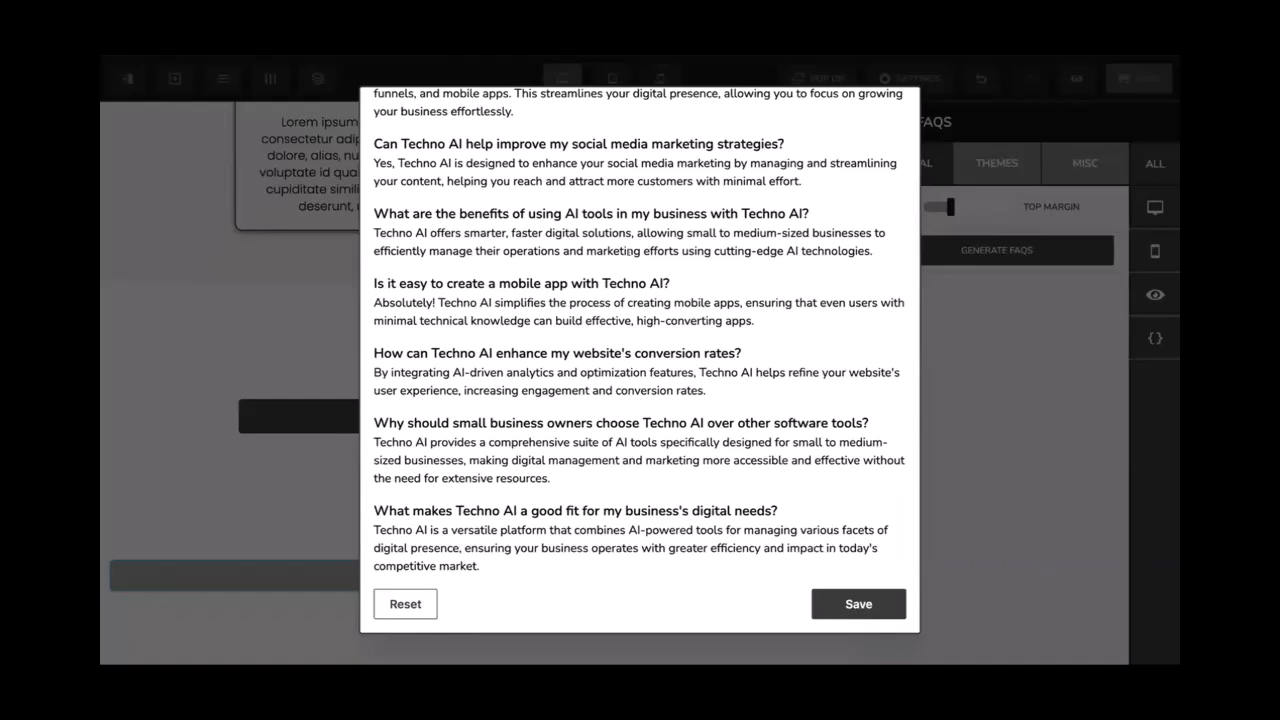
drag(407, 411, 663, 423)
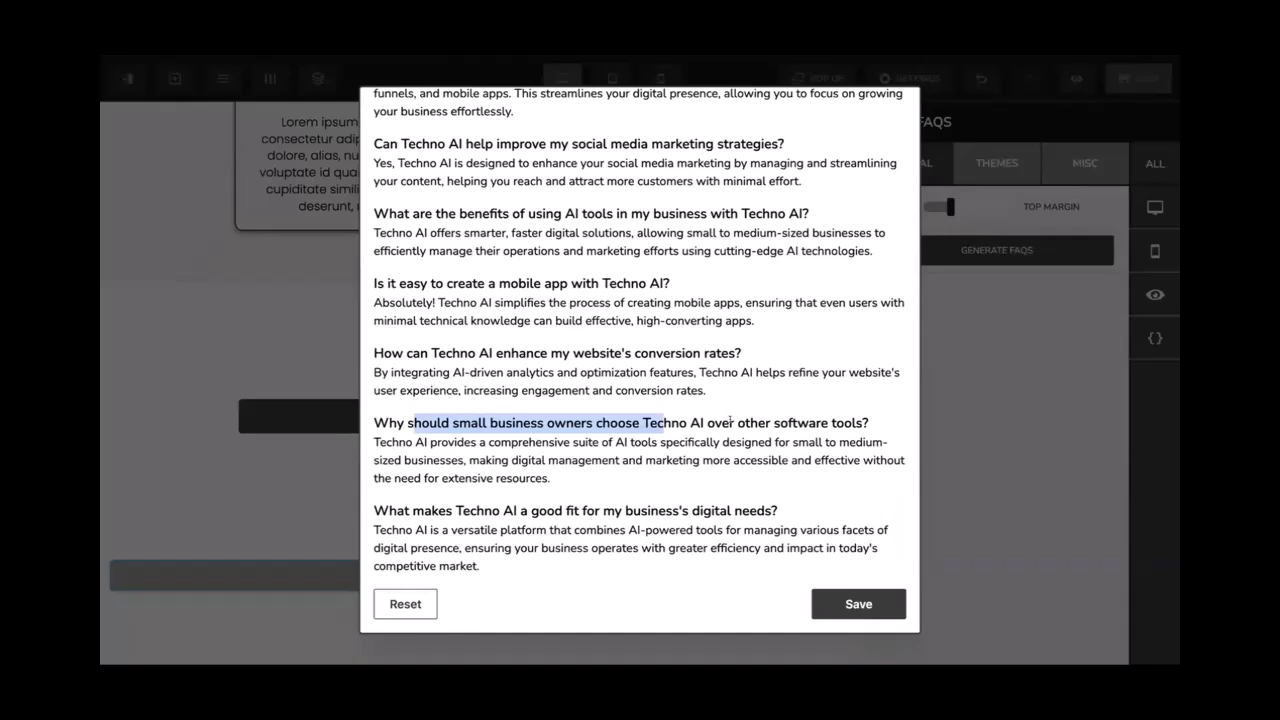
drag(540, 510, 641, 512)
scroll(641, 512, up, 3)
scroll(641, 512, down, 3)
click(858, 604)
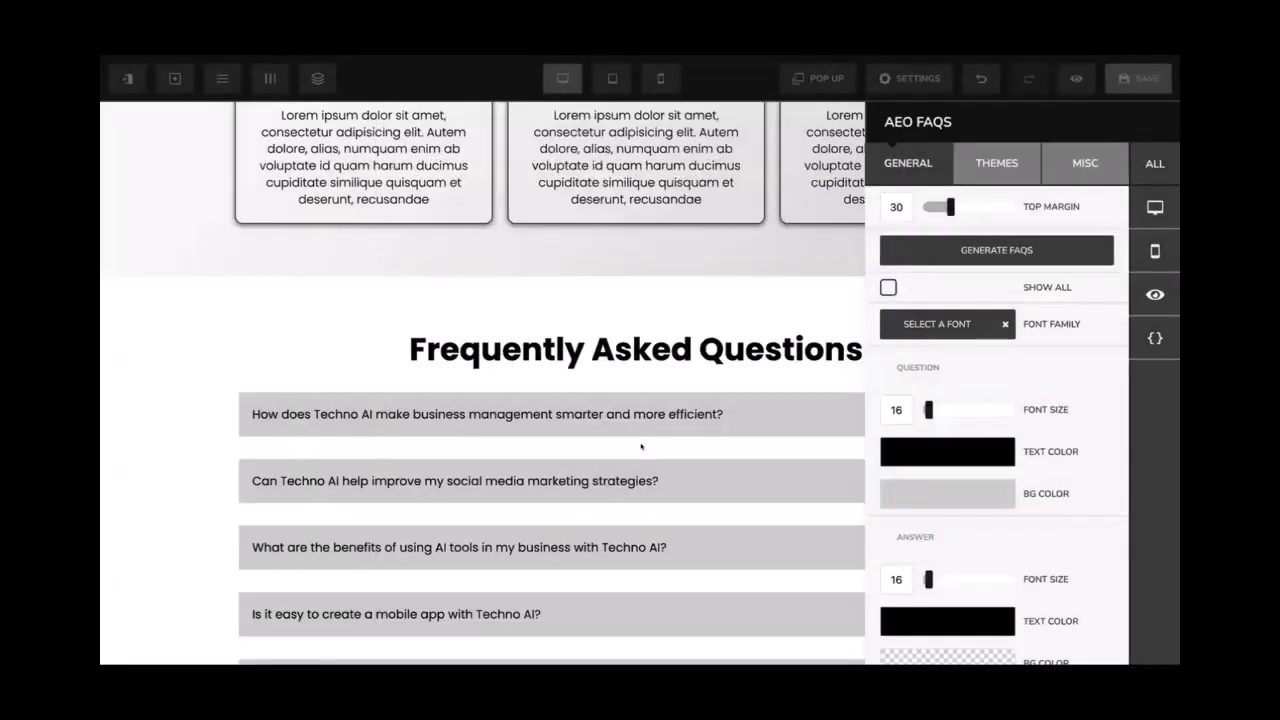
Save the page with its generated Techno AI questions
click(641, 447)
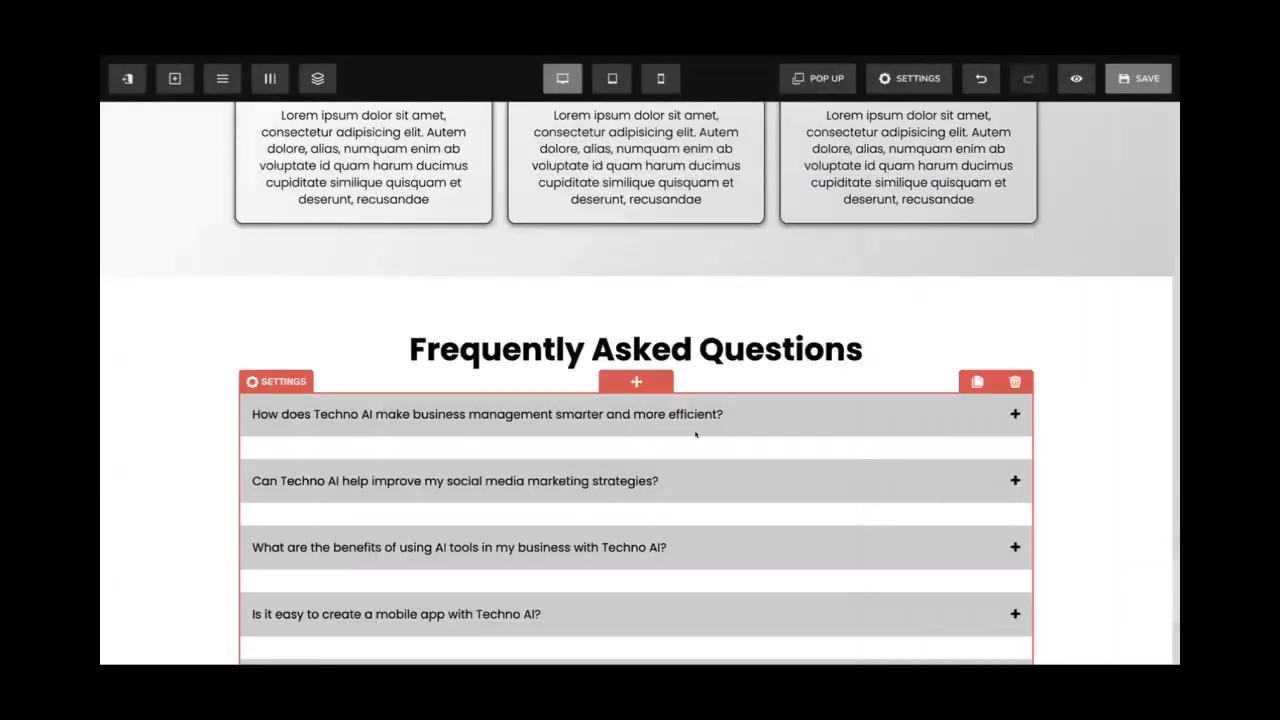
scroll(680, 440, down, 5)
scroll(696, 435, up, 5)
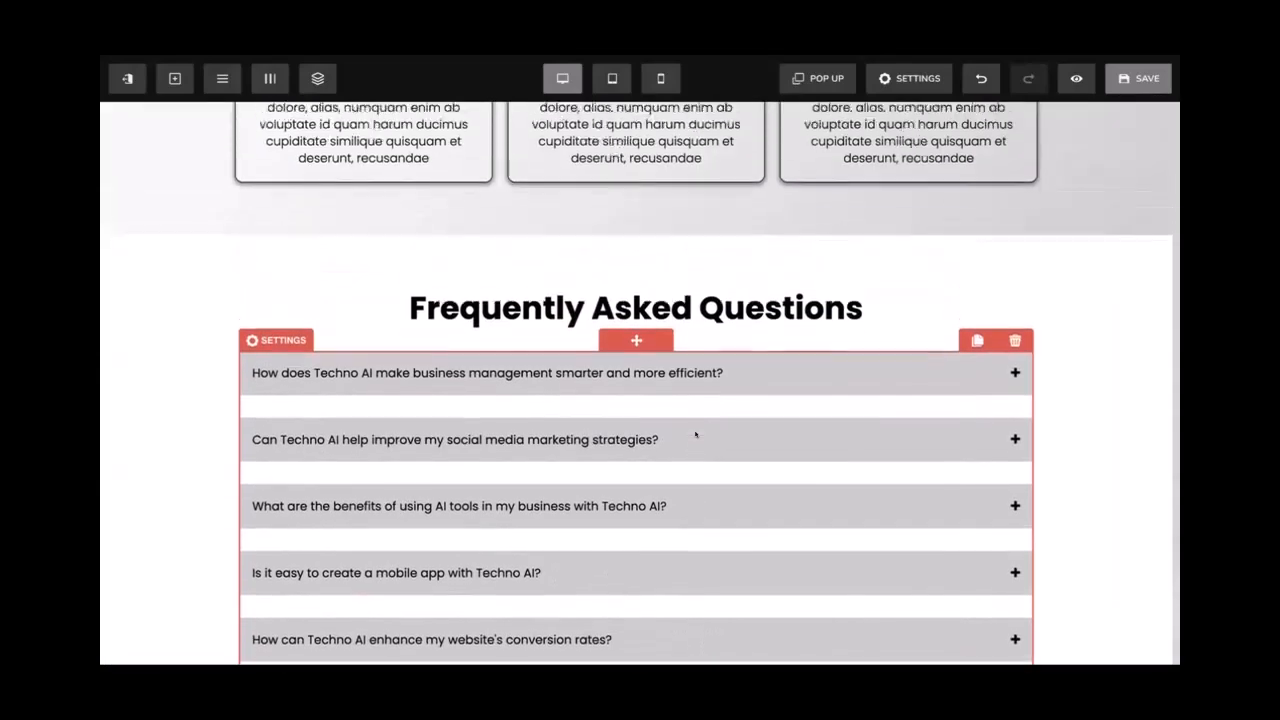
scroll(697, 435, down, 2)
scroll(697, 435, up, 2)
click(1138, 78)
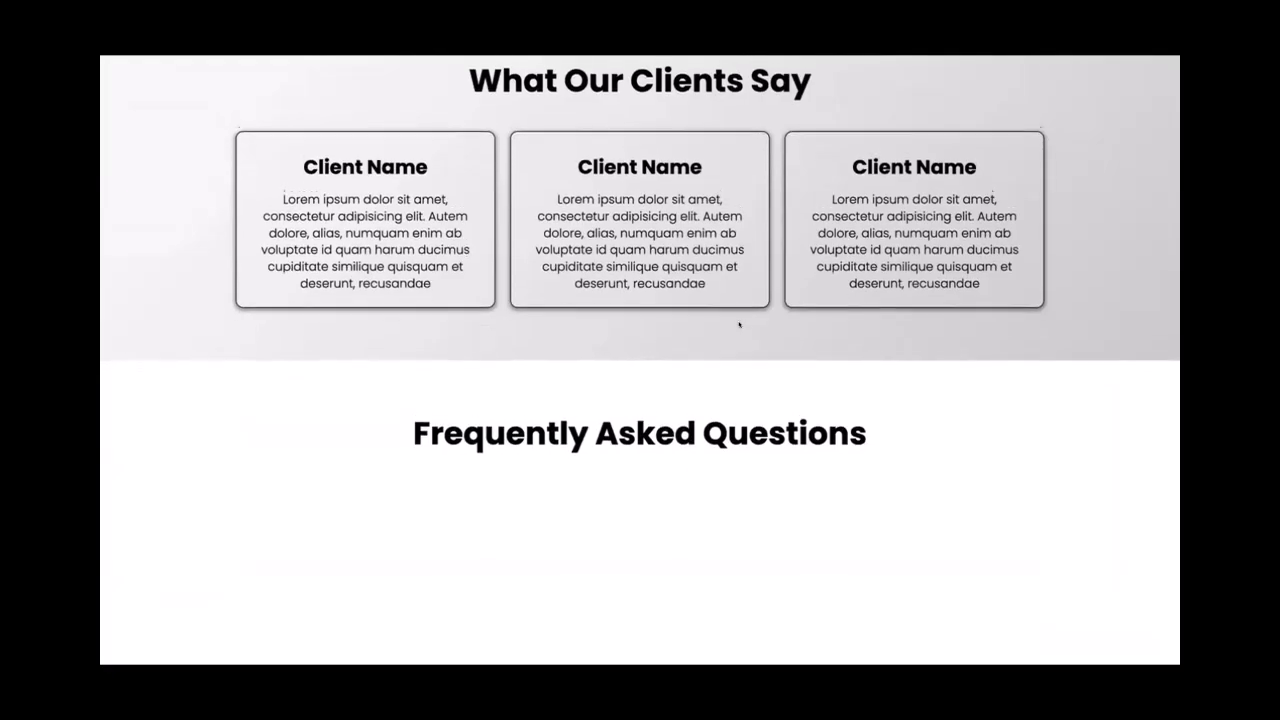
scroll(740, 323, down, 4)
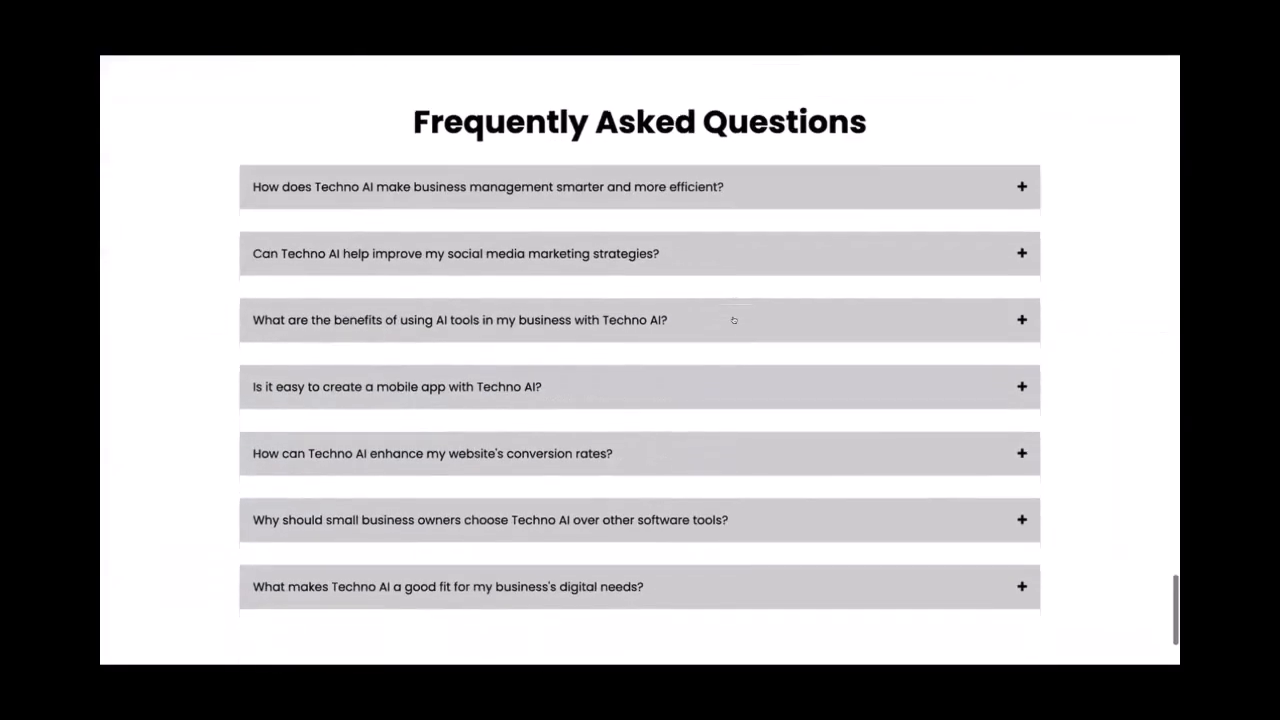
scroll(743, 266, up, 1)
click(695, 169)
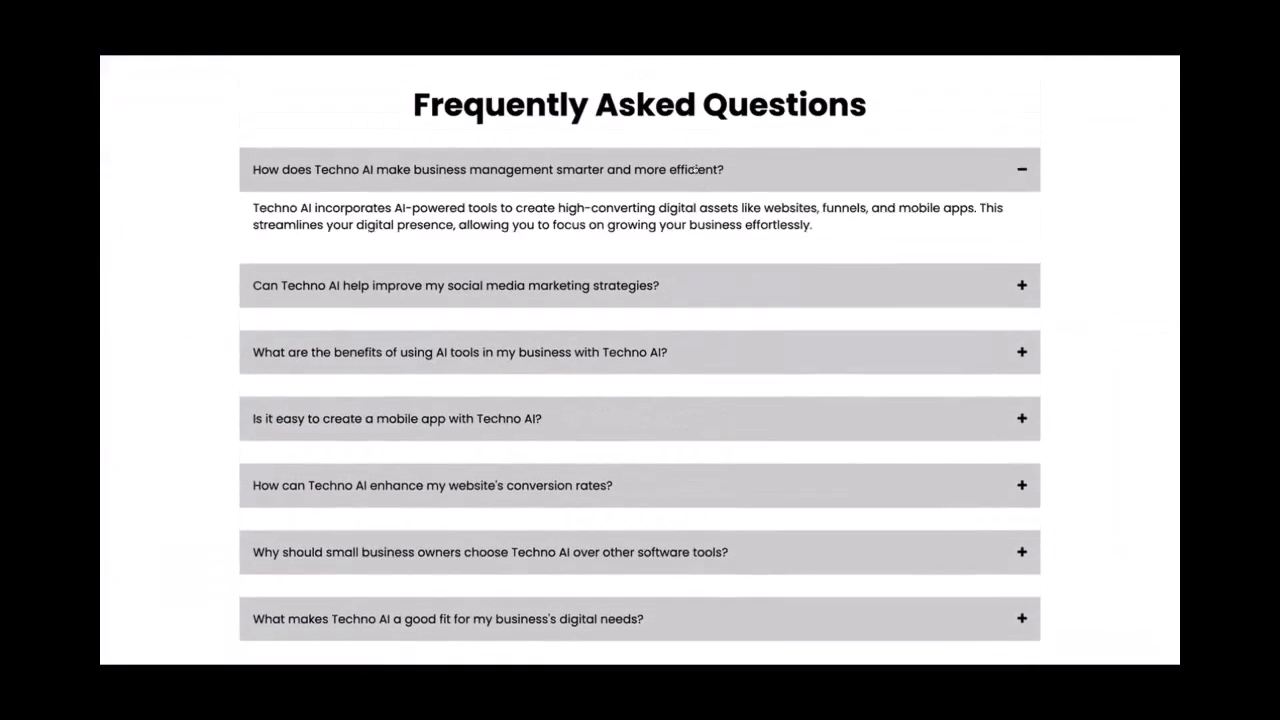
click(695, 169)
click(670, 294)
click(670, 300)
click(669, 368)
click(667, 372)
click(647, 437)
click(647, 436)
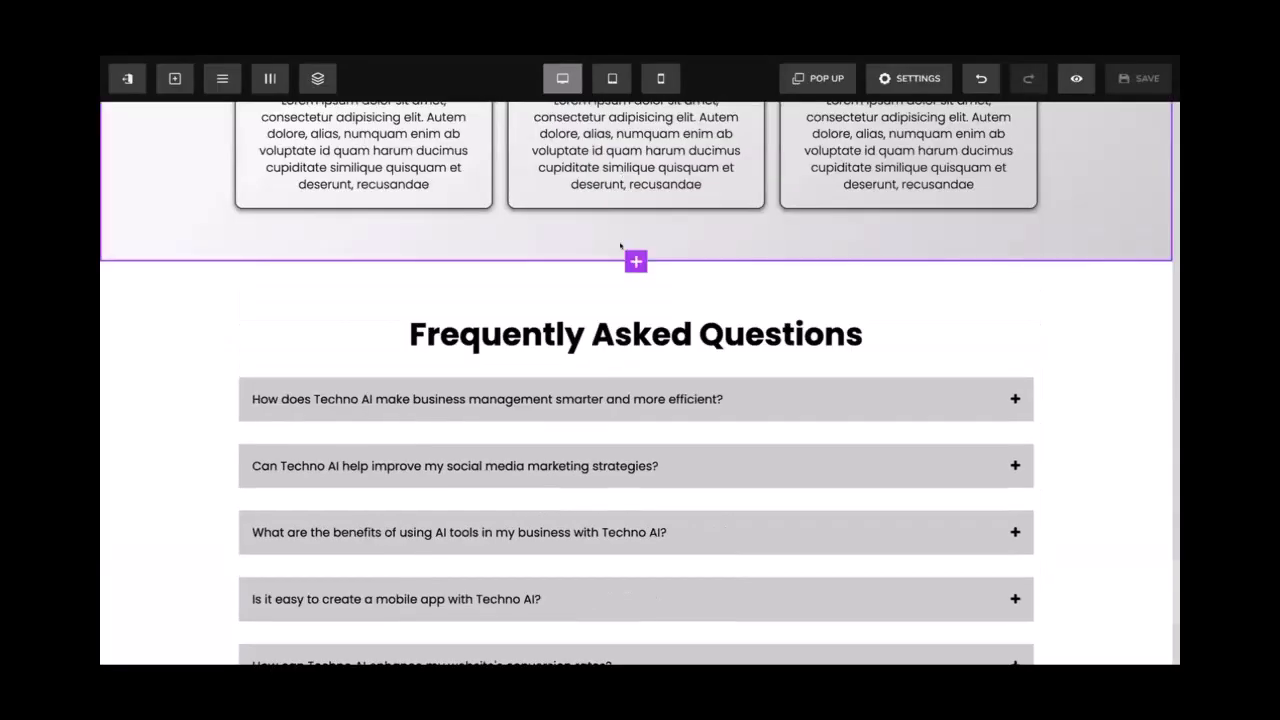
Make the FAQ answer text green
click(594, 382)
scroll(993, 398, down, 10)
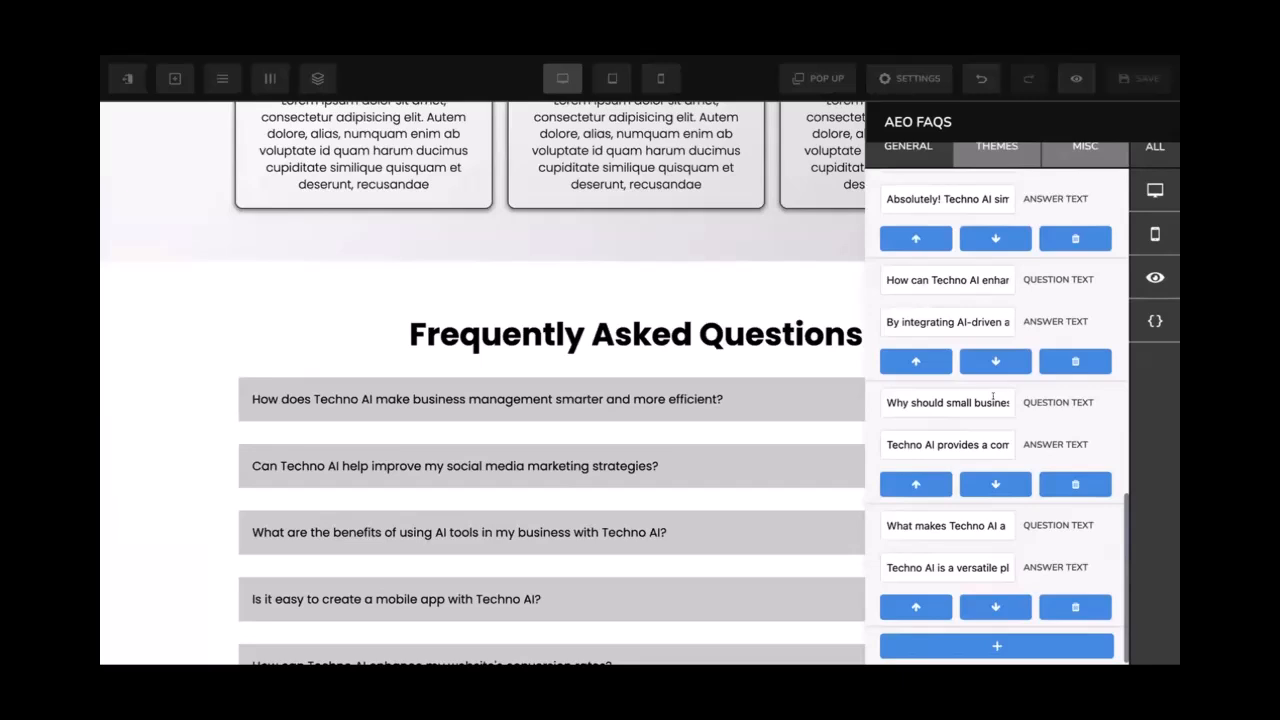
scroll(993, 397, up, 8)
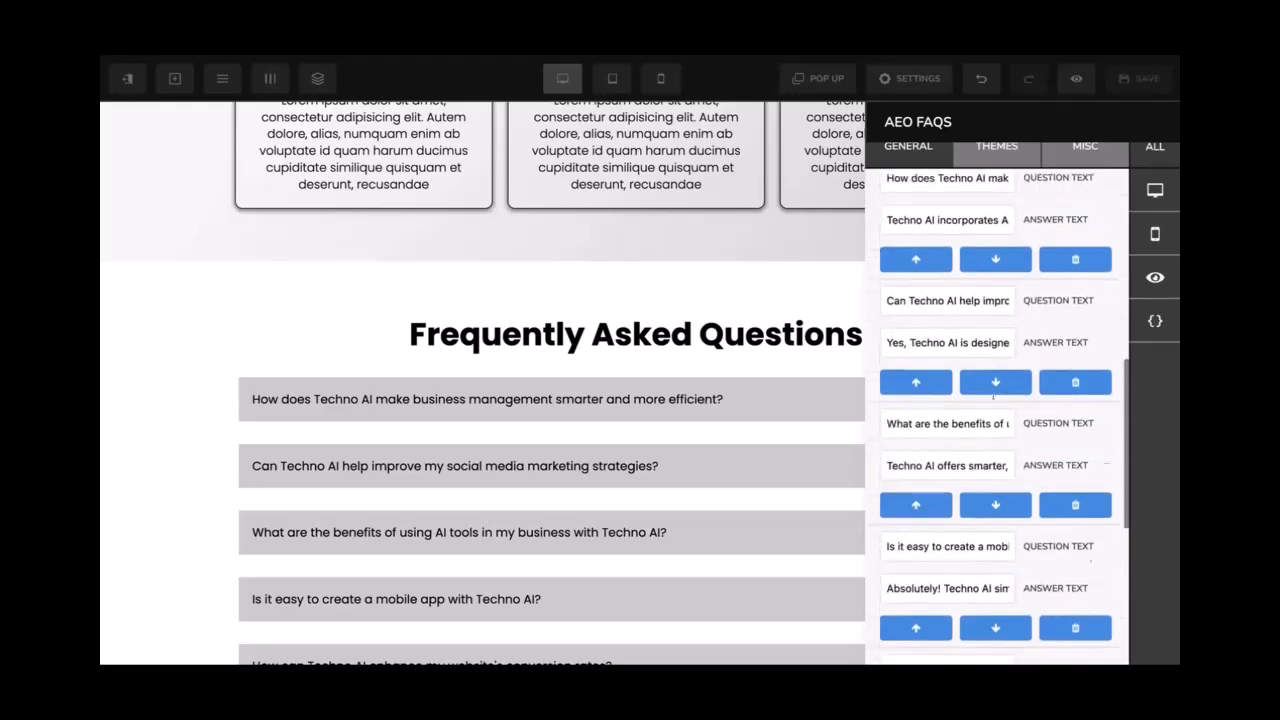
scroll(995, 403, up, 4)
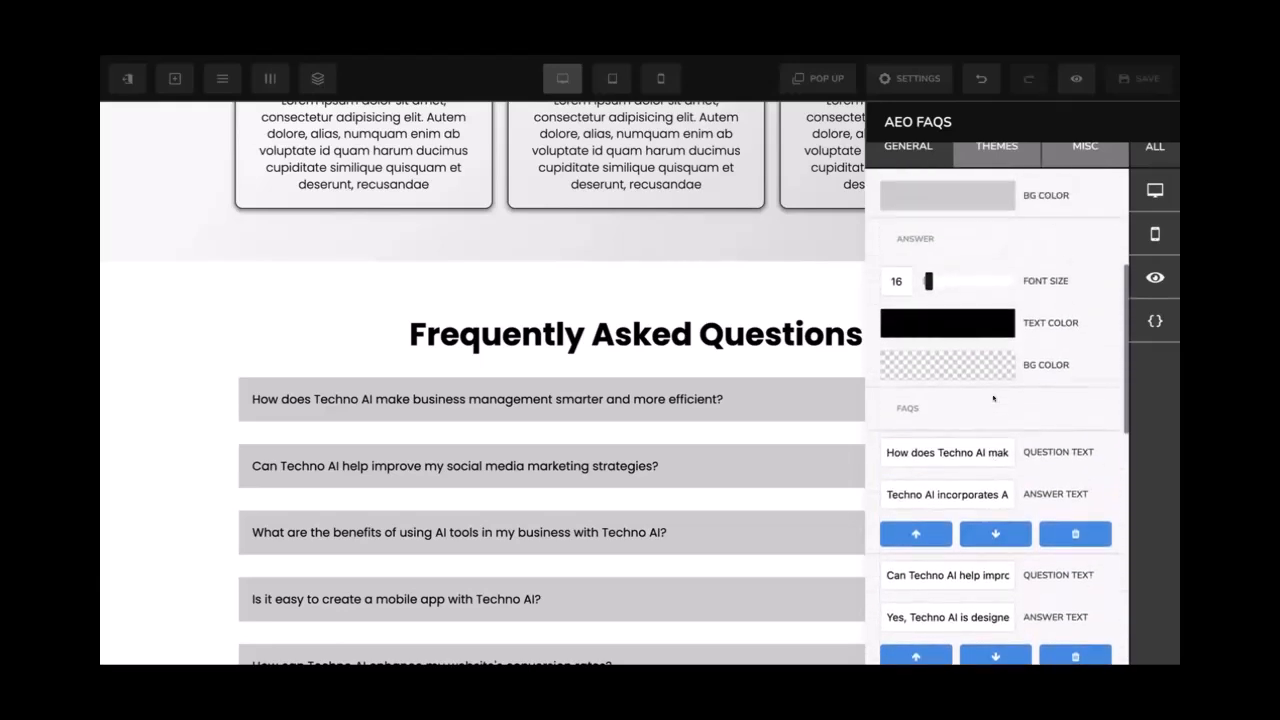
click(969, 375)
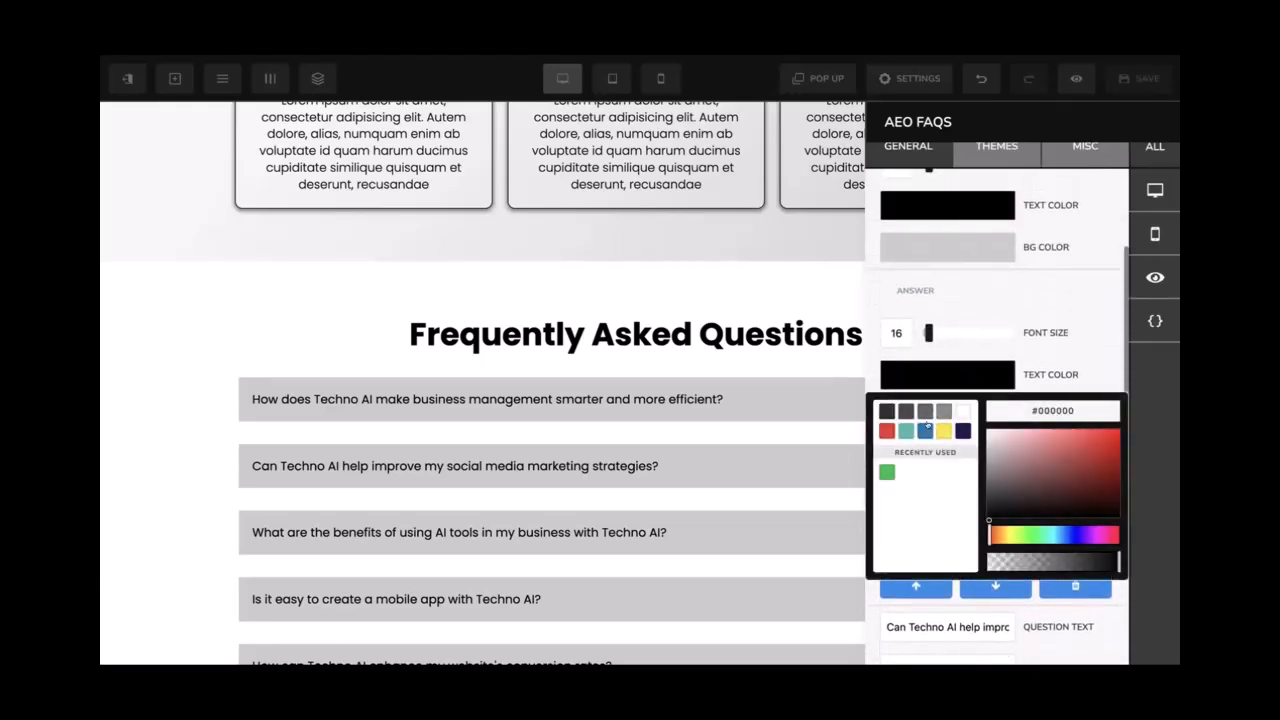
click(886, 471)
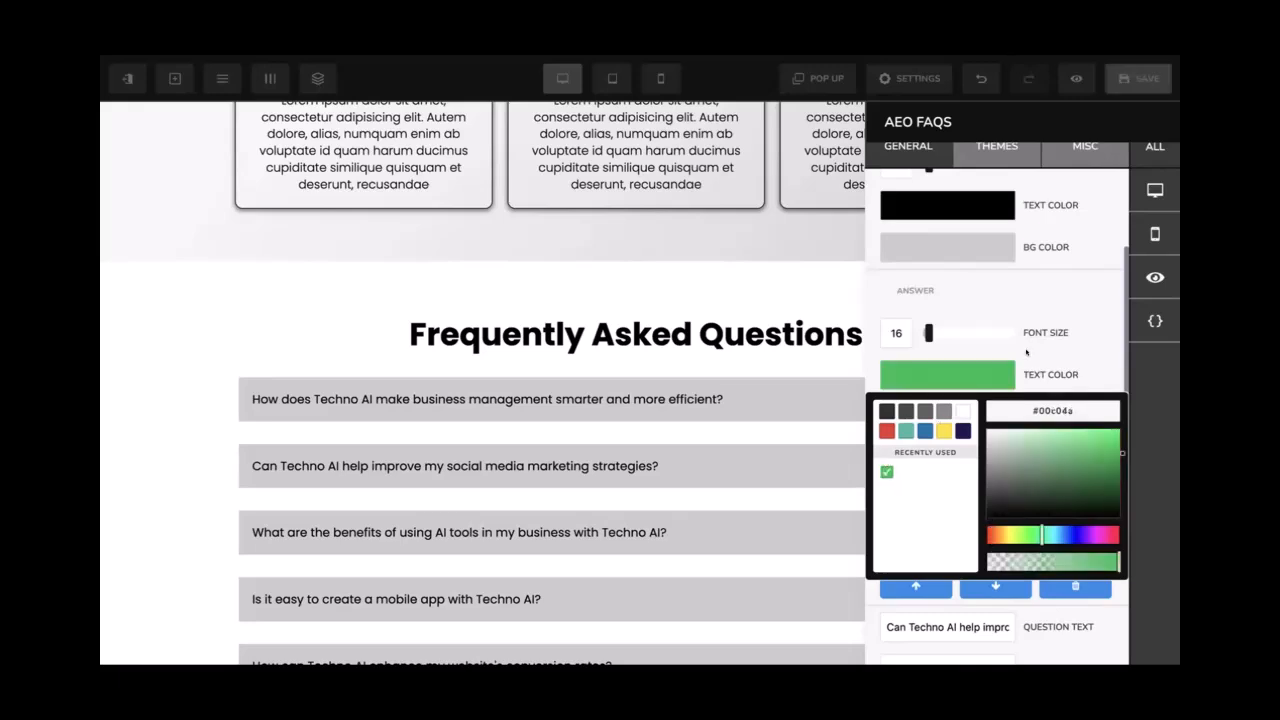
click(1027, 353)
scroll(992, 353, up, 1)
Change the FAQ answer text colour to dark grey #2d2d2d
click(812, 393)
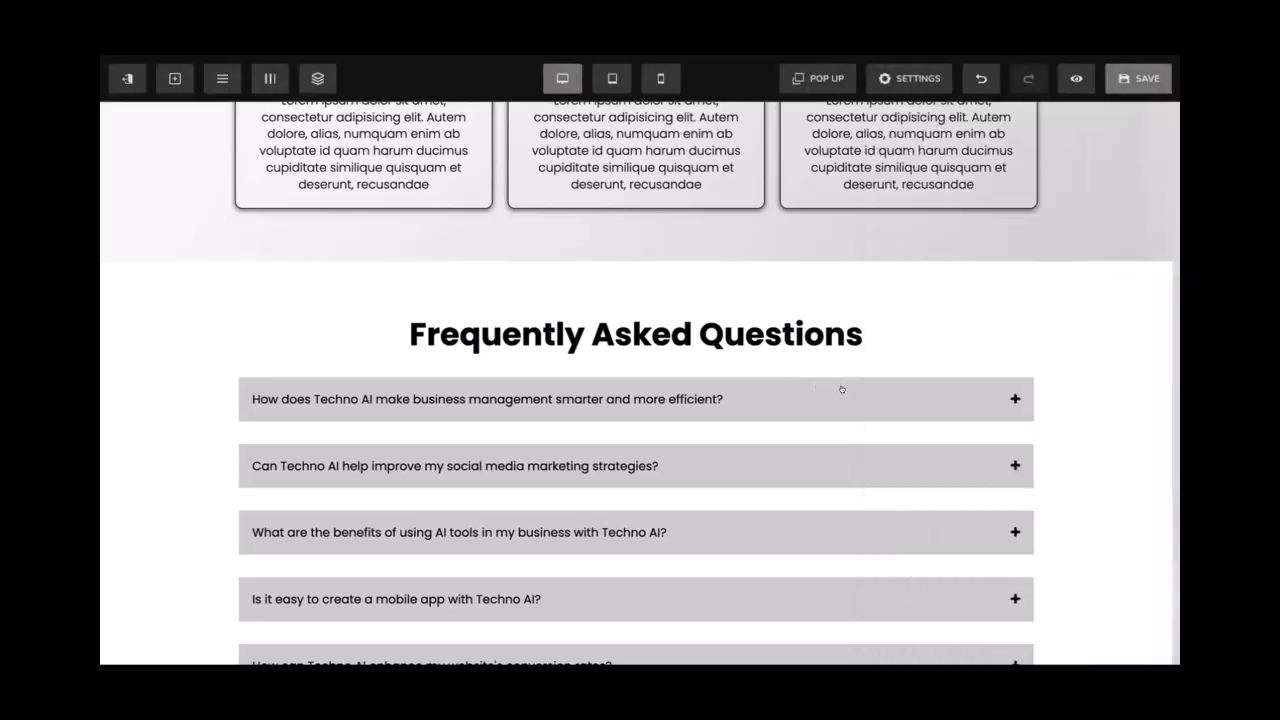
click(847, 389)
scroll(929, 496, down, 1)
click(931, 510)
click(886, 329)
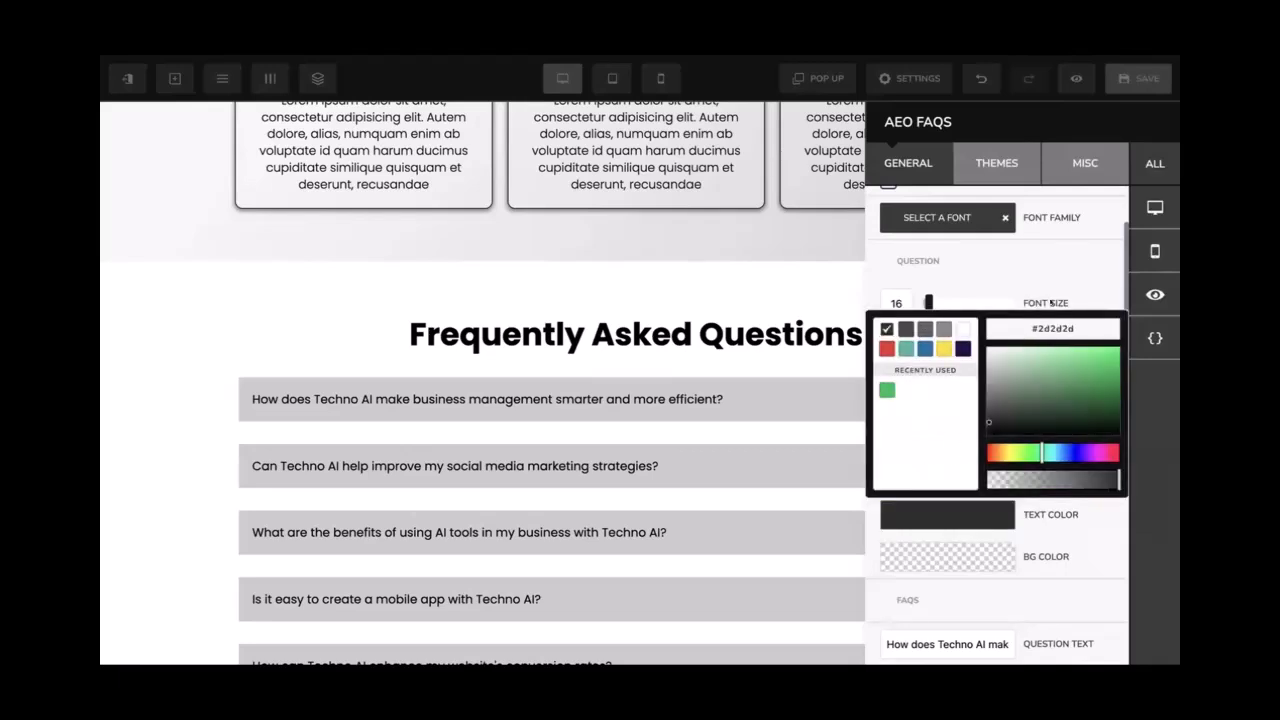
scroll(966, 388, up, 2)
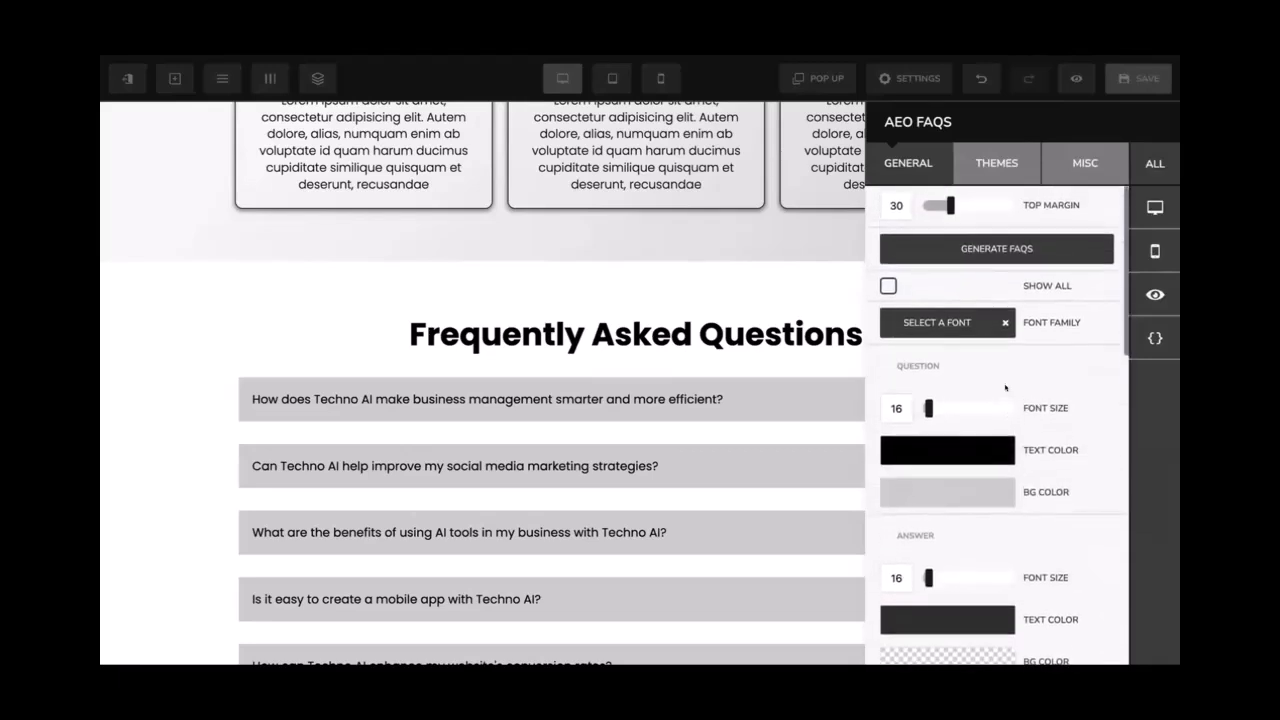
Set the question font size to 20 and the answer font size to 18
drag(927, 398, 925, 398)
scroll(926, 420, down, 2)
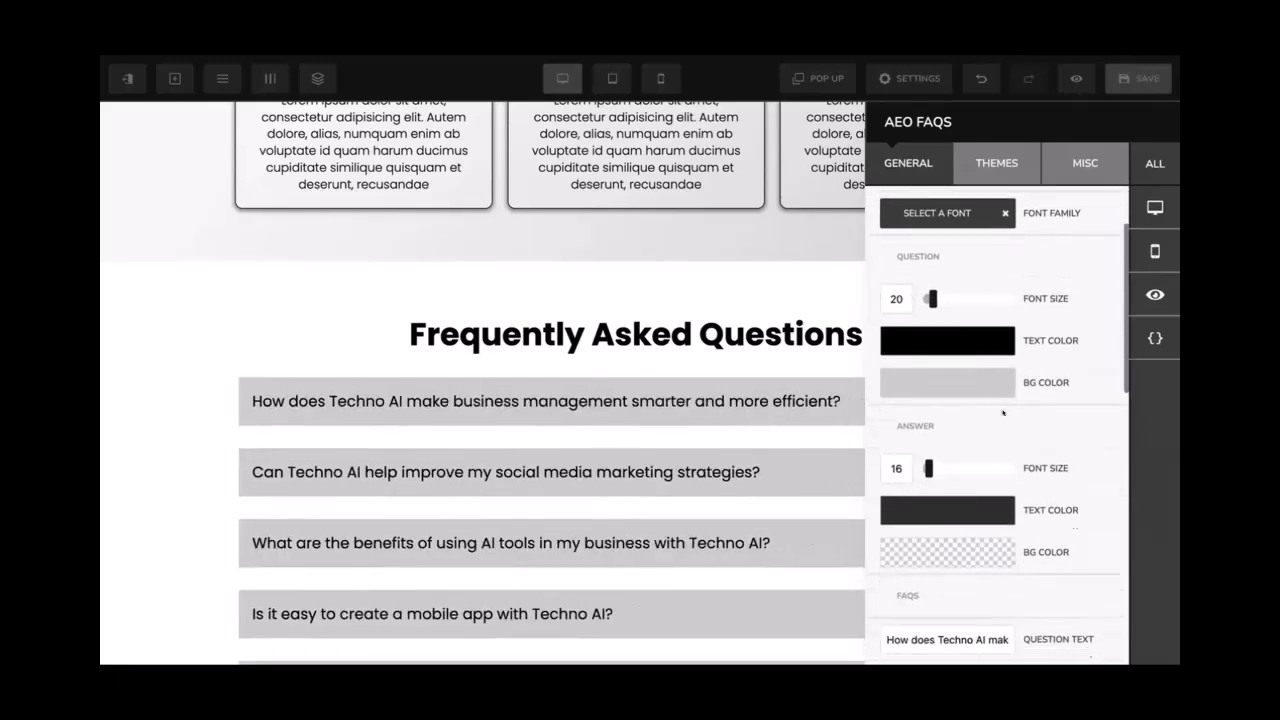
click(926, 467)
drag(922, 462, 924, 463)
scroll(970, 445, up, 3)
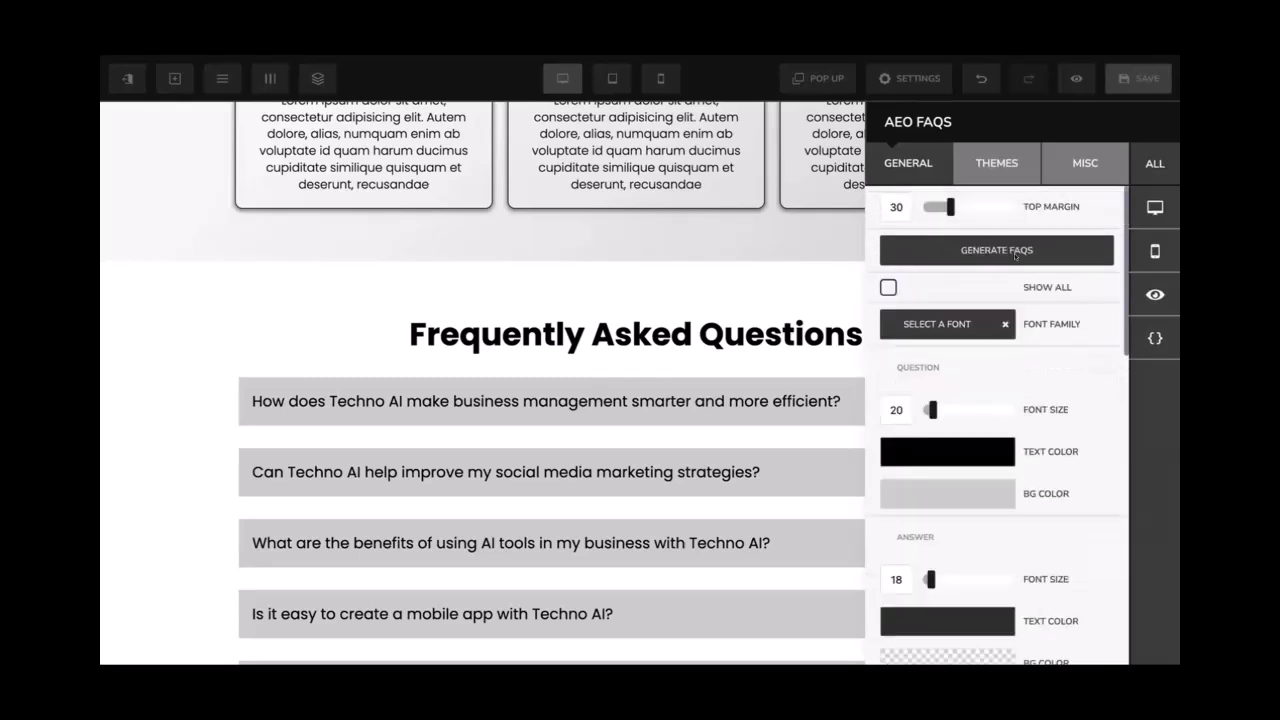
Browse the FAQ Themes and Miscellaneous style options, then return to General
click(997, 163)
click(1085, 163)
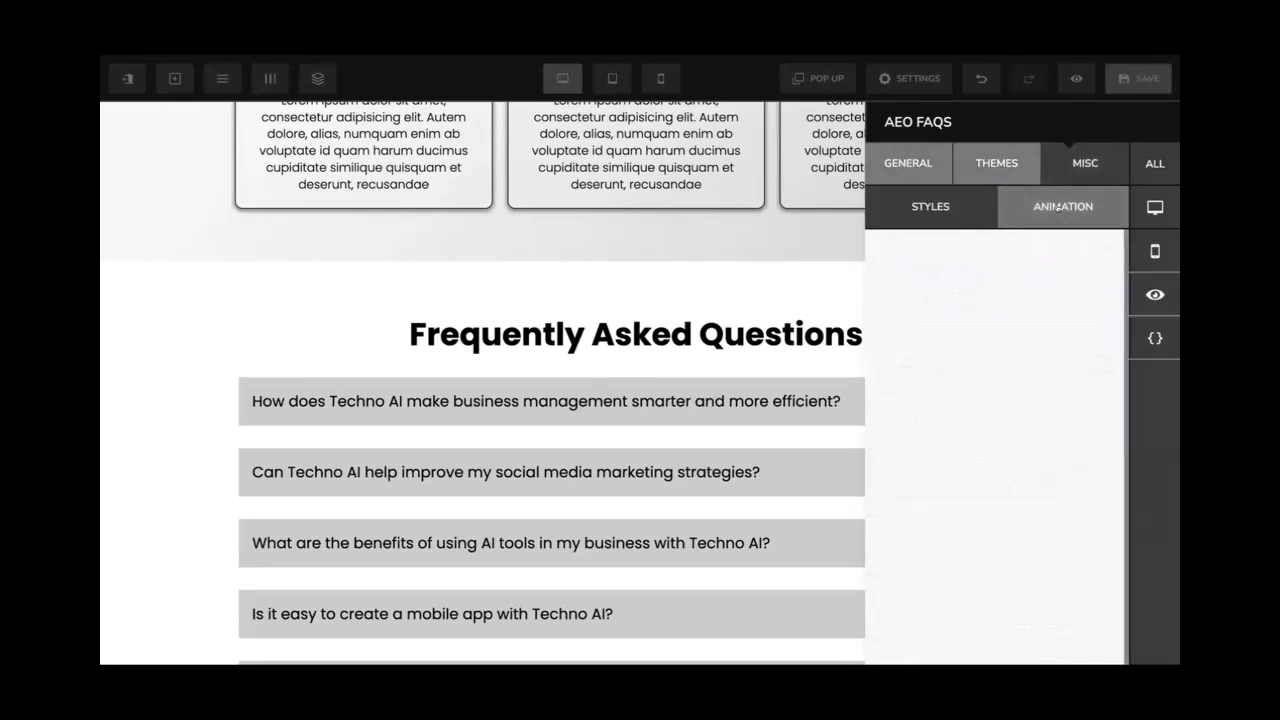
click(946, 166)
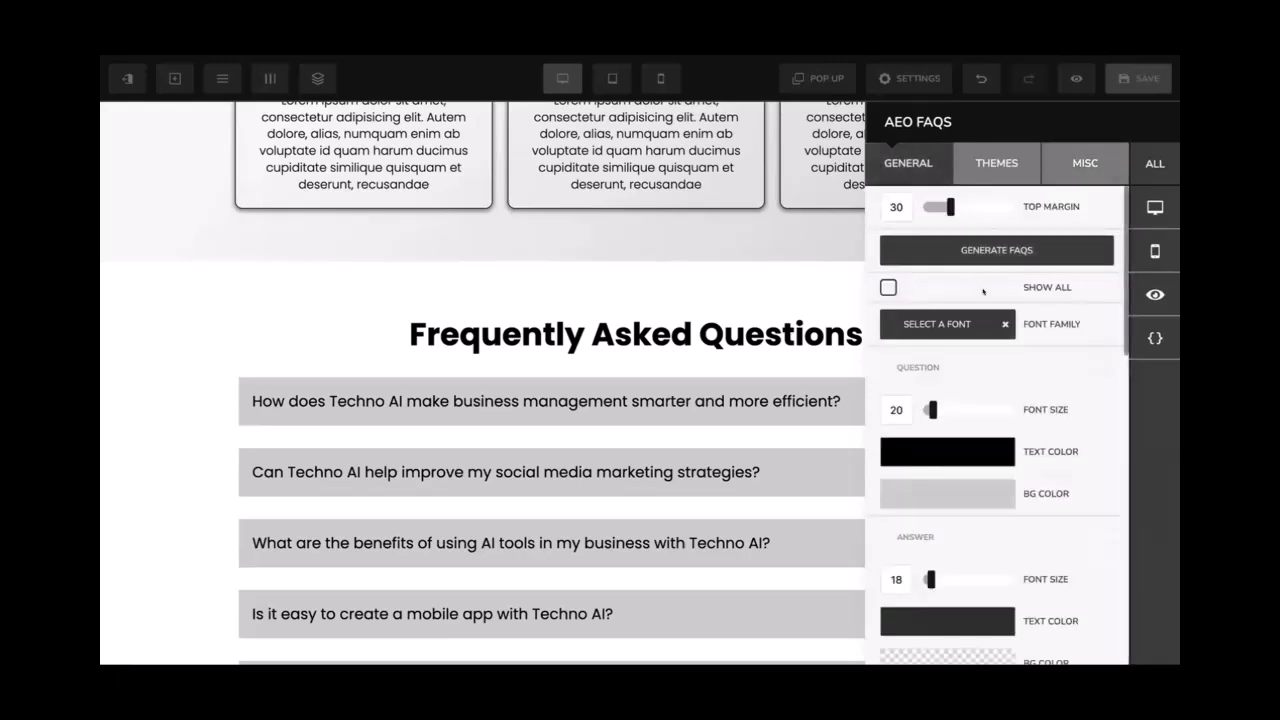
Set the FAQ block's top margin to 40
scroll(983, 291, down, 5)
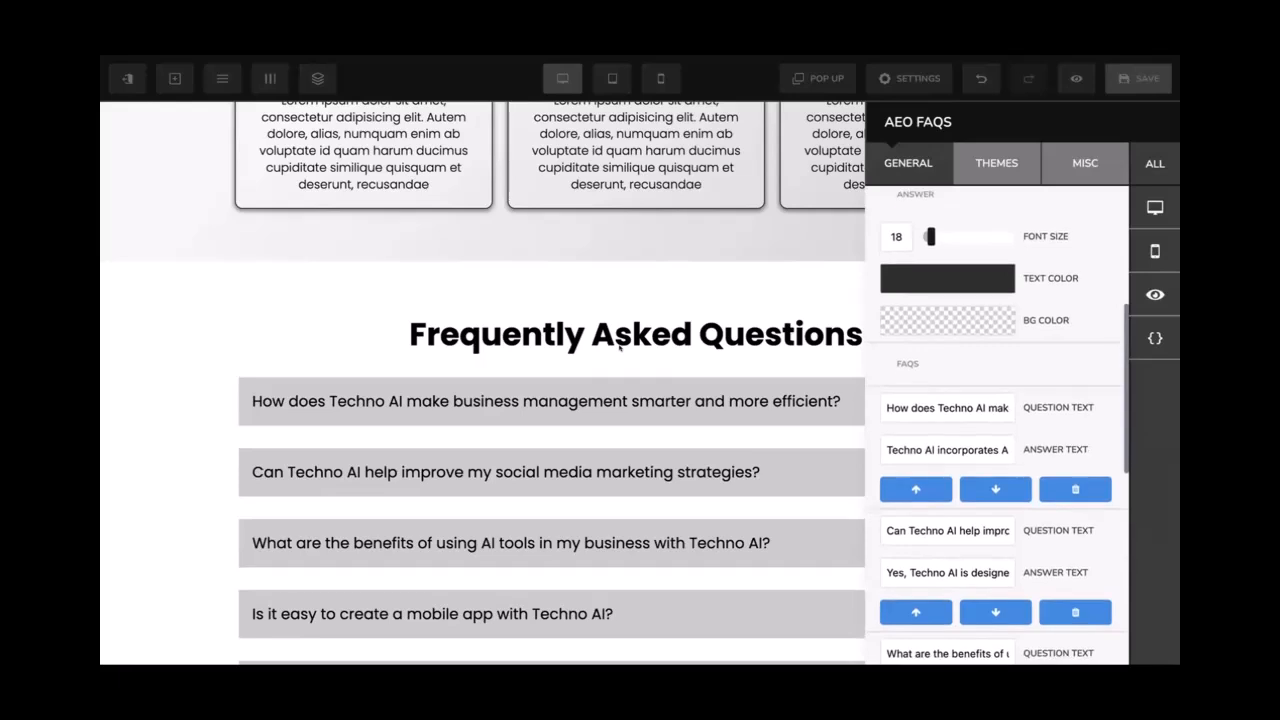
click(619, 346)
click(653, 374)
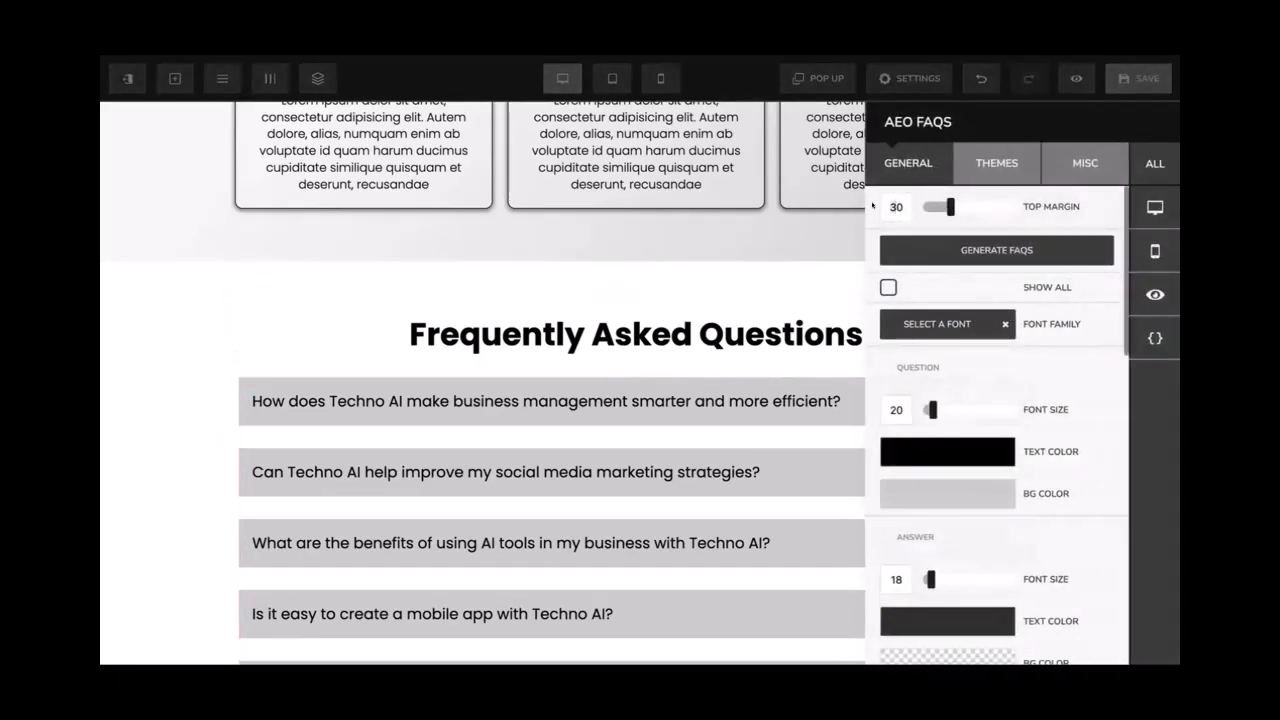
text(40)
click(726, 280)
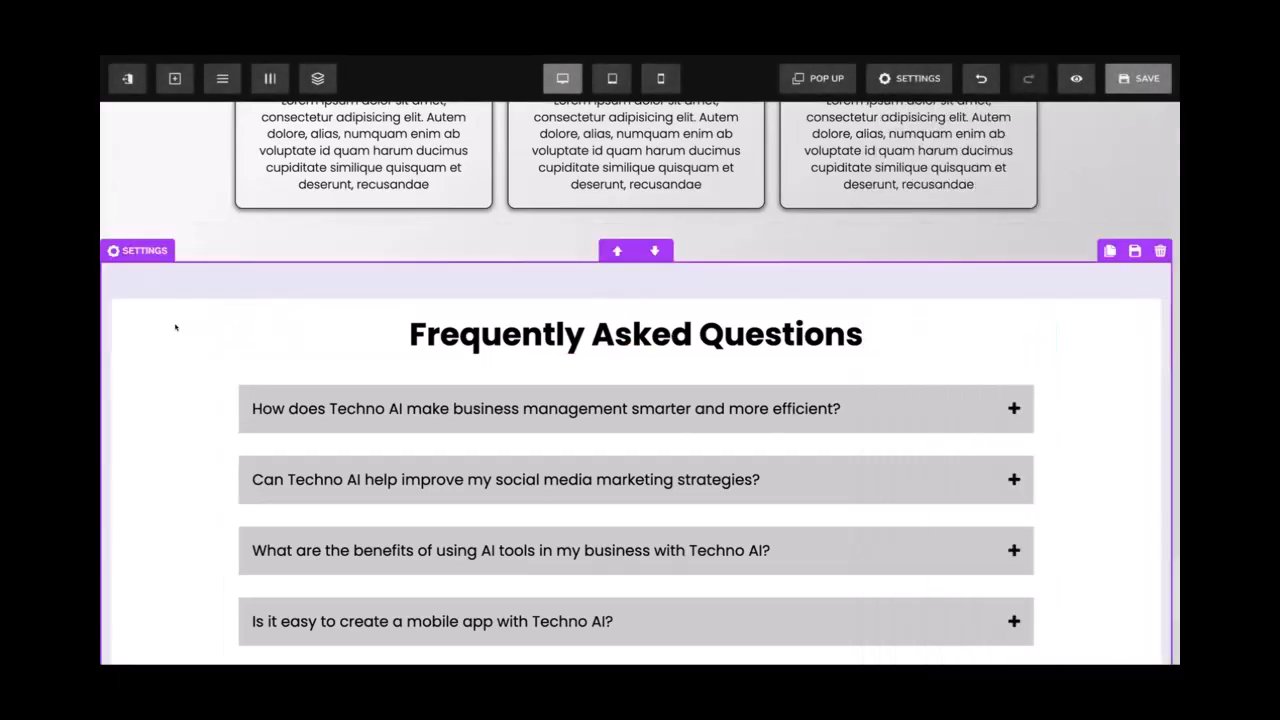
Change the FAQ section's background colour to white
click(175, 327)
scroll(951, 427, down, 3)
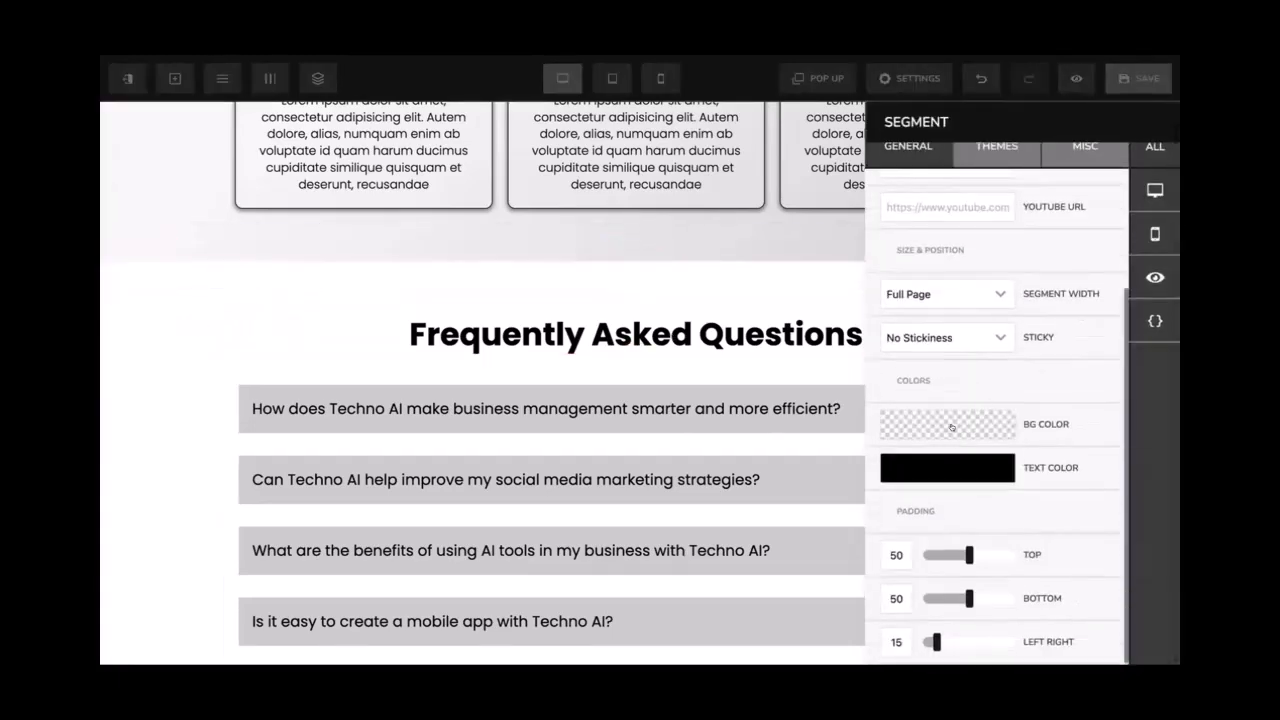
click(951, 427)
double_click(1053, 459)
drag(1014, 494, 968, 484)
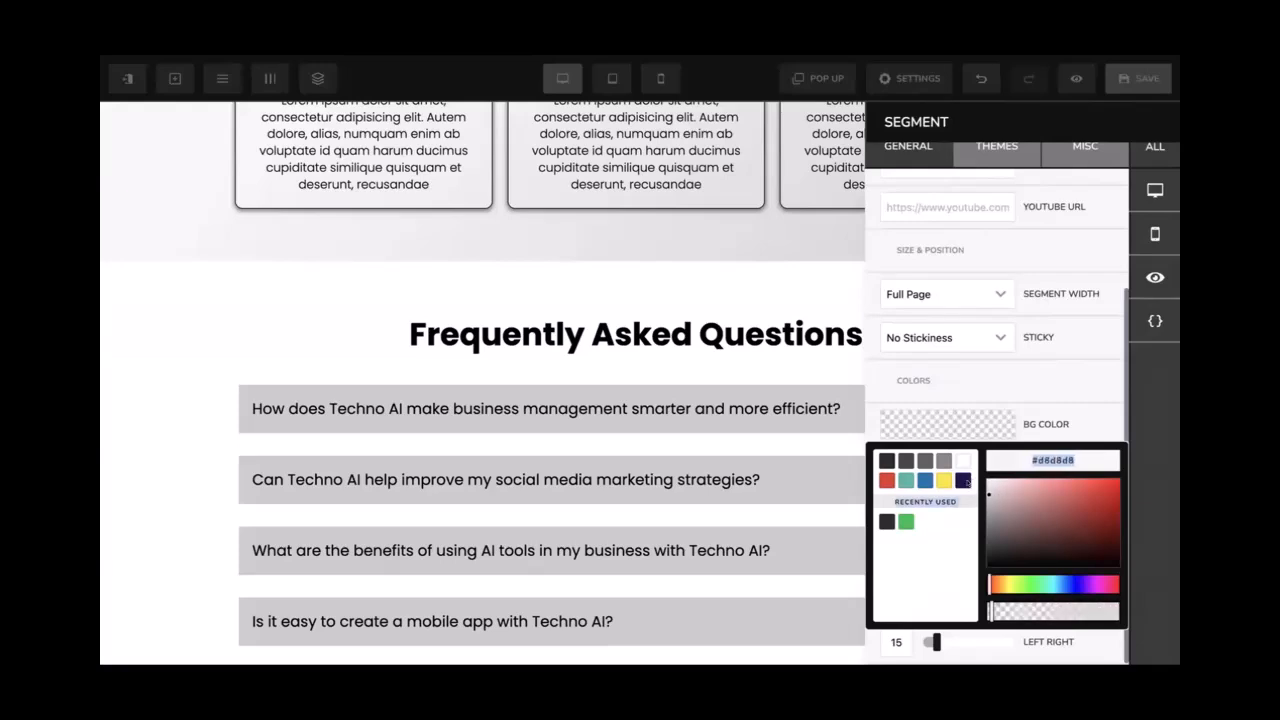
click(971, 416)
click(971, 416)
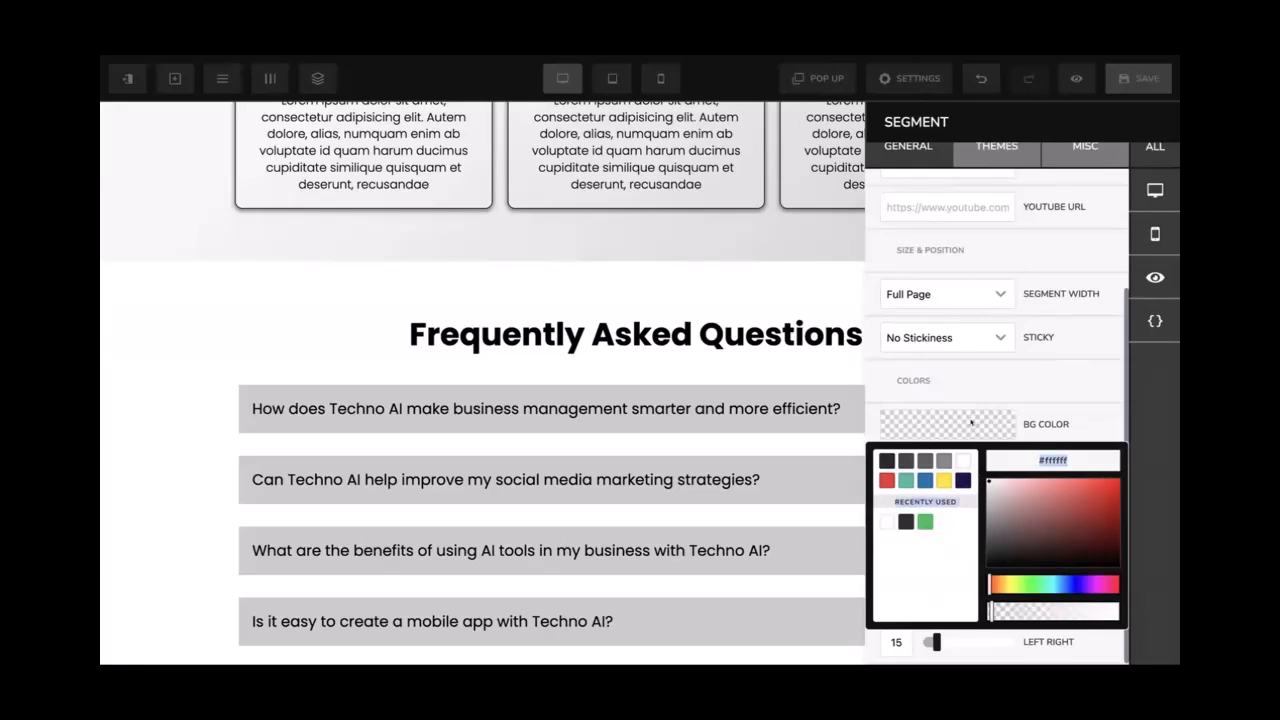
click(826, 291)
Set the FAQ section background to light grey #f0f0f0
click(826, 257)
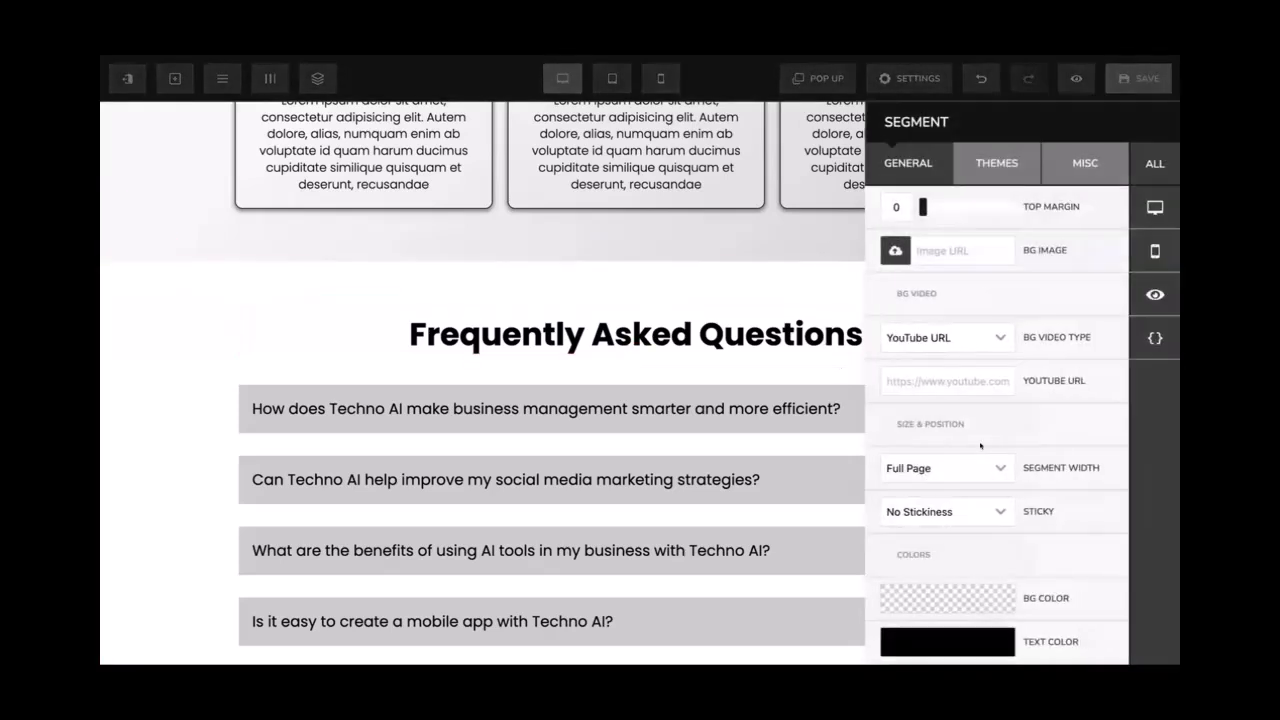
click(937, 591)
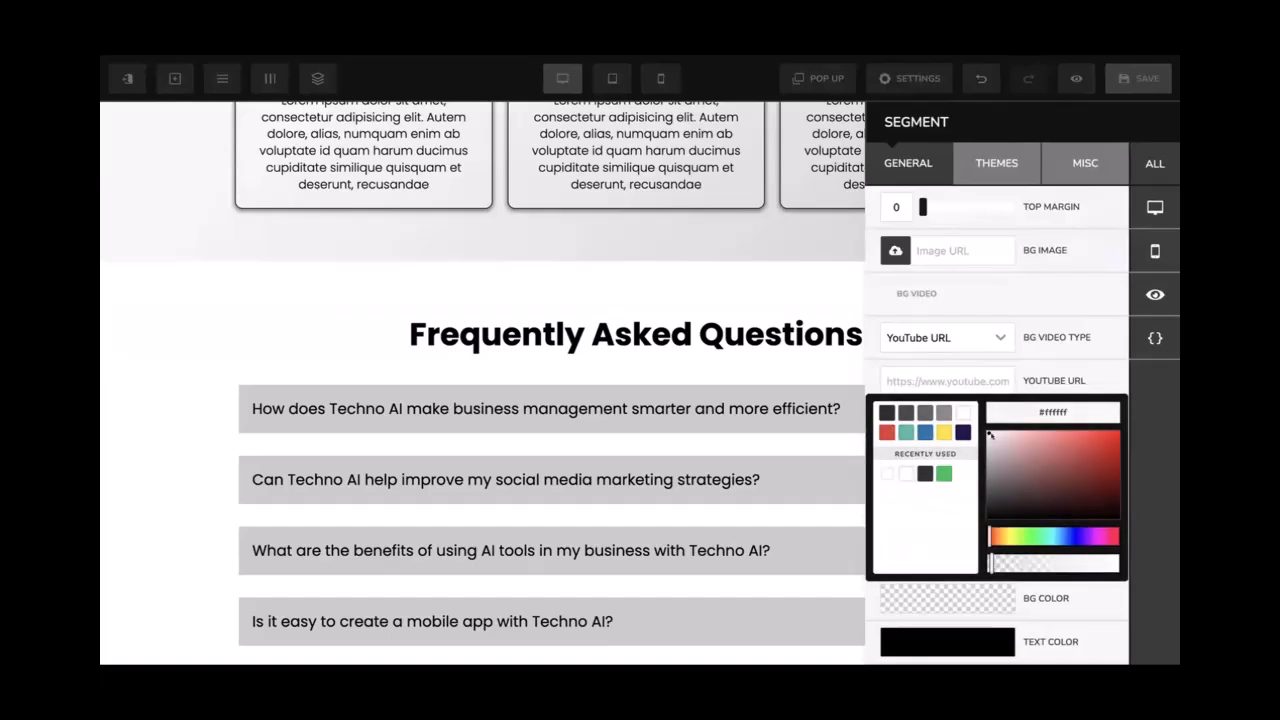
click(940, 414)
drag(1000, 449, 980, 438)
double_click(1053, 412)
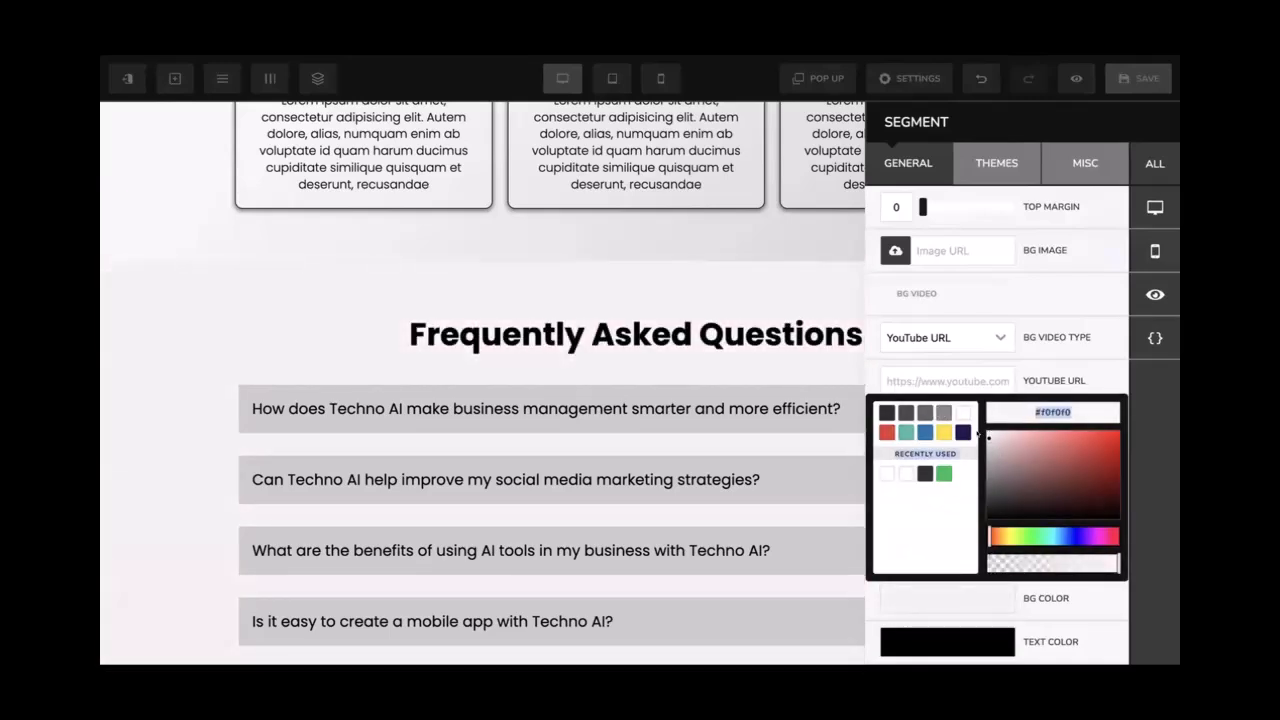
click(932, 230)
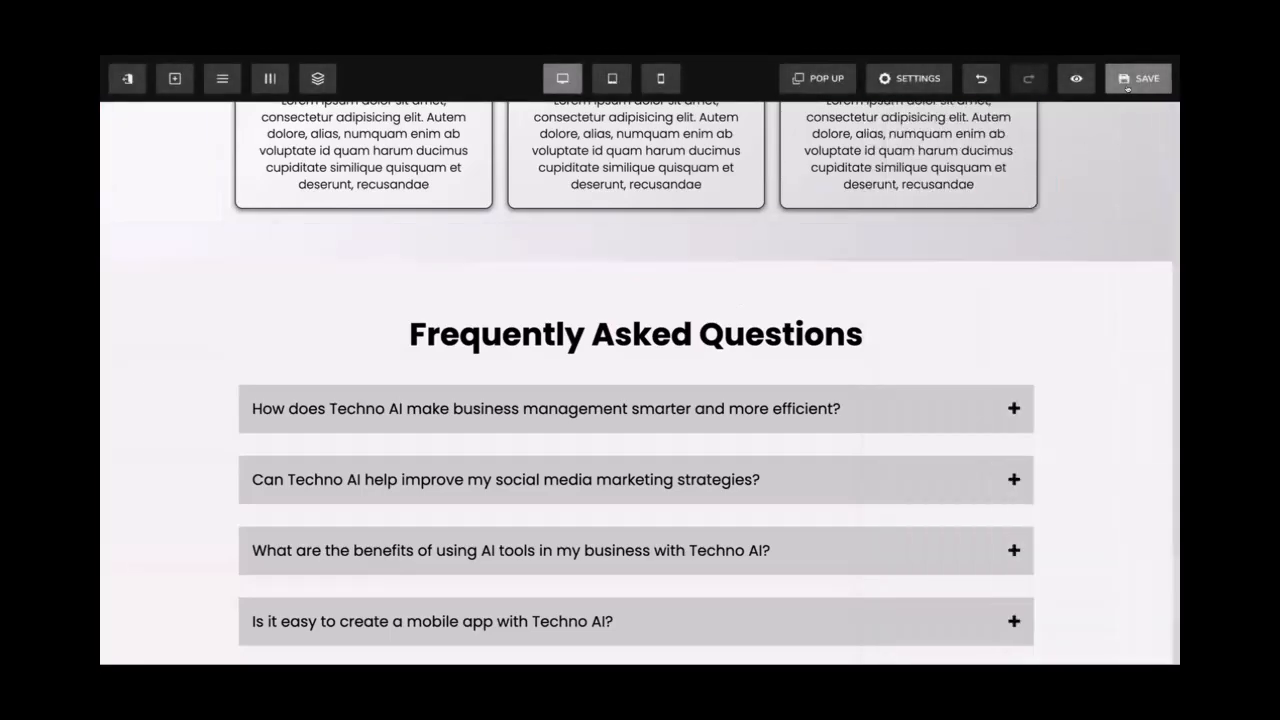
scroll(738, 330, down, 4)
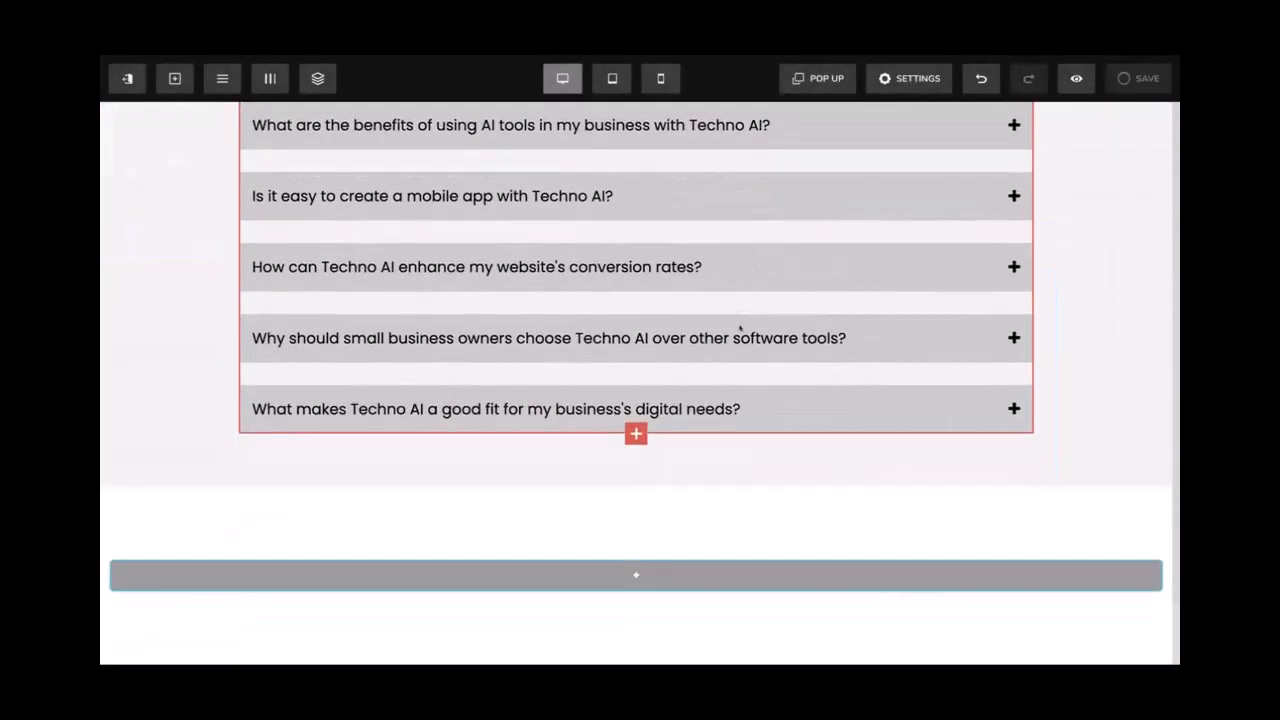
scroll(738, 330, up, 1)
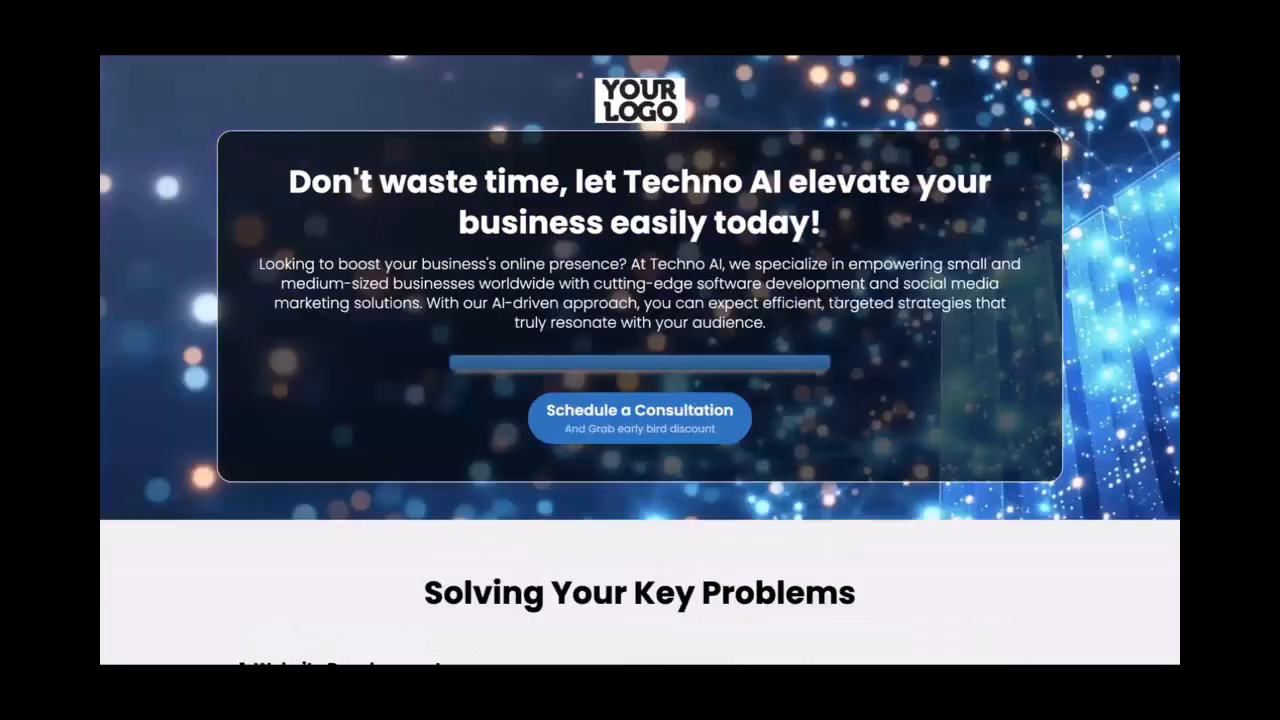
scroll(640, 360, down, 8)
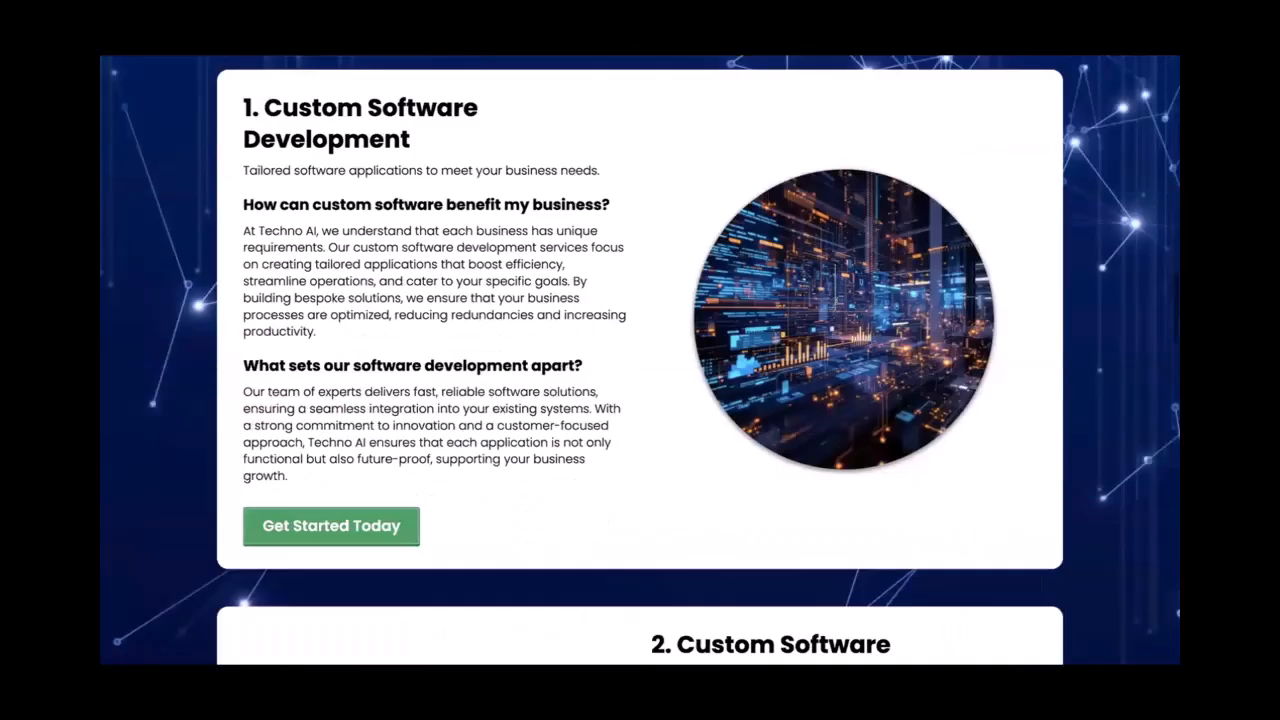
scroll(640, 360, down, 3)
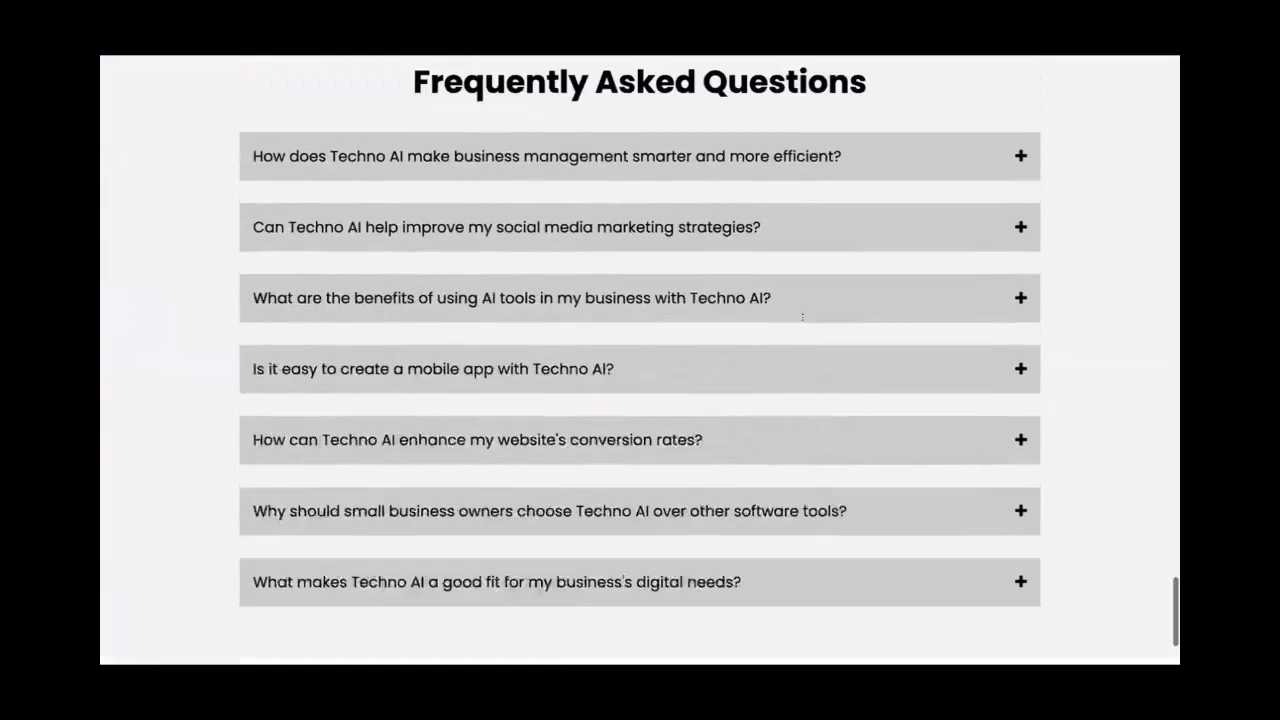
scroll(777, 383, up, 2)
click(781, 379)
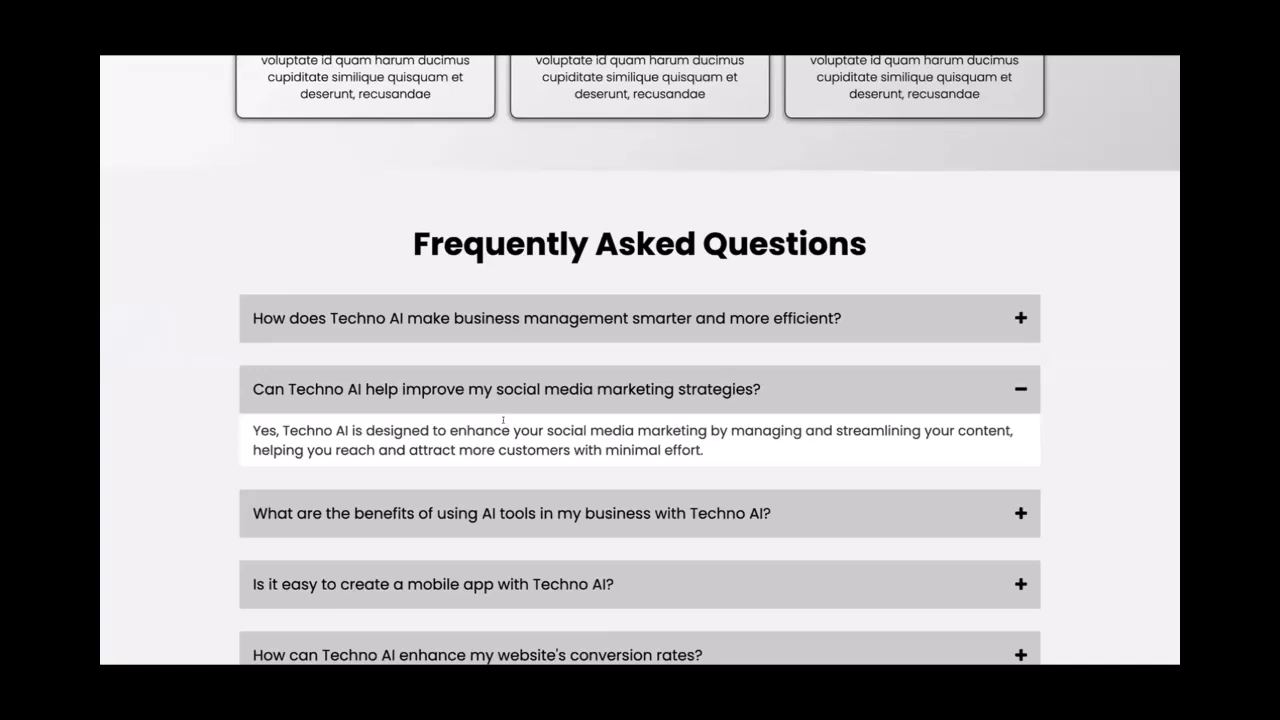
click(476, 389)
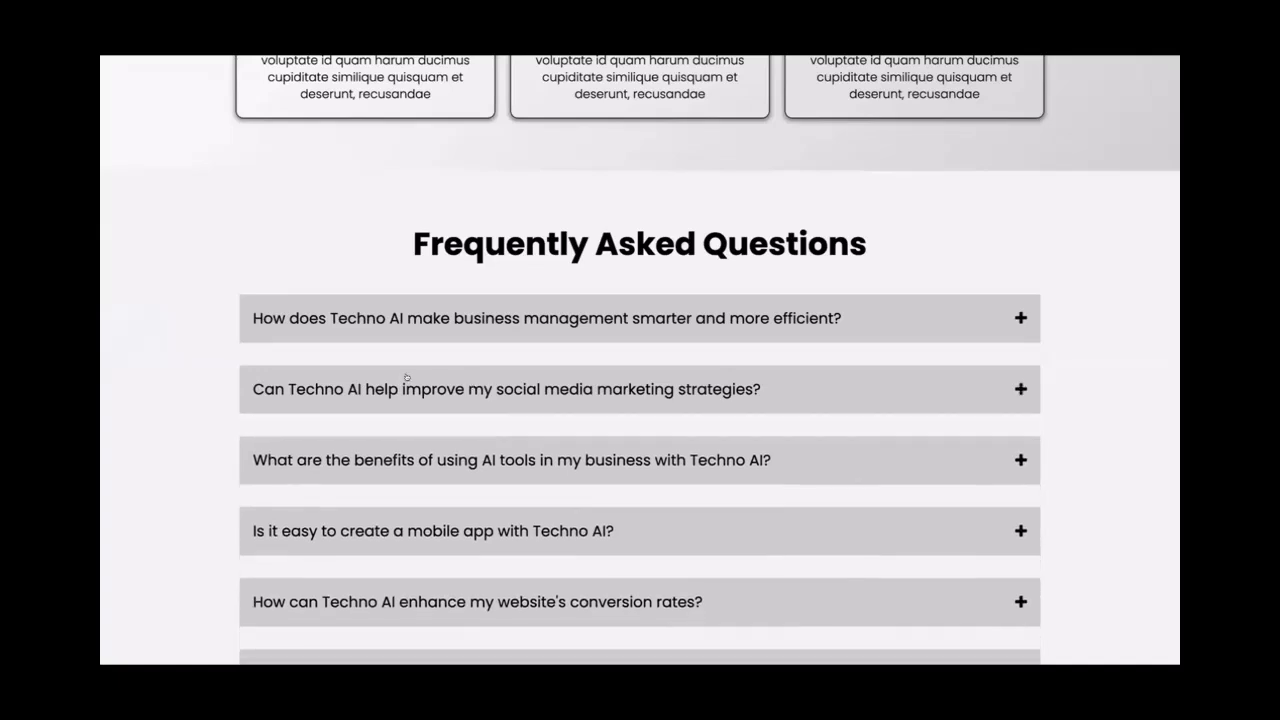
scroll(406, 372, down, 3)
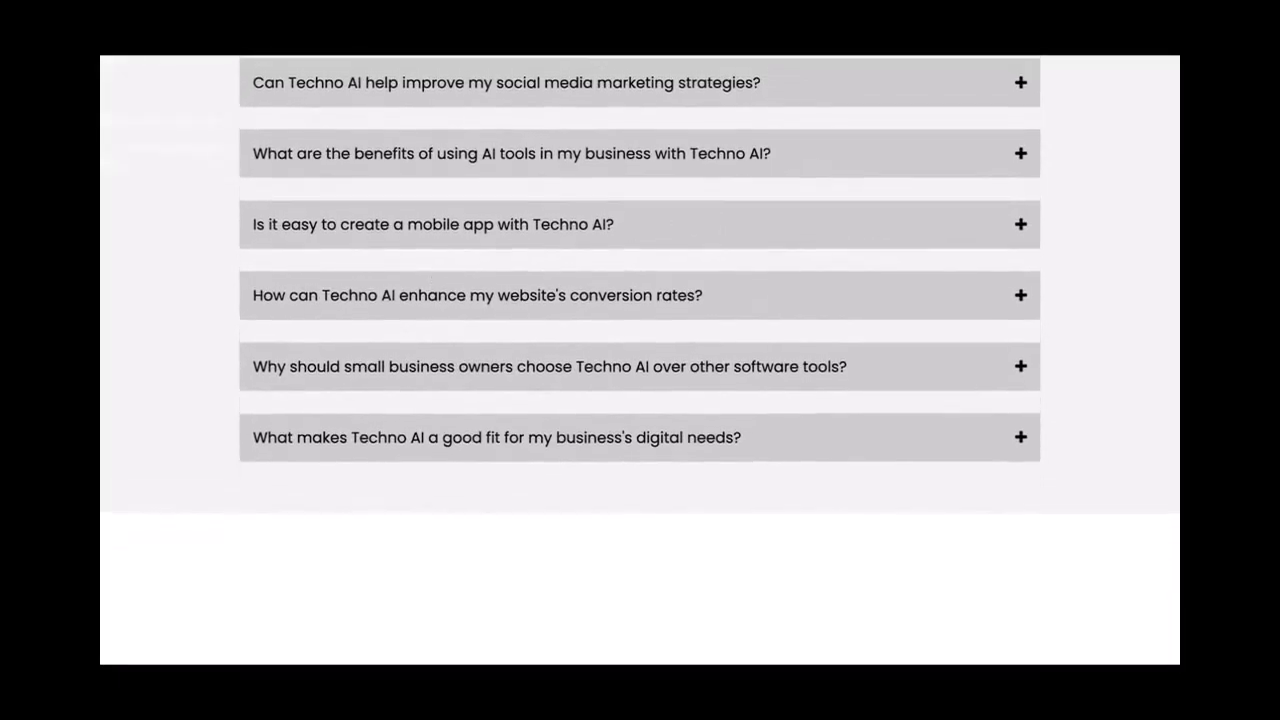
key(Escape)
scroll(478, 320, down, 1)
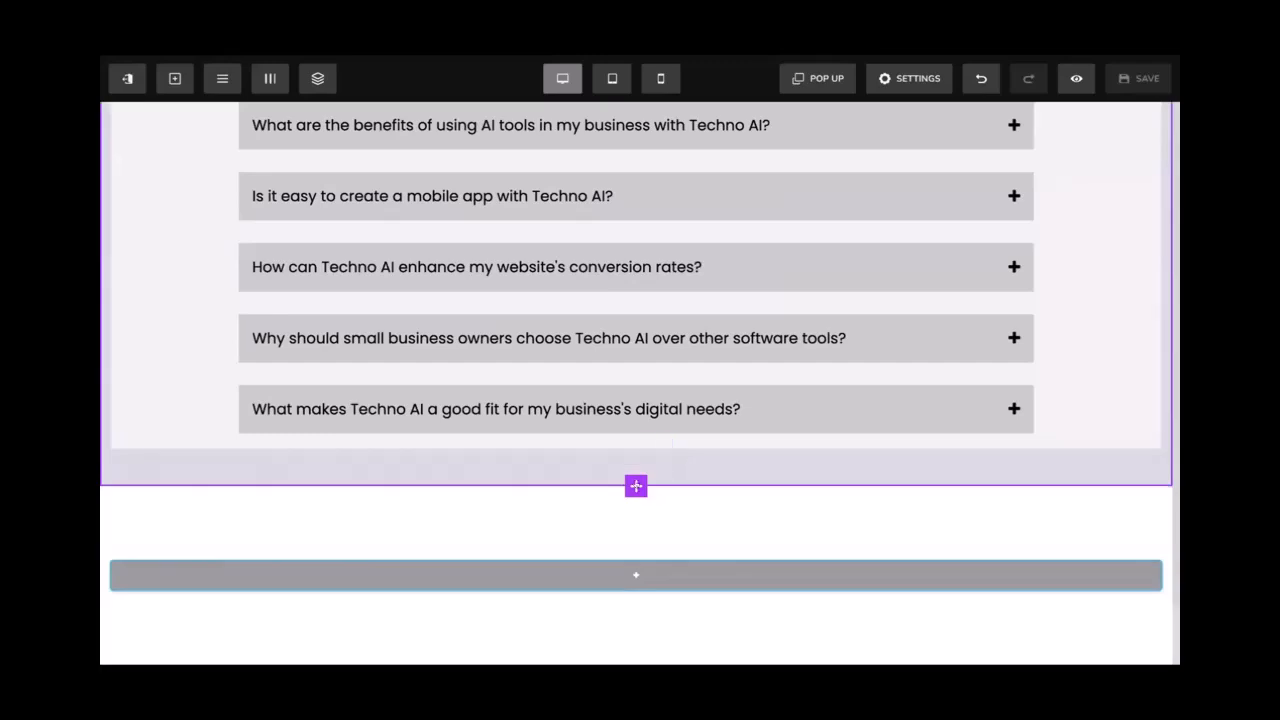
Add a full-width section below the FAQ with a black #000000 background
click(635, 486)
click(916, 215)
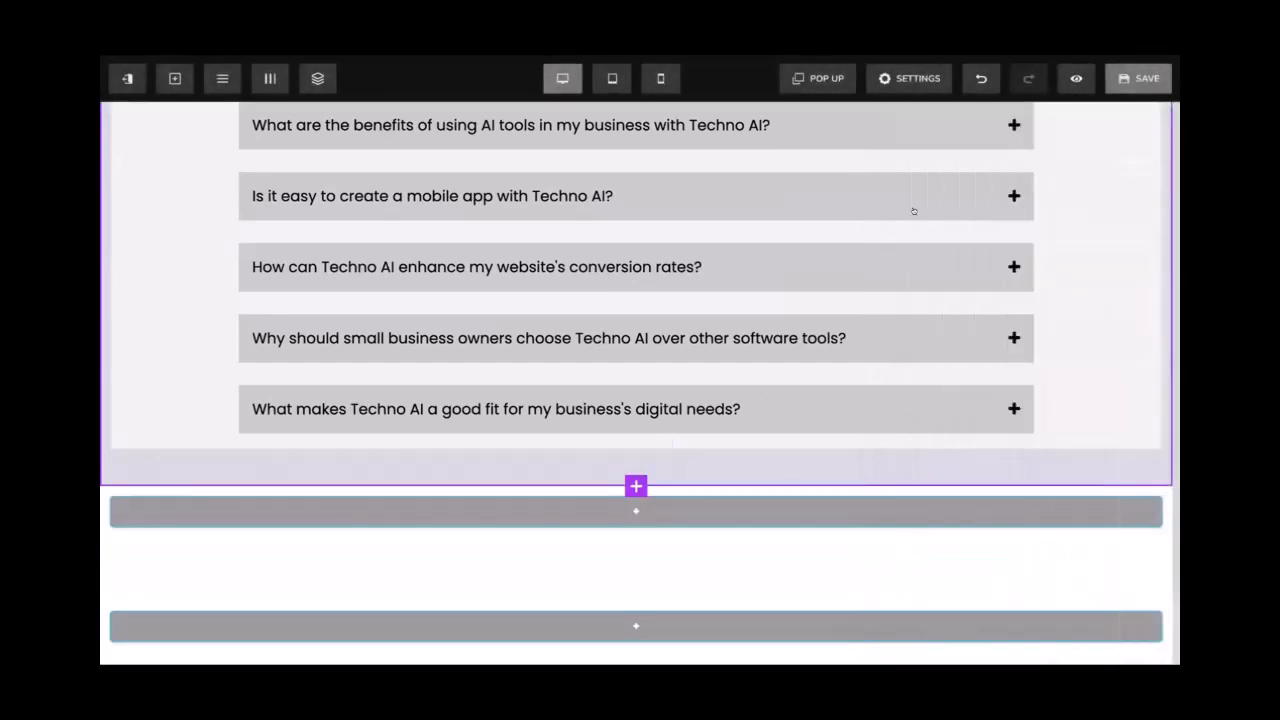
click(775, 492)
scroll(976, 443, down, 2)
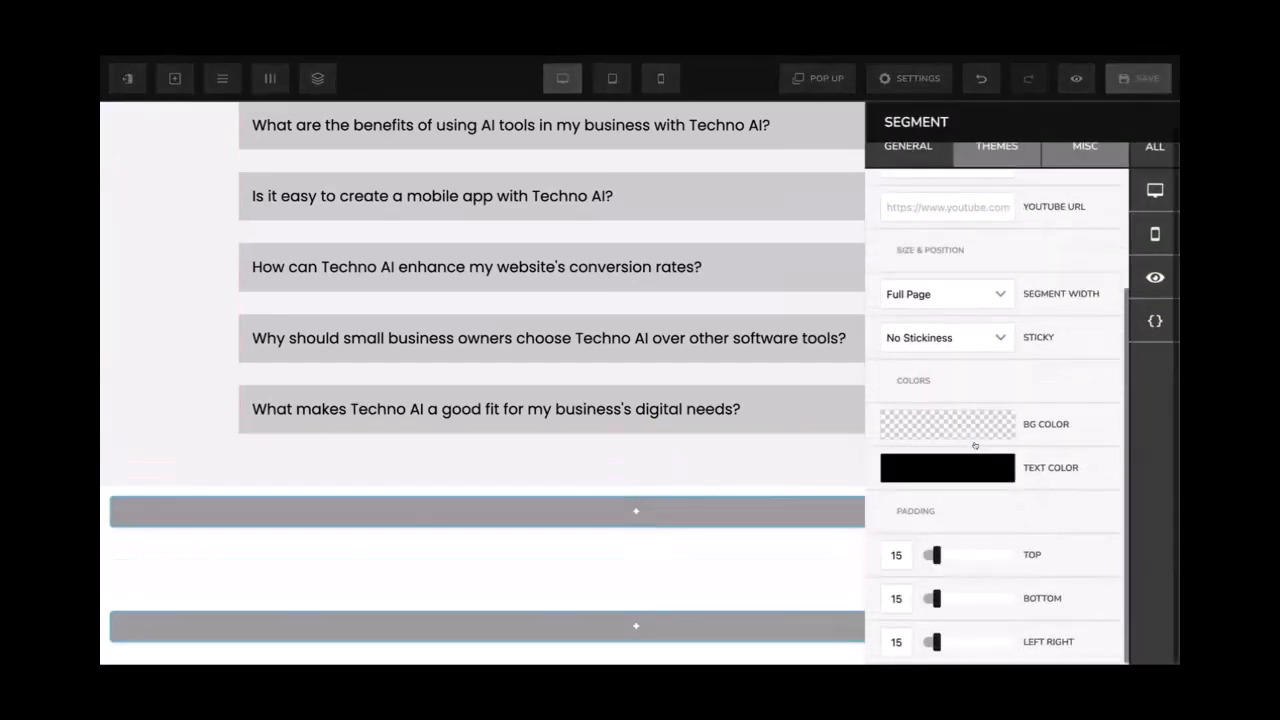
click(963, 424)
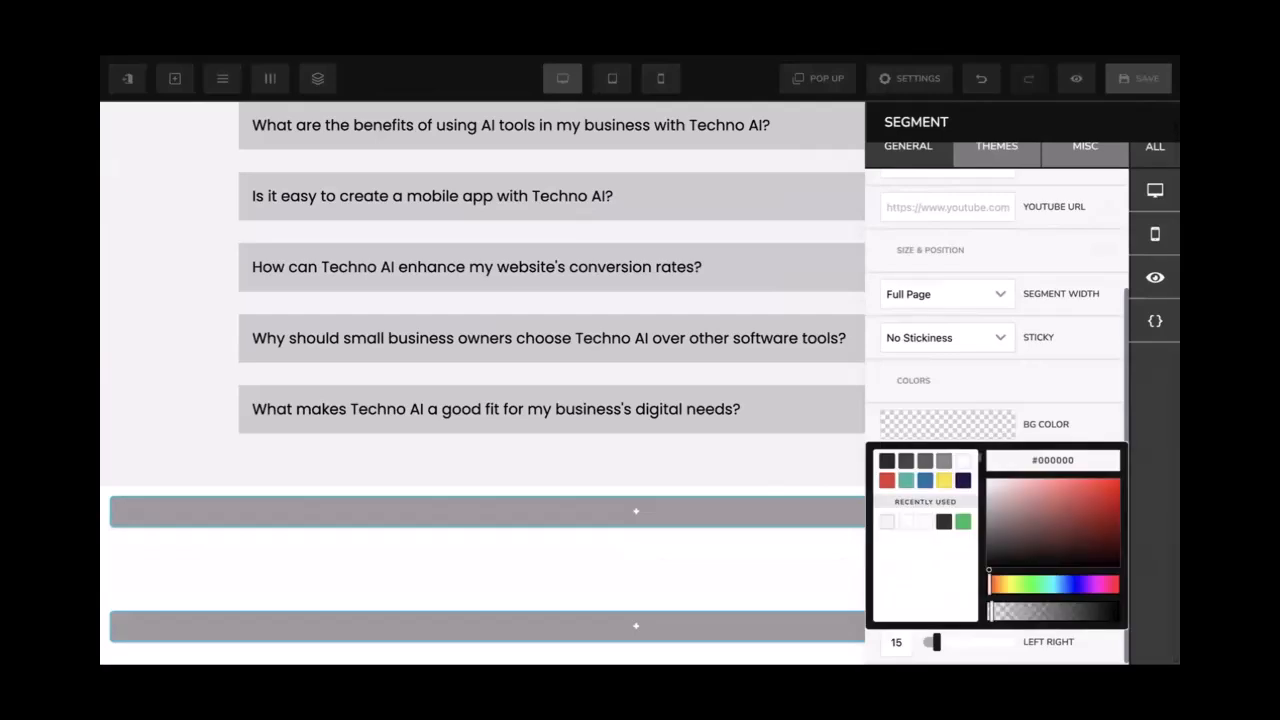
click(942, 520)
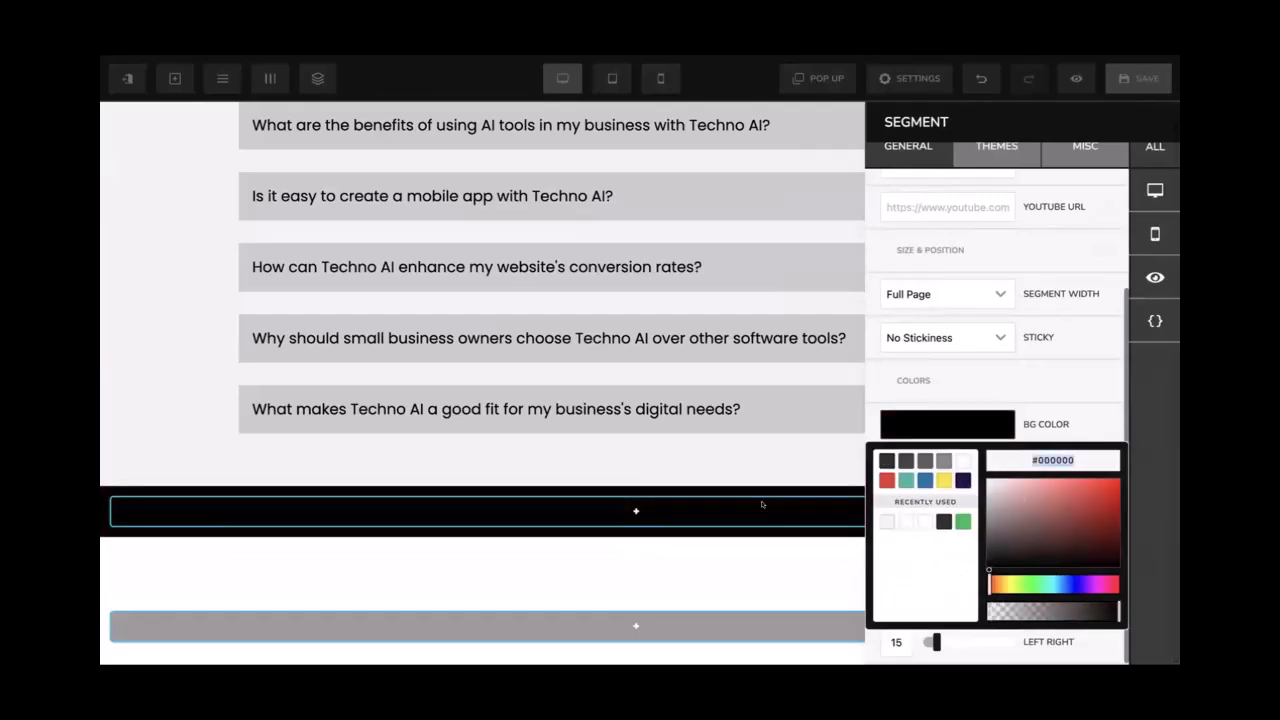
click(660, 510)
Add a one-column row holding a text paragraph to the black section
click(647, 511)
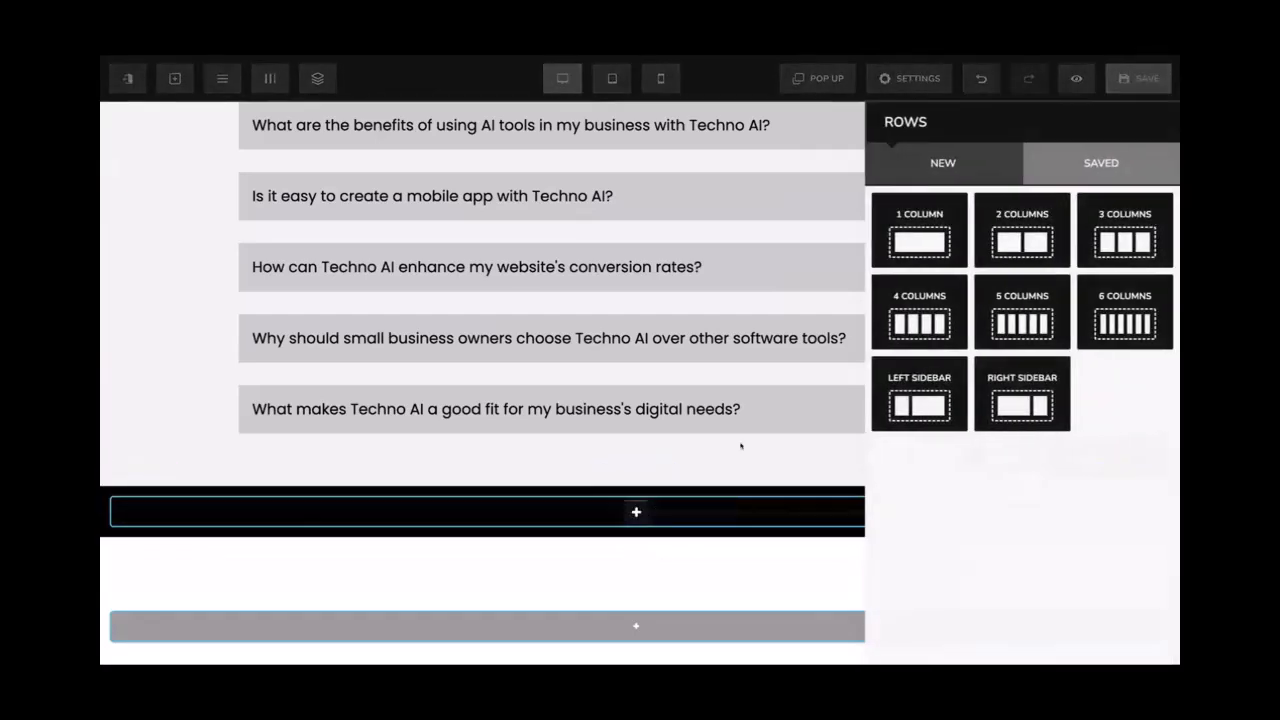
click(920, 222)
click(665, 521)
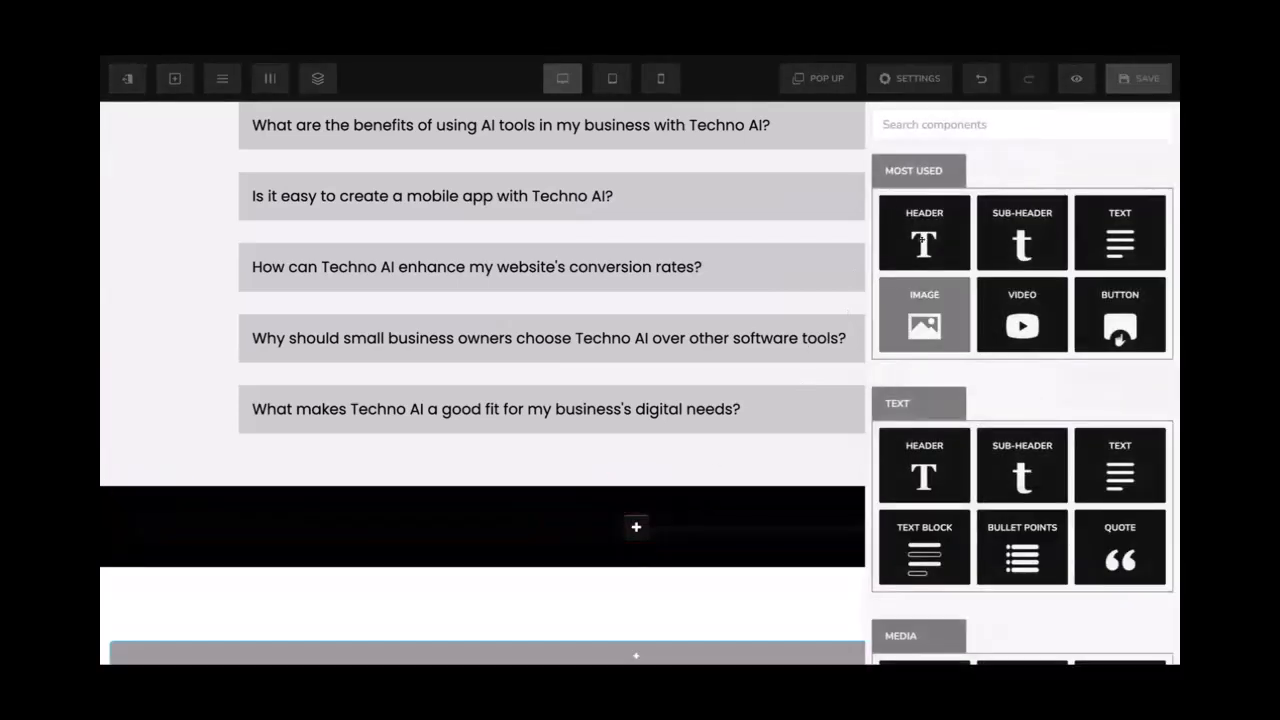
click(1116, 240)
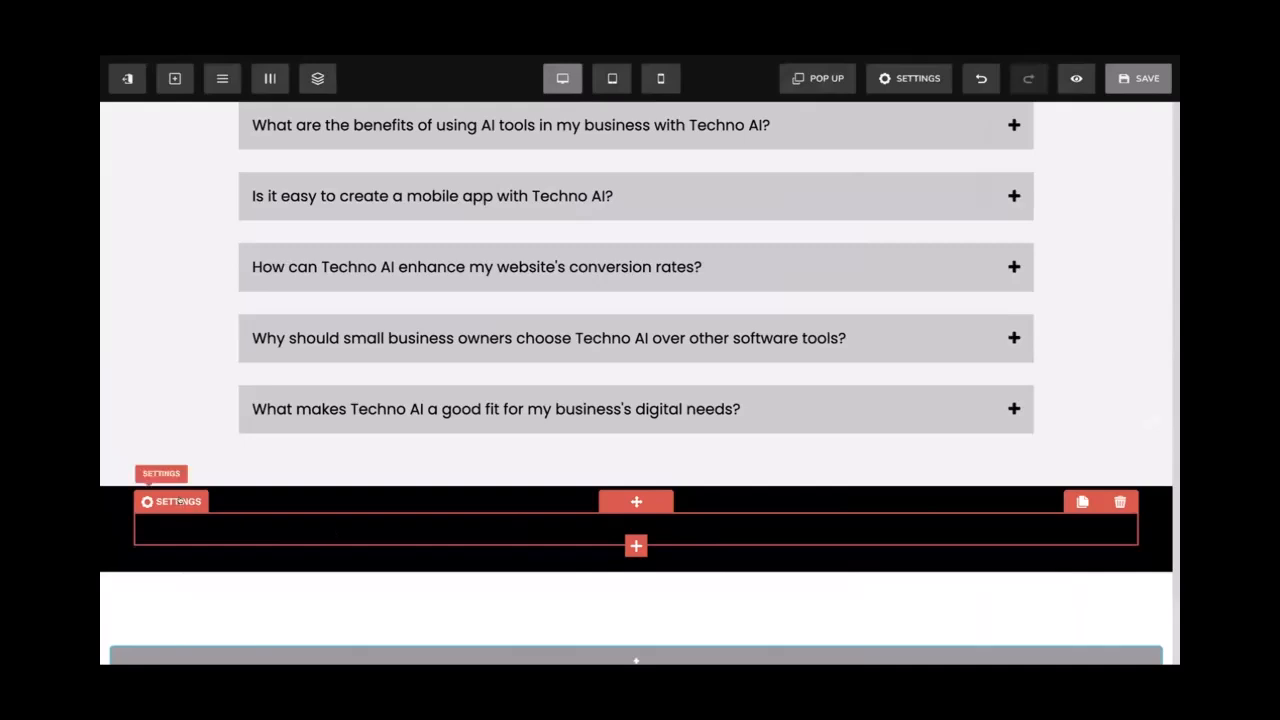
Make the footer paragraph's text colour white
click(178, 503)
click(984, 386)
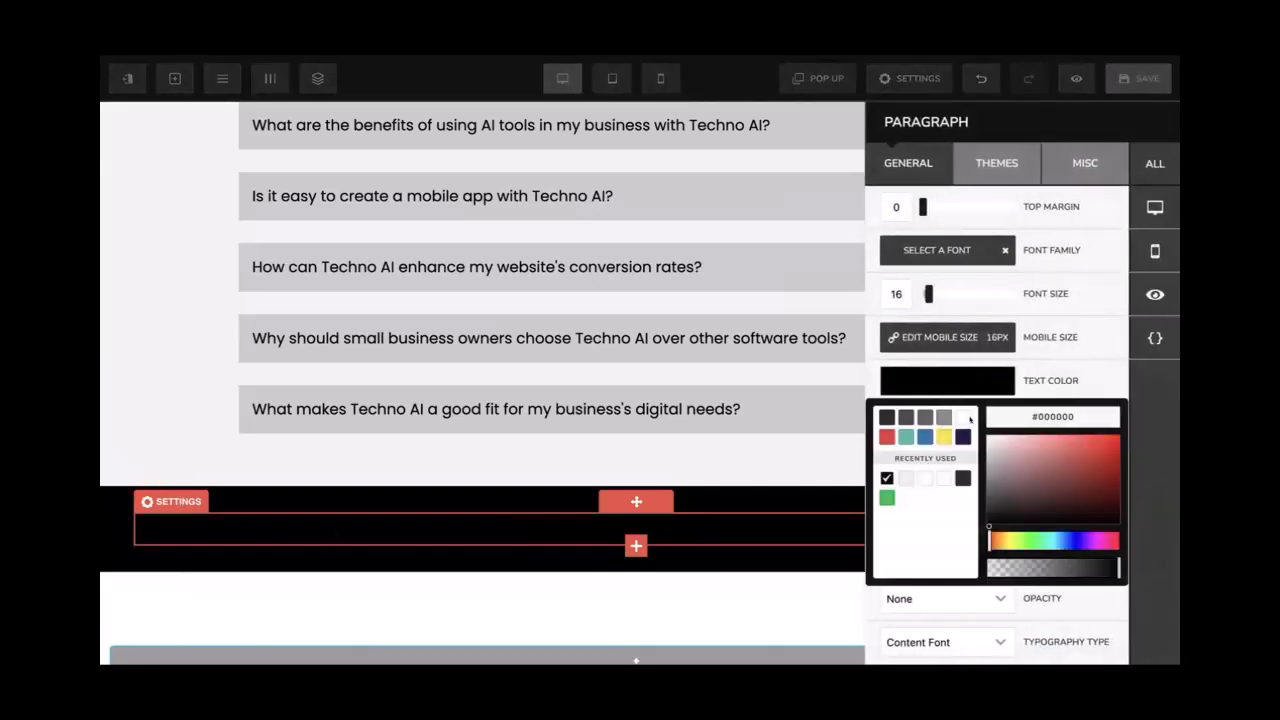
click(963, 417)
click(800, 468)
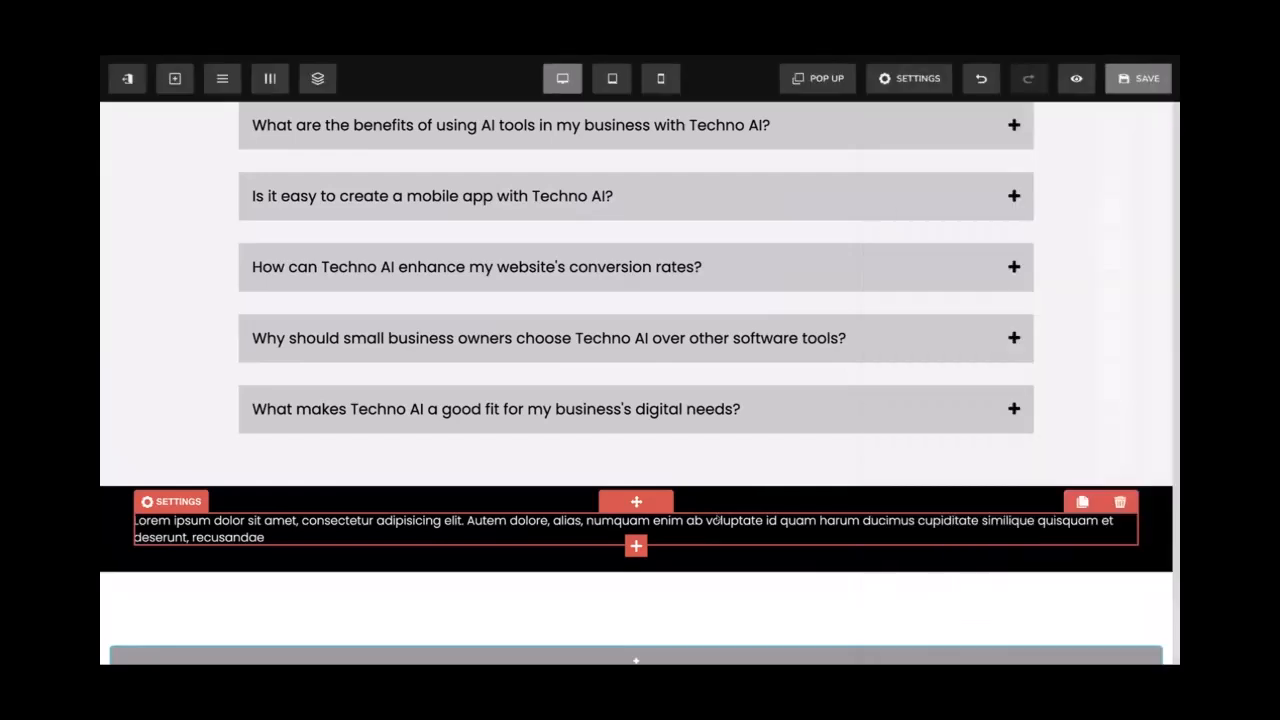
Centre the paragraph and replace it with 'Techno AI' and '2025 All Right Reserved'
click(704, 520)
click(659, 498)
triple_click(657, 530)
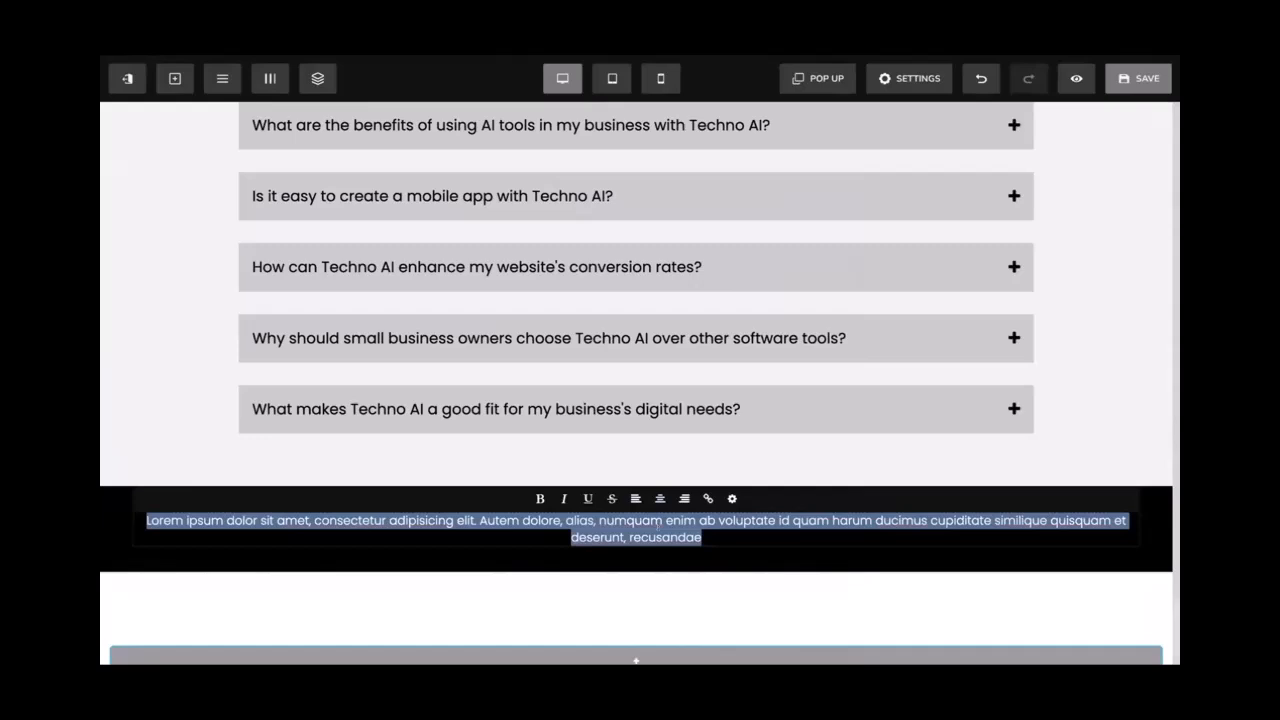
text(Techno AI)
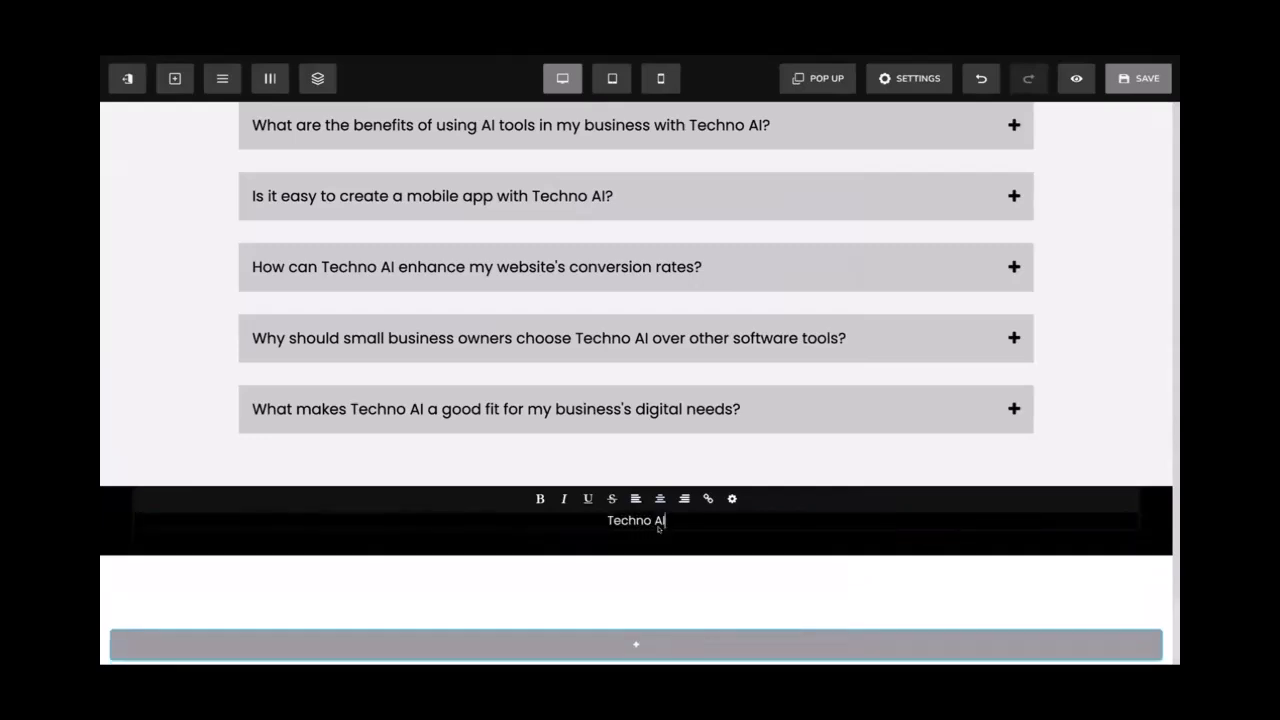
key(Return)
text(2)
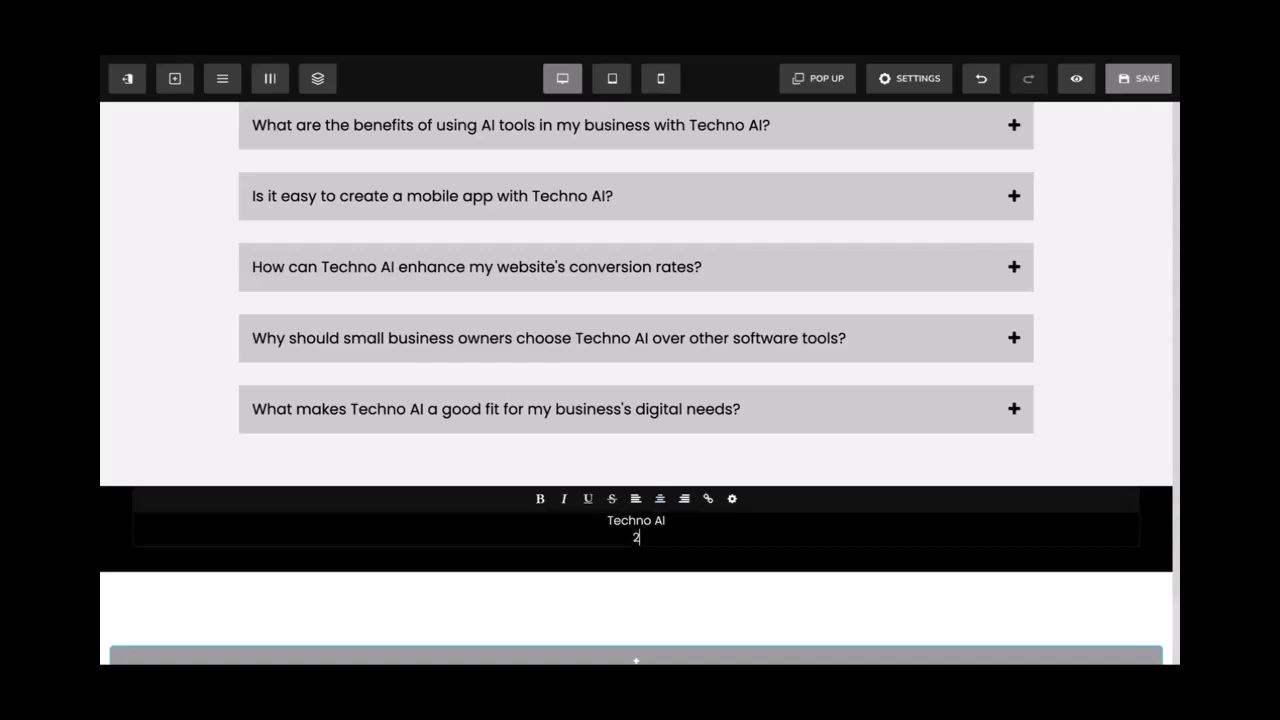
text(025 All Right Reserved)
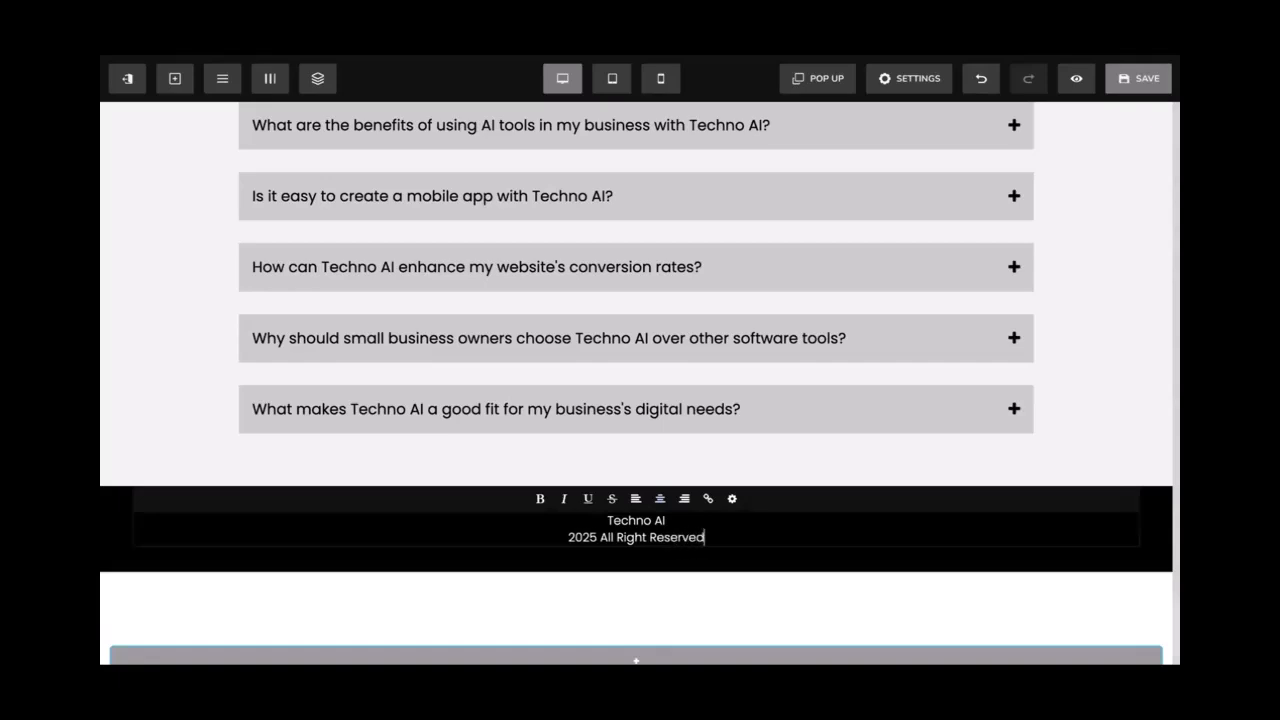
Duplicate the copyright text block and change the copy to 'Privacy Policy | Terms of Service'
click(717, 544)
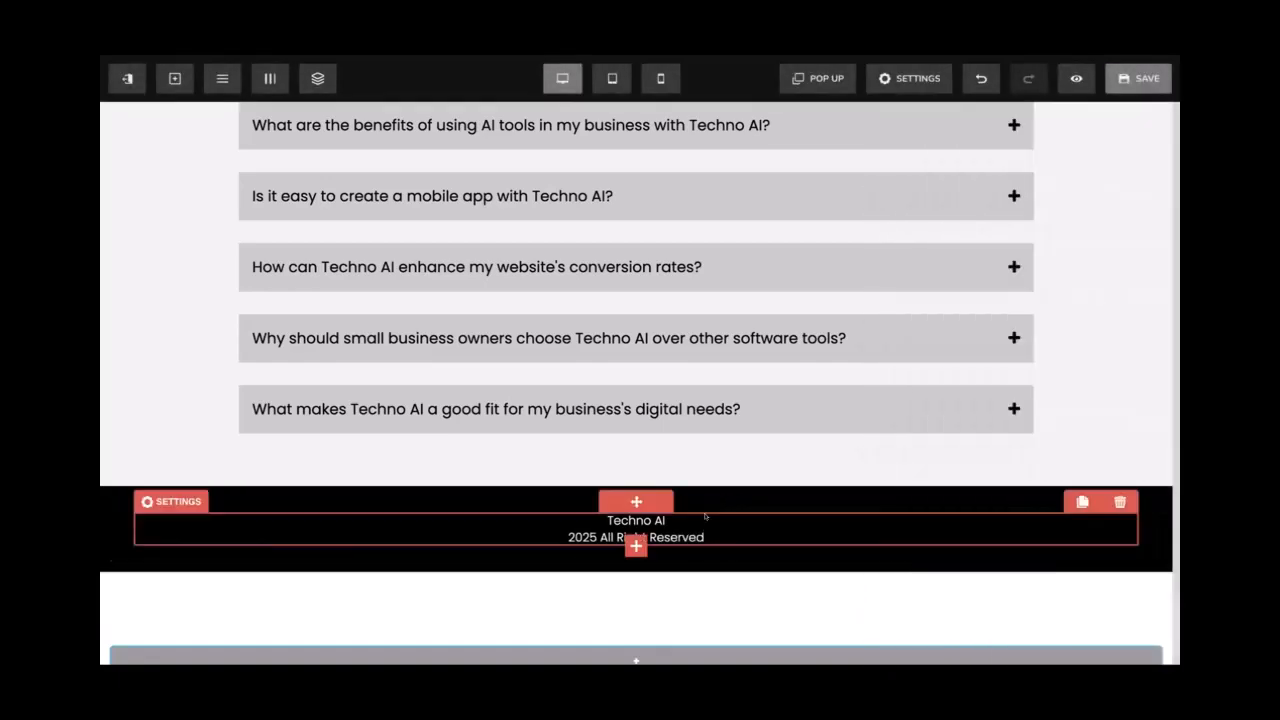
click(1081, 503)
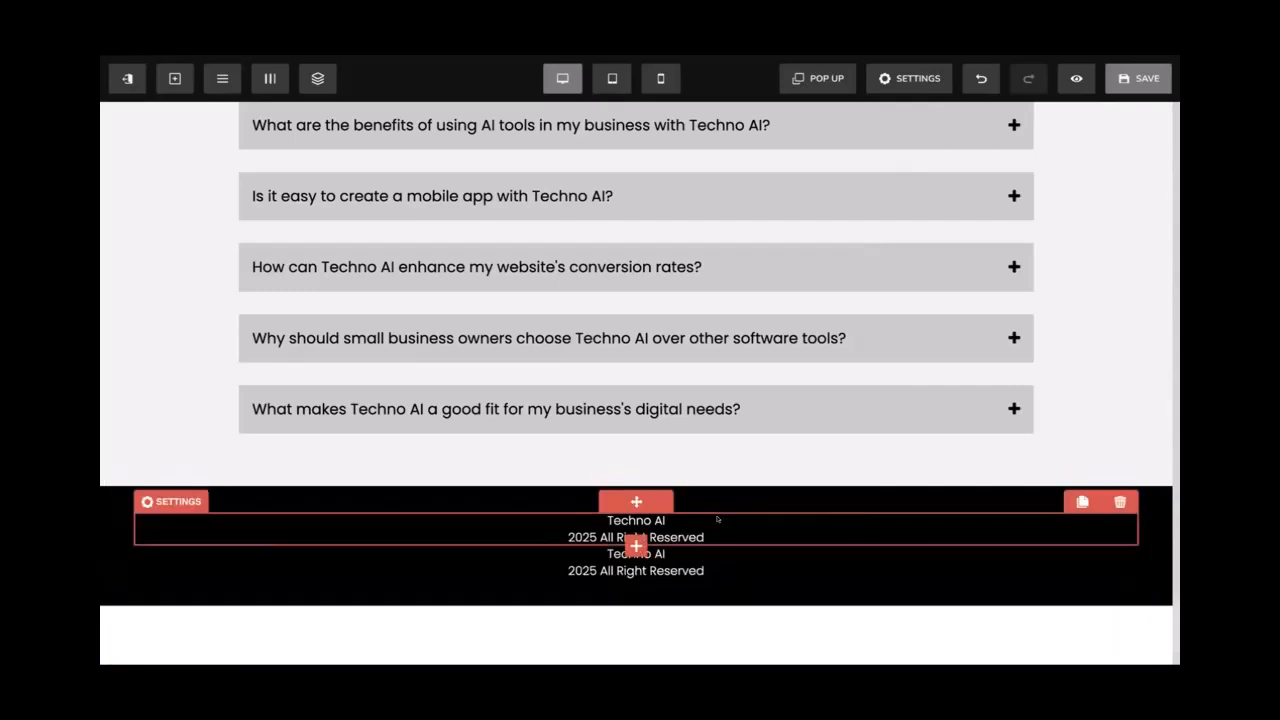
click(705, 532)
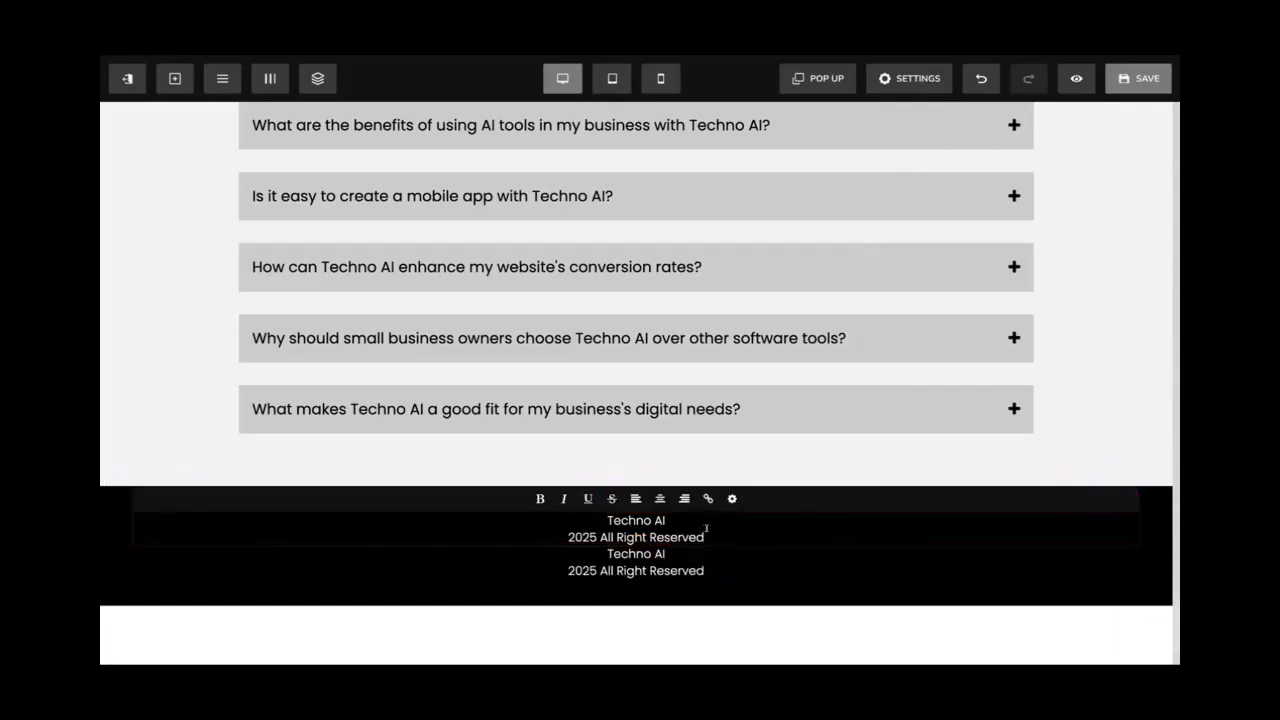
click(701, 568)
drag(703, 570, 604, 553)
key(BackSpace)
text(Privacy P)
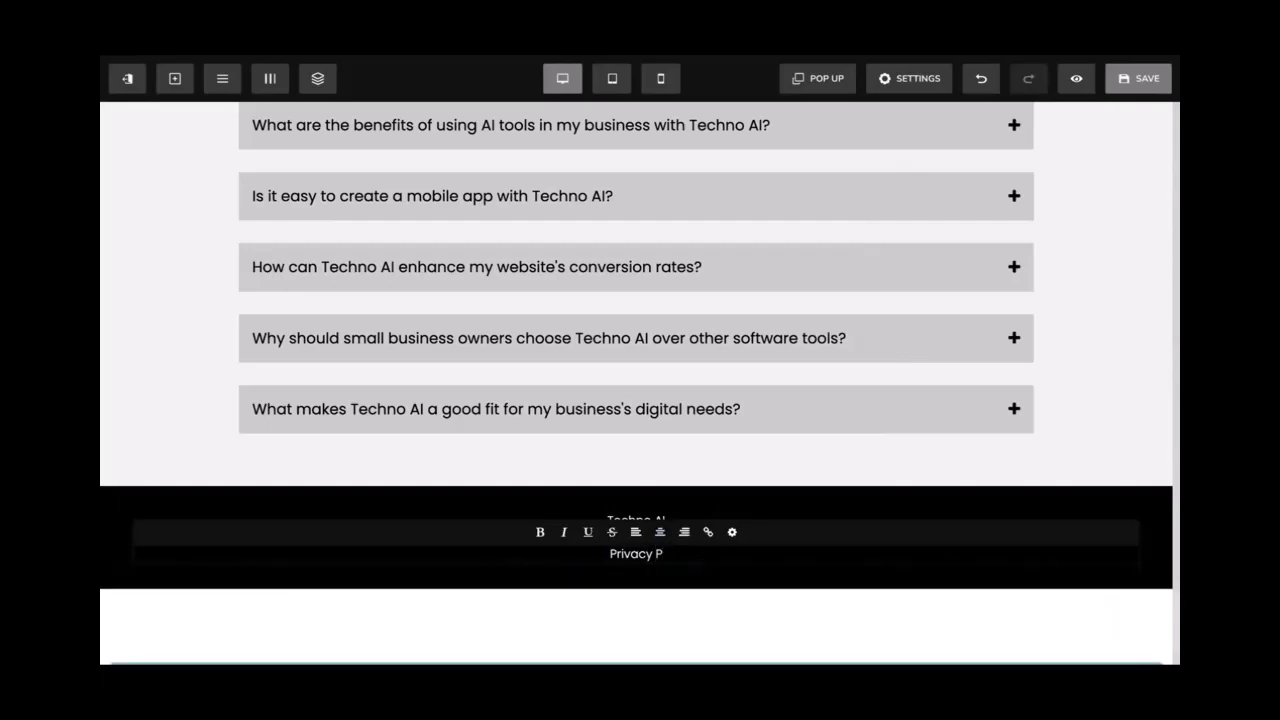
text(olicy | Terms of Services)
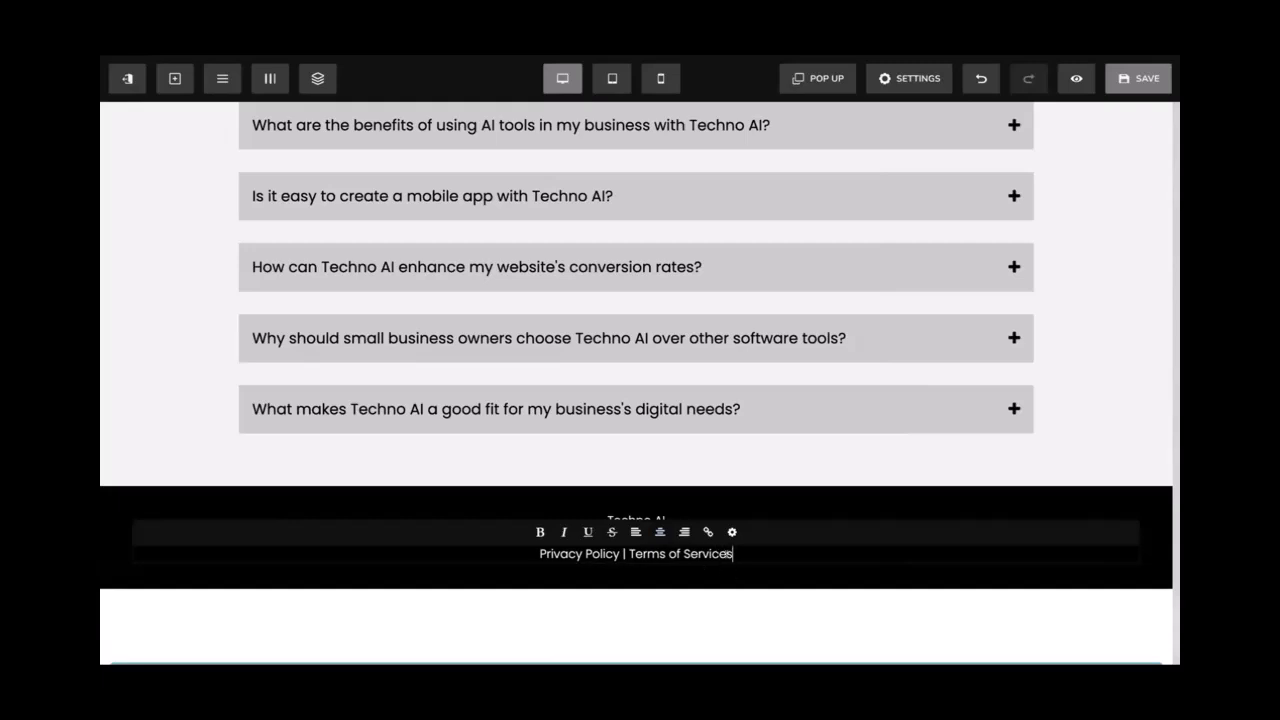
key(BackSpace)
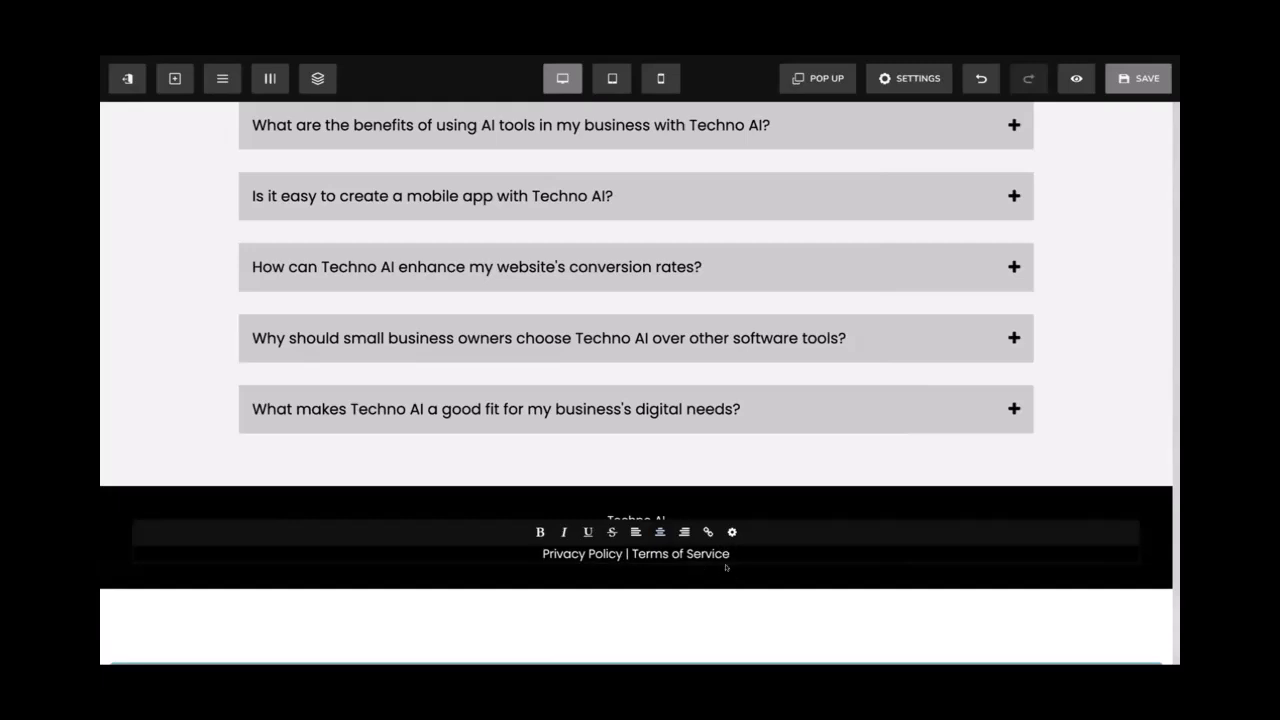
click(727, 567)
click(727, 567)
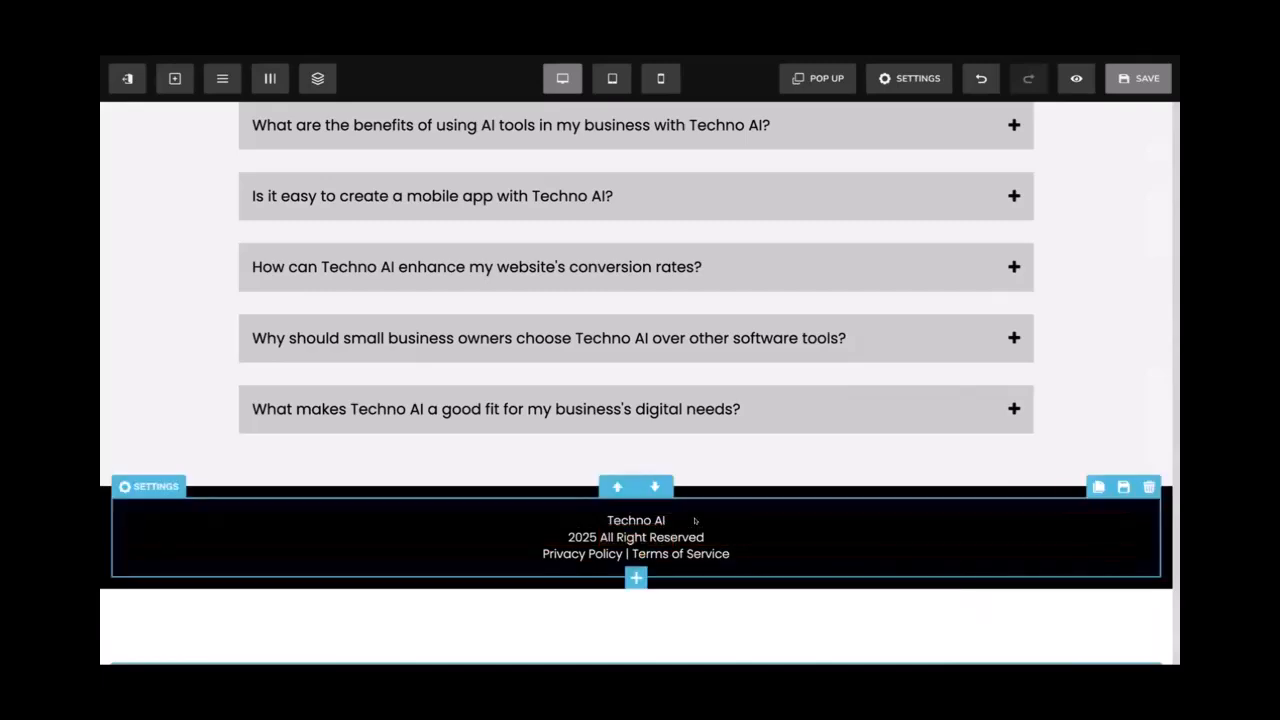
Set a value of 1 in the Privacy Policy paragraph settings and save the page
click(175, 535)
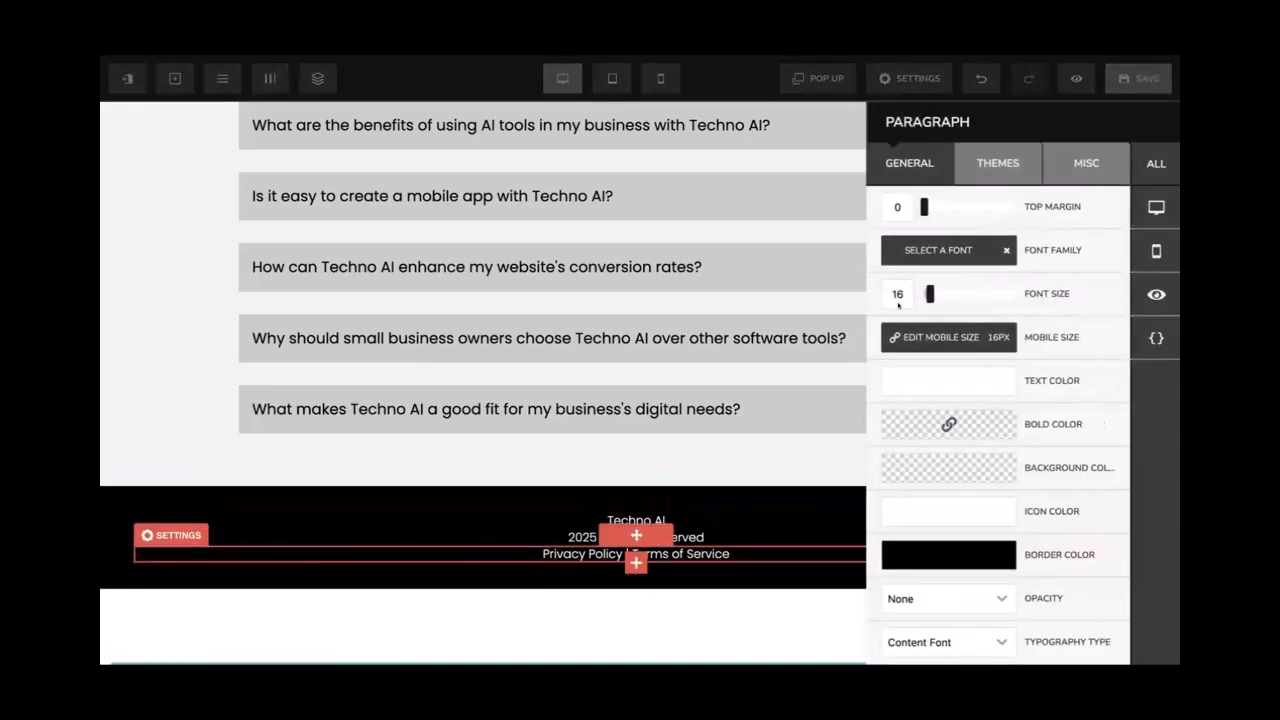
text(1)
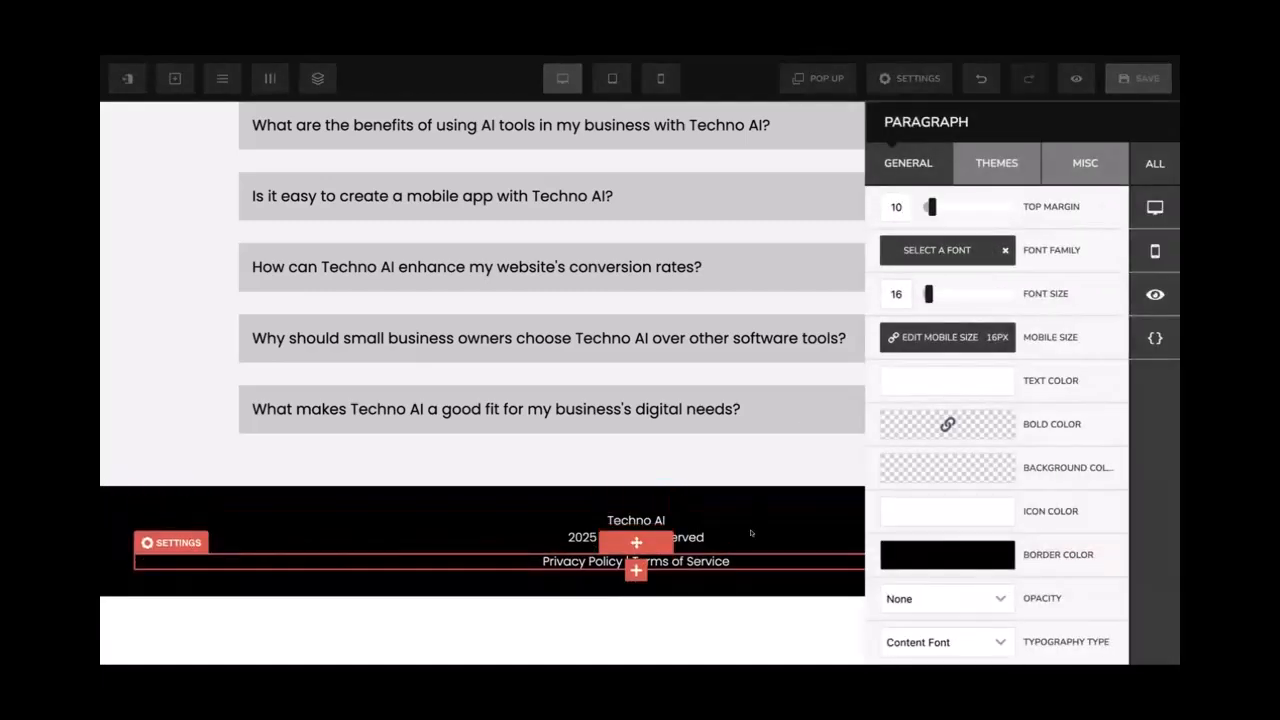
click(752, 530)
click(1137, 82)
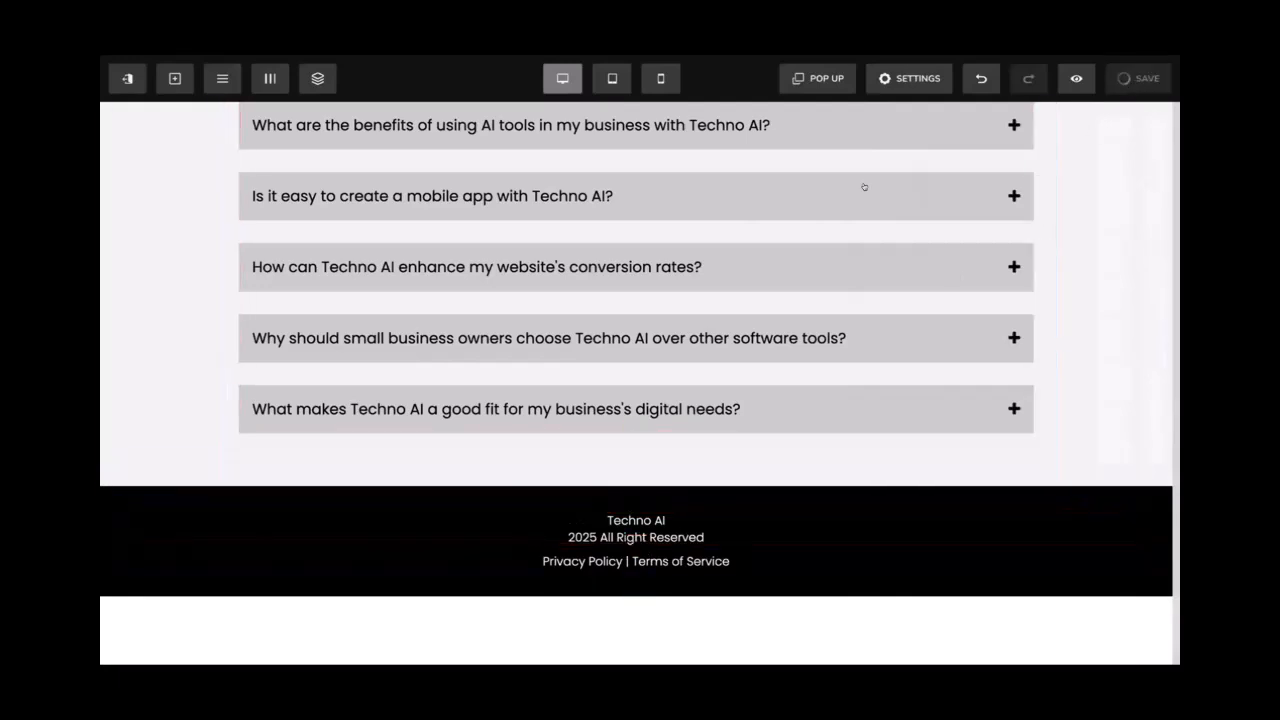
Highlight the words 'Privacy Policy' in the footer line, ready for linking
click(585, 553)
drag(622, 558, 537, 554)
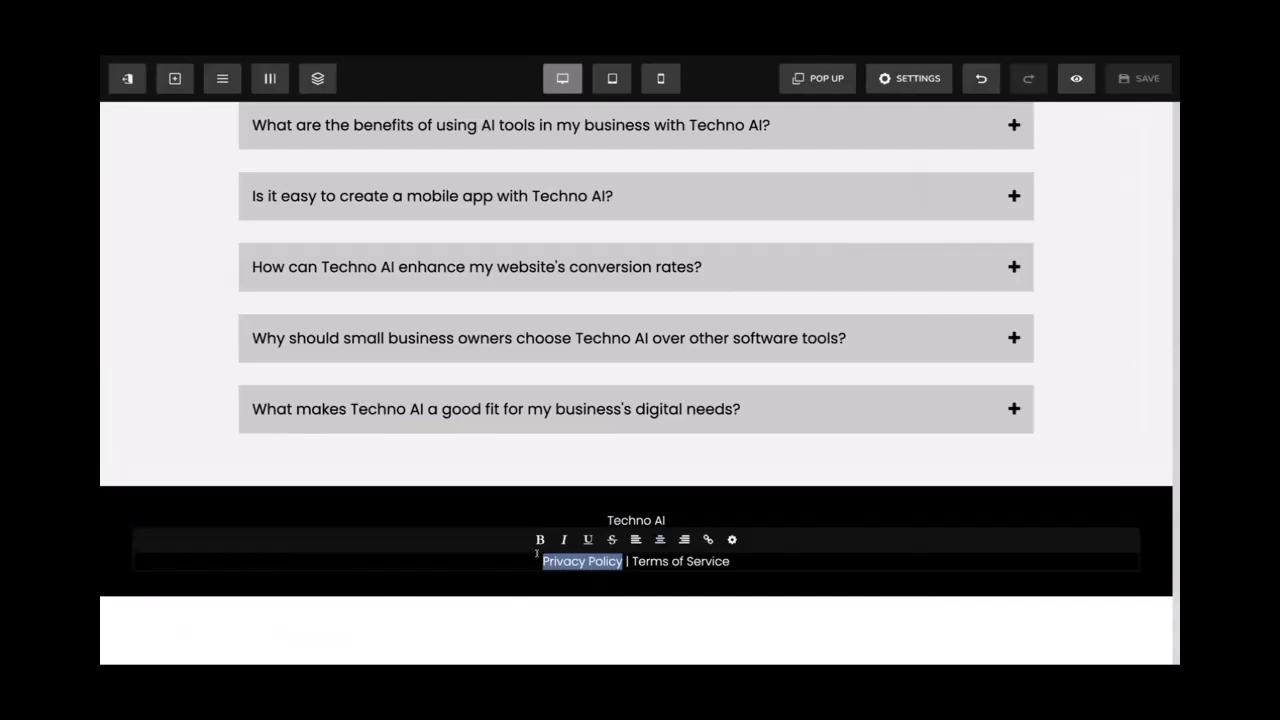
click(580, 562)
drag(619, 557, 537, 555)
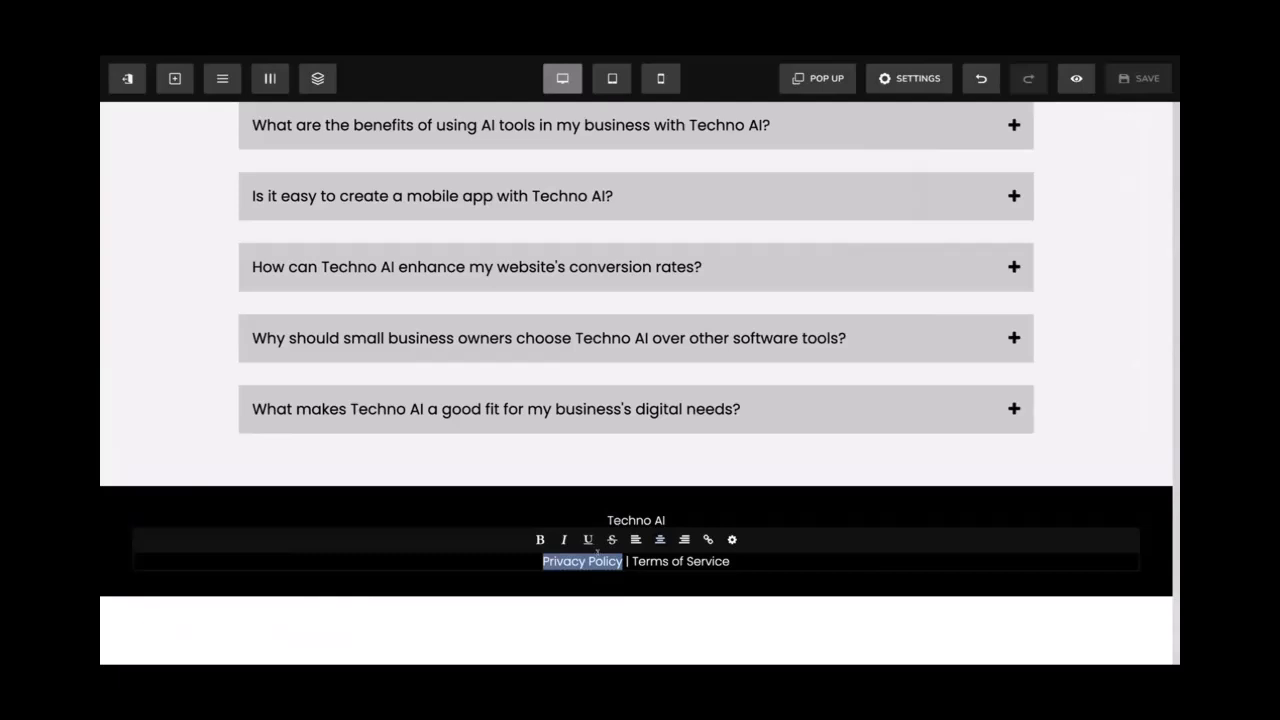
Link 'Privacy Policy' to '#' in light grey #cbcbcb, then select the Terms of Service words
click(699, 535)
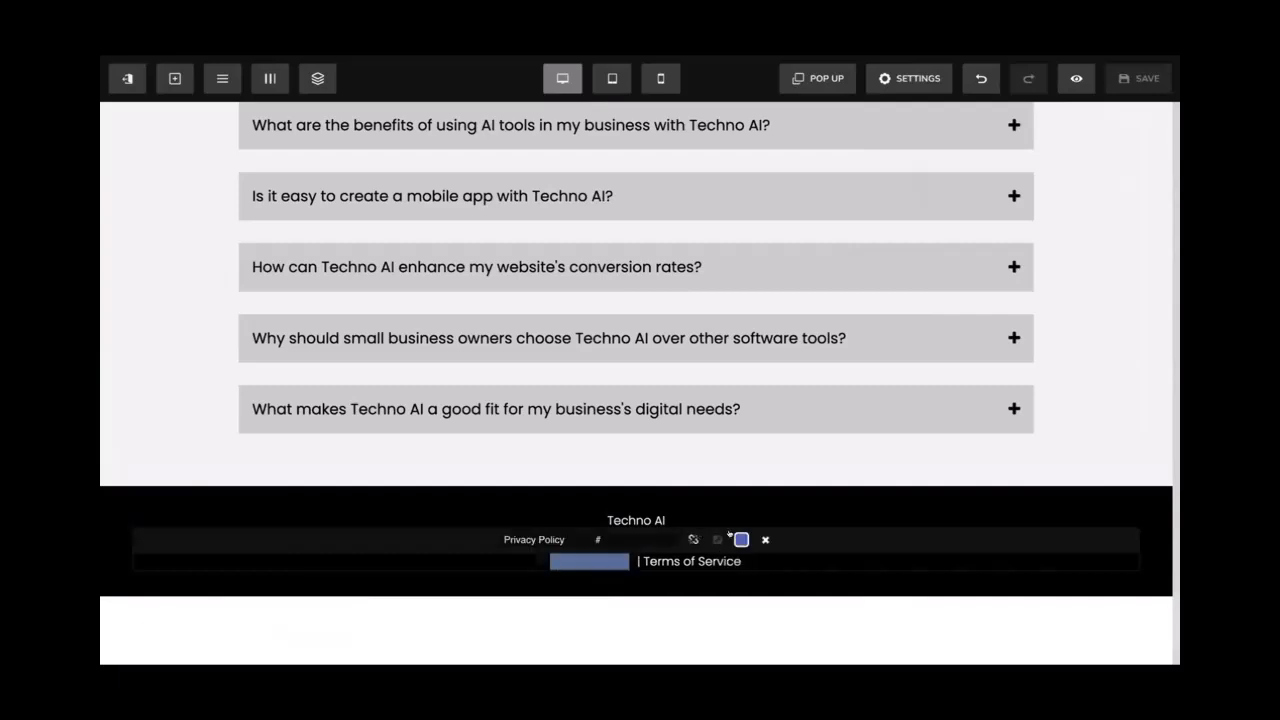
double_click(598, 538)
click(608, 534)
click(741, 539)
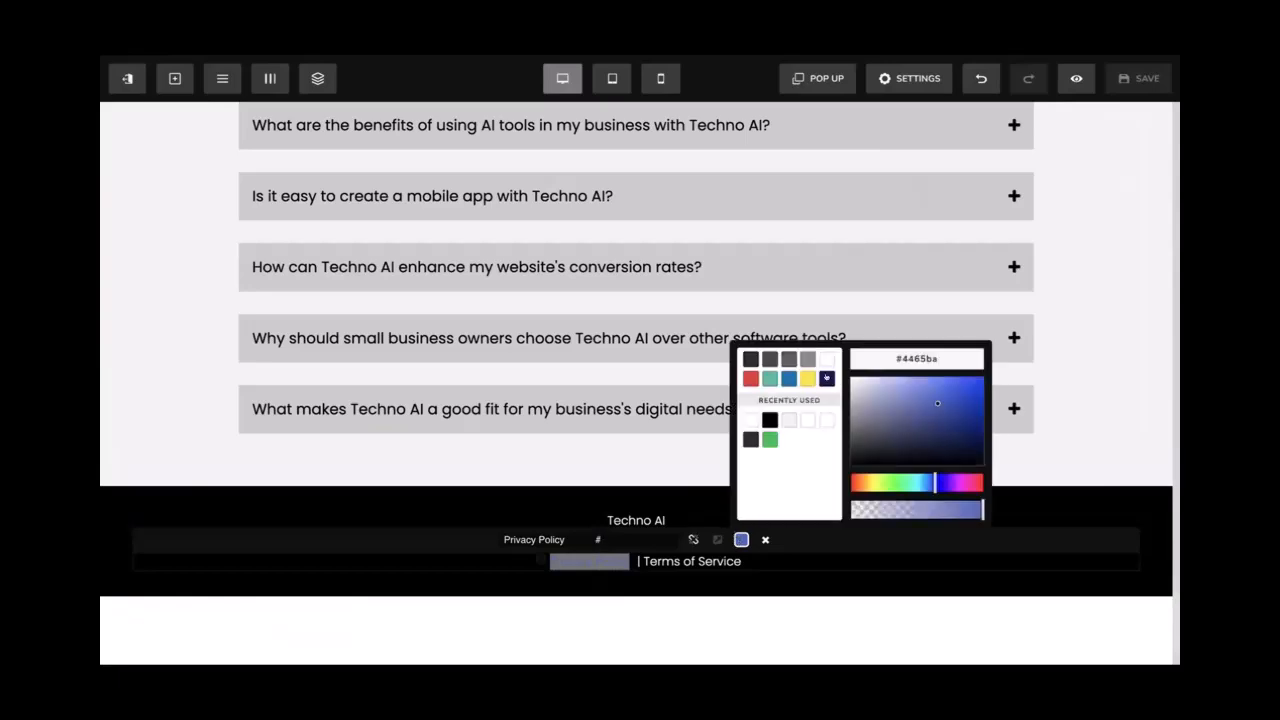
click(805, 377)
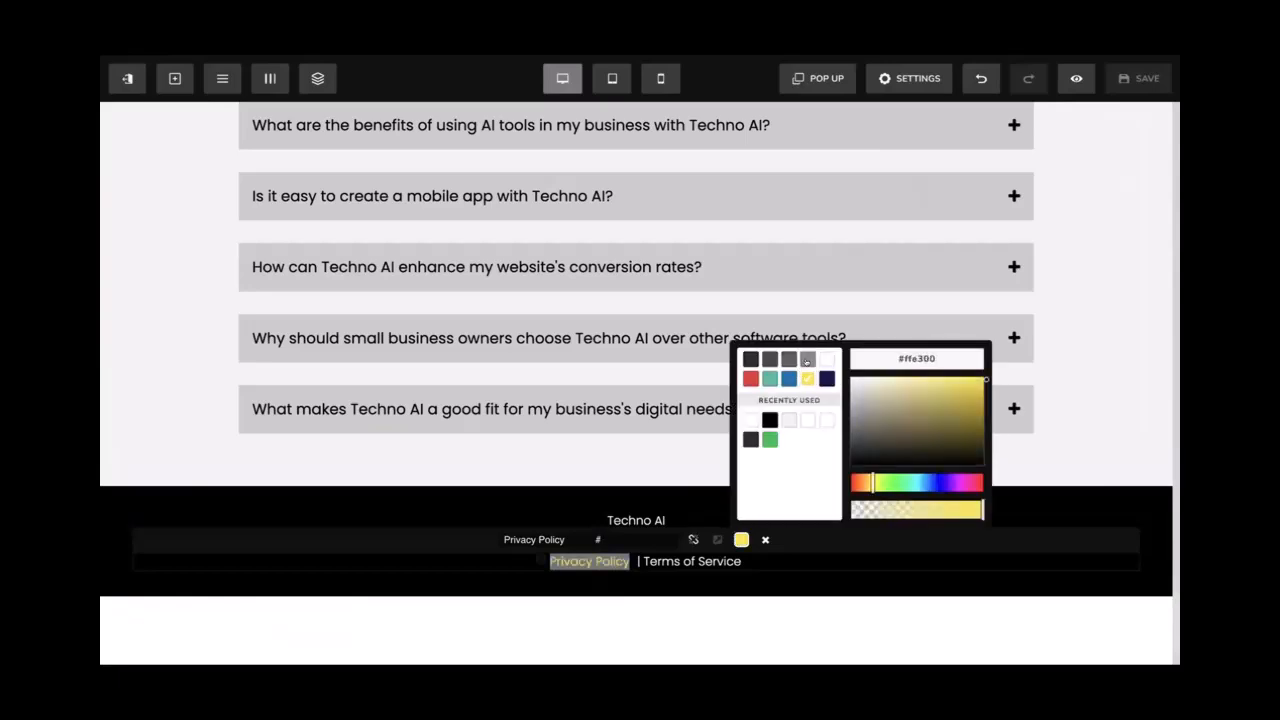
click(818, 358)
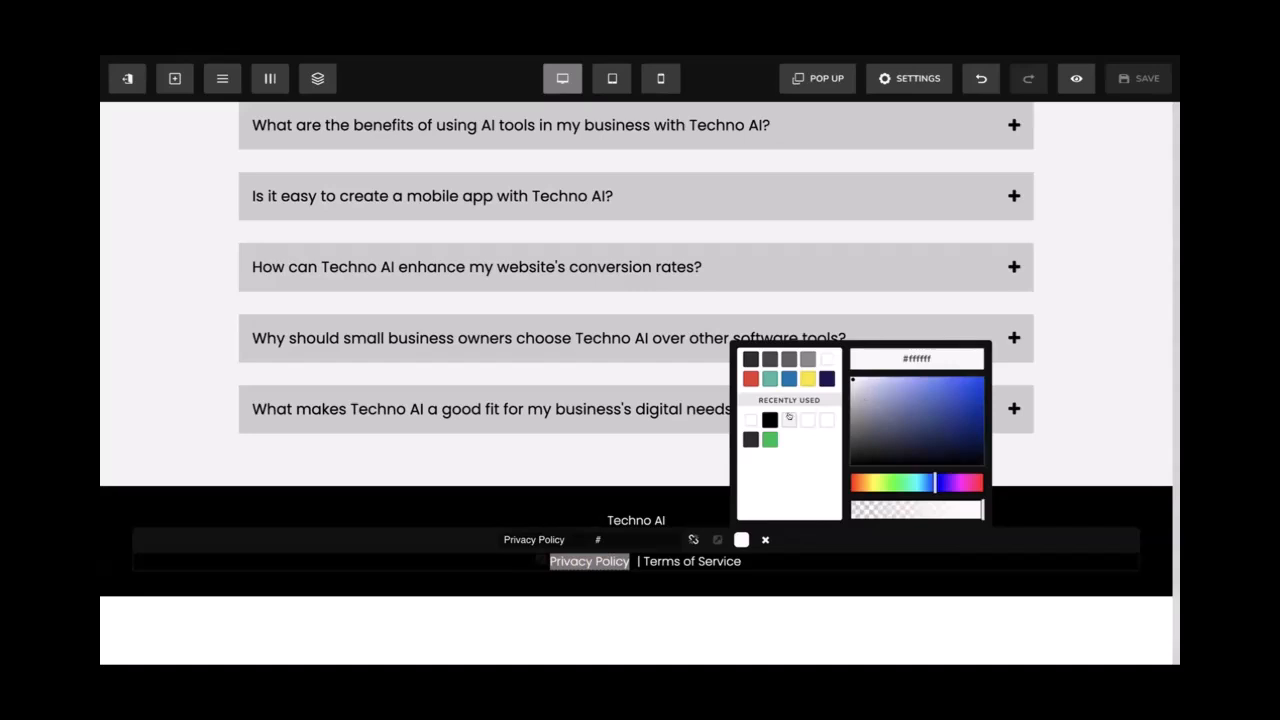
drag(851, 394, 840, 395)
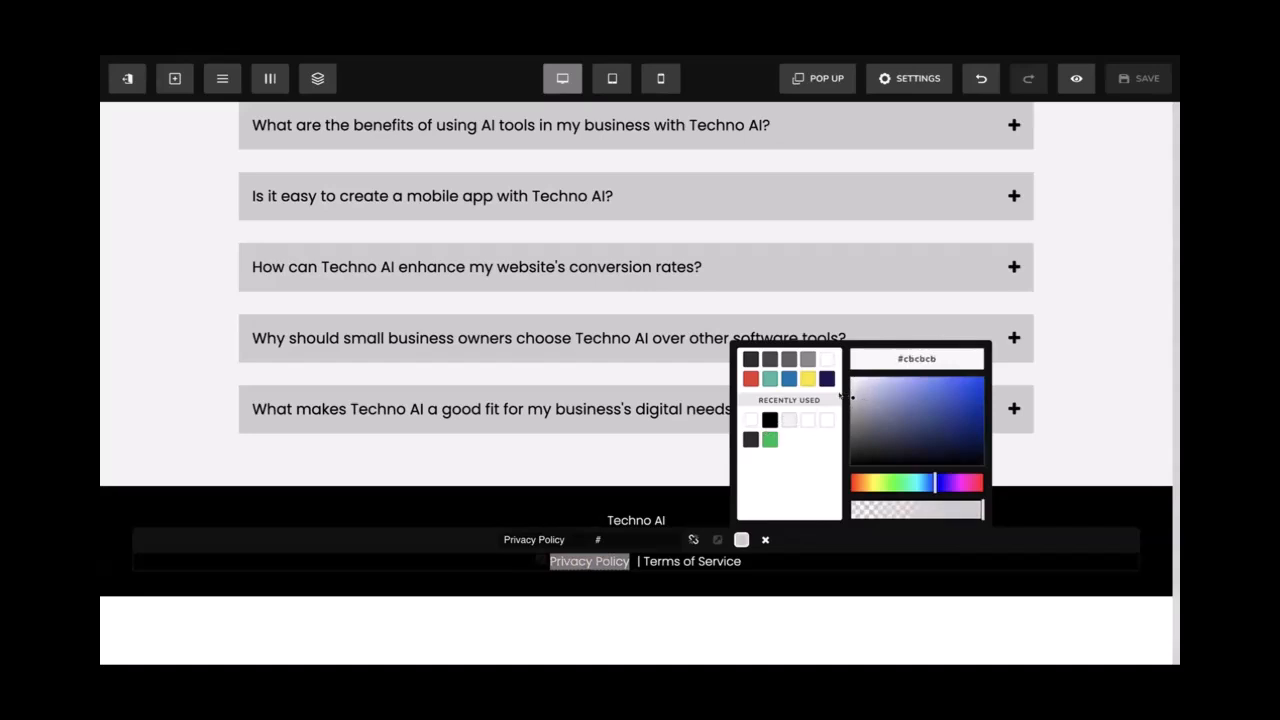
click(682, 550)
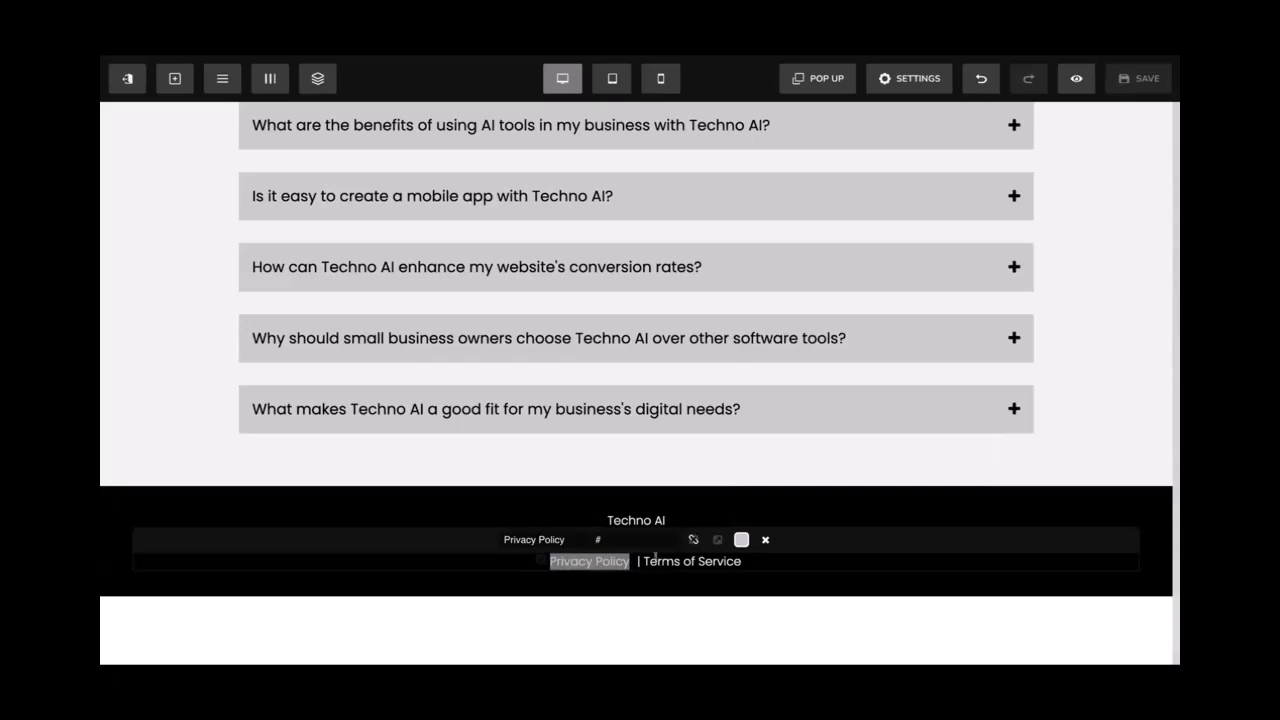
click(660, 558)
drag(741, 557, 642, 558)
Make 'Terms of Service' a '#' link coloured light grey from Recently Used
click(732, 539)
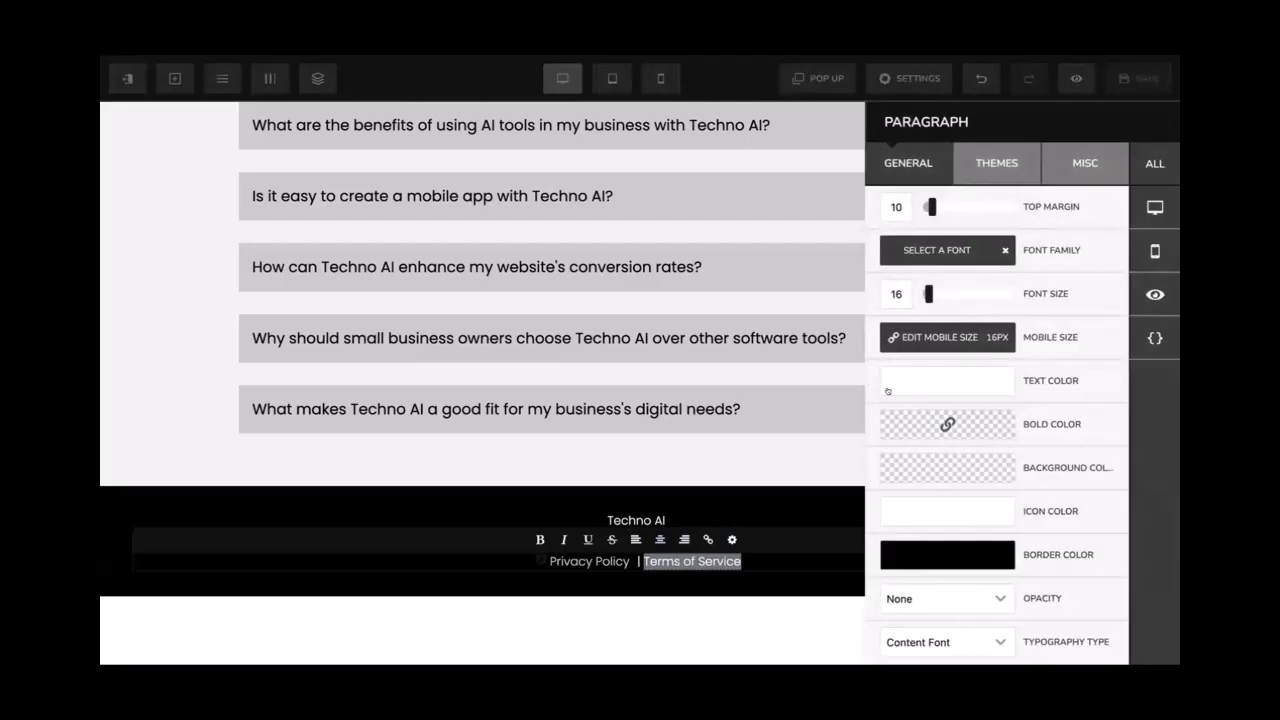
click(703, 531)
click(737, 558)
drag(737, 558, 640, 557)
click(708, 539)
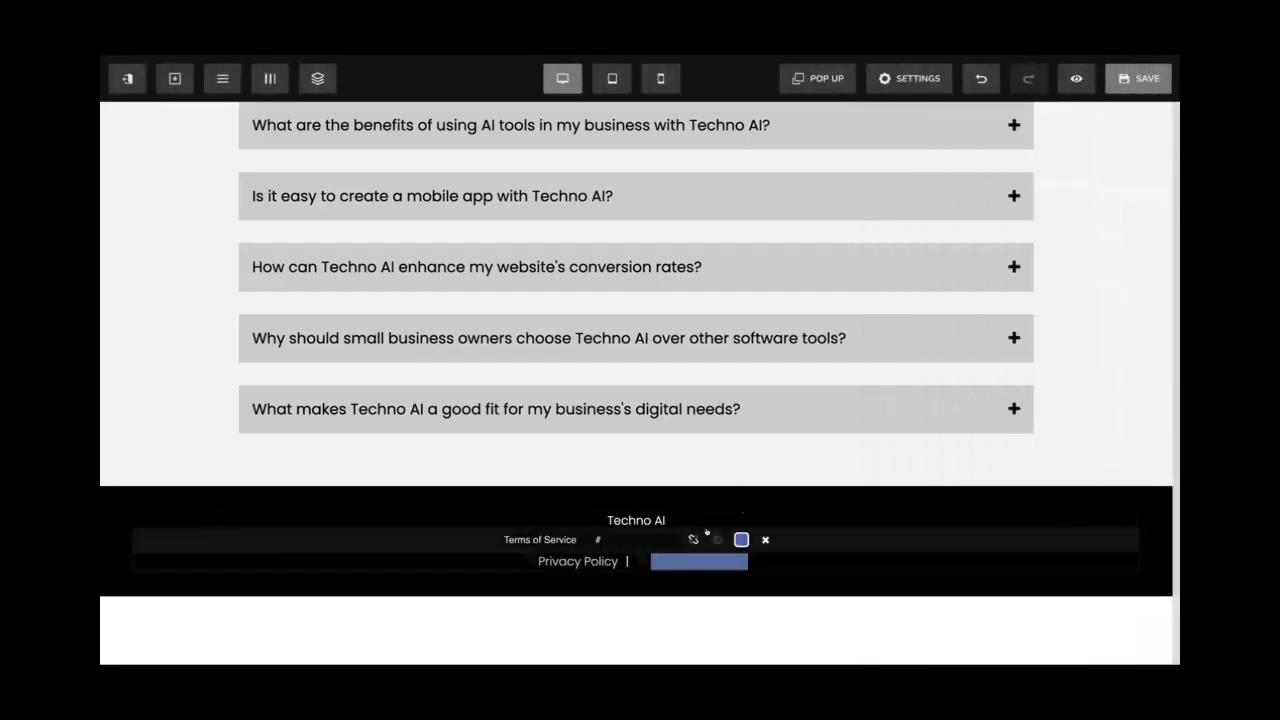
click(740, 539)
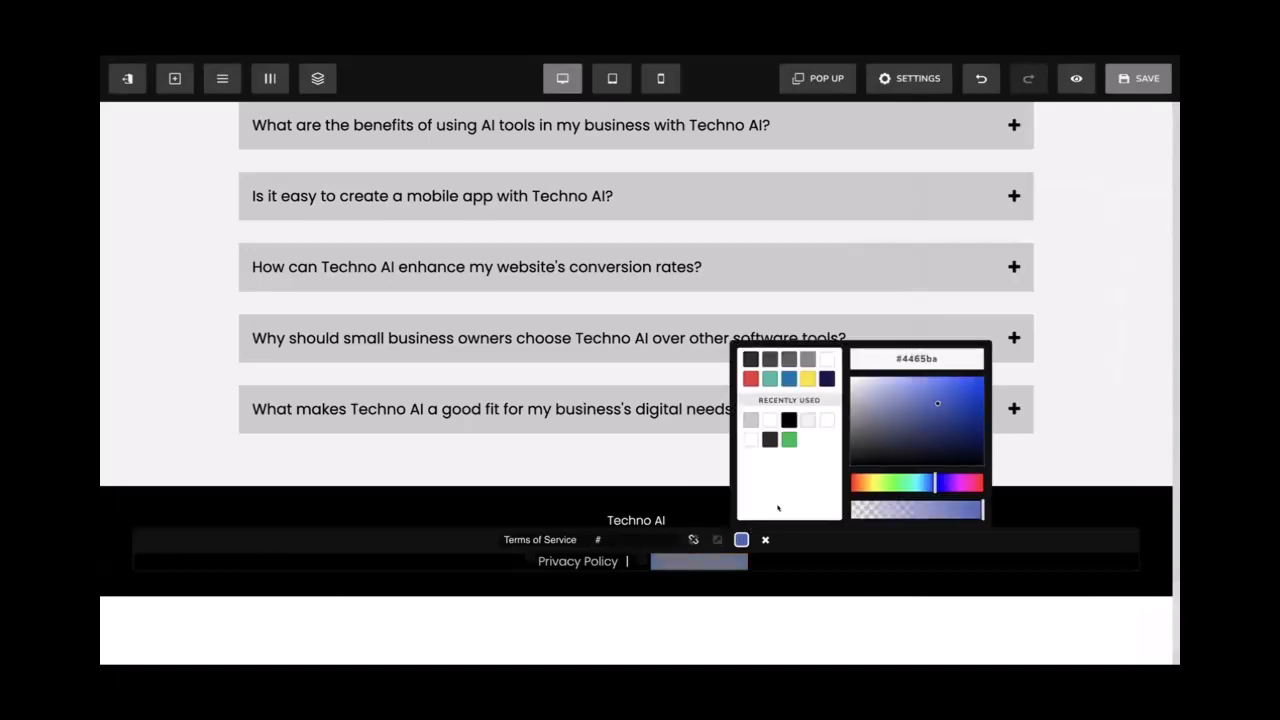
click(806, 421)
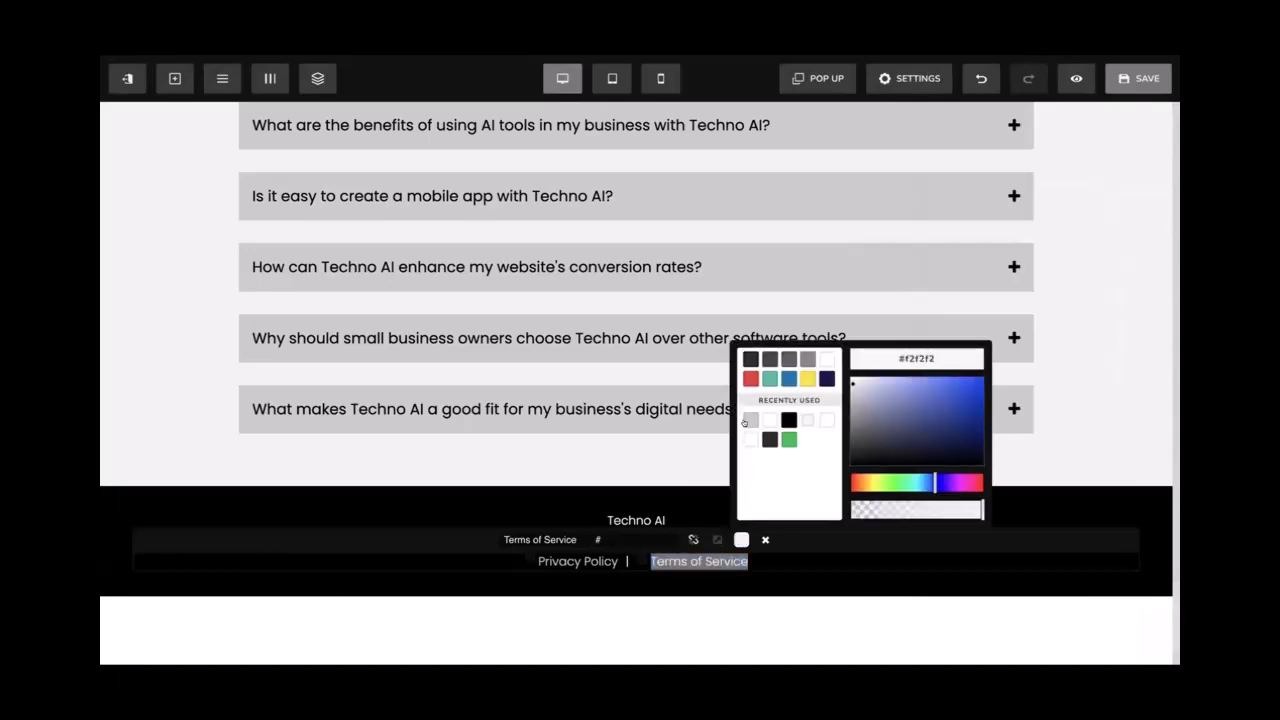
click(750, 420)
click(647, 505)
click(774, 460)
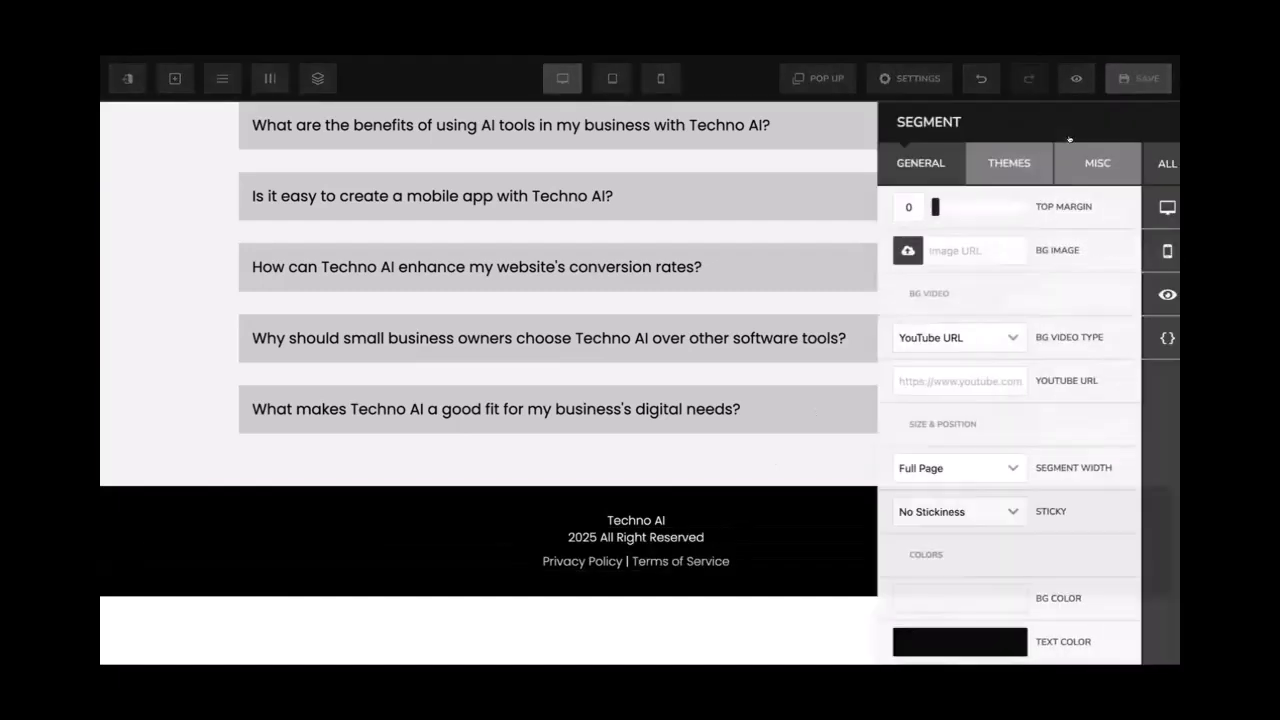
Save the page and delete the empty section below the footer
click(1136, 86)
click(1137, 87)
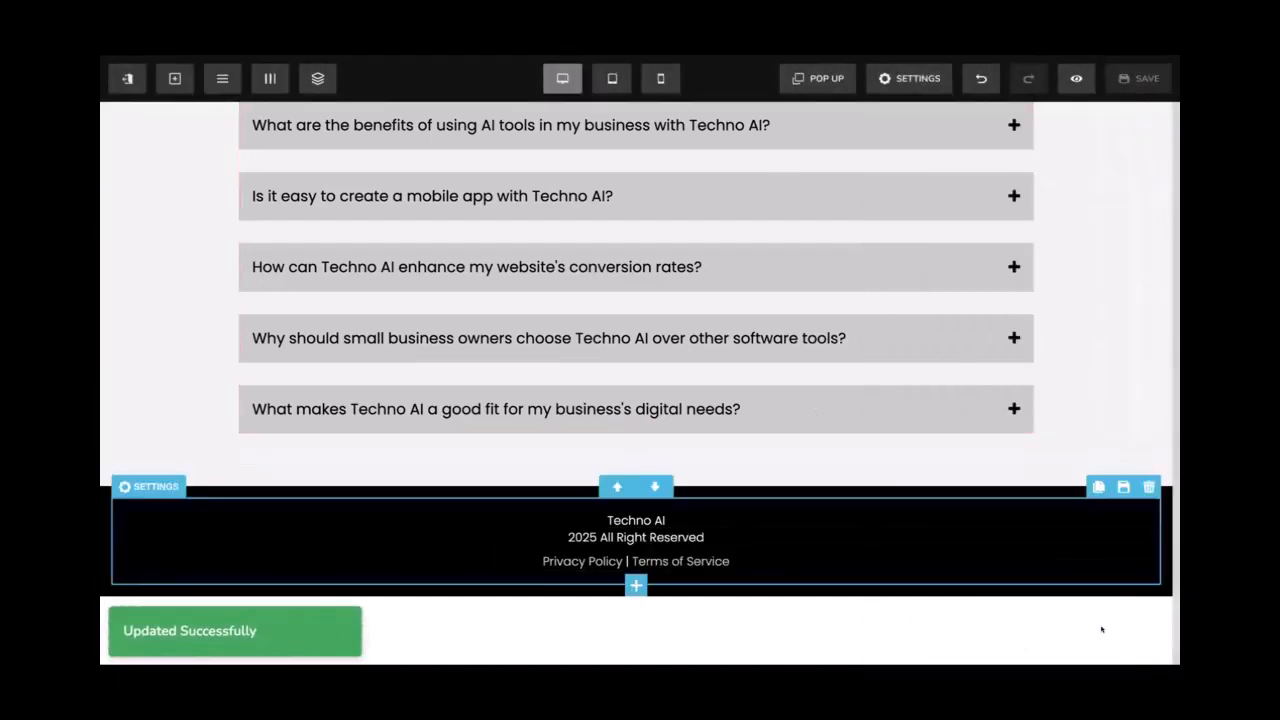
click(1159, 586)
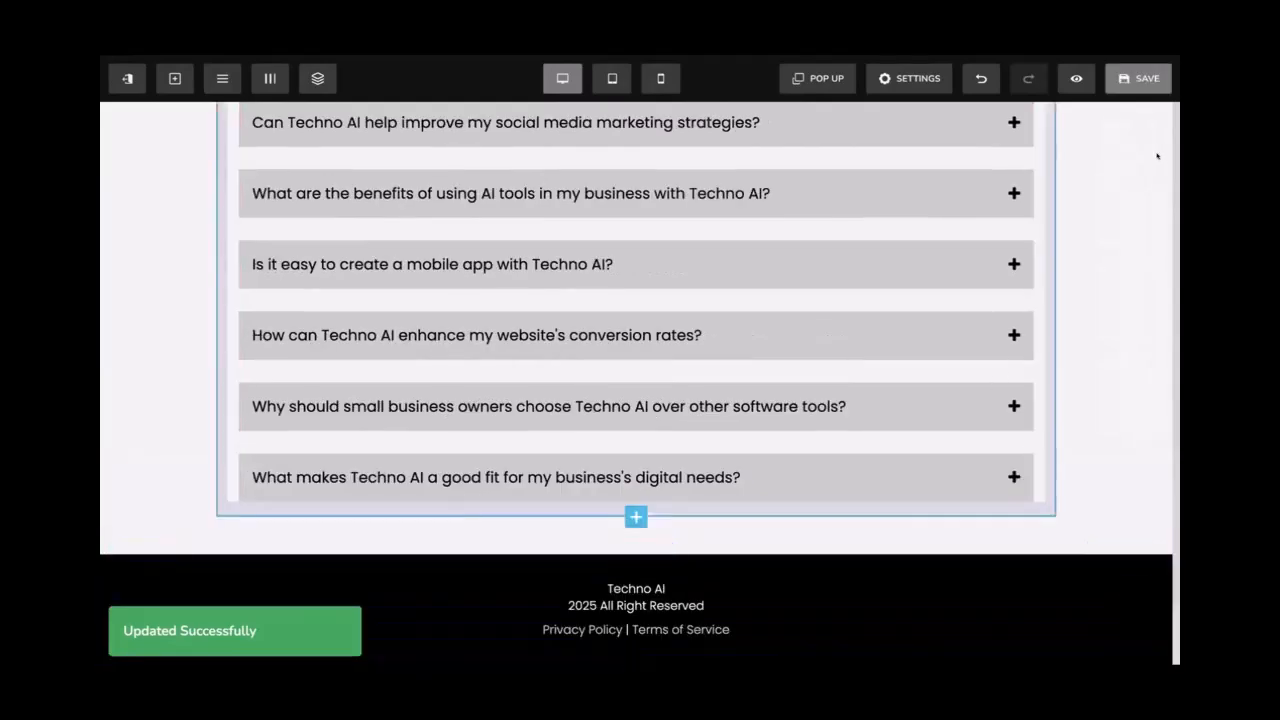
click(1136, 86)
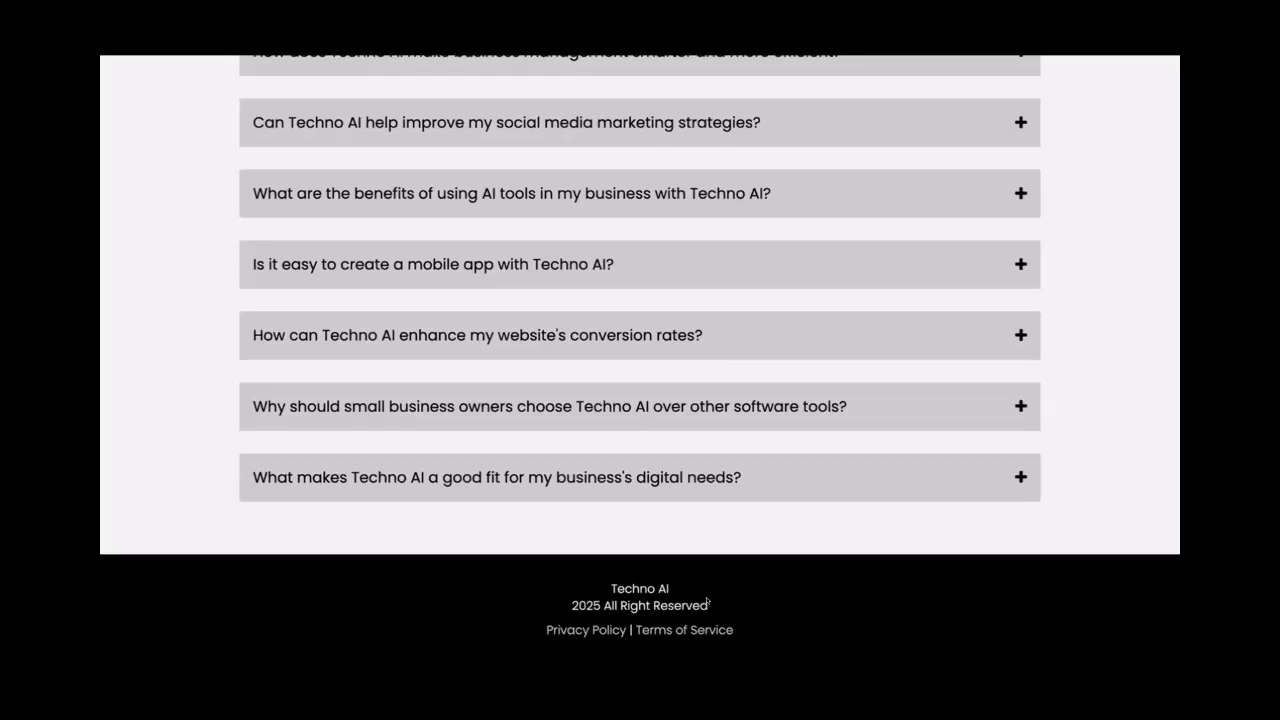
scroll(707, 601, up, 1)
scroll(707, 601, down, 1)
key(ctrl+shift+Tab)
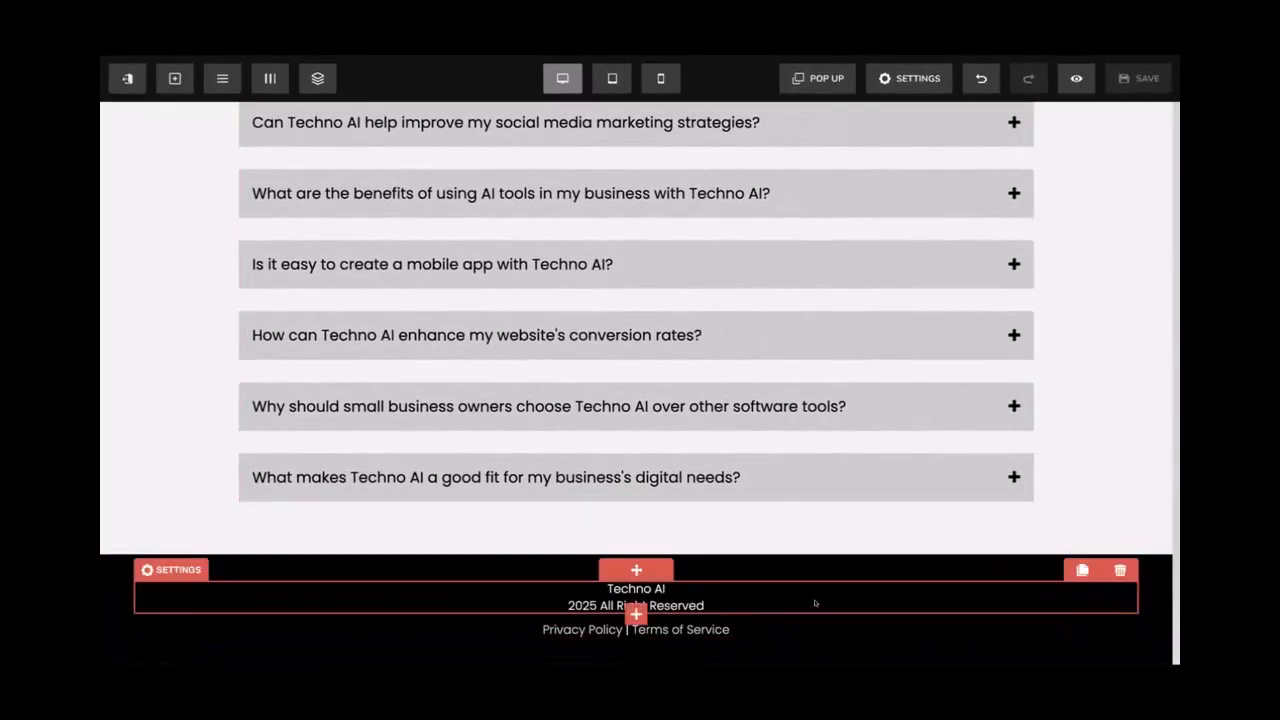
click(1081, 570)
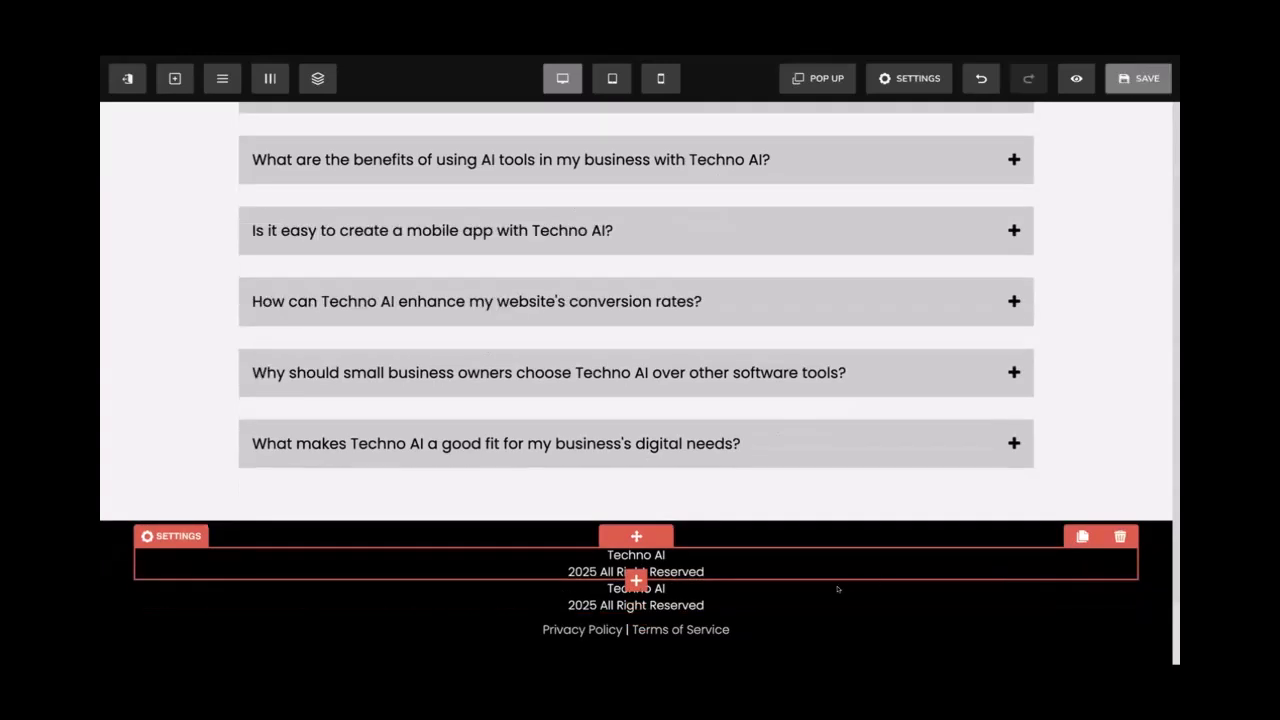
click(717, 588)
key(ctrl+a)
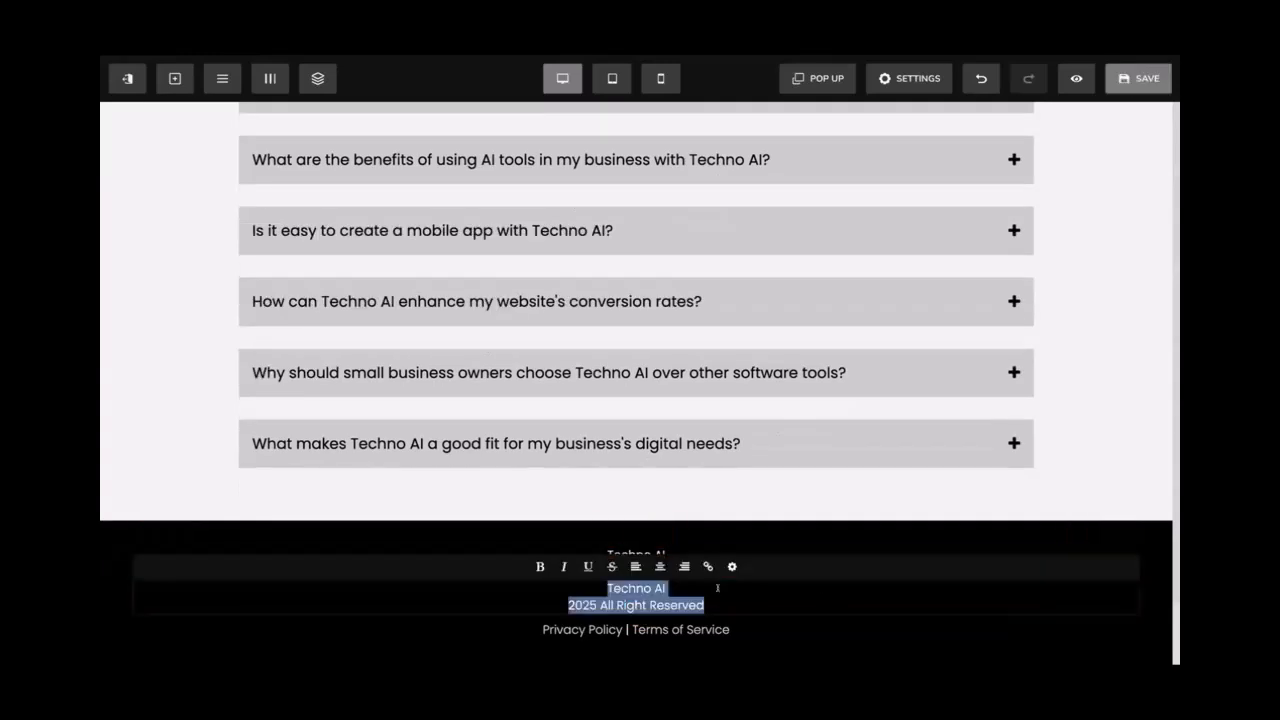
key(BackSpace)
text(Email: youremail@)
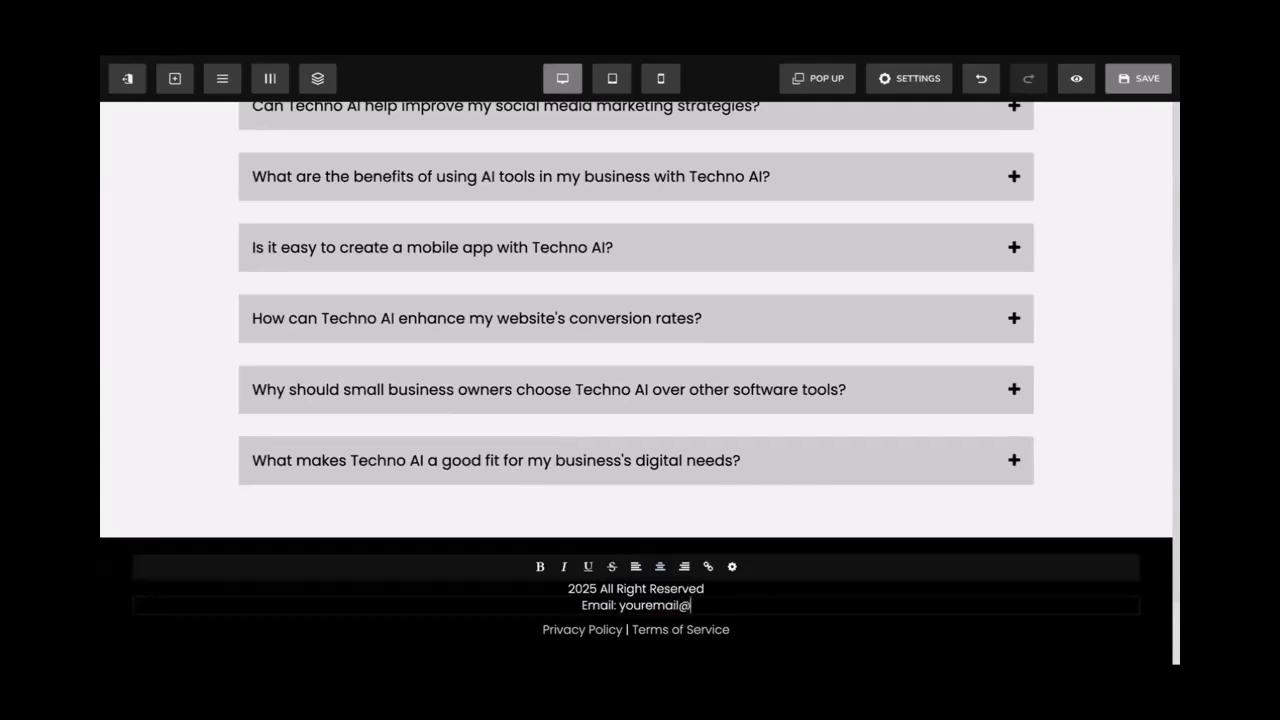
text(email.com)
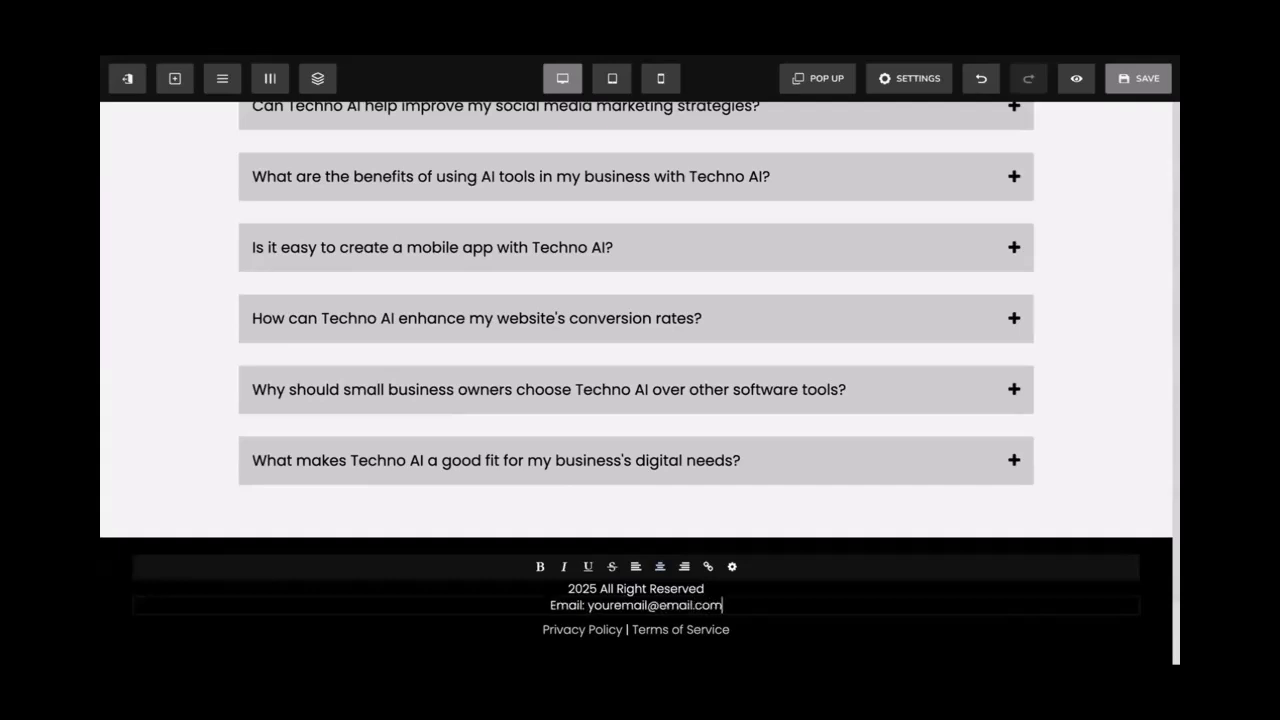
Link the email address with a mailto: URL to the contact's e-mail, then save the page
drag(724, 604, 586, 604)
click(708, 566)
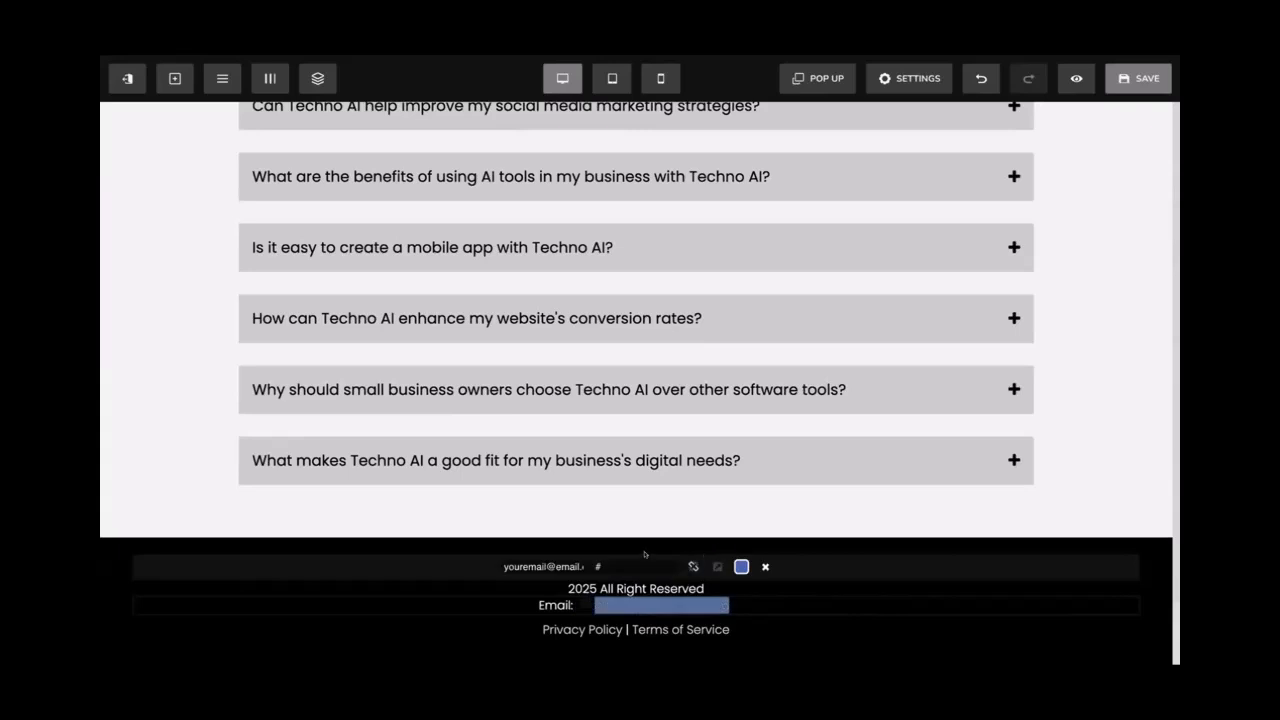
click(858, 564)
click(838, 540)
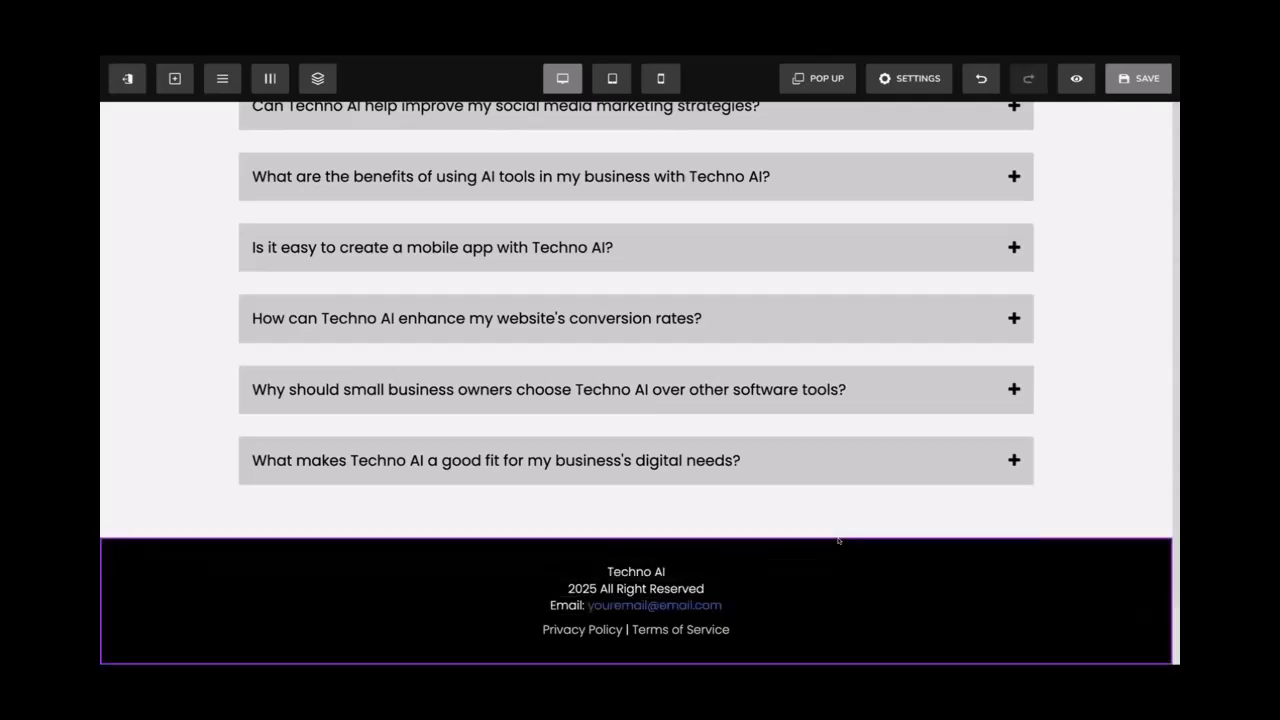
click(791, 520)
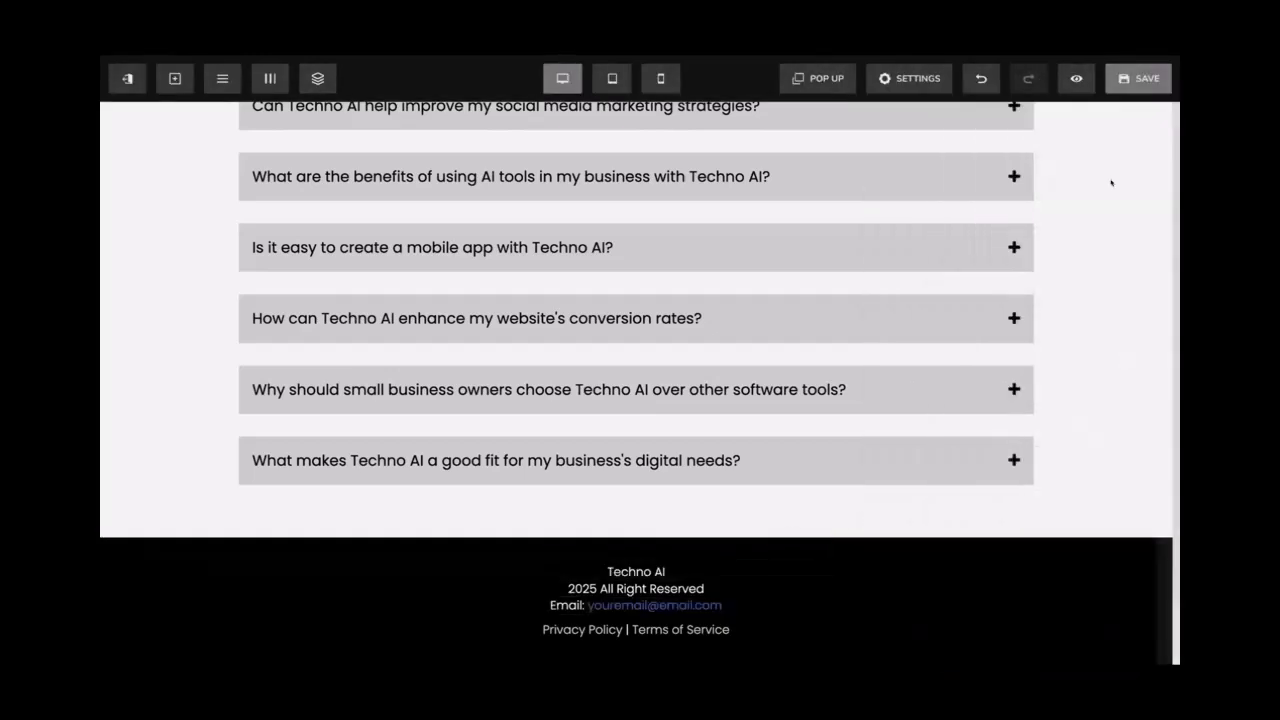
click(1124, 79)
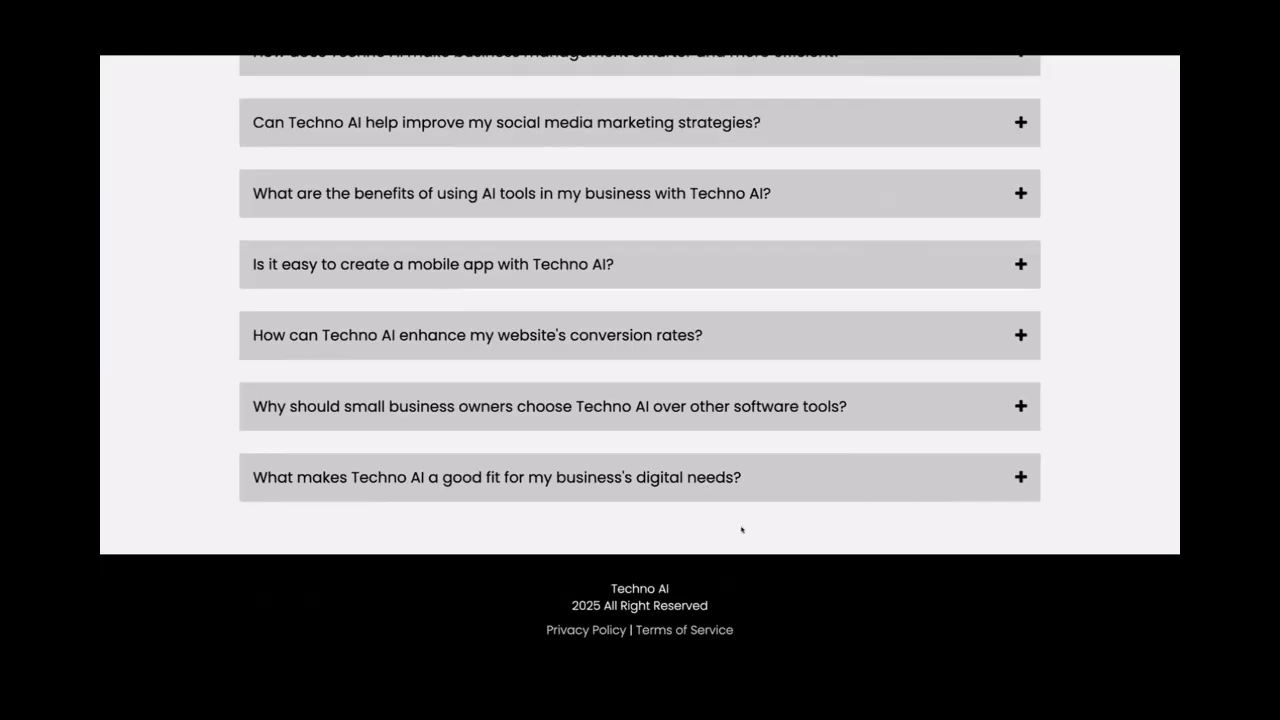
From the Techno AI funnel's General overview, open the page's preview link
scroll(743, 543, down, 2)
scroll(720, 553, down, 2)
scroll(719, 554, down, 1)
scroll(713, 556, down, 2)
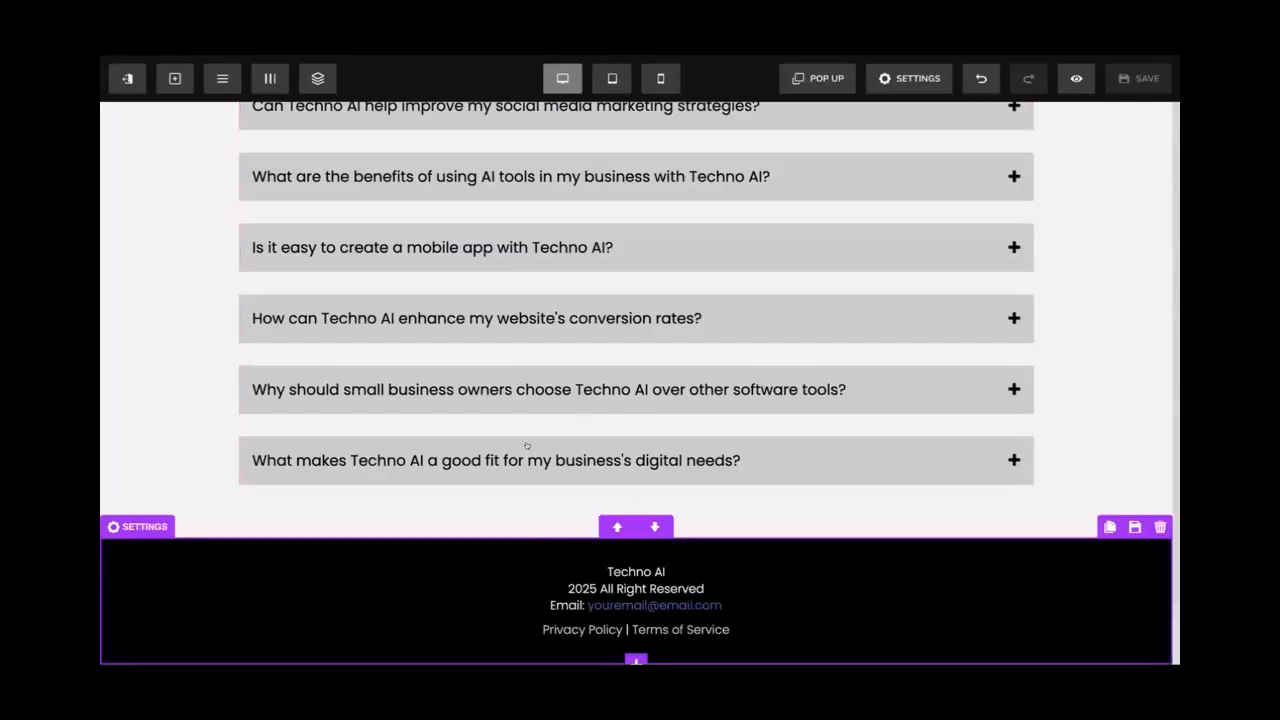
scroll(527, 447, up, 2)
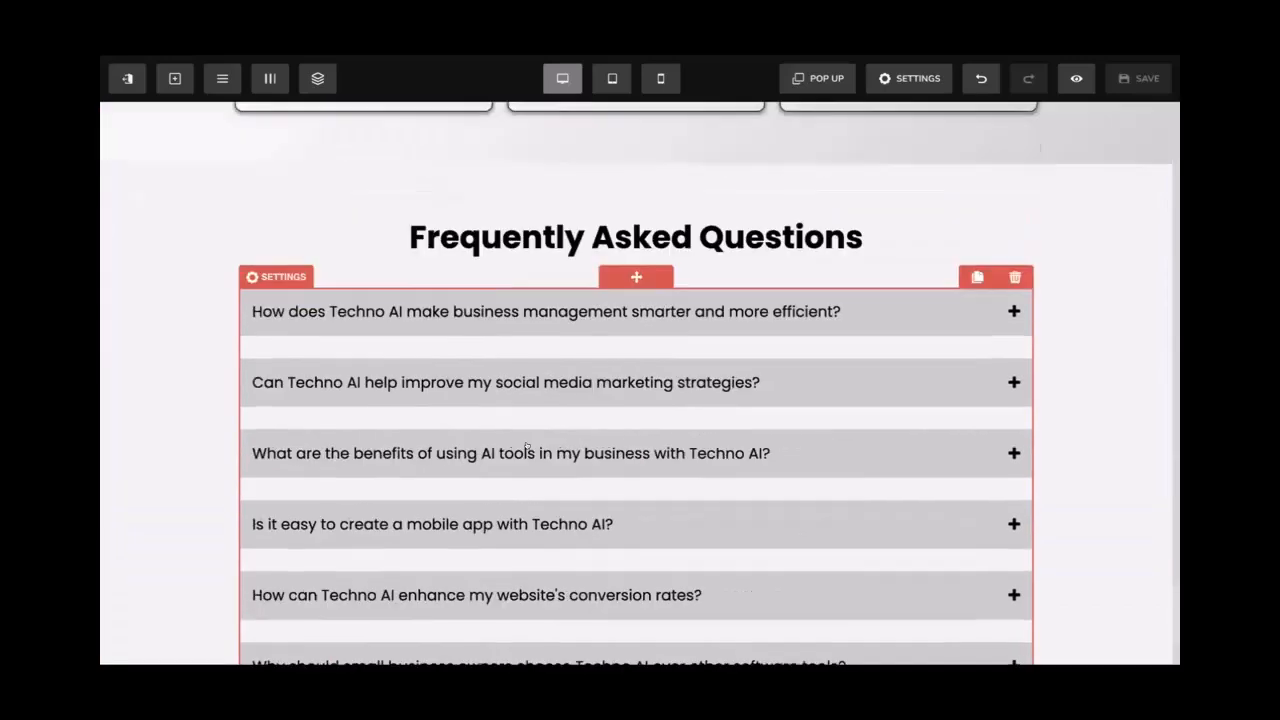
scroll(527, 447, up, 15)
scroll(527, 445, up, 5)
scroll(527, 445, up, 15)
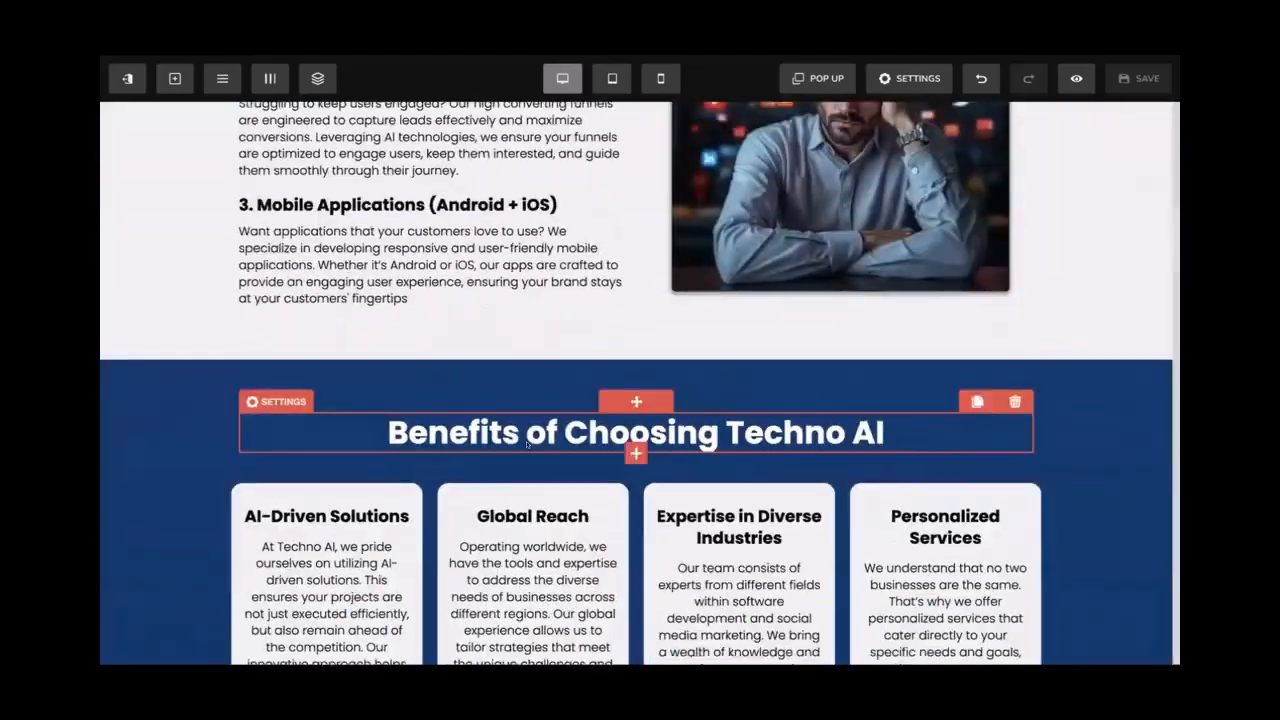
scroll(527, 445, up, 8)
scroll(527, 445, down, 20)
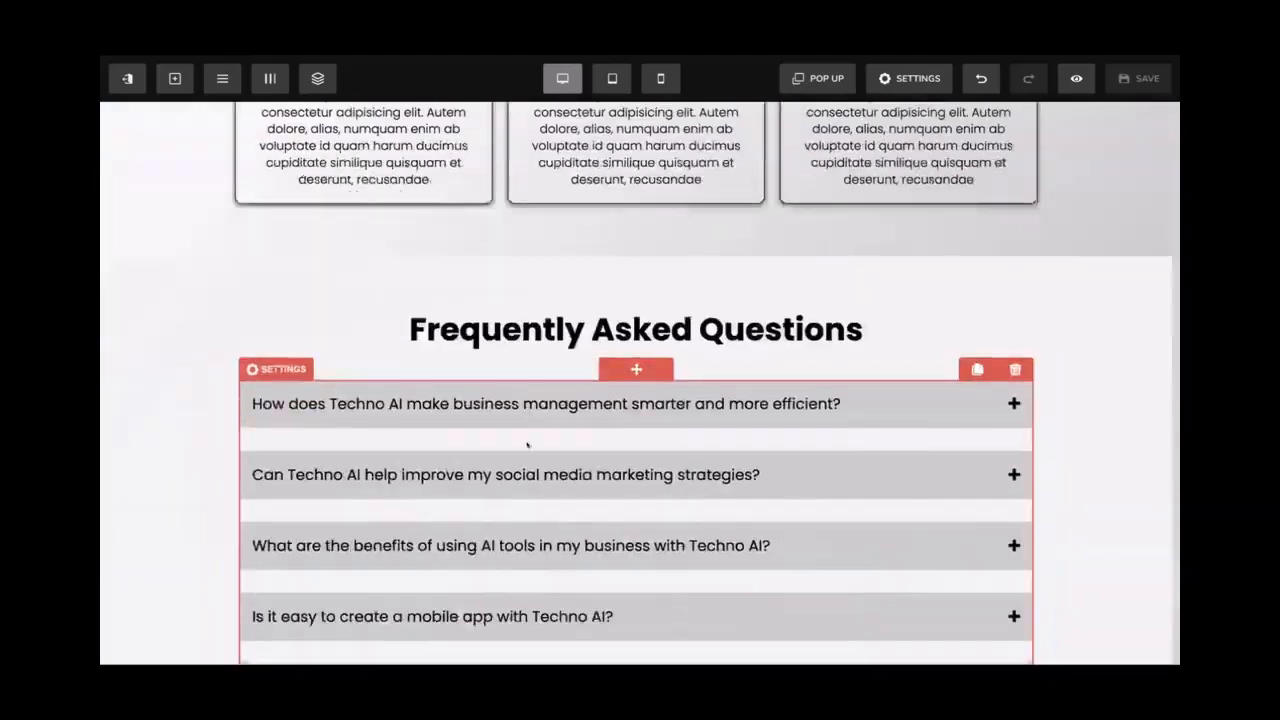
scroll(527, 445, up, 5)
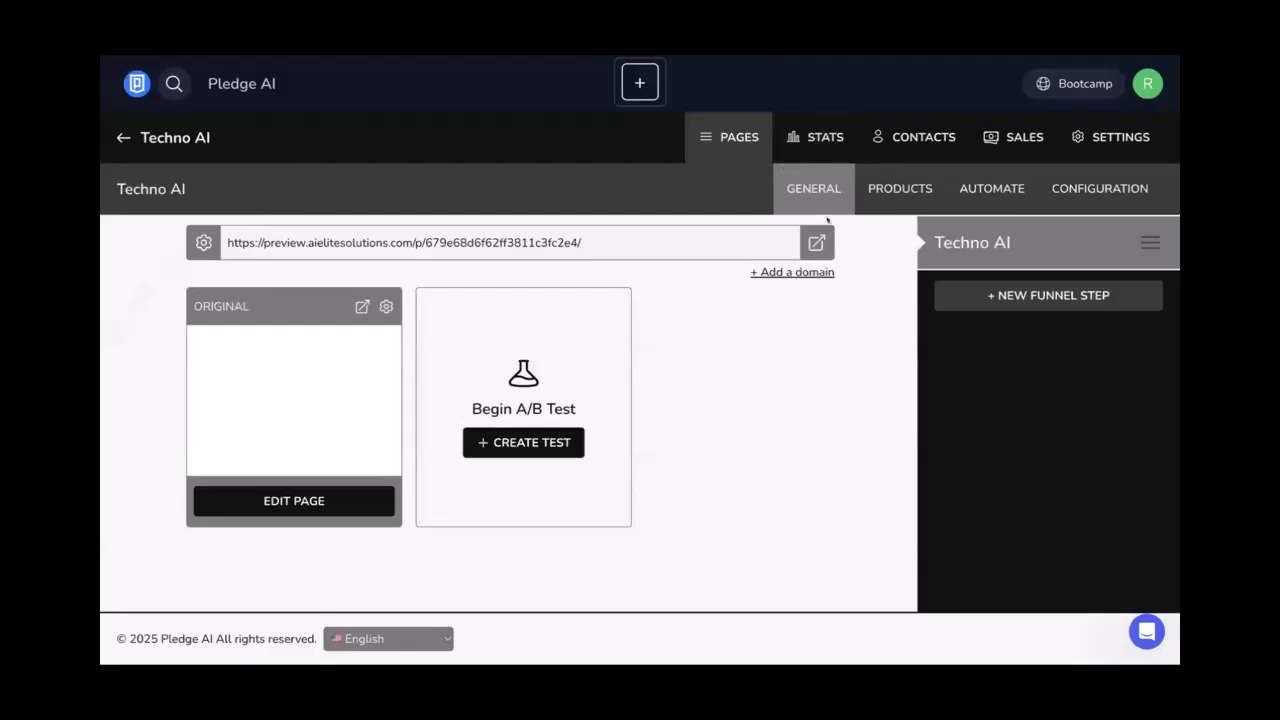
click(821, 241)
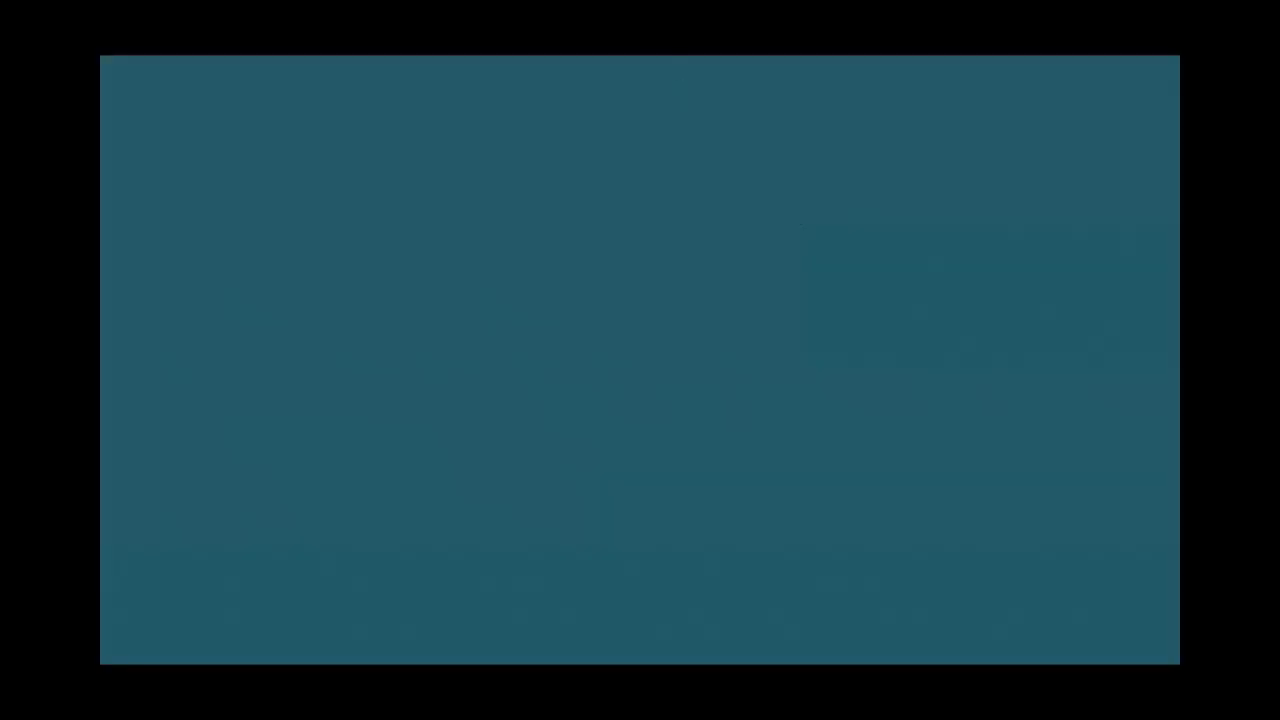